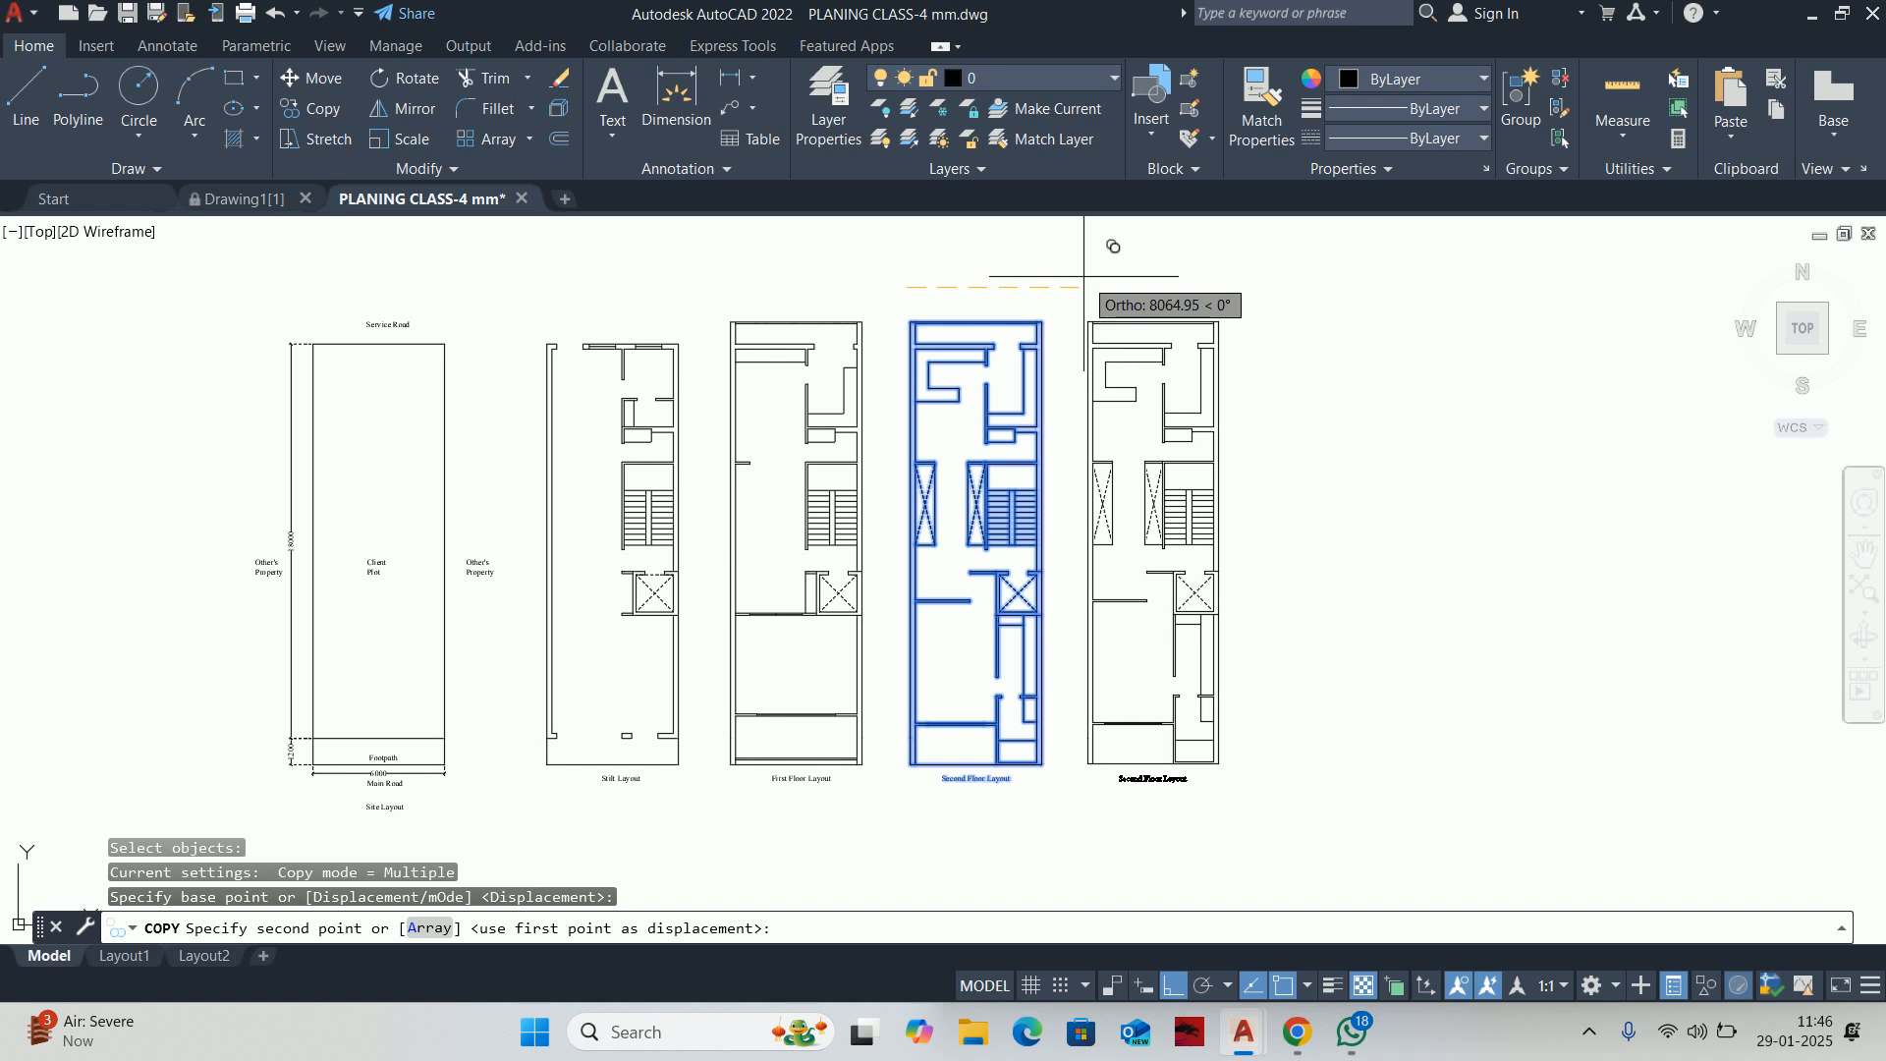
Place a copy of the Second Floor Layout plan beside the original, aligned with it horizontally
left_click(1090, 280)
key("Escape")
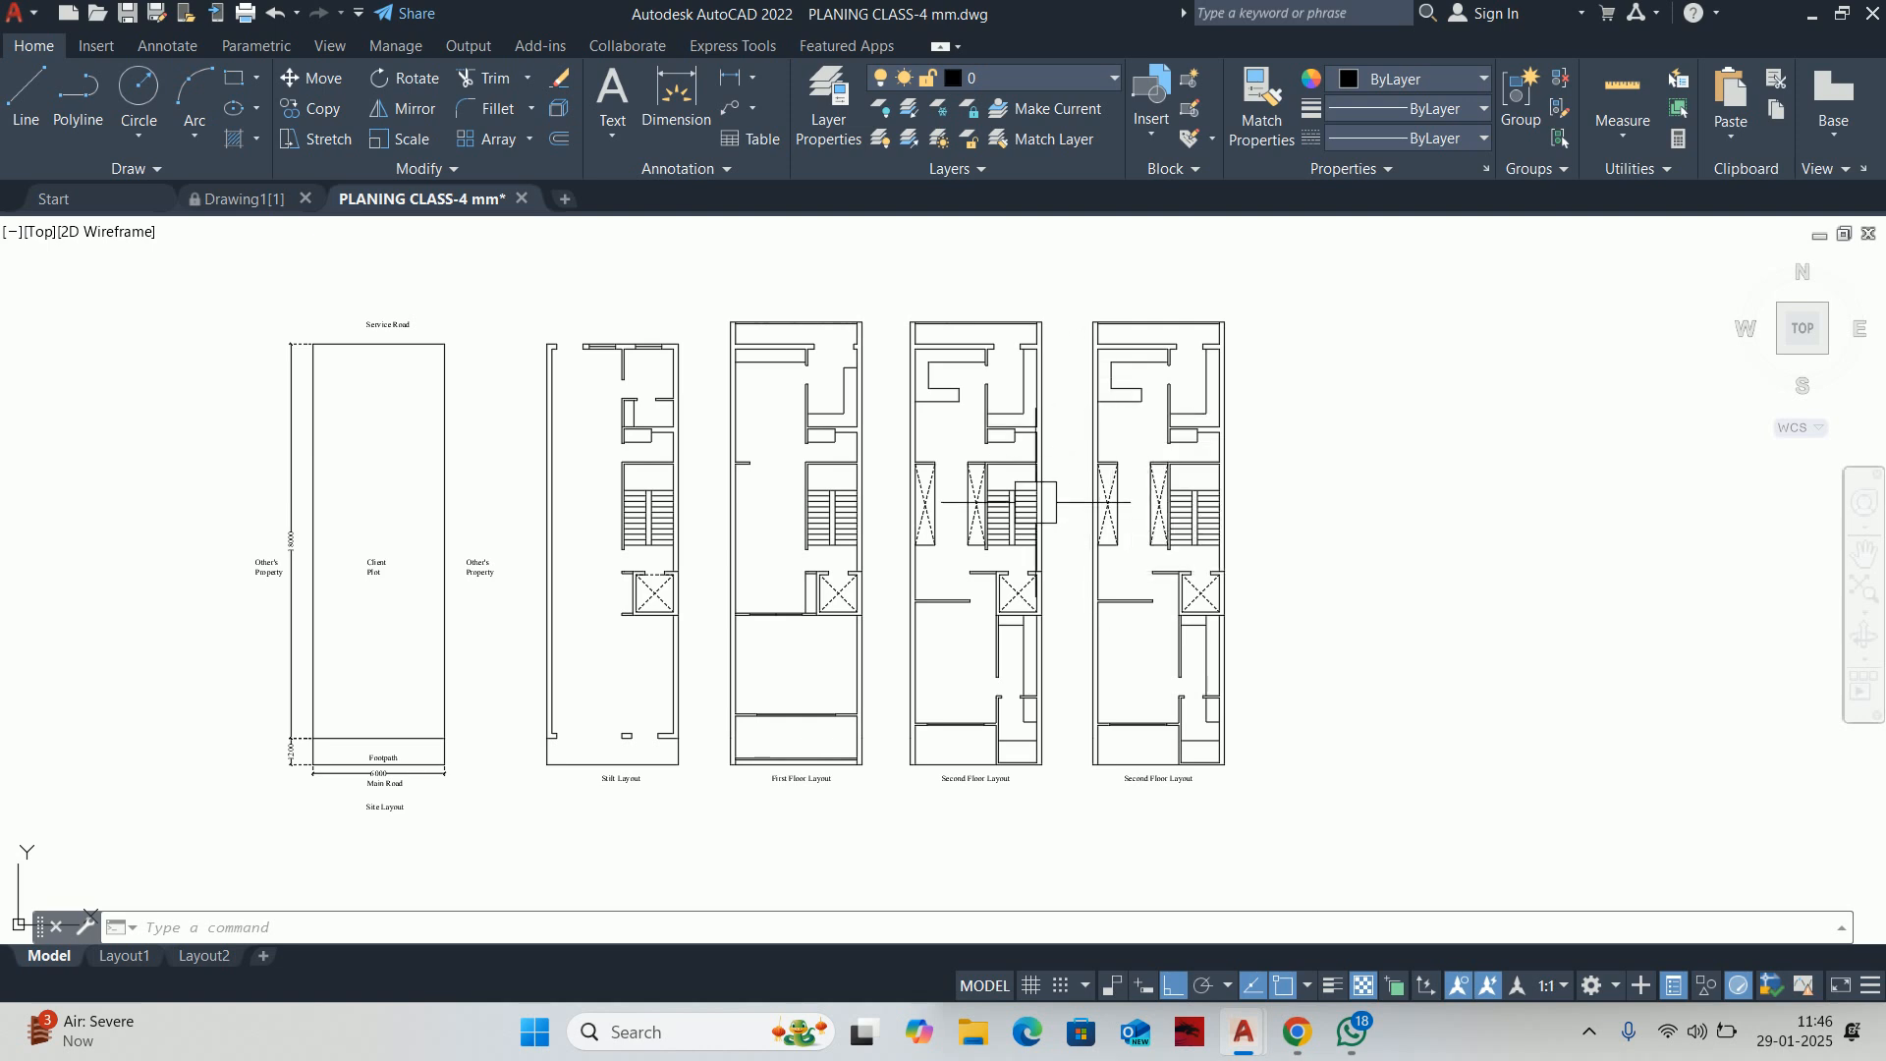
key("Escape")
scroll(1100, 520, "up", 3)
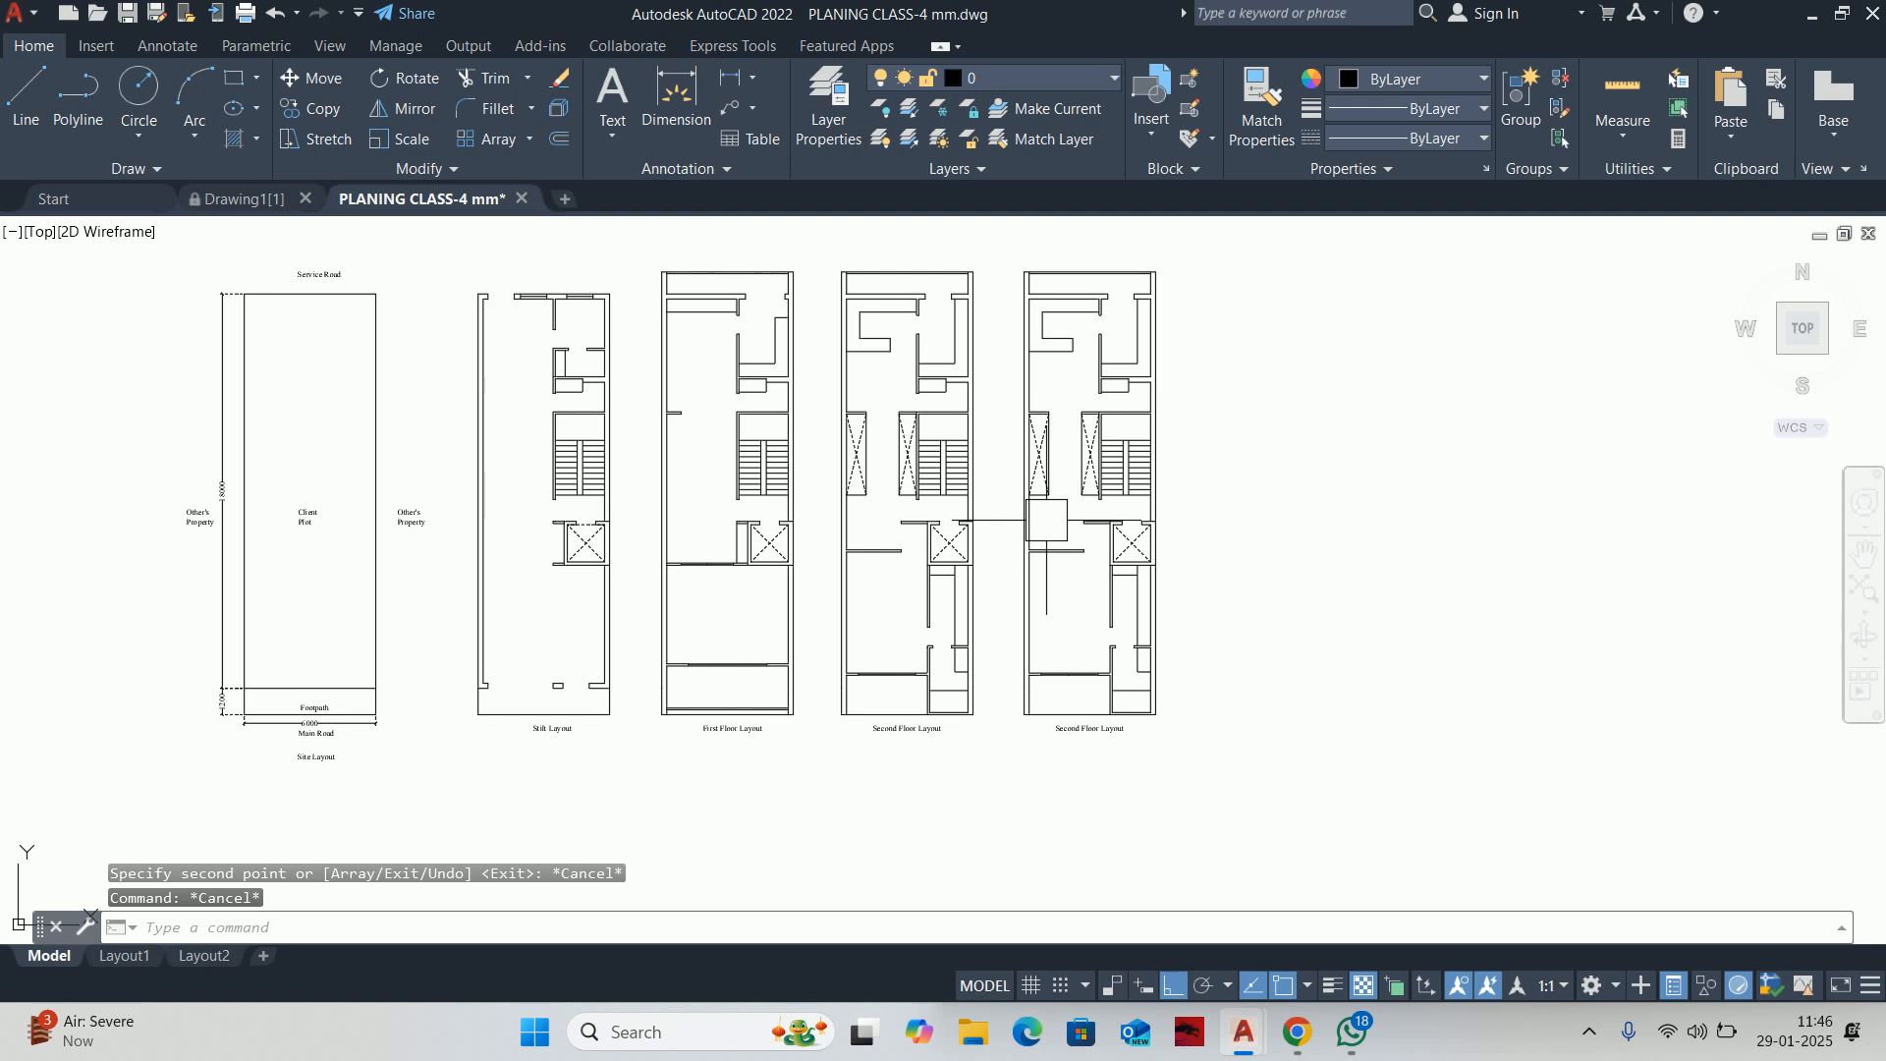
key("Escape")
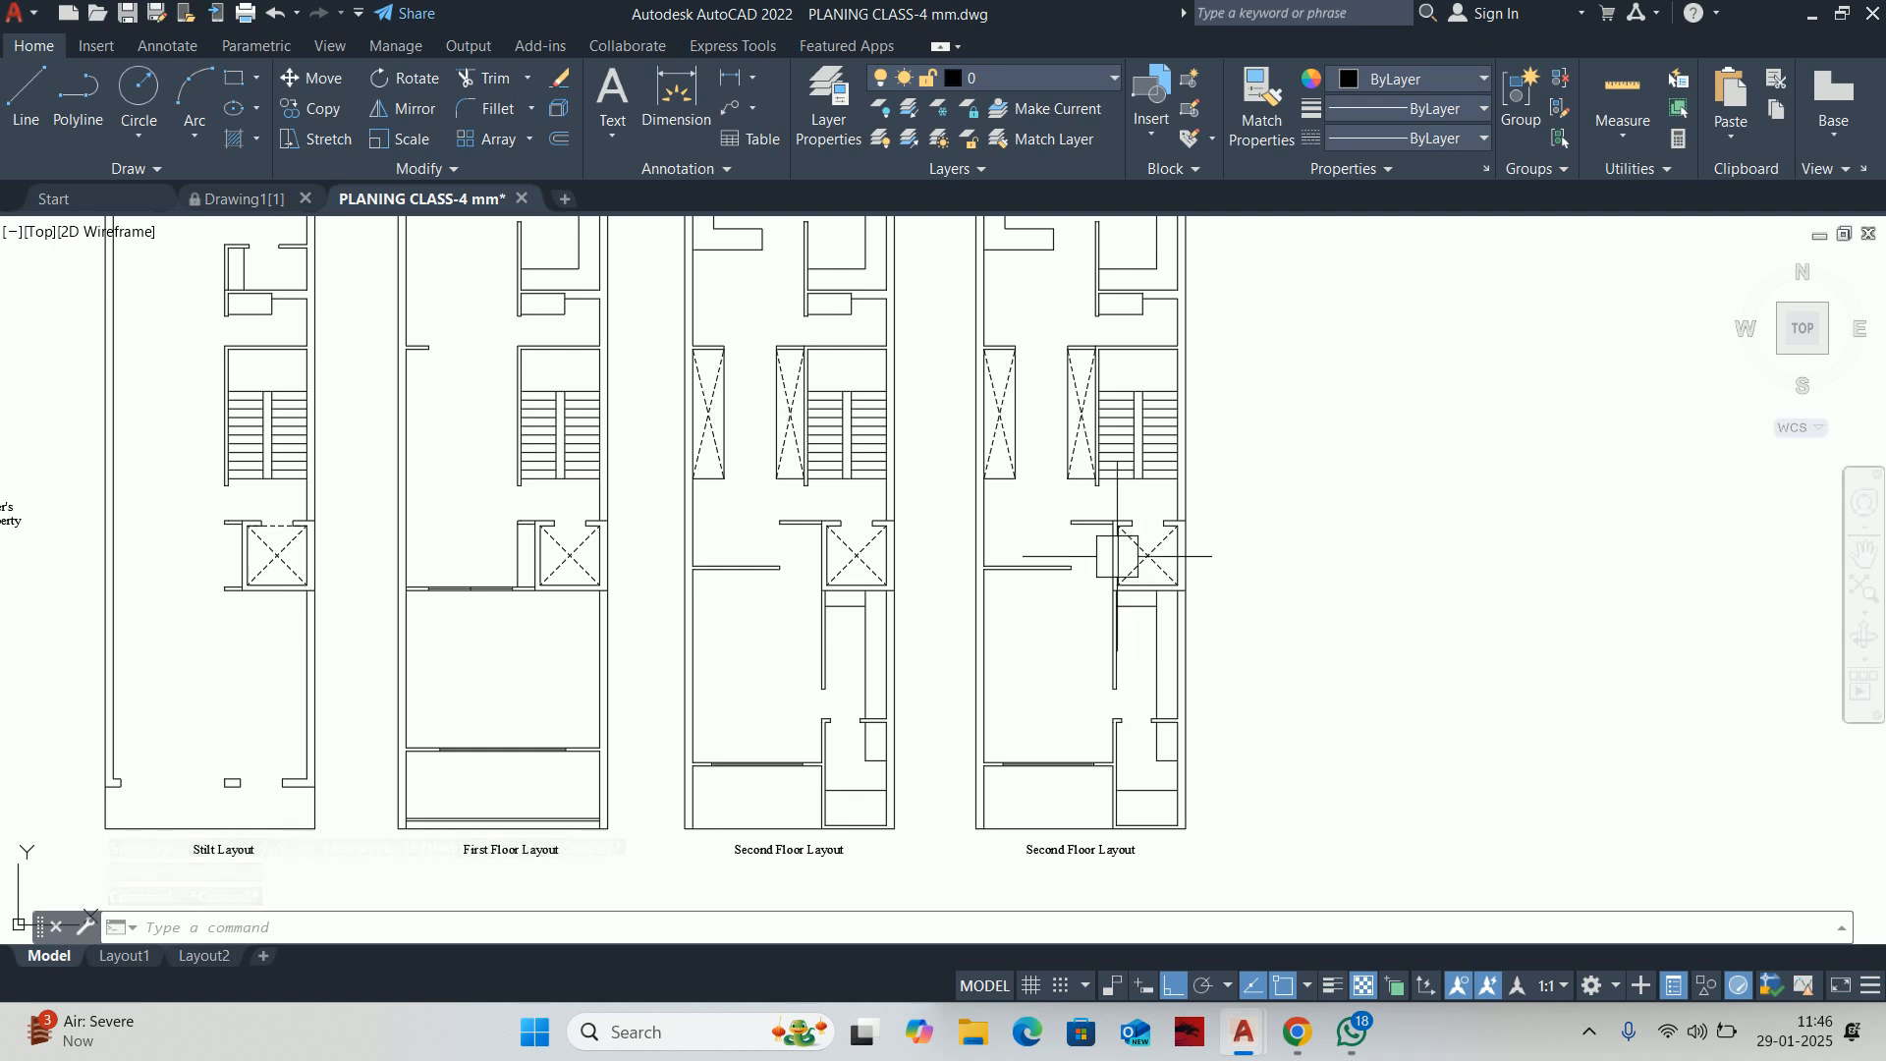
key("Escape")
key("Escape")
key("Escape")
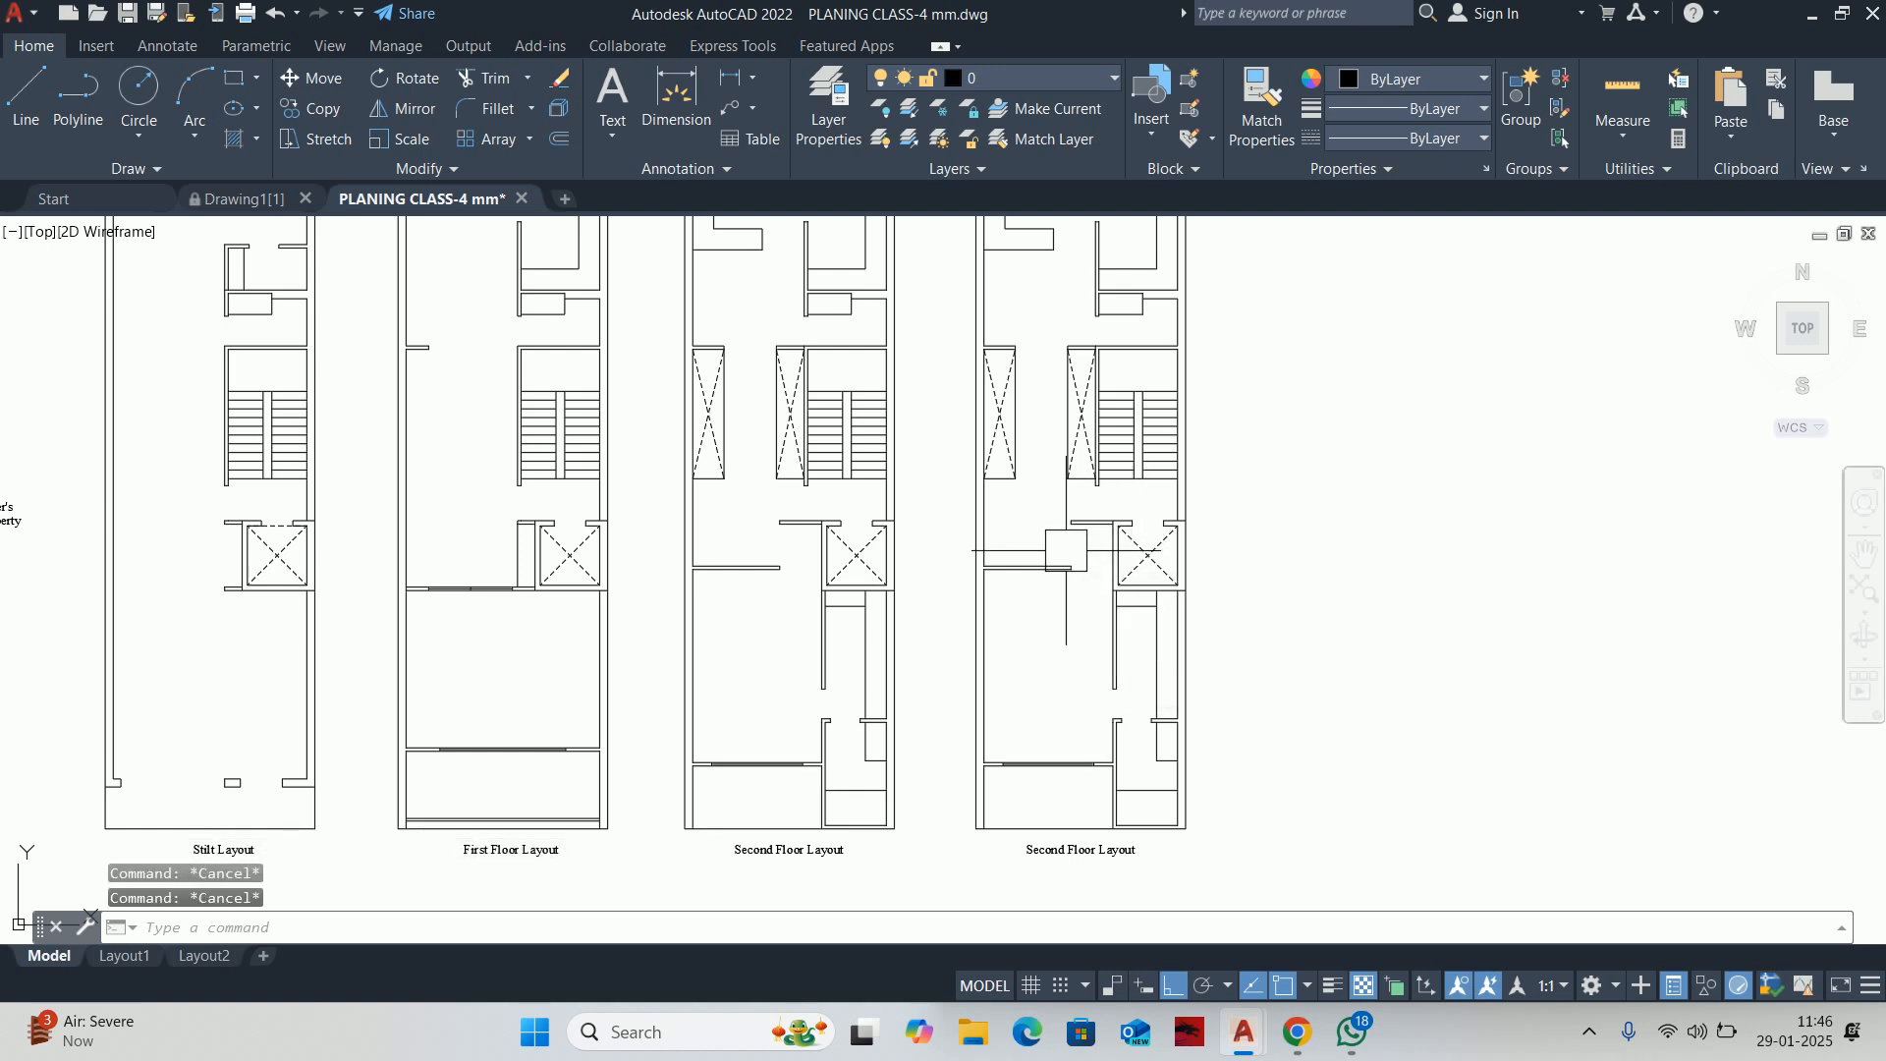
scroll(1023, 552, "up", 2)
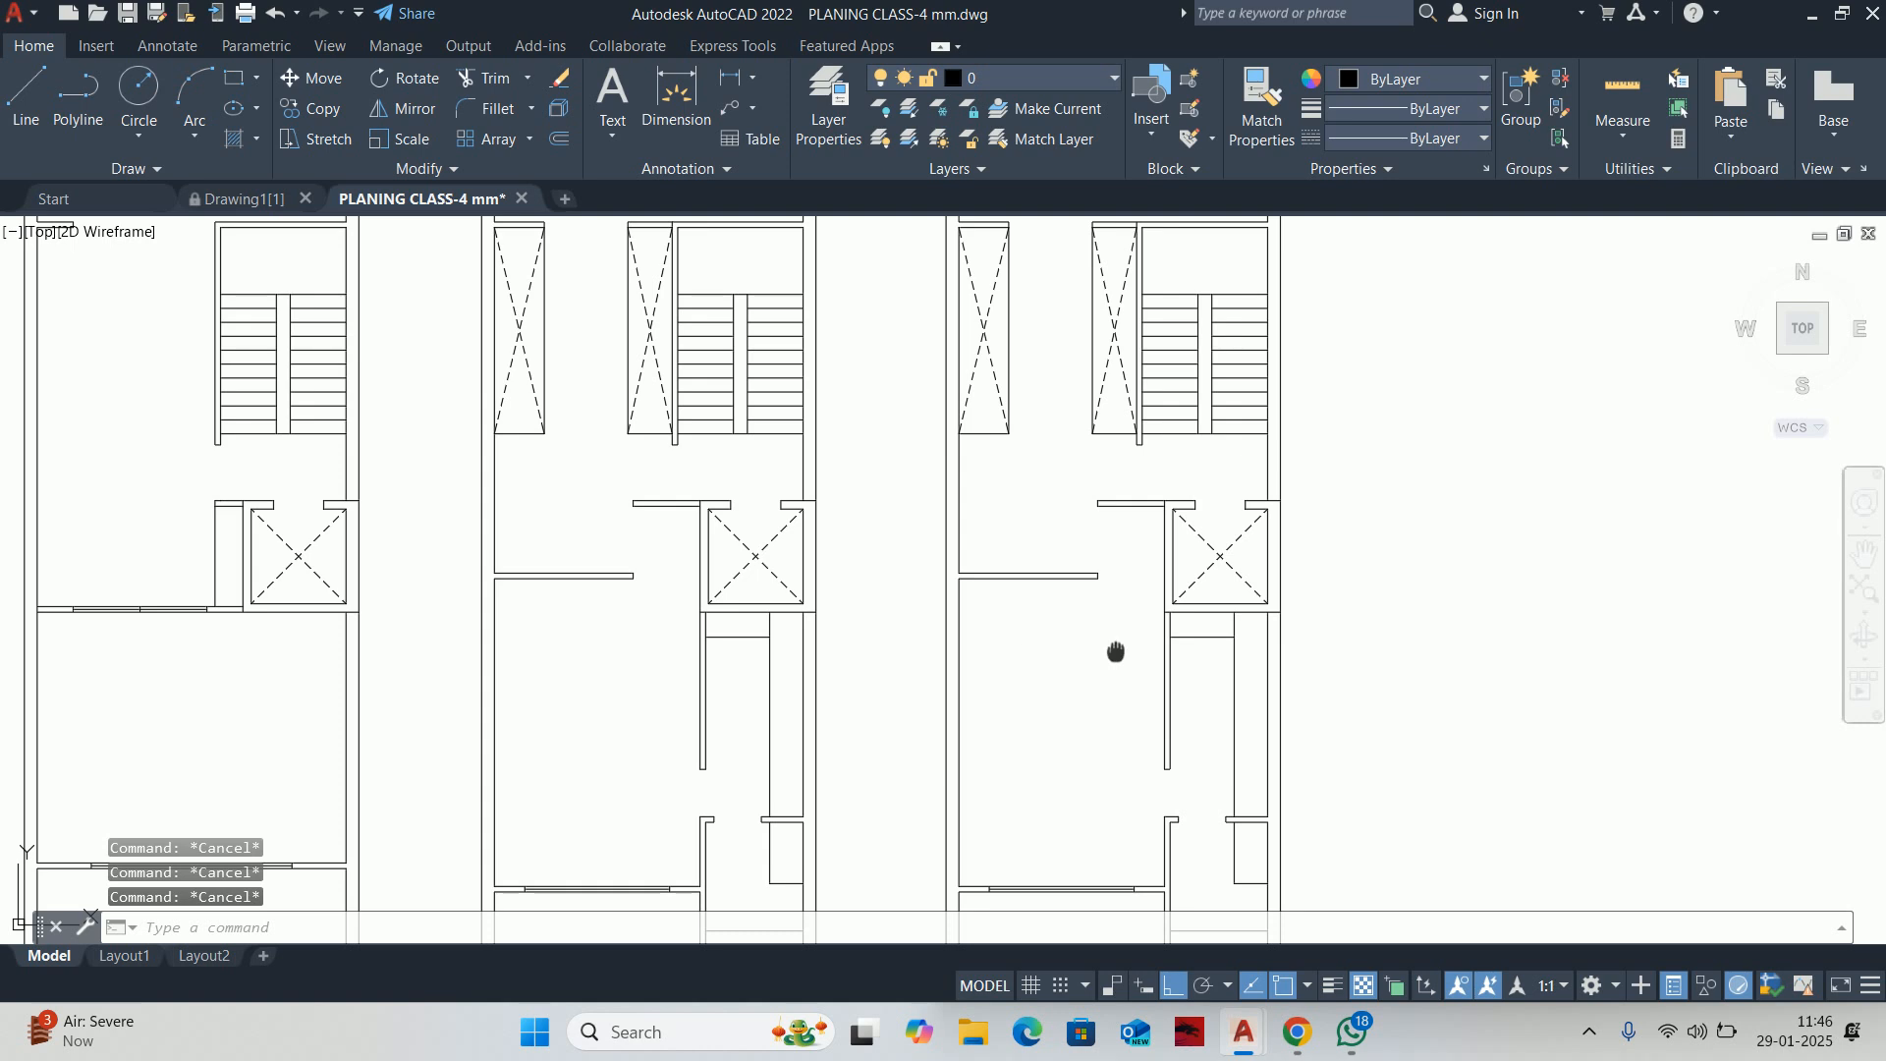
middle_click_drag(1117, 650, 1113, 647)
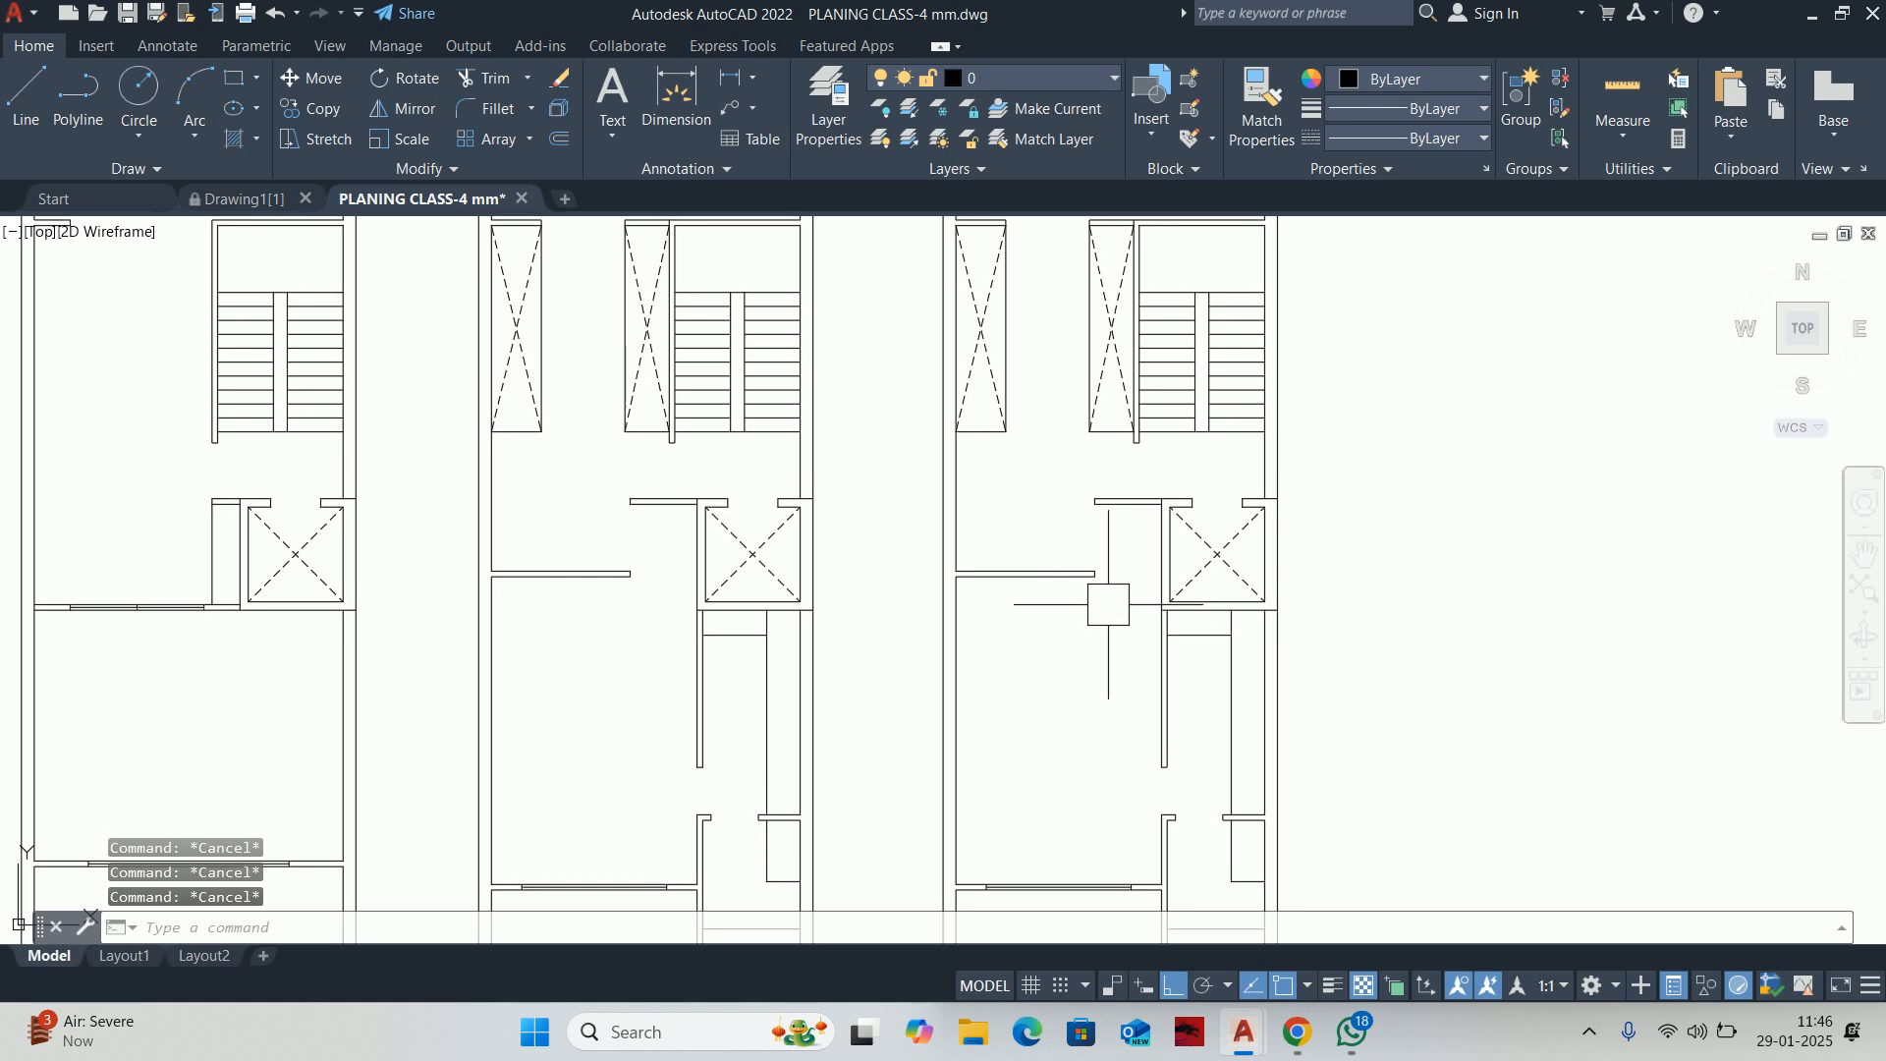
type("m")
key("Return")
scroll(1105, 602, "up", 2)
key("Escape")
key("Escape")
Stretch the horizontal partition wall in the copied layout upward until it lines up with the short wall beside the lift
type("s")
key("Return")
left_click(1128, 630)
left_click(854, 526)
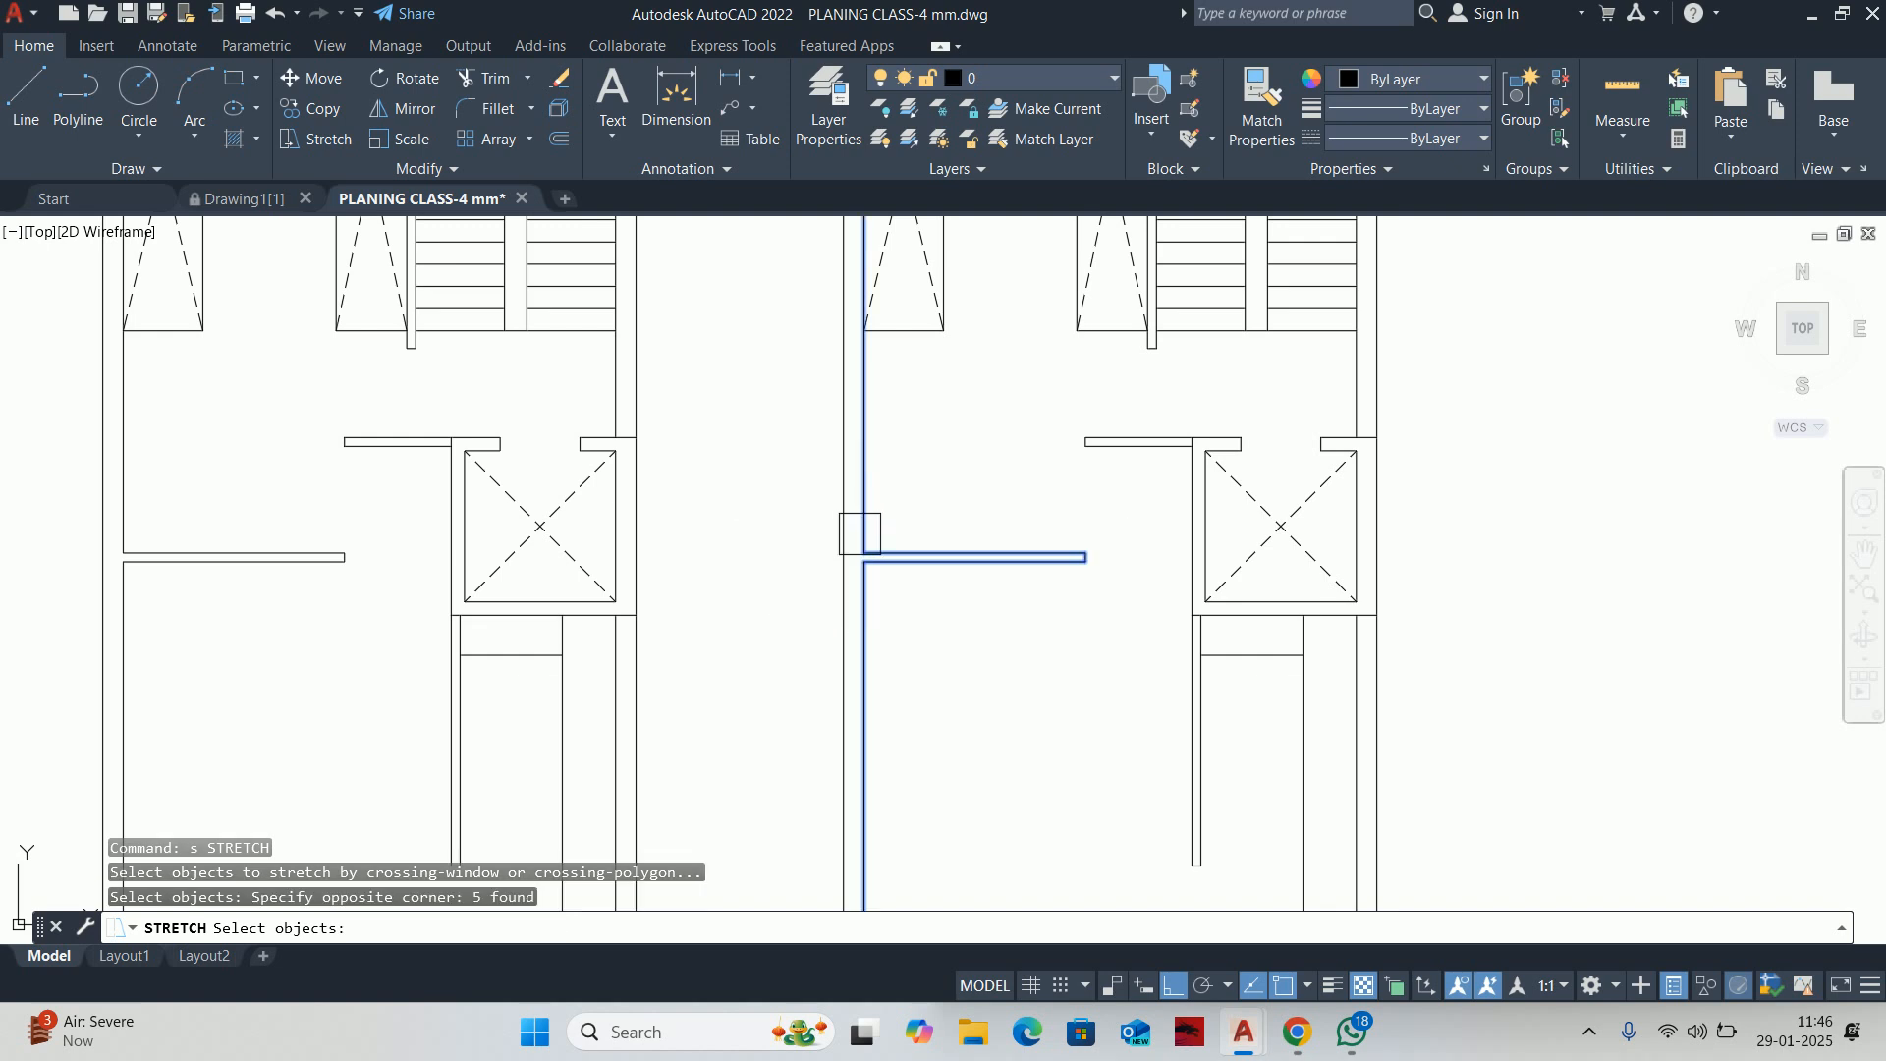
key("Return")
scroll(1085, 552, "up", 2)
left_click(1085, 559)
scroll(1083, 380, "up", 2)
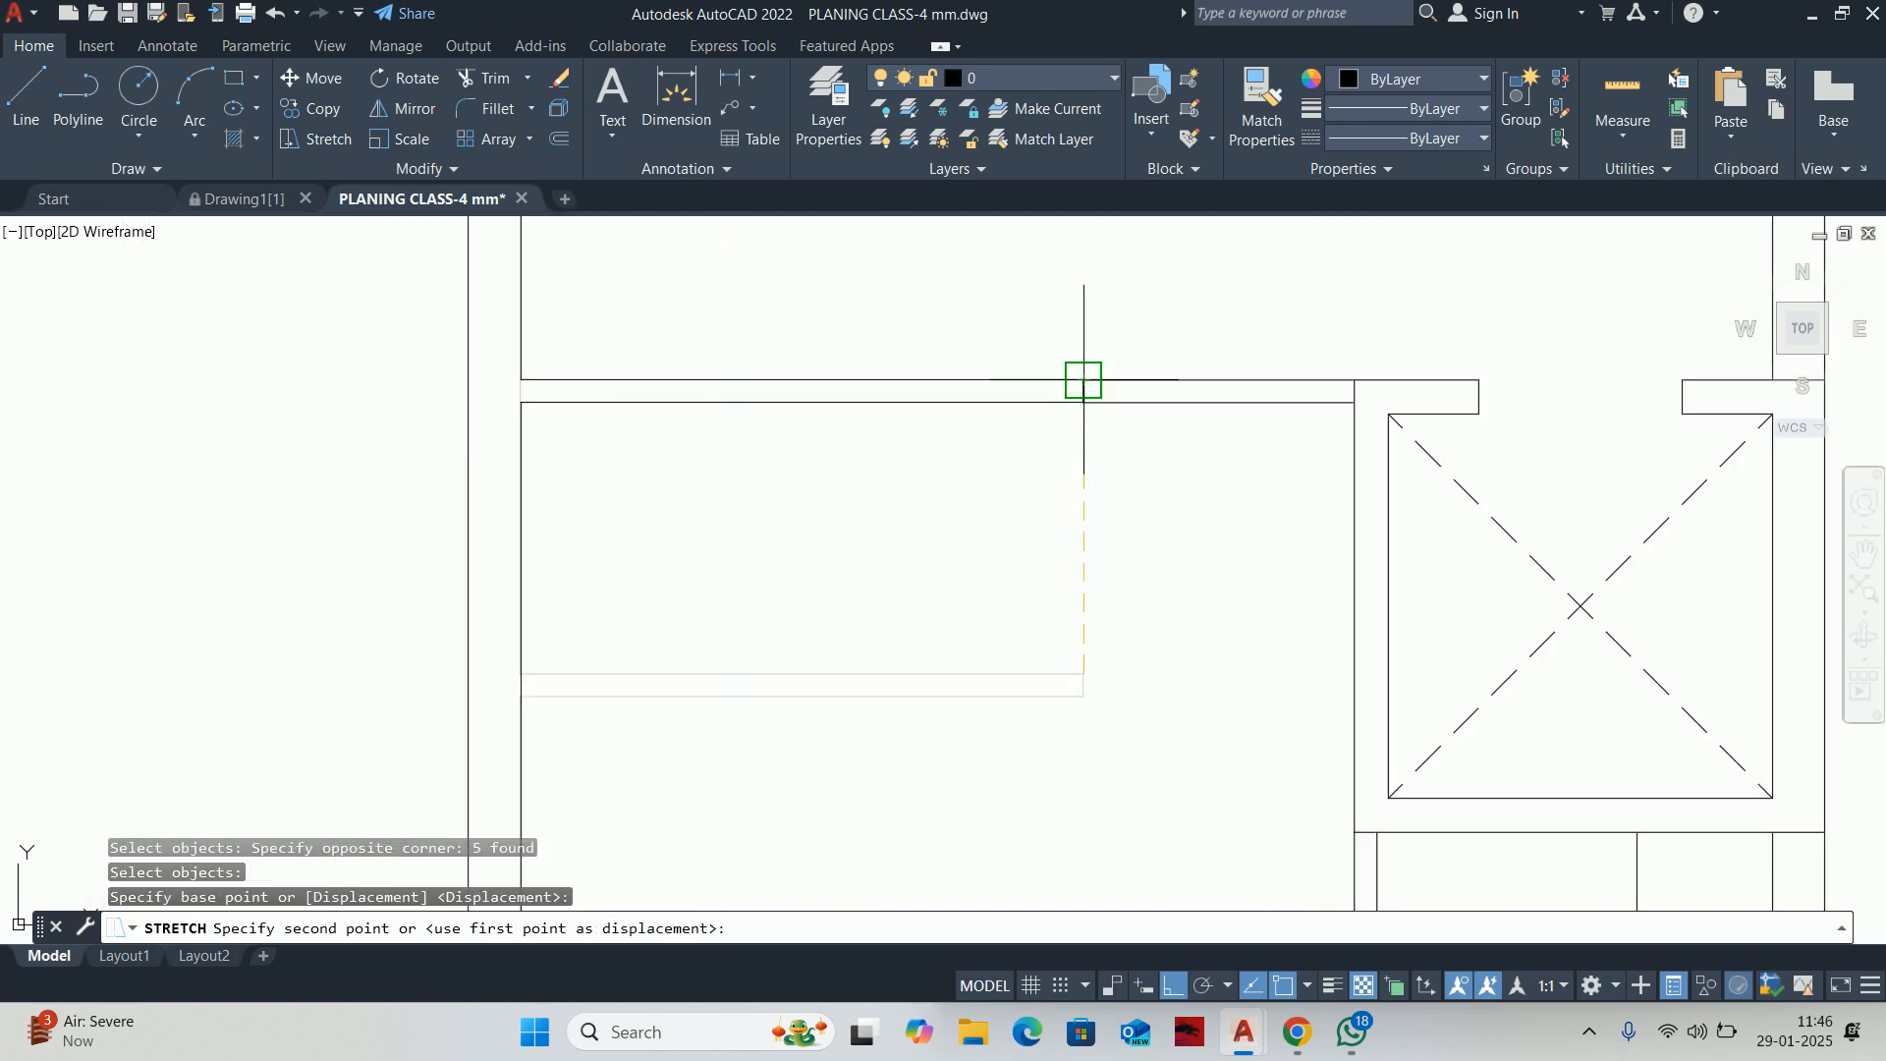
left_click(1083, 380)
key("Escape")
left_click(1052, 304)
left_click(1146, 474)
key("Escape")
scroll(1146, 482, "down", 4)
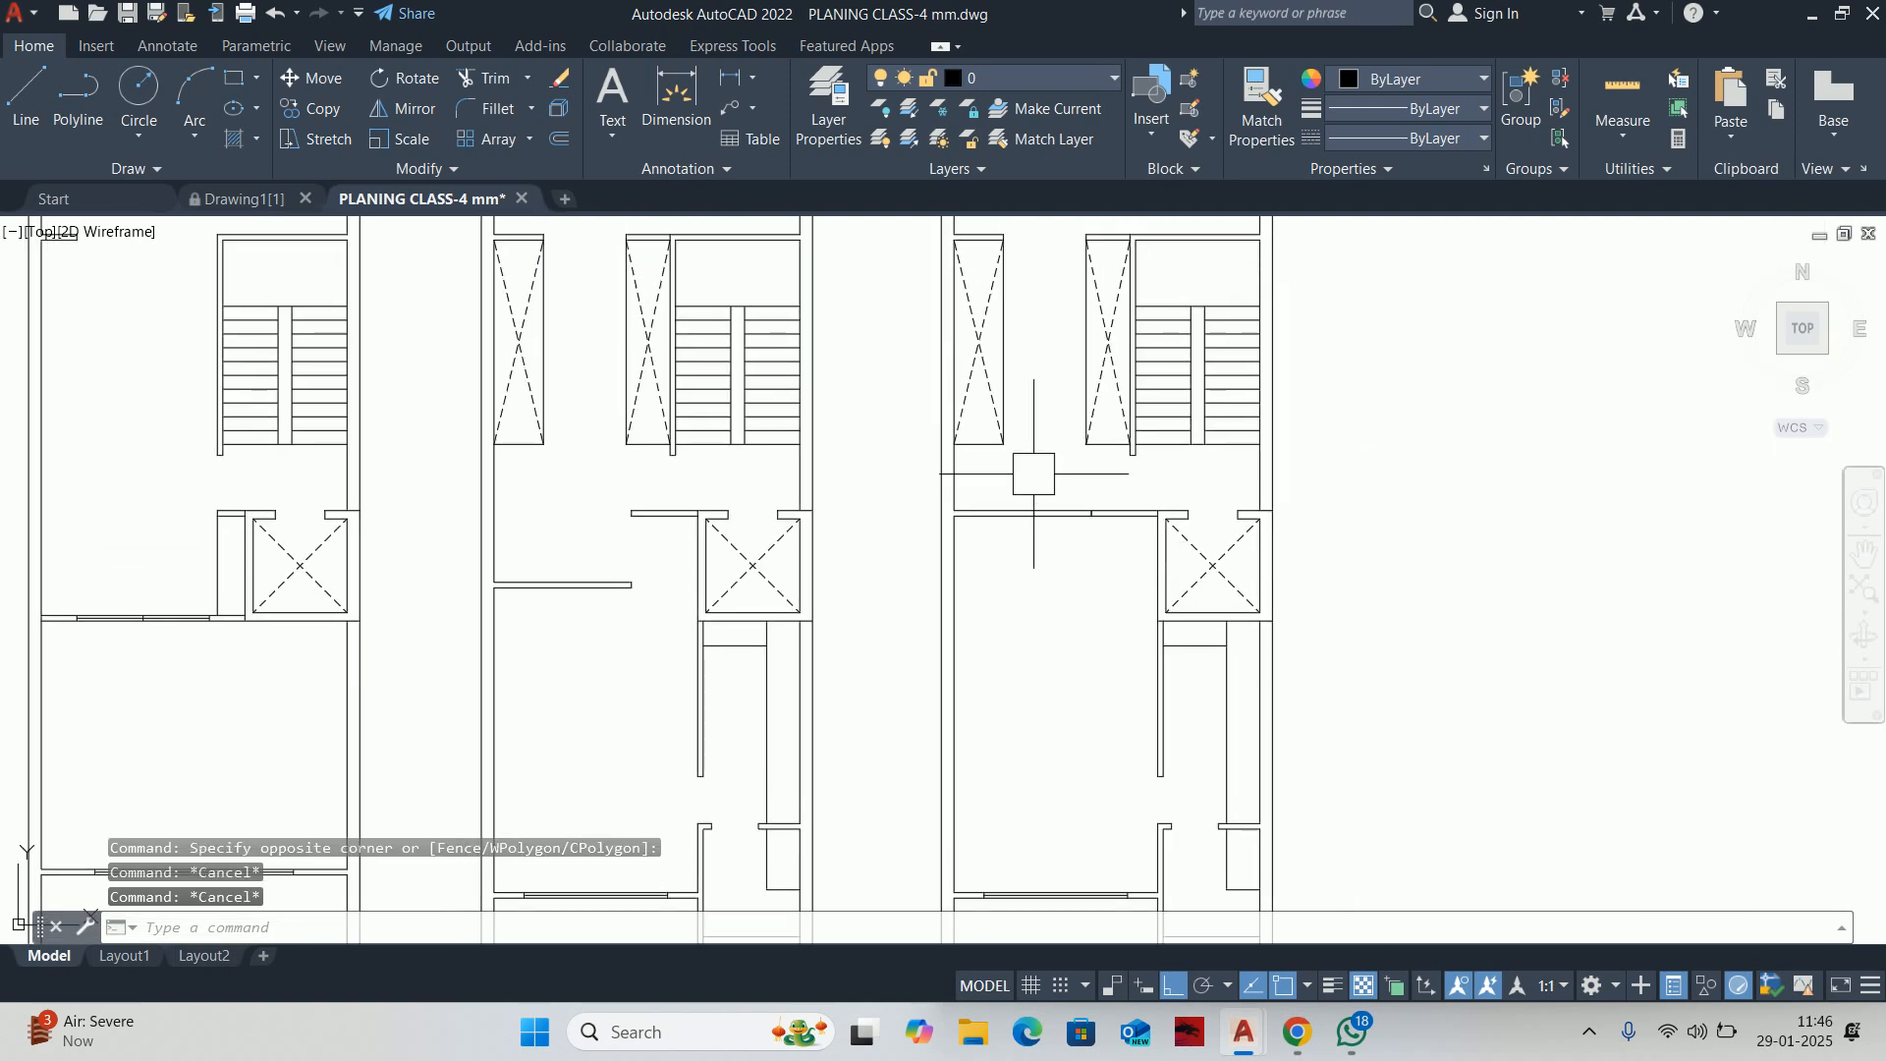
key("Escape")
Erase the rectangle with dashed diagonals next to the staircase wall in the copied layout
scroll(1014, 468, "up", 4)
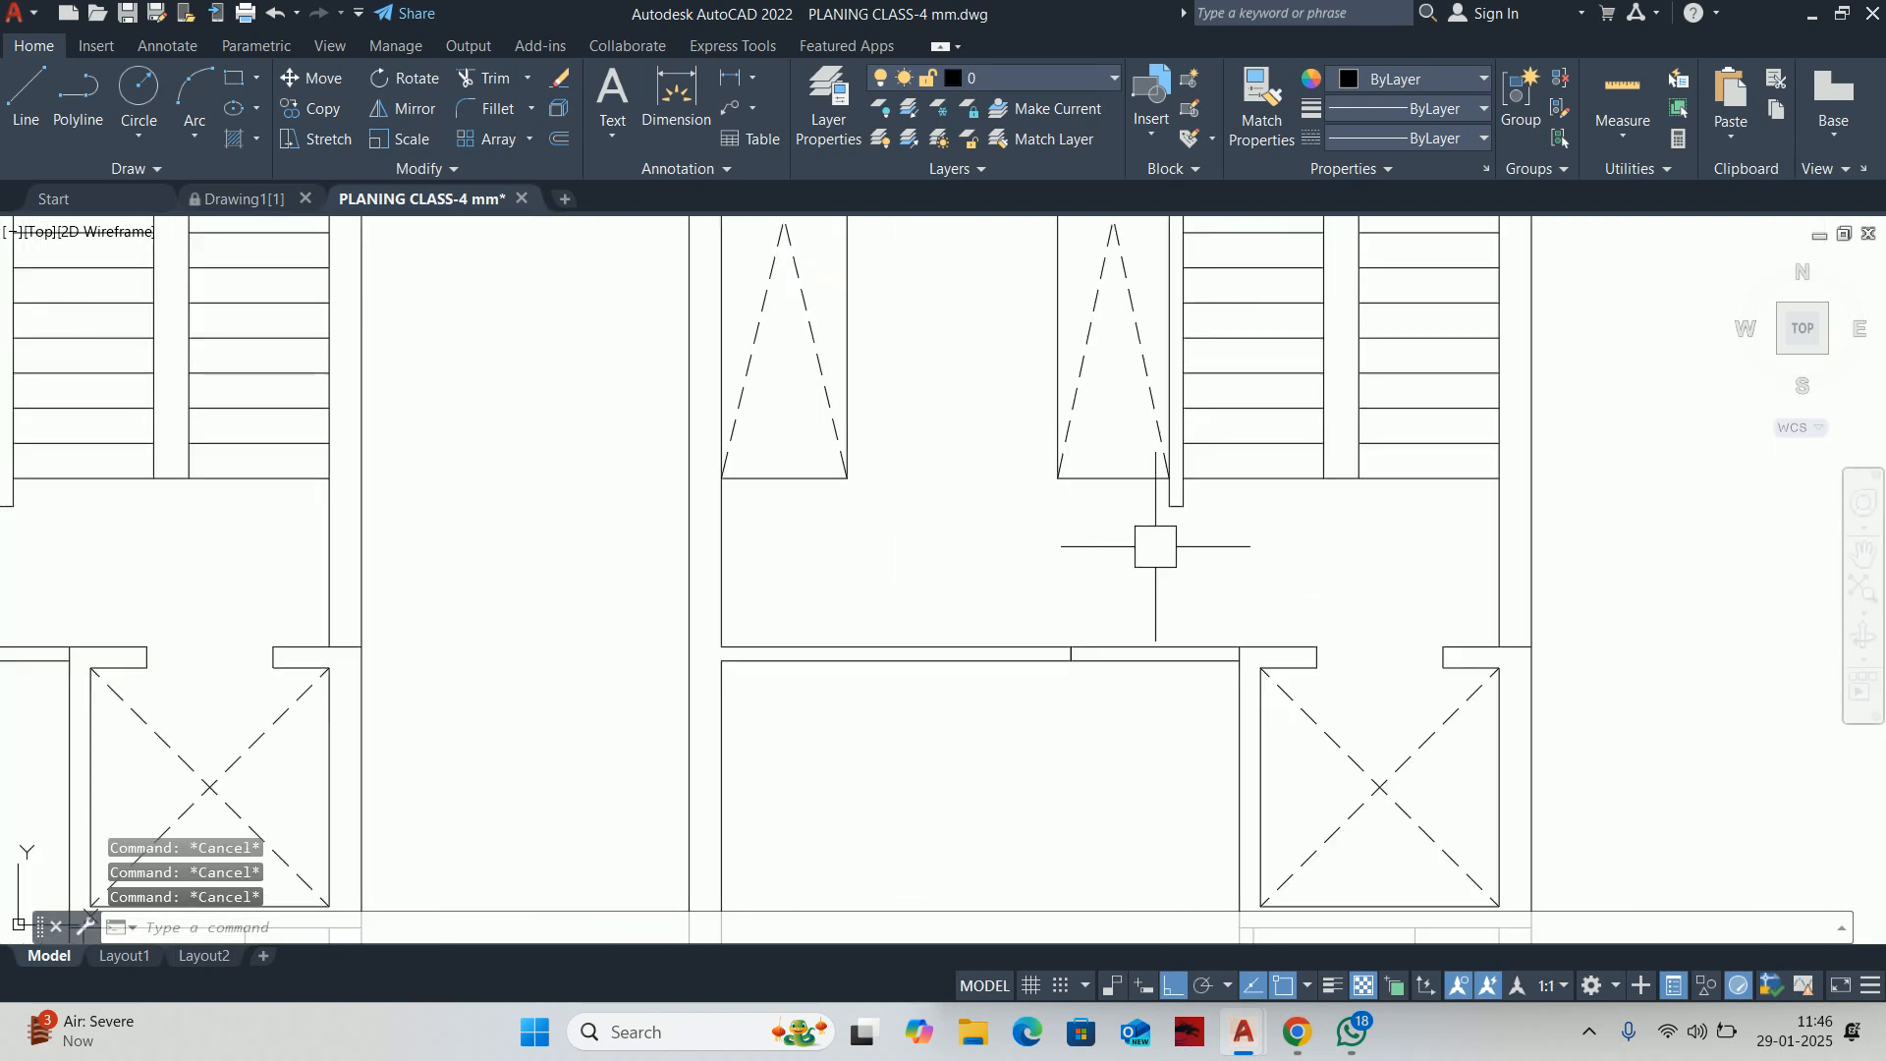
left_click(1145, 546)
middle_click_drag(985, 259, 994, 479)
left_click(1002, 339)
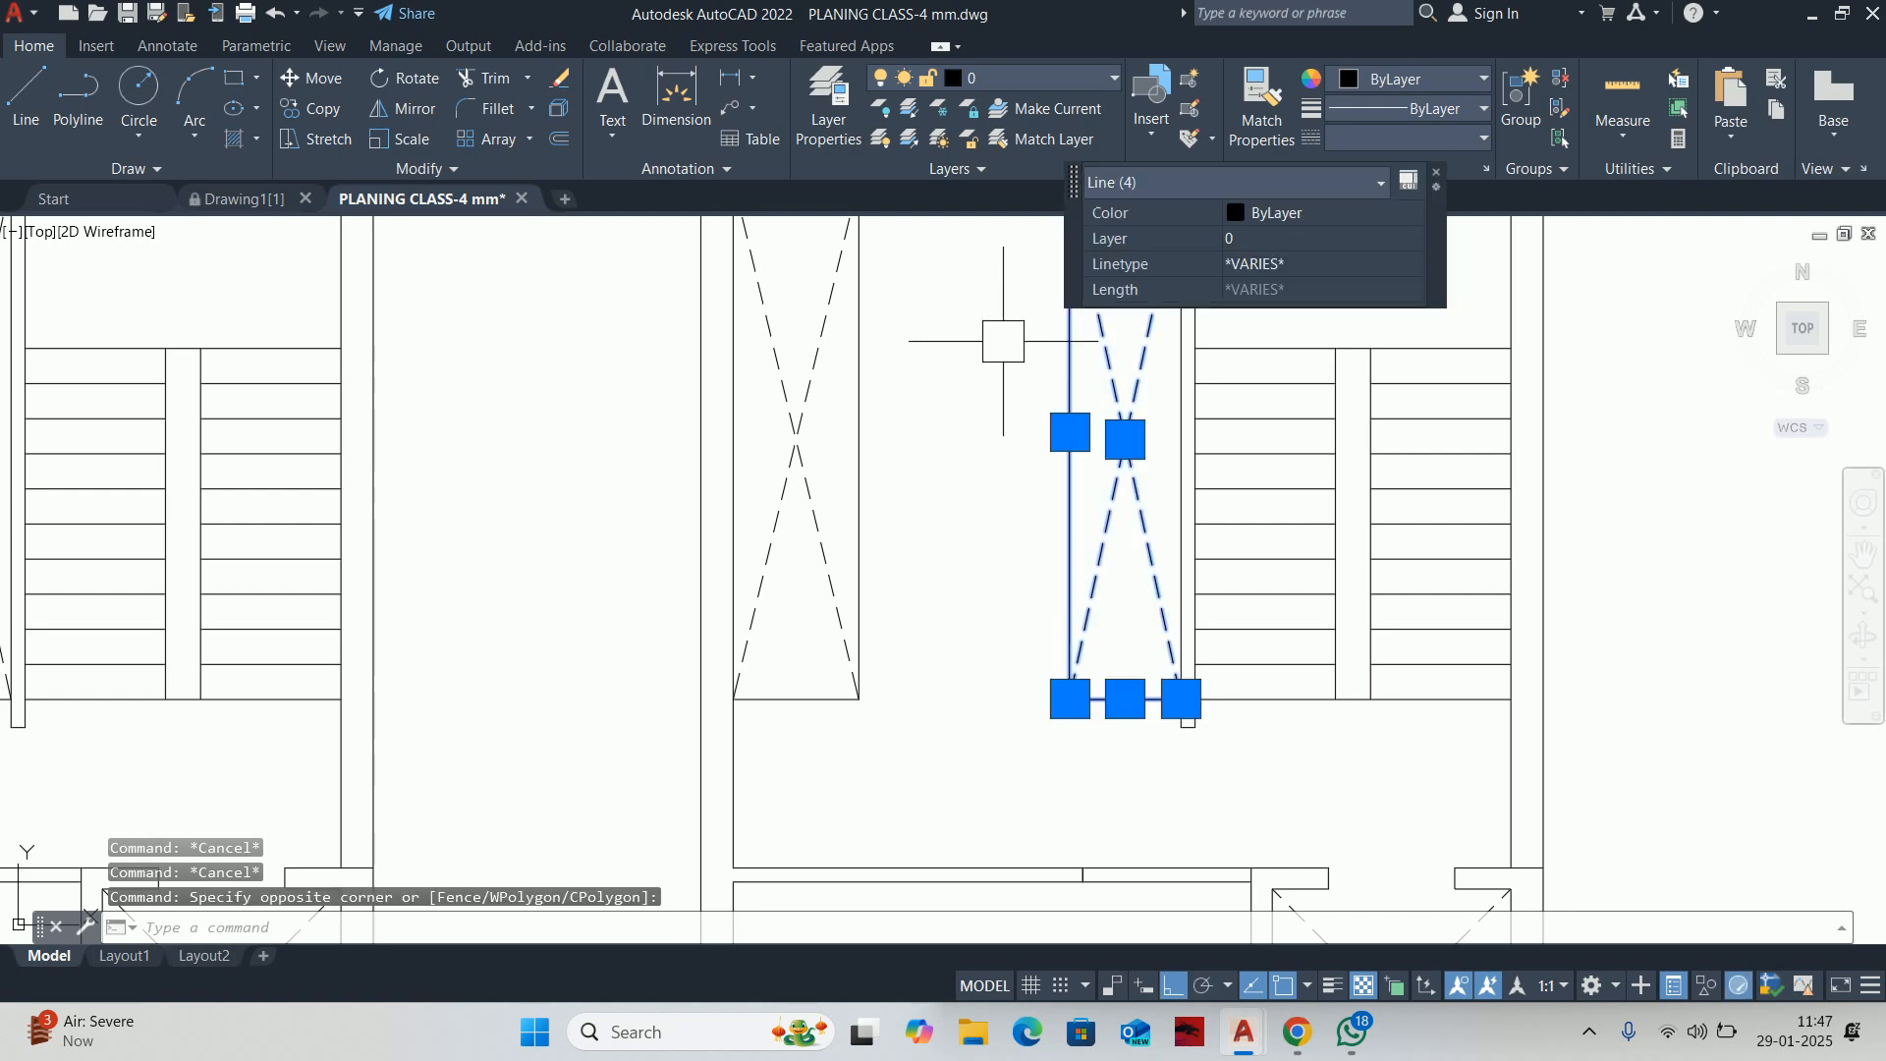
scroll(1002, 341, "down", 2)
middle_click_drag(1011, 346, 995, 481)
key("Delete")
scroll(1011, 389, "up", 2)
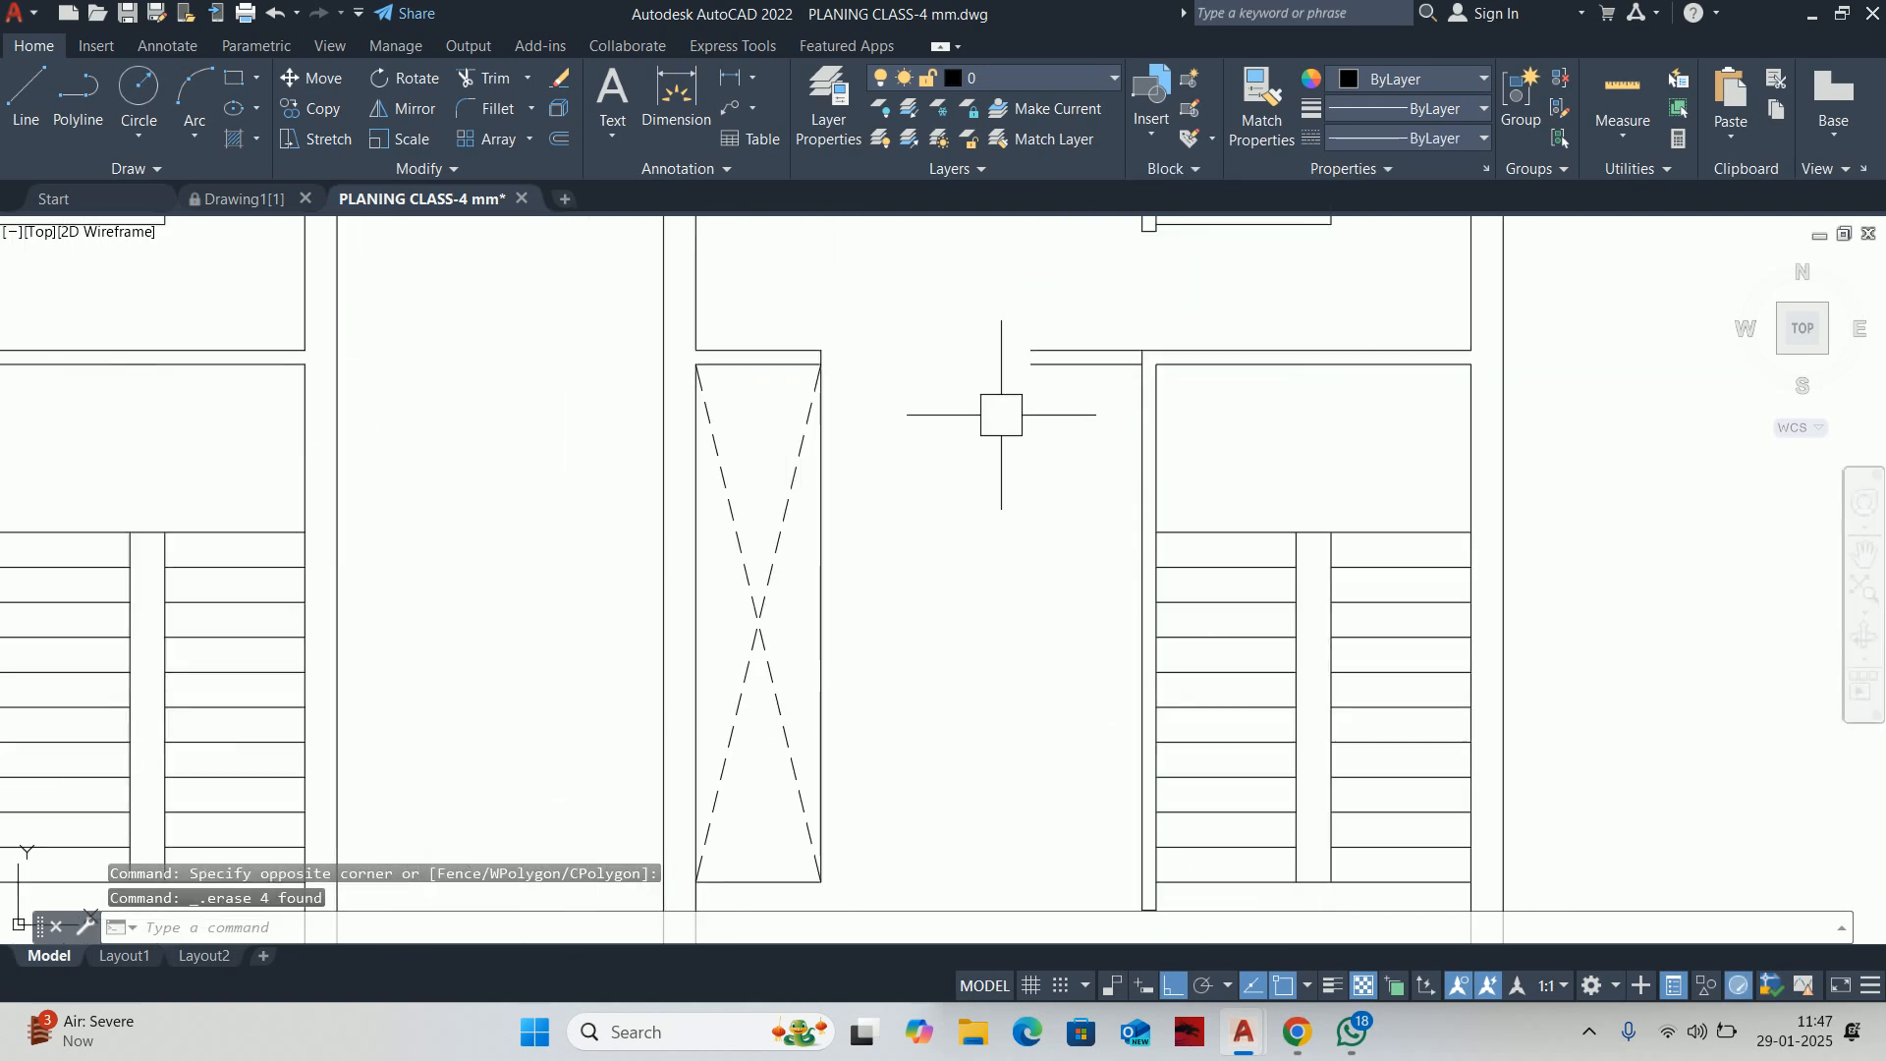
left_click(1069, 441)
key("Escape")
key("Escape")
key("Escape")
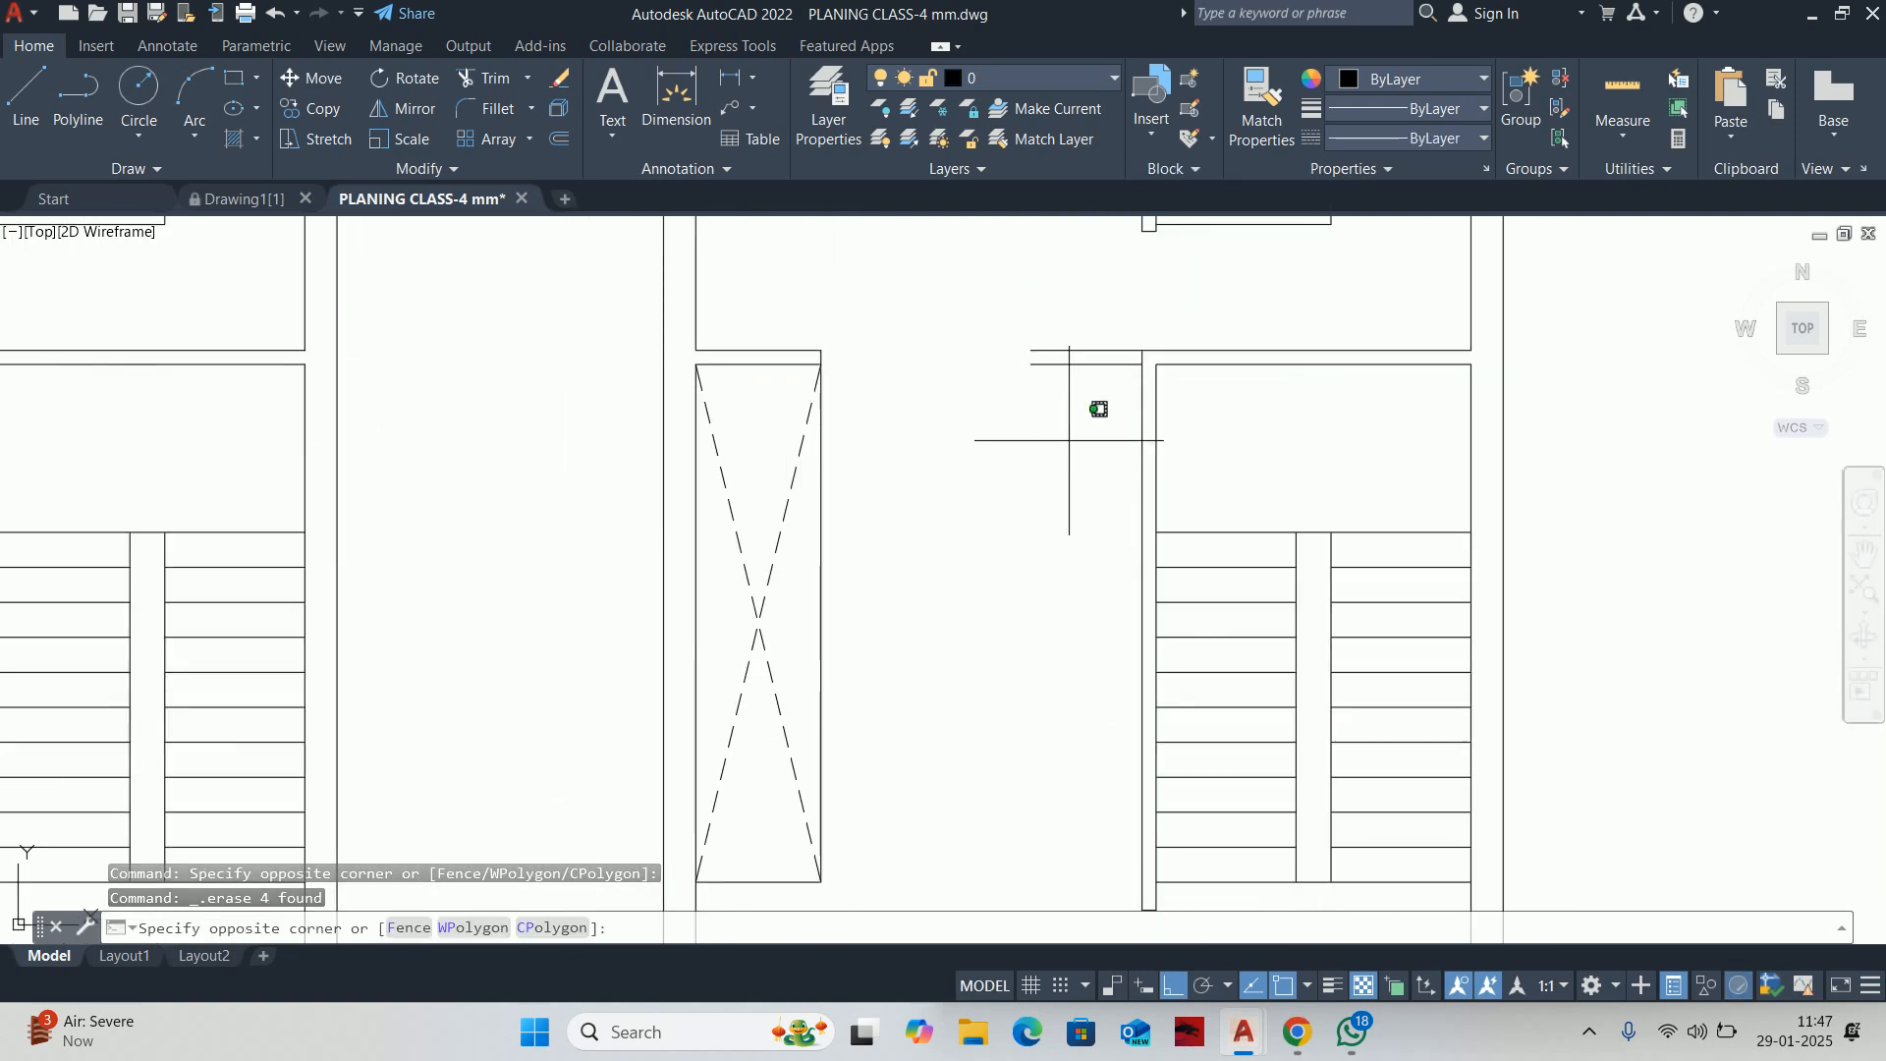
Offset the staircase wall's outer line 150 mm toward the passage at the wall's upper corner
scroll(1103, 358, "up", 4)
middle_click_drag(1103, 358, 1071, 528)
type("o")
key("Return")
type("150")
key("Return")
left_click(1144, 570)
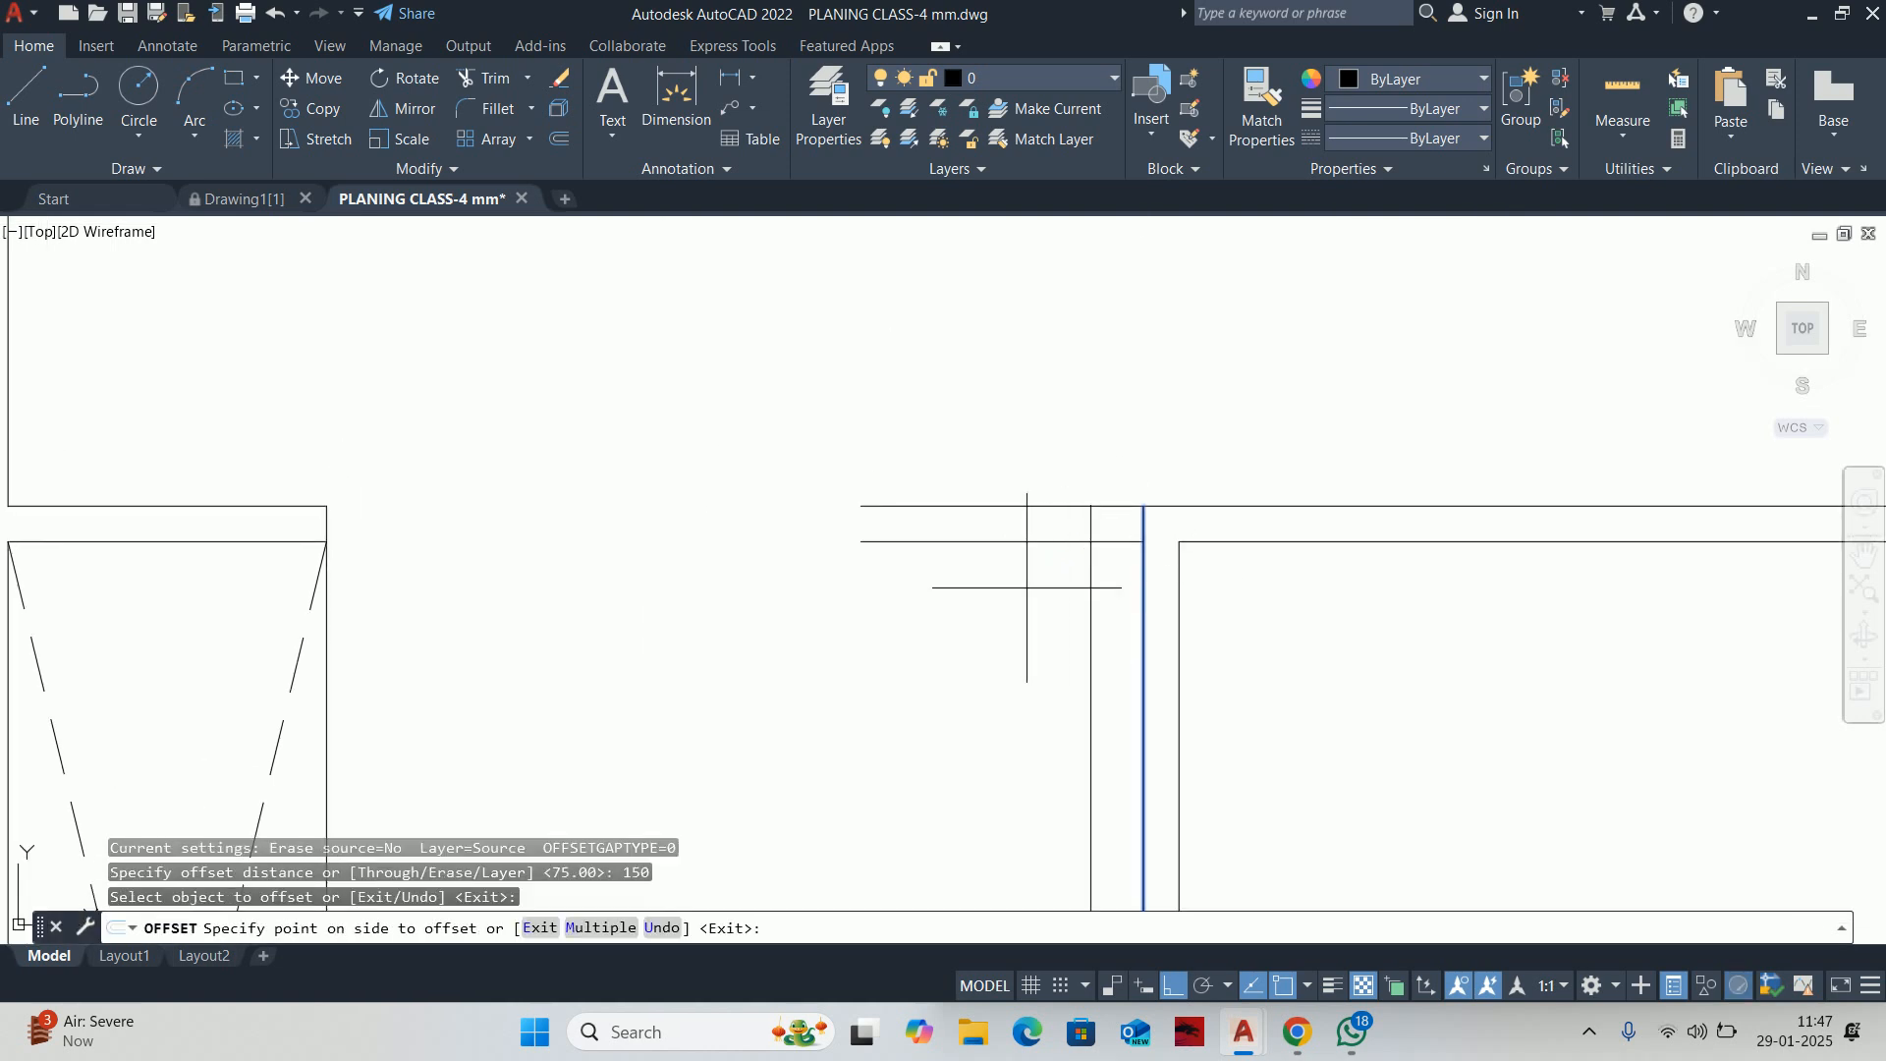
left_click(1026, 565)
key("Return")
Trim the offset line and excess wall lines to leave a short wall stub at the staircase's upper corner
type("tr")
key("Return")
left_click(1116, 619)
left_click(1033, 602)
left_click(1032, 603)
left_click(1011, 446)
scroll(1119, 533, "up", 2)
left_click(1159, 522)
key("Escape")
key("Escape")
key("Escape")
scroll(1019, 484, "down", 8)
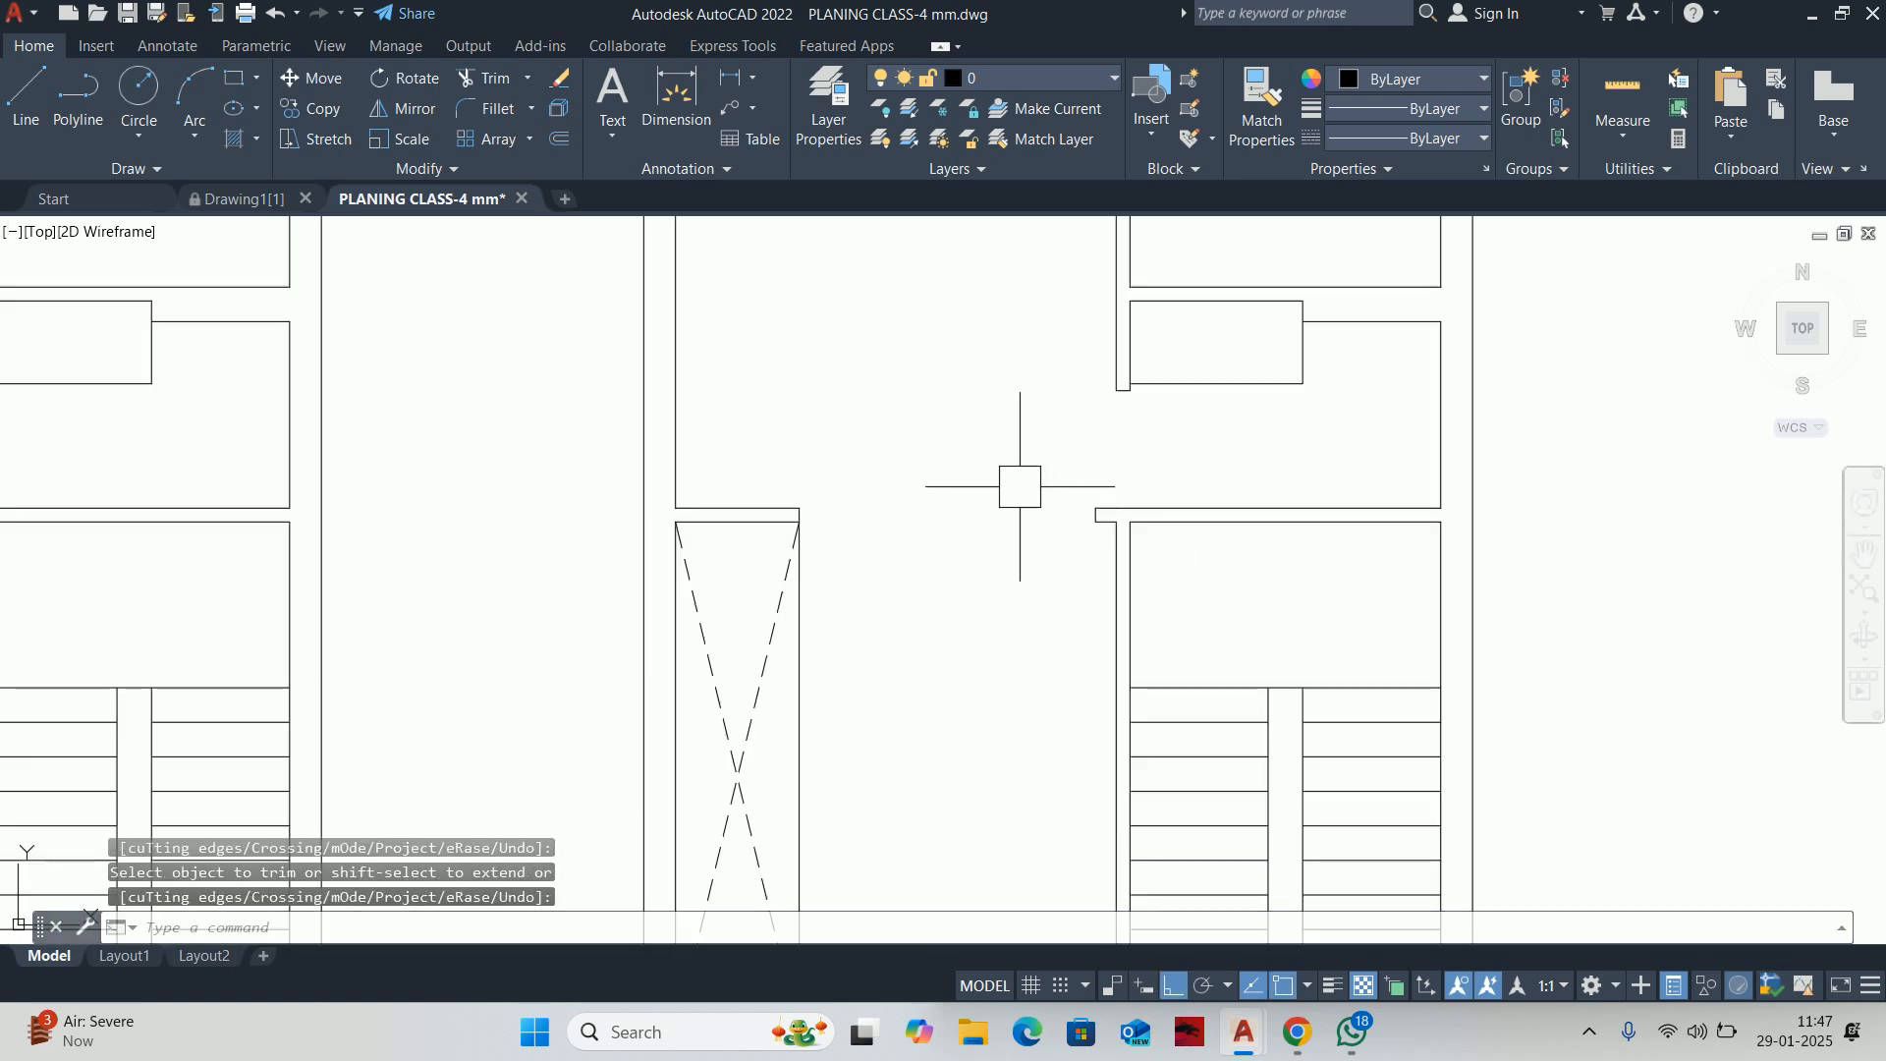
scroll(893, 497, "up", 2)
type("ma")
key("Return")
left_click(865, 528)
scroll(924, 525, "up", 2)
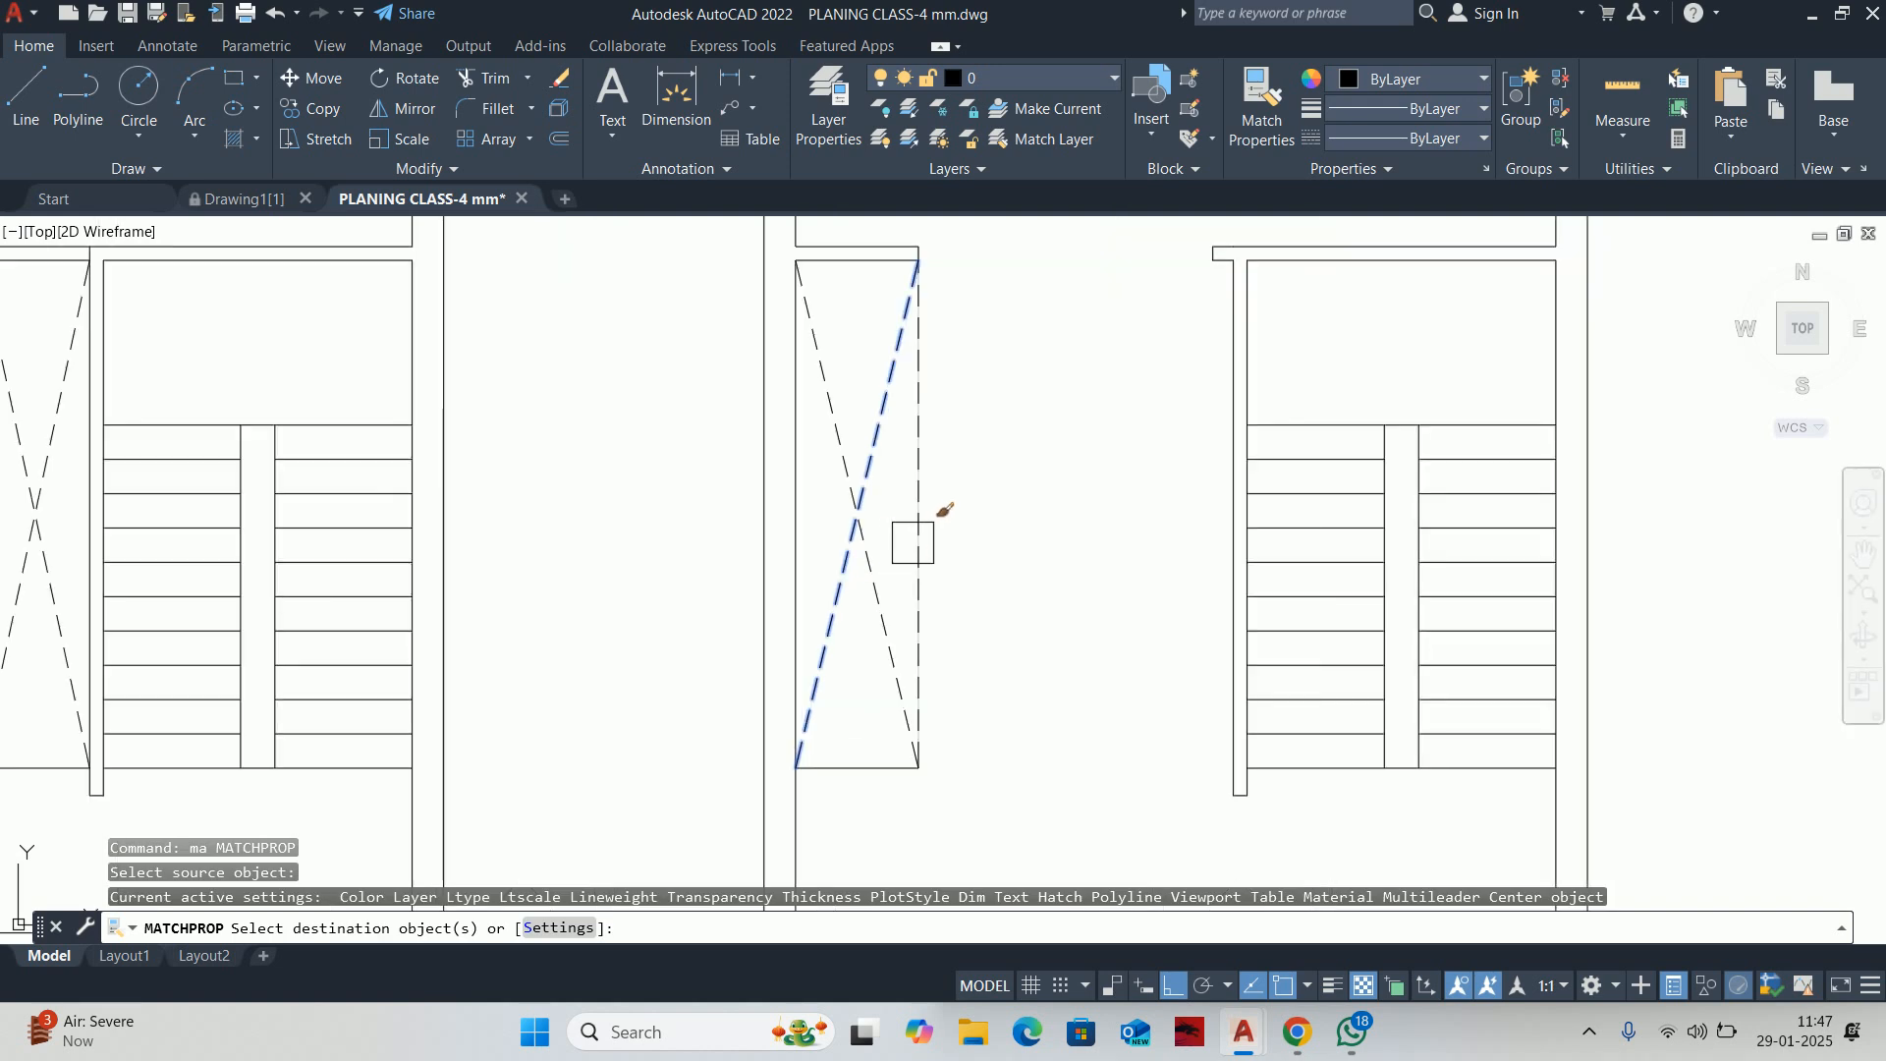
key("Escape")
key("Escape")
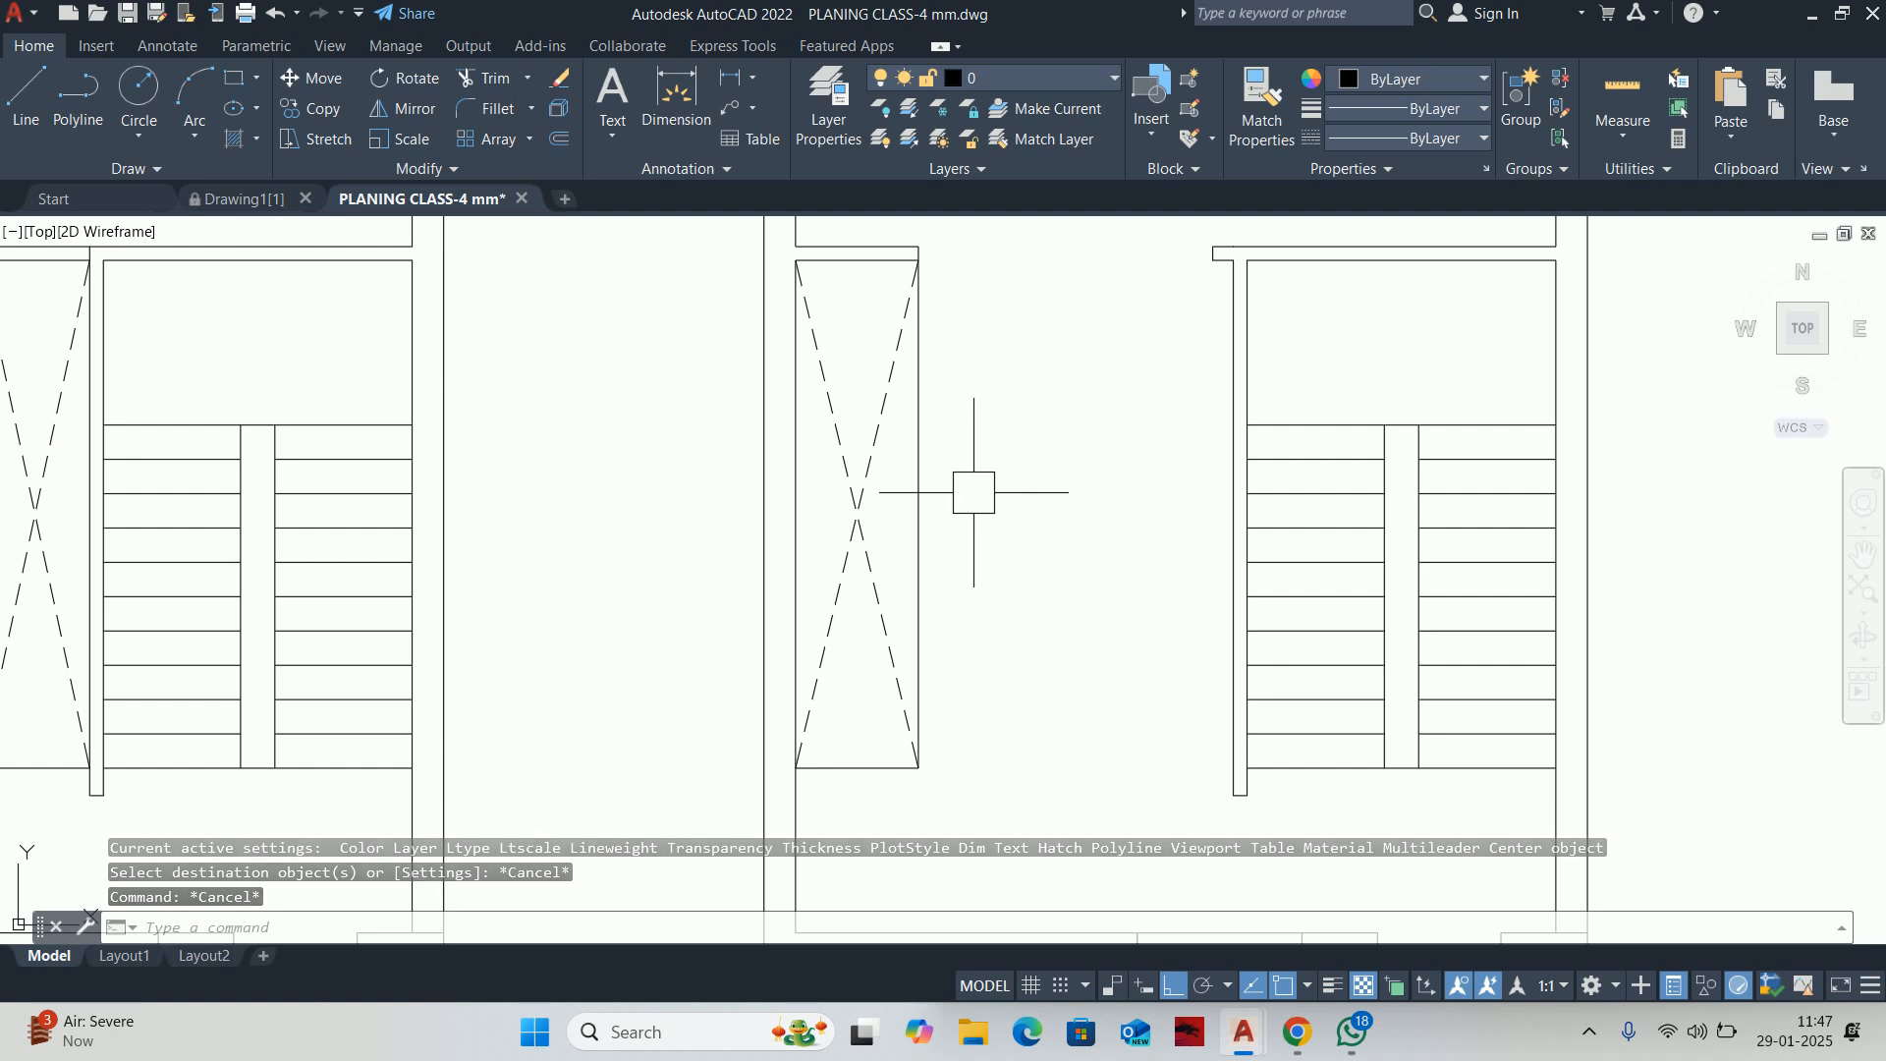
scroll(973, 492, "down", 4)
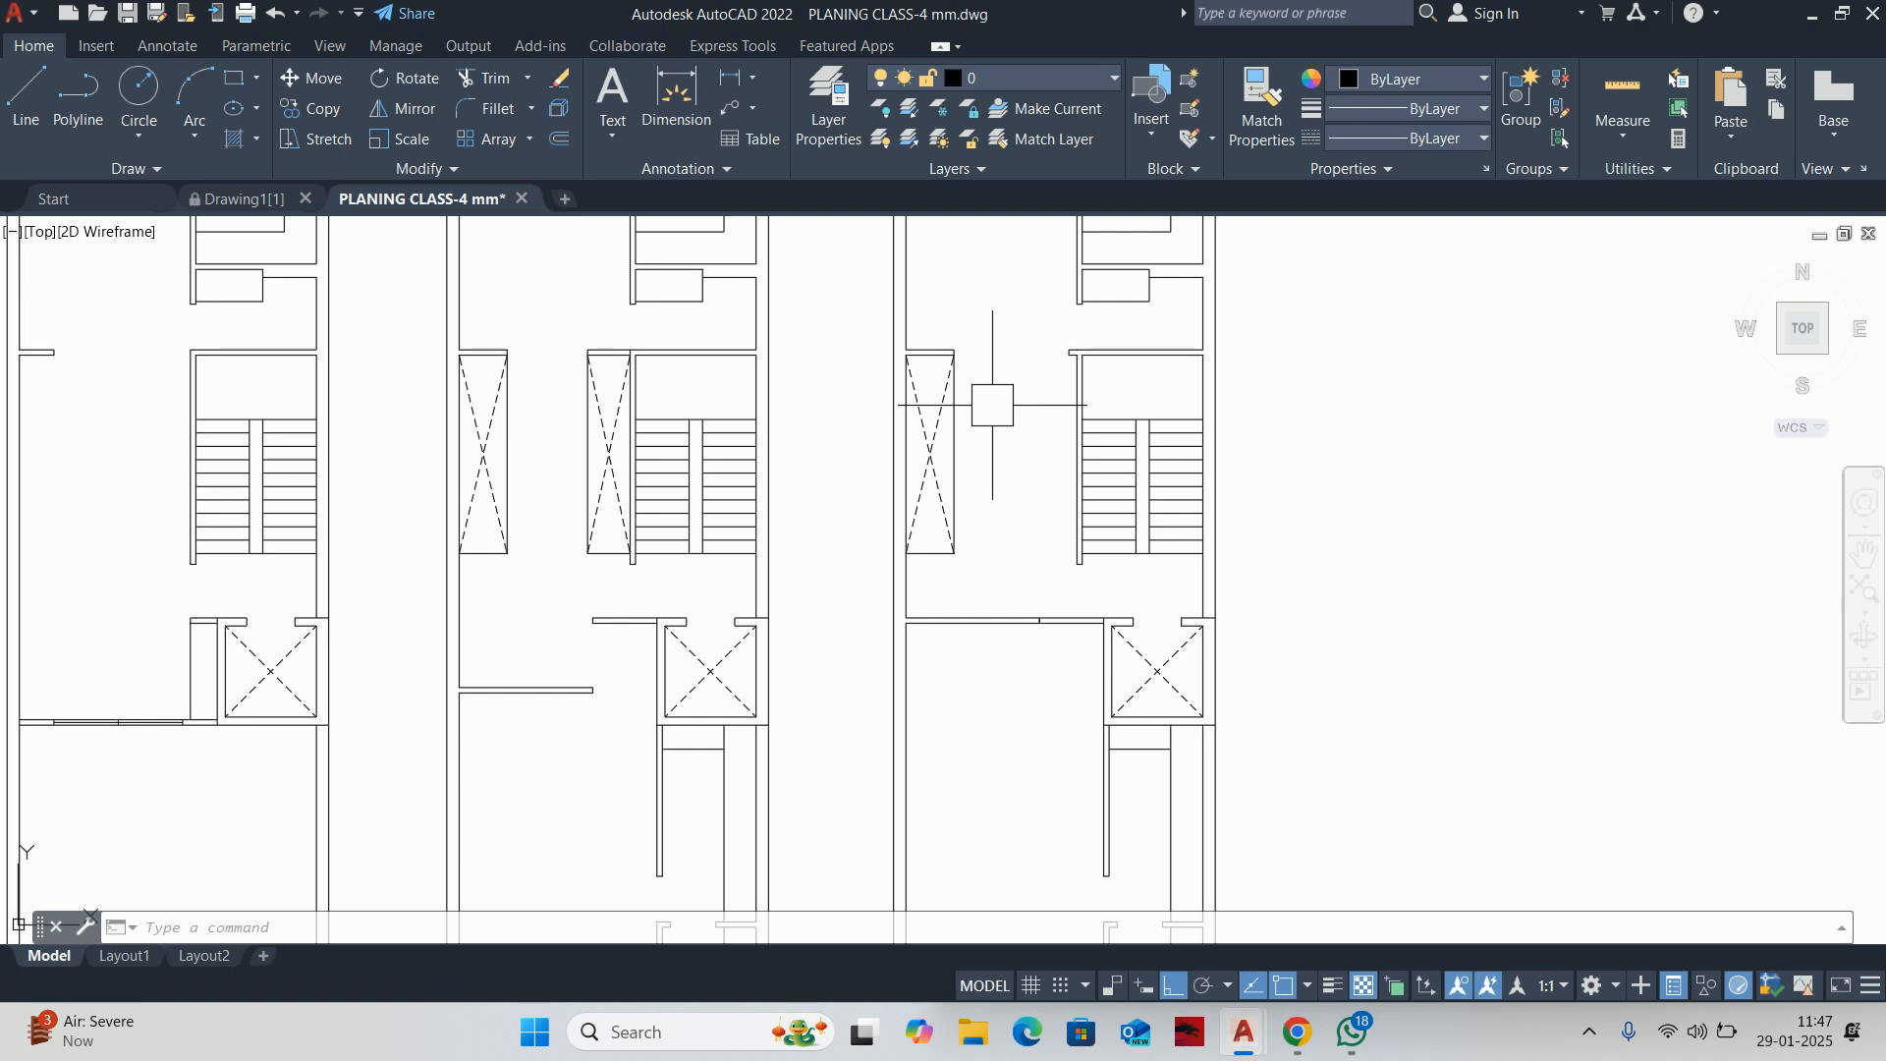
key("Escape")
key("Escape")
key("Escape")
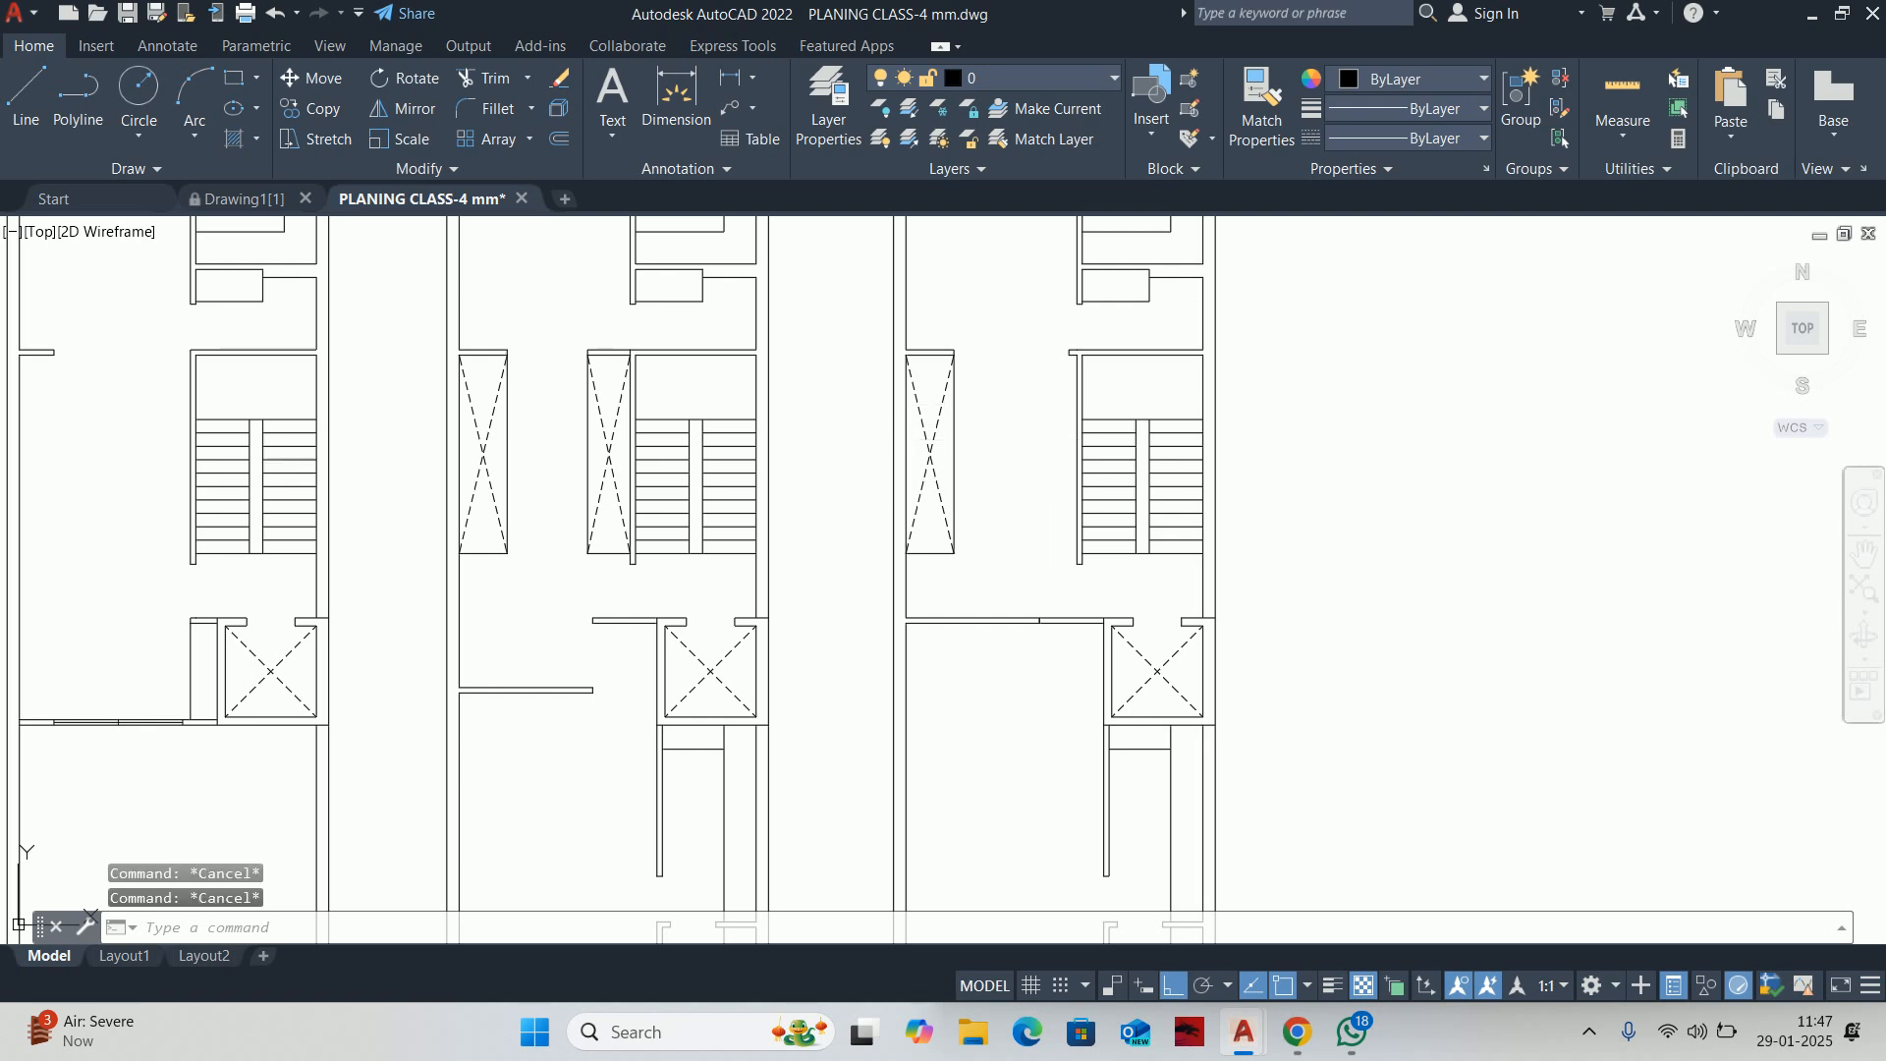
Check the length of the line closing the lower end of the remaining dashed-cross rectangle
scroll(973, 461, "up", 2)
scroll(899, 568, "up", 2)
left_click(908, 596)
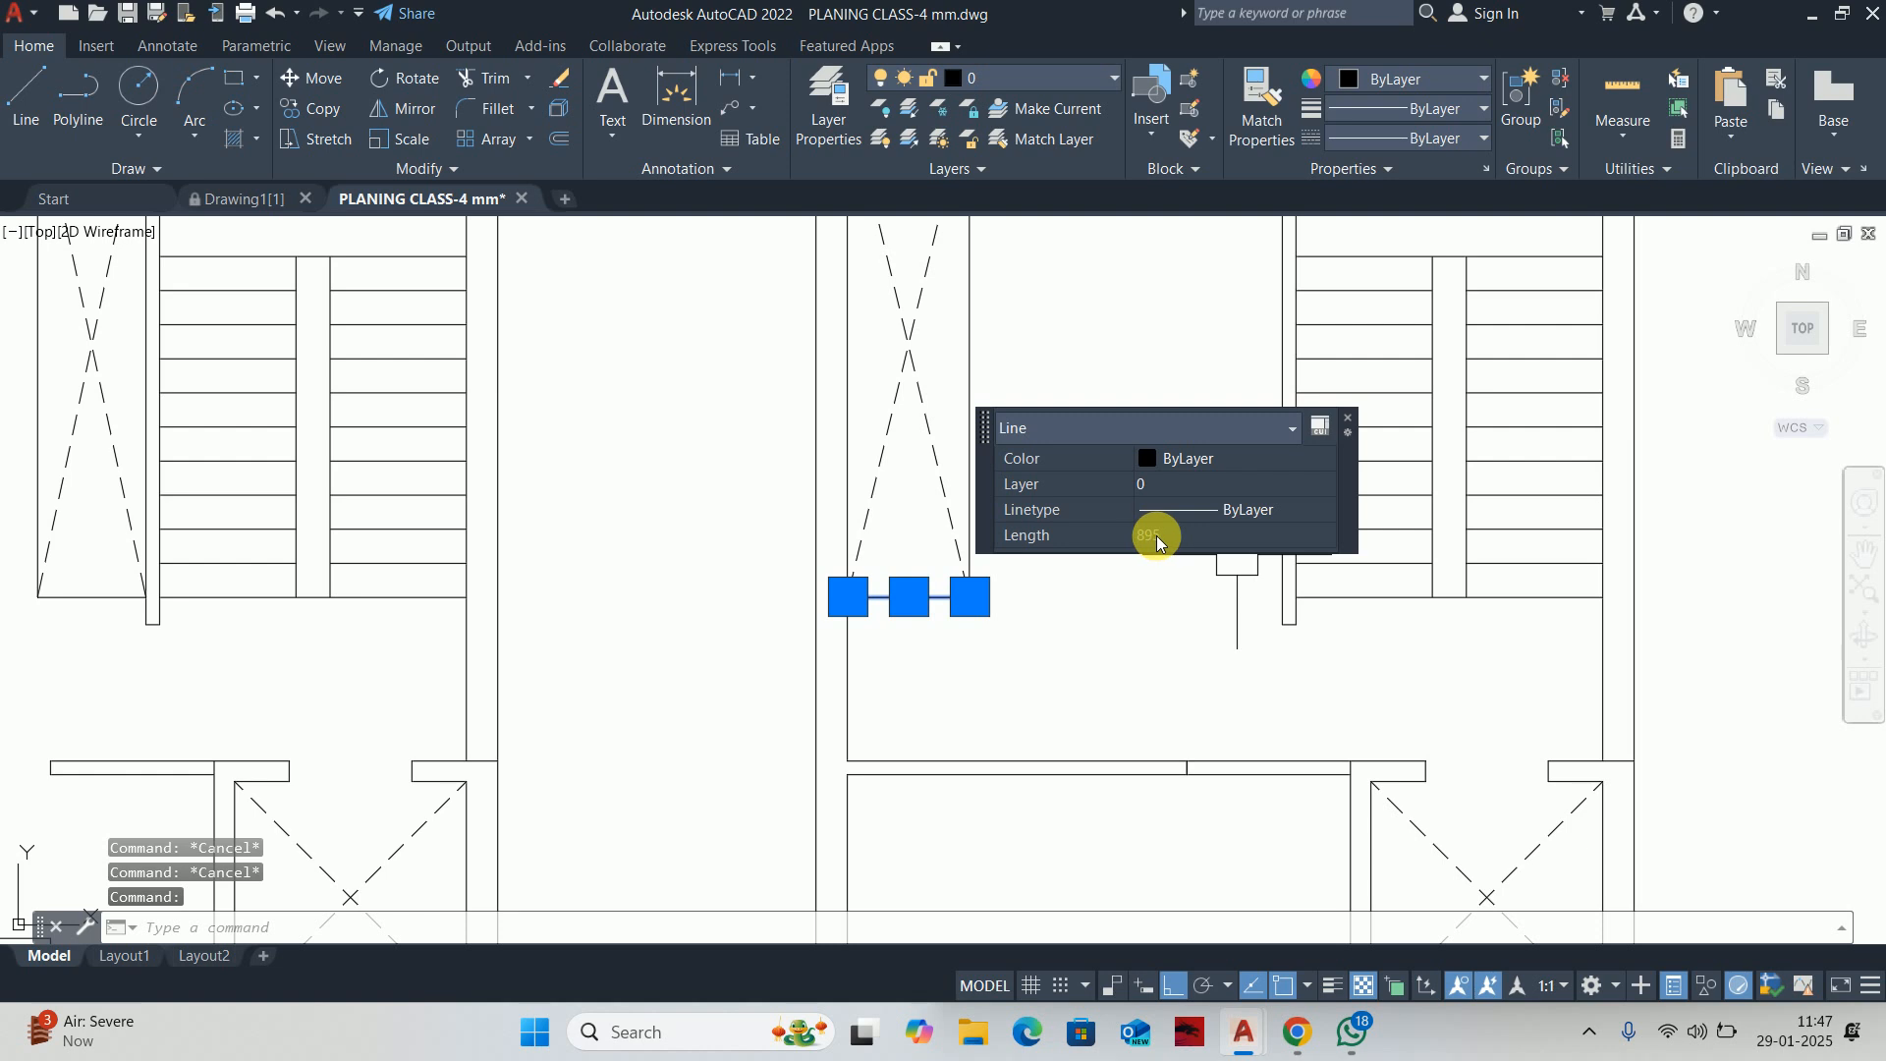
key("Escape")
scroll(1002, 442, "down", 2)
middle_click_drag(996, 432, 980, 424)
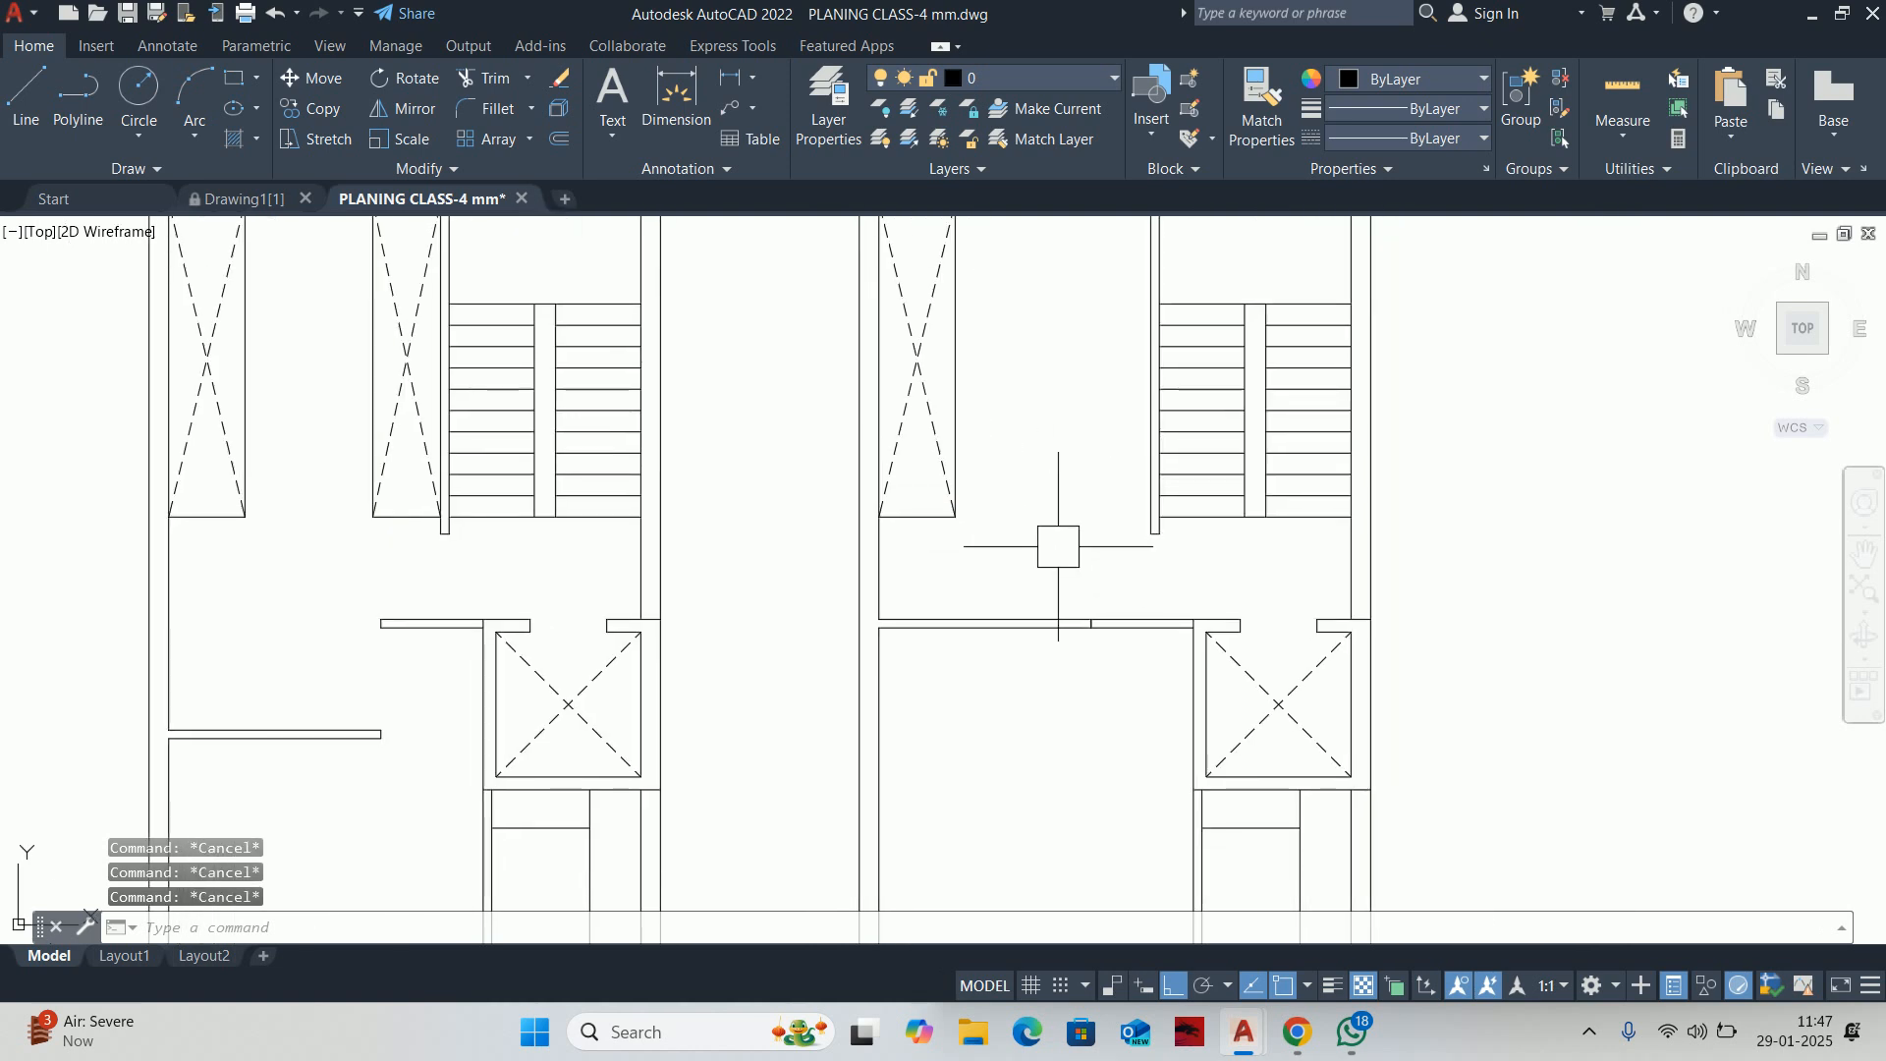
Draw a line from the staircase wall down to the lift shaft's lower edge level and across to the shaft's lower corner
middle_click_drag(1053, 531, 1035, 522)
type("l")
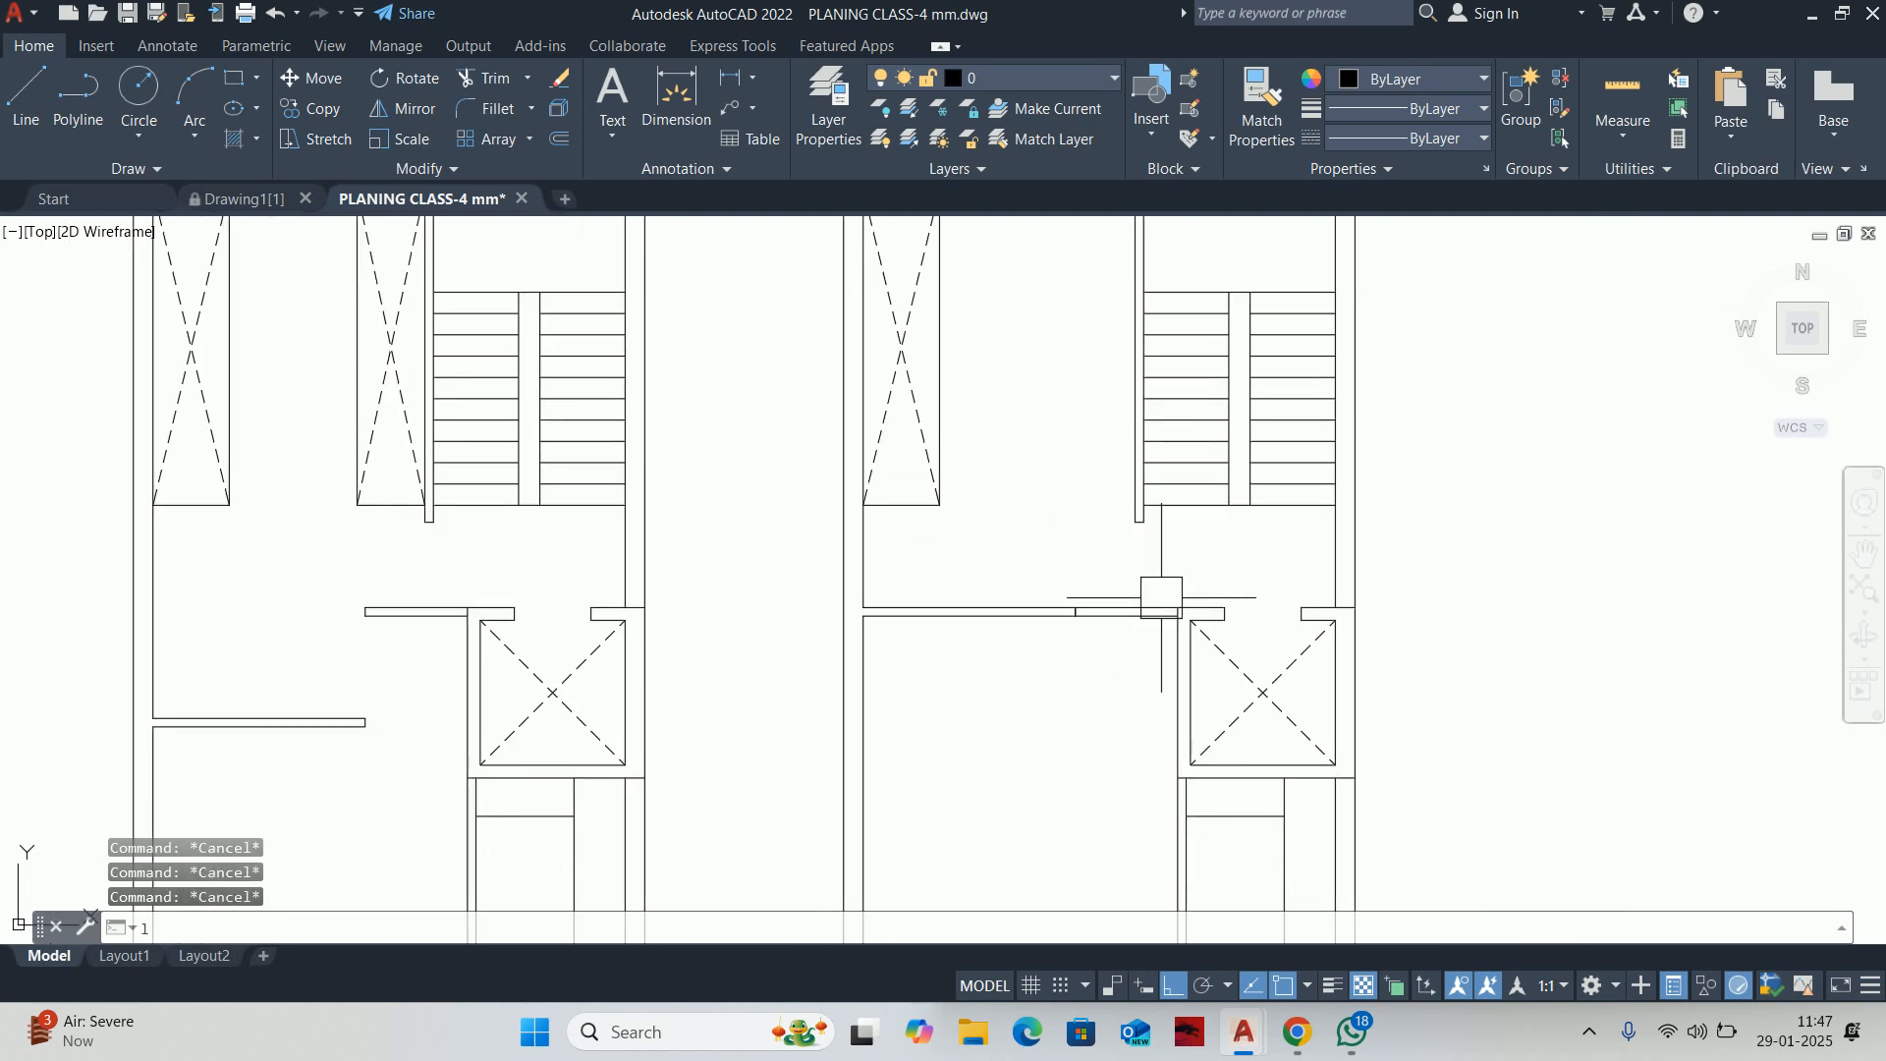
key("Return")
scroll(1137, 590, "up", 2)
left_click(1136, 512)
middle_click_drag(1148, 748, 1129, 371)
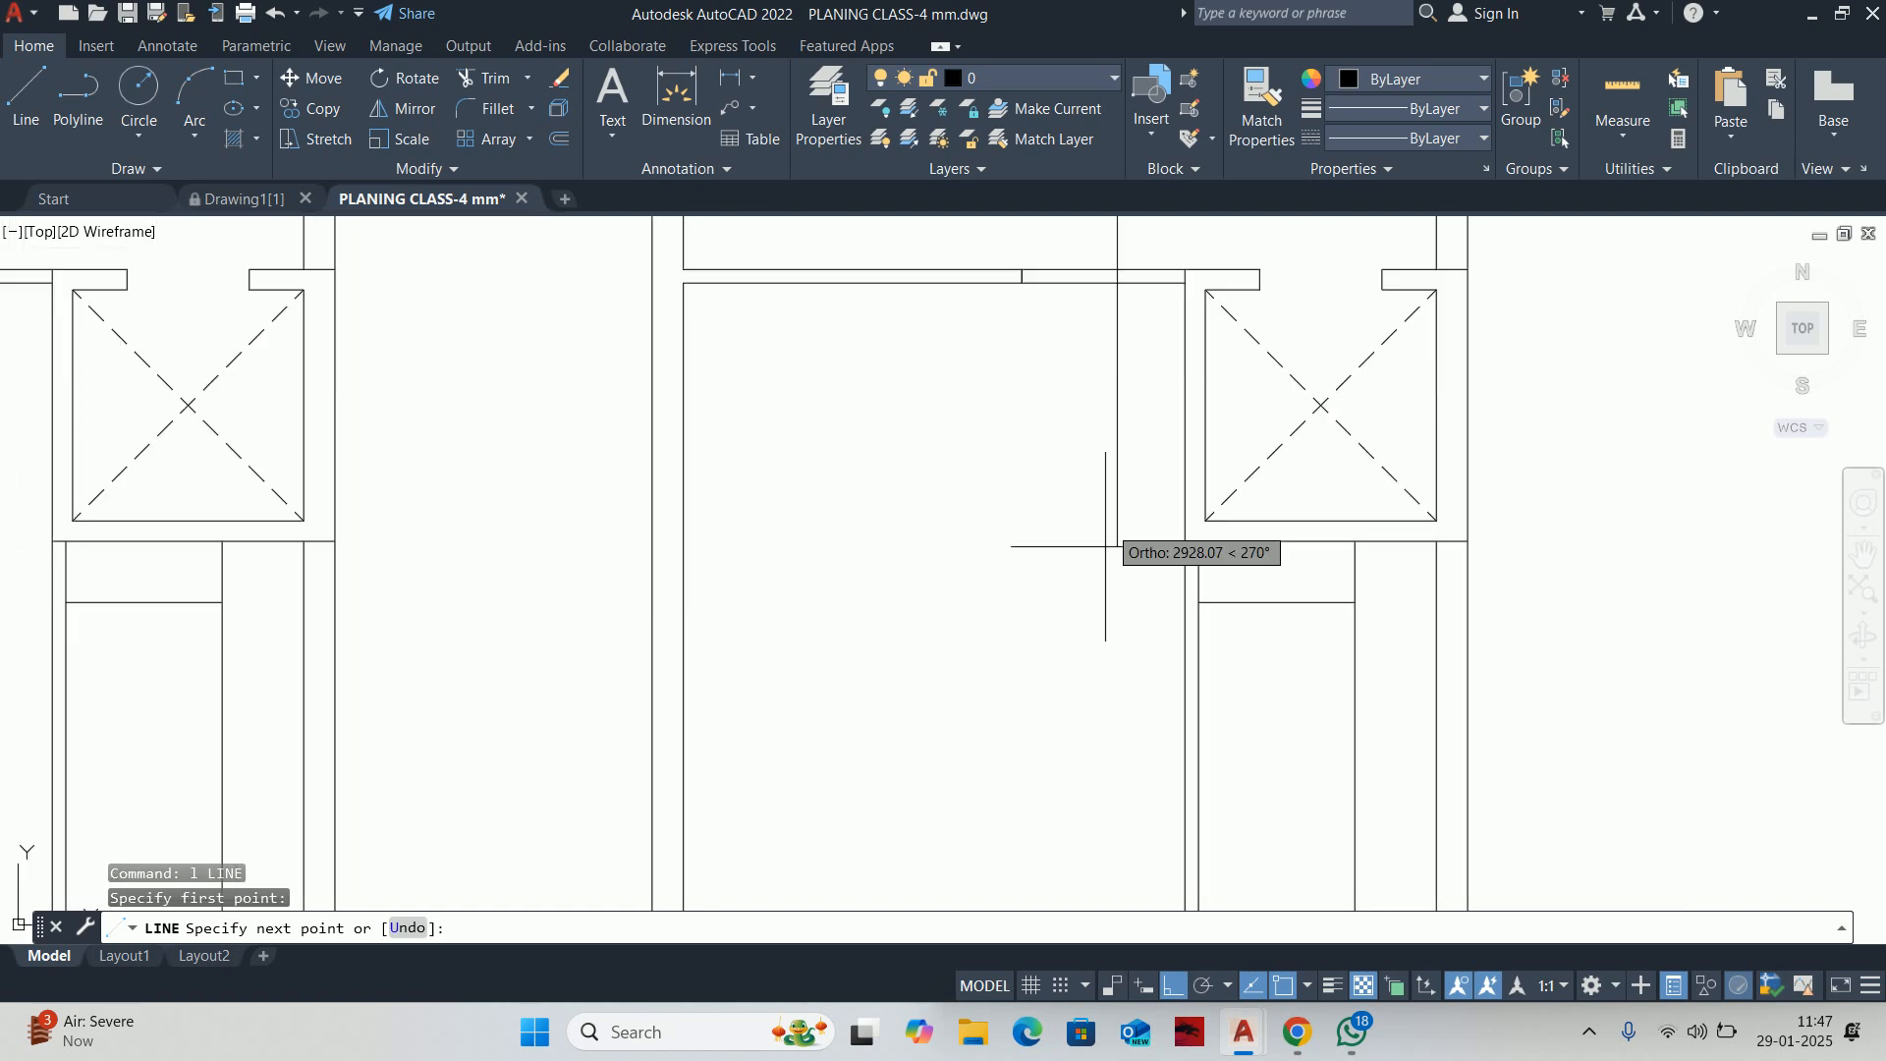
left_click(1184, 540)
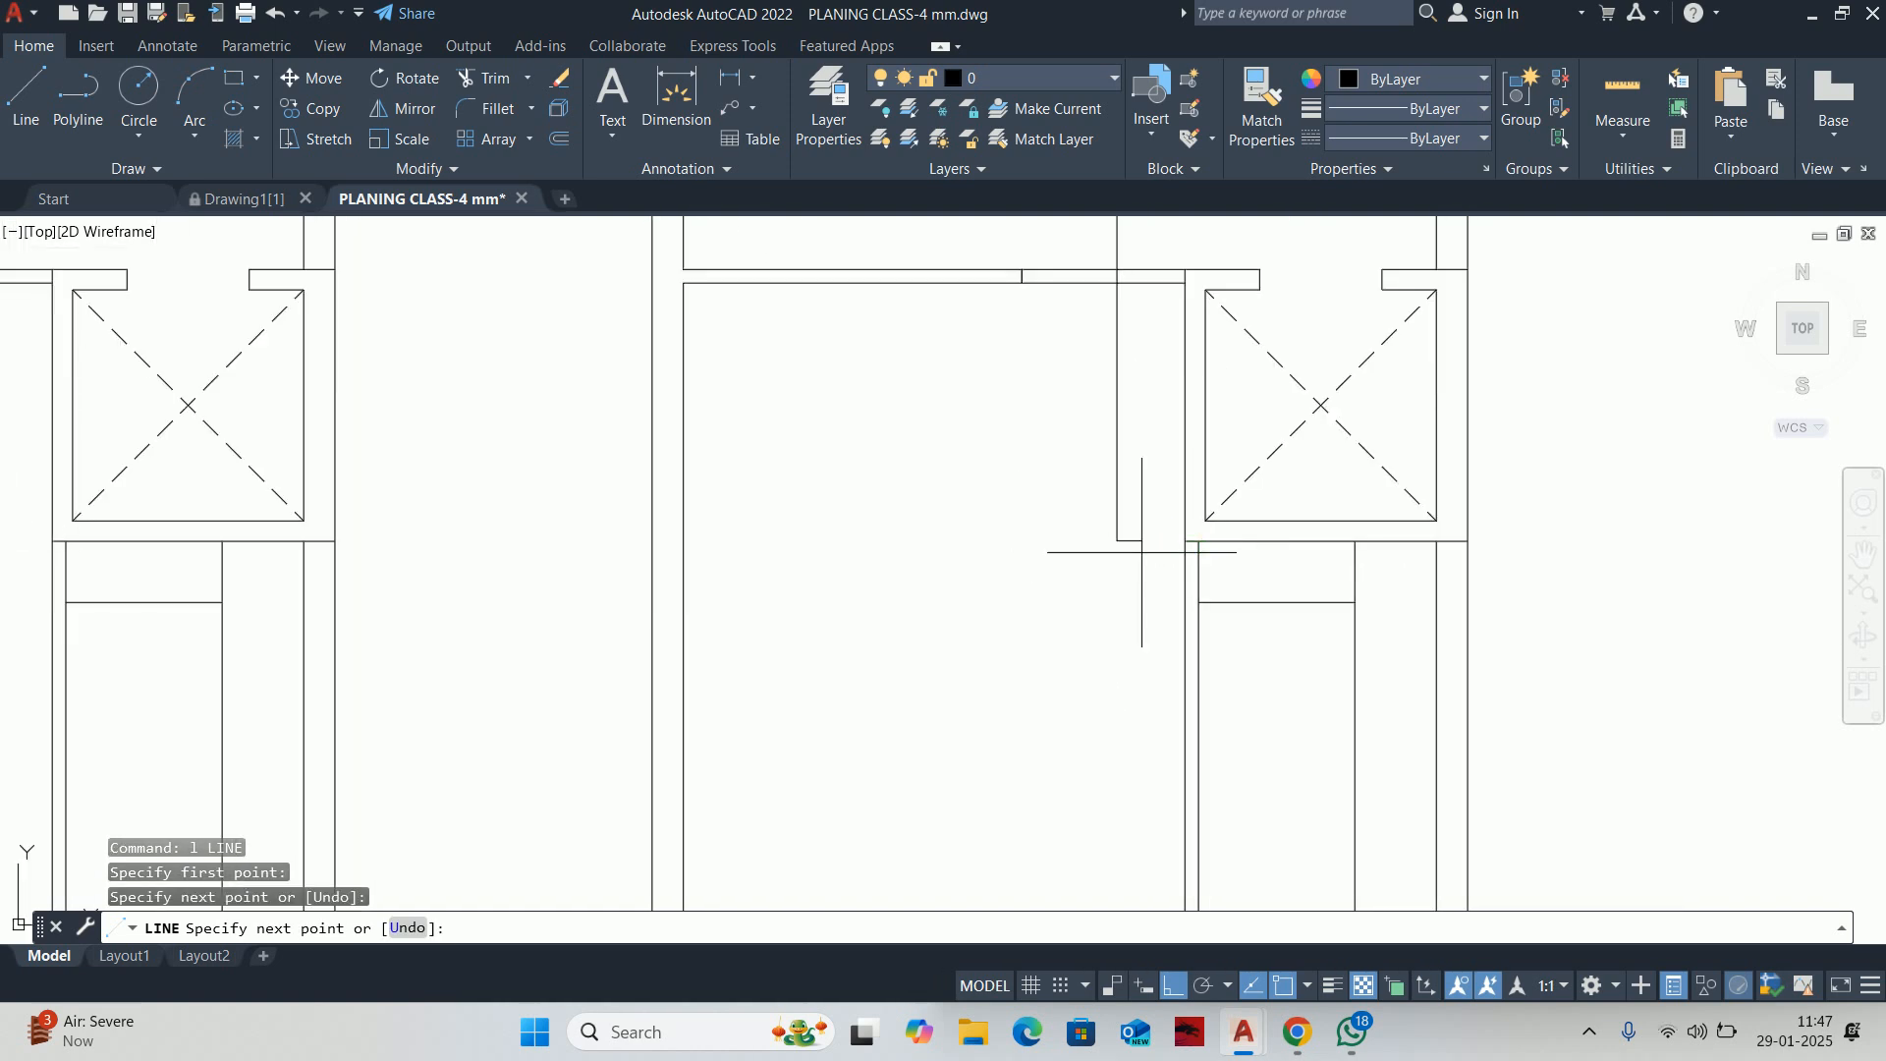
key("Escape")
key("Escape")
key("Escape")
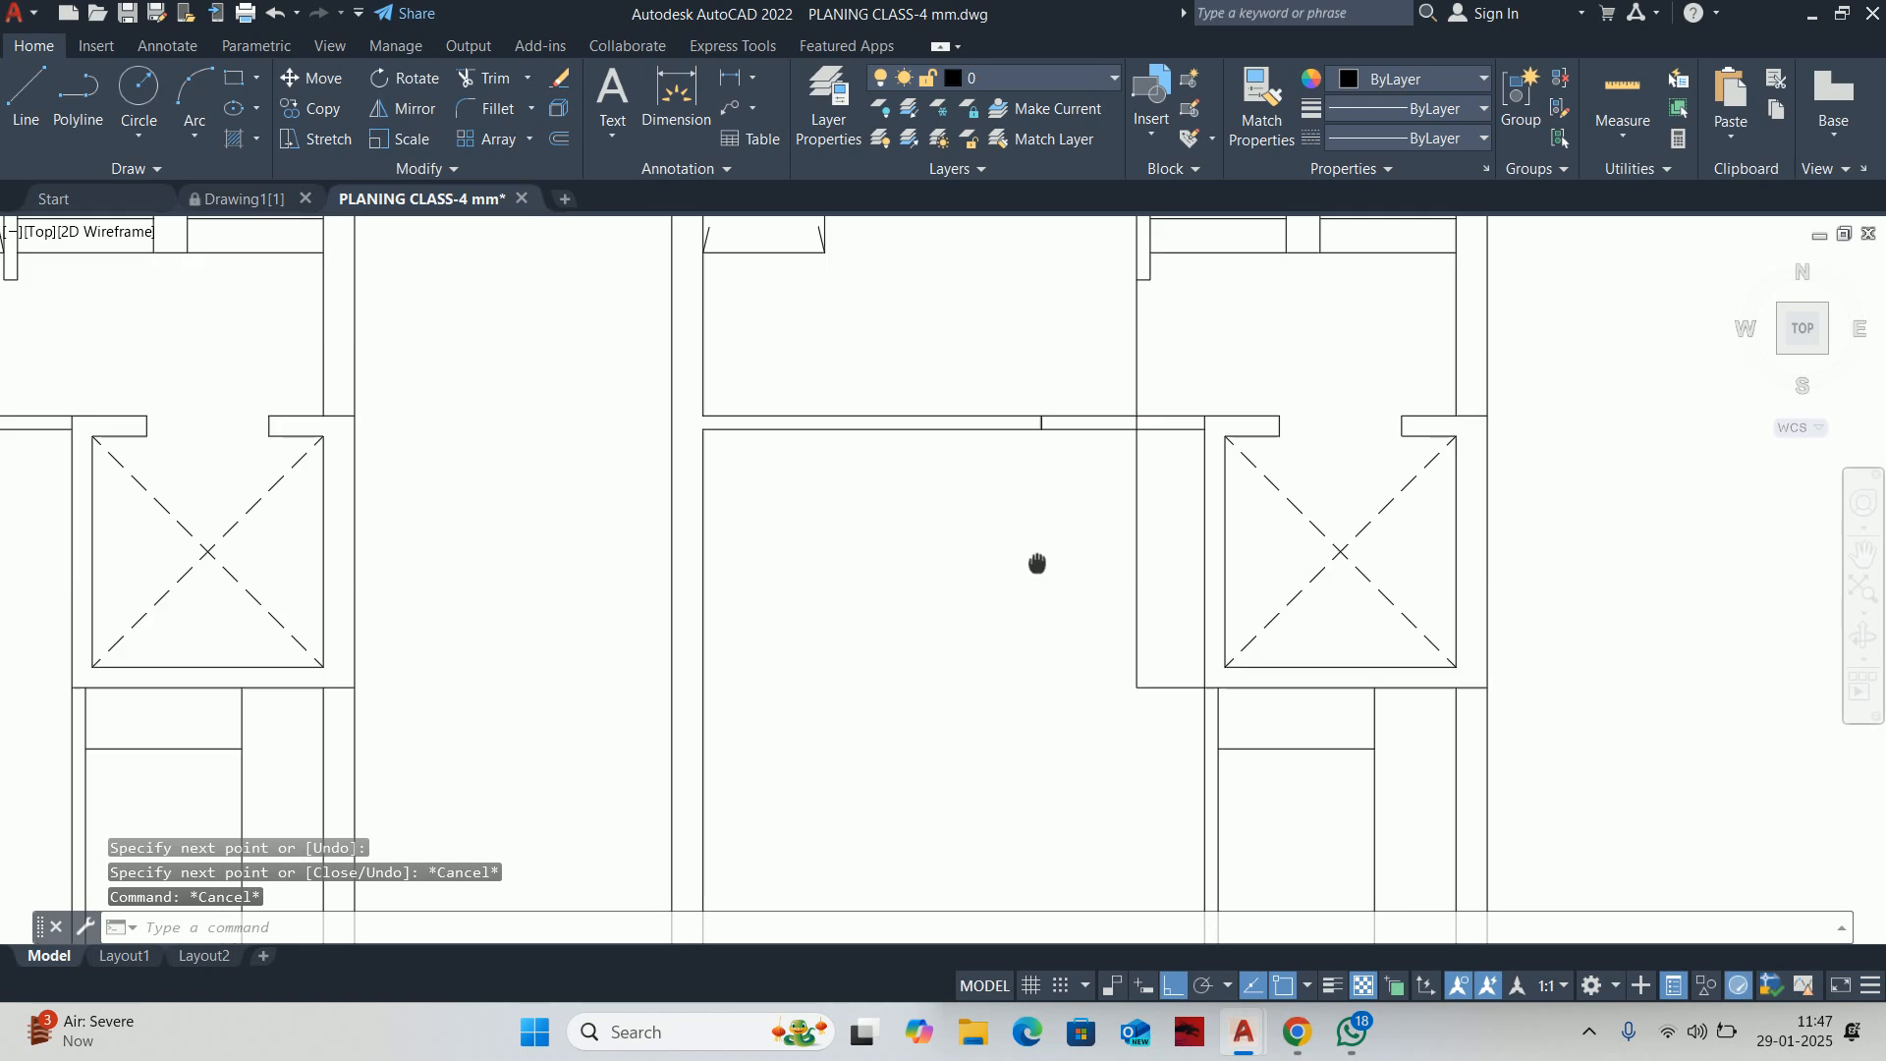
scroll(1201, 527, "down", 2)
scroll(1152, 507, "up", 1)
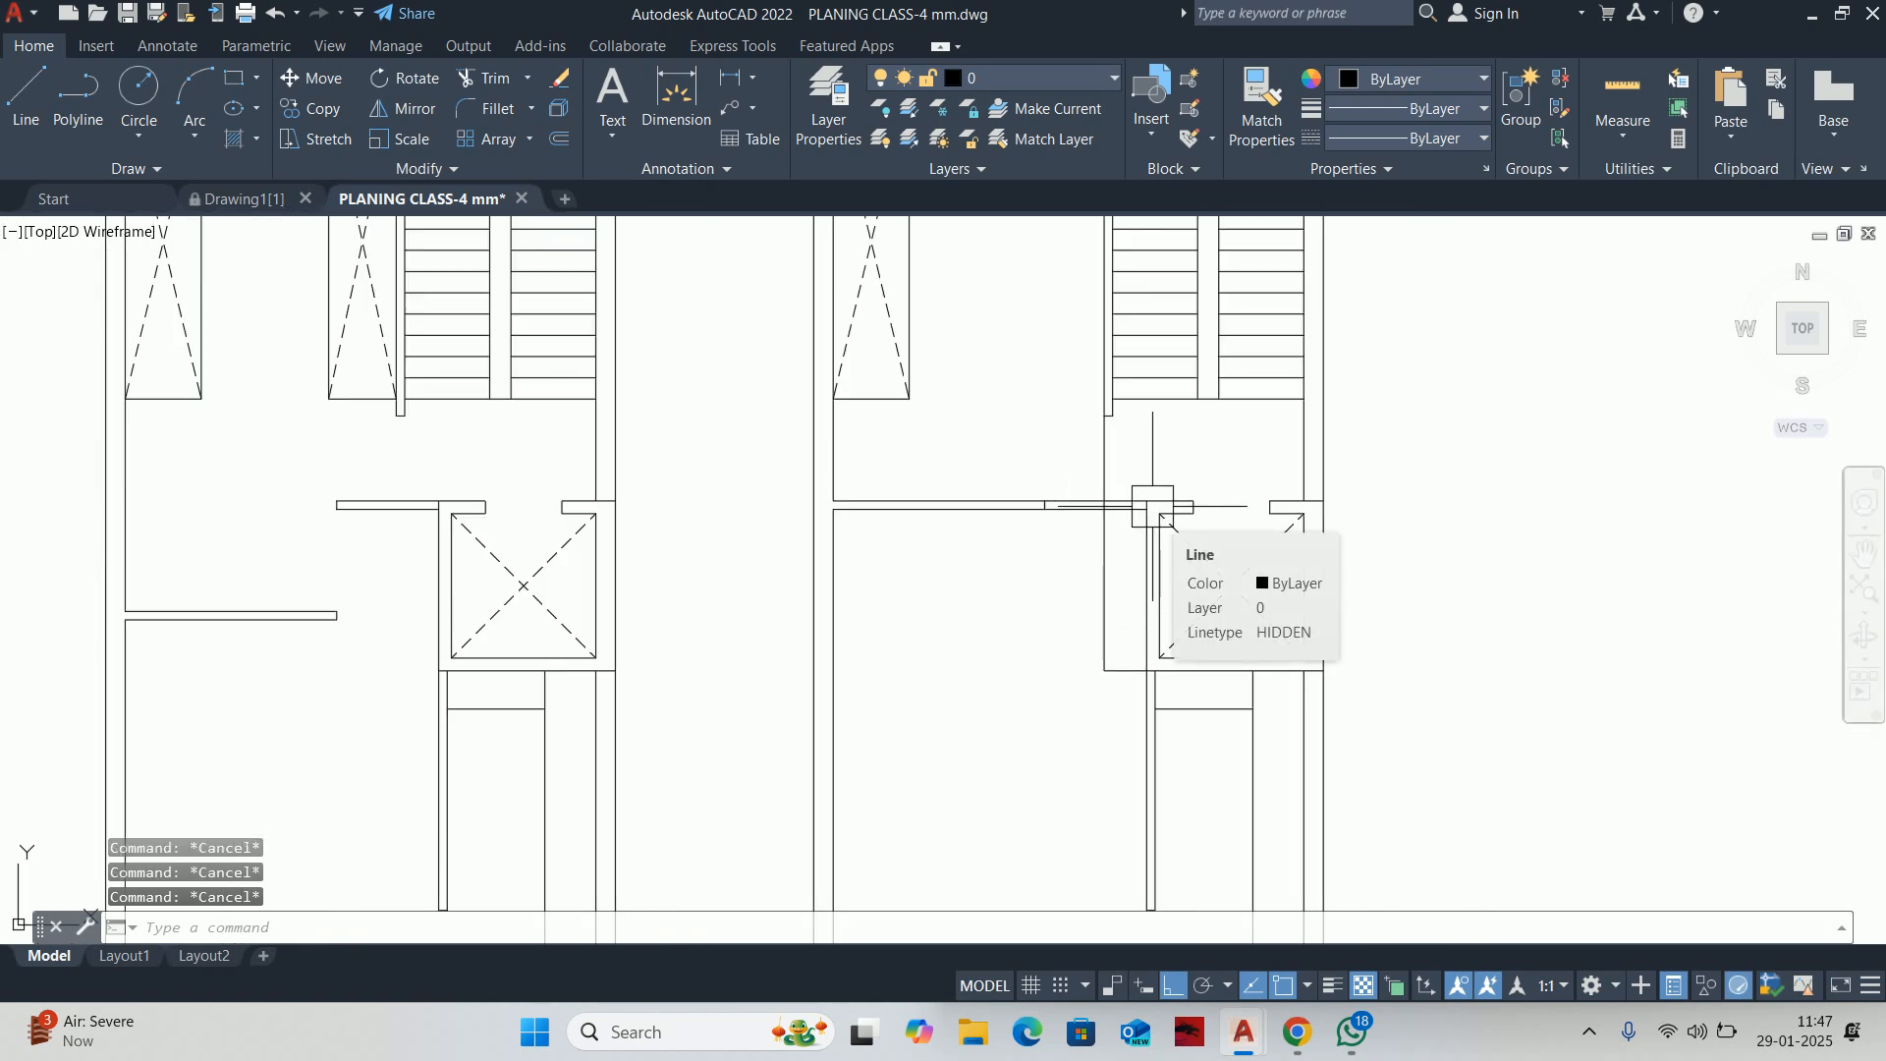
Offset the new vertical line 1200 mm away from the lift so it crosses the partition wall
mouse_move(1169, 525)
middle_mouse_down()
mouse_move(1146, 390)
mouse_move(1074, 497)
mouse_move(1065, 571)
middle_mouse_up()
type("o")
key("Return")
type("12")
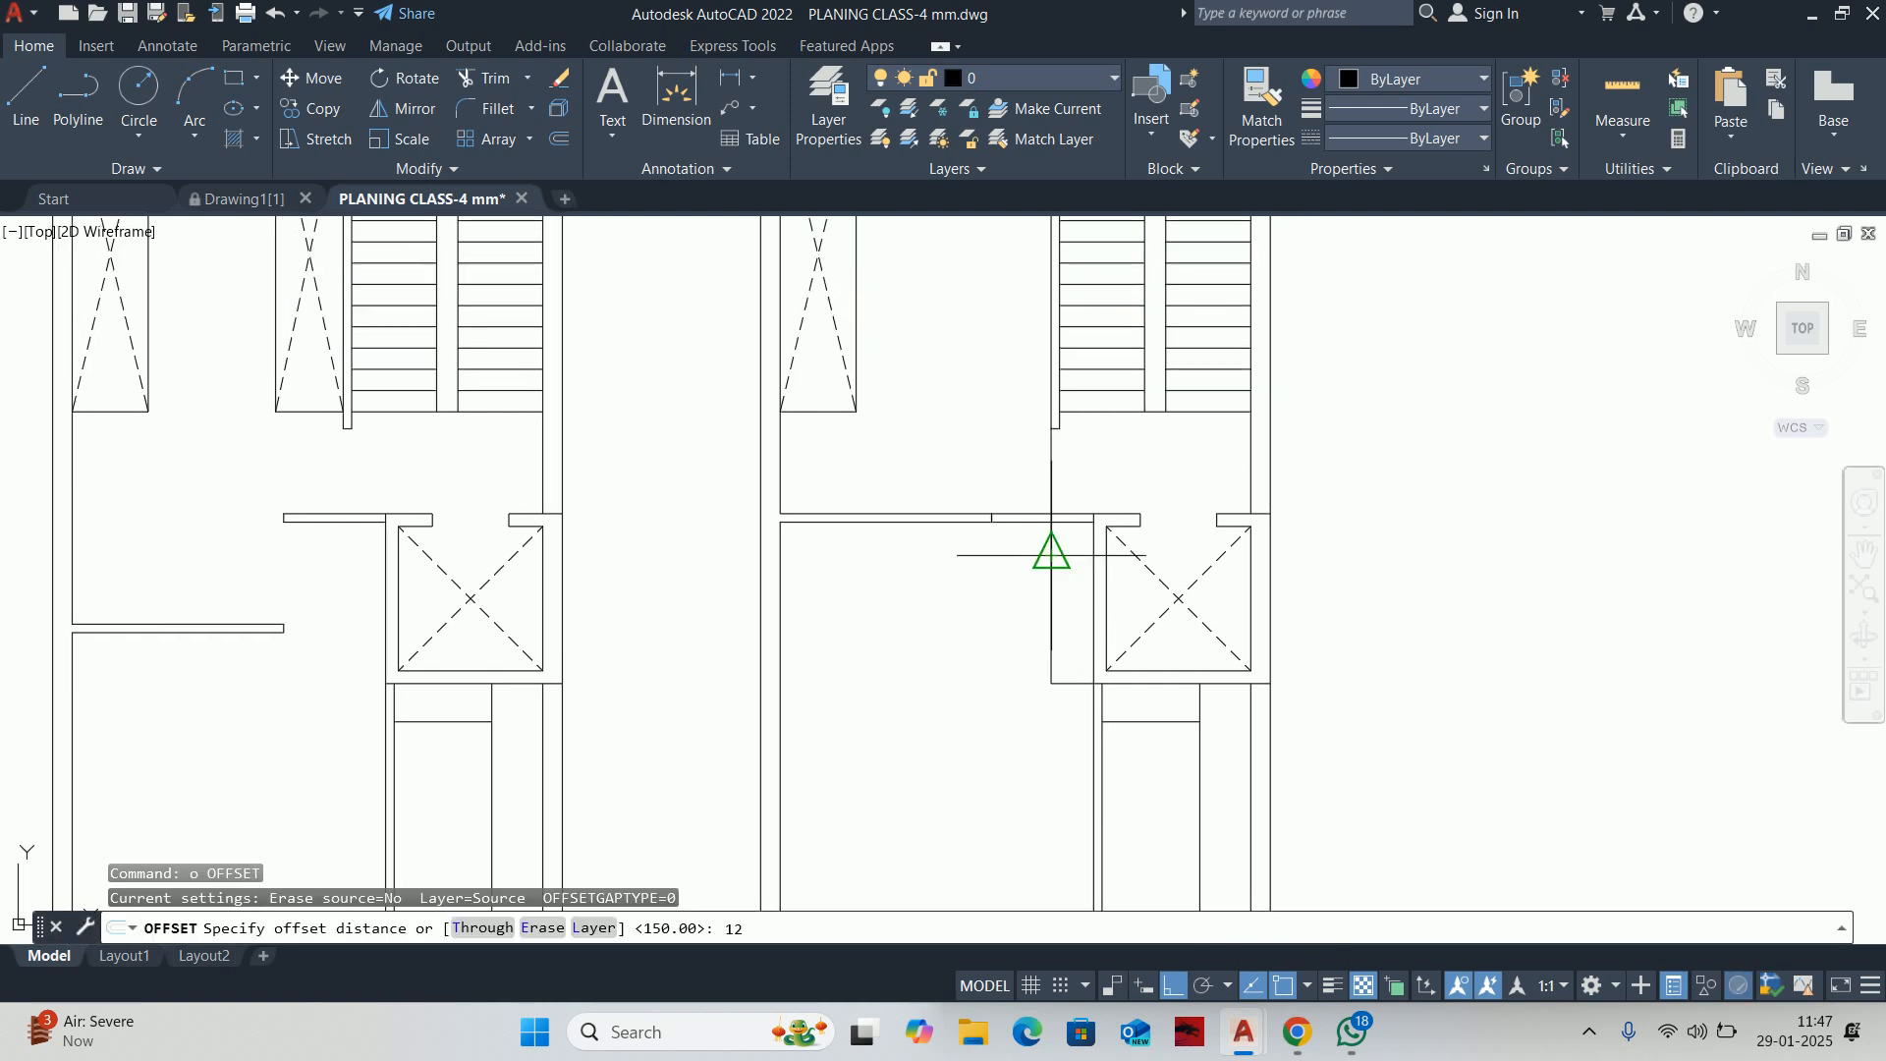
type("00")
key("Return")
scroll(1051, 555, "up", 4)
left_click(1059, 547)
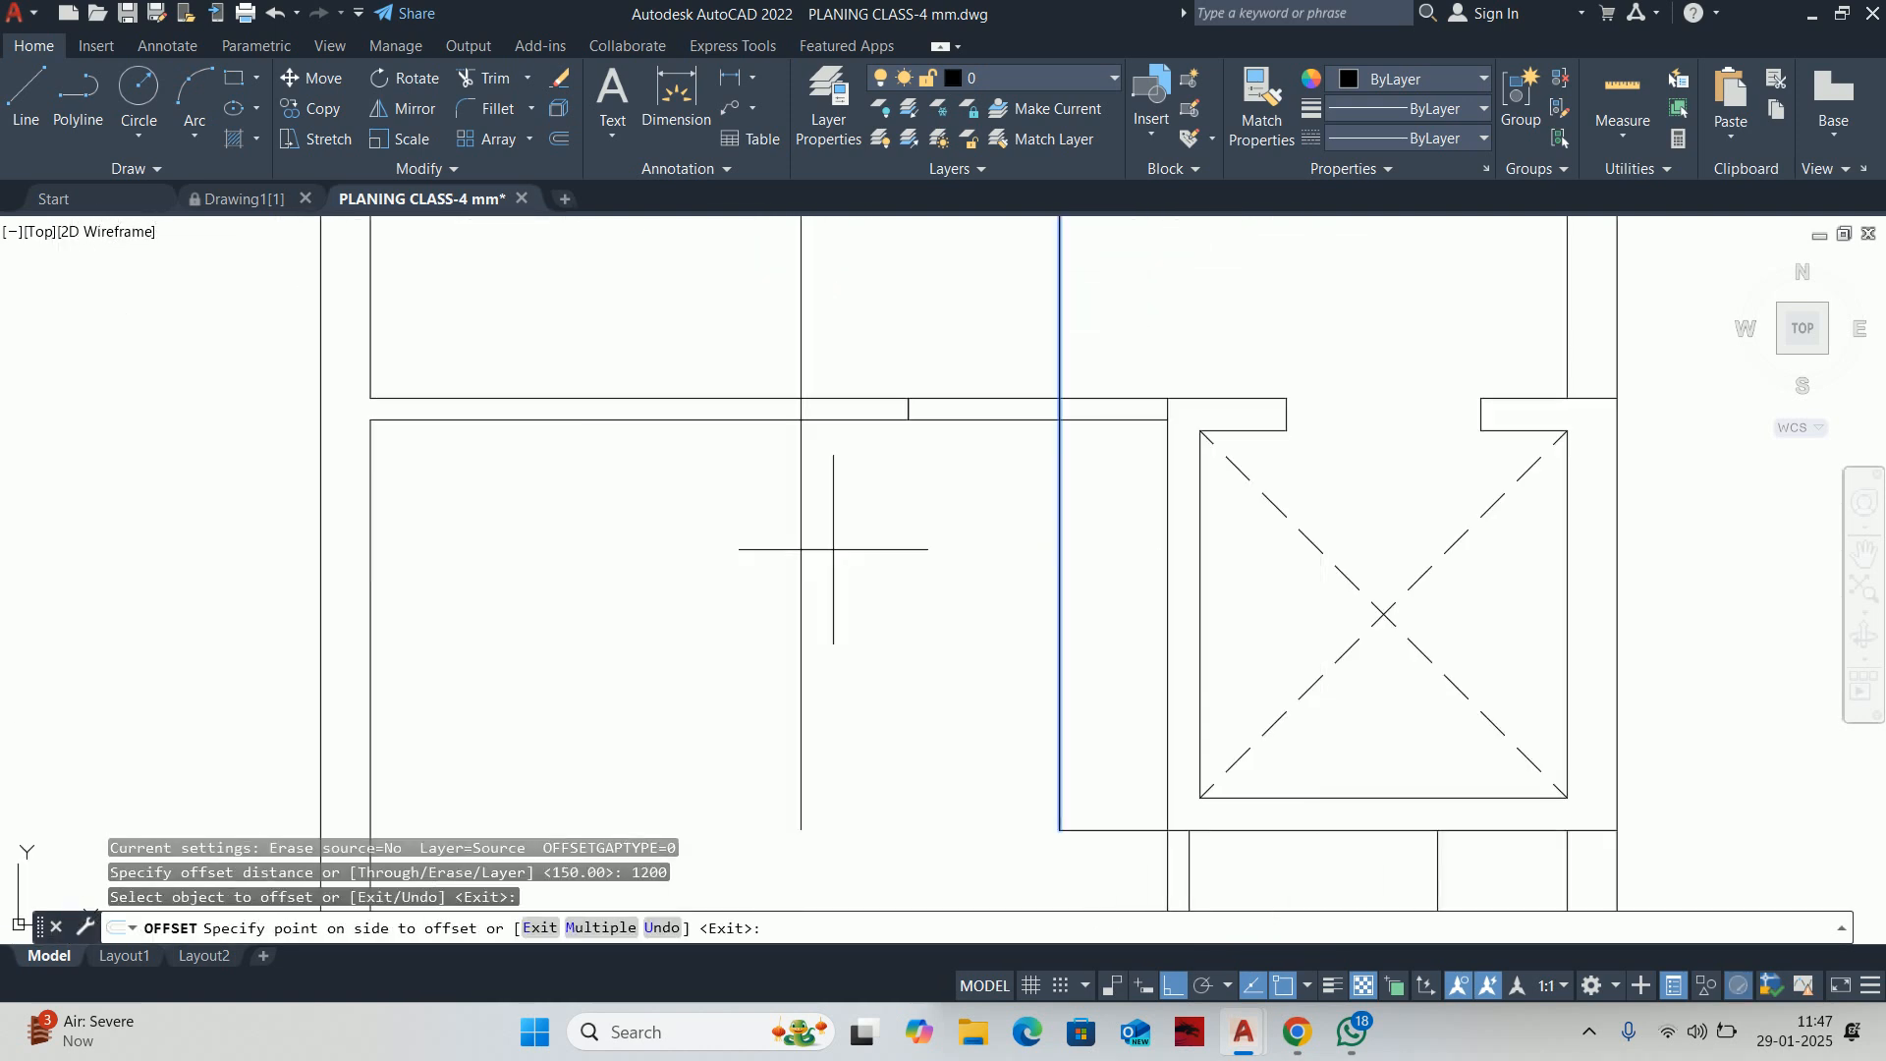
left_click(833, 538)
middle_click_drag(839, 531, 882, 646)
key("Escape")
Delete the short lines dividing the partition wall between the two vertical guide lines
left_click(935, 492)
left_click(978, 553)
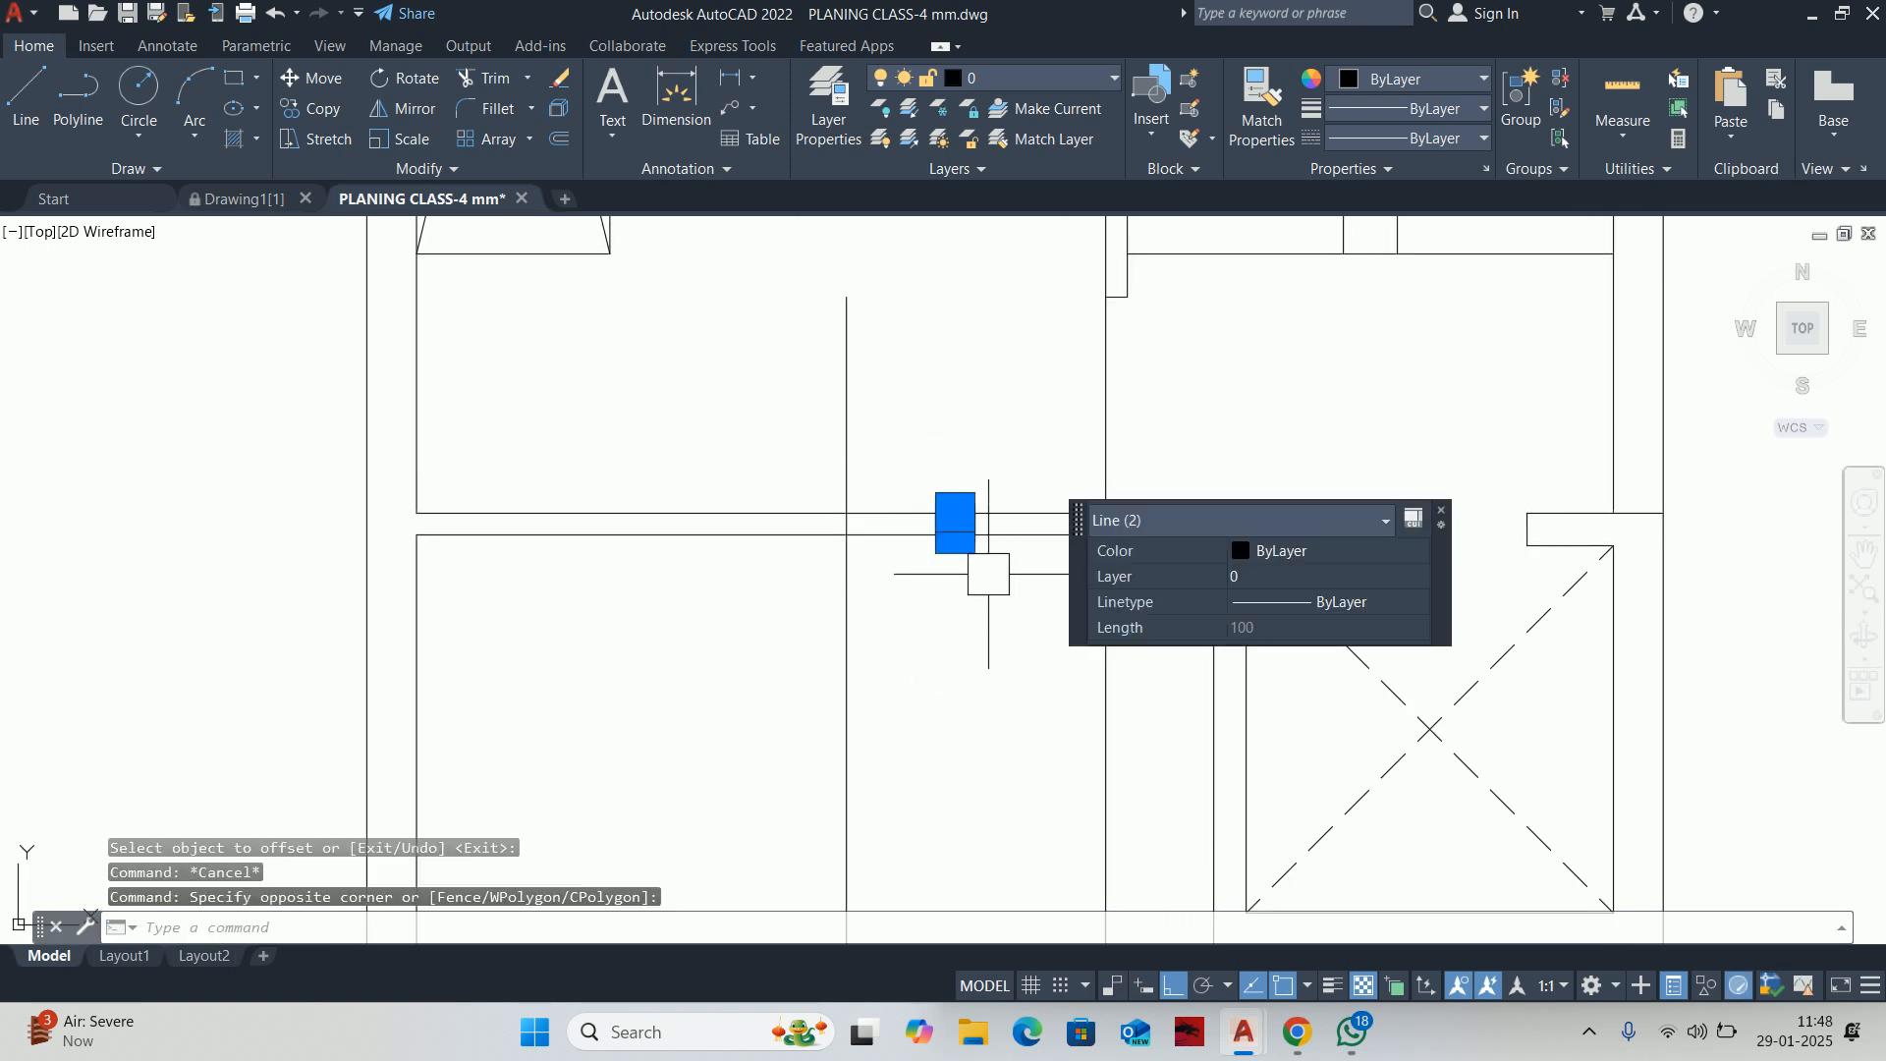
key("Delete")
Try to join the partition wall's split edge lines in a single selection, and undo the attempt
type("j")
key("Return")
left_click(991, 576)
left_click(945, 411)
key("Return")
left_click(944, 513)
key("Escape")
scroll(944, 546, "up", 2)
left_click(958, 526)
key("Escape")
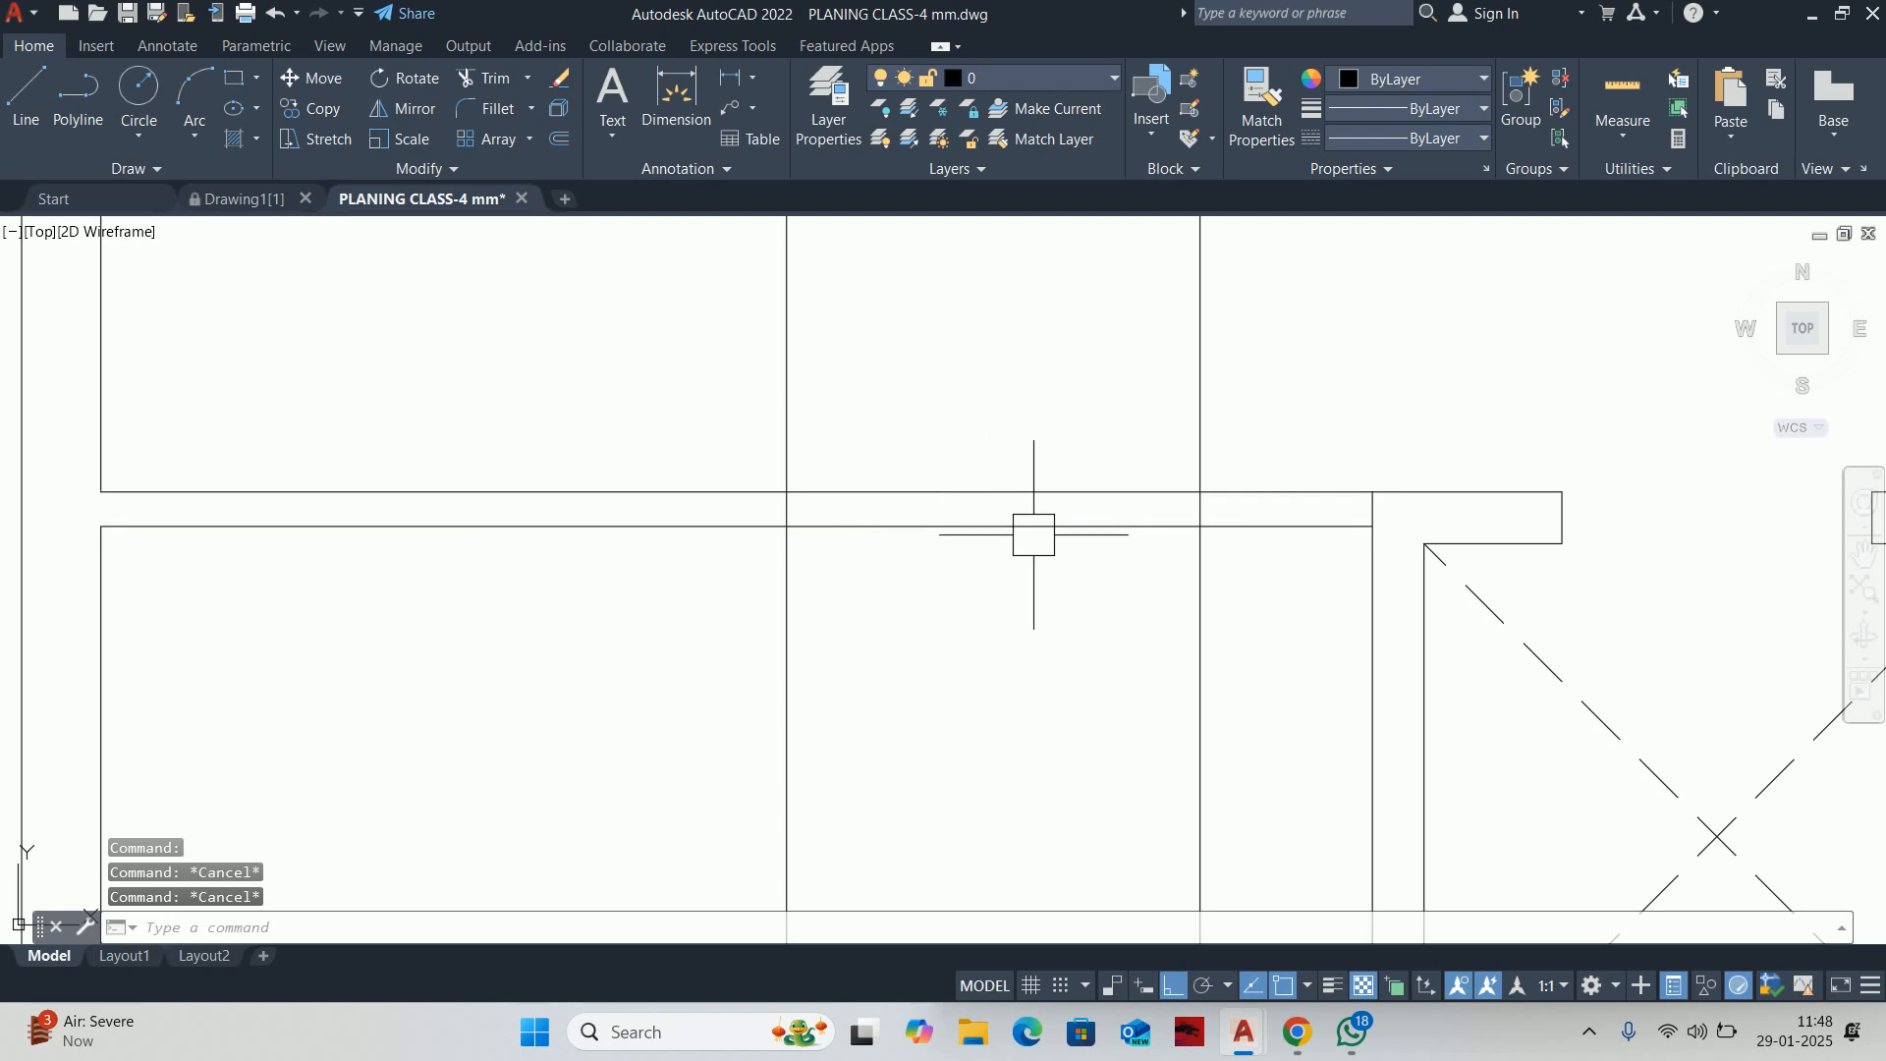
left_click(1027, 529)
key("Escape")
key("ctrl+z")
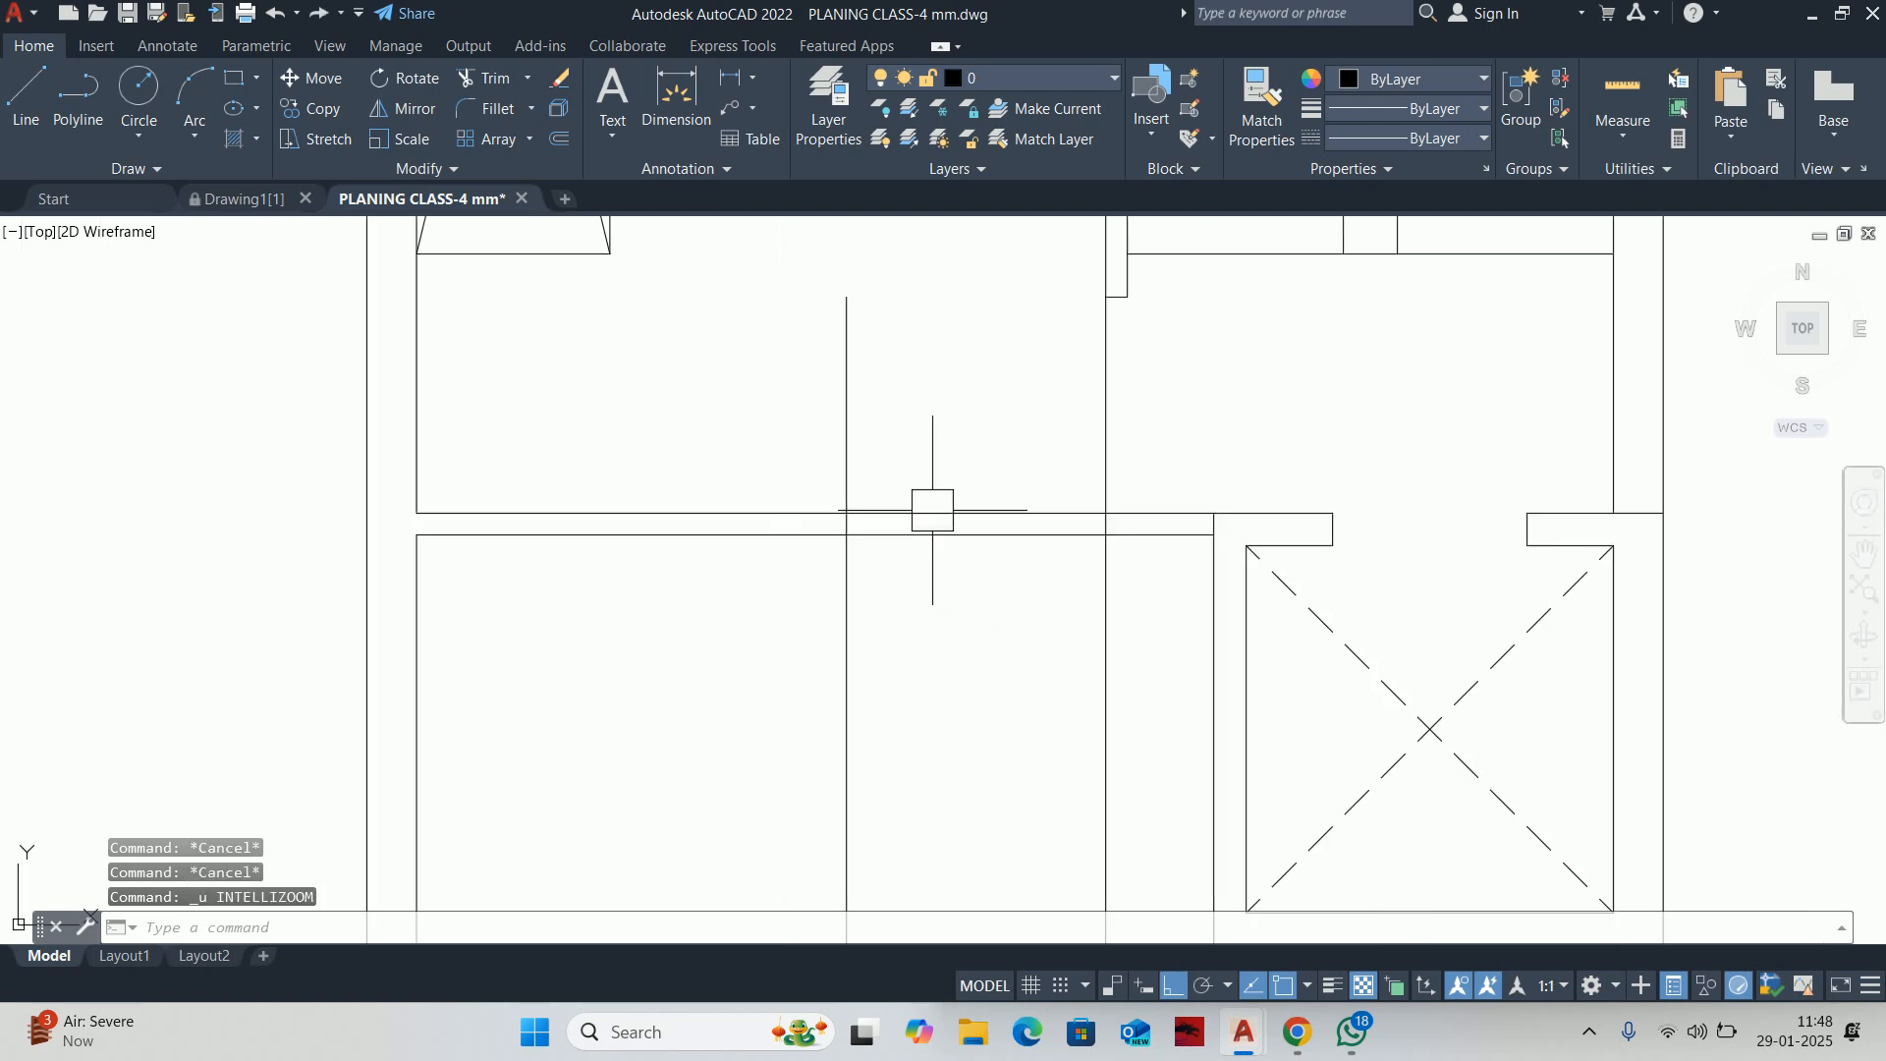
key("ctrl+z")
Join the two collinear segments of the partition wall's lower edge into one line
scroll(998, 560, "up", 2)
type("j")
key("Return")
left_click(1011, 516)
left_click(796, 515)
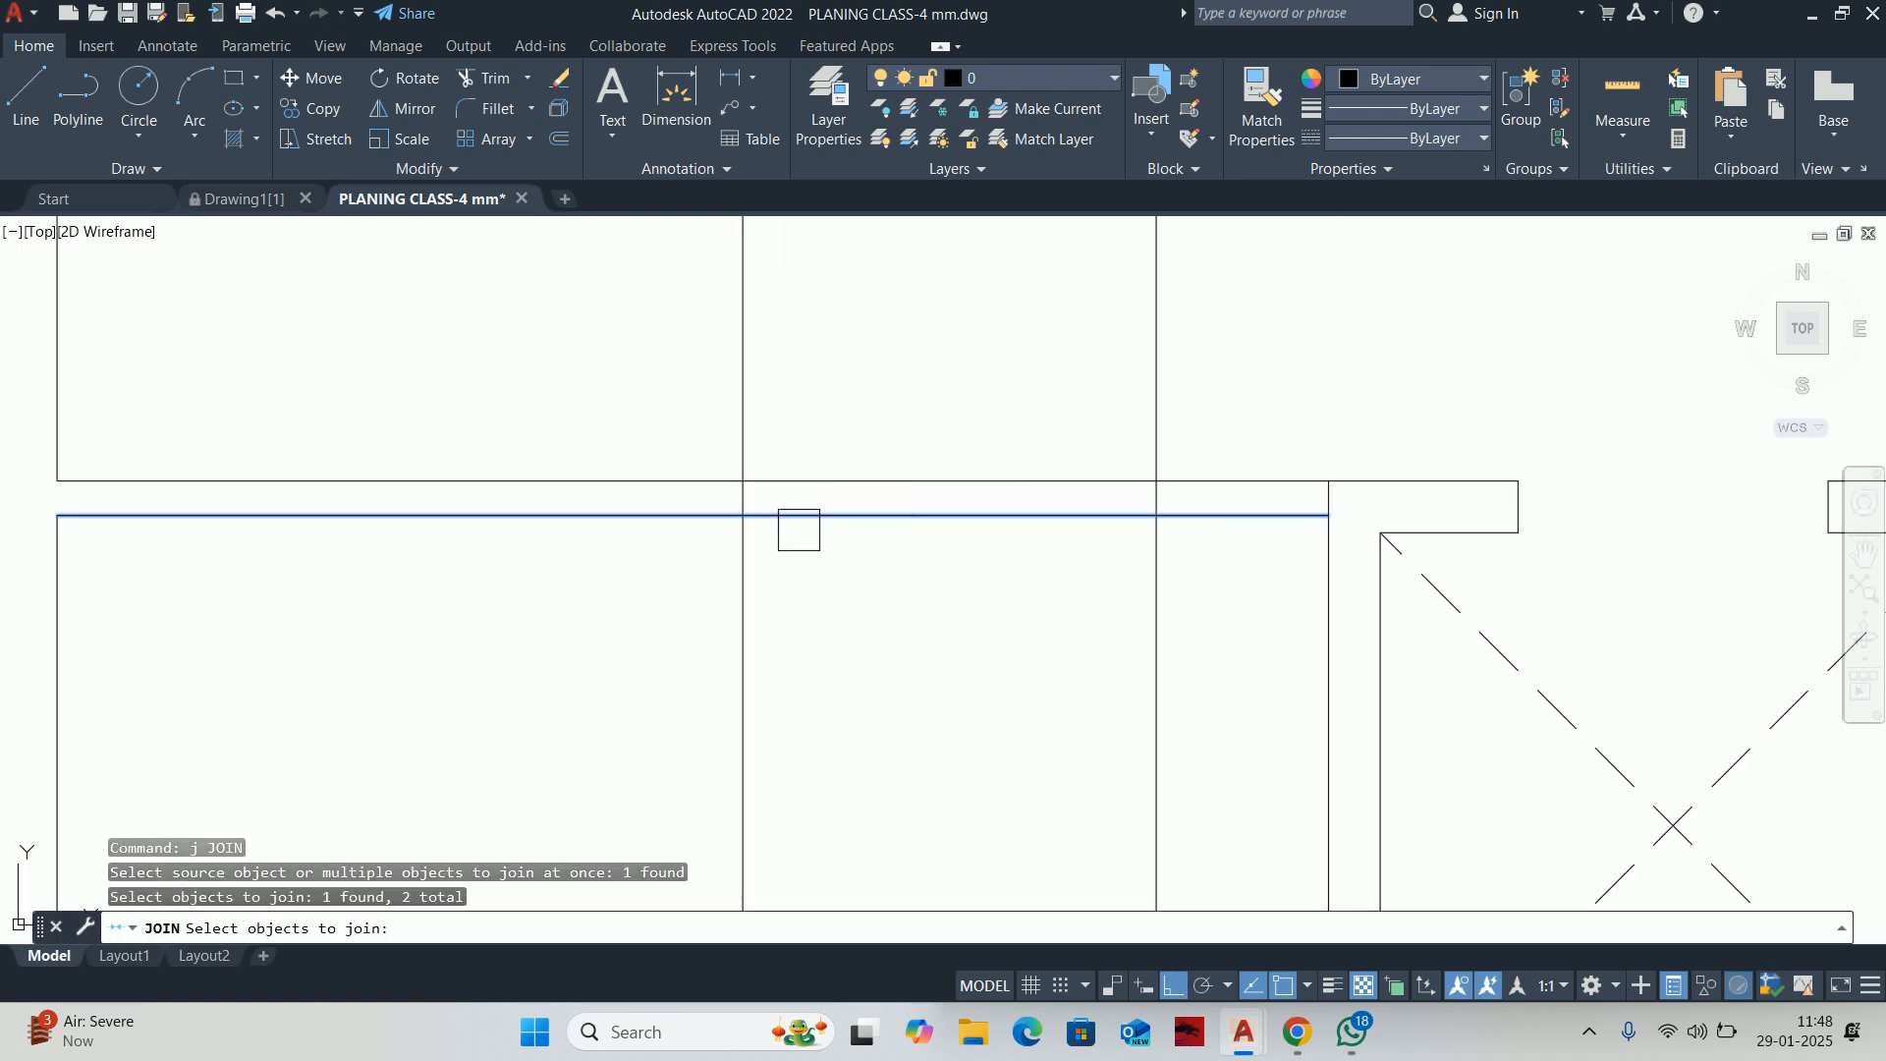
key("Return")
left_click(852, 516)
key("Escape")
Join the two collinear segments of the partition wall's upper edge into one line
type("j")
key("Return")
left_click(1028, 484)
left_click(867, 483)
key("Return")
left_click(870, 483)
key("Escape")
Trim the partition wall between the two vertical guide lines to form an opening, and trim away the guide lines' excess
scroll(875, 511, "down", 3)
scroll(851, 540, "up", 1)
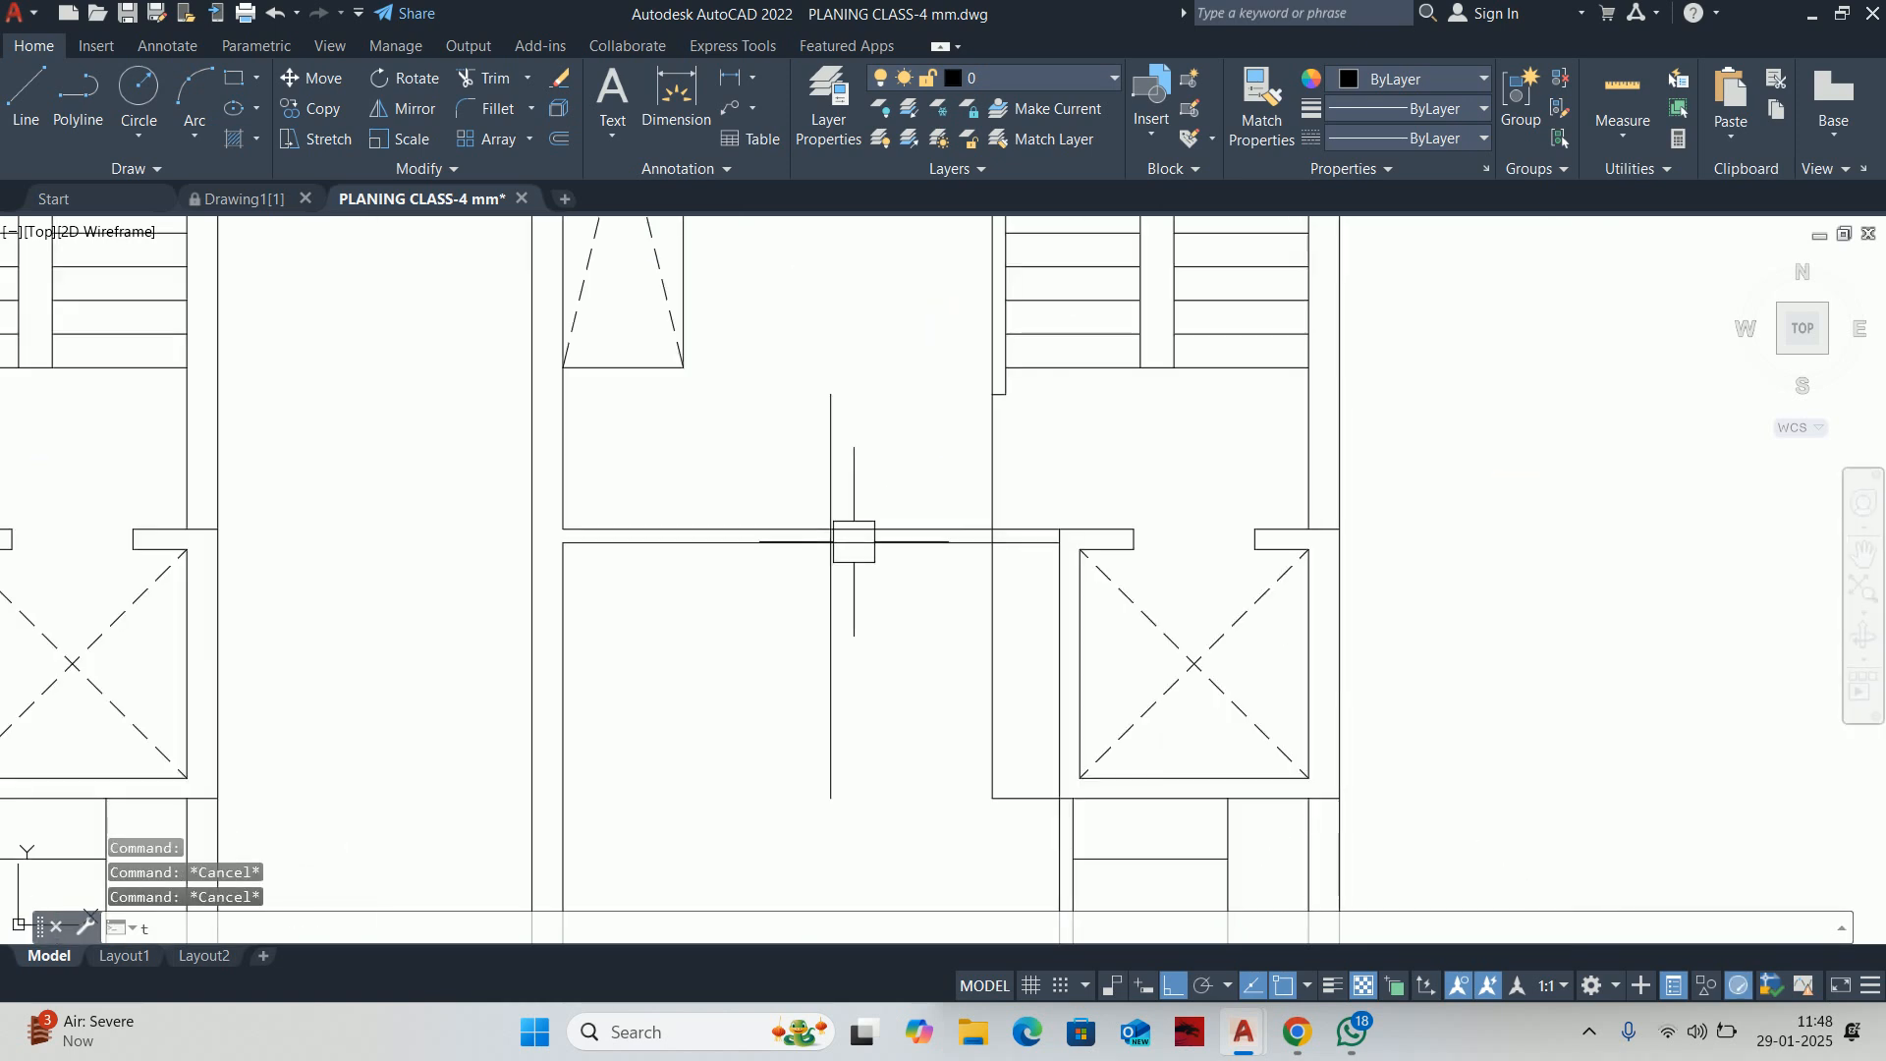
type("tr")
key("Return")
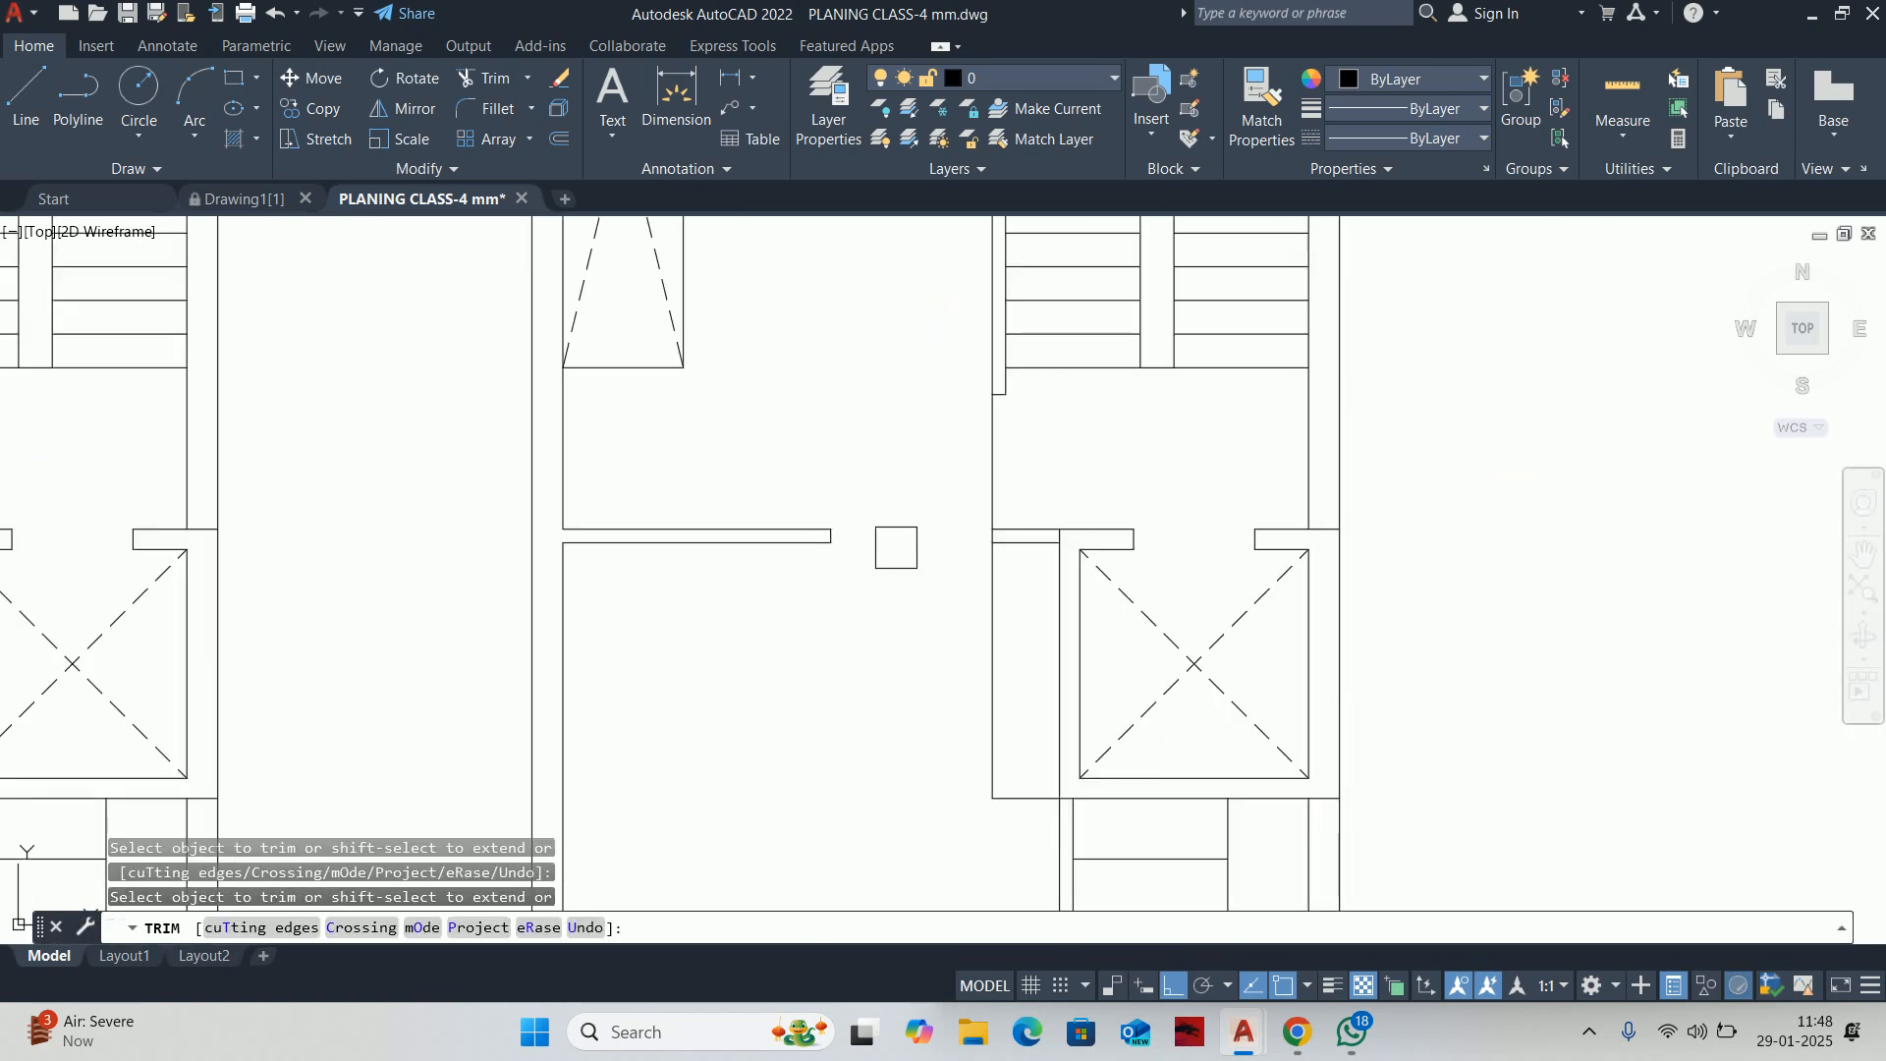
scroll(981, 662, "down", 2)
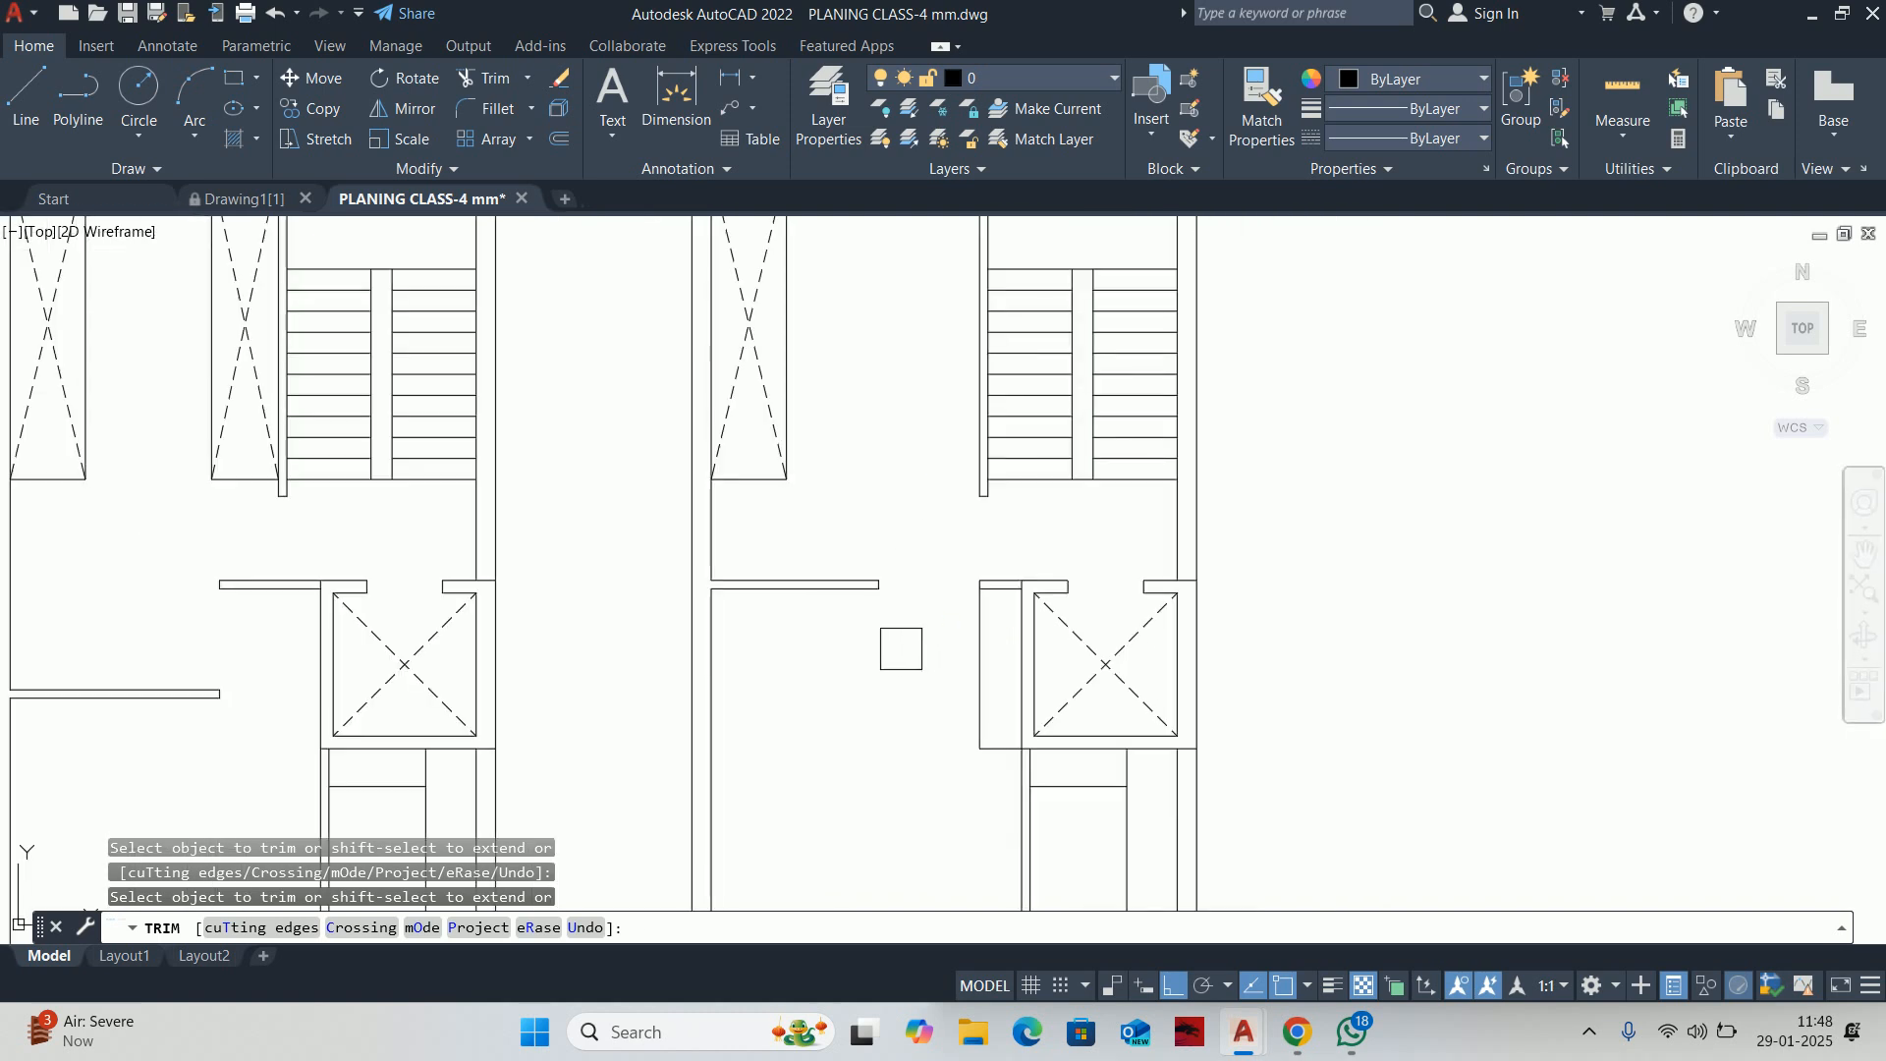
Measure the length of the partition wall's left segment with a temporary linear dimension
middle_click_drag(901, 648, 914, 593)
scroll(871, 521, "up", 6)
scroll(604, 558, "down", 4)
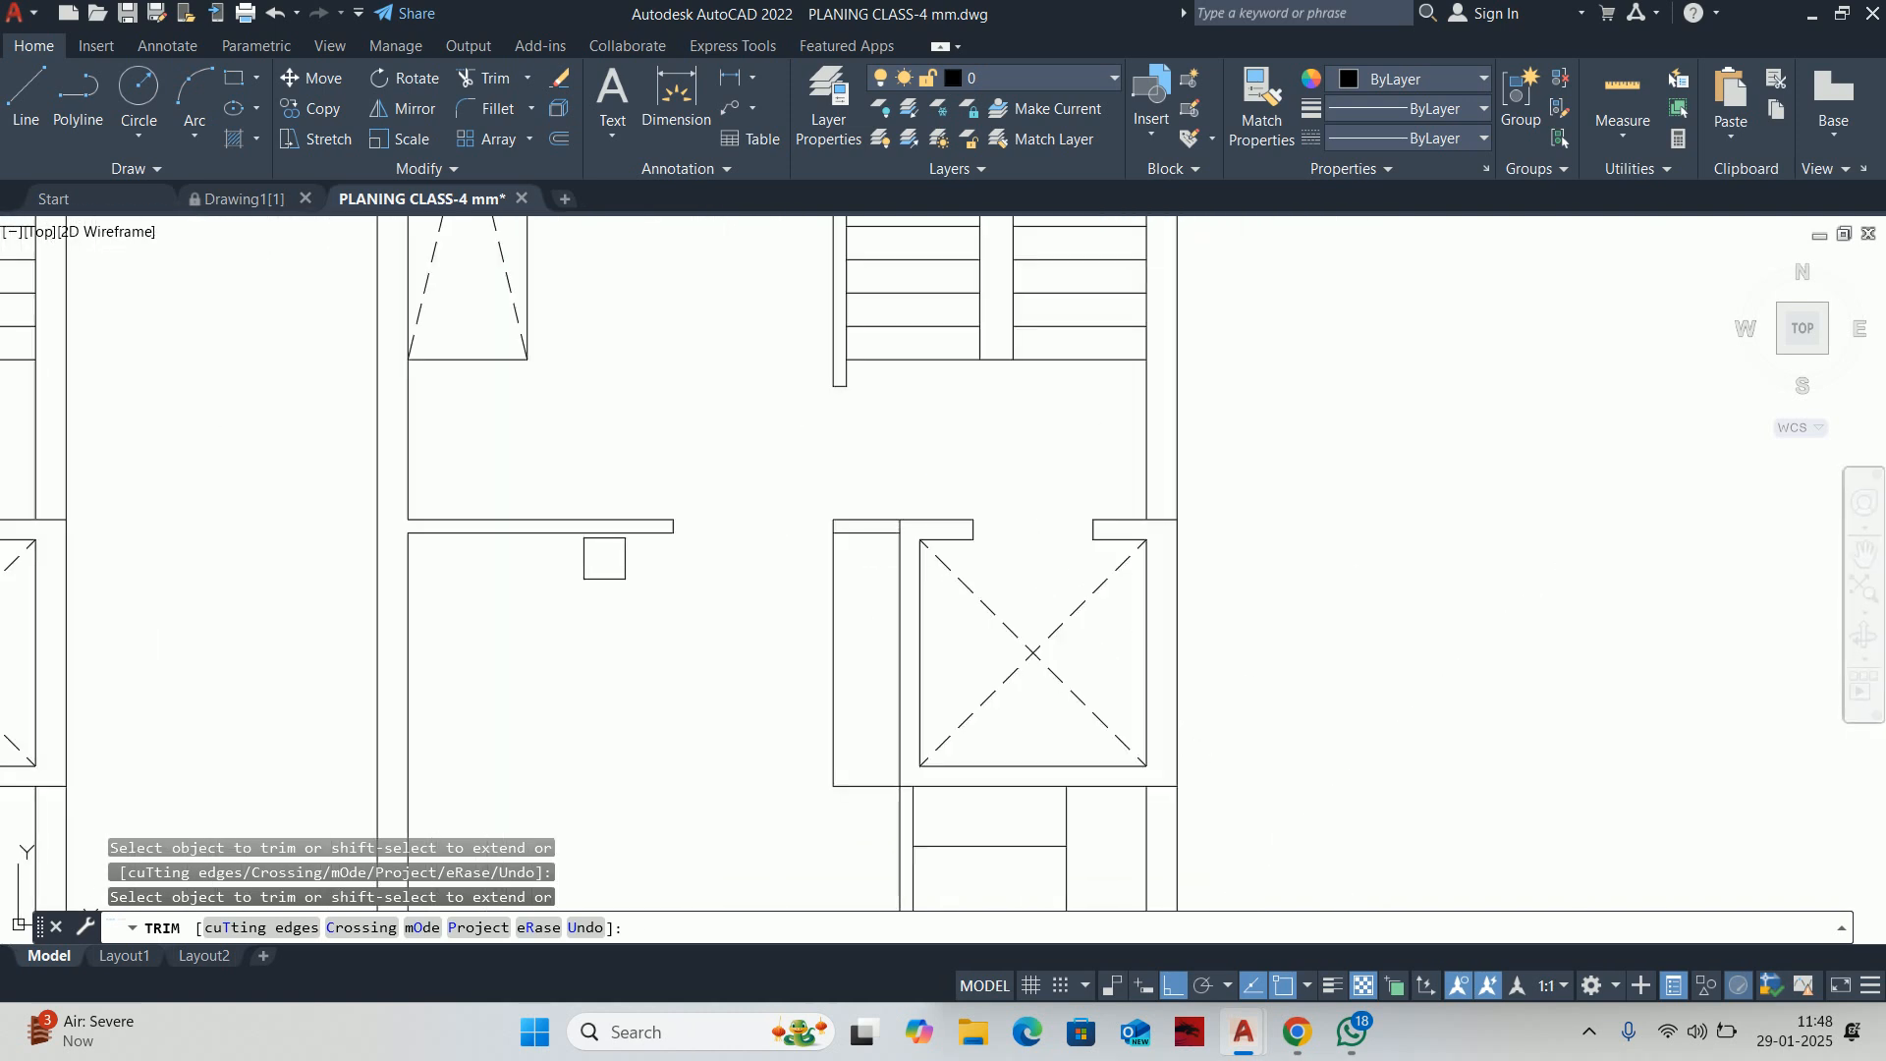
middle_click_drag(686, 576, 749, 639)
key("Escape")
key("Escape")
key("Escape")
scroll(665, 581, "up", 2)
type("d")
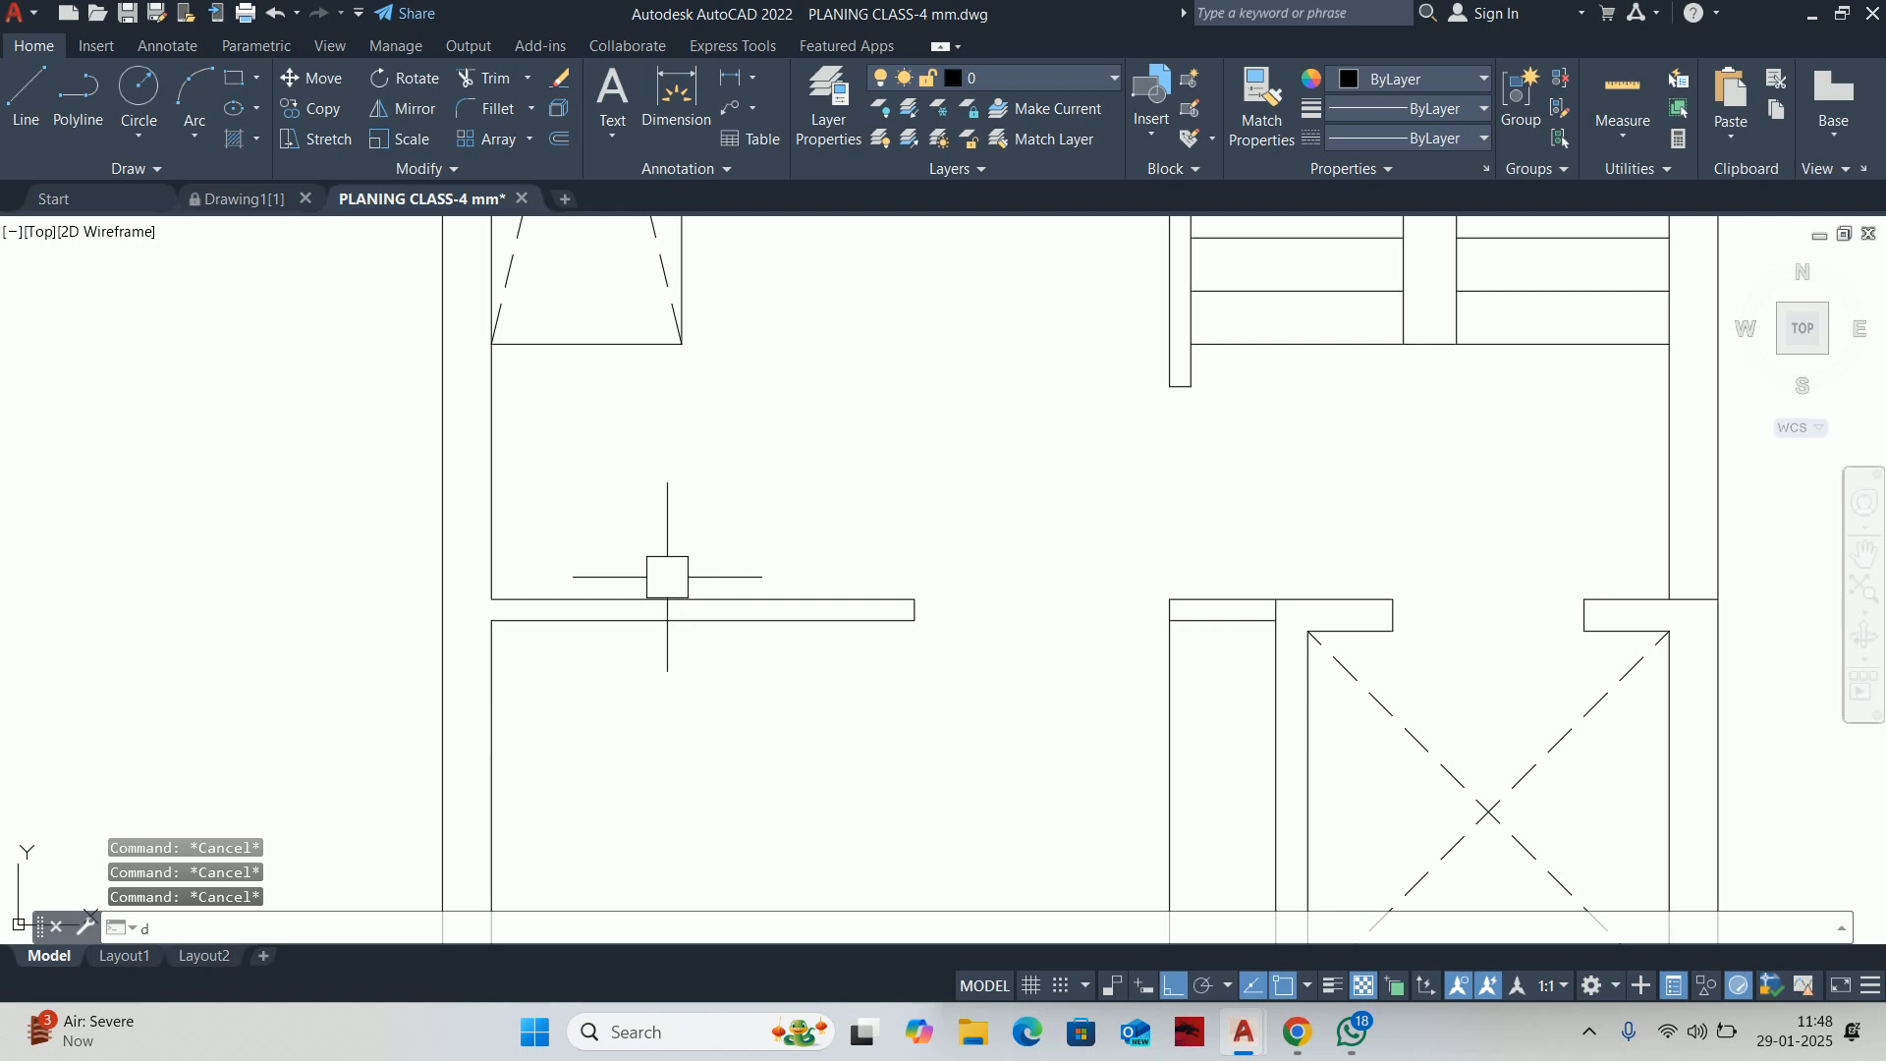
type("li")
key("Return")
key("Return")
left_click(749, 595)
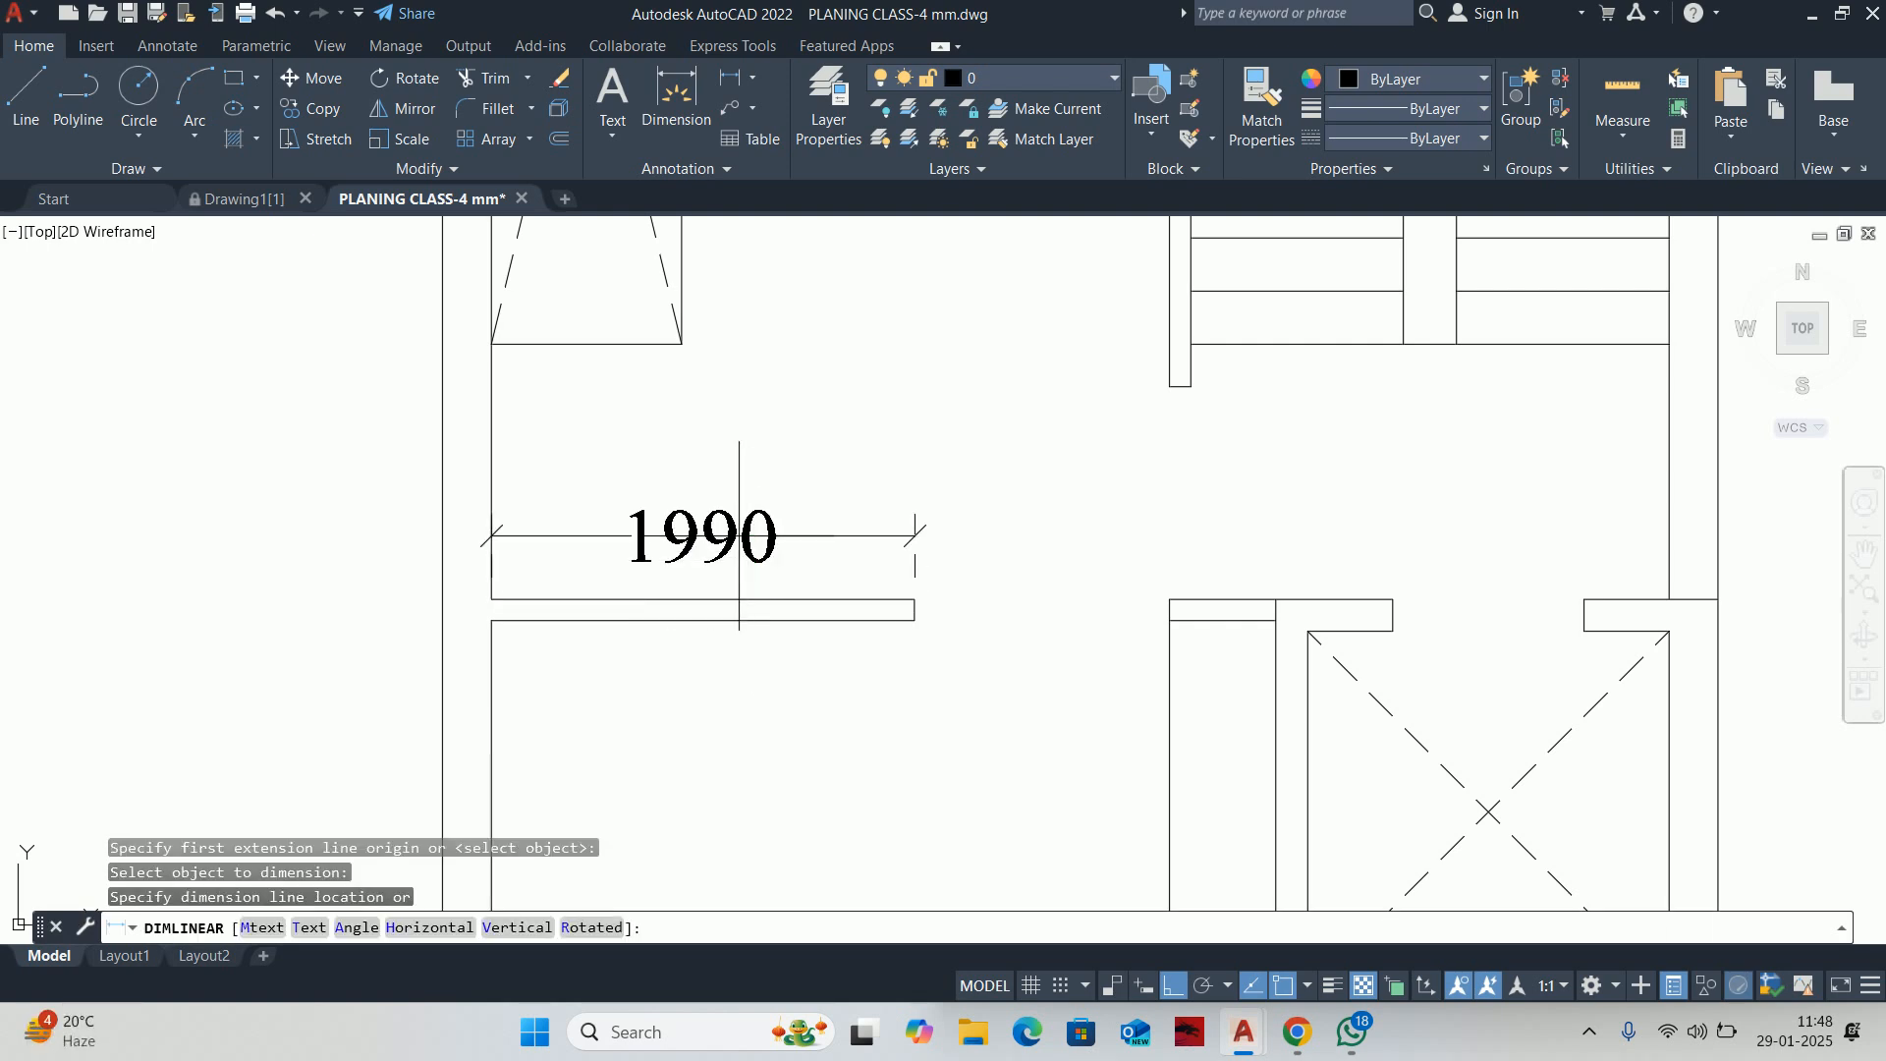
key("Escape")
Offset the left outer wall's inner line 1800 mm to the right as a guide for widening the shaft
type("o")
key("Return")
type("1")
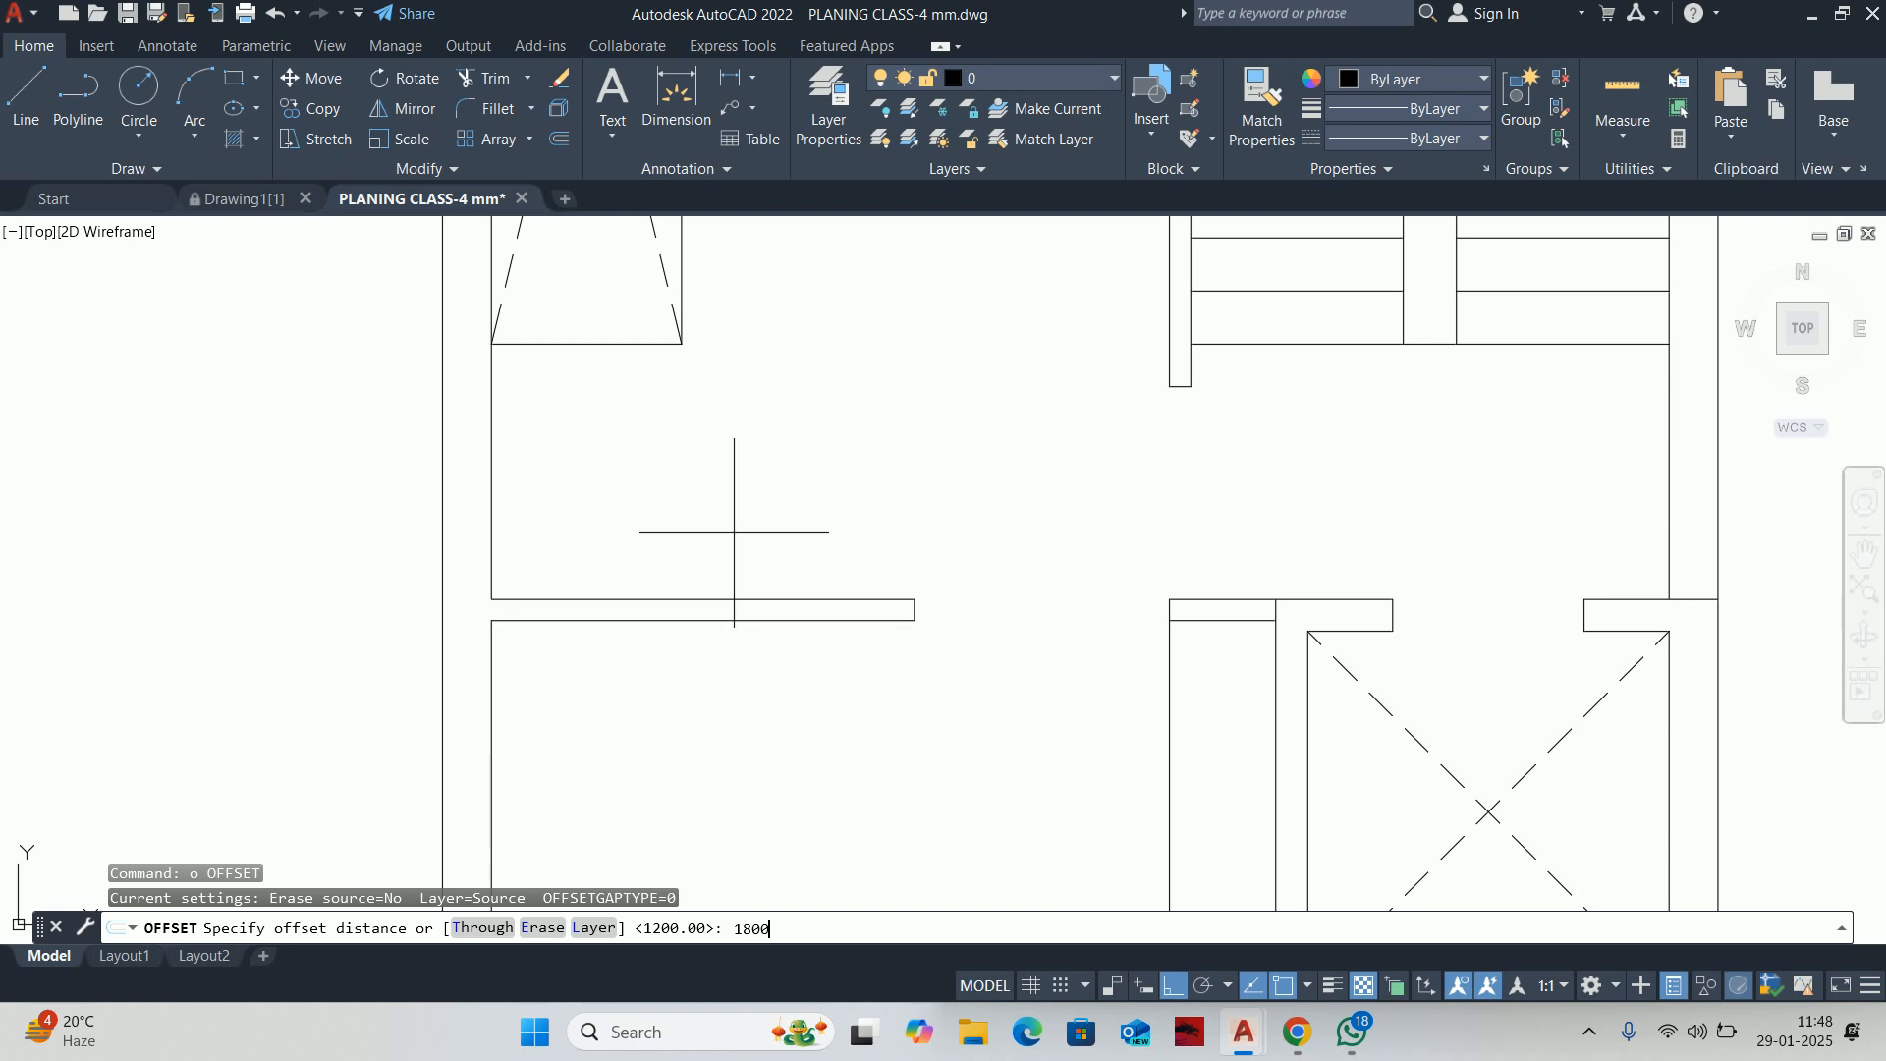
key("Return")
left_click(478, 498)
left_click(772, 484)
key("Escape")
middle_click_drag(682, 351, 821, 706)
scroll(855, 681, "down", 4)
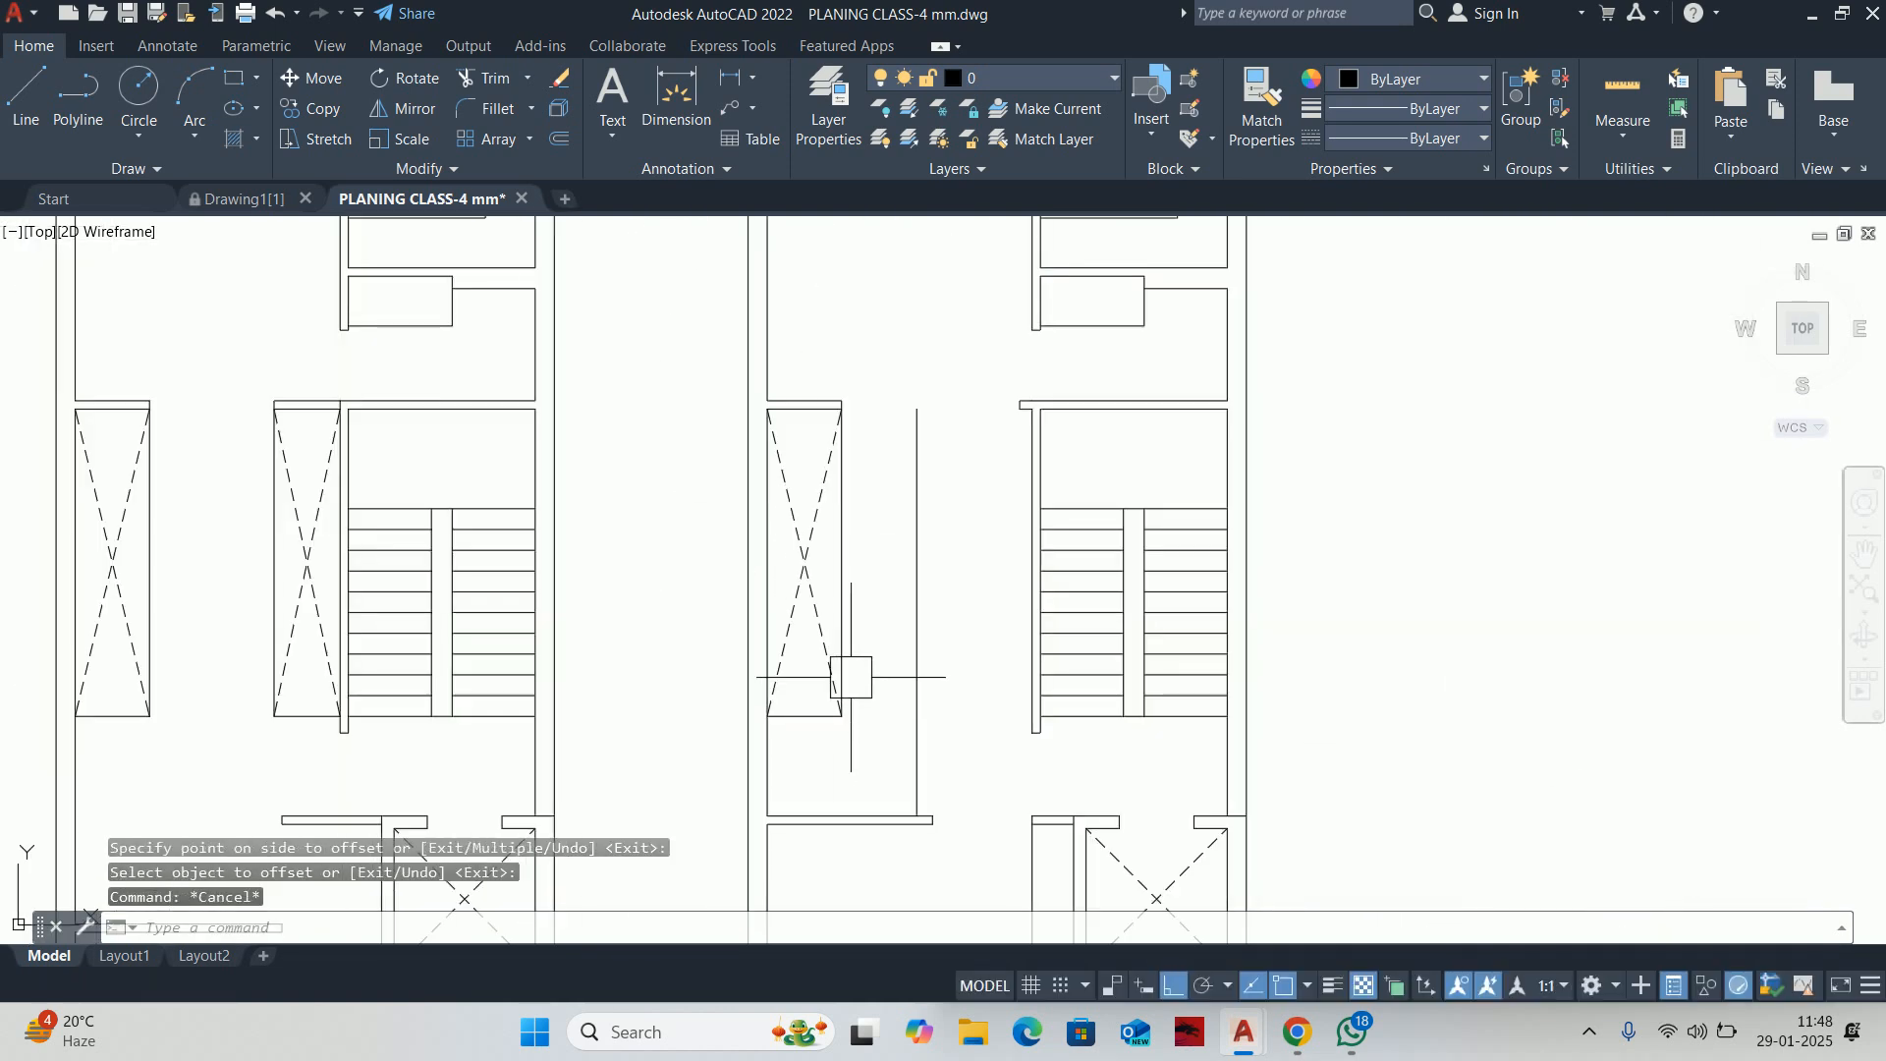
key("Escape")
key("Escape")
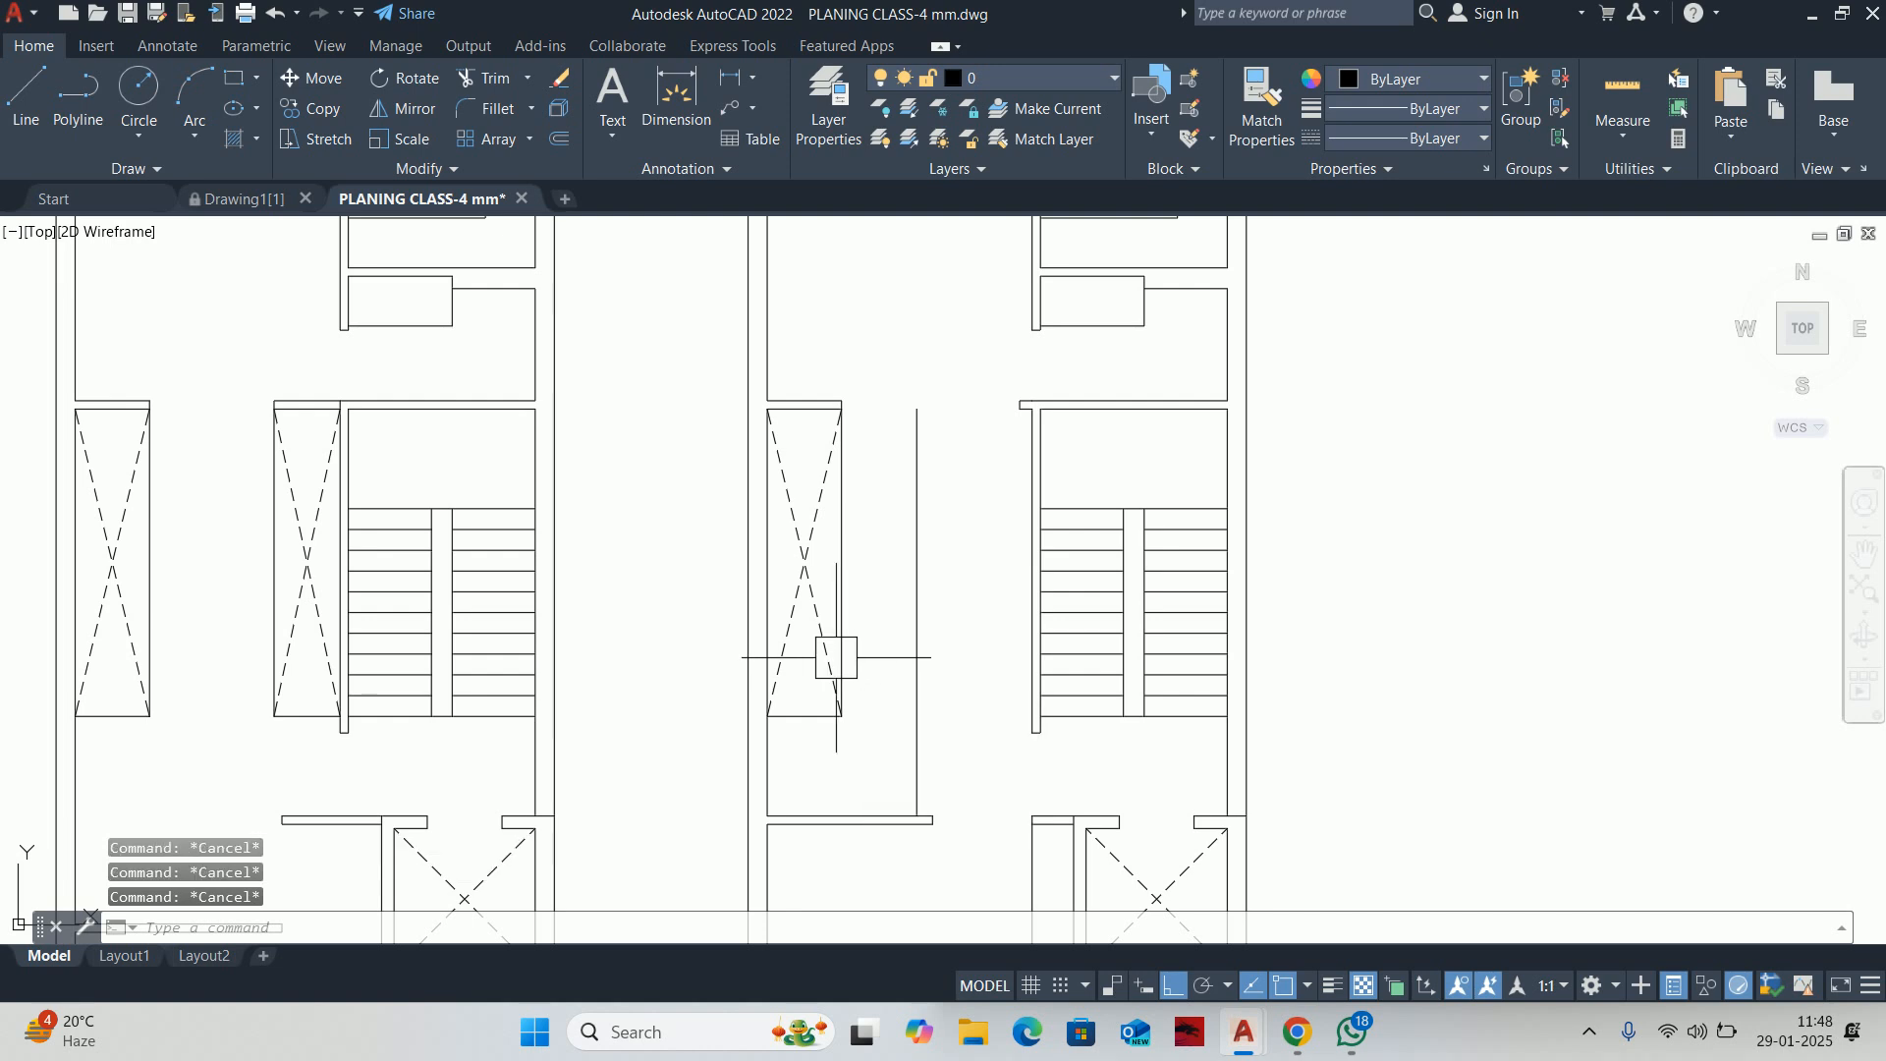
Stretch the right side of the shaft opposite the staircase to the 1800 mm guide line
type("s")
key("Return")
left_click(880, 737)
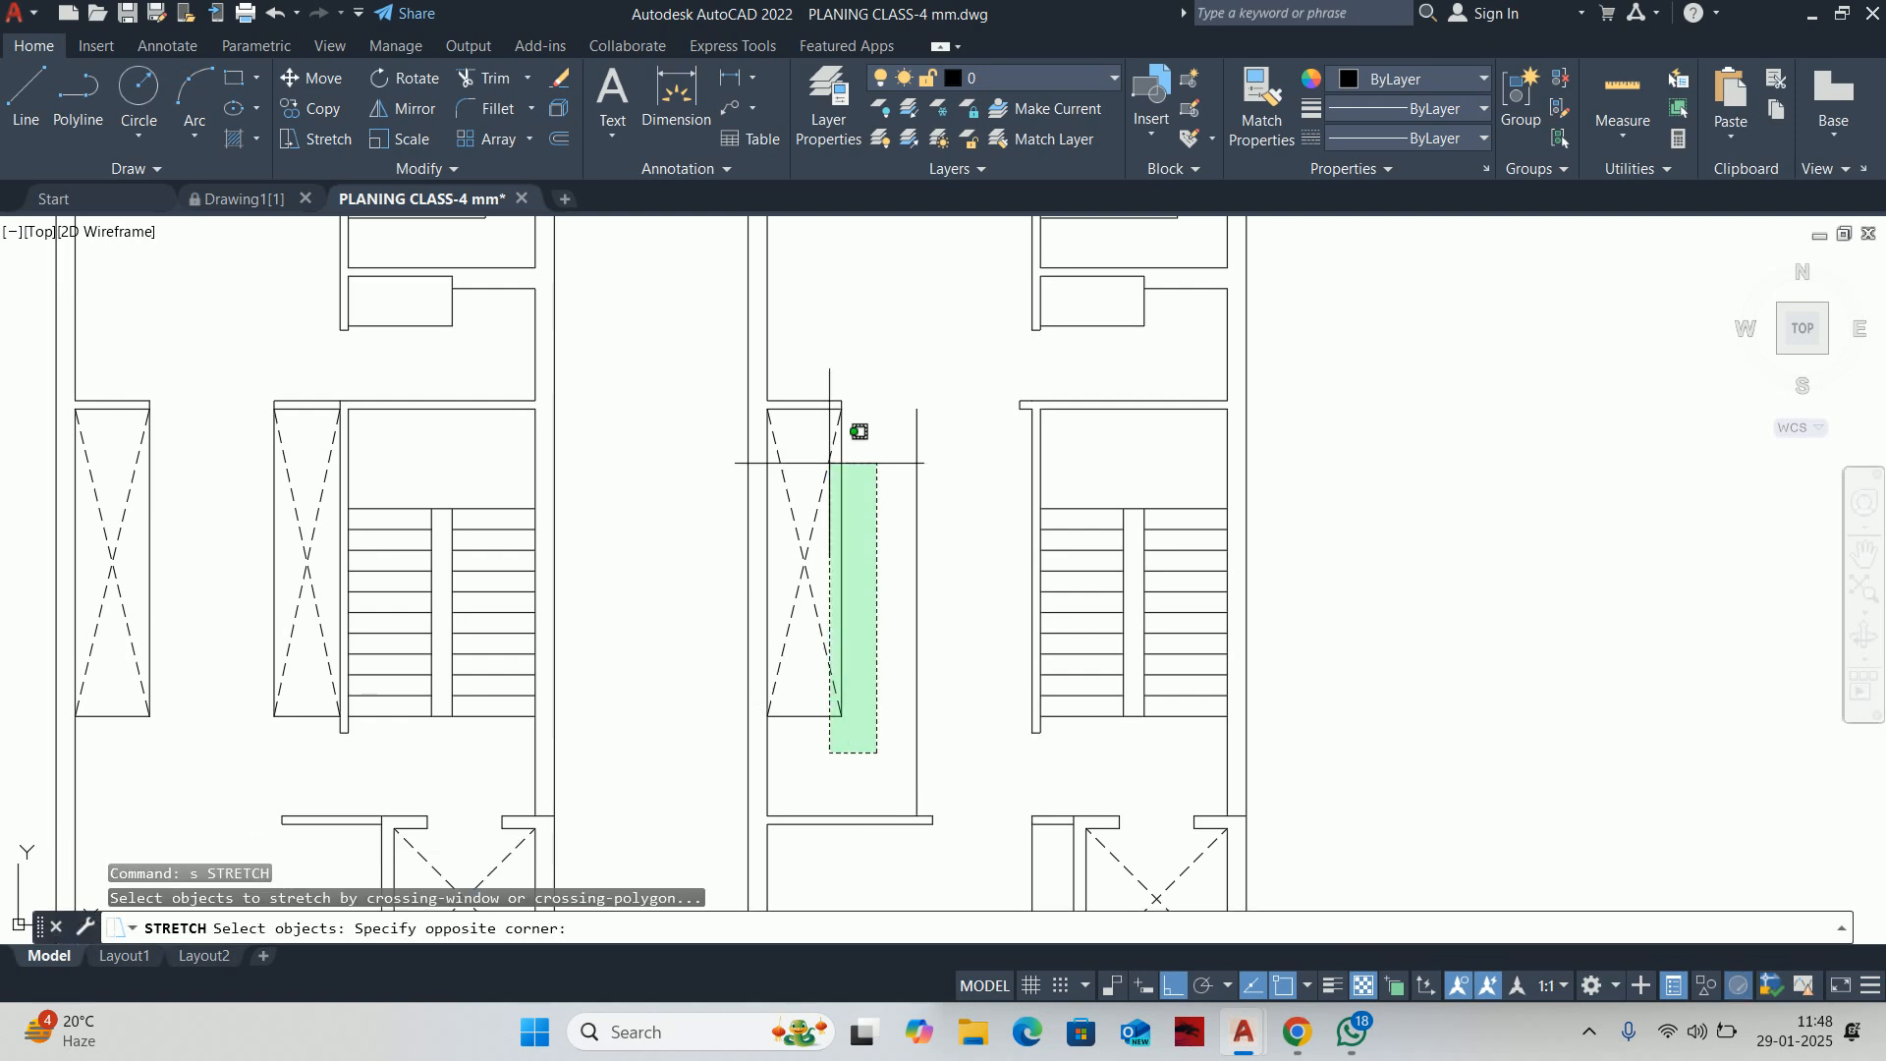
left_click(831, 481)
key("Return")
scroll(827, 405, "up", 4)
left_click(869, 413)
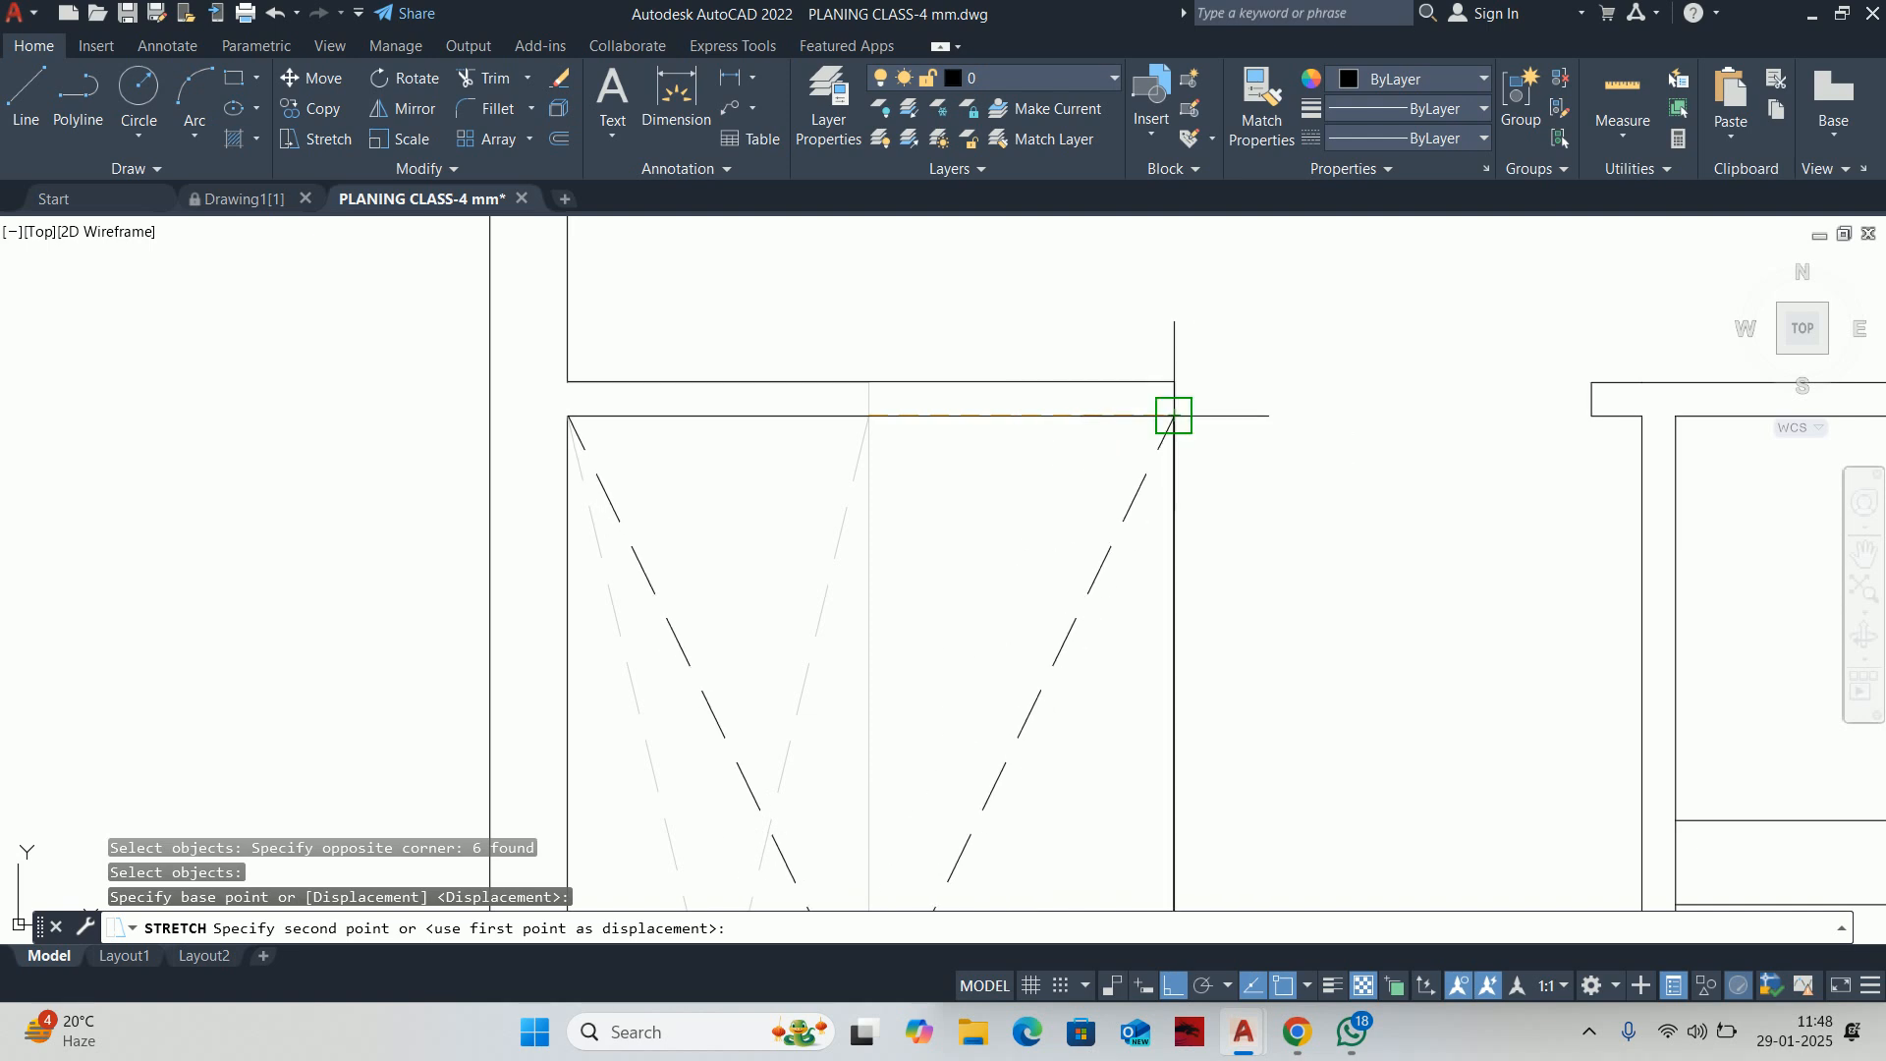
left_click(1173, 413)
key("Escape")
key("Escape")
Delete the duplicate line along the shaft's right edge and trim the guide line's excess below the shaft
scroll(1152, 629, "down", 4)
left_click(1159, 608)
key("Delete")
scroll(1100, 485, "down", 3)
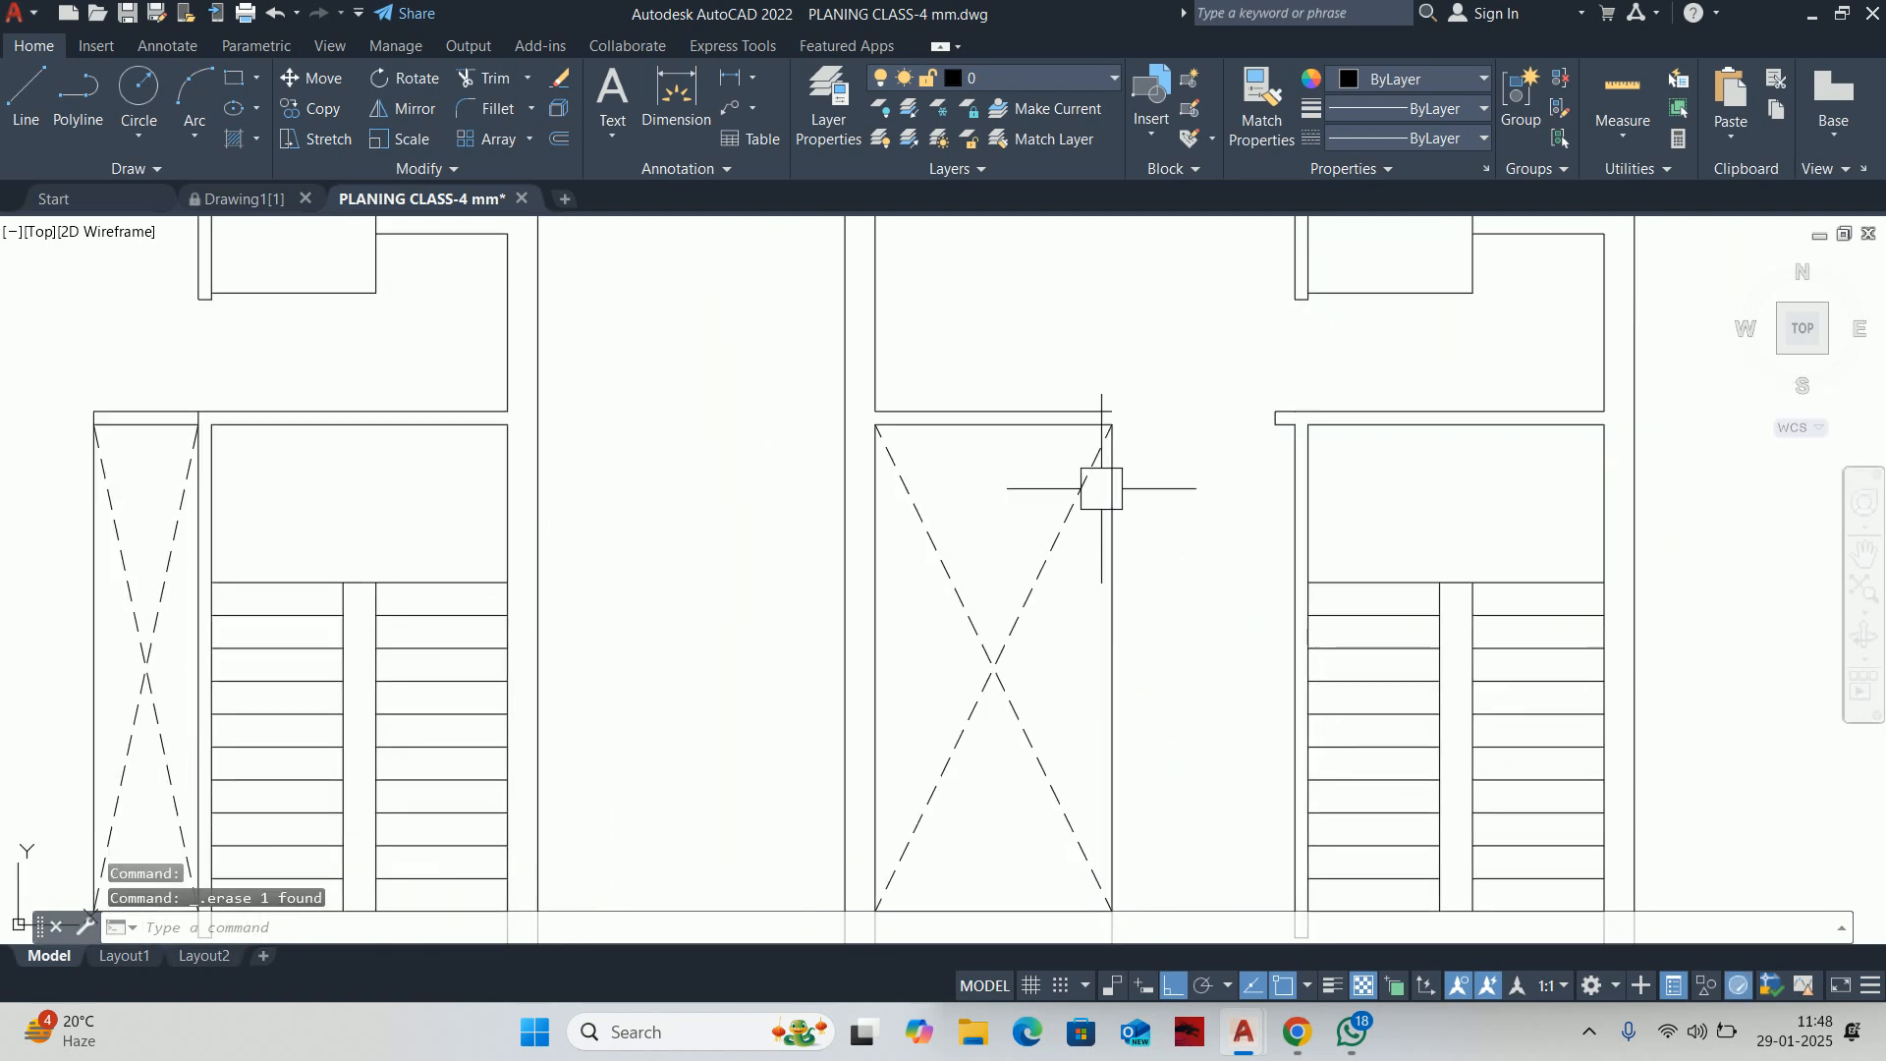
left_click(1051, 812)
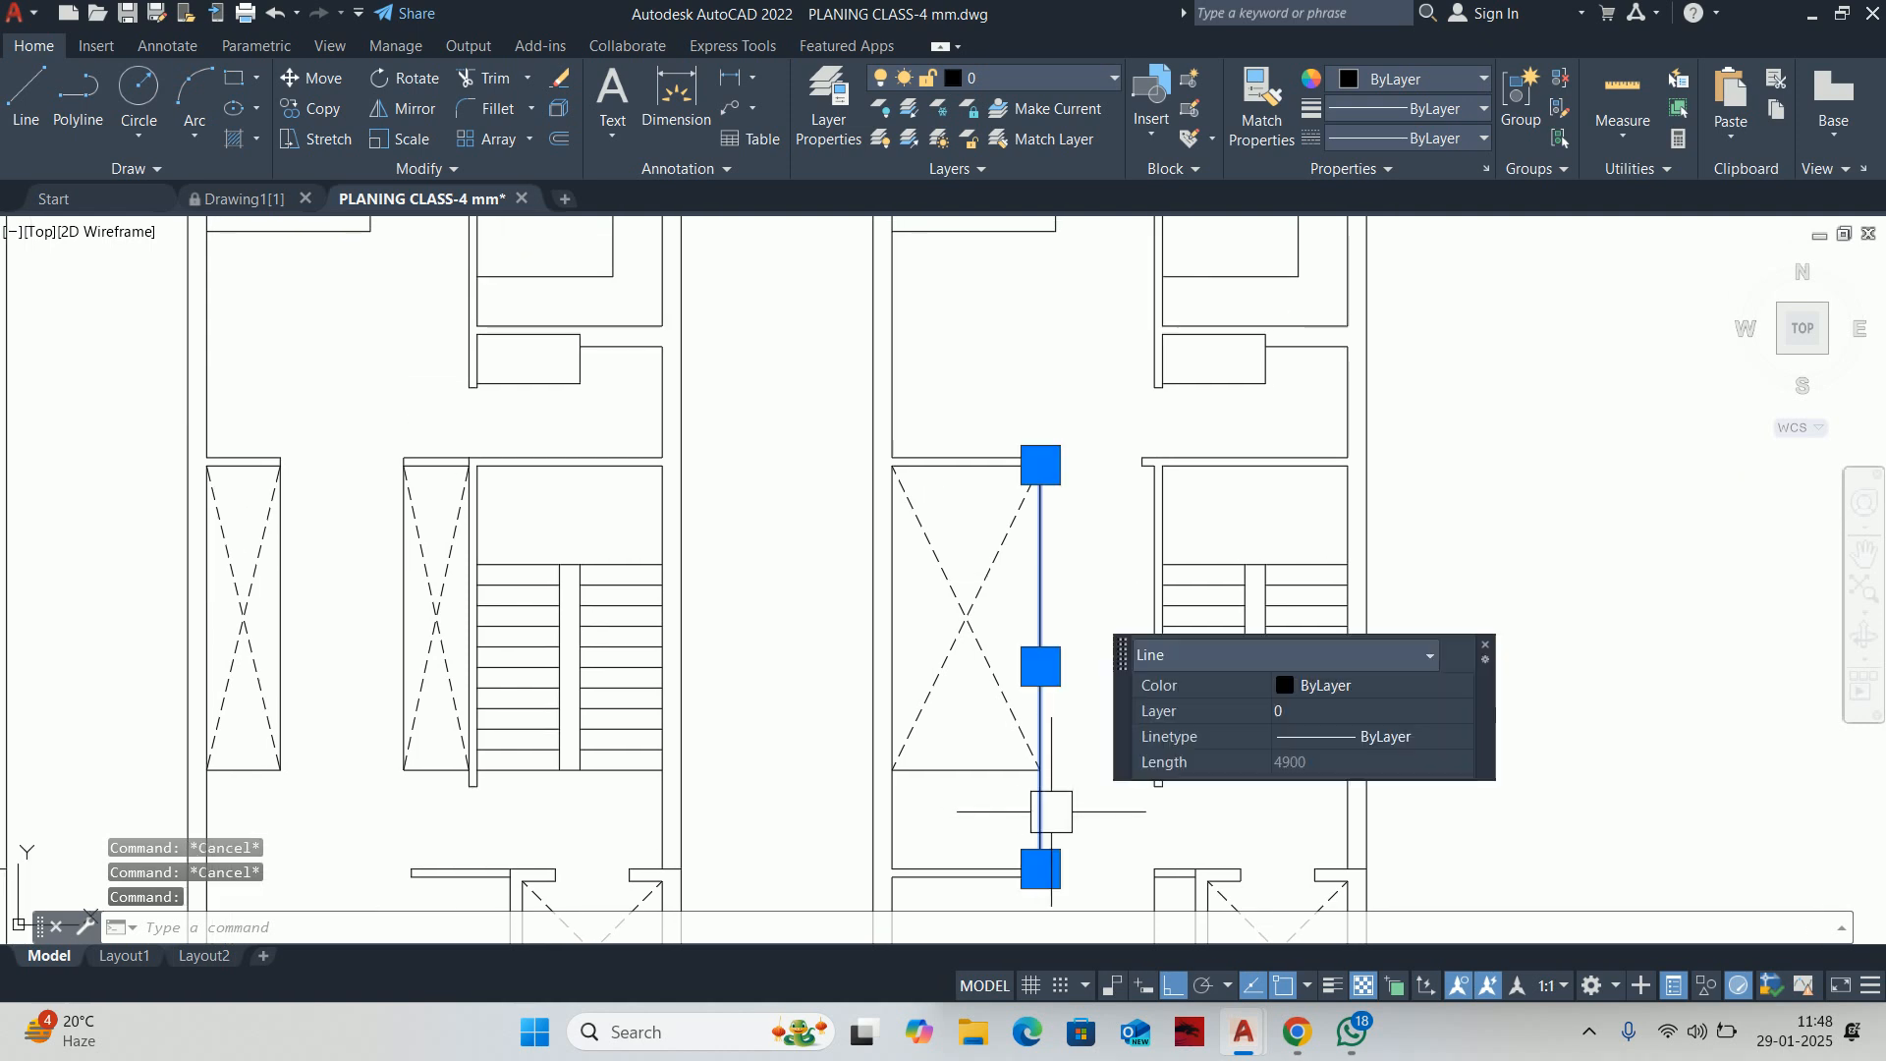
key("Escape")
type("tr")
key("Return")
scroll(1041, 482, "up", 5)
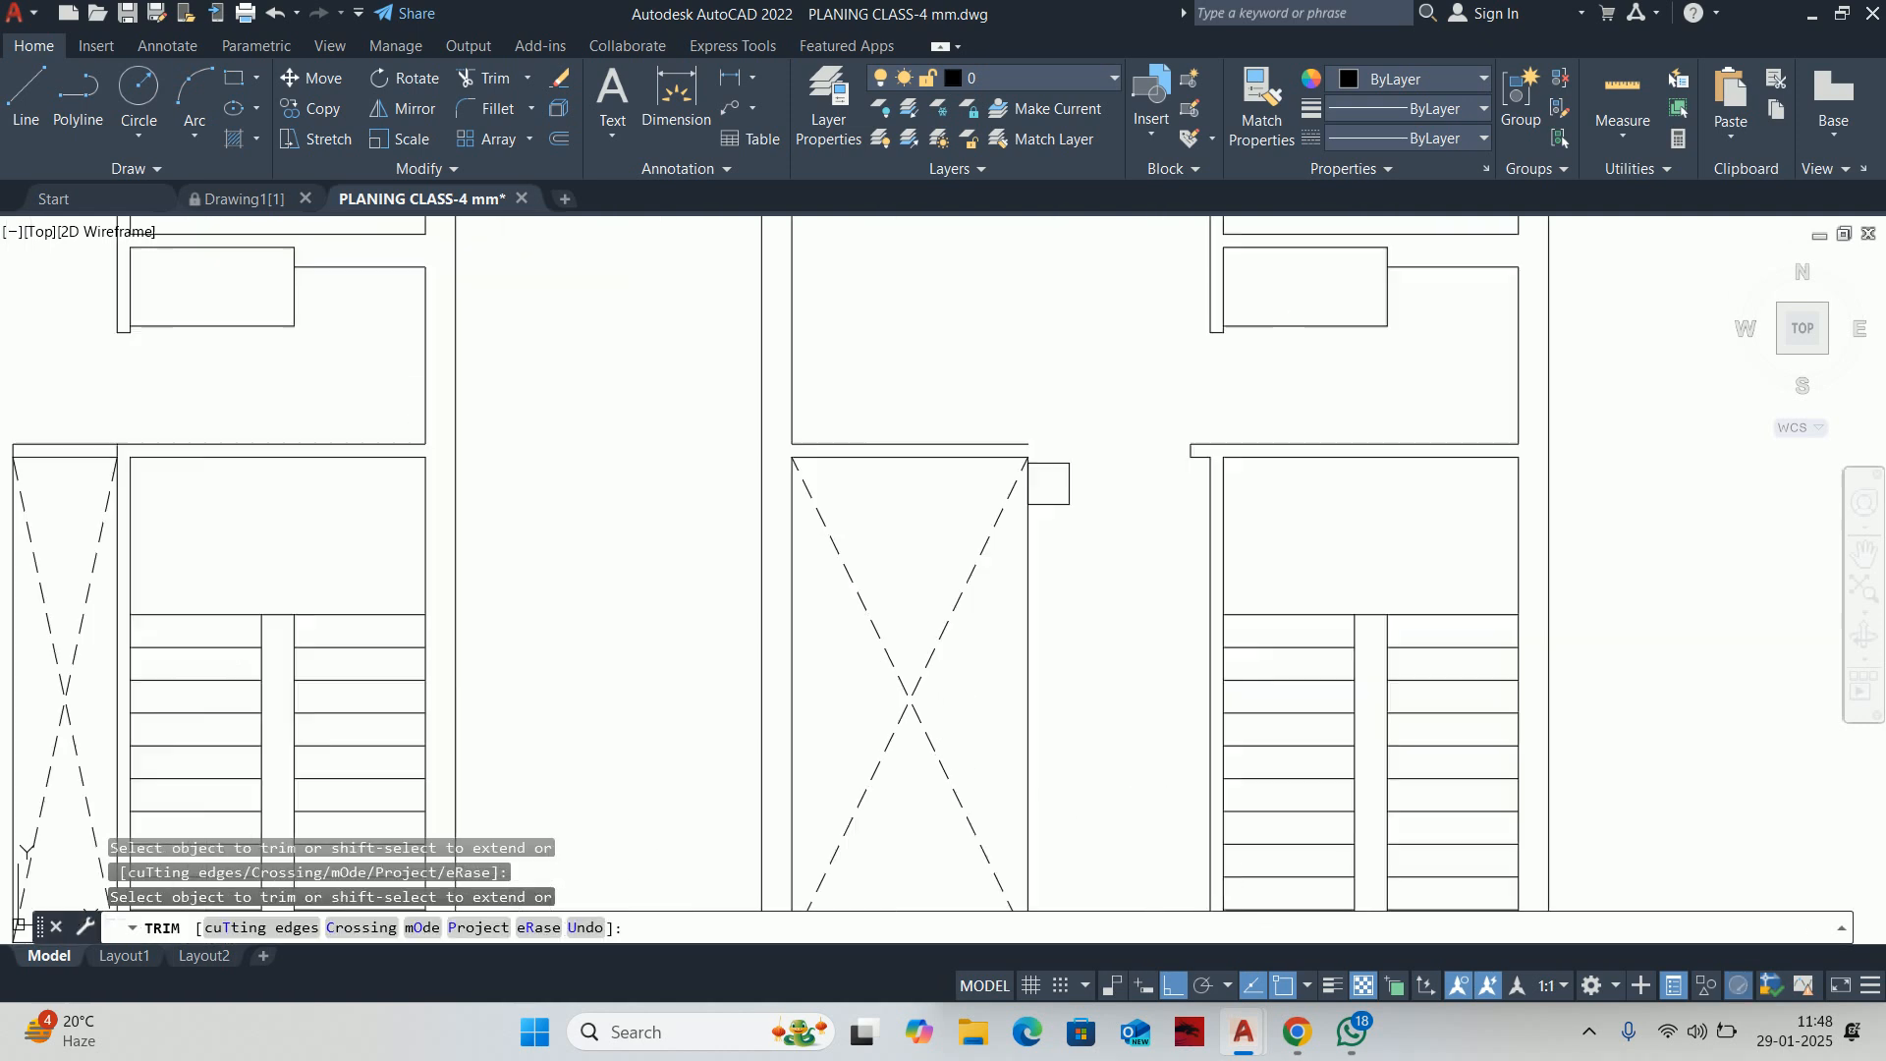
scroll(1065, 451, "down", 5)
key("Escape")
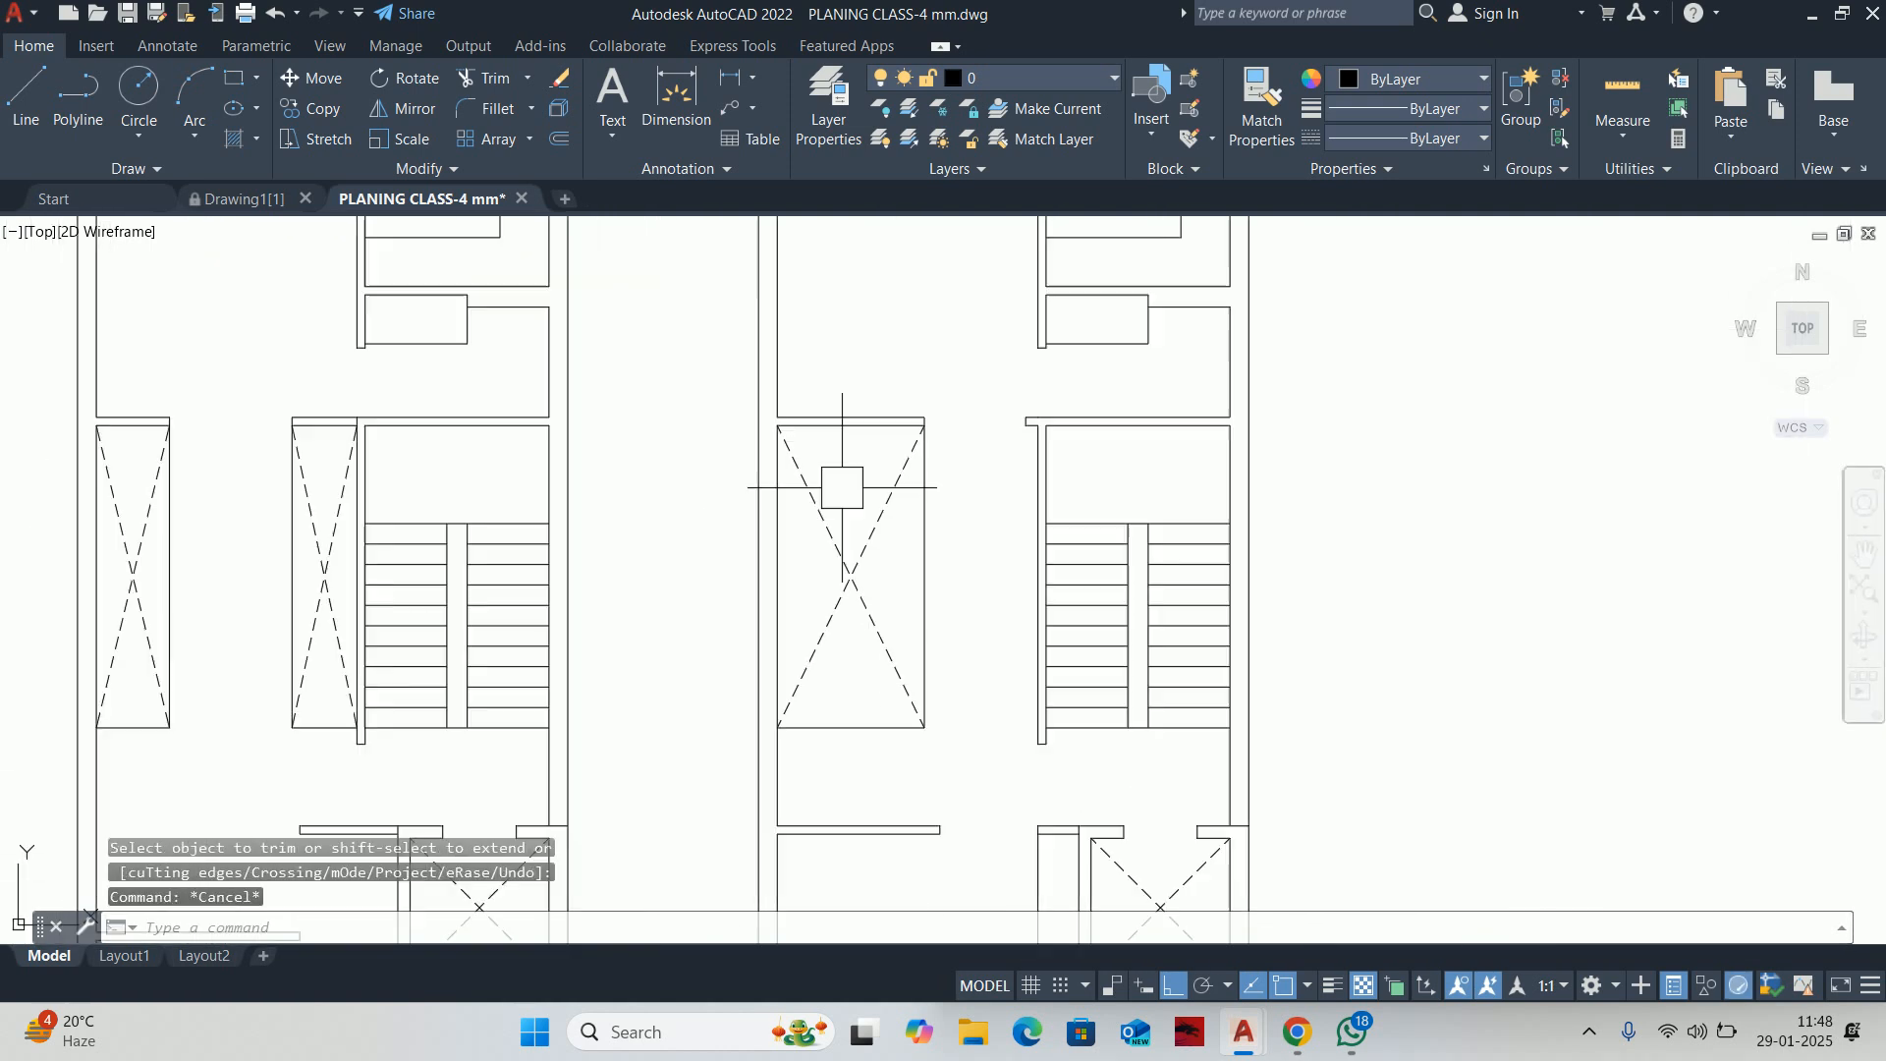
key("Escape")
key("Escape")
Stretch the widened shaft's lower end down to the upper edge of the partition wall
middle_click_drag(668, 434, 787, 440)
middle_click_drag(1112, 719, 1002, 552)
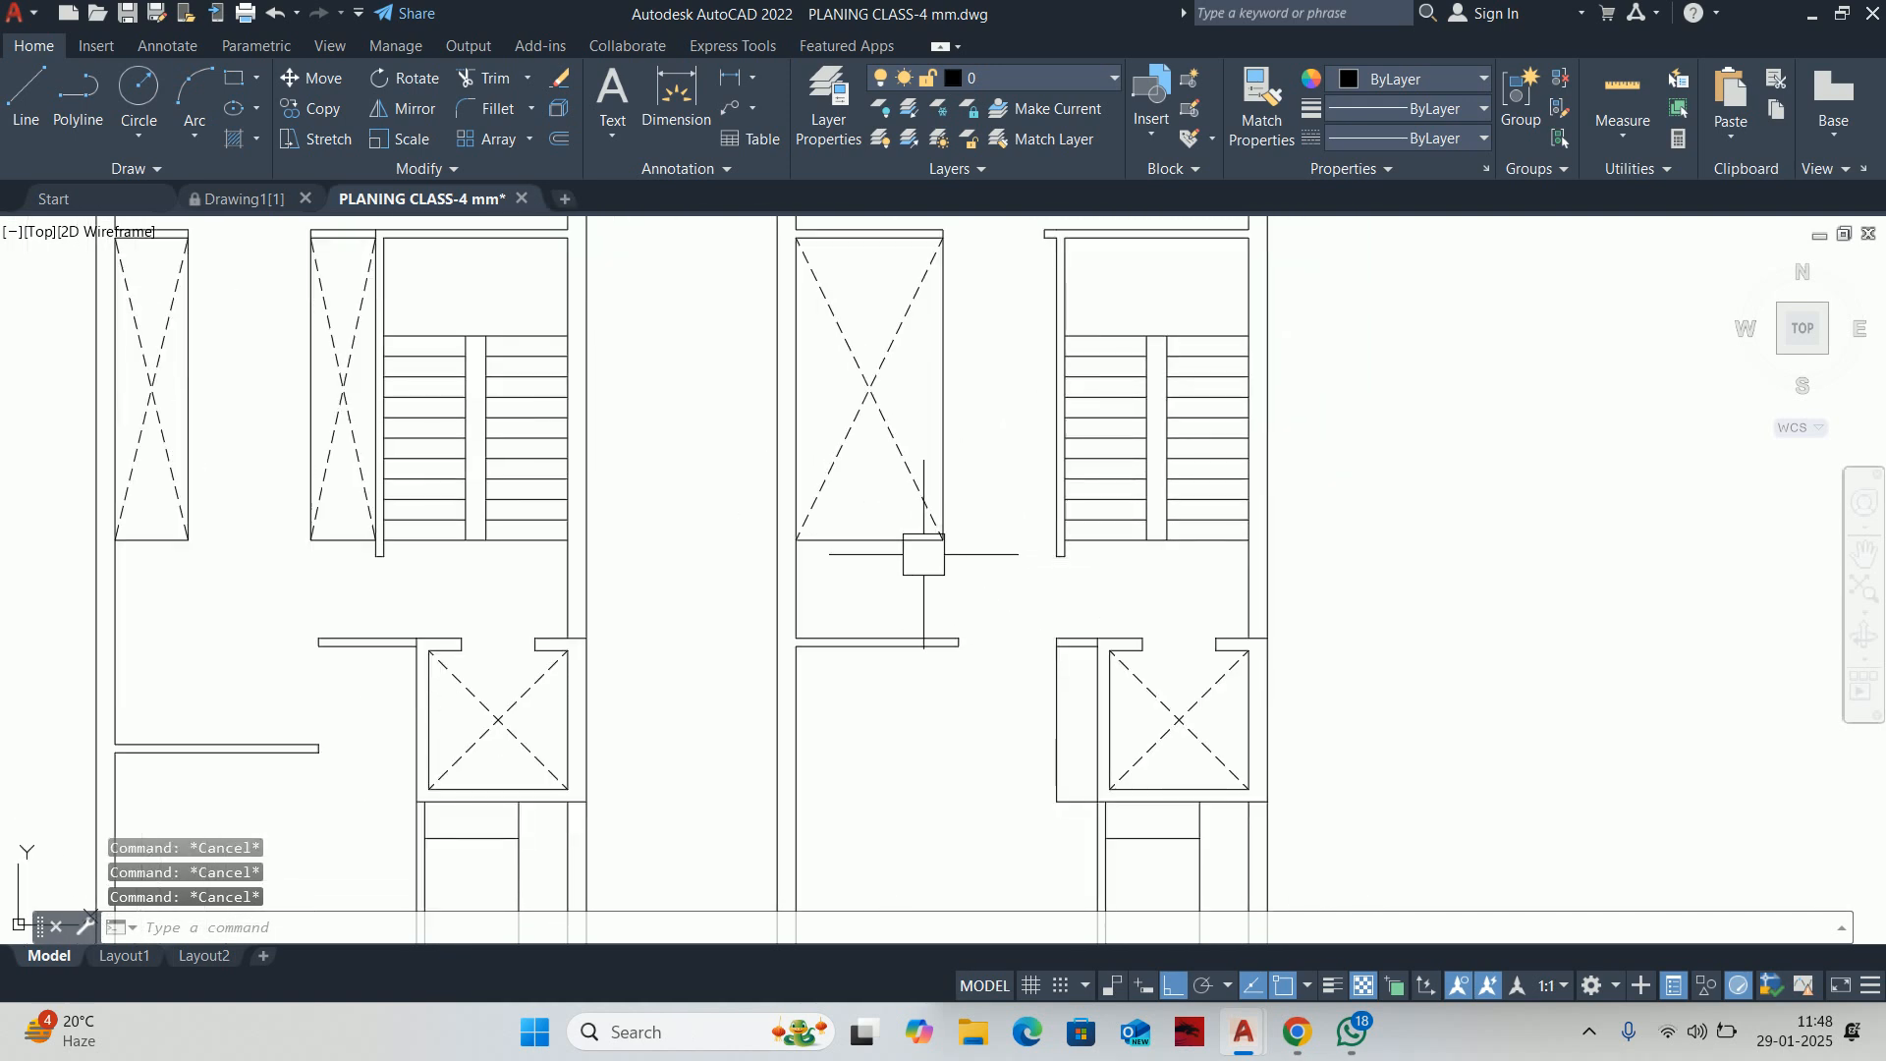
type("s")
key("Return")
scroll(944, 565, "up", 3)
left_click(1011, 577)
left_click(672, 452)
key("Return")
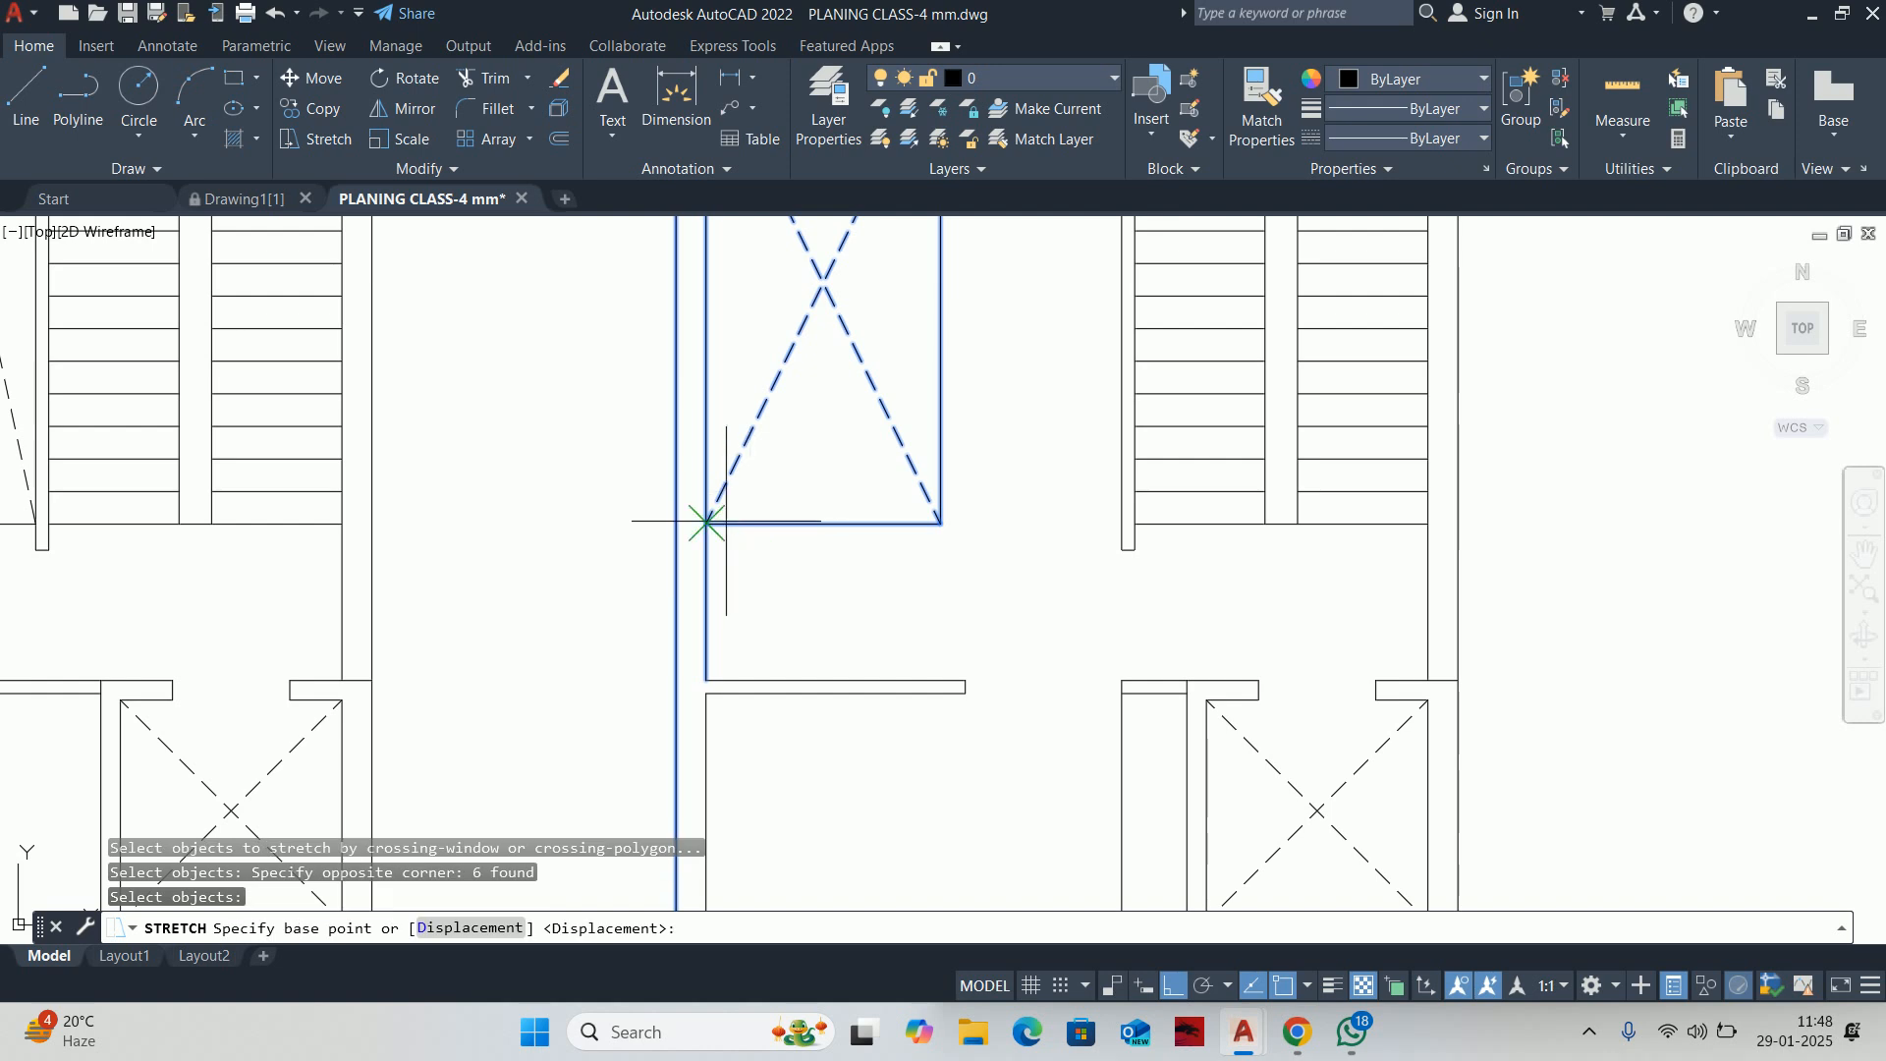
left_click(706, 524)
left_click(705, 681)
key("Escape")
Delete the shaft's lower edge line that overlaps the partition wall
left_click(847, 680)
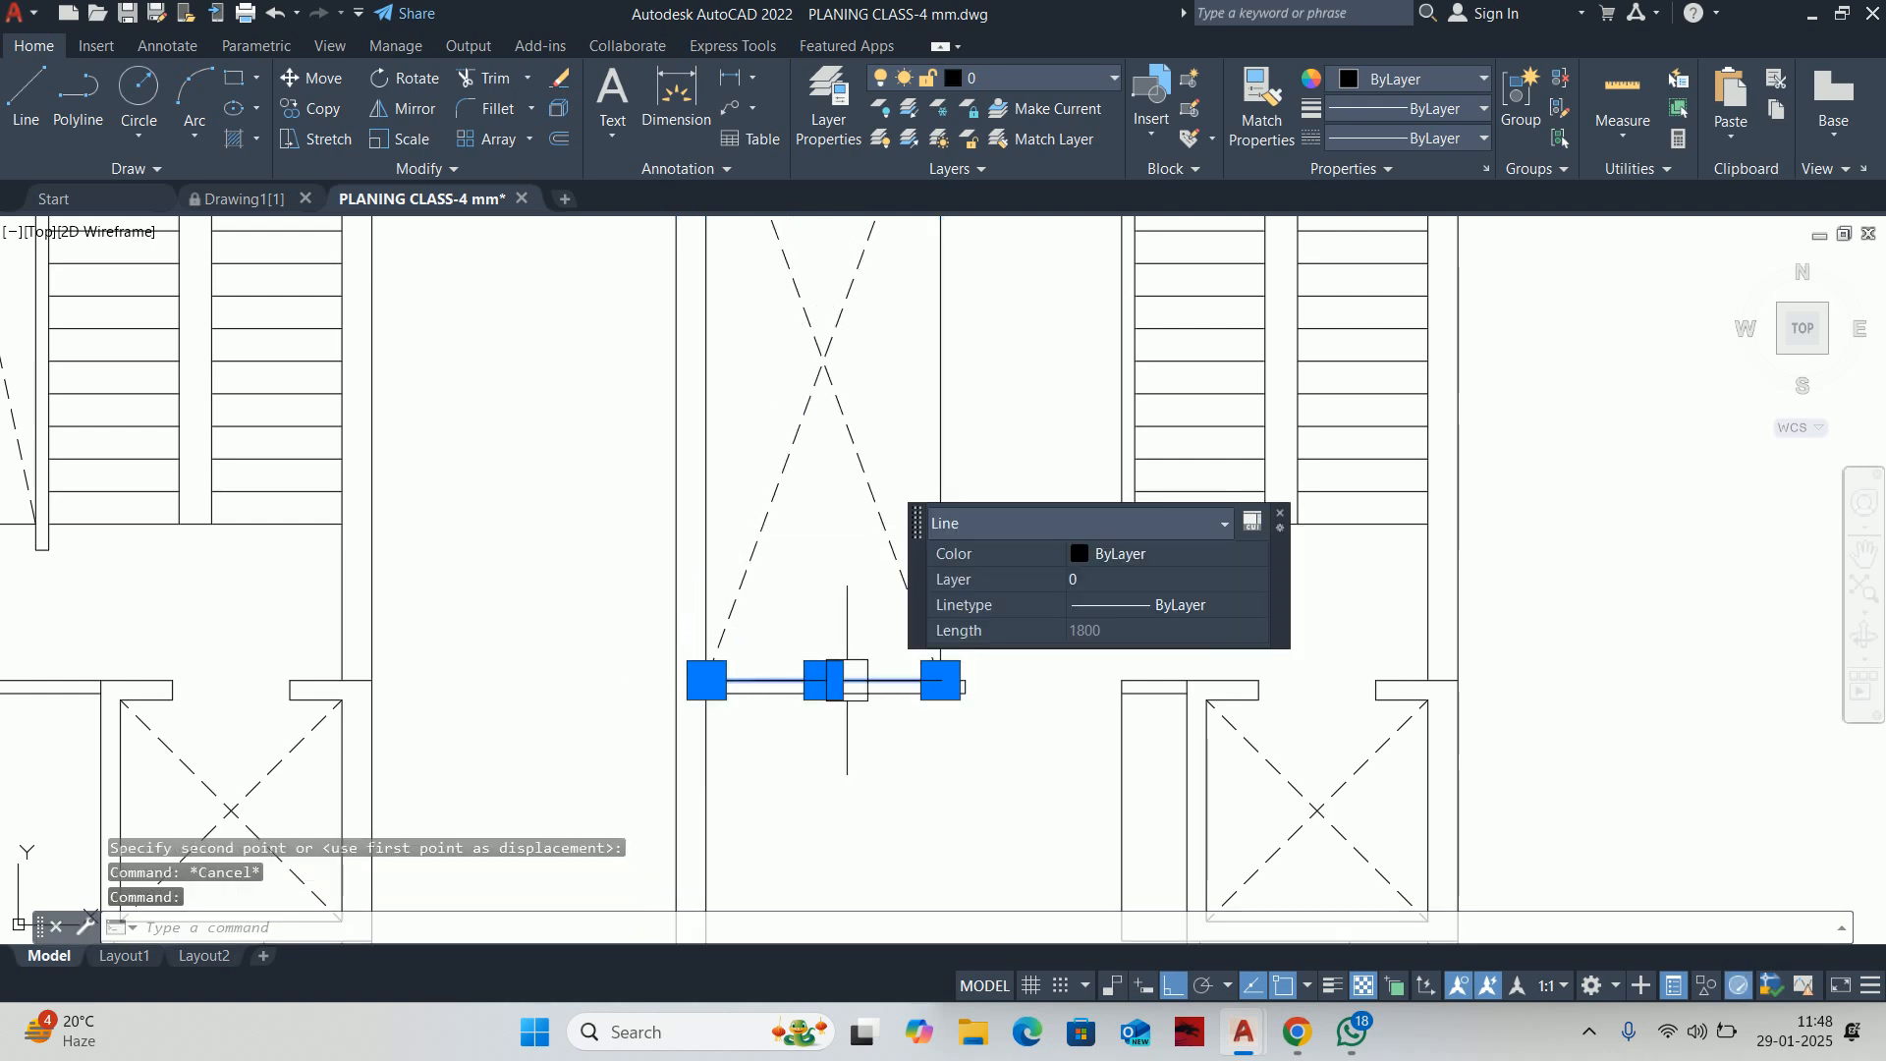
key("Delete")
scroll(917, 580, "down", 5)
key("Escape")
key("Escape")
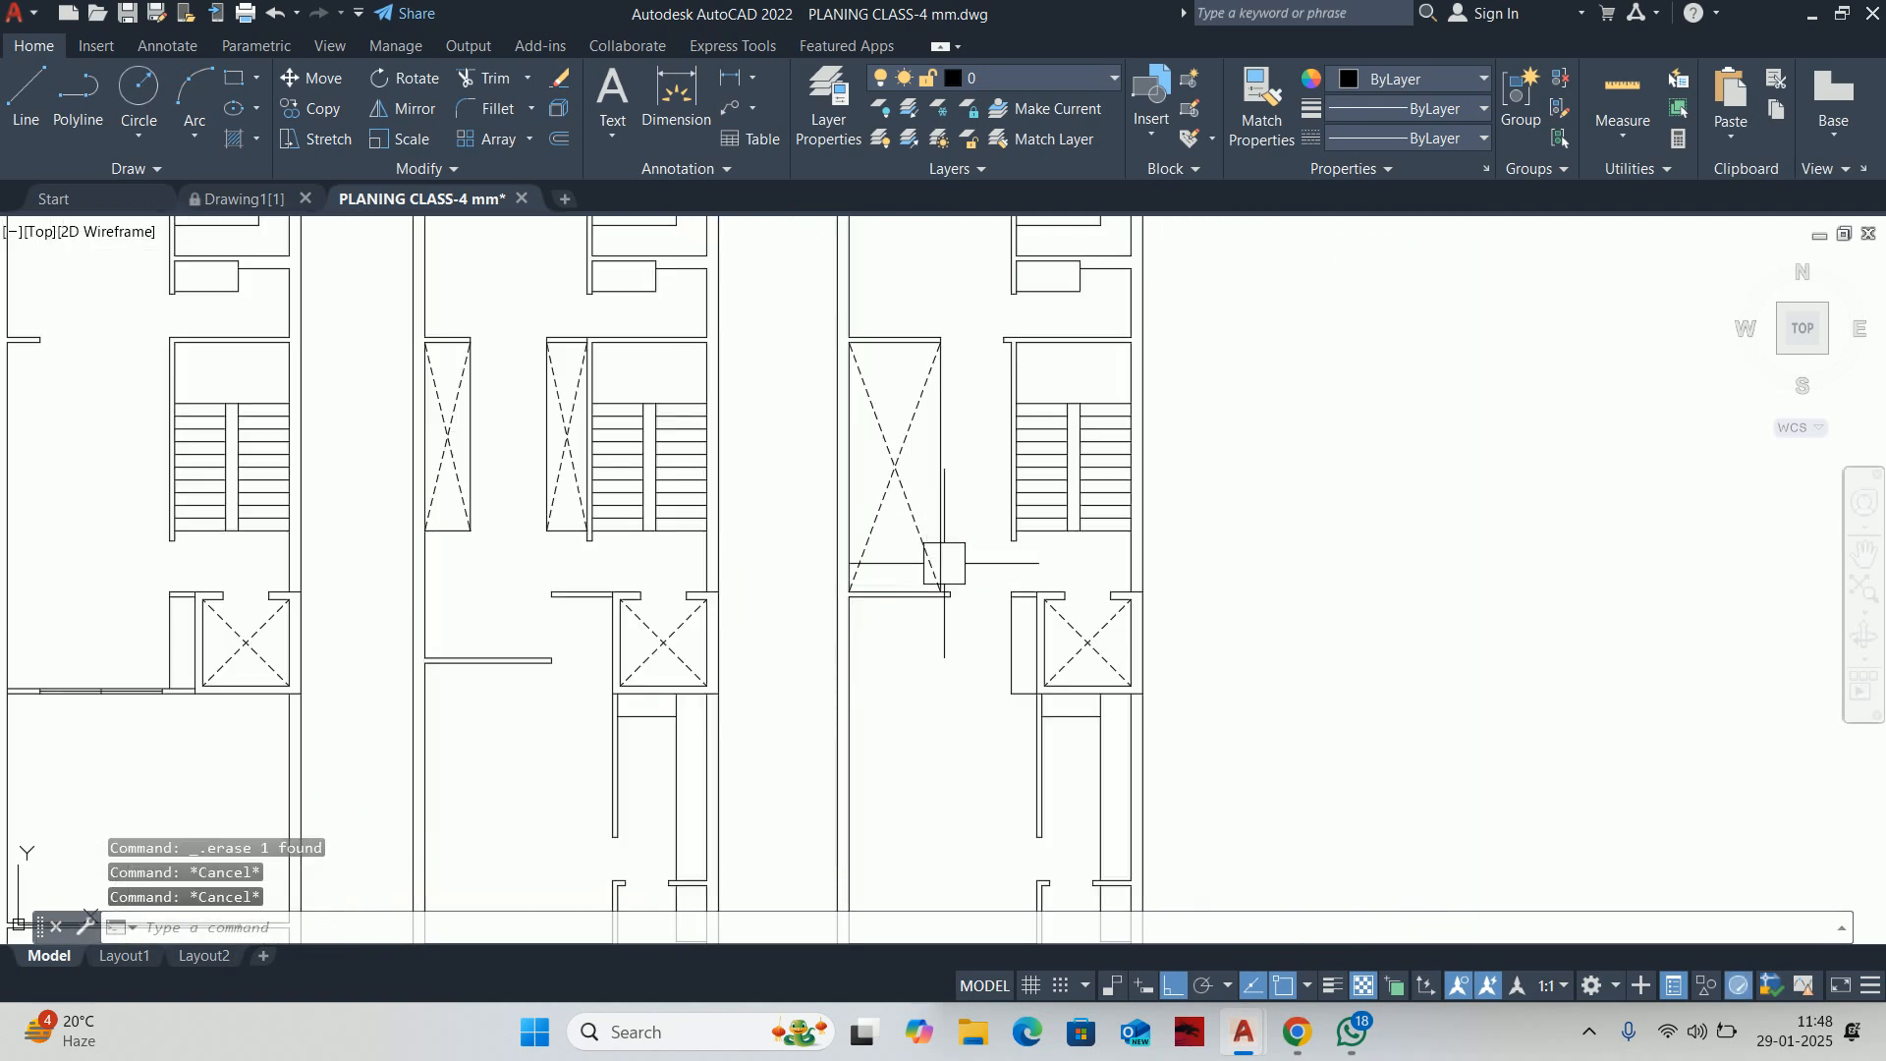
key("Escape")
Trim away the outline of the narrow pocket left of the lift shaft, keeping the short wall stub above it
middle_click_drag(498, 381, 509, 384)
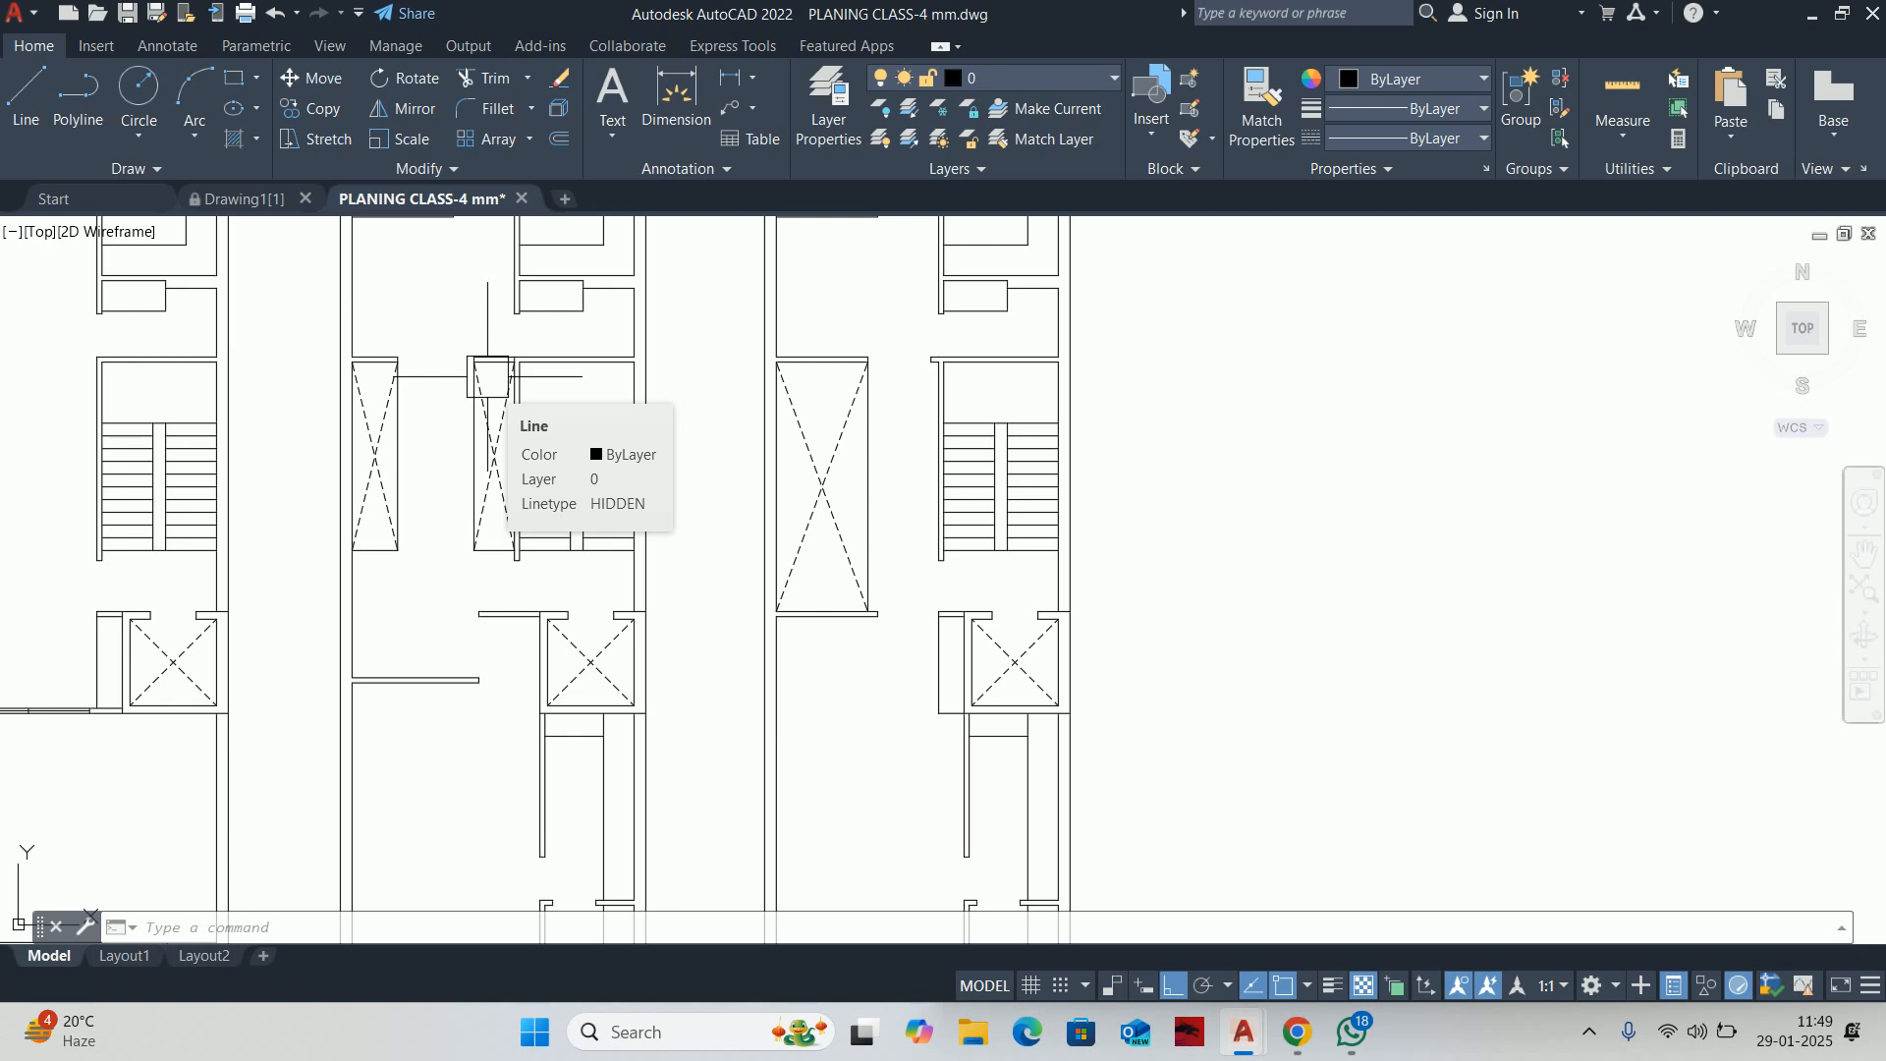
scroll(744, 457, "down", 5)
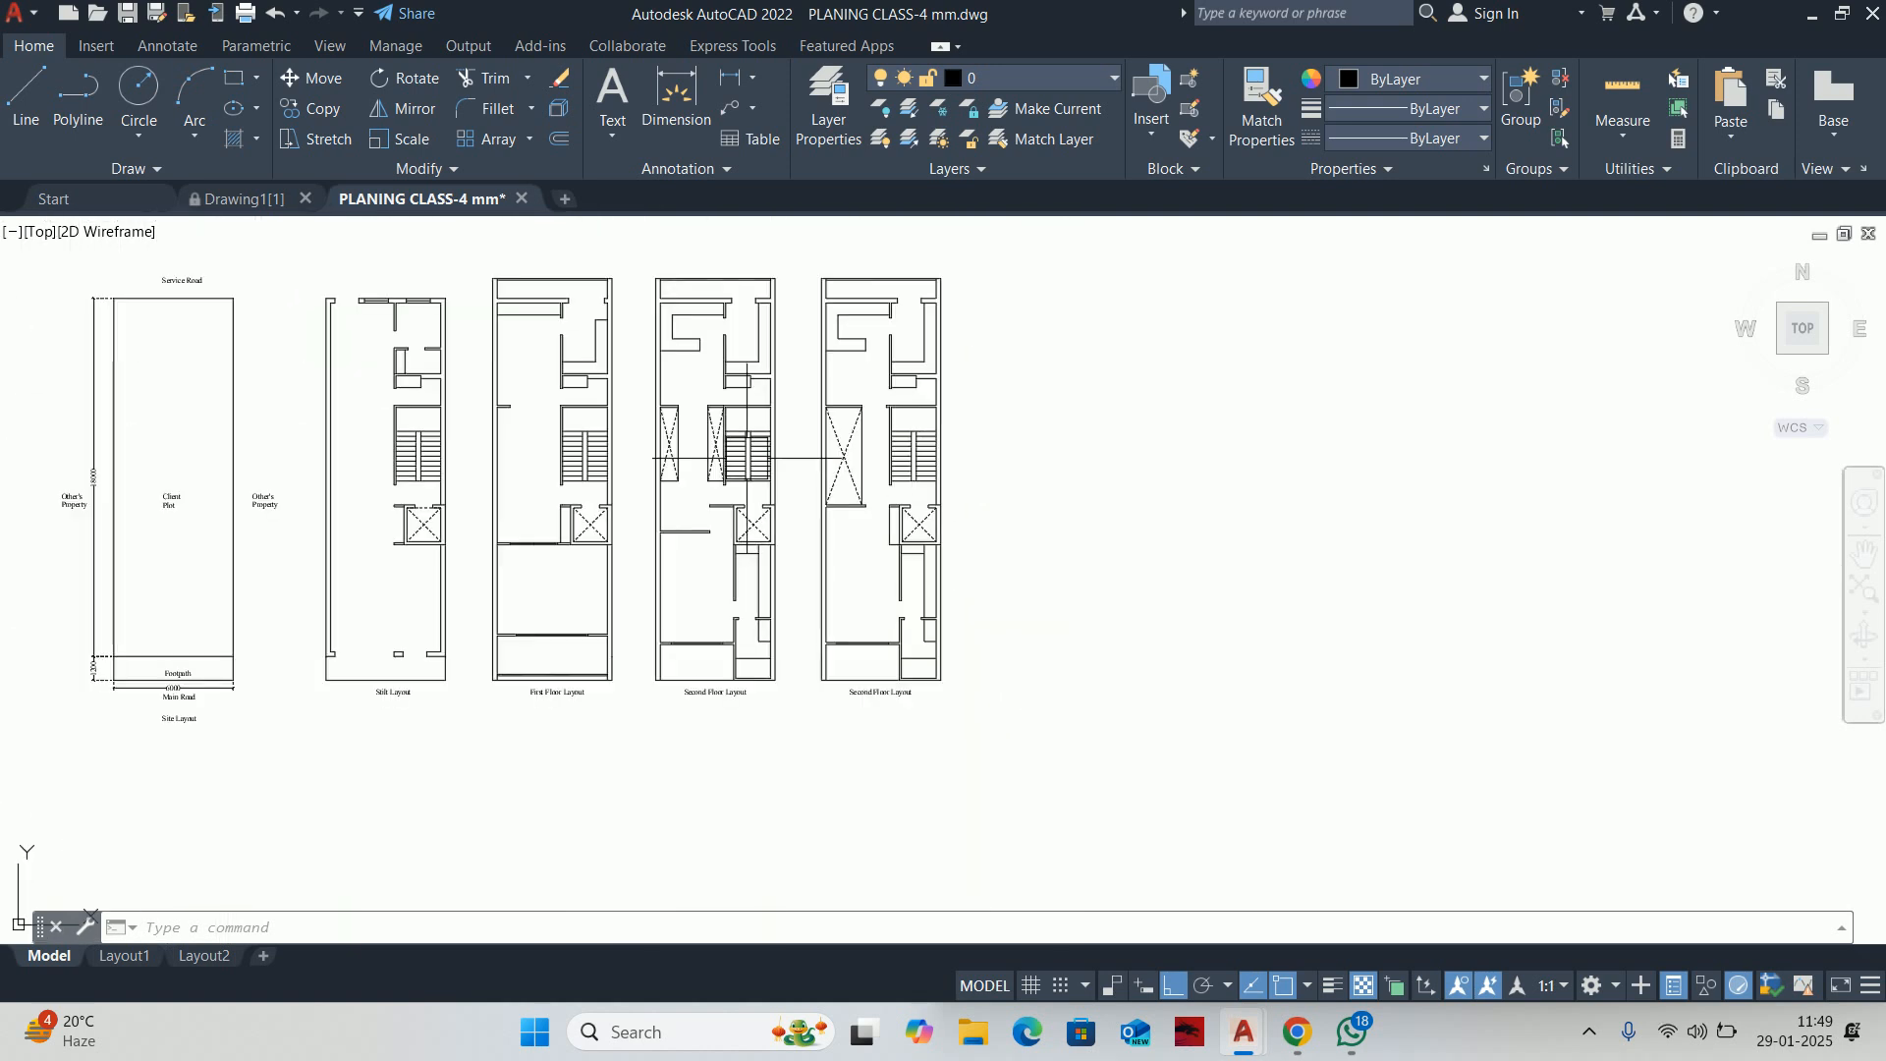
key("Escape")
key("Escape")
key("Escape")
scroll(876, 519, "up", 4)
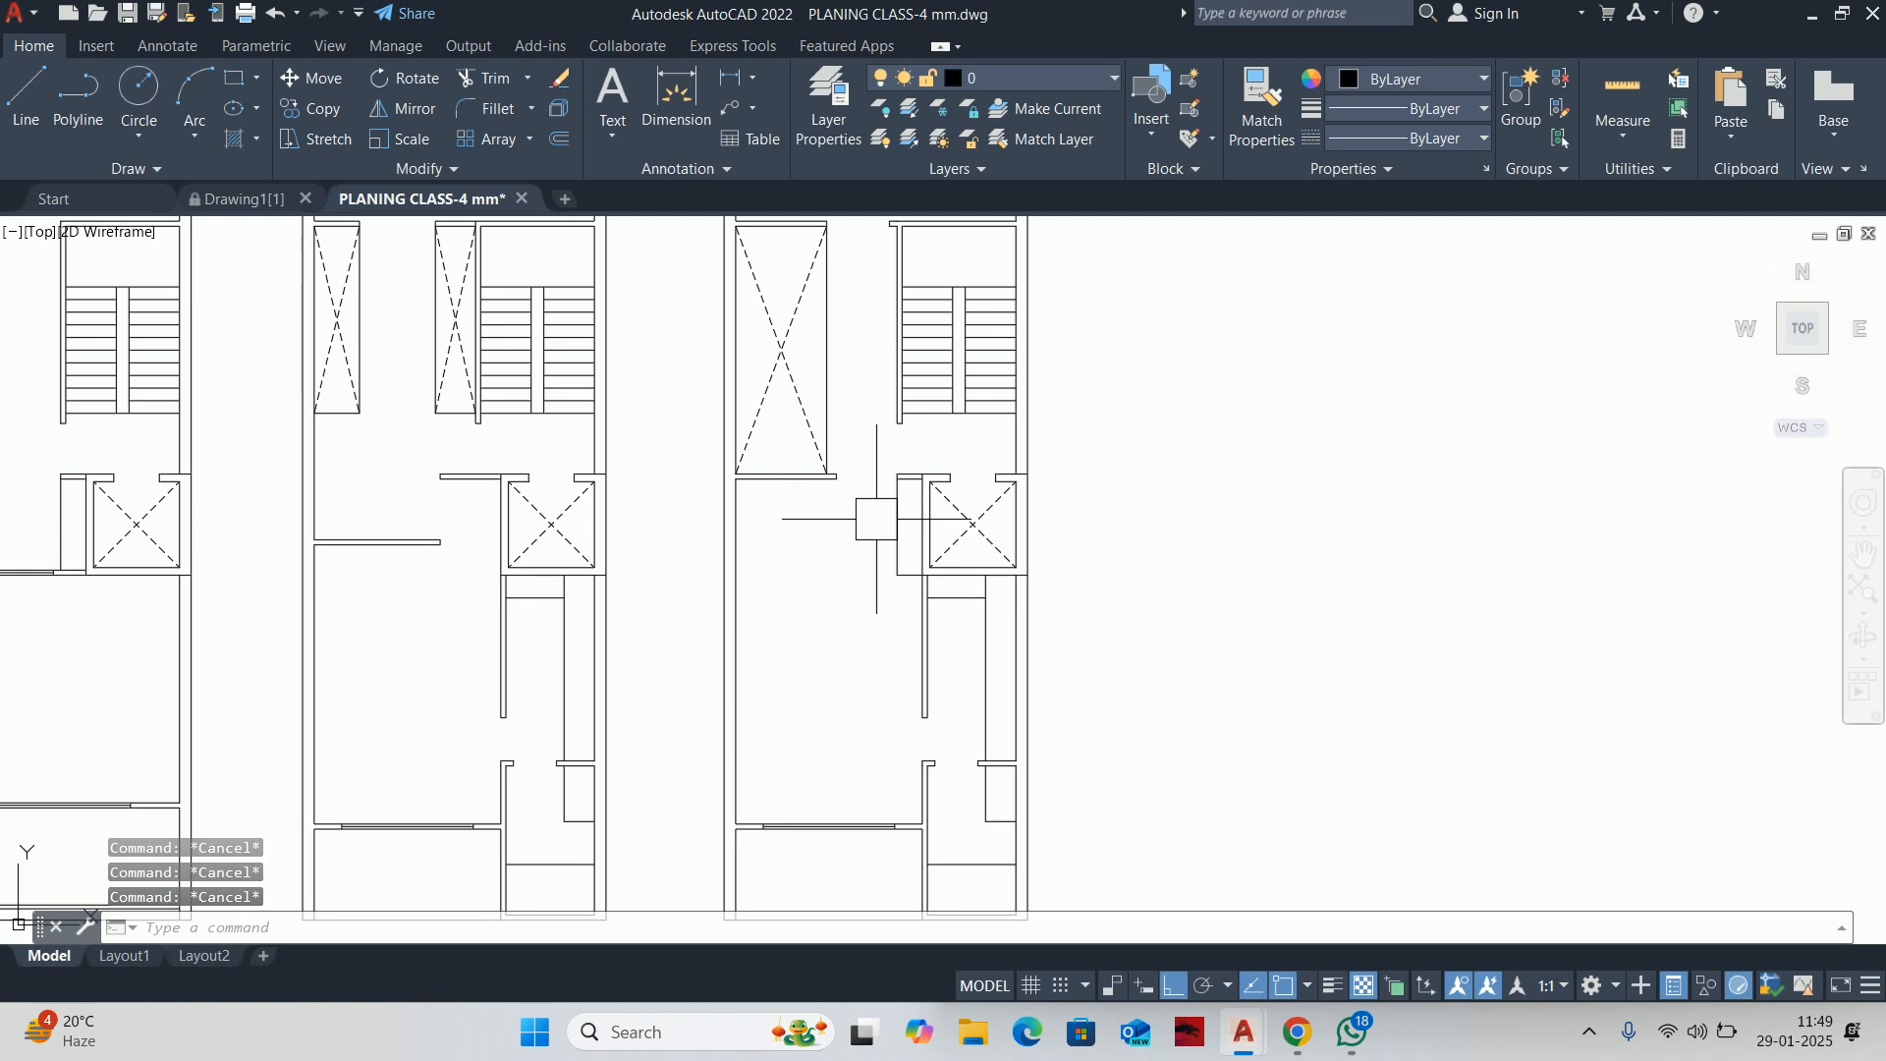
middle_click_drag(833, 525, 841, 405)
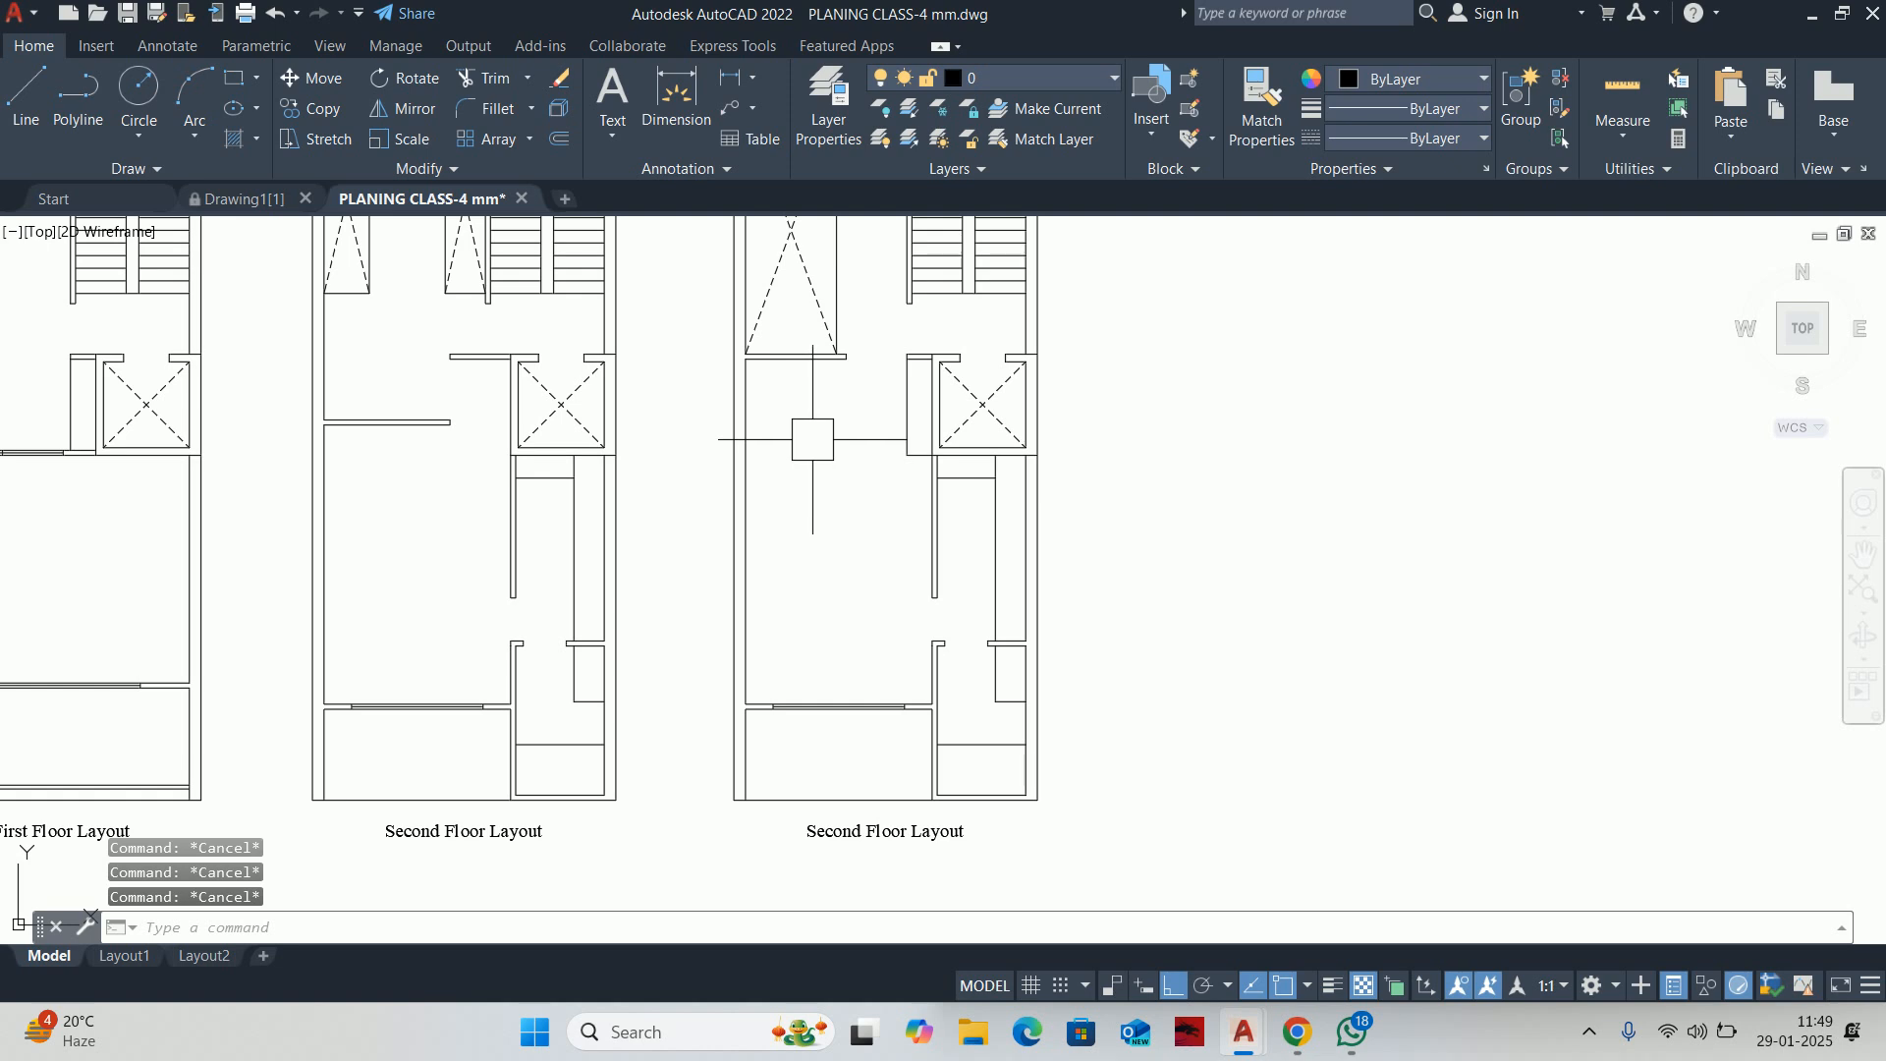
type("tr")
key("Return")
scroll(887, 423, "up", 4)
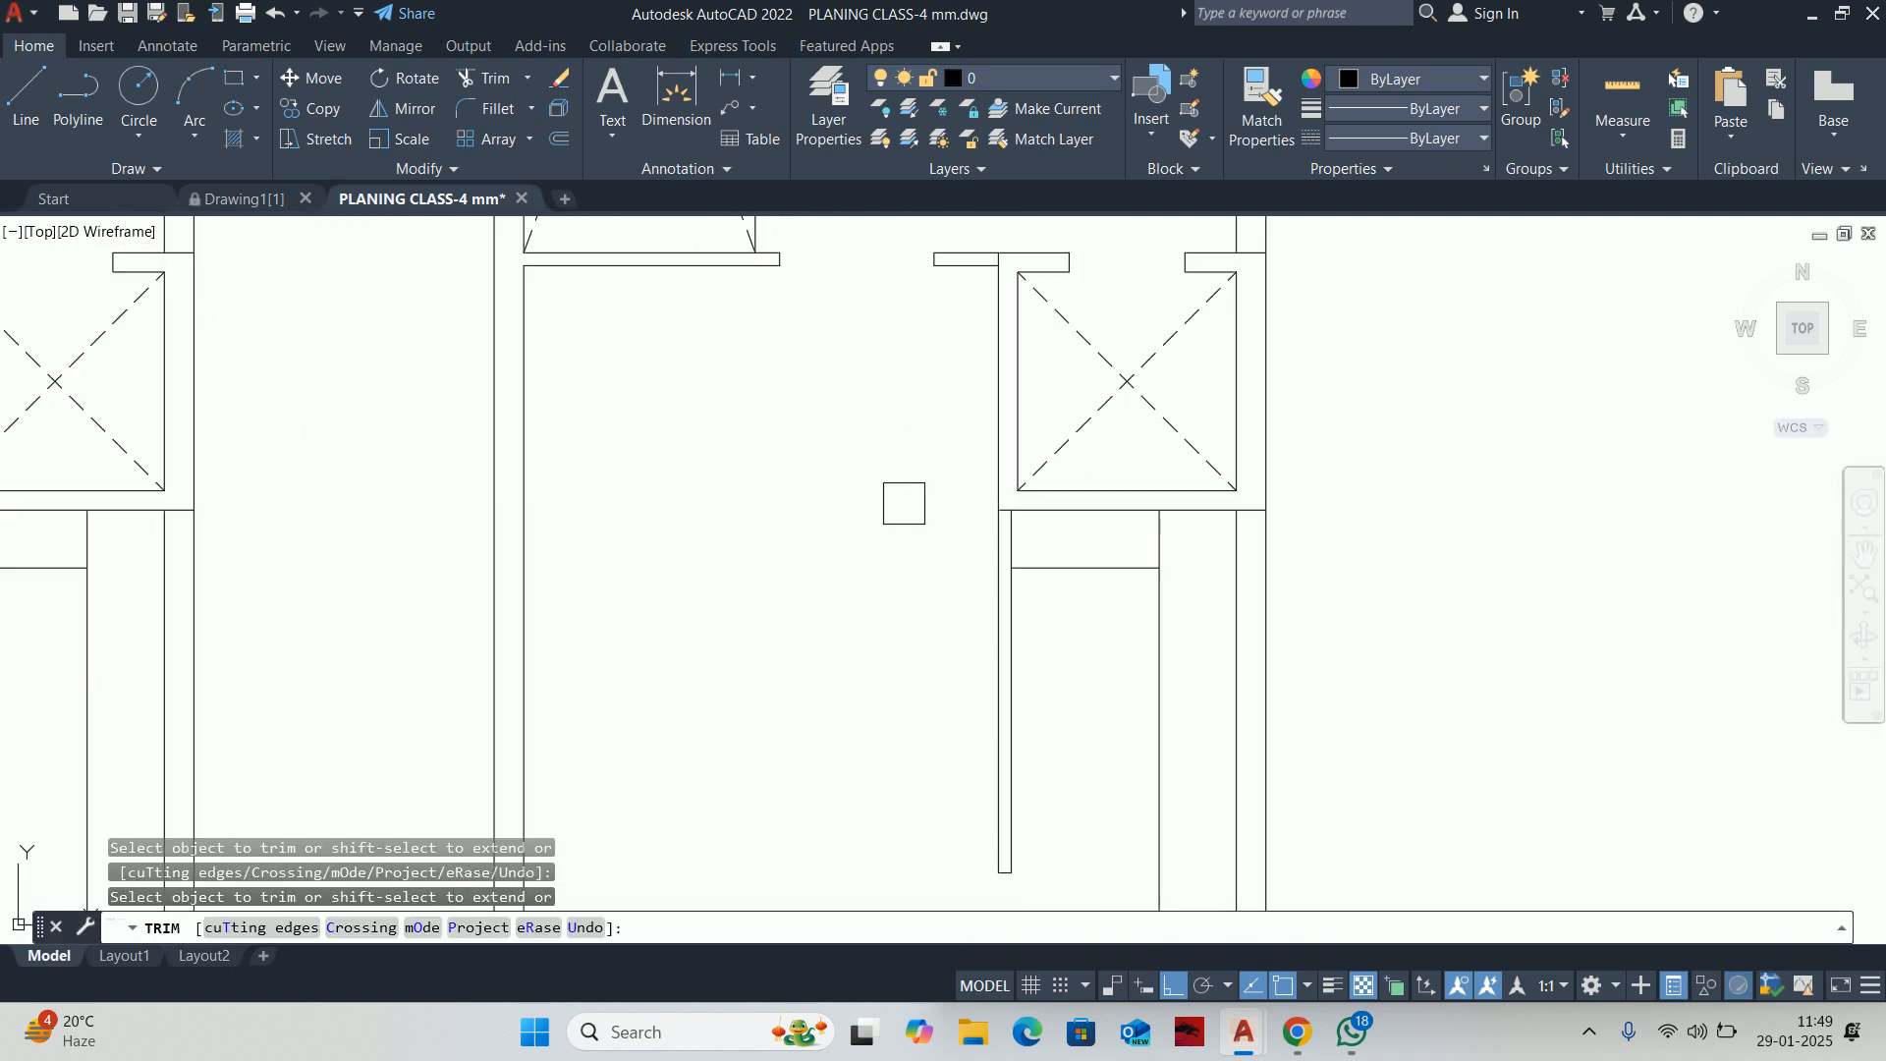
key("Escape")
scroll(922, 451, "down", 4)
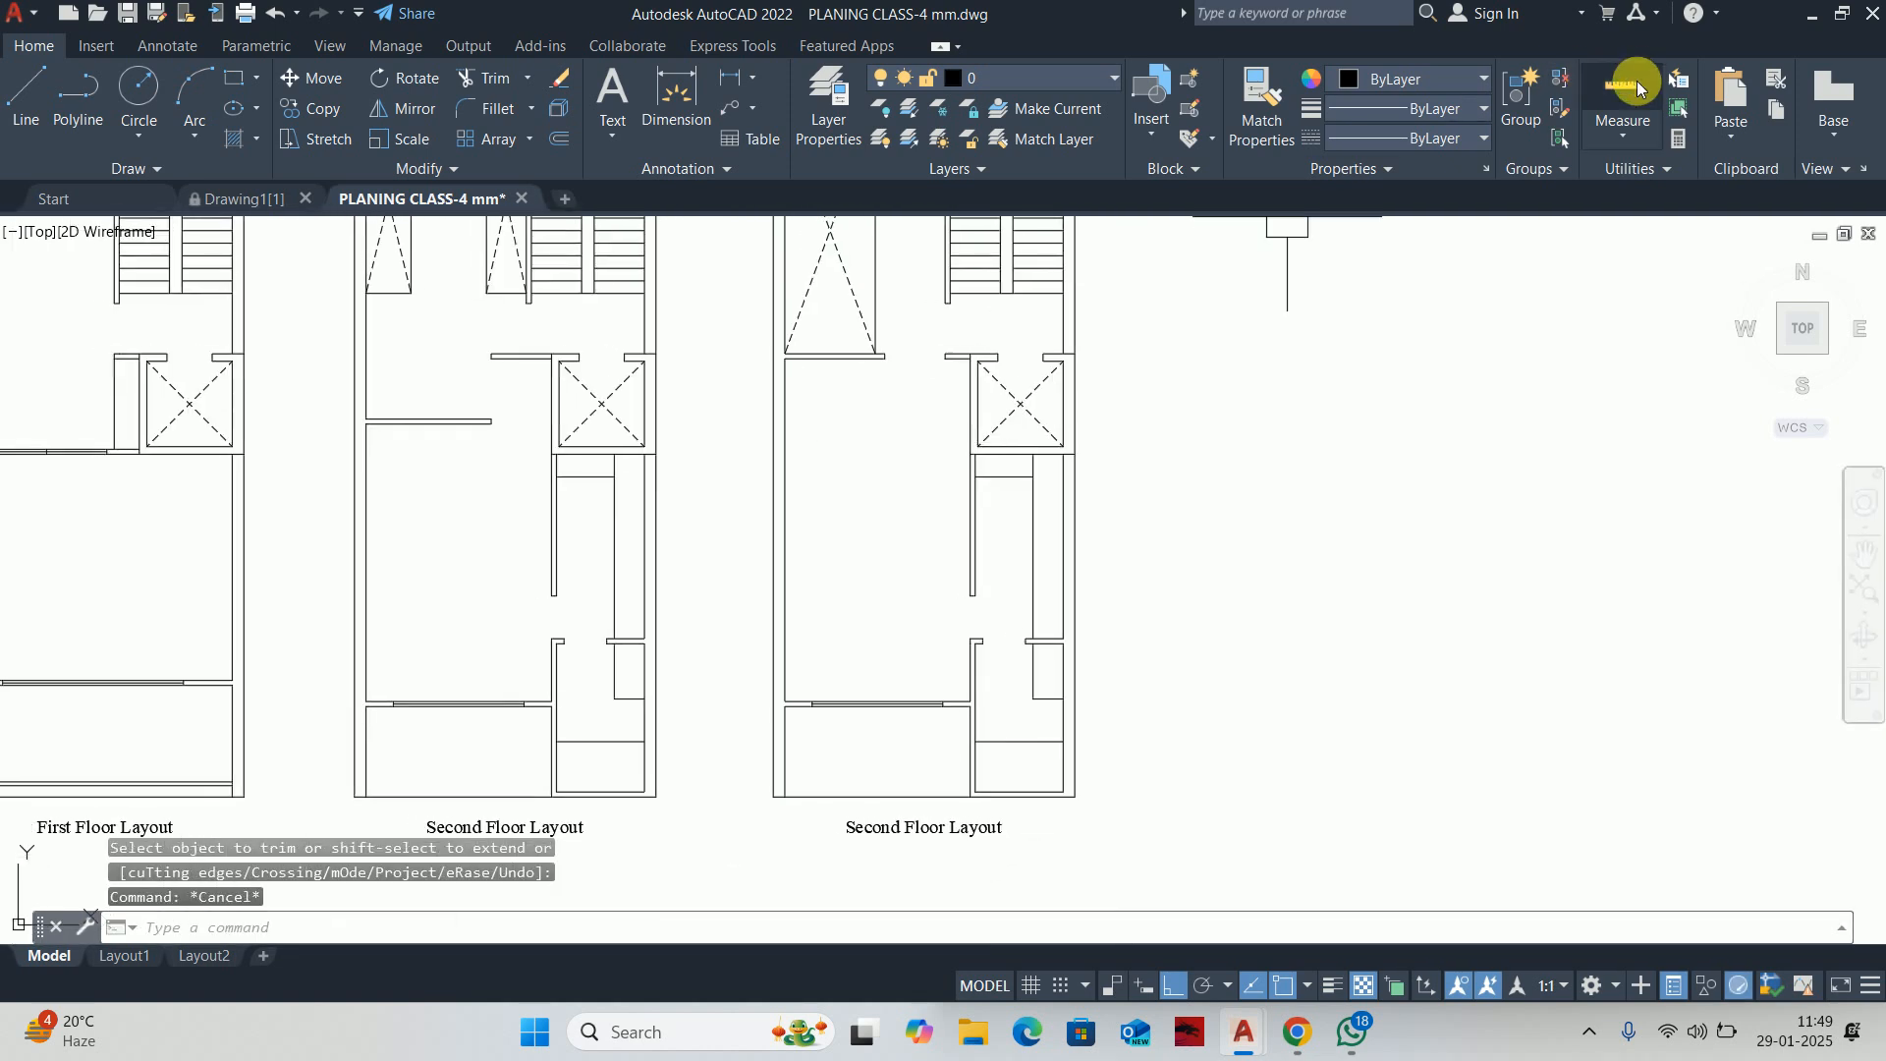
Measure the width and depth of the large room below the shaft in the copied layout
left_click(1638, 89)
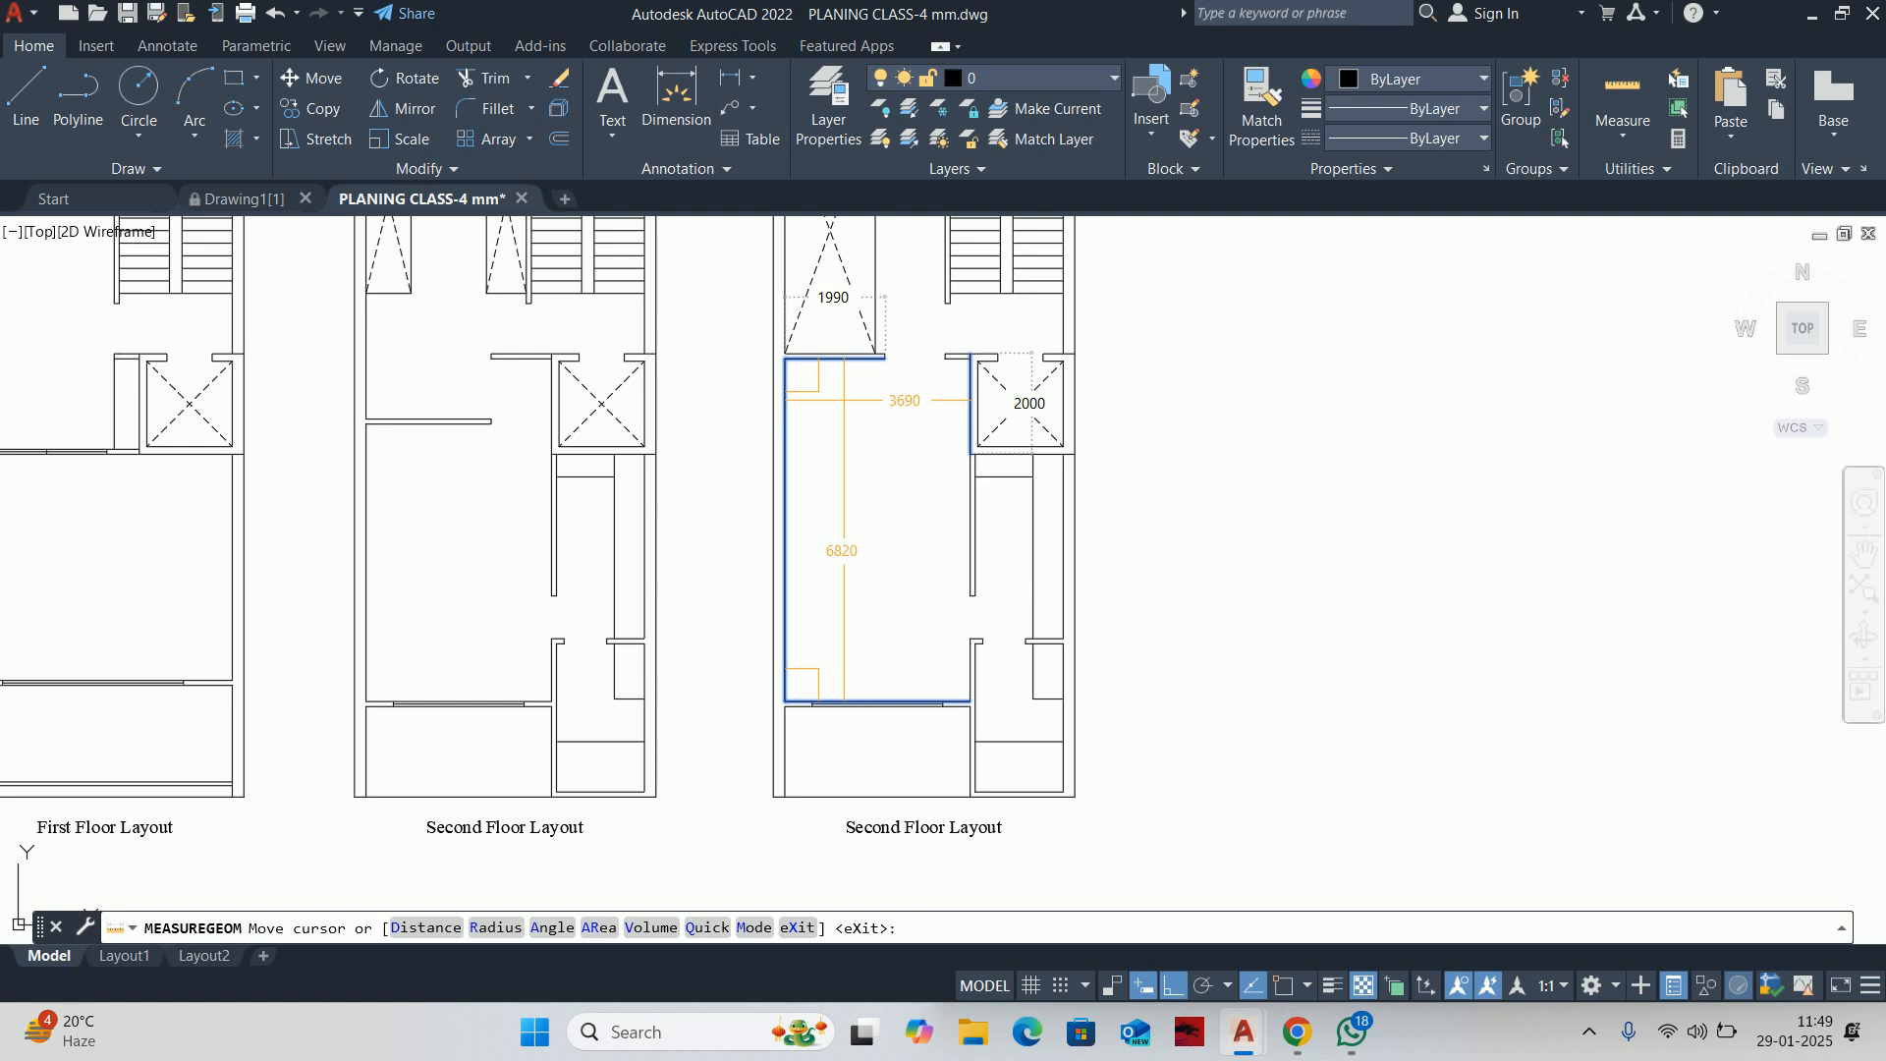
key("Escape")
key("Escape")
key("Escape")
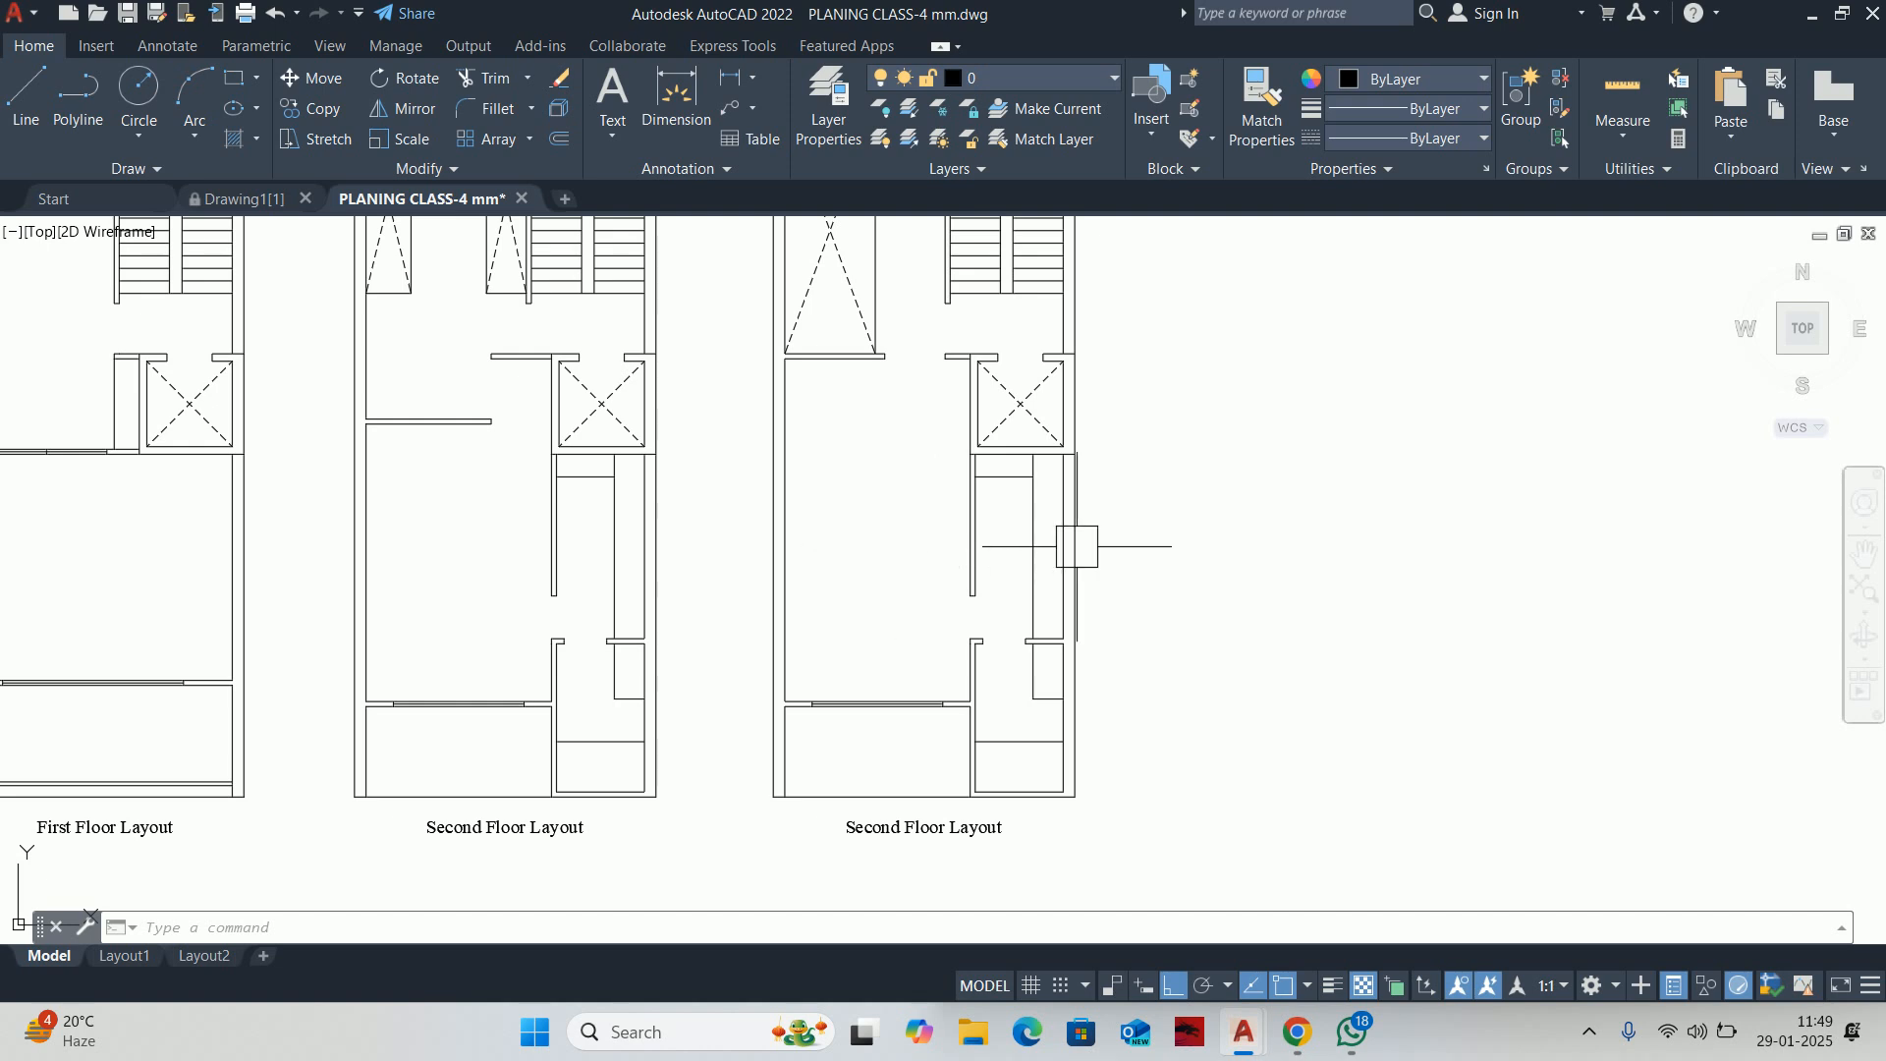
Erase the two vertical furniture edges, the short lower edge and the right partition stub in the narrow room below the lift
middle_click_drag(1078, 547, 1060, 512)
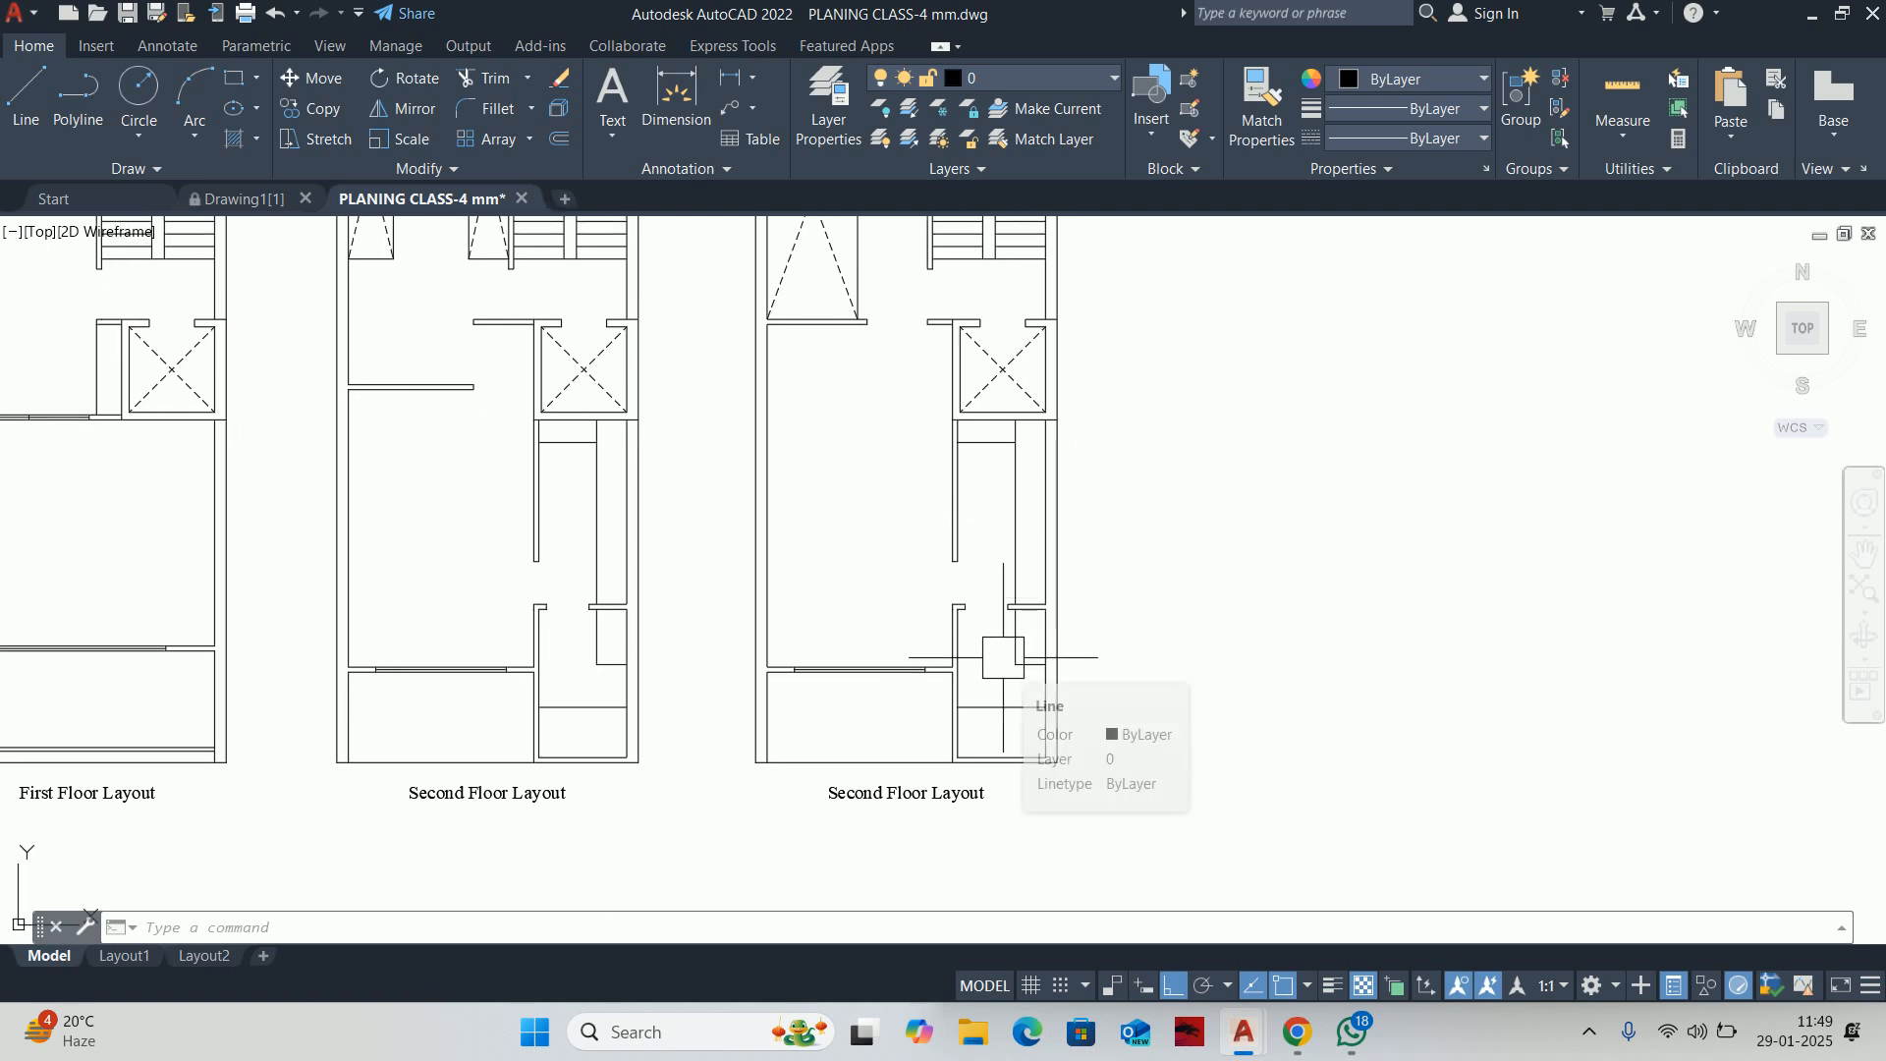
scroll(1007, 668, "up", 3)
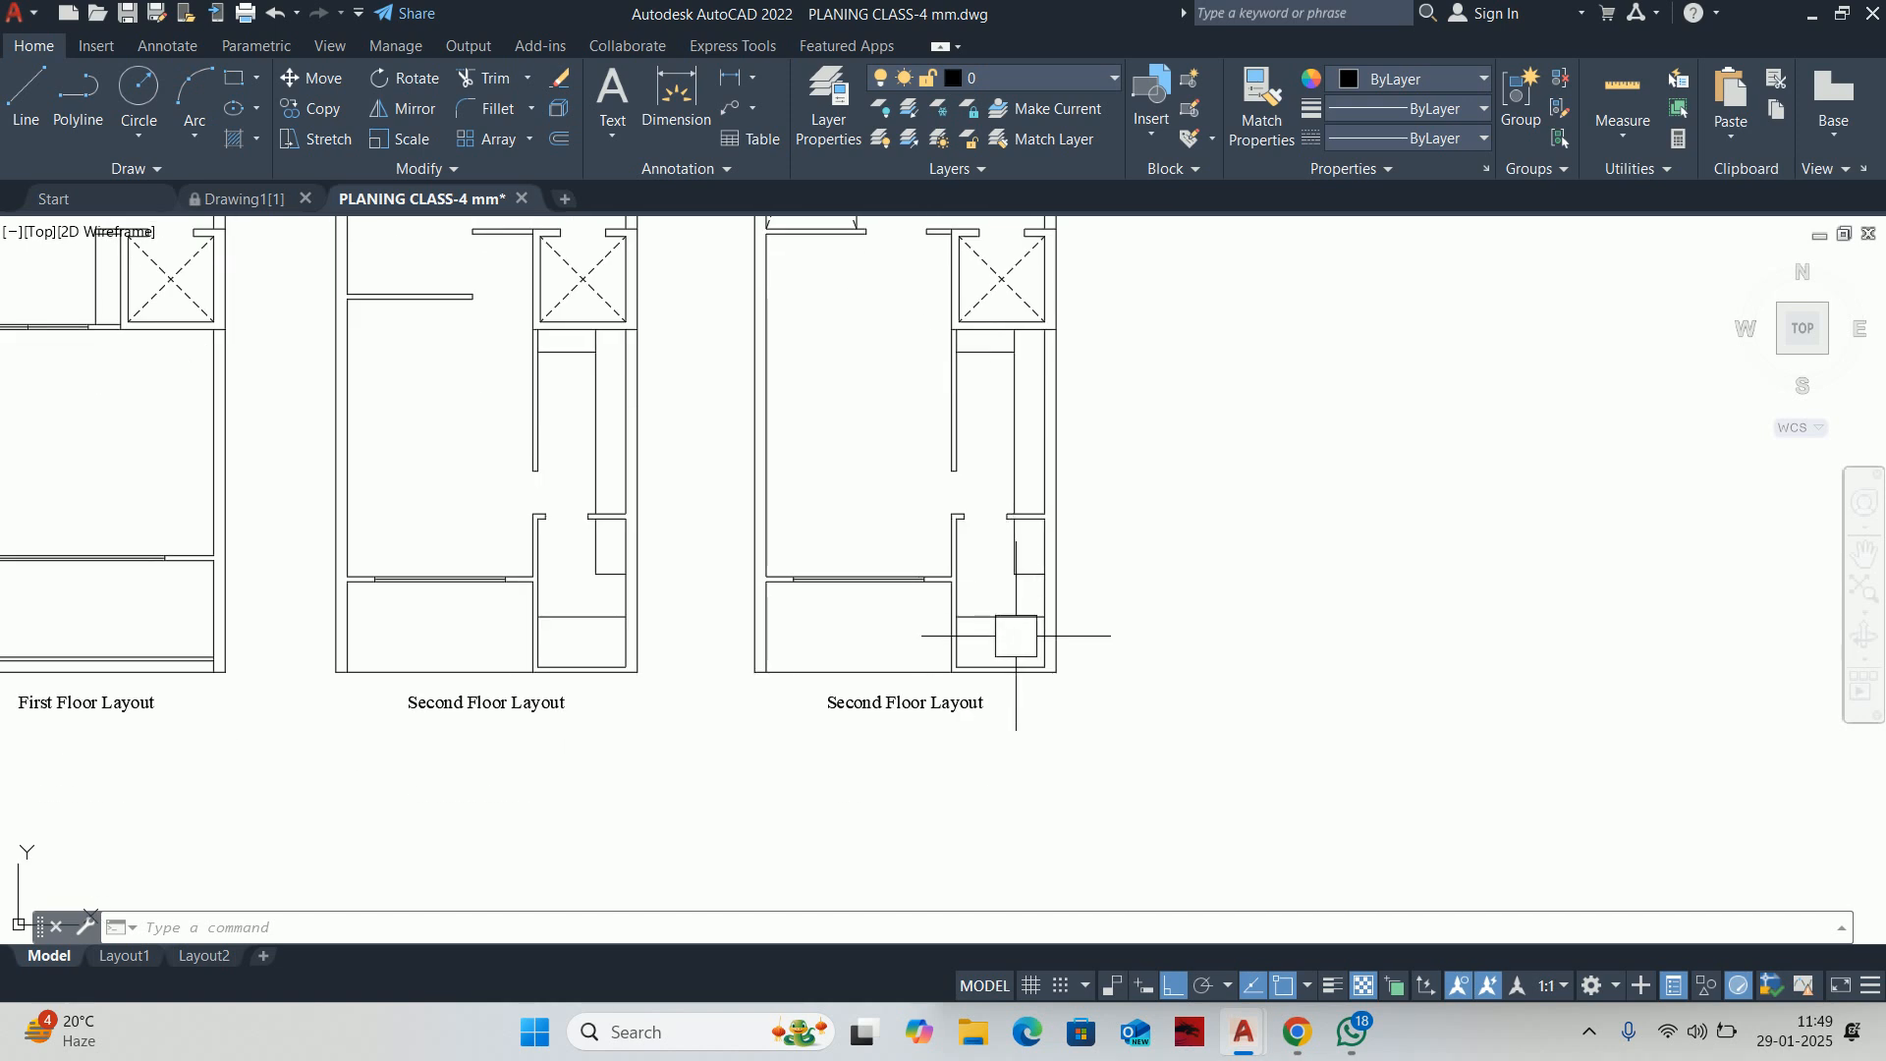
key("Escape")
scroll(985, 597, "down", 4)
key("Escape")
key("Escape")
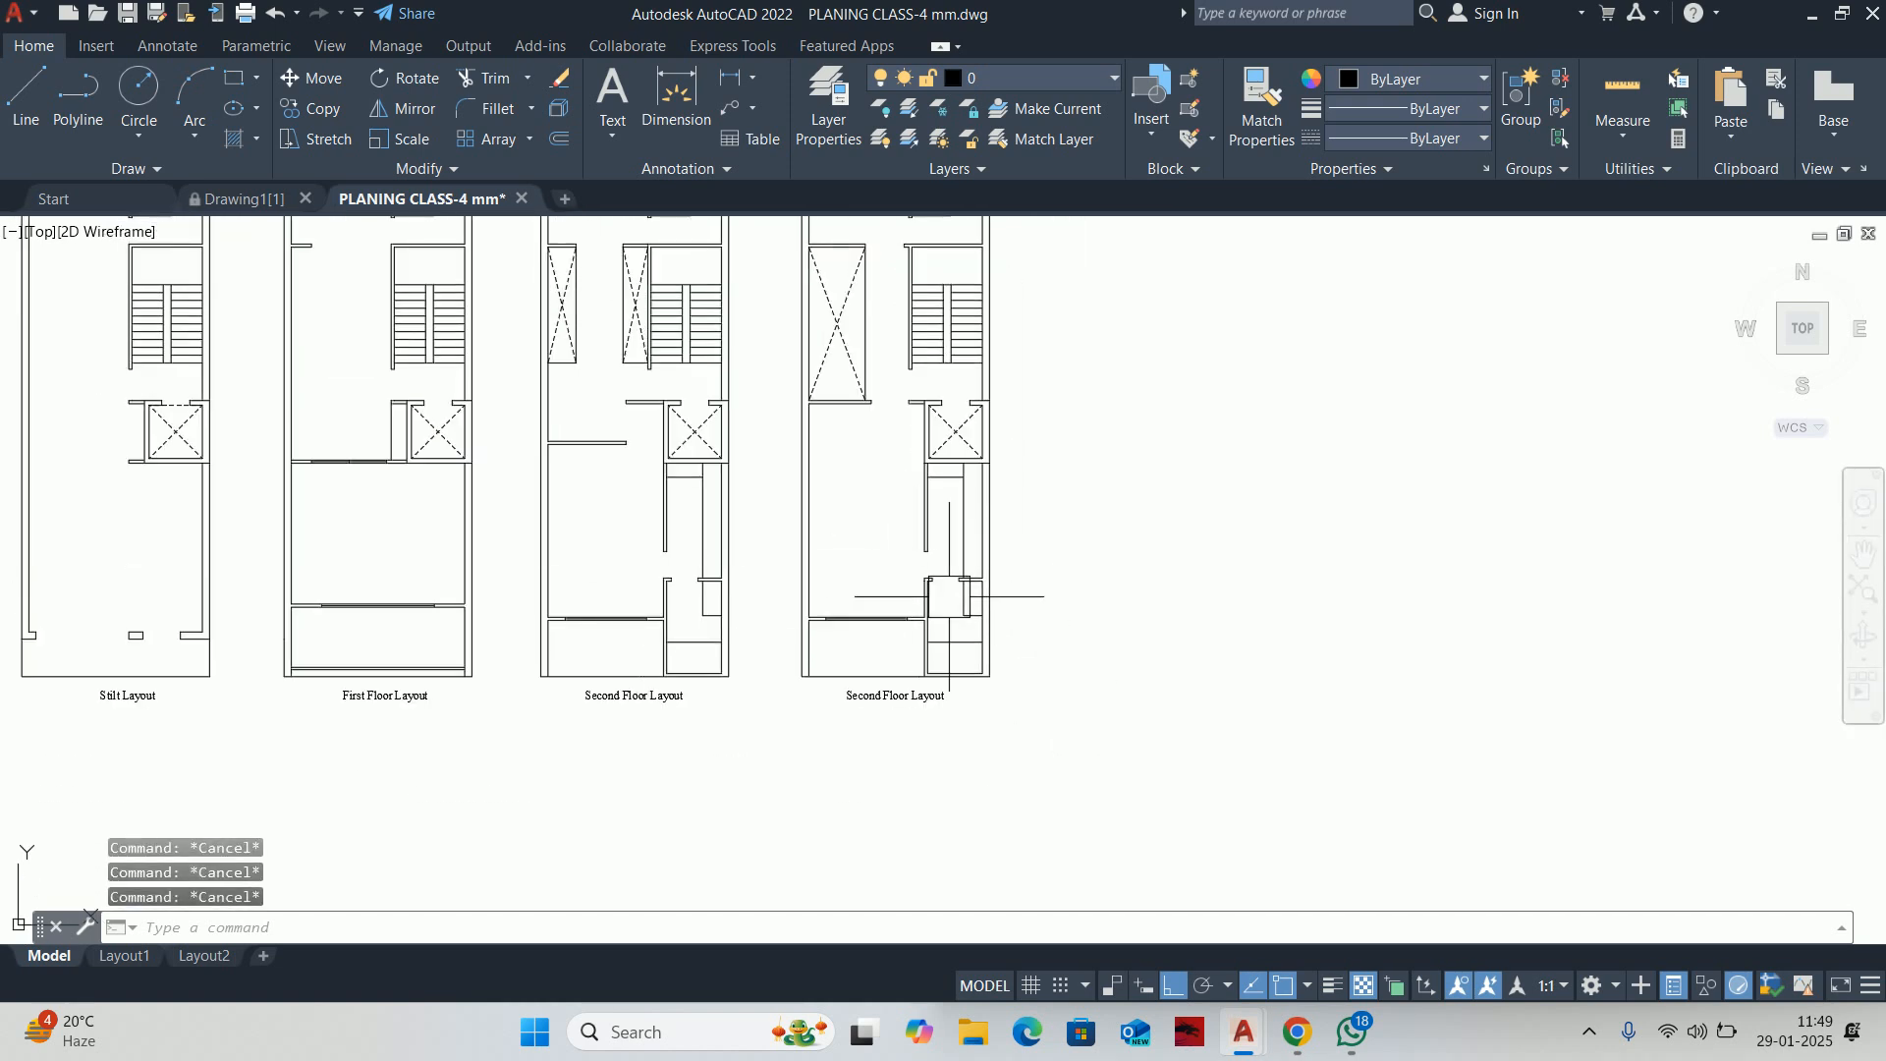
scroll(949, 596, "up", 4)
scroll(973, 550, "down", 2)
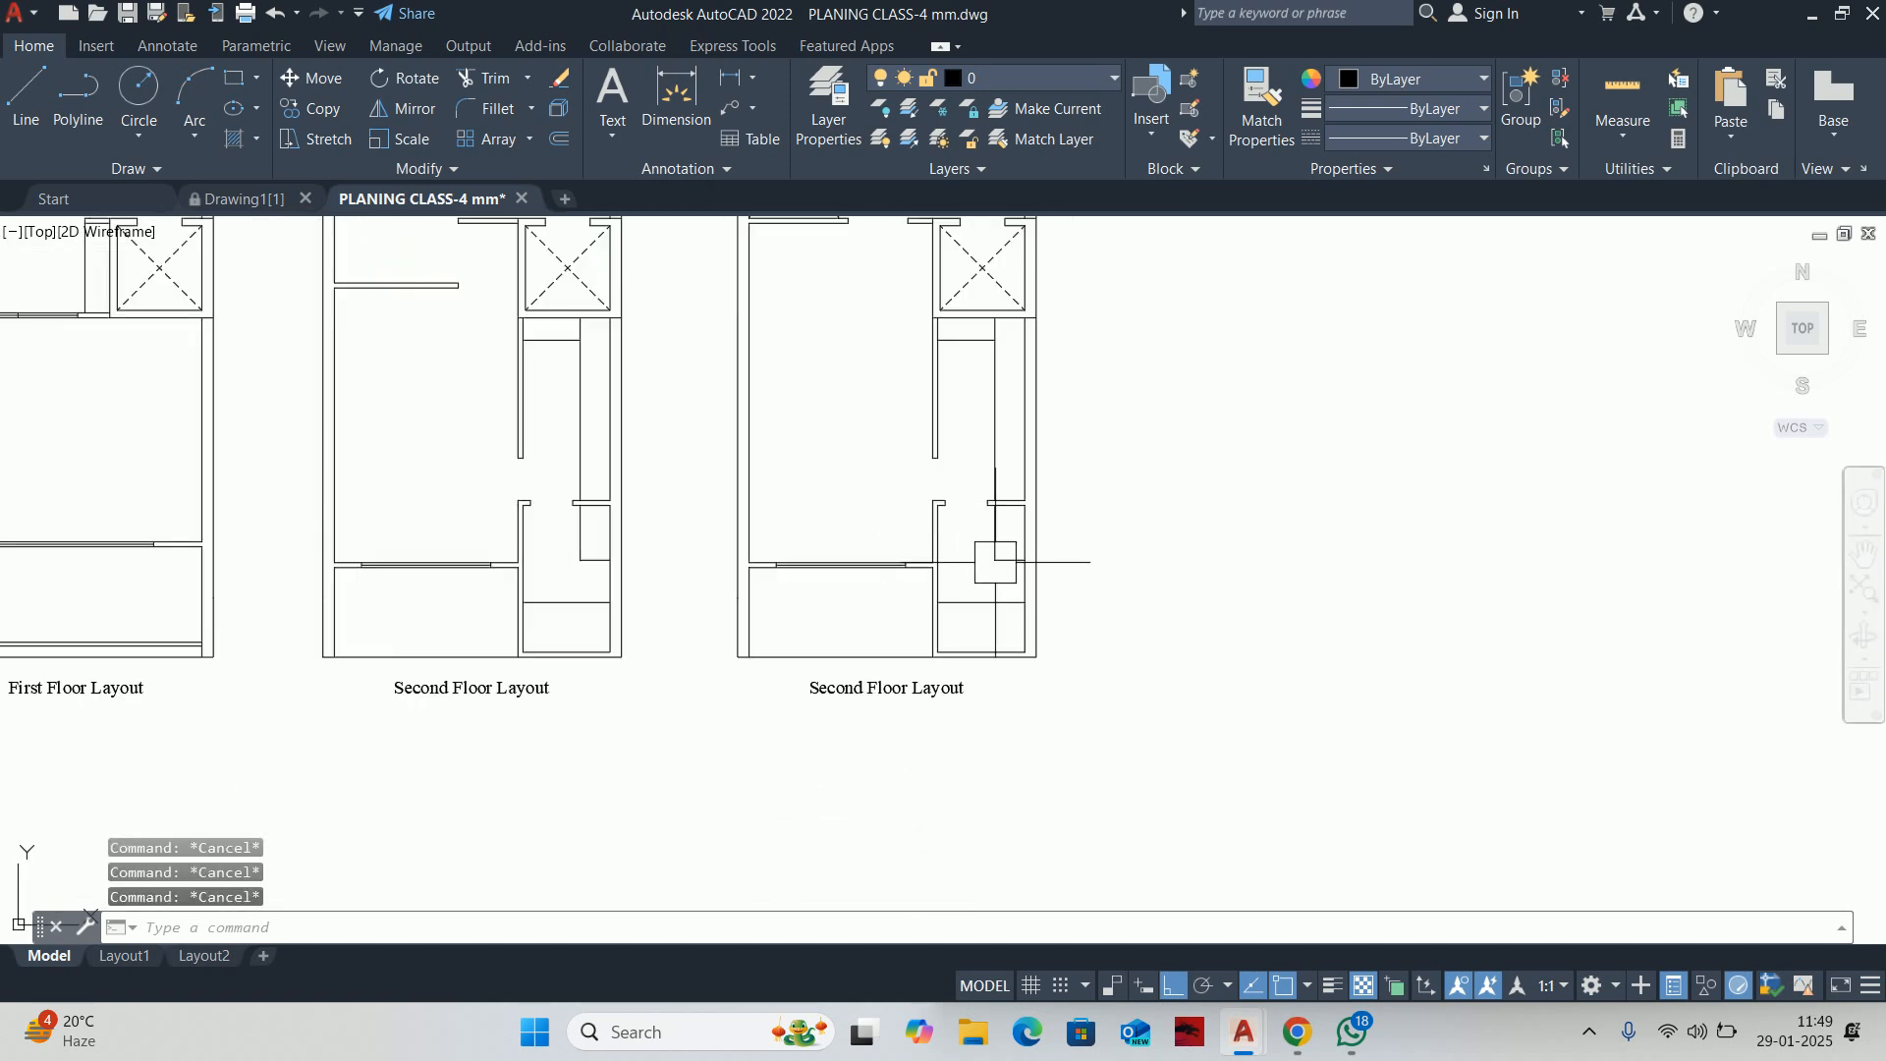
scroll(996, 562, "up", 2)
scroll(989, 547, "up", 2)
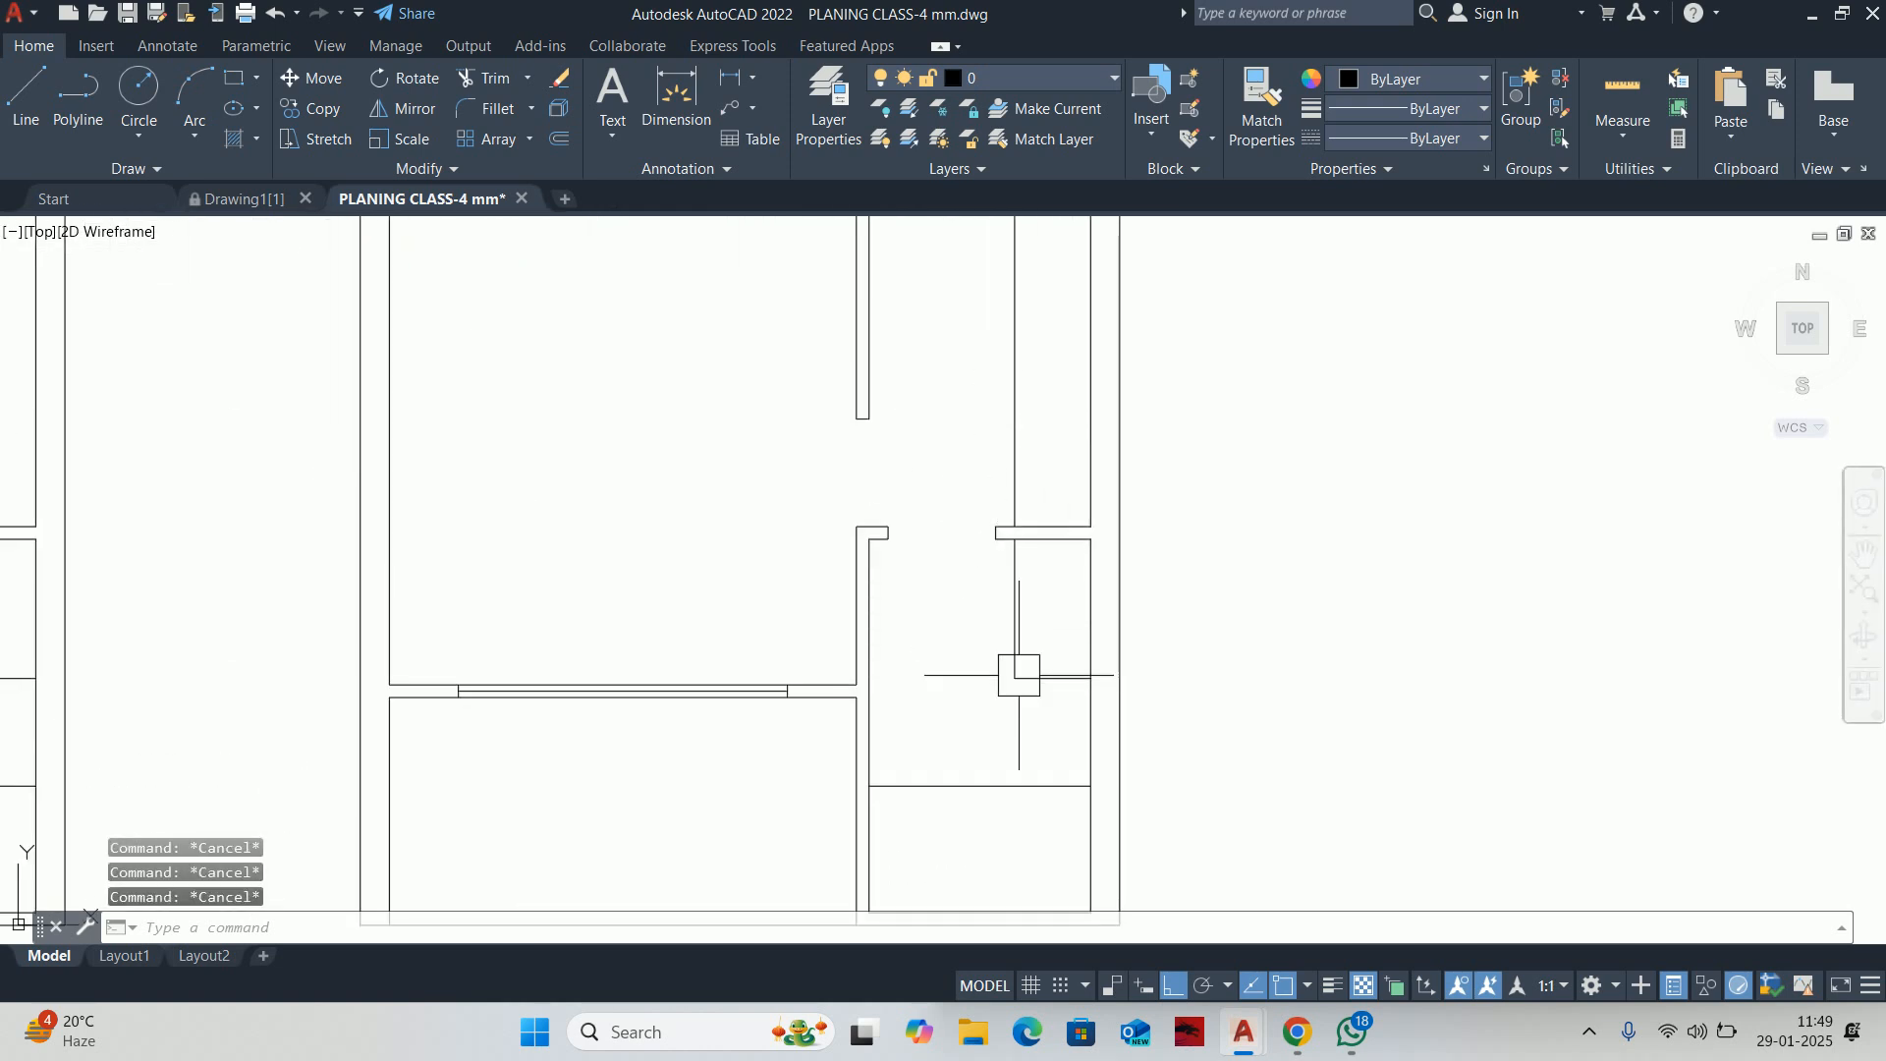
left_click(1035, 724)
left_click(973, 458)
scroll(972, 458, "down", 3)
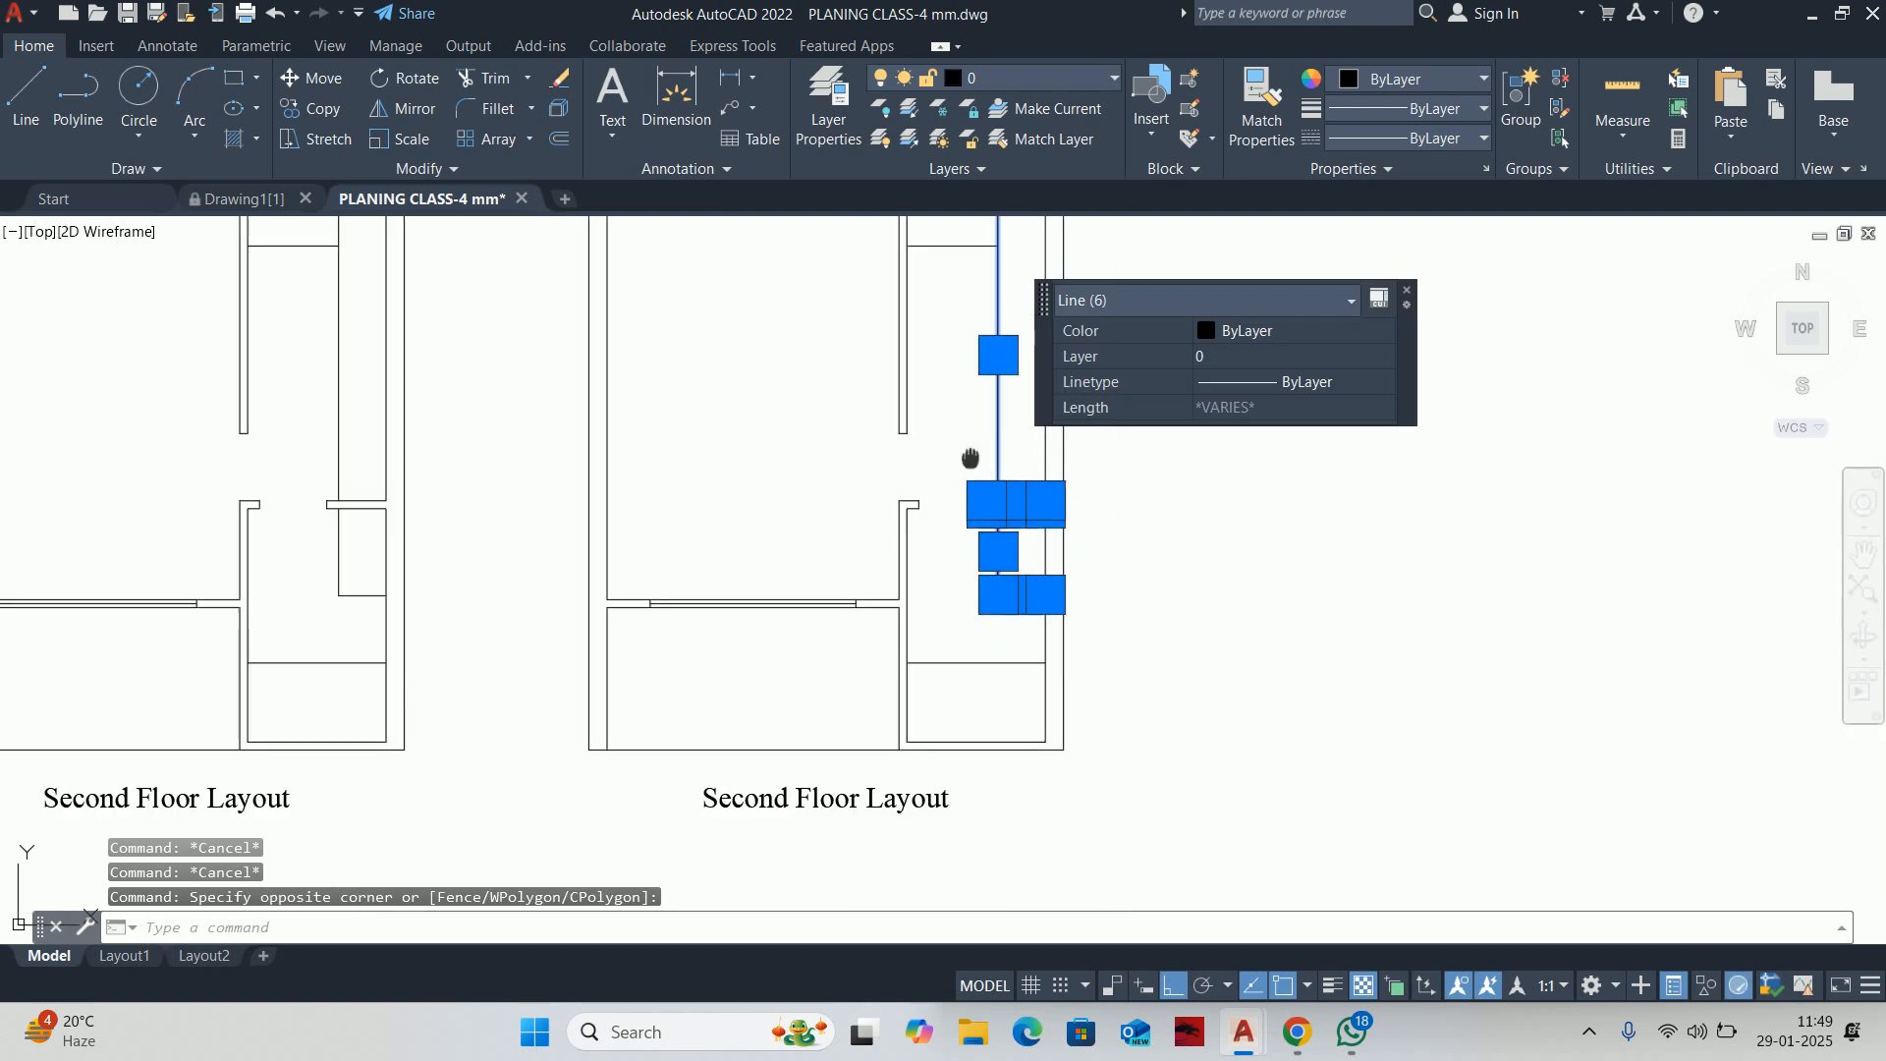
scroll(959, 547, "up", 2)
key("Delete")
Join the two collinear segments of the right outer wall's inner line below the lift into one line
type("j")
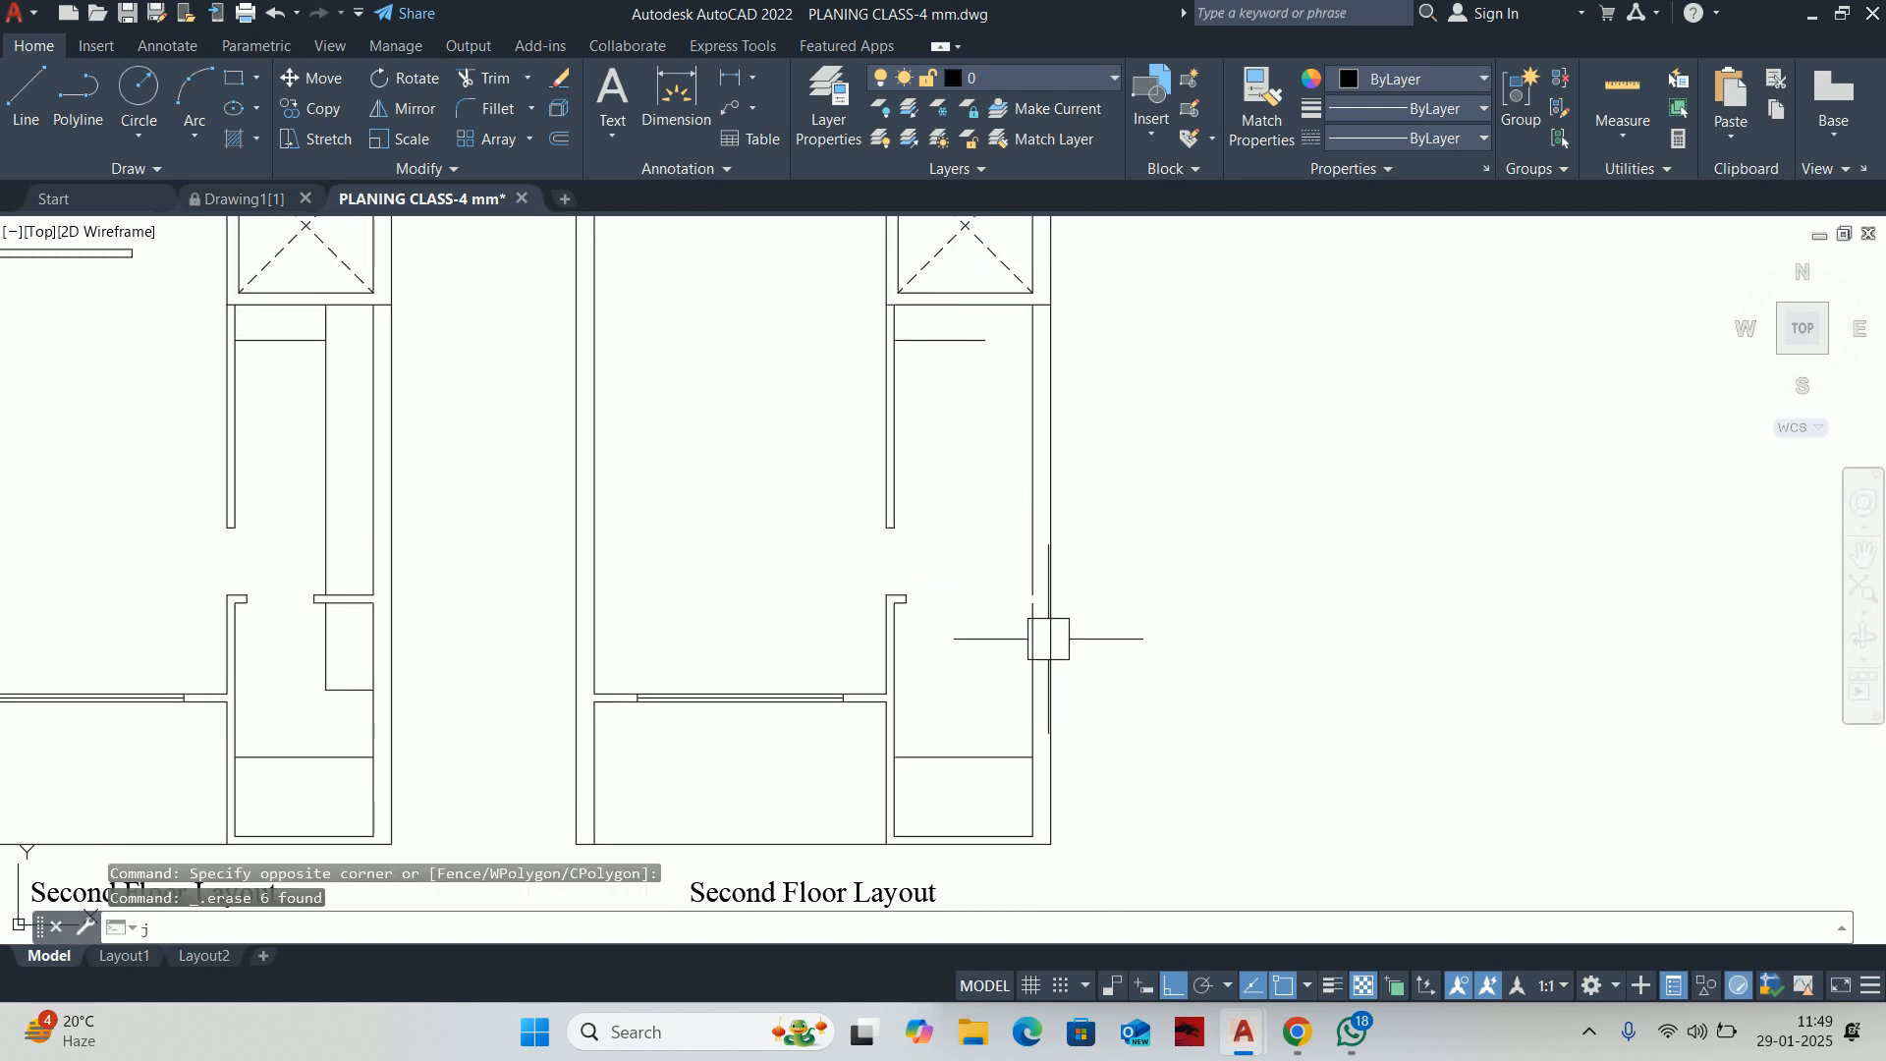
key("Return")
scroll(1015, 640, "up", 3)
left_click(1000, 638)
left_click(1001, 472)
key("Return")
scroll(946, 508, "down", 2)
key("Escape")
key("Escape")
key("Escape")
scroll(946, 508, "down", 3)
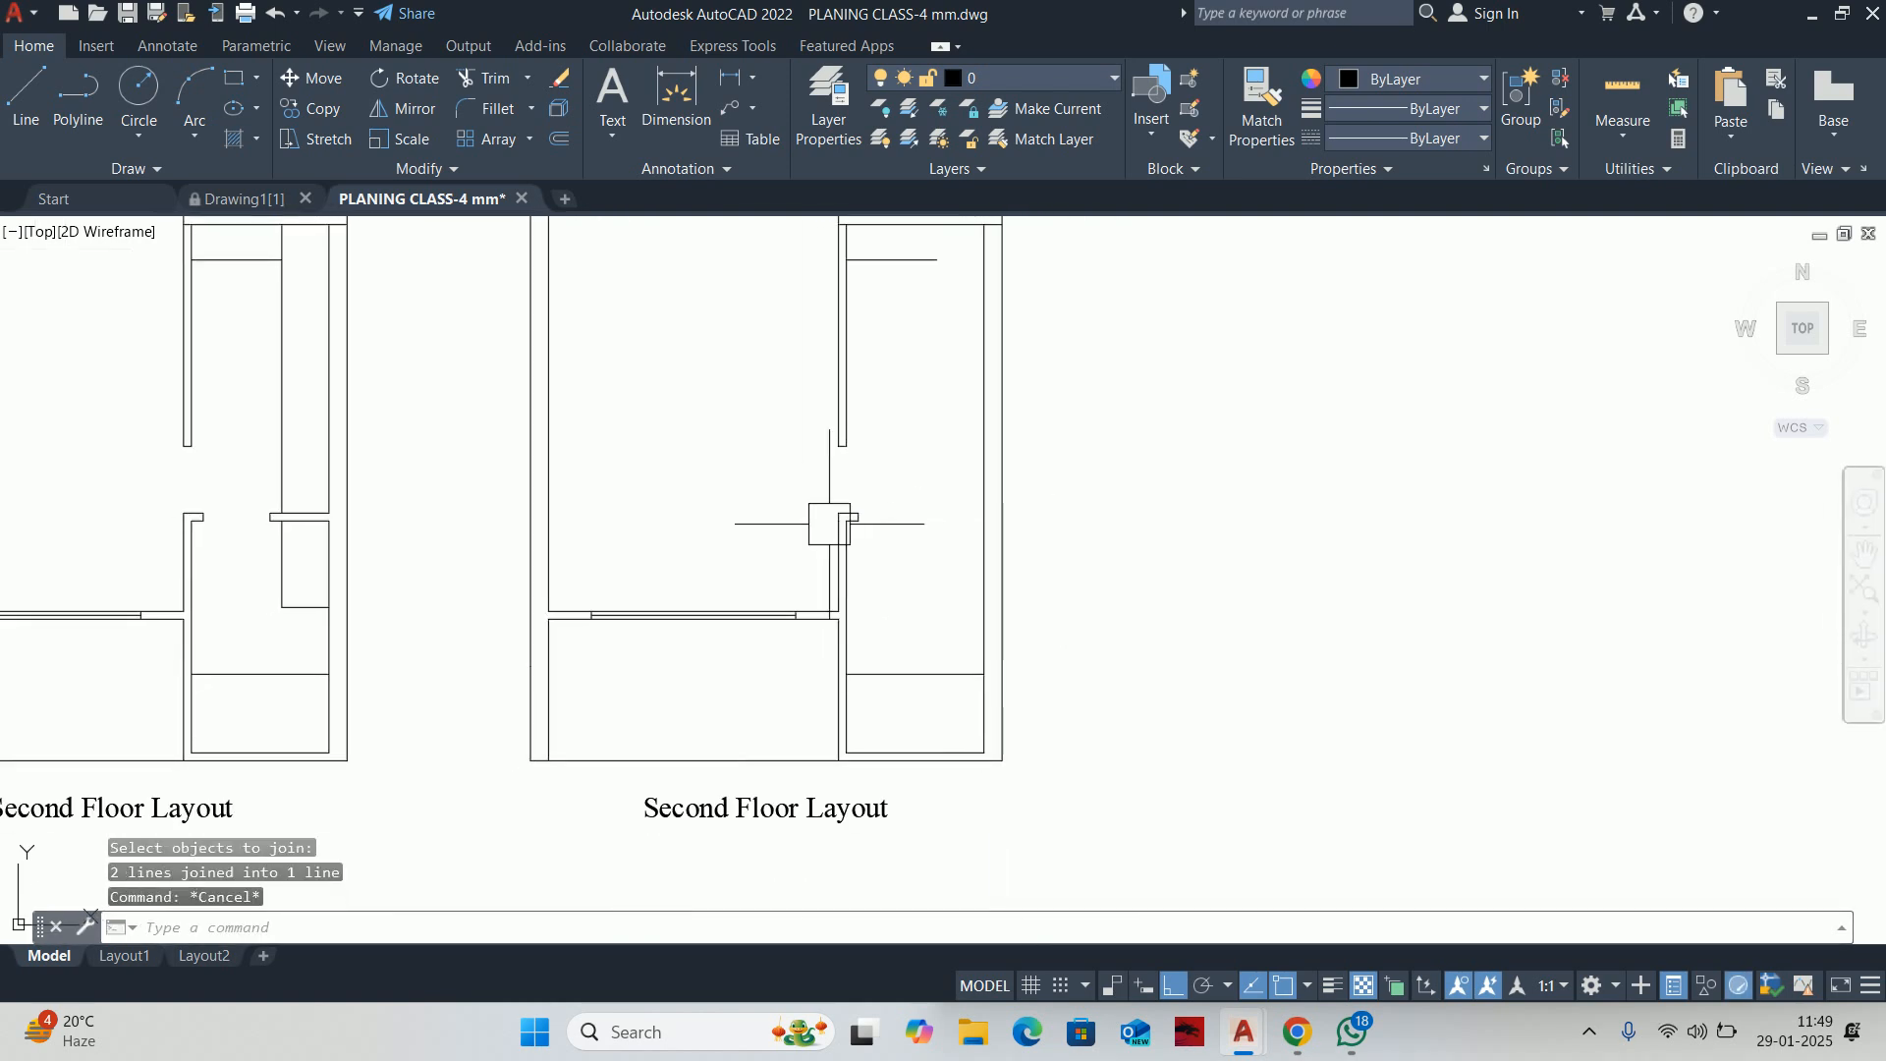
Close the door opening between the large and narrow rooms by extending the wall's edge lines, and clear the leftover jamb lines
scroll(830, 526, "up", 5)
type("ex")
key("Return")
left_click_drag(873, 557, 674, 274)
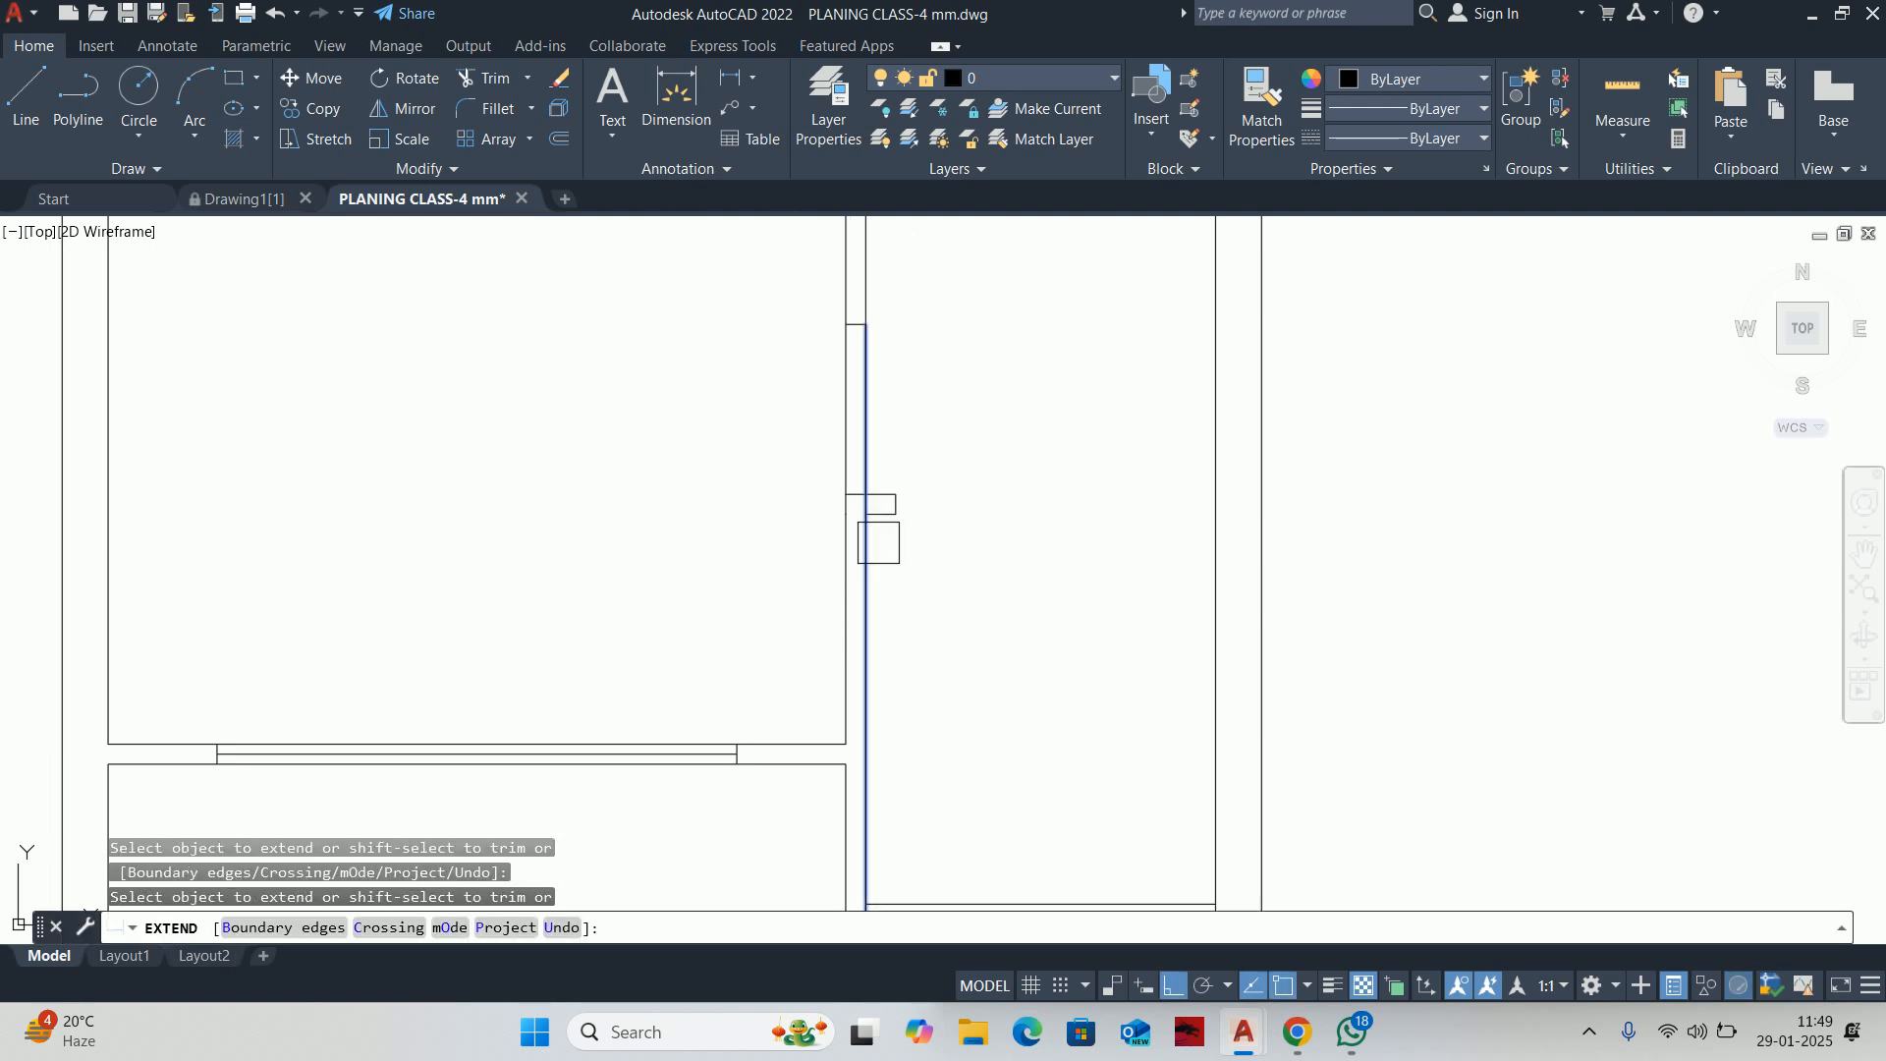
scroll(882, 510, "up", 6)
scroll(758, 422, "down", 3)
scroll(762, 345, "up", 4)
scroll(699, 345, "down", 4)
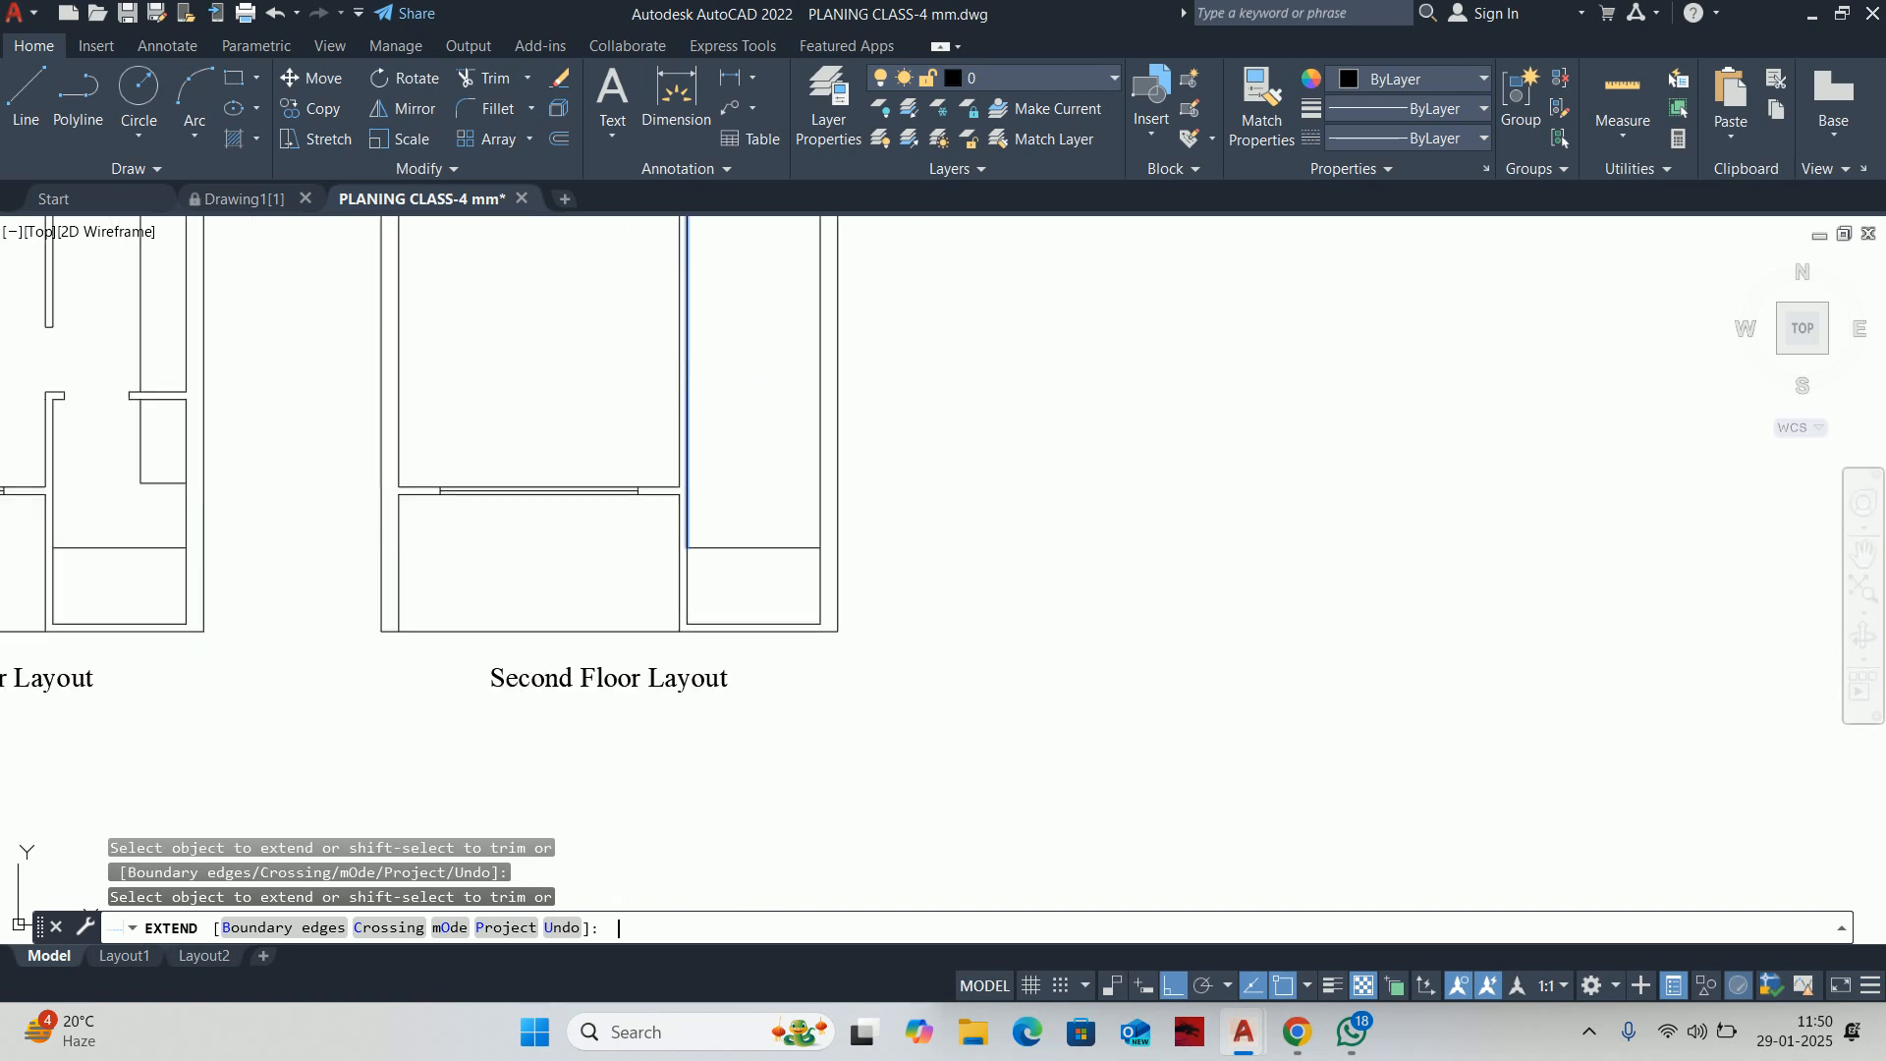
key("Escape")
key("Escape")
key("Escape")
scroll(829, 463, "up", 3)
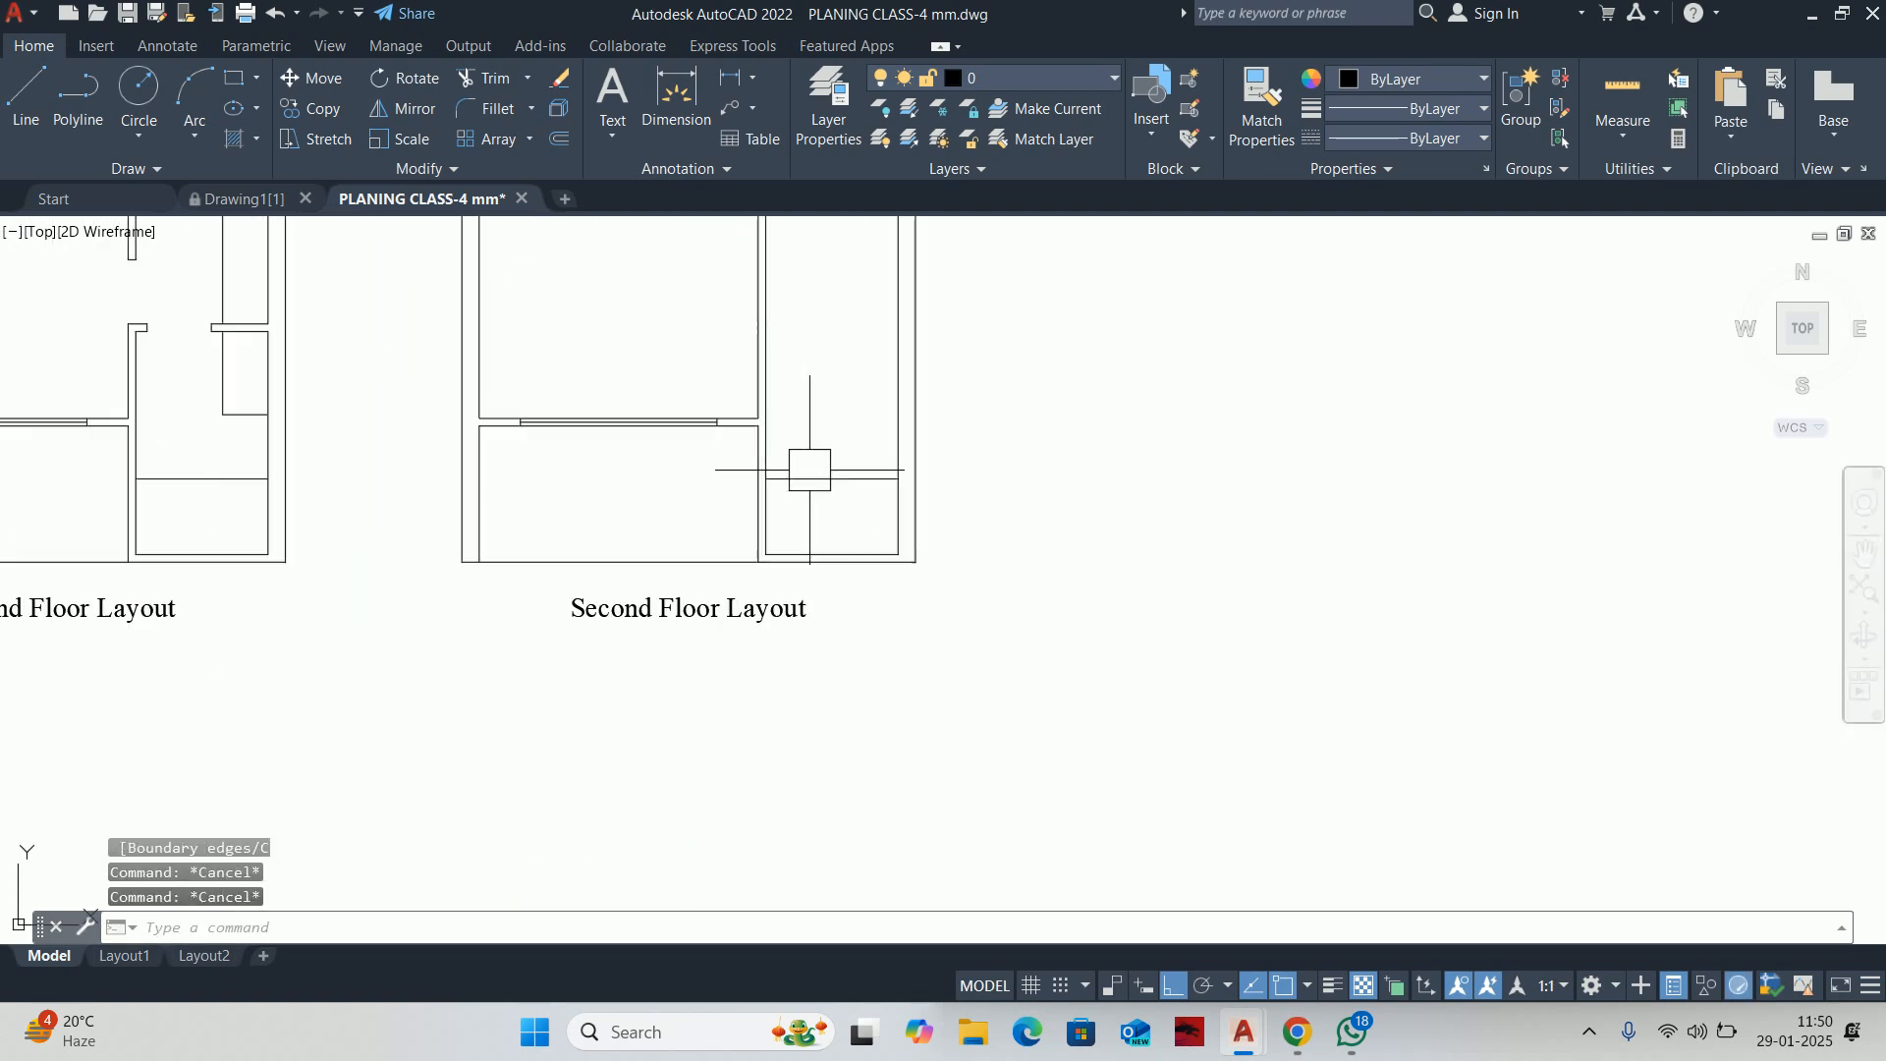
Erase the remaining horizontal line in the narrow room below the lift and offset its lowest inner wall line 1200 upward
left_click(869, 480)
key("Escape")
type("o")
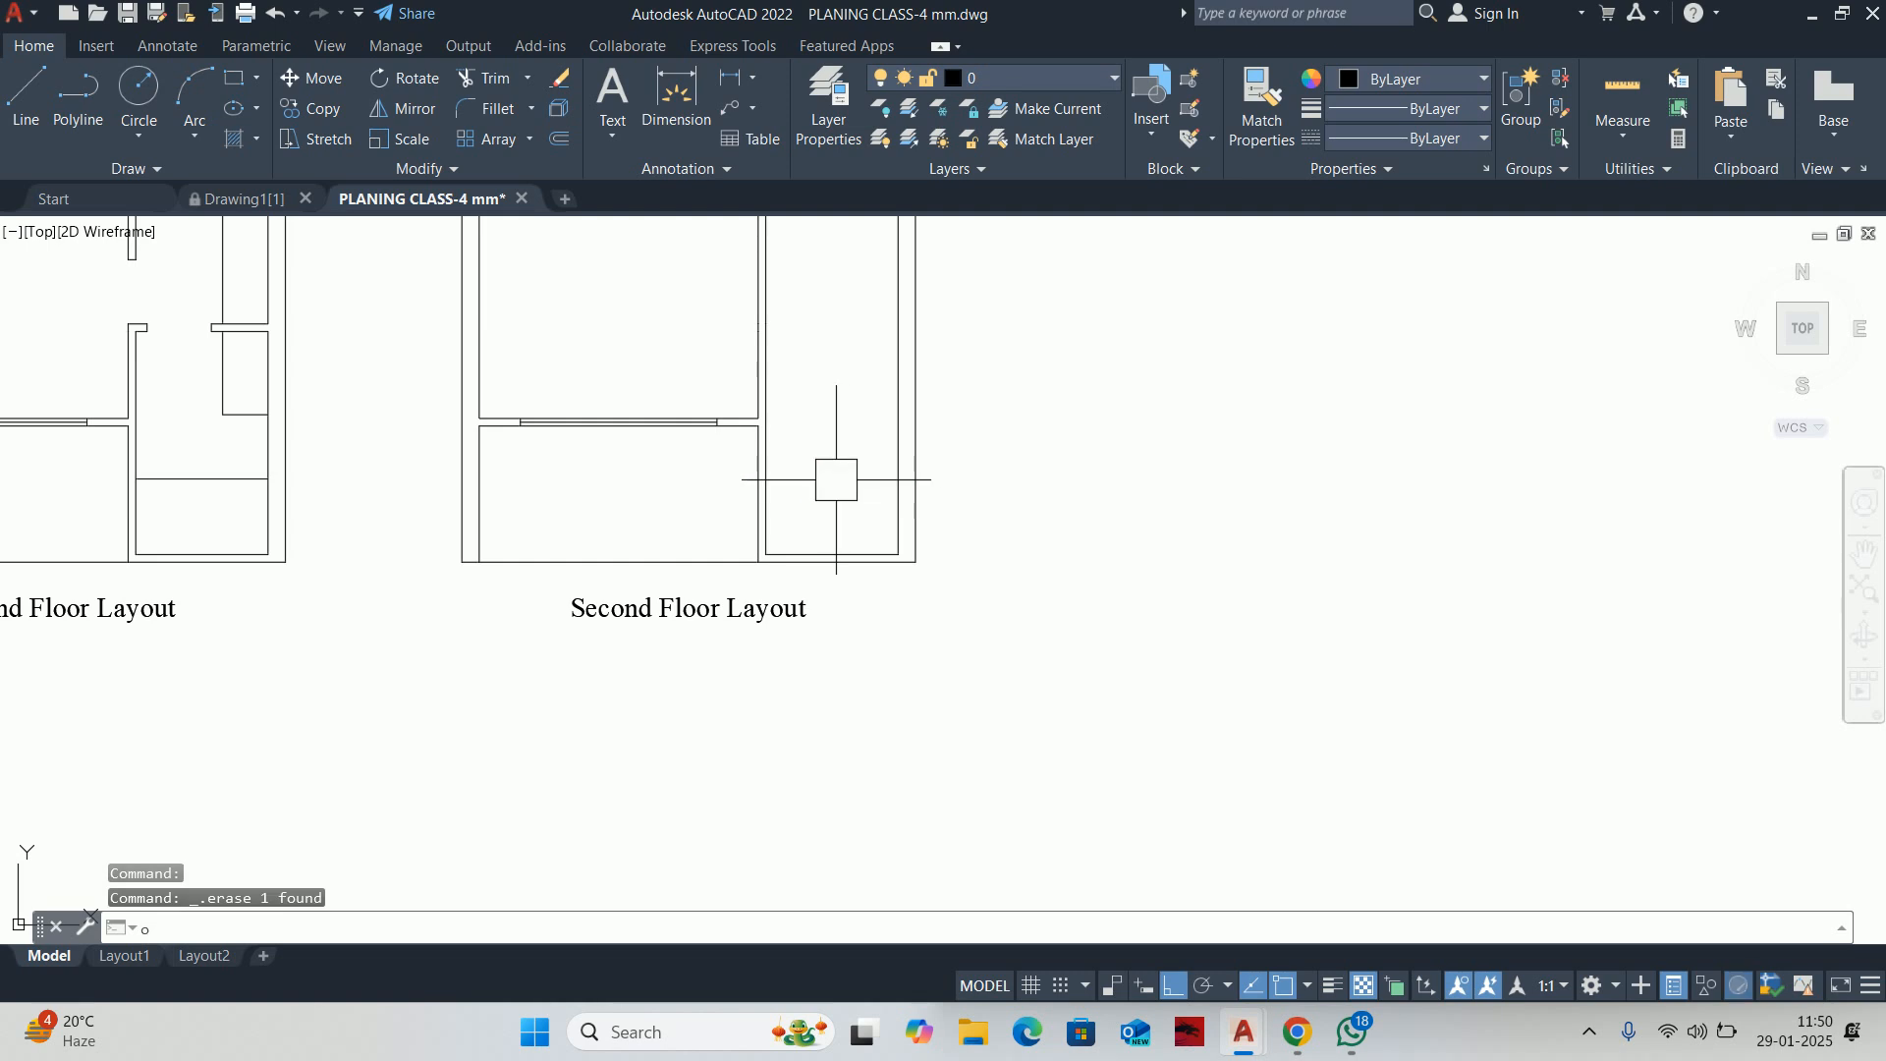
key("Return")
type("12")
key("Return")
scroll(826, 531, "up", 3)
left_click(815, 593)
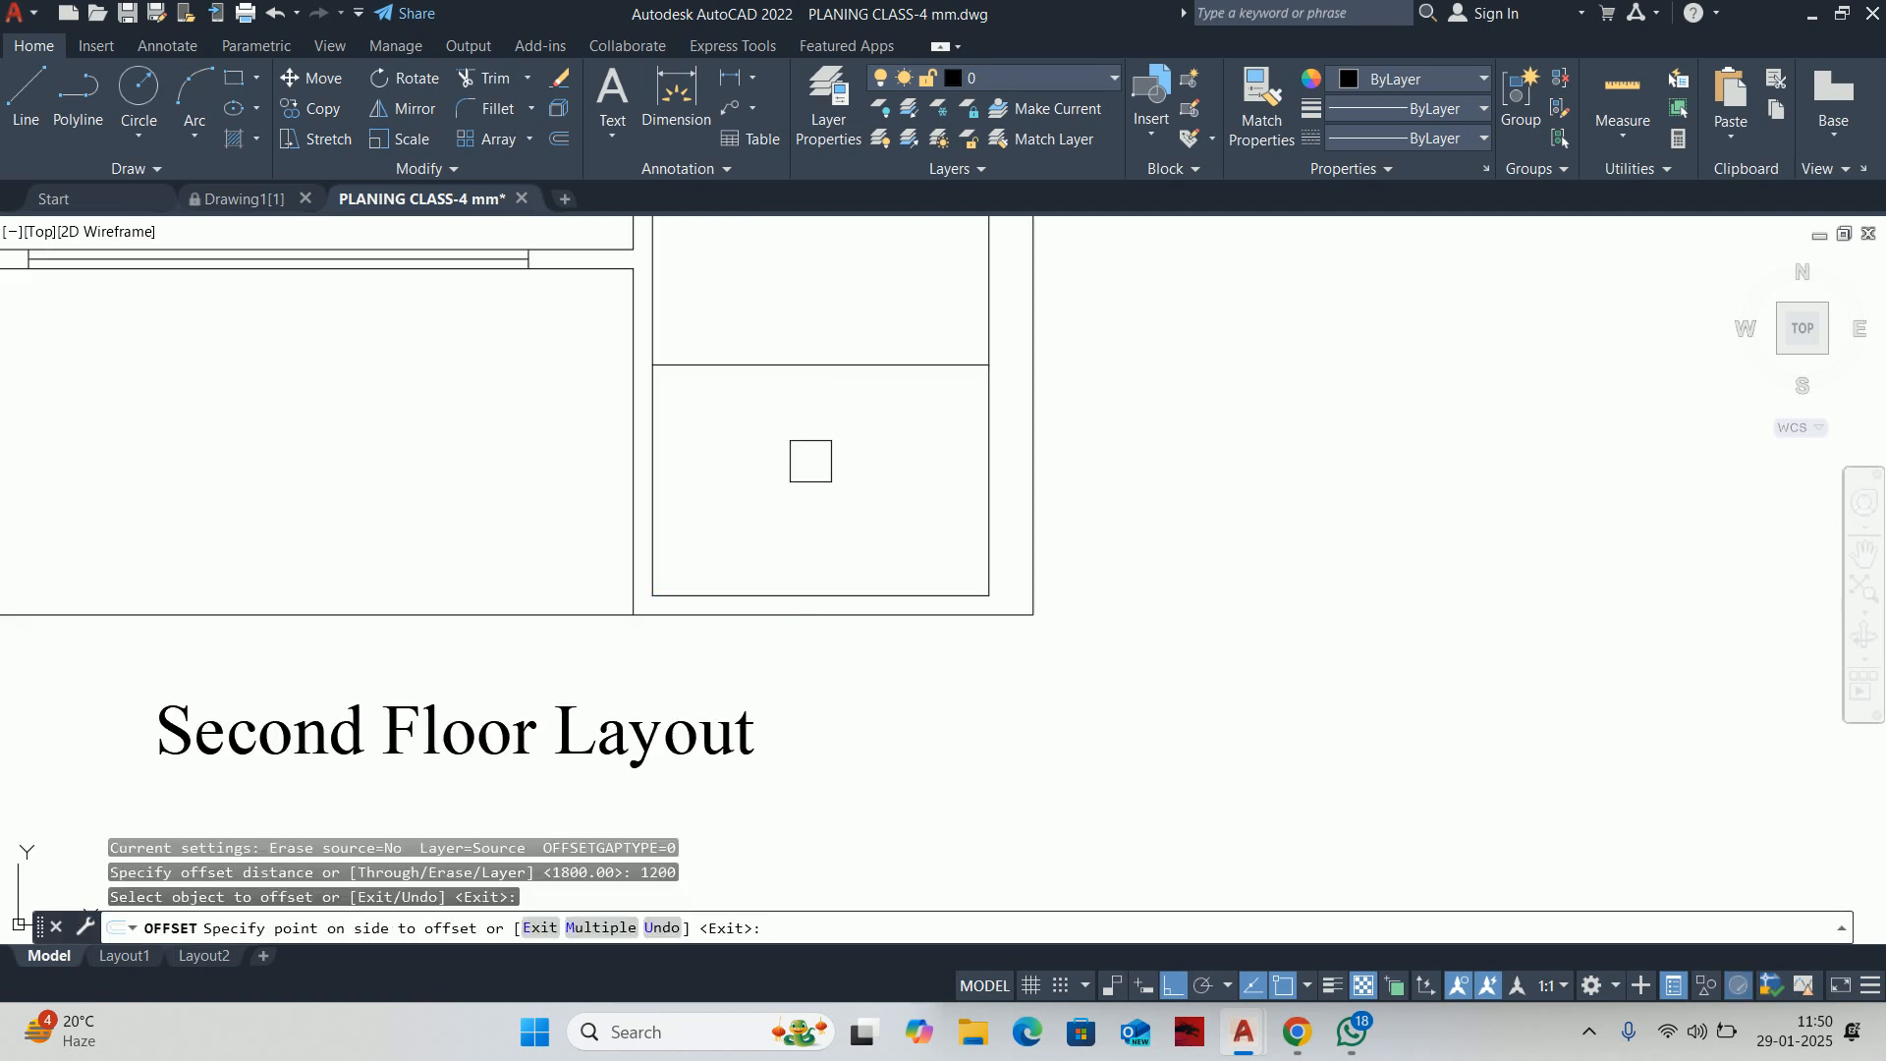
left_click(800, 463)
key("Escape")
key("Escape")
scroll(798, 511, "down", 2)
Offset the new horizontal line in the narrow room 1000 upward
key("Return")
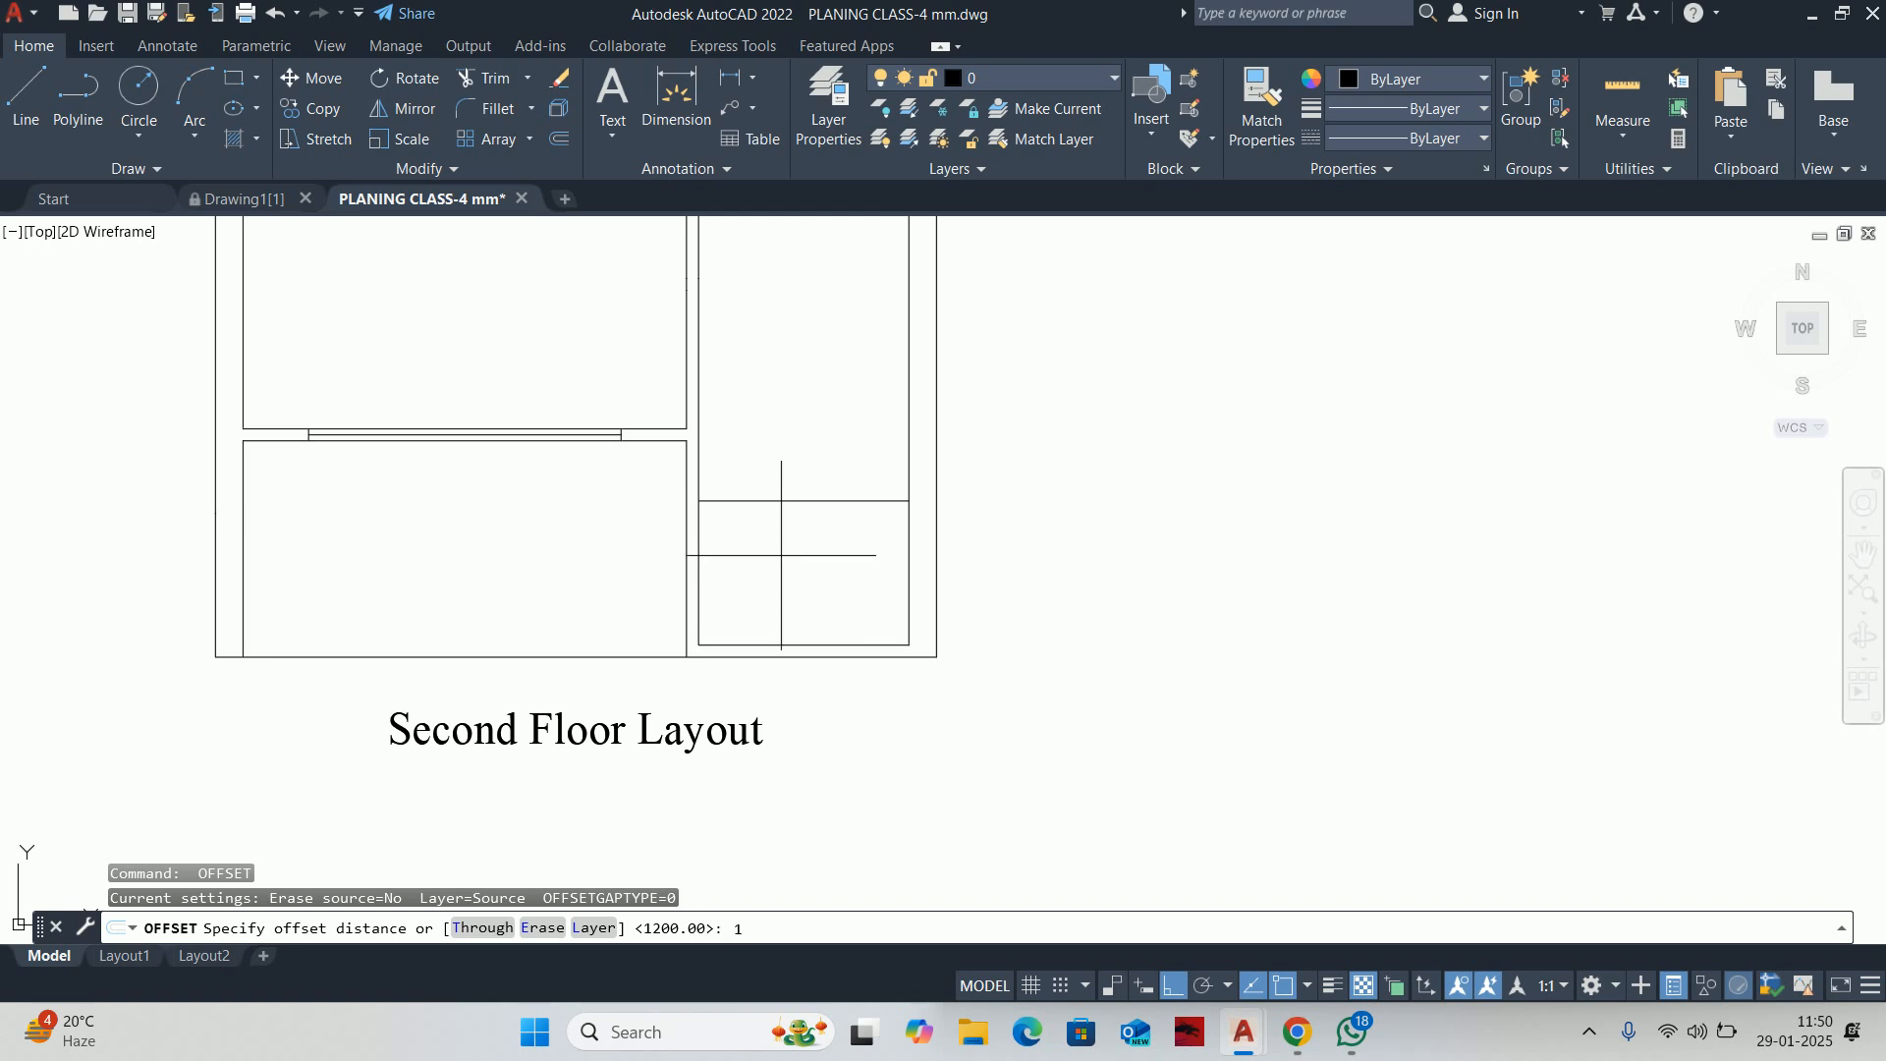
type("1000")
key("Return")
left_click(787, 501)
left_click(787, 422)
key("Return")
Offset the uppermost of the new horizontal lines 1200 upward to mark the next division of the narrow room
mouse_move(796, 423)
middle_mouse_down()
mouse_move(779, 530)
mouse_move(812, 639)
middle_mouse_up()
key("Return")
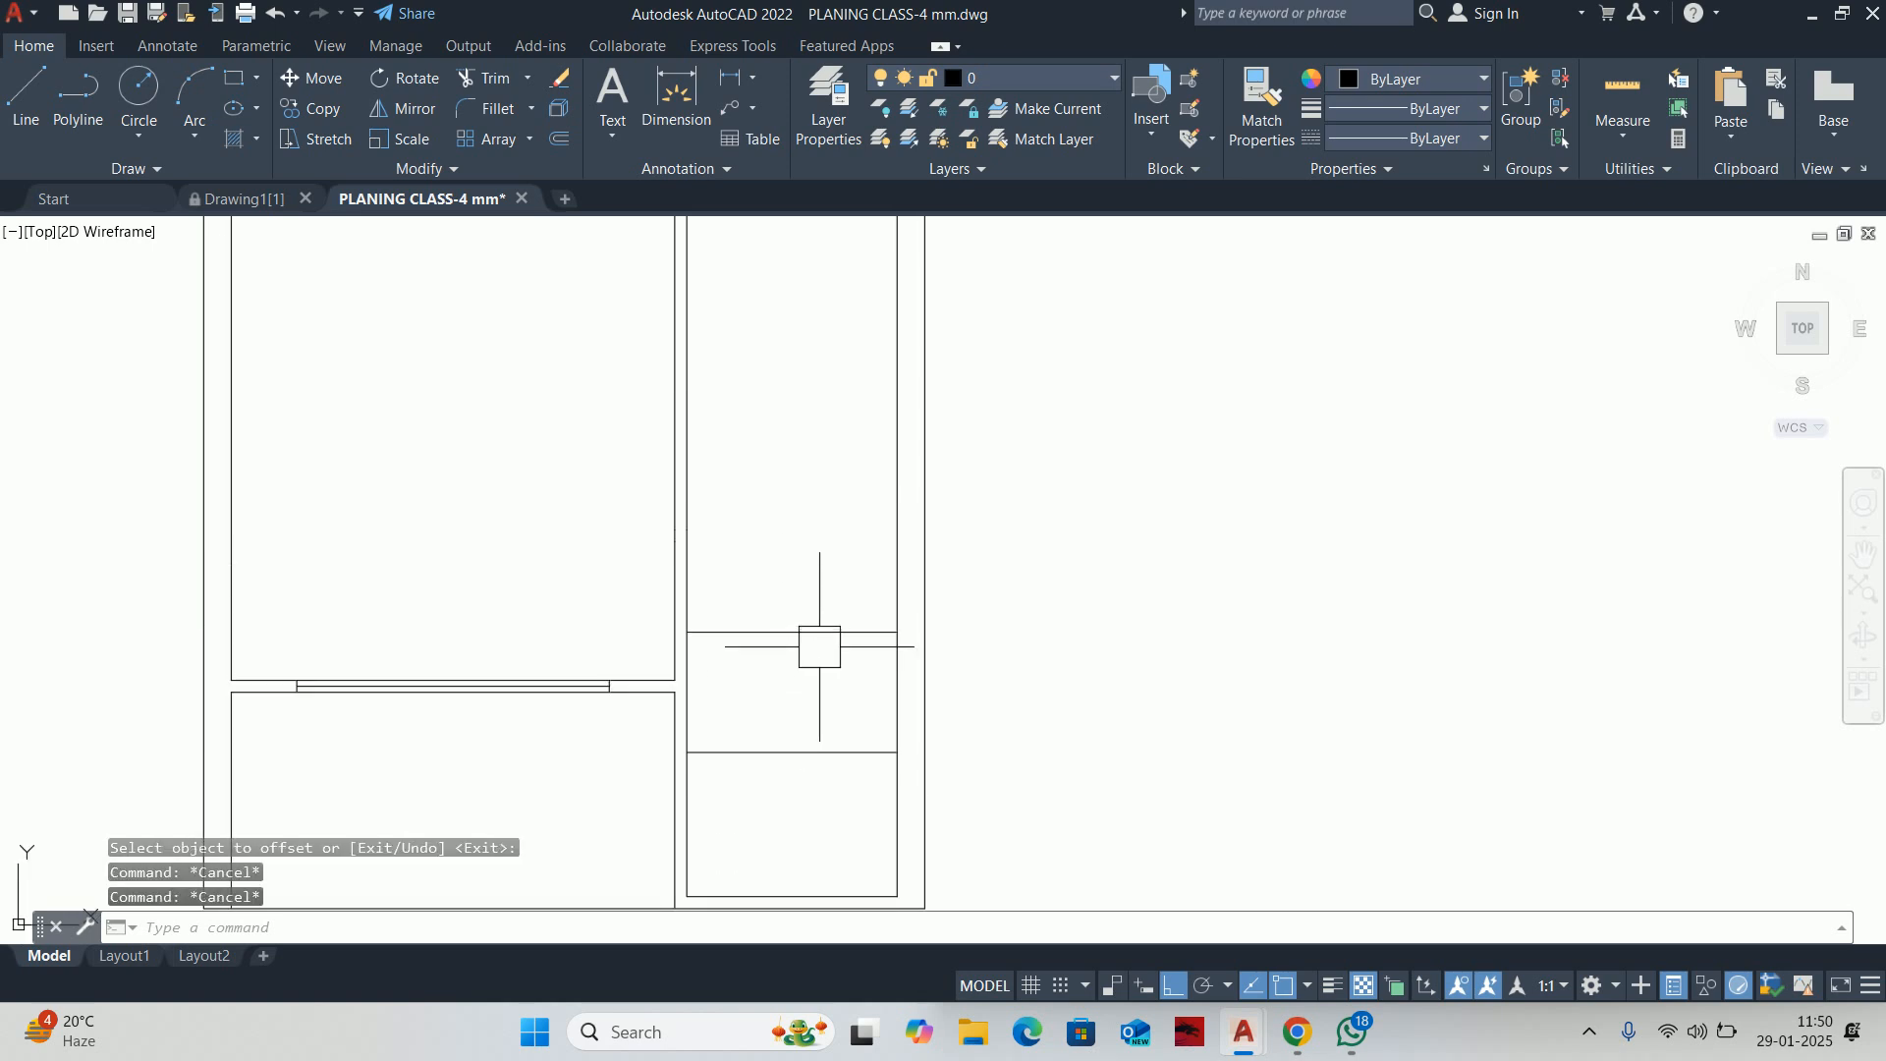
key("Return")
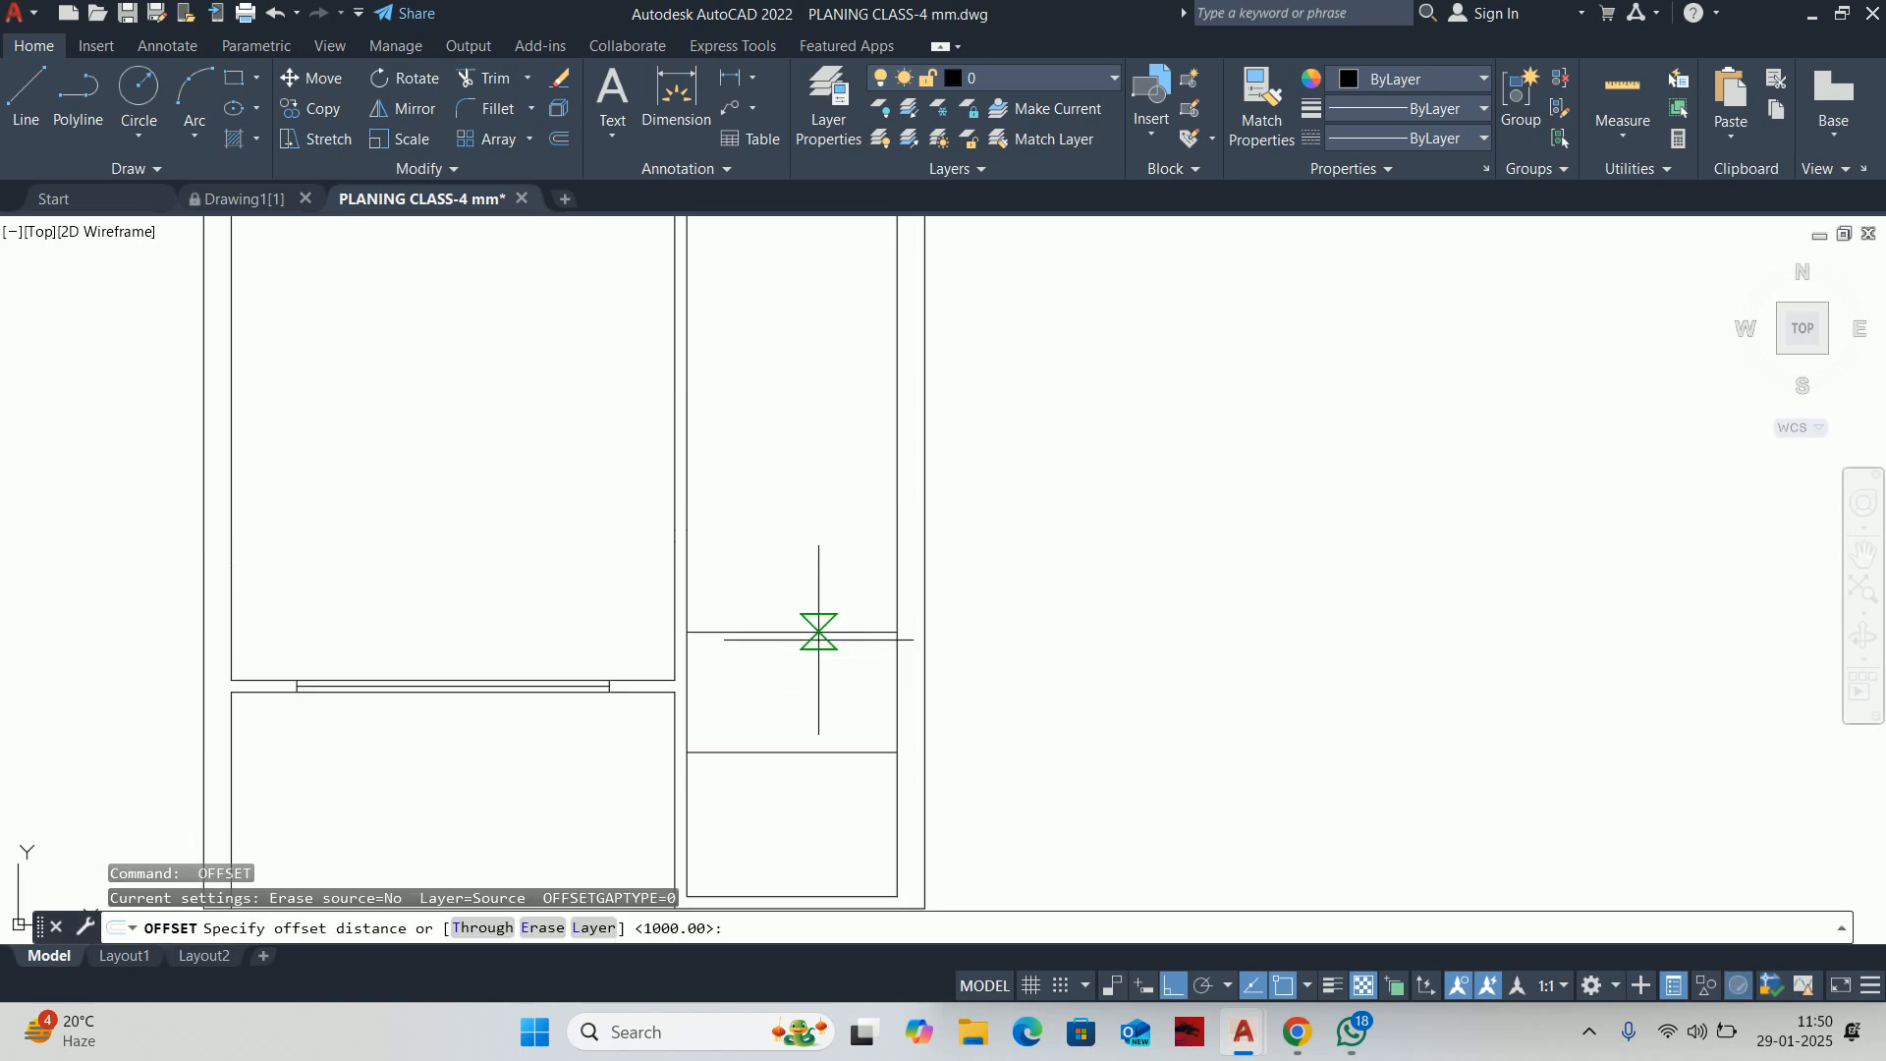
key("Return")
left_click(769, 637)
left_click(763, 557)
key("Return")
Offset the topmost division line 100 upward to give the new cross wall its thickness
scroll(779, 567, "down", 2)
middle_click_drag(778, 567, 771, 641)
key("Return")
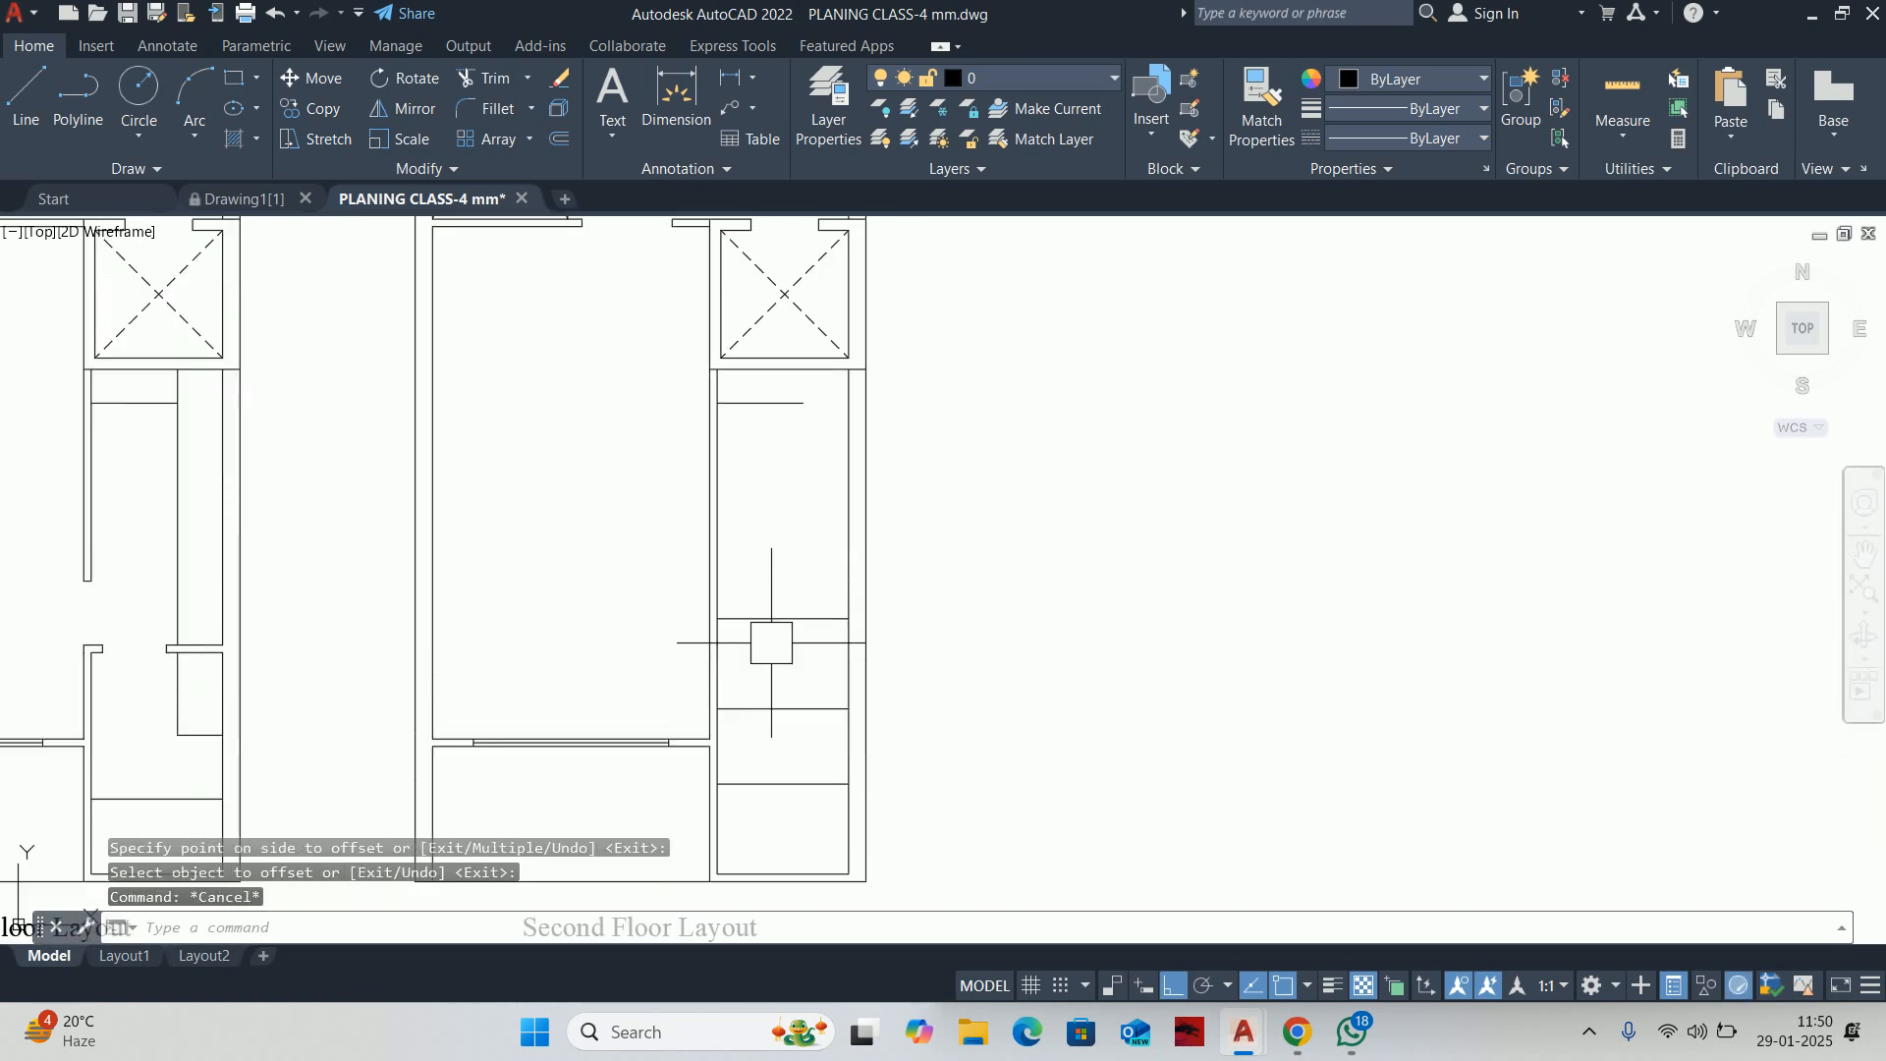
scroll(768, 640, "up", 2)
type("100")
key("Return")
left_click(766, 605)
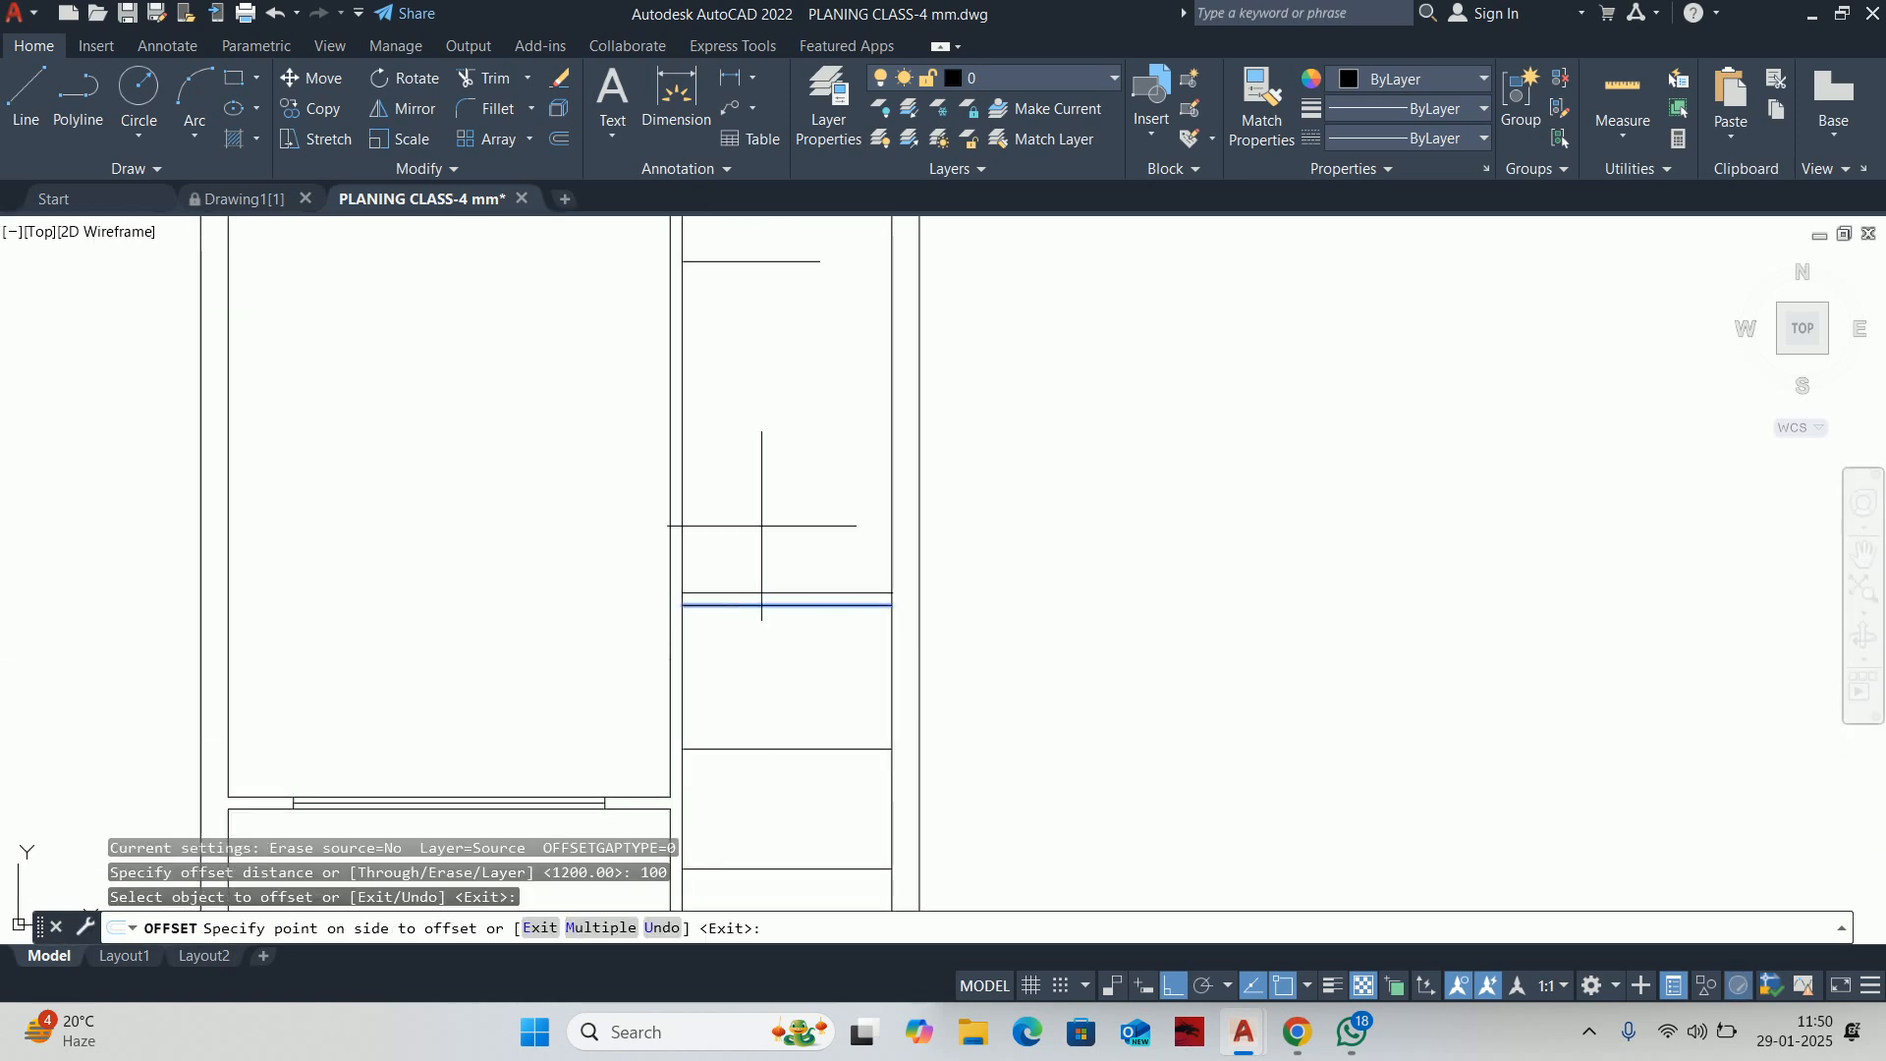
left_click(761, 536)
key("Escape")
key("Escape")
key("Escape")
Extend the new cross wall's upper edge through the dividing wall to the large room's face
scroll(845, 538, "up", 3)
type("ex")
key("Return")
left_click(821, 580)
scroll(783, 580, "up", 2)
scroll(771, 584, "down", 2)
key("Escape")
key("Escape")
scroll(845, 550, "down", 3)
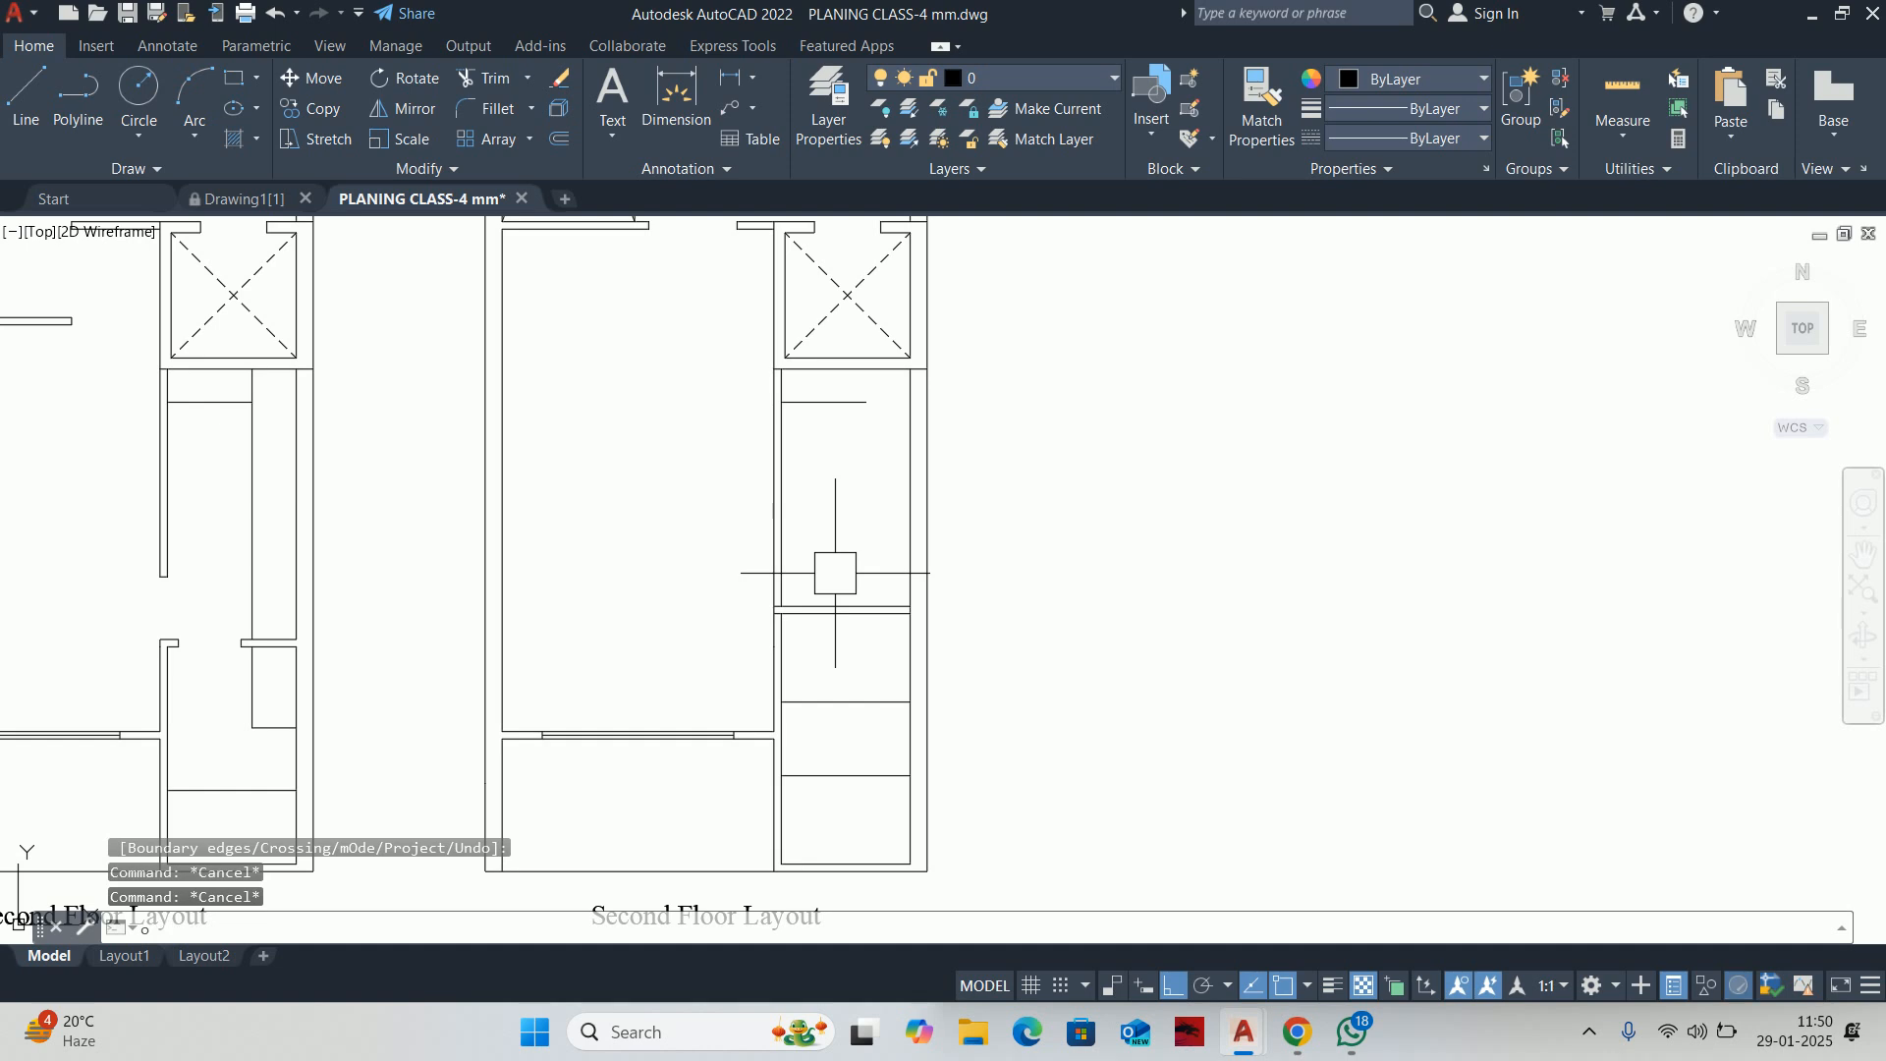
Offset the cross wall's upper edge 850 upward to mark a door opening in the dividing wall
type("o")
key("Return")
type("85")
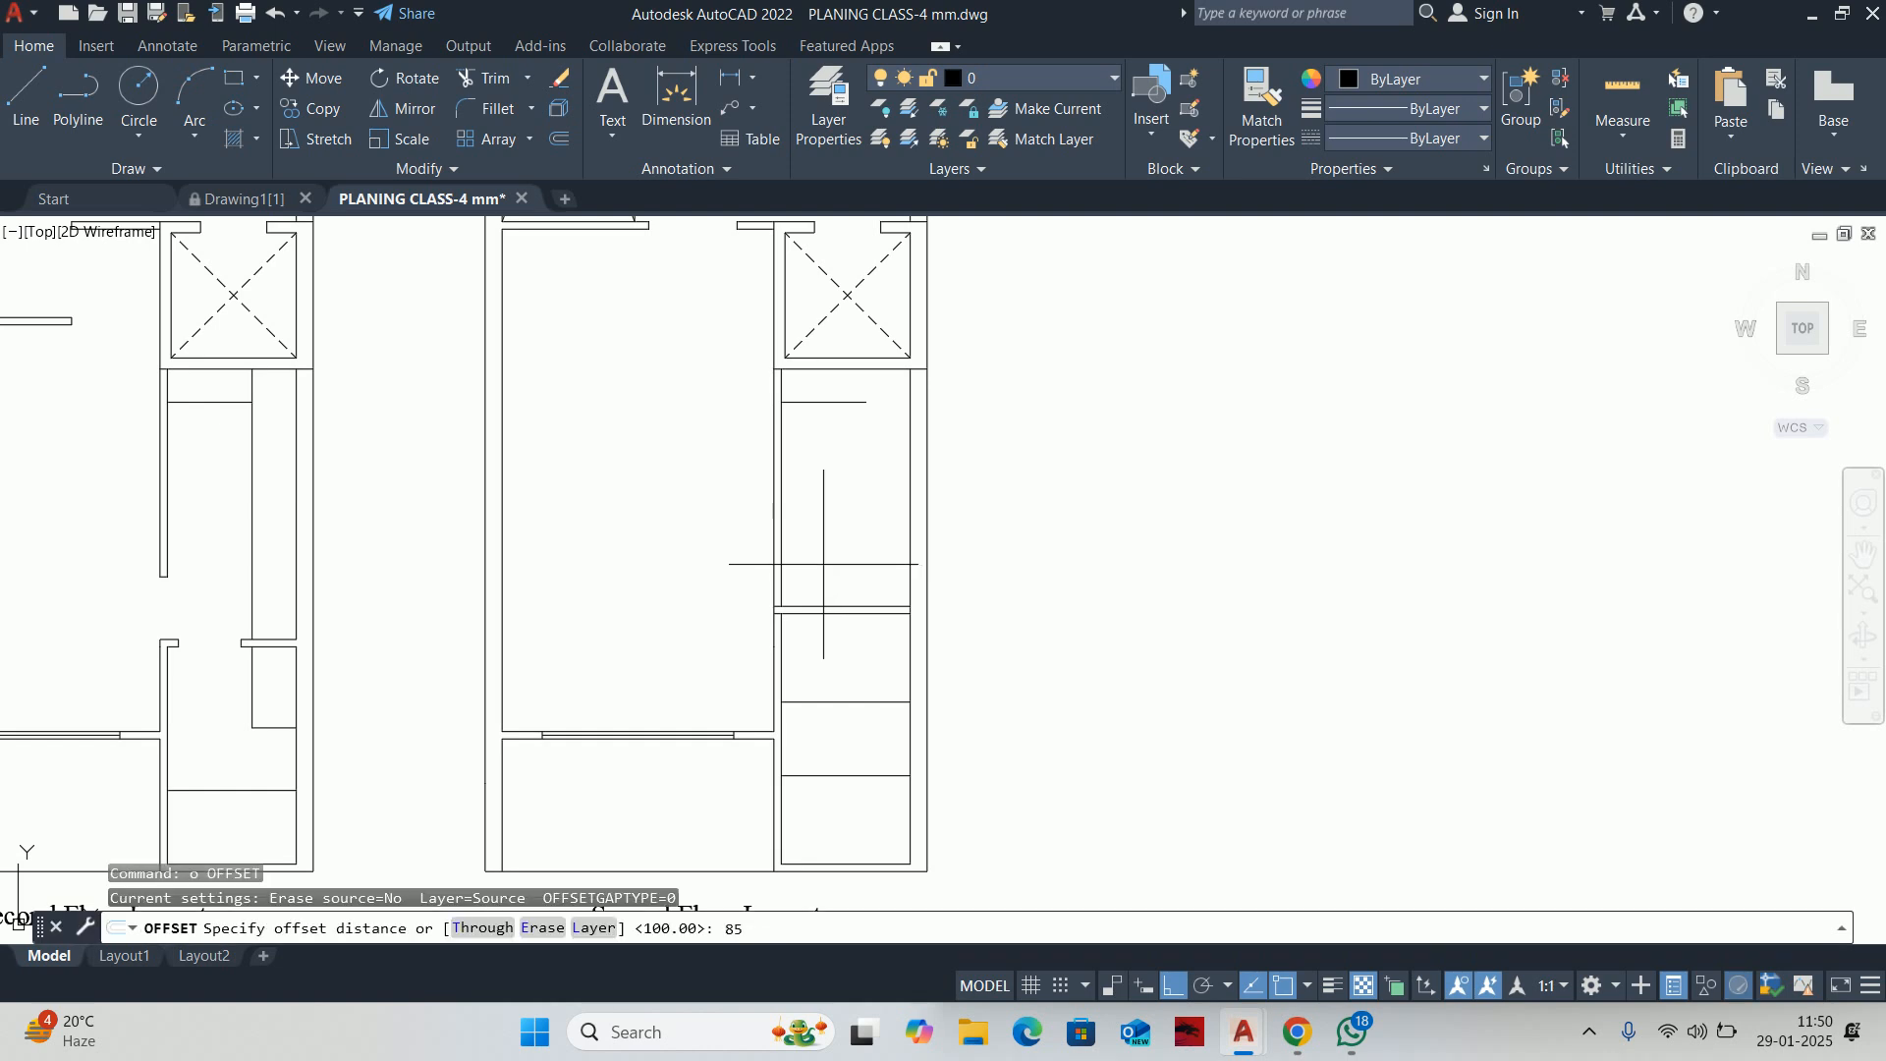
type("0")
key("Return")
scroll(823, 565, "up", 3)
key("Escape")
Trim the dividing wall's lines between the cross wall and the offset line to open the doorway, and clear the excess line
type("tr")
key("Return")
left_click(562, 593)
key("Return")
scroll(880, 573, "up", 4)
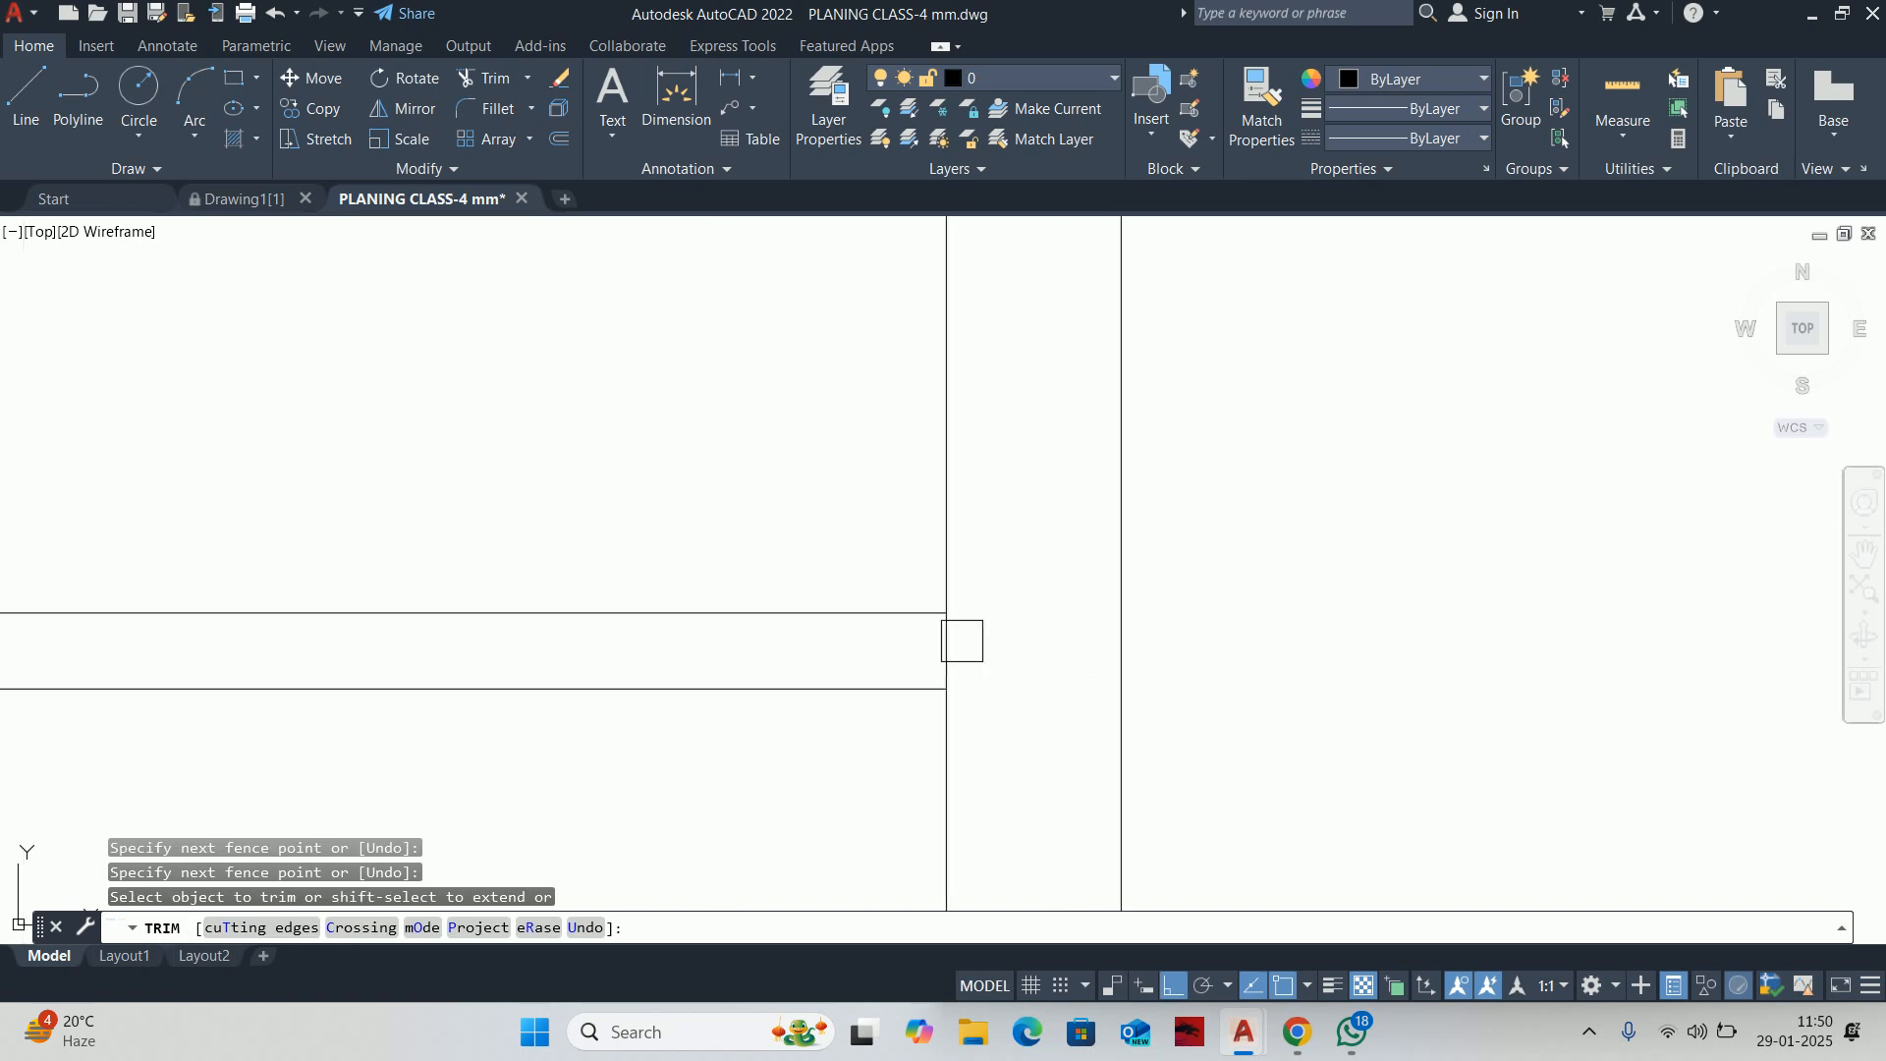
scroll(952, 645, "down", 4)
key("Escape")
scroll(885, 568, "down", 2)
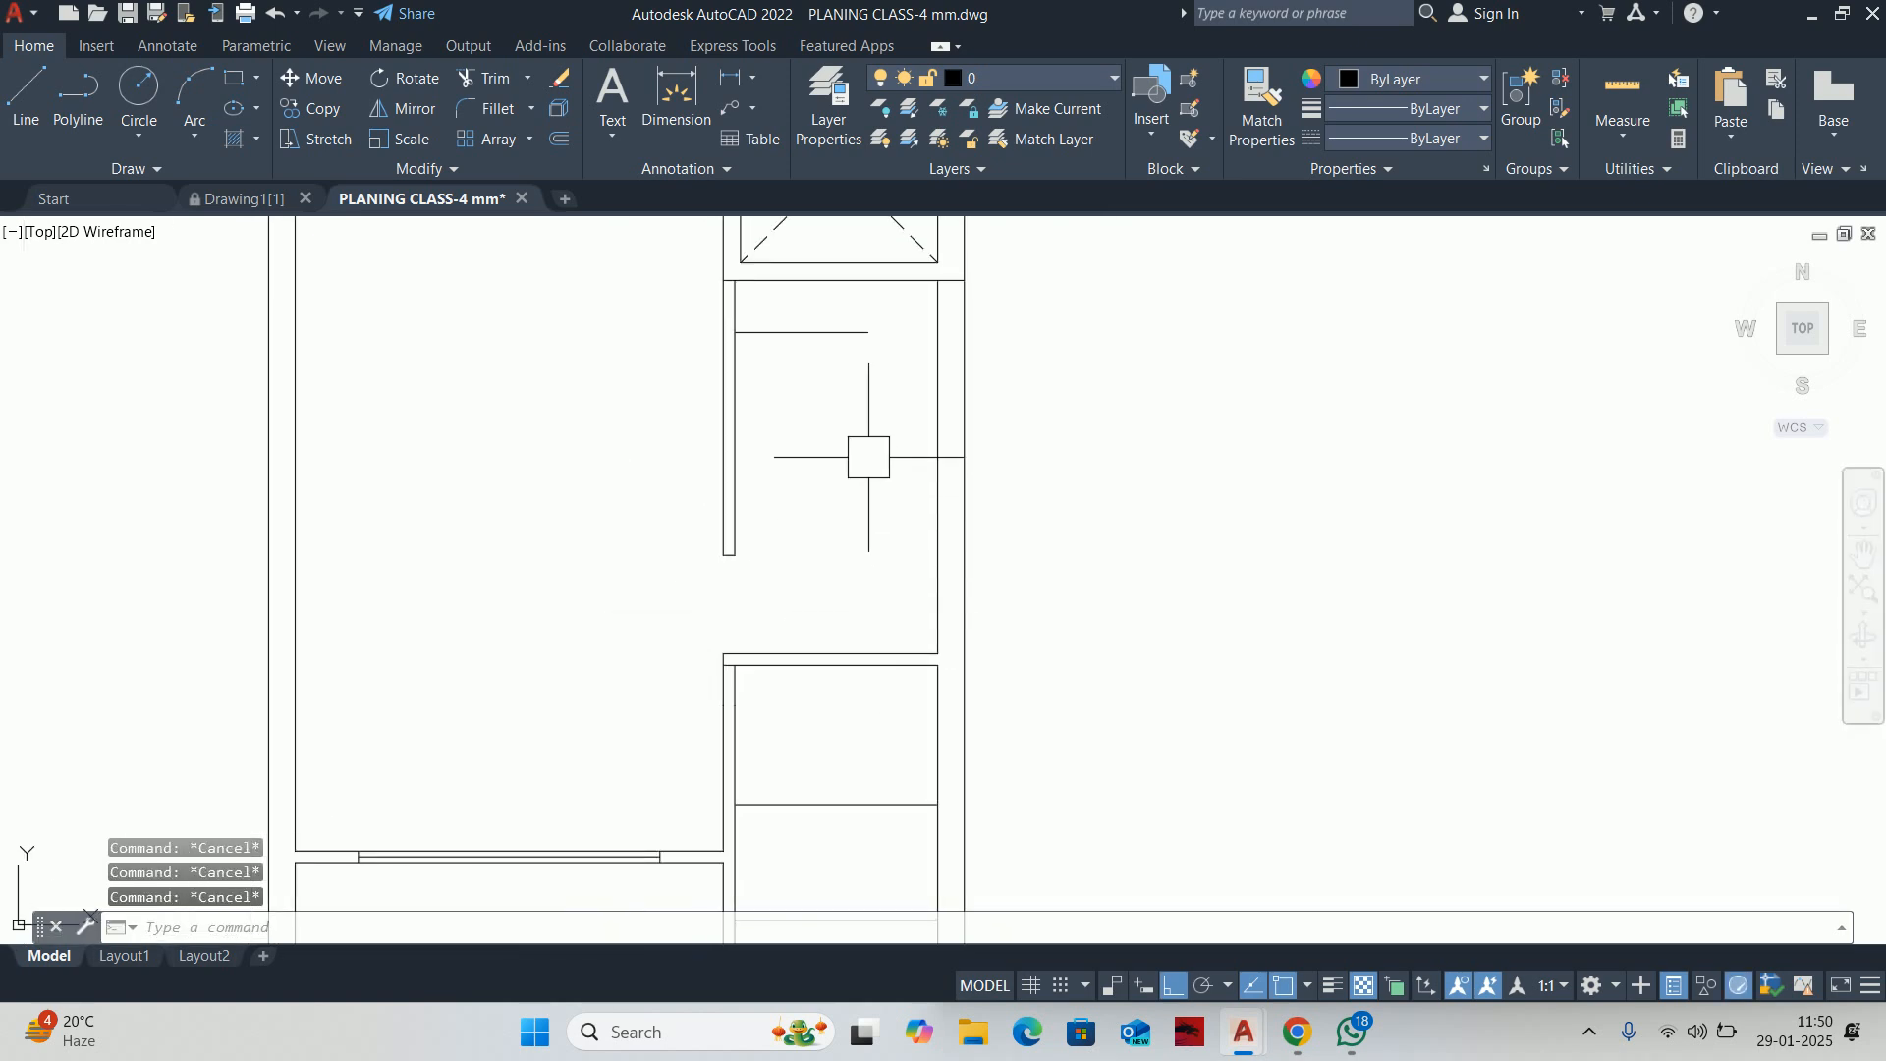
Offset the outer wall's inner line 600 into the upper part of the narrow room for the counter edge
type("o")
key("Return")
type("60")
key("Return")
left_click(938, 413)
left_click(854, 492)
key("Escape")
key("Escape")
key("Escape")
Trim the counter edge above the short horizontal line to form an L-shaped counter
scroll(861, 317, "up", 2)
type("tr")
key("Return")
left_click(869, 303)
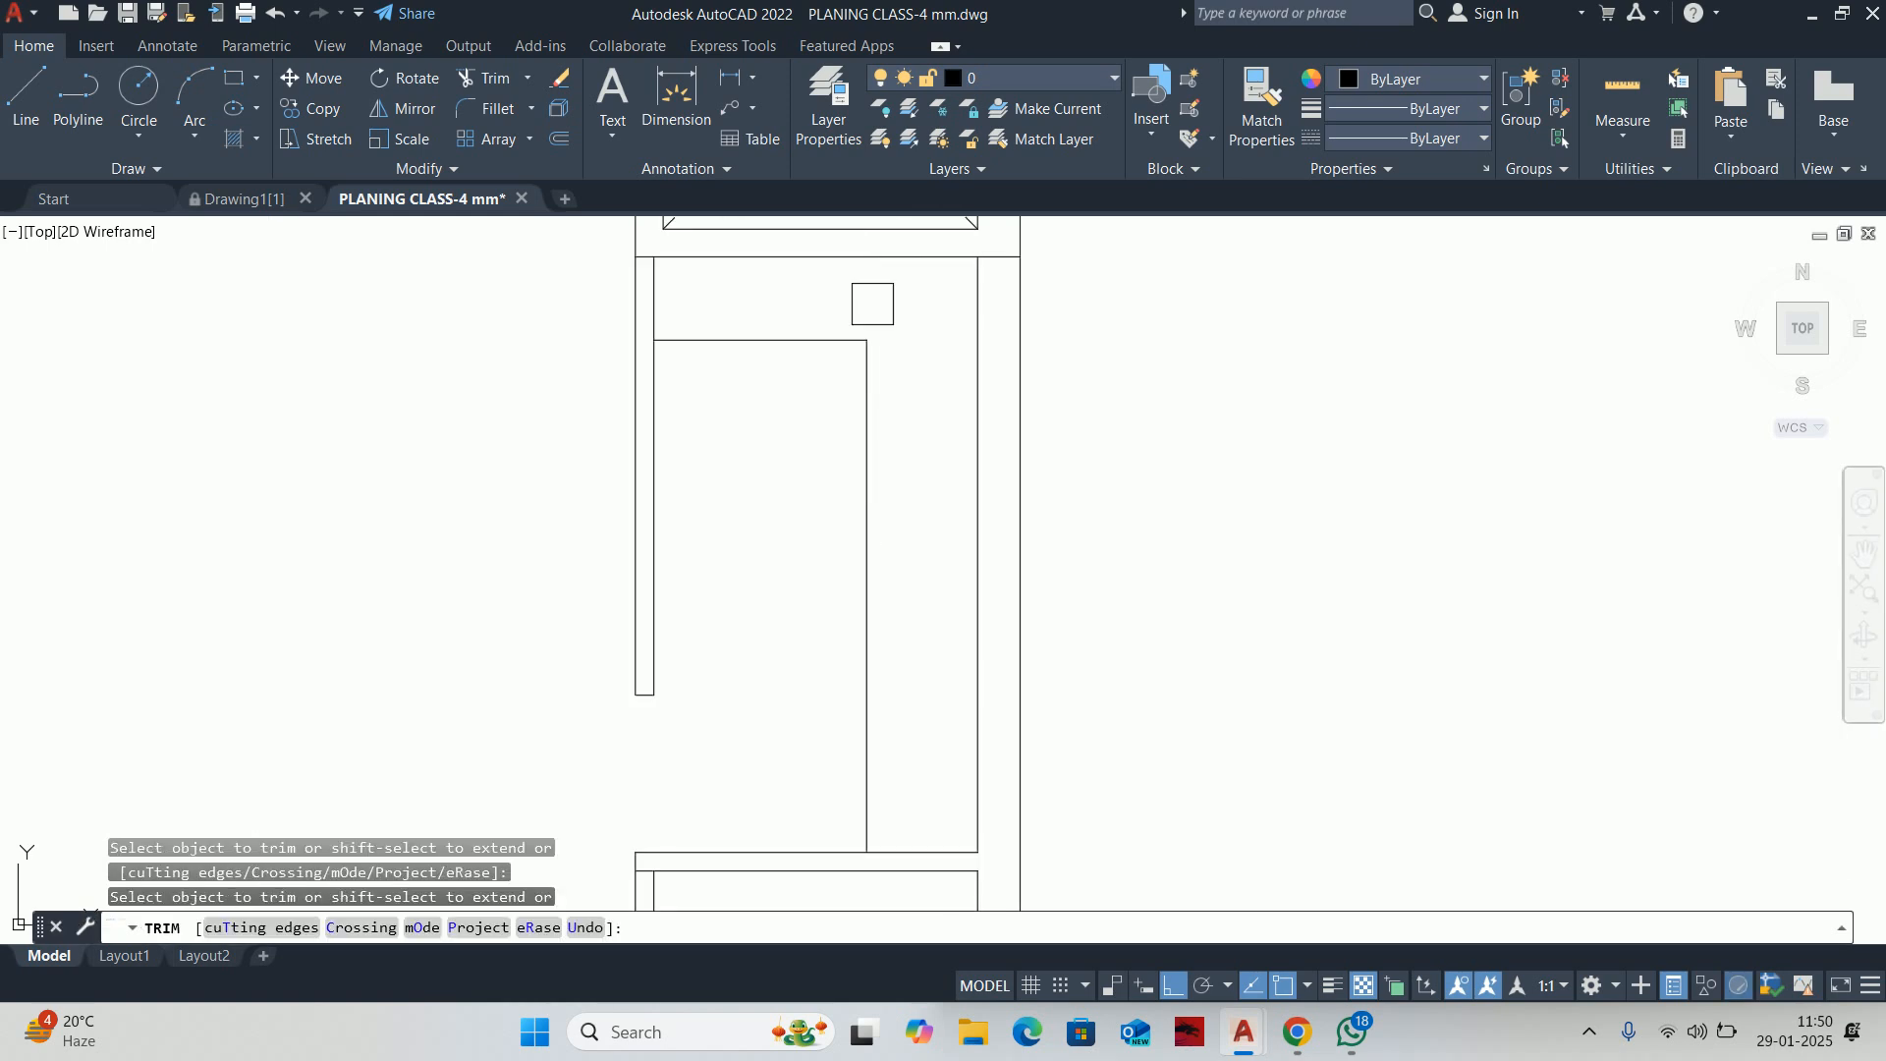
scroll(870, 299, "down", 5)
key("Escape")
middle_click_drag(863, 396, 901, 465)
key("Escape")
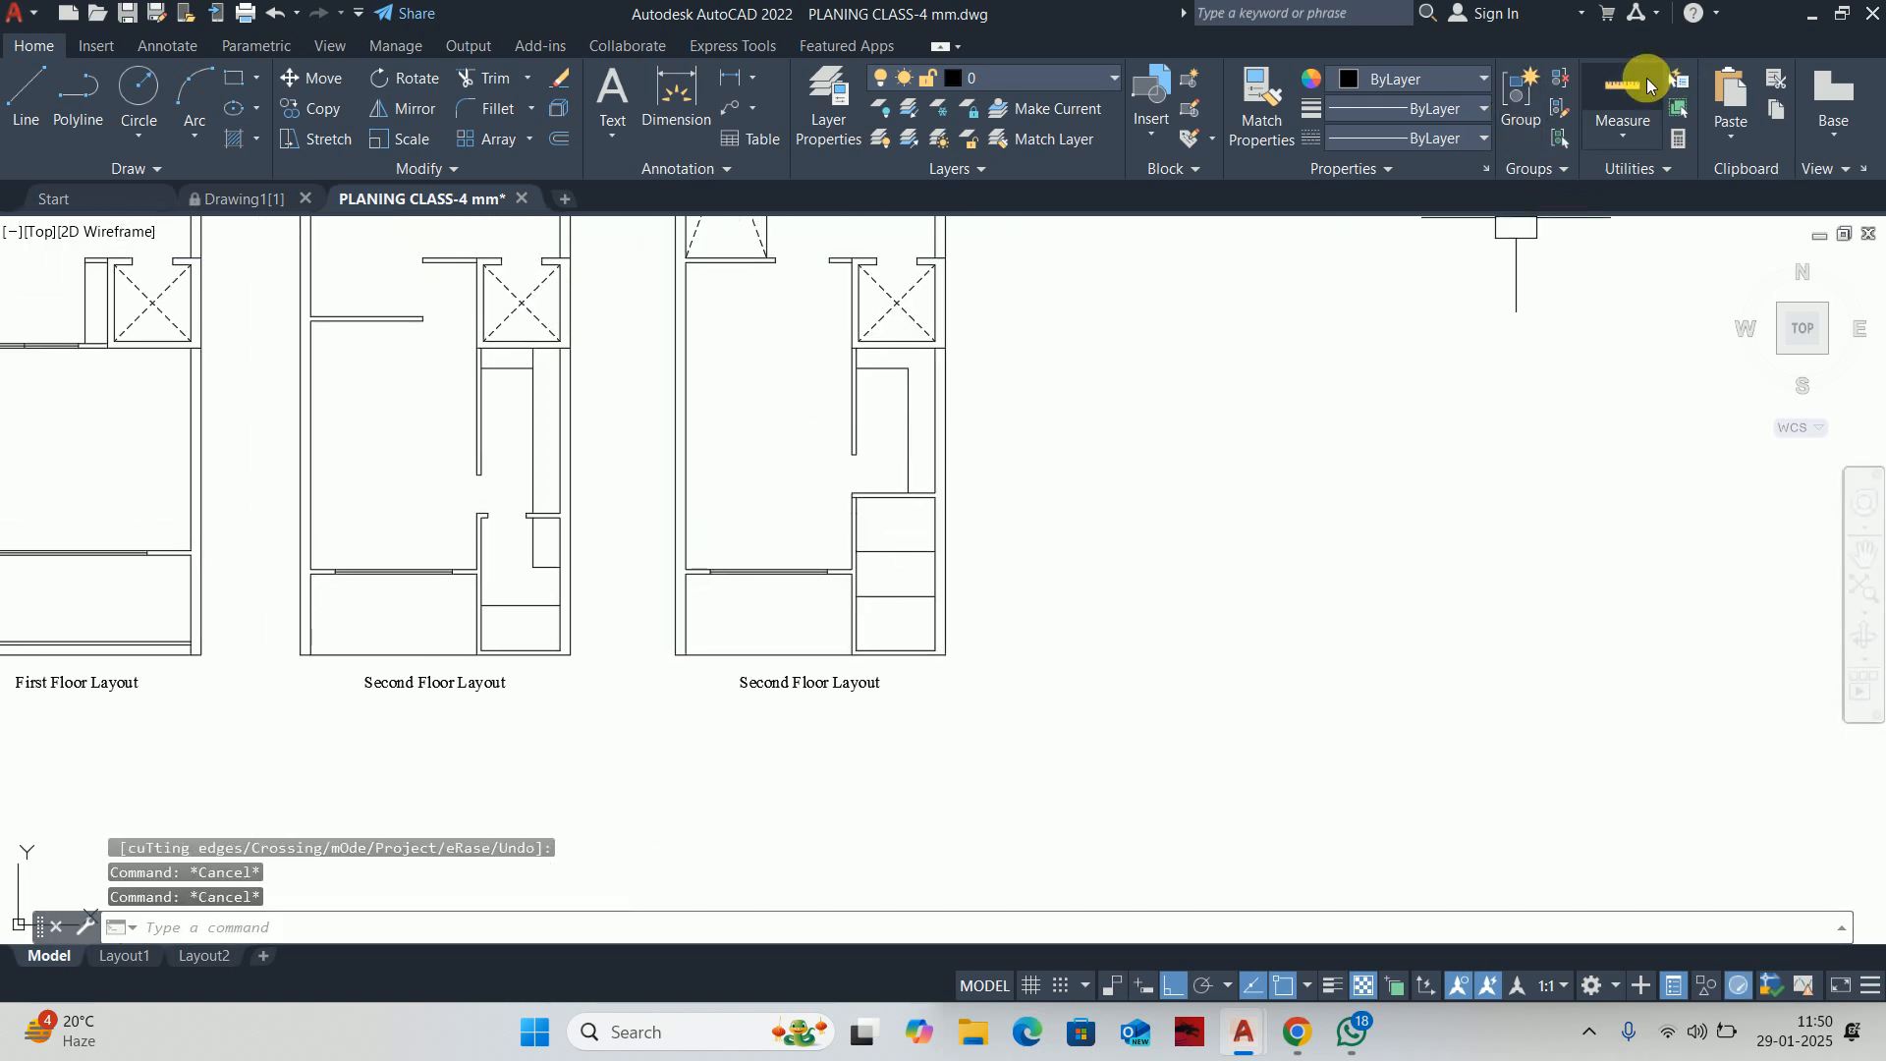
Measure the counter depth and the clear dimensions of the narrow room below the lift
left_click(1611, 92)
scroll(863, 477, "up", 2)
middle_click_drag(975, 443, 995, 611)
scroll(967, 450, "up", 2)
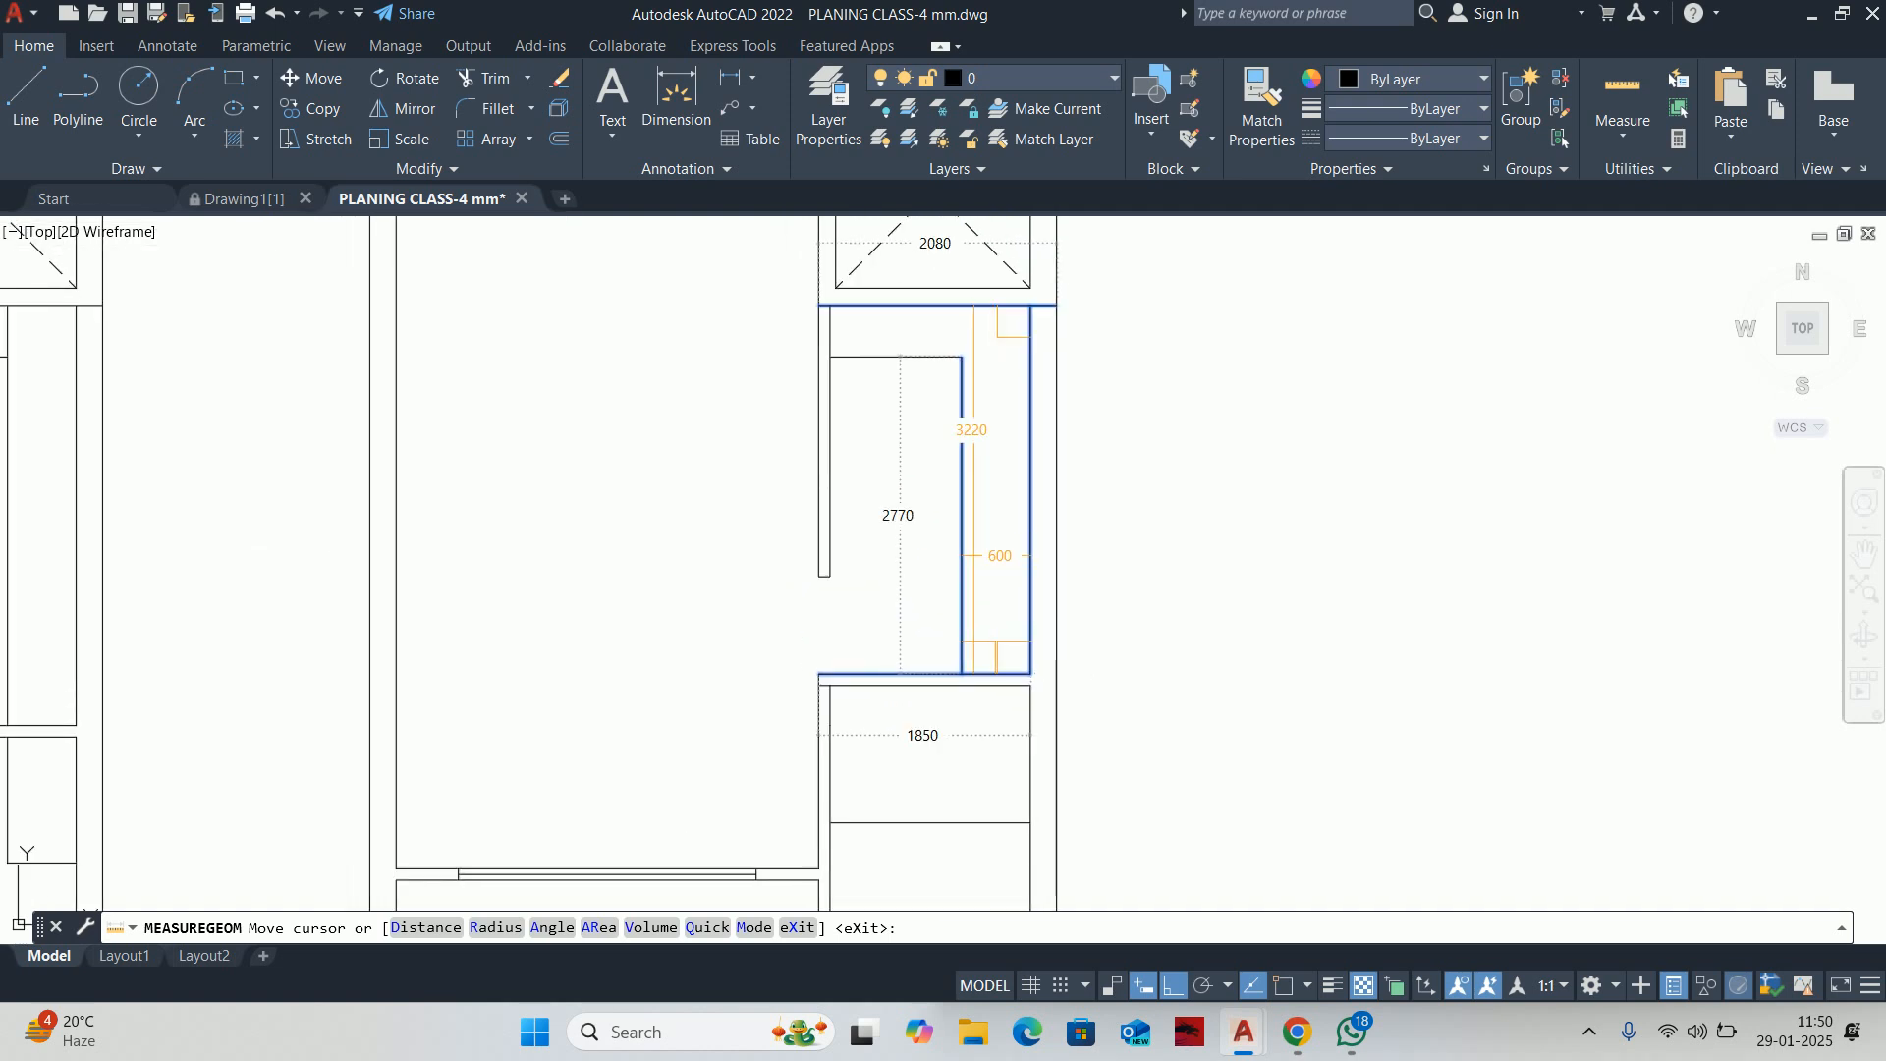
key("Escape")
type("ex")
key("Return")
scroll(1032, 444, "down", 4)
key("Escape")
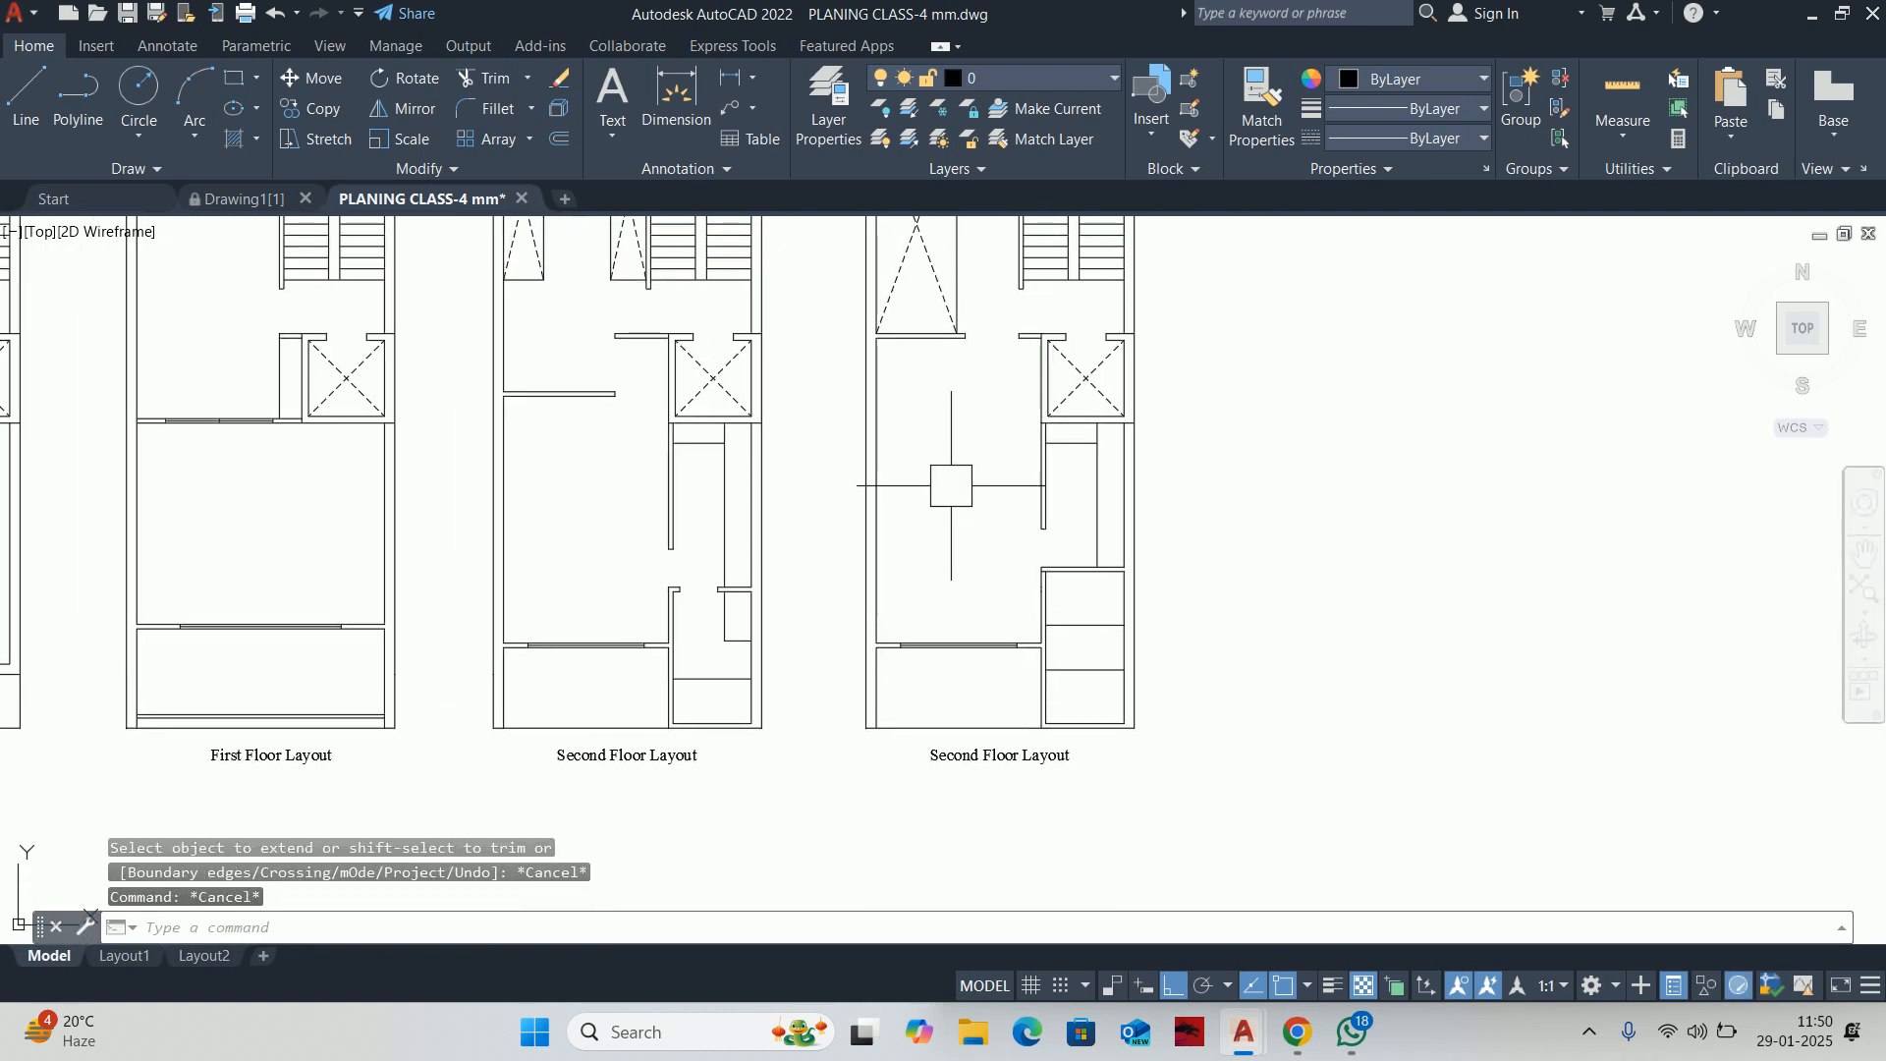
middle_click_drag(931, 482, 960, 514)
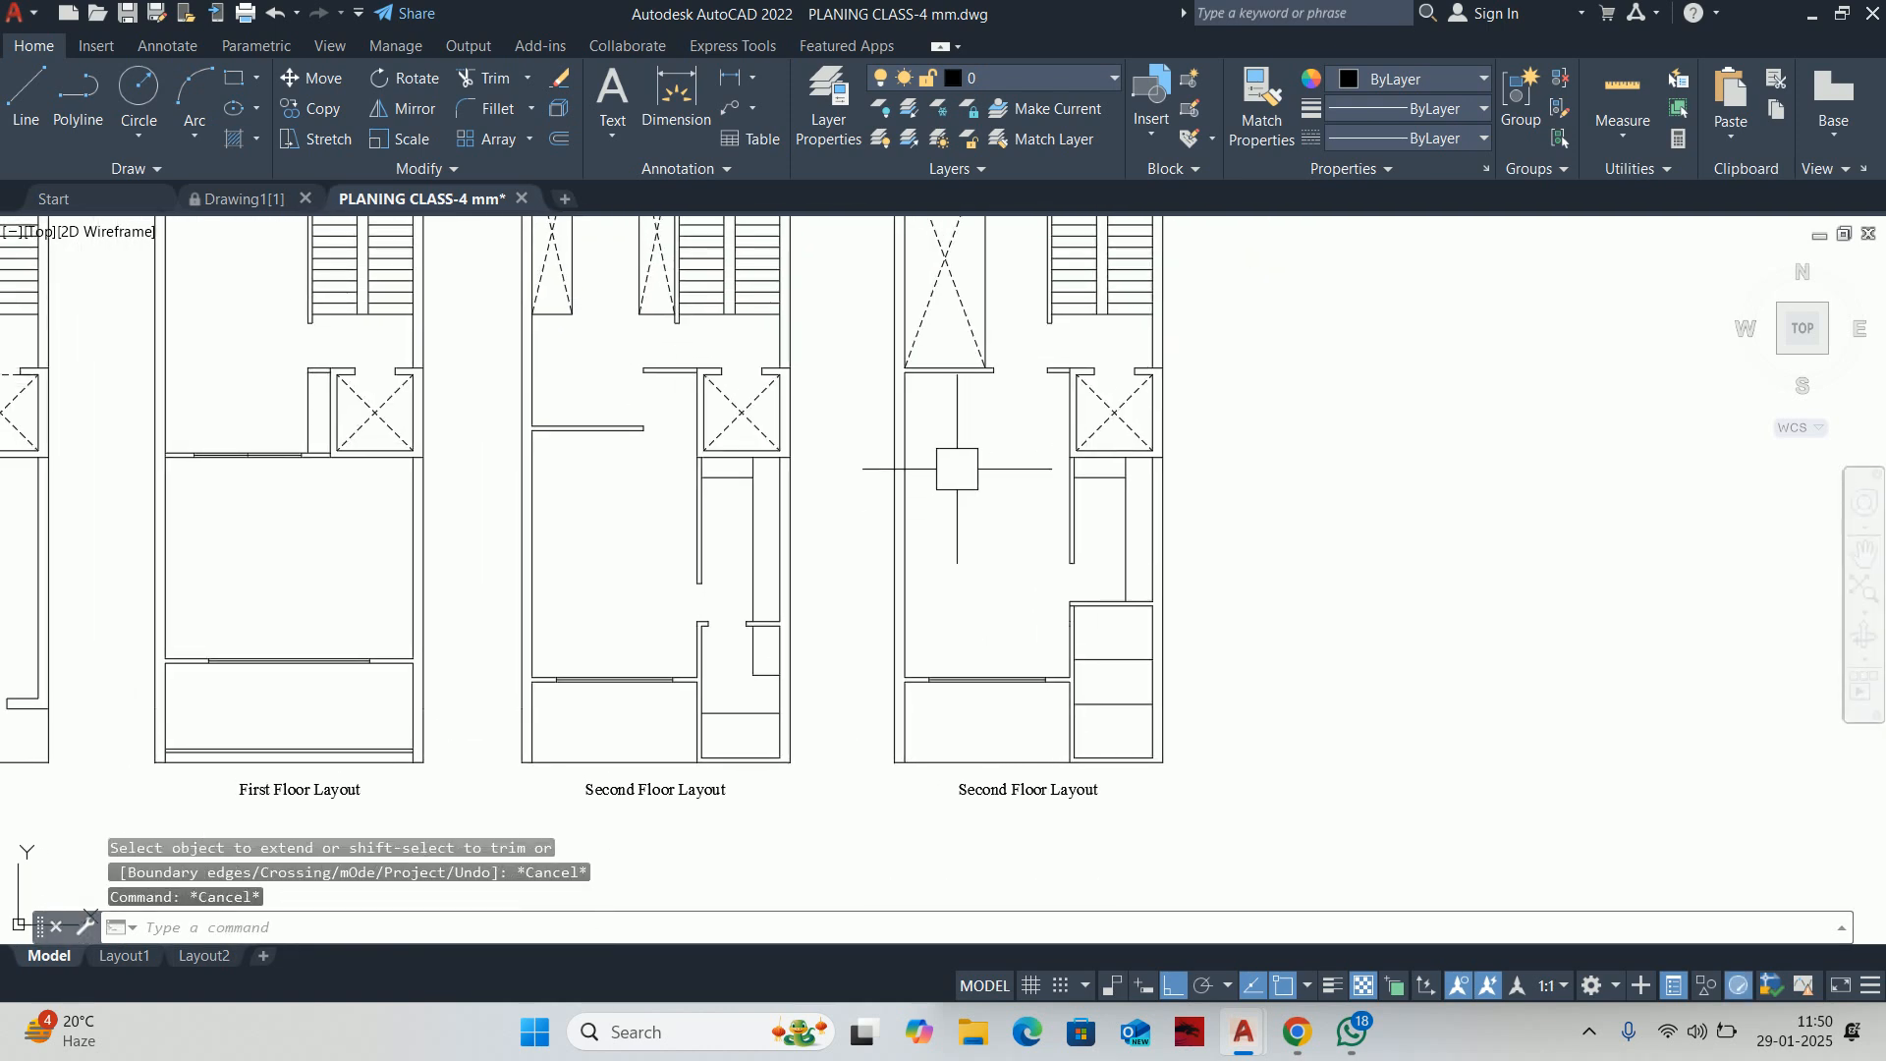
key("Escape")
scroll(926, 485, "up", 2)
key("Escape")
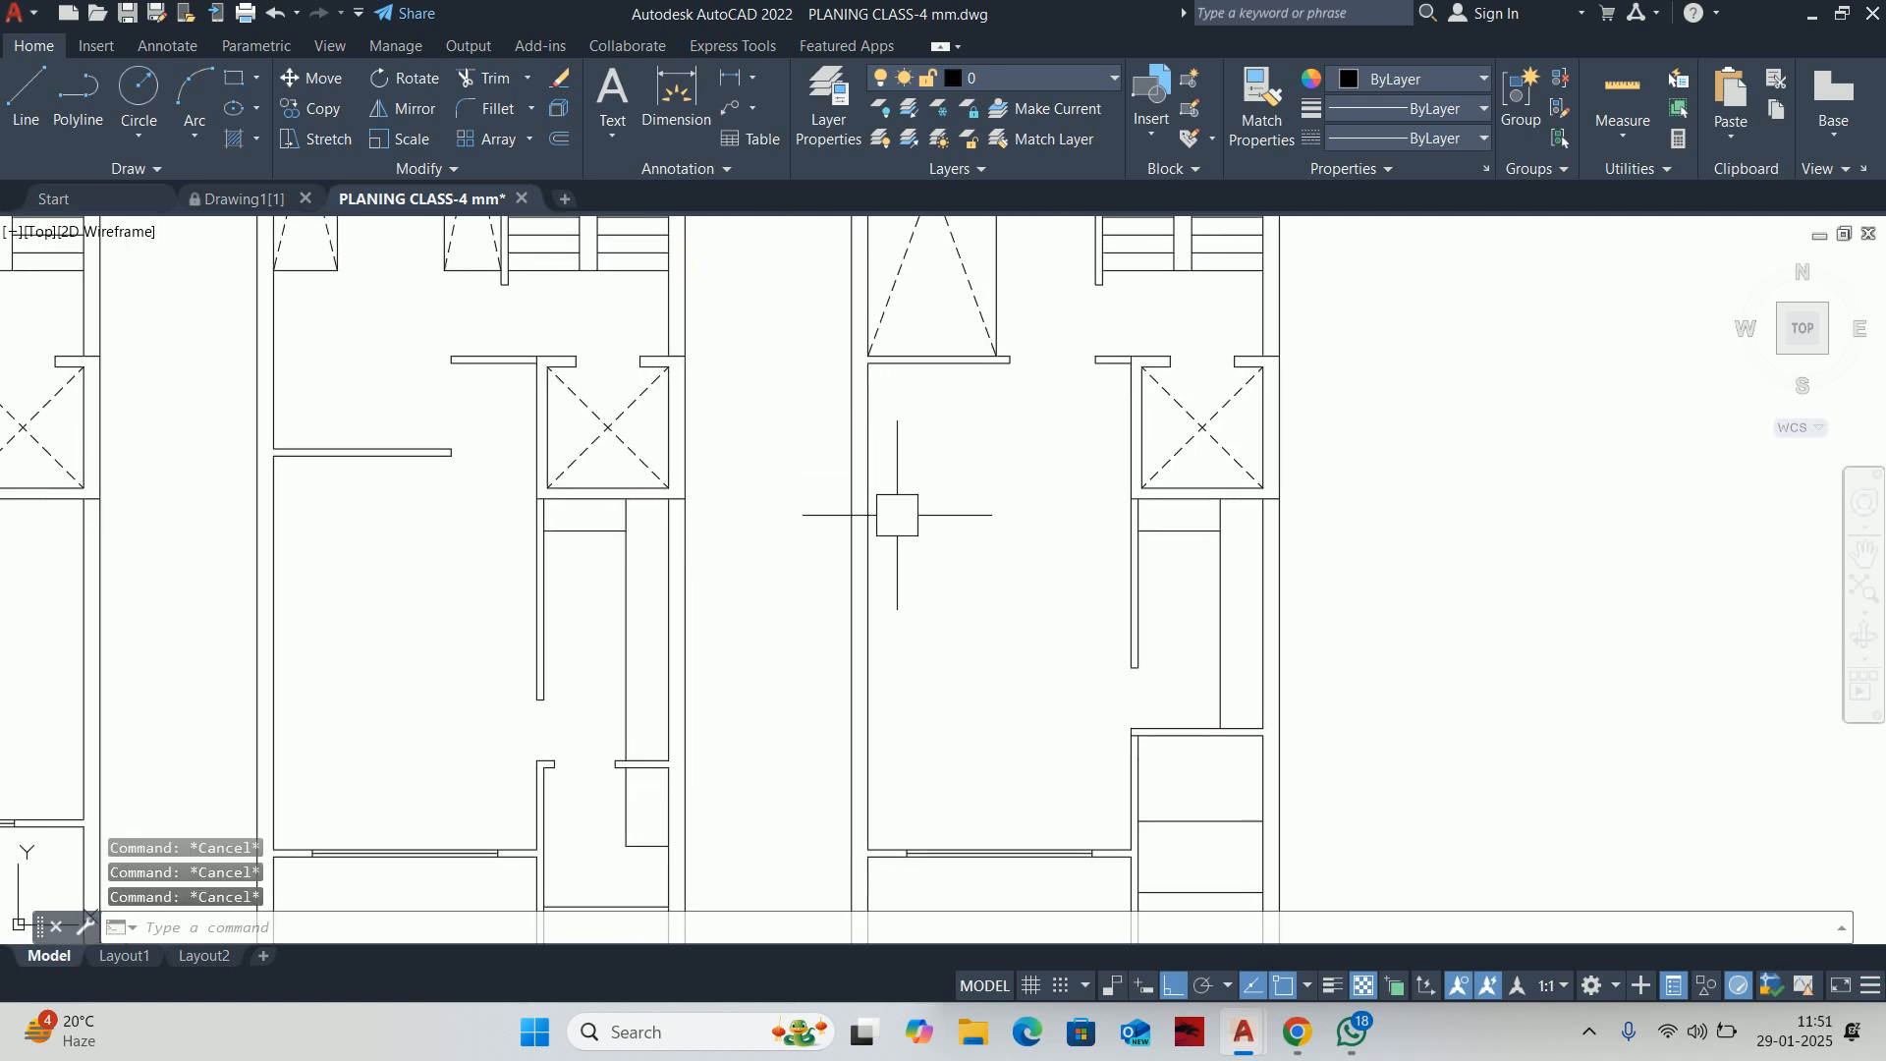
Draw a short line across the partition wall below the shaft at the wall's midpoint
scroll(973, 393, "up", 4)
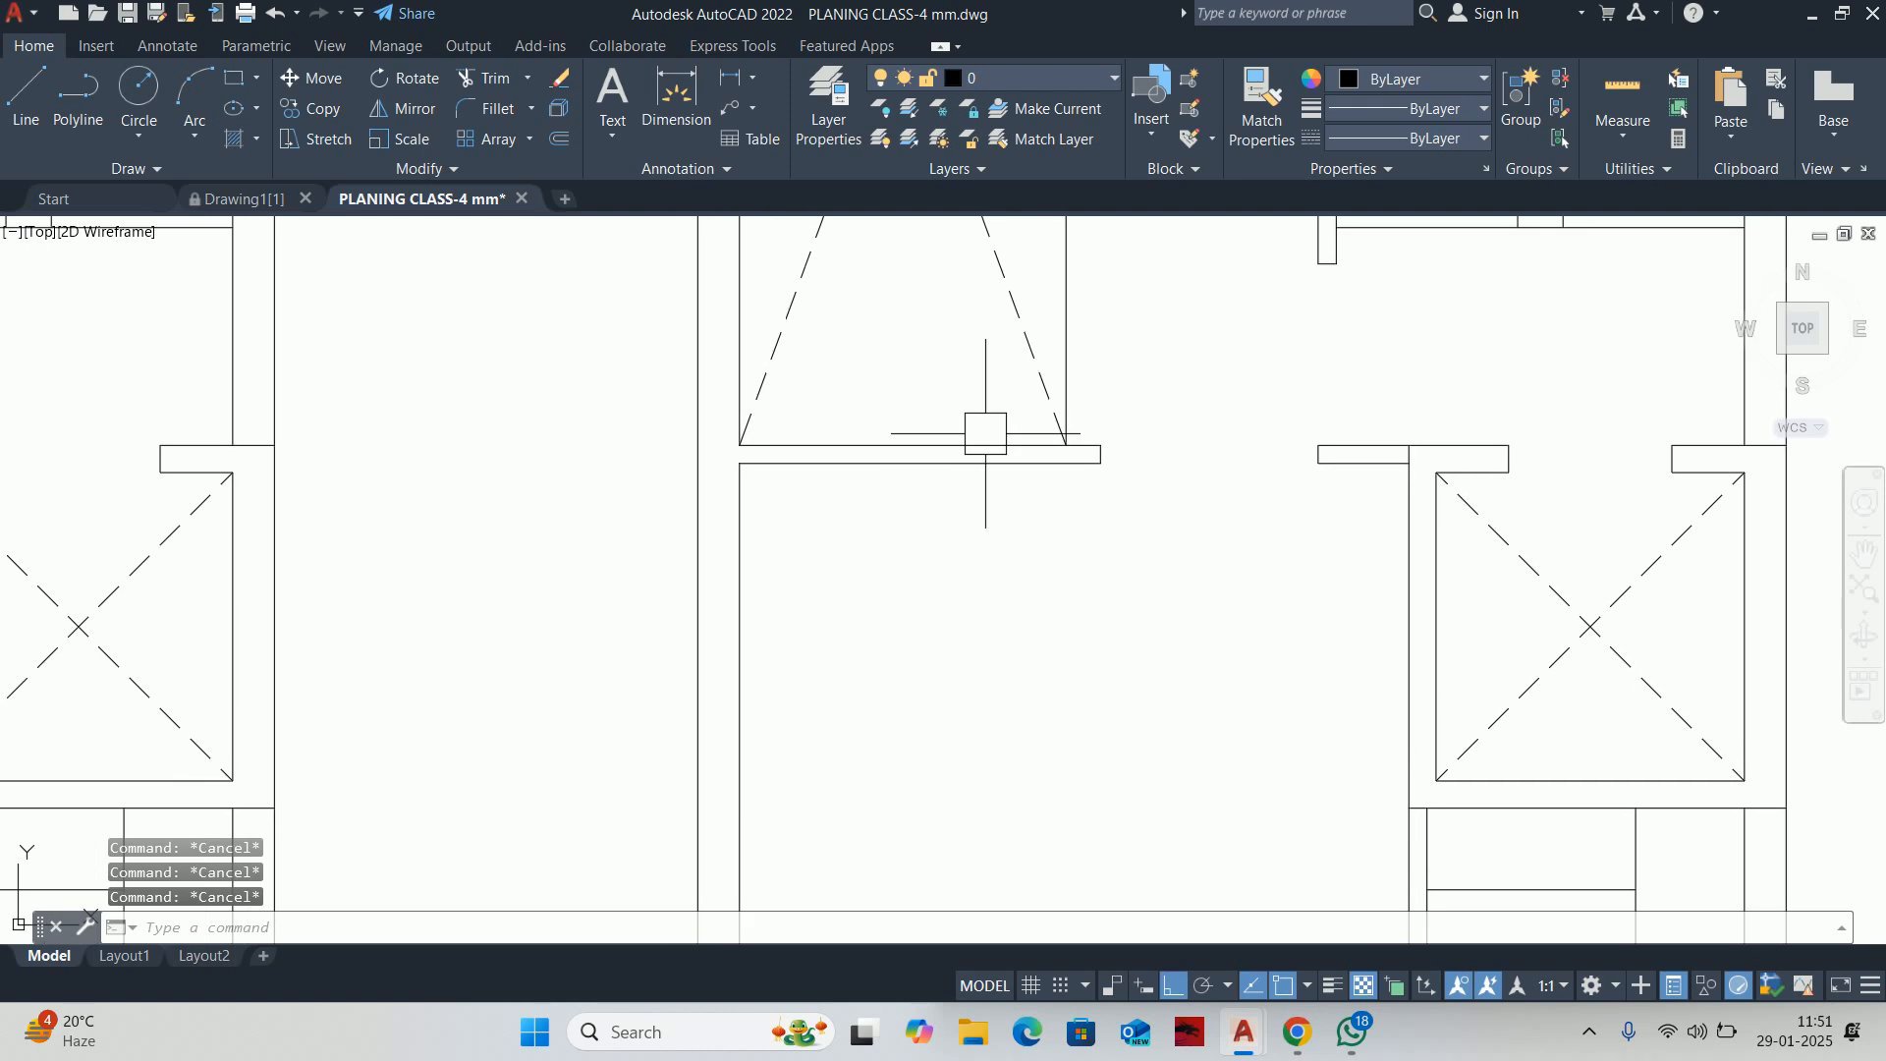
type("l")
key("Return")
left_click(921, 445)
left_click(921, 463)
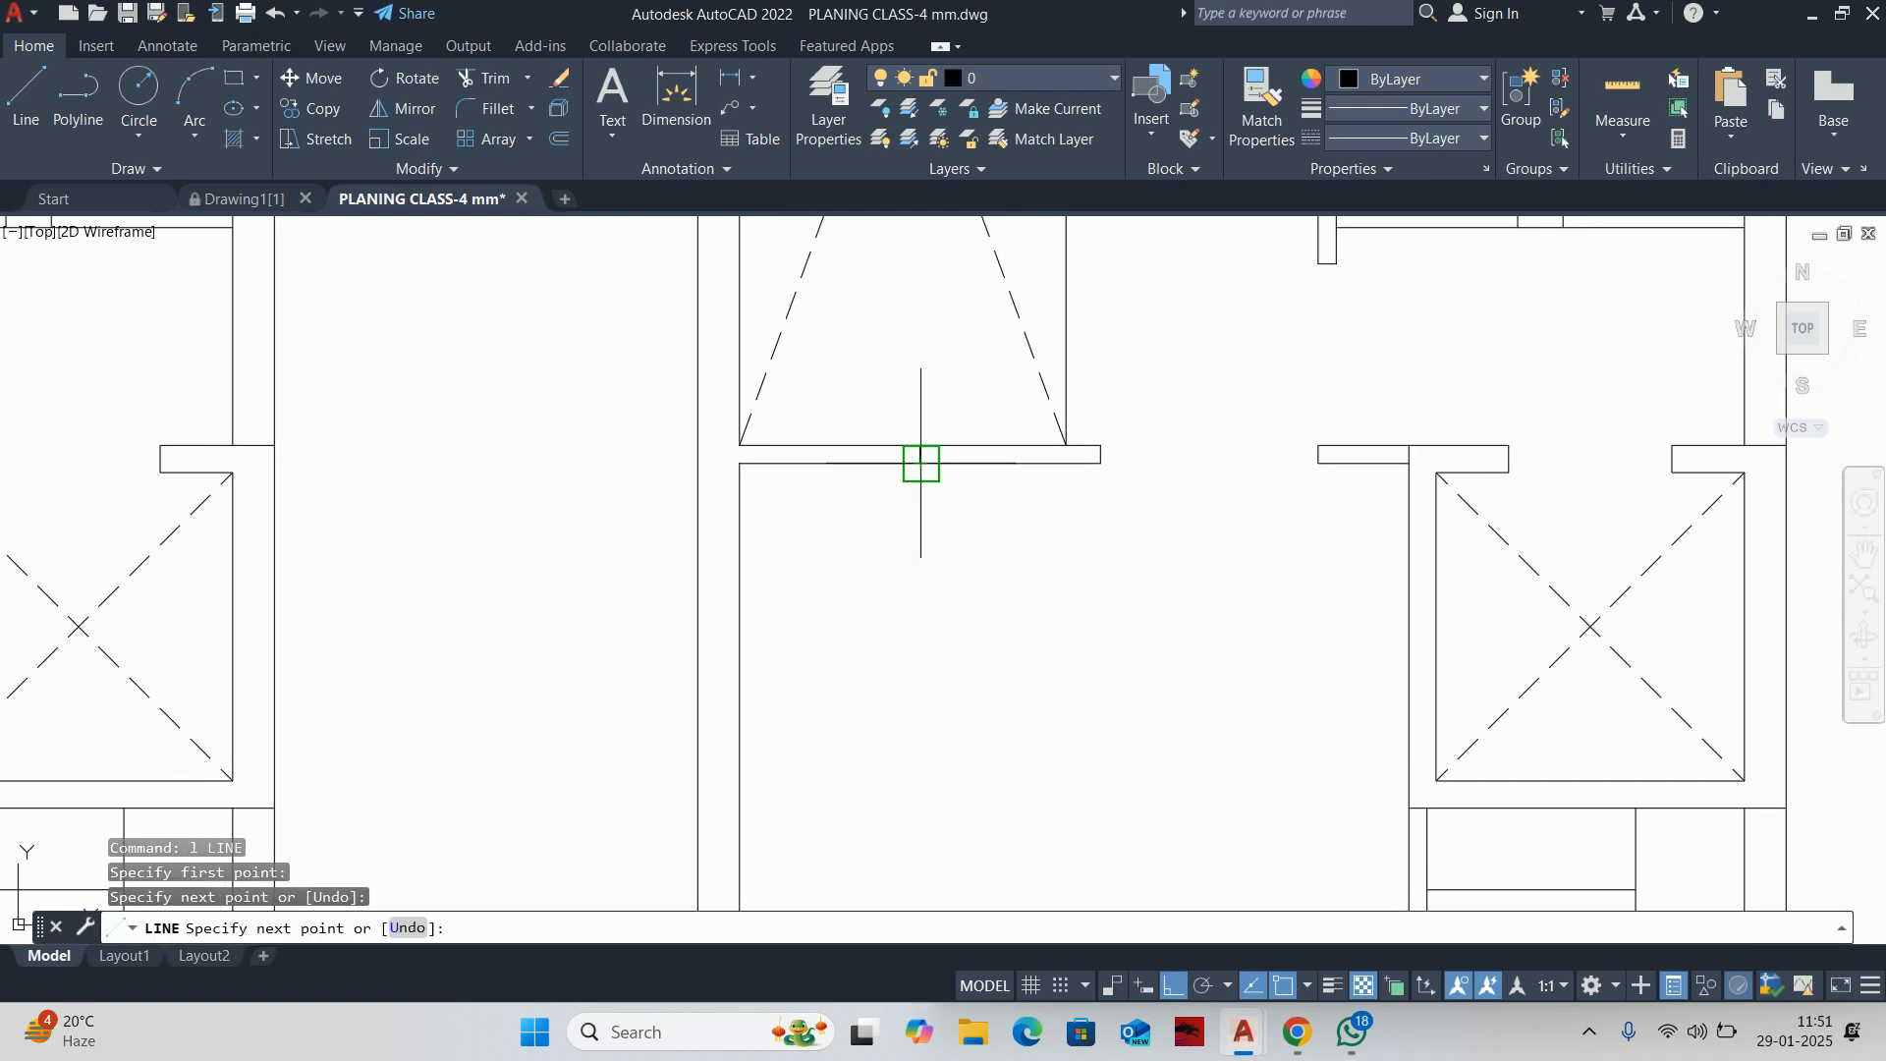
key("Return")
scroll(964, 362, "down", 2)
middle_click_drag(963, 363, 970, 406)
key("Escape")
key("Escape")
Offset the short midpoint line 750 to both sides to mark the window jambs
type("o")
key("Return")
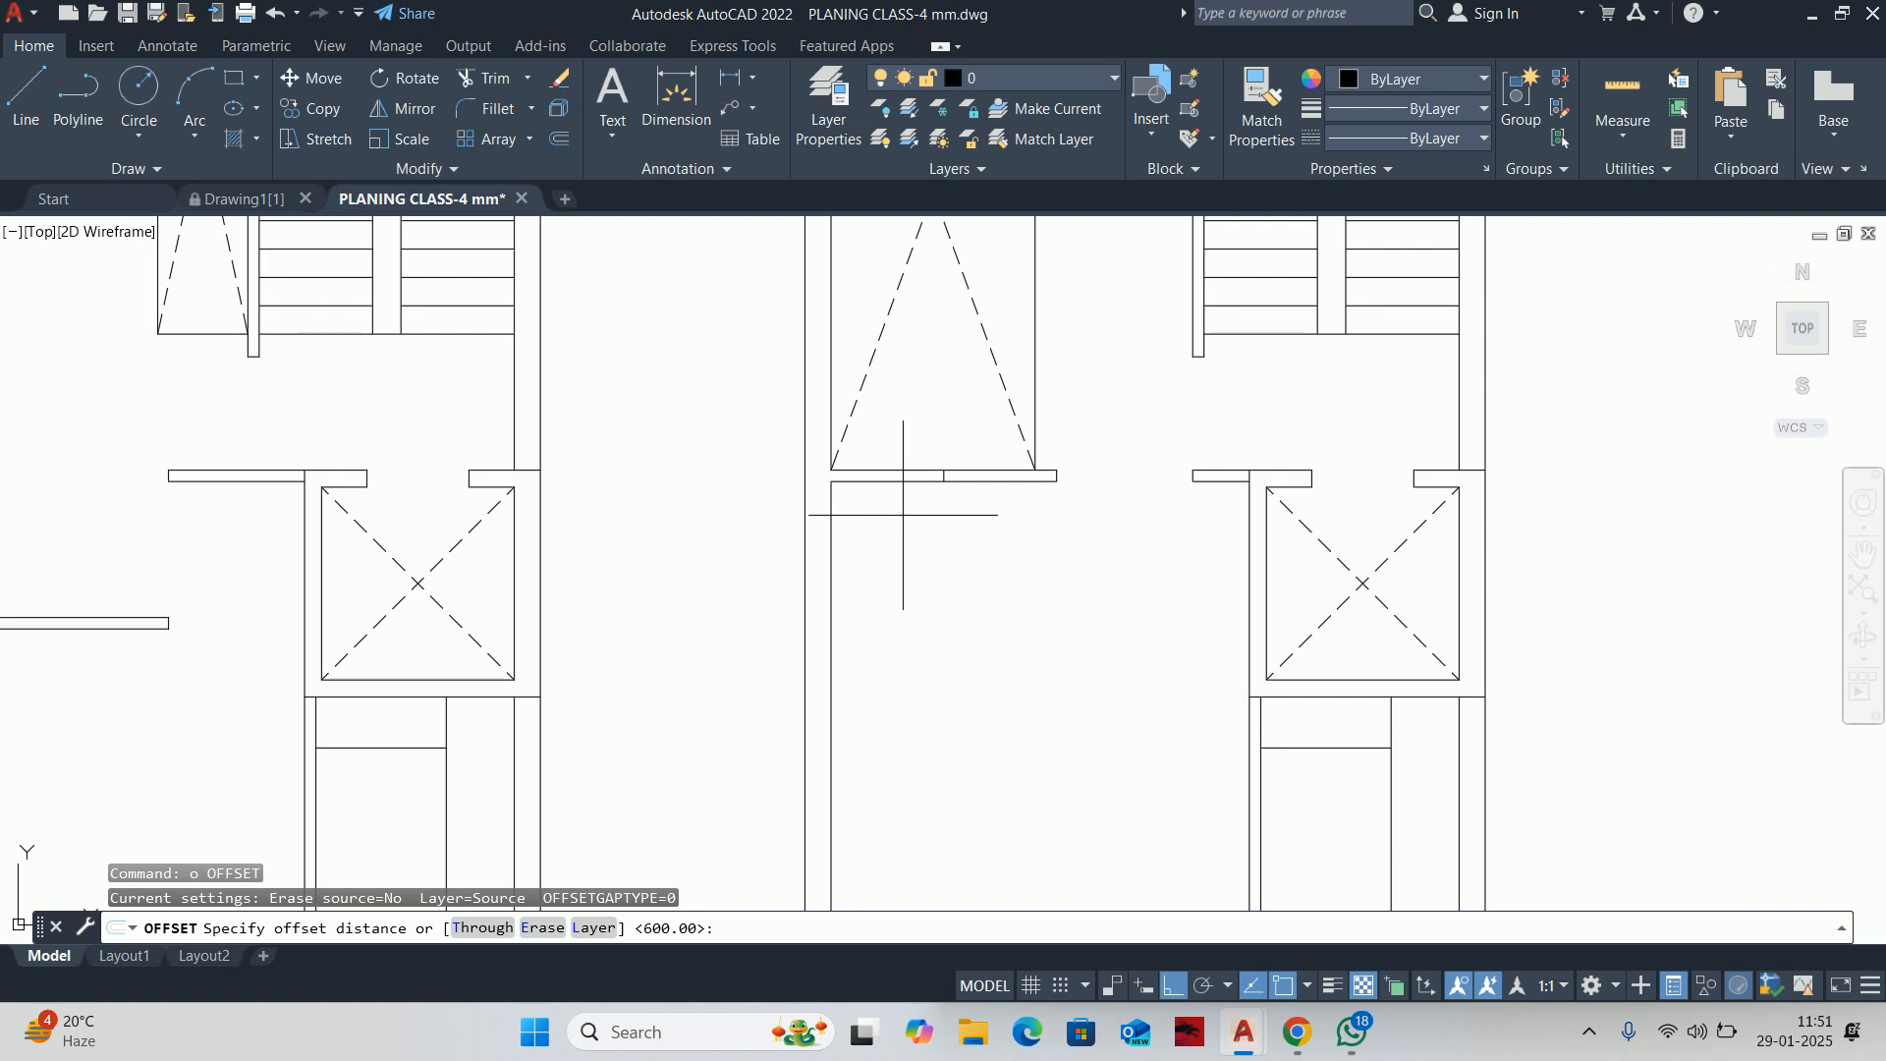
type("750")
key("Return")
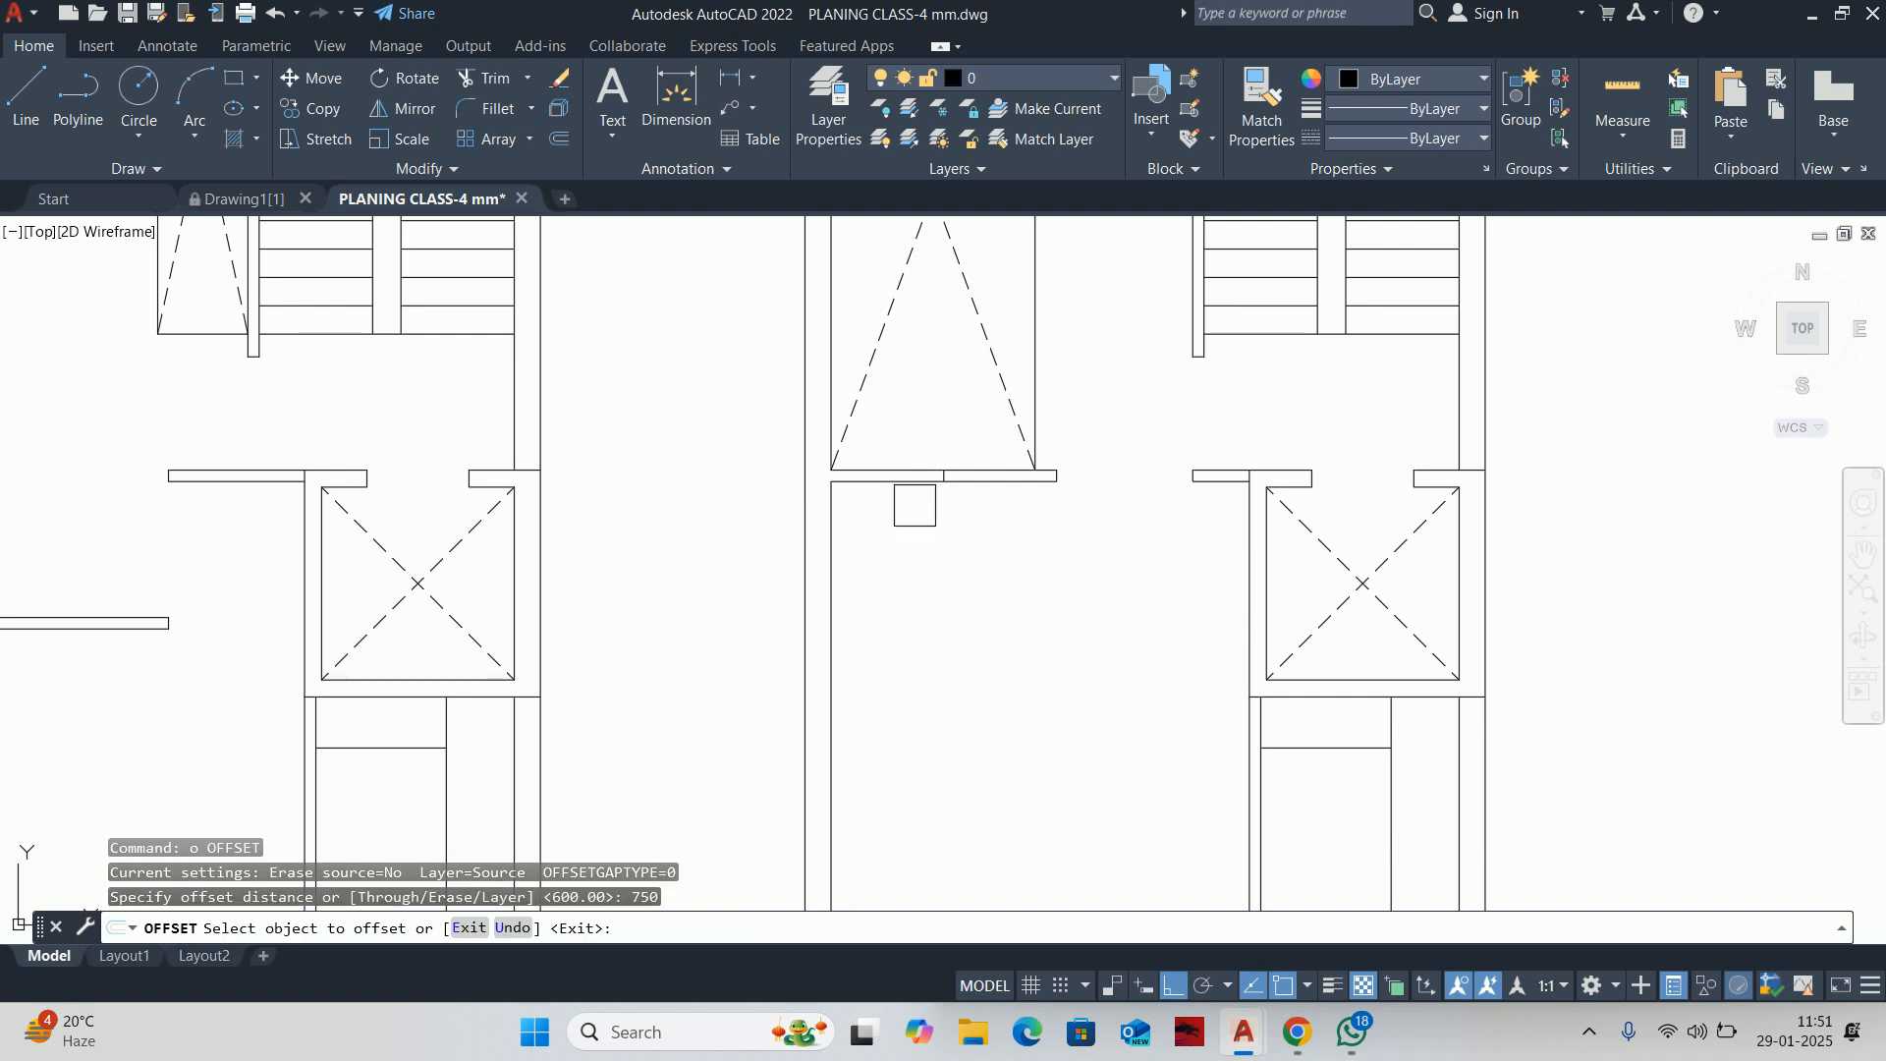
scroll(900, 513, "up", 6)
left_click(950, 458)
left_click(945, 462)
left_click(950, 460)
left_click(981, 458)
key("Escape")
Draw the window's centre line between the midpoints of the two jambs and erase the short midpoint line
type("l")
key("Return")
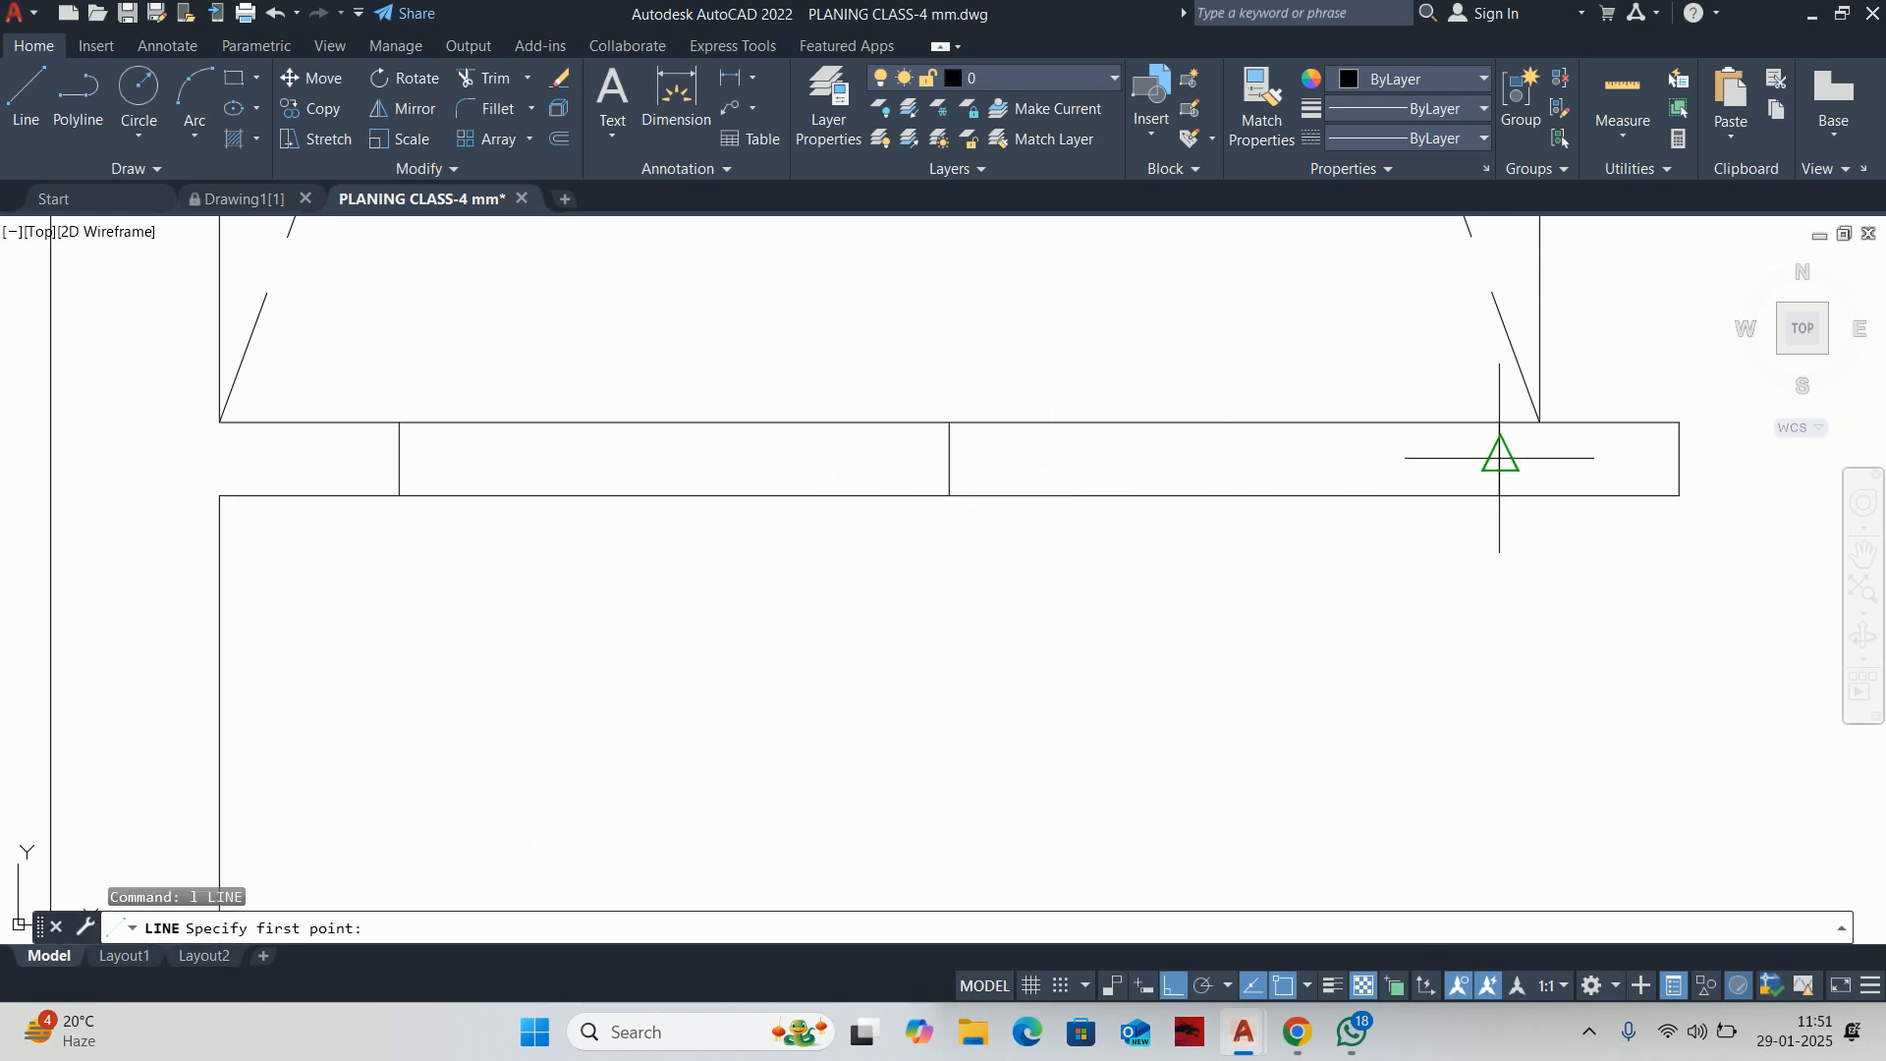
left_click(1497, 458)
left_click(400, 459)
key("Escape")
left_click(846, 360)
left_click(977, 481)
key("Delete")
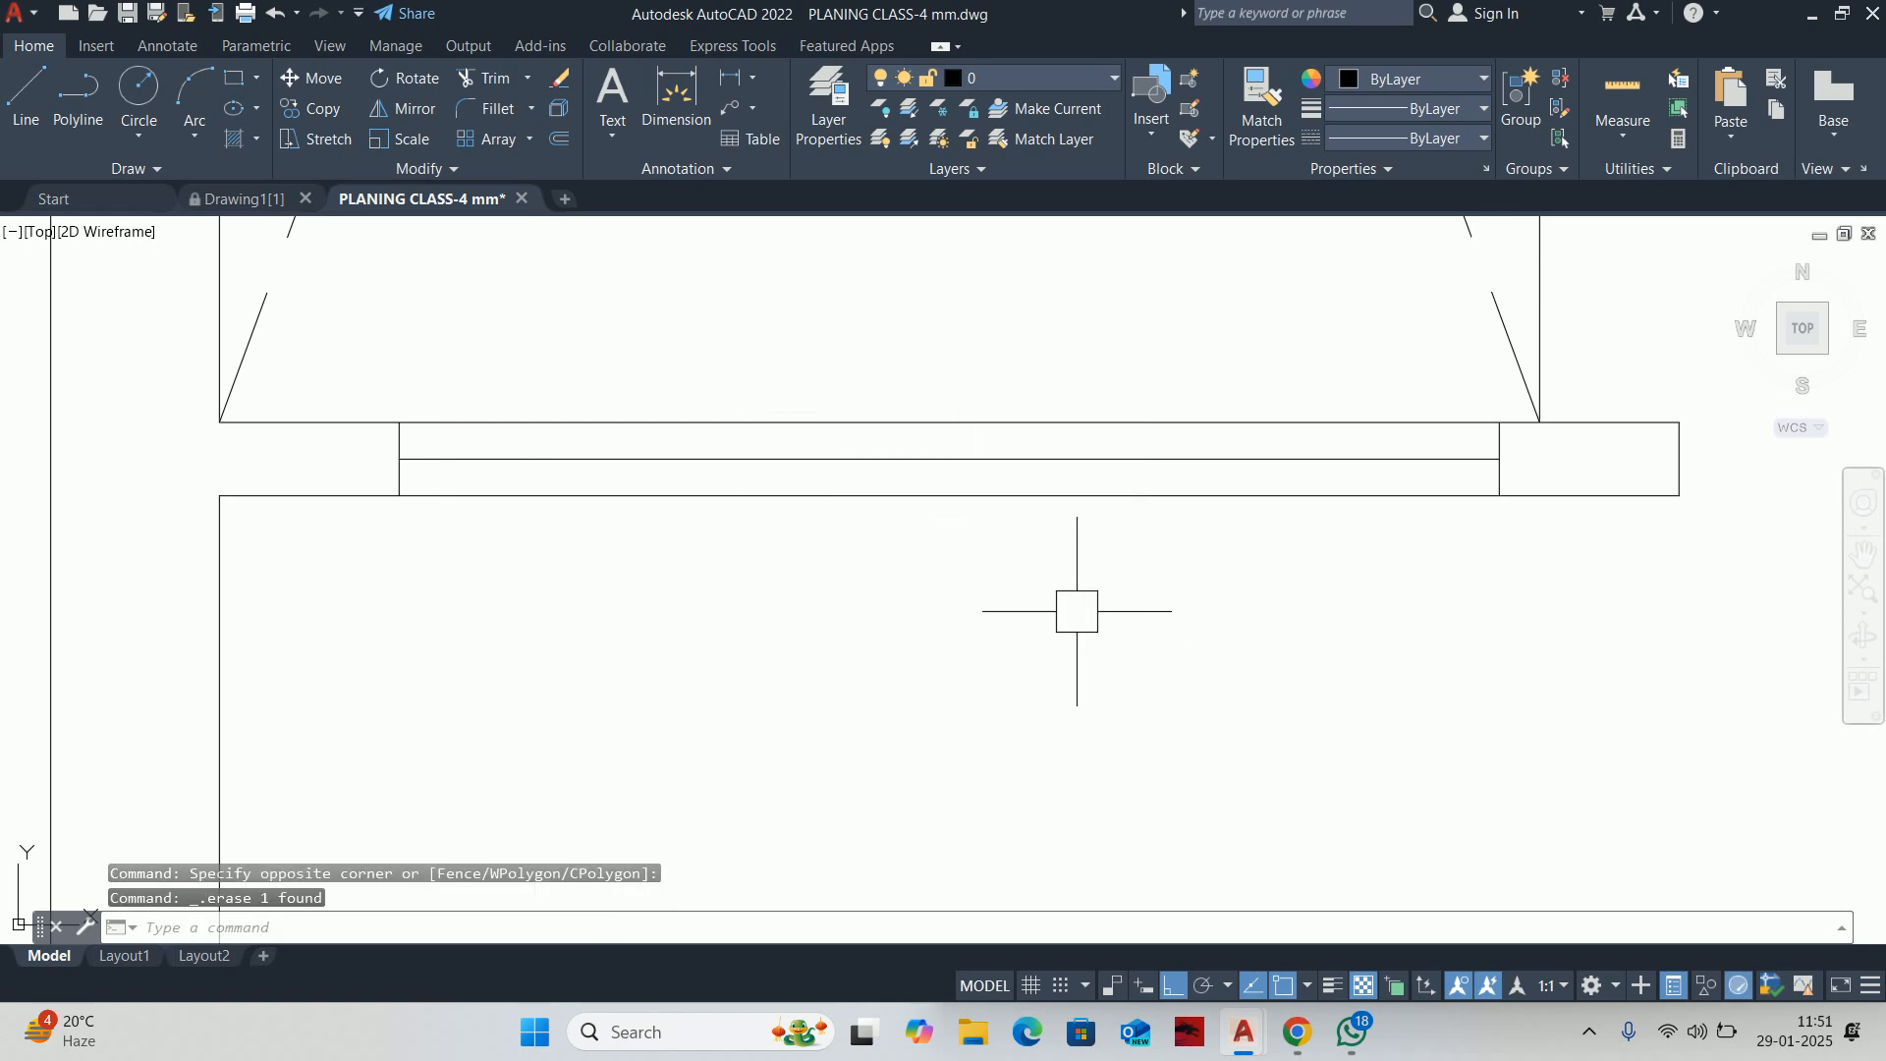
Offset the free end line of the partition below the shaft 1000 toward the lift to mark the opening
scroll(1089, 571, "down", 6)
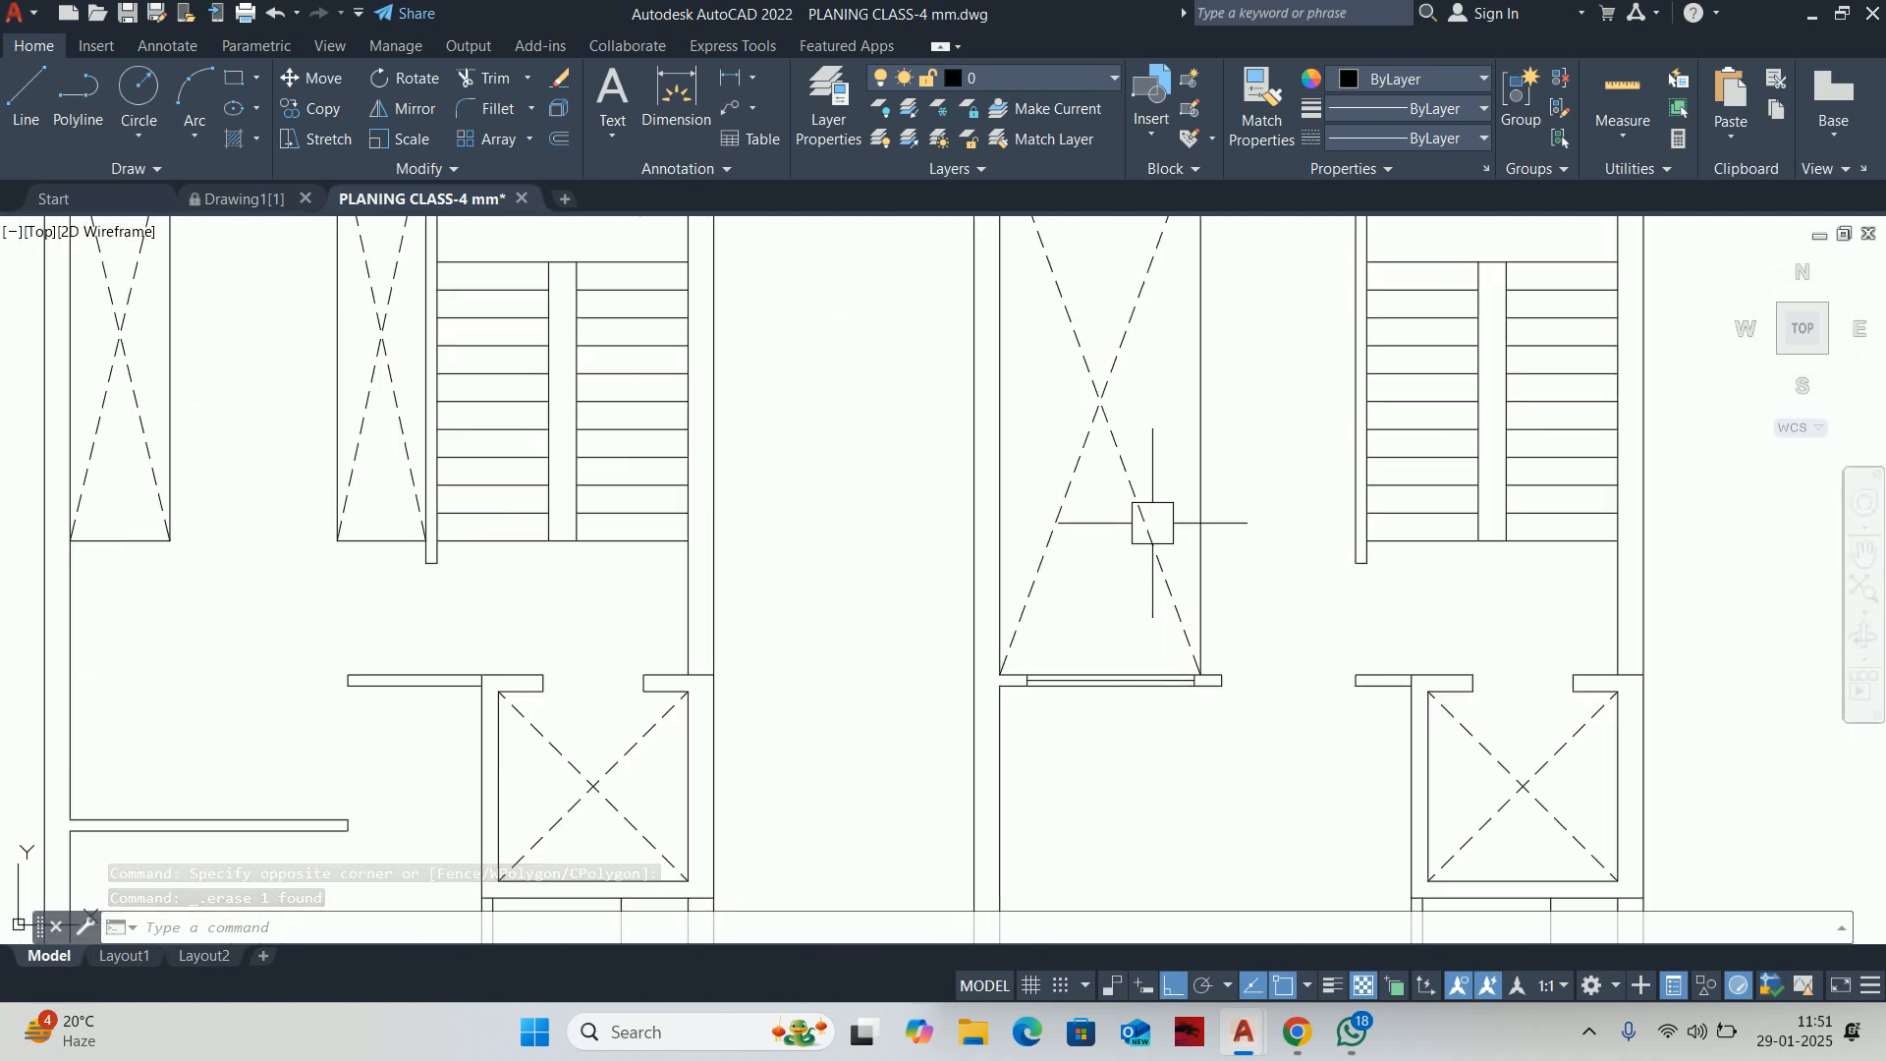
scroll(1052, 623, "up", 2)
scroll(1125, 639, "down", 2)
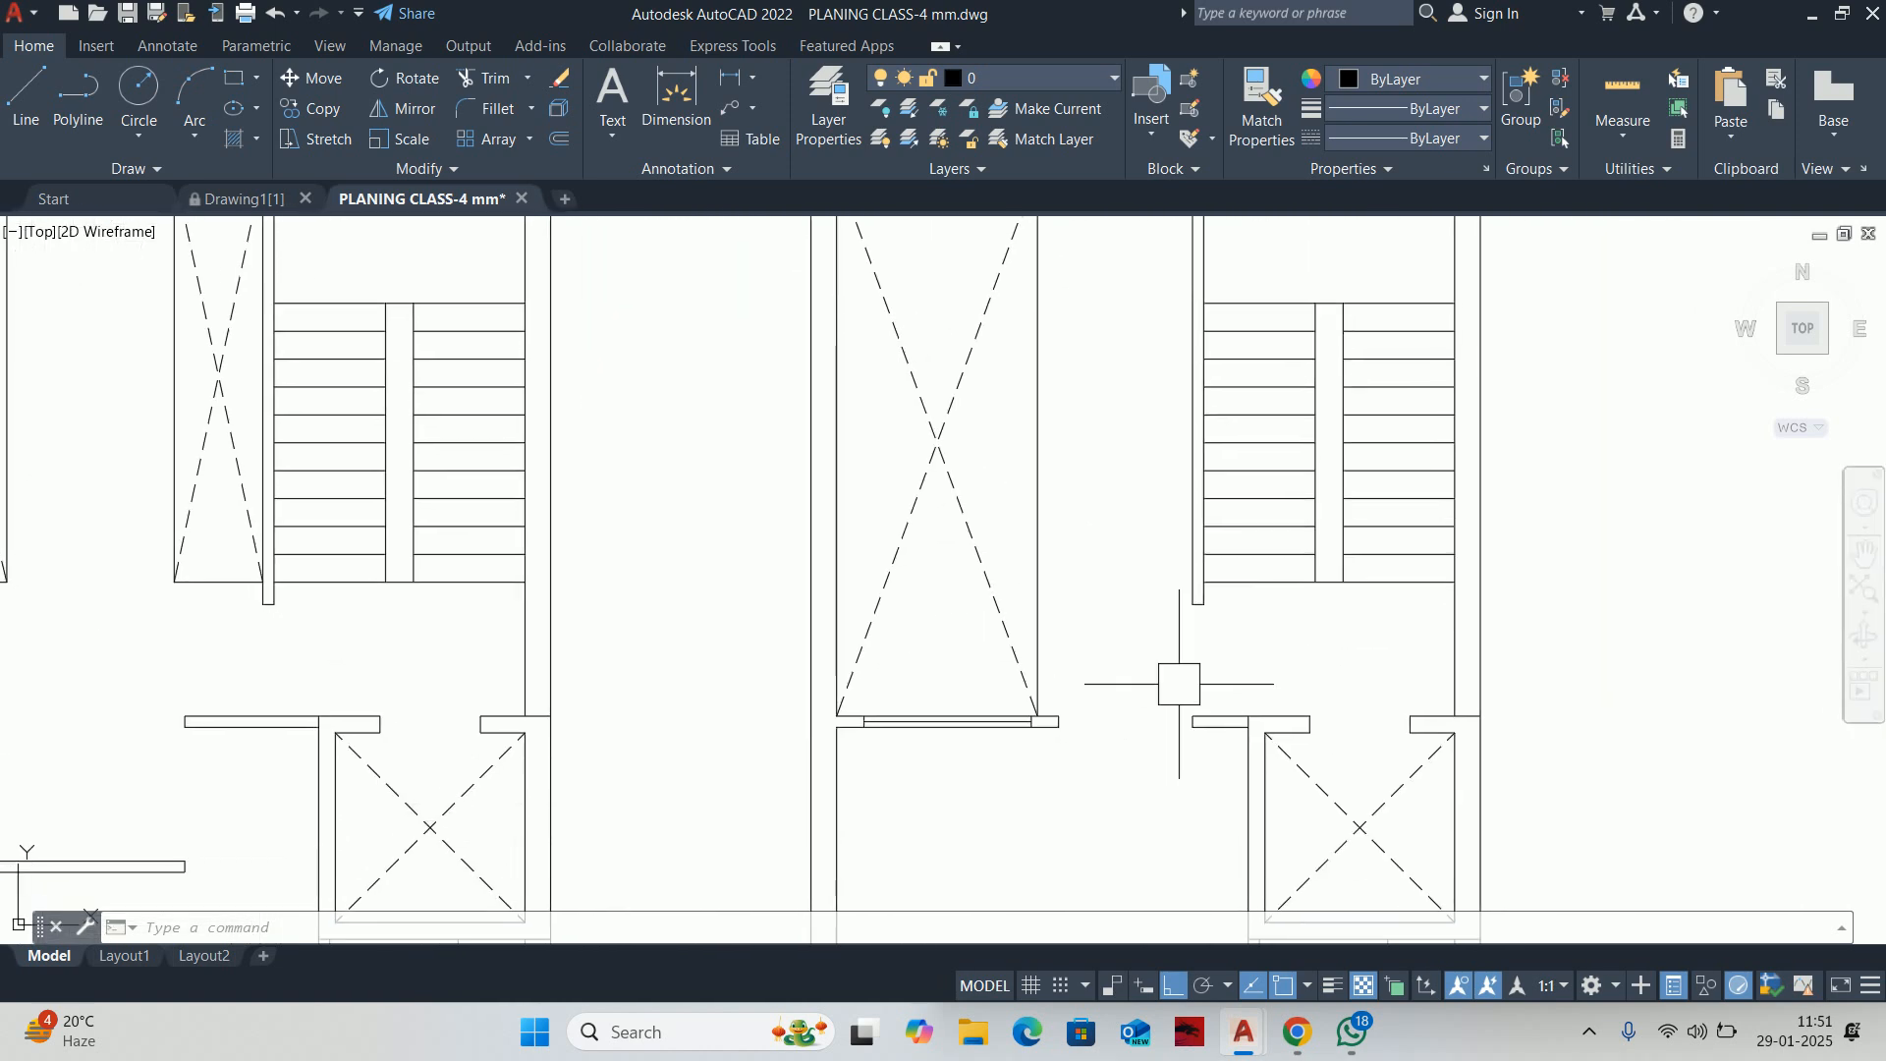
scroll(1100, 600, "down", 2)
scroll(1052, 703, "up", 4)
key("Escape")
key("Escape")
type("o")
key("Return")
type("1000")
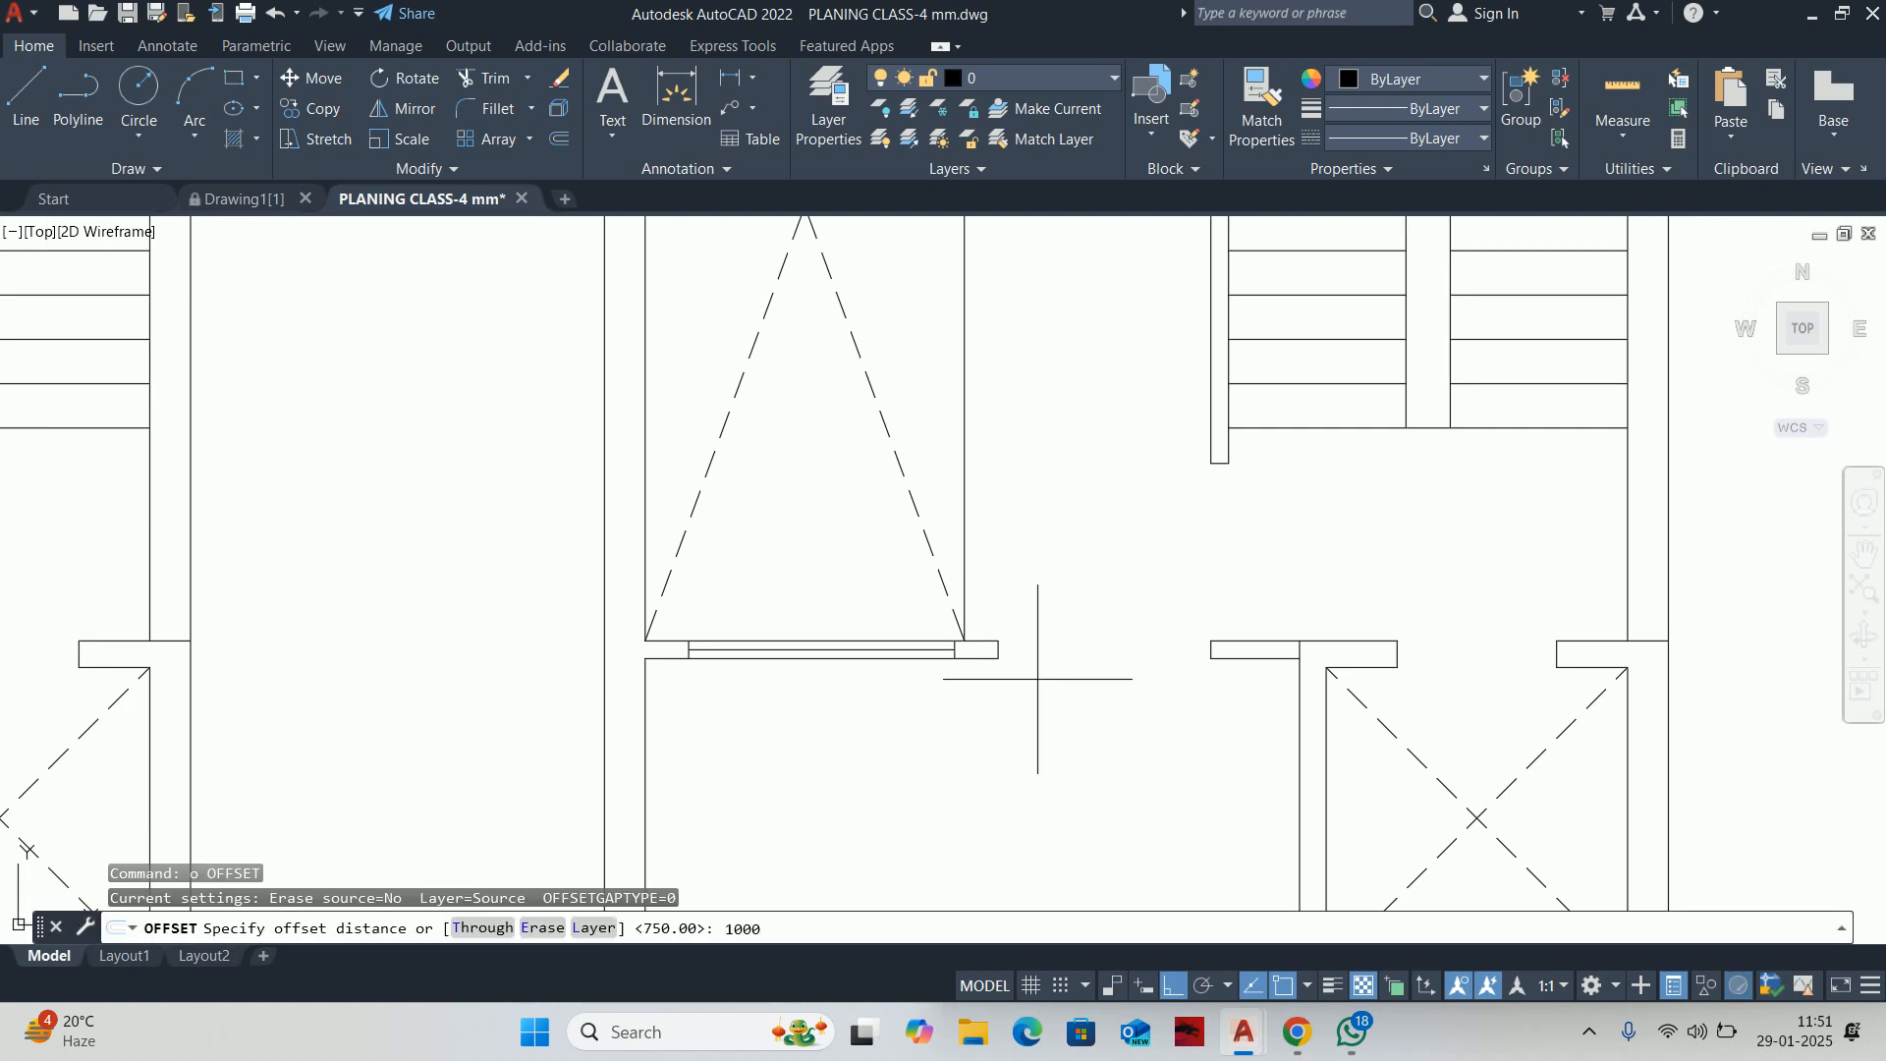
key("Return")
scroll(1022, 649, "up", 6)
left_click(931, 656)
left_click(1160, 687)
key("Escape")
Extend the edges of the partition stub beside the lift to the offset line and remove its old end line
scroll(1359, 671, "down", 4)
middle_click_drag(1362, 673, 964, 646)
type("ex")
key("Return")
left_click_drag(1159, 567, 1158, 707)
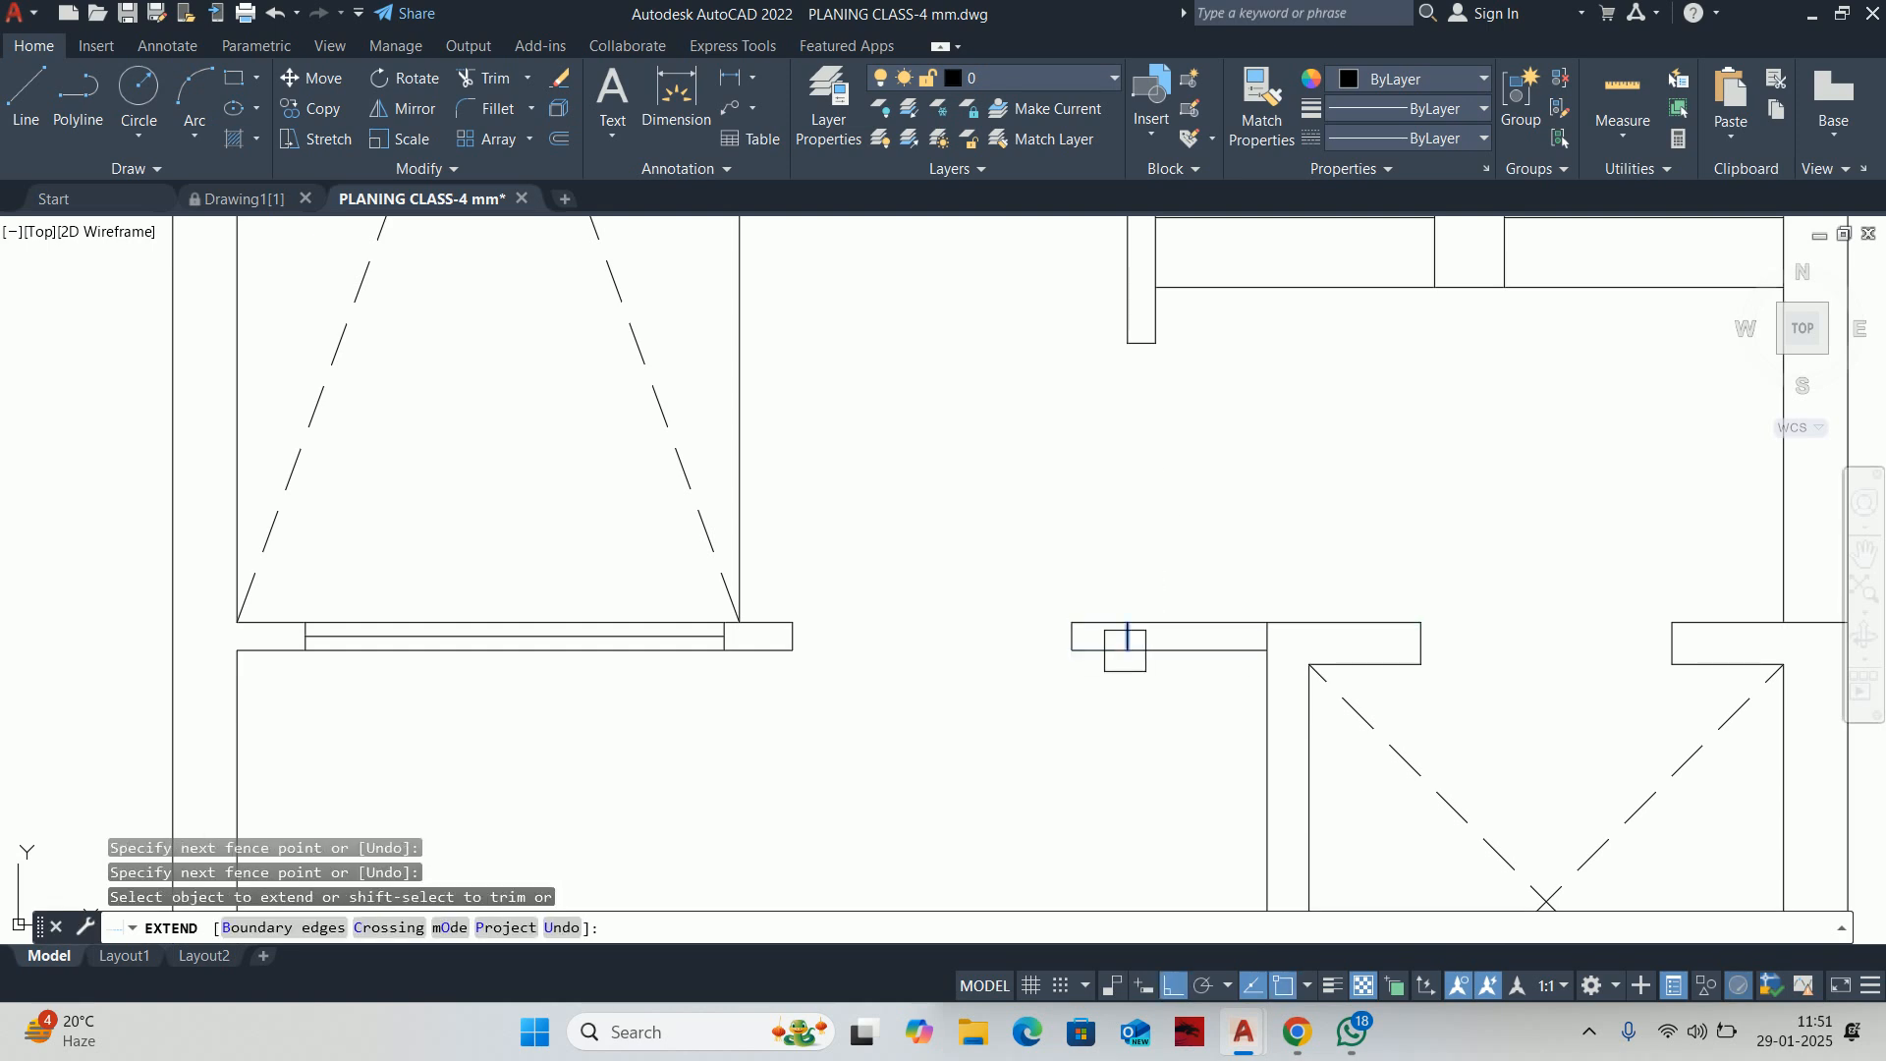
scroll(1124, 609, "up", 5)
scroll(1052, 589, "down", 6)
key("Escape")
Draw a vertical guide line from the corner of the short wall beside the staircase down past the partition stub
middle_click_drag(1053, 590, 1049, 653)
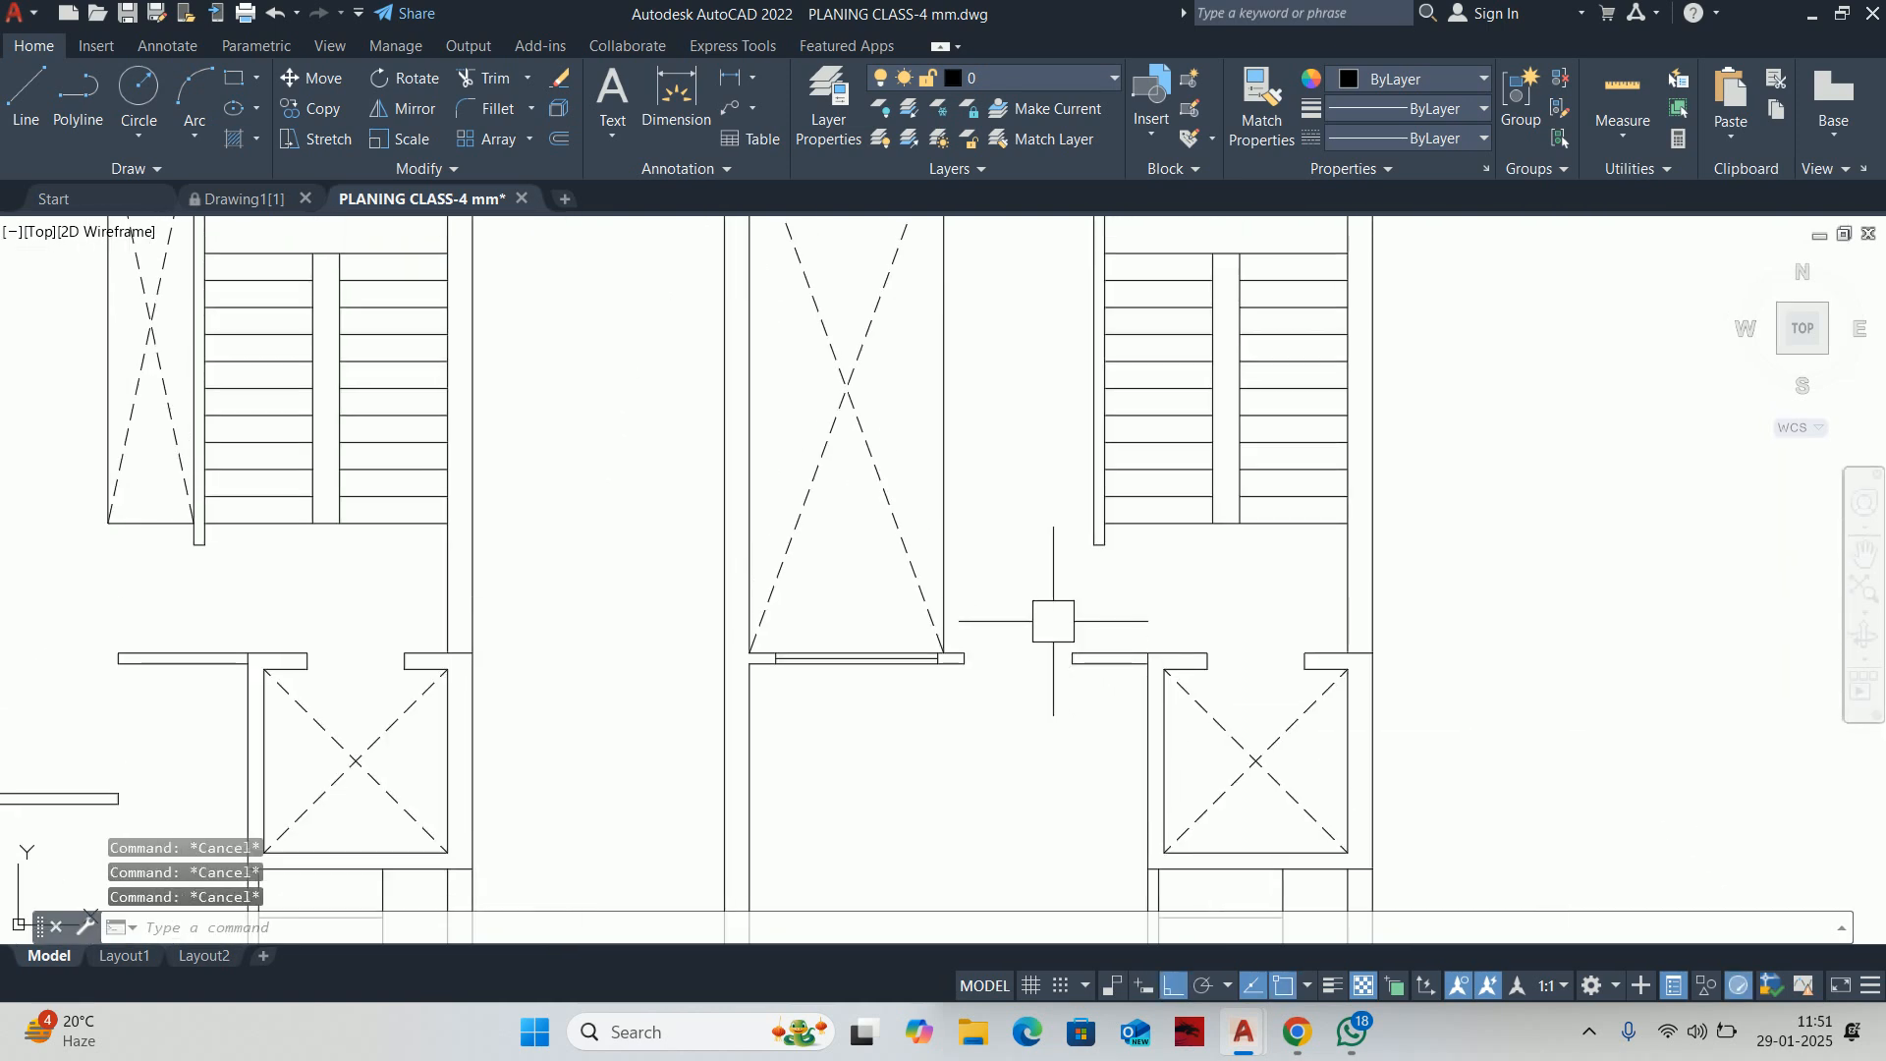
scroll(1046, 590, "down", 2)
middle_click_drag(1044, 560, 1045, 865)
type("l")
key("Return")
left_click(1078, 485)
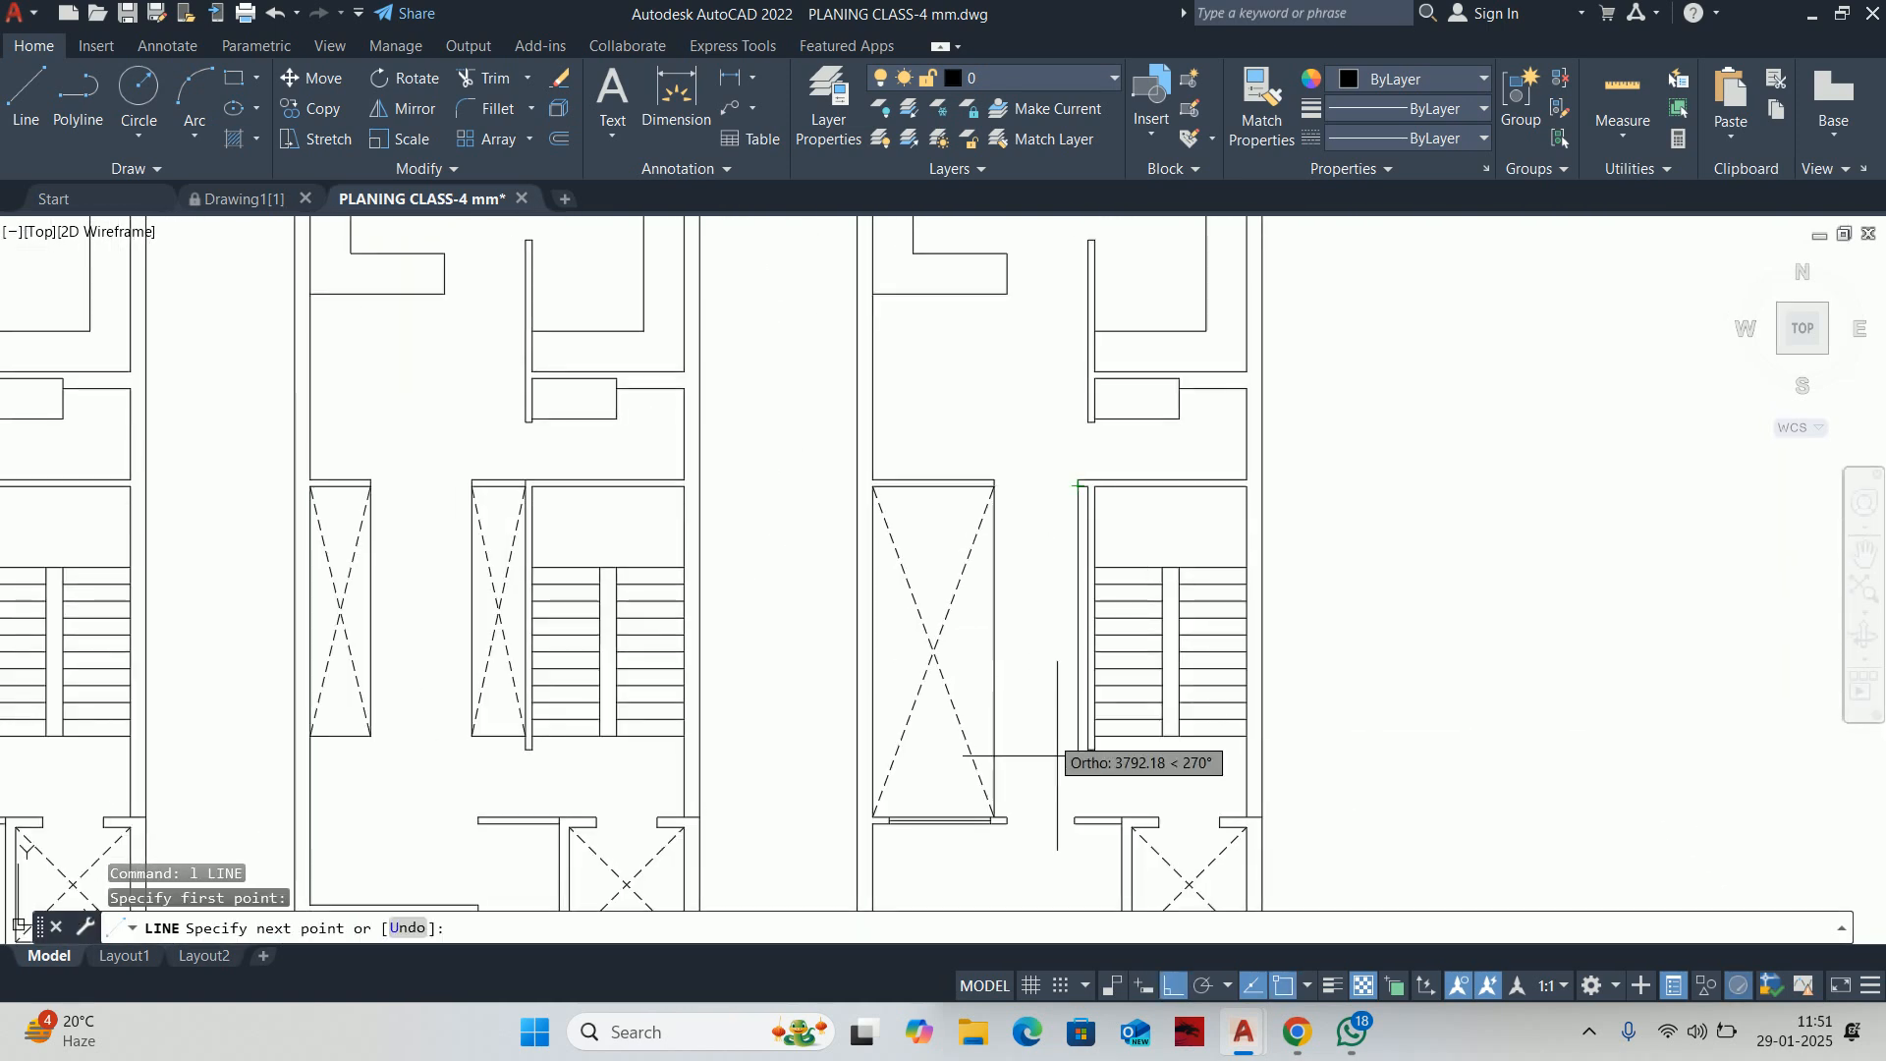
scroll(1087, 786, "up", 4)
key("Escape")
key("Escape")
scroll(1062, 657, "up", 4)
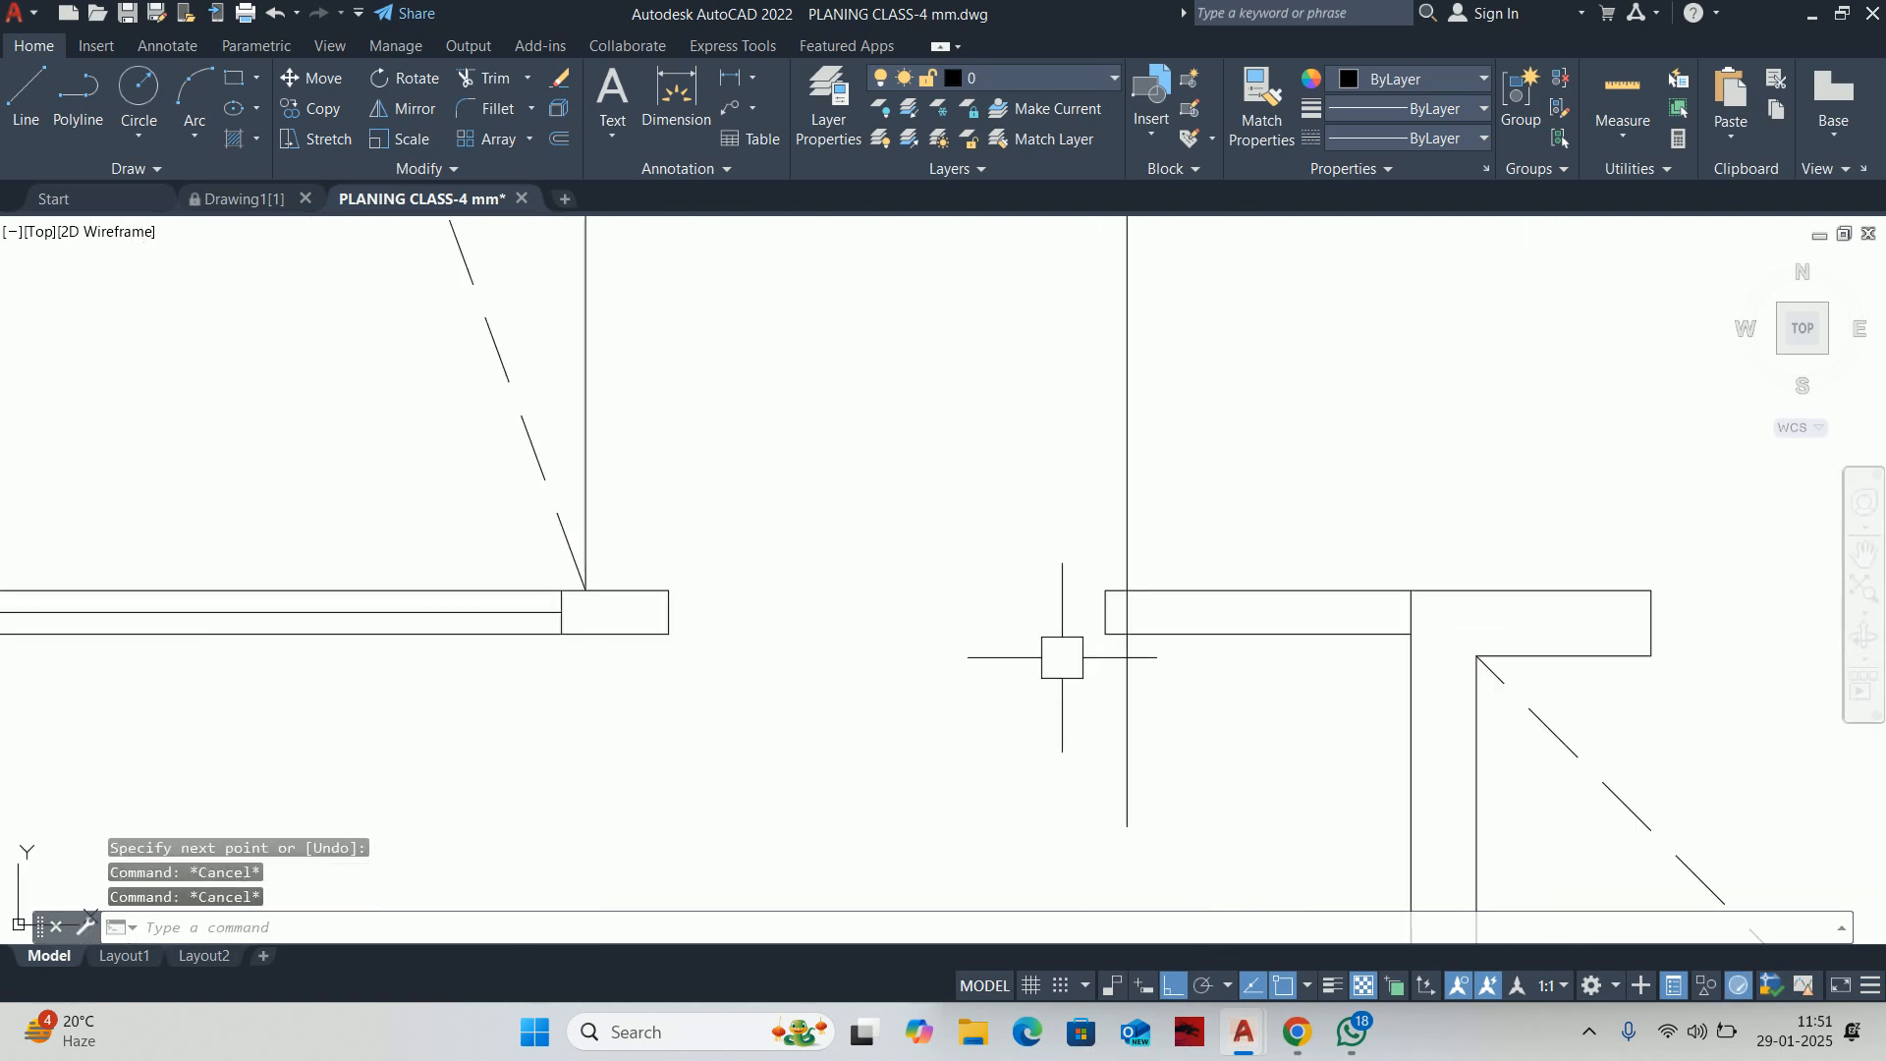
Trim the partition stub's end back to the guide line and remove the guide's excess above and below it
type("tr")
key("Return")
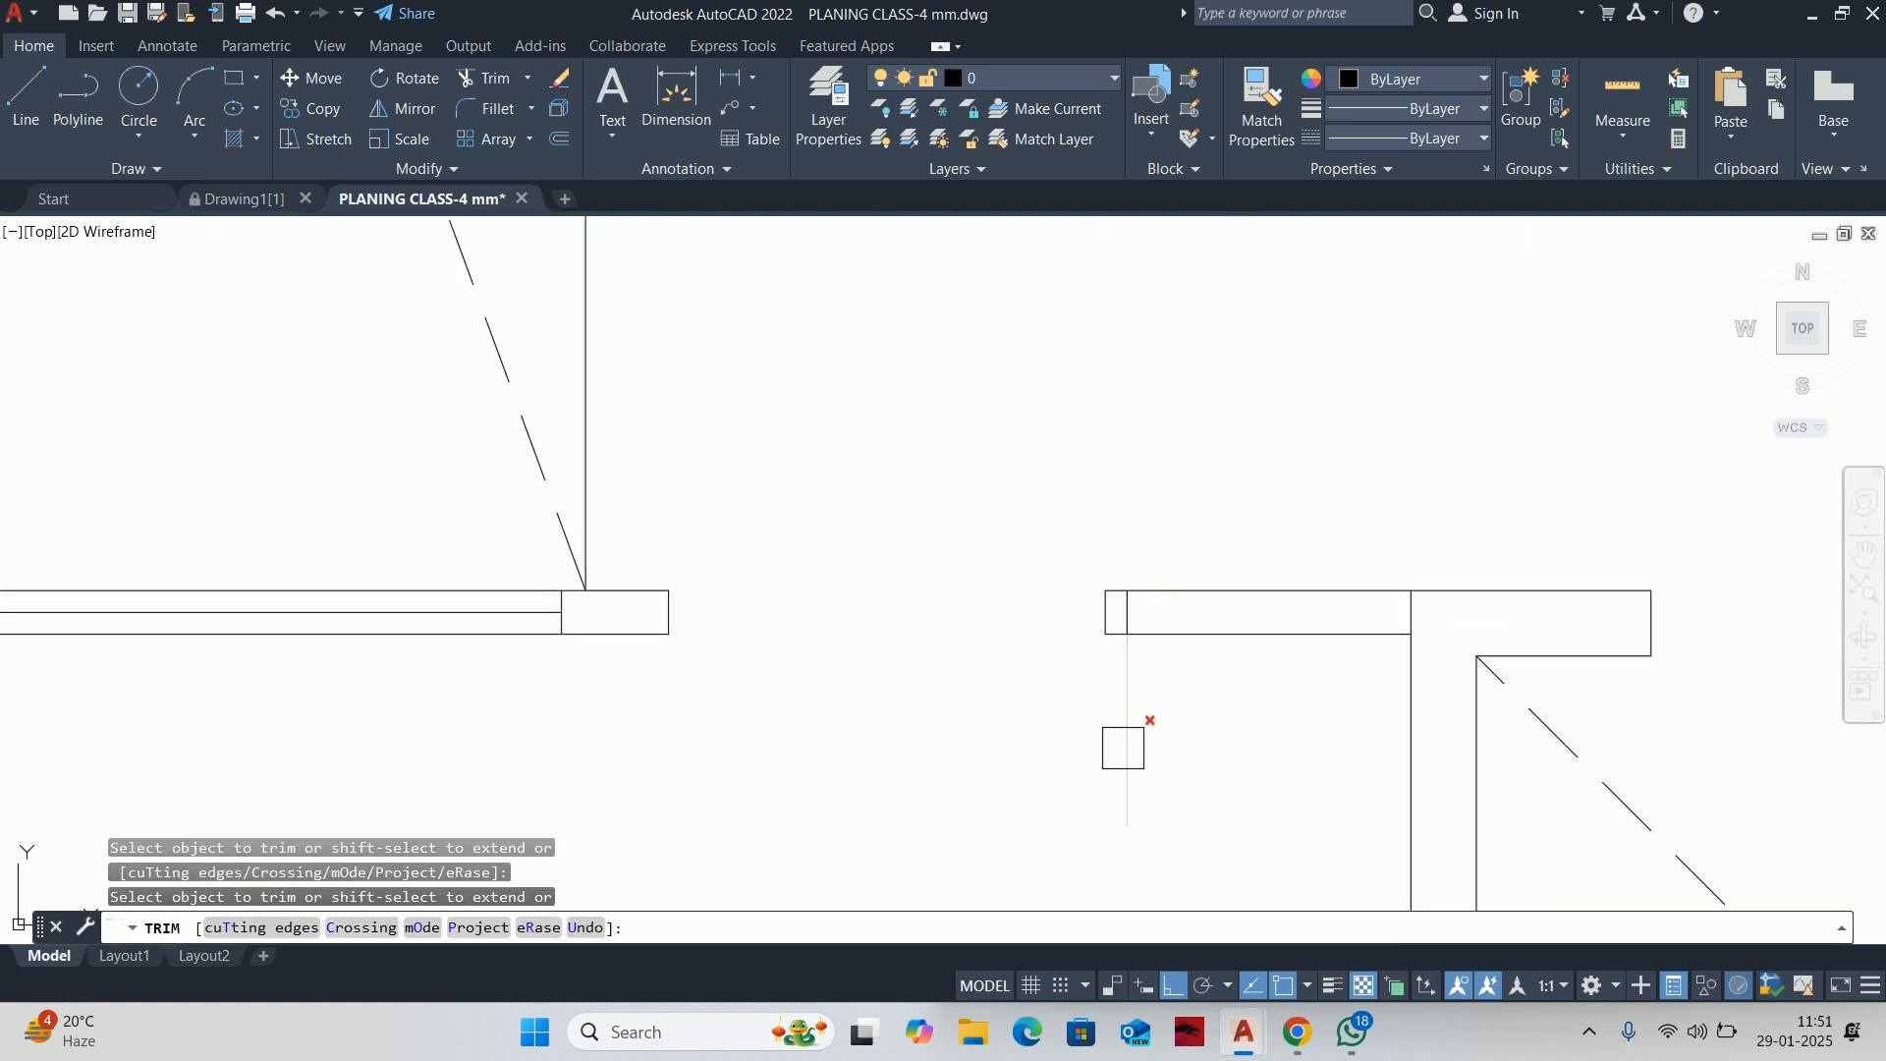
left_click(1122, 744)
scroll(1098, 638, "up", 4)
scroll(1066, 523, "down", 5)
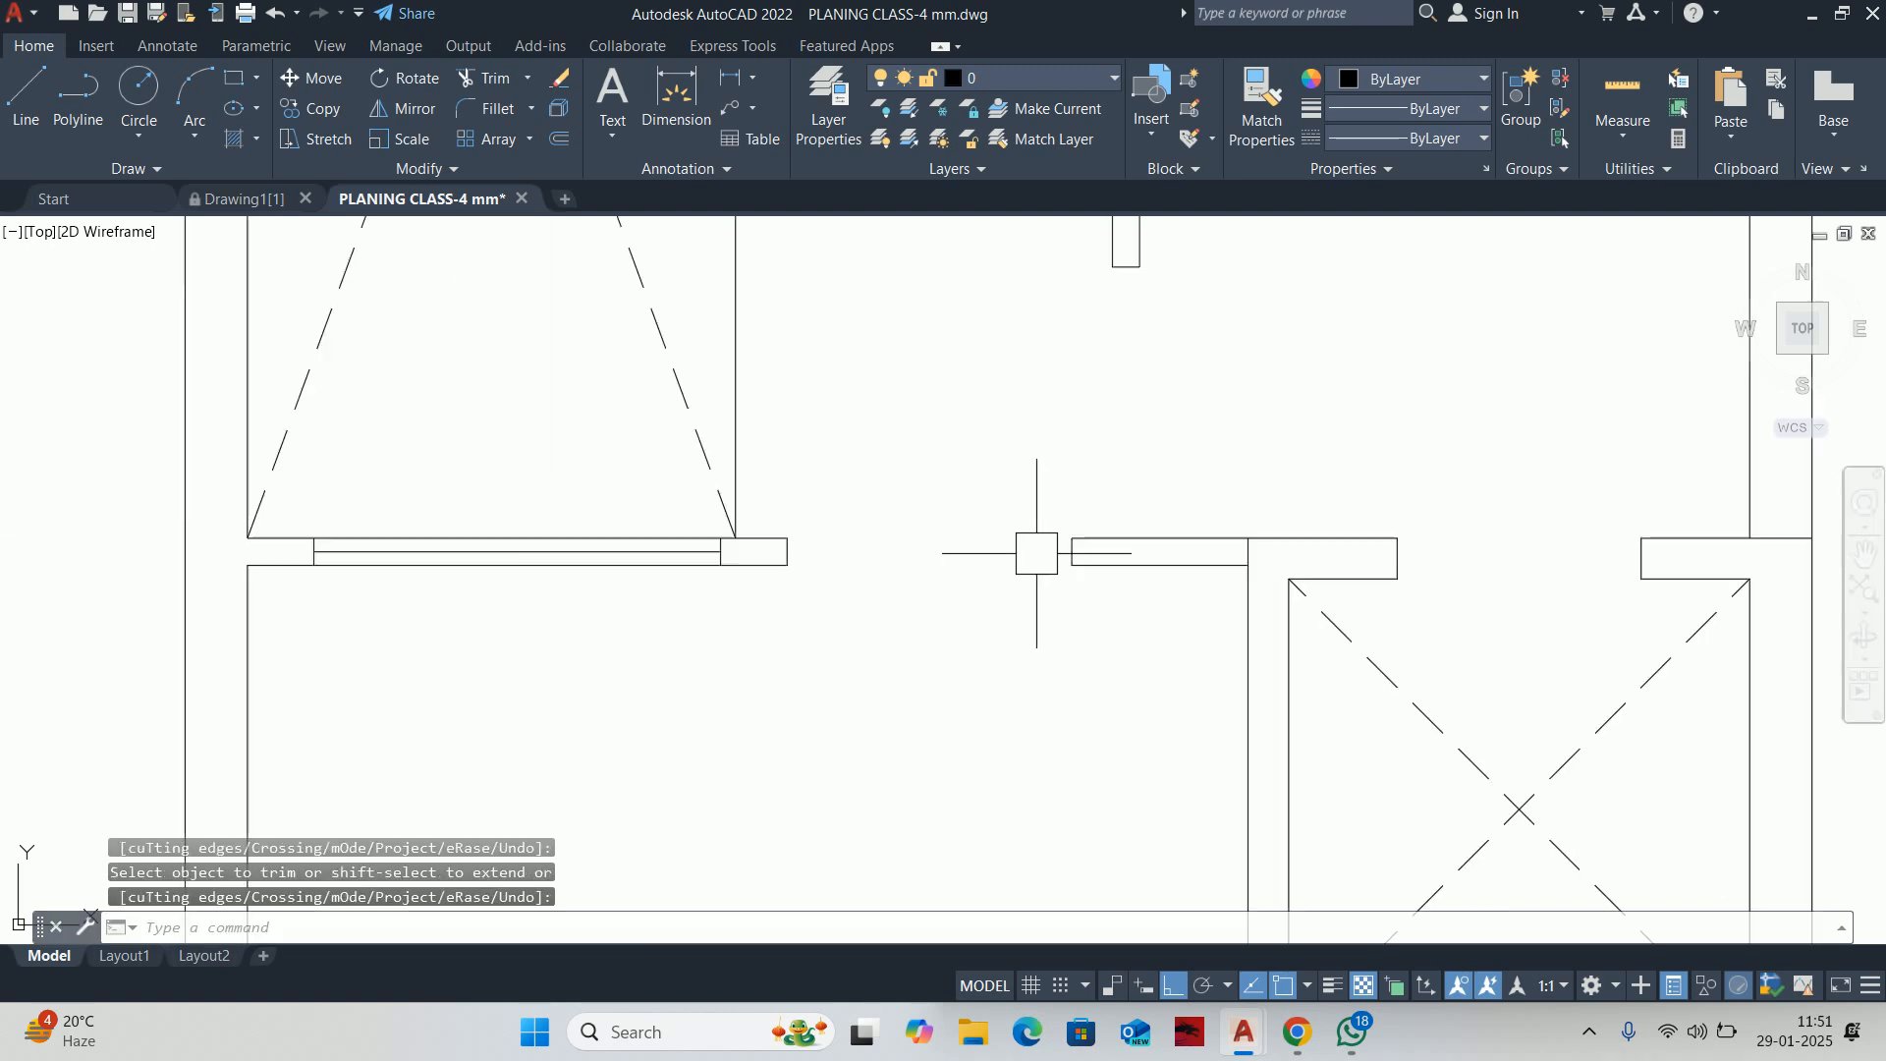
Stretch the free end of the partition below the shaft 50 toward the lift
key("Escape")
type("s")
key("Return")
left_click(915, 682)
scroll(834, 632, "down", 3)
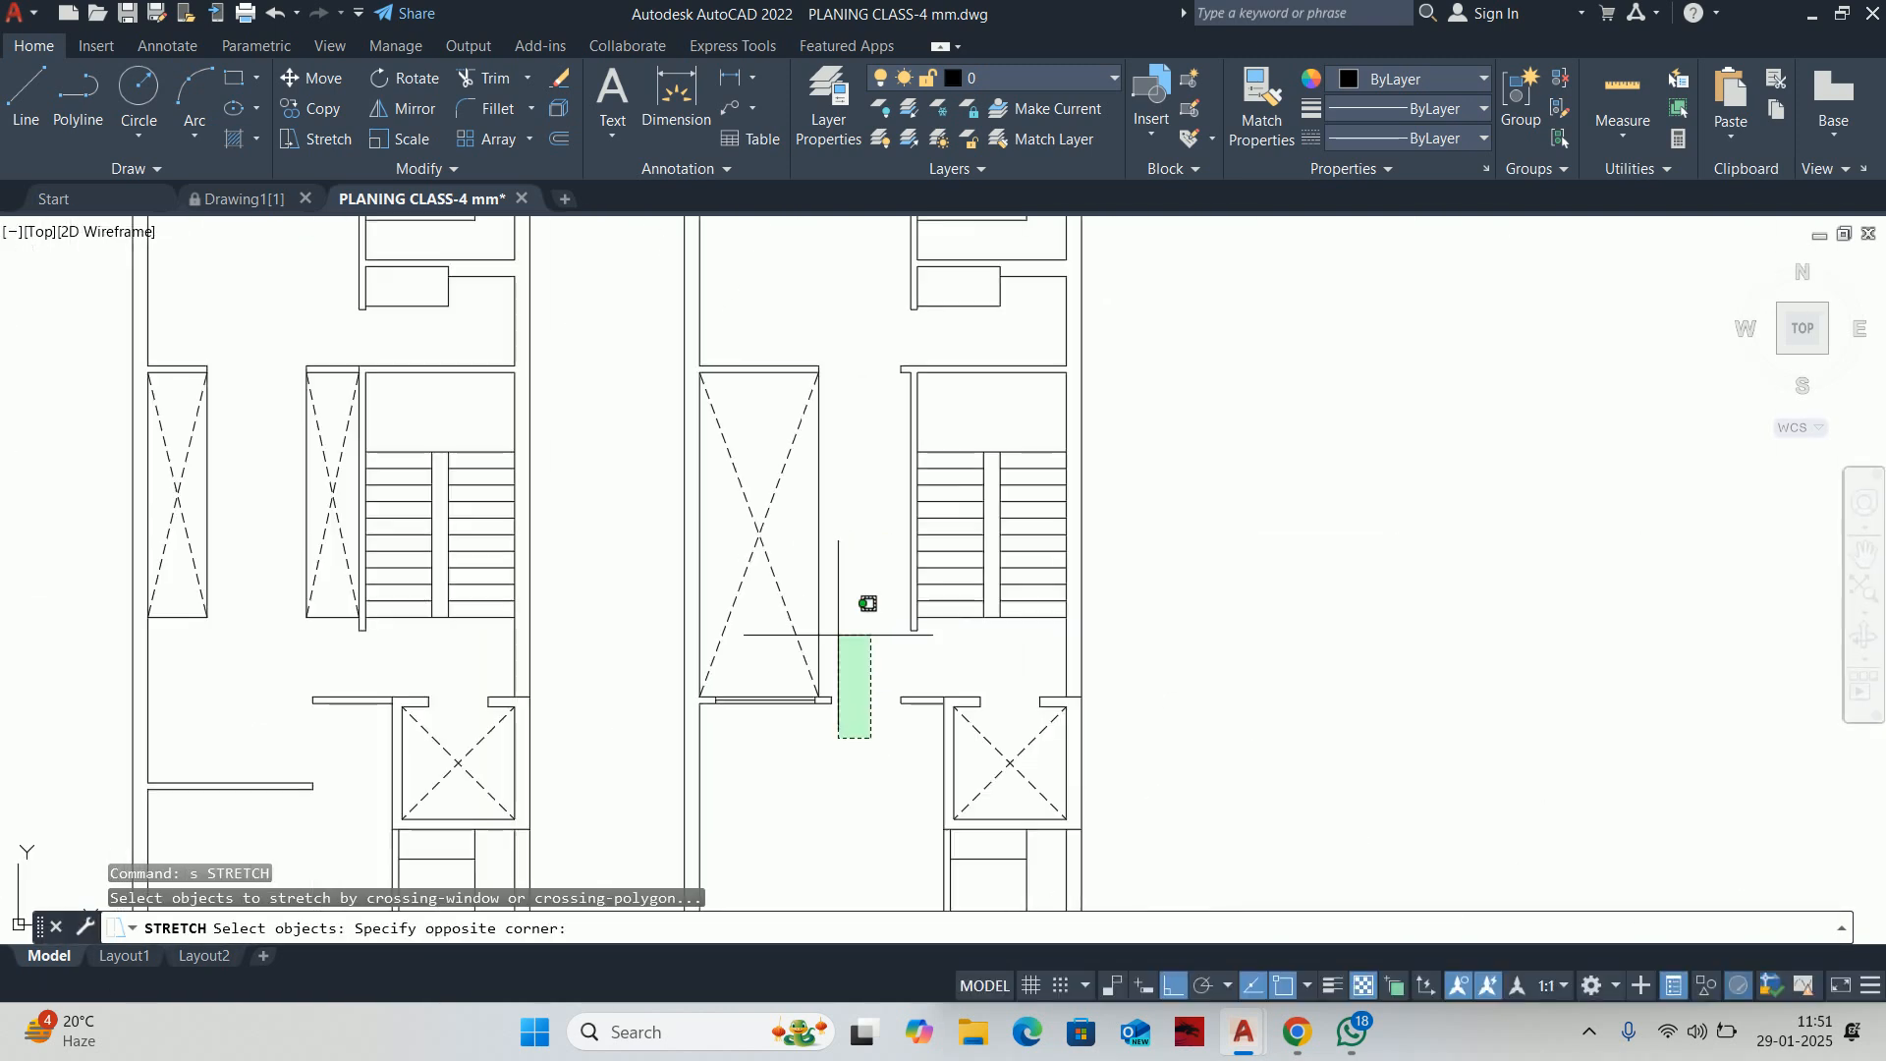
left_click(831, 443)
scroll(838, 643, "up", 3)
left_click(865, 651)
type("50")
key("Return")
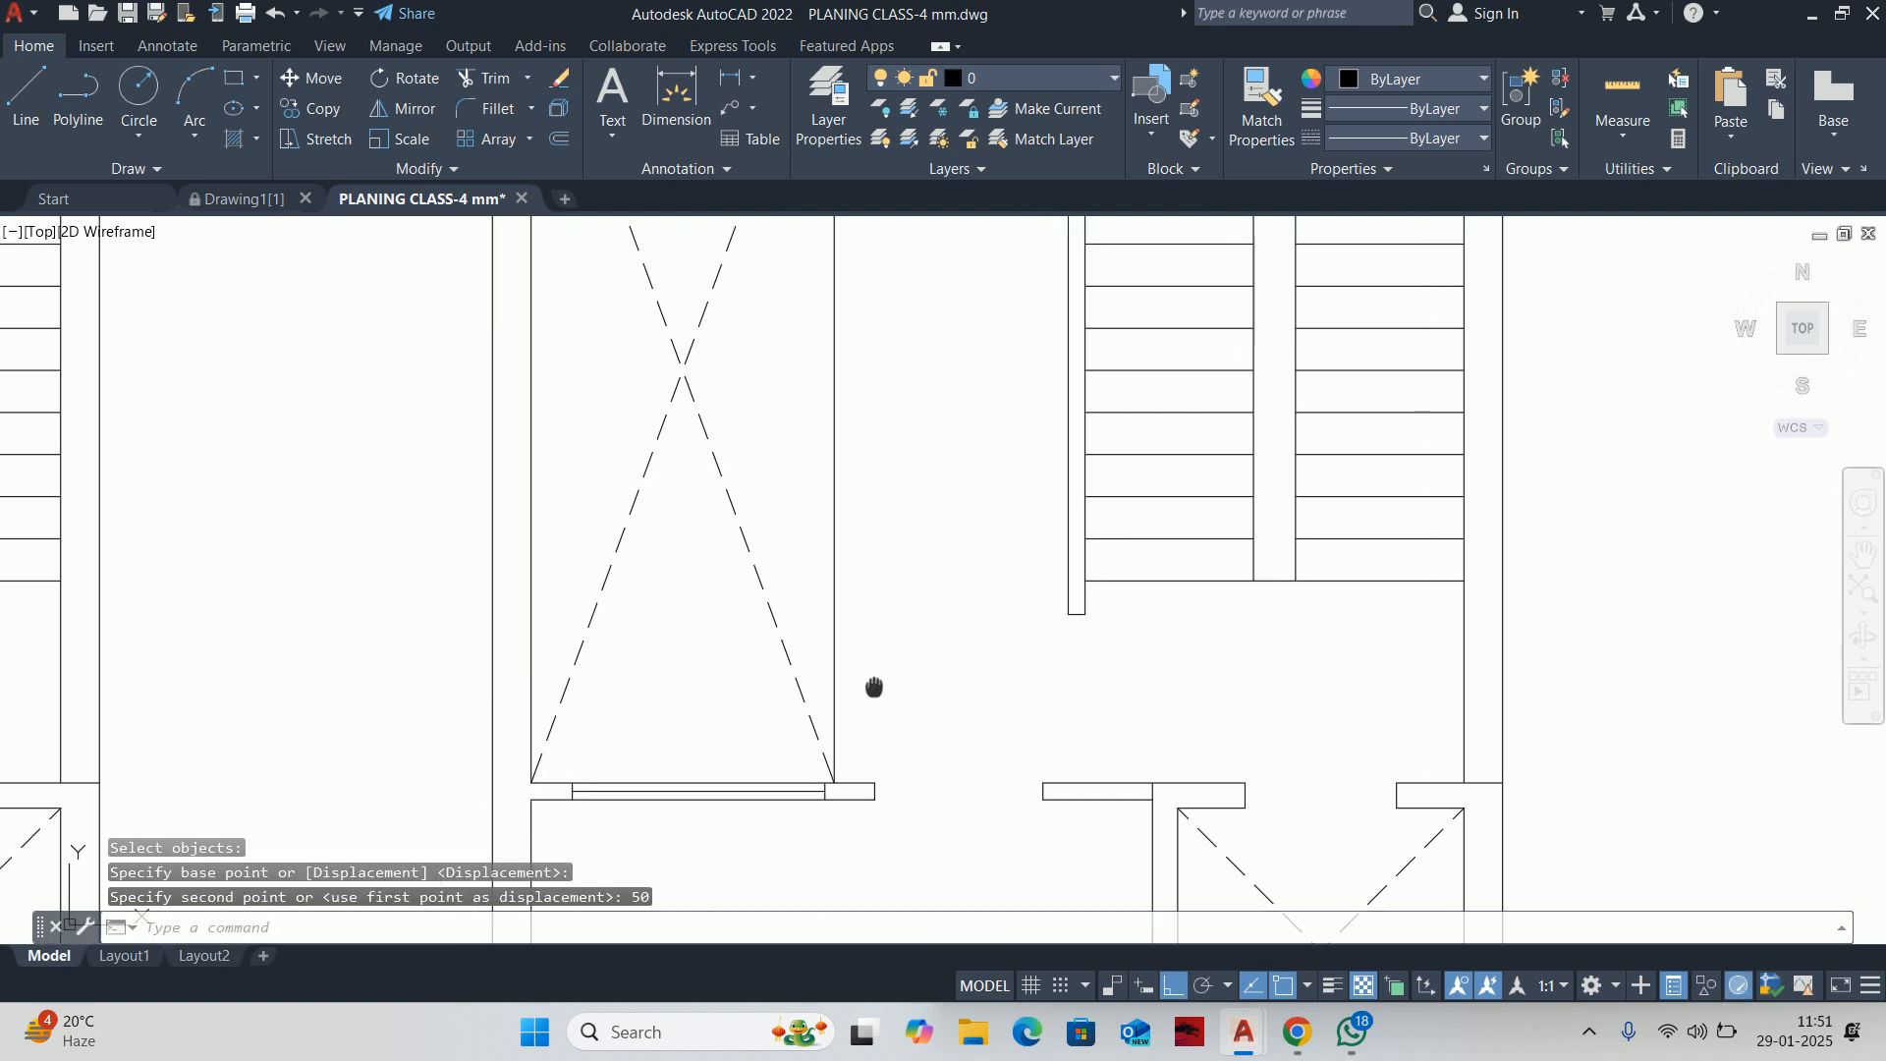
scroll(814, 703, "up", 3)
key("Escape")
key("Escape")
key("Escape")
Move the window in the partition below the shaft 25 toward the lift
type("m")
key("Return")
scroll(1133, 749, "up", 3)
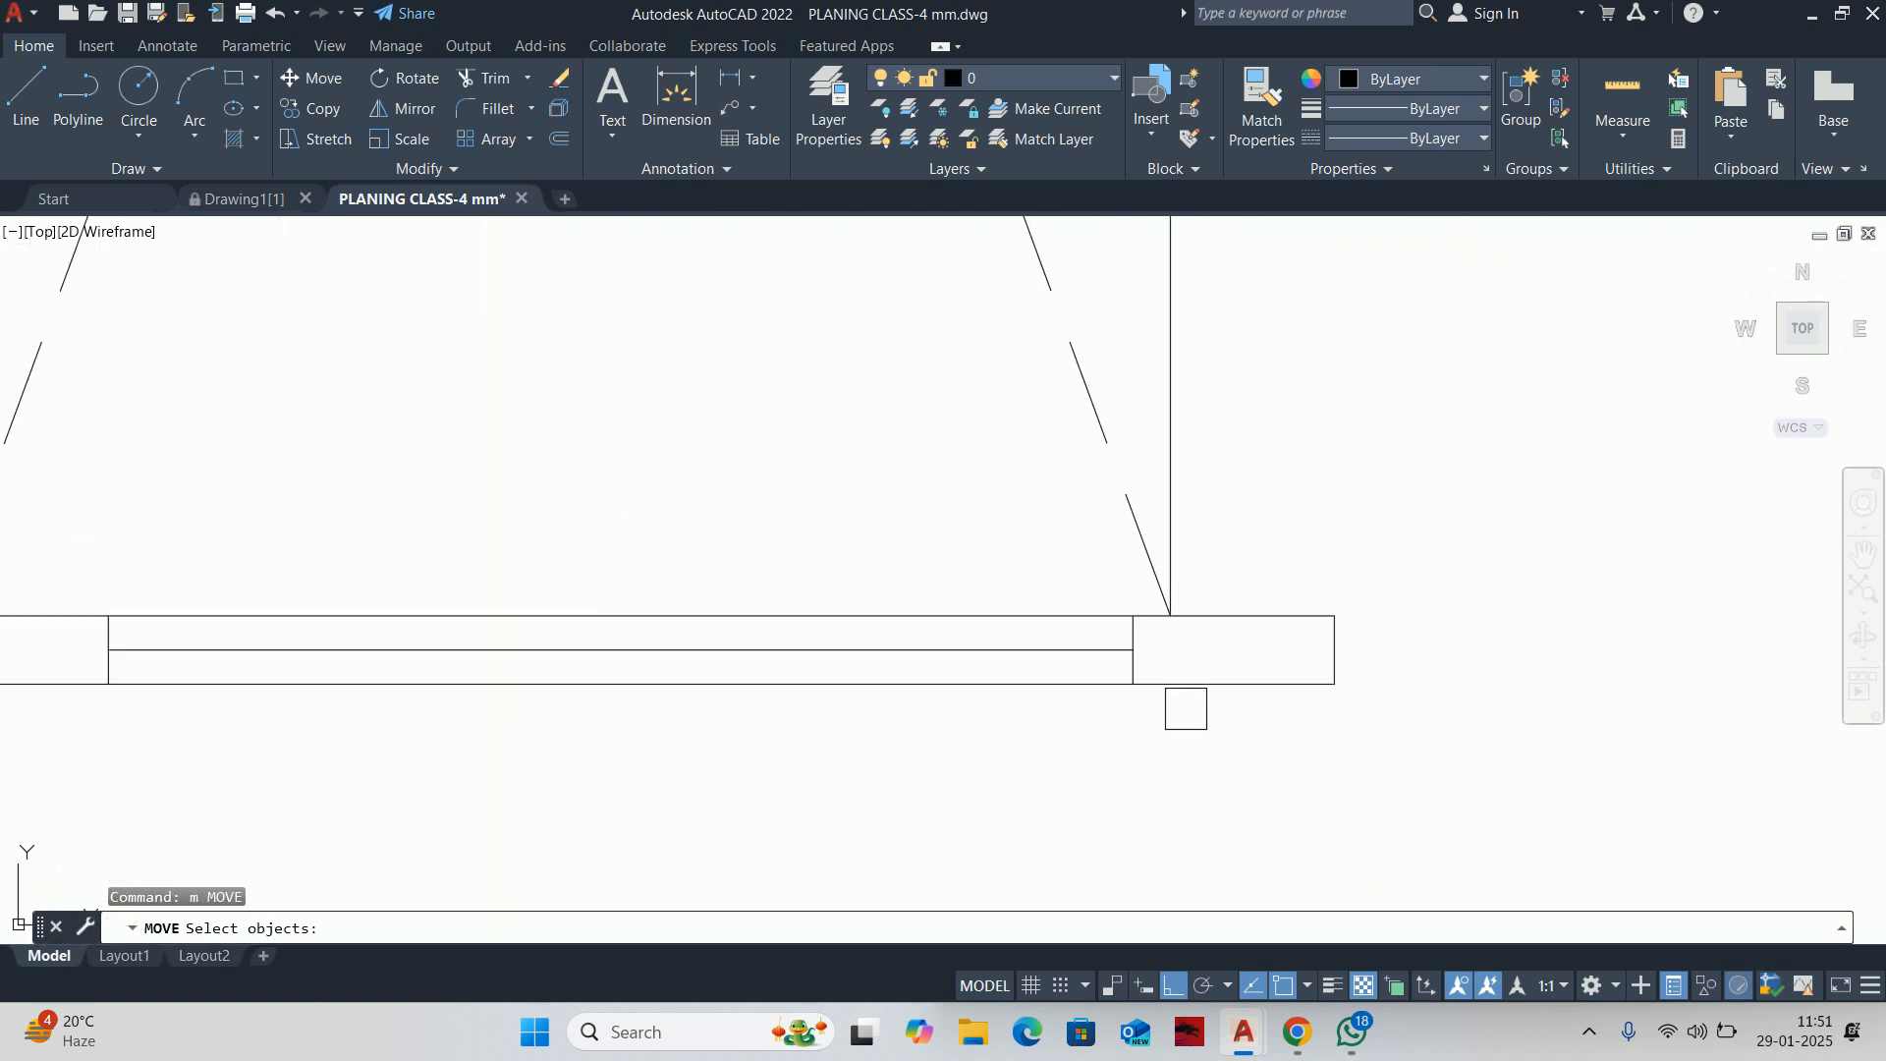
scroll(674, 639, "down", 3)
left_click(423, 617)
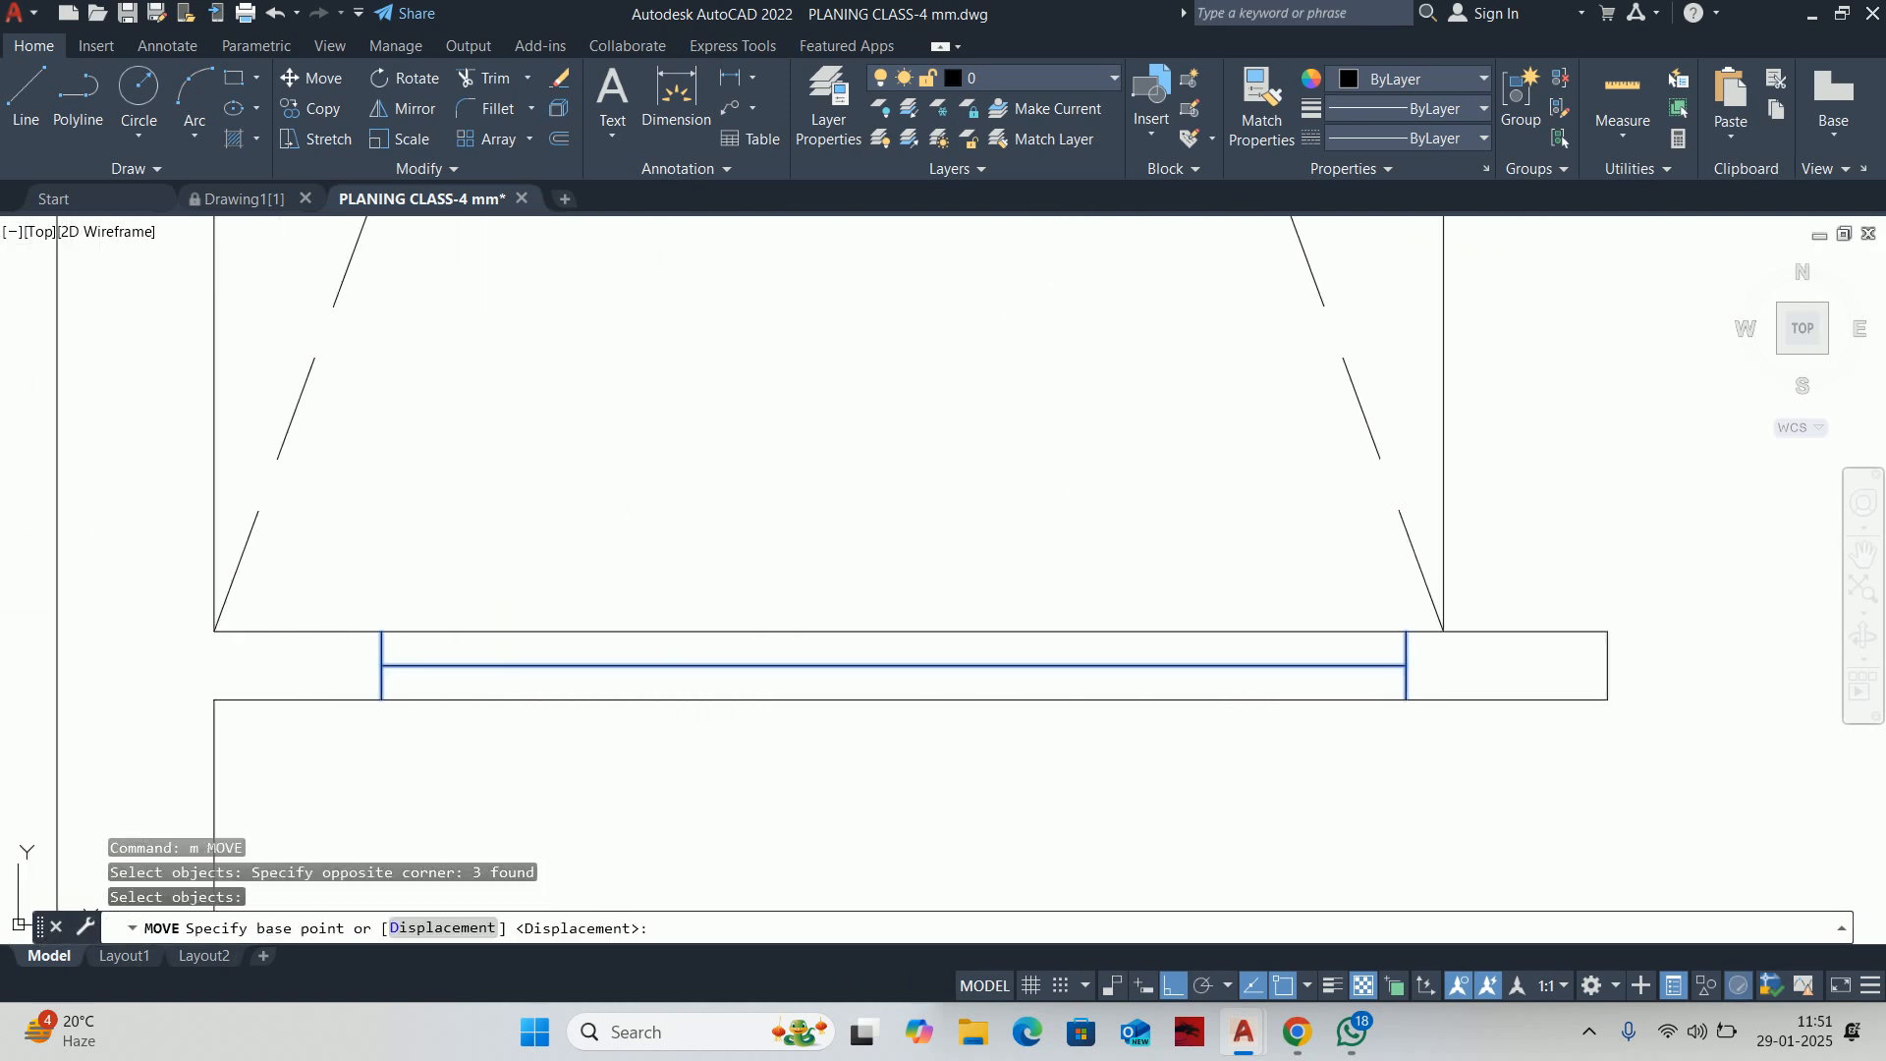
key("Return")
left_click(519, 518)
type("25")
key("Return")
key("Escape")
key("Escape")
scroll(565, 641, "up", 1)
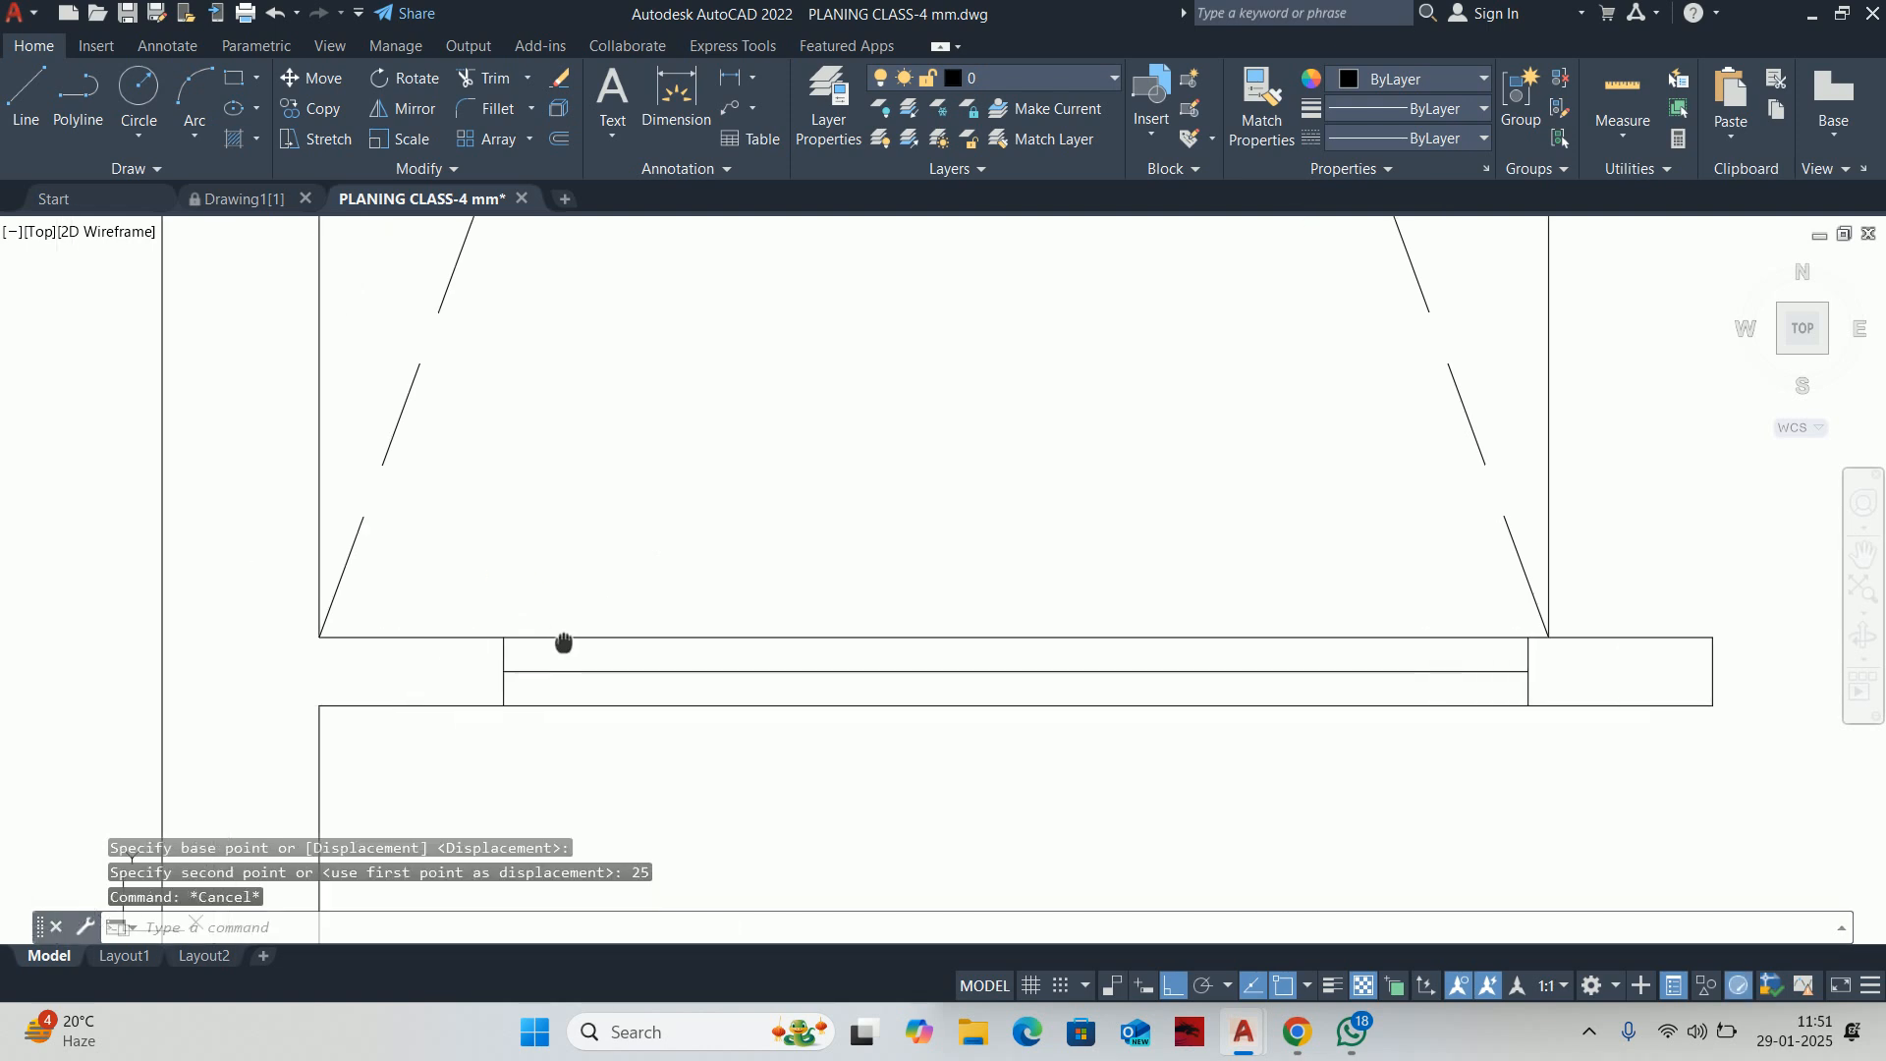
Measure the wall piece between the inner corner of the outer wall and the near edge of the window
scroll(595, 594, "down", 1)
type("dli")
key("Return")
left_click(443, 672)
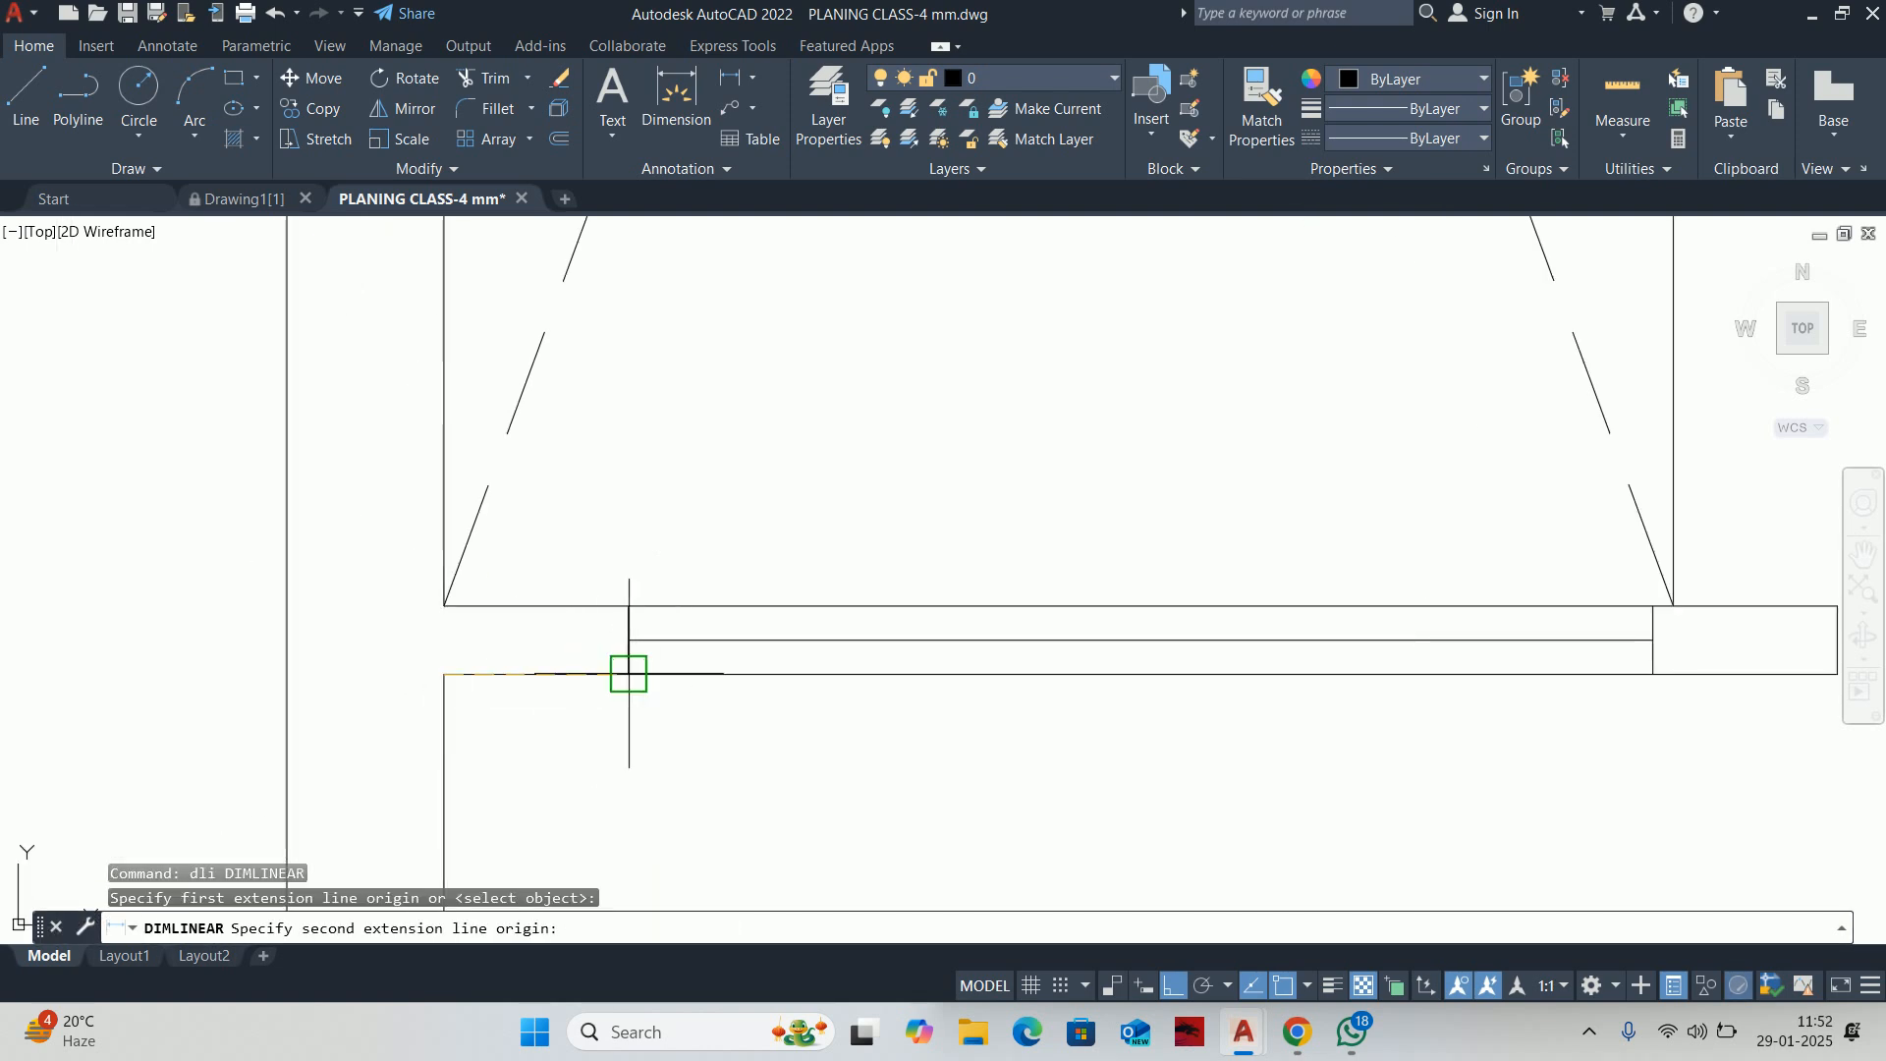
left_click(626, 672)
scroll(629, 747, "down", 3)
key("Escape")
middle_click_drag(792, 768, 765, 728)
key("Escape")
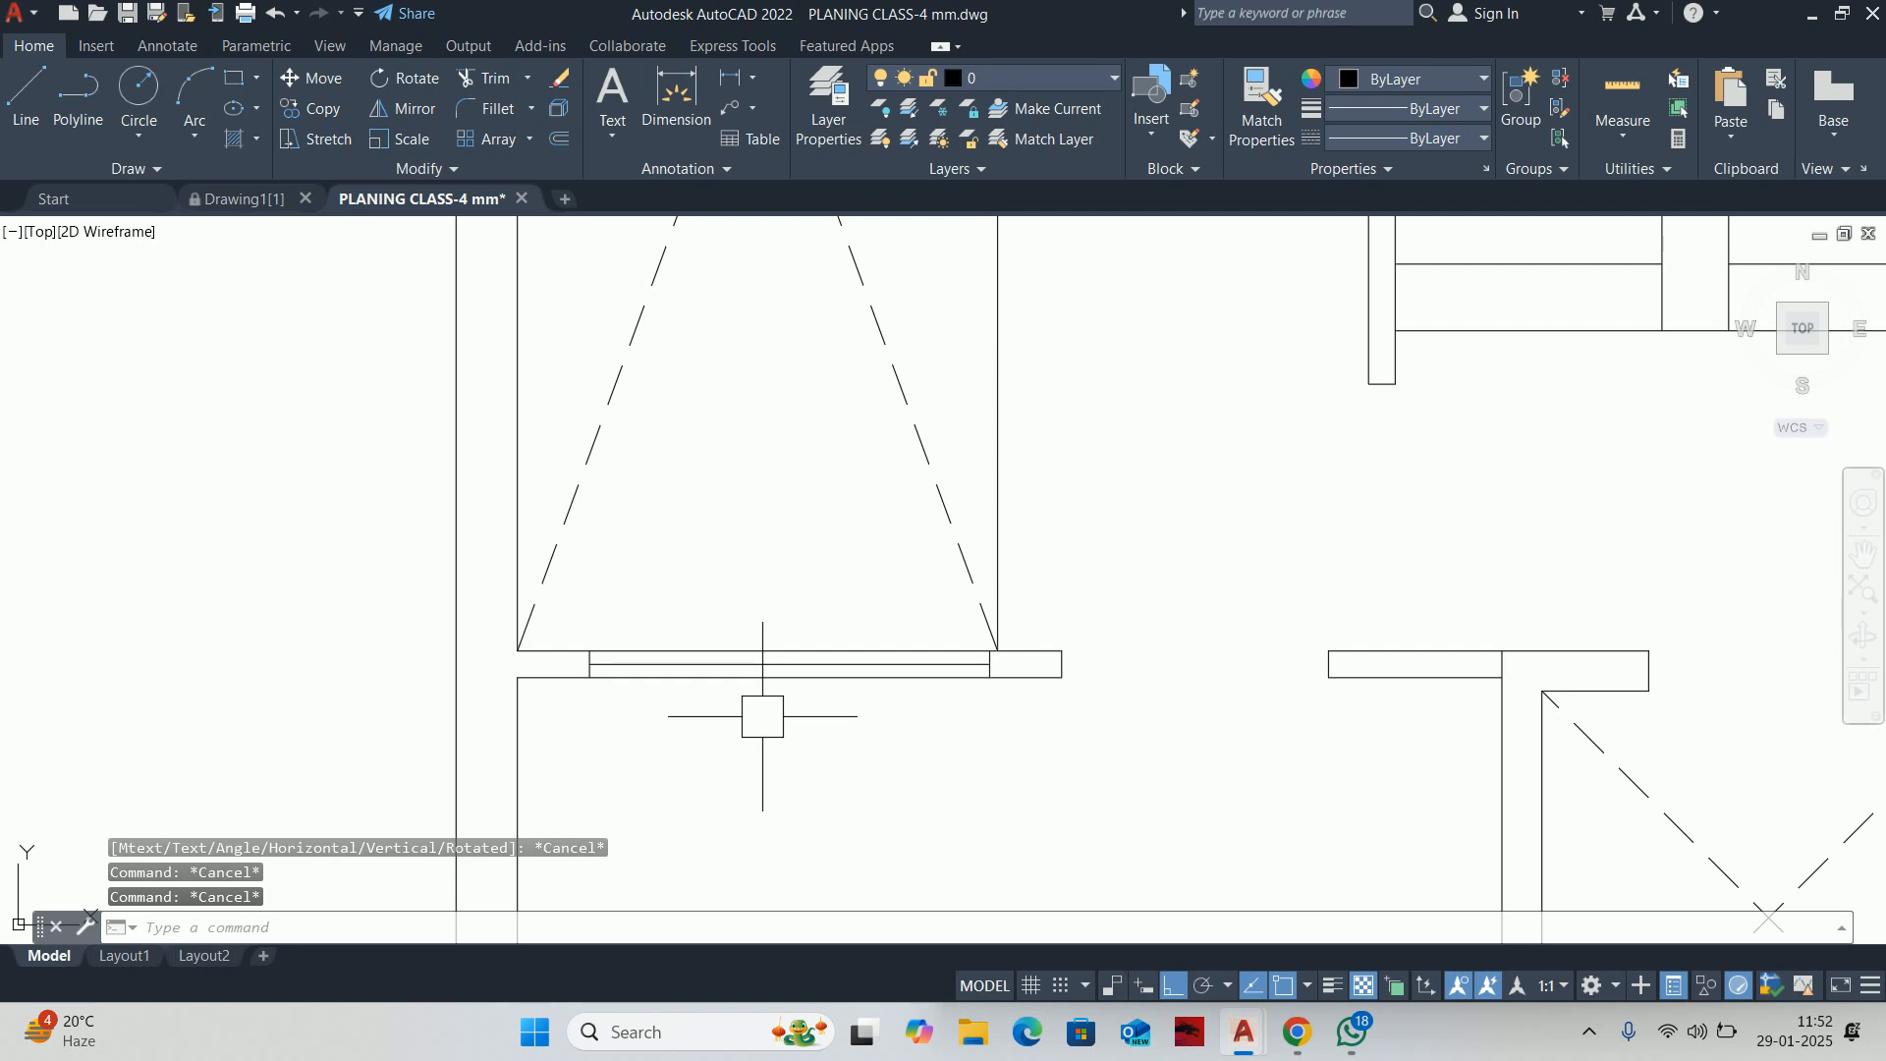
key("Escape")
Offset the lift wall's face on the room side 450 into the room
scroll(764, 713, "down", 2)
scroll(792, 662, "up", 2)
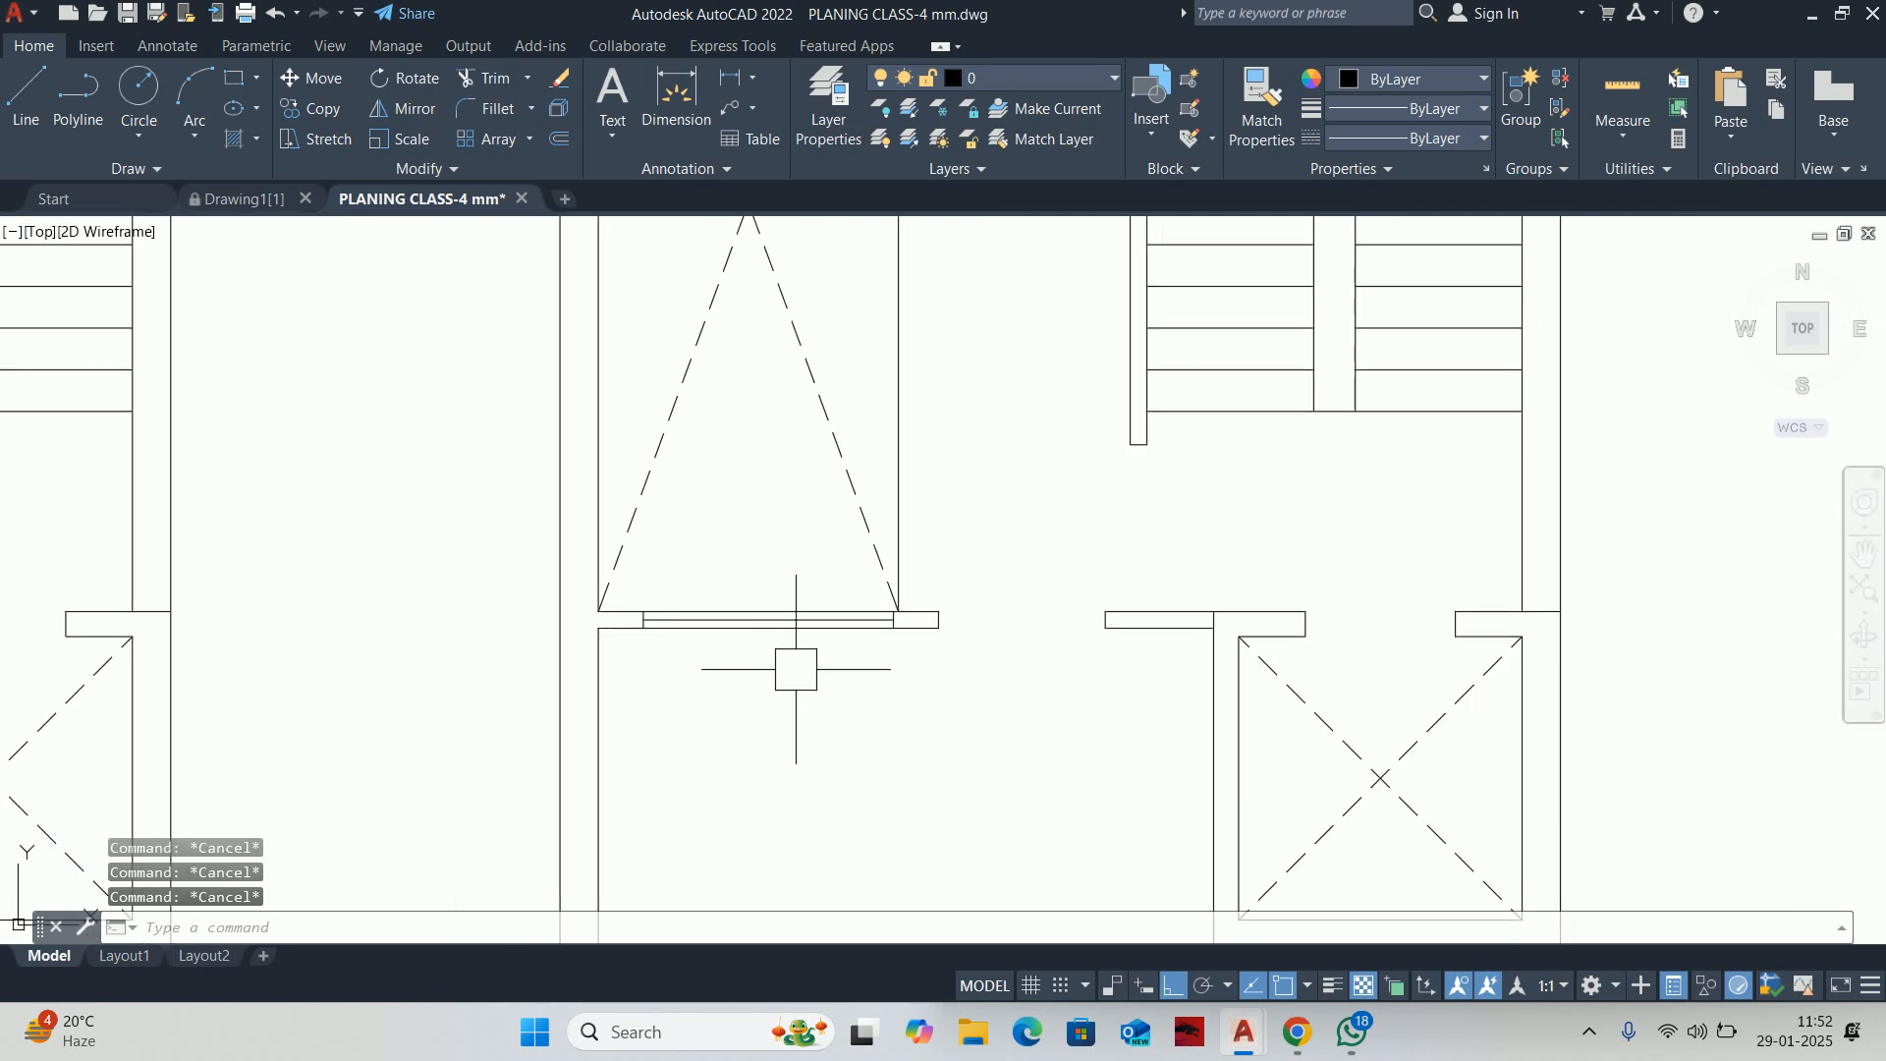
scroll(880, 664, "down", 1)
mouse_move(1056, 728)
middle_mouse_down()
mouse_move(1044, 547)
mouse_move(1070, 623)
mouse_move(1076, 598)
middle_mouse_up()
scroll(1070, 577, "down", 2)
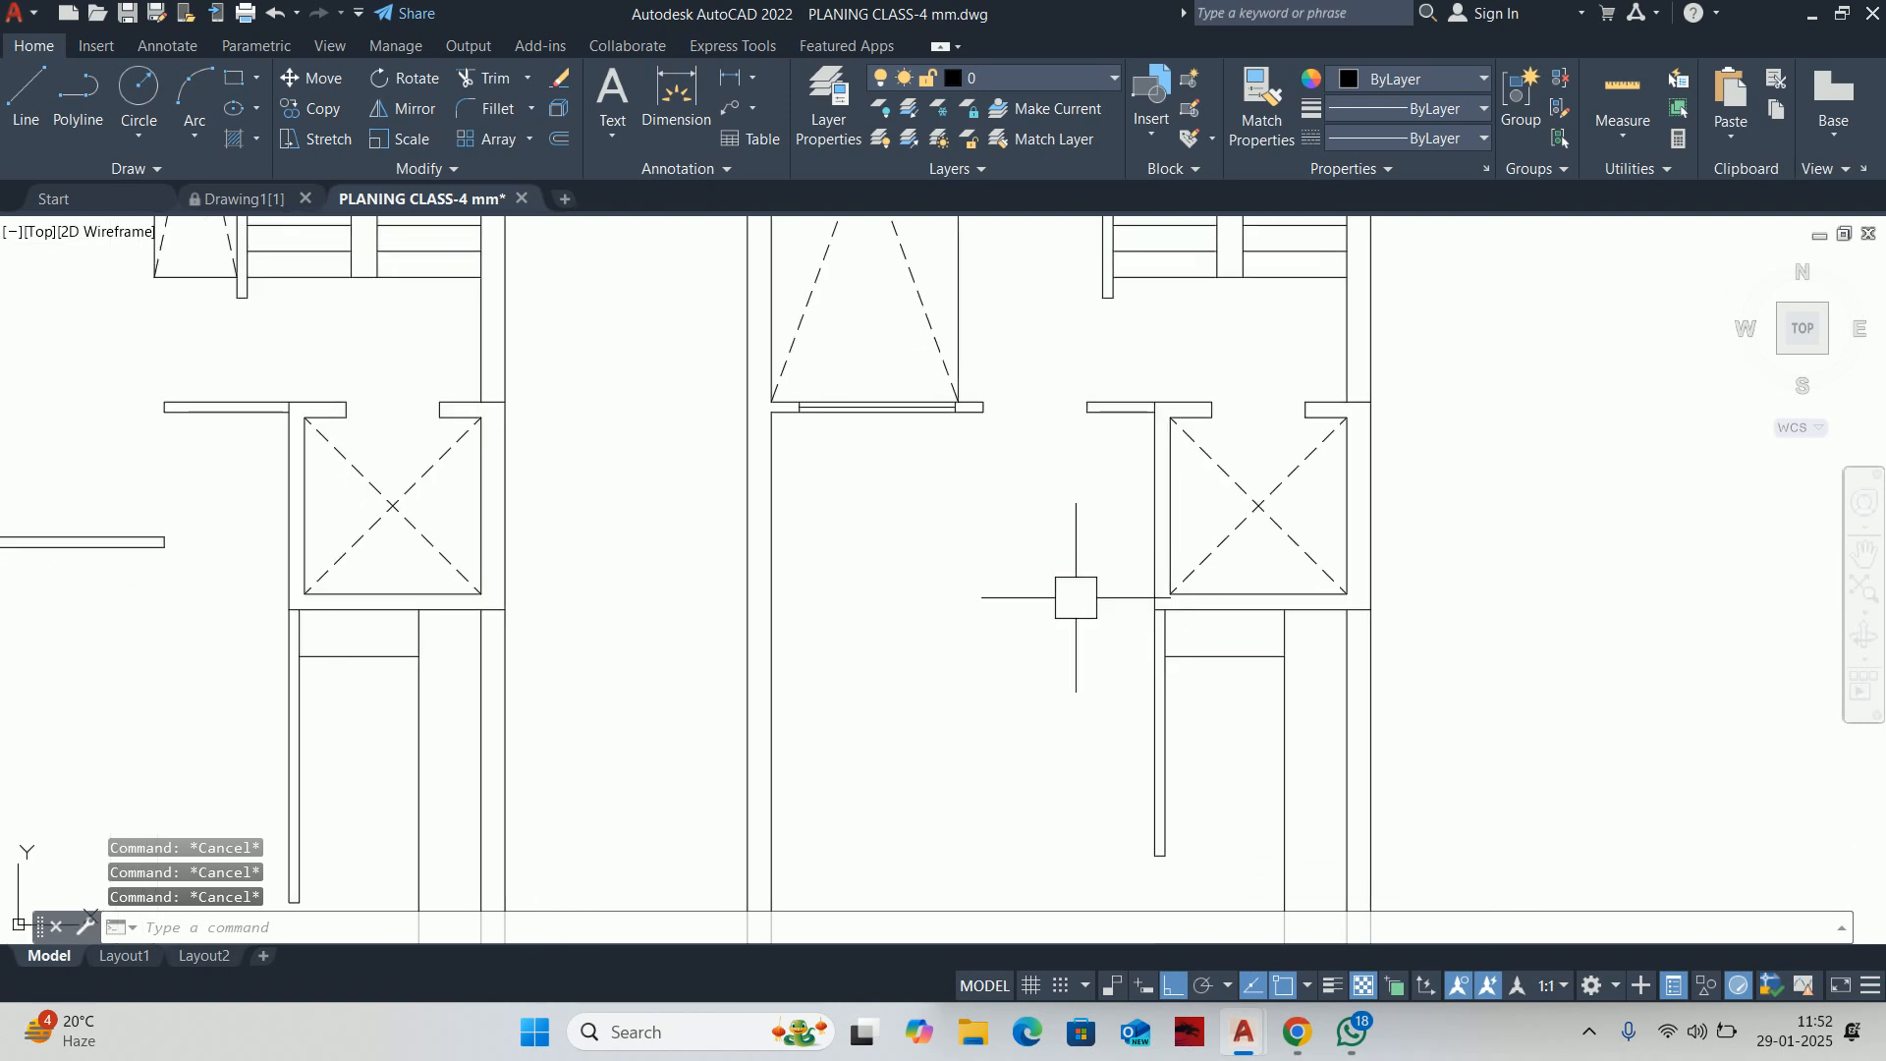
key("Return")
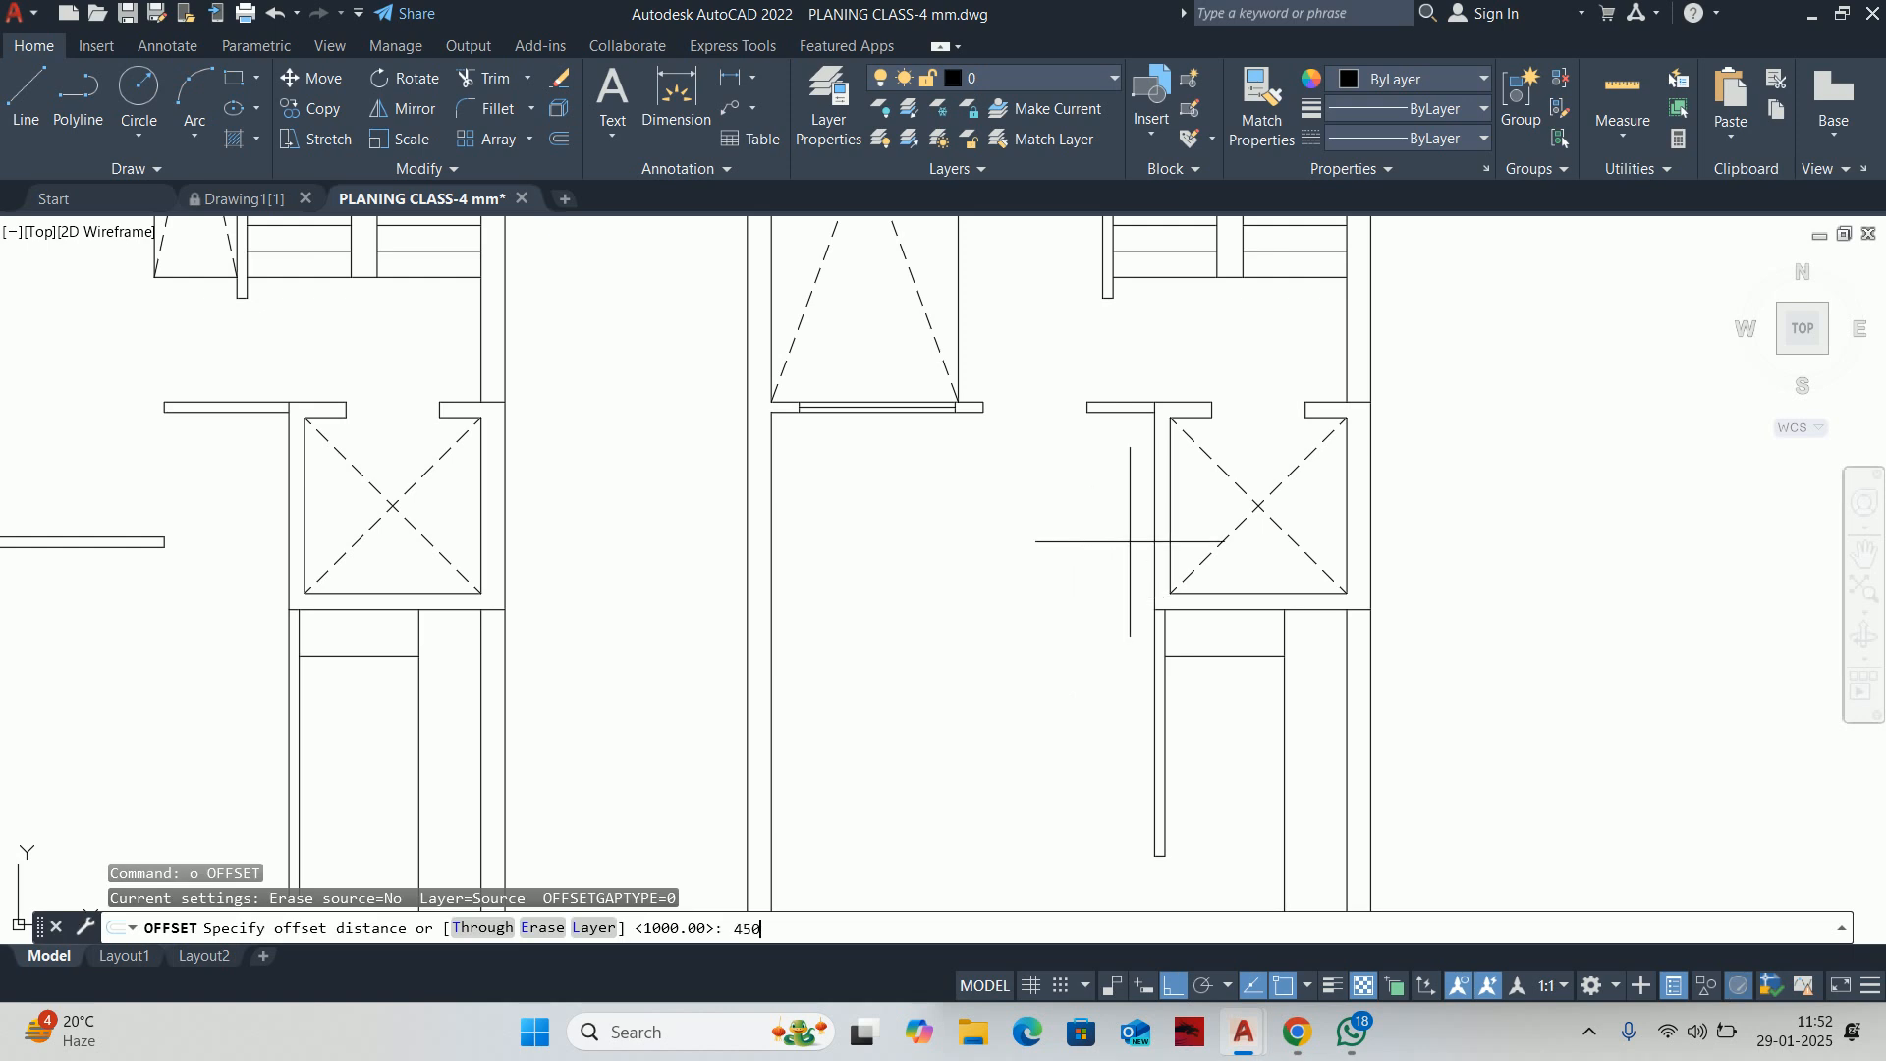
key("Return")
left_click(1148, 503)
left_click(1122, 487)
key("Return")
key("Escape")
key("Escape")
key("Escape")
middle_click_drag(1124, 706, 1094, 573)
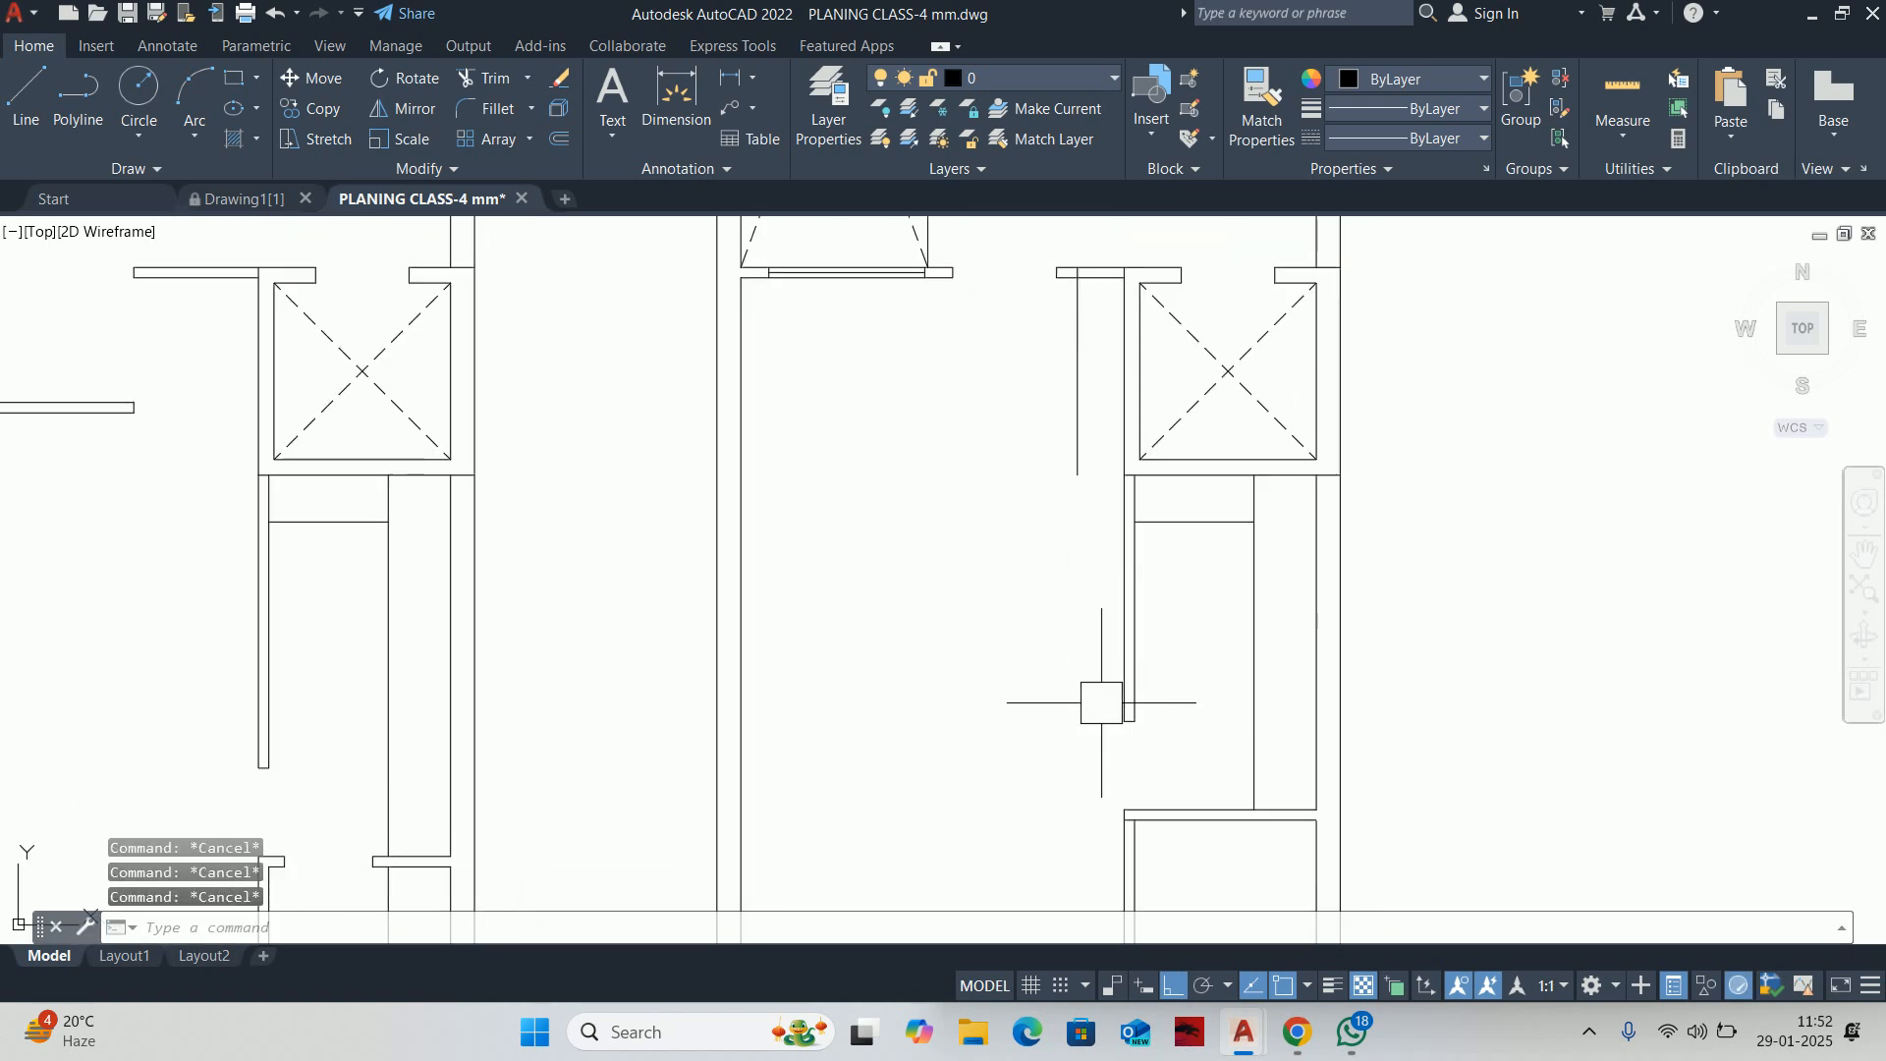
scroll(1116, 730, "up", 2)
key("Return")
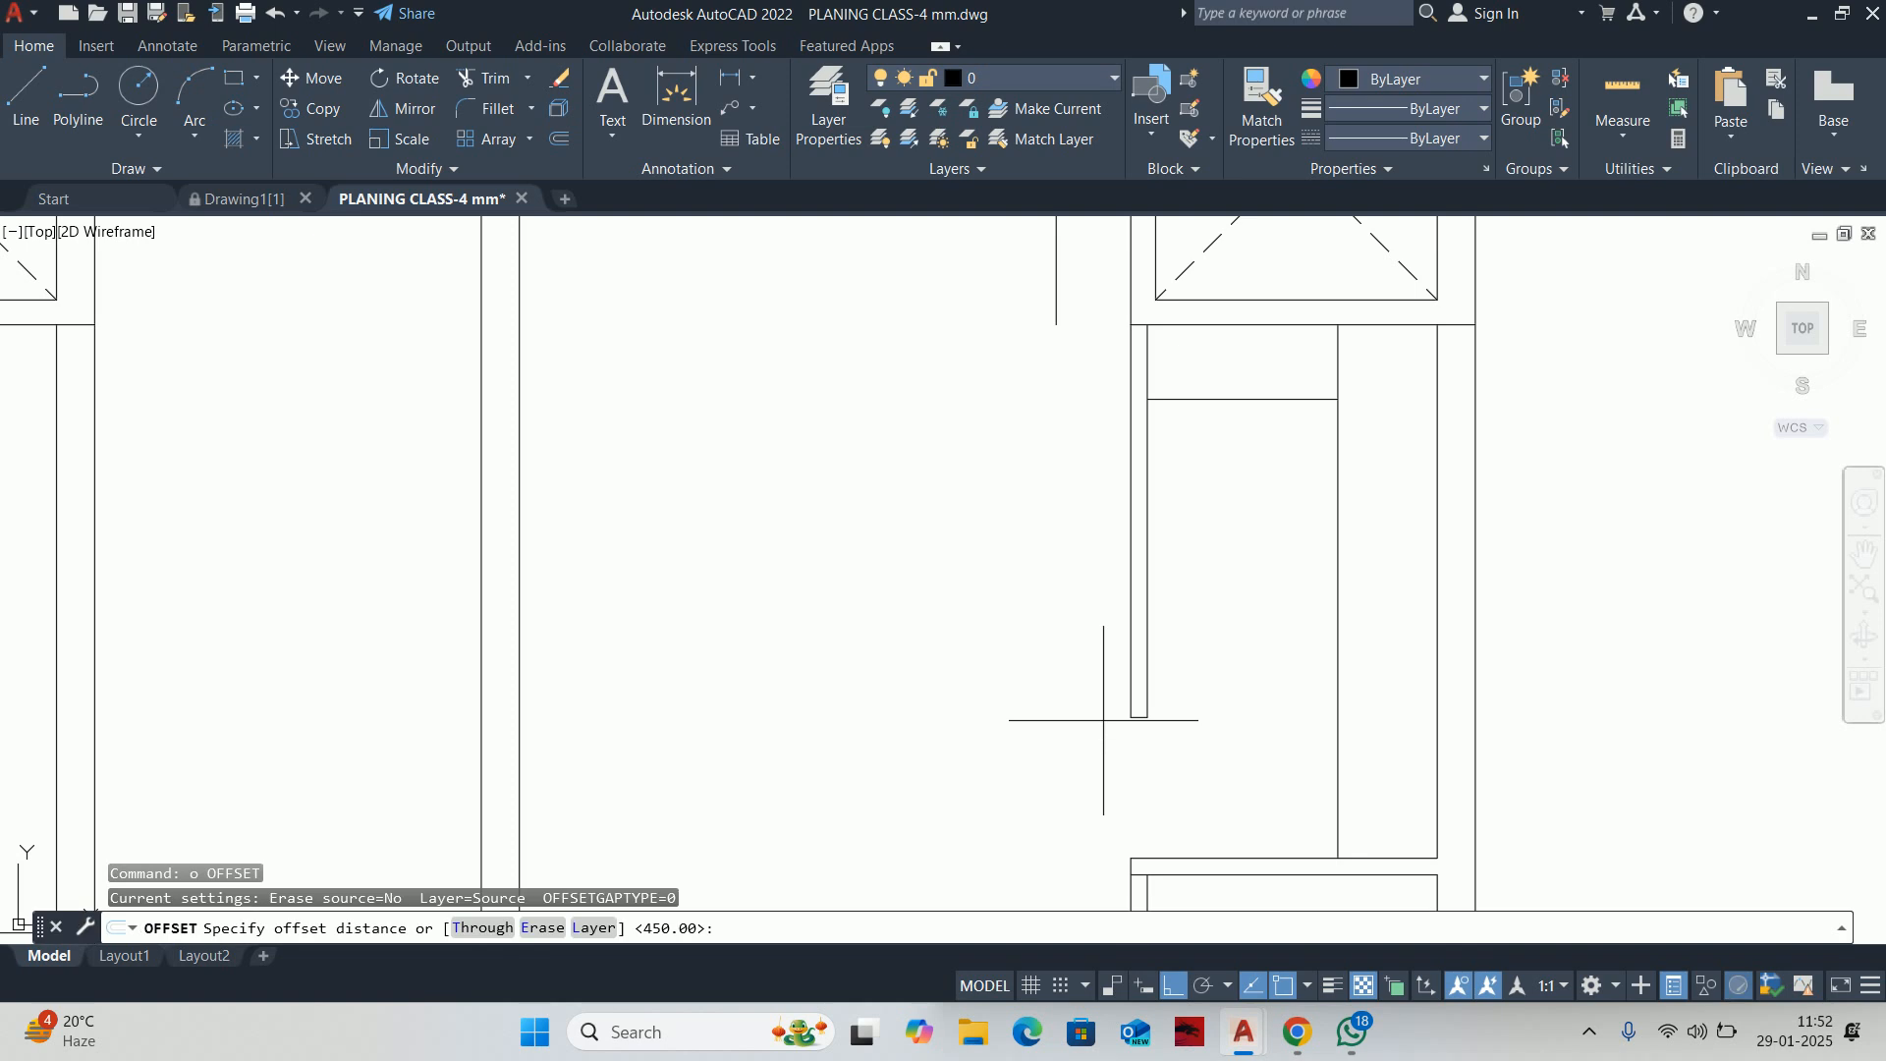
key("Escape")
key("Escape")
Draw a short horizontal line from the lower end of the partition below the lift toward the offset line
type("1")
key("Return")
left_click(1130, 717)
key("Escape")
scroll(1097, 726, "up", 4)
key("Return")
left_click(1183, 700)
key("Escape")
key("Escape")
key("Escape")
scroll(1011, 699, "down", 5)
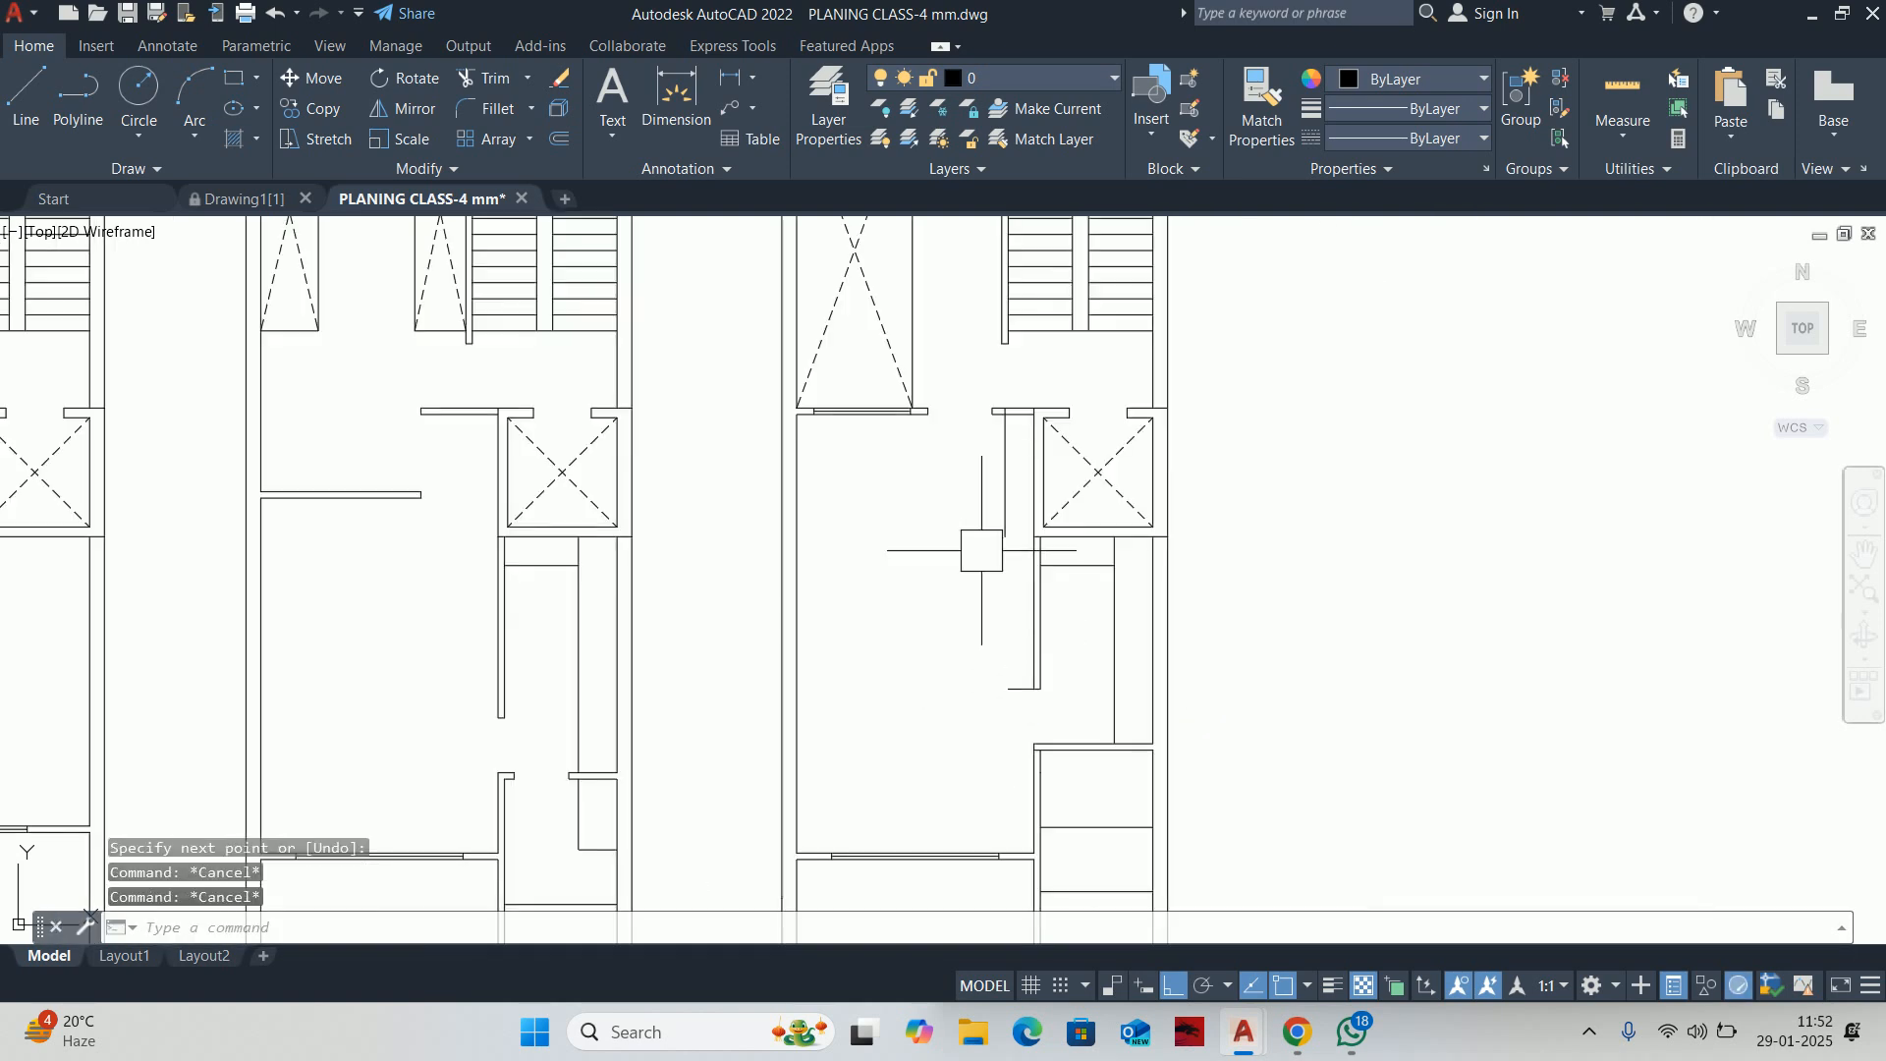
Extend the offset line and the short horizontal line until they meet and trim the excess, closing a narrow strip beside the lift
type("ex")
key("Return")
left_click(1004, 491)
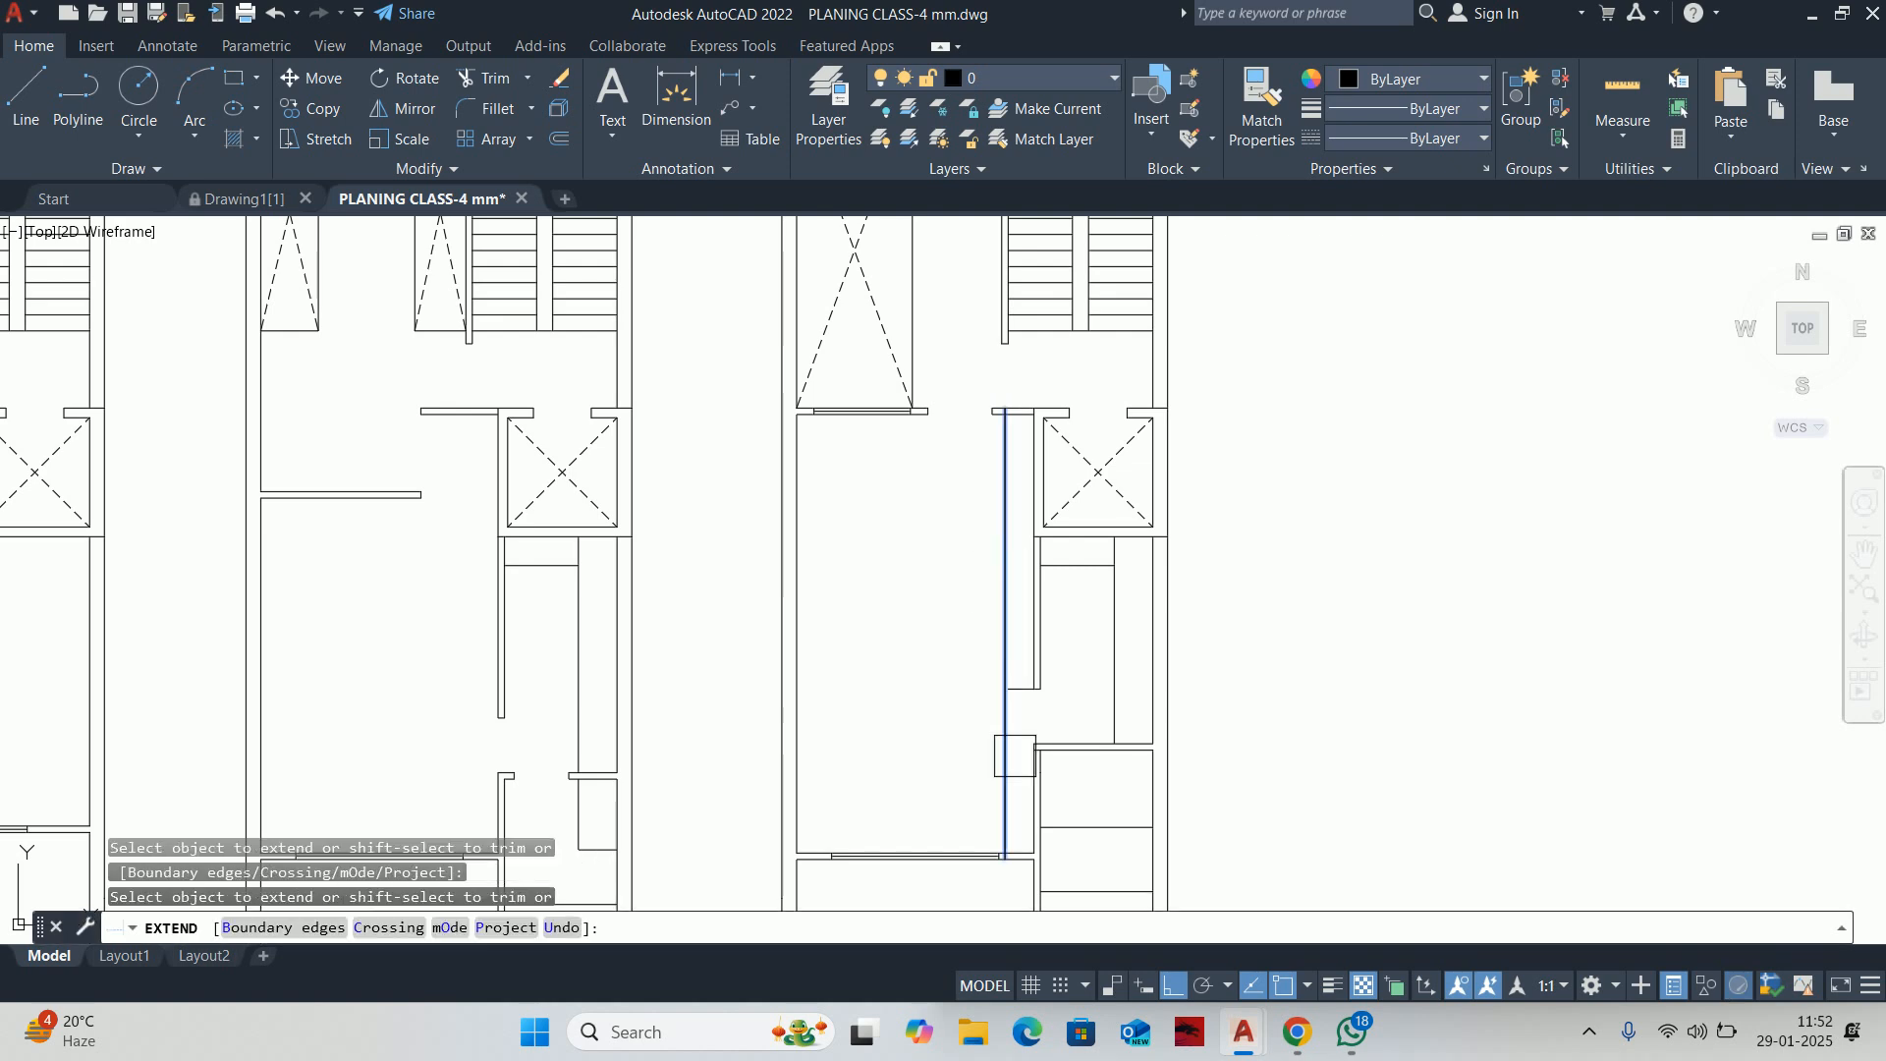
scroll(1026, 416, "up", 5)
left_click(864, 497)
left_click(1011, 514)
key("Return")
scroll(1052, 531, "down", 5)
scroll(942, 317, "up", 5)
left_click(942, 318)
scroll(973, 367, "down", 2)
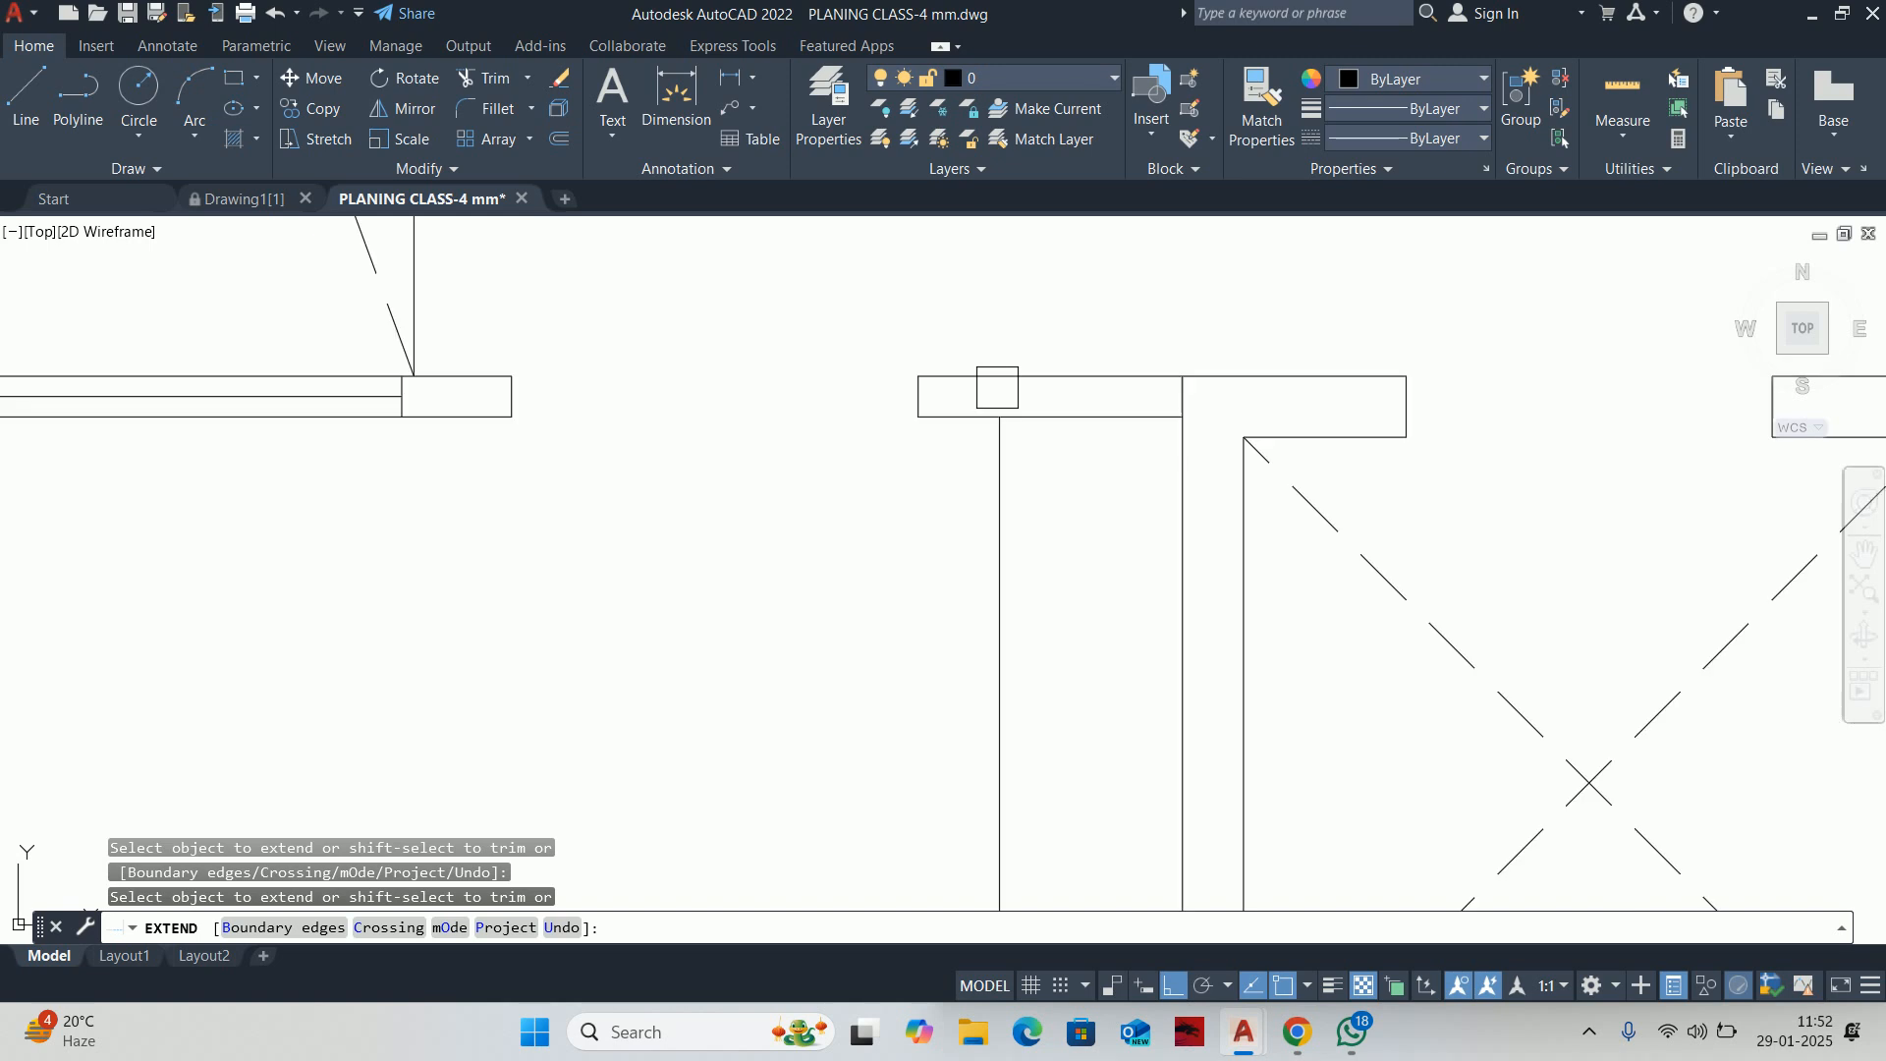
scroll(998, 387, "down", 5)
key("Escape")
key("Escape")
key("Escape")
Offset the lower edge of the partition with the window 450 down into the room
scroll(963, 489, "up", 4)
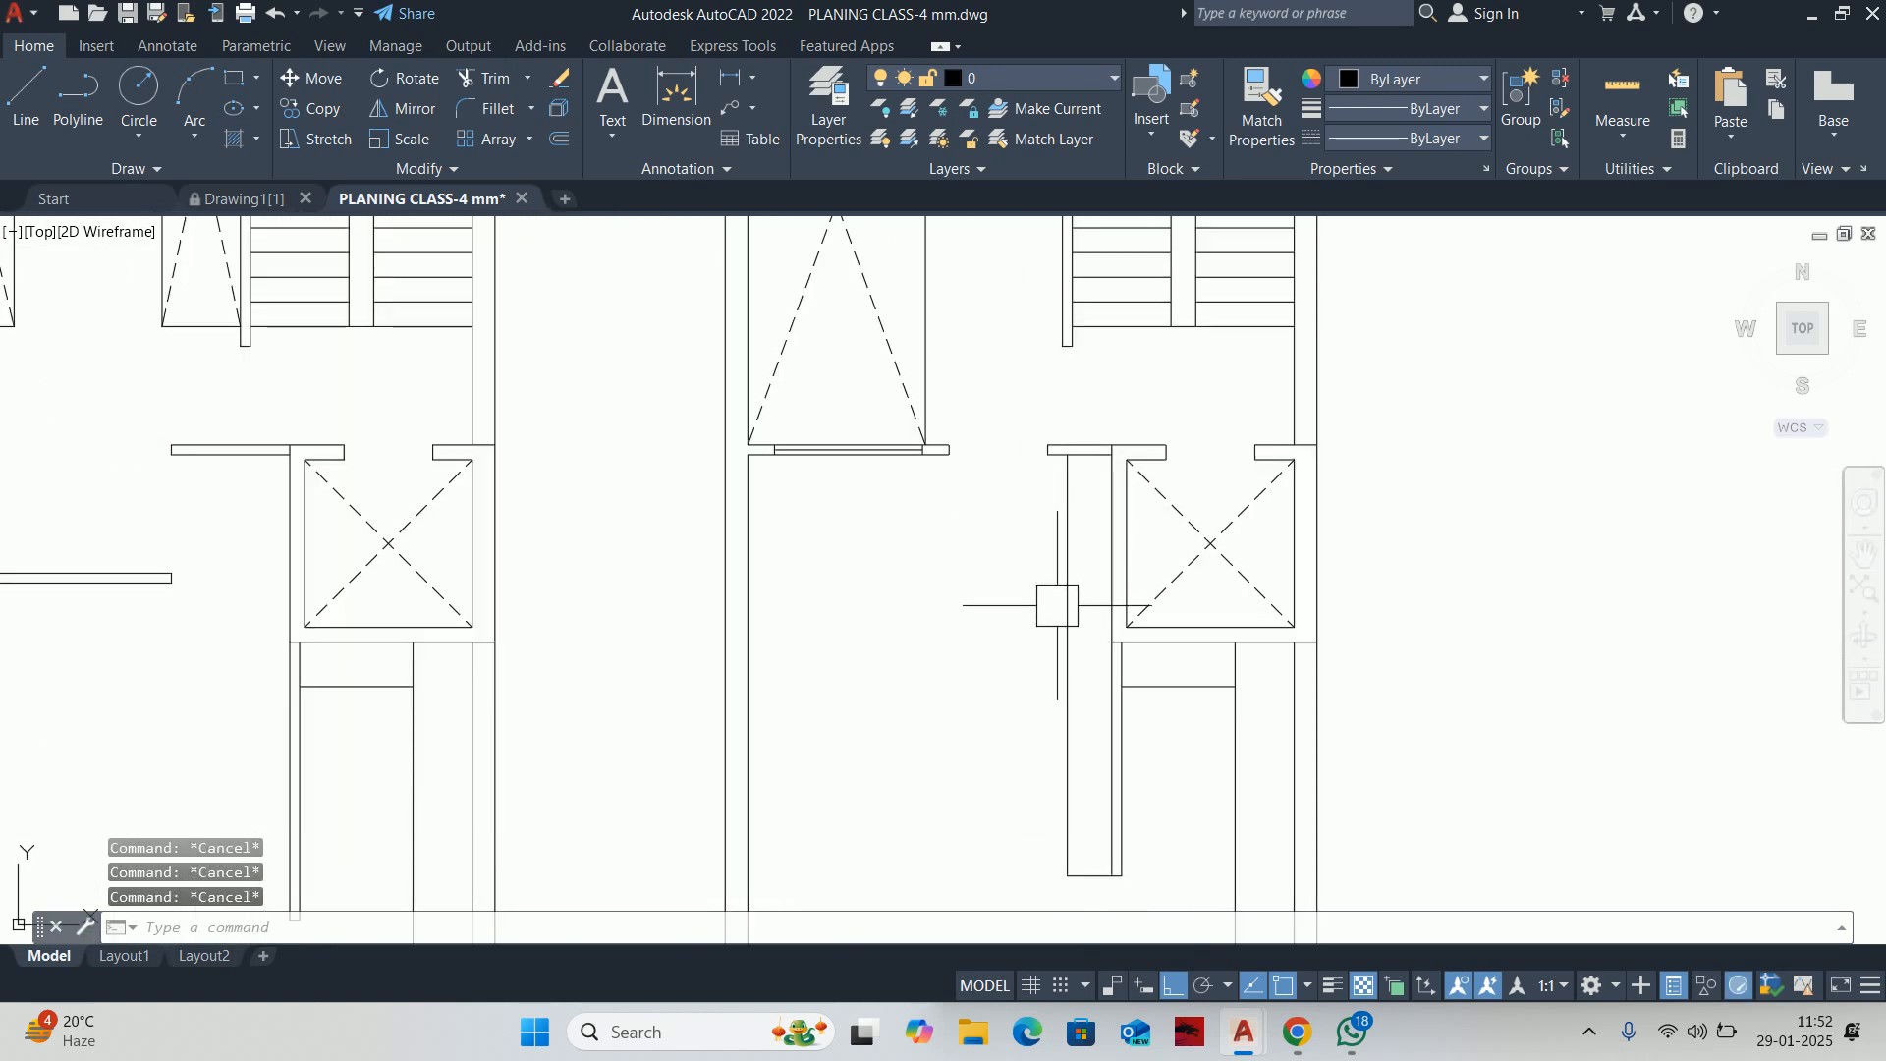
middle_click_drag(1058, 606, 1068, 498)
scroll(1104, 646, "down", 2)
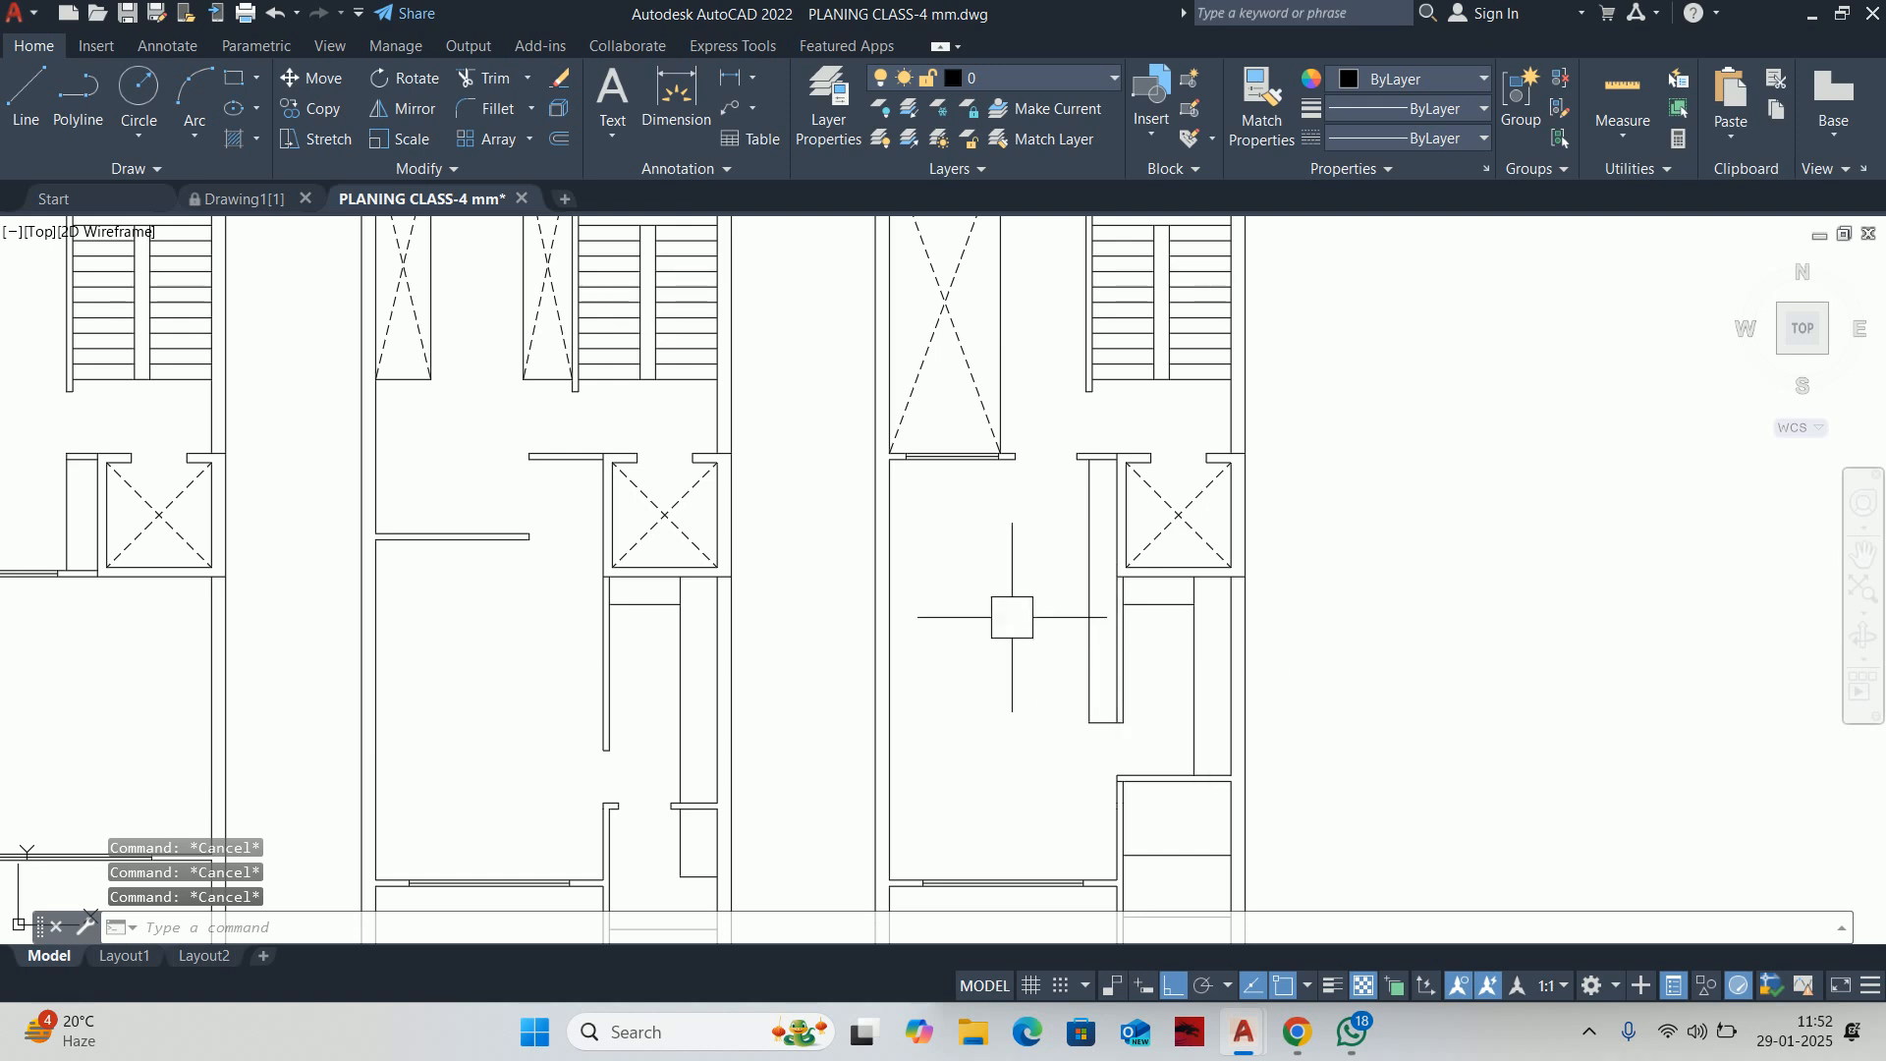
scroll(917, 492, "up", 5)
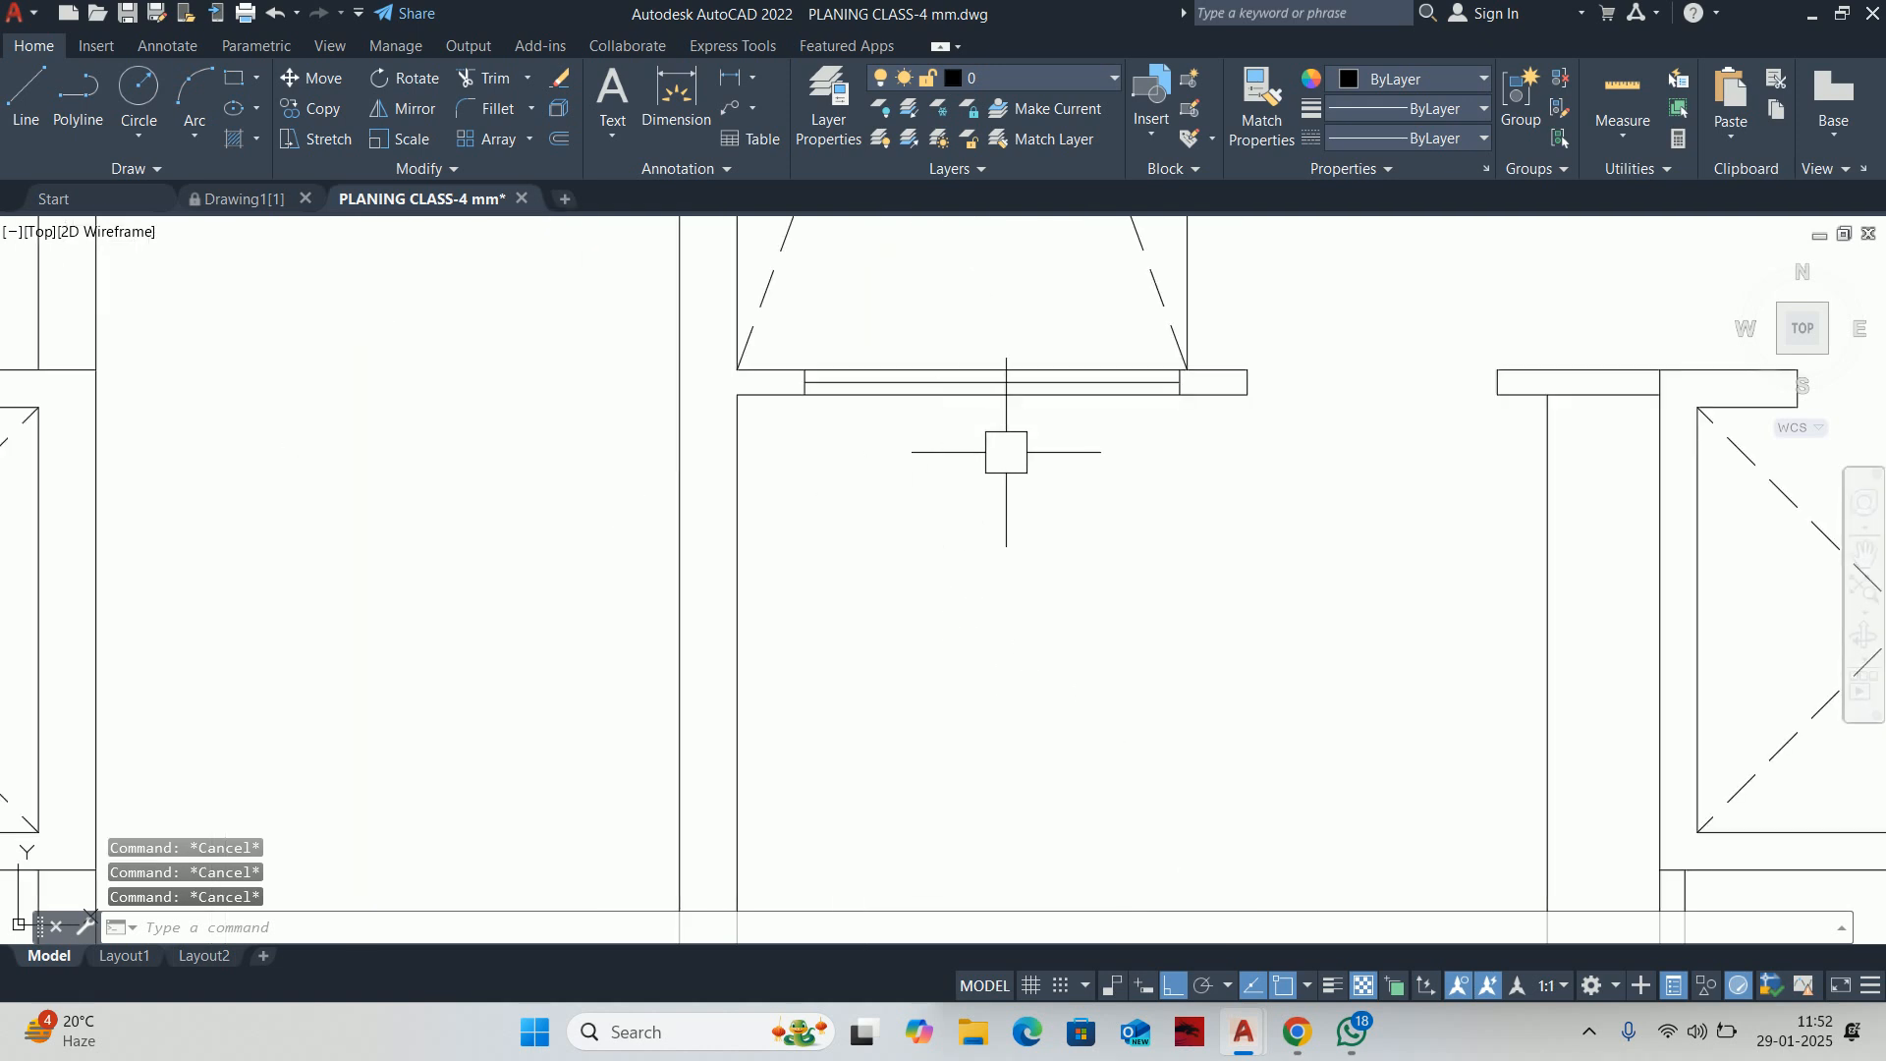
type("o")
key("Return")
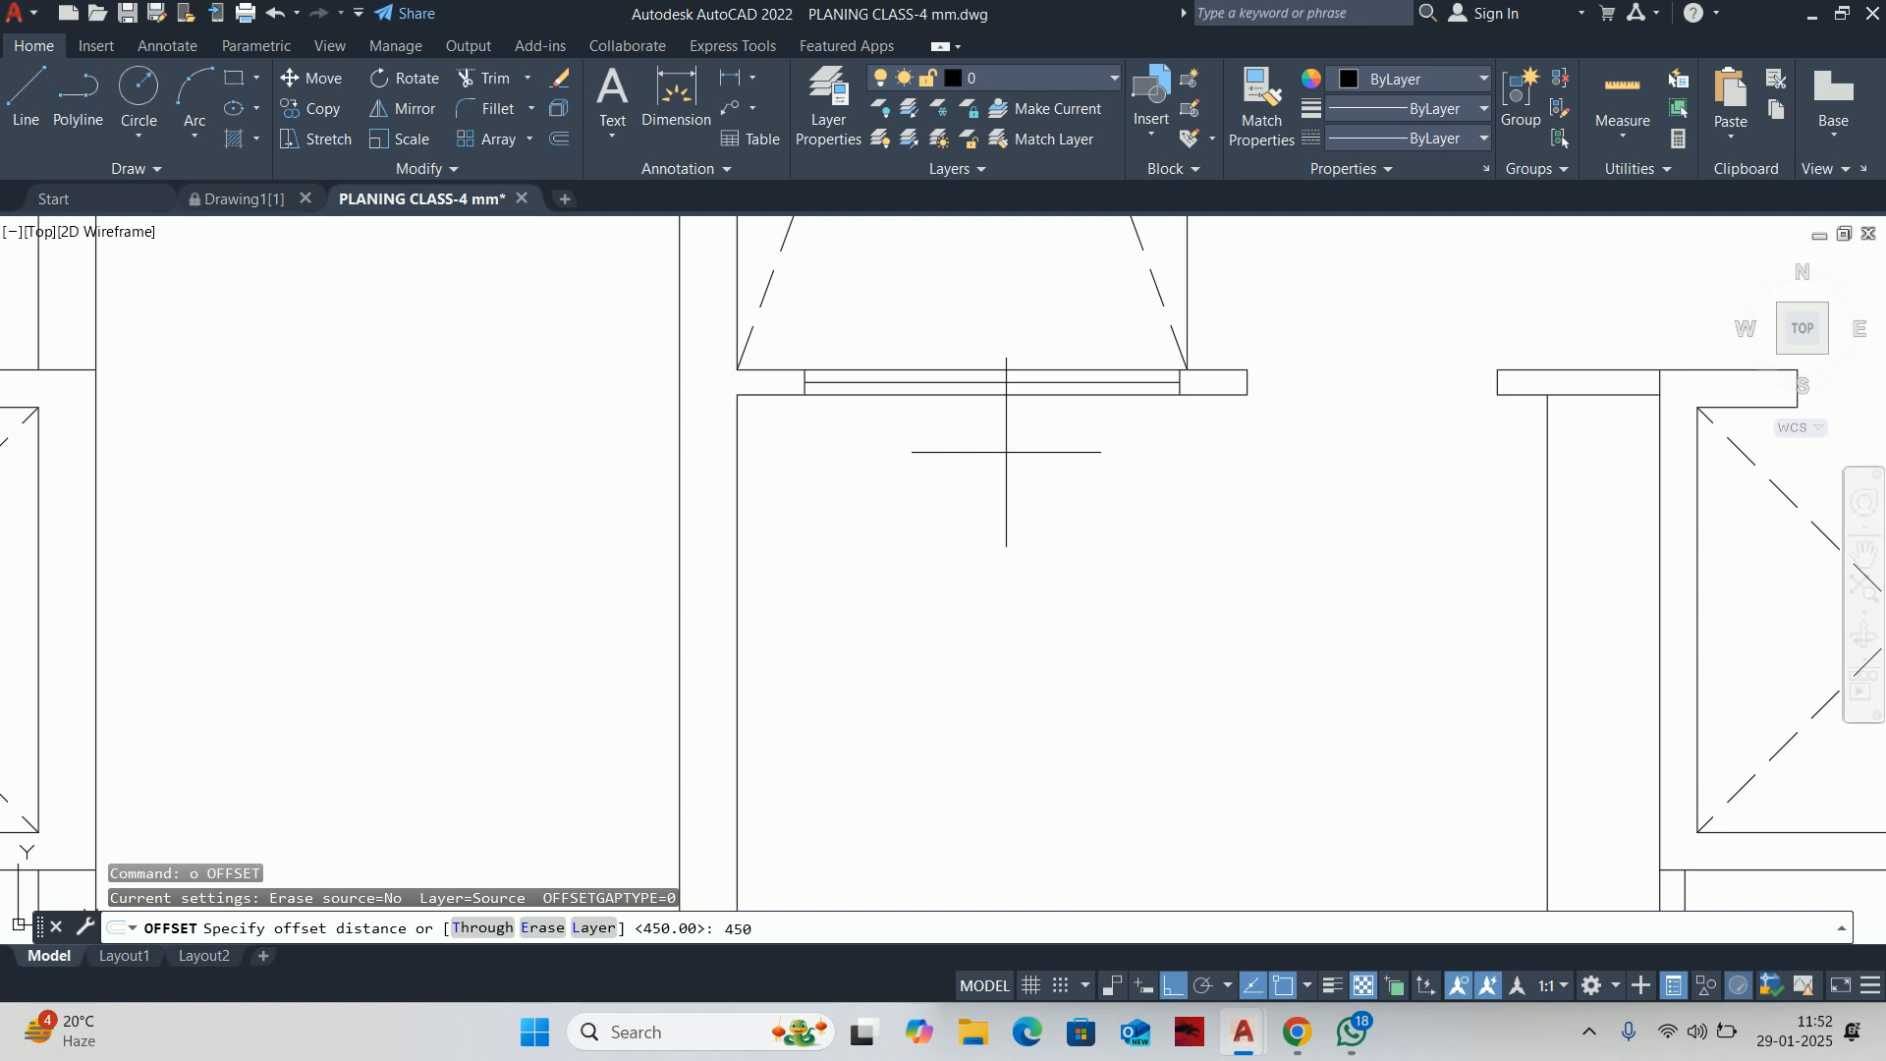
type("450")
key("Return")
scroll(1179, 385, "up", 3)
left_click(1137, 437)
left_click(1141, 531)
key("Escape")
Offset the line below the window 600 farther into the room and offset the resulting line another 1800 down
scroll(1140, 521, "down", 5)
mouse_move(1140, 517)
middle_mouse_down()
mouse_move(1123, 477)
mouse_move(1145, 438)
middle_mouse_up()
middle_click_drag(1031, 517, 1024, 455)
key("Return")
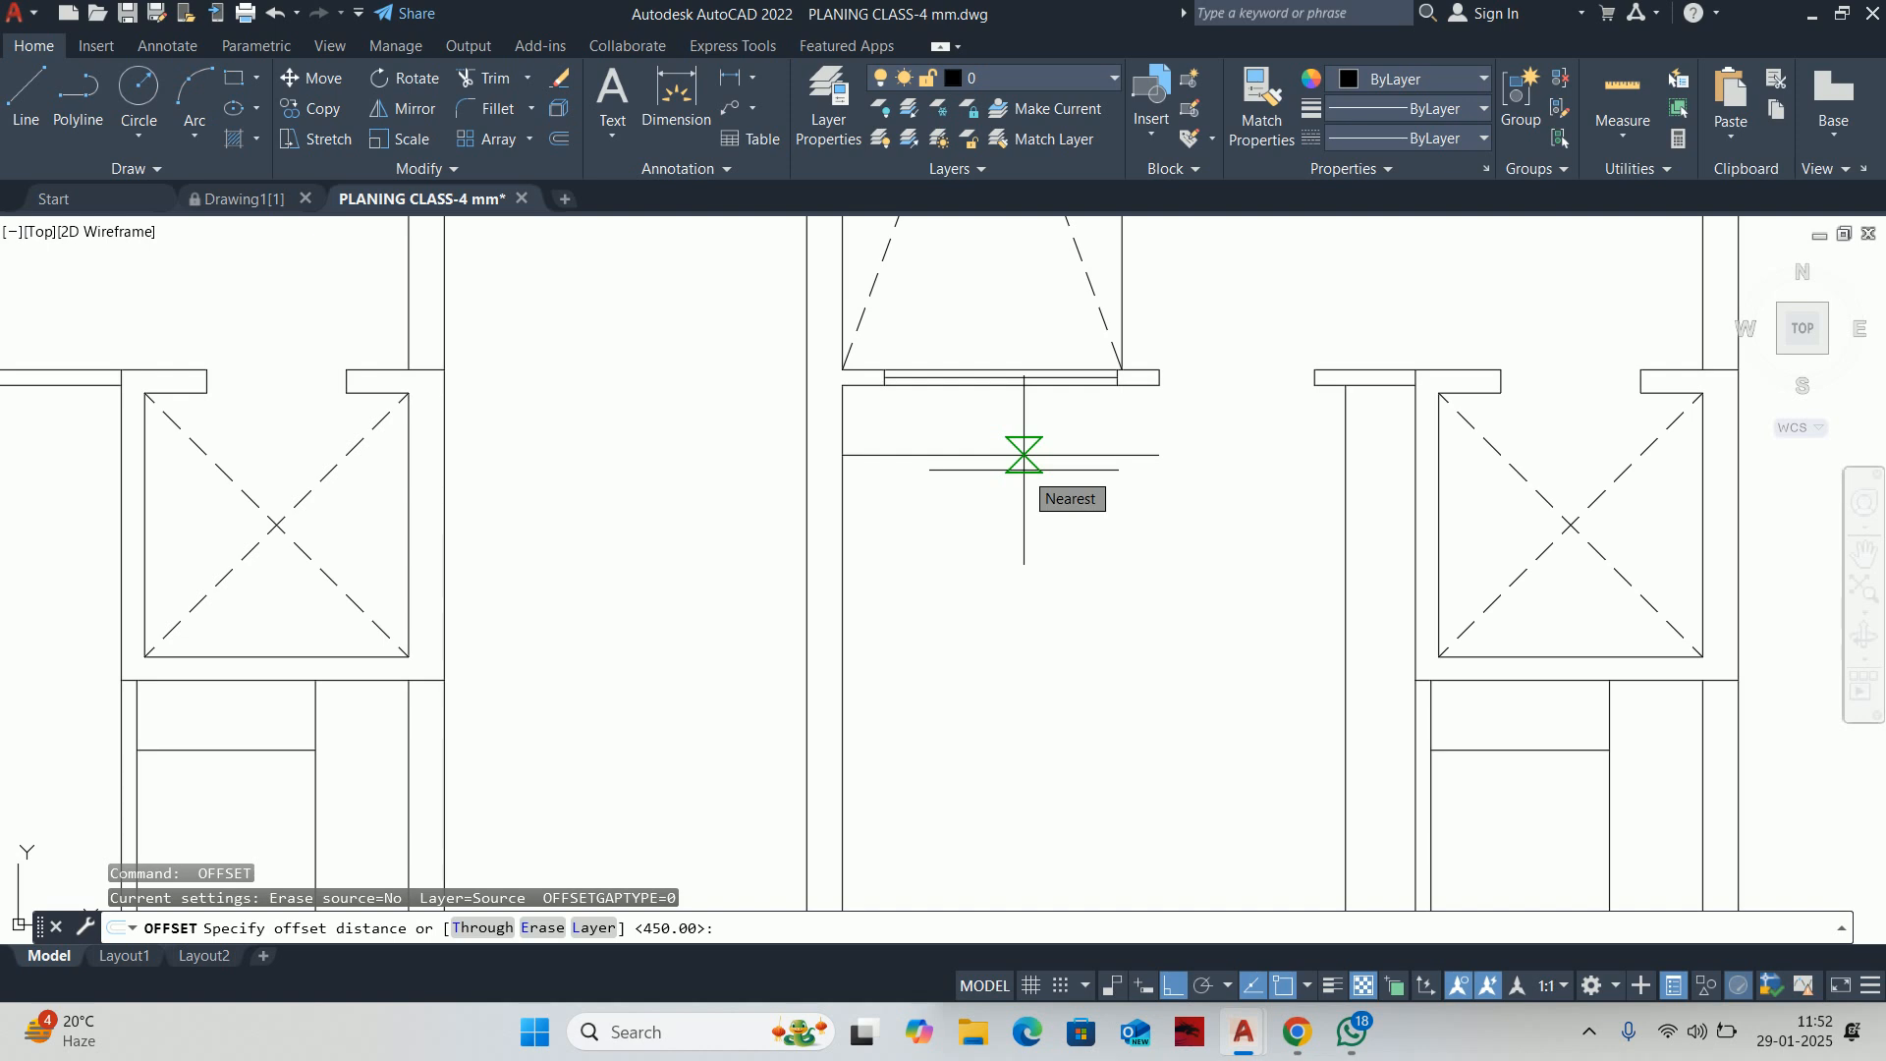
key("Return")
left_click(1024, 455)
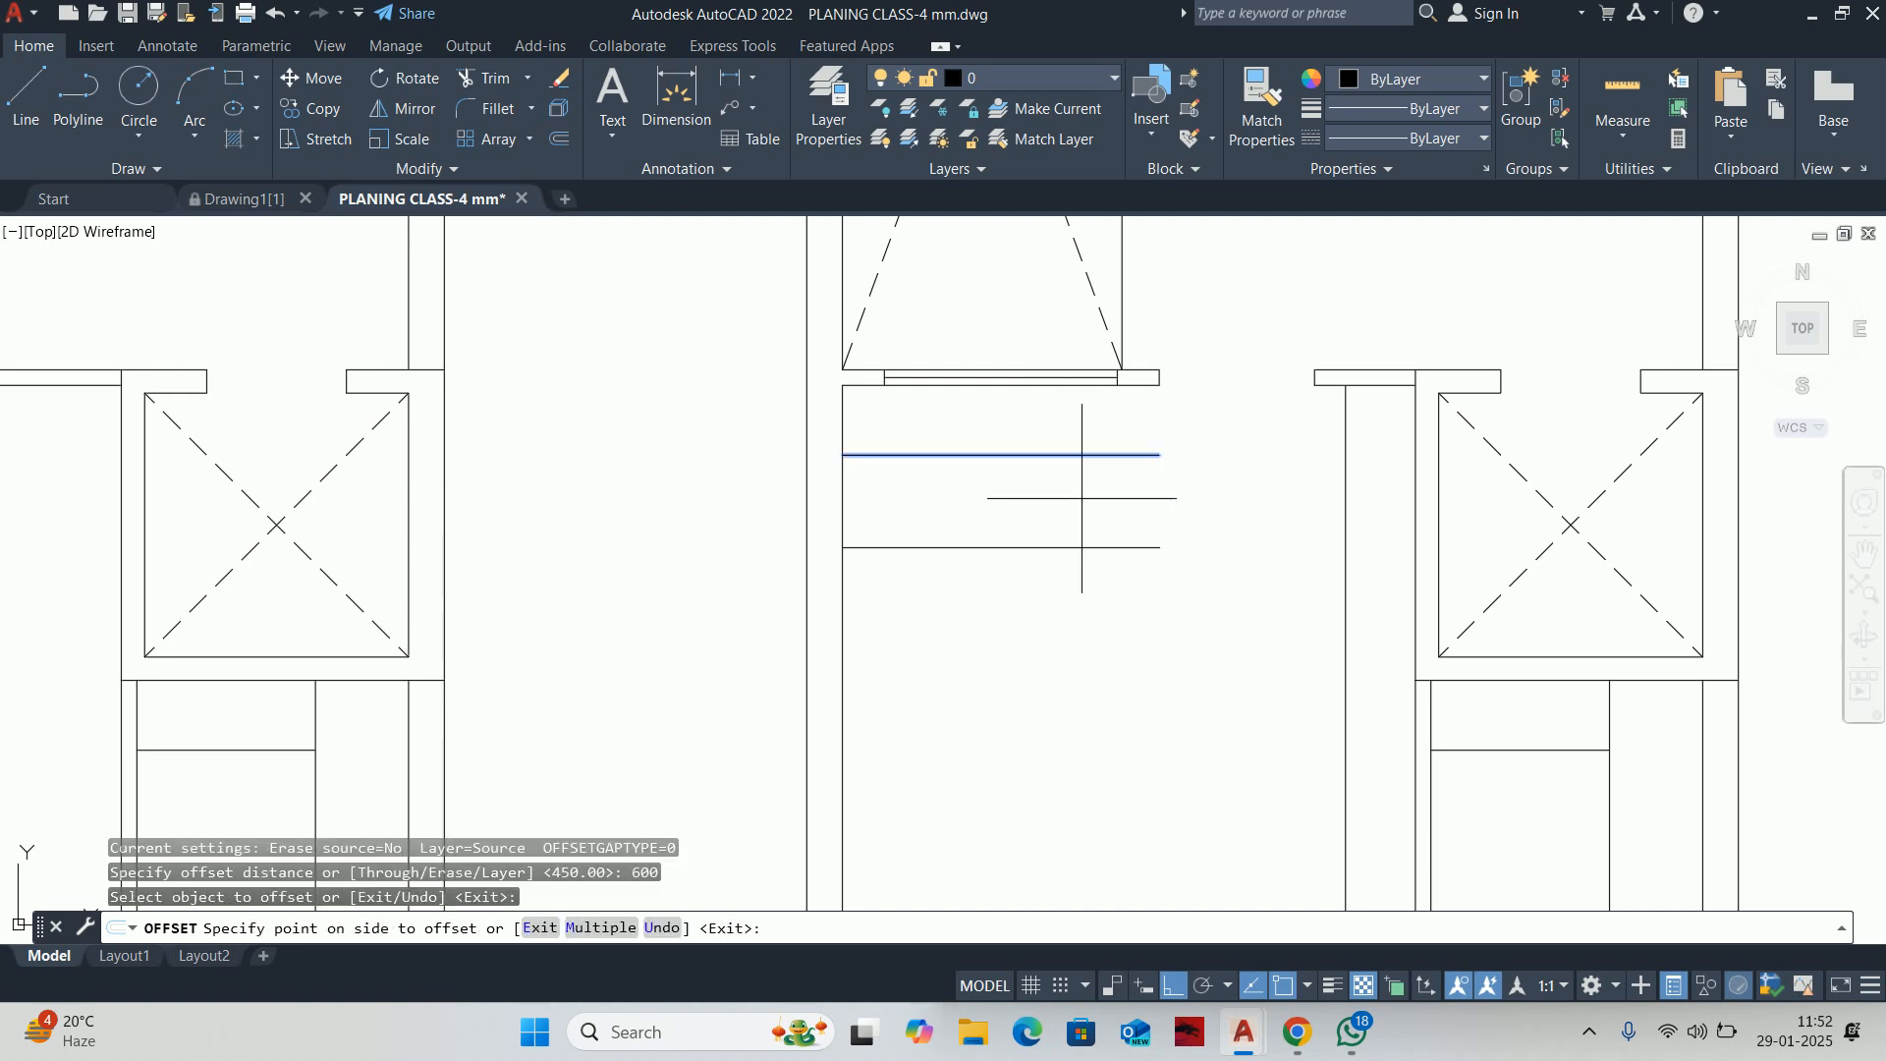
left_click(1078, 505)
key("Return")
key("Return")
scroll(1055, 452, "down", 2)
type("1800")
key("Return")
left_click(1056, 452)
left_click(1024, 541)
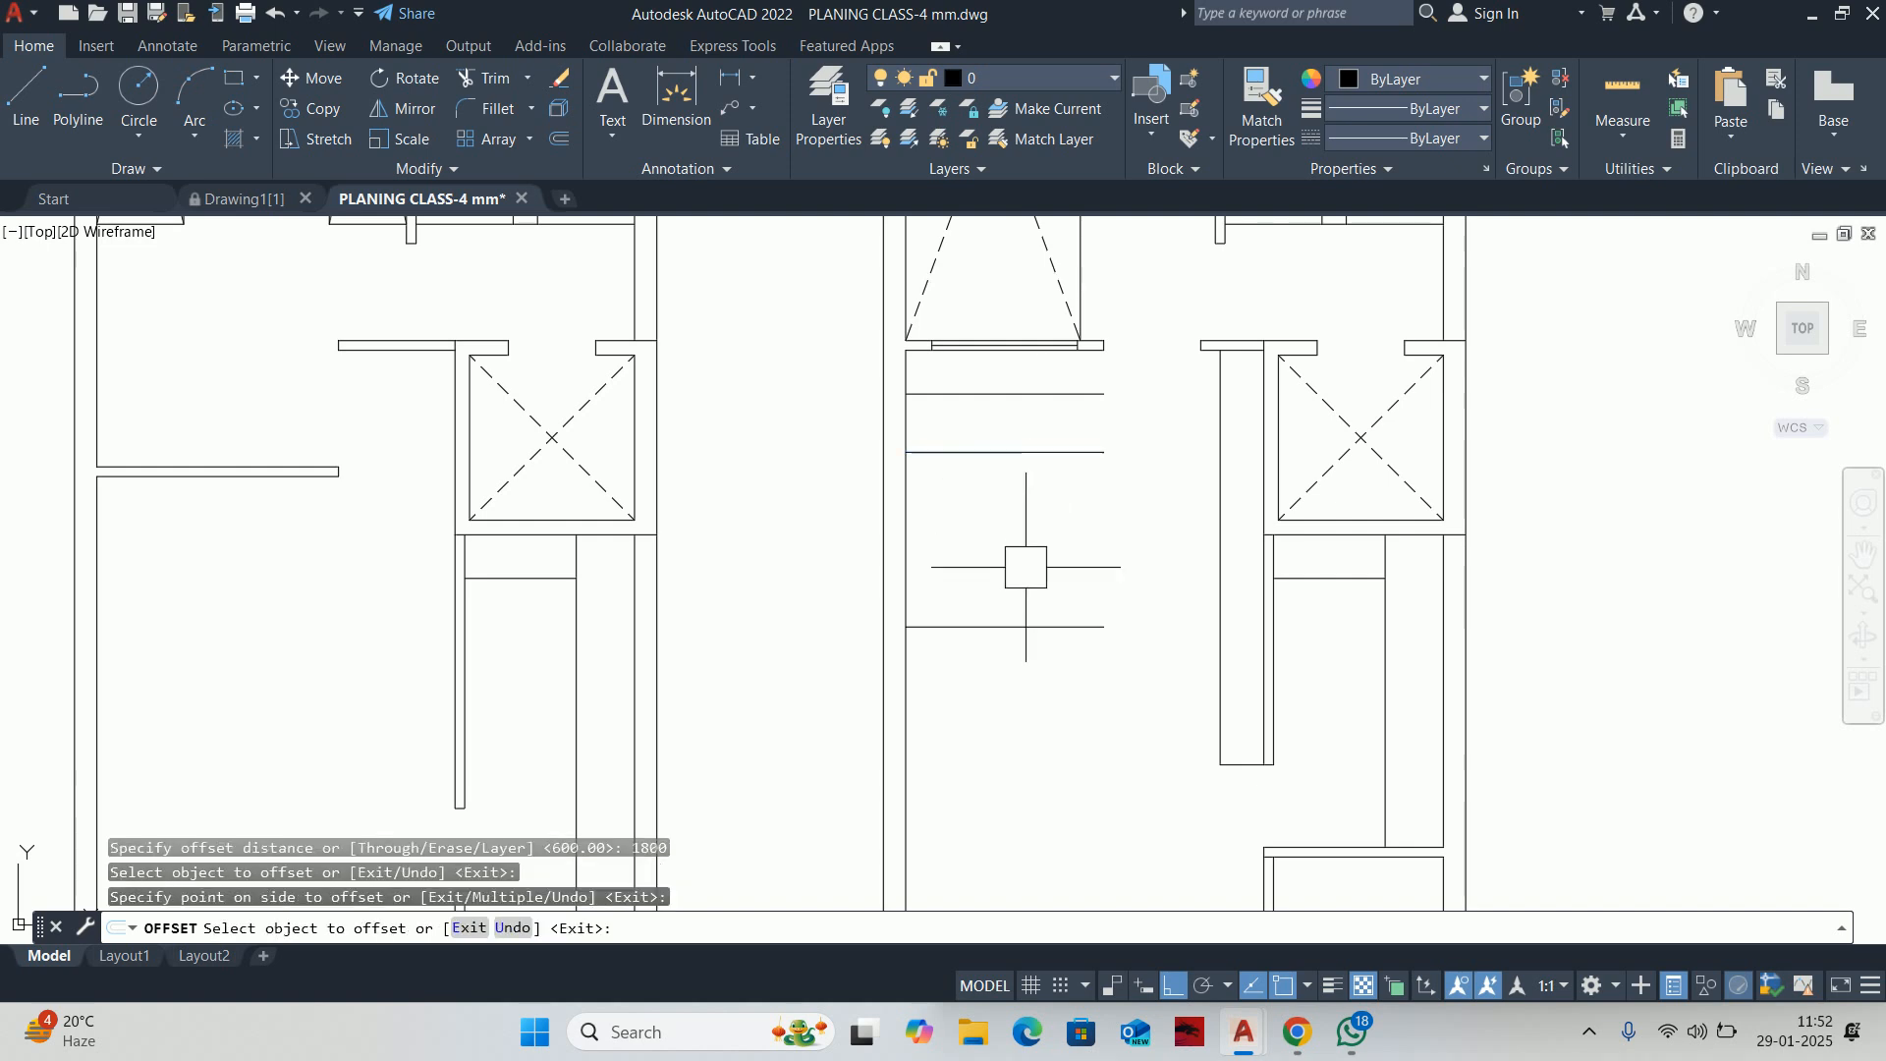
key("Return")
Offset the lowest horizontal line in the room 600 downward
key("Return")
type("600")
key("Return")
left_click(1002, 627)
left_click(1024, 678)
key("Return")
key("Escape")
key("Escape")
key("Escape")
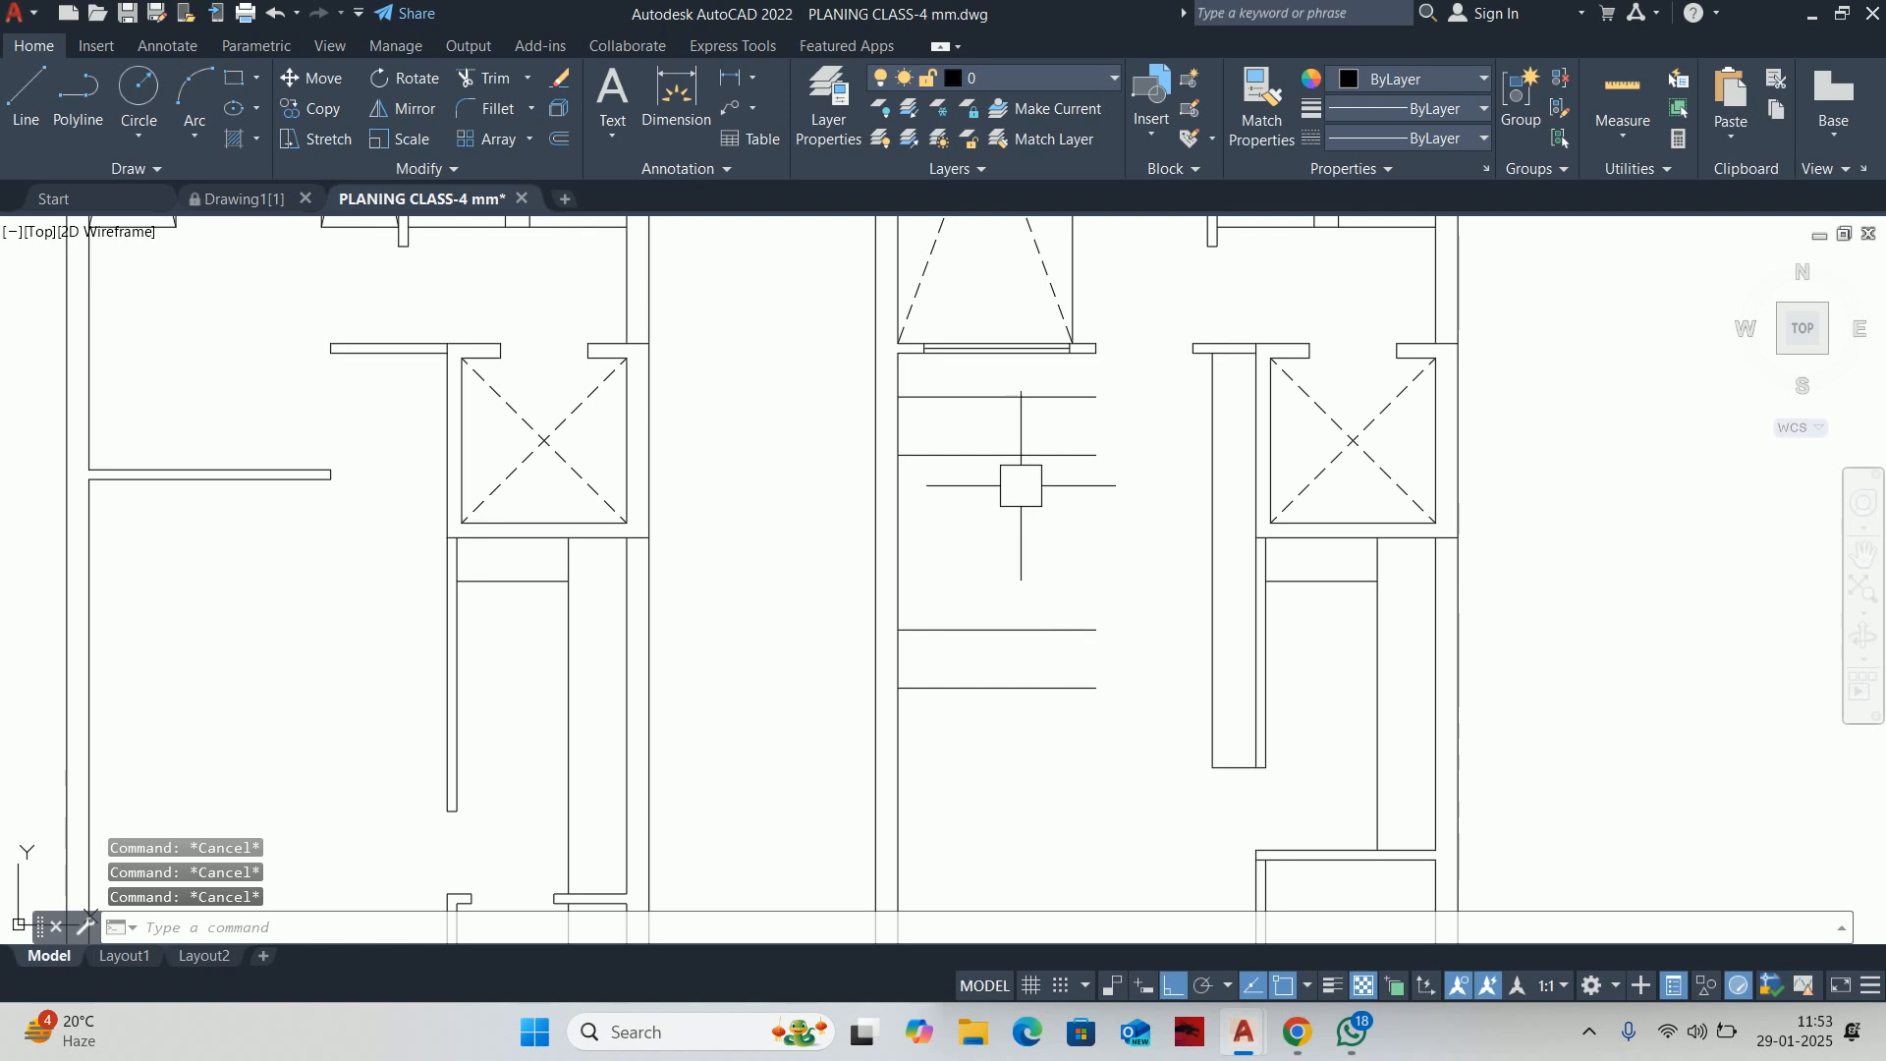
type("m")
key("Return")
left_click(1094, 749)
left_click(961, 422)
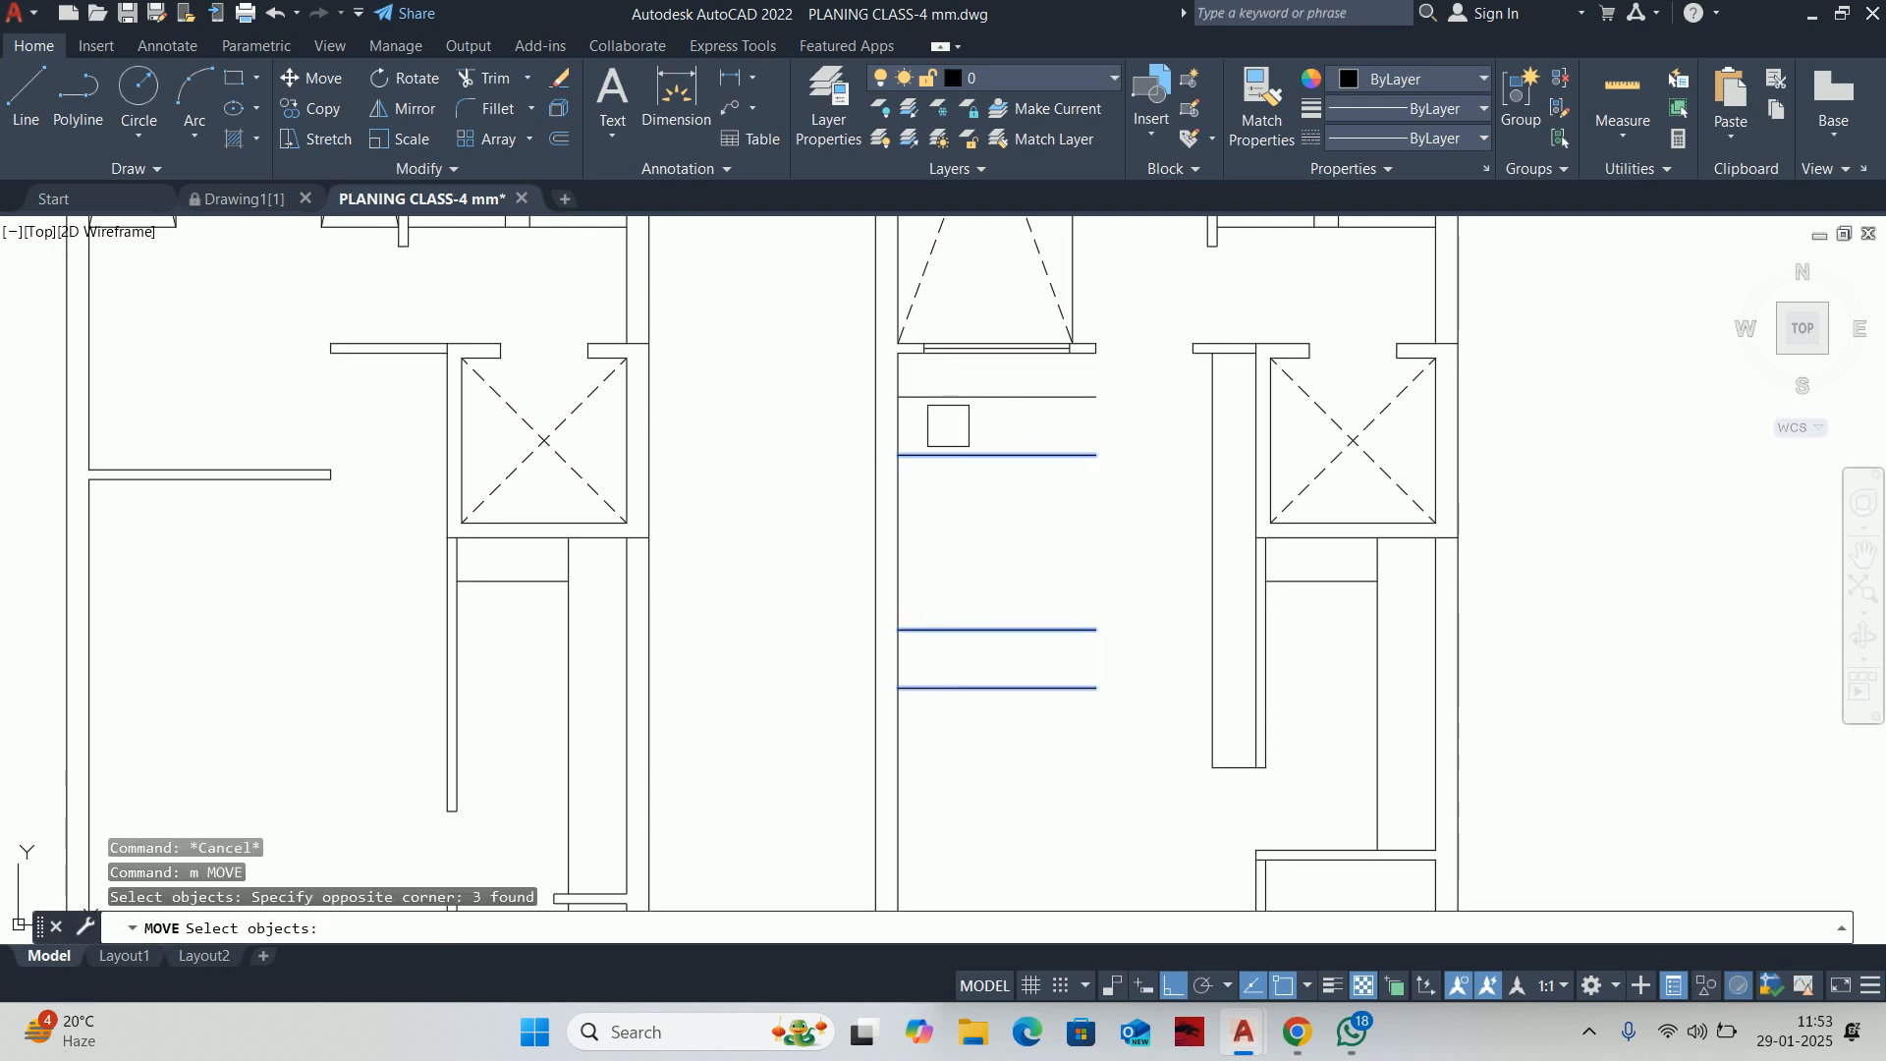
left_click(975, 532)
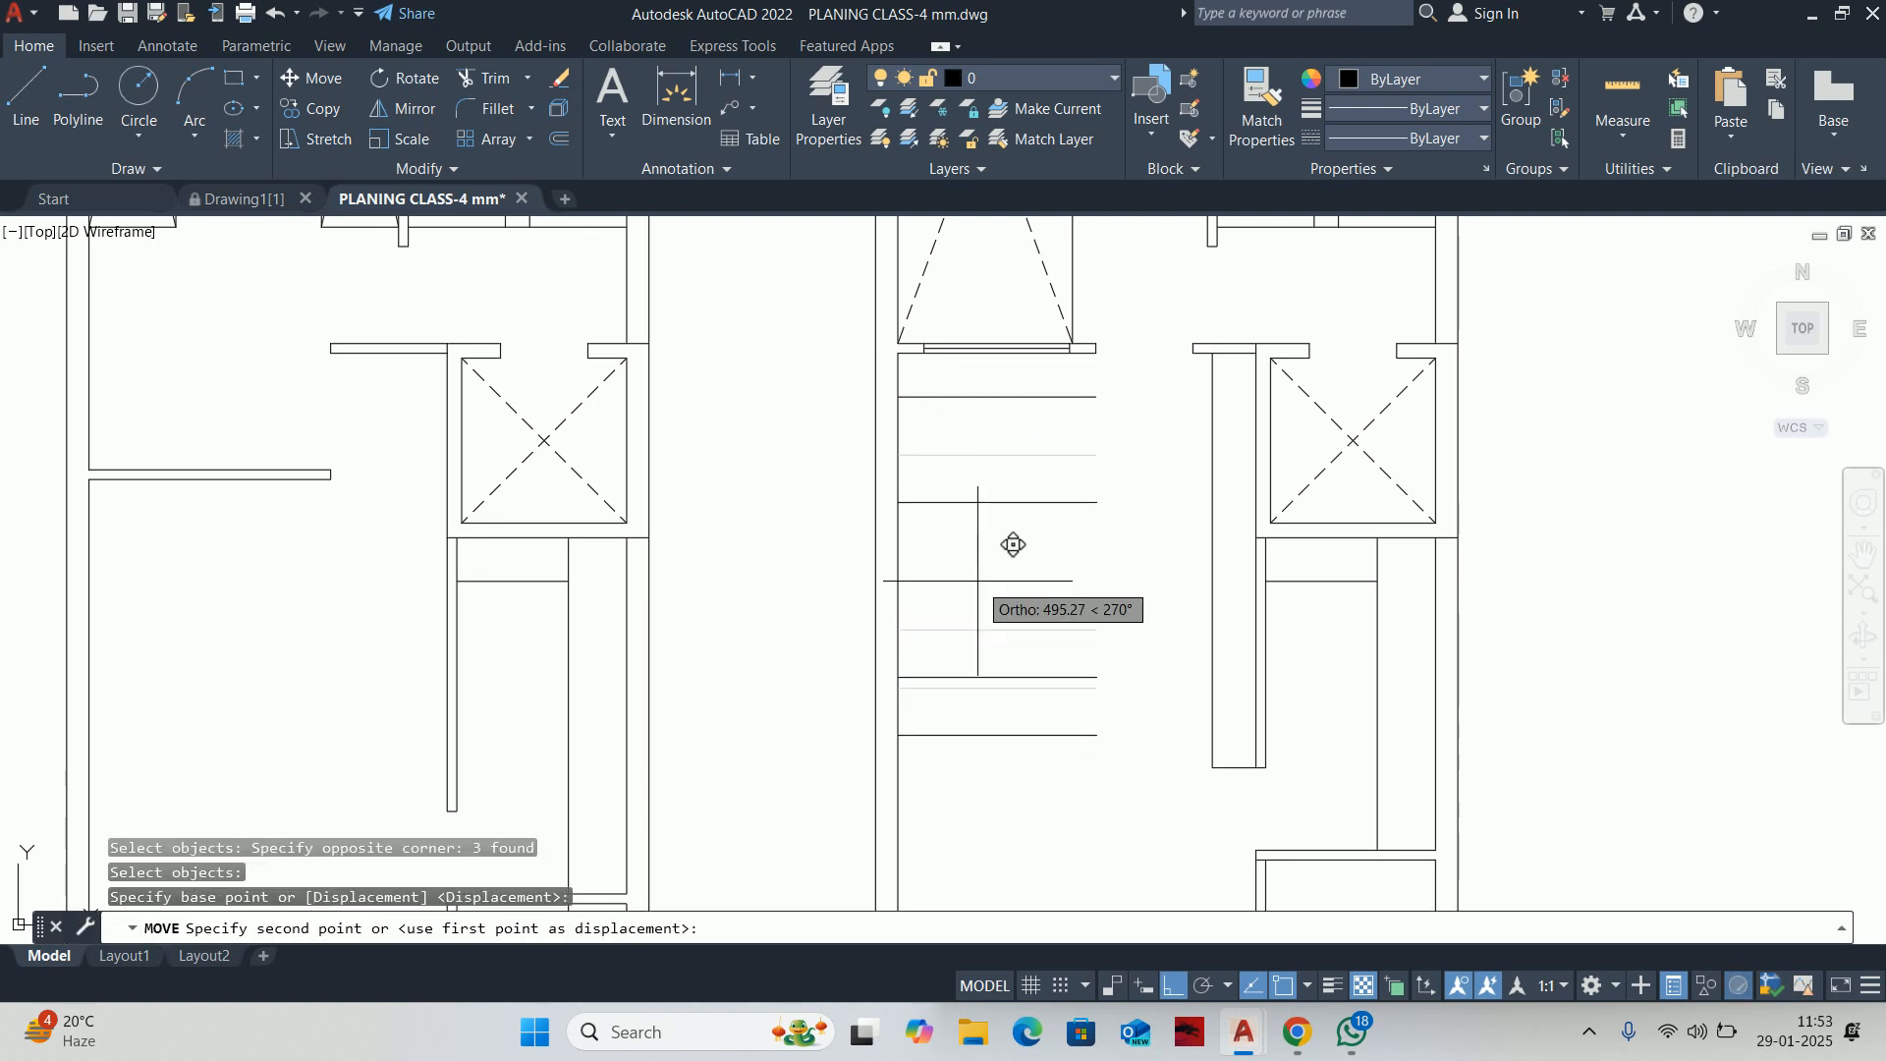
key("Escape")
Draw a horizontal line from the midpoint of the strip's long edge into the room, ending in line with the partition's free end
type("l")
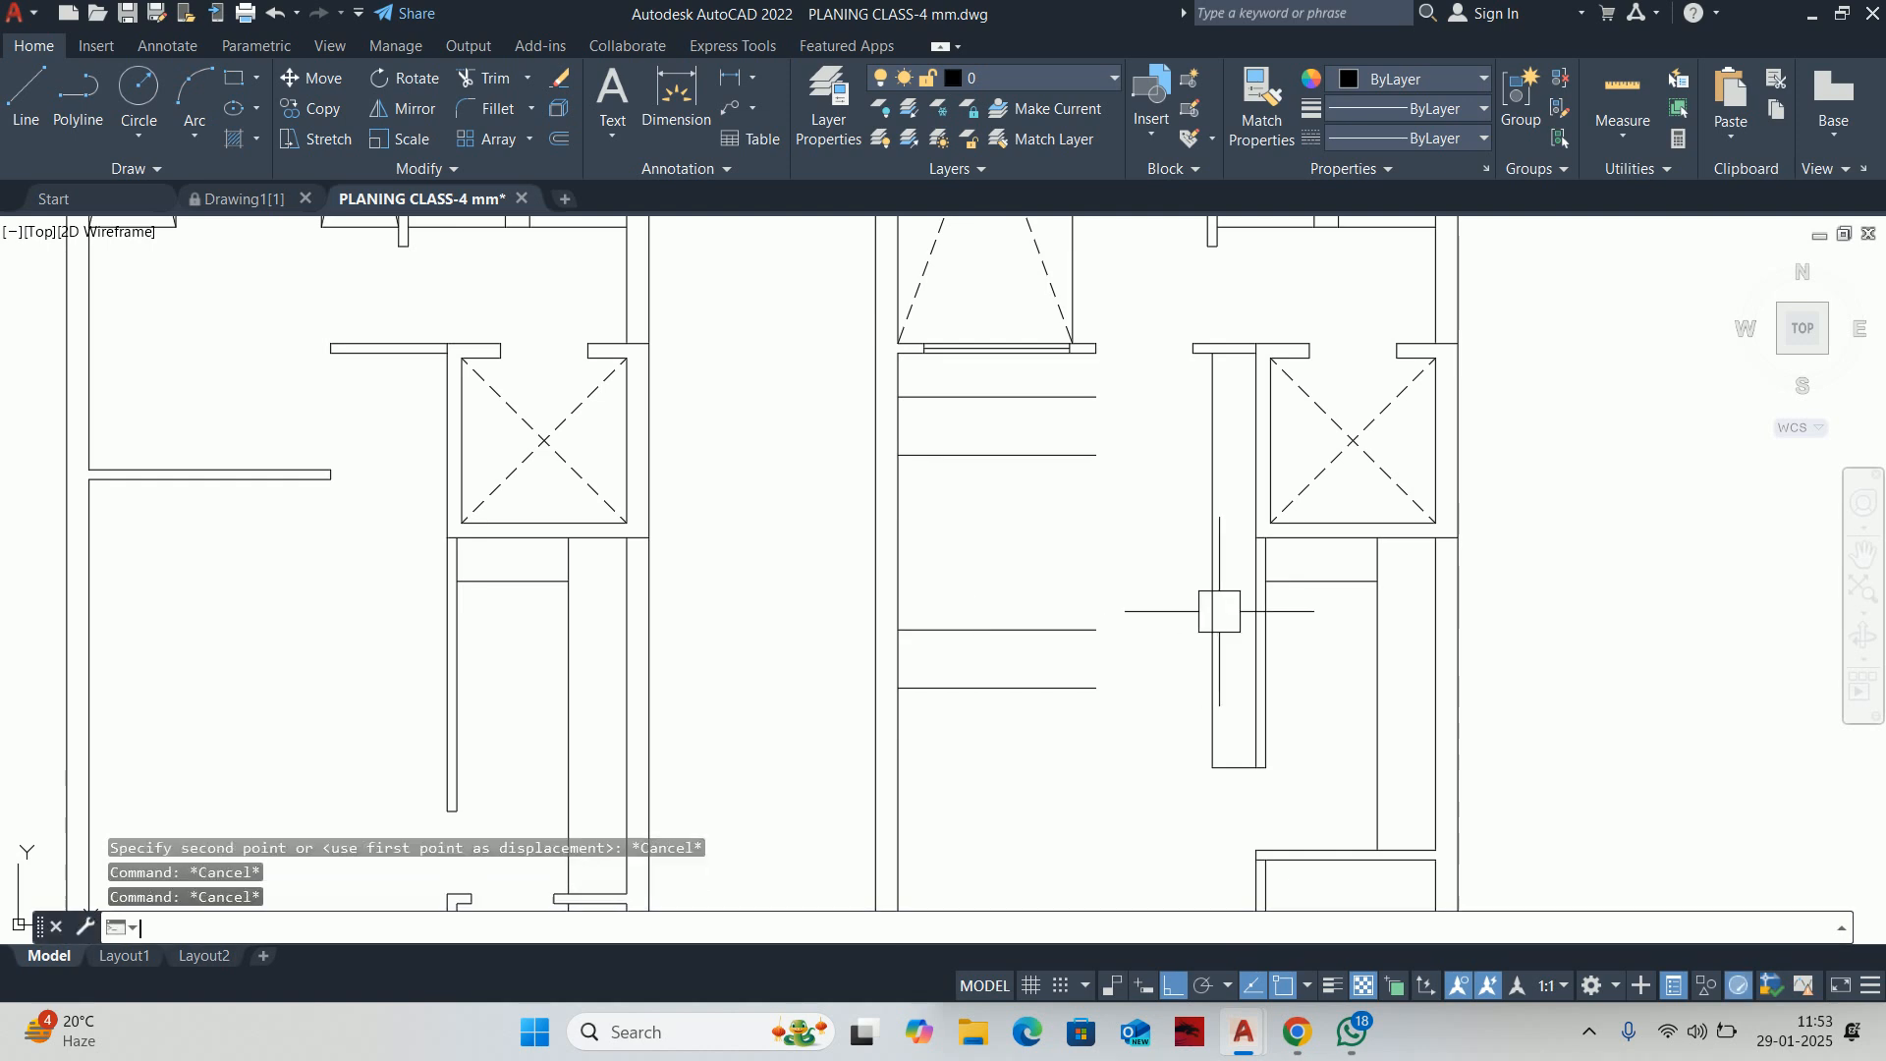
key("Return")
left_click(1213, 560)
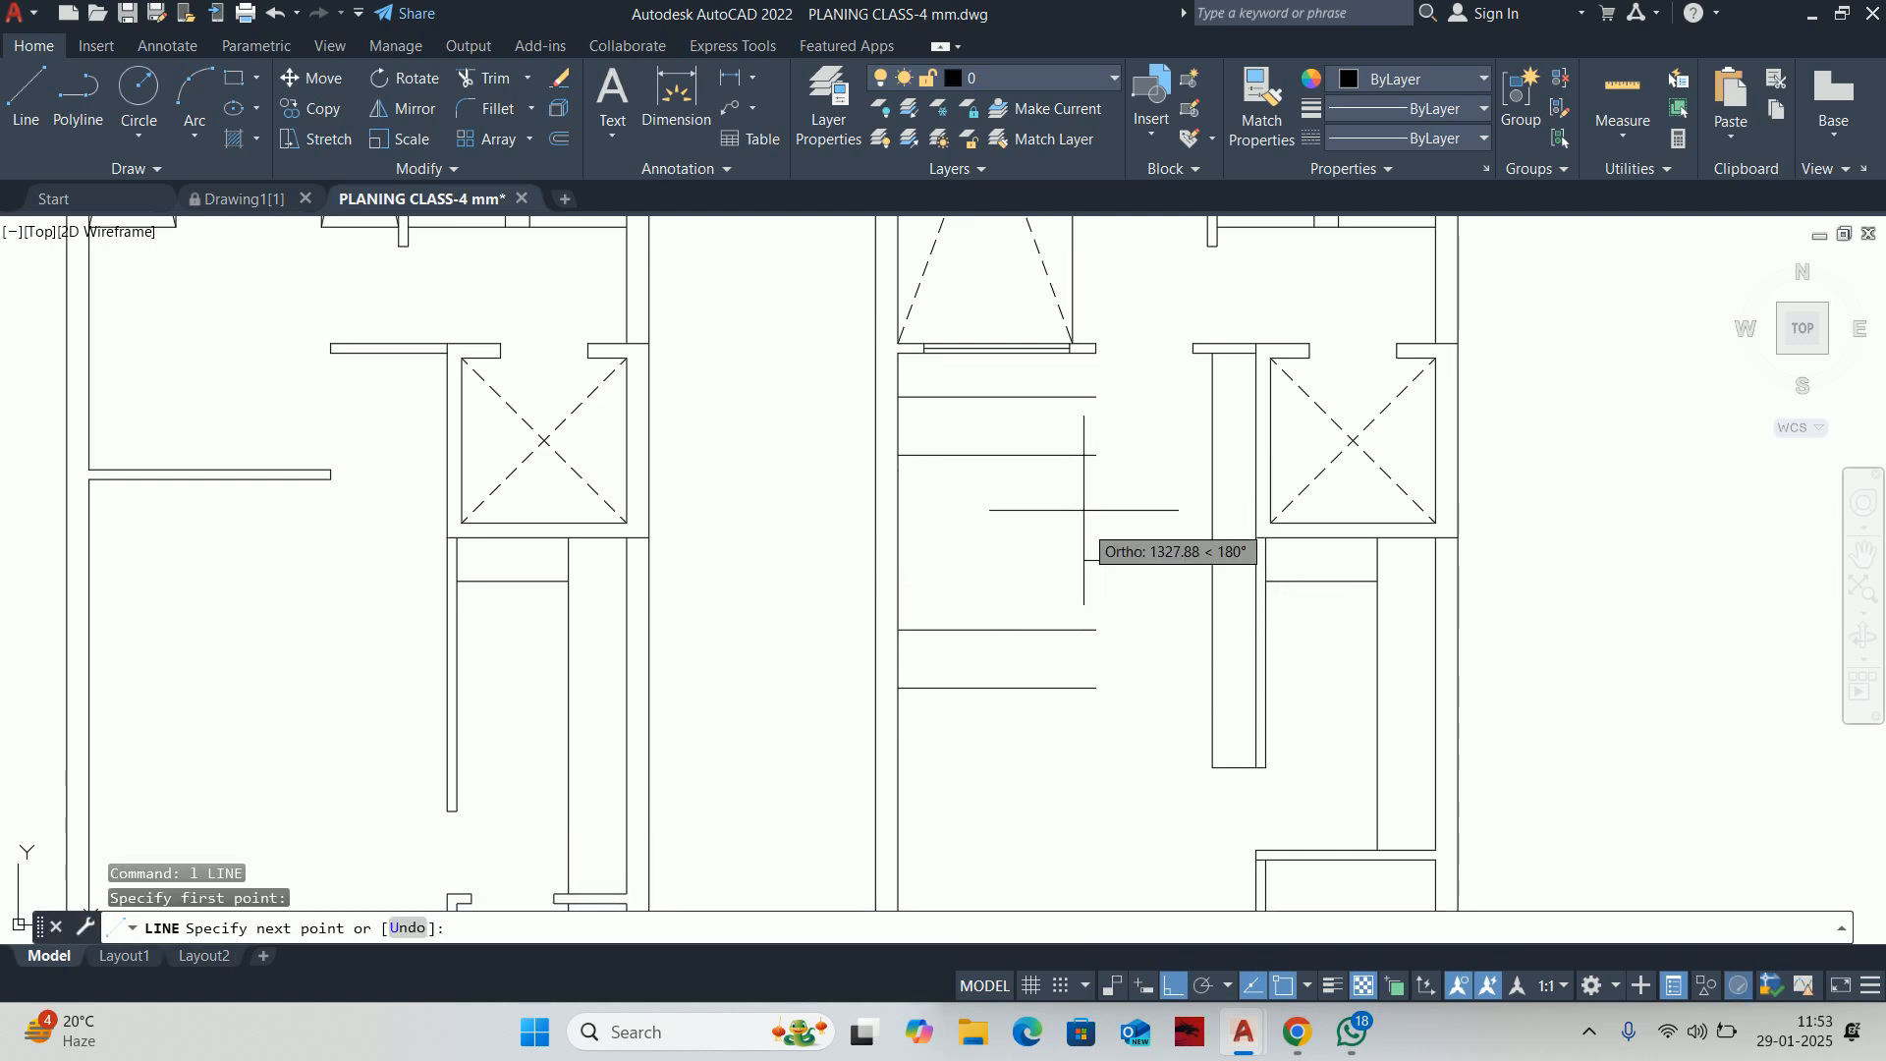
left_click(1097, 453)
key("Escape")
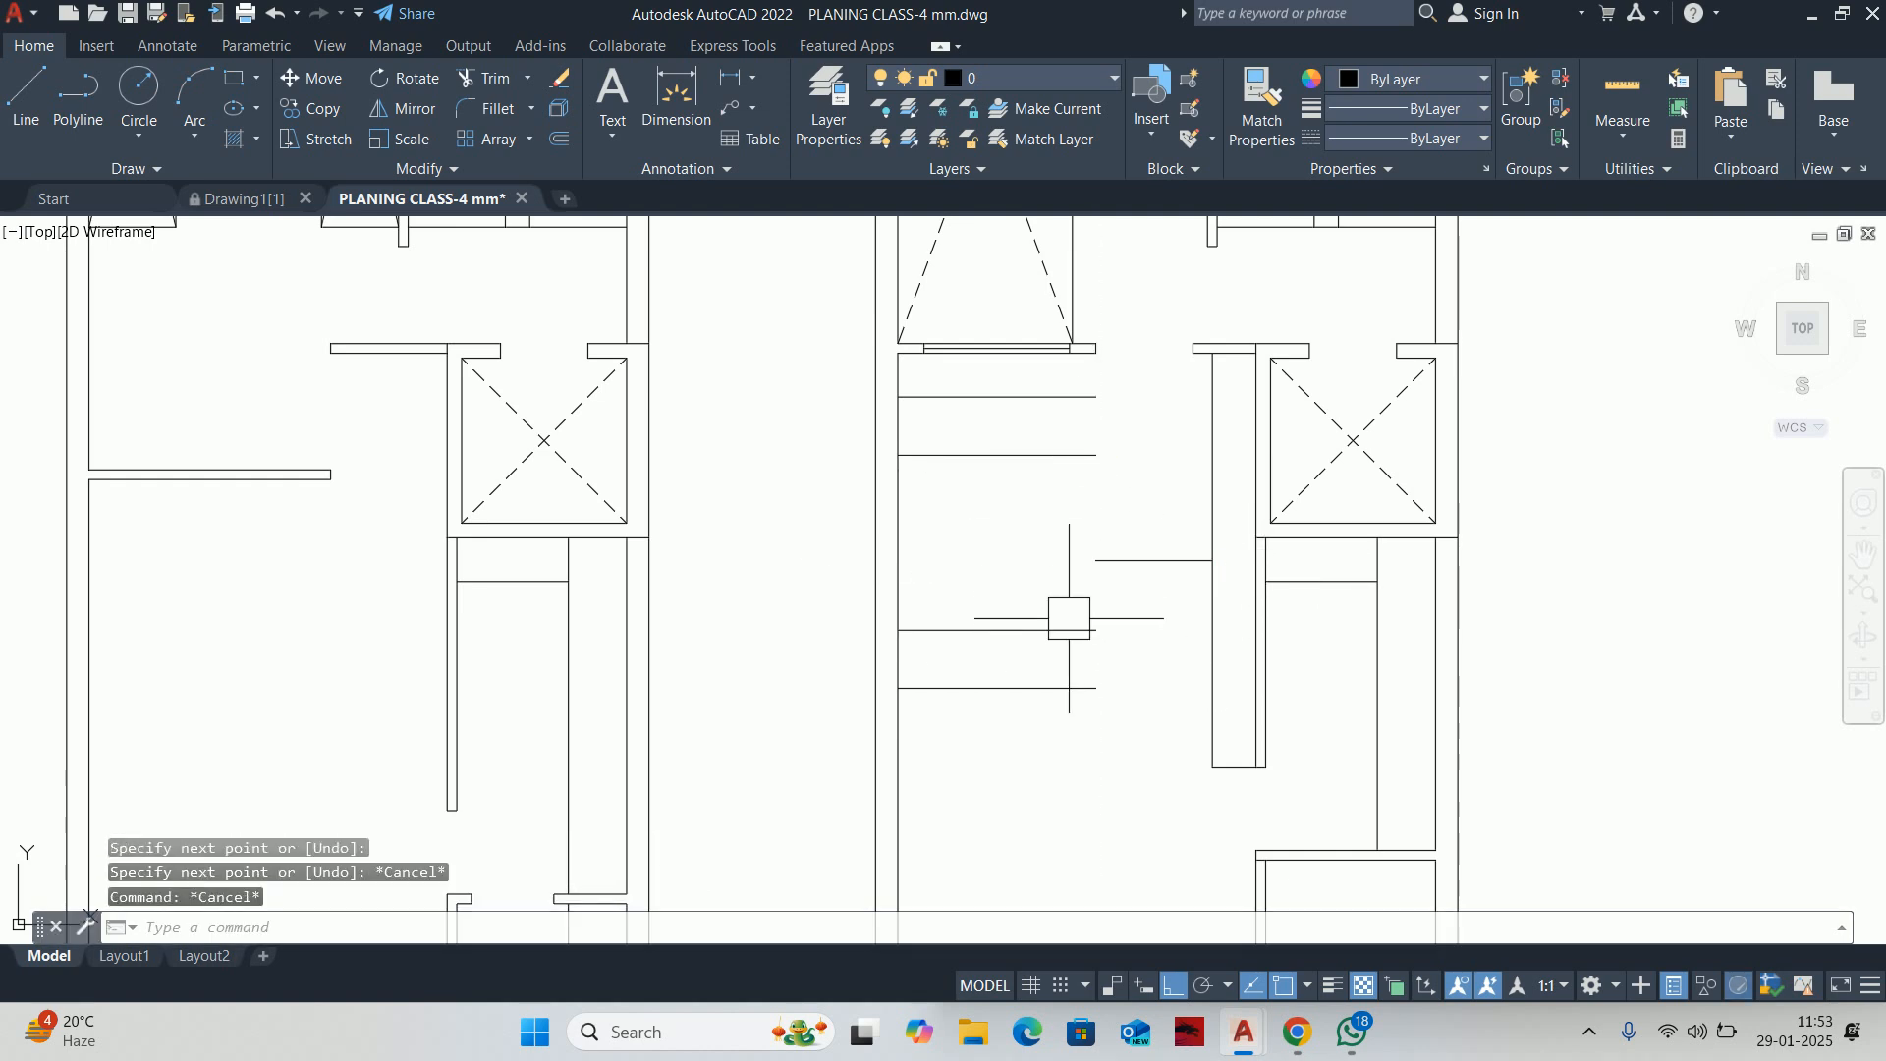
type("m")
key("Return")
key("Escape")
Delete the three lower horizontal offset lines in the room, keeping the one nearest the window
left_click(1041, 455)
left_click(1130, 590)
left_click(1031, 640)
left_click(983, 687)
key("Delete")
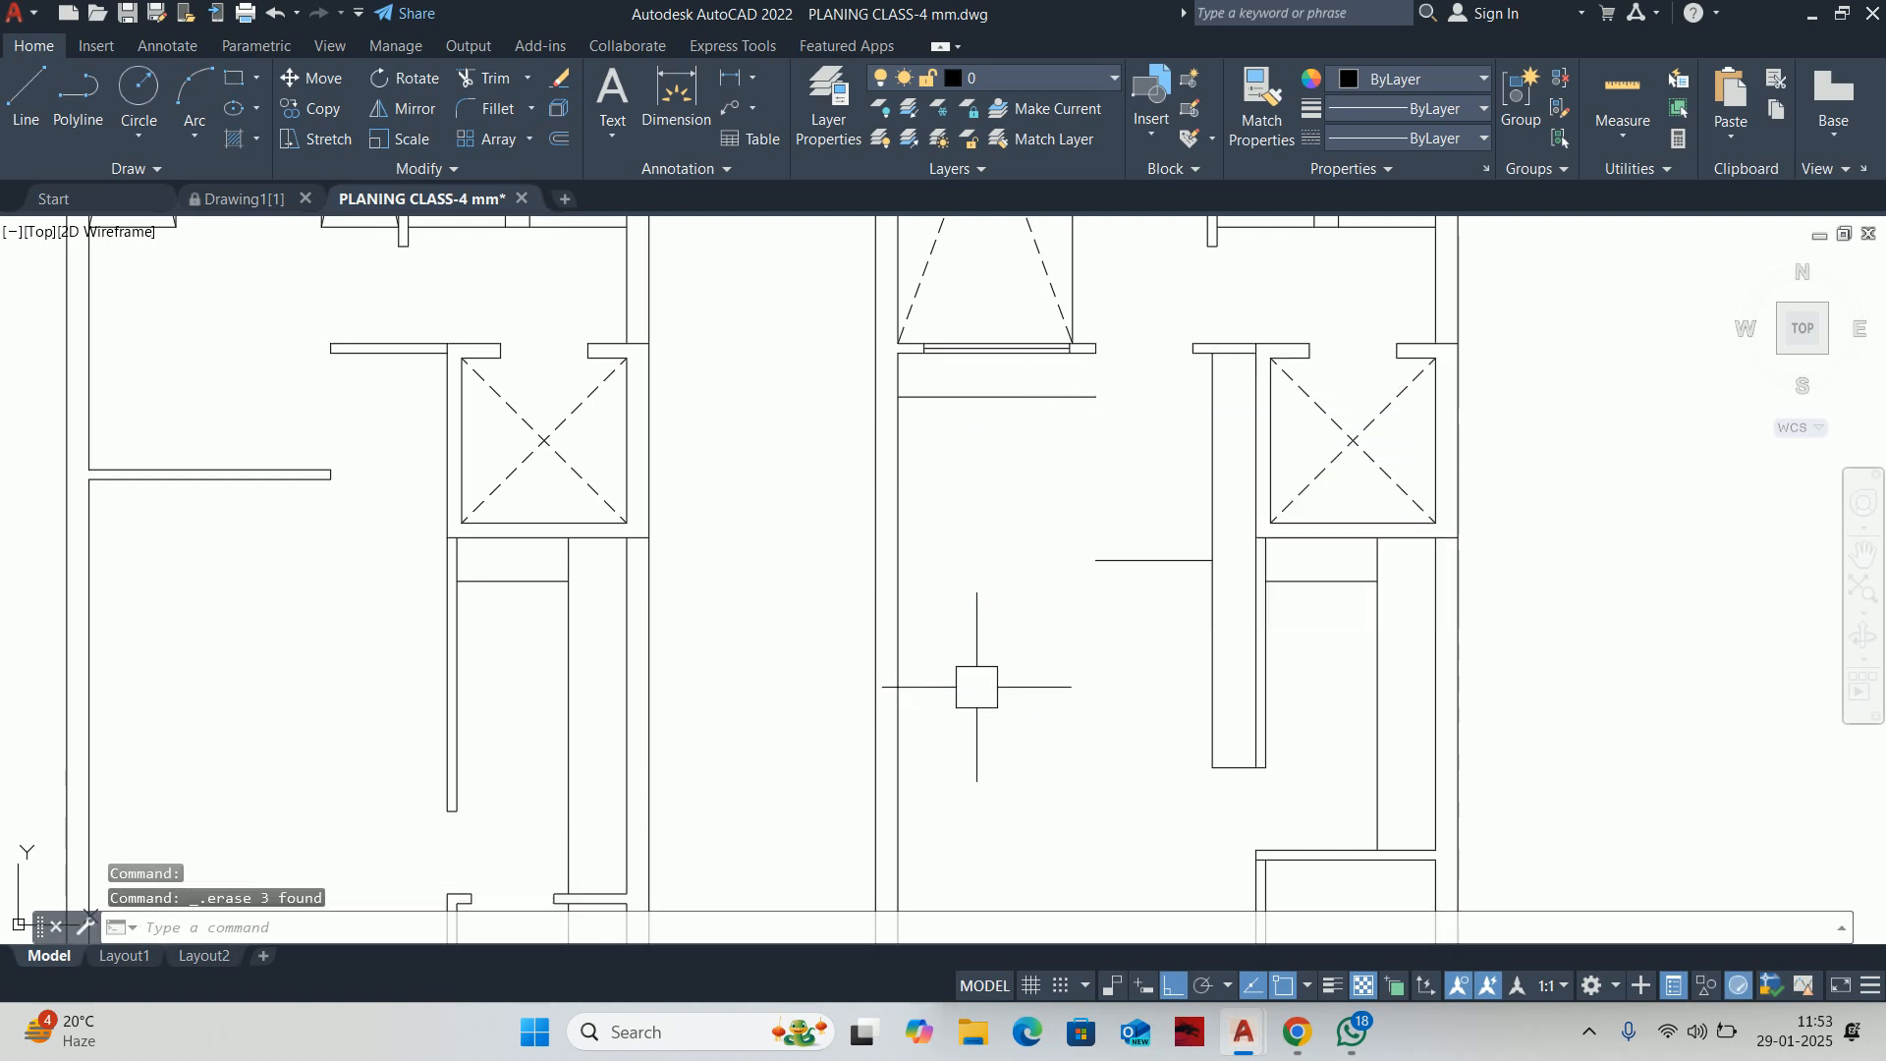
Offset the horizontal line at the strip's midpoint 900 both upward and downward
type("o")
key("Return")
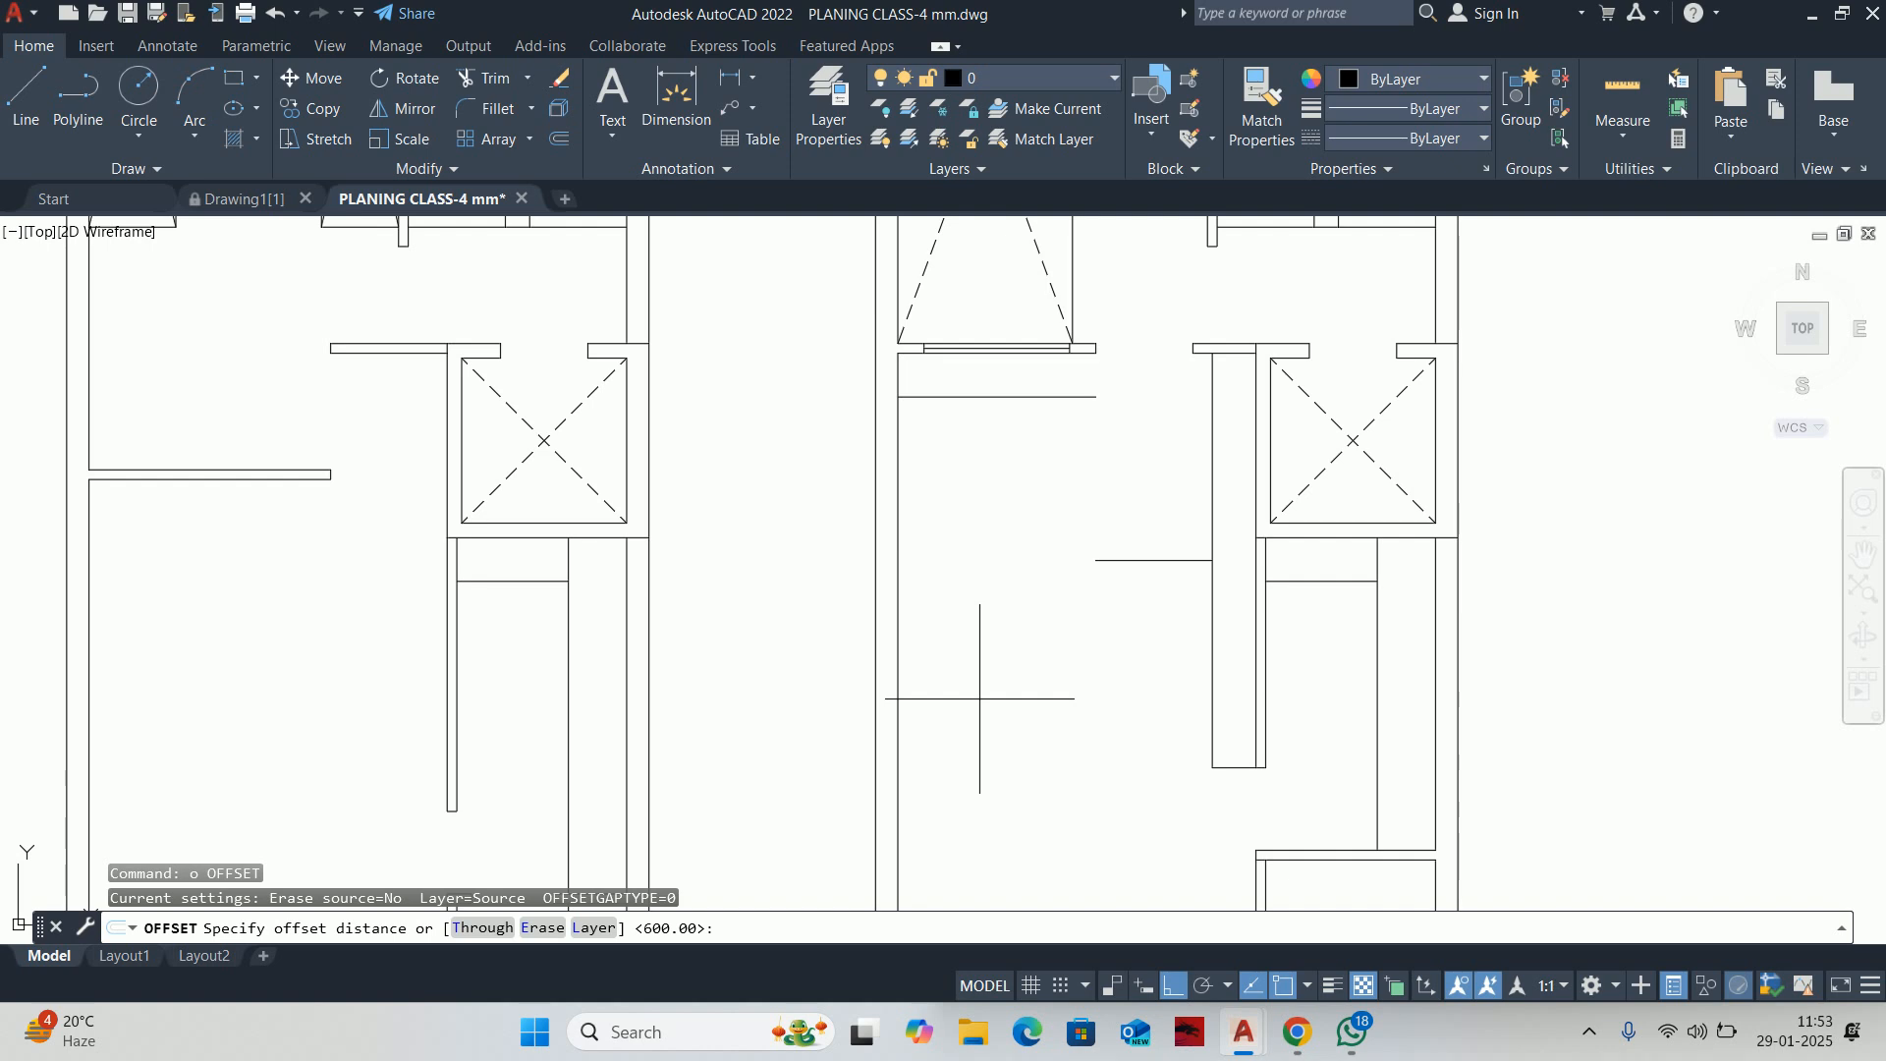
type("900")
key("Return")
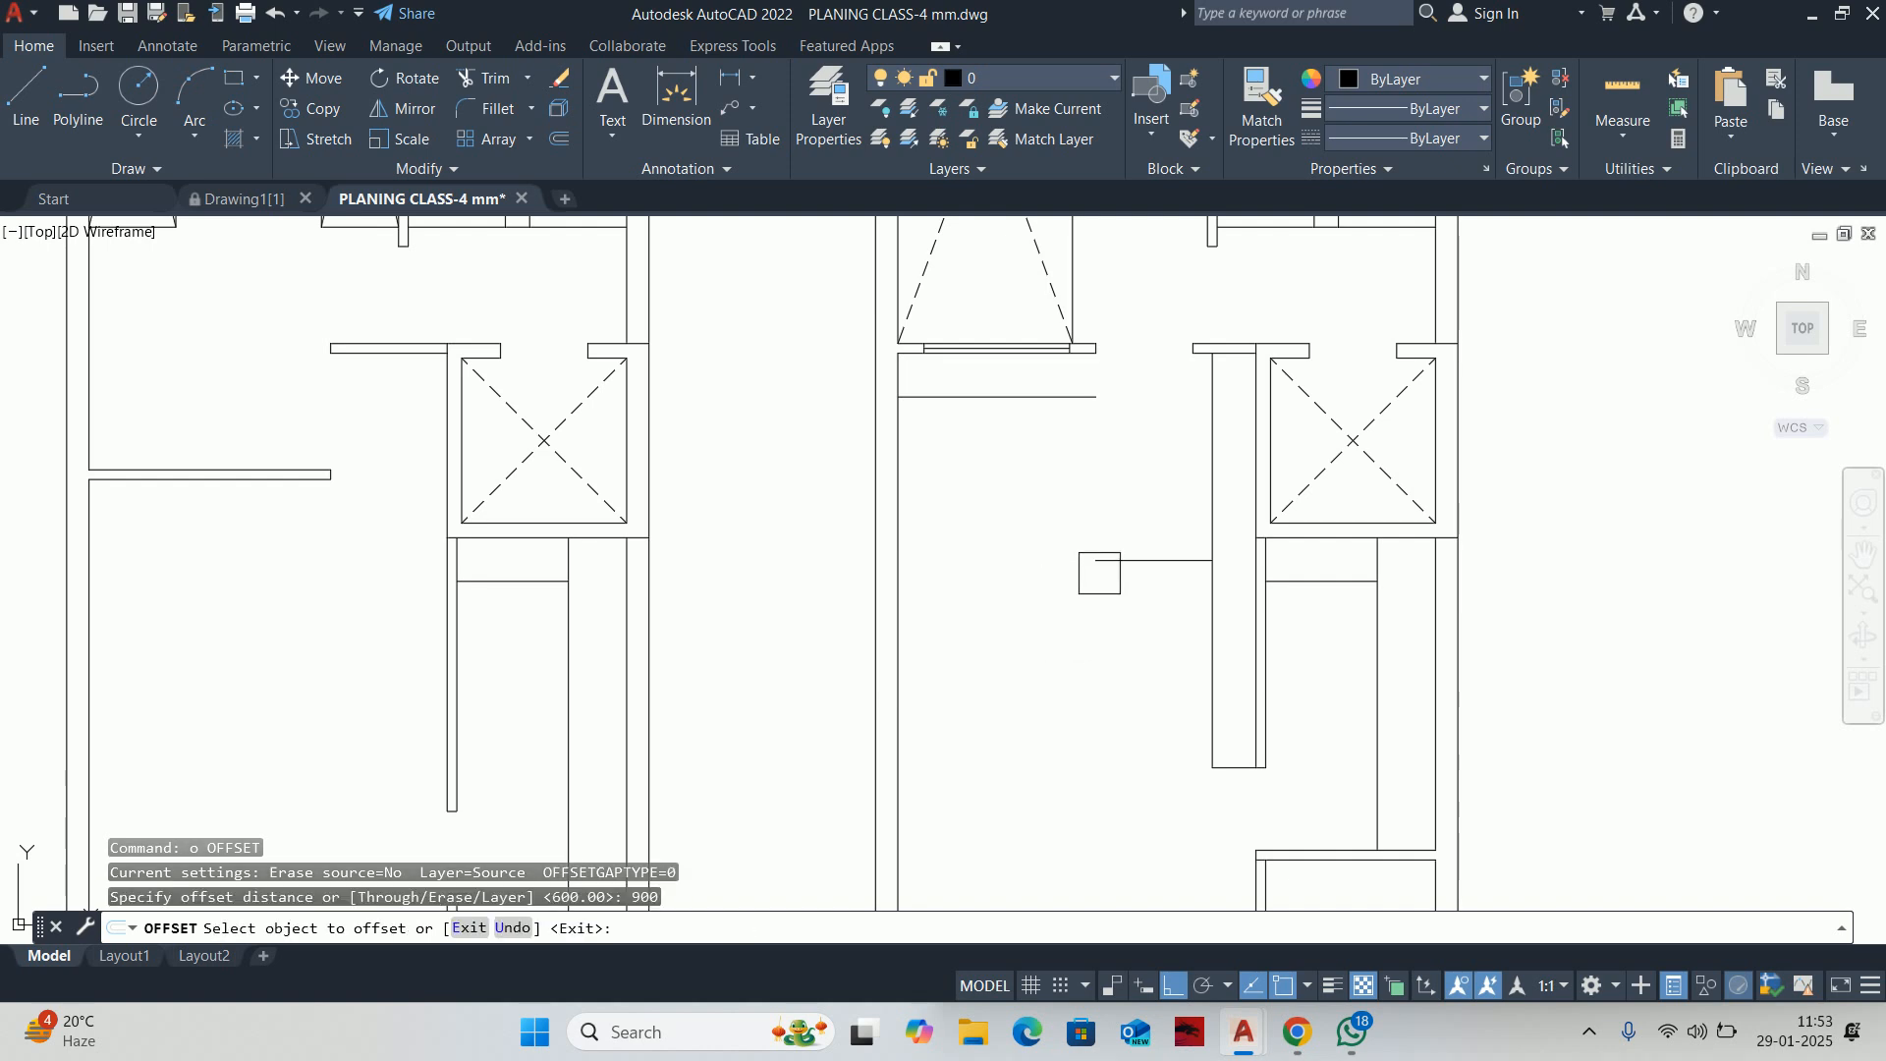
left_click(1100, 565)
left_click(1077, 540)
left_click(1130, 568)
left_click(1105, 634)
key("Escape")
key("Escape")
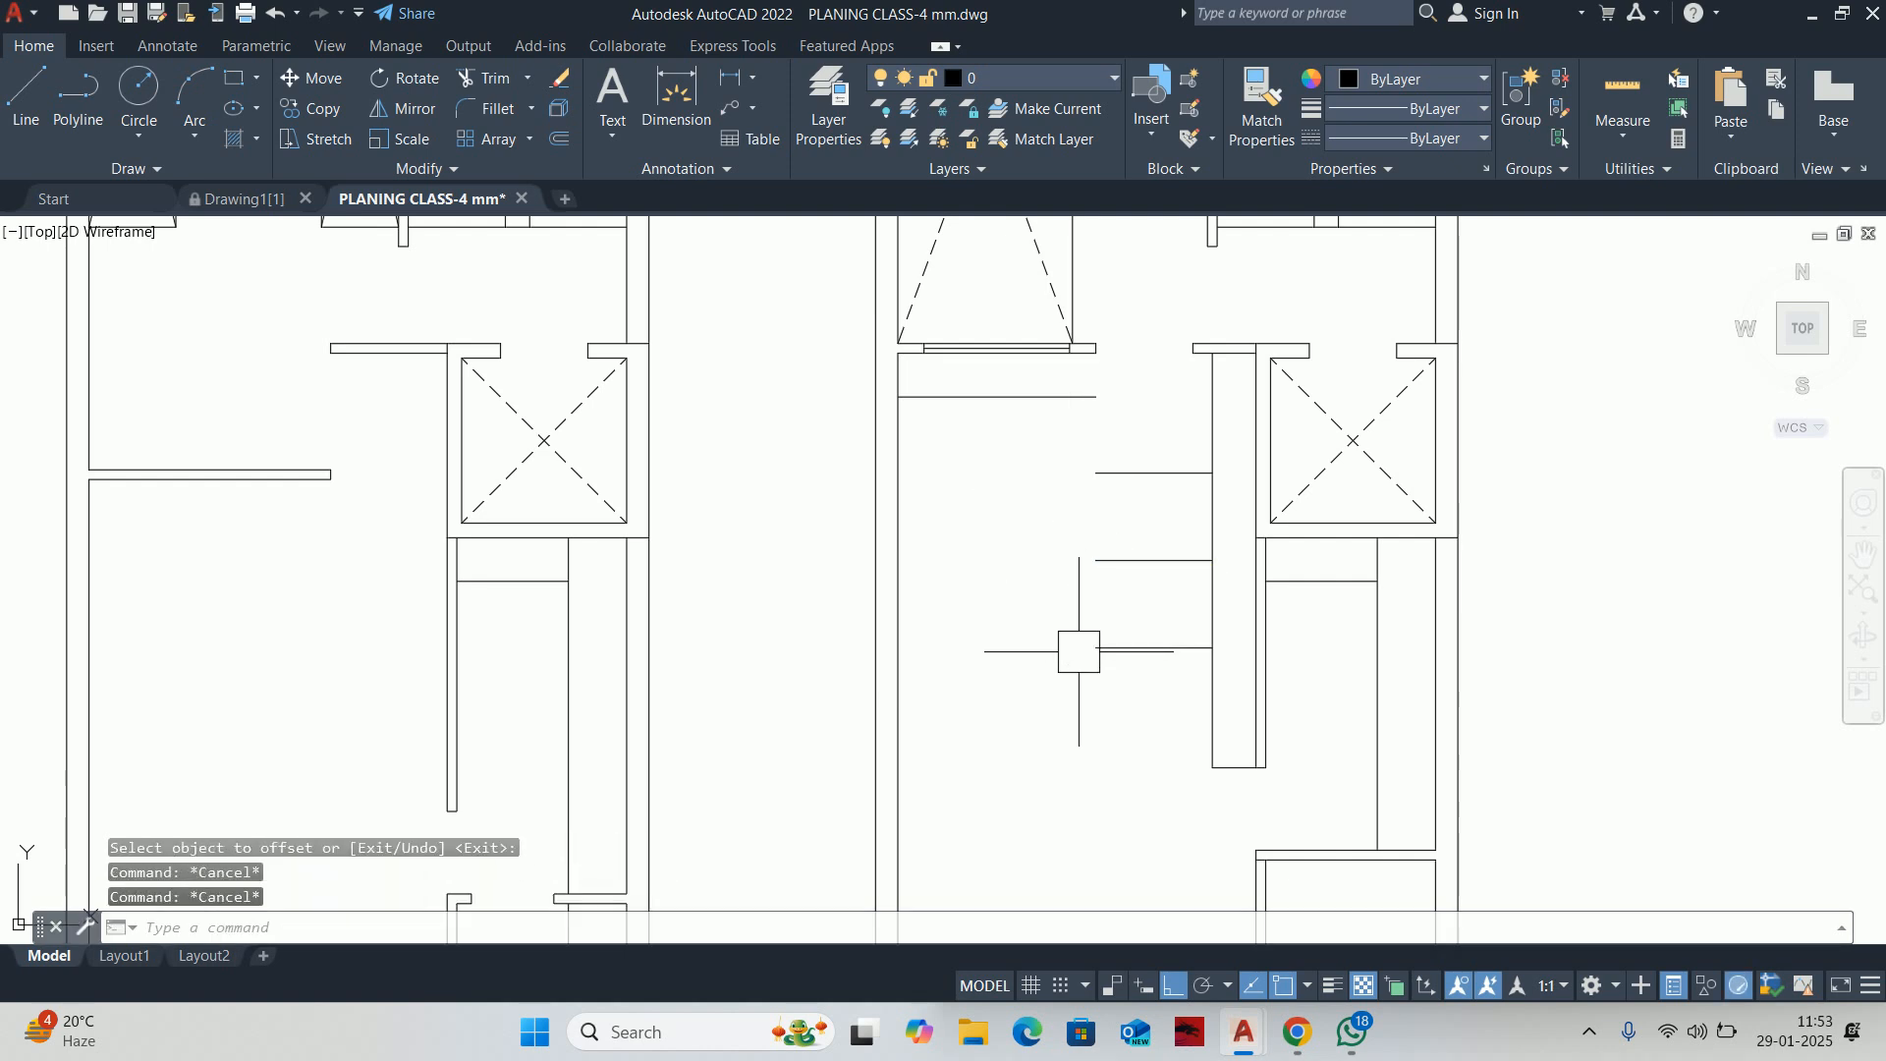
Extend the two 900 offset lines across the room to the outer wall opposite the lift
type("ex")
key("Return")
left_click(1149, 473)
left_click(1092, 634)
left_click(1070, 557, "shift")
key("Escape")
Offset the inner line of the outer wall opposite the strip 450 into the room
scroll(930, 493, "up", 2)
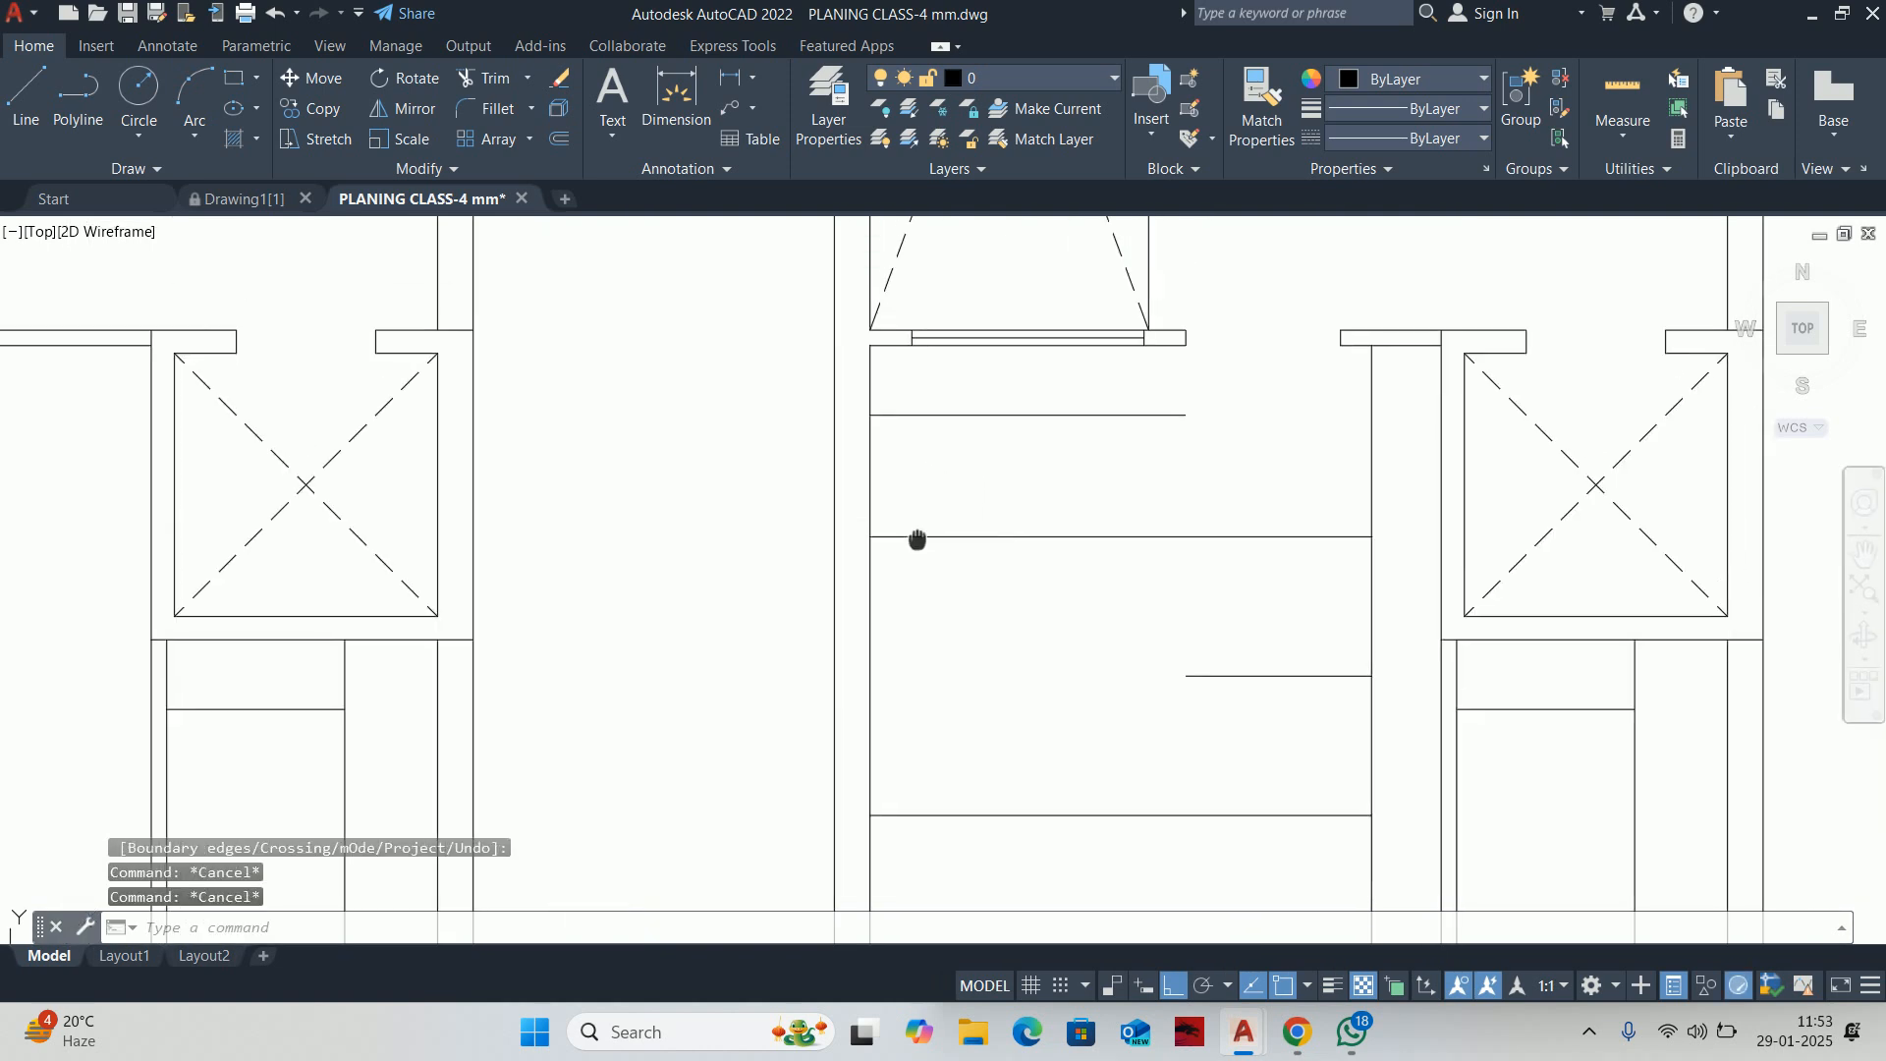
type("o")
key("Return")
type("450")
key("Return")
left_click(860, 484)
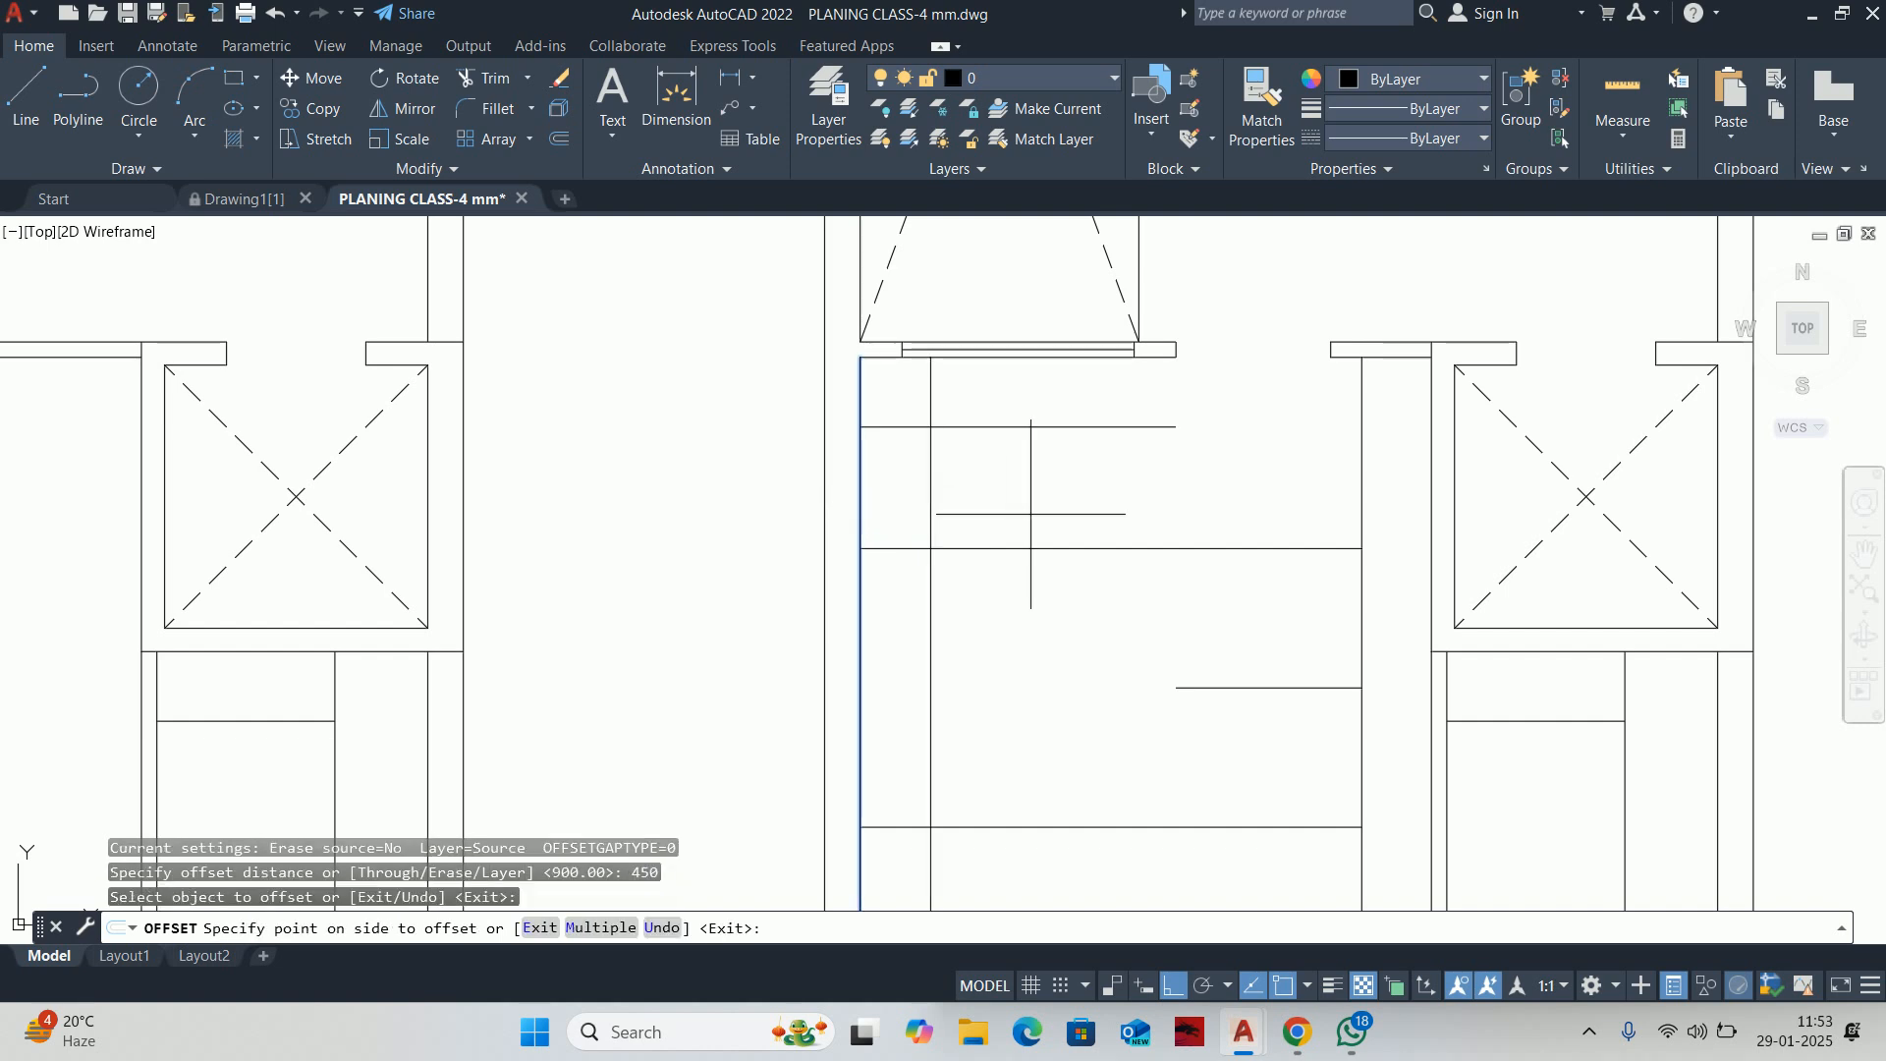
left_click(1031, 514)
Offset the lower of the two long horizontal lines 600 downward
scroll(999, 539, "down", 2)
key("Return")
key("Return")
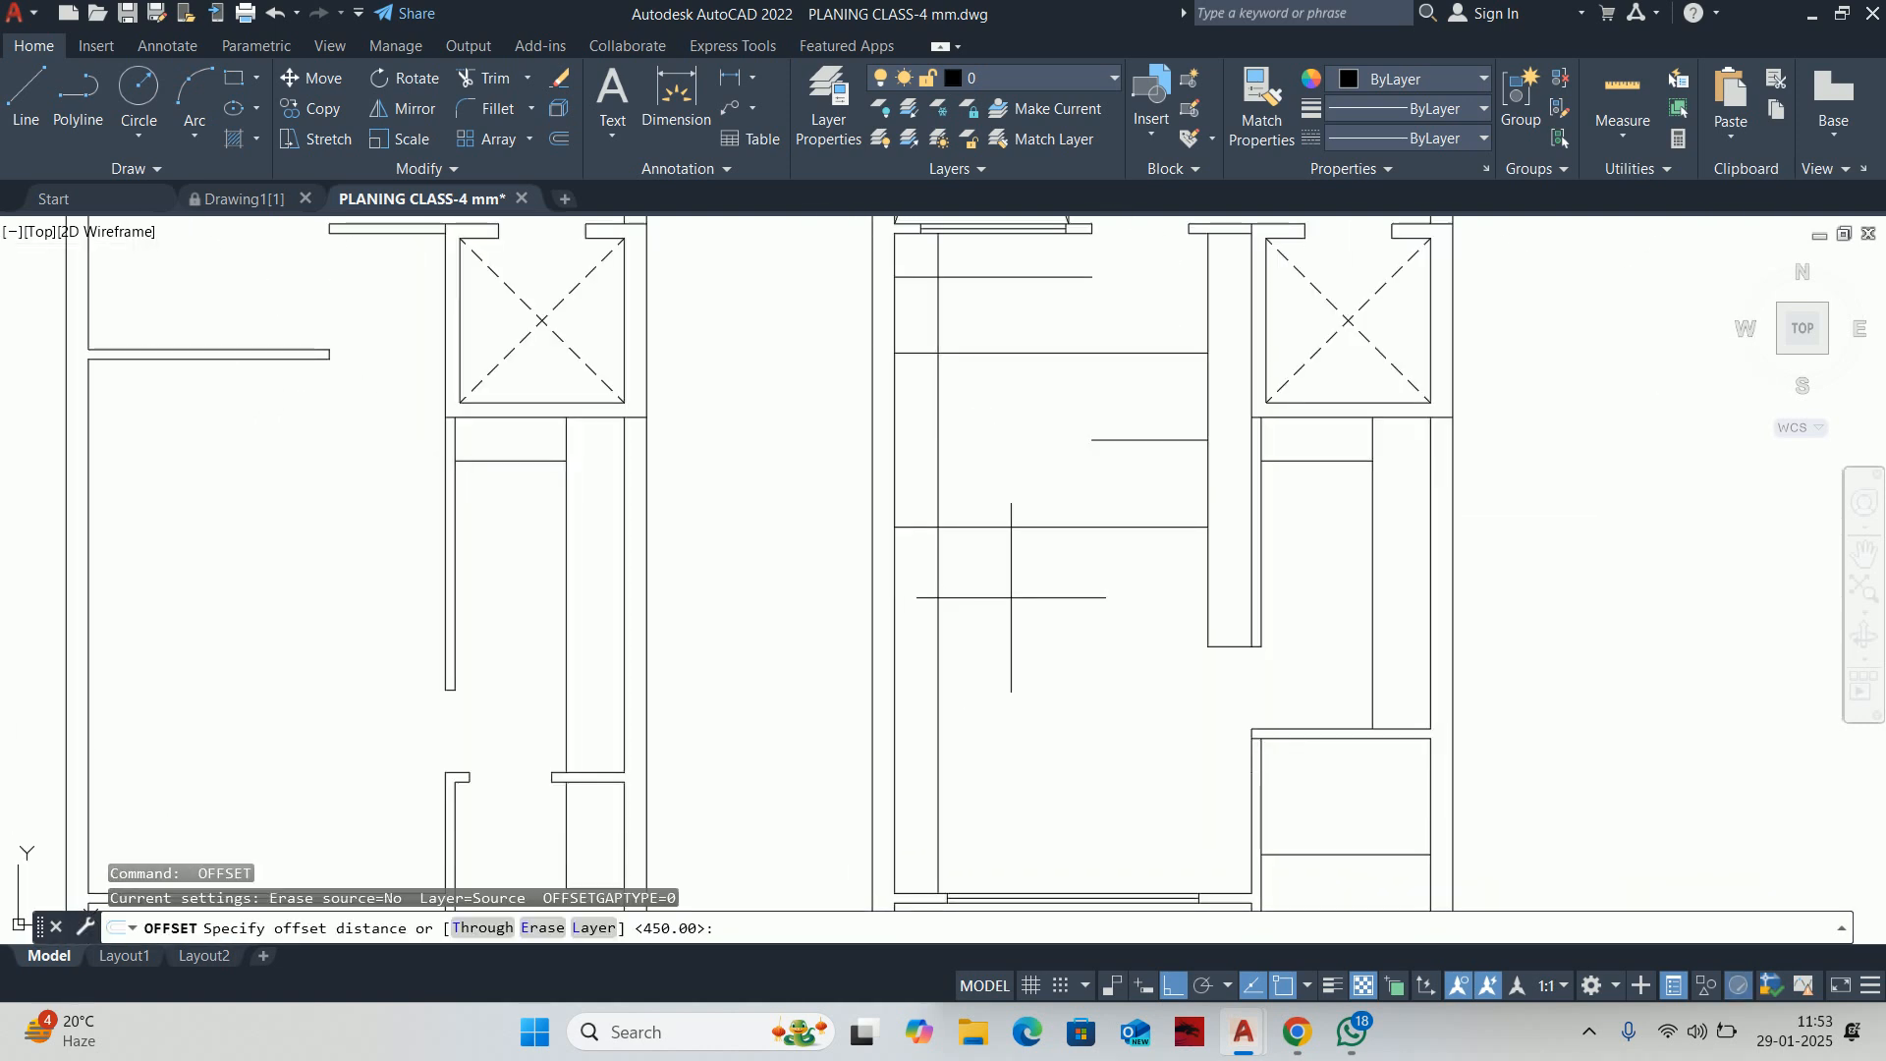
type("60")
key("Return")
left_click(987, 527)
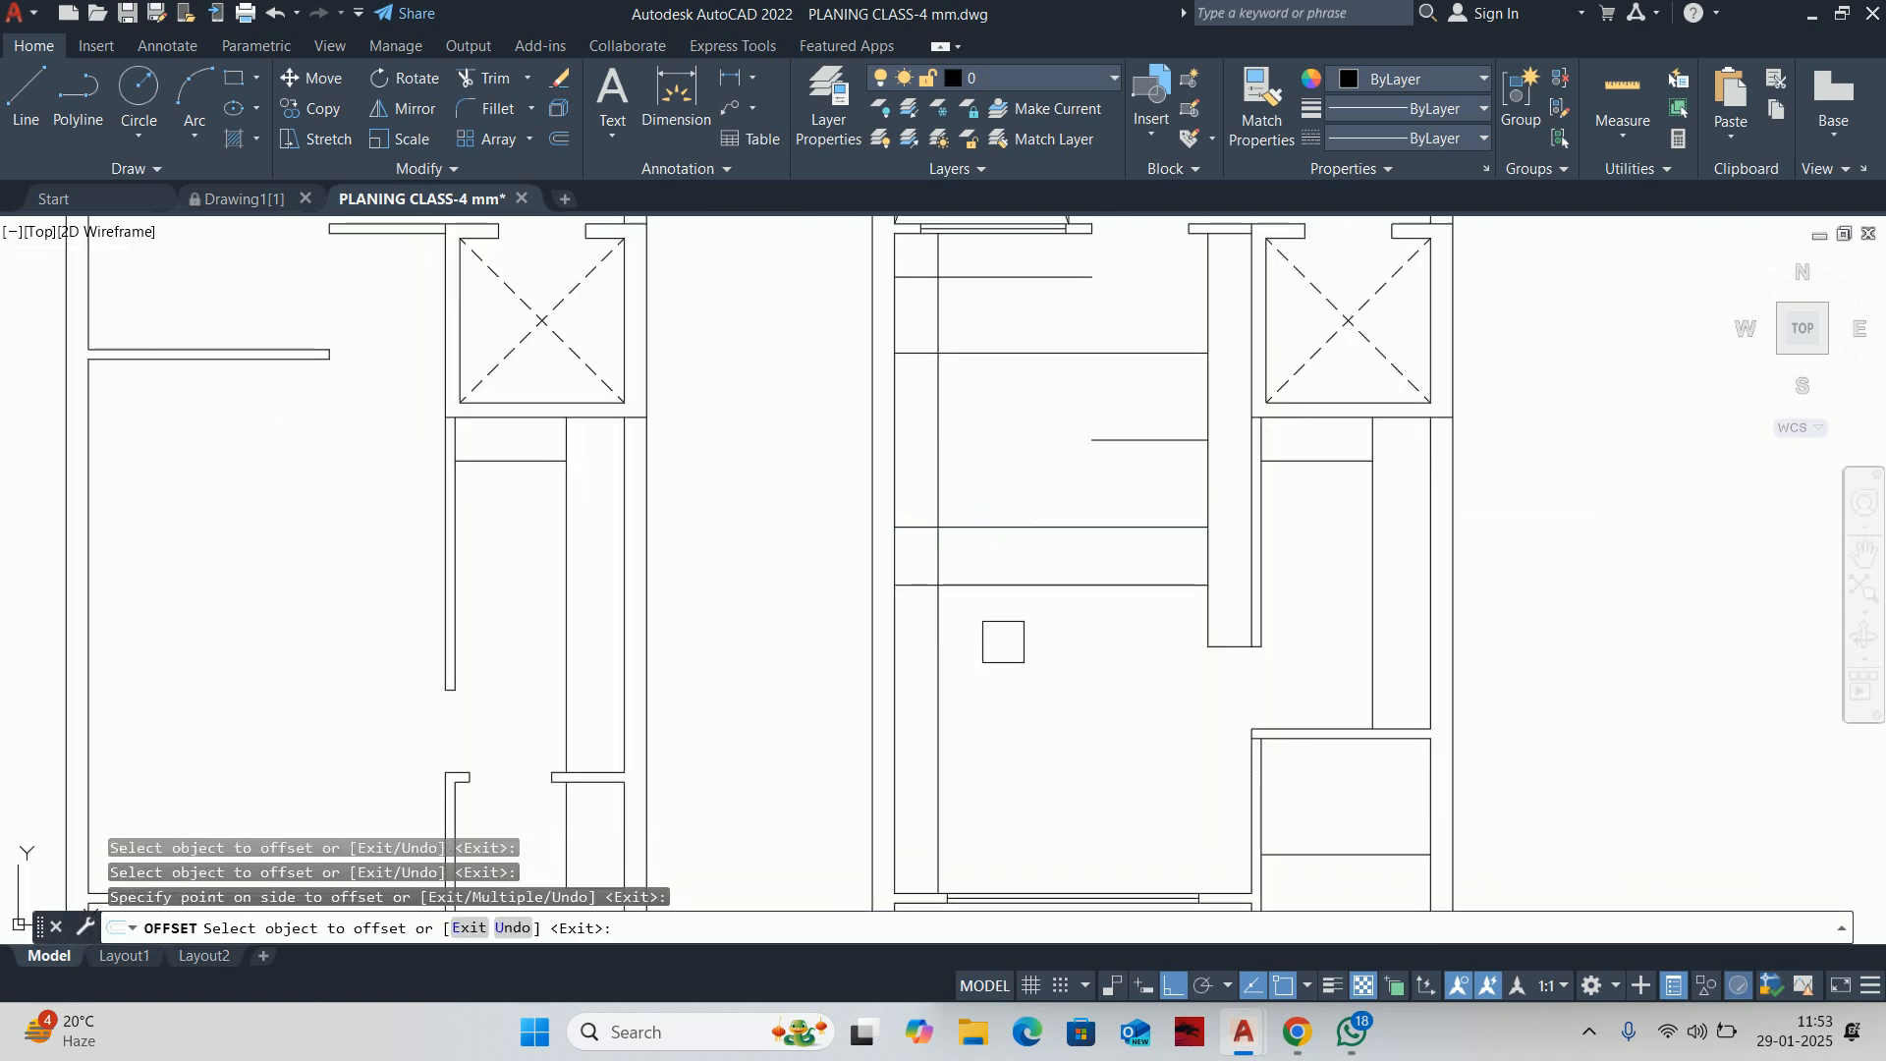
left_click(954, 596)
key("Escape")
Trim the new horizontal line and the 450 offset line where they cross, leaving a small box against the outer wall
scroll(954, 595, "up", 4)
type("tr")
key("Return")
left_click_drag(926, 750, 990, 627)
scroll(990, 627, "down", 3)
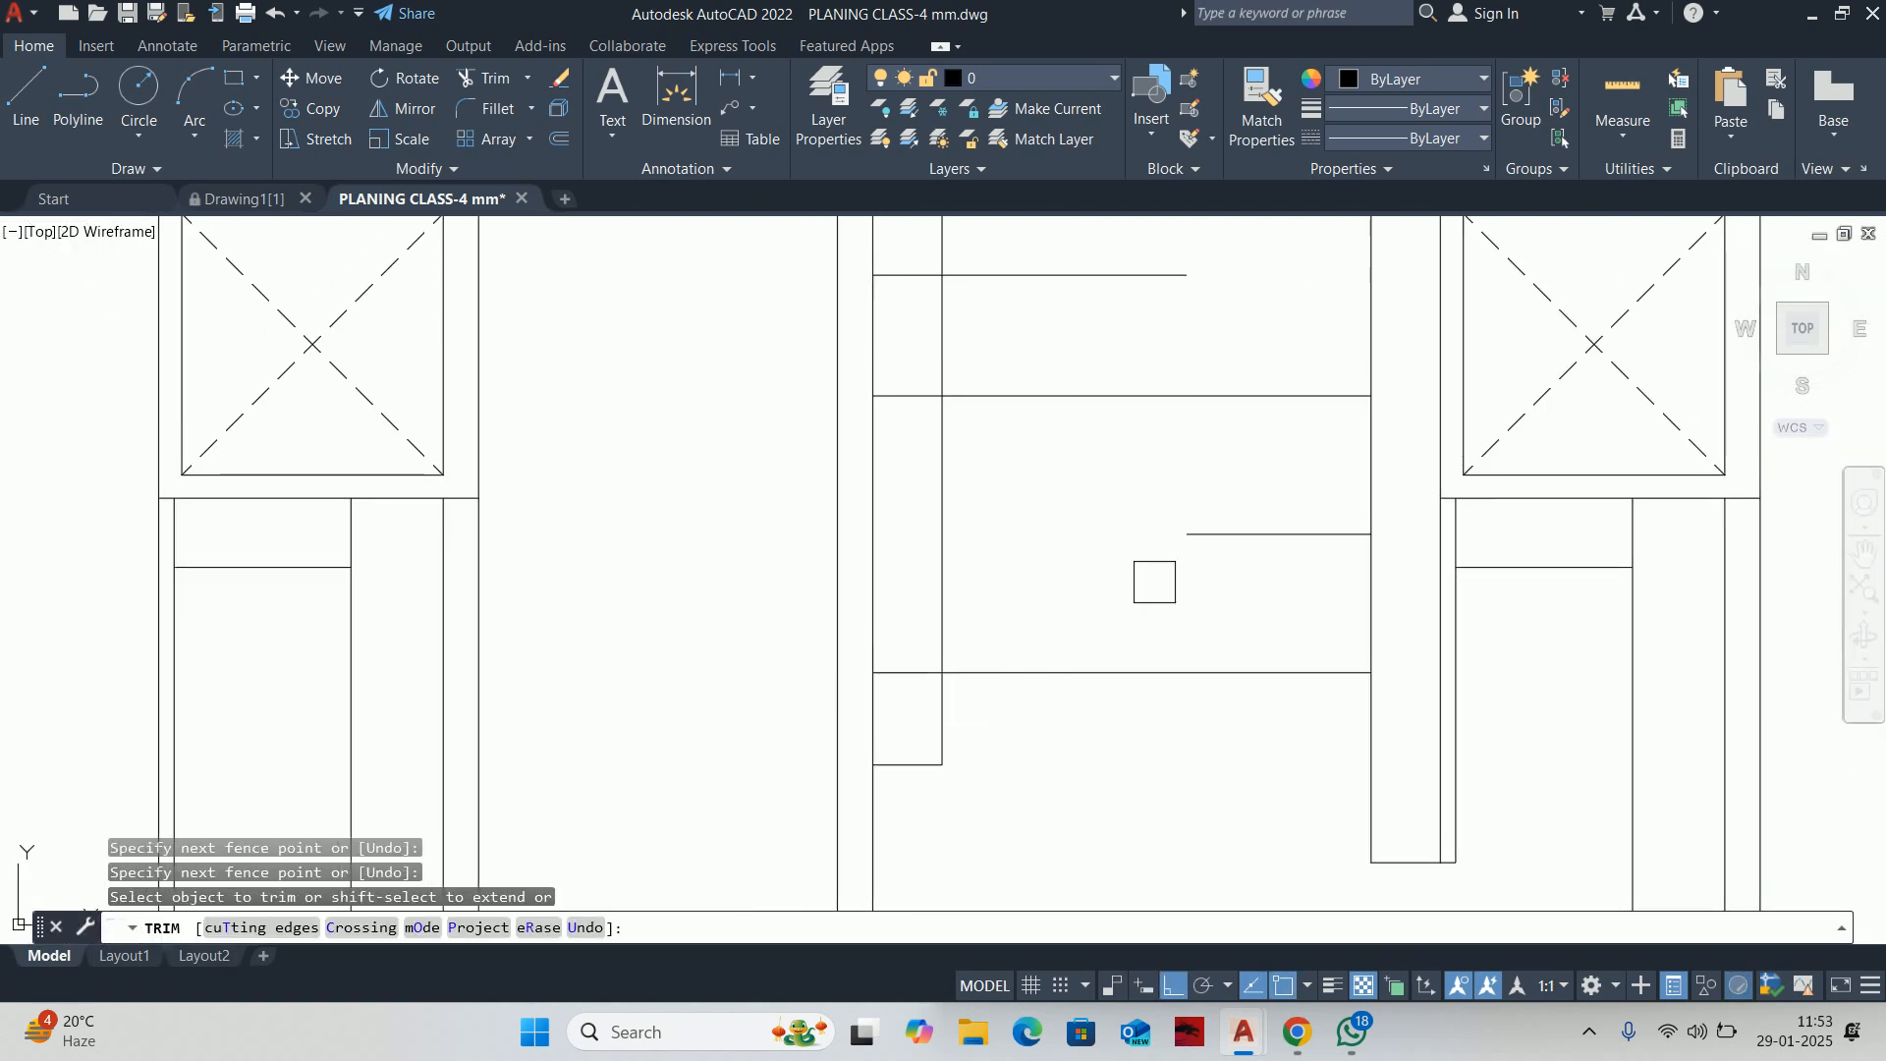
key("Escape")
key("Escape")
Draw a vertical line from the free end of the midpoint line up to the upper long horizontal line
type("l")
key("Return")
left_click(1187, 535)
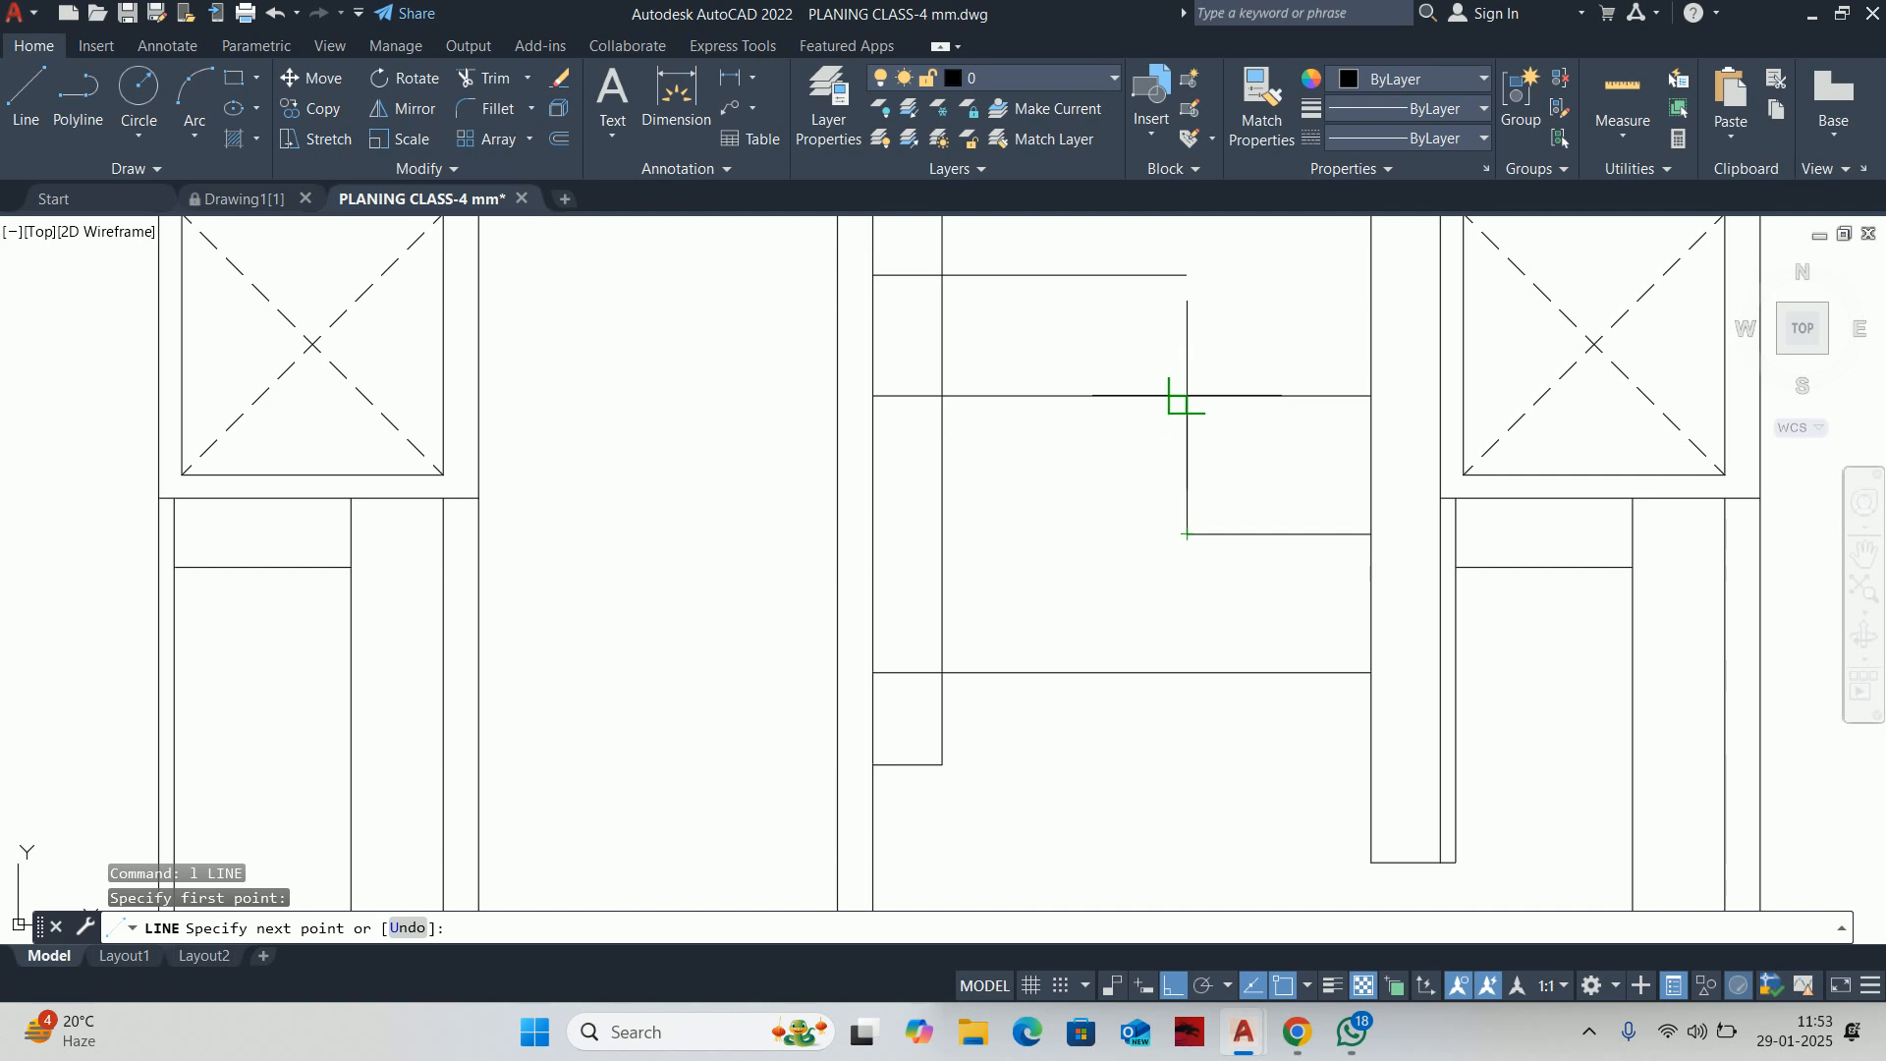
left_click(1187, 396)
key("Escape")
key("Escape")
Extend the vertical line to the lower long horizontal line and remove the three horizontal segments between it and the strip
type("ex")
key("Return")
left_click(1191, 604)
mouse_move(1272, 375)
left_mouse_down()
mouse_move(1222, 433)
mouse_move(930, 454)
left_mouse_up()
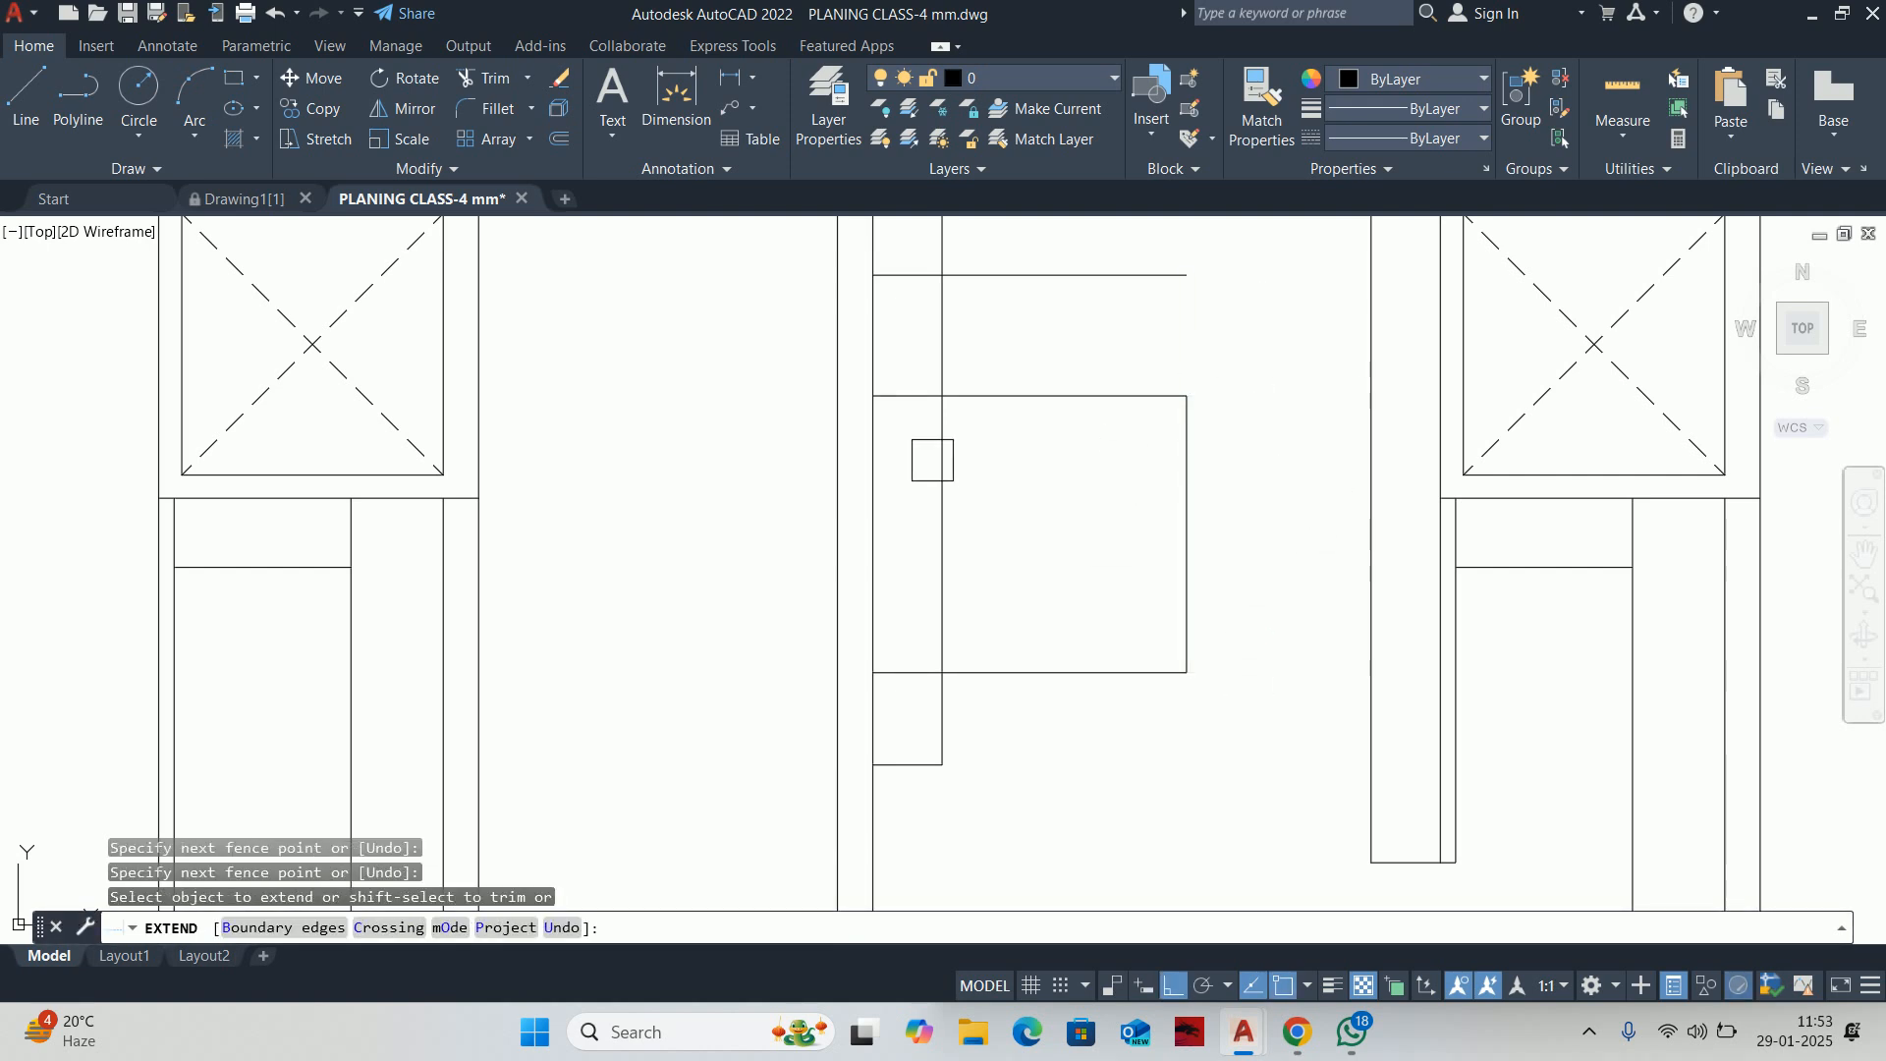
Trim the 450 offset line inside the large rectangle and the overlapping corner segments below the window, leaving an L-shaped outline
scroll(885, 467, "up", 3)
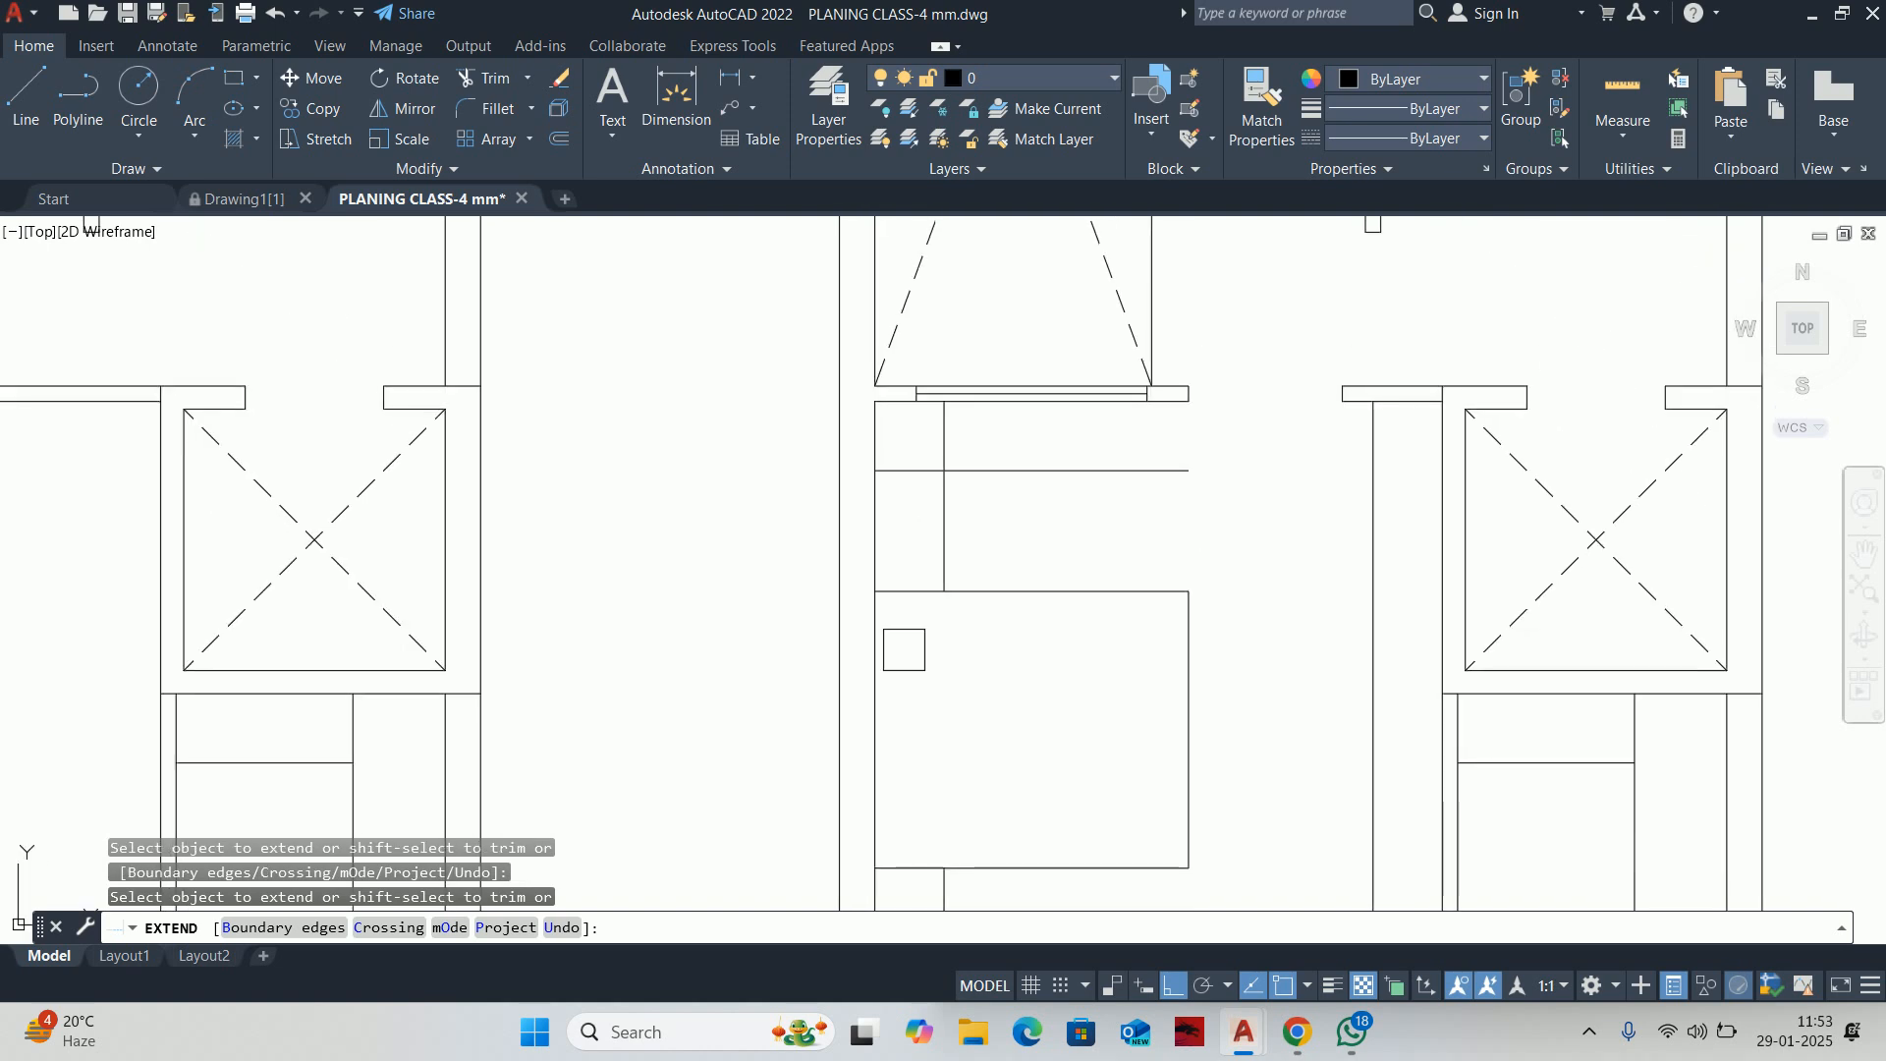
left_click(924, 447)
left_click(882, 500, "shift")
left_click(934, 440, "shift")
middle_click_drag(1109, 460, 927, 454)
key("Escape")
Close the L-shaped outline with a short vertical line from the window wall's free end corner to the horizontal line below
type("l")
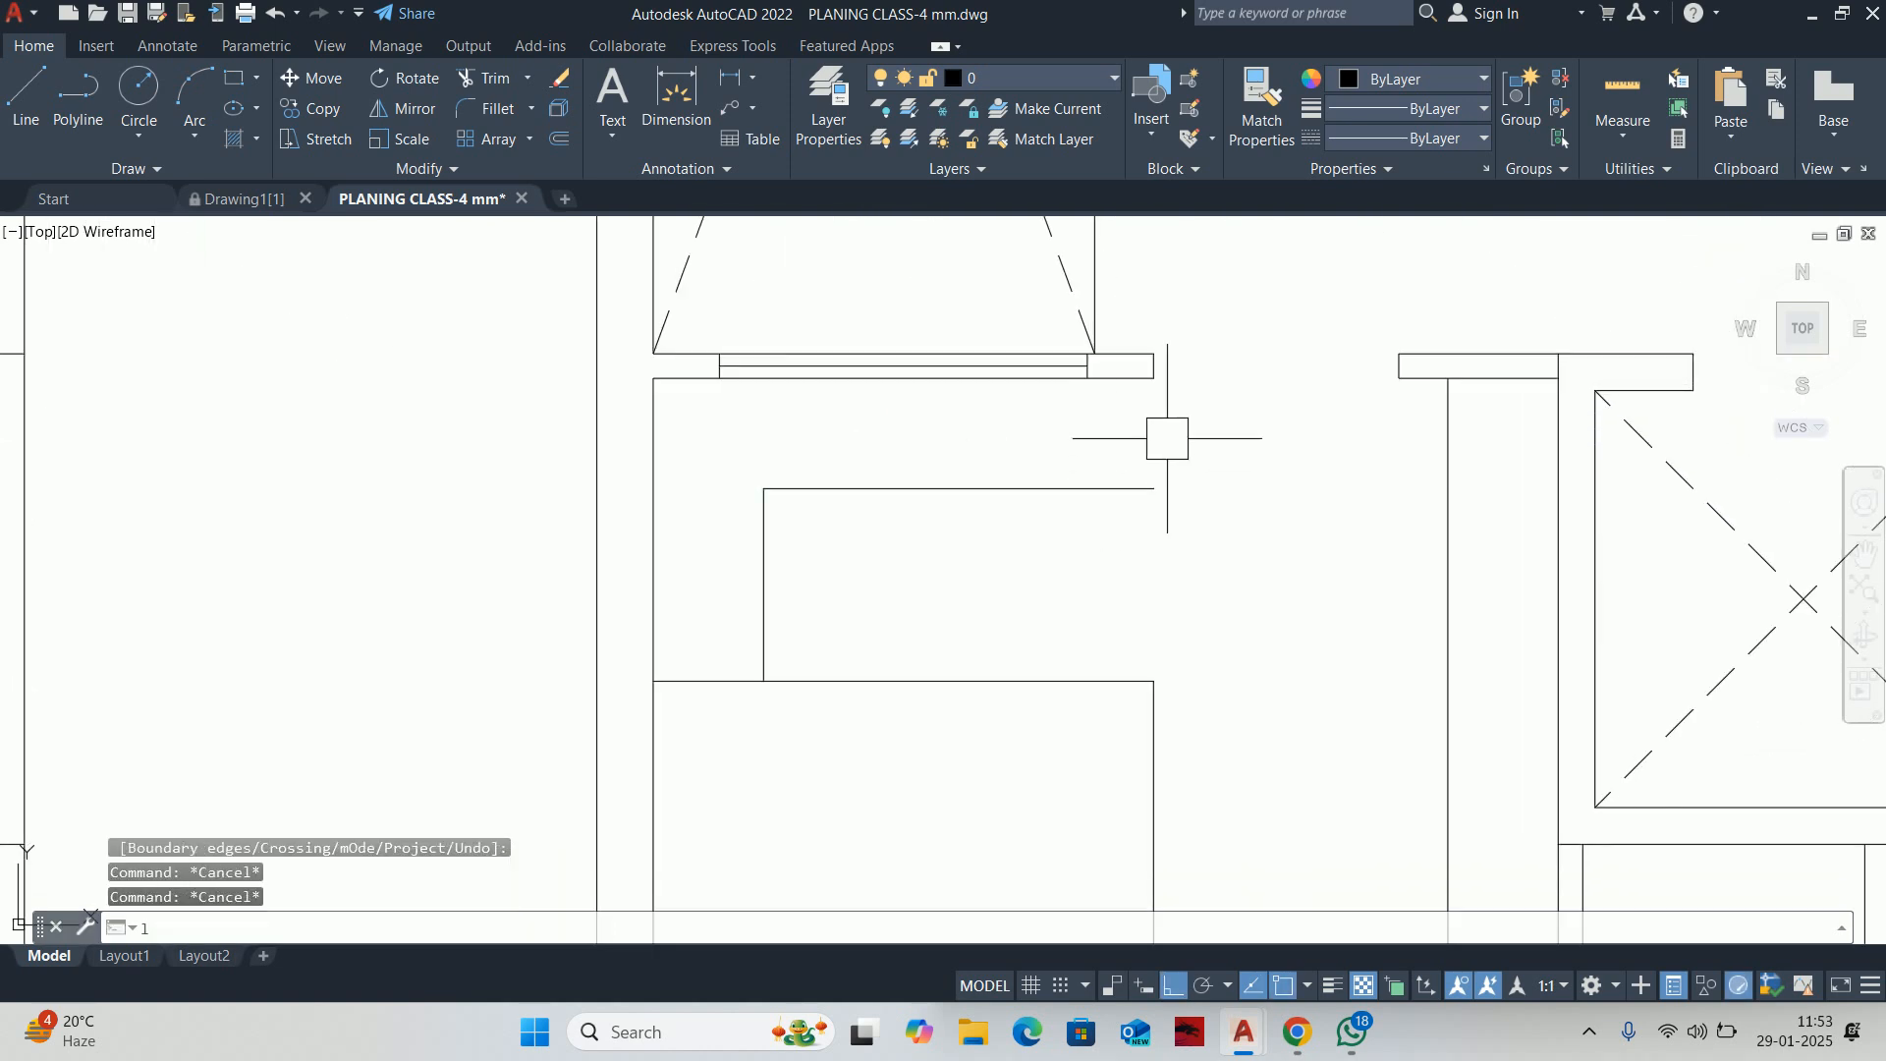
key("Return")
left_click(1153, 377)
key("Escape")
key("Escape")
key("Escape")
scroll(878, 462, "down", 2)
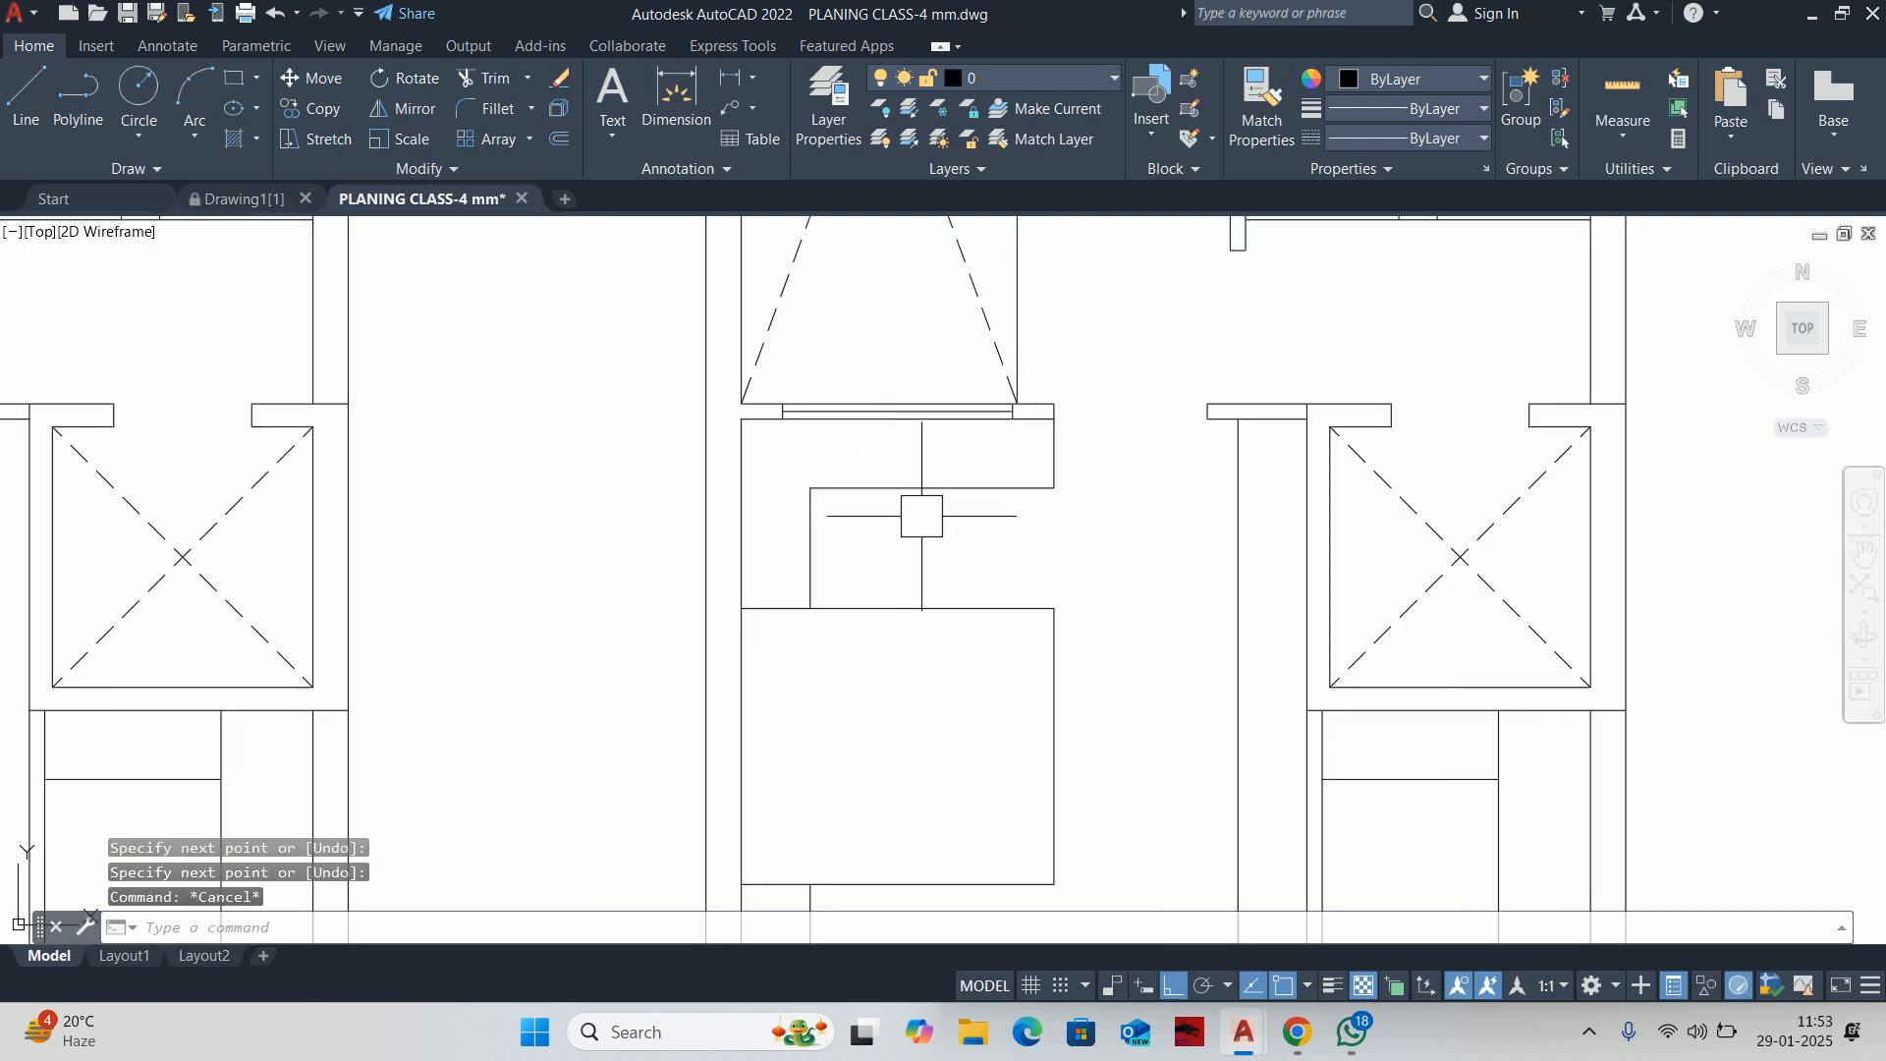
middle_click_drag(864, 422, 866, 423)
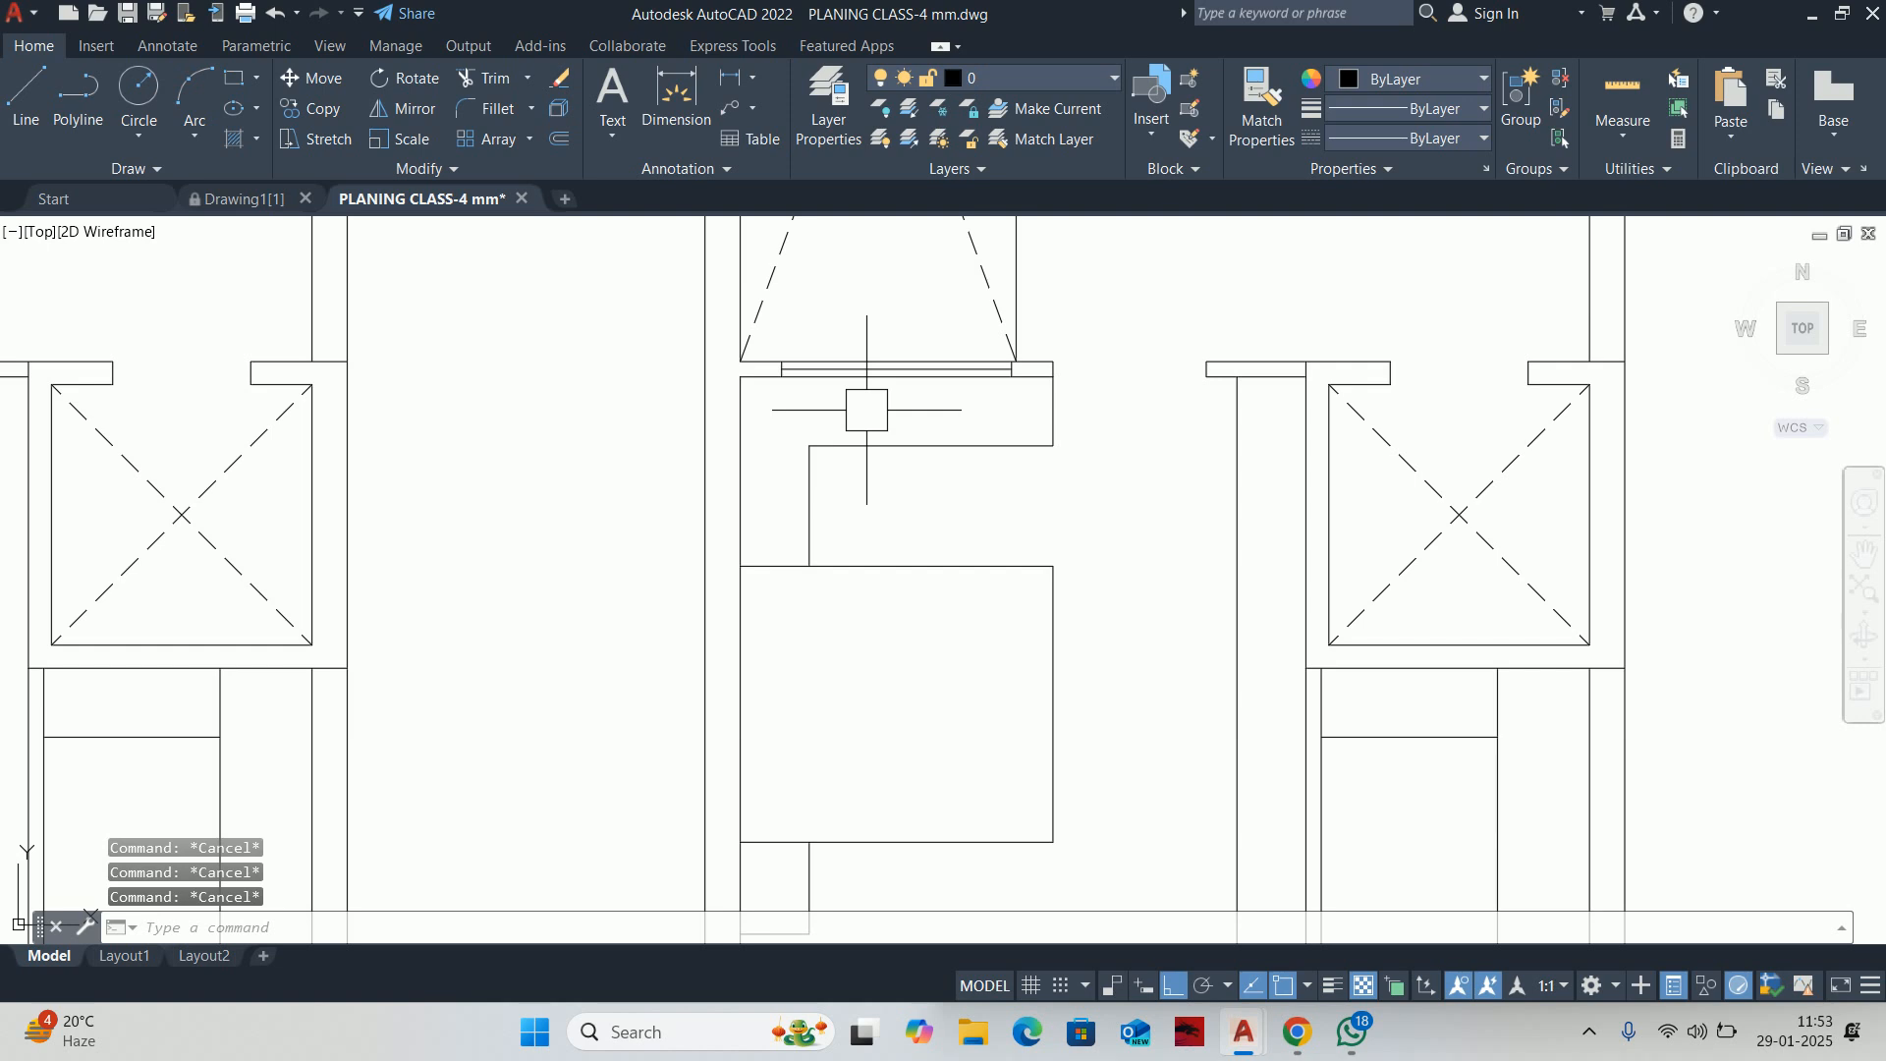
Measure the large rectangle, the small box and the clearances around them in the room
scroll(925, 423, "down", 2)
middle_click_drag(926, 471, 926, 374)
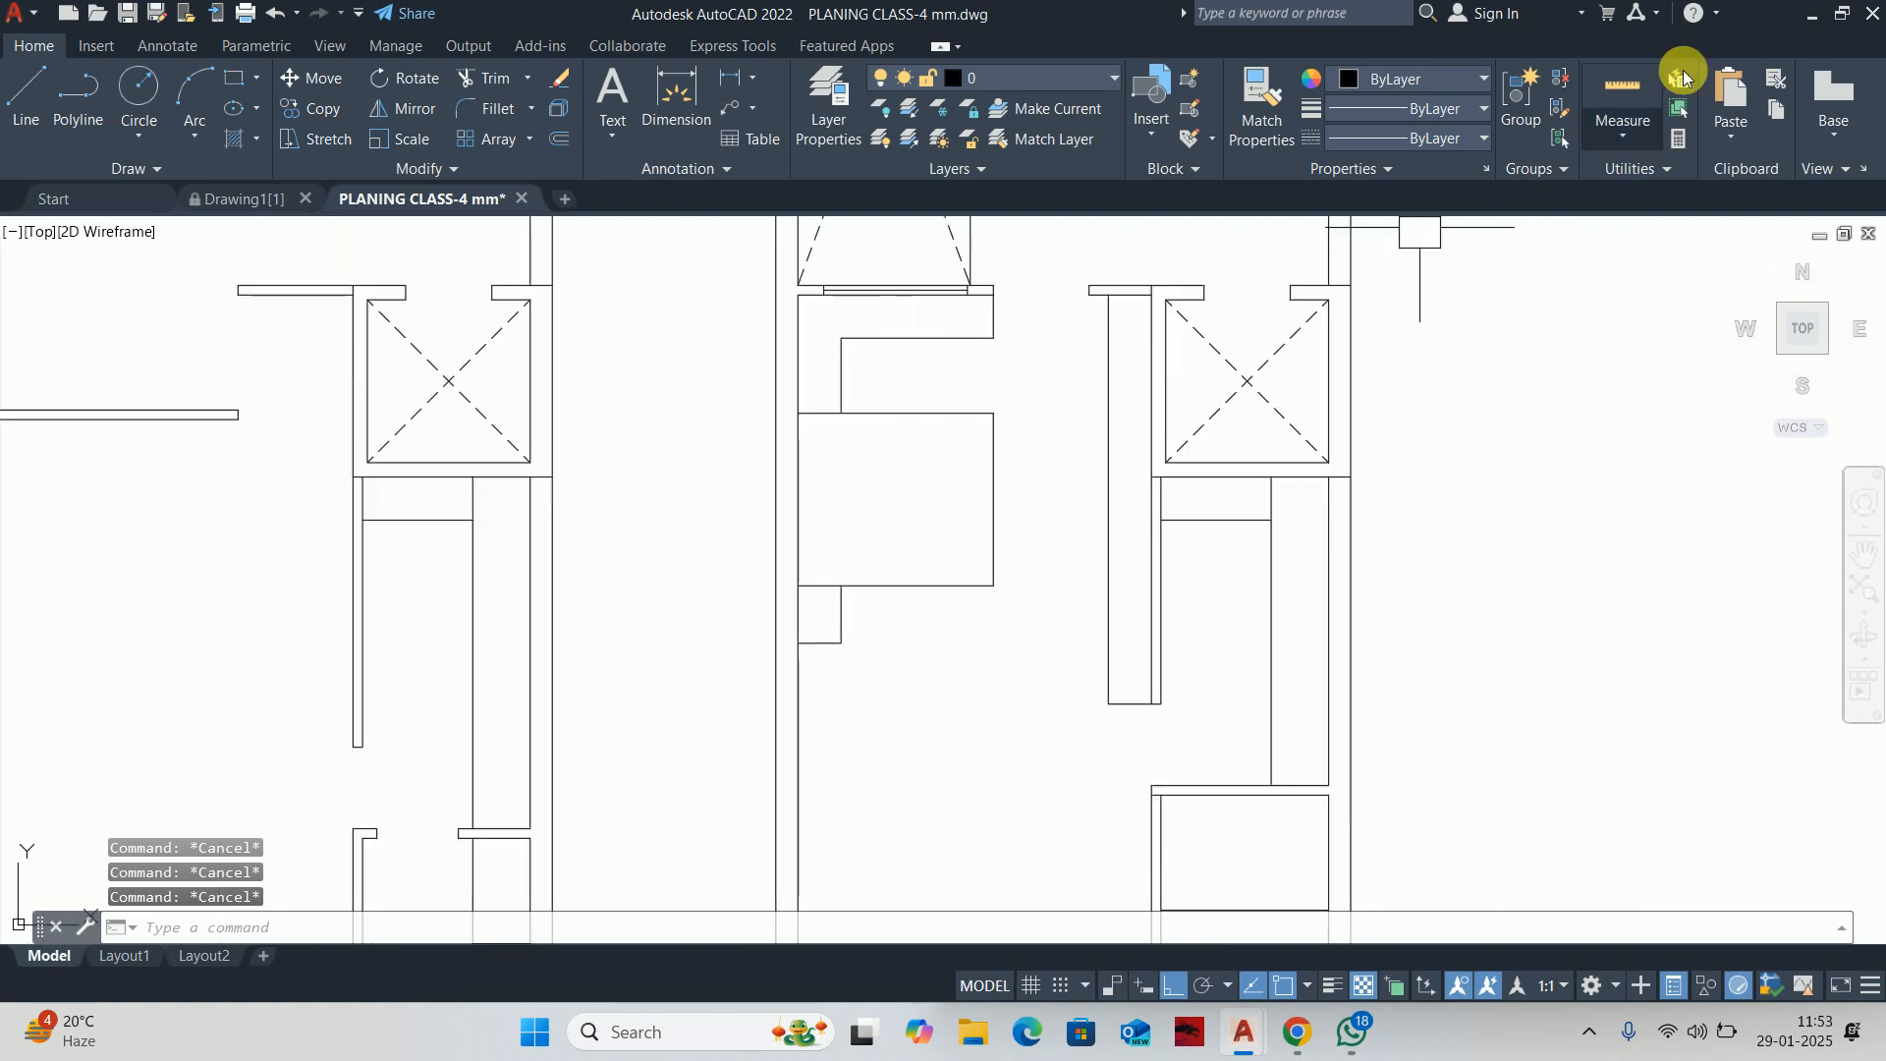
left_click(1631, 90)
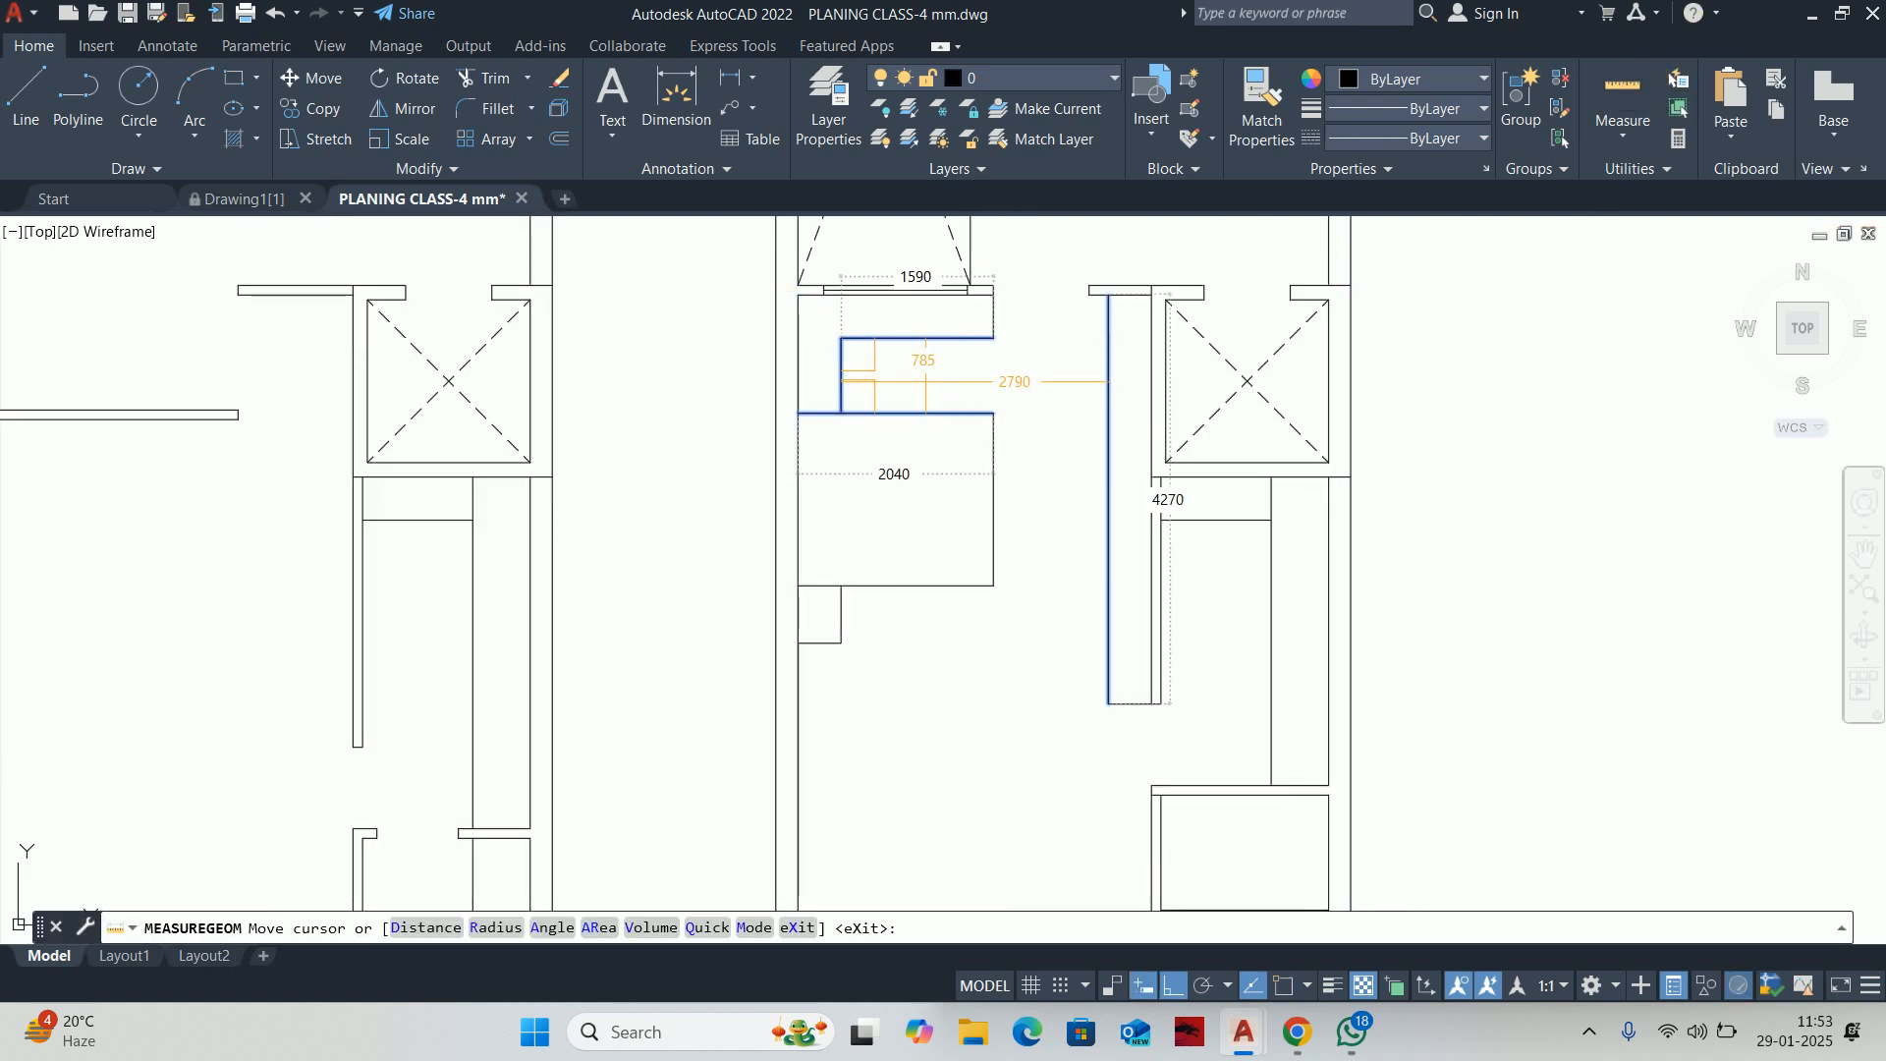
middle_click_drag(924, 393, 931, 321)
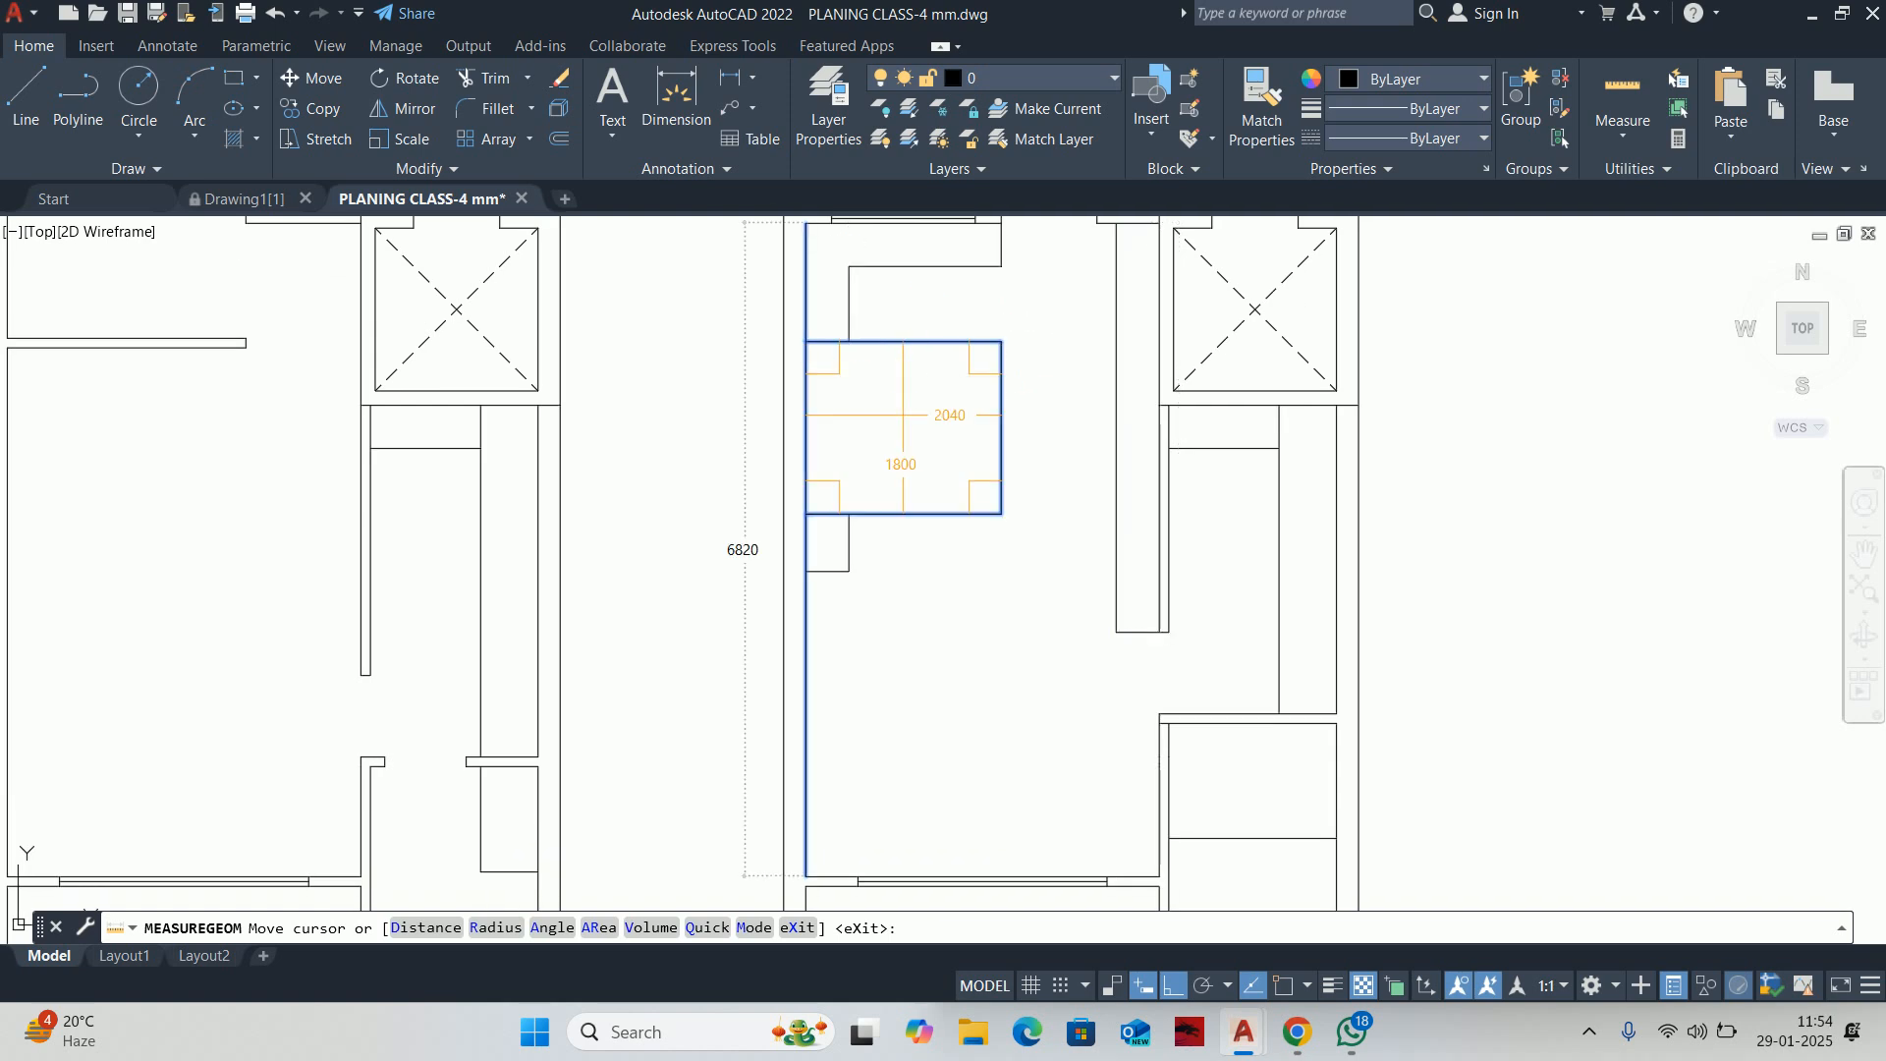
scroll(826, 571, "up", 4)
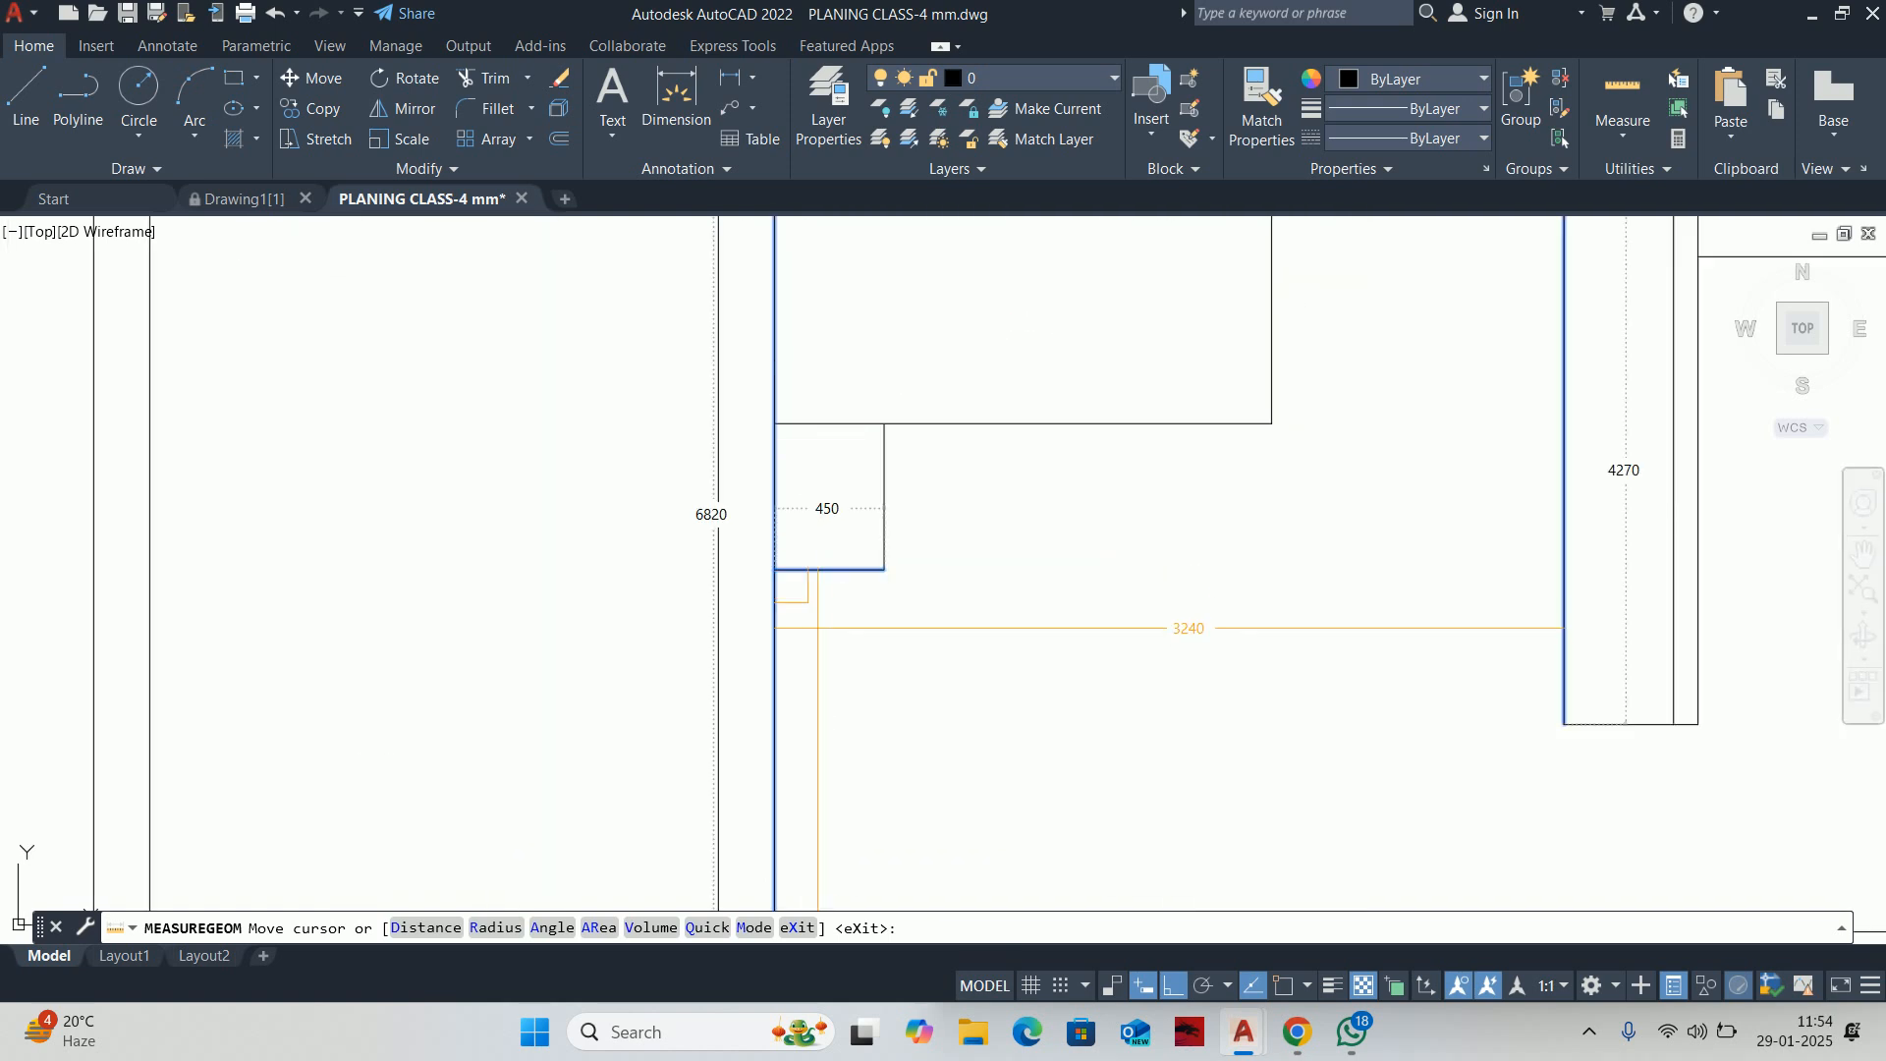
Check the vertical distance from the small box's lower outer corner to the strip's lower corner with a linear dimension
key("Escape")
type("dli")
key("Return")
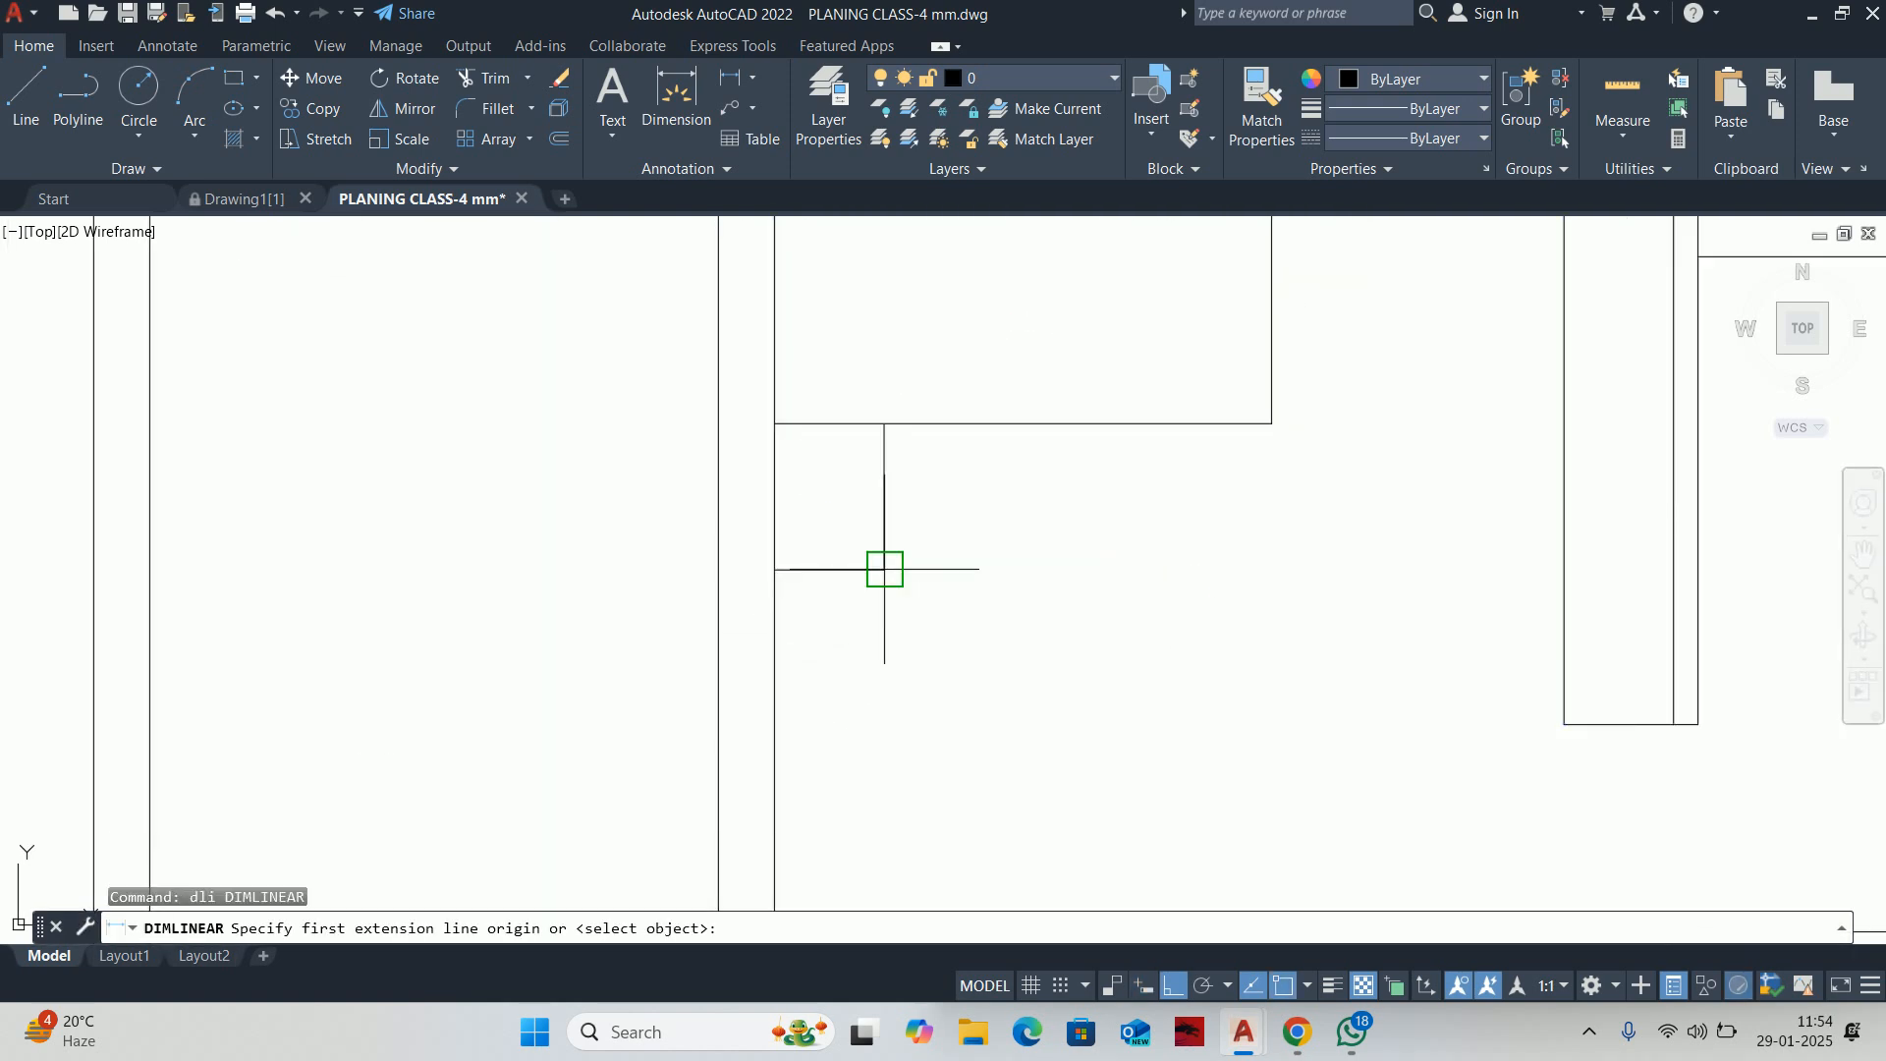
left_click(884, 569)
left_click(1564, 724)
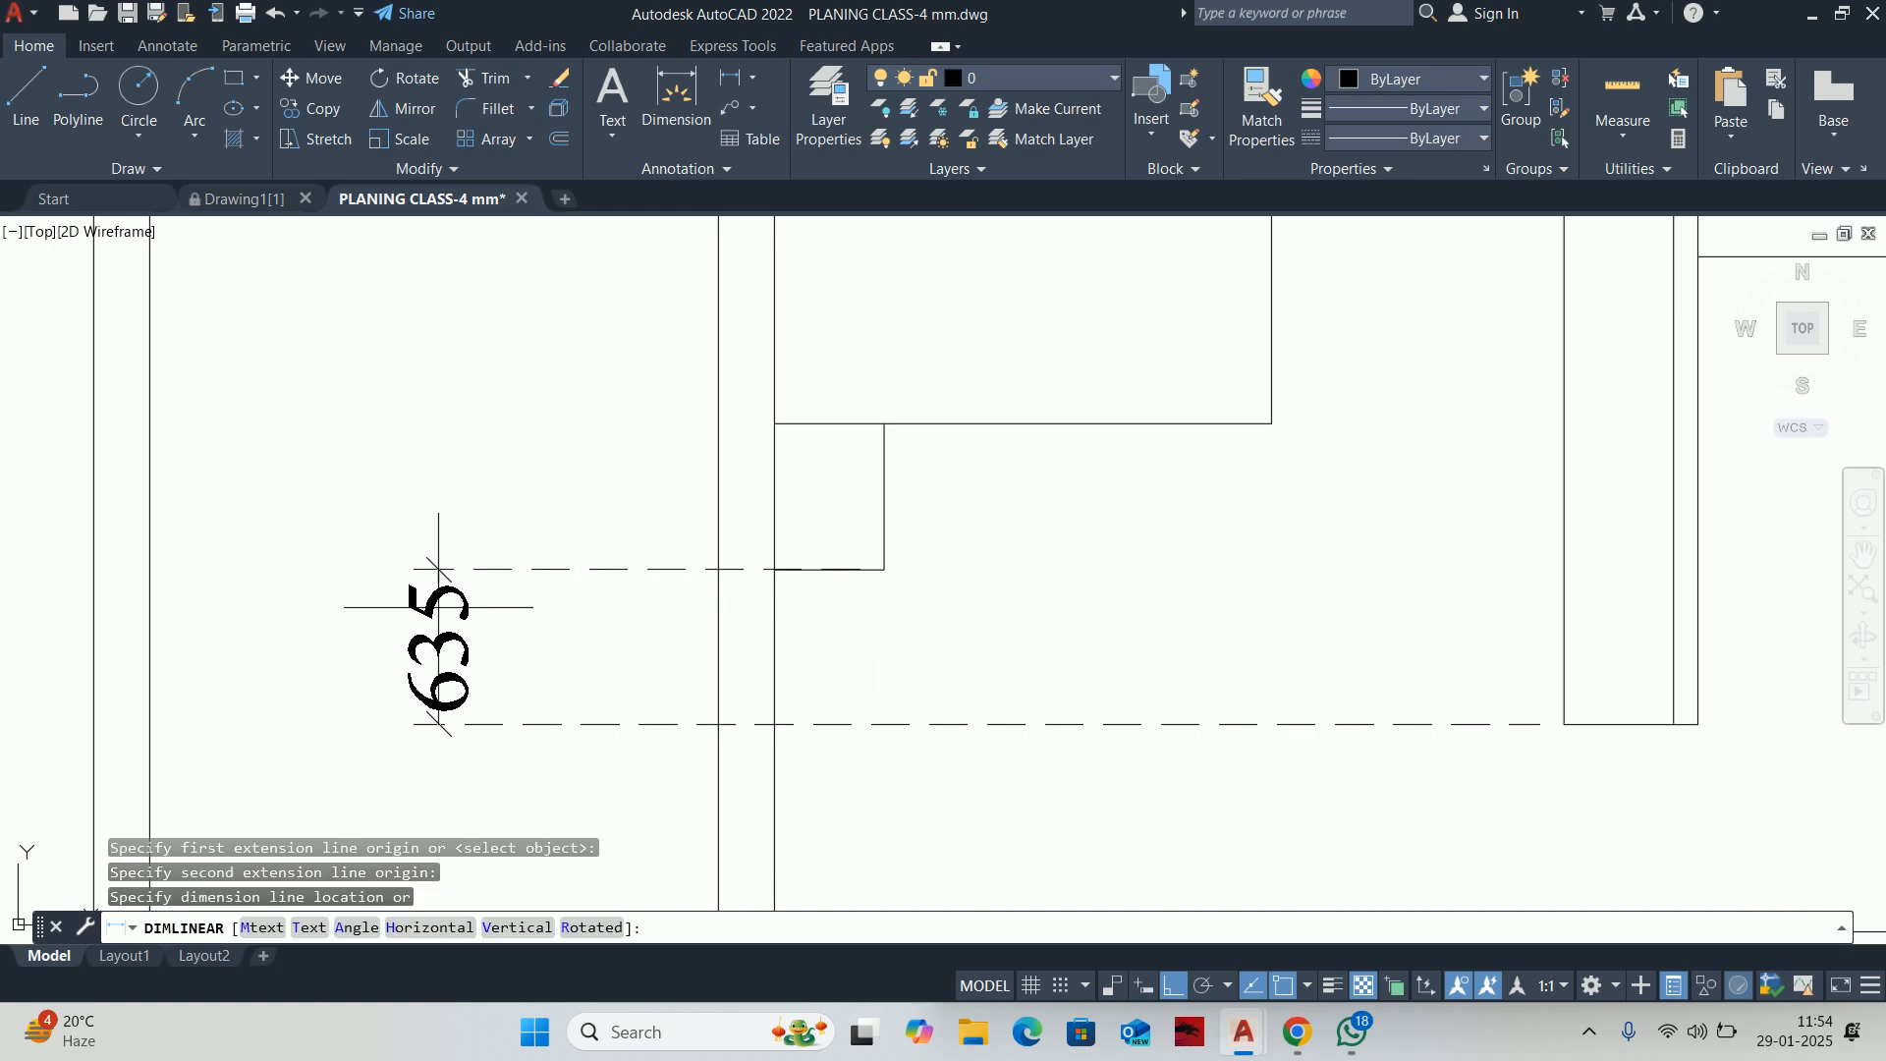
key("Escape")
scroll(484, 604, "down", 4)
key("Escape")
key("Escape")
key("Escape")
scroll(1010, 547, "up", 5)
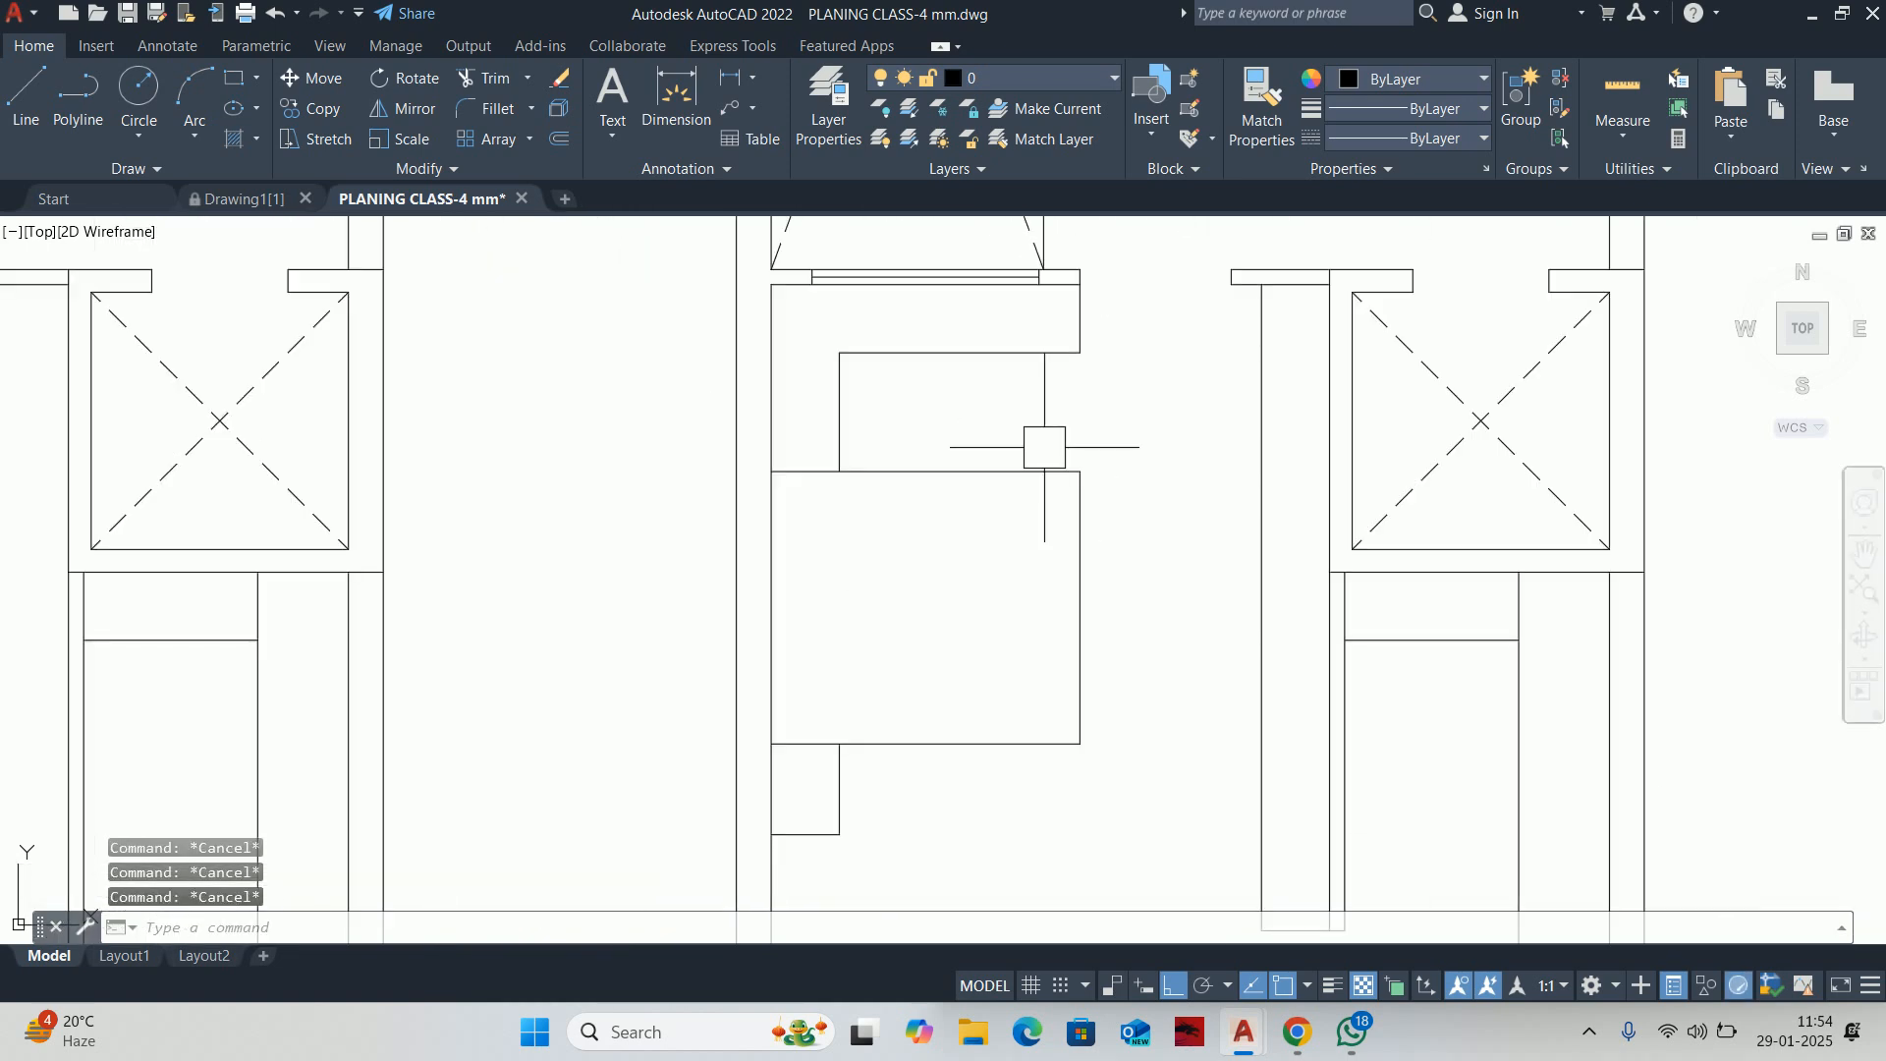
Measure the gap above the large rectangle, and stretch the rectangle with its small box 15 downward
left_click(1622, 99)
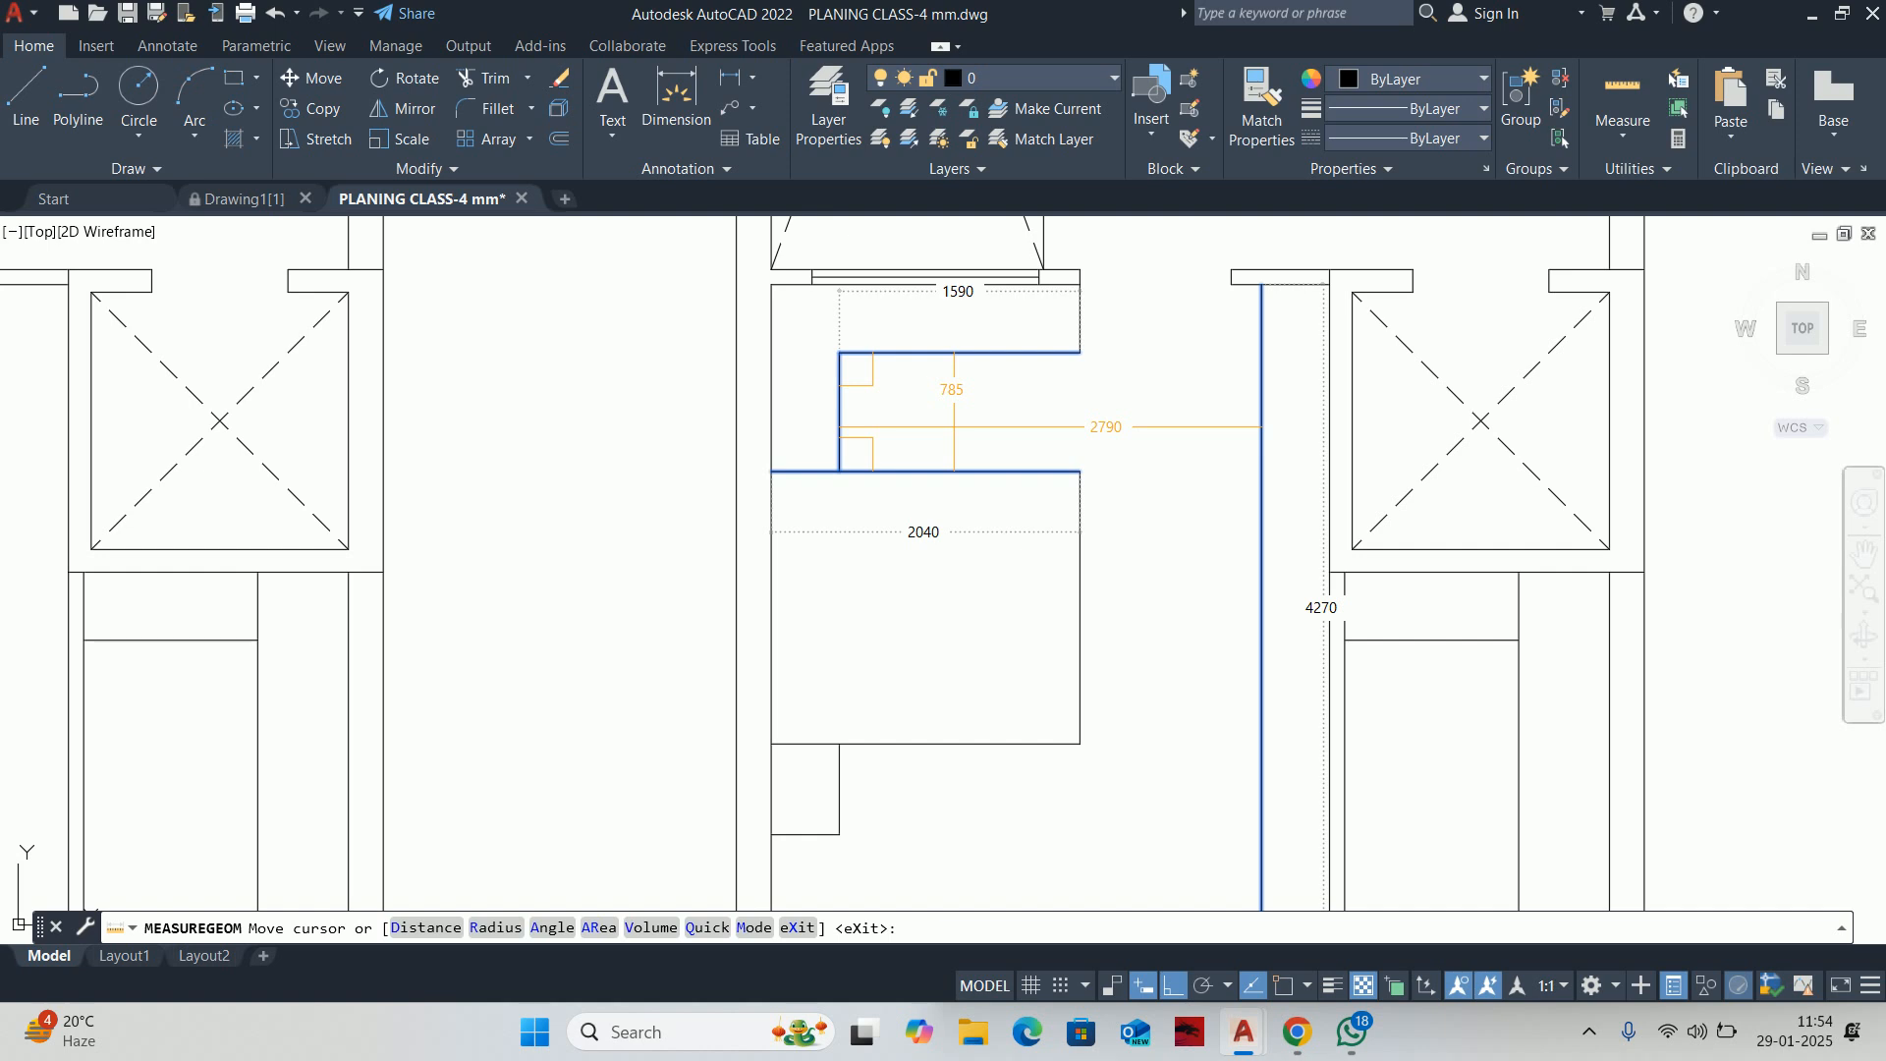
key("Escape")
type("s")
key("Return")
scroll(1083, 557, "down", 2)
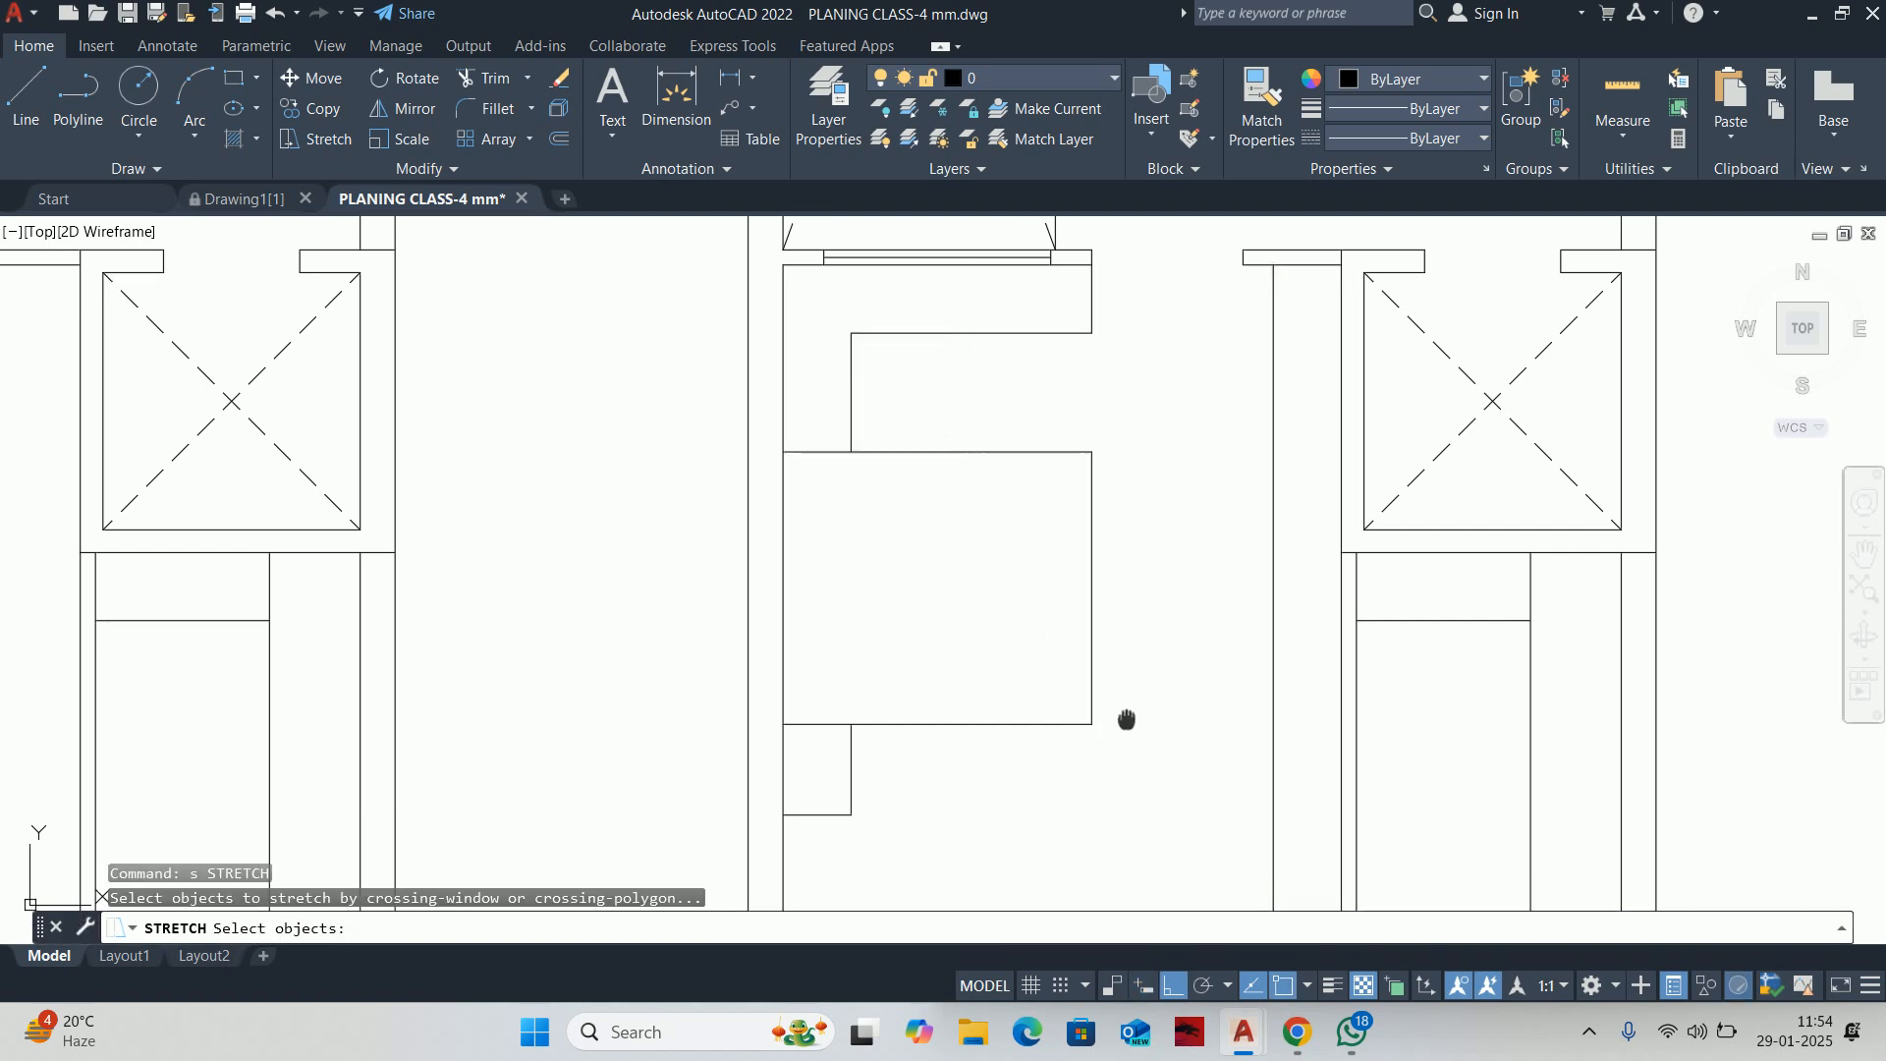
left_click(1220, 789)
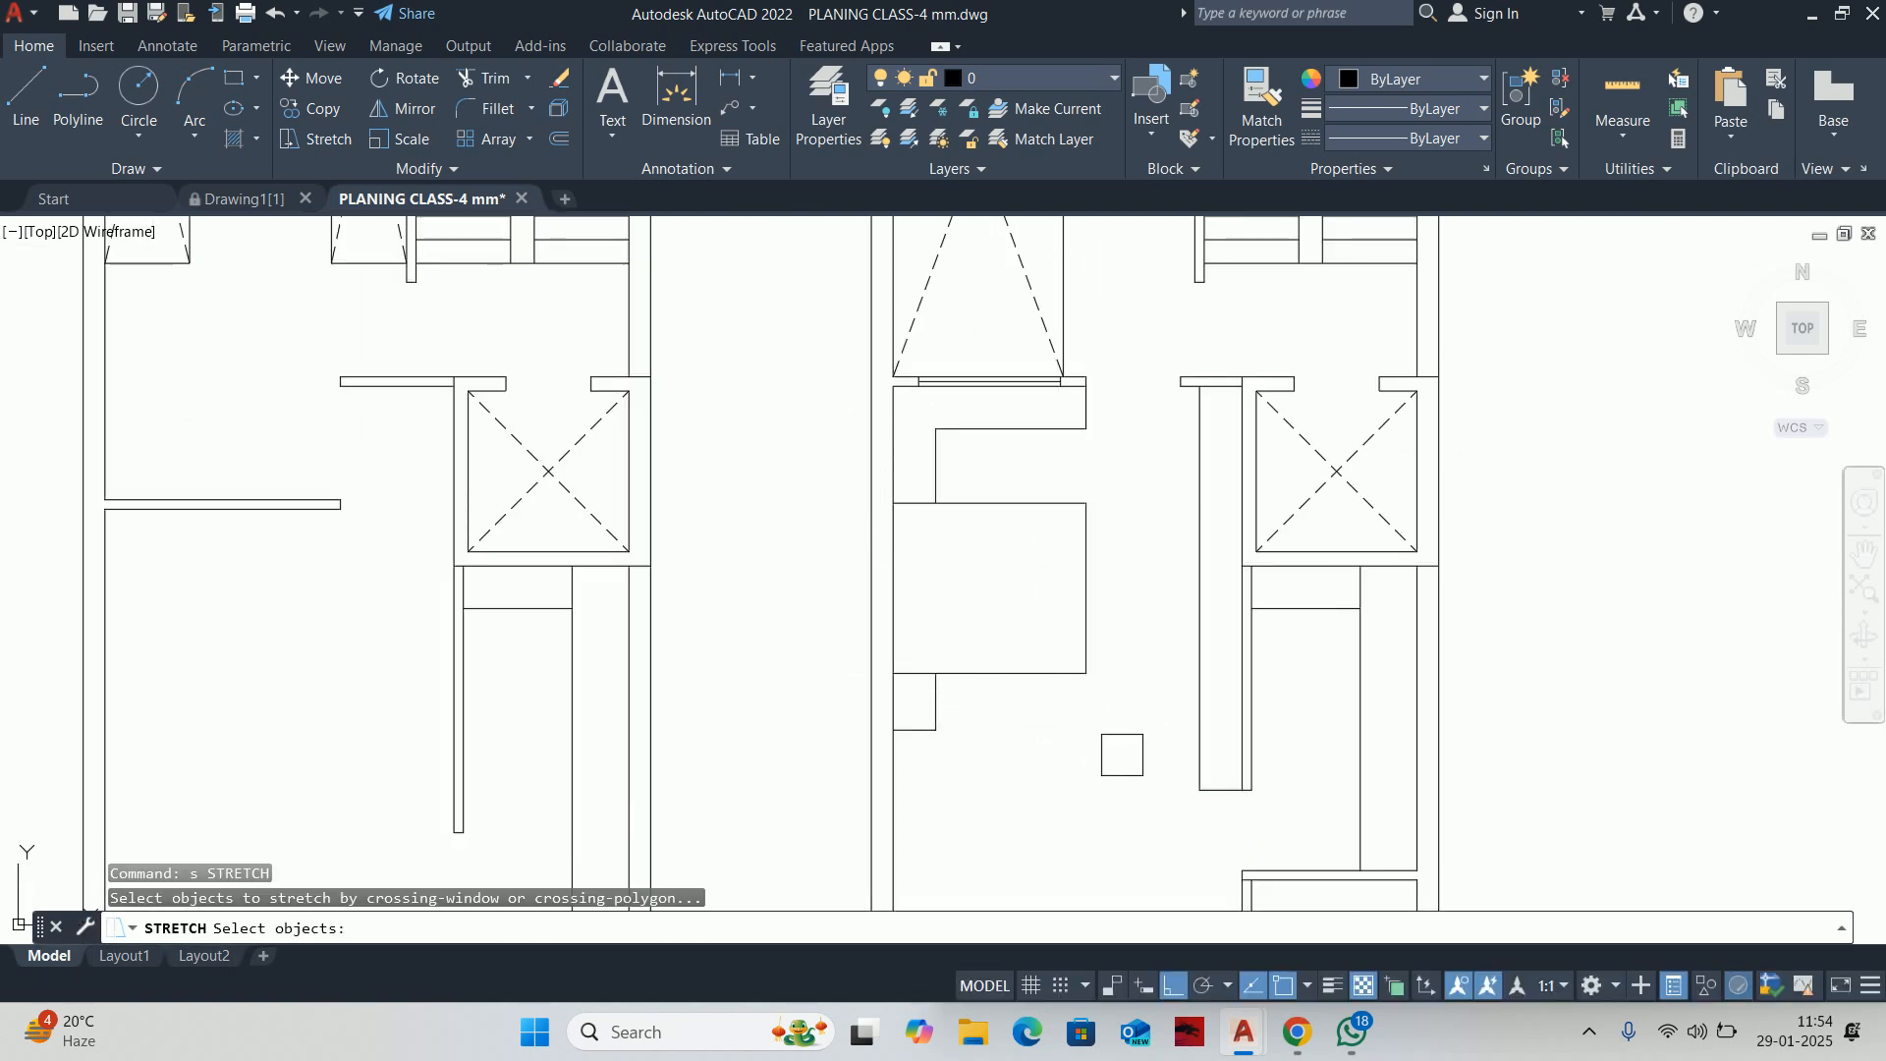
left_click(1127, 758)
left_click(687, 469)
key("Return")
left_click(743, 480)
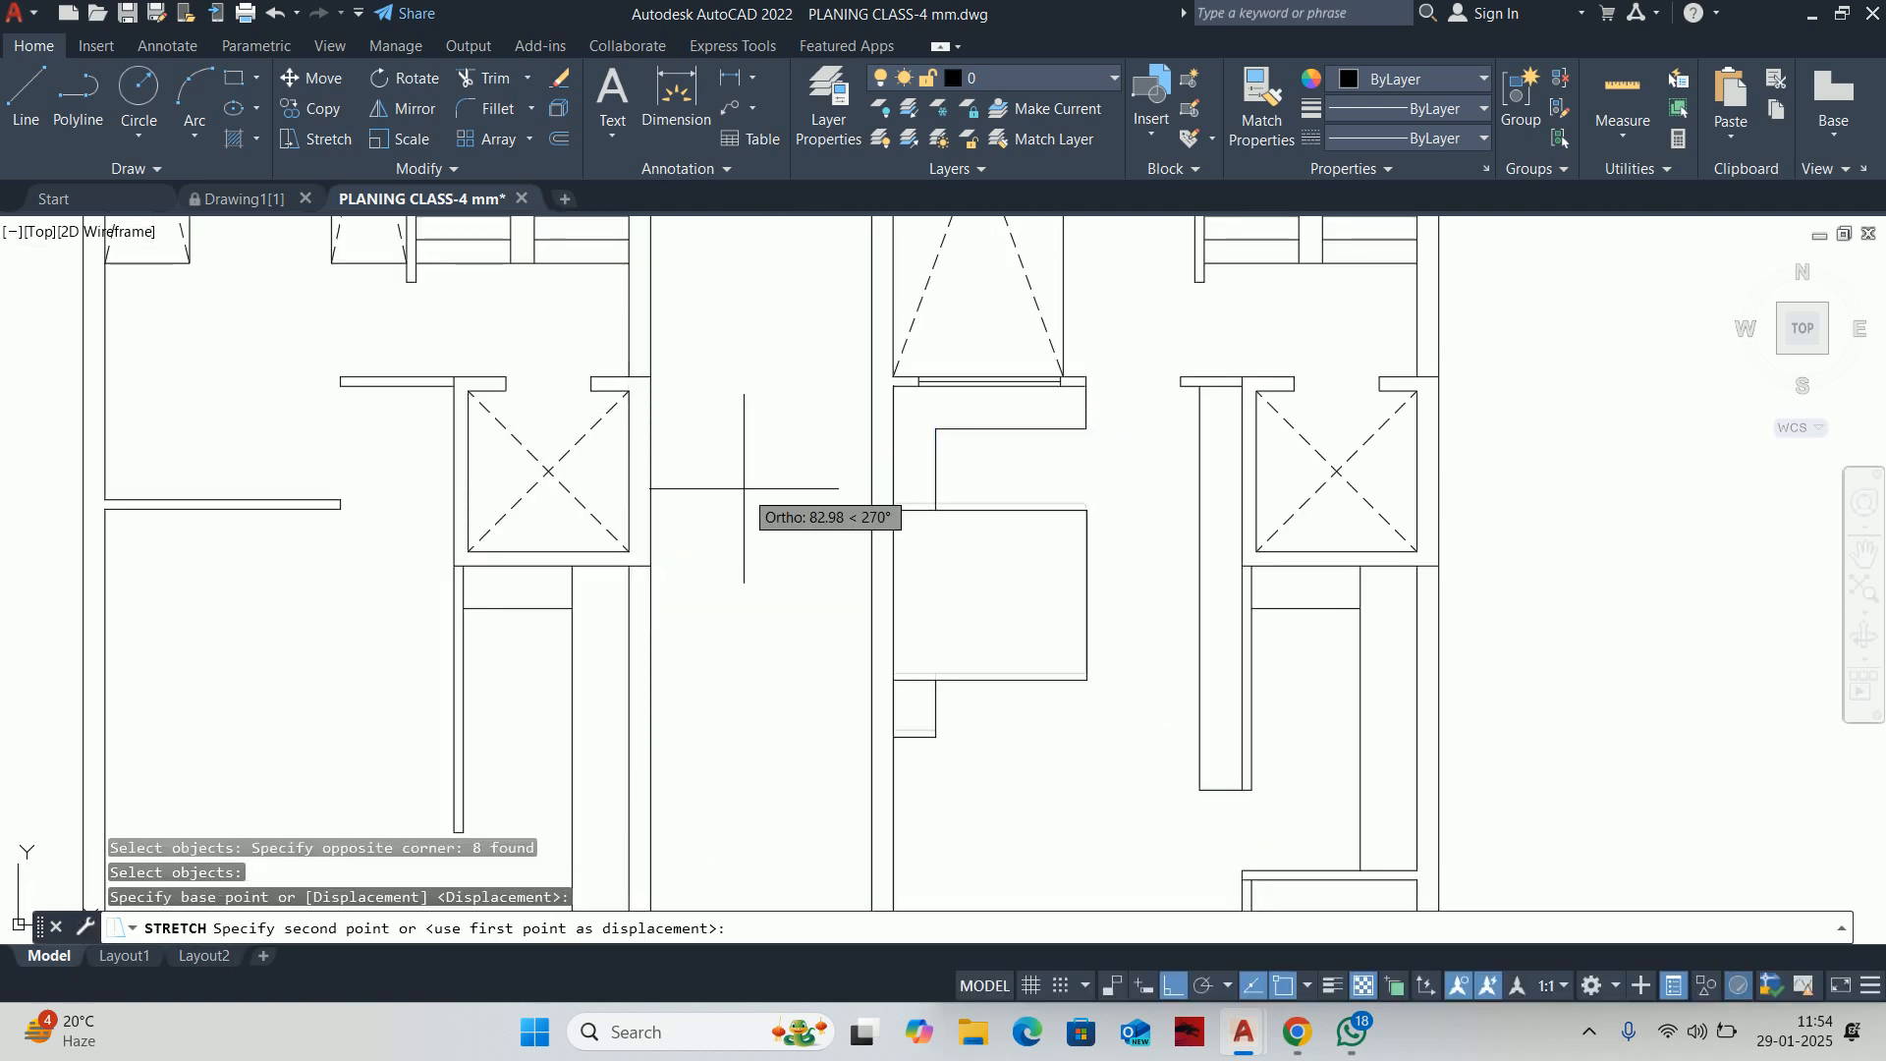
type("15")
key("Return")
Stretch the large rectangle and its small box another 200 downward
left_click(1622, 94)
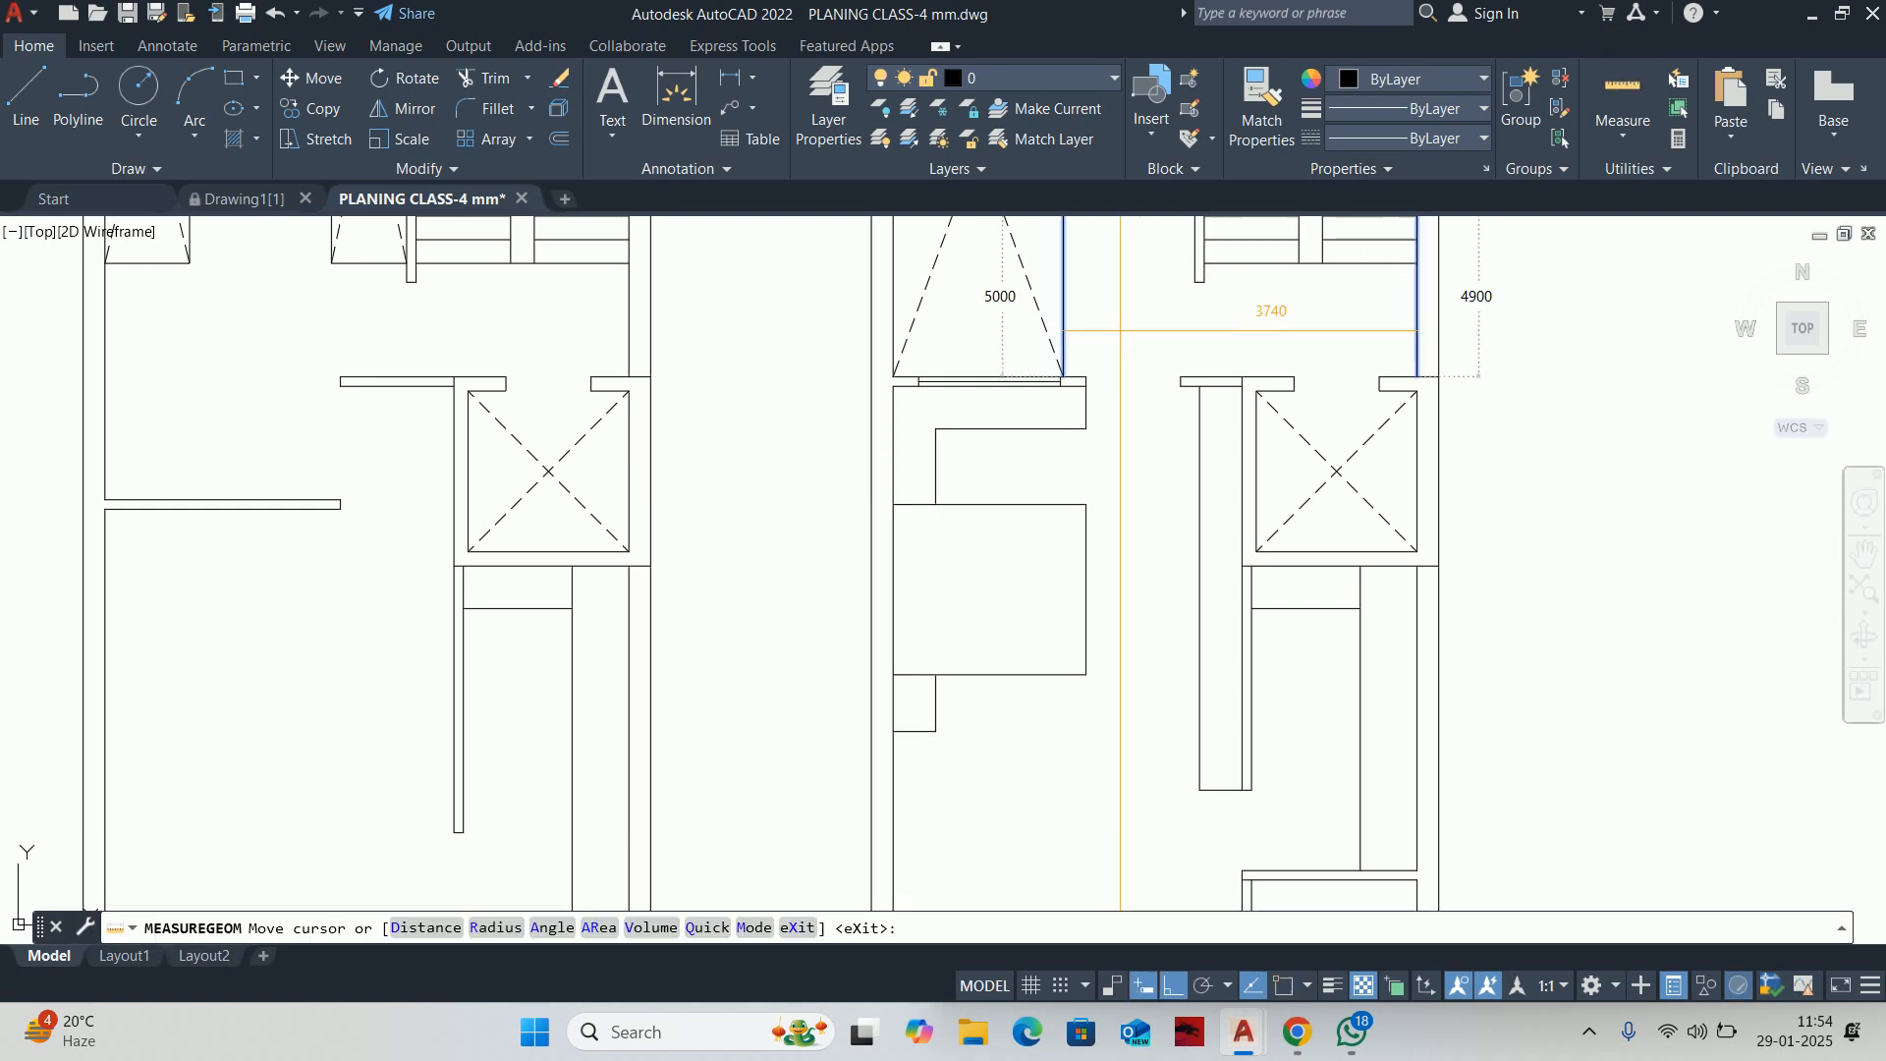
key("Escape")
type("s")
key("Return")
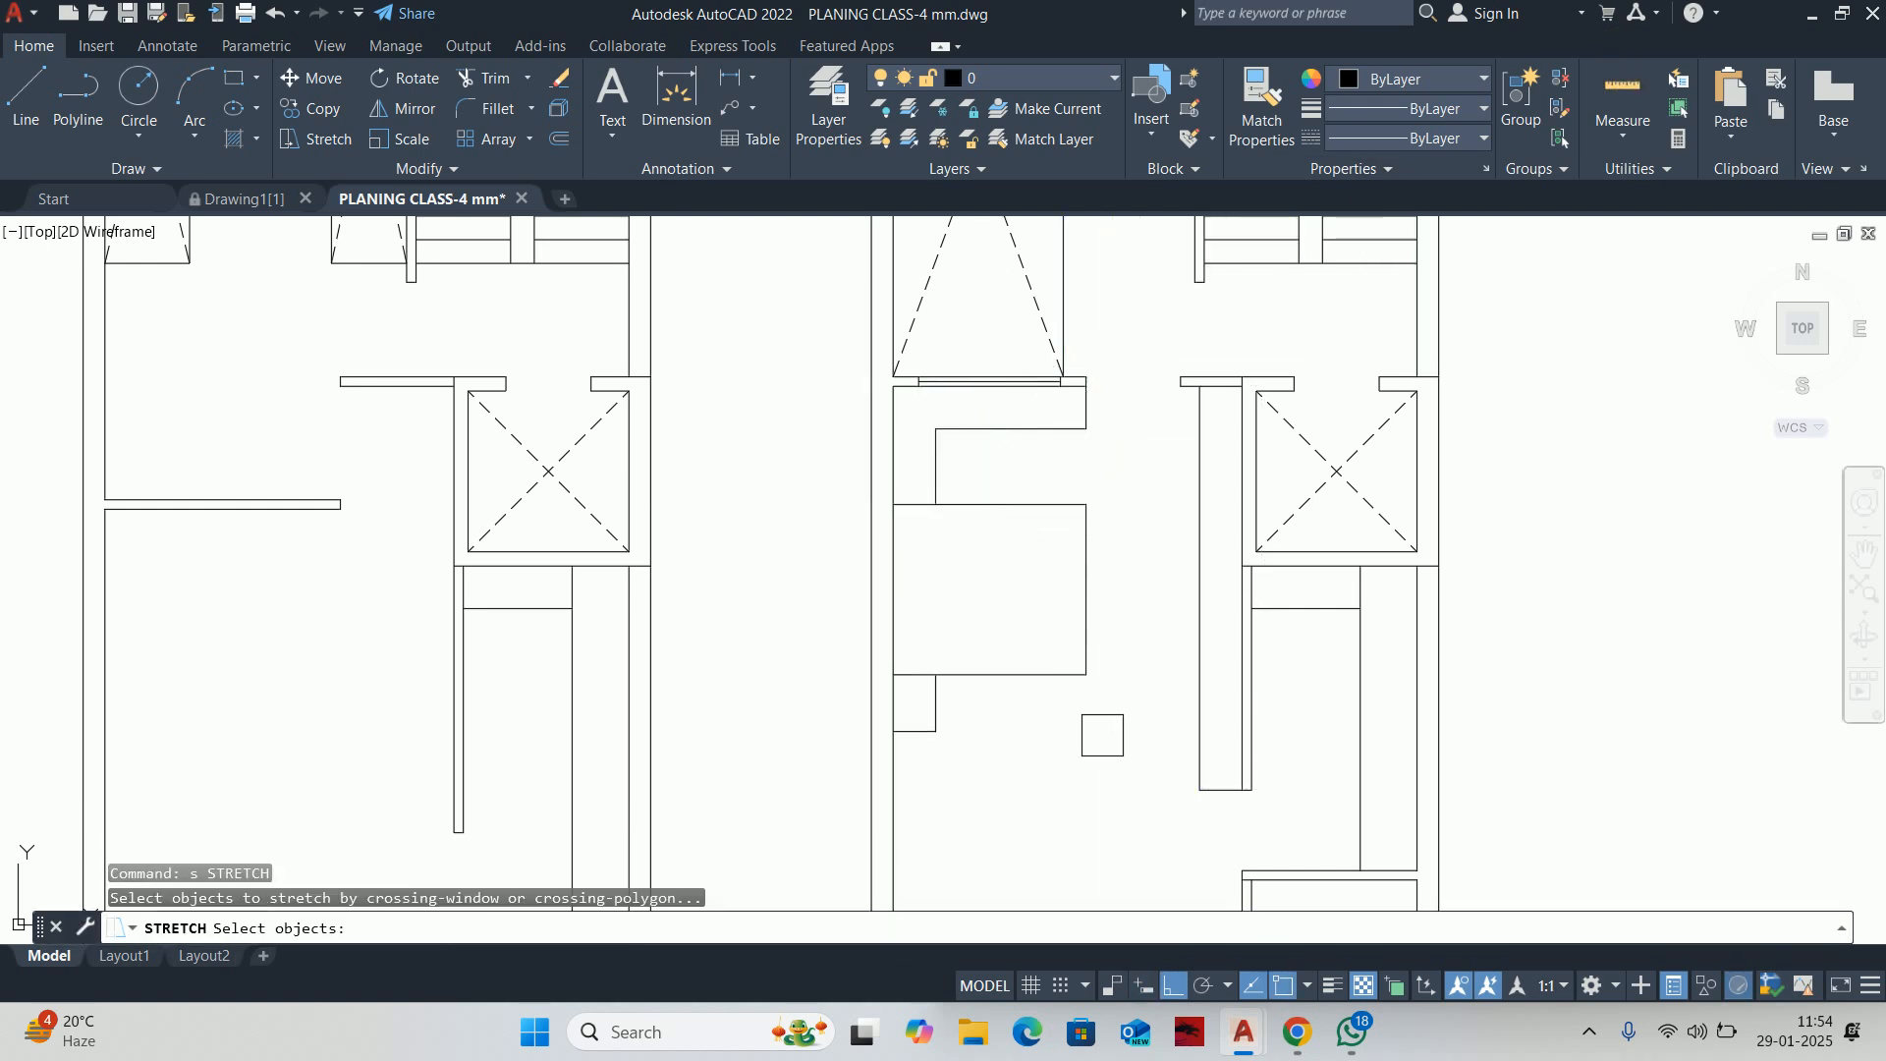
left_click(1107, 744)
left_click(791, 476)
key("Return")
left_click(773, 485)
type("200")
key("Return")
key("Escape")
key("Escape")
key("Escape")
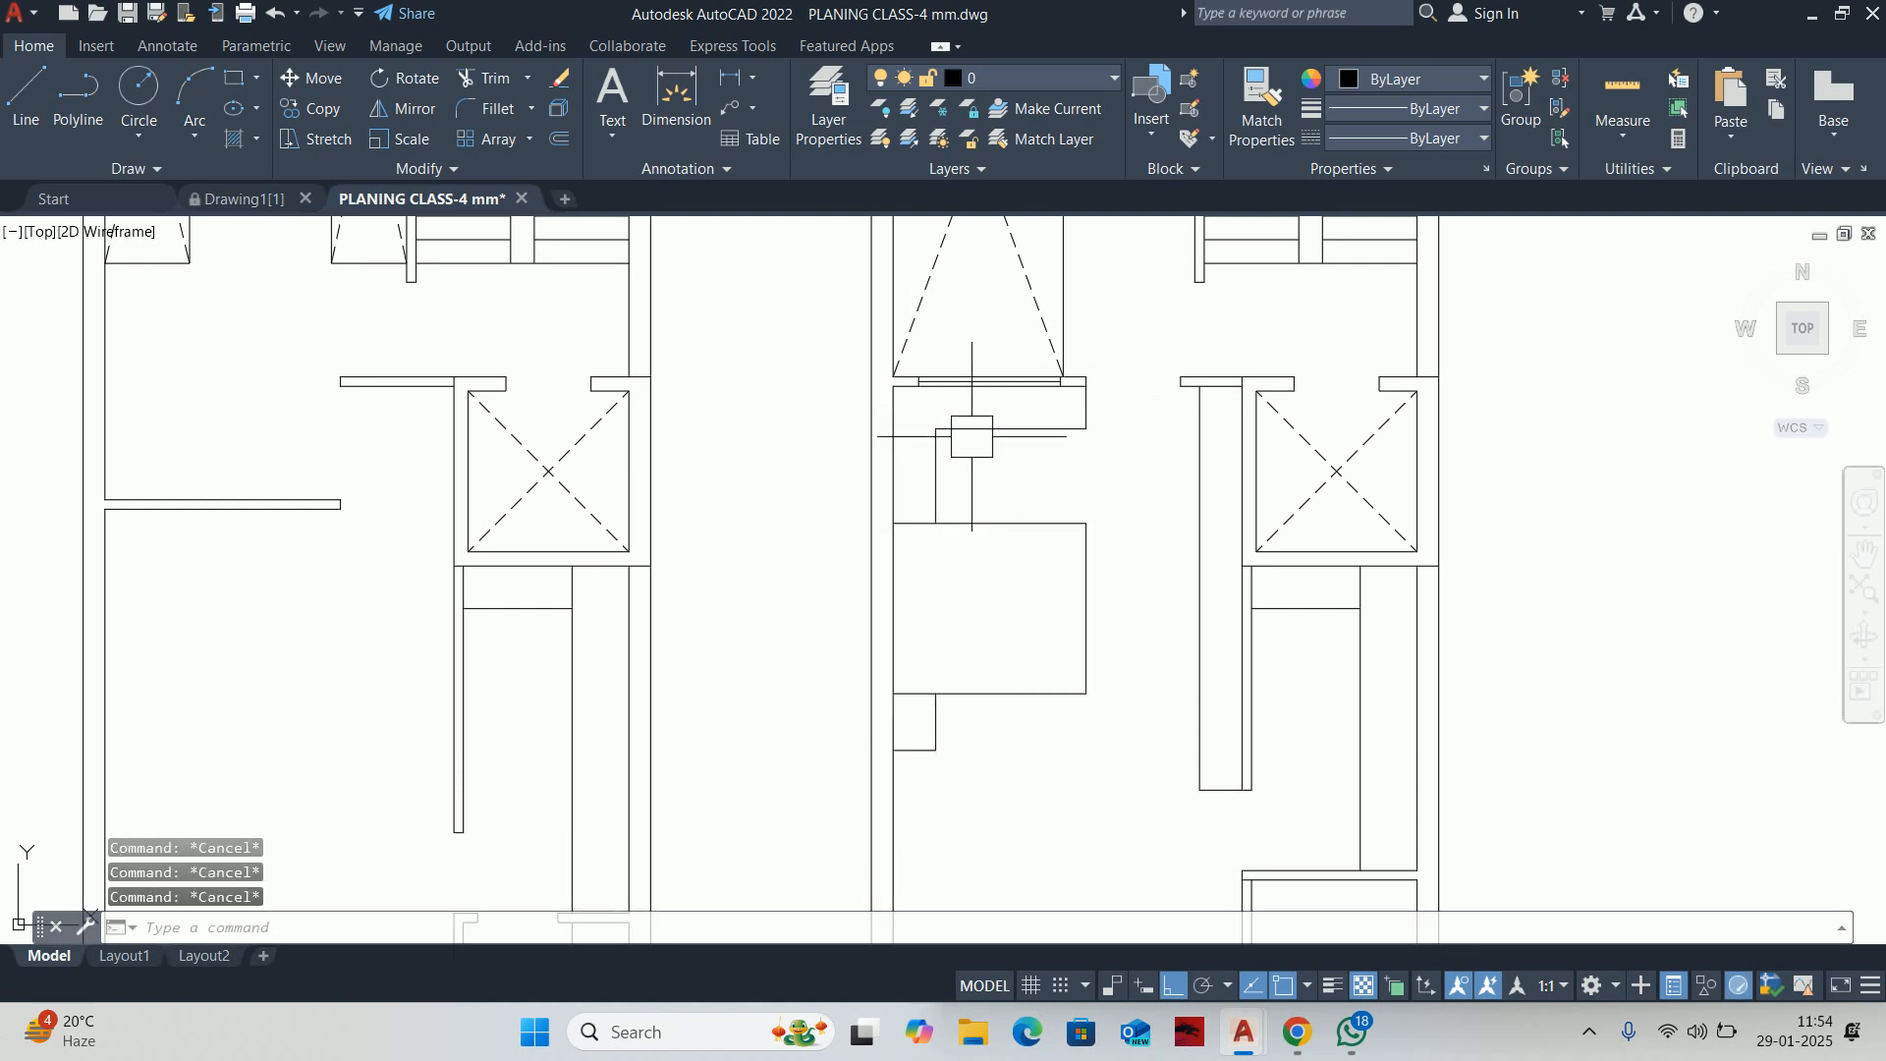
Examine the lower part of the copied Second Floor Layout, including the lower window, balcony area and narrow side room
scroll(994, 410, "down", 5)
scroll(910, 388, "up", 3)
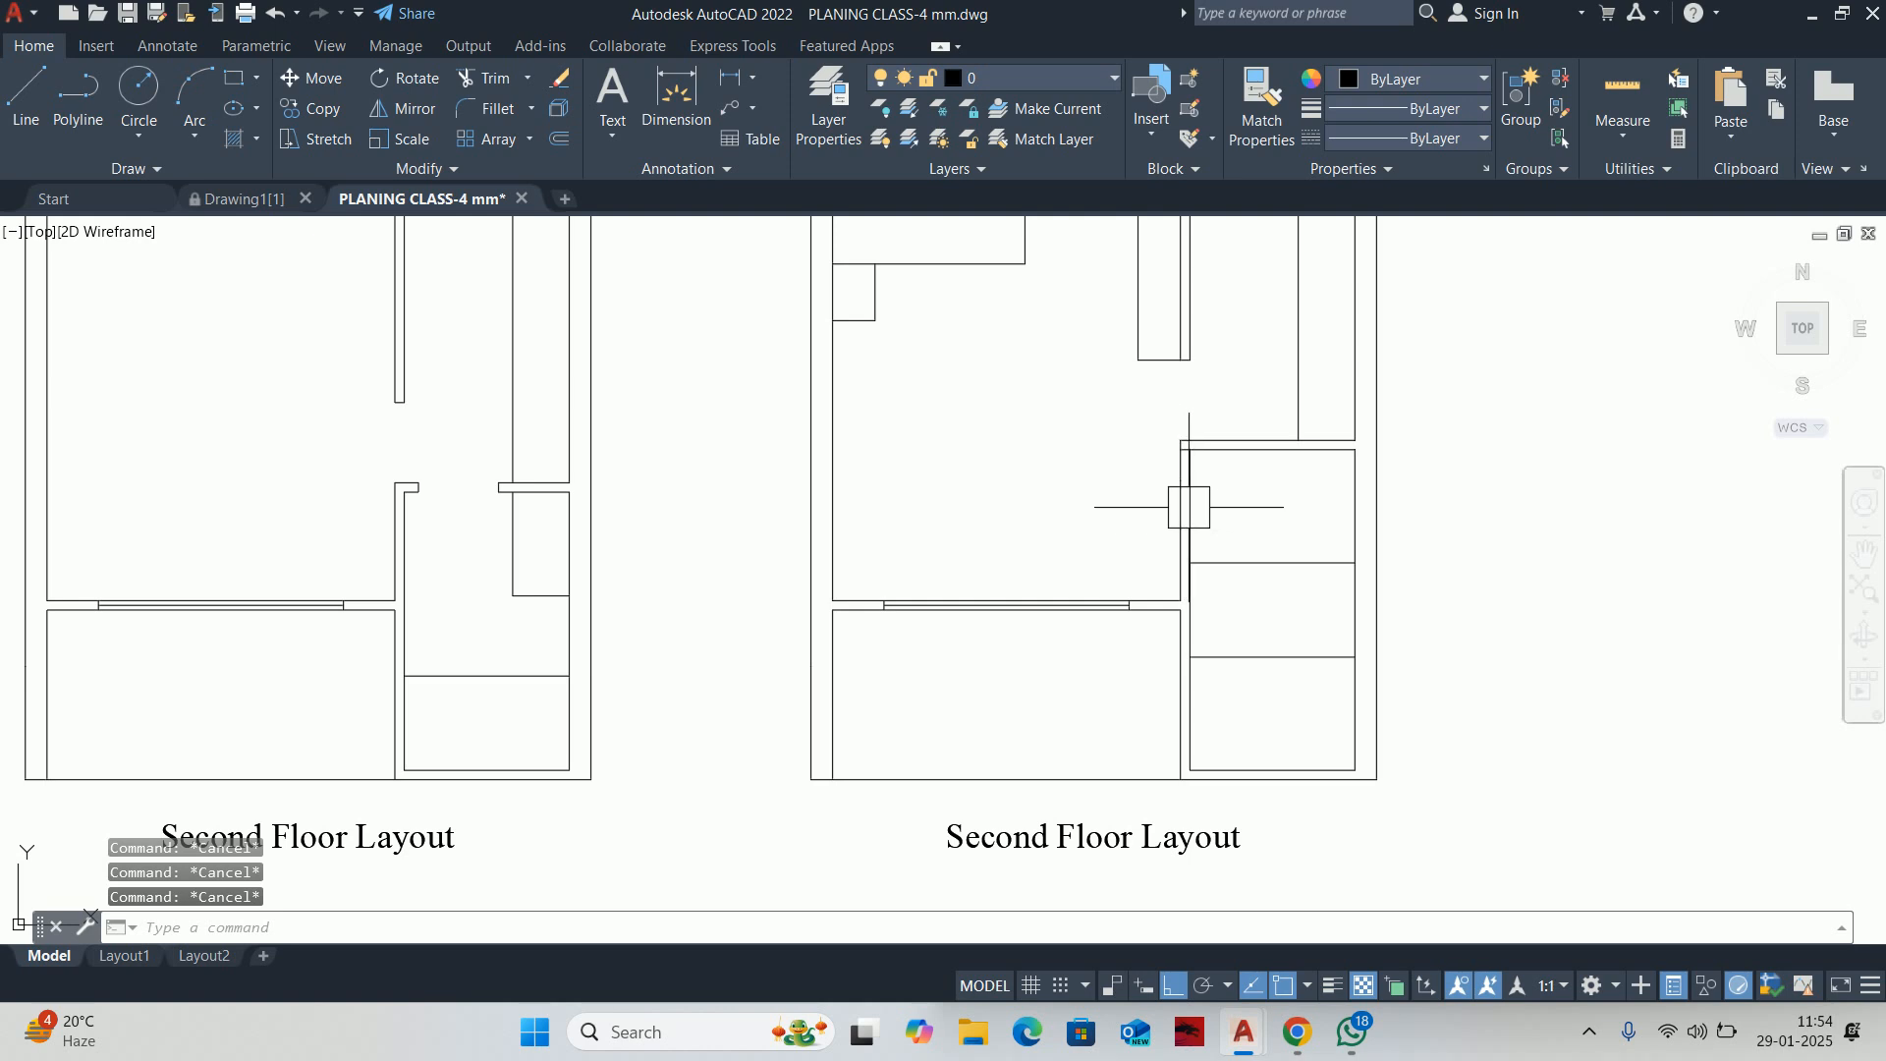
middle_click_drag(1179, 492, 1137, 413)
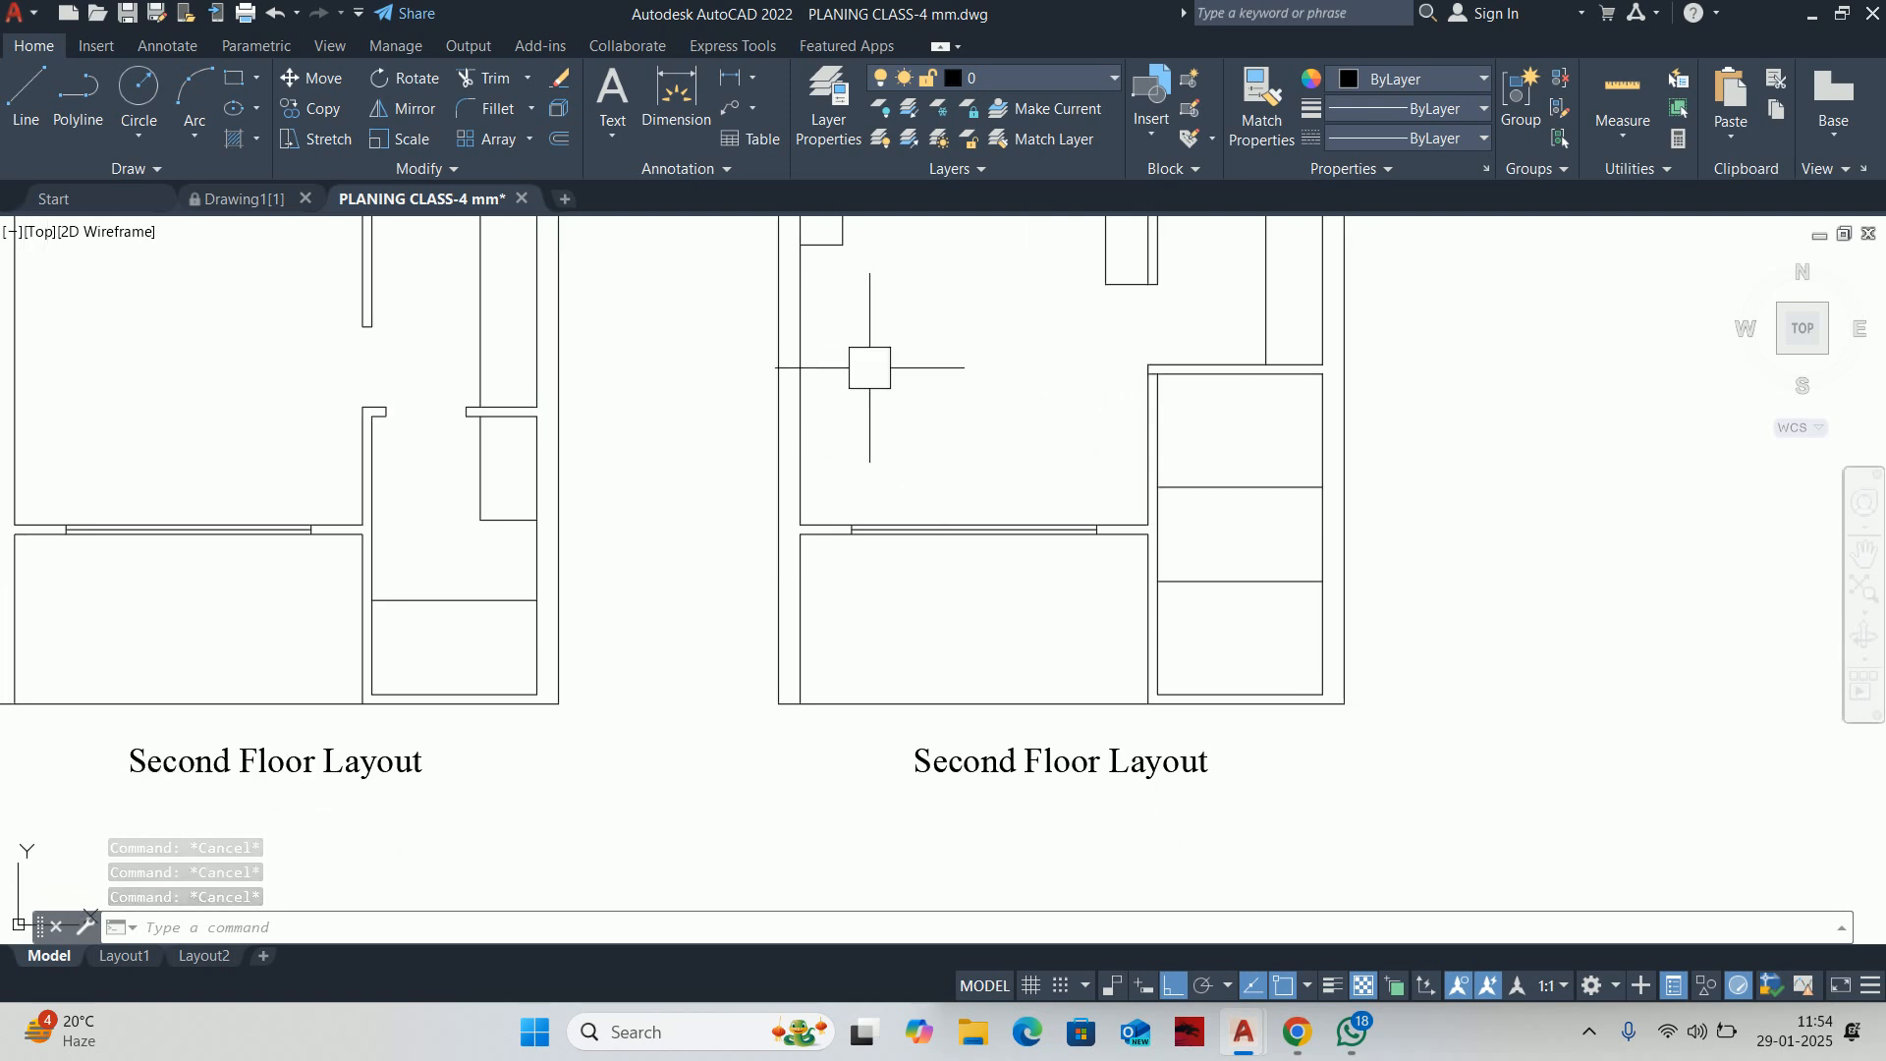
mouse_move(855, 392)
middle_mouse_down()
mouse_move(875, 475)
mouse_move(863, 446)
middle_mouse_up()
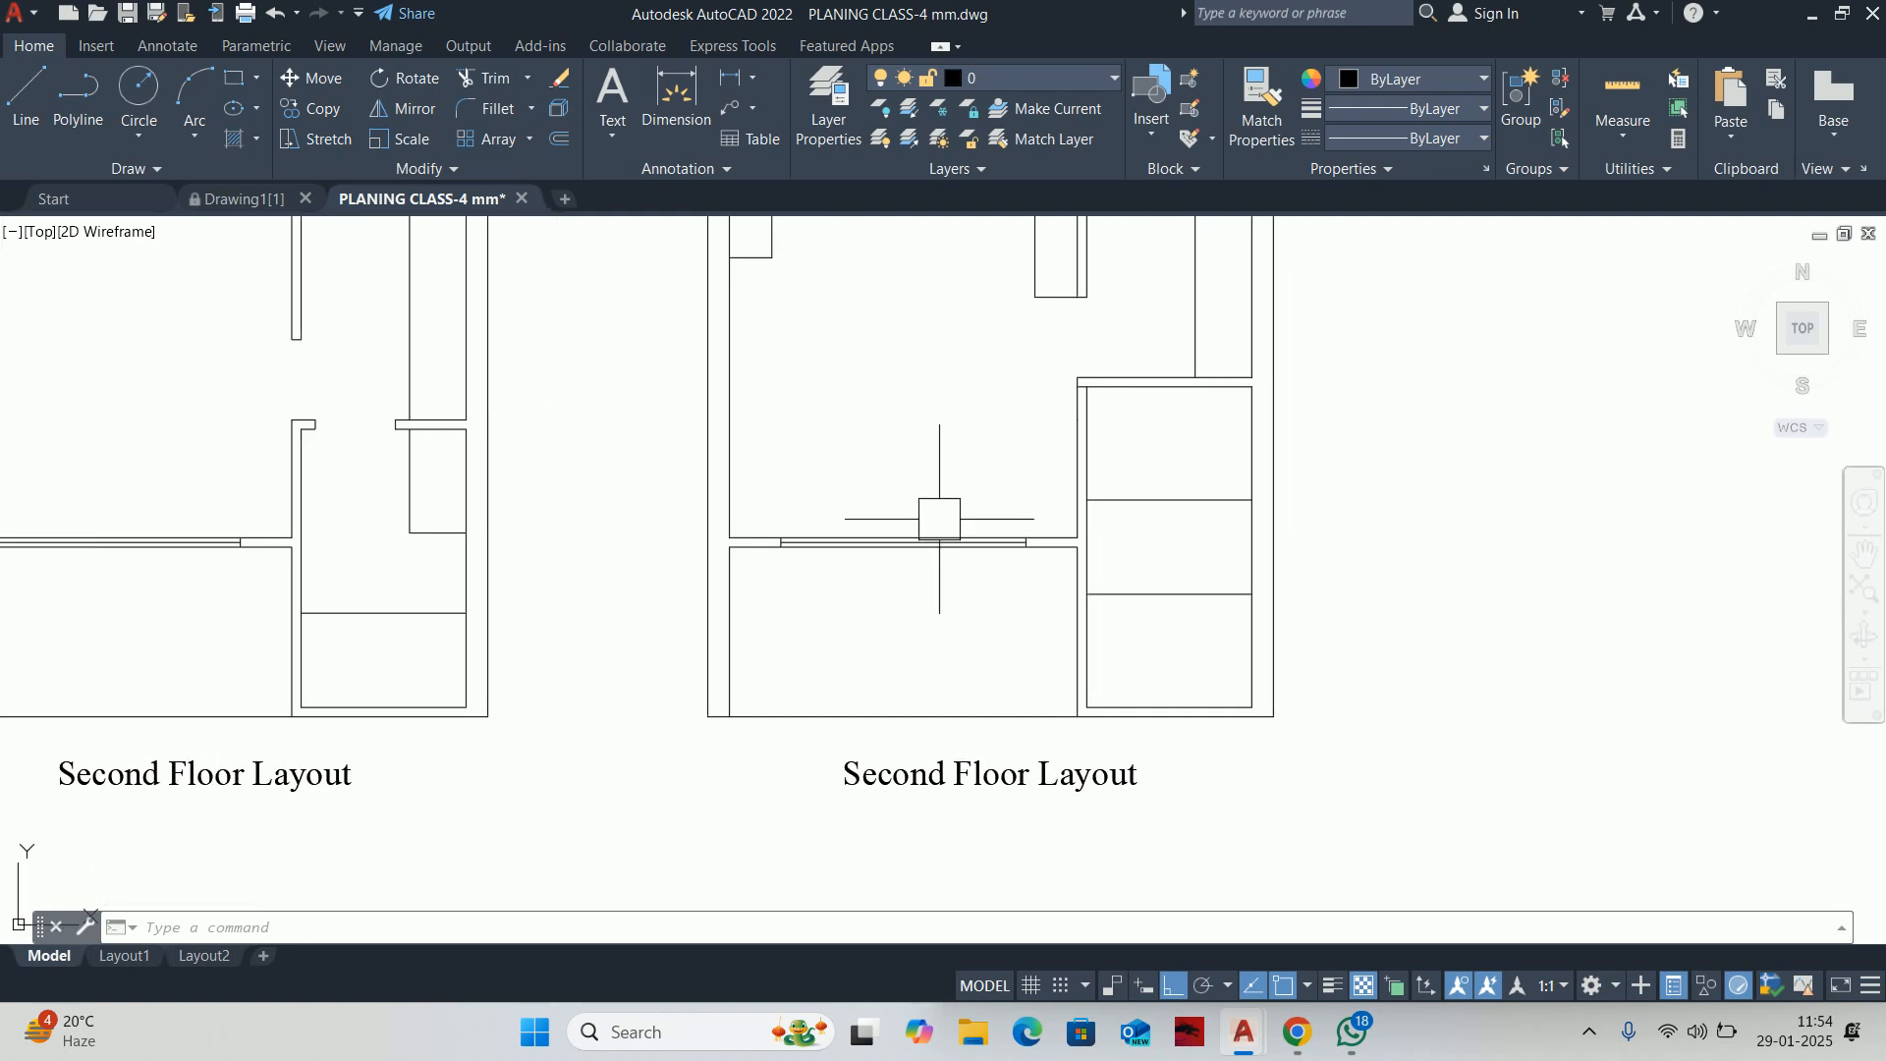
middle_click_drag(956, 741, 960, 505)
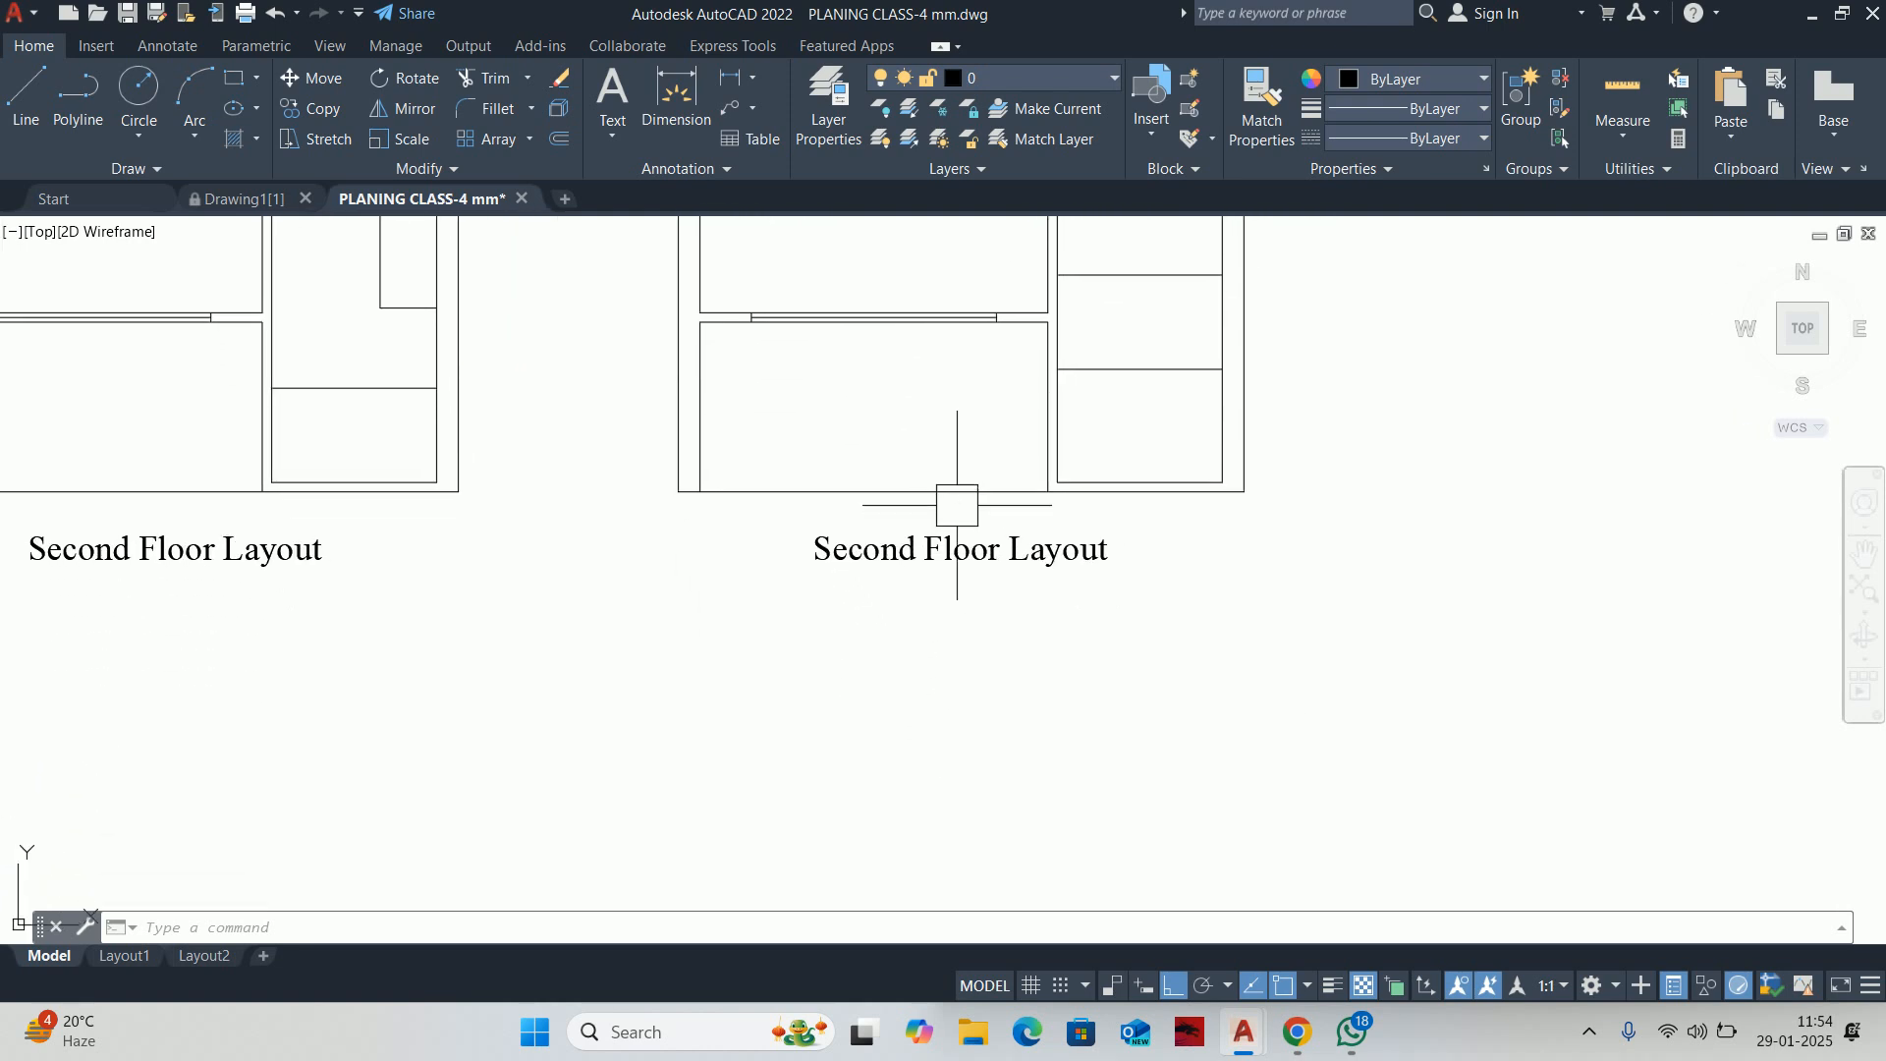
key("Escape")
key("Escape")
key("Escape")
Measure the lowest compartment of the narrow room at the plan's lower corner
middle_click_drag(1023, 408, 913, 540)
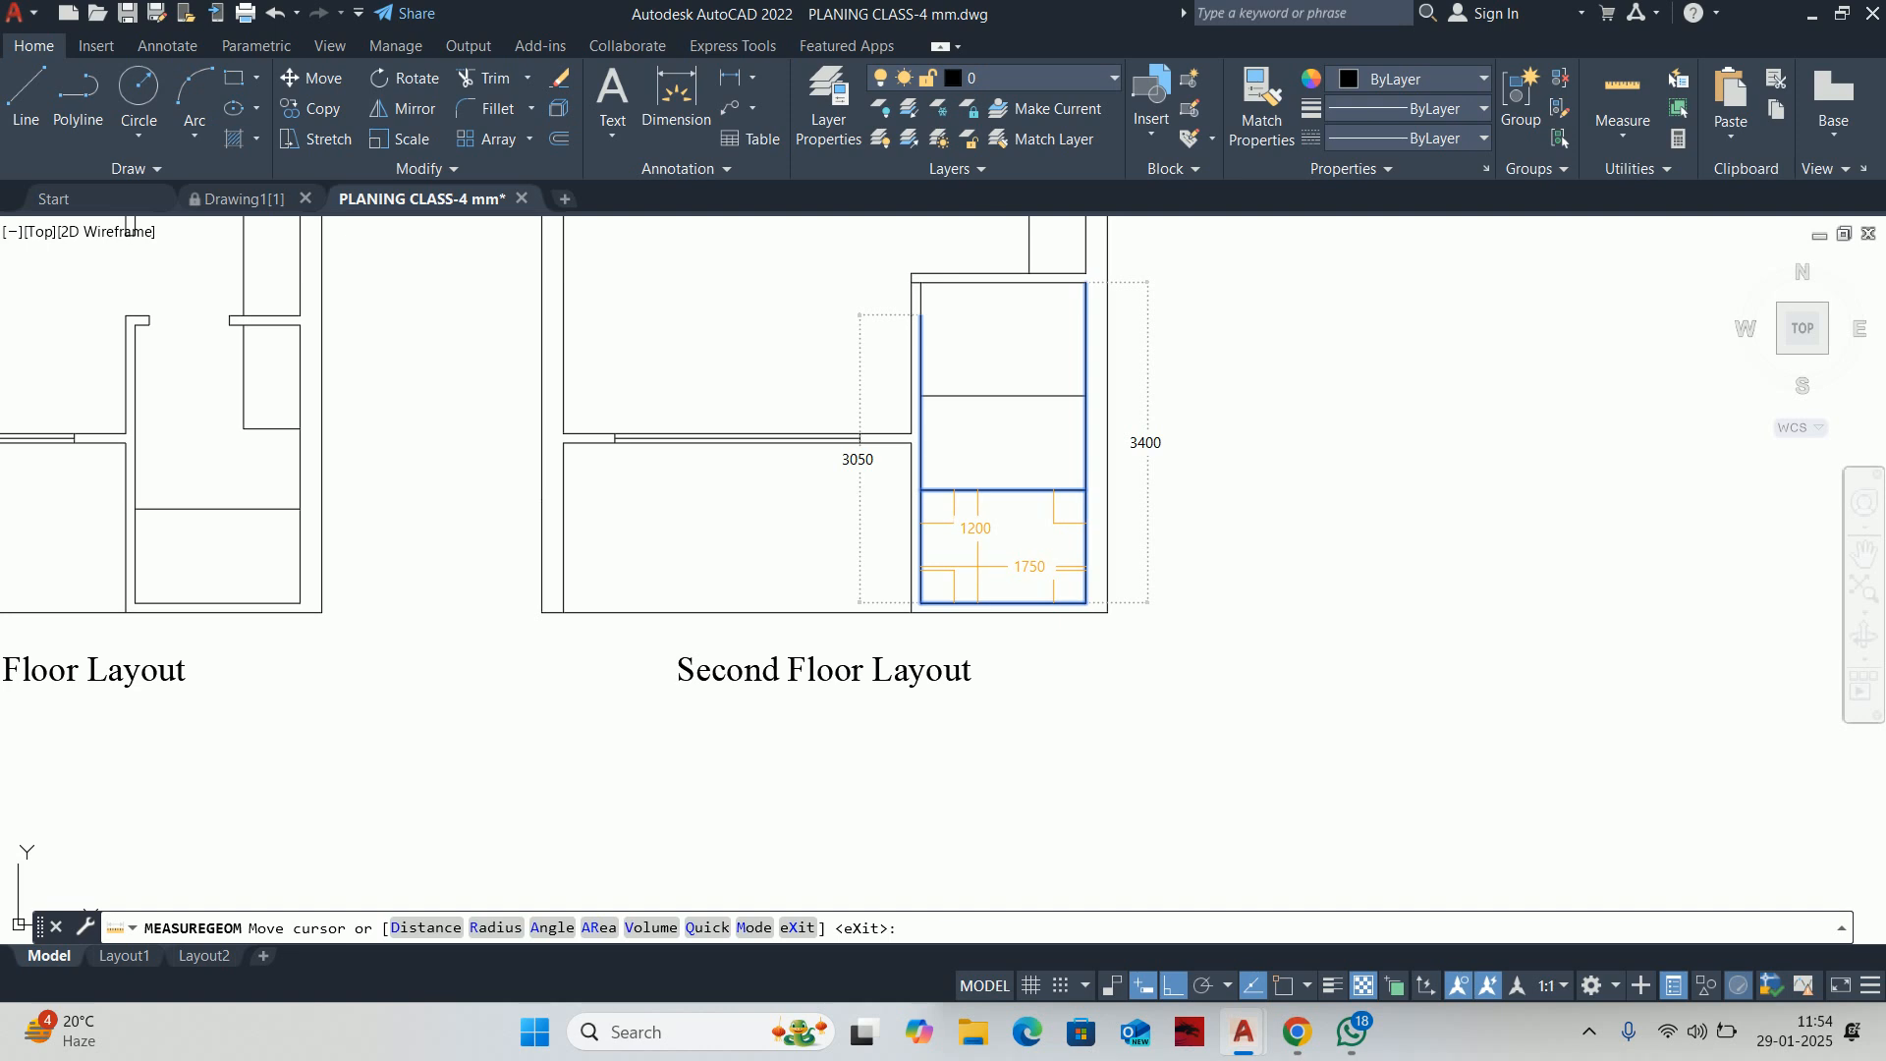
scroll(977, 549, "down", 2)
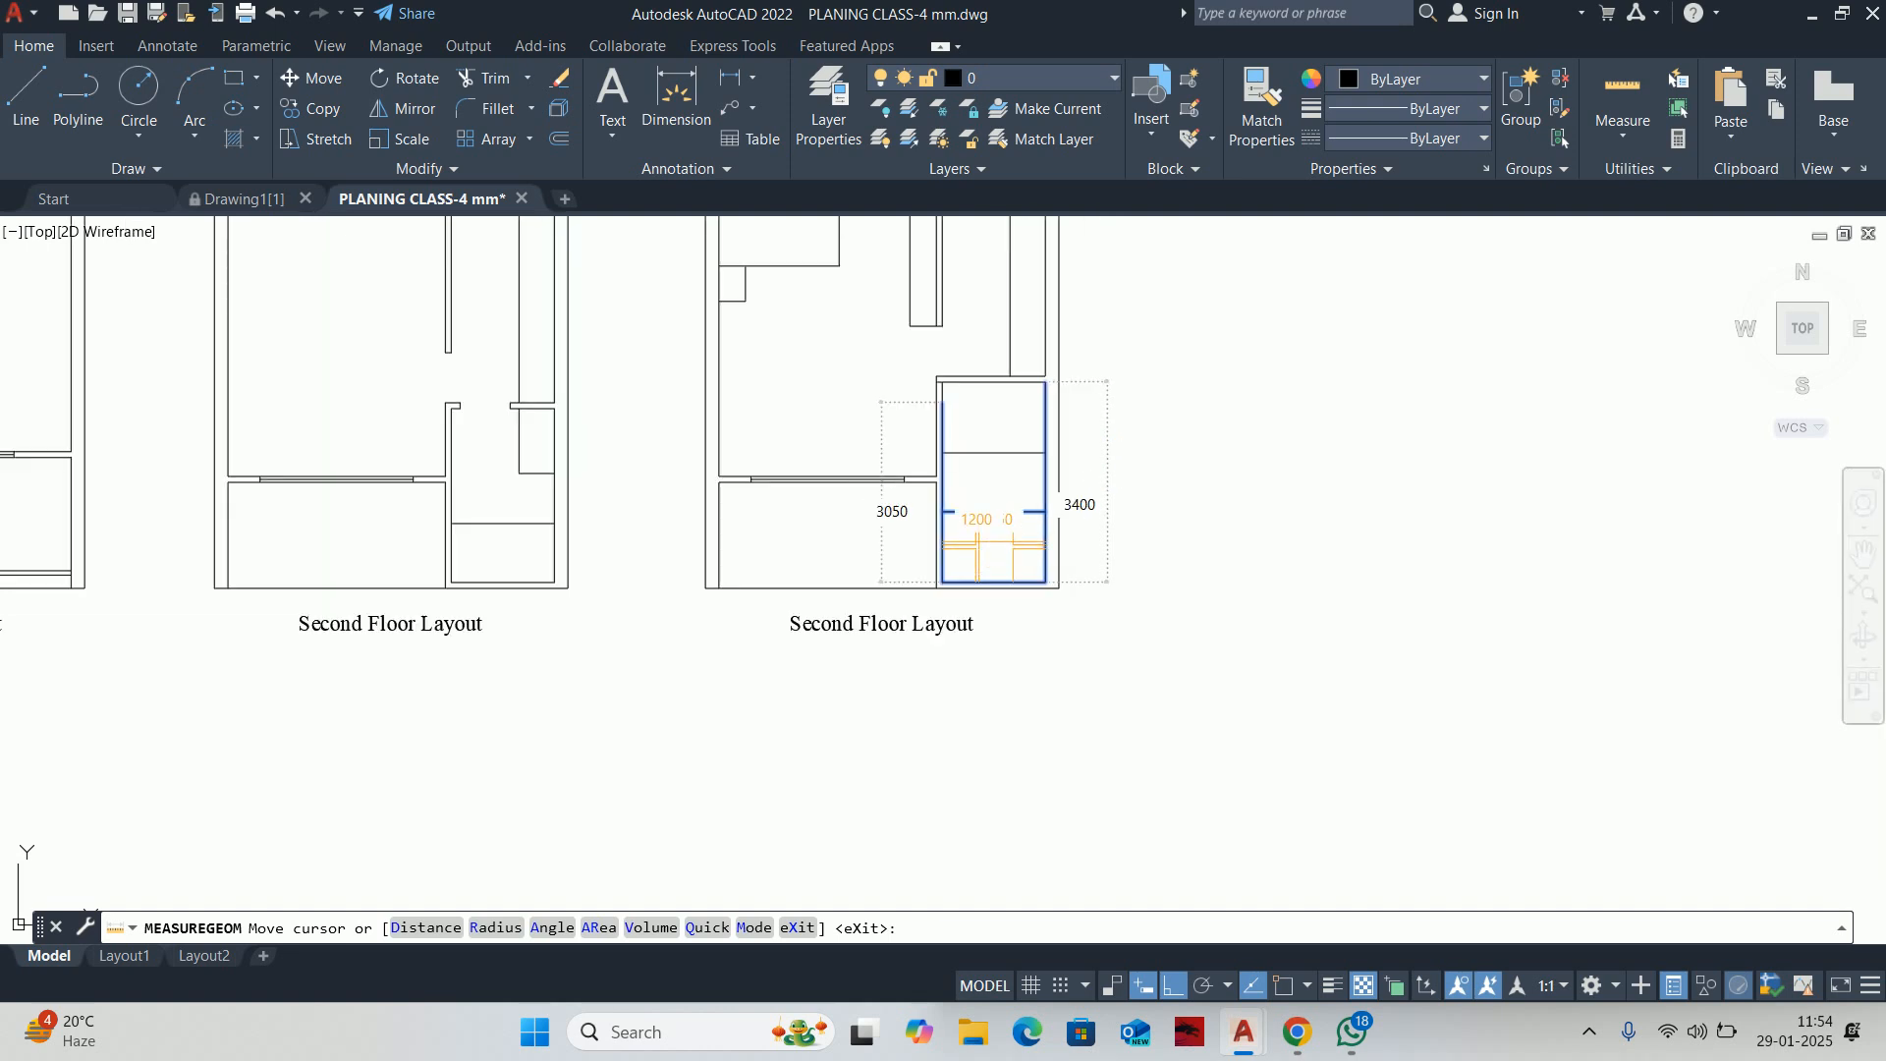
scroll(1003, 511, "down", 3)
scroll(1012, 472, "up", 3)
key("Escape")
key("Escape")
key("Escape")
Measure the uppermost compartment of the narrow room
scroll(951, 473, "up", 2)
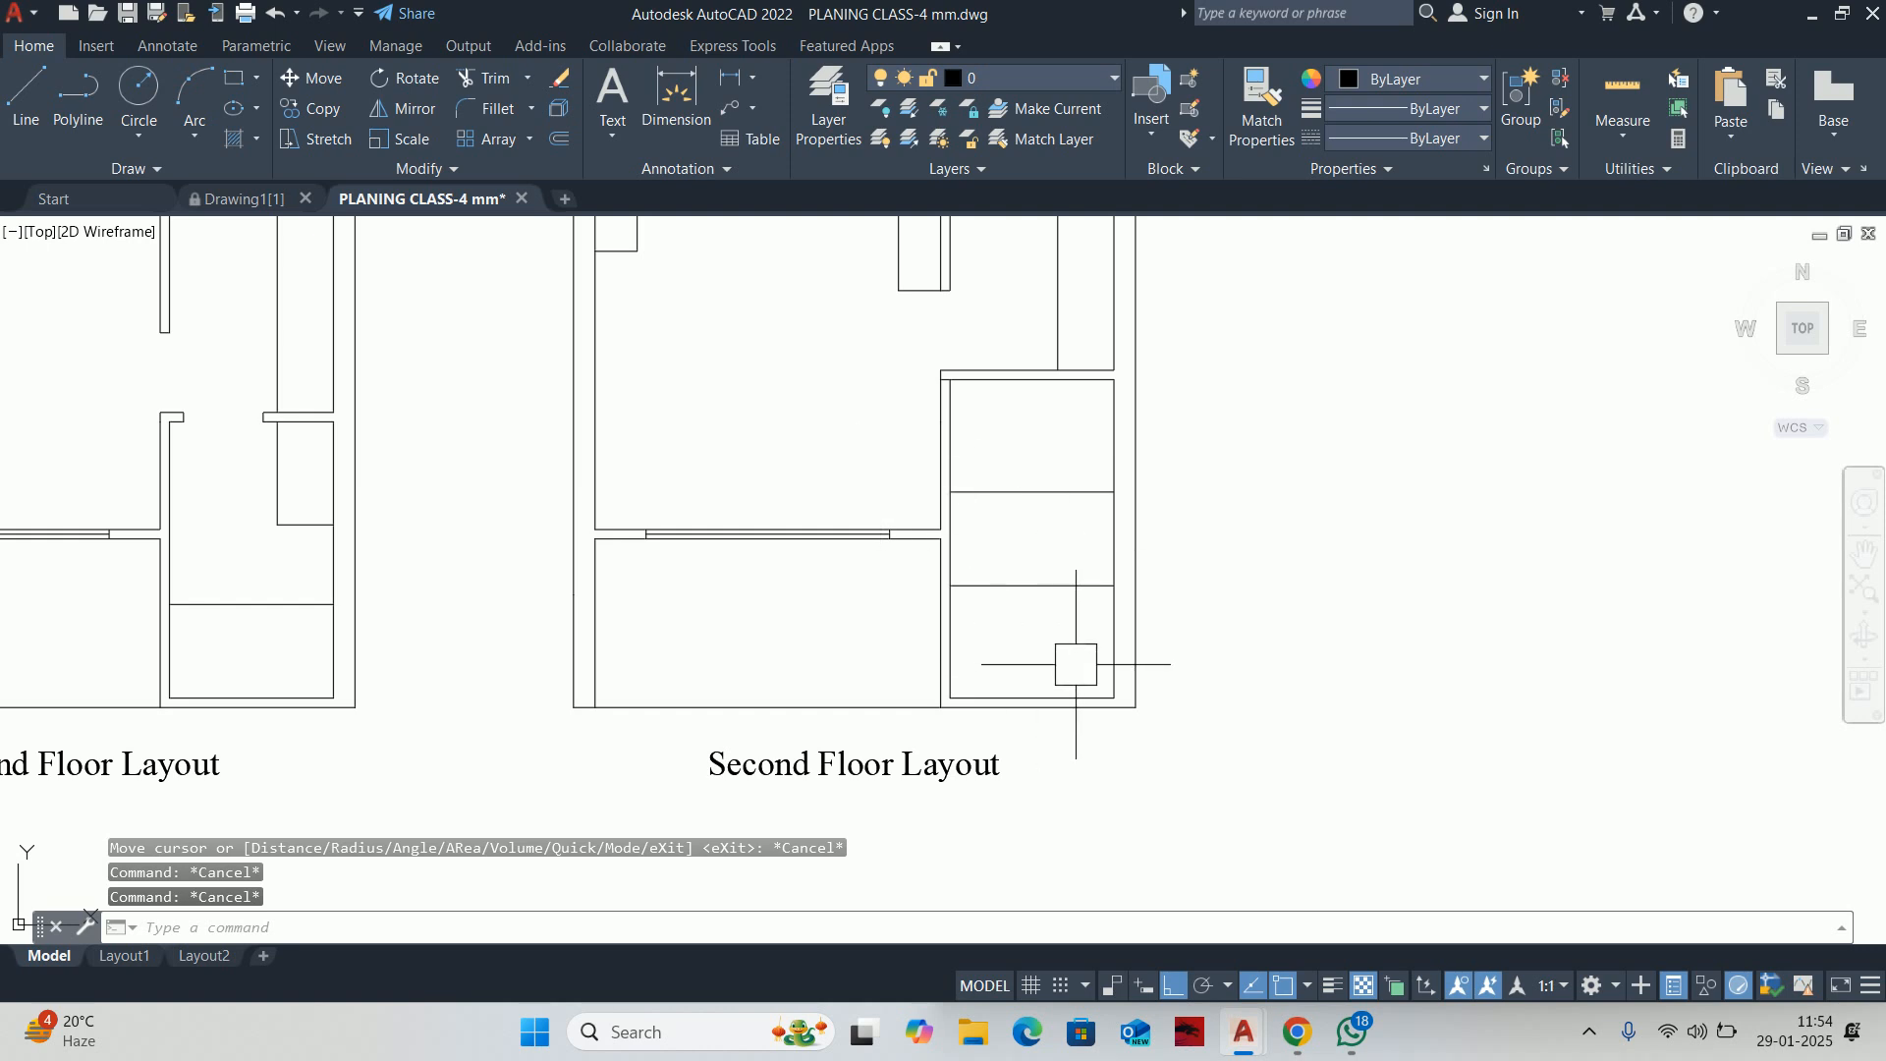
scroll(1061, 615, "up", 3)
middle_click_drag(1011, 446, 958, 516)
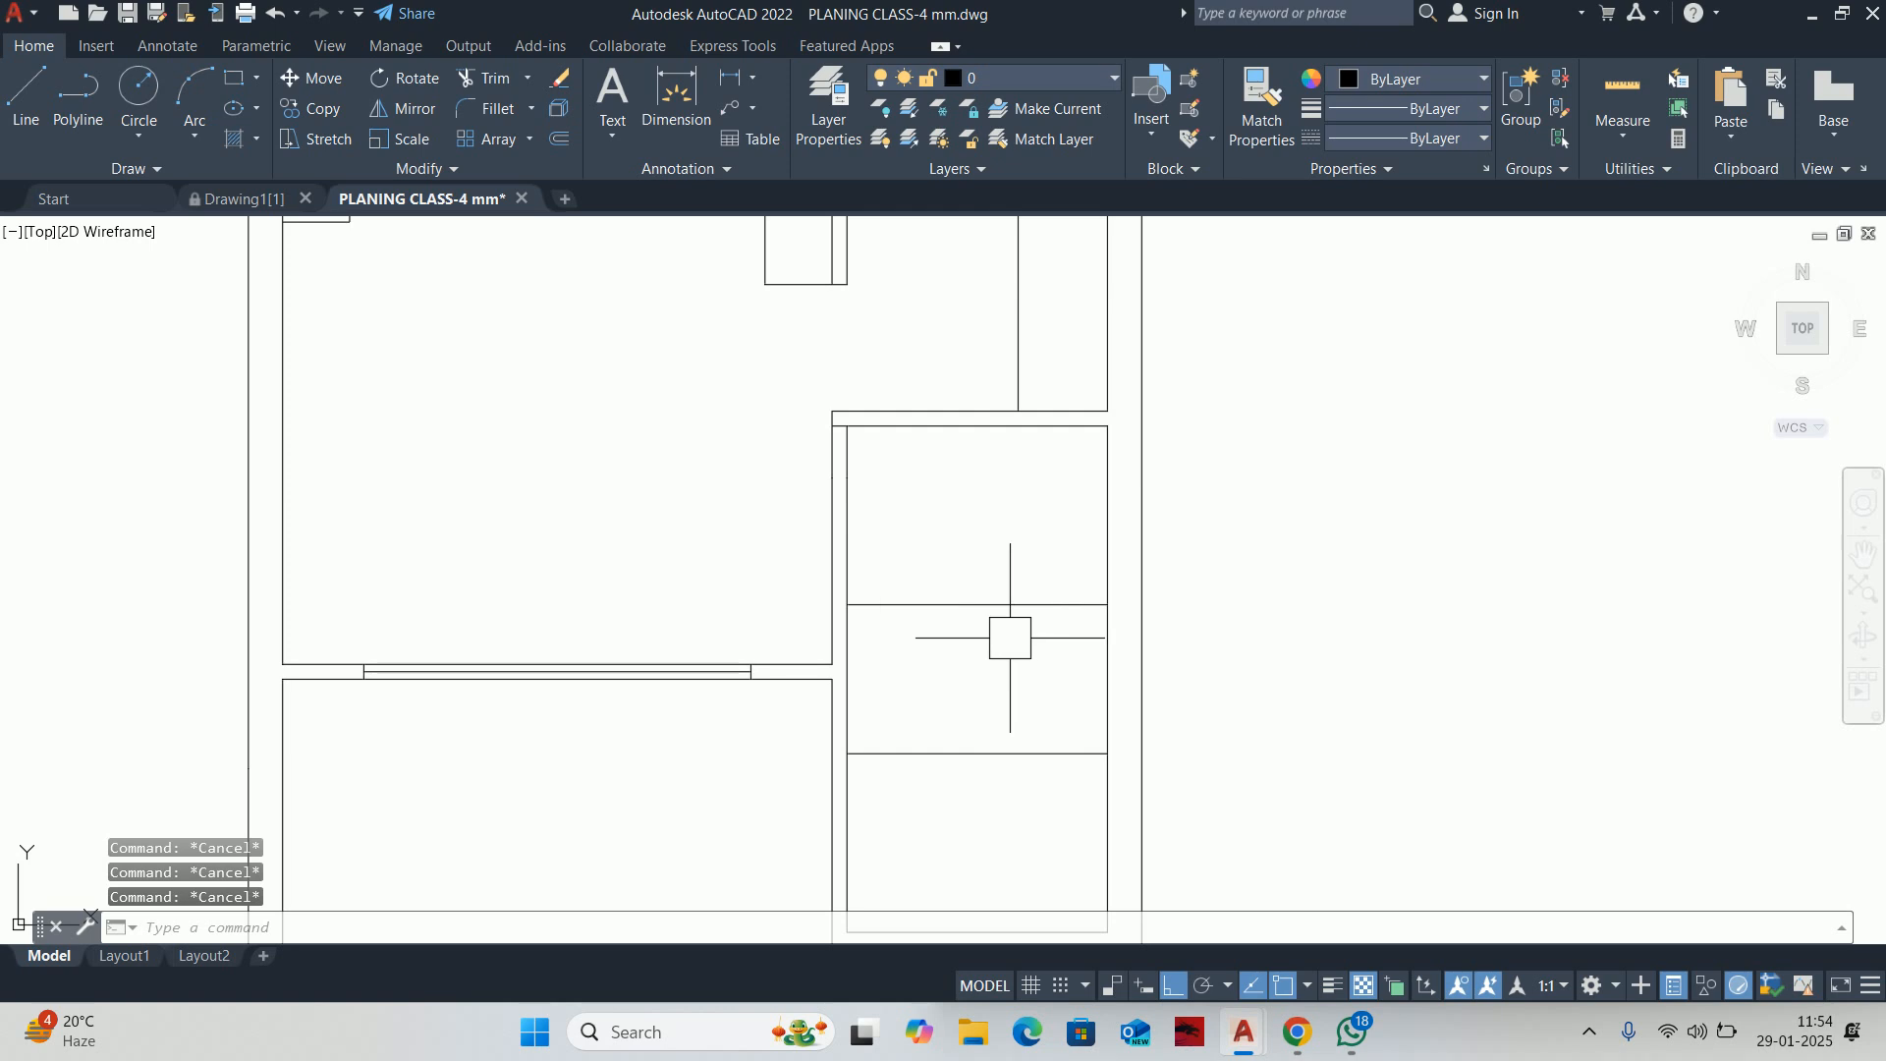
left_click(1623, 90)
middle_click_drag(1141, 367, 1167, 307)
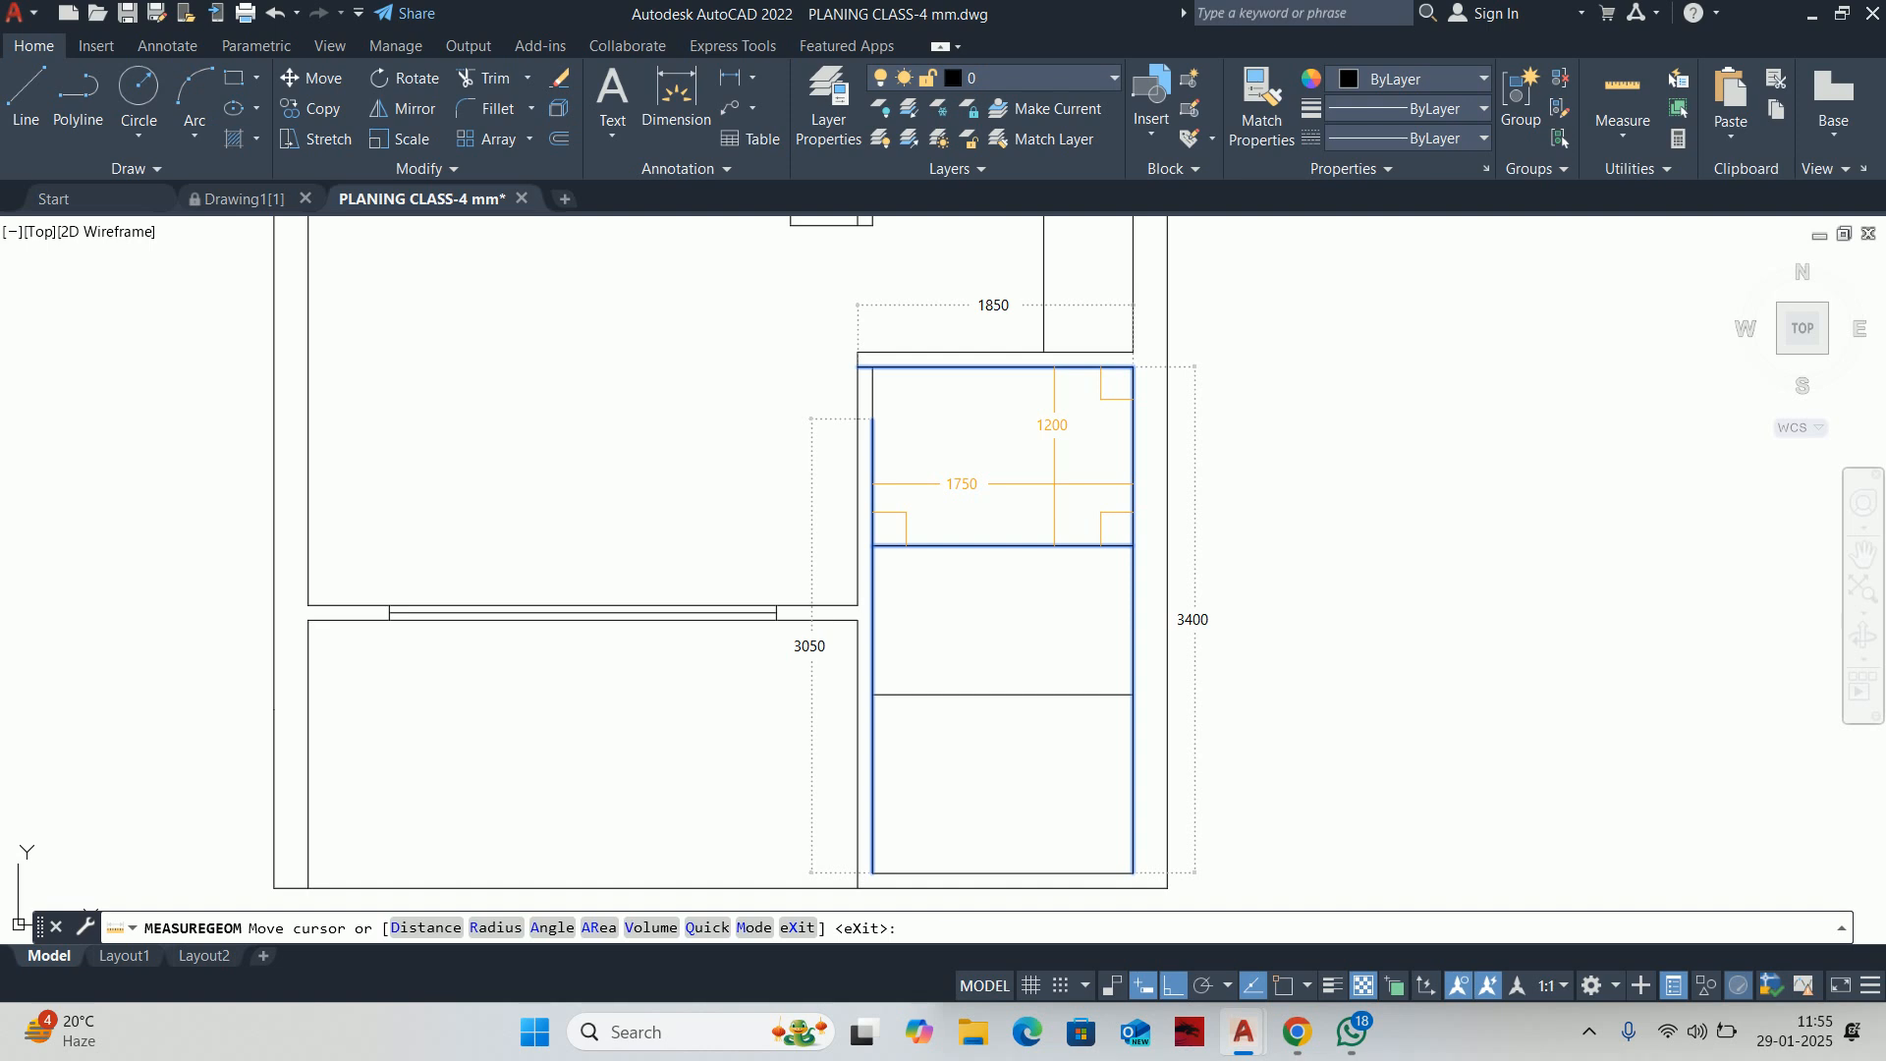
key("Escape")
key("Escape")
key("Escape")
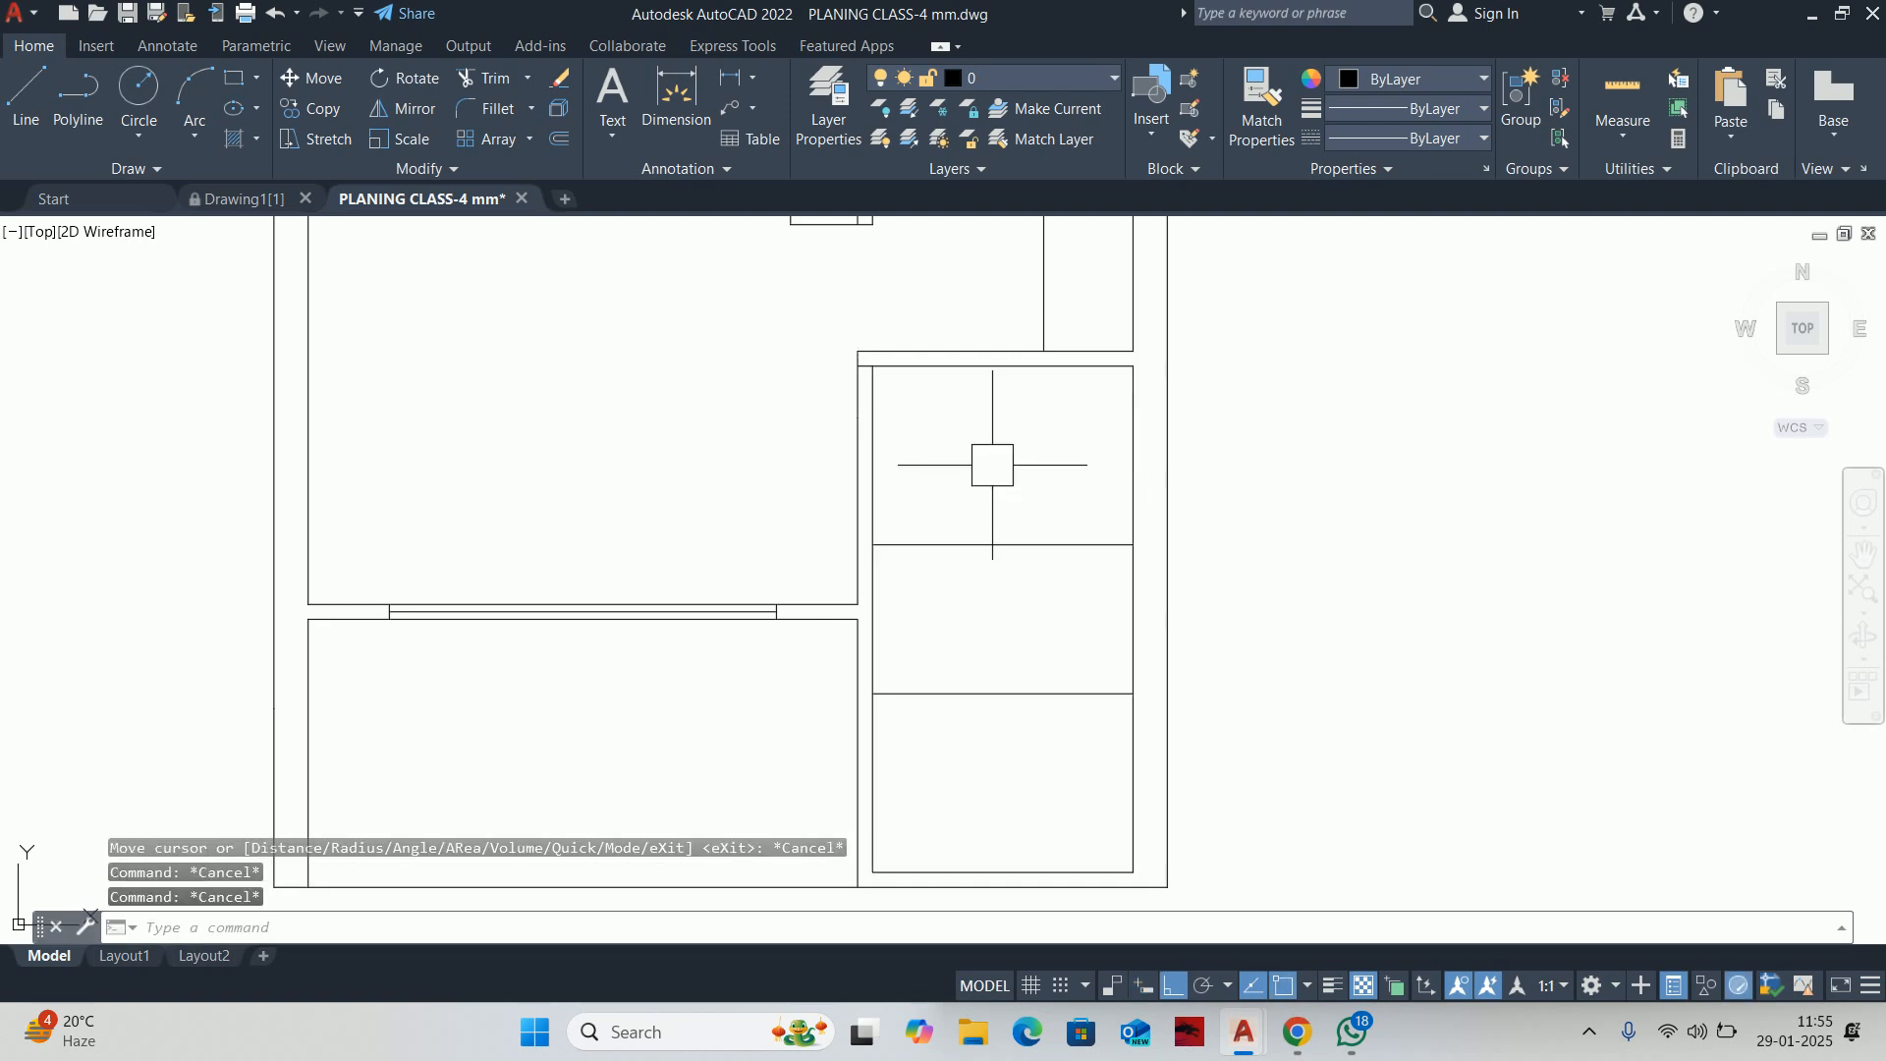
Measure the uppermost compartment again and offset the narrow room's outer-wall inner face 600 into the room
key("Escape")
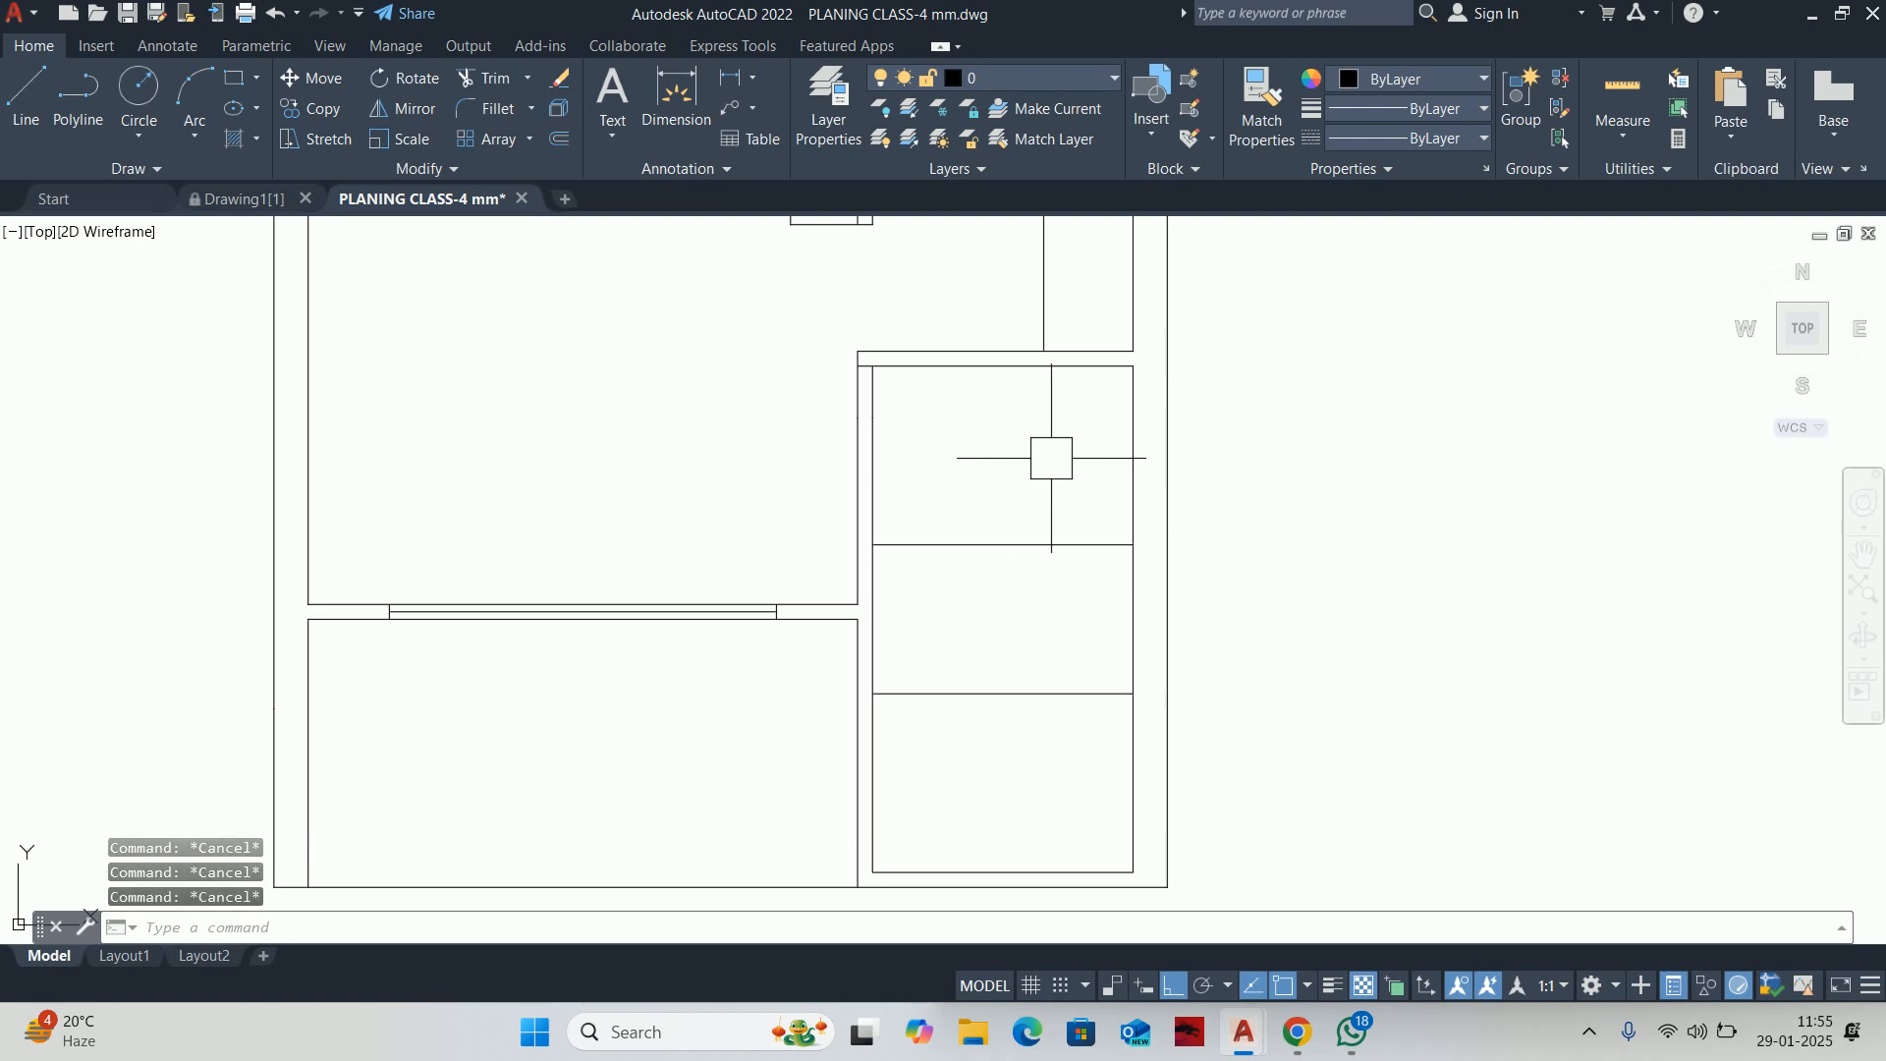
left_click(1604, 77)
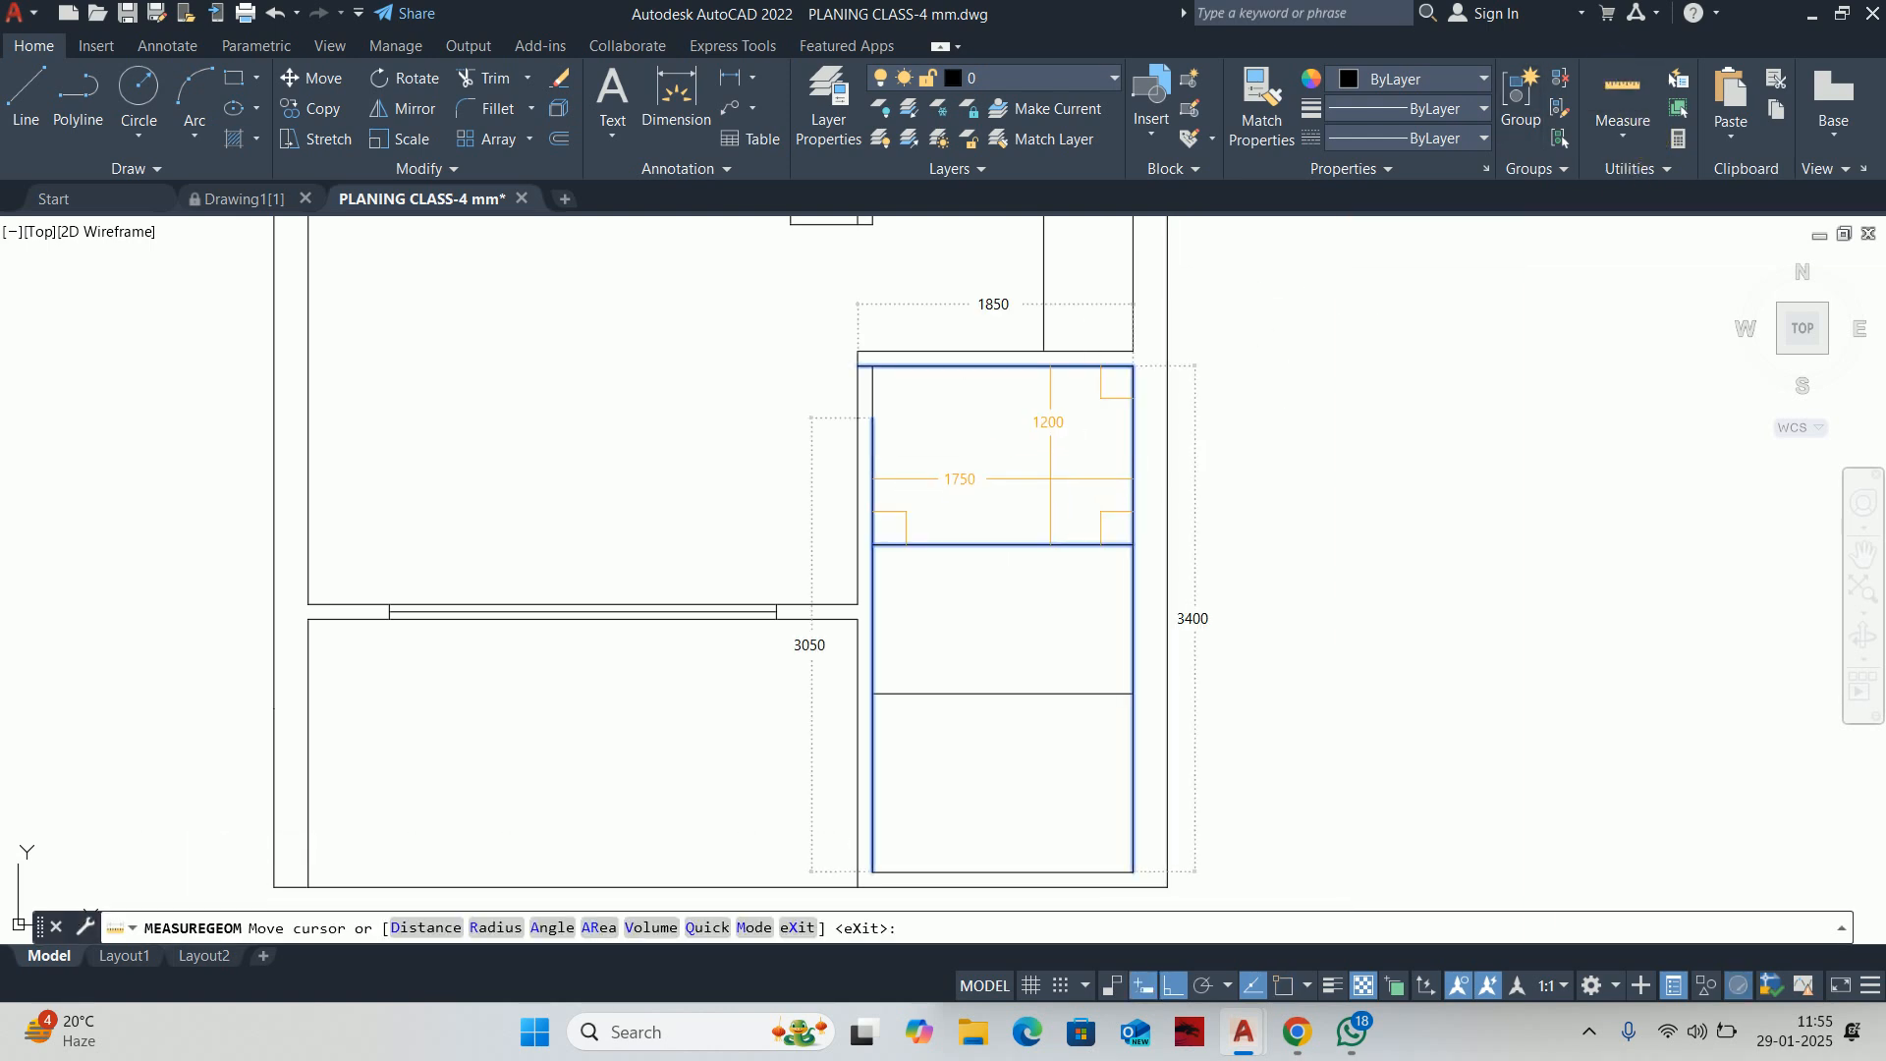
key("Escape")
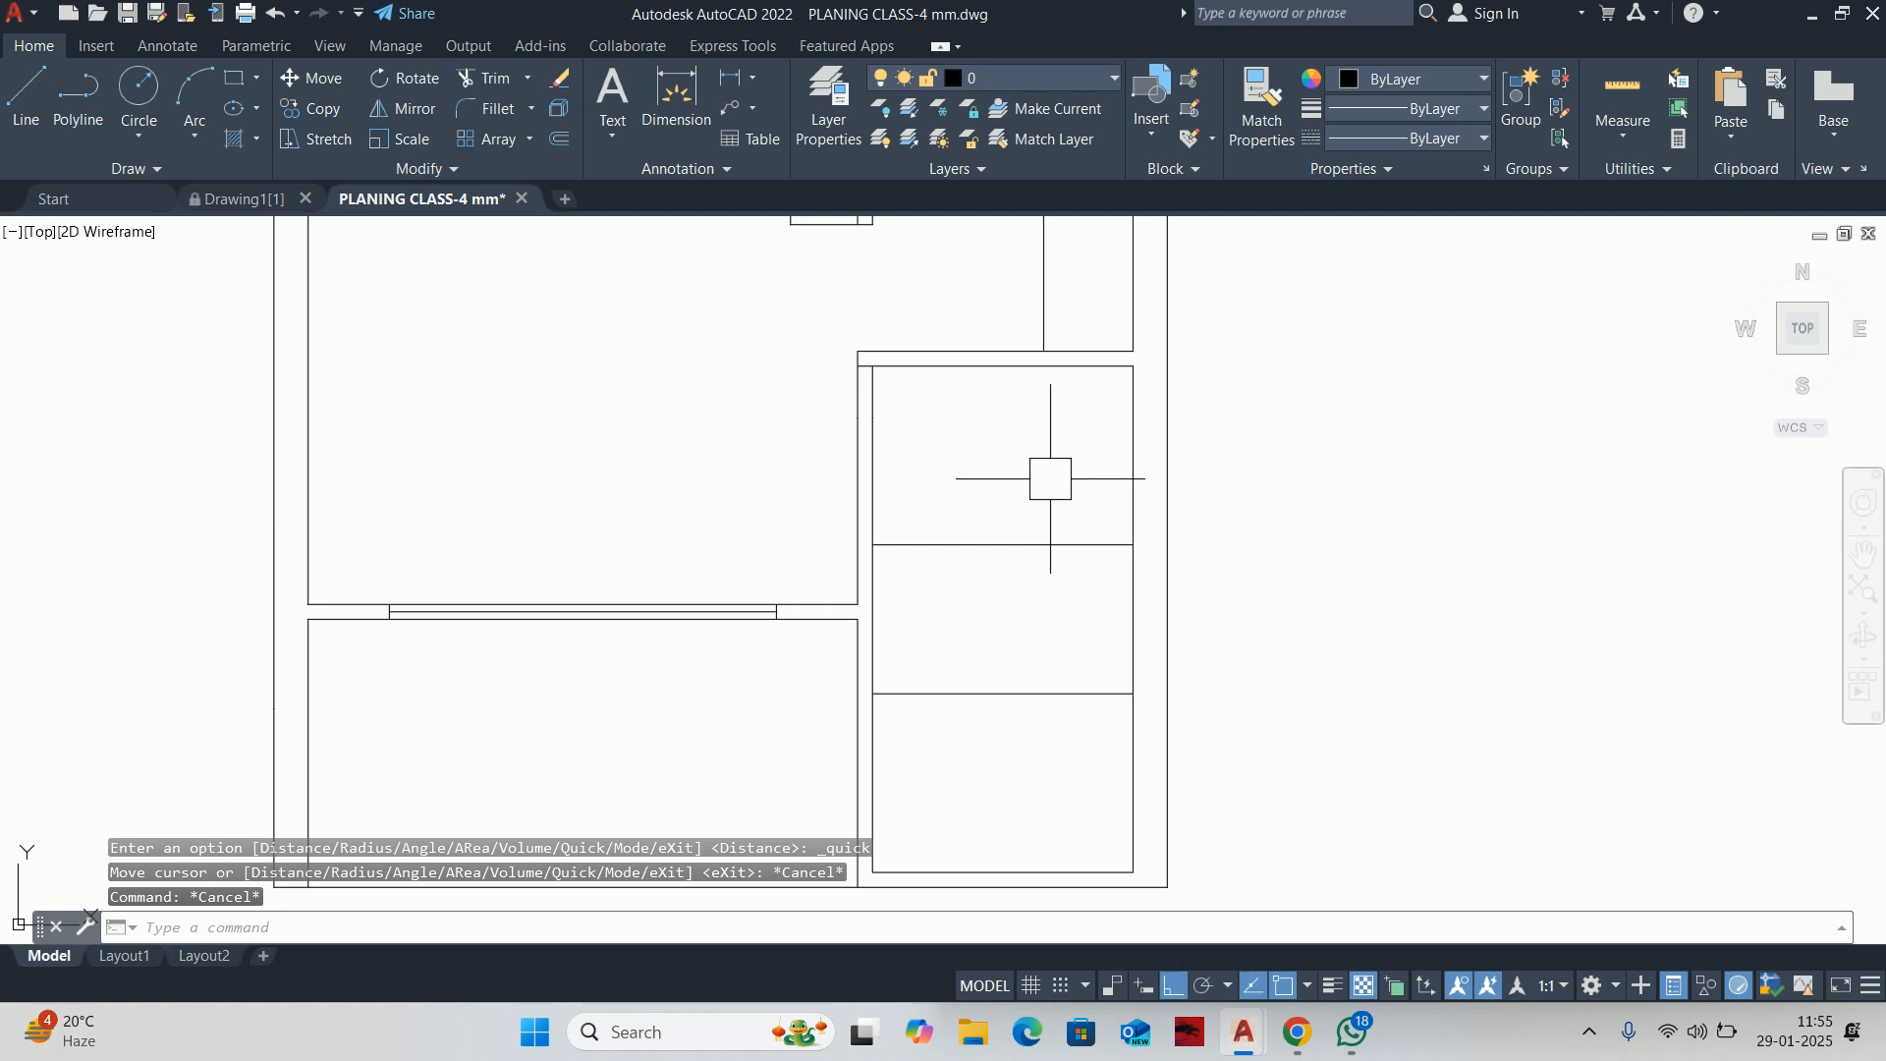
type("o")
key("Return")
type("600")
key("Return")
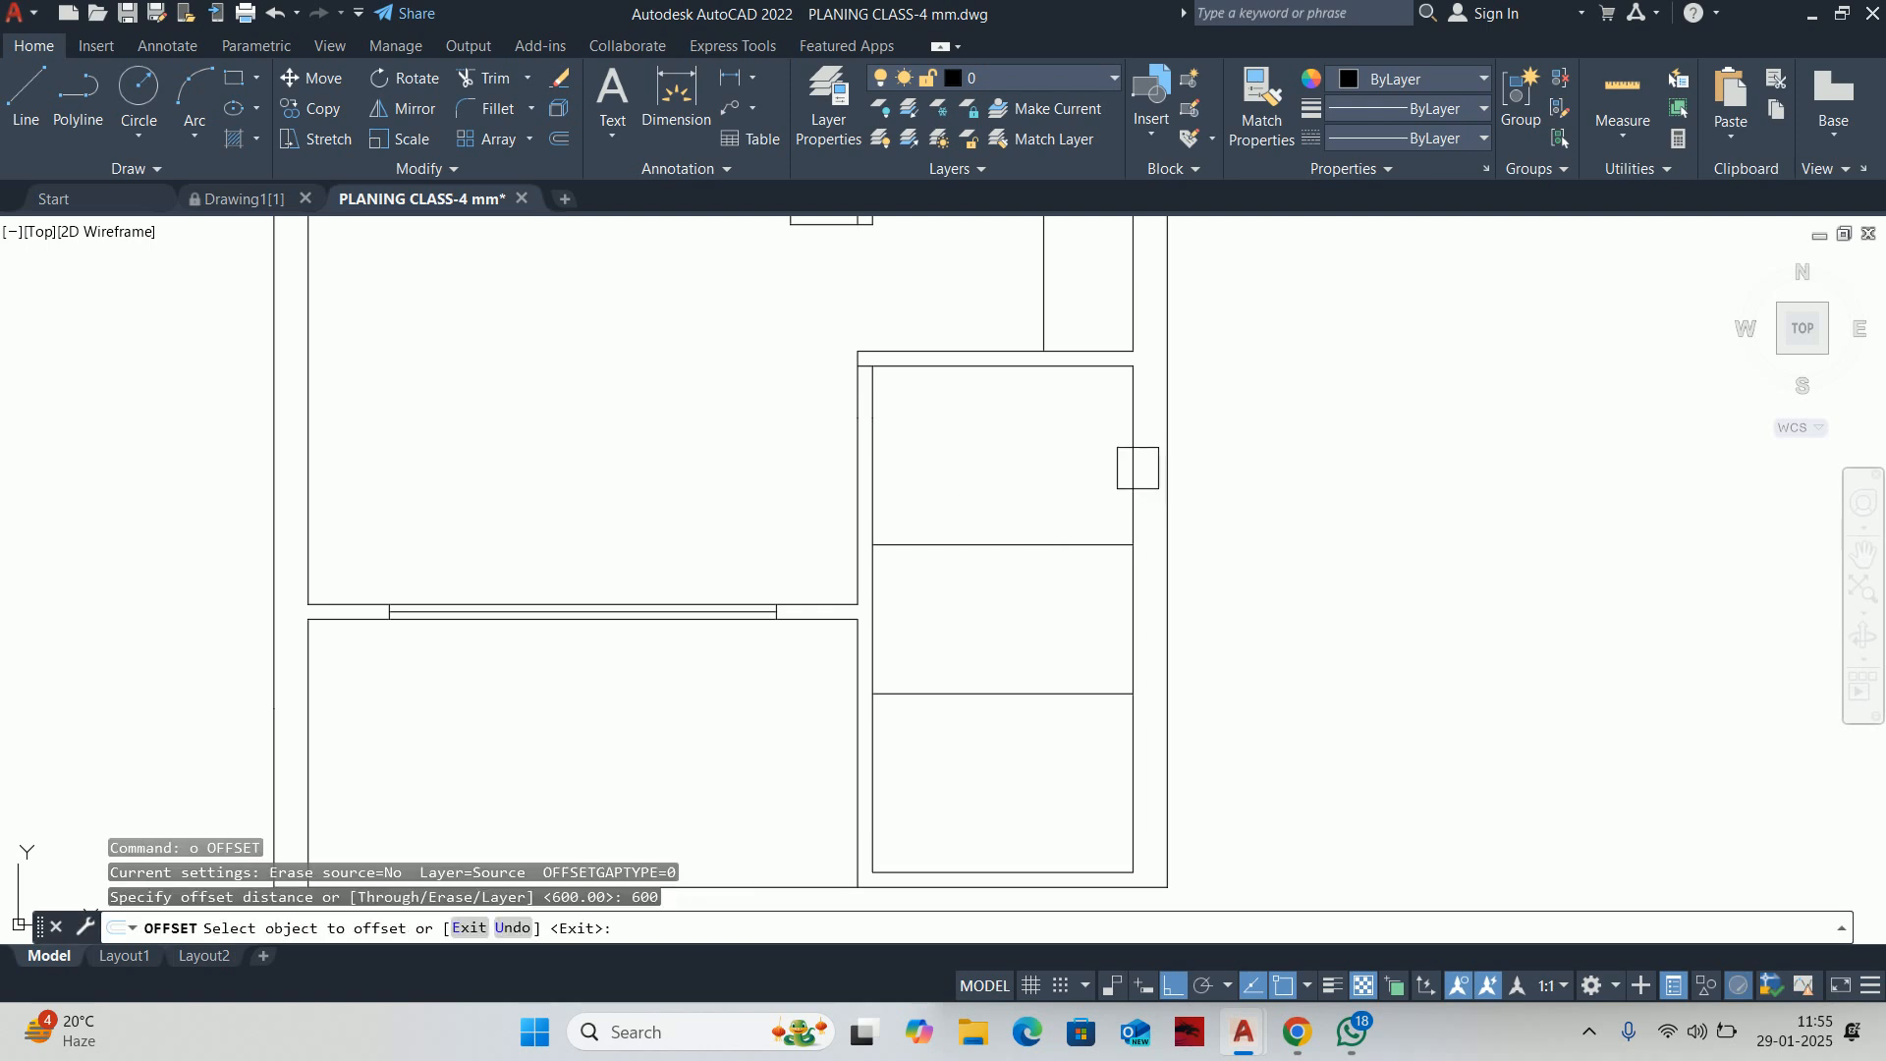
left_click(1133, 471)
left_click(1021, 458)
key("Escape")
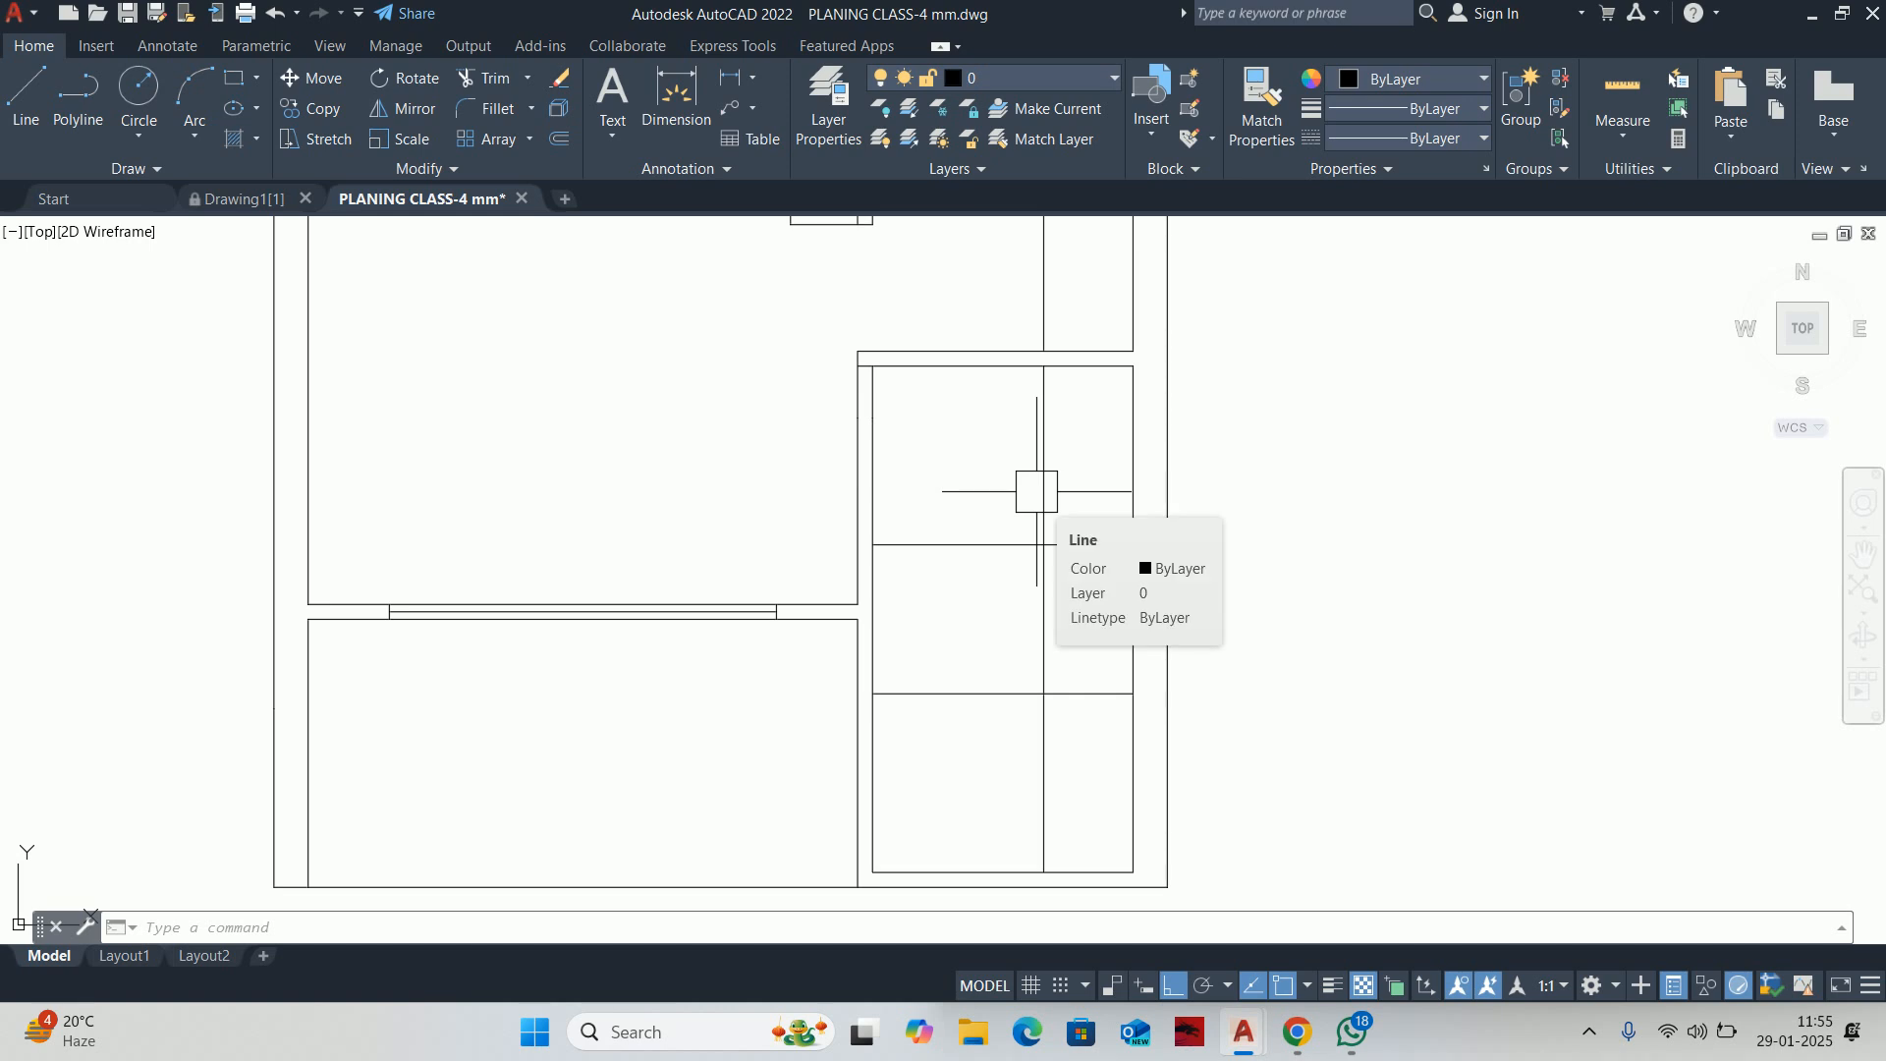
key("Escape")
key("Escape")
key("Escape")
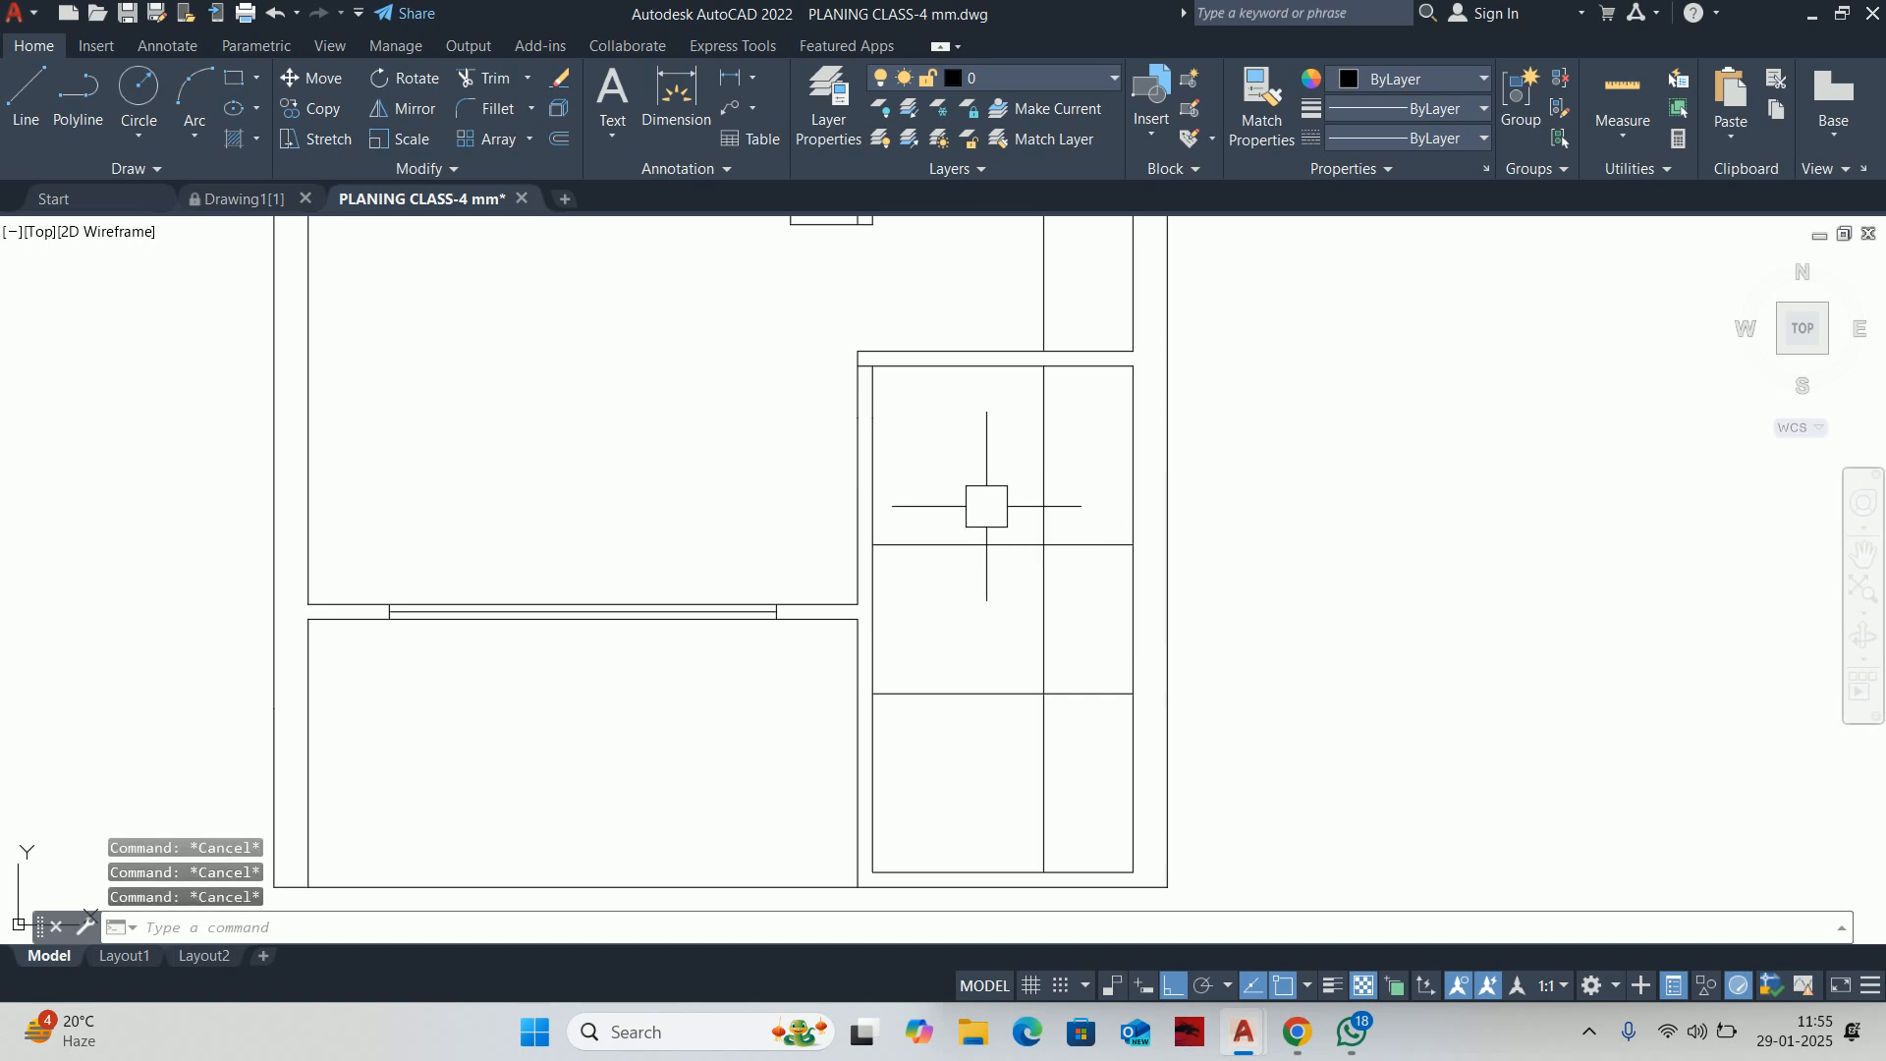
Offset the inner face of the narrow room's left partition 750 into the room
type("o")
key("Return")
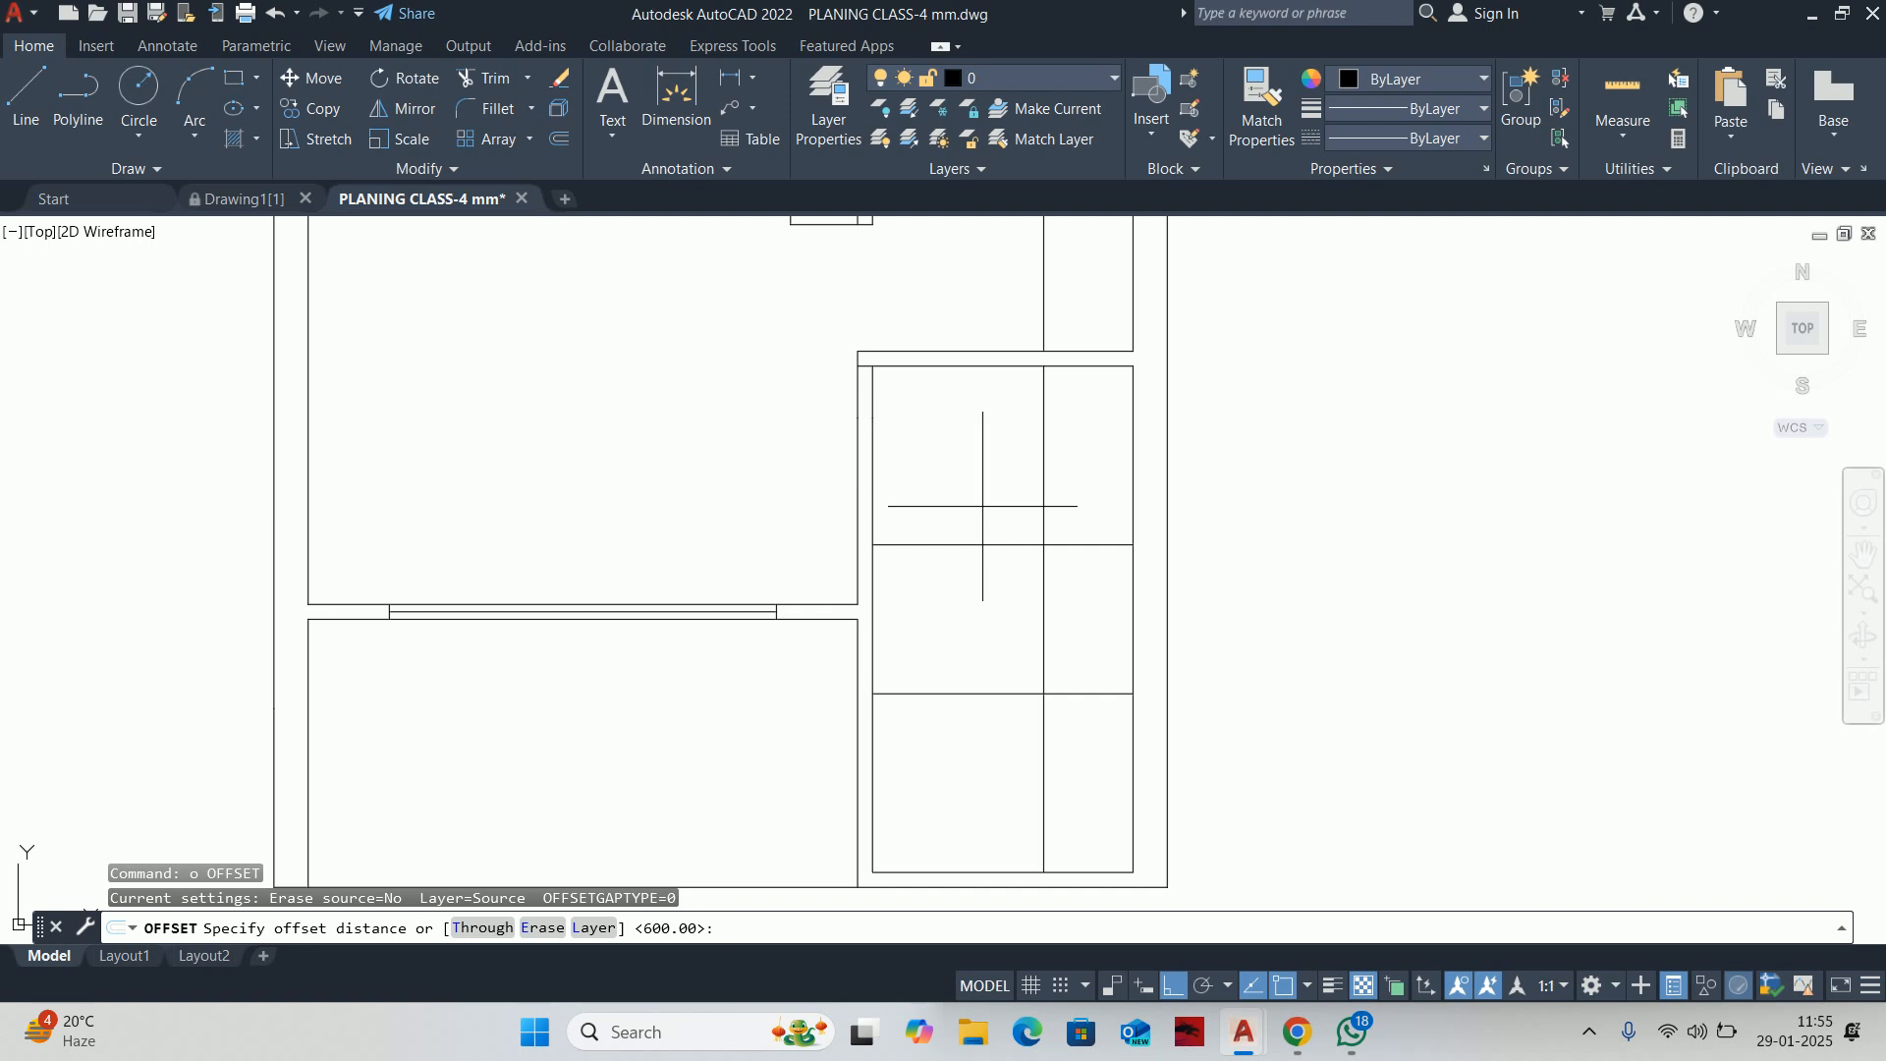
key("Return")
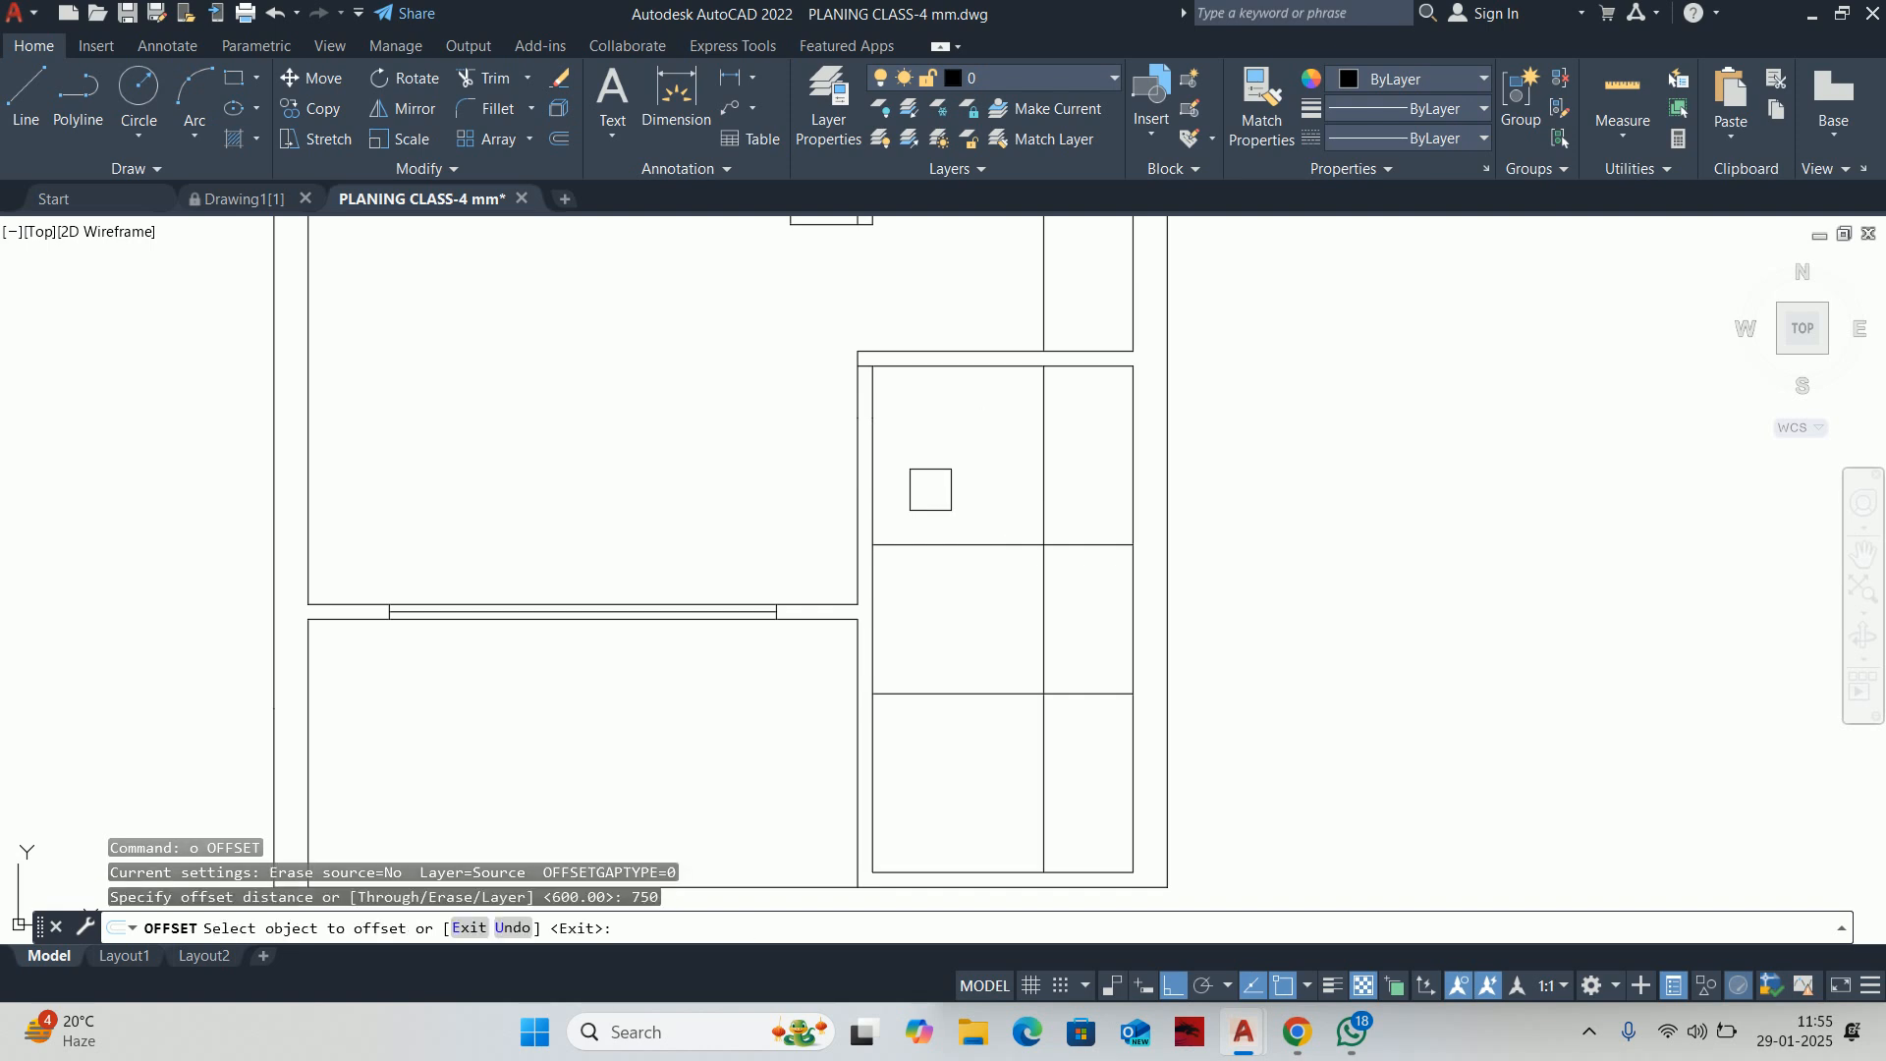
left_click(886, 474)
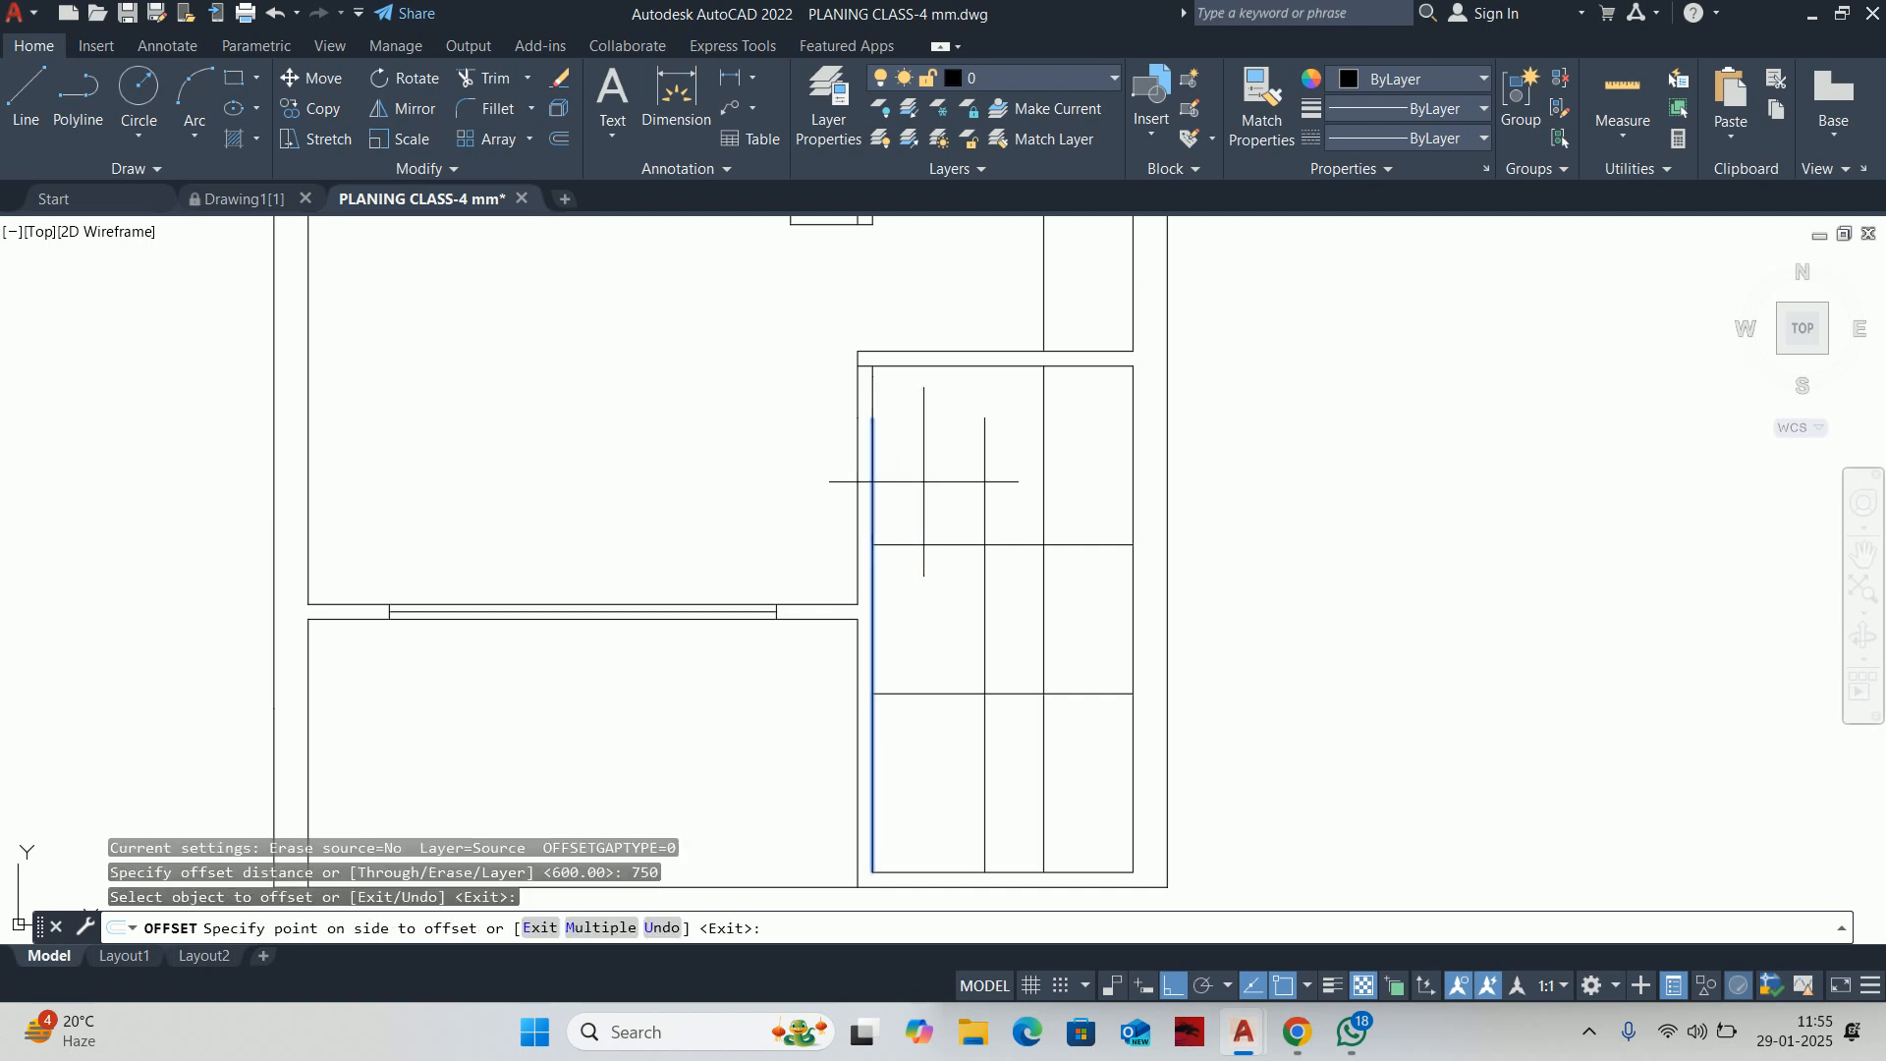
left_click(923, 481)
Measure the clear gap between the two offset lines in the uppermost compartment
left_click(1623, 78)
scroll(1160, 398, "up", 4)
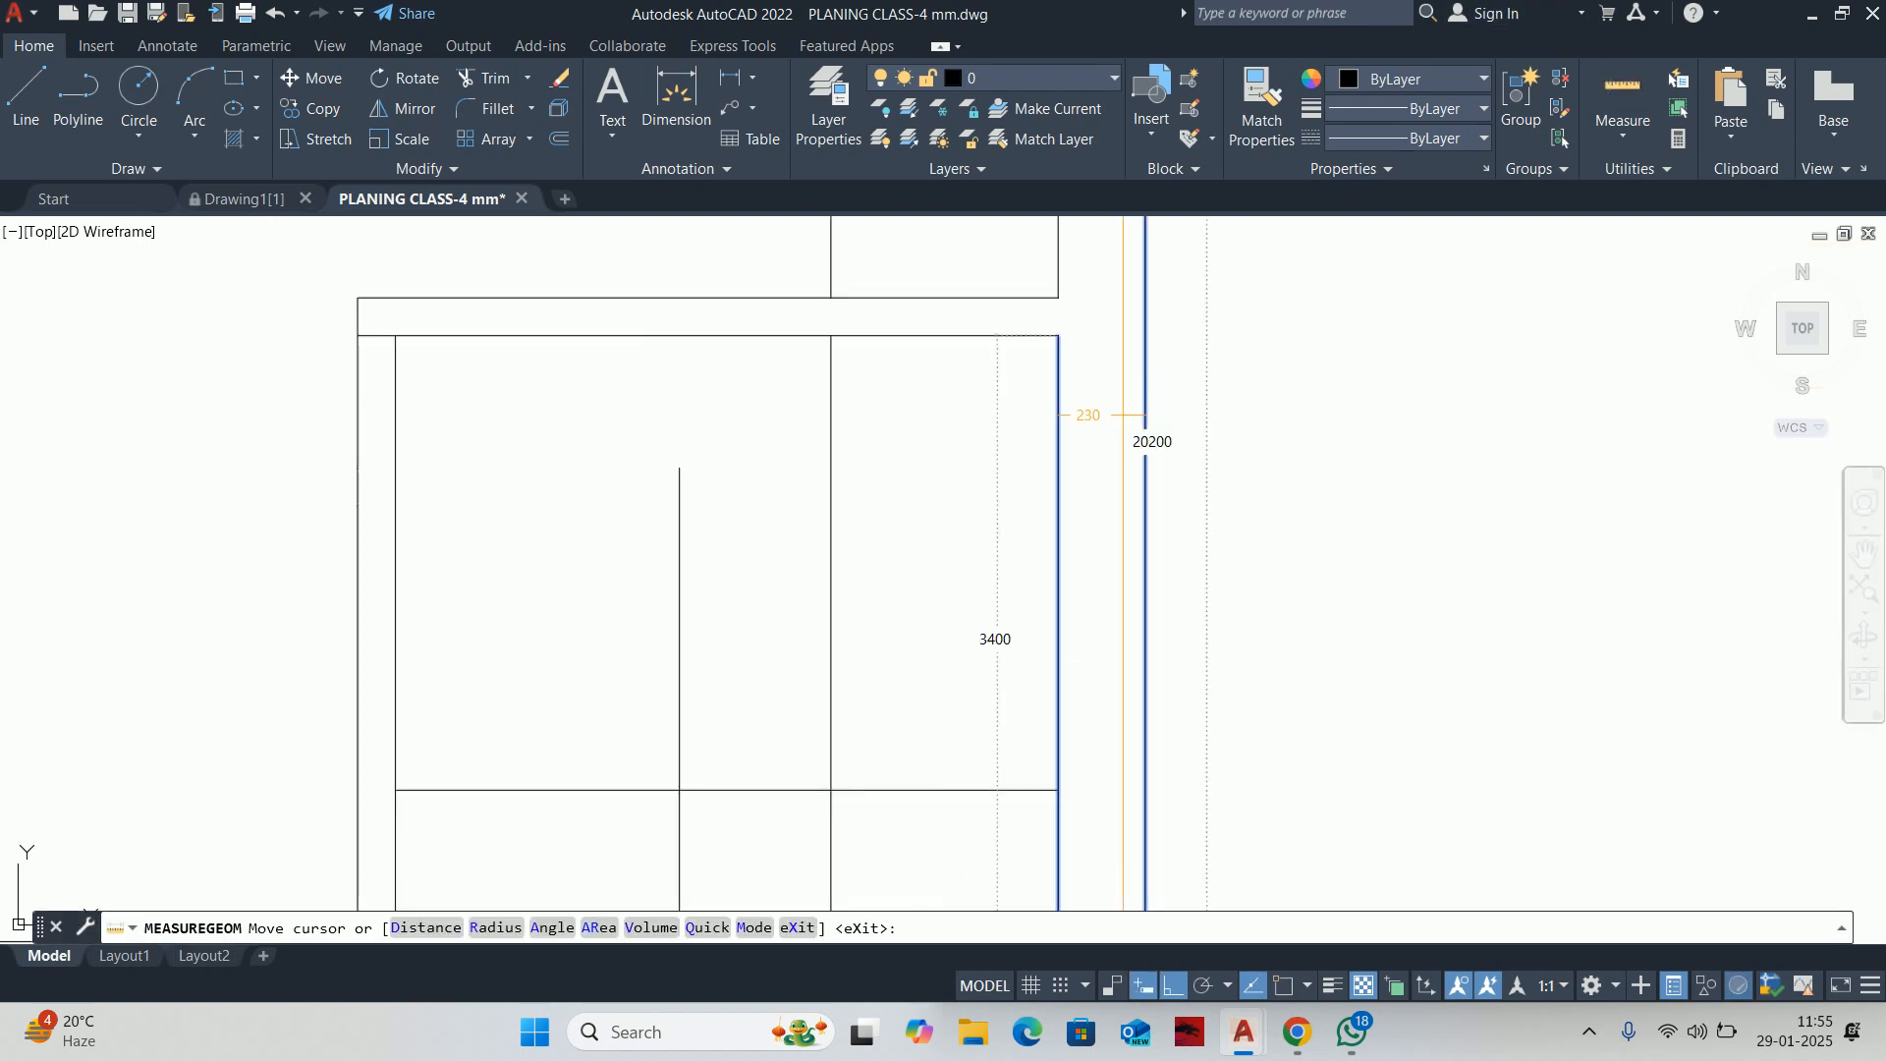
scroll(770, 526, "down", 4)
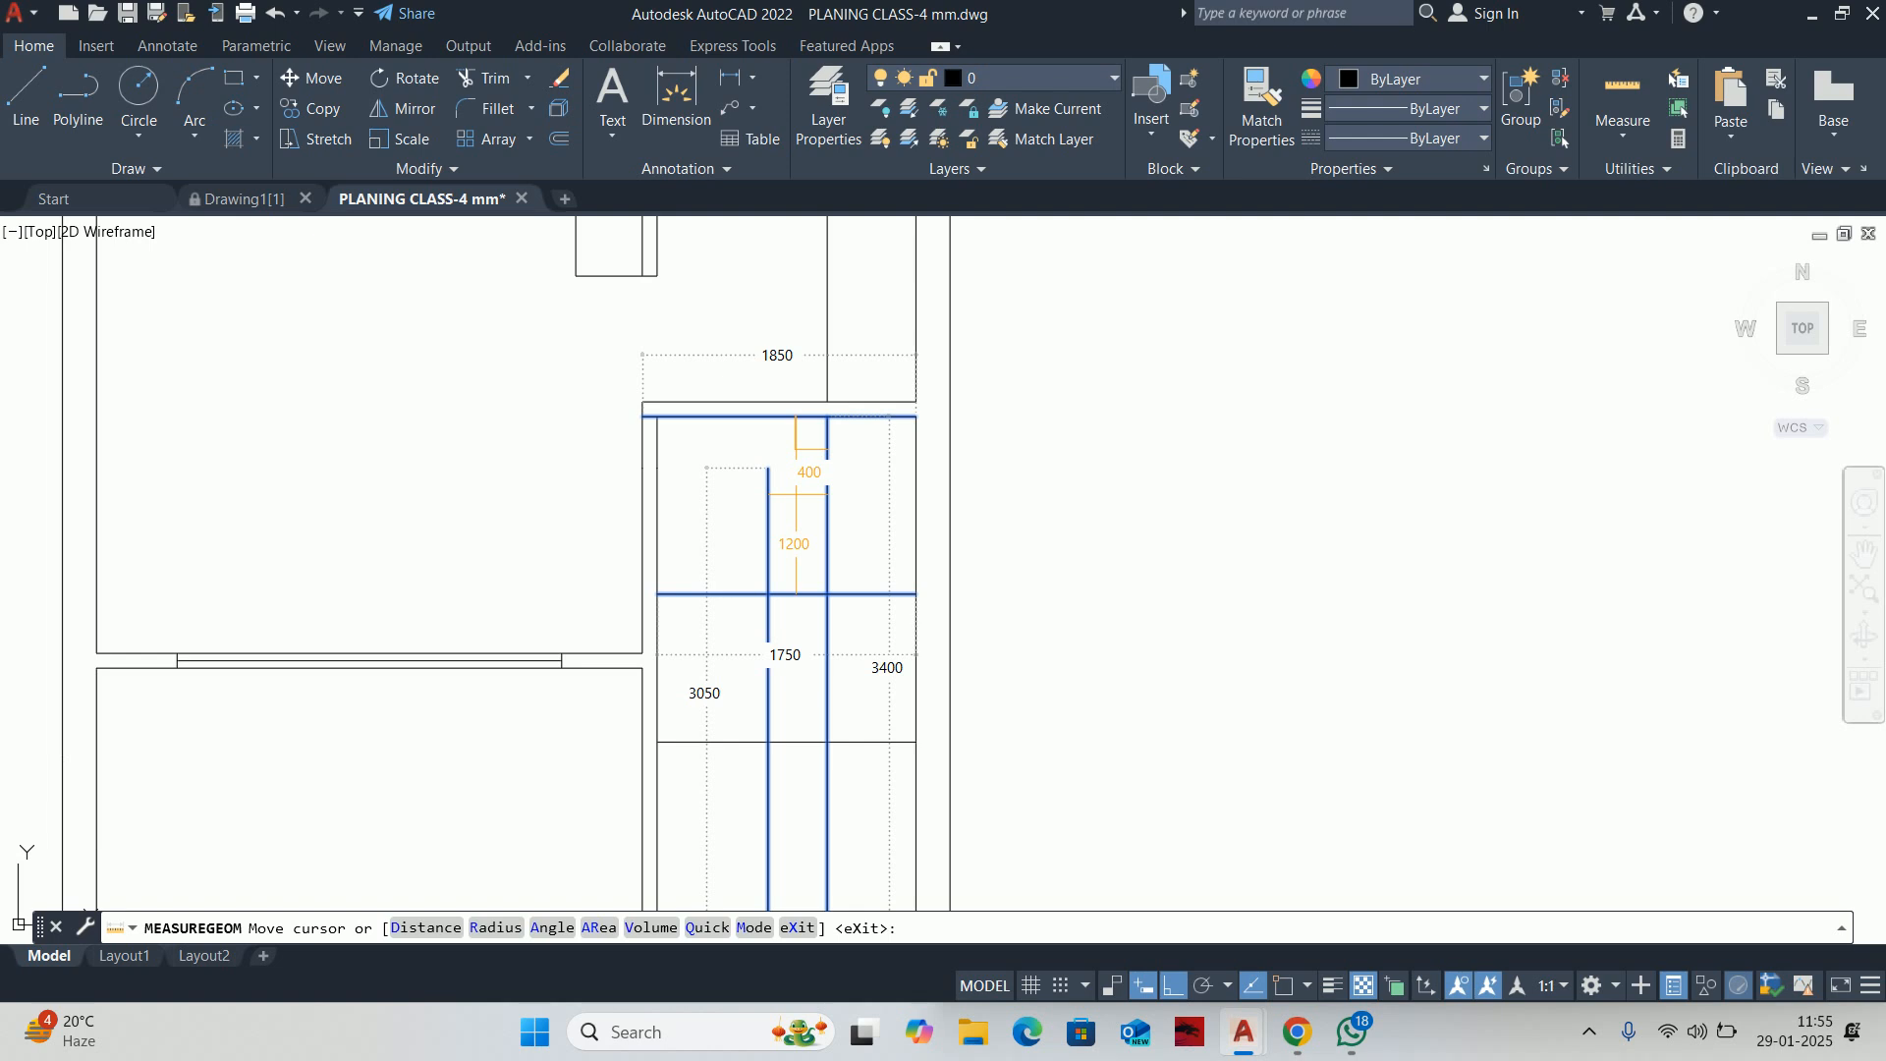
key("Escape")
key("Escape")
key("Escape")
mouse_move(775, 513)
middle_mouse_down()
mouse_move(778, 460)
mouse_move(830, 438)
middle_mouse_up()
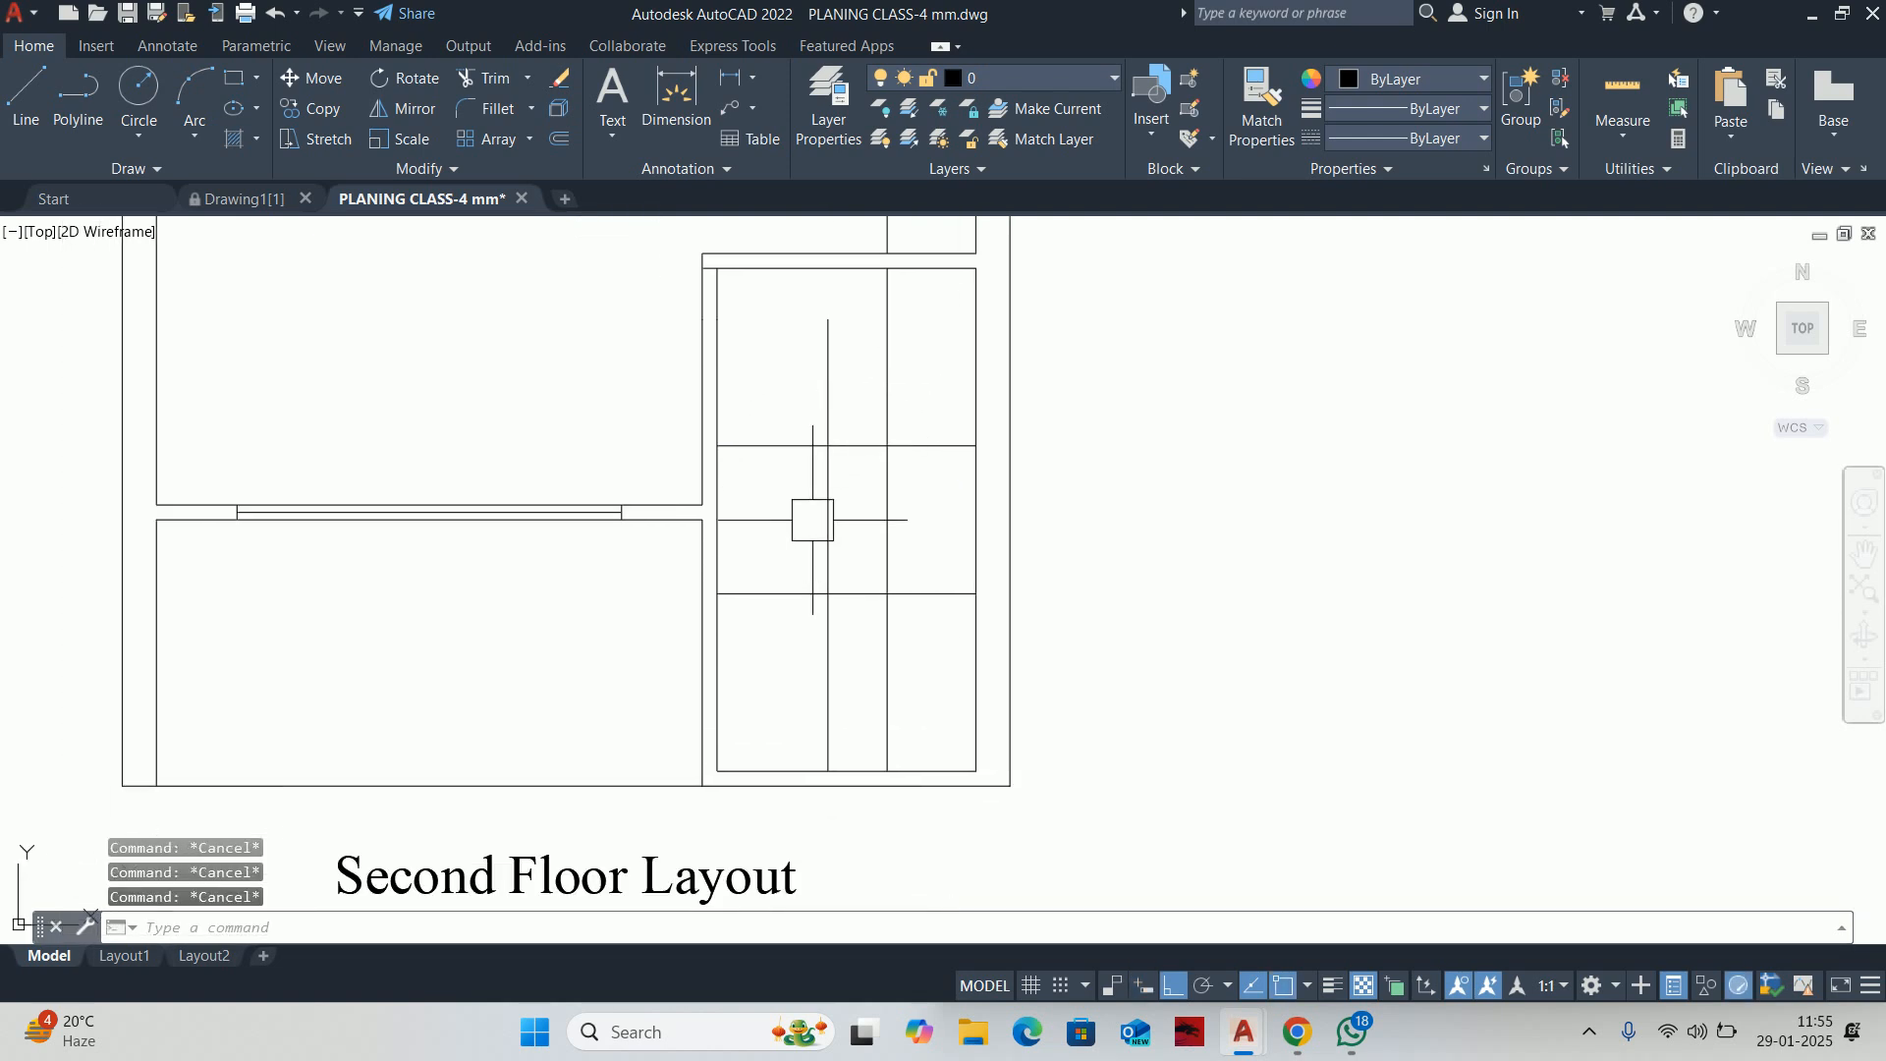
Stretch the narrow room's left partition, together with its attached lines, 200 to the left
type("s")
key("Return")
scroll(845, 776, "up", 2)
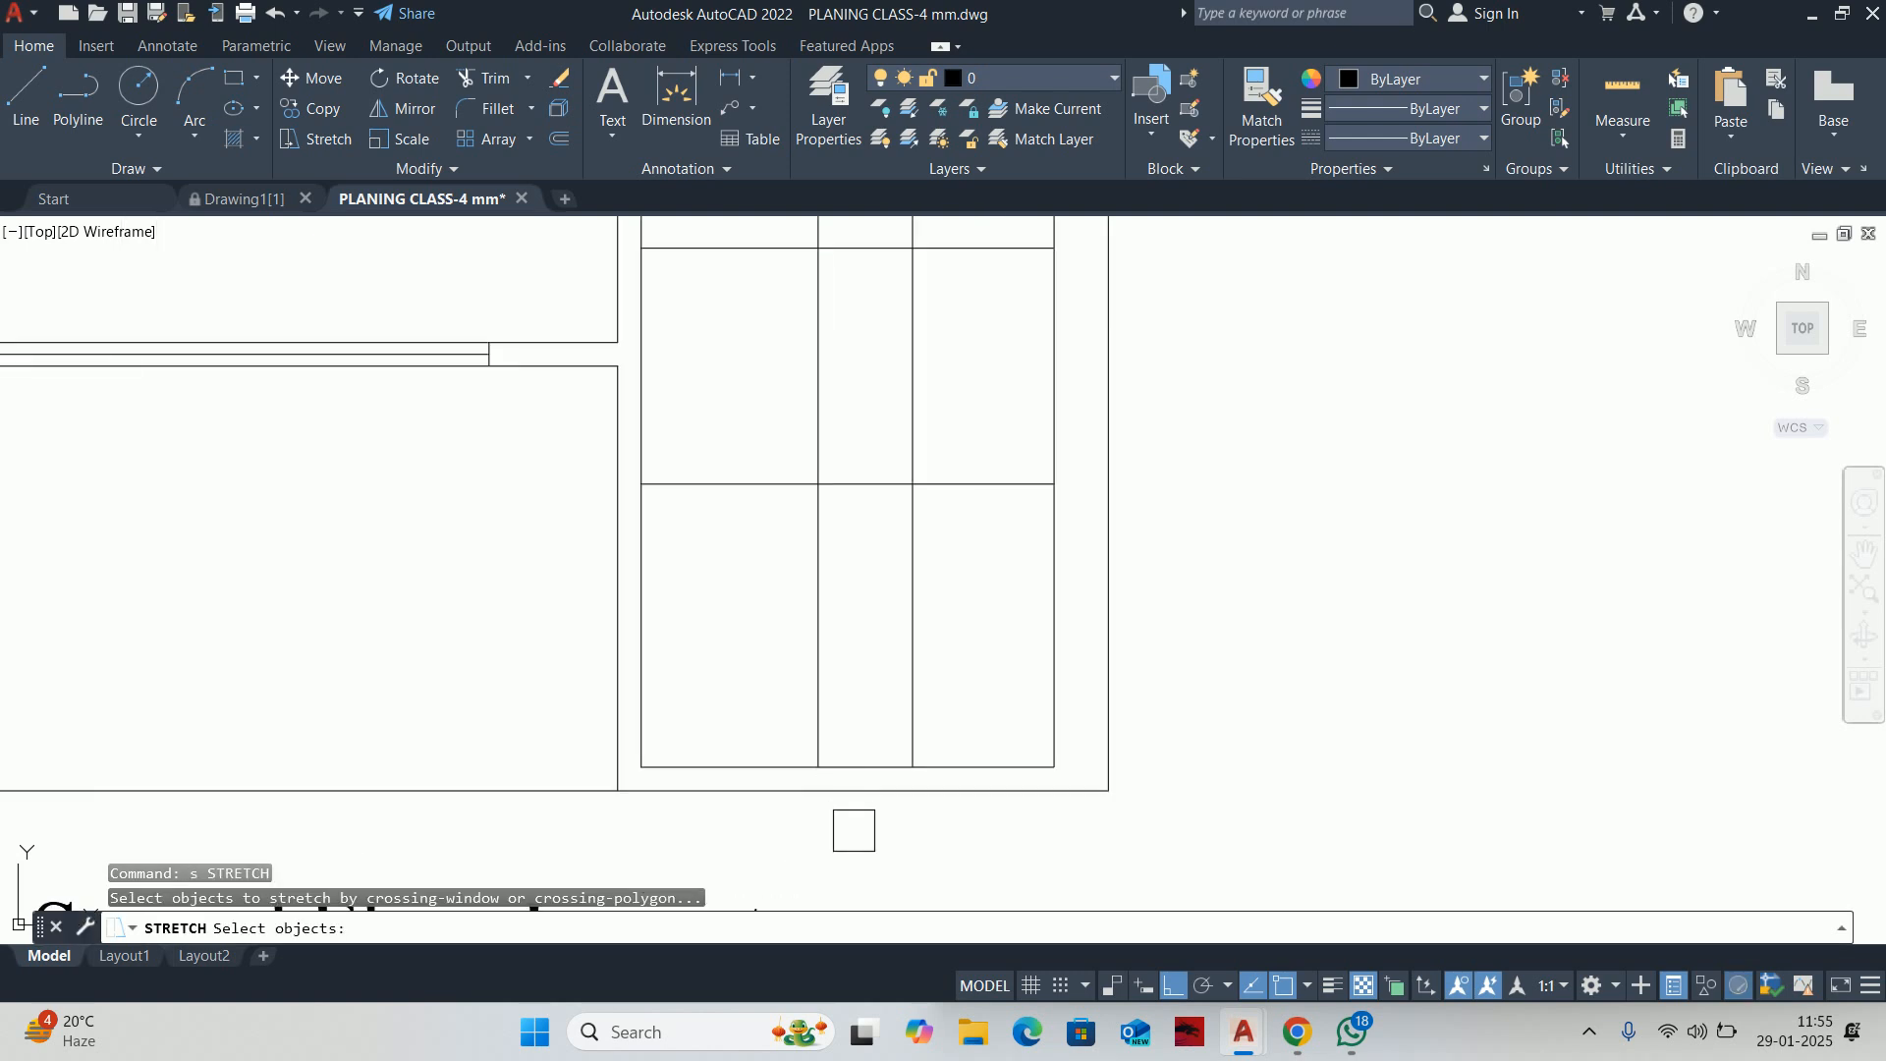
left_click(856, 835)
scroll(699, 537, "down", 2)
left_click(695, 269)
key("Return")
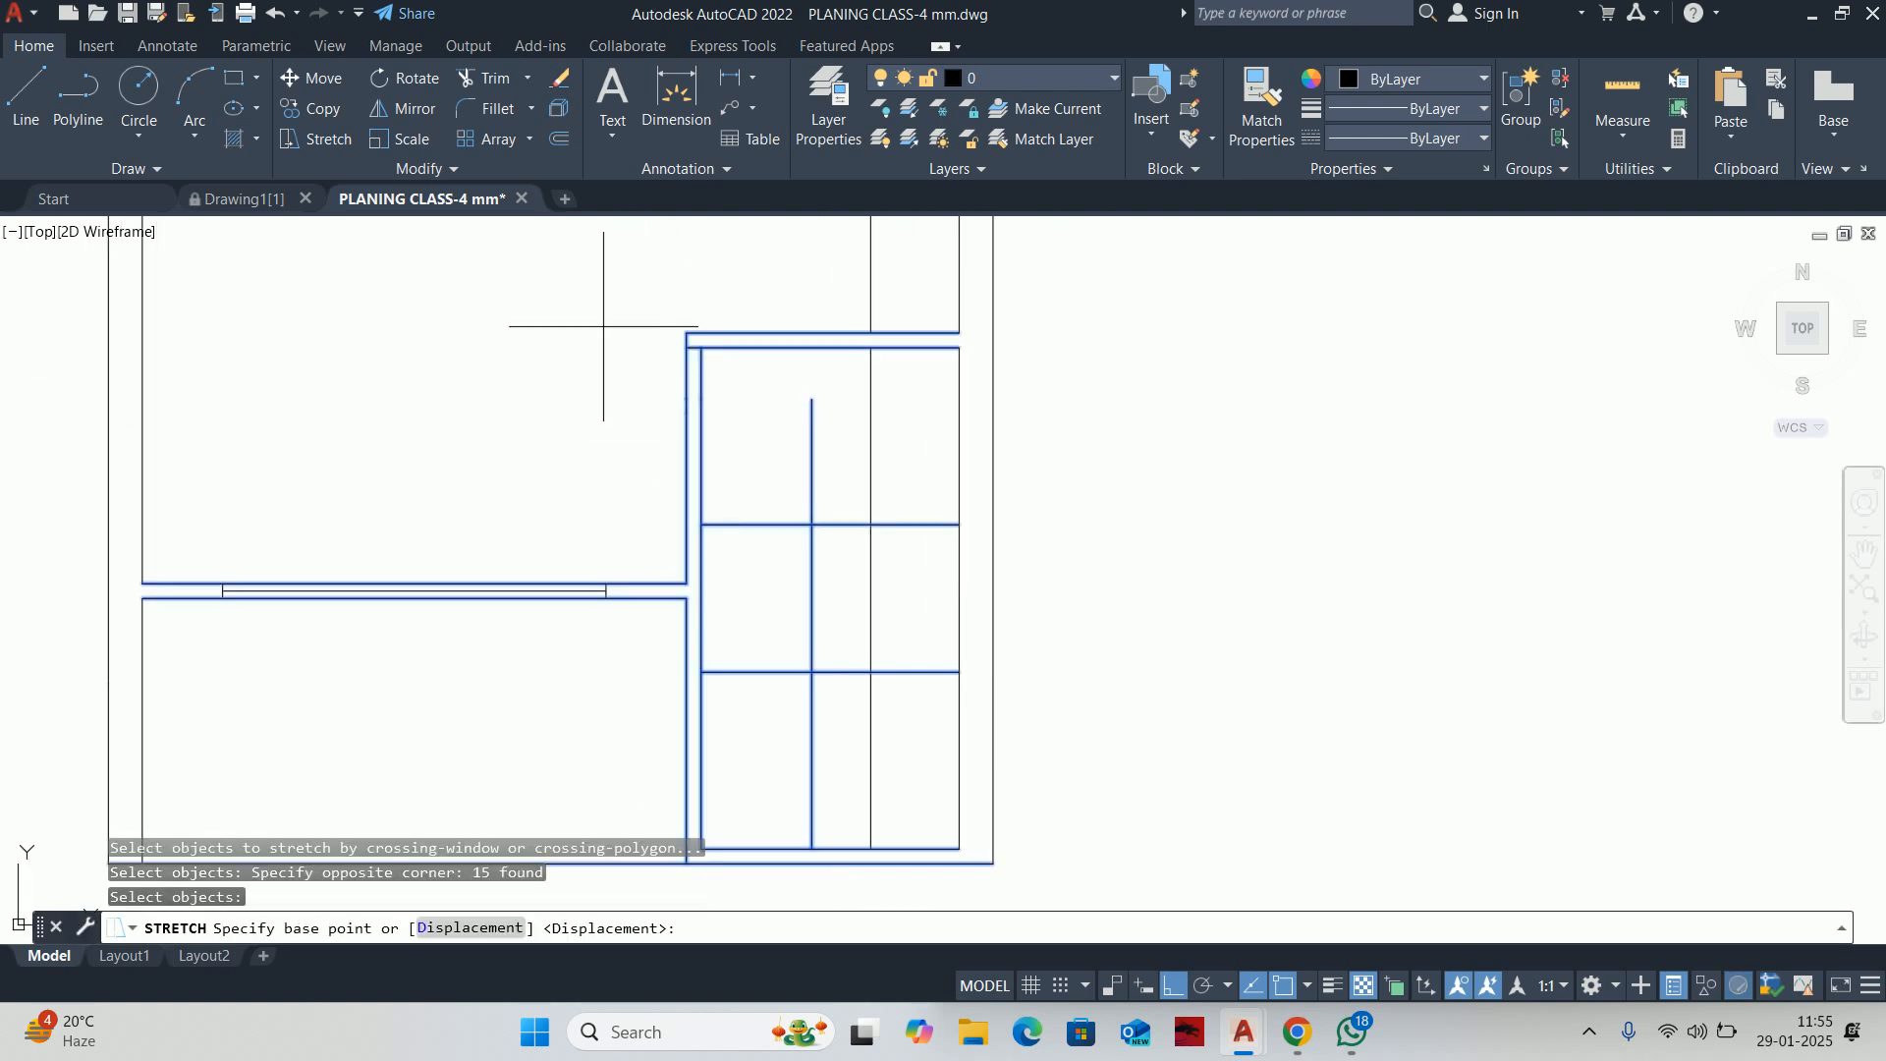
left_click(602, 334)
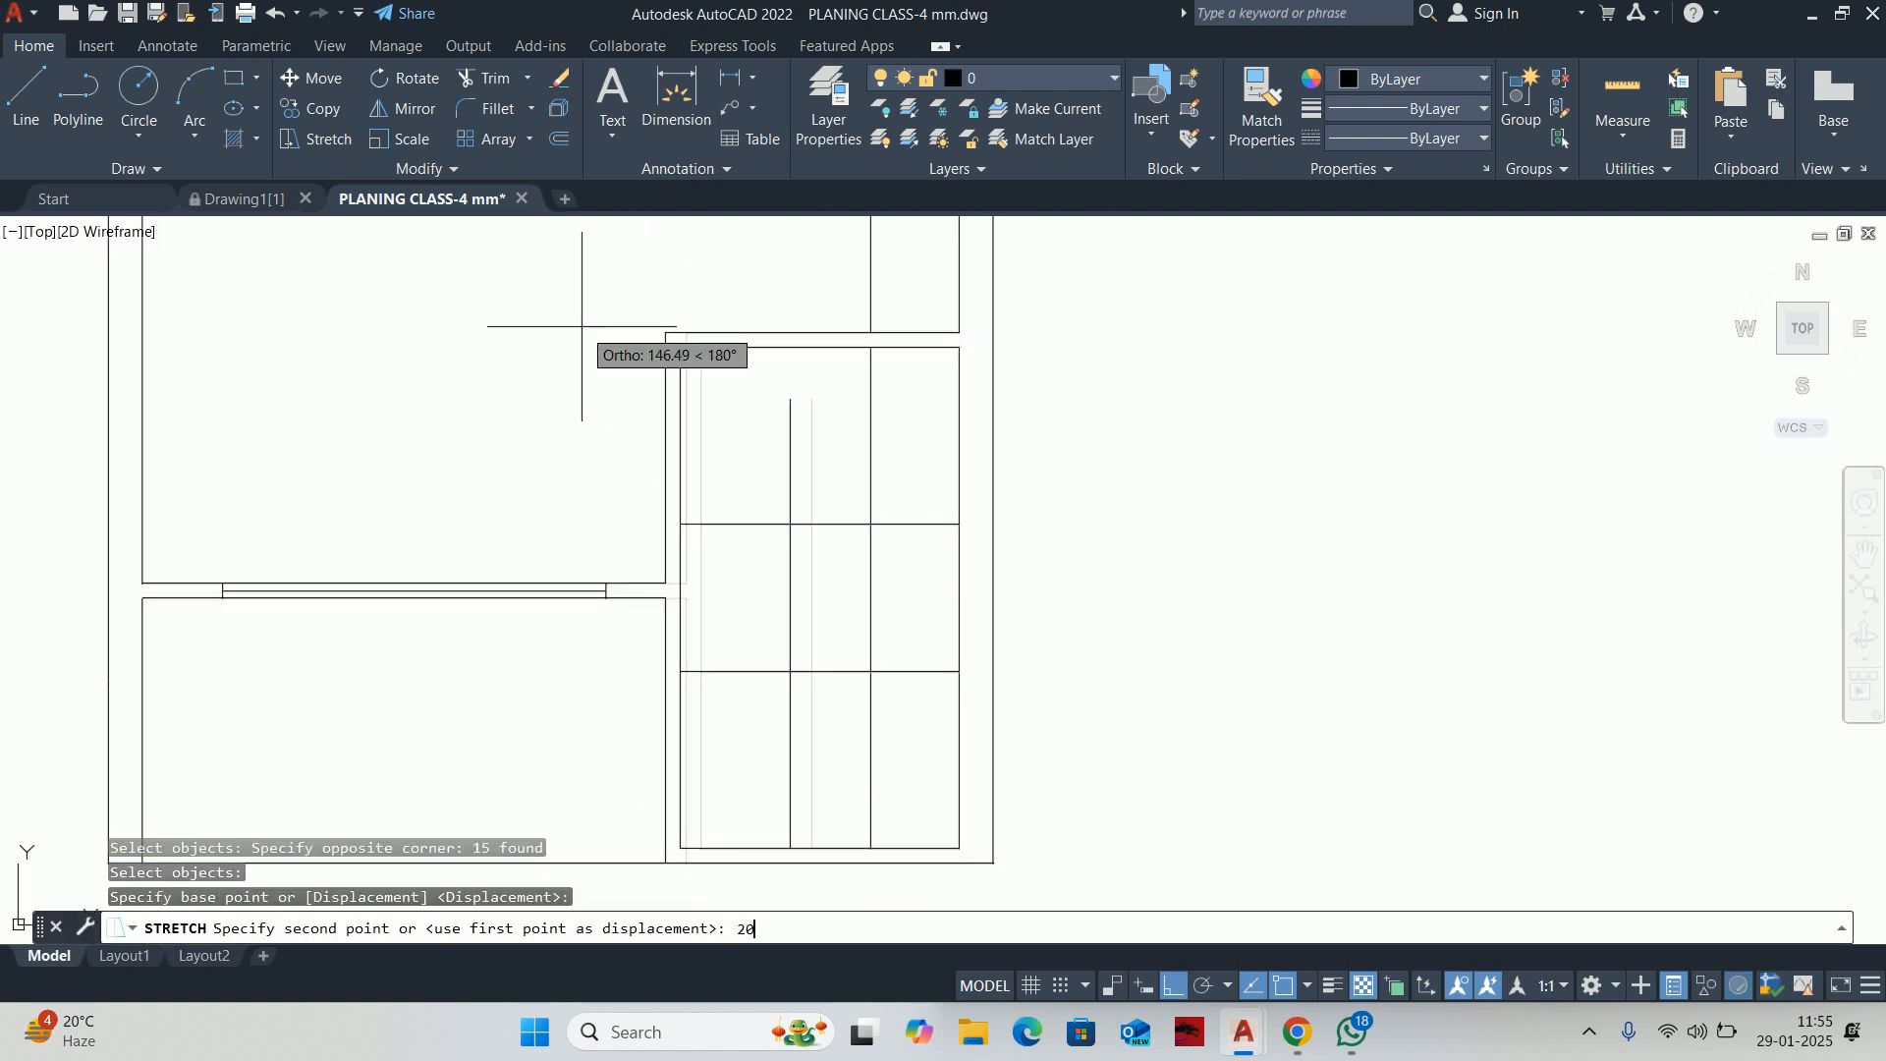
key("Escape")
key("Escape")
key("Escape")
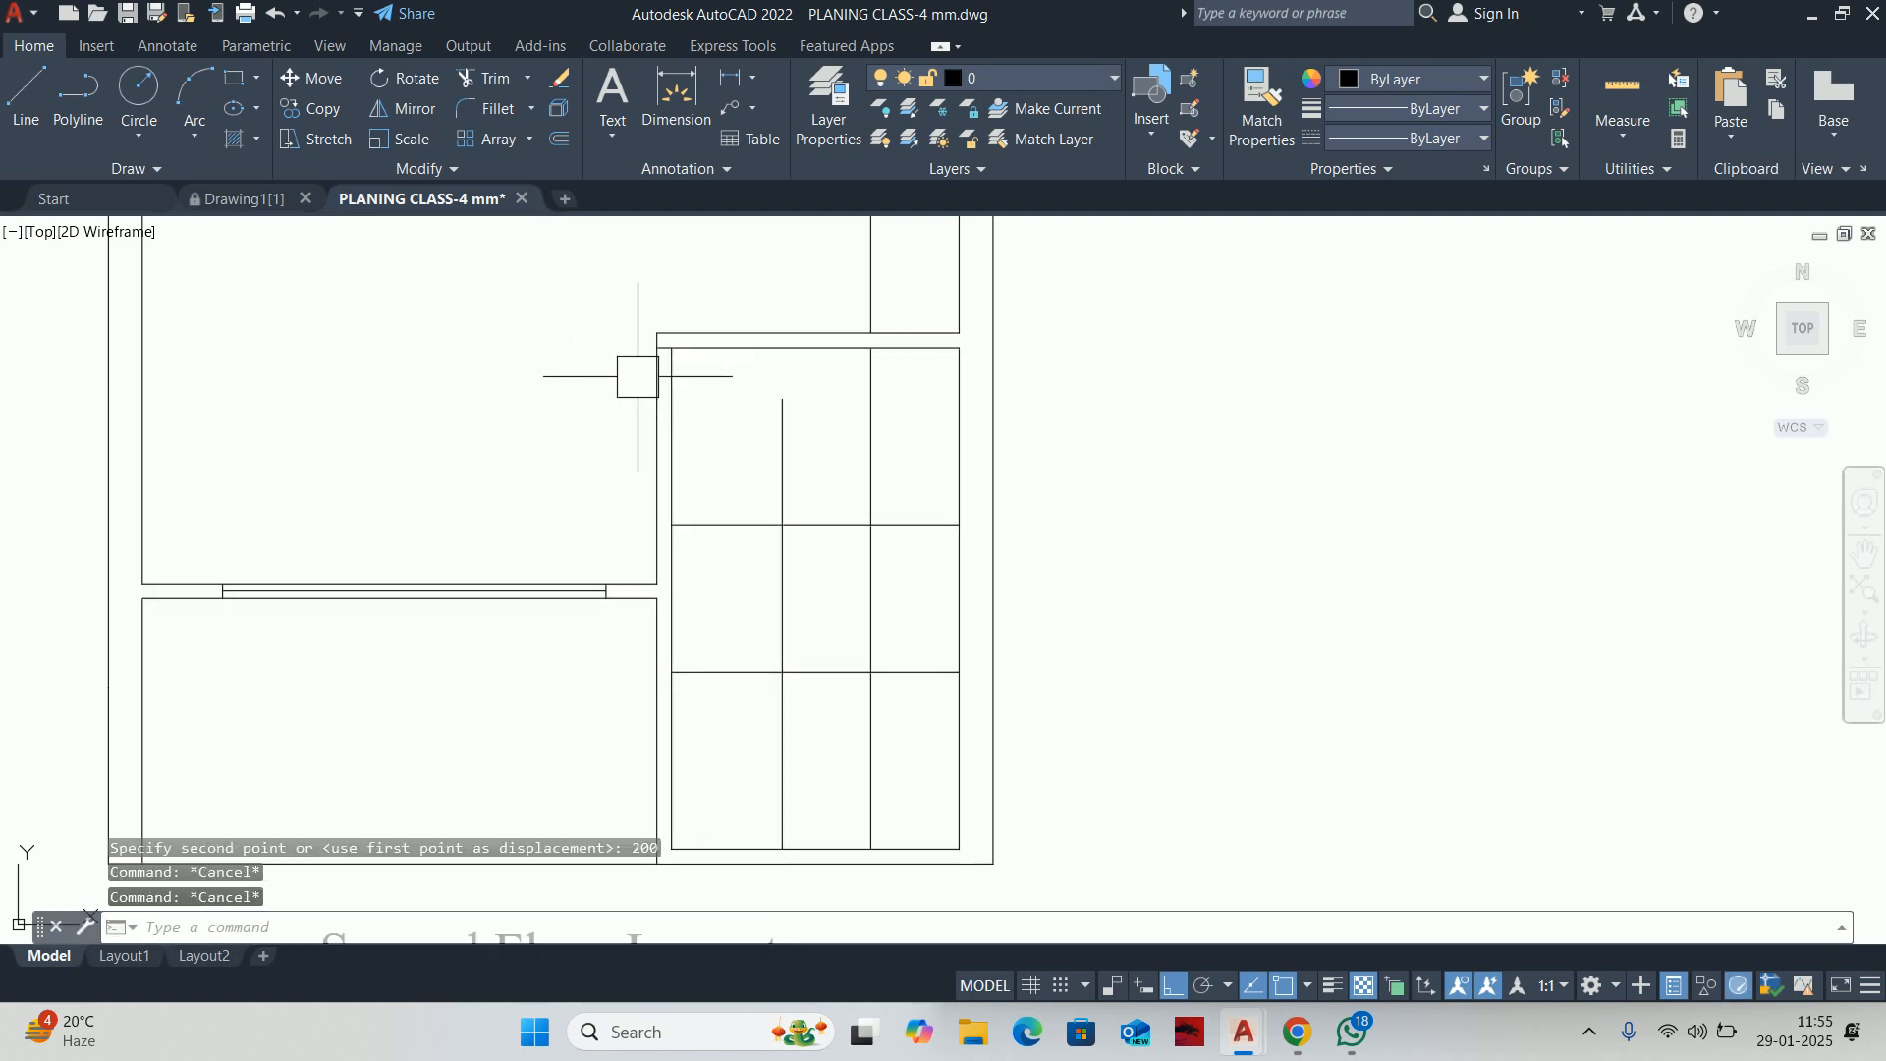
Measure the compartments along the right side of the widened narrow room
middle_click_drag(632, 370, 632, 438)
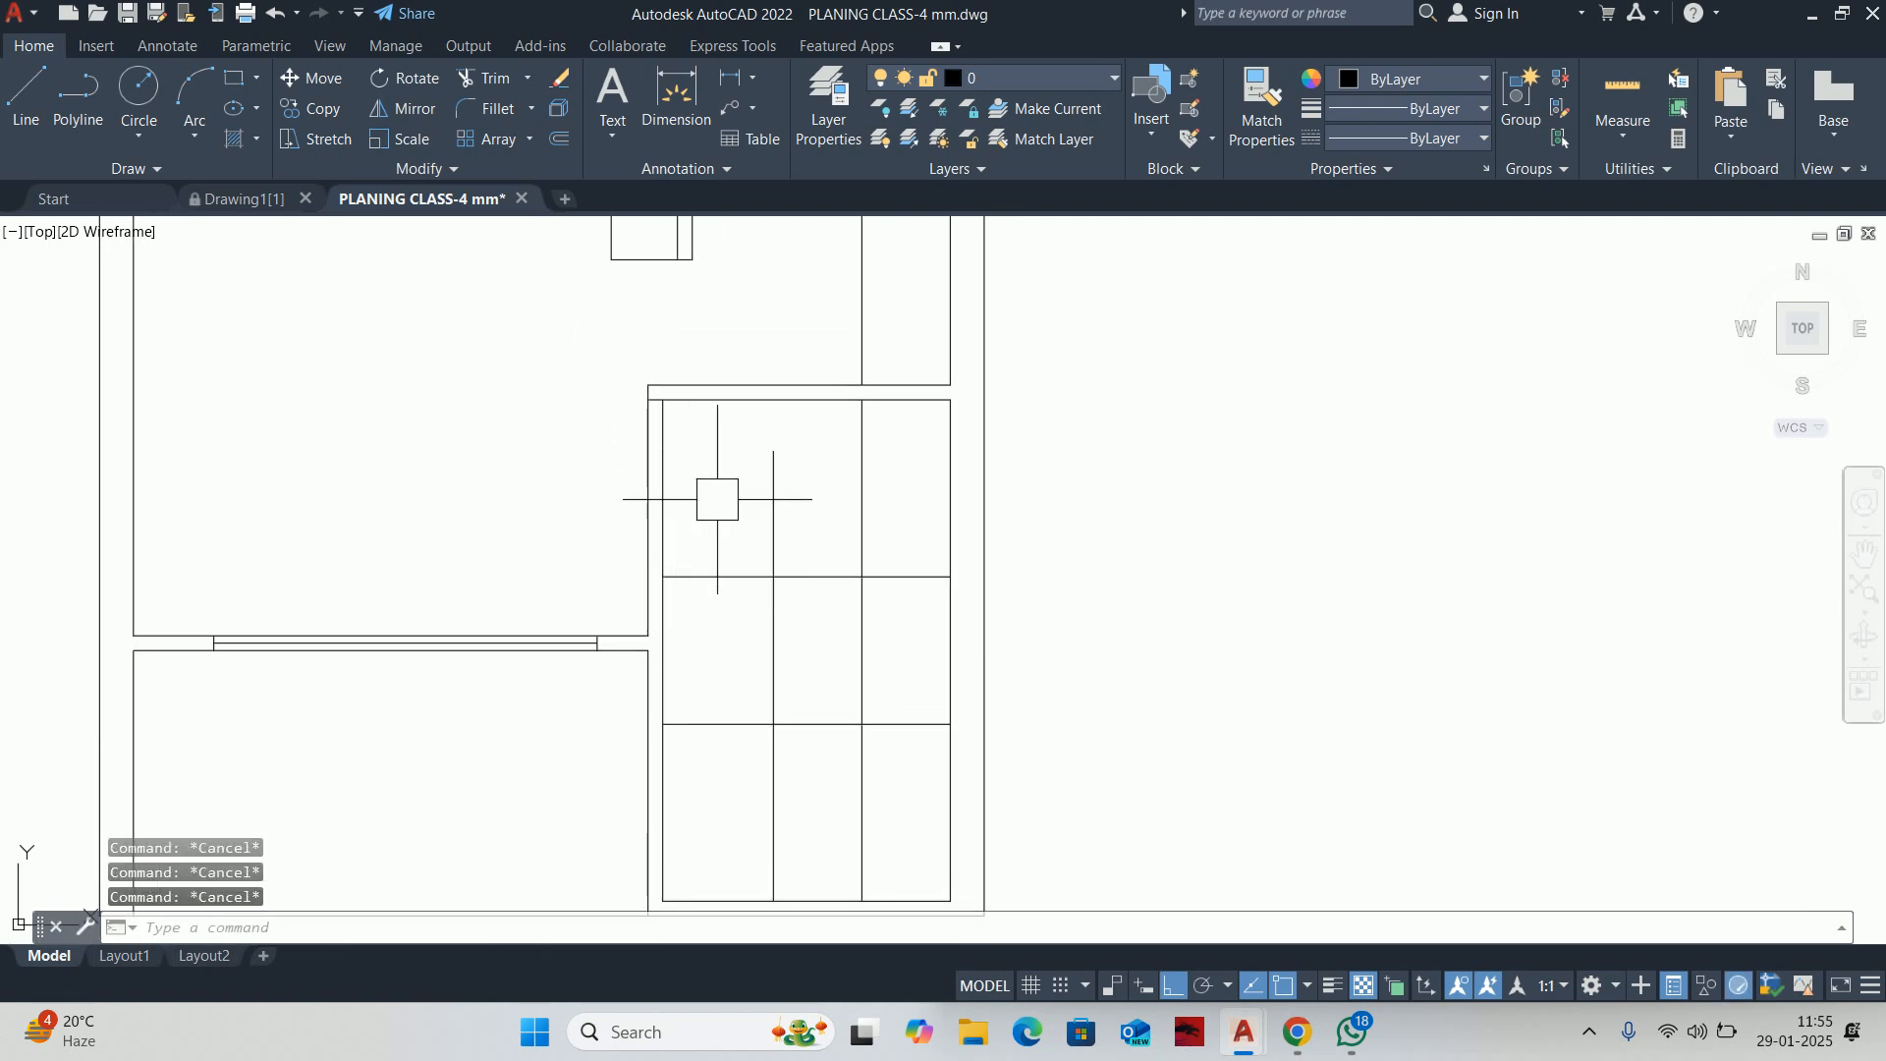
middle_click_drag(808, 529, 824, 527)
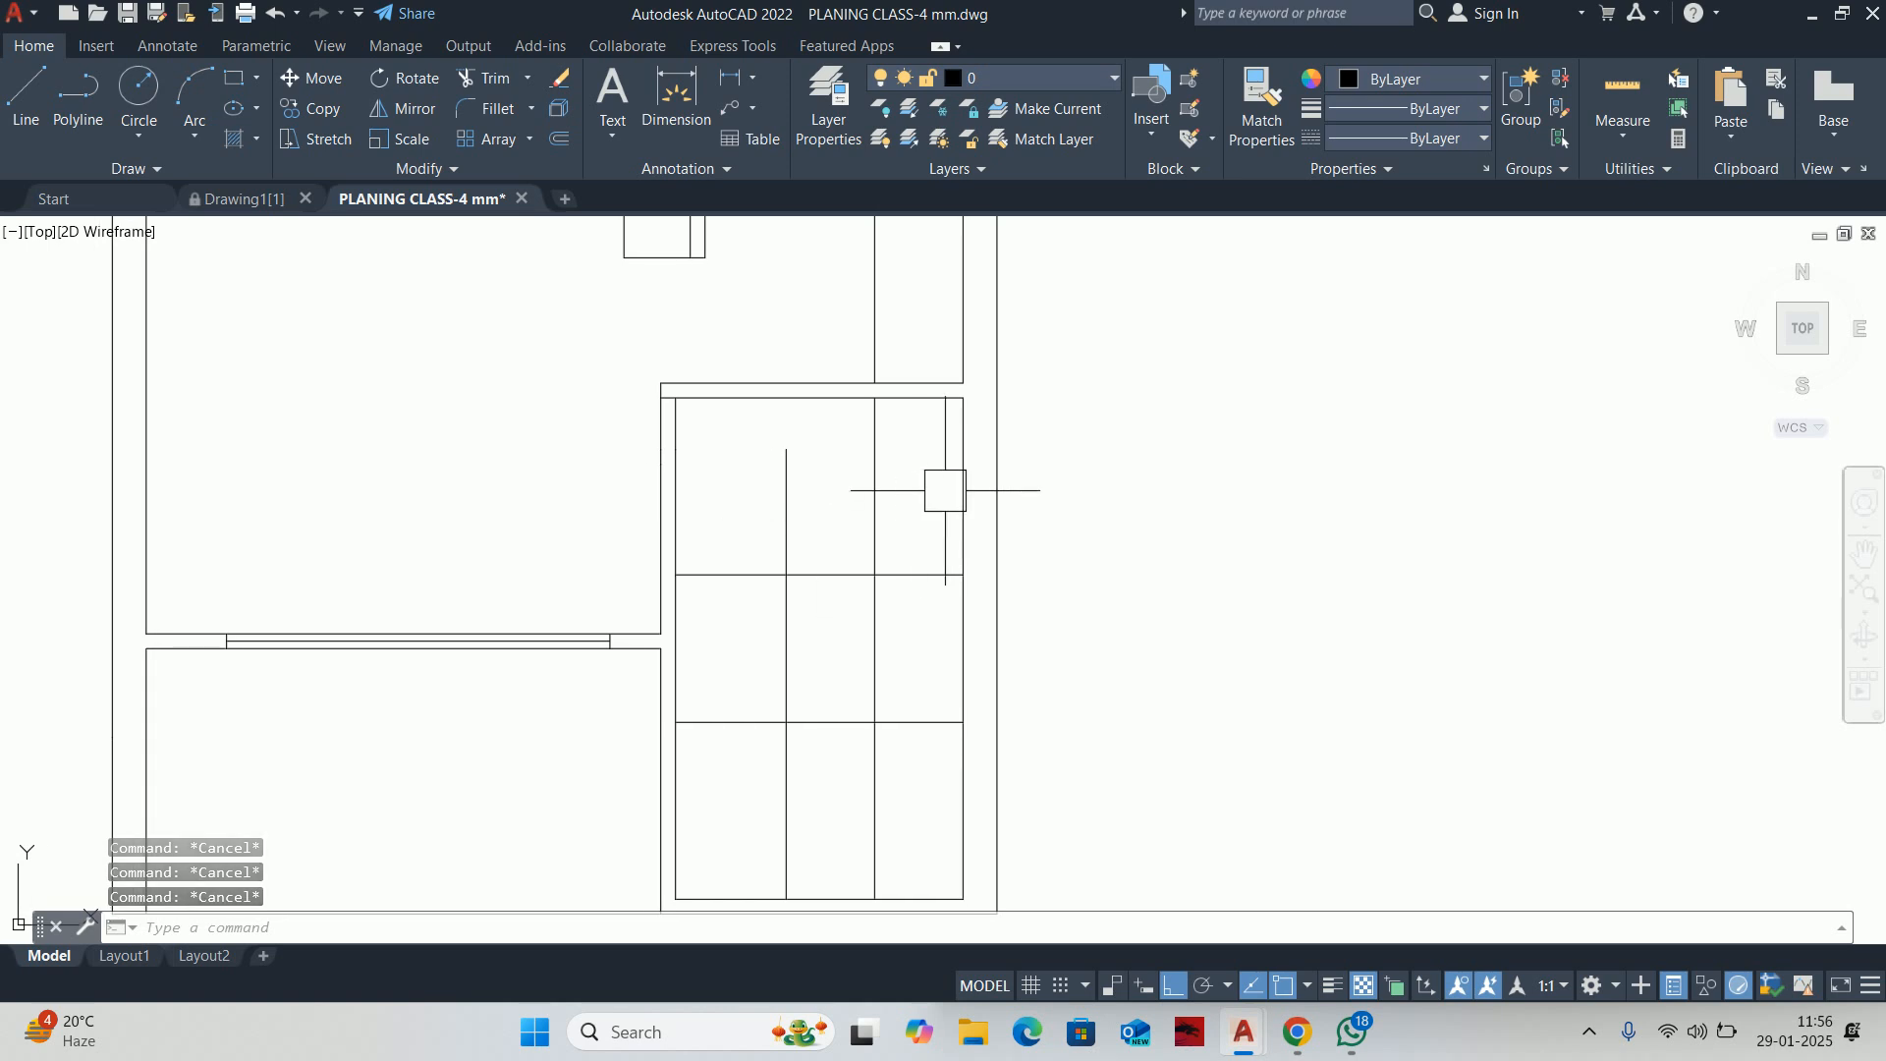
left_click(1622, 98)
middle_click_drag(813, 660, 846, 442)
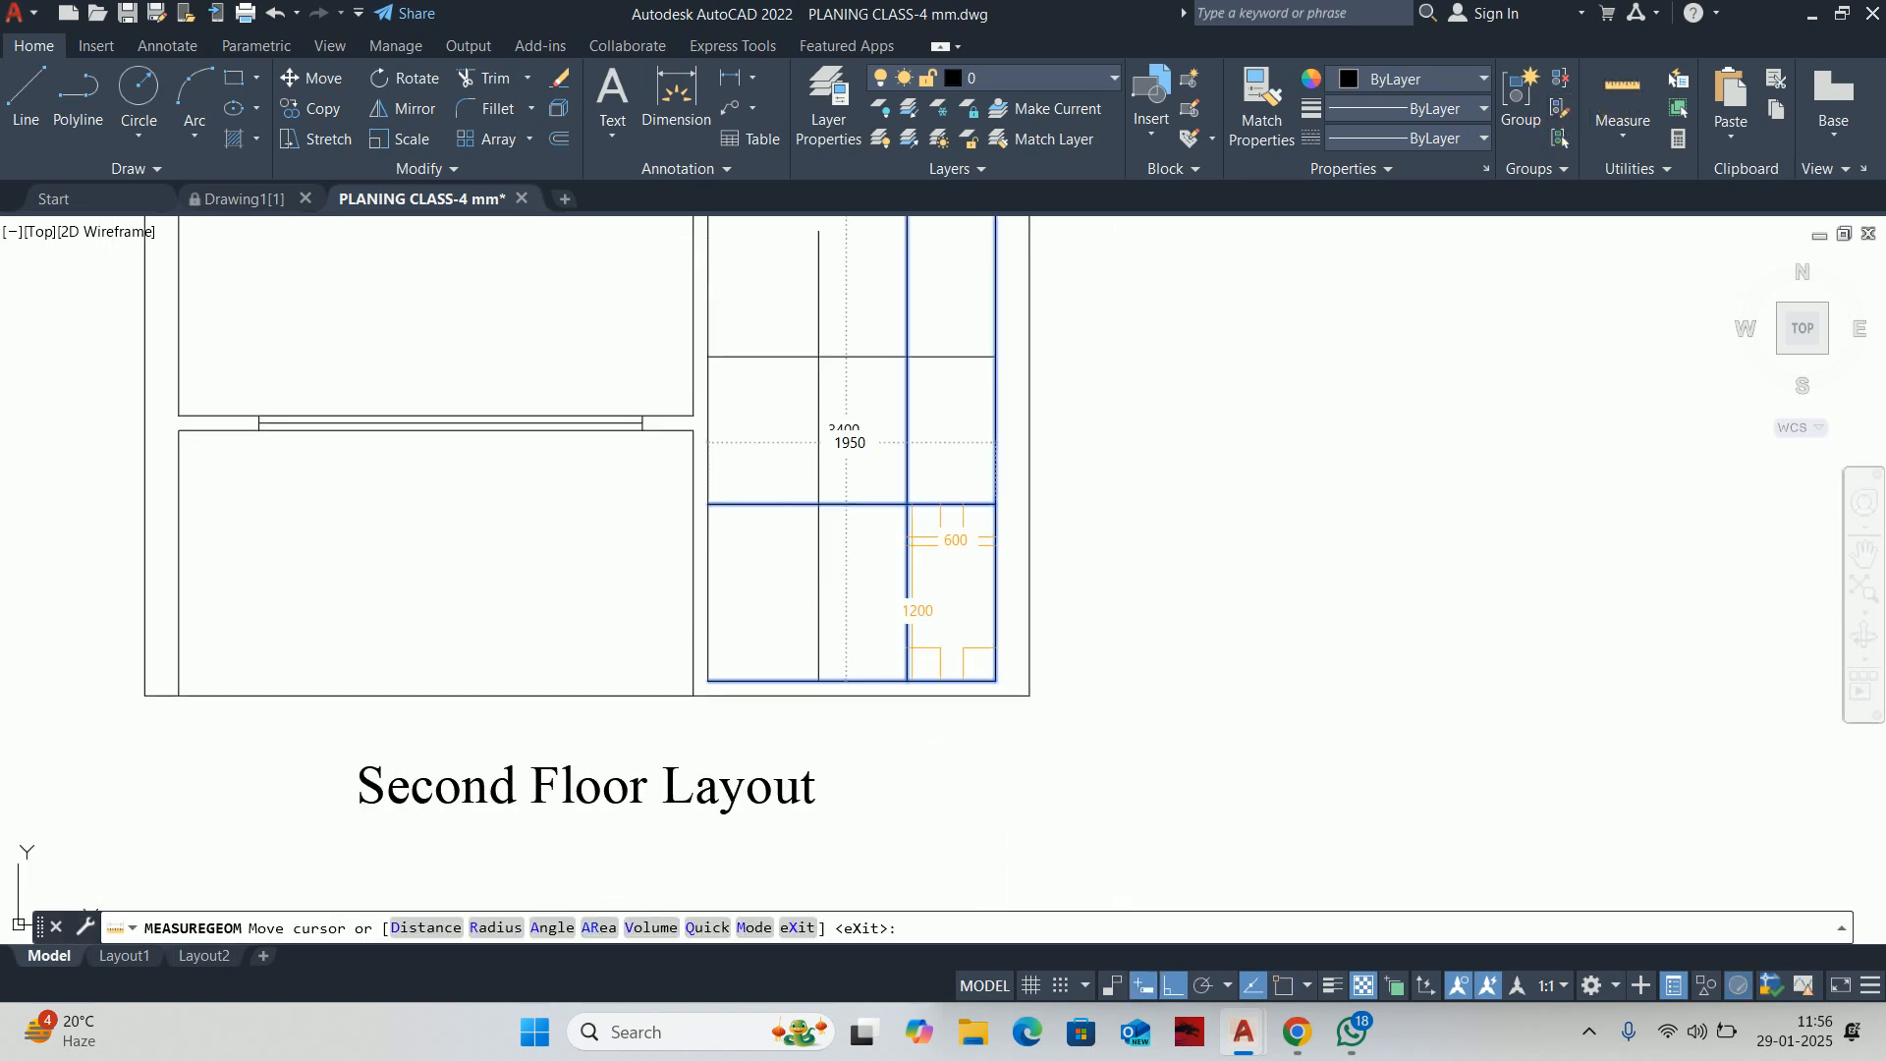
key("Escape")
Trim the guide lines in the narrow room, leaving one small box at the upper right and the full-width lower divider
type("tr")
key("Return")
mouse_move(911, 607)
middle_mouse_down()
mouse_move(873, 632)
mouse_move(795, 540)
mouse_move(828, 500)
middle_mouse_up()
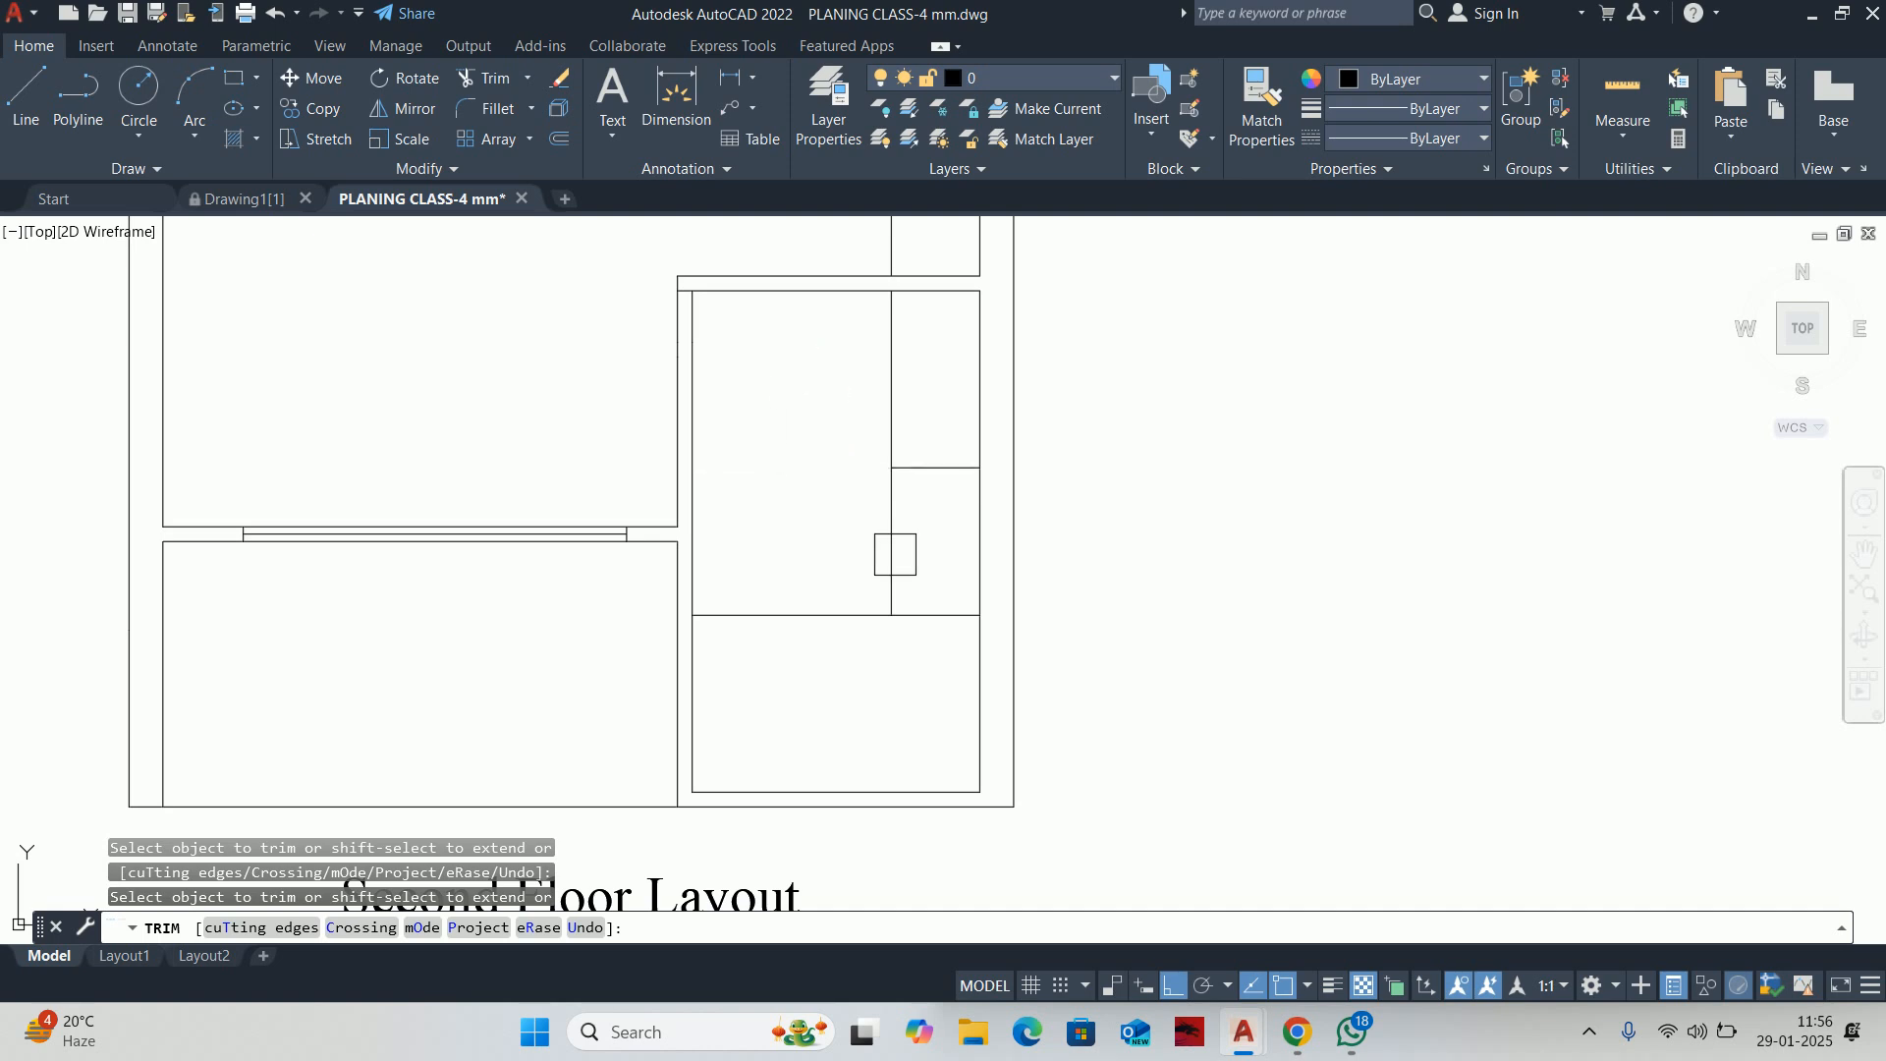
middle_click_drag(590, 511, 744, 558)
key("Escape")
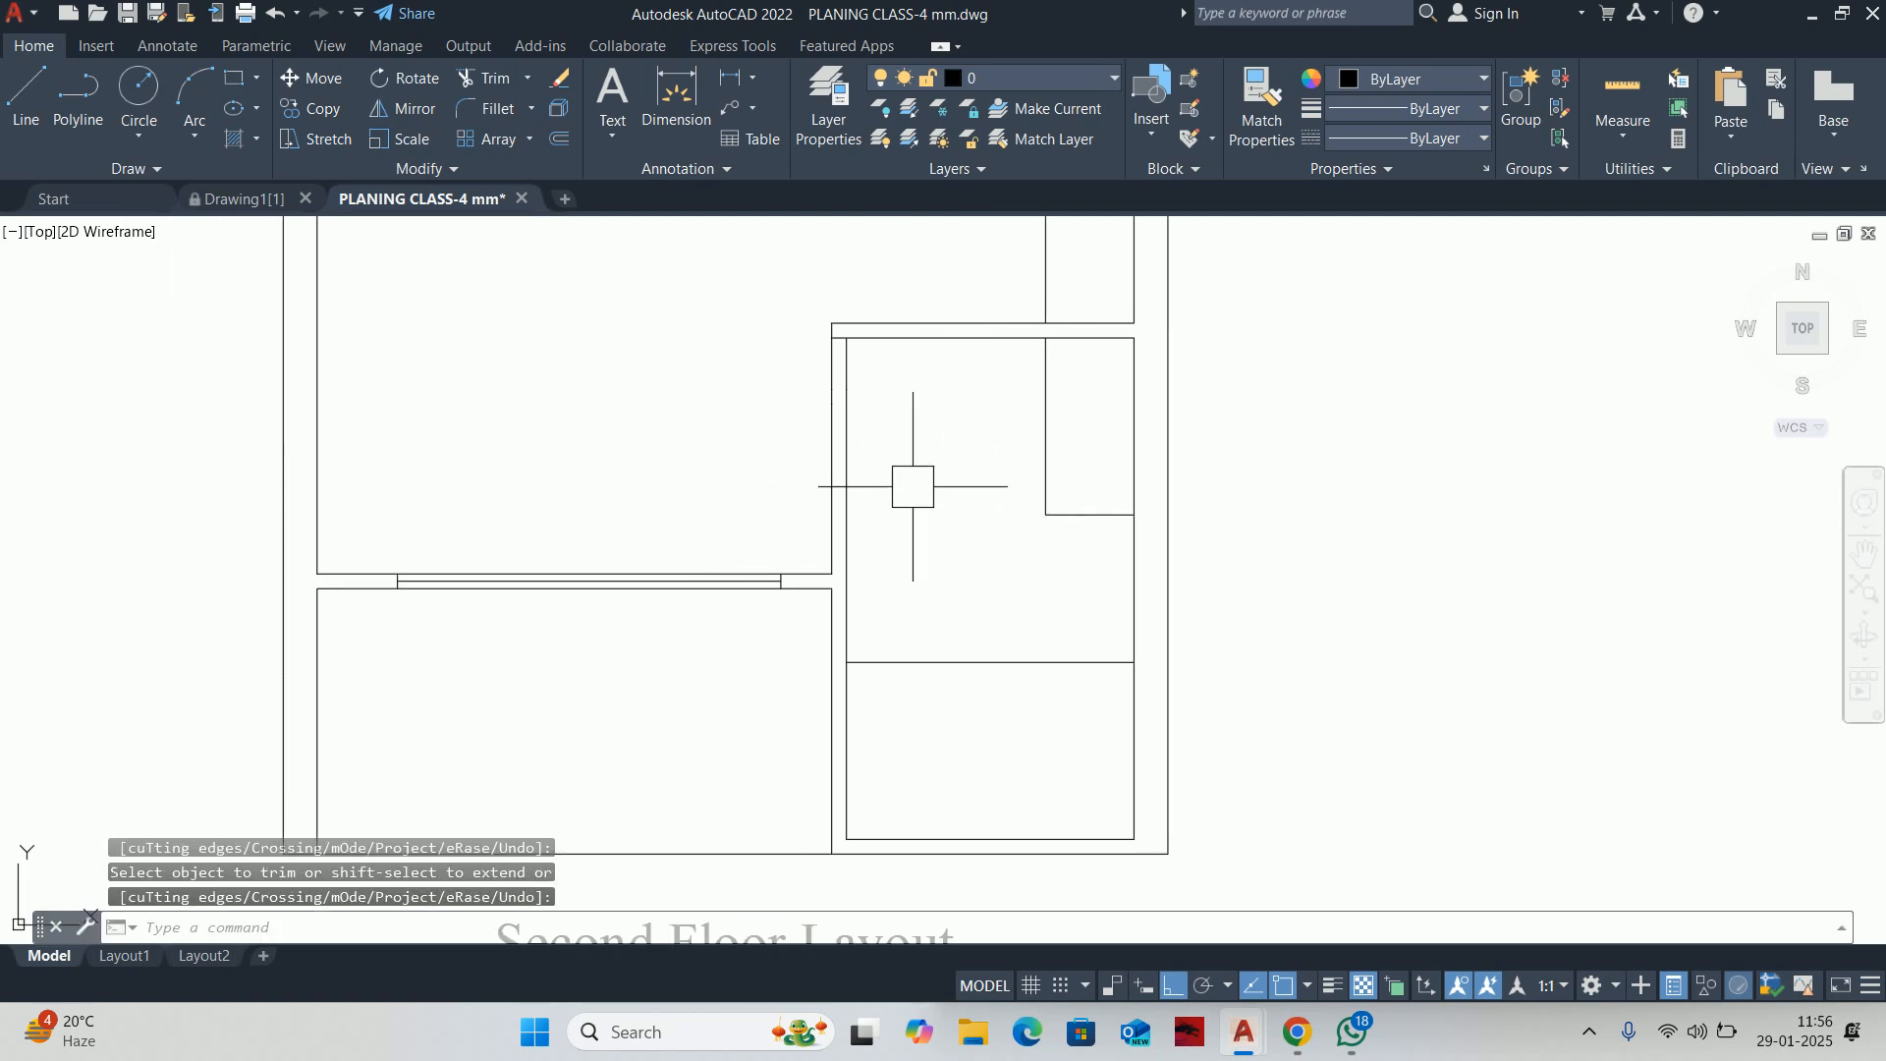
Measure the combined space above the lower divider in the narrow room
left_click(1635, 82)
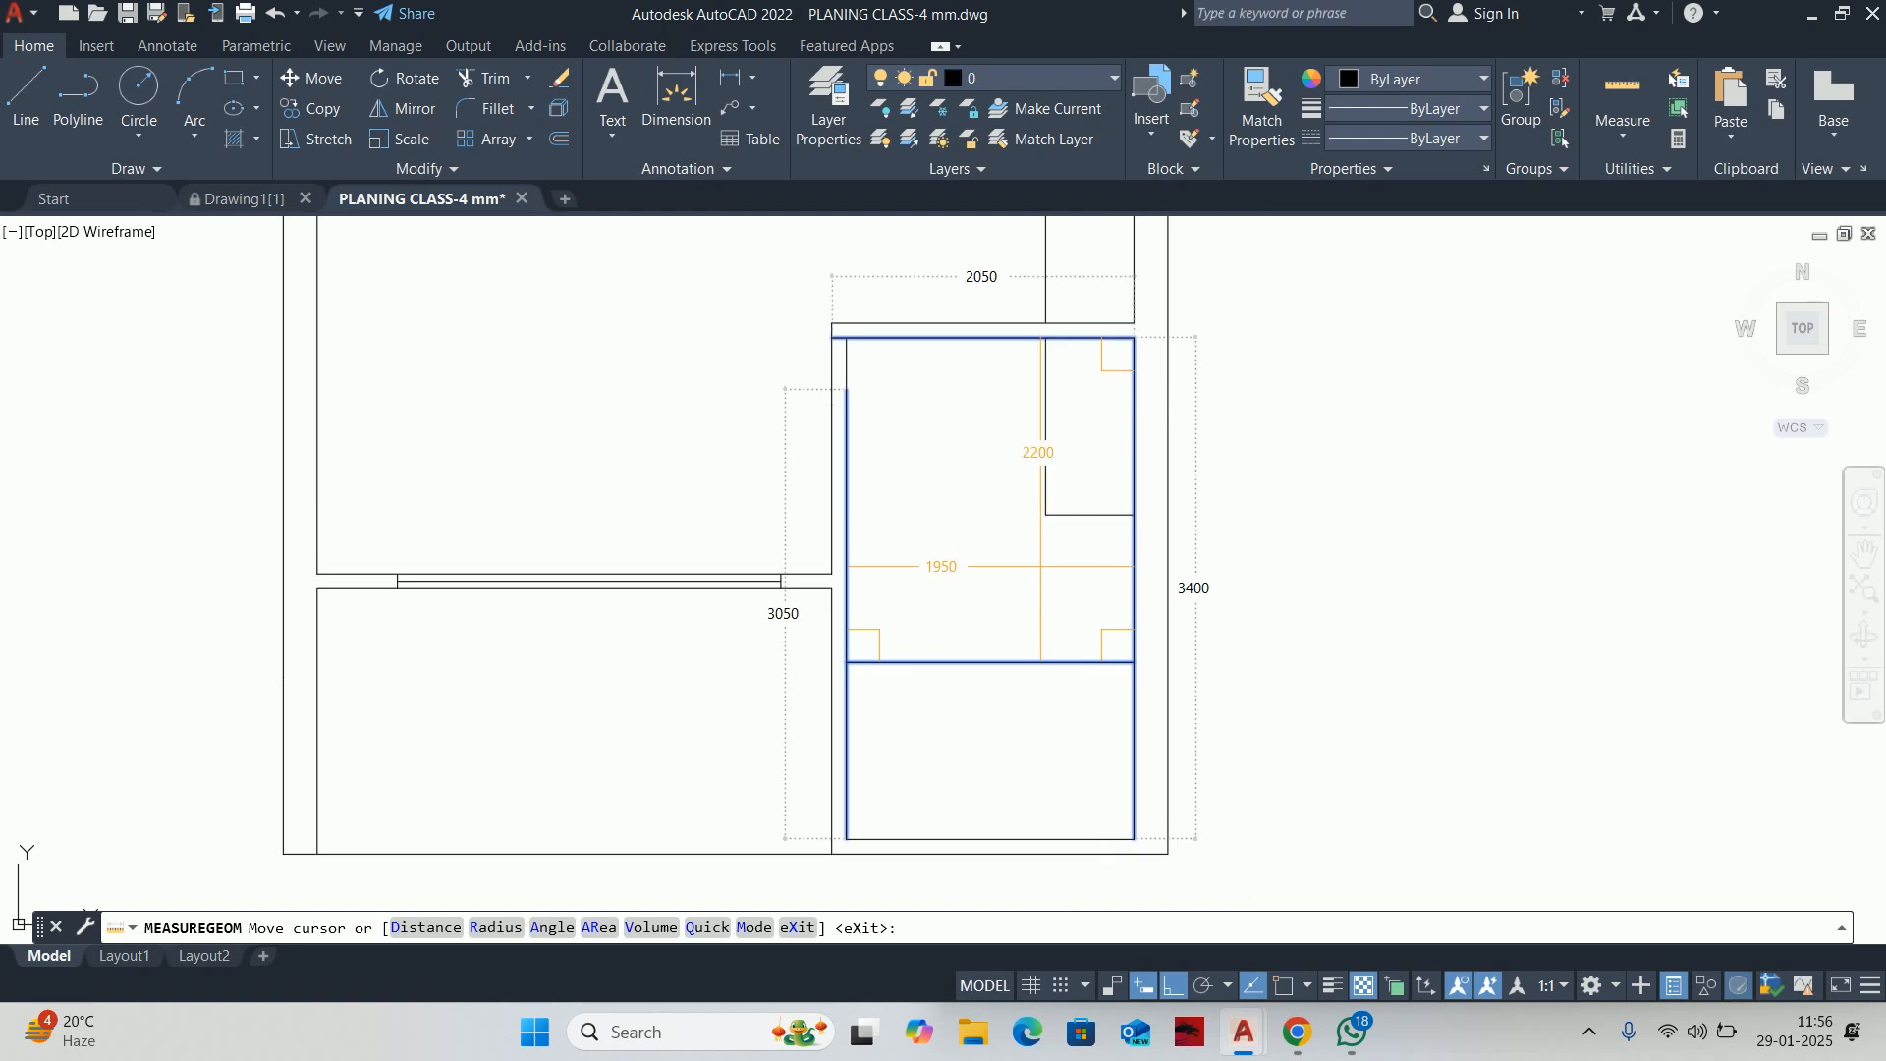
middle_click_drag(1032, 581, 1046, 557)
key("Escape")
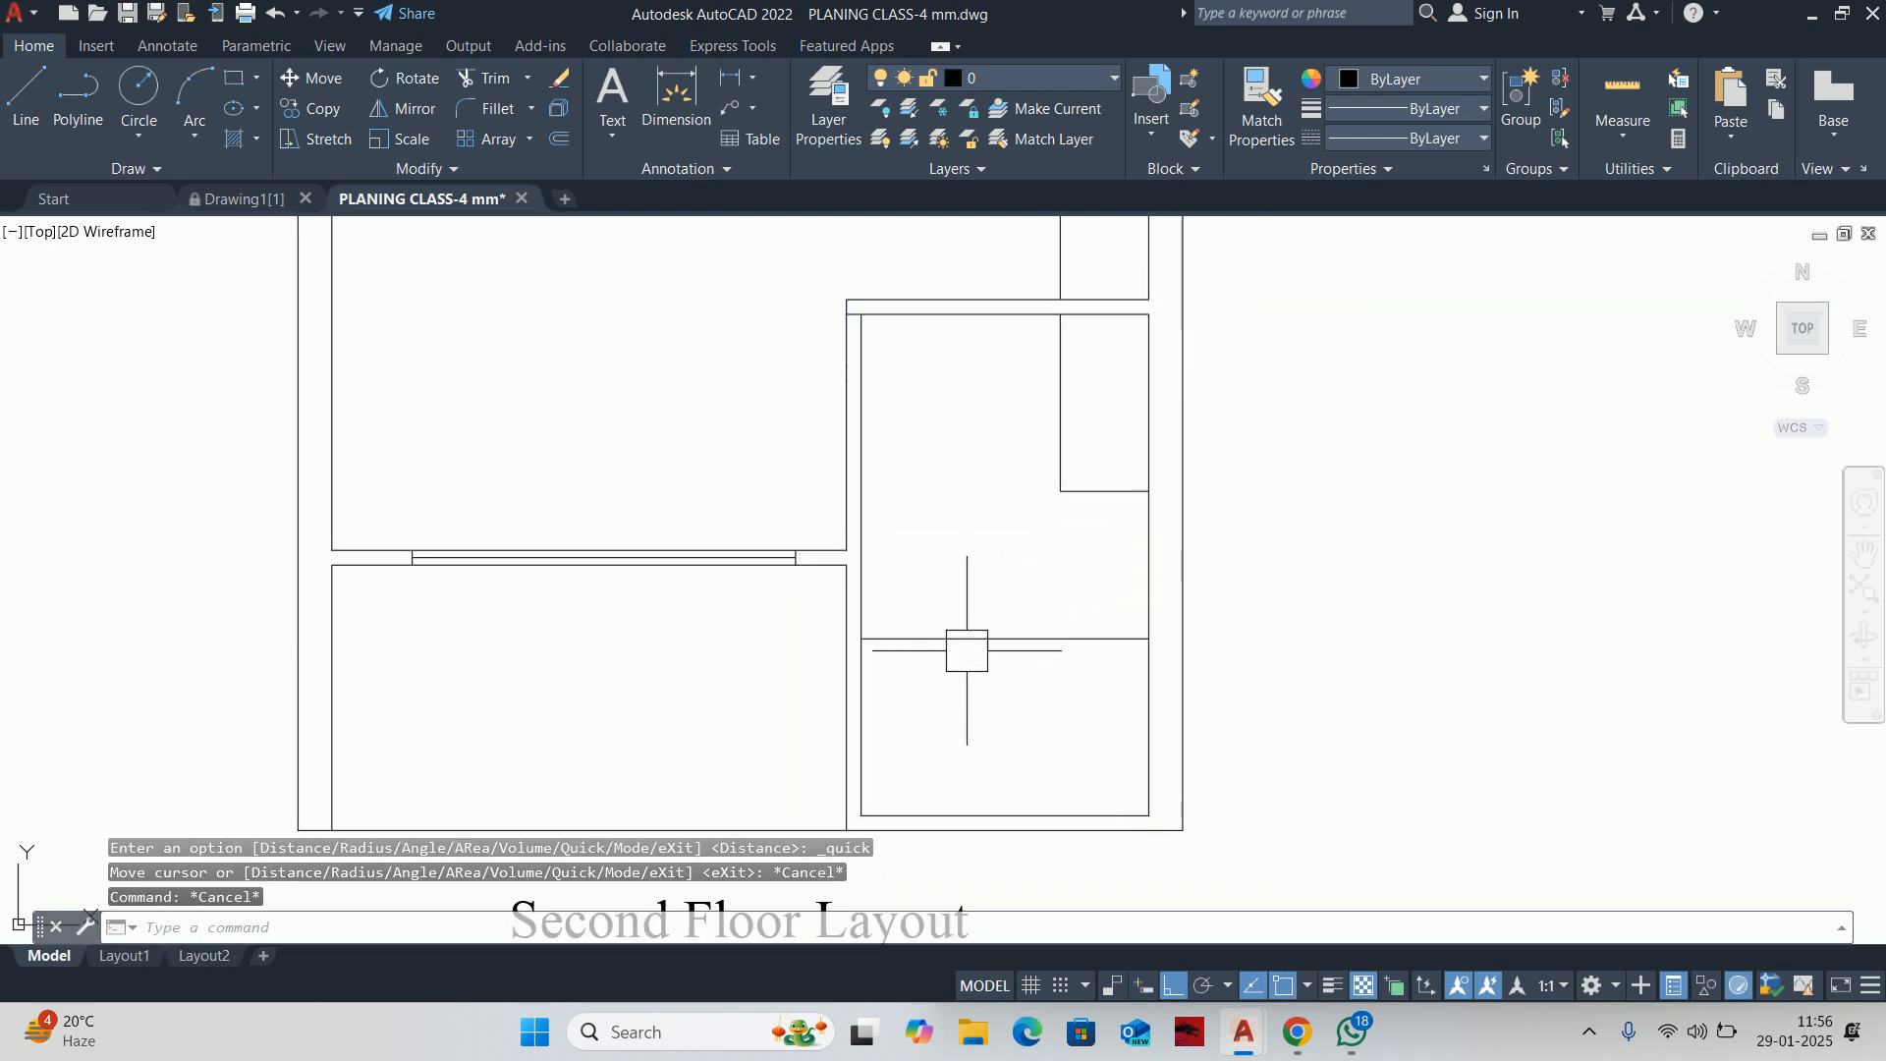
Stretch the narrow room's left partition another 50 to the left
type("s")
key("Return")
middle_click_drag(934, 836, 935, 770)
left_click(919, 791)
middle_click_drag(868, 282, 871, 417)
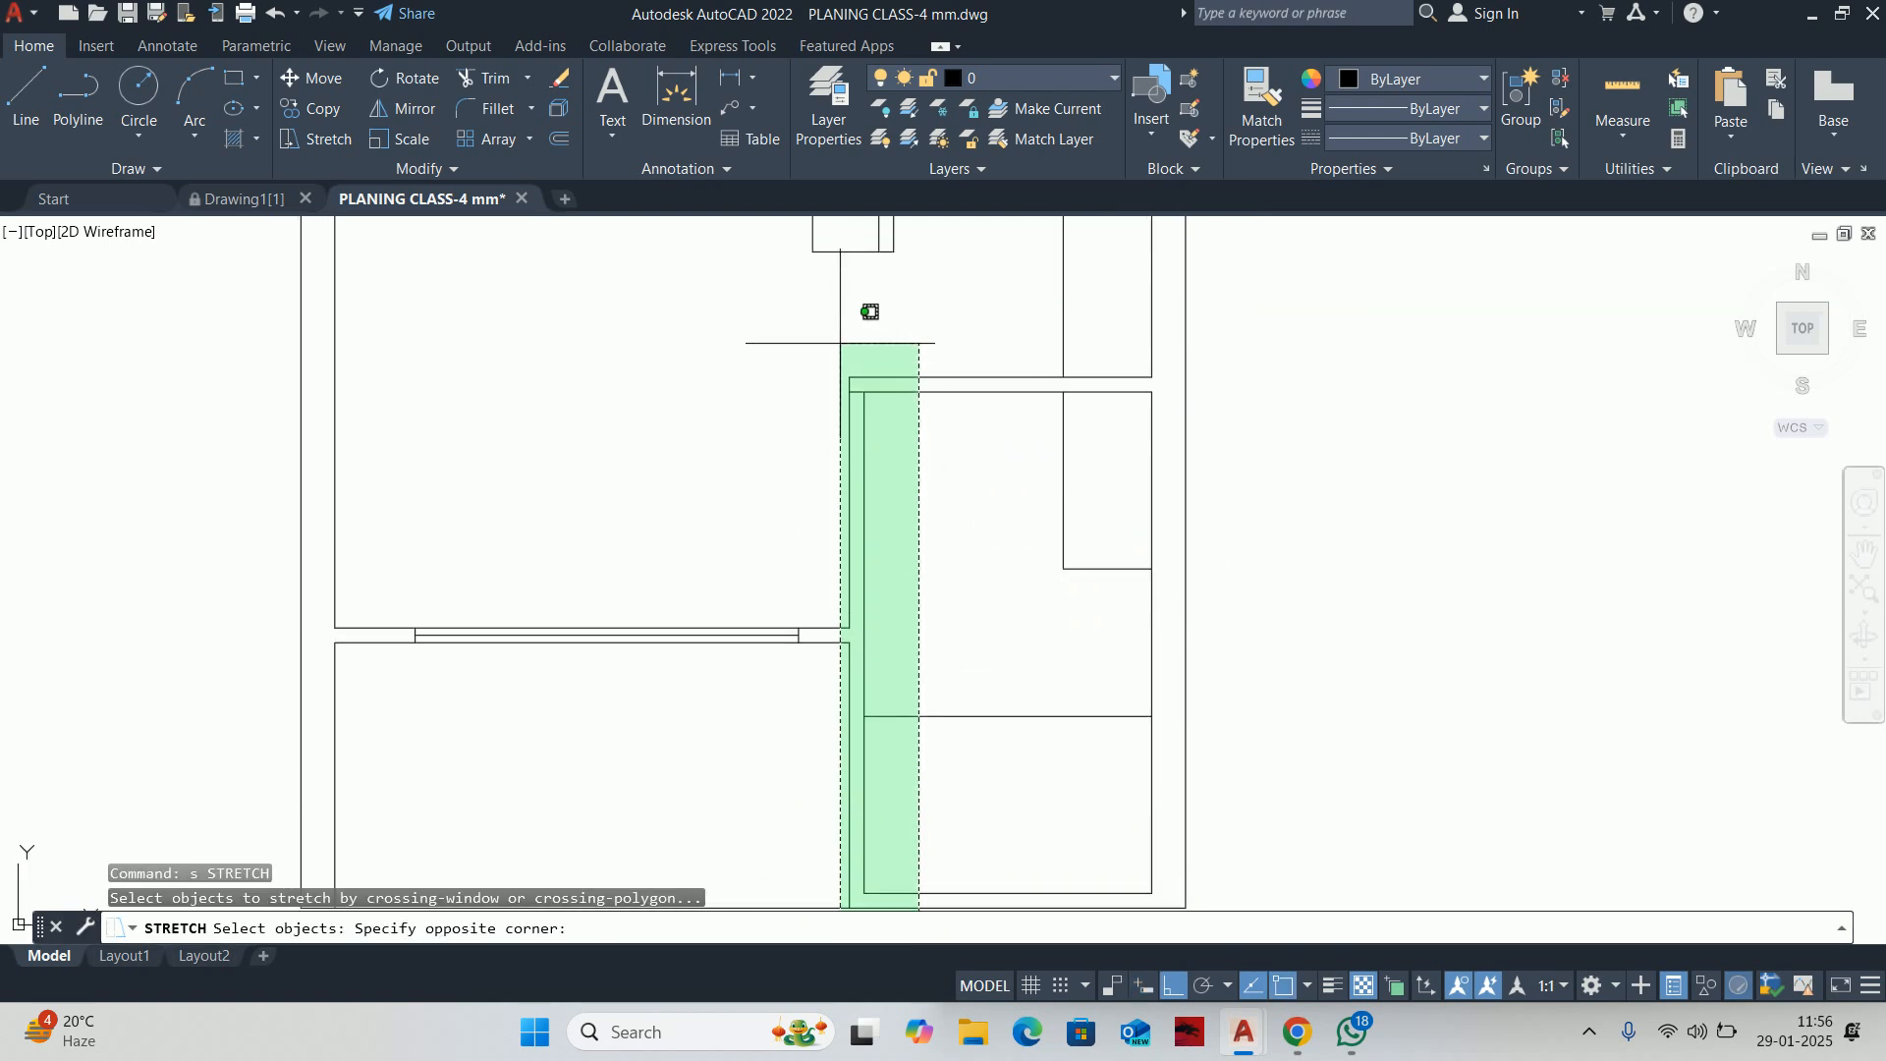
left_click(840, 344)
key("Return")
left_click(766, 356)
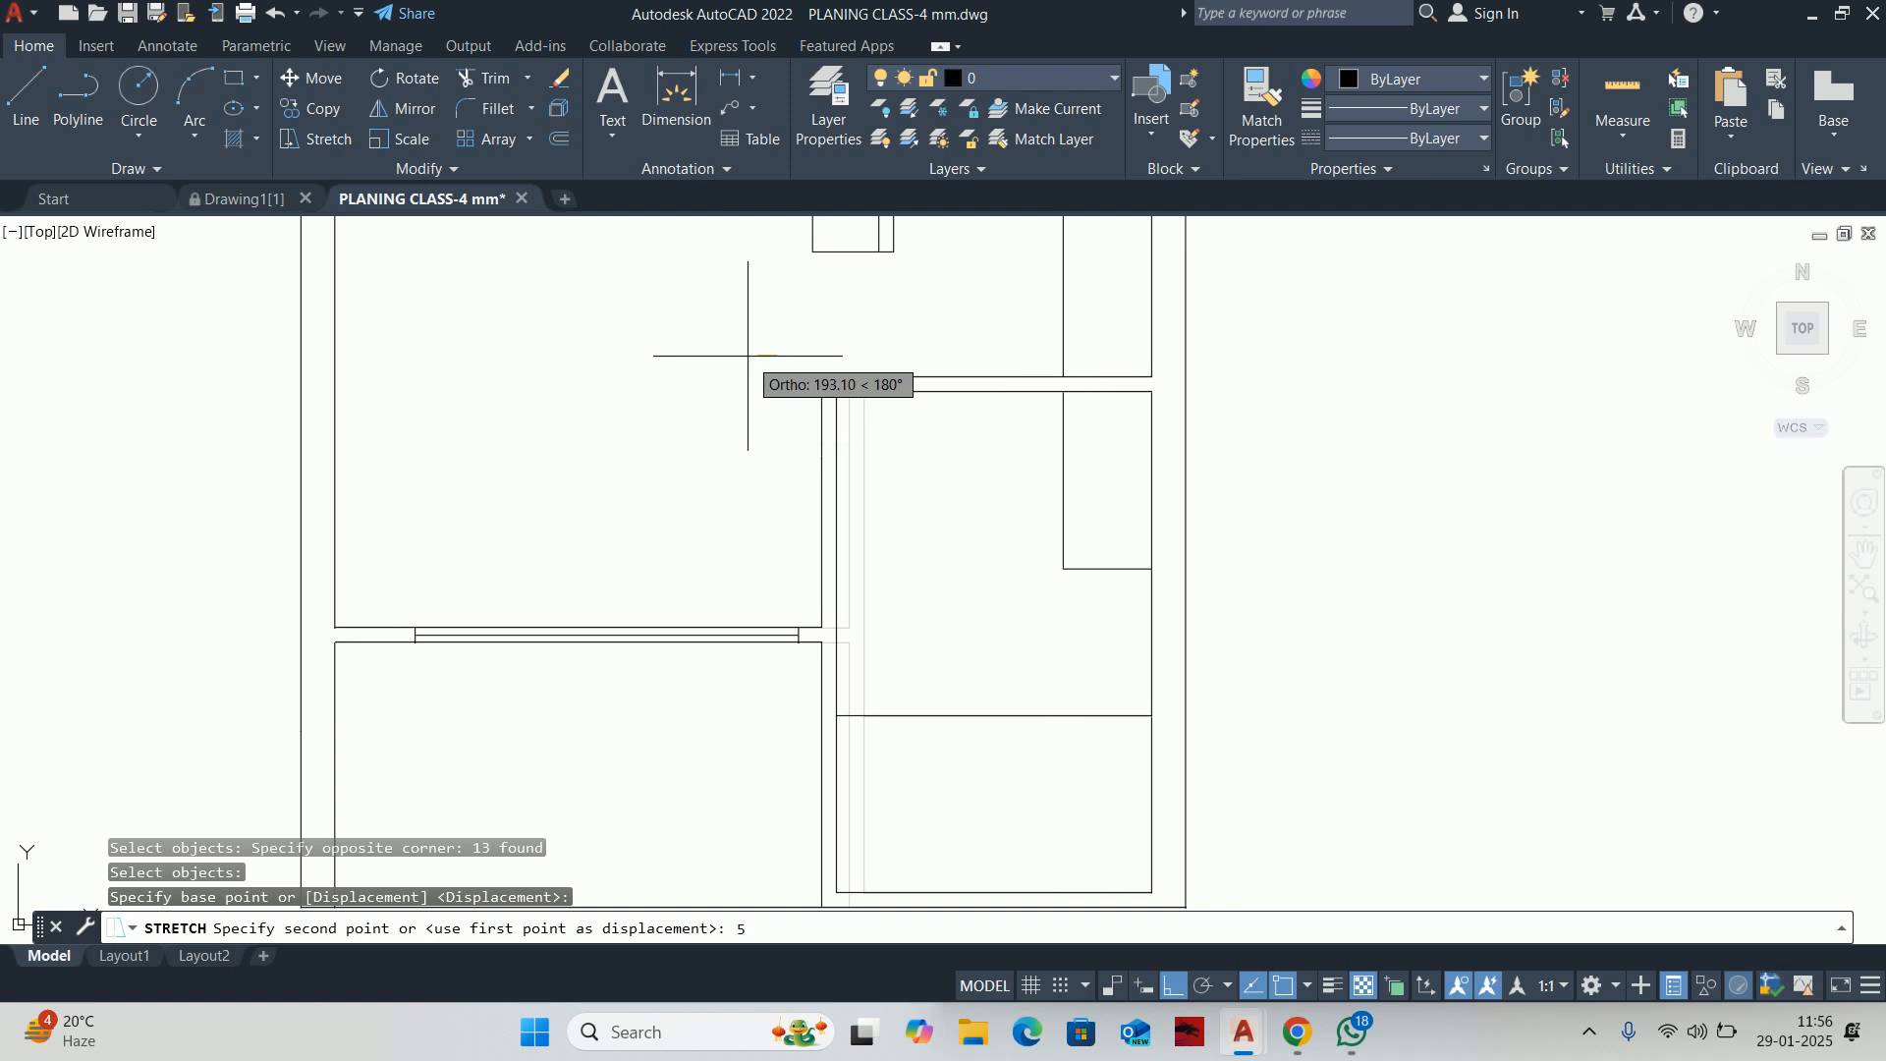
type("50")
key("Return")
middle_click_drag(737, 358, 746, 393)
key("Escape")
key("Escape")
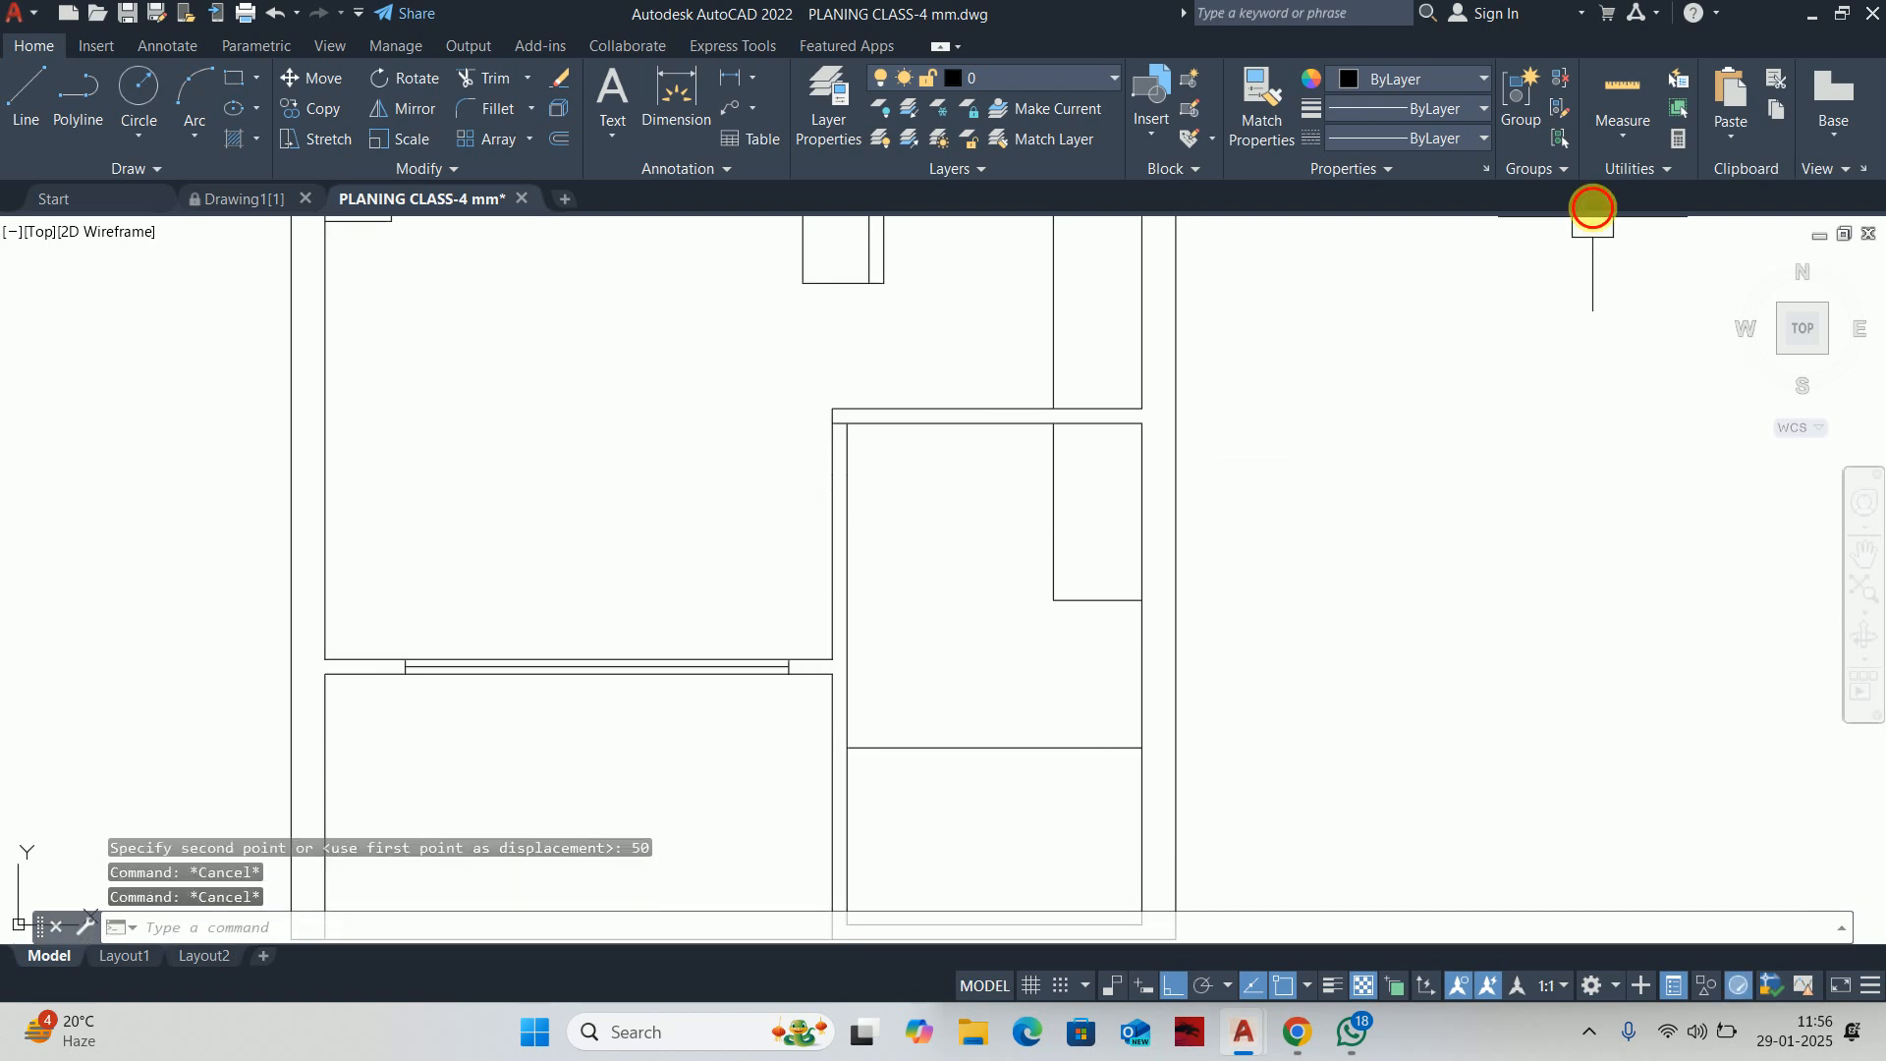
Measure the narrow room's width after the partition shift
left_click(1611, 86)
mouse_move(1071, 691)
middle_mouse_down()
mouse_move(1090, 621)
mouse_move(1081, 639)
middle_mouse_up()
key("Escape")
Draw a vertical line from the lower-right corner of the box above down to the lower edge of the narrow room's top wall
middle_click_drag(901, 488, 901, 591)
type("l")
key("Return")
left_click(873, 396)
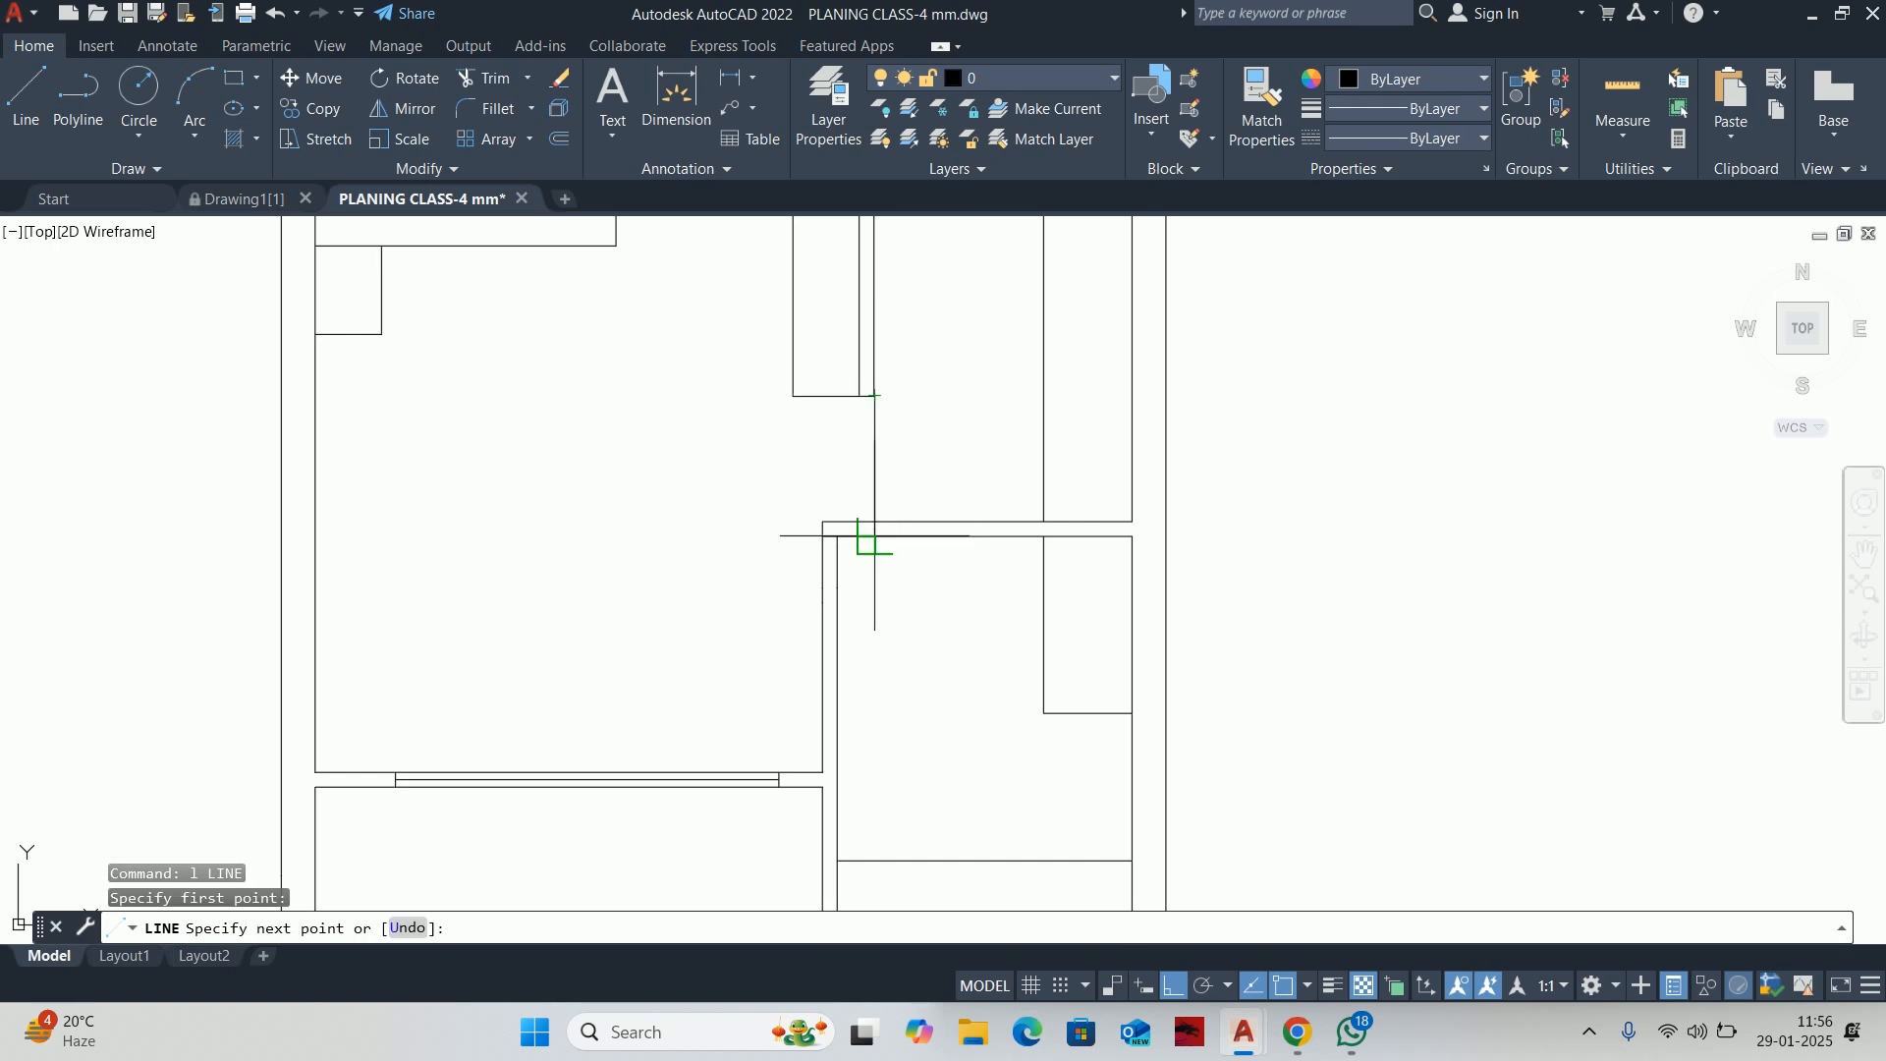
left_click(870, 536)
key("Return")
key("Escape")
key("Escape")
key("Escape")
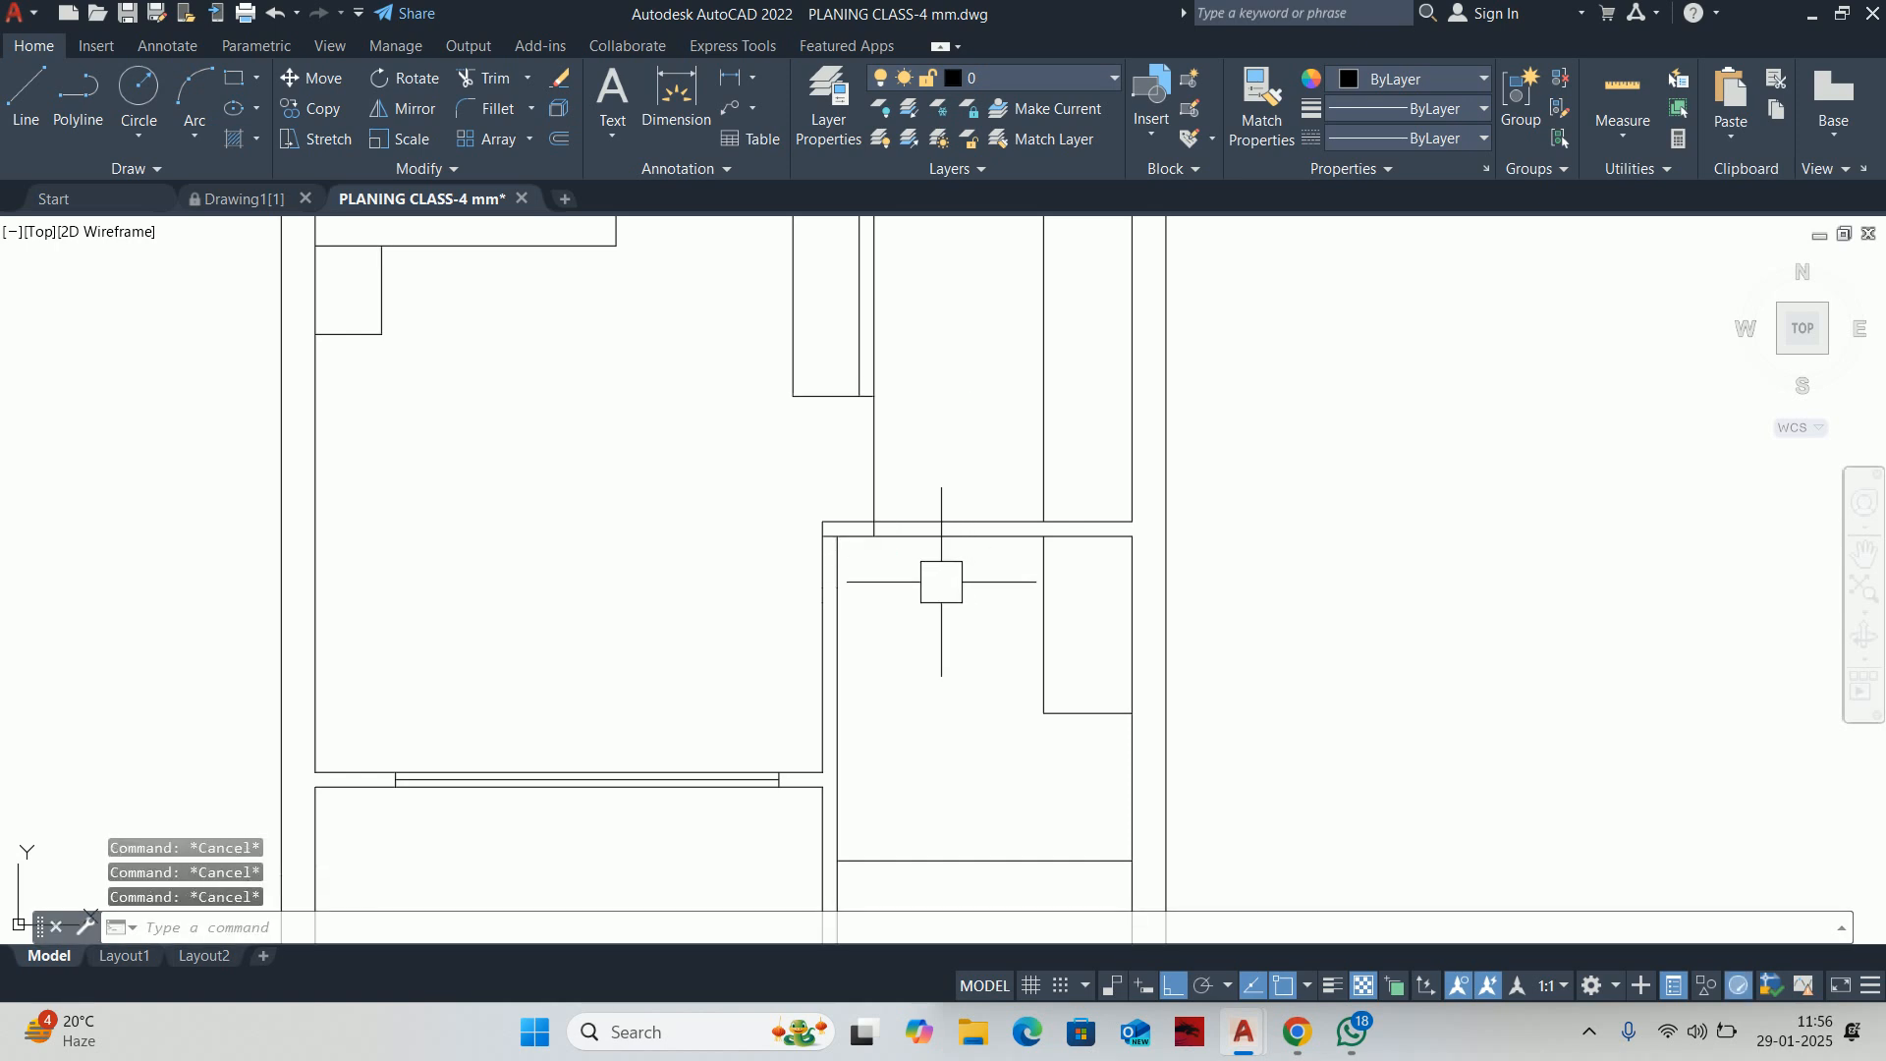
Offset the new vertical line 850 to the right to mark the other side of the door opening
type("o")
key("Return")
type("800")
key("Return")
left_click(874, 461)
left_click(948, 494)
key("Escape")
key("Escape")
Trim the vertical lines above the wall and the wall lines between them to cut the door opening
scroll(935, 492, "up", 2)
type("tr")
key("Return")
mouse_move(779, 455)
left_mouse_down()
mouse_move(875, 430)
mouse_move(1006, 481)
left_mouse_up()
left_click(939, 535)
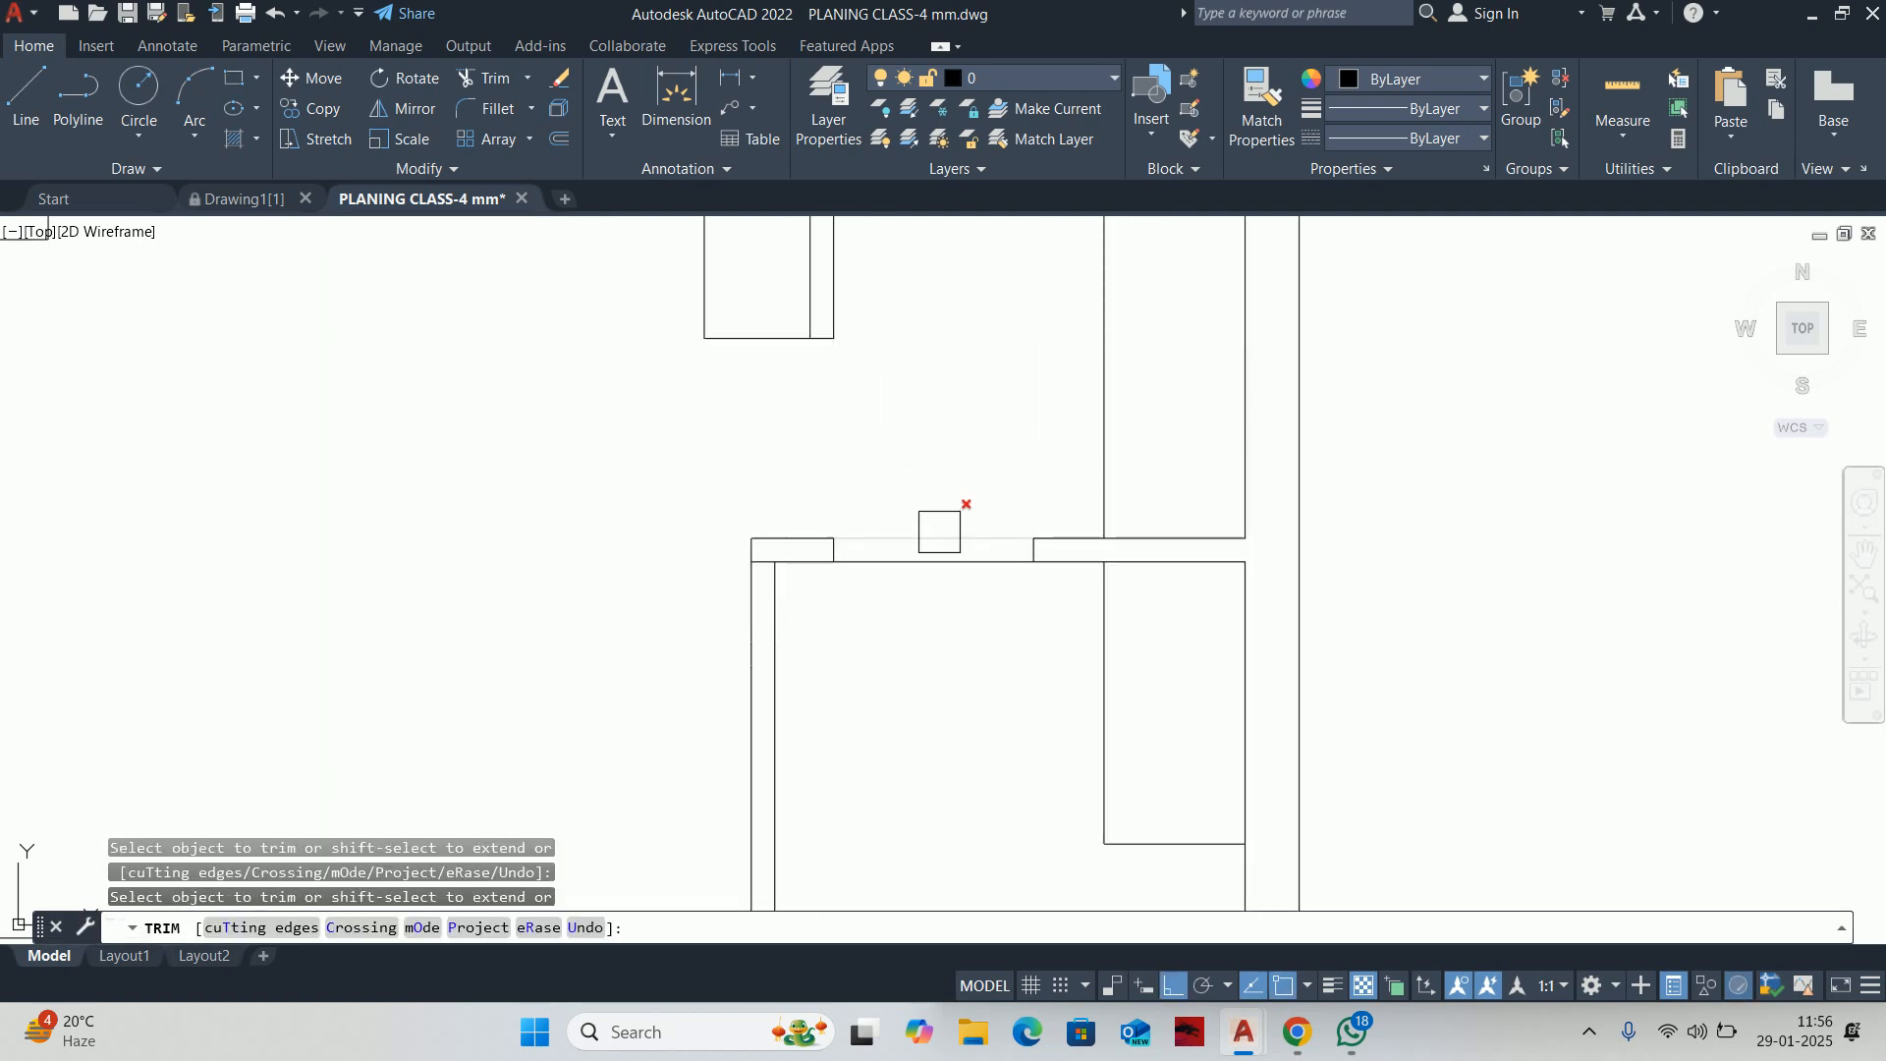
left_click(930, 563)
scroll(766, 567, "up", 5)
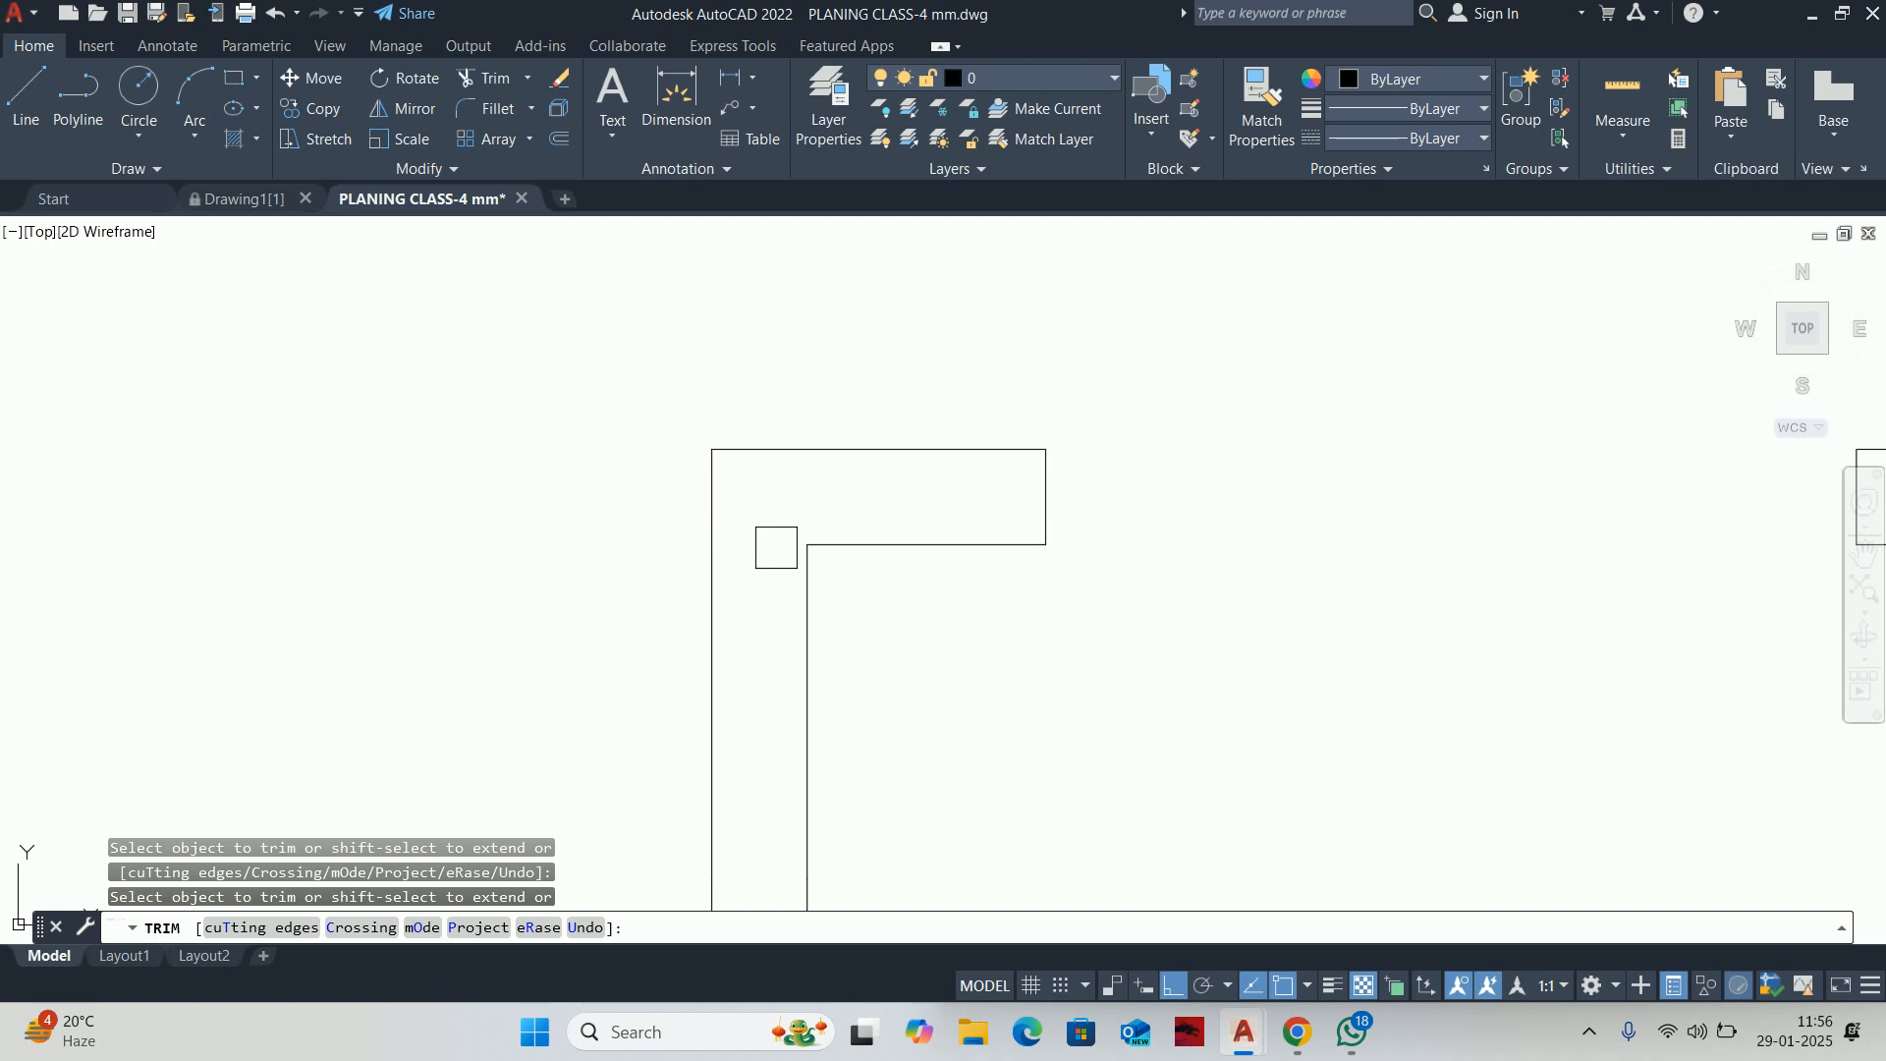
scroll(770, 549, "down", 3)
key("Escape")
key("Escape")
key("Escape")
Delete the two lines forming the small box at the upper right of the narrow room
middle_click_drag(1017, 675, 976, 571)
left_click(1095, 667)
left_click(1024, 578)
key("Delete")
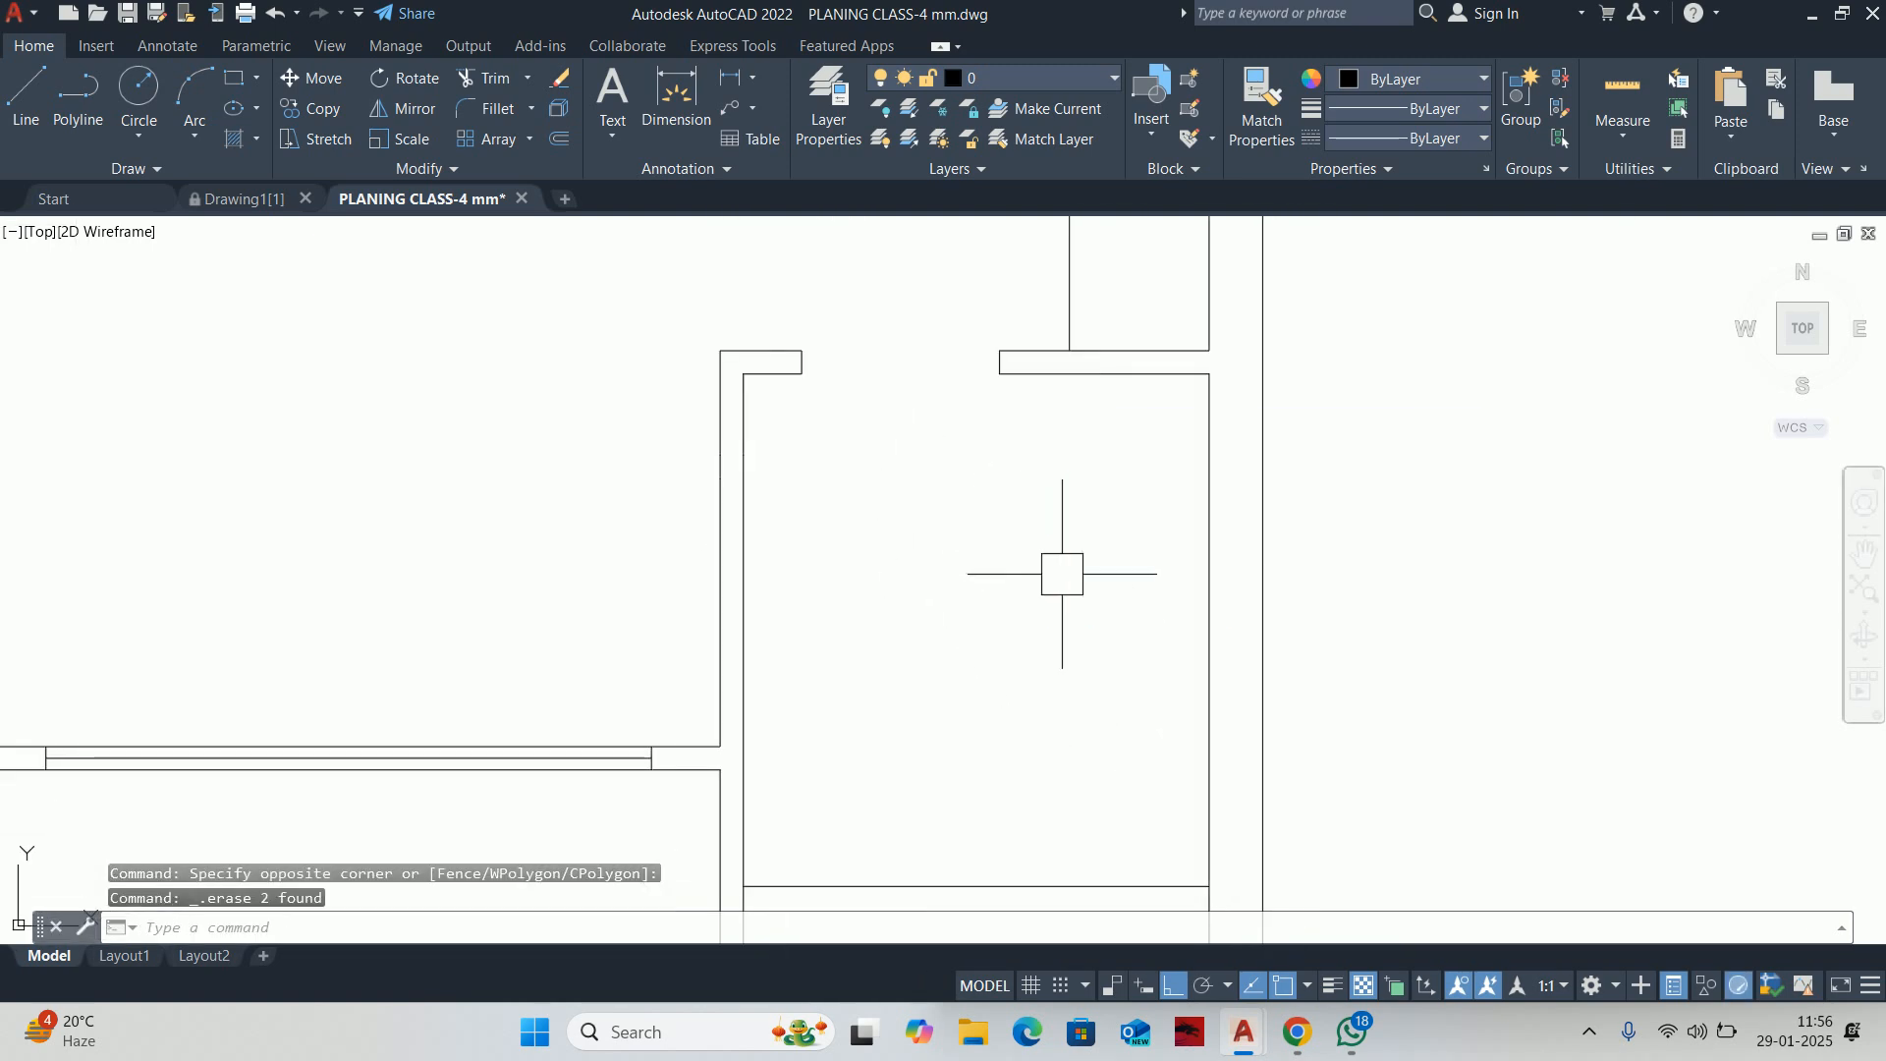
key("Escape")
type("o")
key("Return")
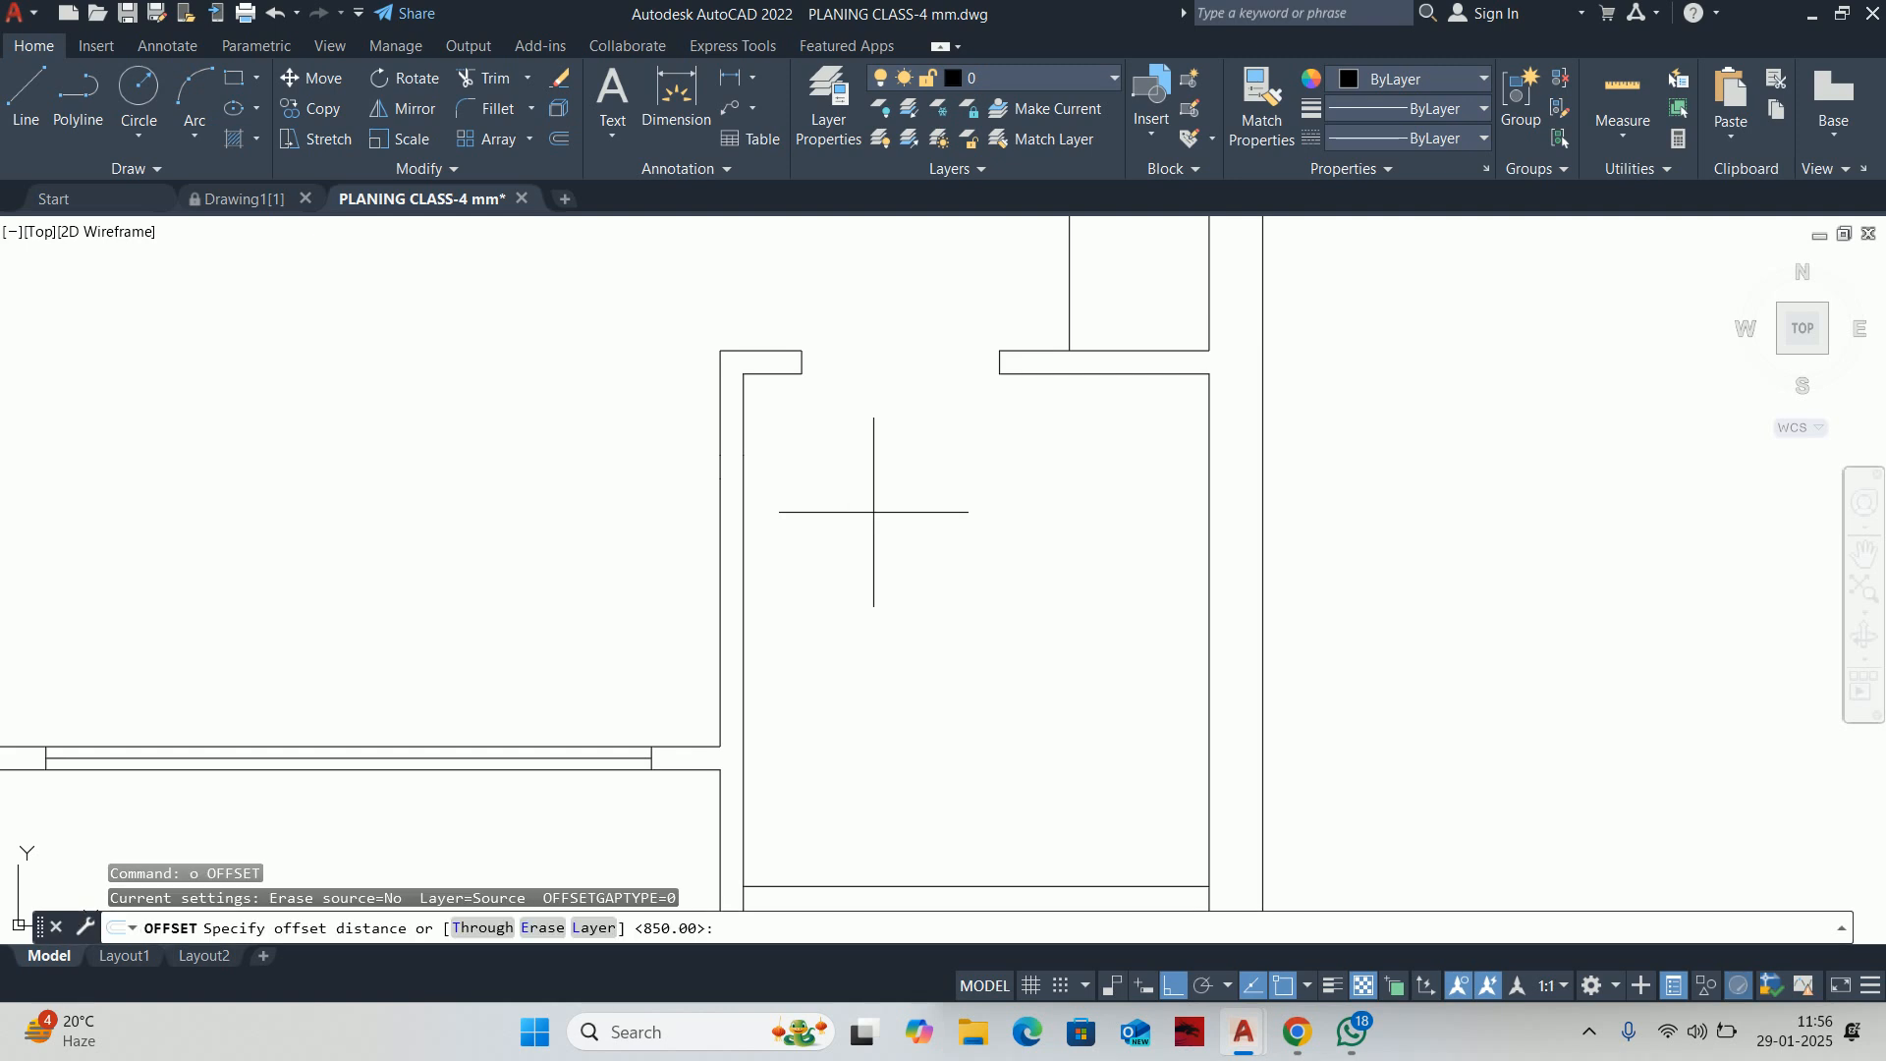
key("Escape")
key("Escape")
Check the length of the short wall stub's lower edge to the left of the door opening
scroll(783, 396, "up", 6)
left_click(713, 297)
left_click(1014, 233)
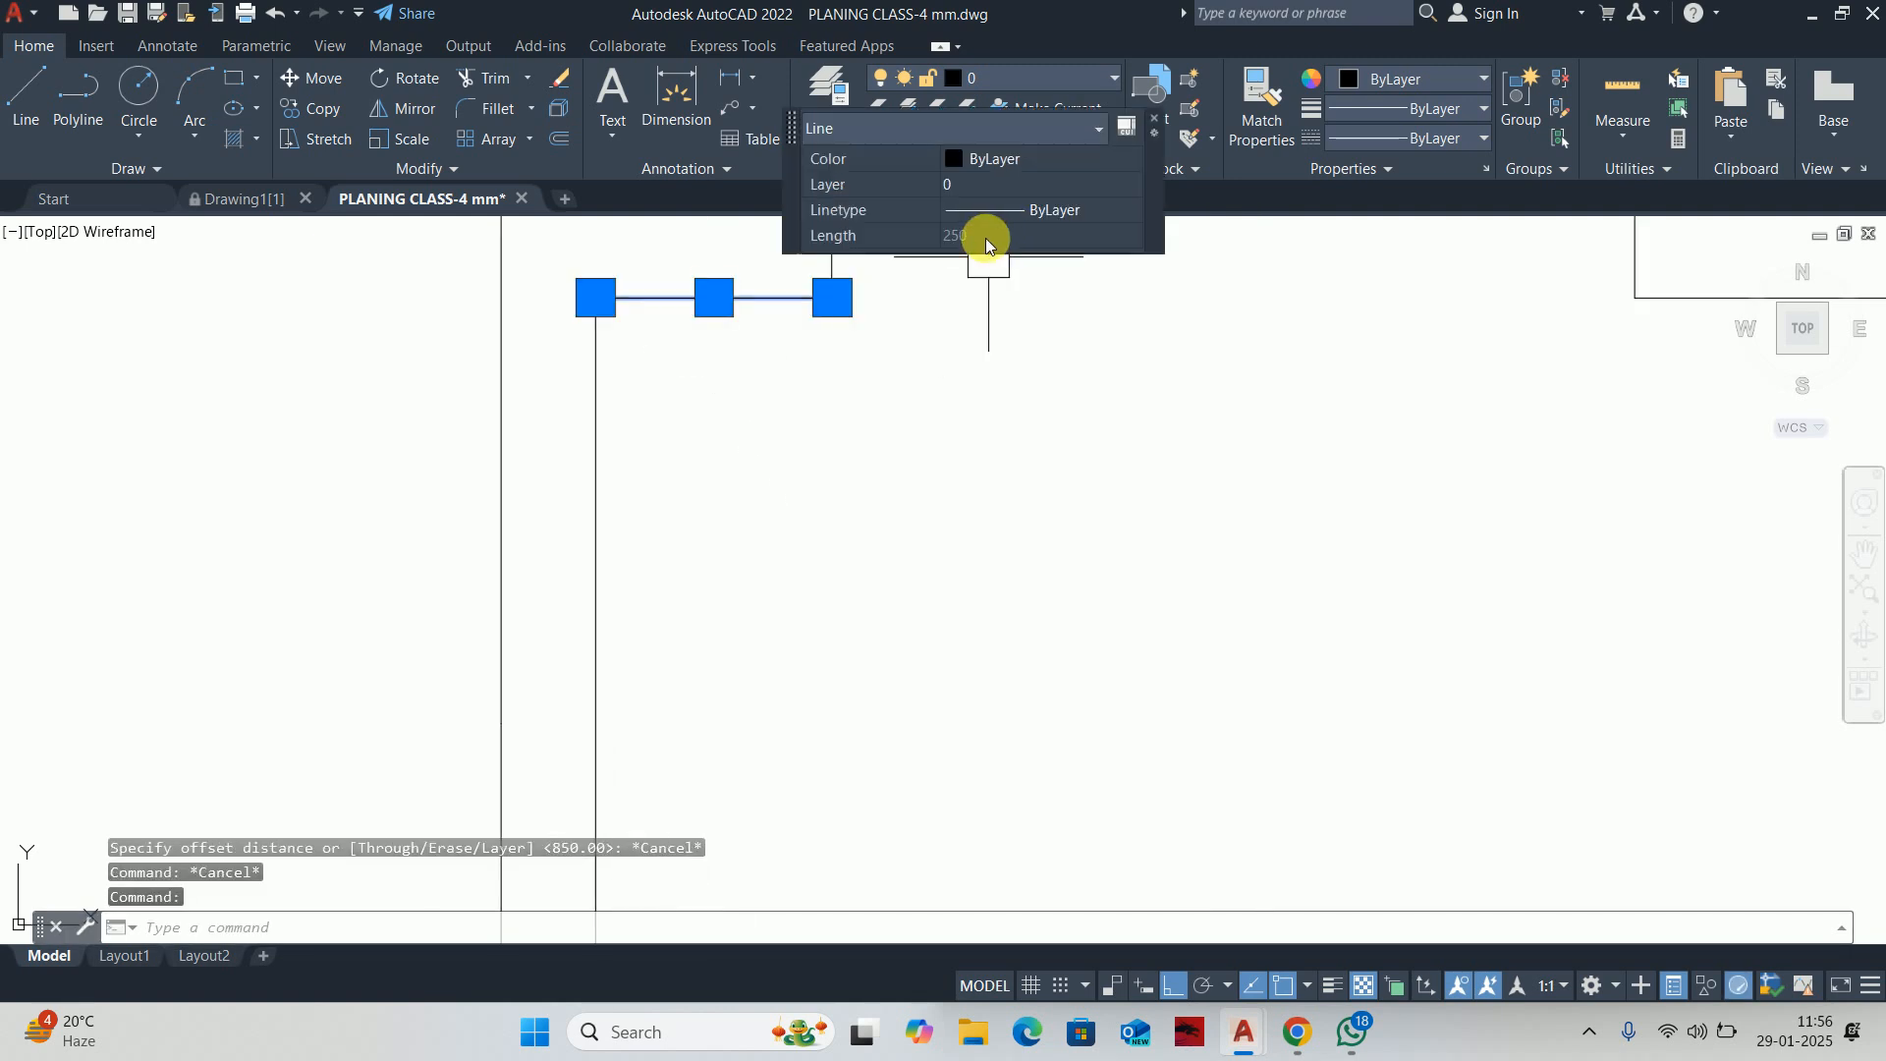
key("Escape")
scroll(822, 502, "down", 4)
scroll(835, 471, "down", 2)
key("Escape")
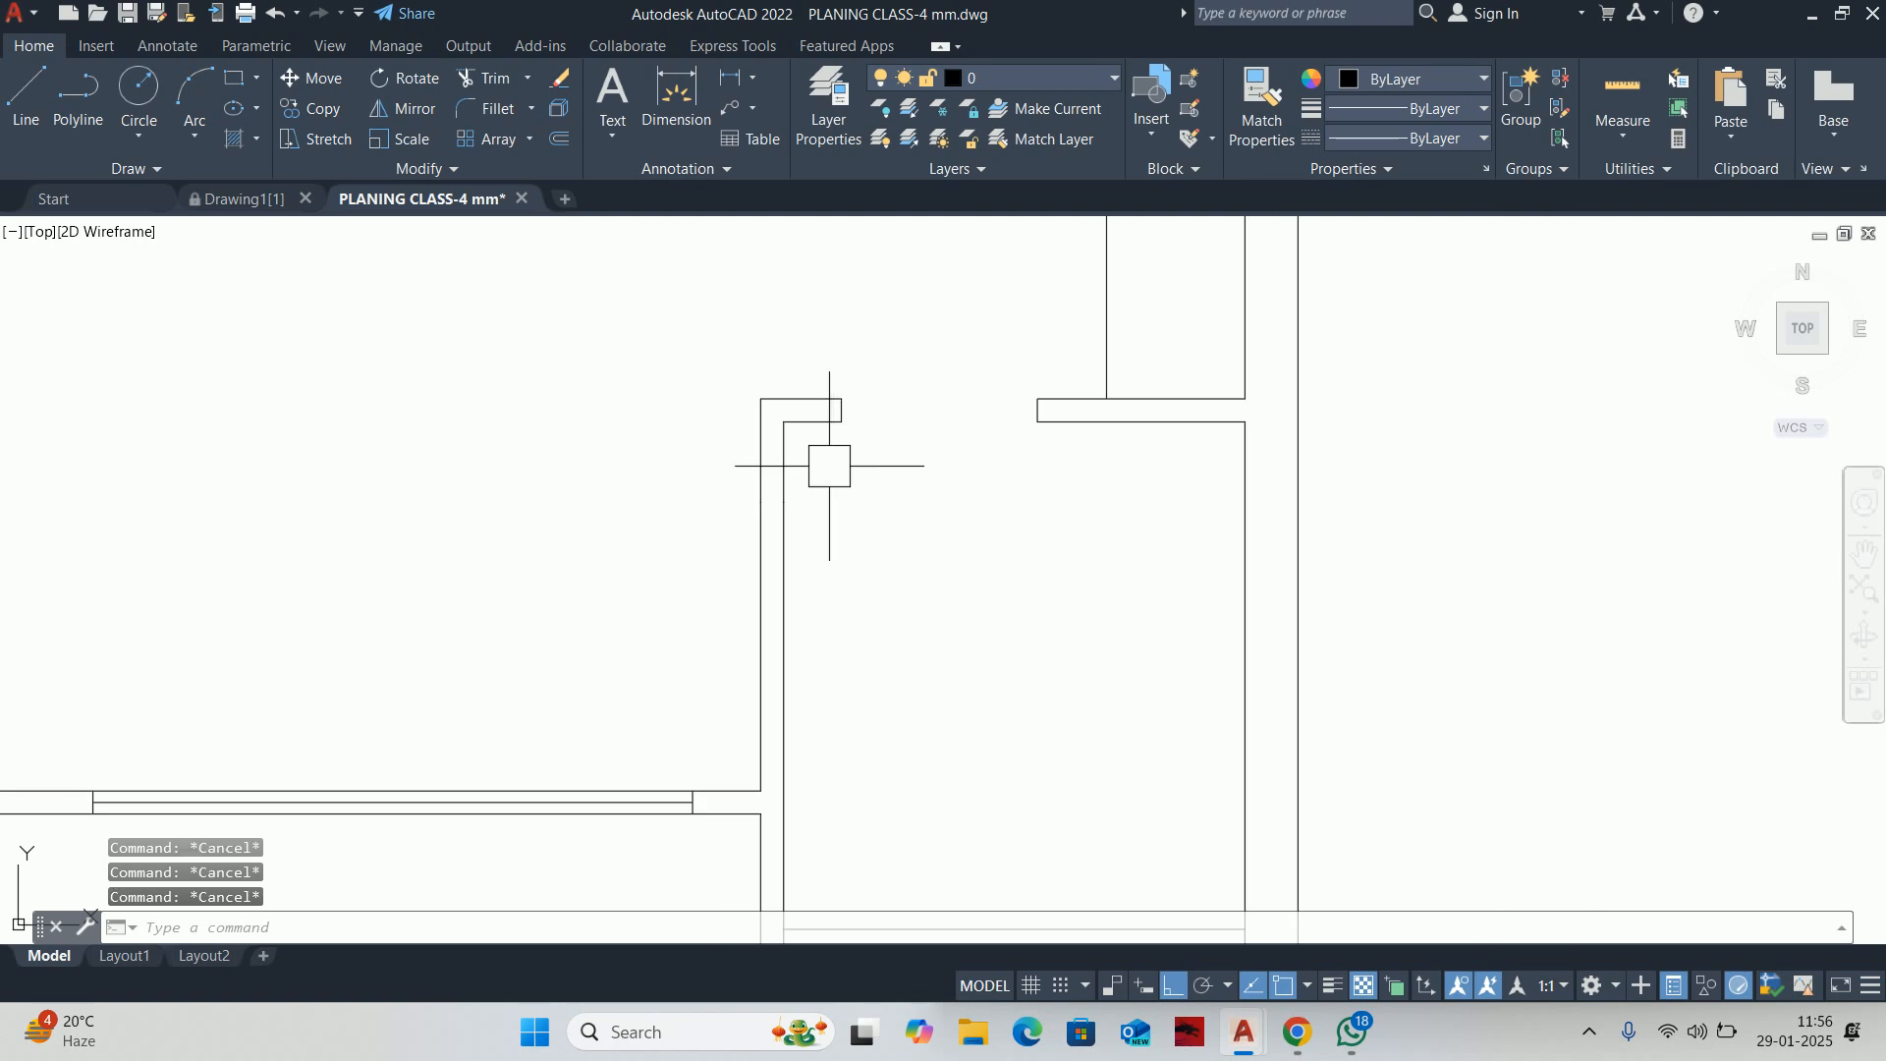
scroll(688, 506, "down", 1)
scroll(929, 588, "down", 2)
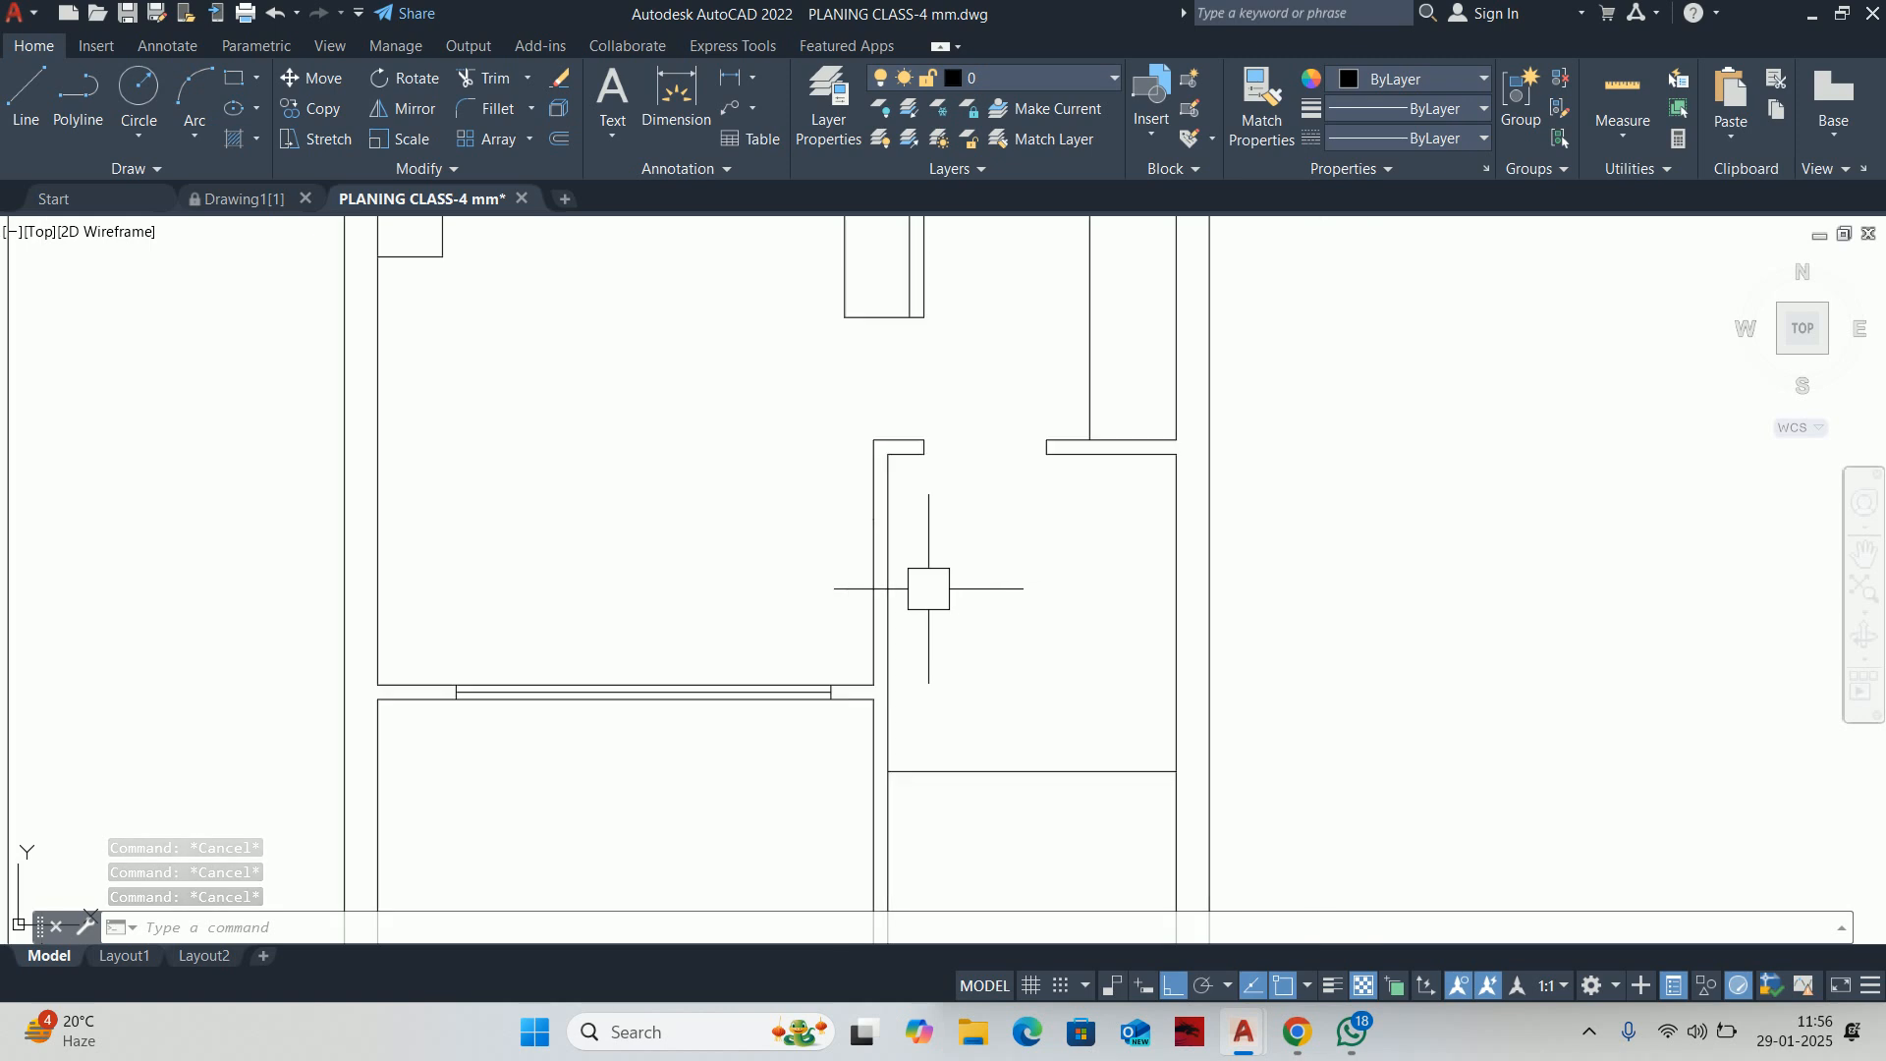
Measure the clear width and depth of the narrow room below the door opening
scroll(928, 589, "down", 2)
scroll(987, 543, "up", 2)
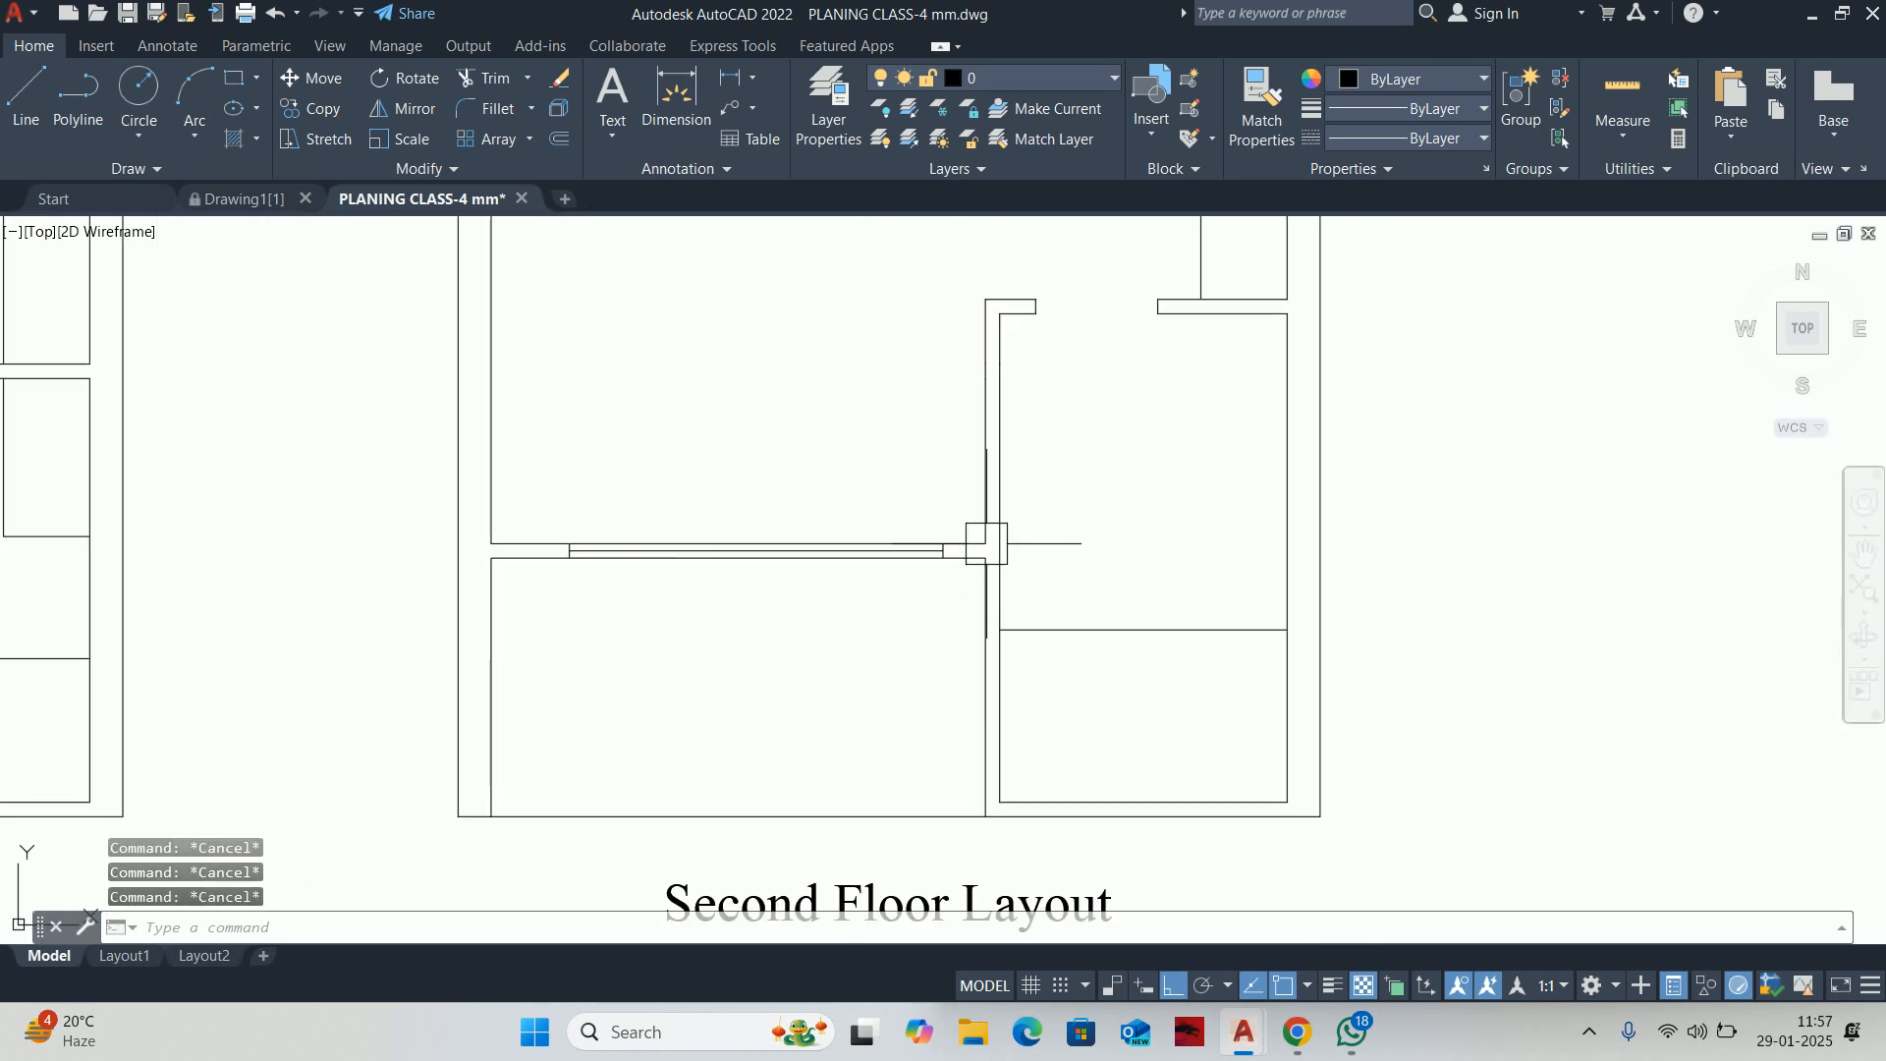
left_click(1623, 88)
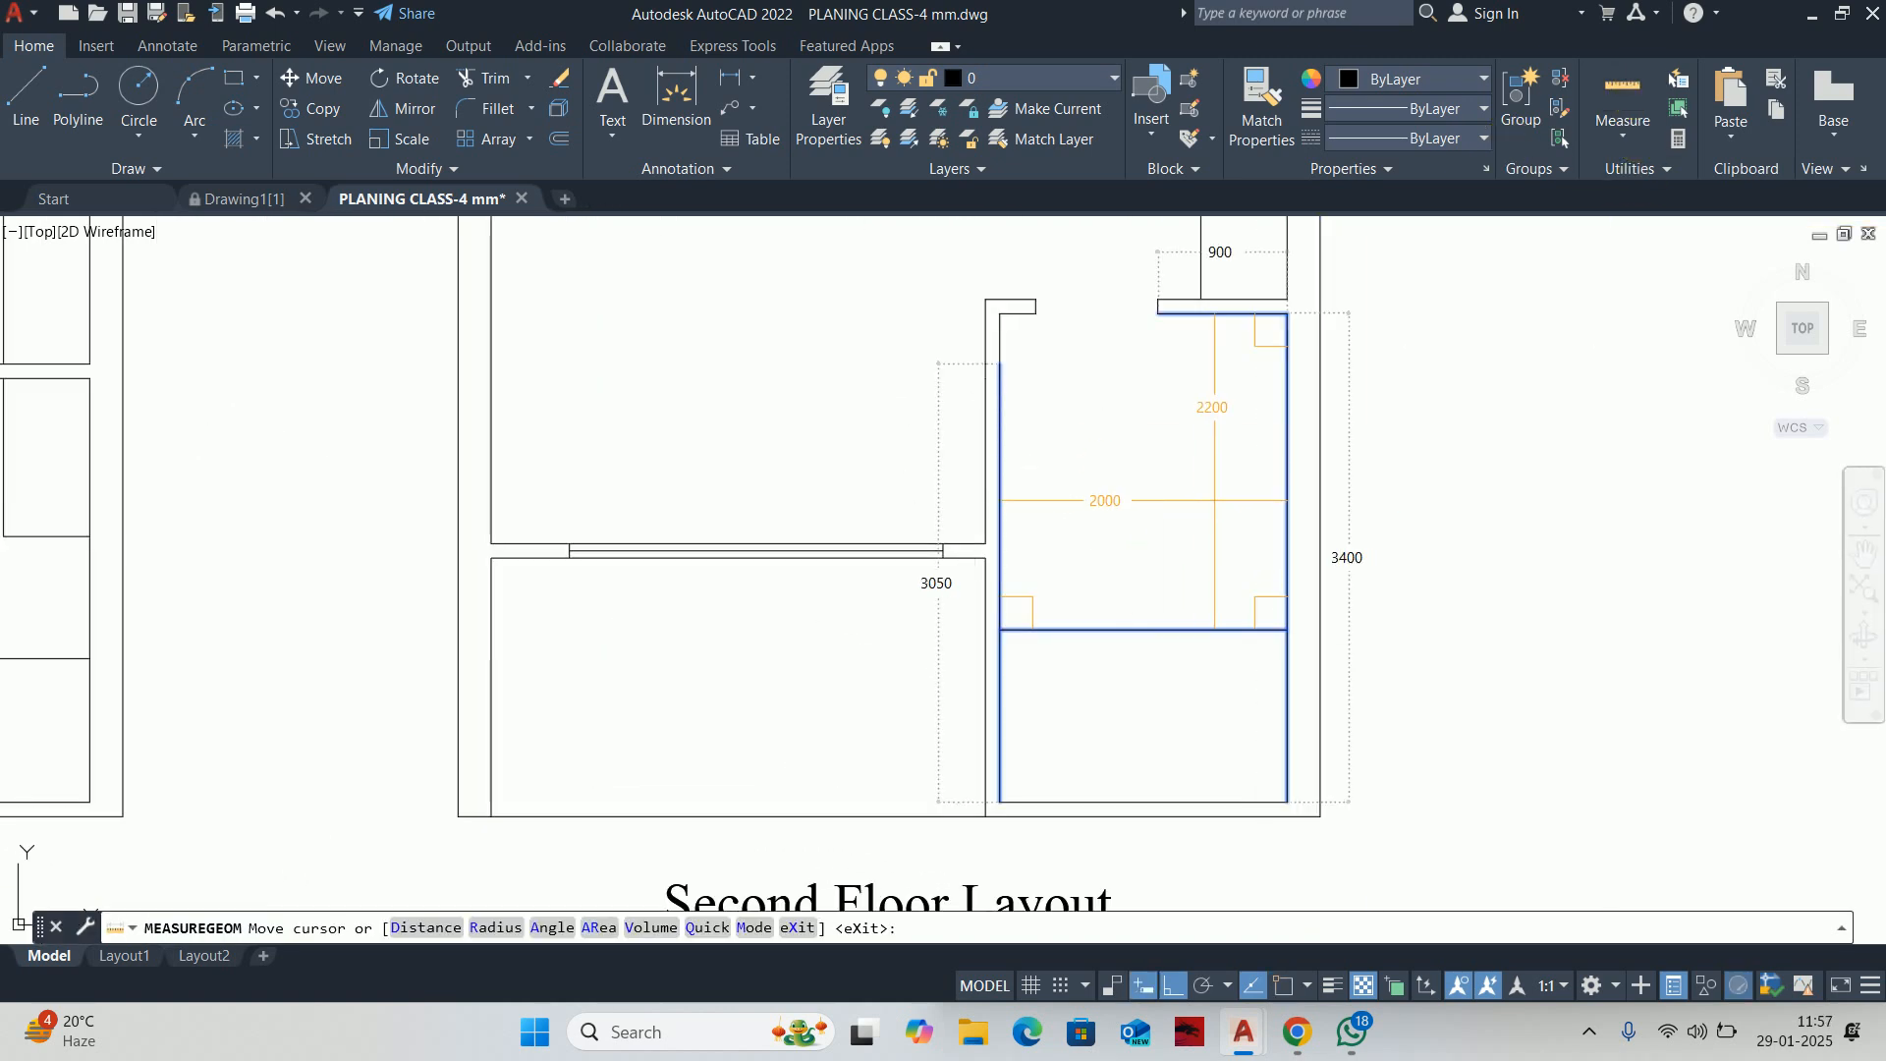
middle_click_drag(1211, 500, 1212, 476)
key("Escape")
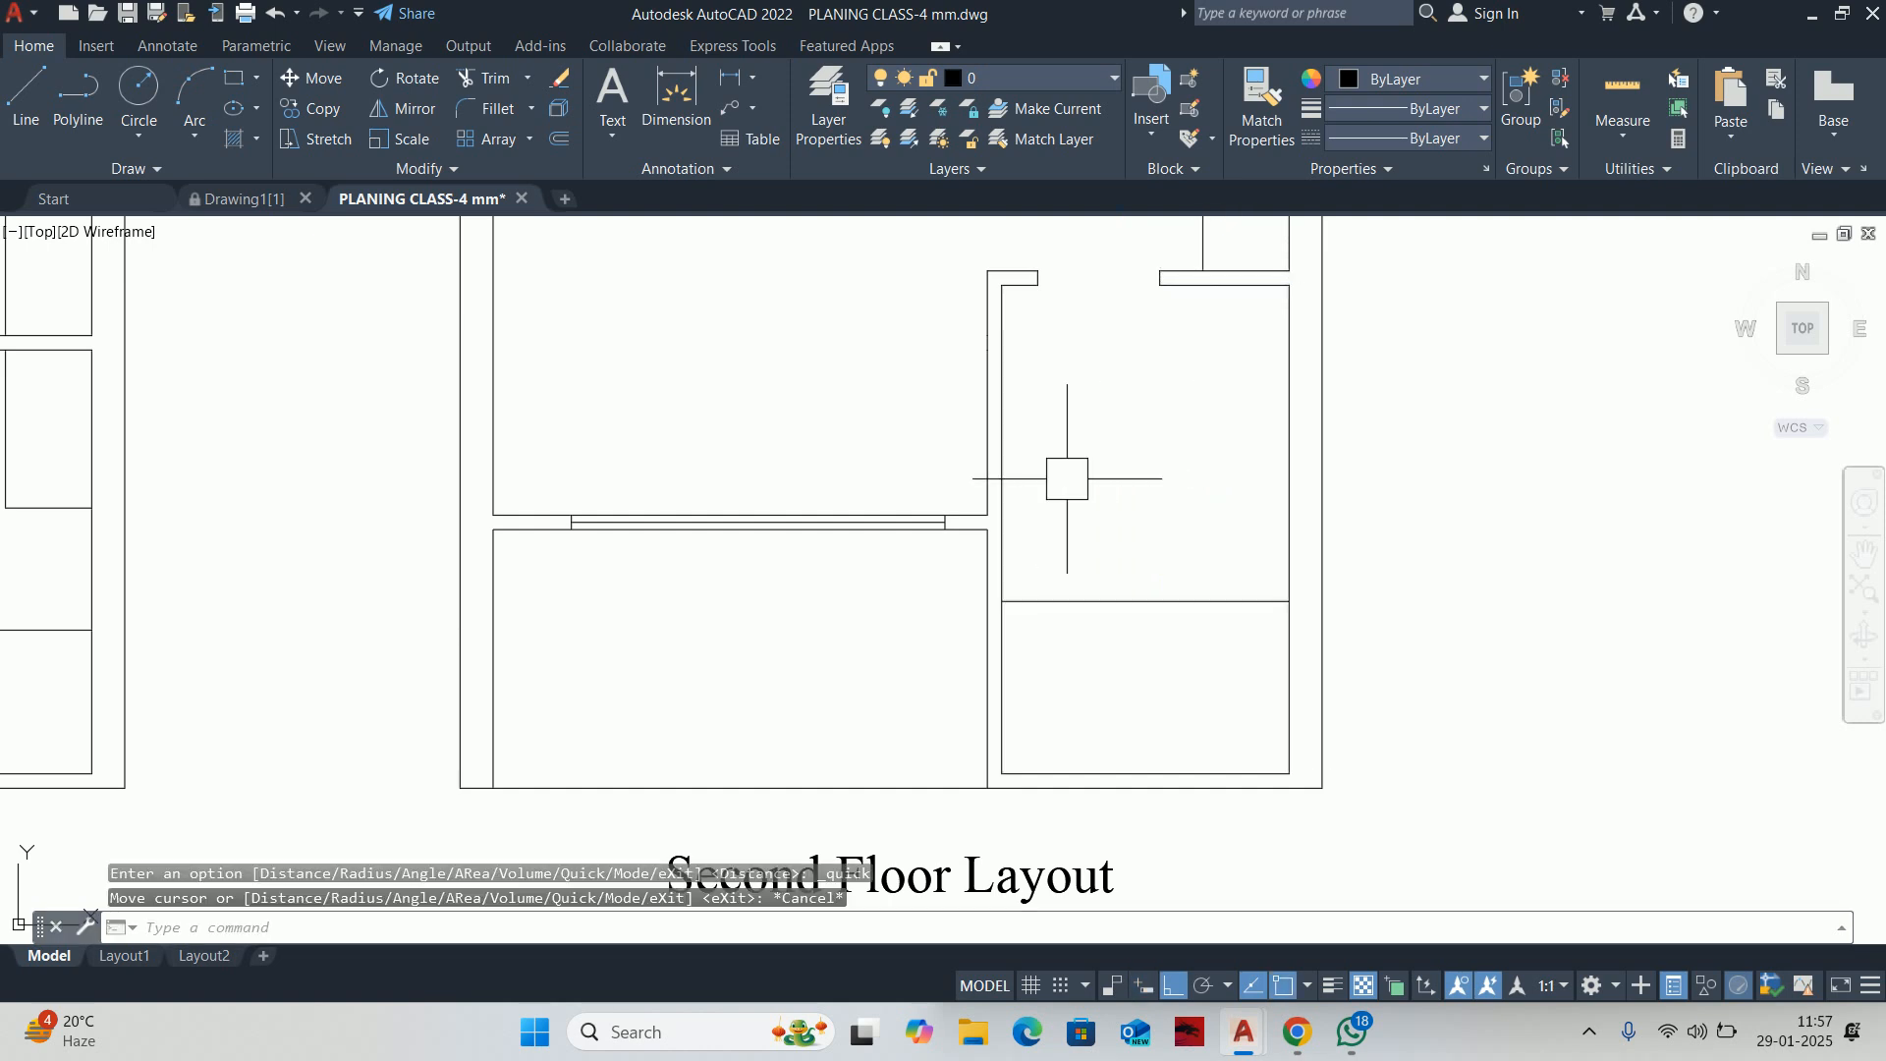
Join the two collinear segments of the narrow room's inner left wall line into one line
type("j")
key("Return")
left_click(1008, 400)
scroll(1002, 325, "up", 3)
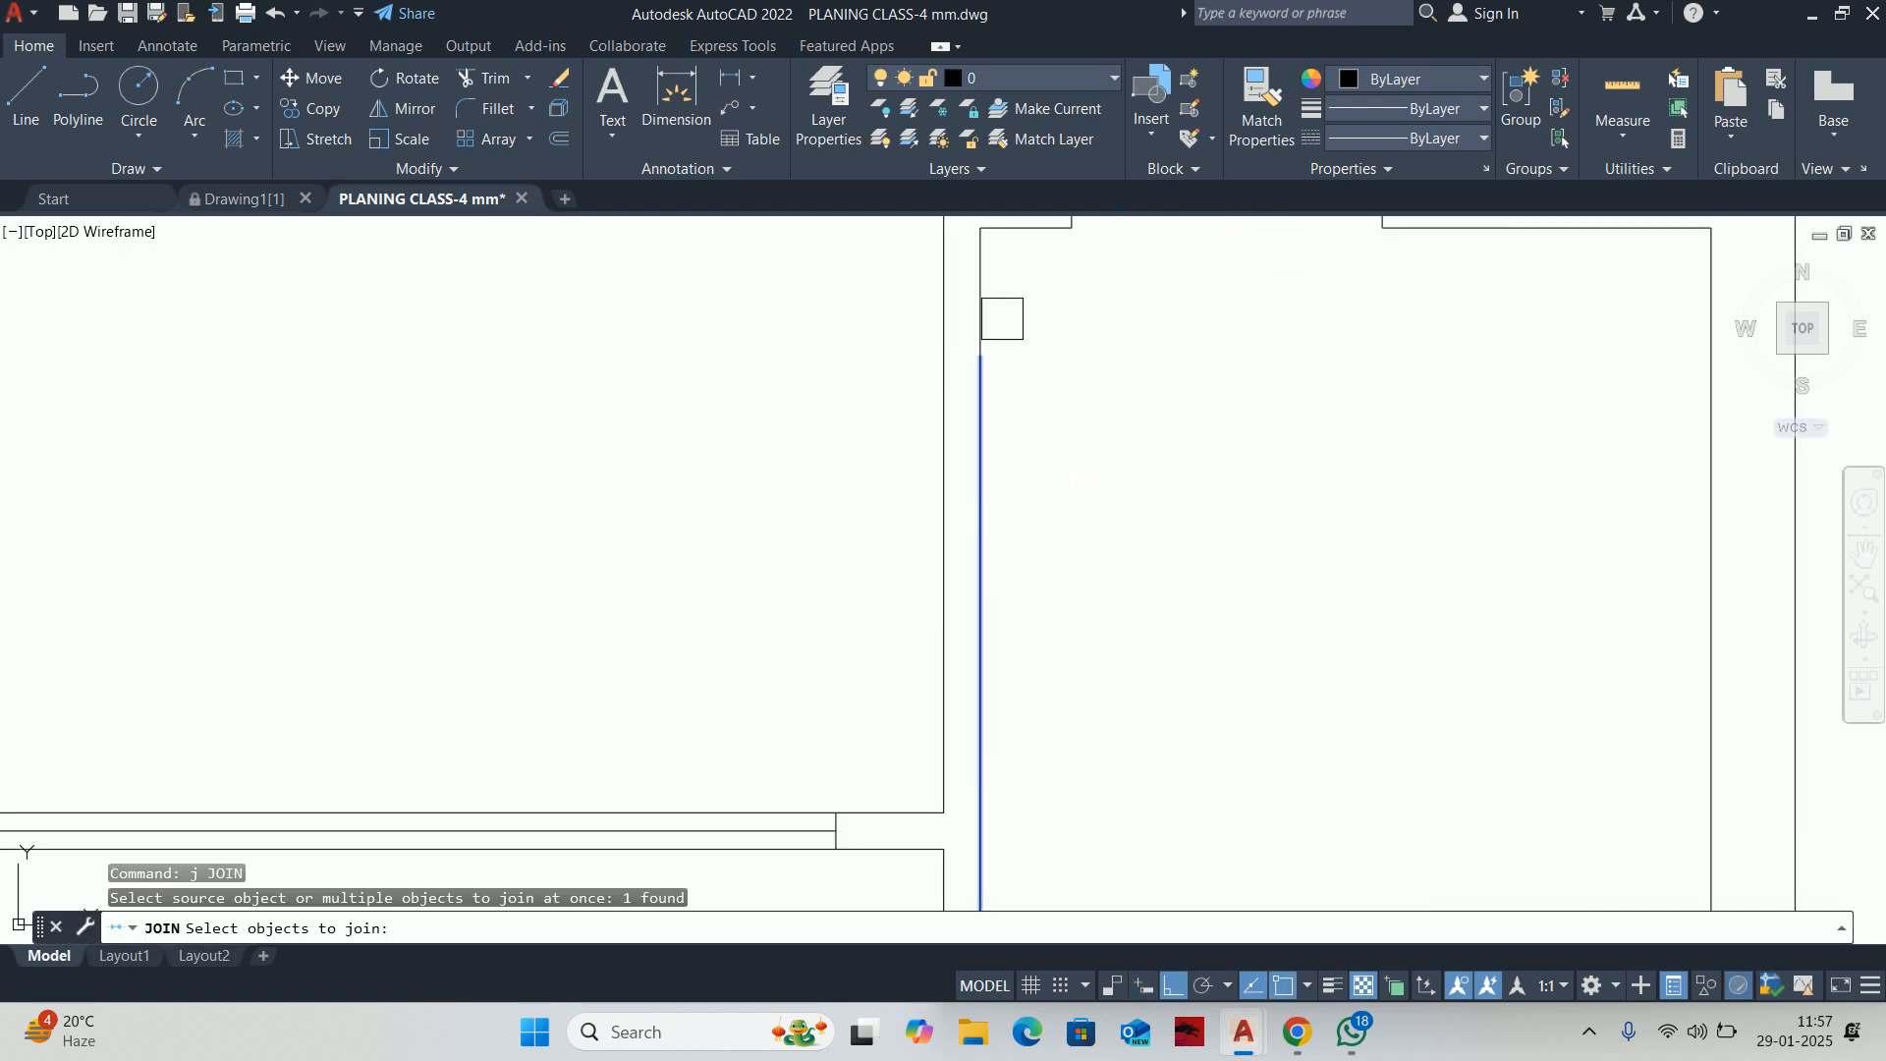
left_click(998, 315)
key("Return")
scroll(1000, 392, "down", 3)
left_click(1000, 392)
key("Escape")
key("Escape")
key("Escape")
scroll(1041, 471, "down", 2)
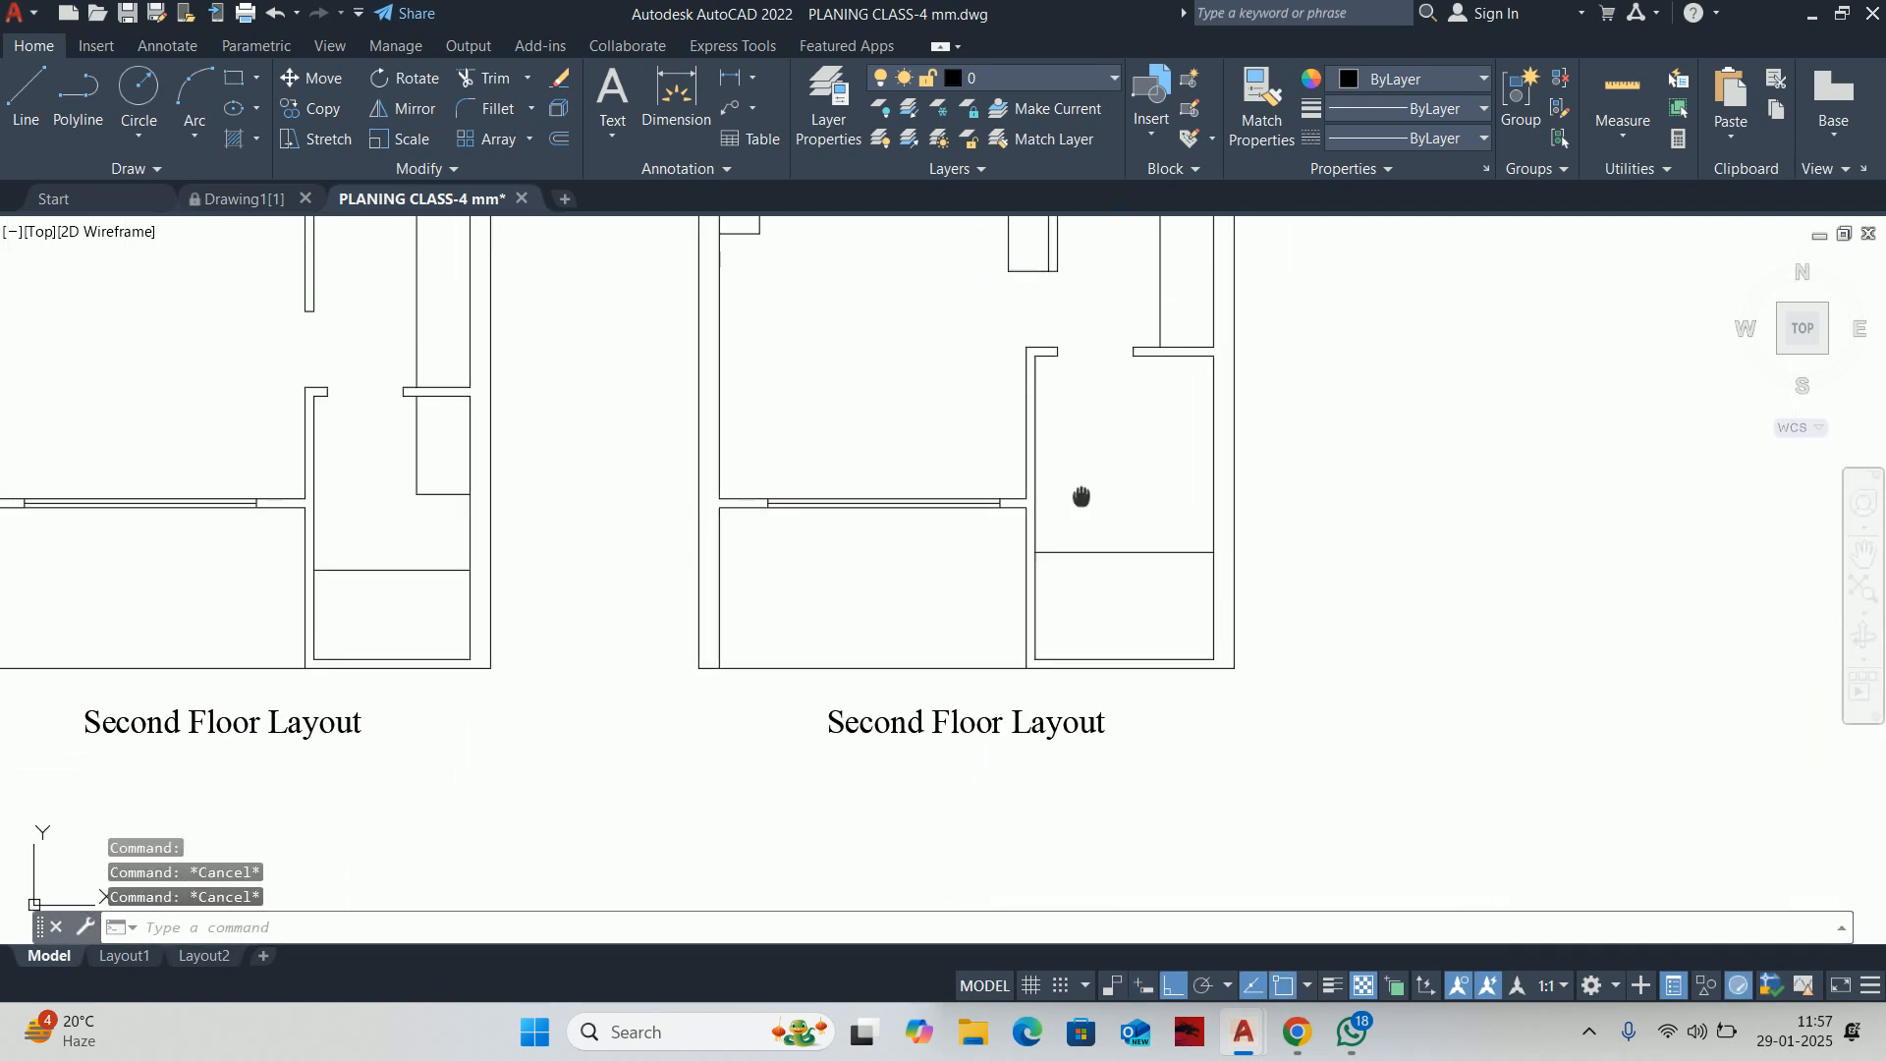
Measure the horizontal distance between the lower-left corner of the unit above and the narrow room's outer upper-left wall corner
middle_click_drag(1043, 476, 1039, 447)
scroll(1027, 357, "up", 2)
scroll(994, 507, "down", 2)
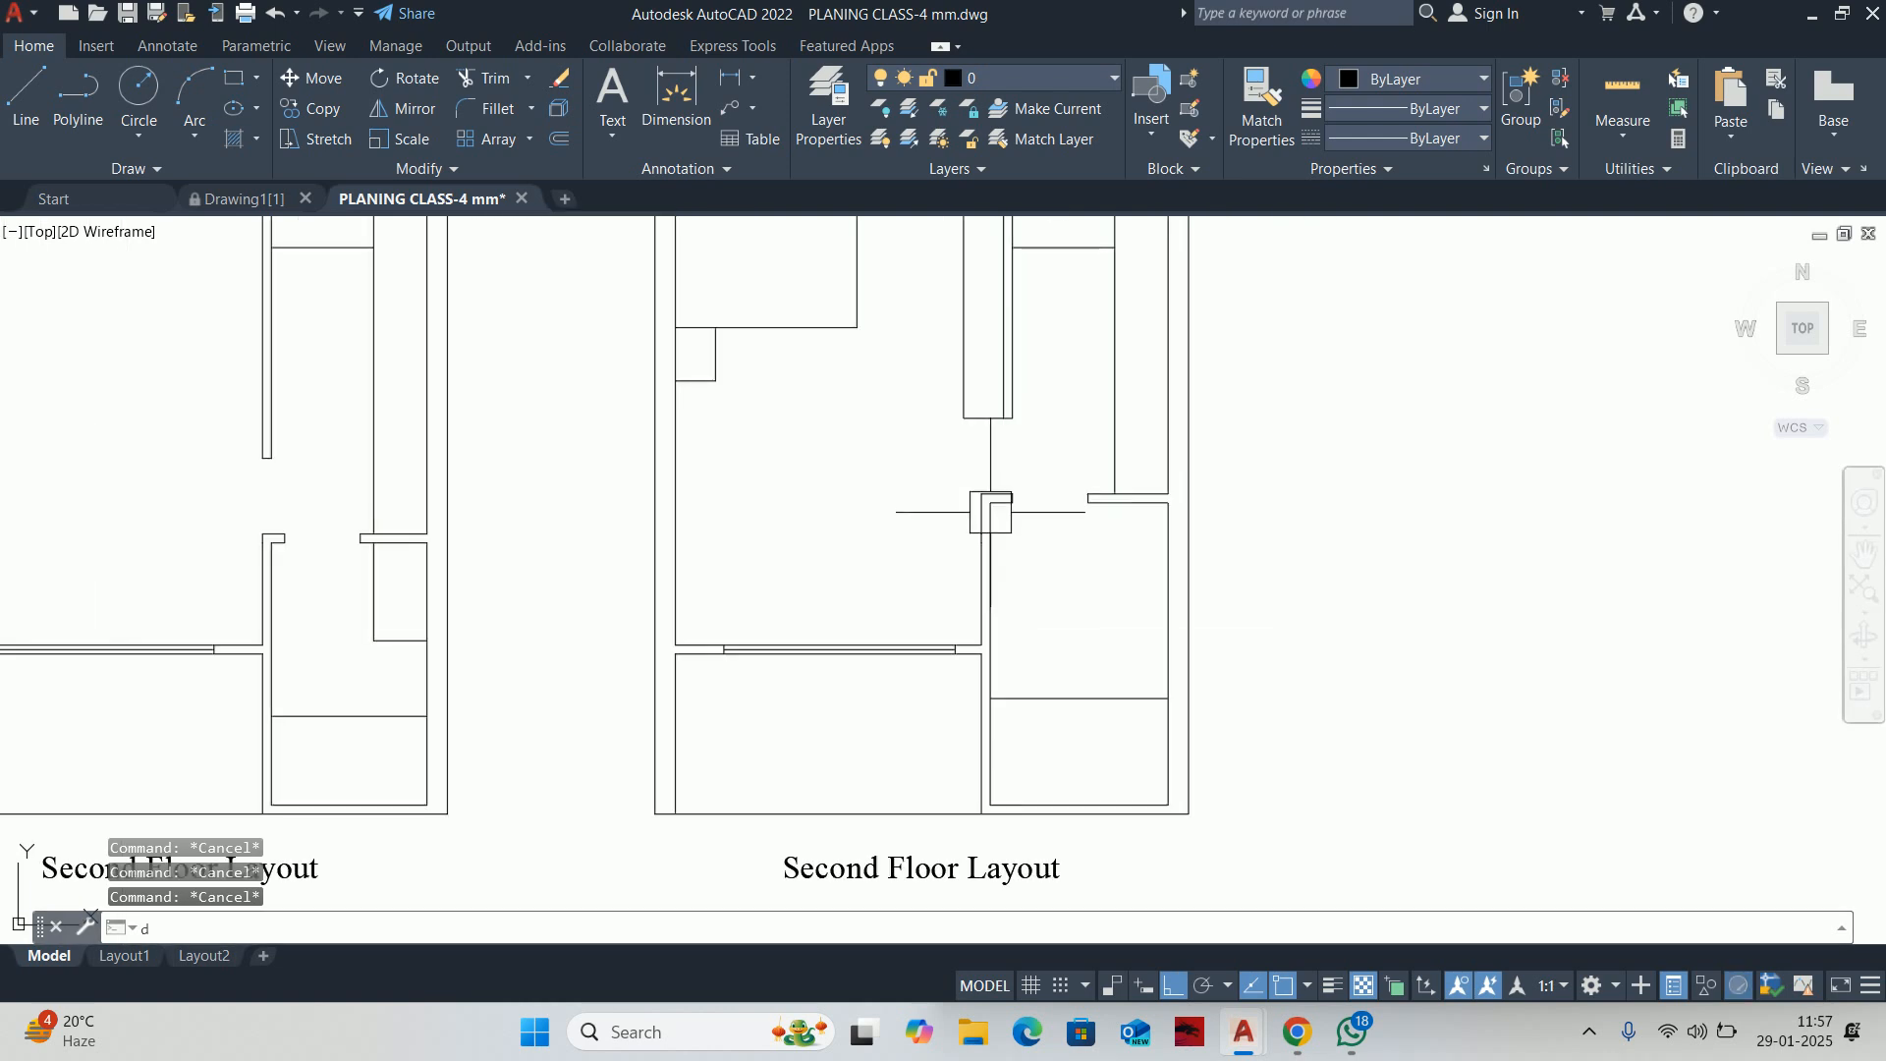
type("dli")
key("Return")
left_click(963, 419)
left_click(982, 494)
scroll(961, 507, "up", 3)
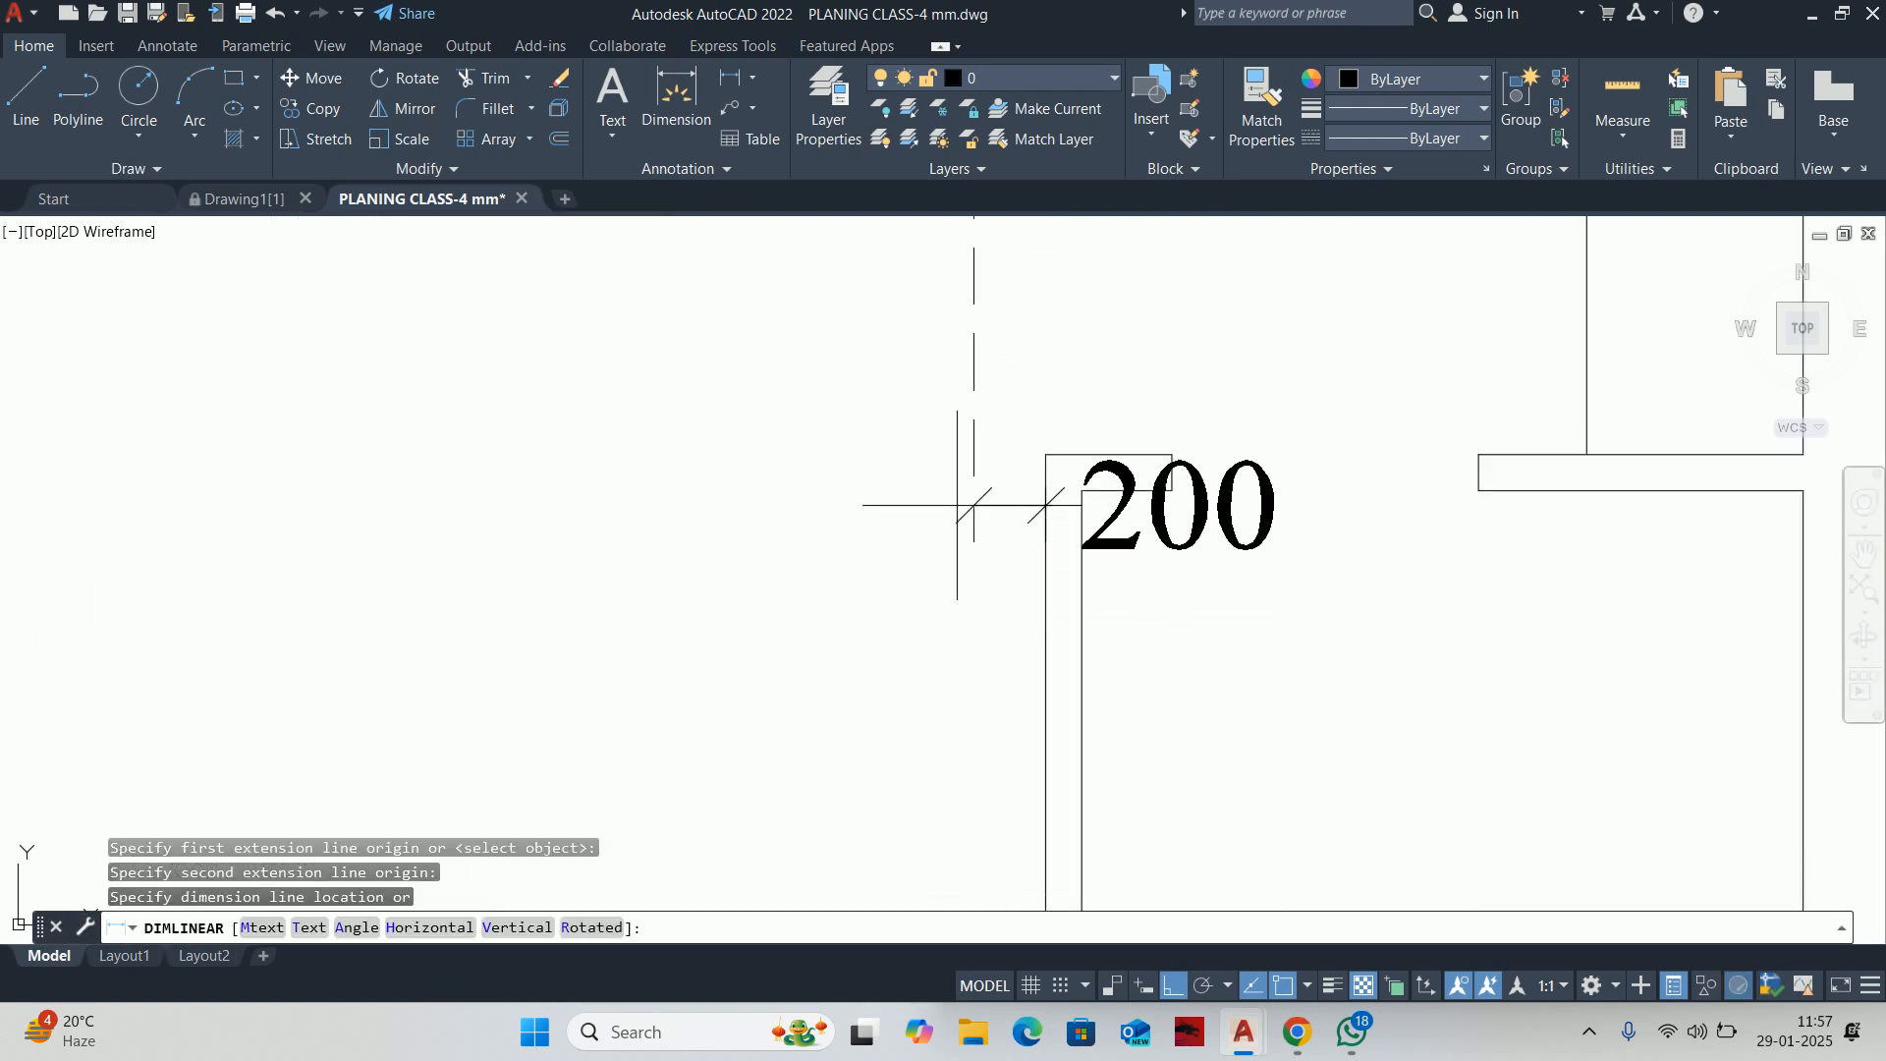
key("Escape")
key("Escape")
scroll(953, 522, "down", 3)
middle_click_drag(981, 633, 987, 501)
key("Escape")
scroll(1009, 437, "up", 5)
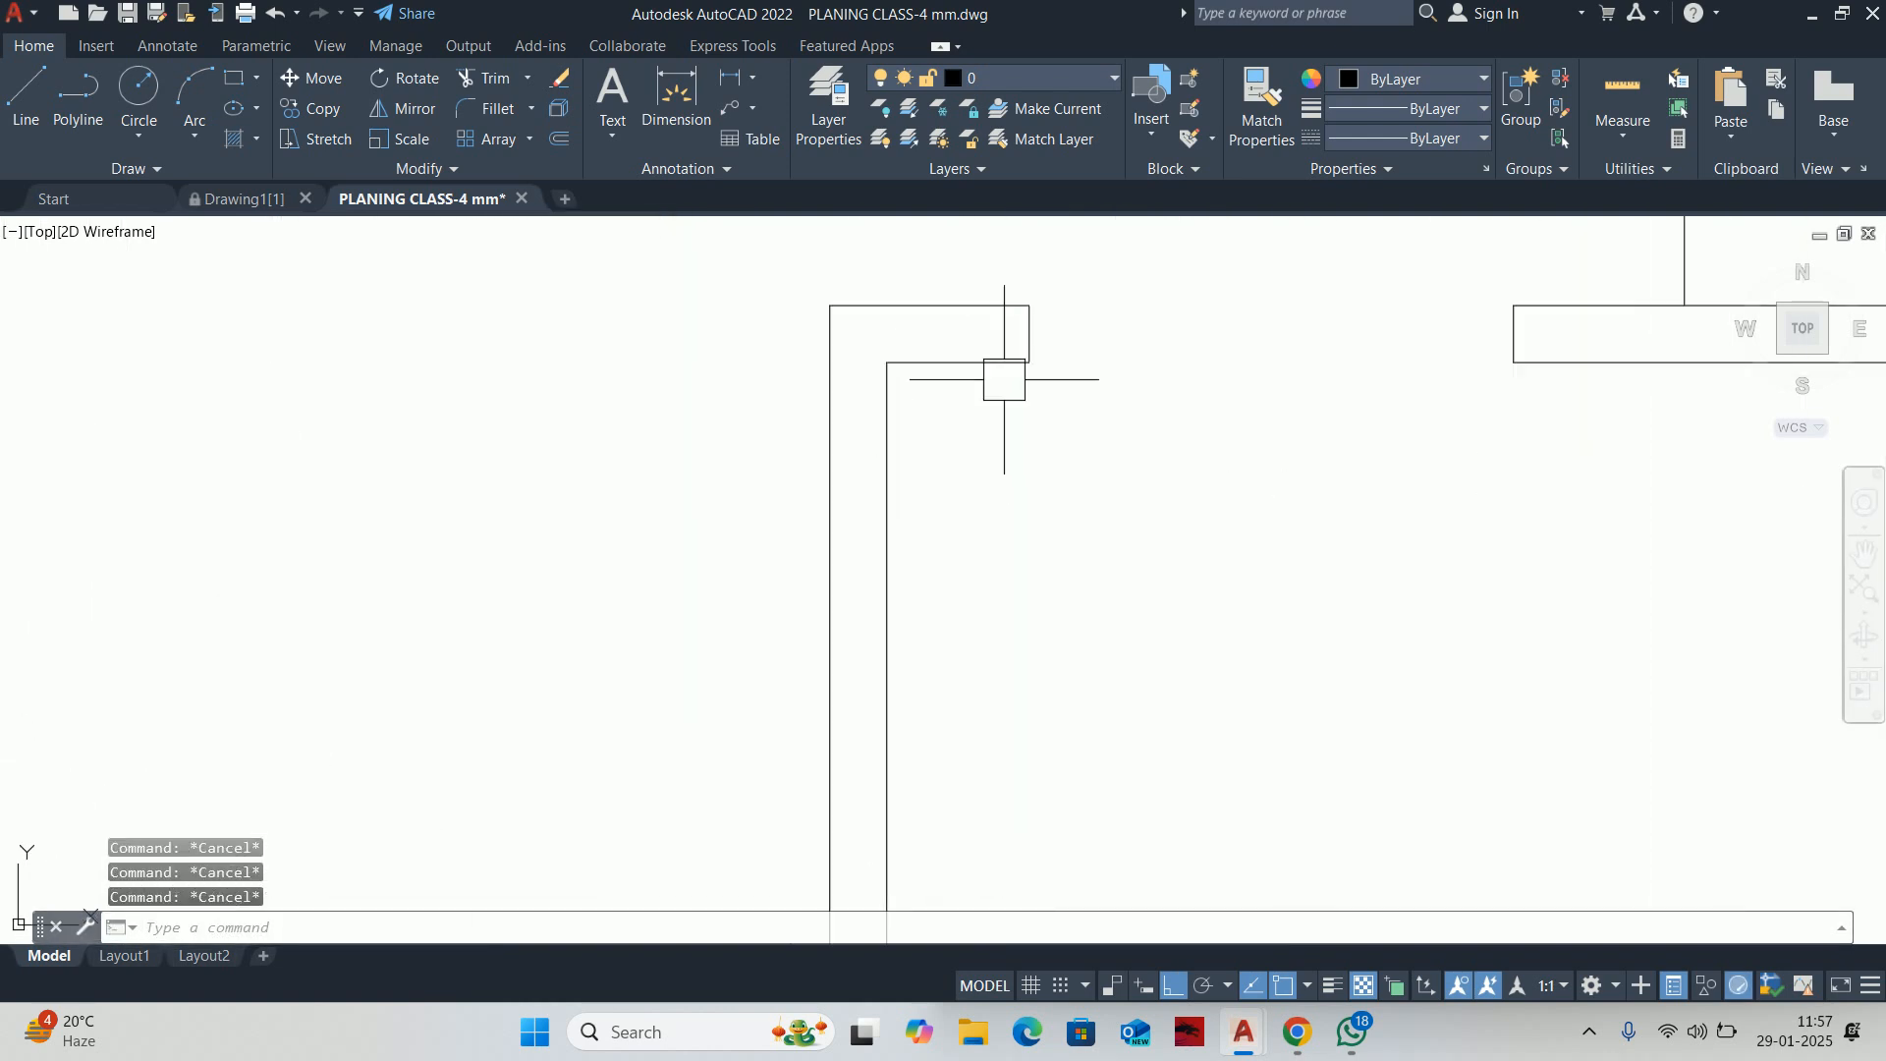
left_click(990, 368)
key("Escape")
key("Escape")
scroll(1175, 385, "down", 5)
key("Escape")
middle_click_drag(1053, 674, 1061, 540)
type("s")
middle_click_drag(1072, 621, 1048, 376)
key("space")
left_click(1059, 784)
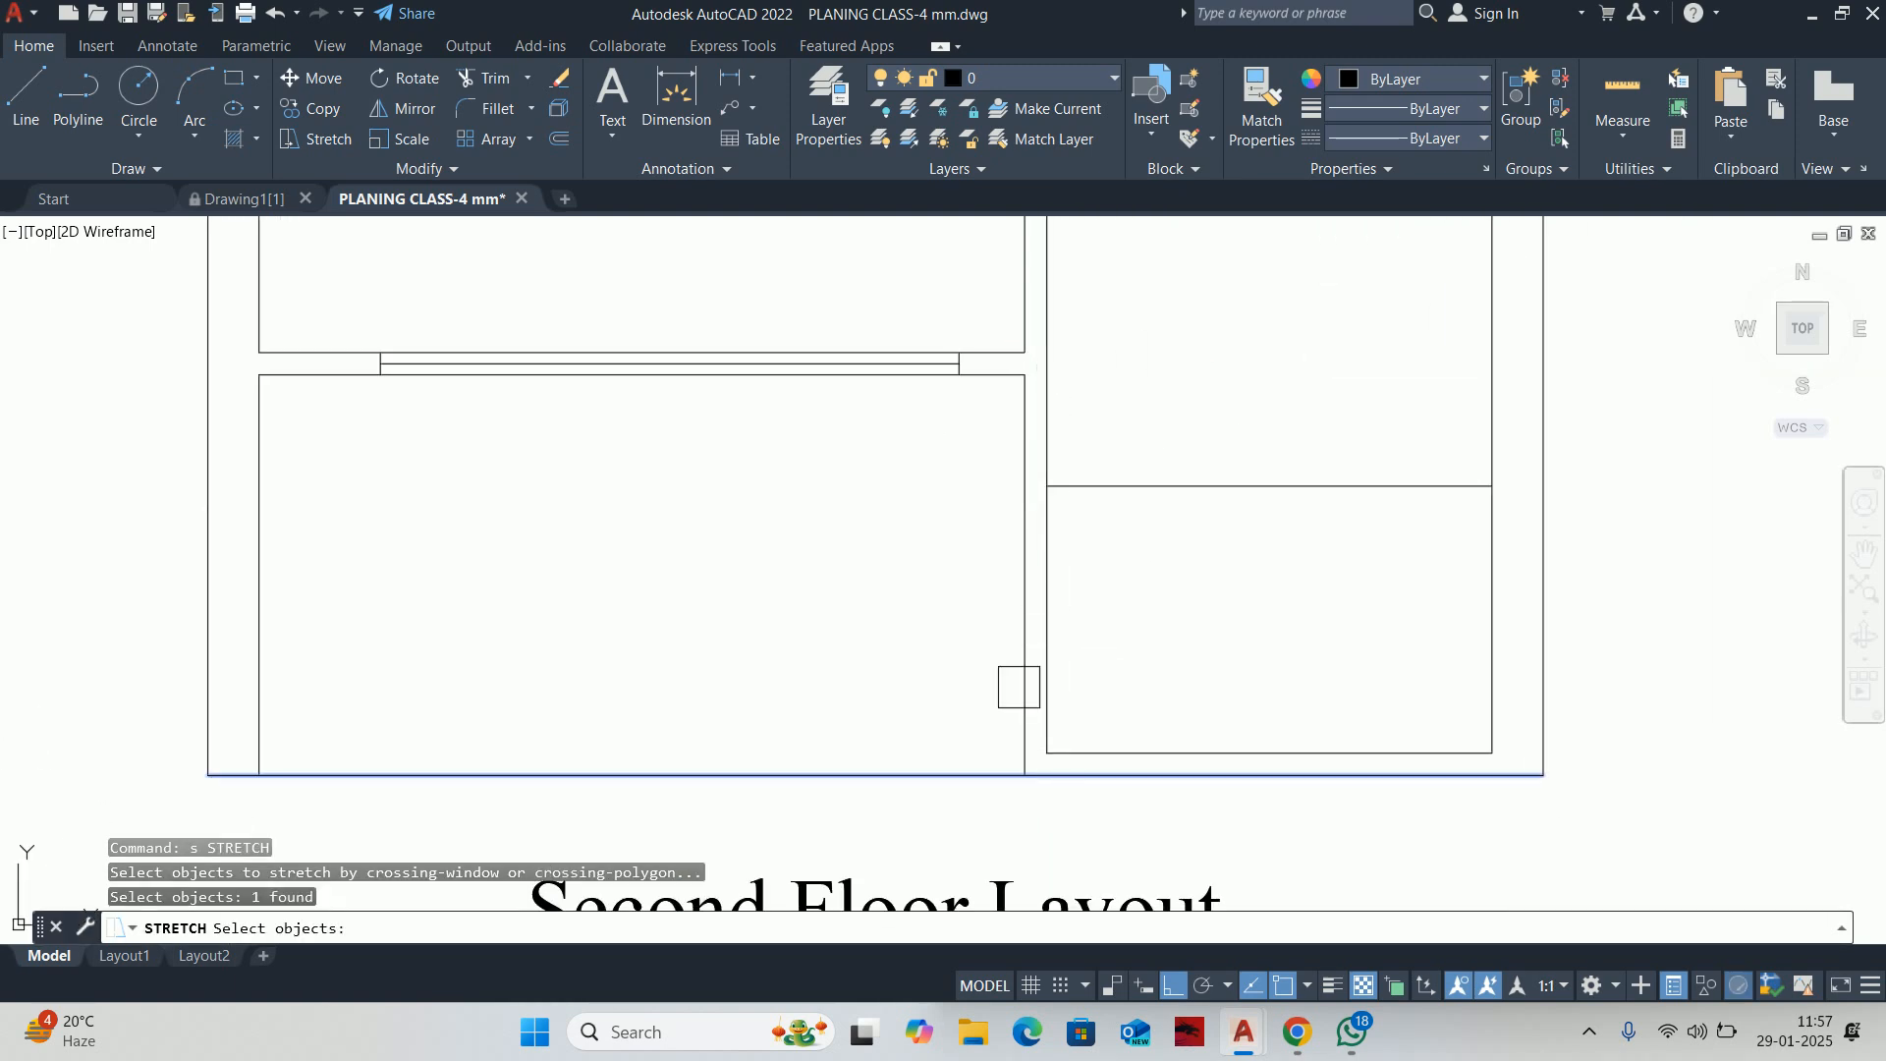
middle_click_drag(1018, 686, 968, 560)
key("Escape")
scroll(1031, 722, "down", 2)
key("Escape")
scroll(1031, 719, "up", 2)
Stretch the narrow room's left partition, with its connected walls, 200 to the left
type("s")
key("space")
left_click(1066, 718)
scroll(865, 383, "down", 2)
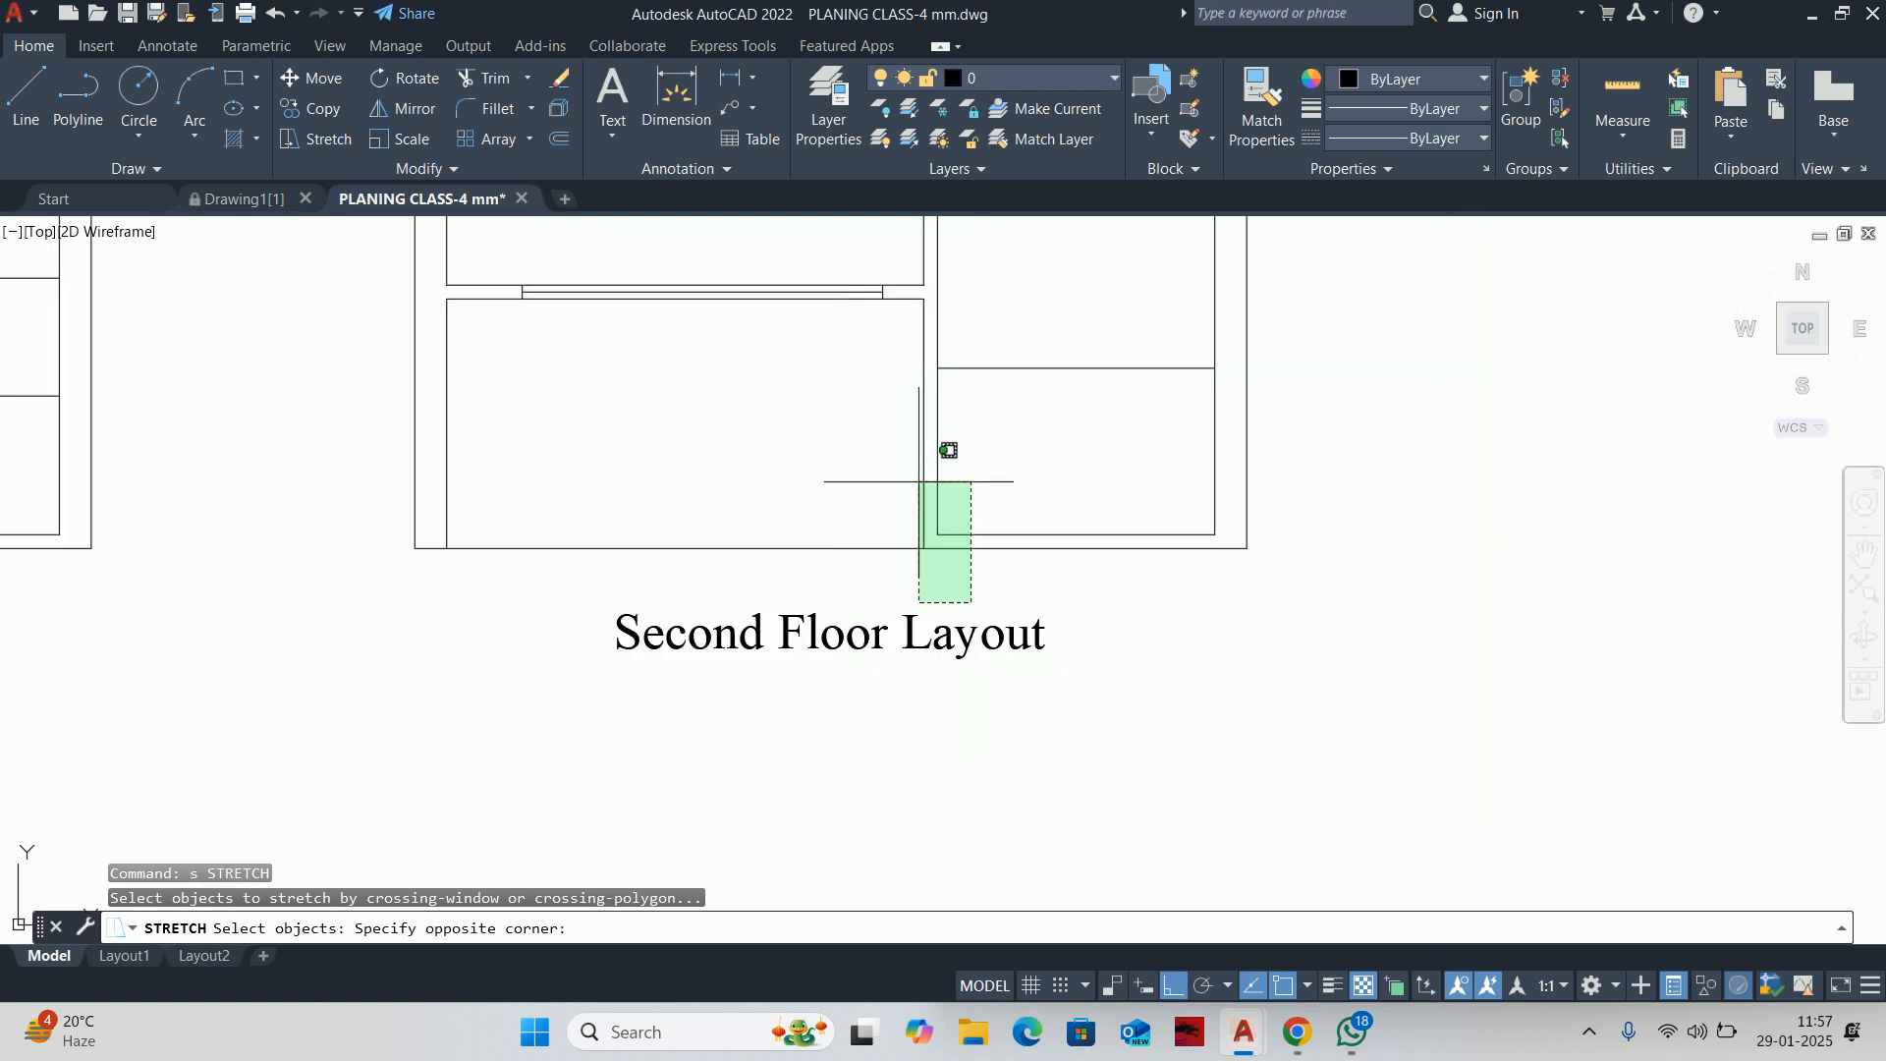
left_click(960, 602)
left_click(957, 589)
scroll(847, 307, "down", 2)
middle_click_drag(845, 305, 862, 579)
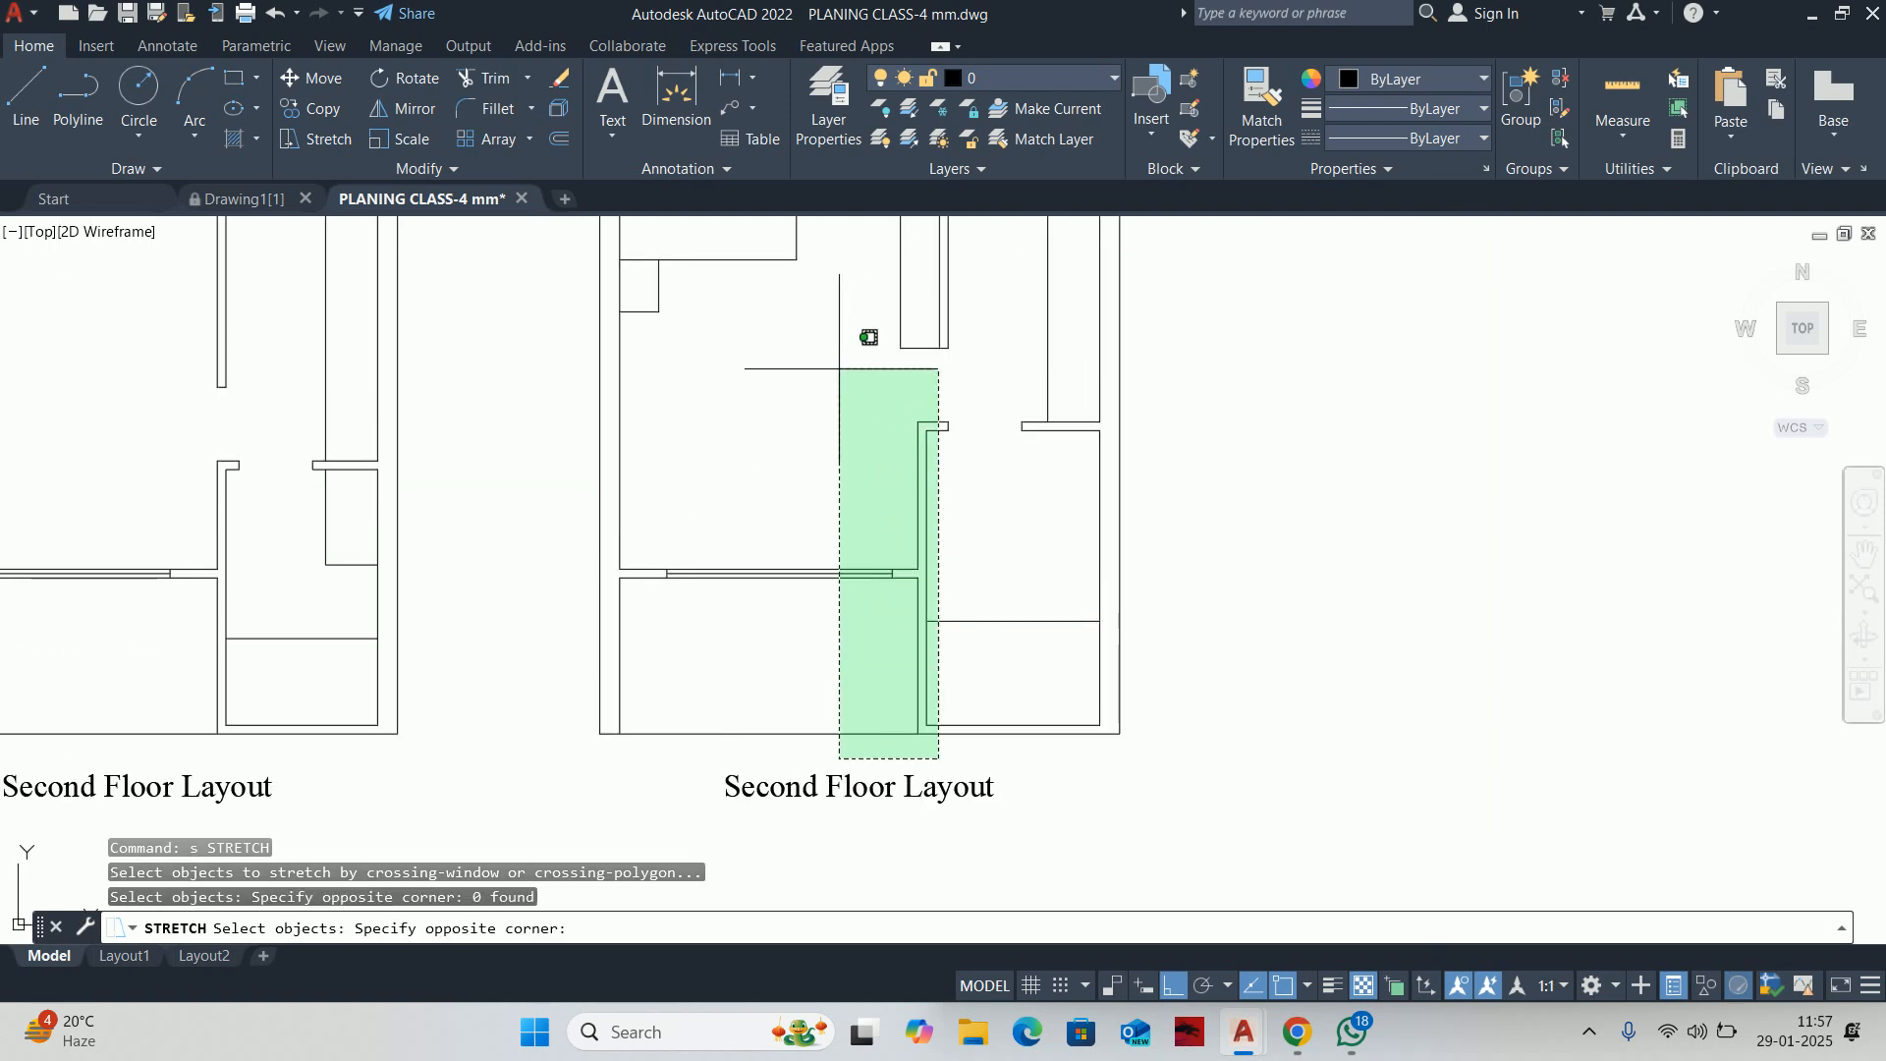
left_click(845, 387)
key("space")
left_click(806, 419)
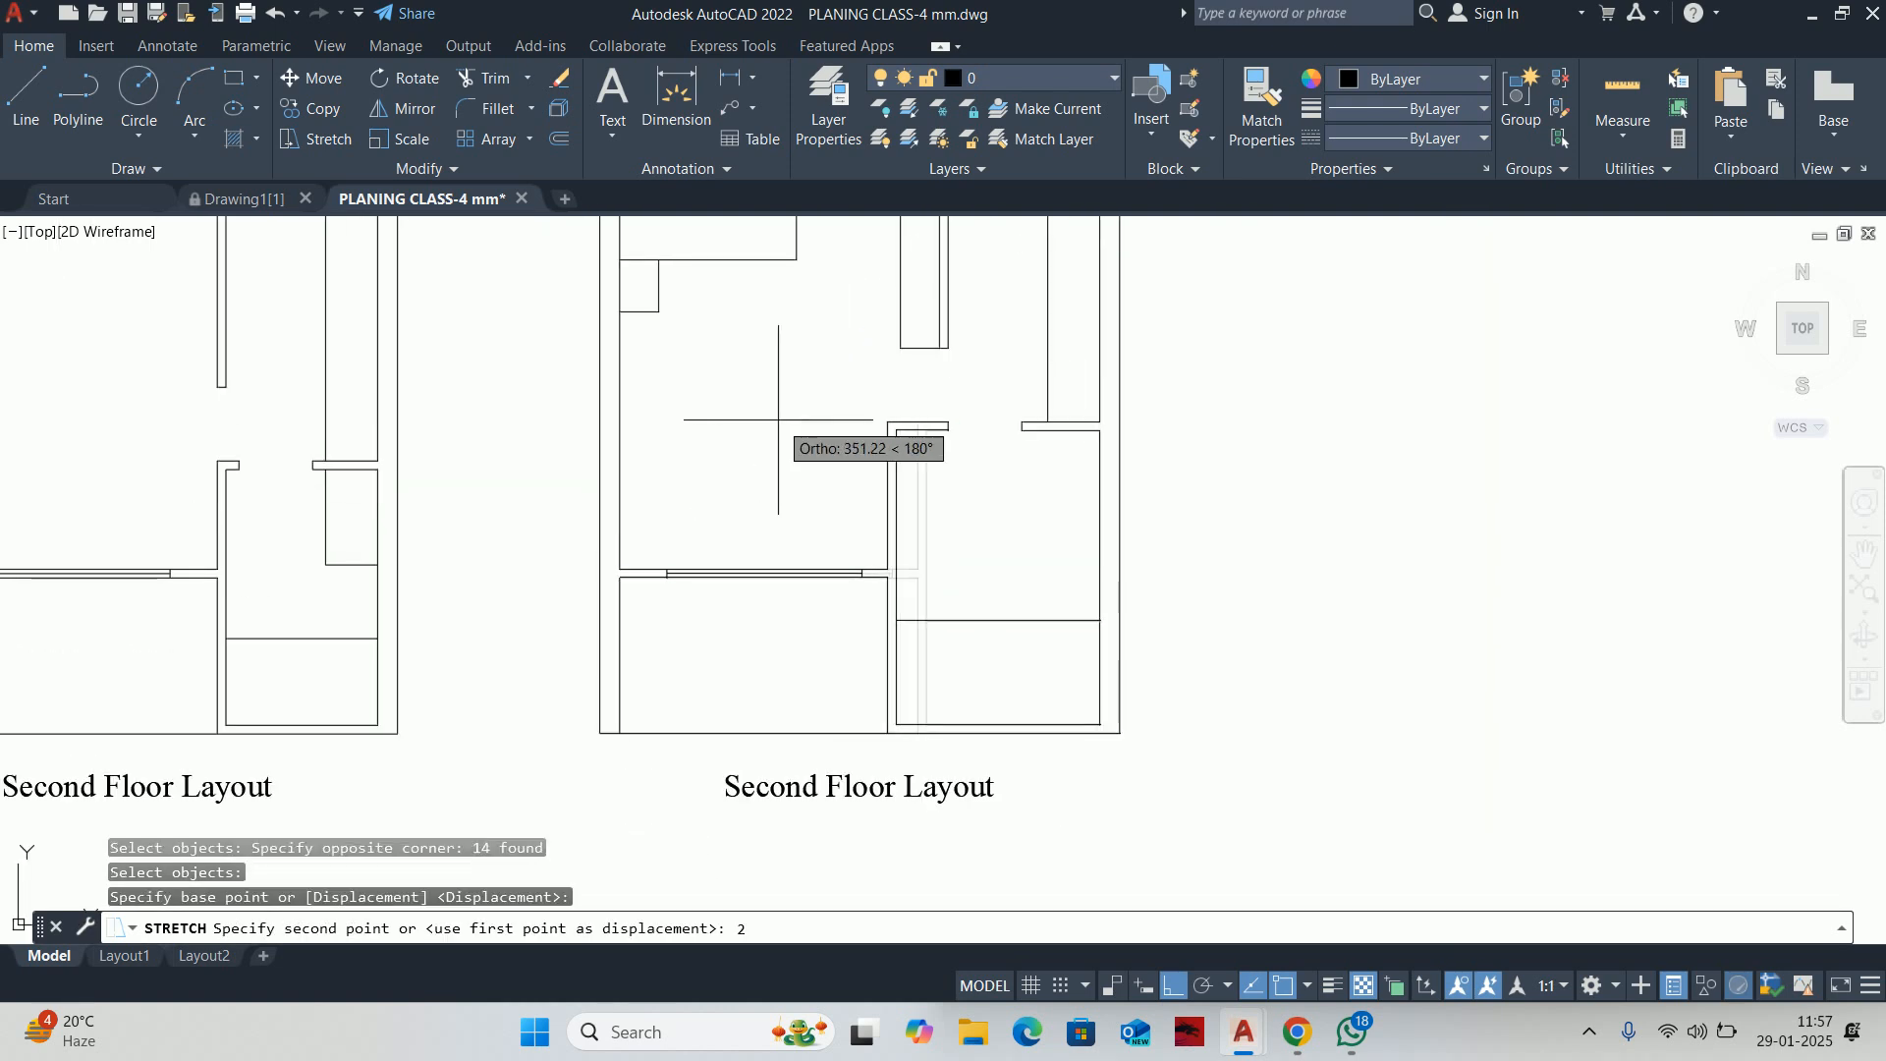
type("200")
key("Return")
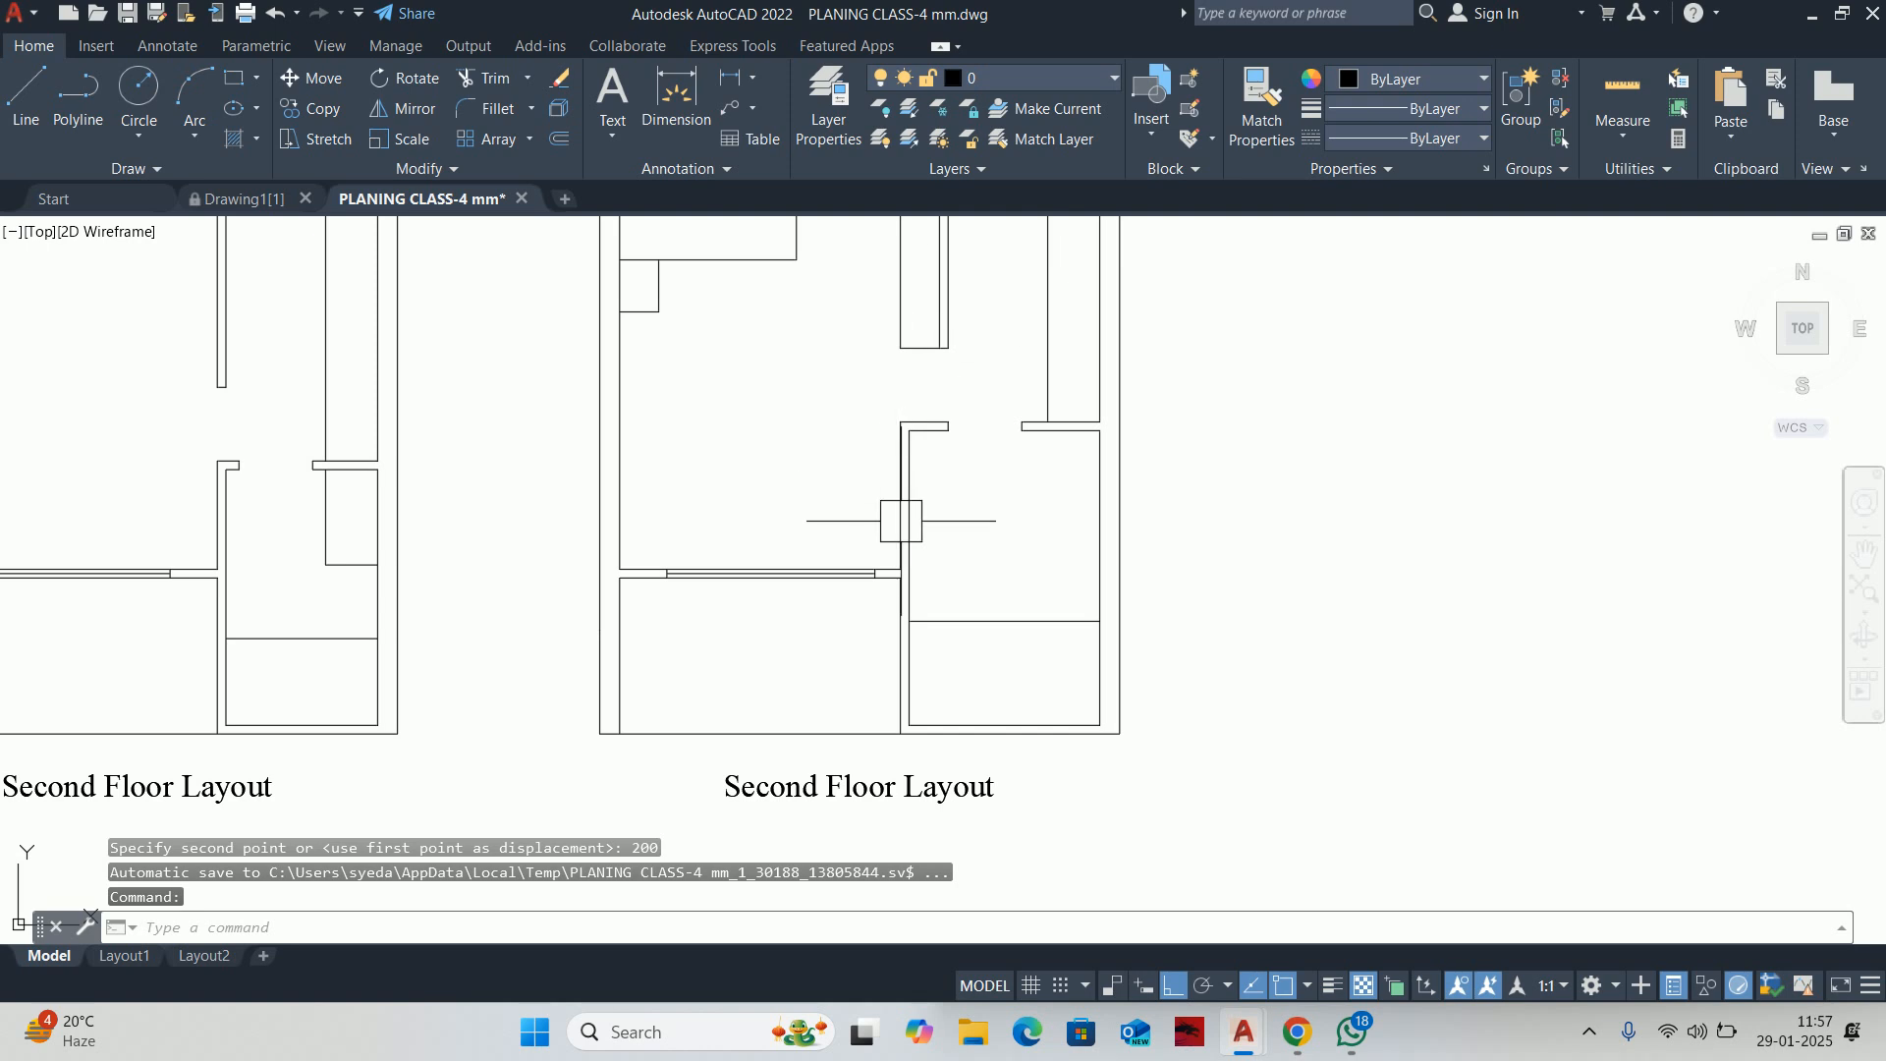
key("Escape")
Check the lower edge of the lengthened wall stub beside the door opening
scroll(924, 452, "up", 3)
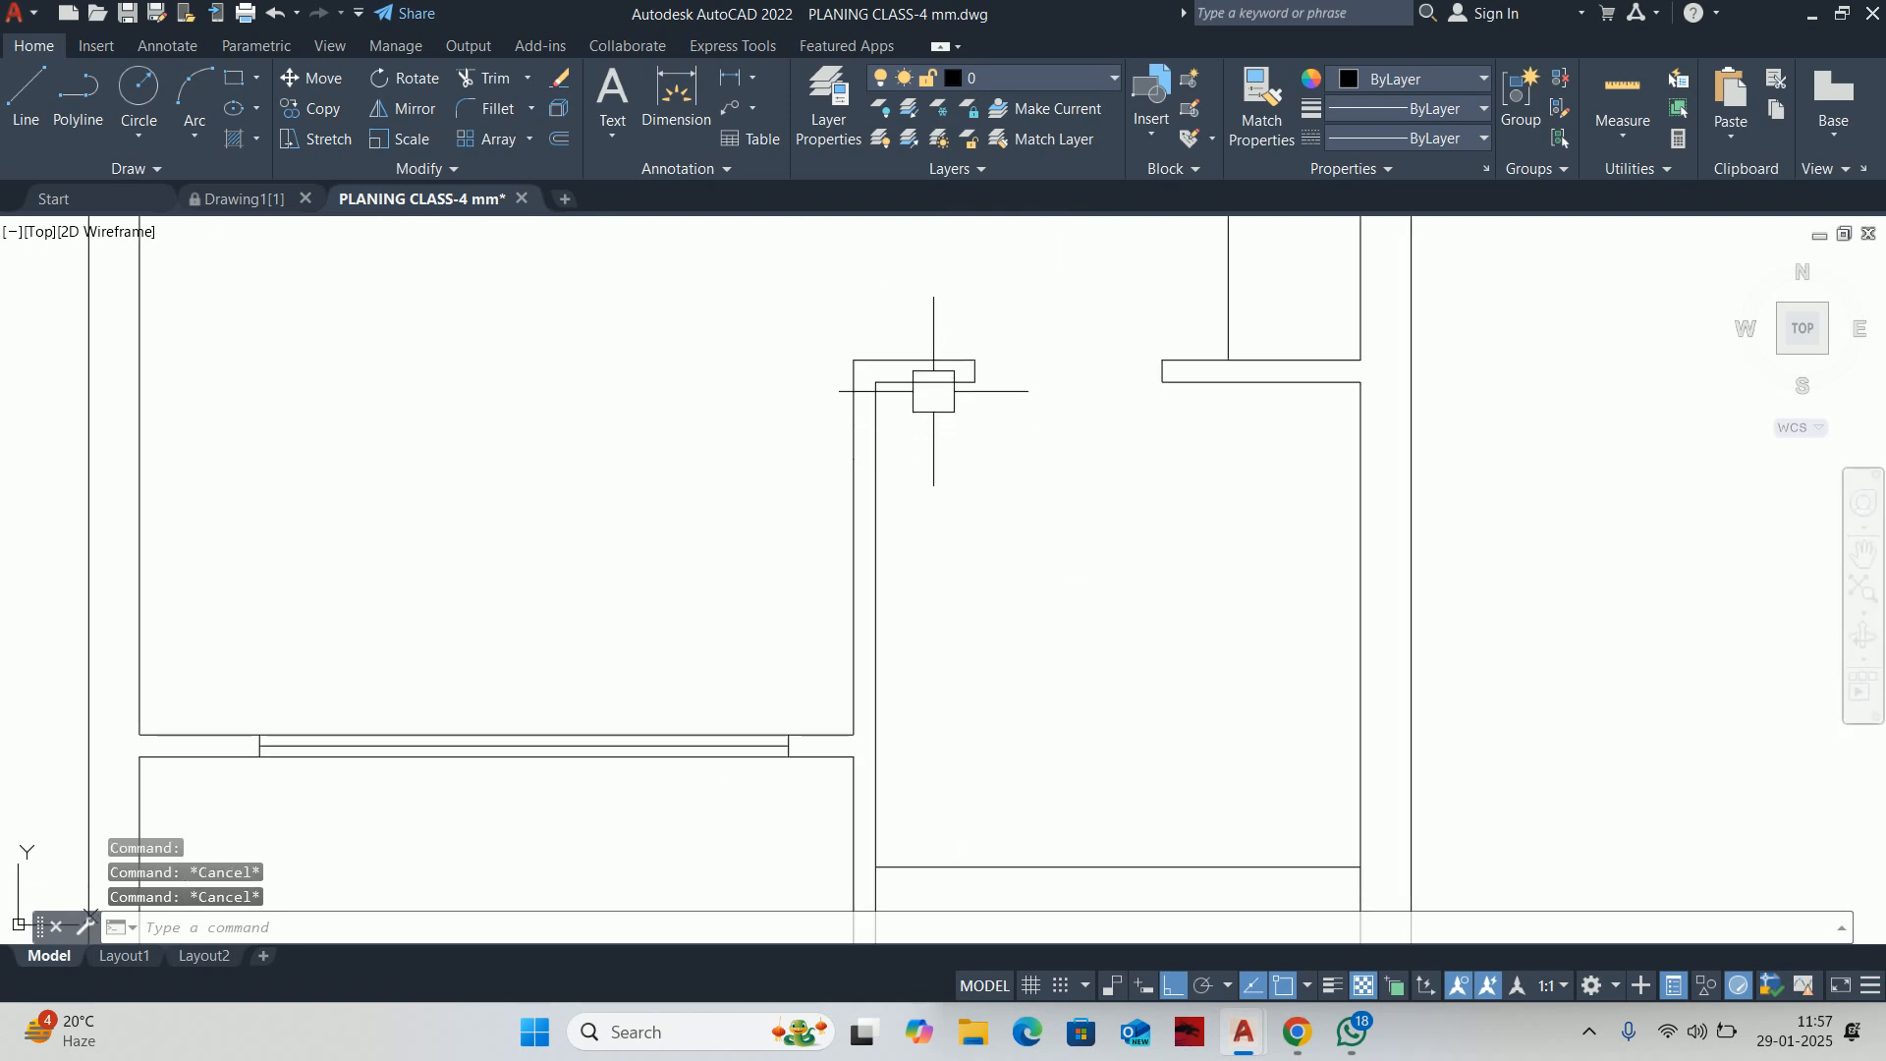
key("Escape")
left_click(928, 382)
key("Escape")
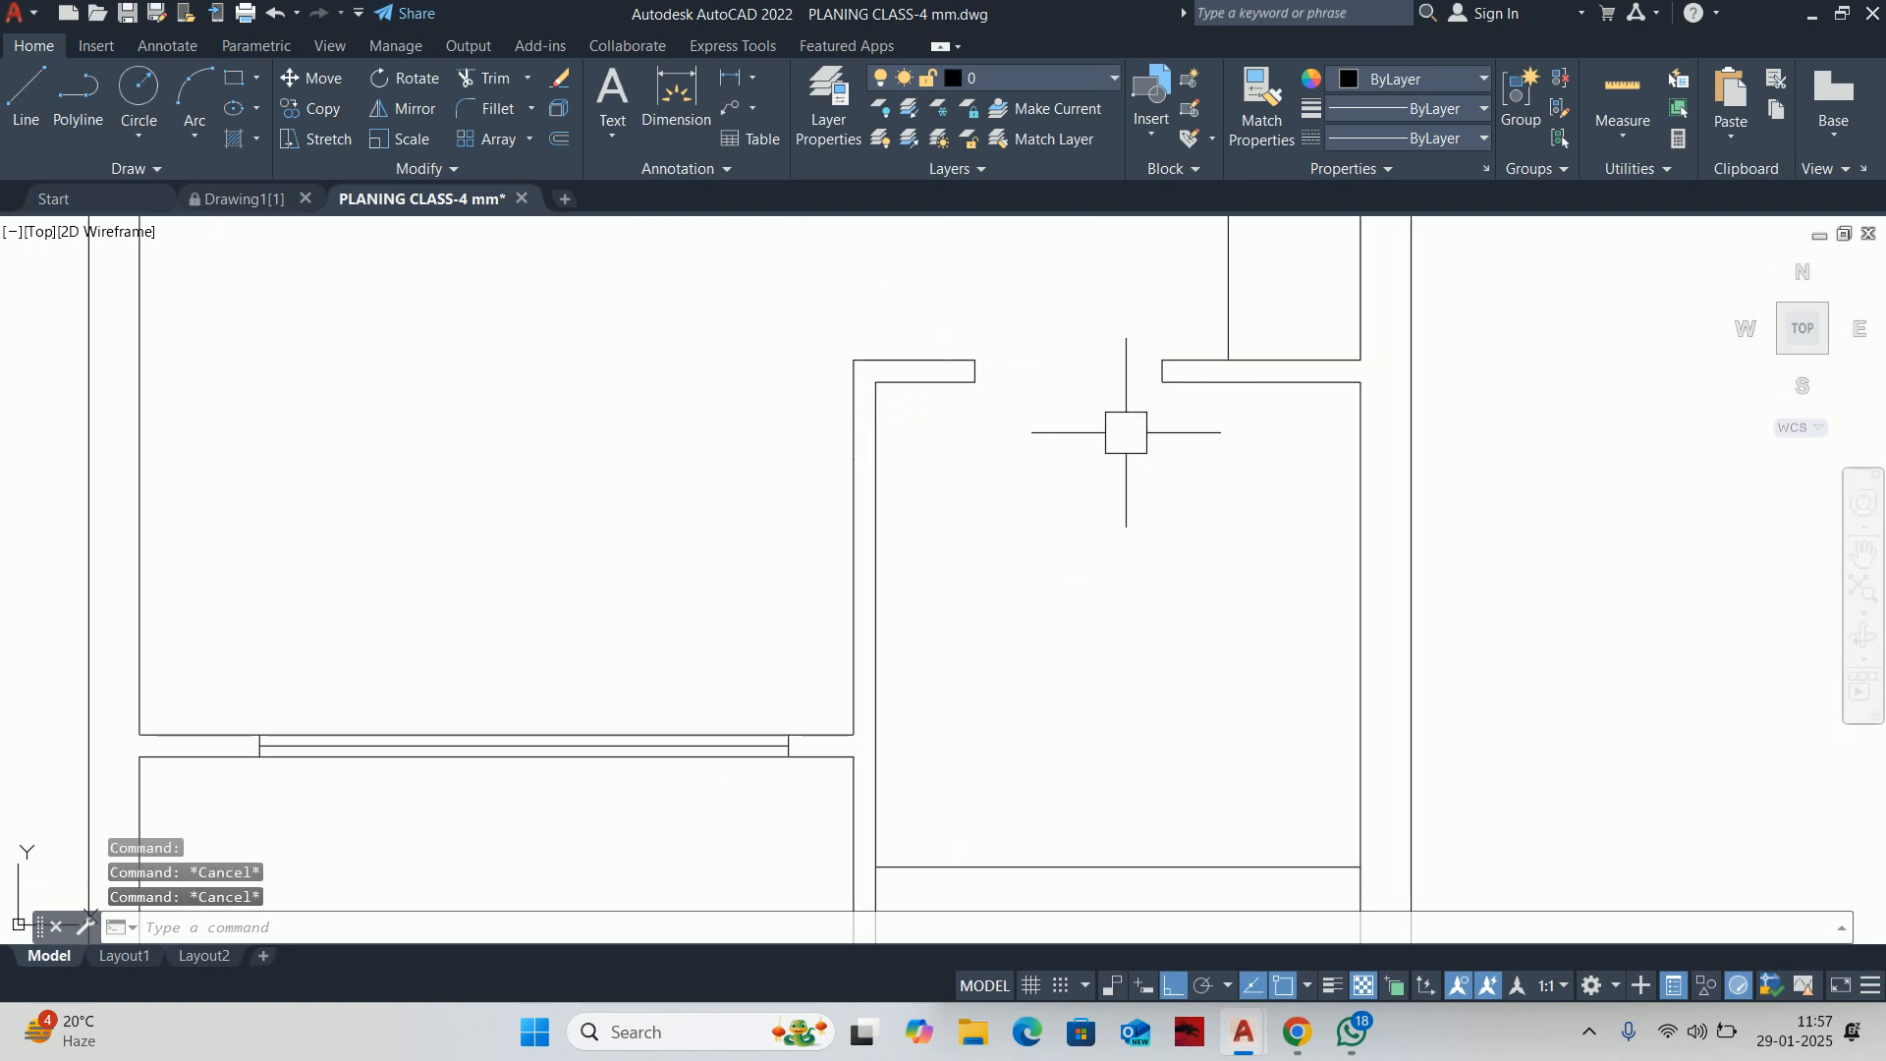
Offset the lower edge of the wall stub left of the door opening 1200 downward
type("o")
key("Return")
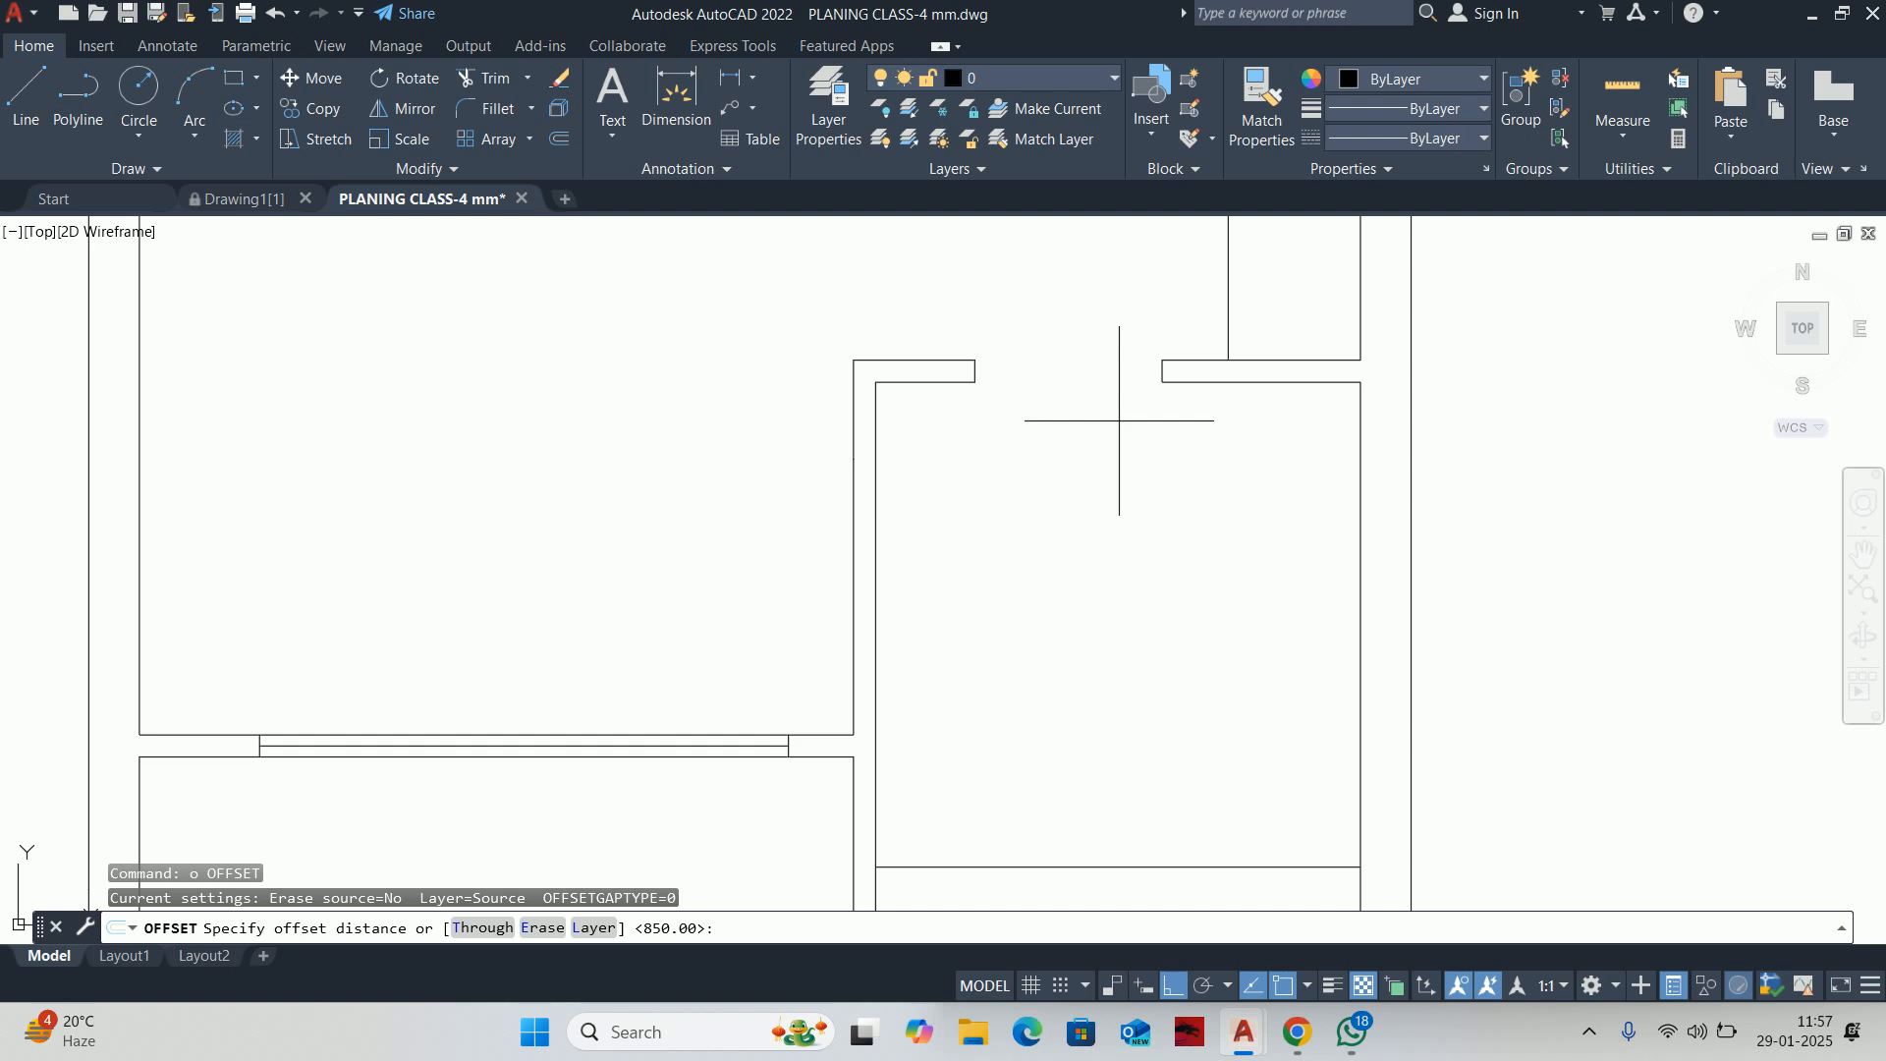
type("120")
key("Return")
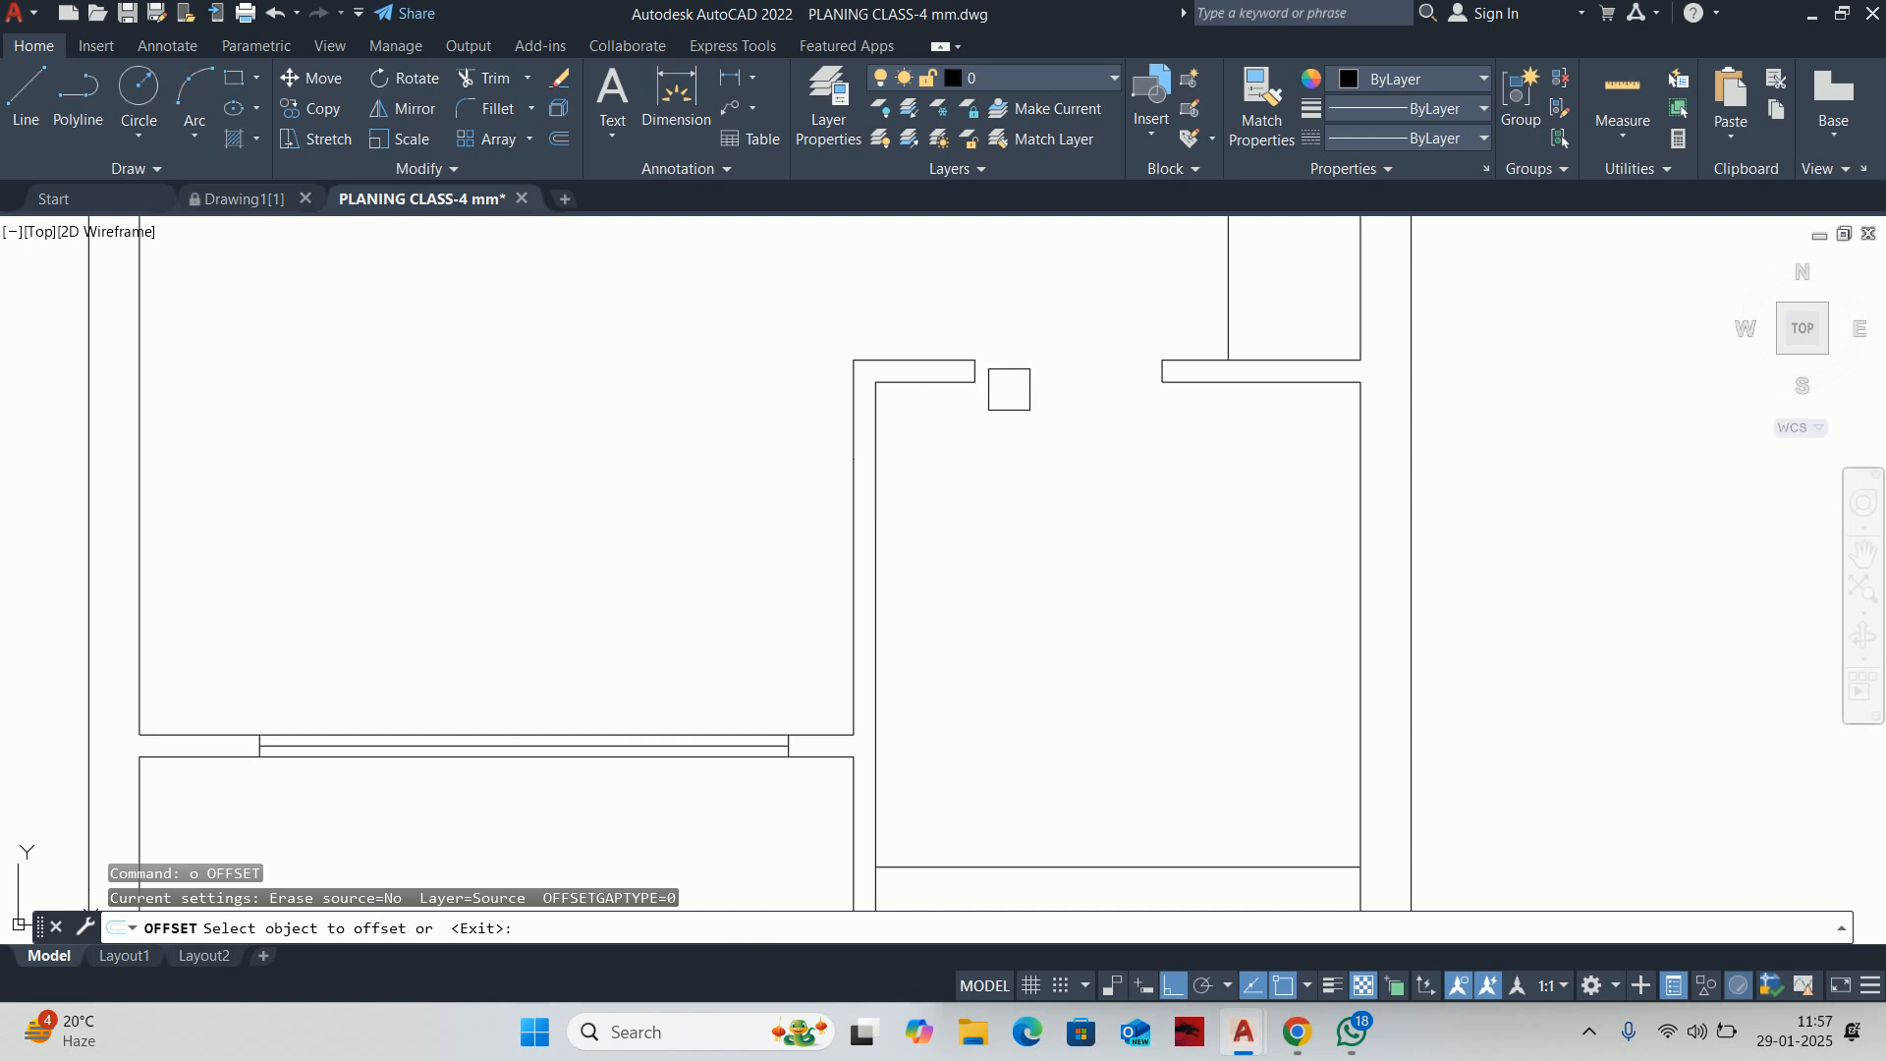
scroll(1010, 387, "up", 3)
left_click(914, 398)
left_click(934, 645)
scroll(933, 645, "down", 3)
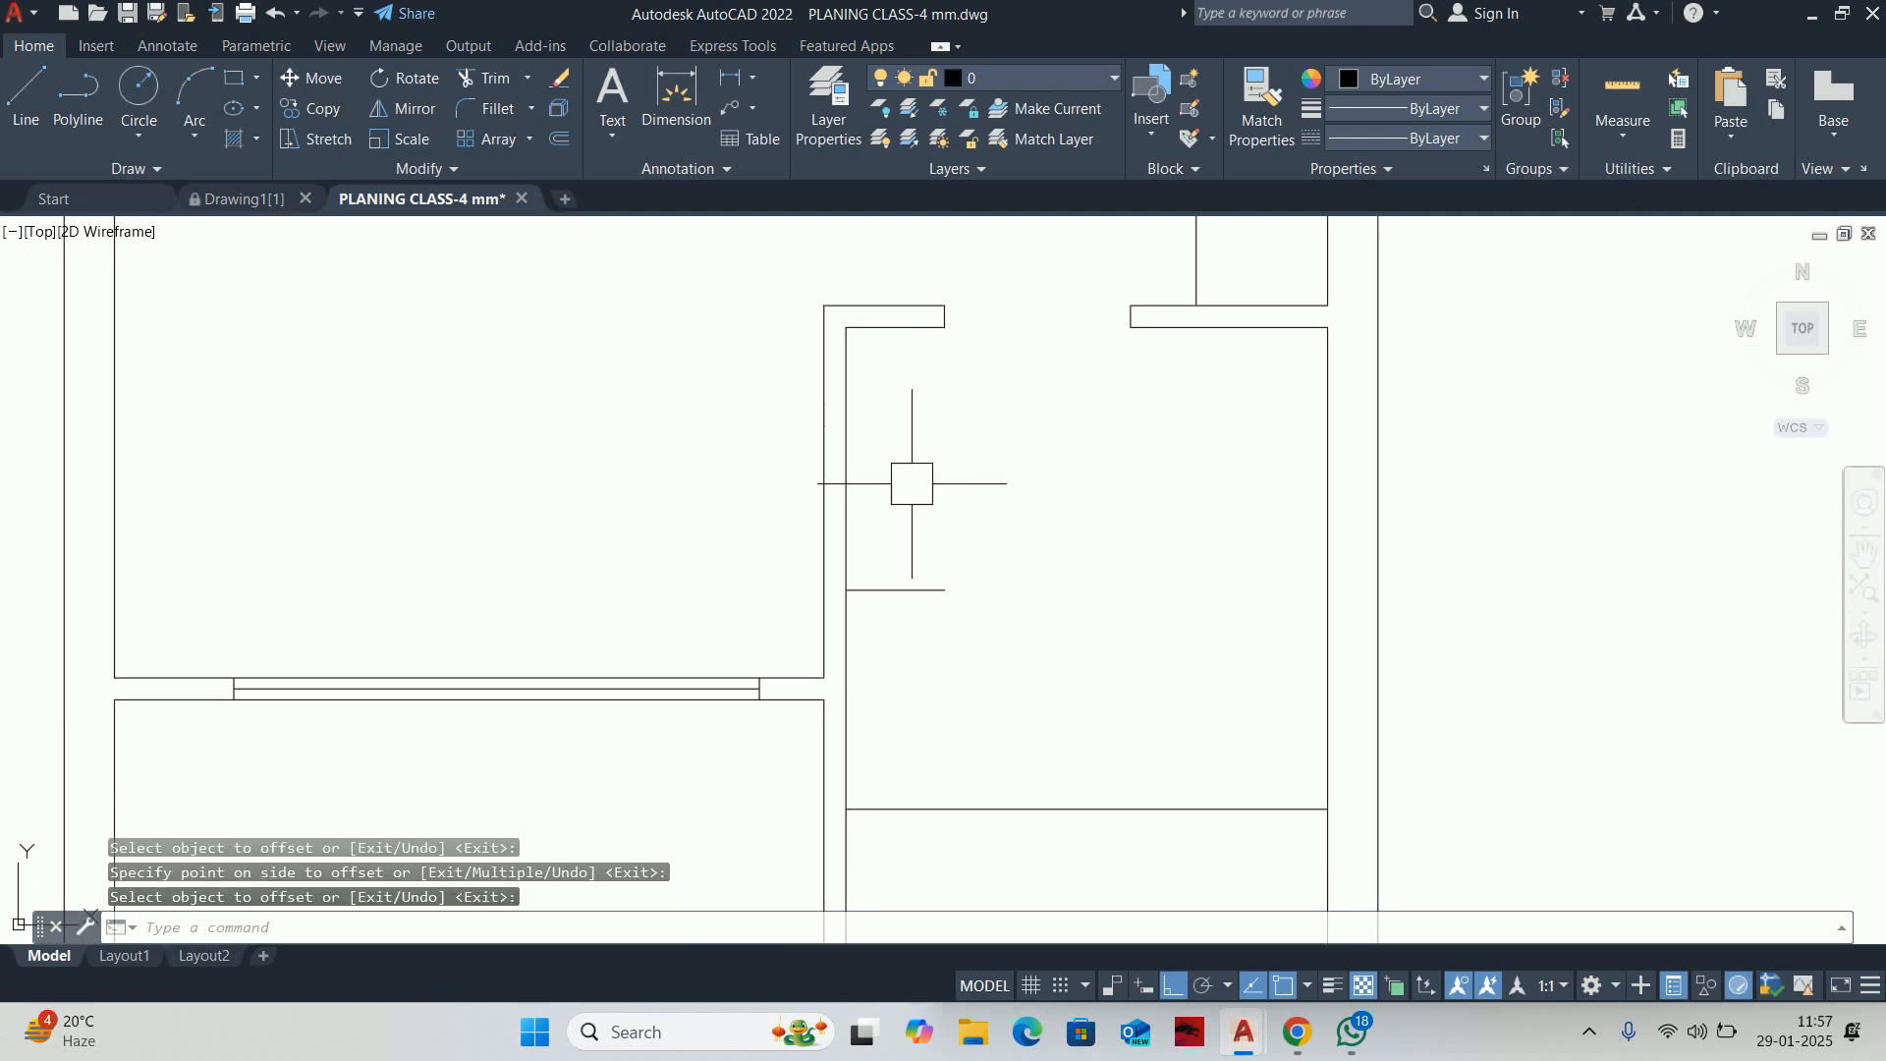
key("Escape")
Draw a vertical line from the stub's lower-right corner to the right end of the offset line, closing the rectangle
type("l")
key("Return")
left_click(944, 326)
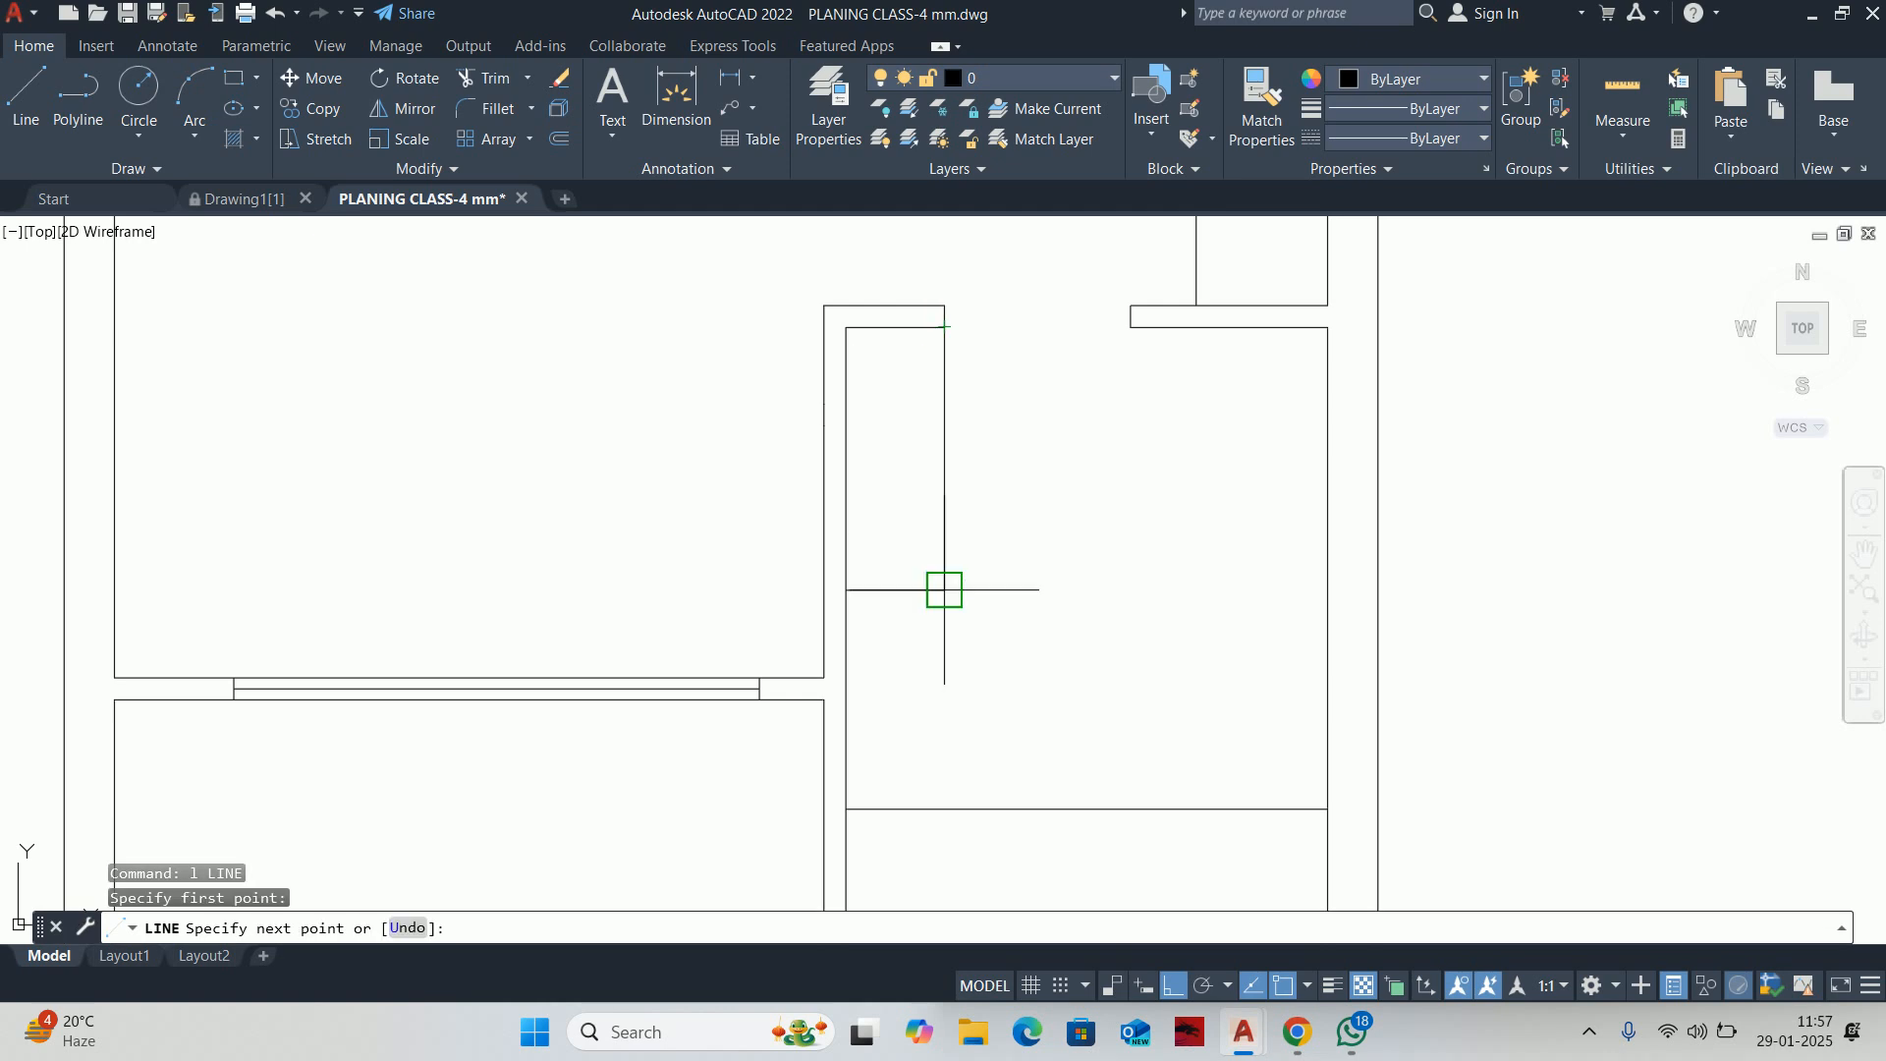
left_click(944, 589)
key("Escape")
key("Escape")
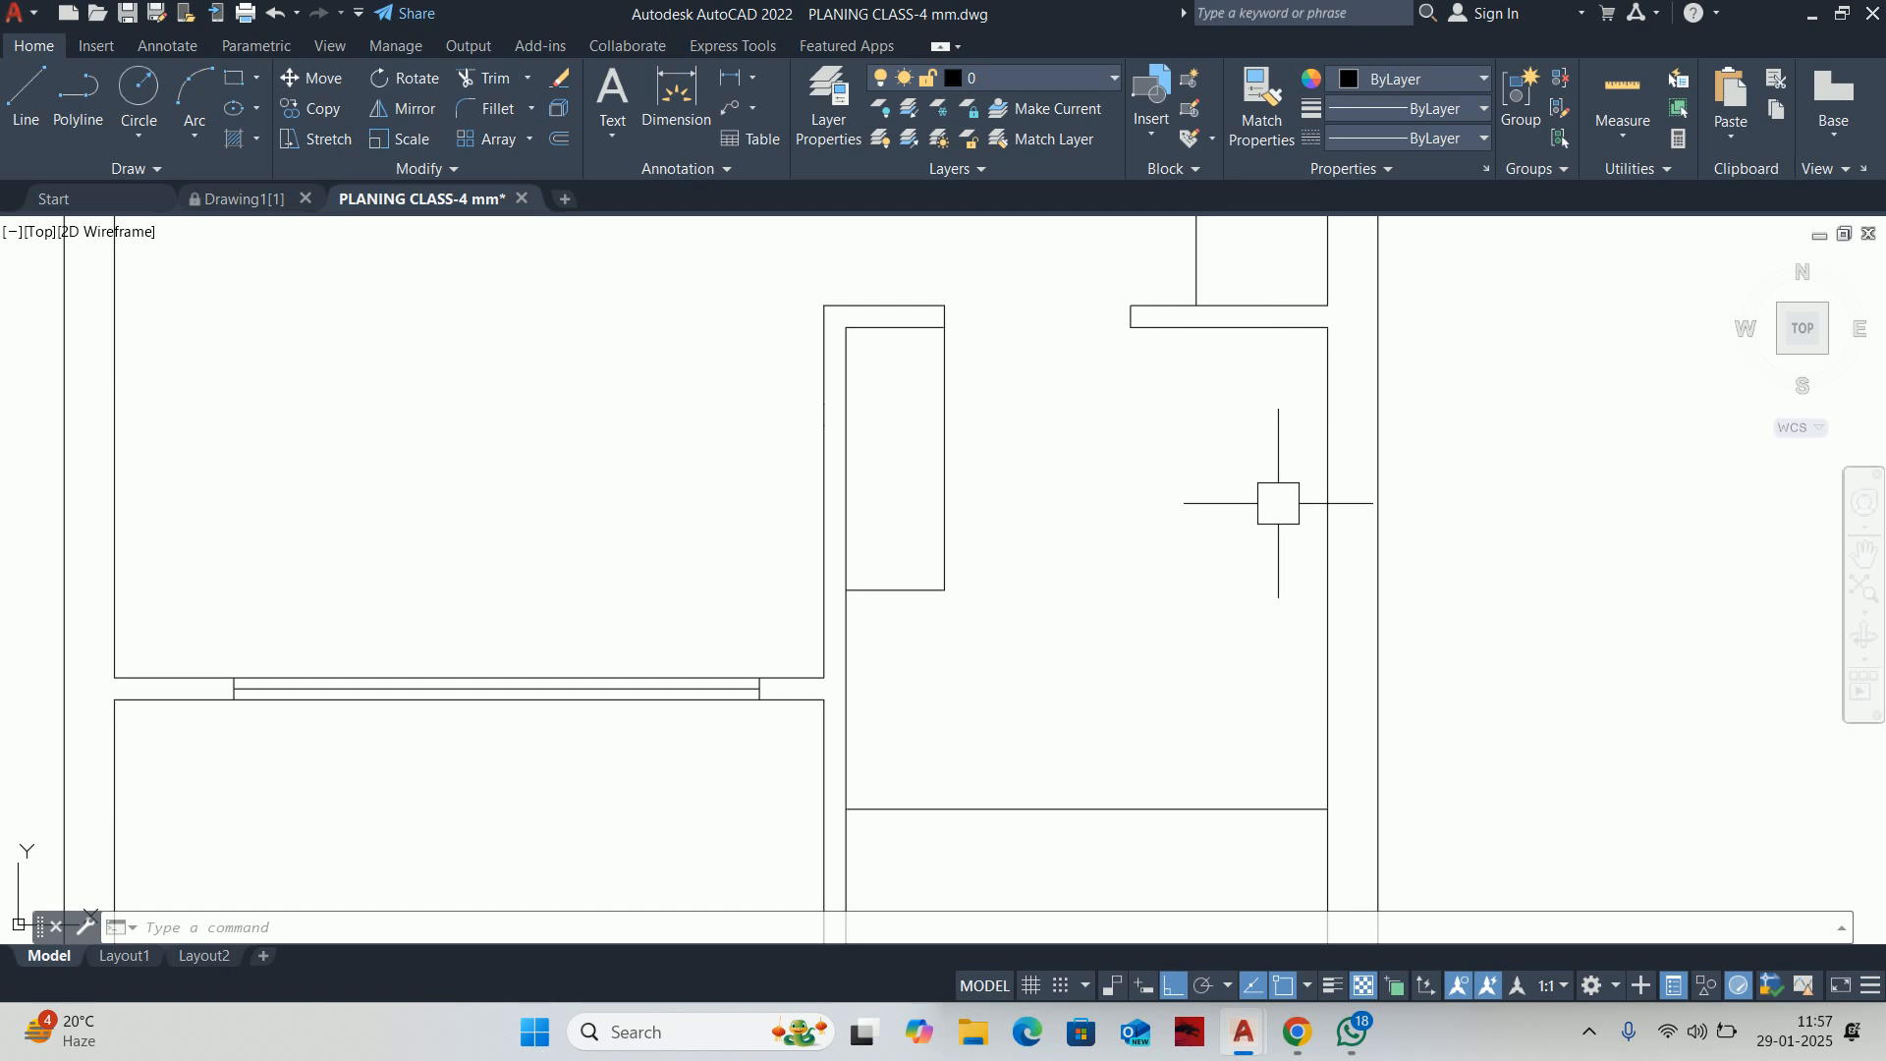
Offset the lower edge of the wall piece right of the door opening 150 downward
type("o")
key("Return")
type("1")
key("Return")
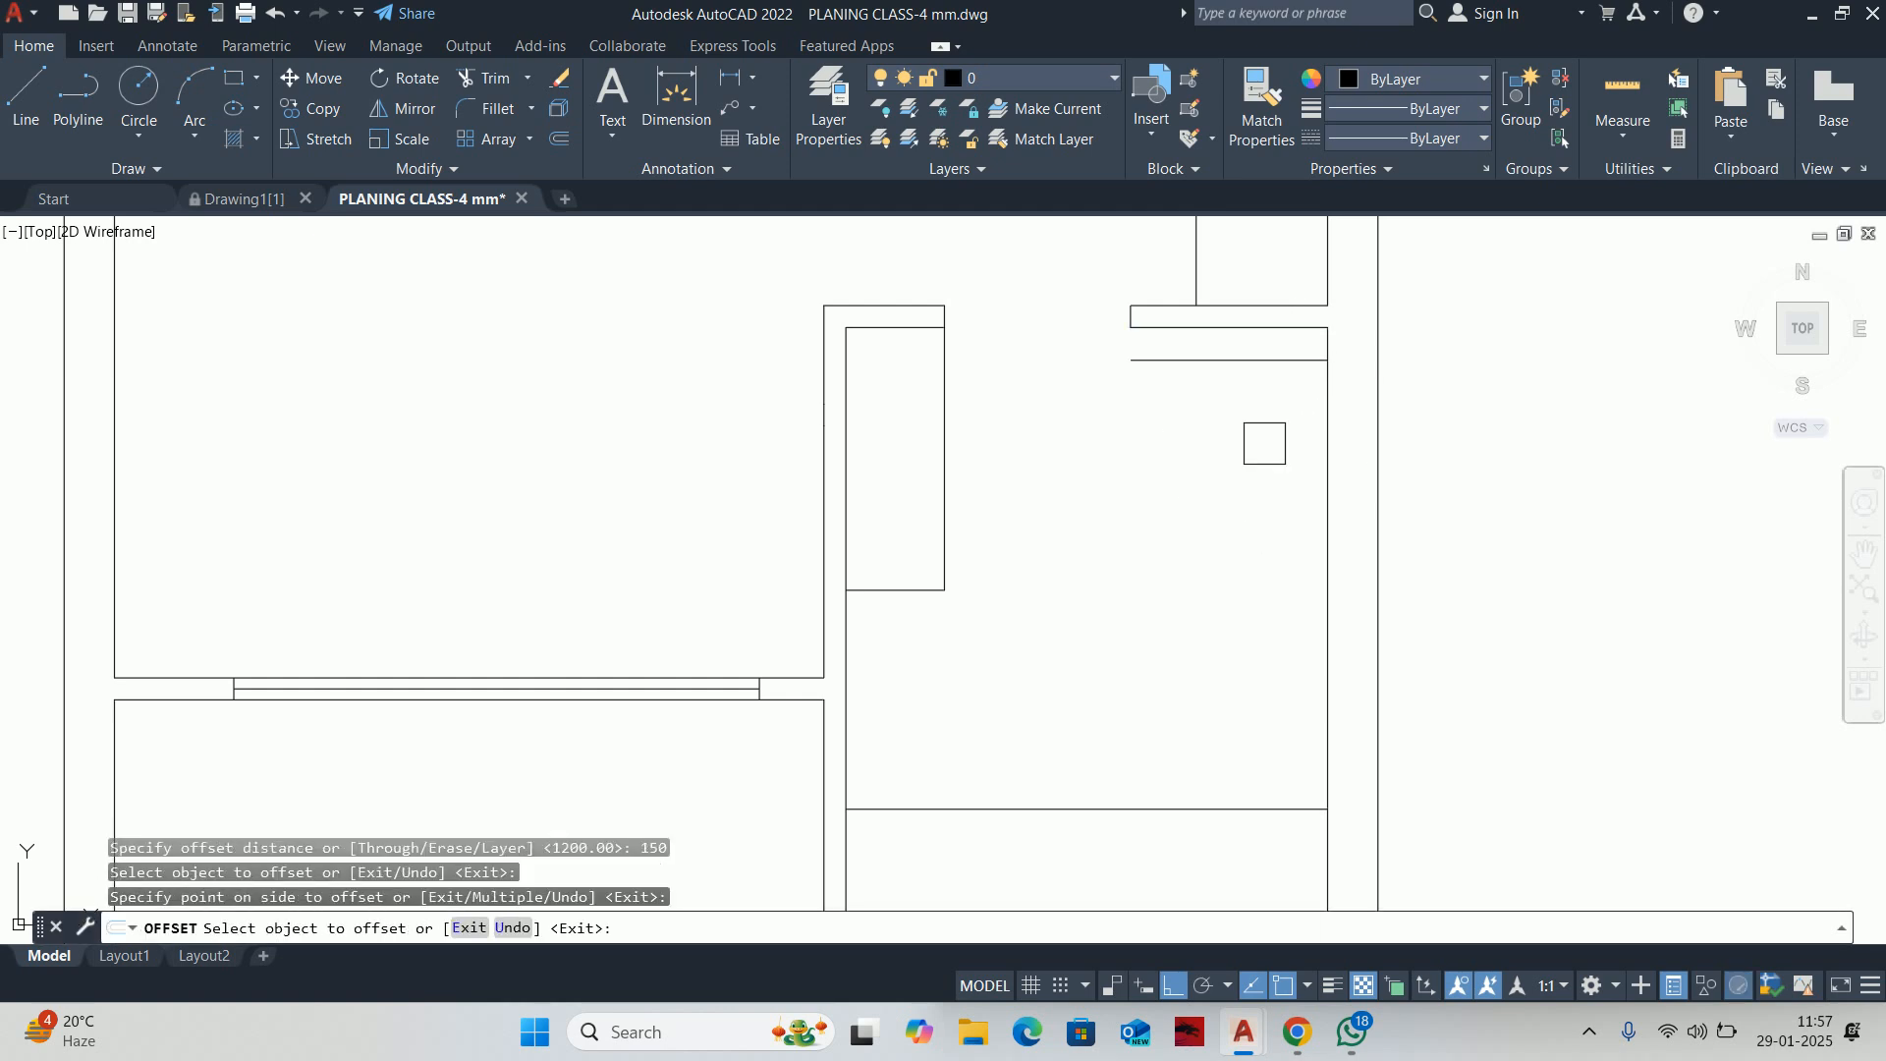
key("Escape")
key("Escape")
Draw a short vertical line closing the left end of the strip below the right wall piece
scroll(1136, 348, "up", 2)
type("l")
key("Return")
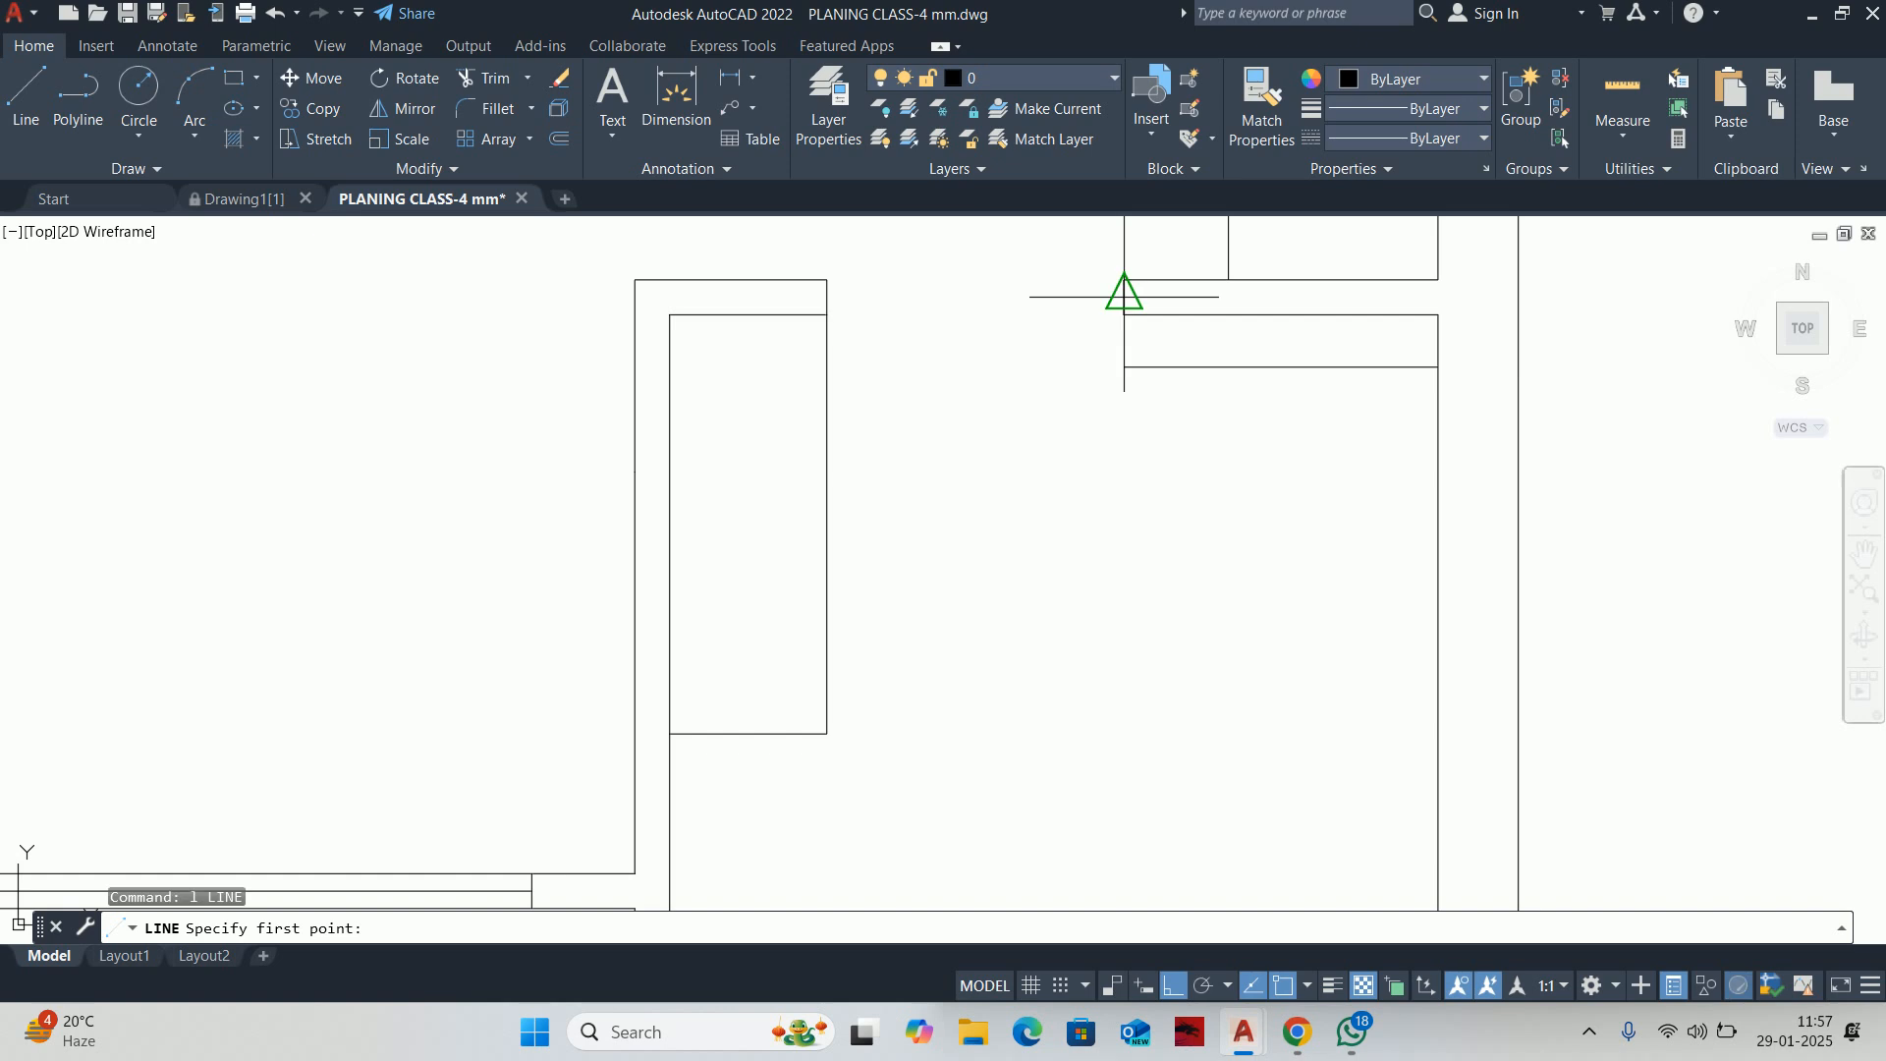
left_click(1124, 314)
left_click(1124, 366)
key("Escape")
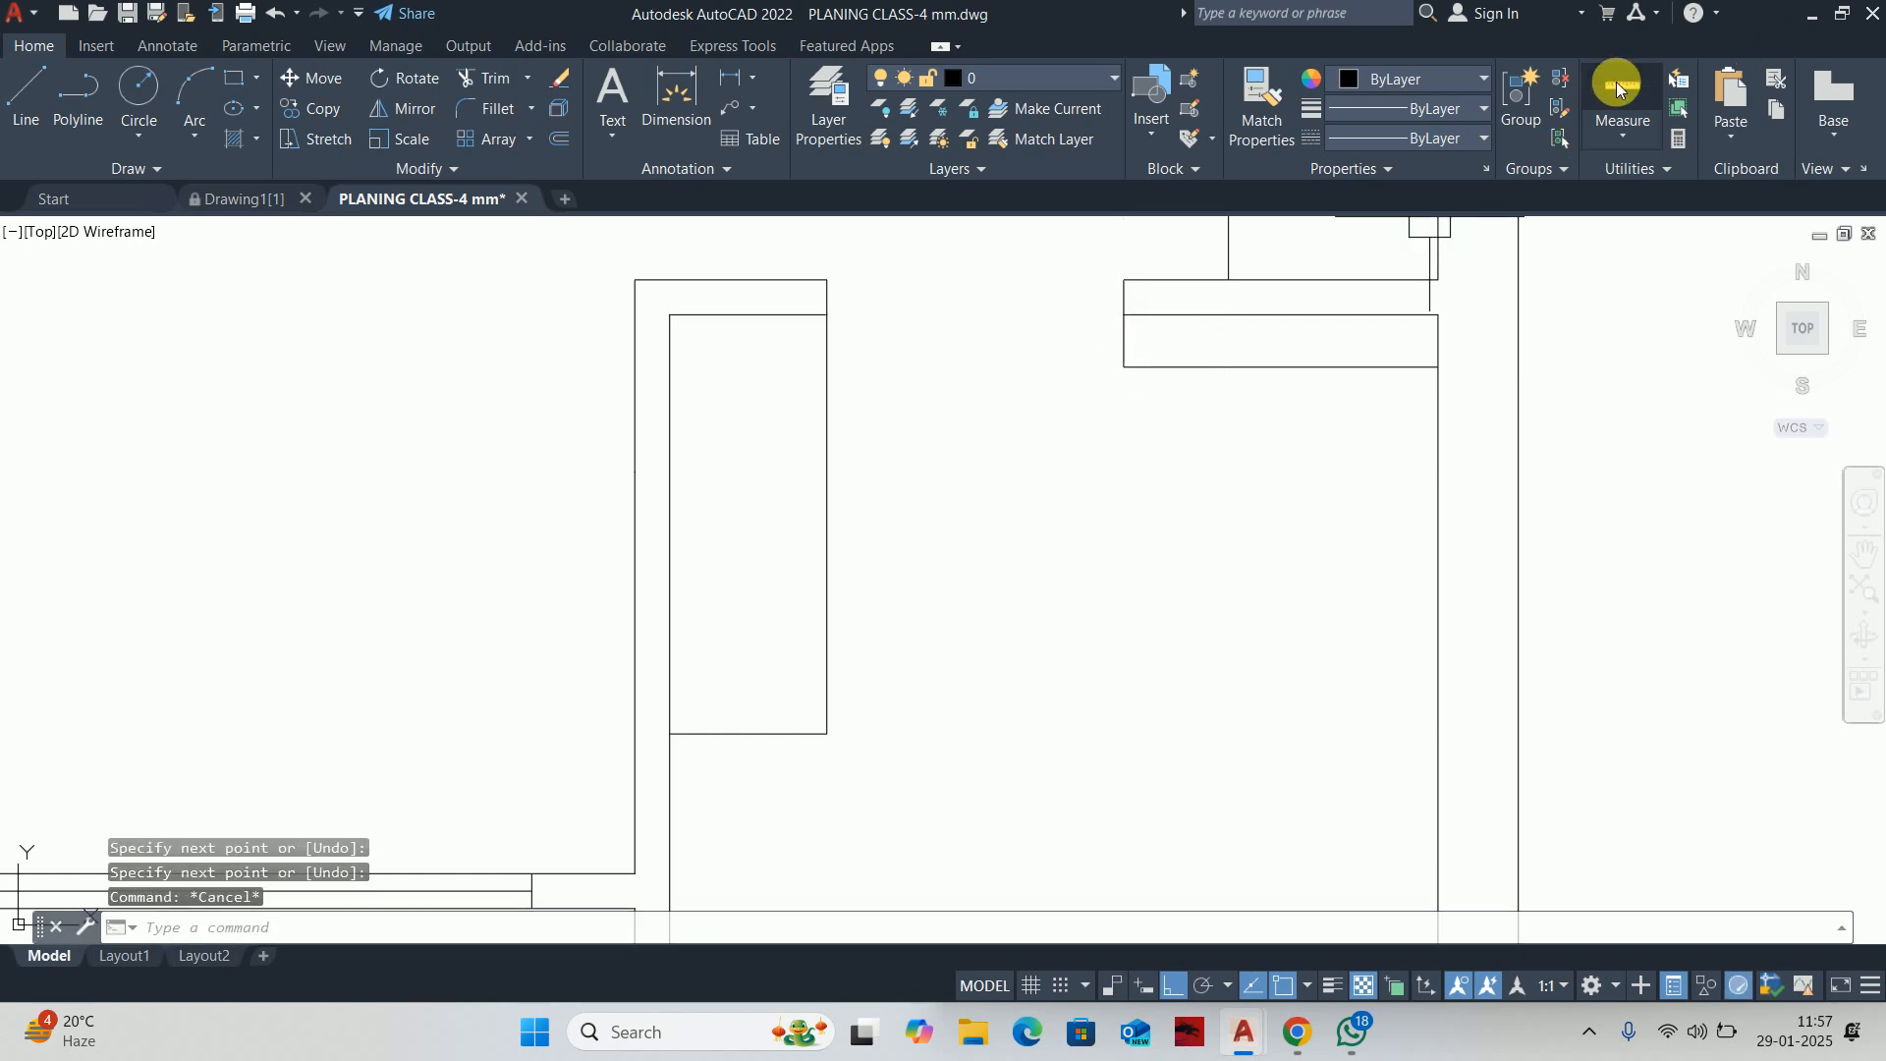
Measure the sizes and clearances of the left rectangle and the wall piece right of the door opening
left_click(1626, 91)
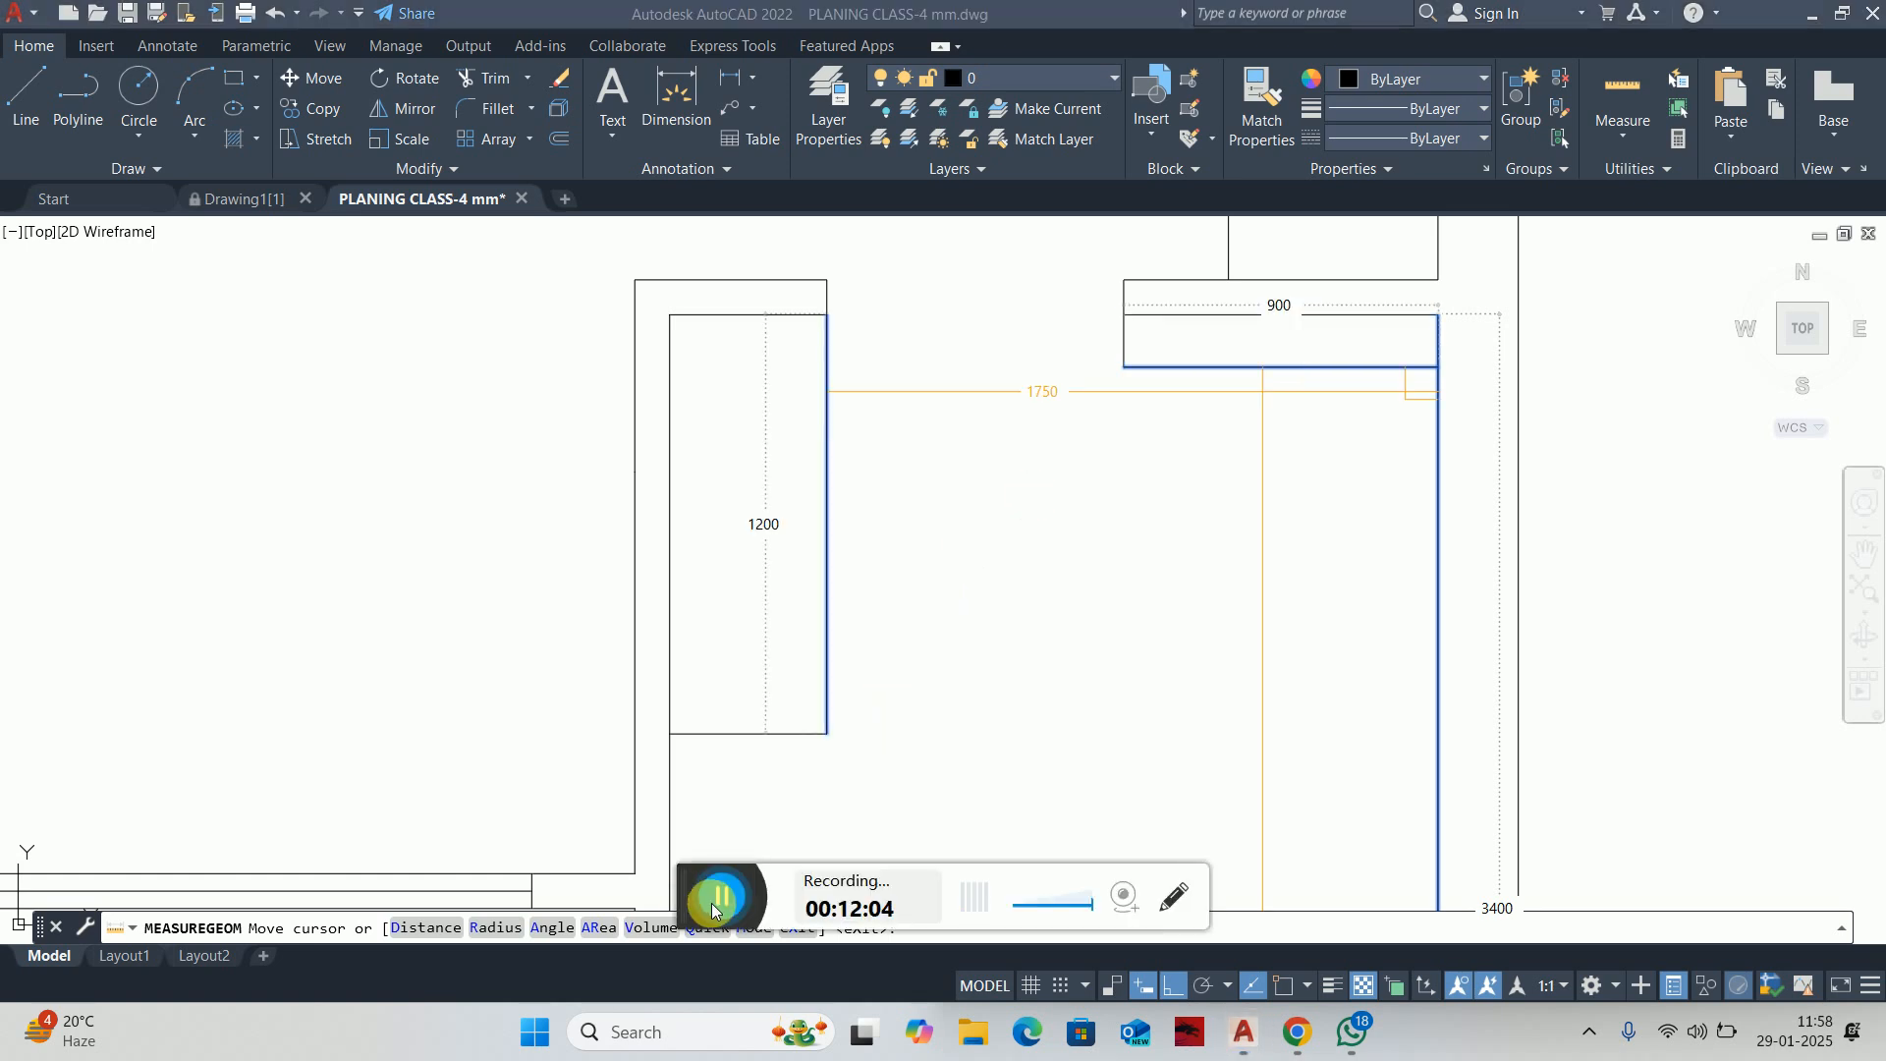
key("Escape")
key("Escape")
middle_click_drag(1293, 371, 1274, 450)
left_click(1623, 94)
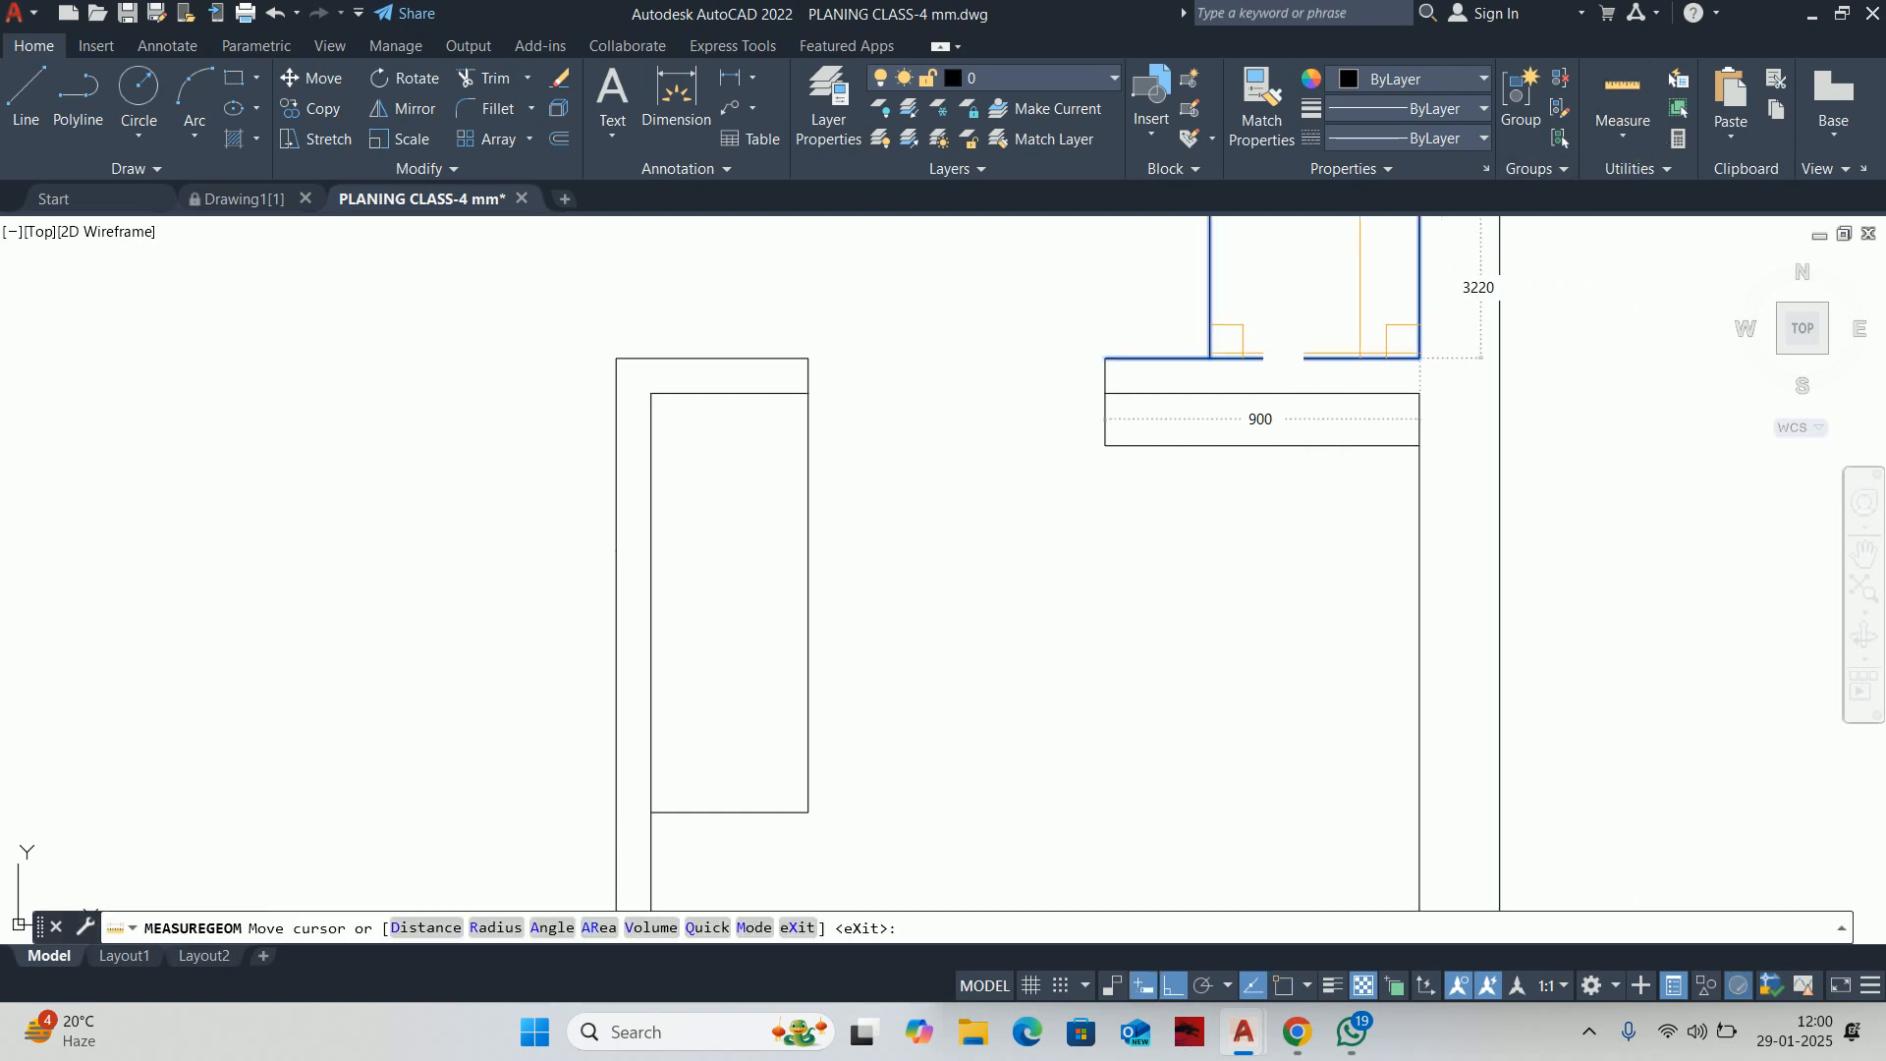
key("Escape")
Stretch both sides of the door opening, including the left rectangle's edge and the right strip's end, 150 to the right
type("s")
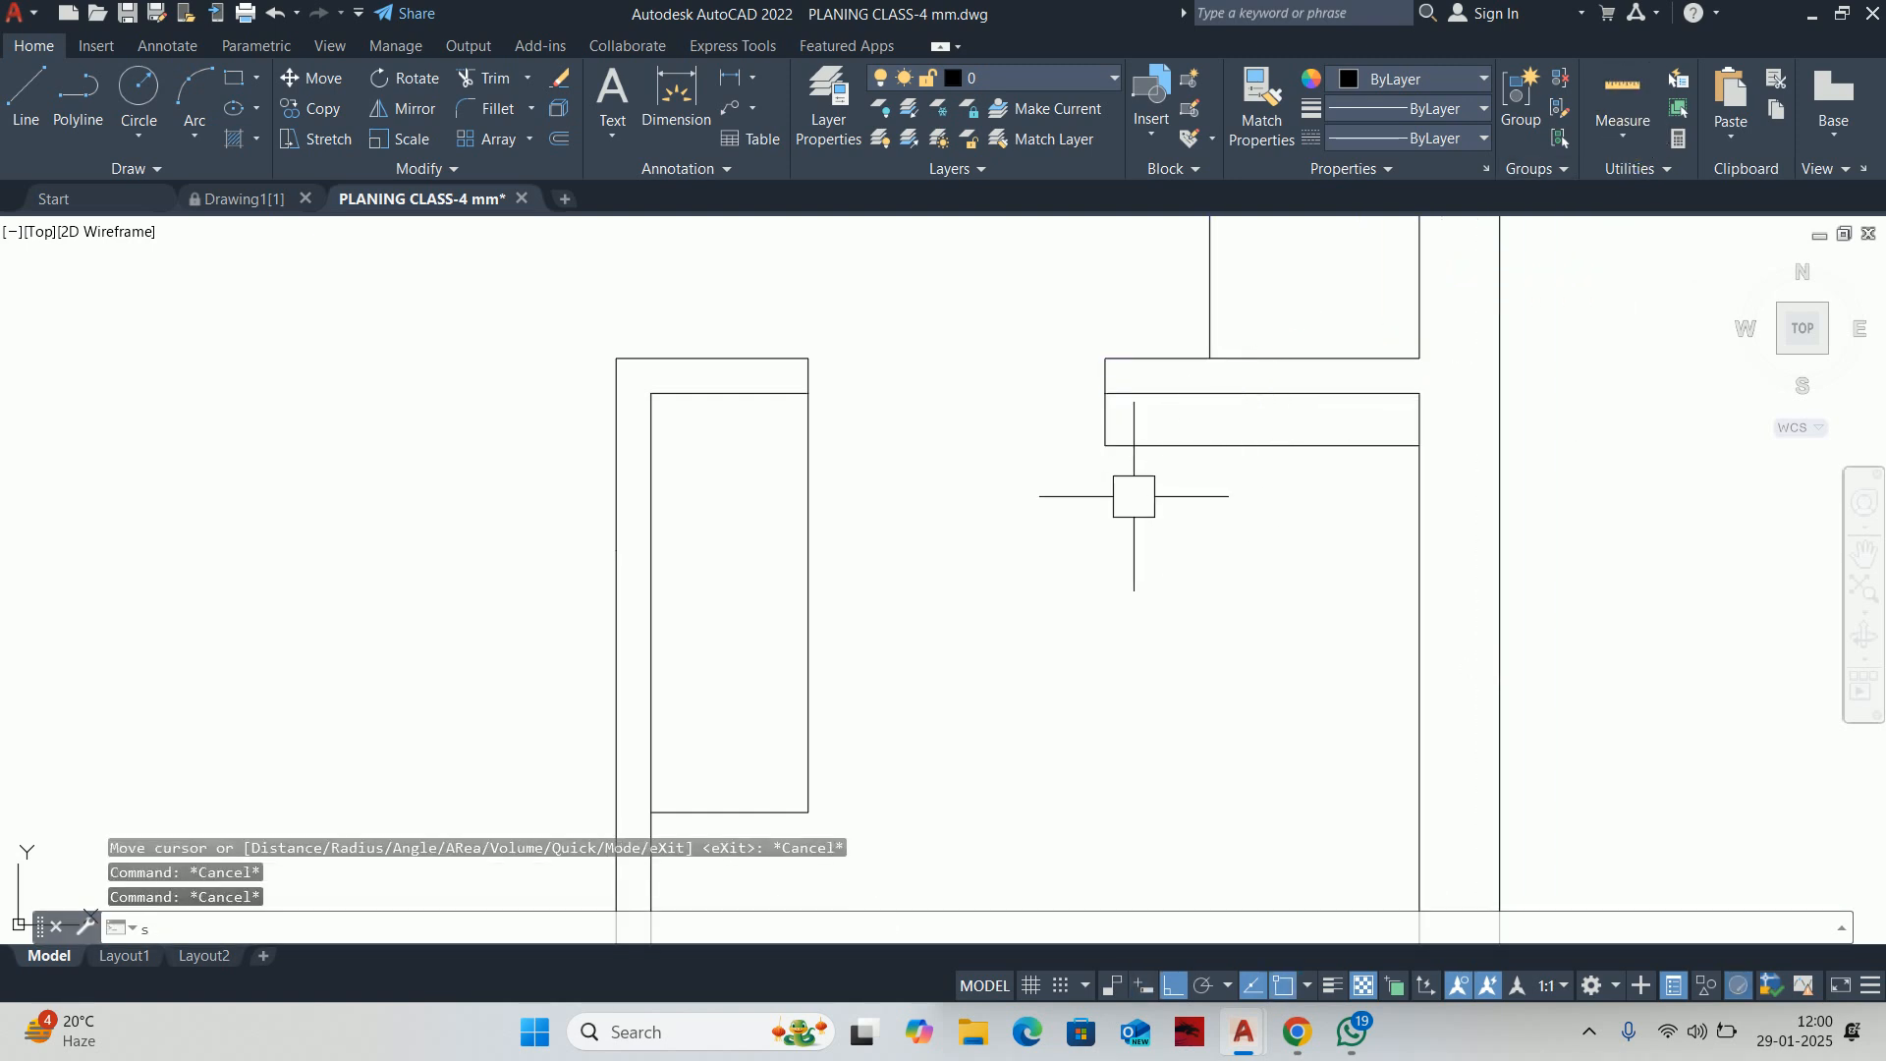
key("Return")
left_click(1137, 438)
left_click(1099, 555)
middle_click_drag(1119, 756, 1150, 665)
left_click(1124, 771)
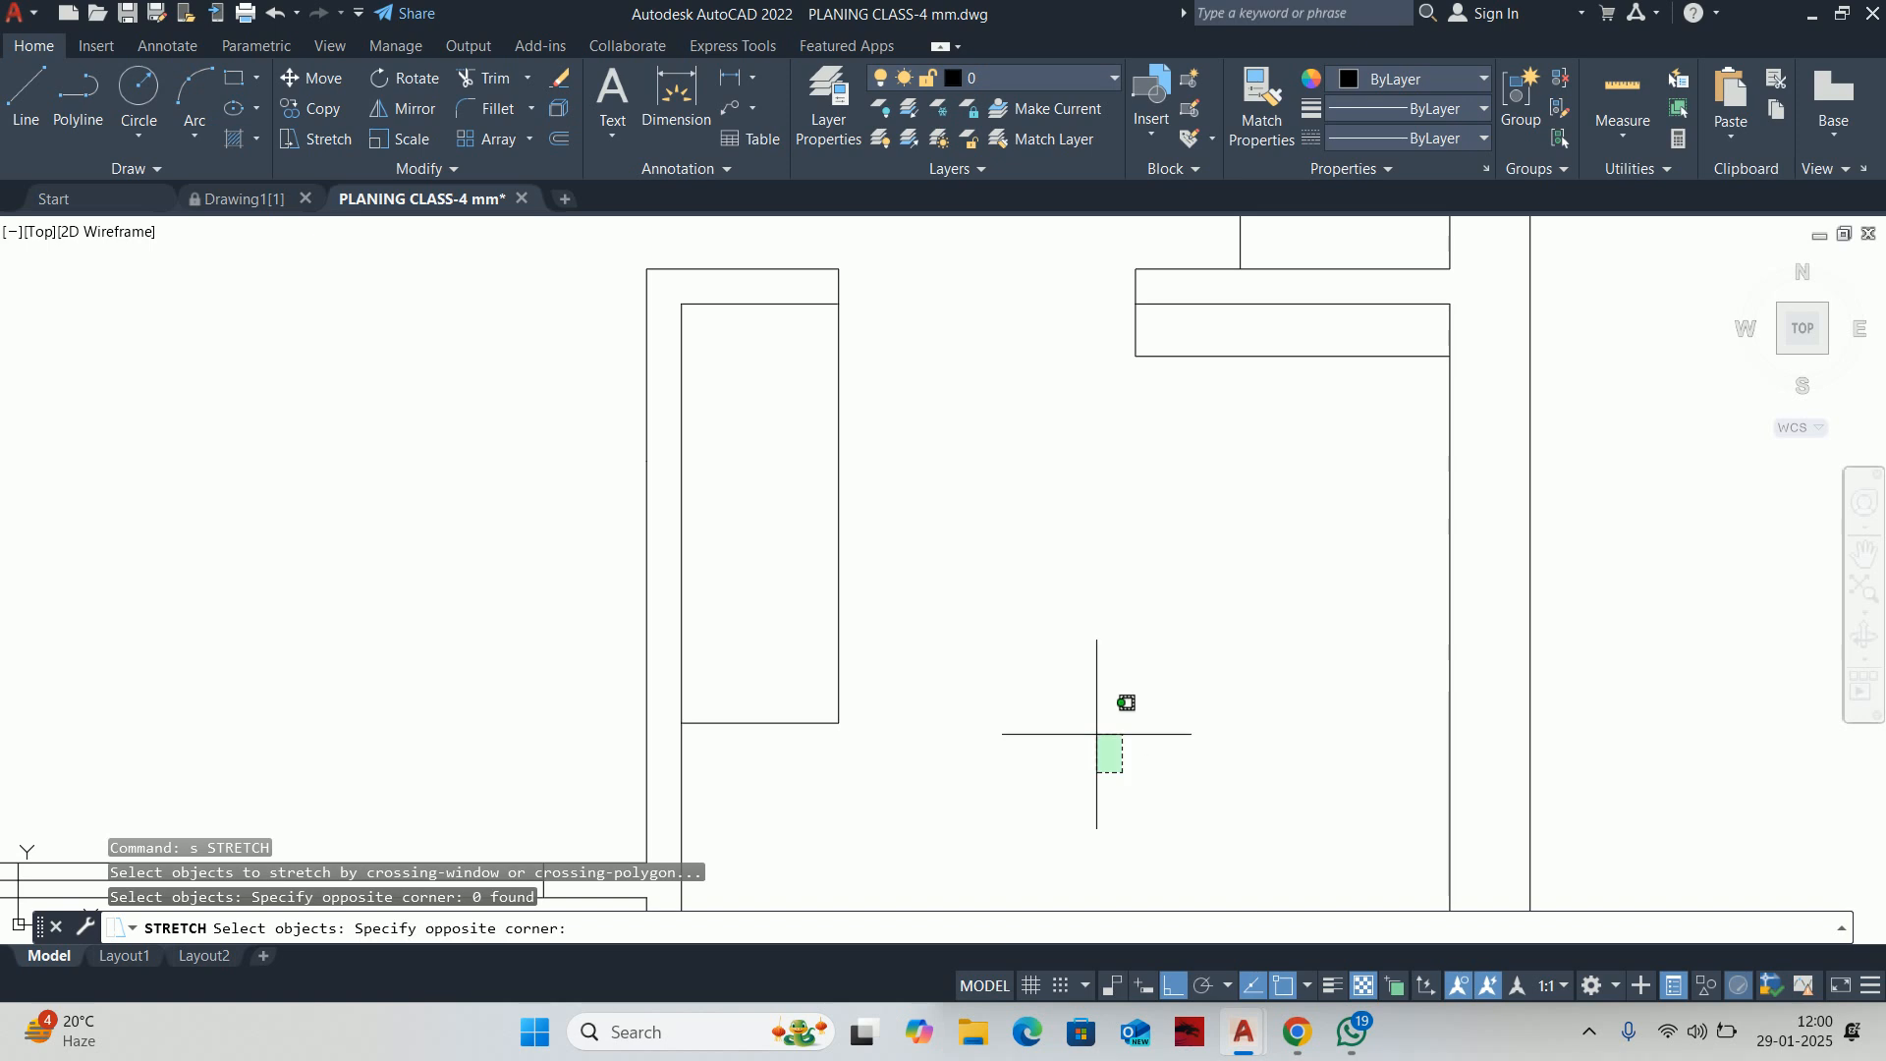
left_click(868, 253)
left_click(1139, 799)
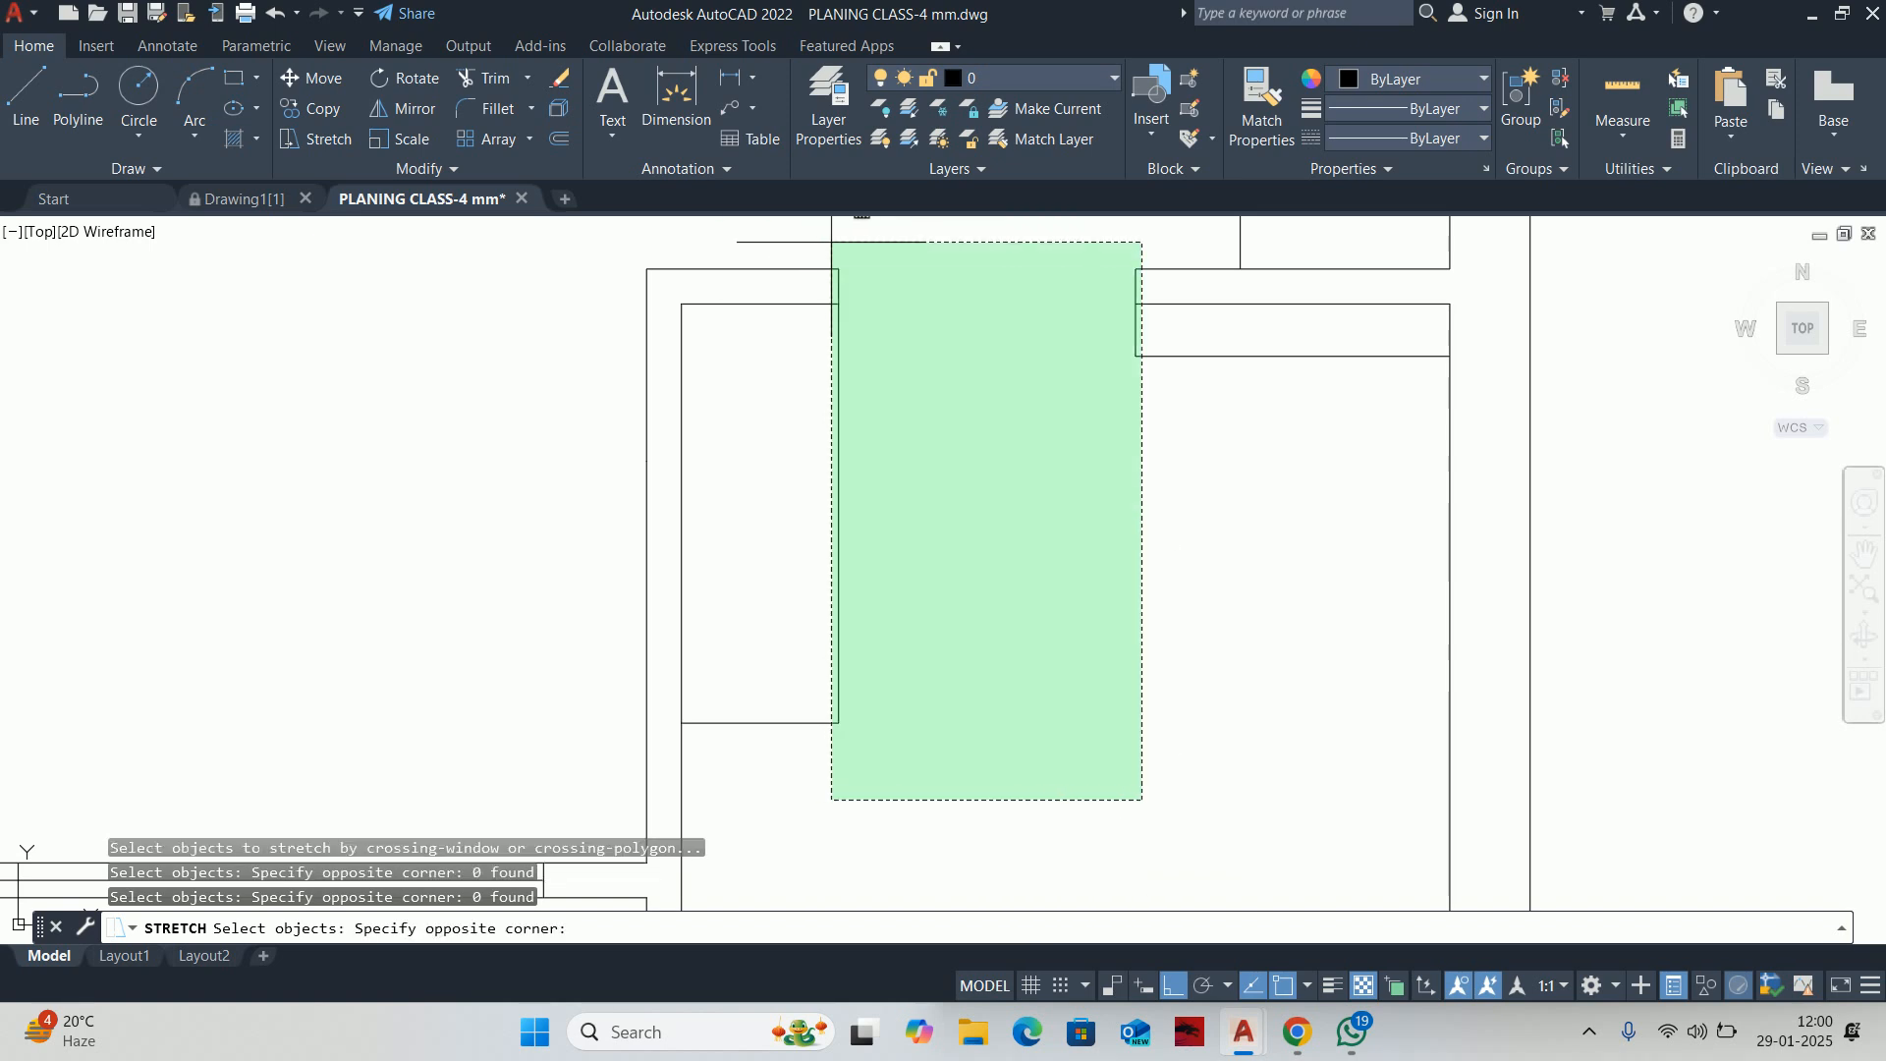
left_click(829, 240)
key("Return")
left_click(934, 421)
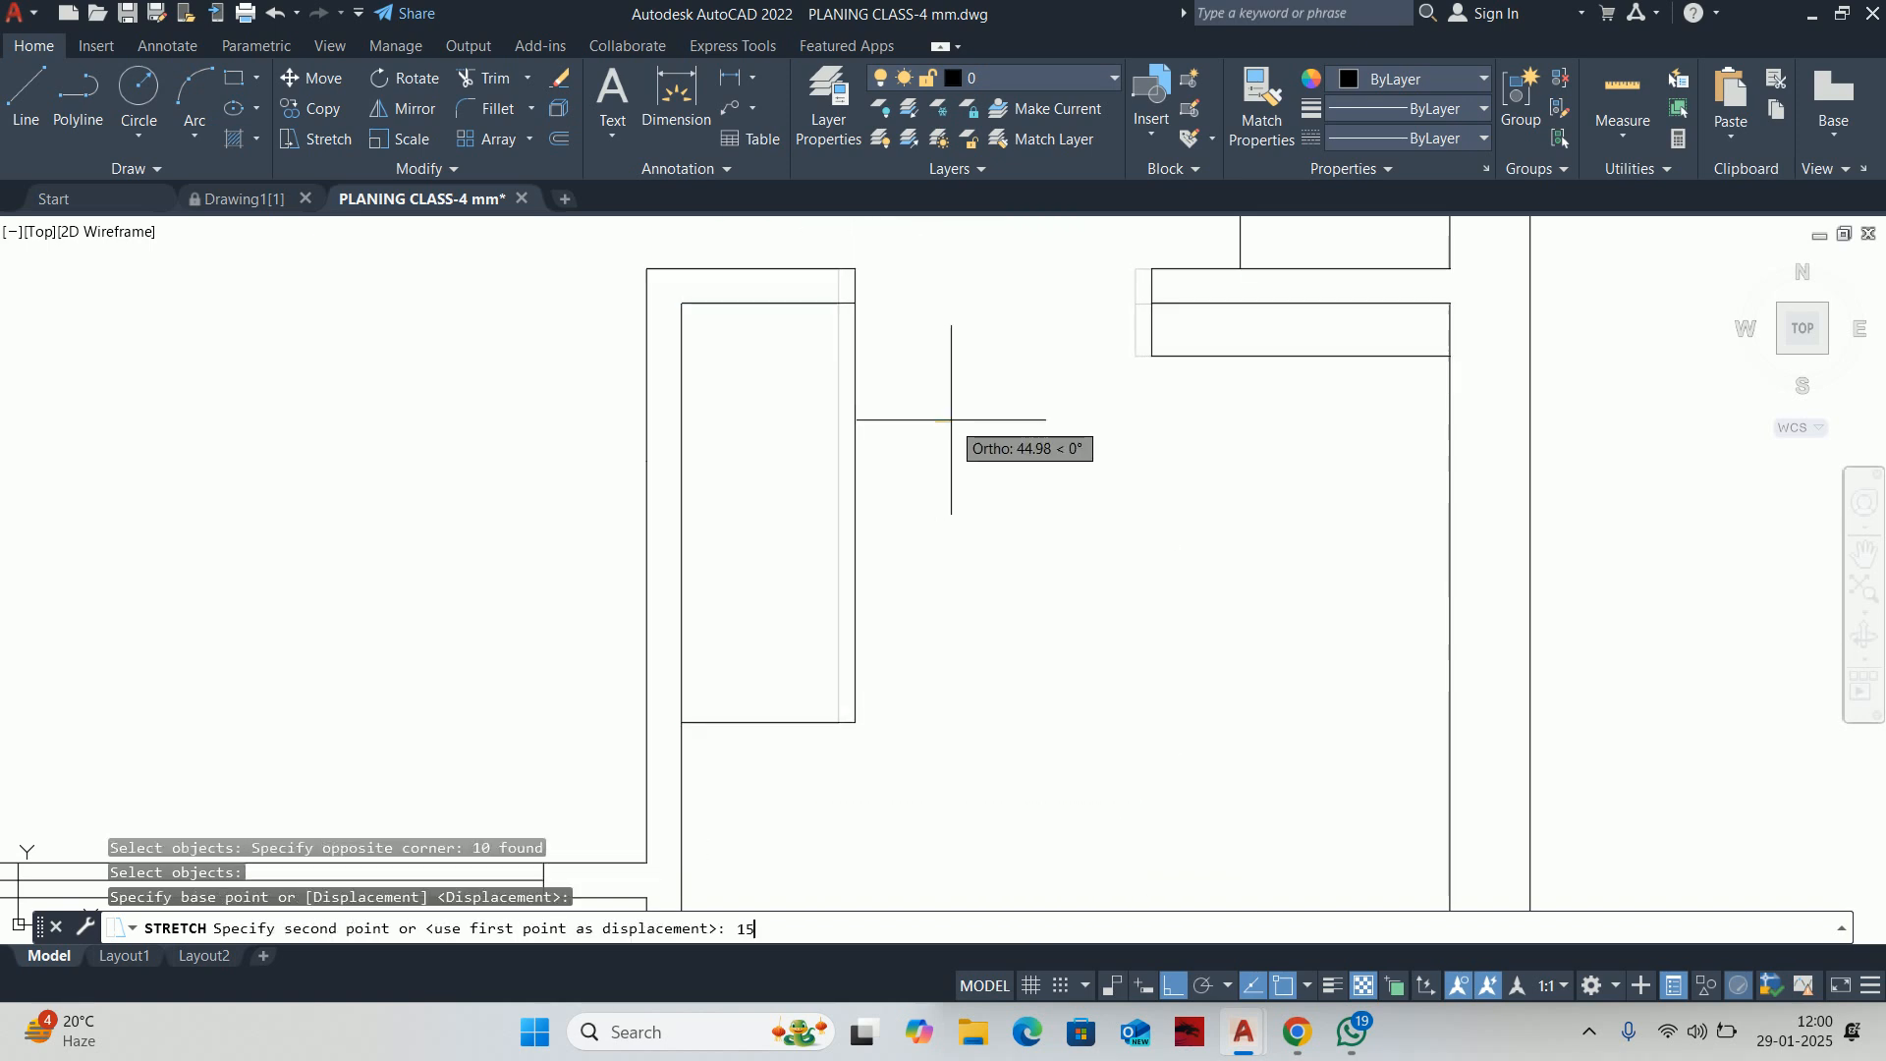
type("150")
key("Return")
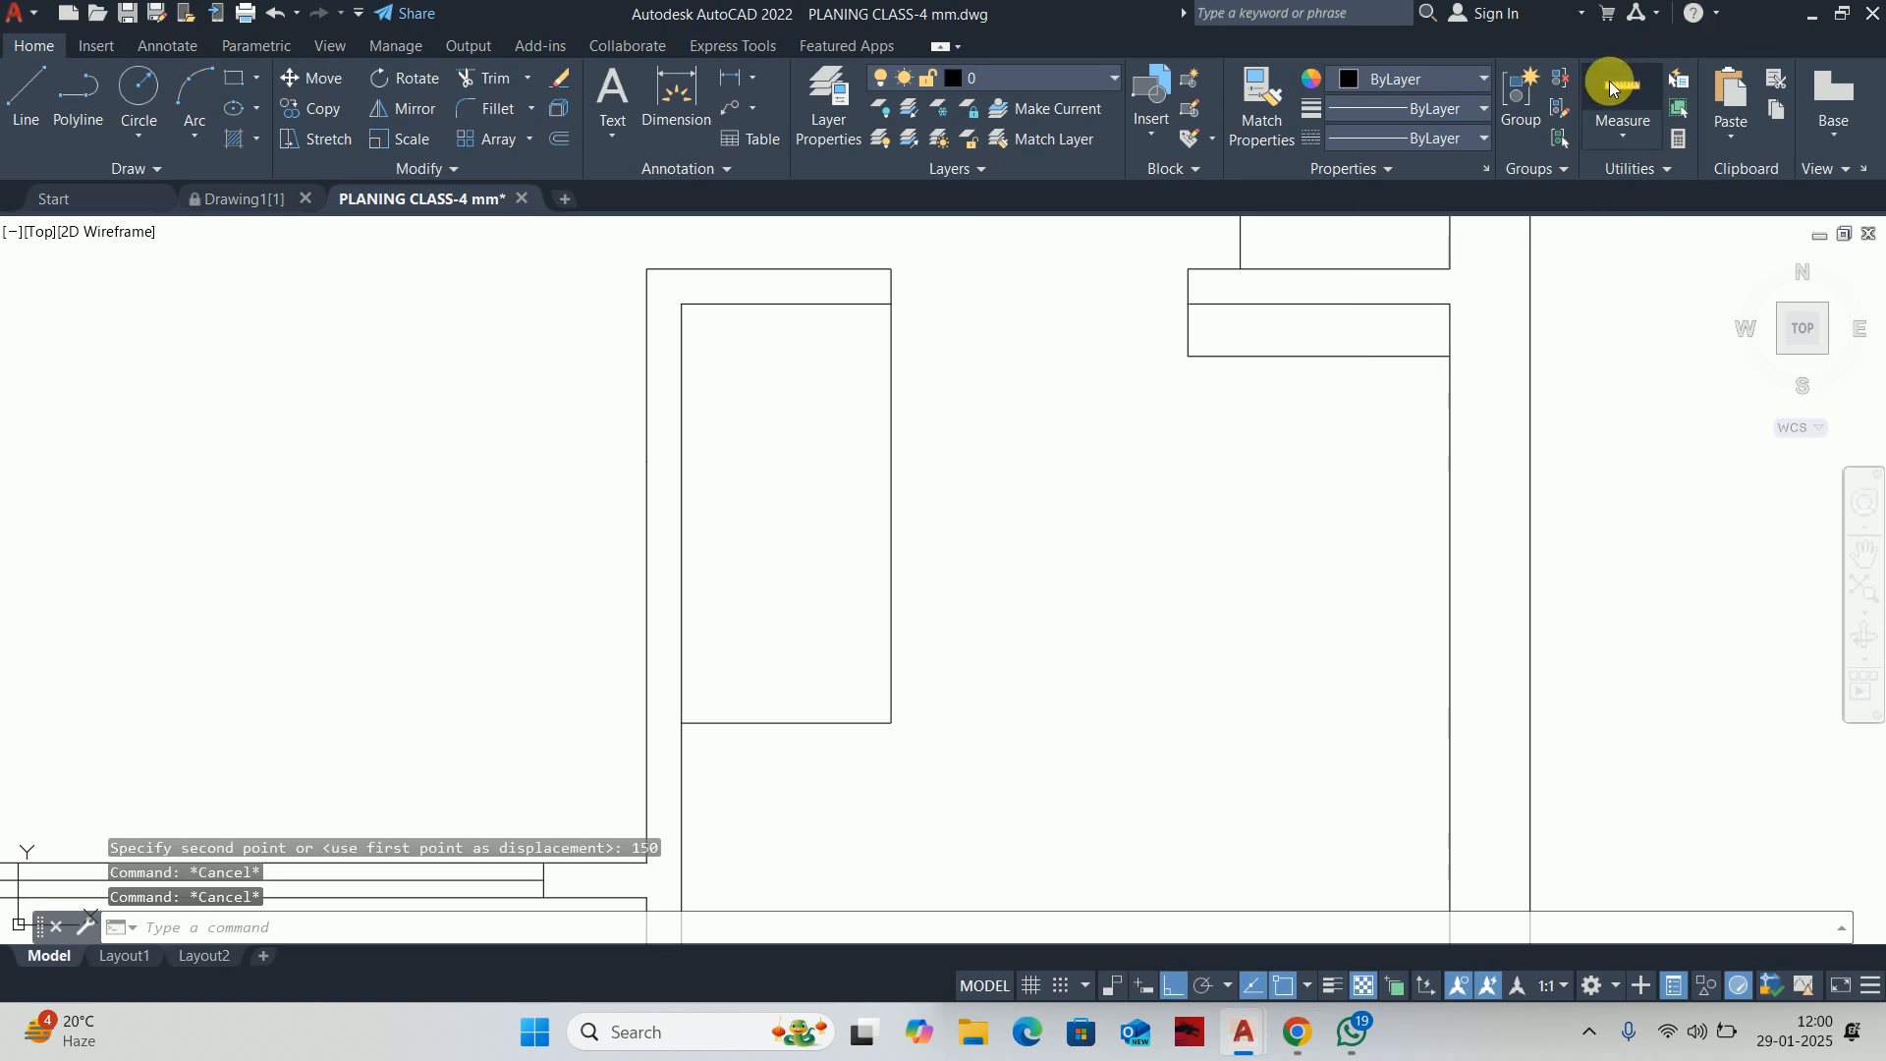
Measure the left rectangle's width, the room's width and the gap down to the horizontal line below
left_click(1621, 89)
key("Escape")
key("Escape")
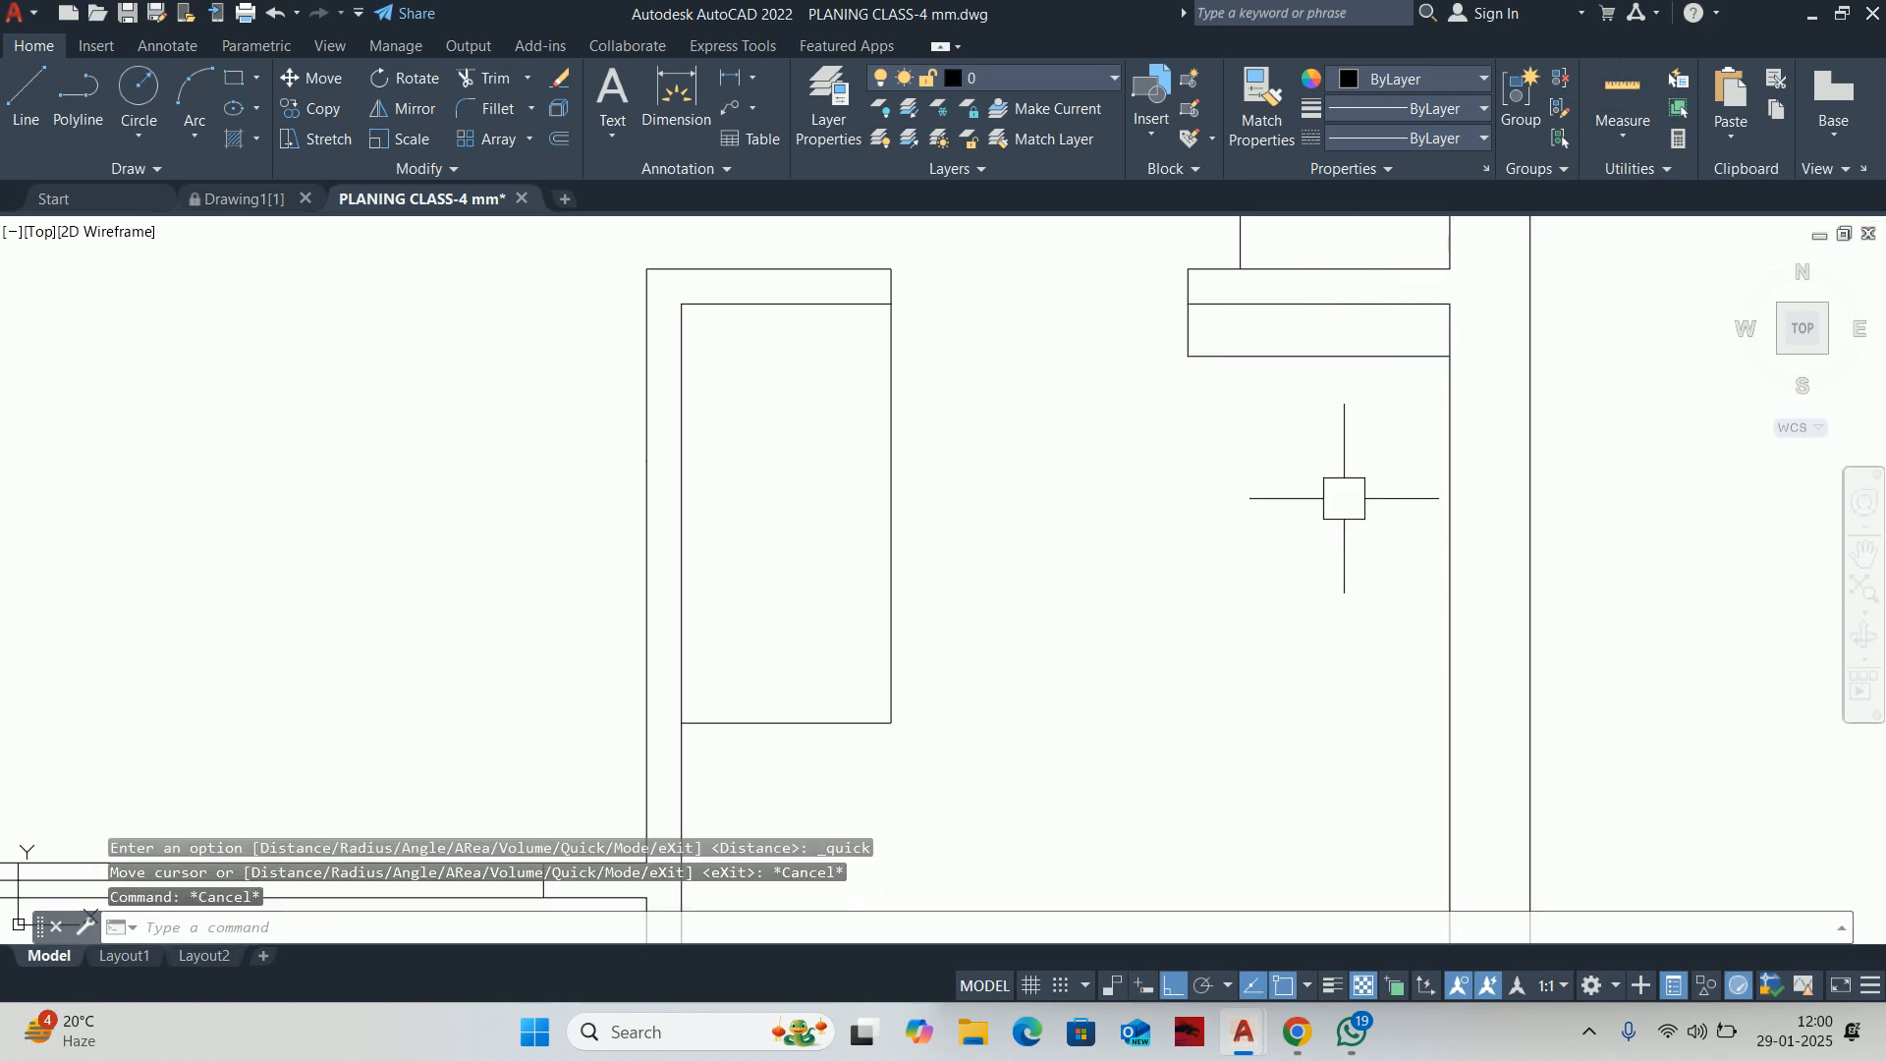
scroll(1344, 499, "down", 3)
key("Escape")
key("Escape")
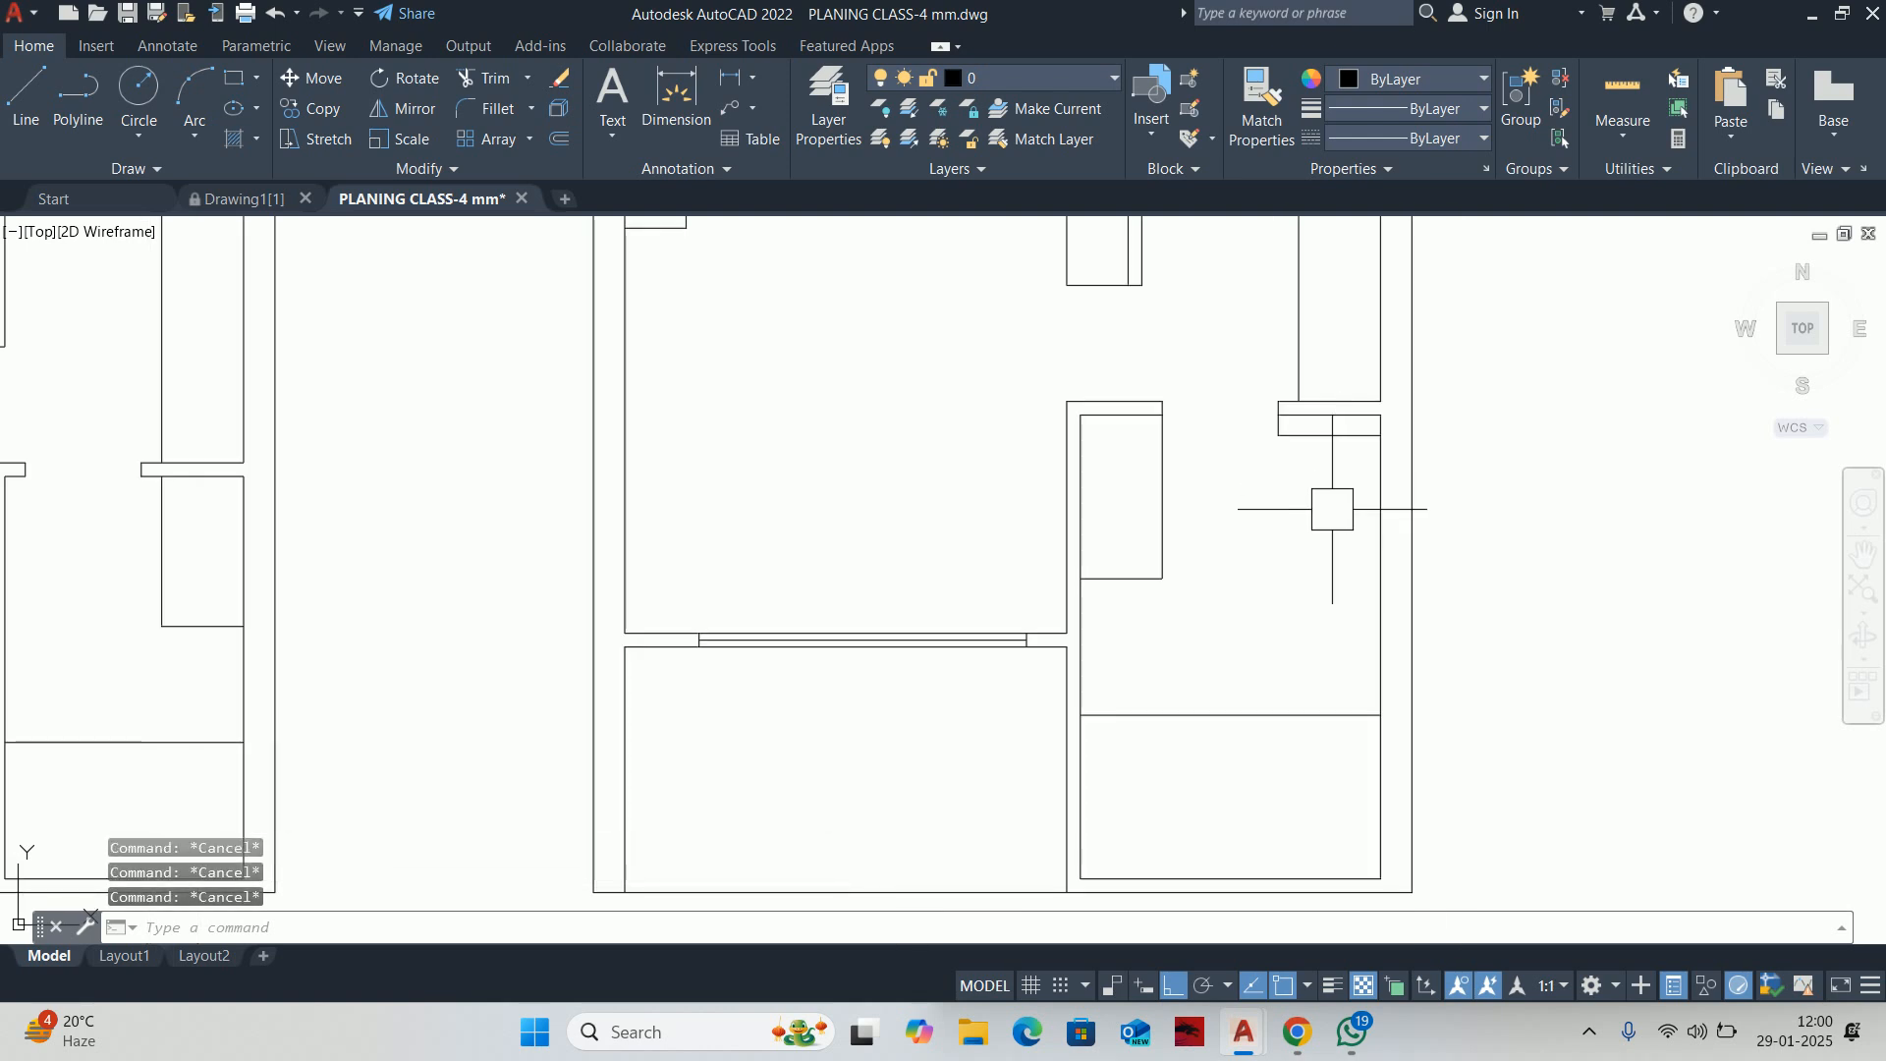
left_click(1621, 88)
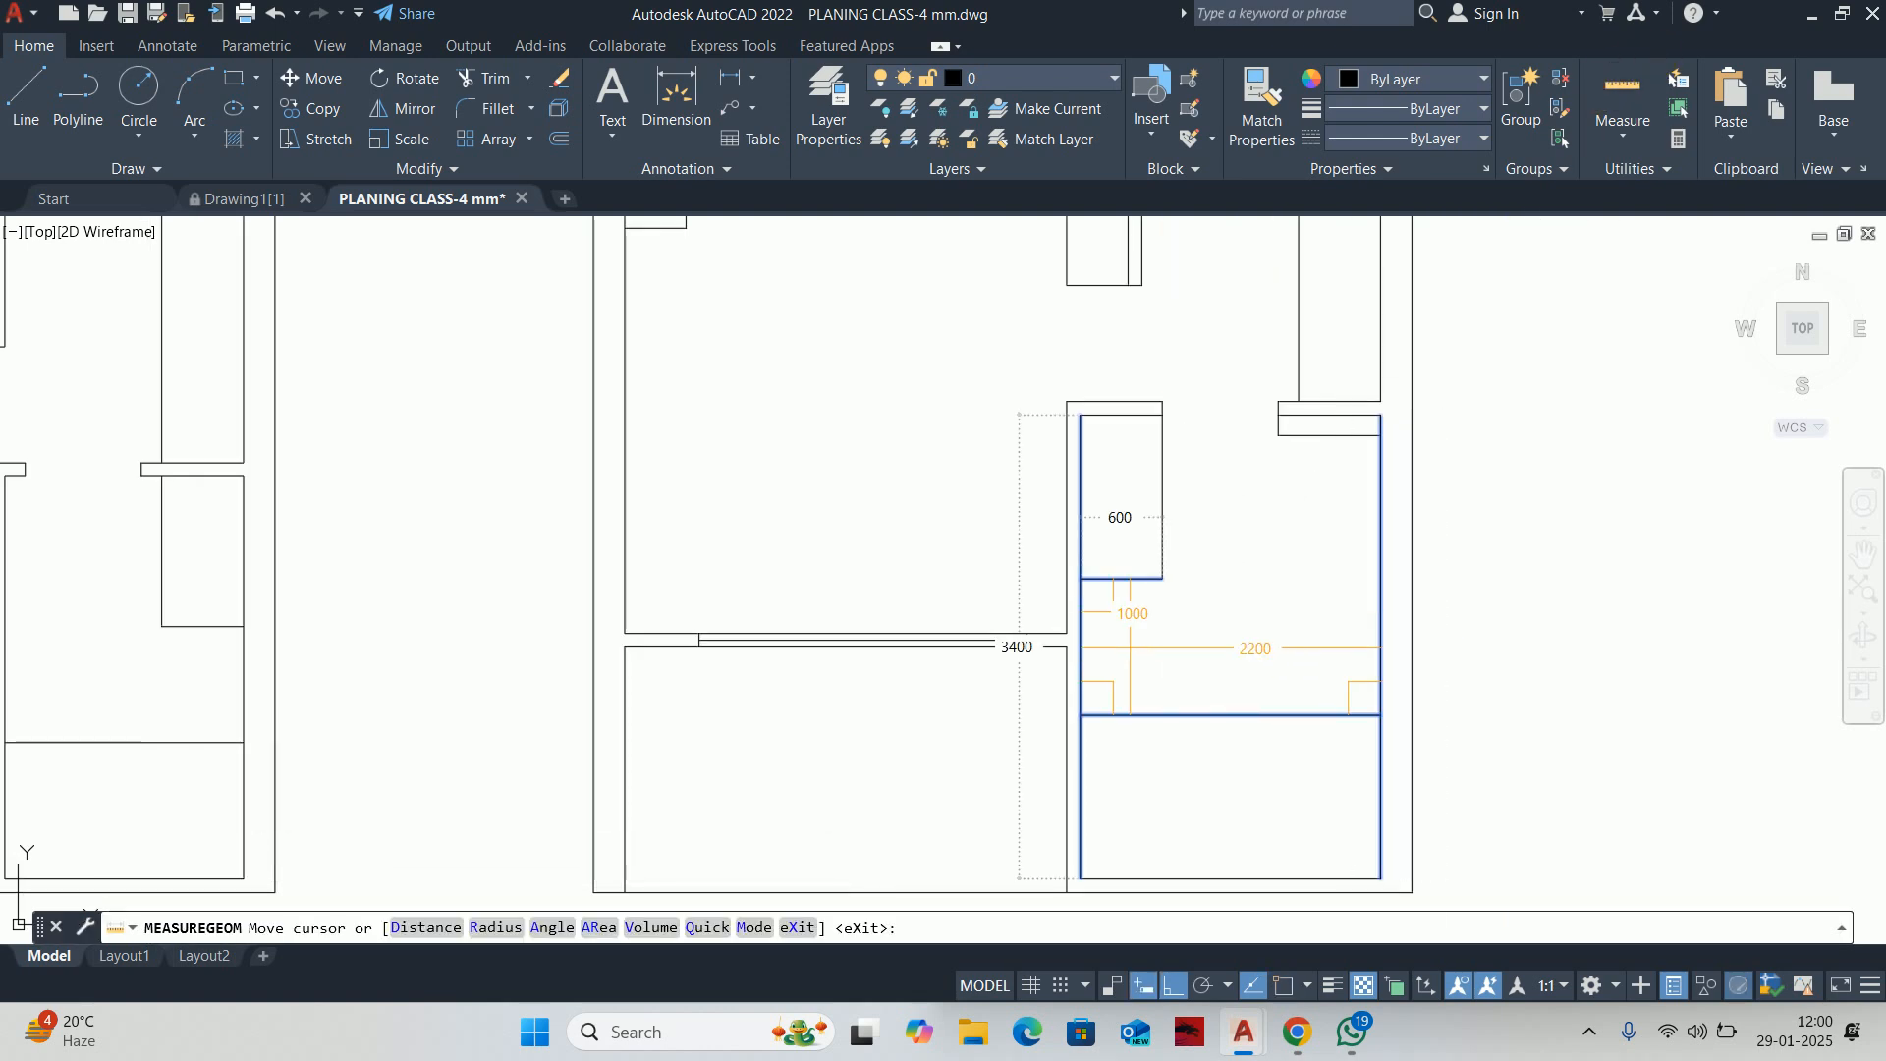
key("Escape")
Draw a horizontal line from the left rectangle's lower-right corner across to the room's right wall
type("l")
key("Return")
left_click(1162, 578)
left_click(1378, 579)
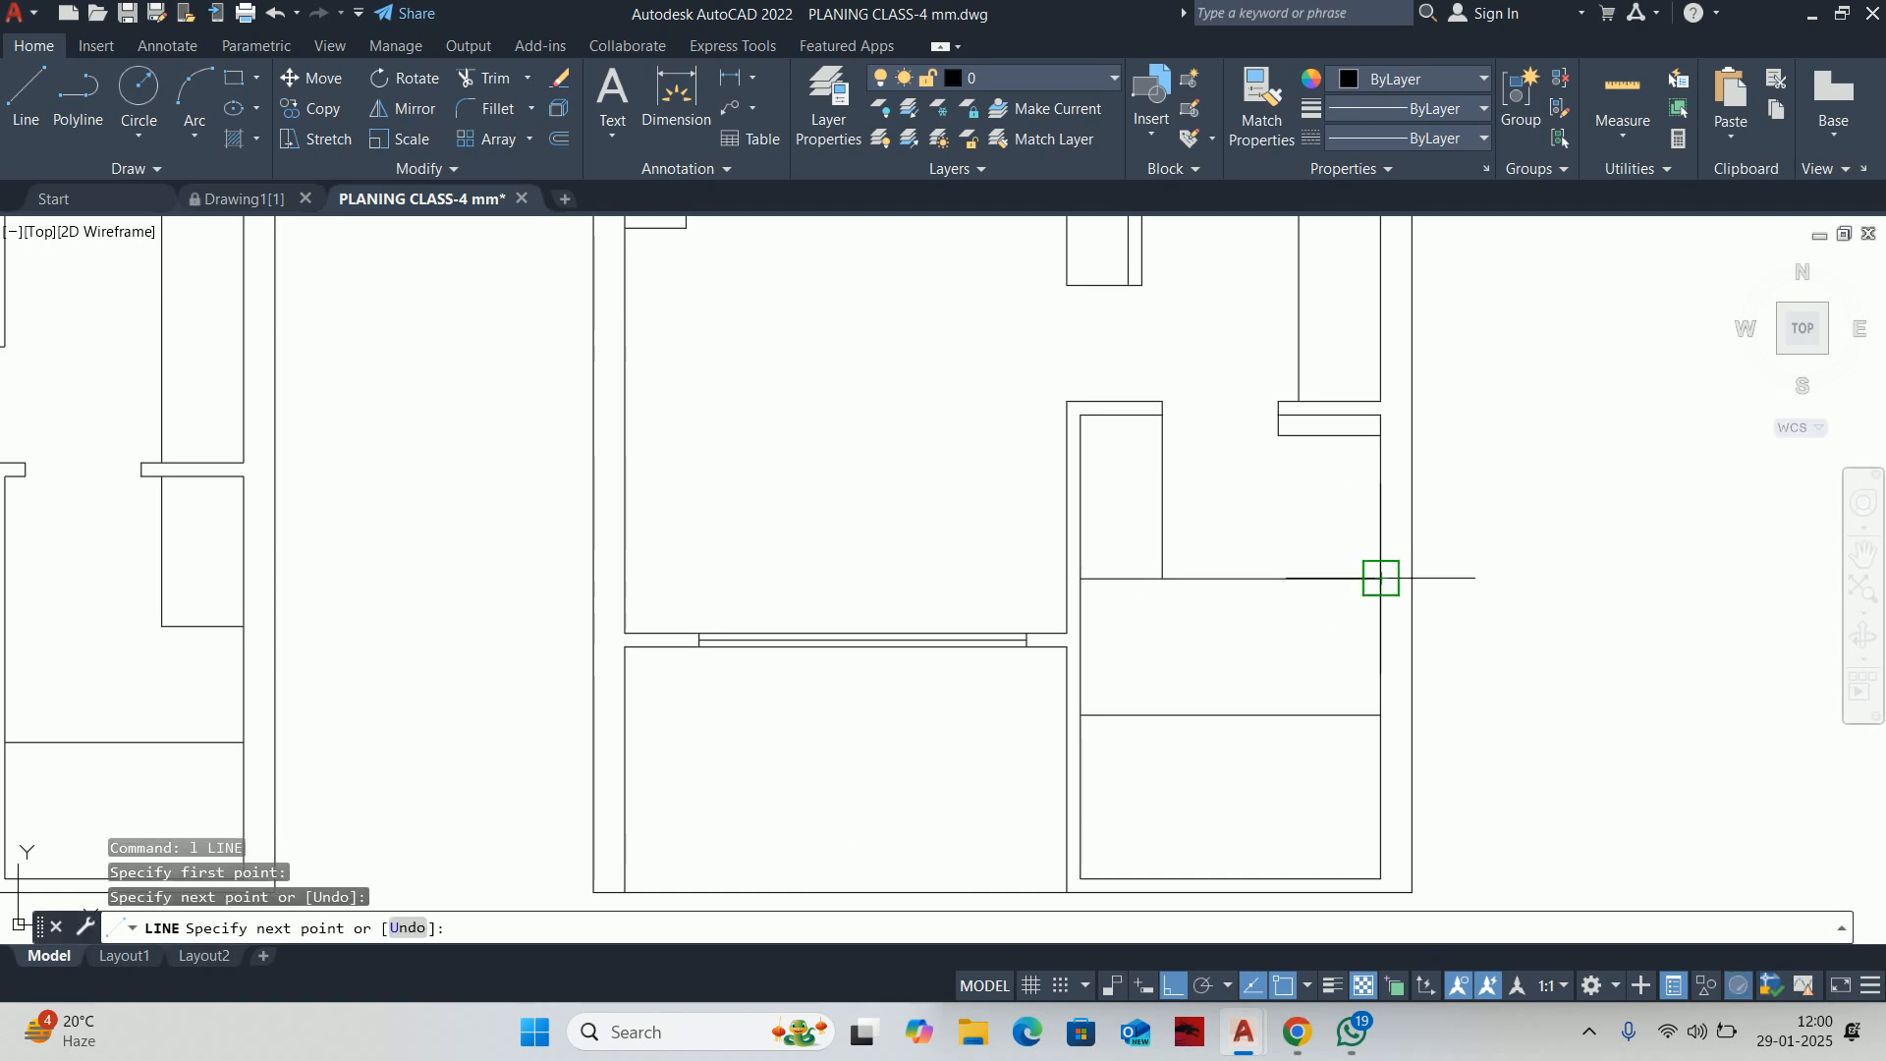
key("Escape")
key("Escape")
scroll(1290, 549, "up", 2)
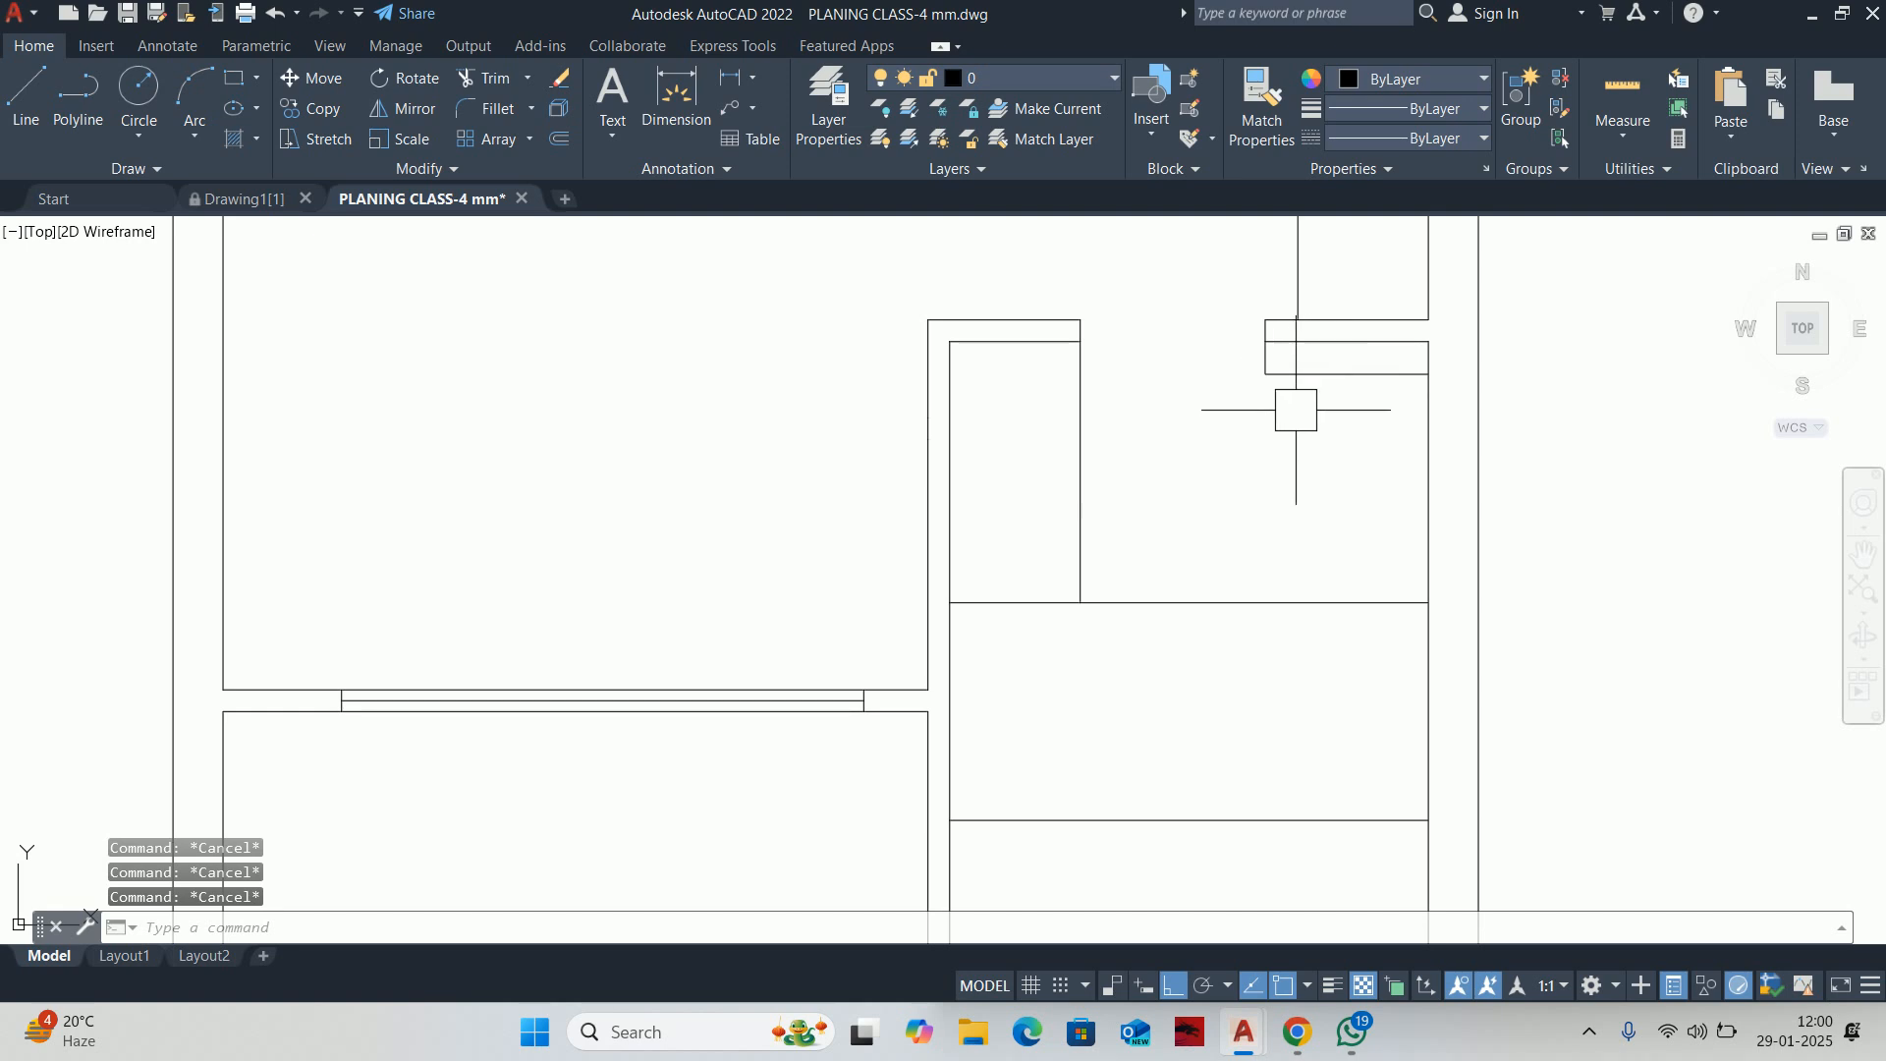
Try a line offset 600 below the right strip's lower edge, check its clearances, and erase it
type("o")
key("Return")
type("6")
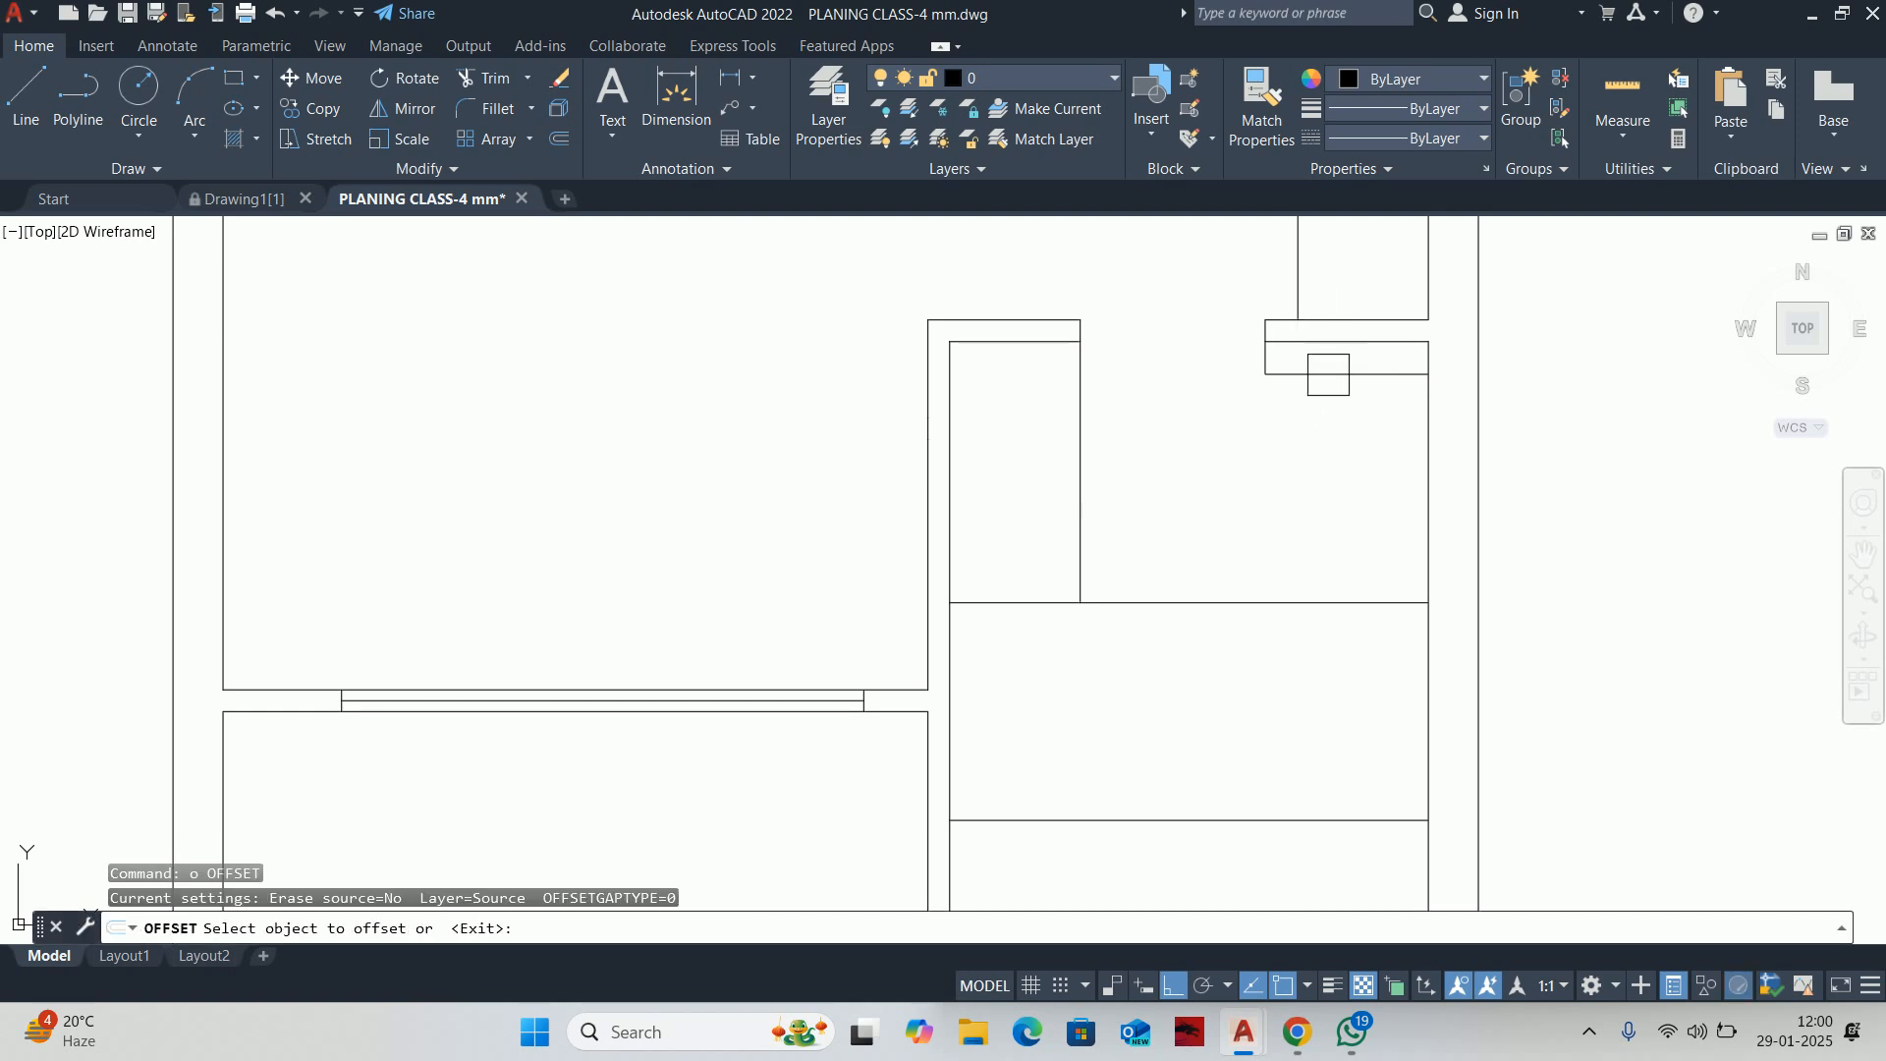
type("00")
key("Return")
left_click(1328, 374)
left_click(1318, 433)
key("Escape")
key("Escape")
left_click(1605, 80)
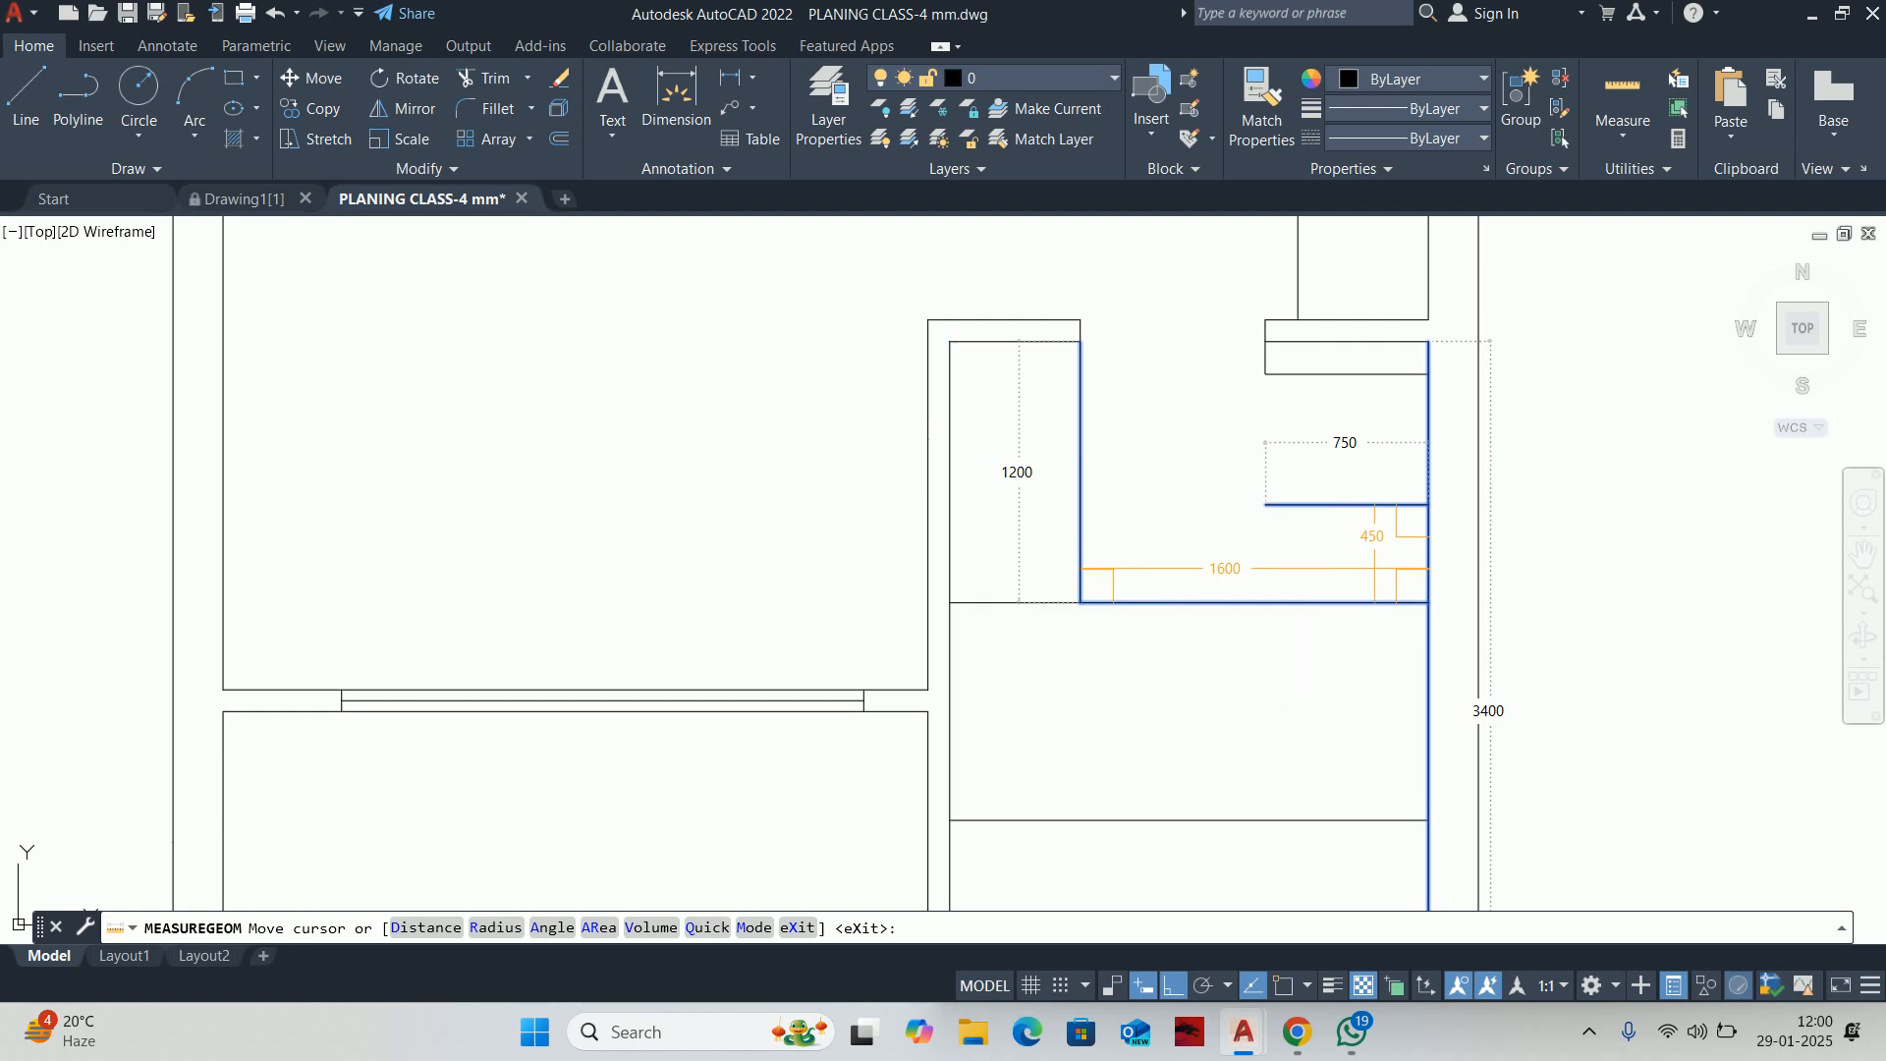
key("Escape")
left_click(1351, 504)
key("Delete")
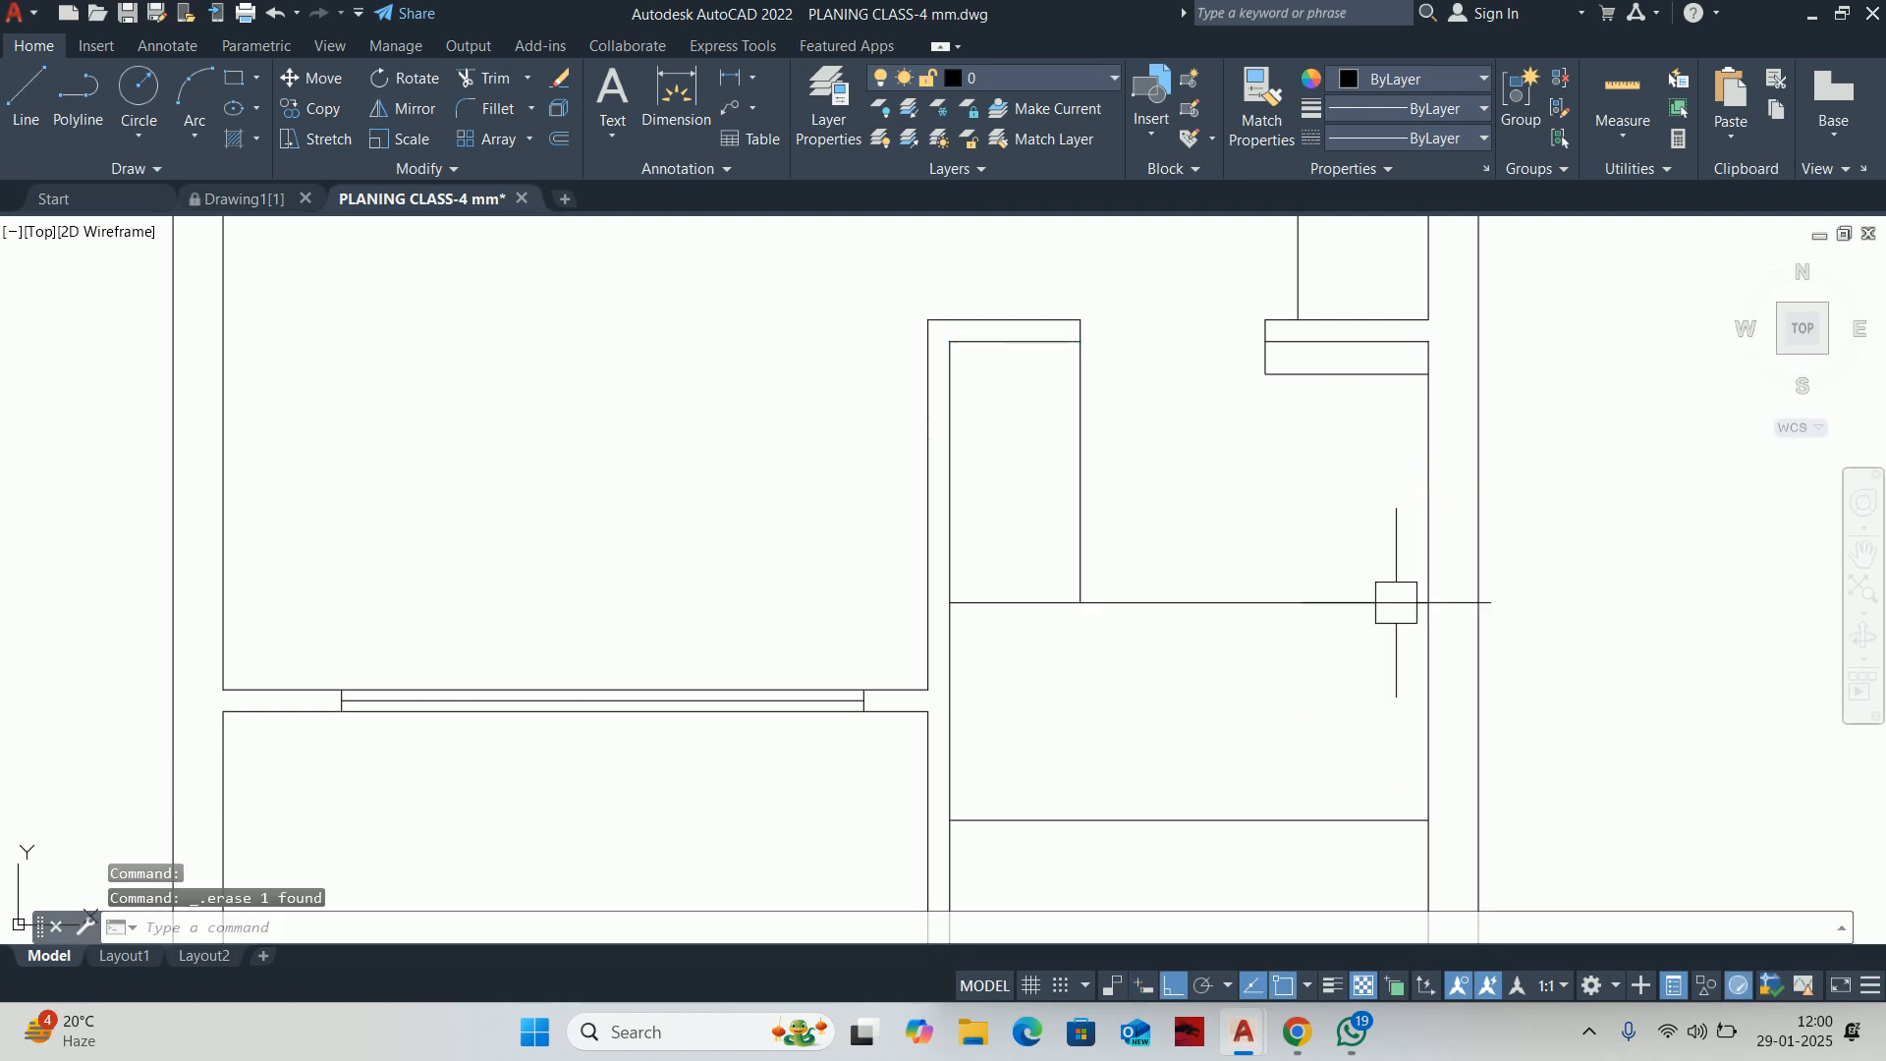
key("Escape")
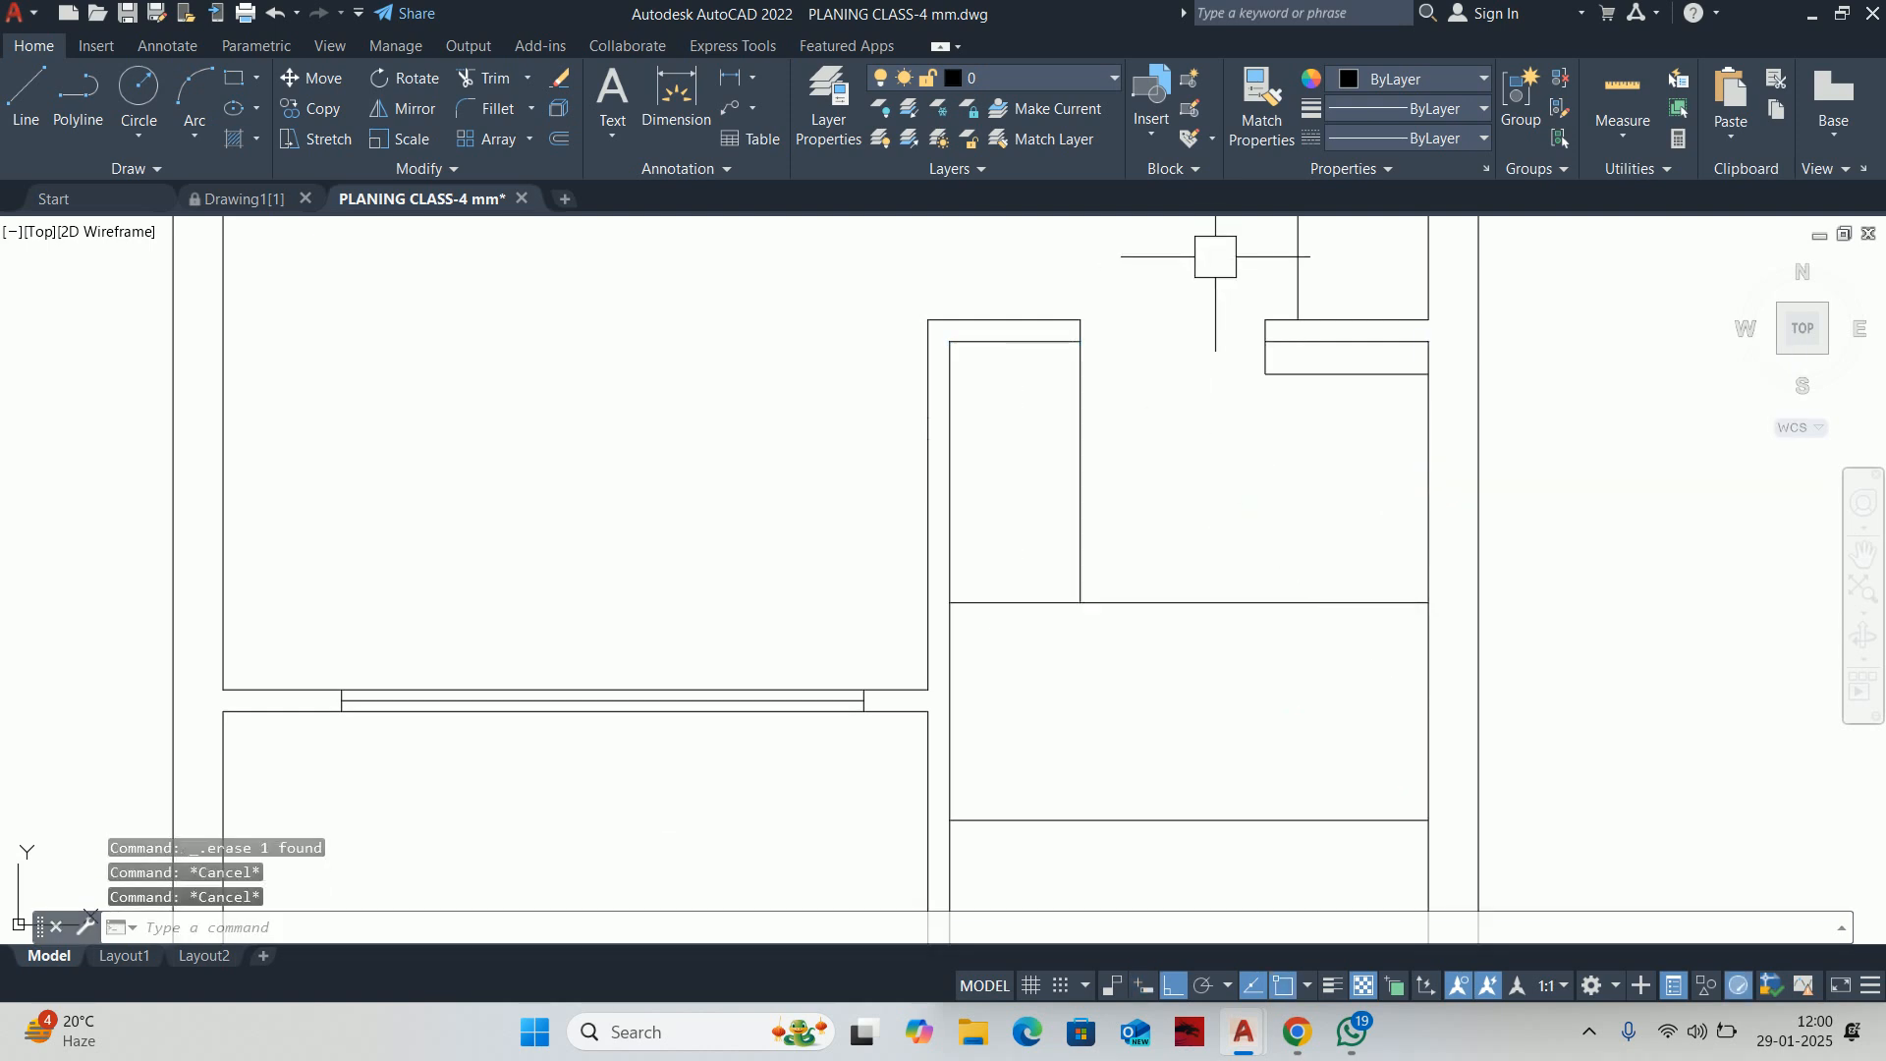
Measure the door opening's width and the left rectangle's width and height
left_click(1622, 91)
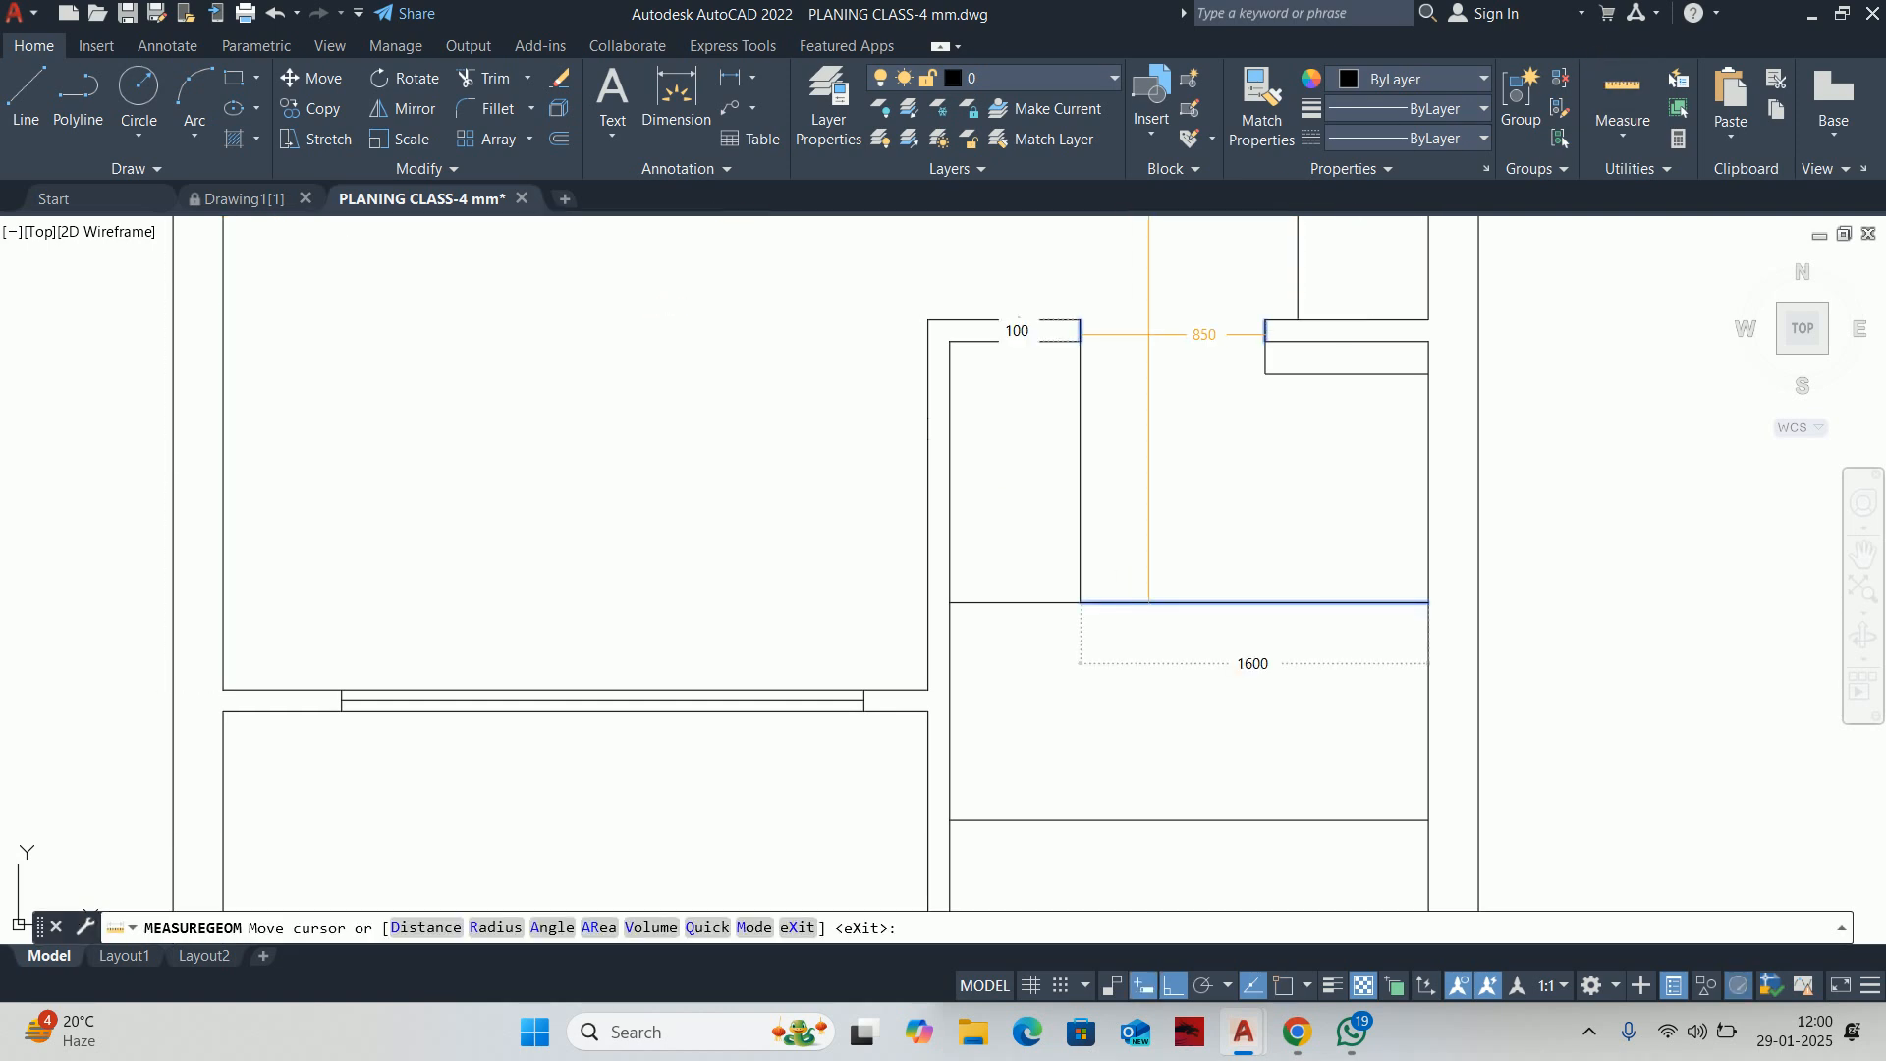
key("Escape")
key("Escape")
key("Escape")
mouse_move(1134, 344)
middle_mouse_down()
mouse_move(1154, 270)
mouse_move(1111, 333)
mouse_move(1109, 380)
middle_mouse_up()
key("Escape")
left_click(1621, 90)
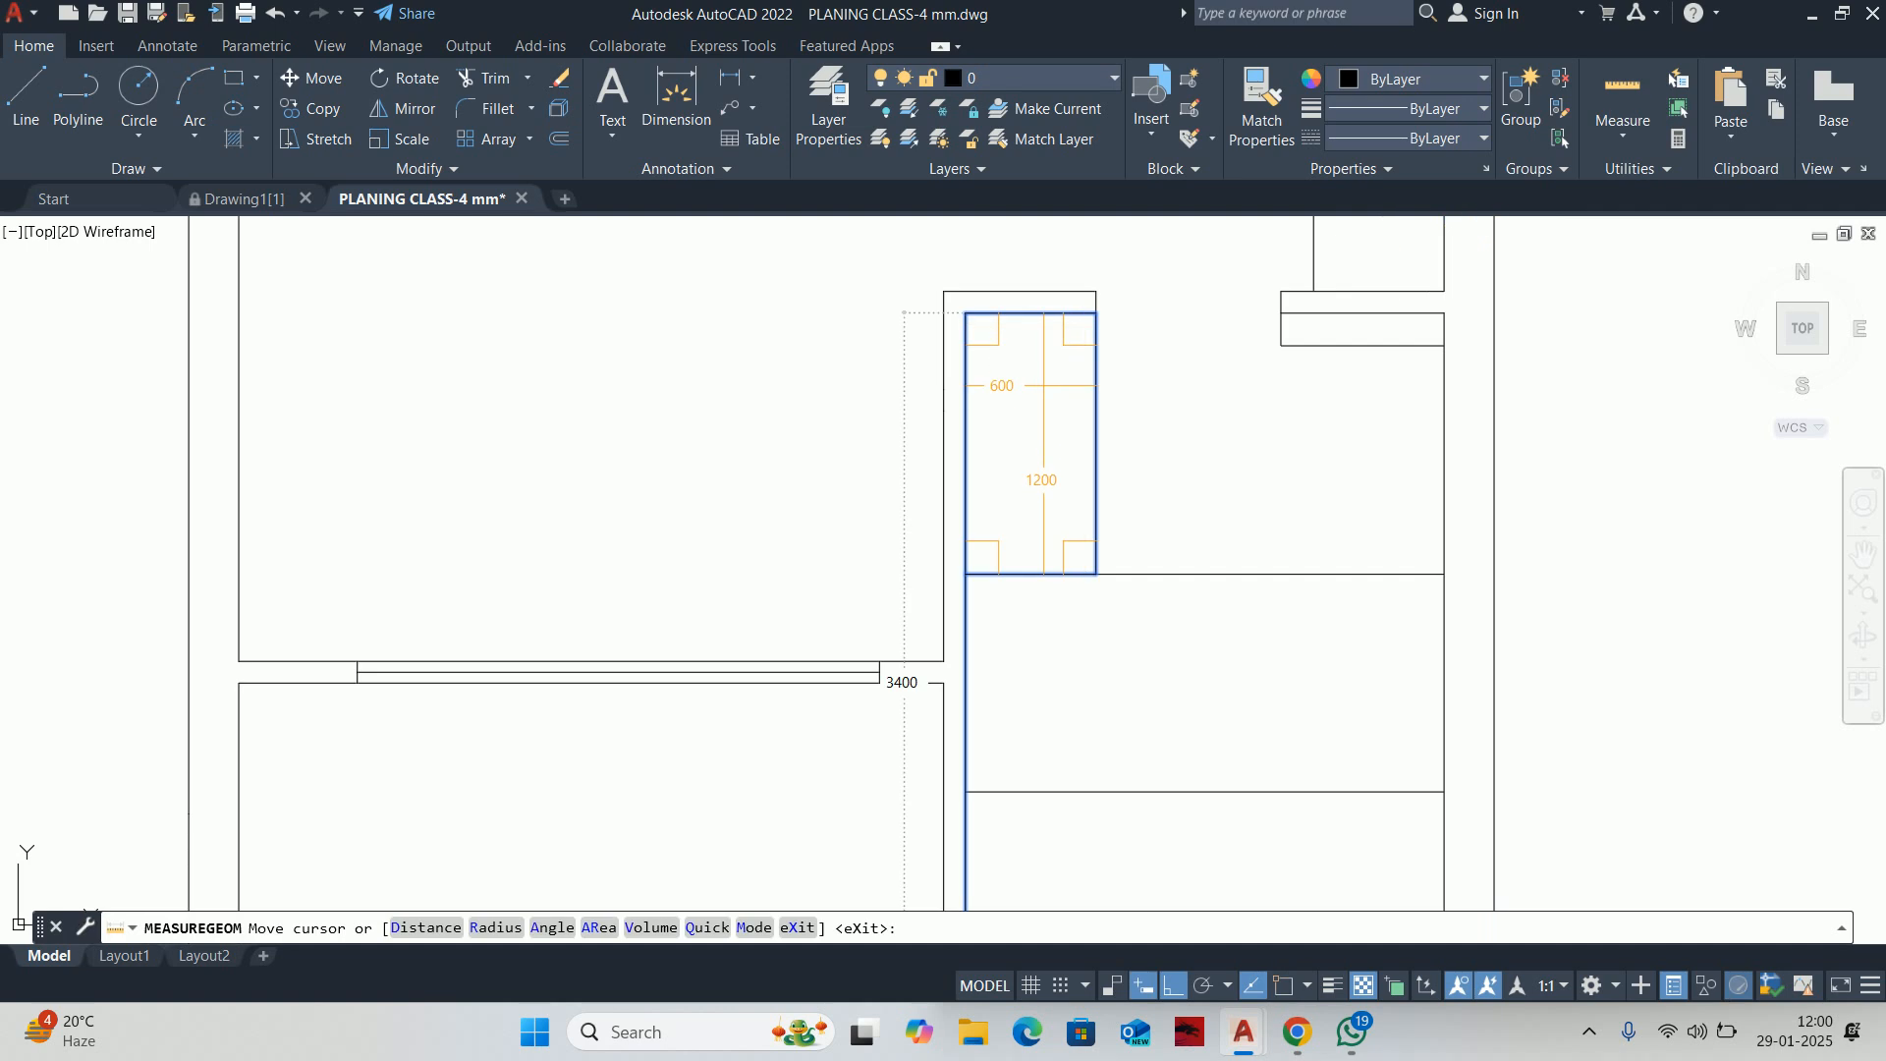
key("Escape")
key("Escape")
key("Escape")
scroll(1091, 378, "down", 2)
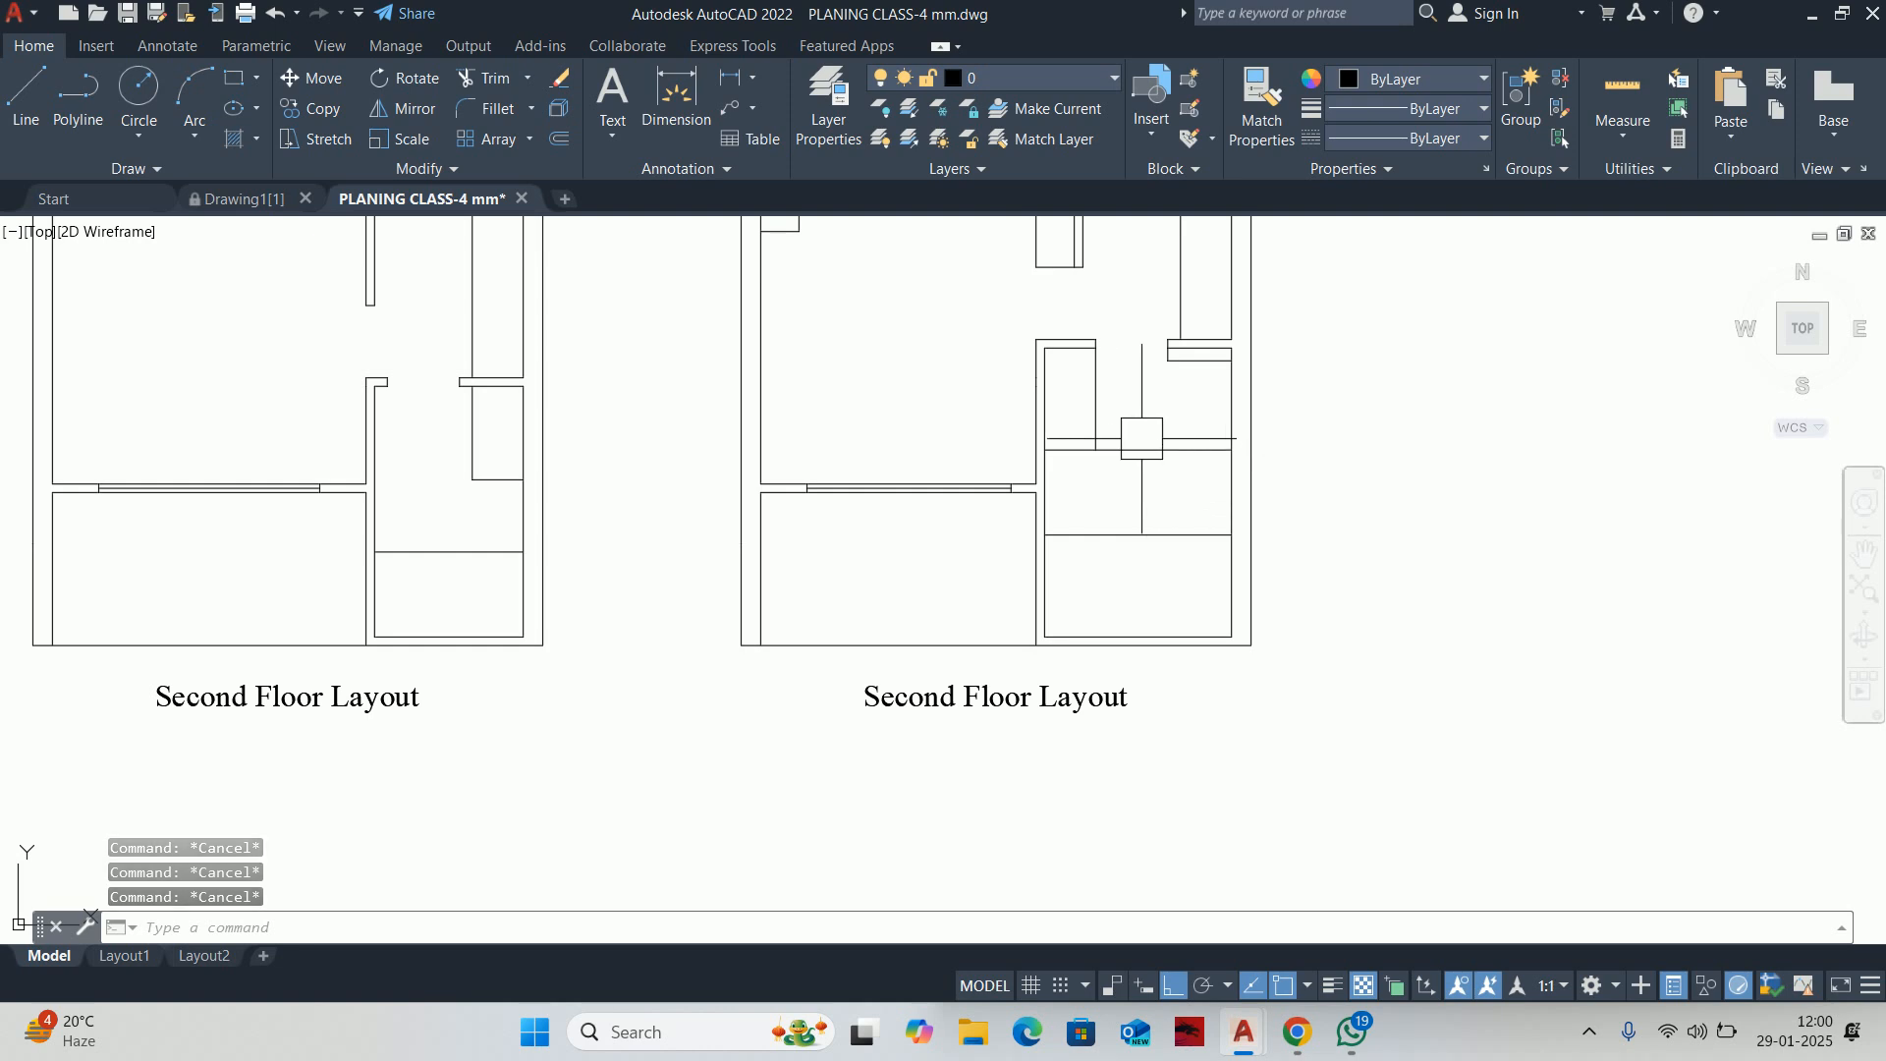
Try offsetting the horizontal line beside the left rectangle's lower-right corner downward by 0.5 and by 10
type("o")
key("Return")
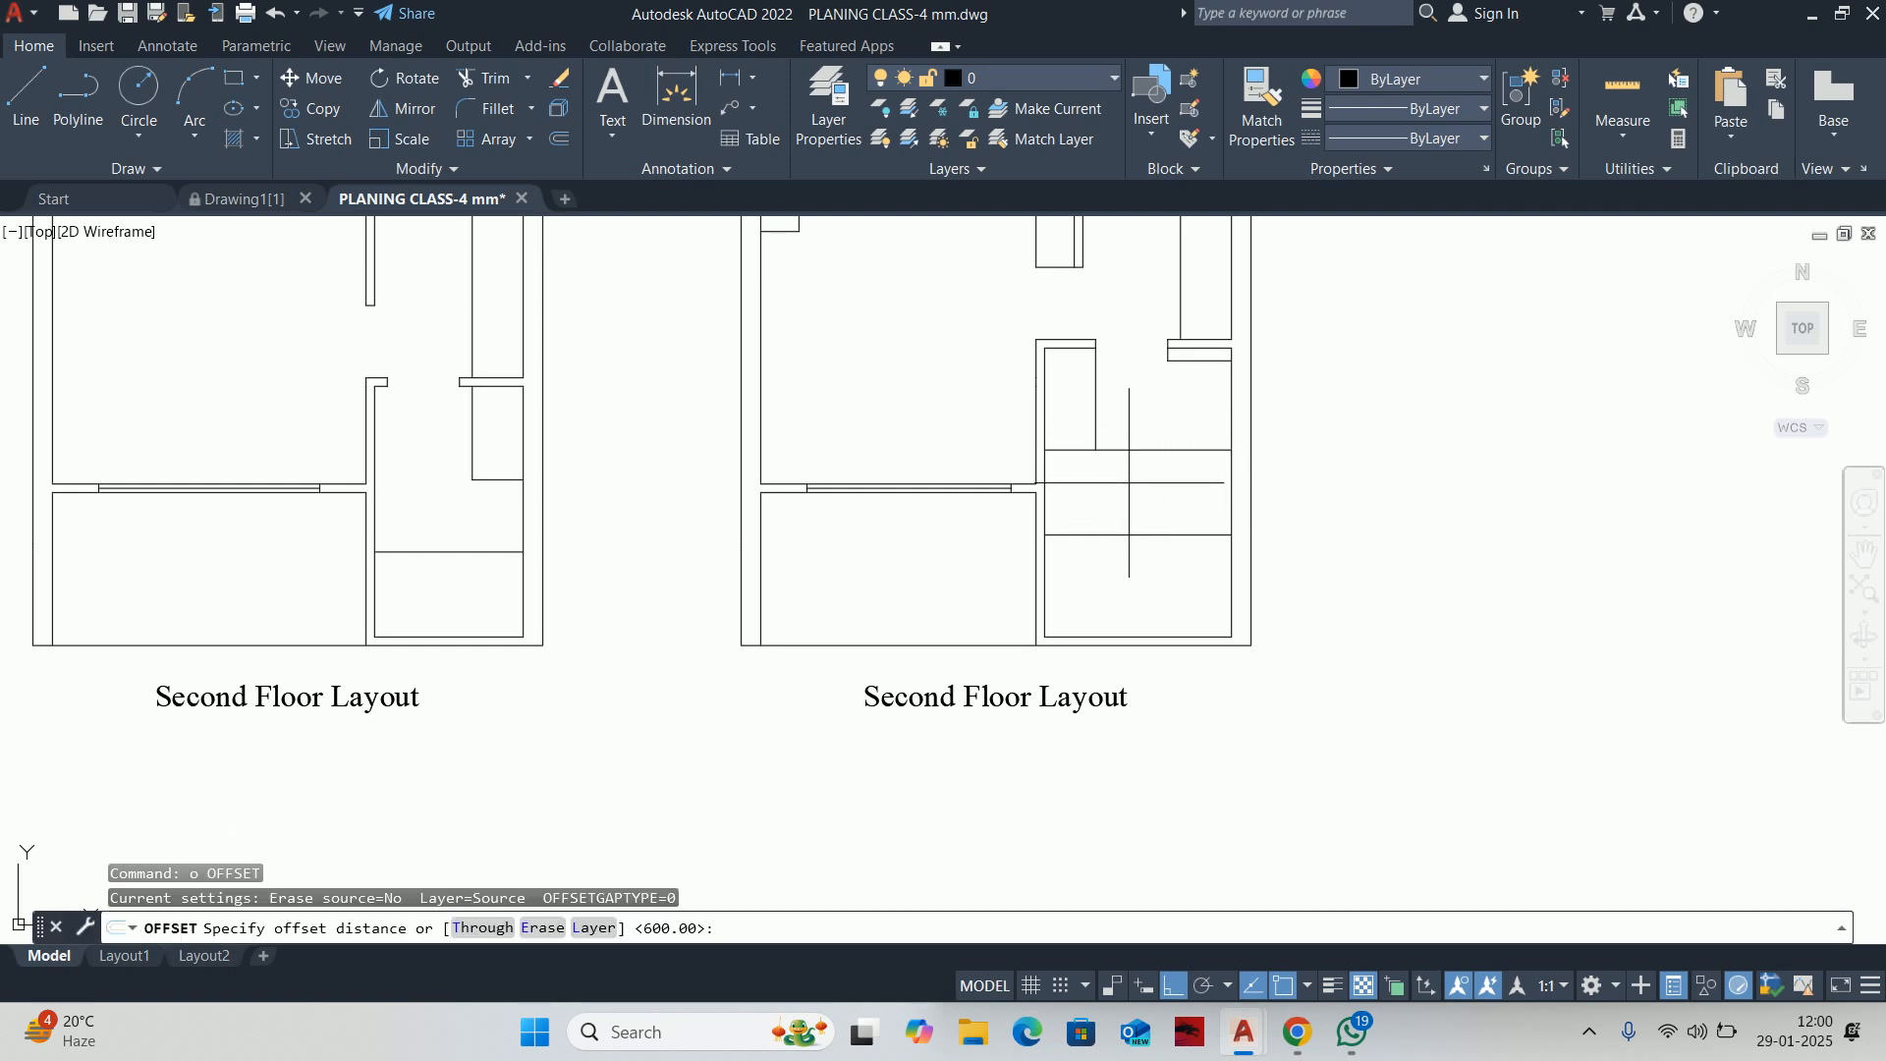
type(".5")
key("Return")
left_click(1130, 450)
left_click(1140, 462)
scroll(1132, 448, "up", 3)
key("Escape")
type("o")
key("Return")
type("10")
key("Return")
left_click(1139, 450)
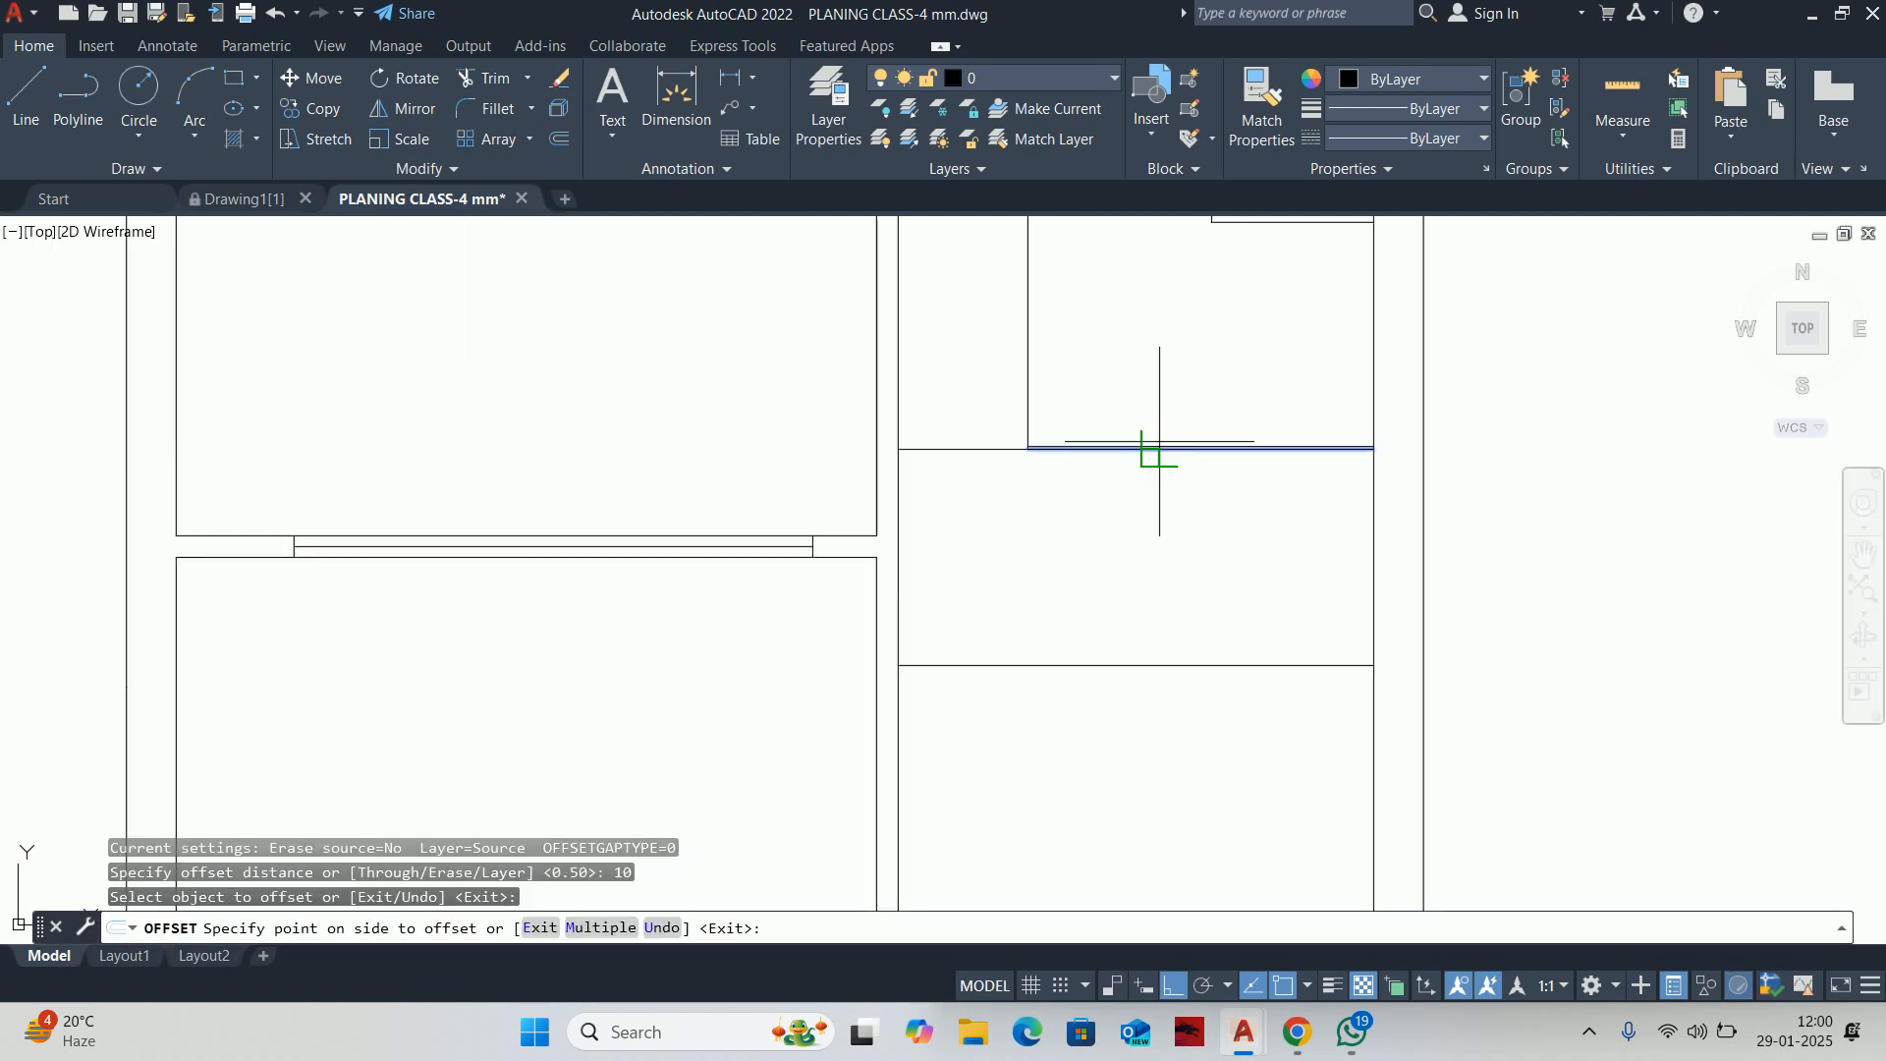
left_click(1134, 516)
Offset the horizontal line at the left rectangle's lower-right corner 15 downward
key("Return")
key("Return")
type("15")
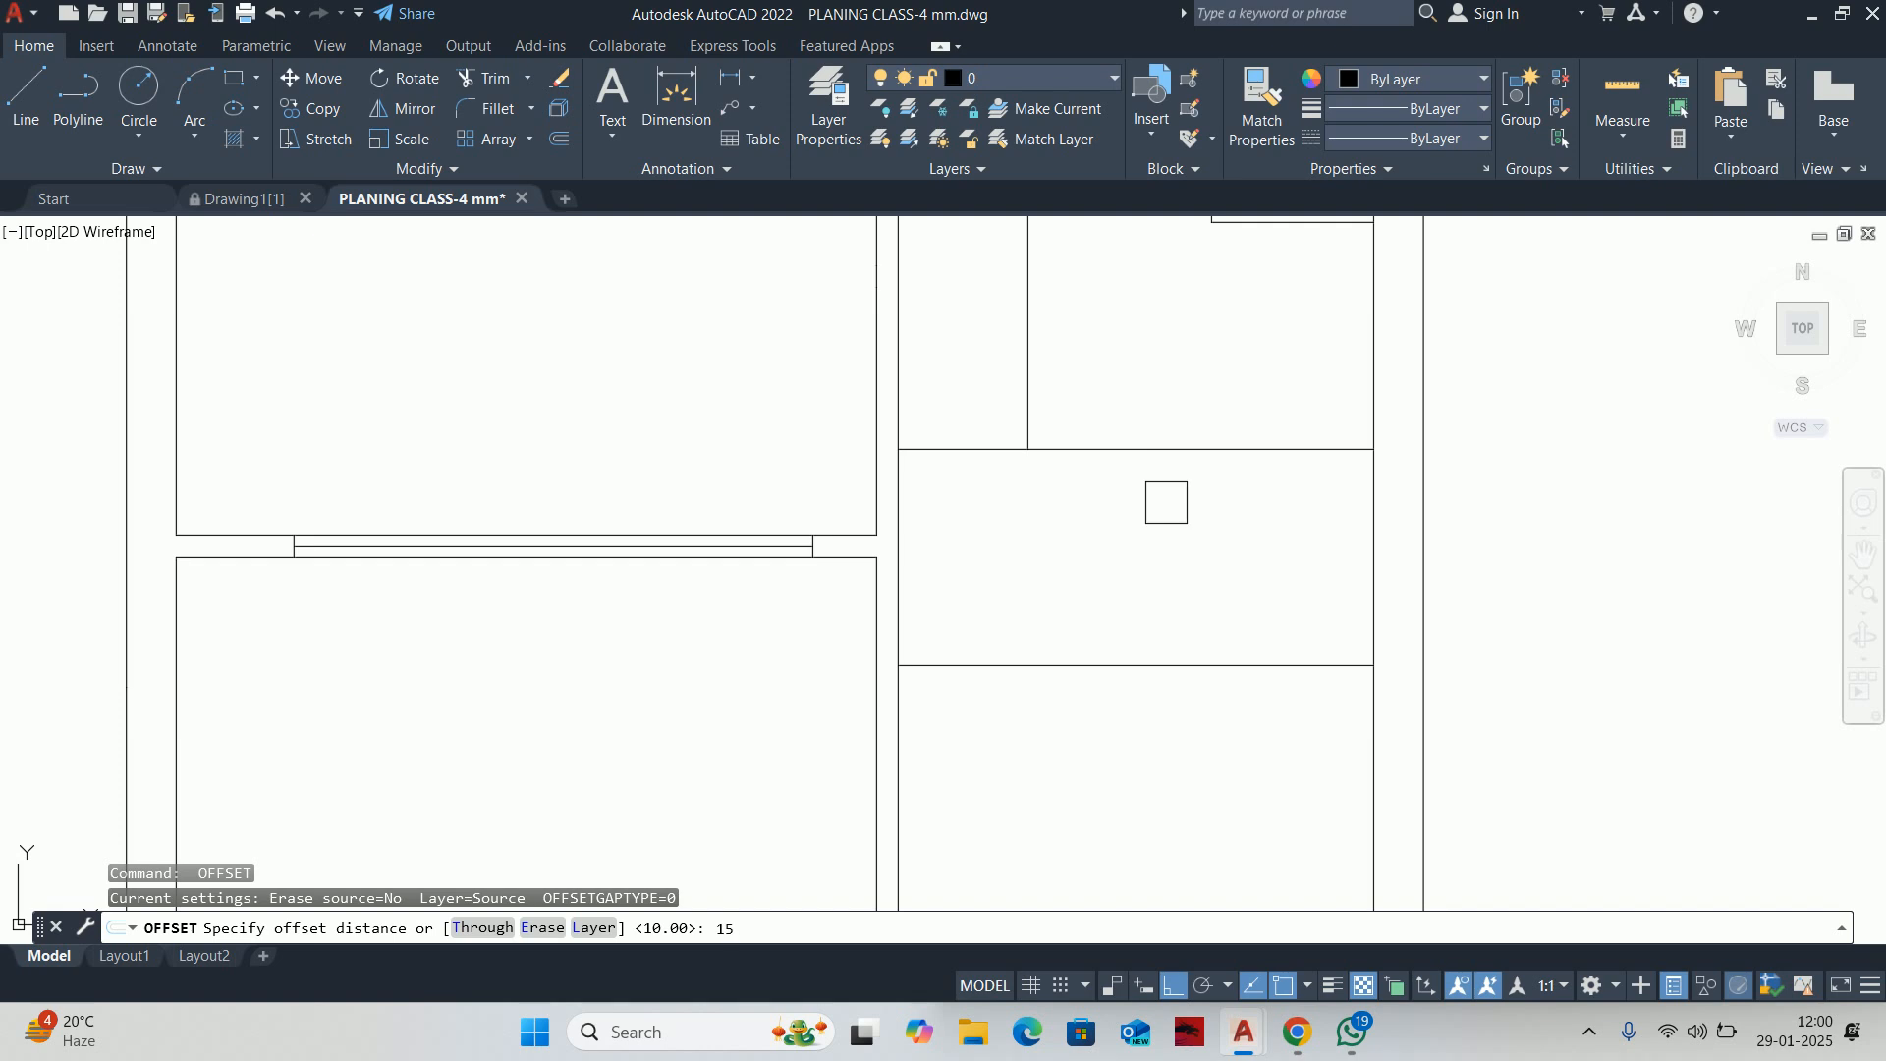
key("Return")
left_click(1140, 450)
left_click(1117, 492)
key("Escape")
key("Escape")
key("Escape")
Extend the offset line to the room's left wall
scroll(1022, 487, "up", 5)
type("e")
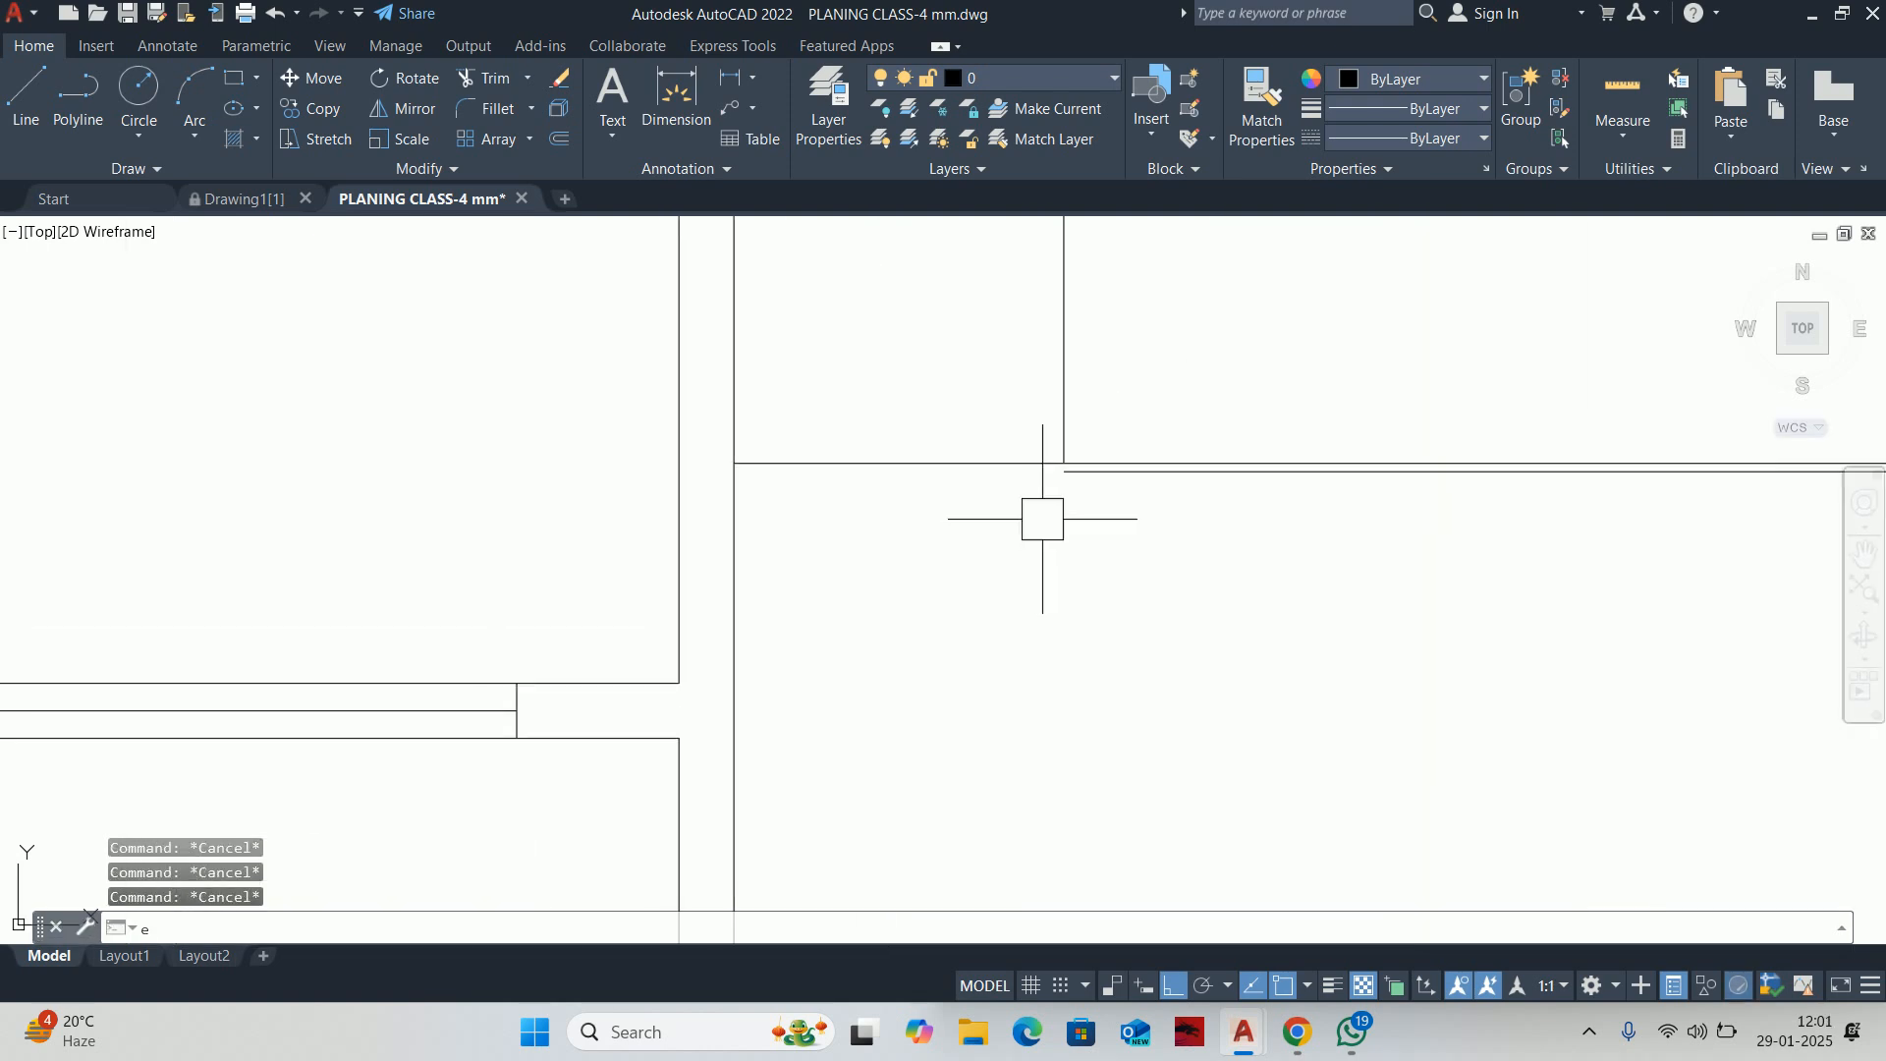
key("Return")
key("Escape")
key("Escape")
scroll(1111, 437, "down", 3)
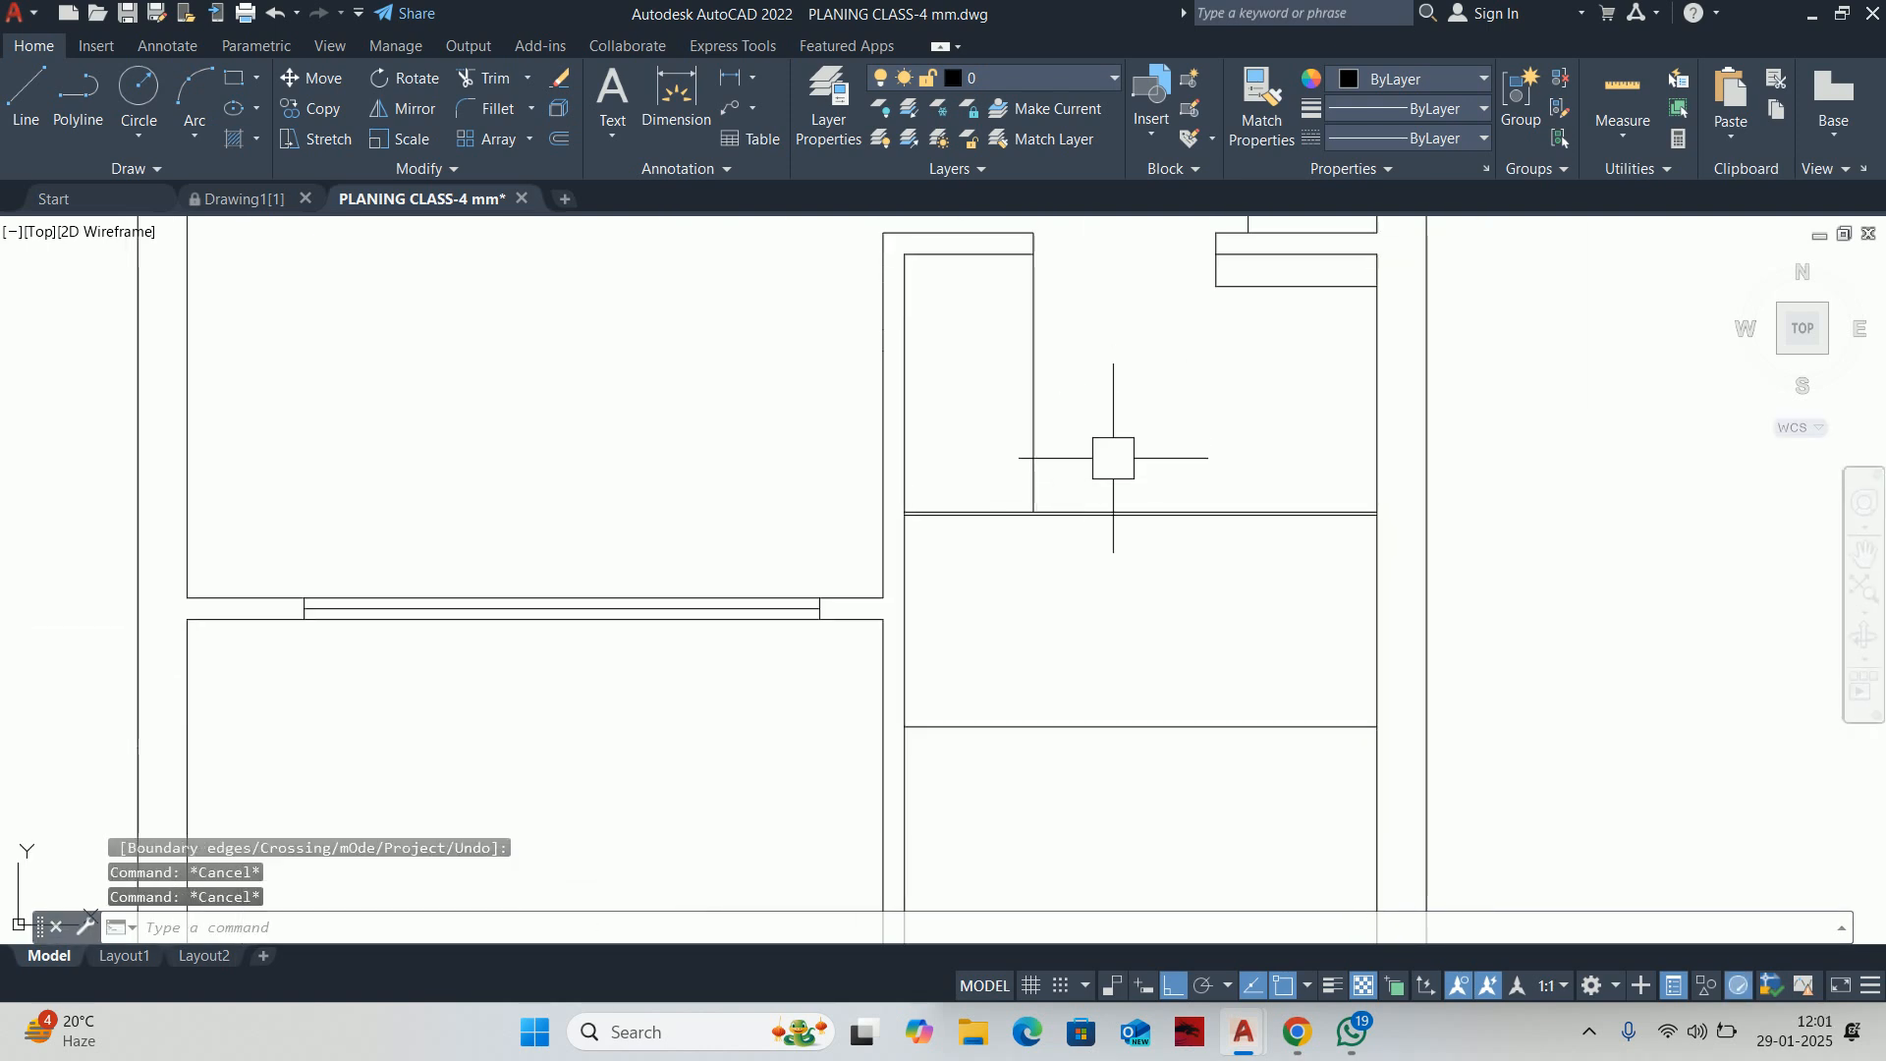
Extend the right strip's end line down to the double line and trim away the double line's middle, leaving an opening aligned with the doorway
type("e")
key("Return")
scroll(1223, 290, "up", 2)
left_click(1210, 258)
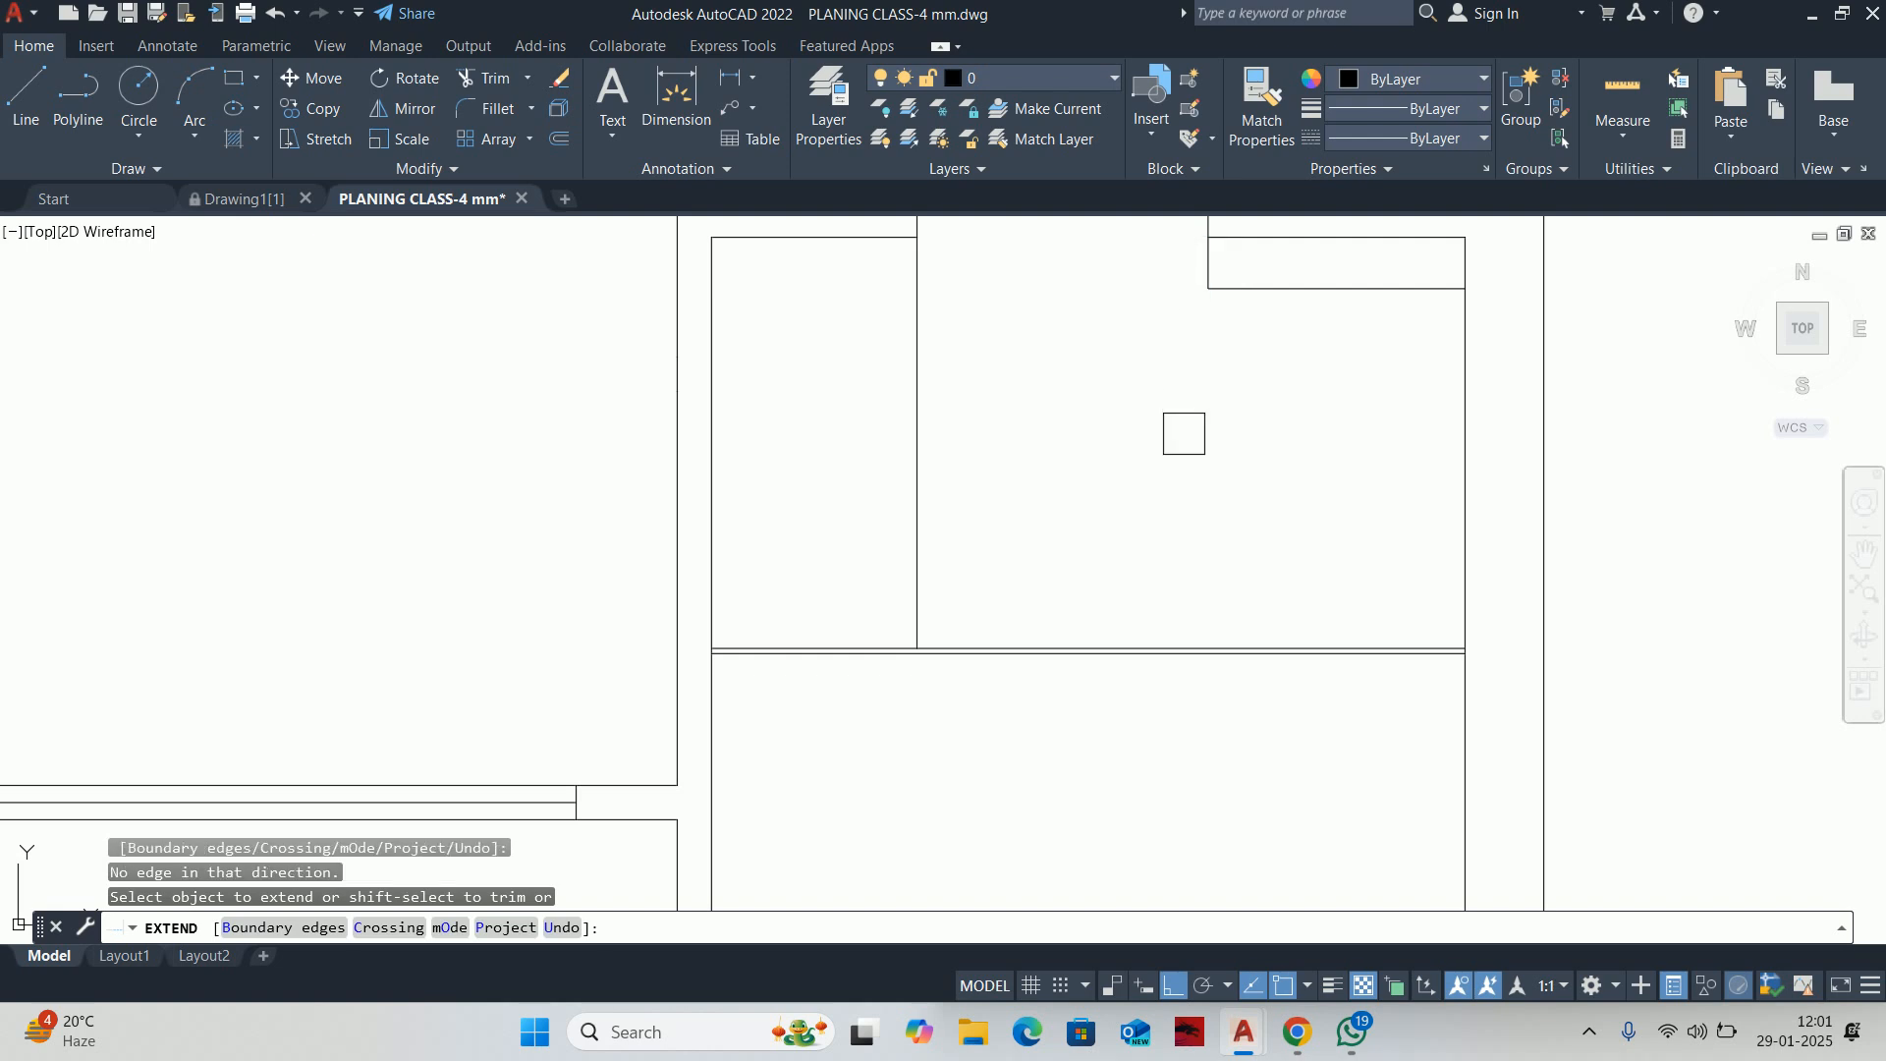
left_click(1206, 476)
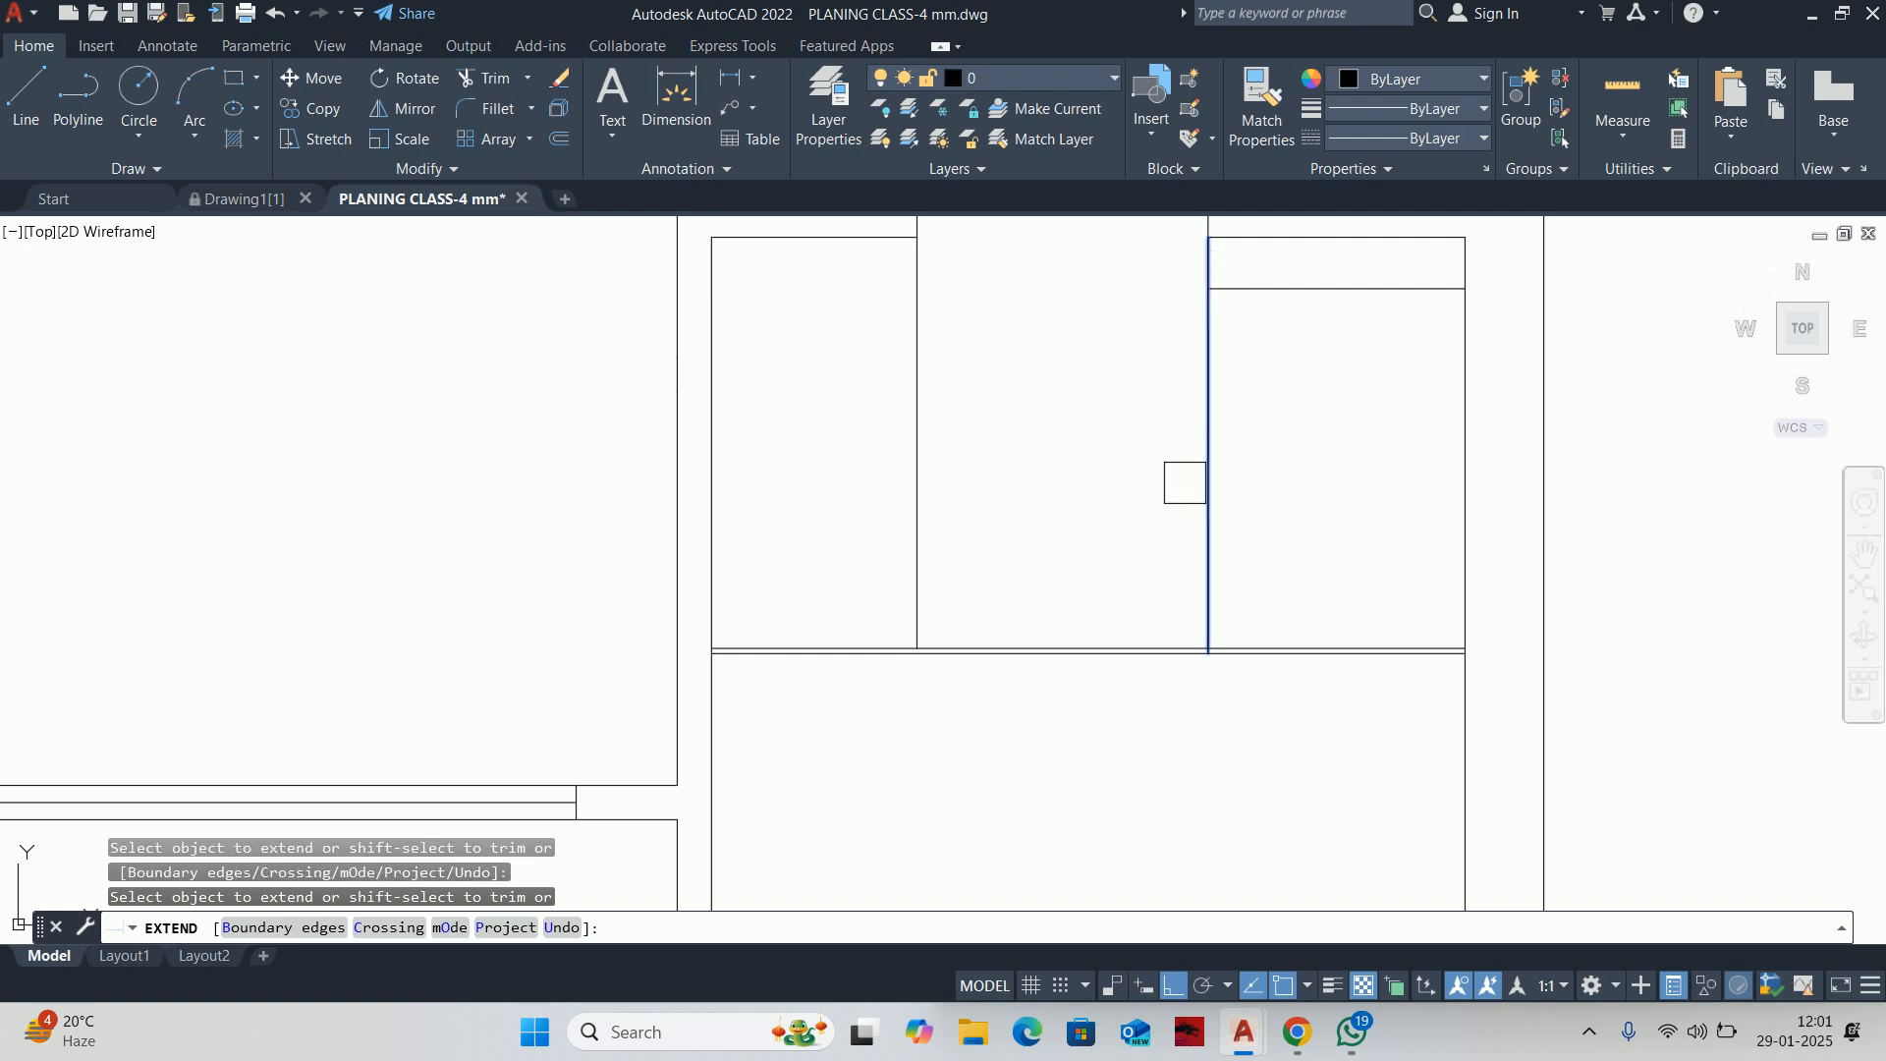
left_click_drag(906, 564, 1046, 672, "shift")
scroll(1207, 545, "down", 2)
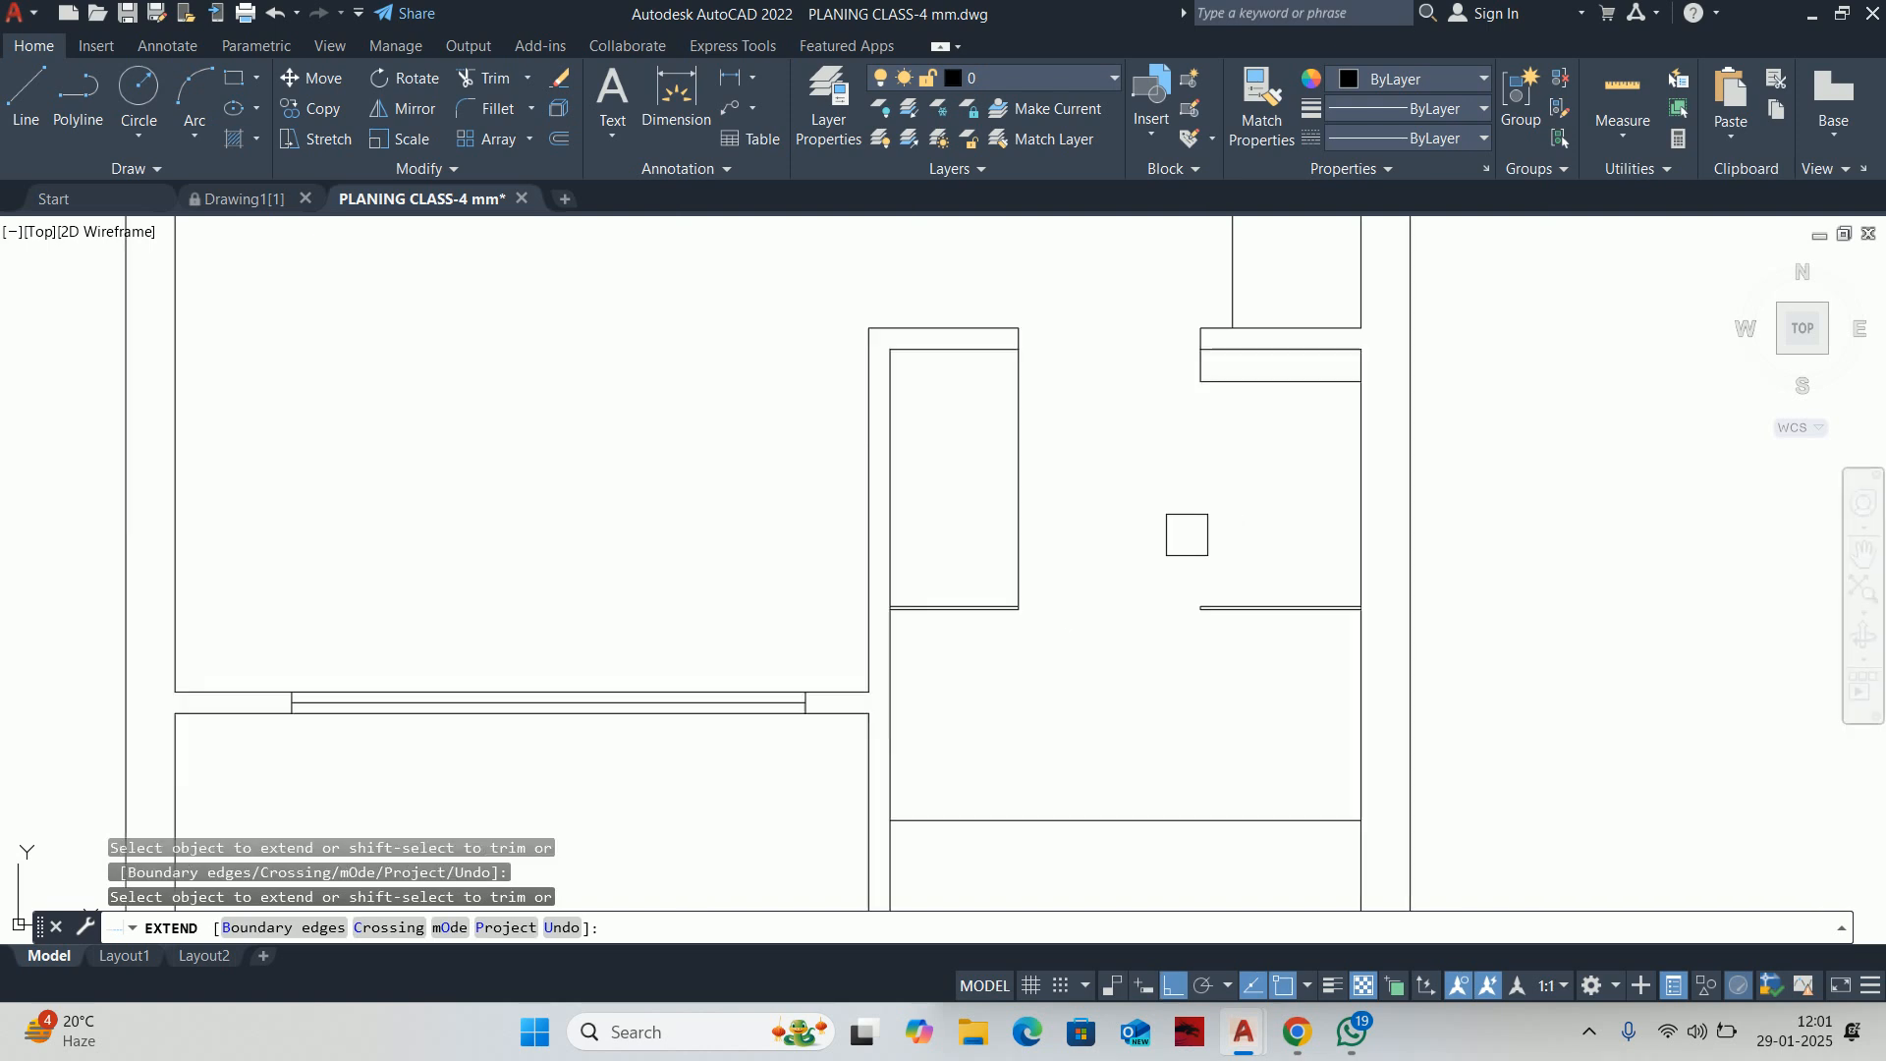
key("Escape")
key("Escape")
Measure the clearances around the new partition and the dimensions of the compartment at the room's lower end
scroll(1196, 619, "down", 2)
scroll(1196, 622, "up", 2)
middle_click_drag(1240, 456, 1129, 629)
key("Escape")
middle_click_drag(856, 399, 838, 483)
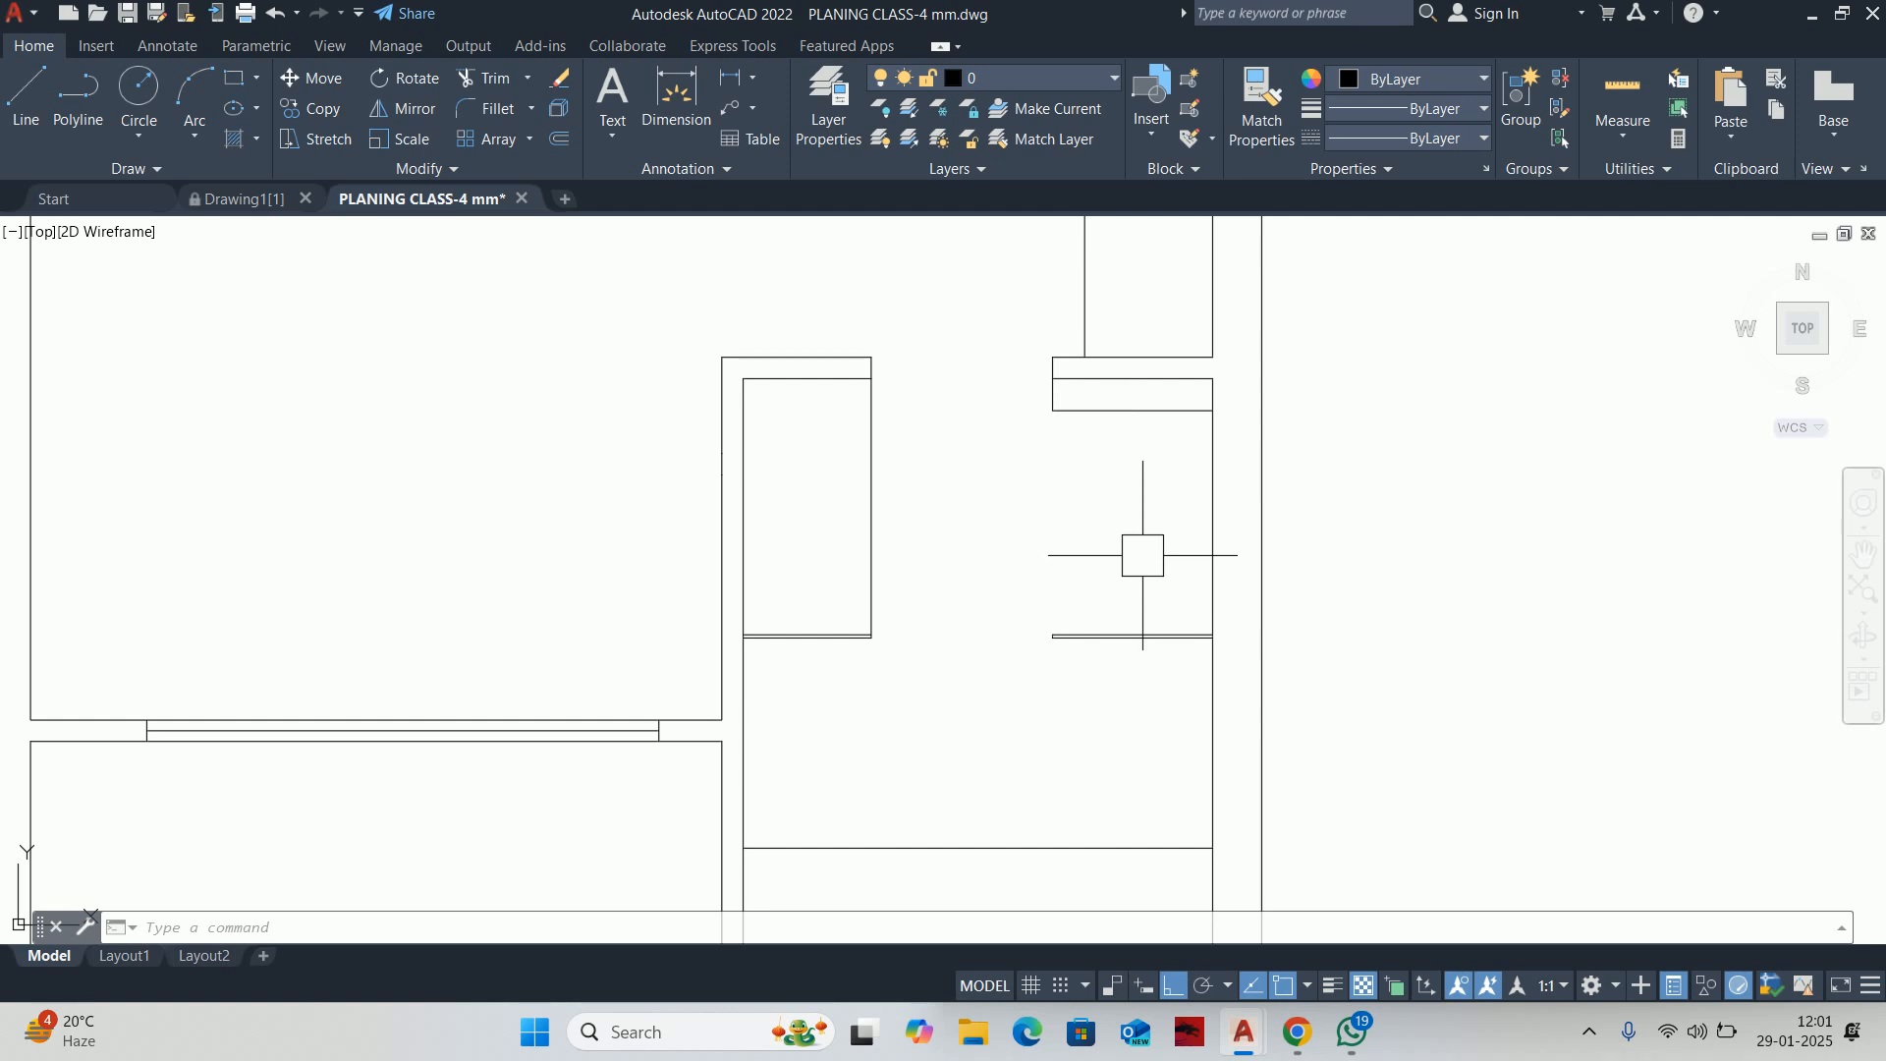
left_click(1623, 88)
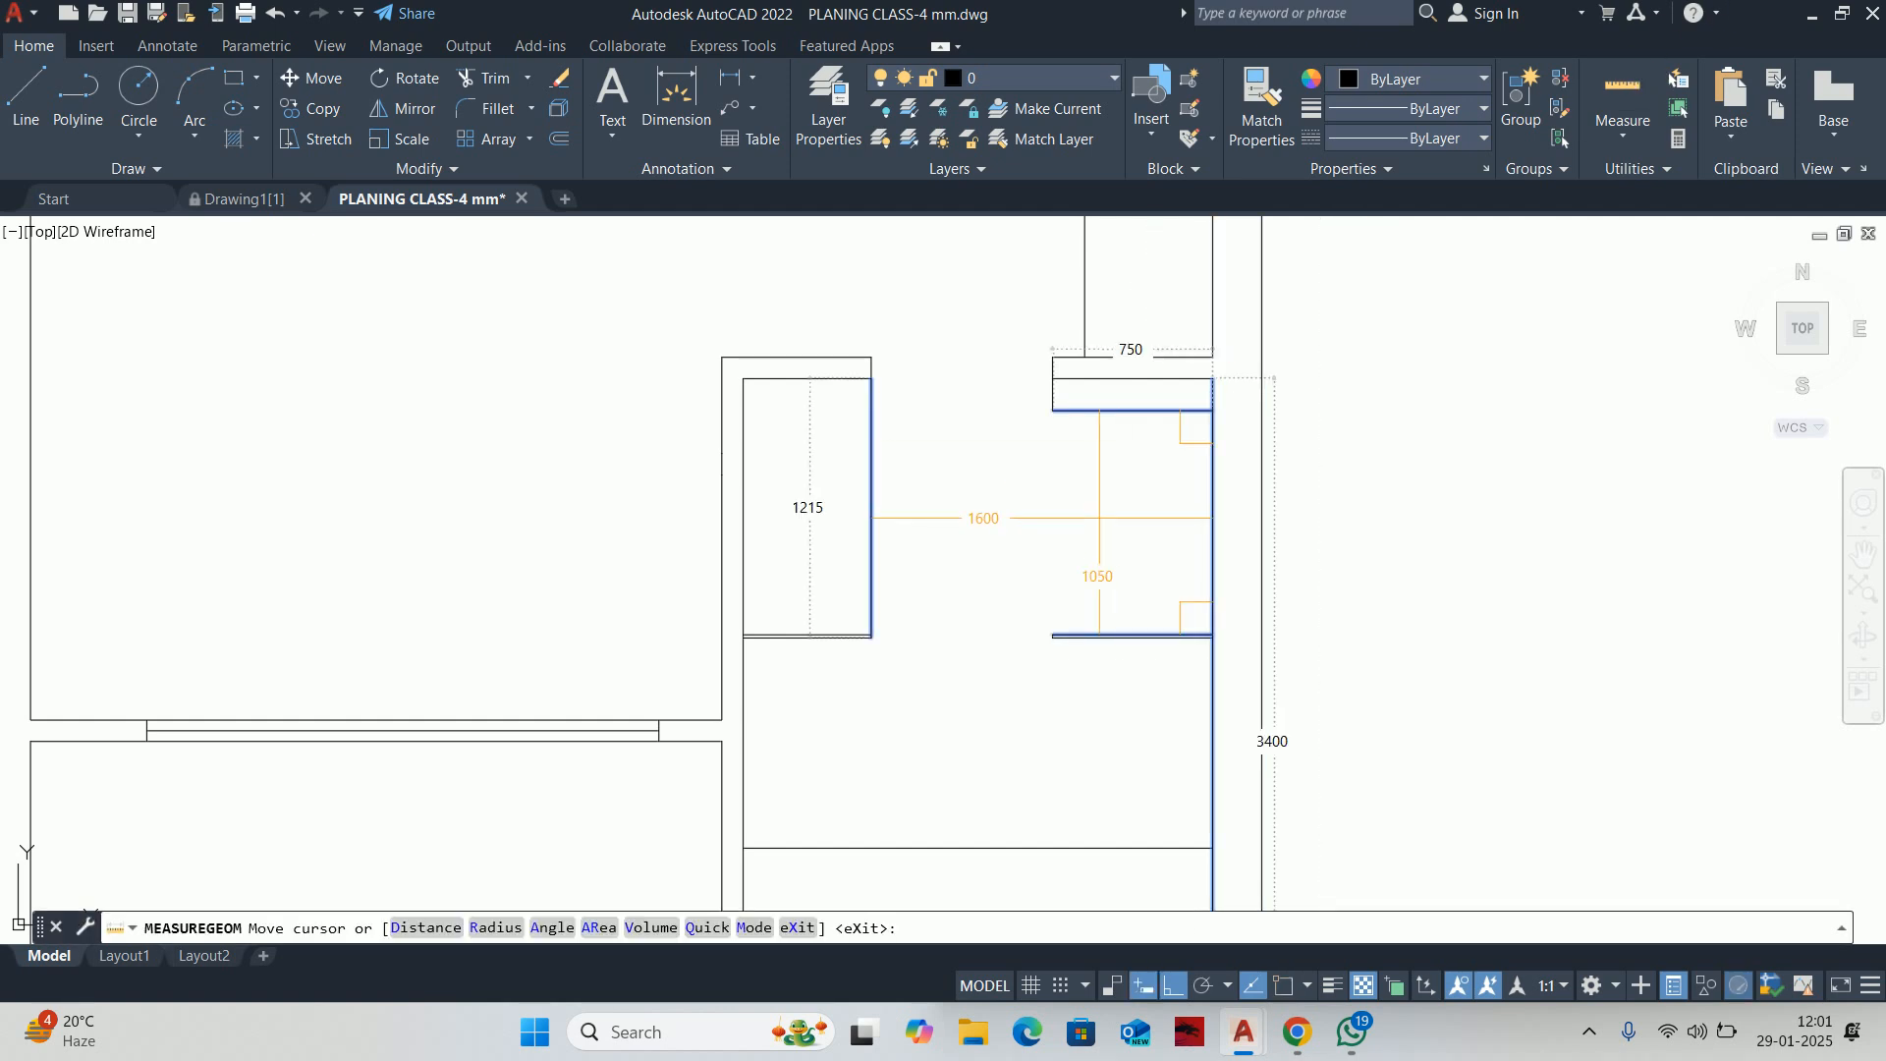
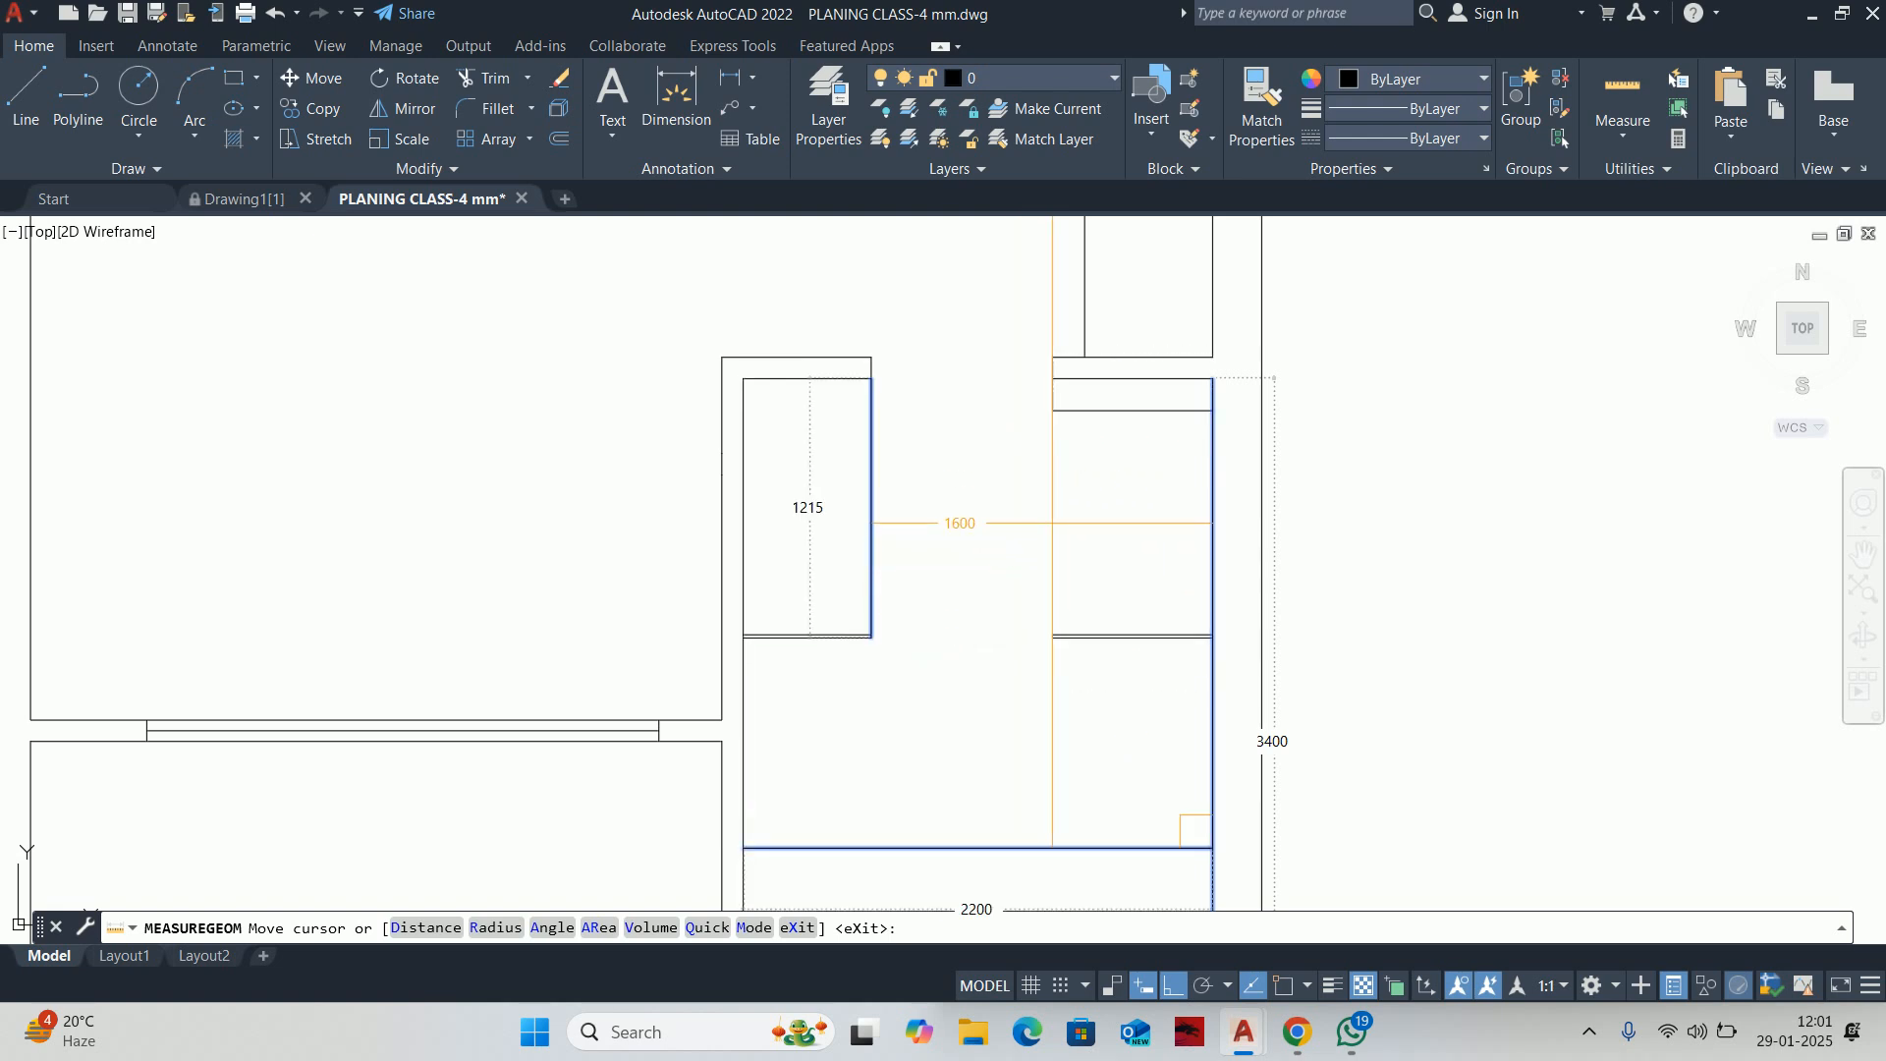
middle_click_drag(1073, 535, 1087, 344)
middle_click_drag(1163, 597, 1168, 462)
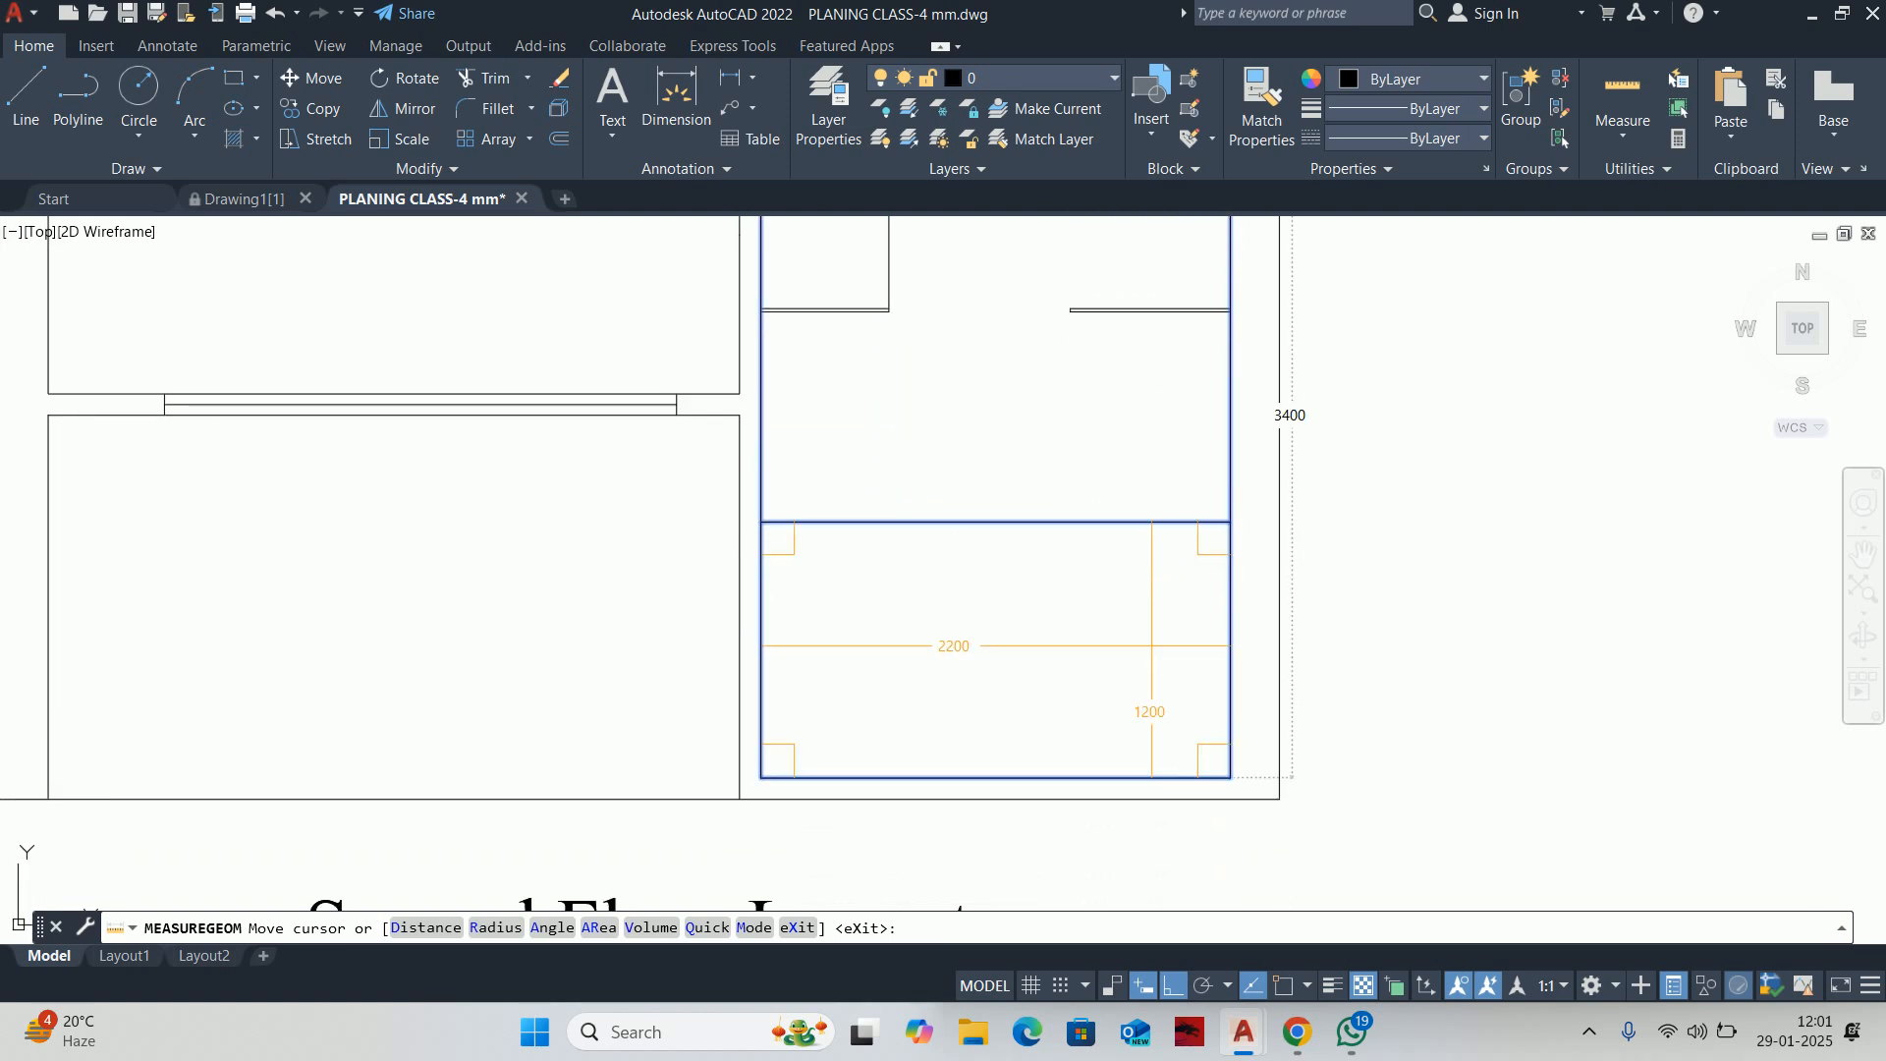
scroll(1015, 609, "down", 4)
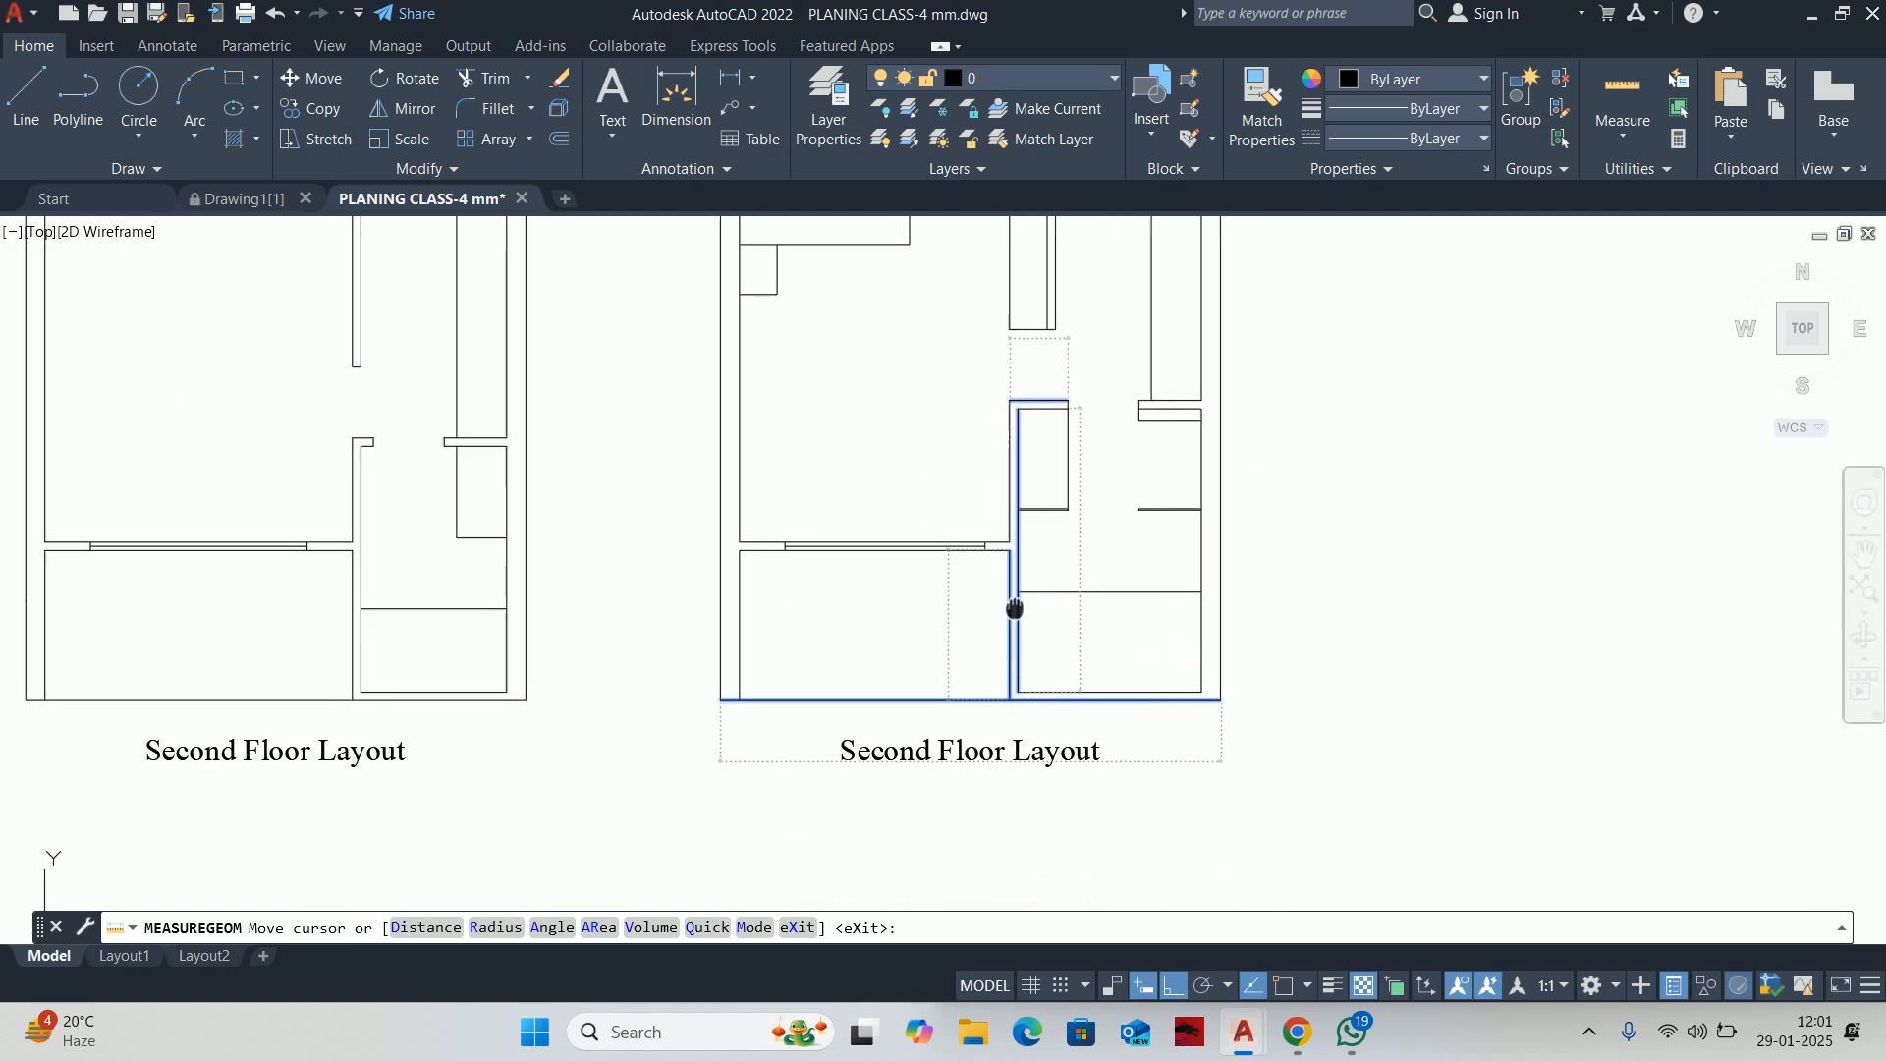
scroll(1015, 610, "up", 5)
key("Escape")
key("Escape")
key("Escape")
Measure the gaps between each end of the large room's lower wall opening and the adjacent side walls
middle_click_drag(926, 526, 1086, 581)
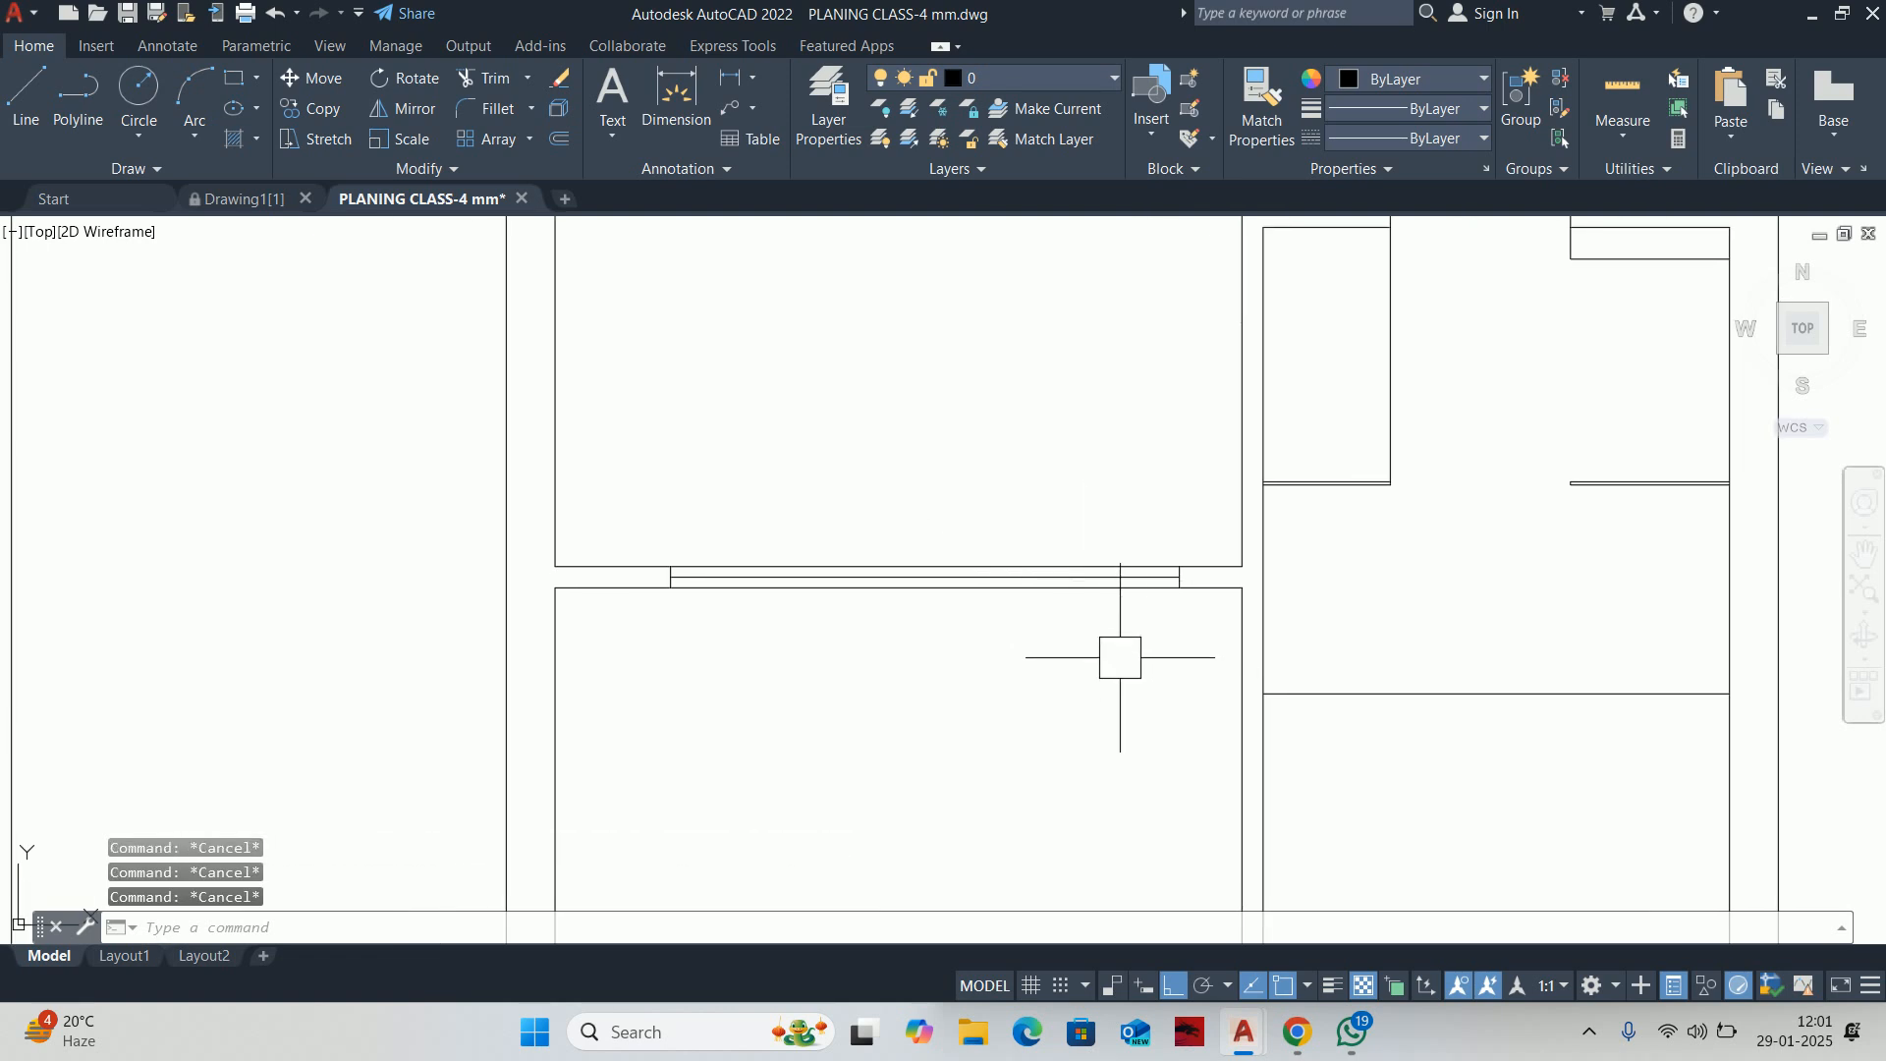
scroll(810, 581, "up", 2)
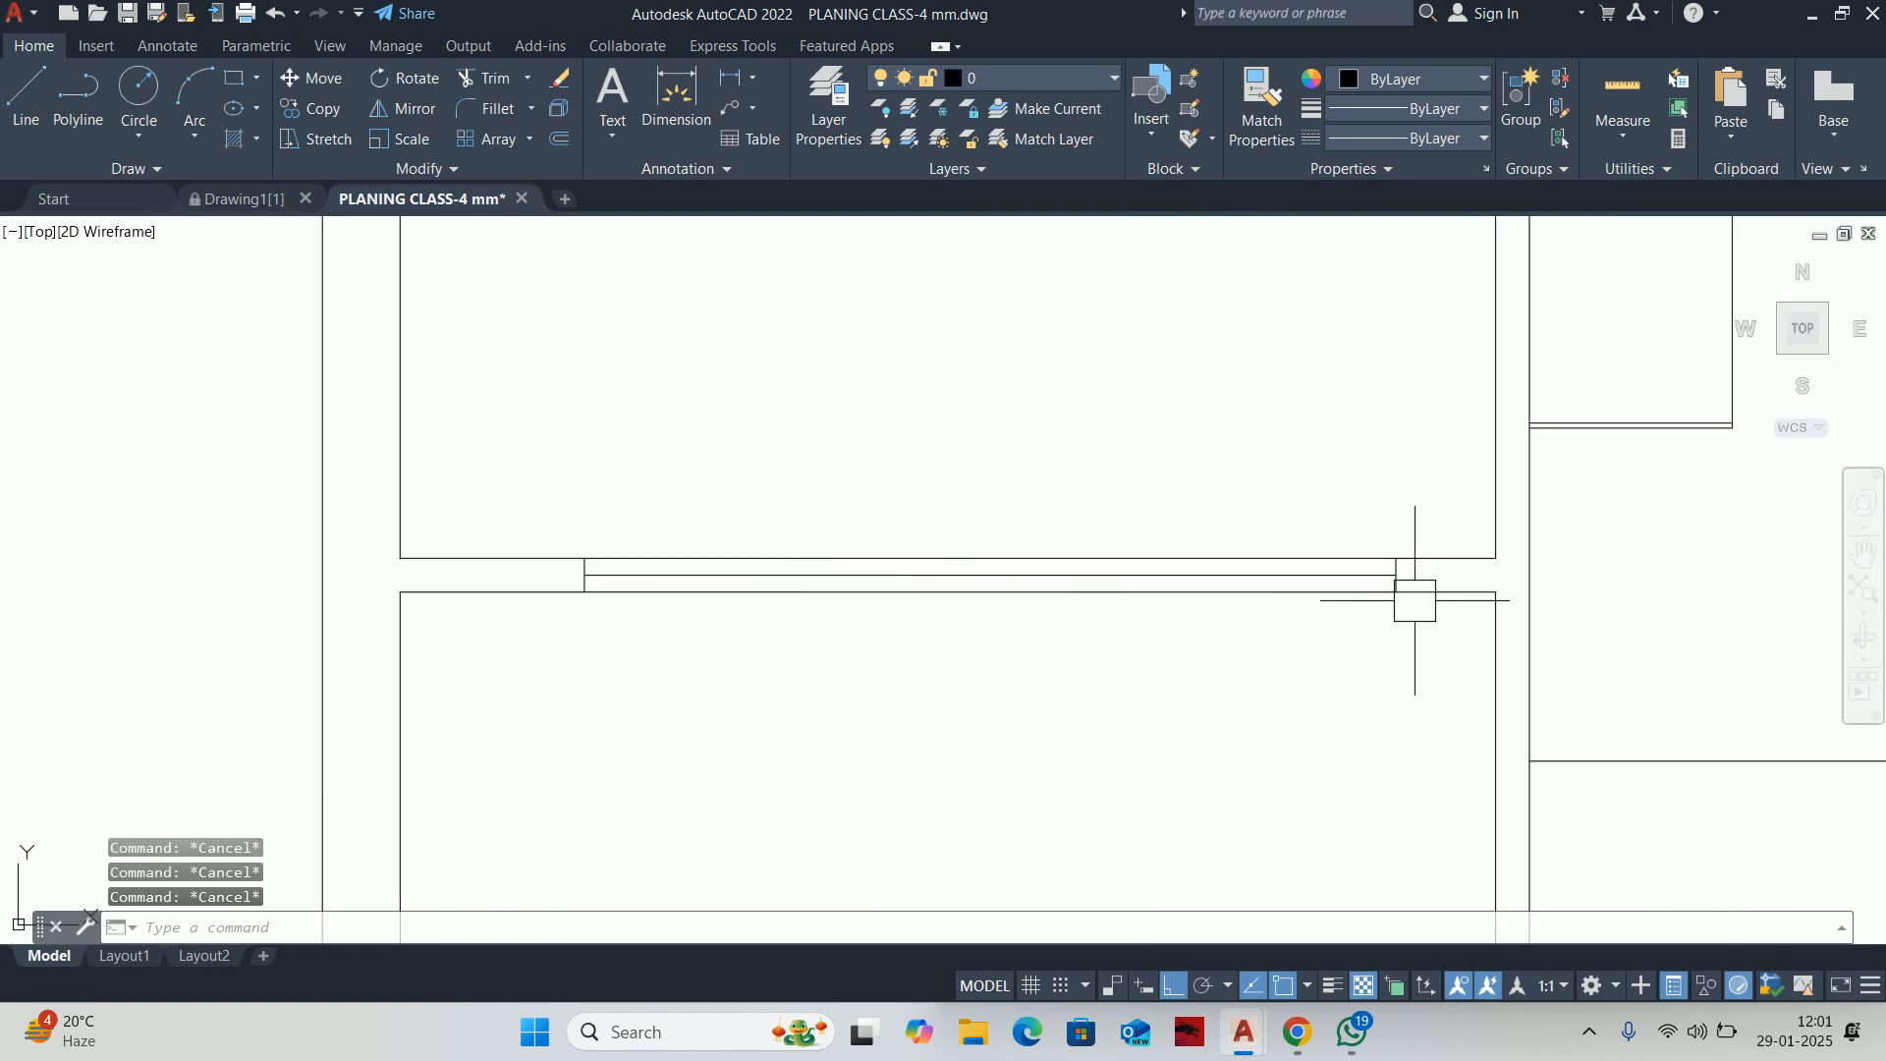
type("dli")
key("Return")
left_click(1396, 552)
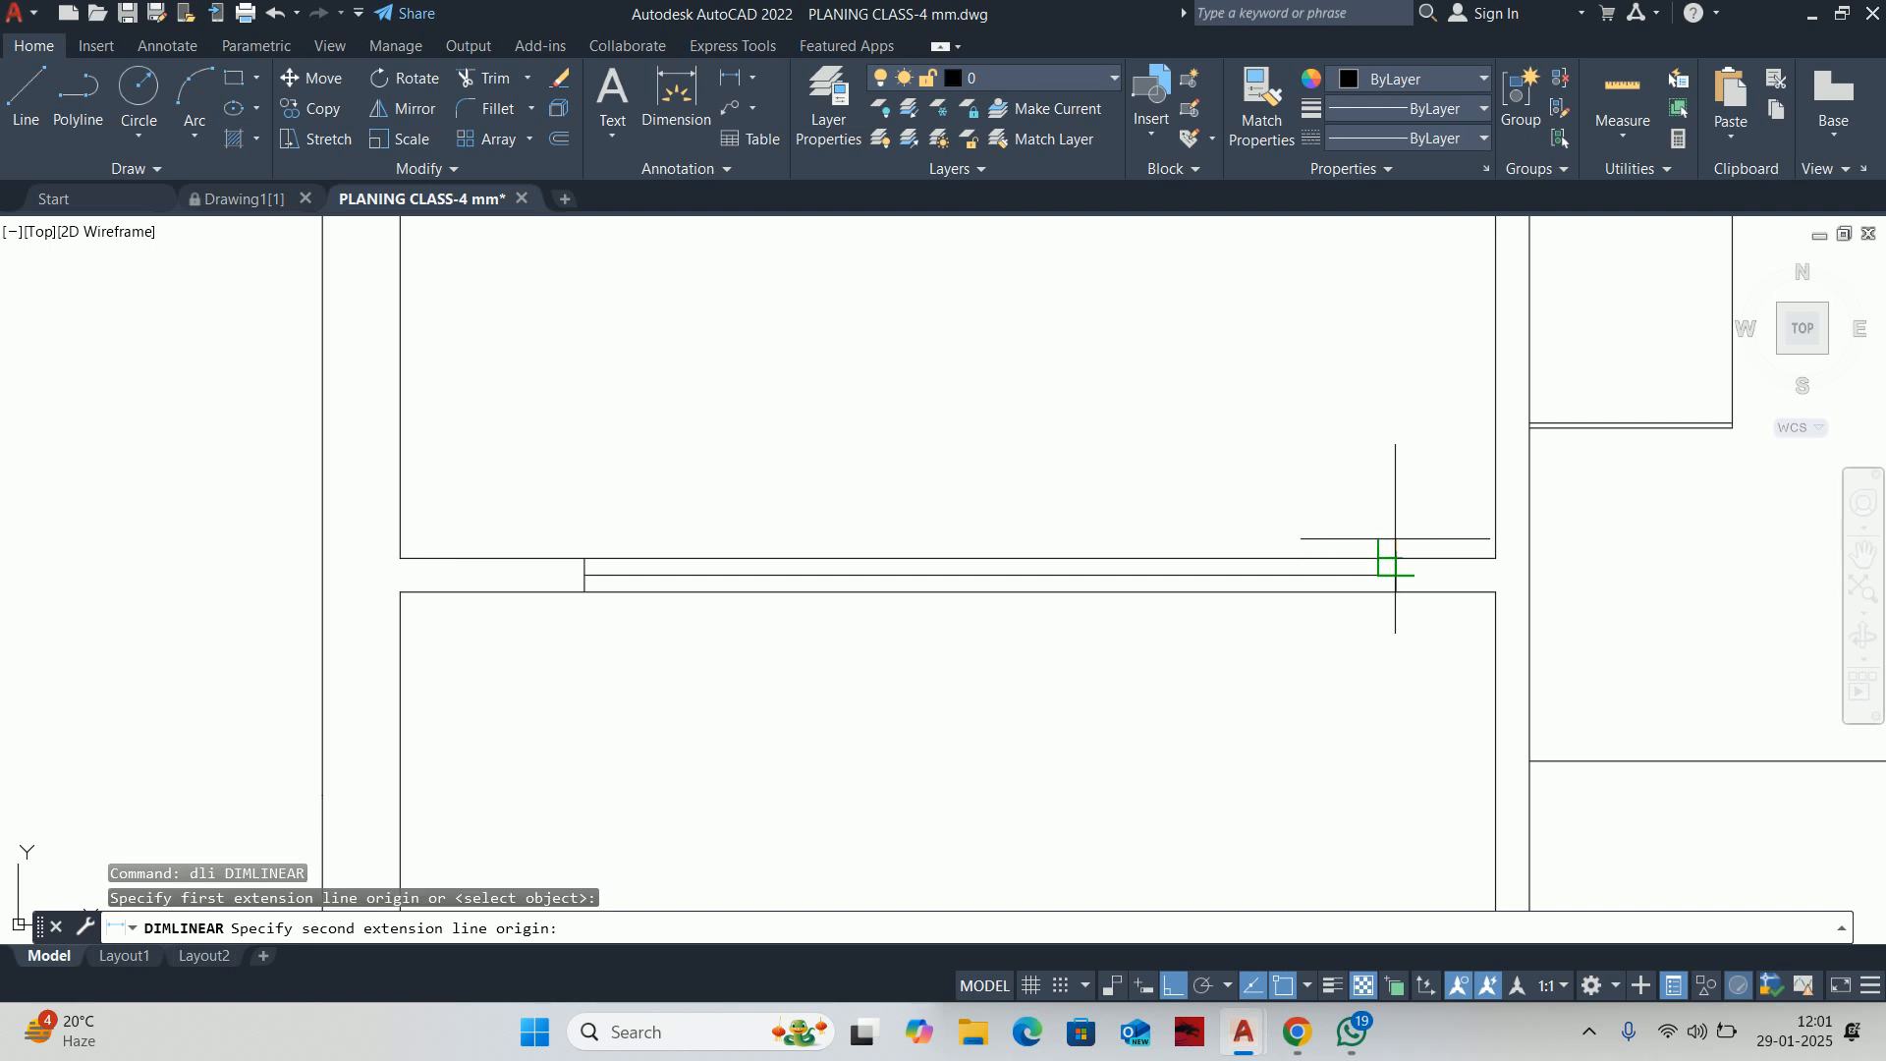
left_click(1472, 557)
key("Escape")
scroll(1340, 590, "down", 2)
key("Return")
left_click(867, 572)
left_click(867, 572)
key("Escape")
Try stretching the large room's lower wall opening 200 to the left, and undo it
type("s")
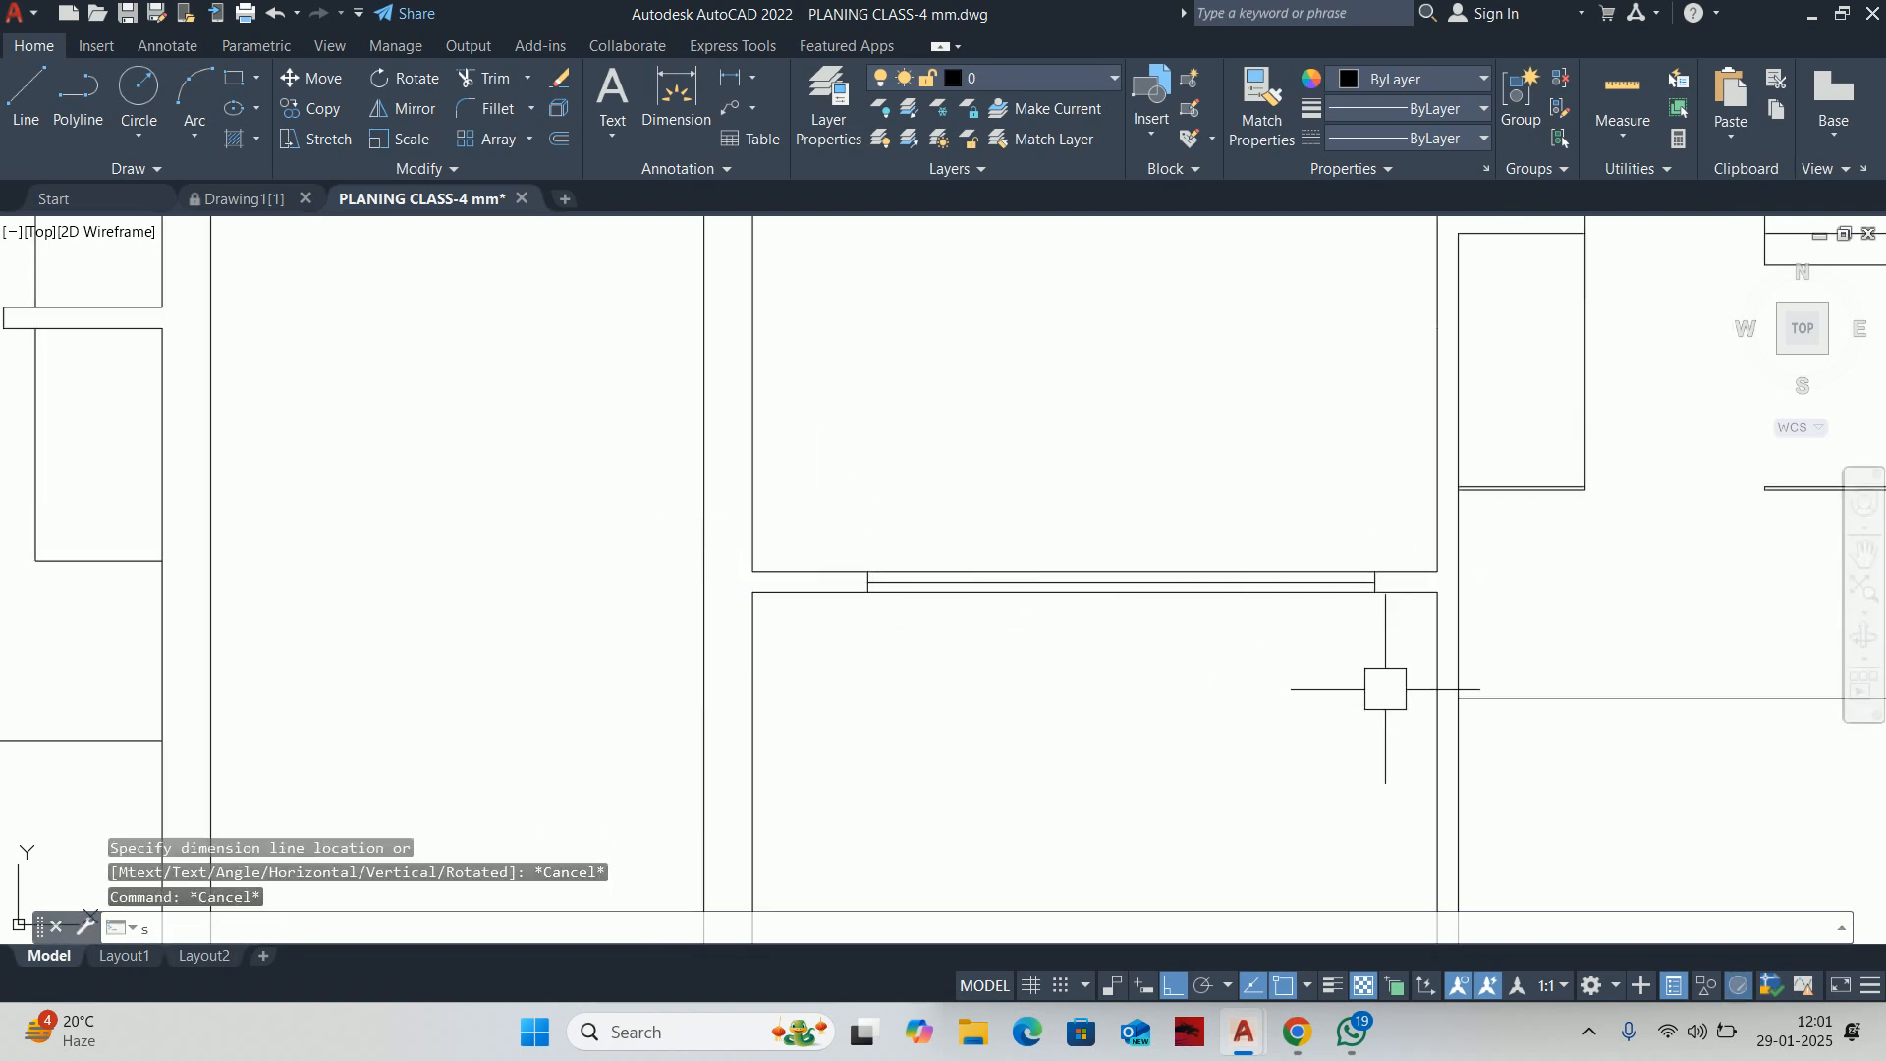
key("Return")
scroll(1382, 660, "up", 2)
left_click(1382, 660)
left_click(545, 383)
key("Return")
left_click(770, 392)
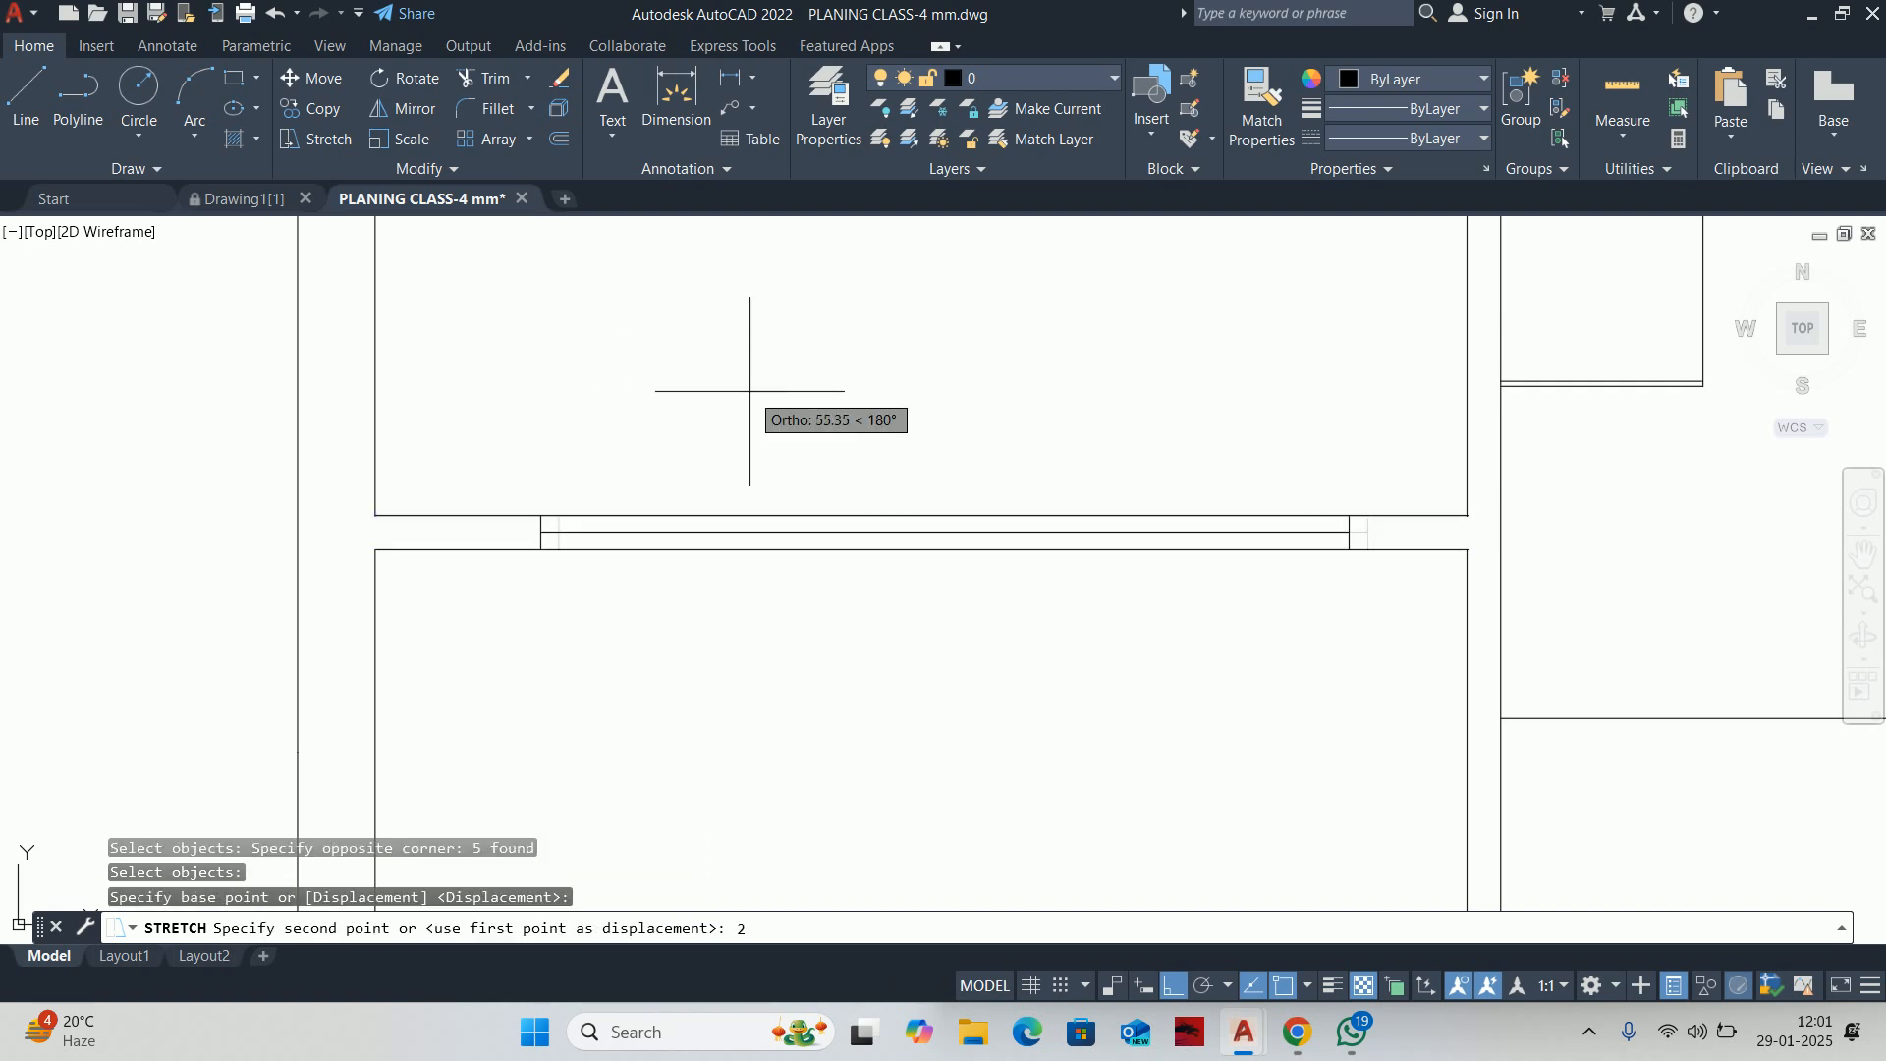
key("Return")
key("ctrl+z")
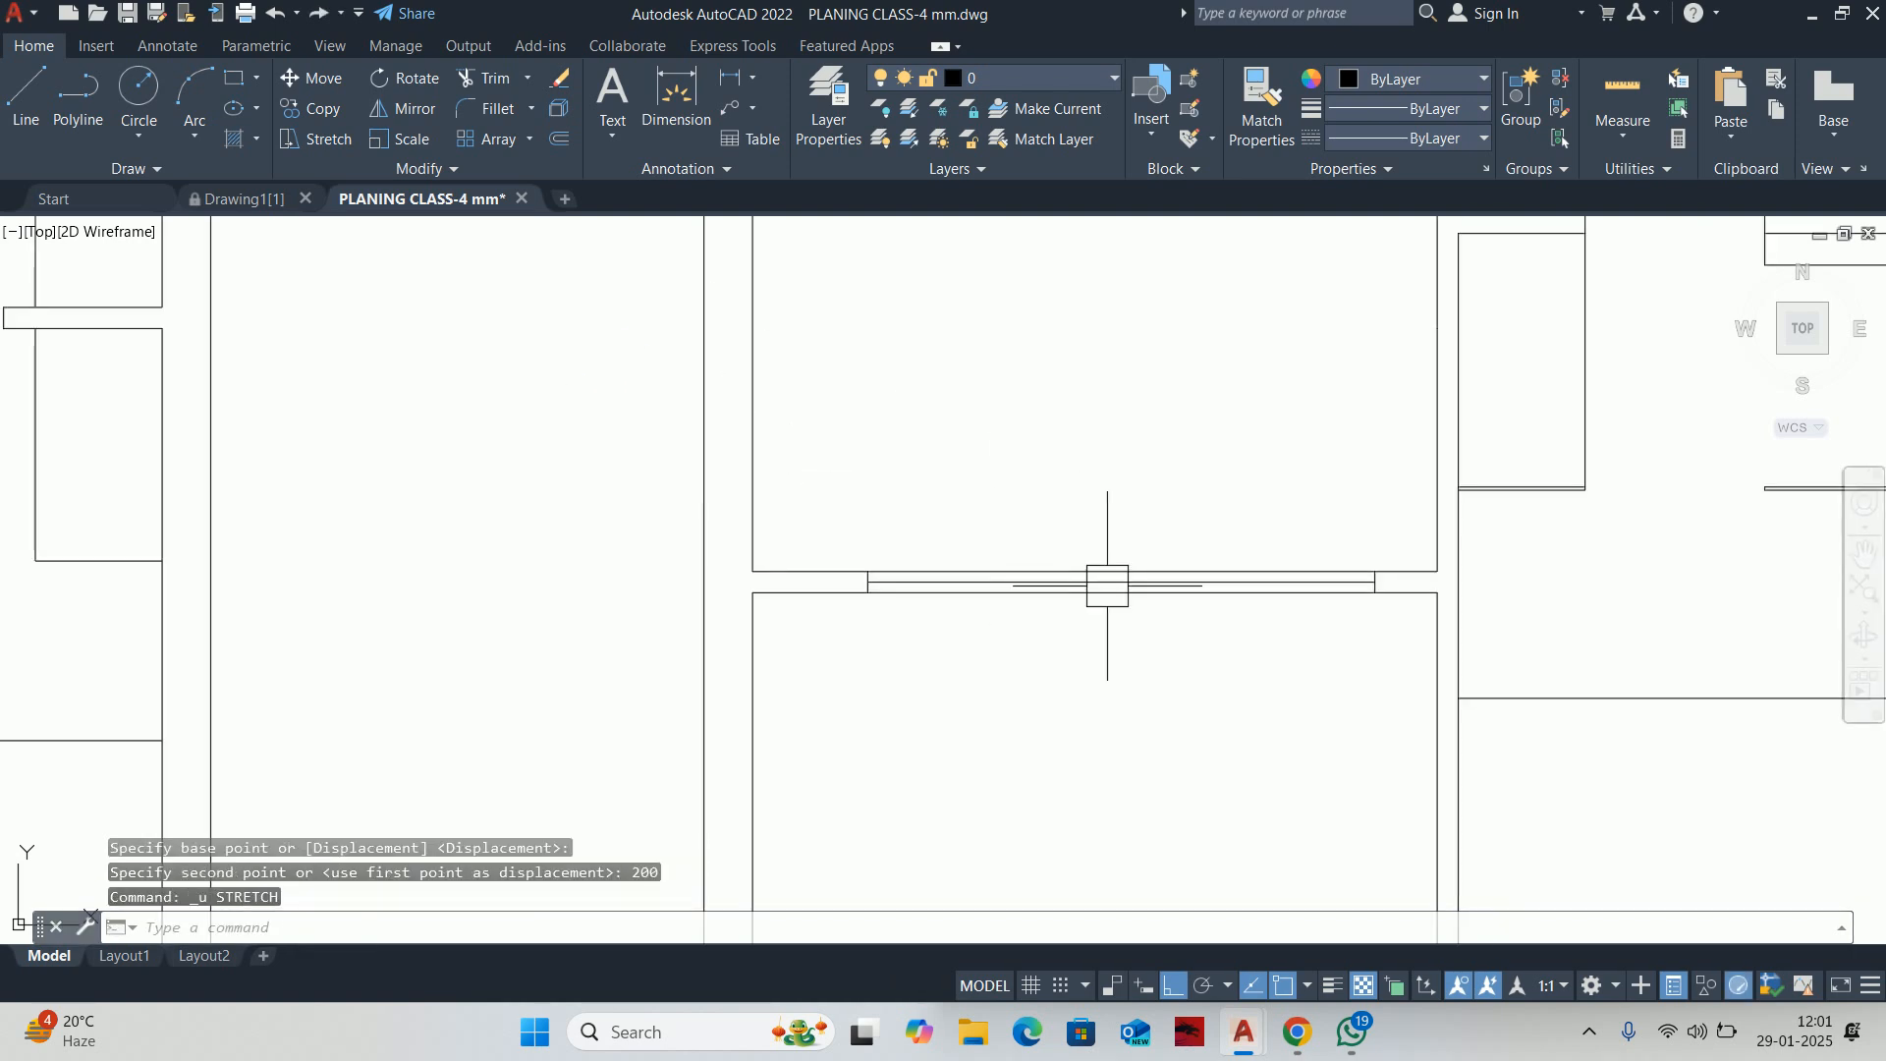
Stretch the large room's lower wall opening 145 to the left
type("s")
key("Return")
left_click(1409, 596)
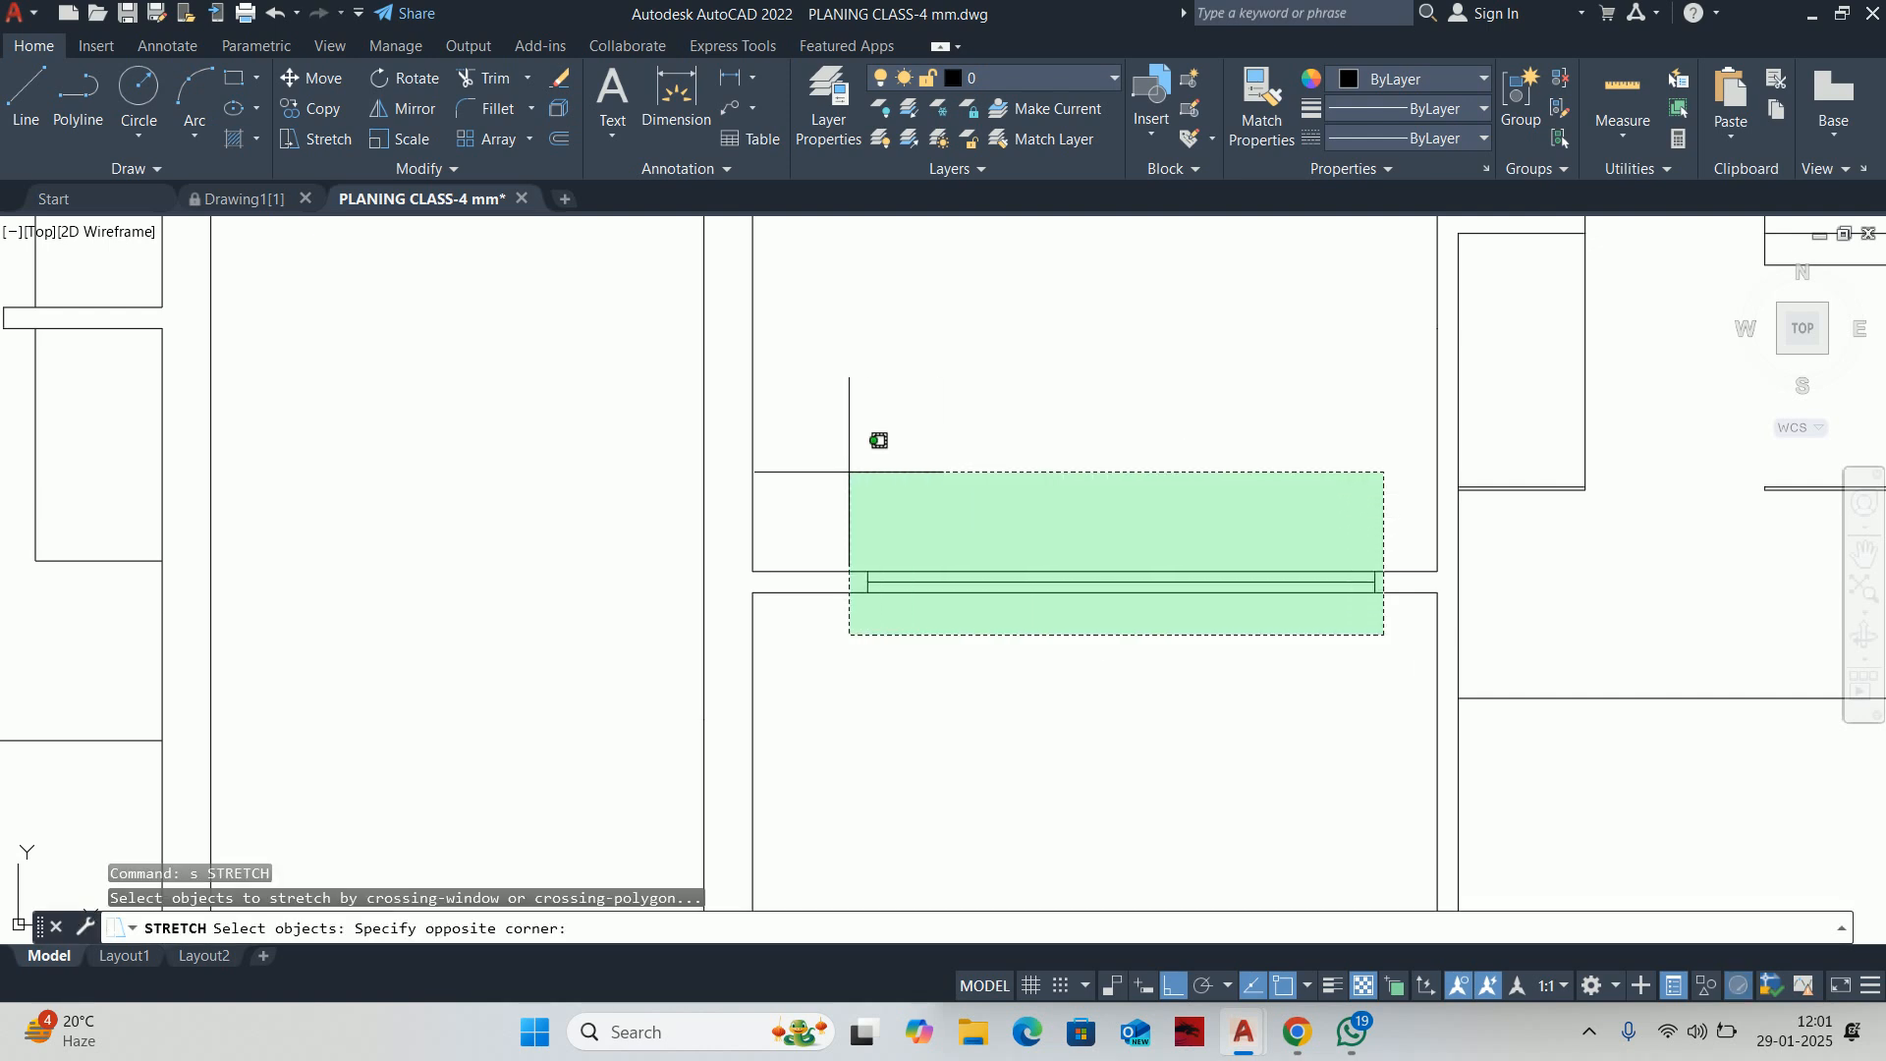
left_click(854, 460)
key("Return")
left_click(992, 462)
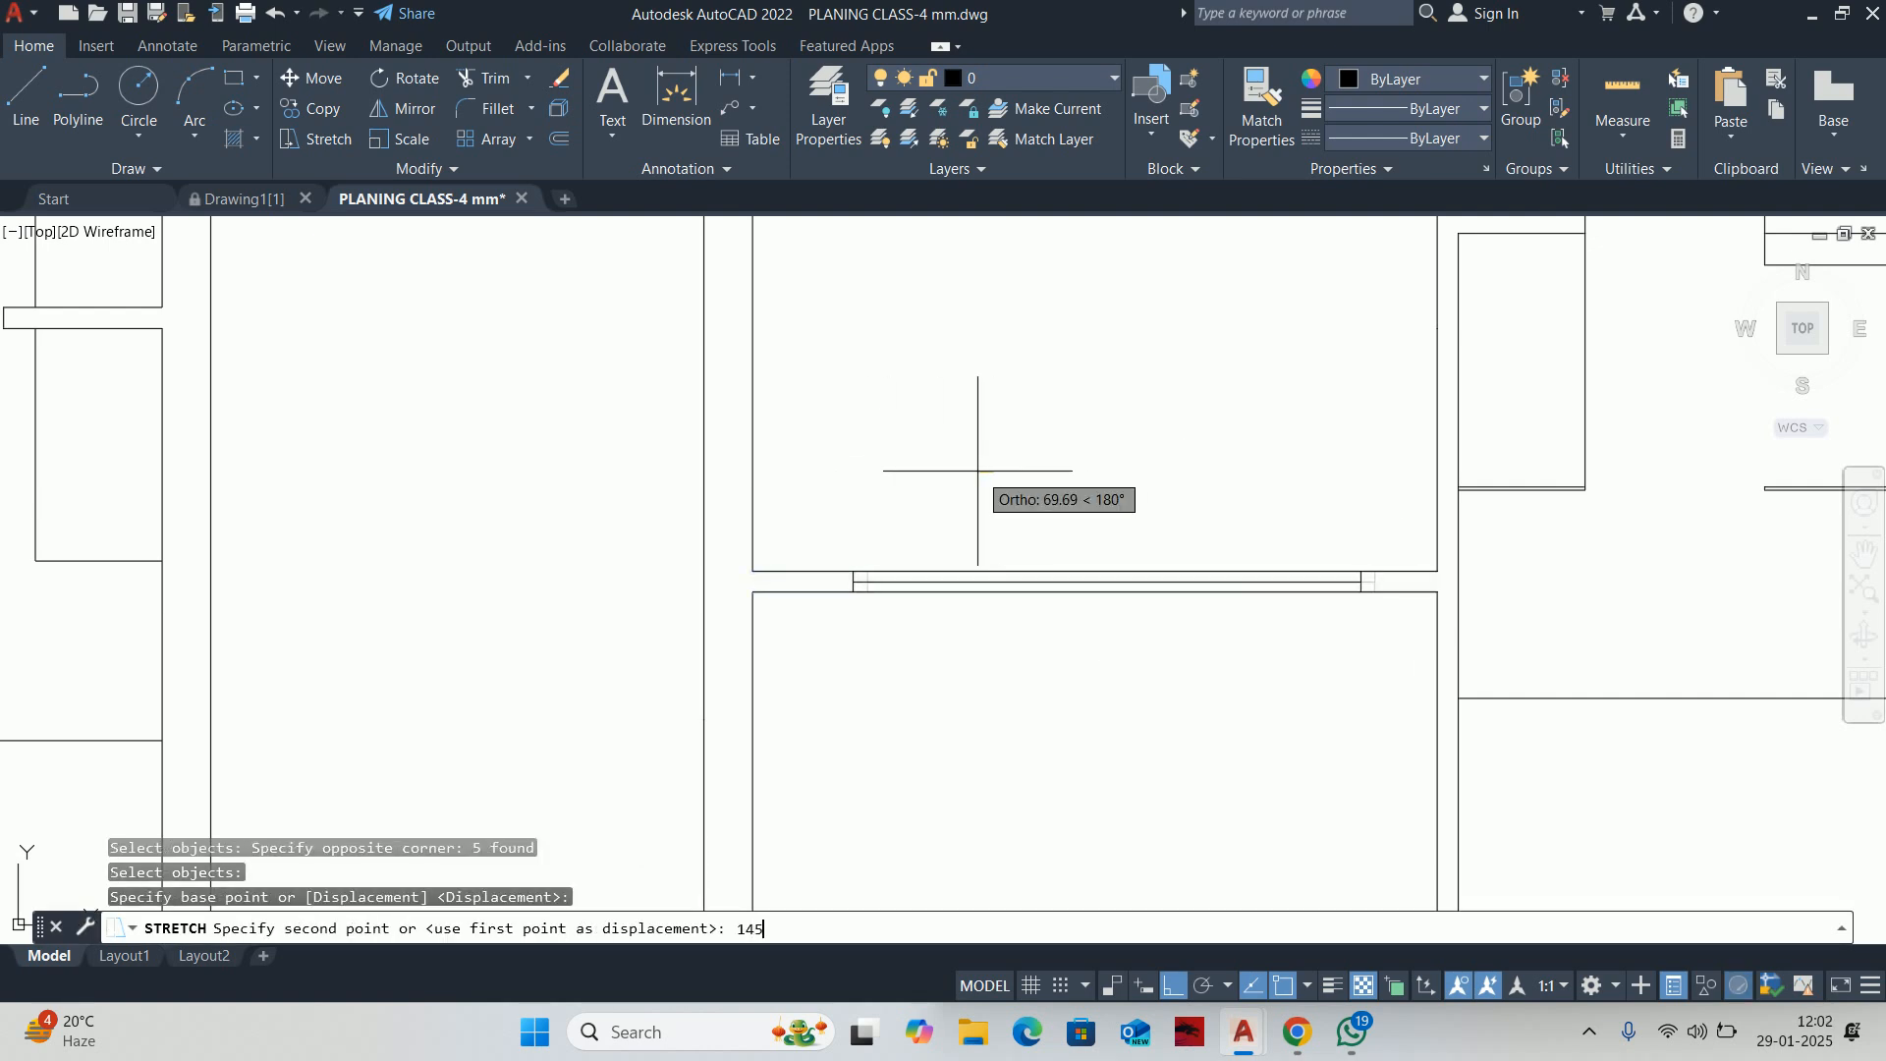
key("Escape")
key("Escape")
key("Escape")
Measure the remaining wall lengths on both sides of the shifted opening
type("dli")
key("Return")
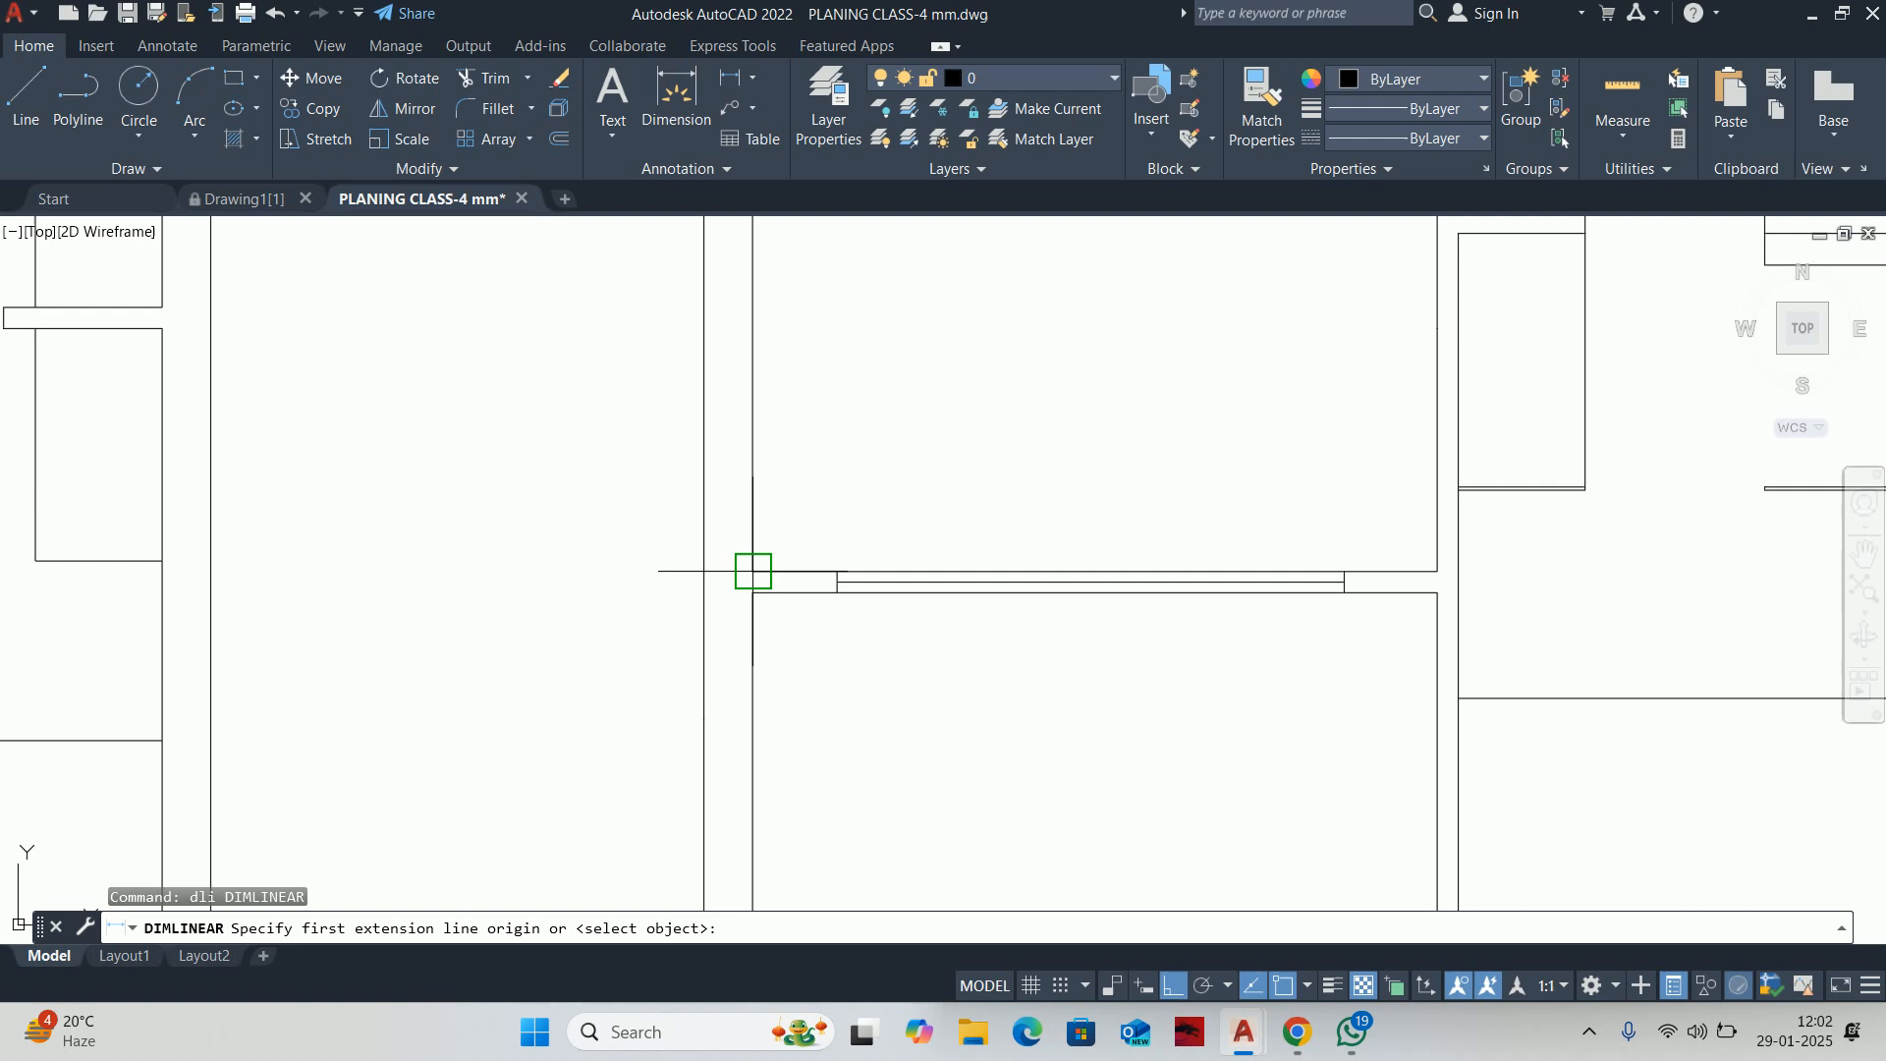
left_click(752, 571)
left_click(837, 571)
key("Escape")
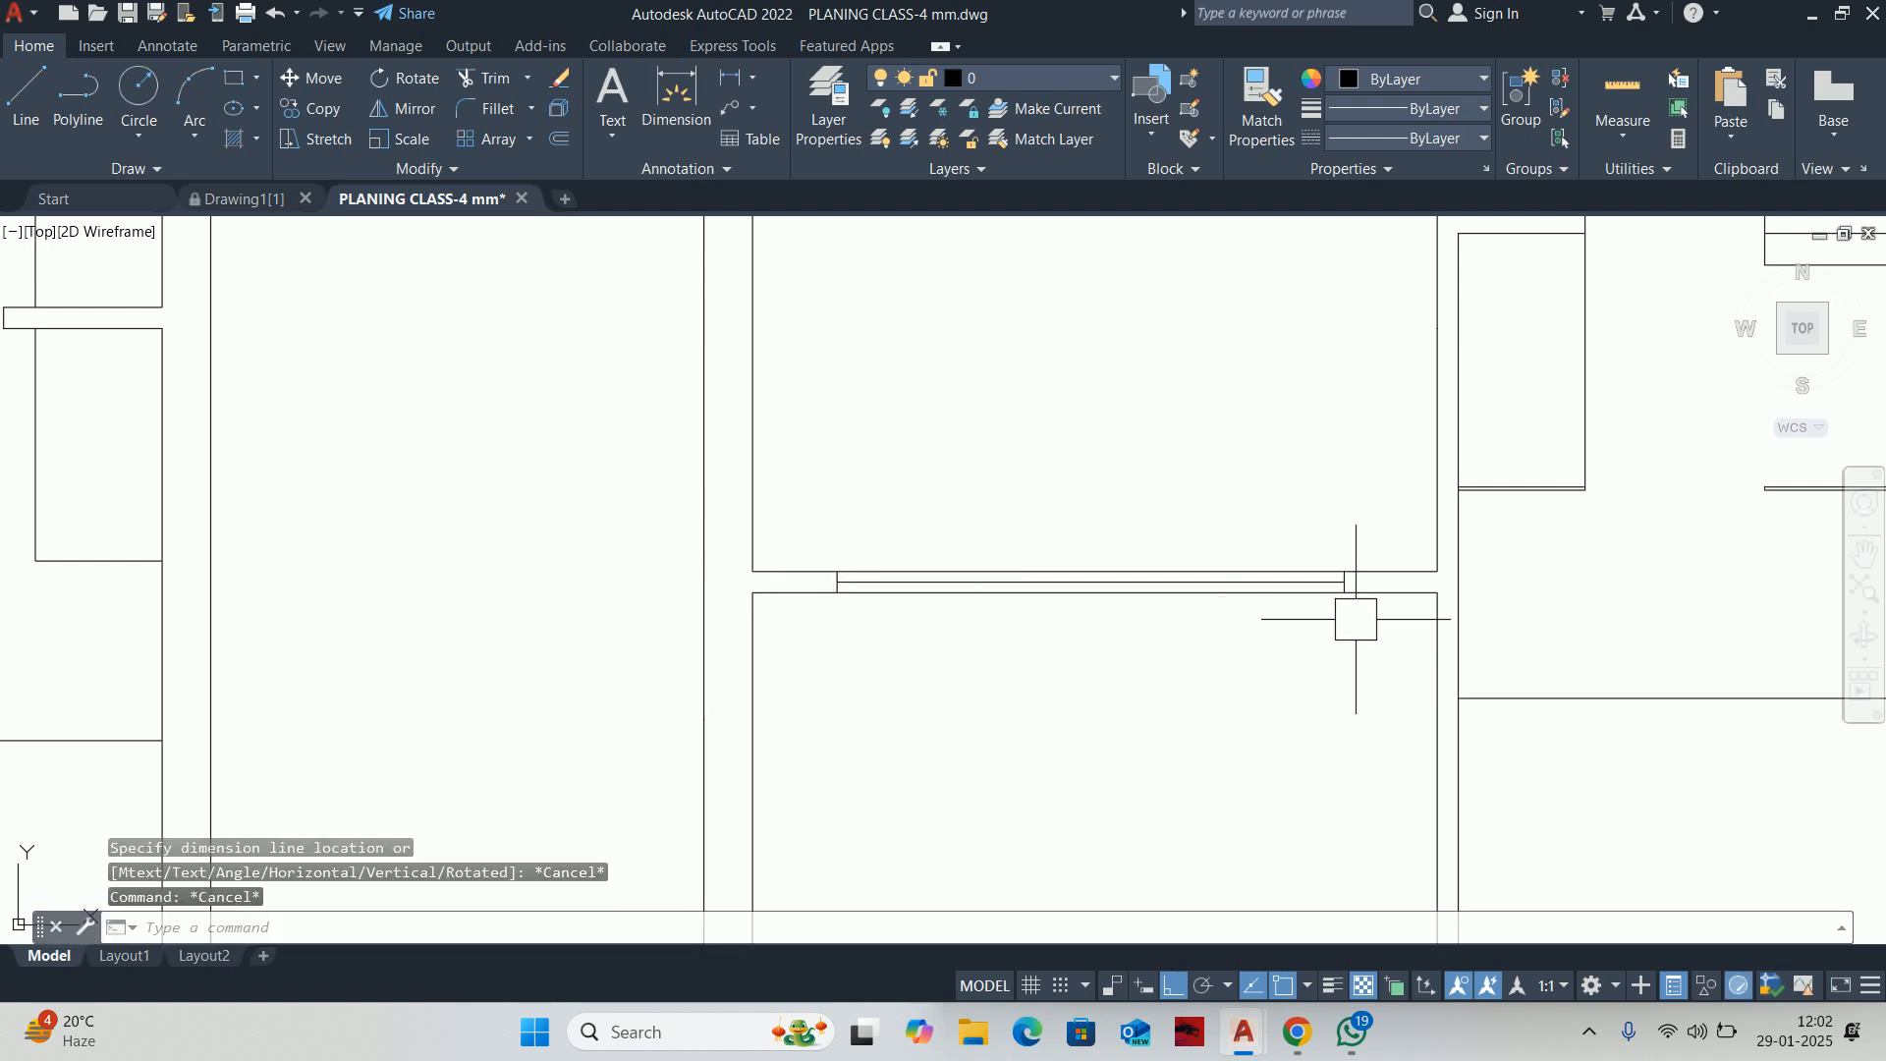
key("Return")
left_click(1345, 571)
left_click(1437, 571)
key("Escape")
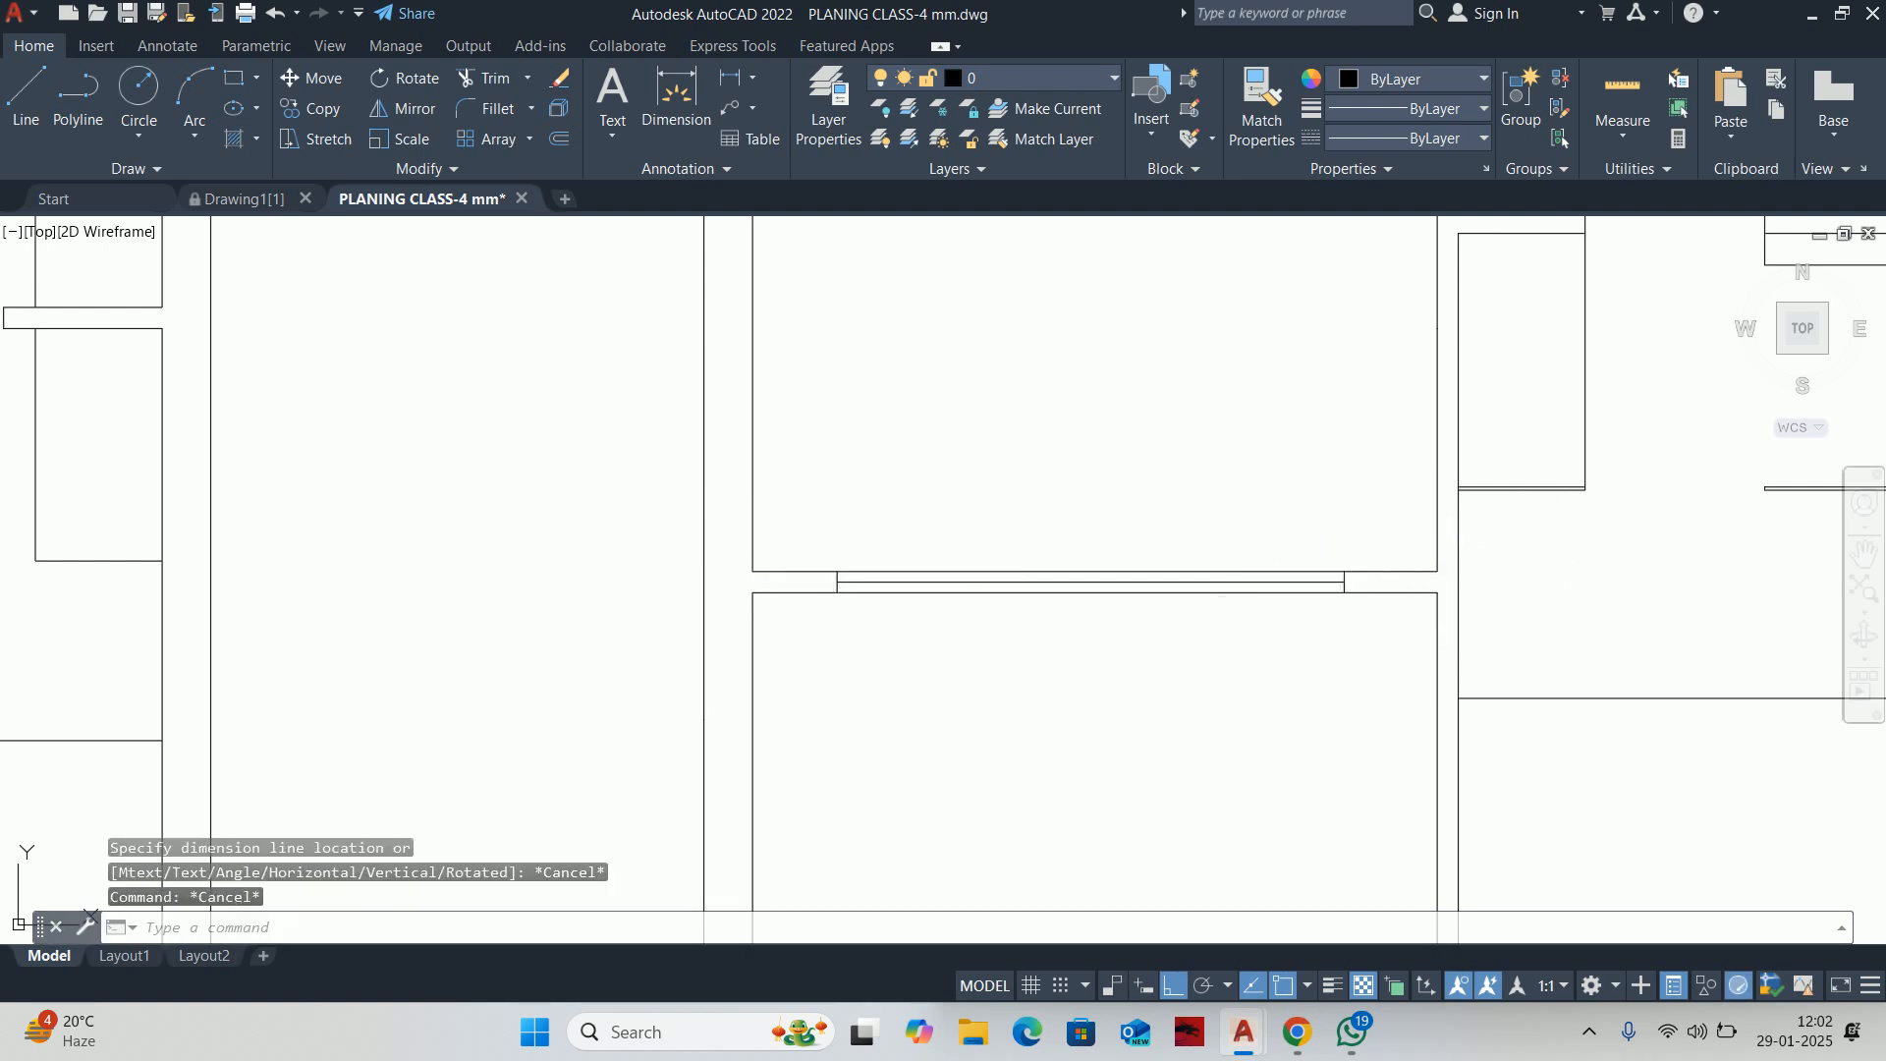
key("Escape")
key("Escape")
type("s")
key("Return")
left_click(1395, 637)
key("Escape")
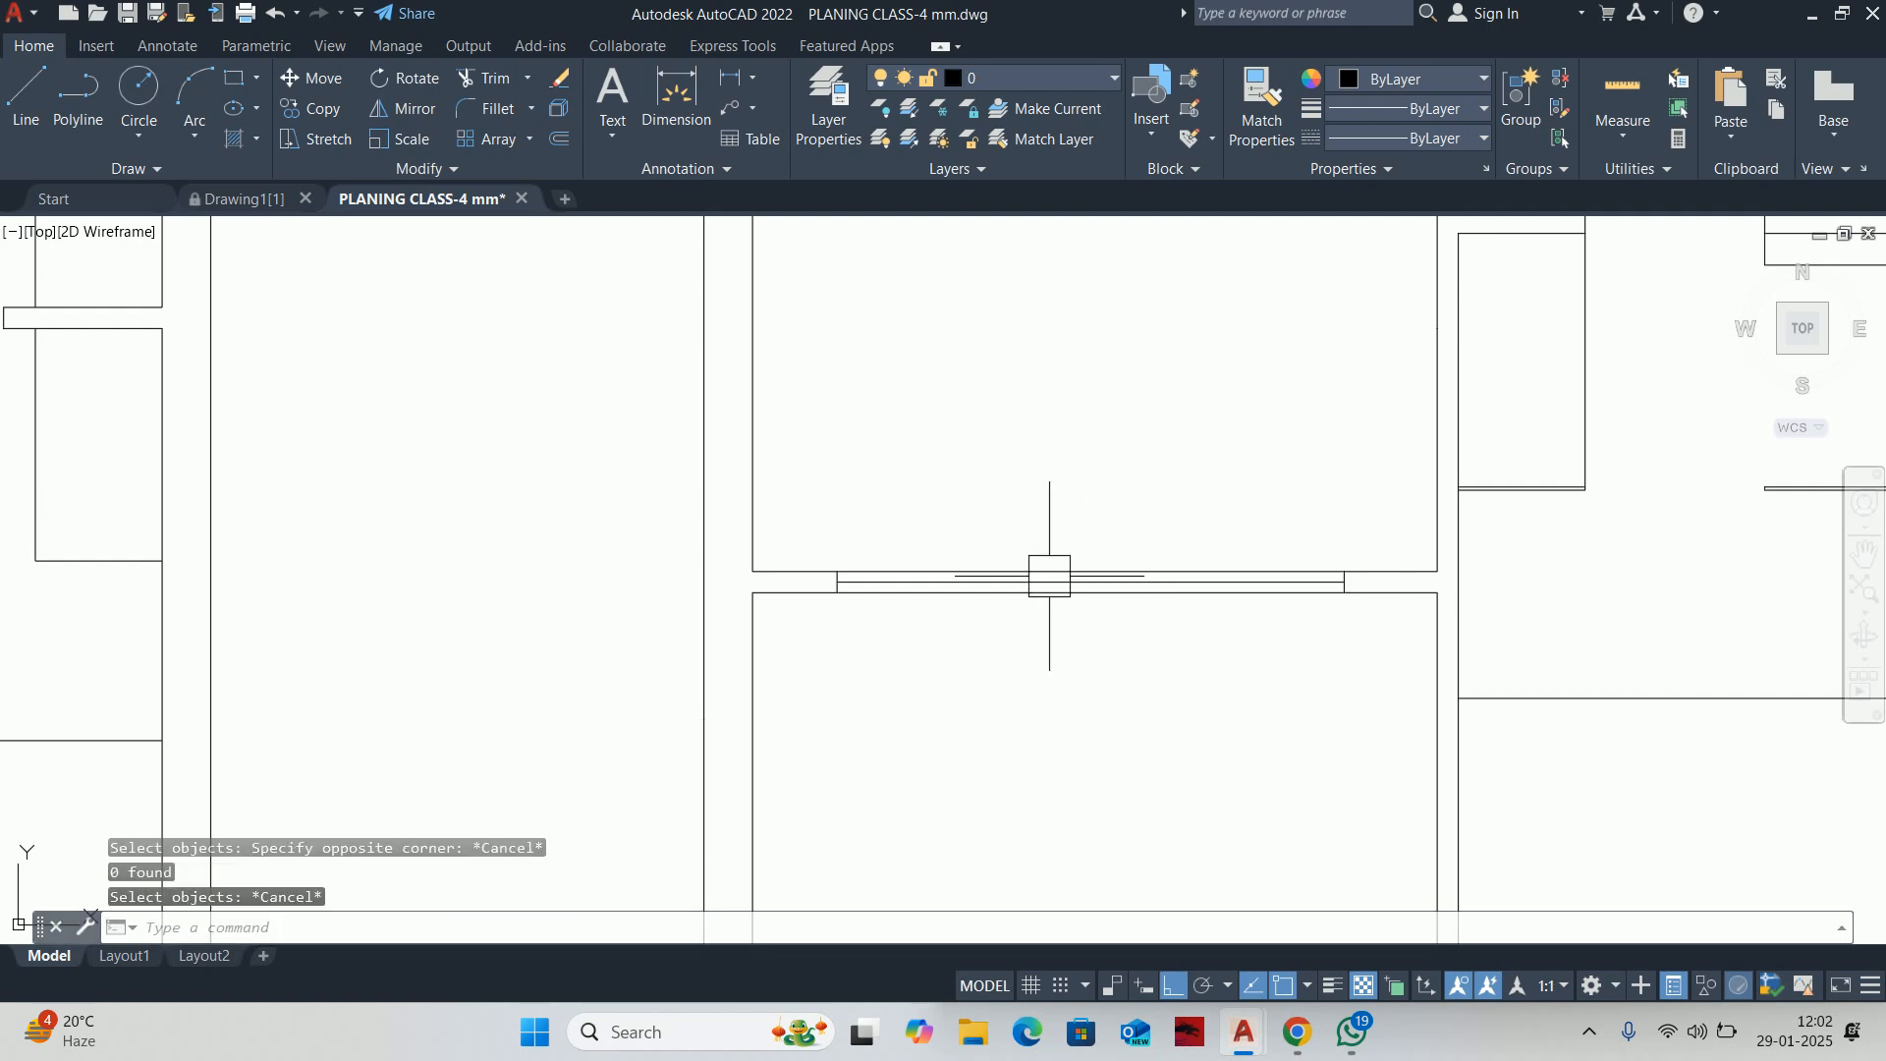
scroll(1052, 577, "up", 2)
left_click(1055, 584)
scroll(1070, 579, "down", 3)
key("Escape")
Stretch the large room's lower wall opening 20 to the right to centre it between the side walls
type("s")
key("Return")
left_click(1380, 673)
left_click(746, 447)
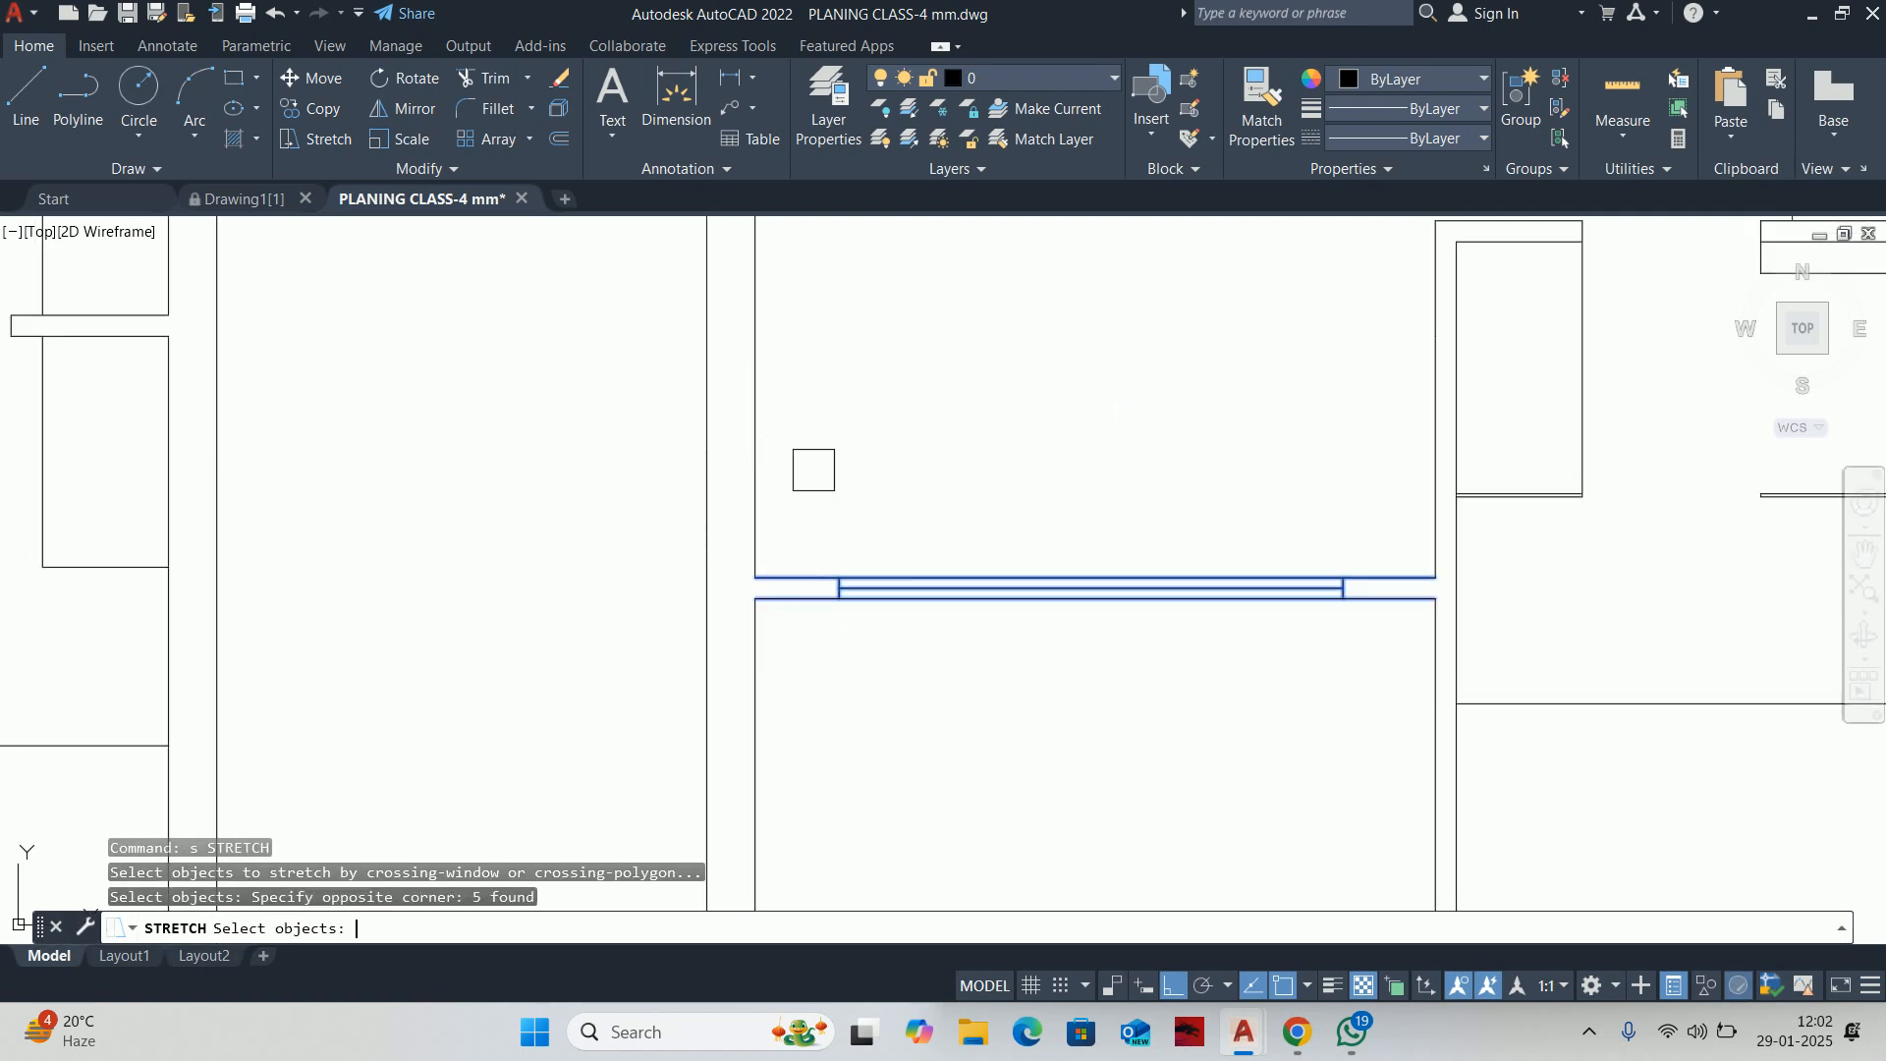
key("Return")
left_click(899, 472)
type("20")
key("Escape")
key("Escape")
key("Escape")
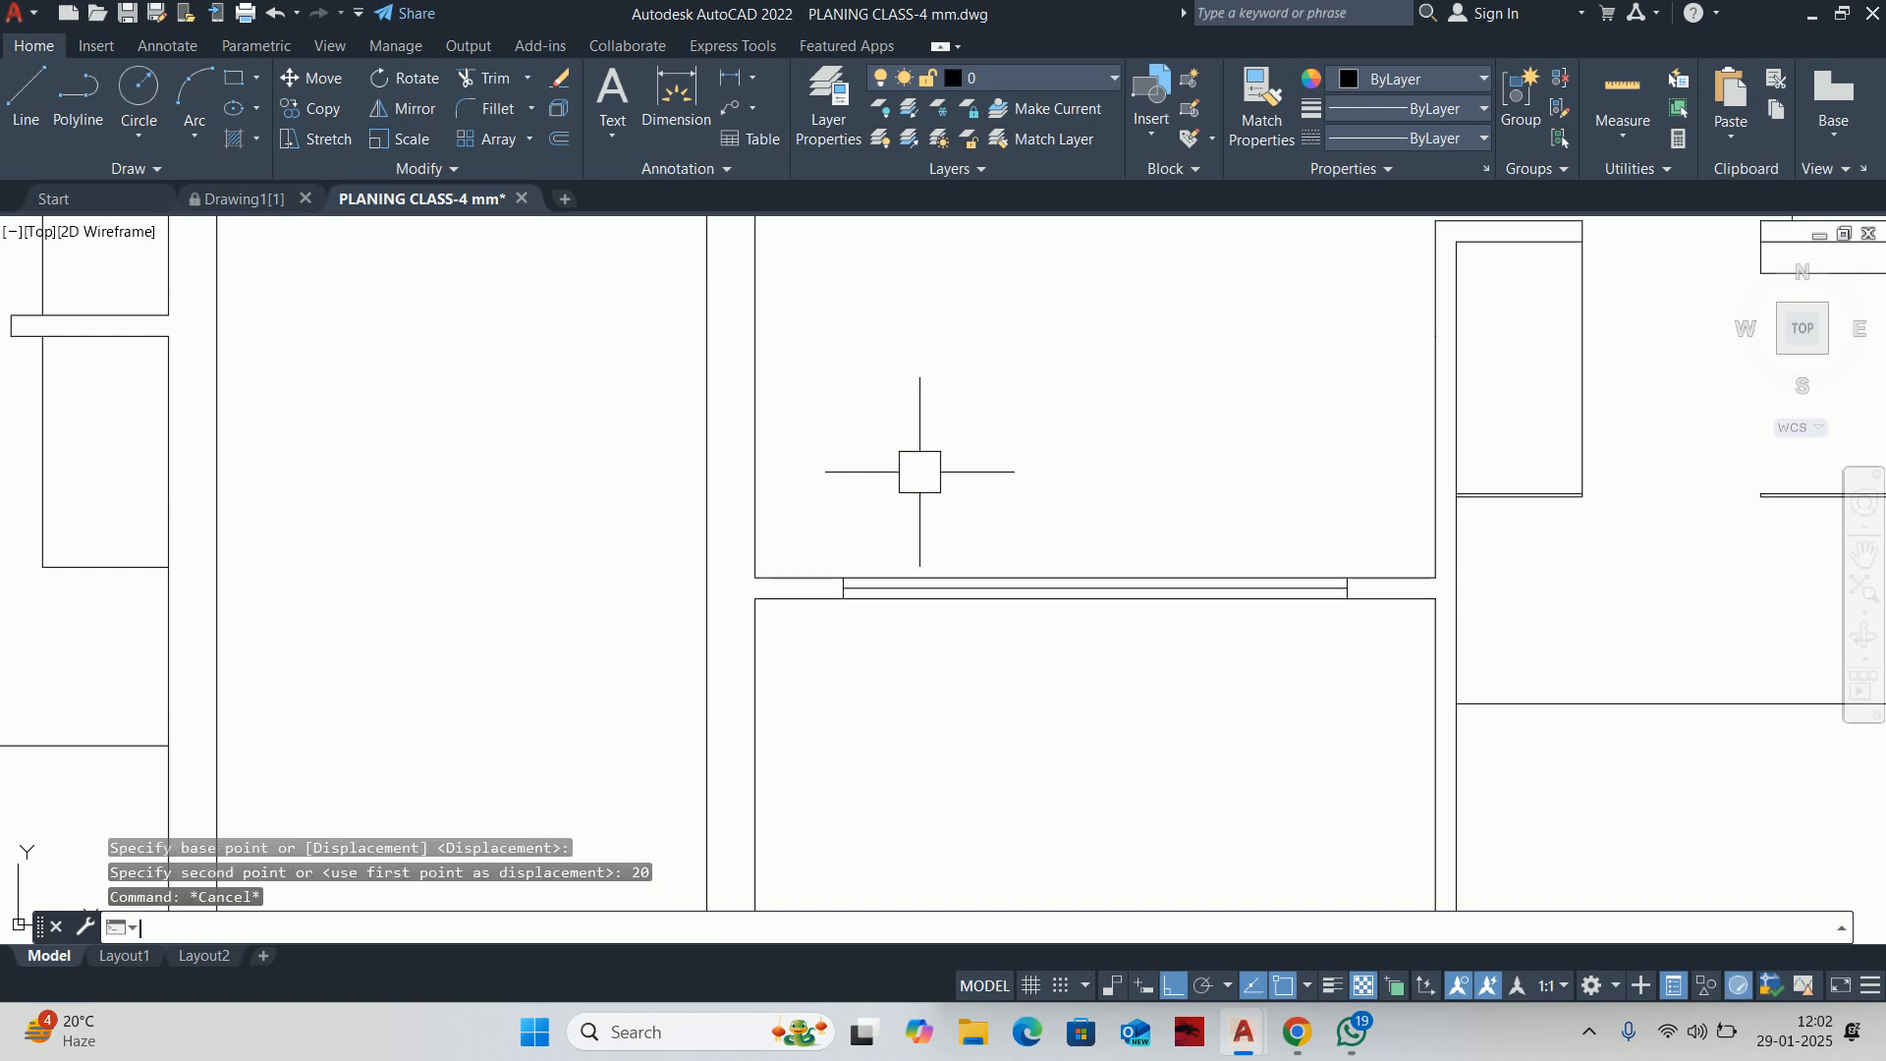
scroll(1070, 509, "down", 4)
scroll(999, 492, "up", 4)
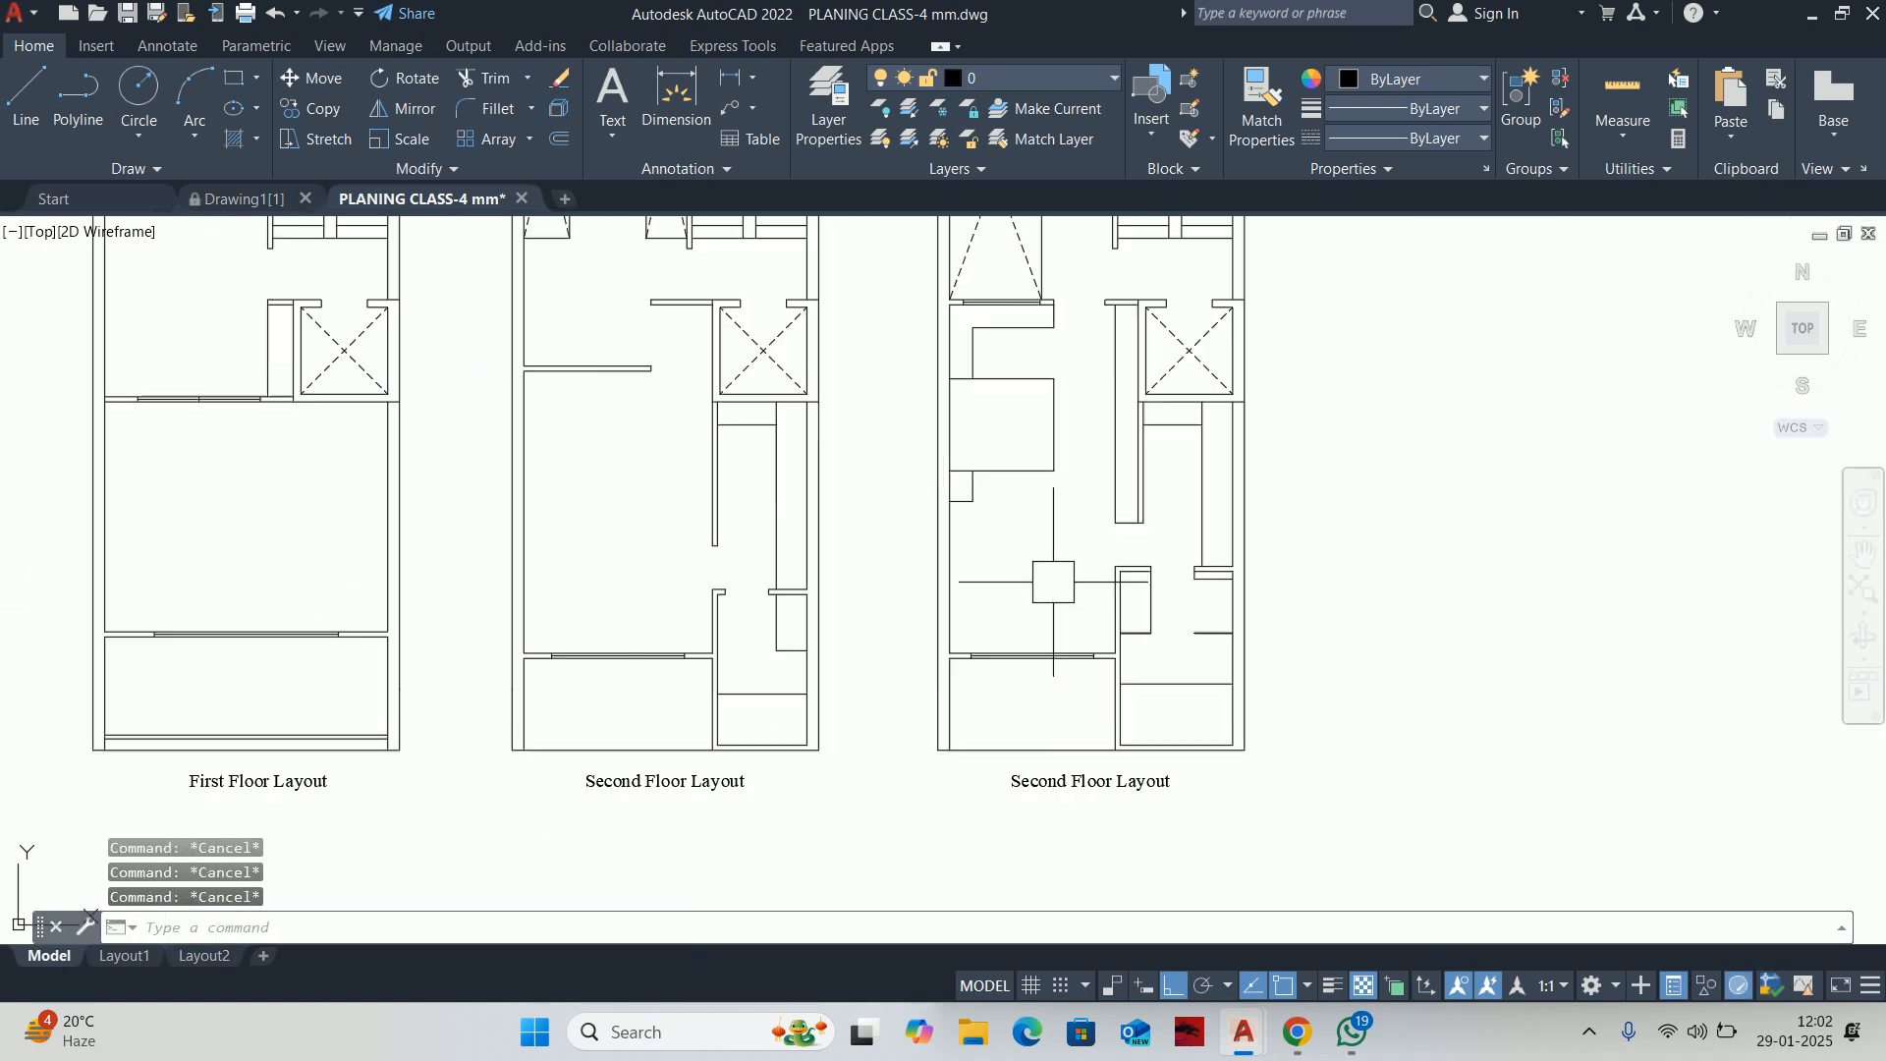
Review the third floor plan from the lower rooms up to the upper rooms and the dashed void
middle_click_drag(998, 492, 906, 649)
middle_click_drag(904, 716, 886, 679)
scroll(991, 661, "down", 2)
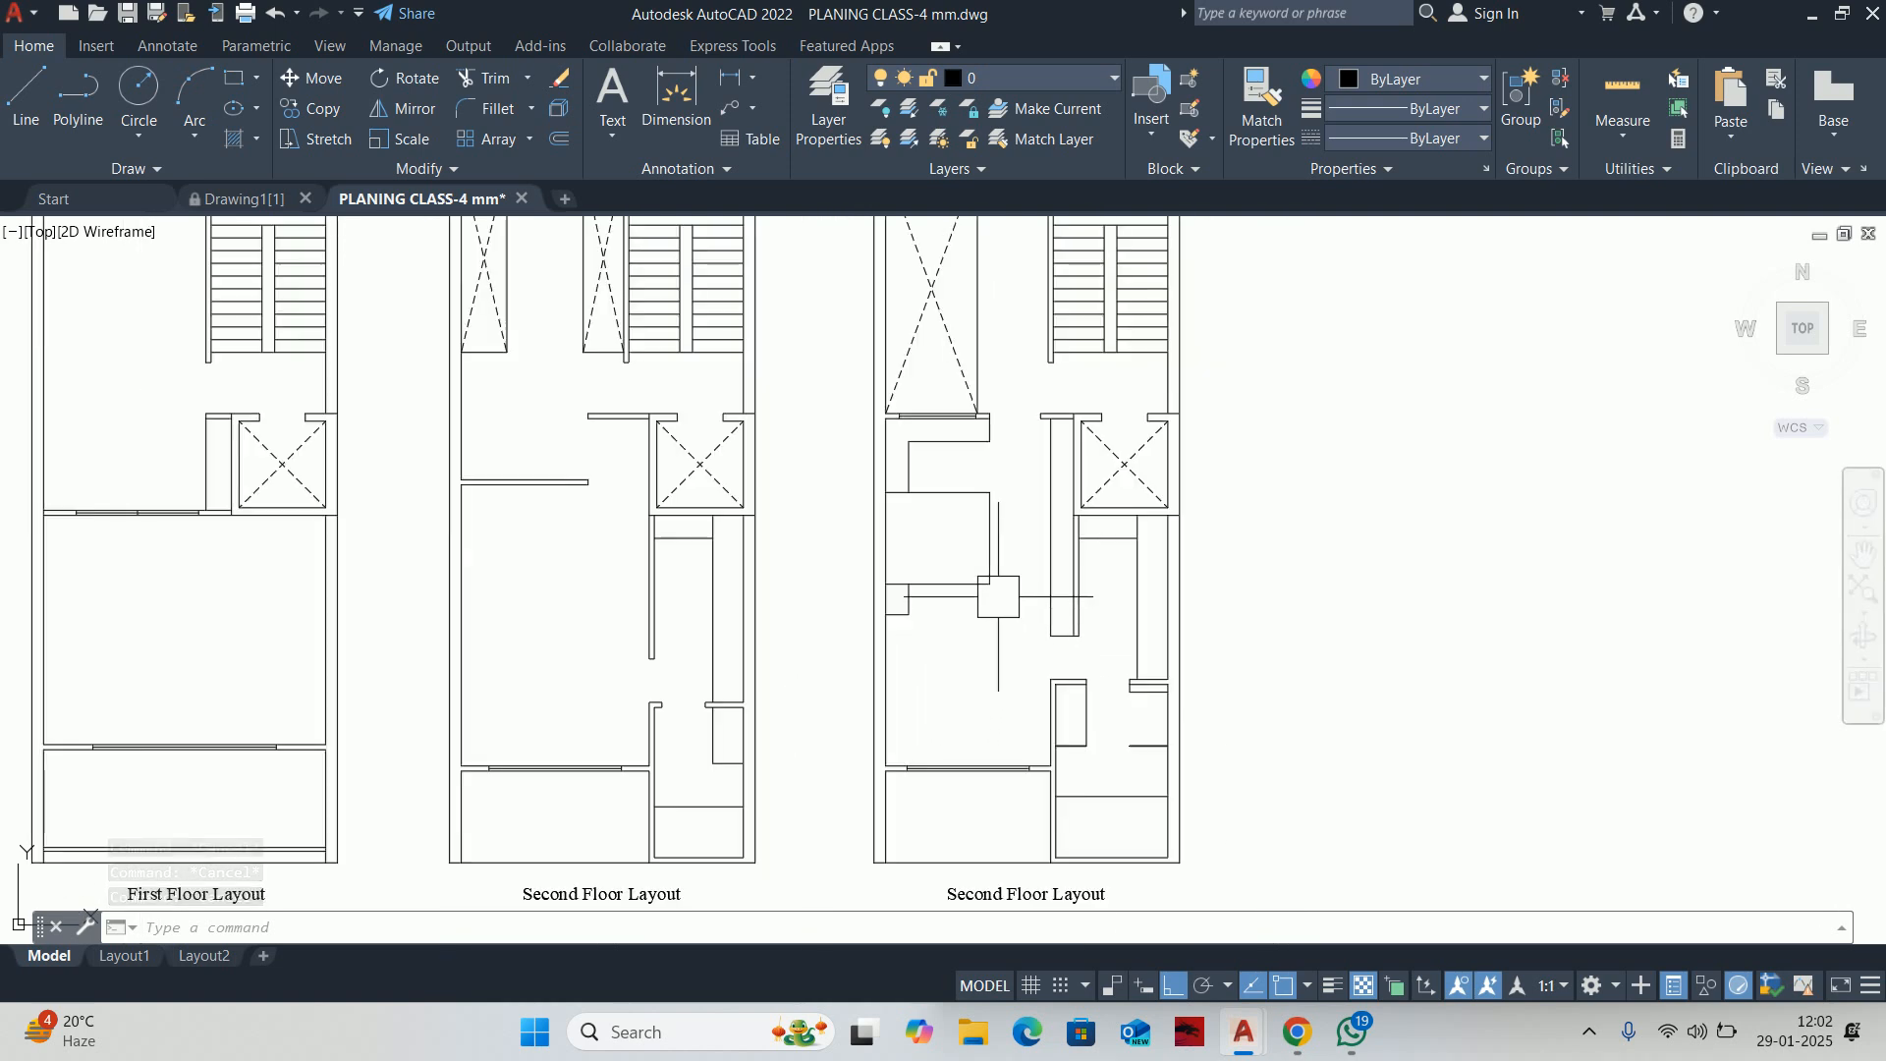
middle_click_drag(998, 600, 1041, 674)
key("Escape")
key("Escape")
key("Escape")
middle_click_drag(1049, 340, 1045, 643)
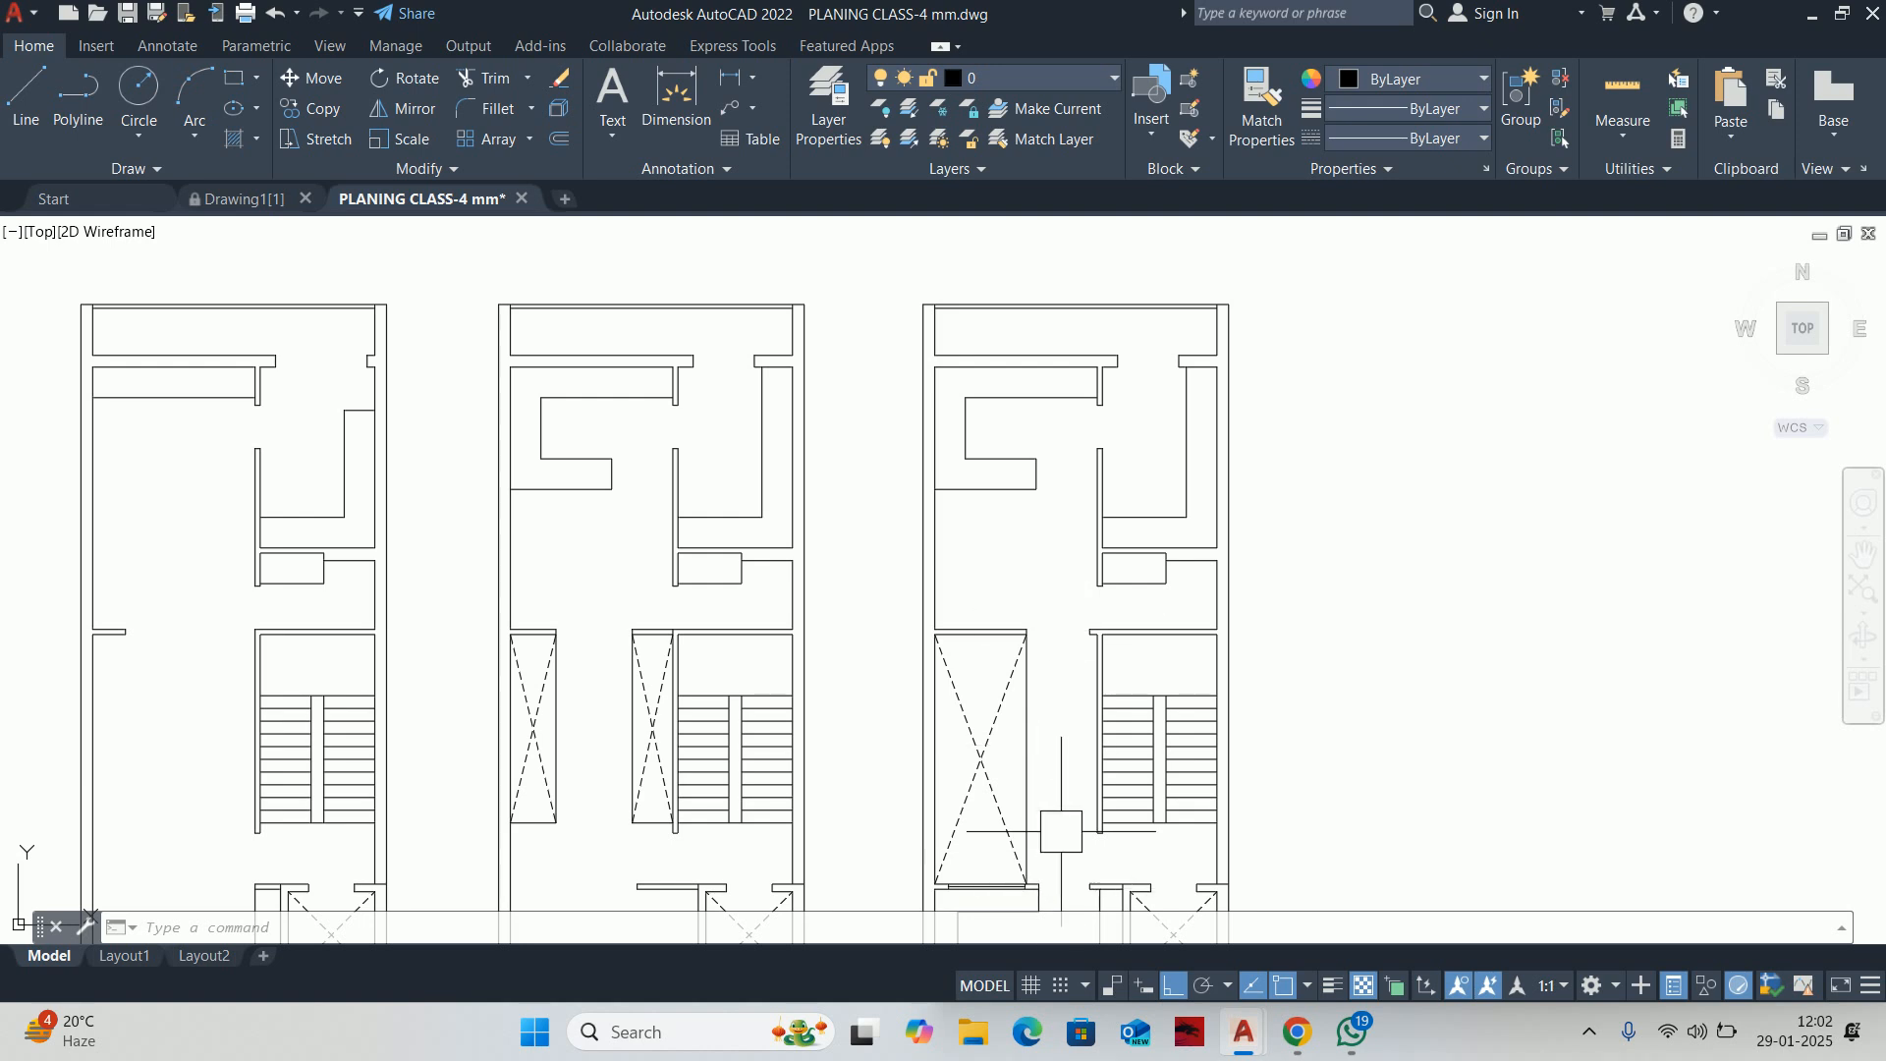
middle_click_drag(1061, 835, 1082, 610)
key("Escape")
key("Escape")
key("Escape")
Copy the short wall-end line below the dashed void up to the wall above it, aligned with the opposite wall end
scroll(1047, 720, "up", 2)
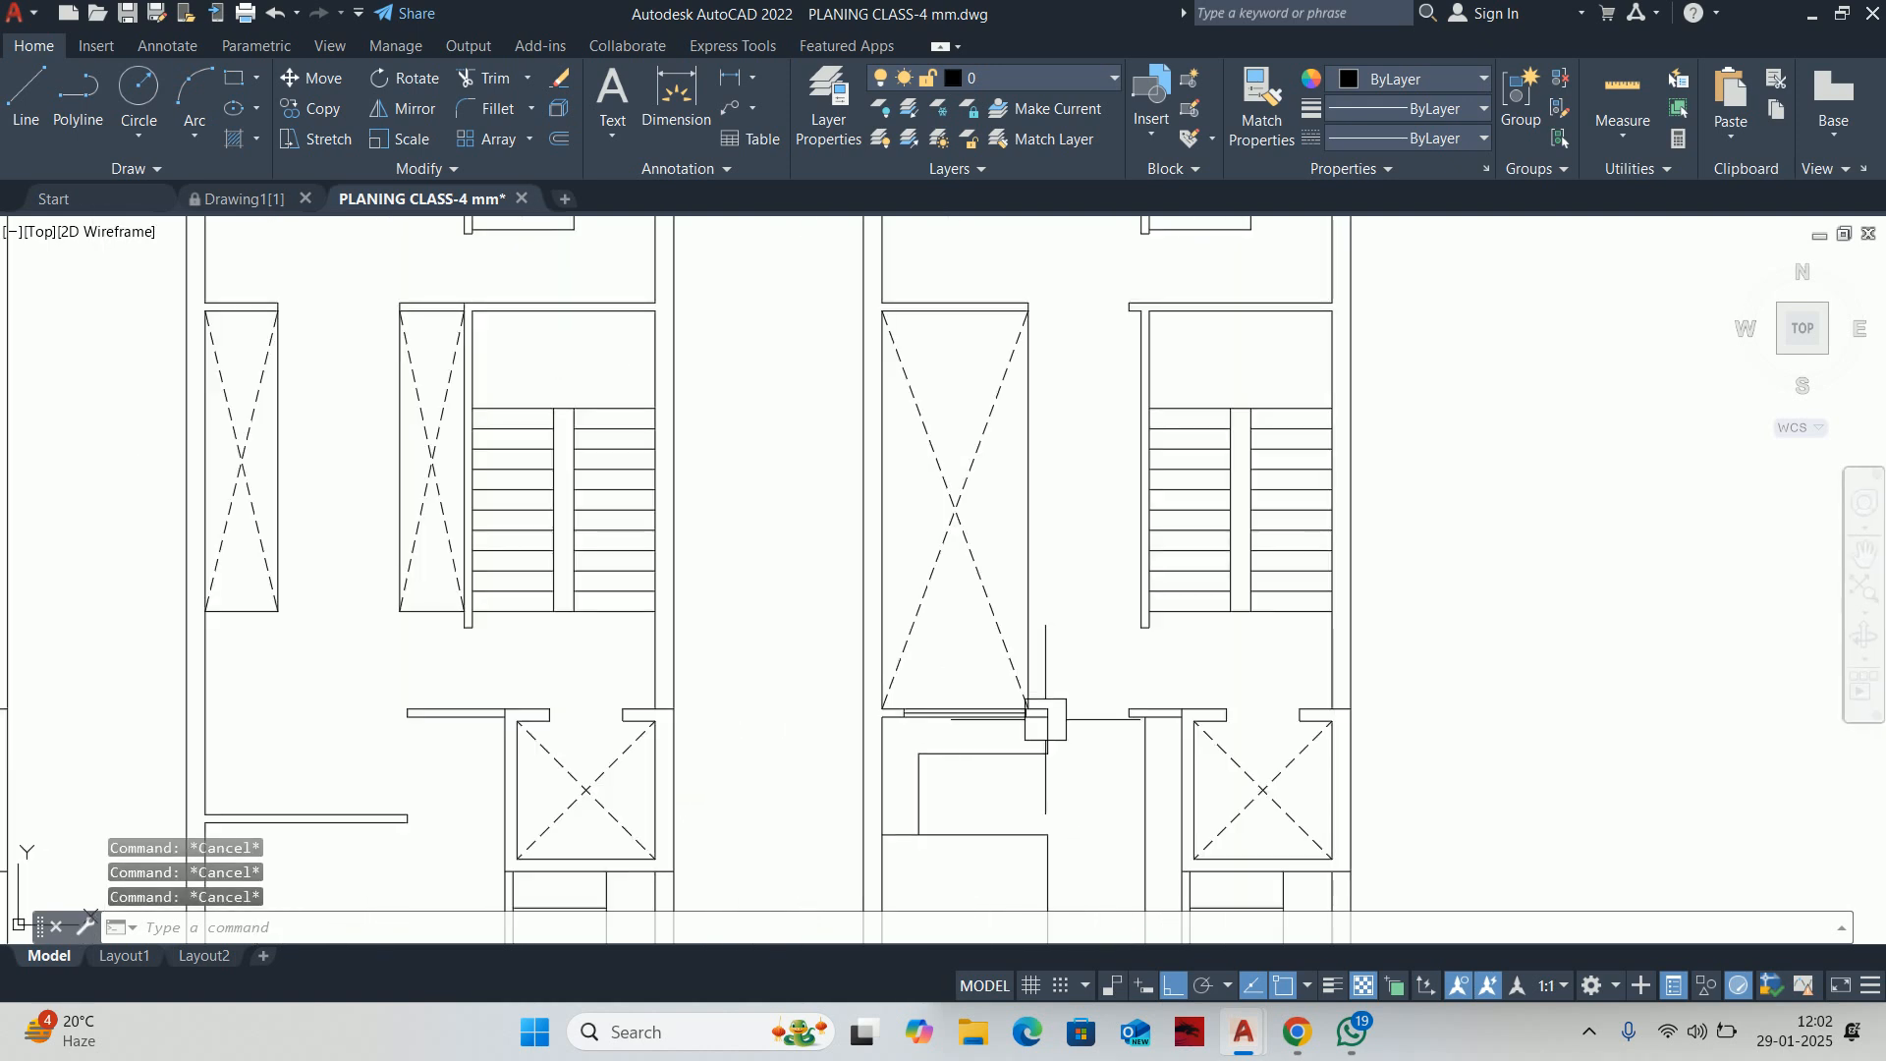
type("ci")
key("Escape")
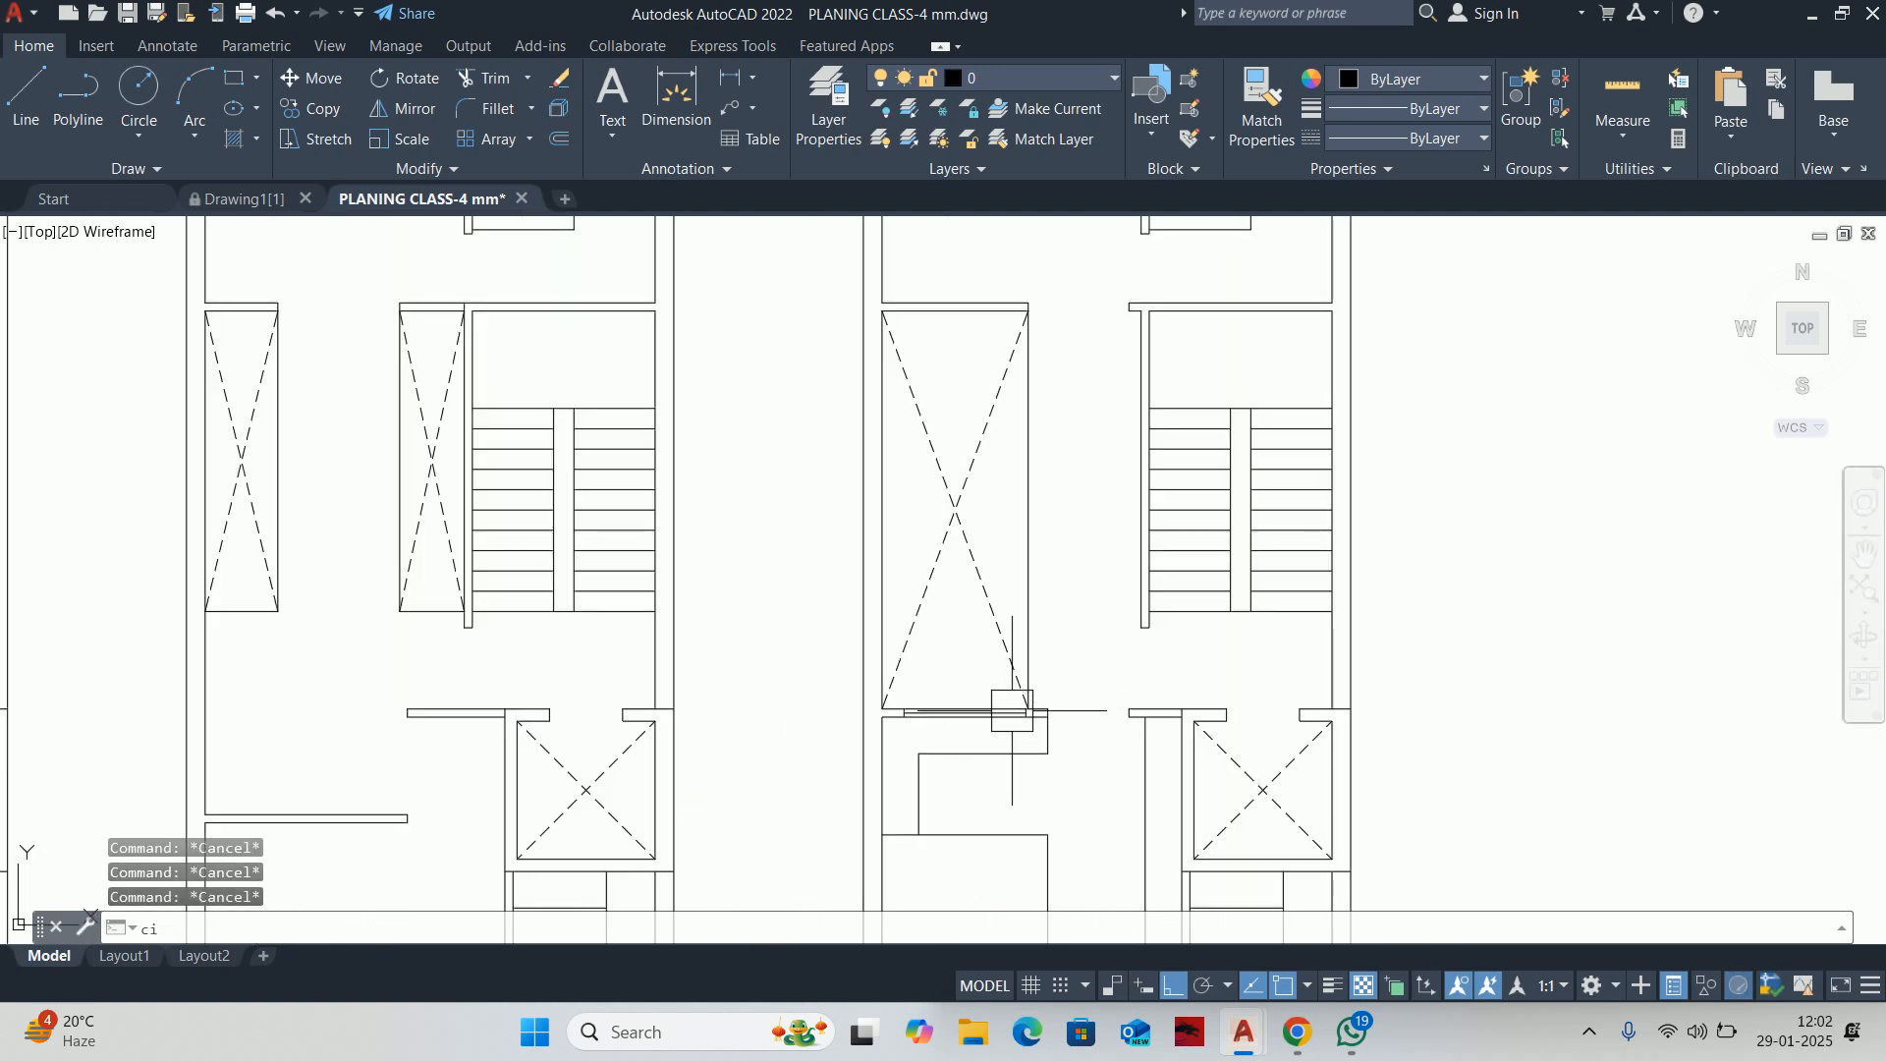
scroll(1027, 711, "up", 2)
type("co")
key("Return")
scroll(1053, 661, "up", 4)
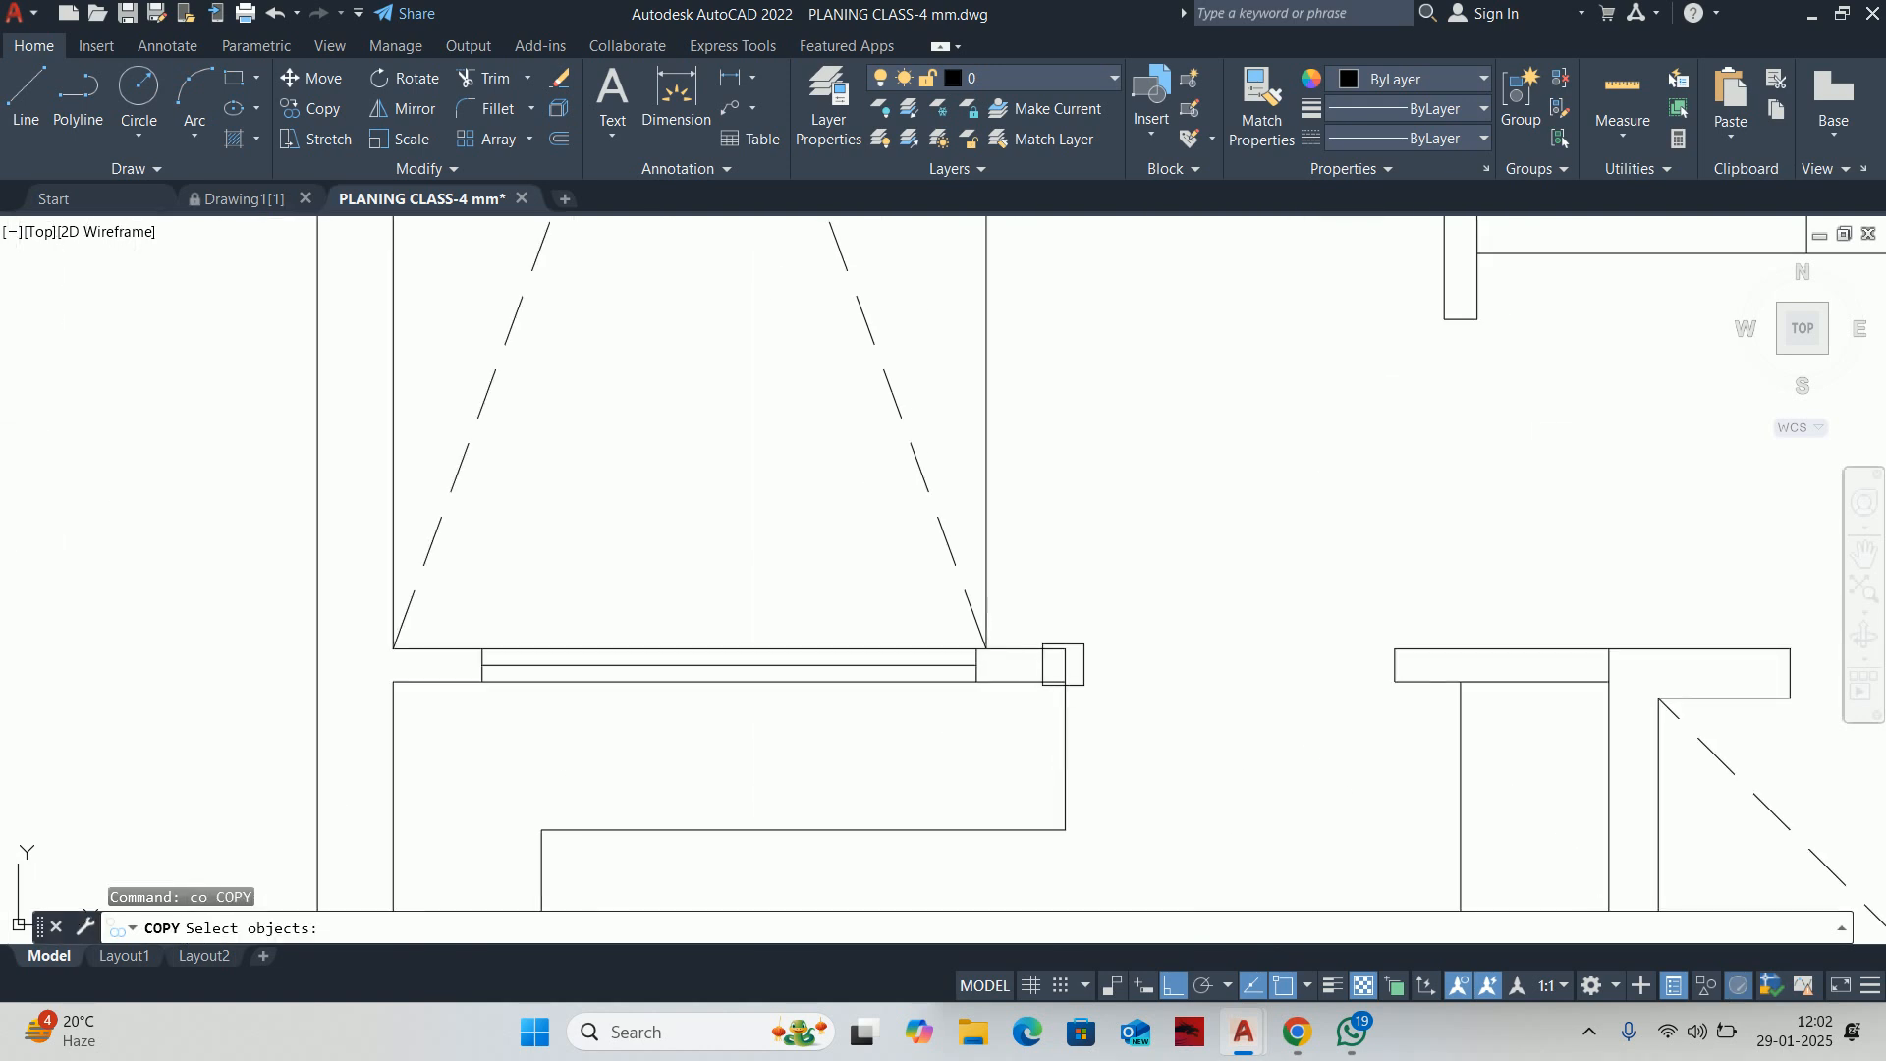
left_click(1059, 664)
scroll(1056, 665, "down", 4)
key("Return")
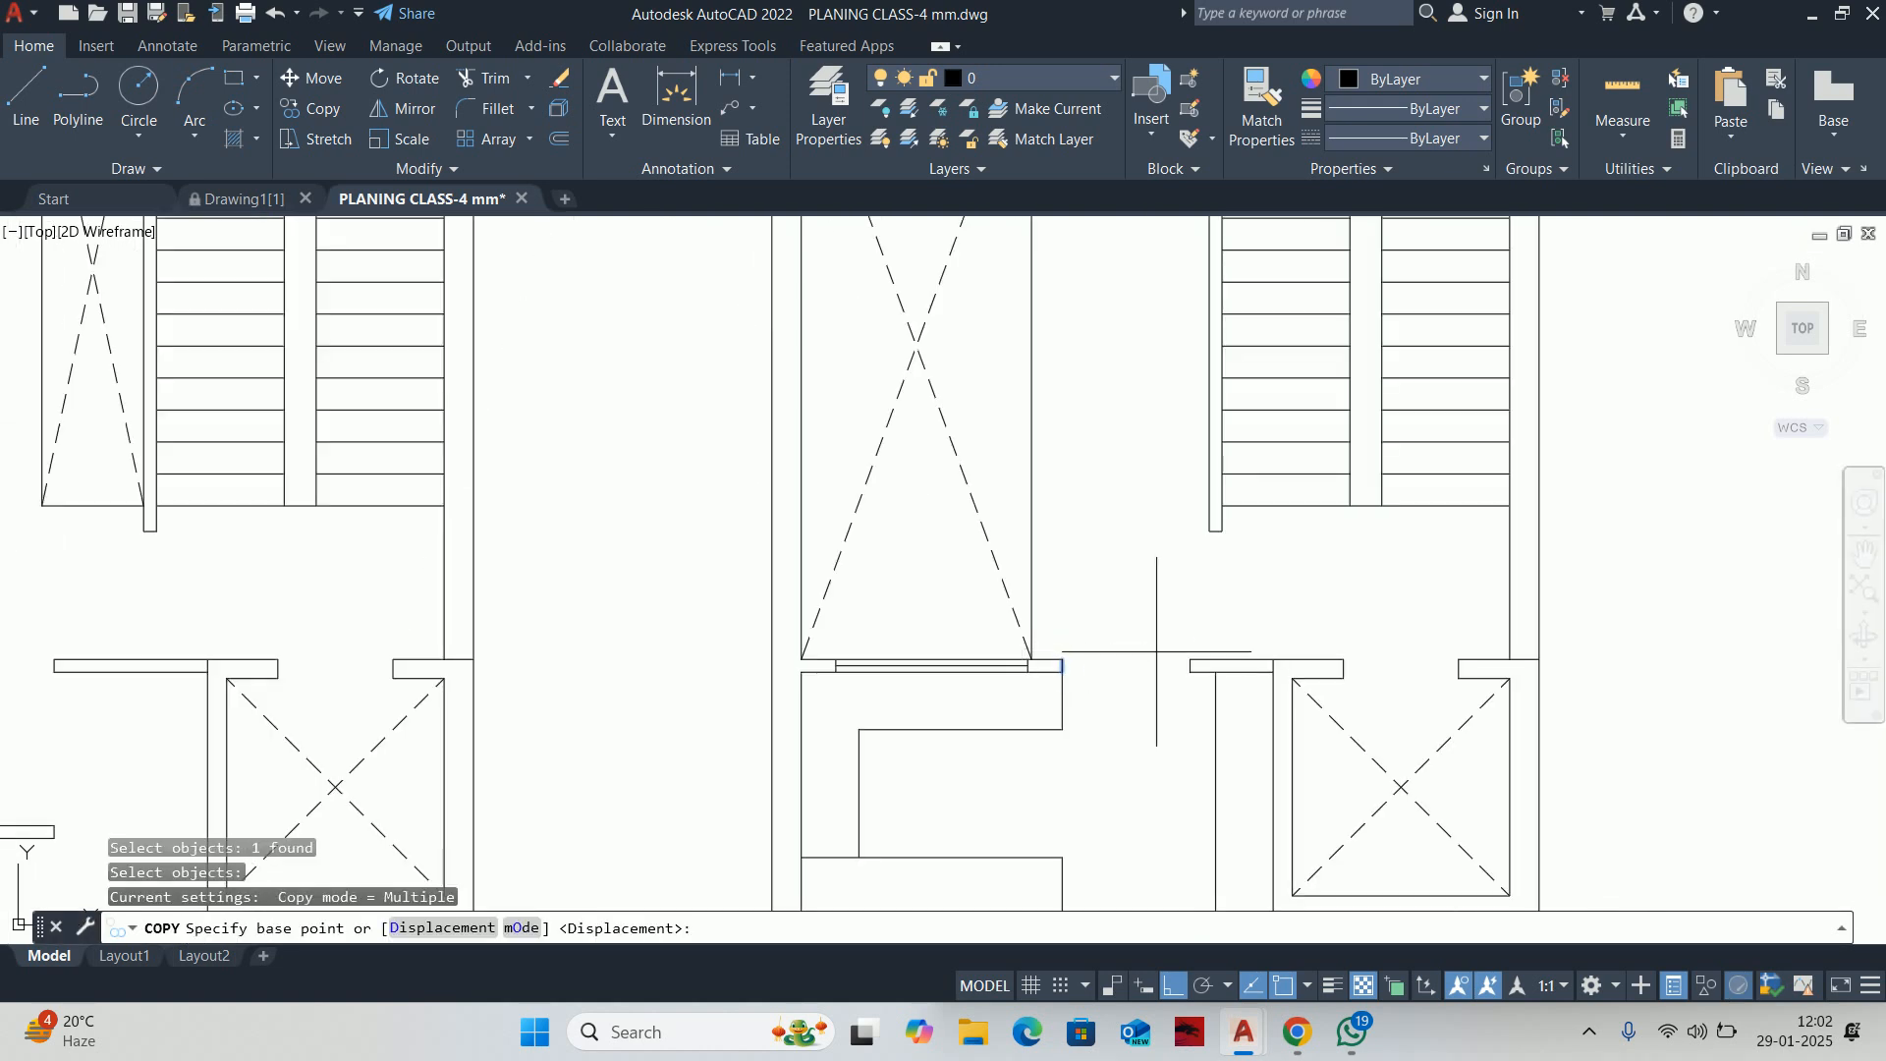
scroll(1192, 661, "up", 3)
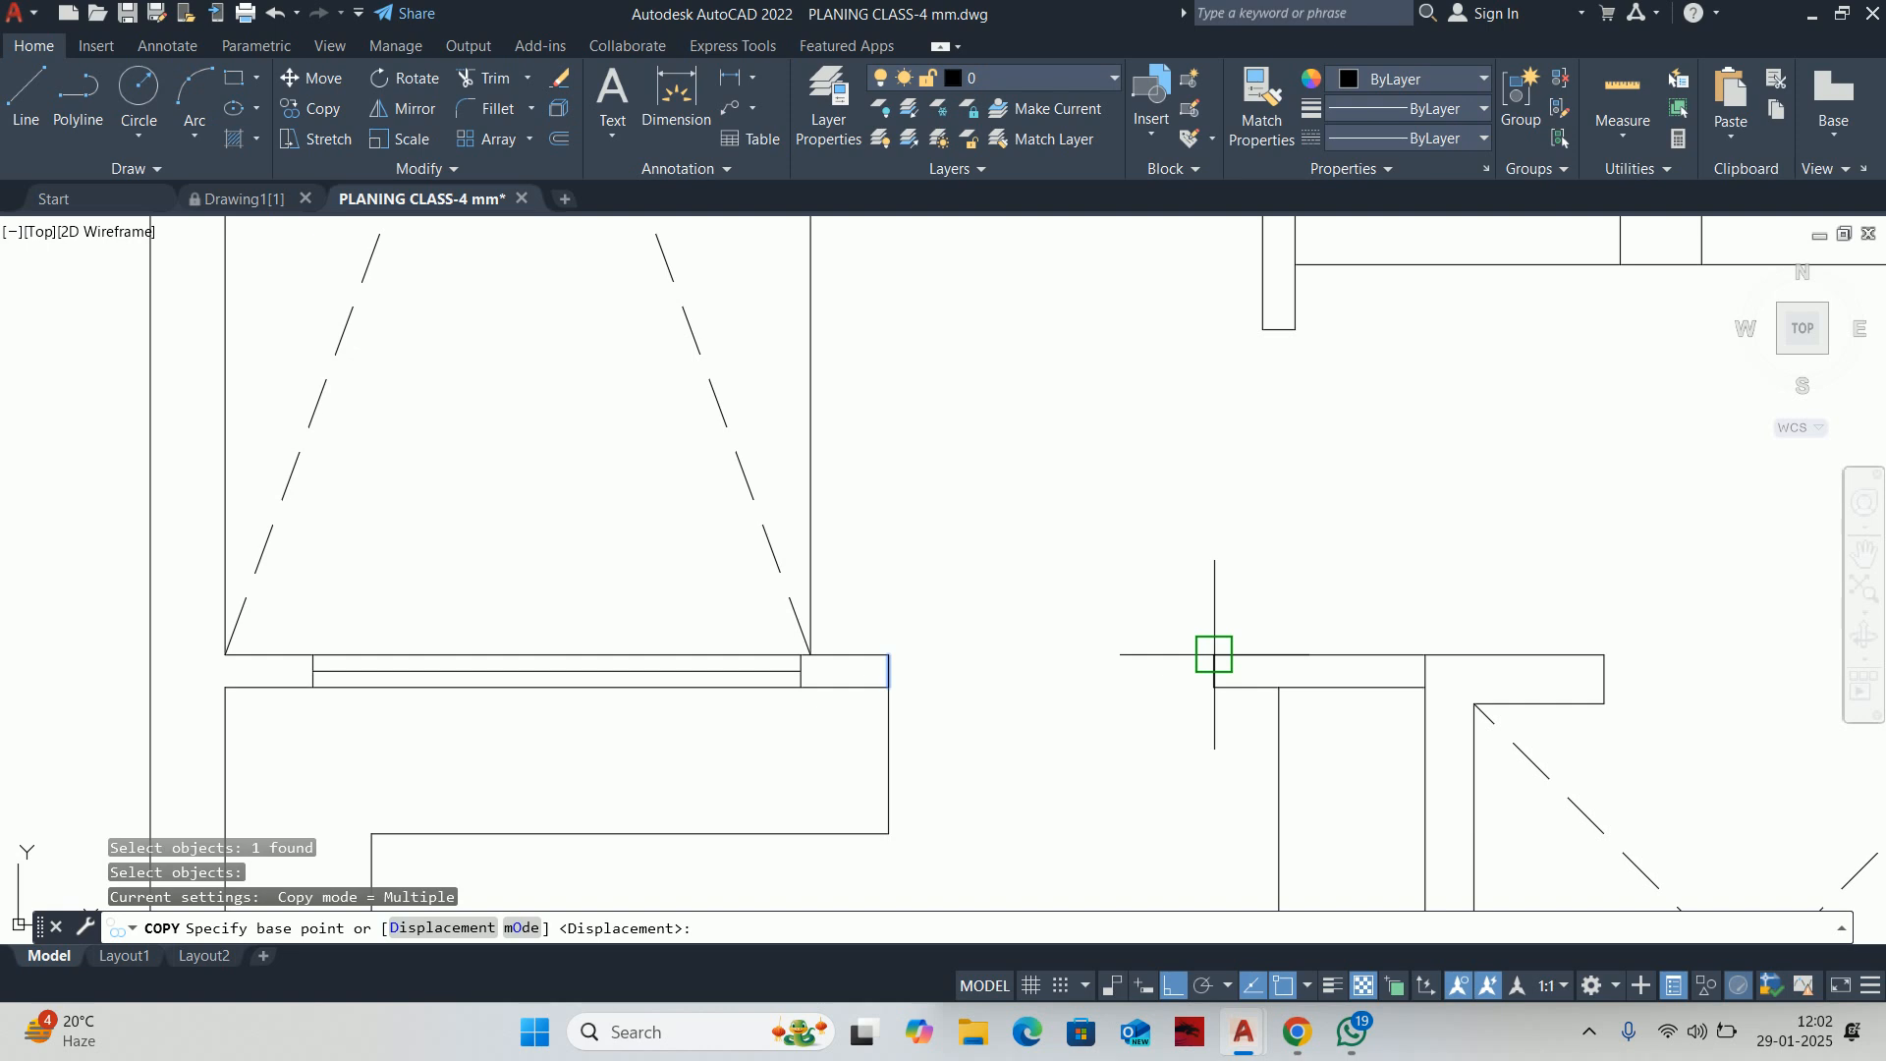
left_click(1212, 653)
scroll(1208, 426, "down", 3)
middle_click_drag(1208, 426, 1153, 898)
scroll(1212, 442, "down", 2)
scroll(1200, 498, "up", 4)
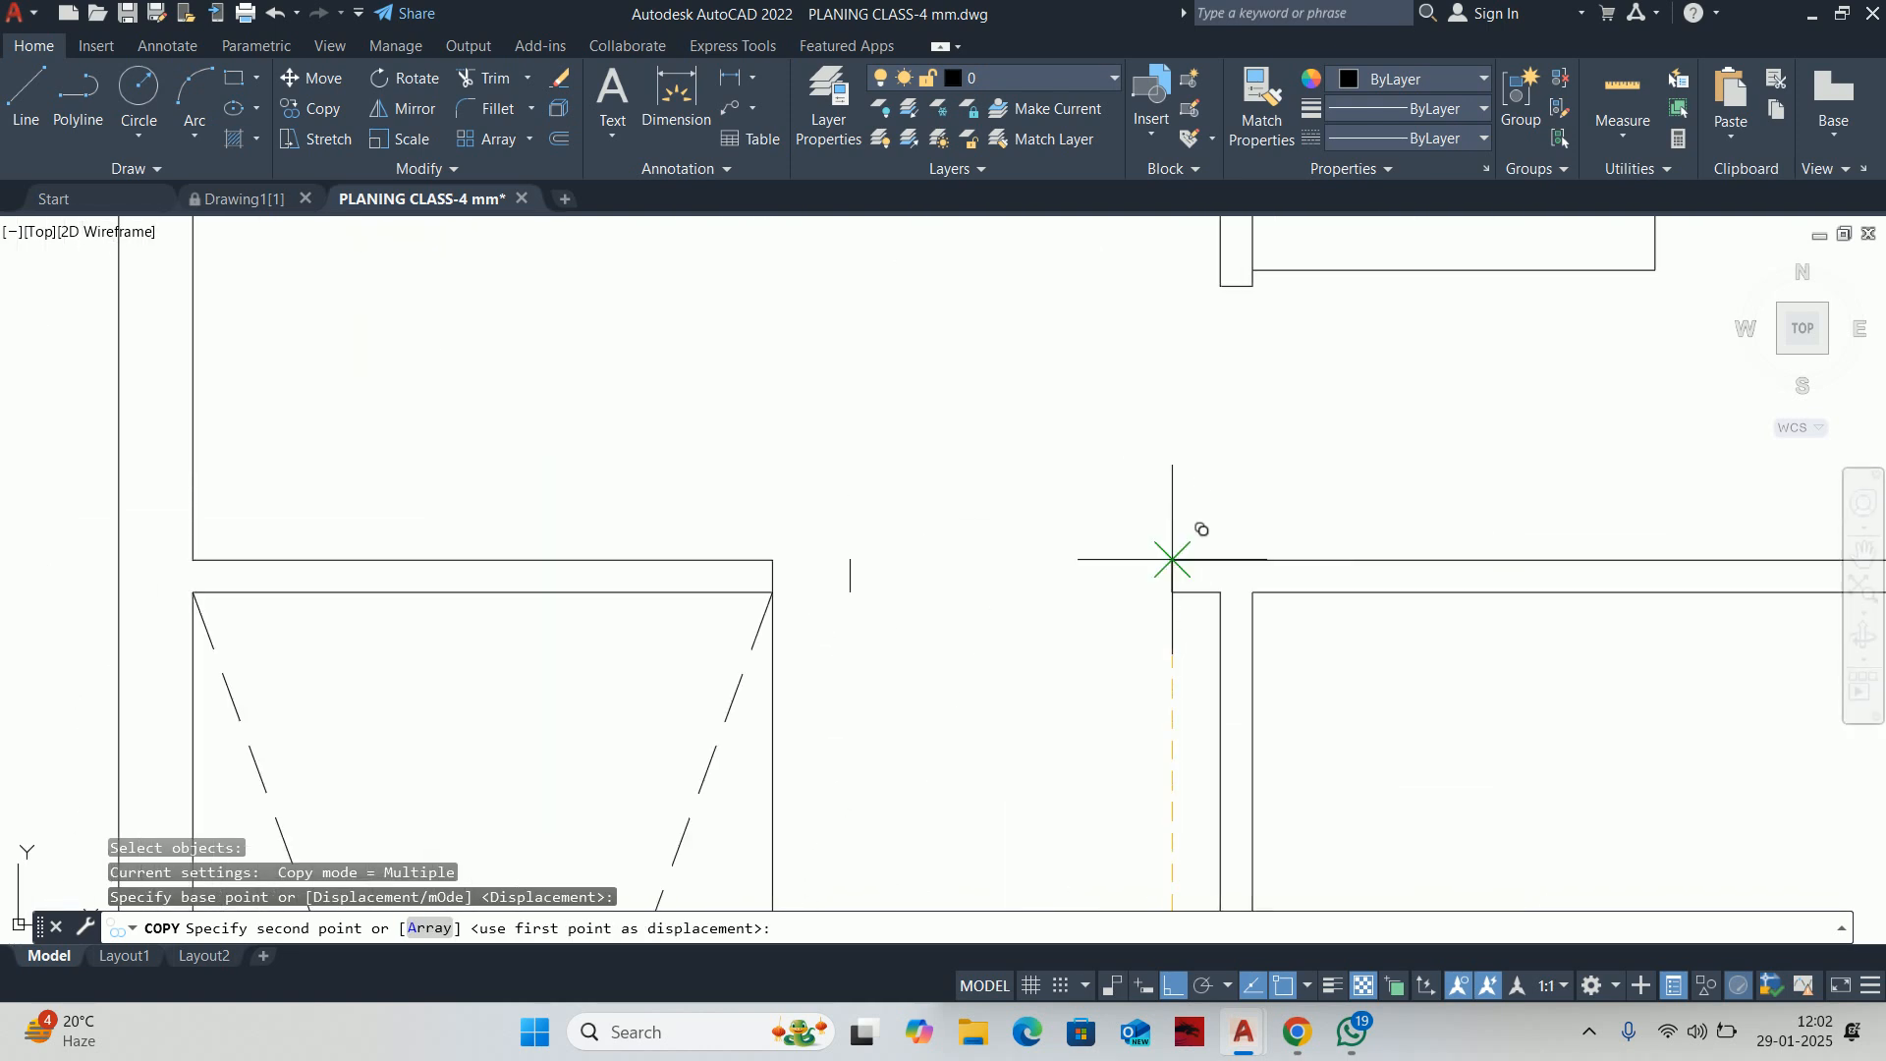
left_click(1170, 572)
key("Escape")
mouse_move(714, 573)
middle_mouse_down()
mouse_move(865, 593)
mouse_move(884, 564)
middle_mouse_up()
key("Escape")
key("Escape")
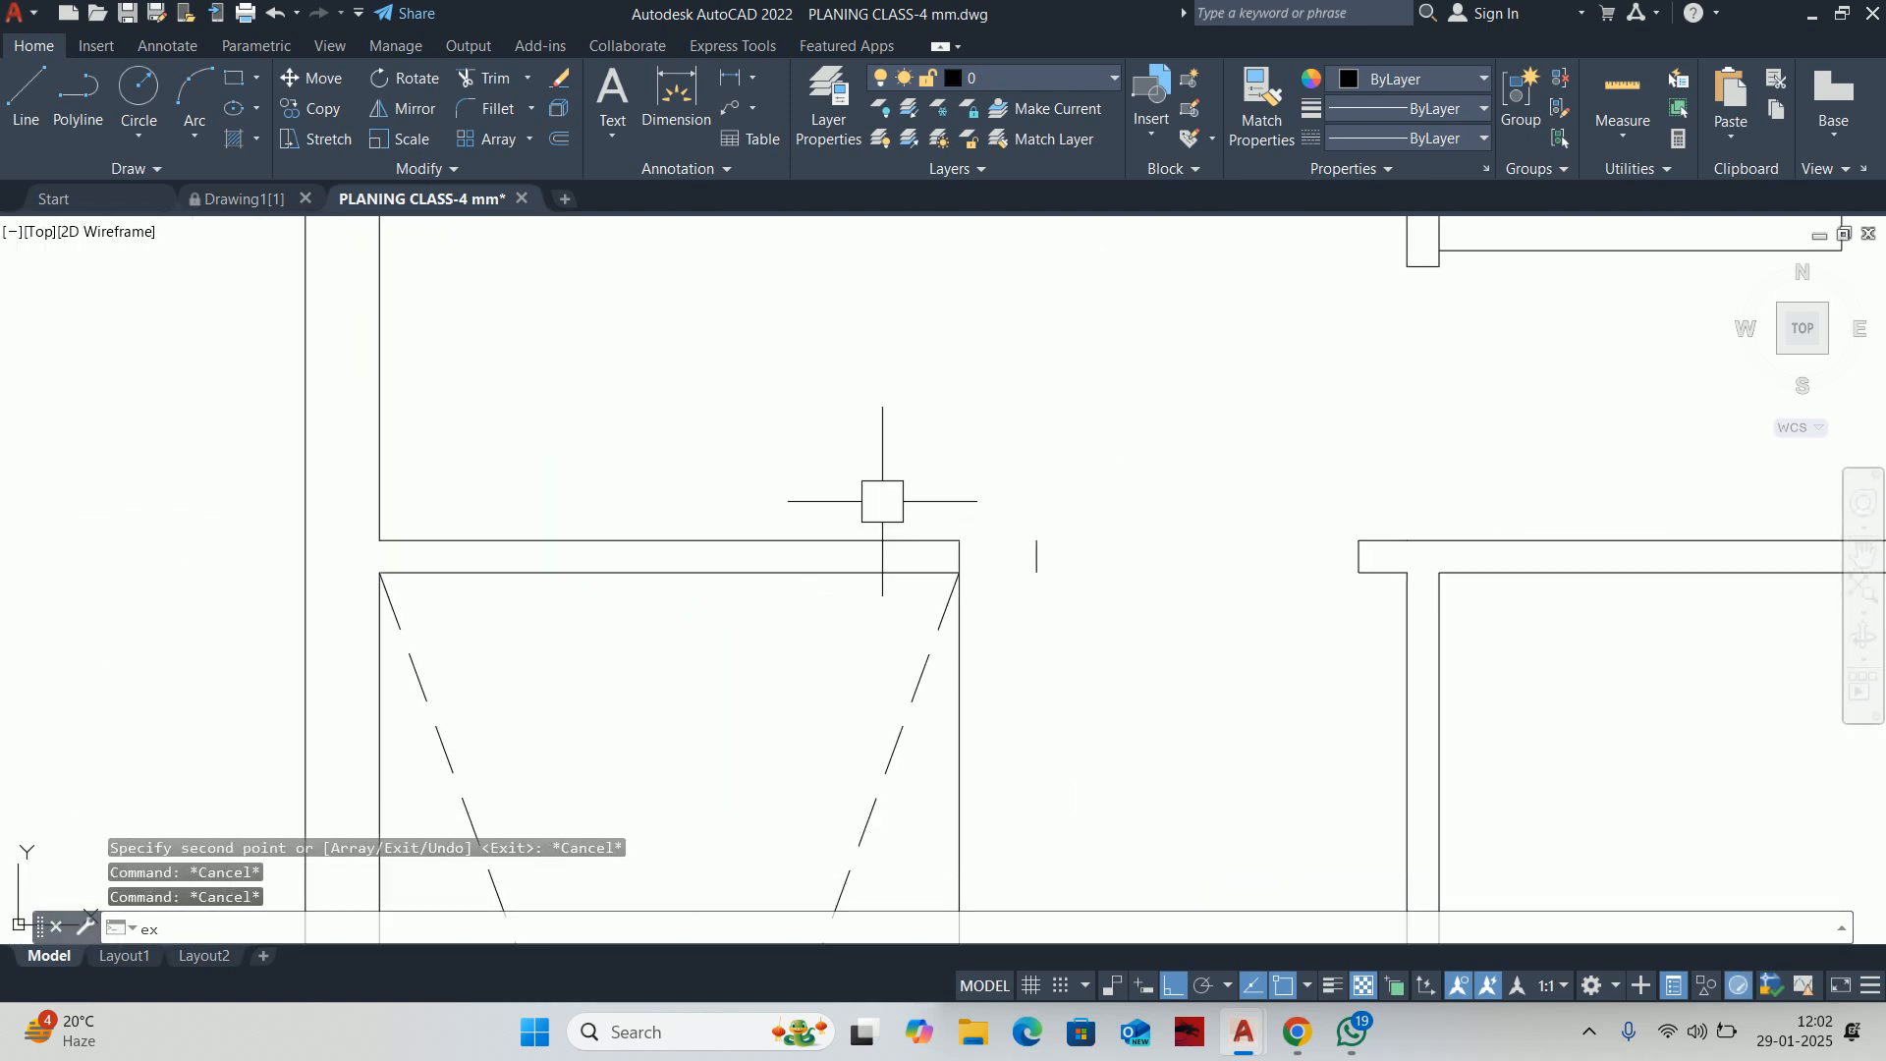
Extend both lines of the wall above the dashed void to the copied end line and trim away the old wall end
type("ex")
key("space")
left_click(882, 499)
left_click(830, 613)
scroll(1007, 577, "up", 4)
left_click(838, 491, "shift")
left_click(756, 484, "shift")
scroll(776, 508, "down", 4)
key("Escape")
key("Escape")
scroll(1073, 510, "down", 2)
middle_click_drag(1067, 509, 982, 637)
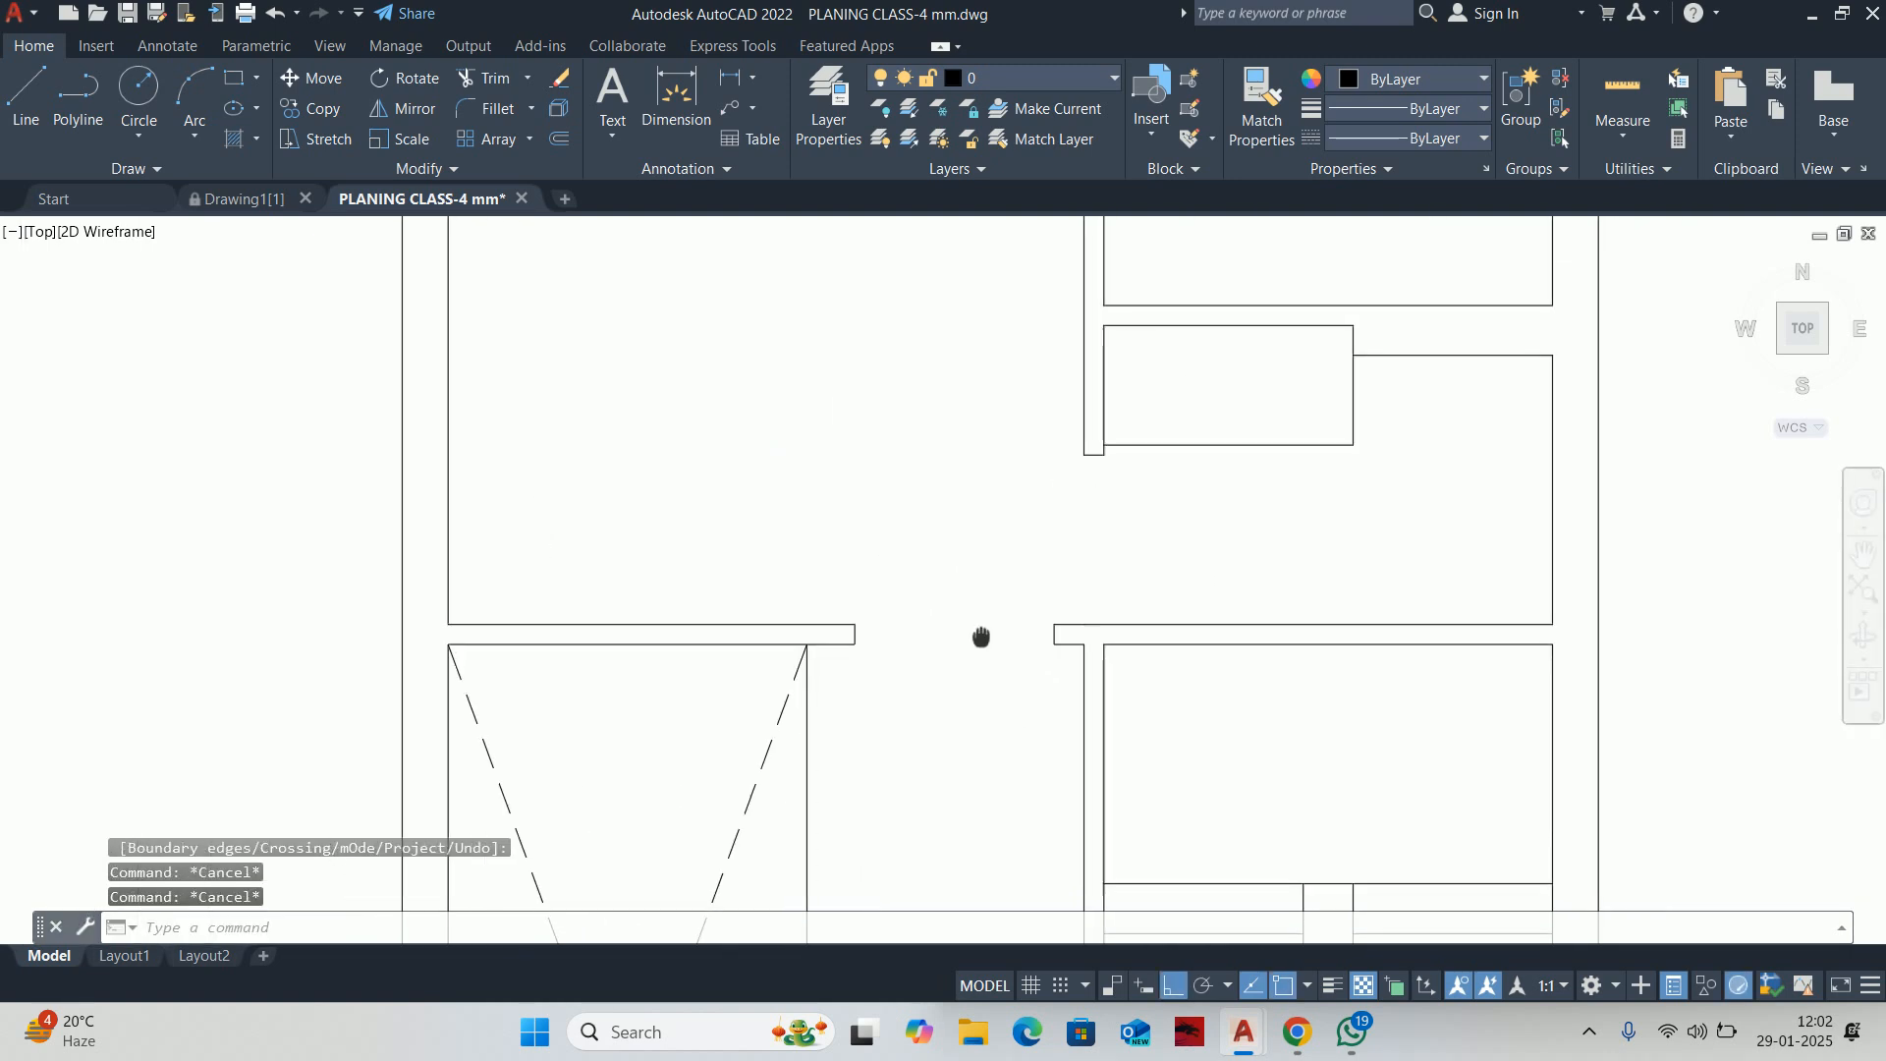
Delete the three fixture outline lines in the small room above the staircase
key("Escape")
middle_click_drag(1111, 467, 1066, 582)
left_click_drag(1360, 583, 1262, 516)
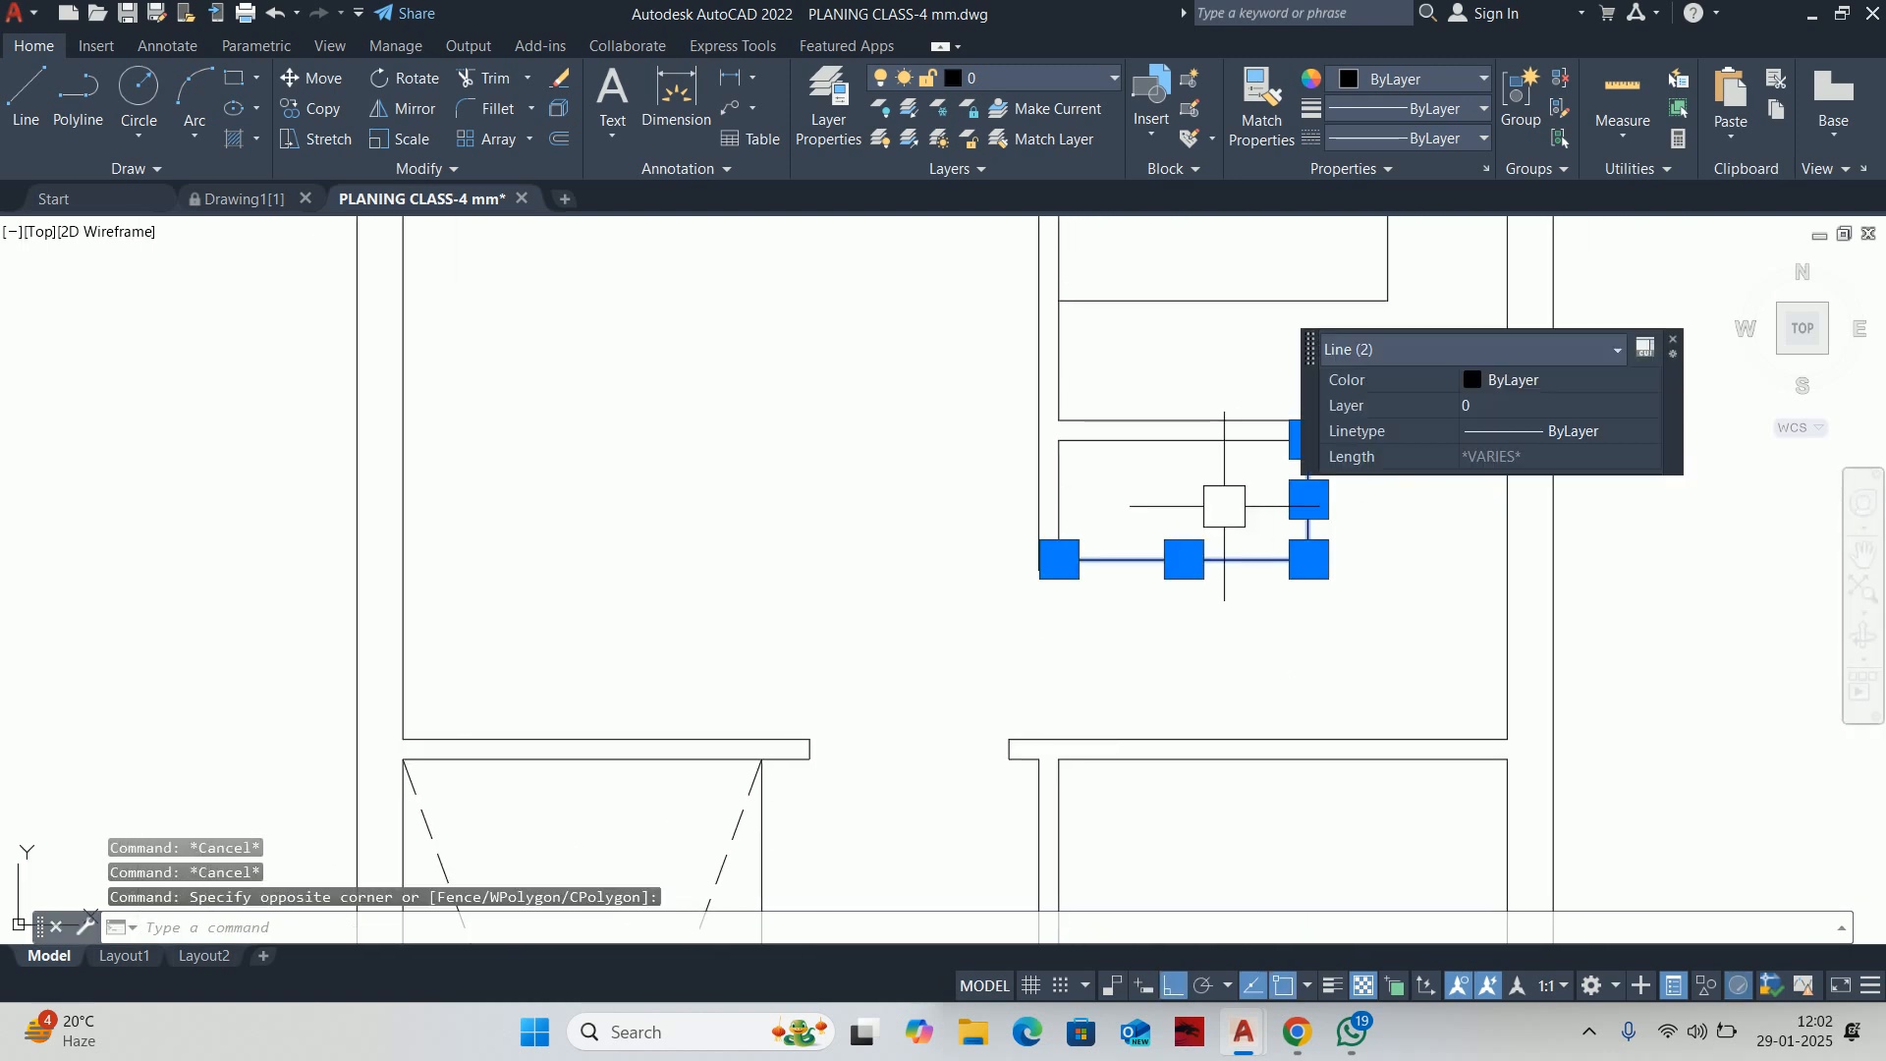
key("Delete")
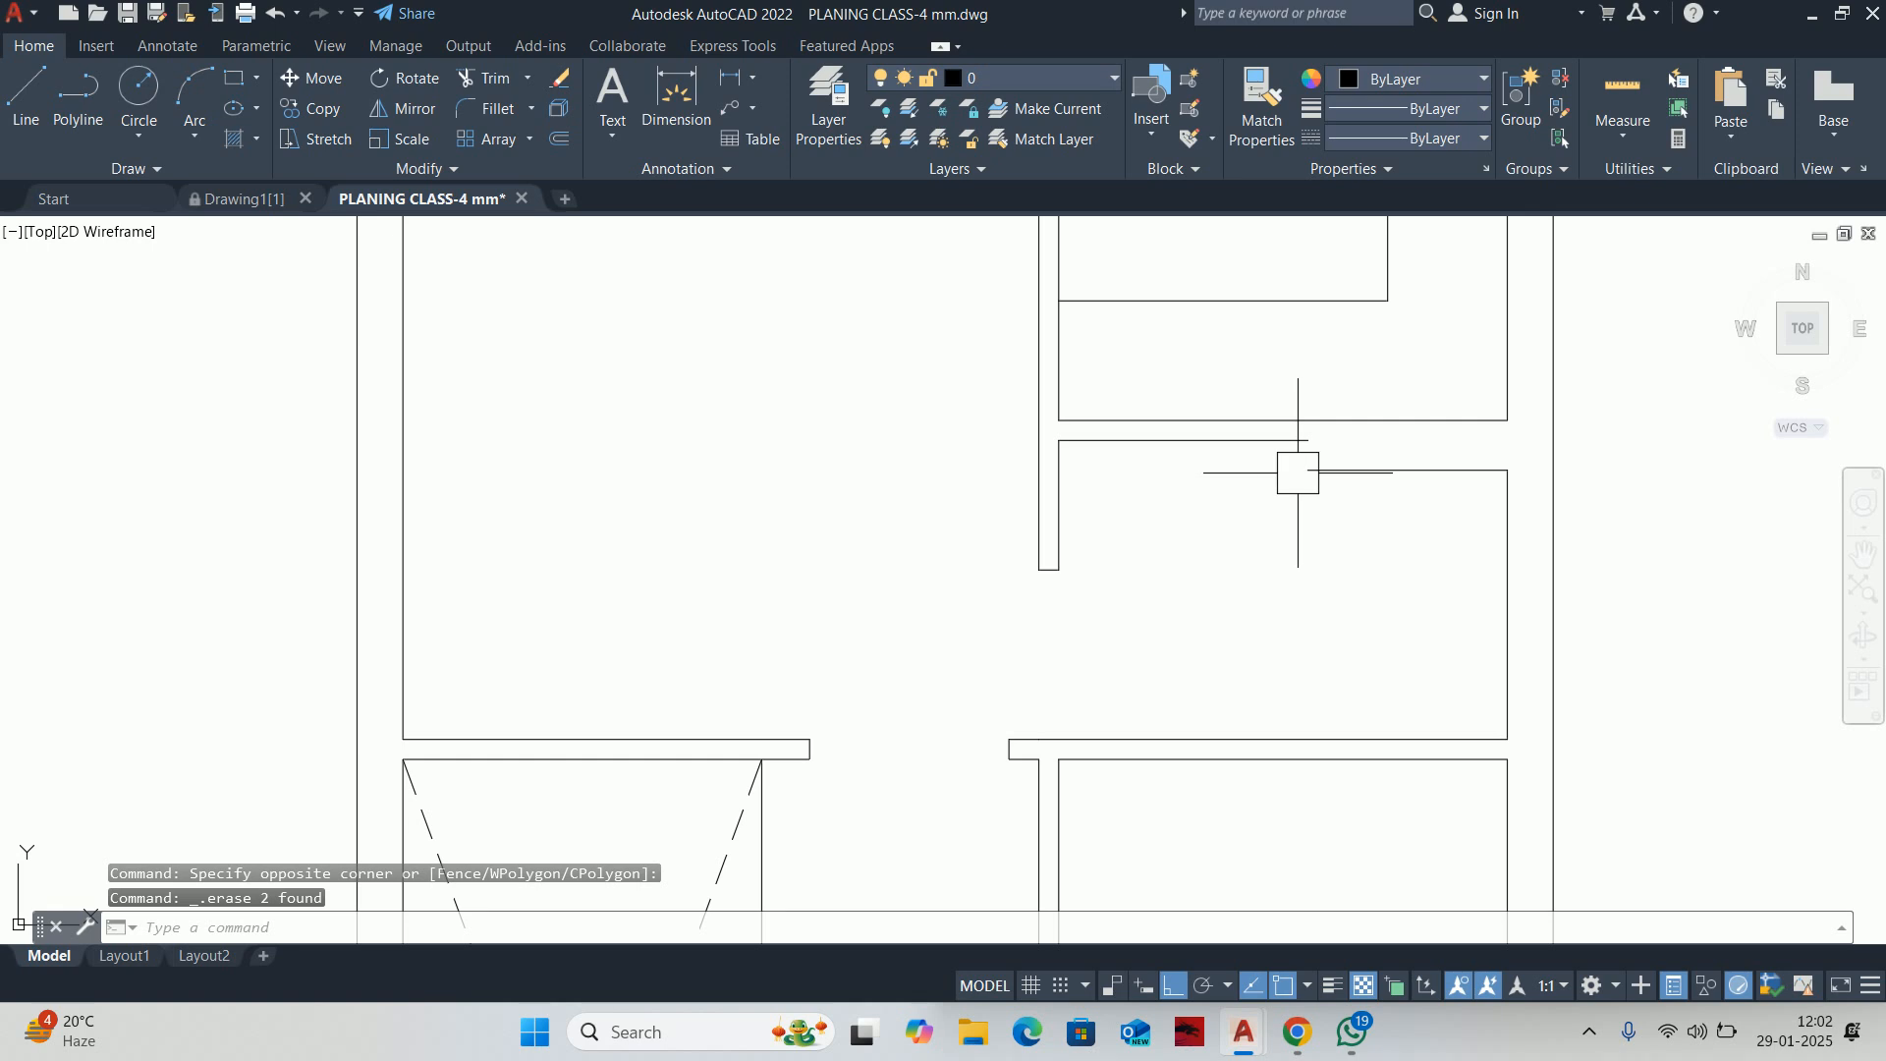
left_click(1321, 468)
key("Delete")
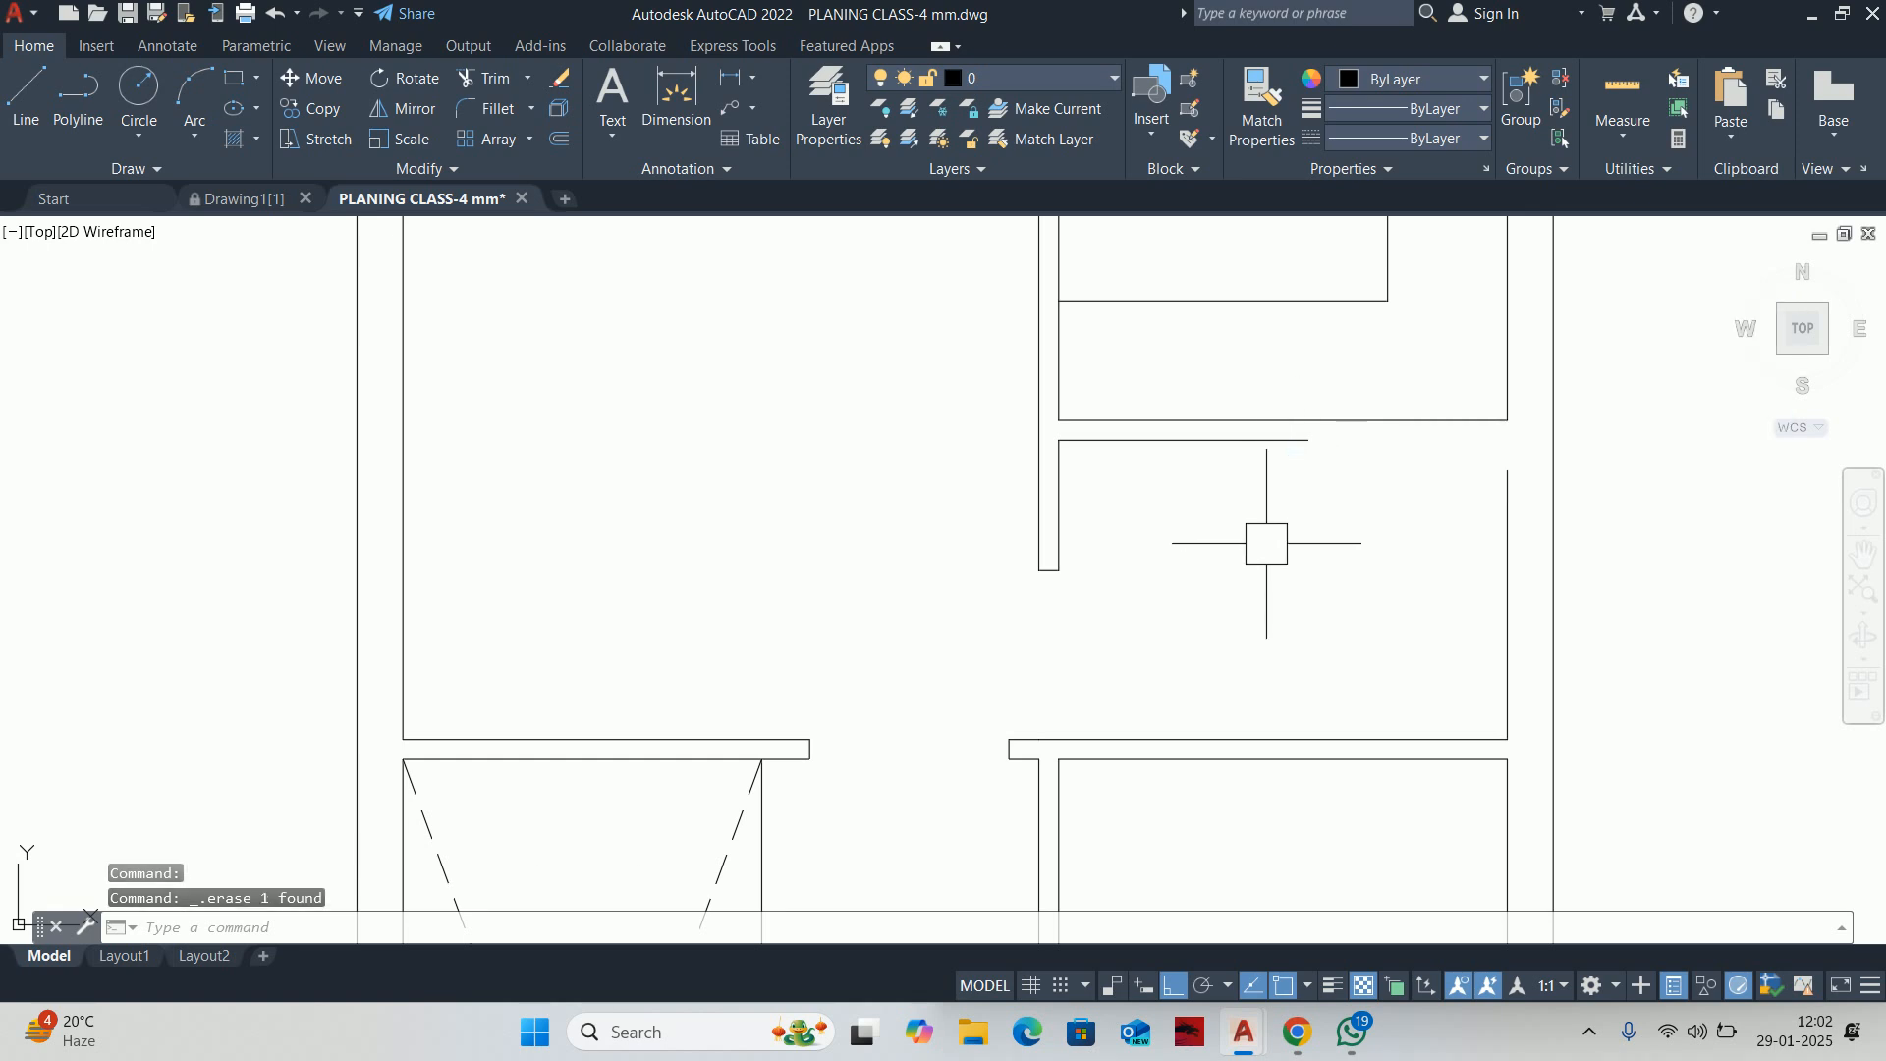
Extend the small room's upper wall line and outer wall line to meet, and extend its partition down to the wall above the staircase
type("ex")
key("Return")
left_click(1245, 442)
left_click(1508, 553)
scroll(1534, 448, "up", 2)
scroll(1121, 517, "down", 4)
left_click(1034, 539)
left_click(897, 548)
scroll(983, 560, "up", 8)
scroll(1069, 511, "down", 8)
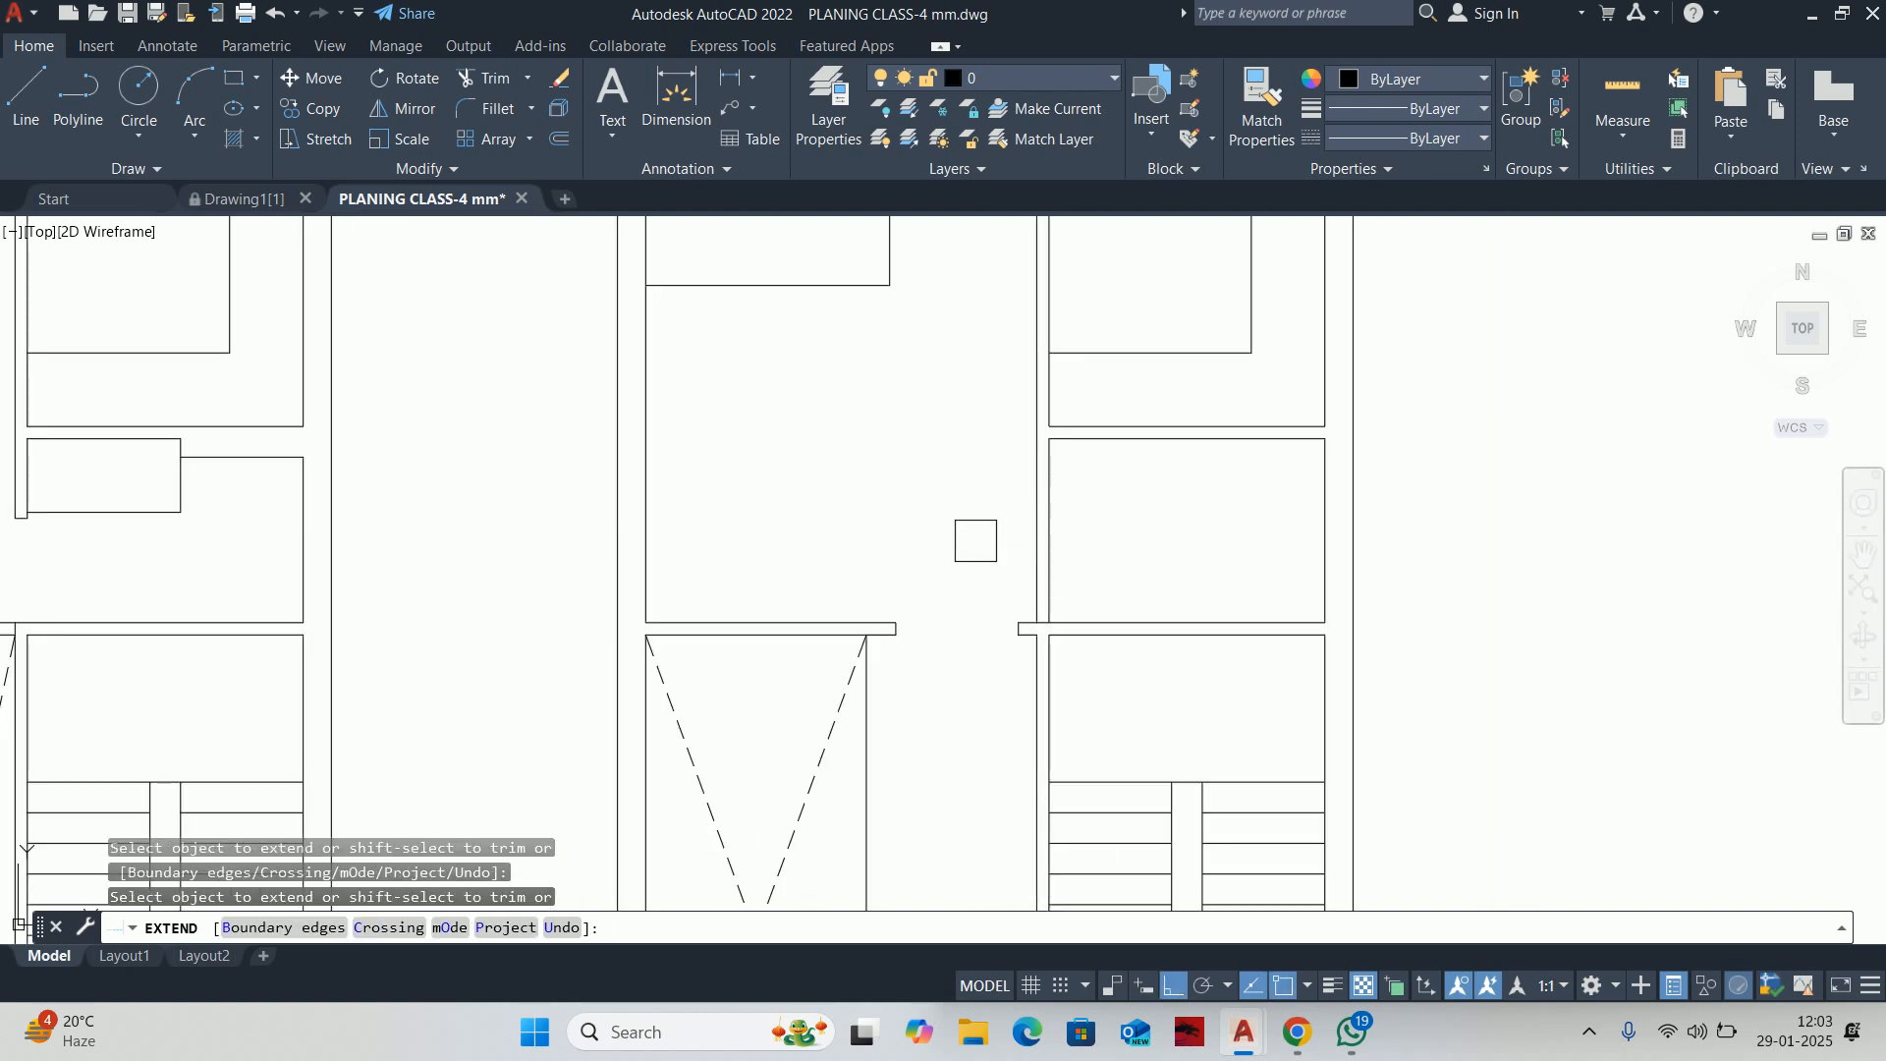
key("Escape")
key("Escape")
key("Escape")
Delete the five counter outline lines in the large upper room
left_click(1011, 616)
left_click(810, 384)
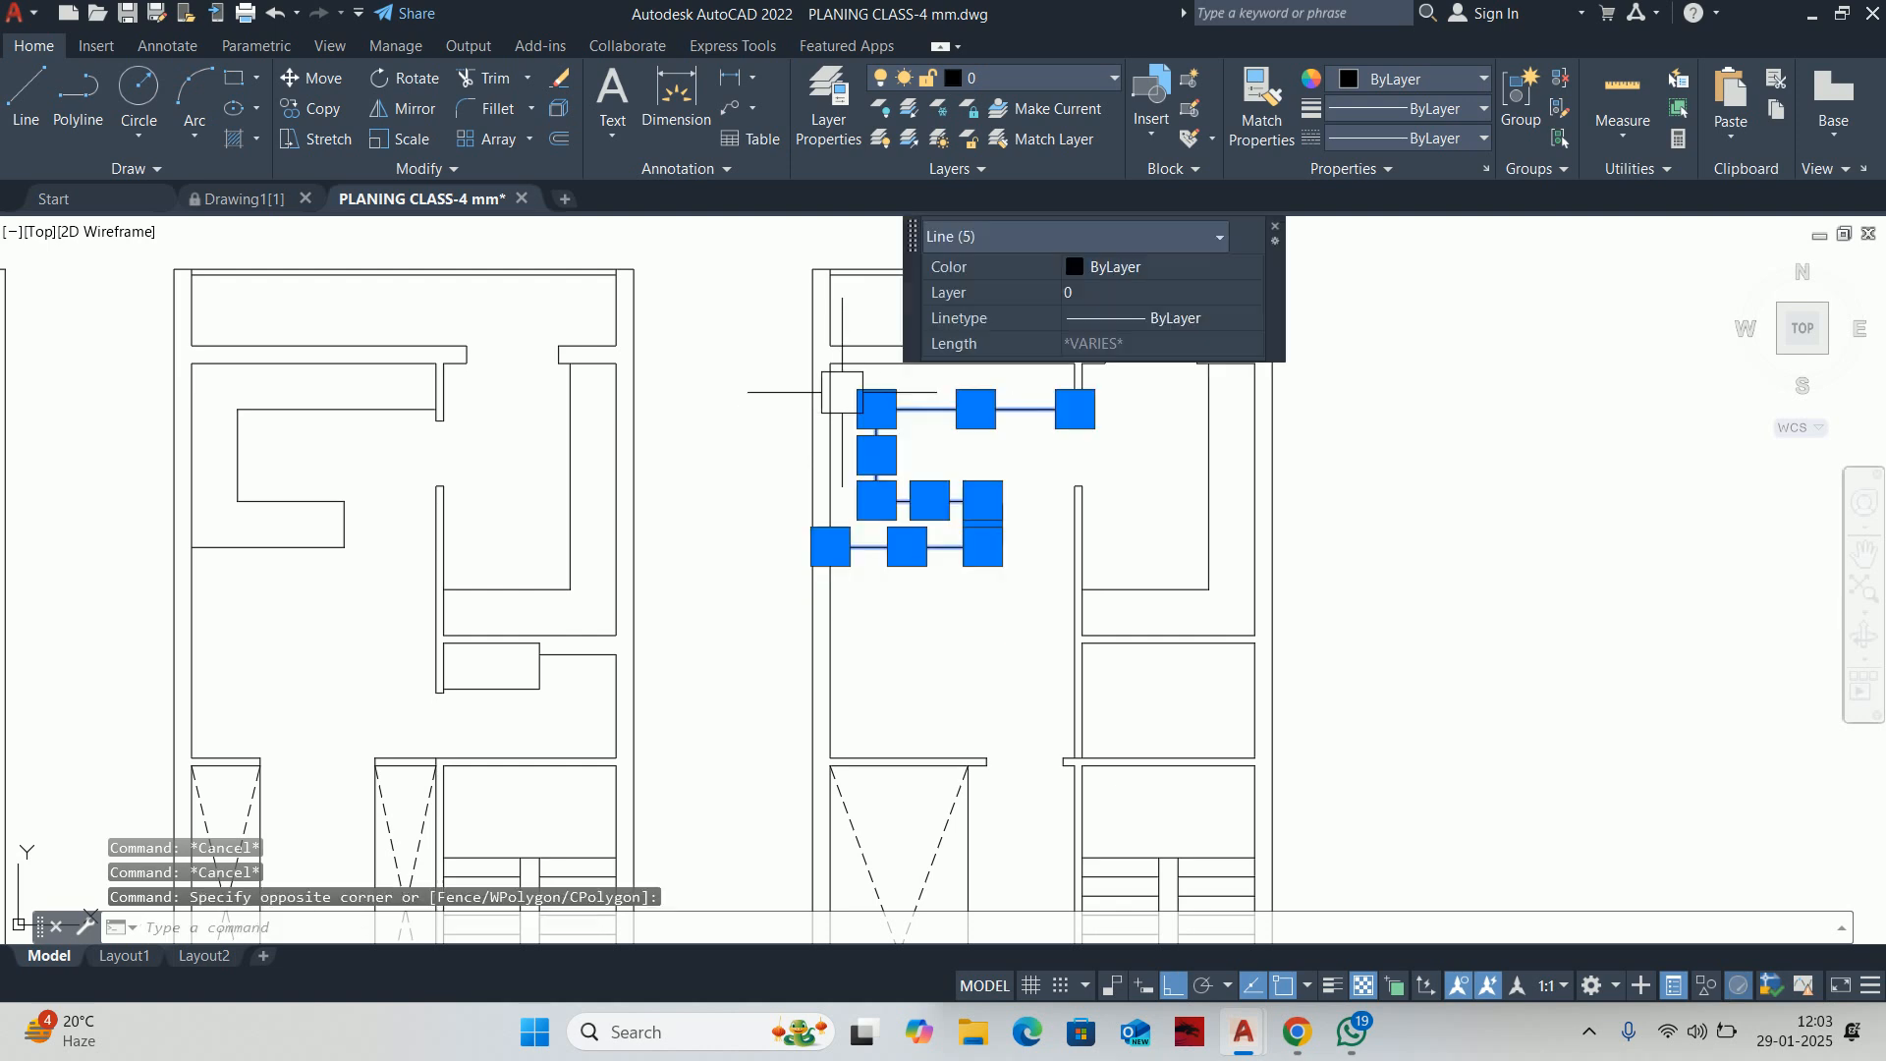
key("Delete")
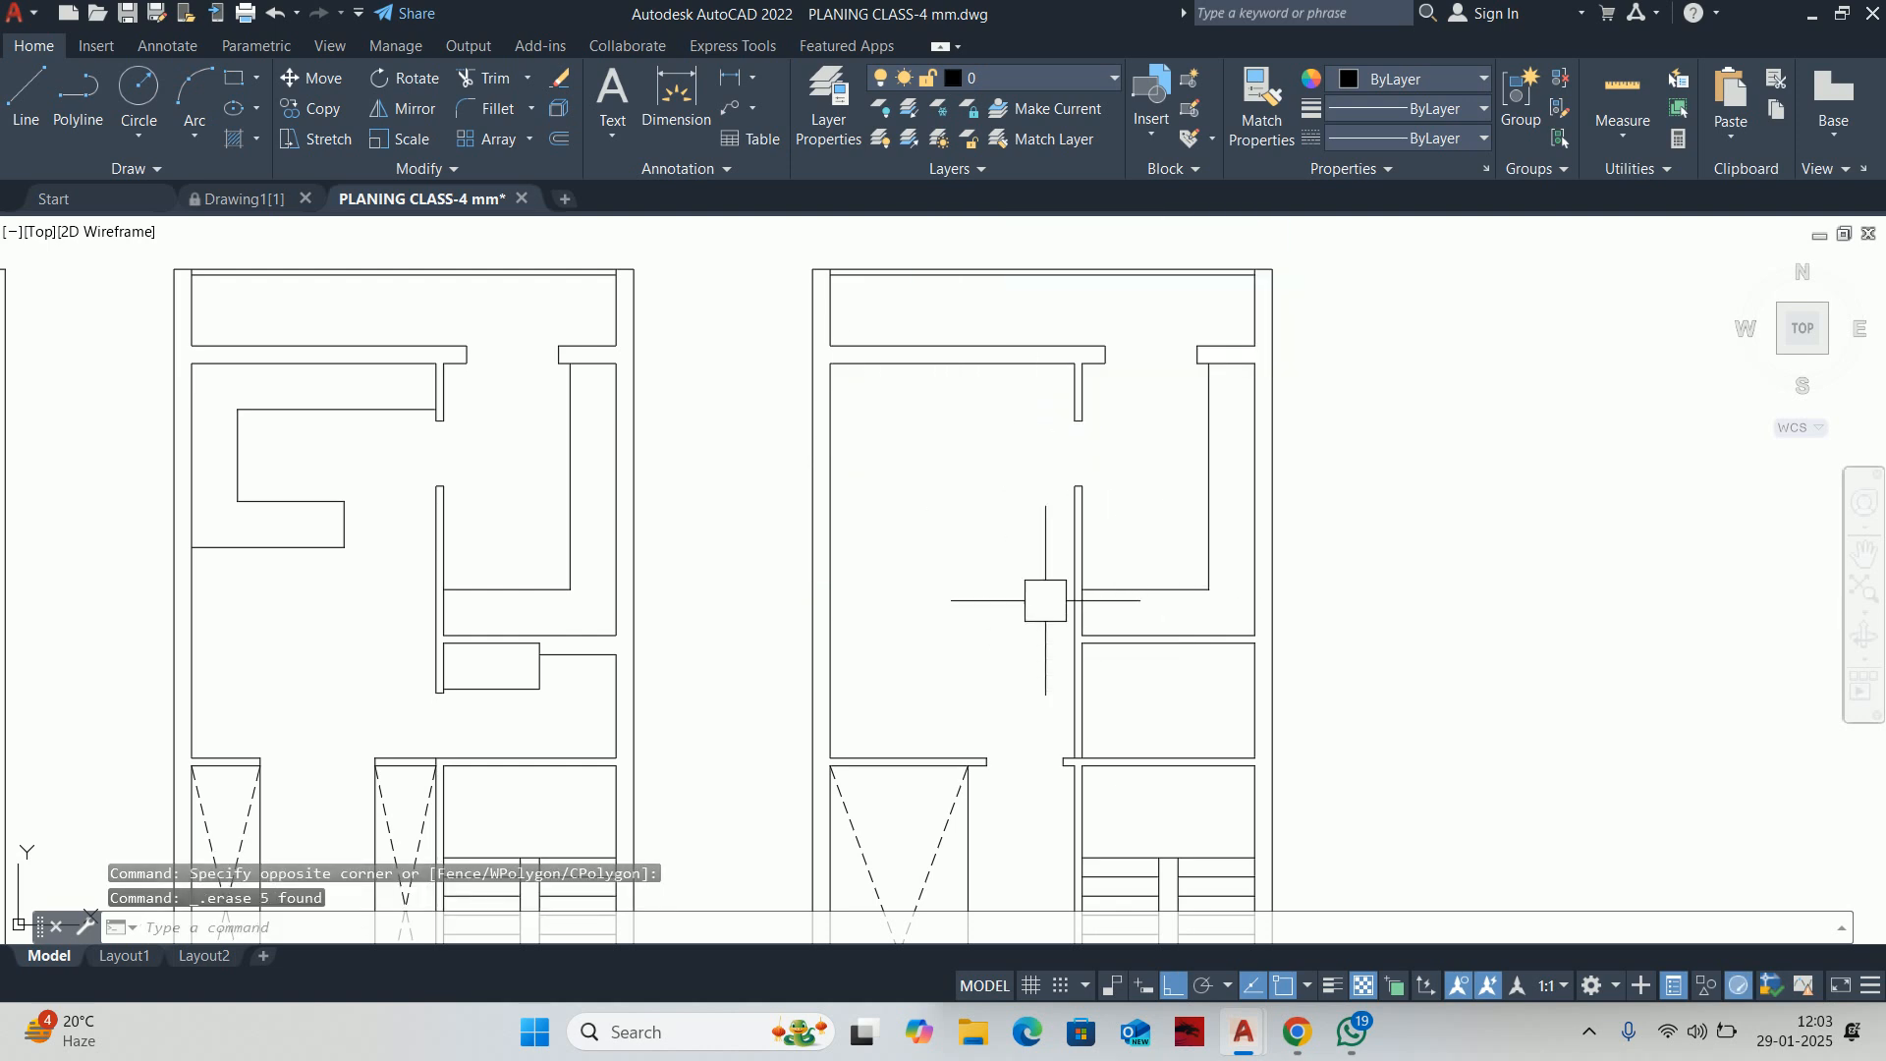
Review the revised plan from its lower rooms back up to the emptied upper room
middle_click_drag(1079, 620, 1019, 433)
scroll(1009, 525, "down", 2)
middle_click_drag(988, 794, 976, 738)
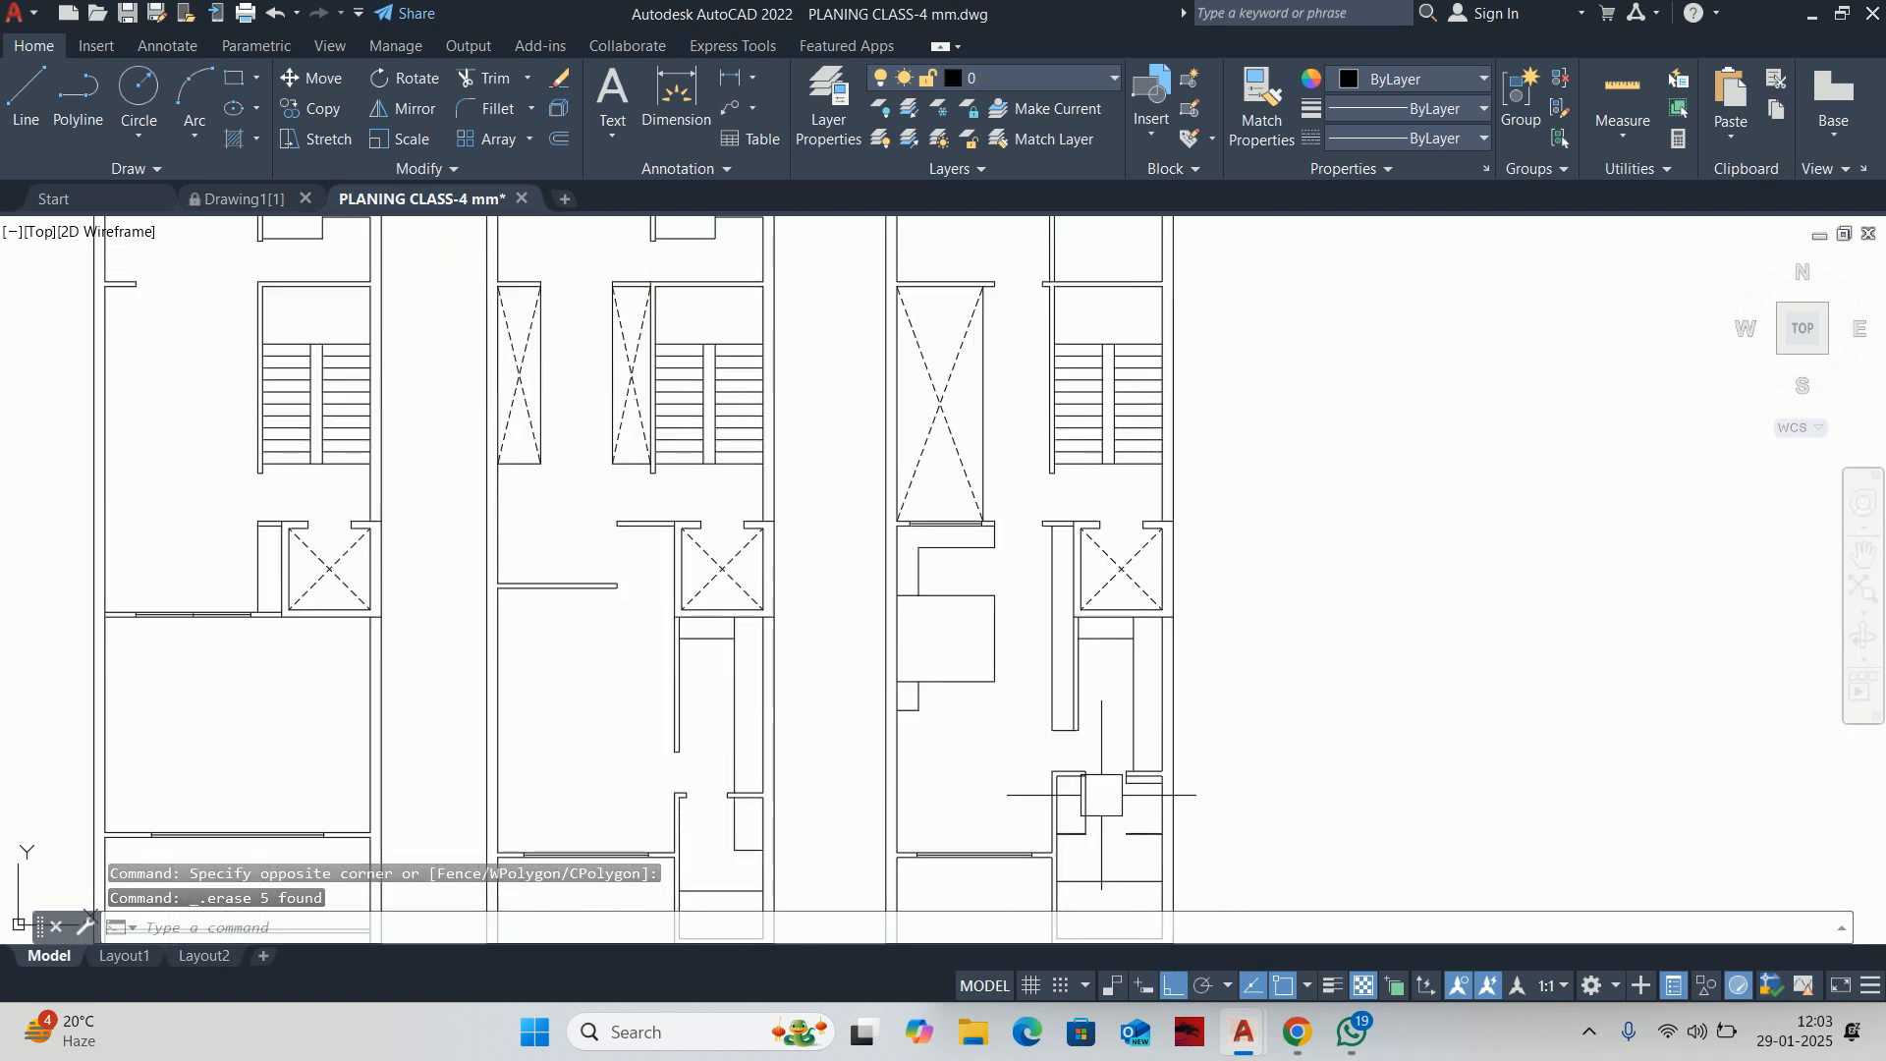
middle_click_drag(982, 589, 1013, 562)
mouse_move(1012, 447)
middle_mouse_down()
mouse_move(977, 572)
mouse_move(971, 551)
middle_mouse_up()
middle_click_drag(889, 445, 879, 636)
mouse_move(914, 511)
middle_mouse_down()
mouse_move(910, 489)
mouse_move(970, 561)
middle_mouse_up()
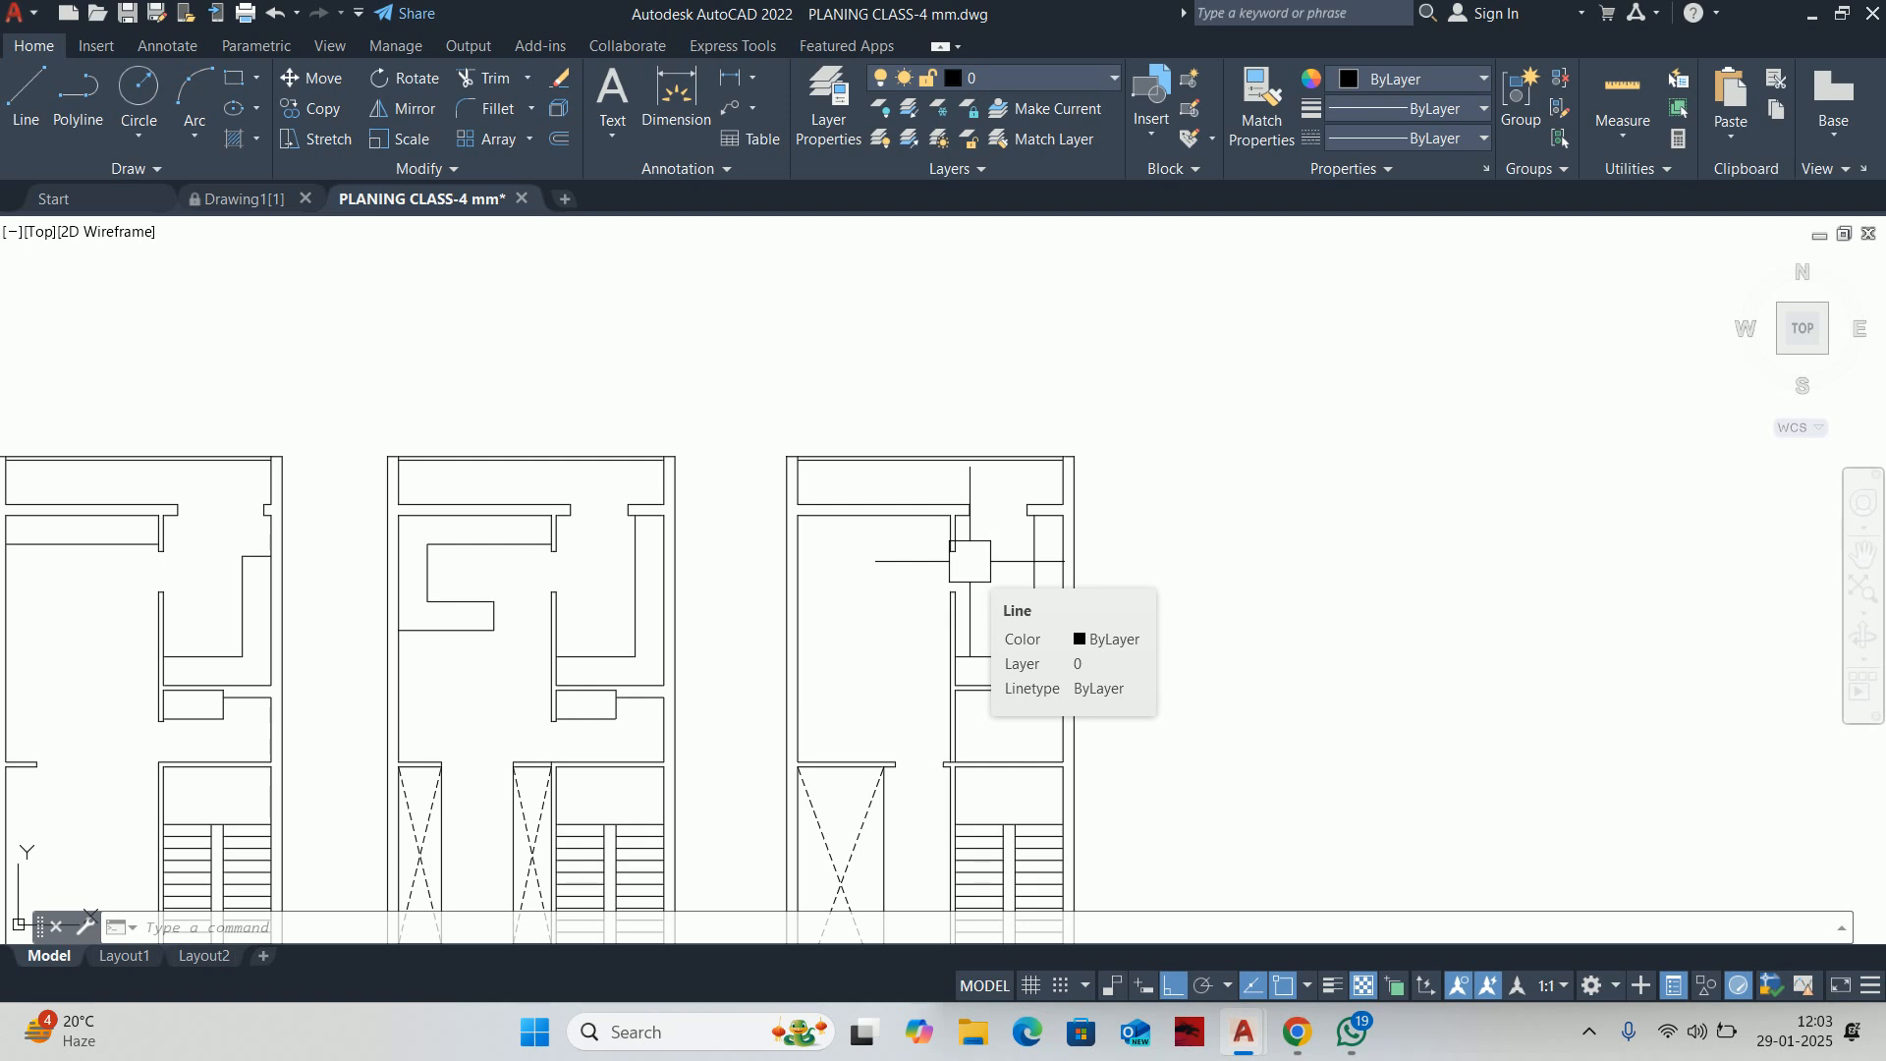
key("Escape")
key("Escape")
key("Escape")
Draw a line across the large upper room's top wall, starting at the midpoint of the inner wall line
scroll(984, 506, "up", 2)
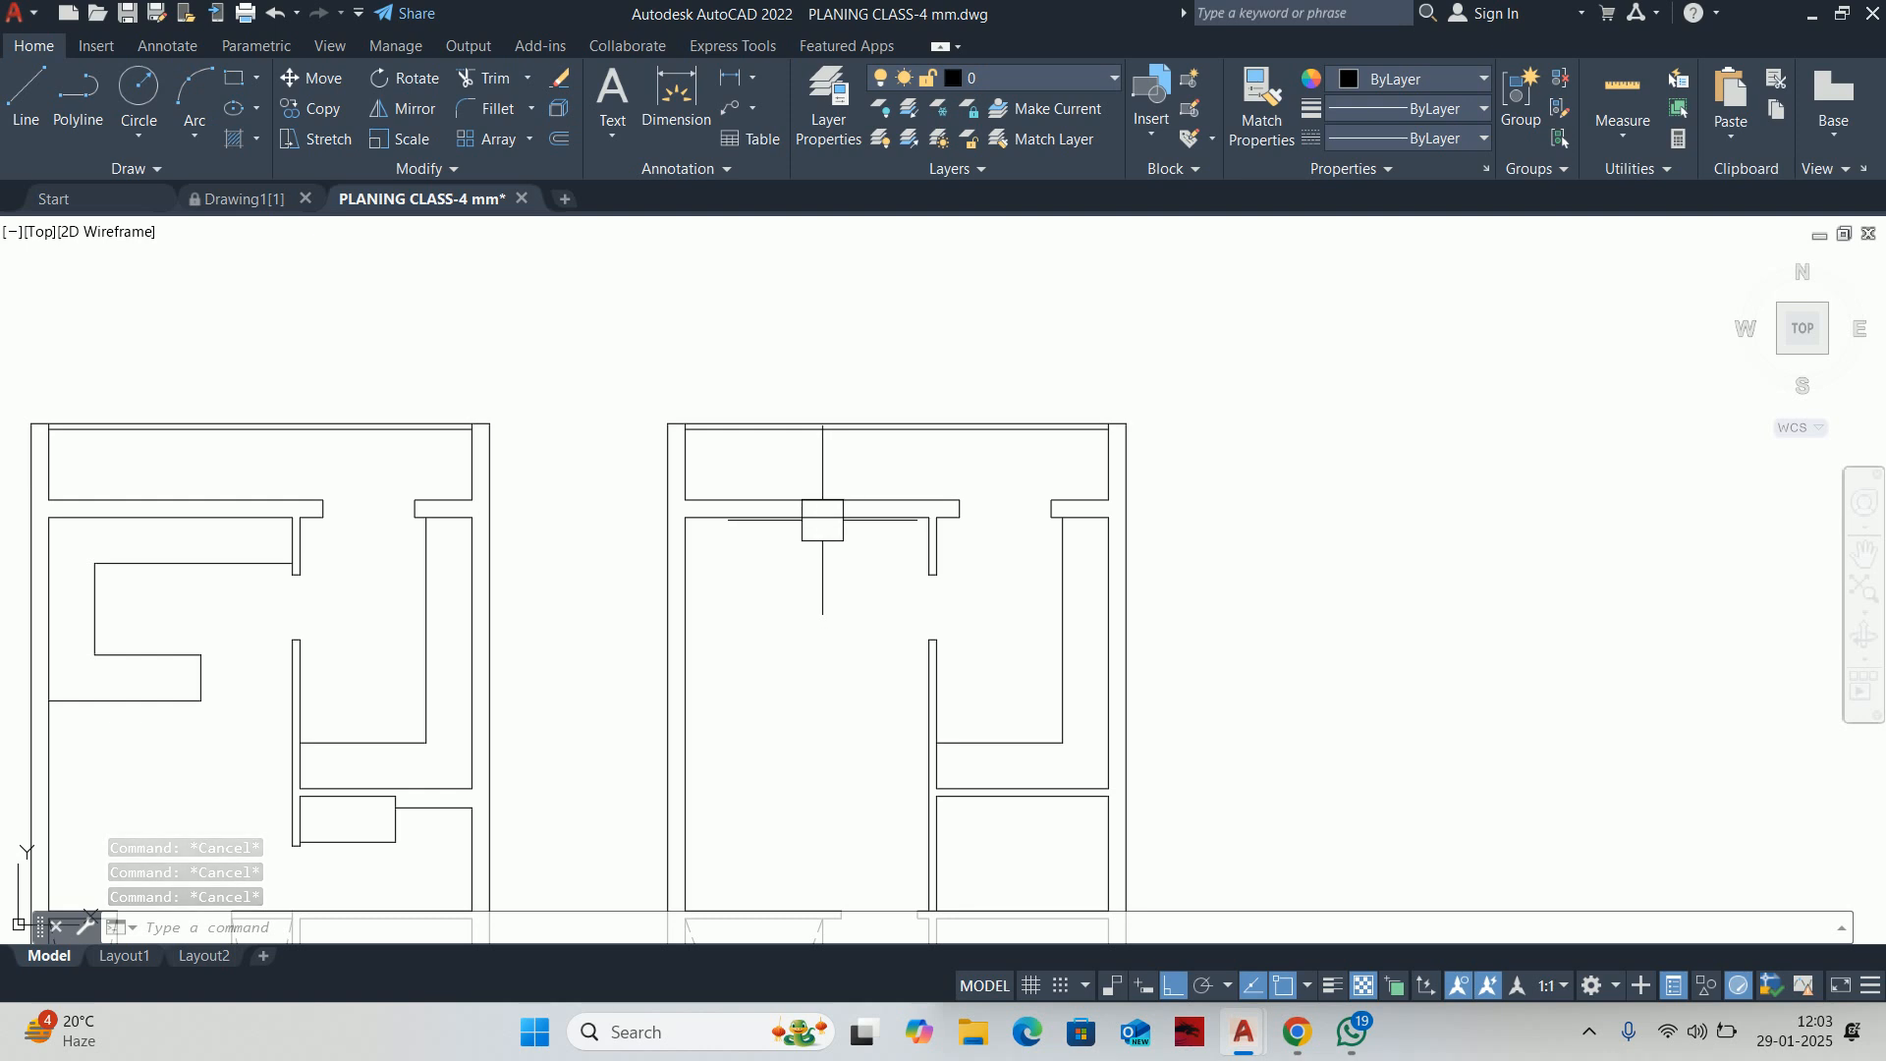
type("l")
key("Return")
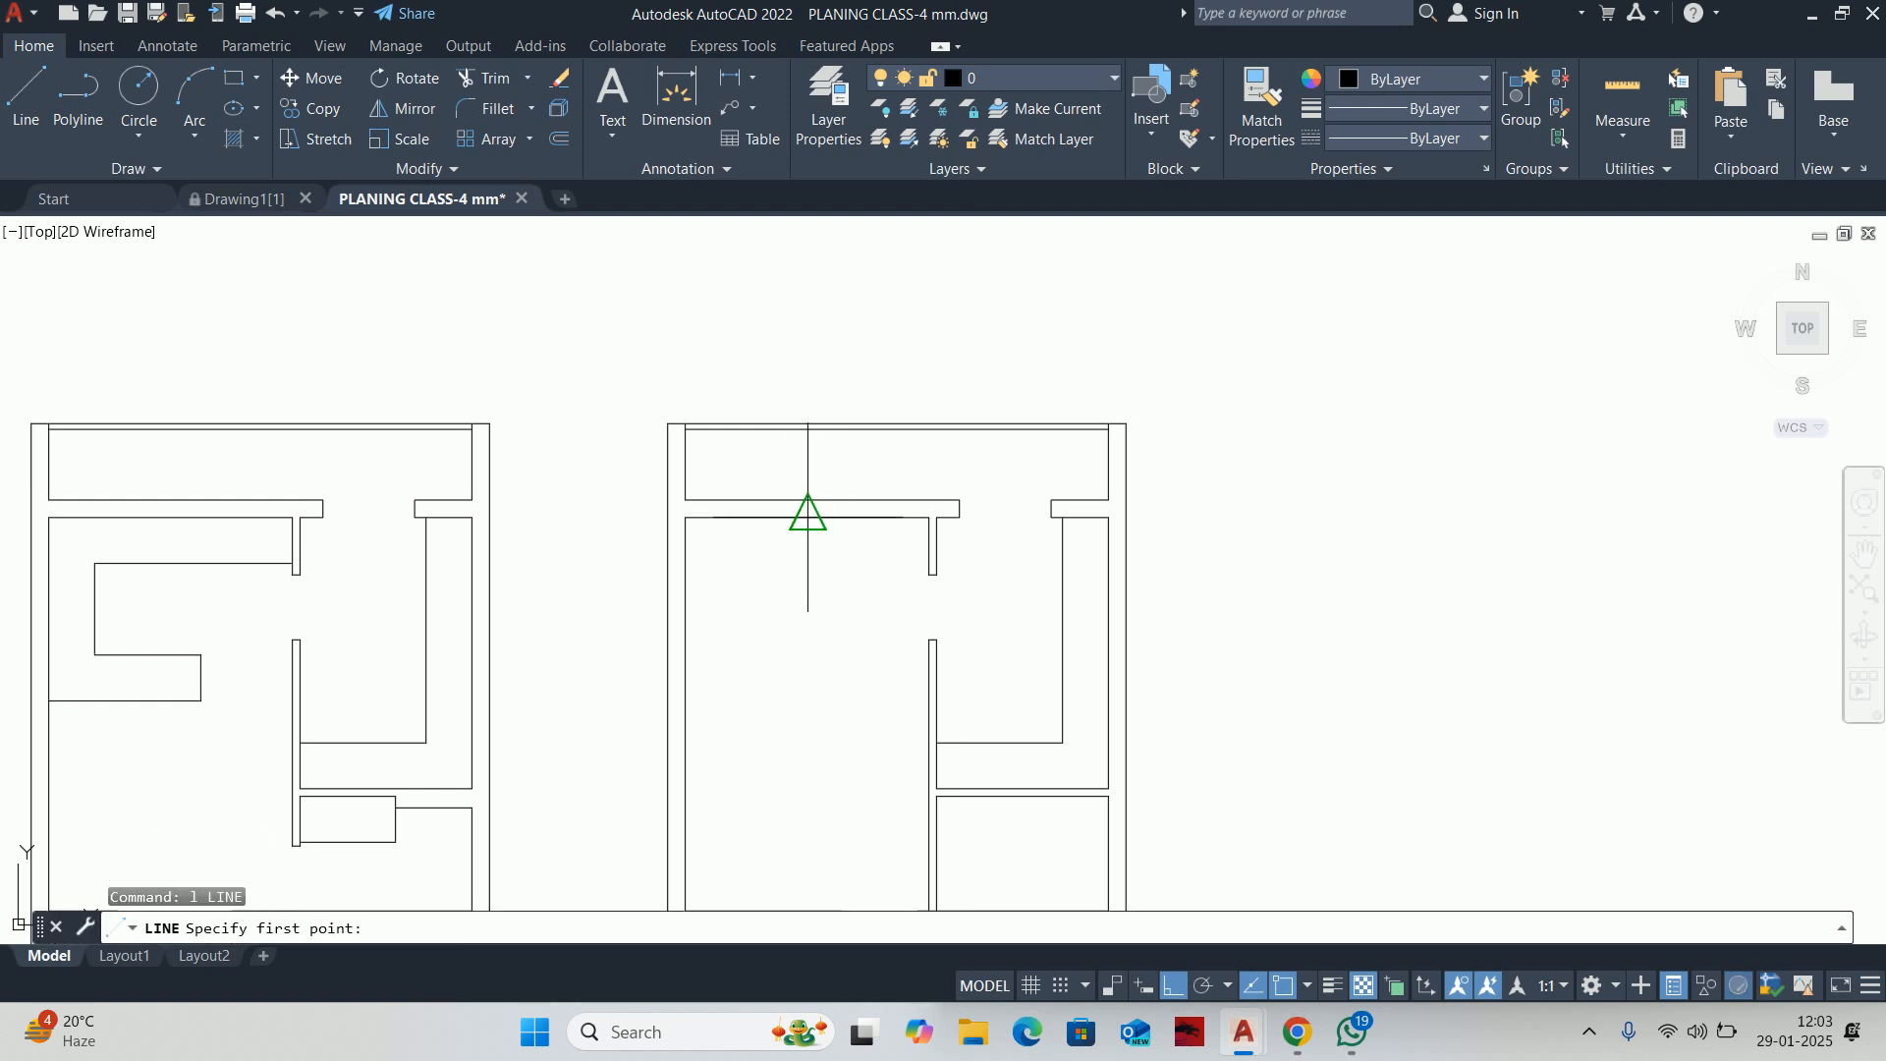
left_click(808, 517)
left_click(824, 499)
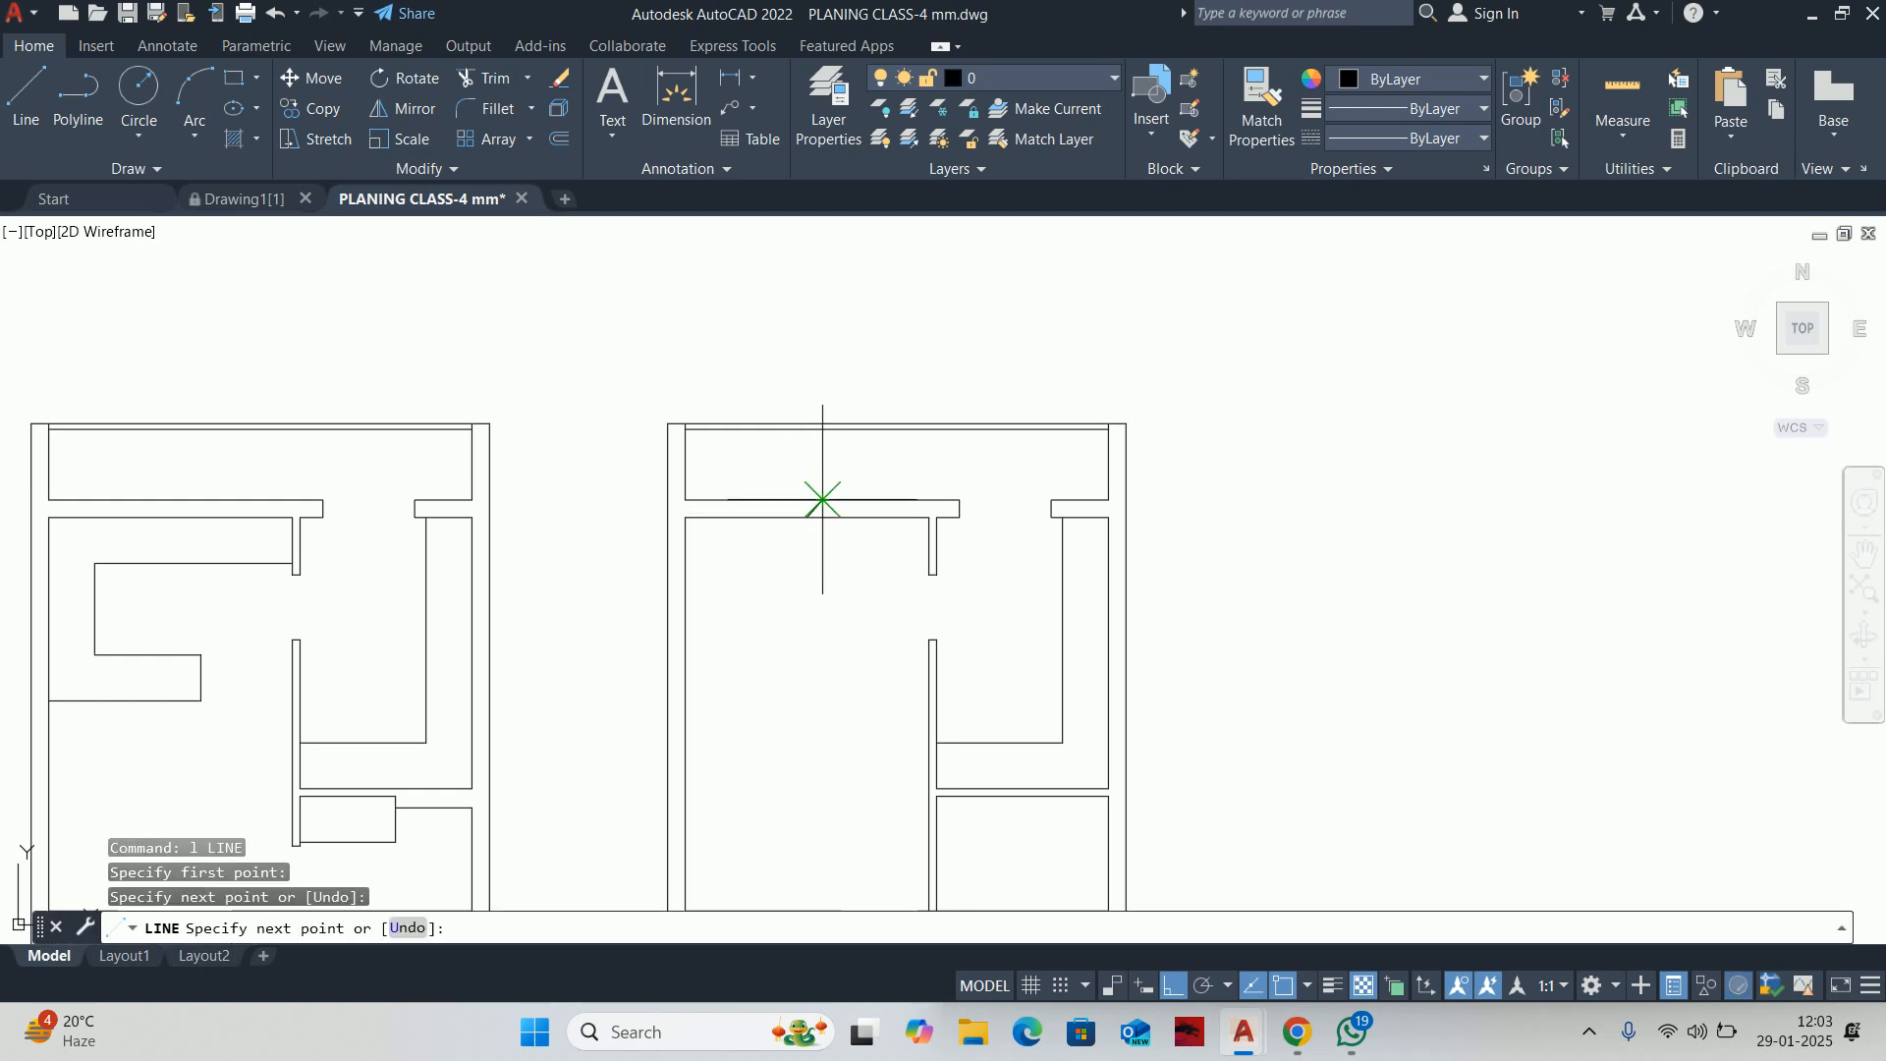
scroll(824, 499, "up", 6)
key("Escape")
key("Escape")
key("Escape")
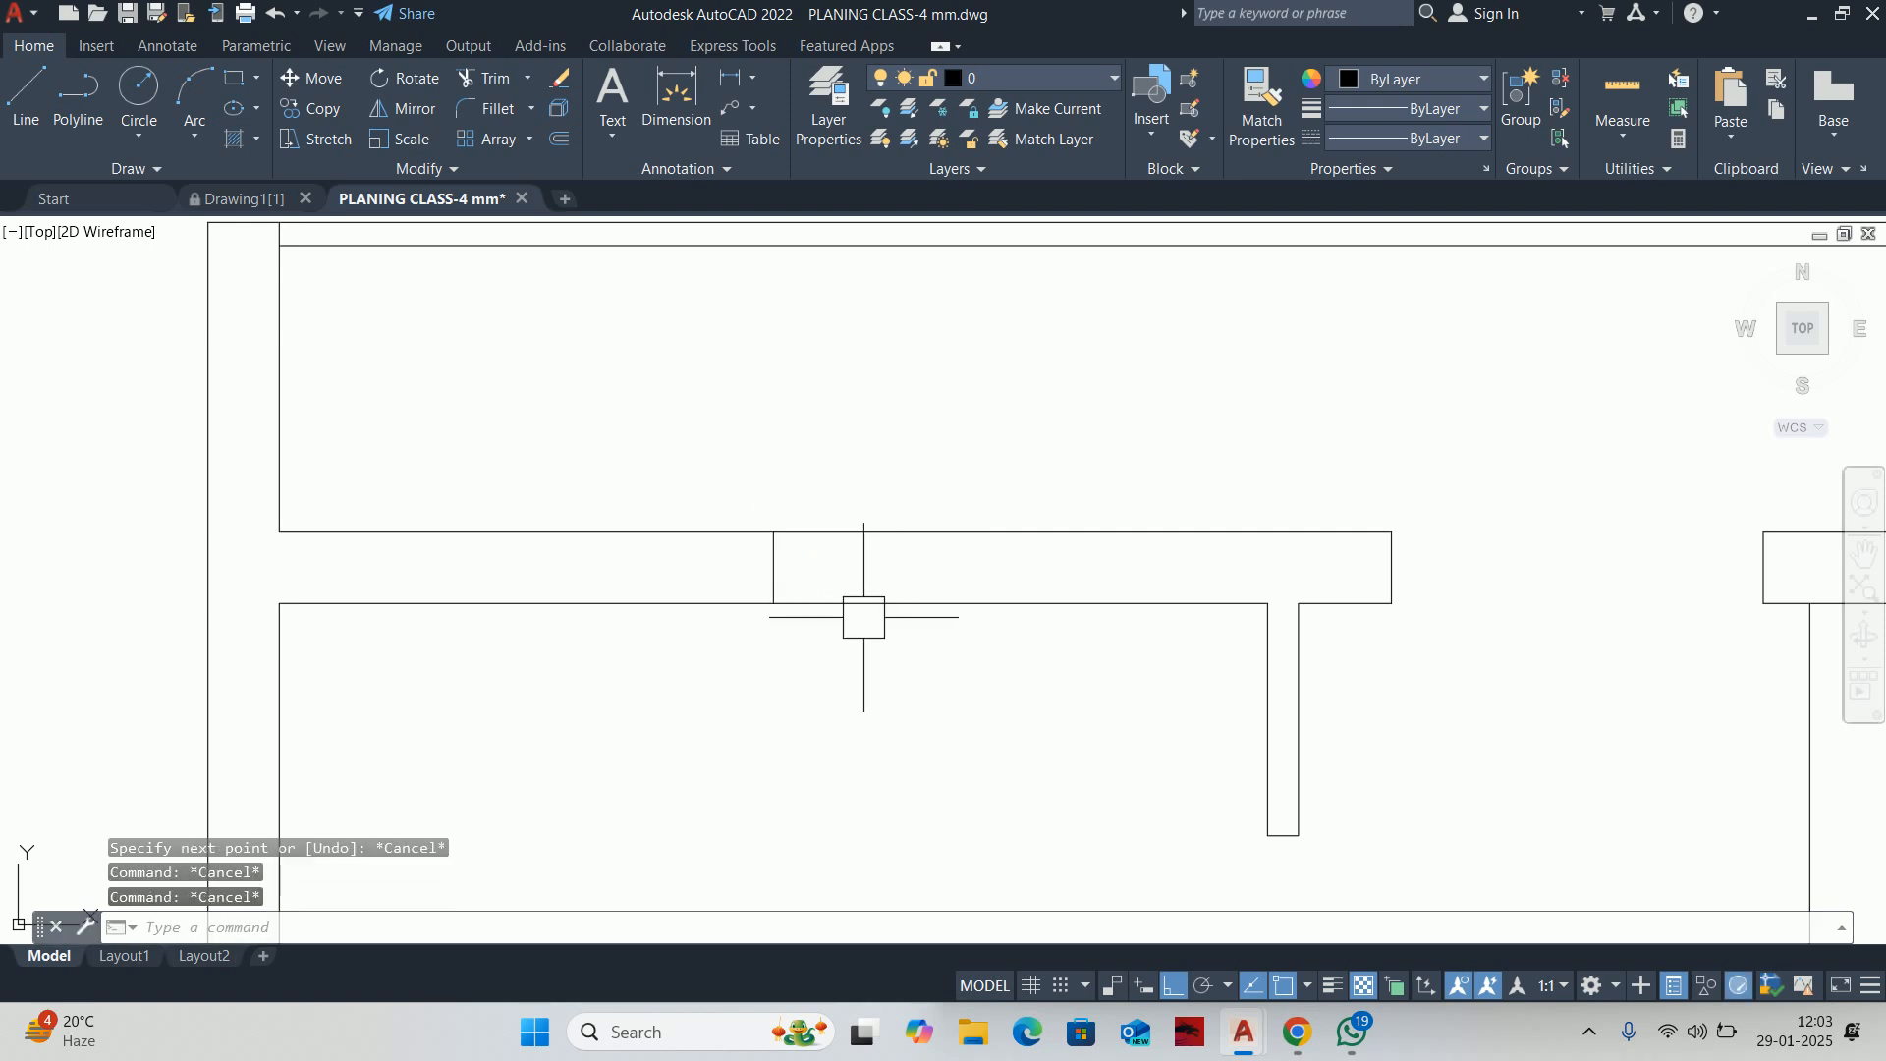
Measure the large upper room's width and offset the wall's midpoint line 1200 to both sides
left_click(1622, 98)
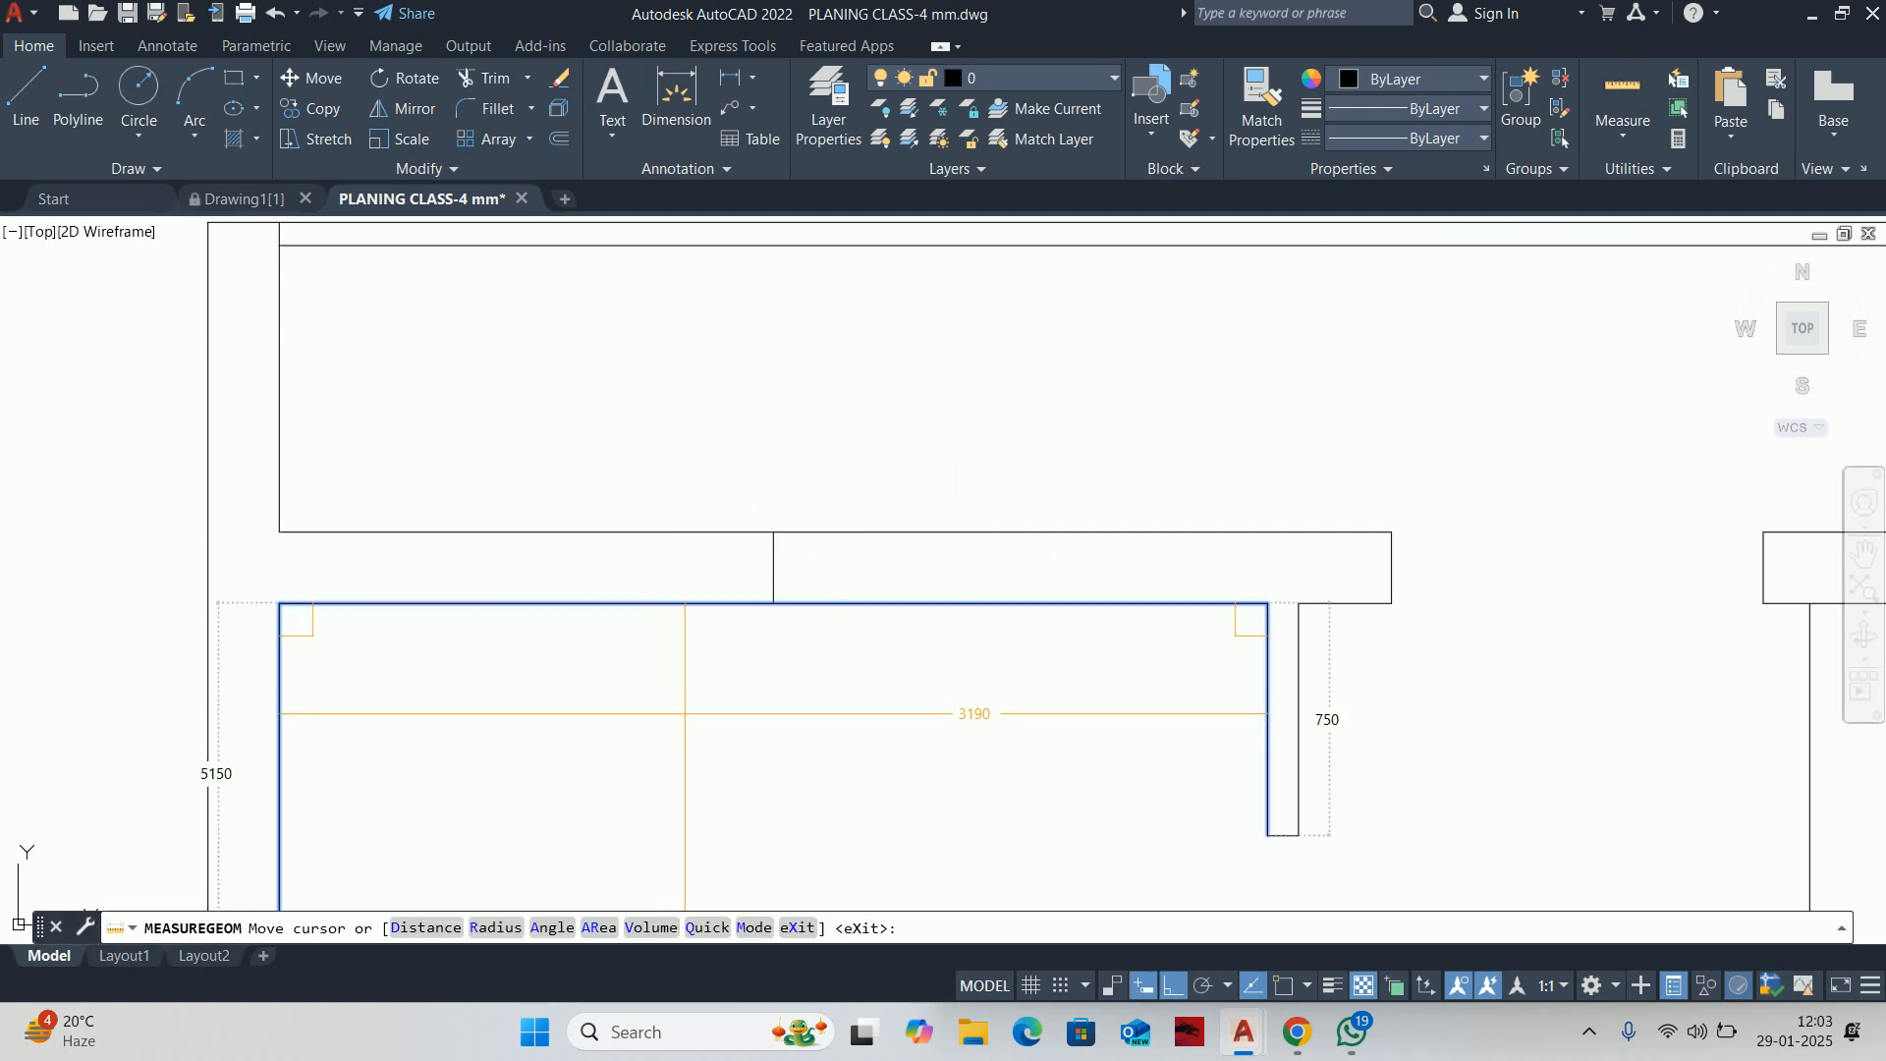
key("Escape")
type("o")
key("Return")
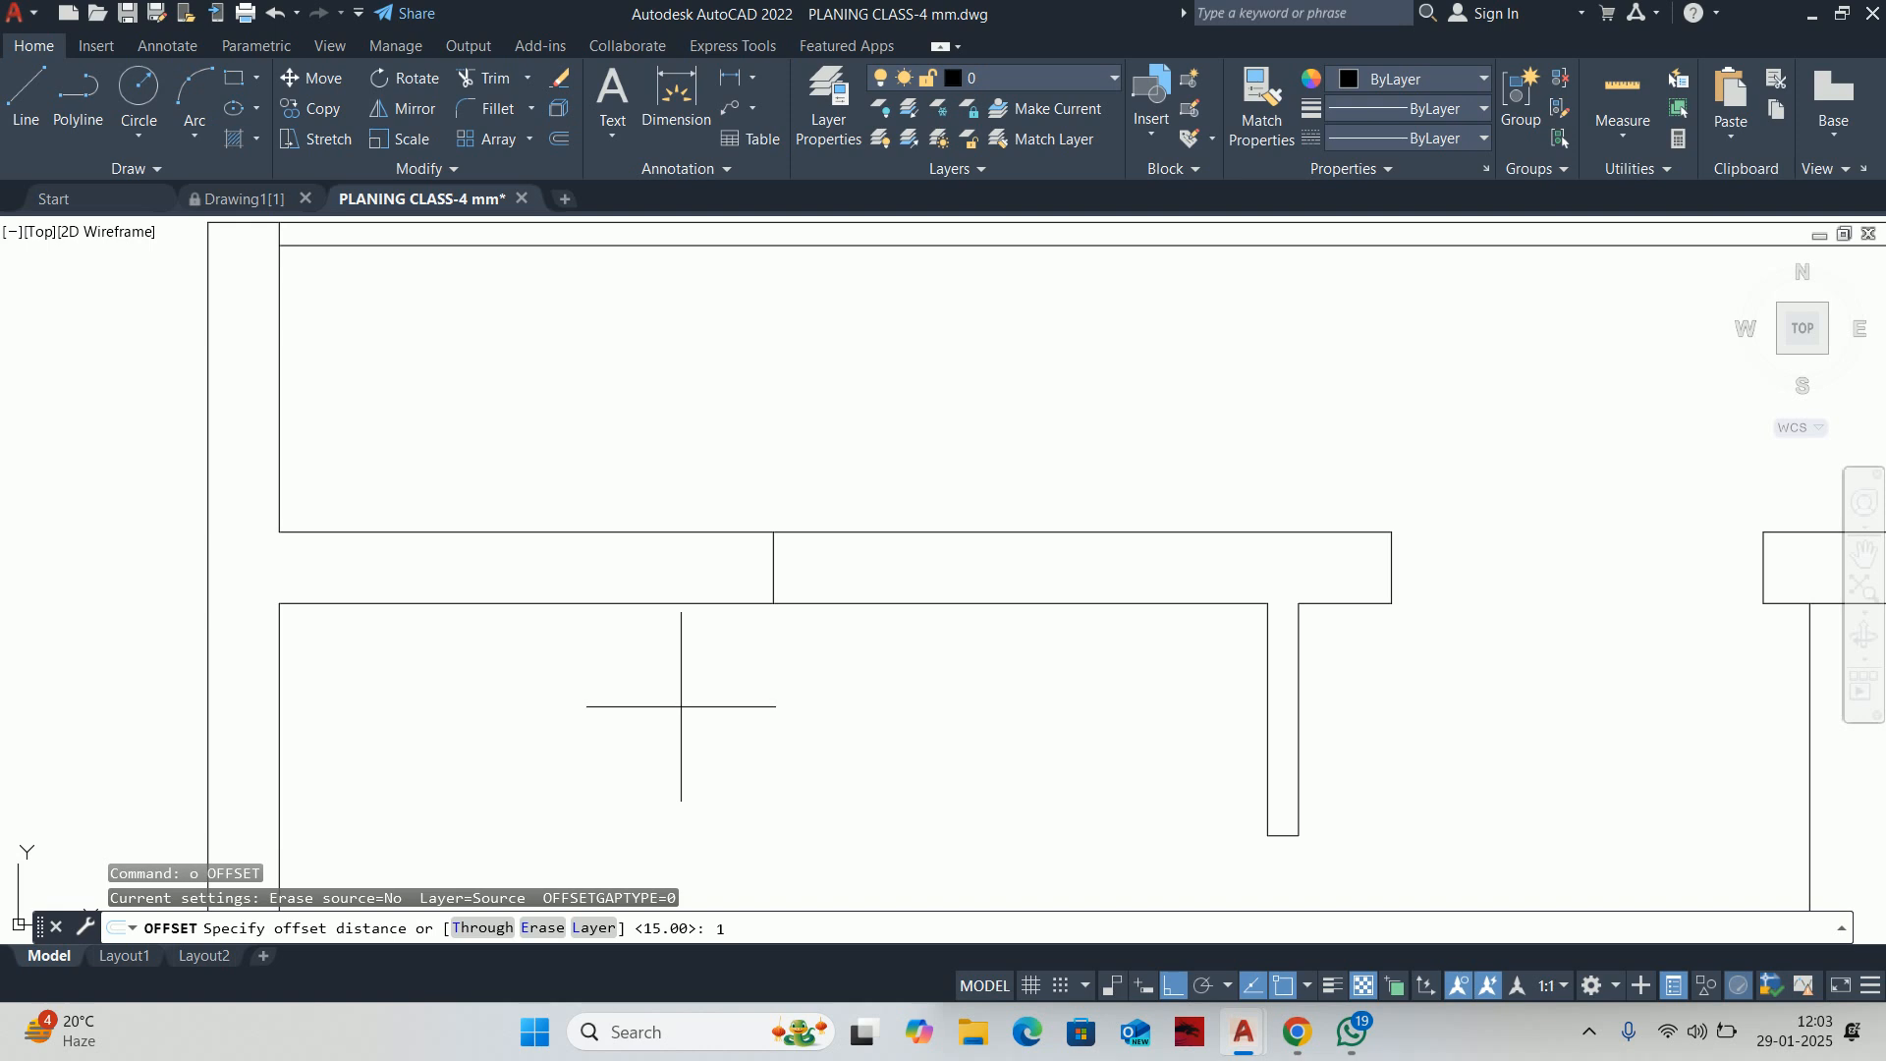
type("1200")
key("Return")
scroll(757, 565, "up", 2)
left_click(783, 567)
left_click(693, 565)
left_click(783, 567)
key("Escape")
Trim the top wall lines and the midpoint line between the two offset lines to form a centred opening
scroll(909, 583, "down", 5)
type("tr")
key("Return")
left_click(985, 521)
left_click(758, 660)
key("Return")
scroll(824, 402, "down", 2)
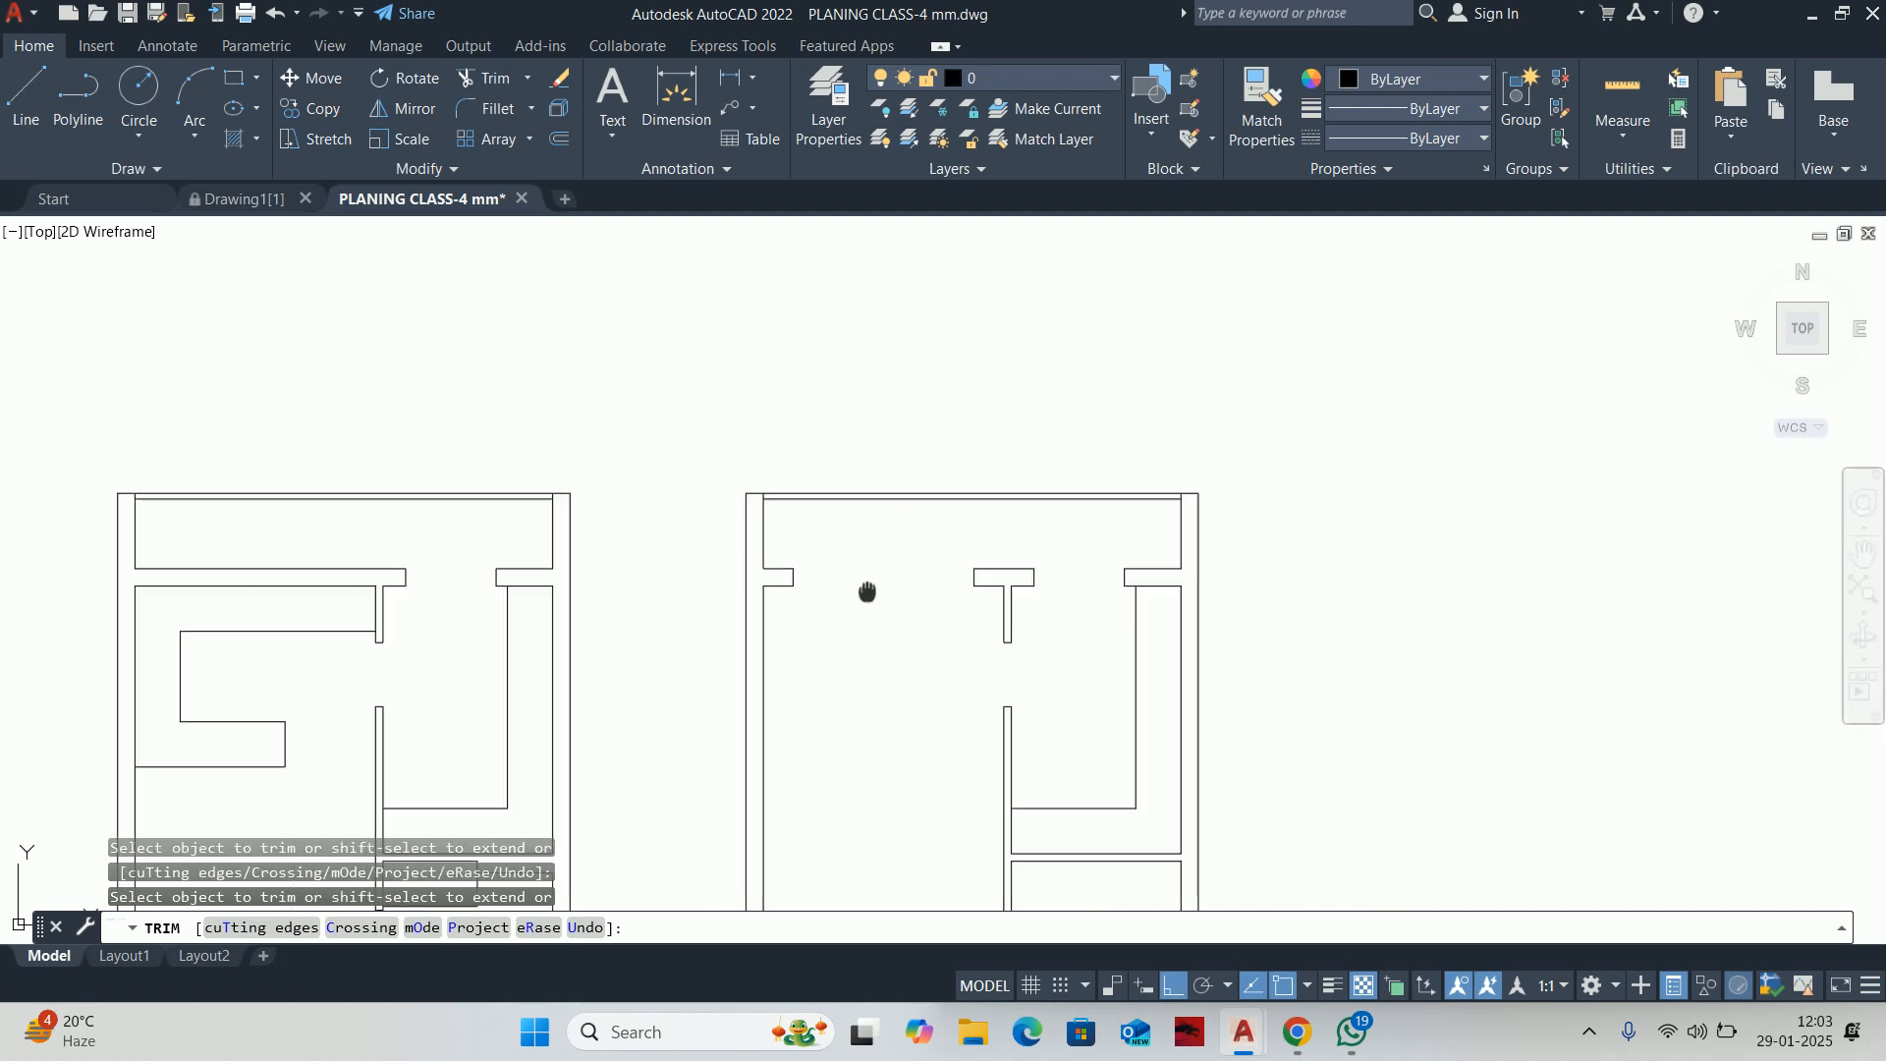
Close the adjoining room's opening in the top wall, remove its leftover jamb lines, and clear the room's L-shaped counter lines
scroll(1173, 499, "up", 4)
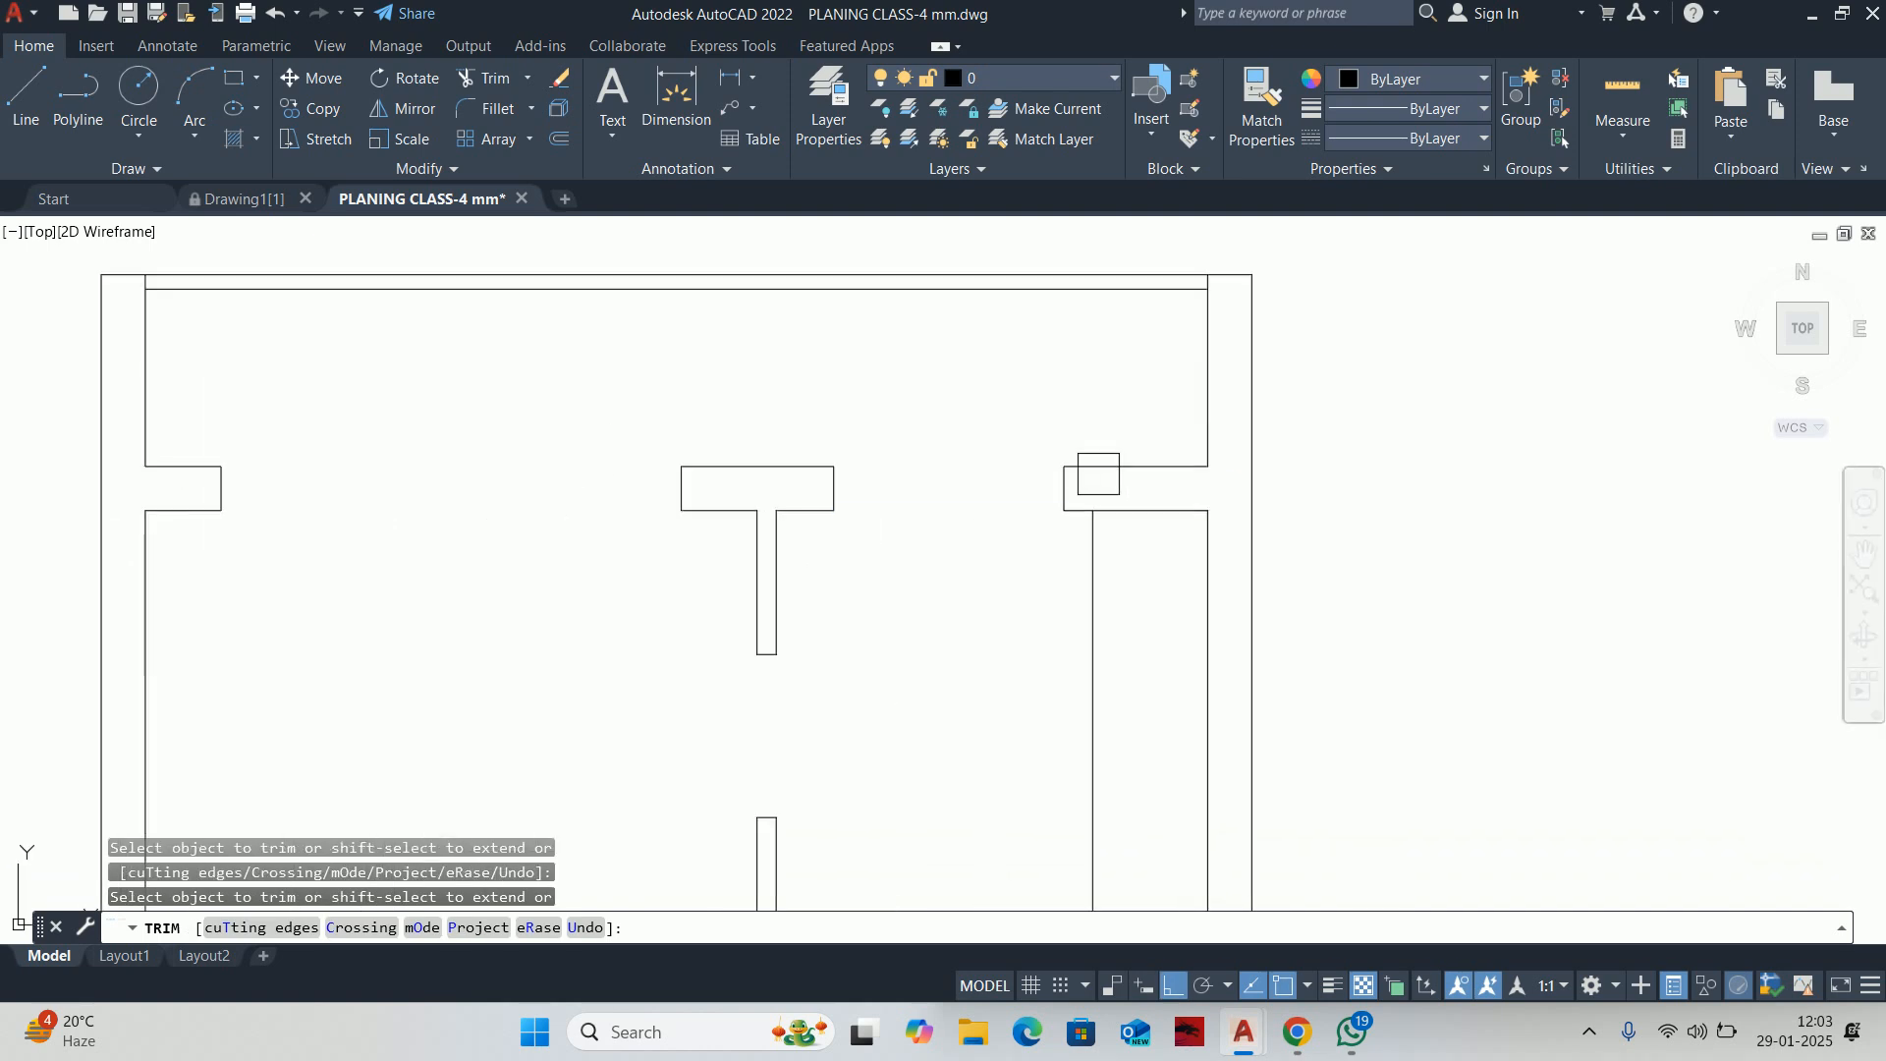
scroll(1068, 518, "up", 3)
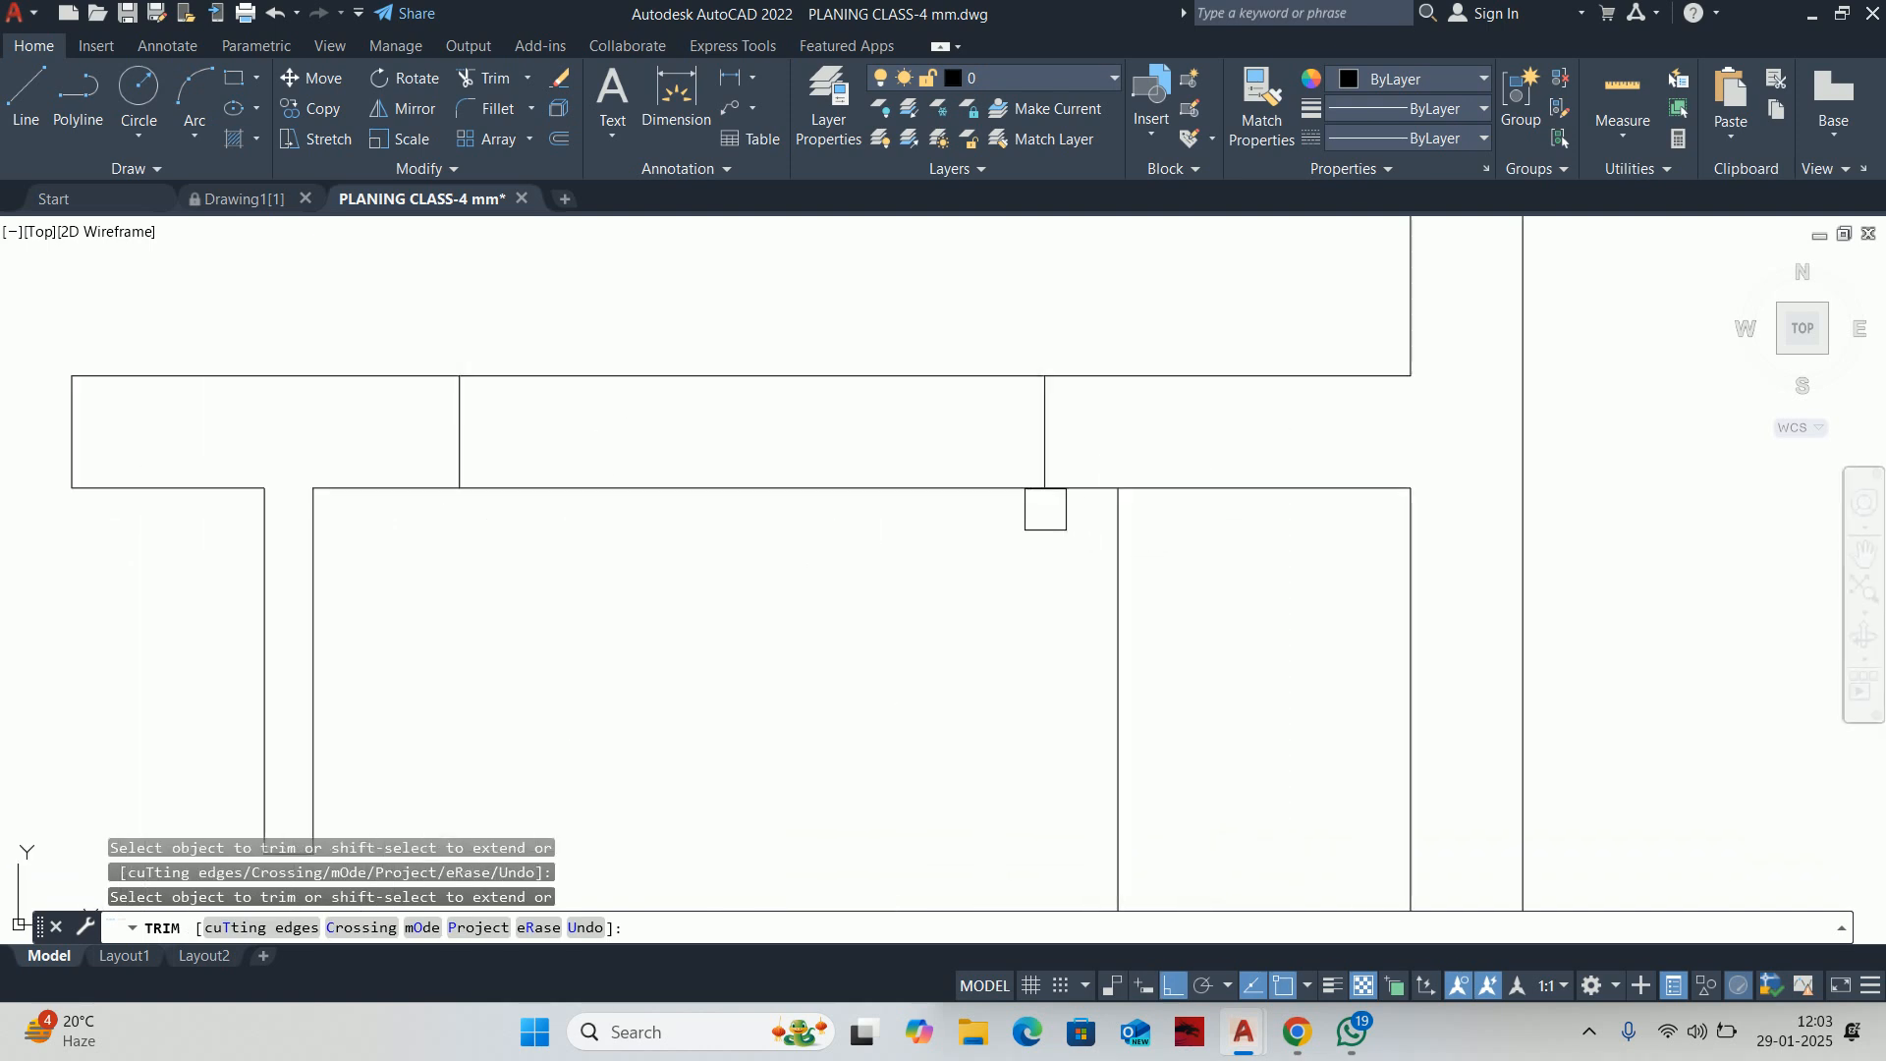
scroll(991, 625, "down", 4)
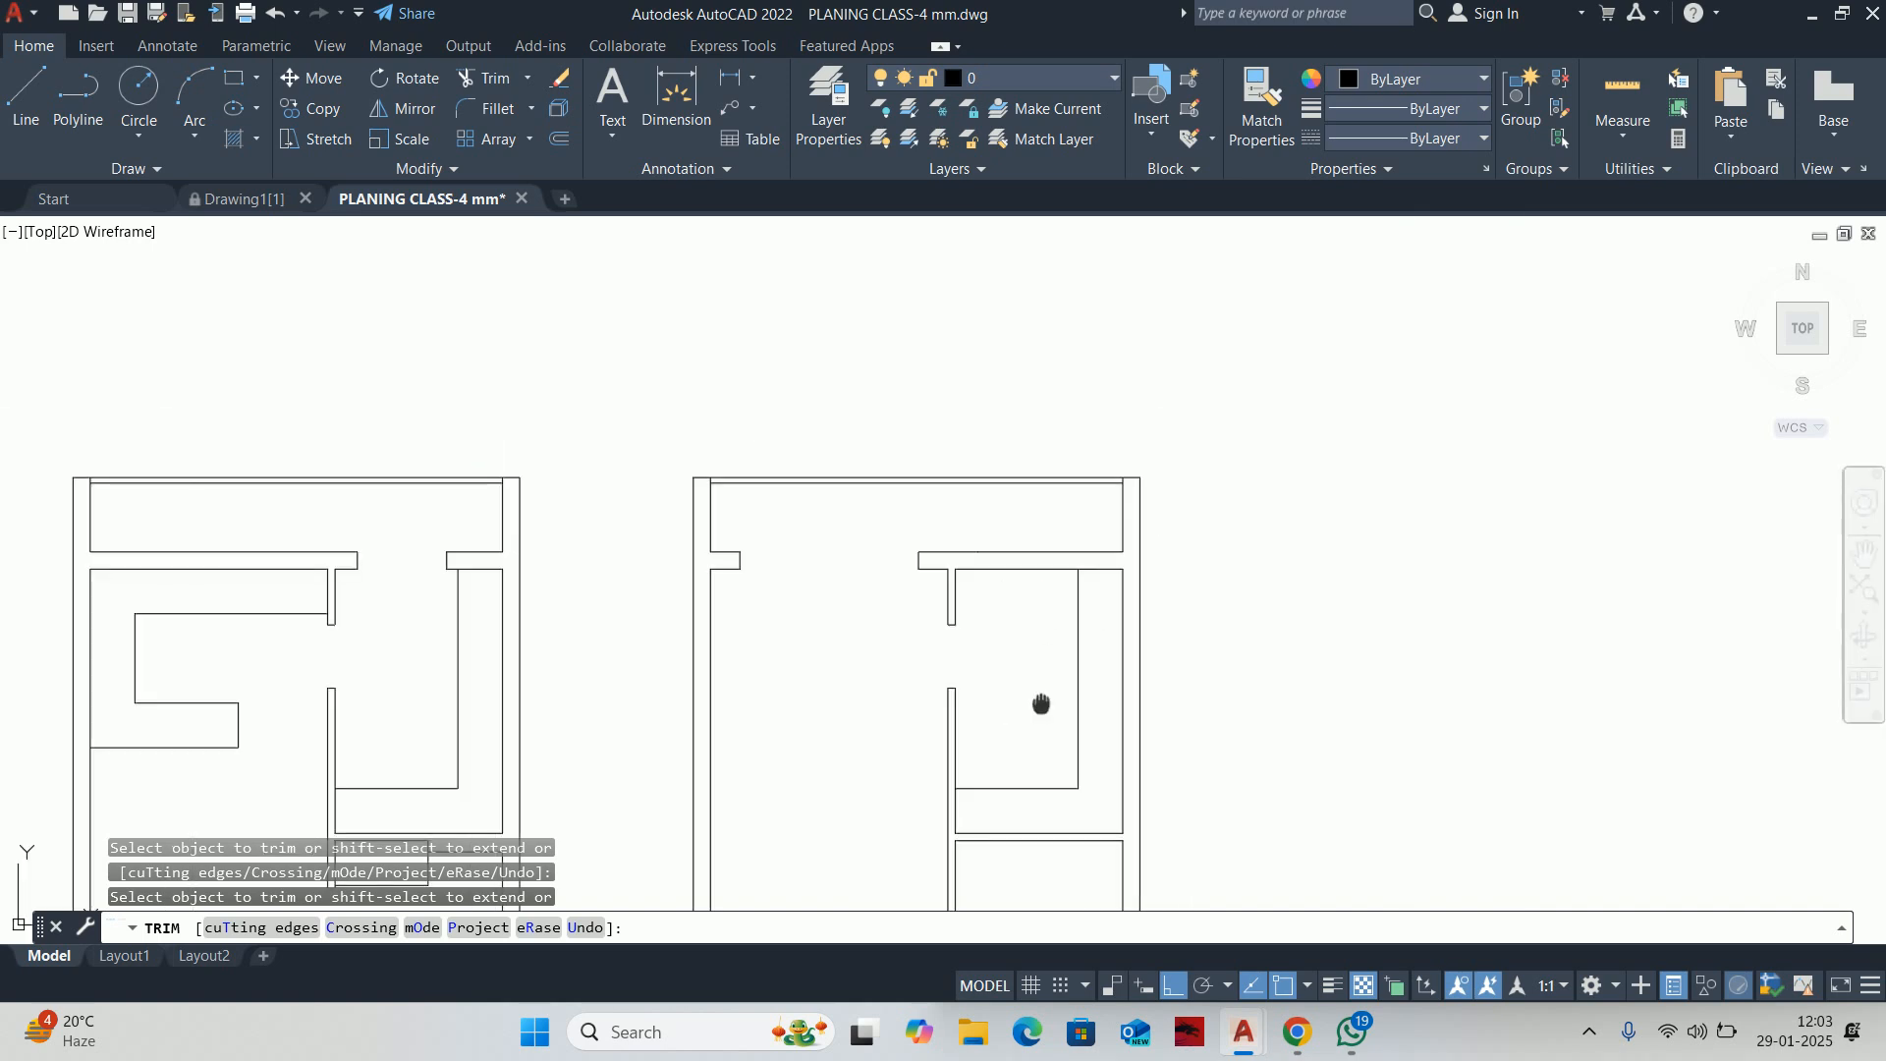
scroll(961, 570, "up", 4)
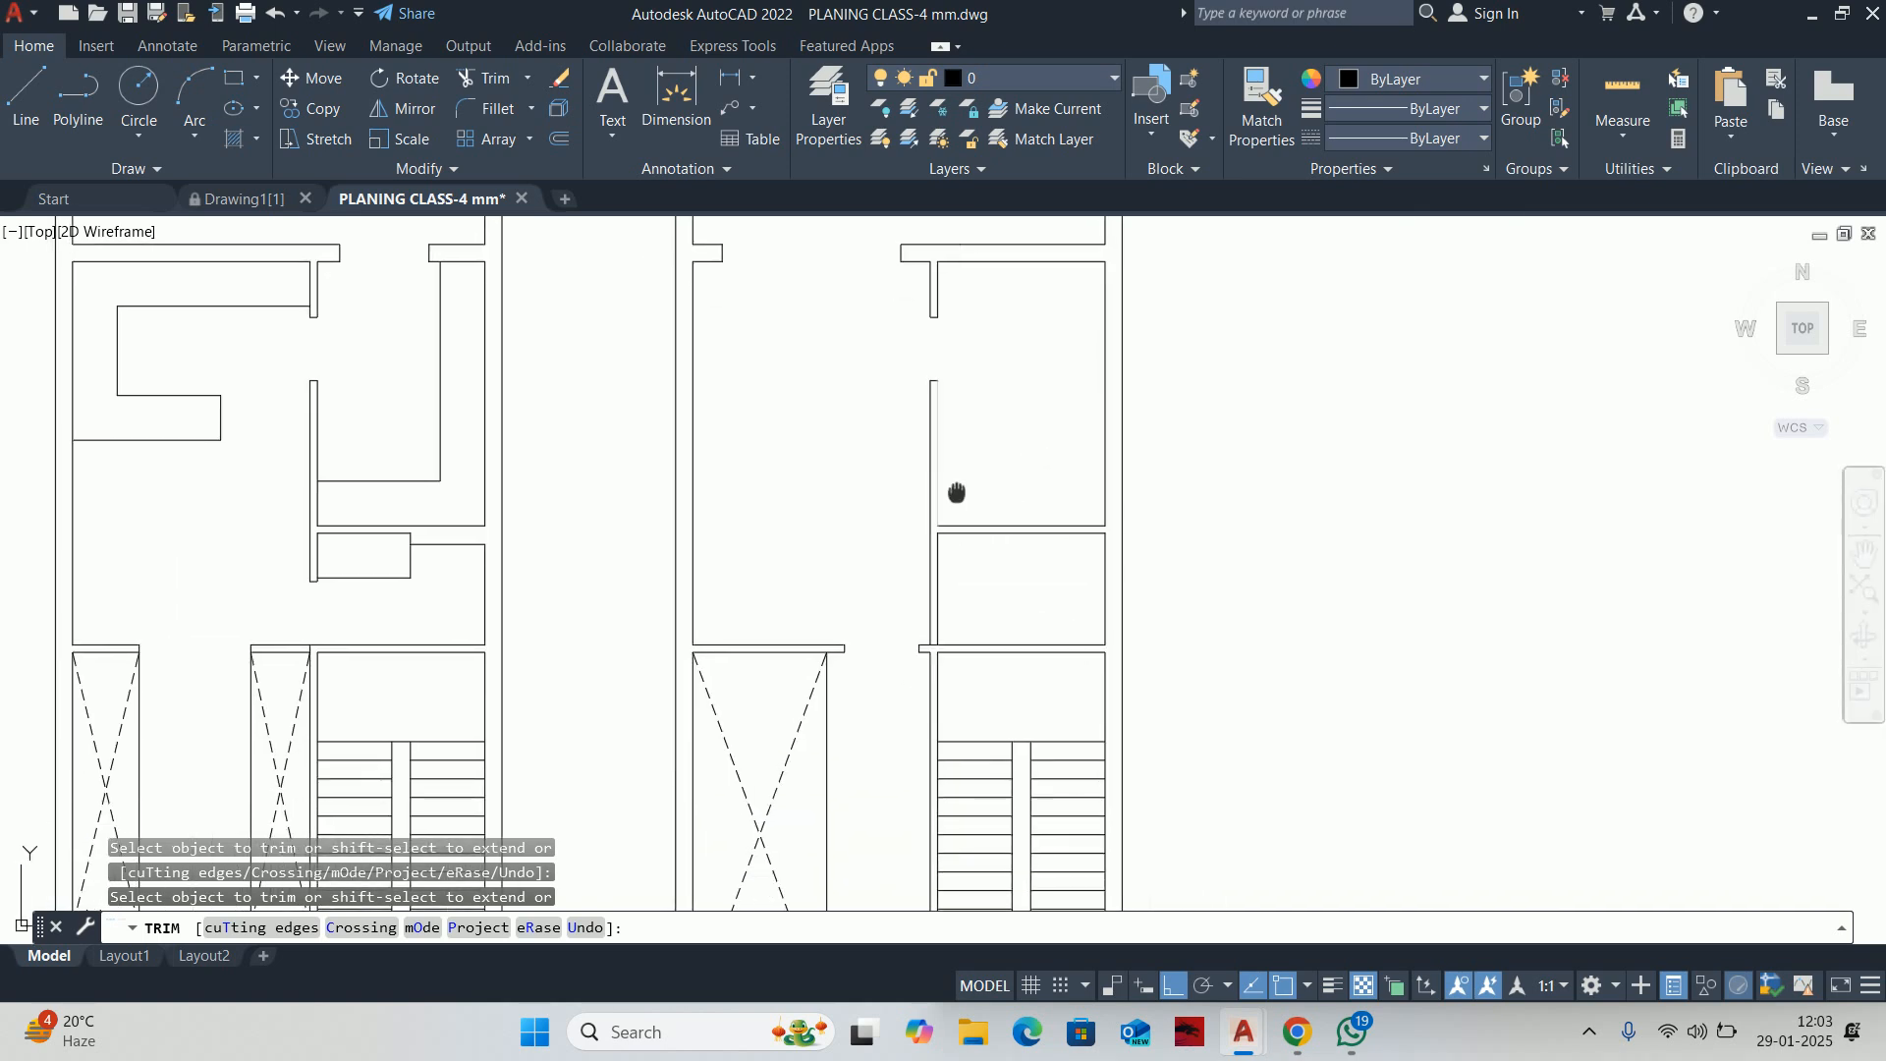
key("Escape")
Join the split wall lines on both sides of the cross wall between the two rooms above the staircase
type("j")
key("Return")
left_click(820, 543)
left_click(827, 427)
key("Return")
key("Return")
left_click(1232, 560)
left_click(1235, 397)
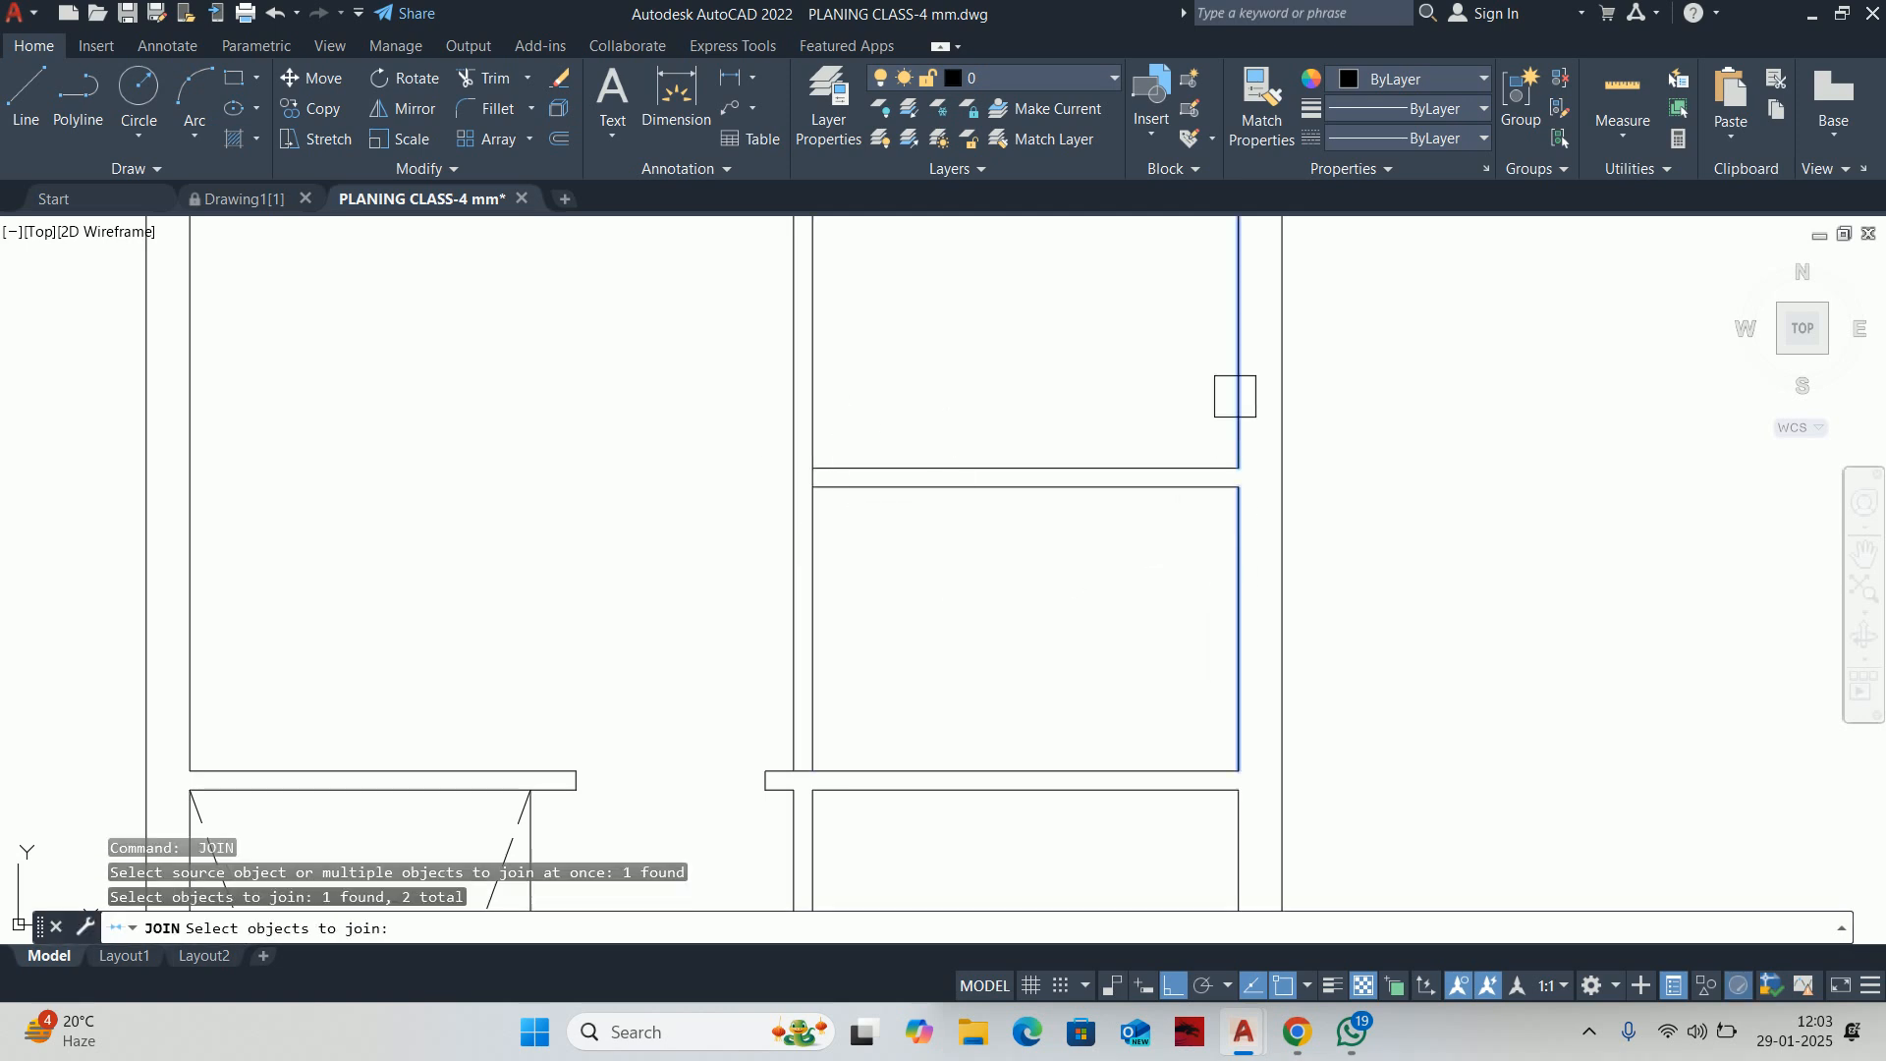
key("Return")
key("Escape")
key("Escape")
Delete the two cross wall lines to merge the two rooms above the staircase into one
left_click(1168, 352)
left_click(1044, 528)
scroll(1090, 482, "down", 2)
key("Delete")
Trim the surplus partition line where the merged room's partition meets the wall above the staircase
middle_click_drag(1045, 470, 1029, 617)
key("Escape")
key("Escape")
type("tr")
key("Return")
scroll(908, 795, "up", 8)
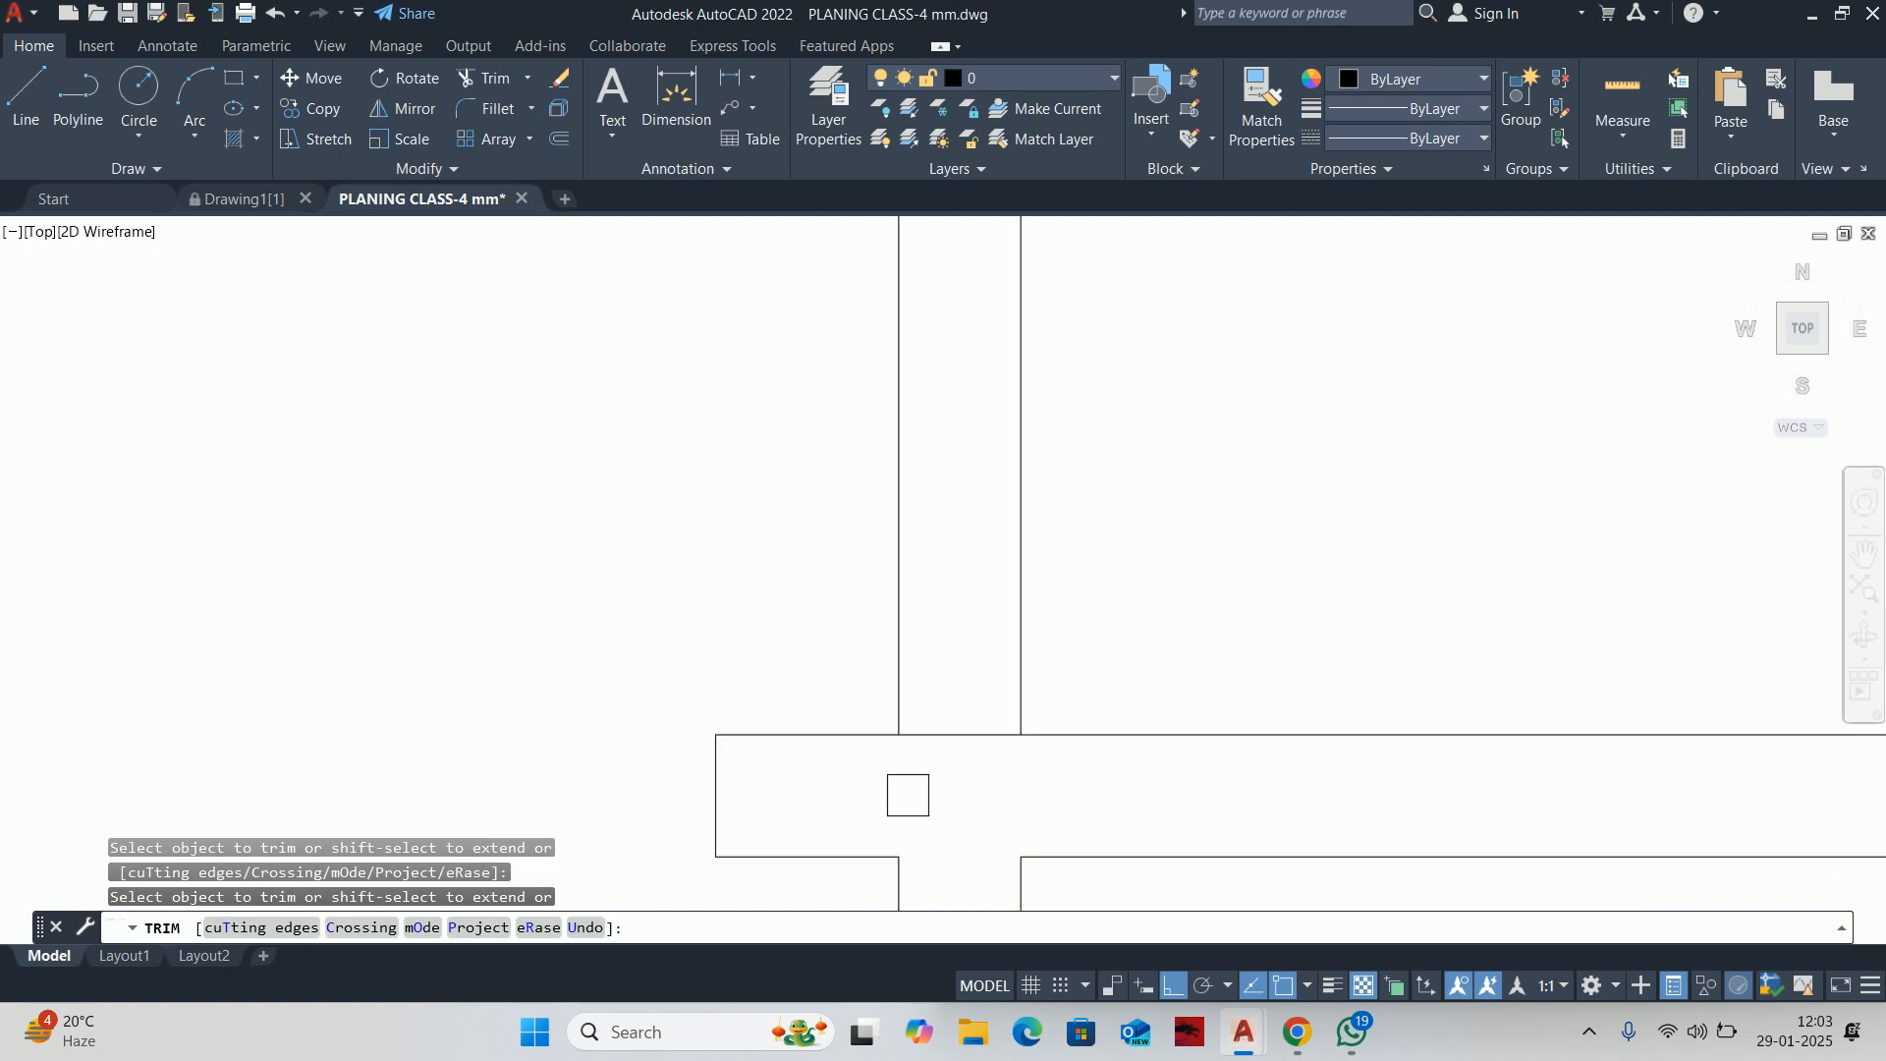
key("Escape")
scroll(944, 732, "down", 8)
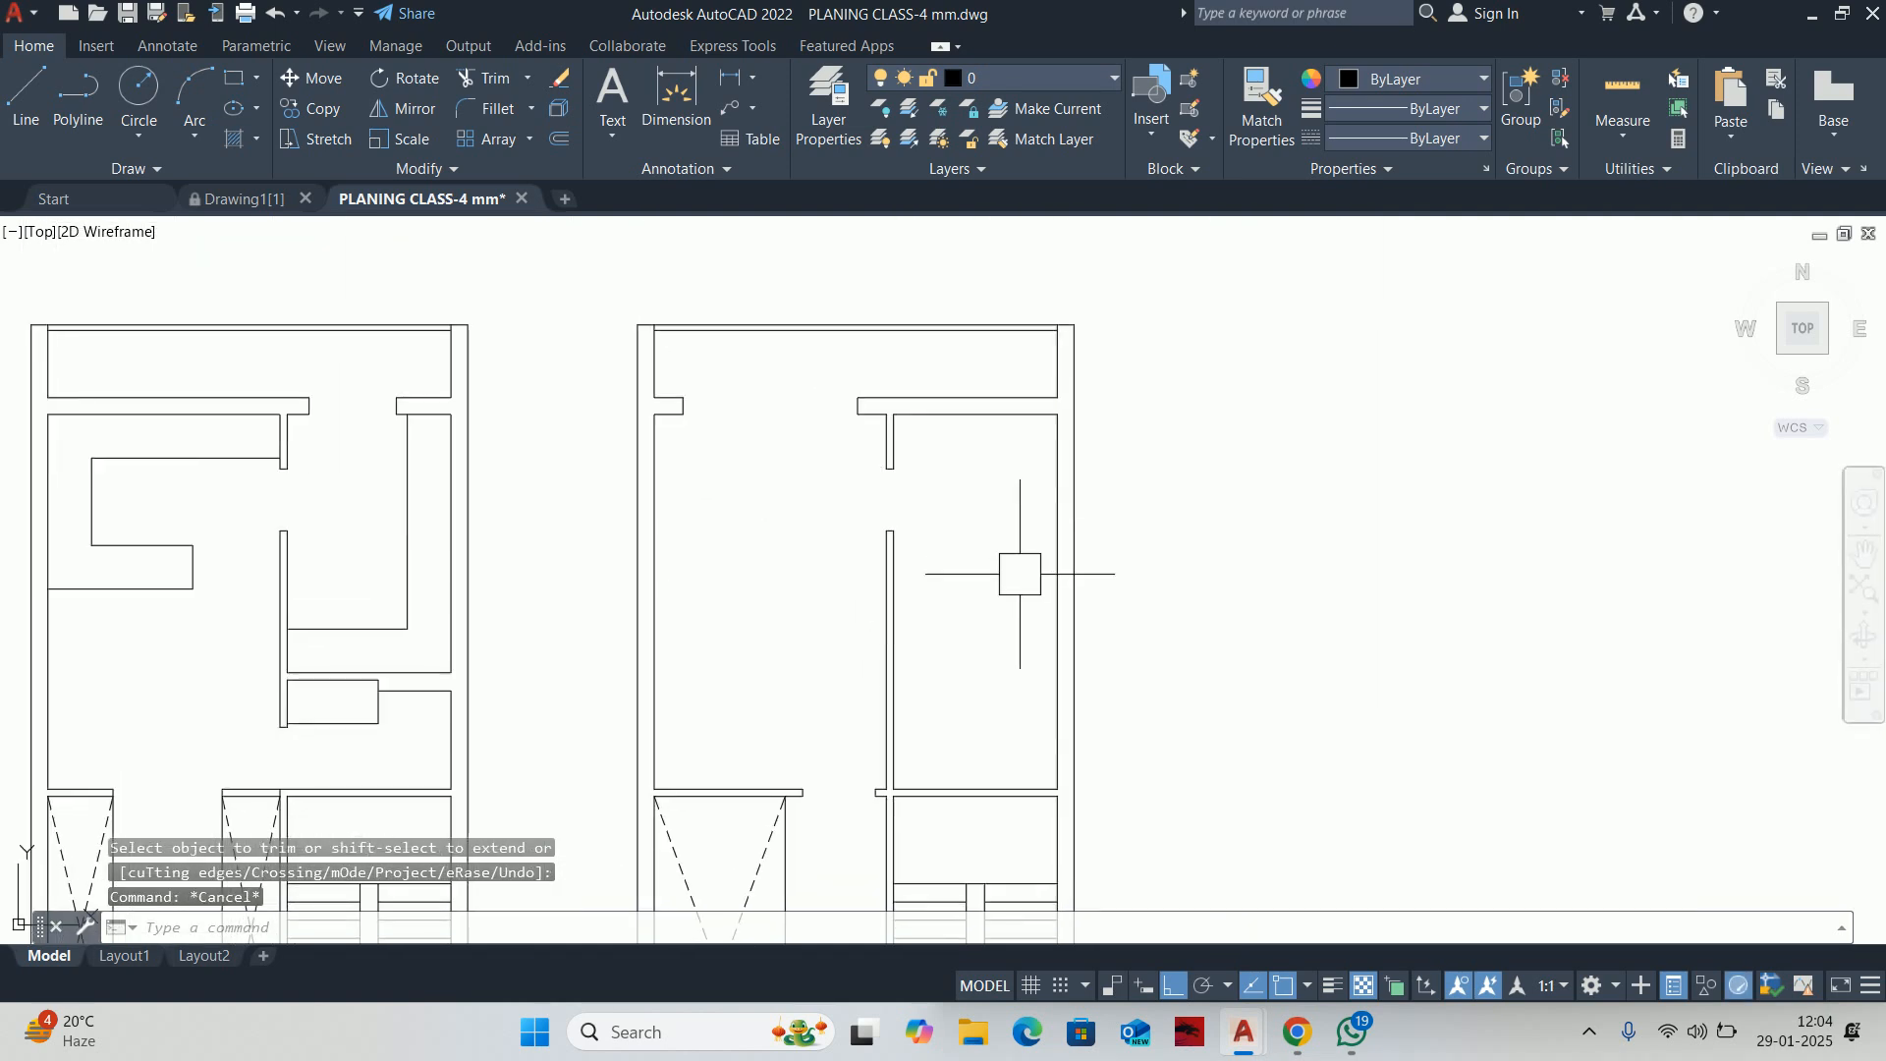
Stretch the door opening in the partition between the large room and the merged room 100 upward
middle_click_drag(1004, 601, 1006, 588)
key("Escape")
key("Escape")
mouse_move(942, 469)
middle_mouse_down()
mouse_move(993, 480)
mouse_move(1283, 420)
middle_mouse_up()
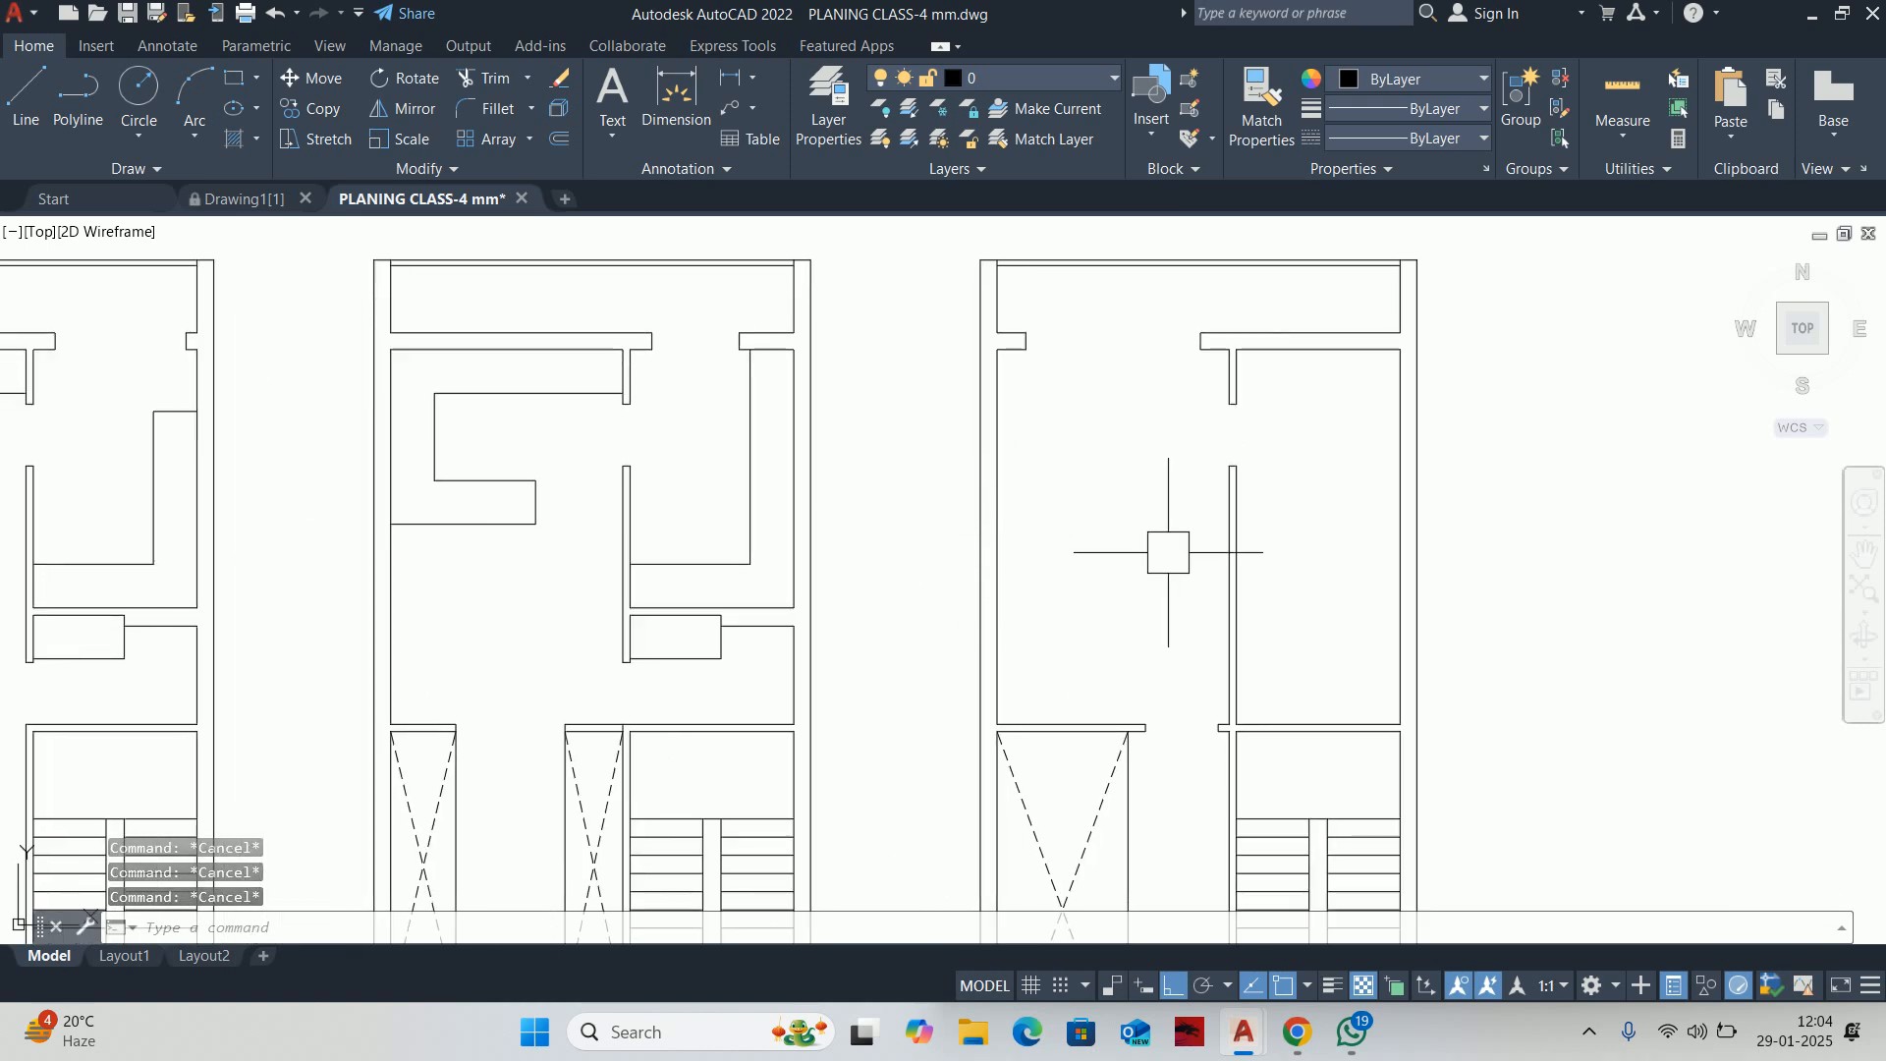
scroll(1205, 552, "up", 4)
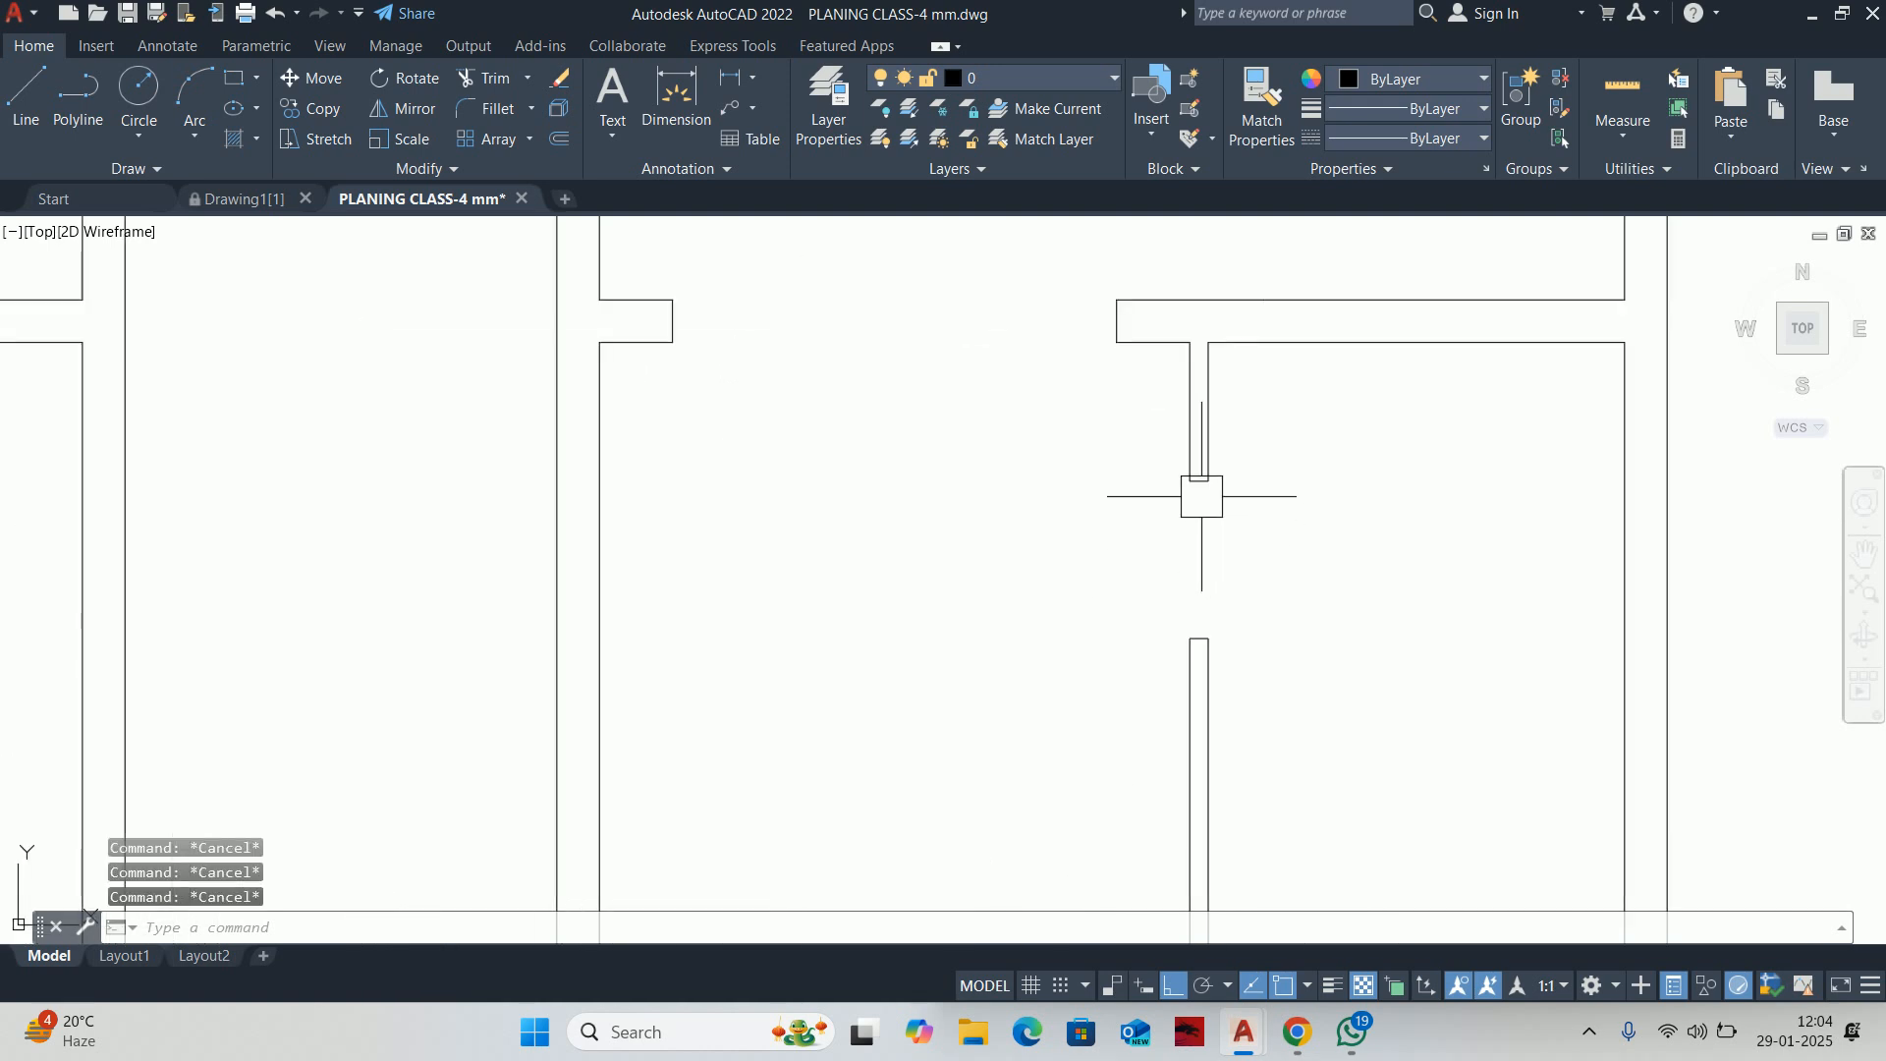
left_click(1230, 416)
key("Escape")
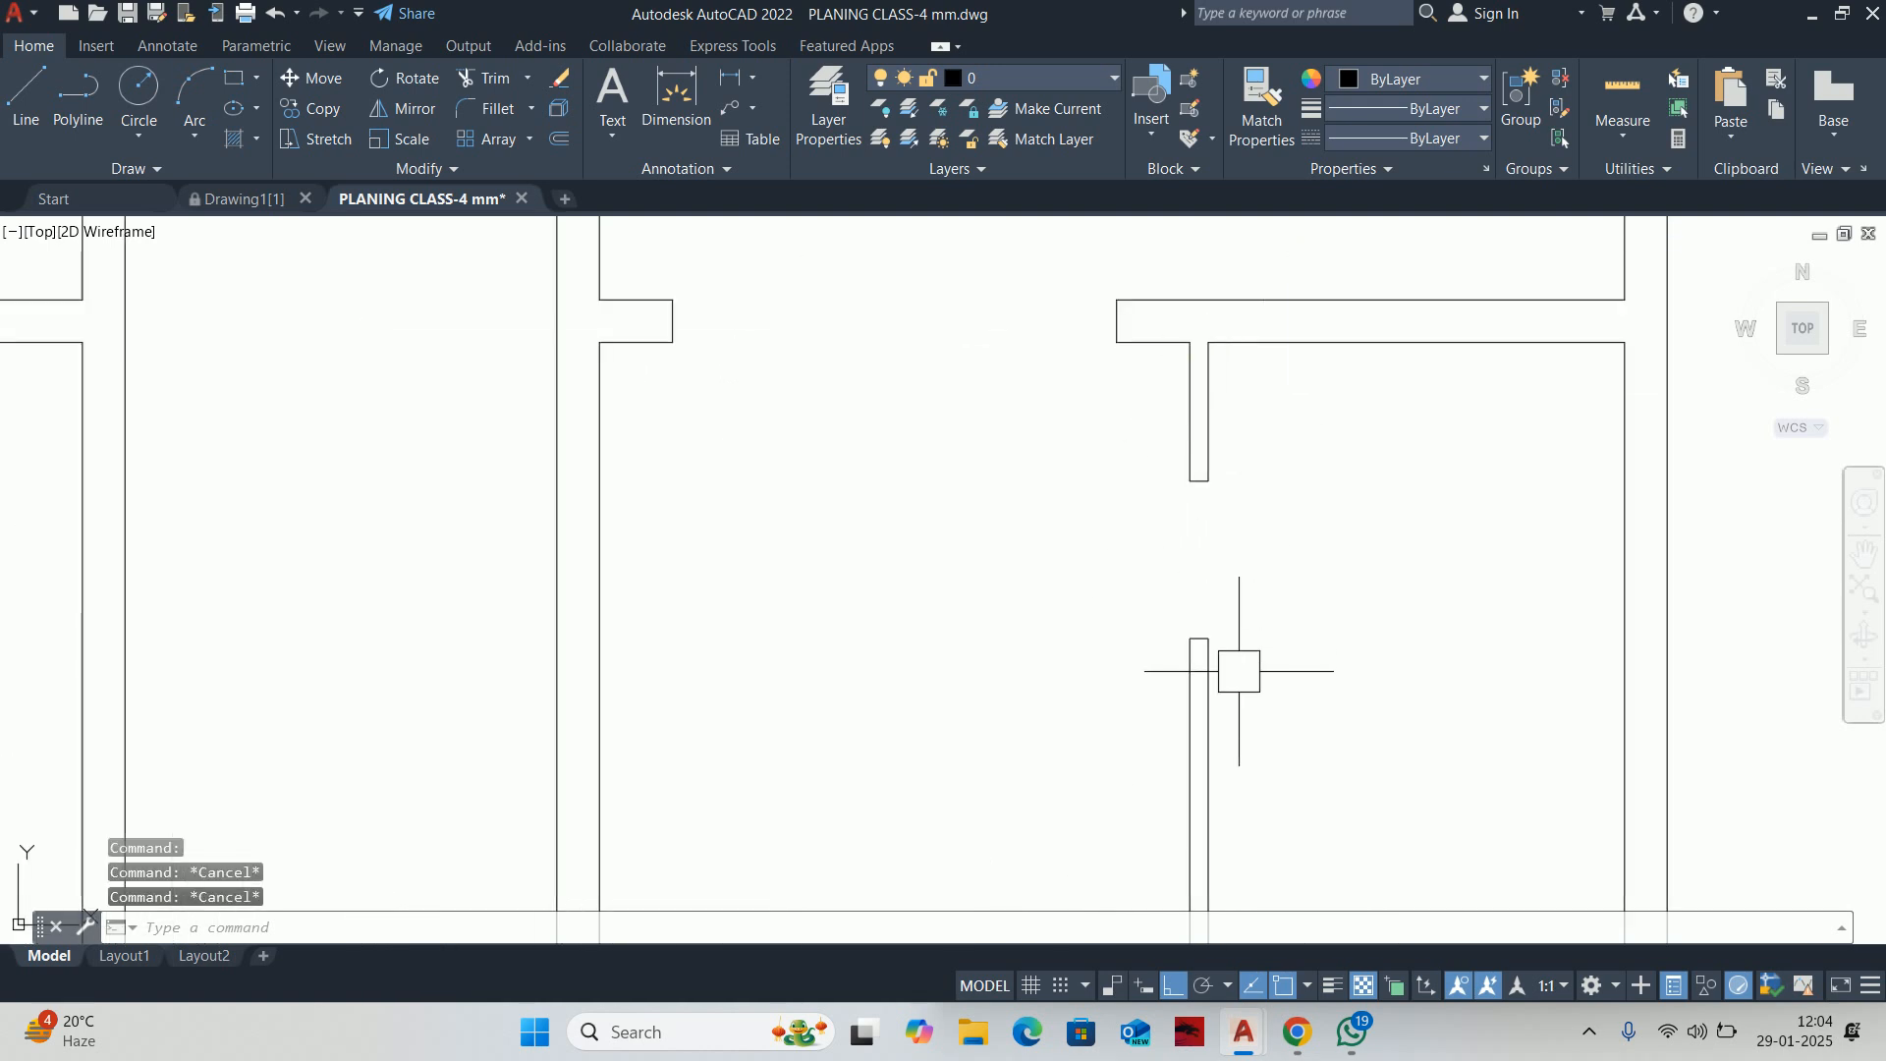
type("s")
key("Return")
left_click(1268, 688)
left_click(1042, 452)
key("Return")
left_click(1016, 549)
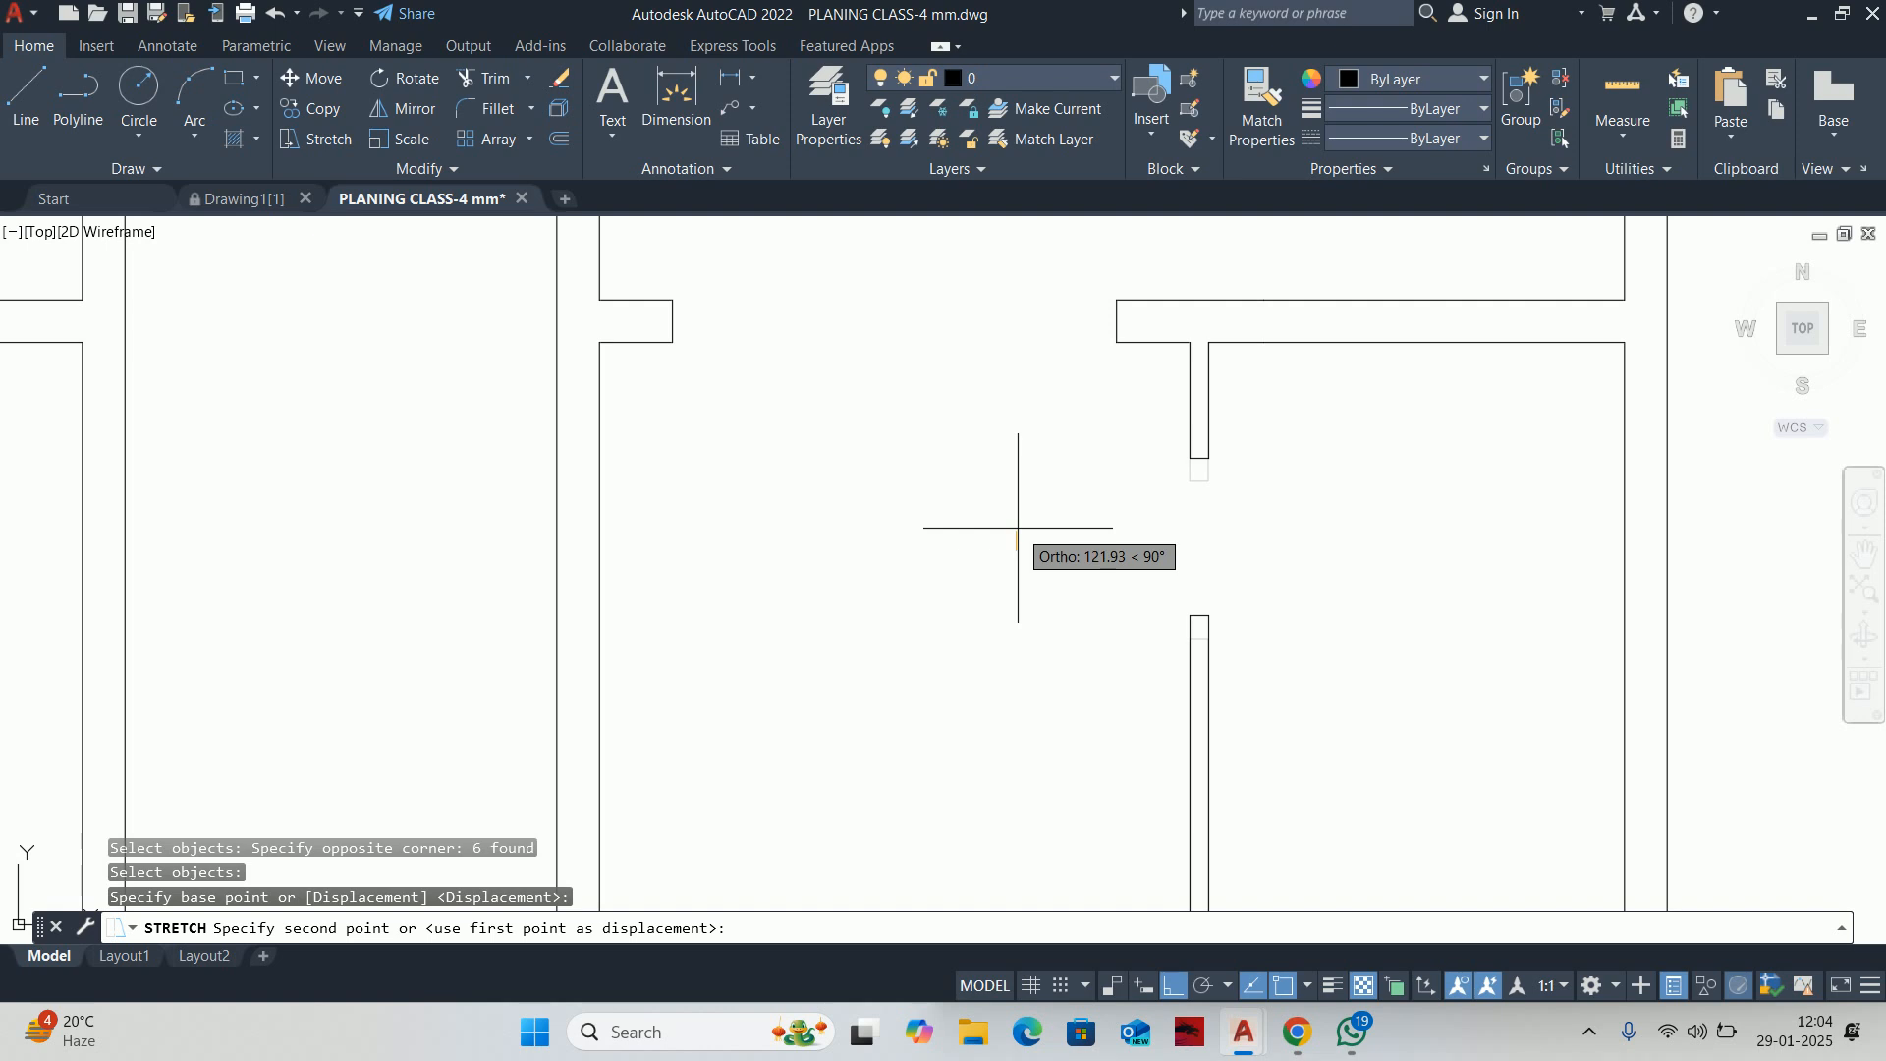
type("100")
key("Return")
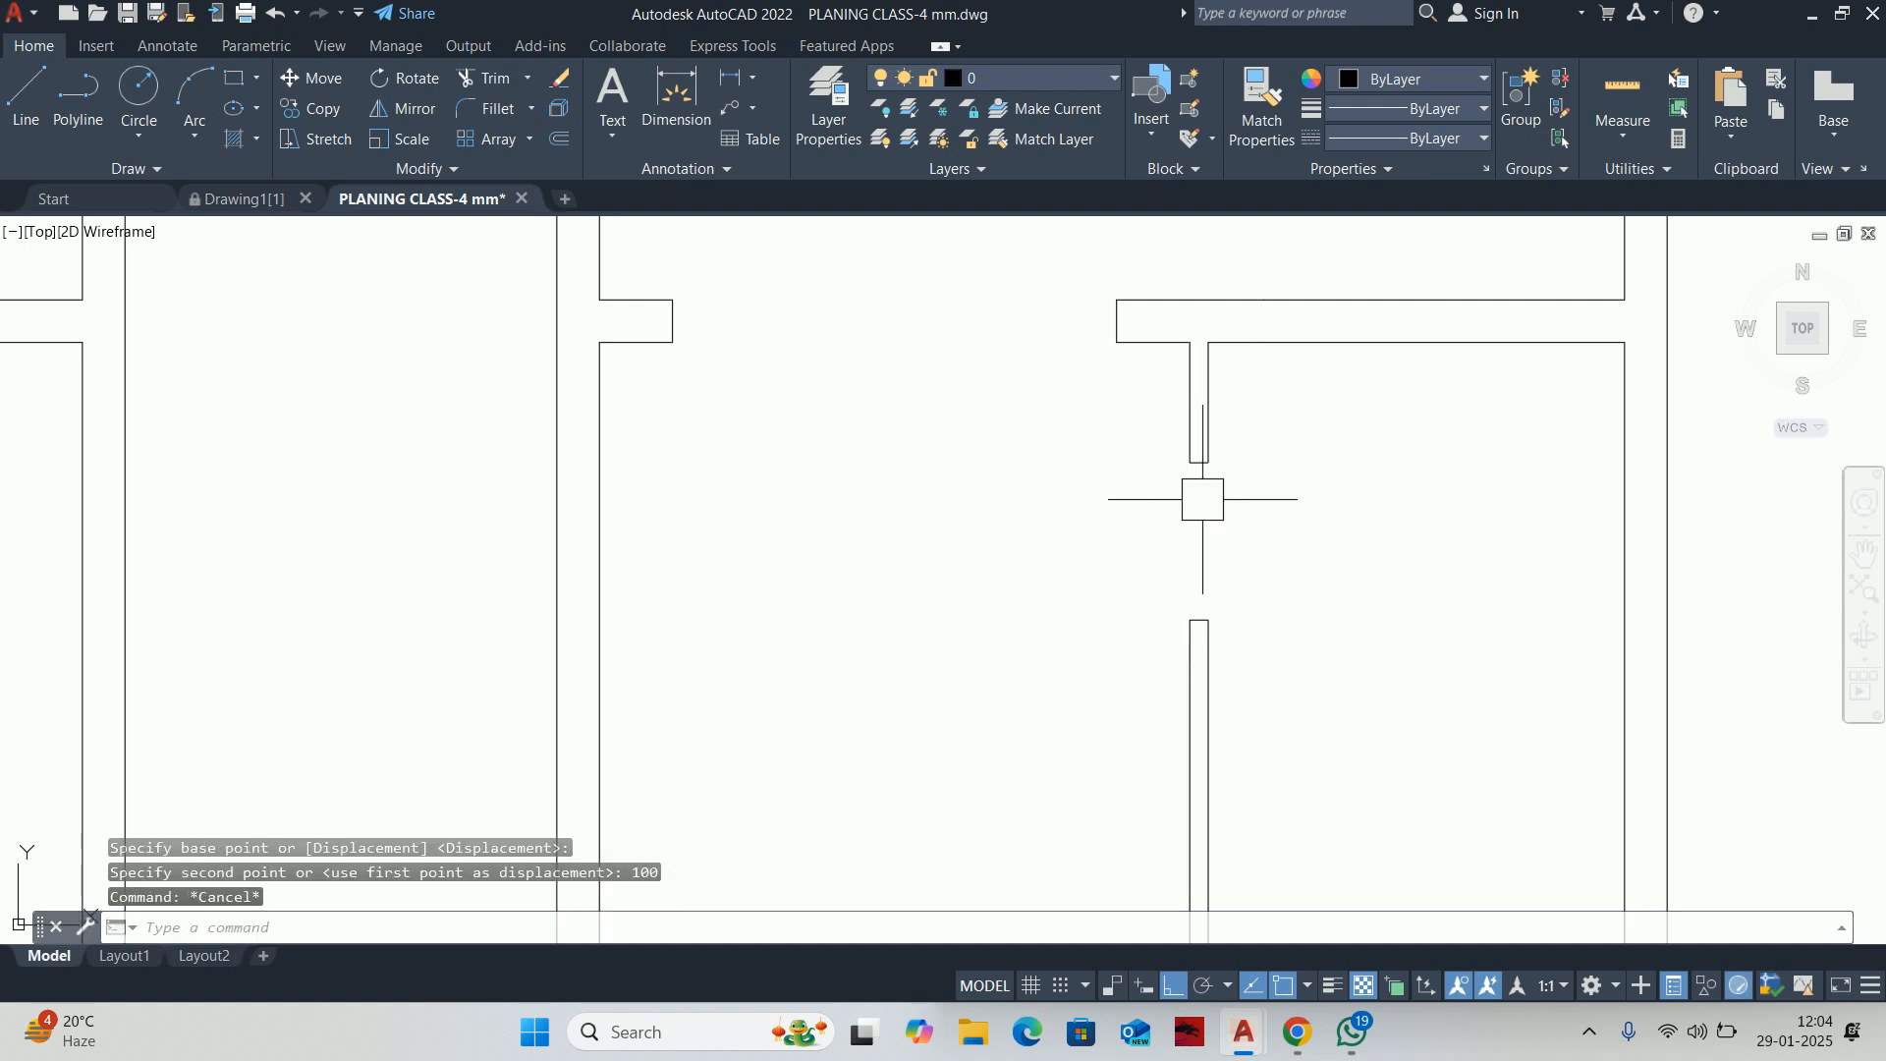
Offset the inner faces of the narrow right-hand room's upper wall and outer side wall 600 into the room
type("o")
key("Return")
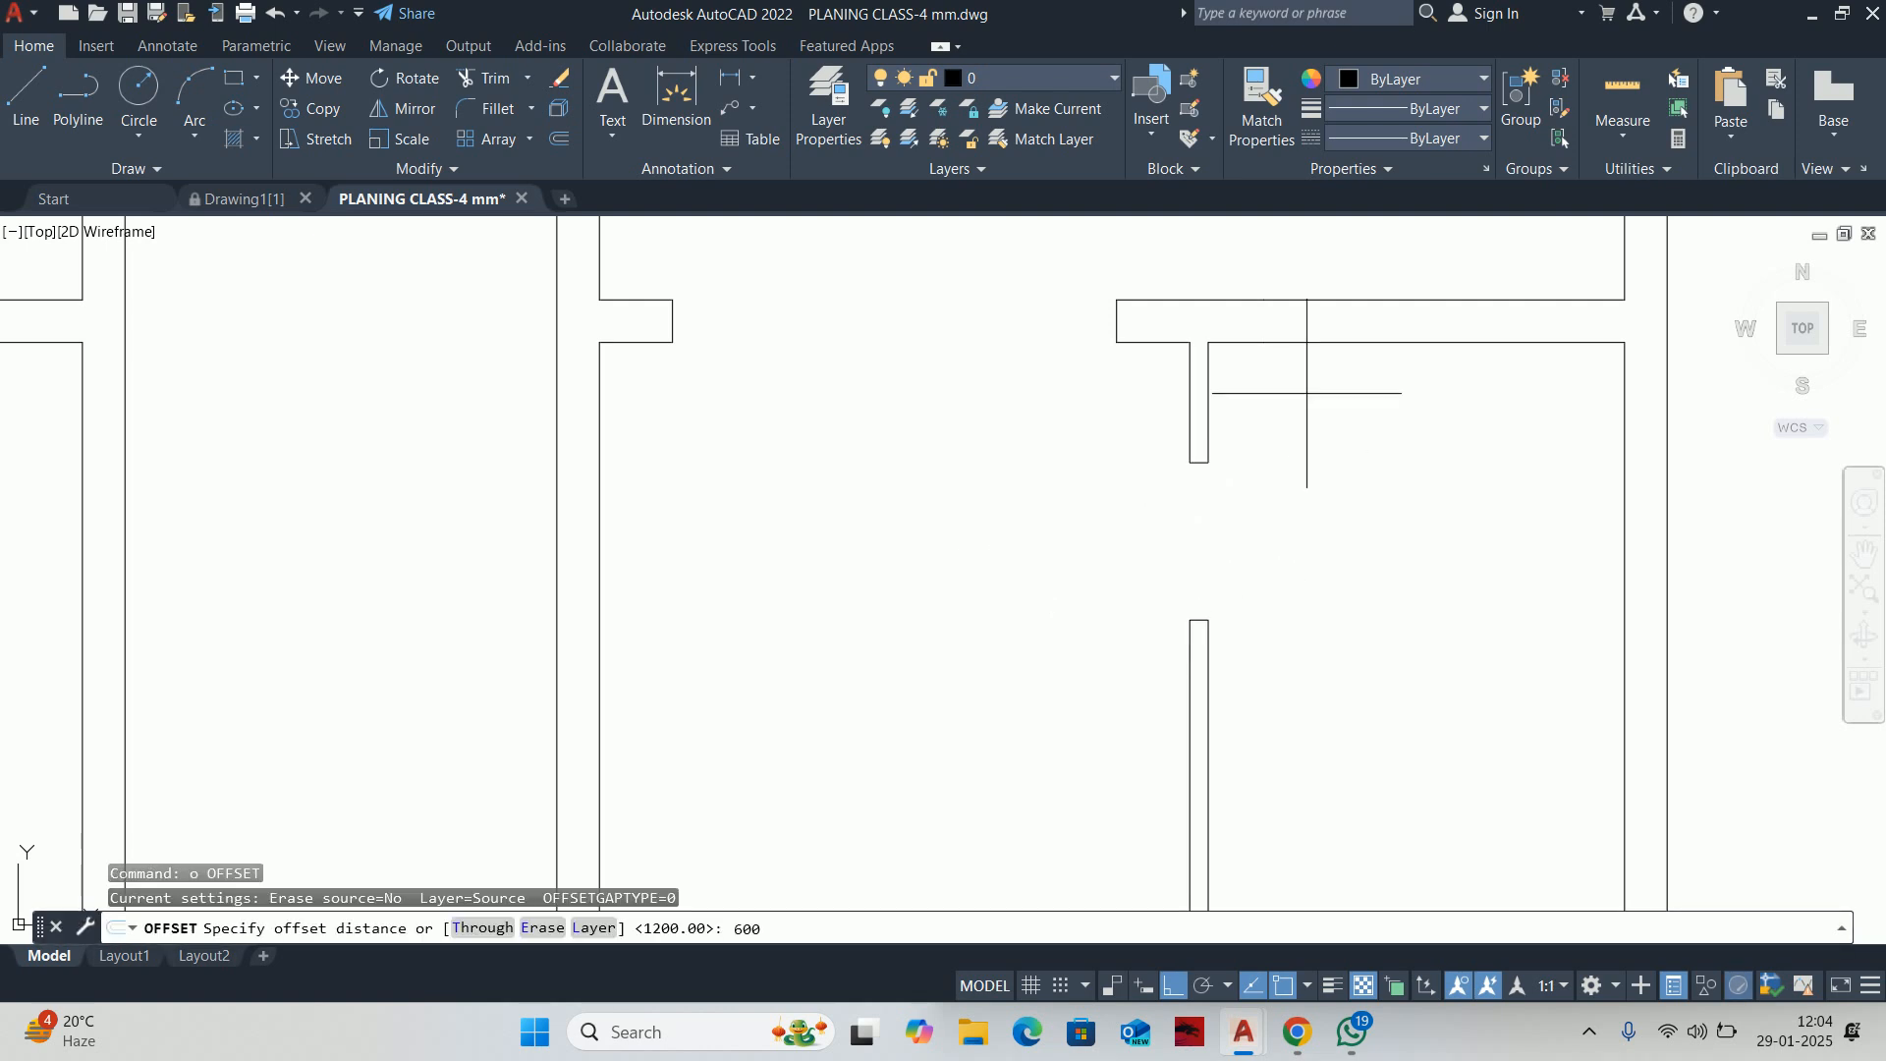
key("Return")
left_click(1277, 342)
left_click(1284, 412)
key("Escape")
mouse_move(1520, 577)
middle_mouse_down()
mouse_move(1332, 531)
mouse_move(1255, 452)
middle_mouse_up()
key("Return")
key("Return")
left_click(1399, 502)
left_click(1361, 501)
key("Escape")
key("Escape")
Offset the horizontal counter line 150 toward the upper wall and delete the original line
type("o")
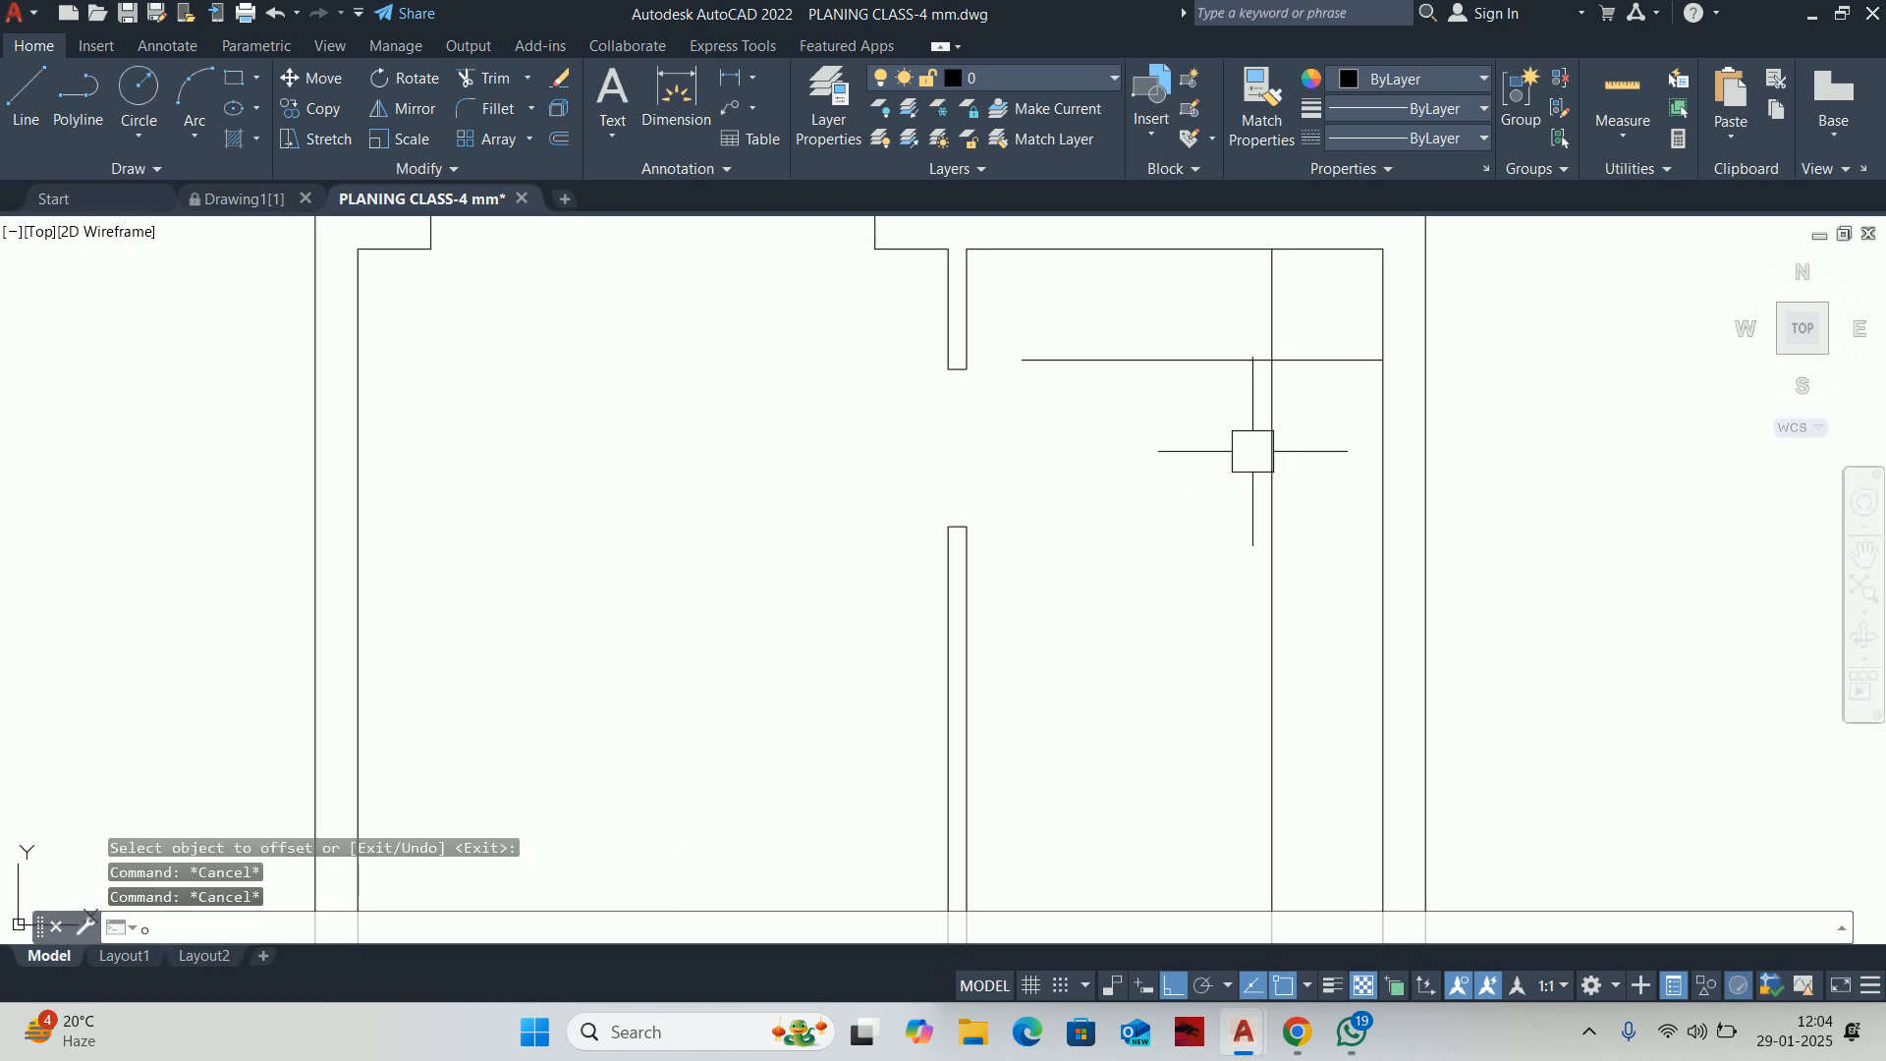
key("Return")
type("150")
key("Return")
left_click(1139, 359)
left_click(1085, 297)
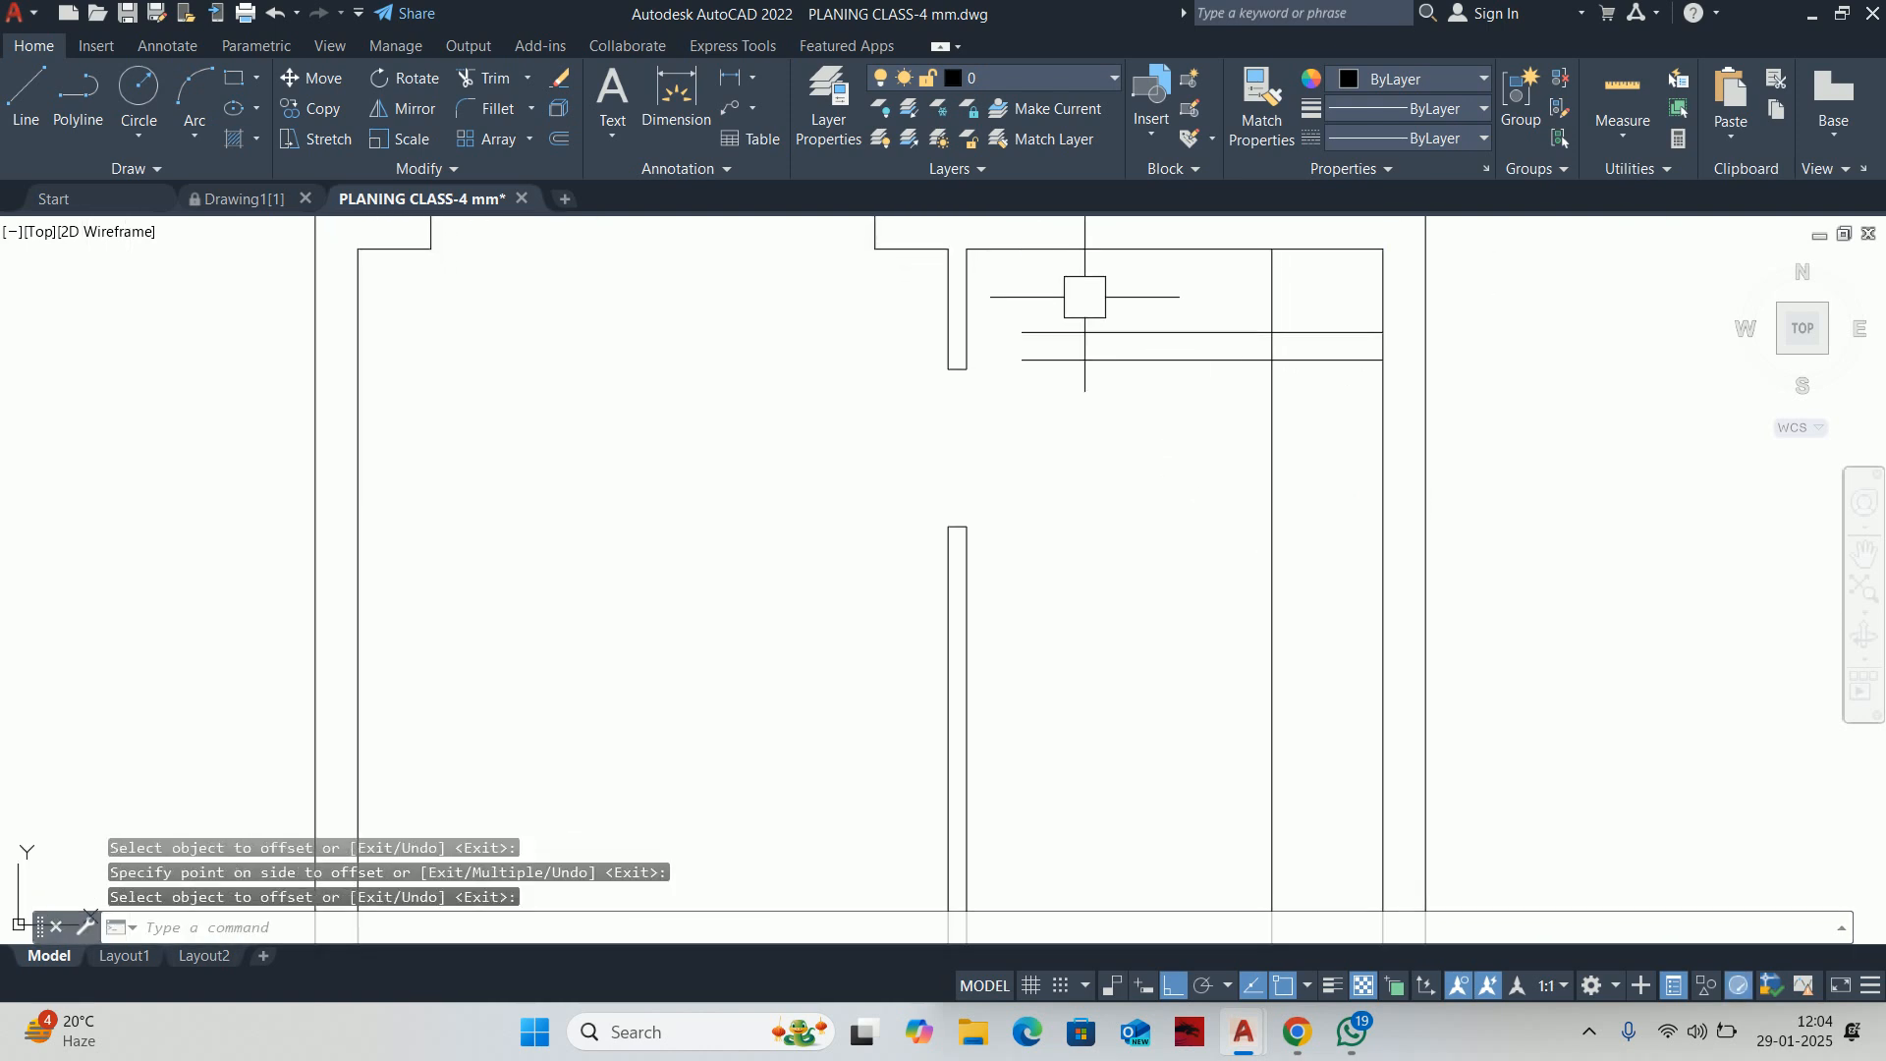
key("Escape")
left_click(1138, 361)
key("Delete")
Extend the horizontal counter line to the partition wall and trim its end beyond the vertical counter line
type("e")
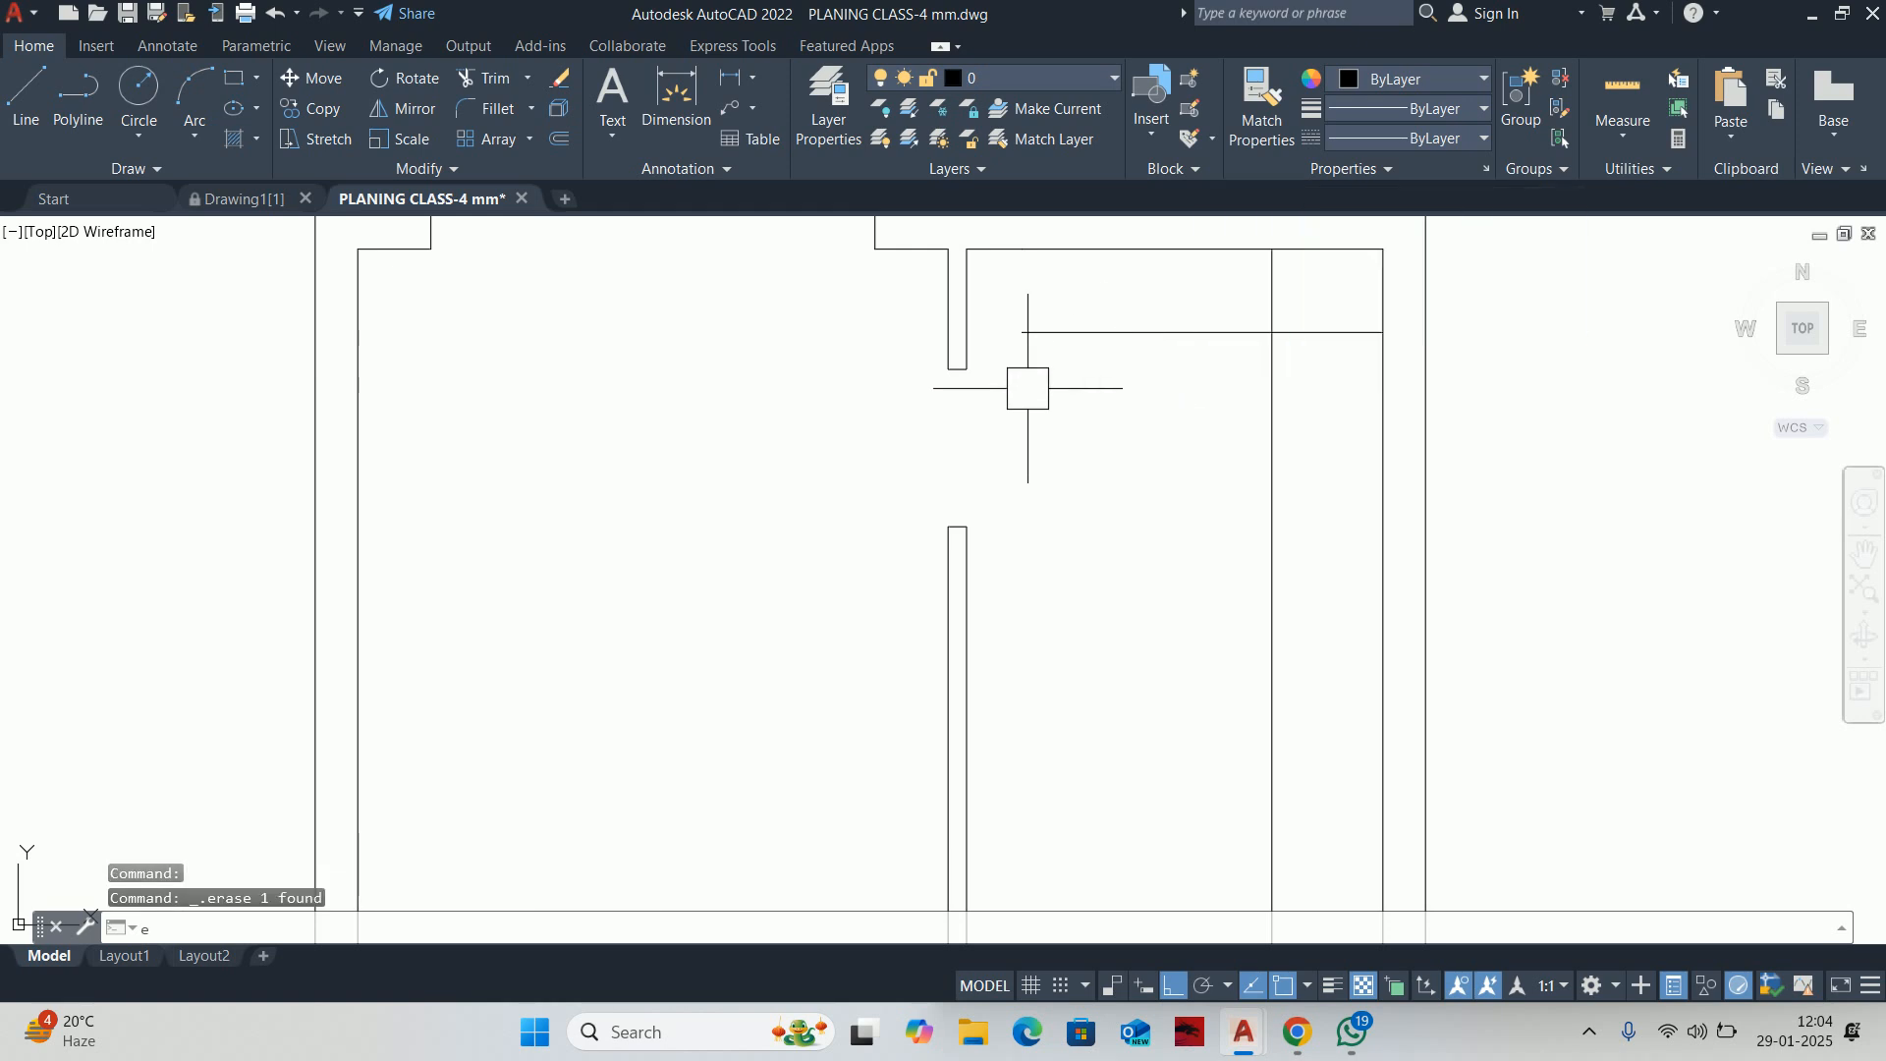
type("x")
key("Return")
left_click(1044, 332)
left_click(1270, 293, "shift")
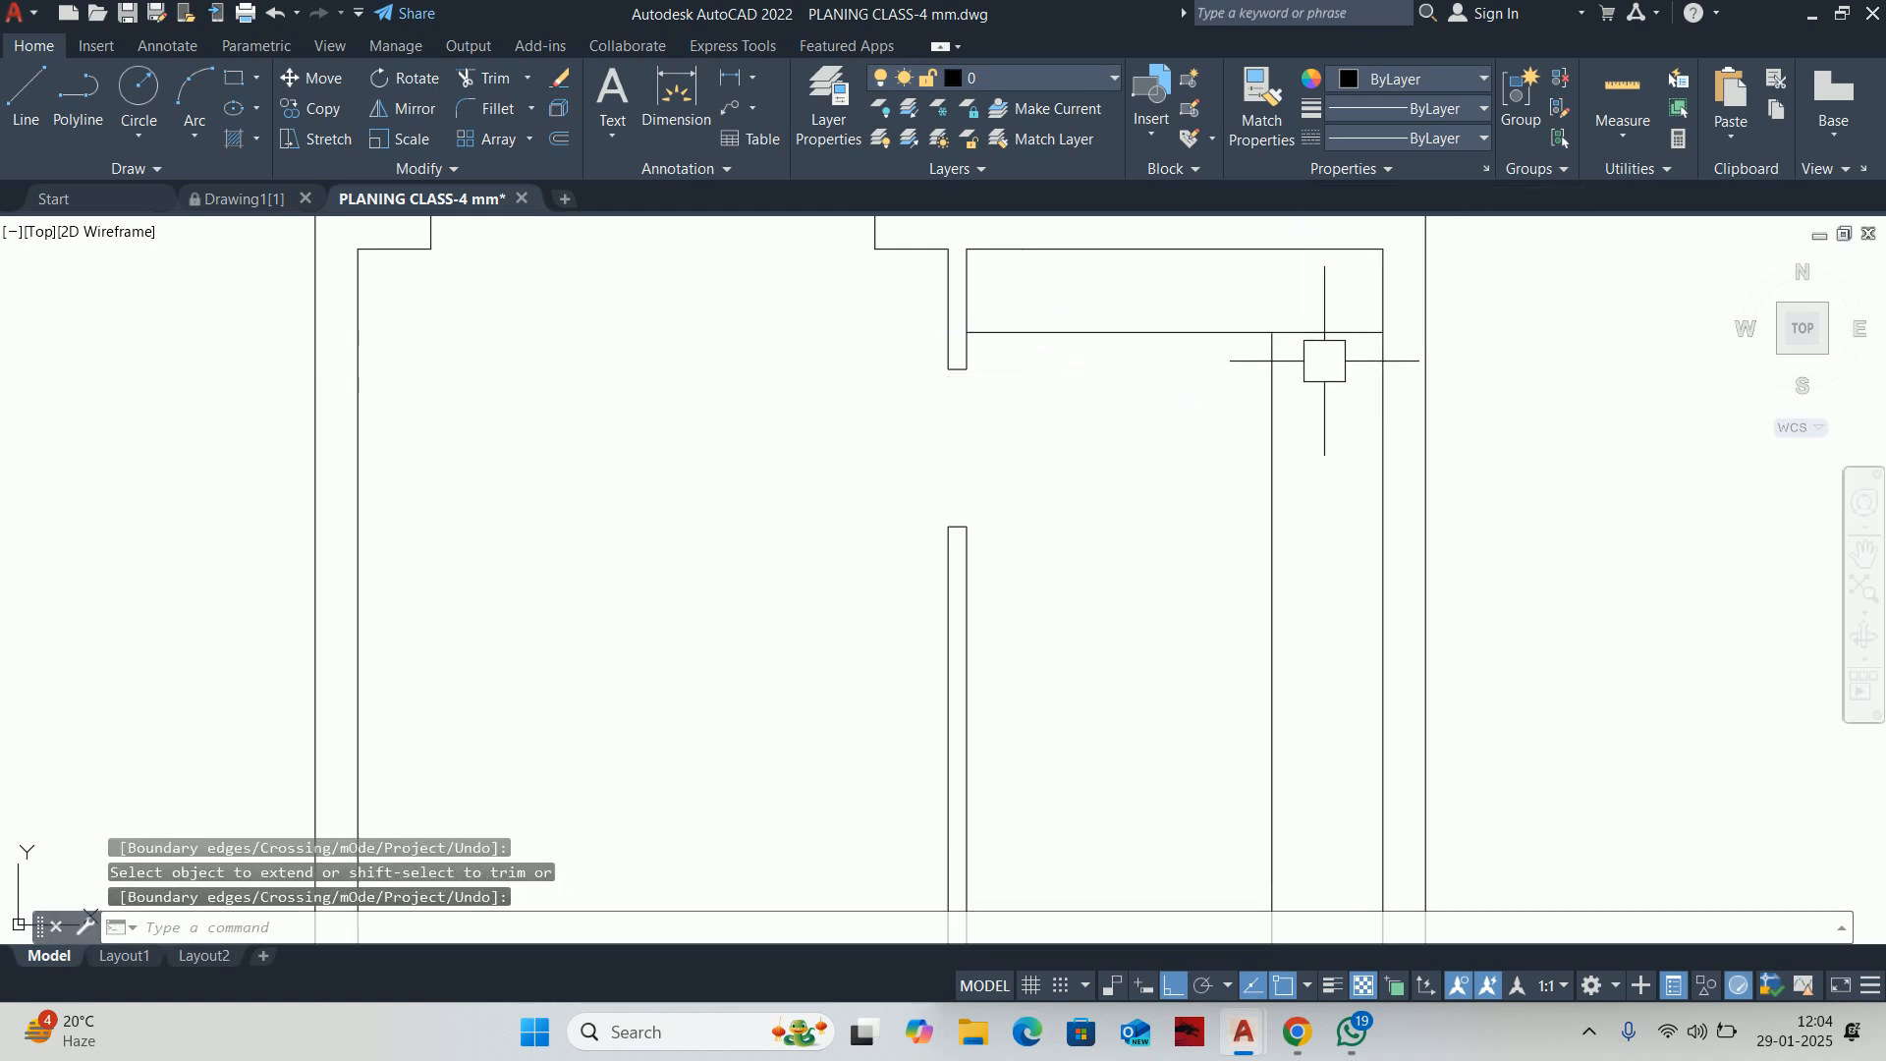
type("u")
key("Return")
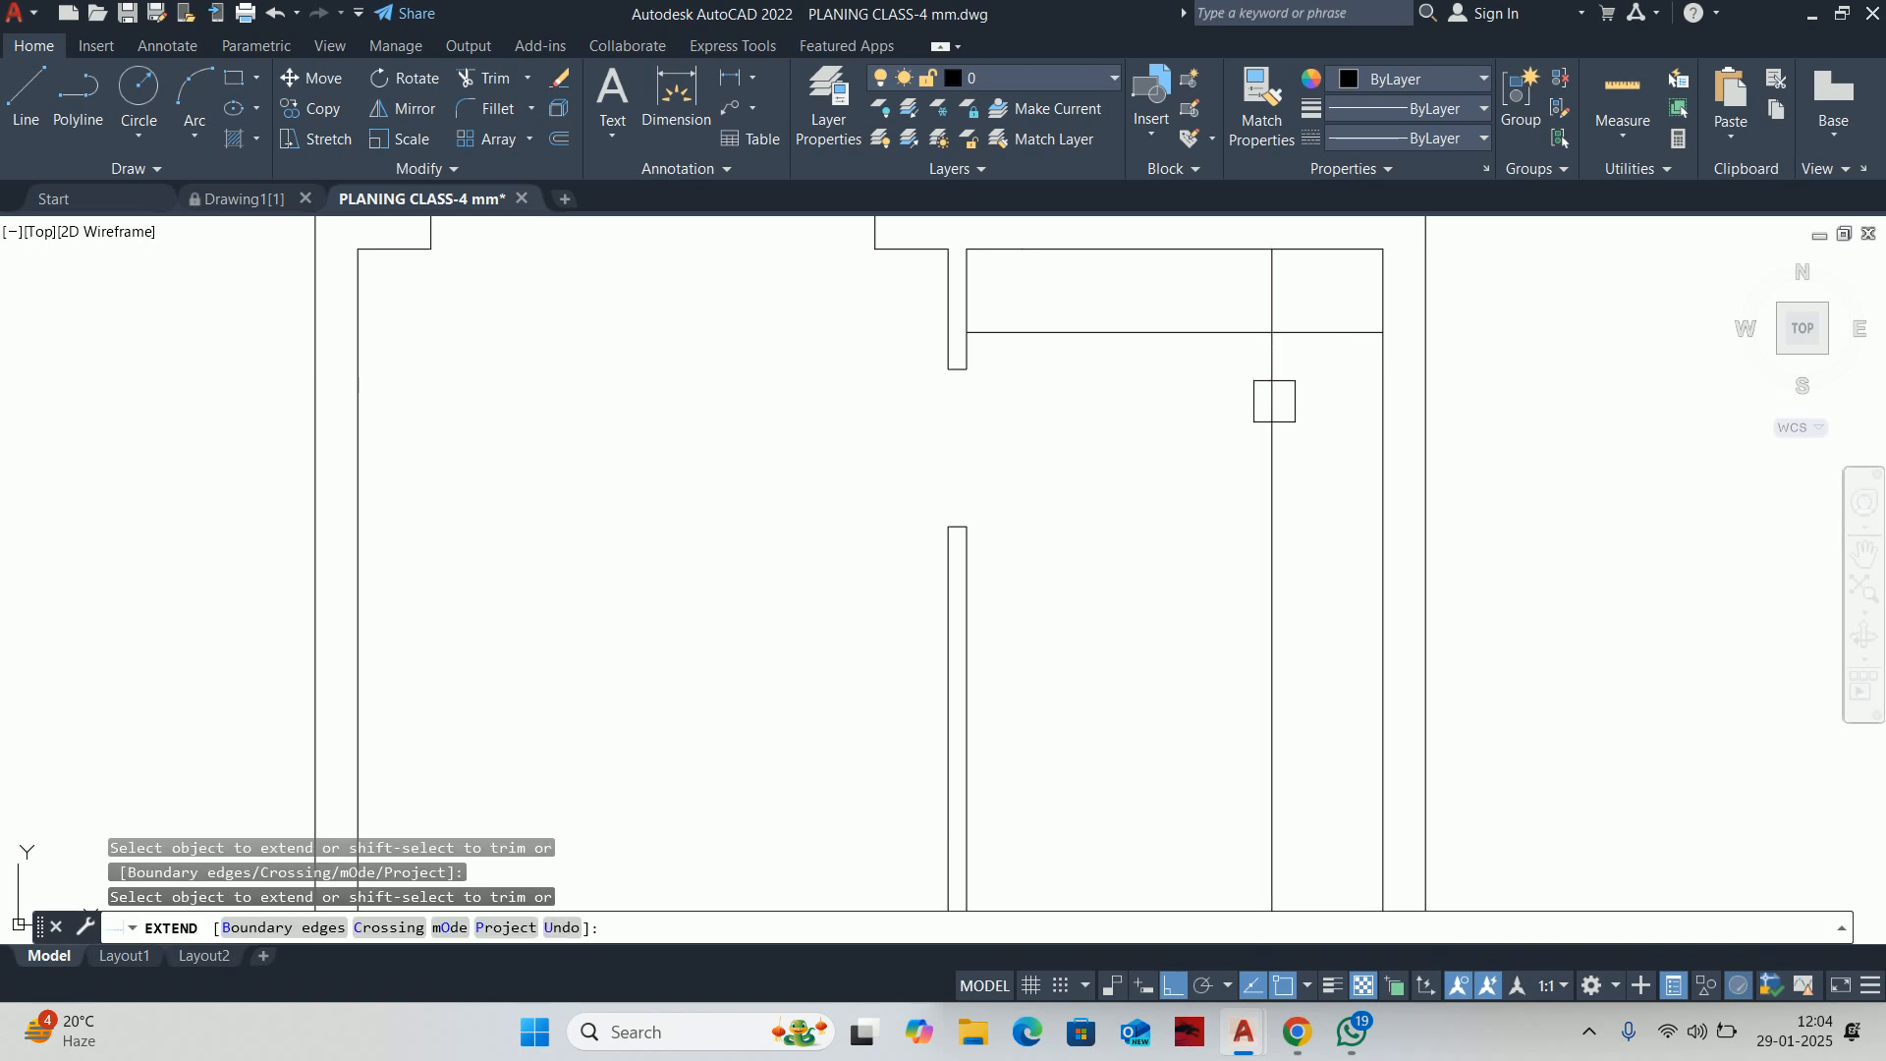
key("Escape")
key("Escape")
key("Escape")
Stretch both wall ends at the partition's door opening 50 upward
scroll(1124, 308, "down", 2)
scroll(1082, 324, "up", 5)
middle_click_drag(967, 365, 1002, 546)
left_click(1005, 547)
key("Escape")
scroll(1179, 545, "down", 2)
type("s")
key("Return")
left_click(1180, 805)
left_click(958, 616)
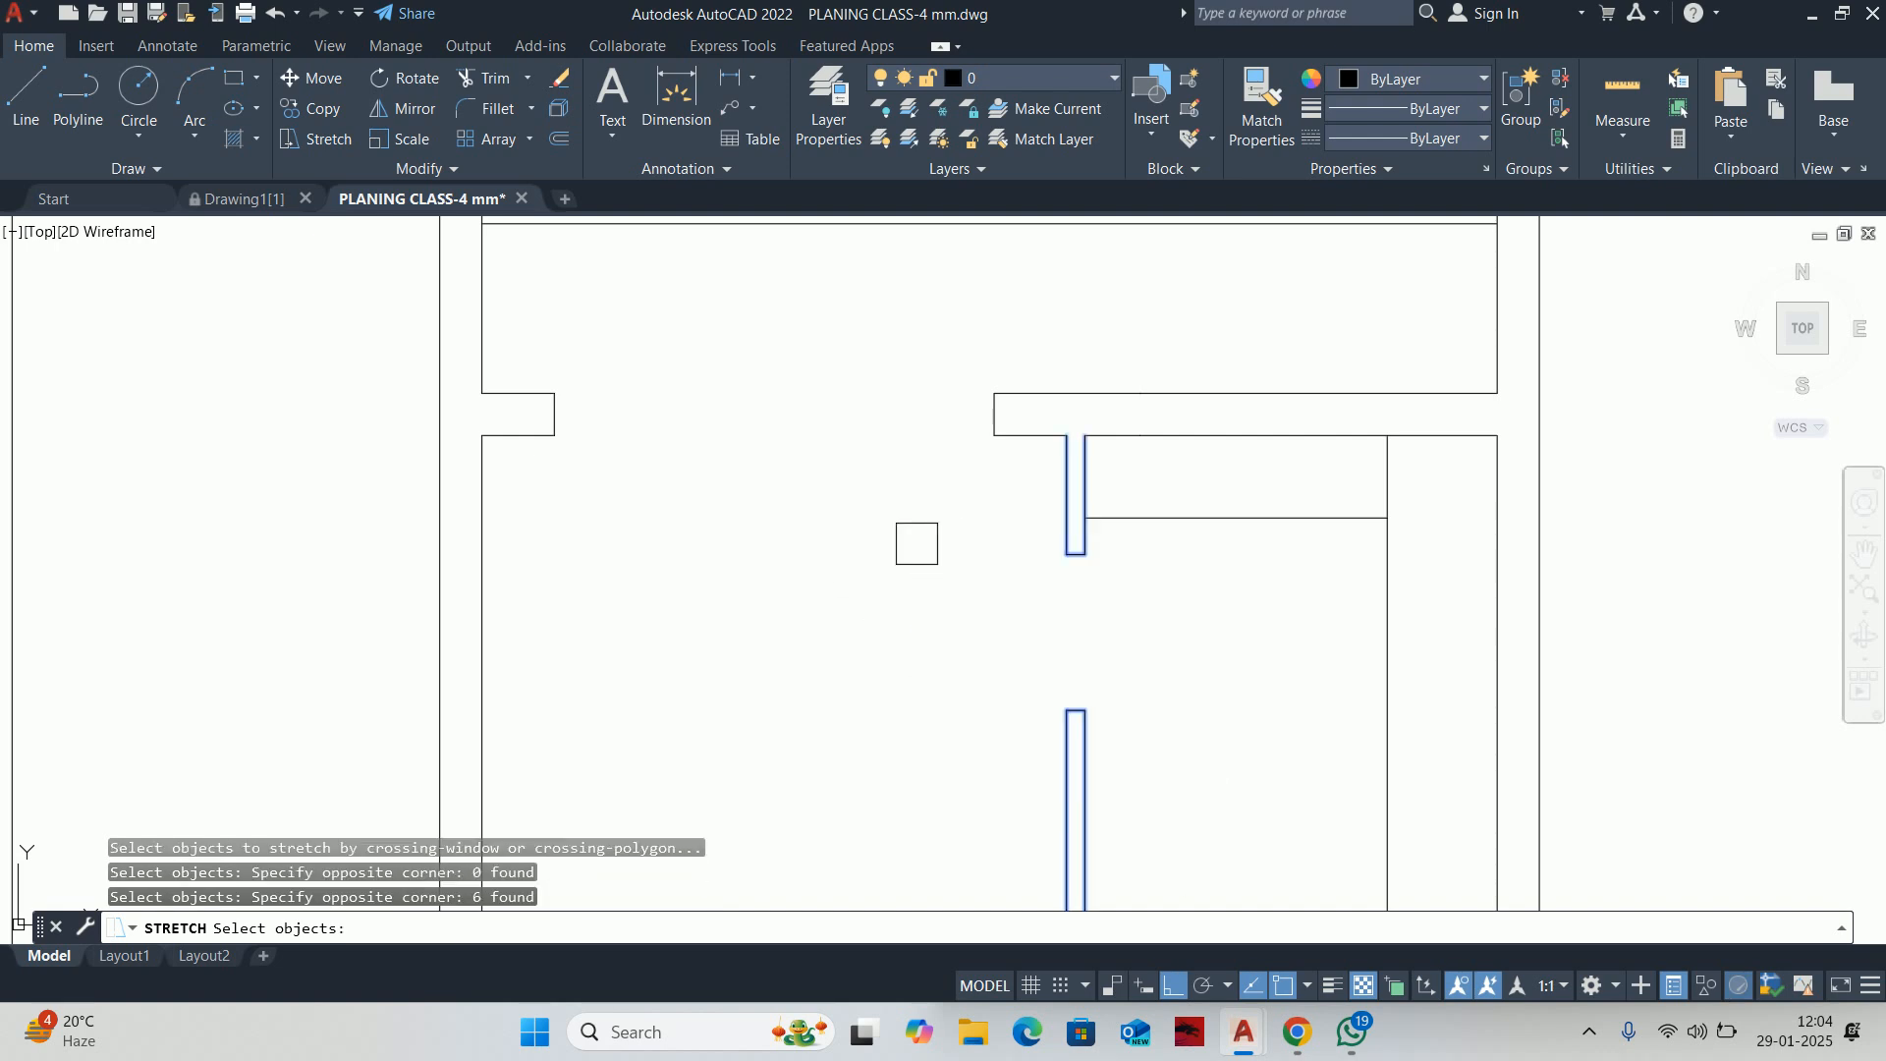
key("Return")
left_click(897, 601)
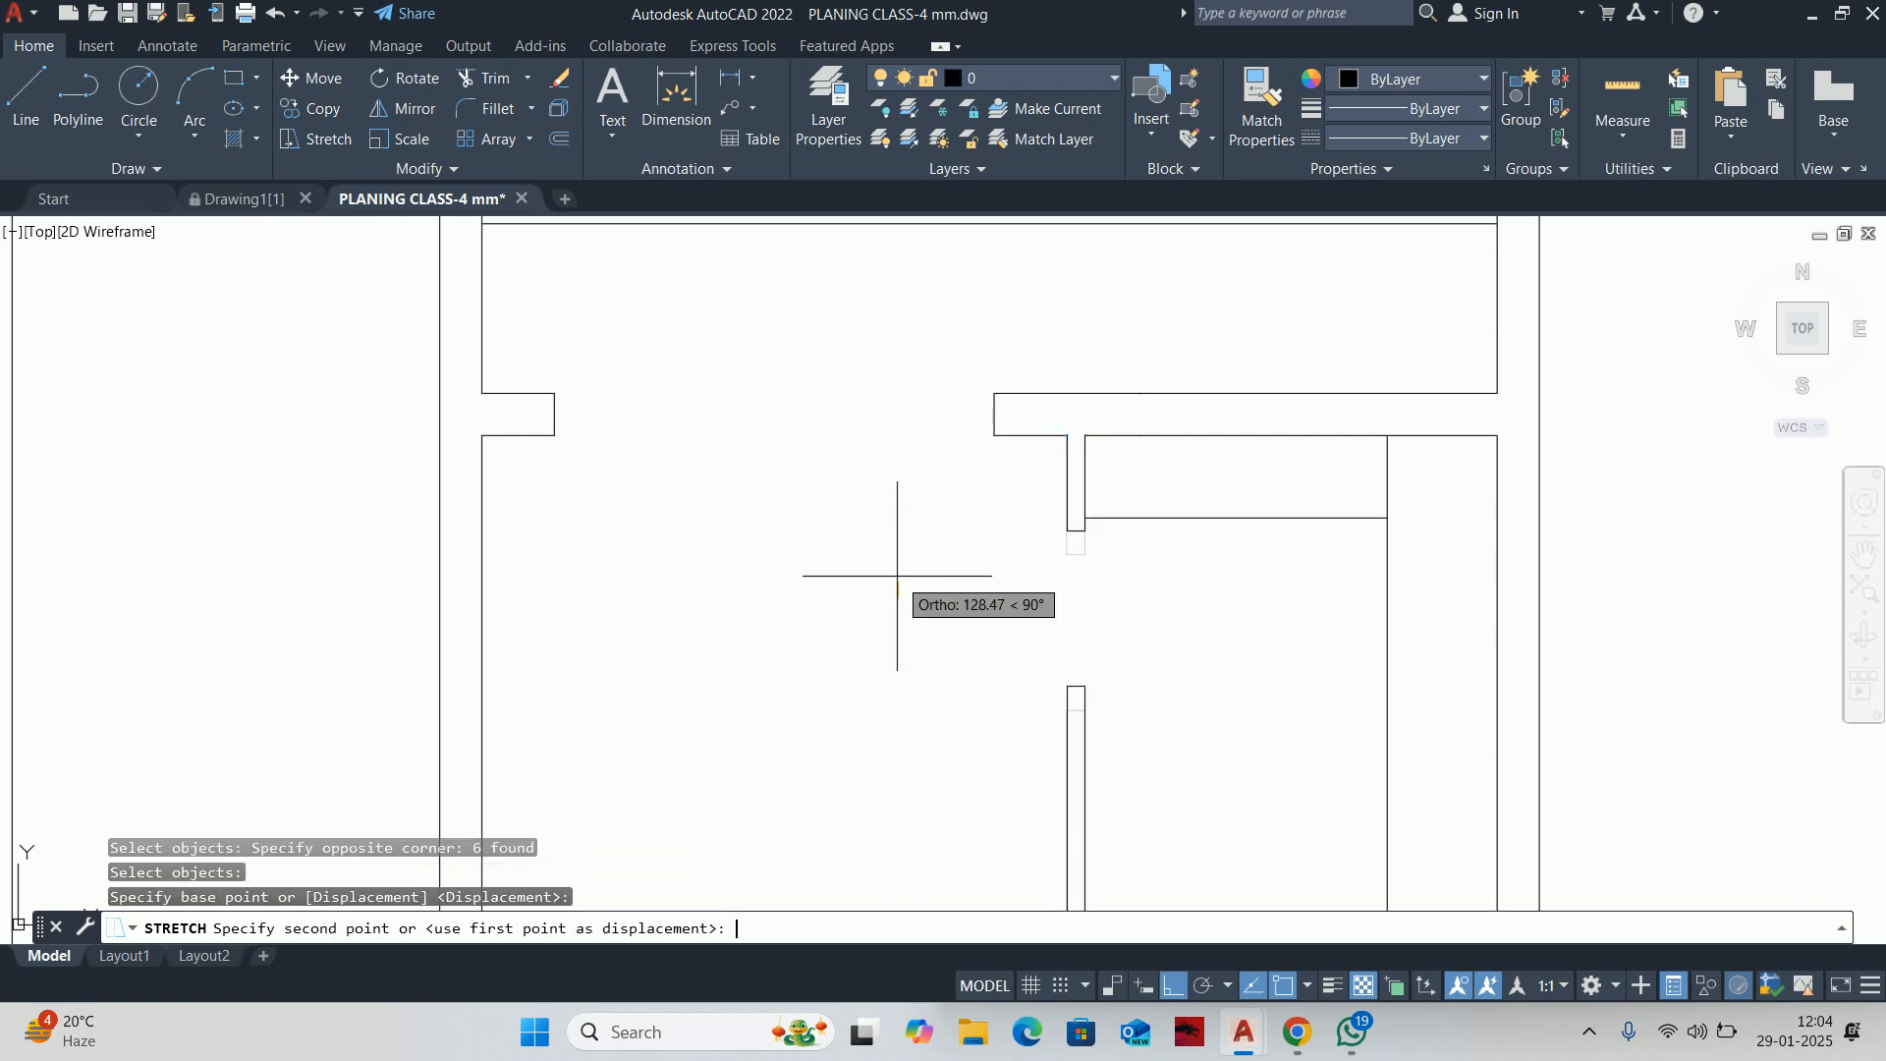
key("Escape")
key("Escape")
Offset the inner face of the narrow room's lower wall 1000 upward
scroll(1045, 565, "down", 4)
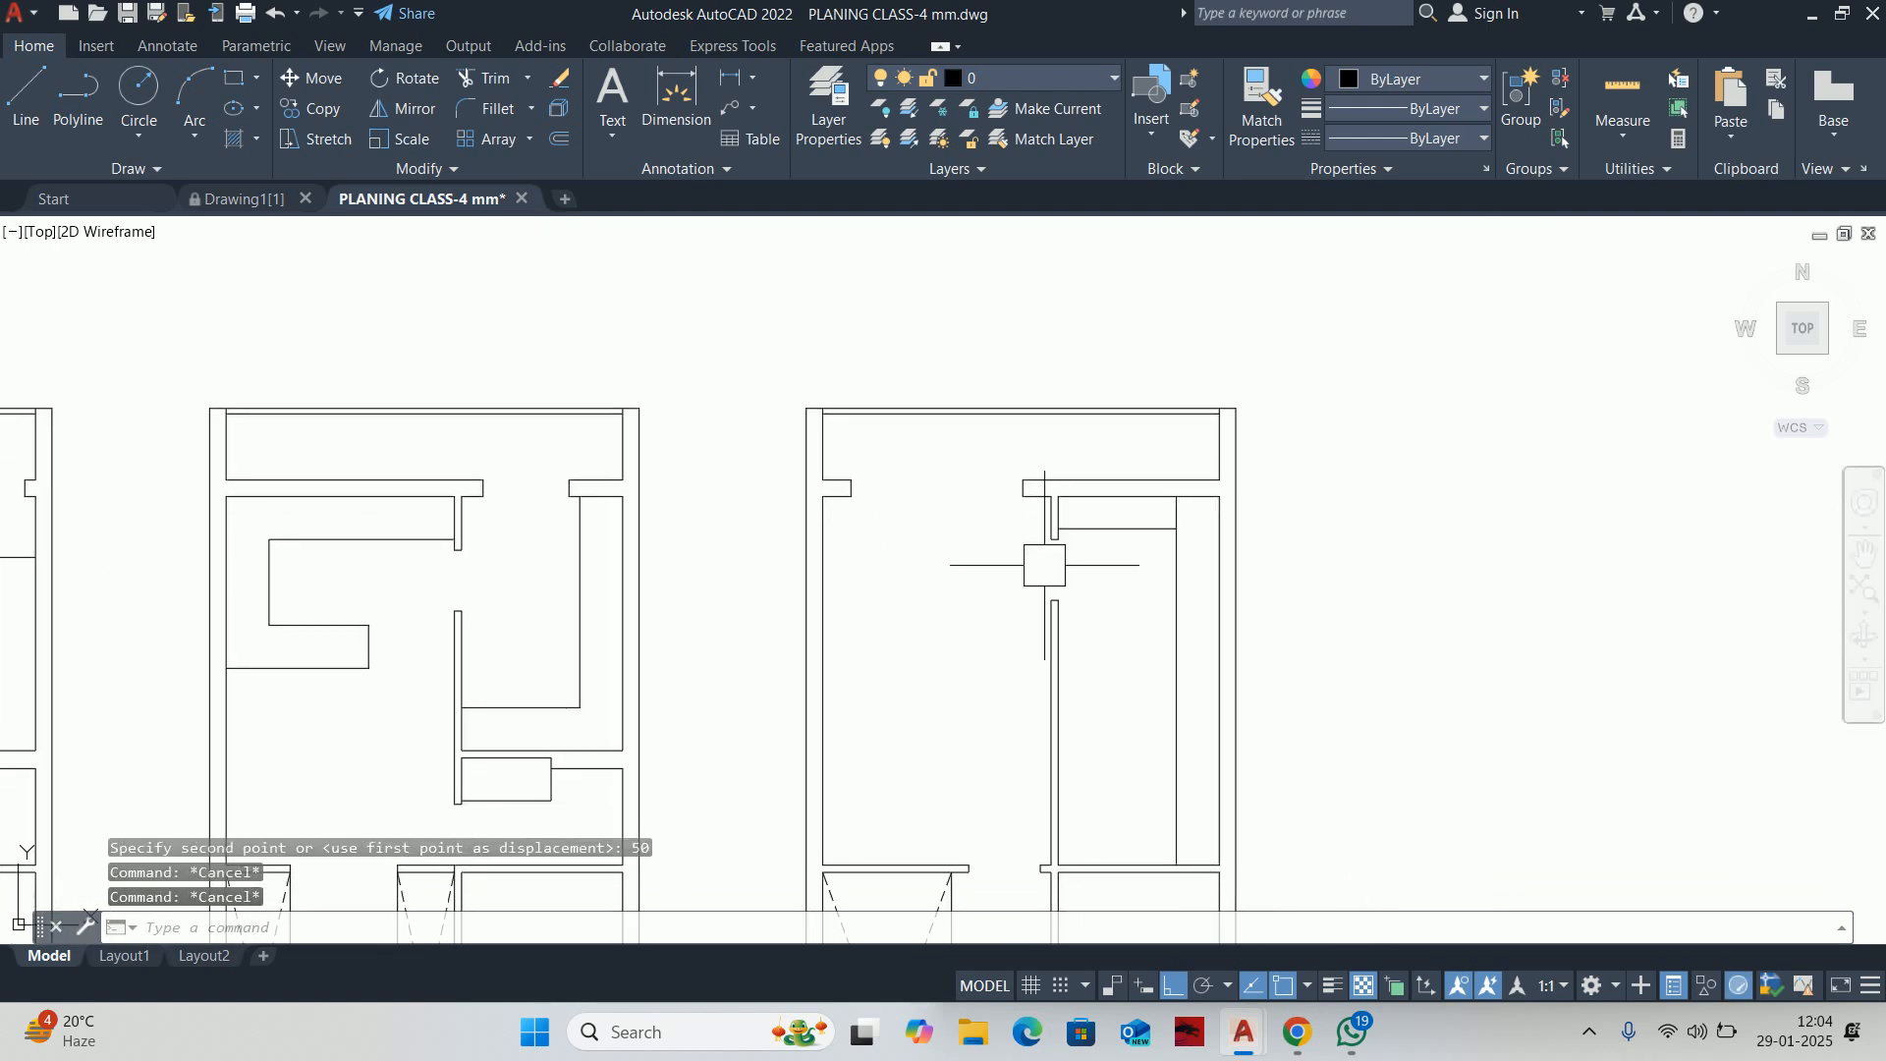
middle_click_drag(1122, 562, 1107, 473)
key("Escape")
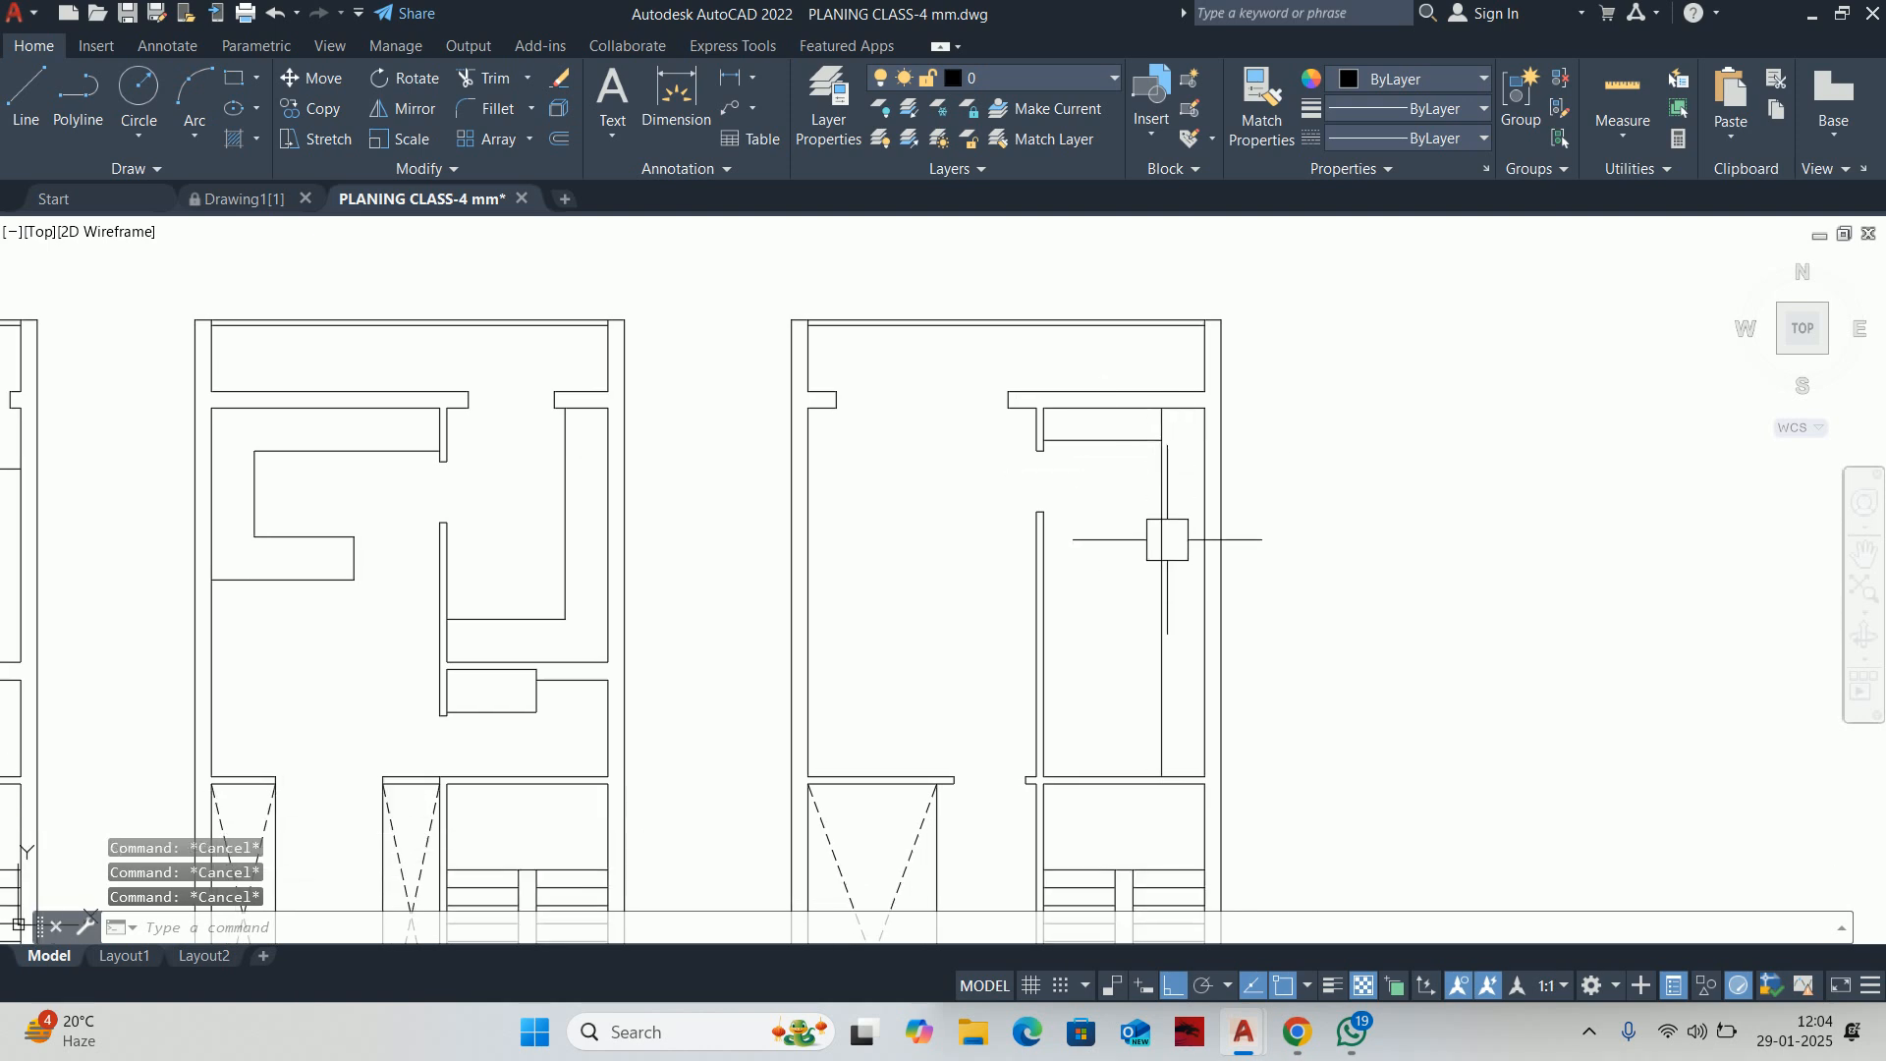
type("o")
key("Return")
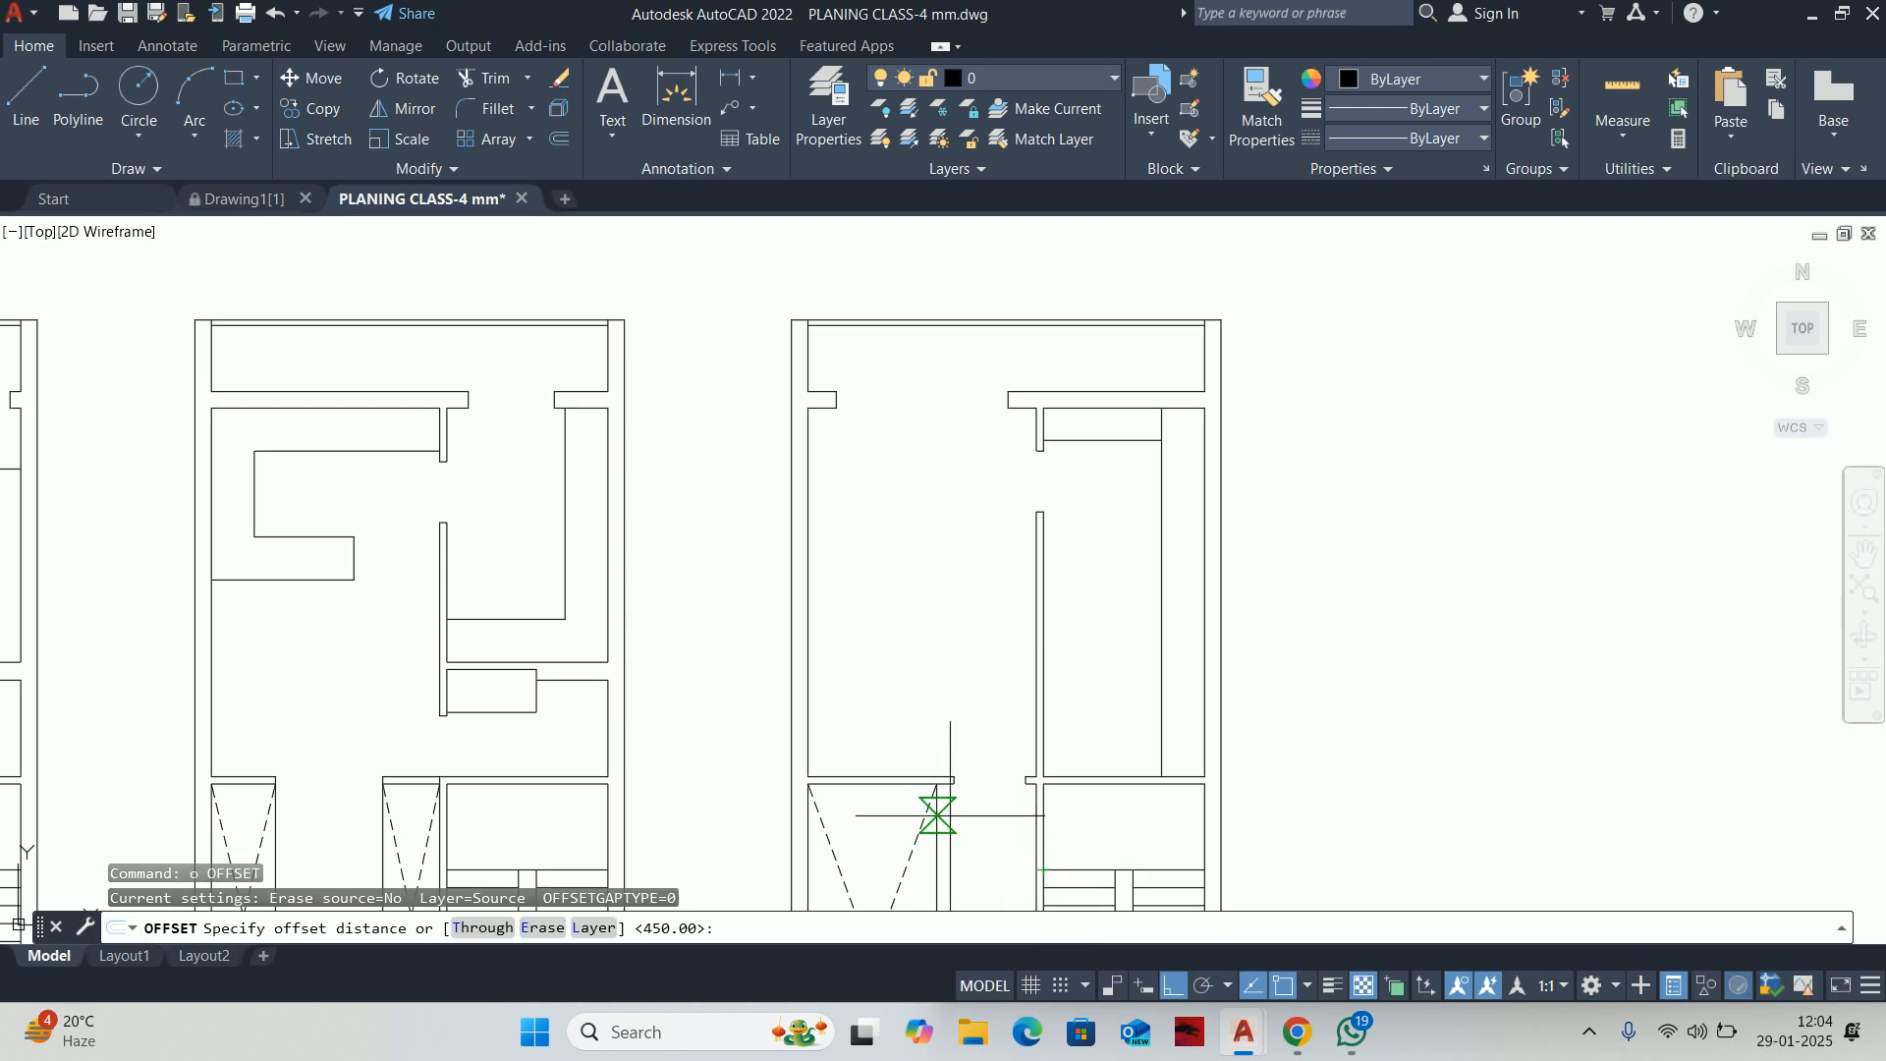
scroll(993, 870, "up", 4)
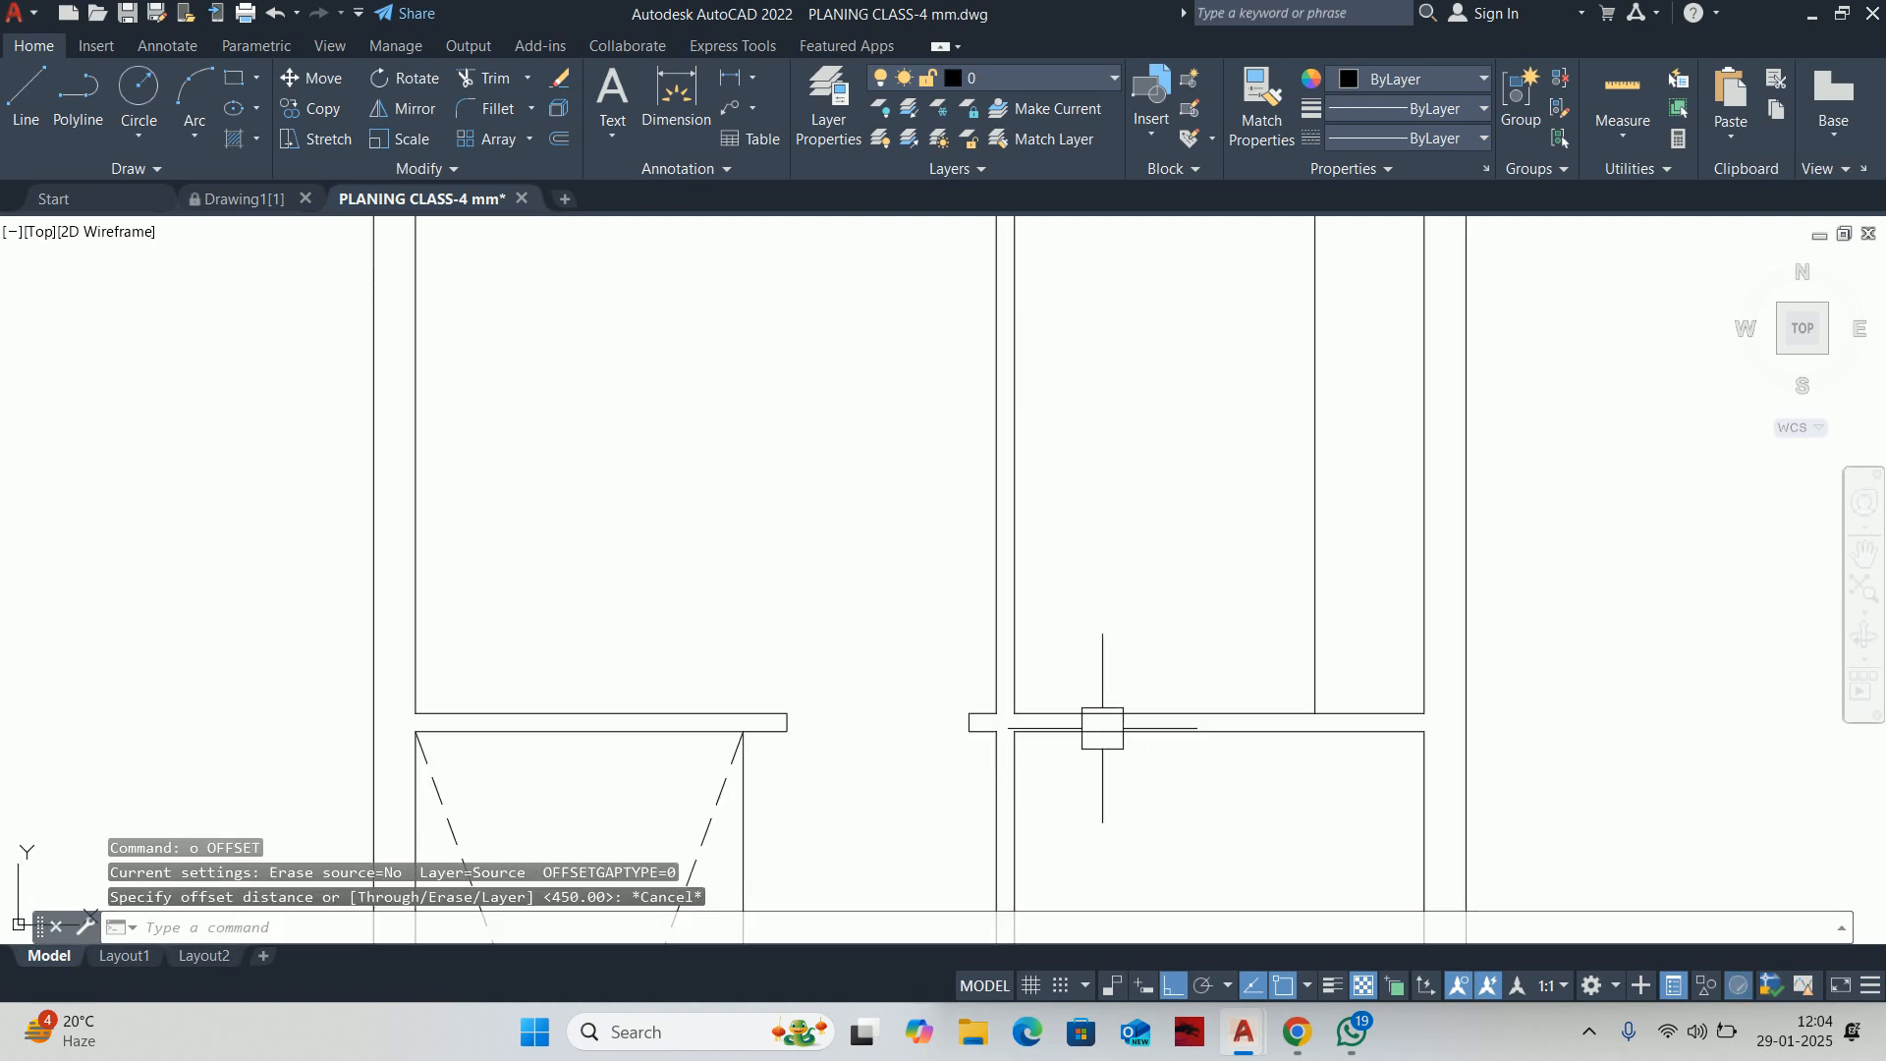
type("1000")
scroll(934, 787, "up", 2)
key("Return")
left_click(1082, 775)
left_click(1100, 632)
key("Escape")
Trim the vertical counter line below the new horizontal line
middle_click_drag(1099, 632, 995, 688)
type("tr")
key("Return")
left_click(1192, 716)
key("Escape")
key("Escape")
Offset the lower horizontal line 750 upward
scroll(1102, 710, "down", 2)
middle_click_drag(1101, 710, 1065, 746)
type("o")
key("Return")
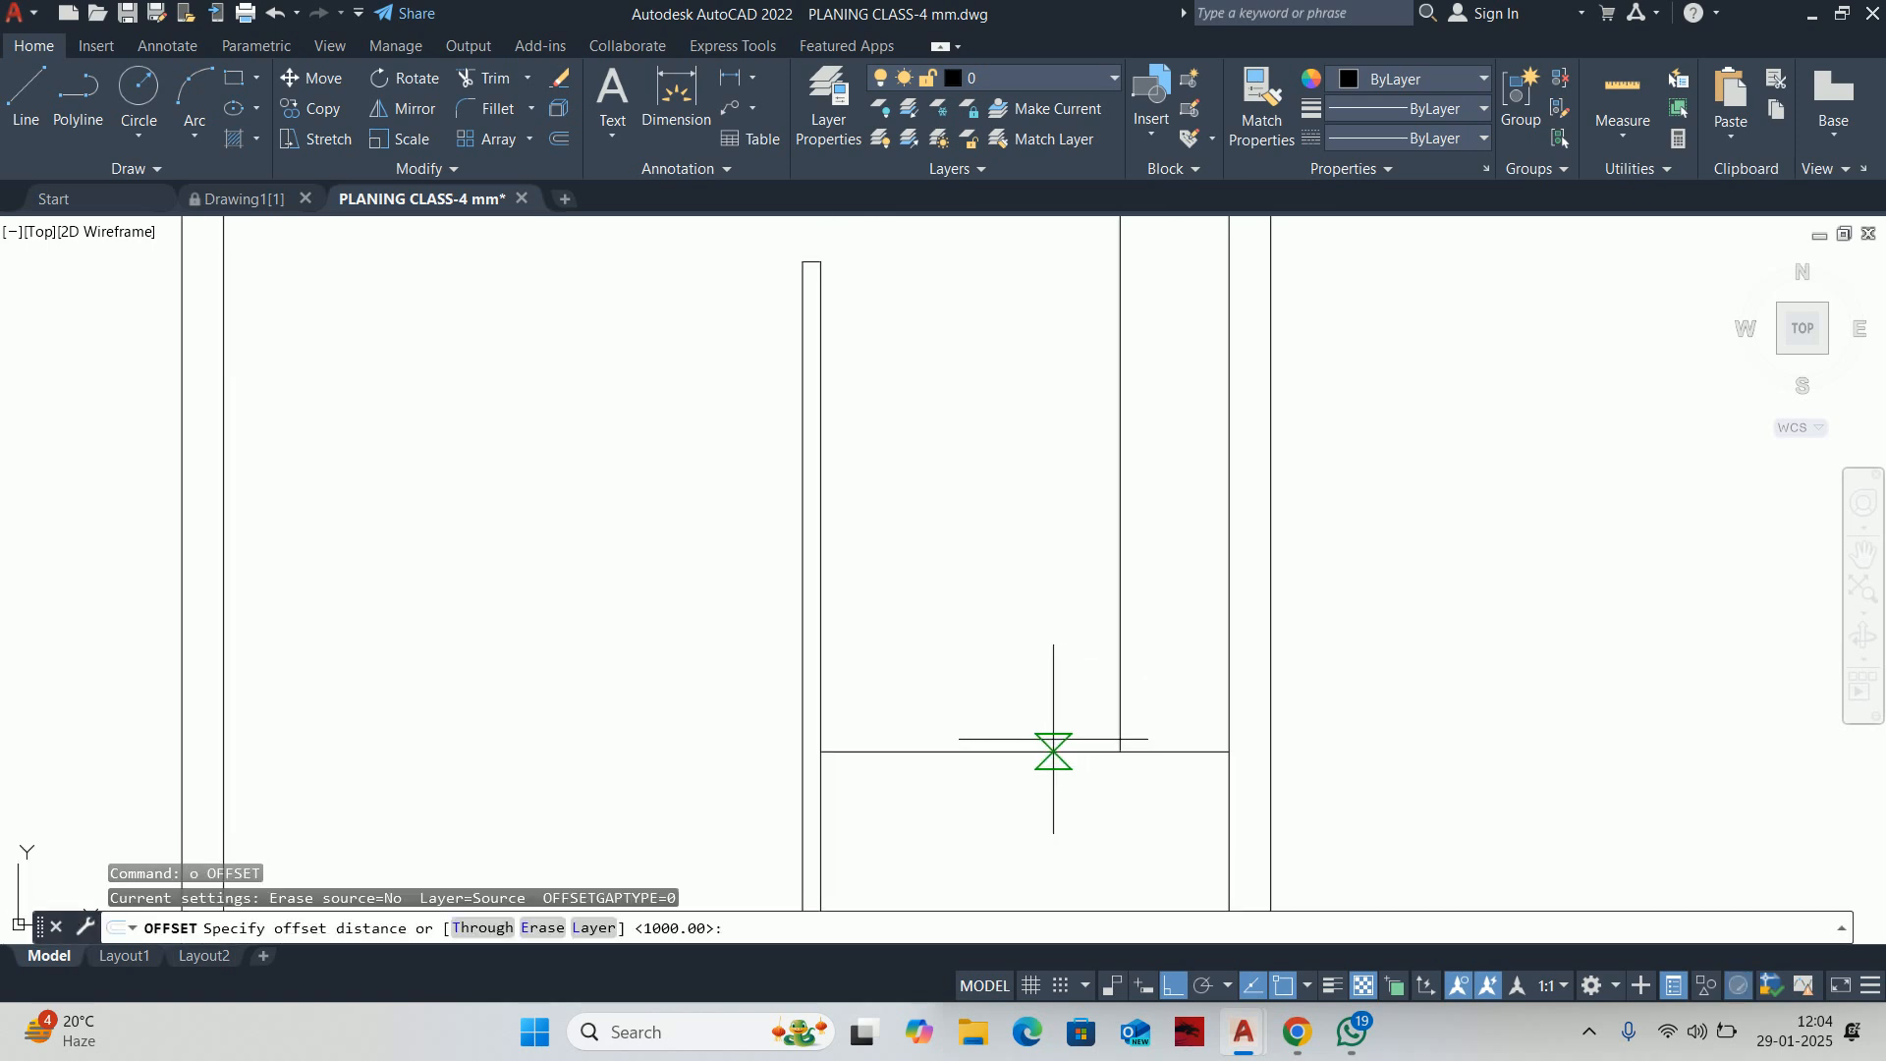
type("750")
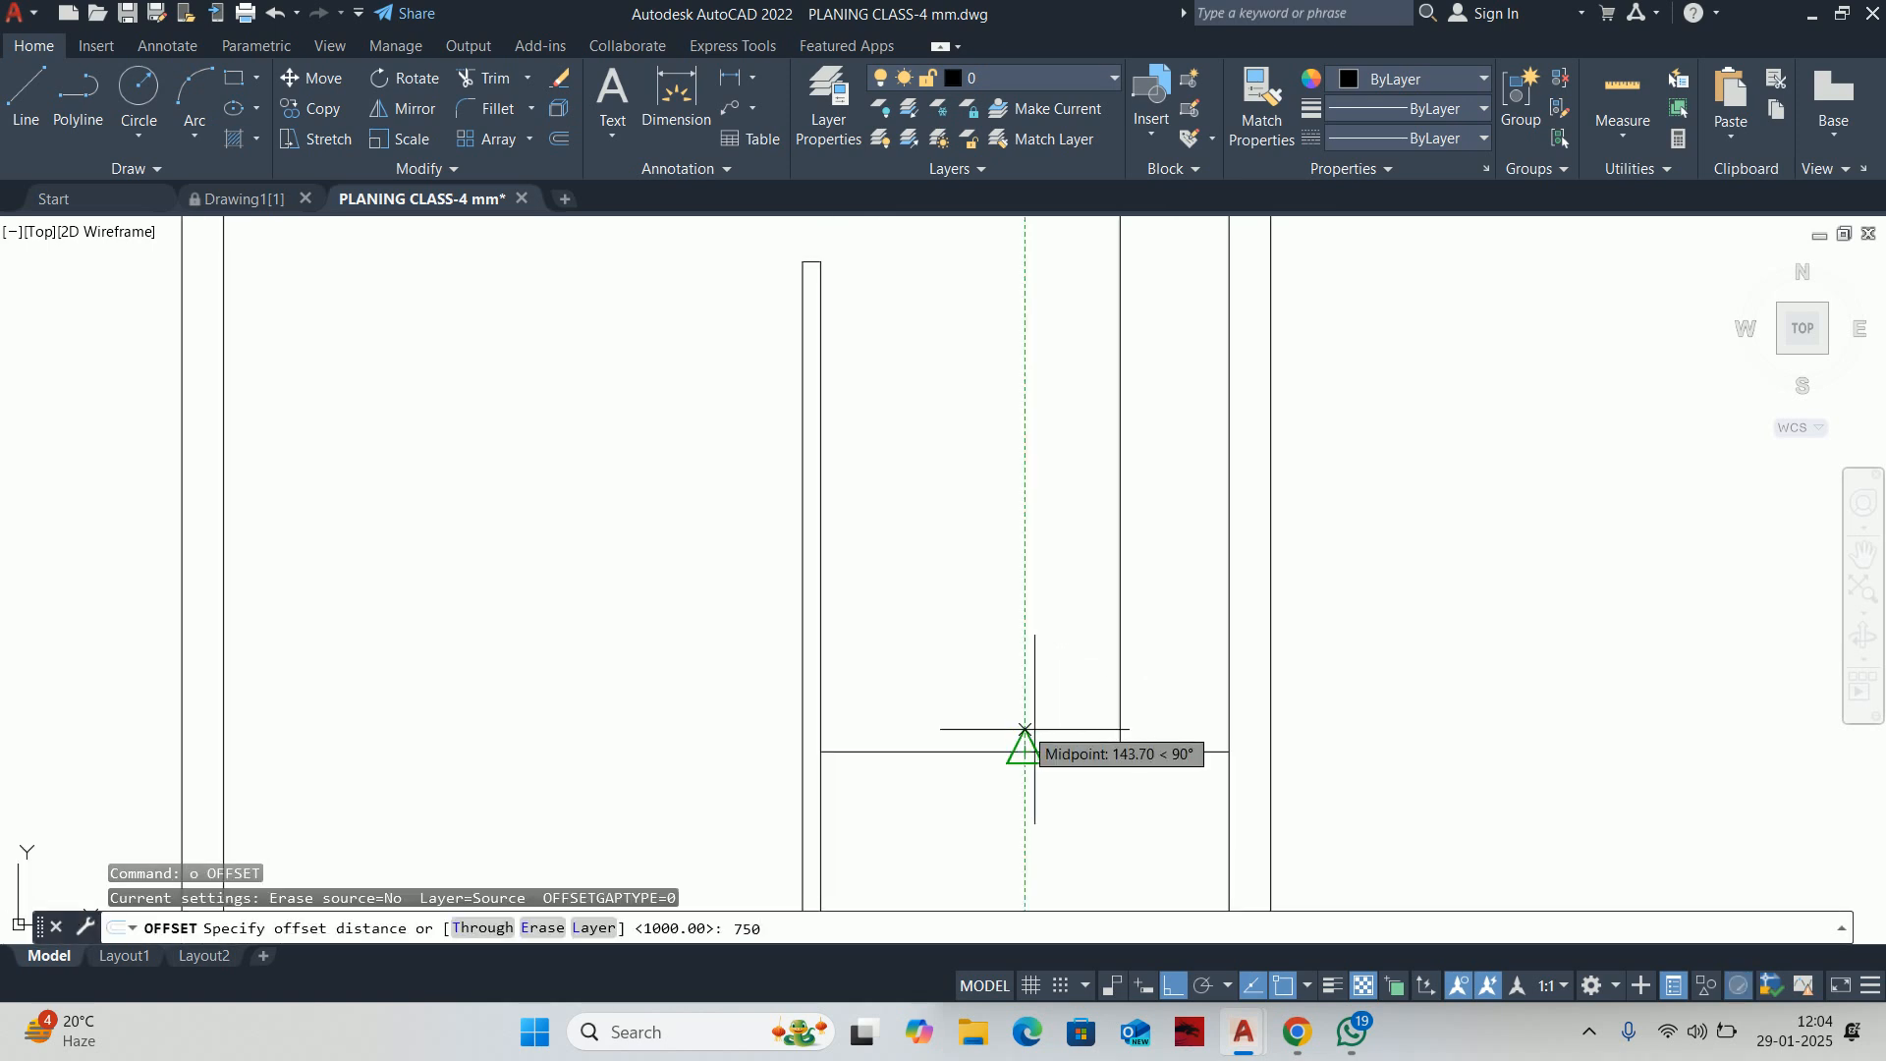
key("Return")
middle_click_drag(969, 744, 938, 682)
key("Escape")
Offset the upper of the two horizontal lines another 1200 upward
key("Return")
type("1")
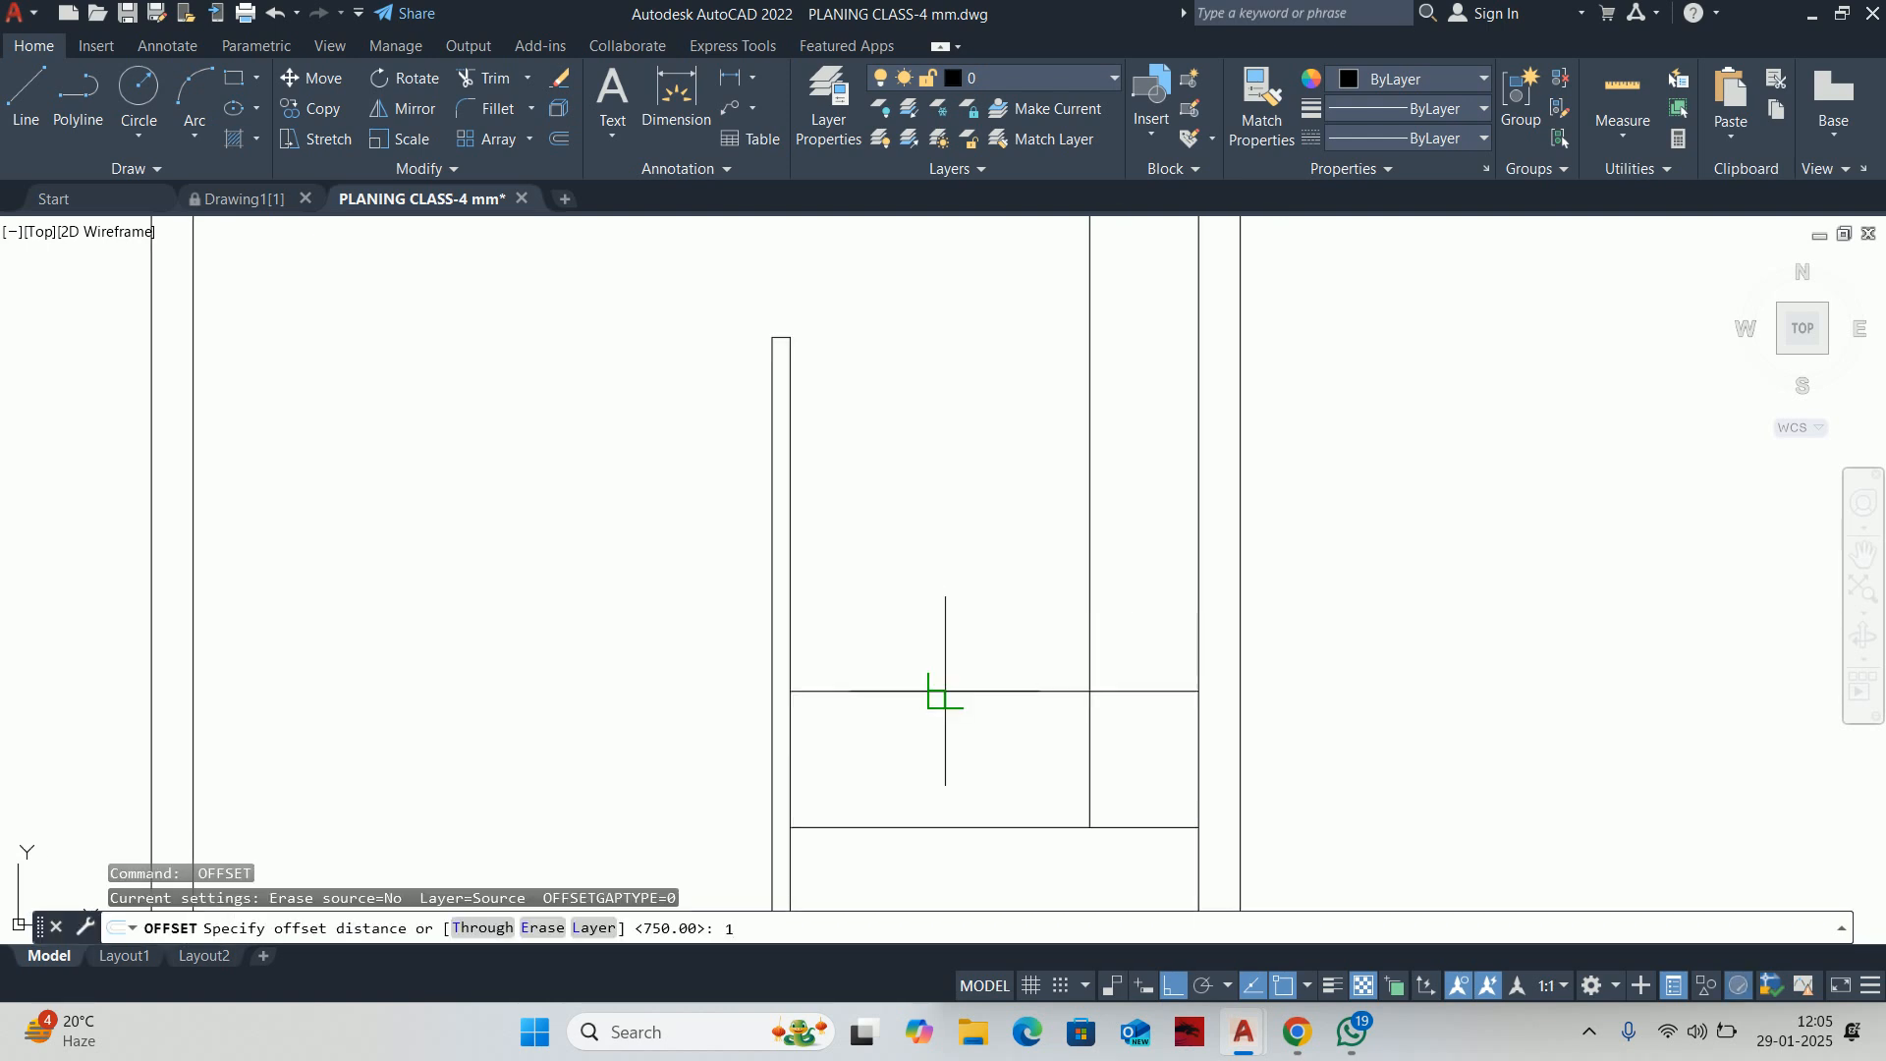
type("200")
key("Return")
left_click(969, 691)
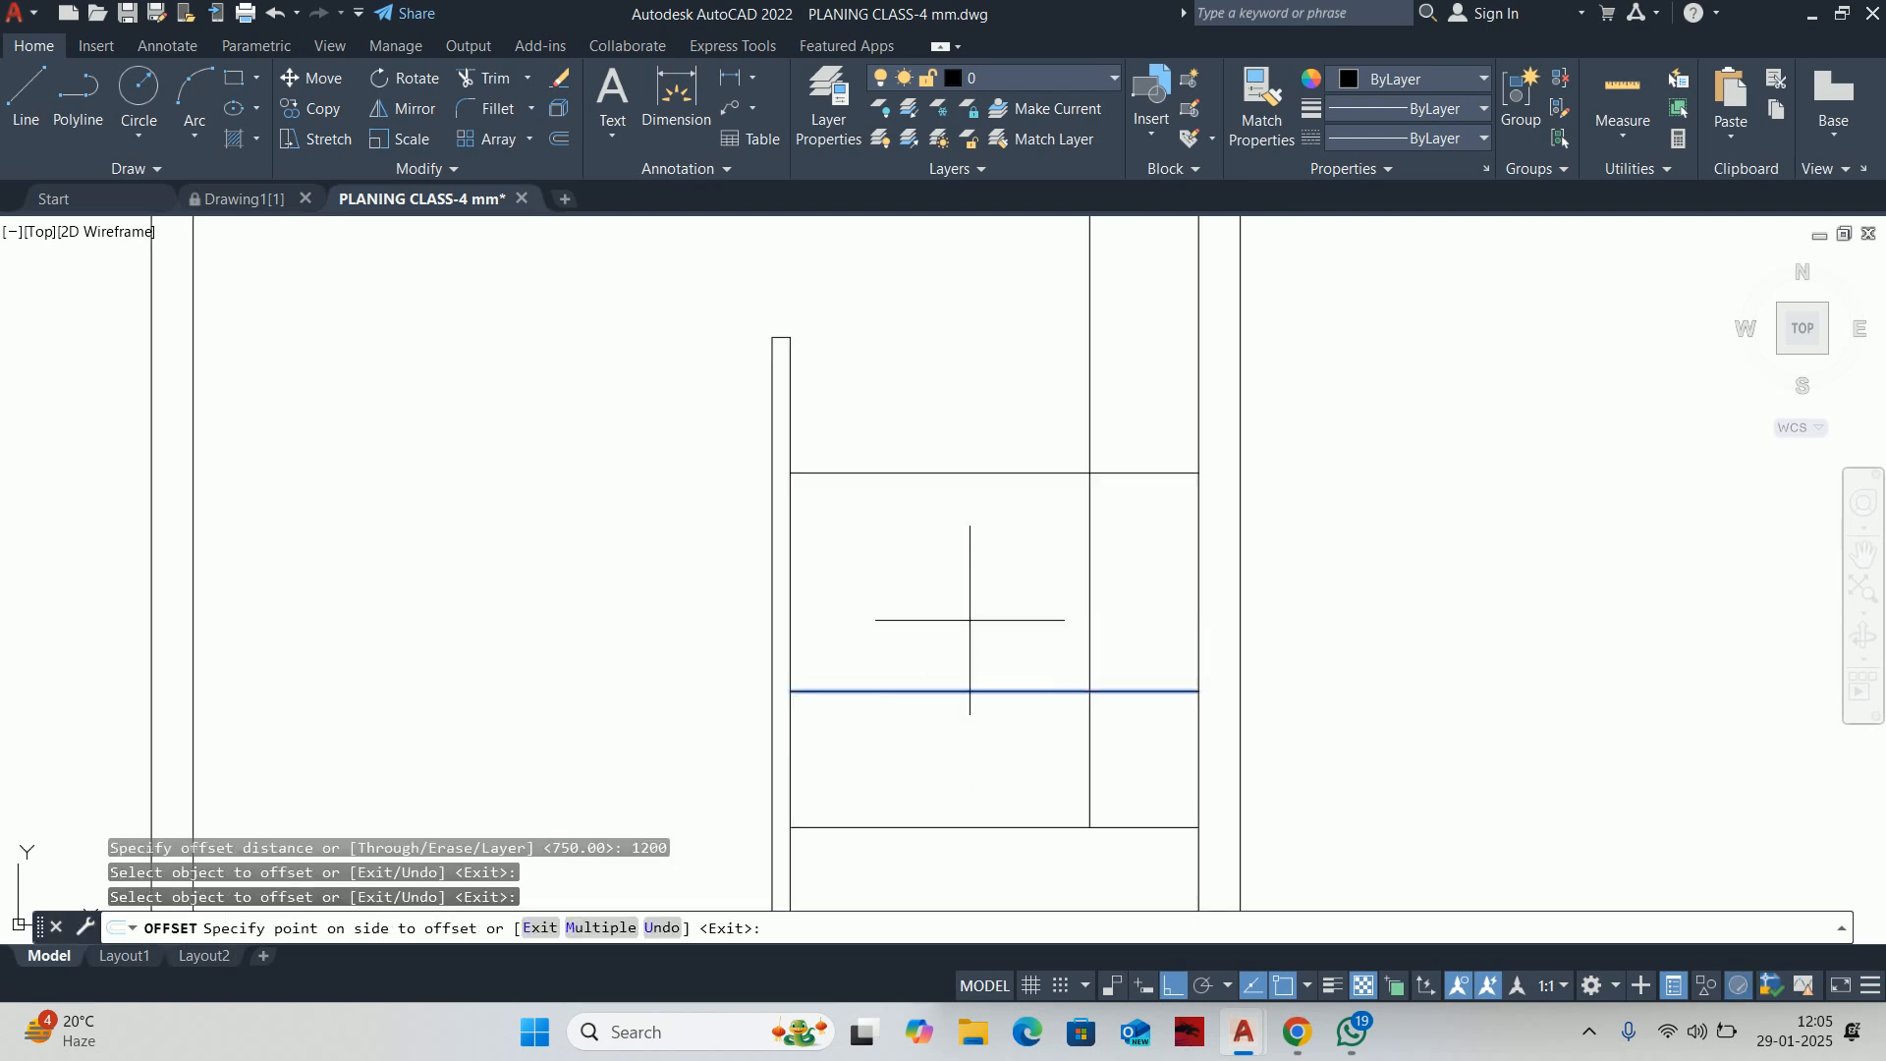
left_click(983, 619)
key("Escape")
key("Escape")
Offset the topmost new horizontal line 100 upward to form a cross wall
middle_click_drag(993, 610, 1032, 718)
key("Return")
type("1")
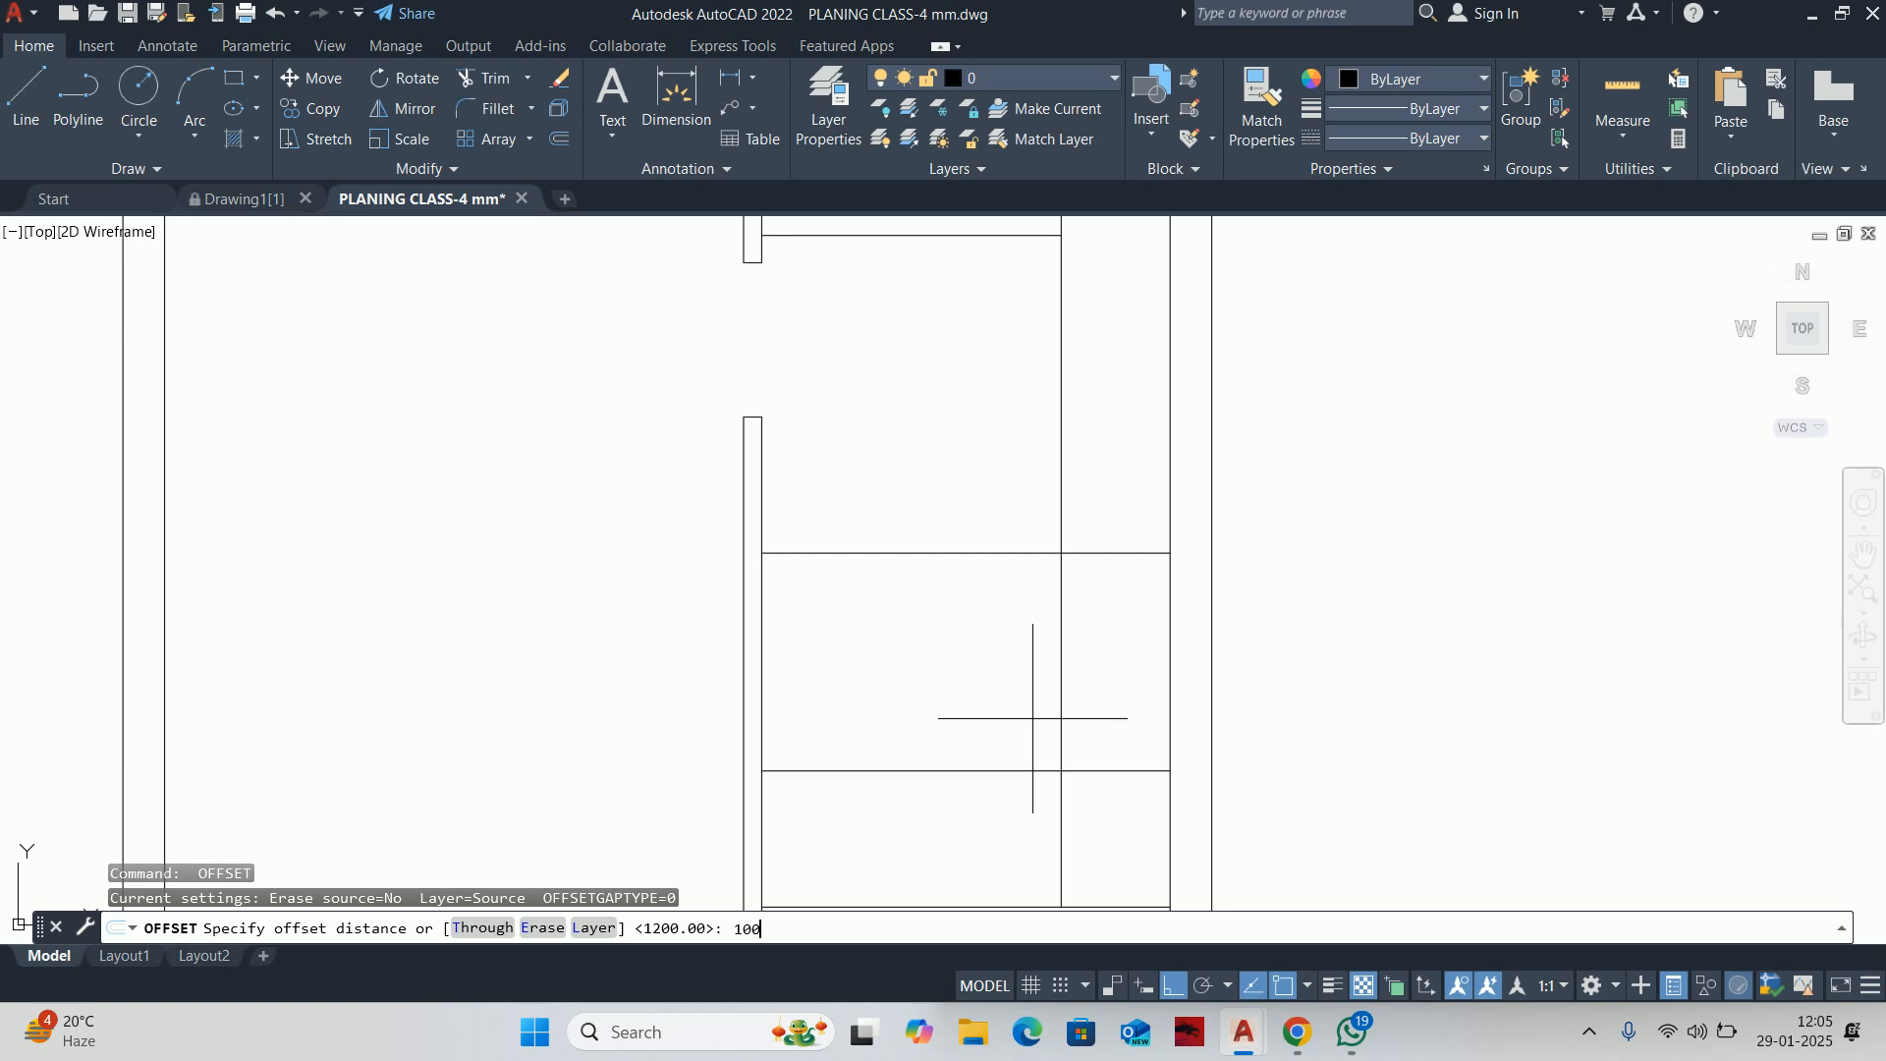
type("00")
key("Return")
left_click(971, 553)
left_click(969, 476)
key("Escape")
key("Escape")
Trim the lines crossing inside the new cross wall and the lower shelf line between the partition and the vertical counter line
key("Escape")
type("tr")
key("Return")
scroll(1019, 716, "up", 2)
scroll(998, 757, "down", 4)
scroll(1026, 806, "up", 1)
scroll(910, 569, "up", 4)
left_click(1132, 546)
scroll(1340, 557, "down", 1)
middle_click_drag(1340, 557, 887, 711)
left_click(950, 545)
scroll(837, 525, "down", 2)
scroll(602, 502, "down", 1)
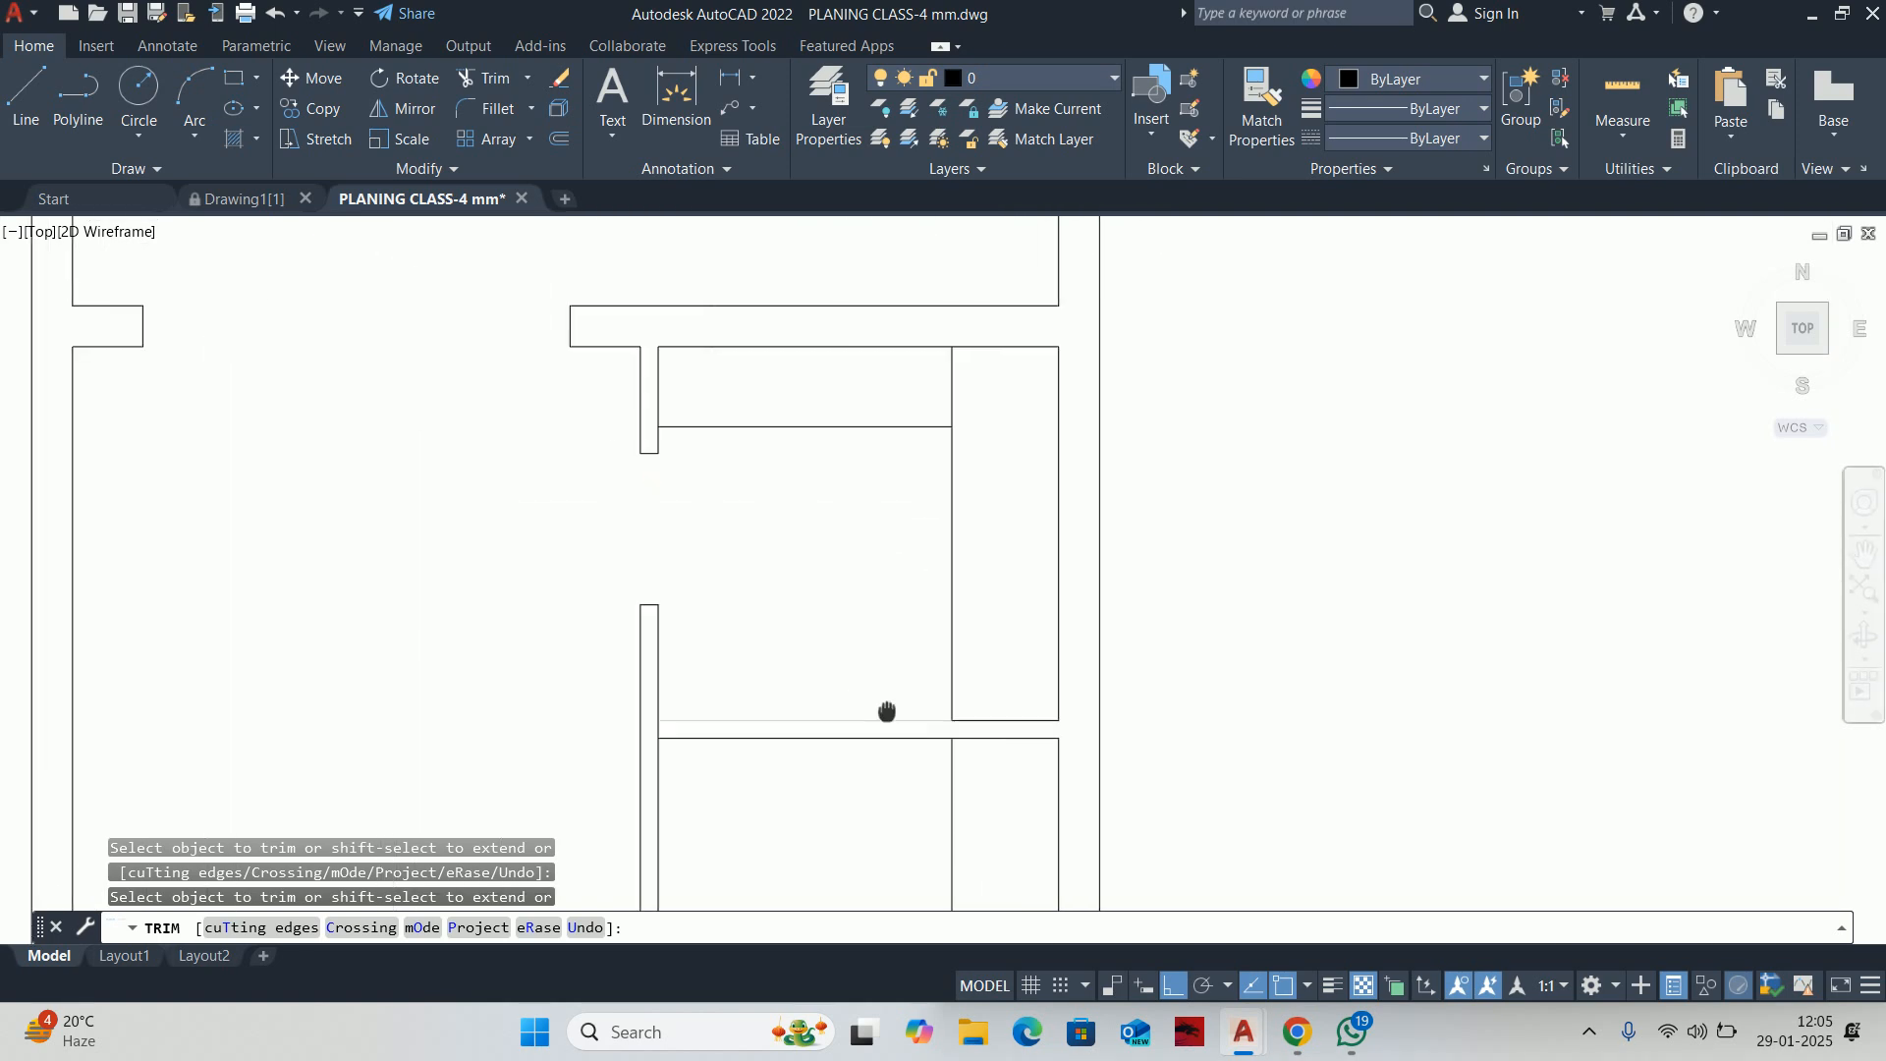
scroll(933, 410, "down", 2)
key("Escape")
key("Escape")
key("Escape")
key("Escape")
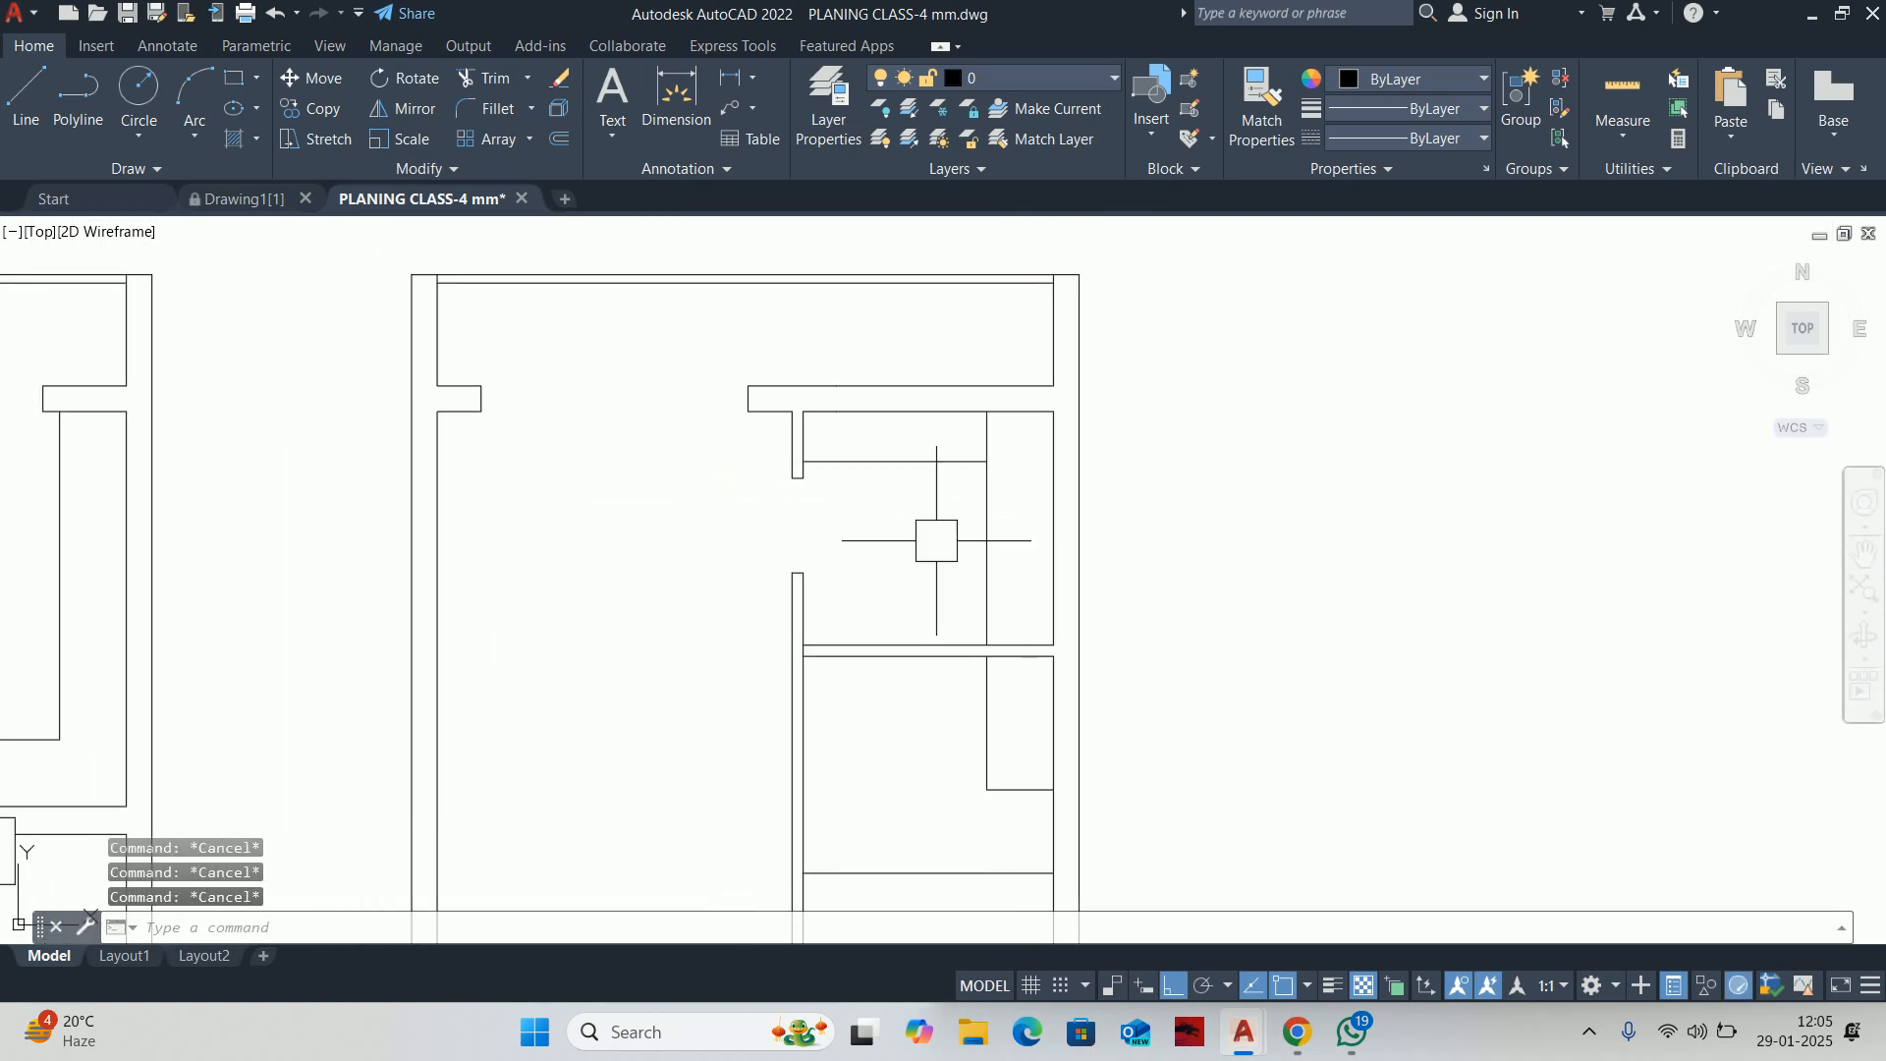
Measure the small room below the cross wall and the gap beneath its short counter line
left_click(1622, 93)
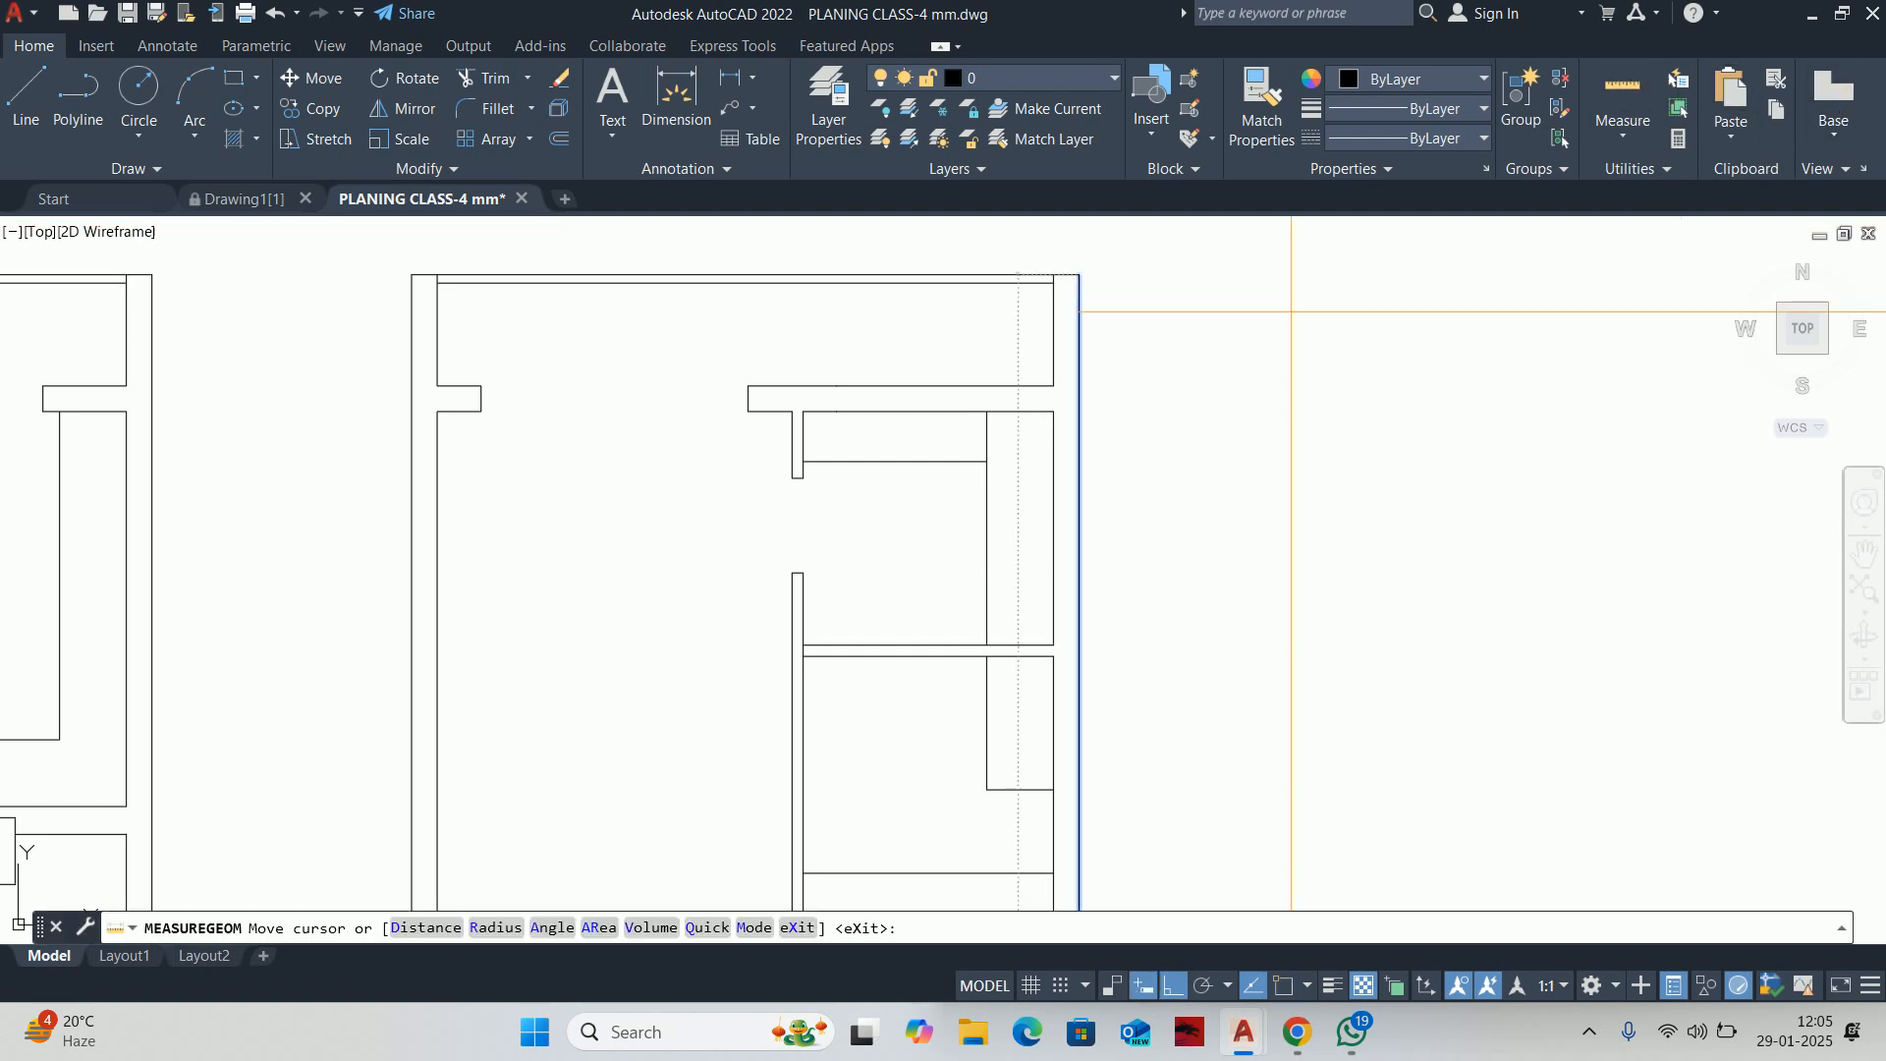
scroll(1023, 585, "up", 2)
middle_click_drag(1017, 582, 1086, 451)
scroll(1067, 534, "down", 2)
middle_click_drag(1067, 535, 1071, 531)
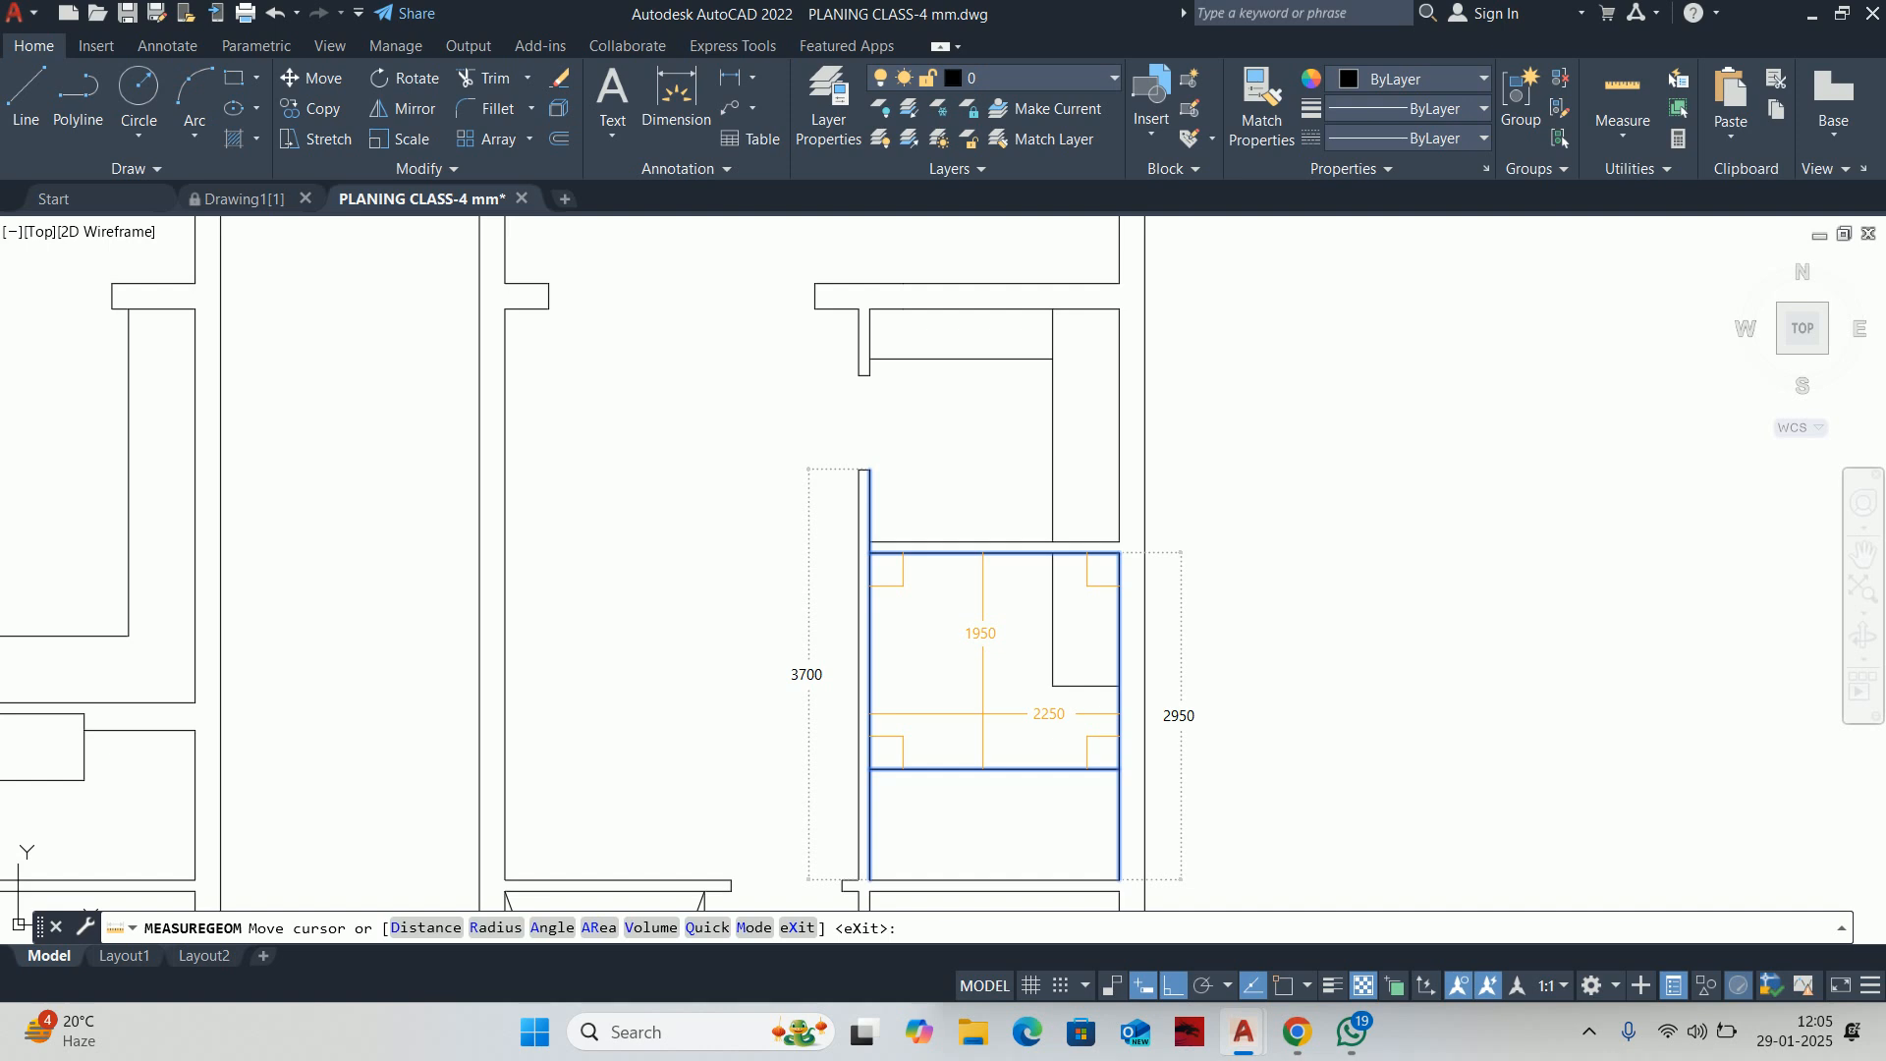
middle_click_drag(983, 714, 1017, 518)
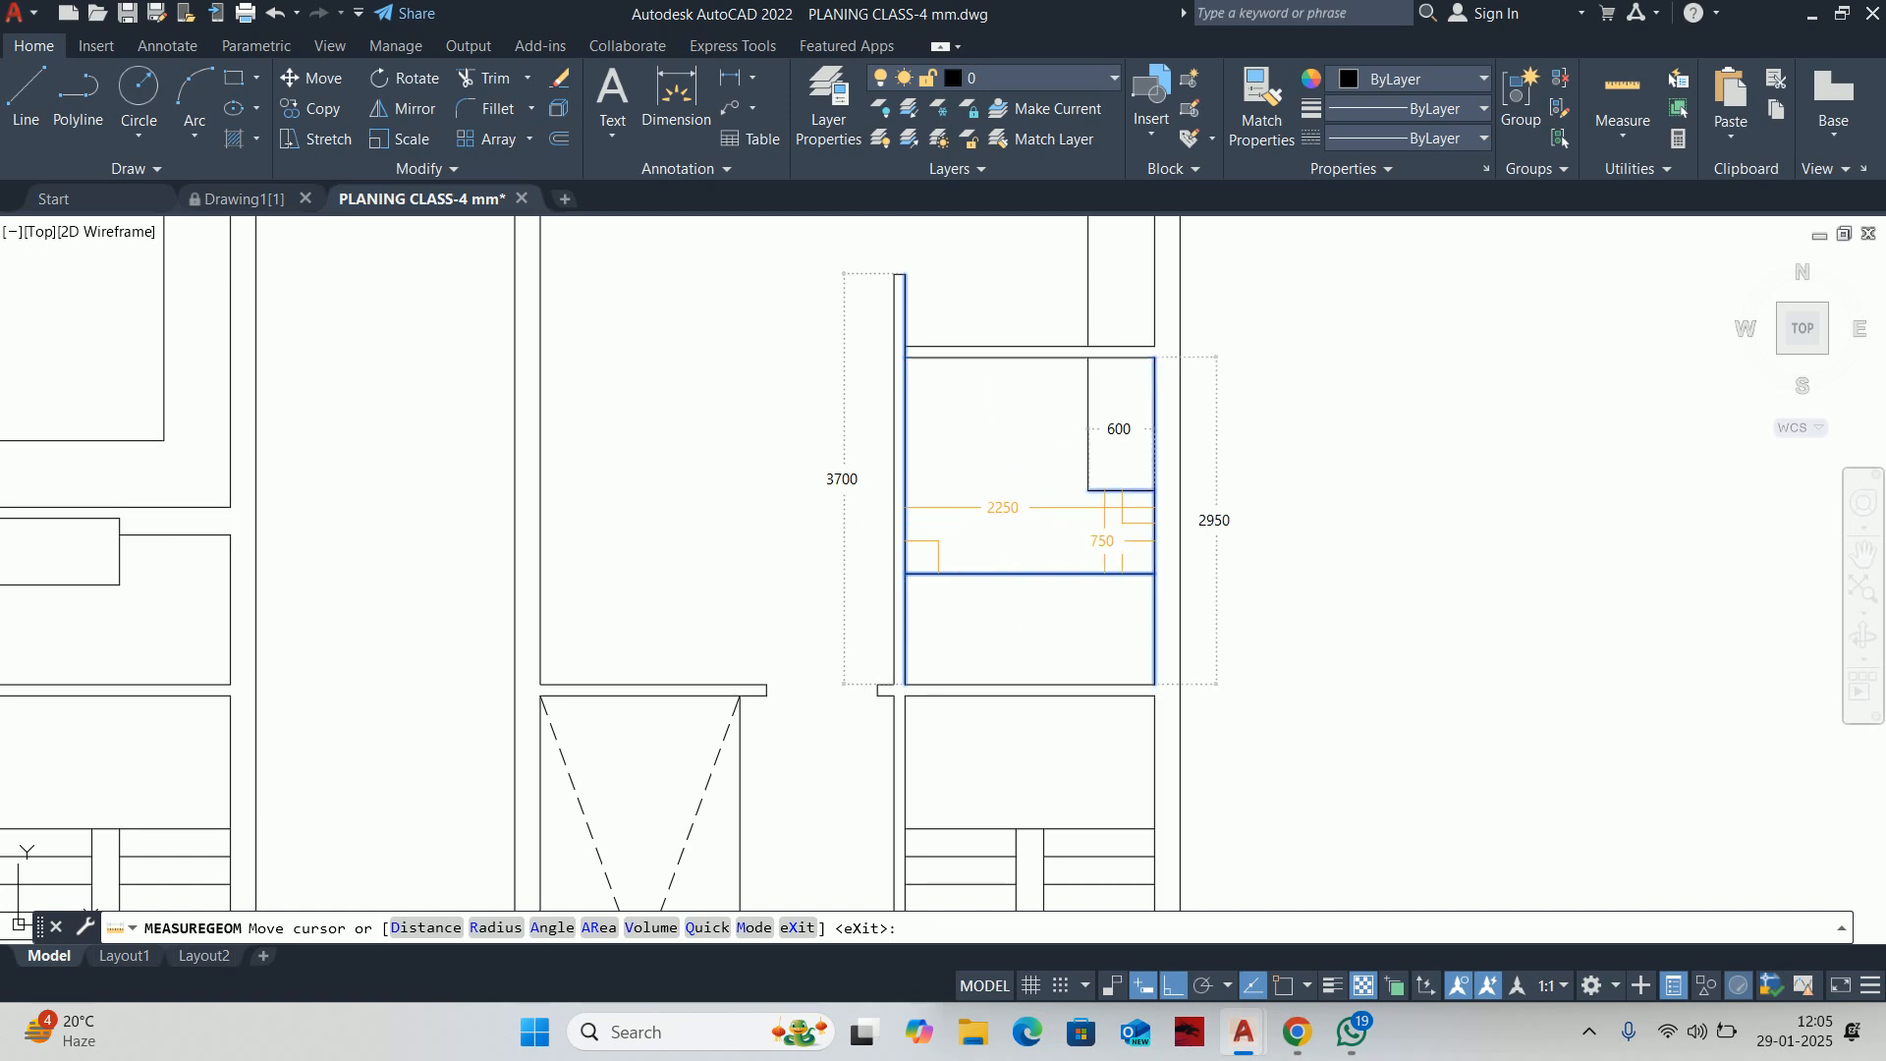
key("Escape")
key("Escape")
key("Escape")
Stretch the cross wall and the counter end below it 750 downward, bringing the counter onto the full-width horizontal line
scroll(1108, 505, "up", 5)
scroll(1150, 543, "down", 5)
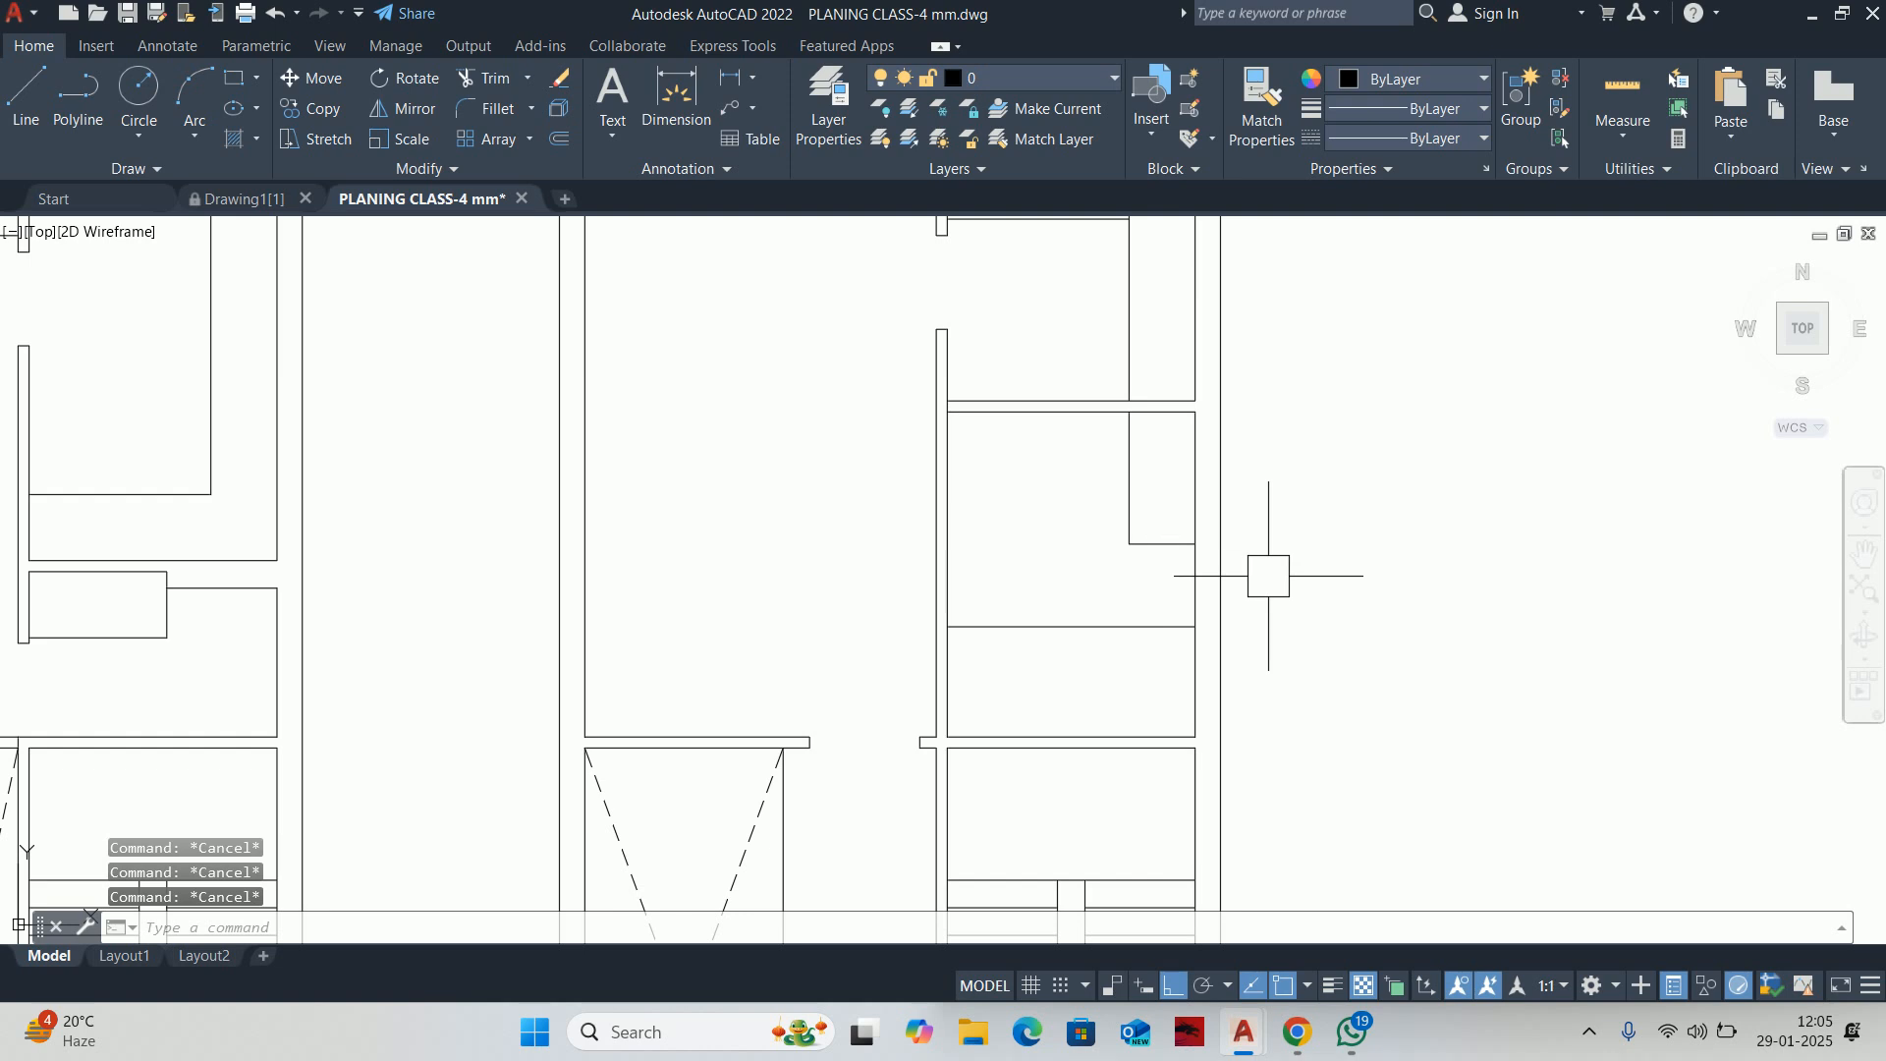
type("s")
key("Return")
left_click(1444, 620)
left_click(811, 372)
key("Return")
left_click(736, 384)
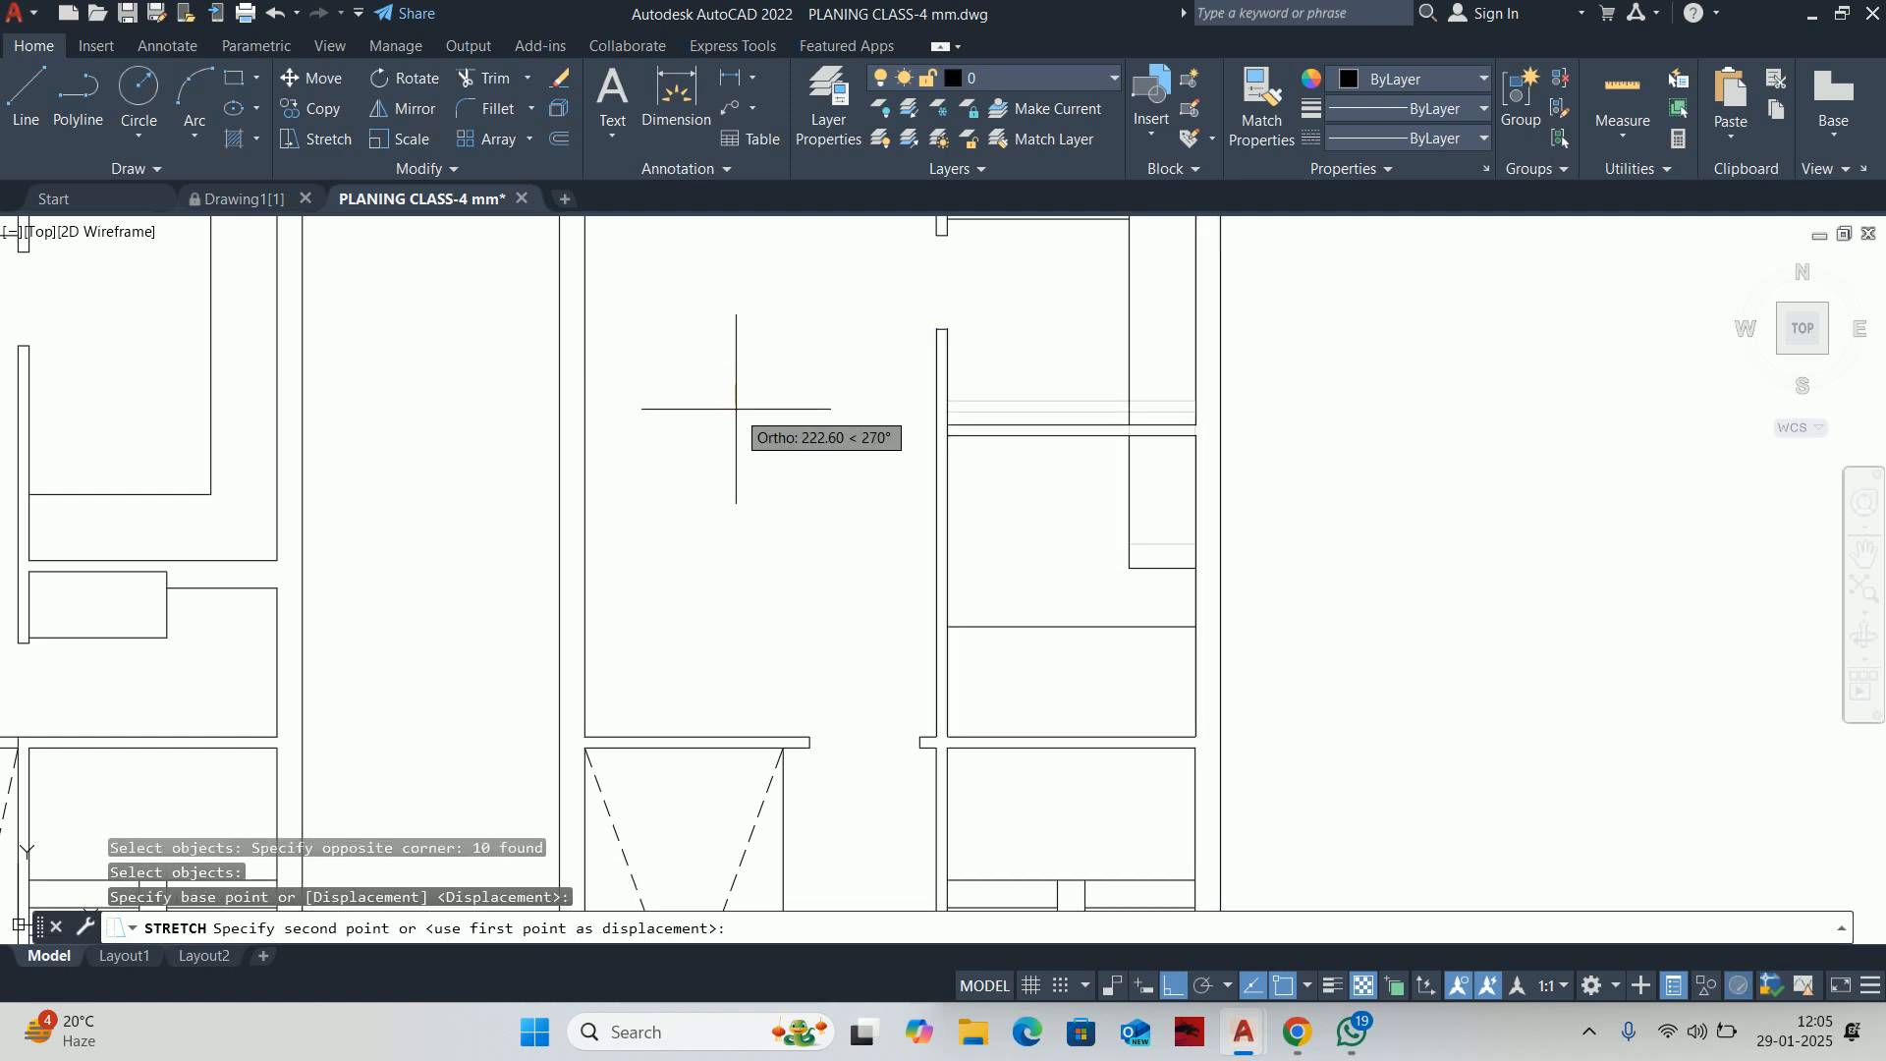
key("Return")
Delete the short counter-end line that overlaps the full-width horizontal line
left_click(1111, 589)
left_click(1293, 631)
key("Delete")
middle_click_drag(1091, 535, 1153, 544)
key("Escape")
key("Escape")
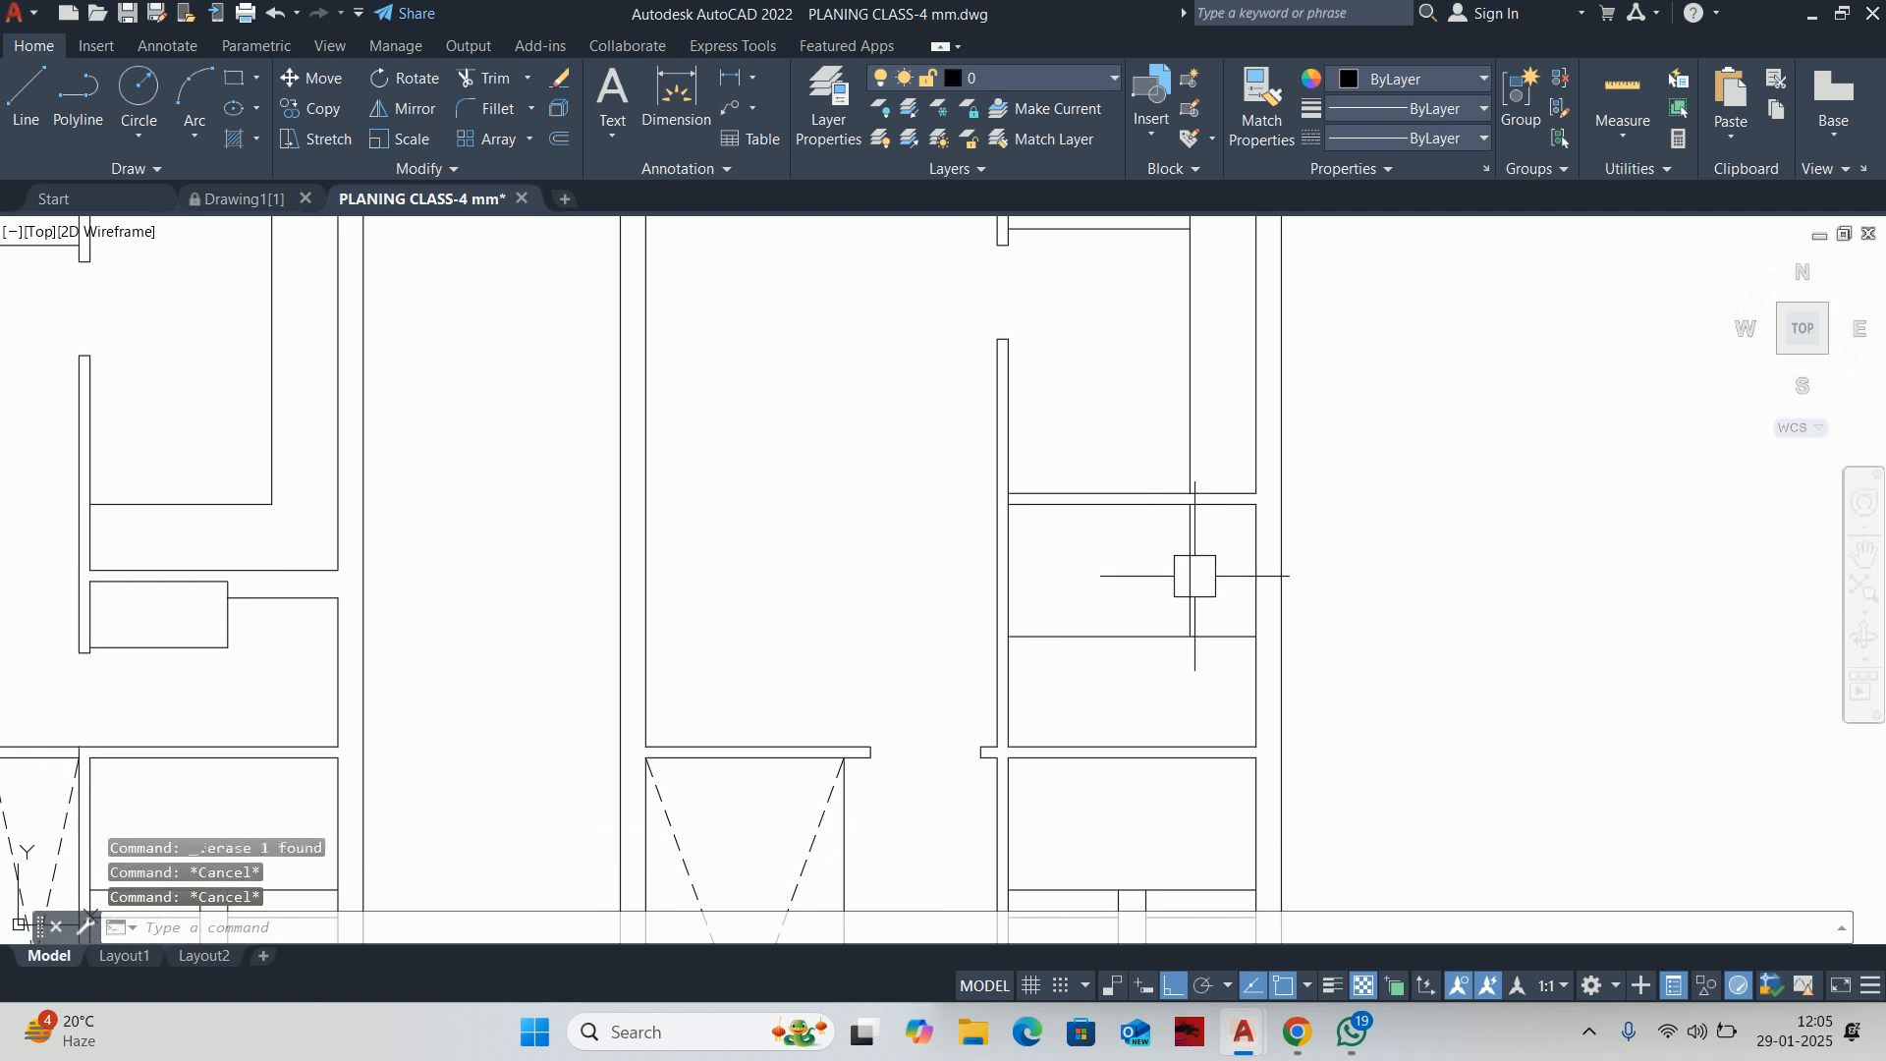
Offset the partition's inner face 600 into the small room
type("o")
key("Return")
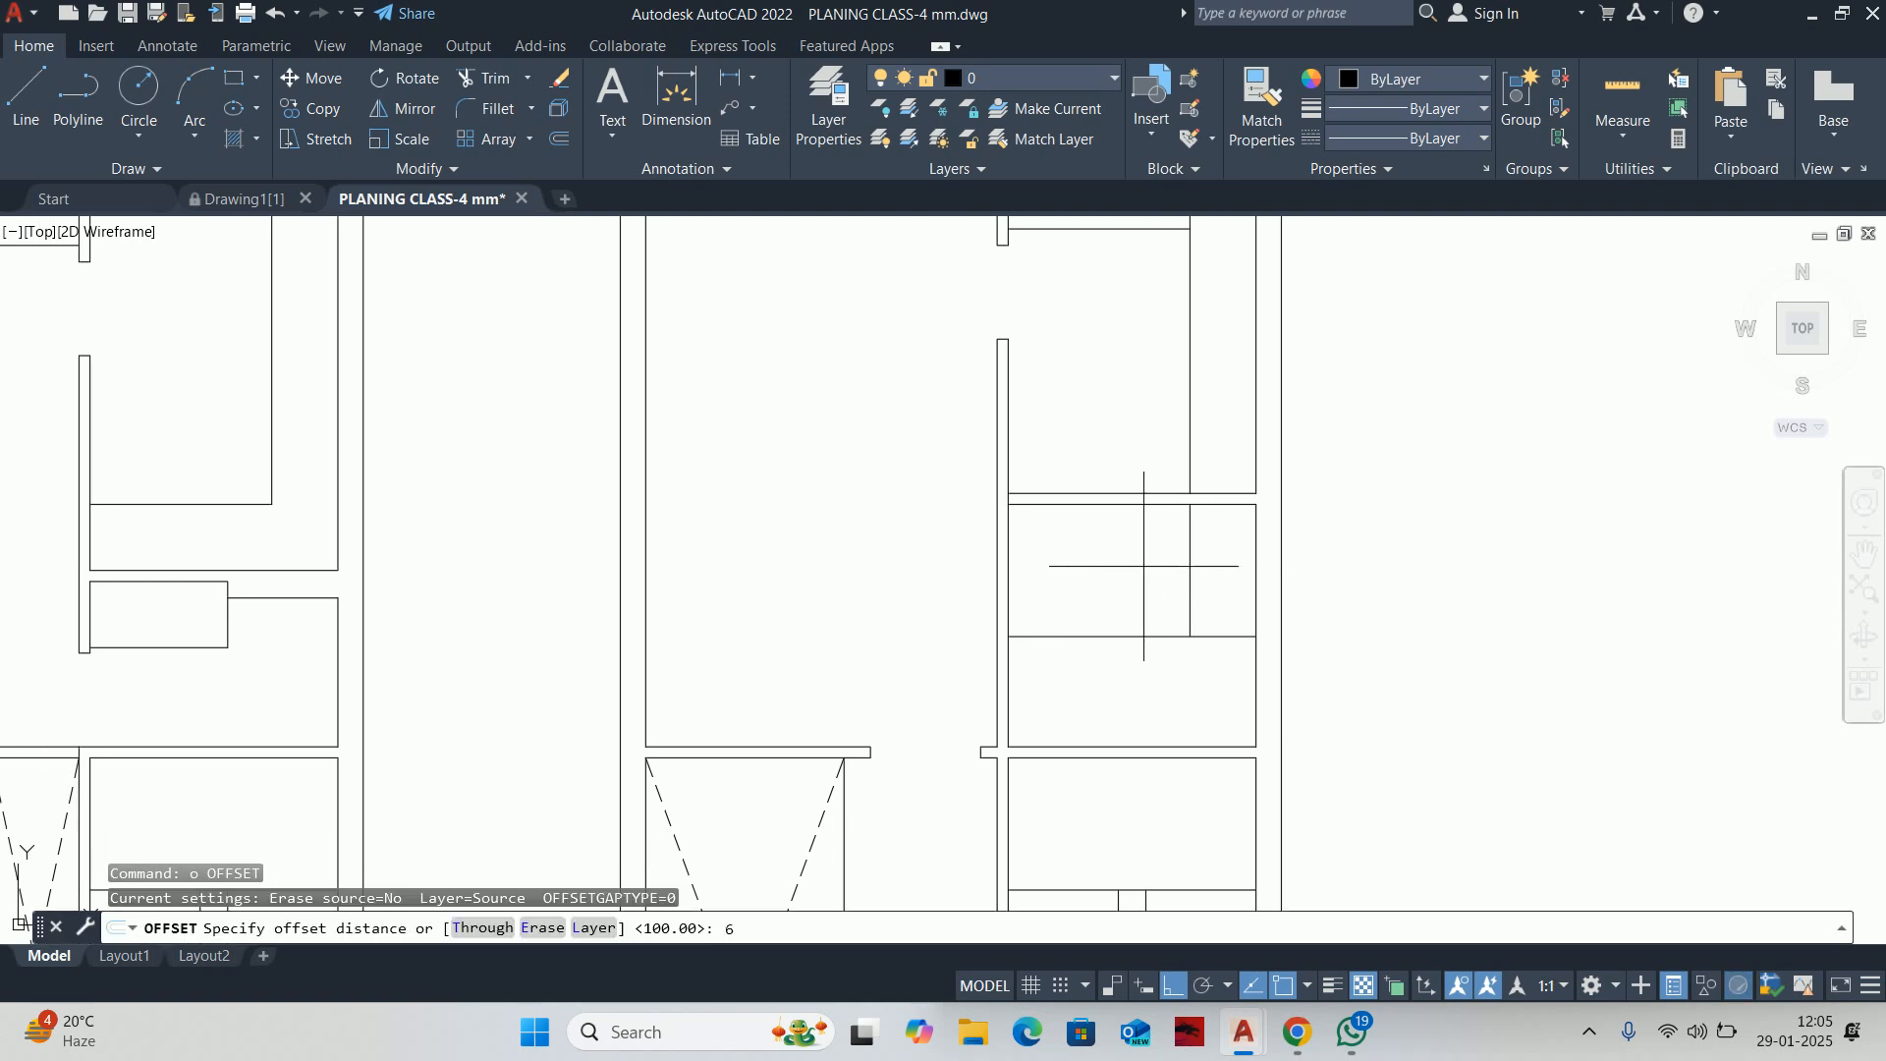
key("Return")
scroll(1012, 557, "up", 4)
left_click(1019, 539)
left_click(1219, 582)
key("Escape")
key("Escape")
scroll(1222, 562, "down", 2)
middle_click_drag(1222, 562, 1108, 587)
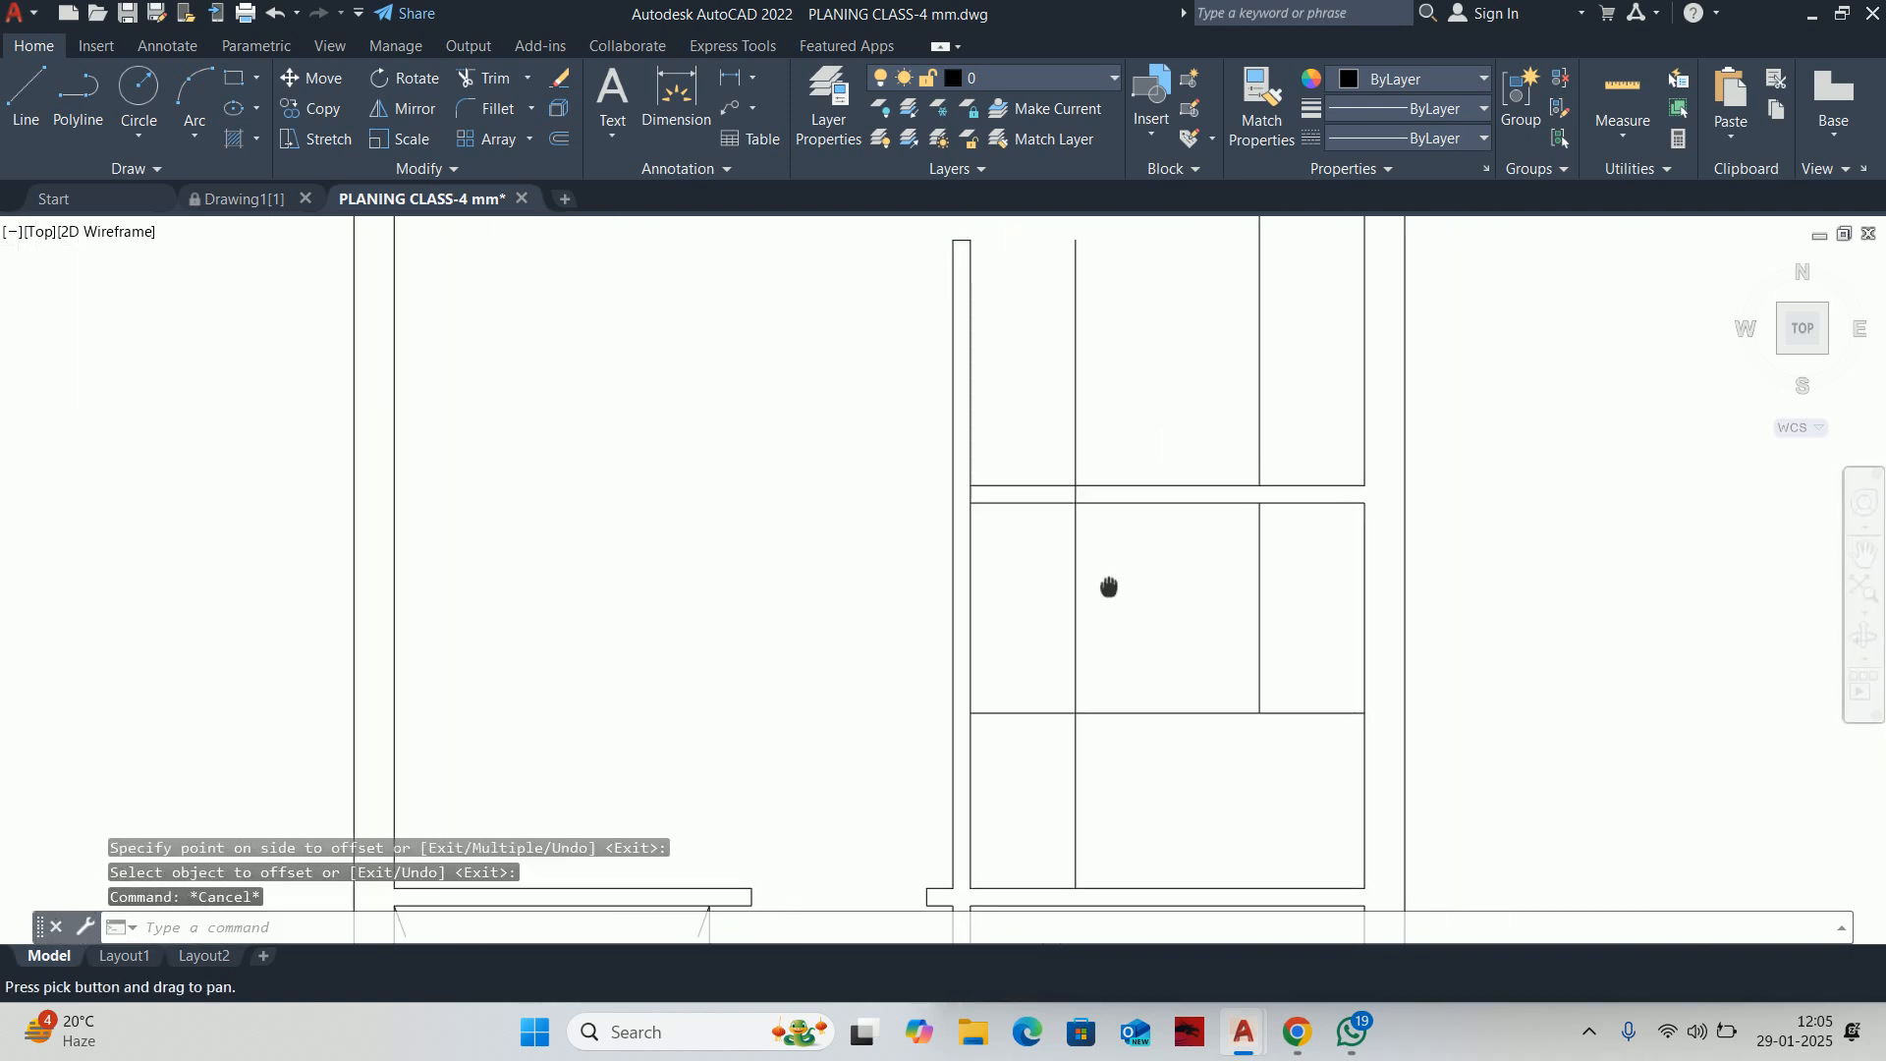
scroll(1166, 532, "up", 2)
left_click(1602, 67)
key("Escape")
middle_click_drag(1180, 539, 1163, 584)
type("o")
key("Return")
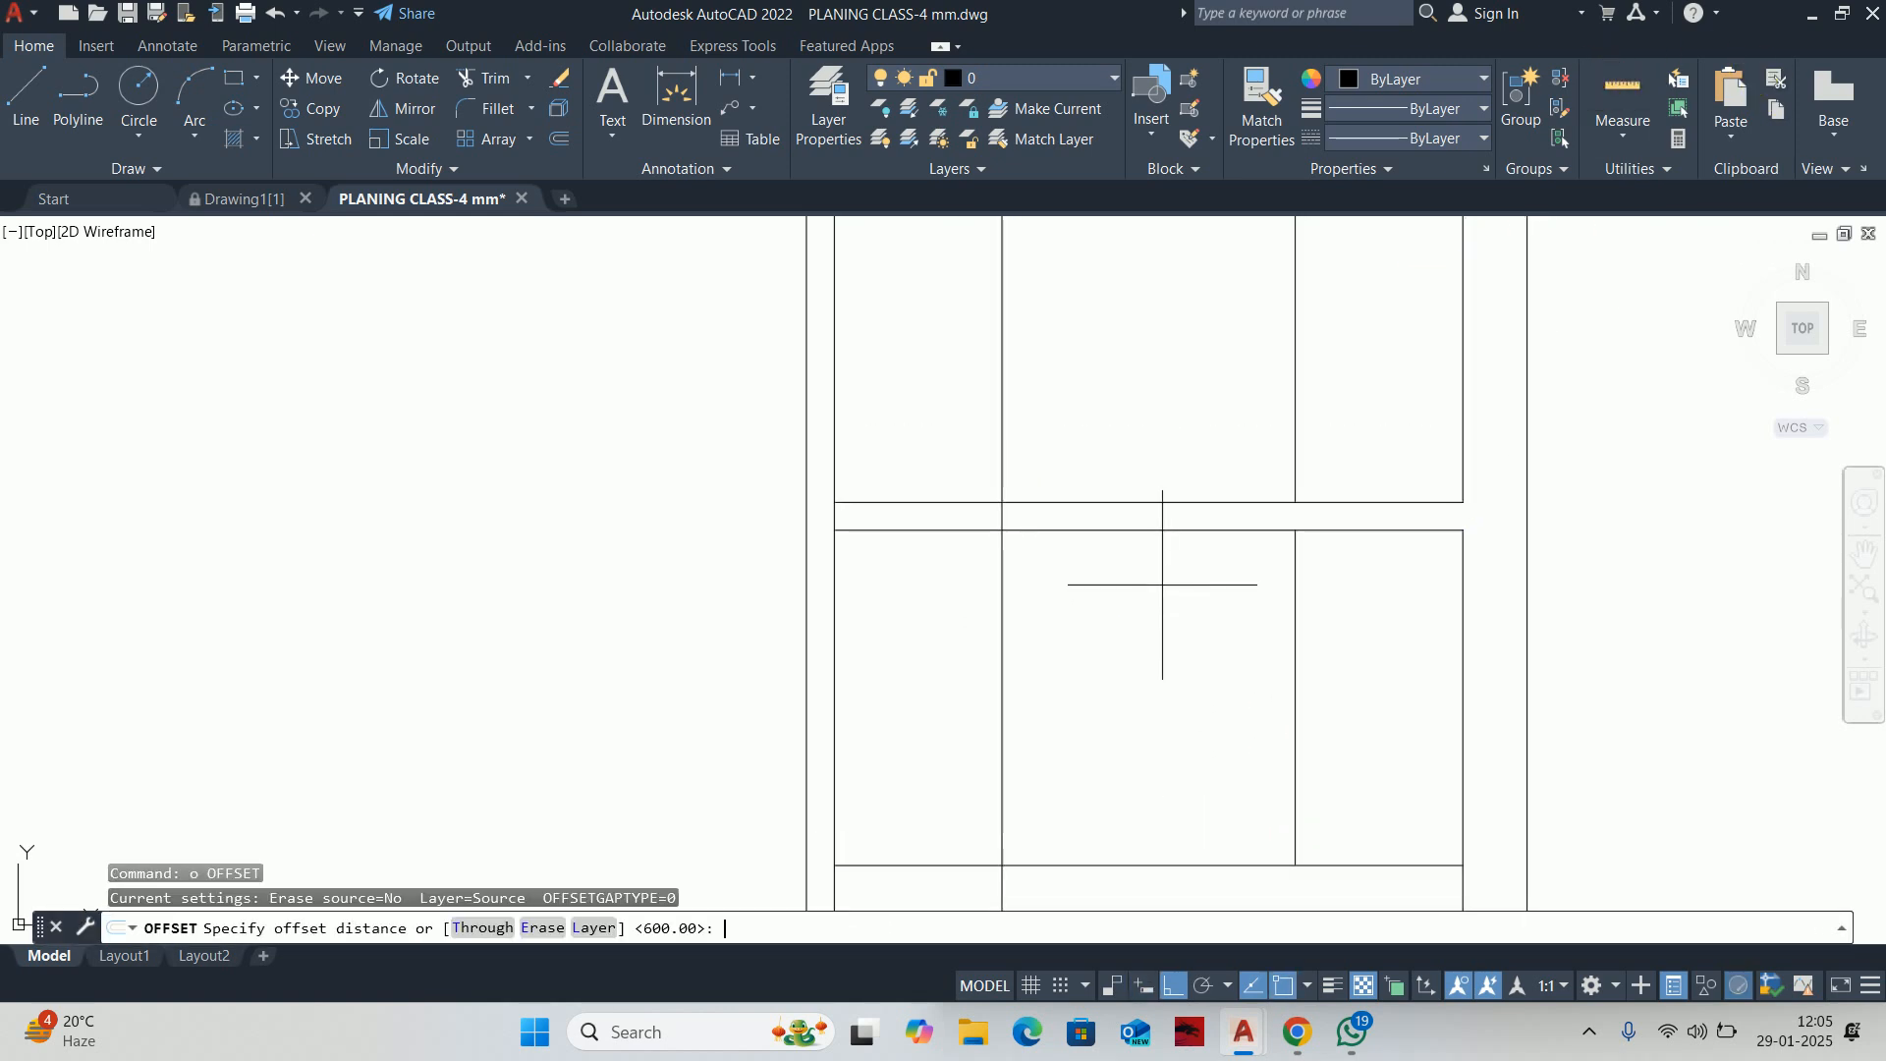
key("Escape")
key("Escape")
key("Escape")
Trim the new vertical line above the cross wall and below the full-width horizontal line
scroll(1148, 581, "down", 3)
scroll(1170, 590, "up", 1)
type("tr")
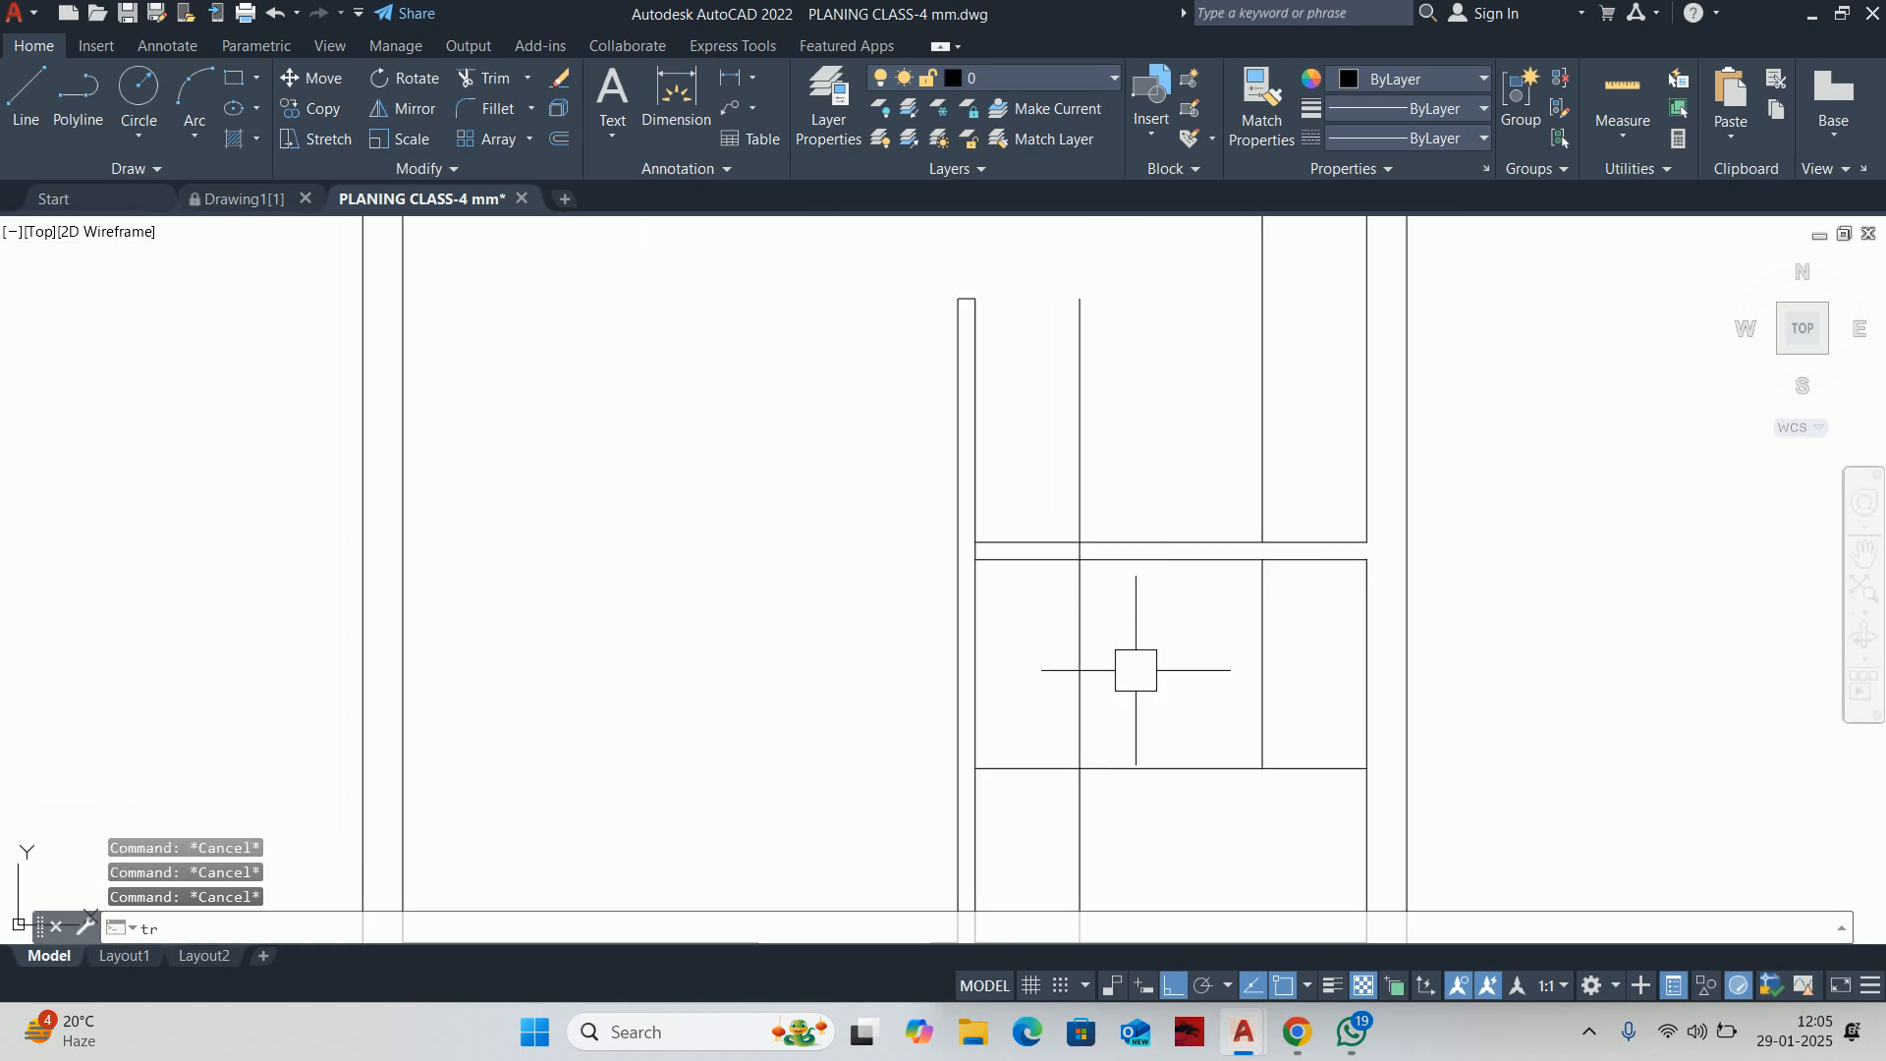
key("Return")
middle_click_drag(1192, 620, 1148, 540)
scroll(1121, 590, "down", 1)
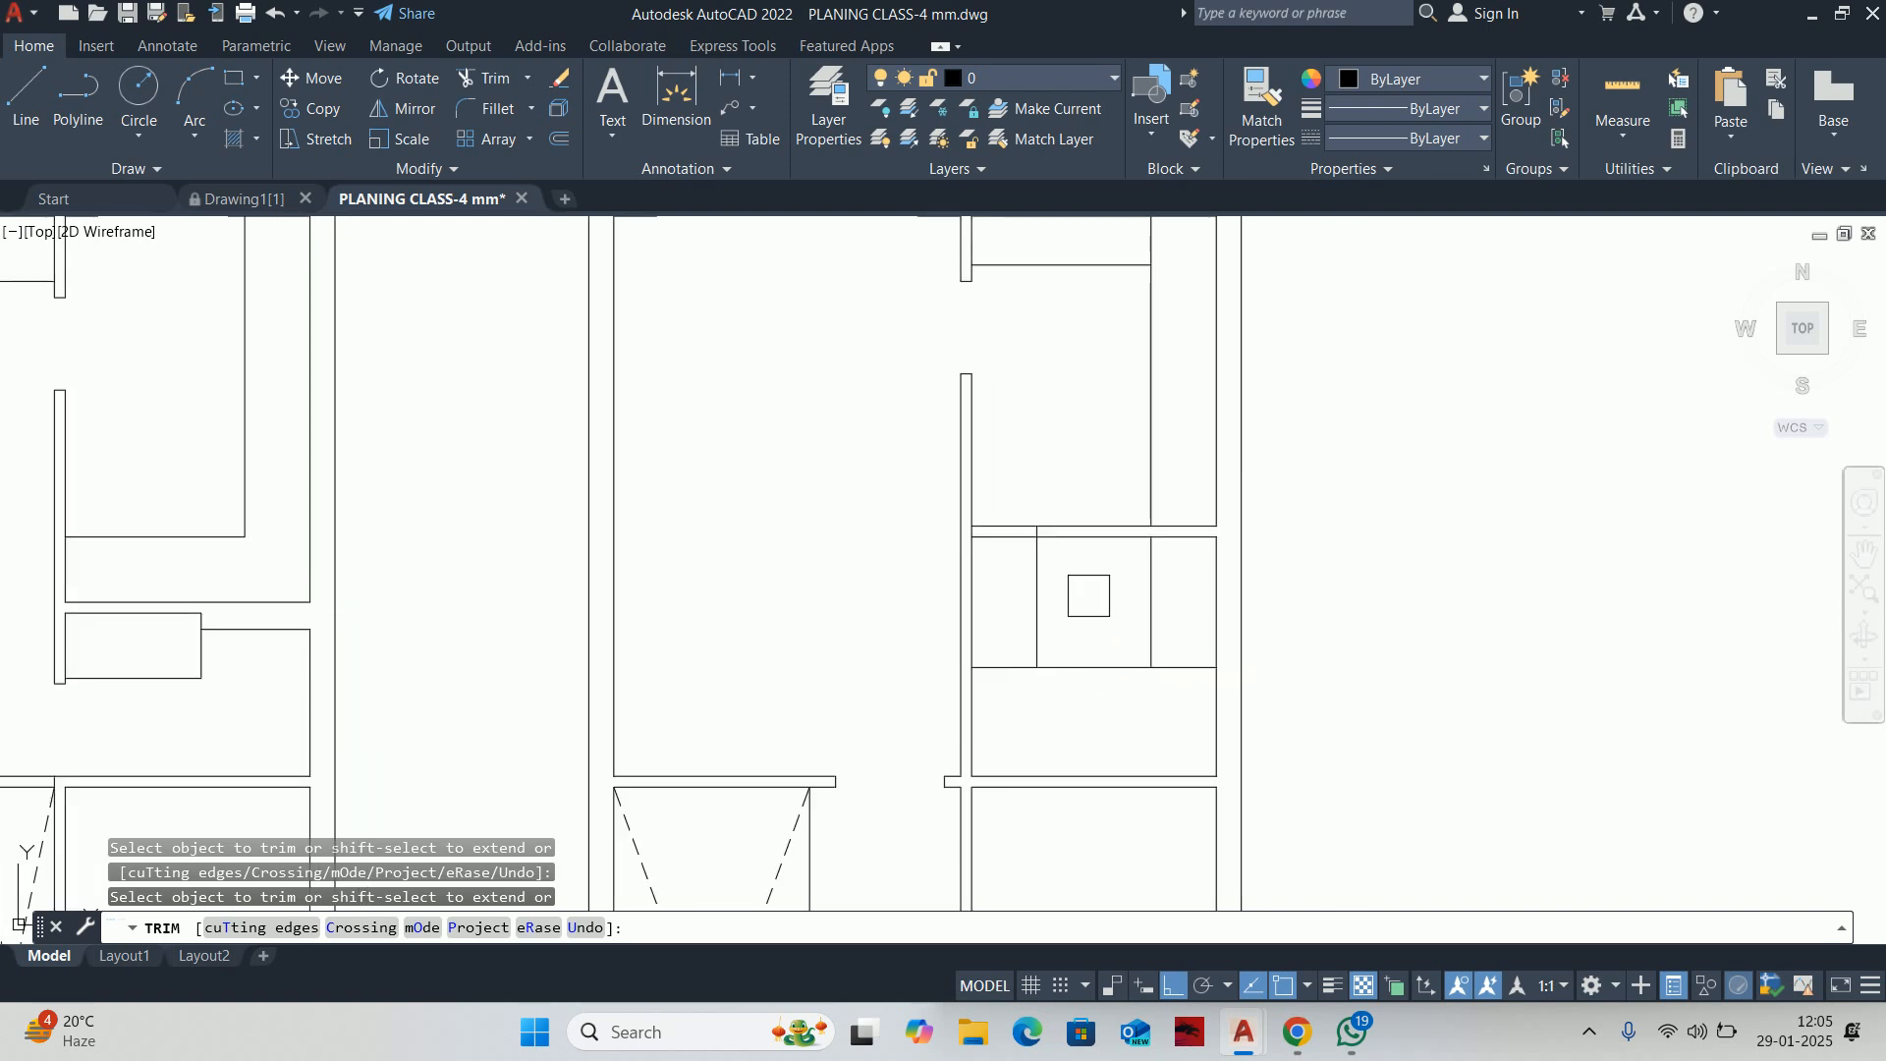
scroll(1086, 598, "up", 1)
key("Escape")
key("Escape")
Offset the vertical line below the cross wall 850 toward the outer wall to mark a door opening
left_click(1166, 581)
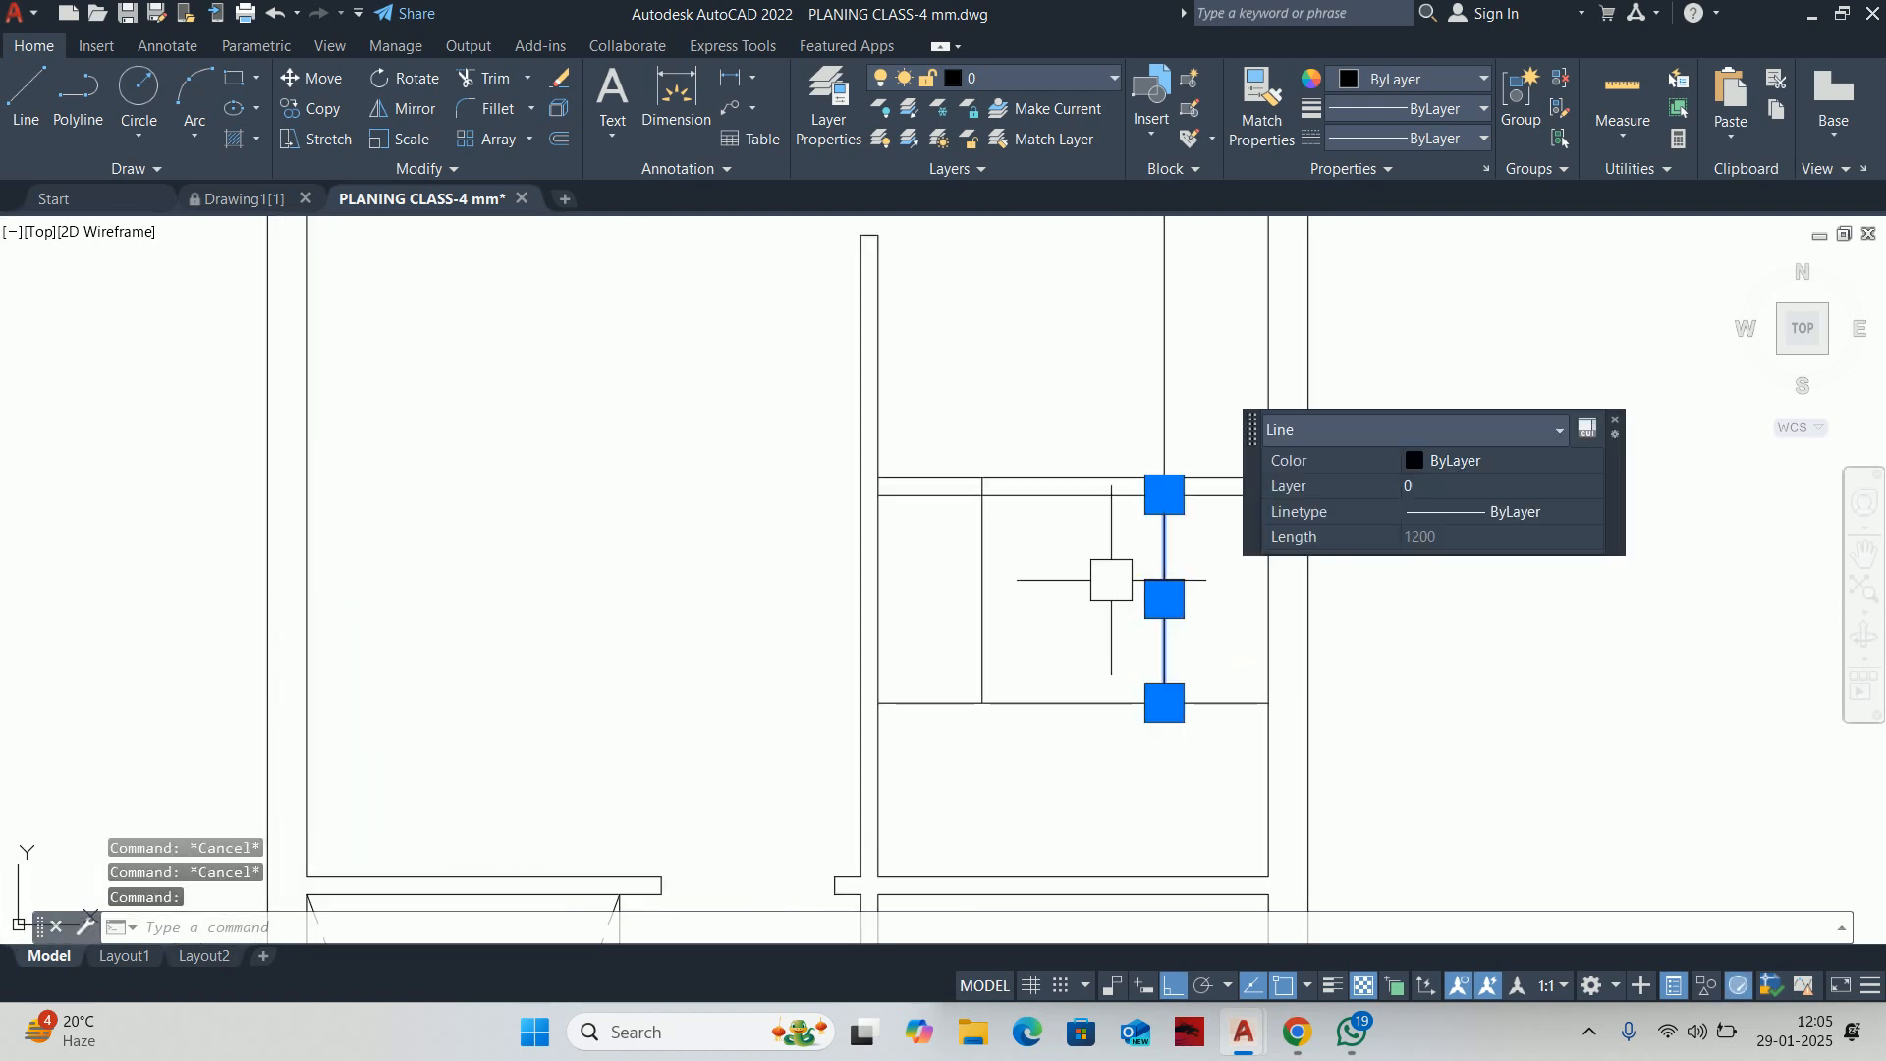
key("Escape")
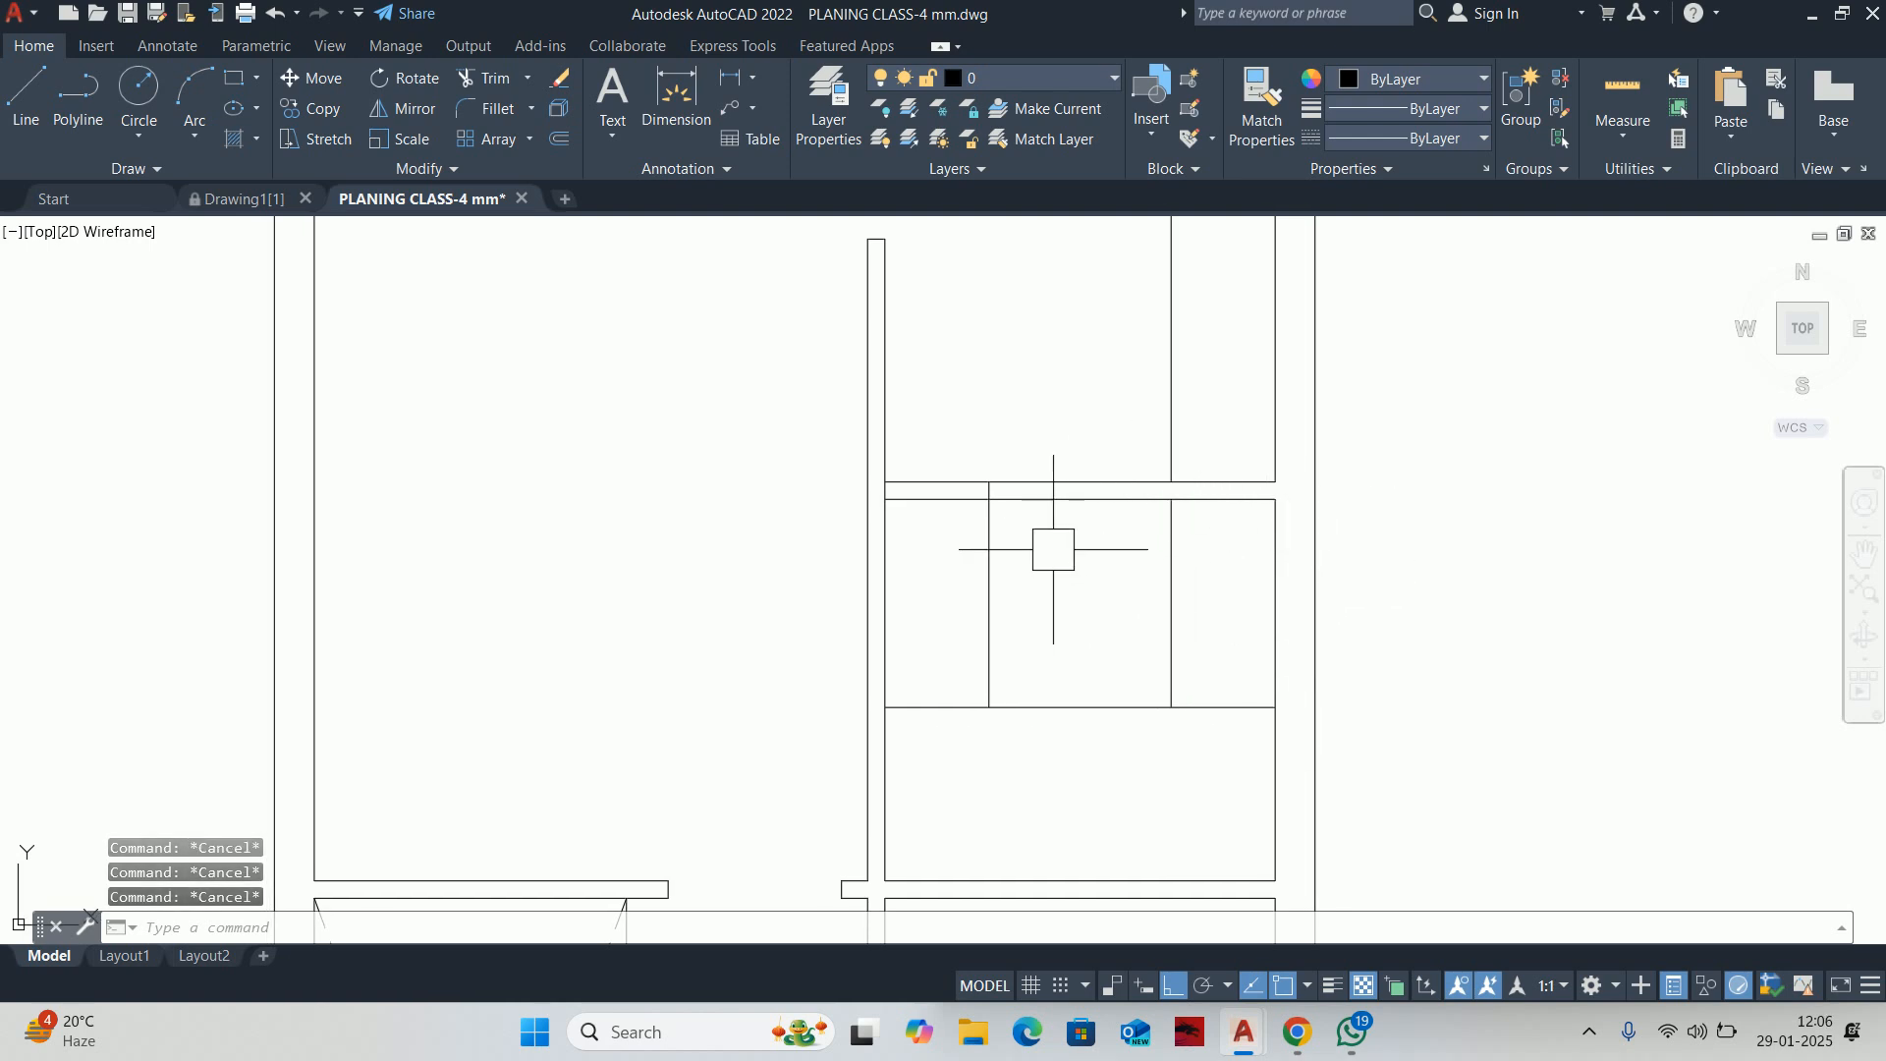
type("o")
key("Return")
type("850")
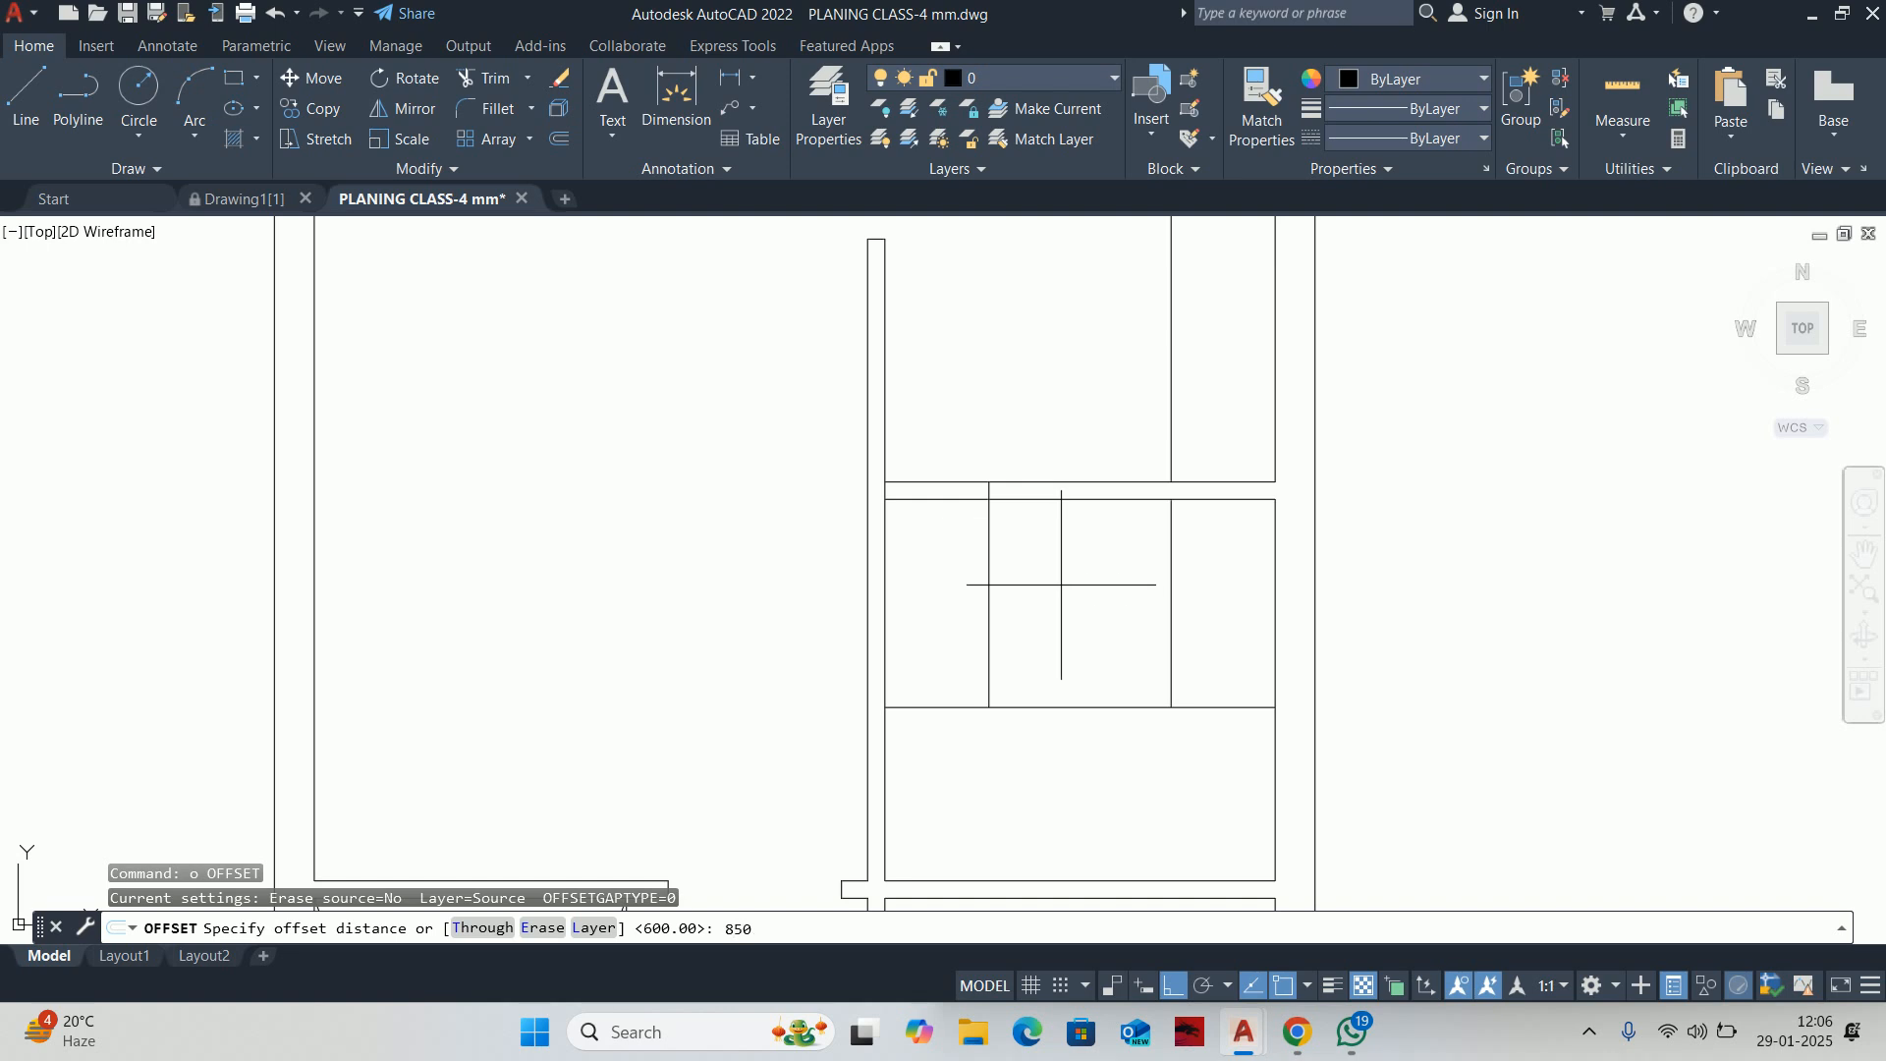
key("Return")
left_click(998, 556)
left_click(1094, 556)
key("Escape")
Trim the cross wall between the two vertical lines and the leftover line below it to open the doorway
type("tr")
key("Return")
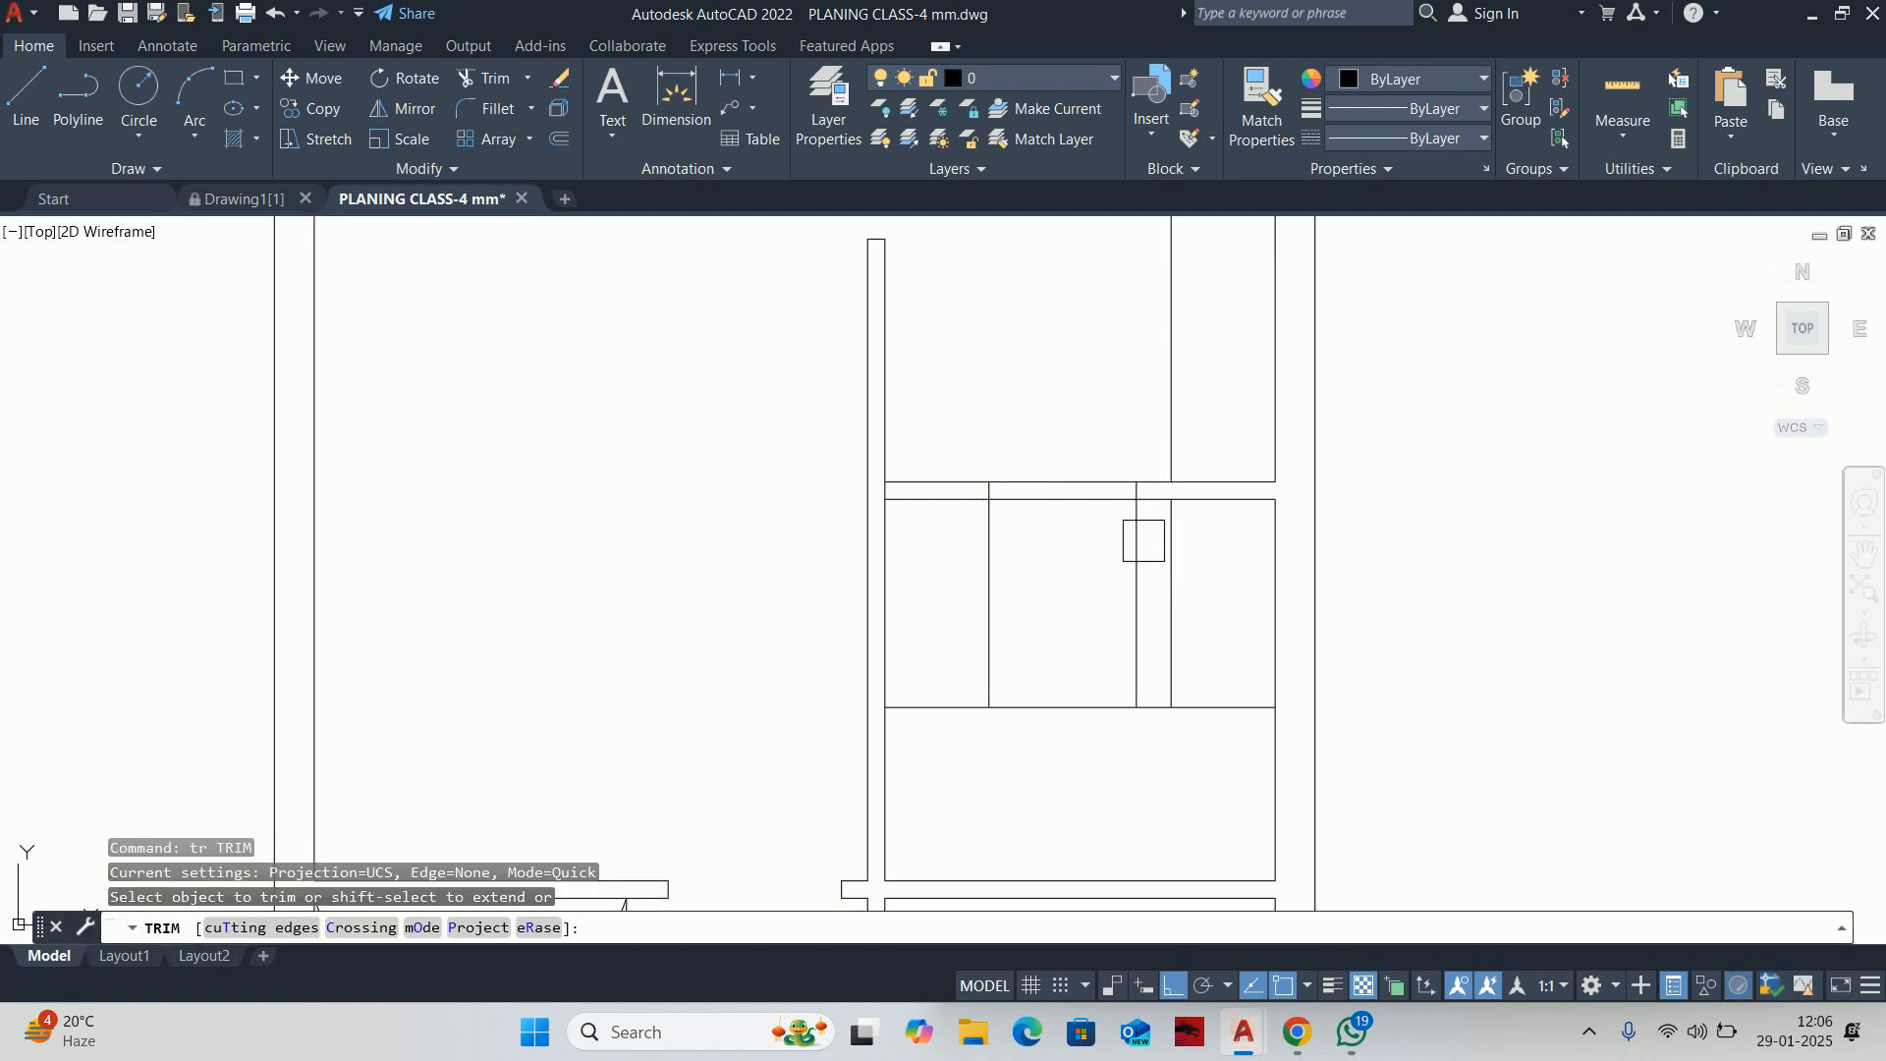
left_click(1144, 540)
key("Escape")
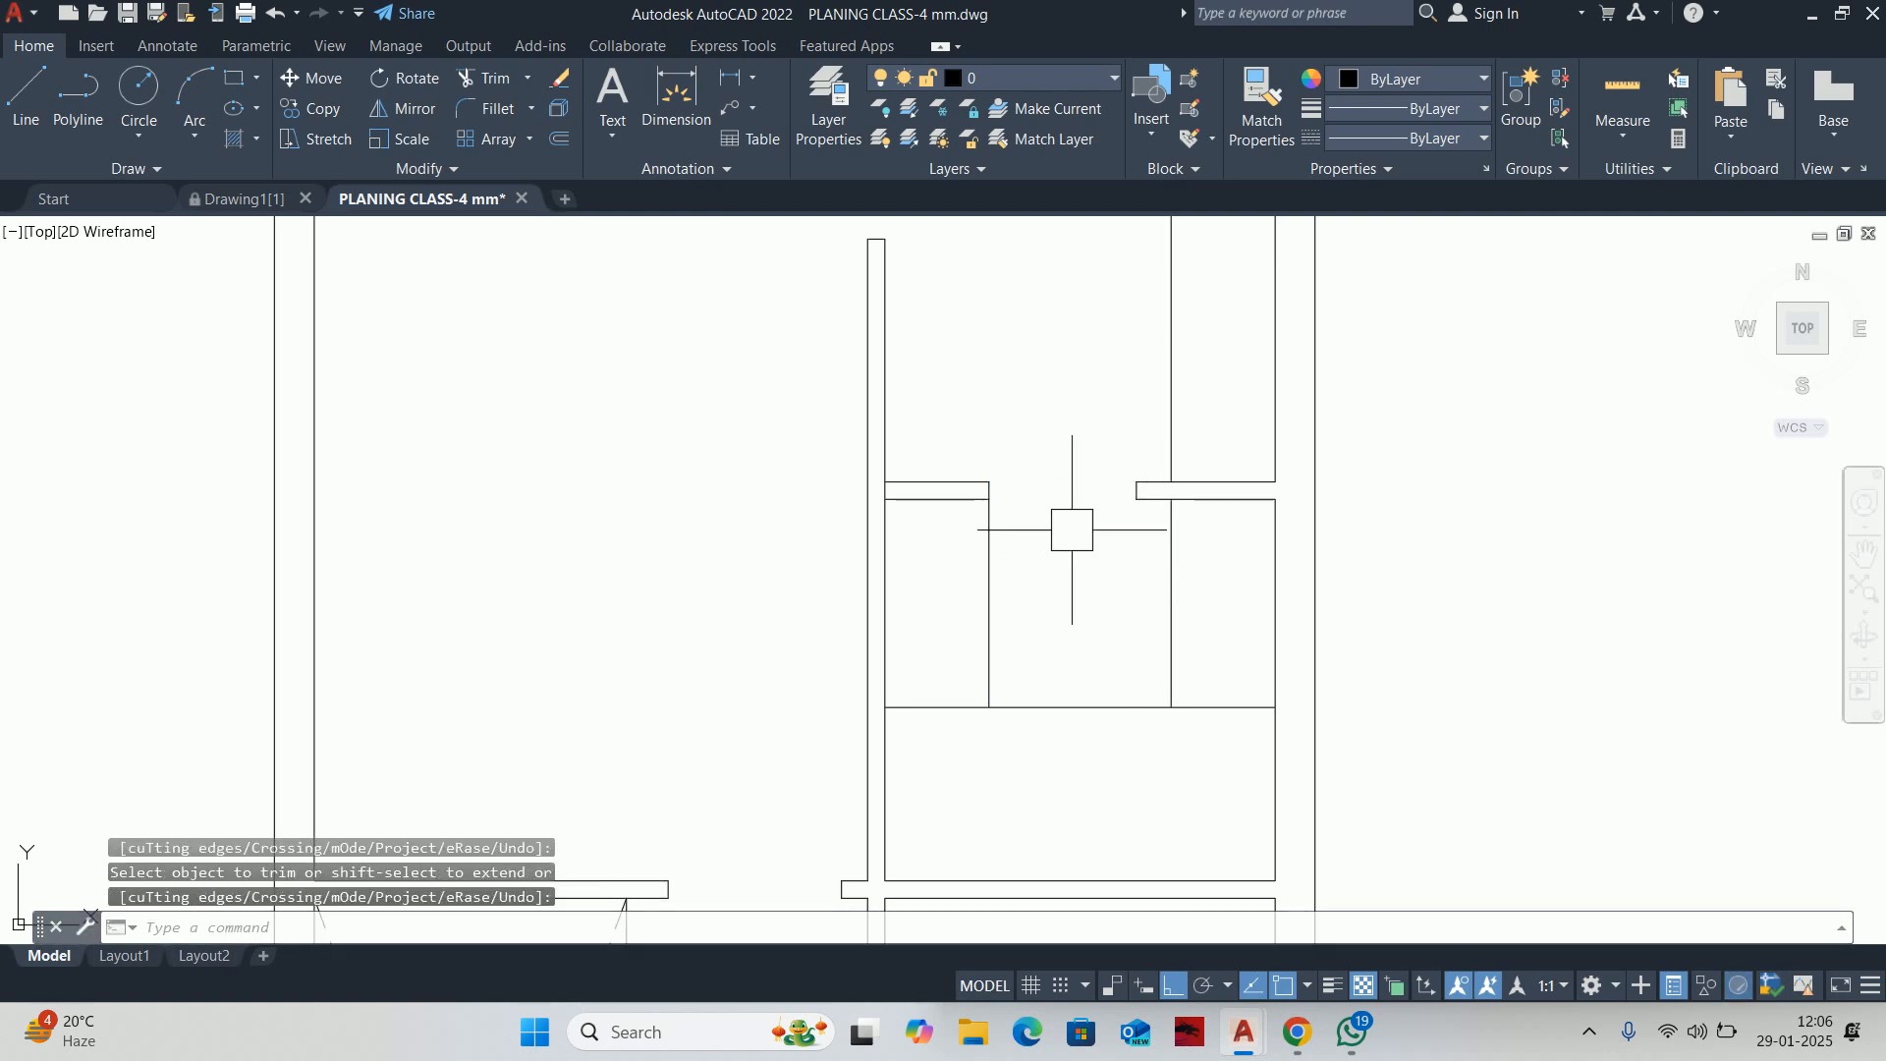
Delete the 1200 long vertical line below the cross wall near the outer wall
scroll(1106, 546, "down", 4)
left_click(1189, 608)
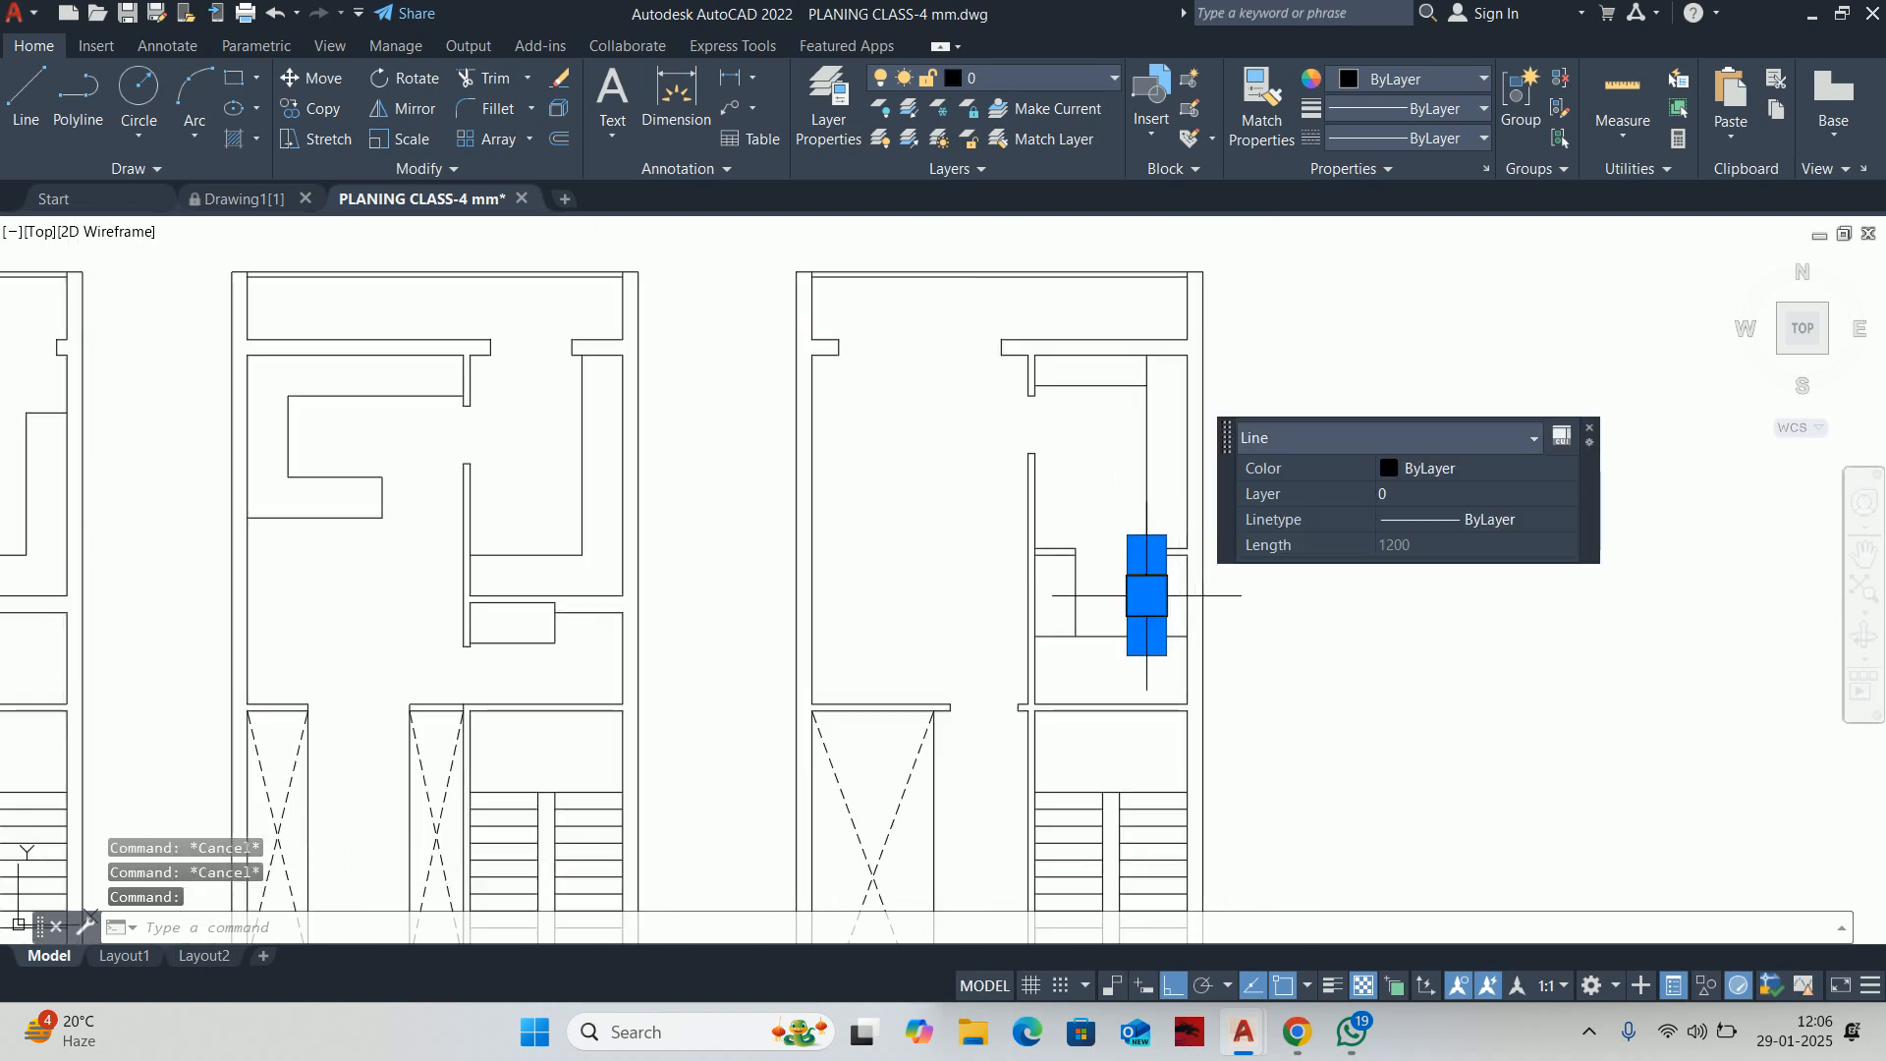
key("Delete")
scroll(1221, 535, "up", 3)
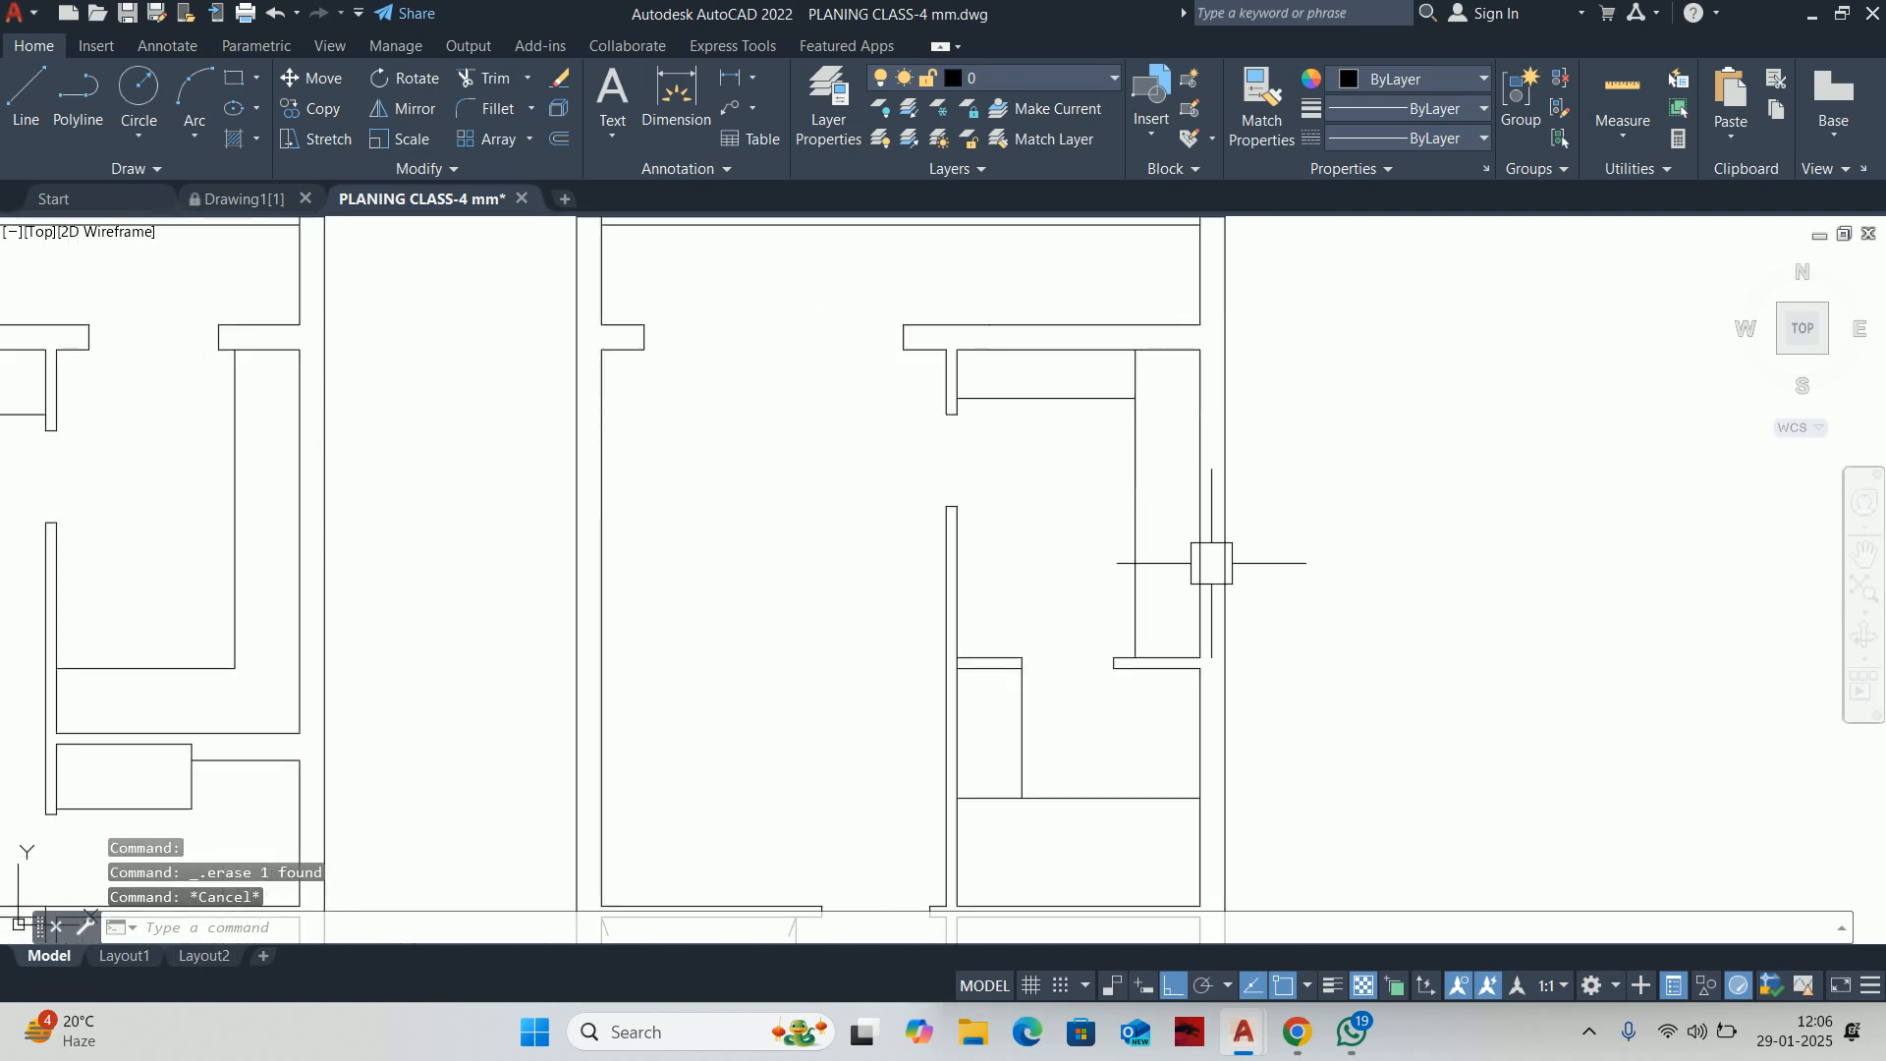
Measure the upper room's counter depth and length along the outer wall
left_click(1622, 98)
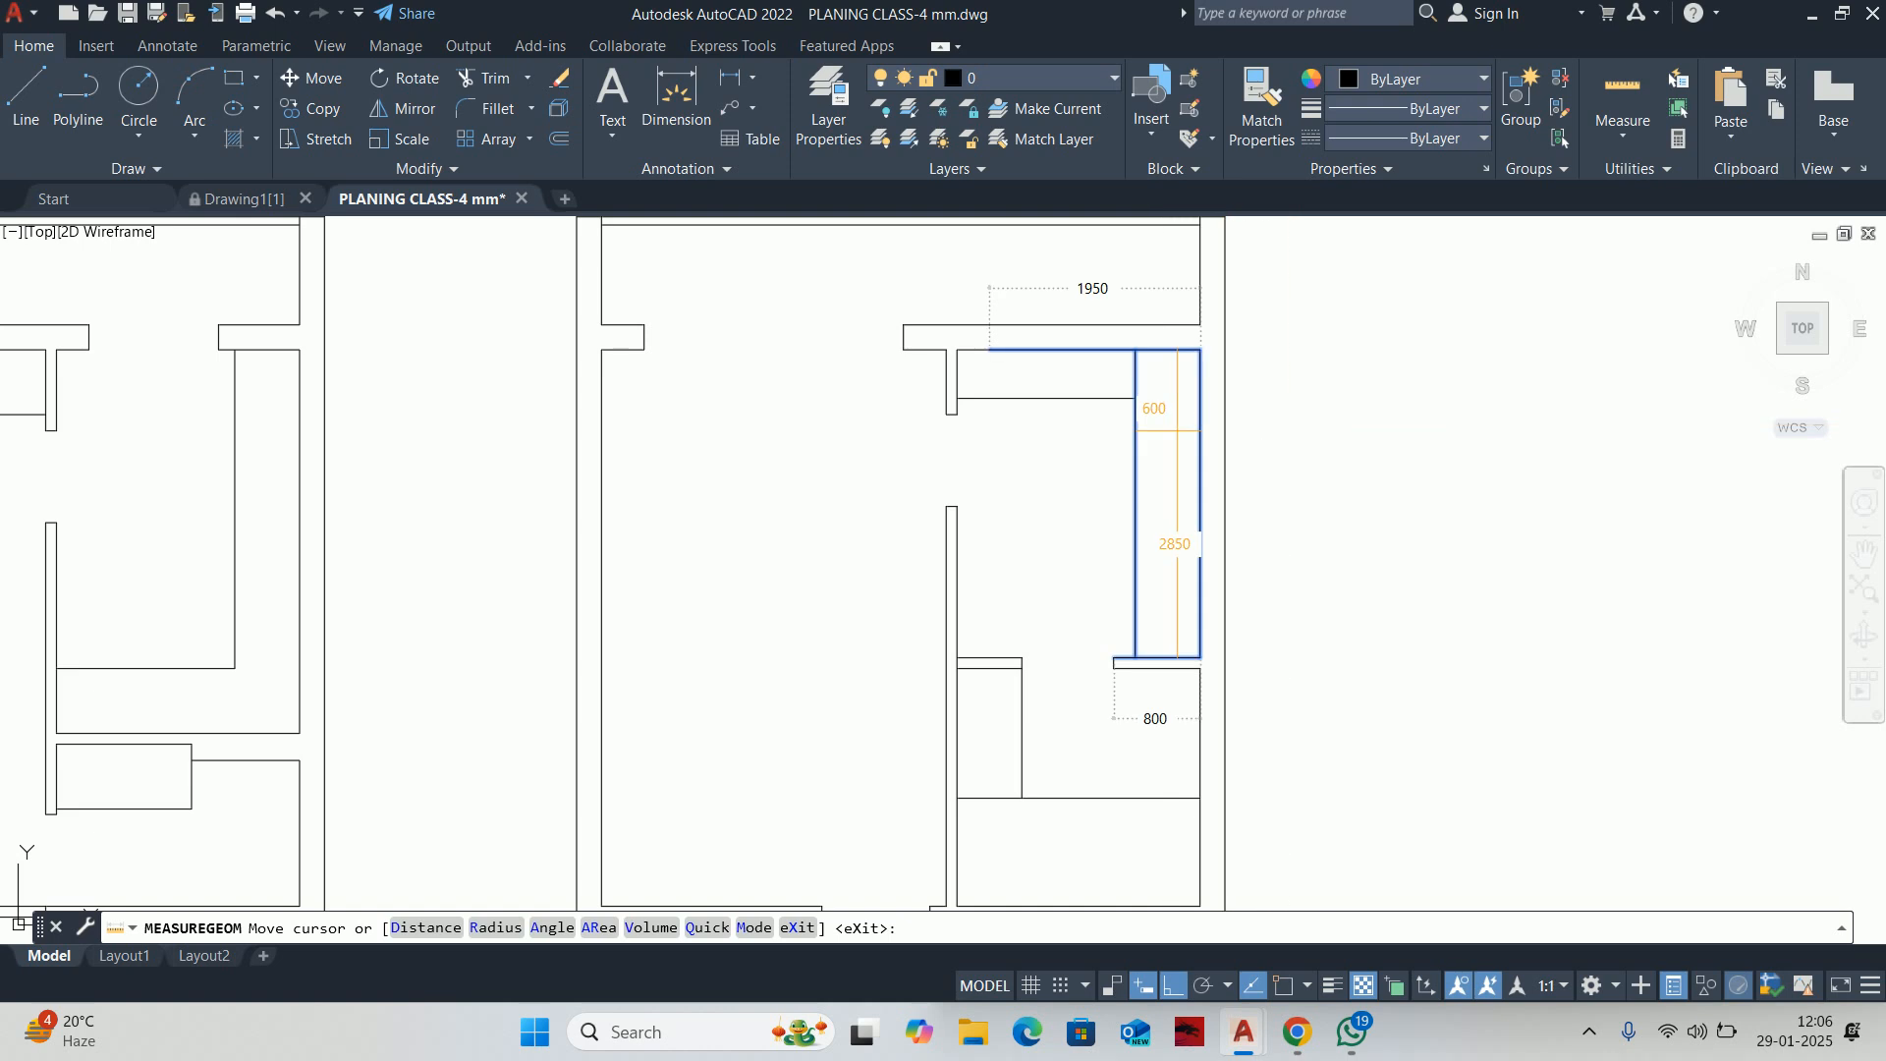
key("Escape")
middle_click_drag(1106, 364, 1137, 396)
key("Escape")
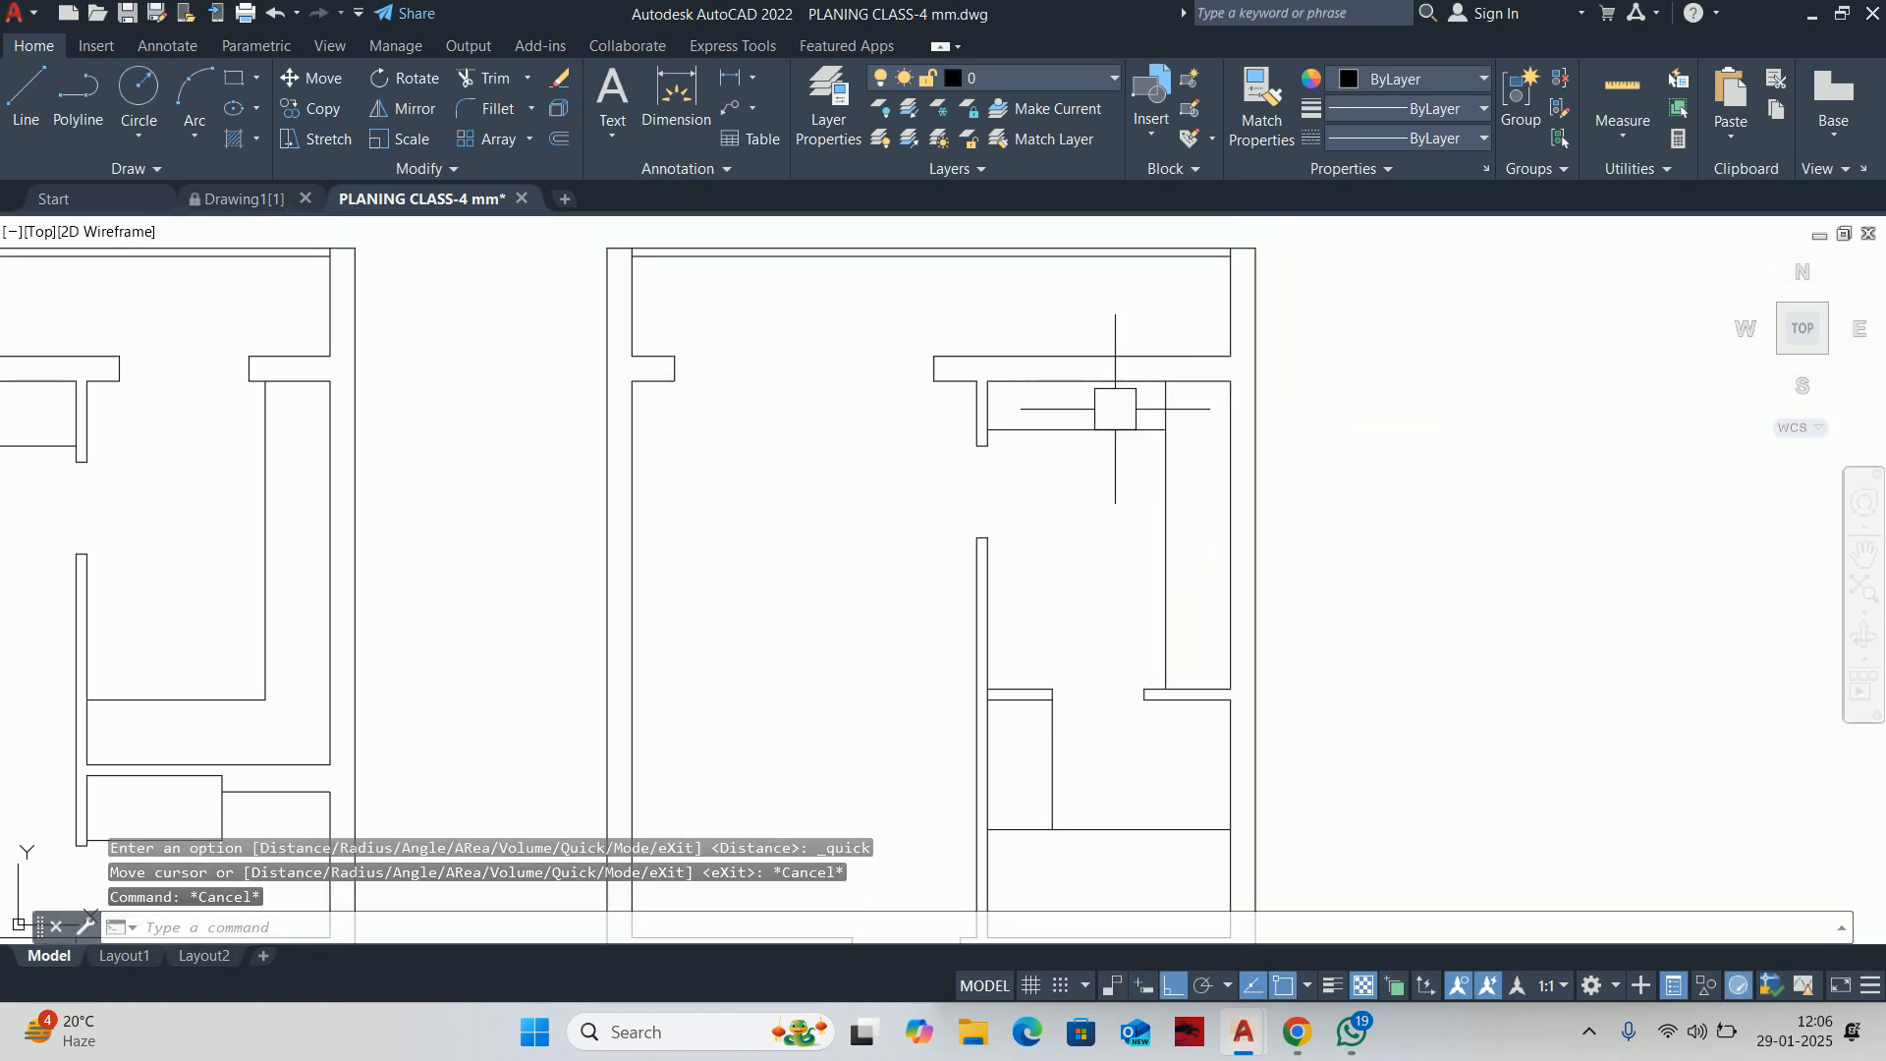
type("tr")
key("Return")
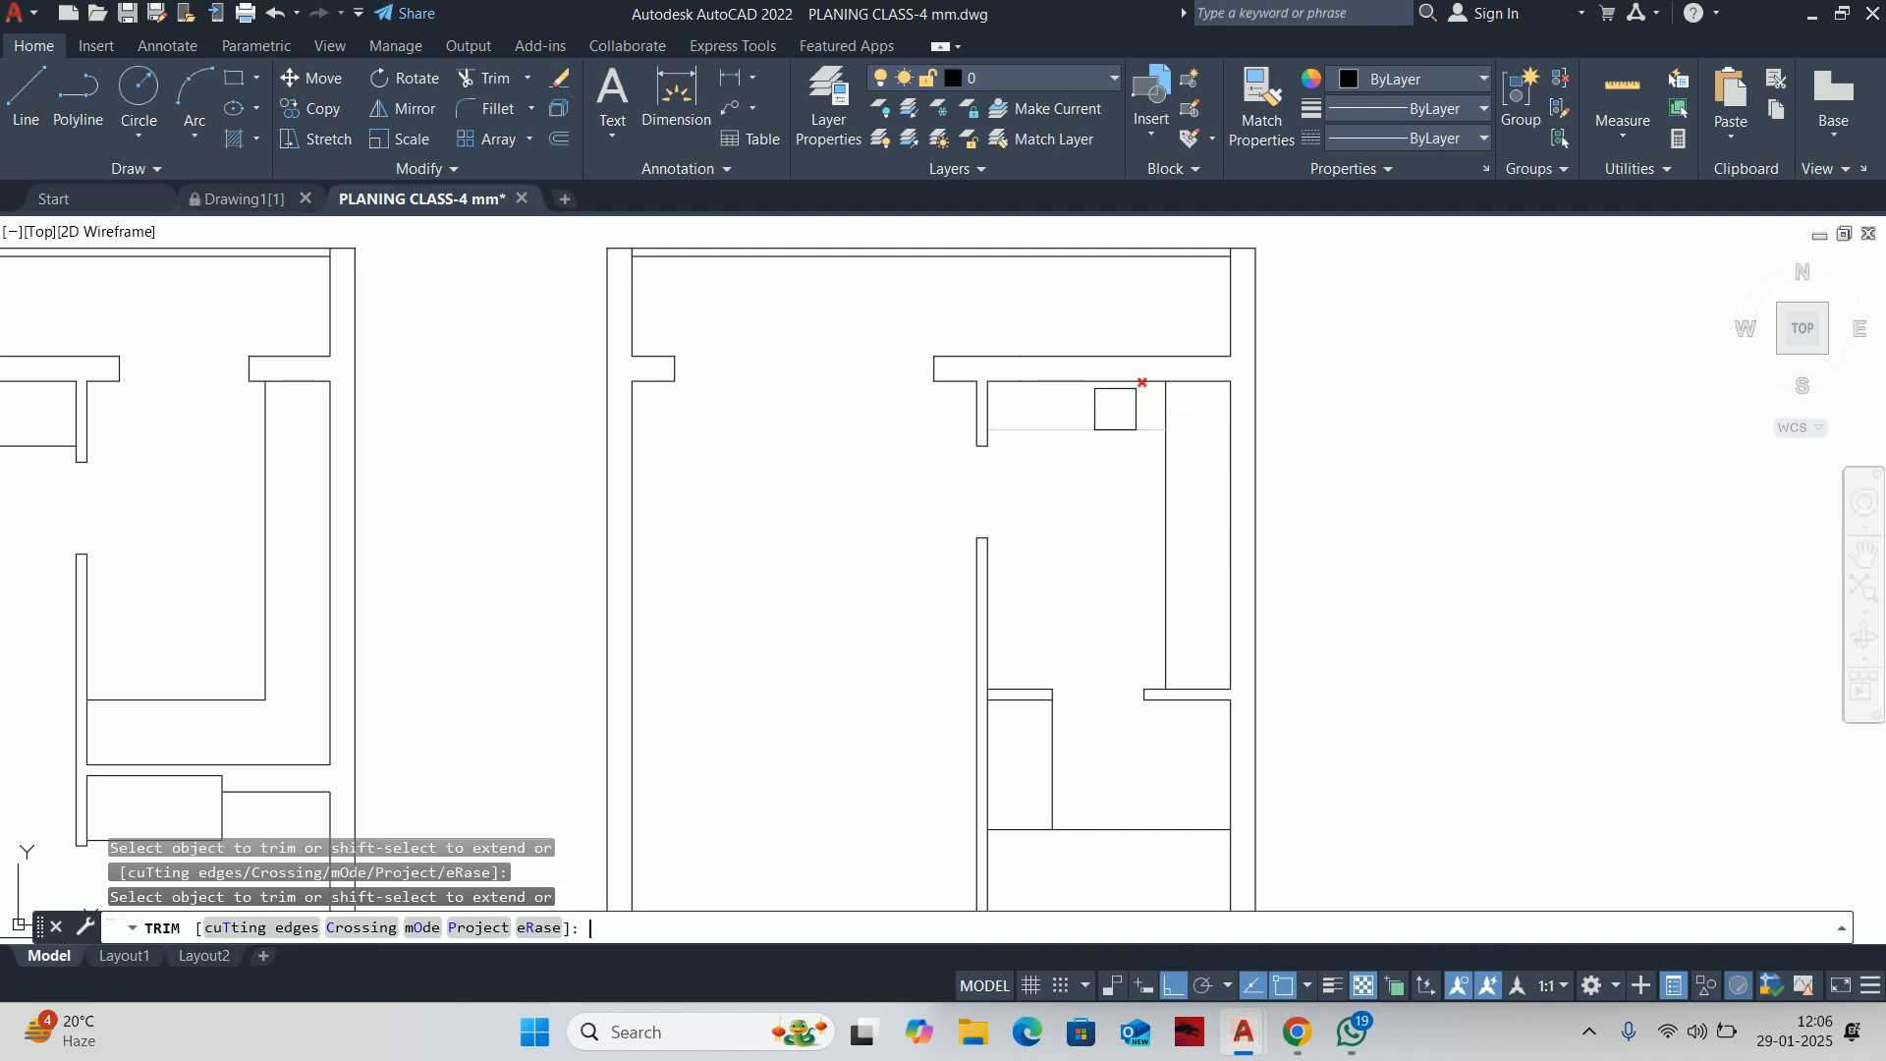
scroll(1031, 668, "up", 5)
scroll(1023, 626, "down", 5)
key("Escape")
key("Escape")
middle_click_drag(1023, 627, 1094, 555)
key("Escape")
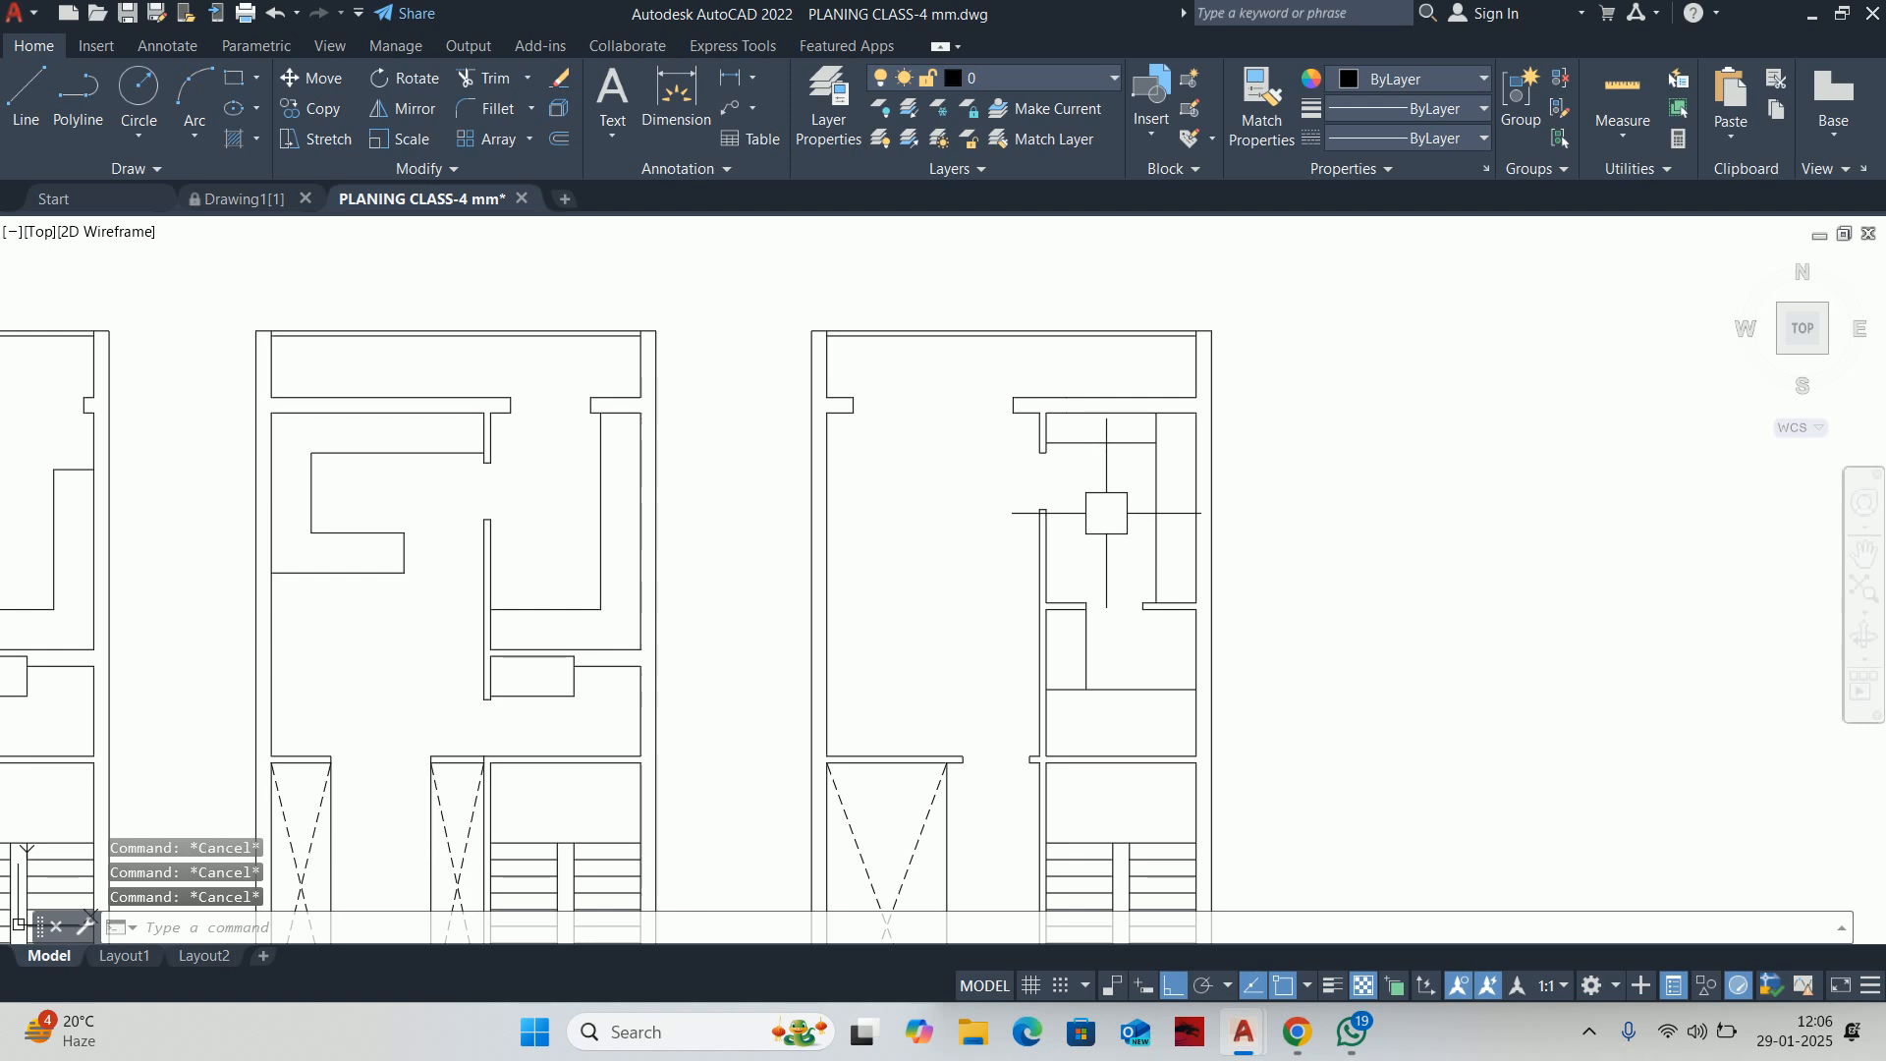
scroll(1124, 502, "up", 3)
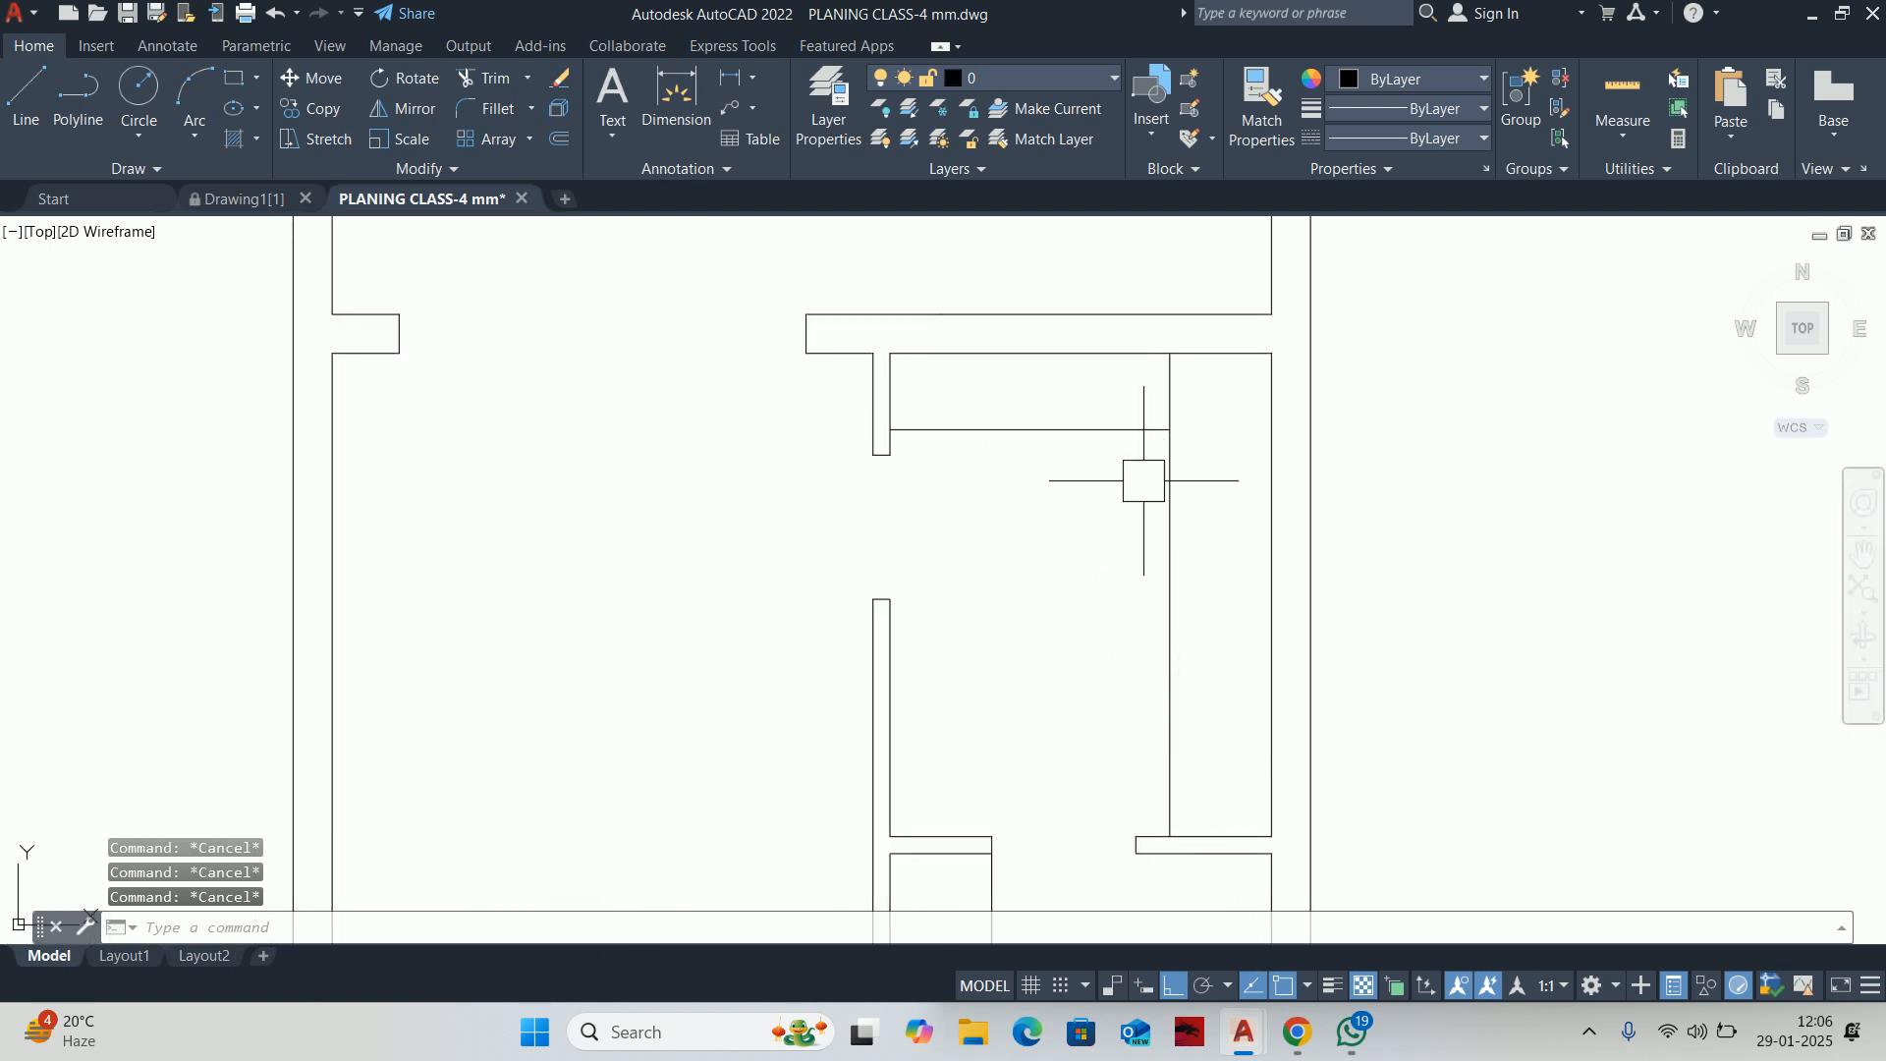
type("o")
key("Return")
type("600")
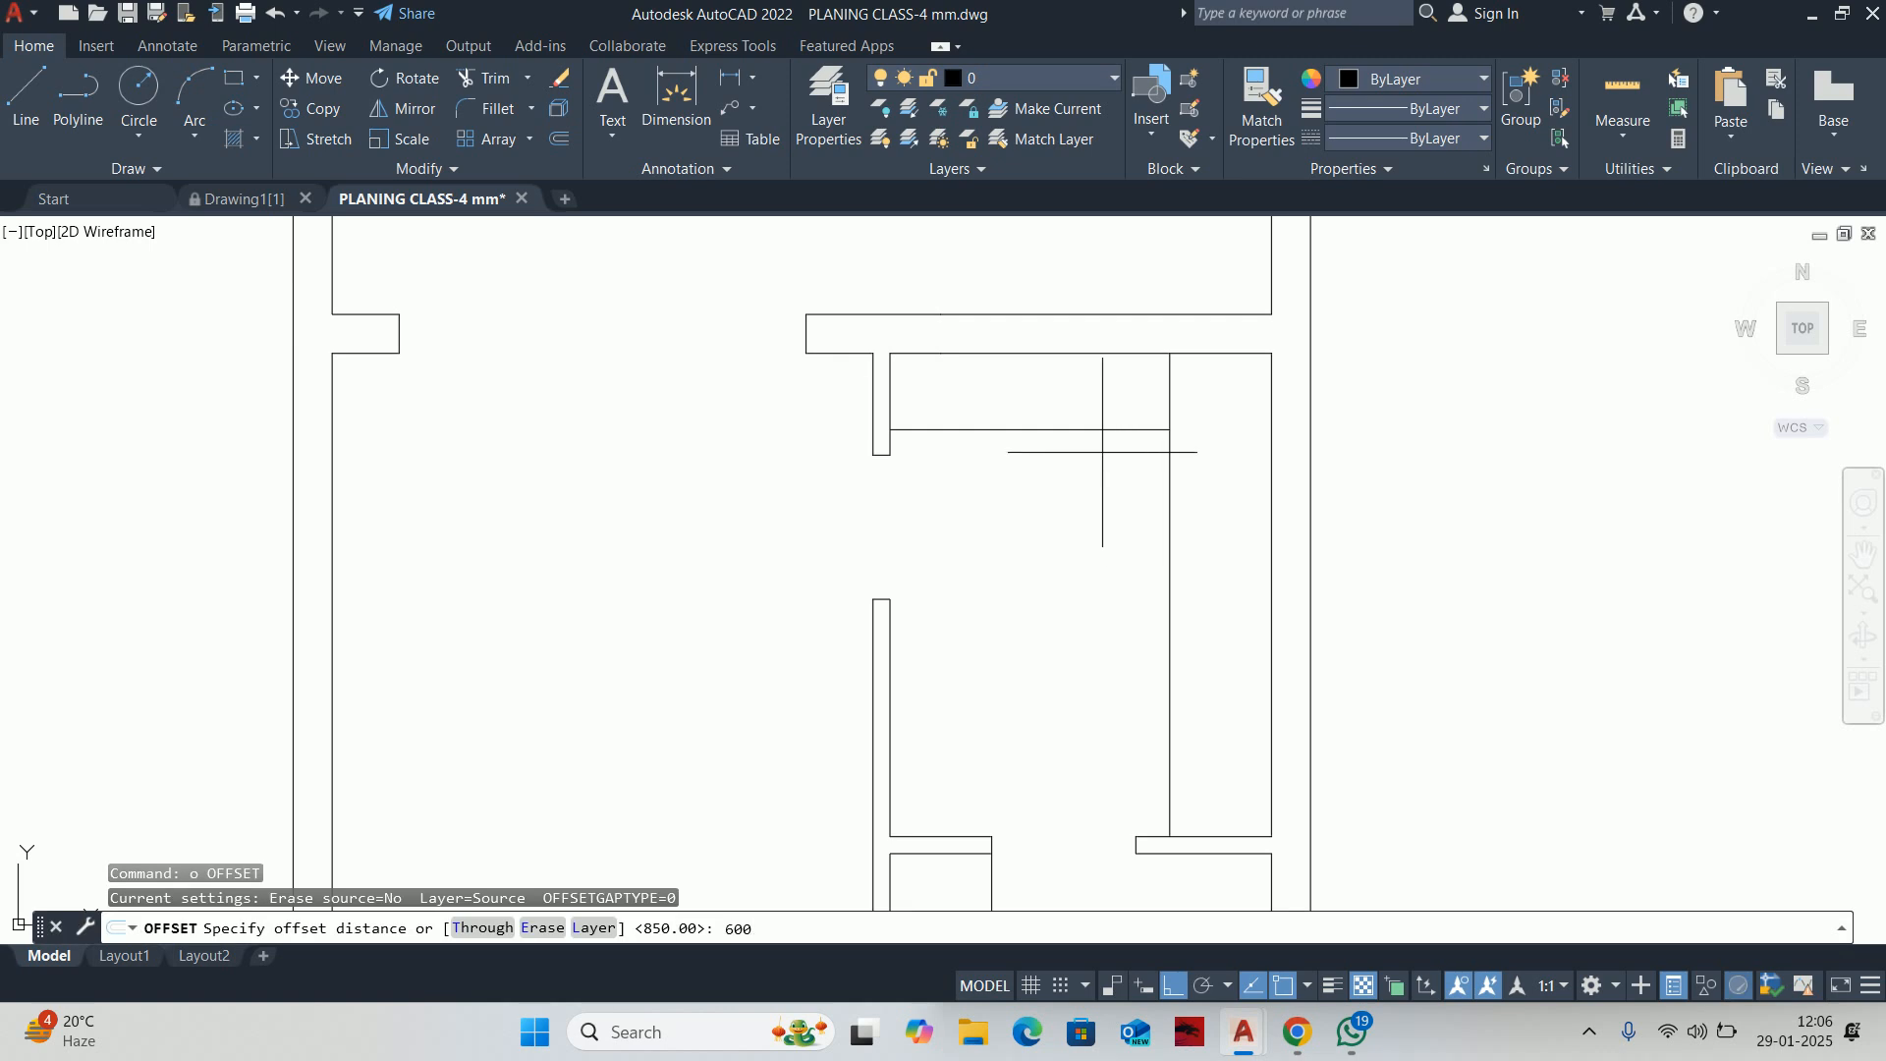
key("Return")
scroll(1090, 387, "up", 2)
left_click(1062, 353)
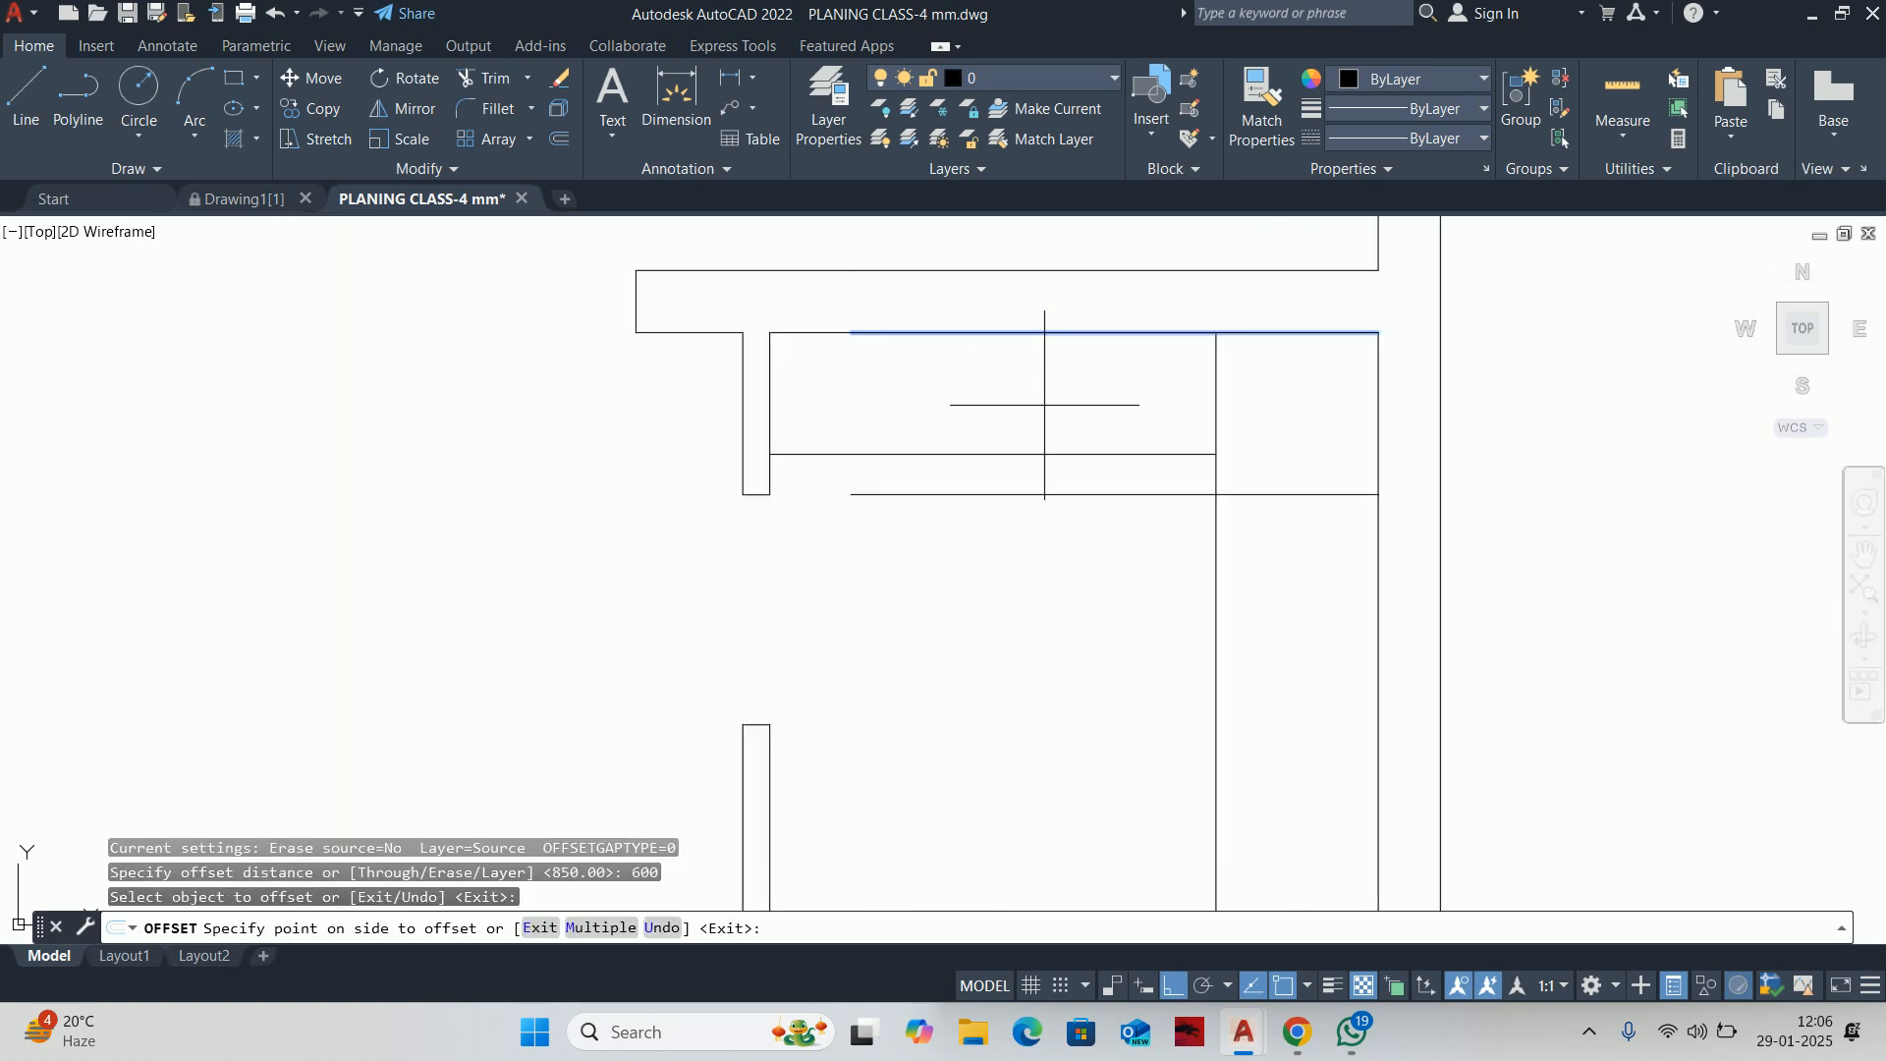
key("Escape")
scroll(1031, 452, "down", 3)
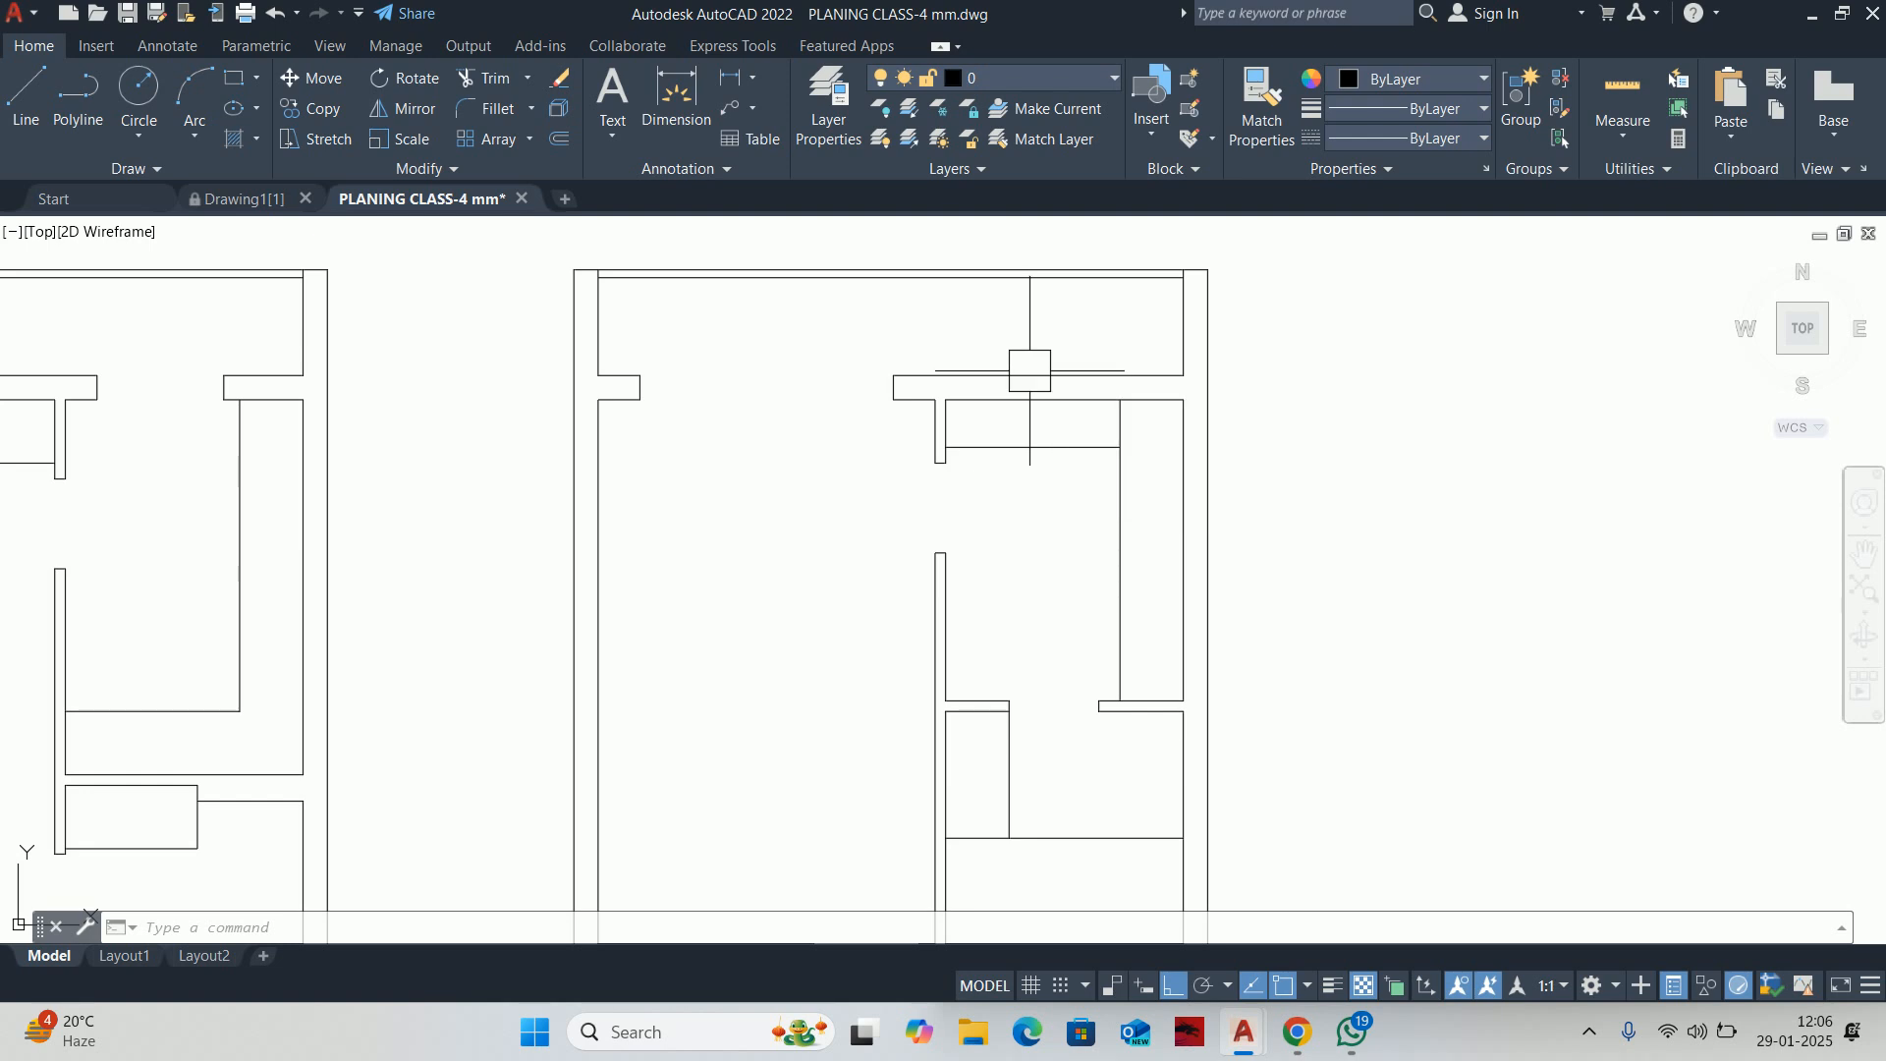
key("Escape")
key("Escape")
key("Escape")
scroll(968, 535, "down", 2)
scroll(901, 619, "up", 4)
middle_click_drag(1037, 410, 1008, 492)
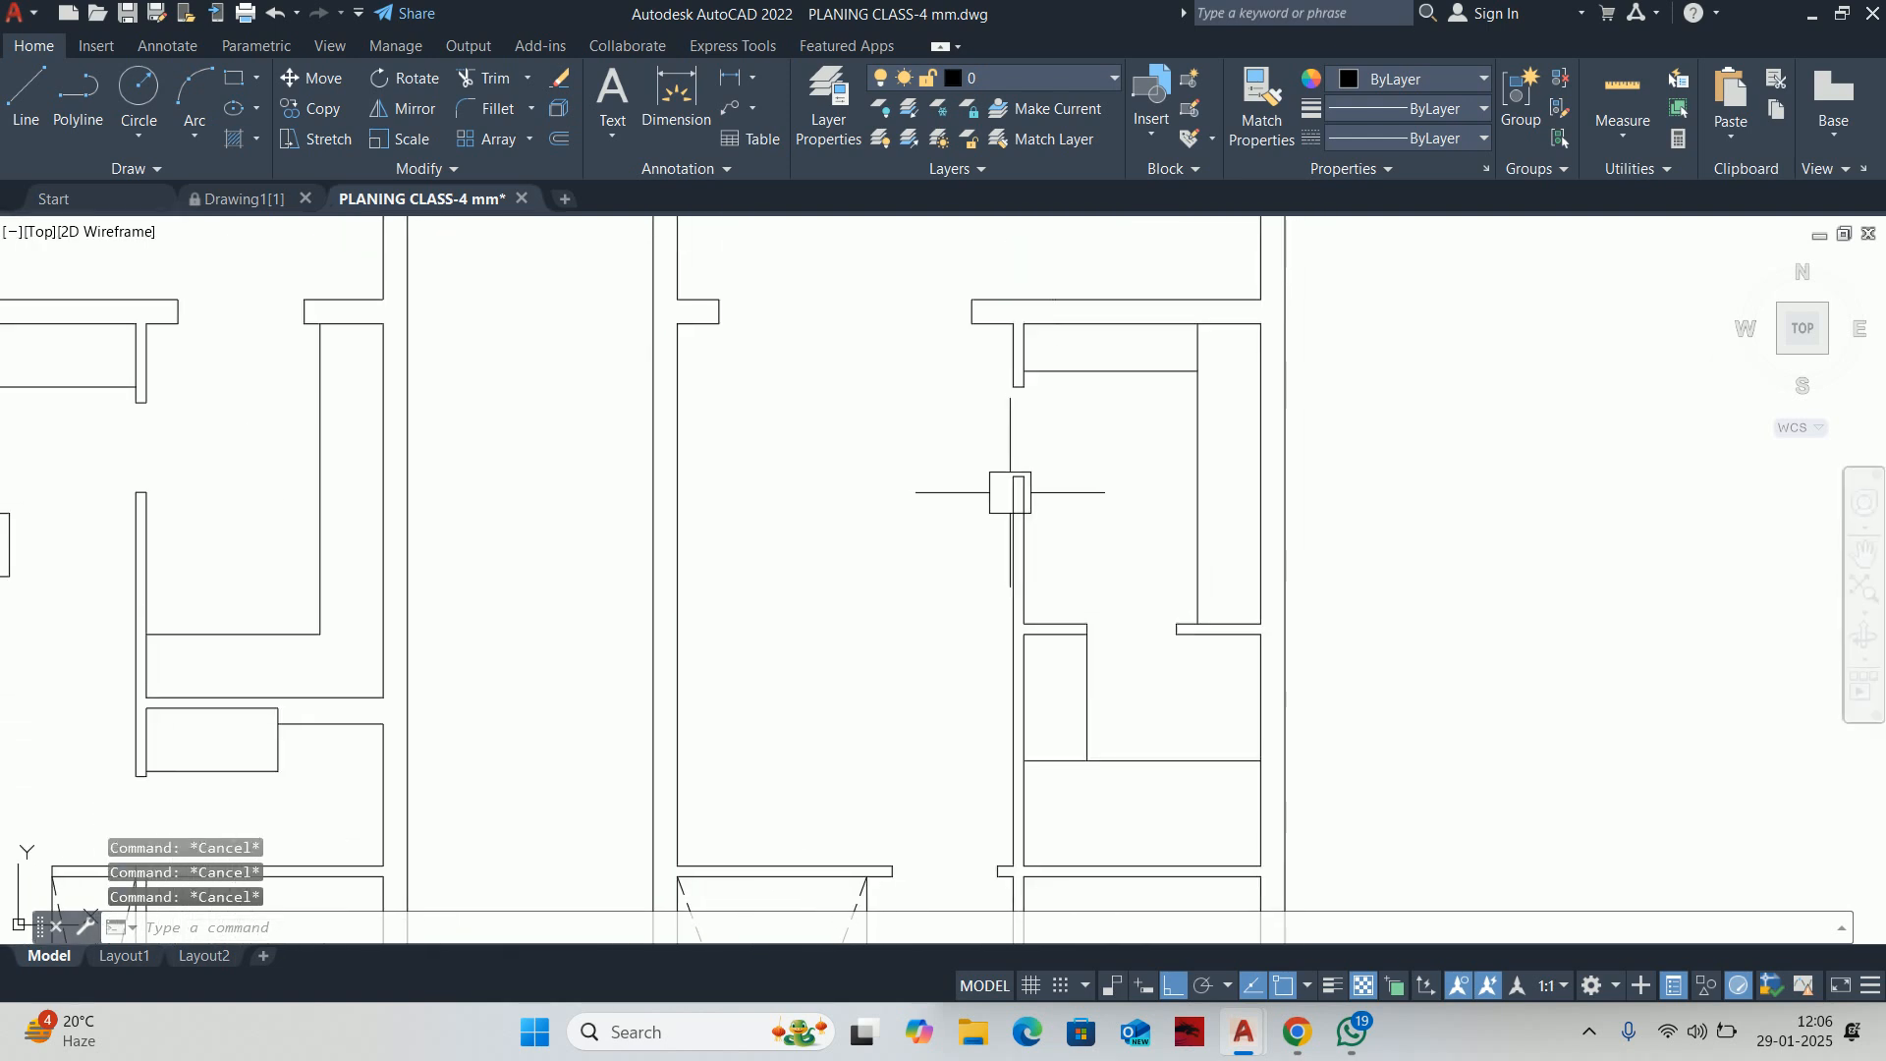
type("s")
key("Return")
key("Escape")
Delete the horizontal counter line beneath the upper room's top wall
scroll(1048, 363, "up", 4)
left_click(1169, 407)
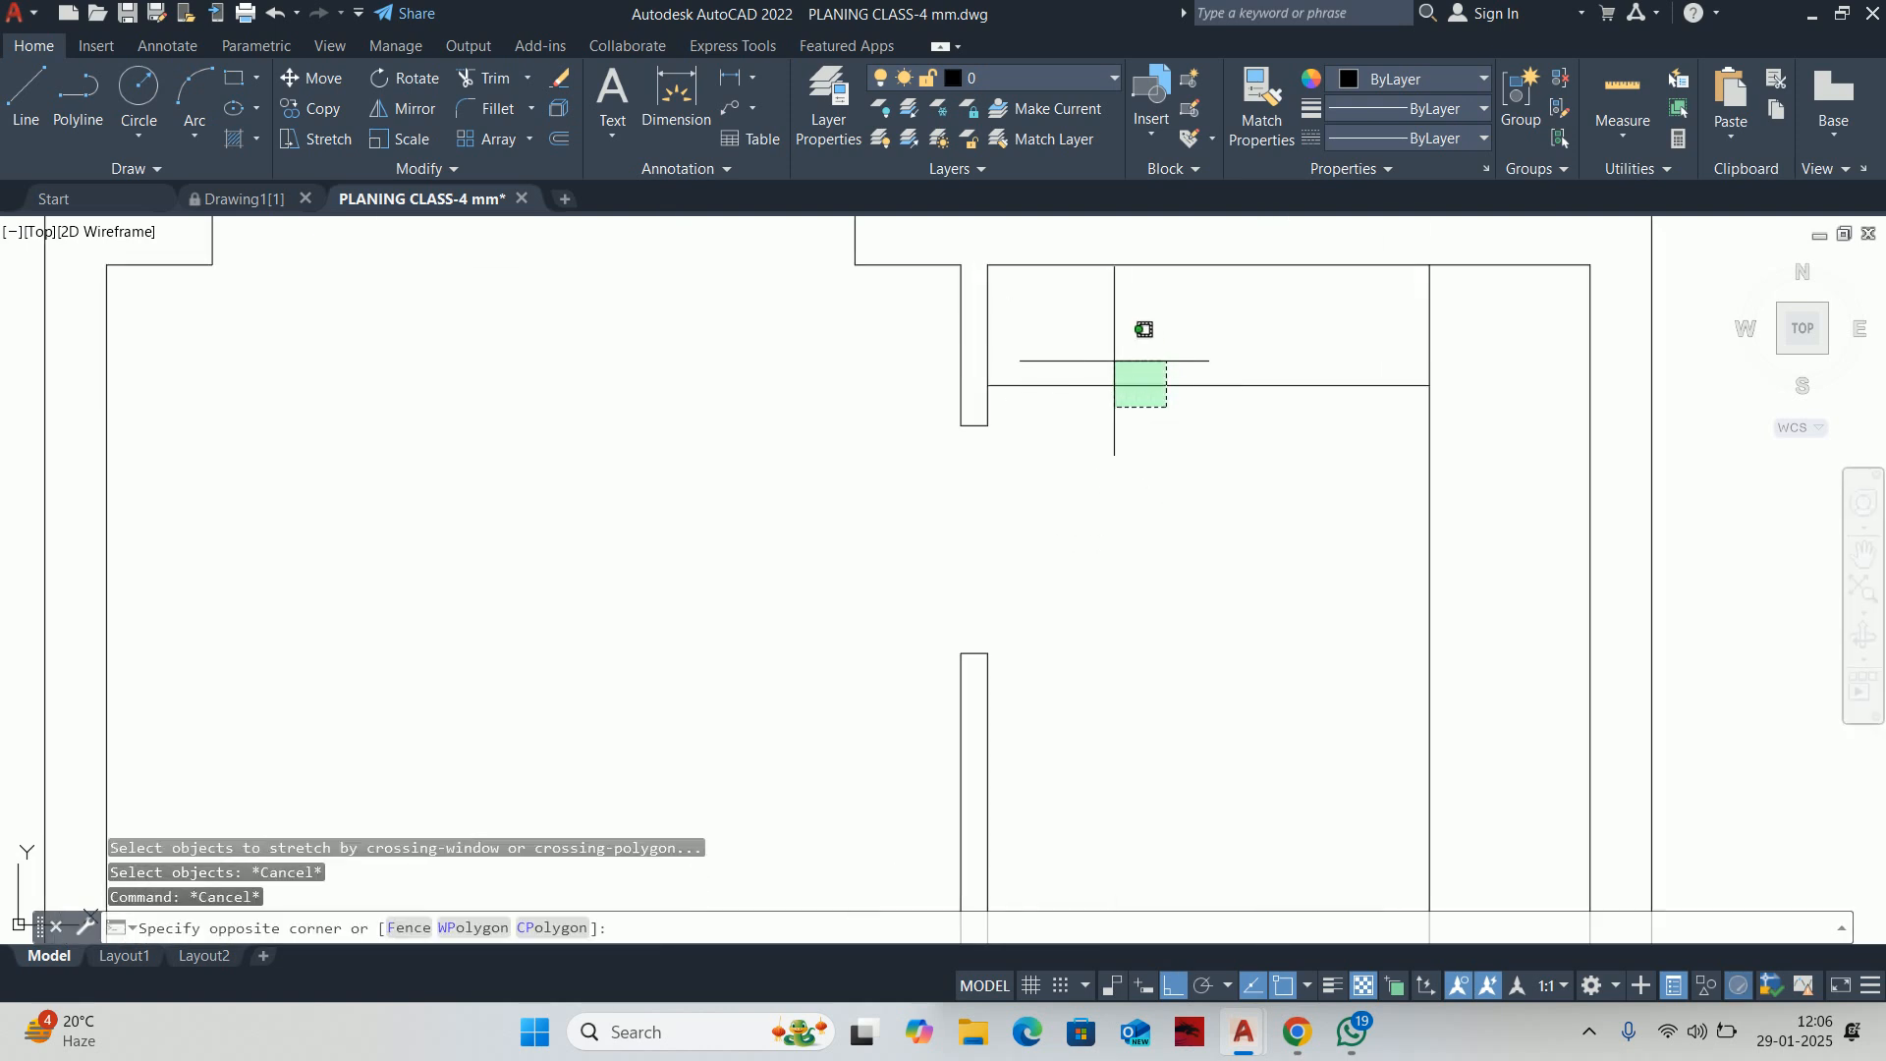
left_click(1092, 365)
key("Delete")
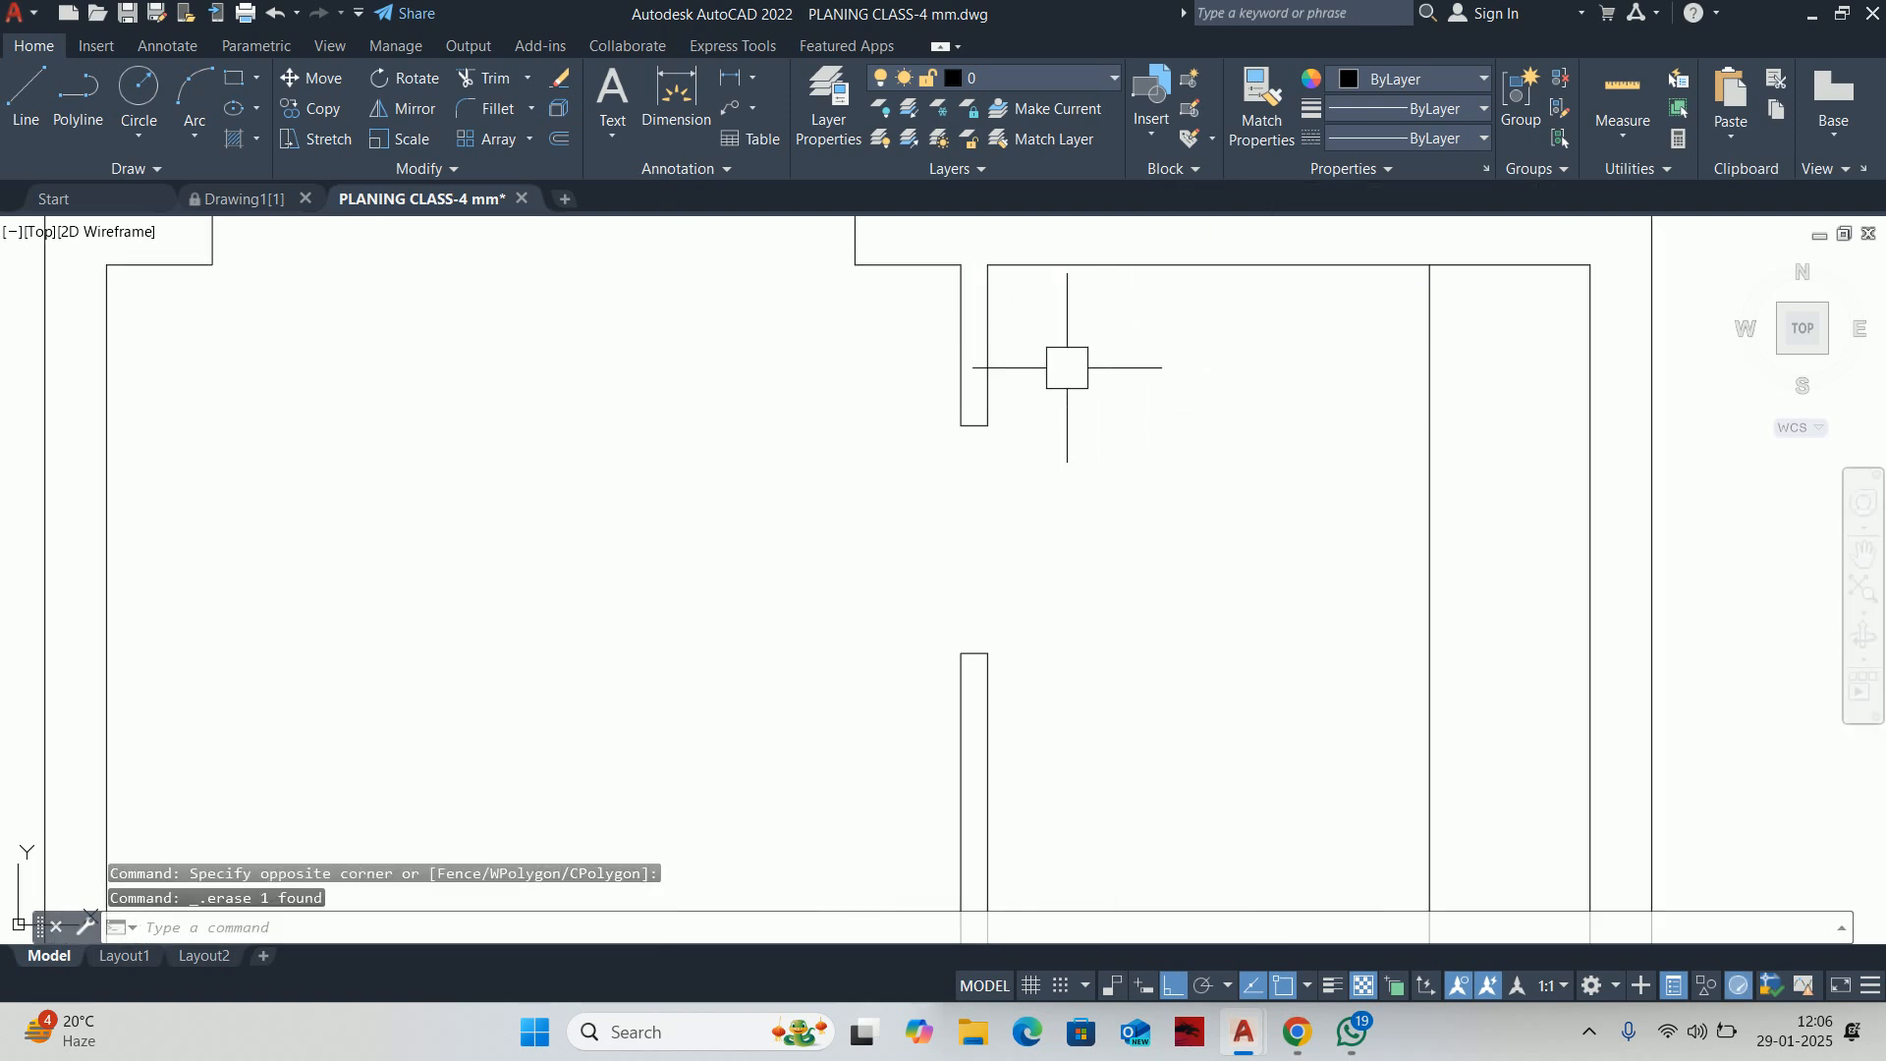
left_click(970, 371)
key("Escape")
scroll(993, 383, "down", 2)
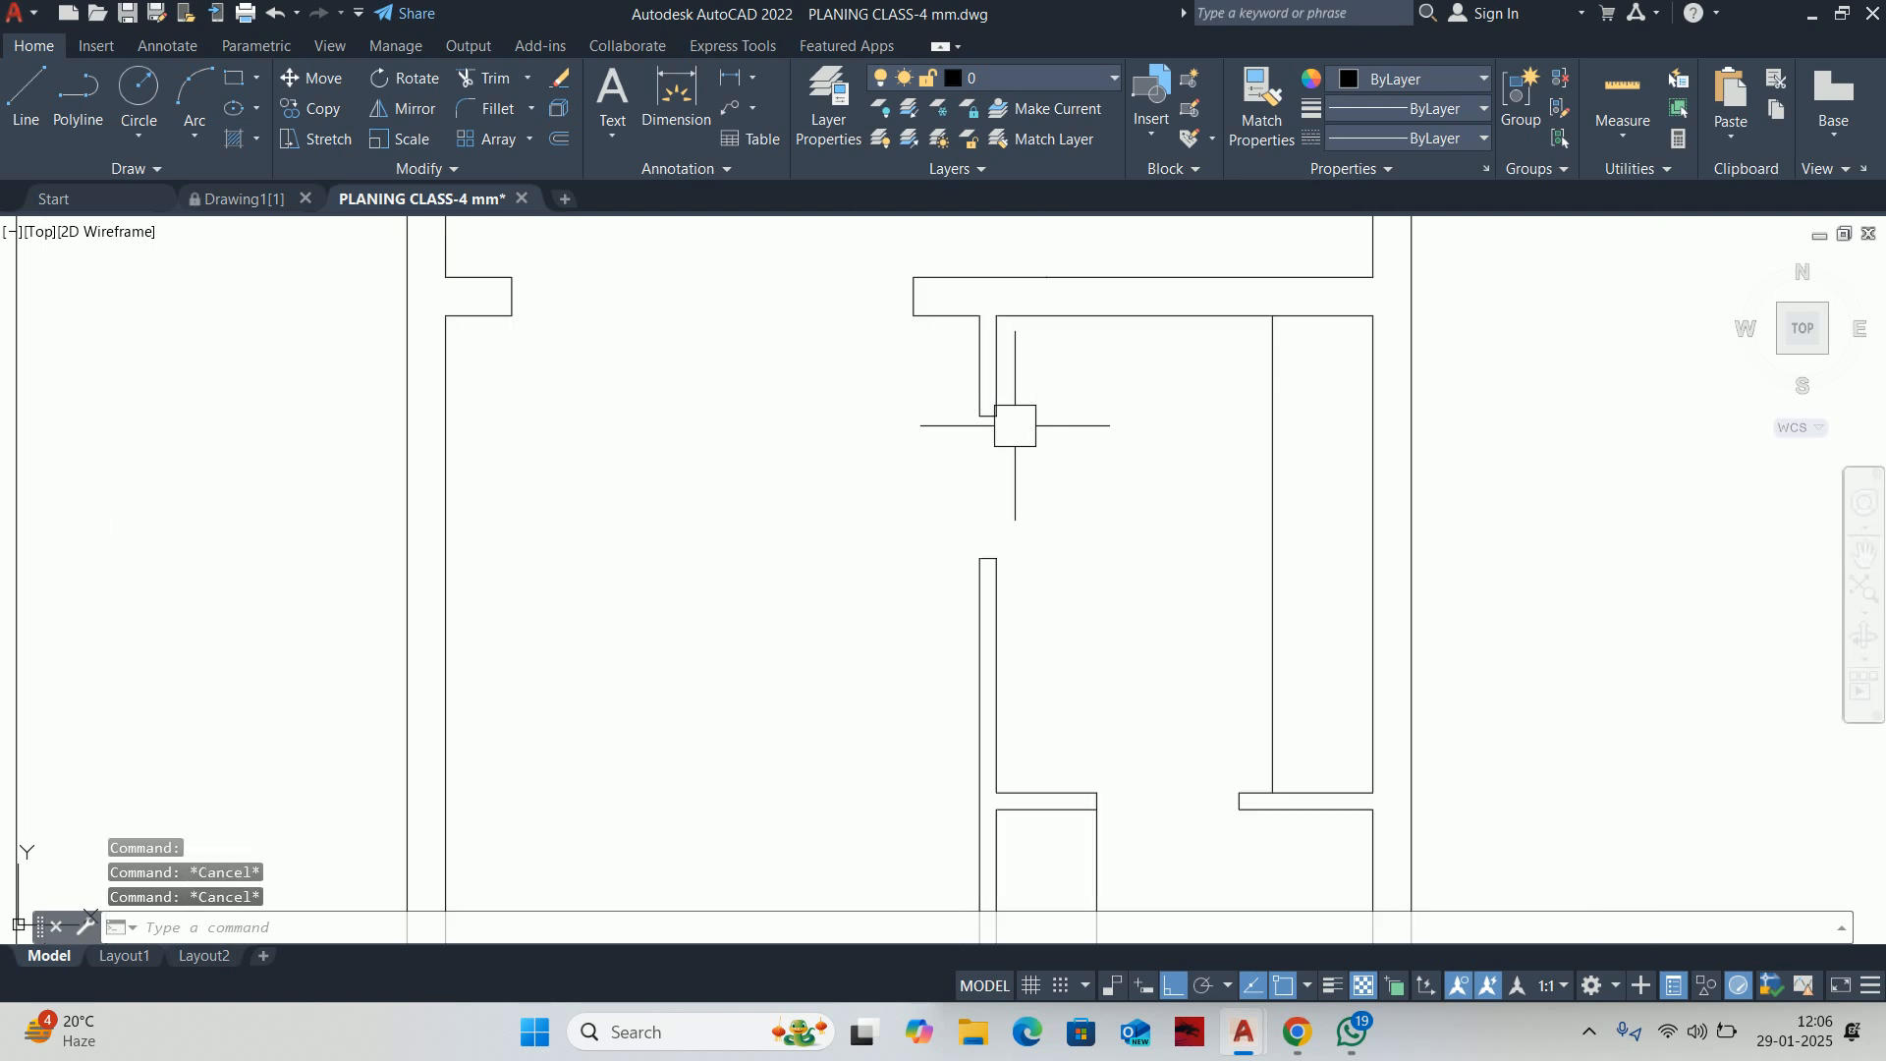
Stretch the door opening in the upper room's partition wall 600 downward
type("s")
key("Return")
left_click(1094, 611)
left_click(758, 371)
key("Return")
left_click(714, 399)
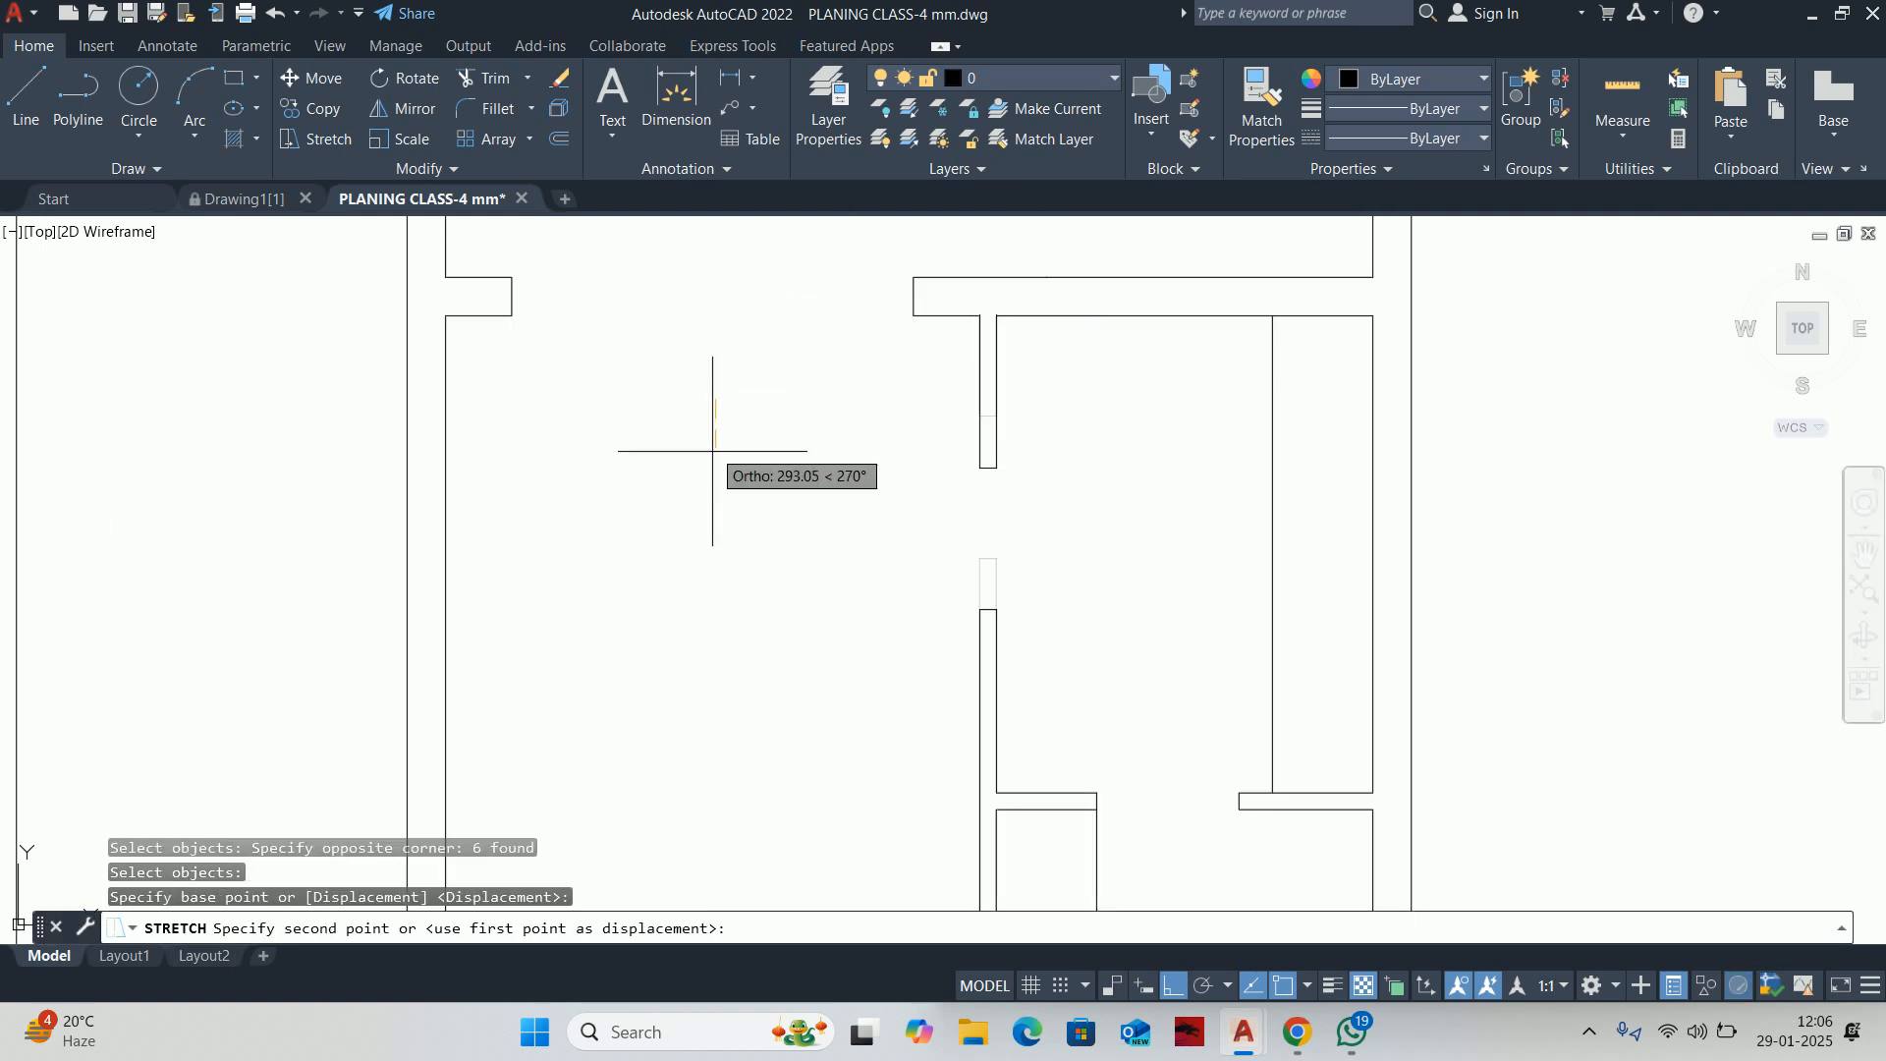
type("600")
key("Return")
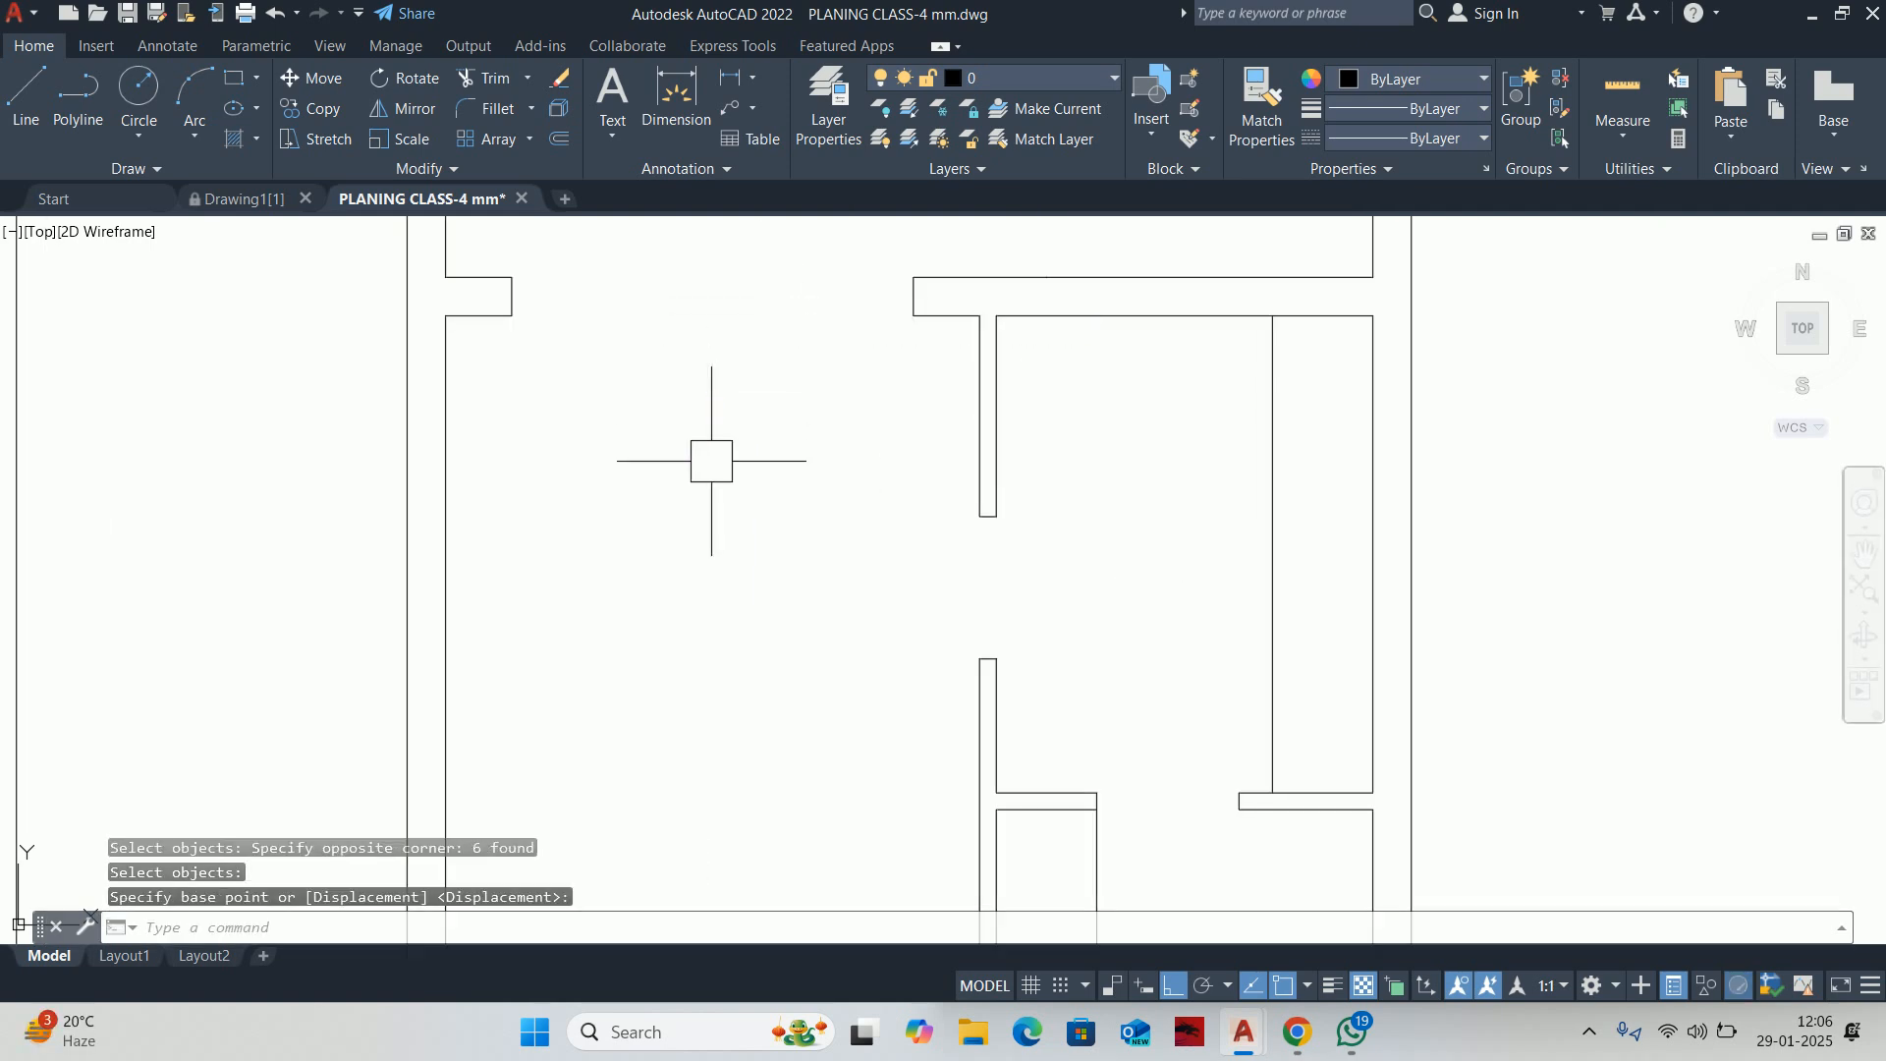
key("Escape")
key("Escape")
key("Escape")
Offset the inner face of the partition stub above the door opening 600 into the upper room
type("o")
key("Return")
type("6")
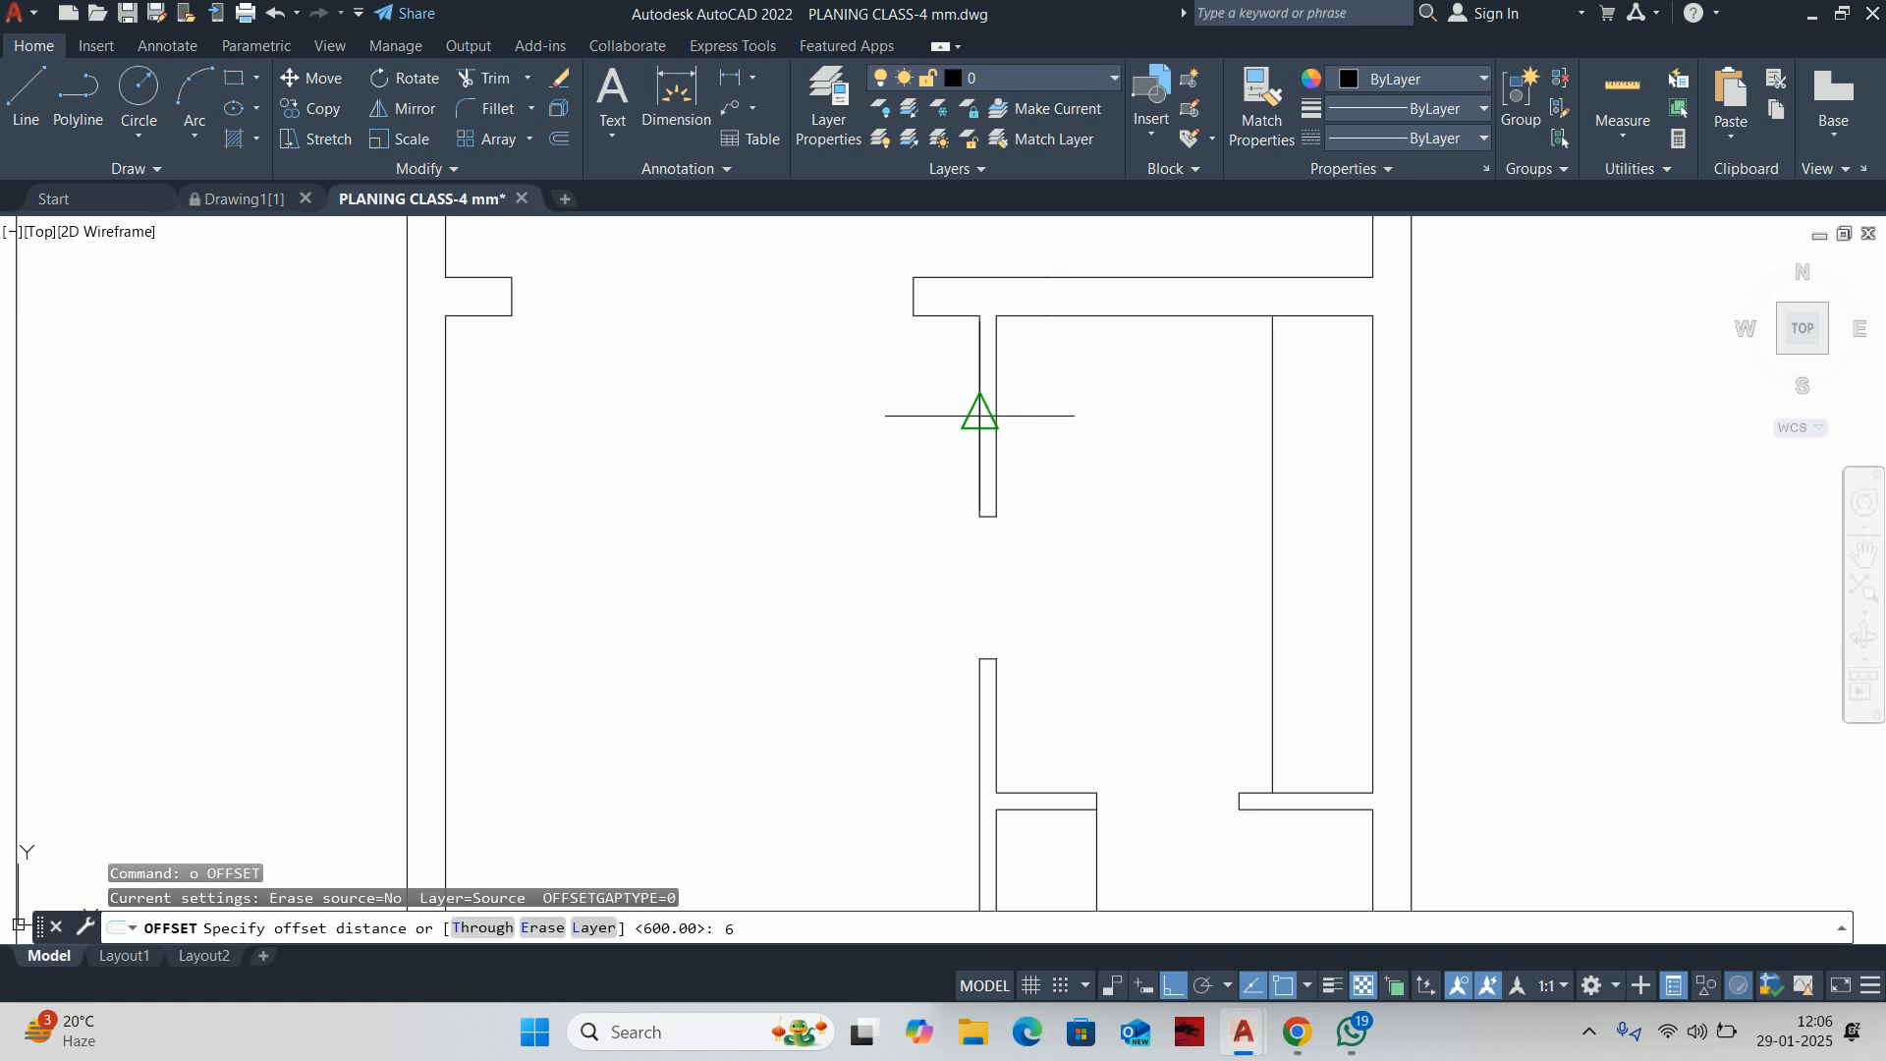
type("00")
key("Return")
scroll(982, 393, "up", 3)
left_click(997, 374)
left_click(1175, 404)
scroll(1128, 413, "down", 2)
key("Escape")
key("Escape")
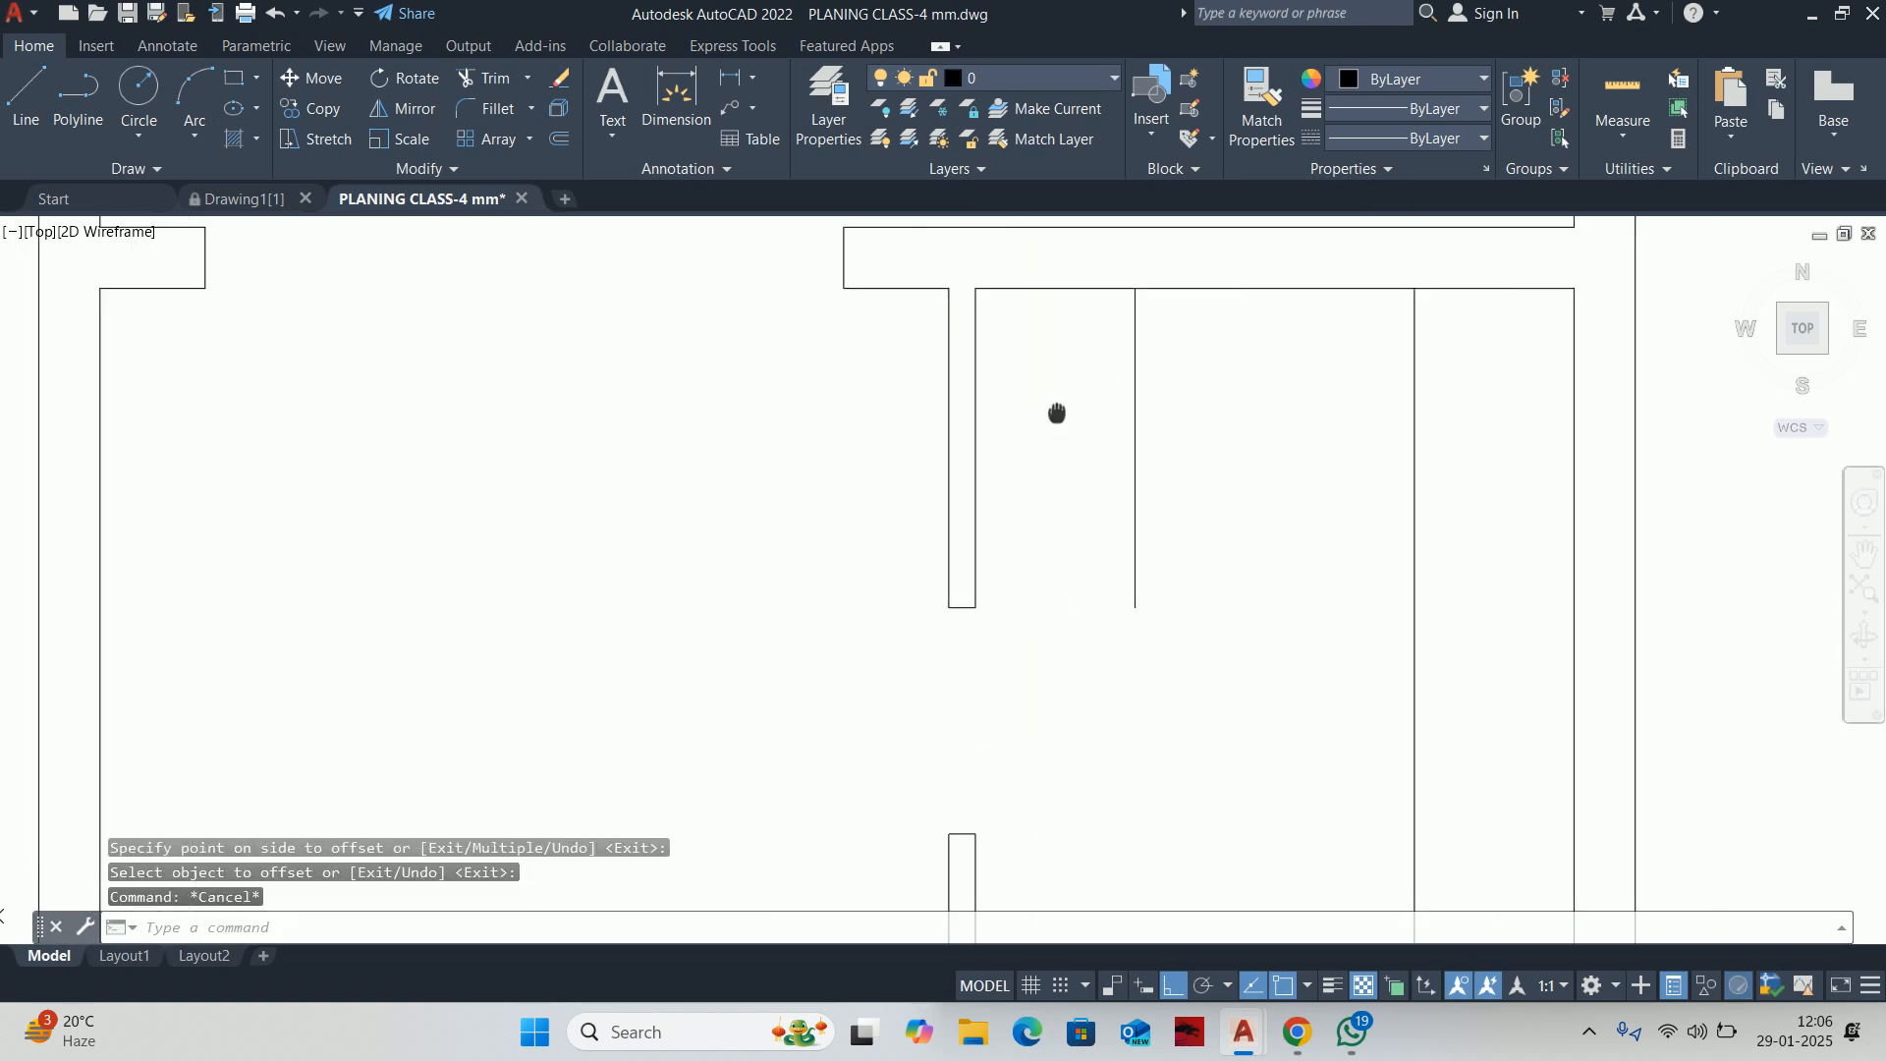
Draw a horizontal line from the partition stub's lower corner to the end of the offset line, closing the counter
type("l")
key("Return")
left_click(956, 607)
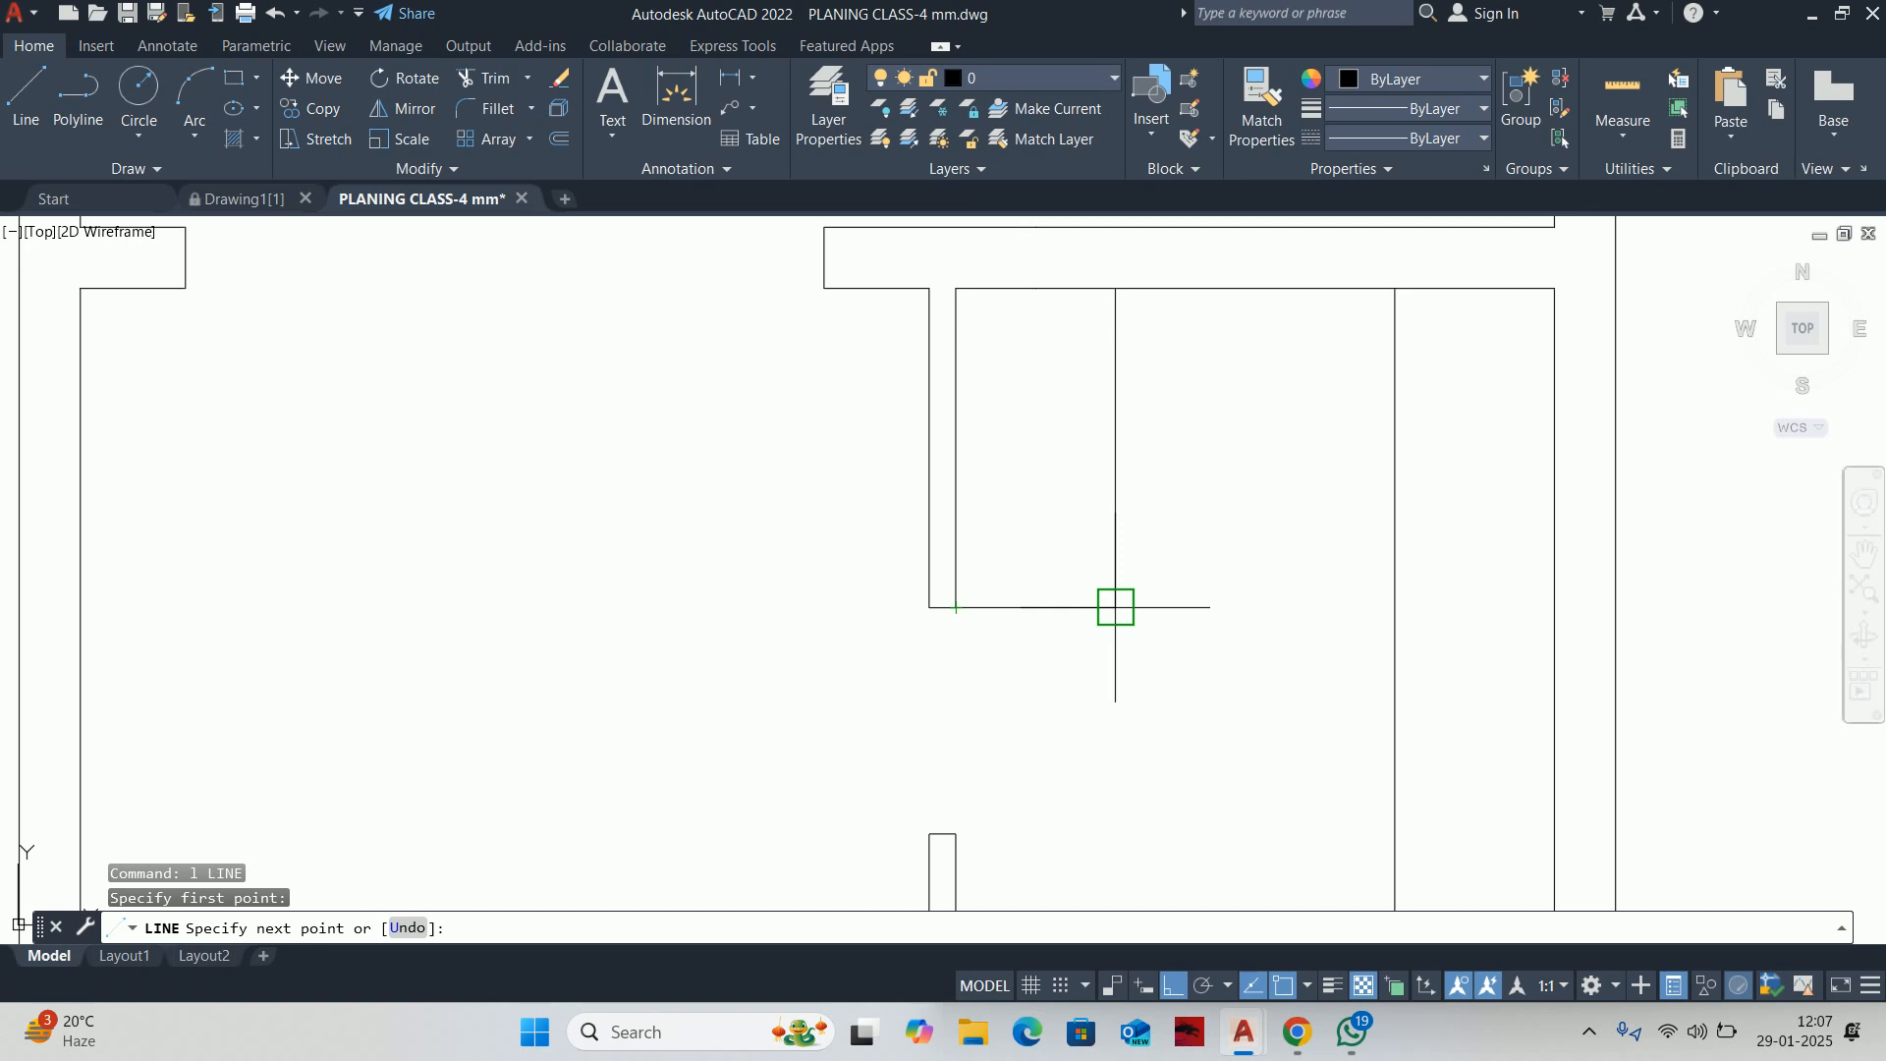
left_click(1116, 607)
key("Return")
scroll(1172, 387, "down", 2)
key("Escape")
key("Escape")
mouse_move(1172, 387)
middle_mouse_down()
mouse_move(1120, 444)
mouse_move(1117, 396)
mouse_move(1133, 413)
mouse_move(1100, 381)
mouse_move(1103, 501)
middle_mouse_up()
type("l")
key("Return")
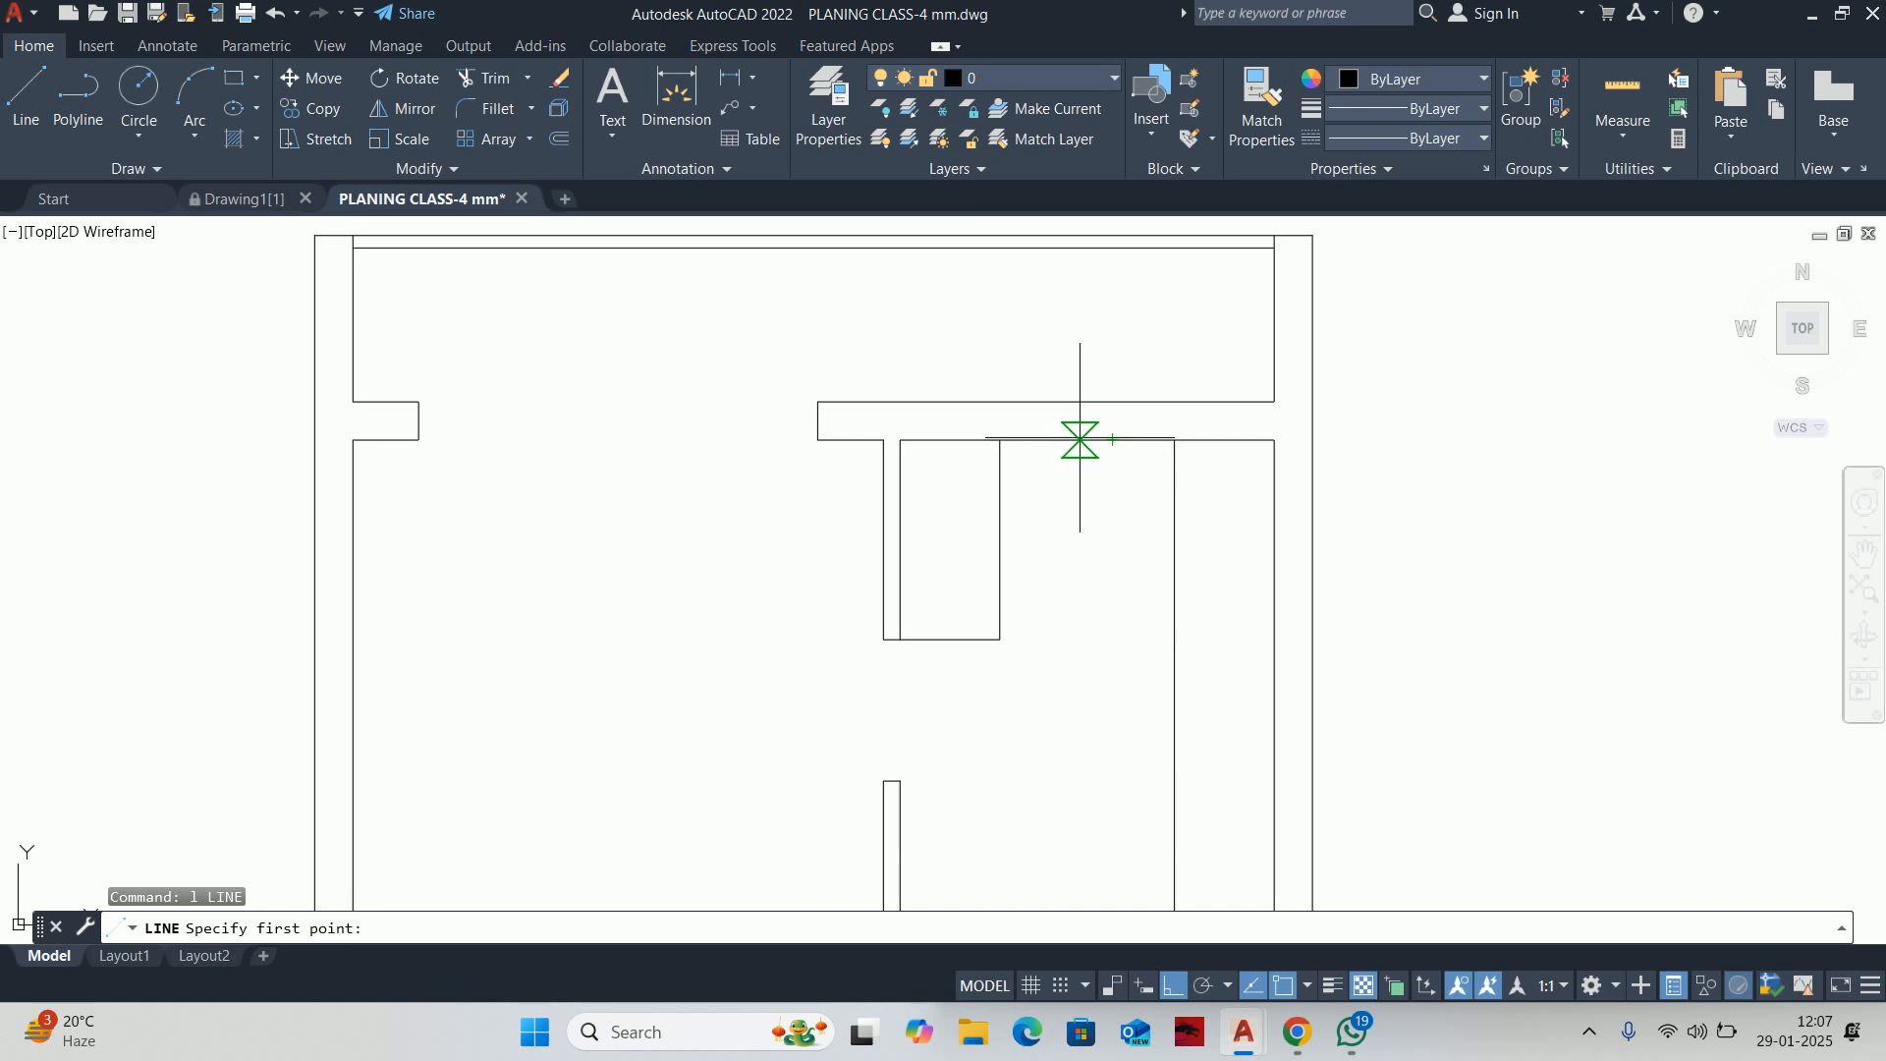
key("Escape")
key("Escape")
Check the upper room's top wall with a quick measurement and join its two inner-face segments into one line
left_click(1630, 65)
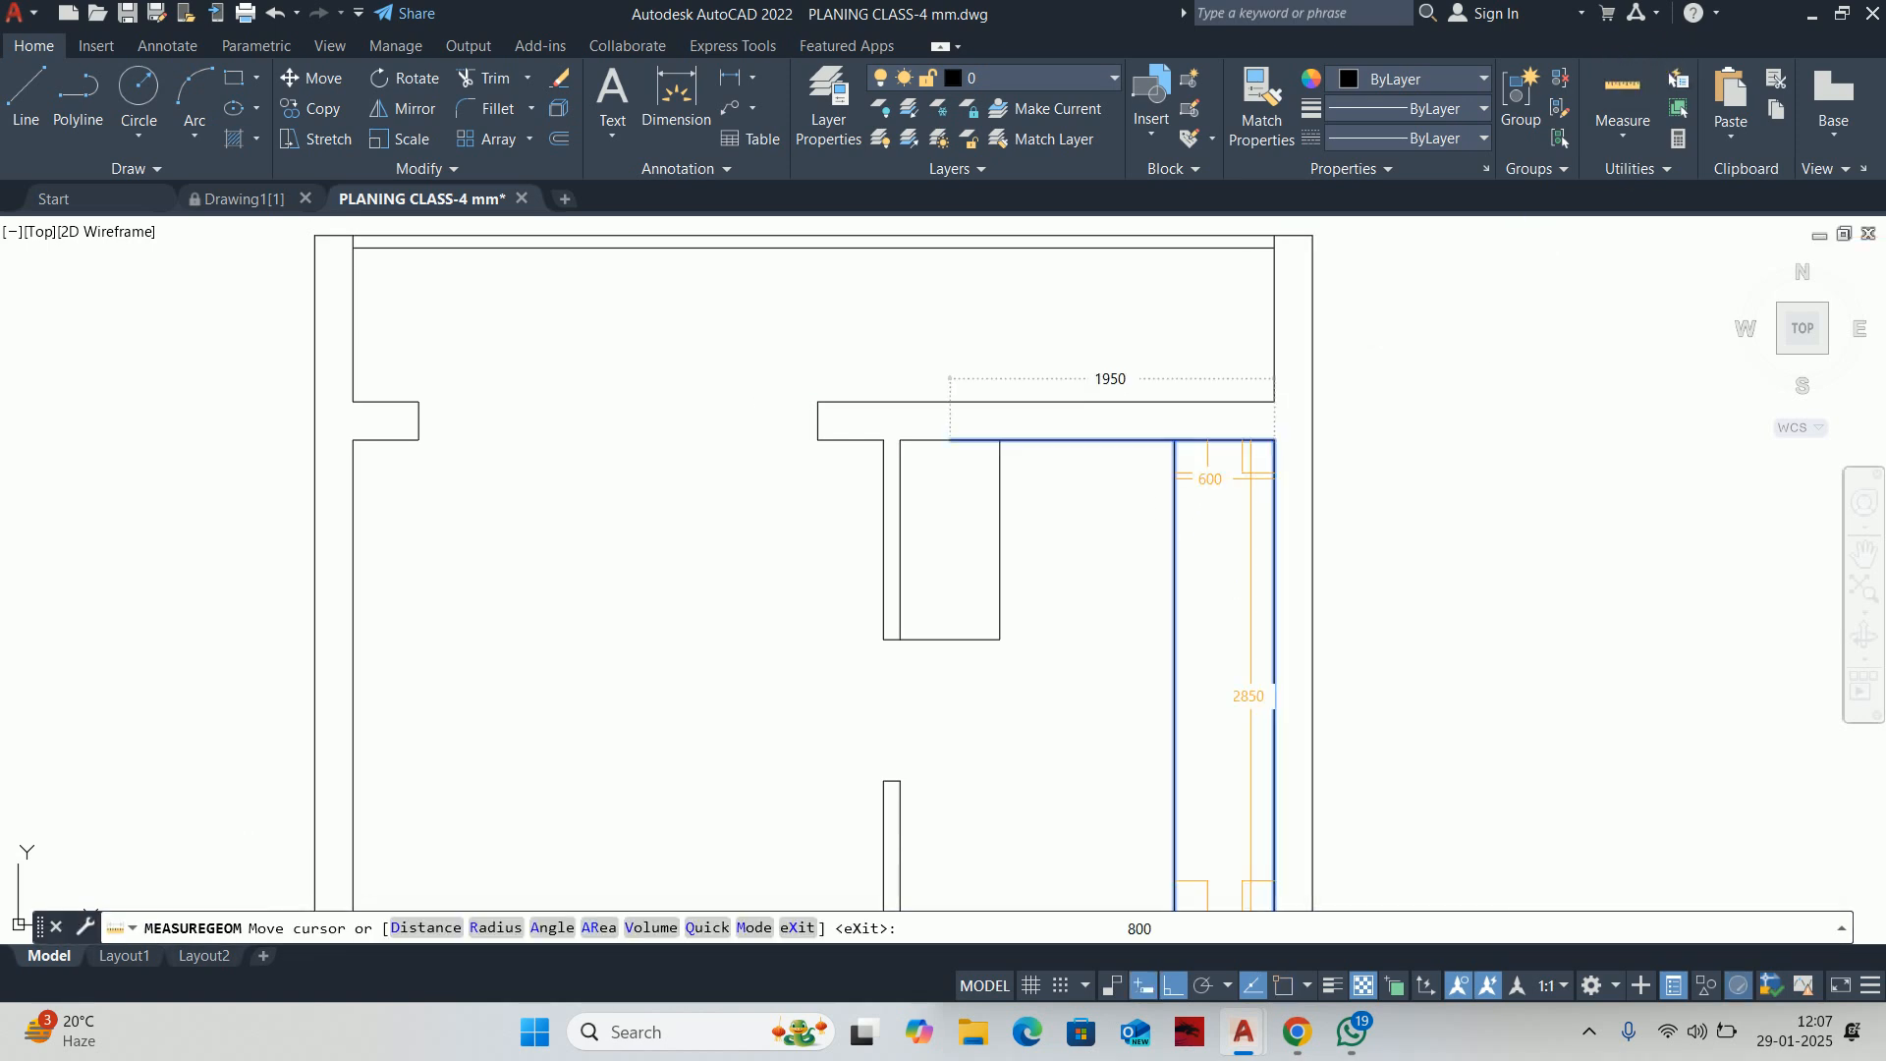
key("Escape")
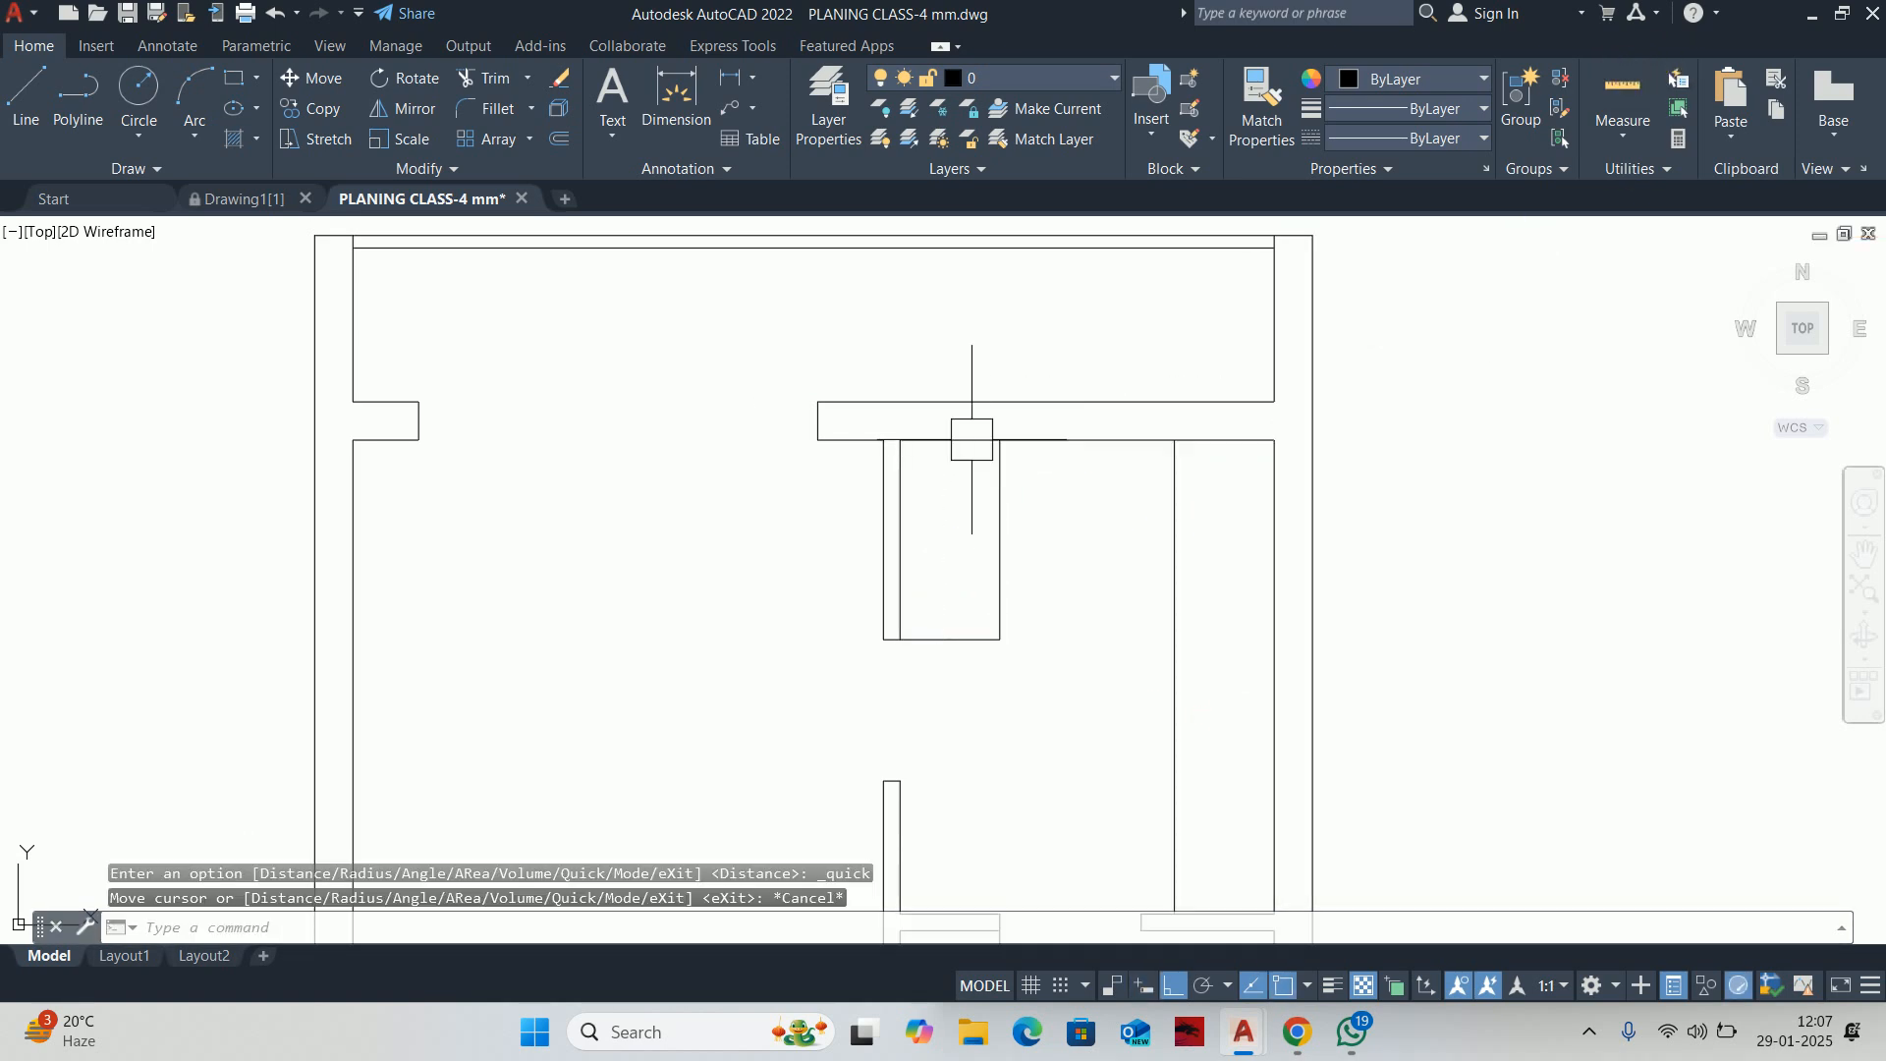
scroll(970, 431, "up", 4)
type("j")
key("Return")
left_click(852, 458)
key("Return")
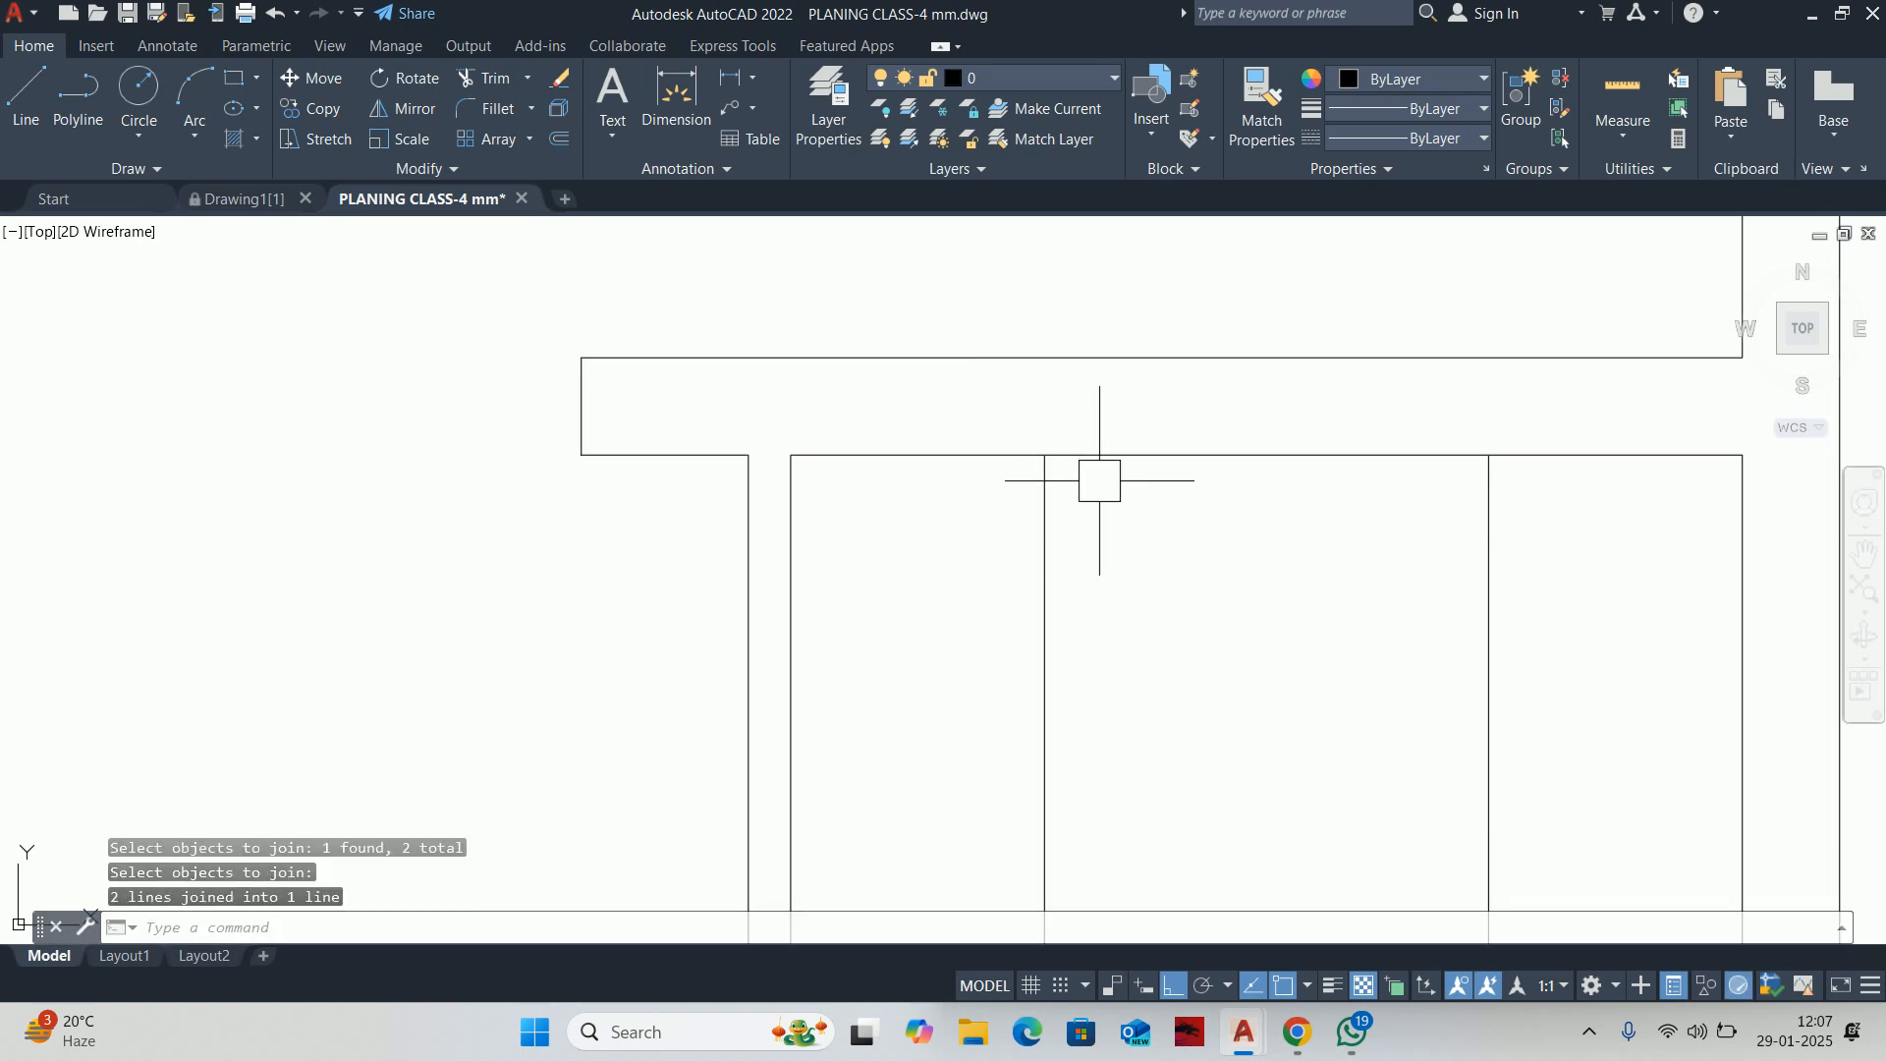
Draw a vertical line across the top wall's thickness from the midpoint of its inner face
type("l")
key("Return")
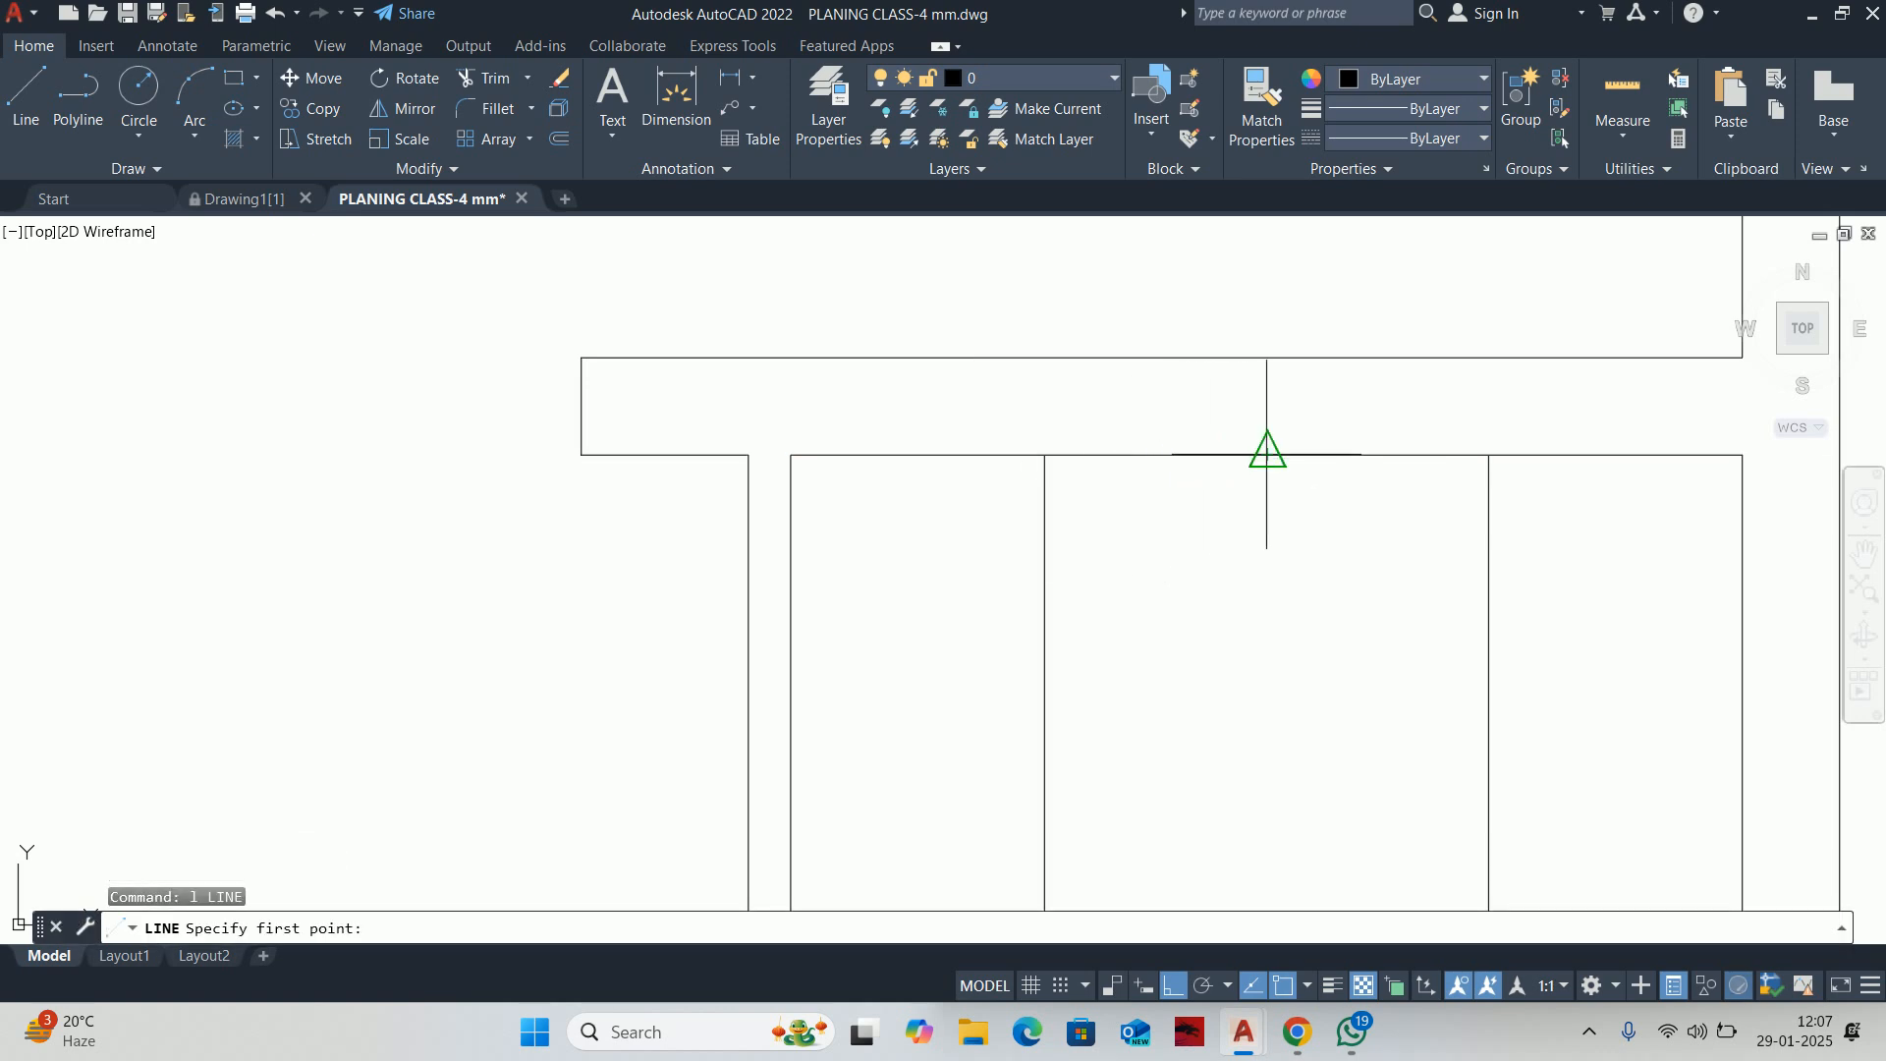
left_click(1268, 455)
left_click(1267, 357)
key("Escape")
Offset the vertical midline in the top wall to both sides to form the window jambs
left_click(1623, 98)
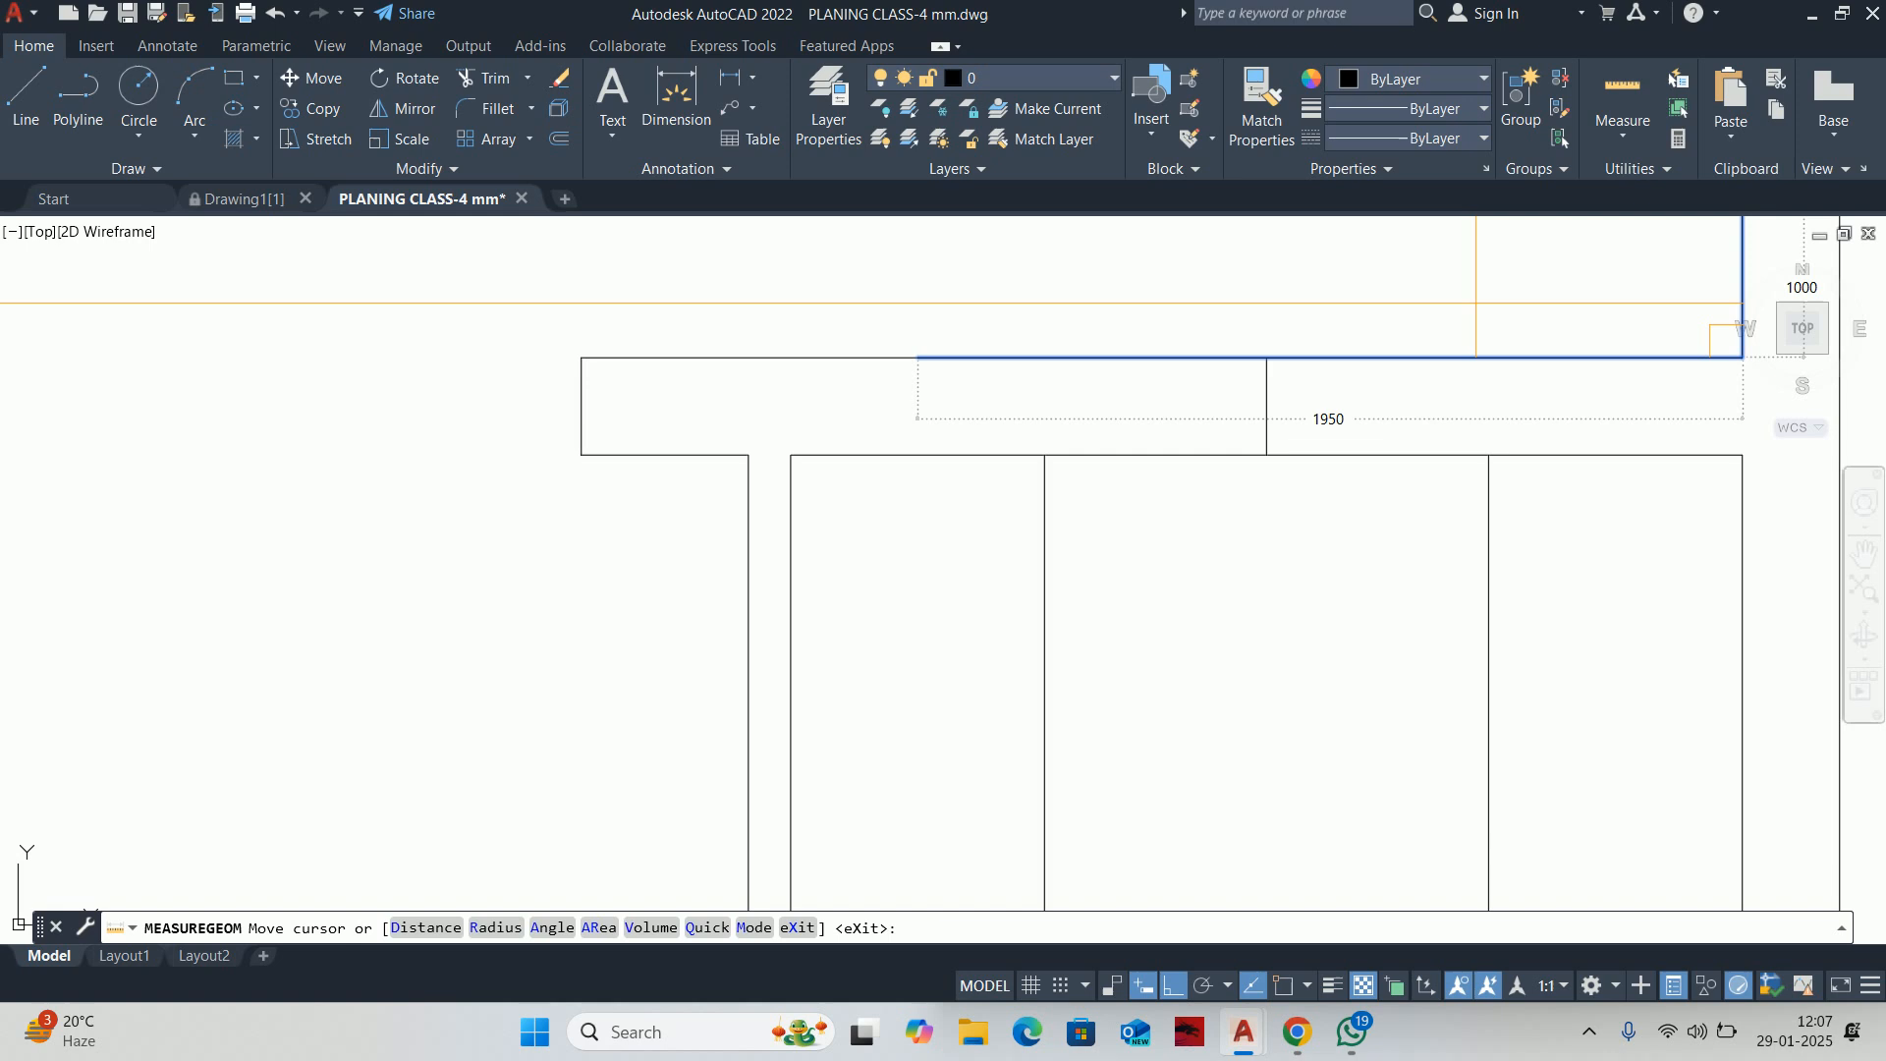
key("Escape")
type("o")
key("Return")
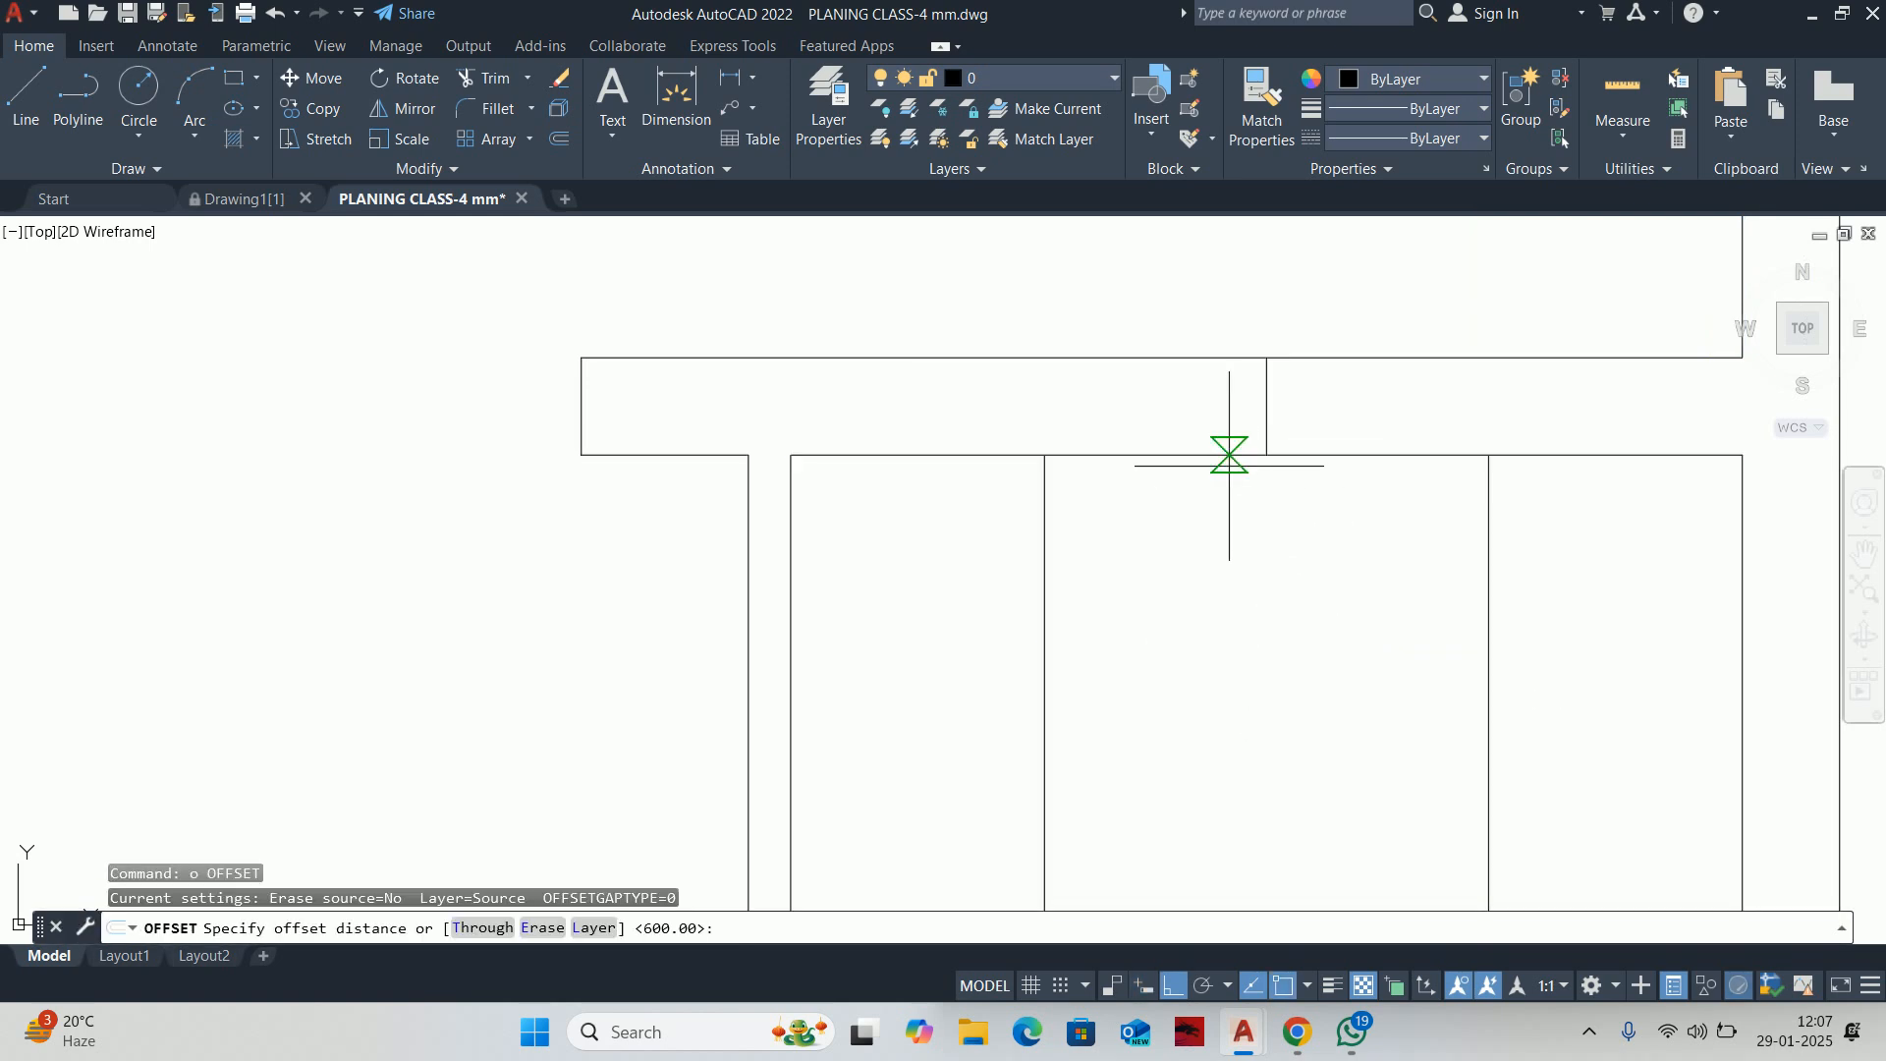
key("Return")
scroll(1205, 438, "up", 4)
left_click(1351, 384)
left_click(1337, 406)
left_click(1358, 390)
left_click(1466, 382)
key("Return")
Draw a horizontal line through the middle of the wall between the two window jambs
scroll(1469, 383, "down", 4)
middle_click_drag(1216, 423, 1151, 444)
key("Escape")
key("Escape")
type("l")
key("Return")
left_click(869, 427)
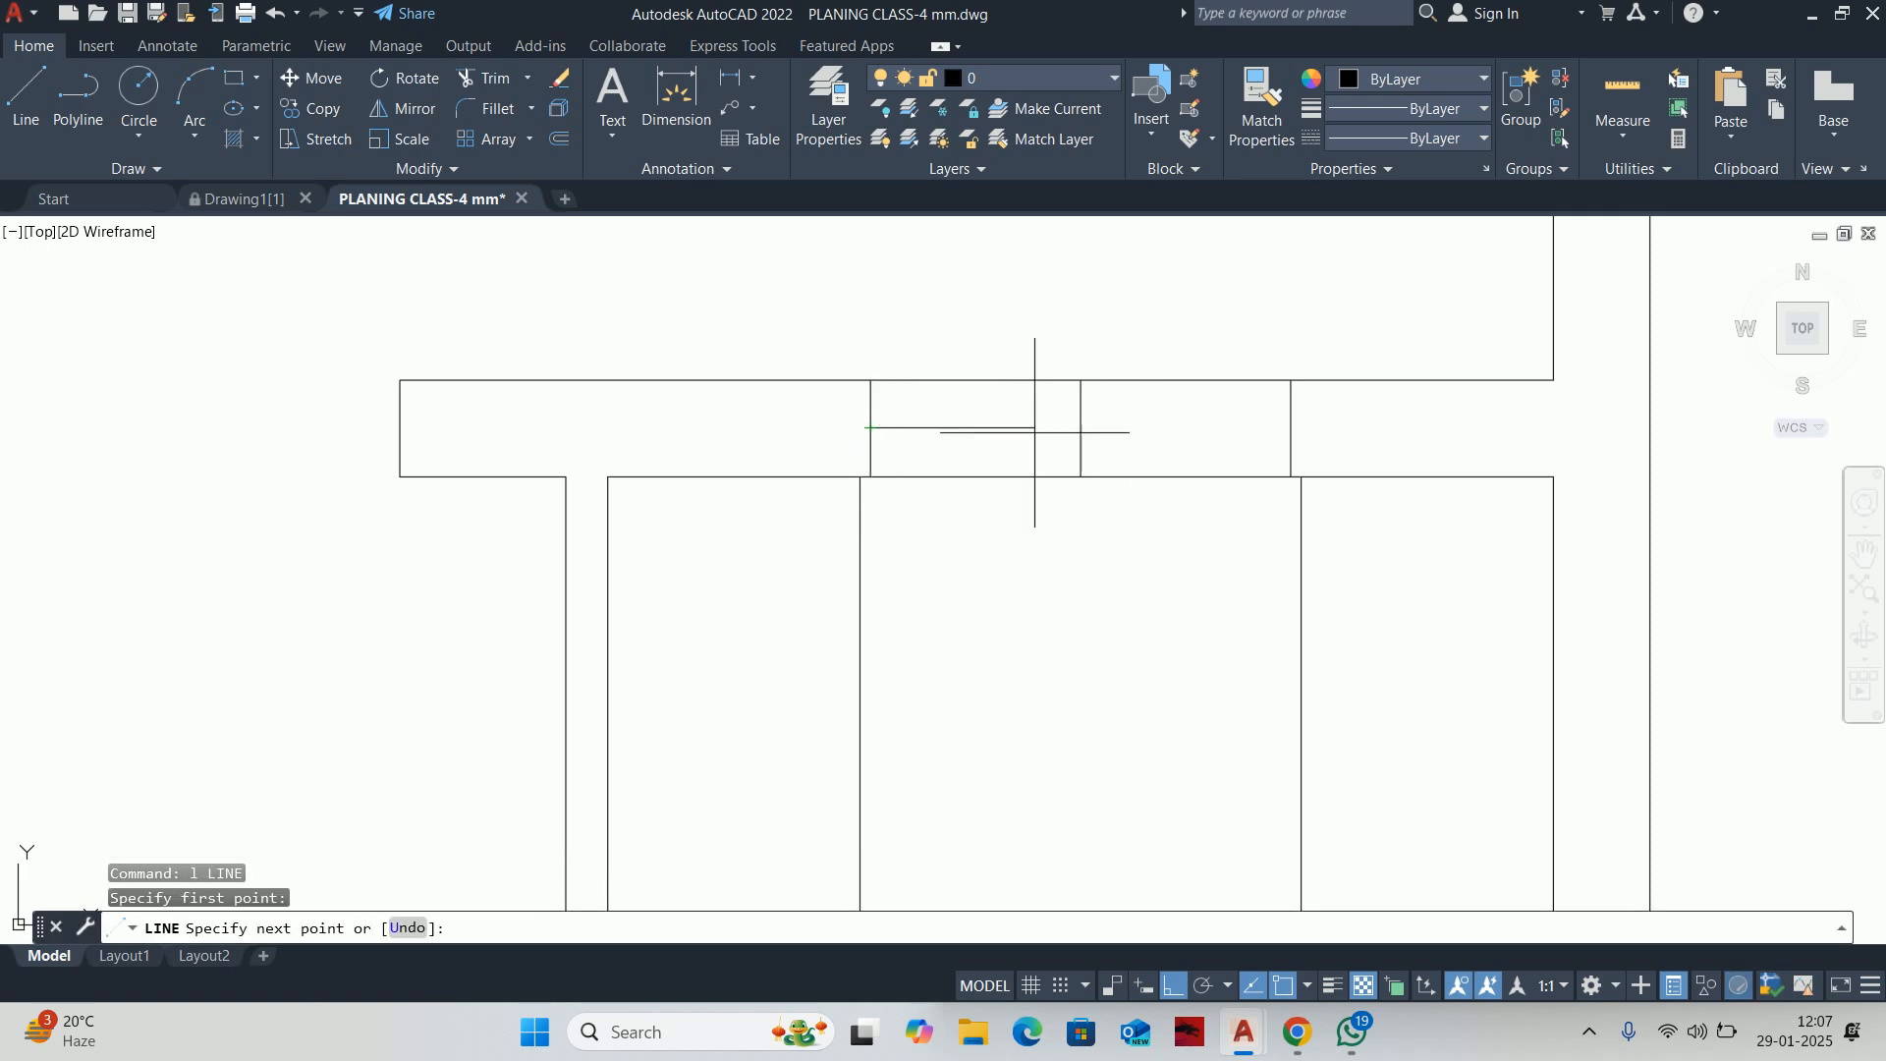
left_click(1291, 428)
key("Escape")
Delete the vertical midline between the two window jambs
left_click(1025, 277)
left_click(1300, 787)
key("Delete")
scroll(1195, 690, "down", 6)
key("Escape")
key("Escape")
scroll(1120, 479, "up", 5)
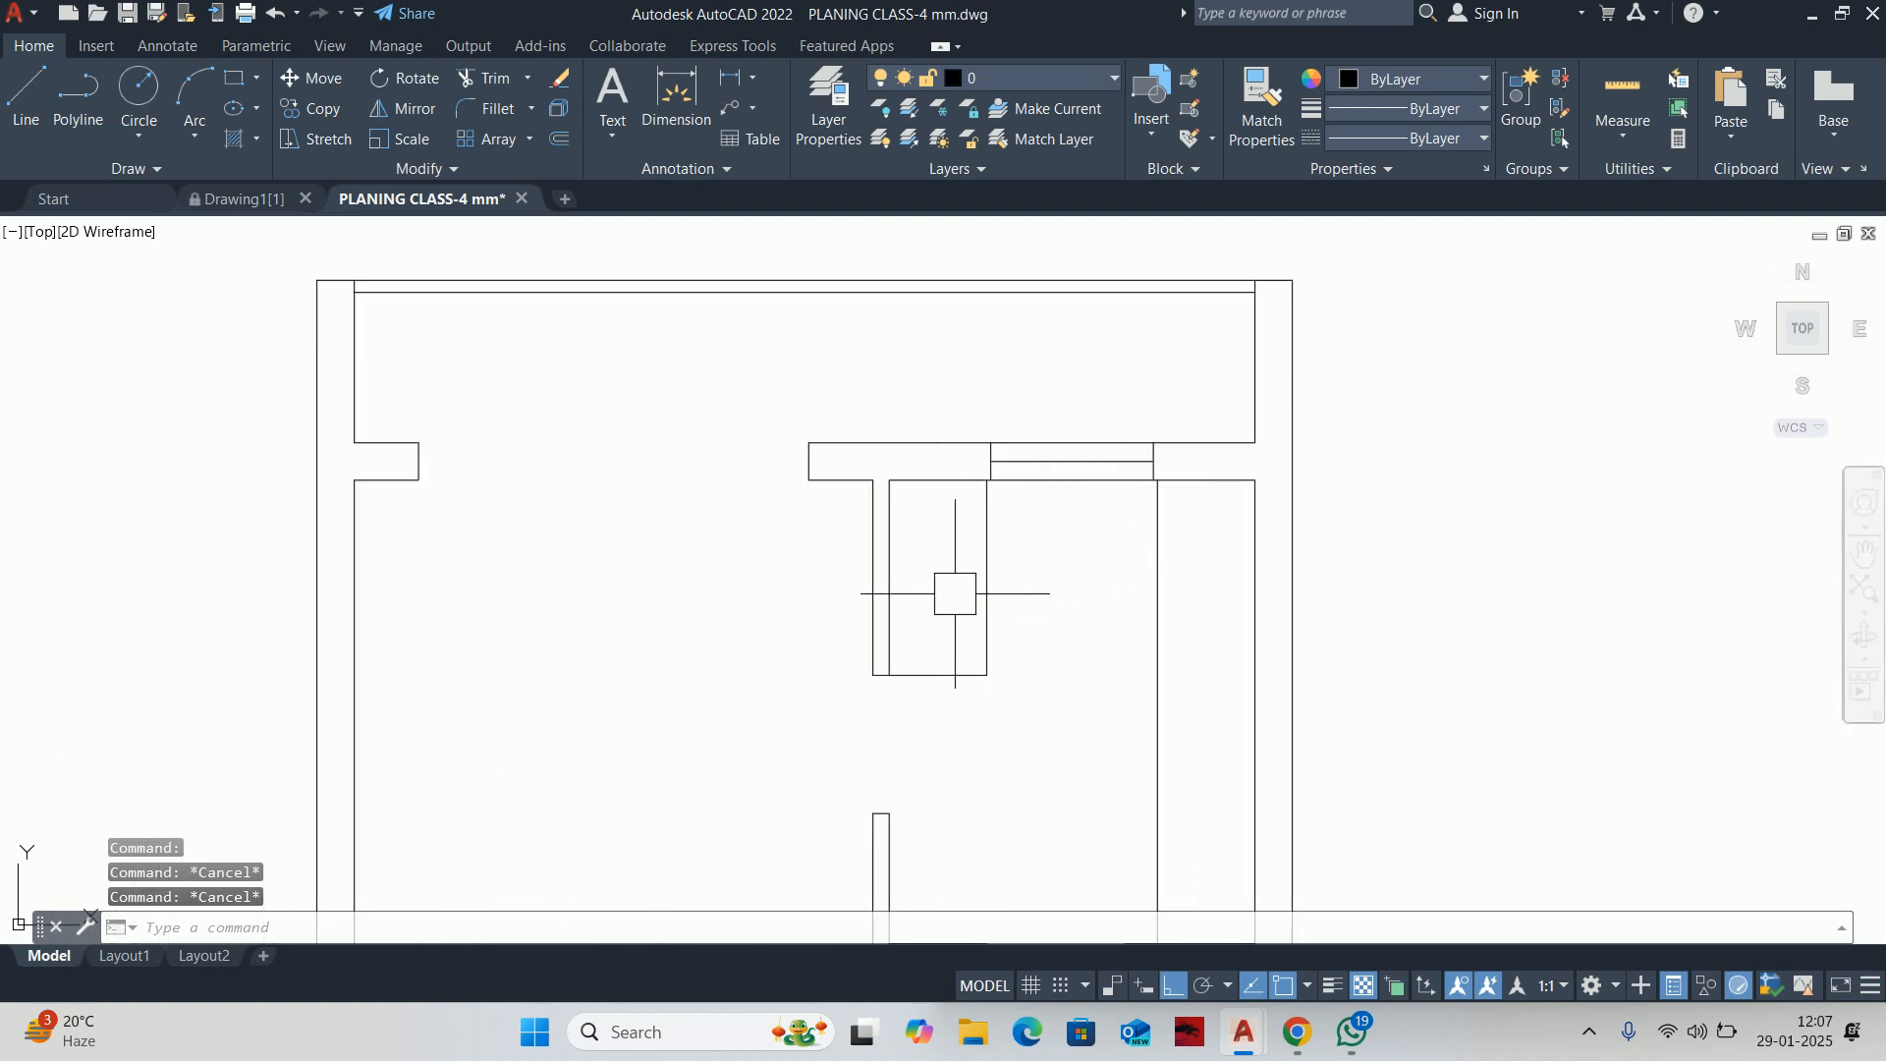
scroll(867, 575, "down", 2)
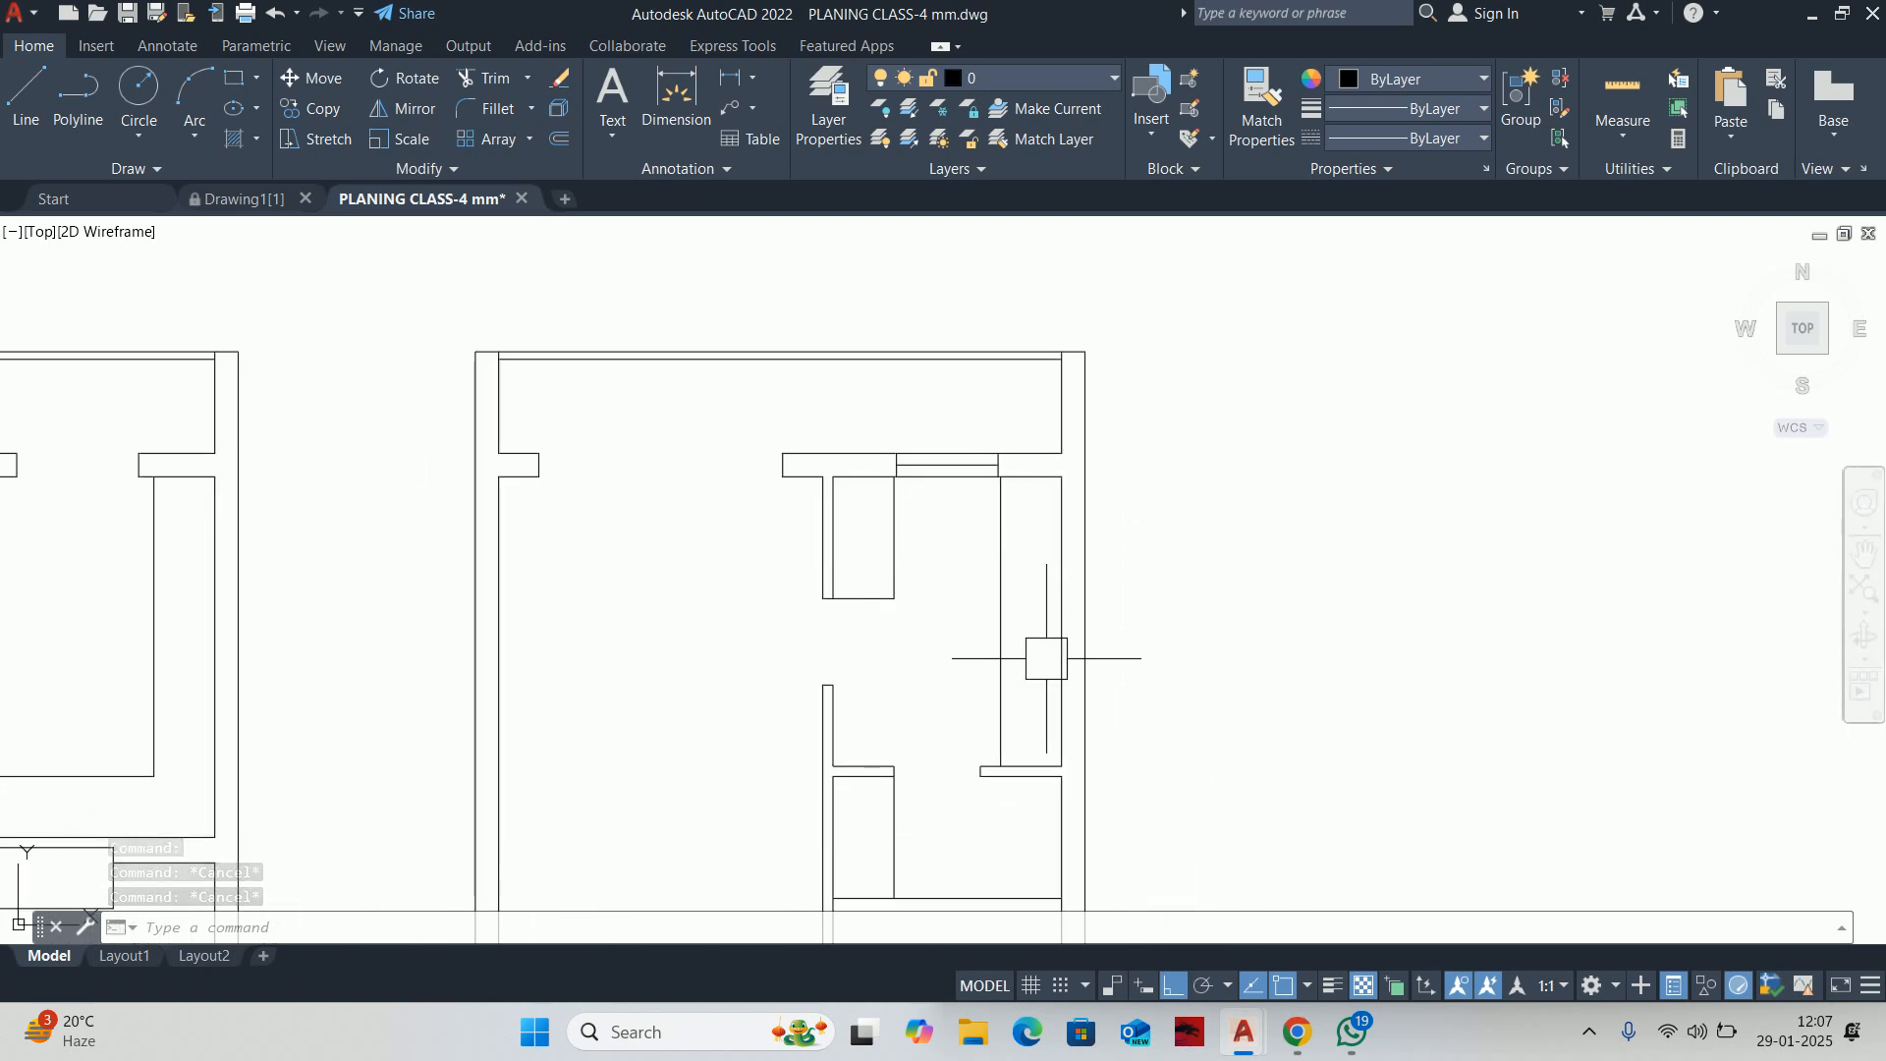
middle_click_drag(1032, 645, 999, 312)
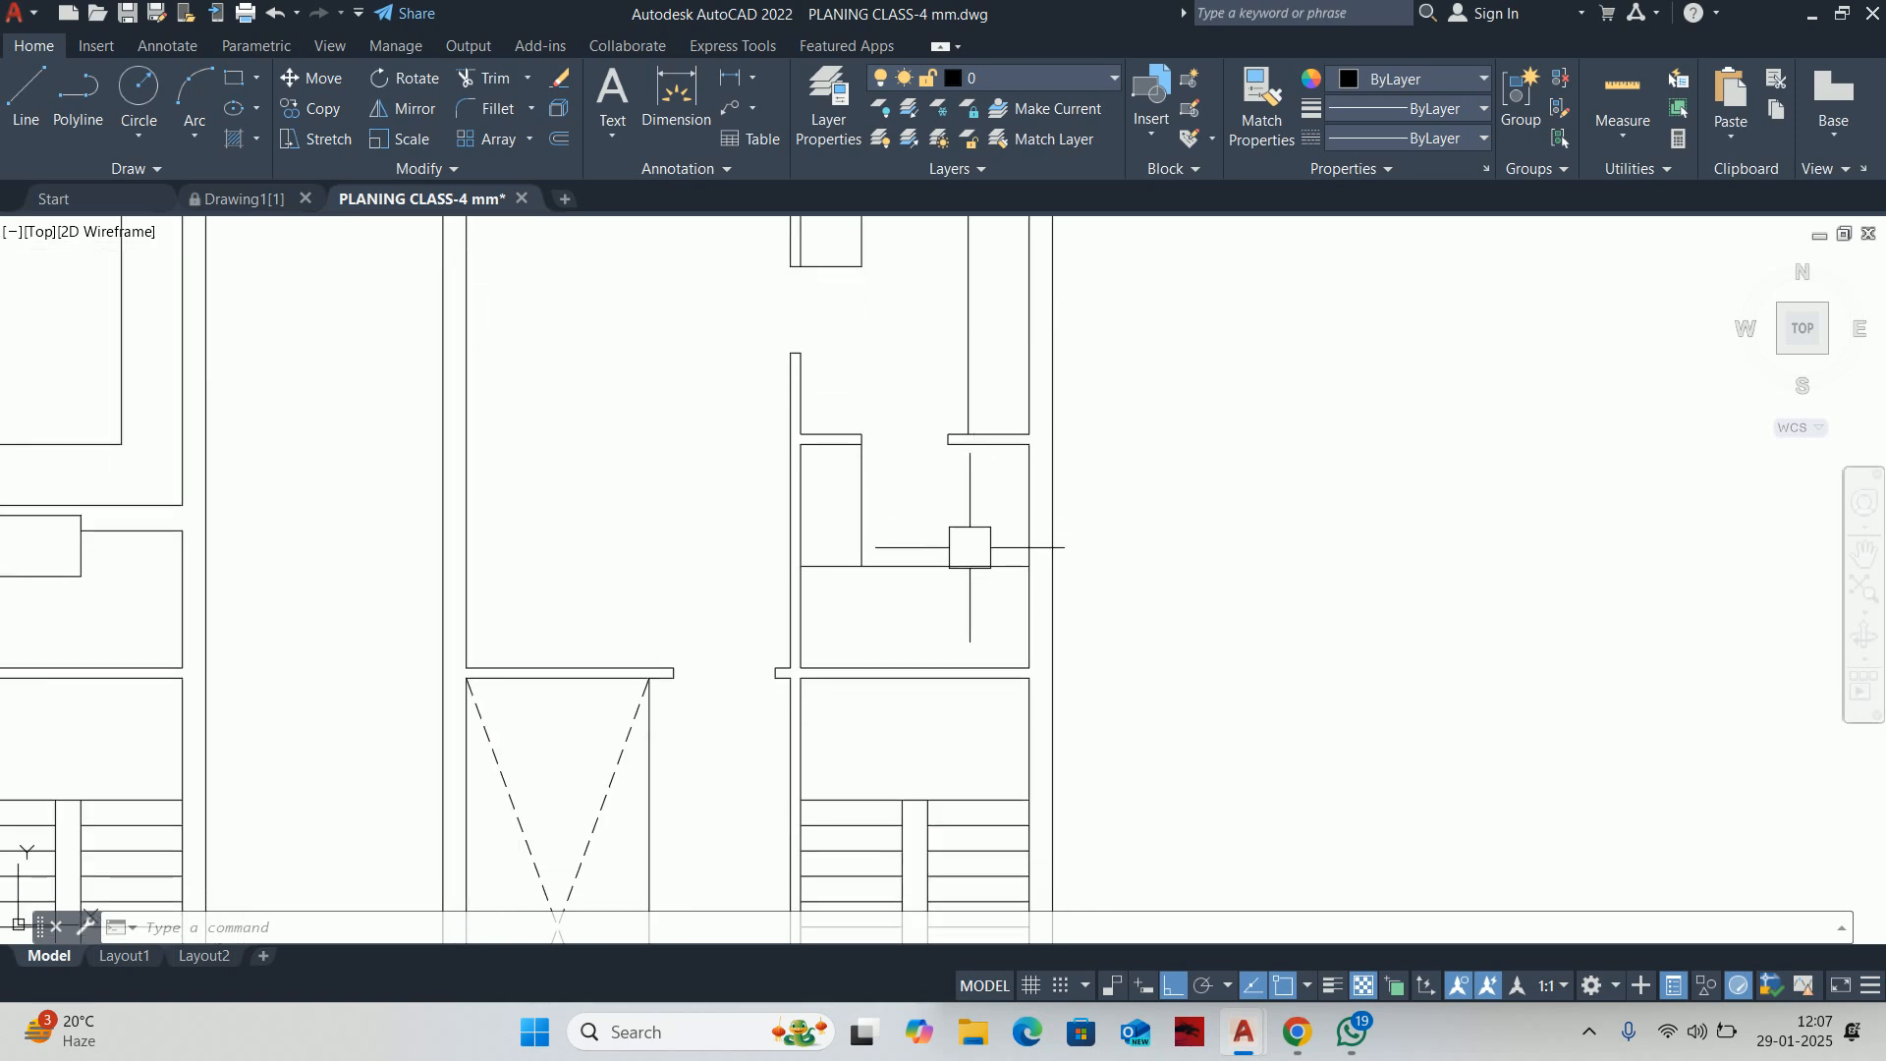
Stretch the doorway in the partition wall 600 mm upward together with the end of the small counter above it
middle_click_drag(938, 524, 973, 703)
key("Escape")
key("Escape")
key("Escape")
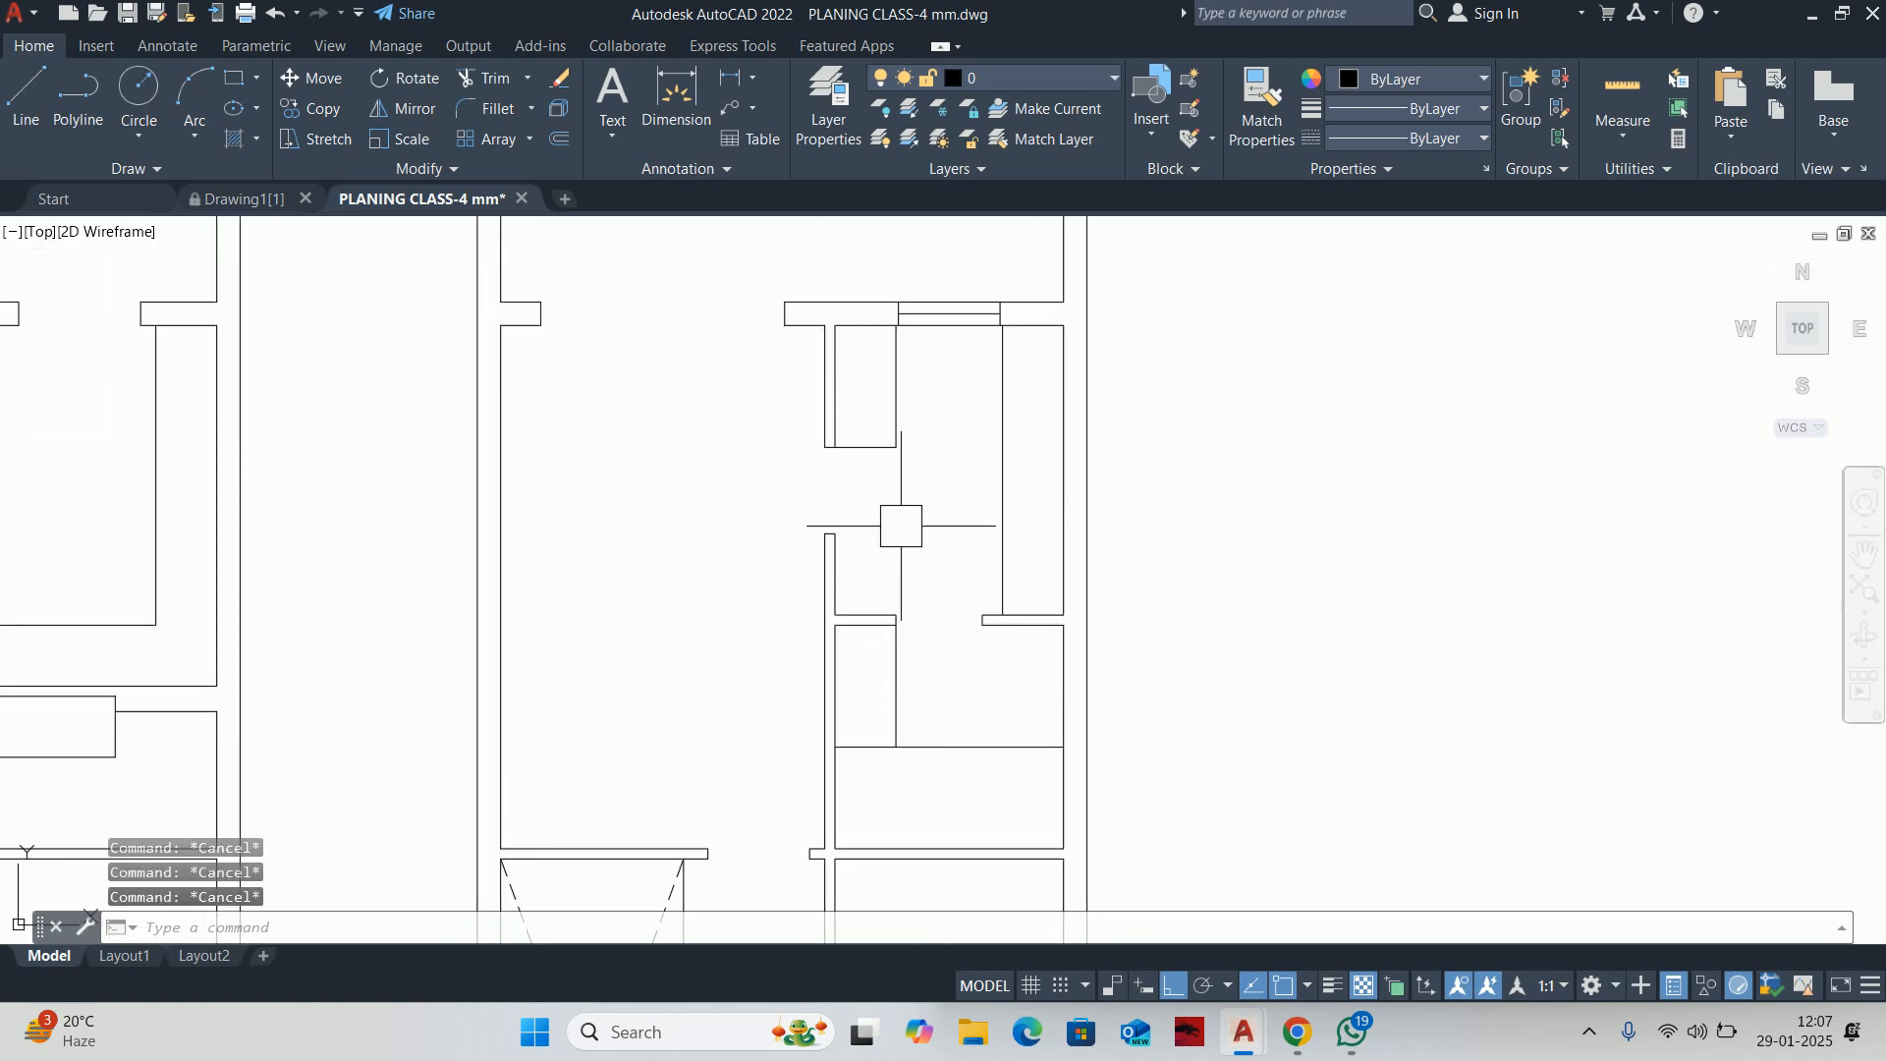
type("s")
key("Return")
left_click(933, 538)
left_click(578, 405)
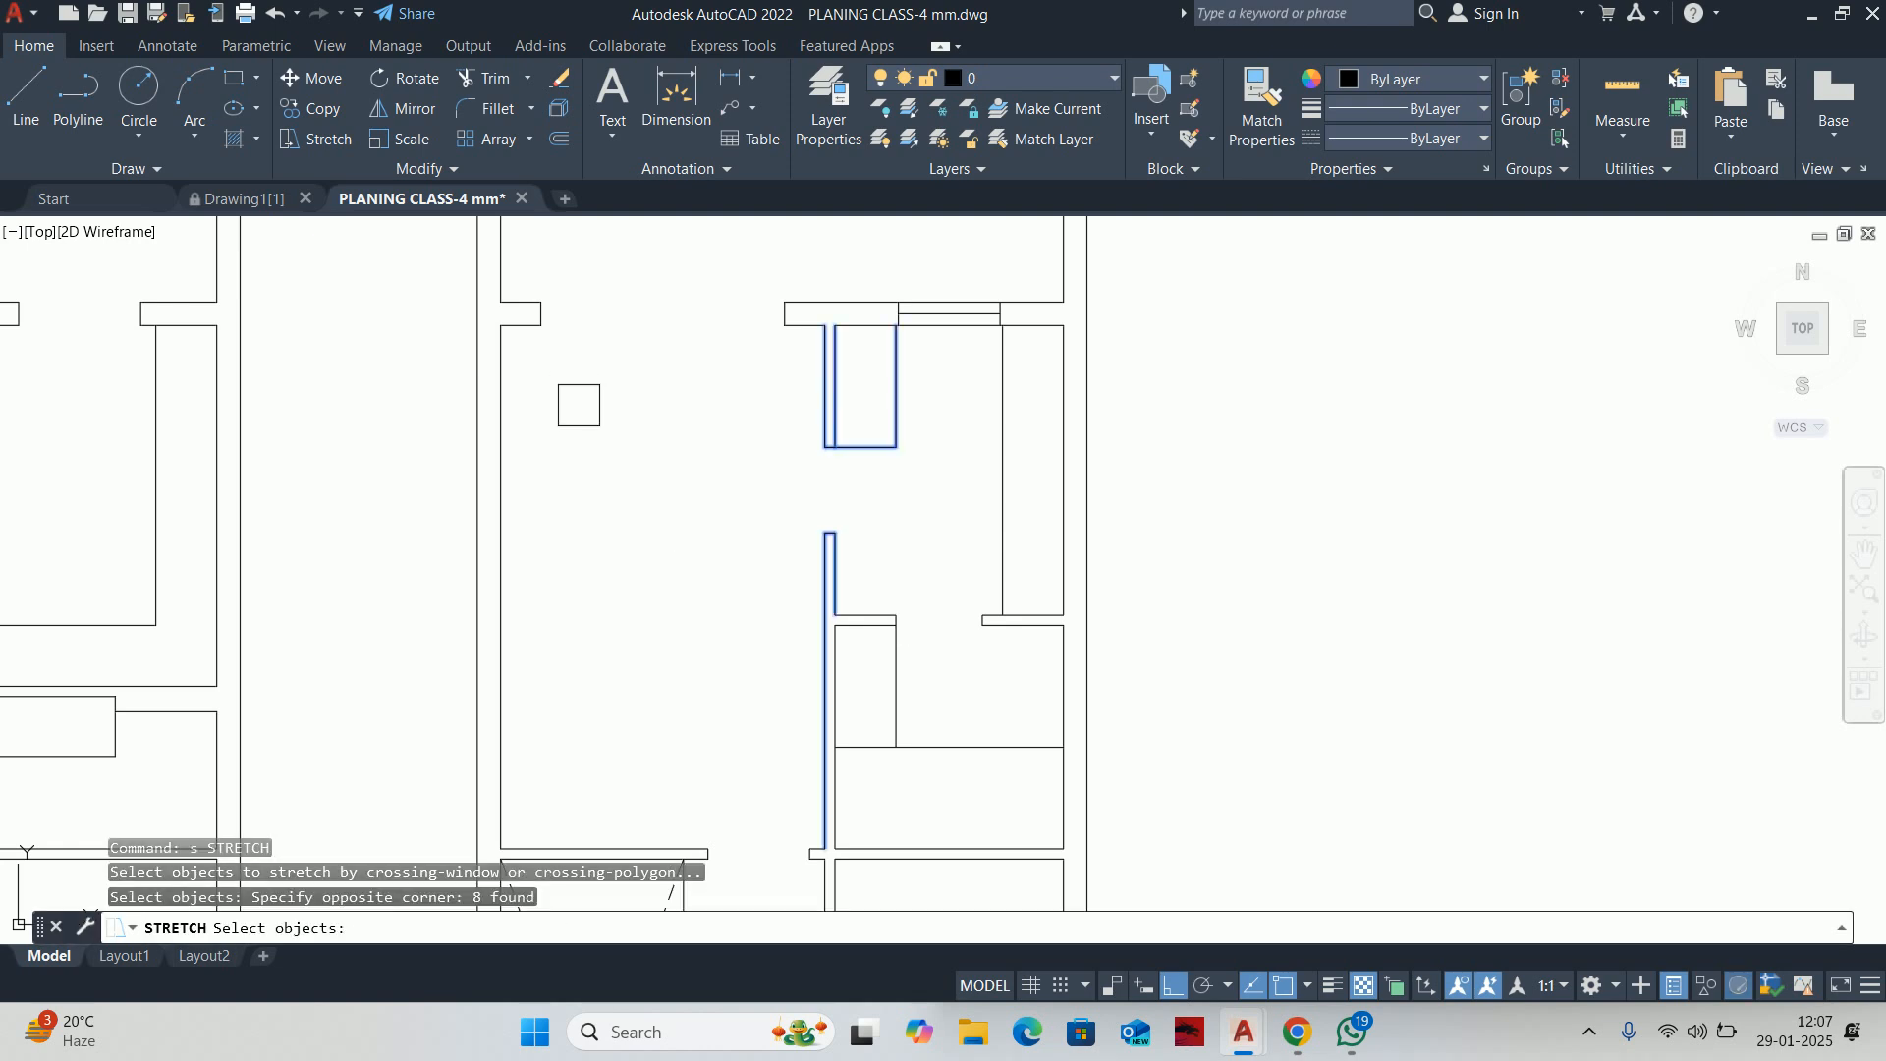
key("Return")
left_click(636, 531)
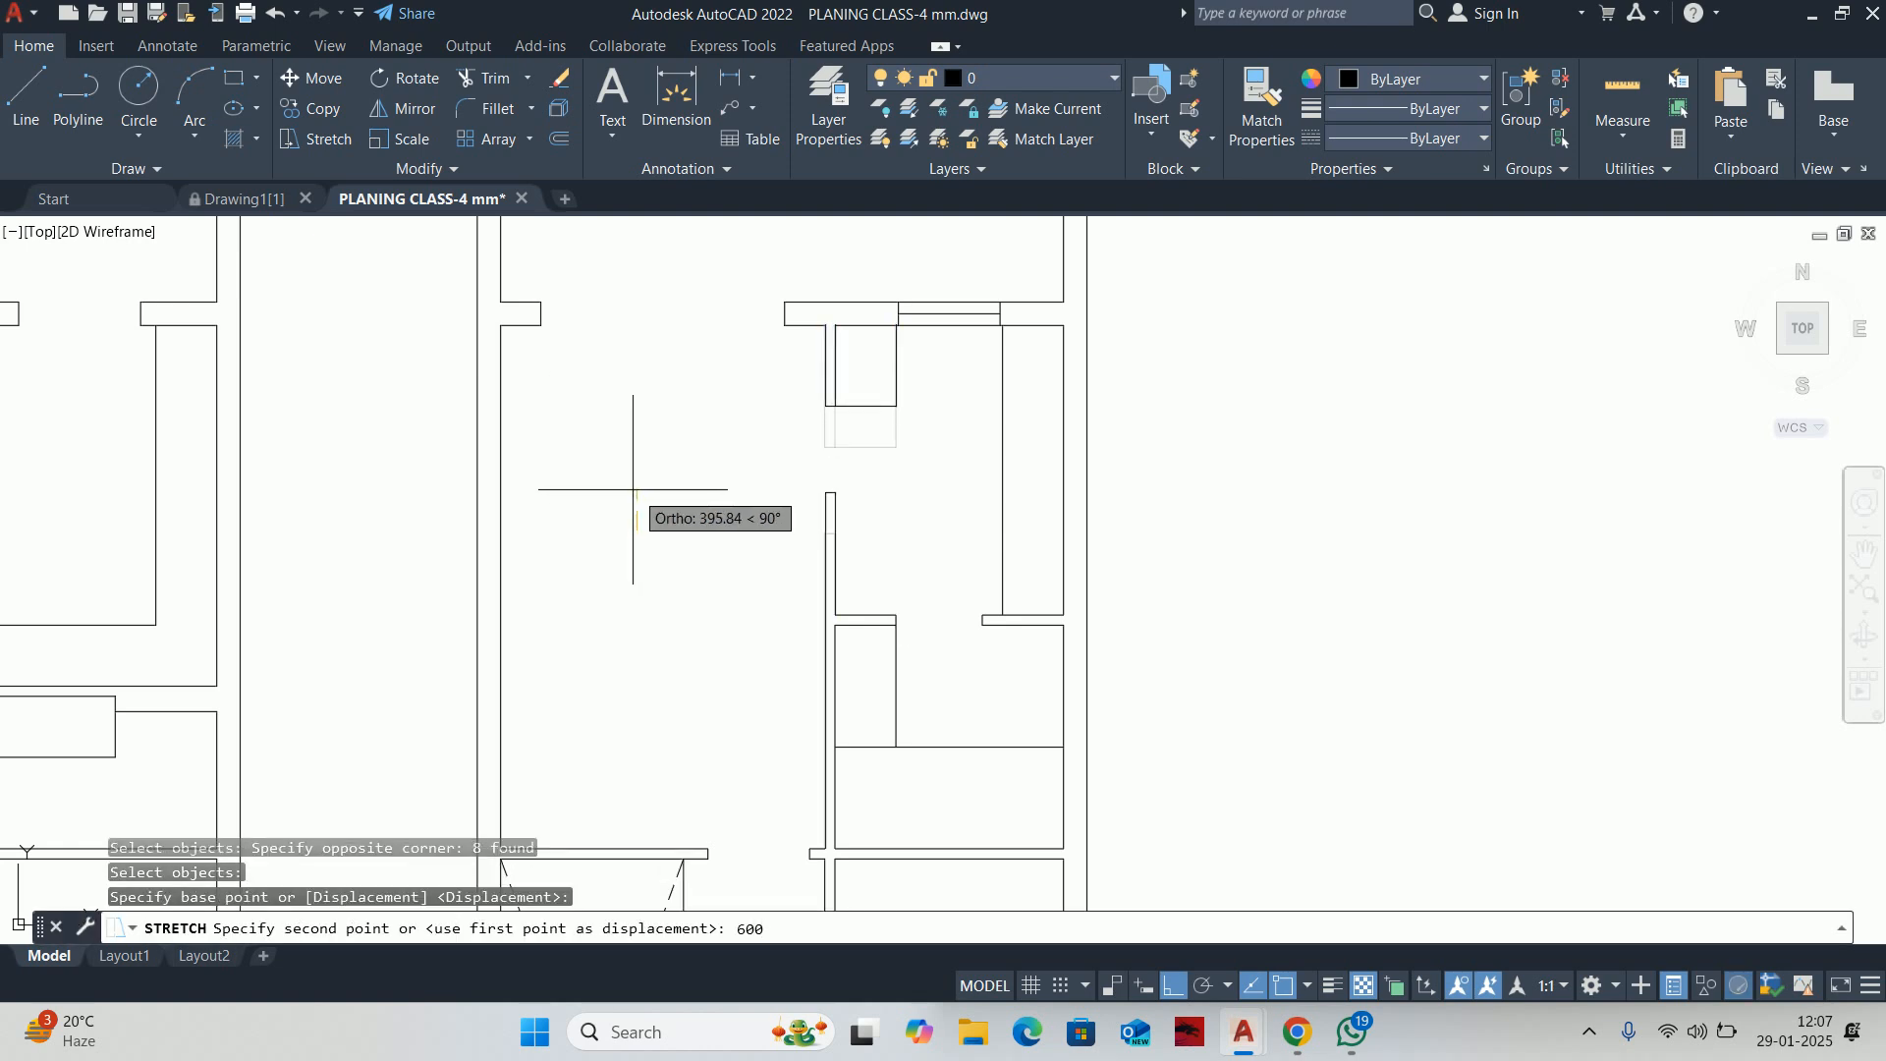
type("600")
key("Return")
key("Escape")
key("Escape")
key("Escape")
Offset the outer face of the partition wall below the doorway 450 mm into the narrow room
key("Return")
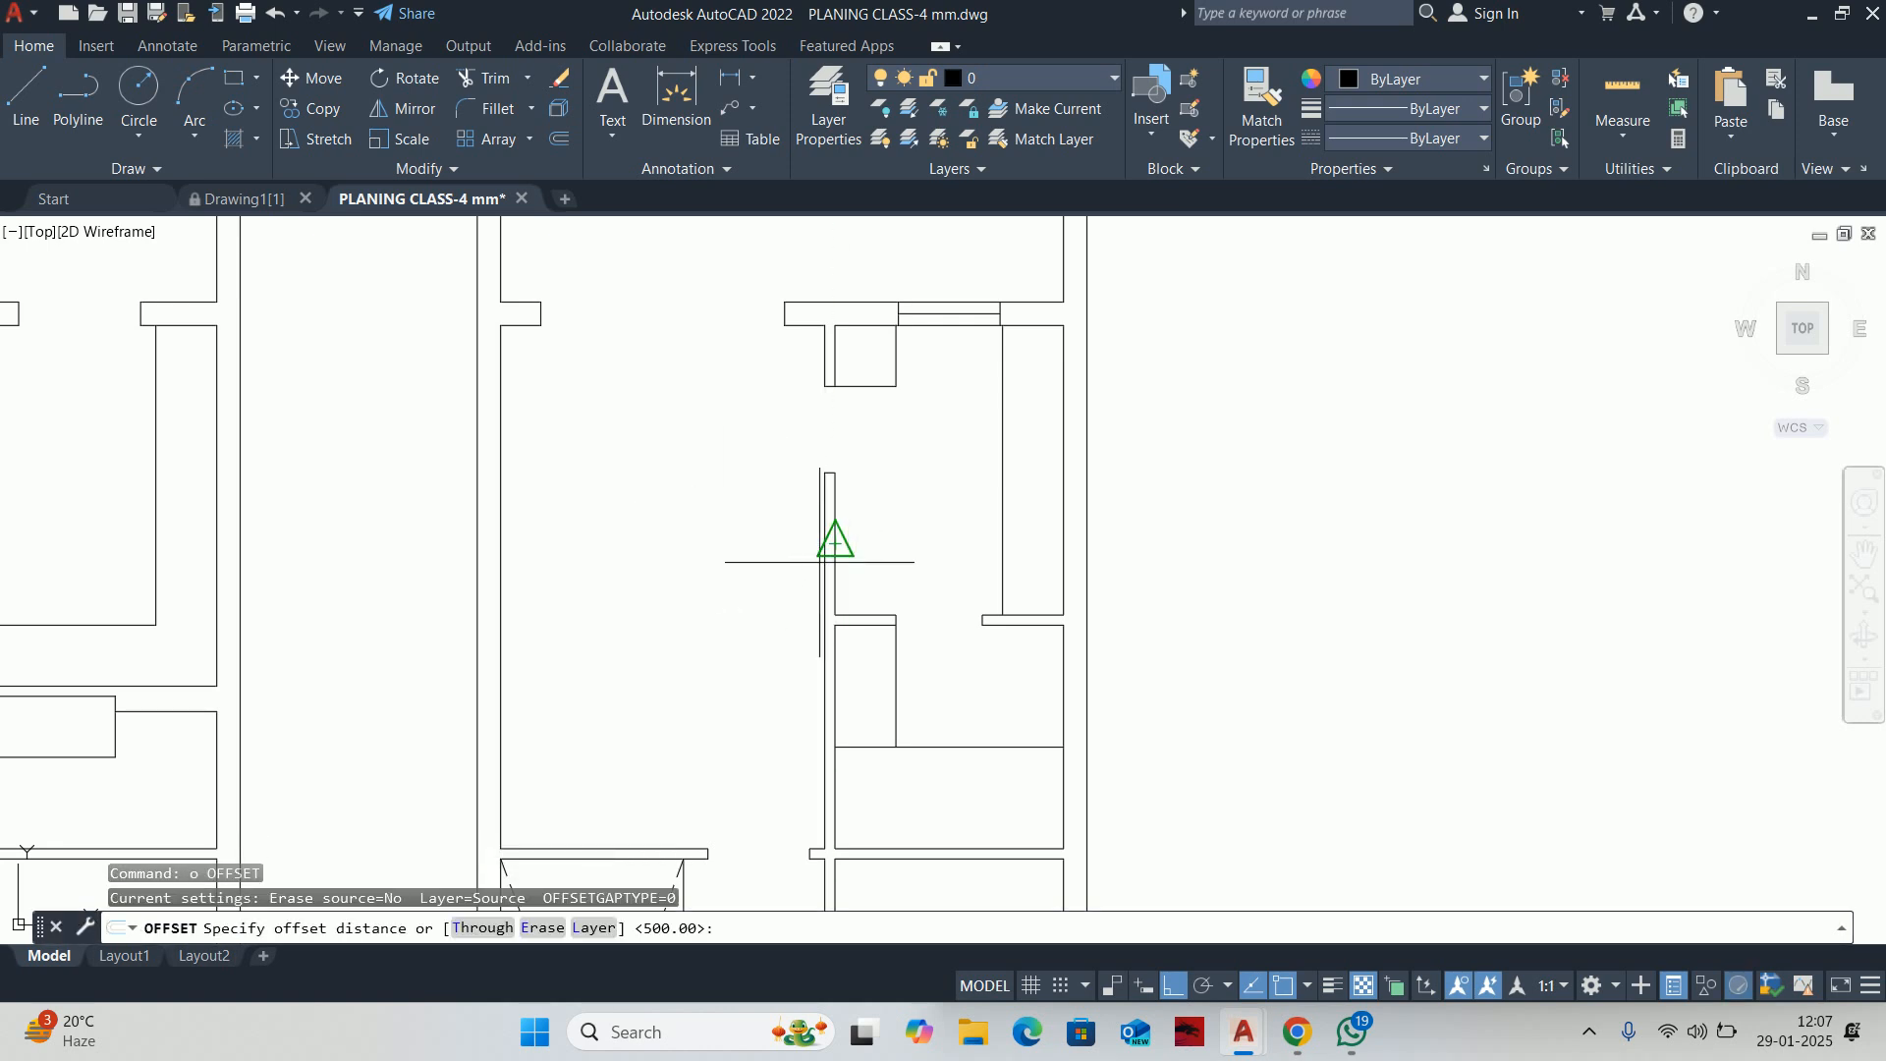
type("450")
key("Return")
scroll(800, 527, "up", 2)
left_click(826, 526)
left_click(898, 506)
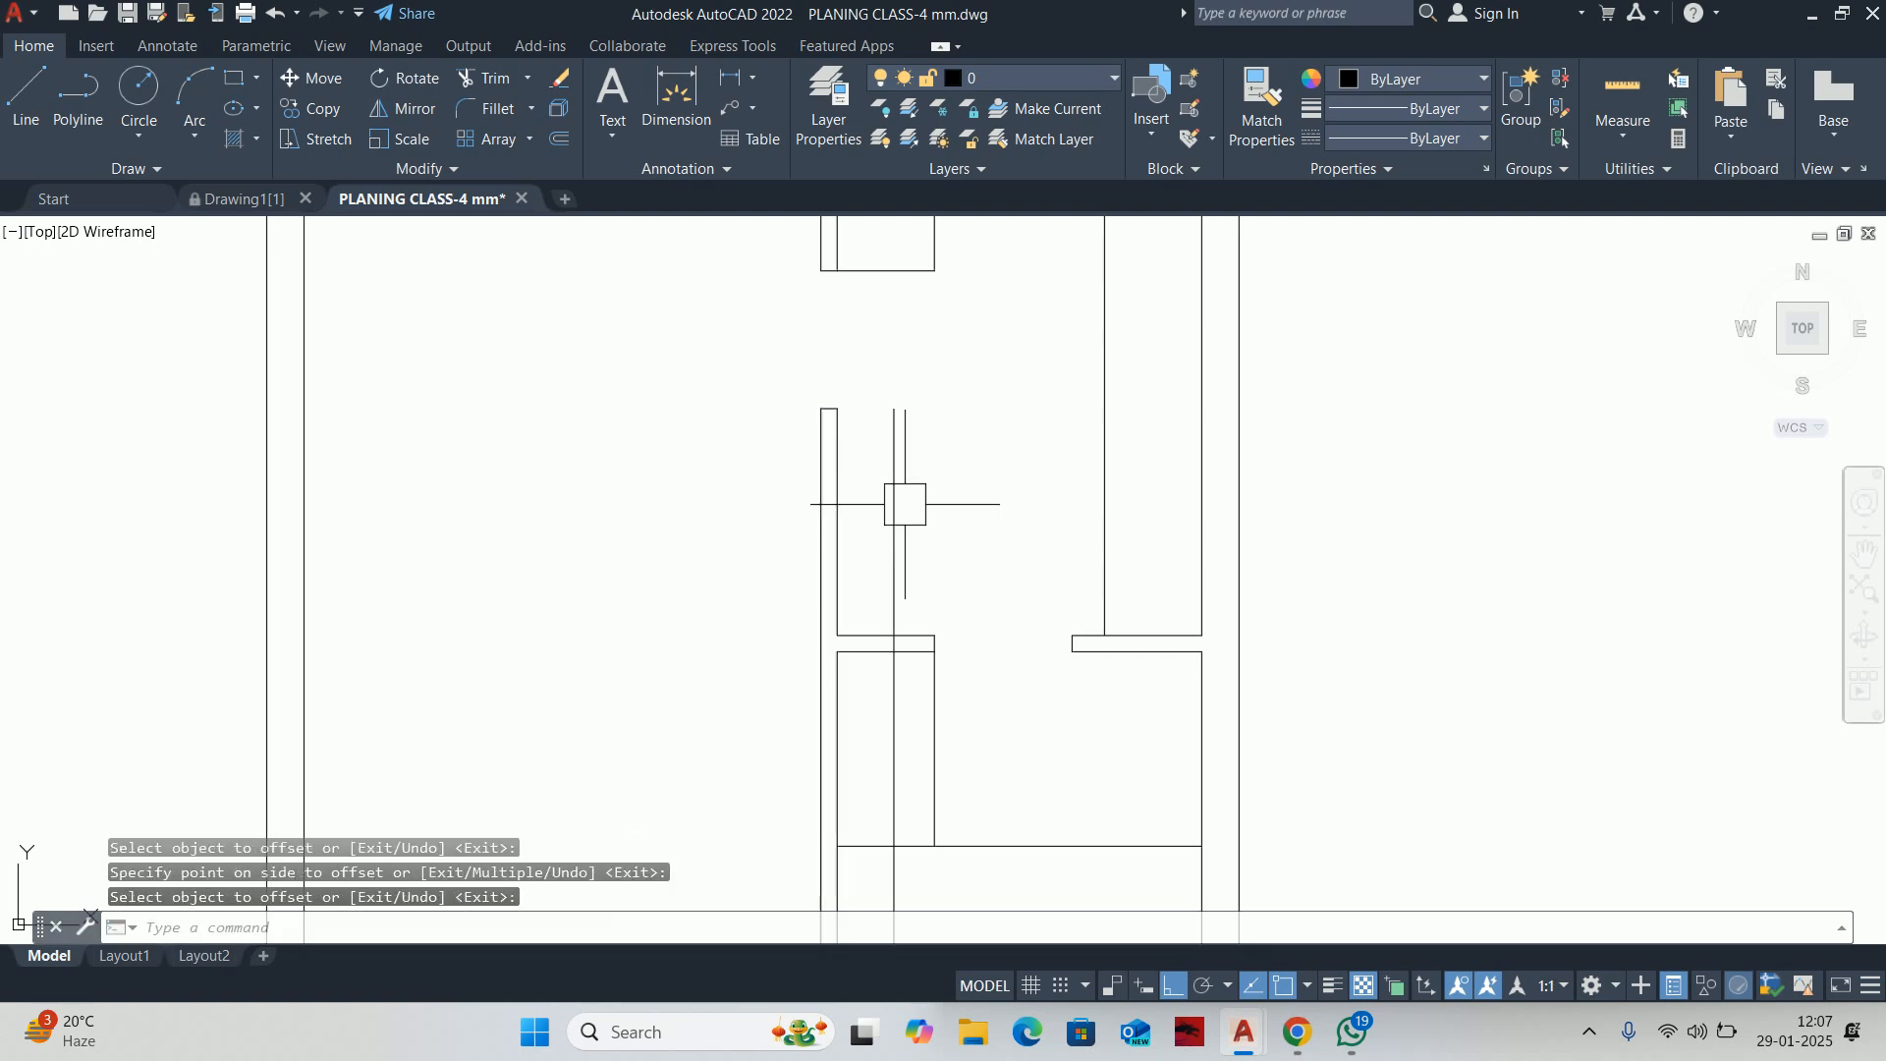
key("Escape")
key("Escape")
key("Escape")
Trim the offset line below the upper face of the short cross wall
scroll(877, 620, "up", 4)
type("tr")
key("Return")
left_click(906, 771)
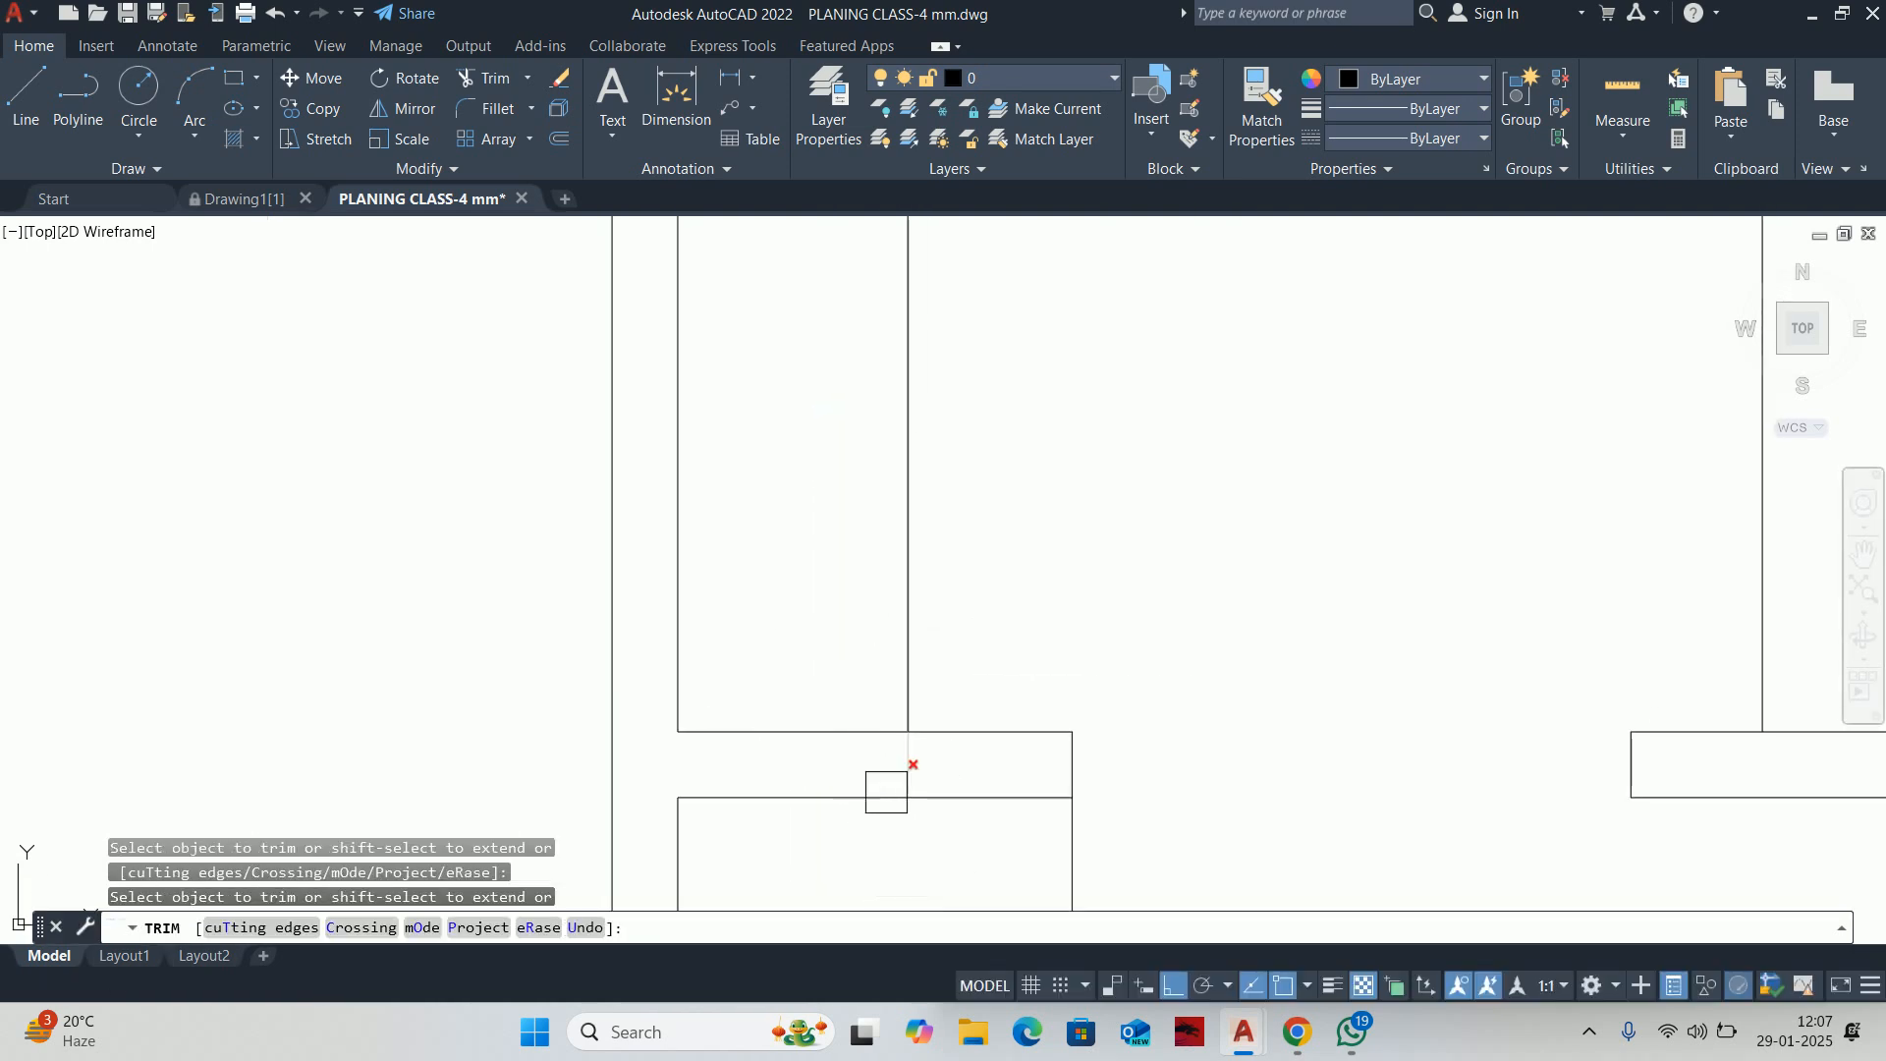
scroll(909, 739, "down", 2)
scroll(905, 576, "up", 2)
key("Escape")
Draw a horizontal line closing the upper end of the new counter beside the doorway
type("l")
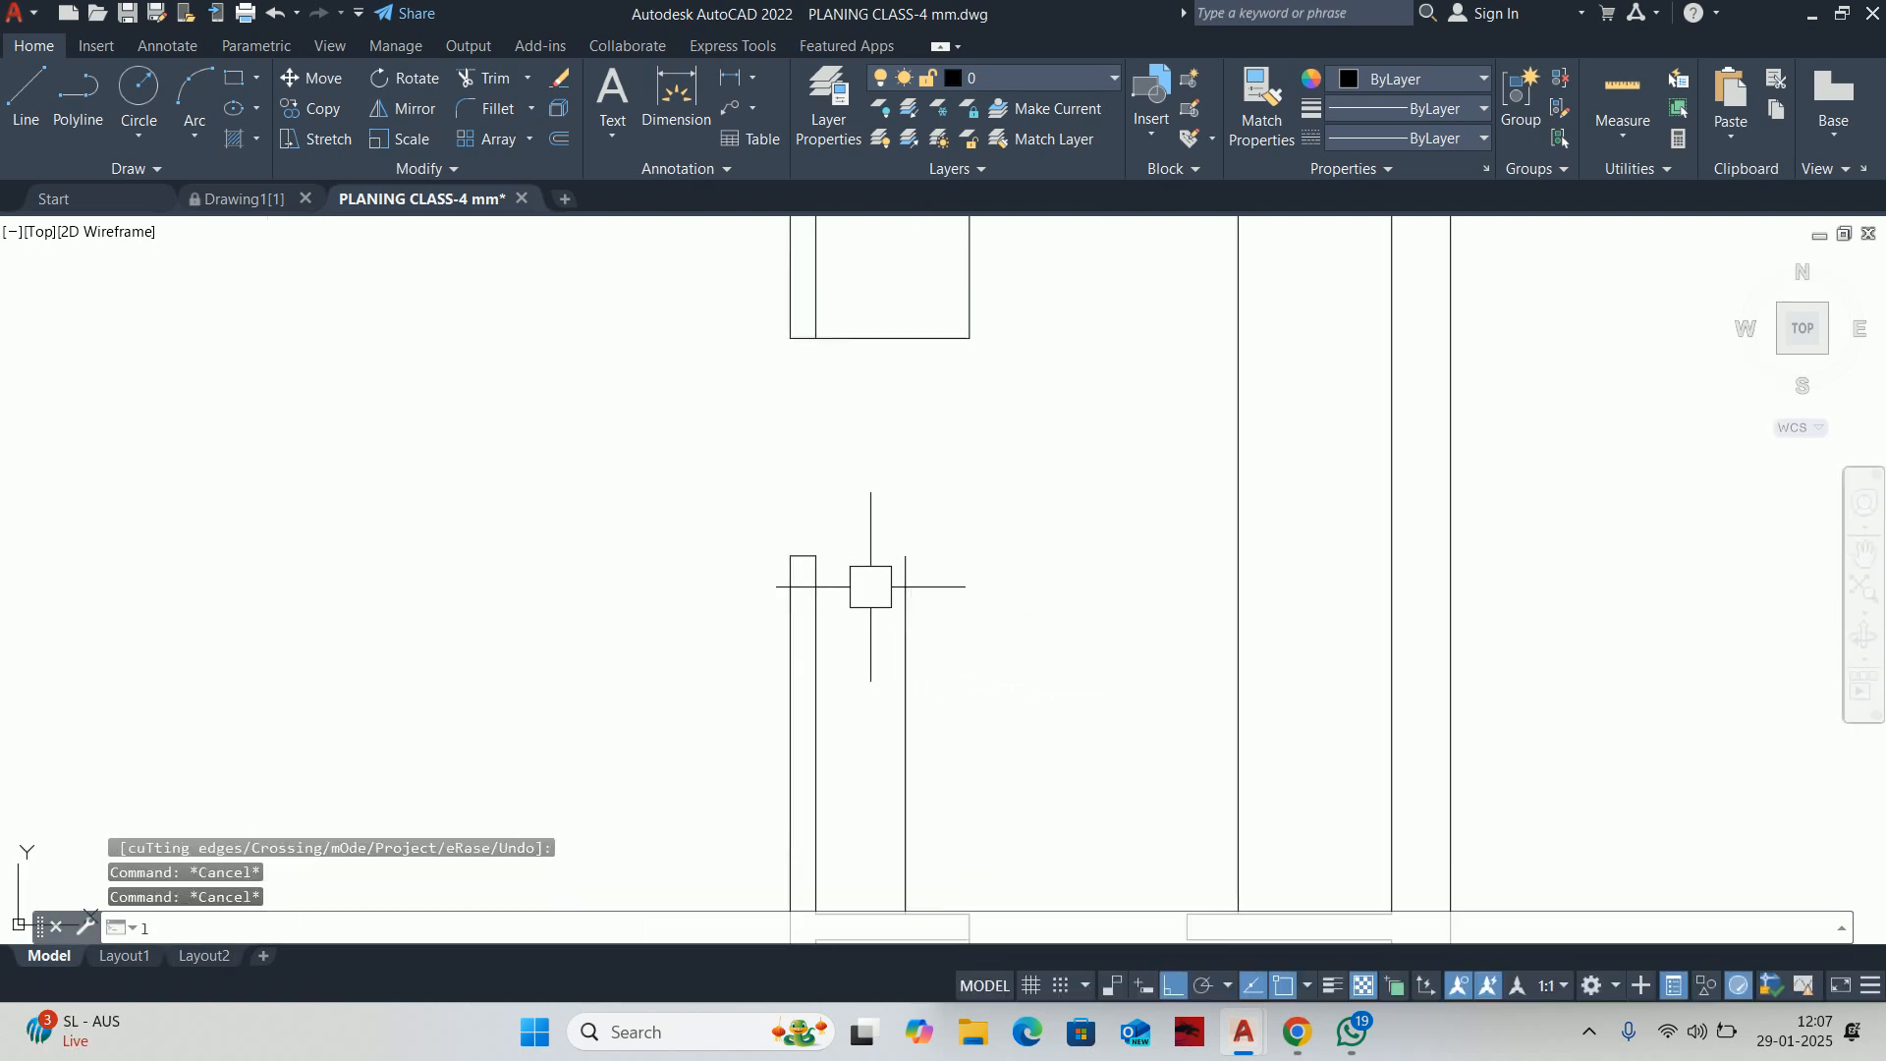
key("Return")
left_click(817, 649)
key("Escape")
key("Escape")
Remove the two edges of the small counter in the narrow room's upper-left corner with Trim
scroll(905, 551, "down", 2)
scroll(917, 577, "up", 2)
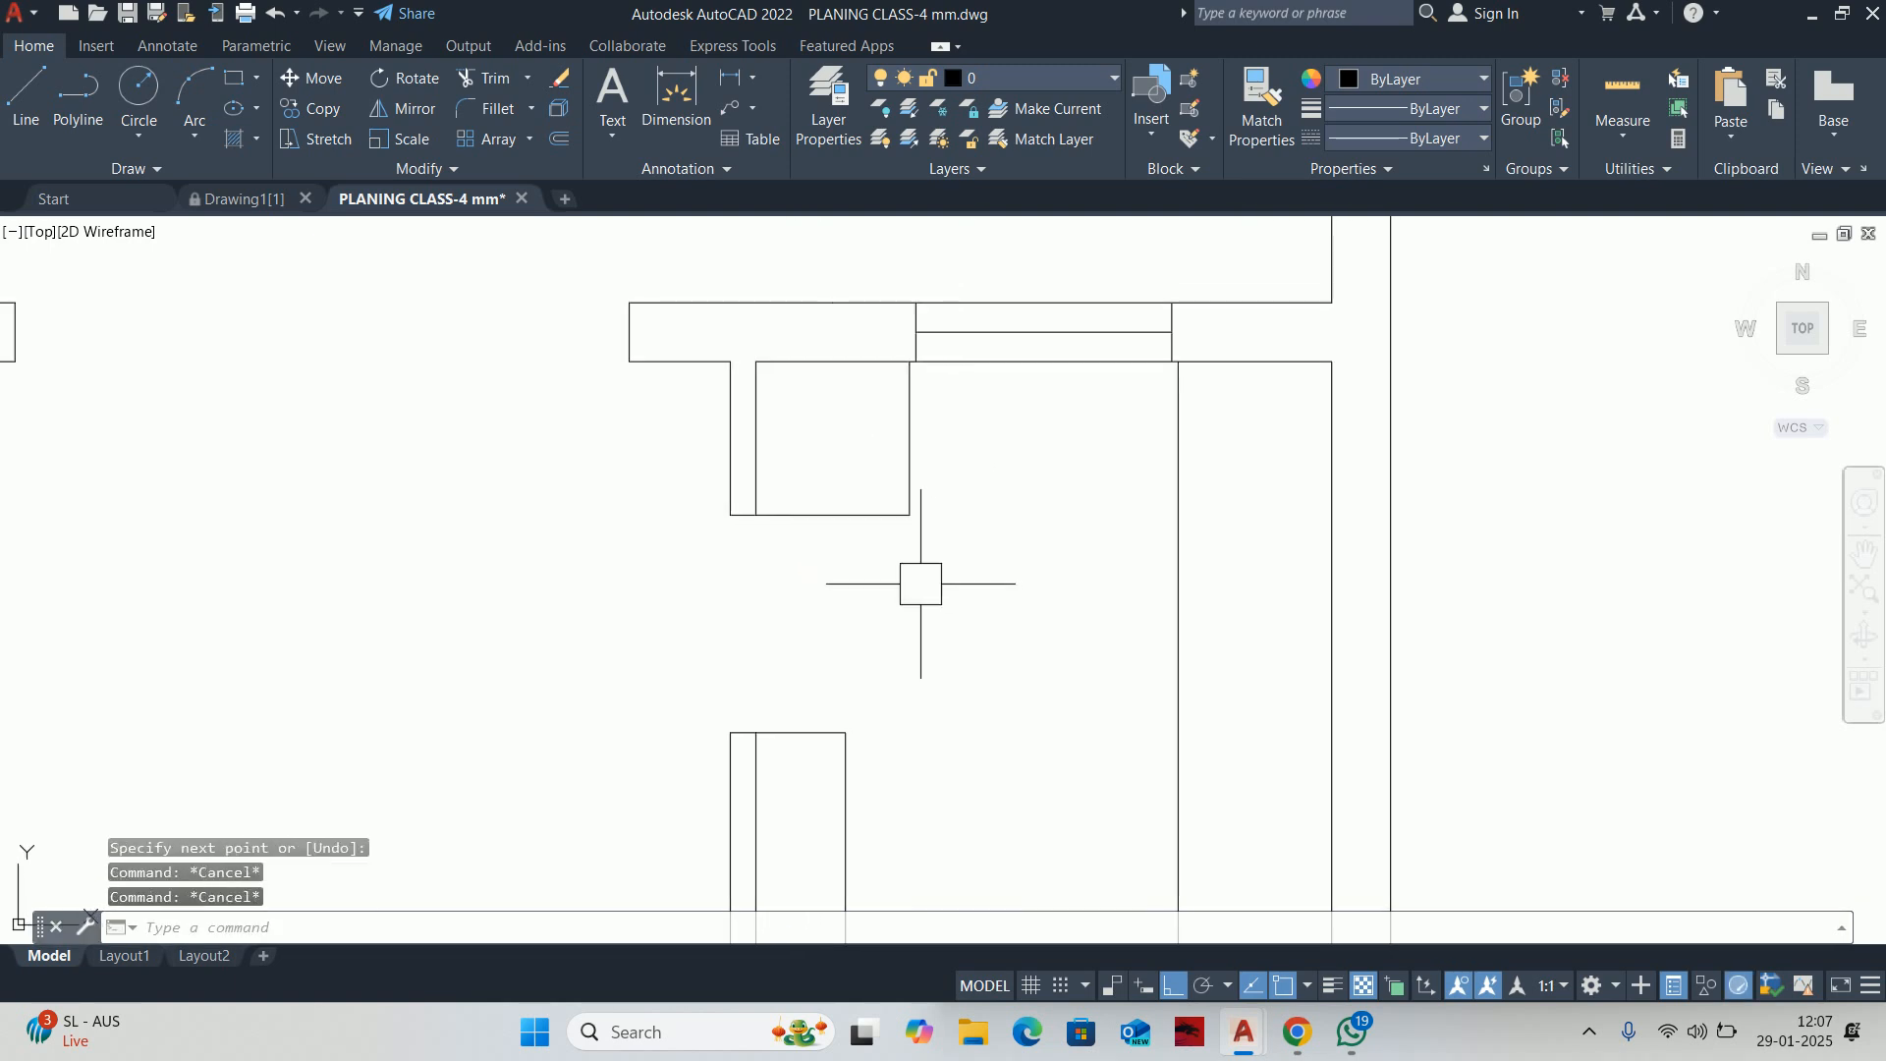
type("tr")
key("Return")
left_click(853, 514)
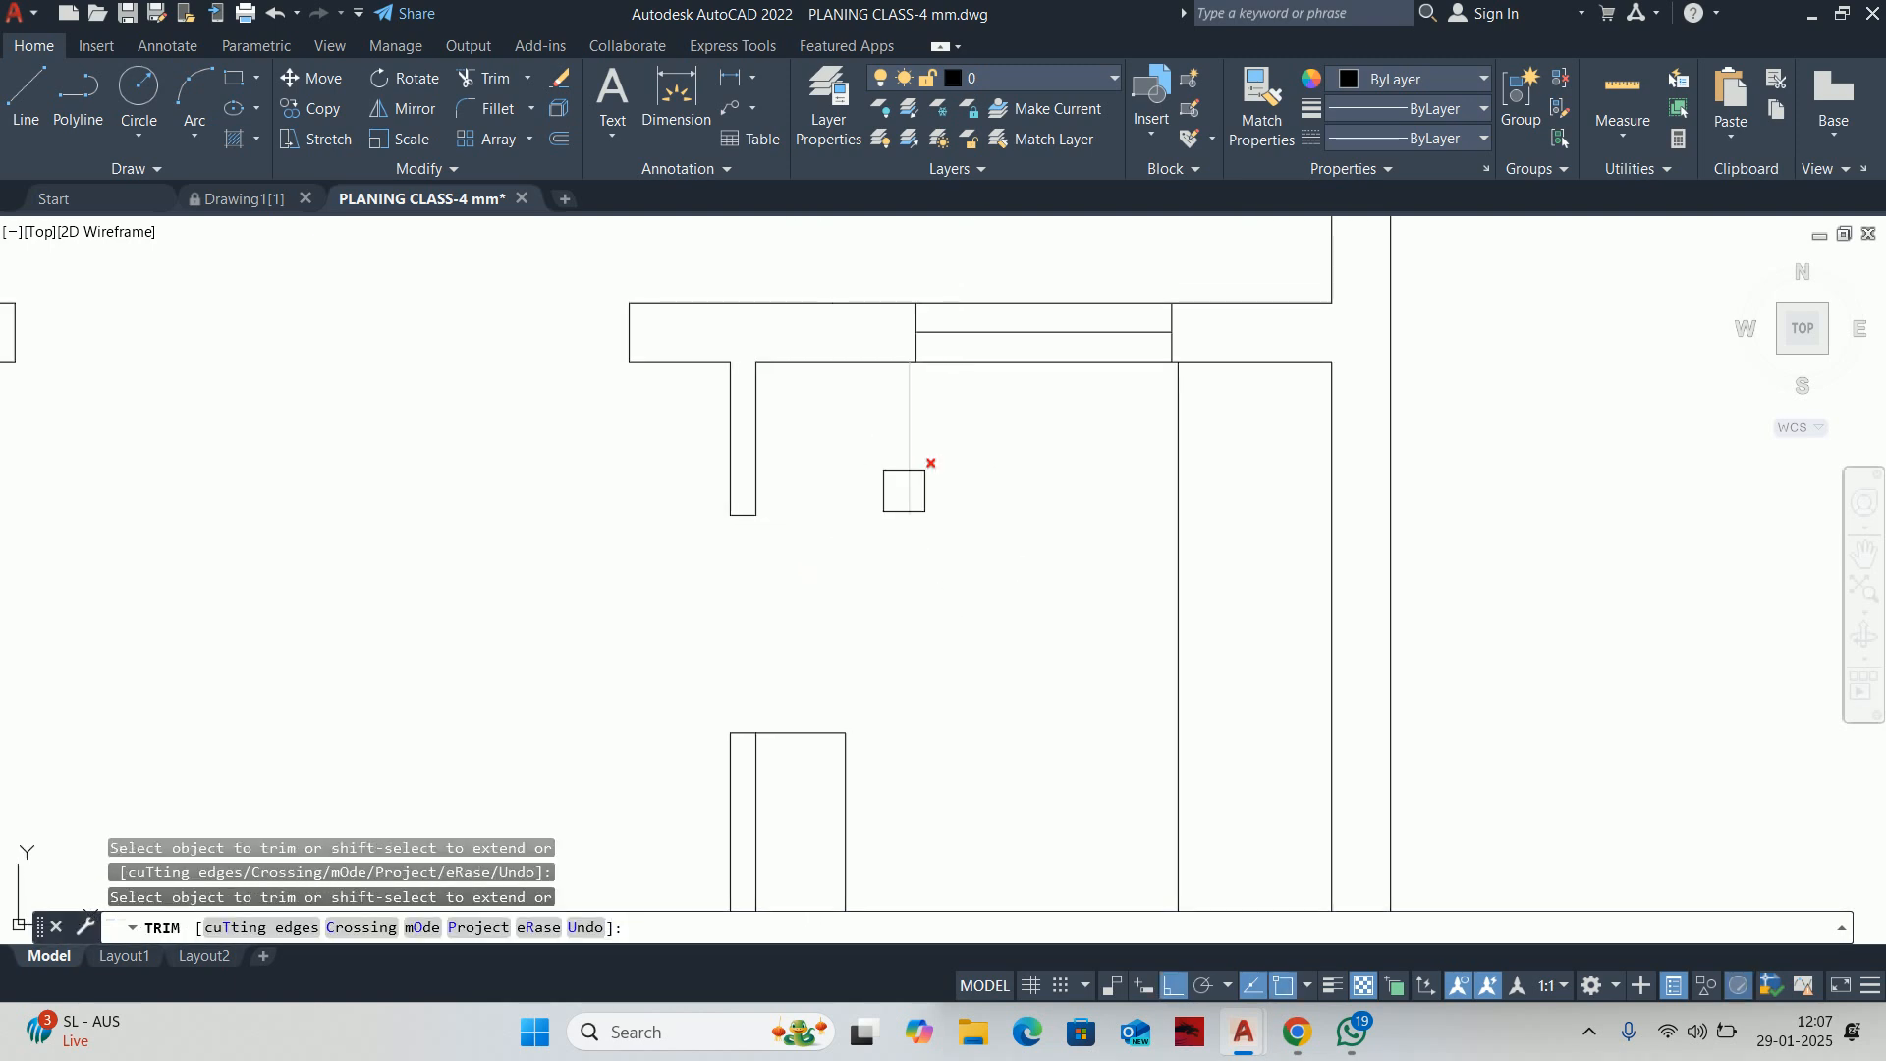
scroll(929, 491, "down", 2)
key("Escape")
key("Escape")
scroll(914, 501, "up", 2)
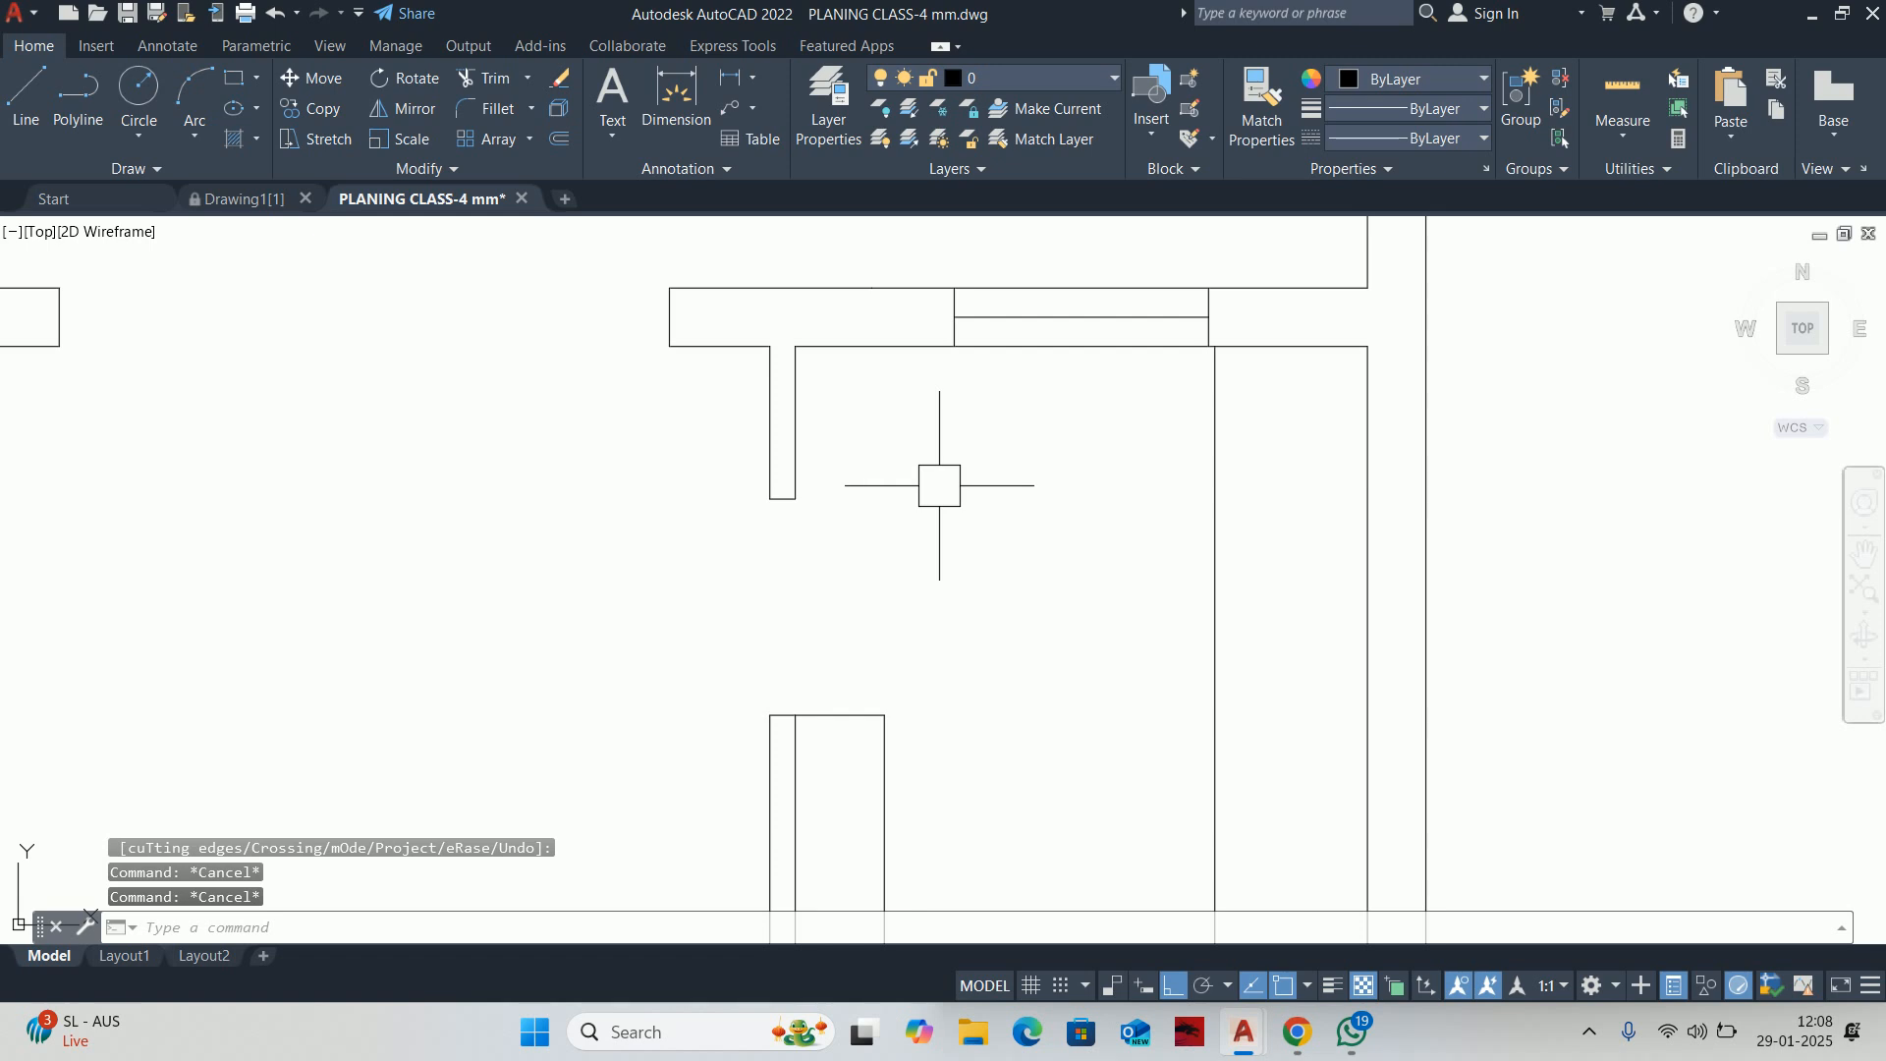
key("Escape")
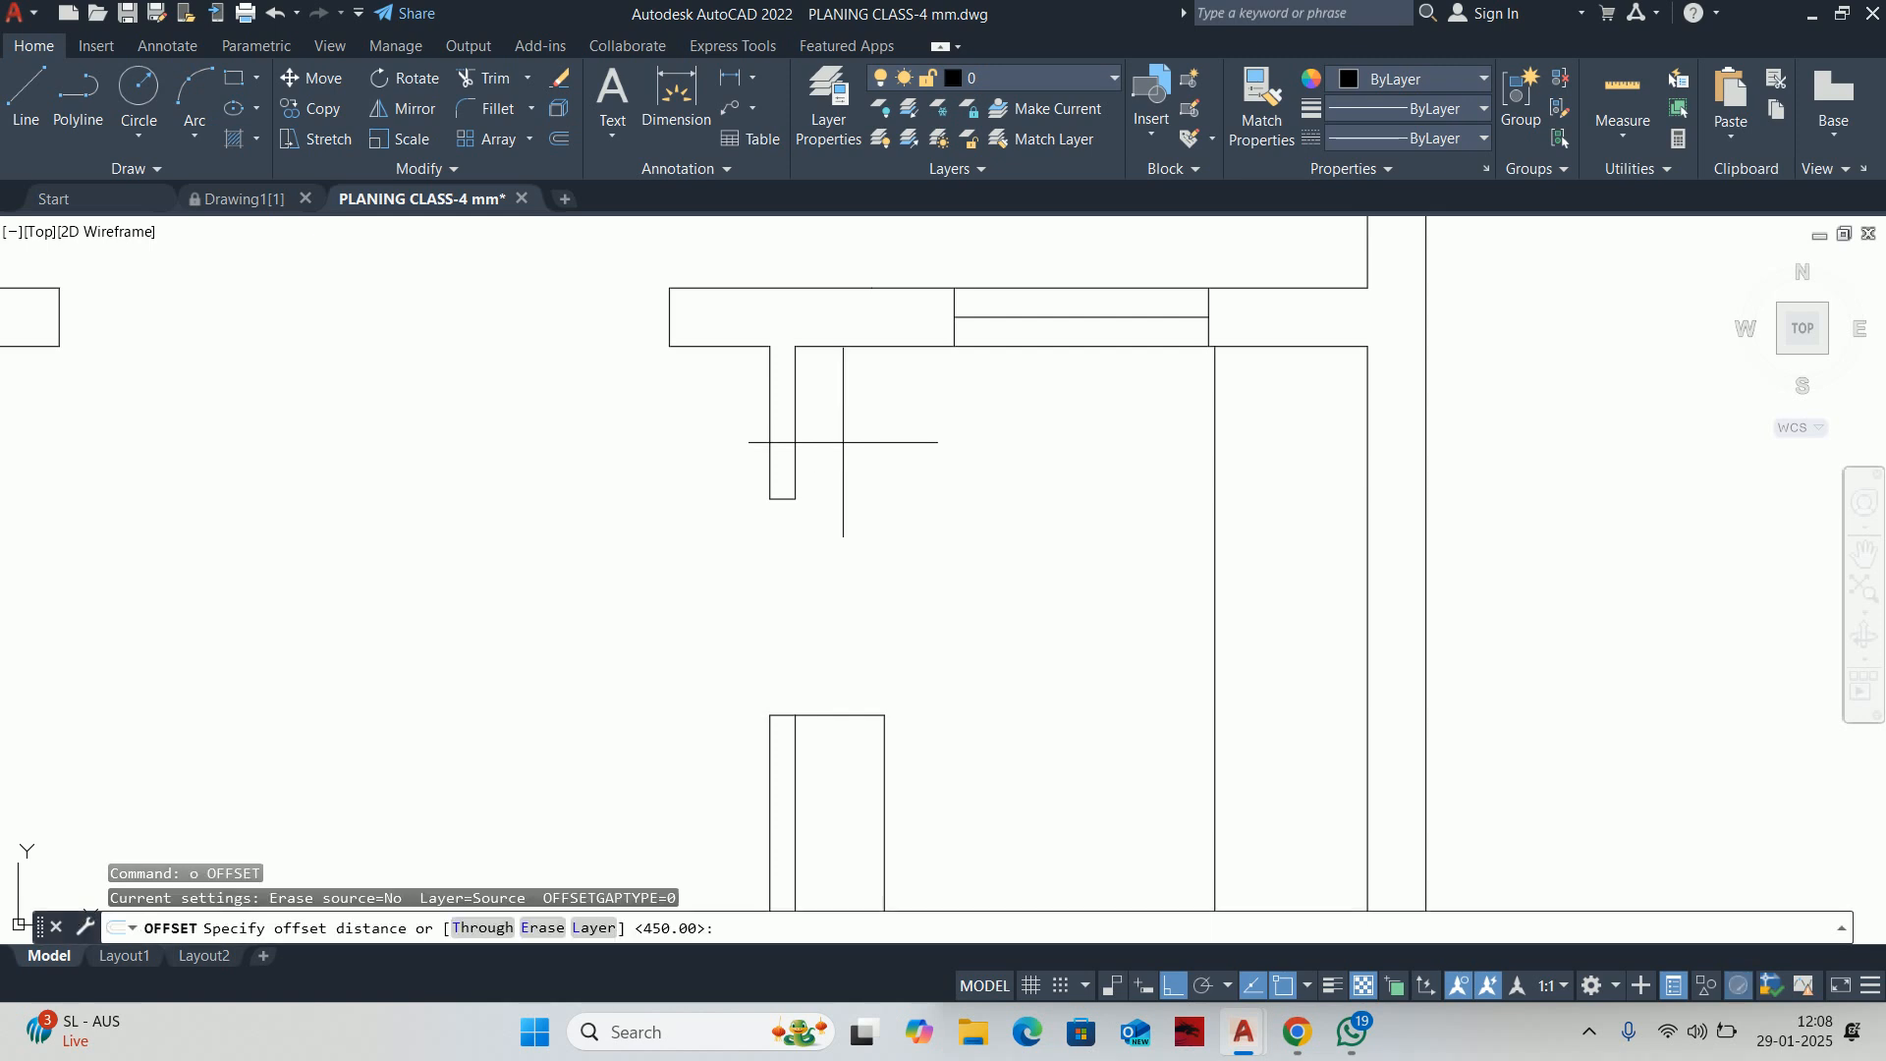
Offset the inner face of the narrow room's top wall 450 mm downward
key("Return")
left_click(842, 348)
left_click(918, 462)
key("Escape")
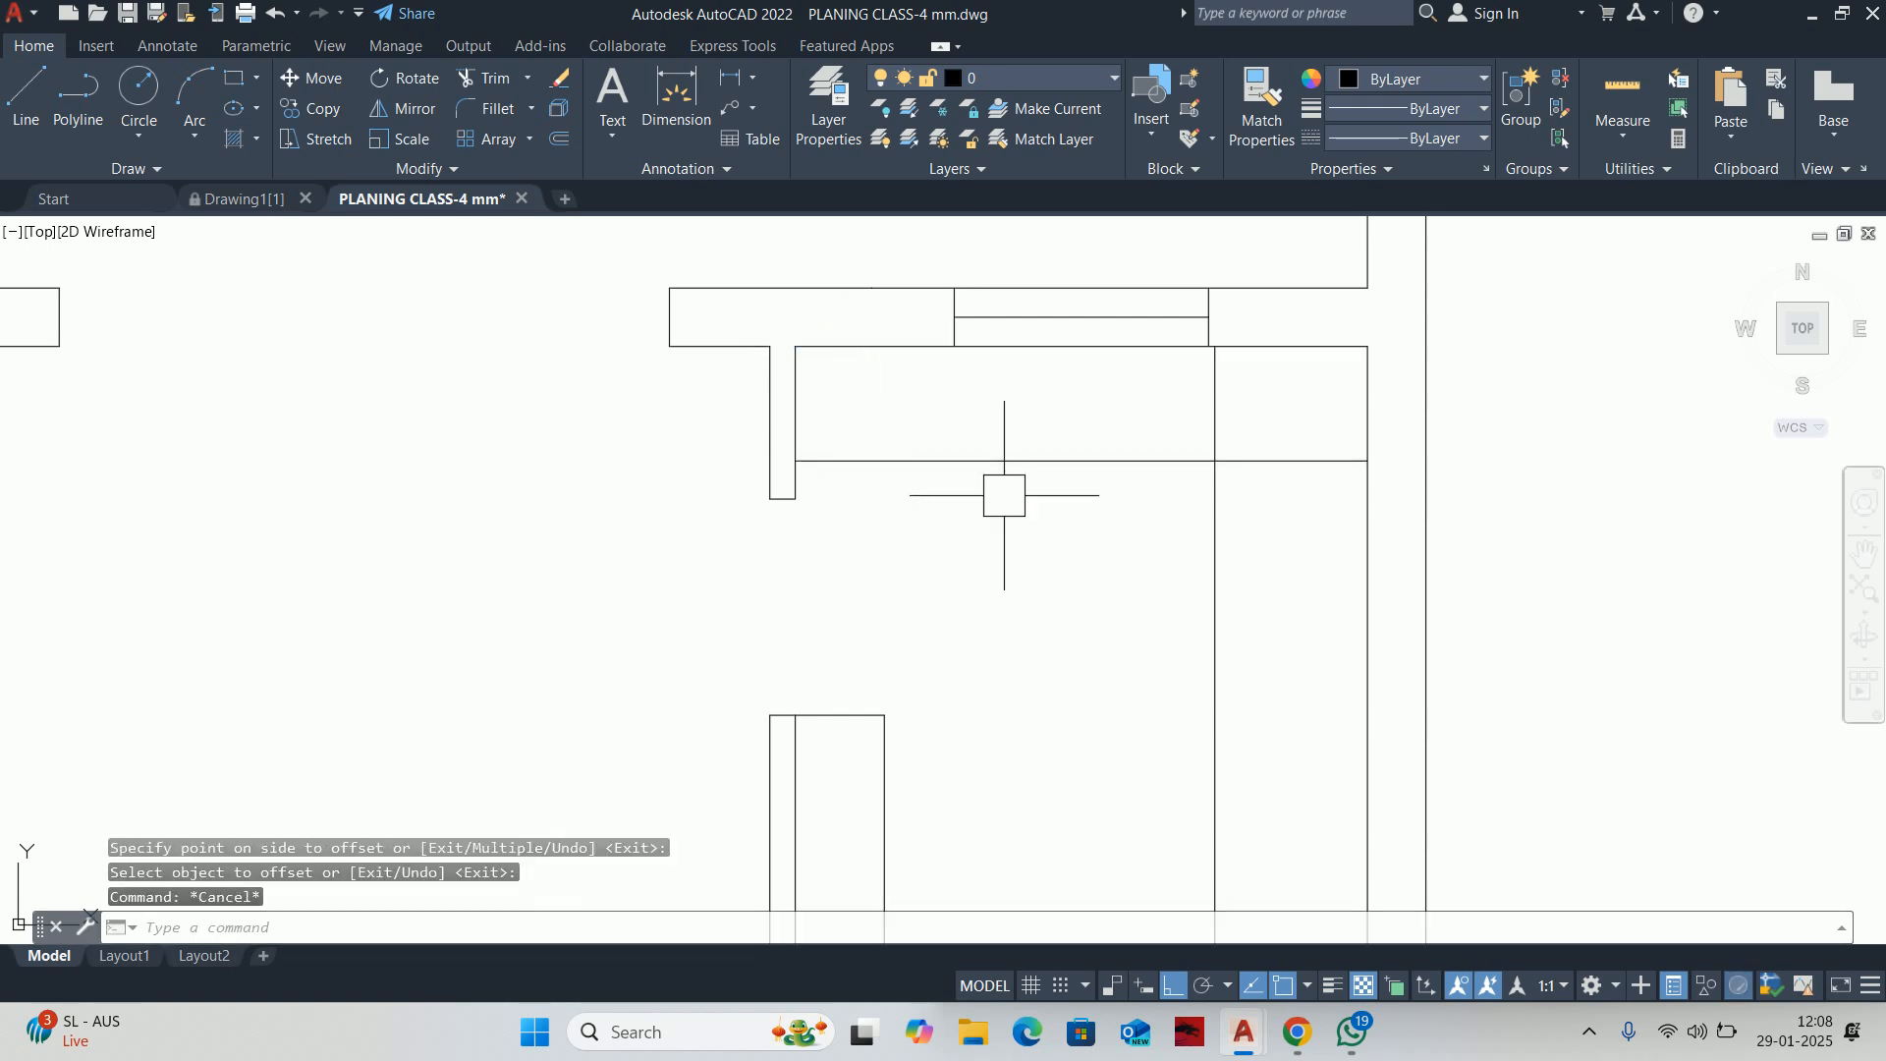
Trim the new counter edge under the window where it crosses the right-hand counter
type("tr")
key("Return")
left_click(1255, 458)
key("Escape")
key("Escape")
key("Escape")
scroll(1003, 519, "down", 5)
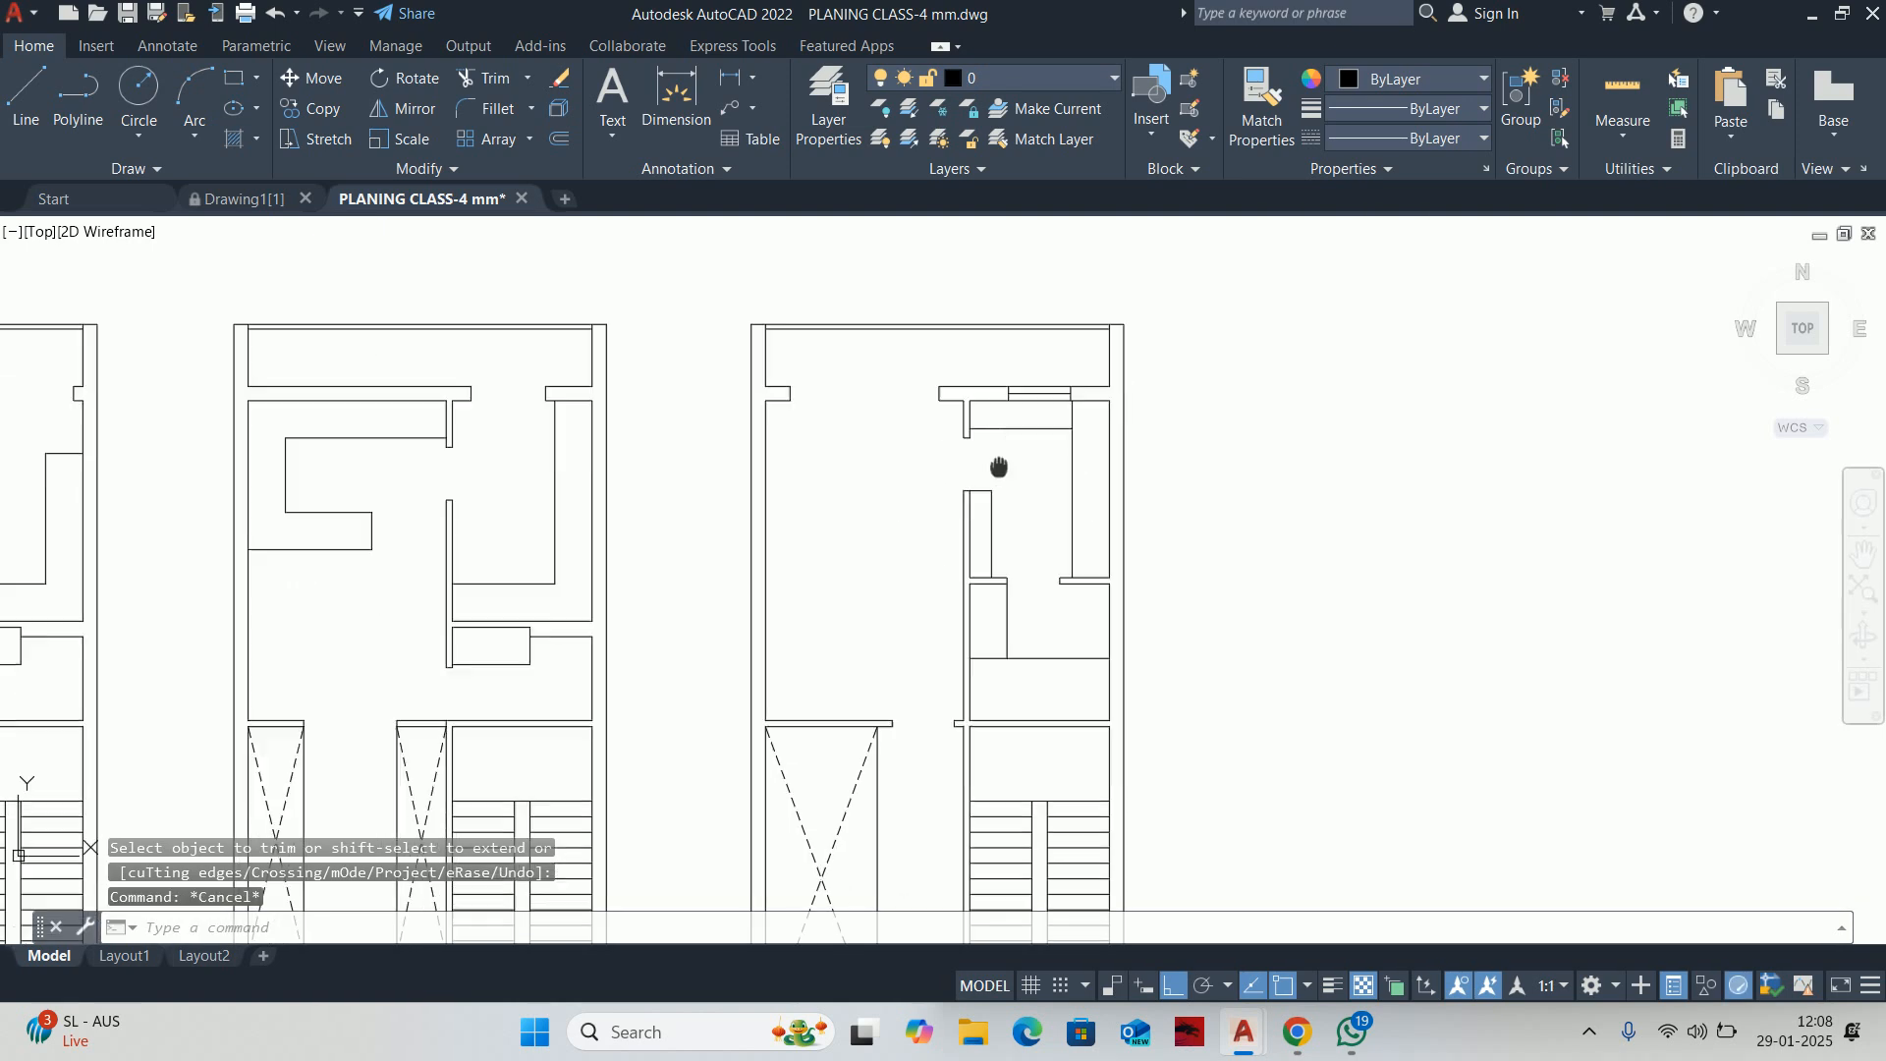
Measure the width and length of the large room to the left of the partition wall
scroll(989, 487, "up", 2)
middle_click_drag(983, 485, 935, 400)
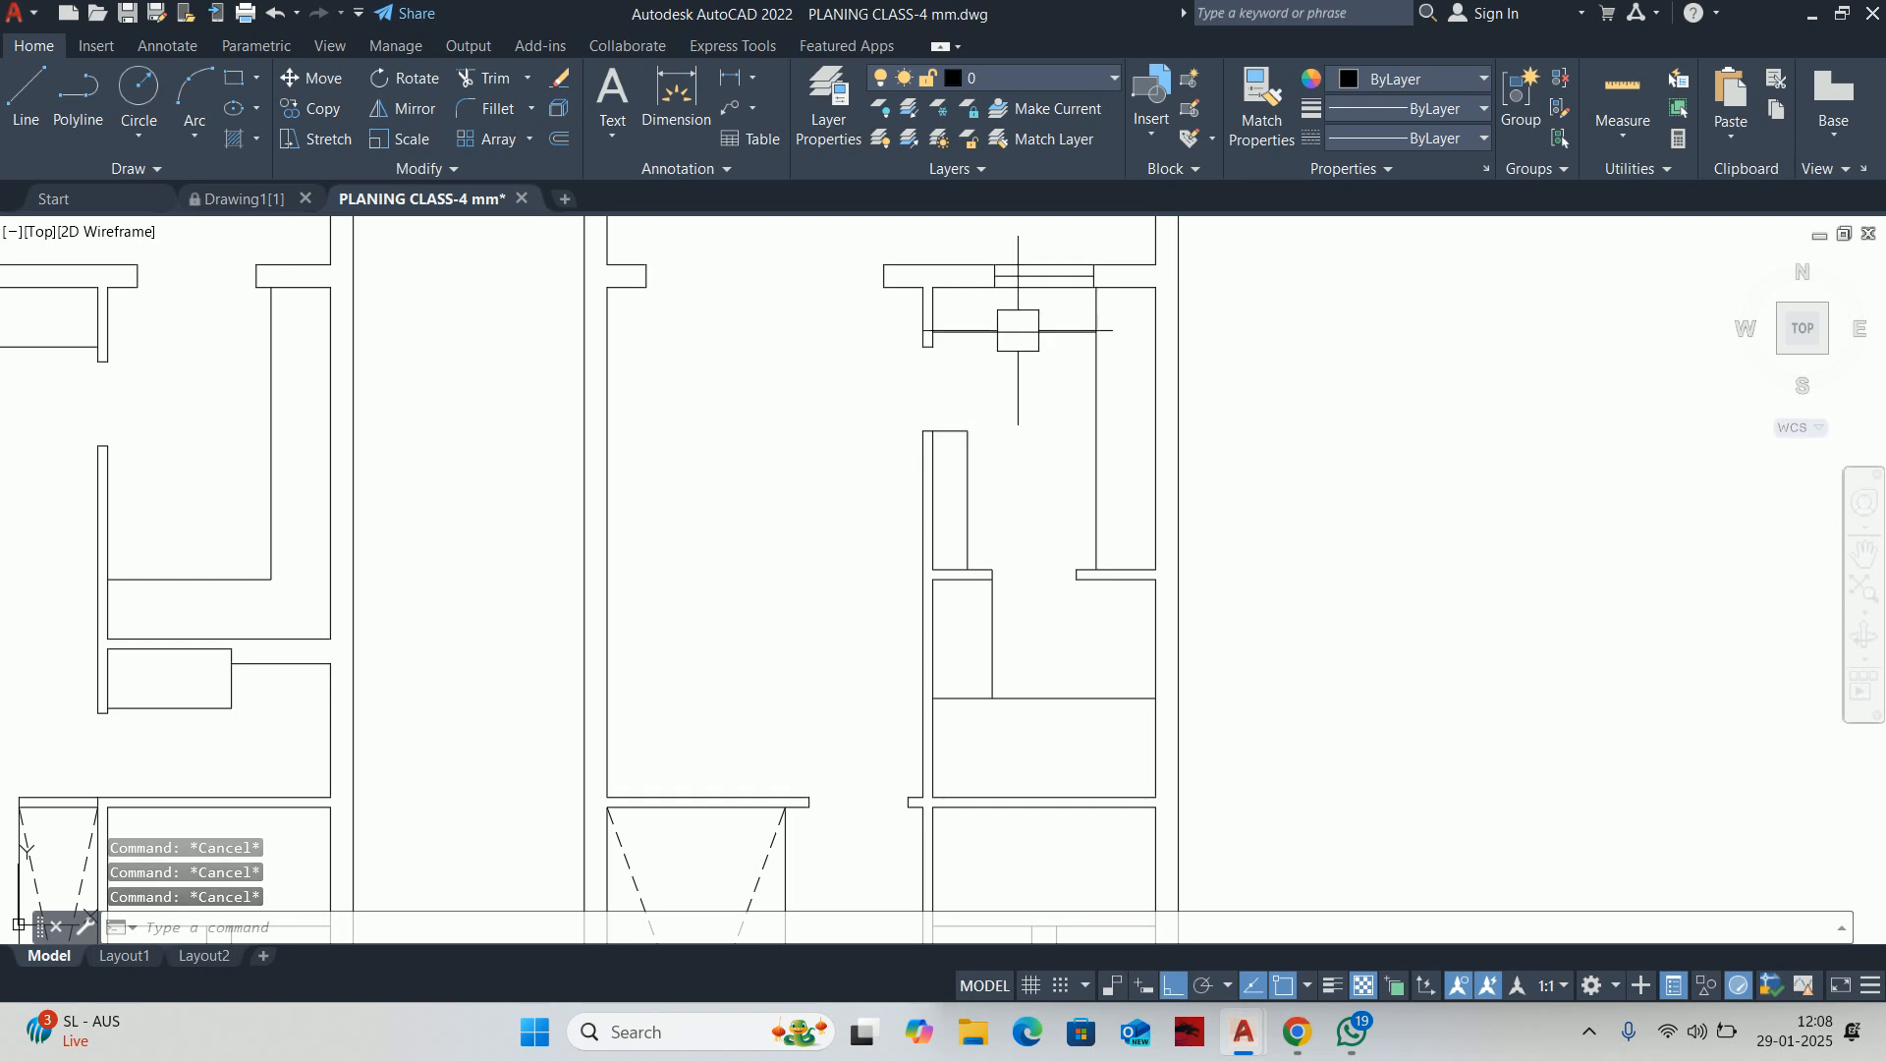
middle_click_drag(1033, 440, 994, 357)
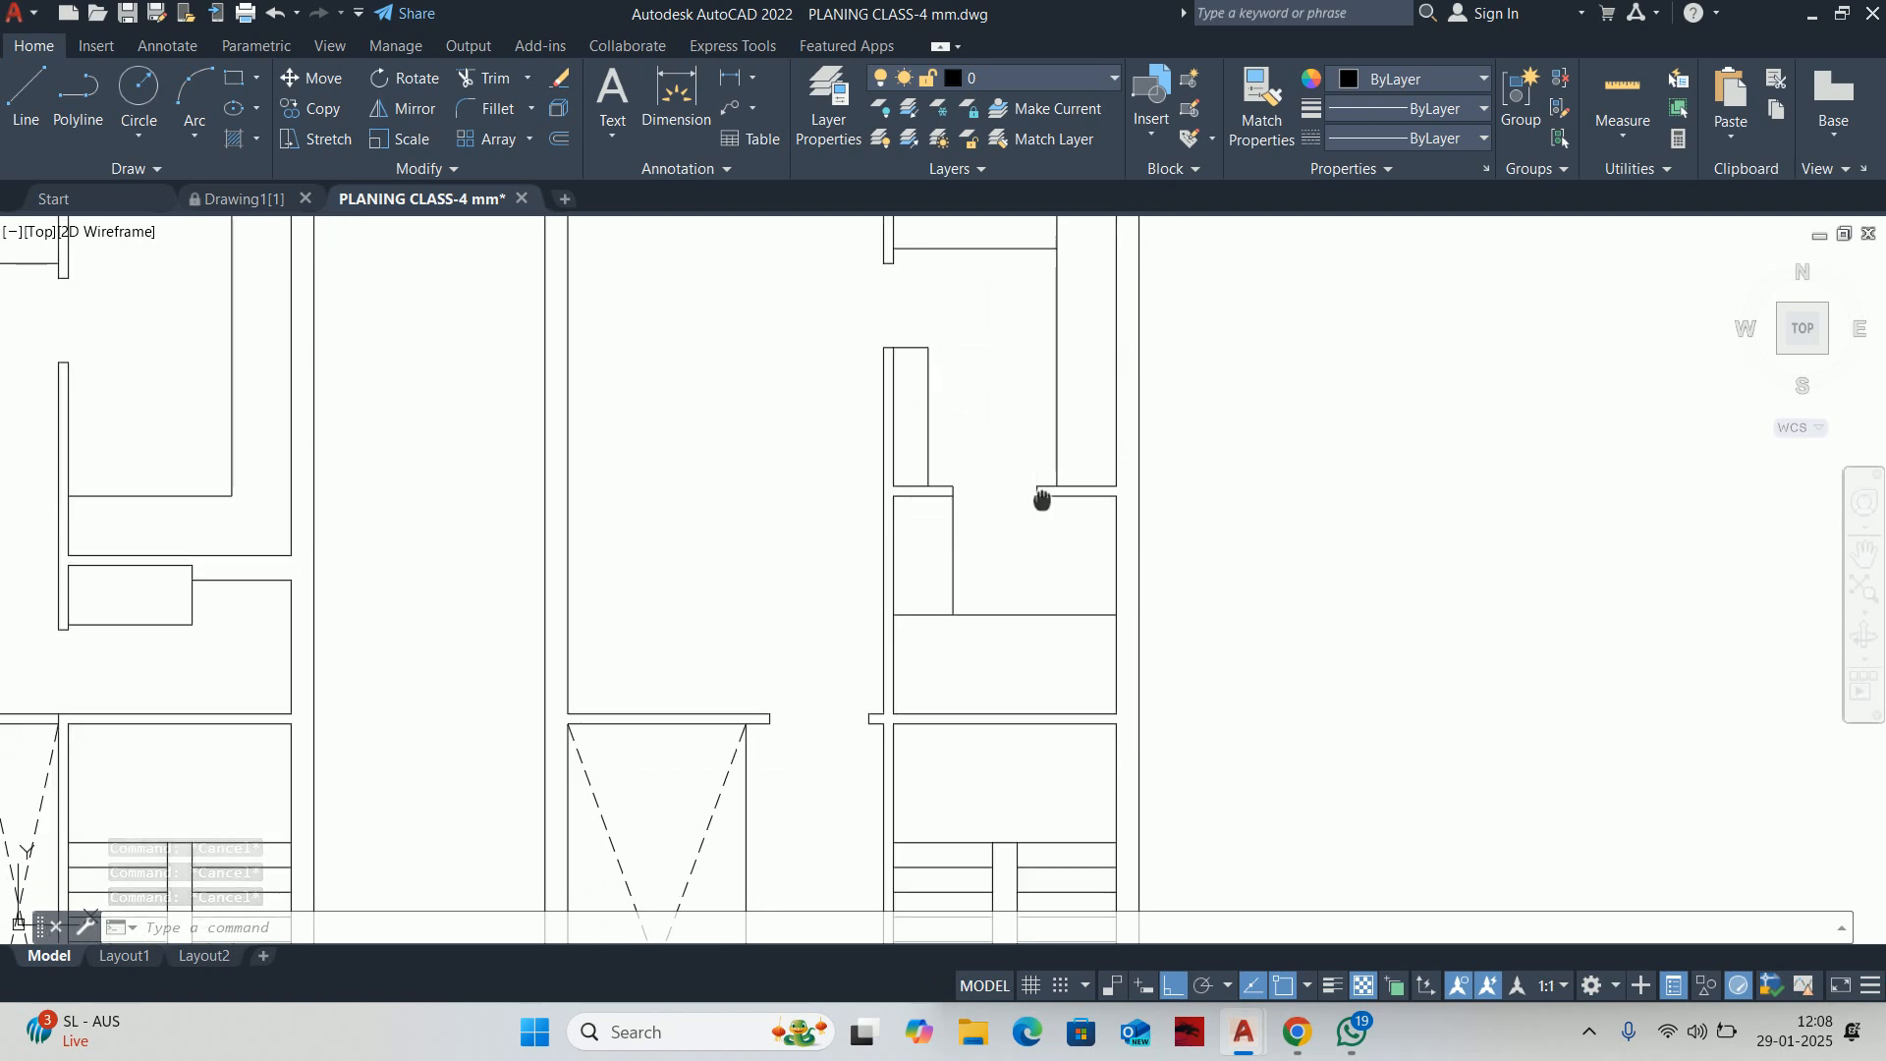
scroll(1036, 434, "down", 2)
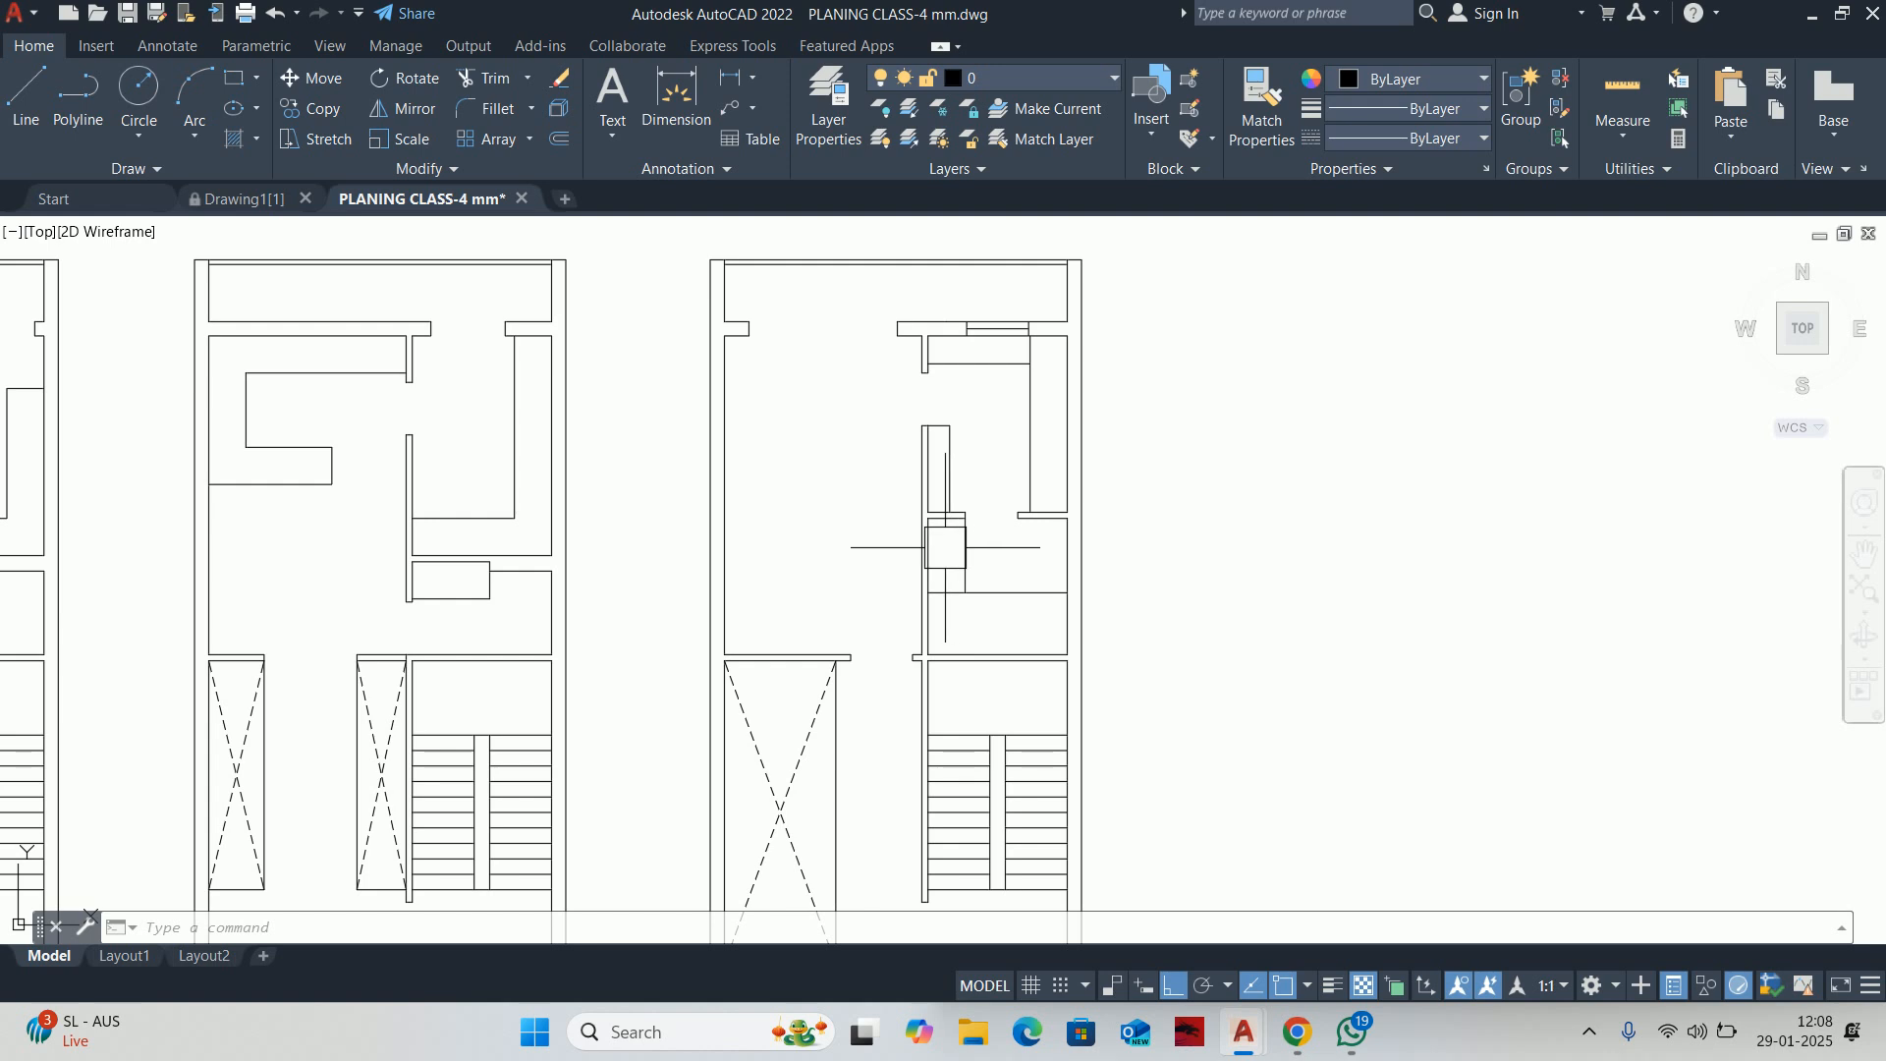
left_click(1622, 94)
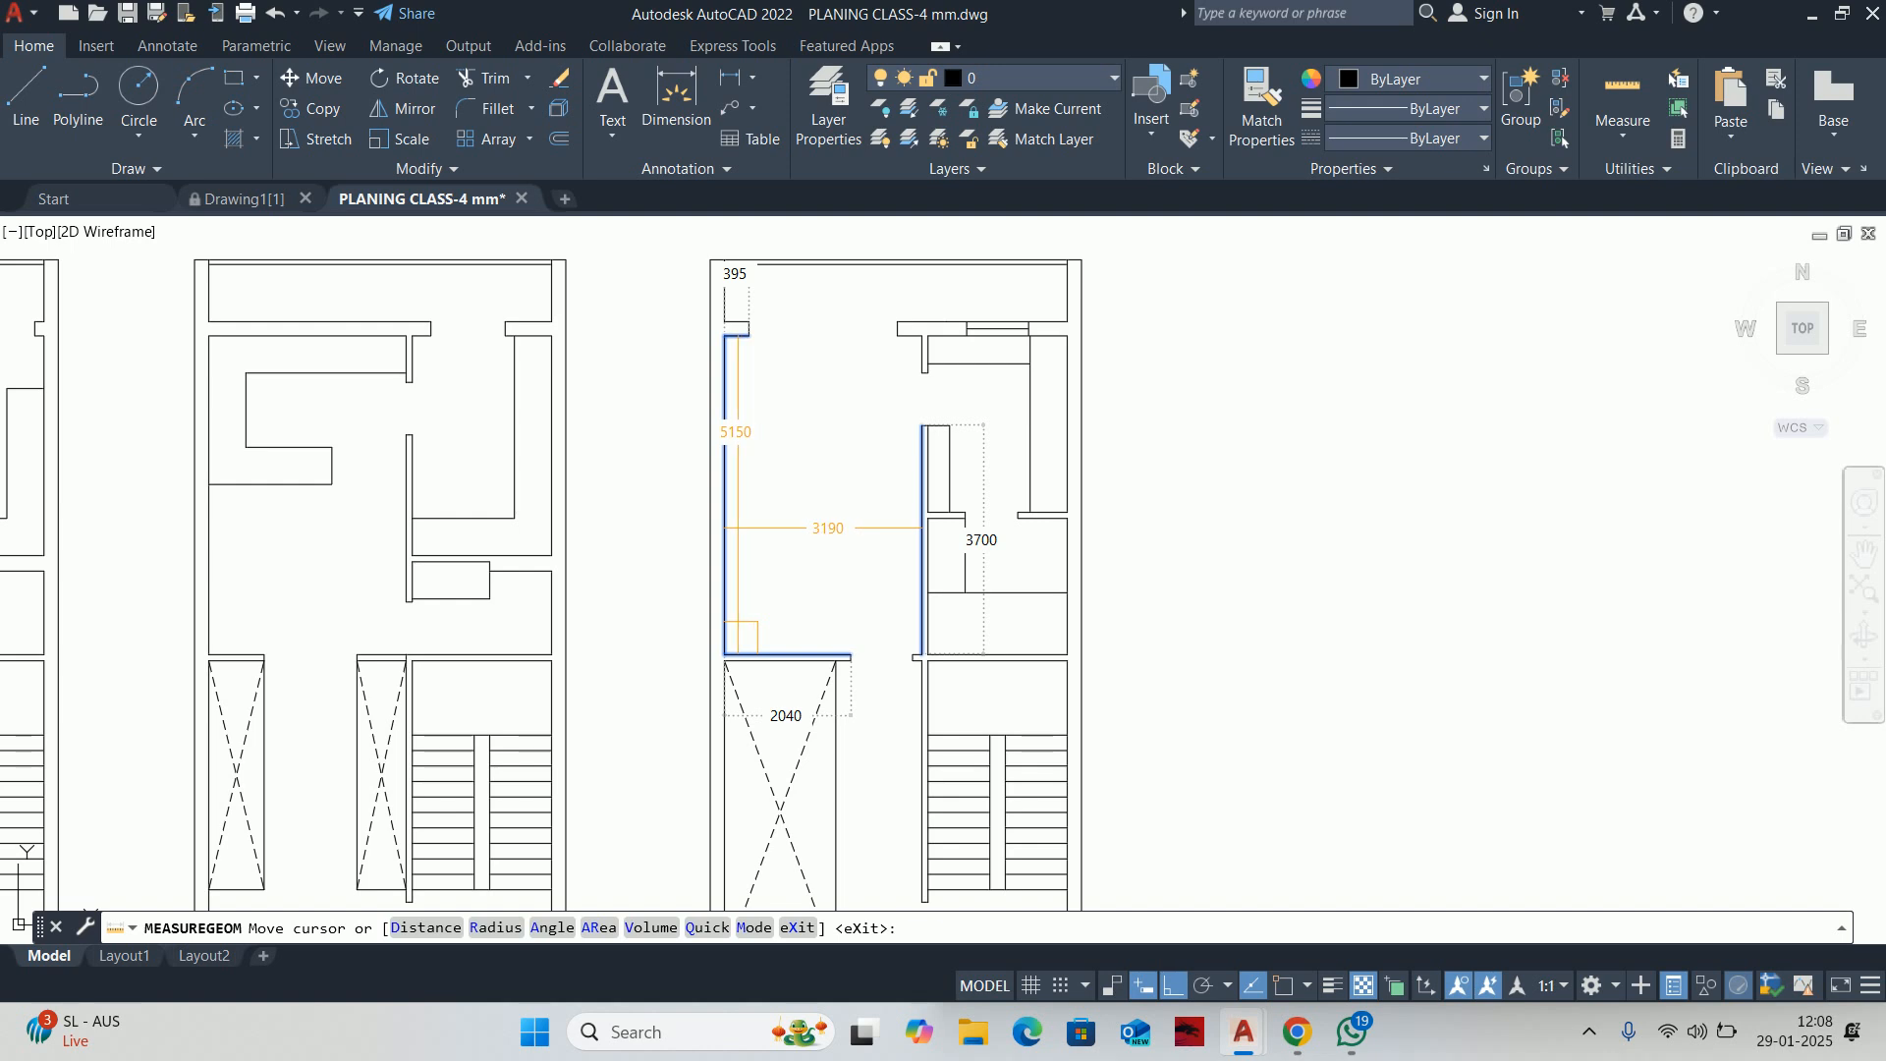
middle_click_drag(759, 522, 766, 597)
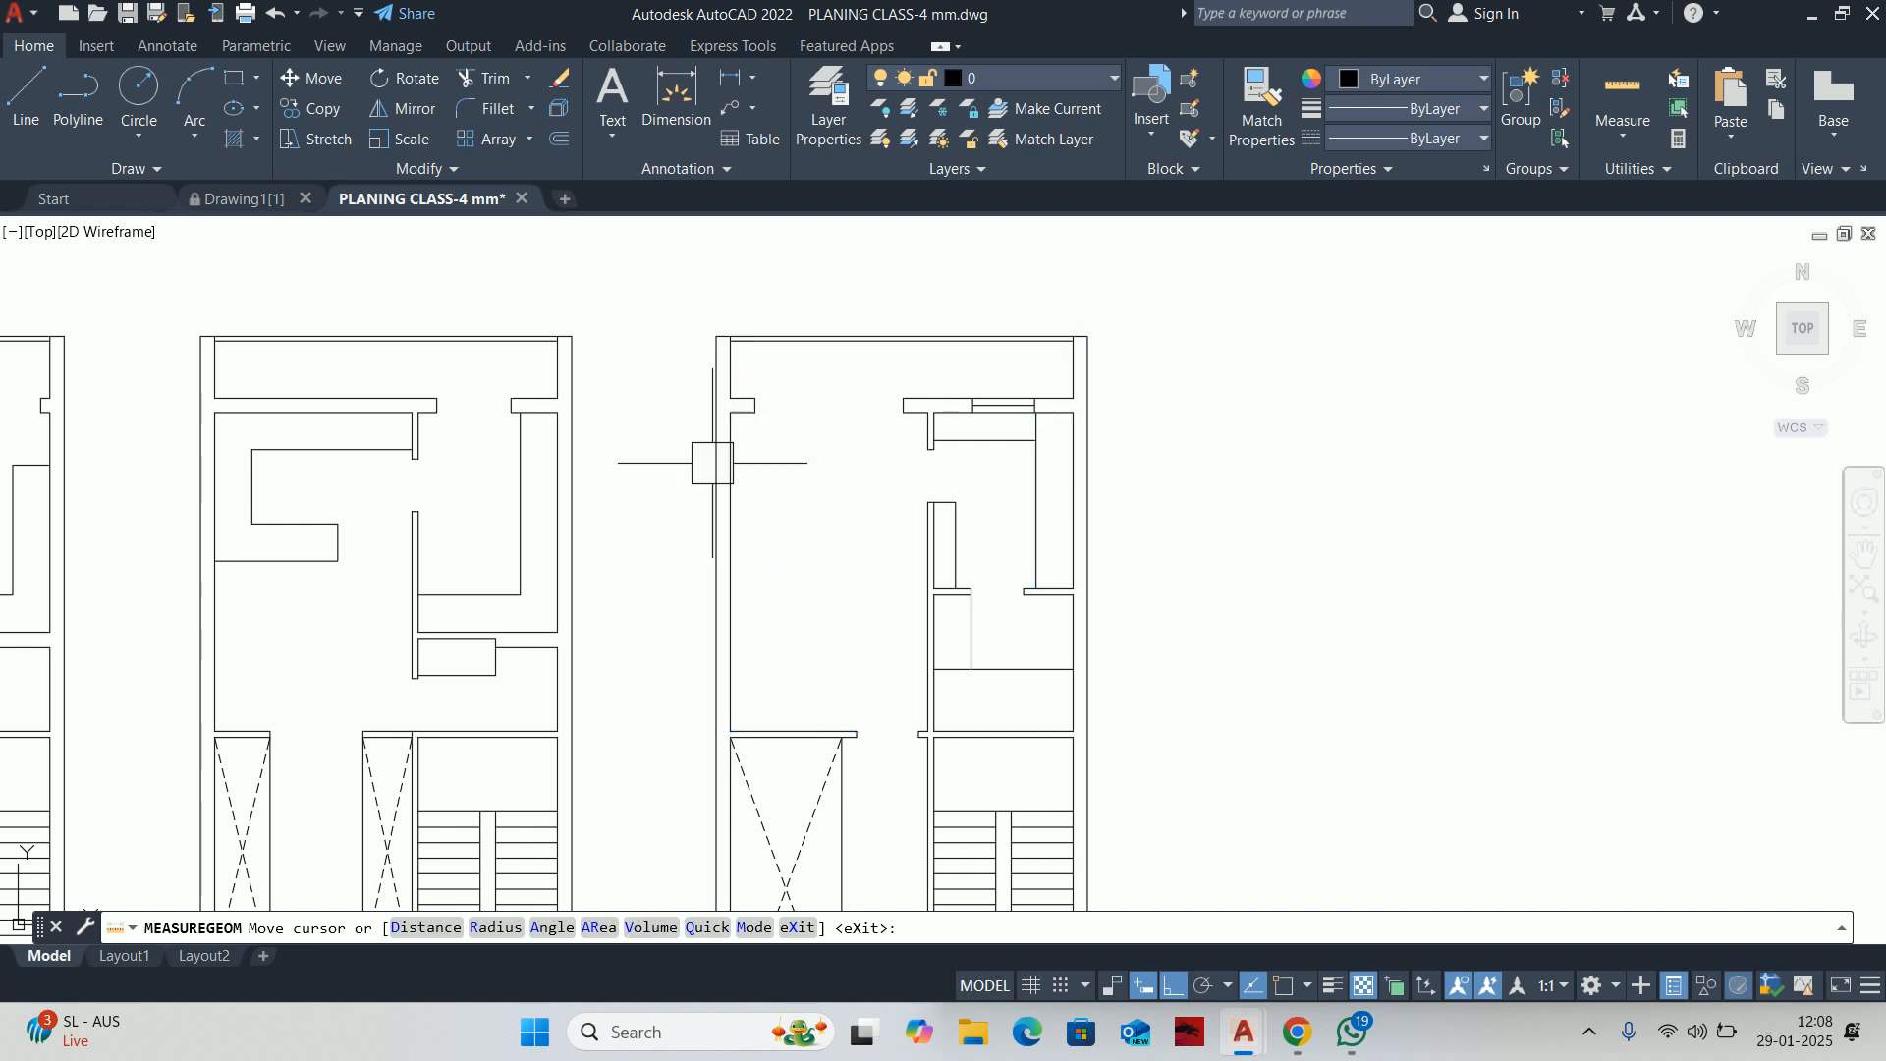
key("Escape")
key("Escape")
key("Escape")
scroll(753, 631, "up", 2)
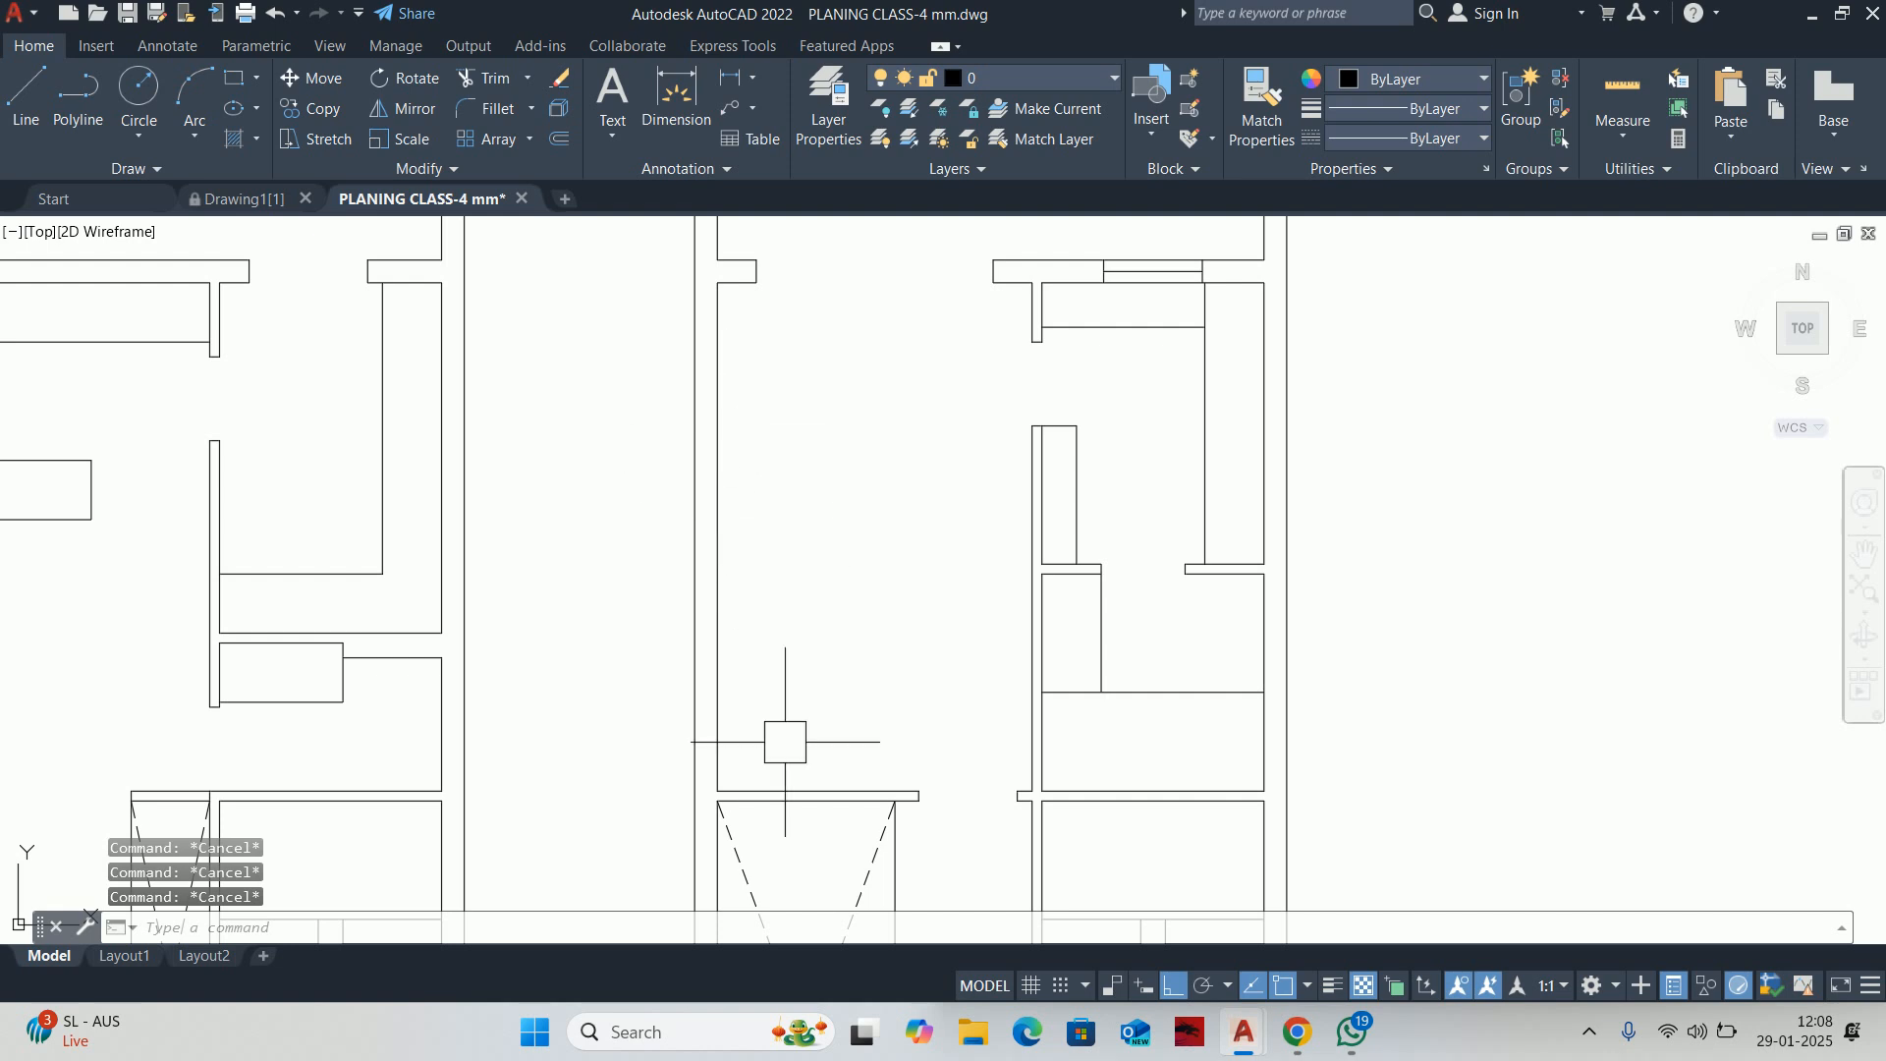
type("o")
key("Return")
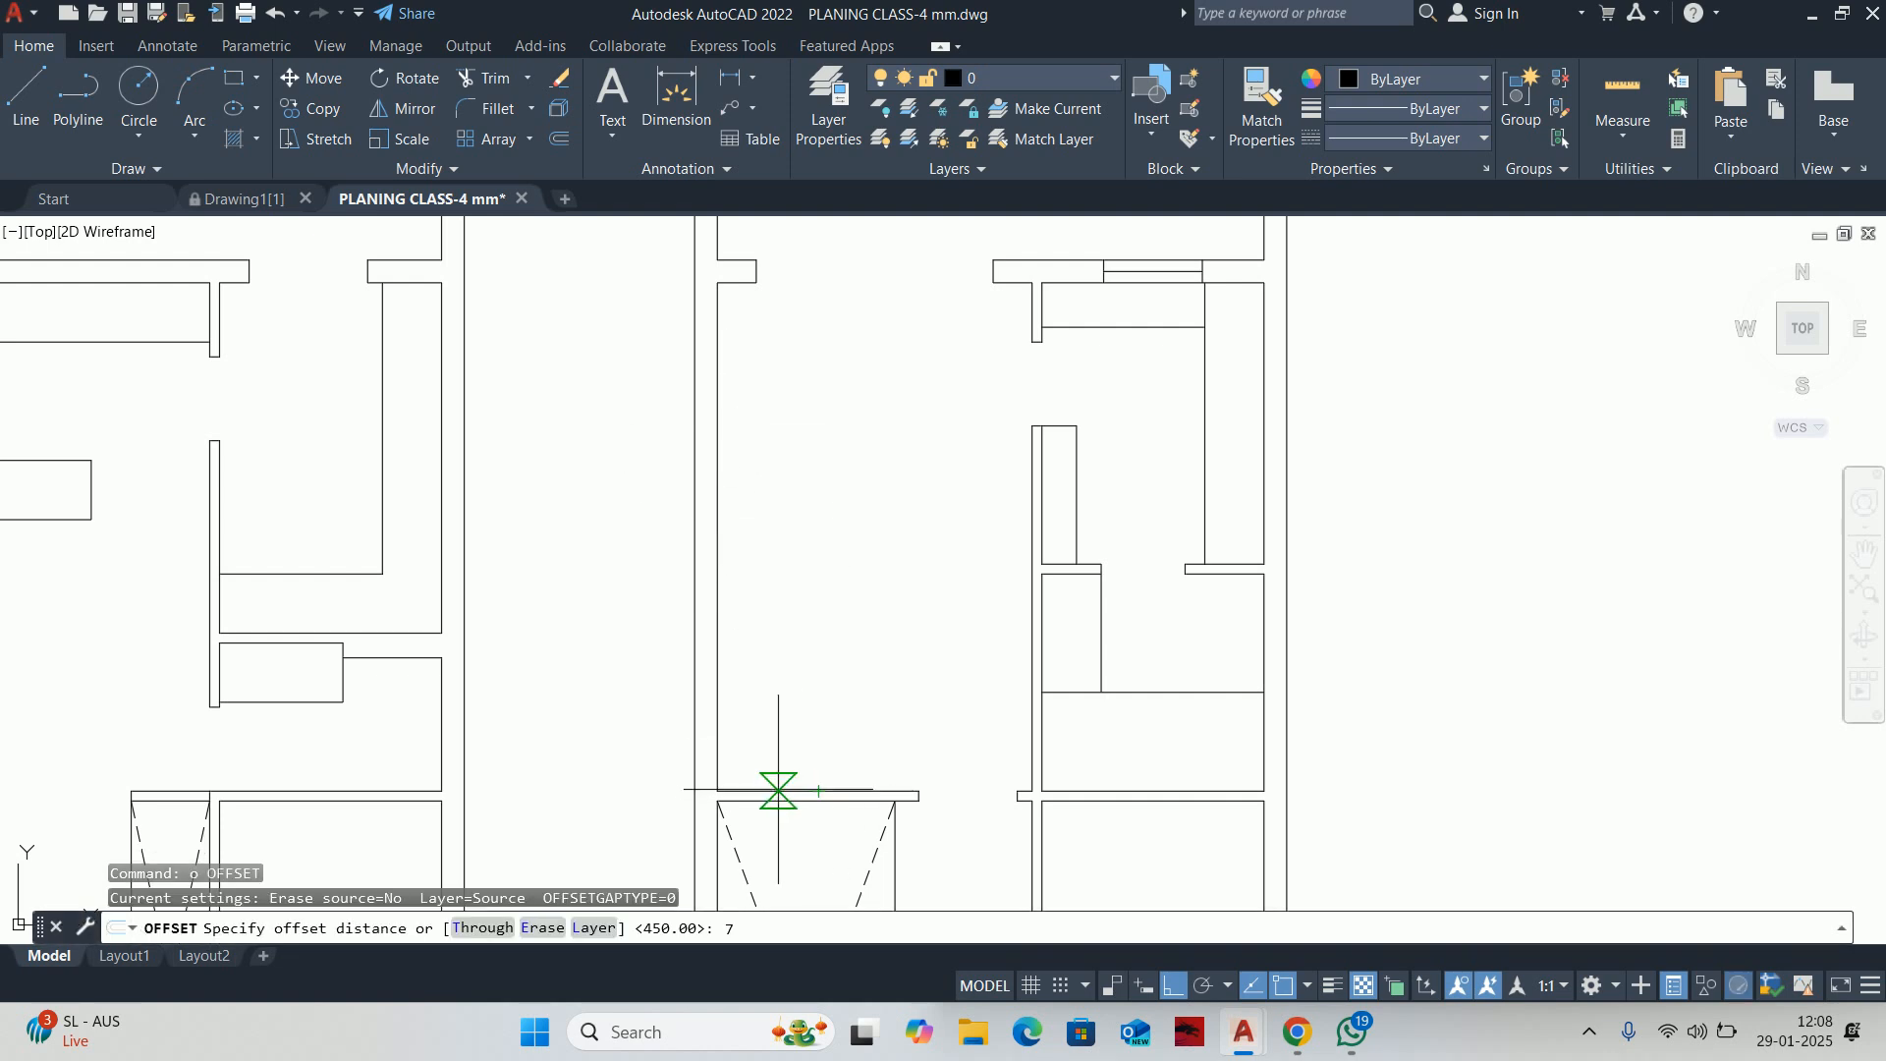
key("Escape")
key("Escape")
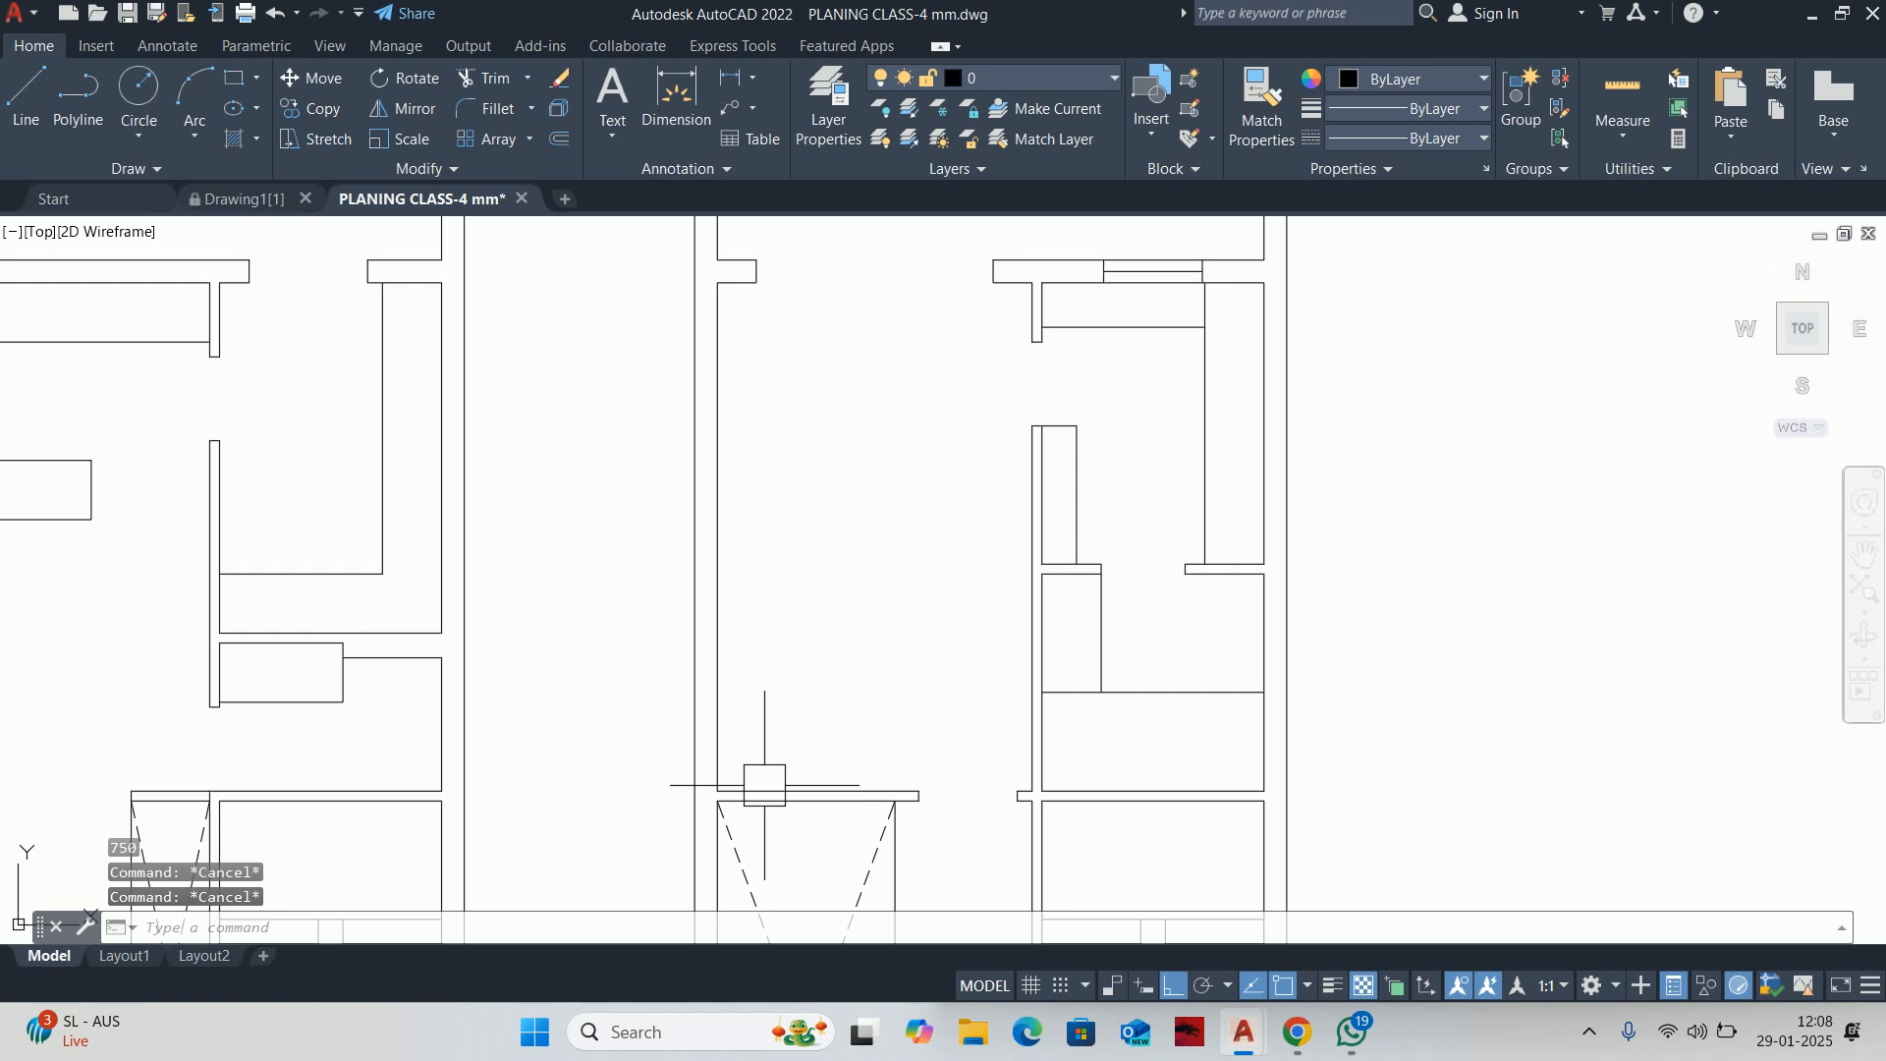
Offset the upper face of the large room's bottom wall 750 mm upward
type("o")
key("Return")
type("750")
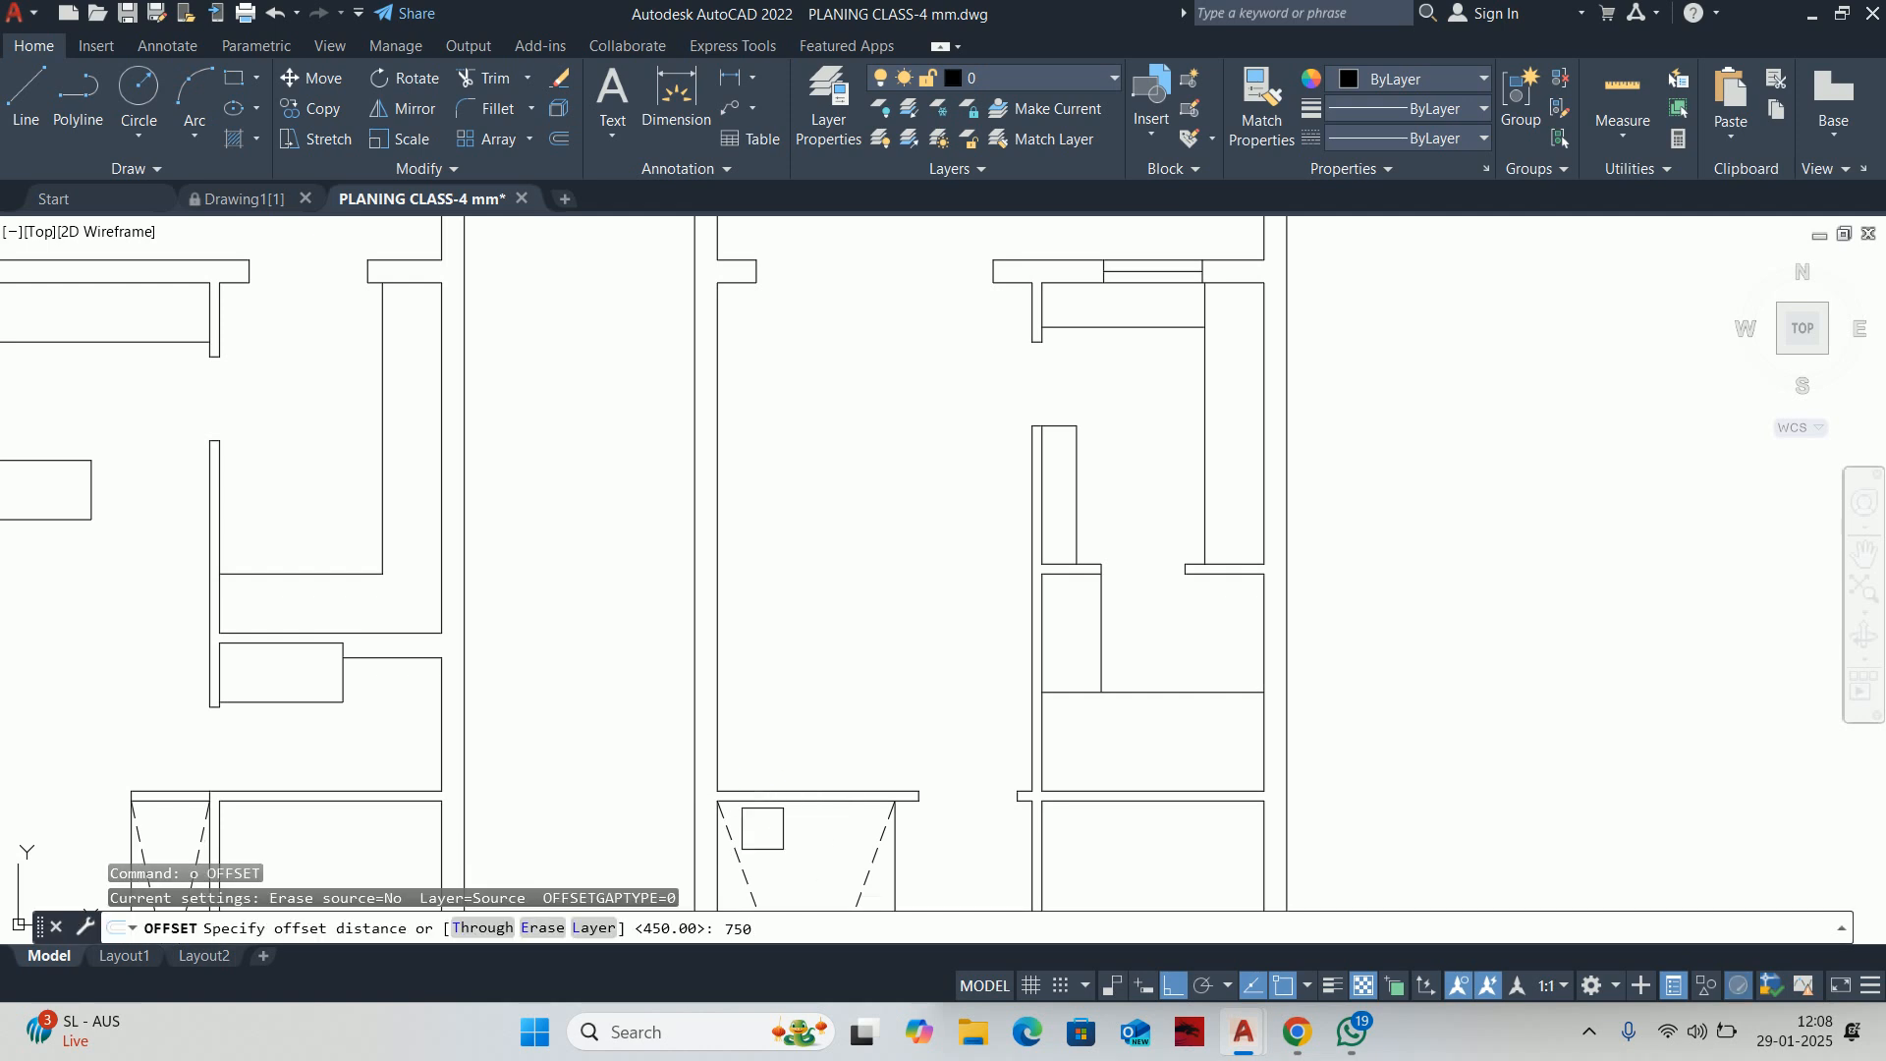
key("Return")
scroll(761, 786, "up", 2)
left_click(782, 771)
left_click(763, 694)
key("Escape")
mouse_move(762, 664)
middle_mouse_down()
mouse_move(756, 602)
mouse_move(744, 701)
middle_mouse_up()
Offset the new horizontal line in the large room another 1800 mm upward
key("Return")
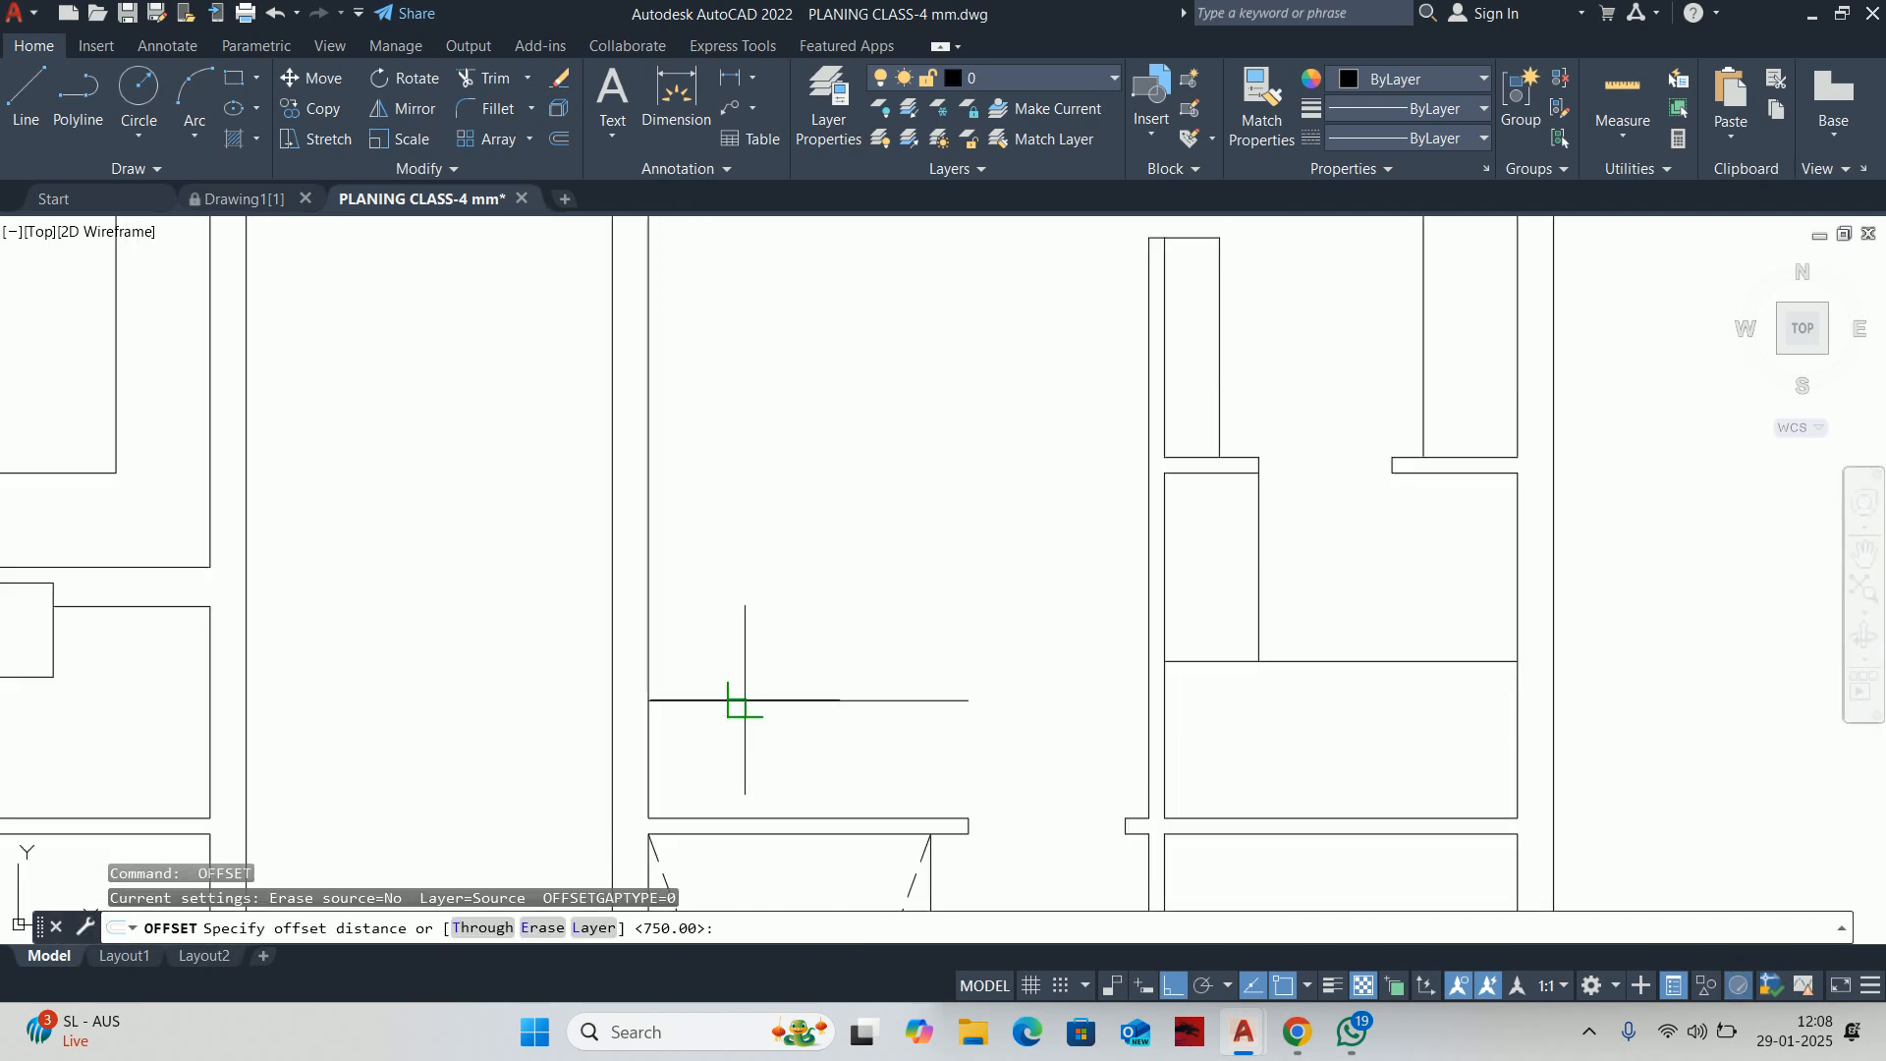
type("1800")
key("Return")
left_click(744, 700)
left_click(749, 548)
key("Escape")
middle_click_drag(749, 547, 731, 687)
Offset the uppermost of the new horizontal lines 600 mm back downward
key("Return")
key("Return")
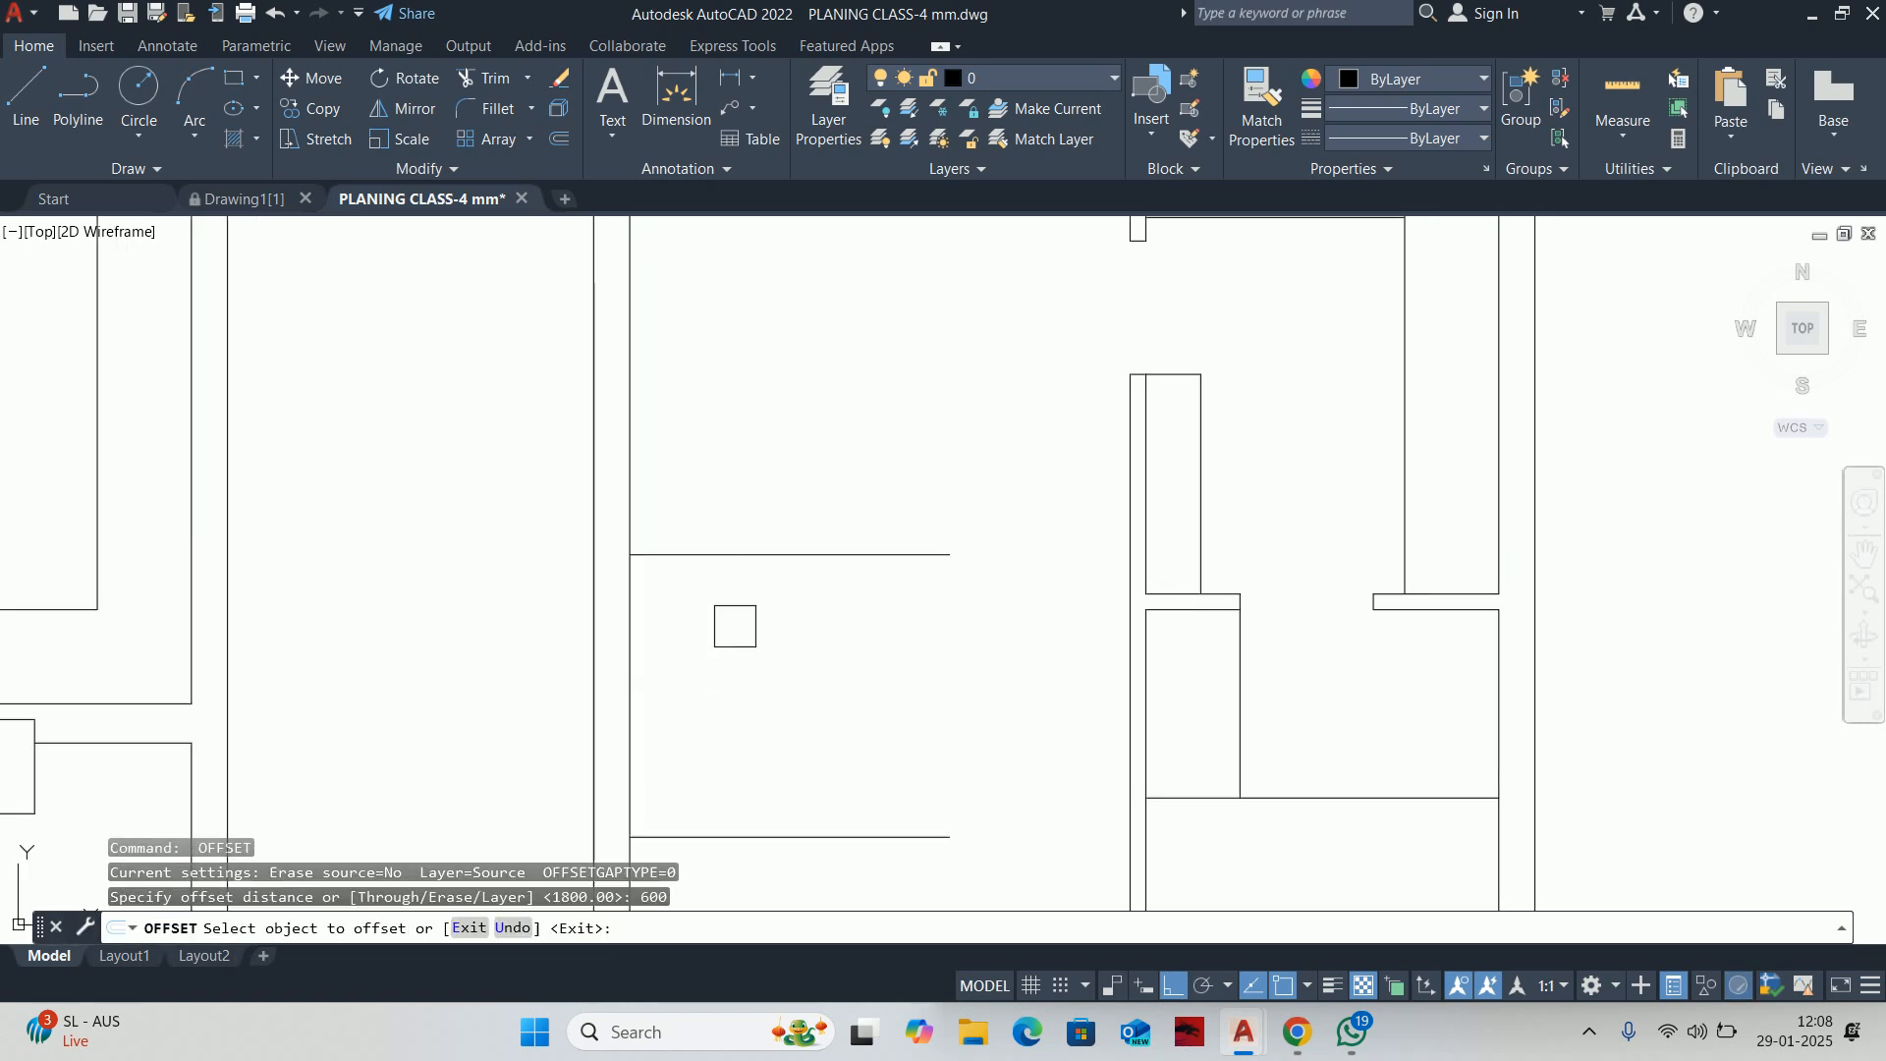
left_click(737, 554)
left_click(735, 628)
key("Escape")
key("Escape")
key("Escape")
middle_click_drag(744, 477, 779, 644)
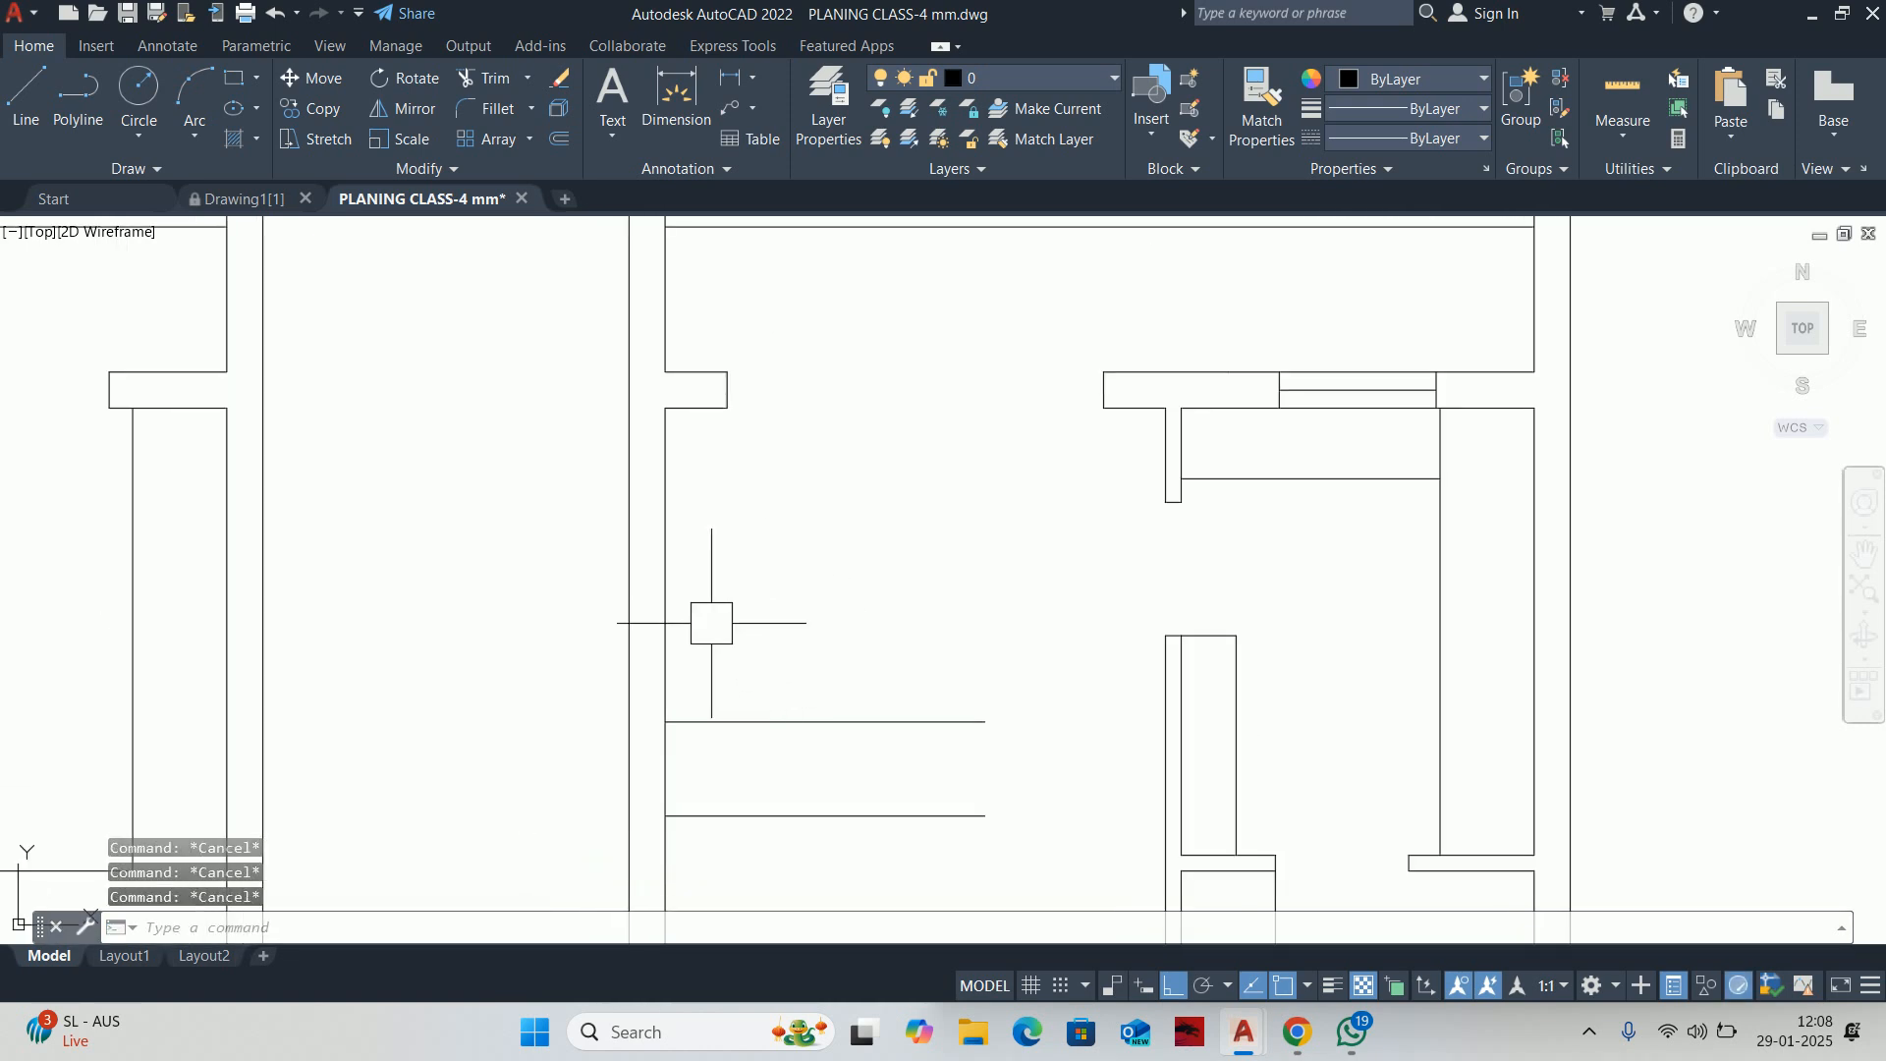
Measure the lengths of the two wall stubs beside the large room's top opening
key("Return")
scroll(701, 420, "up", 4)
key("Return")
left_click(707, 381)
scroll(706, 443, "down", 4)
key("Escape")
key("Escape")
key("Escape")
scroll(1114, 441, "up", 2)
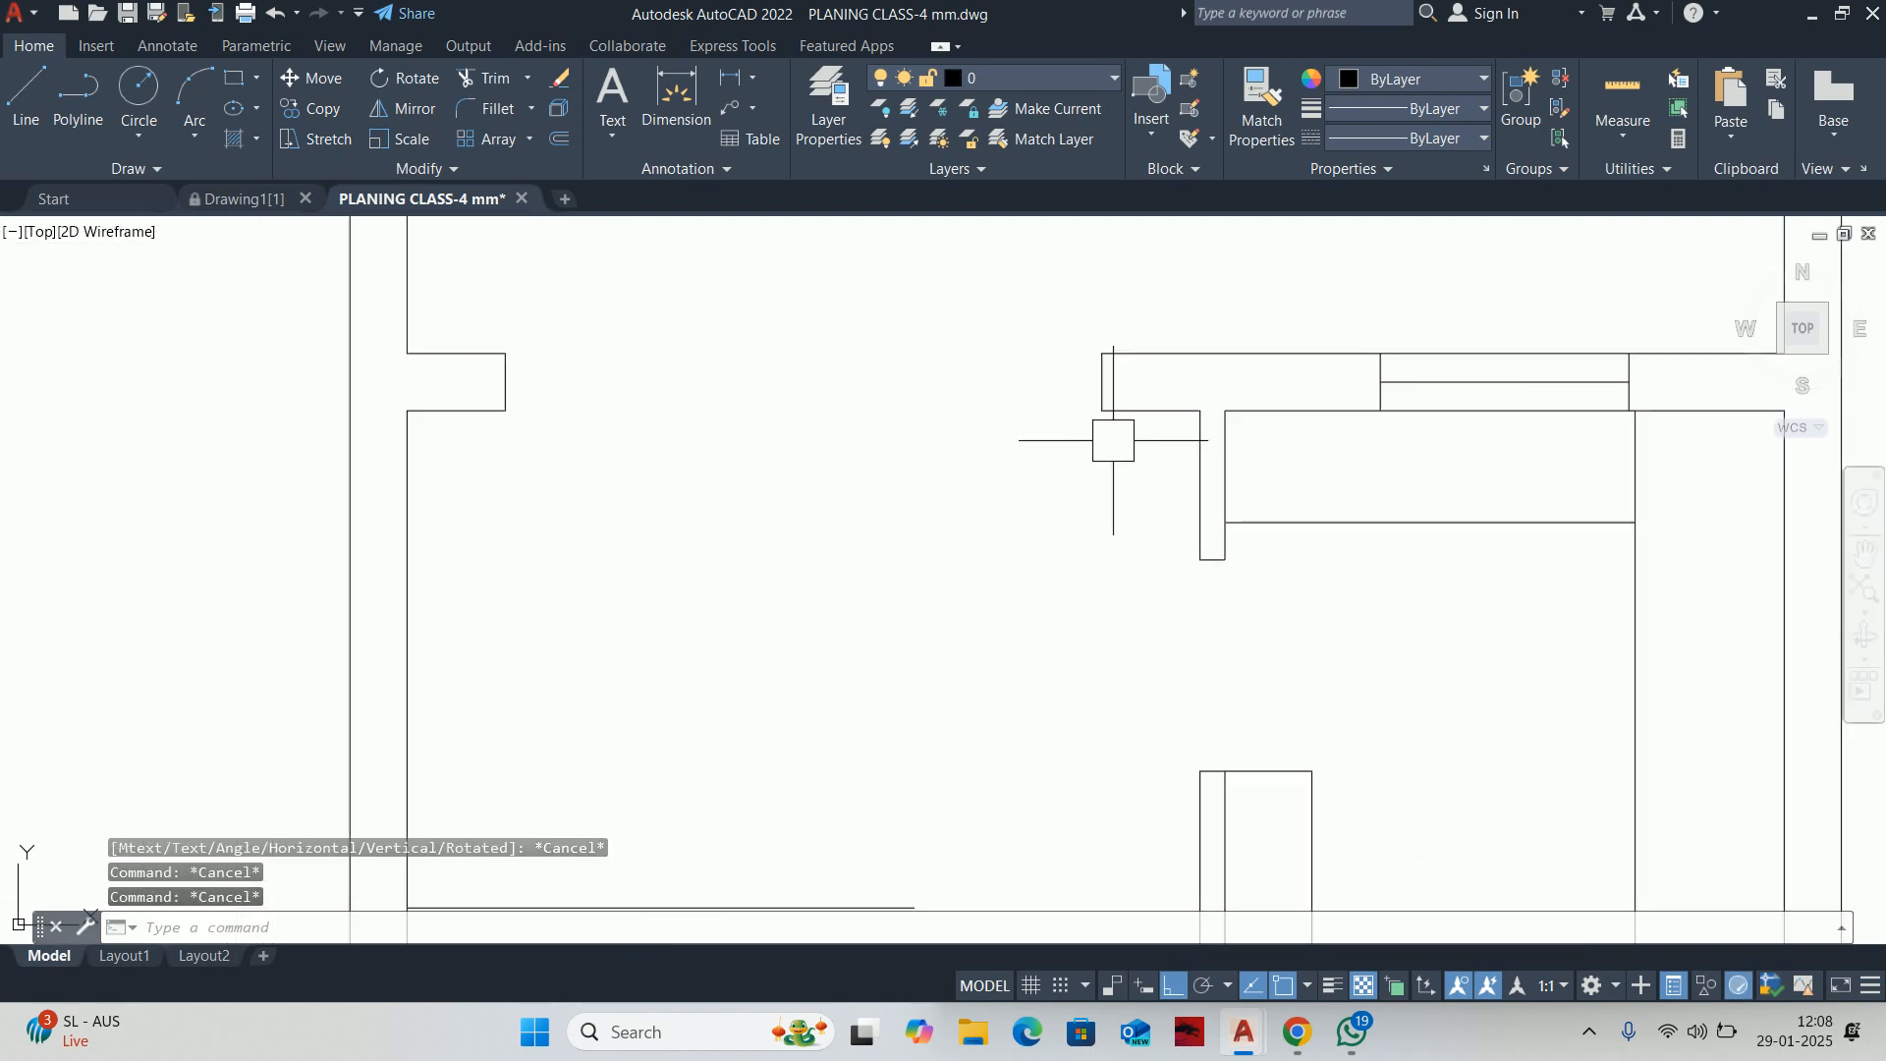
key("Return")
key("Return")
left_click(1145, 411)
key("Escape")
key("Escape")
Stretch both jambs of the large room's top opening 55 mm to the right
type("s")
key("Return")
left_click(1139, 531)
left_click(455, 261)
left_click(643, 491)
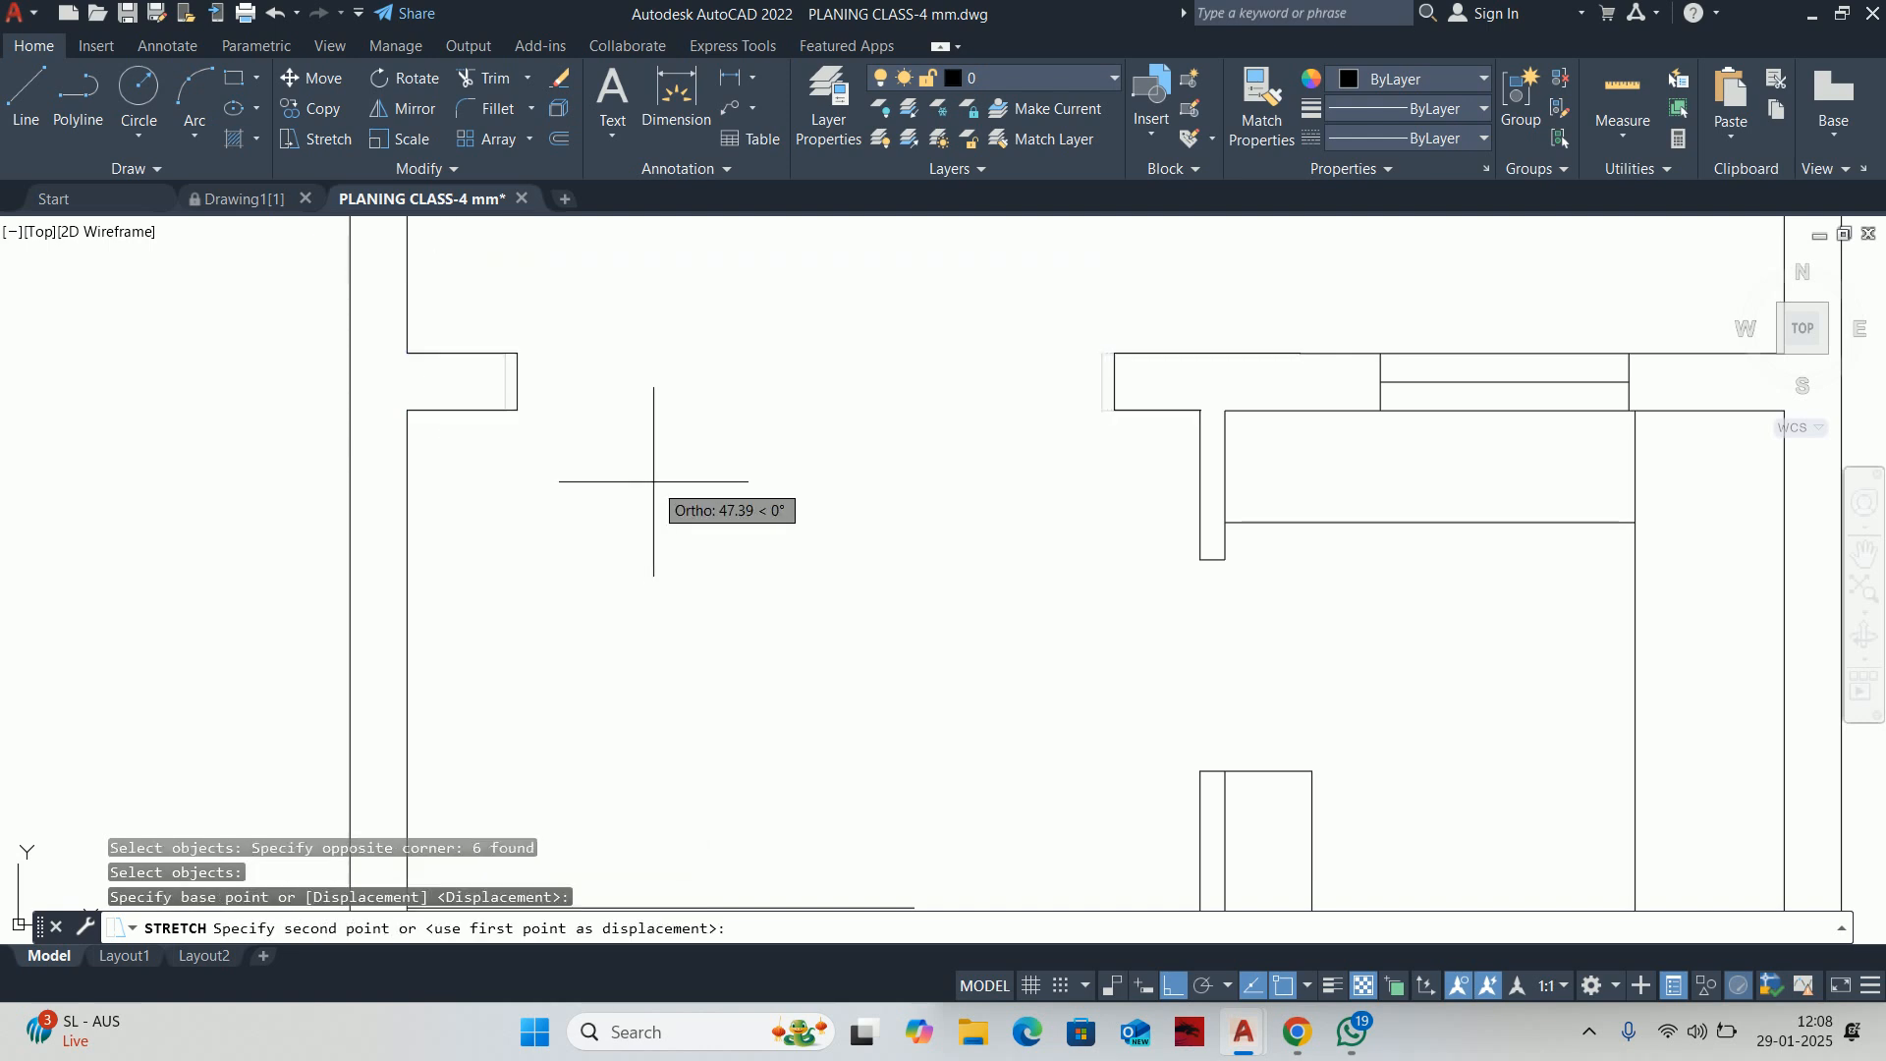
type("50")
key("Return")
key("Escape")
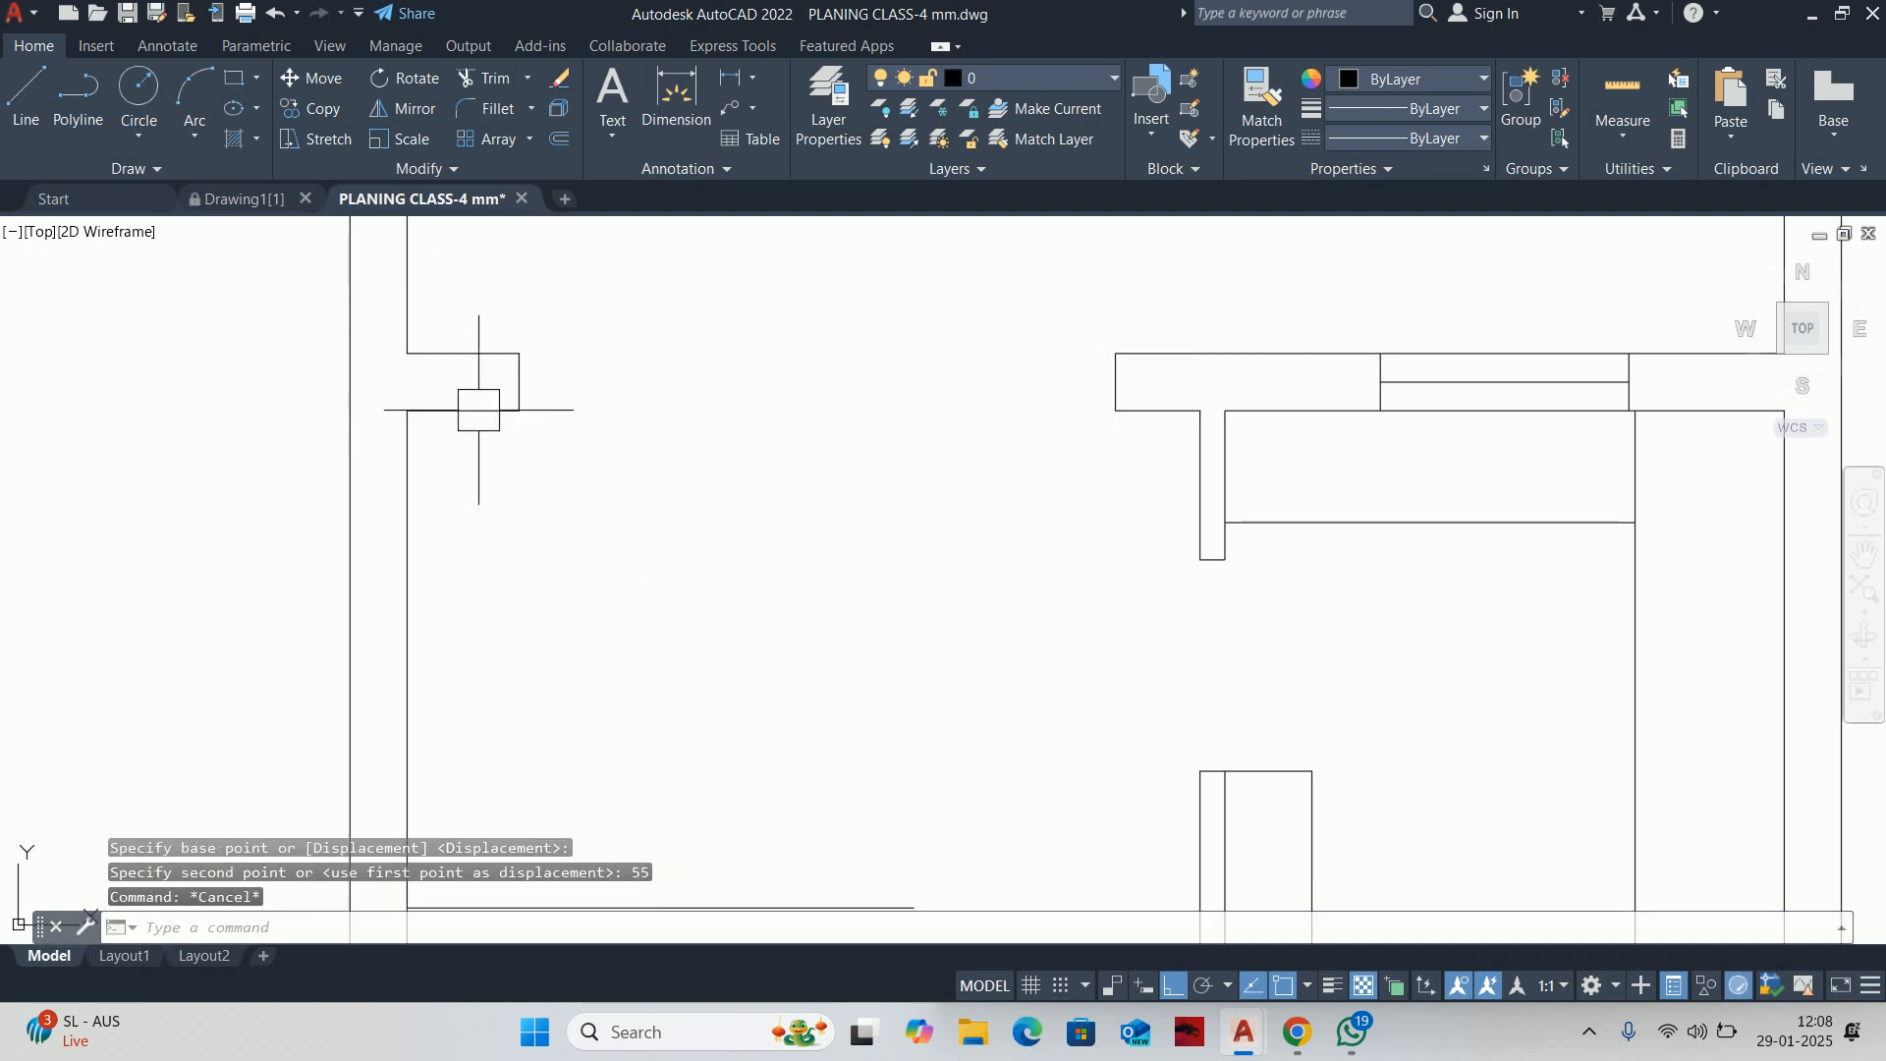
Check both wall stubs and stretch the top opening's jambs a further 100 mm to the right
left_click(475, 410)
key("Escape")
left_click(1139, 411)
key("Escape")
key("Return")
left_click(1146, 527)
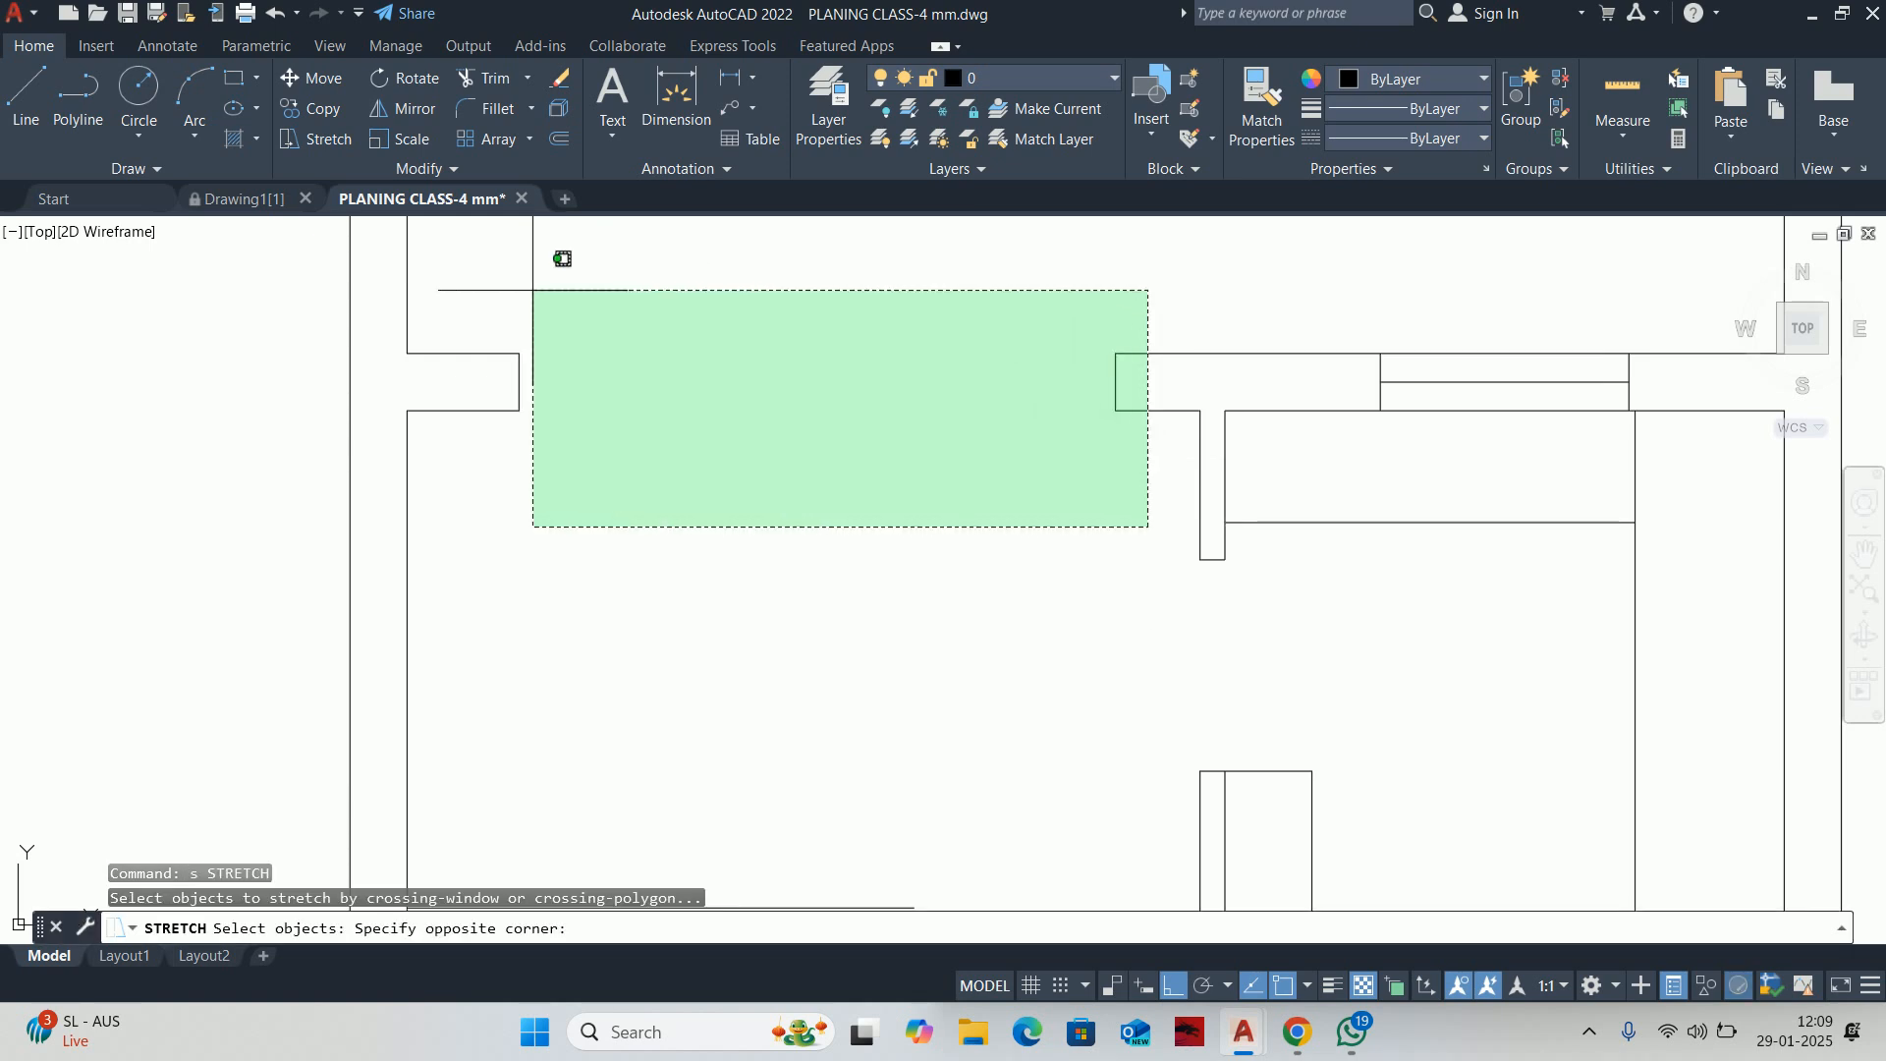
left_click(521, 285)
key("Return")
left_click(565, 469)
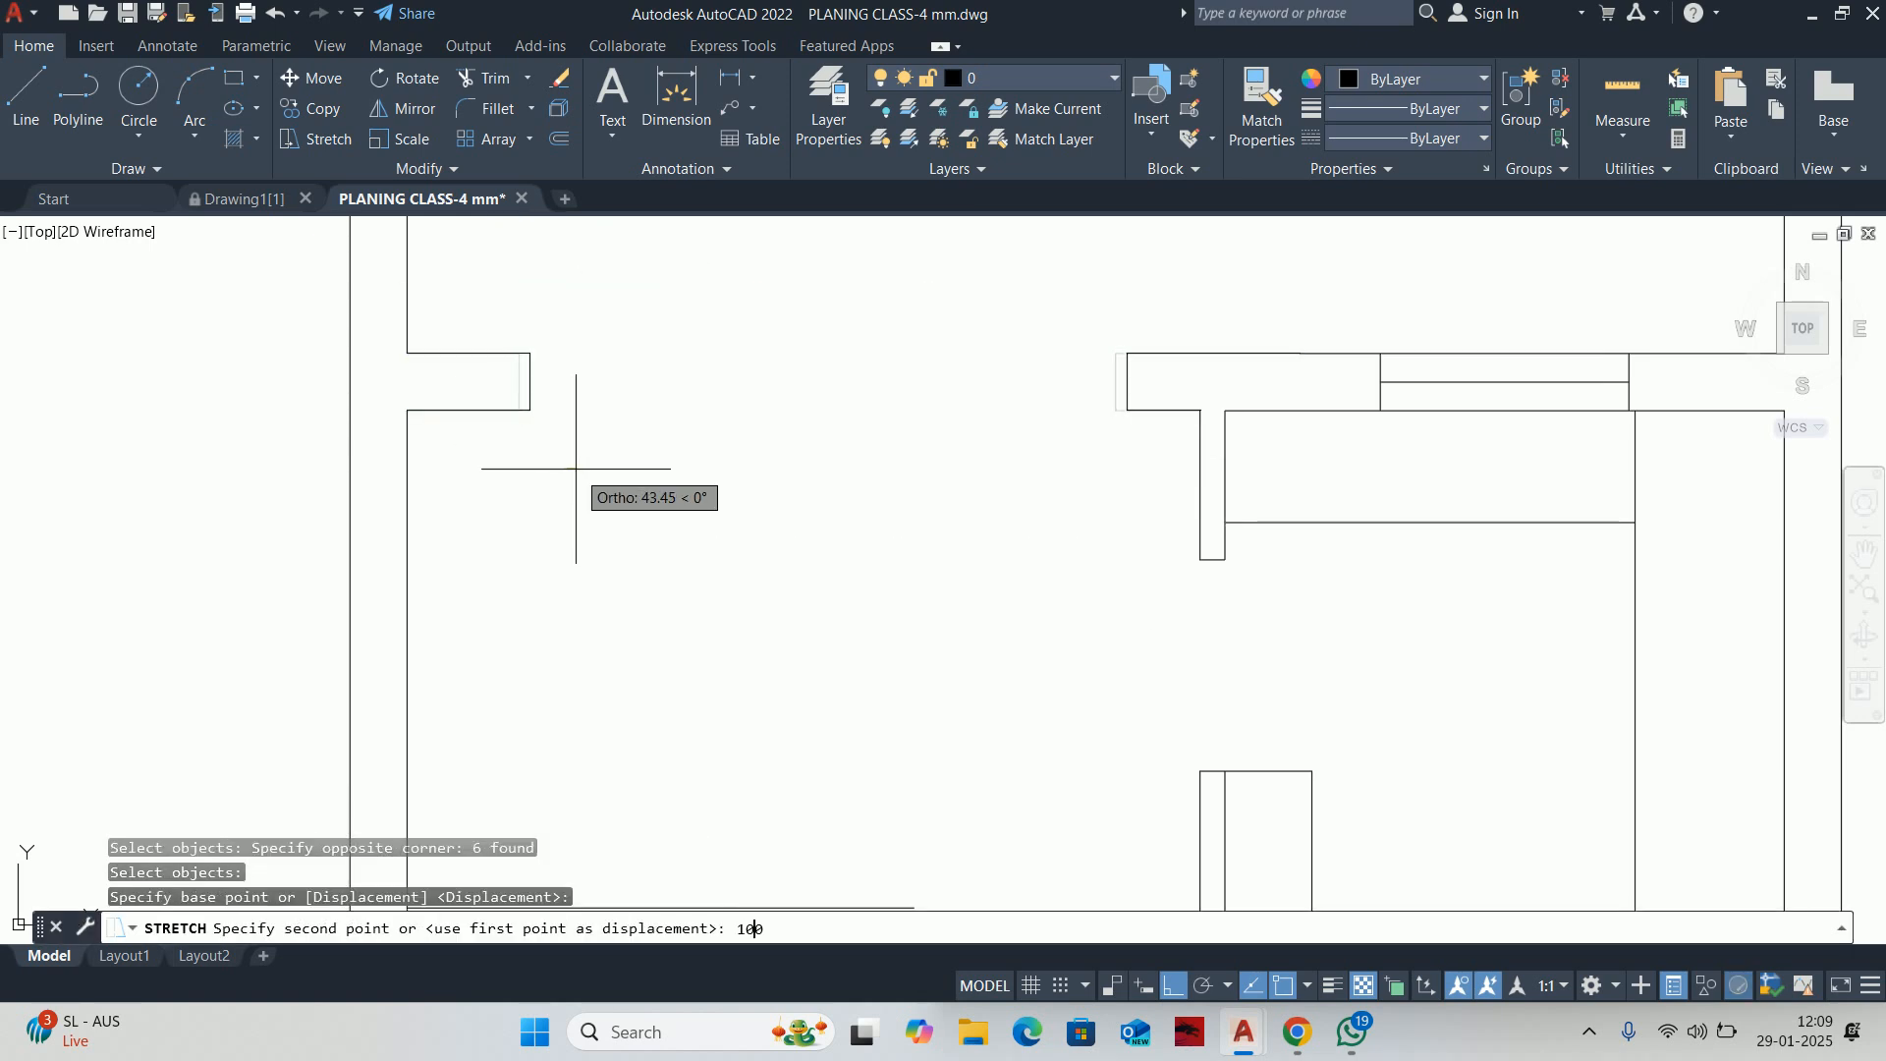
type("100")
key("Return")
Recheck both wall stubs and stretch the top opening's jambs another 50 mm to the right
left_click(505, 411)
key("Escape")
key("Escape")
left_click(1162, 419)
key("Escape")
type("s")
key("Return")
left_click(1153, 536)
left_click(522, 286)
key("Return")
left_click(607, 483)
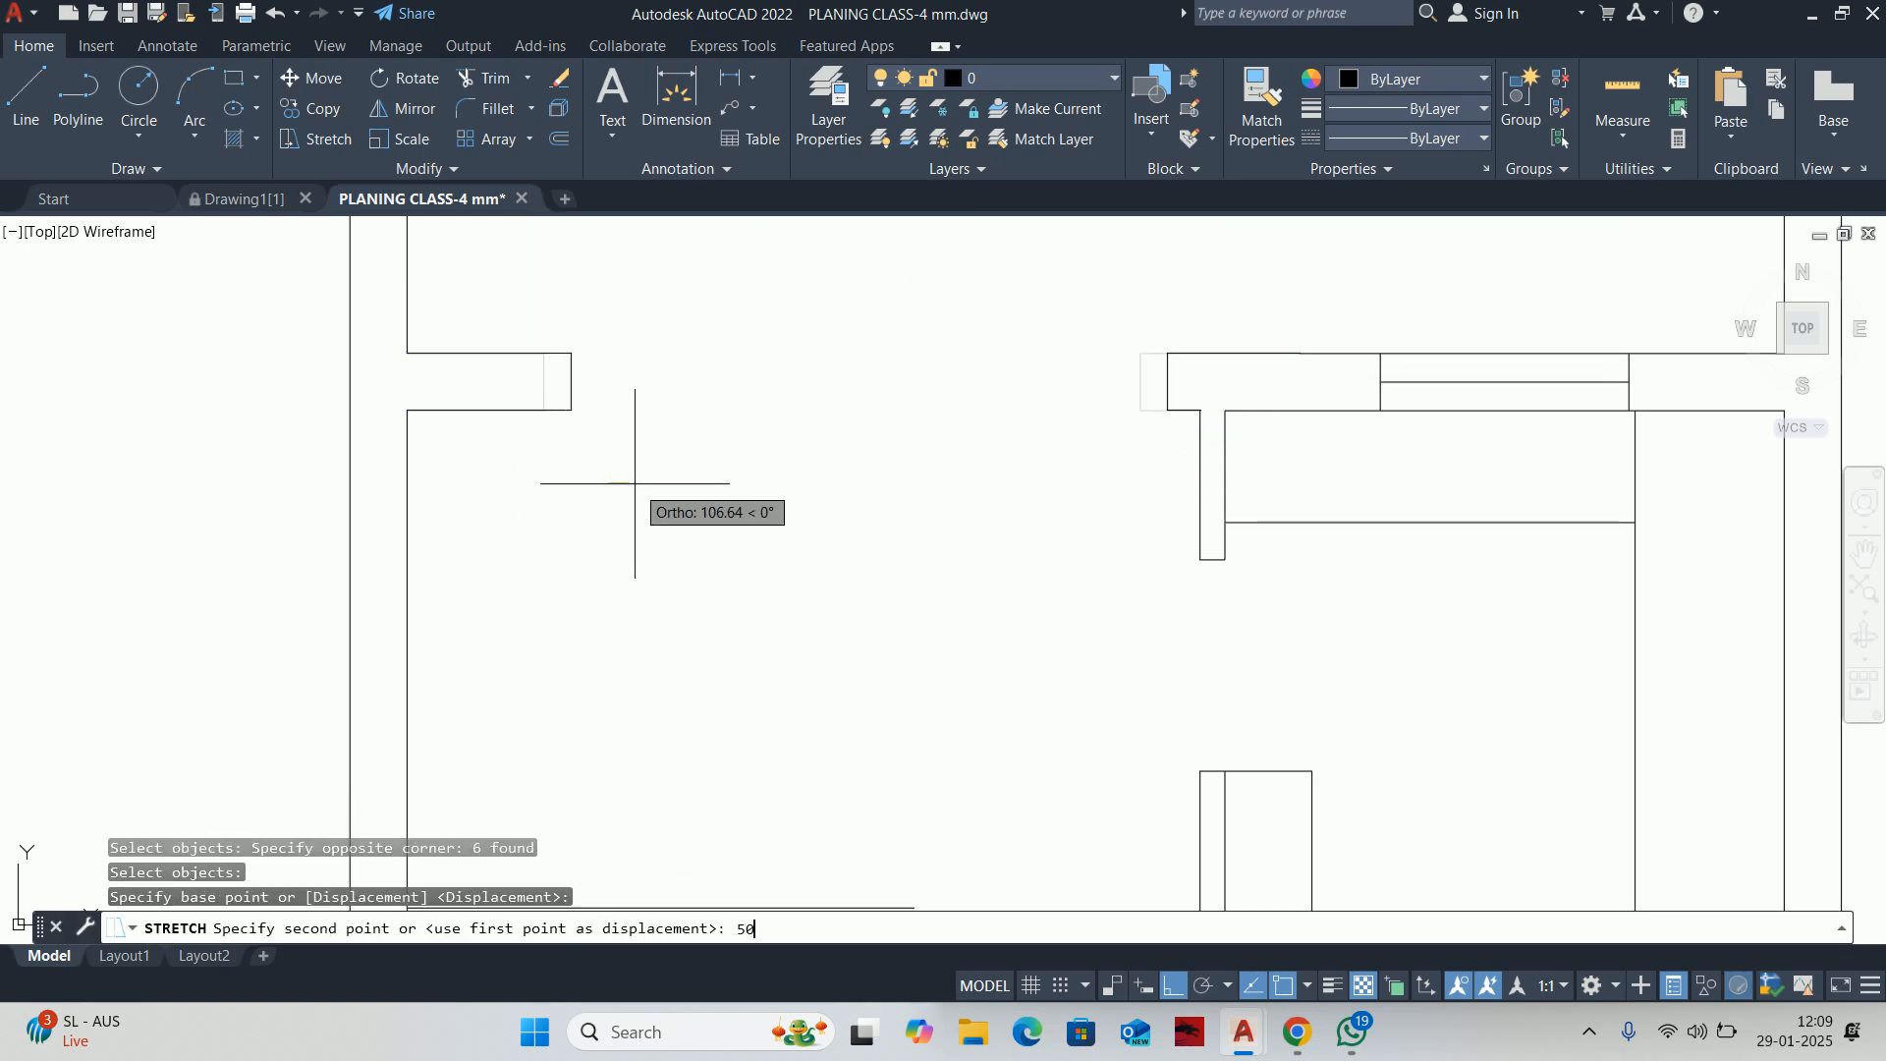
key("Return")
left_click(476, 407)
key("Escape")
key("Escape")
scroll(505, 485, "down", 2)
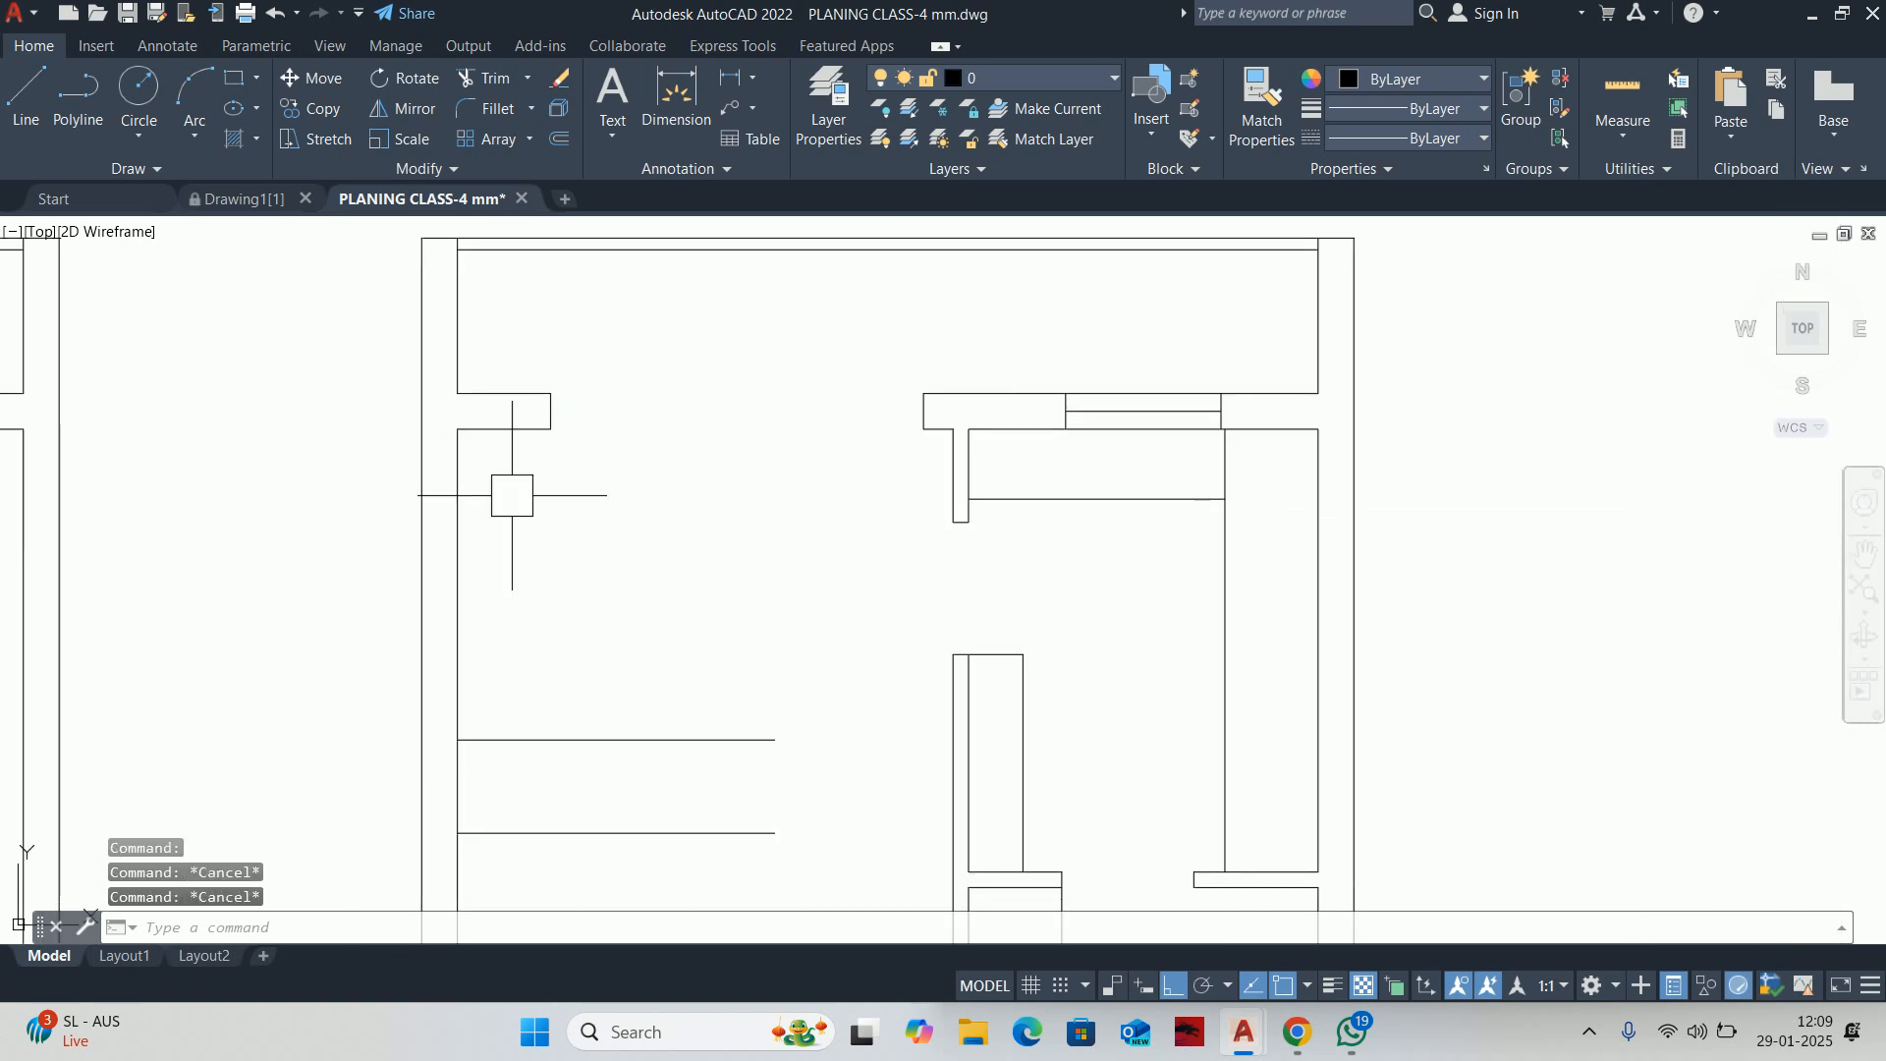
Offset the inner face of the large room's left wall 600 mm into the room
type("o")
key("Return")
type("600")
key("Return")
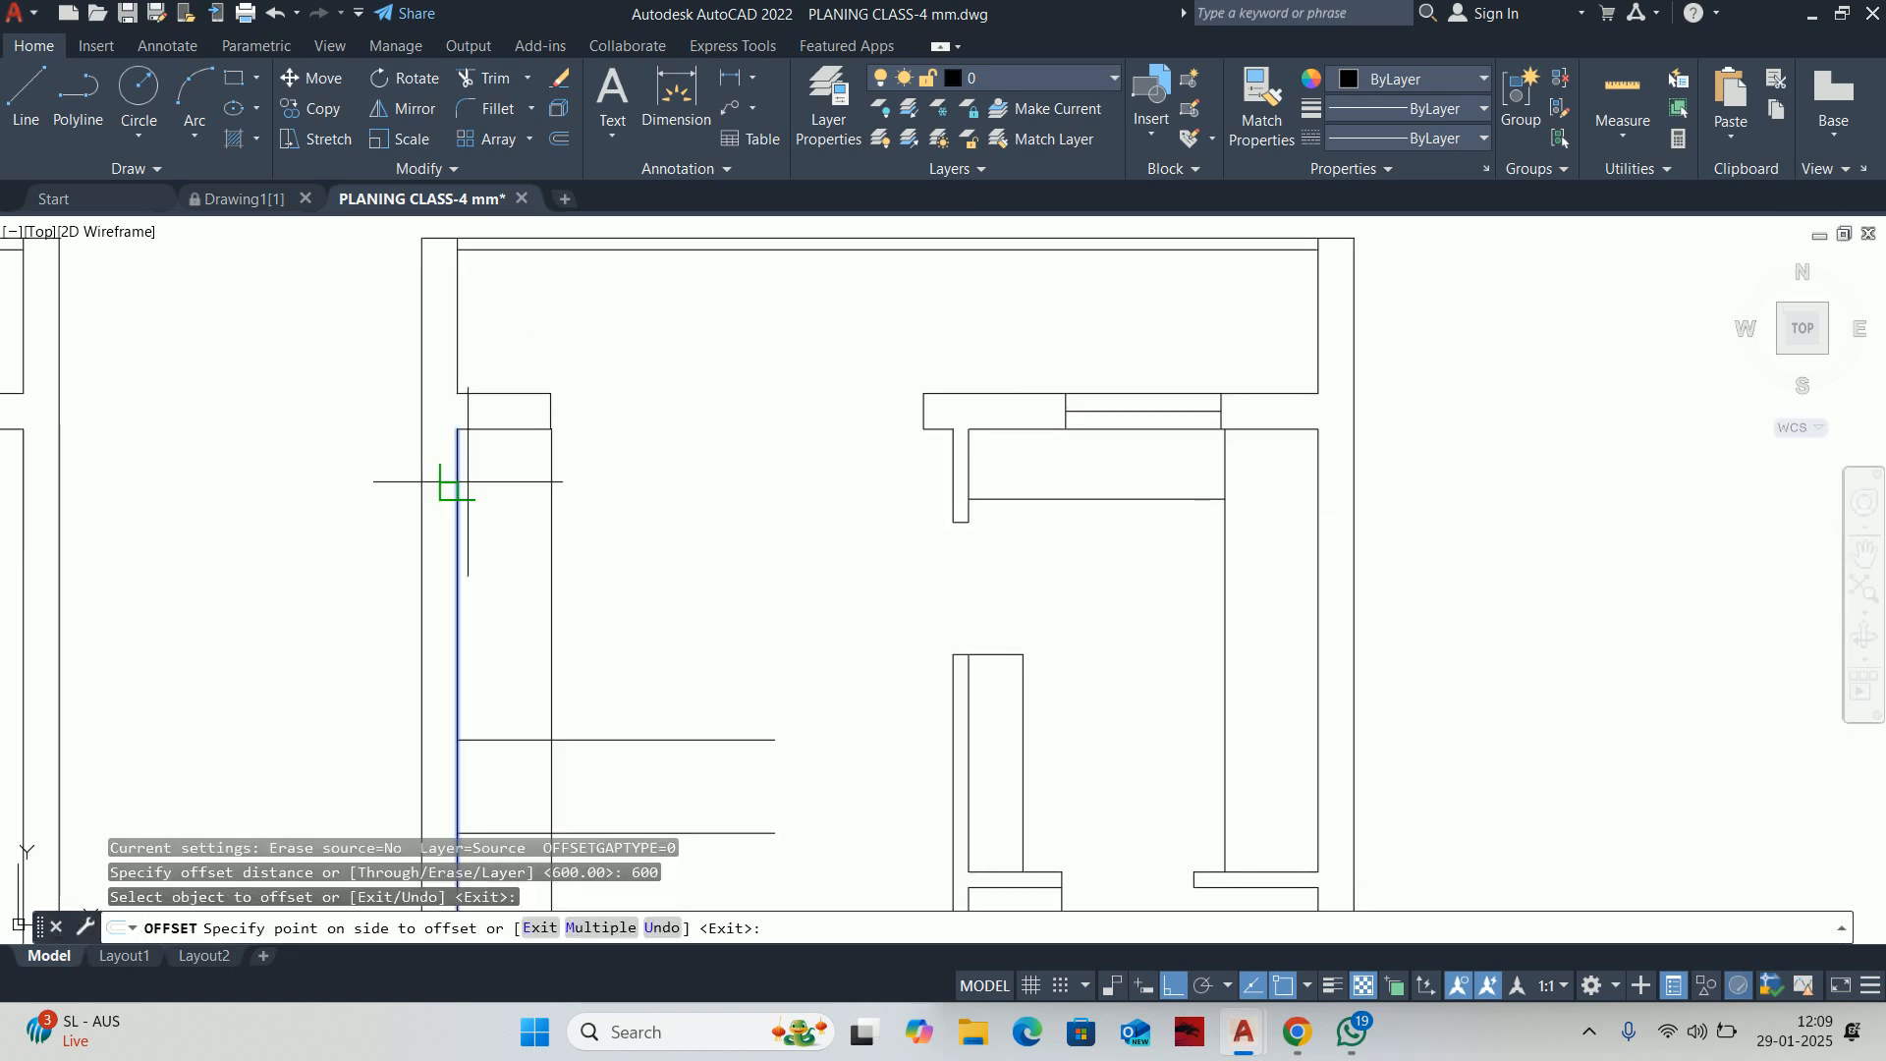
key("Escape")
key("Escape")
key("Escape")
Trim the 600 mm offset line at the upper horizontal guide line and erase the leftover piece below it
scroll(550, 589, "up", 3)
type("tr")
key("Return")
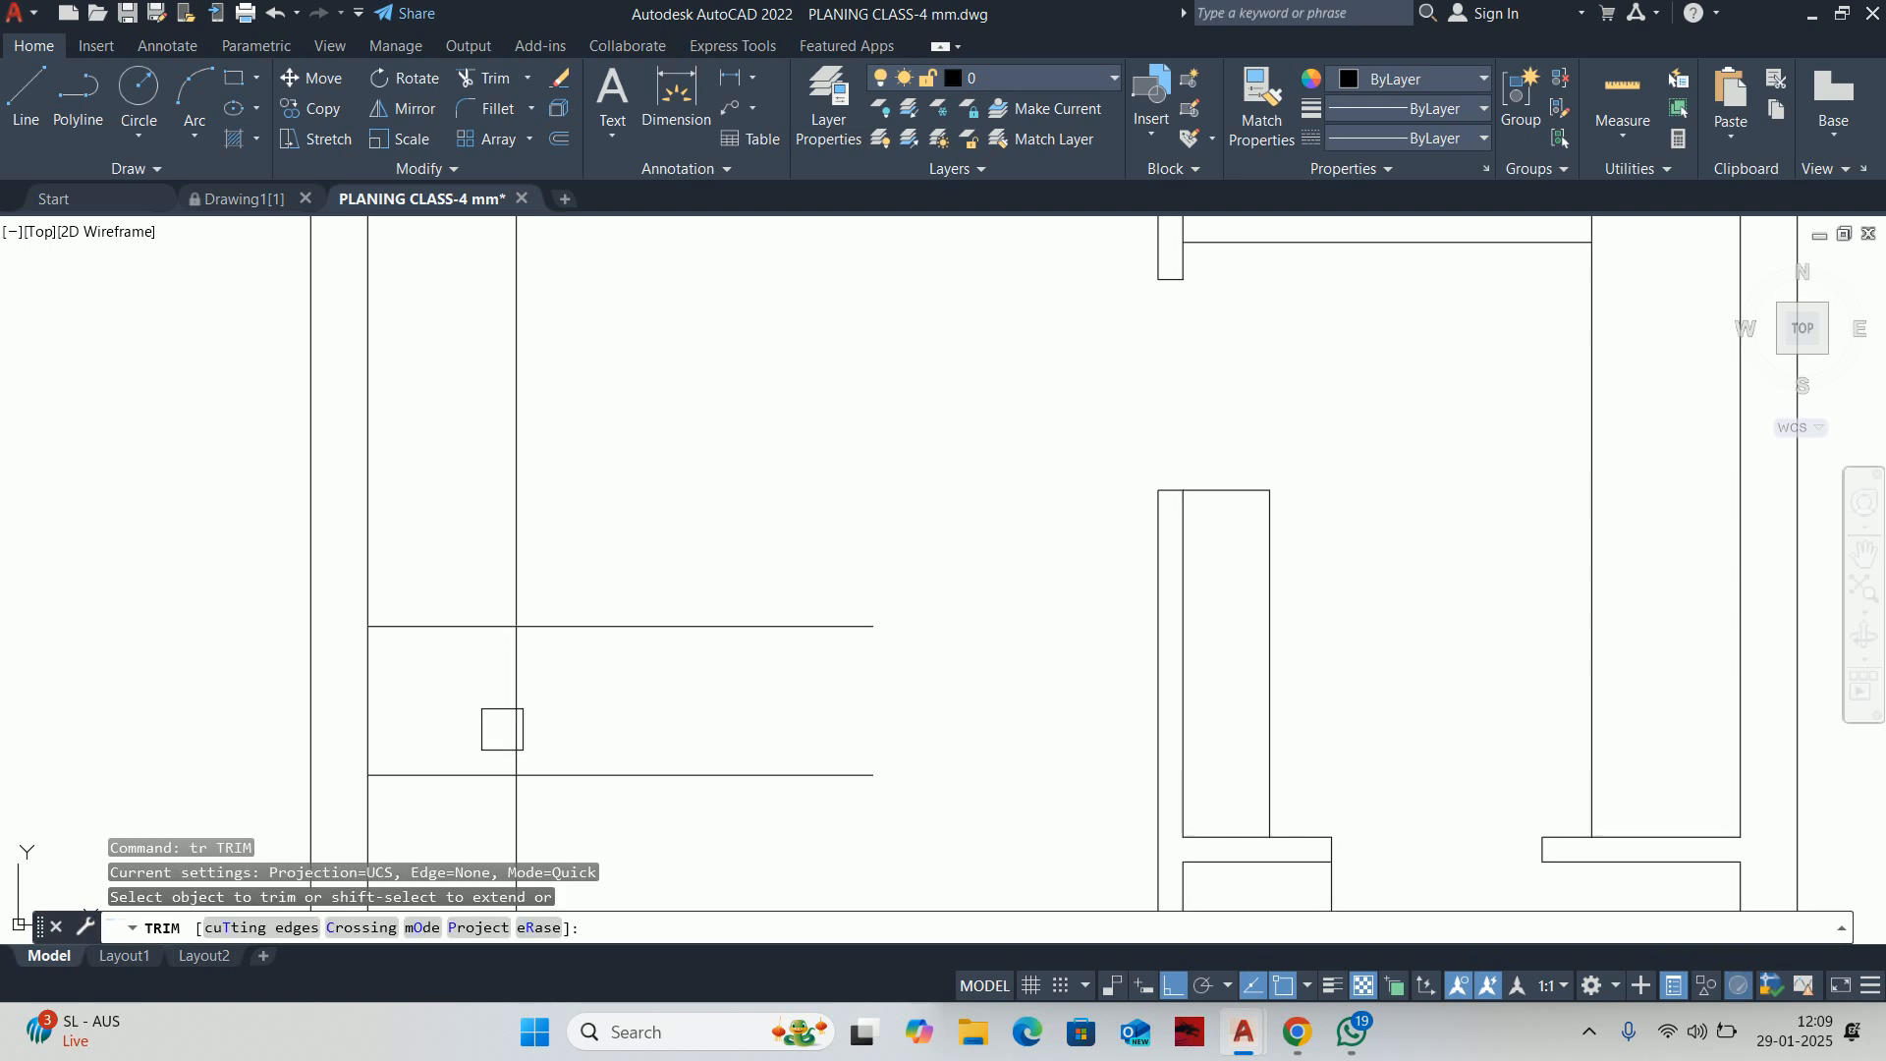
mouse_move(511, 700)
middle_mouse_down()
mouse_move(527, 586)
mouse_move(625, 529)
middle_mouse_up()
key("Escape")
left_click(527, 632)
scroll(527, 632, "down", 3)
key("Delete")
key("Escape")
key("Escape")
key("Escape")
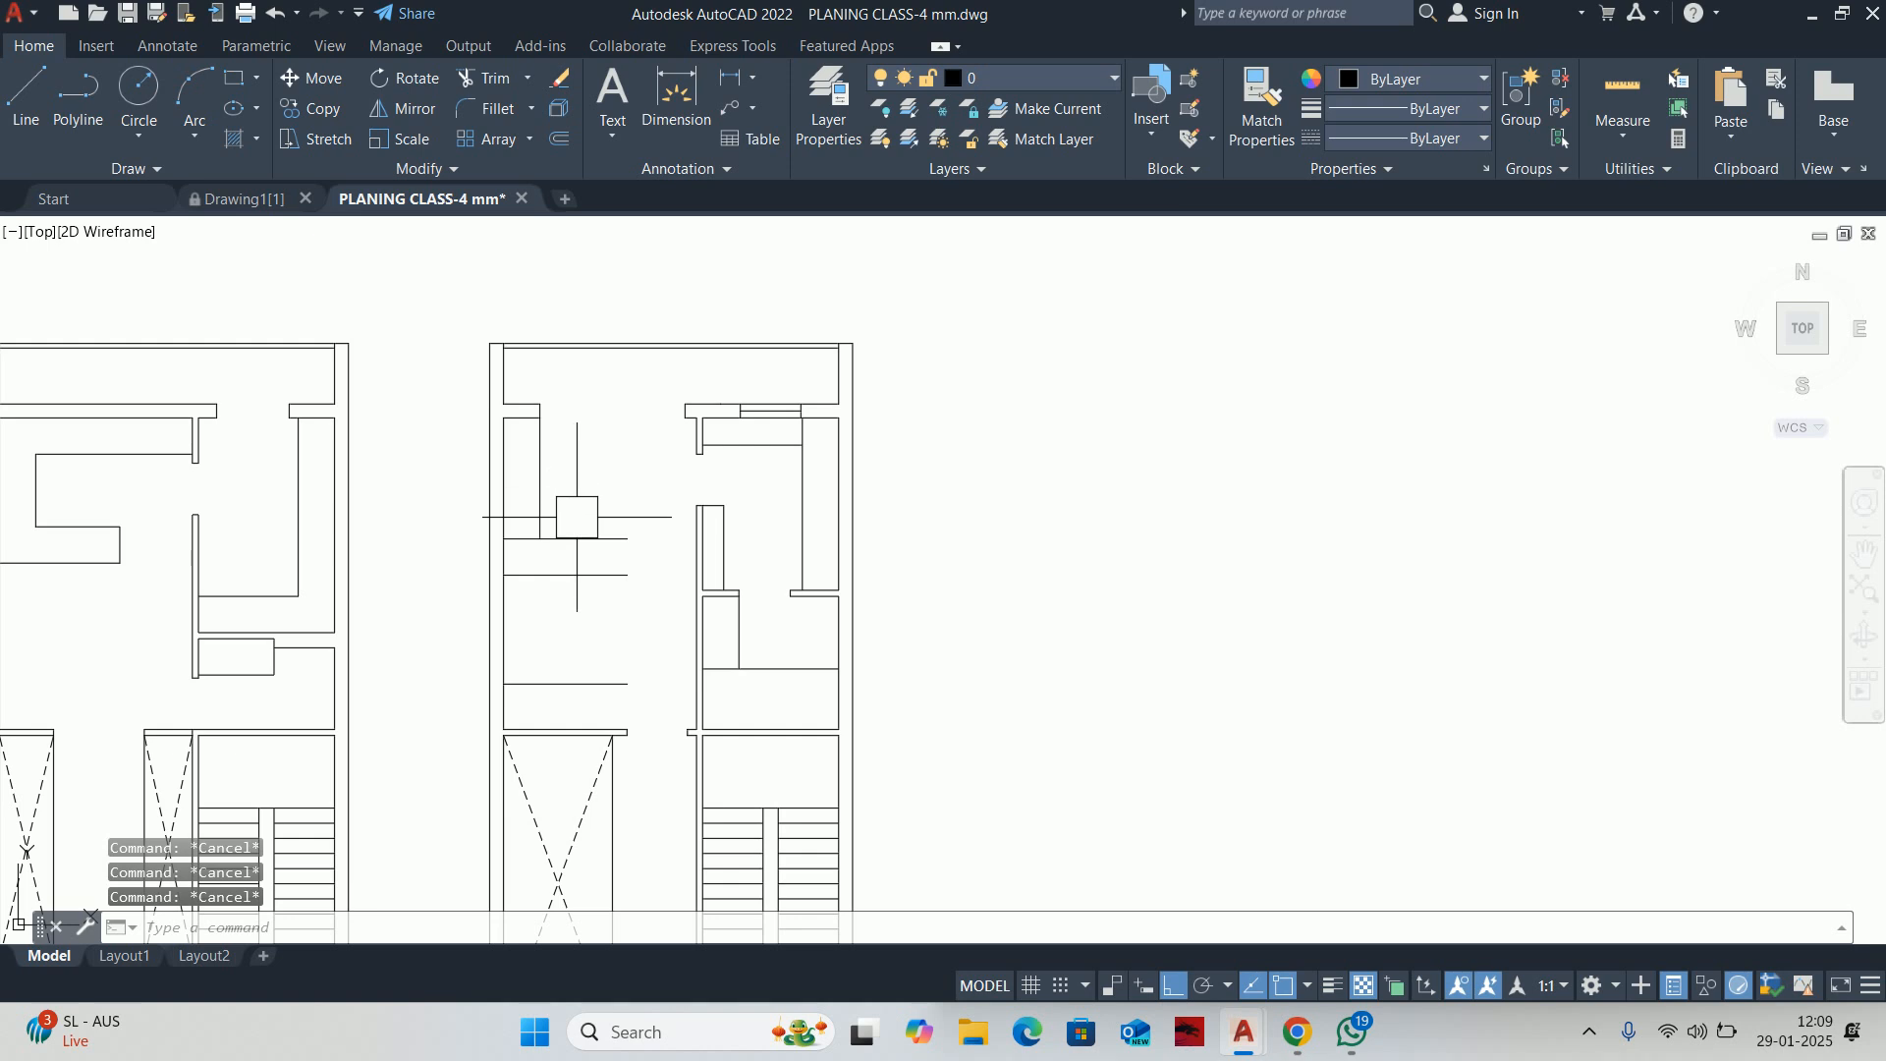
Trim the upper guide line beyond the offset line and clear the remaining guide lines to close the cabinet outline on the left wall
type("tr")
key("Return")
left_click(579, 539)
key("Escape")
scroll(583, 572, "down", 2)
middle_click_drag(584, 572, 646, 590)
key("Escape")
key("Escape")
scroll(600, 556, "up", 4)
scroll(645, 591, "down", 2)
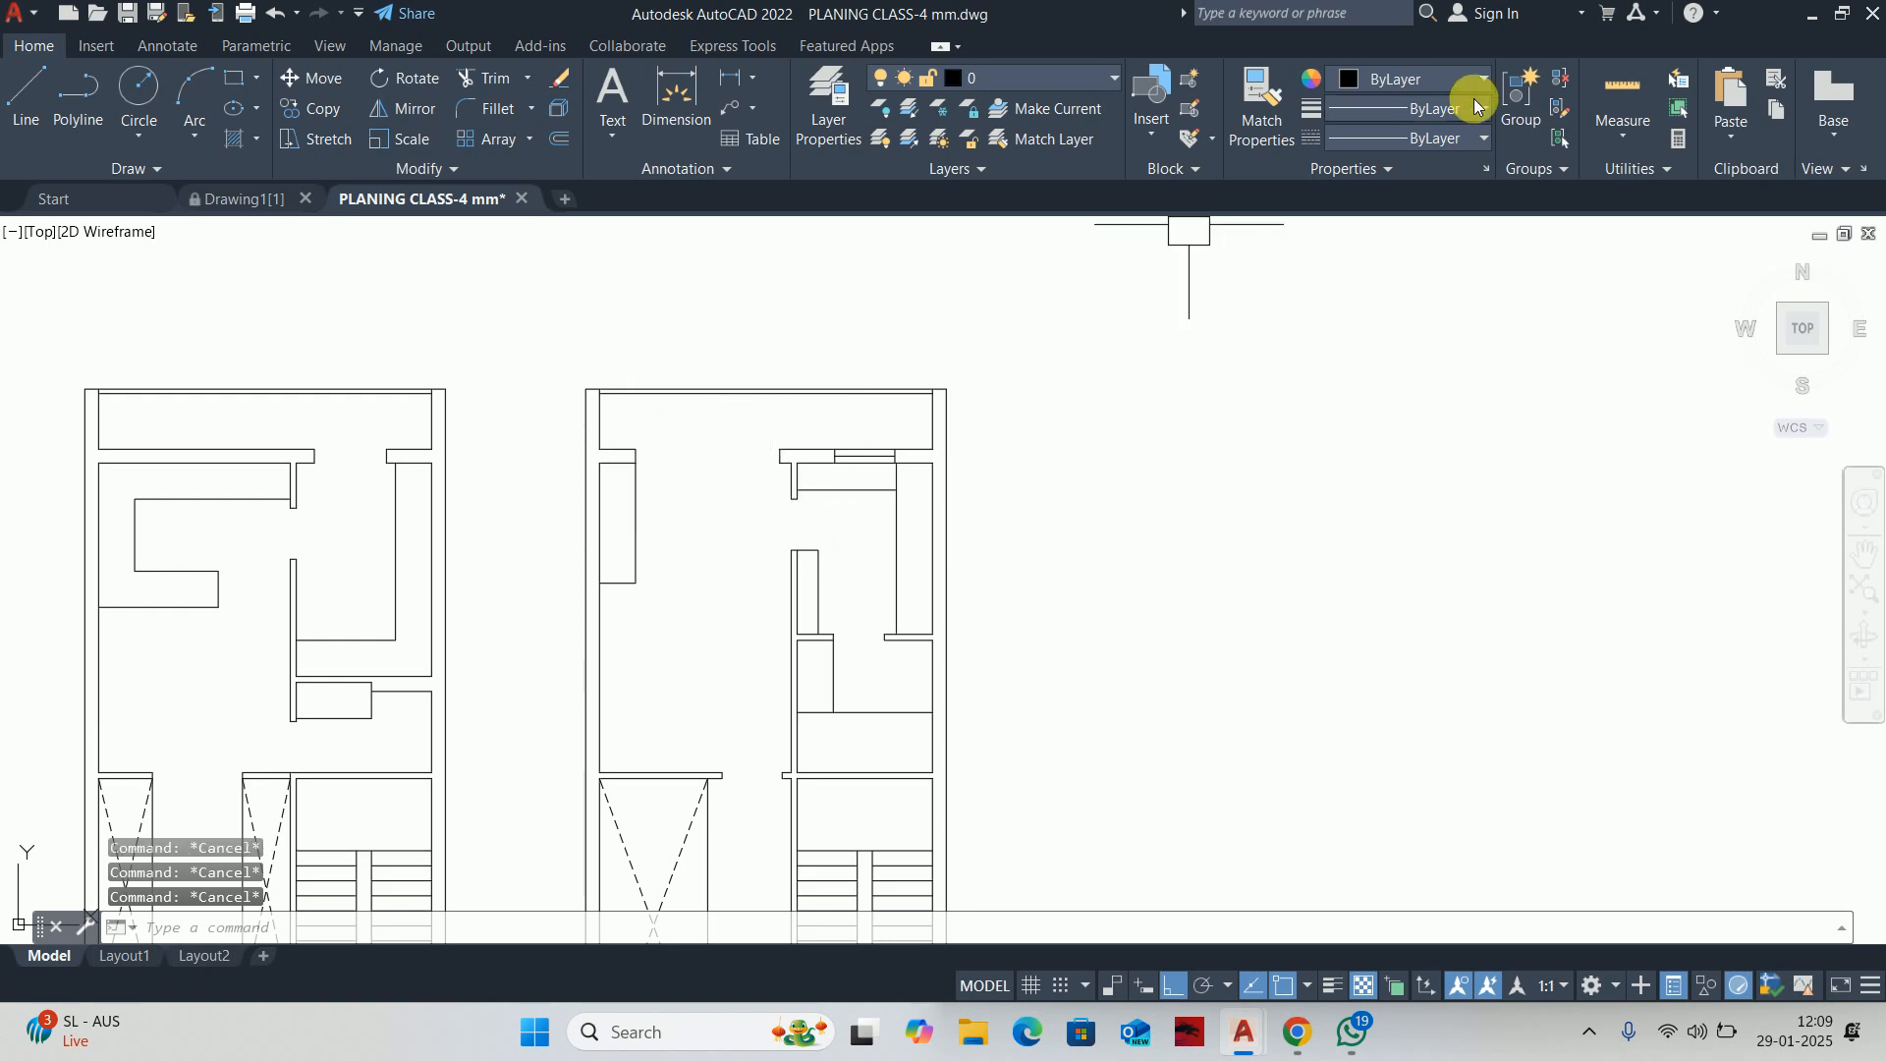
left_click(1623, 98)
key("Escape")
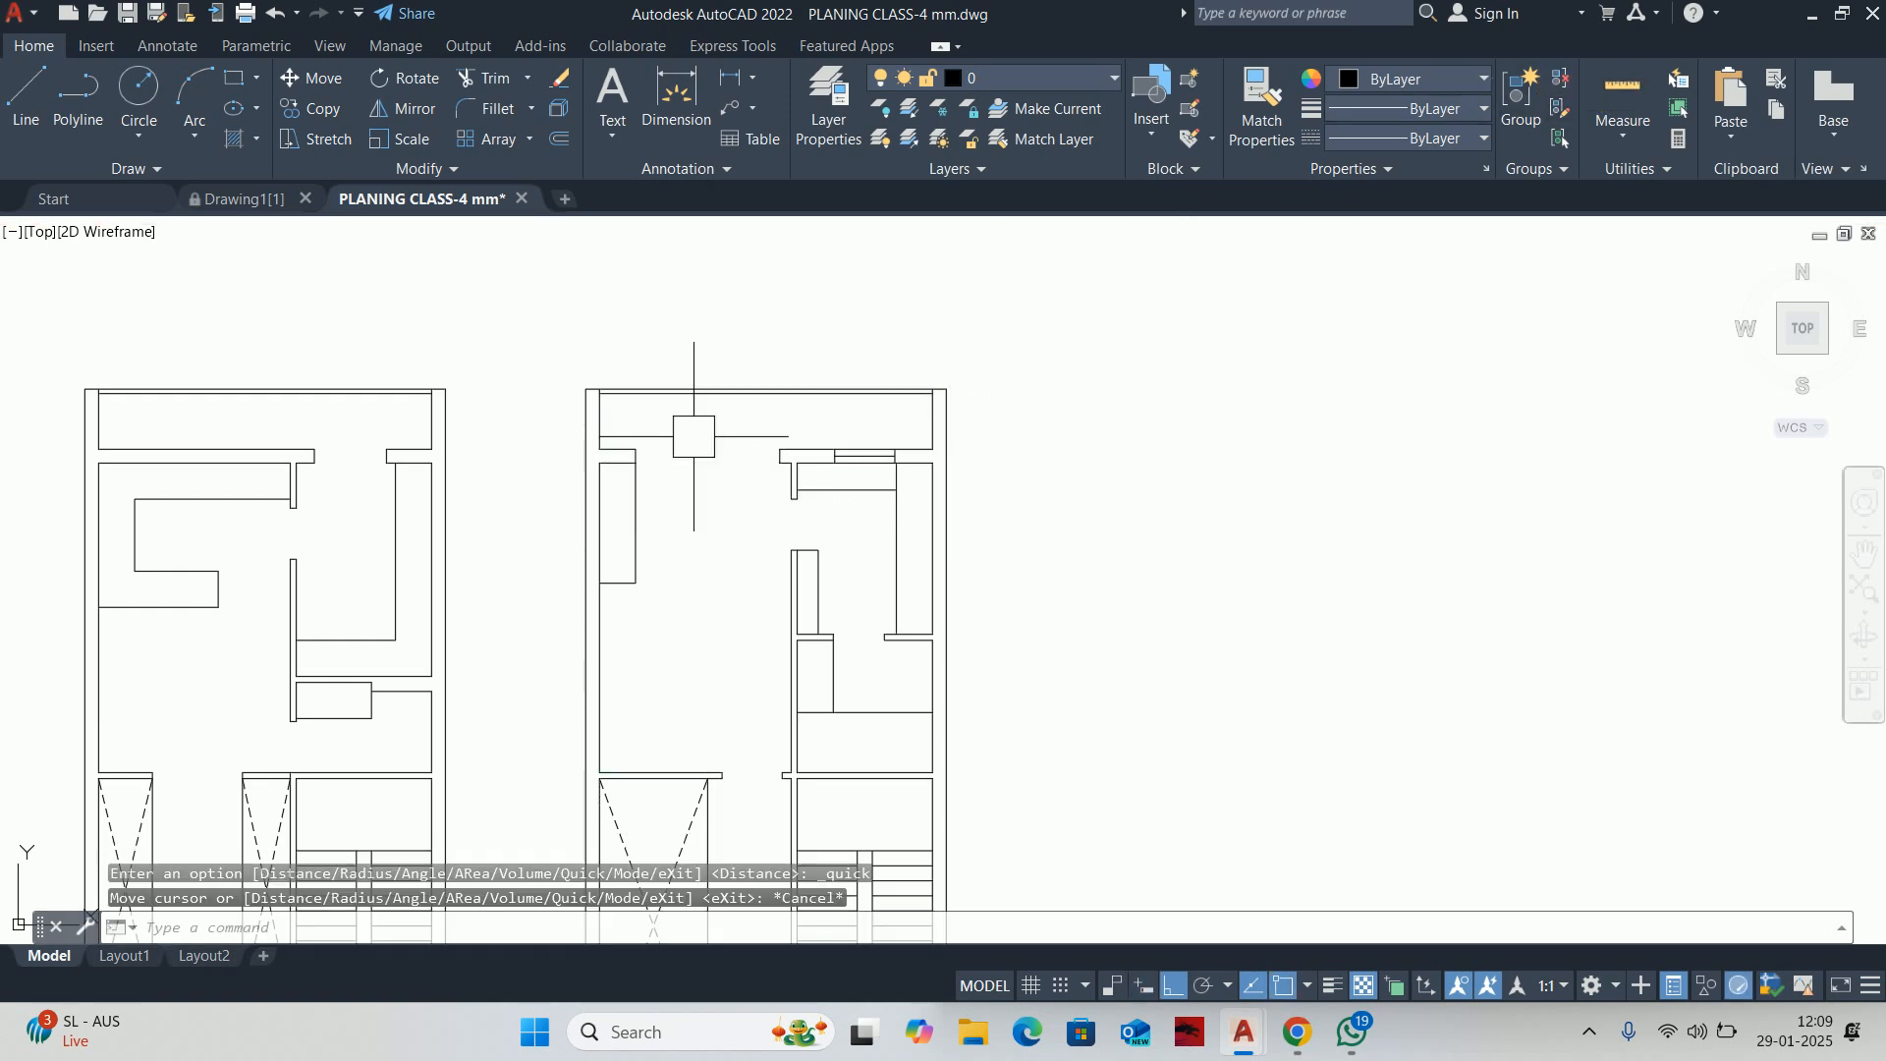
Change the title under the rightmost plan to "Third Floor Layout"
scroll(776, 432, "down", 3)
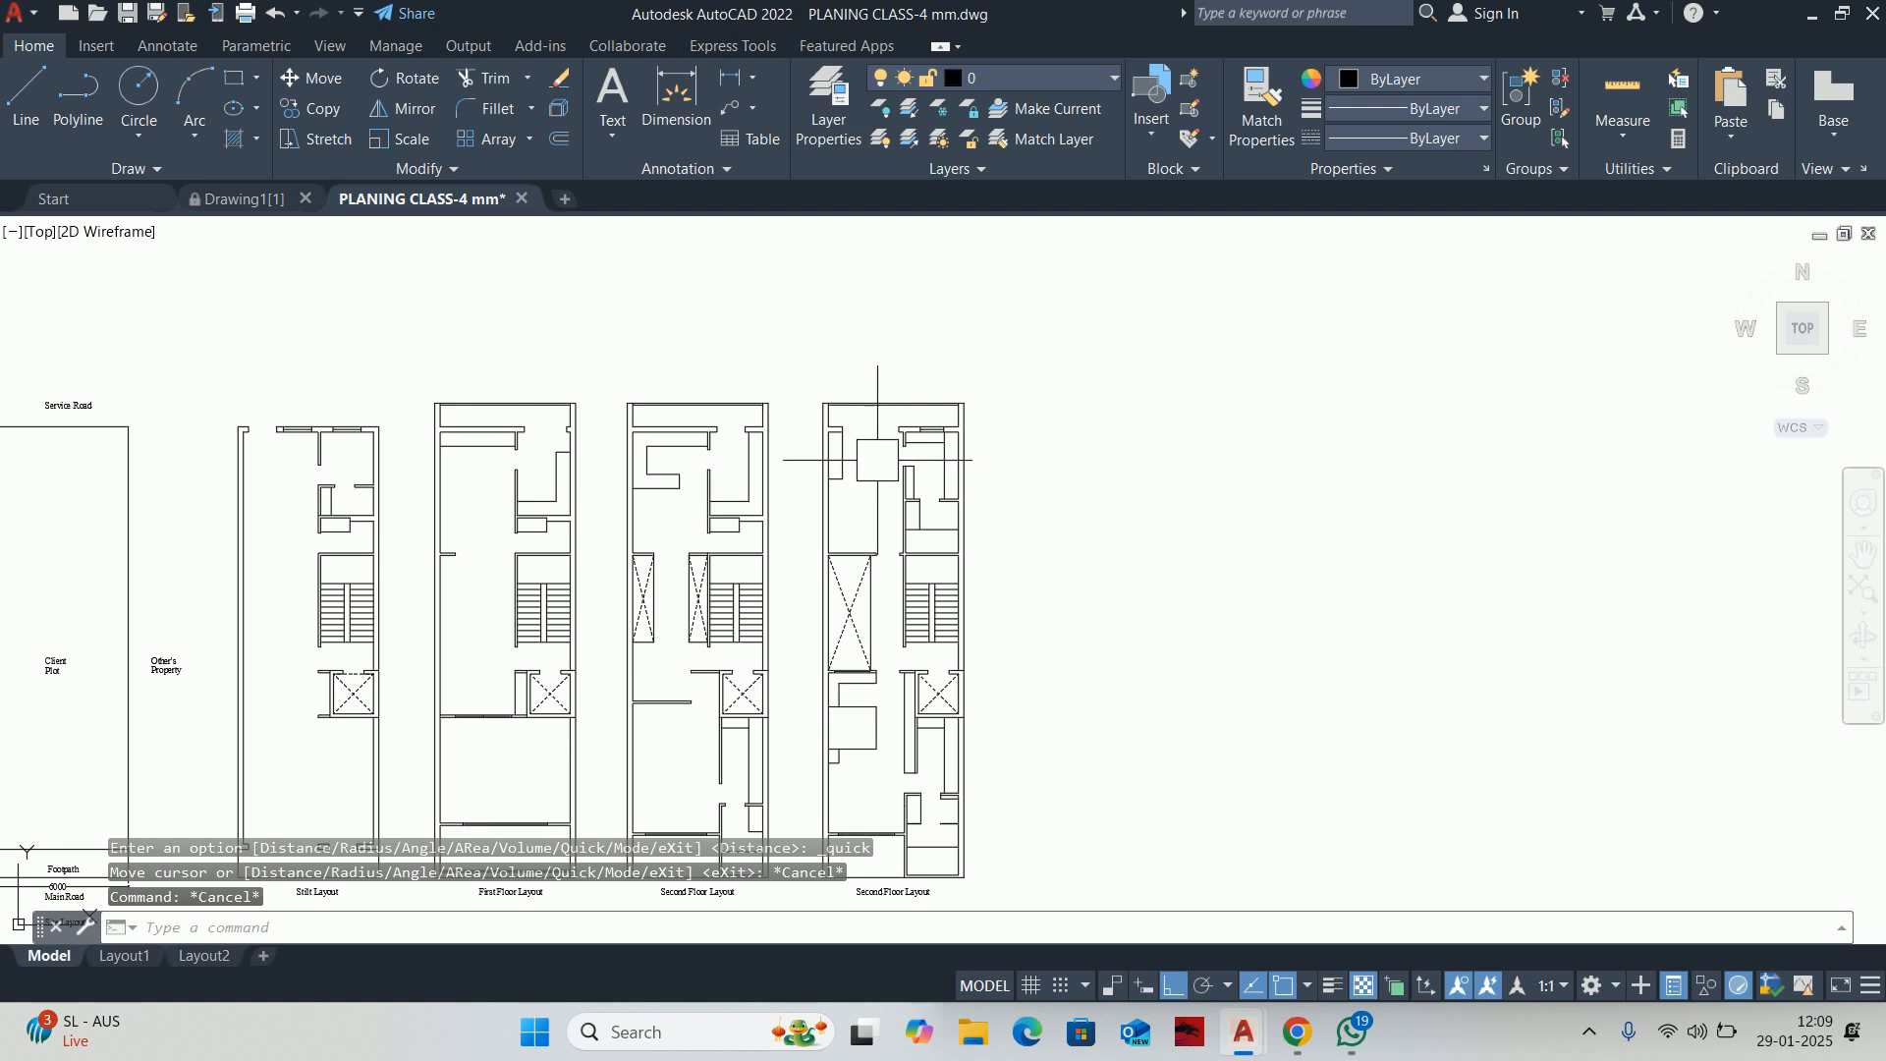
middle_click_drag(877, 459, 842, 324)
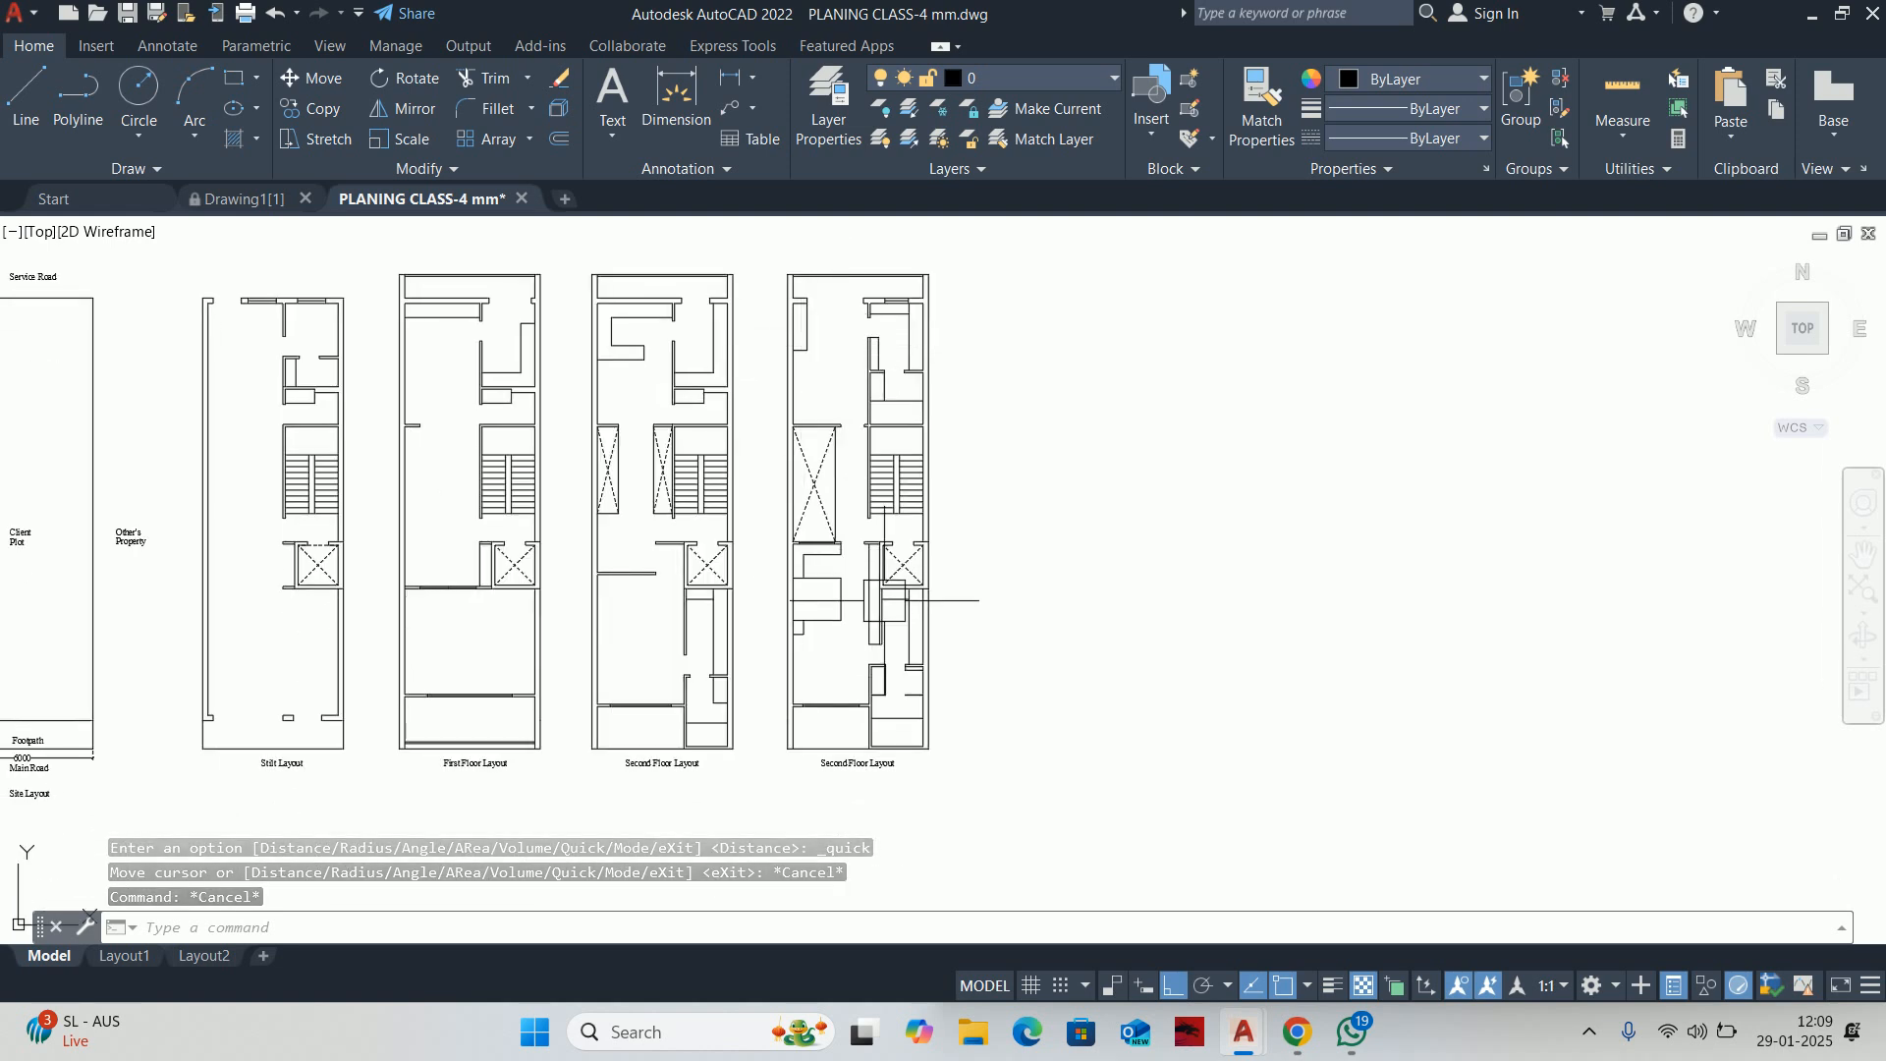
scroll(831, 755, "up", 5)
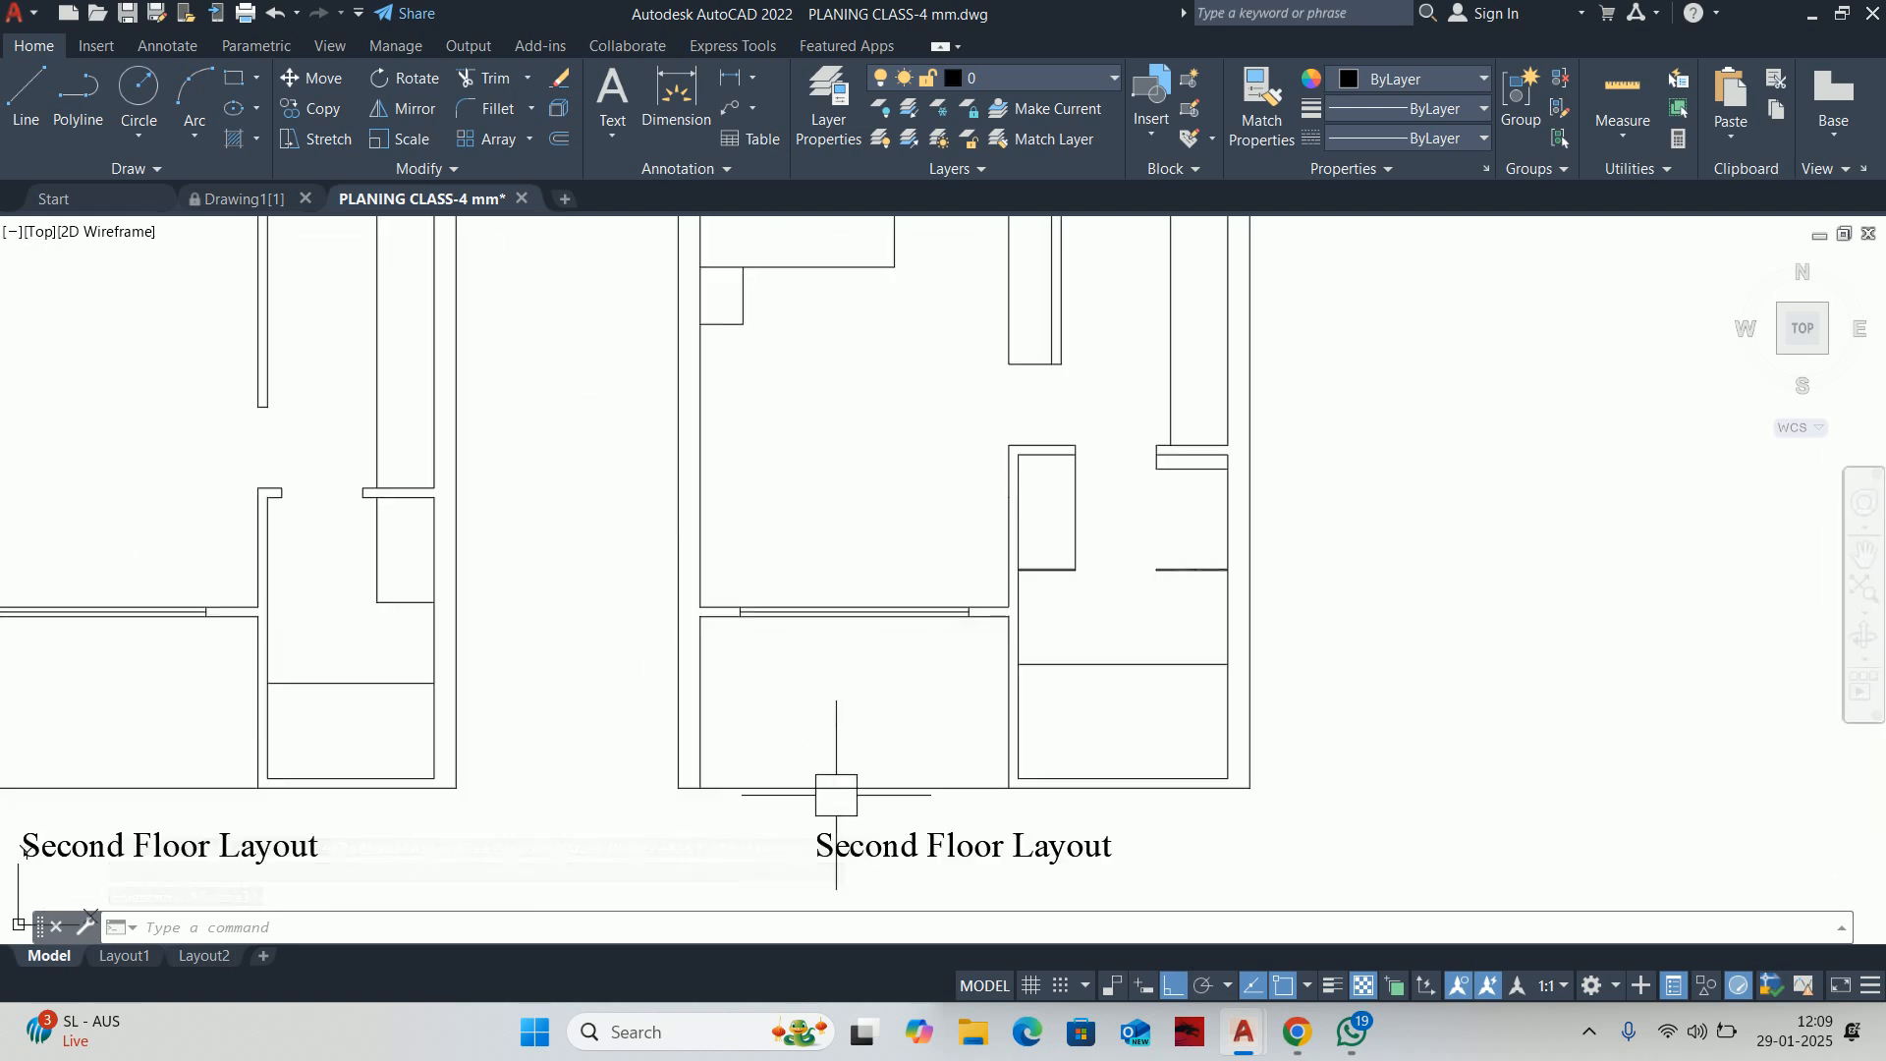
scroll(836, 794, "up", 2)
left_click(906, 624)
double_click(906, 624)
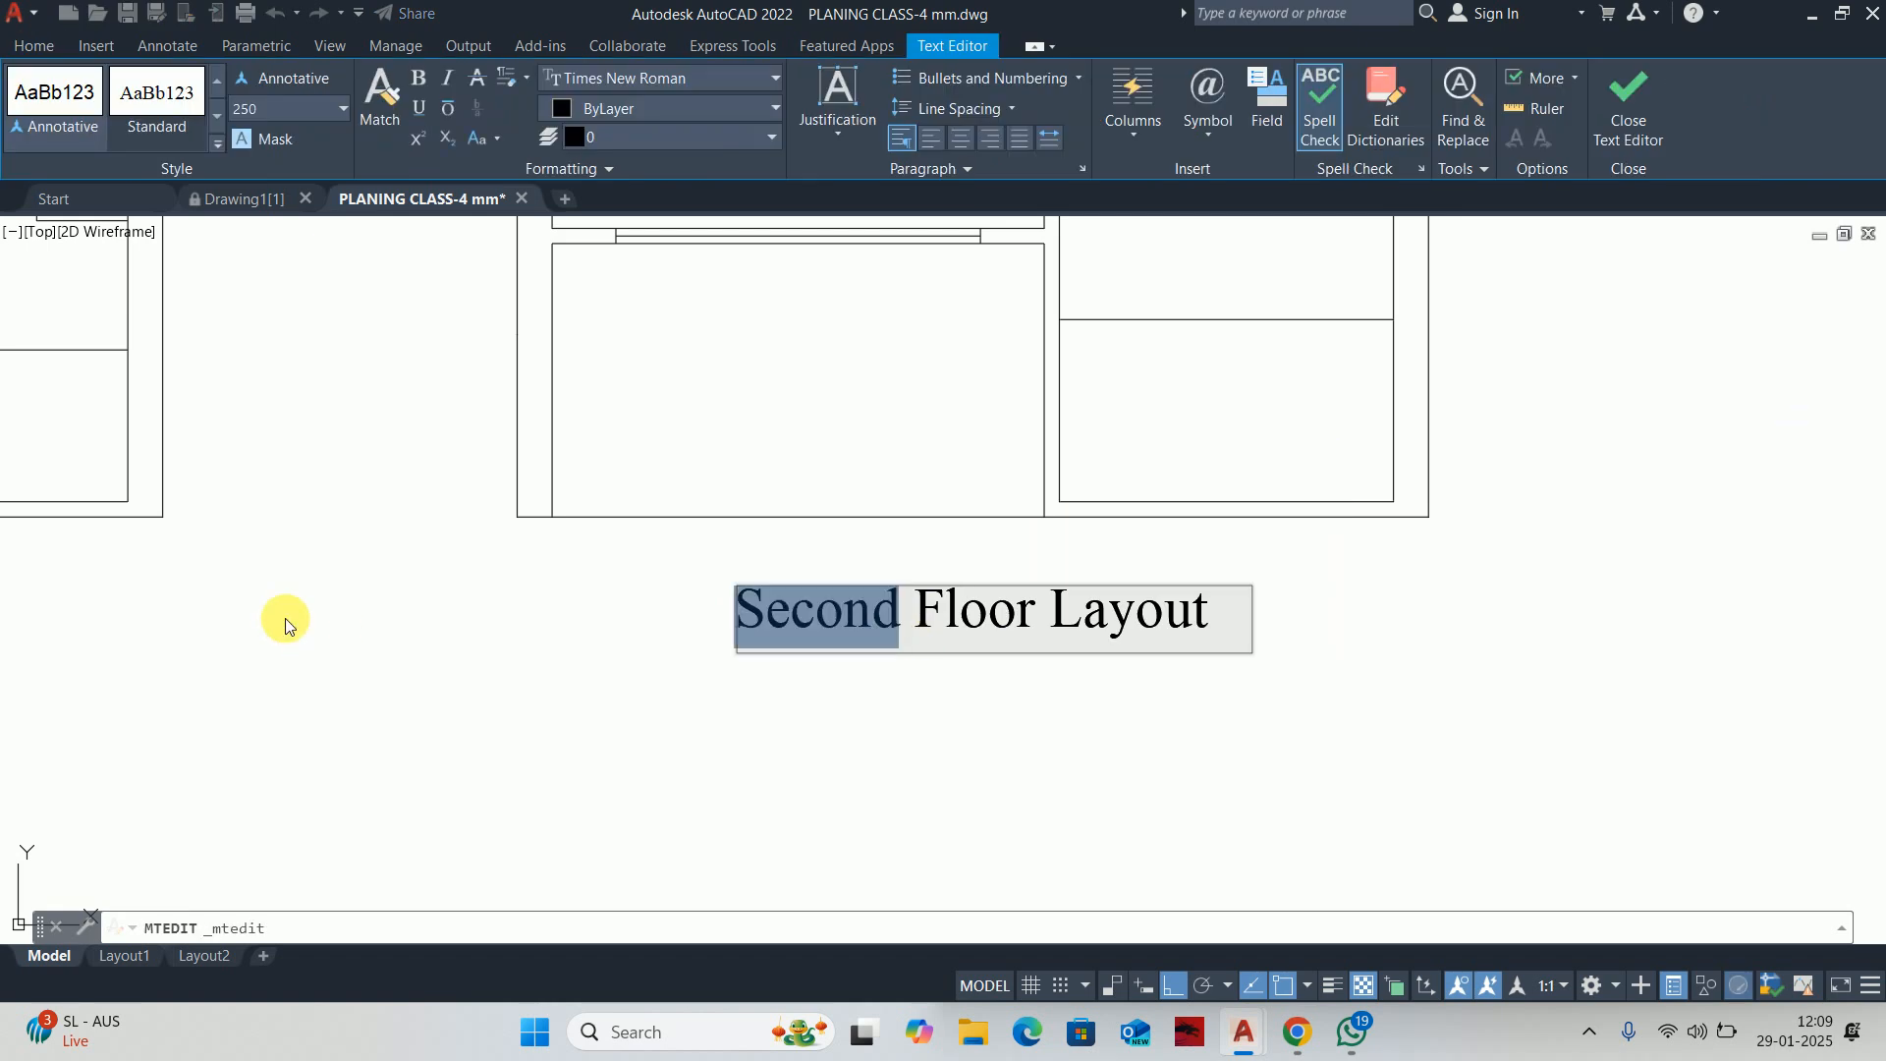
type("Thirr")
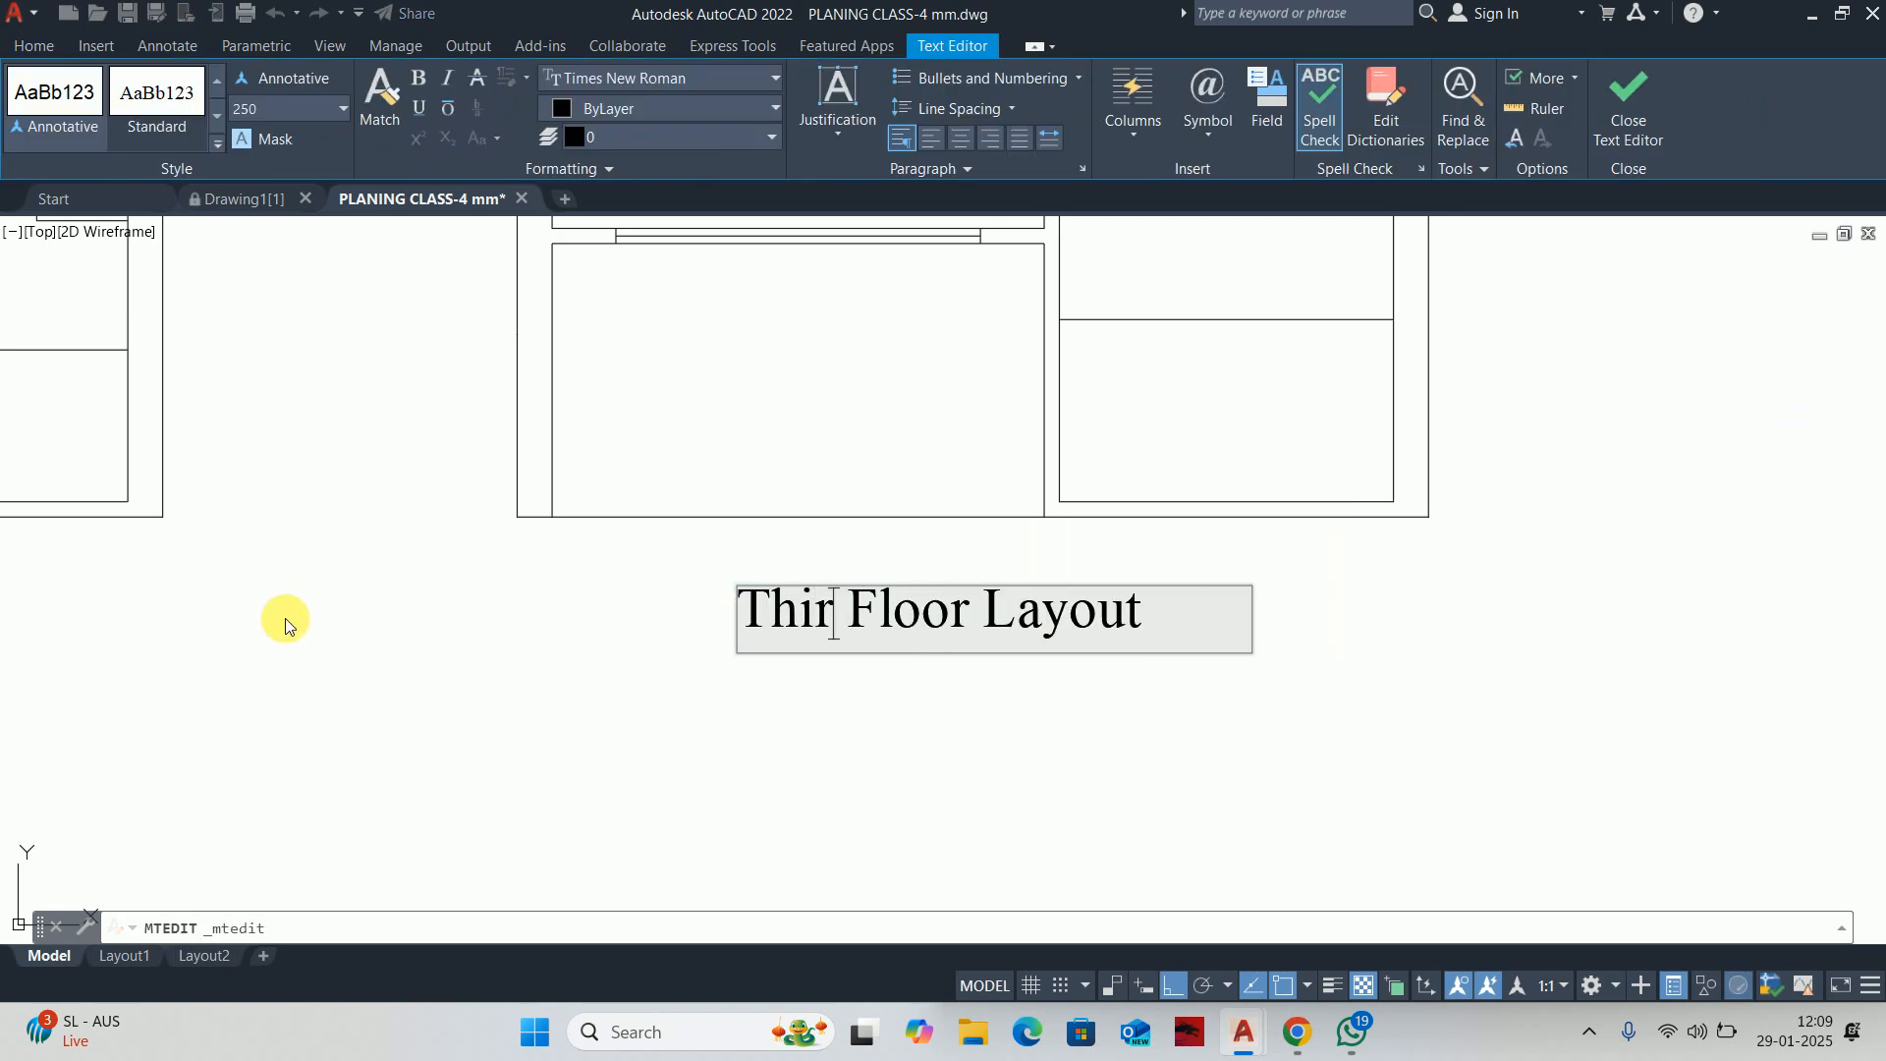
key("BackSpace")
type("d")
left_click(834, 569)
Offset the bottom outer line of the third floor plan 75 mm inward
scroll(834, 569, "down", 3)
scroll(816, 609, "up", 3)
type("o")
key("Return")
type("75")
key("Return")
scroll(791, 624, "up", 2)
left_click(800, 603)
left_click(800, 550)
key("Escape")
key("Escape")
key("Escape")
Trim both ends of the third floor's 75 mm offset line to the inner faces of the front space's side walls
scroll(521, 592, "up", 4)
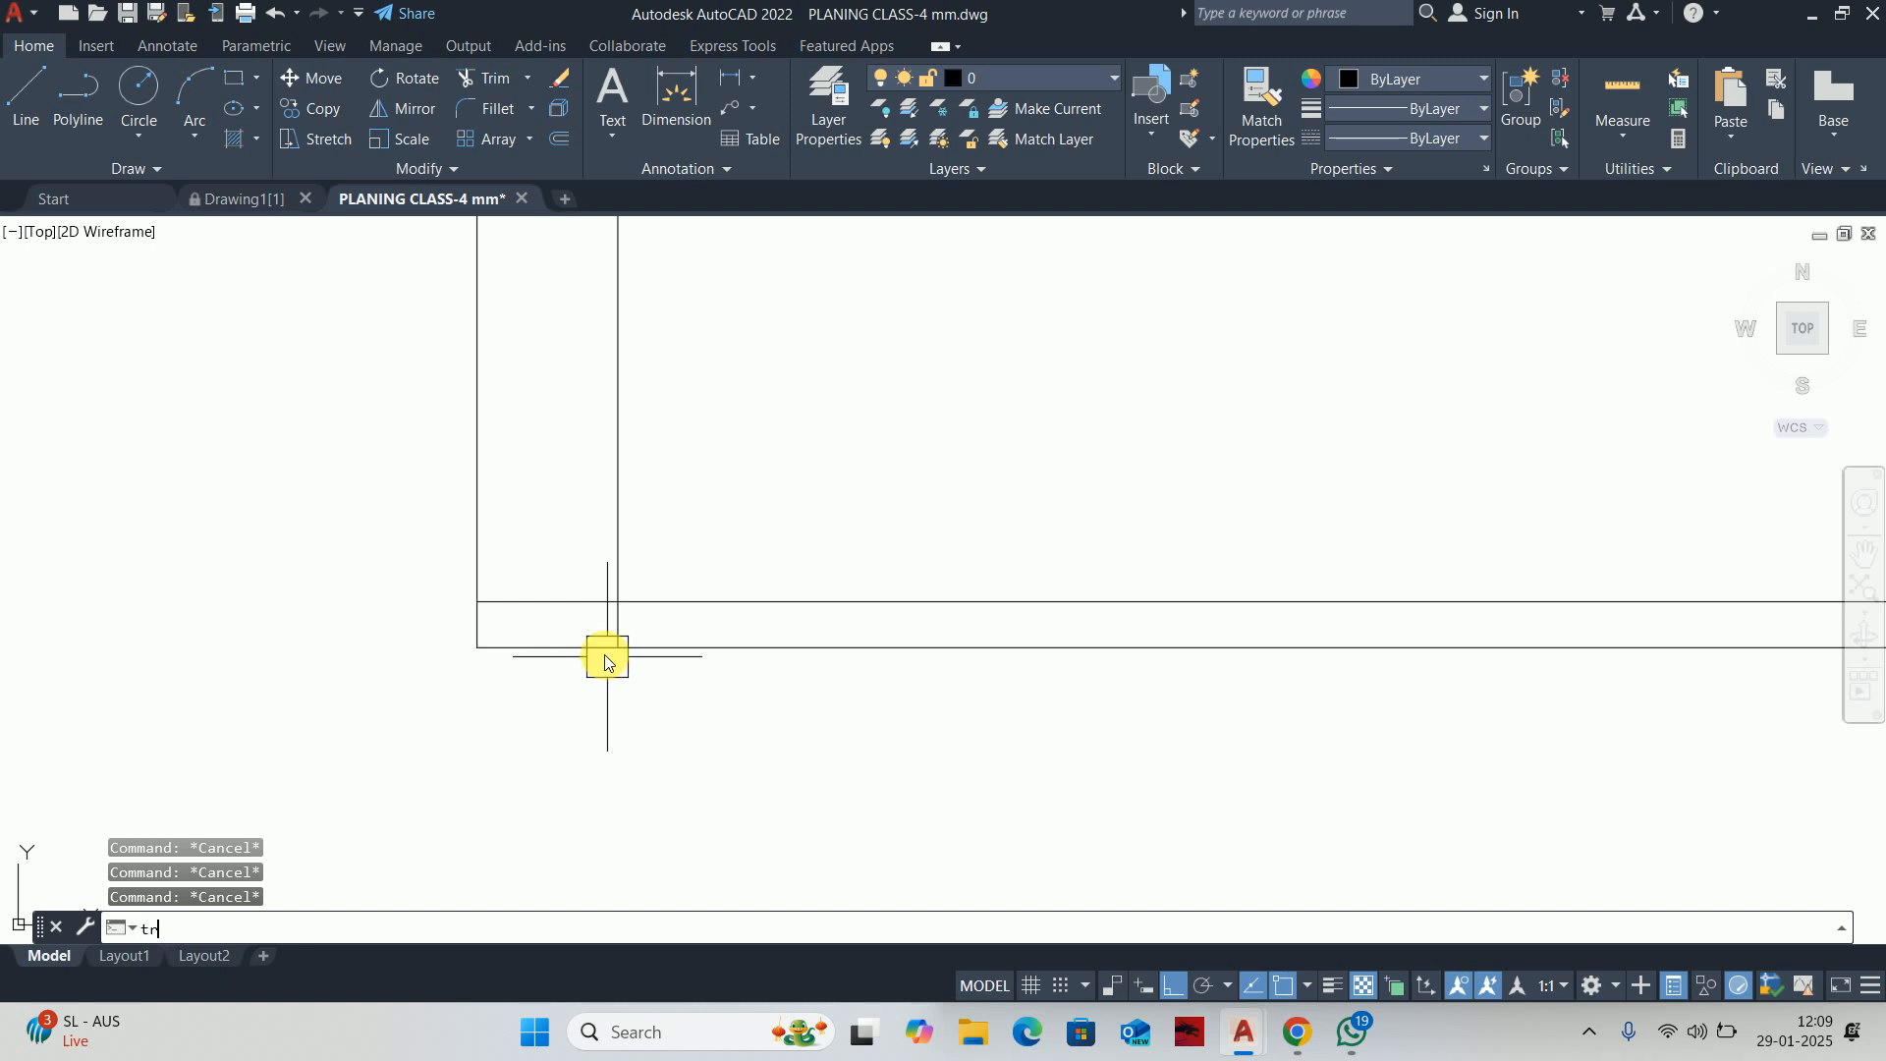
key("Return")
scroll(861, 649, "down", 4)
scroll(860, 650, "up", 3)
key("Escape")
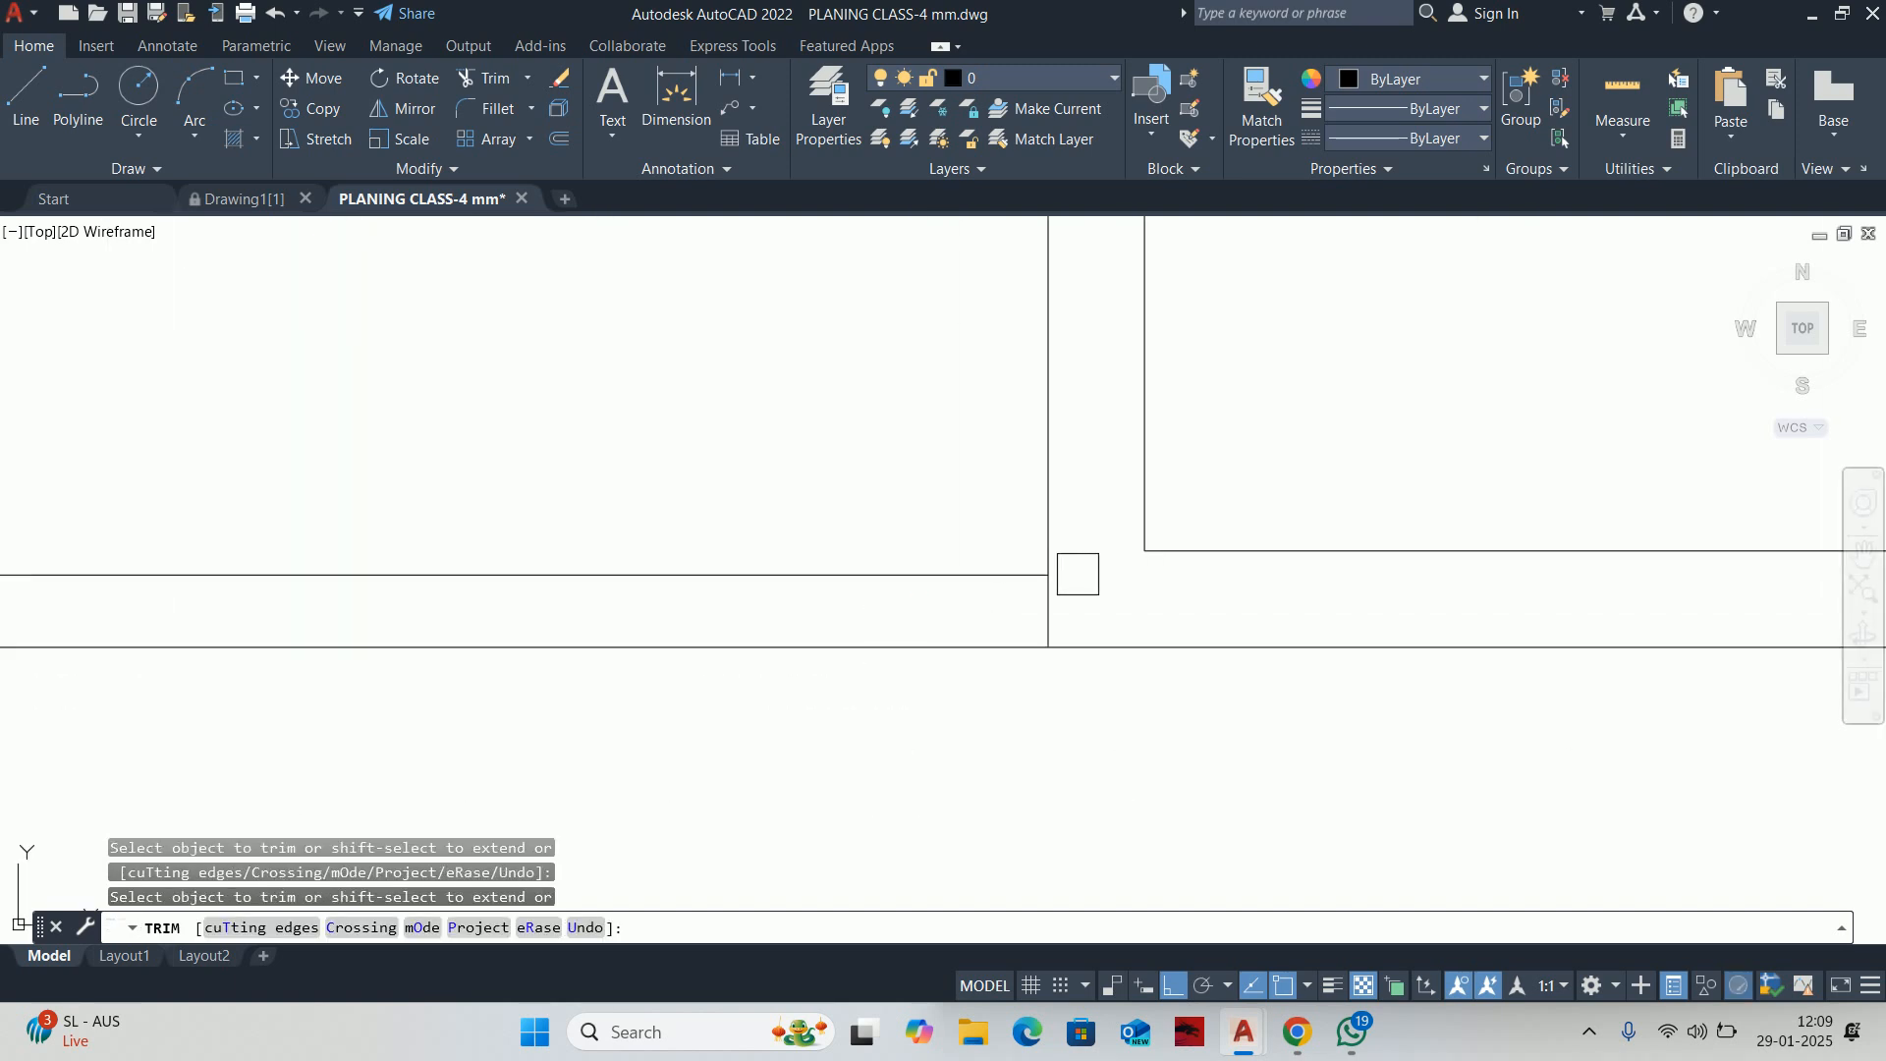
scroll(674, 442, "down", 3)
middle_click_drag(674, 442, 789, 568)
scroll(788, 568, "down", 2)
key("Escape")
key("Escape")
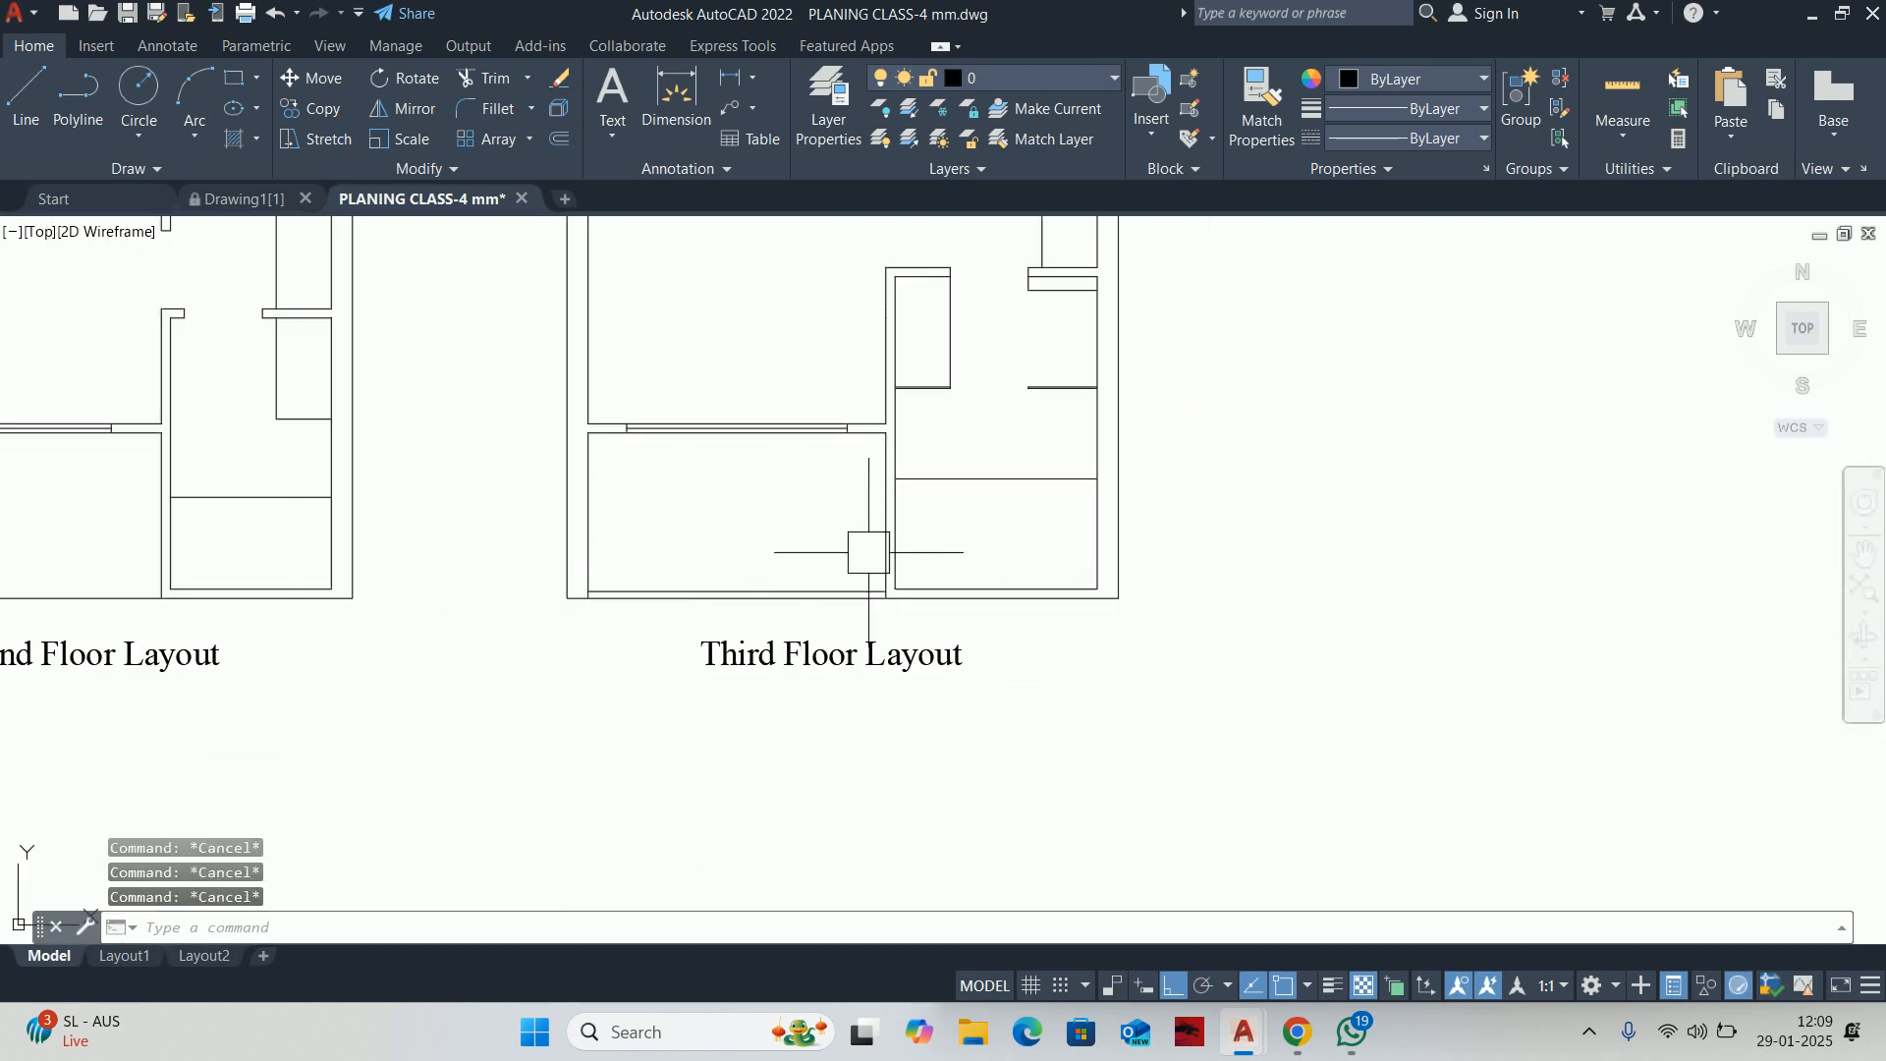
Offset the bottom outer line of the Second Floor Layout 75 mm inward
scroll(845, 580, "down", 5)
scroll(472, 570, "up", 5)
type("o")
key("Return")
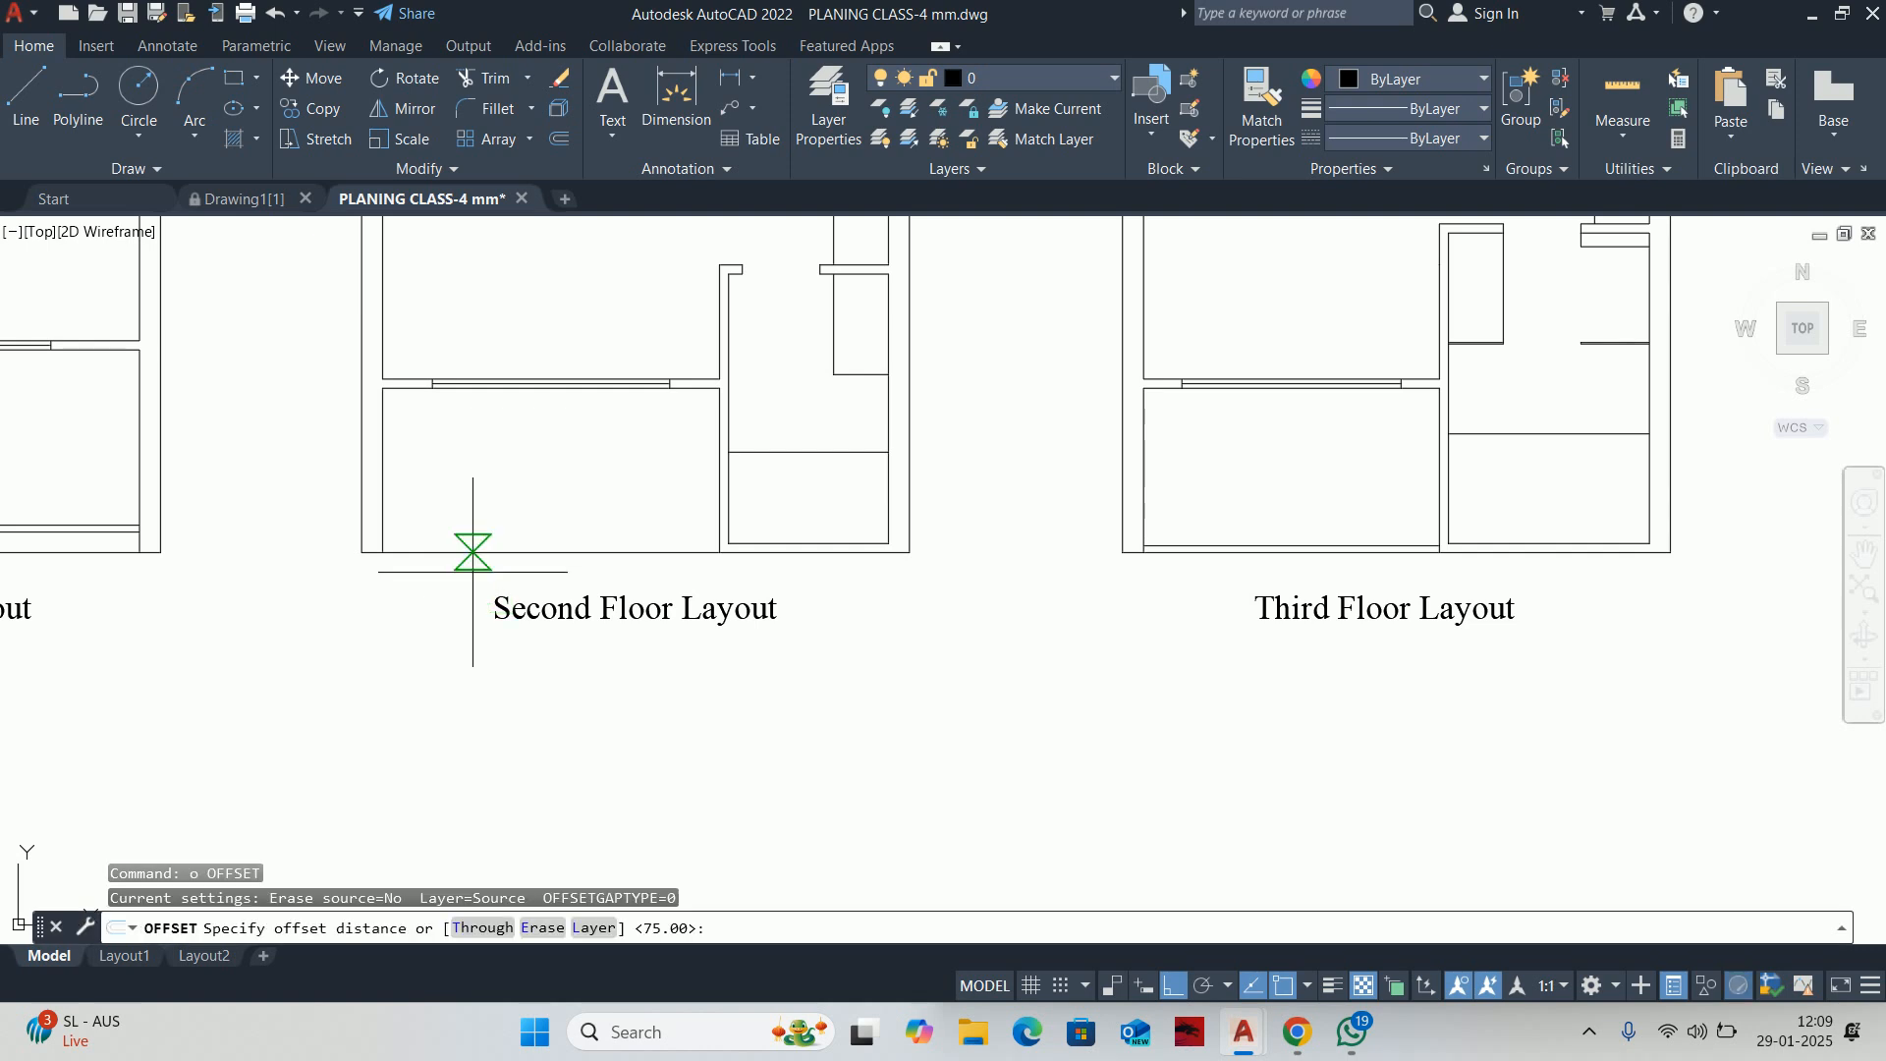
key("Return")
left_click(510, 555)
left_click(540, 468)
middle_click_drag(375, 531, 1193, 474)
key("Escape")
key("Escape")
key("Escape")
Trim both ends of the second floor's 75 mm offset line to the front space's side walls
scroll(1031, 527, "down", 2)
scroll(1092, 511, "up", 5)
type("tr")
key("Return")
scroll(1091, 511, "up", 4)
scroll(1091, 550, "down", 4)
scroll(496, 542, "up", 1)
scroll(295, 514, "up", 2)
key("Escape")
key("Escape")
key("Escape")
scroll(873, 549, "down", 5)
scroll(874, 549, "up", 2)
scroll(853, 492, "down", 2)
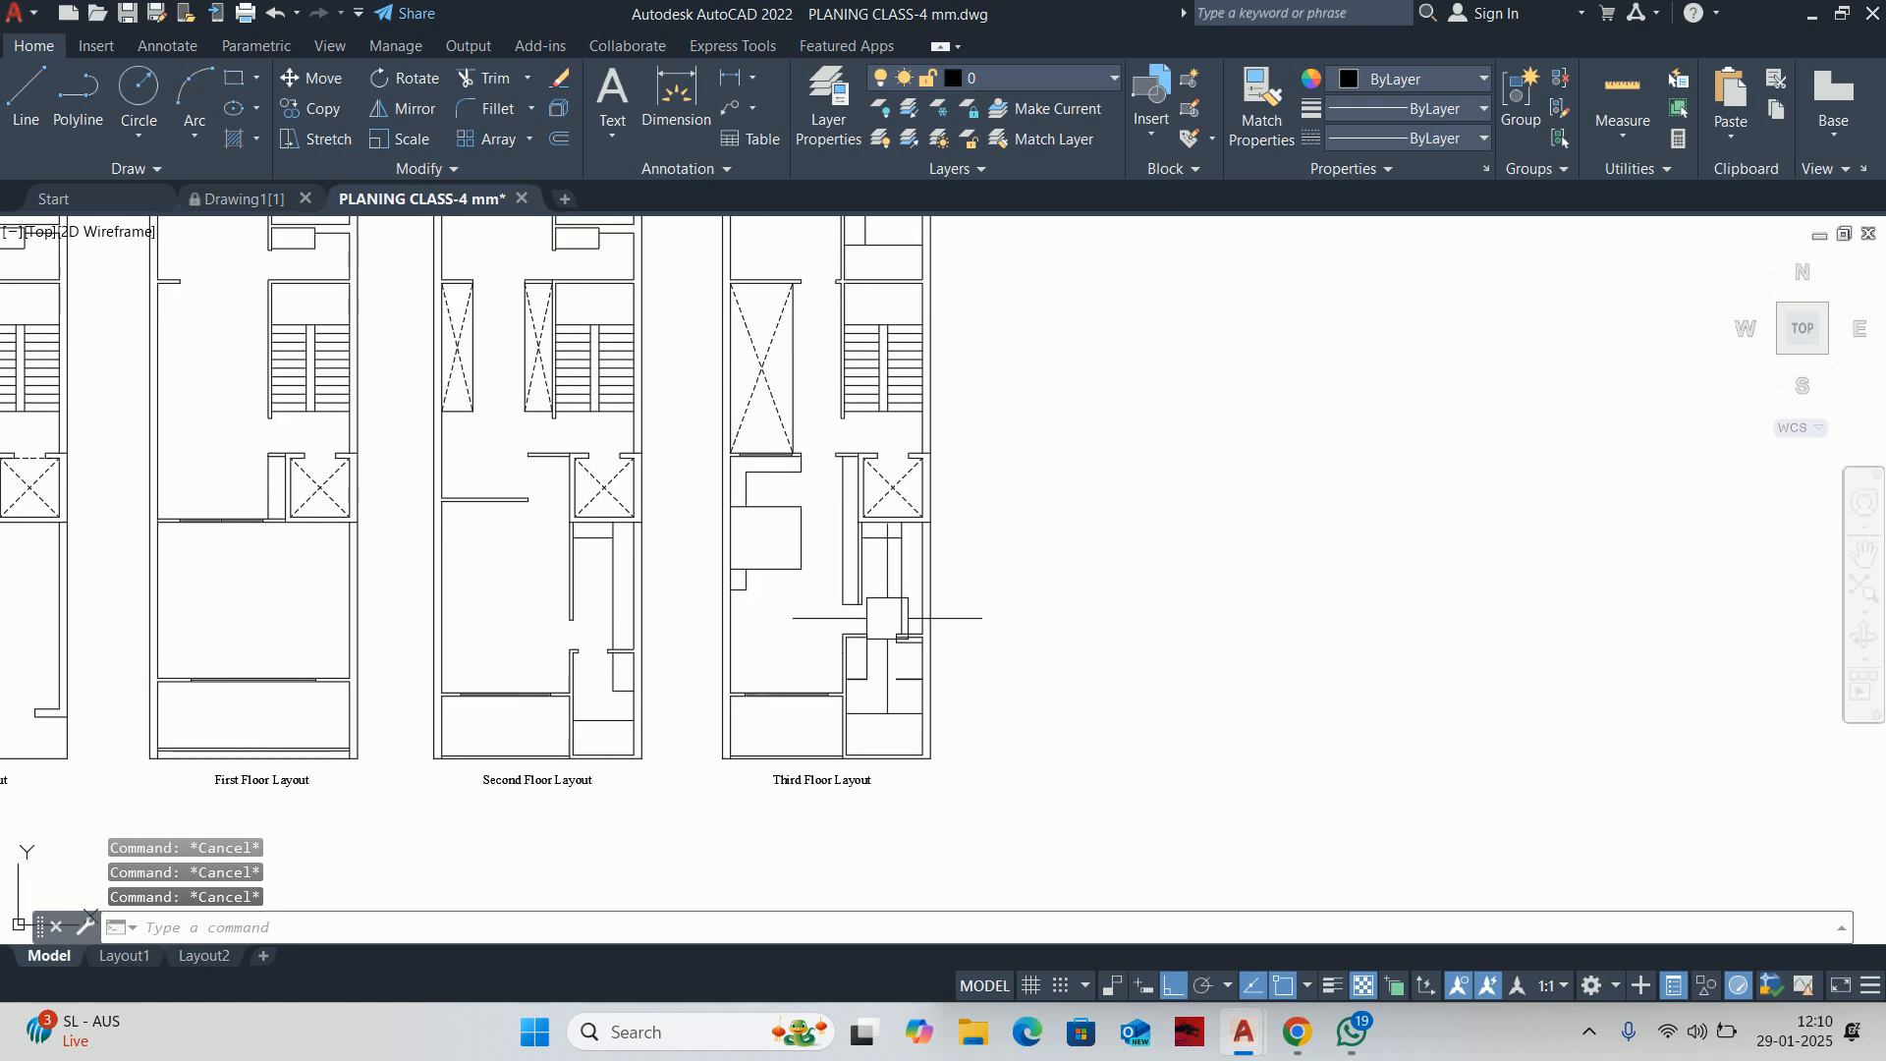
Review the third floor plan and compare it with the neighbouring floor layouts
middle_click_drag(870, 609, 854, 479)
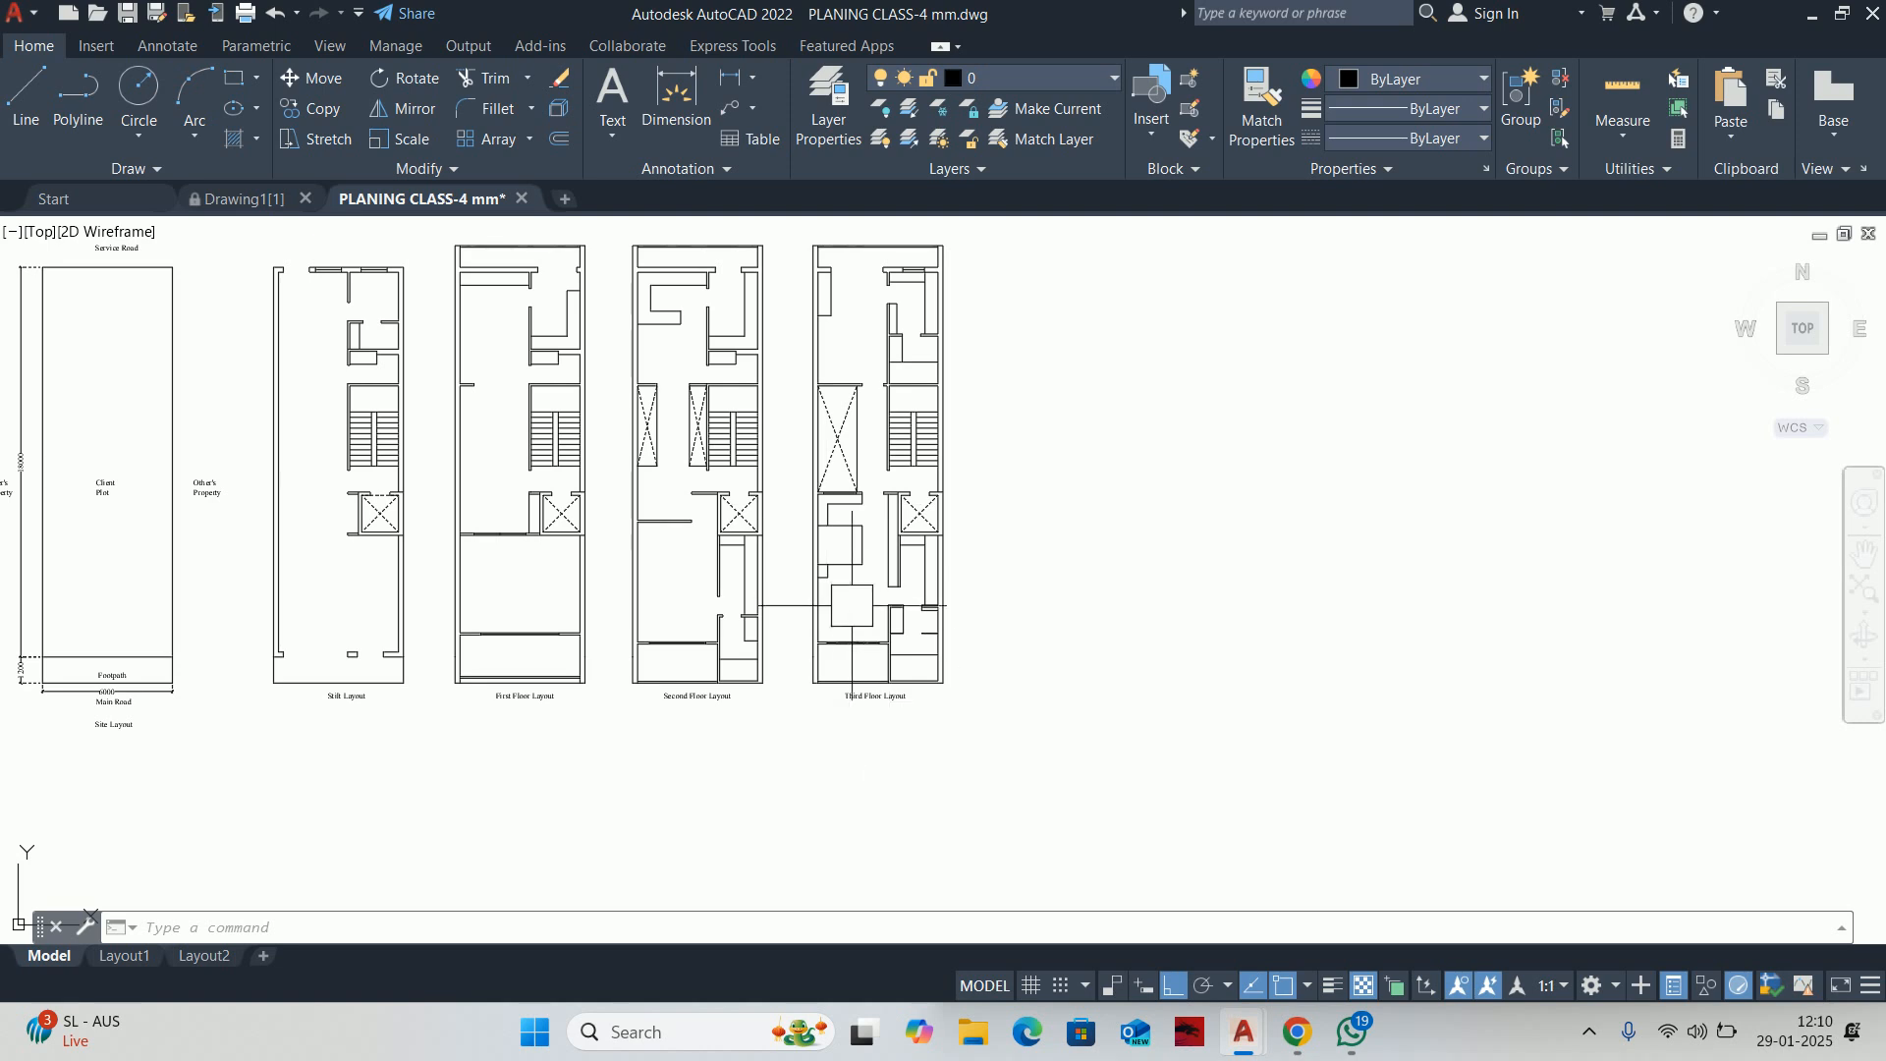
scroll(851, 606, "up", 2)
mouse_move(873, 579)
middle_mouse_down()
mouse_move(888, 593)
mouse_move(868, 609)
middle_mouse_up()
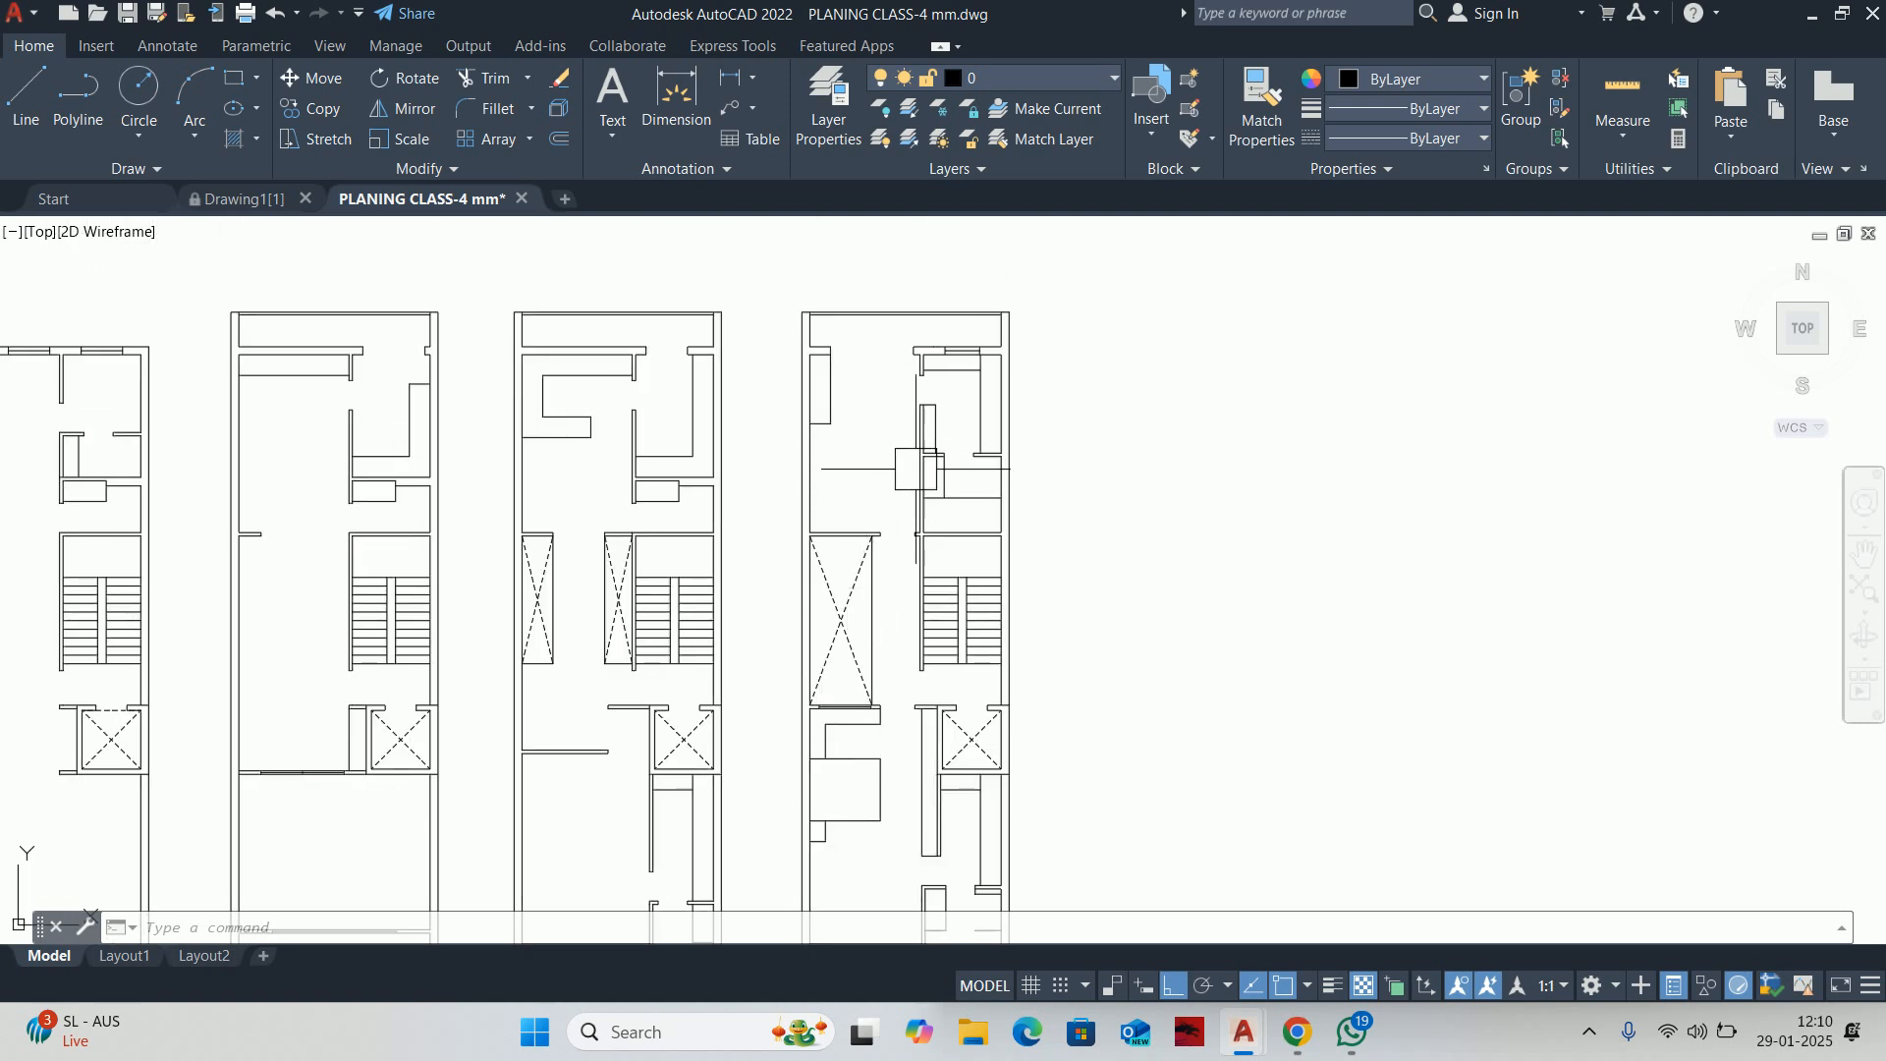
mouse_move(848, 494)
middle_mouse_down()
mouse_move(872, 510)
mouse_move(859, 368)
middle_mouse_up()
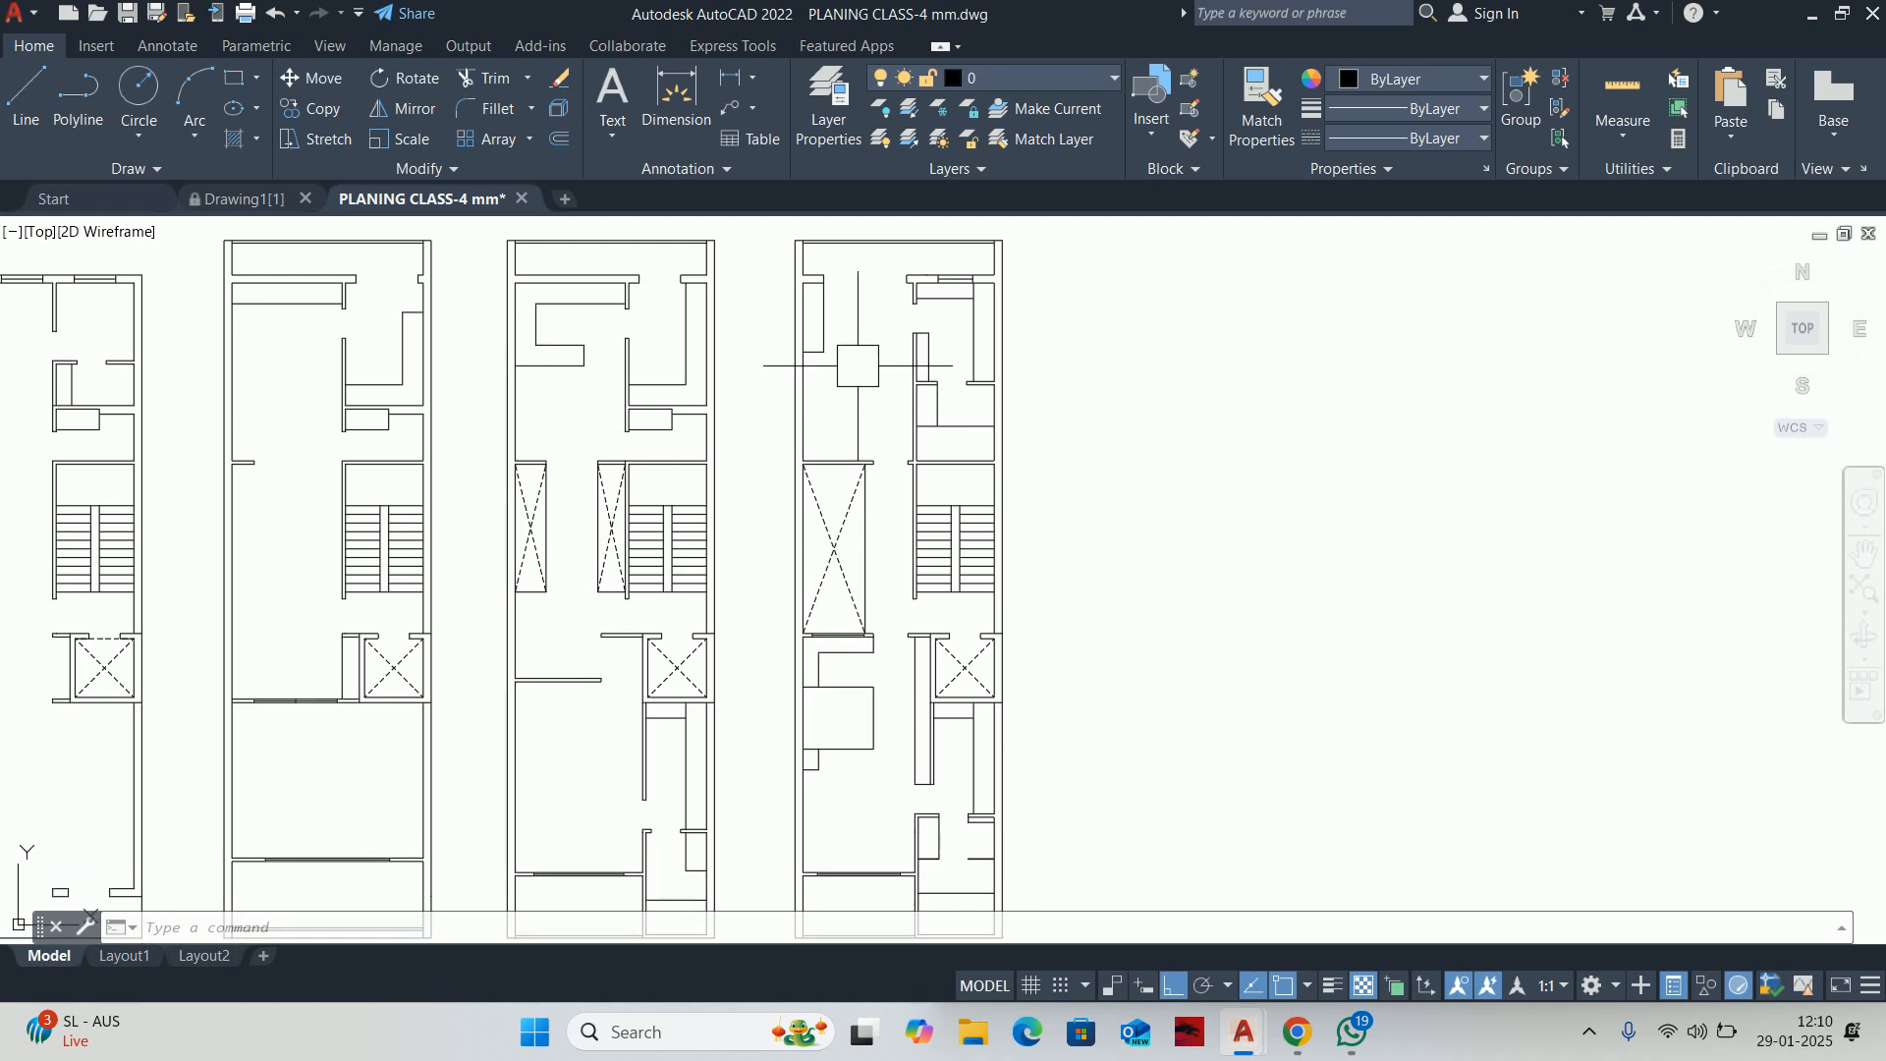
scroll(863, 681, "up", 6)
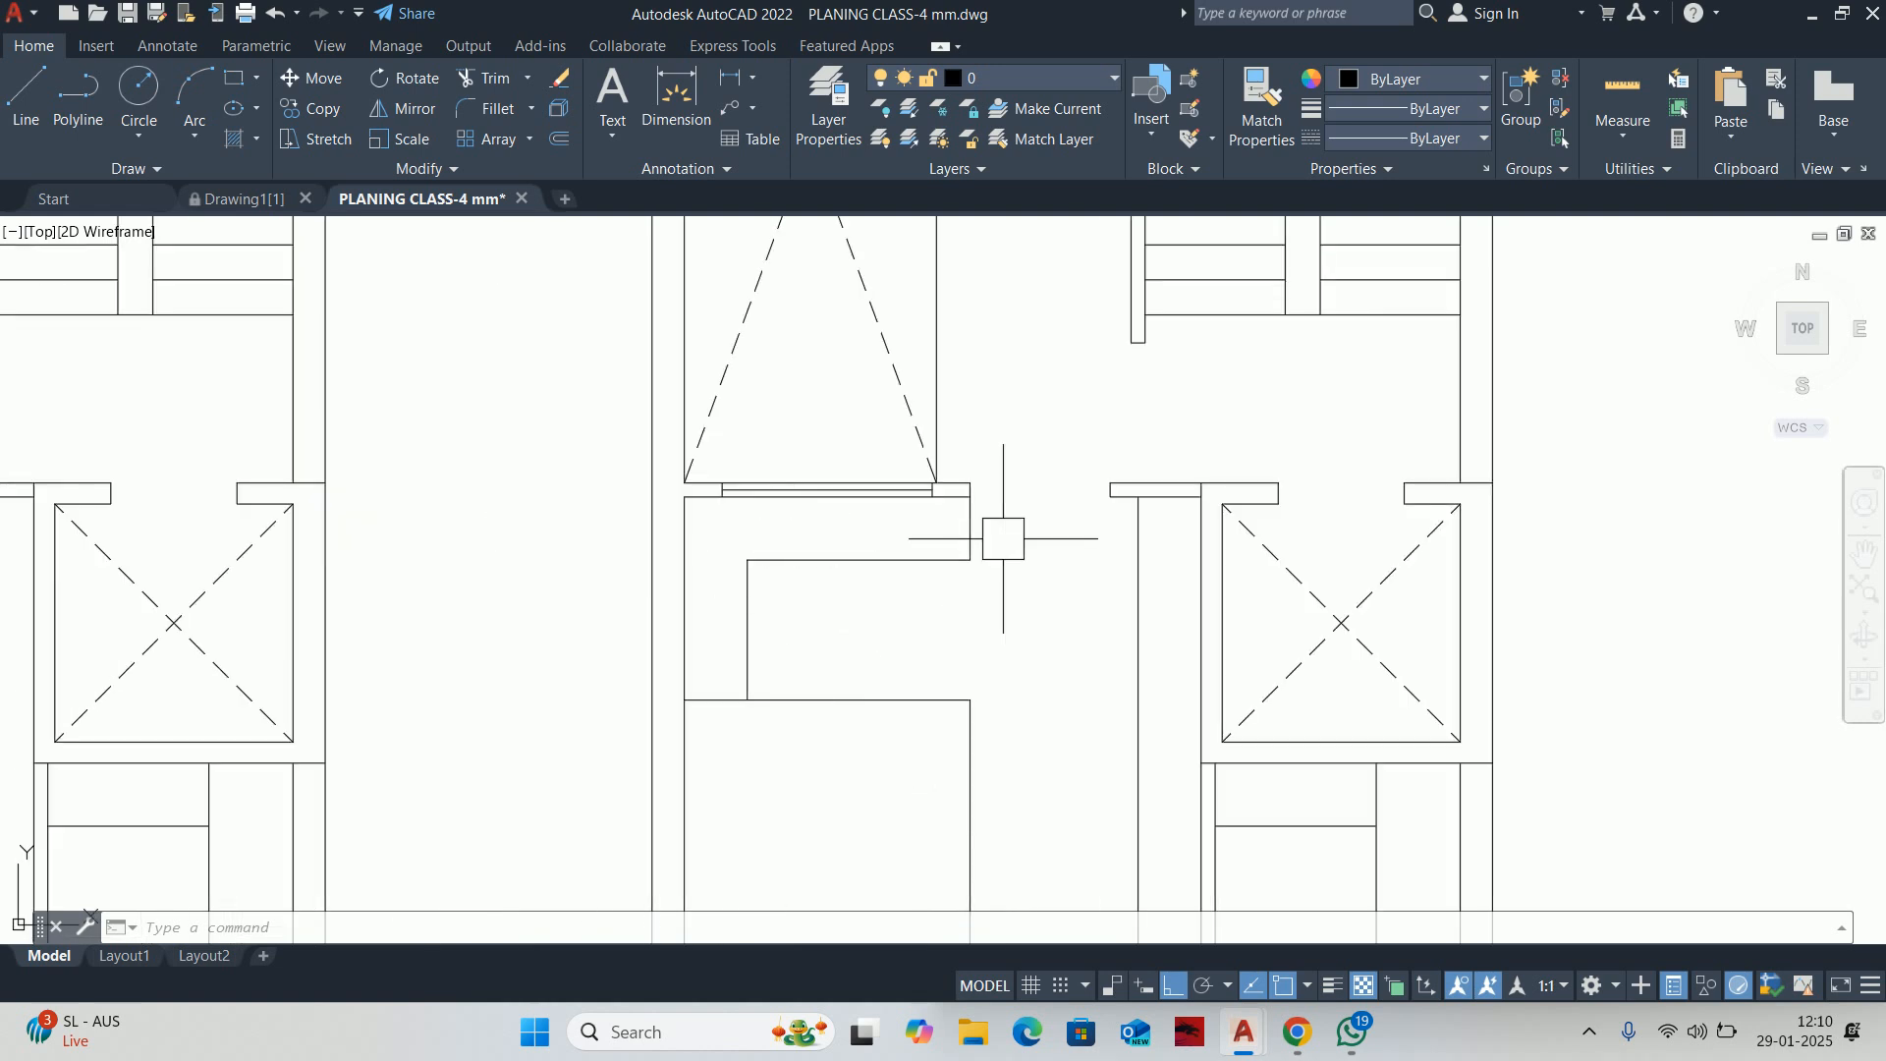
scroll(734, 559, "down", 8)
scroll(786, 649, "up", 3)
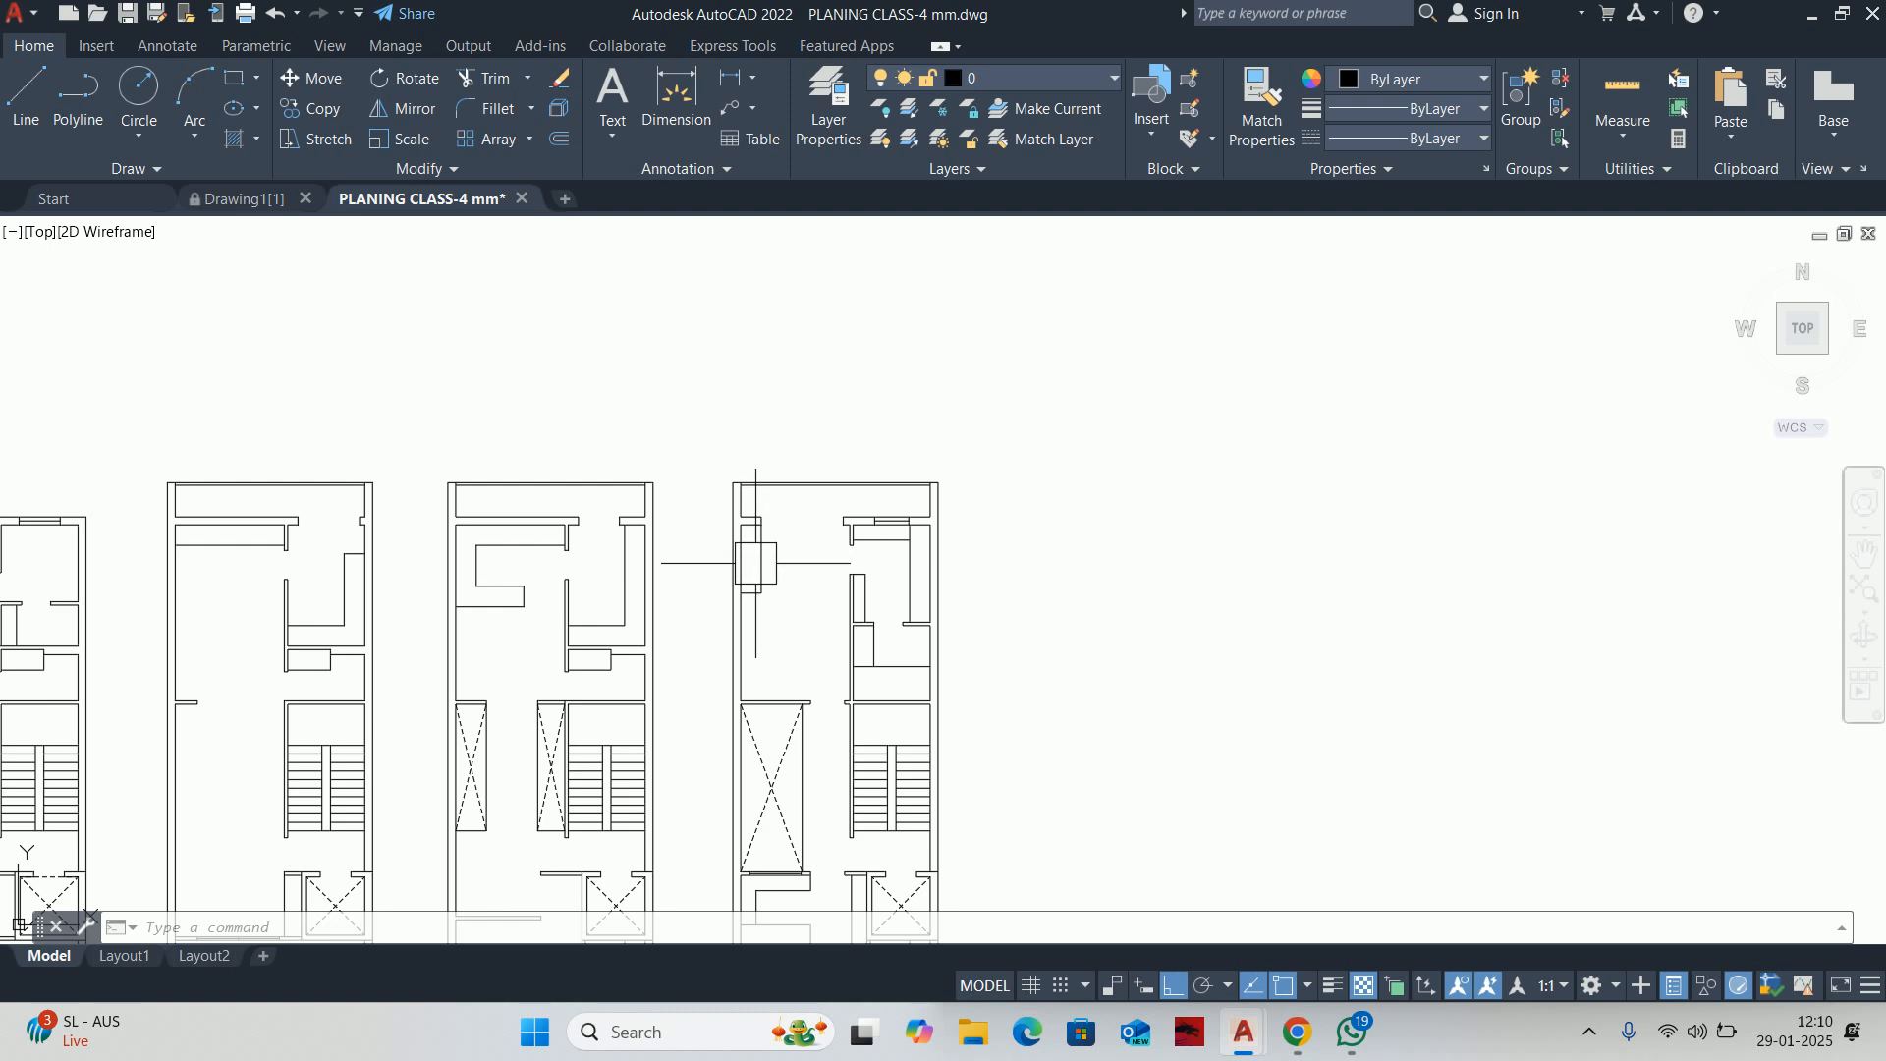
scroll(755, 564, "down", 3)
key("Escape")
key("Escape")
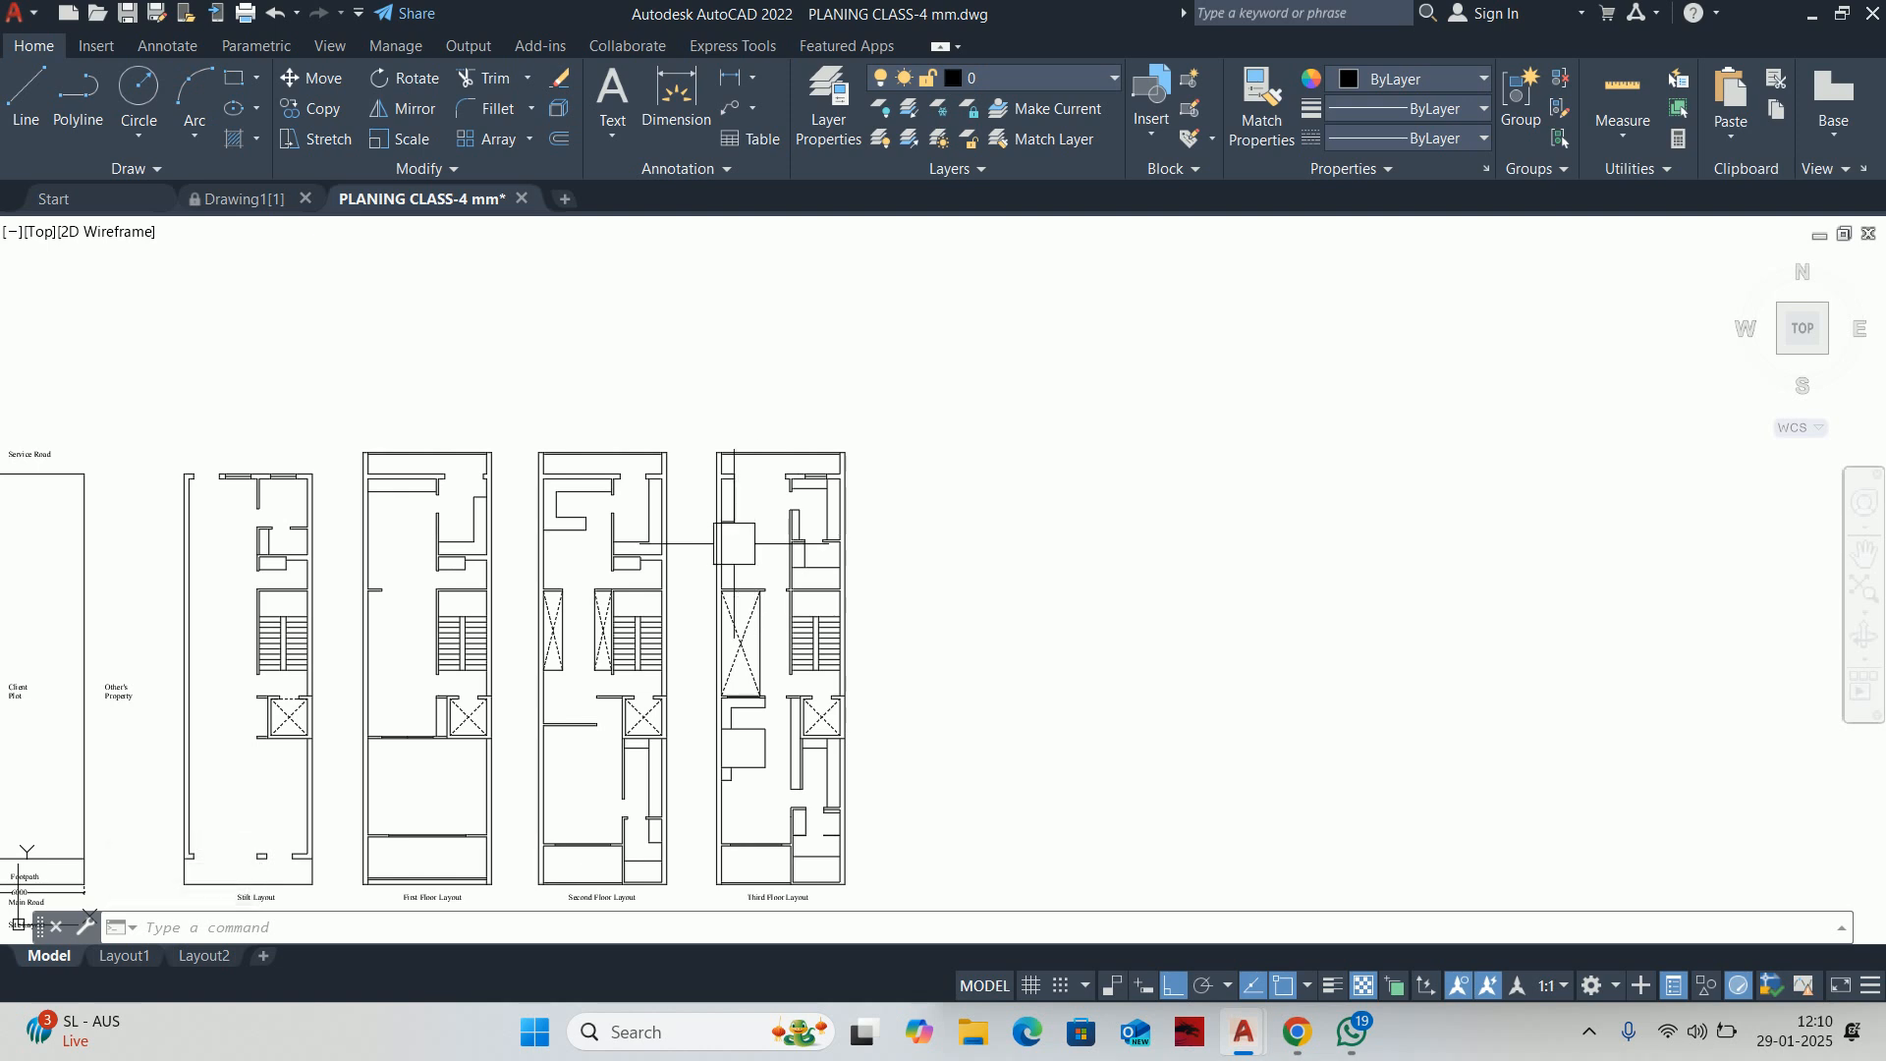
key("Escape")
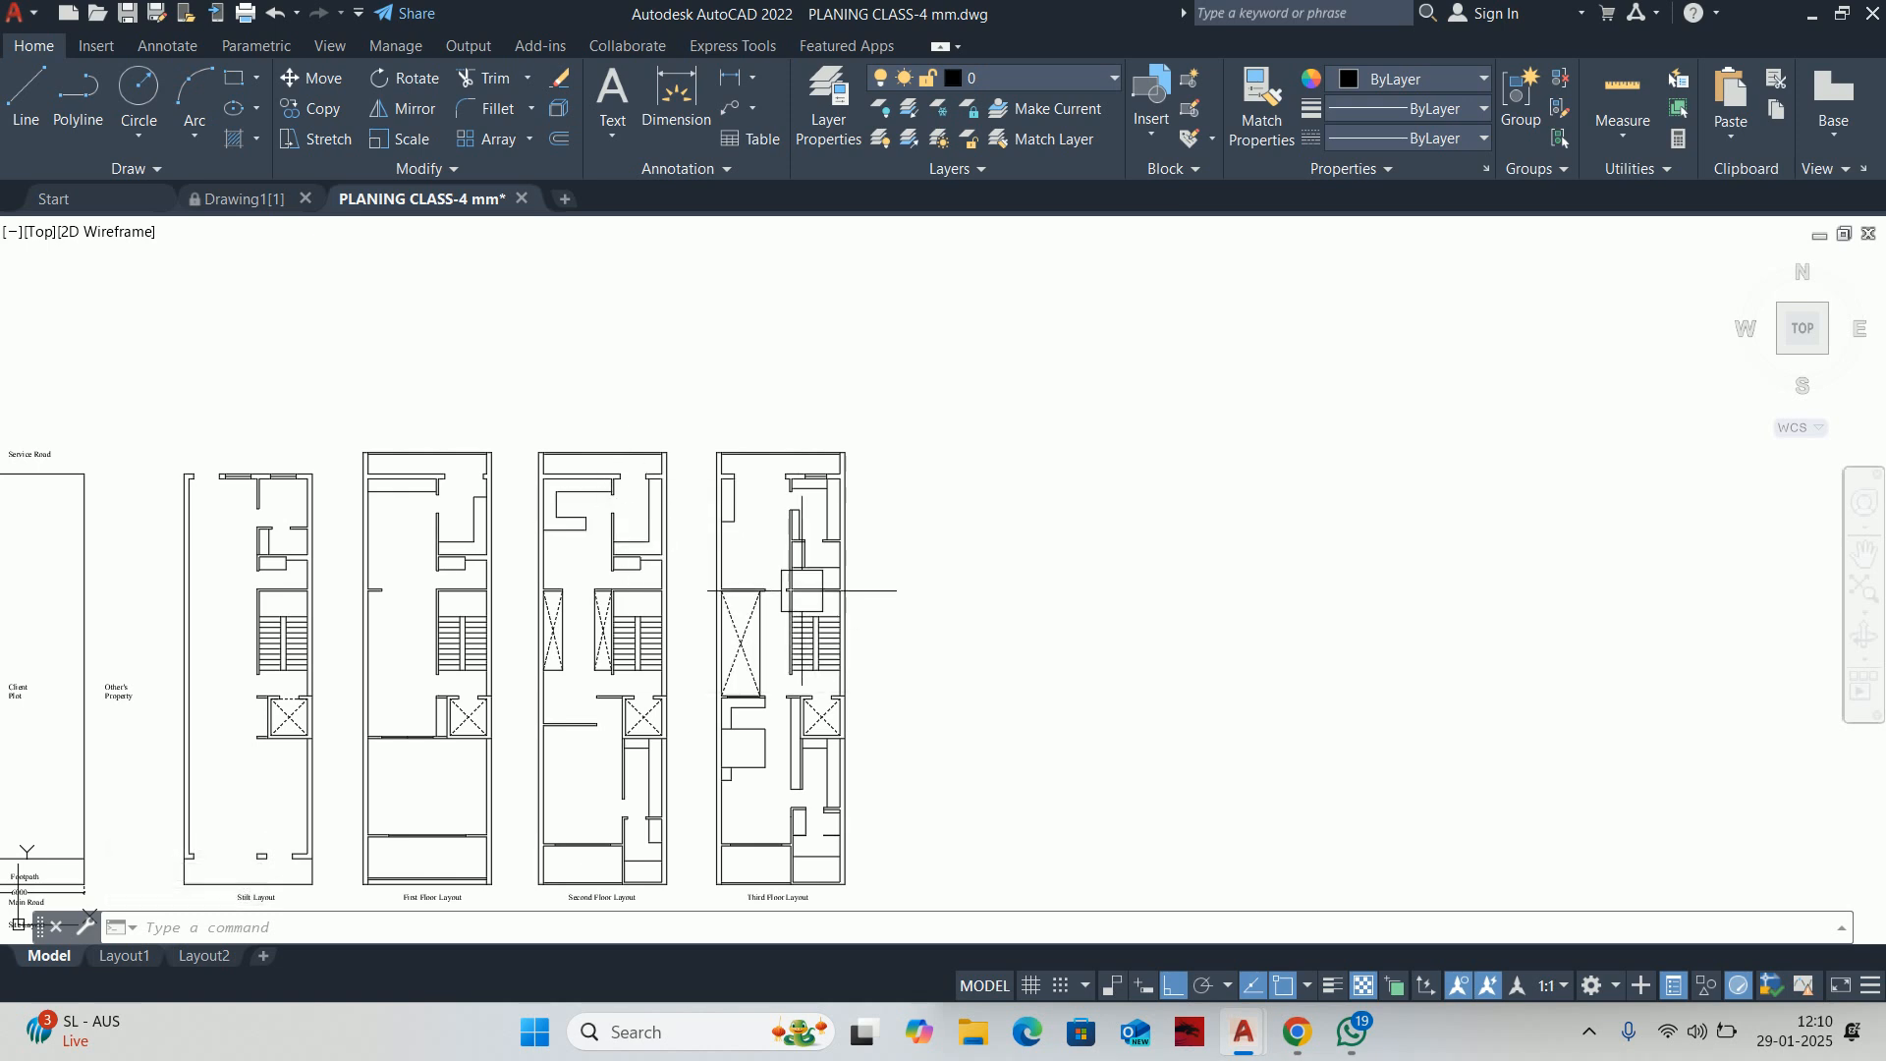
Copy the whole Third Floor Layout with its title horizontally into the empty space to its right
middle_click_drag(784, 562, 679, 549)
key("Escape")
key("Escape")
key("Escape")
type("c")
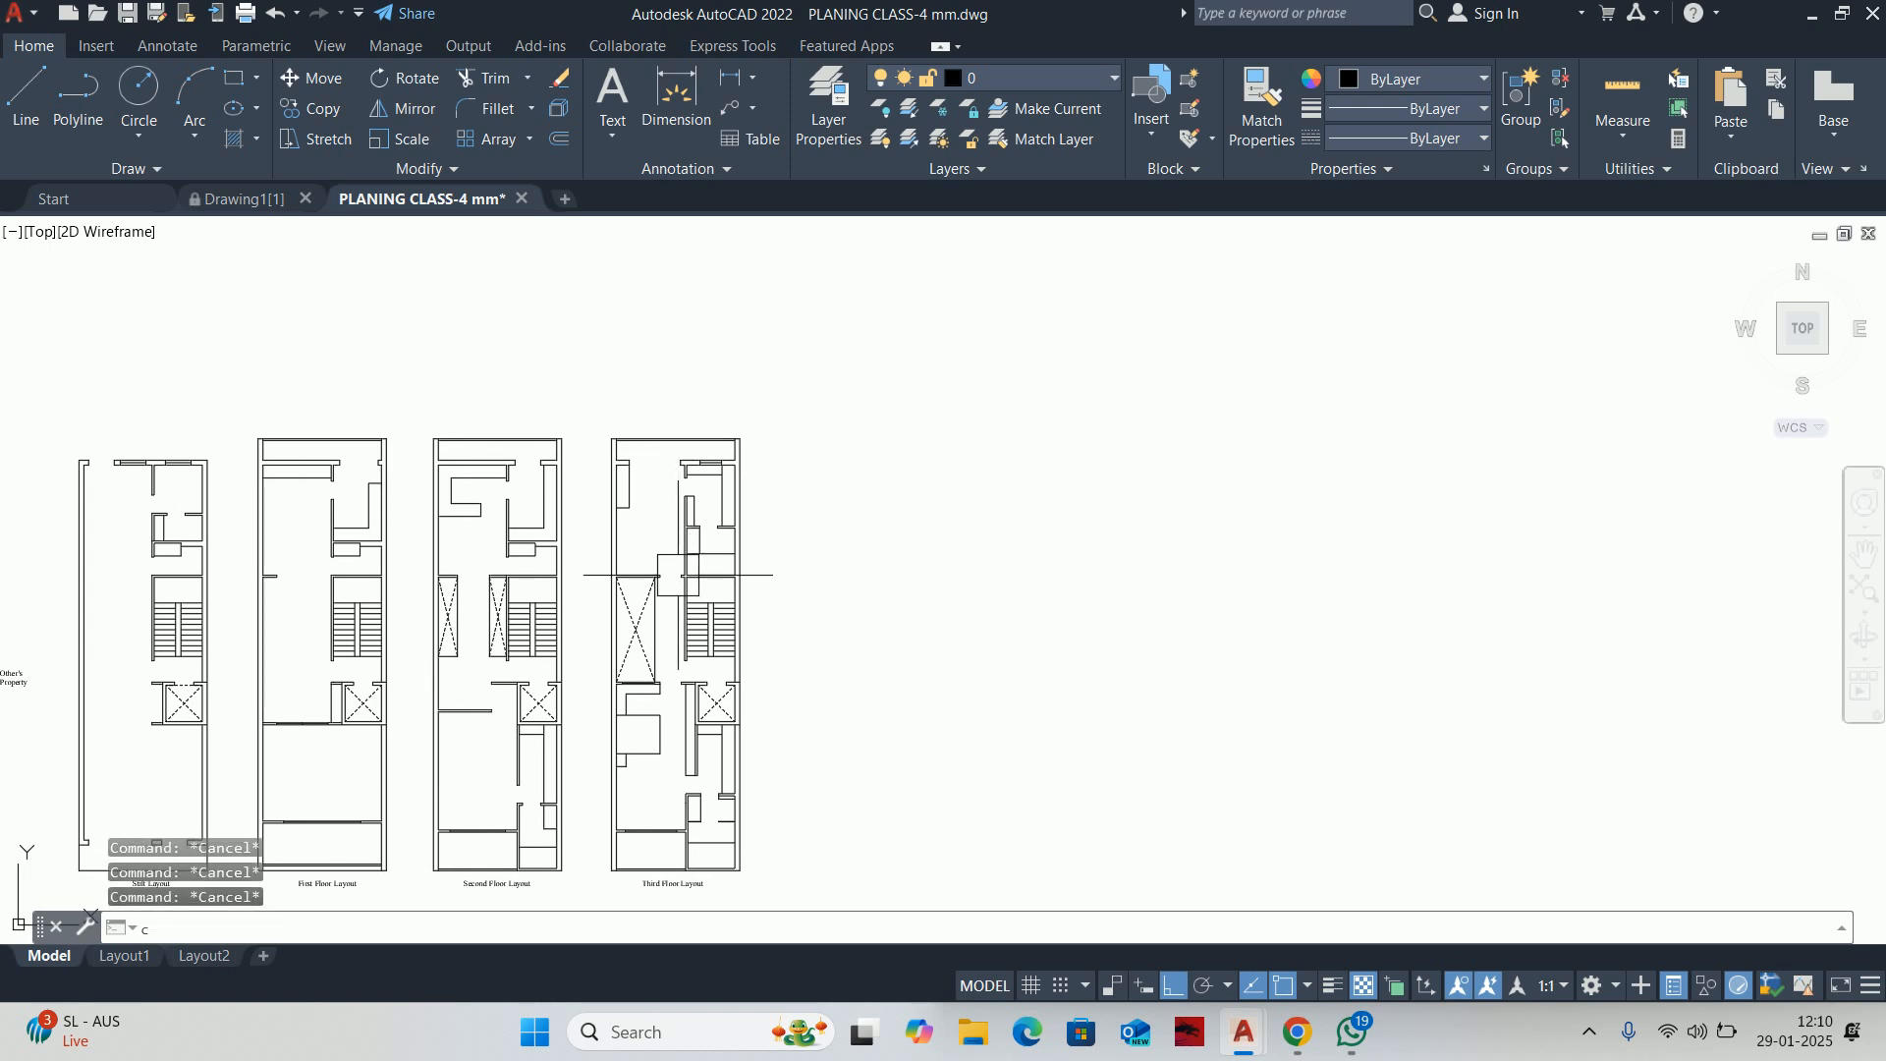
key("space")
middle_click_drag(691, 638, 681, 459)
left_click(823, 765)
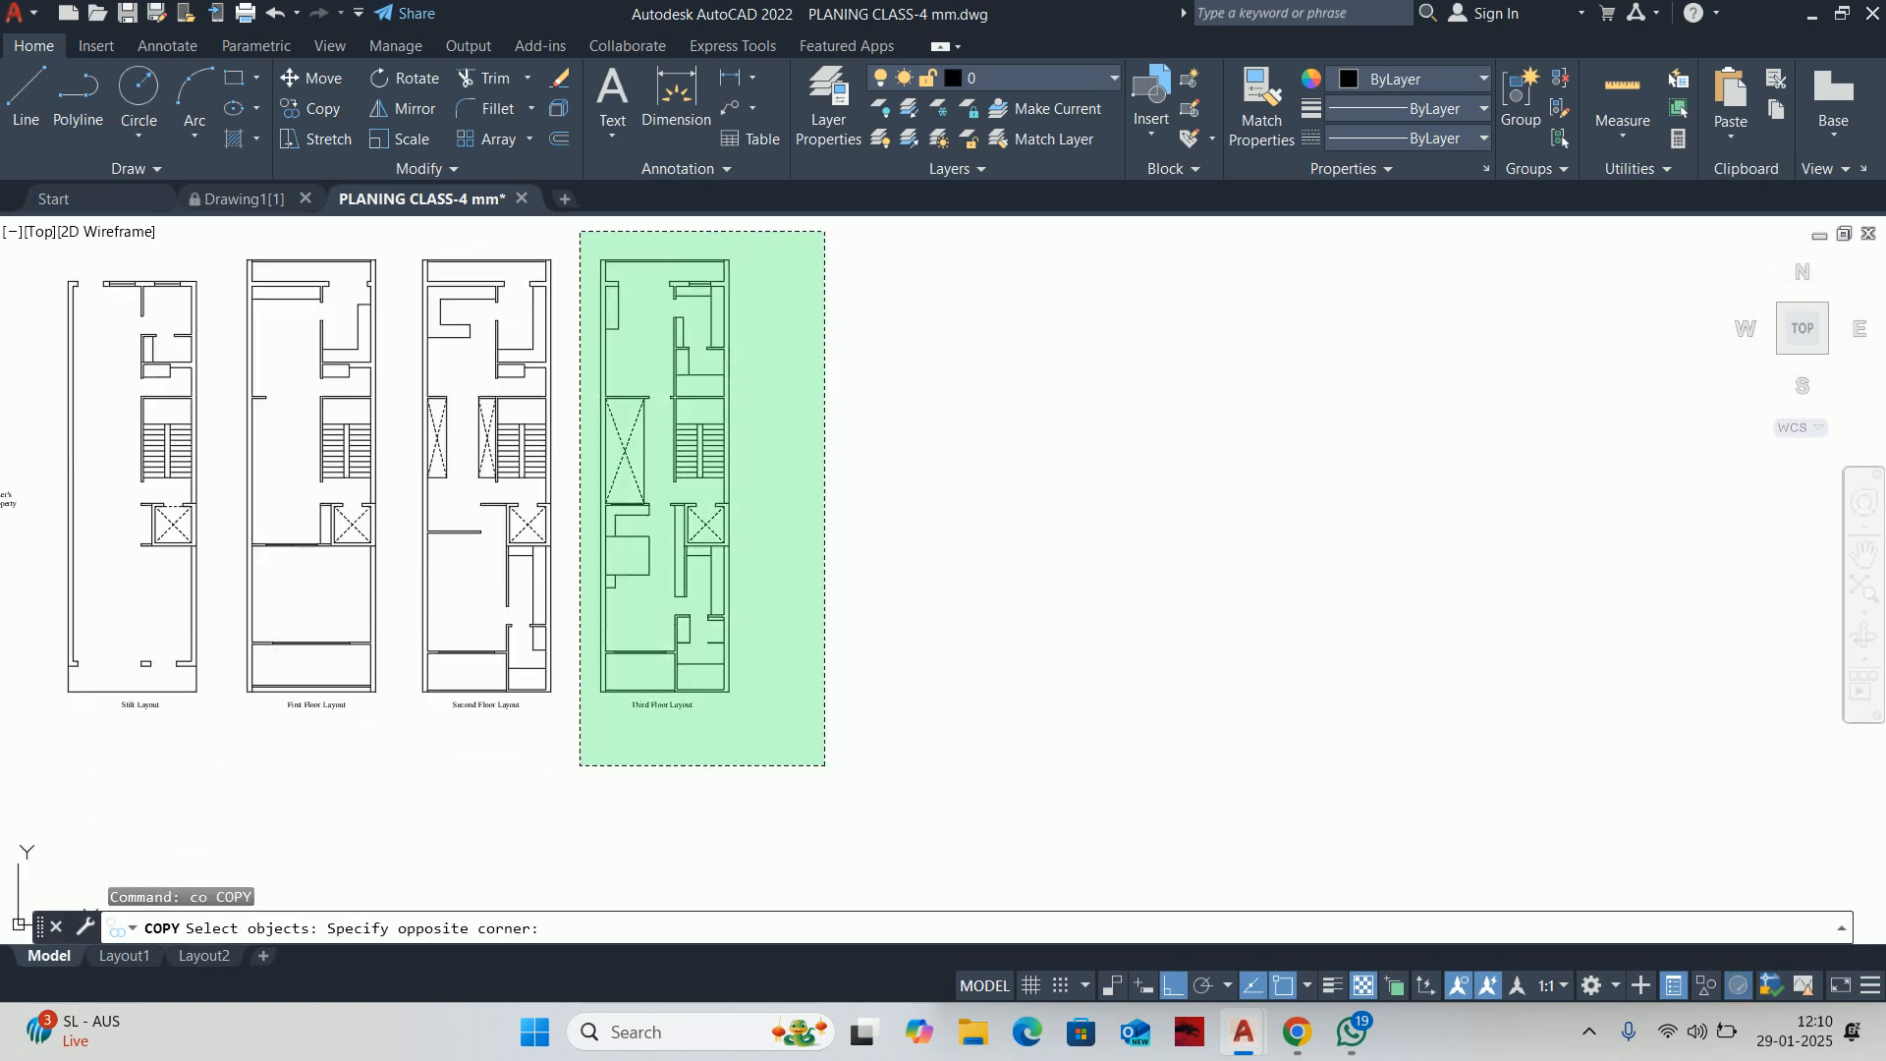
left_click(576, 231)
key("Return")
left_click(641, 770)
left_click(962, 770)
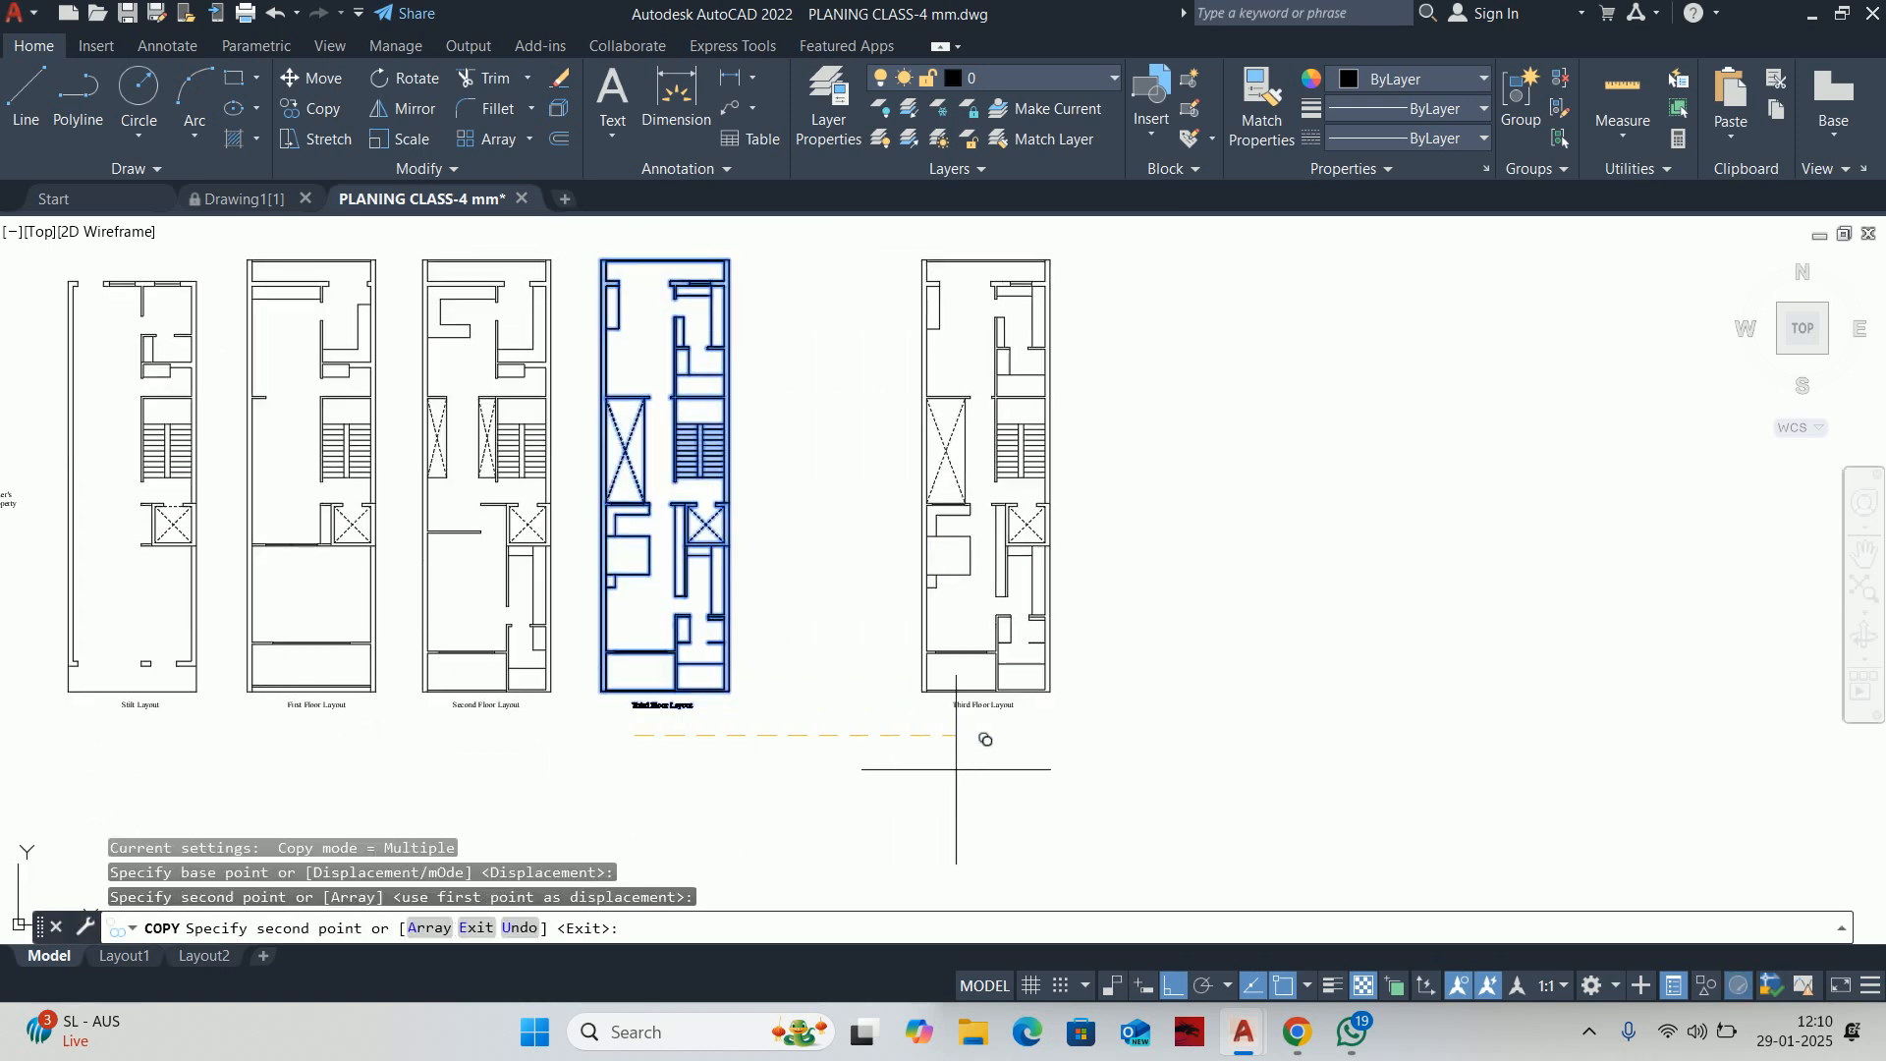
key("Escape")
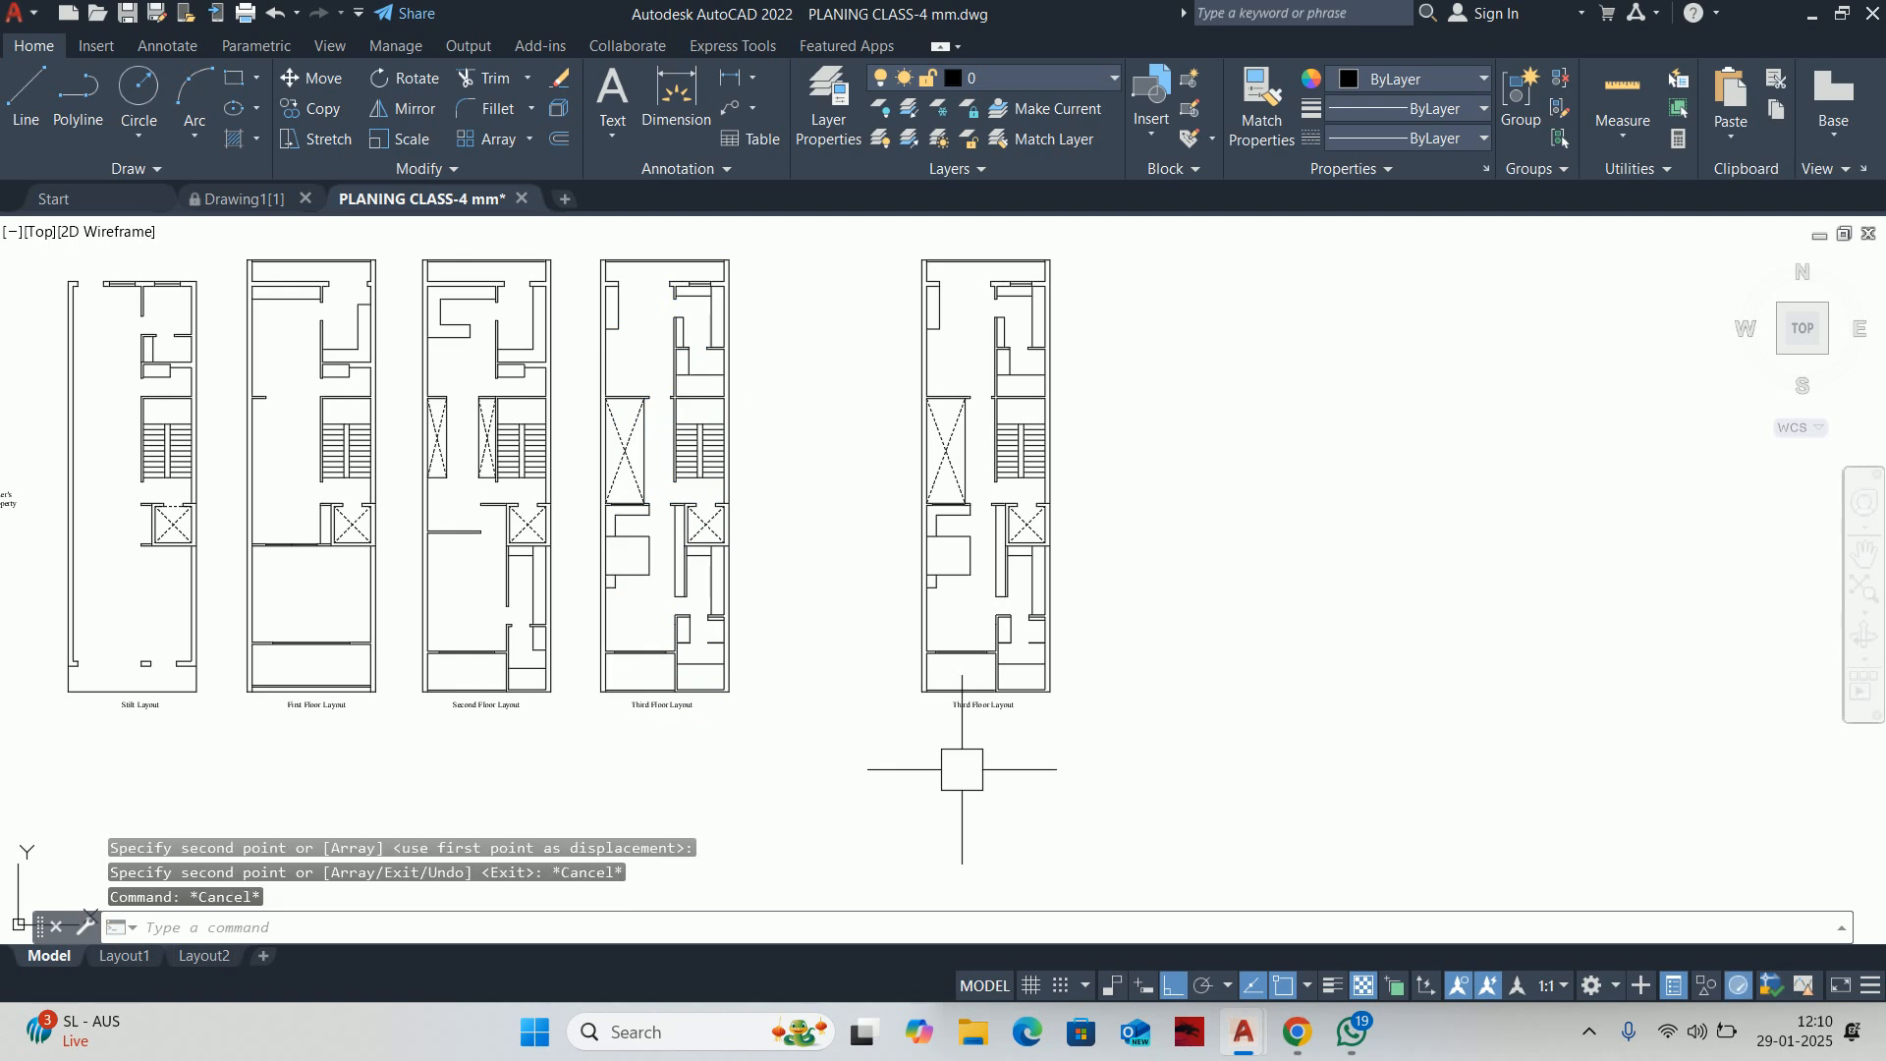
key("Escape")
key("Escape")
Erase the partitions, fixtures and furniture outlines in the copied plan's front area below the void and lift
scroll(1021, 650, "up", 4)
scroll(1045, 727, "up", 2)
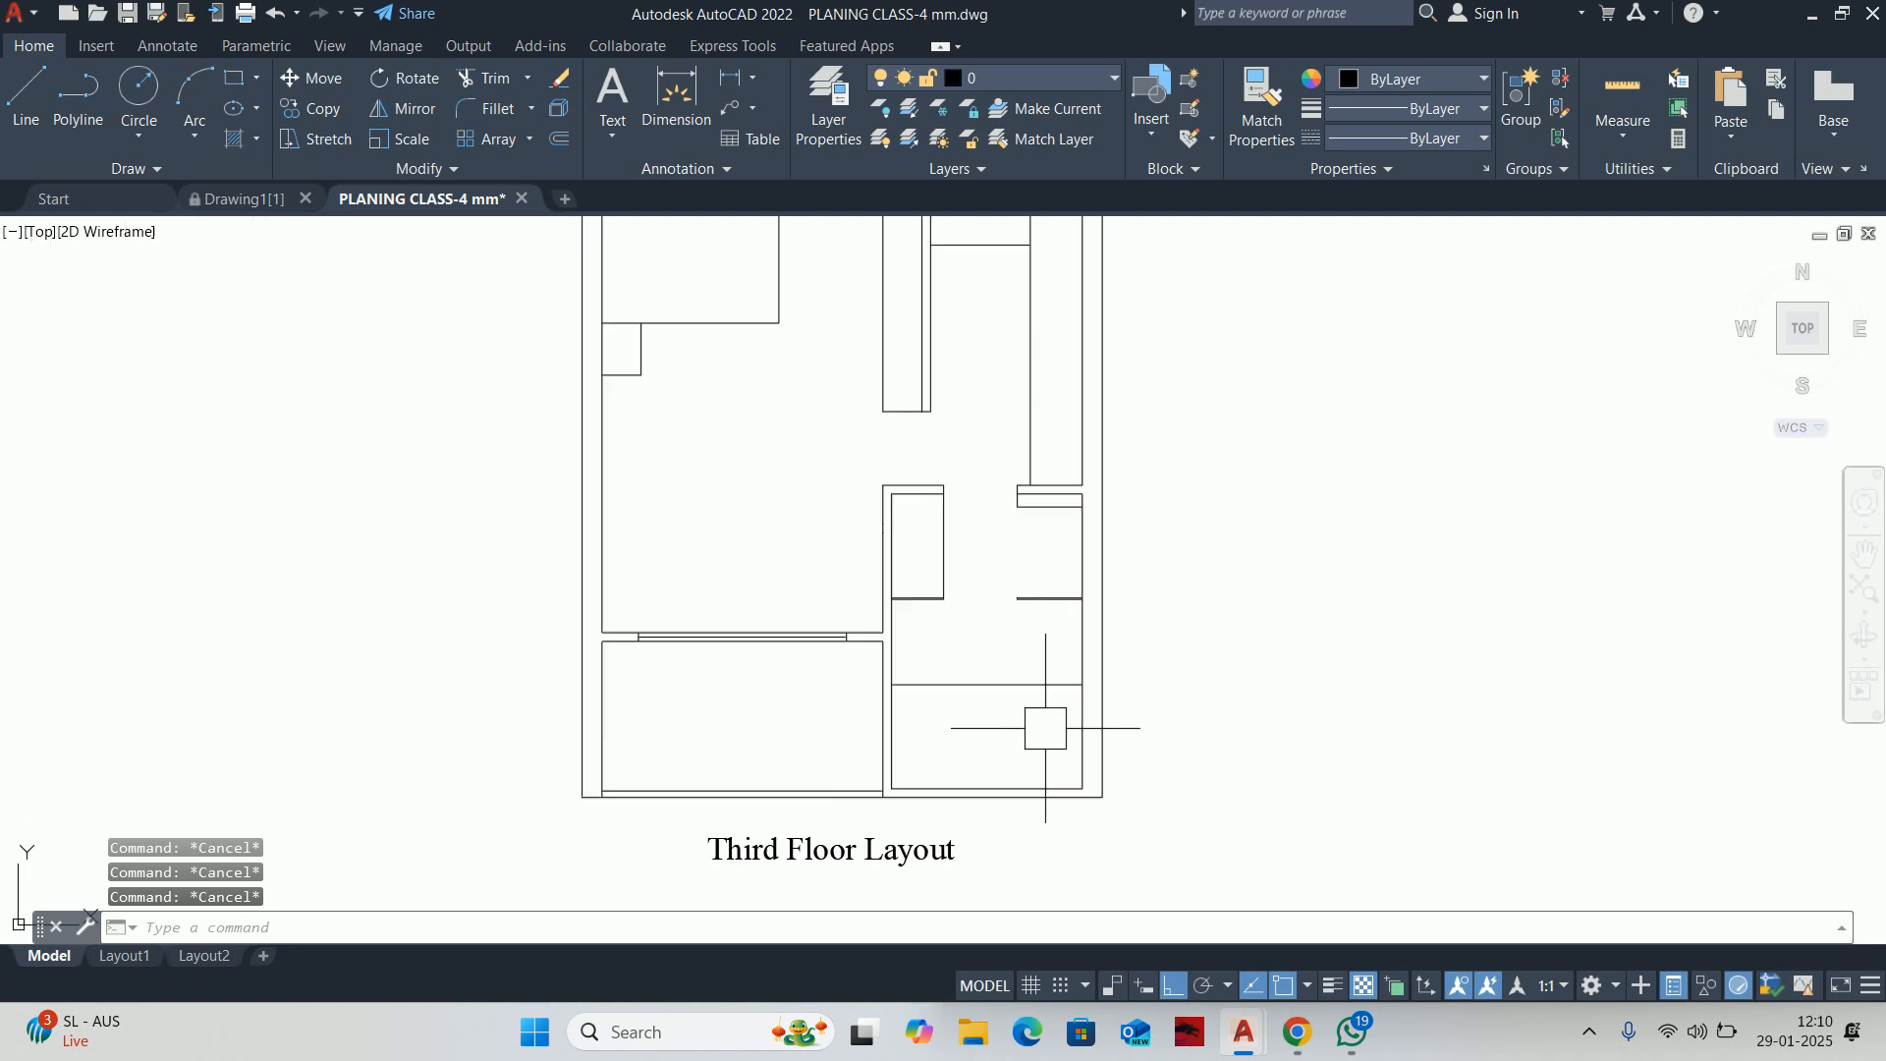
left_click(1051, 757)
middle_click_drag(786, 556, 792, 748)
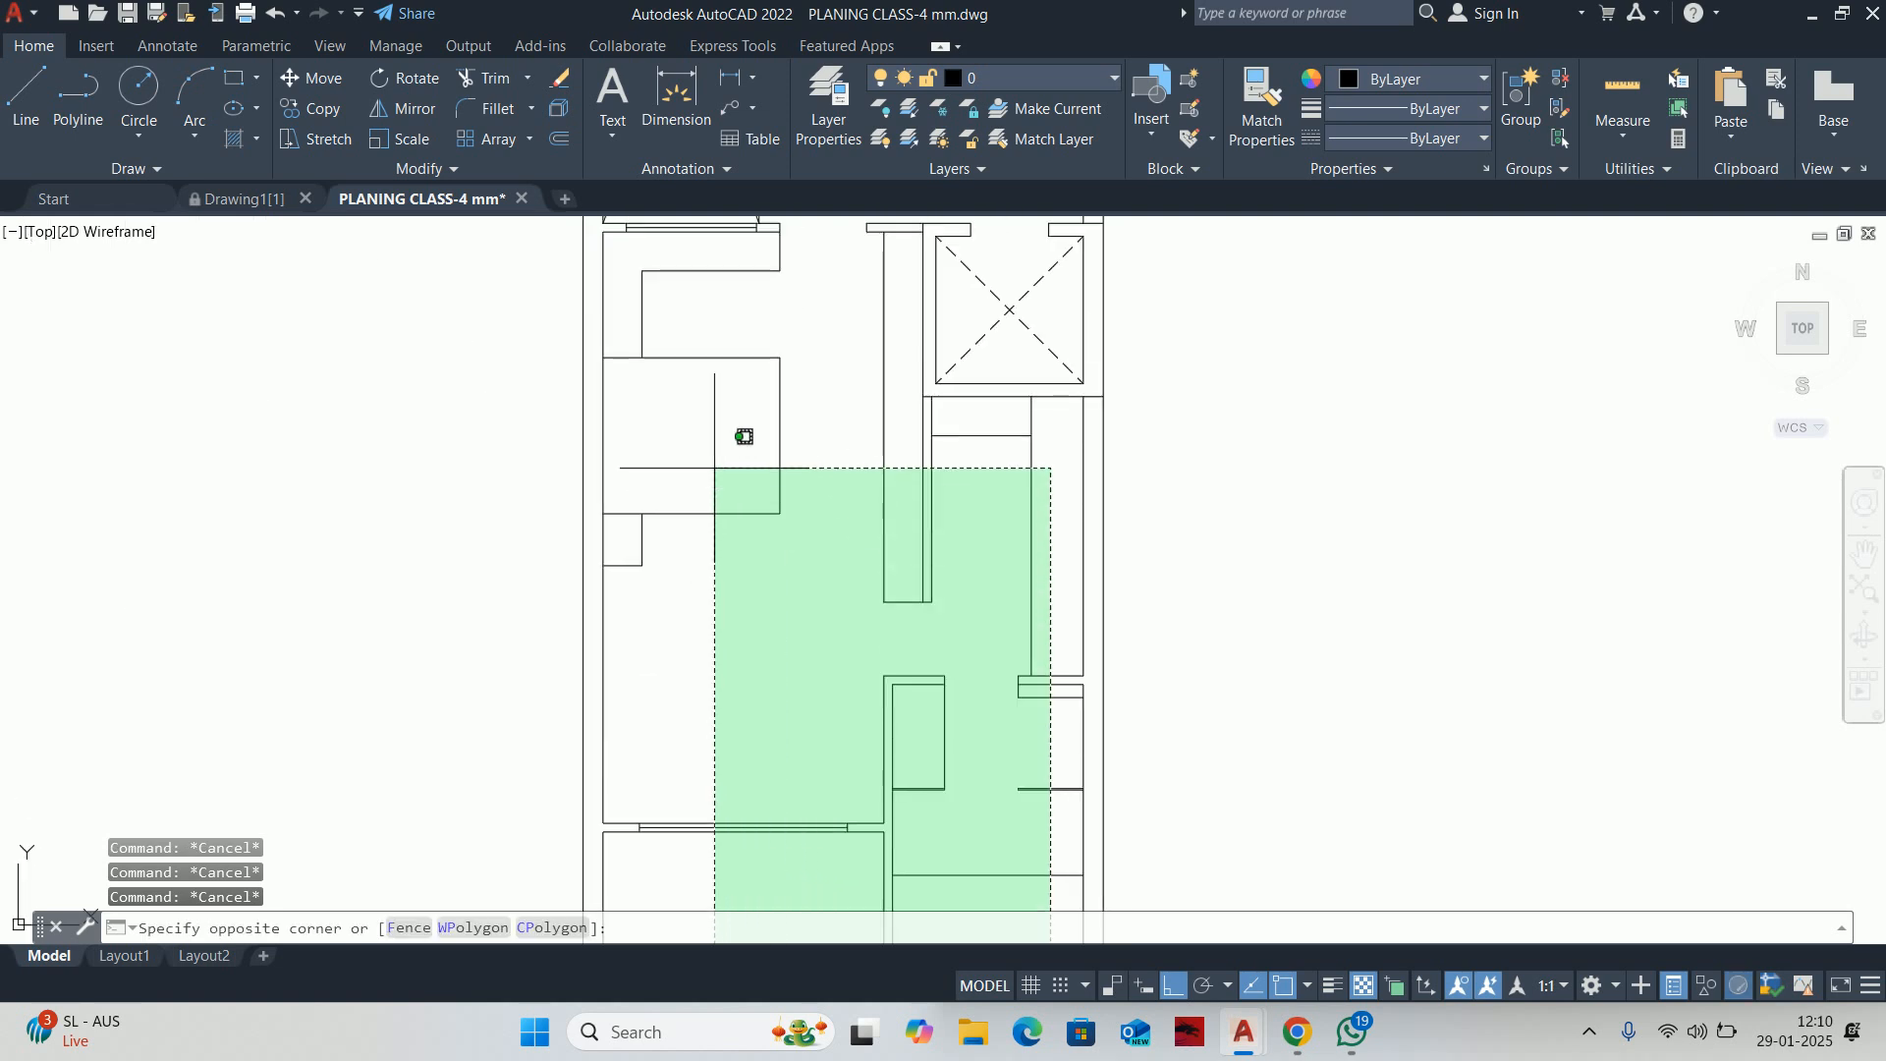
left_click(743, 436)
middle_click_drag(744, 436, 733, 515)
key("Delete")
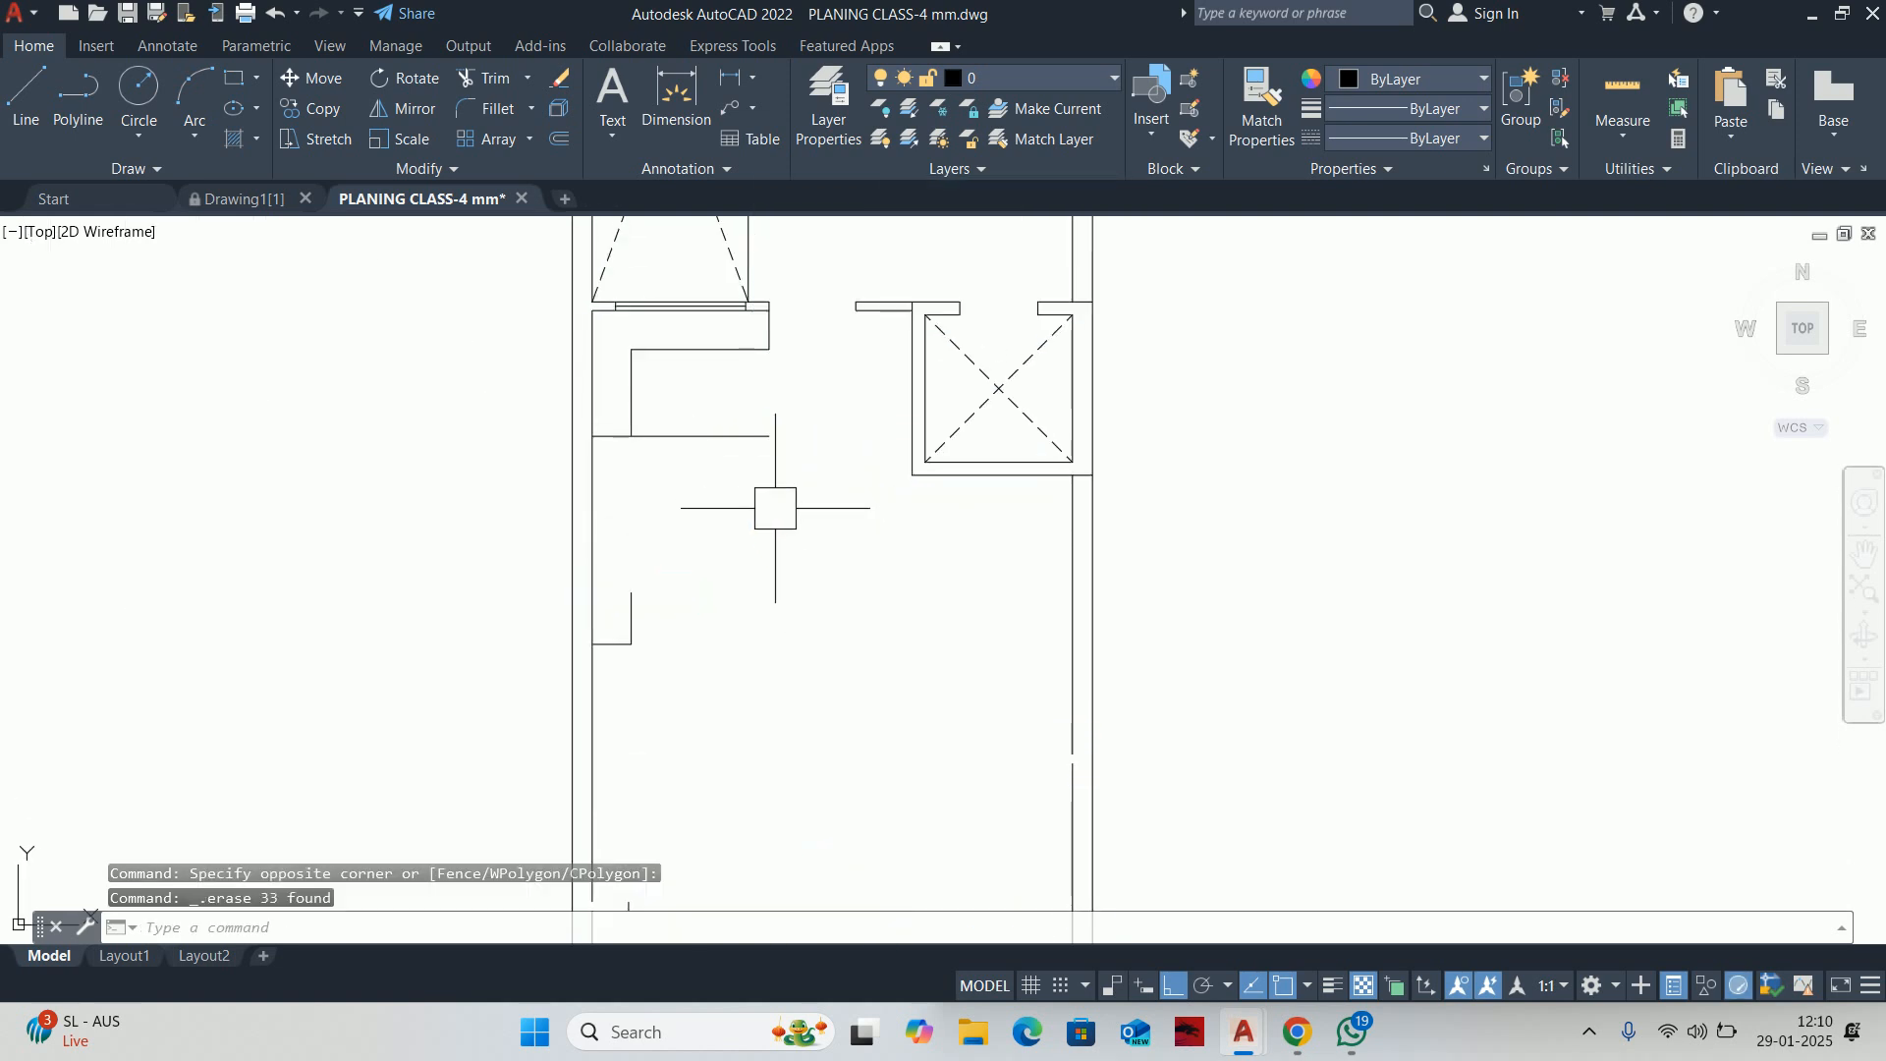
left_click(882, 820)
left_click(641, 348)
middle_click_drag(640, 348, 660, 604)
key("Delete")
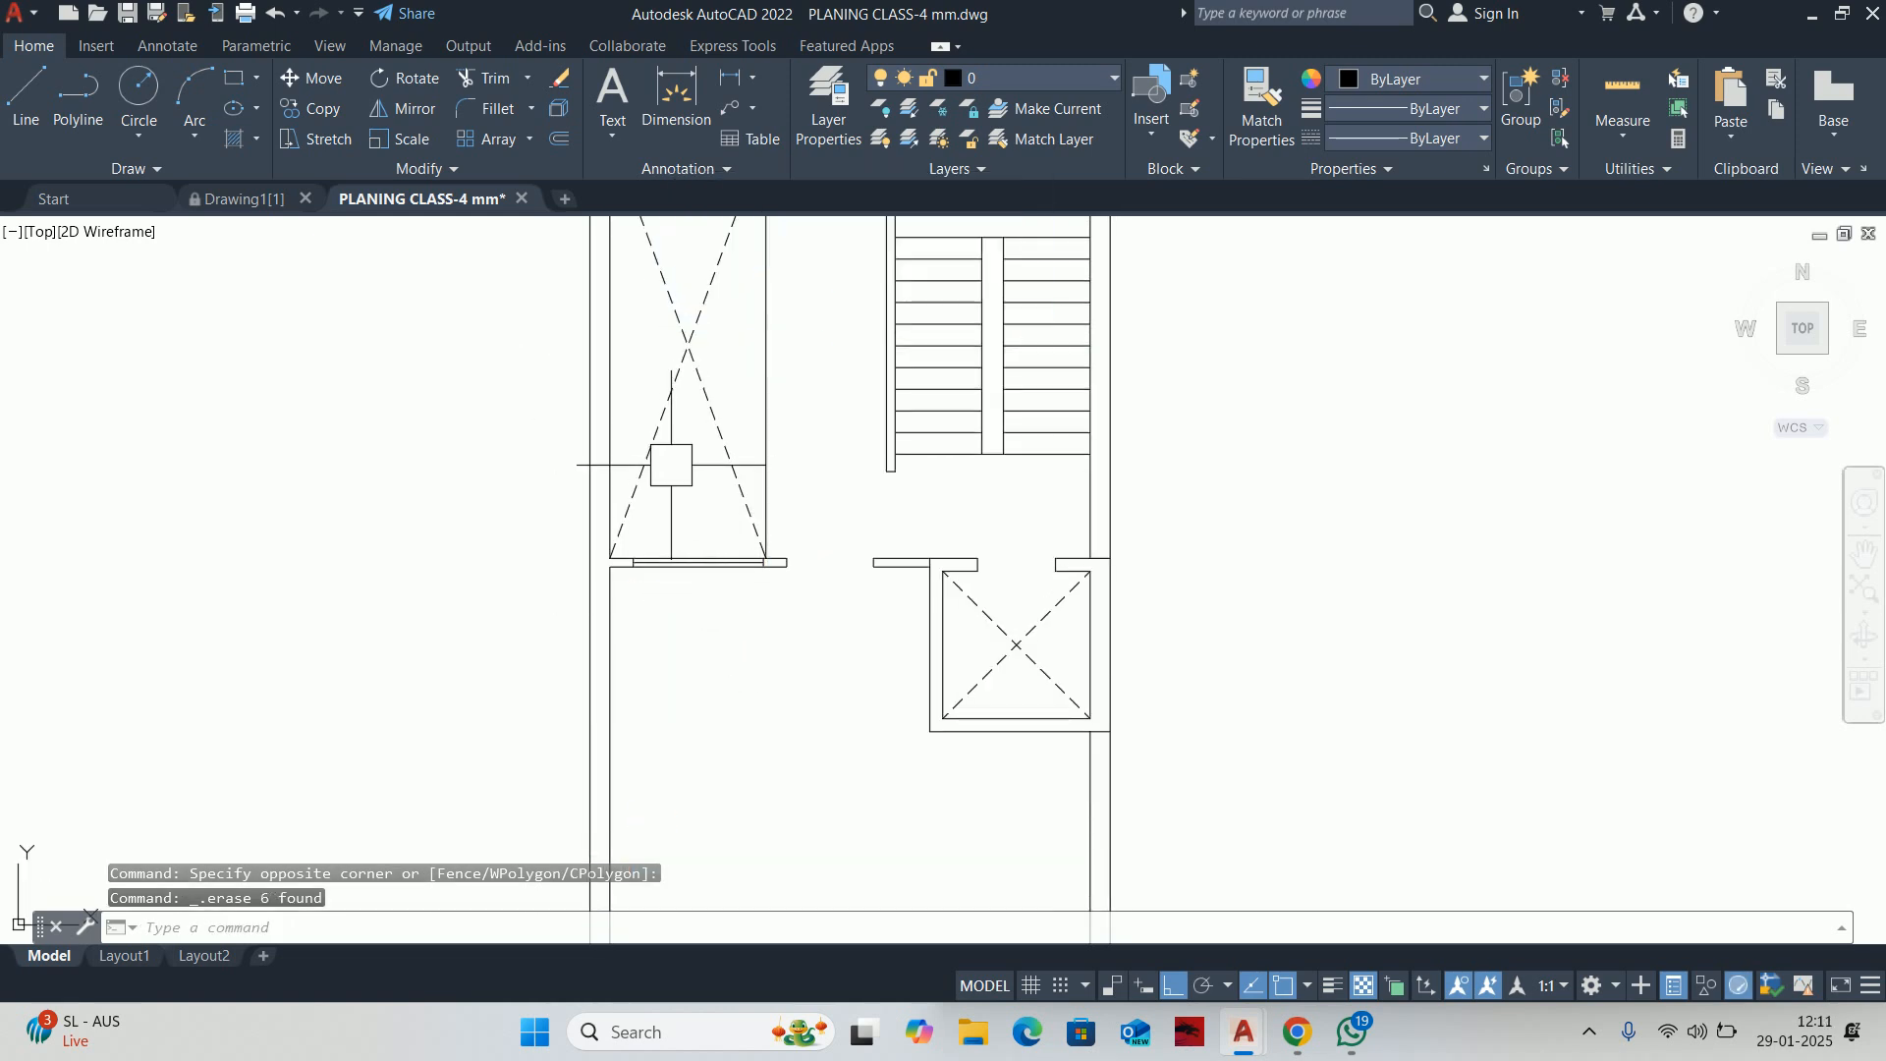
Erase the window's end and middle lines from the wall below the crossed void in the copied plan
scroll(741, 593, "down", 3)
scroll(763, 551, "up", 3)
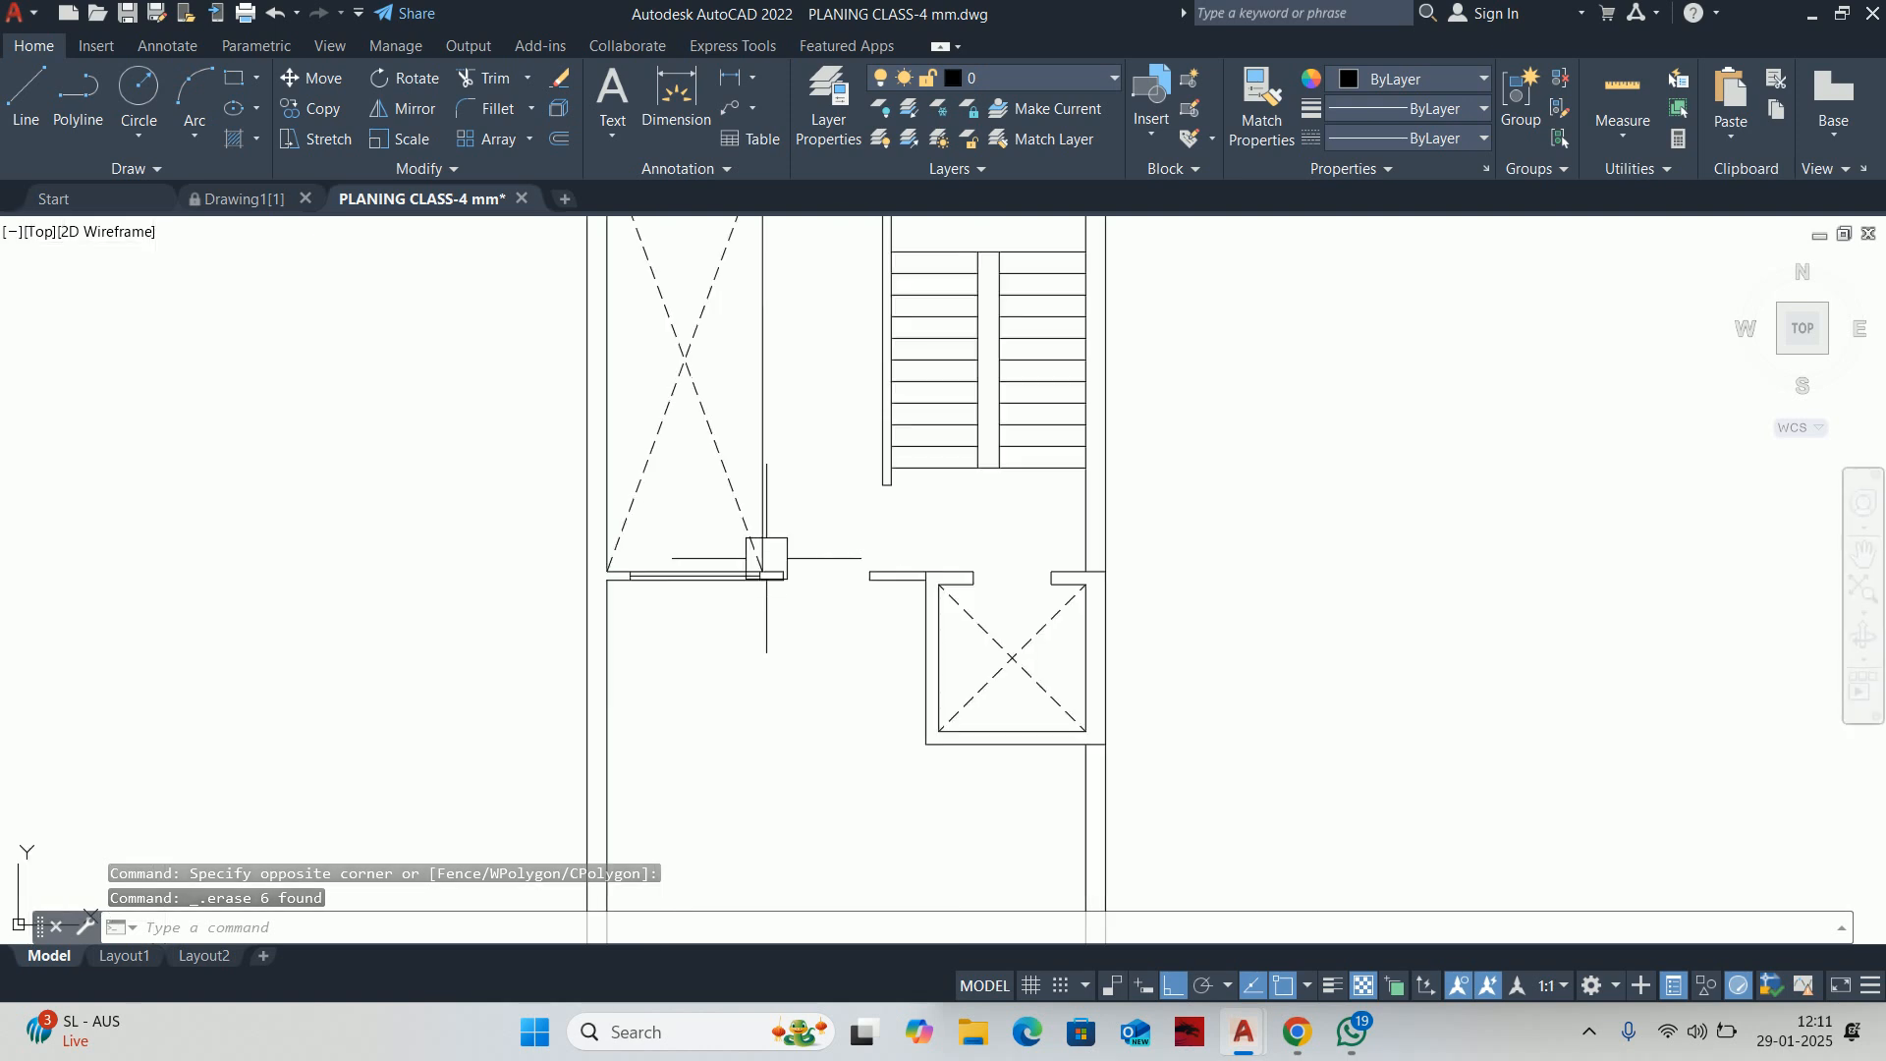
scroll(808, 564, "down", 1)
scroll(792, 534, "up", 5)
middle_click_drag(324, 531, 822, 578)
scroll(731, 576, "up", 4)
left_click(770, 572)
scroll(407, 542, "down", 2)
mouse_move(398, 541)
middle_mouse_down()
mouse_move(827, 595)
mouse_move(1170, 598)
middle_mouse_up()
scroll(522, 559, "down", 3)
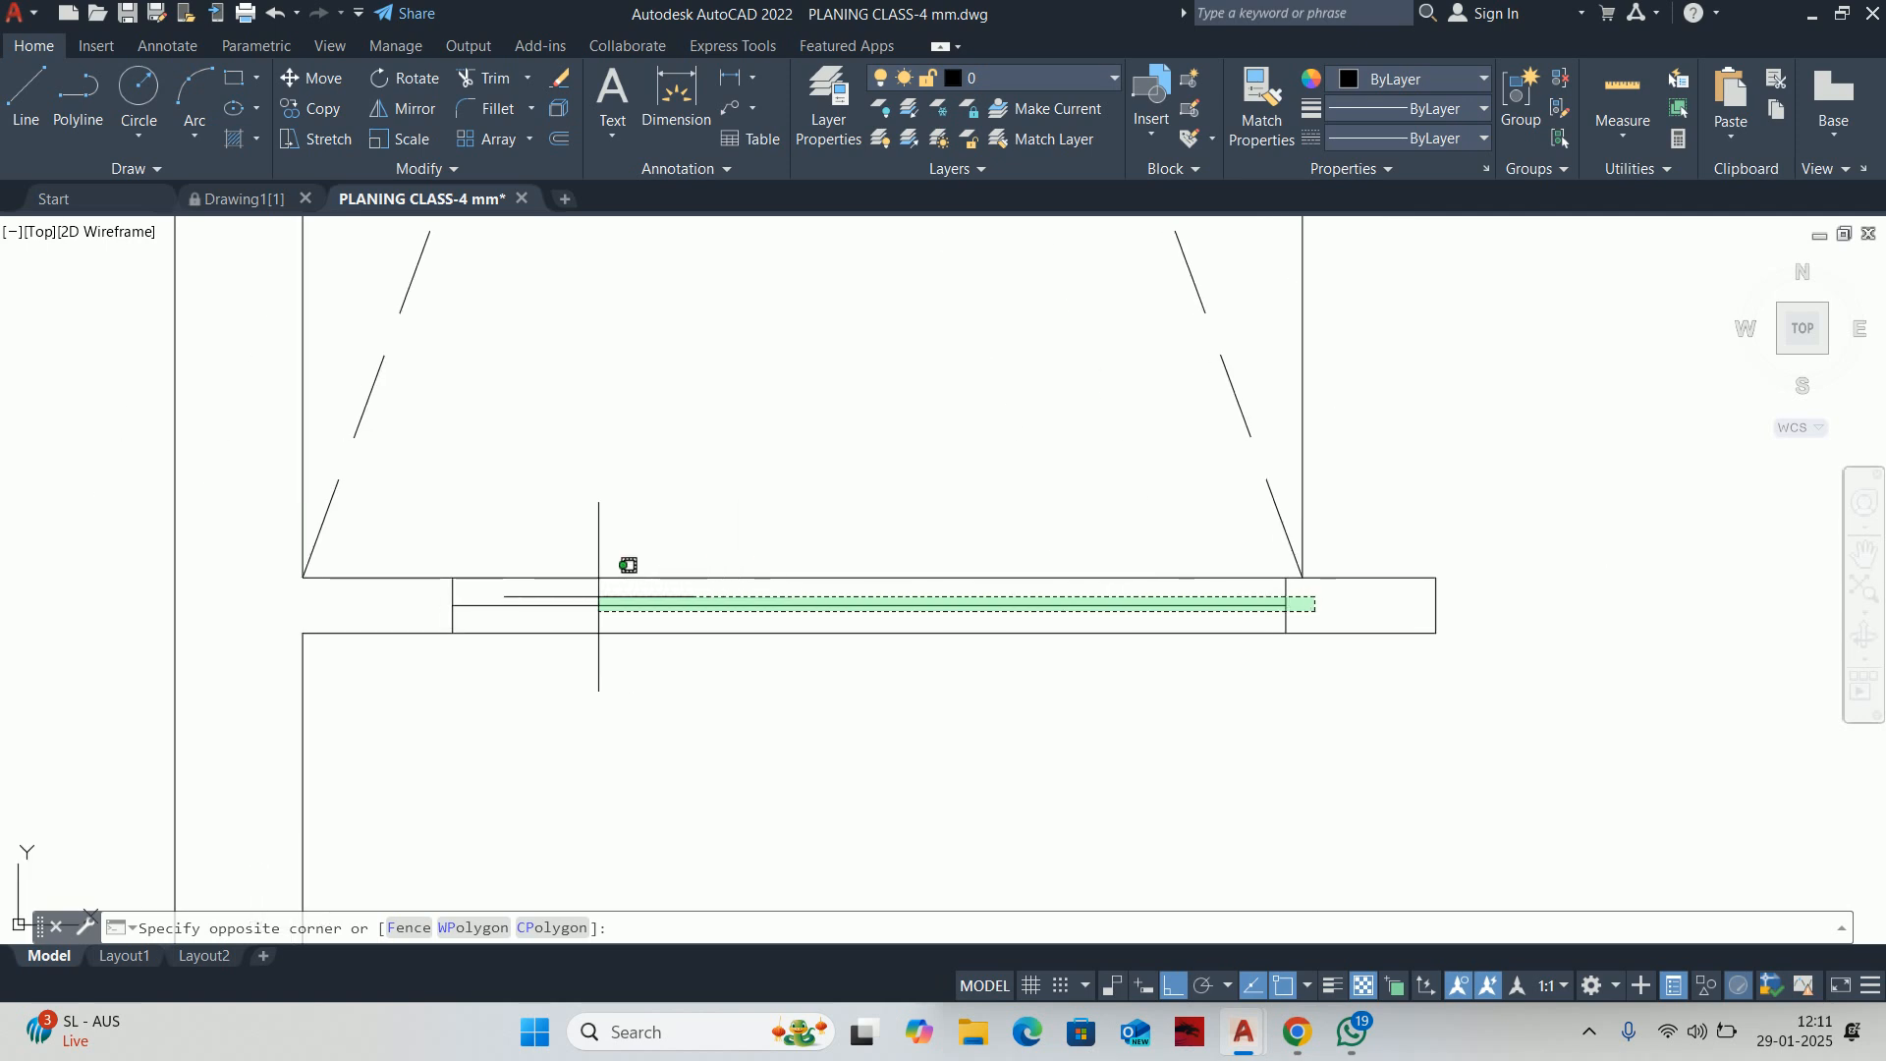
left_click(455, 560)
scroll(620, 648, "up", 3)
key("Delete")
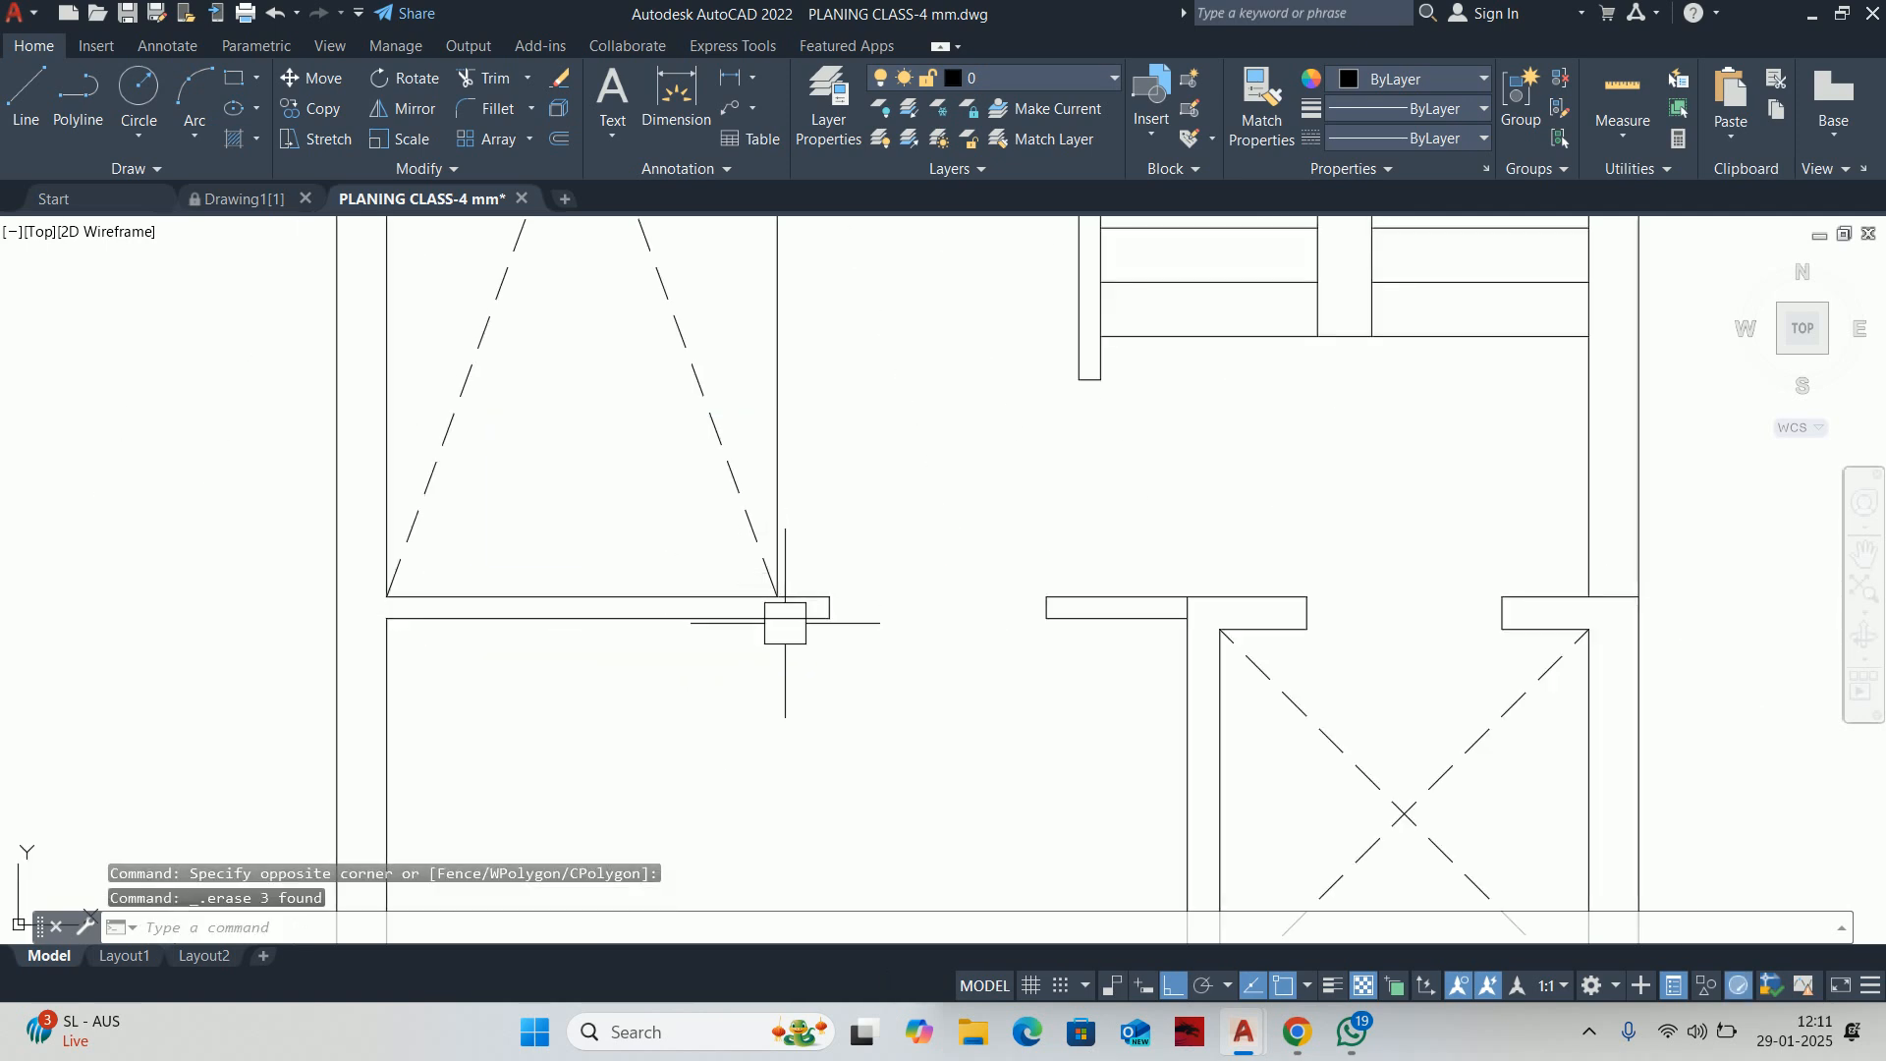
Offset the right edge line of the crossed void 100 mm to the right
middle_click_drag(824, 631, 810, 753)
type("o")
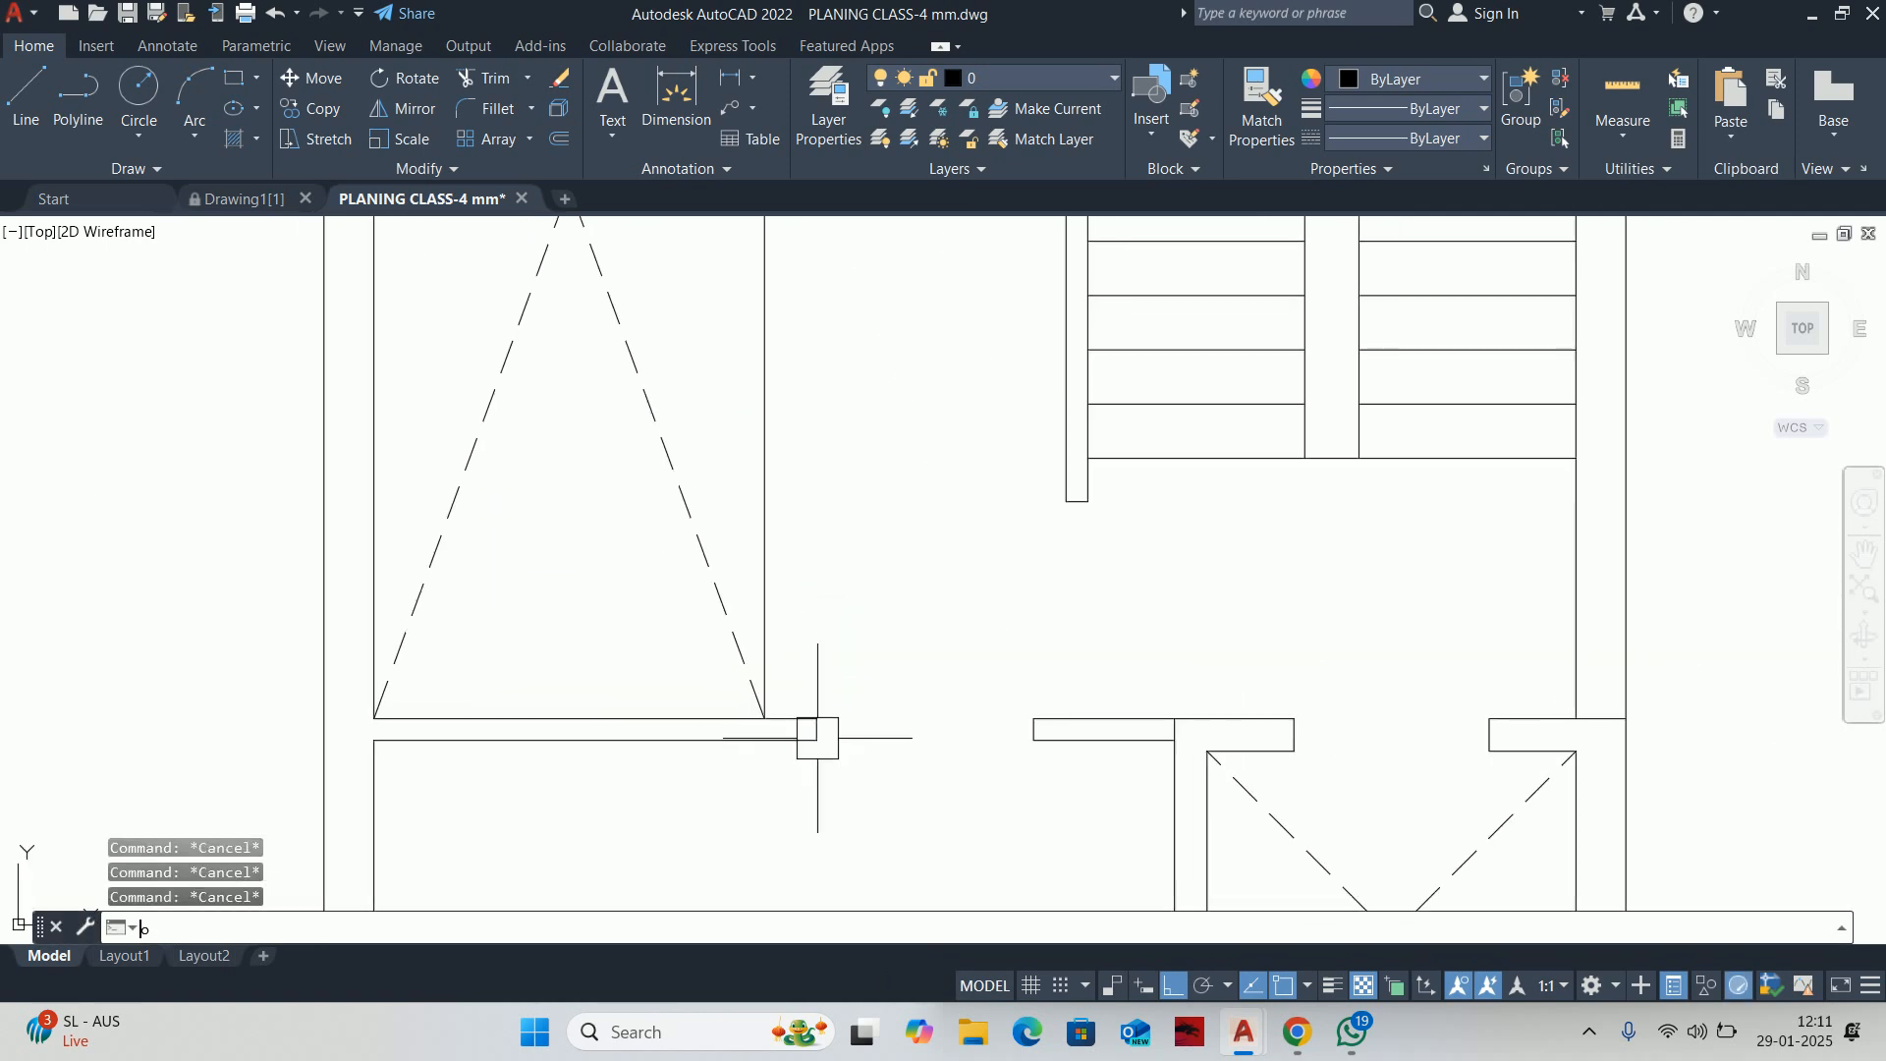
key("Return")
type("4")
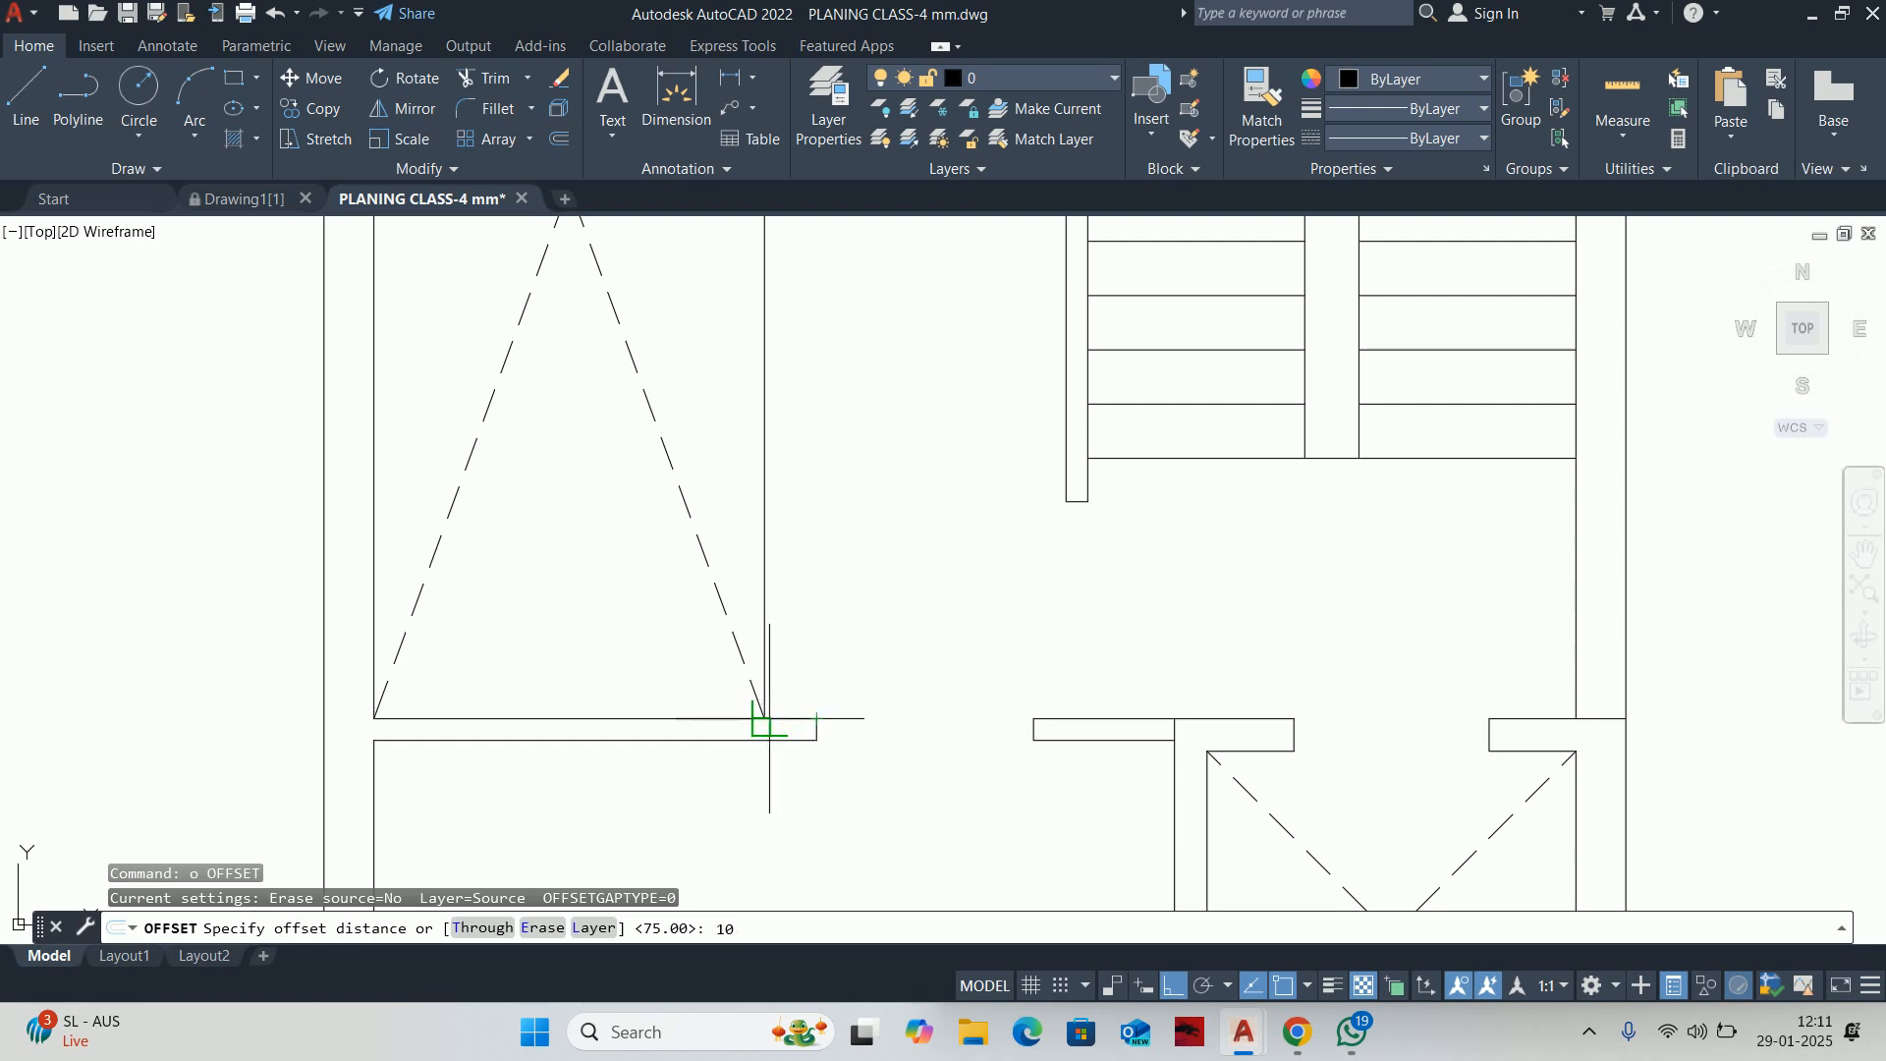
key("Return")
left_click(764, 639)
left_click(825, 636)
middle_click_drag(820, 734, 813, 652)
key("Escape")
key("Escape")
key("Escape")
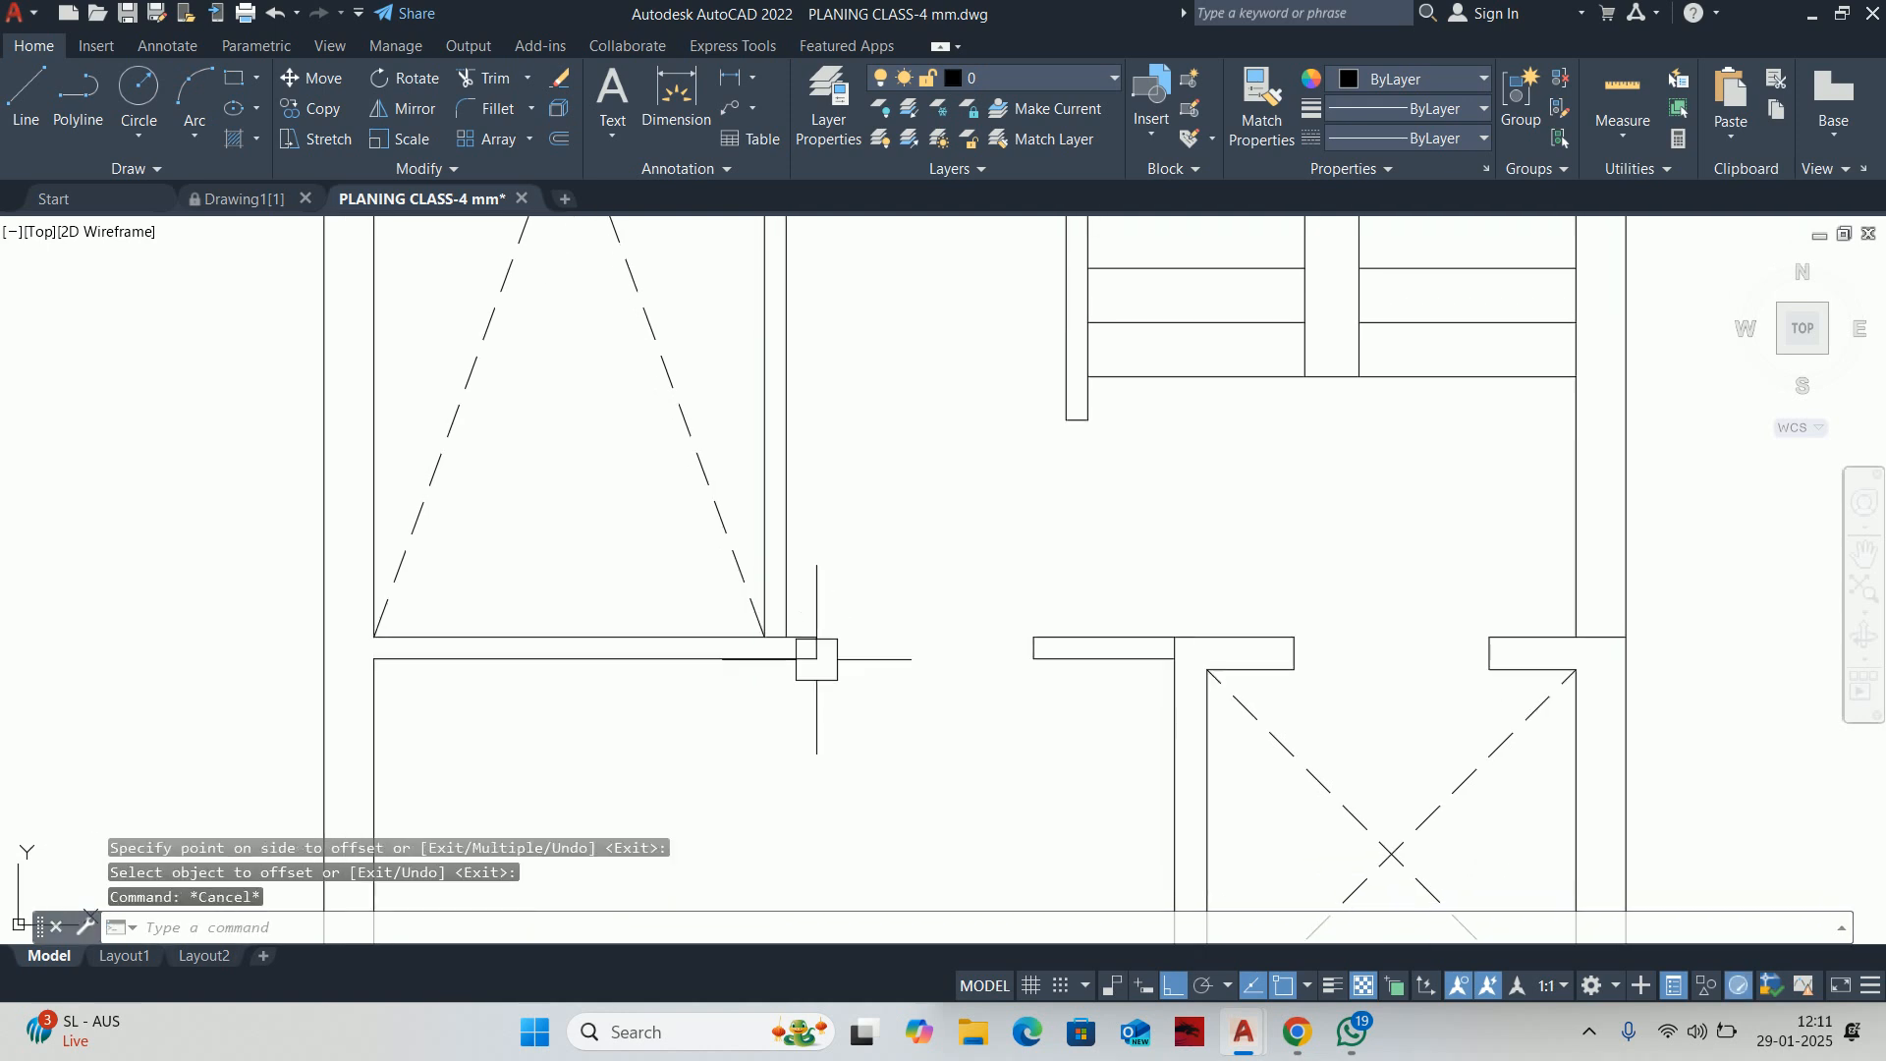
middle_click_drag(1012, 667, 979, 700)
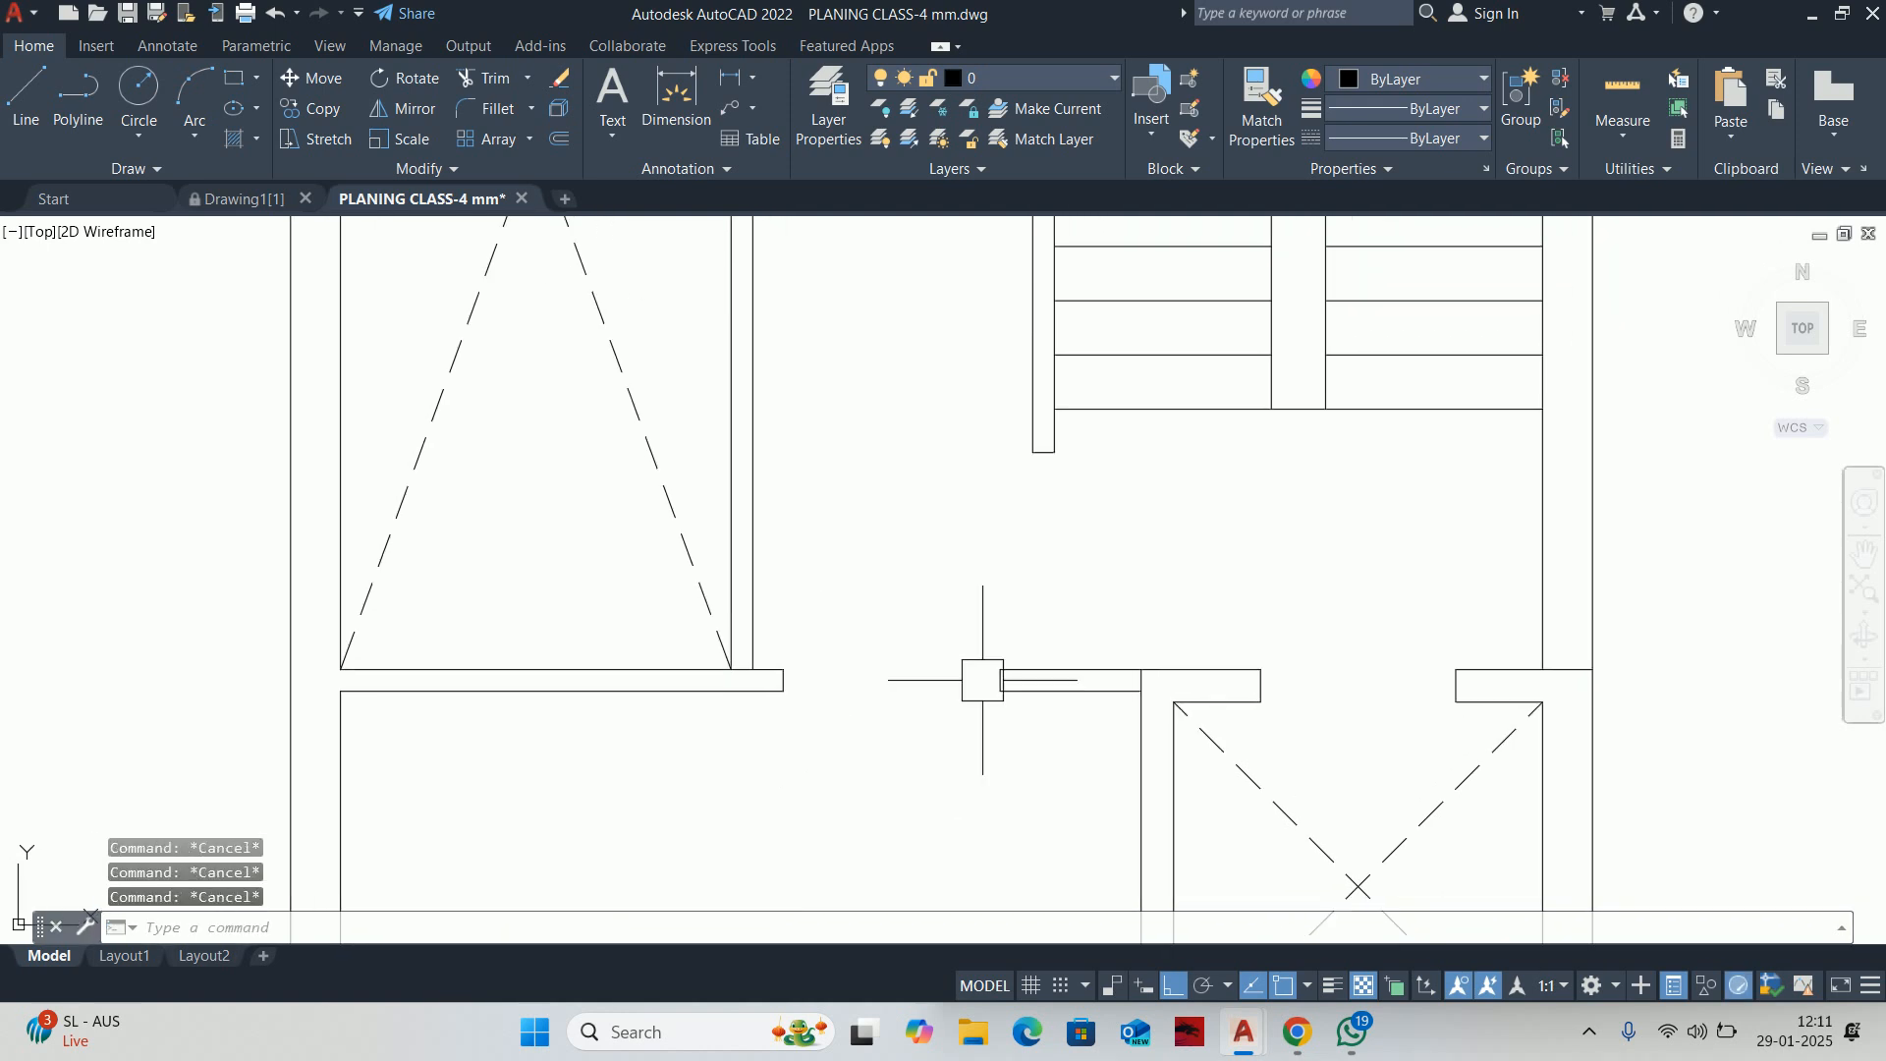
type("l")
key("Return")
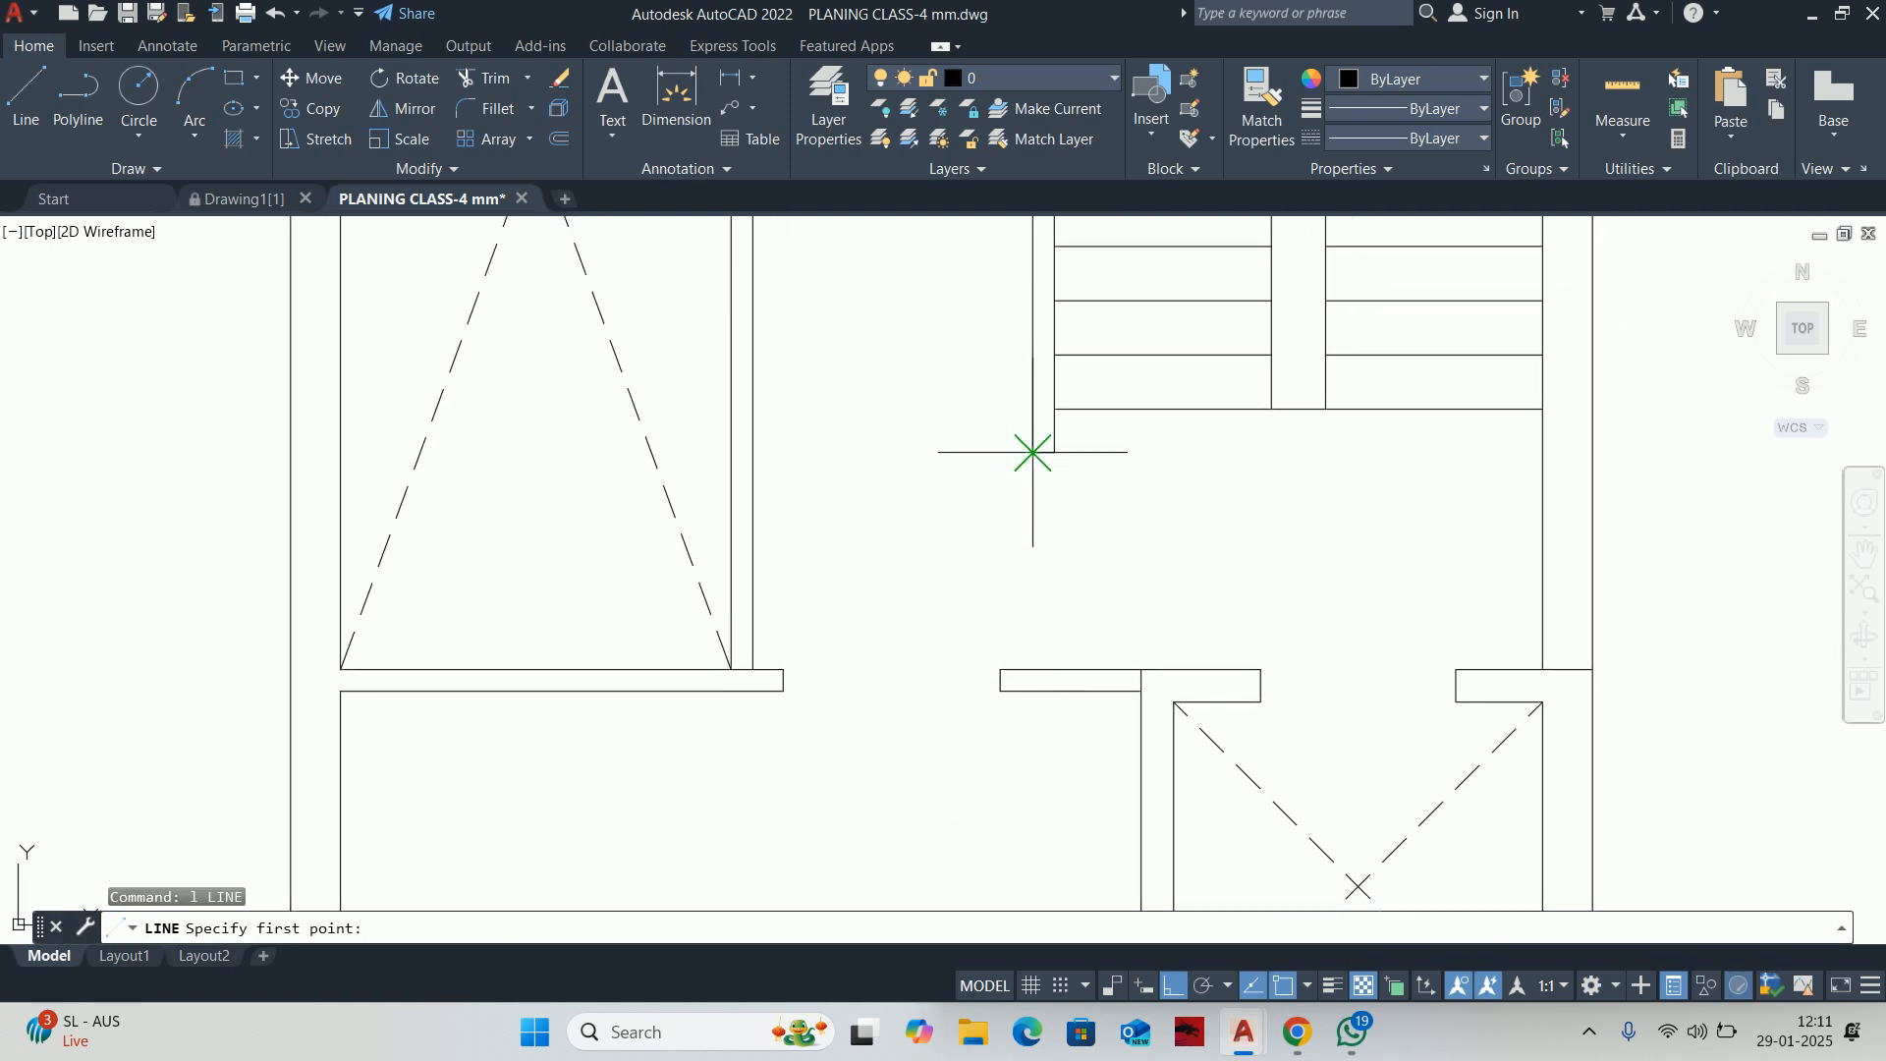
key("Escape")
middle_click_drag(786, 676, 788, 399)
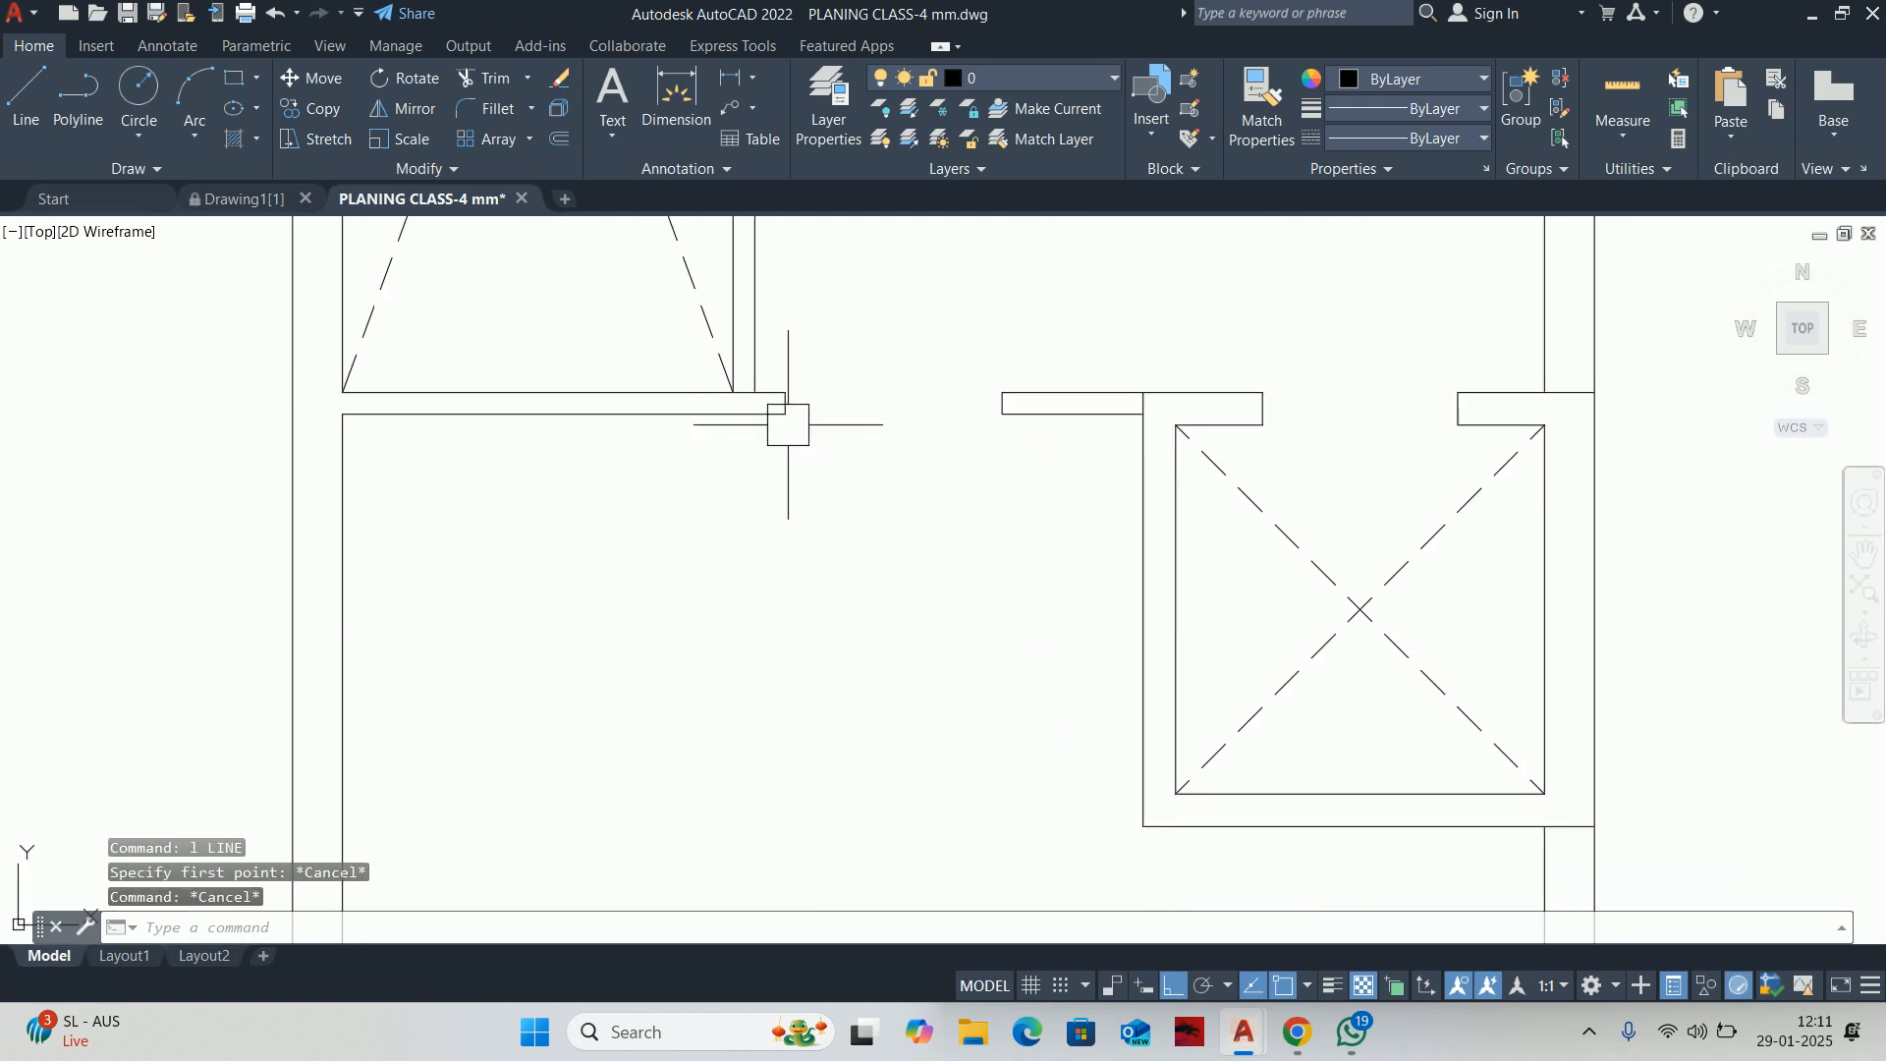
key("Escape")
key("Escape")
Erase the leftover short line near the front end of the copied plan's left wall
scroll(788, 398, "down", 4)
scroll(834, 708, "down", 2)
scroll(727, 610, "up", 2)
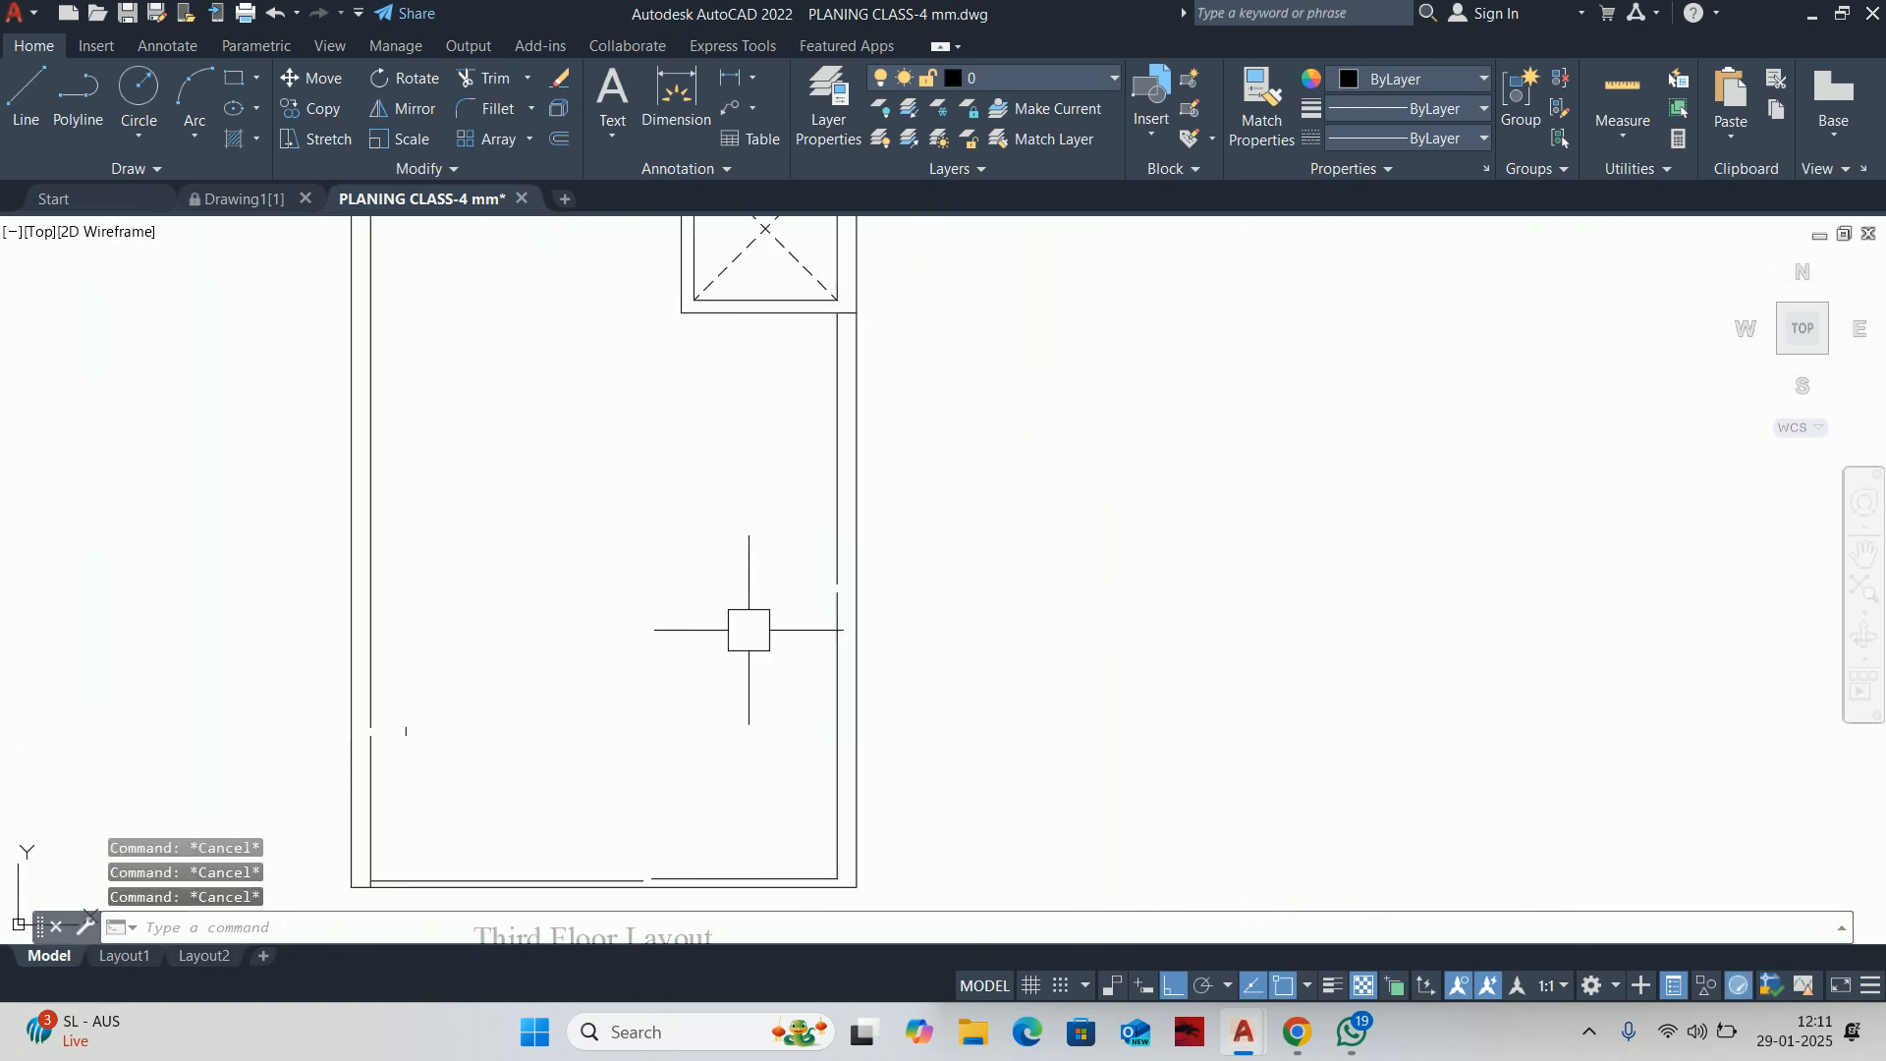
left_click(158, 609)
left_click(581, 876)
key("Delete")
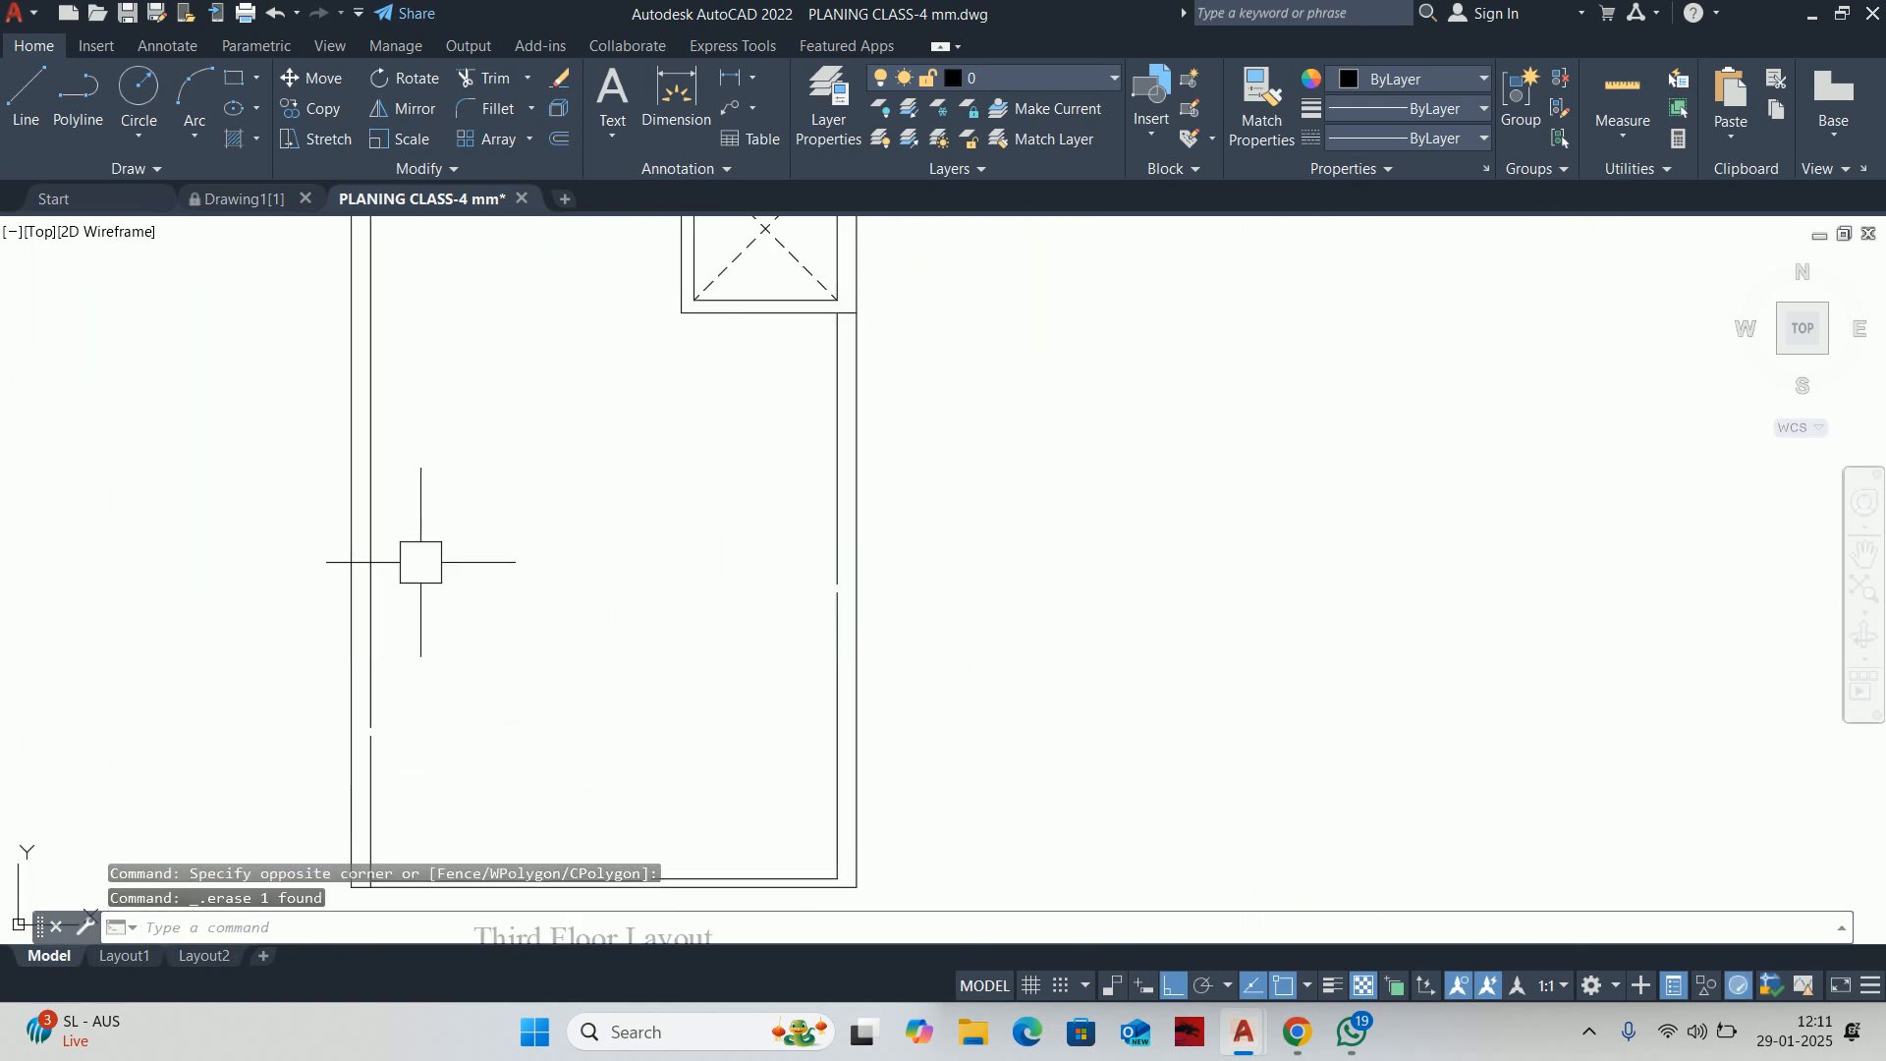
Join the two broken pieces of the left wall's inner line in the copied plan
middle_click_drag(435, 662, 703, 582)
key("Escape")
key("Escape")
scroll(672, 665, "up", 3)
type("j")
key("Return")
left_click(640, 658)
left_click(639, 678)
key("Return")
scroll(688, 664, "down", 2)
middle_click_drag(983, 845, 739, 587)
key("Return")
scroll(747, 585, "up", 2)
key("Escape")
Erase the right segment of the front wall's inner line and extend the left segment to the right wall
key("Escape")
left_click(1133, 626)
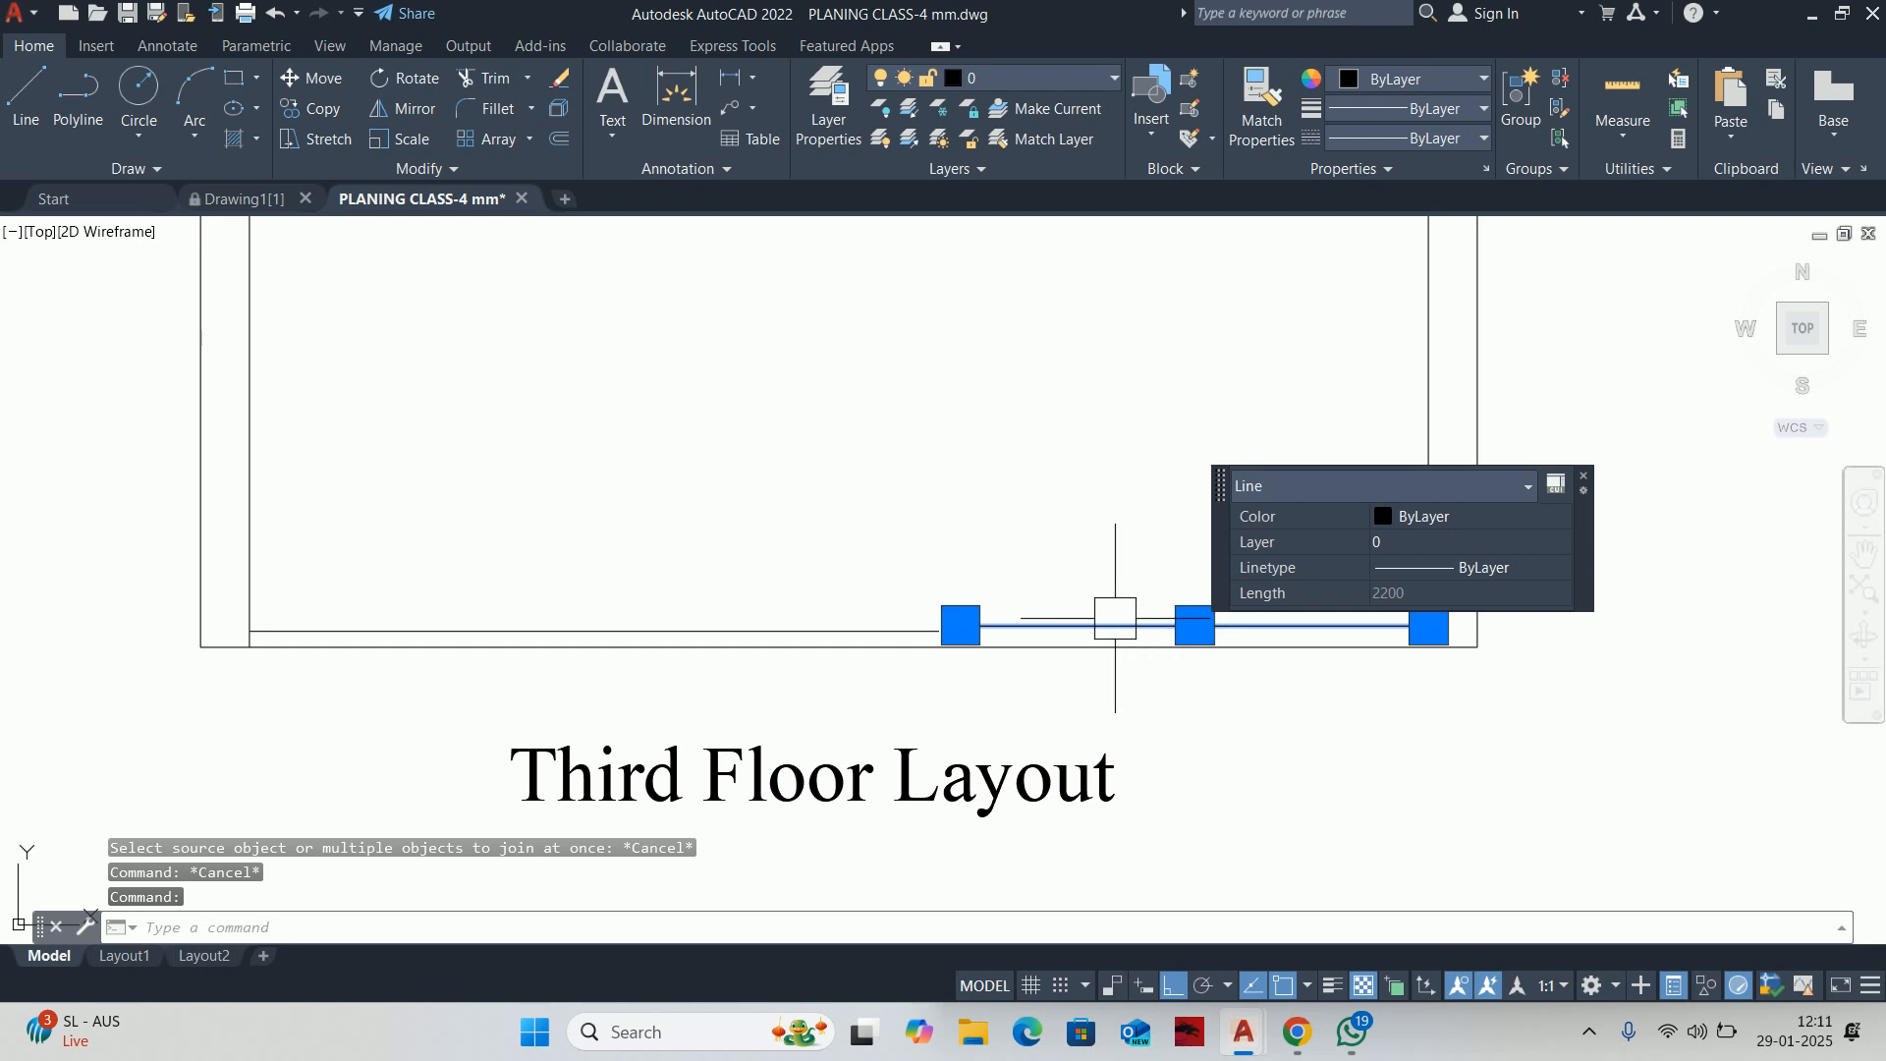
key("Delete")
type("ex")
key("Return")
left_click(885, 631)
scroll(1081, 496, "down", 5)
middle_click_drag(1079, 491, 990, 712)
key("Escape")
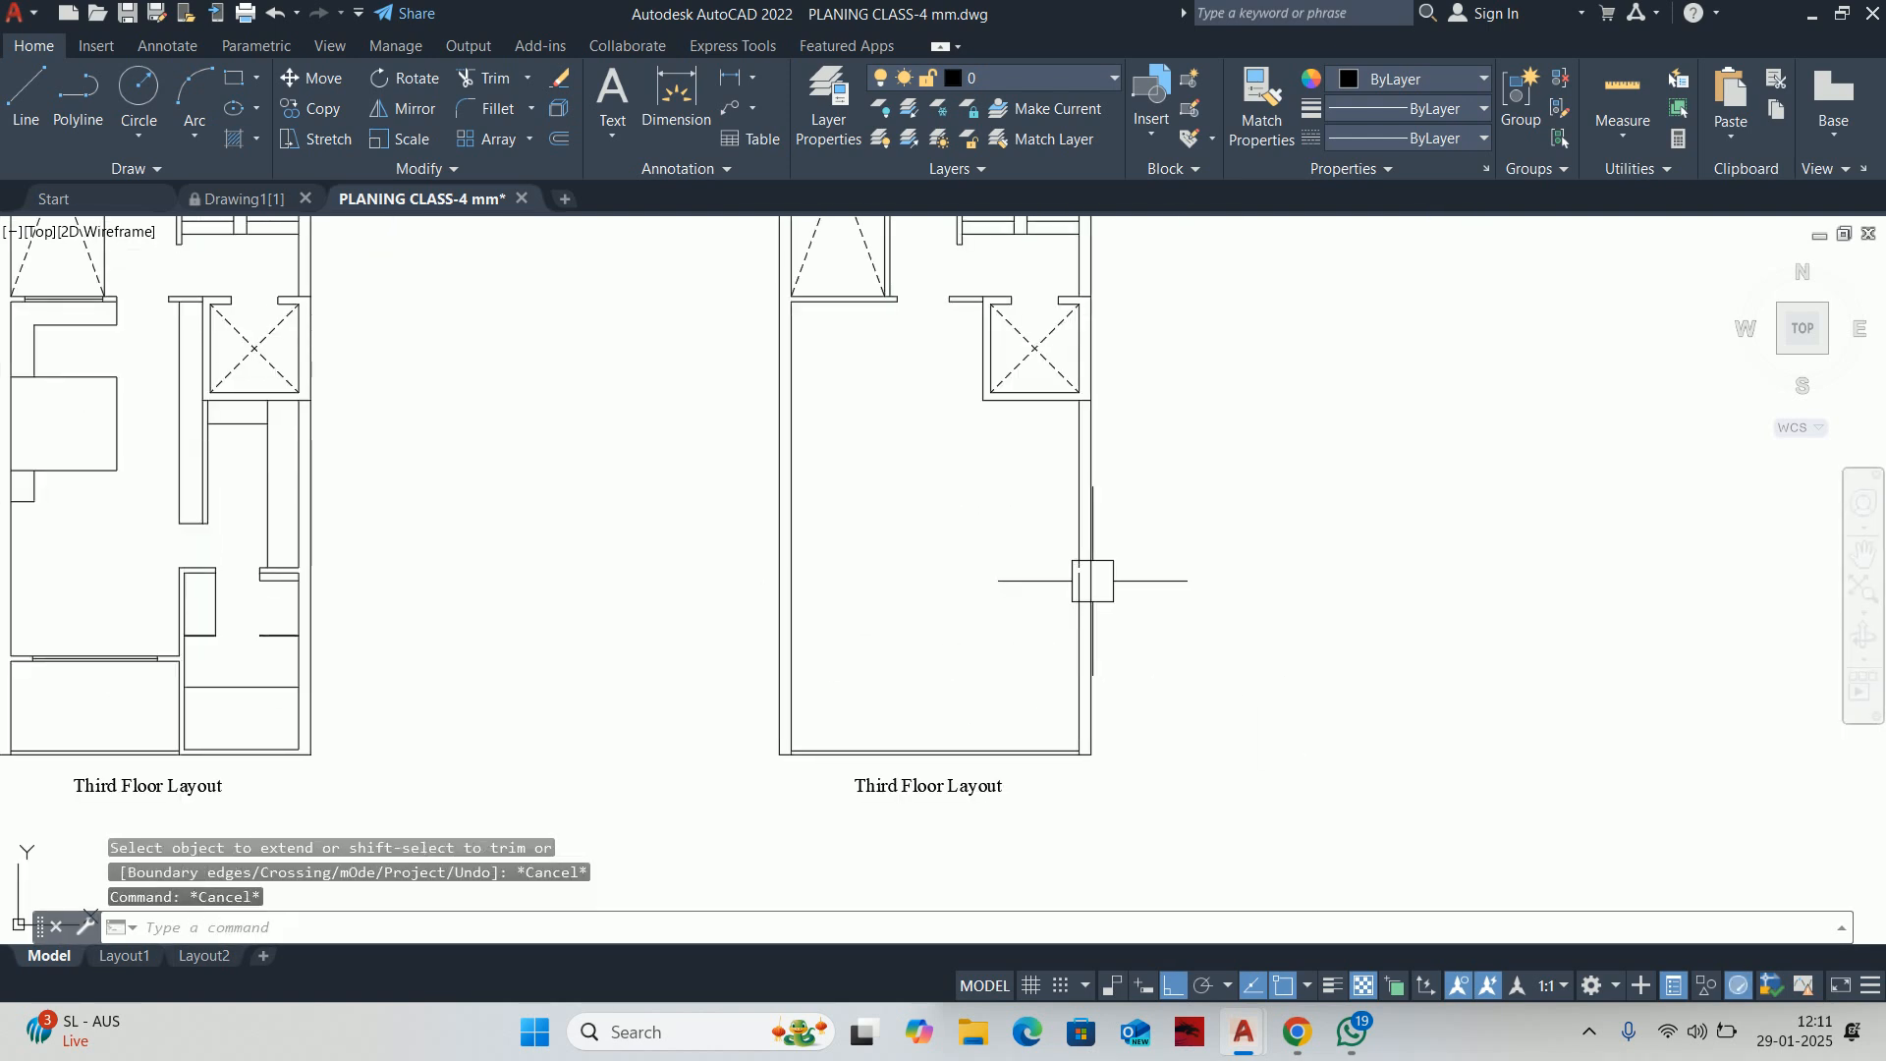
Join the two broken pieces of the right wall's inner line below the lift in the copied plan
type("j")
key("Return")
scroll(1071, 595, "up", 3)
left_click(1053, 527)
left_click(992, 491)
key("Return")
scroll(901, 468, "down", 3)
scroll(943, 714, "up", 3)
key("Escape")
key("Escape")
key("Escape")
Examine the copied plan's rear rooms, void and stair area beside the neighbouring floor plans
scroll(944, 713, "up", 3)
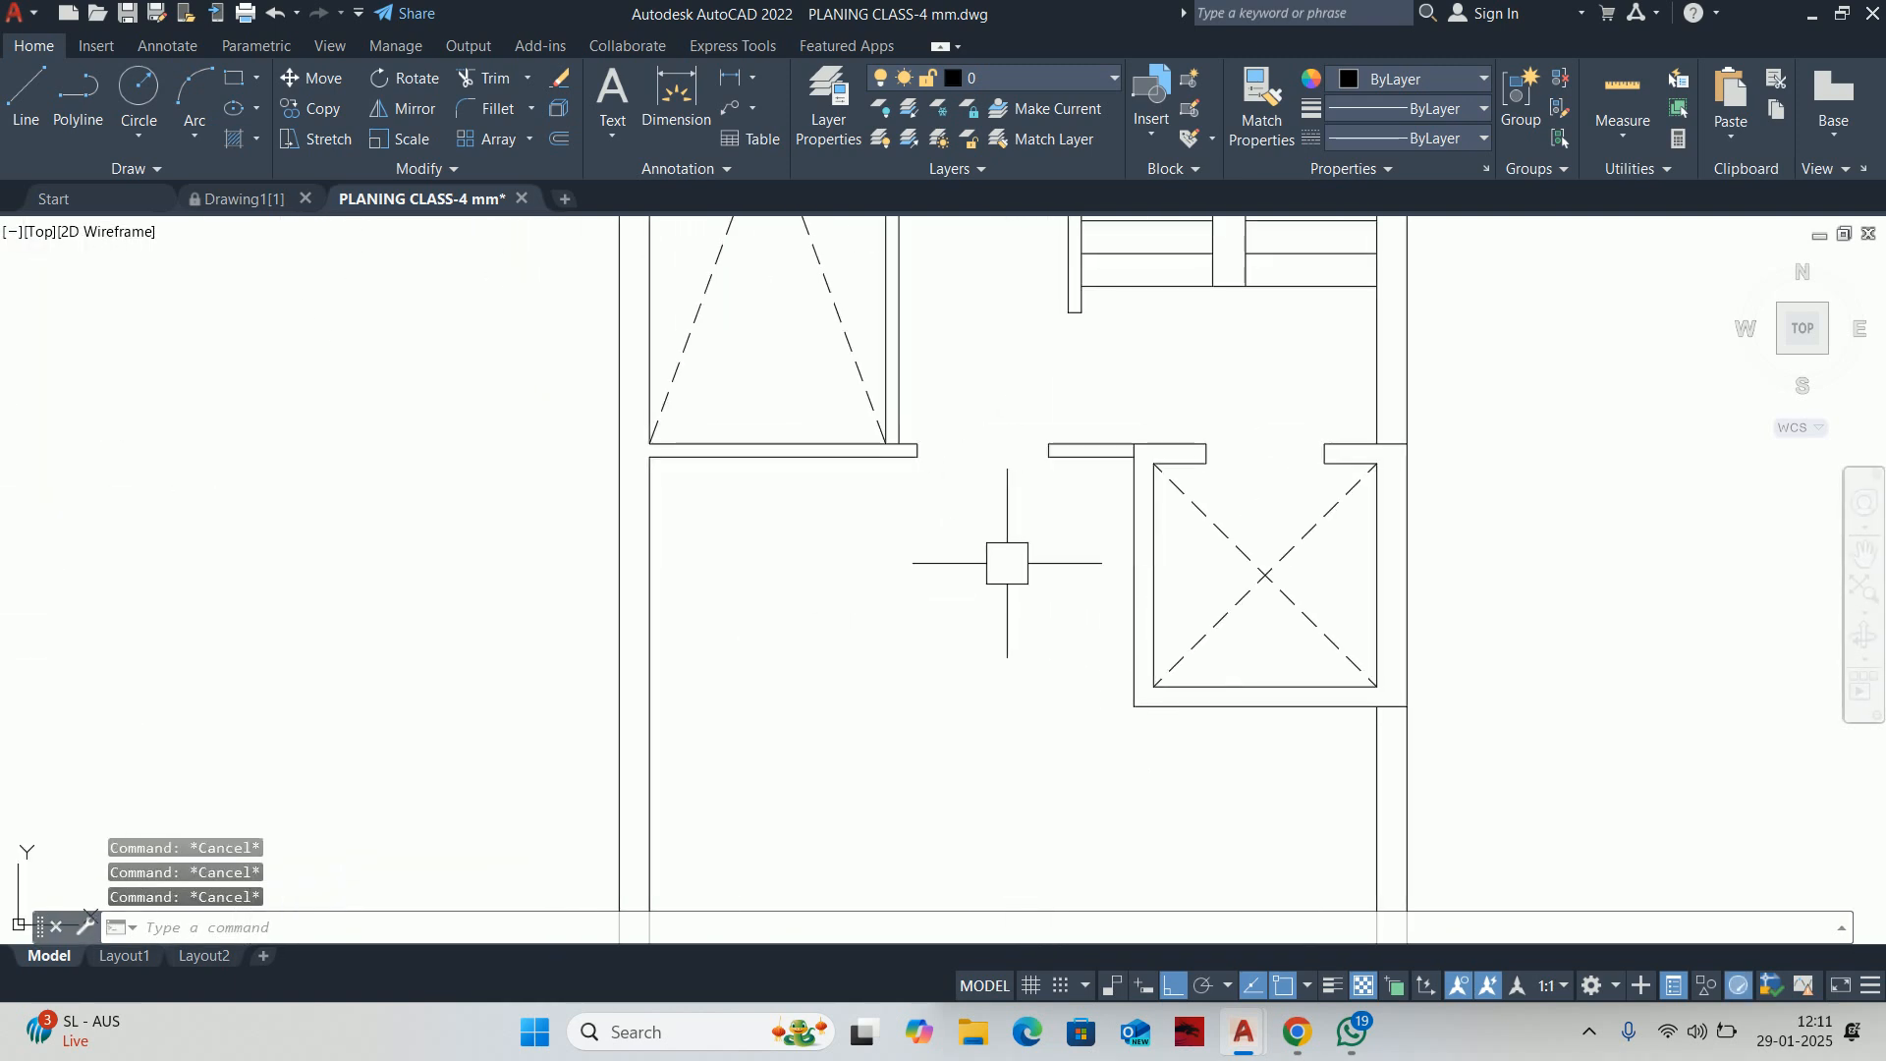
scroll(927, 675, "down", 5)
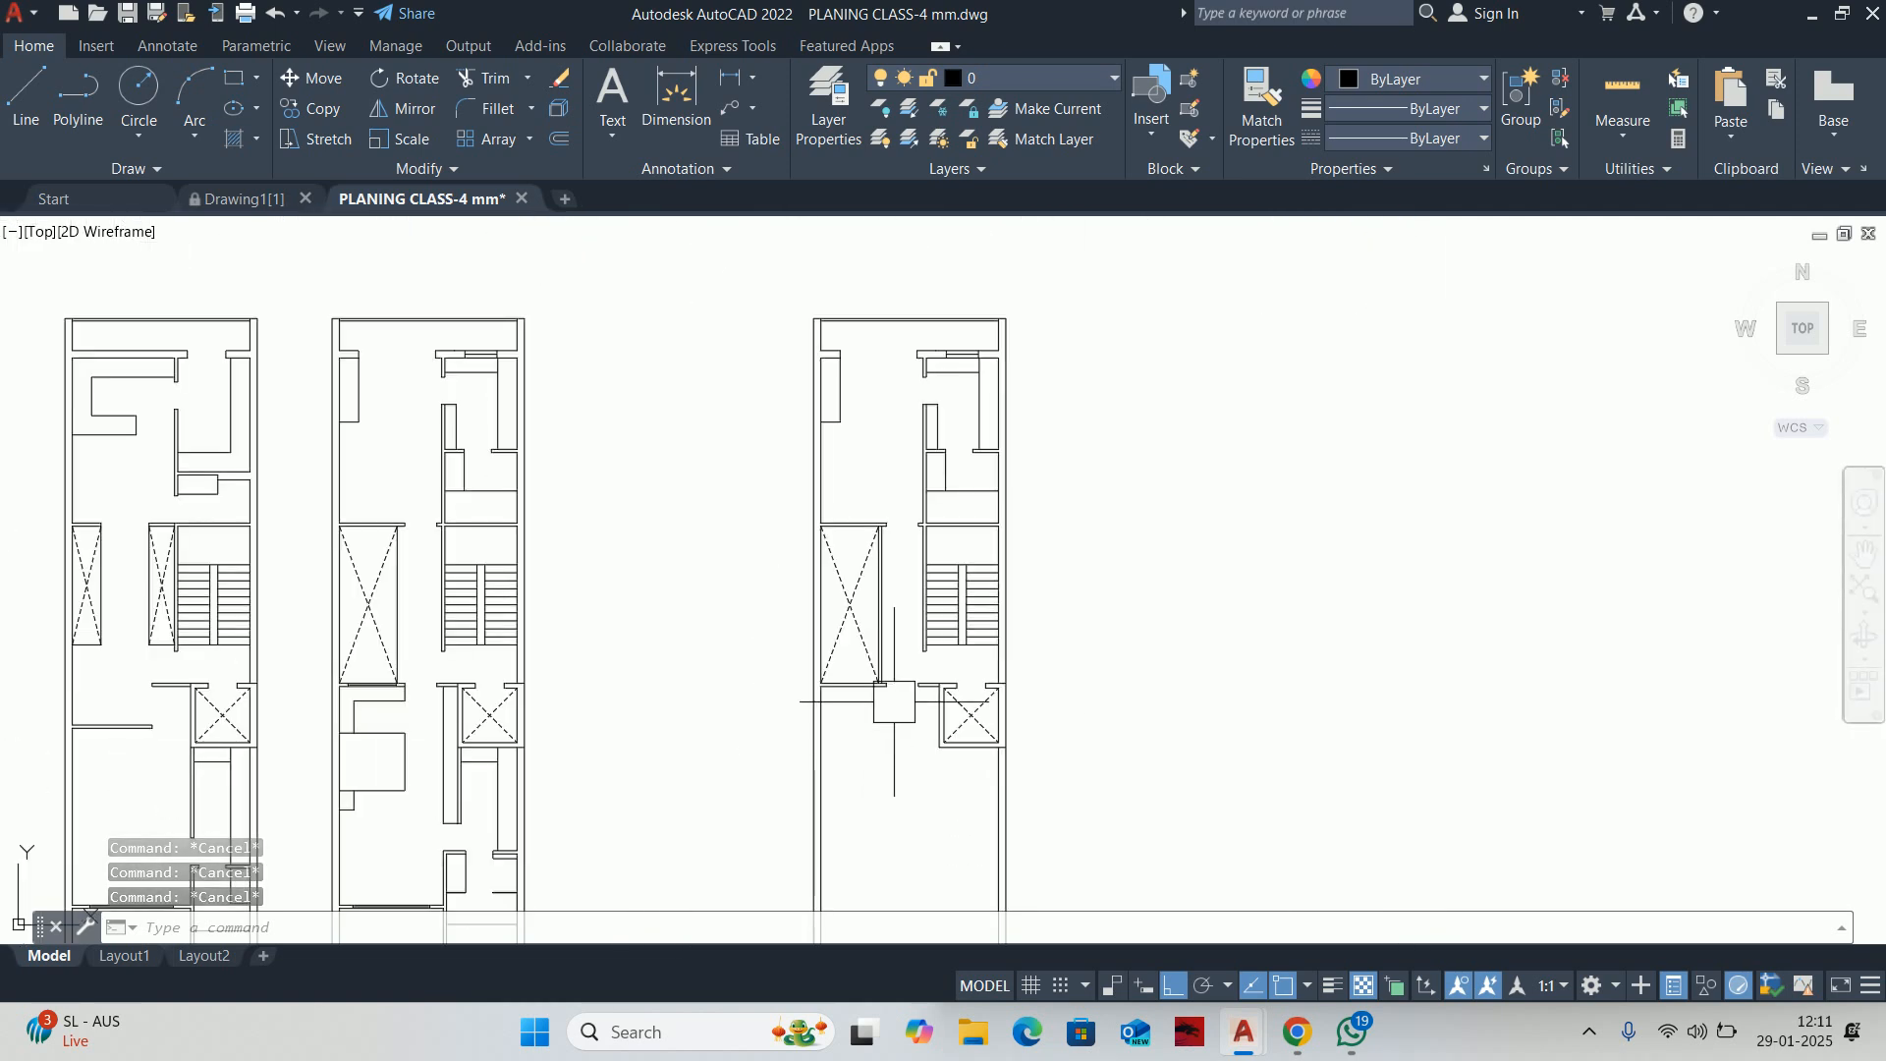
middle_click_drag(866, 668, 921, 779)
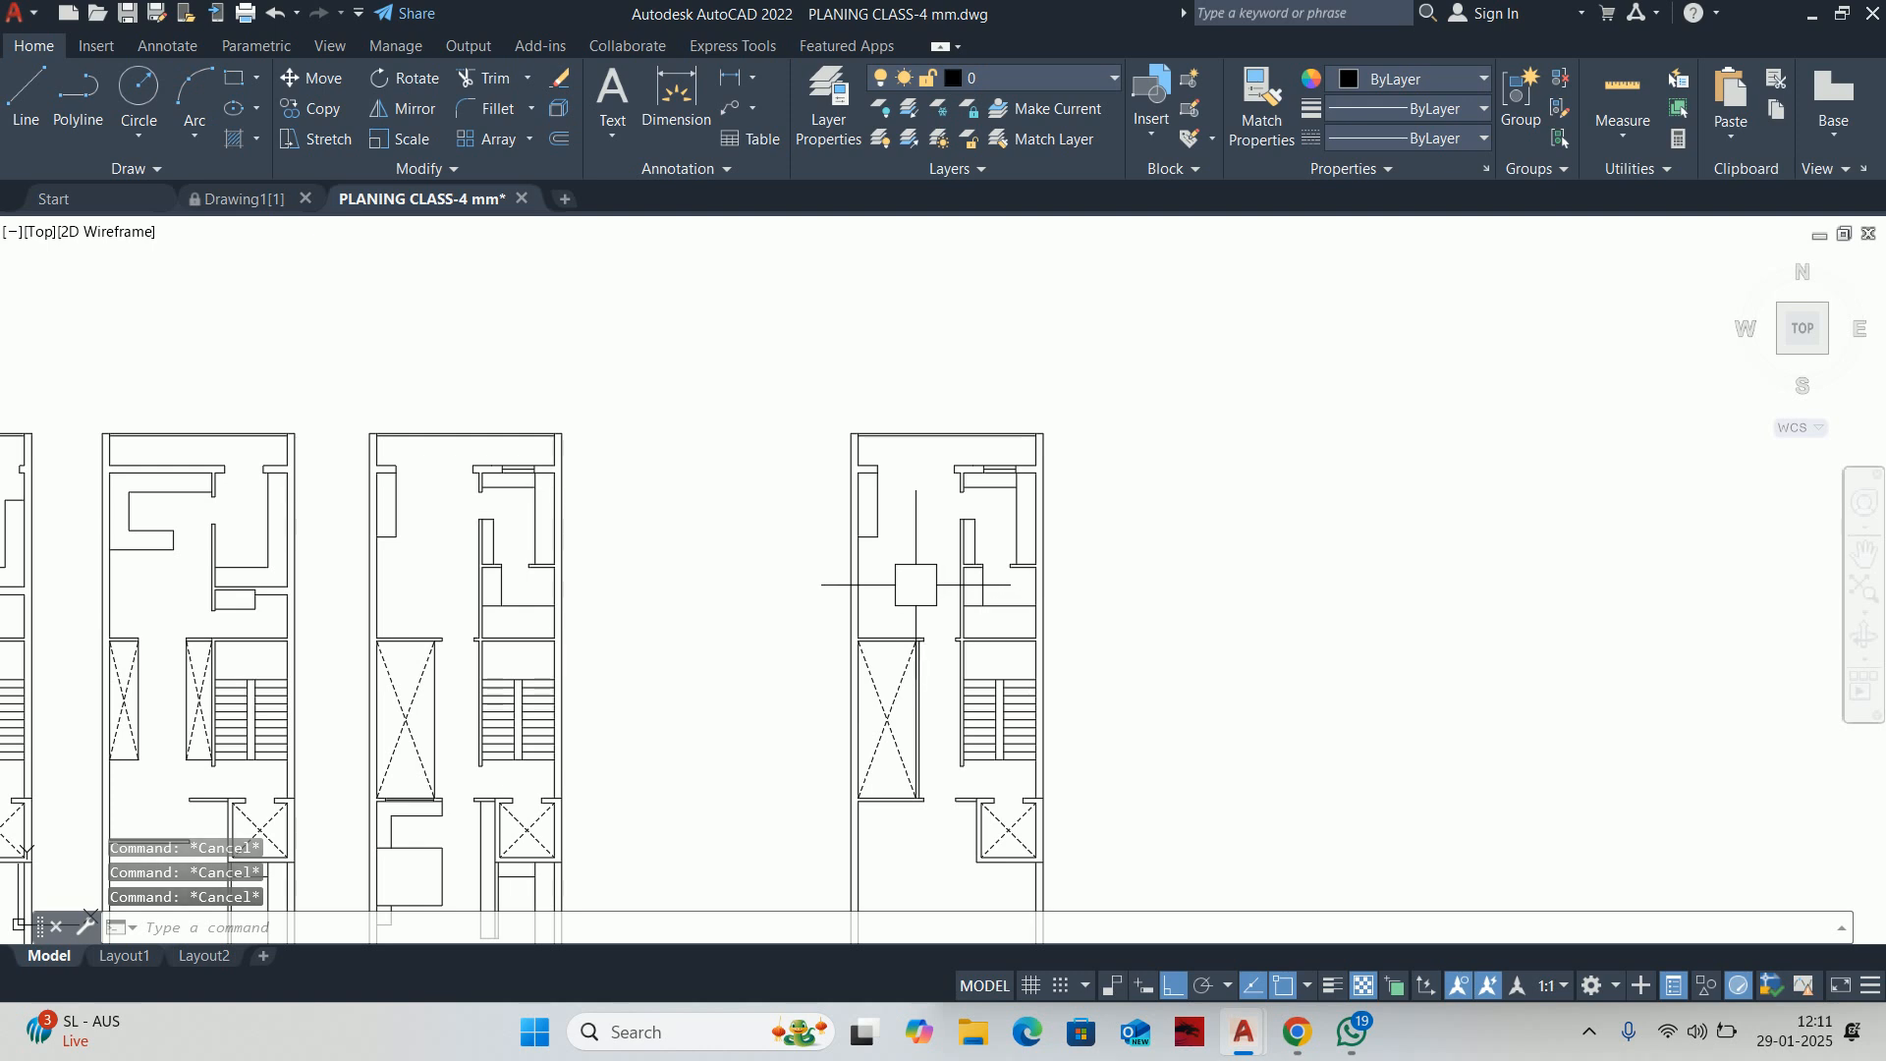
middle_click_drag(916, 585, 913, 626)
mouse_move(959, 565)
middle_mouse_down()
mouse_move(947, 551)
mouse_move(888, 674)
mouse_move(1010, 687)
mouse_move(993, 623)
middle_mouse_up()
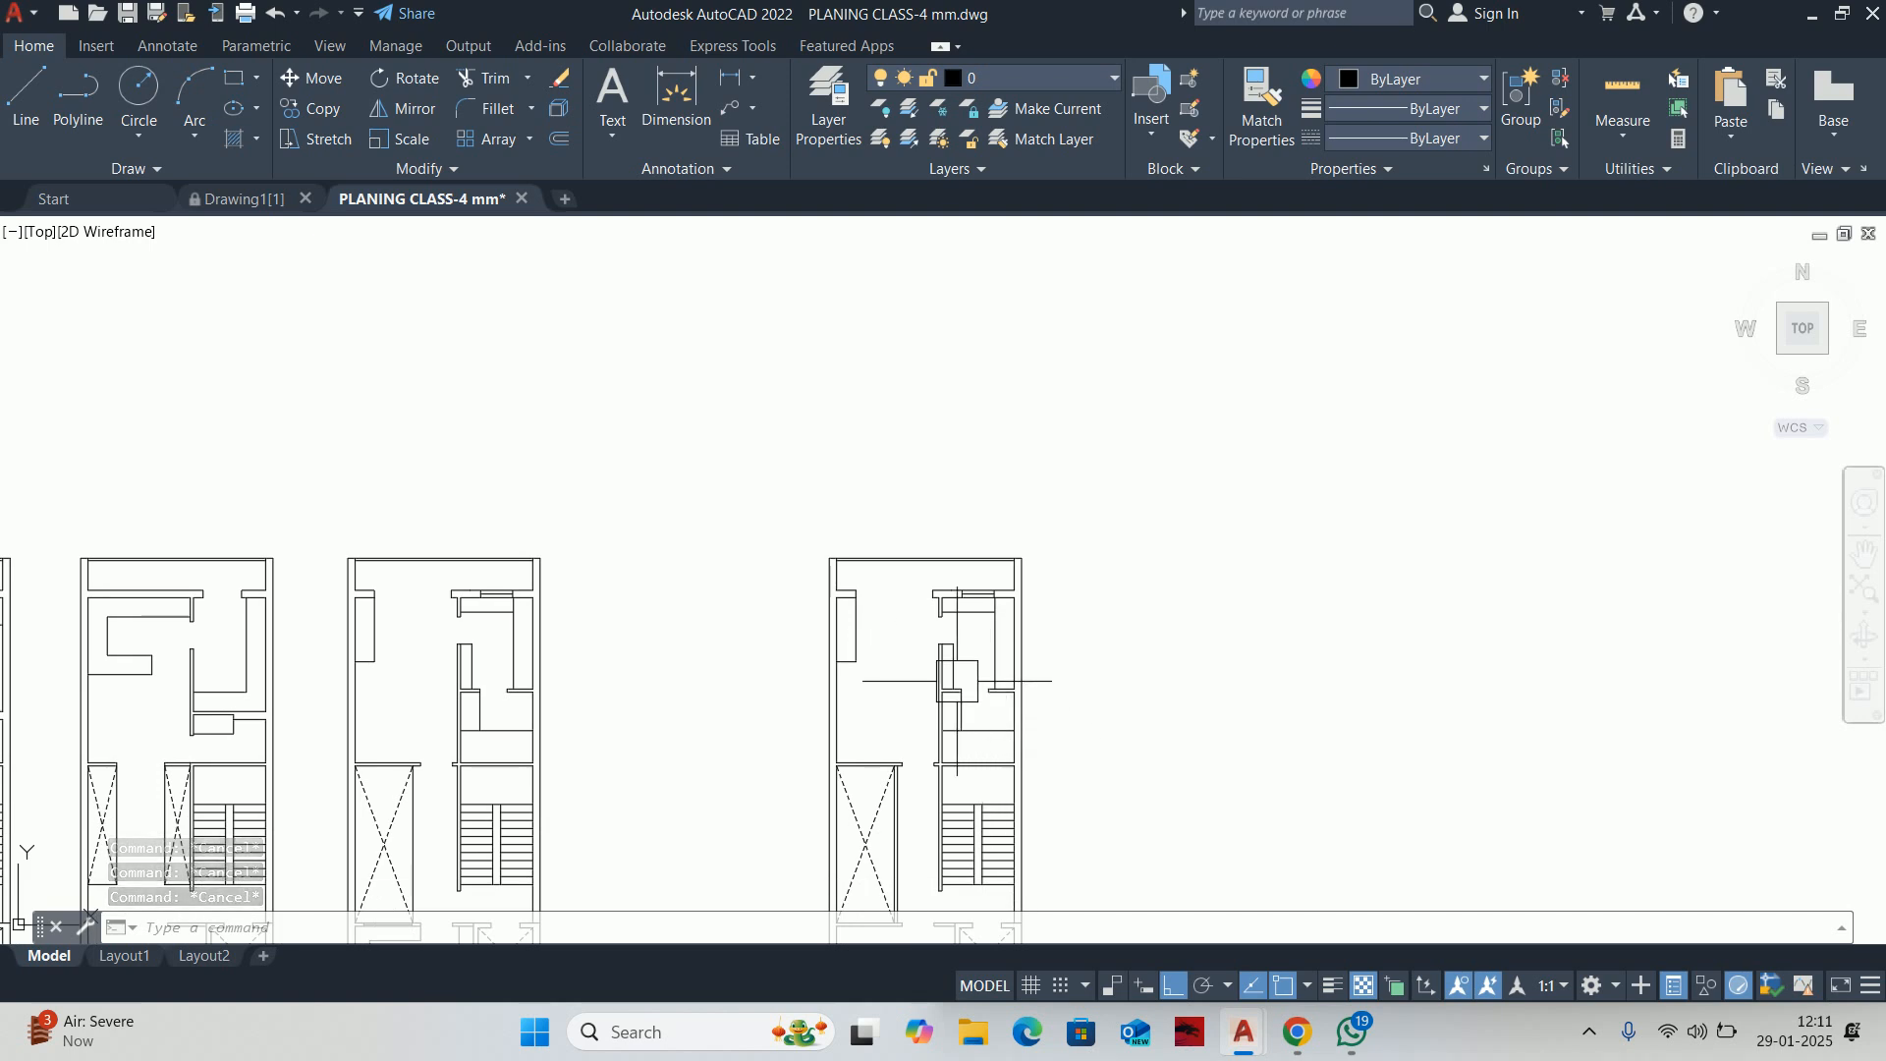
scroll(972, 659, "up", 5)
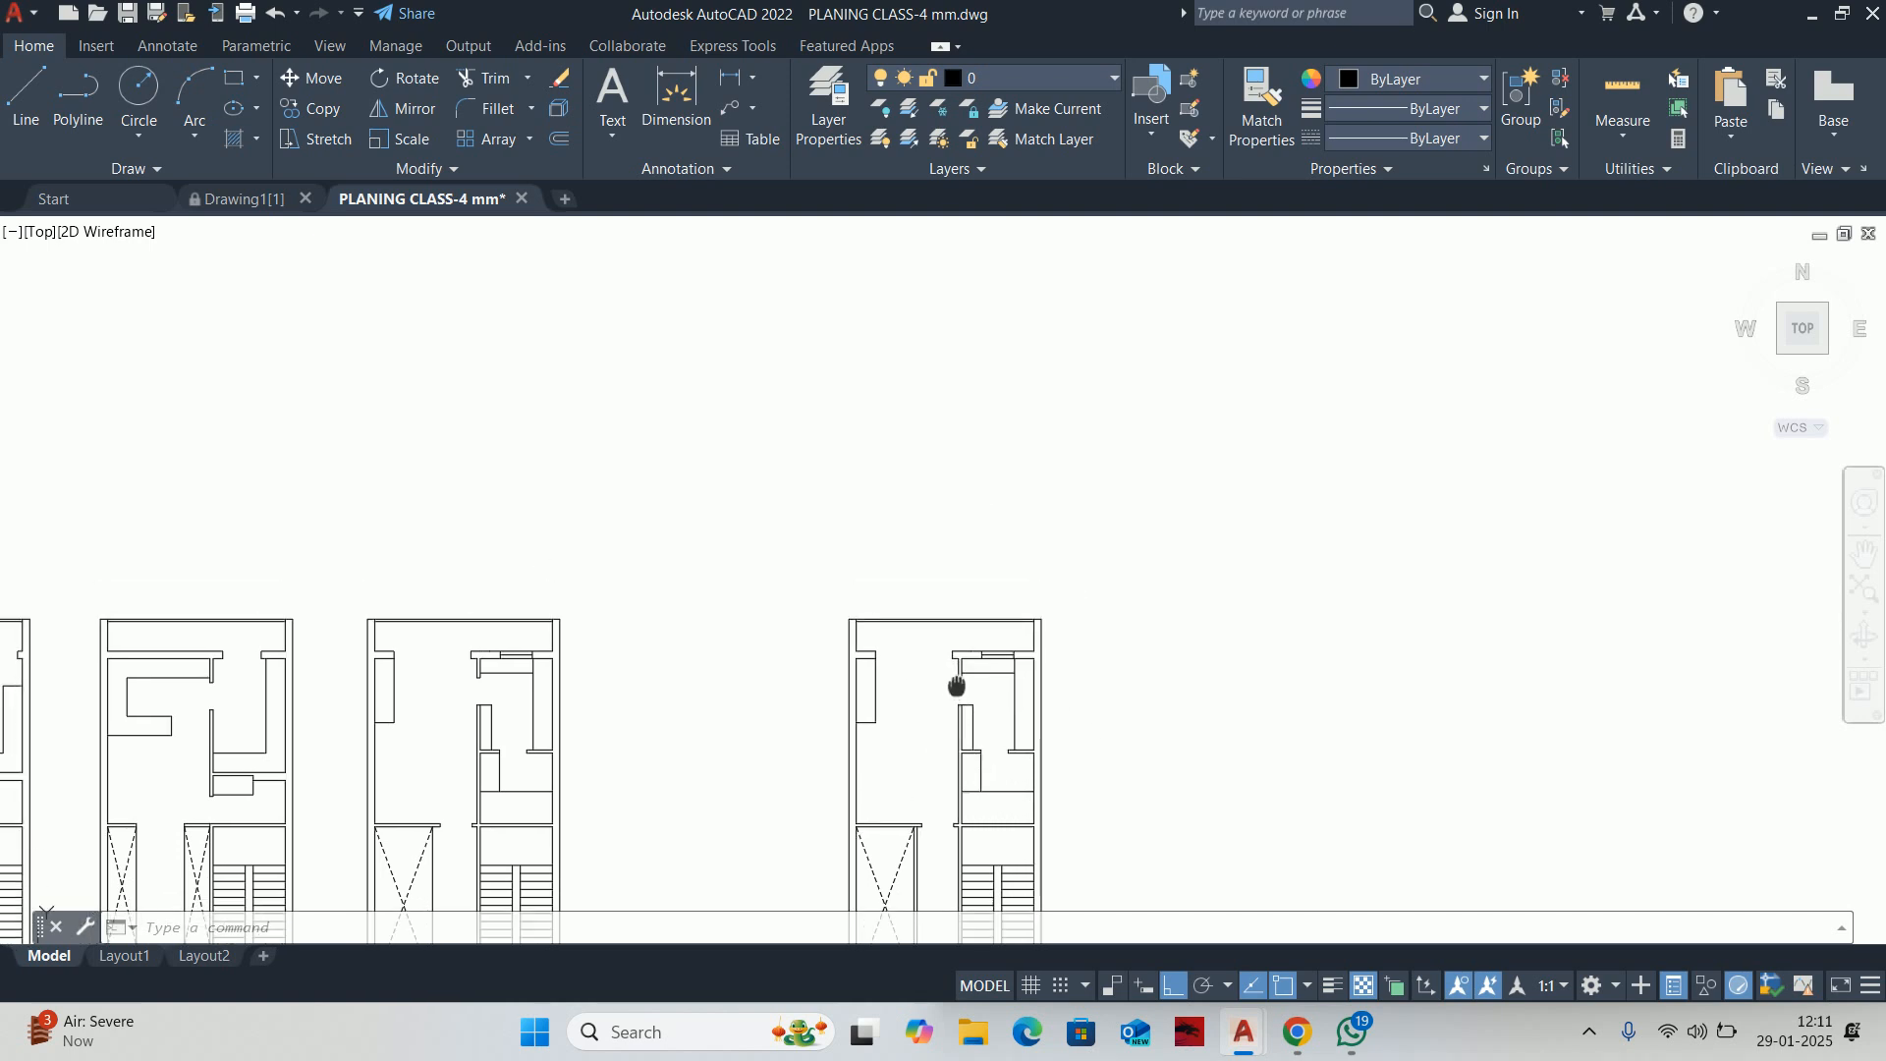
middle_click_drag(911, 648, 947, 674)
middle_click_drag(1145, 674, 1057, 547)
Erase the window lines and the counter outline from the copied plan's rear right room
left_click(962, 526)
left_click(1074, 622)
key("Delete")
mouse_move(985, 495)
middle_mouse_down()
mouse_move(1000, 549)
mouse_move(1047, 595)
middle_mouse_up()
left_click(930, 456)
left_click(1109, 570)
key("Delete")
key("Escape")
key("Escape")
Try offsetting the rear boundary's outer line 100 mm inward, and erase the trial line
type("o")
key("Return")
type("1")
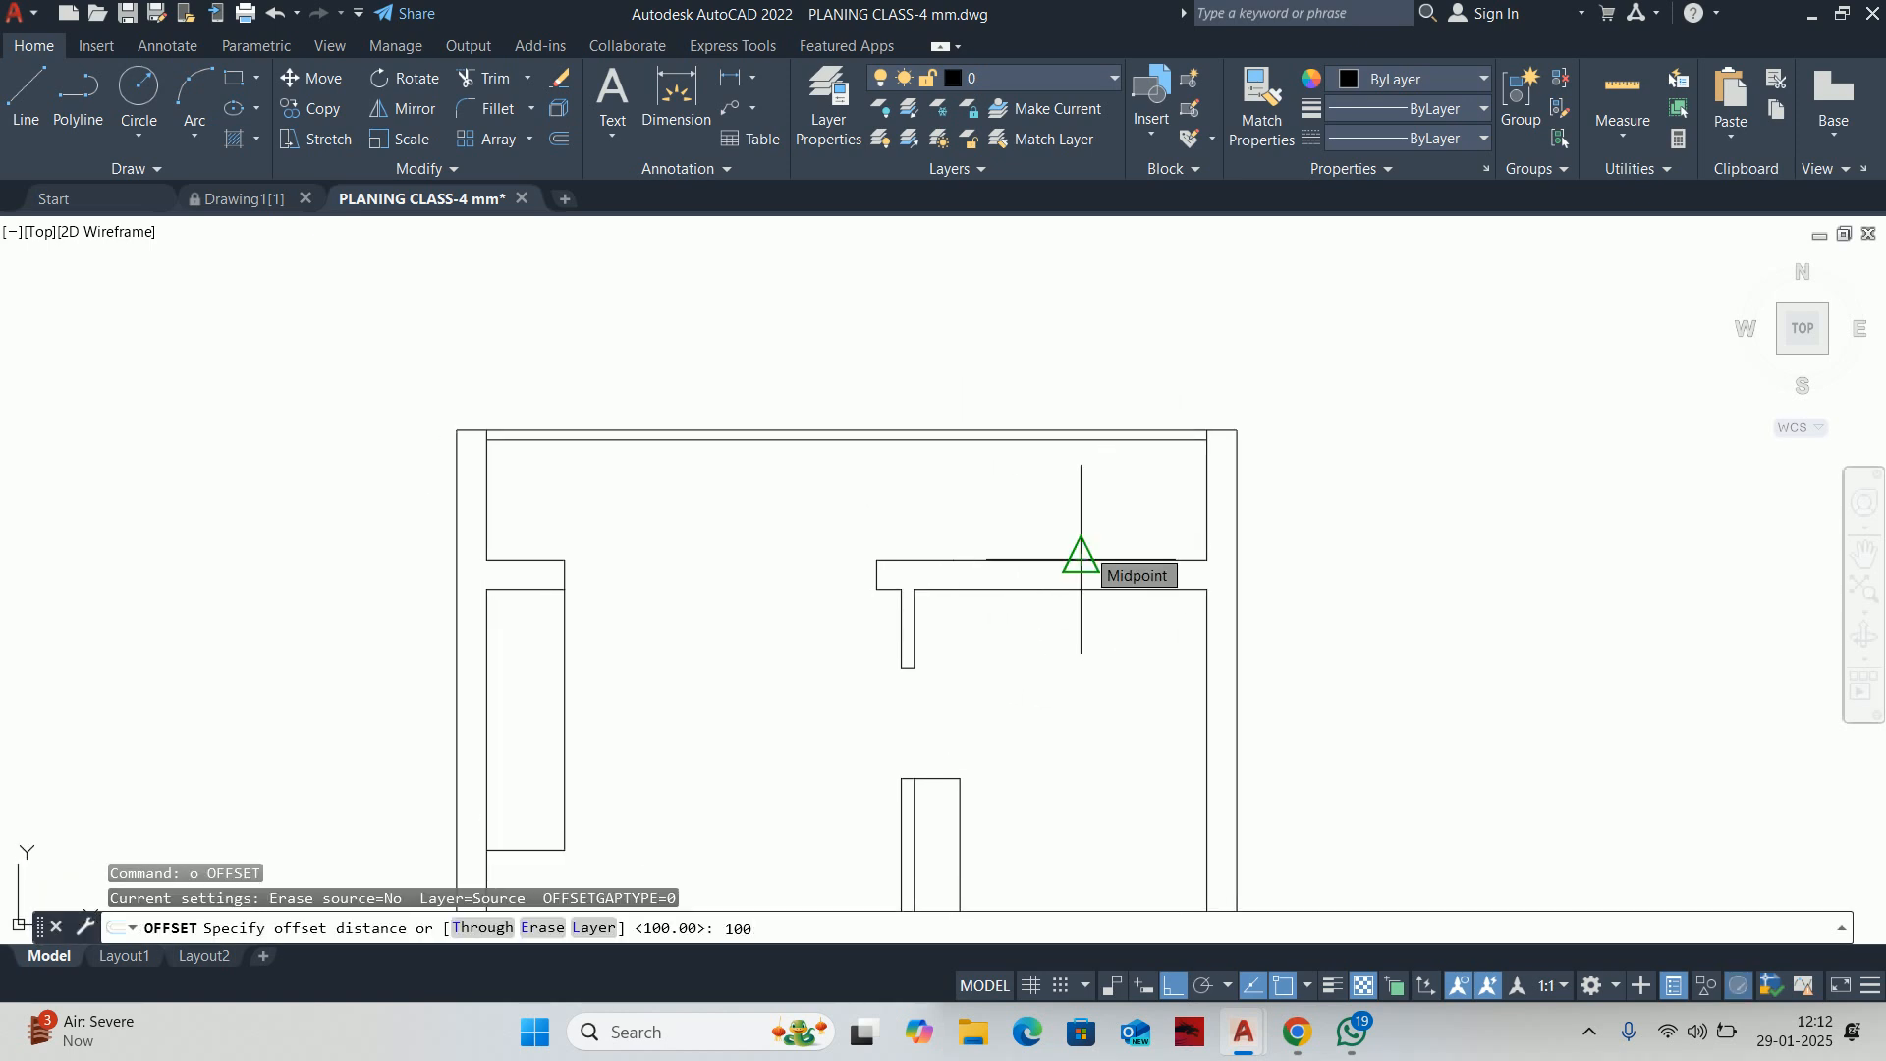
type("00")
key("Return")
scroll(1130, 448, "up", 4)
left_click(1137, 402)
left_click(1248, 510)
key("Escape")
key("Escape")
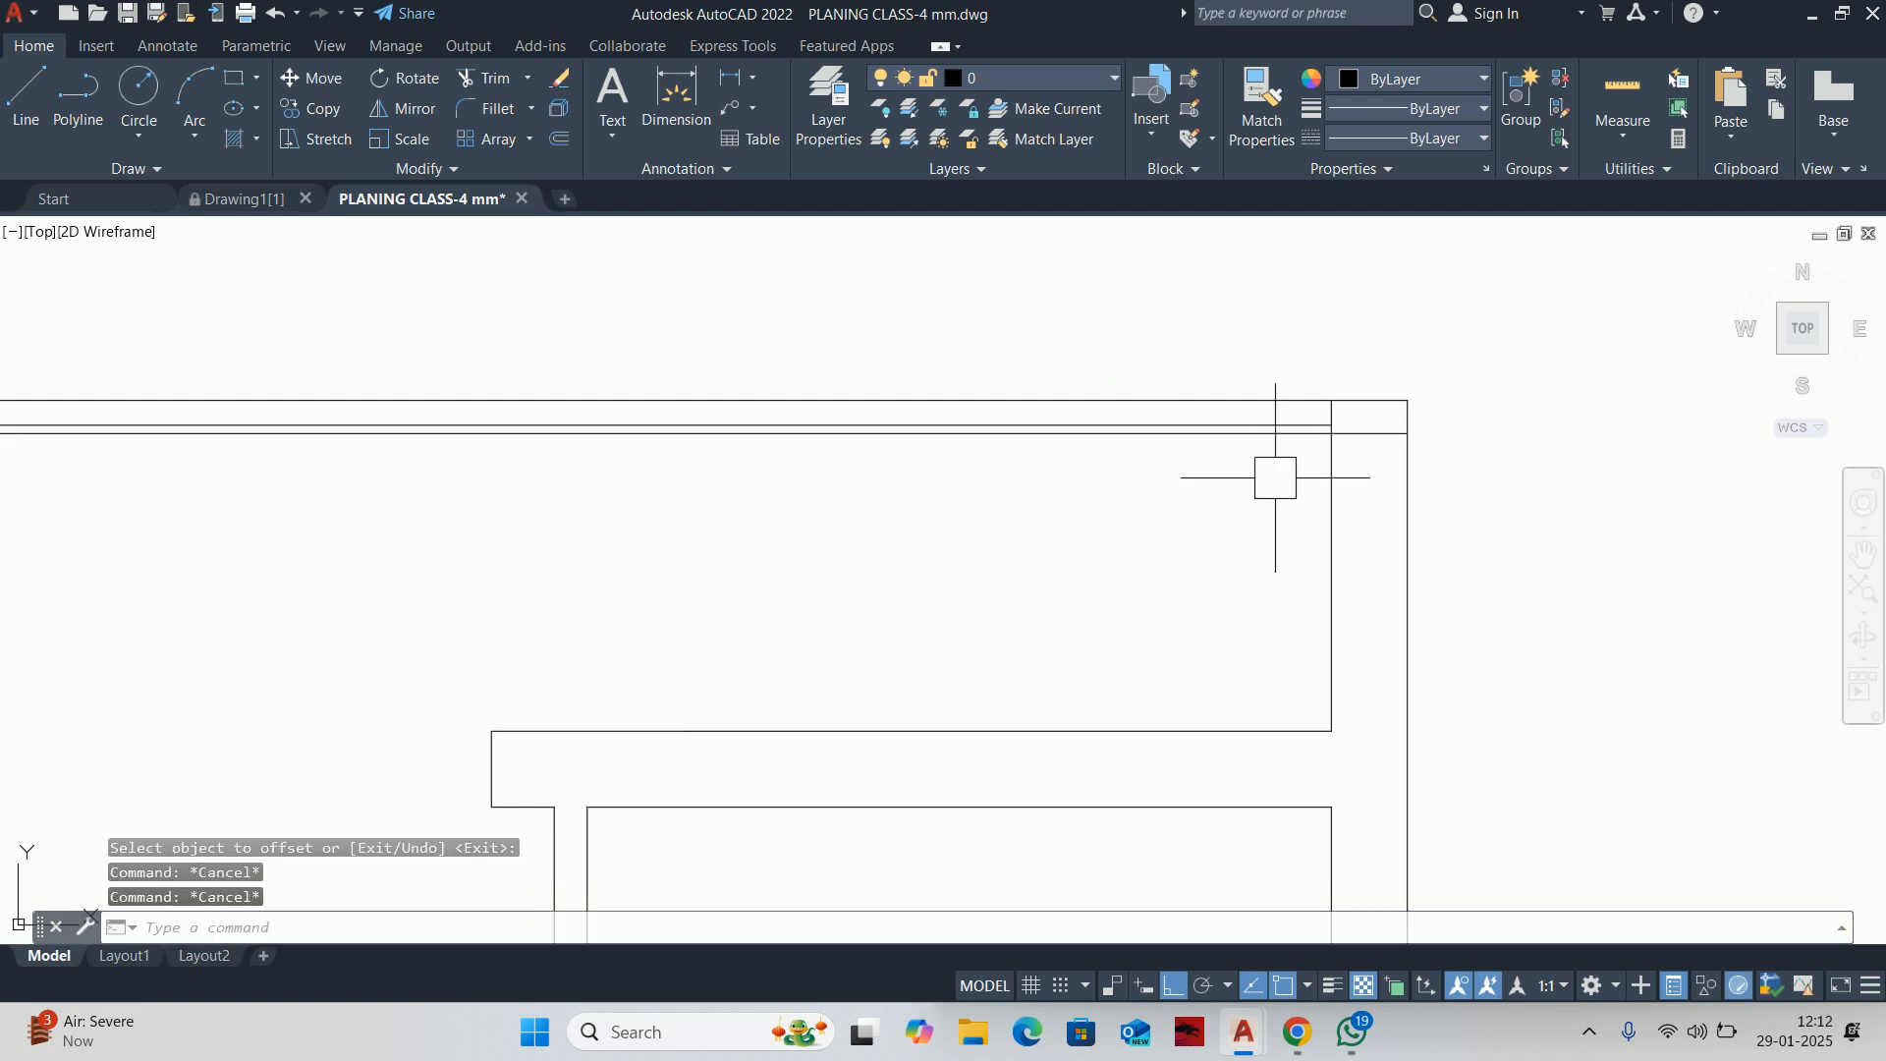
scroll(1389, 433, "down", 2)
left_click(1389, 433)
key("Delete")
Offset the rear boundary's outer line 230 mm inward for a full-thickness rear wall
scroll(1319, 476, "down", 2)
type("o")
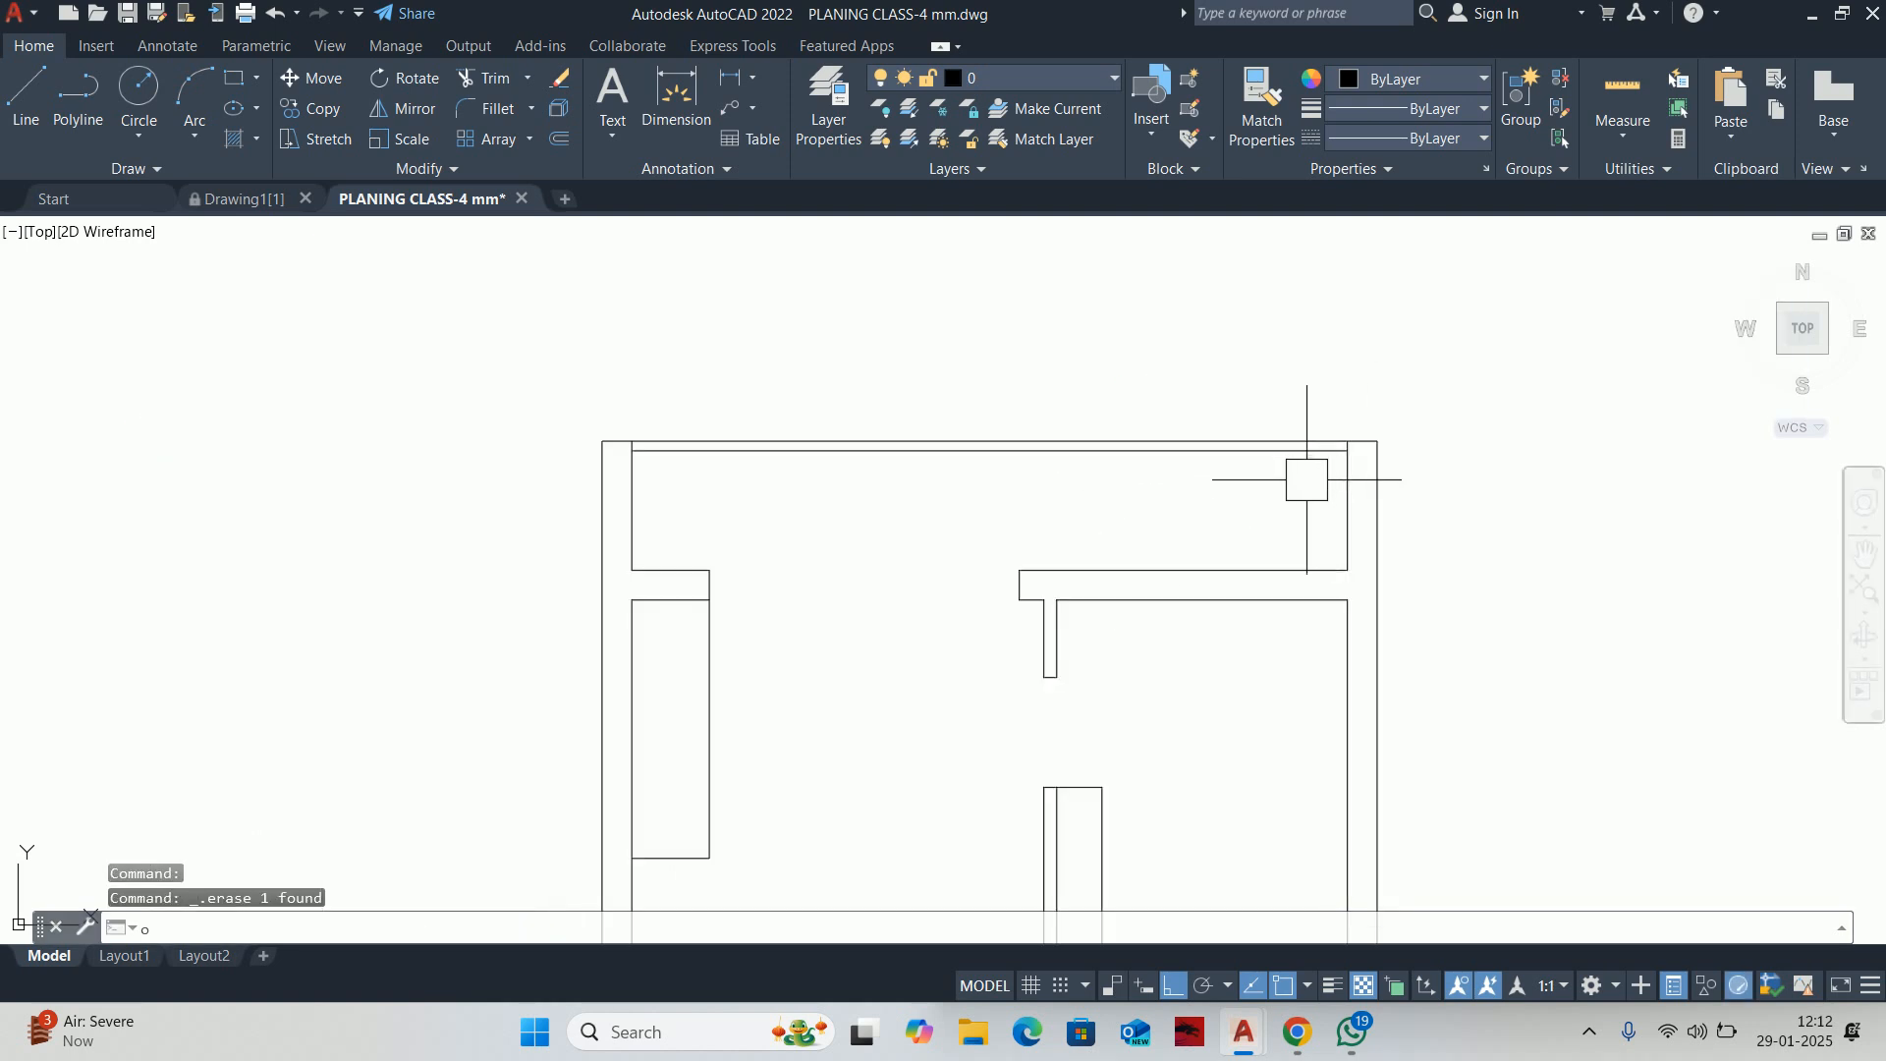
key("Return")
type("230")
key("Return")
scroll(1118, 418, "up", 2)
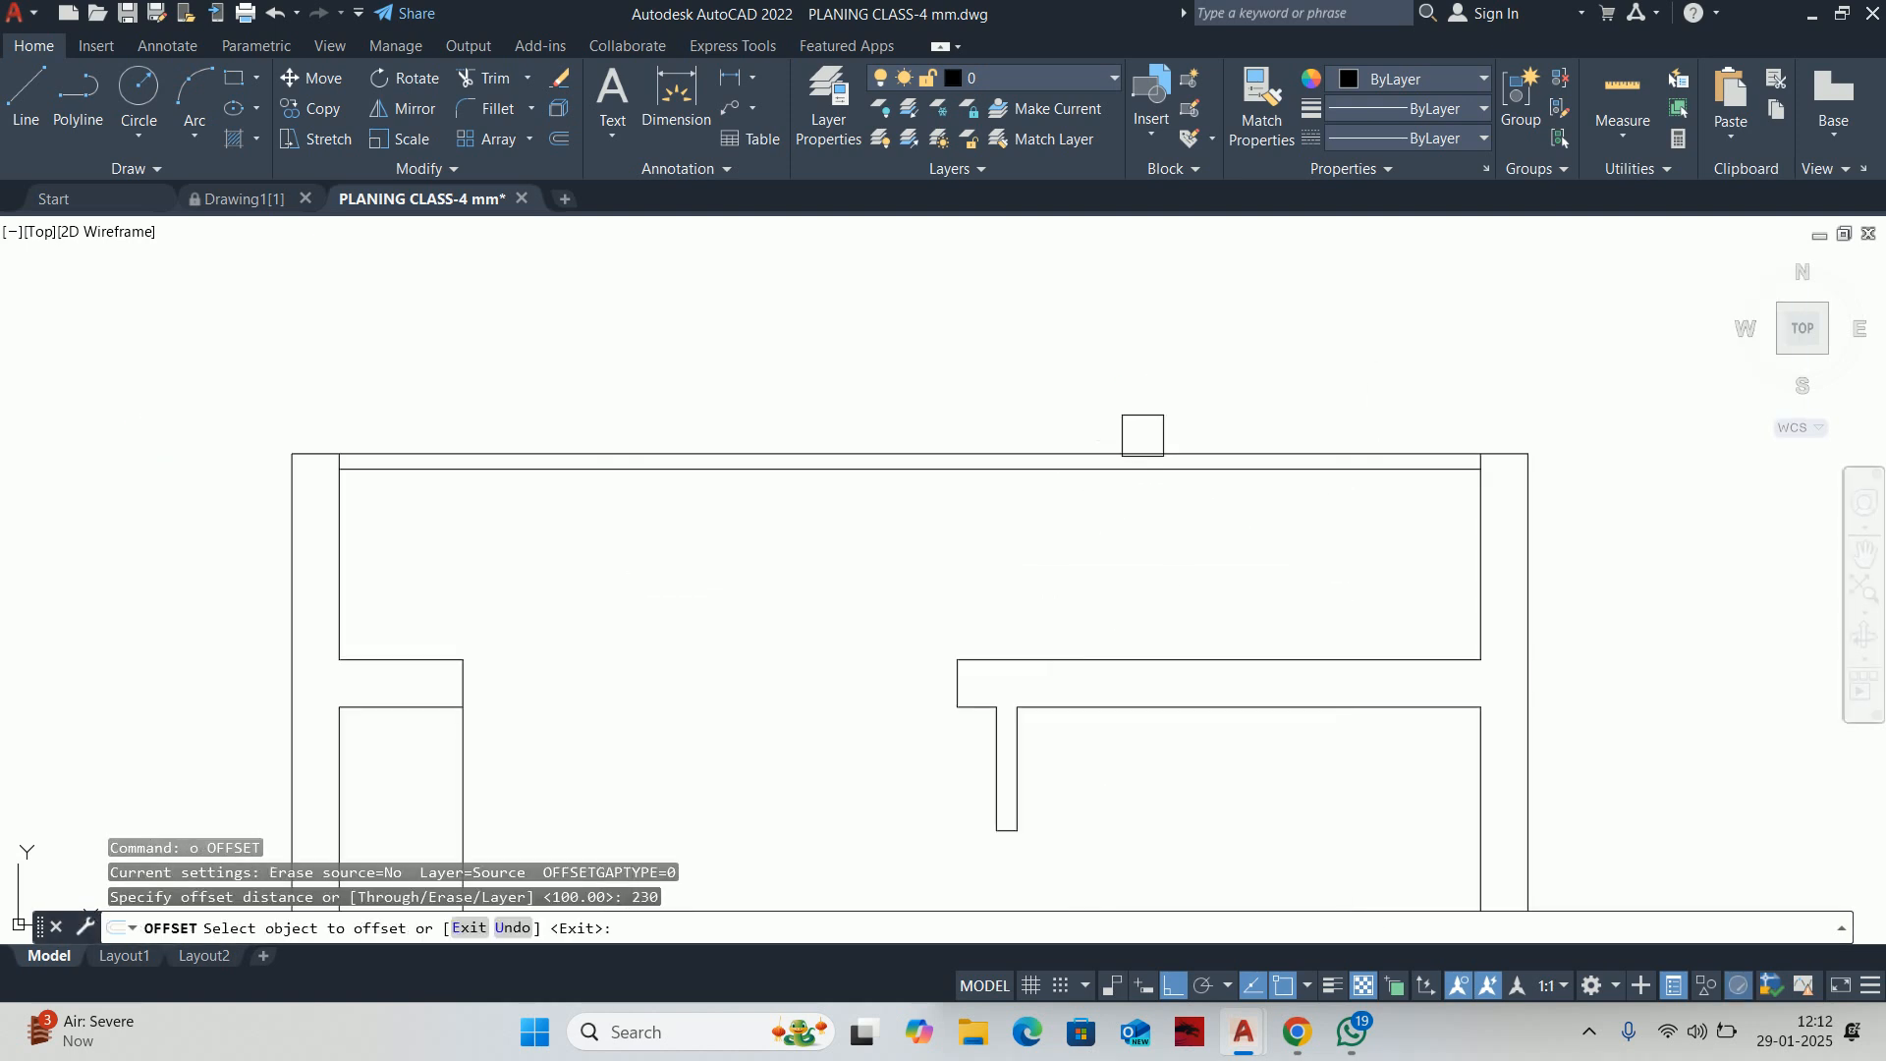
left_click(1143, 435)
left_click(1137, 577)
key("Escape")
key("Escape")
key("Escape")
Trim the old thin parapet line and the overlapping lines at both rear corners to the new 230 mm wall
scroll(1146, 551, "down", 3)
type("tr")
key("Return")
scroll(688, 524, "up", 4)
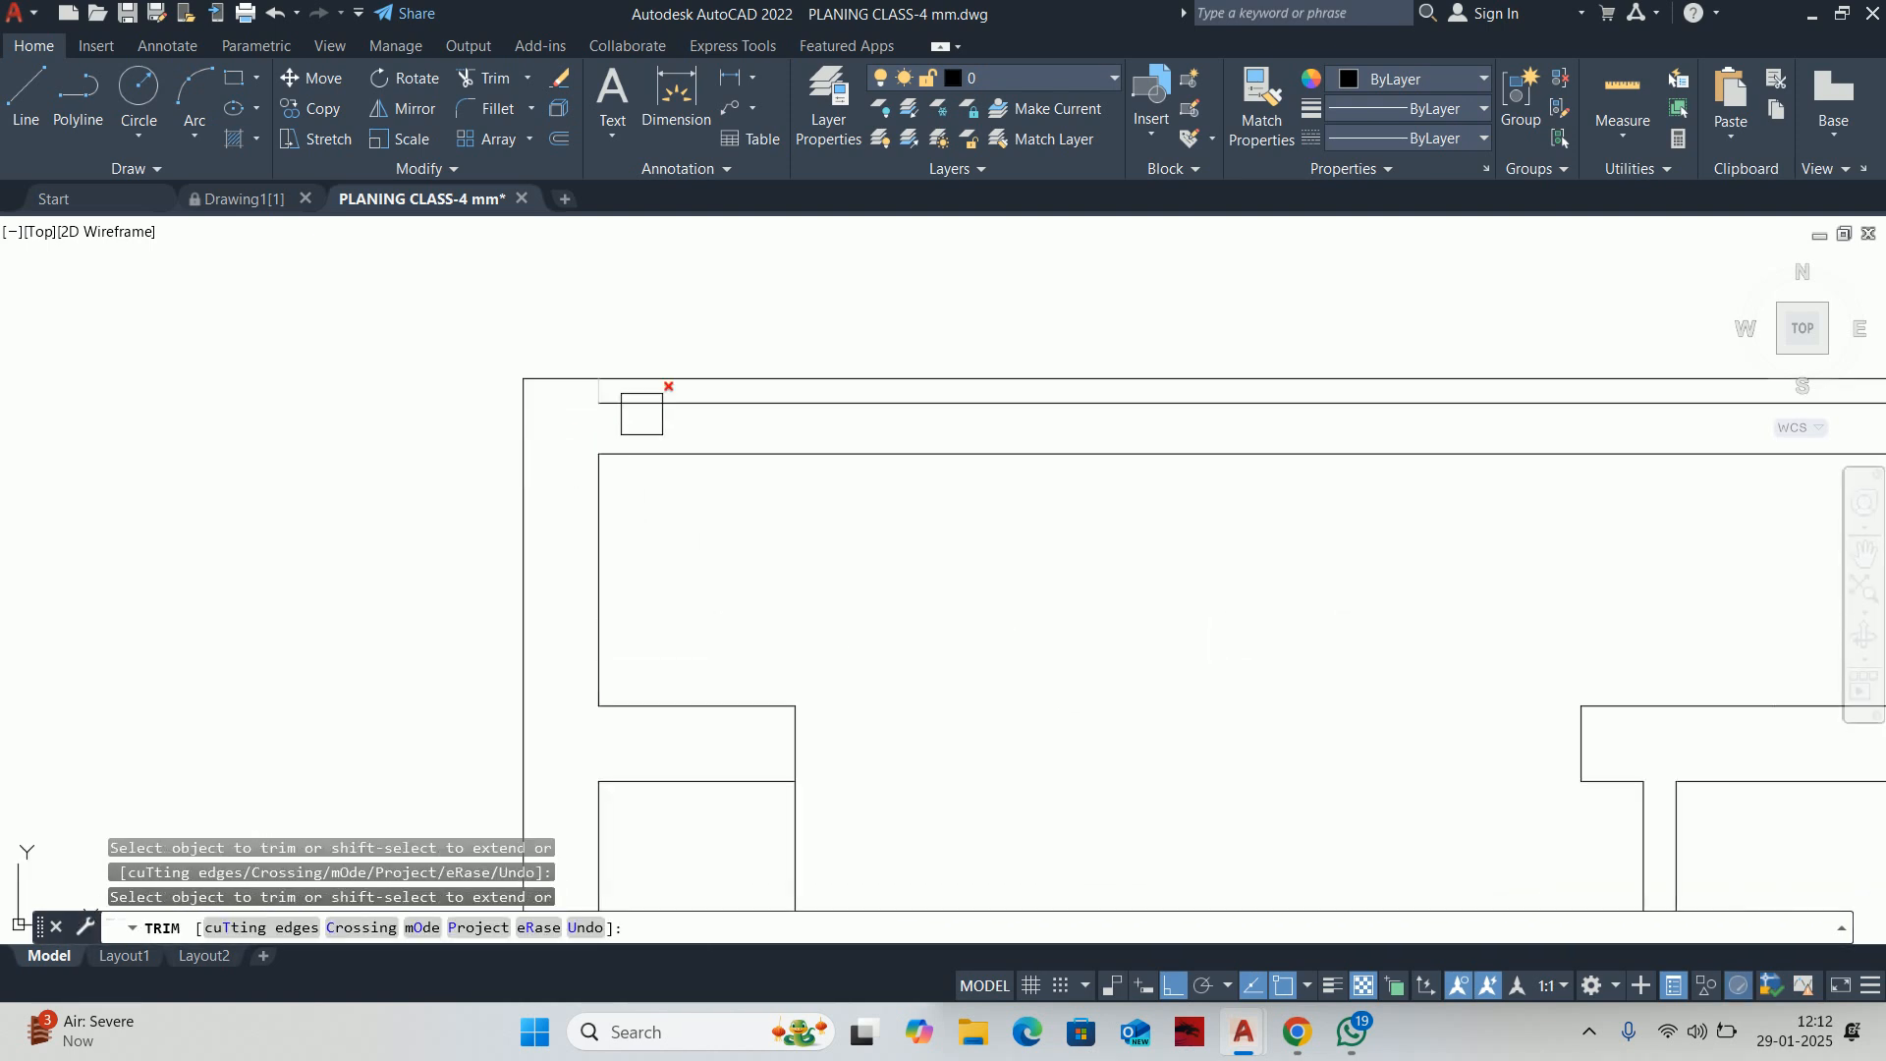
scroll(838, 417, "down", 3)
scroll(976, 383, "up", 4)
left_click(990, 430)
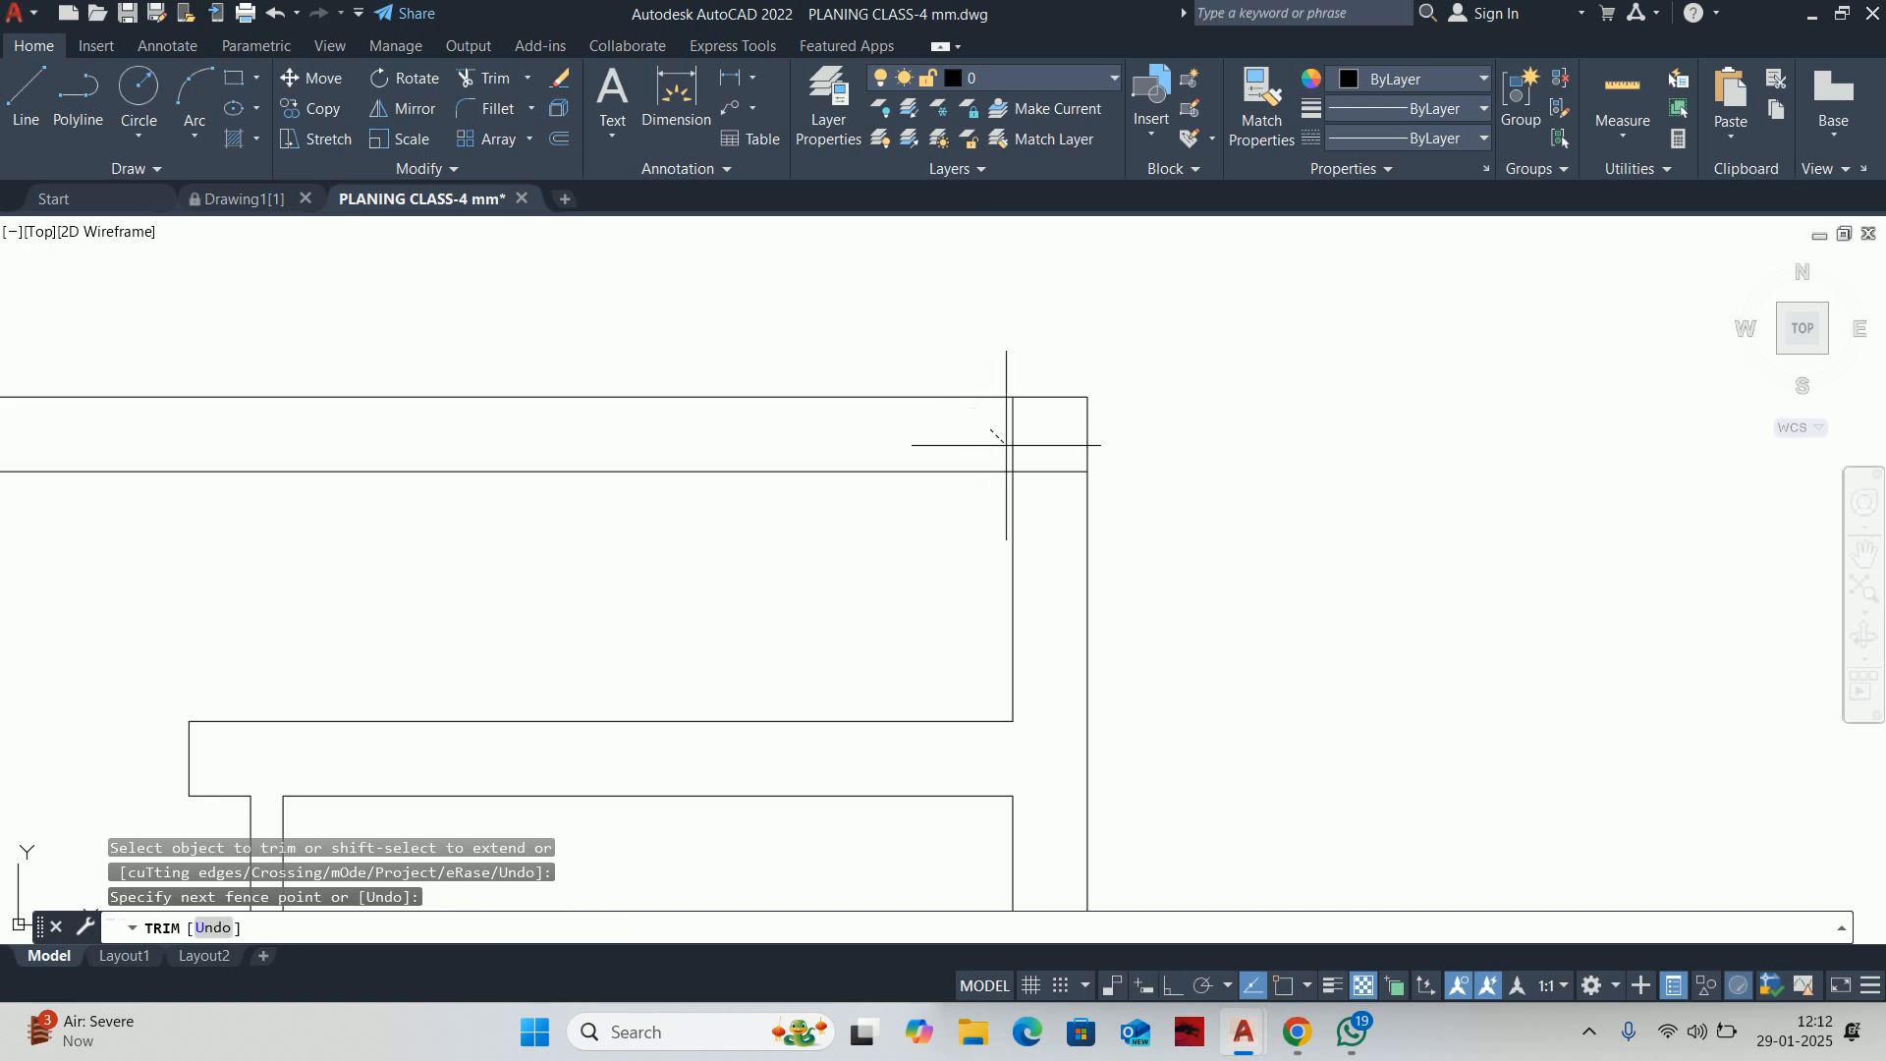
key("Return")
scroll(1036, 560, "down", 4)
scroll(863, 604, "up", 2)
scroll(877, 575, "down", 2)
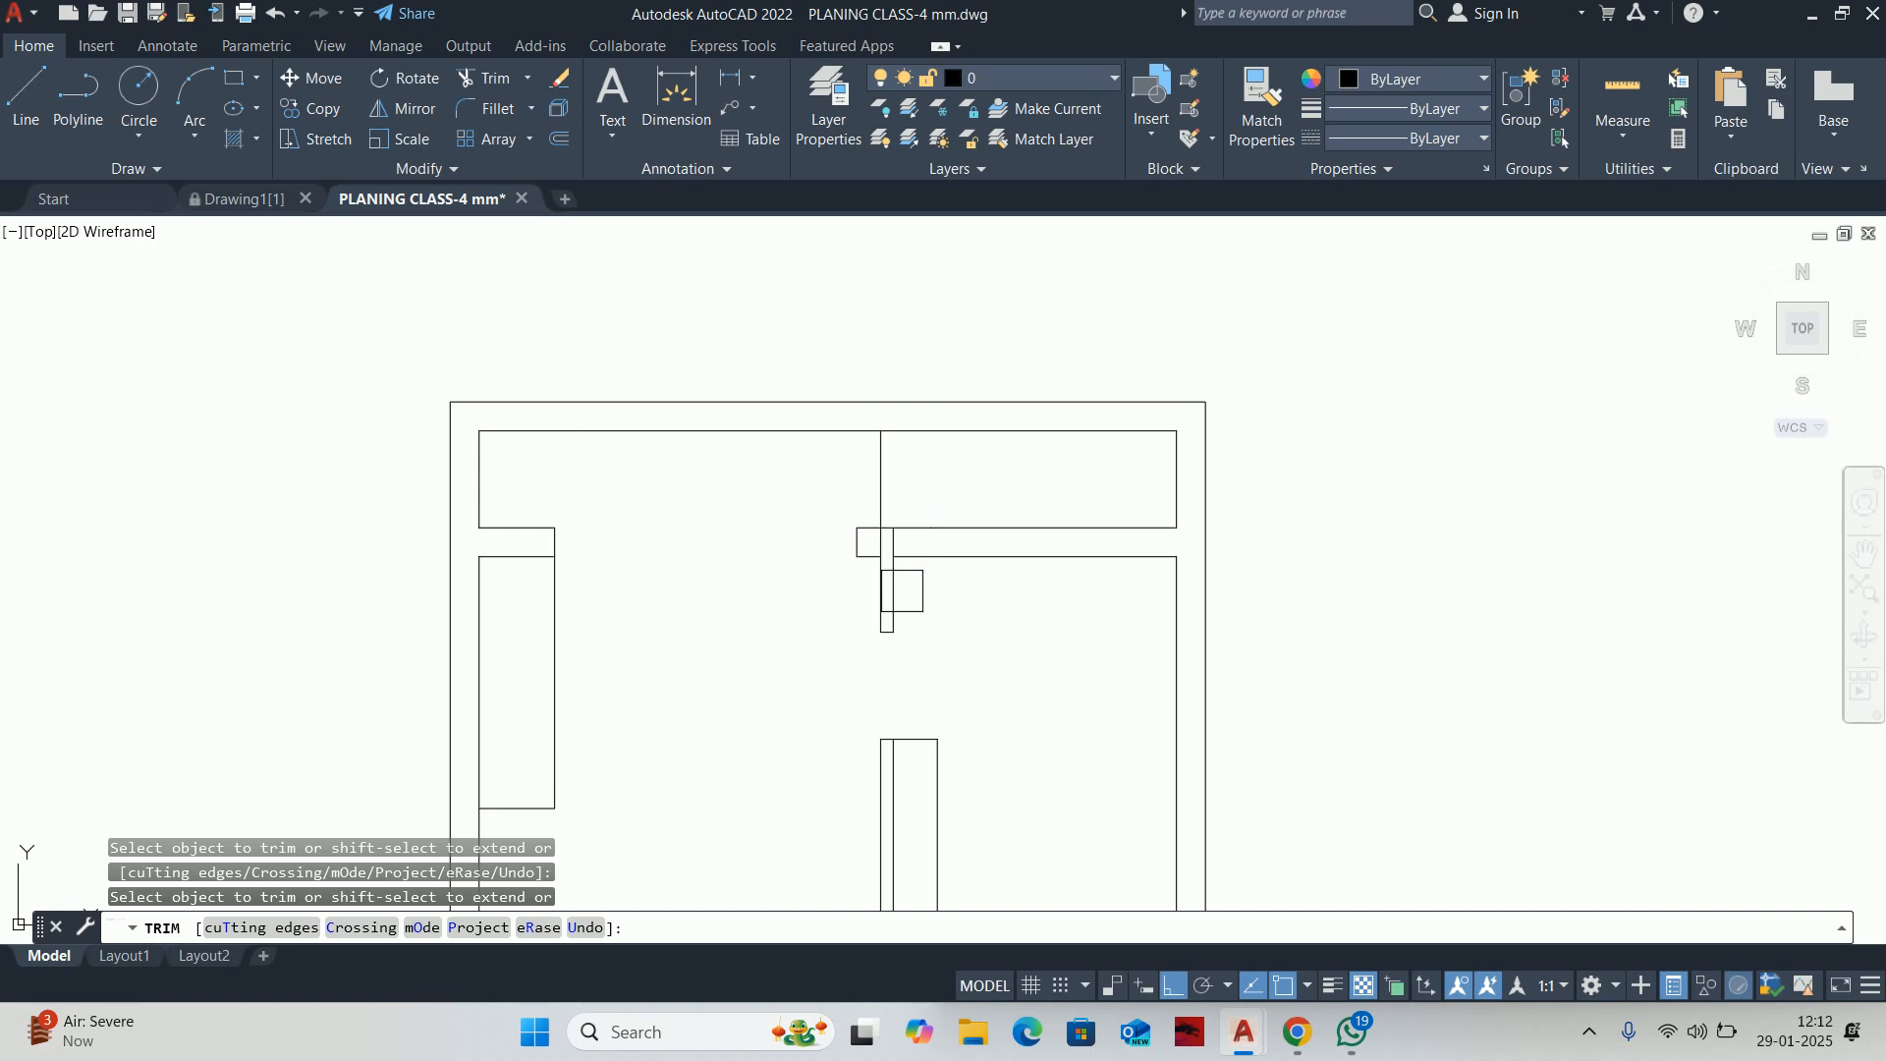
Connect the middle partition to the new rear wall and trim away the former rear wall lines around it and across the right room
scroll(899, 452, "up", 3)
left_click(924, 418)
scroll(914, 492, "down", 3)
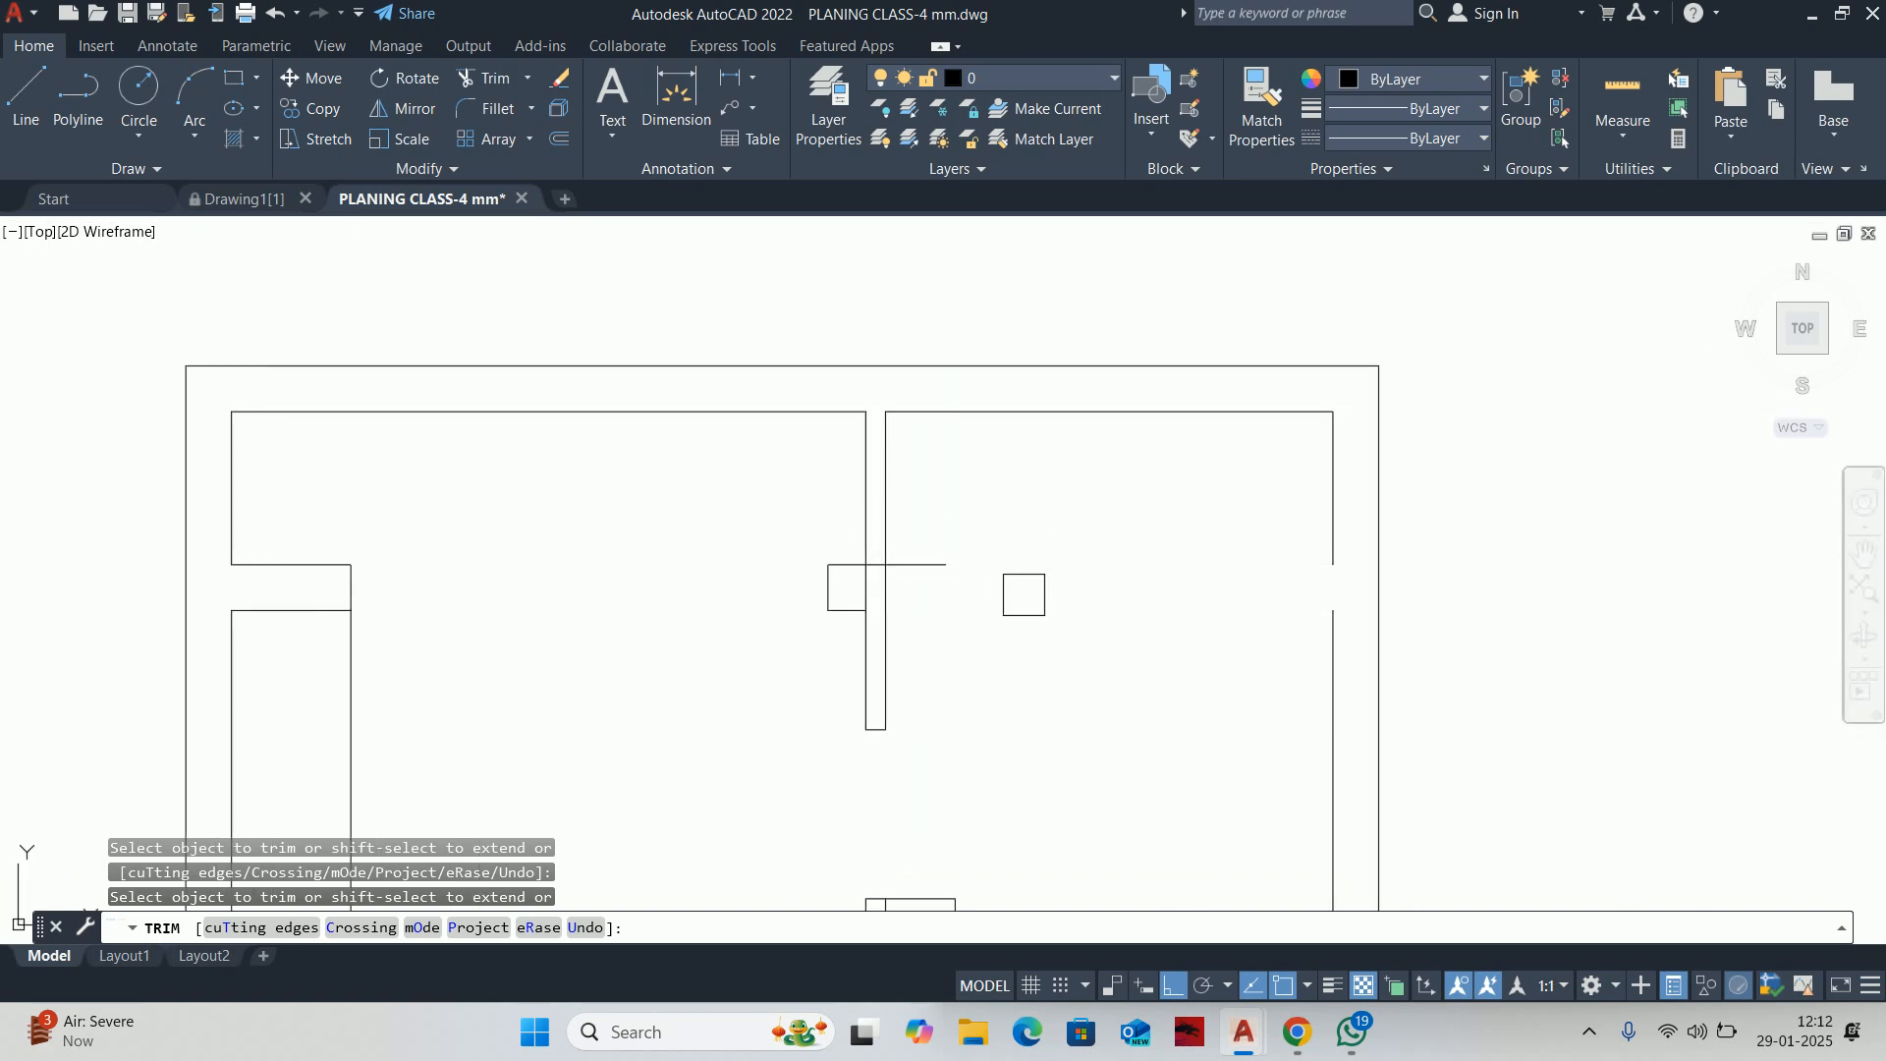
scroll(936, 562, "up", 4)
scroll(801, 514, "down", 3)
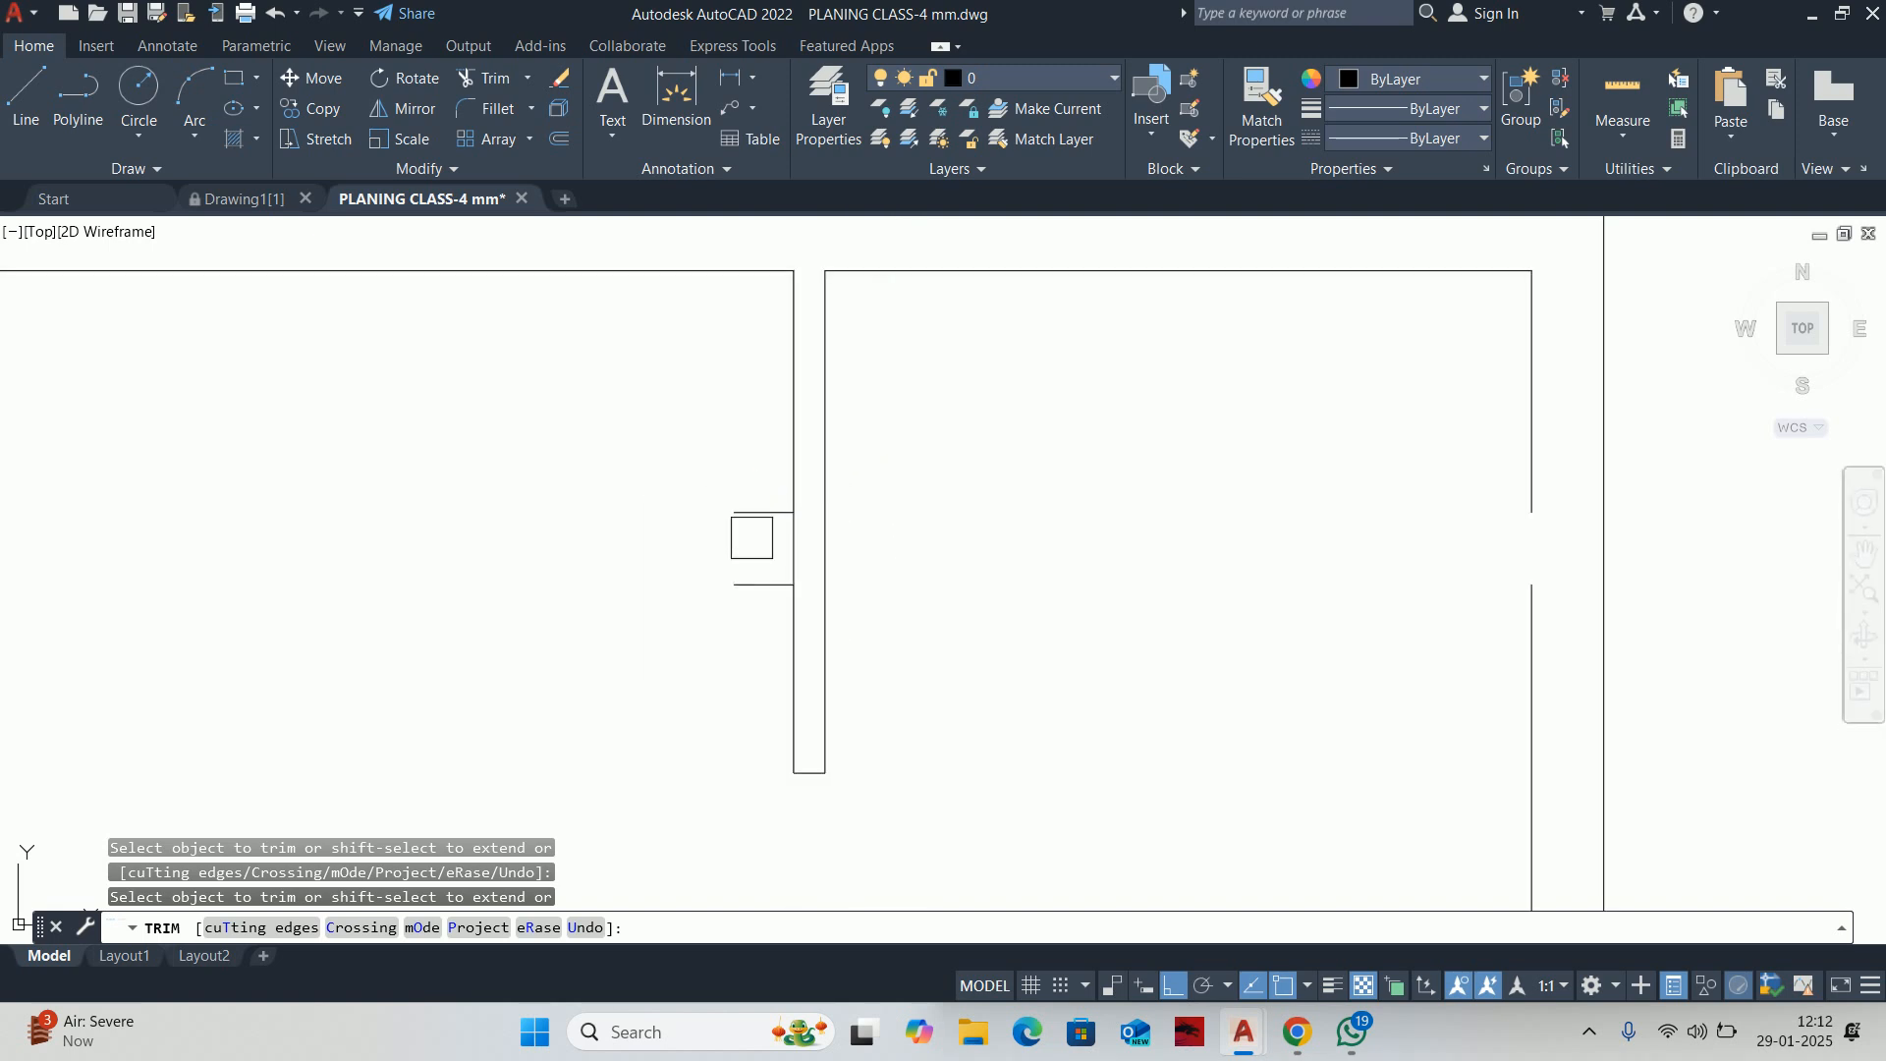
scroll(982, 614, "down", 3)
key("Escape")
key("Escape")
key("Escape")
Join the right wall's inner line across the gap left by the former rear wall
scroll(970, 635, "up", 3)
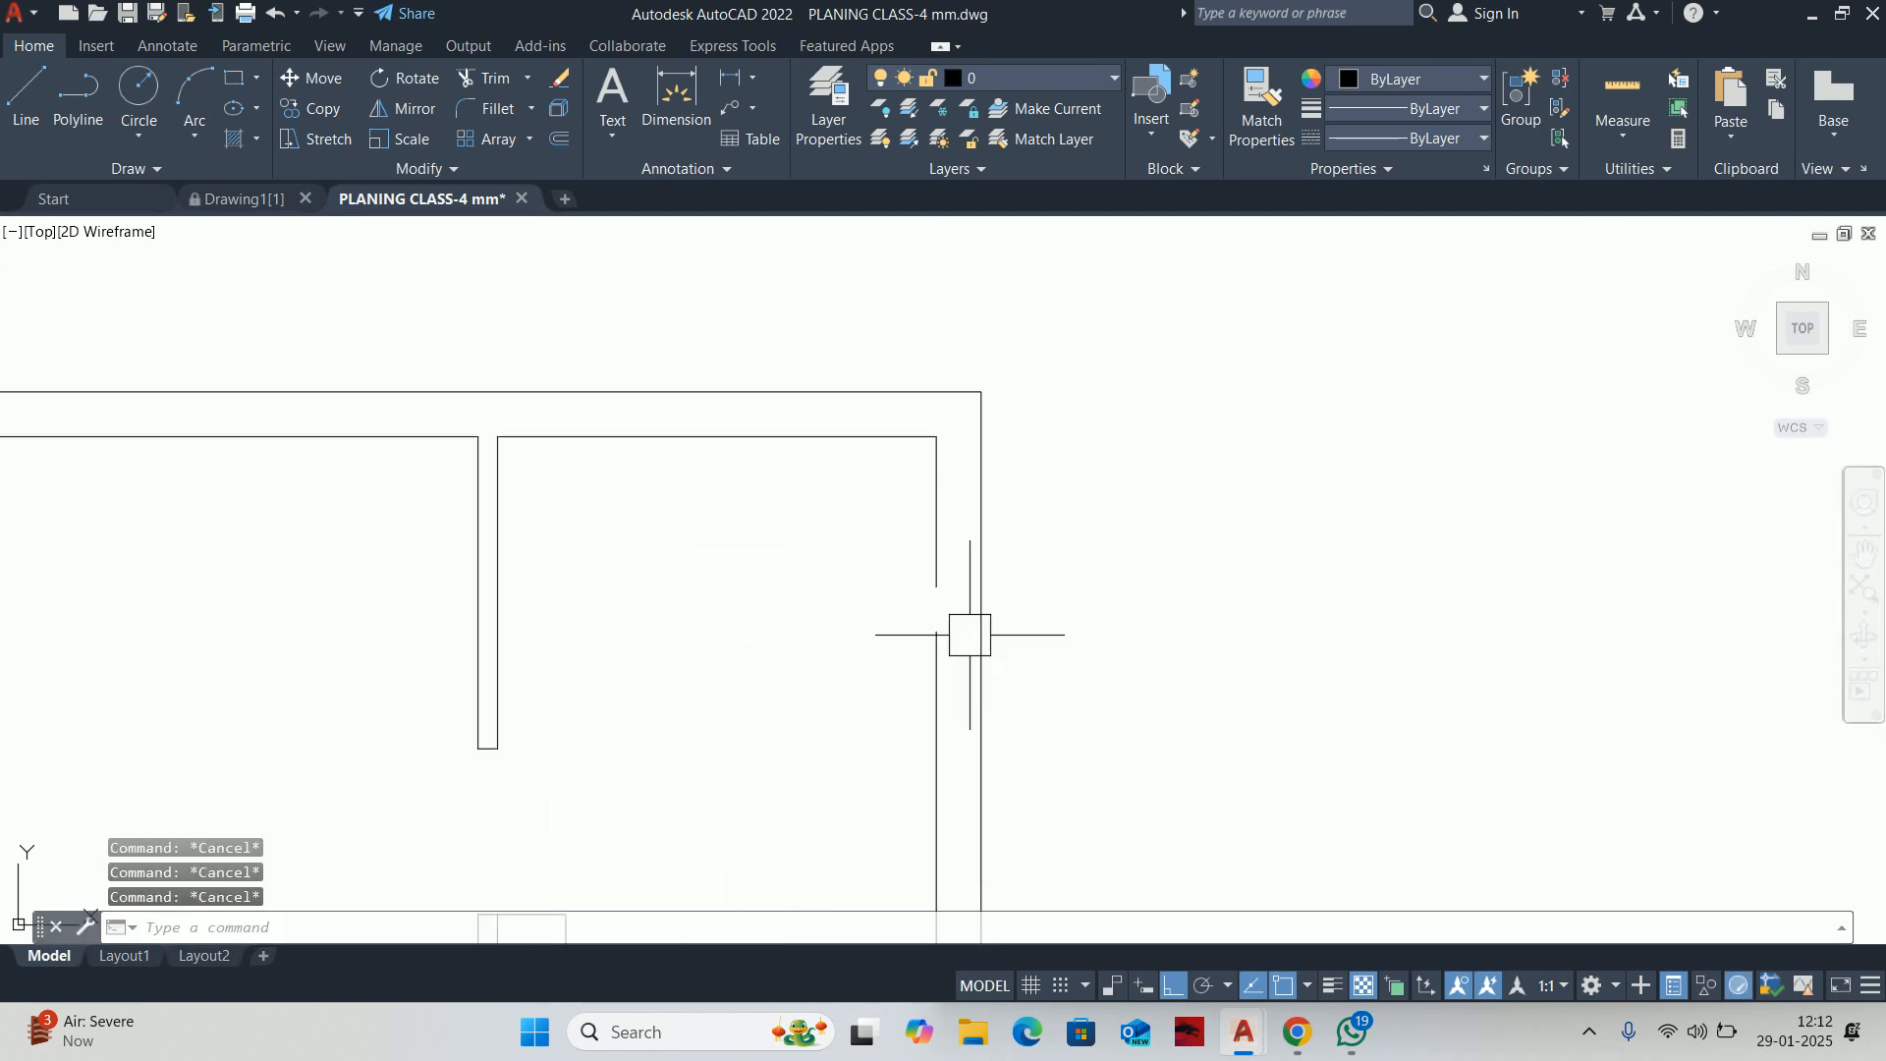
key("Return")
left_click(943, 667)
left_click(928, 543)
key("Return")
scroll(763, 623, "down", 3)
scroll(1087, 640, "up", 2)
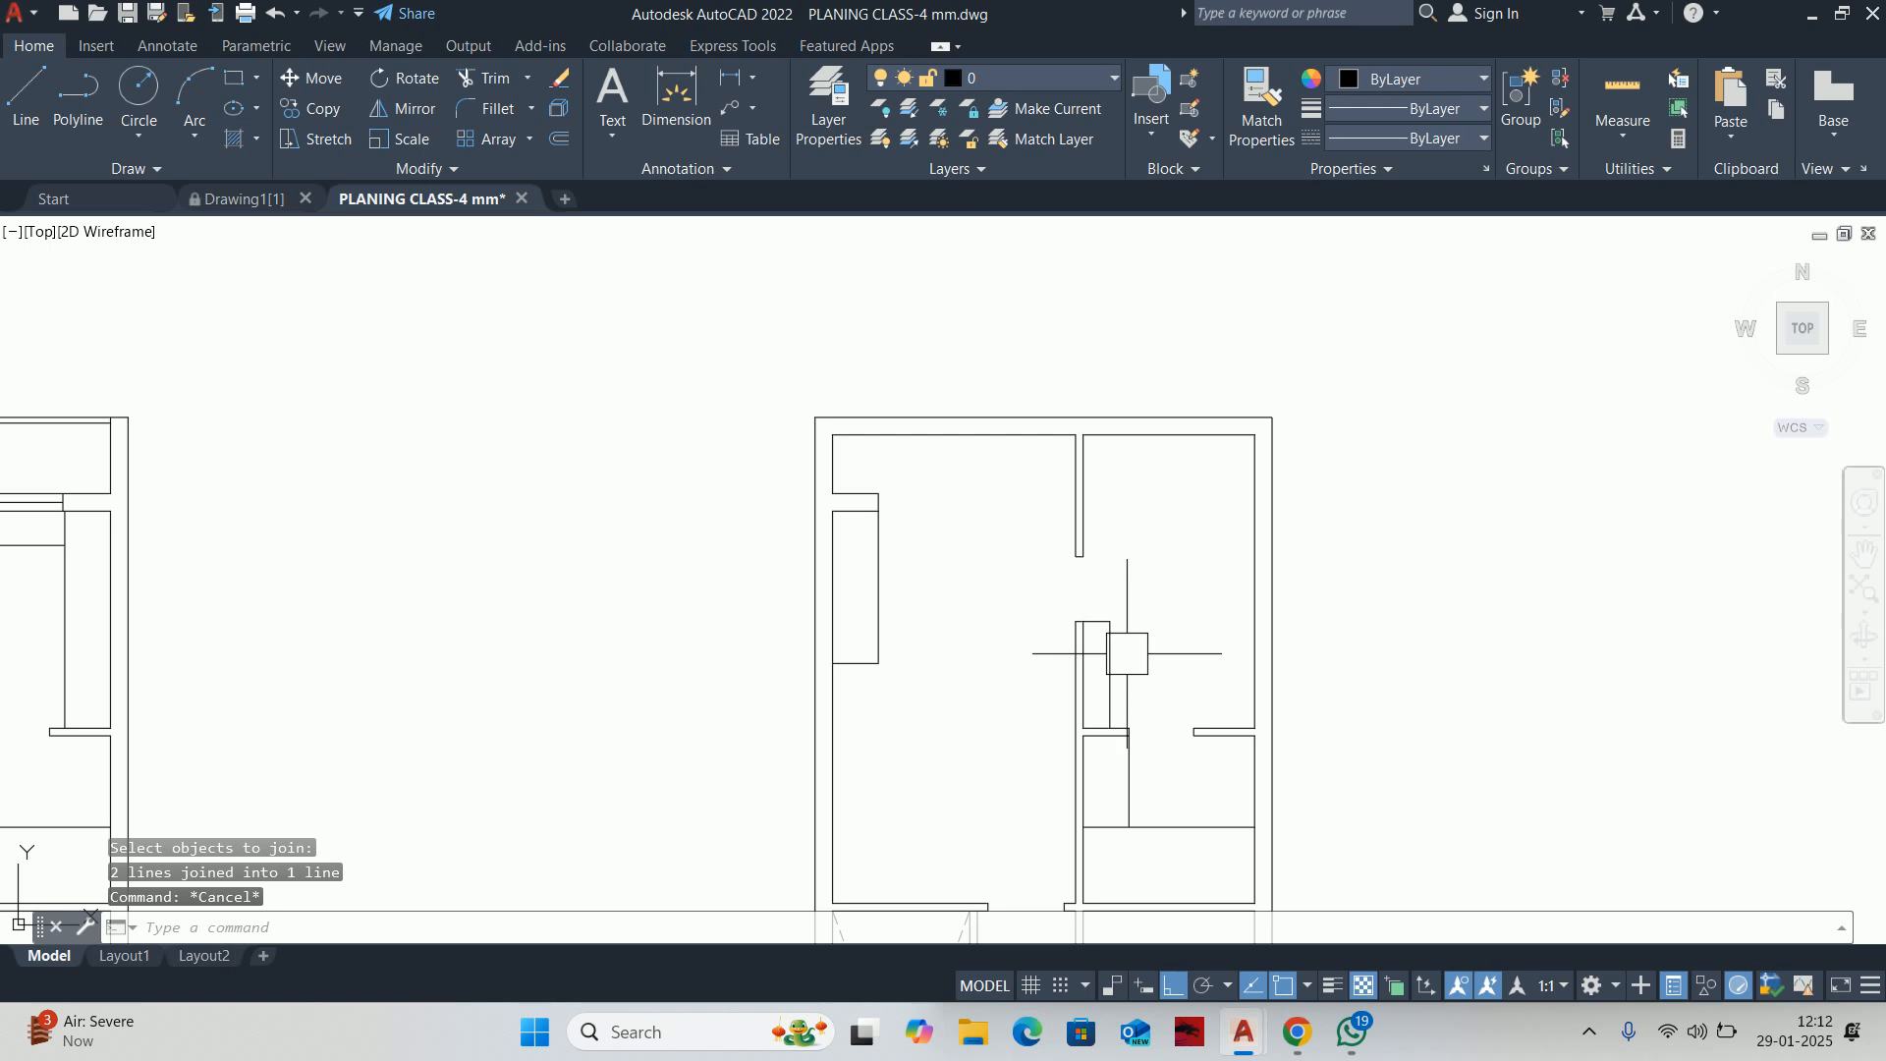
Erase the wardrobe outline beside the middle partition and the bathroom's inner fixture lines in the copied plan
middle_click_drag(1087, 640, 1069, 598)
left_click(1146, 644)
left_click(1082, 543)
key("Delete")
mouse_move(1183, 653)
middle_mouse_down()
mouse_move(1154, 532)
mouse_move(1144, 587)
middle_mouse_up()
scroll(1107, 654, "up", 1)
left_click(1104, 713)
left_click(1039, 608)
scroll(1039, 608, "down", 3)
key("Delete")
key("Escape")
key("Escape")
key("Escape")
scroll(1125, 567, "up", 2)
scroll(1096, 614, "down", 1)
scroll(1053, 652, "up", 1)
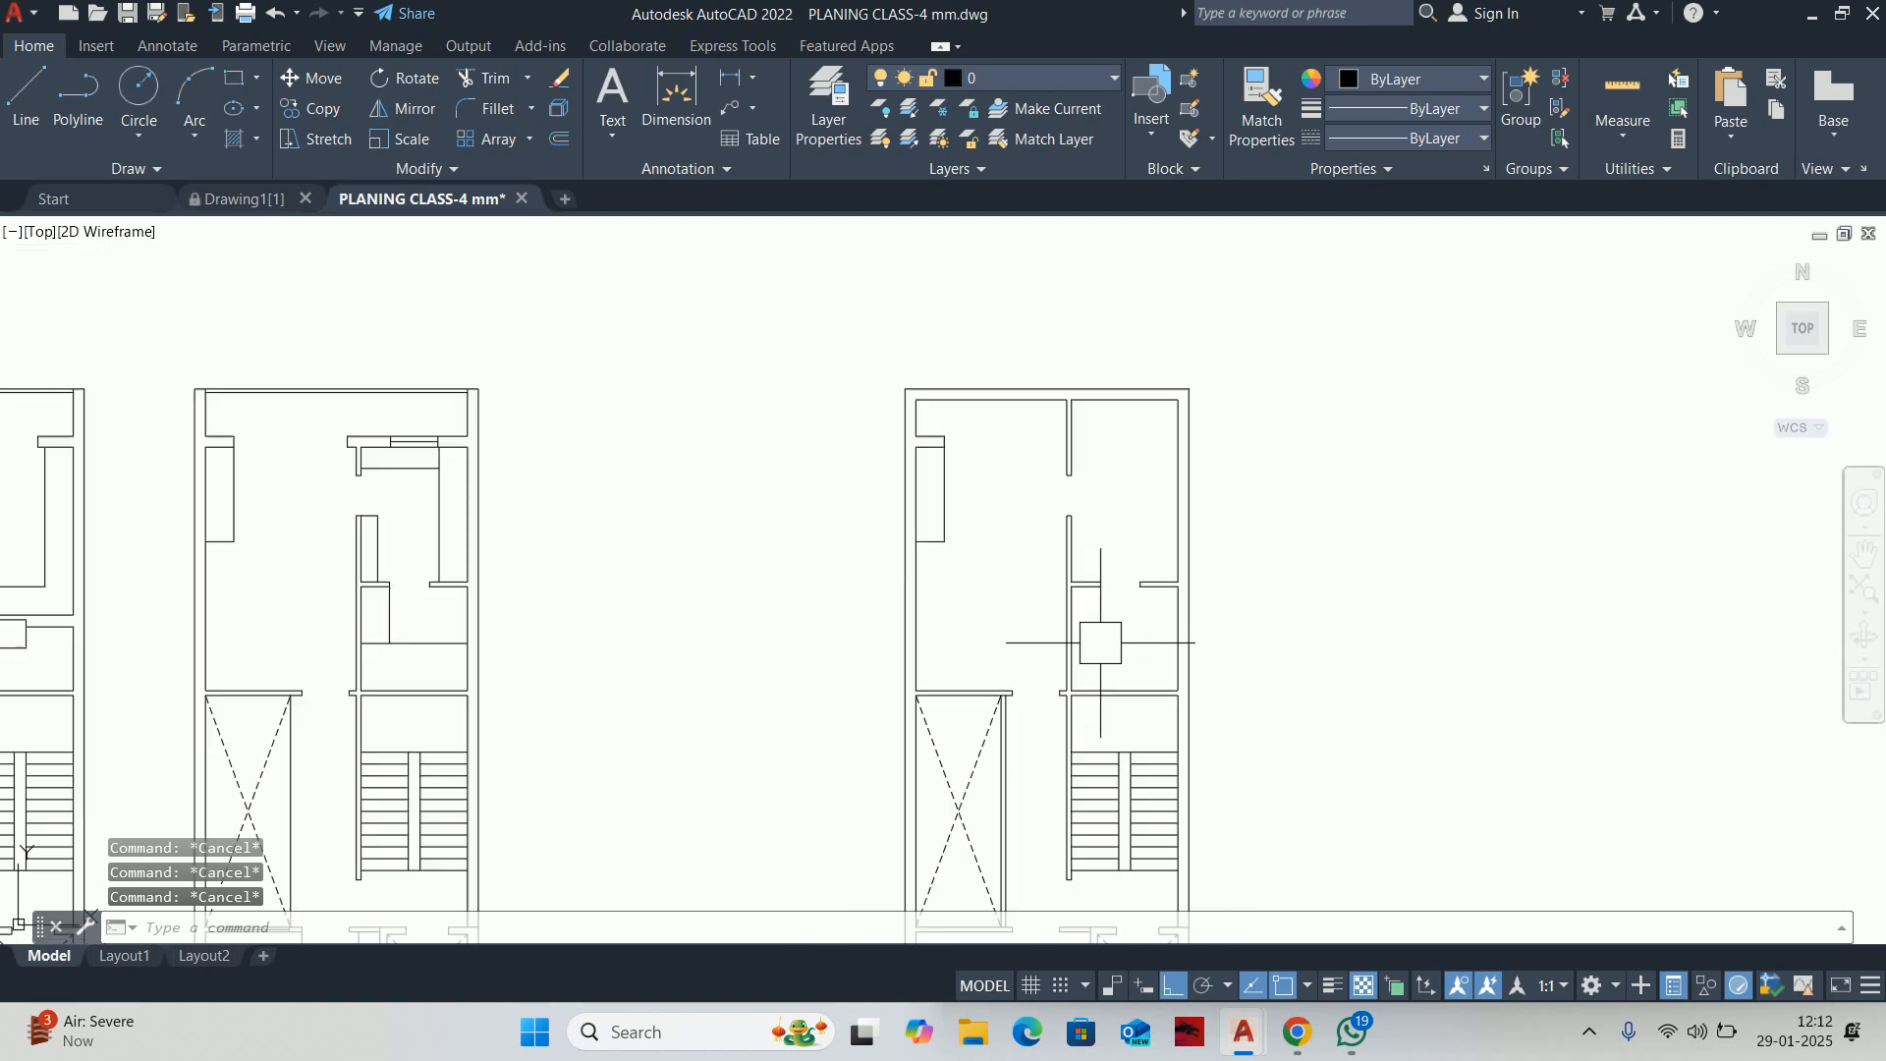
scroll(993, 662, "down", 3)
middle_click_drag(478, 637, 1191, 568)
scroll(1200, 590, "up", 2)
middle_click_drag(1054, 598, 983, 624)
type("co")
key("Return")
scroll(937, 625, "up", 1)
left_click(1026, 666)
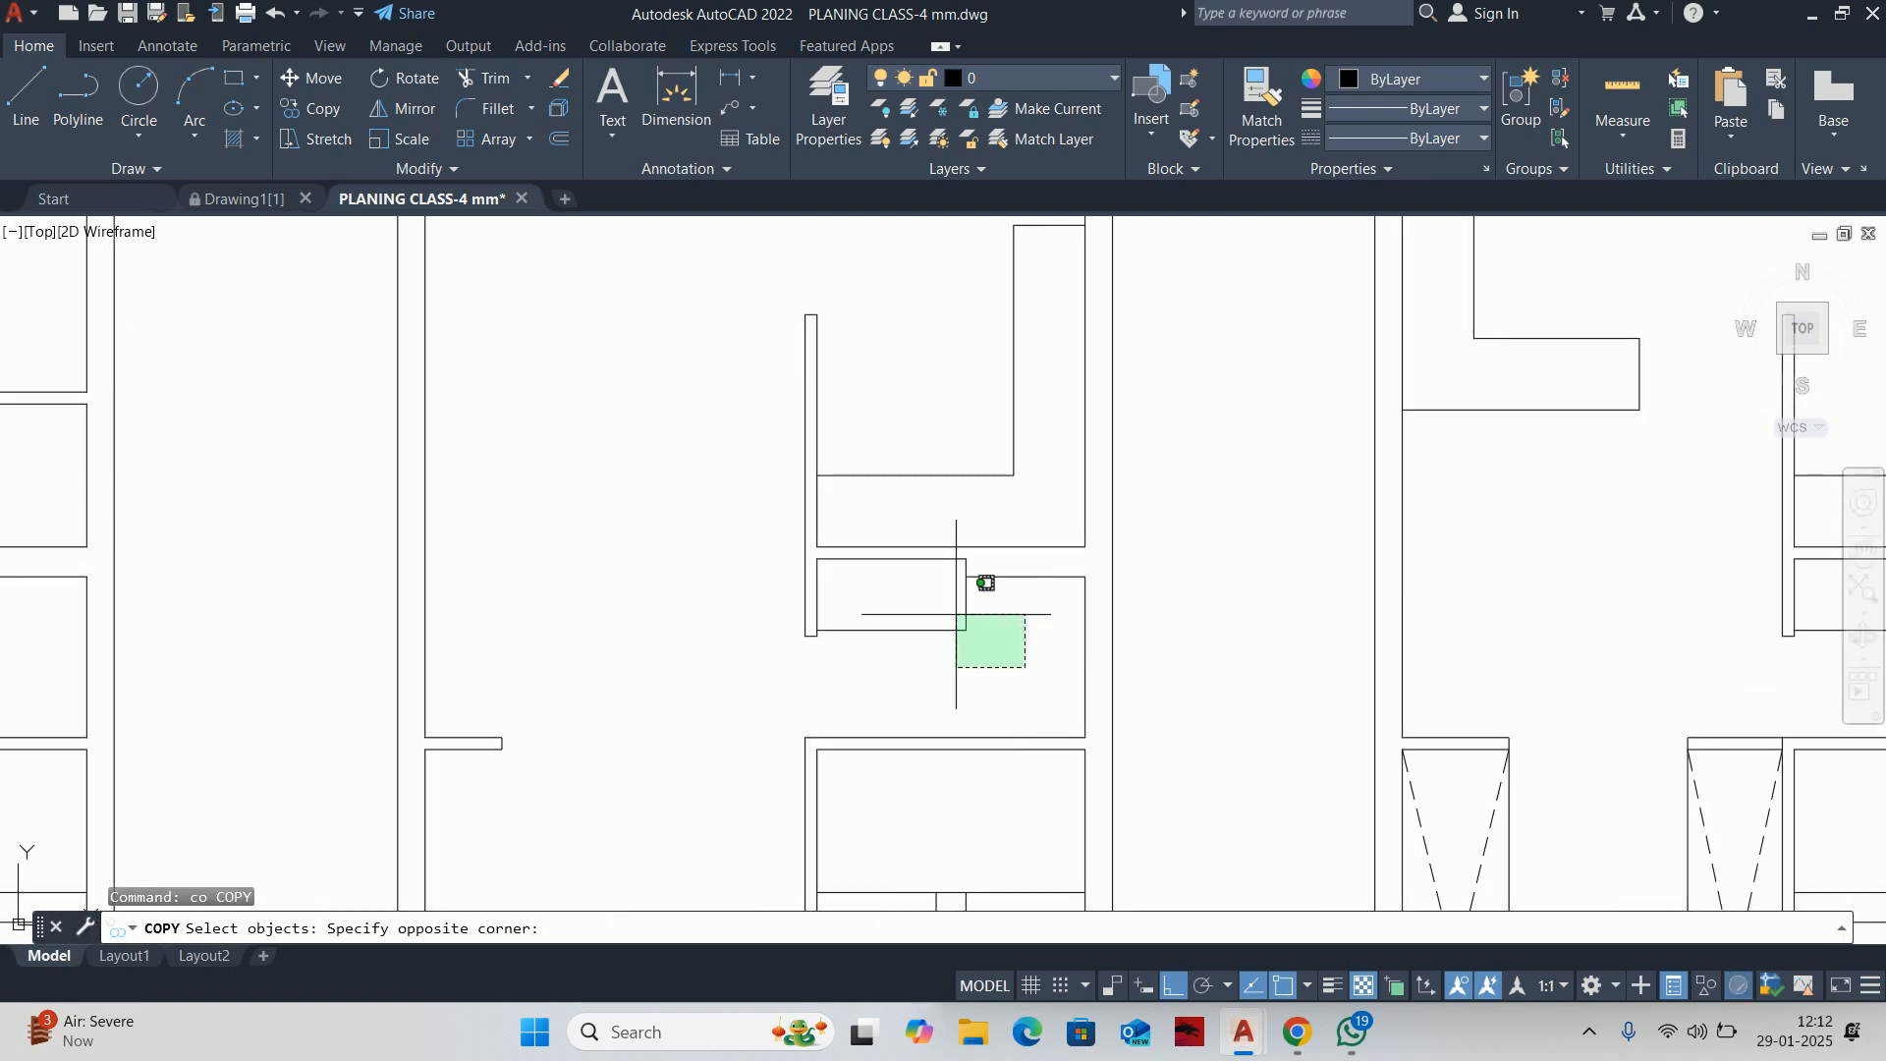
left_click(958, 615)
key("Escape")
scroll(956, 621, "down", 1)
scroll(956, 622, "down", 1)
key("Escape")
key("Escape")
Erase the cross wall stubs separating the rear right room from the bathroom in the copied plan
scroll(1454, 597, "up", 3)
middle_click_drag(1651, 640, 1382, 637)
key("Escape")
left_click(1448, 643)
left_click(1341, 518)
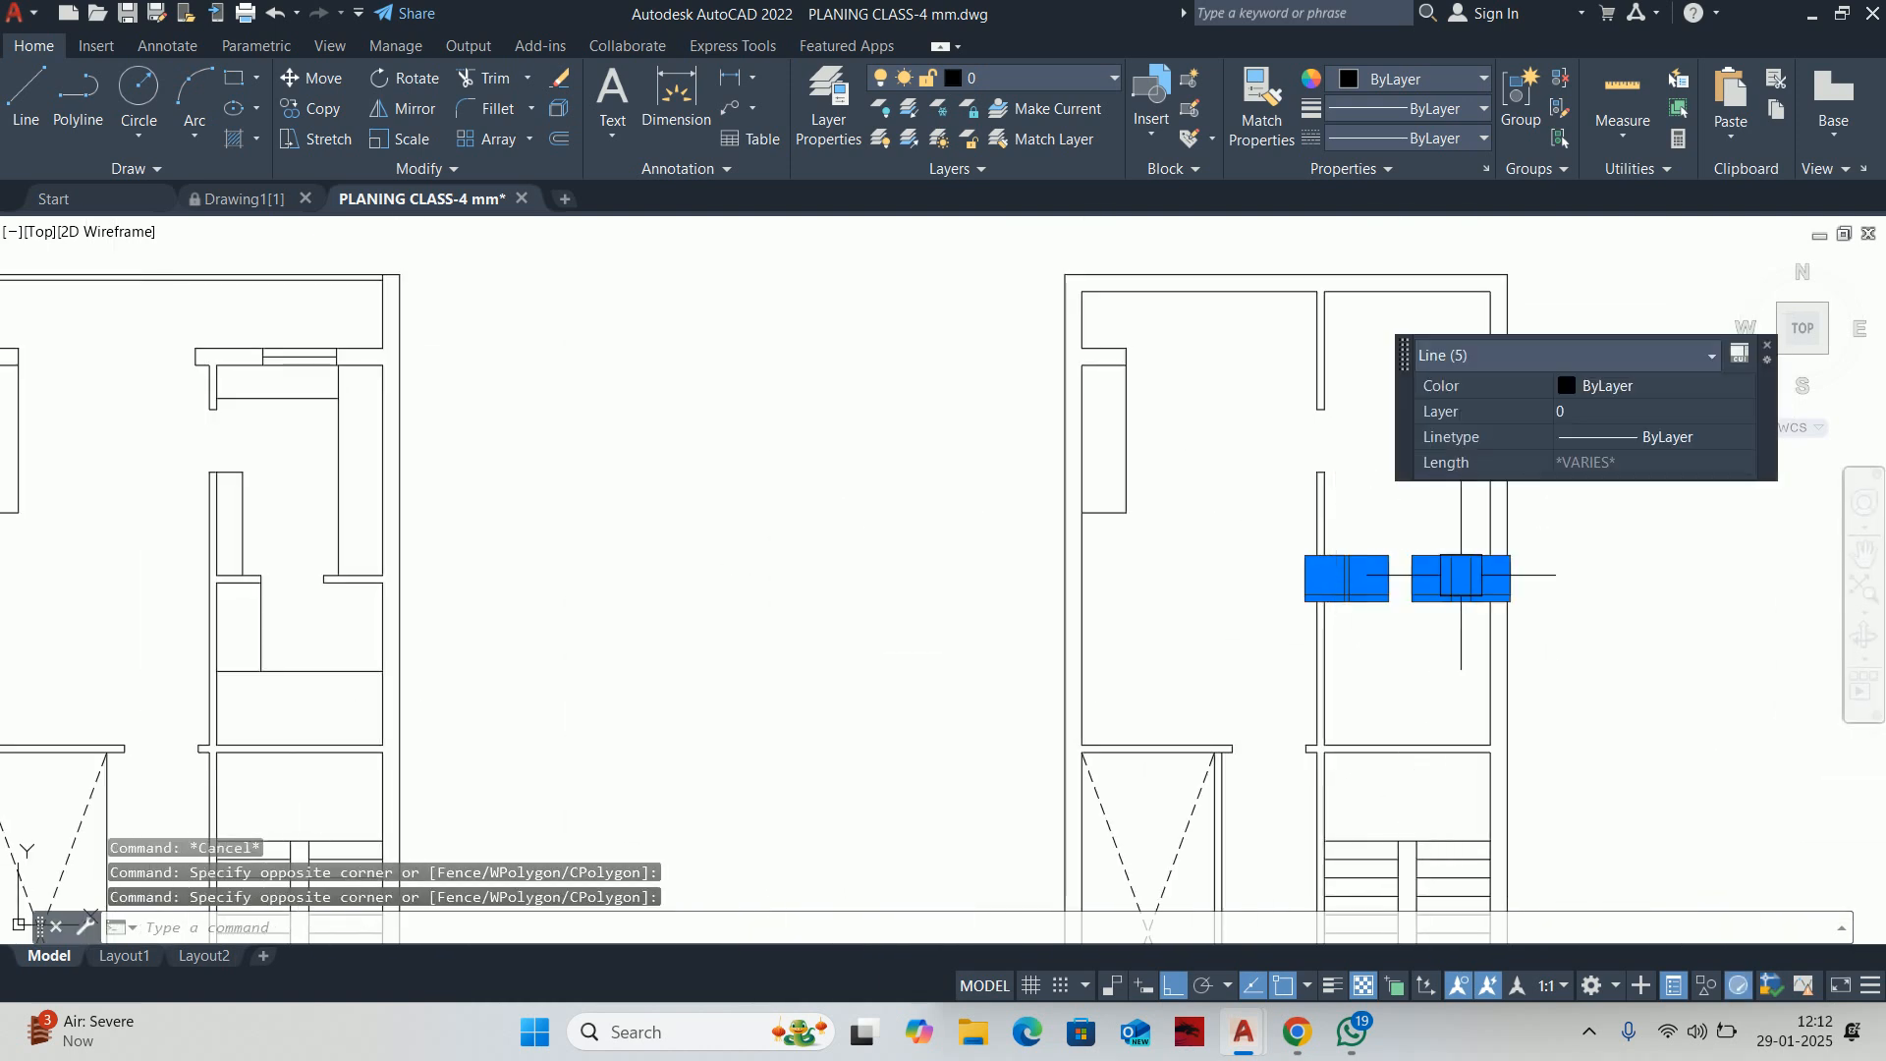
key("Delete")
scroll(1431, 579, "down", 2)
key("Escape")
scroll(1432, 579, "up", 2)
key("Escape")
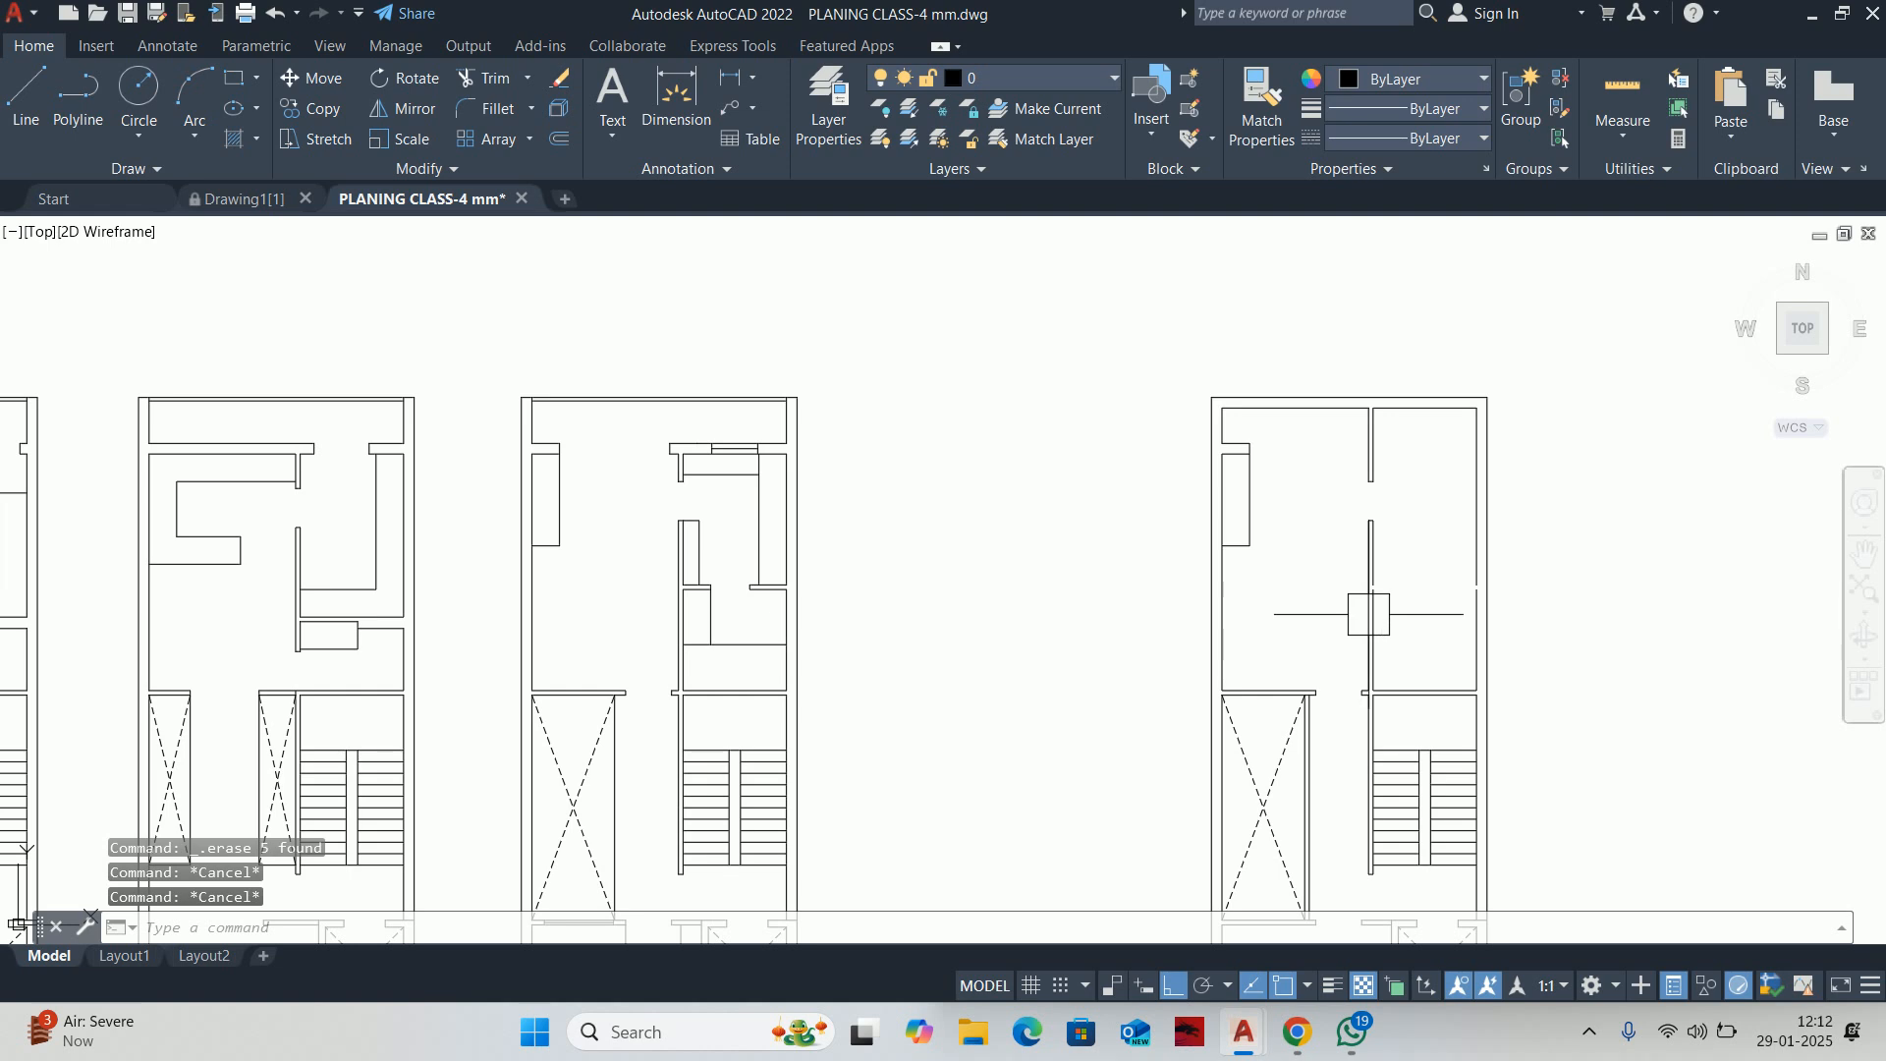
Join the right wall's and middle partition's inner lines across the gaps left by the erased cross wall stubs
type("j")
key("Return")
scroll(1469, 617, "up", 2)
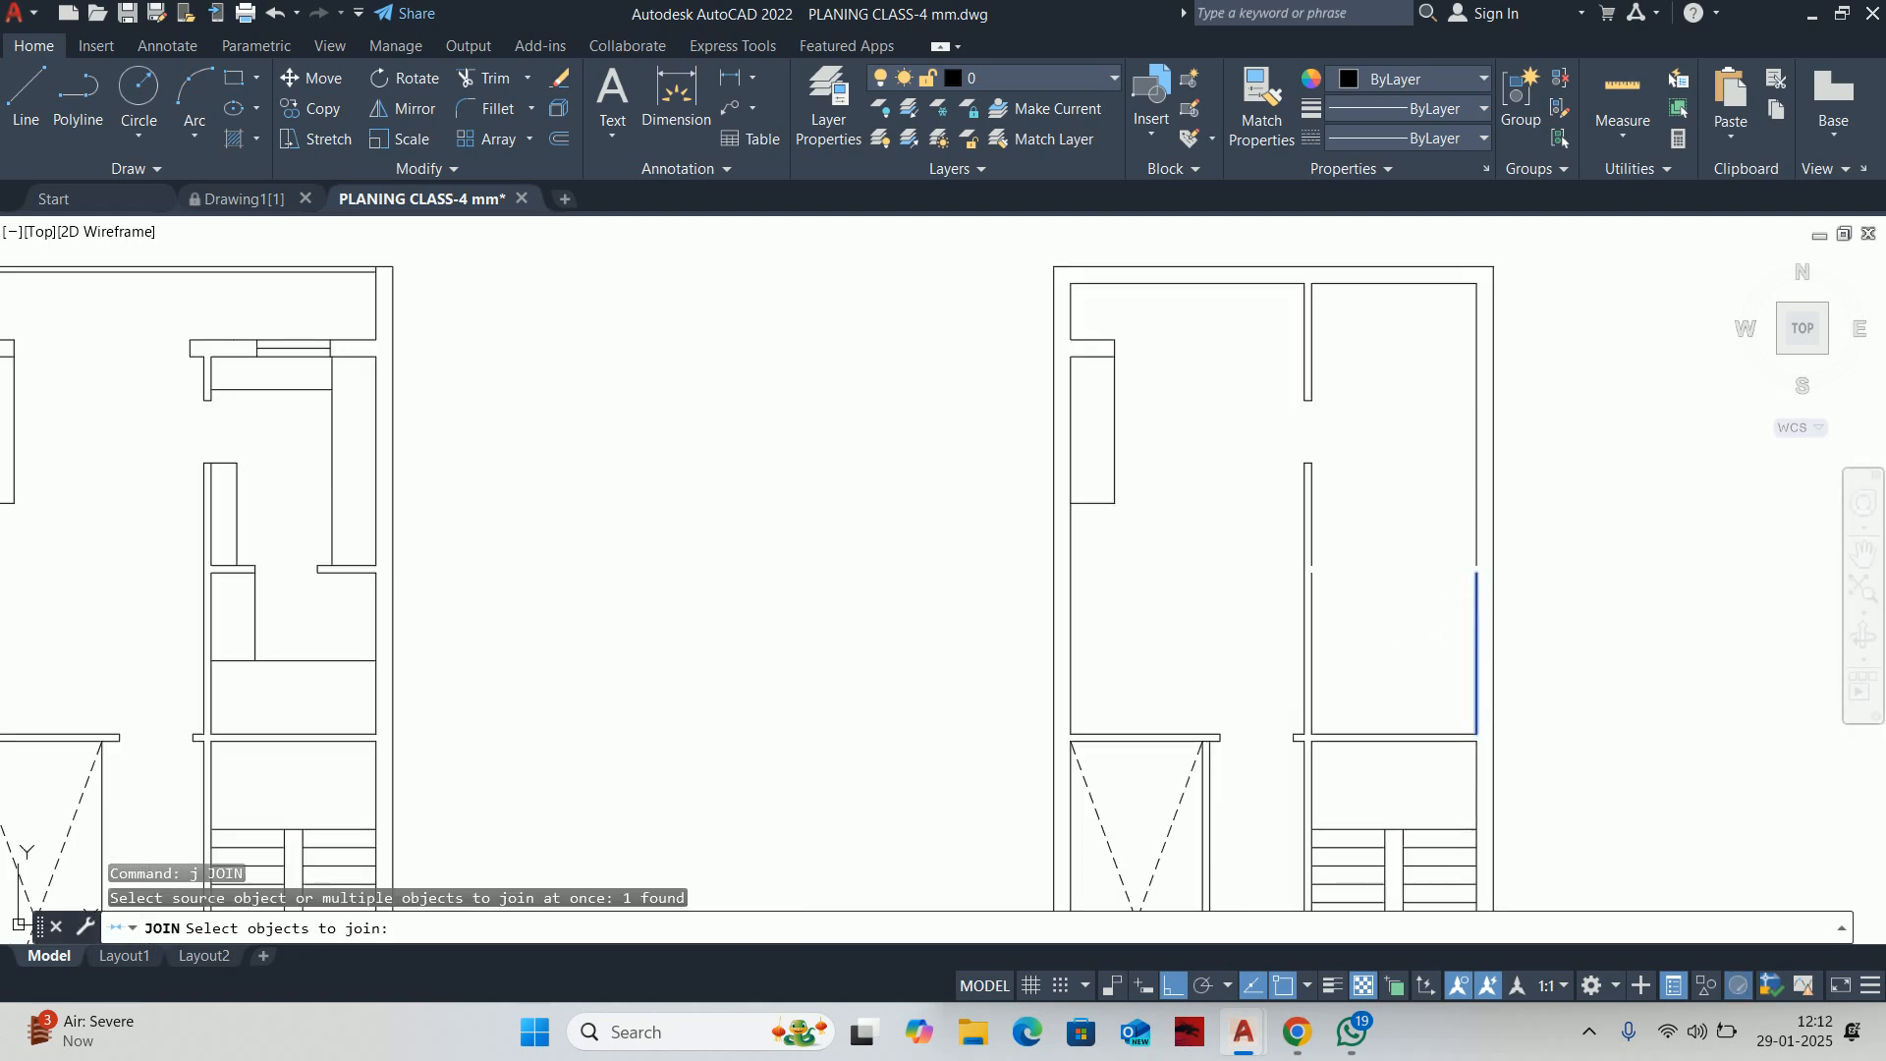
scroll(1360, 614, "up", 3)
left_click(1349, 499)
key("Escape")
key("Escape")
key("Escape")
scroll(1349, 499, "down", 4)
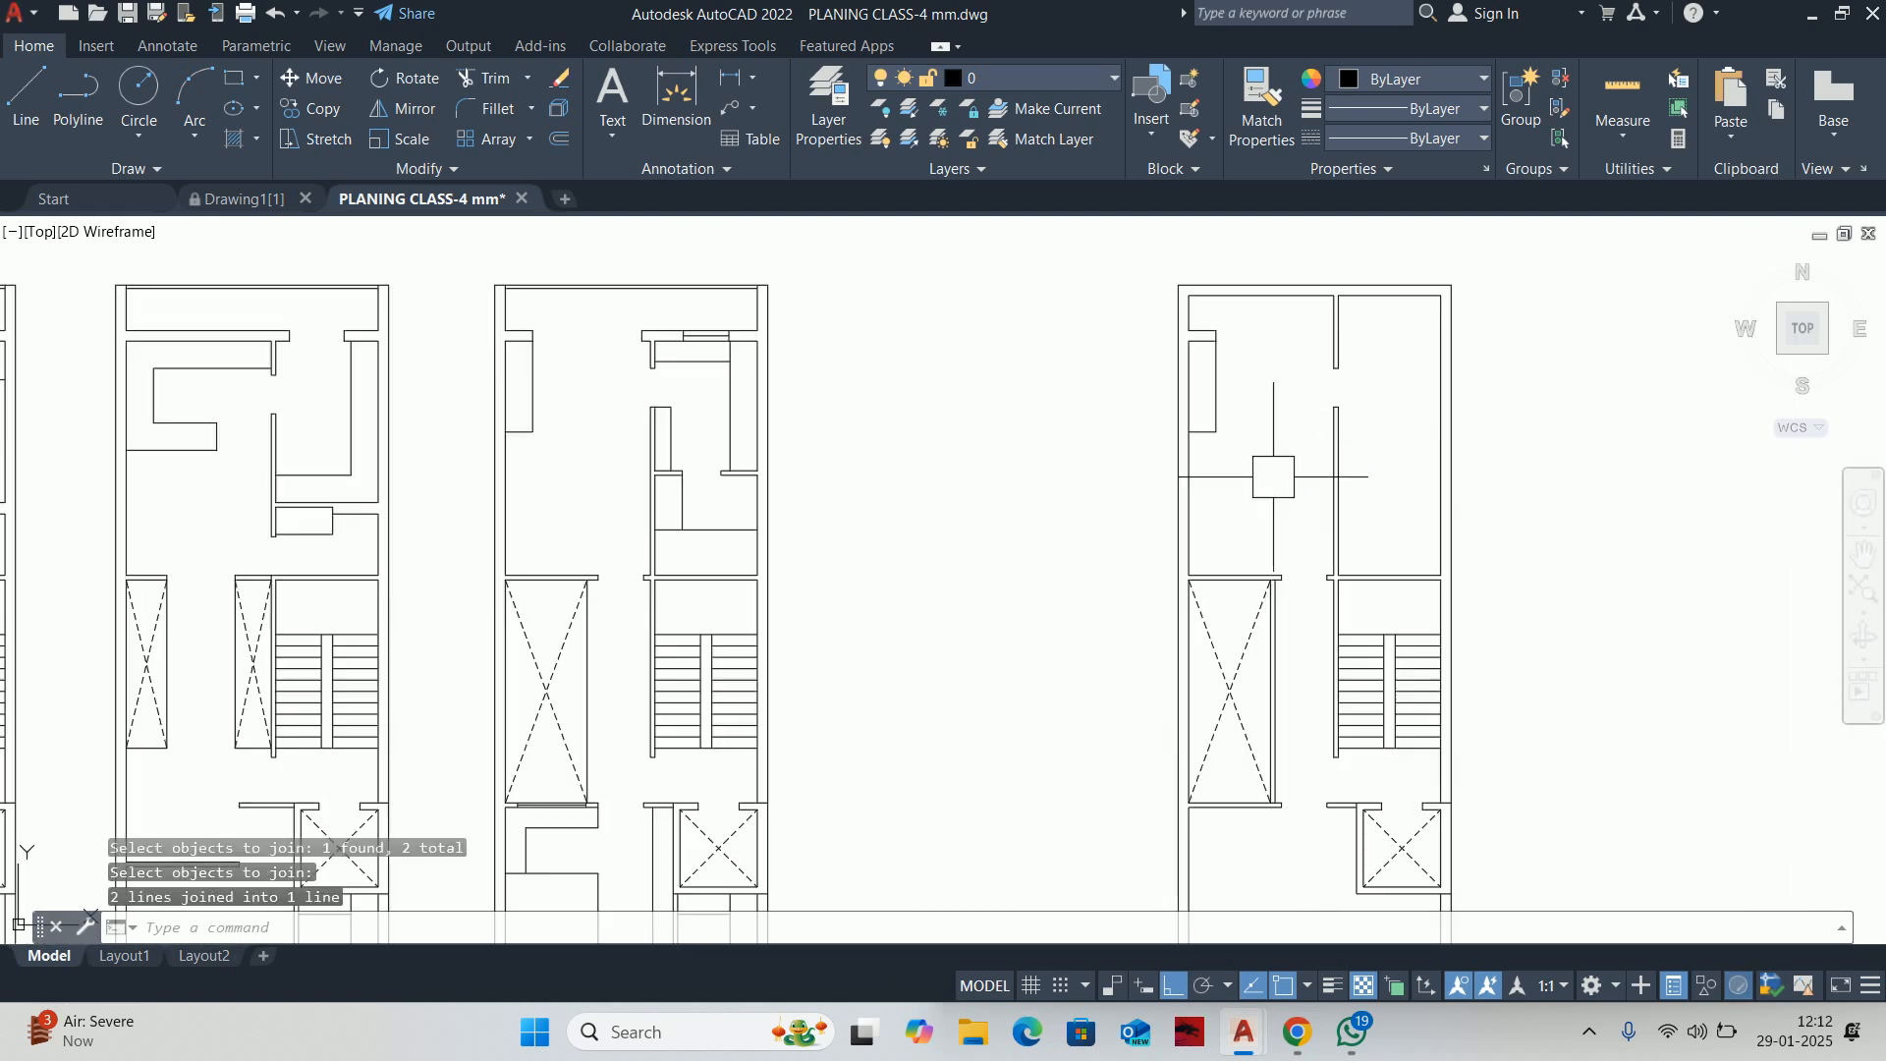
Erase the wardrobe outline along the left wall of the rear left room in the copied plan
scroll(1086, 531, "up", 4)
left_click(1178, 528)
left_click(1135, 363)
key("Delete")
Join the left wall's inner line across the former rear wall stub and erase that stub
middle_click_drag(1130, 393, 1108, 584)
key("Return")
scroll(1120, 578, "up", 4)
left_click(1072, 557)
left_click(1082, 410)
key("Return")
key("Escape")
left_click(1292, 428)
left_click(1145, 570)
scroll(1116, 560, "down", 4)
key("Delete")
mouse_move(1136, 560)
middle_mouse_down()
mouse_move(1116, 479)
mouse_move(1393, 466)
mouse_move(1505, 481)
middle_mouse_up()
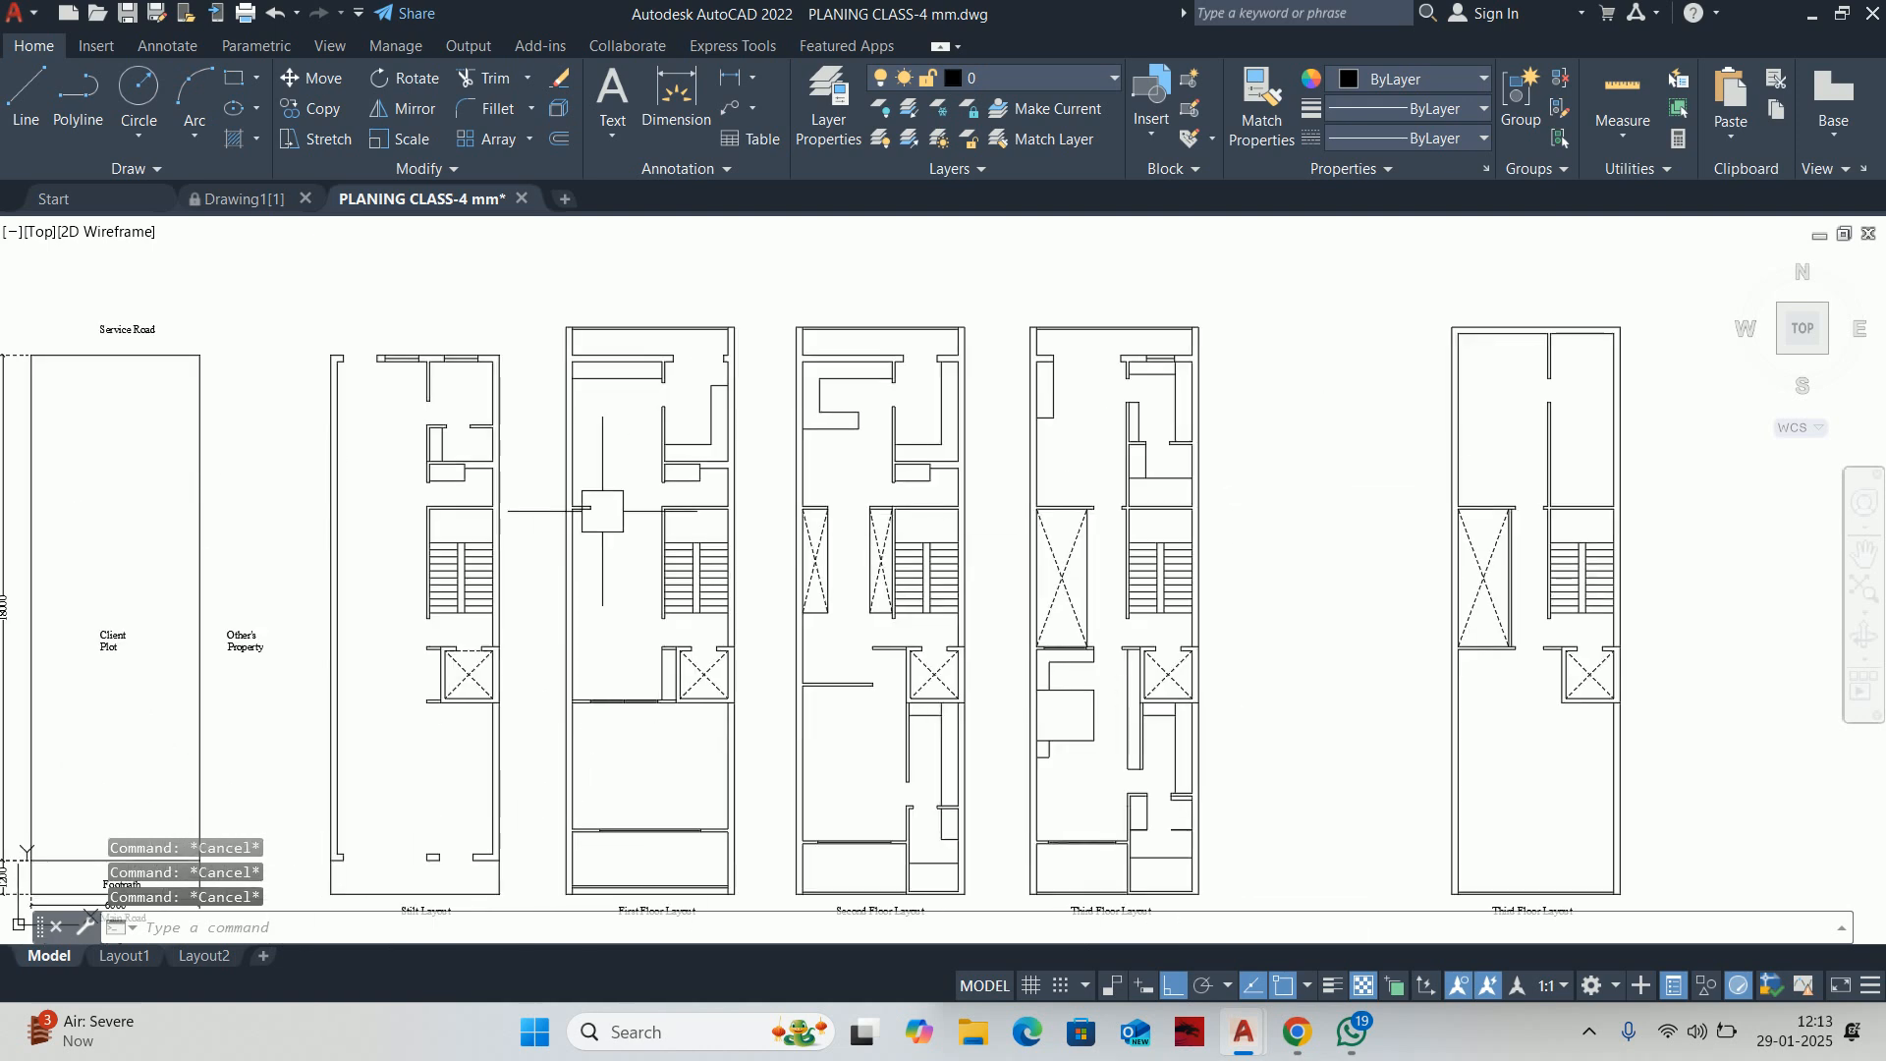
Copy the first floor plan's cross wall and adjoining rectangular outline above the stairs into the same location in the reworked plan
type("co")
key("Return")
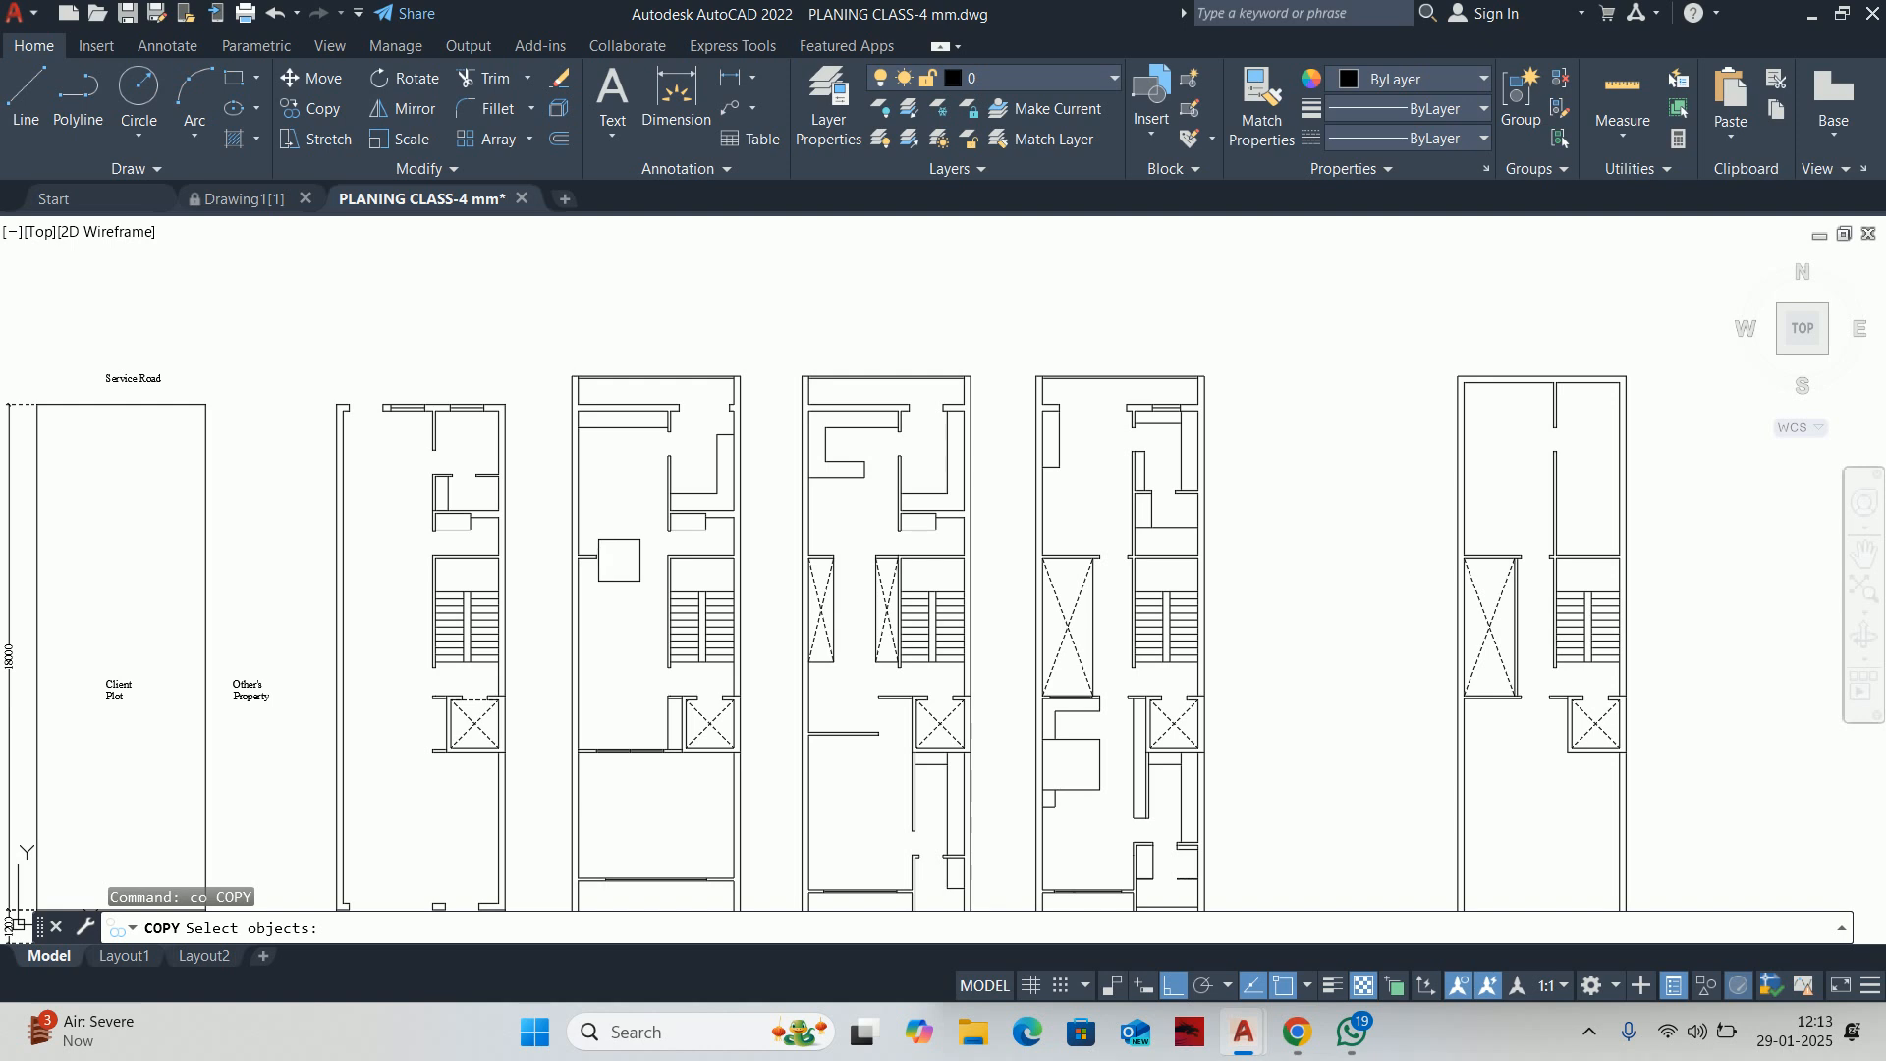
middle_click_drag(1504, 481, 1498, 509)
scroll(572, 604, "up", 5)
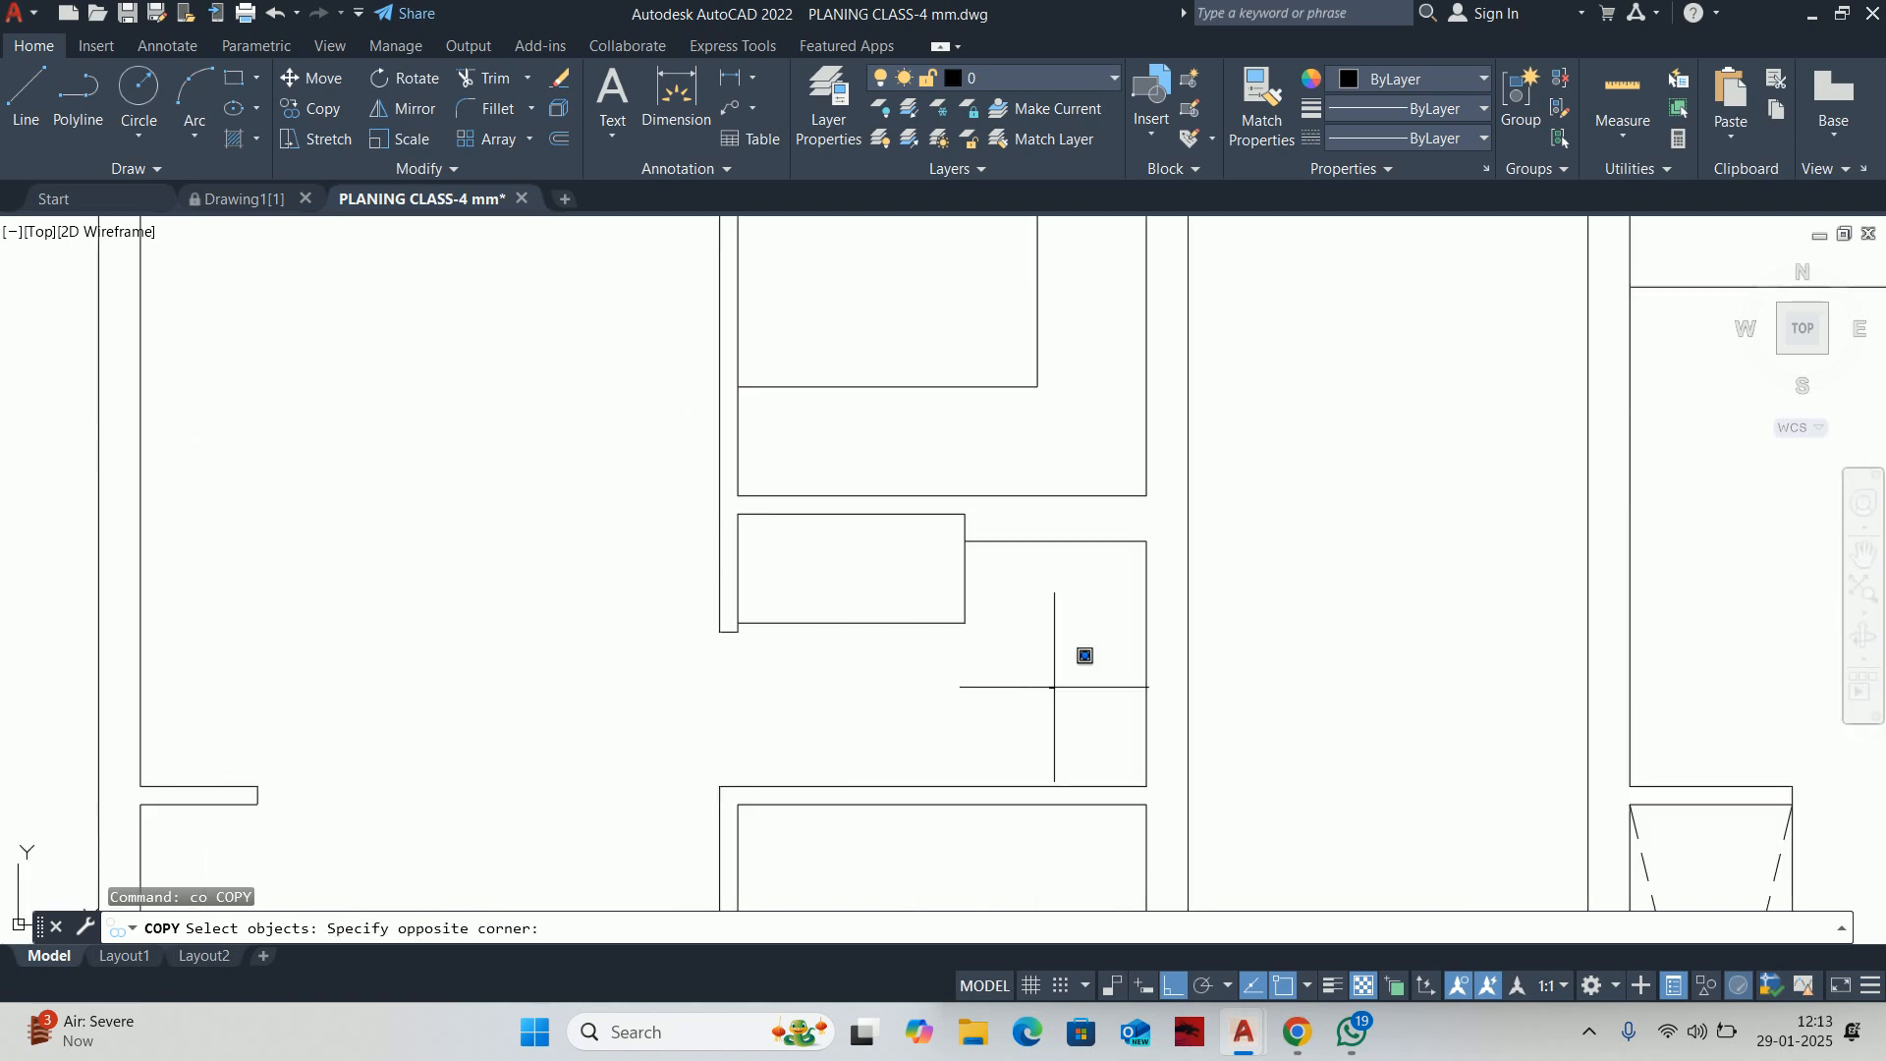
left_click(665, 580)
middle_click_drag(665, 581, 452, 618)
scroll(452, 619, "down", 5)
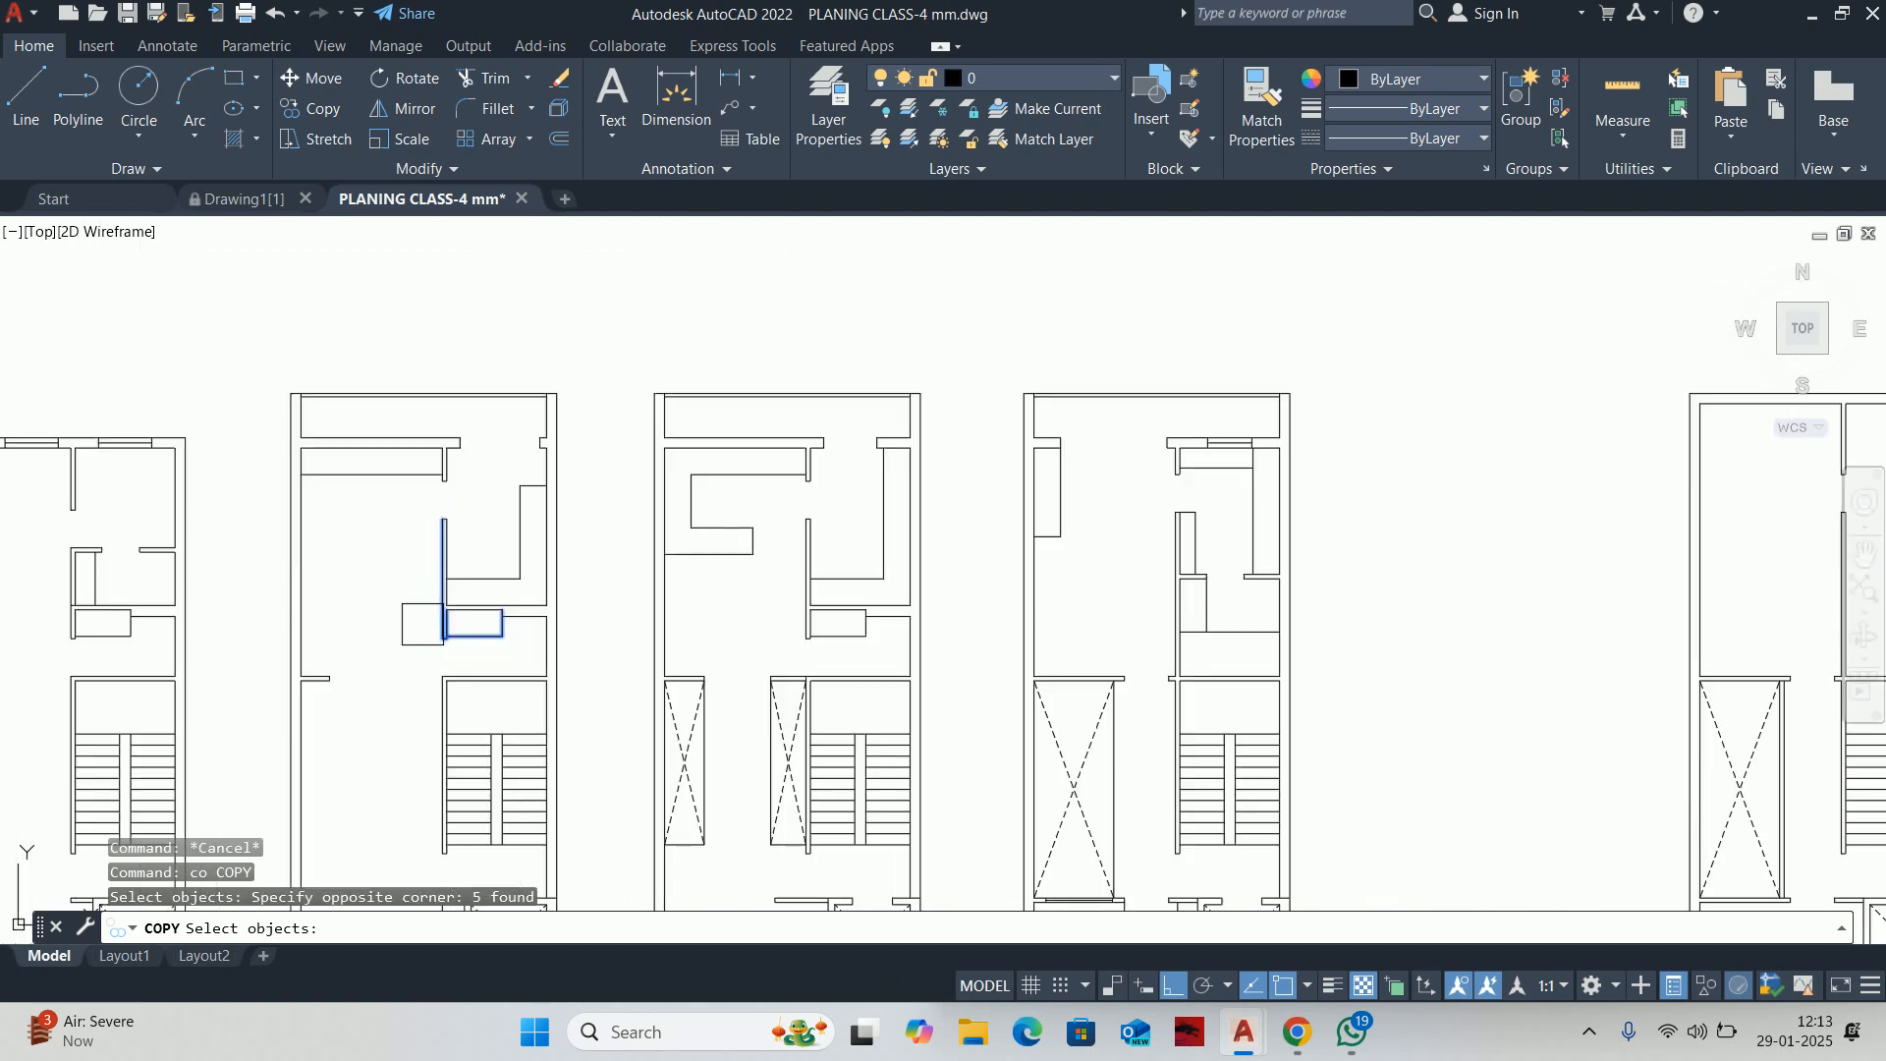
scroll(405, 618, "up", 4)
left_click(545, 656, "shift")
left_click(366, 551, "shift")
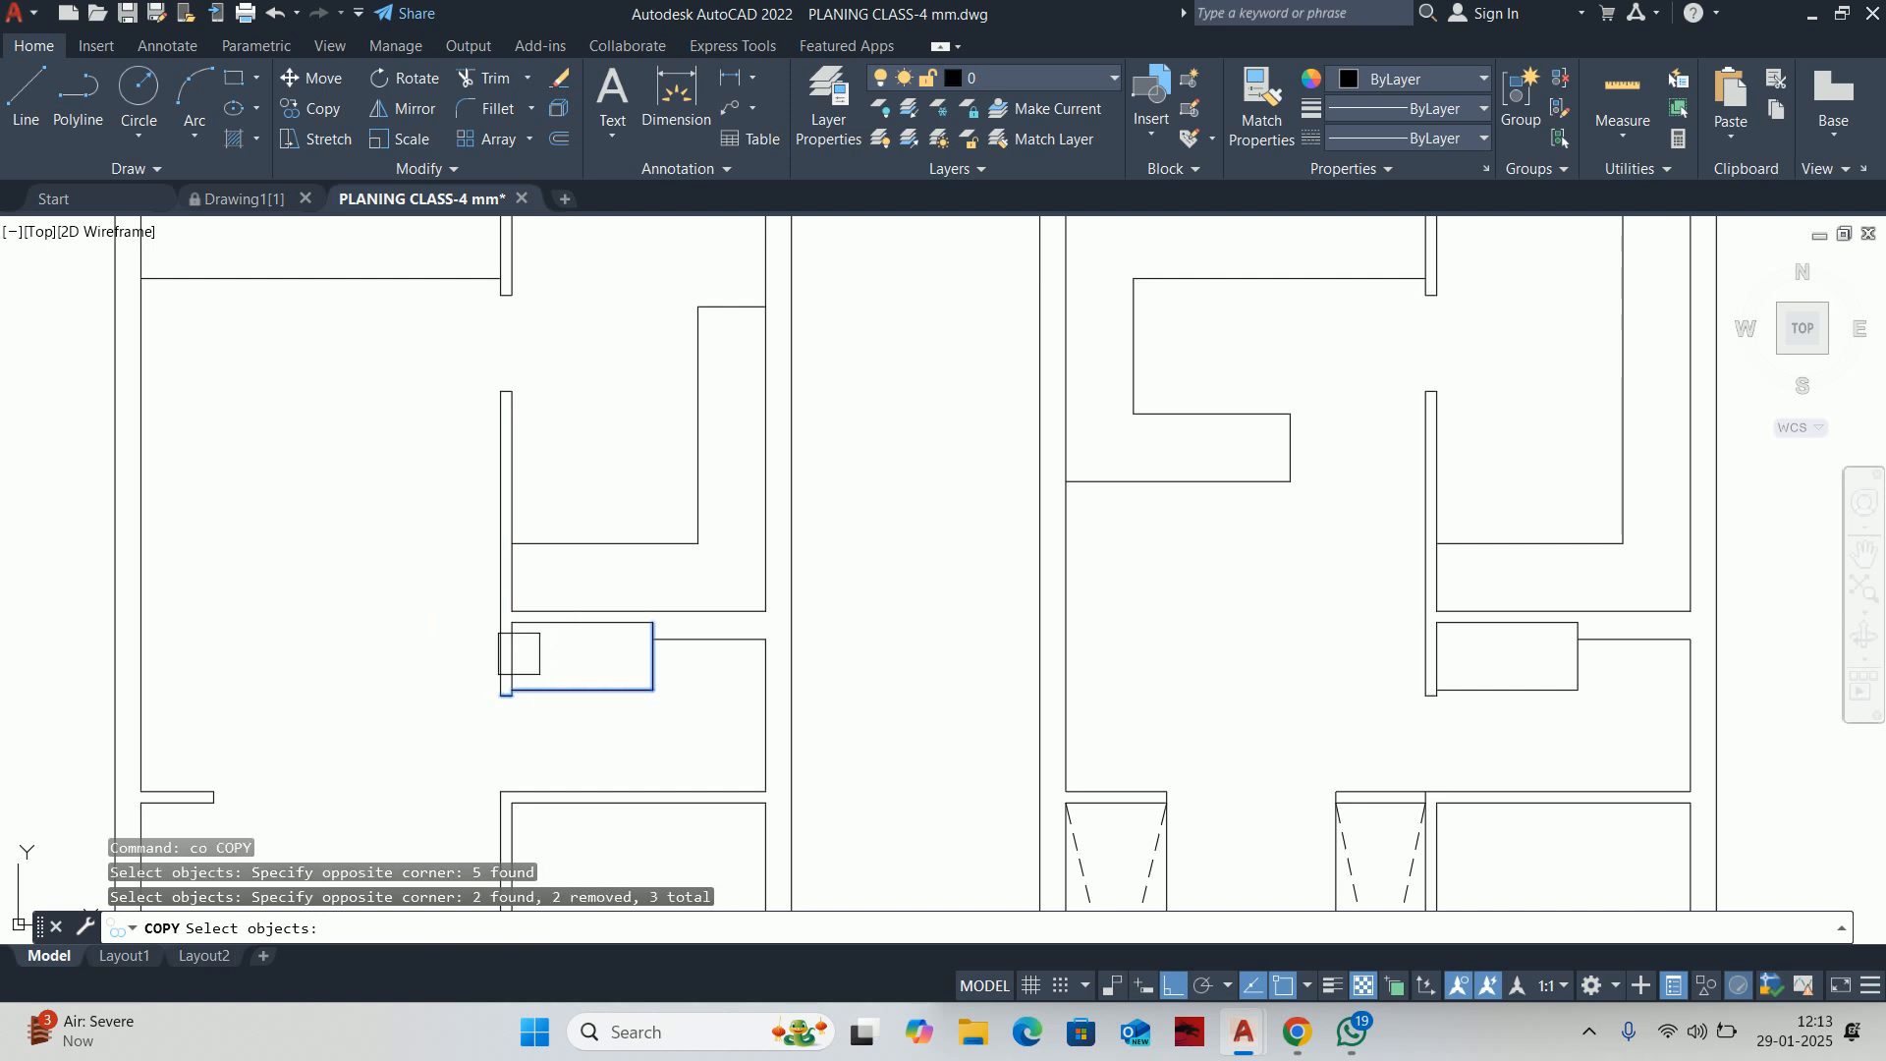
scroll(682, 590, "up", 4)
left_click(703, 580)
left_click(452, 739)
scroll(463, 738, "down", 4)
middle_click_drag(464, 739, 503, 559)
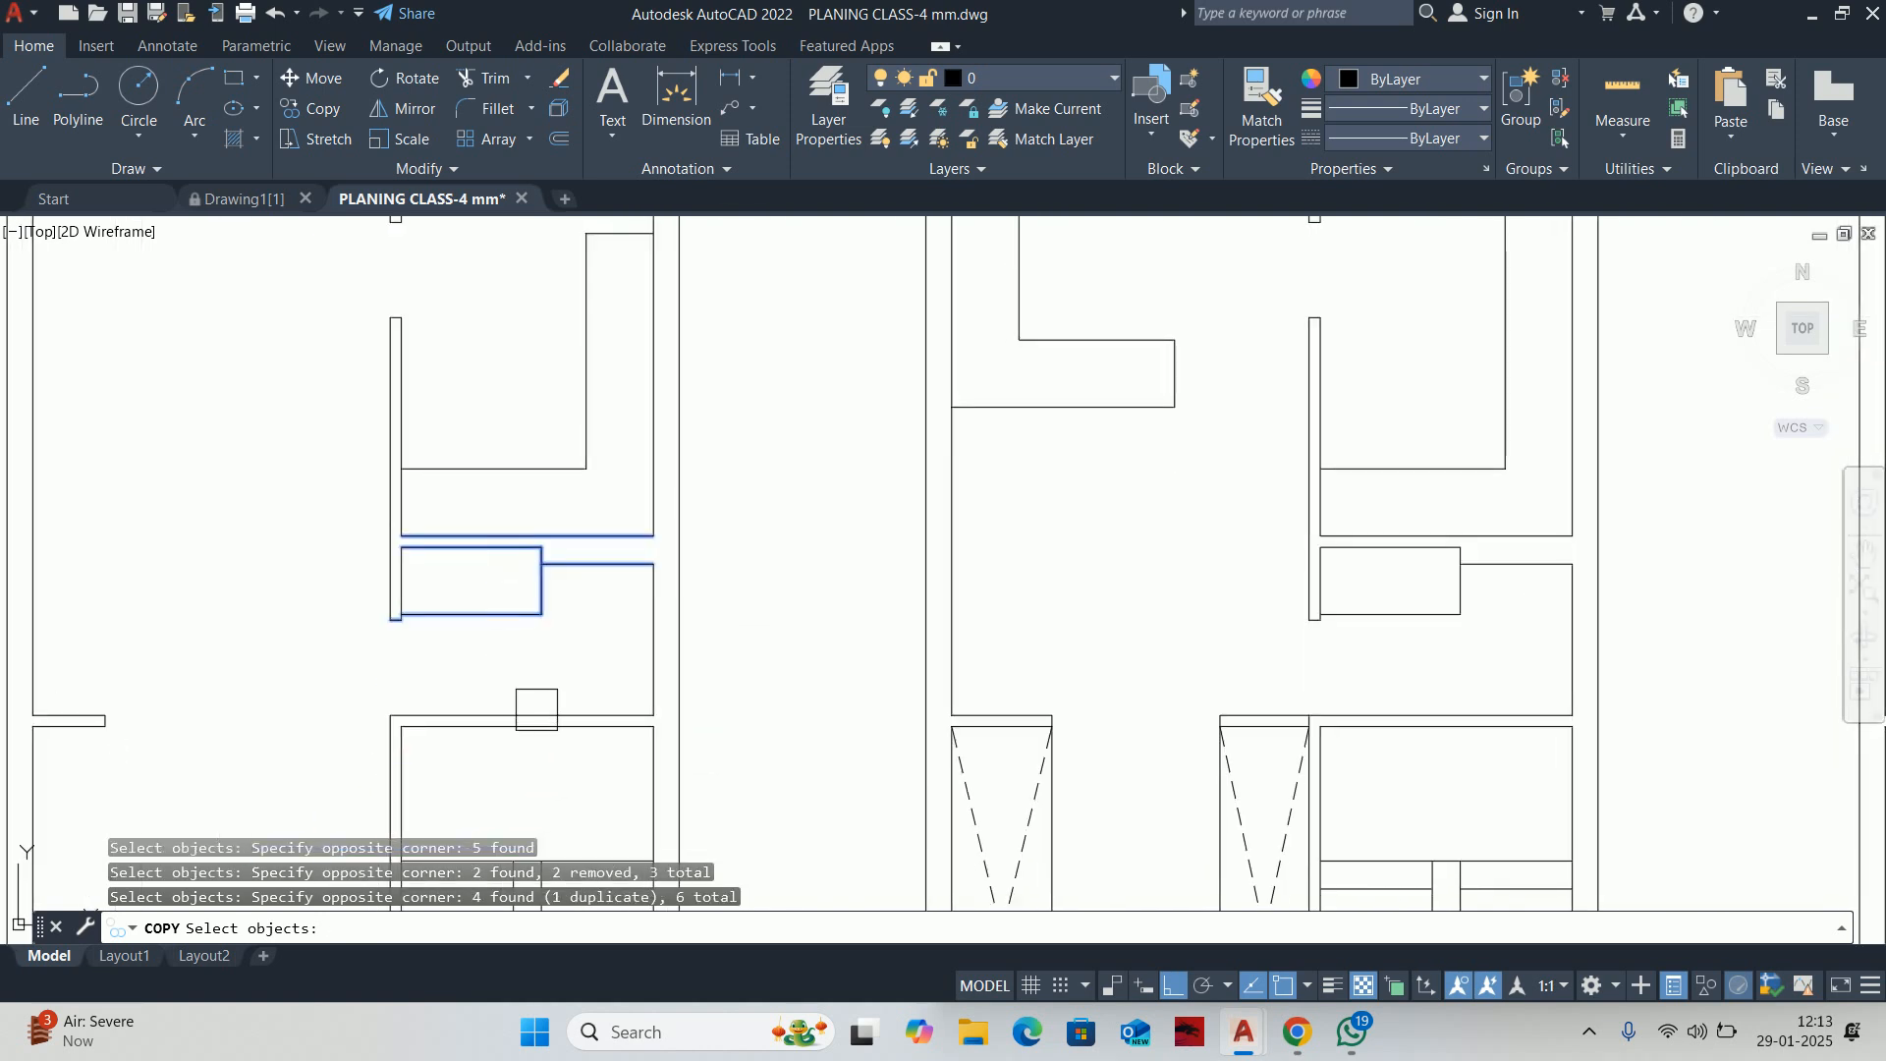
scroll(412, 688, "up", 2)
scroll(472, 692, "down", 4)
key("Return")
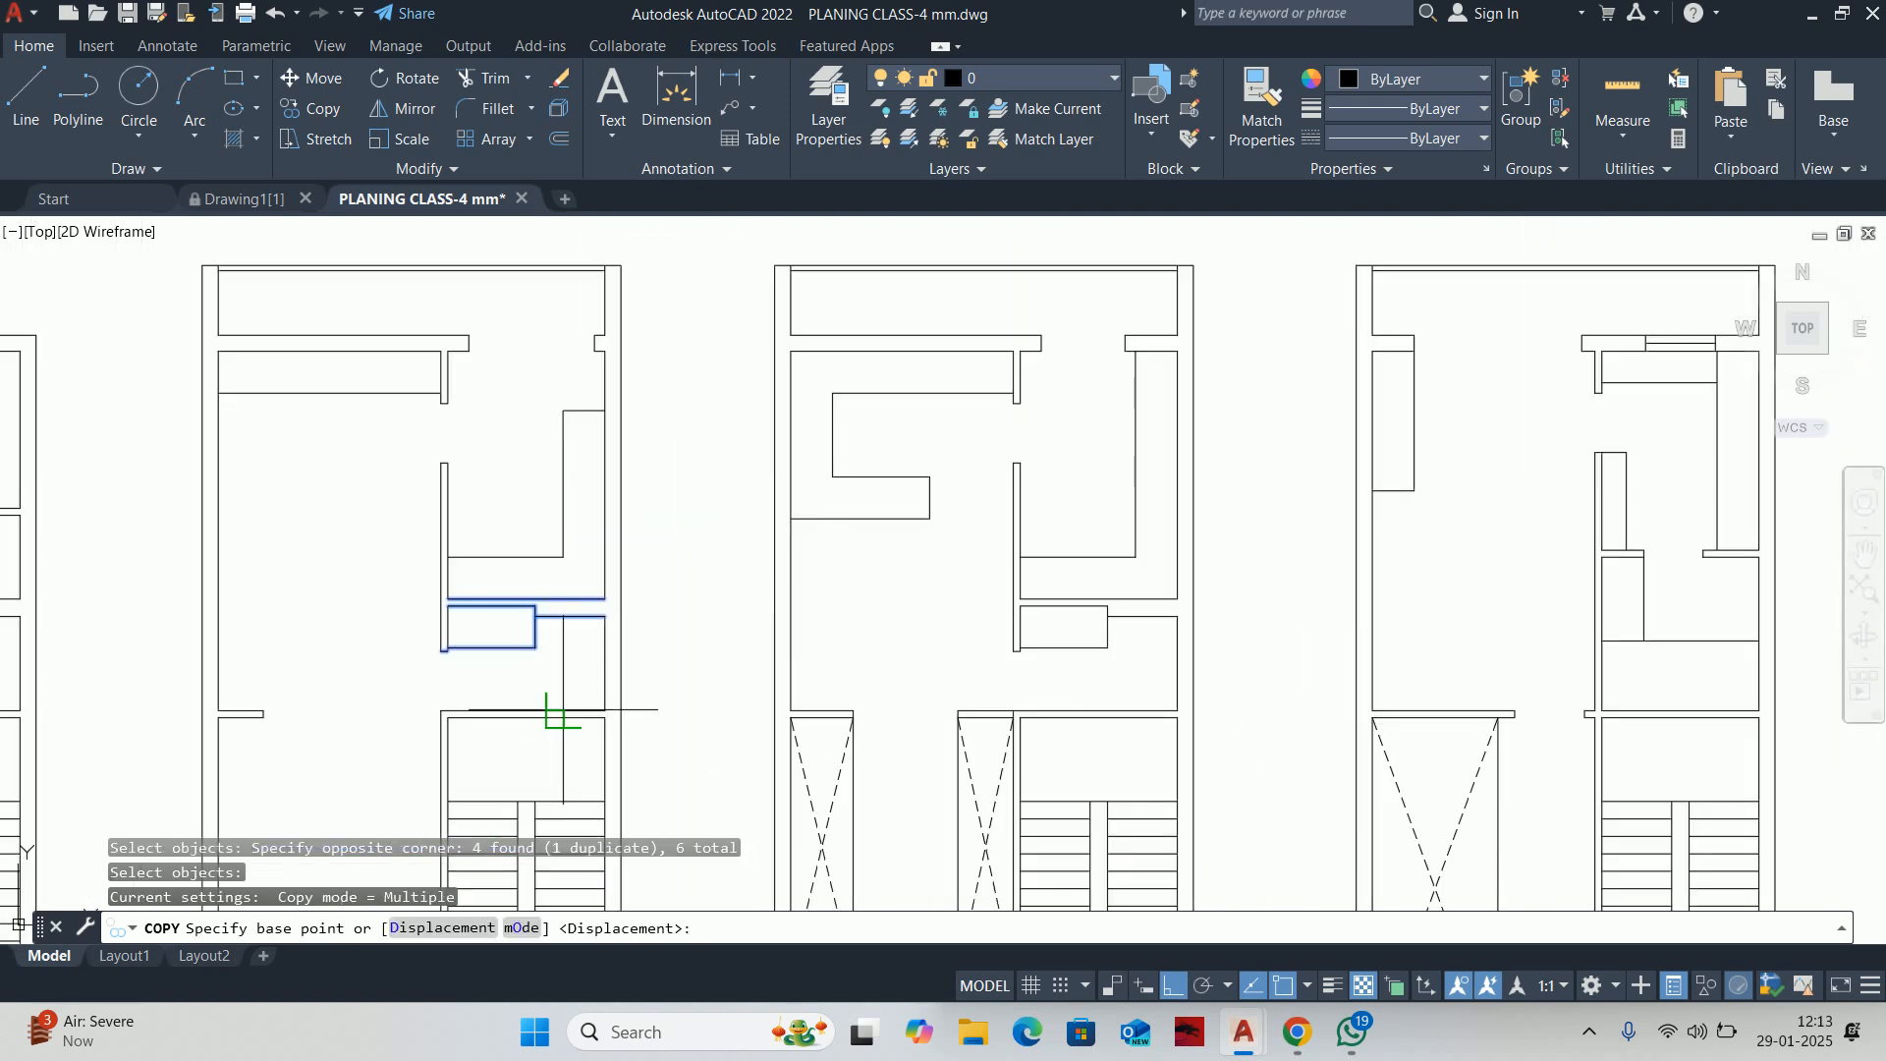
scroll(589, 711, "up", 5)
left_click(608, 629)
scroll(607, 629, "down", 5)
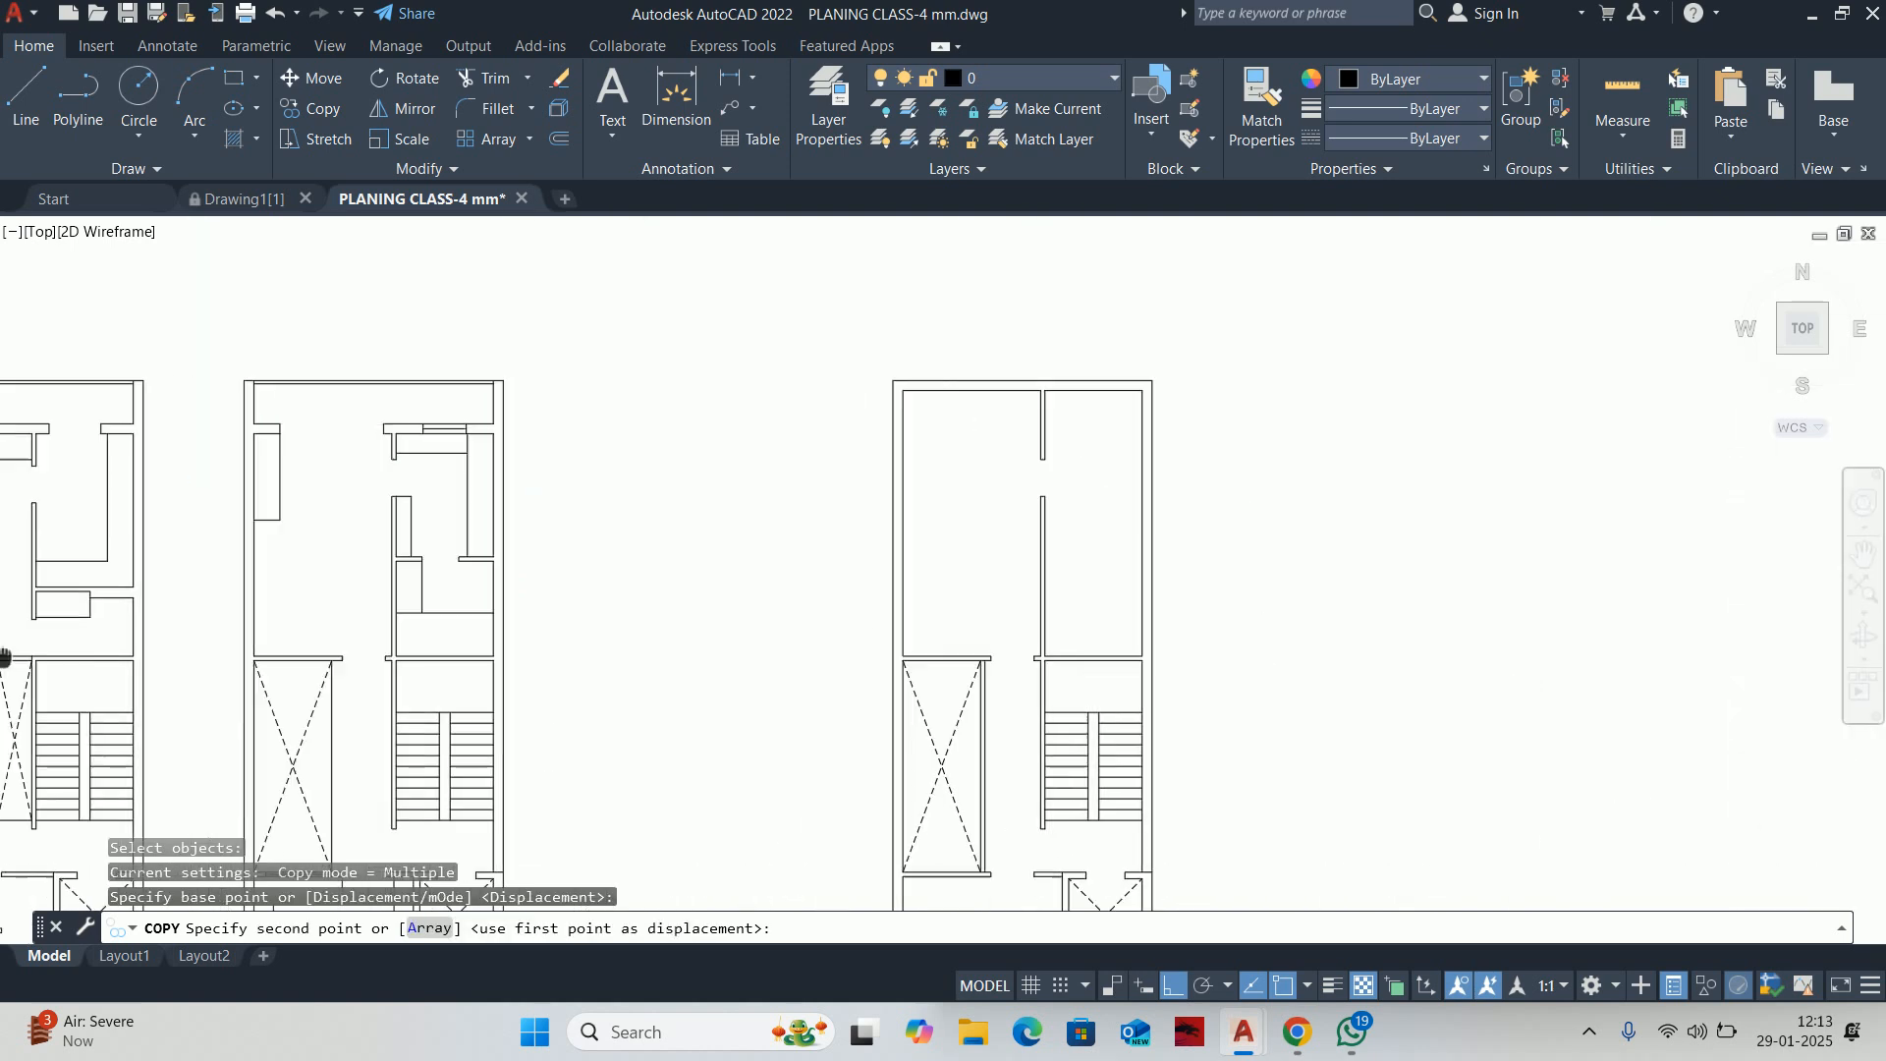
scroll(1049, 658, "up", 5)
left_click(961, 644)
scroll(881, 548, "down", 3)
scroll(724, 669, "up", 2)
key("Escape")
key("Escape")
scroll(728, 661, "up", 1)
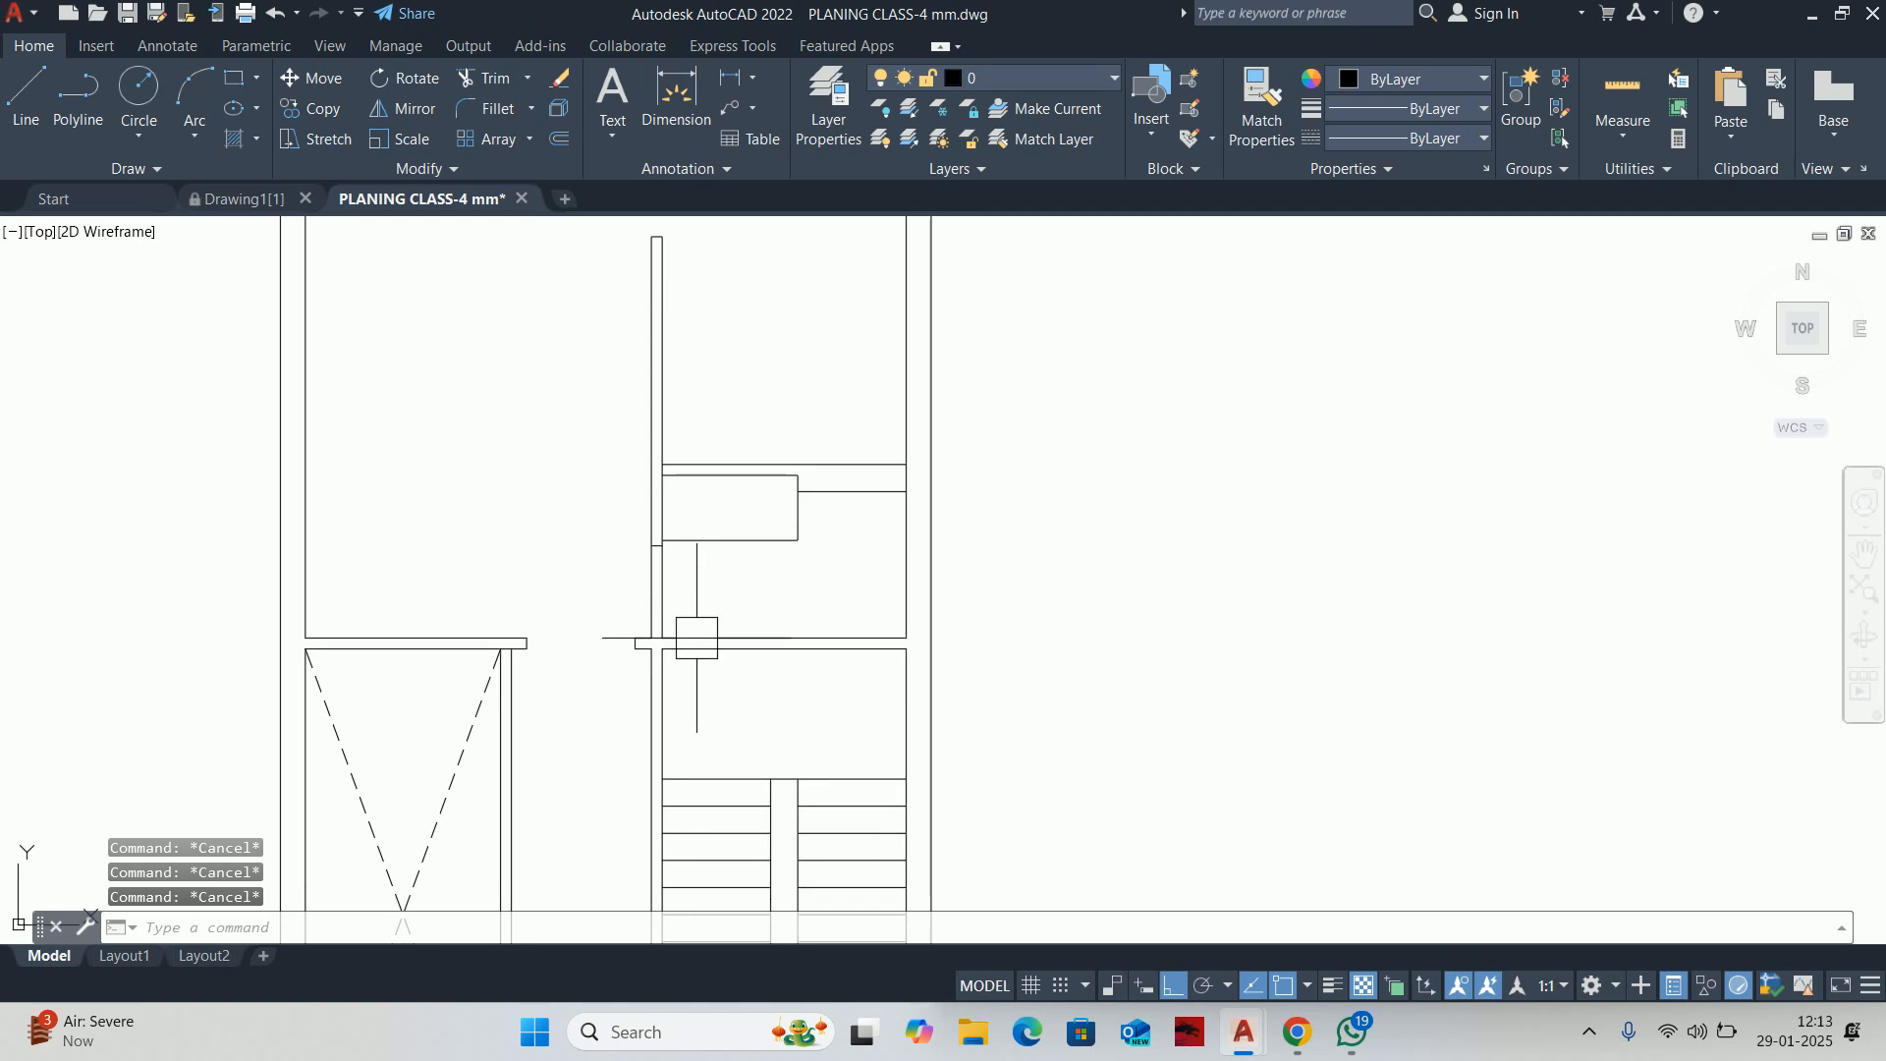
Join the upper line of the wall above the stairs with its short stub across the partition
type("j")
key("Return")
scroll(688, 633, "up", 5)
left_click(675, 602)
left_click(523, 604)
key("Return")
key("Escape")
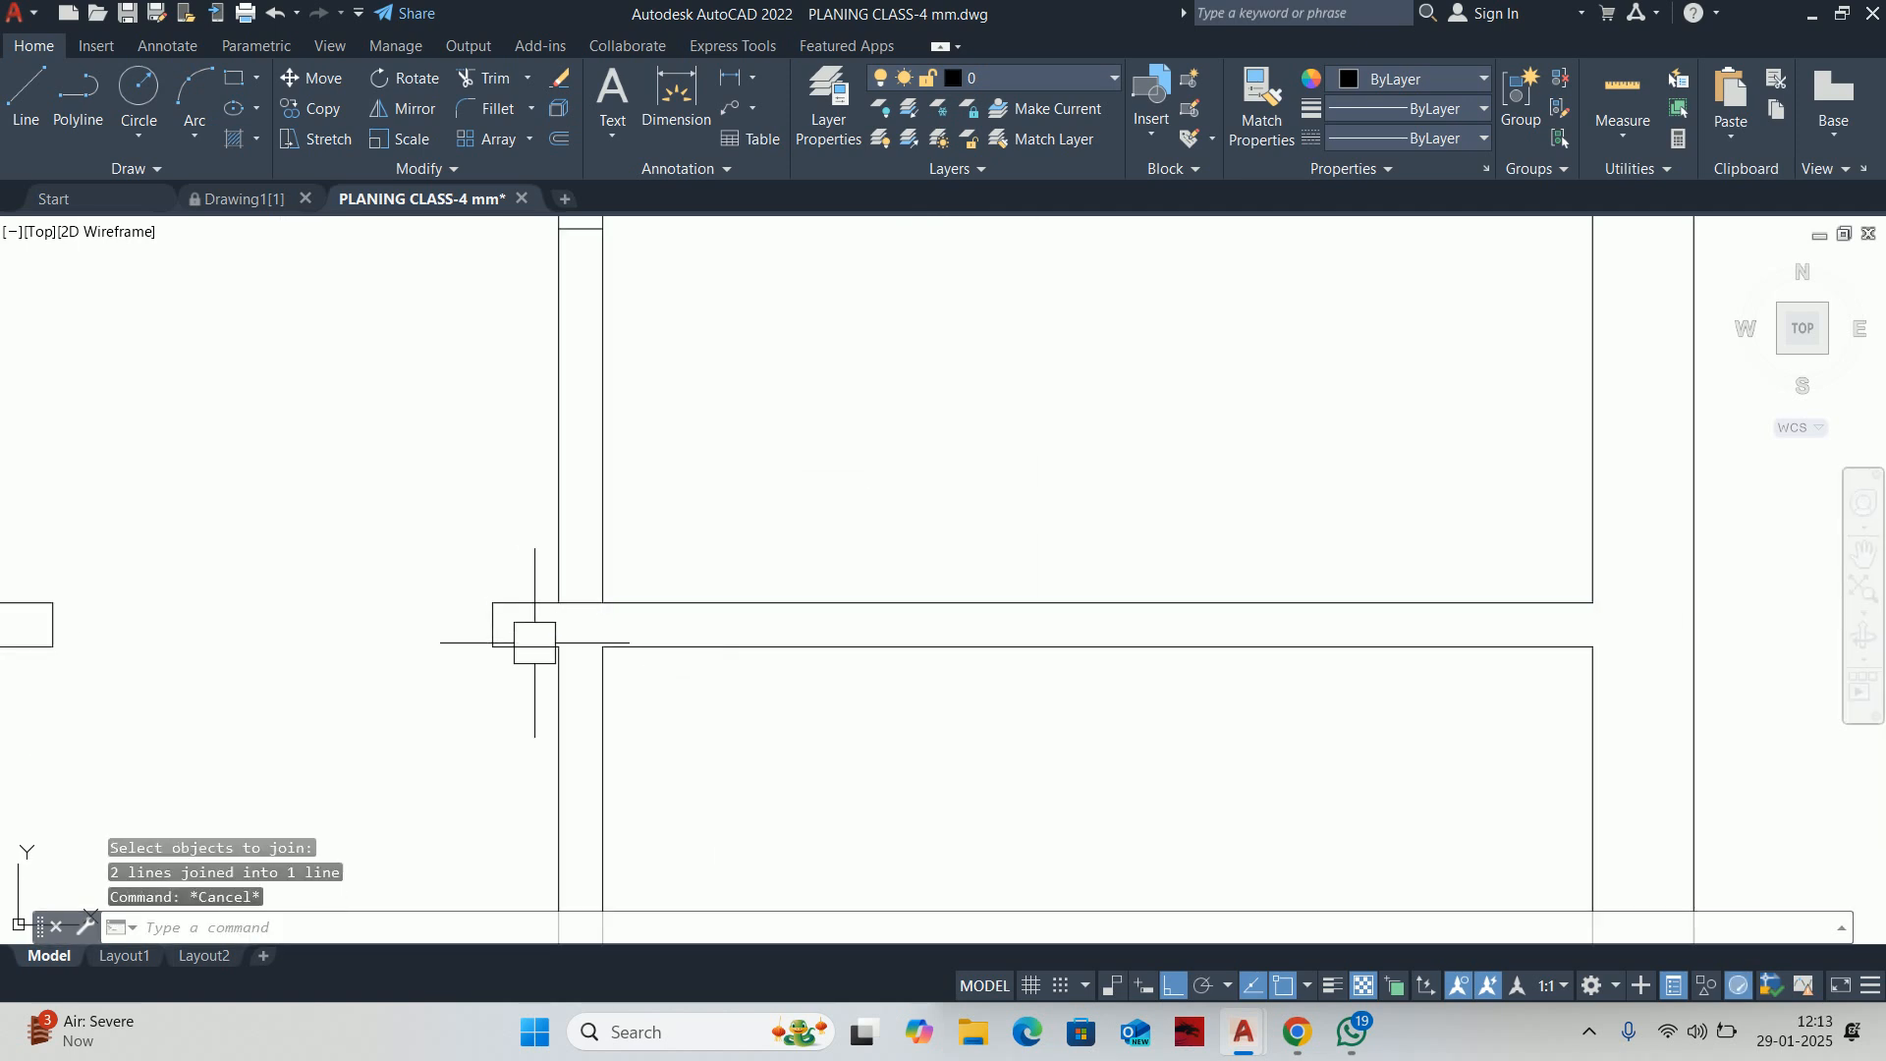
Join the middle partition's left line across the wall above the stairs
key("Return")
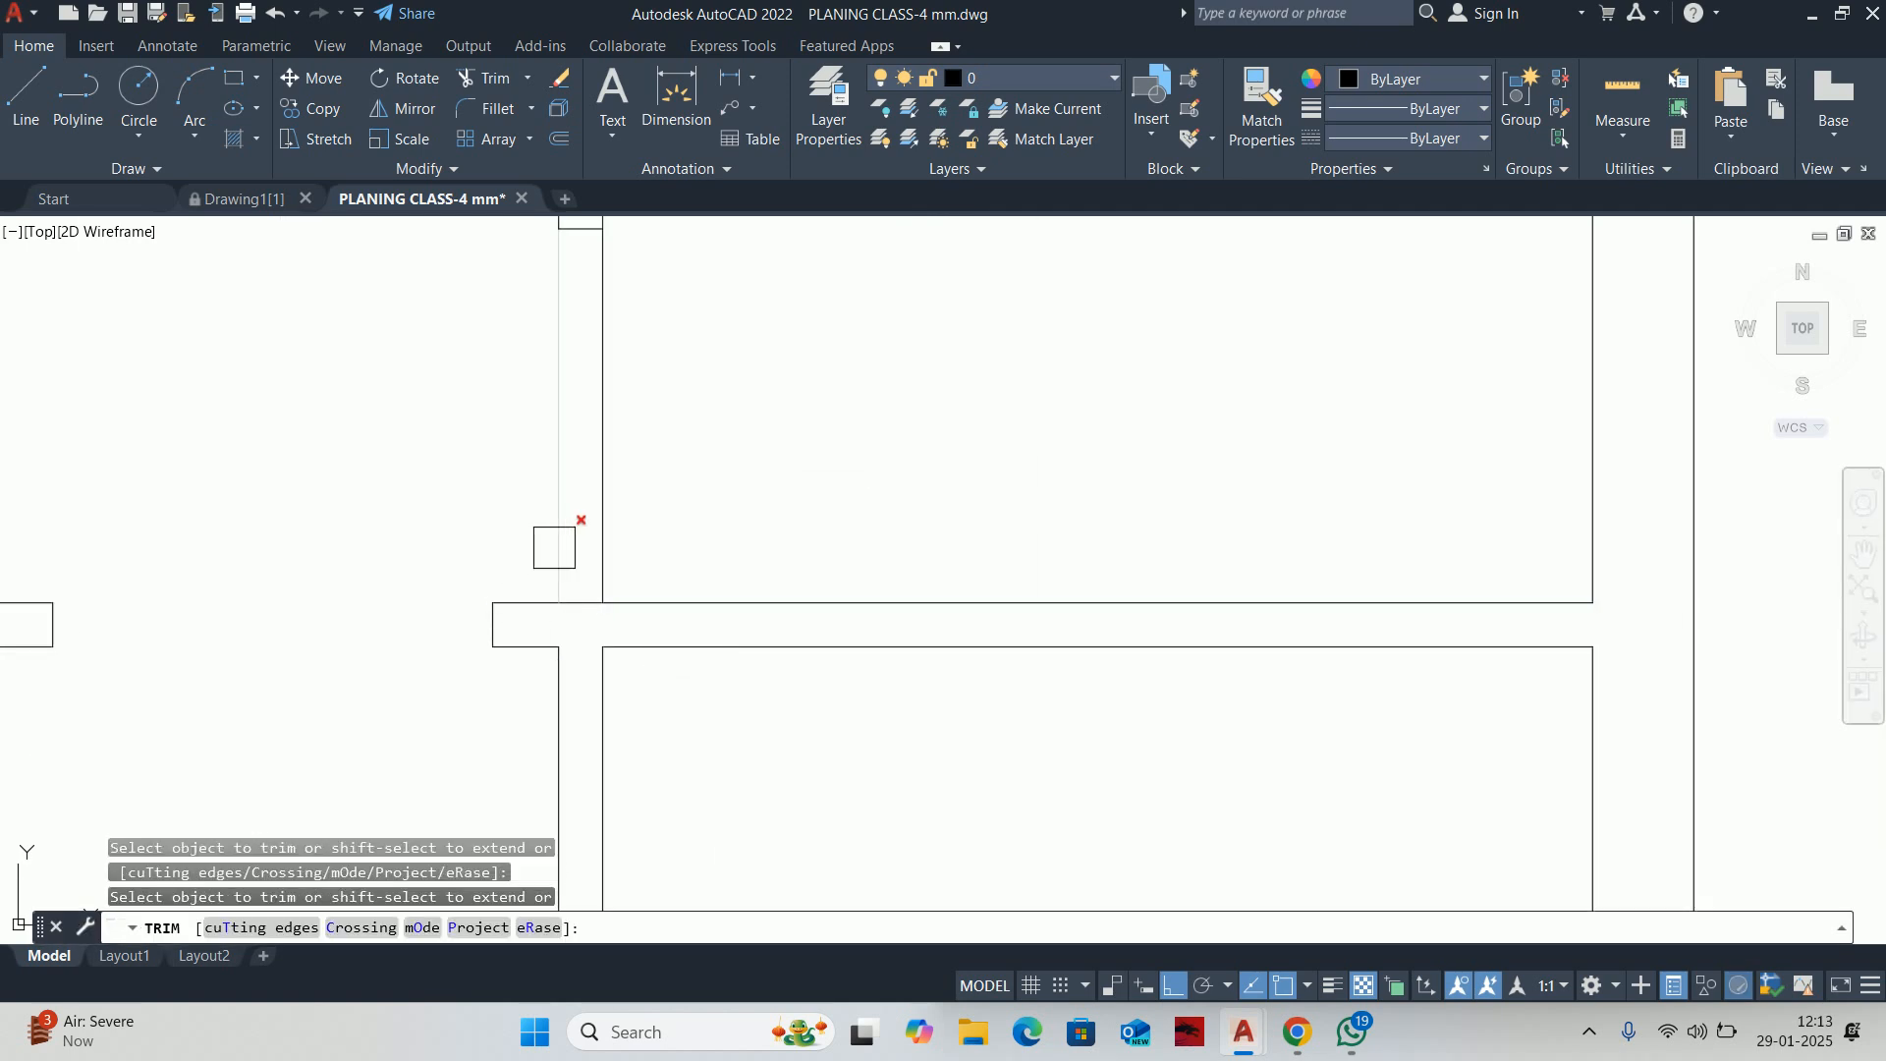
key("Escape")
type("j")
key("Return")
left_click(543, 668)
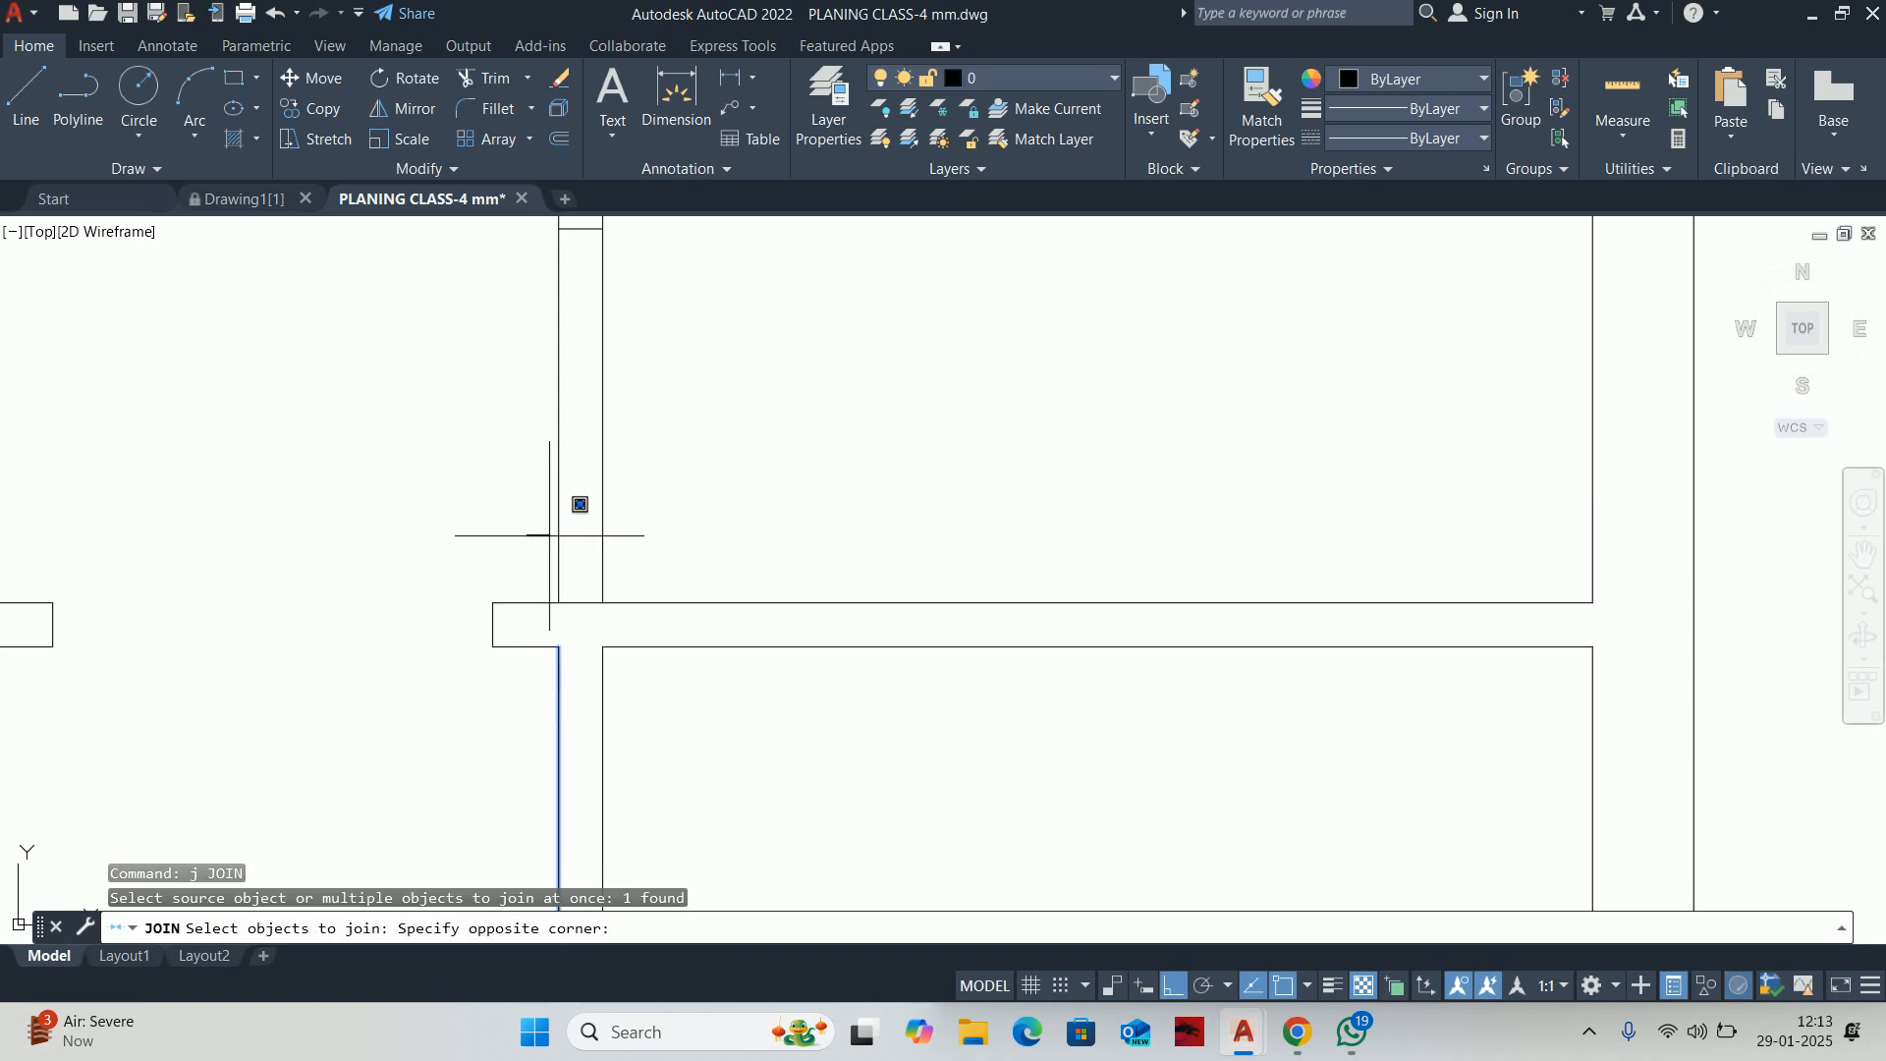
left_click(559, 498)
key("Return")
key("Escape")
Trim the stub beside the stair wall and the partition lines between it and the copied cross wall, leaving a door opening
type("tr")
key("Return")
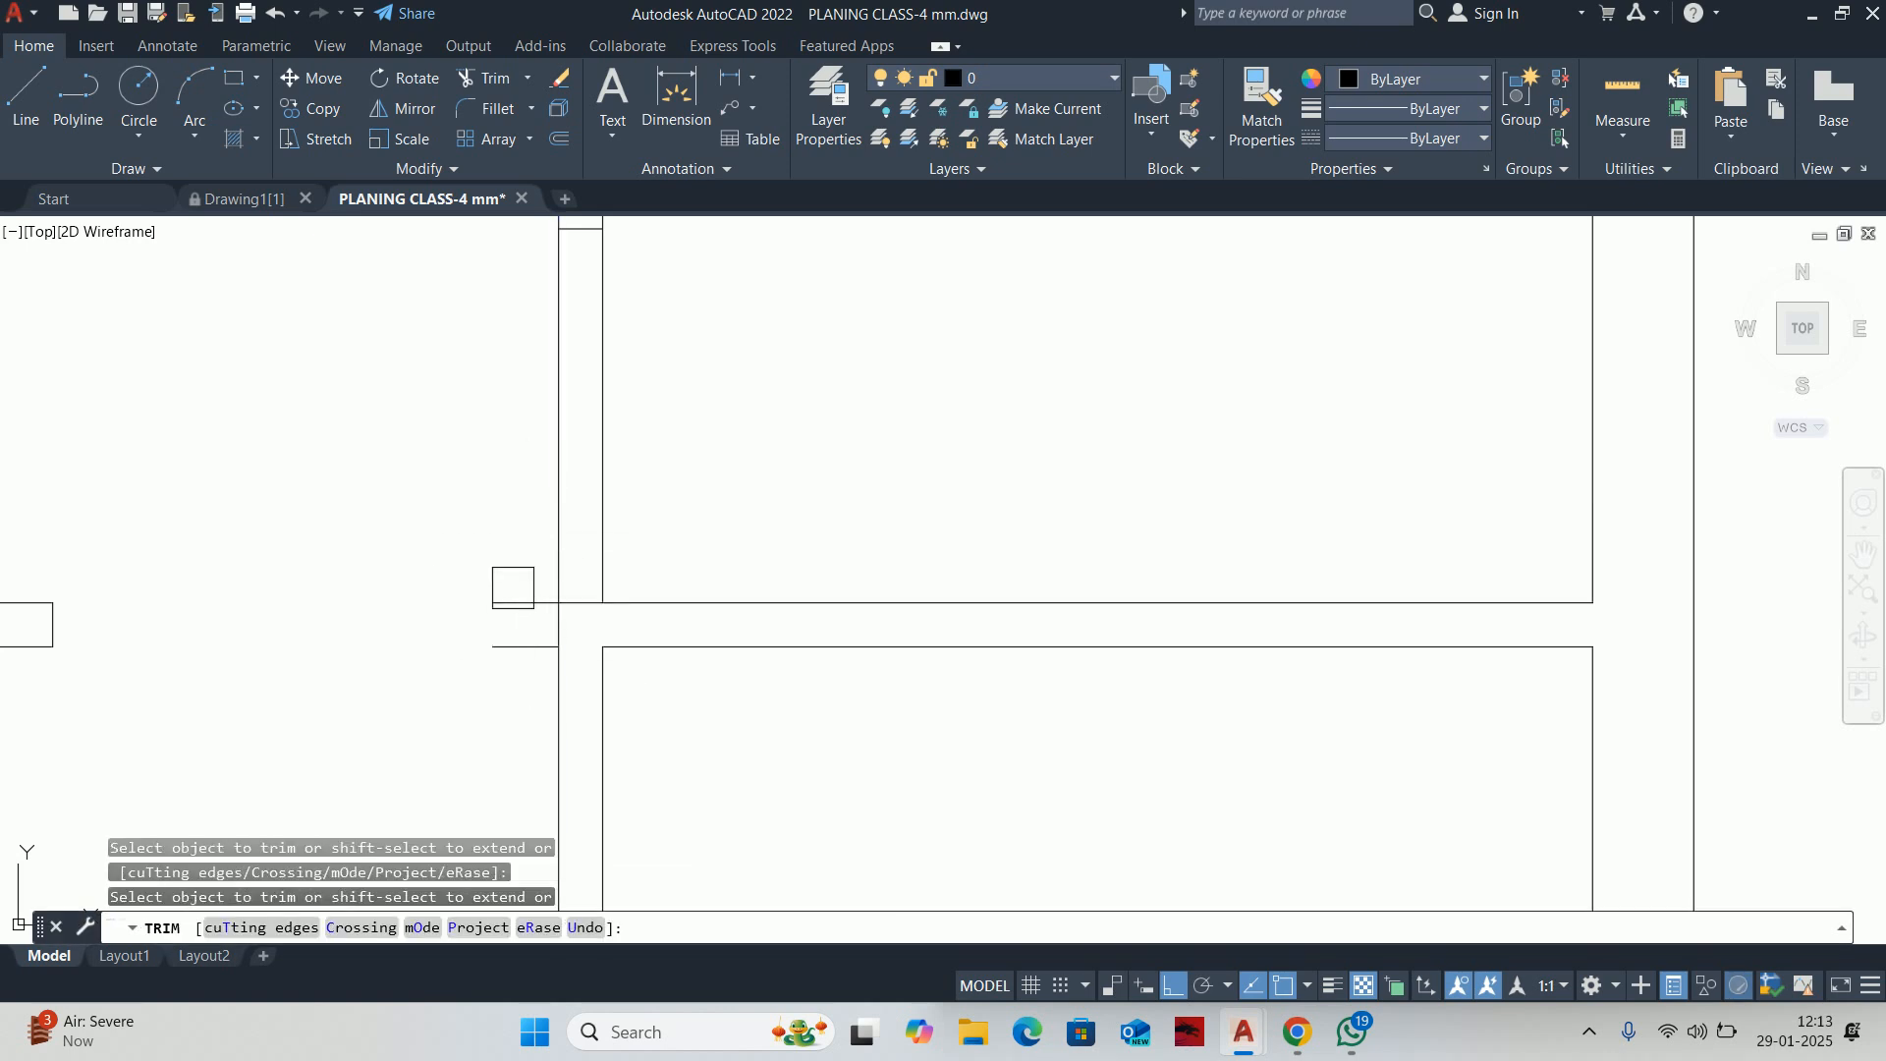
scroll(537, 639, "up", 5)
scroll(611, 589, "down", 7)
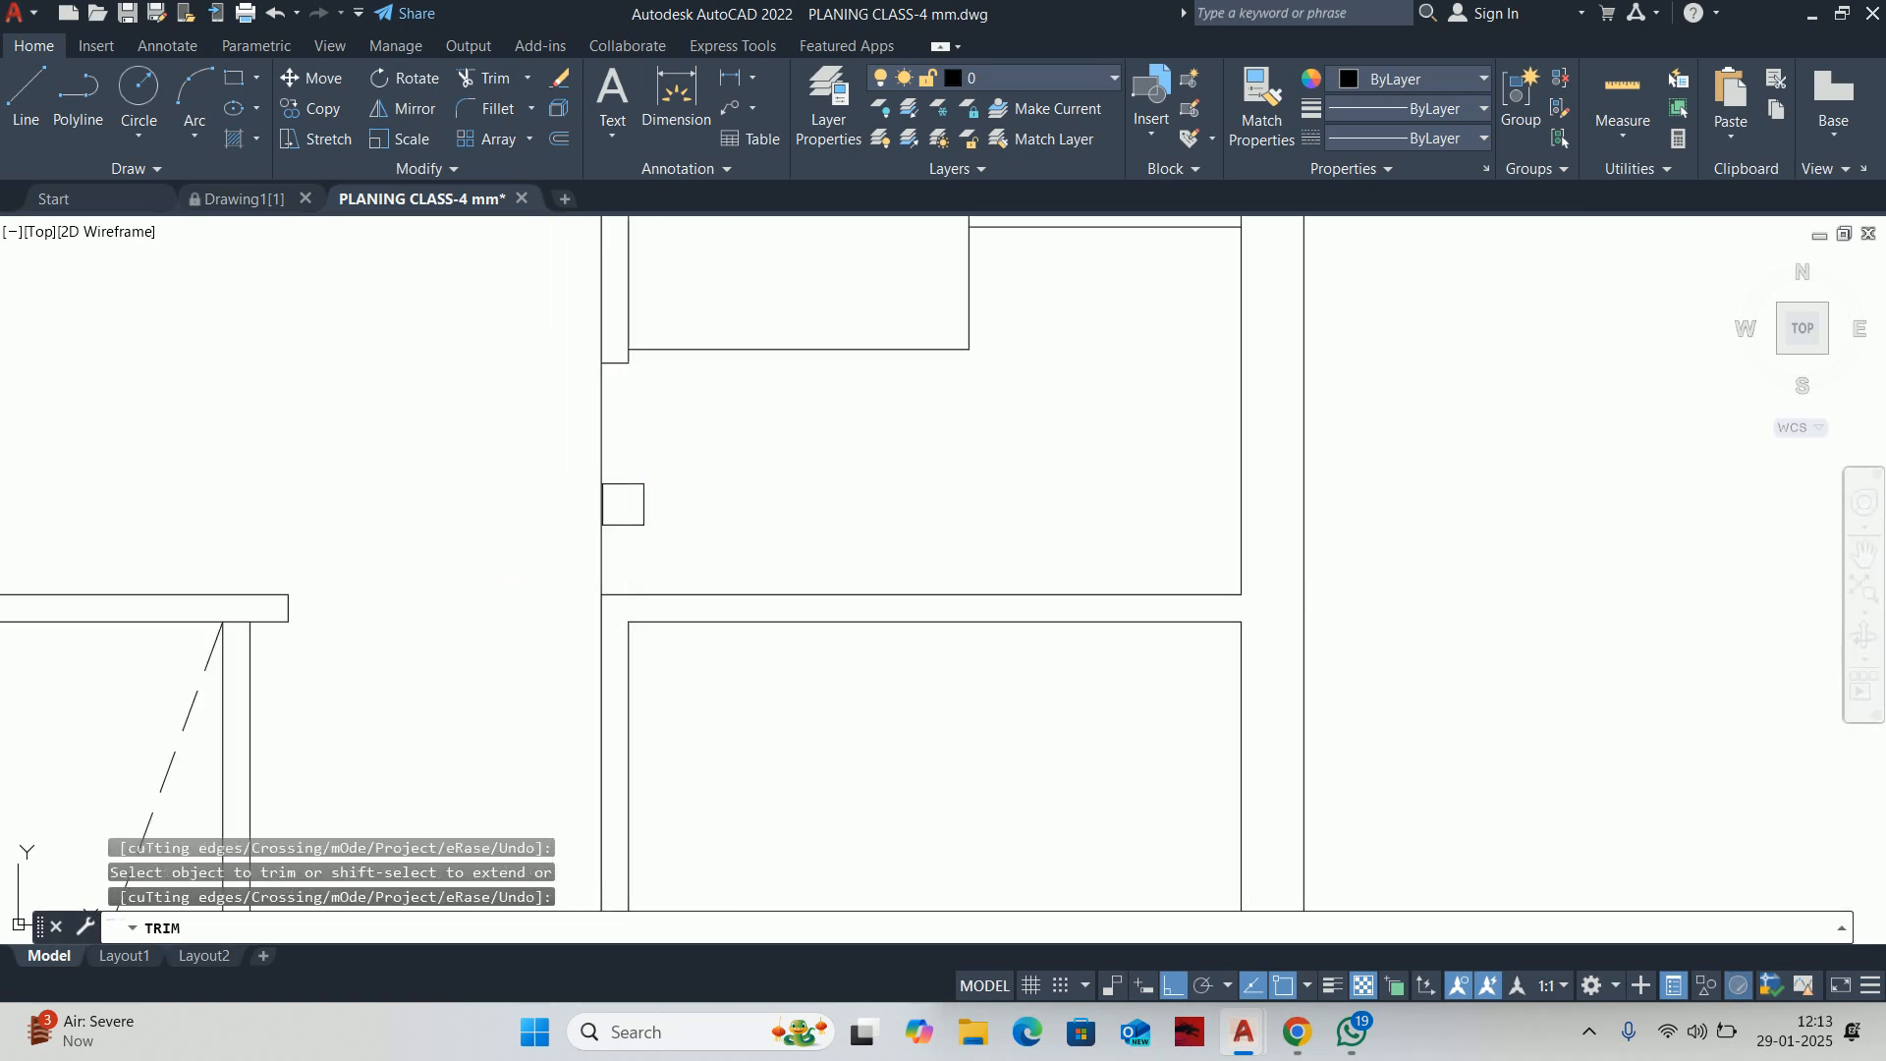
scroll(580, 716, "down", 2)
scroll(551, 532, "up", 5)
scroll(963, 551, "down", 5)
scroll(780, 518, "up", 3)
scroll(775, 522, "down", 3)
middle_click_drag(775, 522, 709, 629)
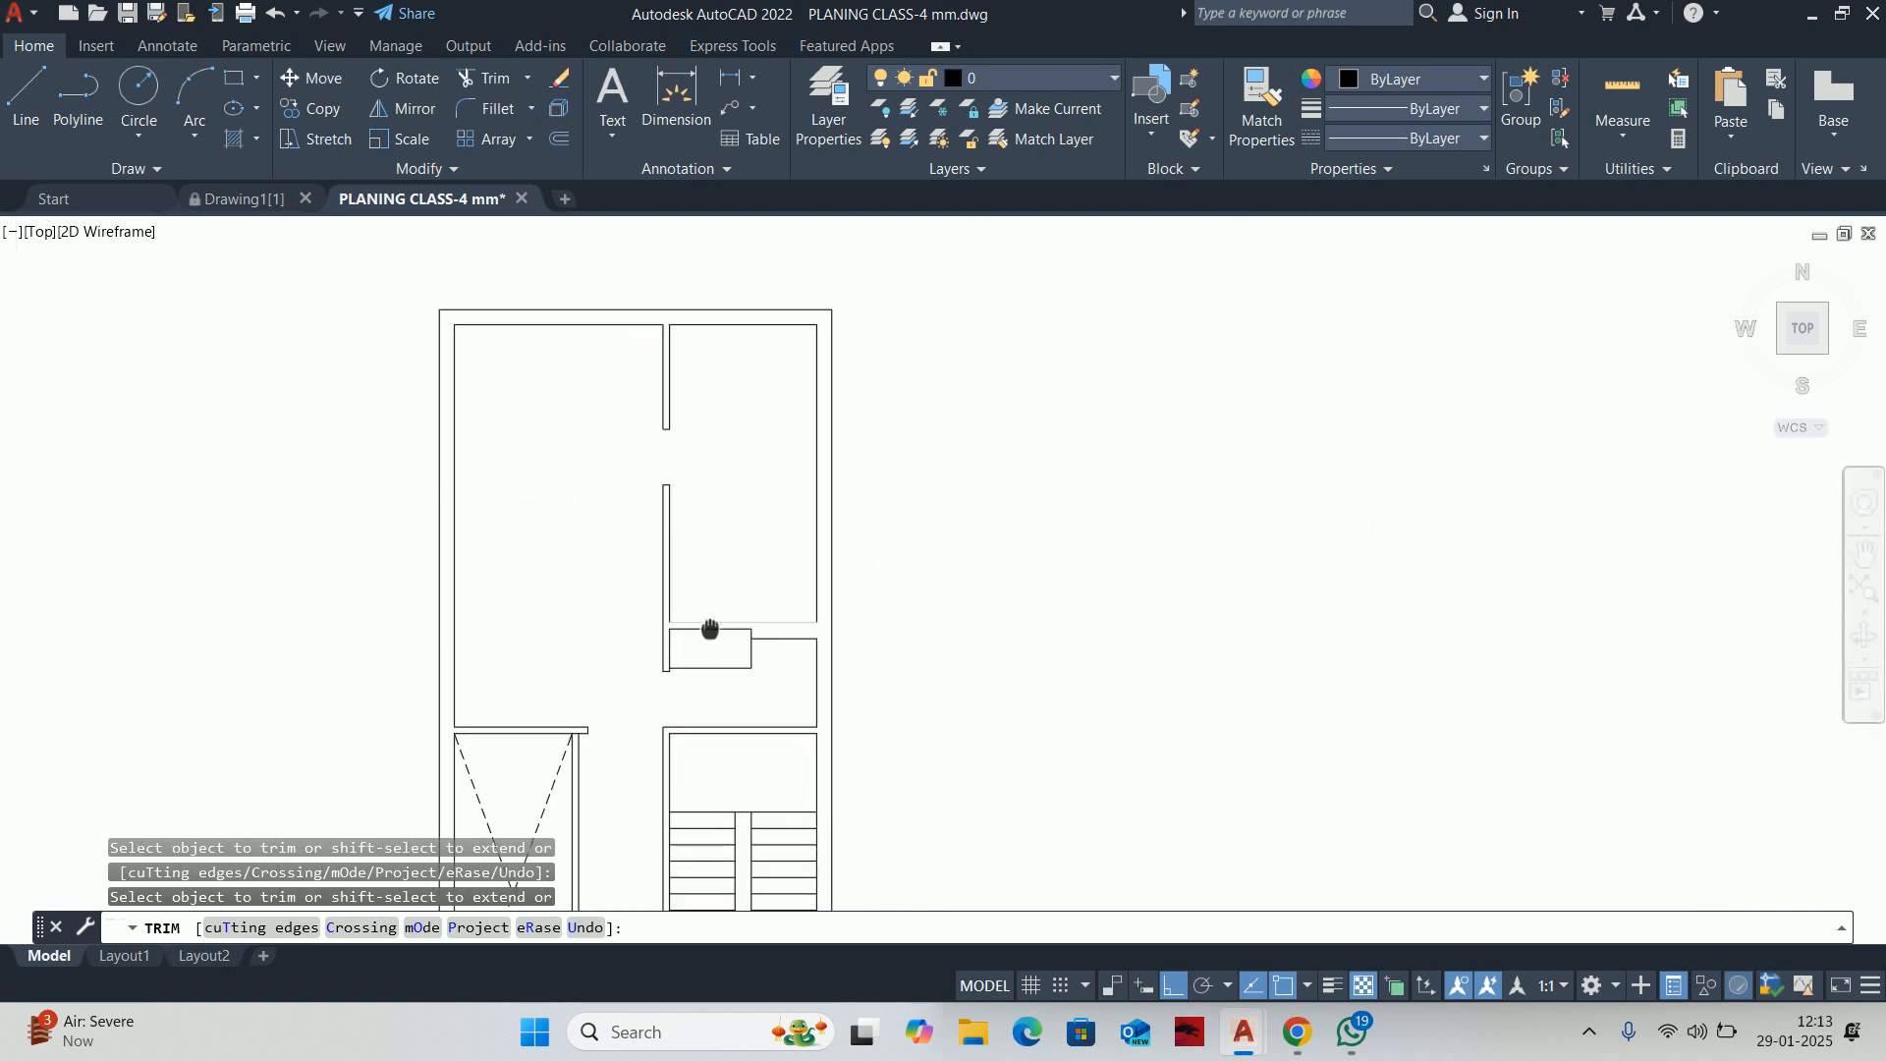
scroll(710, 629, "down", 2)
key("Escape")
key("Escape")
key("Escape")
scroll(717, 547, "up", 2)
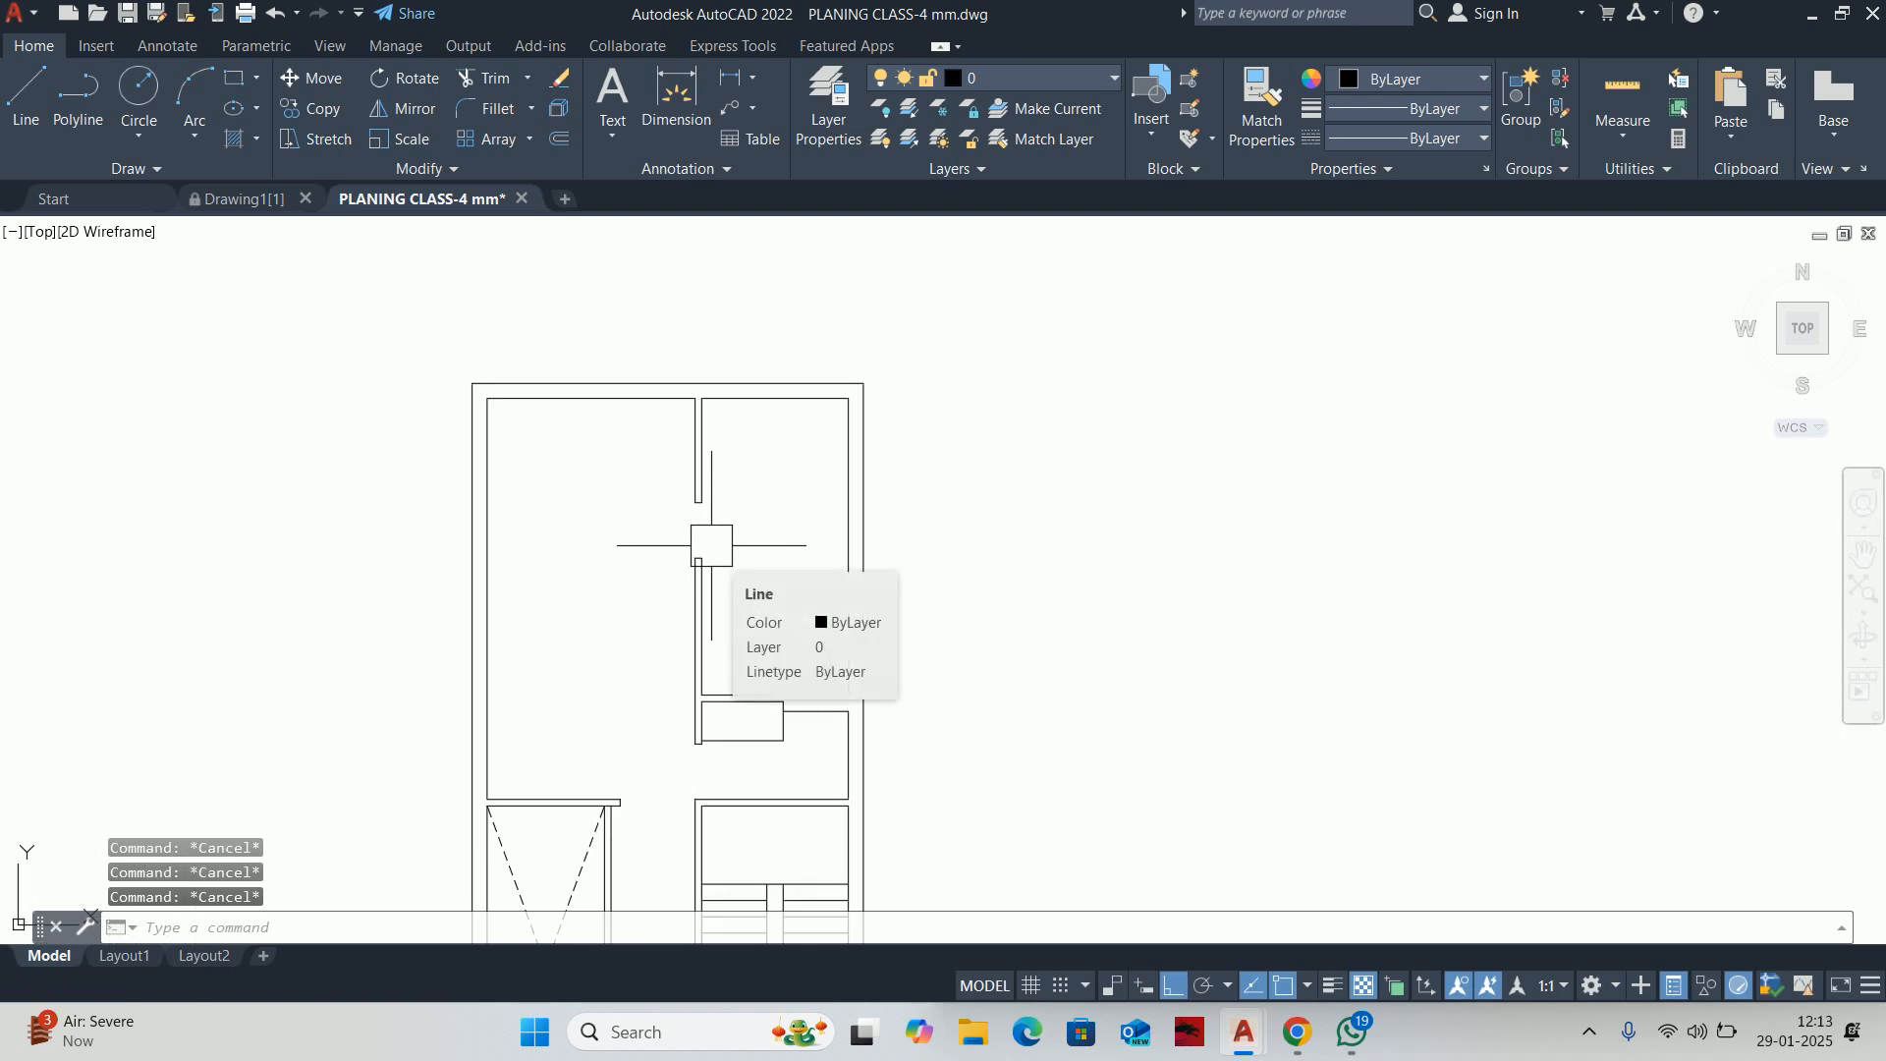
Extend the copied cross wall's upper line to the partition's left face
scroll(693, 653, "up", 4)
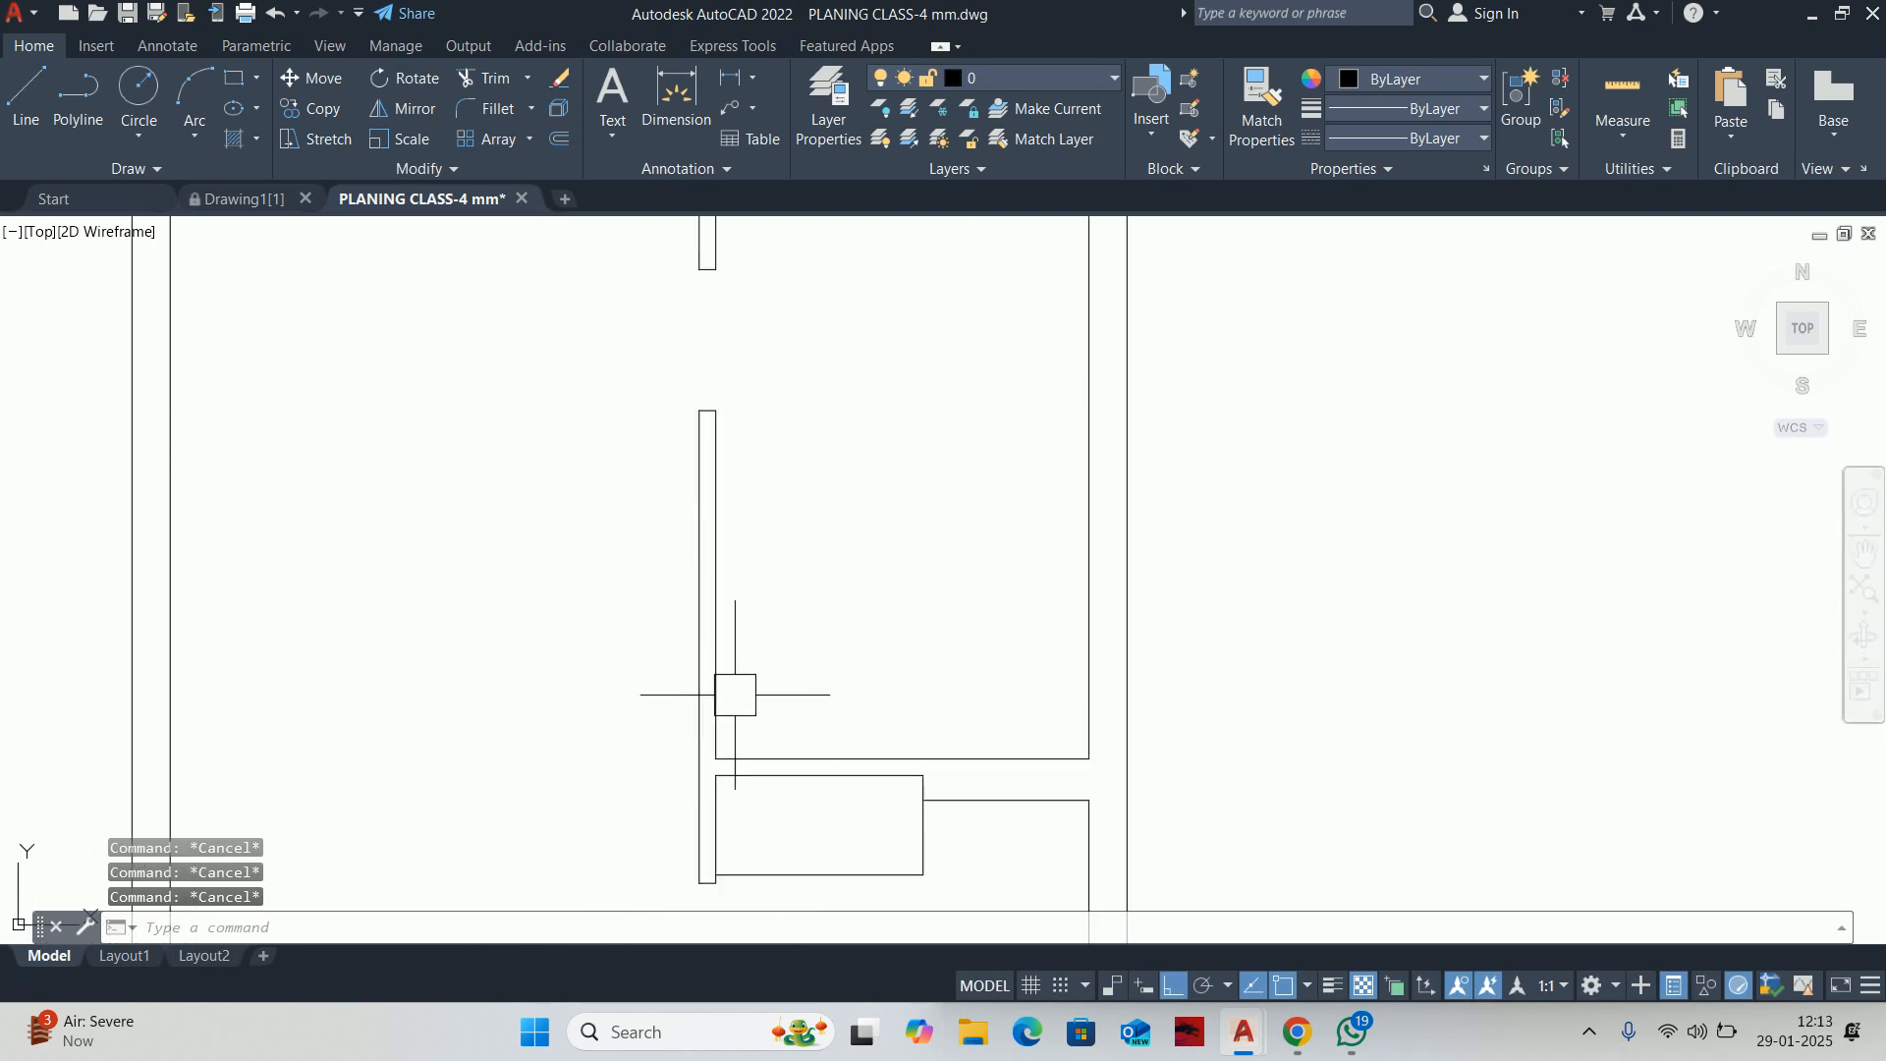
type("ex")
key("Return")
scroll(736, 695, "up", 4)
key("Escape")
key("Escape")
key("Escape")
scroll(787, 650, "down", 4)
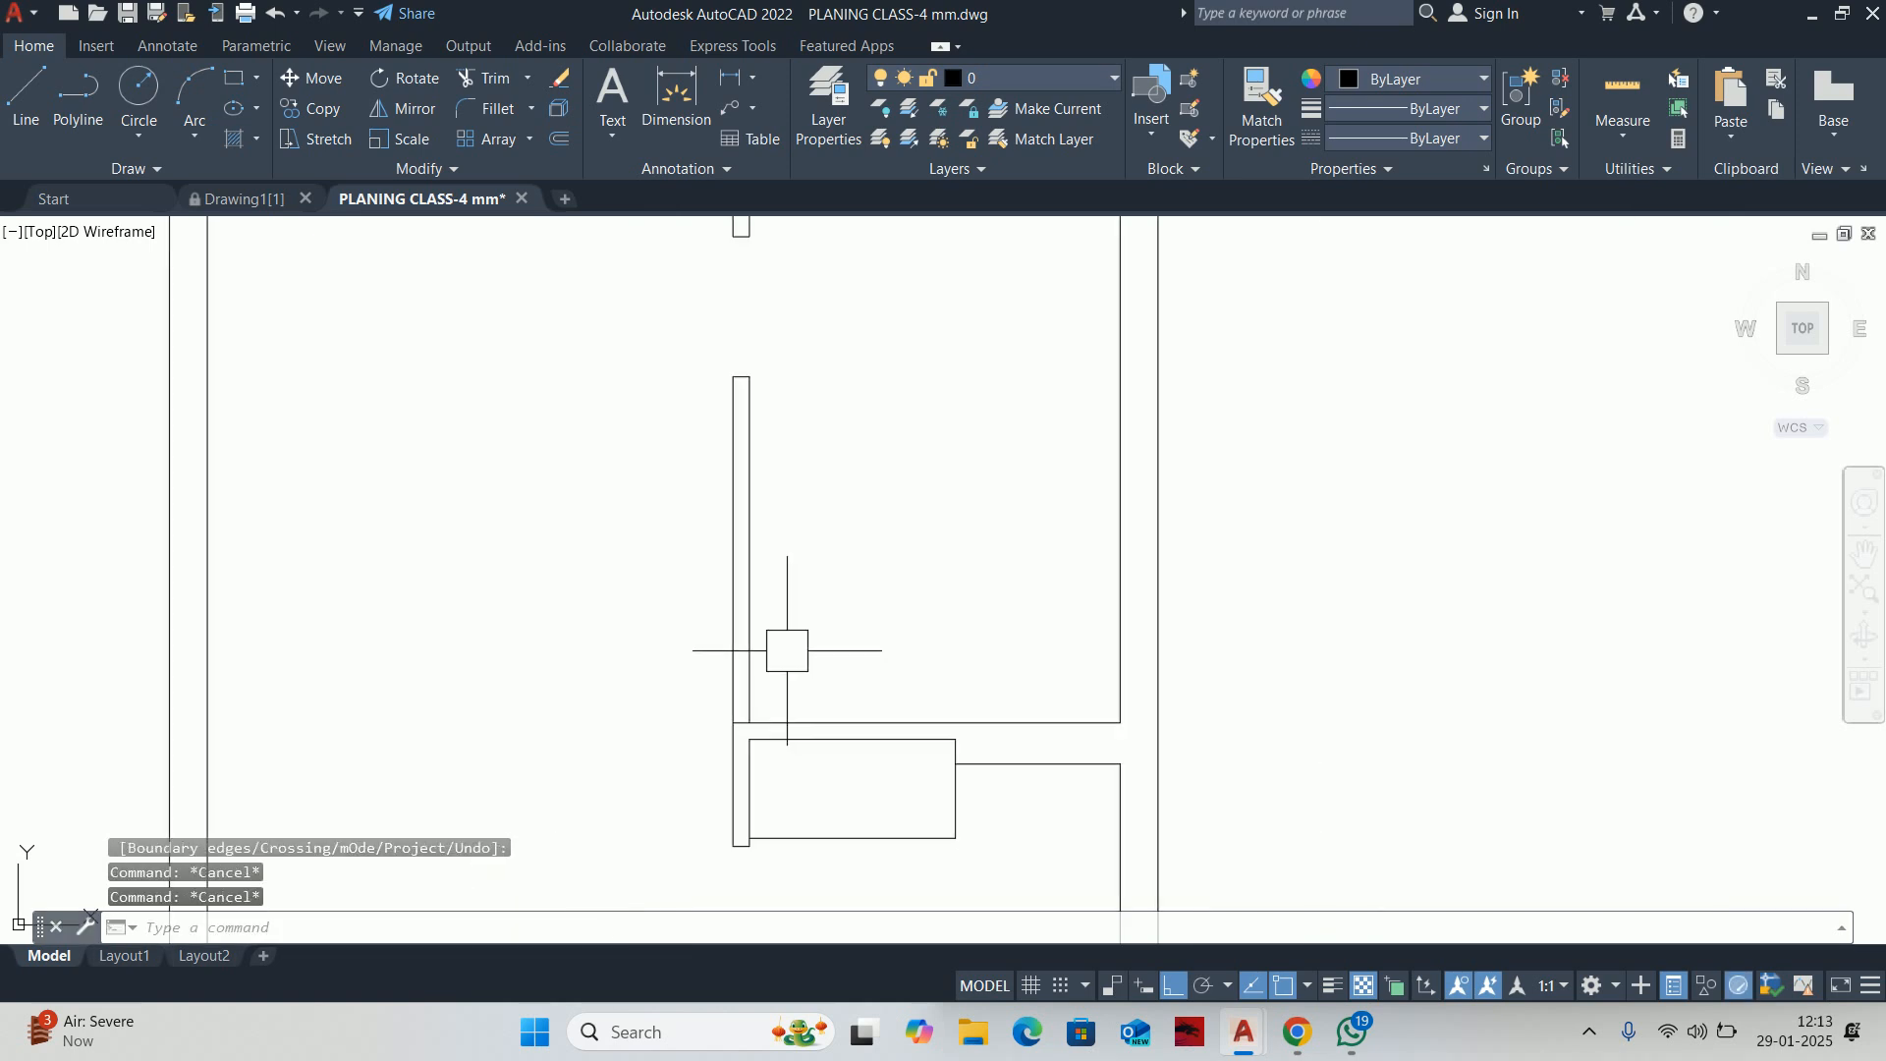
Offset the cross wall's upper line 850 mm into the rear right room and trim the partition to an opening between the lines
type("o")
key("Return")
key("Return")
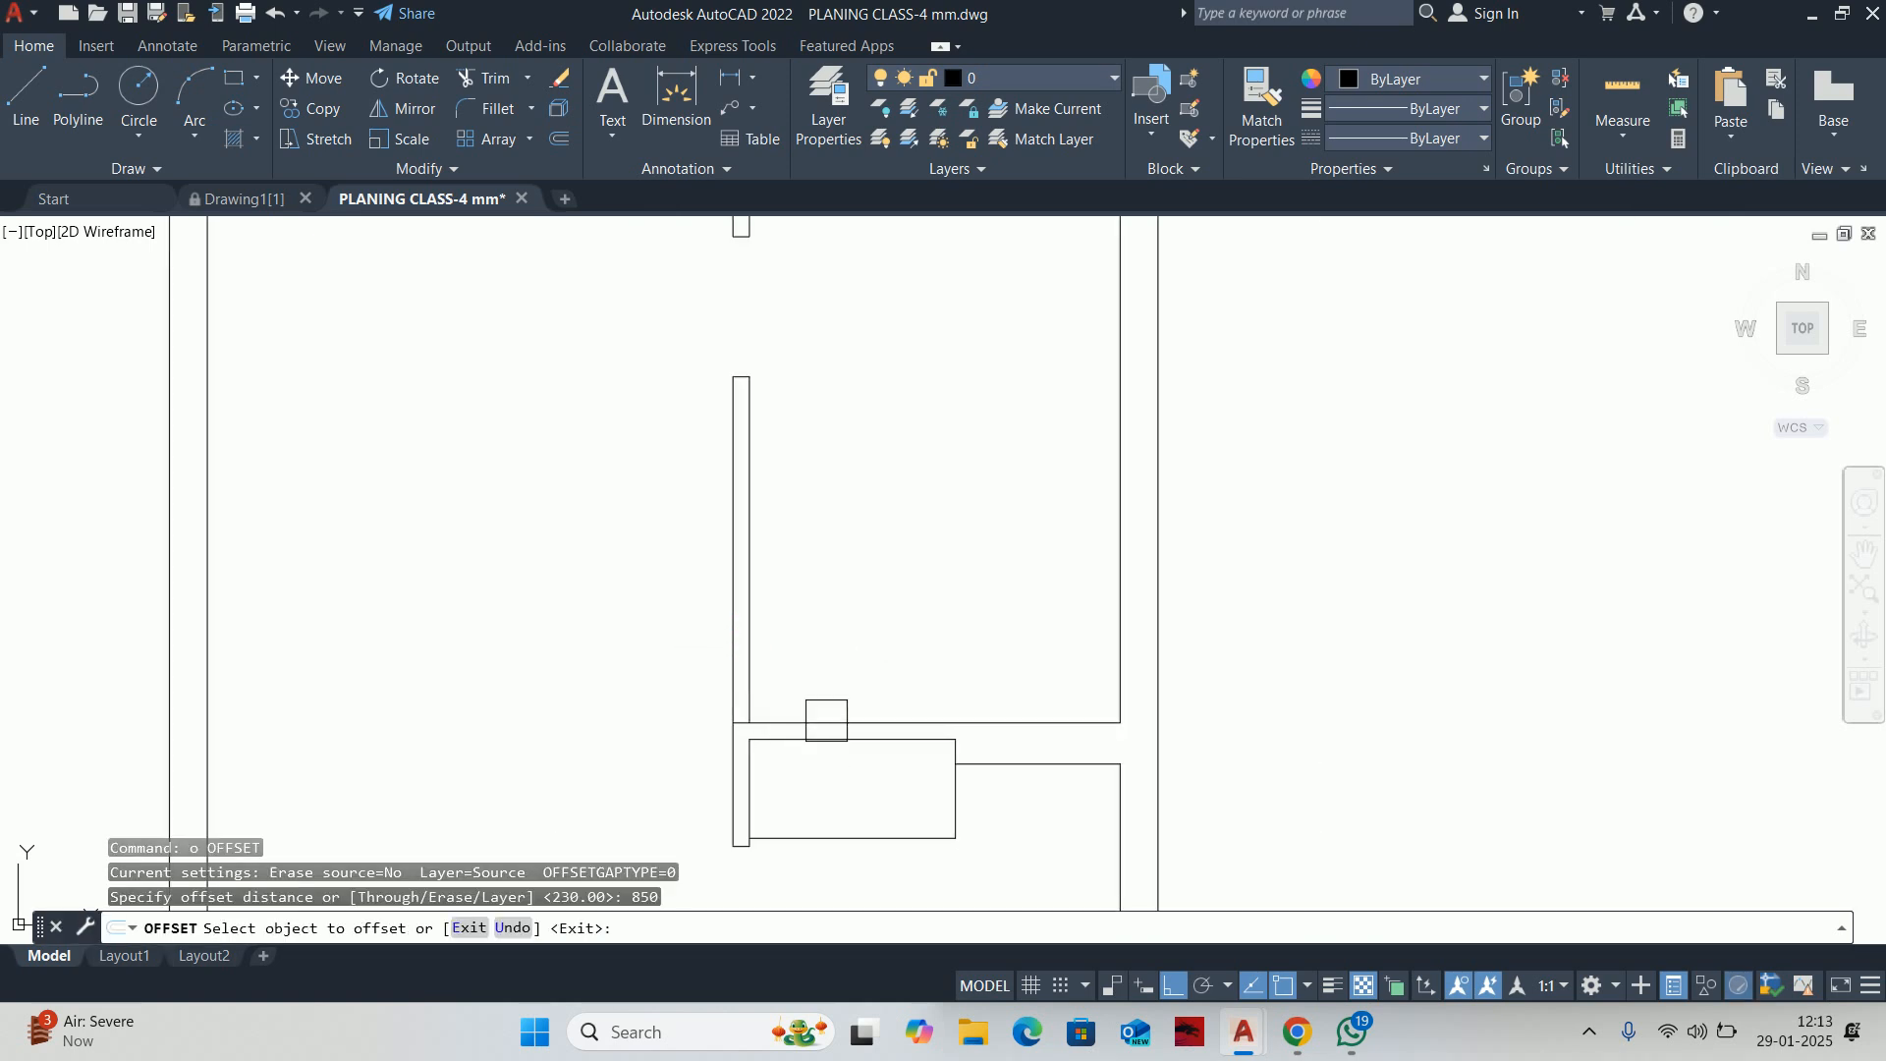
left_click(811, 722)
left_click(805, 614)
key("Escape")
key("Escape")
type("tr")
key("Return")
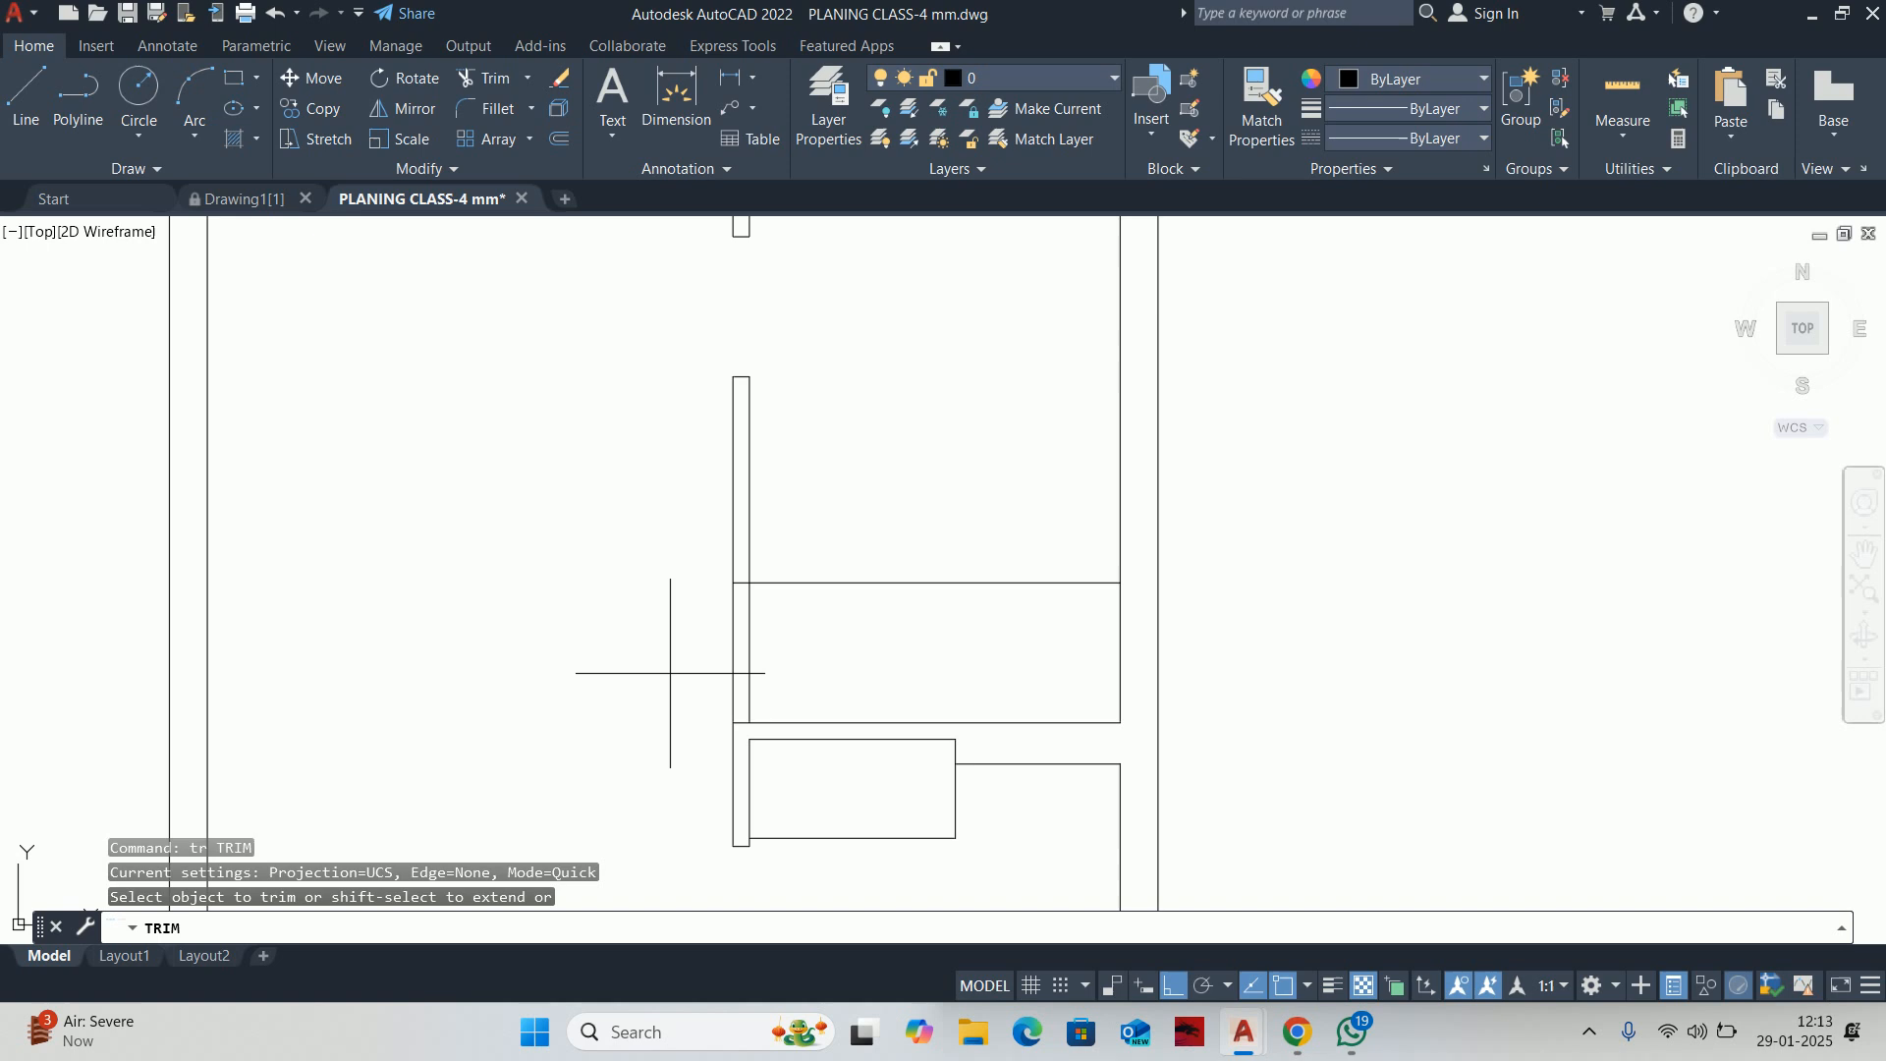
left_click_drag(670, 673, 1006, 527)
middle_click_drag(877, 516, 907, 709)
key("Escape")
key("Escape")
Join both lines of the middle partition across its old door gap
type("j")
key("Return")
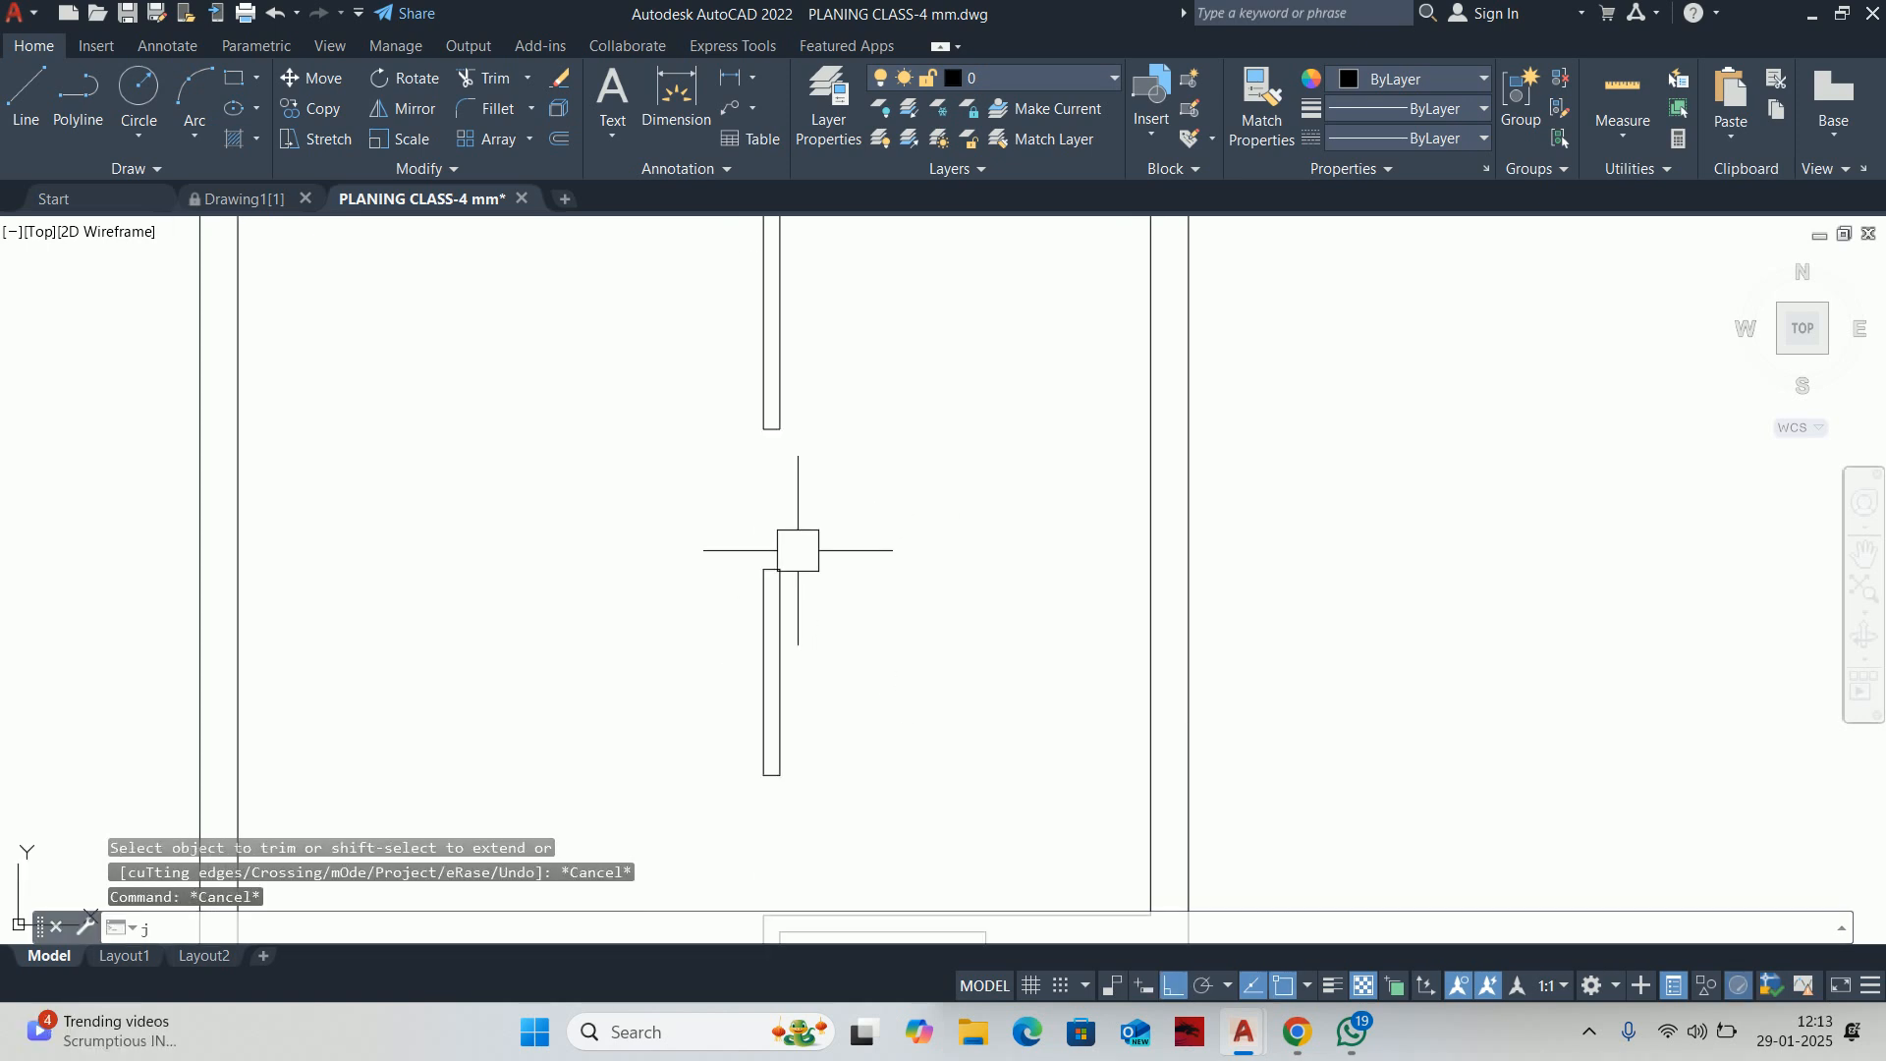
left_click(784, 605)
left_click(754, 379)
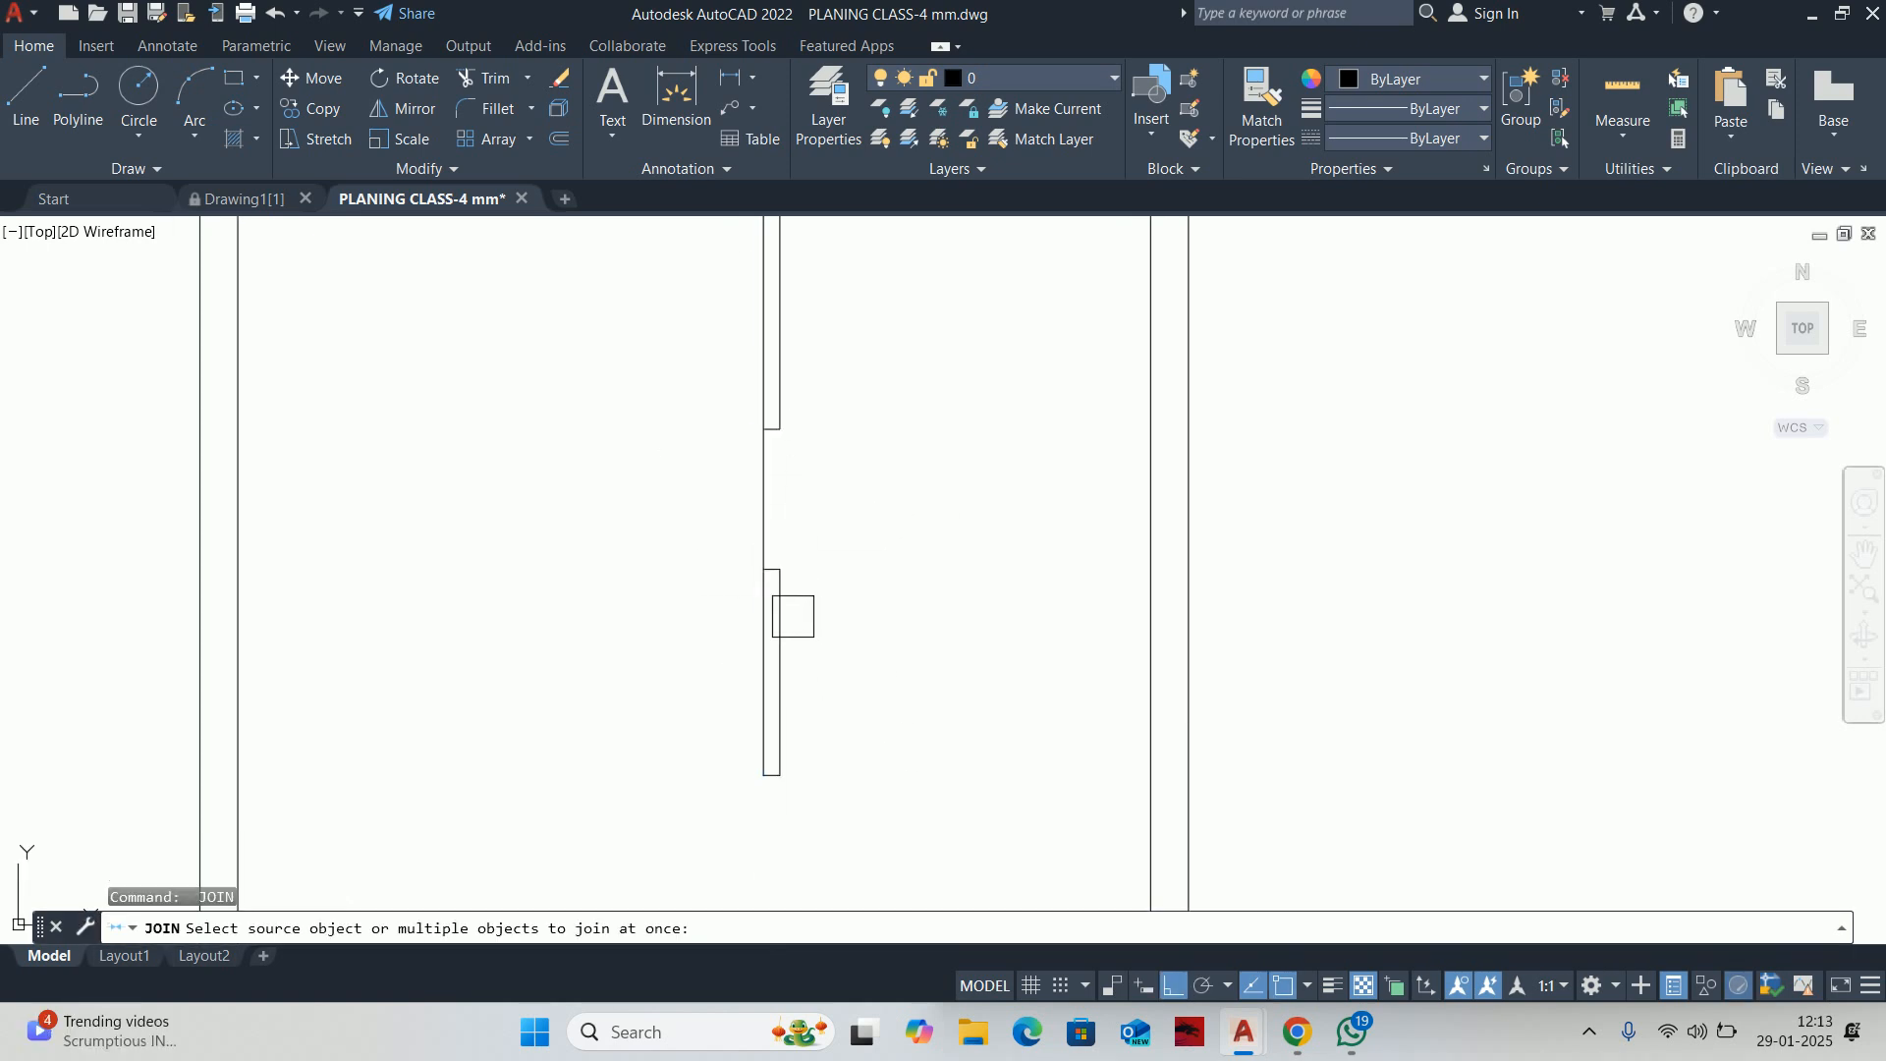
key("Escape")
key("Escape")
type("j")
key("Return")
left_click(792, 609)
left_click(794, 379)
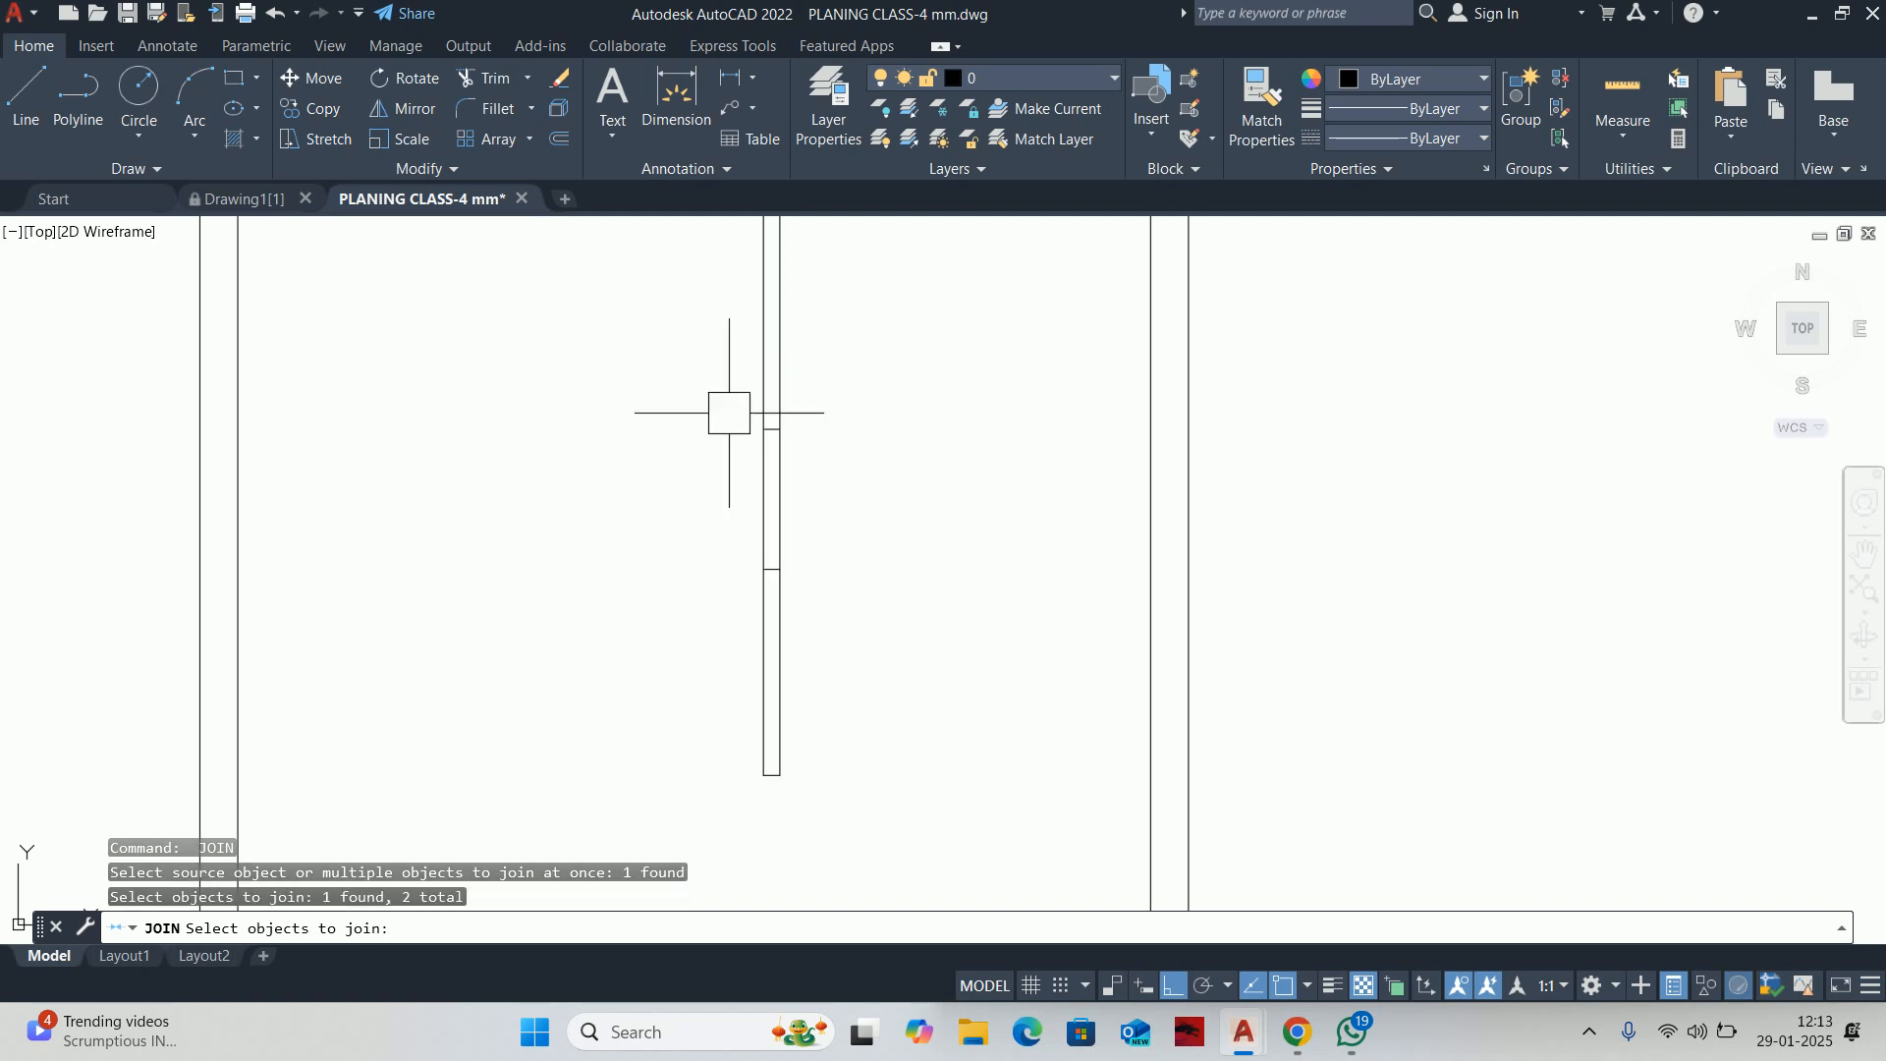
key("Return")
Erase the two leftover end lines of the old door gap inside the partition
left_click(589, 358)
left_click(858, 645)
scroll(831, 536, "down", 5)
key("Delete")
key("Escape")
key("Escape")
scroll(863, 527, "down", 3)
scroll(978, 531, "up", 5)
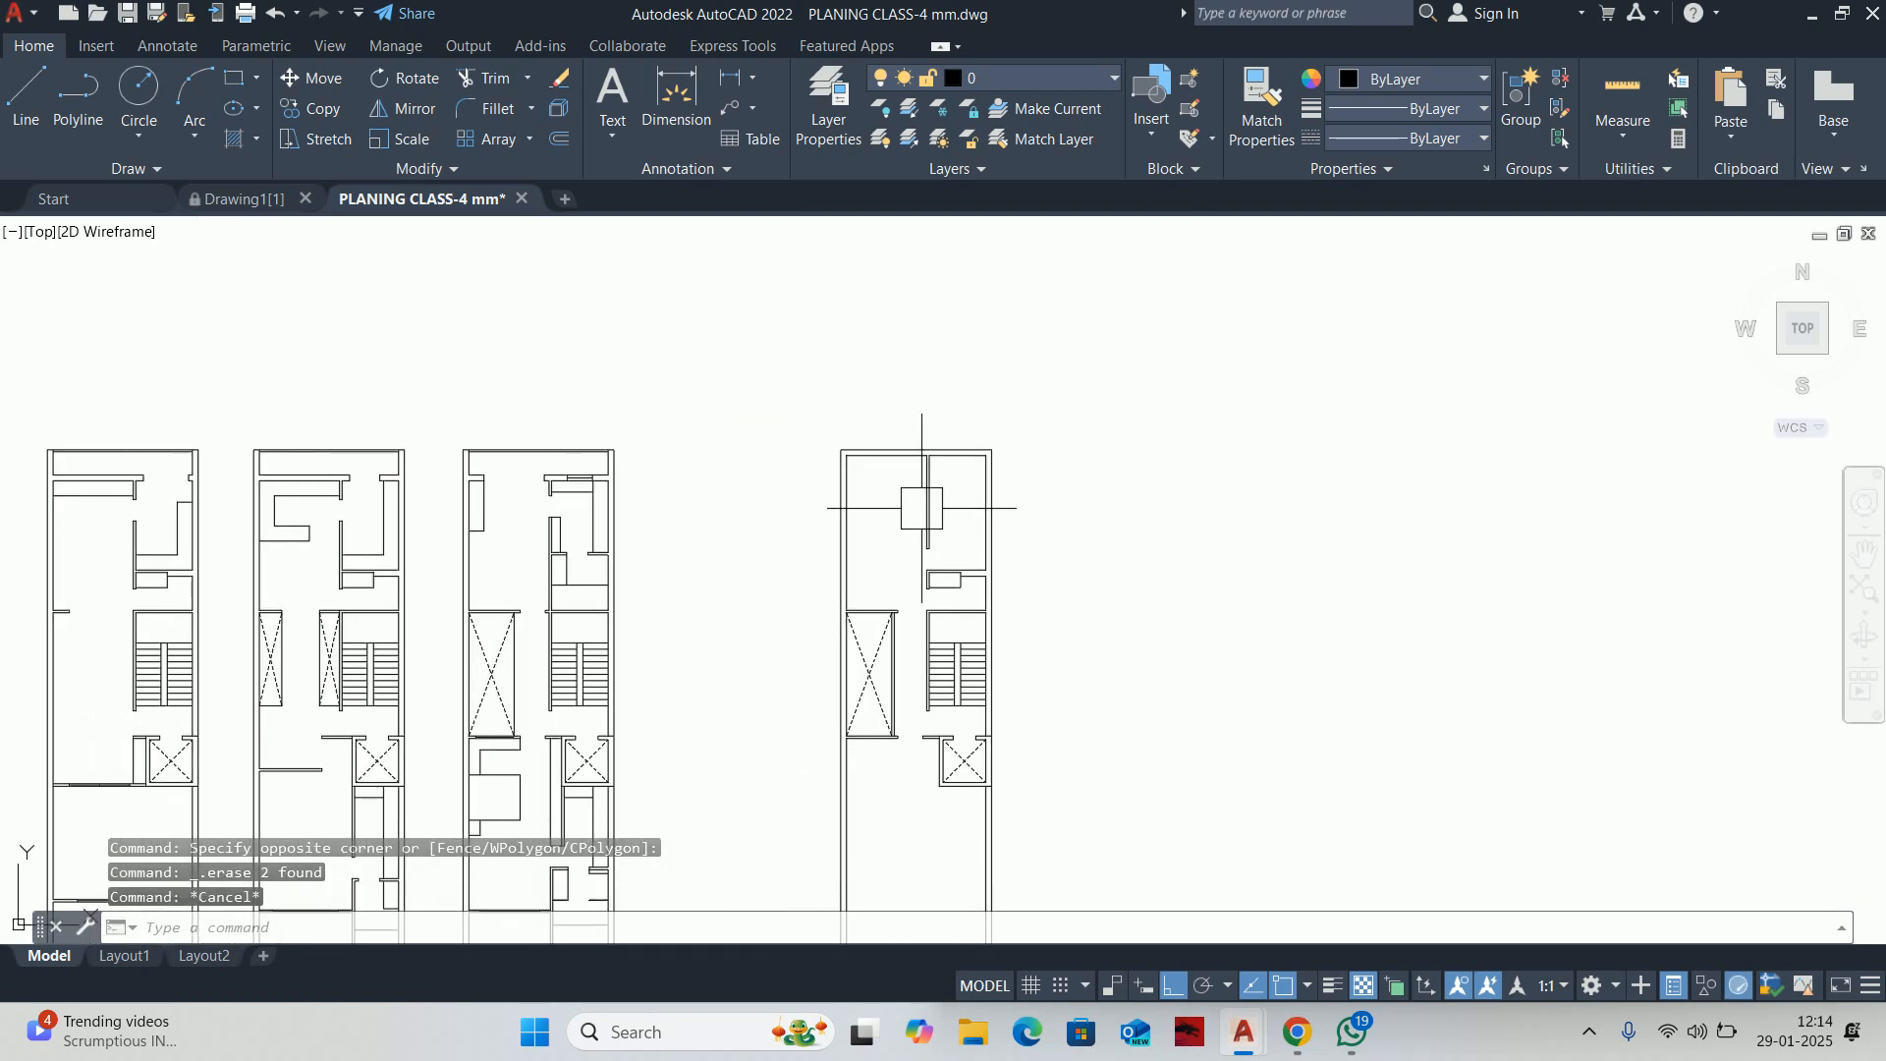
Offset the partition's left line 230 mm toward the rear right room
middle_click_drag(863, 562, 865, 563)
type("o")
key("Return")
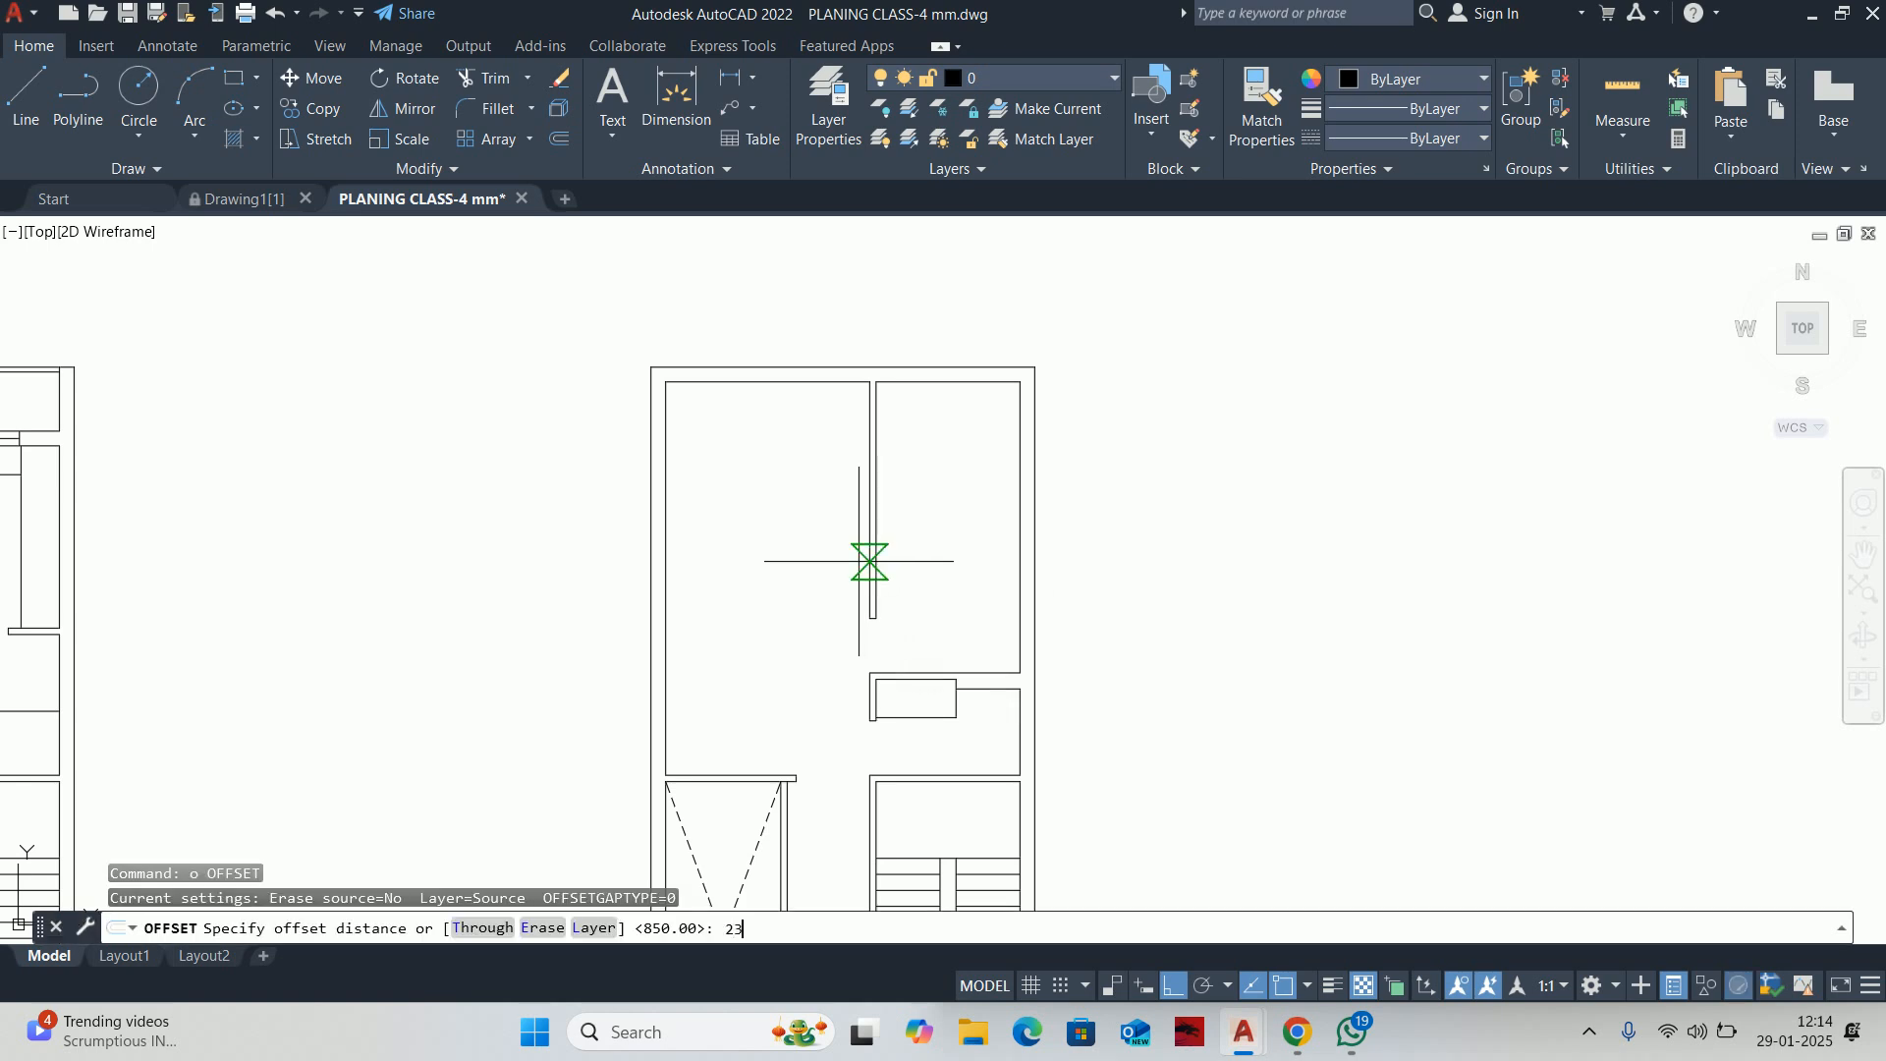
type("230")
key("Return")
scroll(870, 562, "up", 4)
left_click(851, 525)
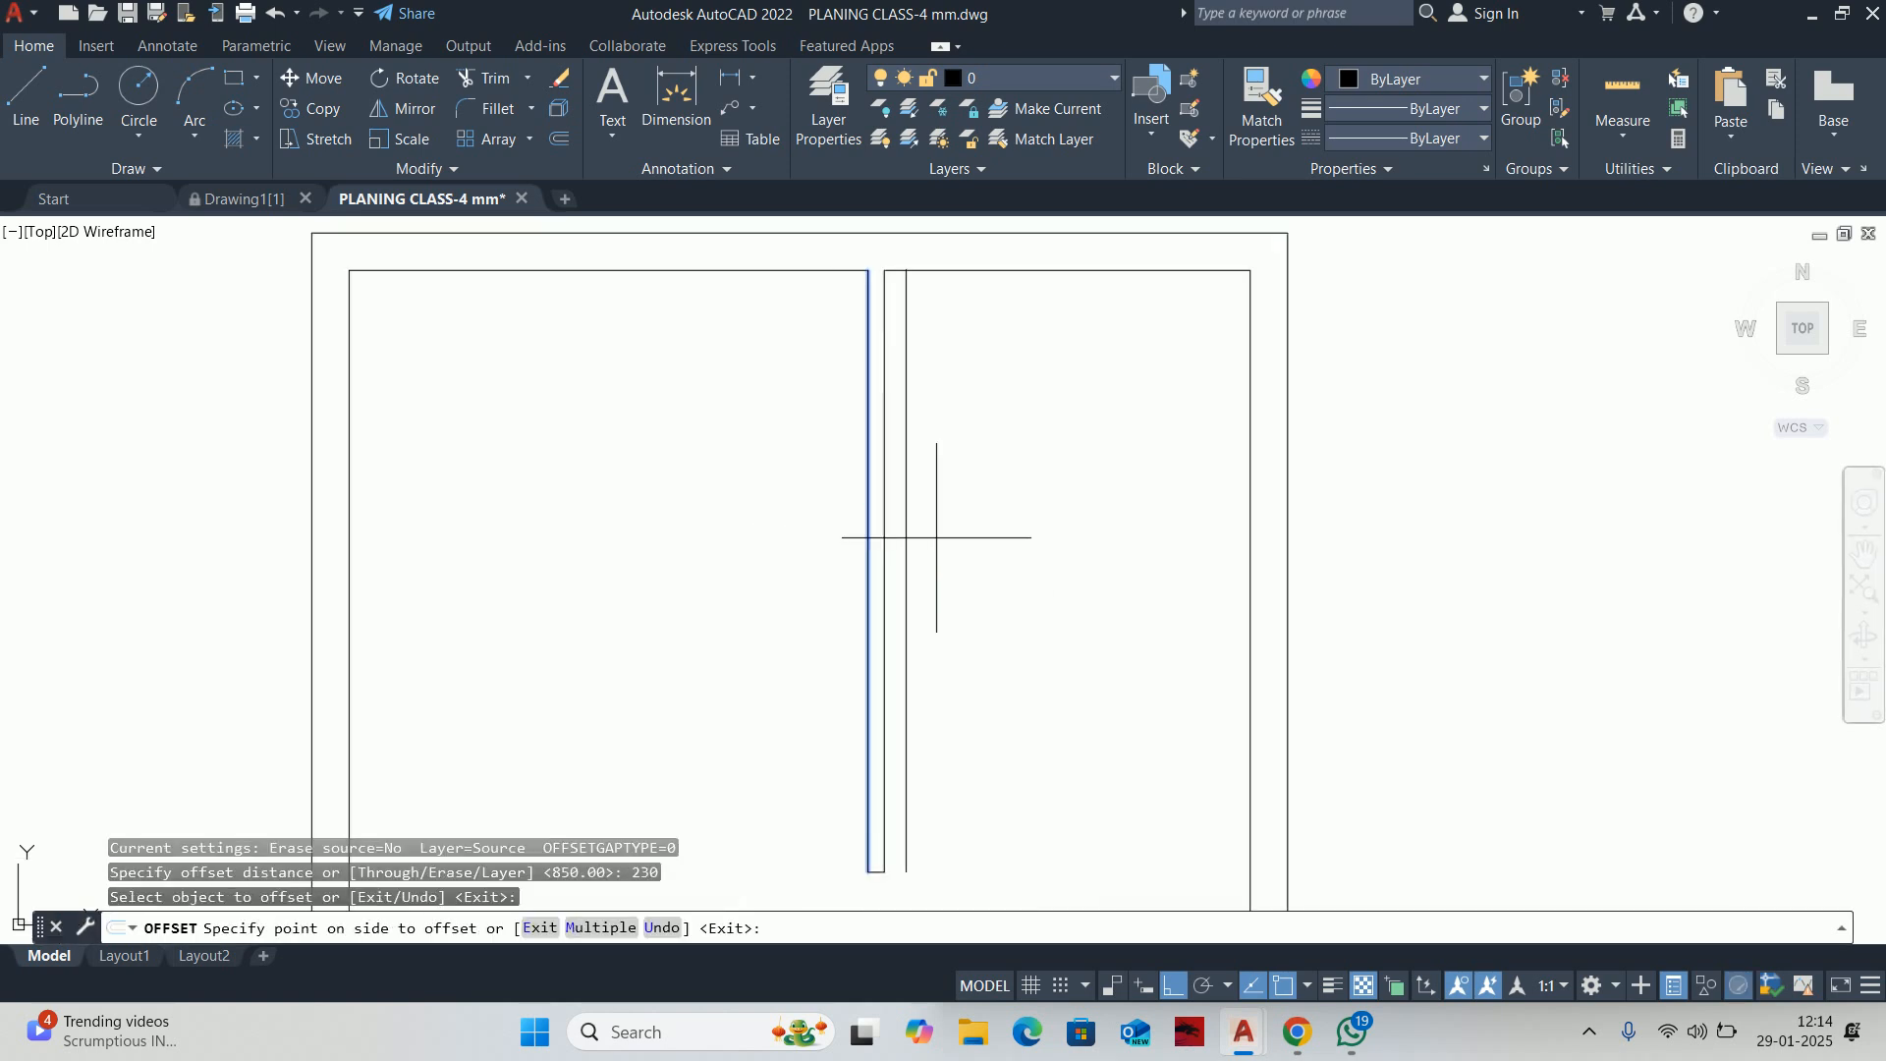
key("Escape")
key("Escape")
key("Escape")
scroll(934, 534, "down", 4)
scroll(941, 500, "up", 8)
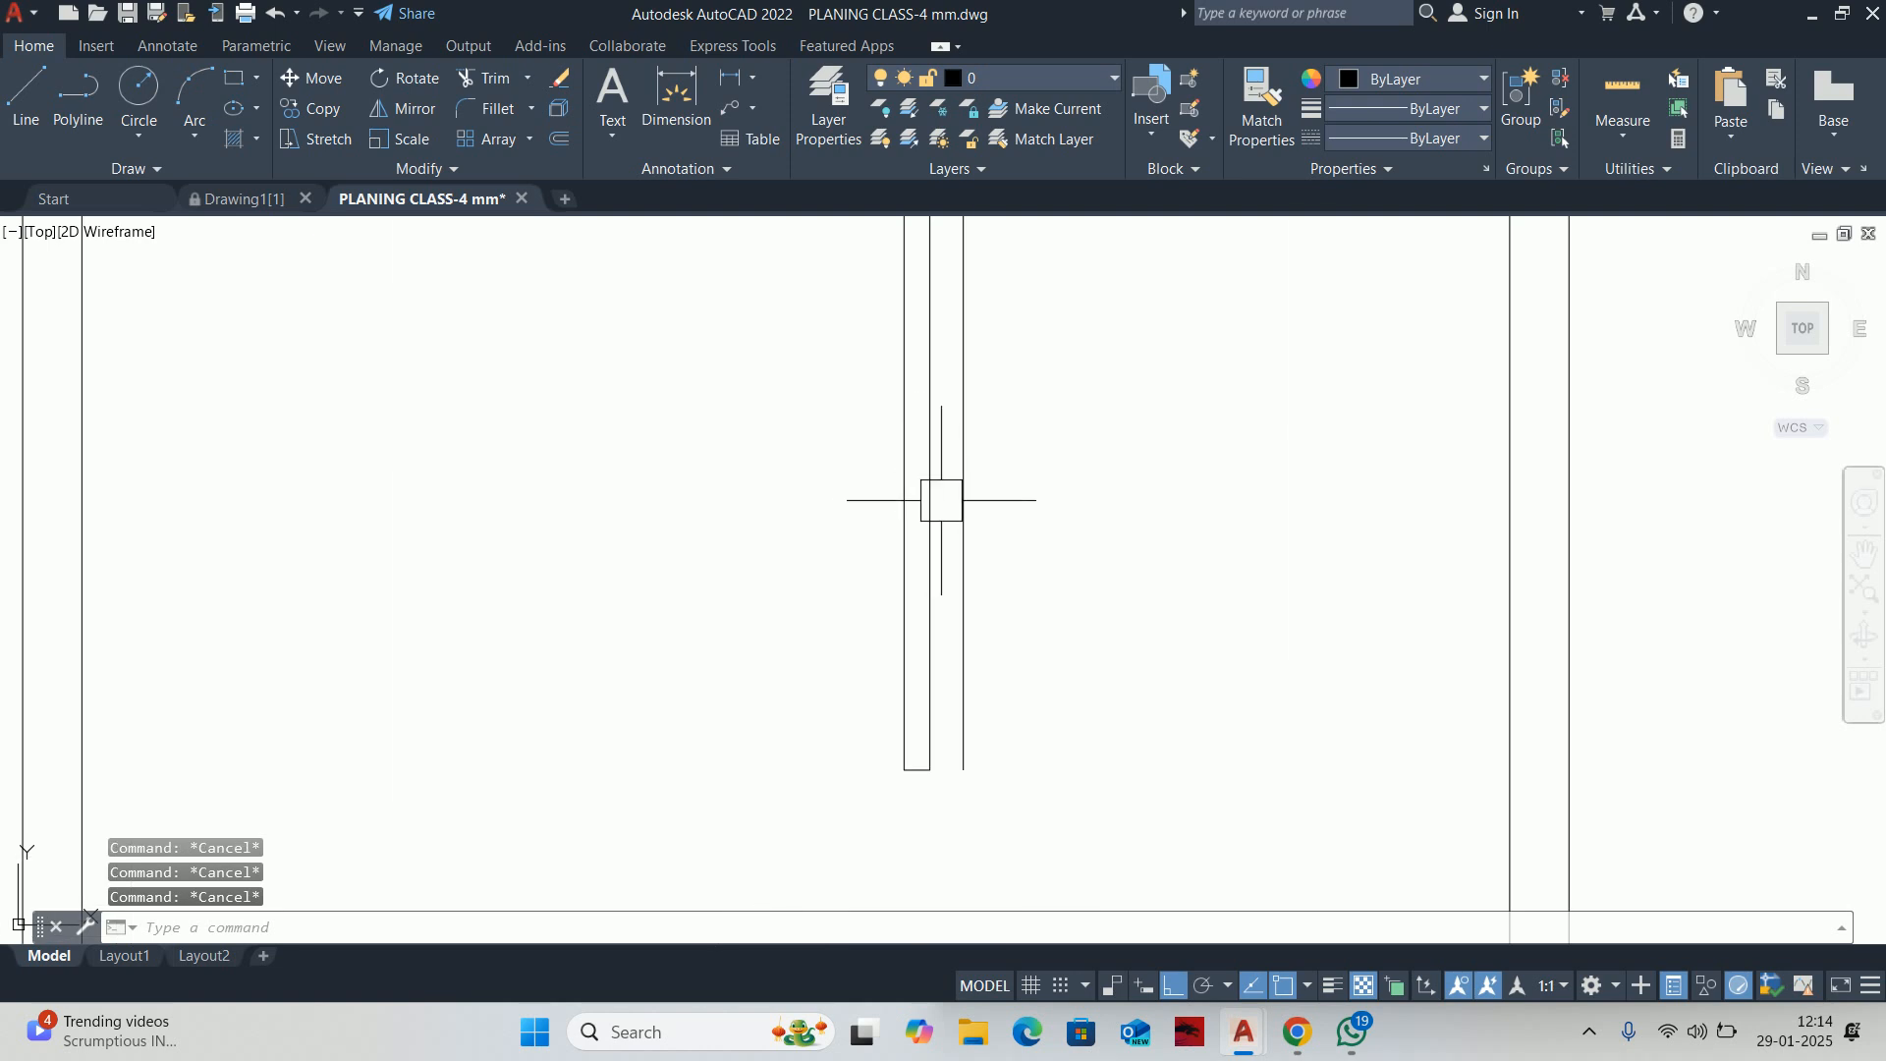
Extend the partition's end line to the new offset line and remove the old line between the two wall faces
type("ex")
key("Return")
scroll(909, 772, "up", 3)
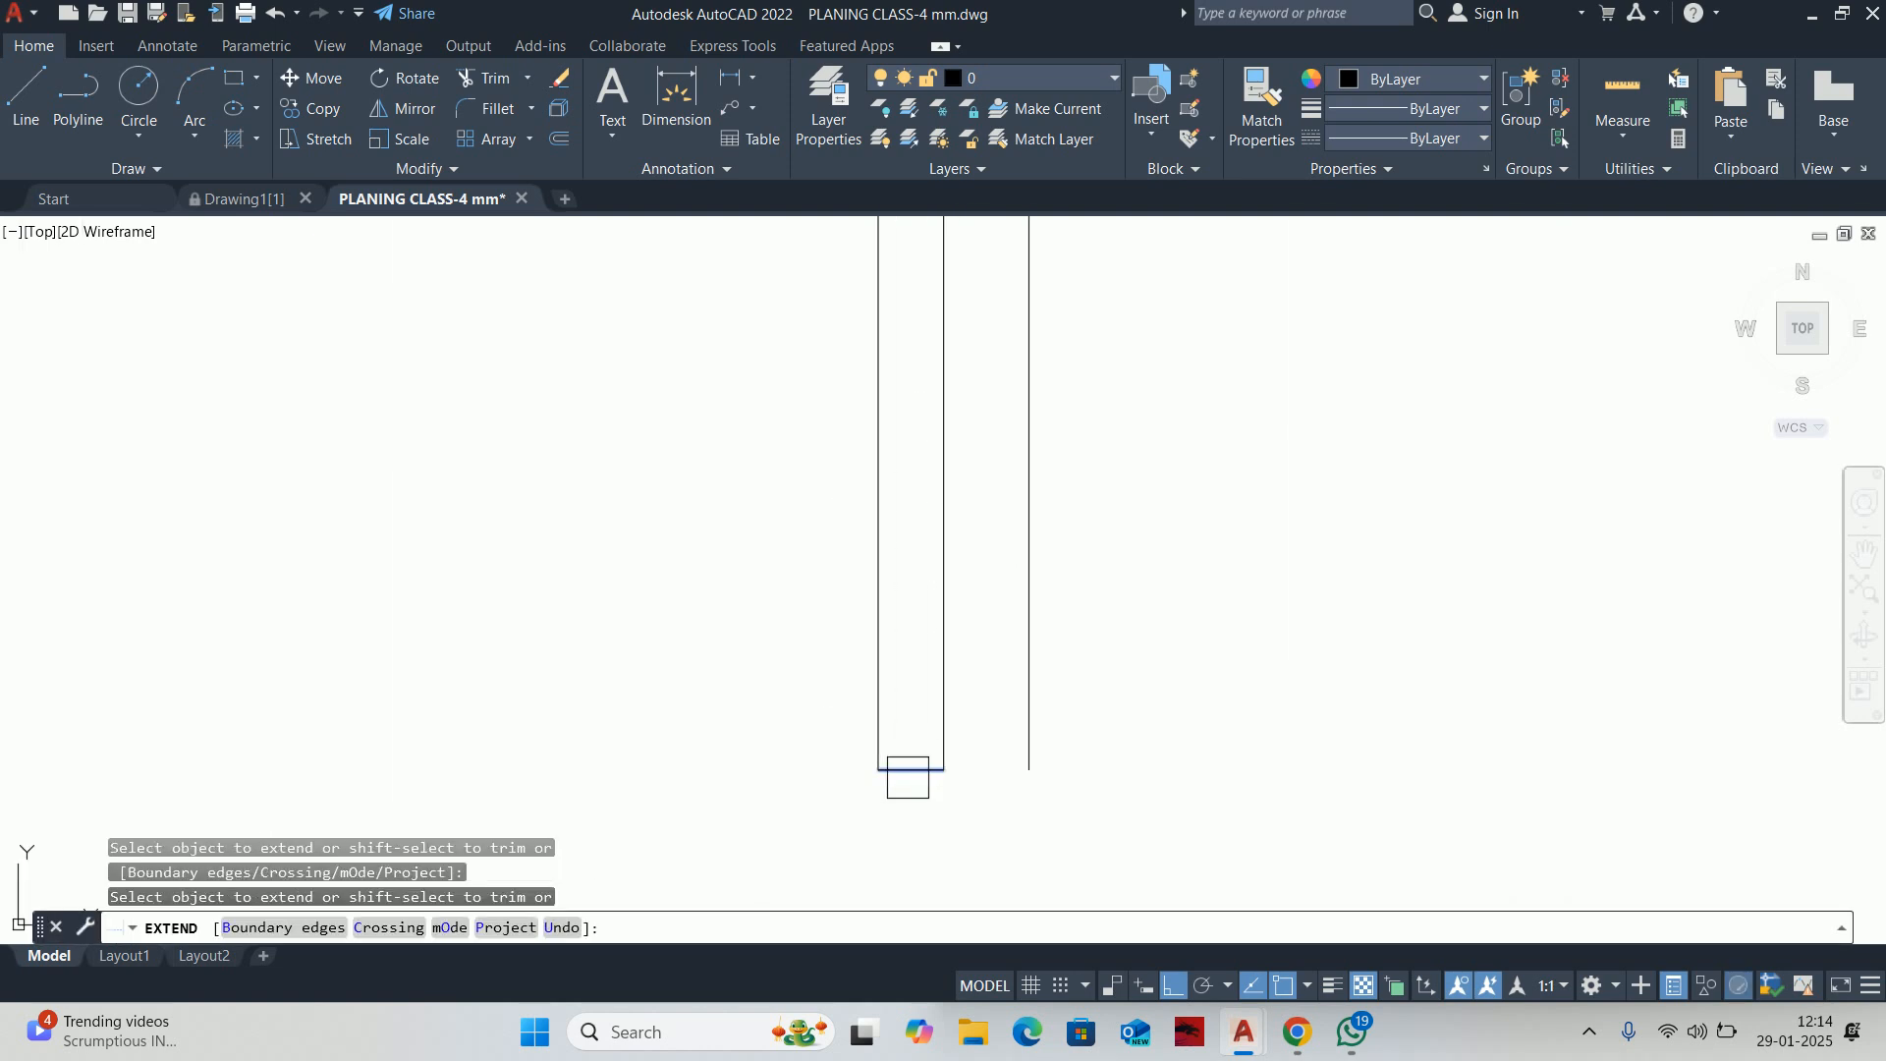
scroll(945, 688, "down", 3)
scroll(935, 475, "up", 5)
left_click_drag(914, 526, 920, 580)
key("Return")
scroll(921, 580, "down", 4)
key("Escape")
key("Escape")
key("Escape")
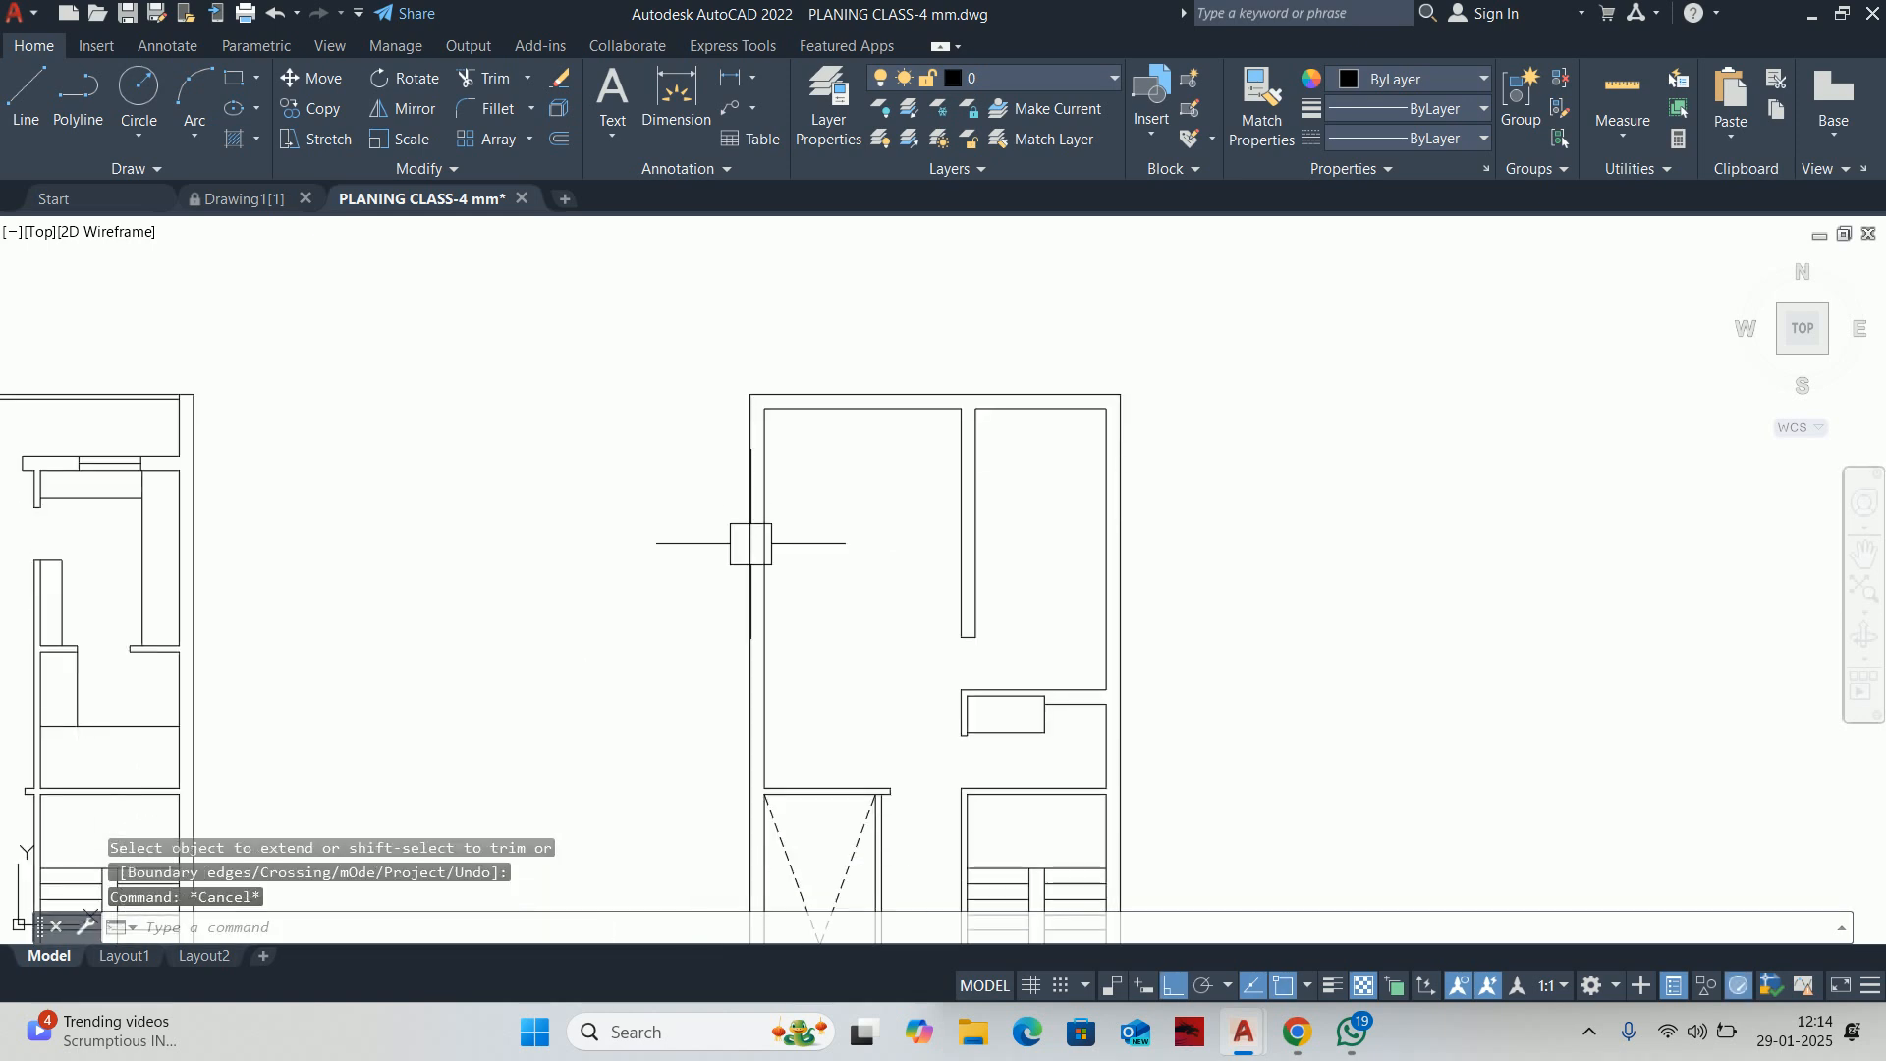
Offset the inner lines of the rear left room's outer side wall and rear wall 600 mm into the room
middle_click_drag(842, 622, 819, 607)
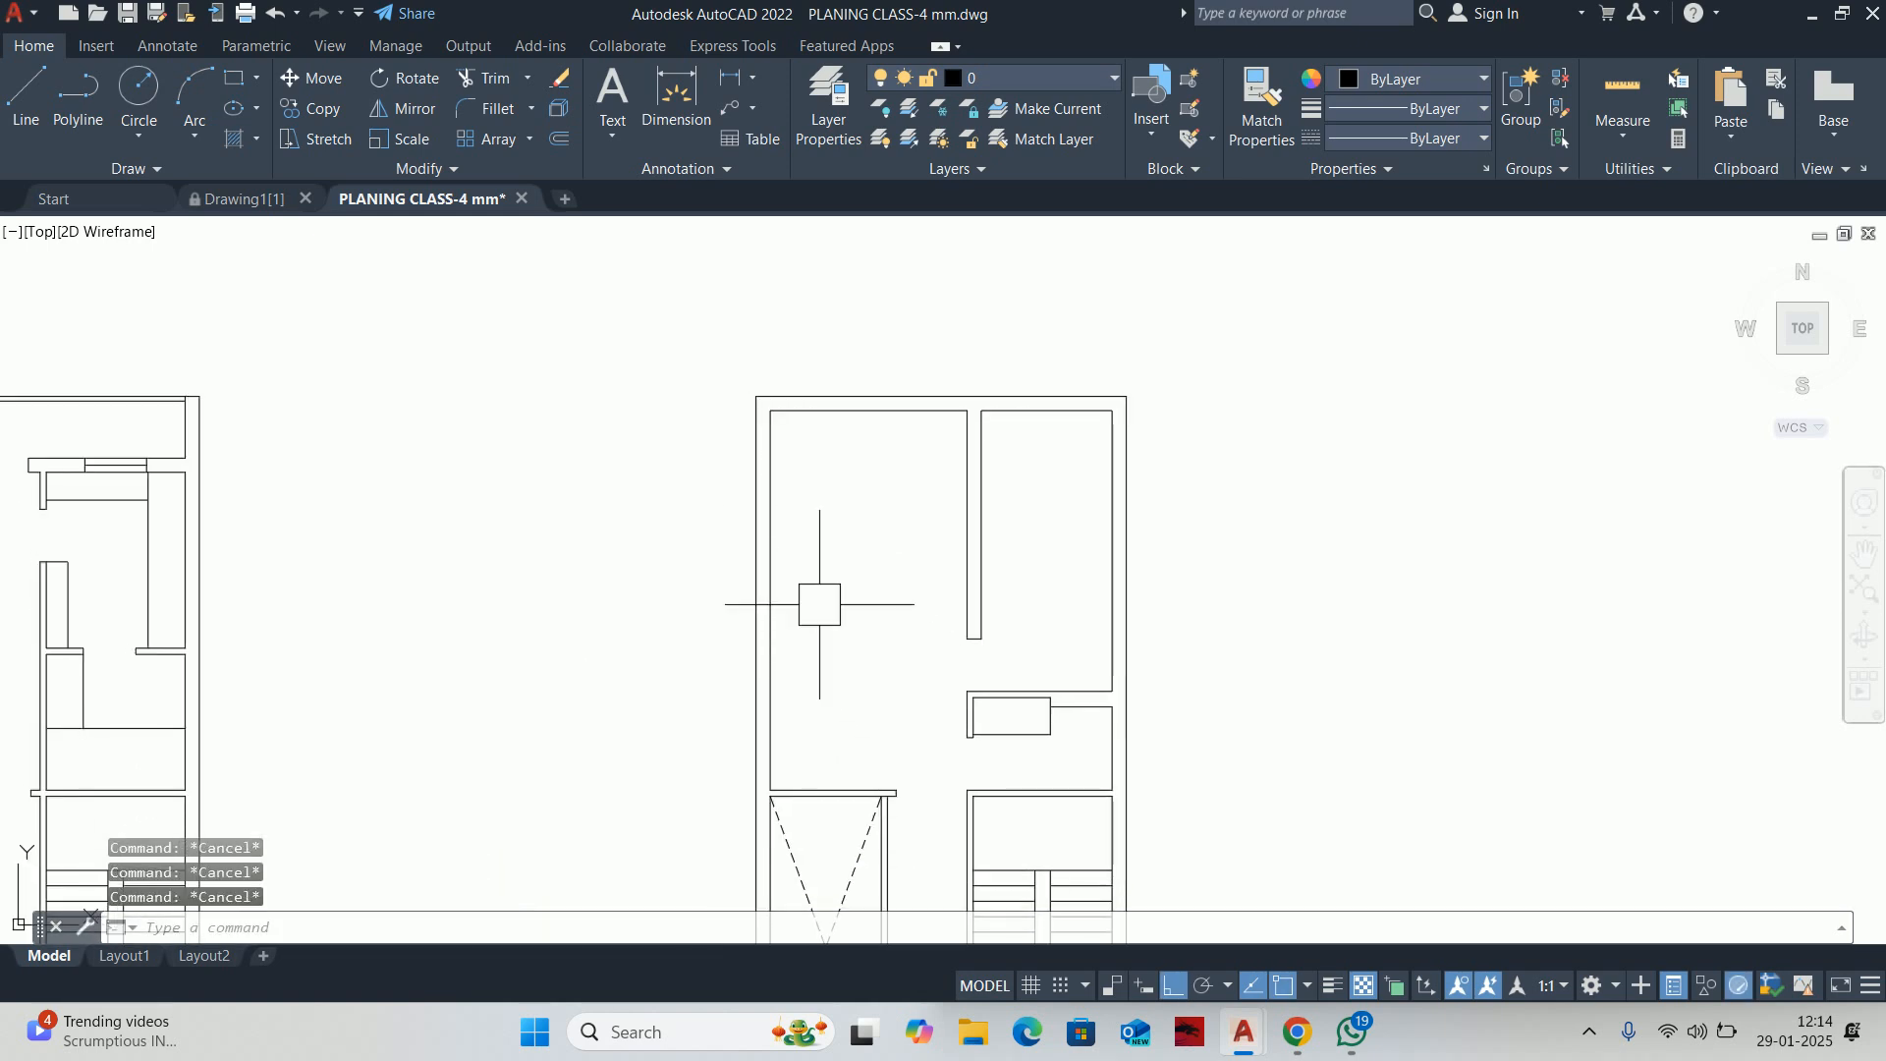
middle_click_drag(787, 573, 813, 602)
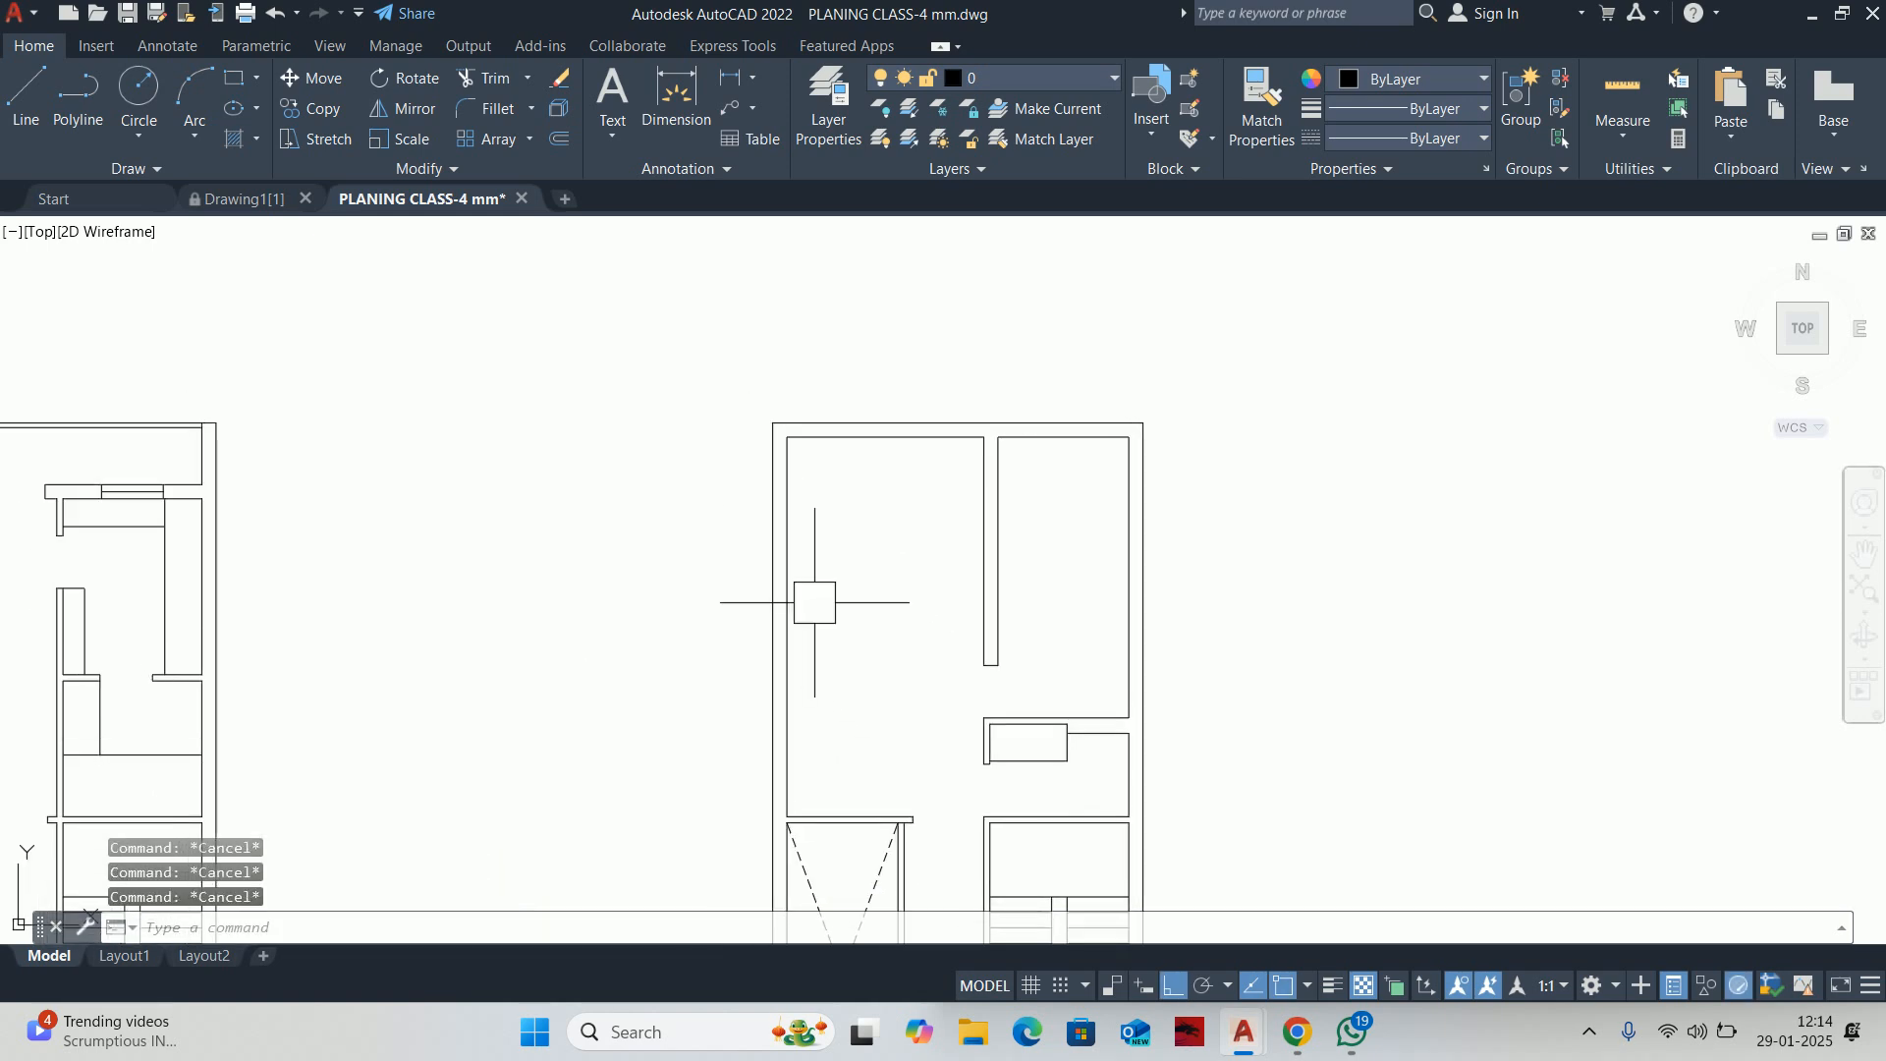
scroll(892, 475, "up", 2)
type("o")
key("Return")
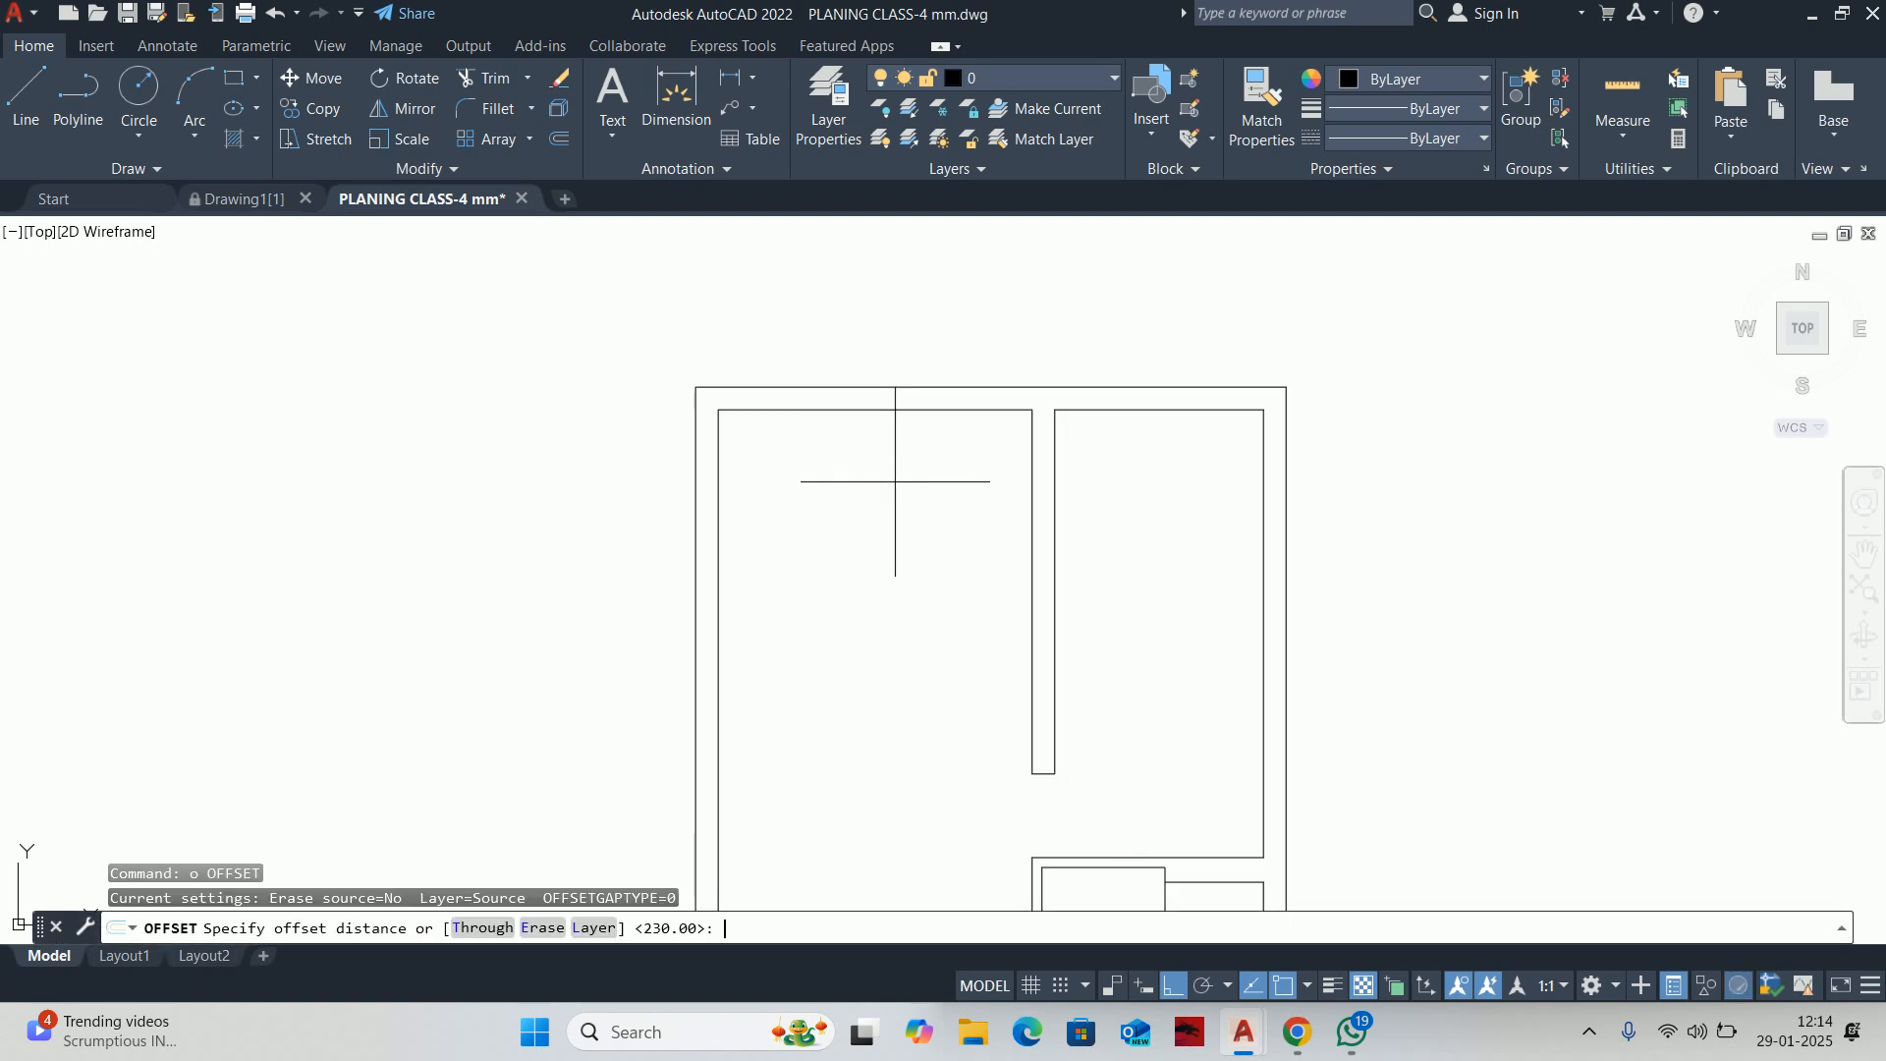
scroll(798, 496, "down", 2)
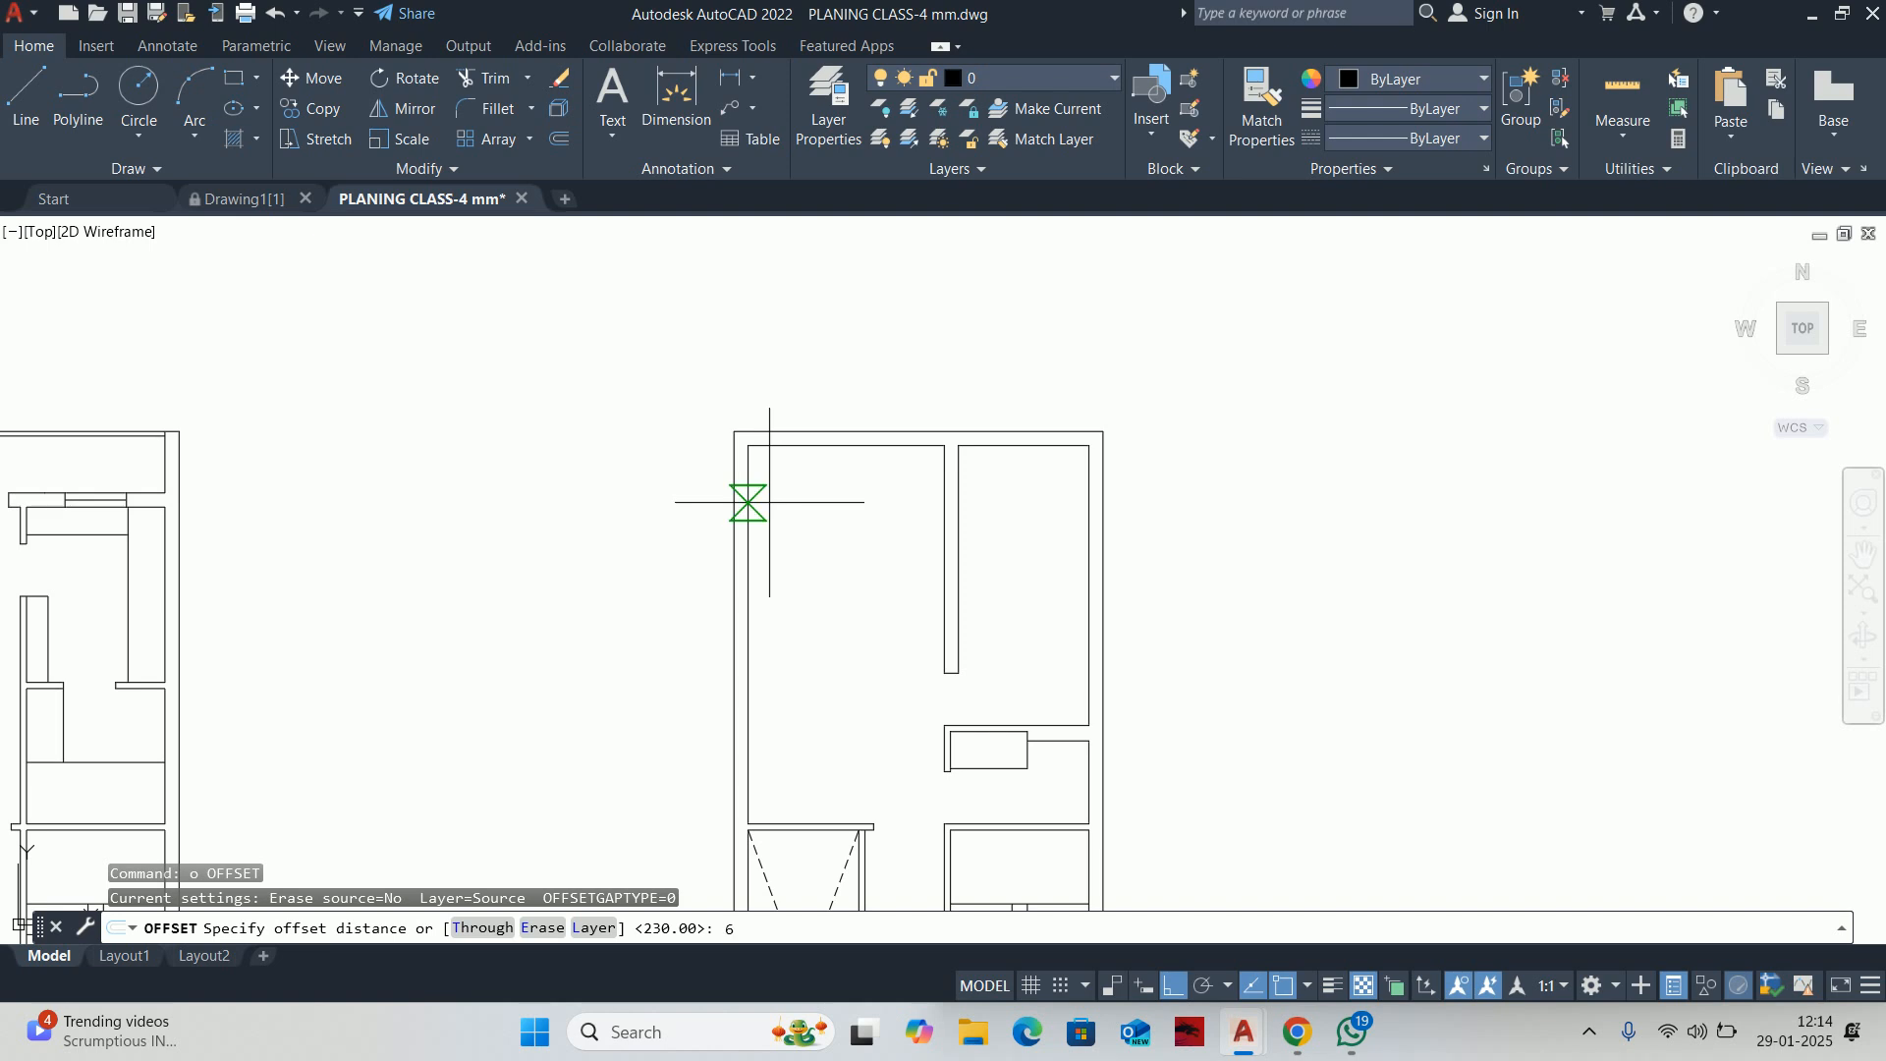
type("600")
key("Return")
scroll(748, 543, "up", 2)
left_click(733, 565)
left_click(810, 521)
left_click(843, 378)
left_click(843, 426)
key("Escape")
key("Escape")
key("Escape")
scroll(813, 674, "up", 3)
scroll(796, 628, "down", 3)
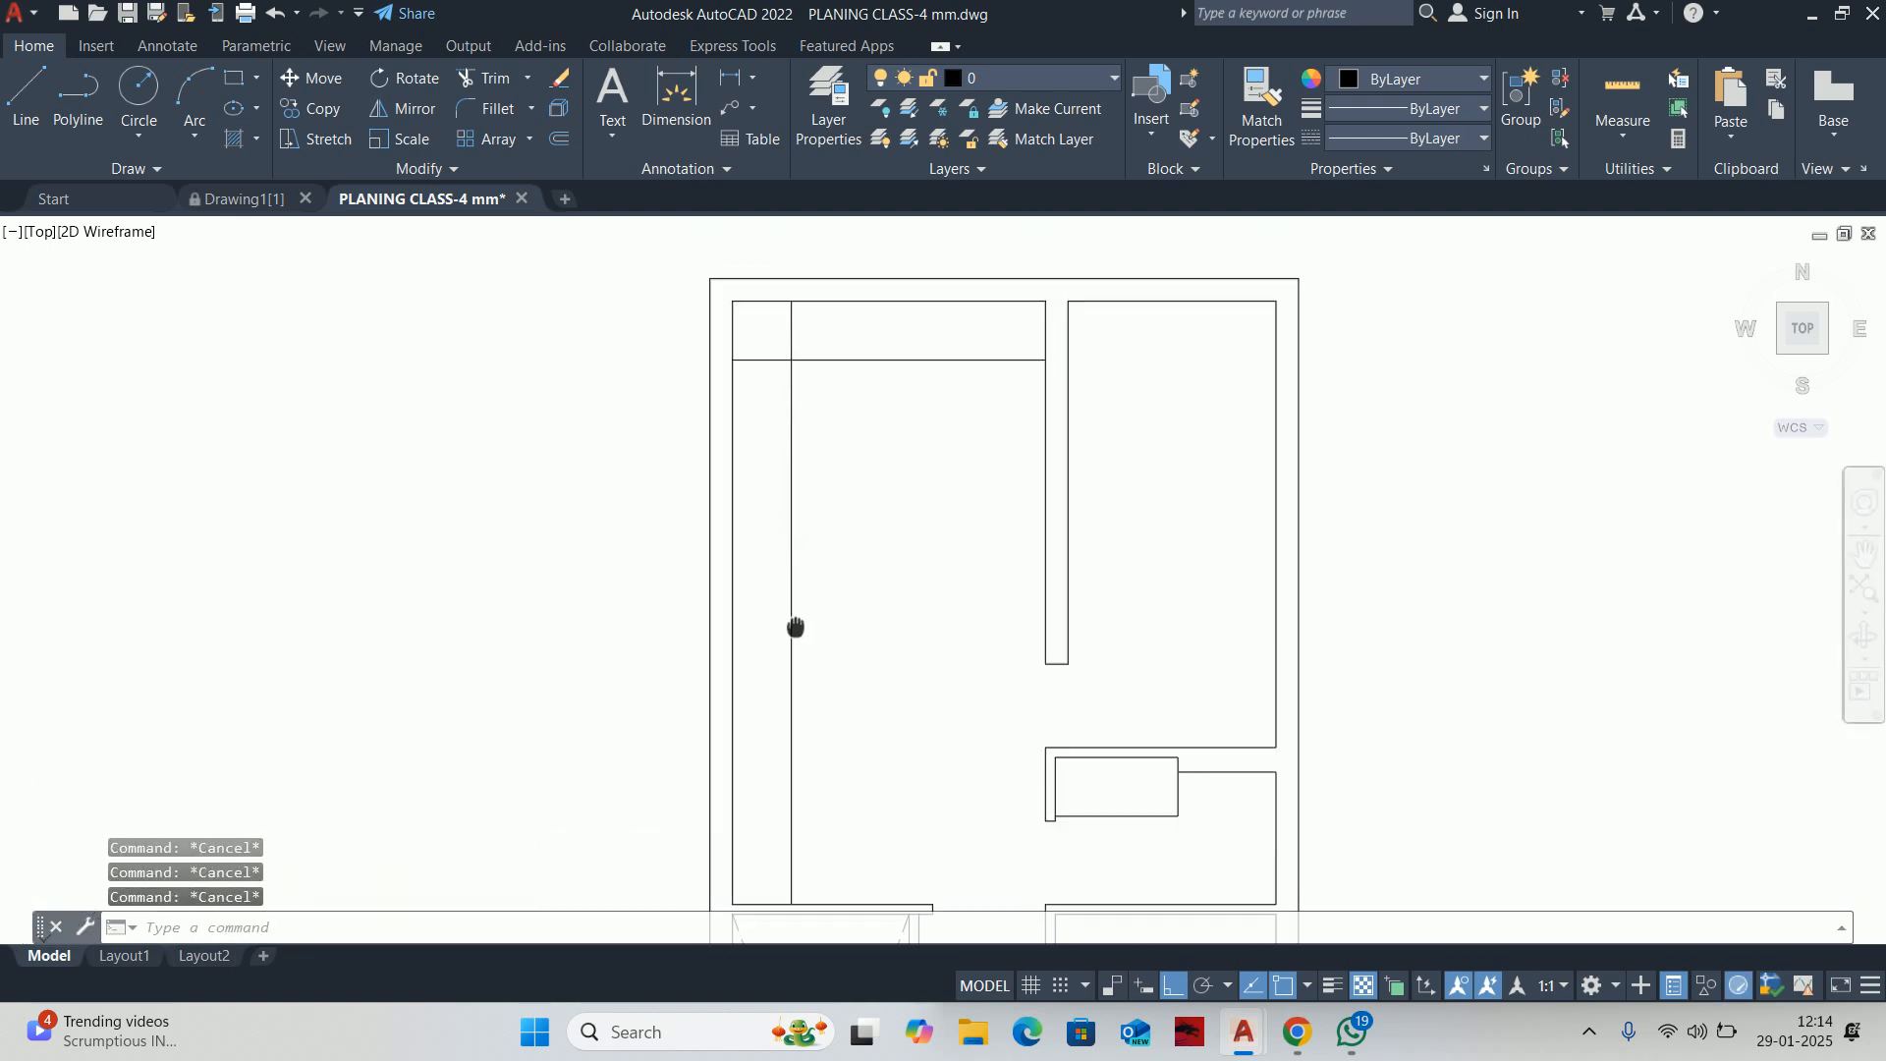
Trim the overlapping ends of the two 600 mm offset lines so they meet at a clean corner
type("tr")
key("Return")
scroll(751, 402, "up", 4)
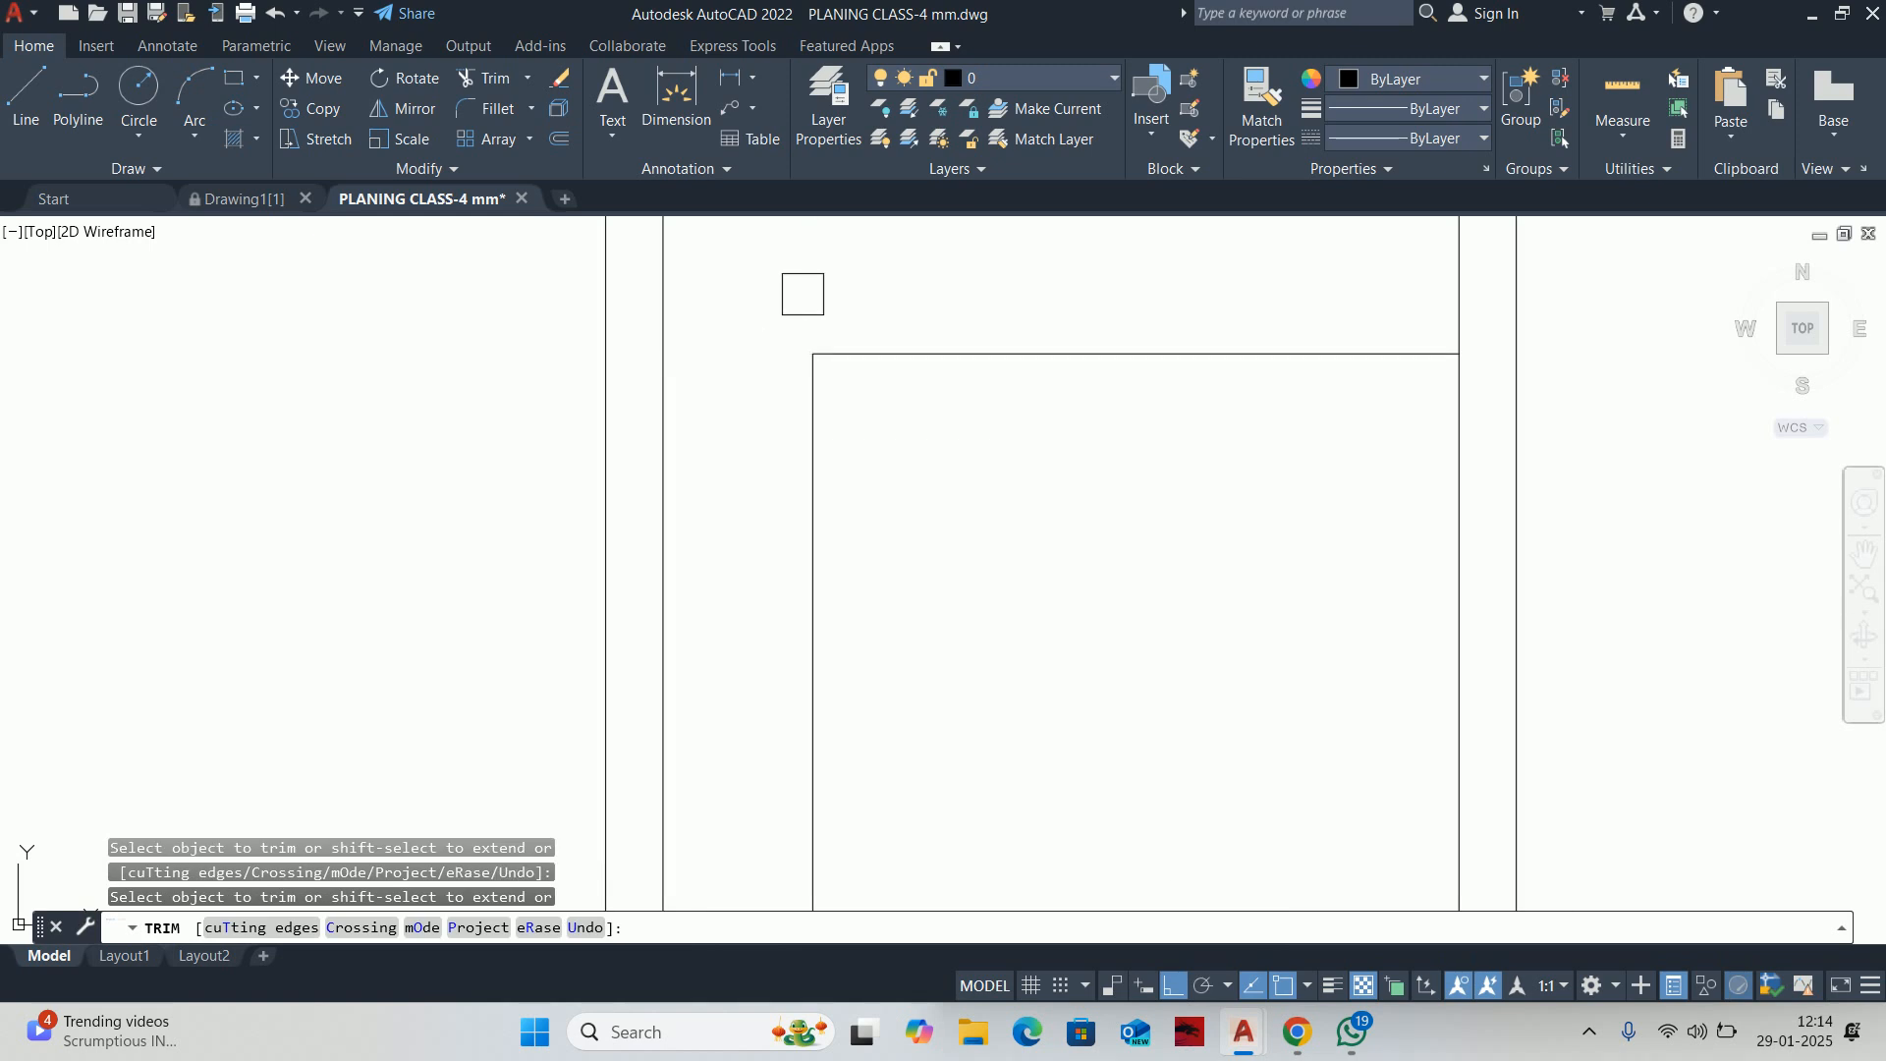
scroll(842, 557, "down", 4)
key("Escape")
key("Escape")
key("Escape")
scroll(863, 639, "up", 4)
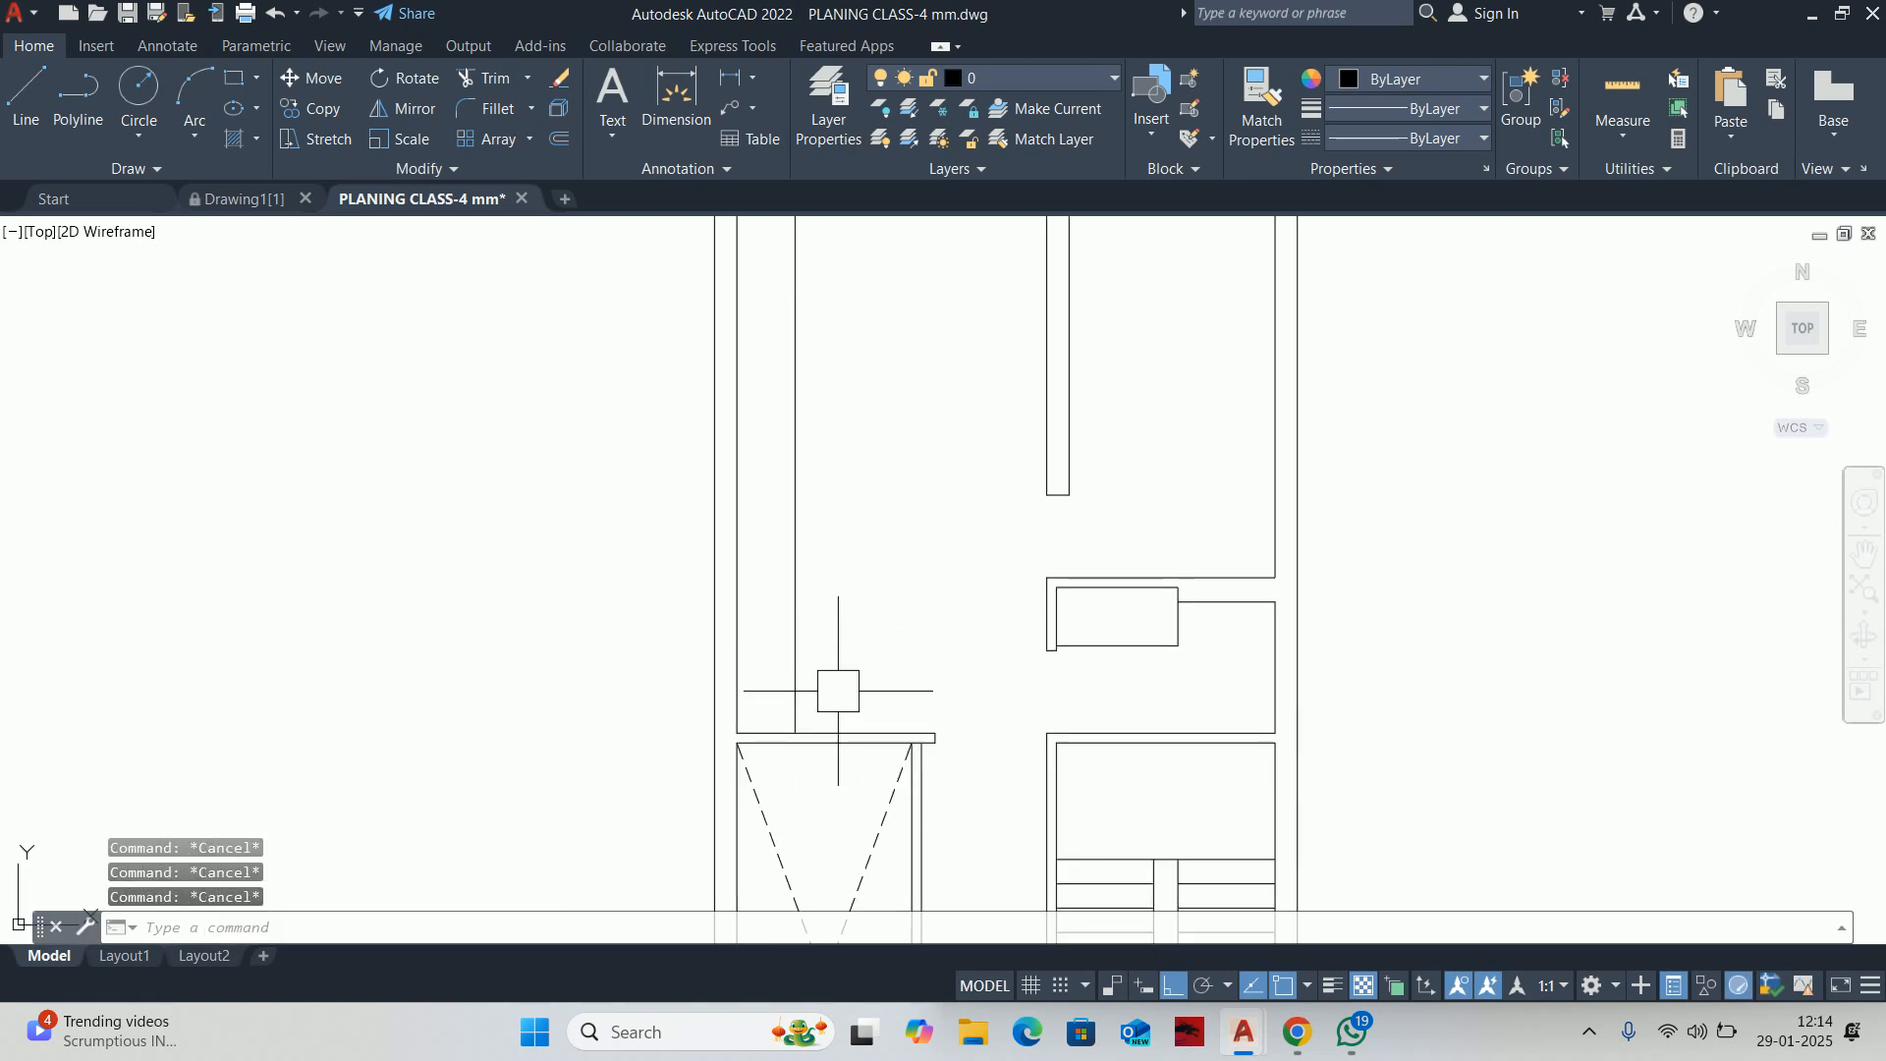
Draw a horizontal line from the free end of the middle partition across to the left outer wall's inner face
type("1")
key("Return")
left_click(1048, 494)
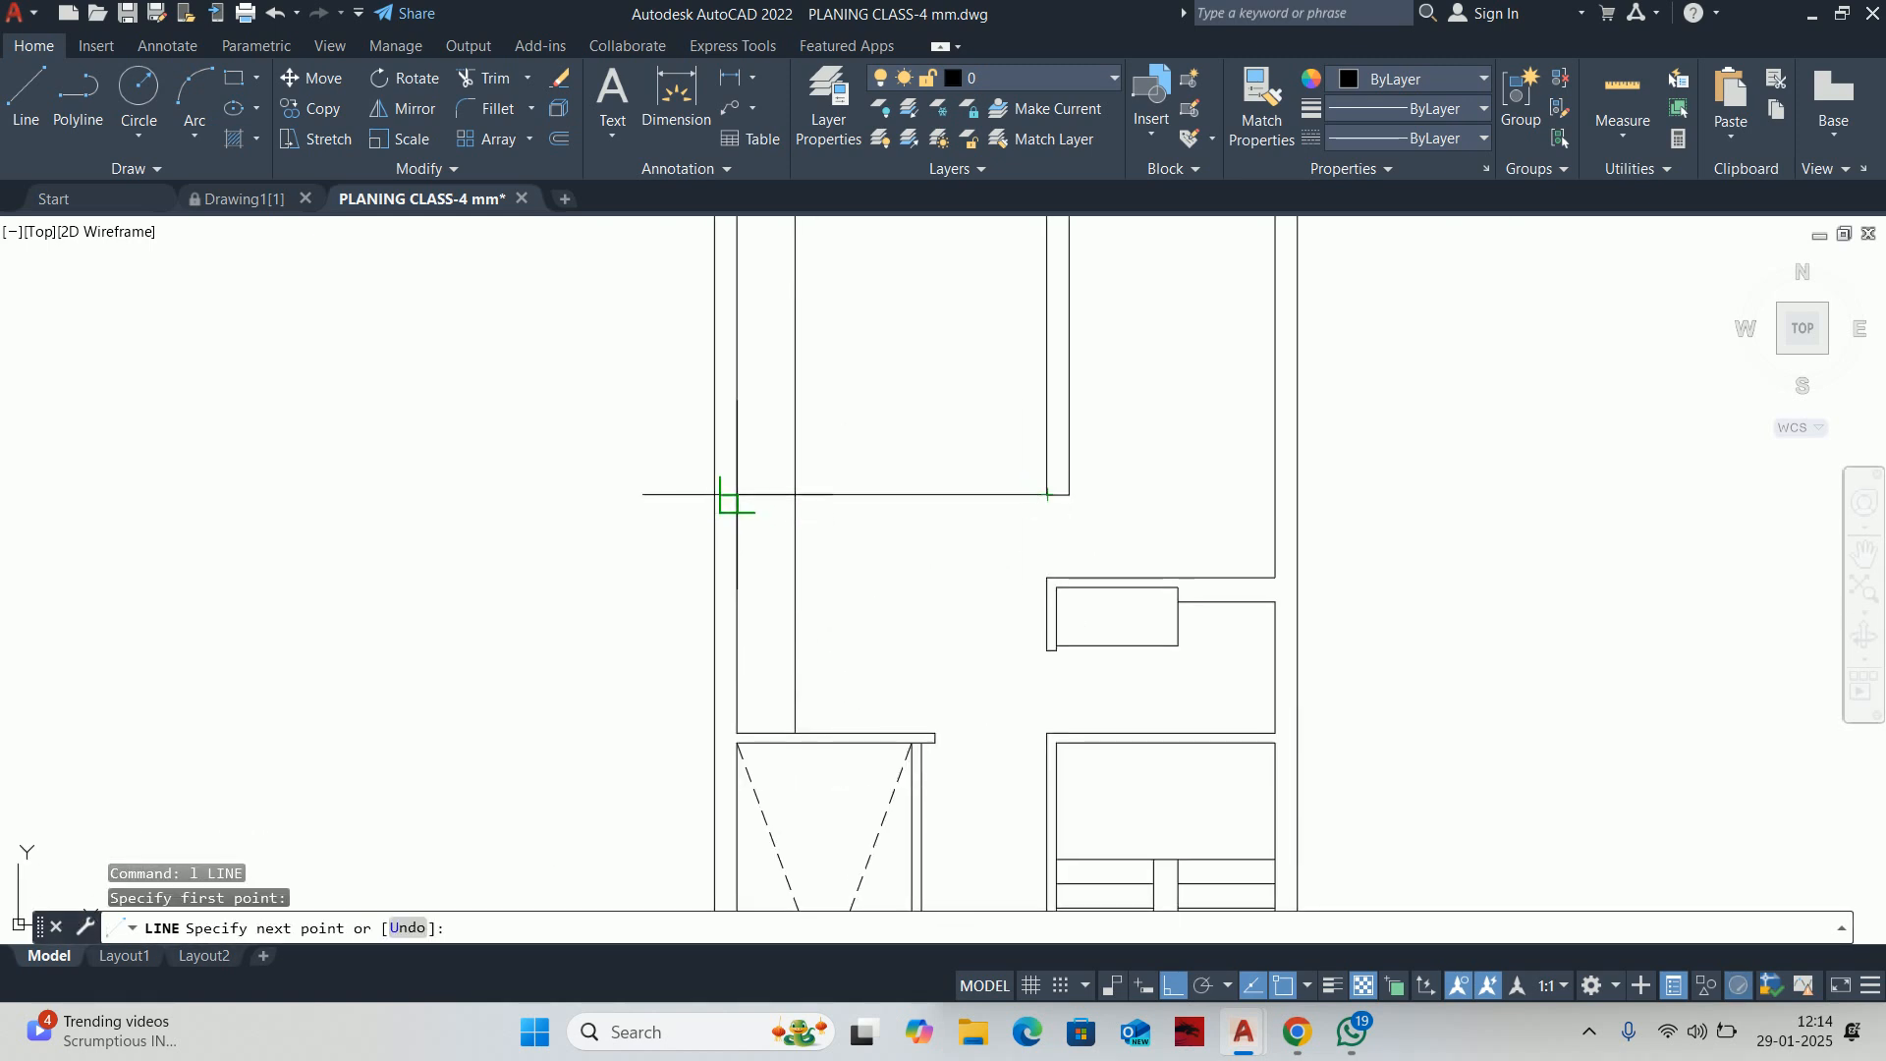
left_click(737, 494)
key("Escape")
Trim the vertical 600 mm offset line below the new horizontal line
type("tr")
key("Return")
left_click(774, 597)
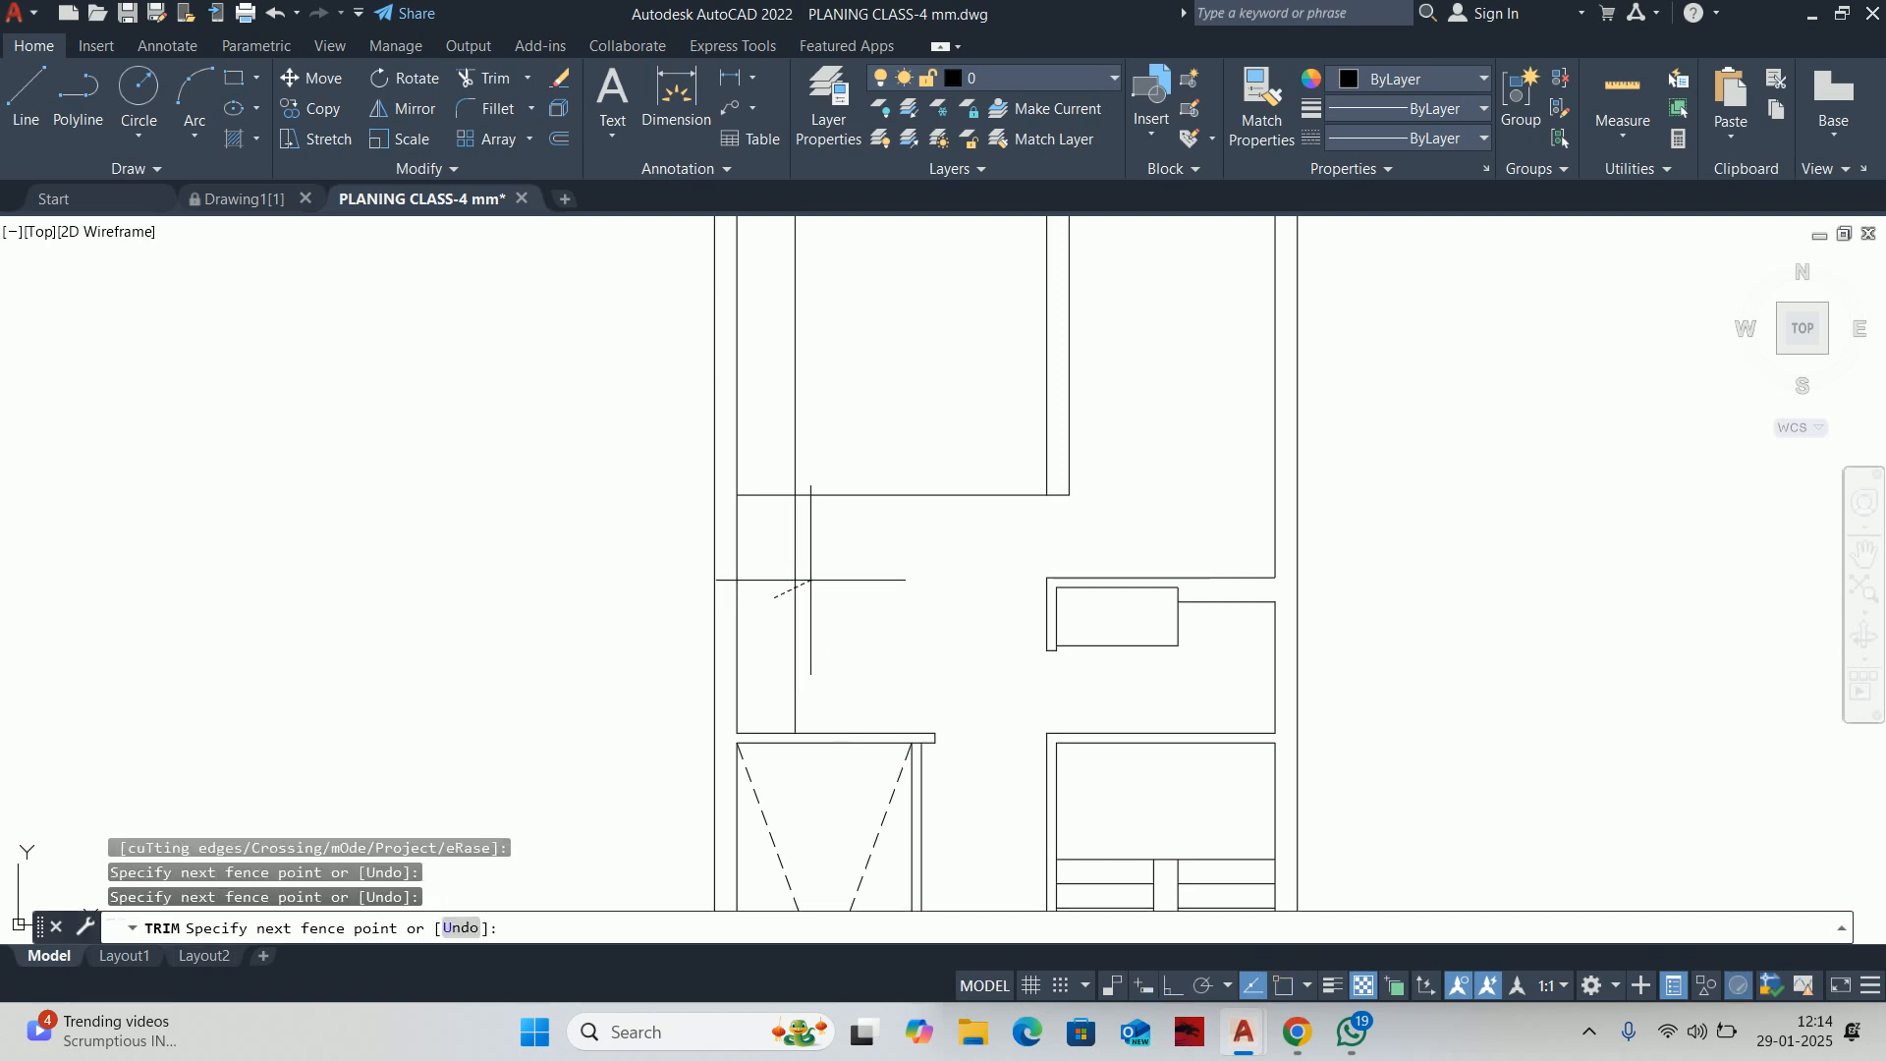
key("Escape")
key("Escape")
scroll(838, 569, "down", 2)
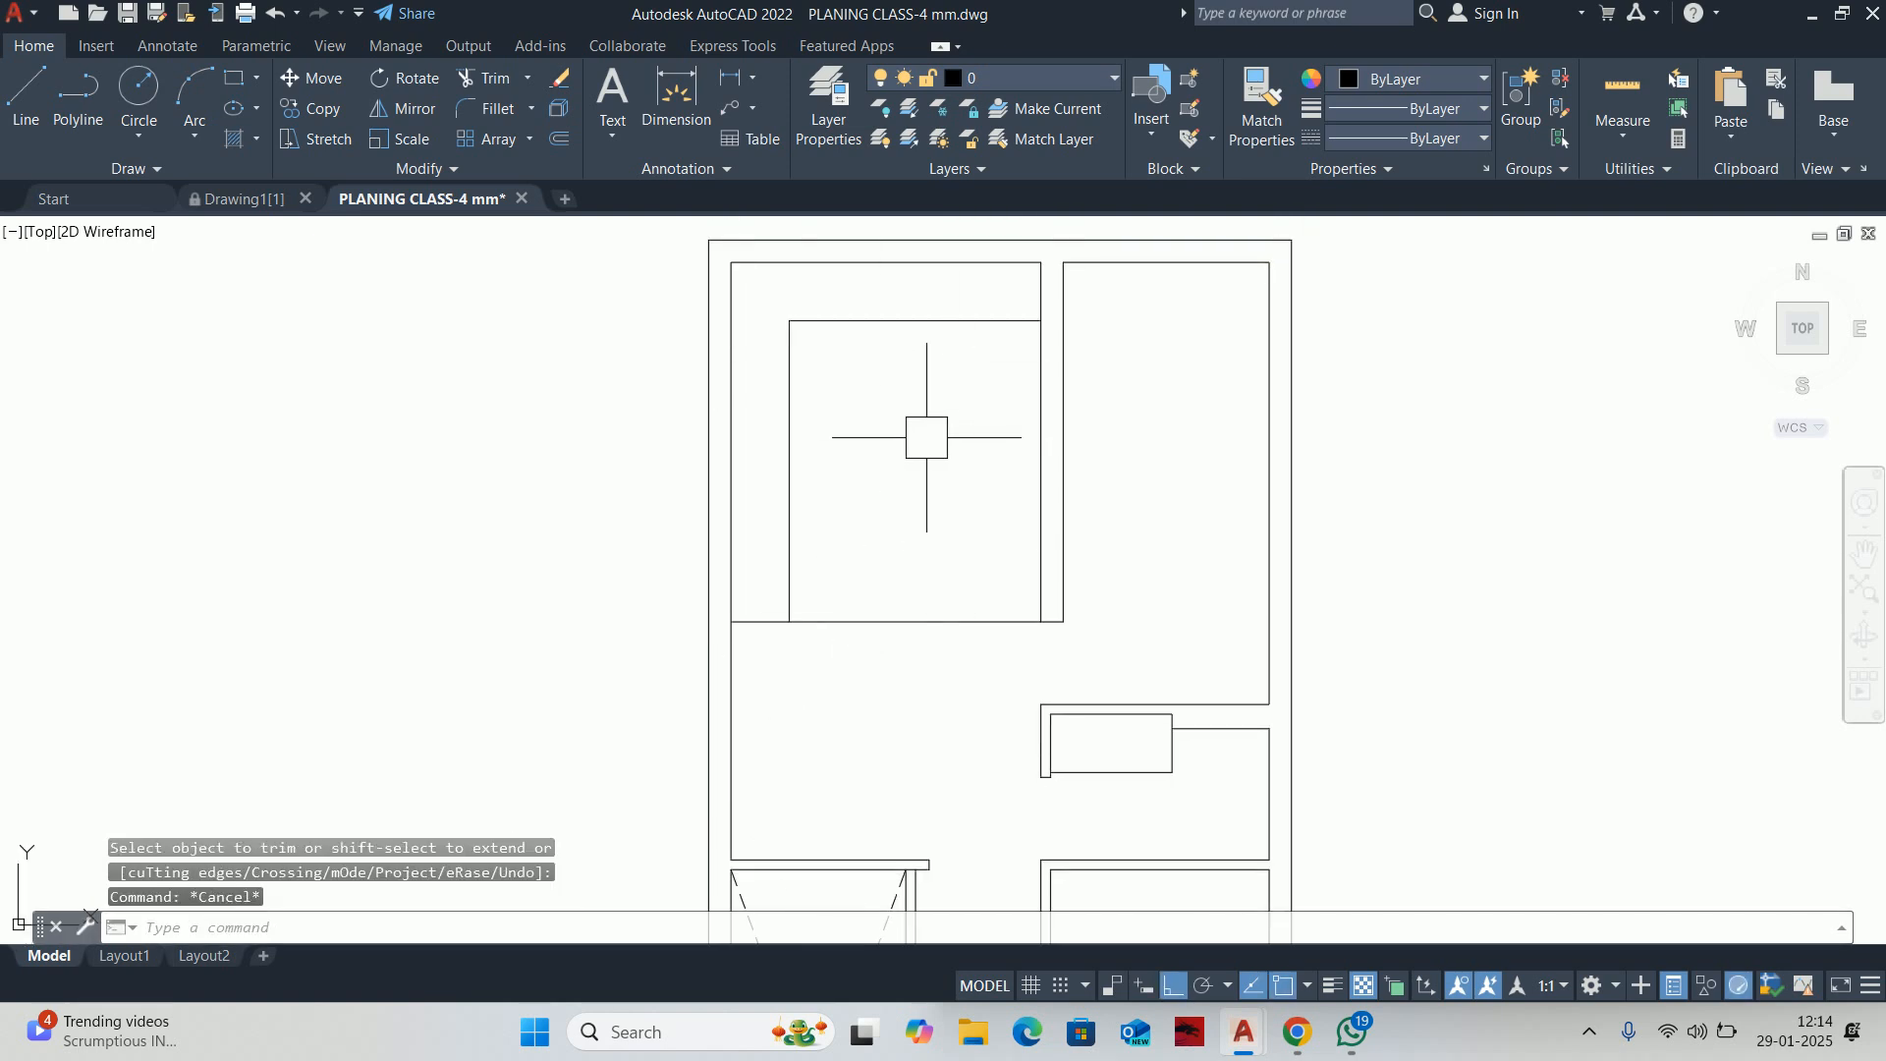
scroll(975, 559, "down", 2)
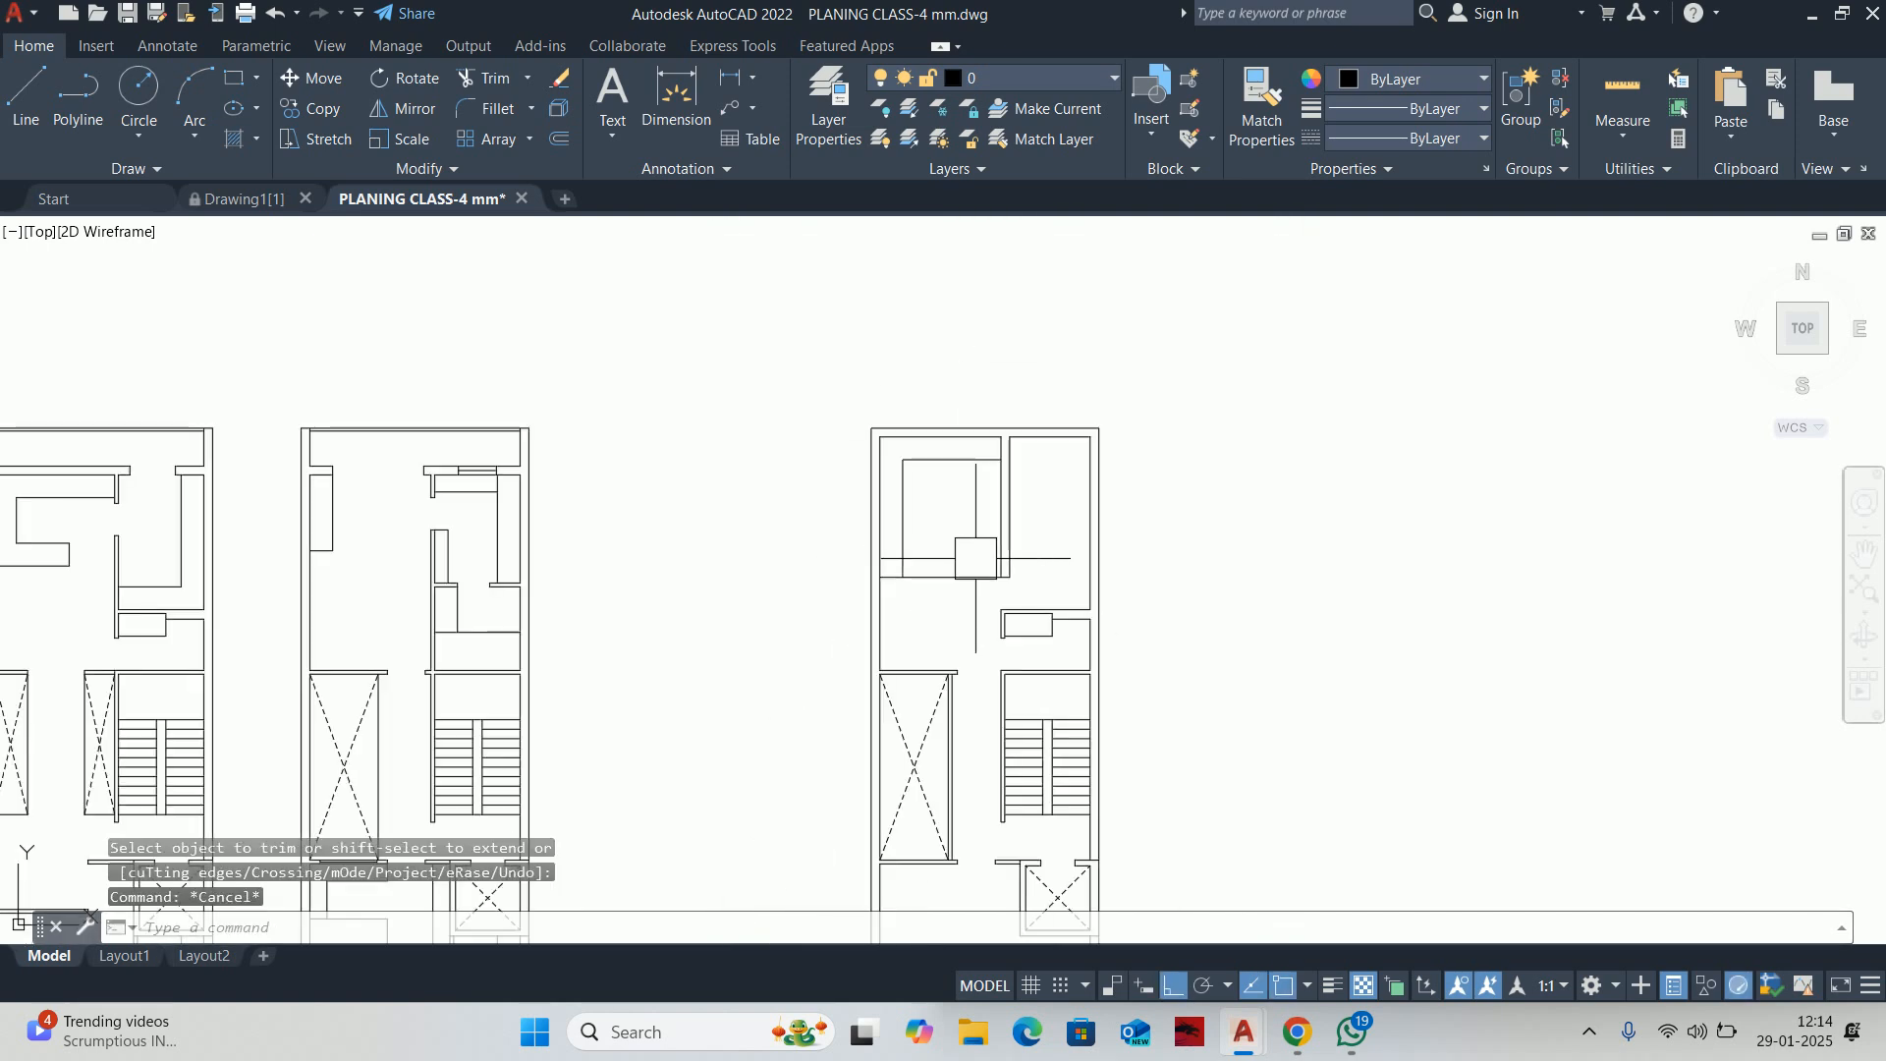
Switch to Chrome, open Pinterest in a new tab and search for "terrace design"
left_click(1295, 1033)
left_click(786, 24)
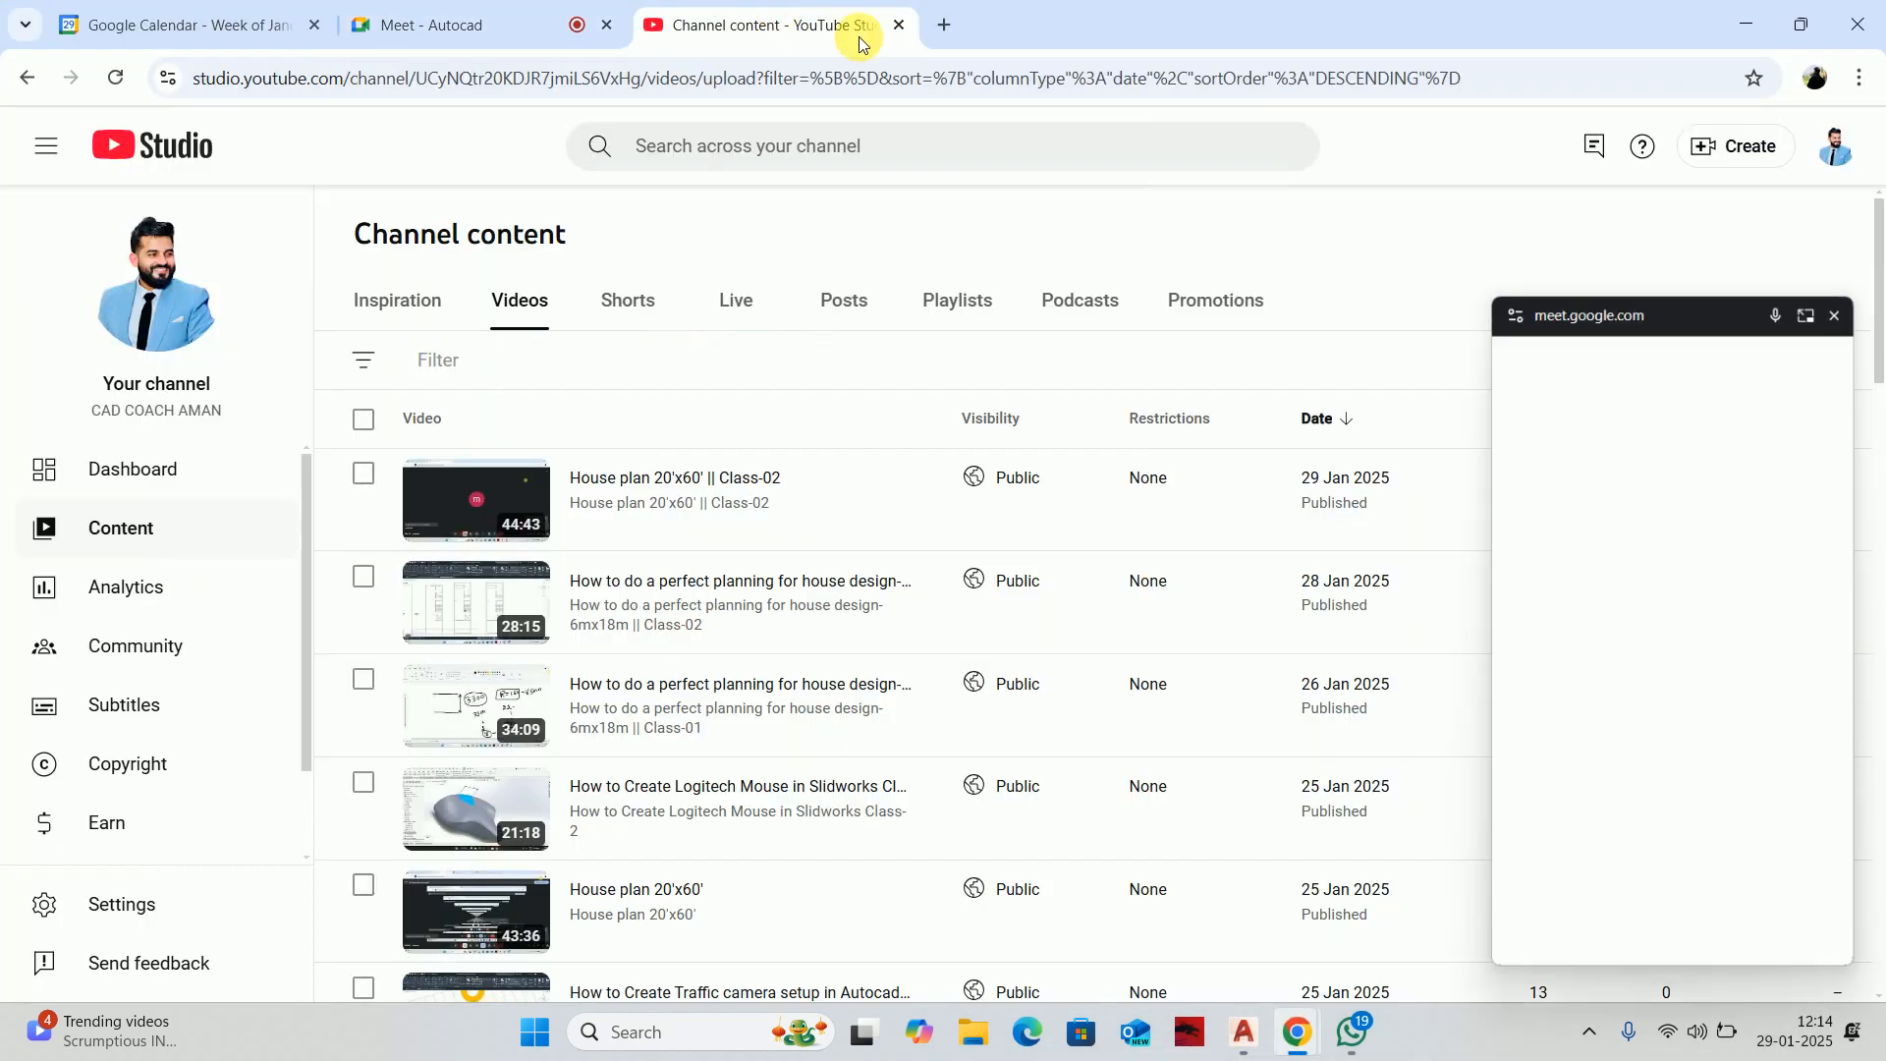
left_click(944, 25)
left_click(892, 26)
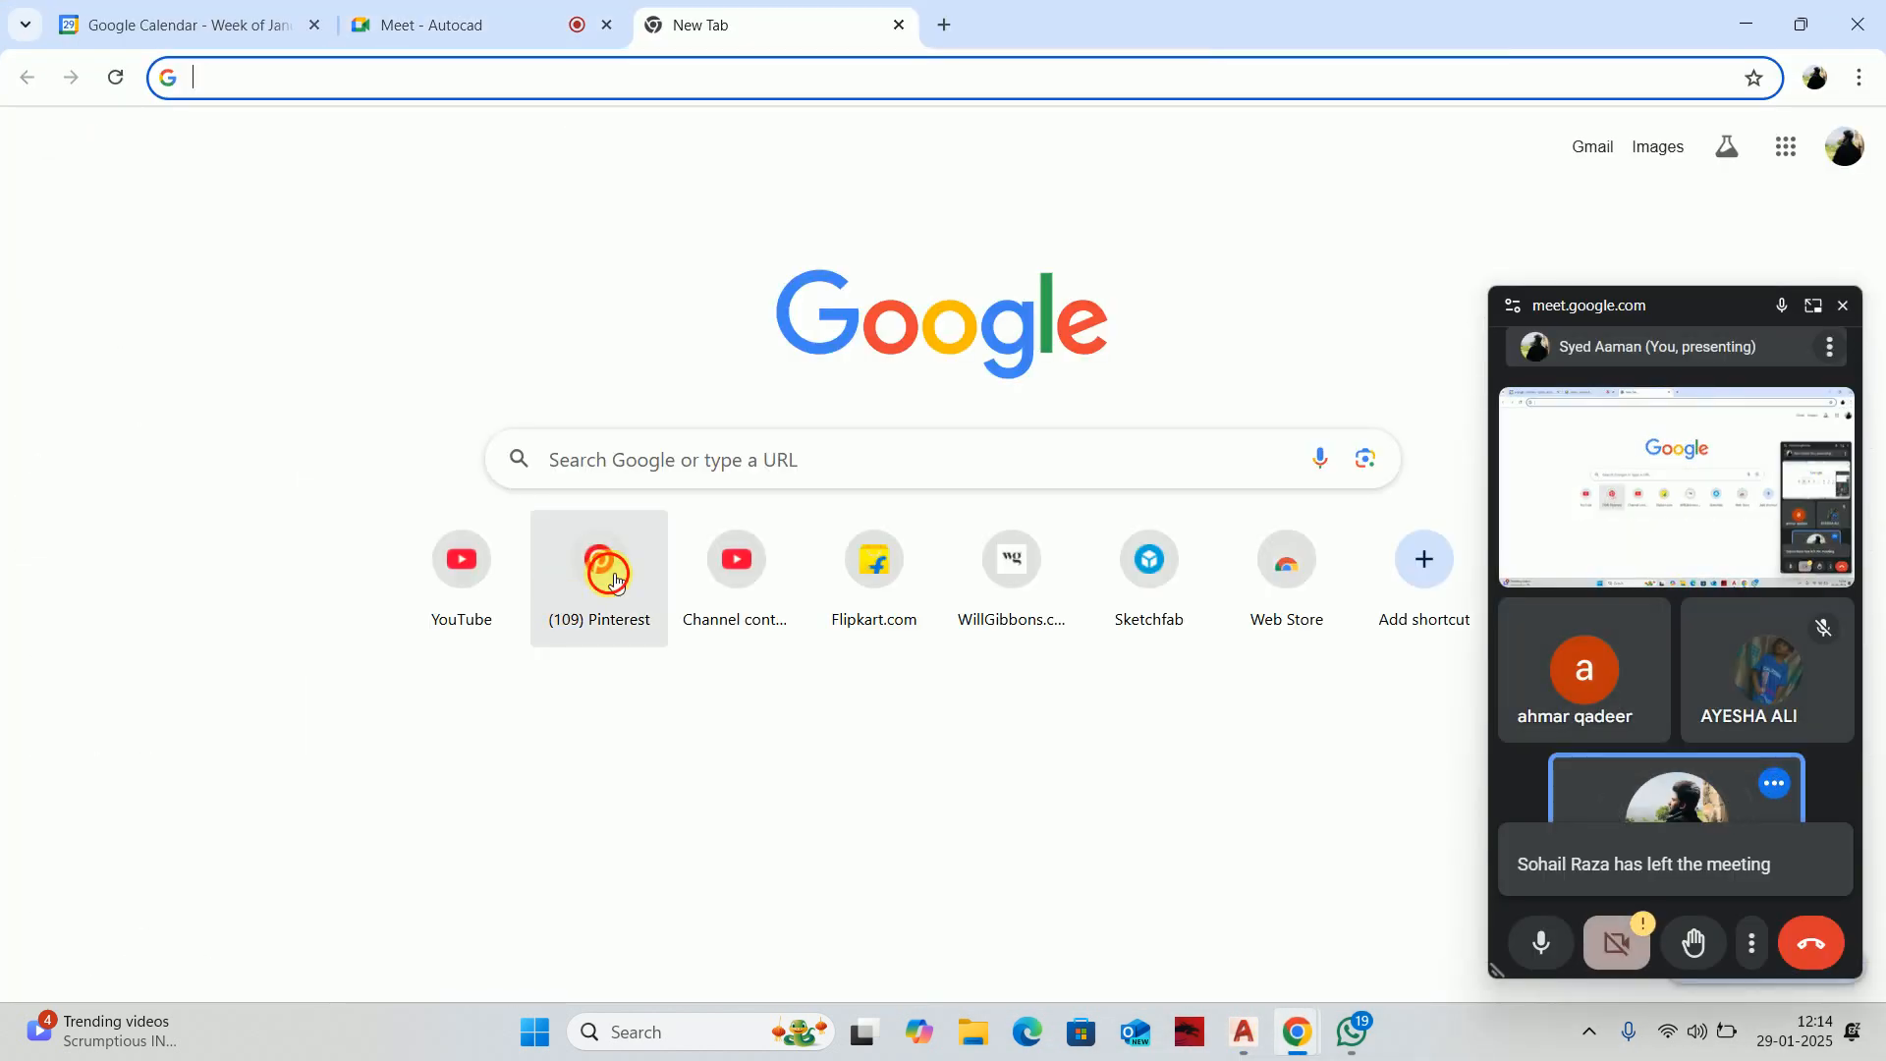
left_click(601, 562)
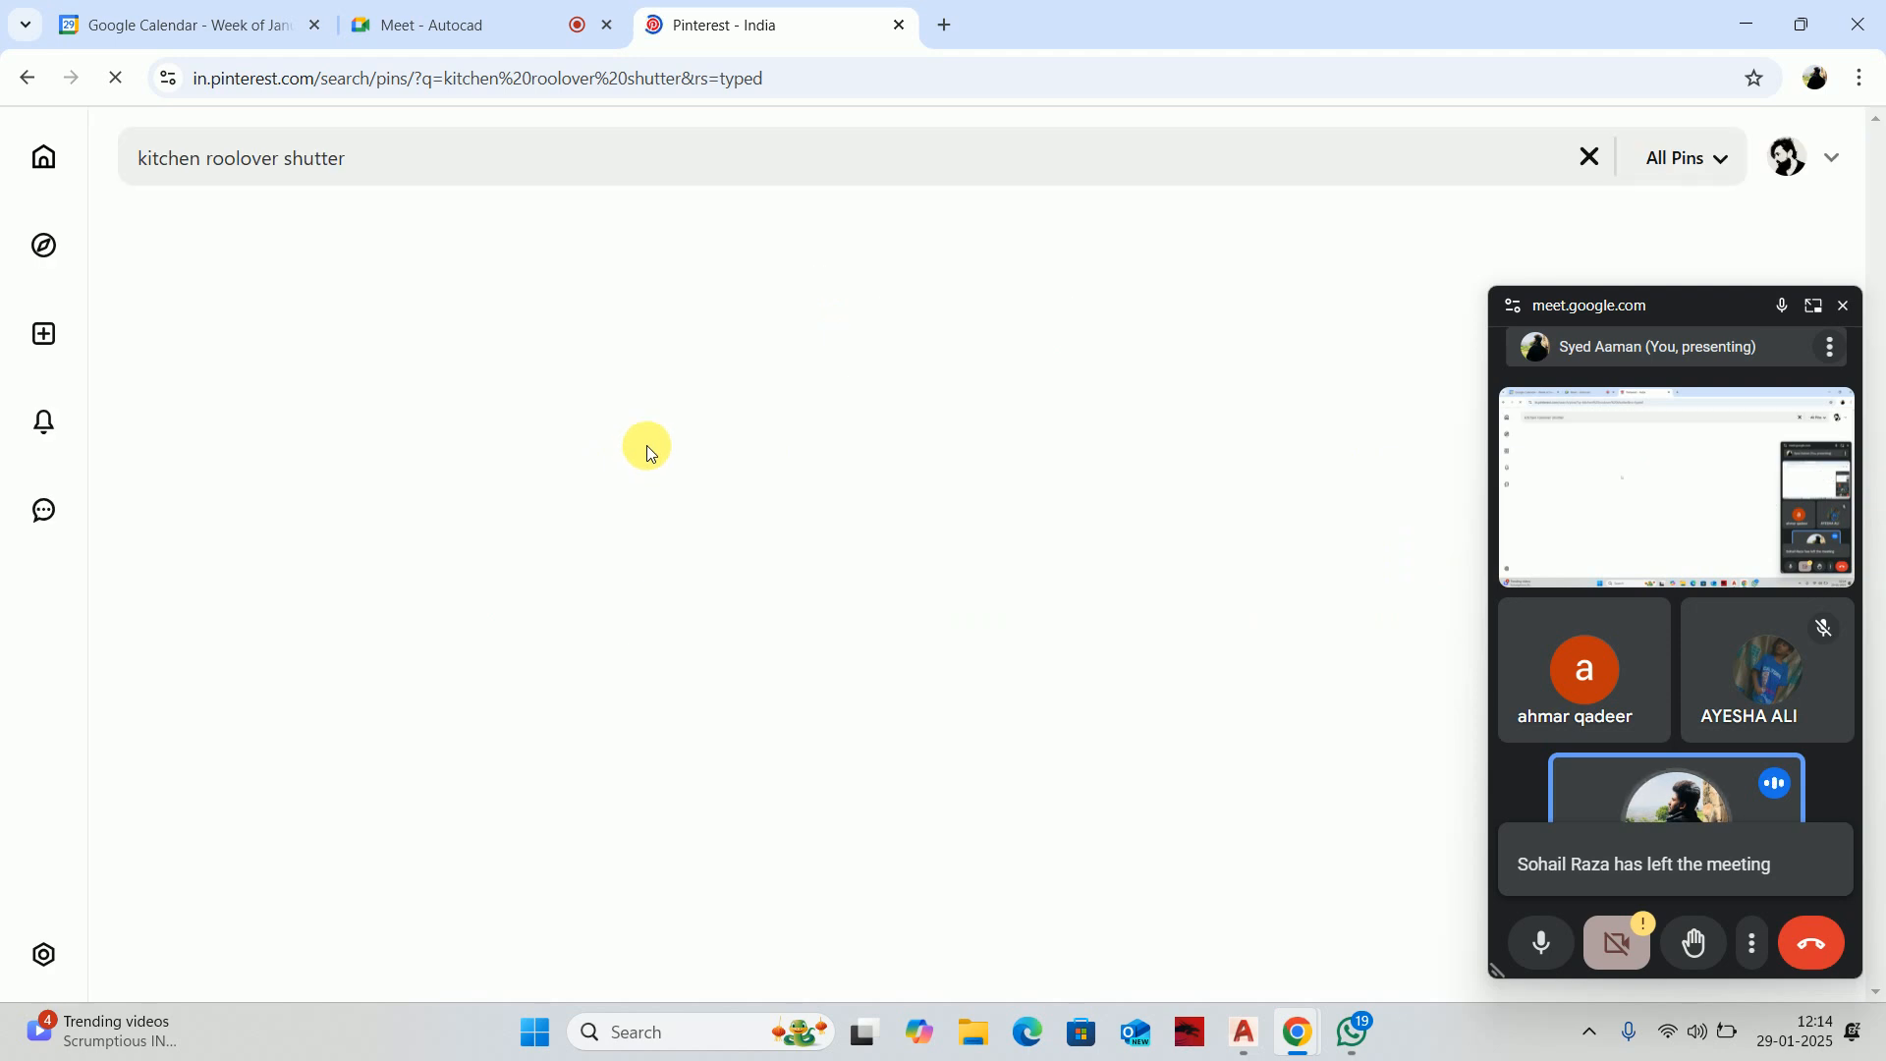
left_click_drag(369, 165, 3, 165)
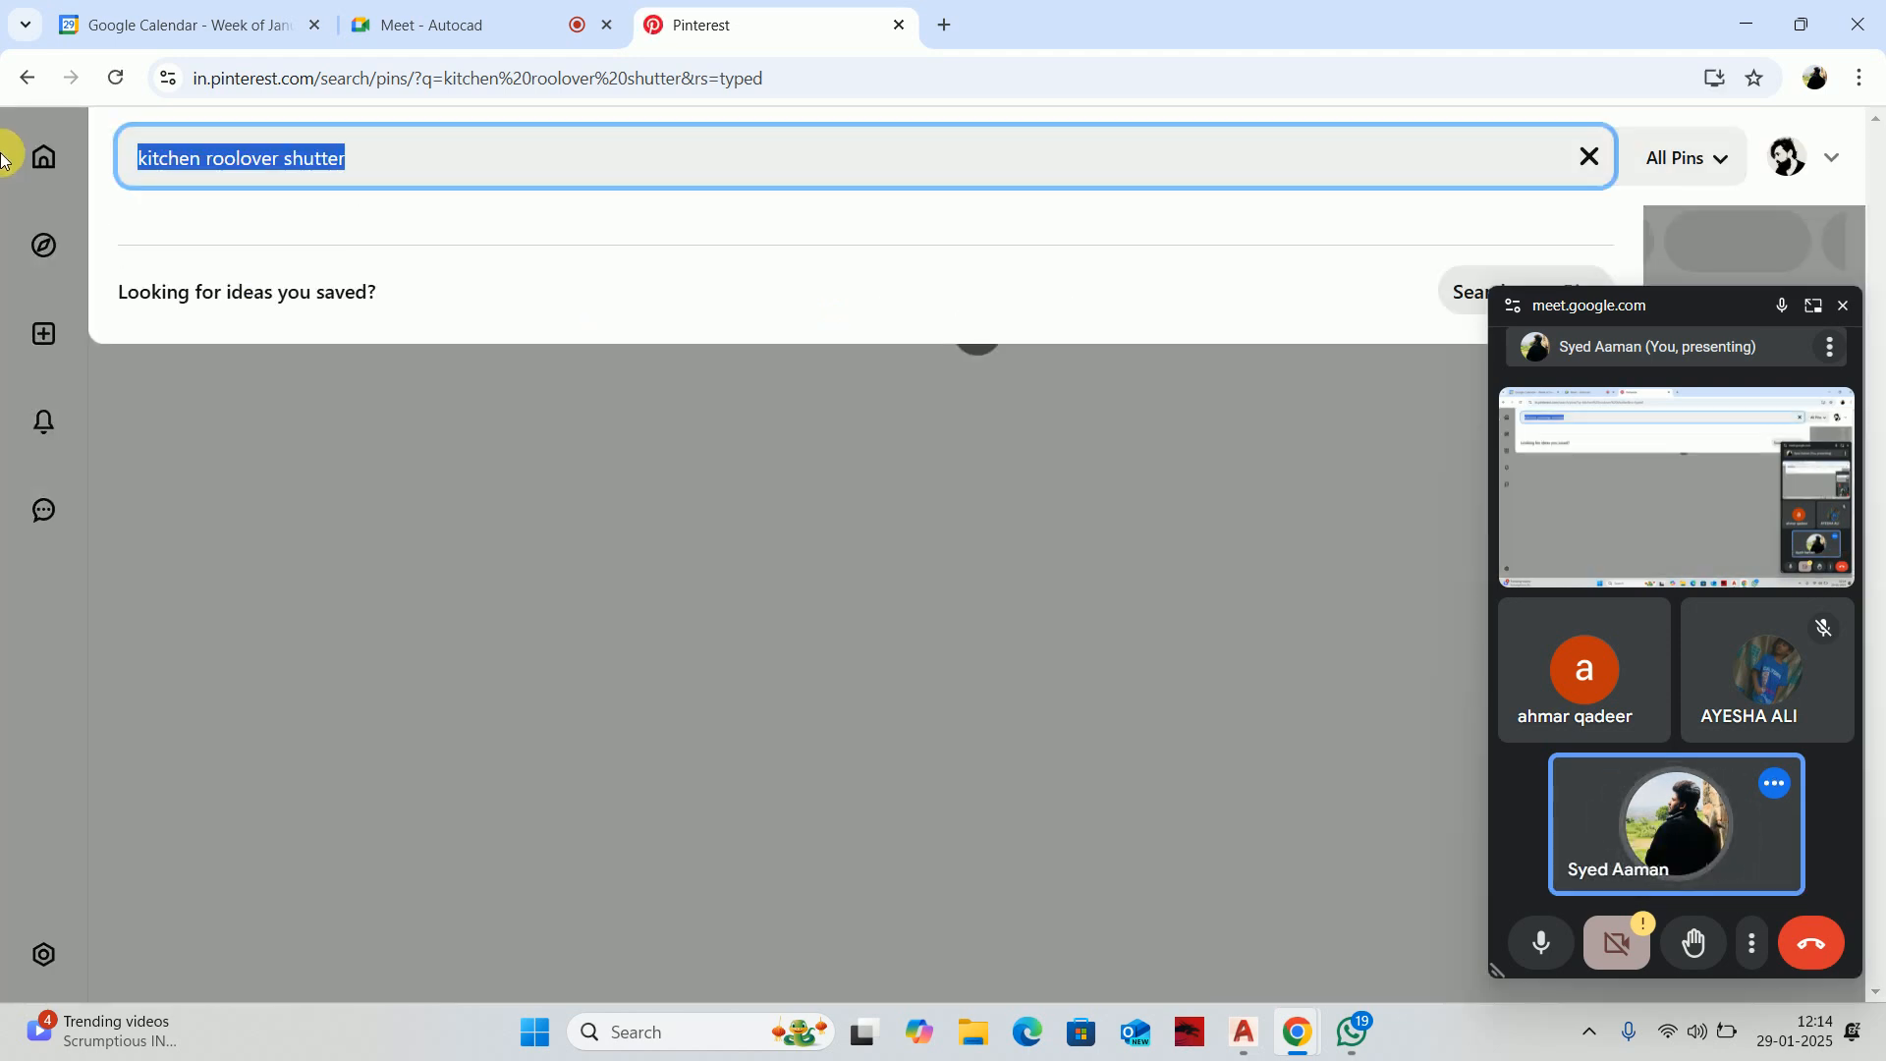
type("terrace desig")
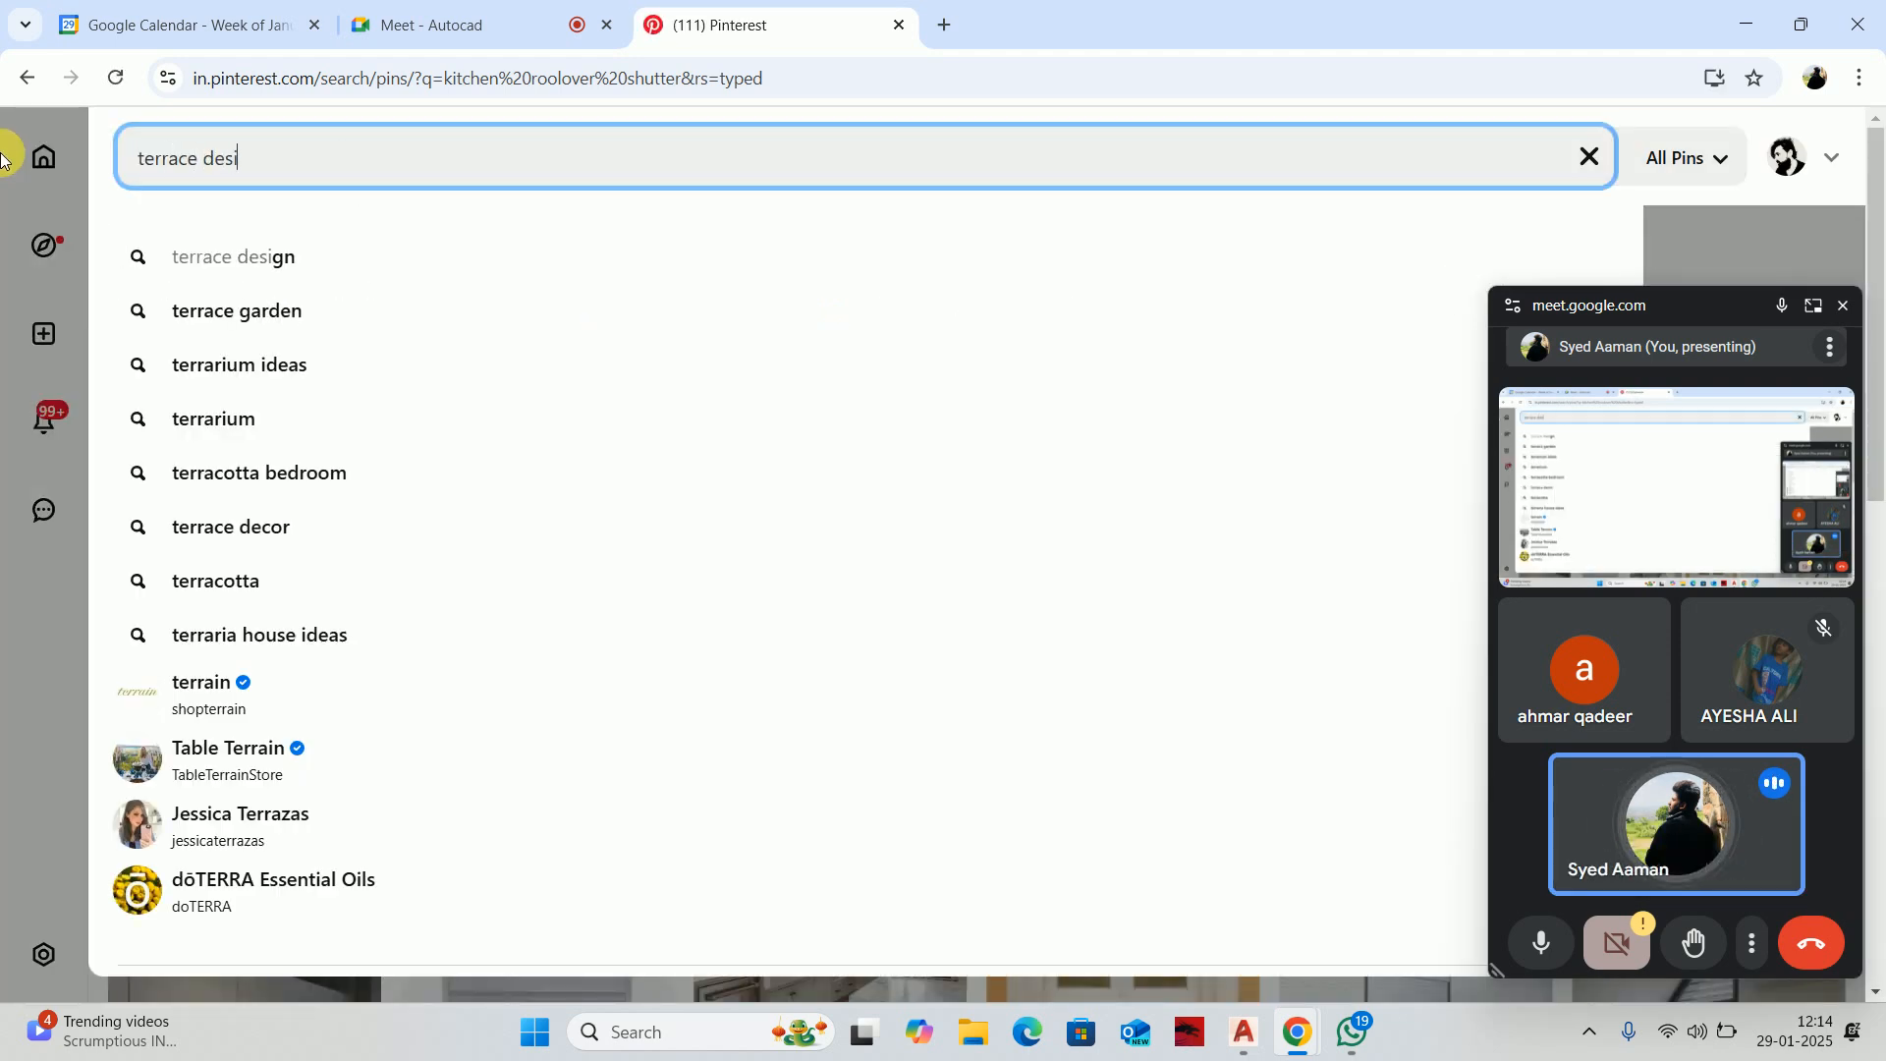
type("n")
key("Return")
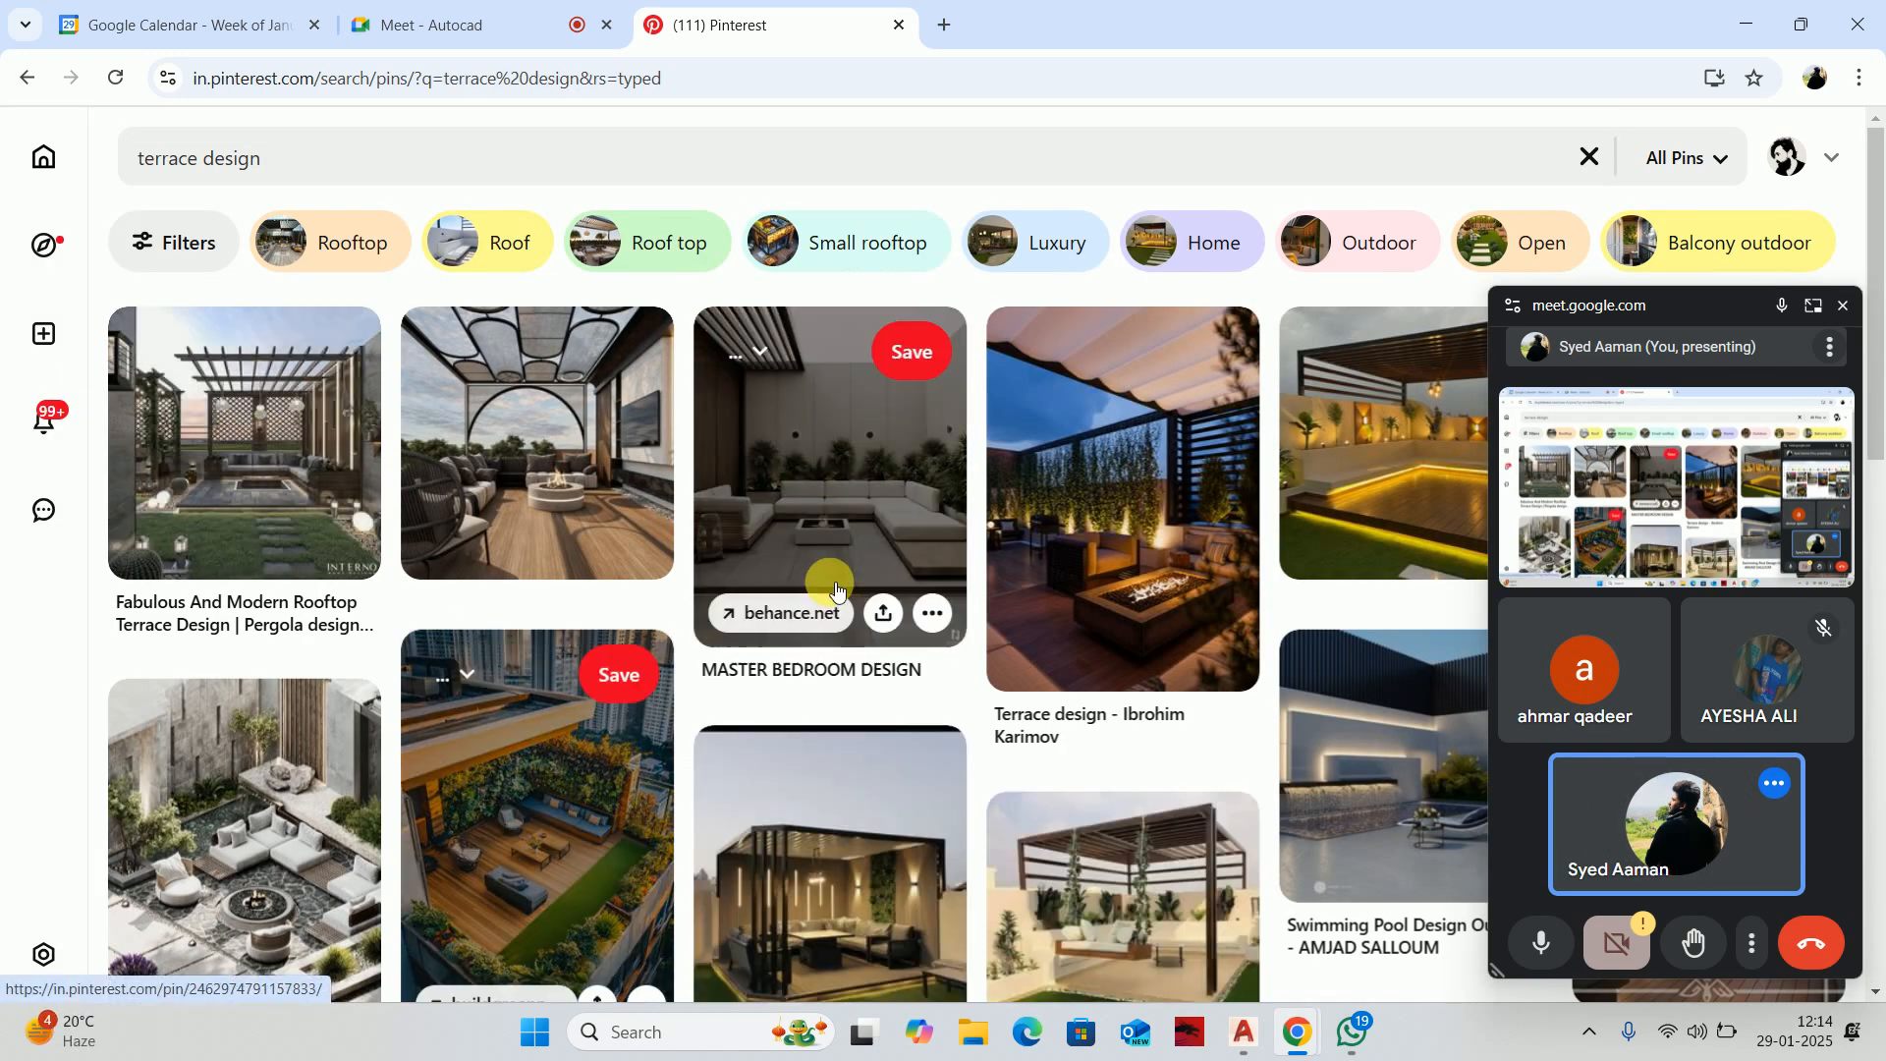
Open the walled terrace image with the sunken seating, look through its related designs and return to AutoCAD
left_click(821, 585)
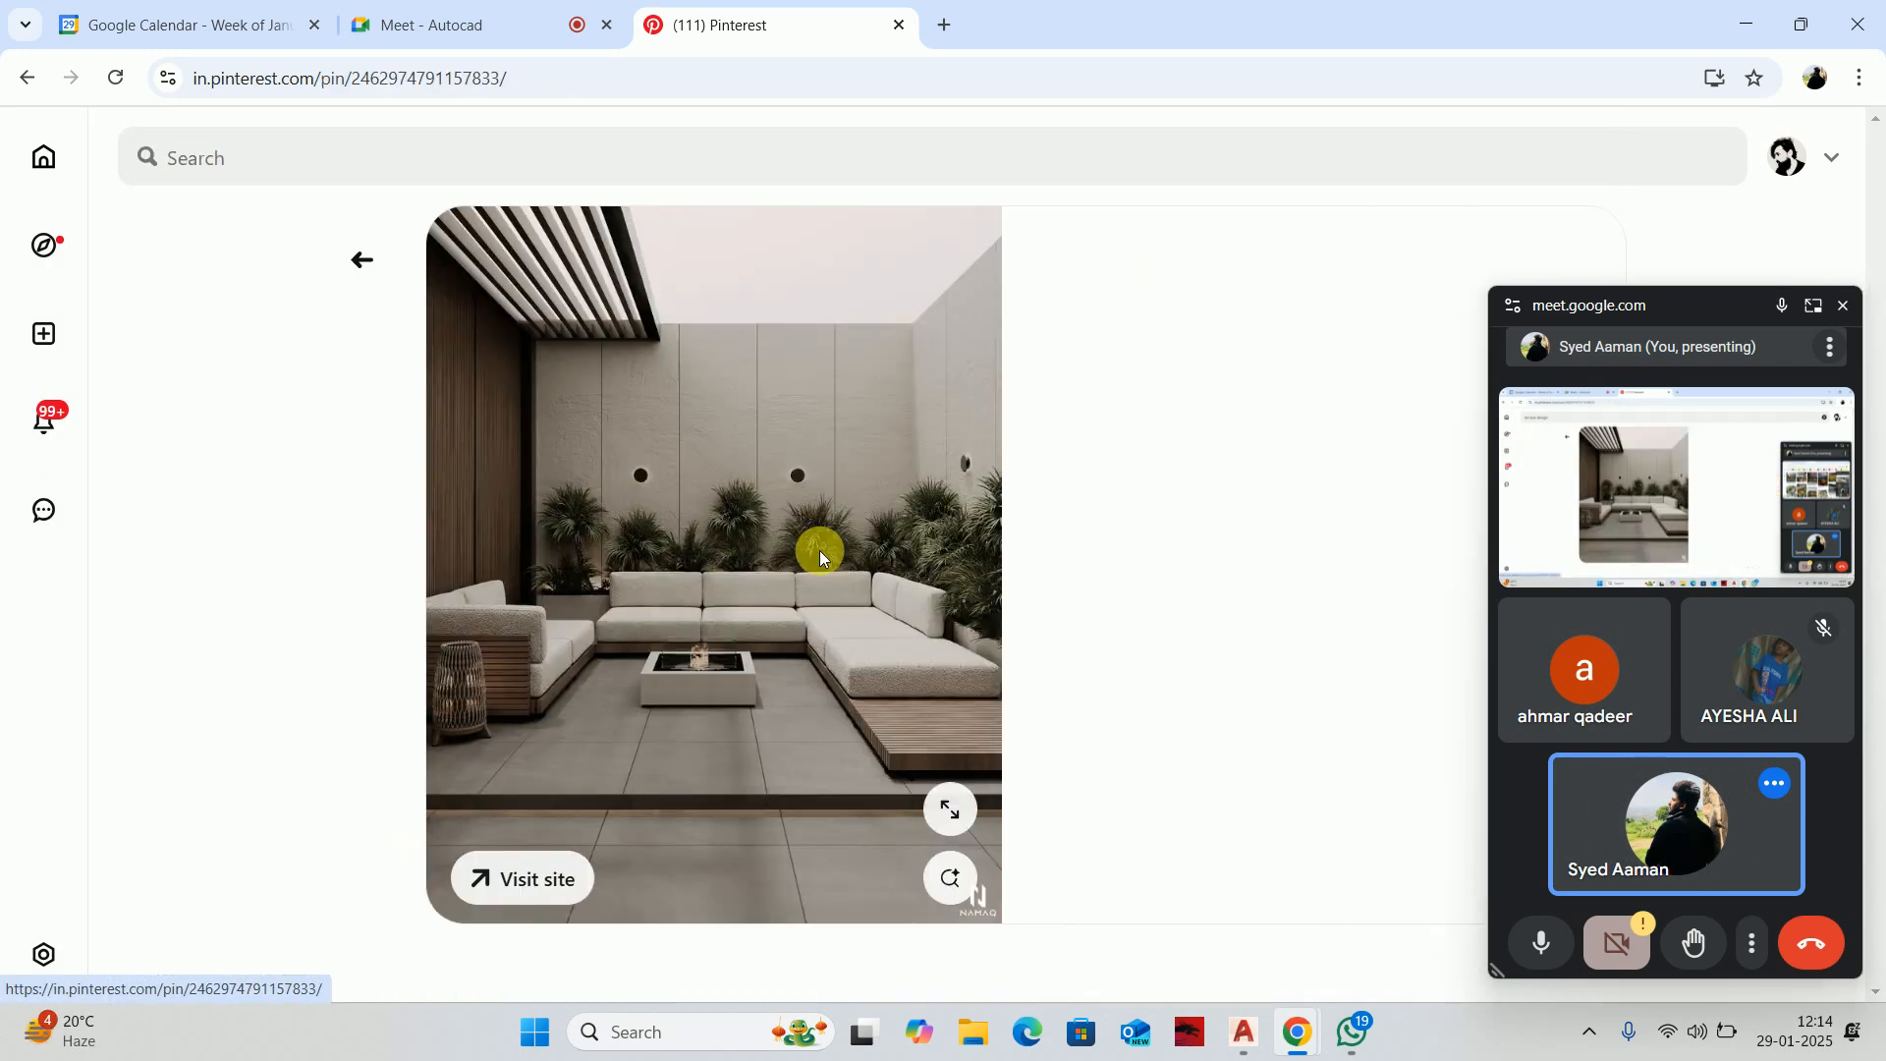
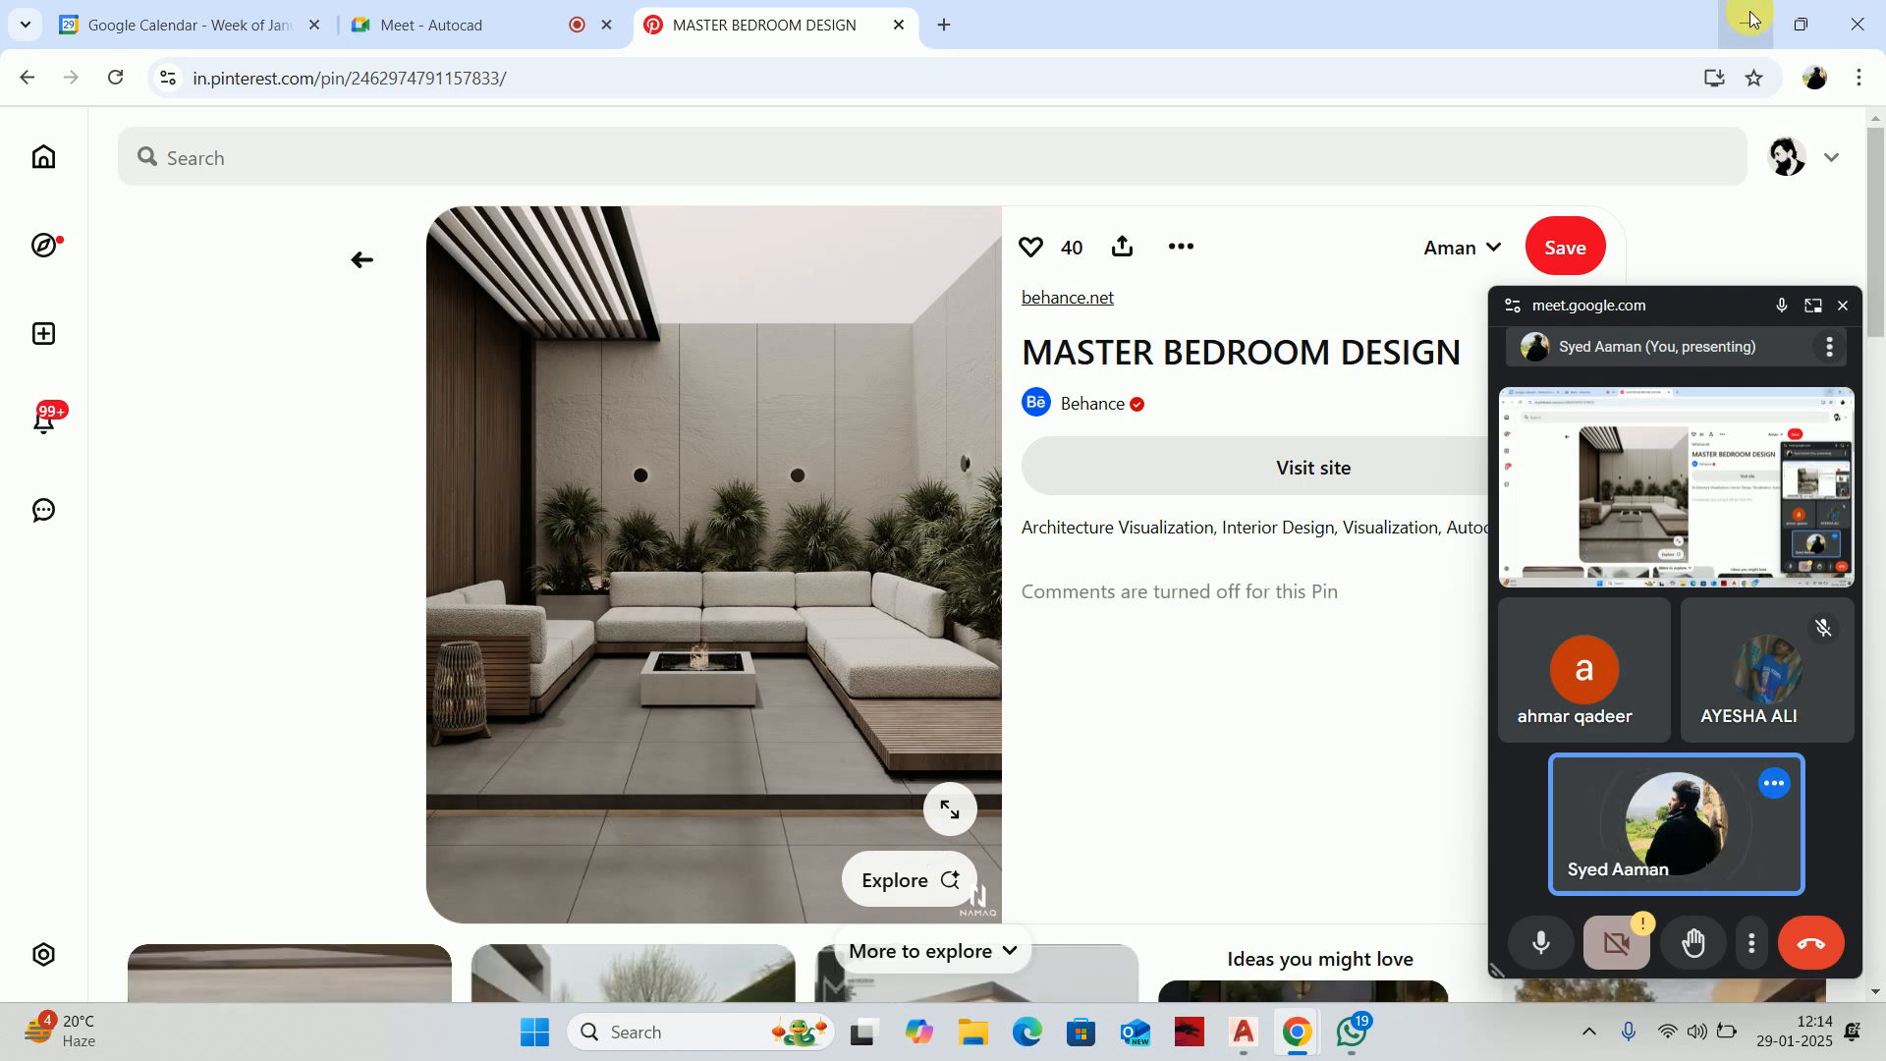
scroll(639, 386, "down", 5)
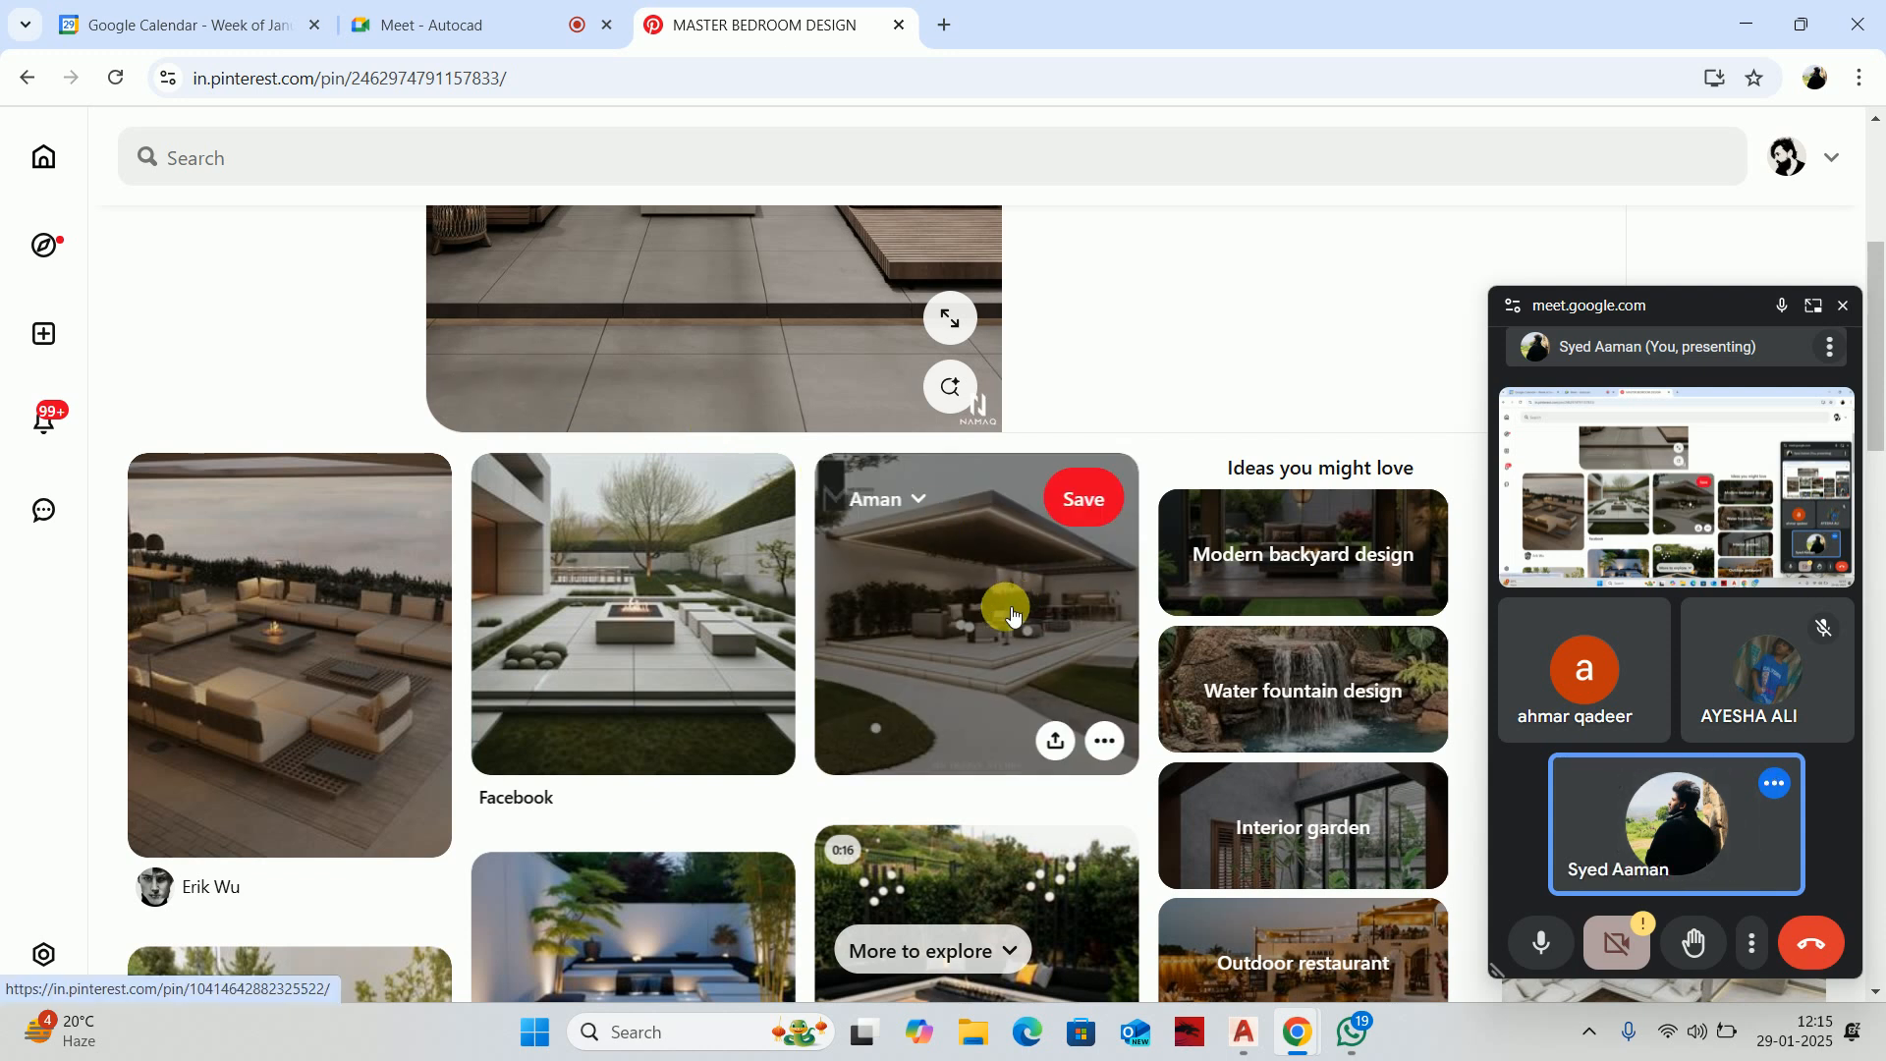
left_click(1746, 23)
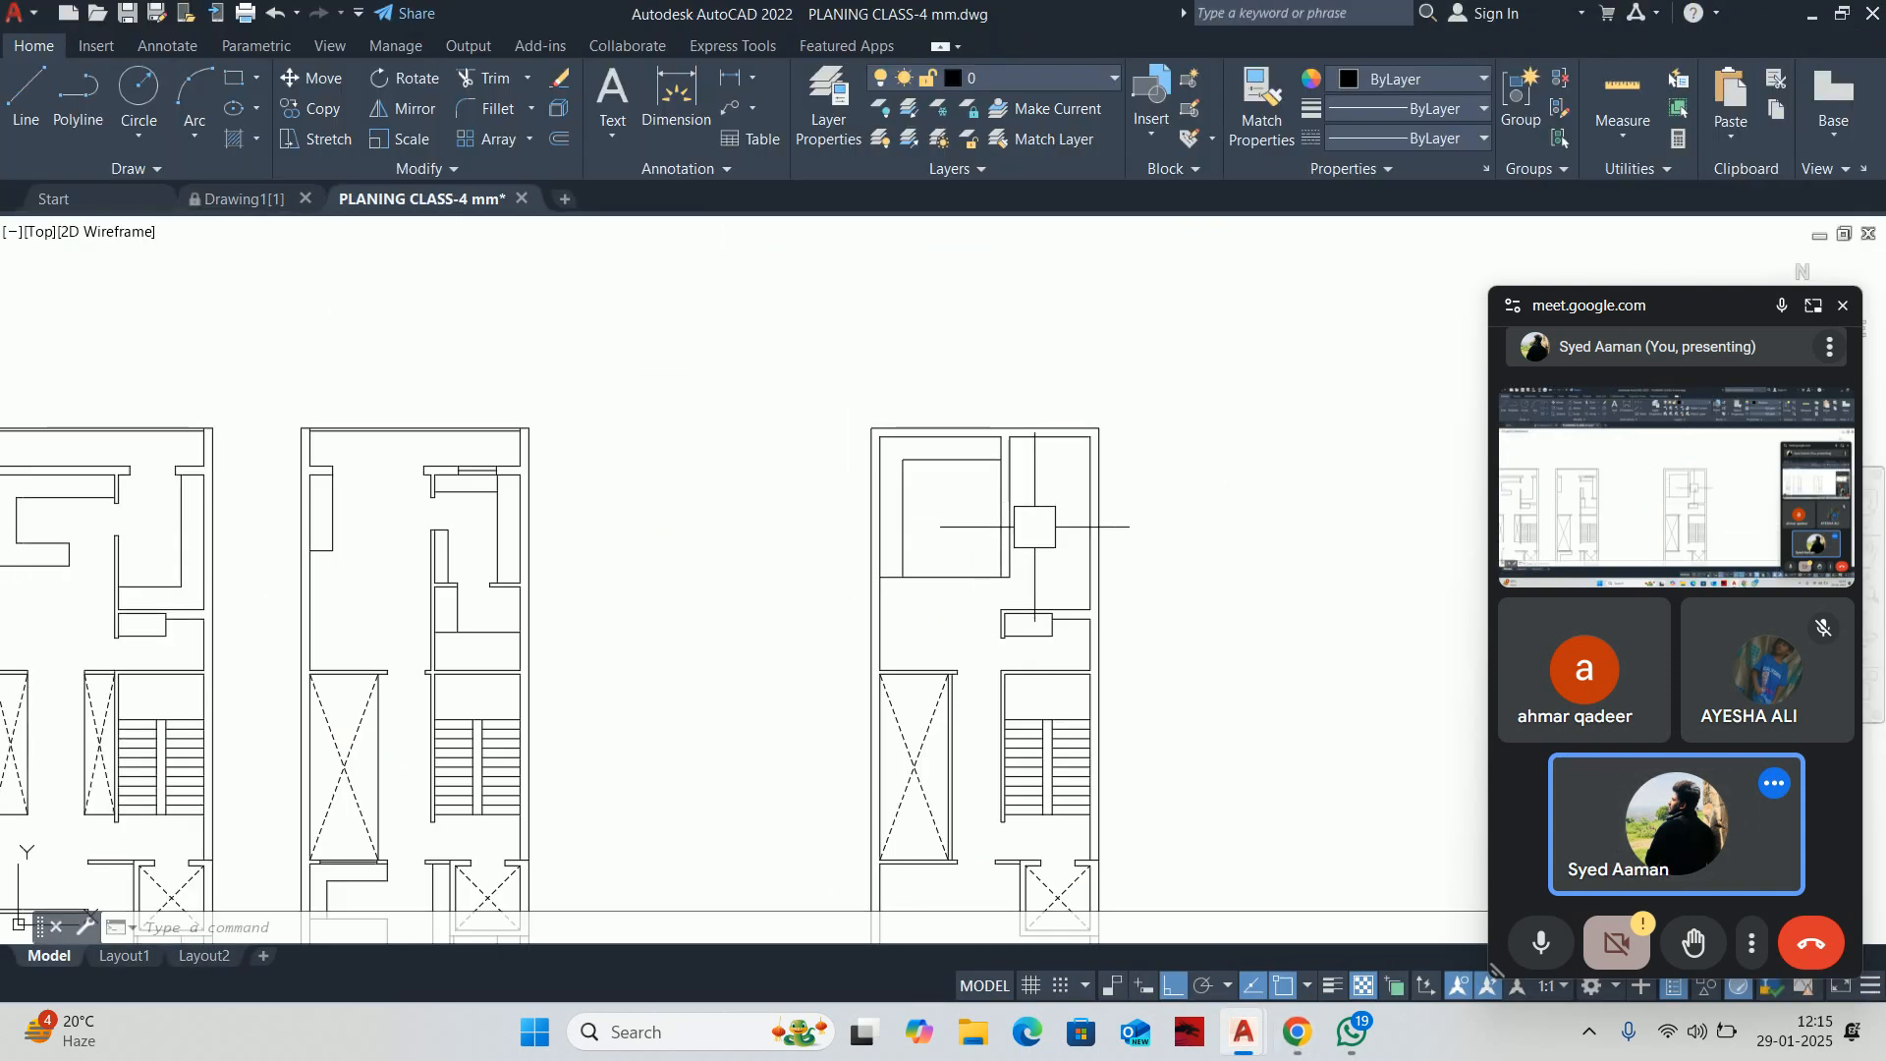
Measure the rear left room and its 600 mm offset band with the quick measure tool
scroll(1034, 527, "up", 5)
middle_click_drag(875, 407, 859, 425)
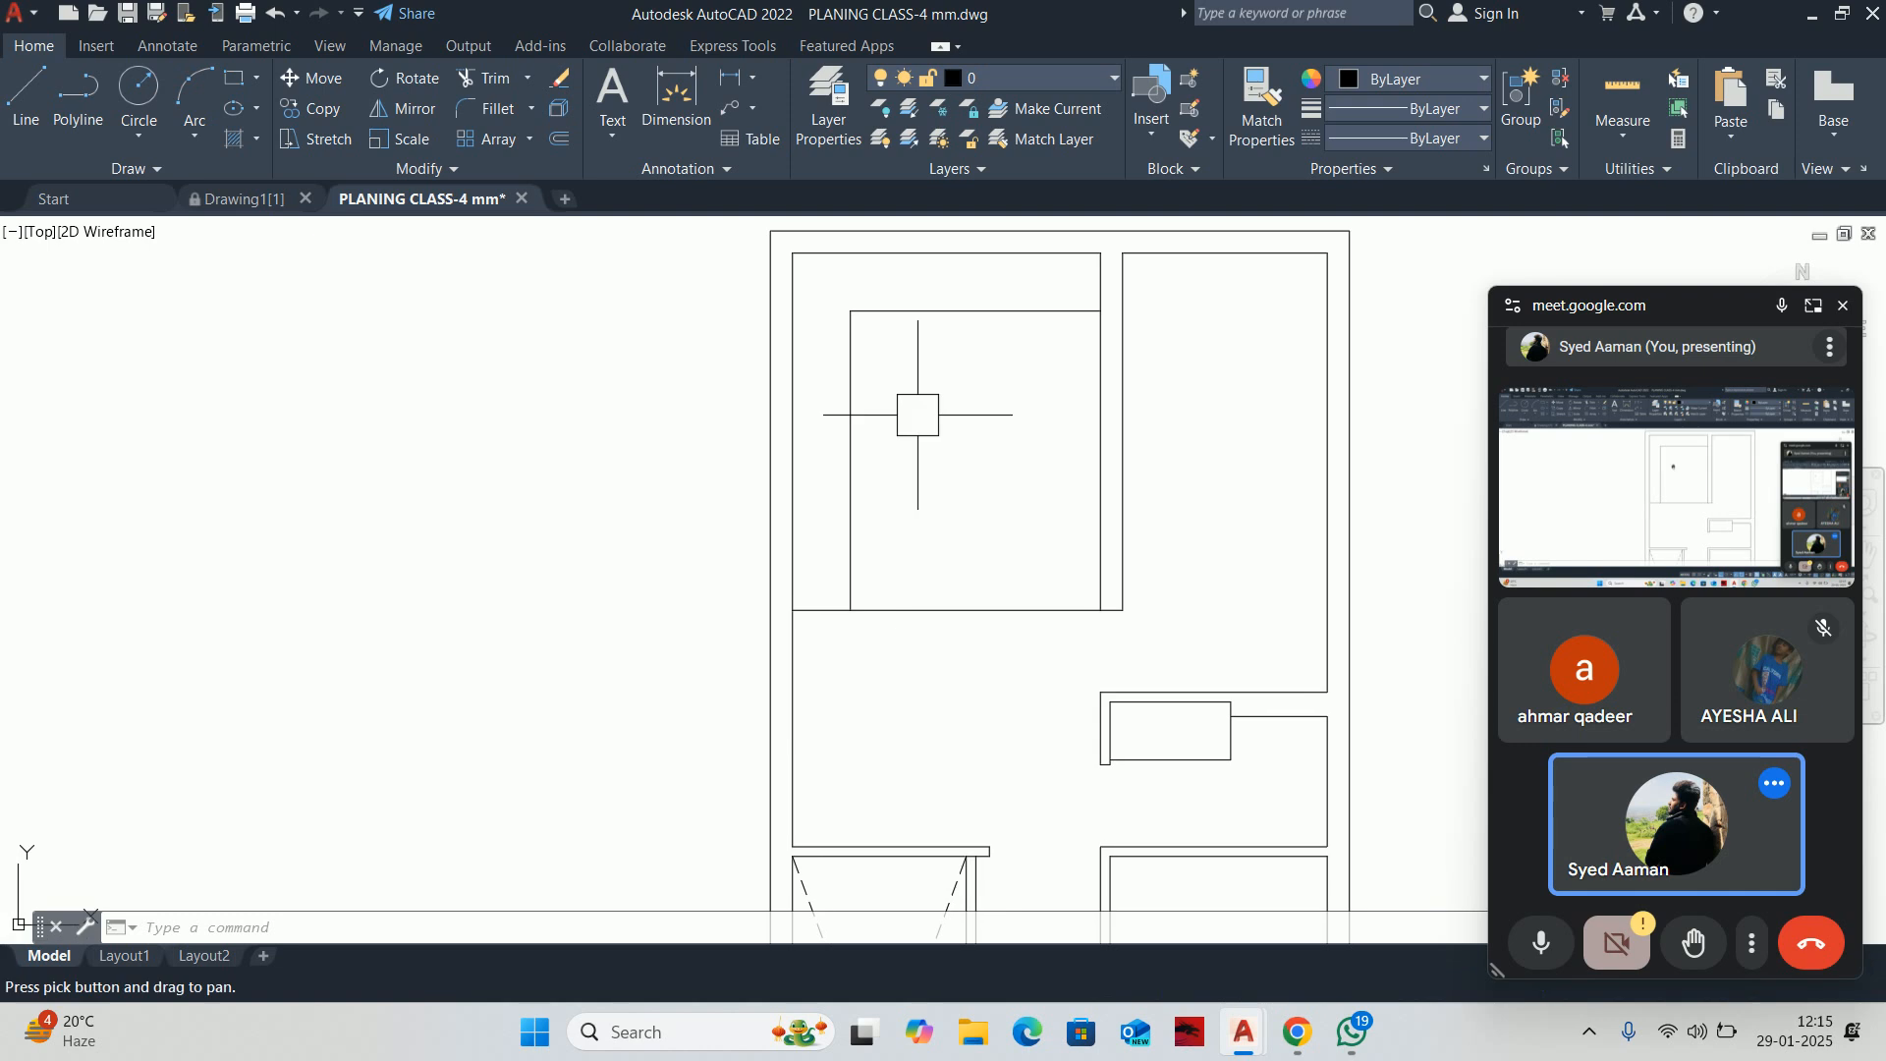
left_click(1622, 99)
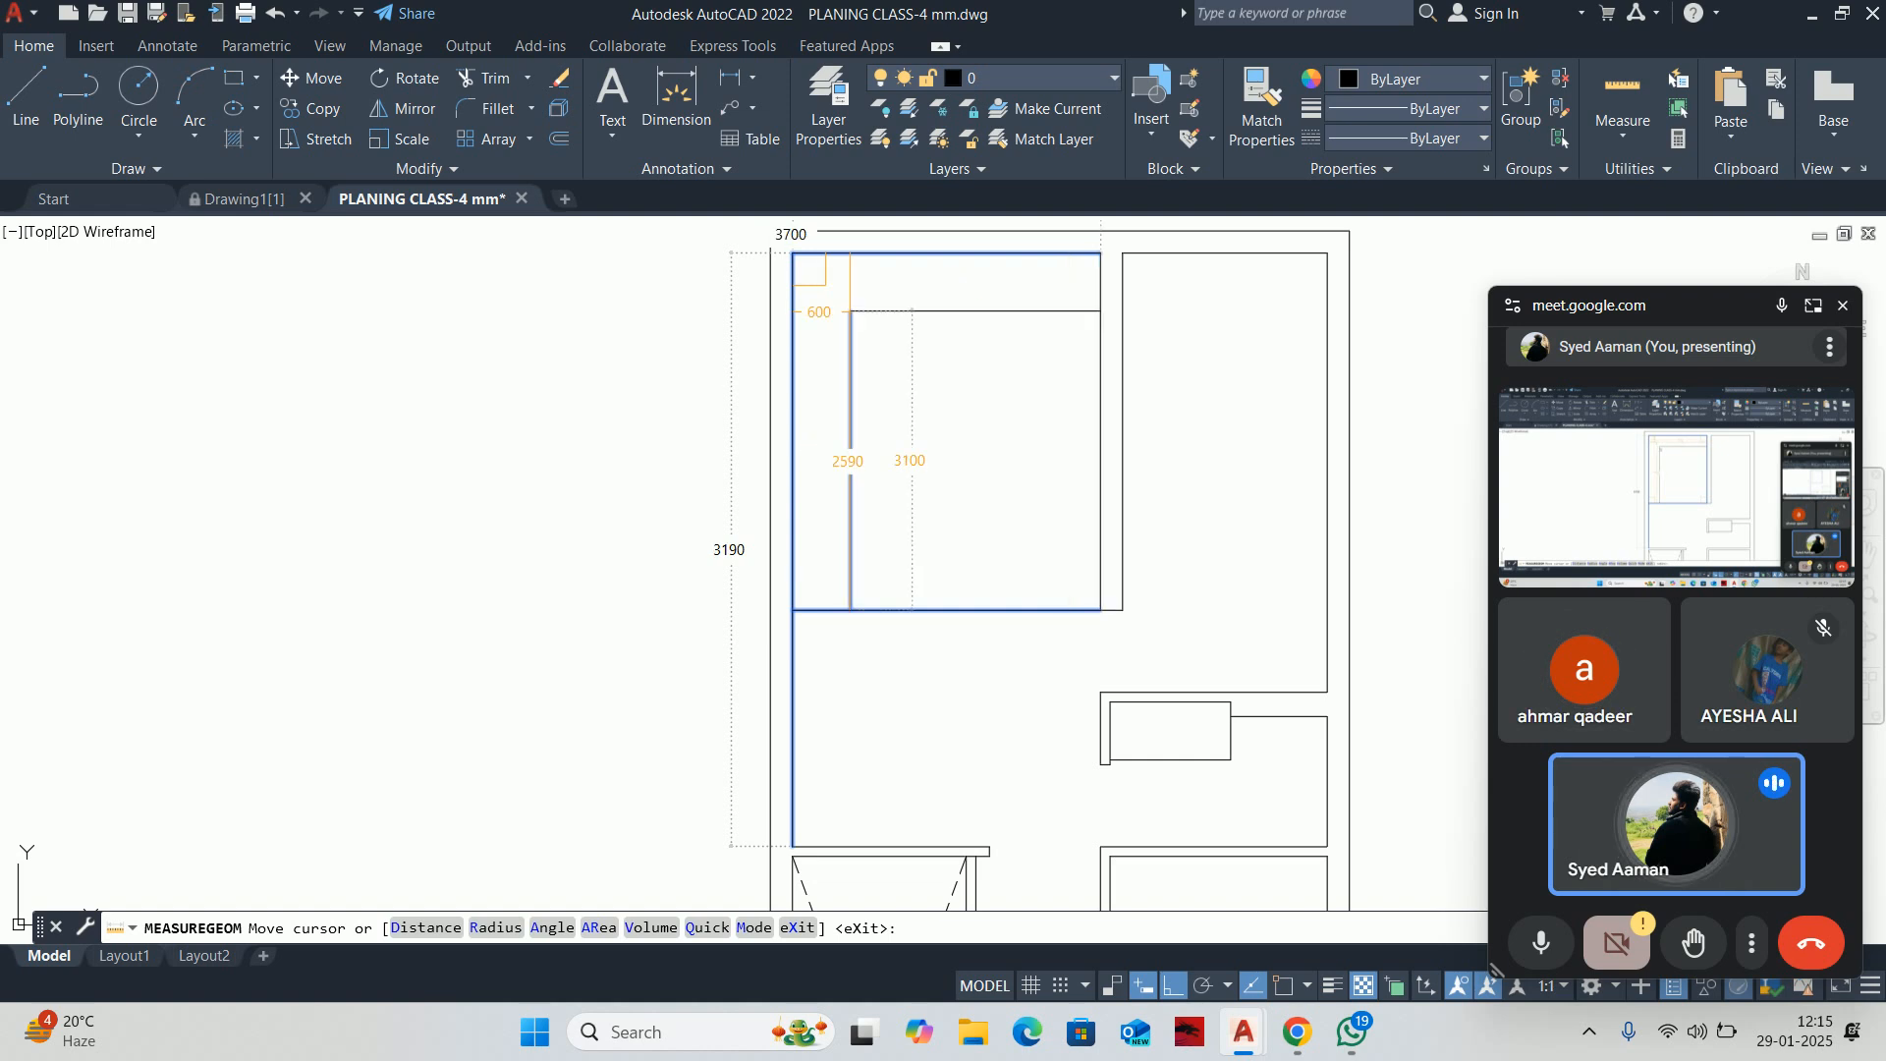
key("Escape")
key("Escape")
key("Escape")
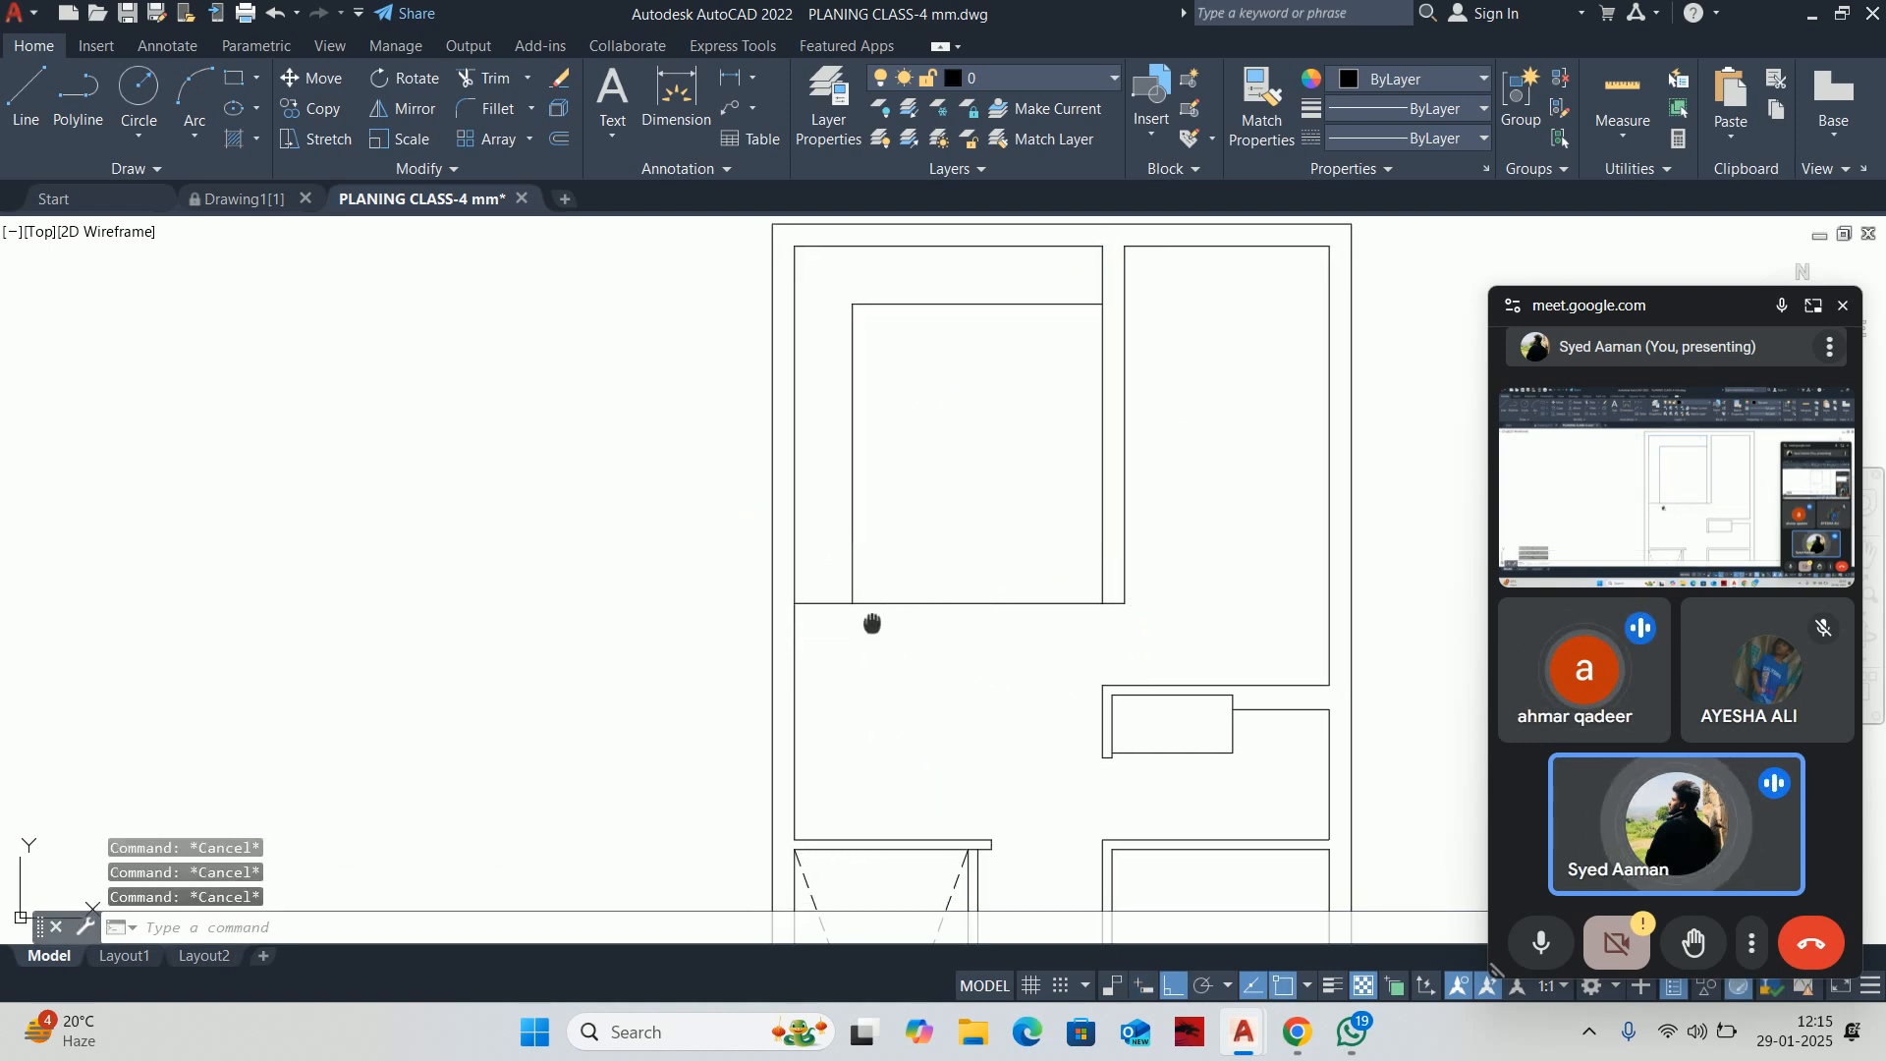
middle_click_drag(863, 708, 835, 559)
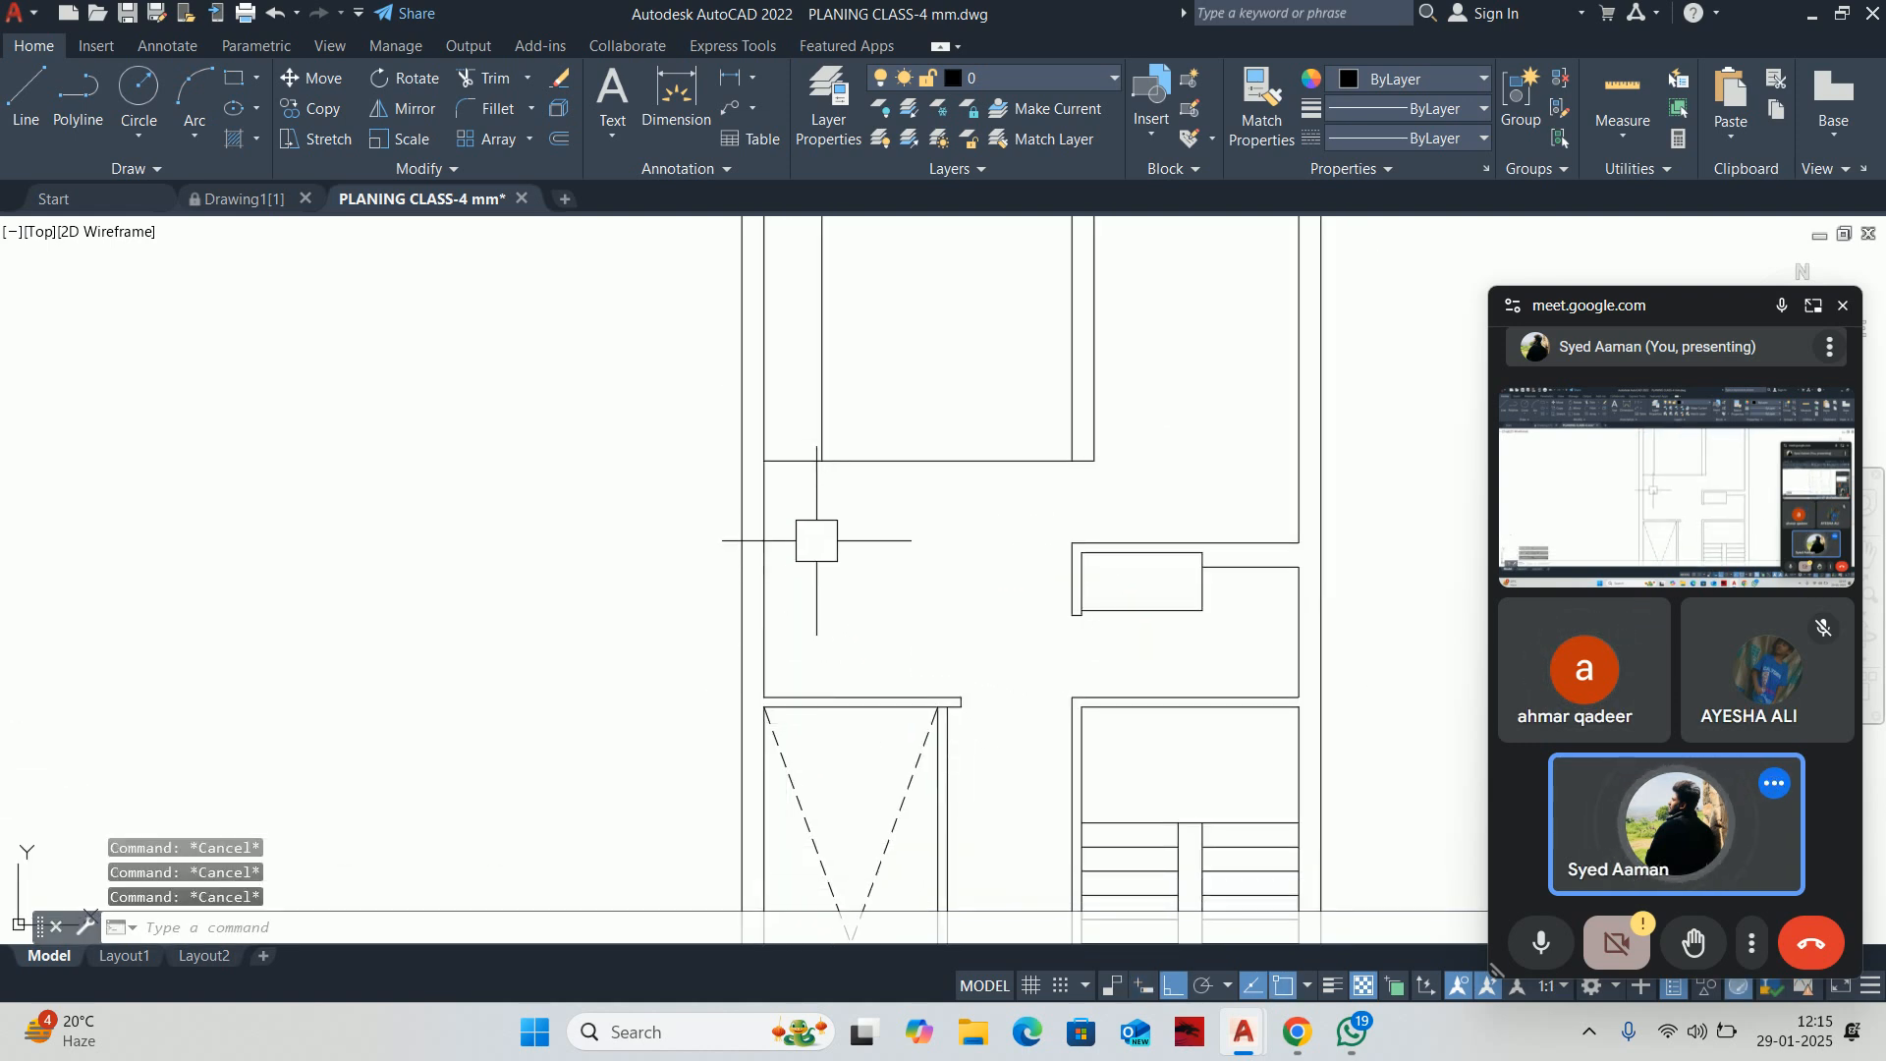
Offset the left outer wall's inner line 600 mm into the space in front of the rear left room
type("o")
key("Return")
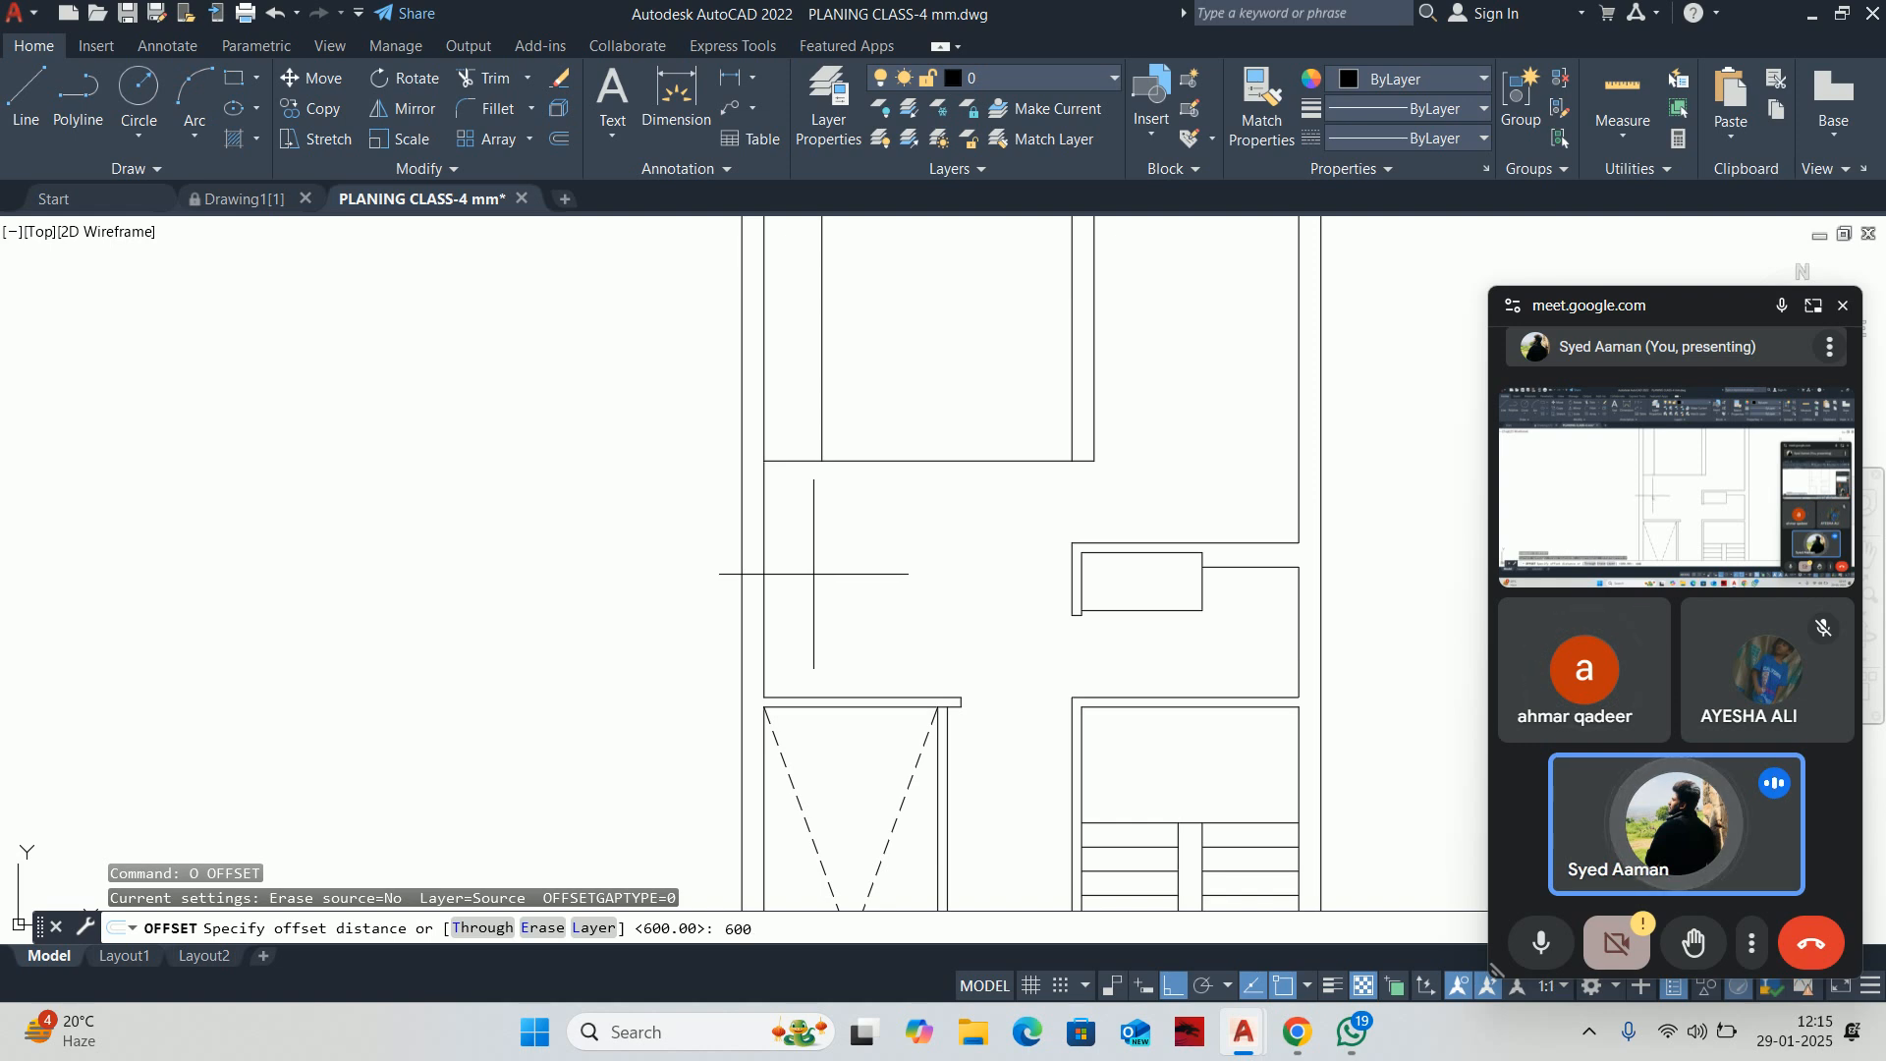
type("600")
key("Return")
scroll(777, 570, "up", 2)
left_click(713, 589)
left_click(800, 409)
key("Escape")
key("Escape")
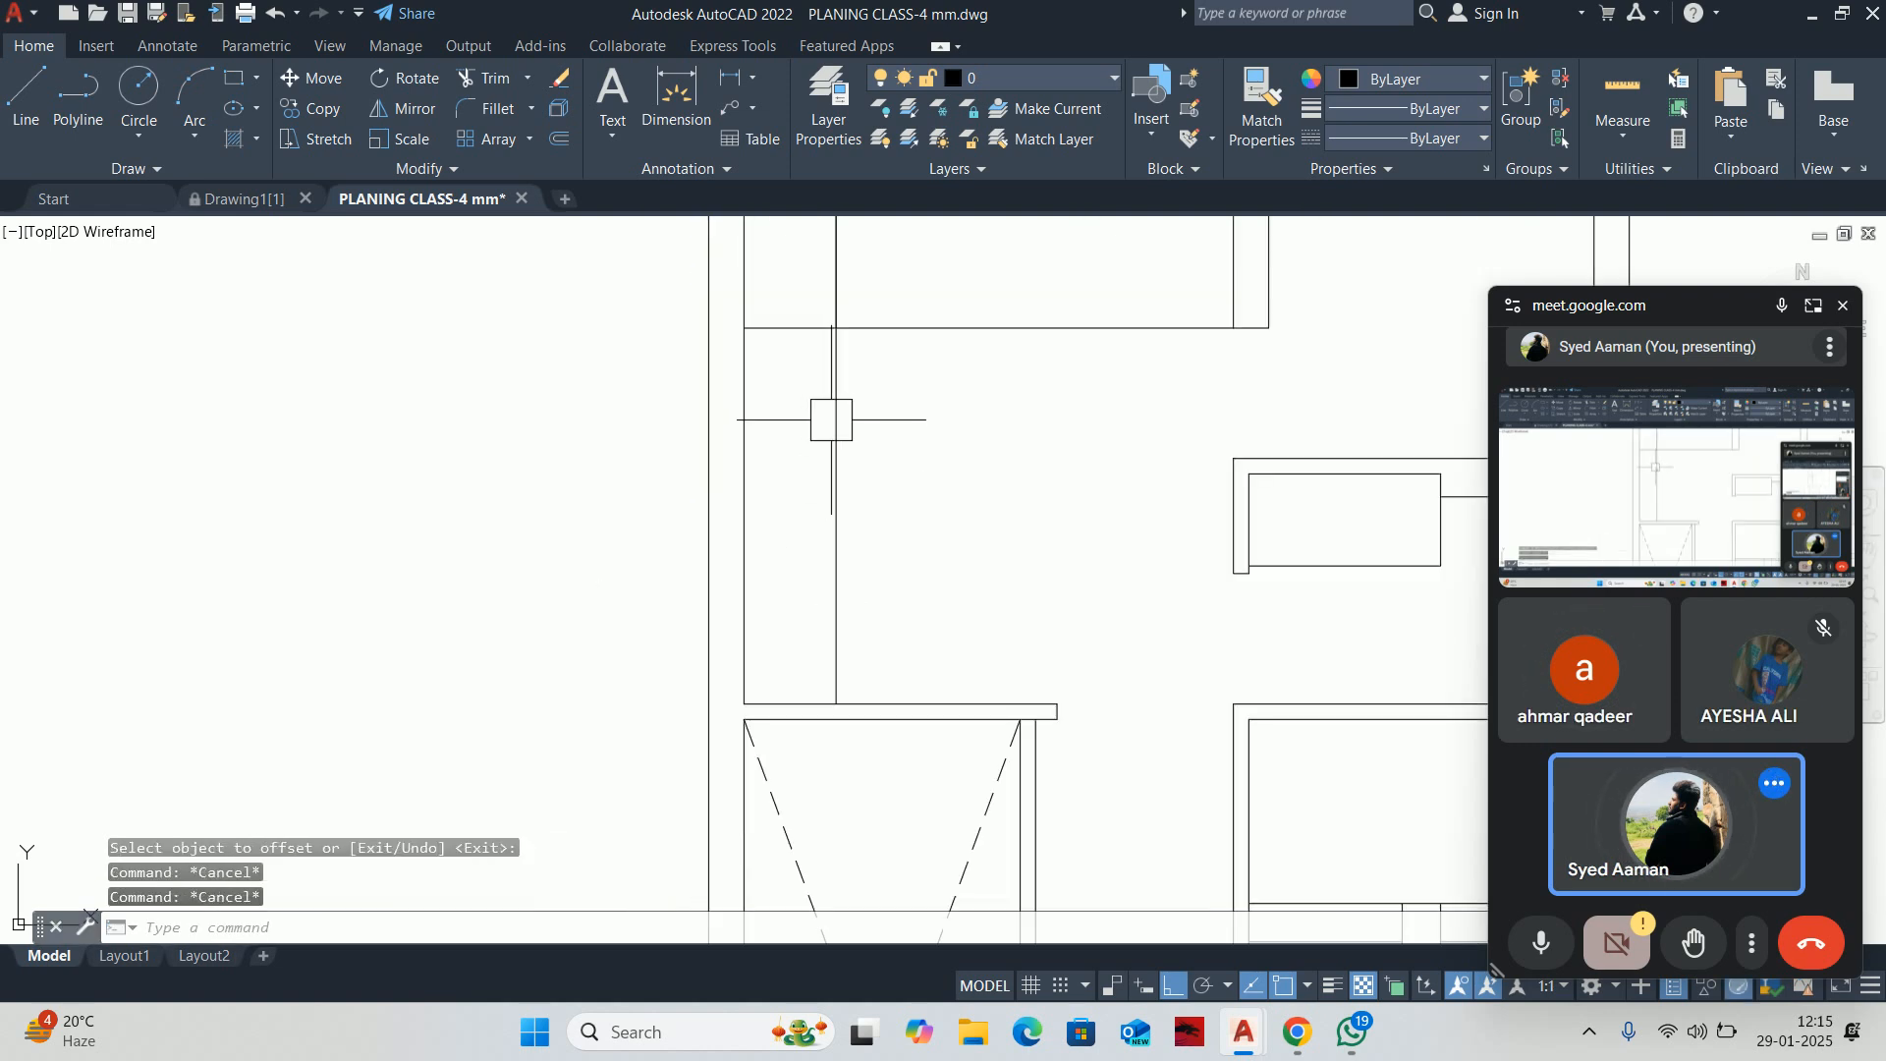
Stretch the upper end of the new offset line down toward the horizontal line closing the rear left room
left_click(831, 419)
scroll(828, 393, "down", 2)
left_click(741, 374)
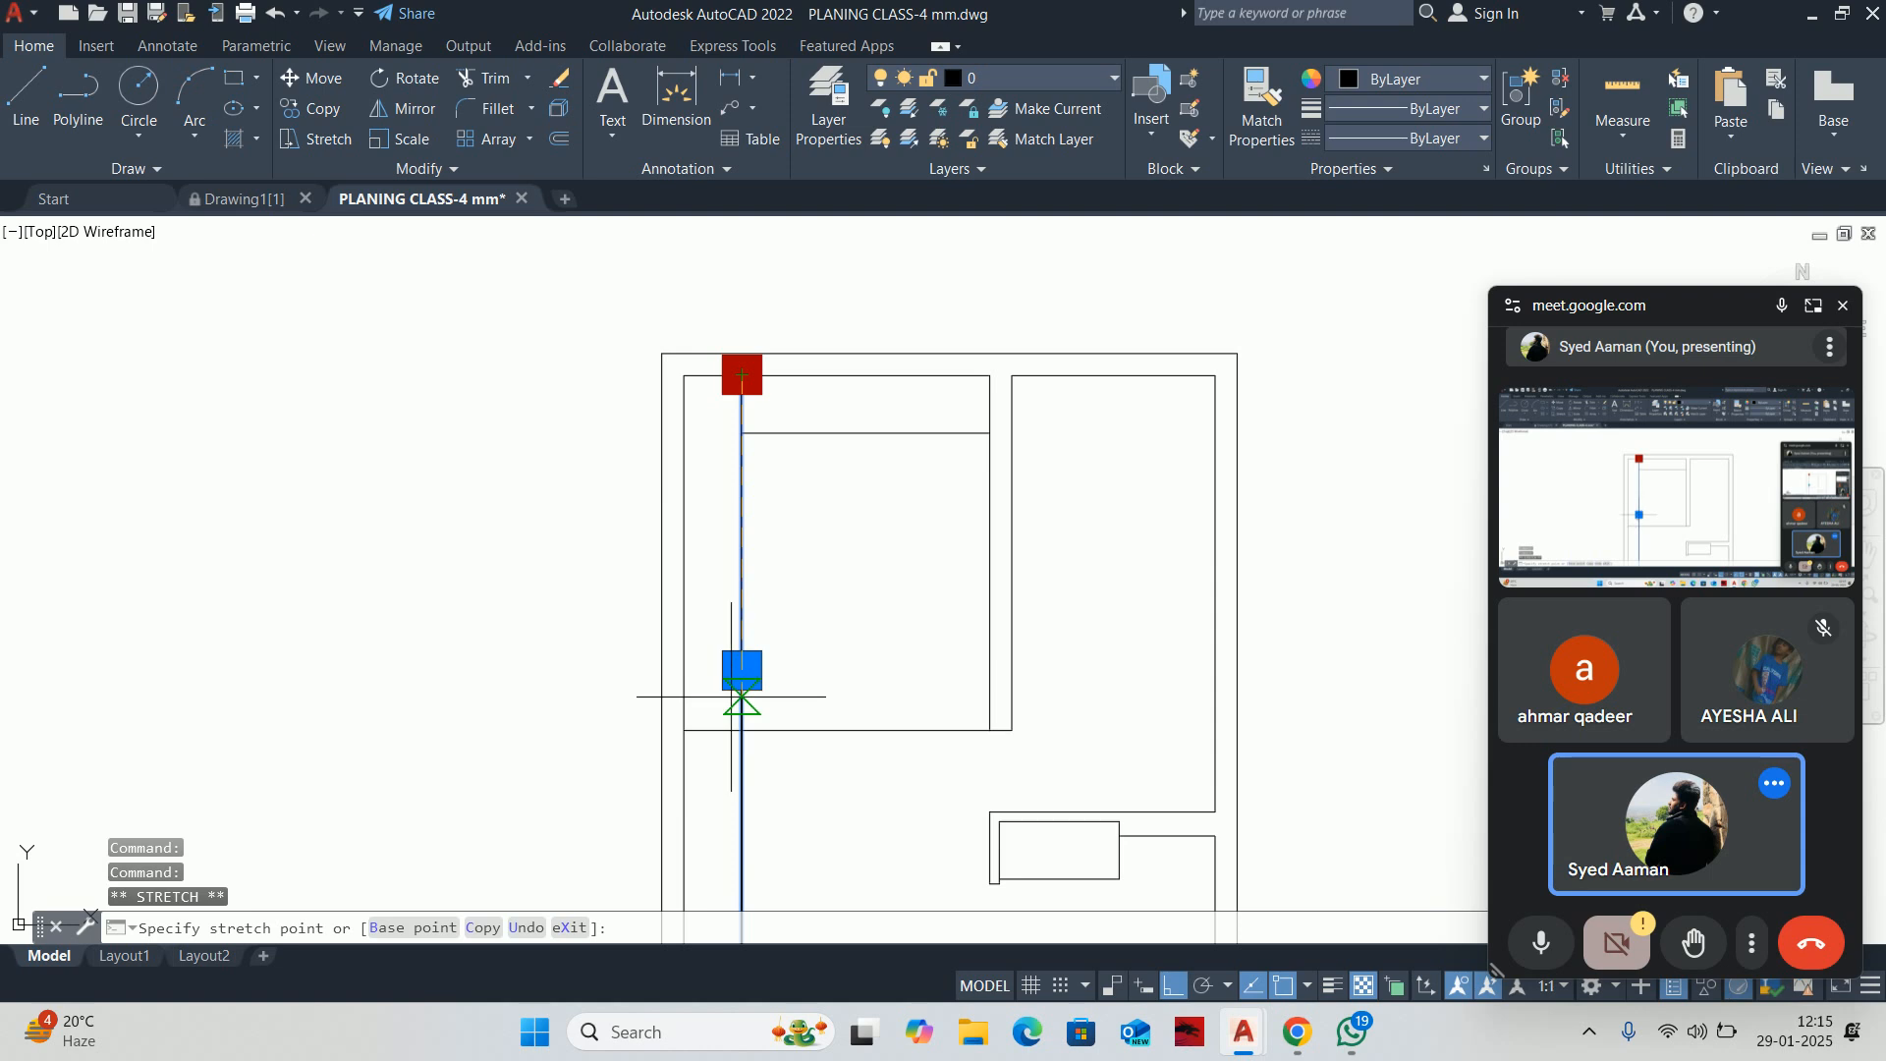
key("Escape")
key("Escape")
scroll(737, 527, "up", 3)
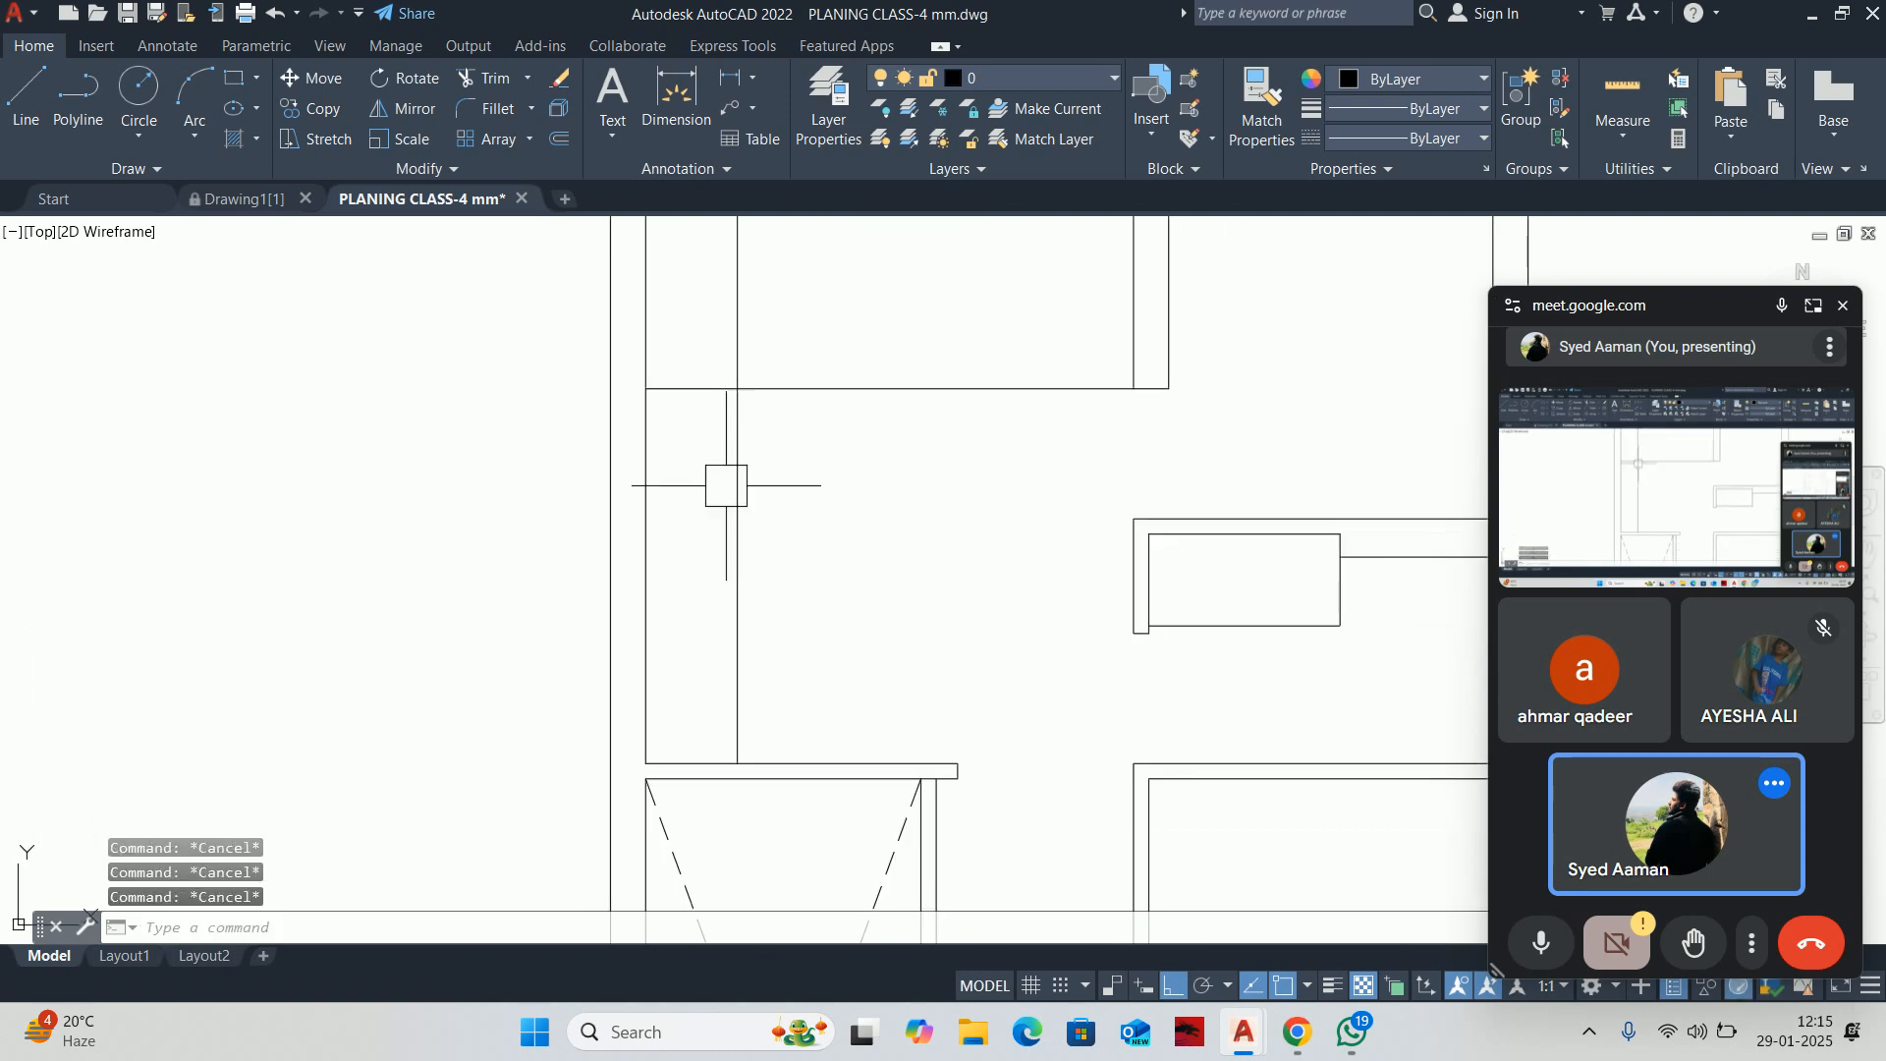
scroll(835, 579, "down", 5)
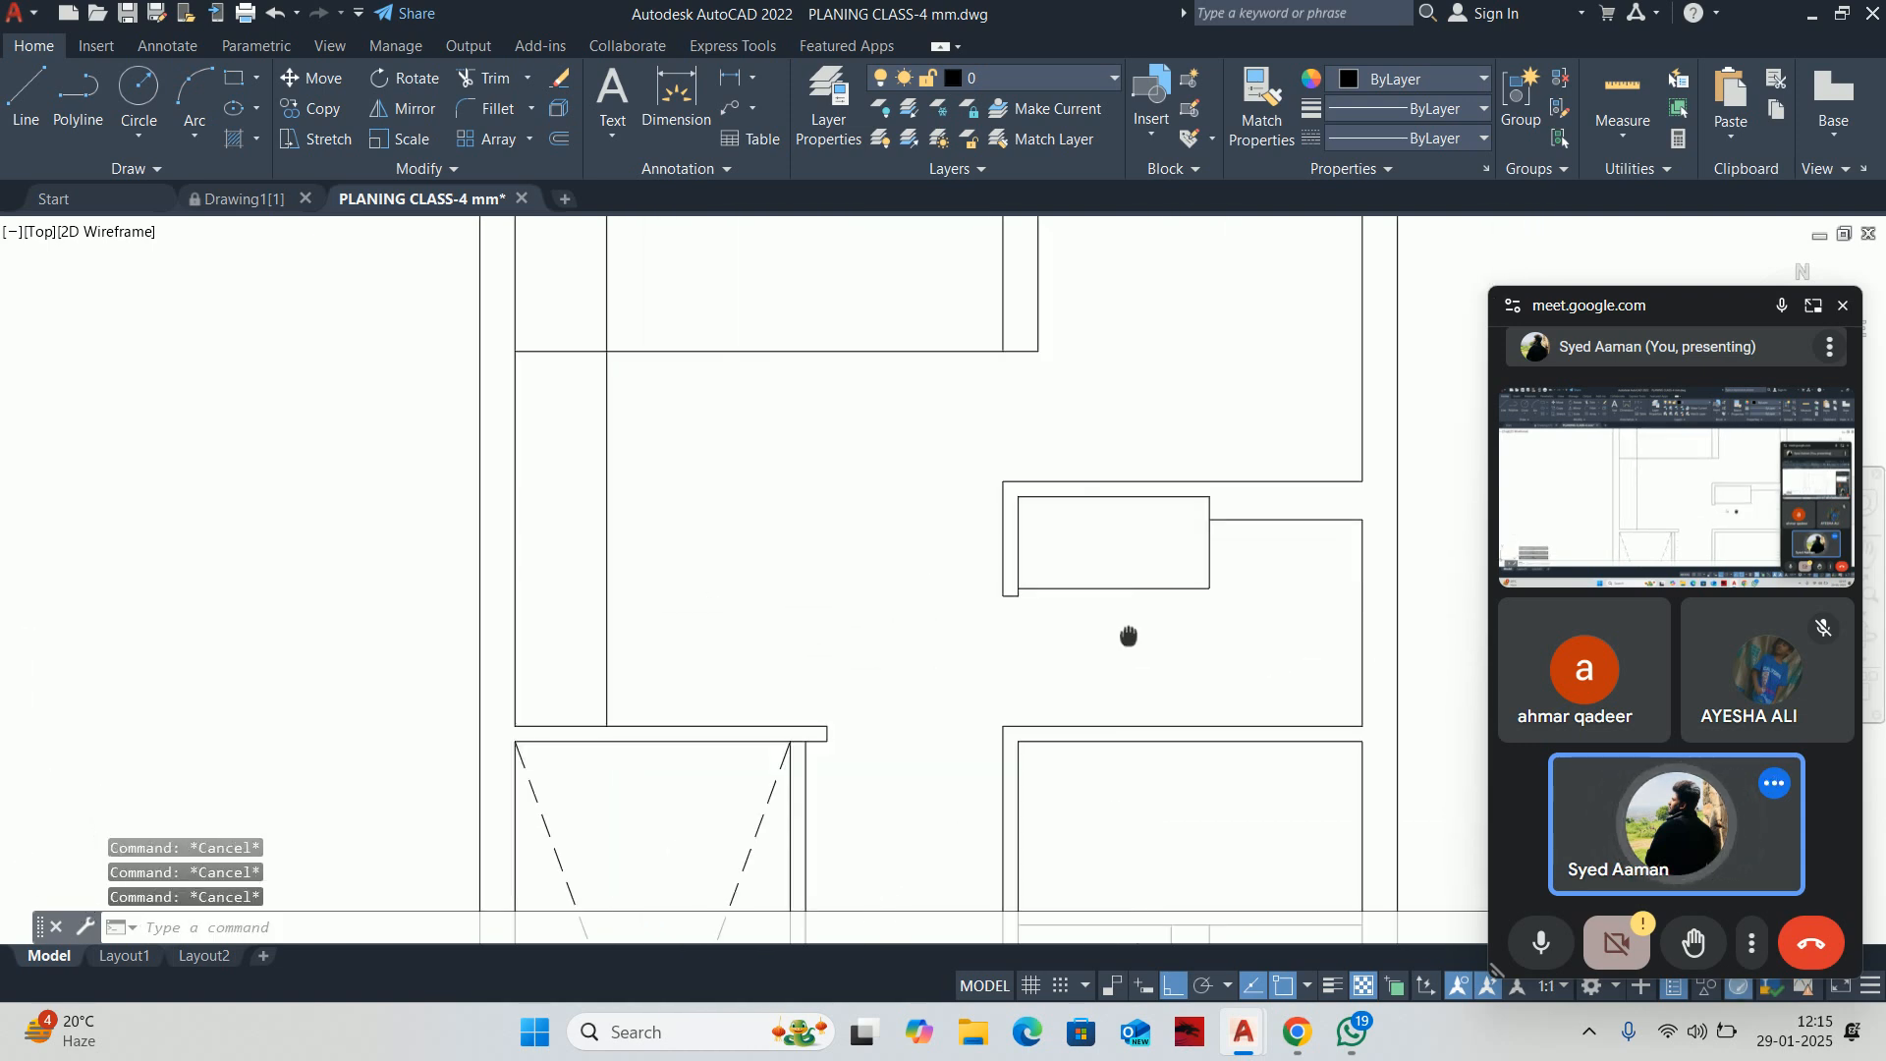
Draw a line across the opening between the shaft wall and the lift wall, joining the lower corners of their ends
middle_click_drag(881, 657, 899, 403)
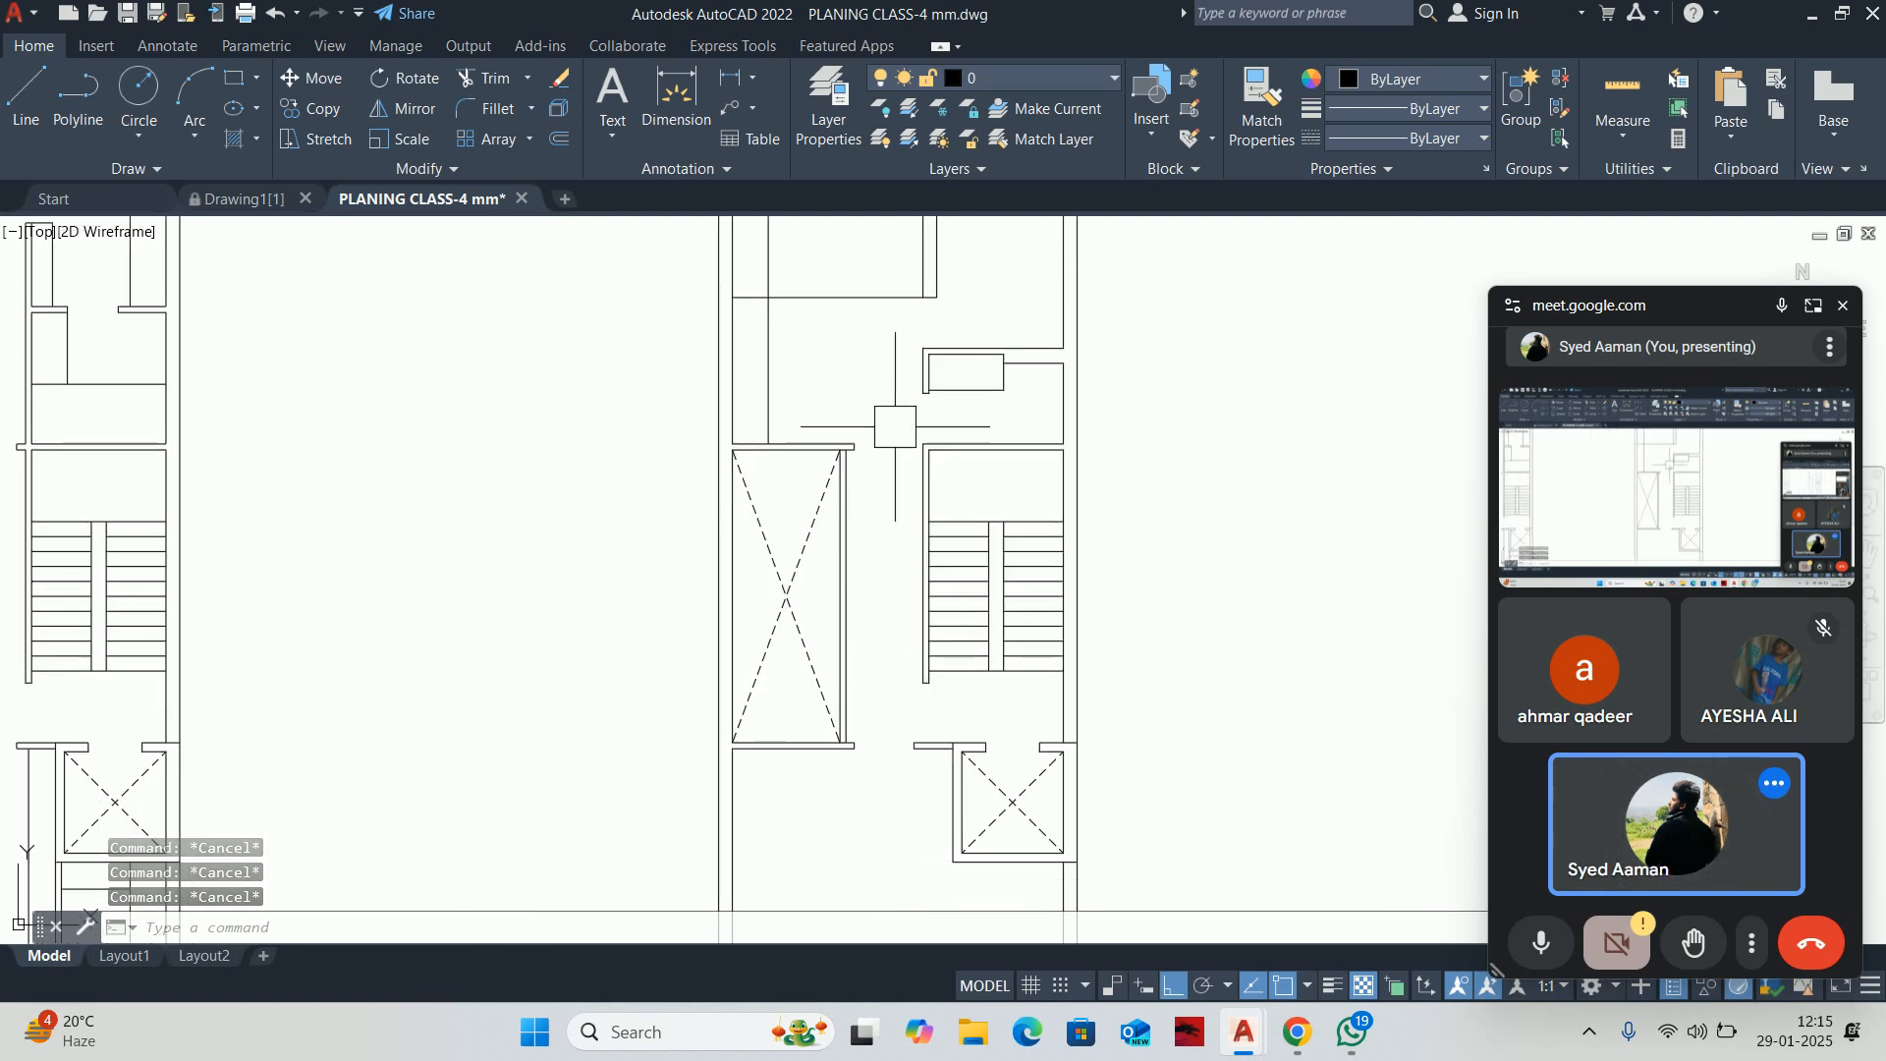
middle_click_drag(872, 645, 872, 469)
scroll(872, 468, "down", 2)
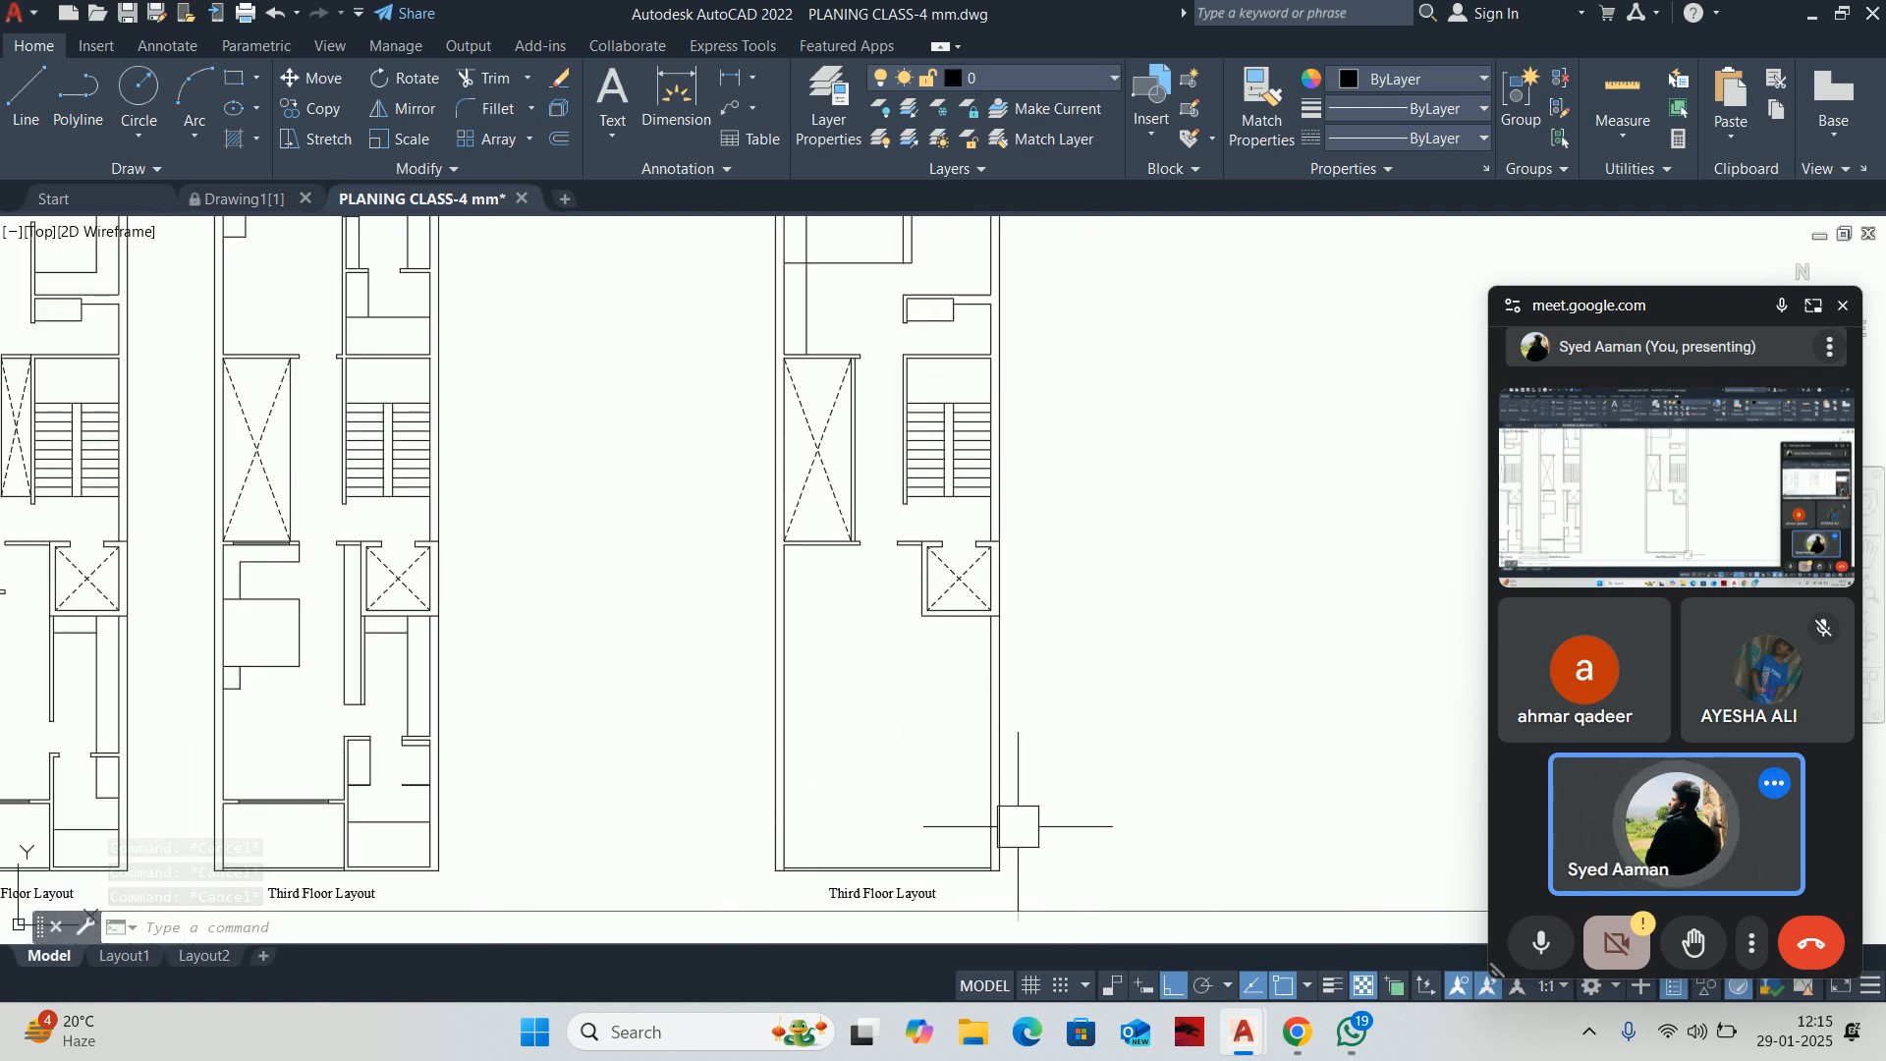
scroll(867, 545, "up", 2)
type("1")
scroll(868, 538, "up", 3)
key("Return")
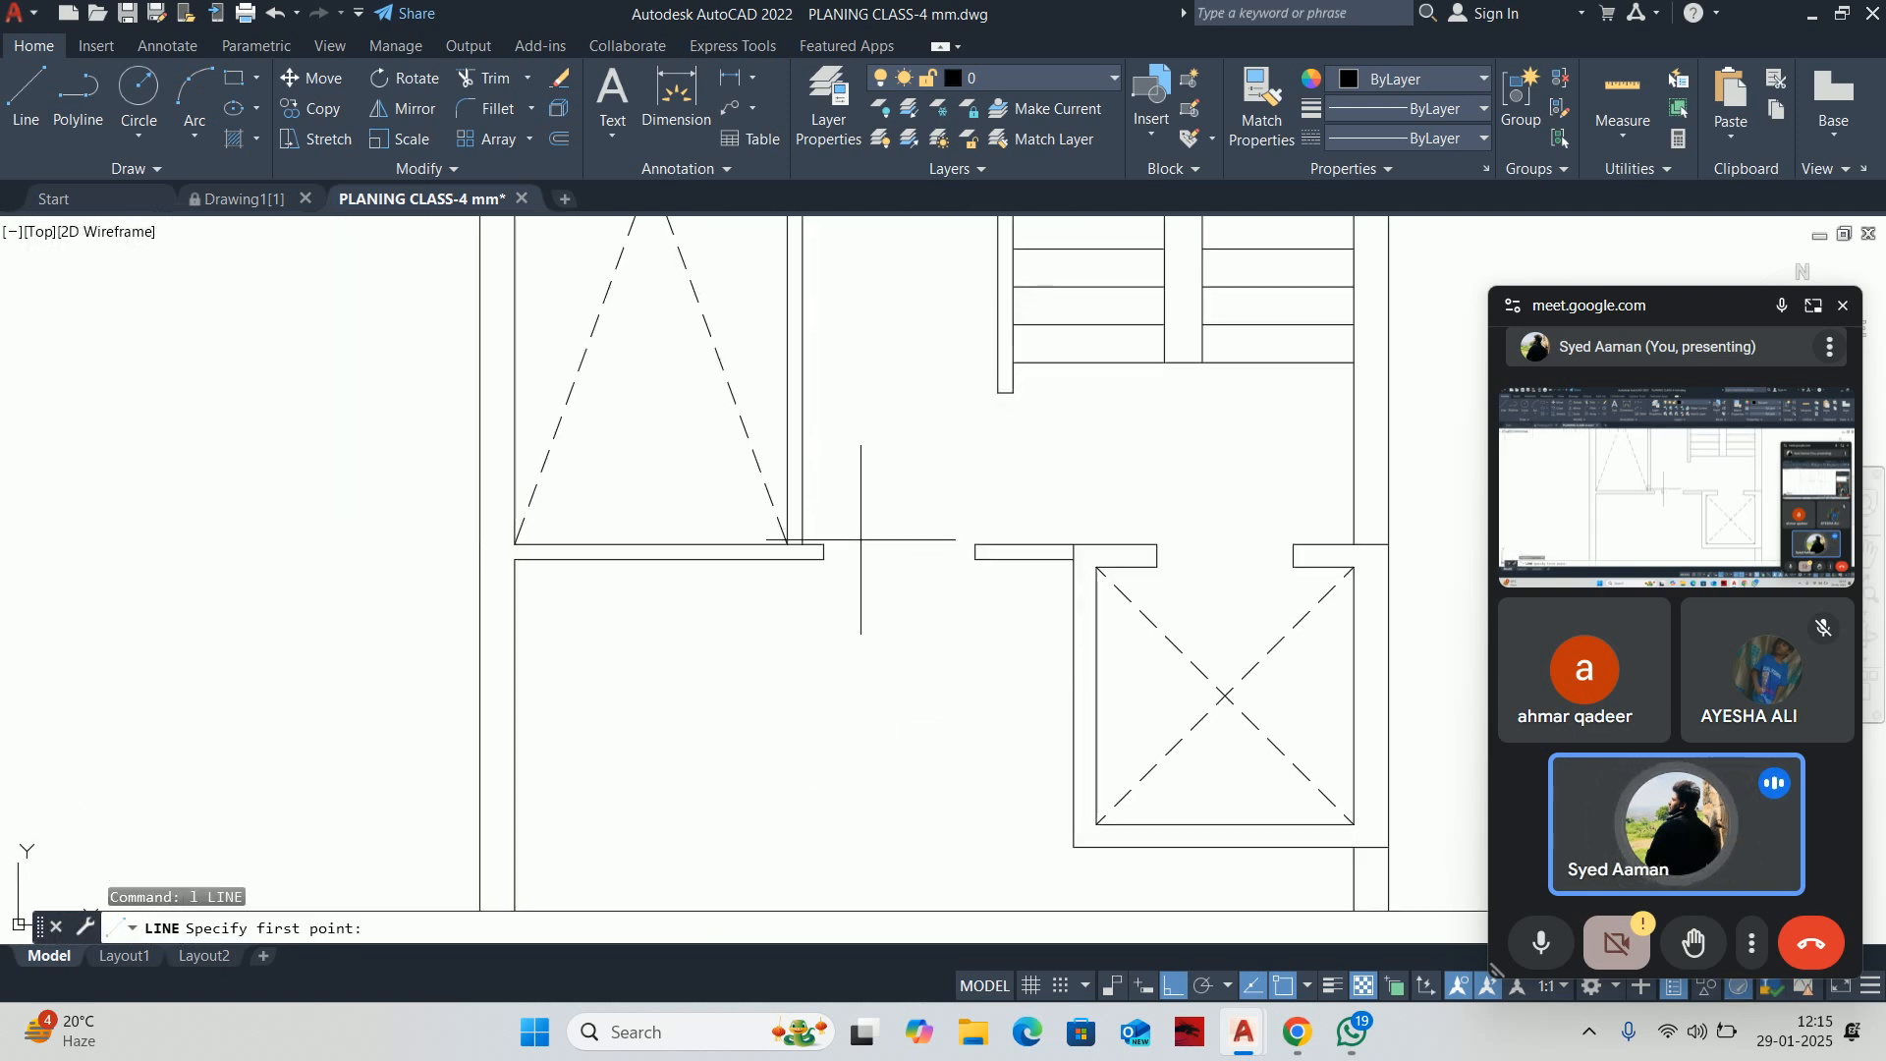
left_click(824, 559)
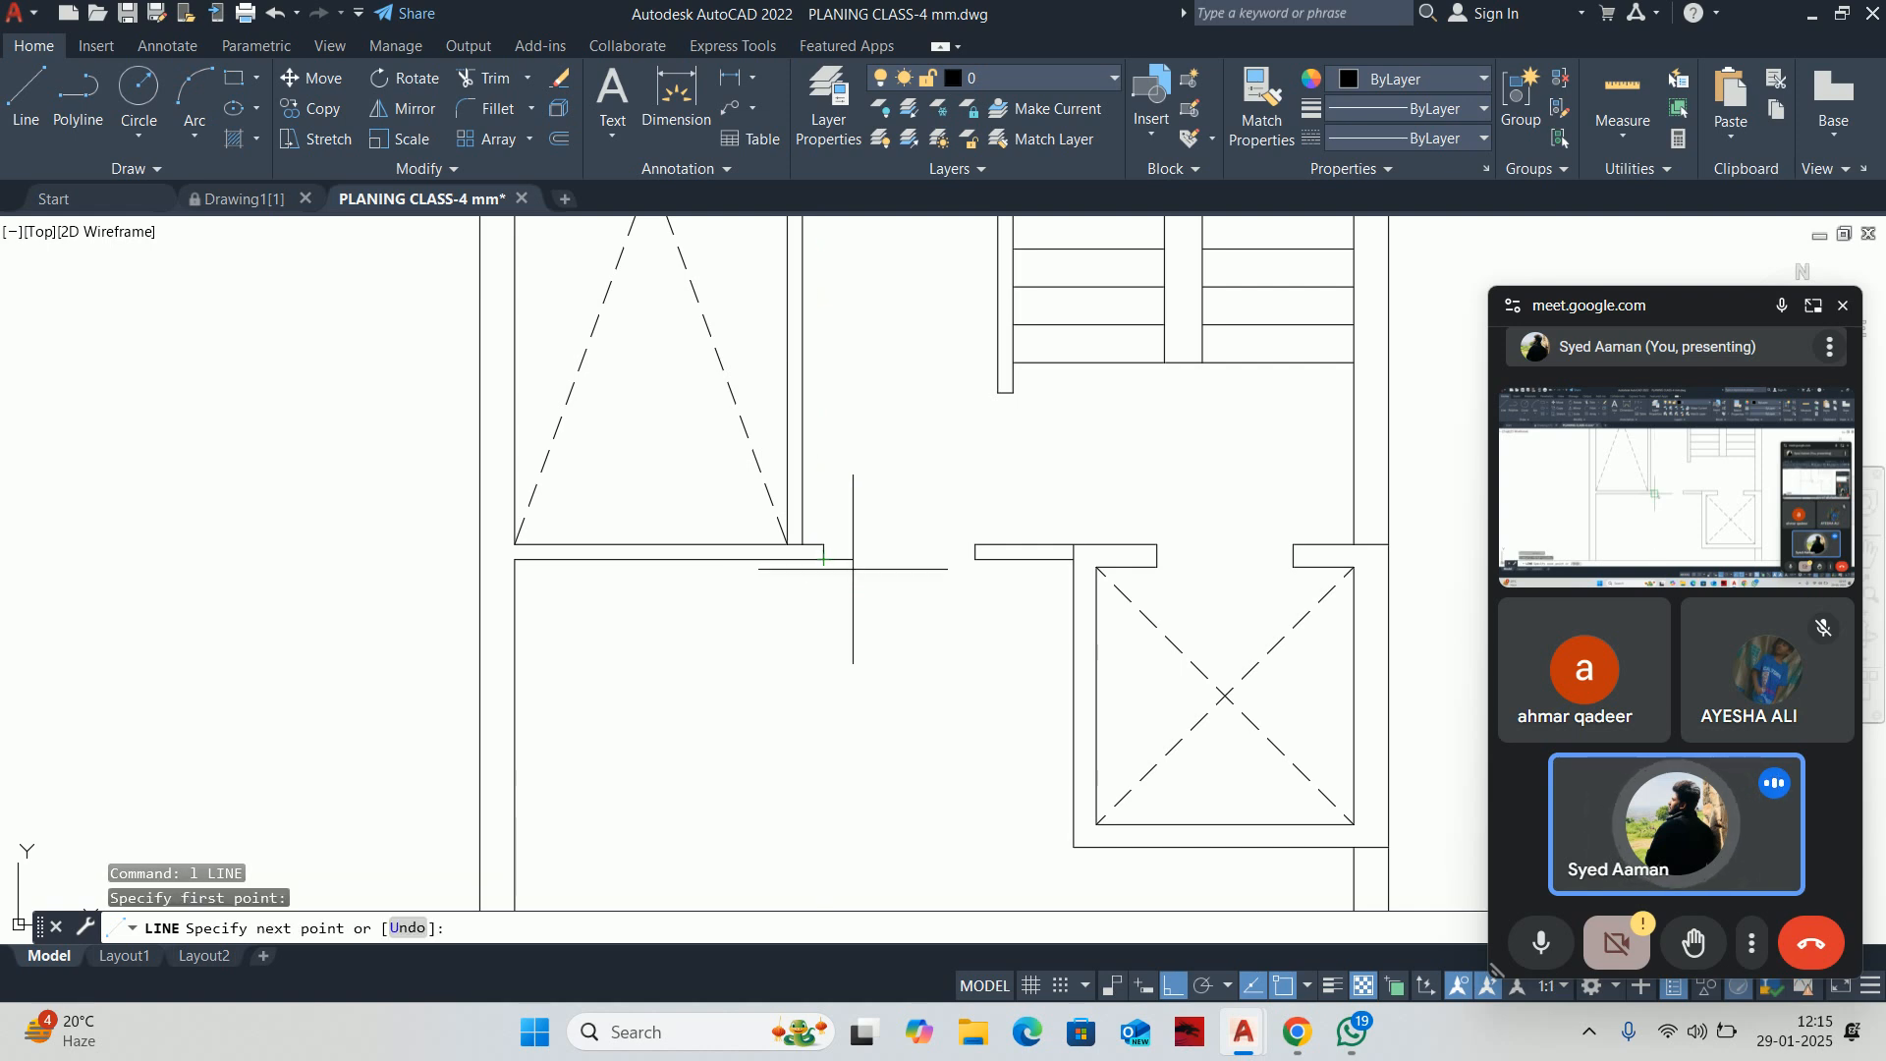
left_click(973, 559)
scroll(918, 639, "down", 3)
key("Escape")
key("Escape")
key("Escape")
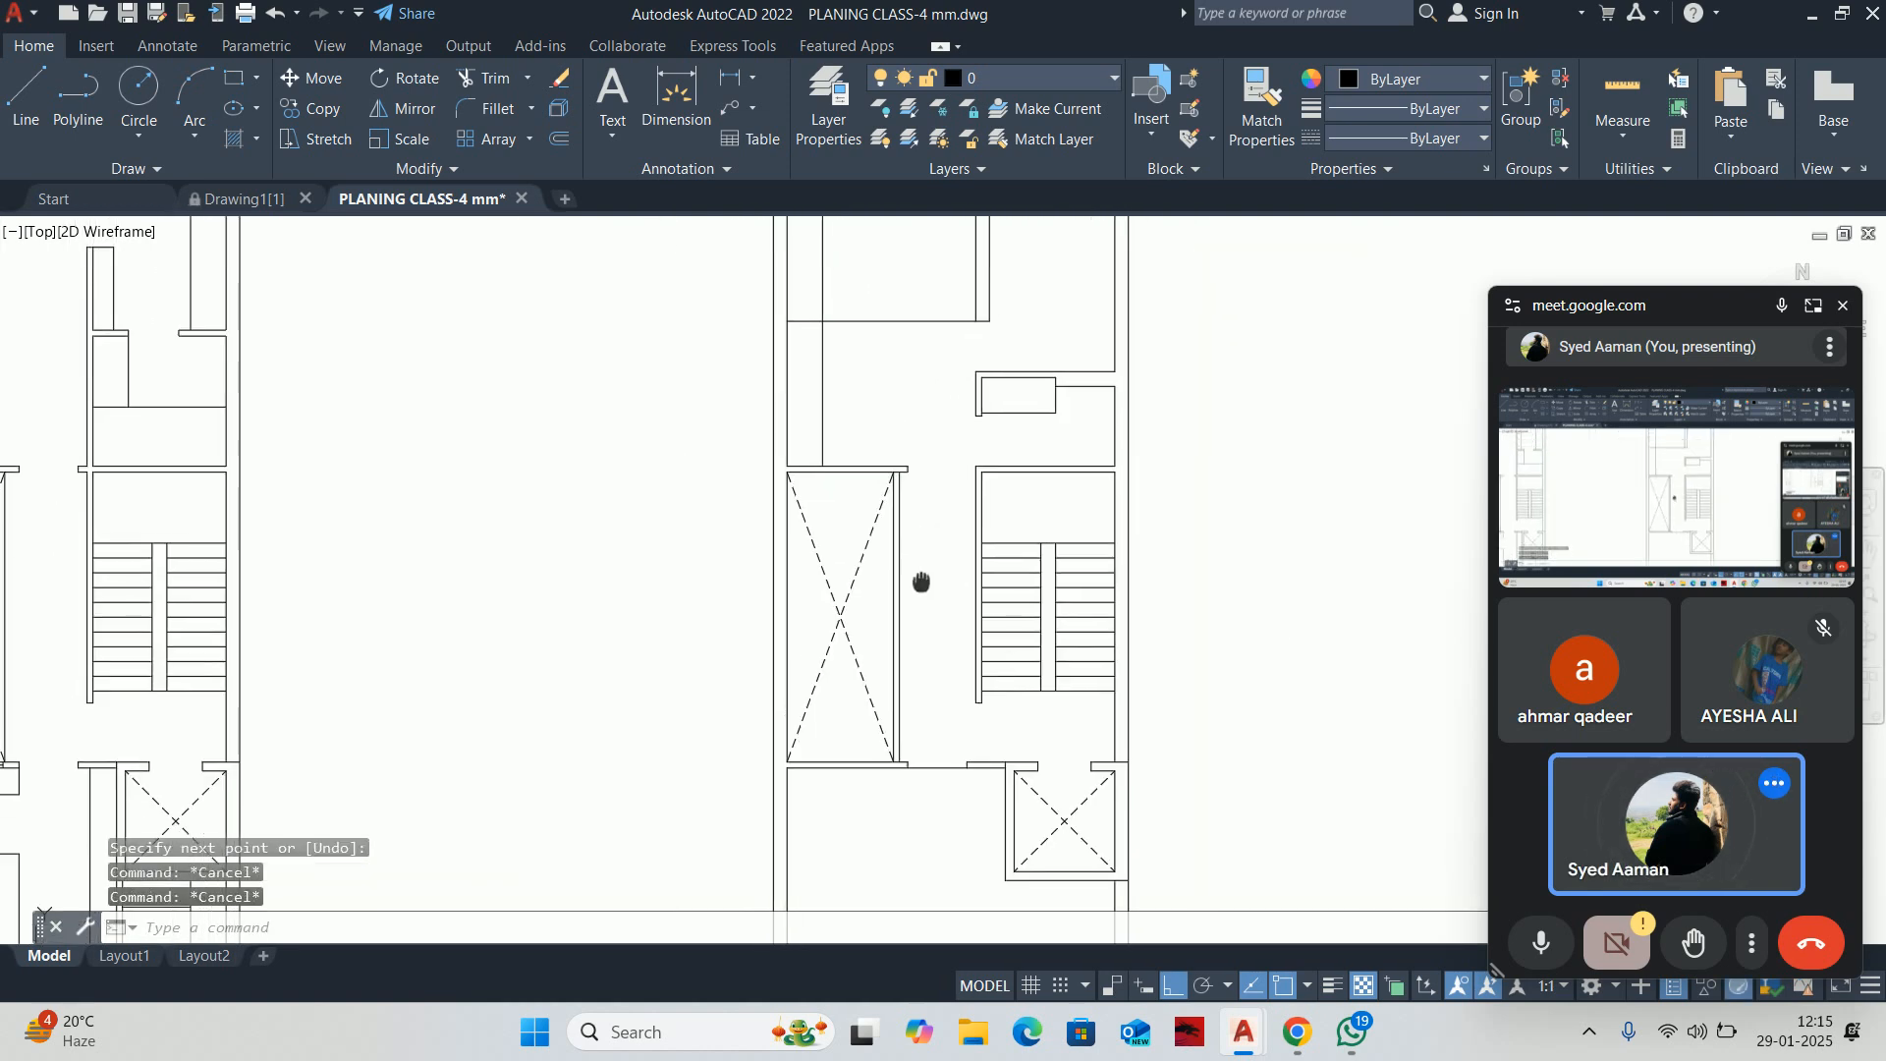
Trim the wall stub projecting past the shaft's outer side wall at the rear end of the dashed-cross shaft
scroll(888, 484, "up", 4)
middle_click_drag(887, 483, 872, 623)
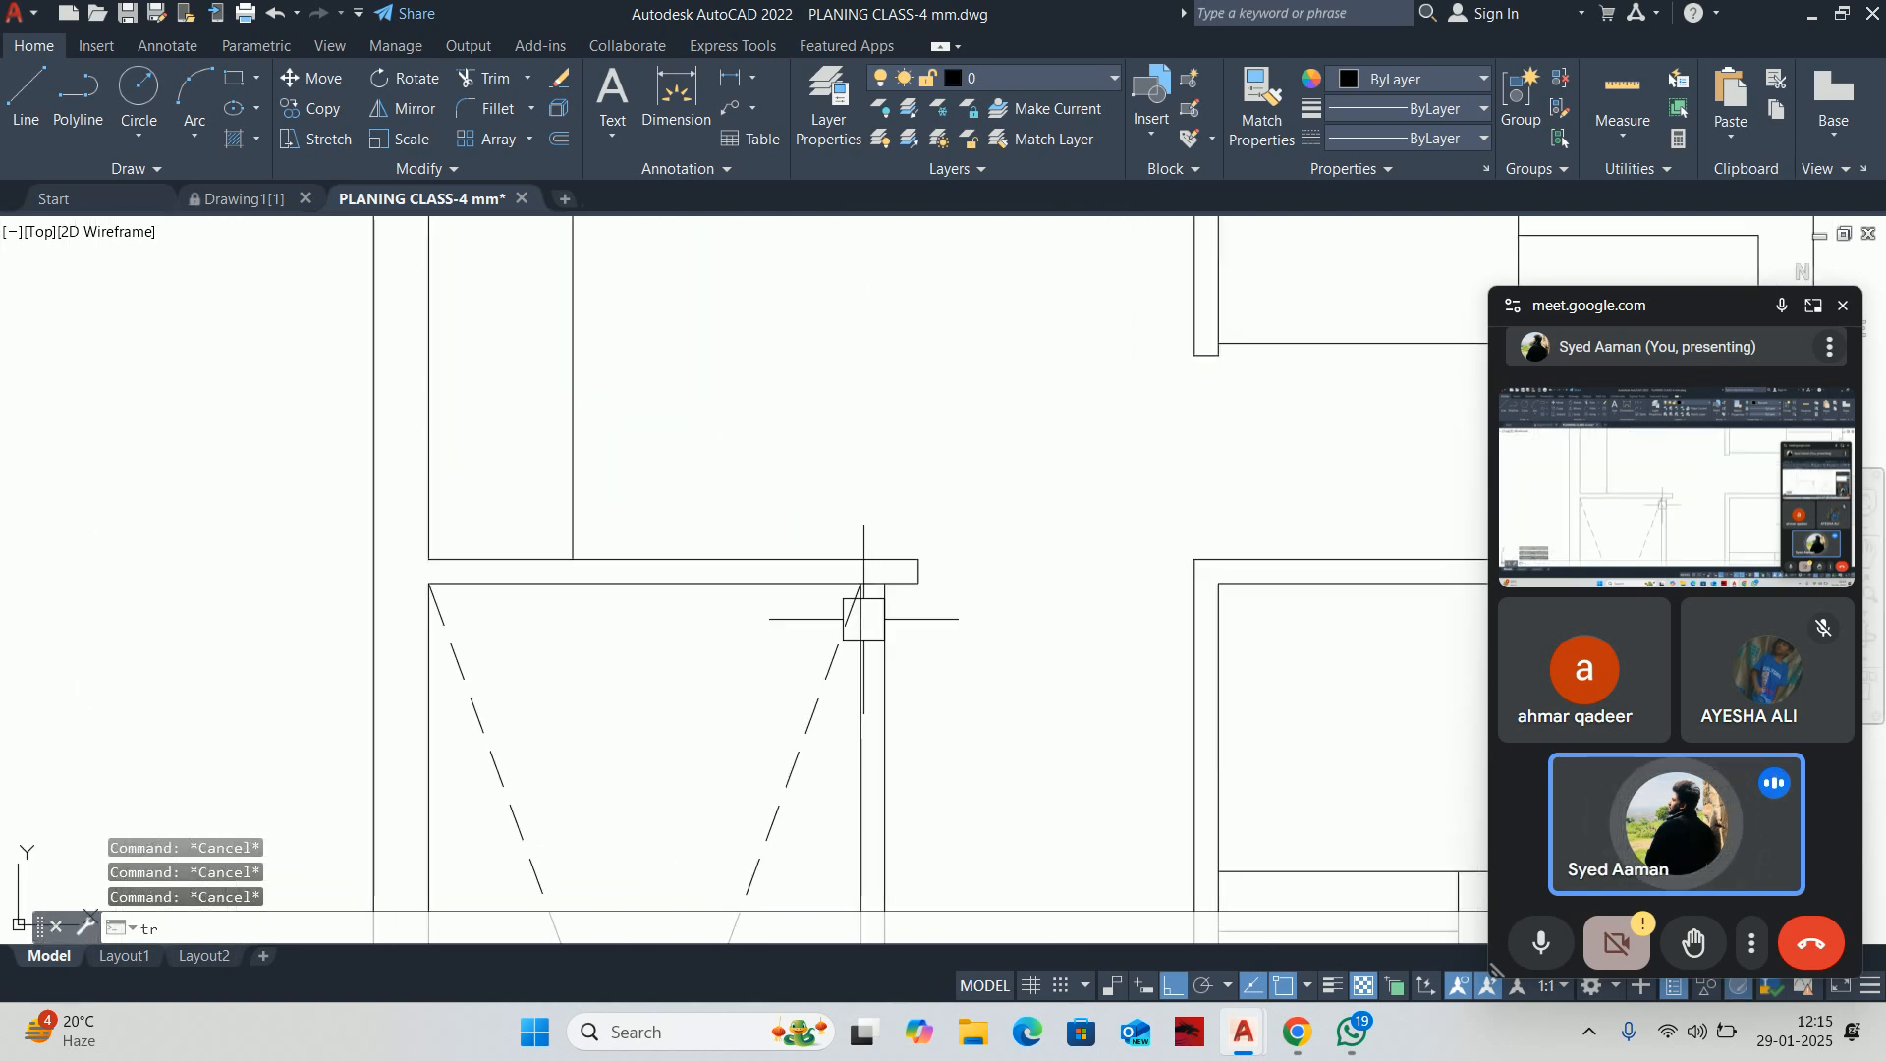
scroll(864, 619, "up", 5)
type("tr")
key("Return")
scroll(954, 651, "up", 2)
left_click(918, 678)
left_click(904, 670)
scroll(848, 540, "down", 8)
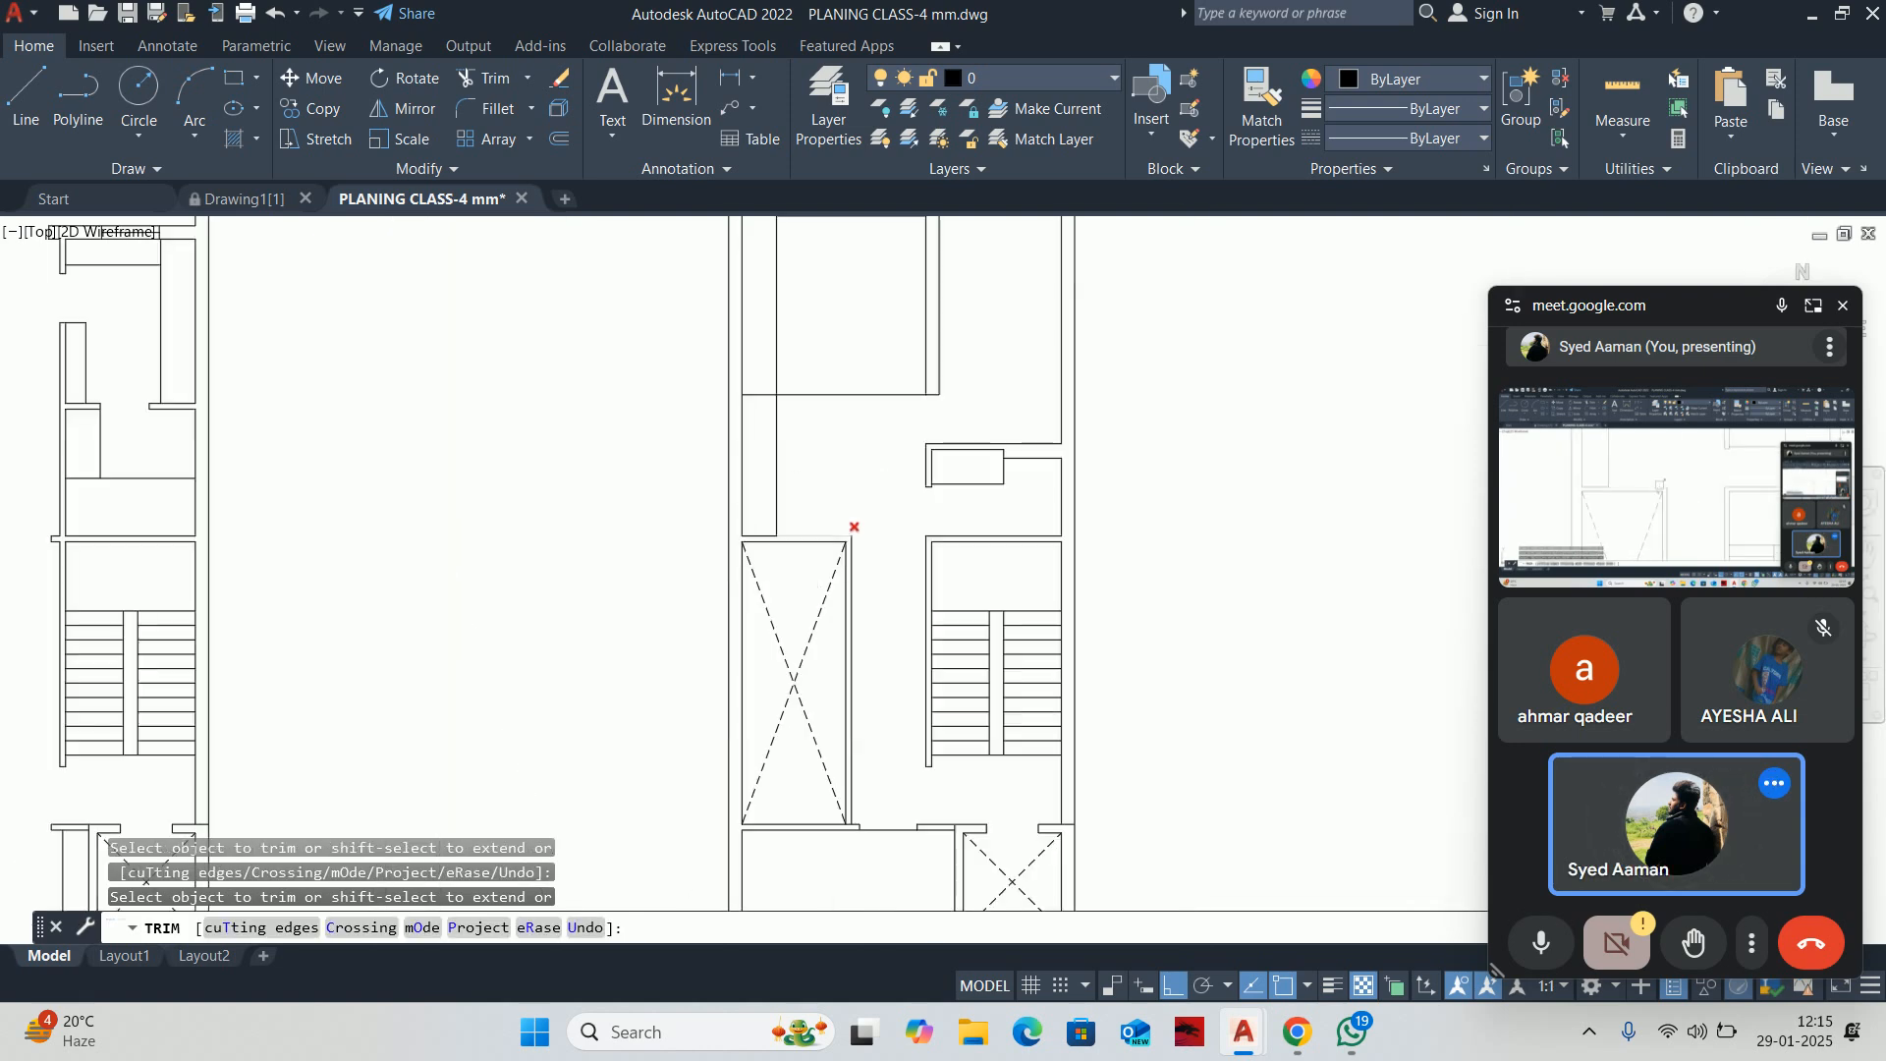
key("Escape")
key("Escape")
Extend the shaft's outer side wall line through the front wall and trim the stub projecting beyond it
scroll(757, 560, "up", 3)
scroll(870, 694, "up", 2)
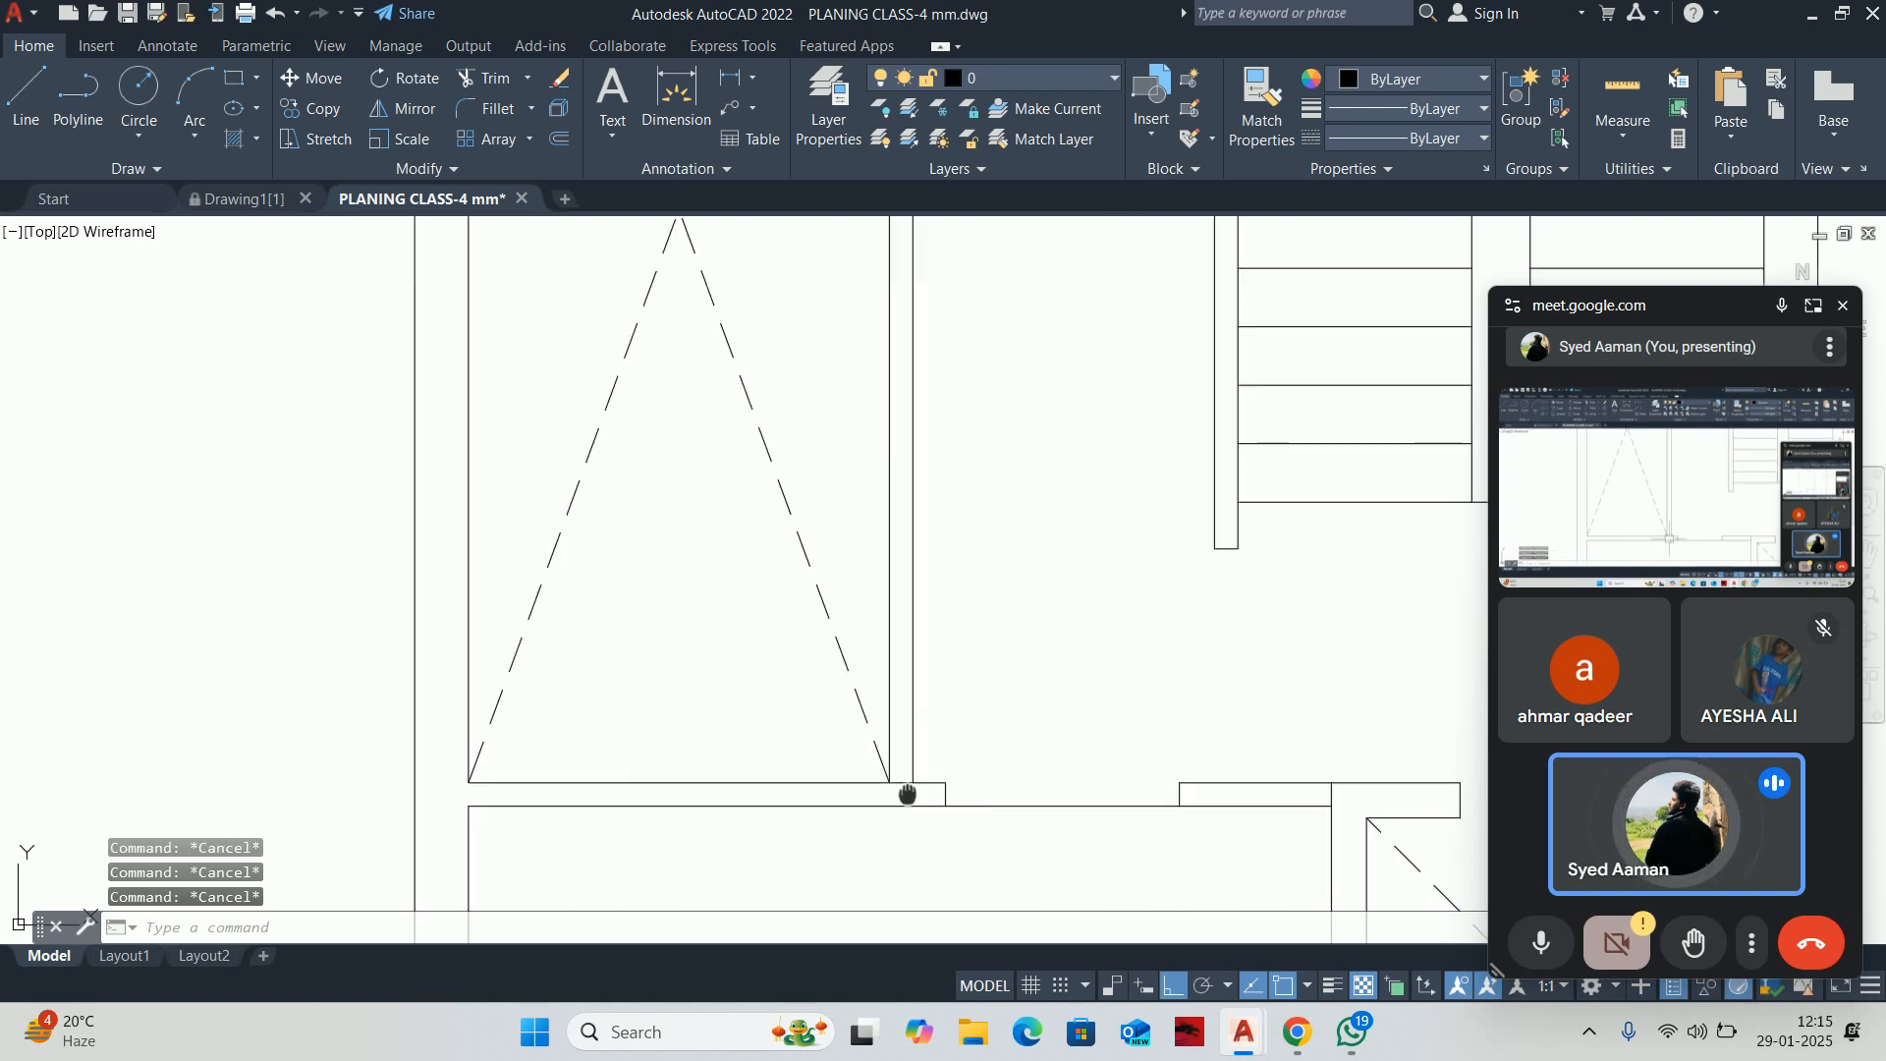
scroll(855, 590, "up", 3)
type("ex")
key("Return")
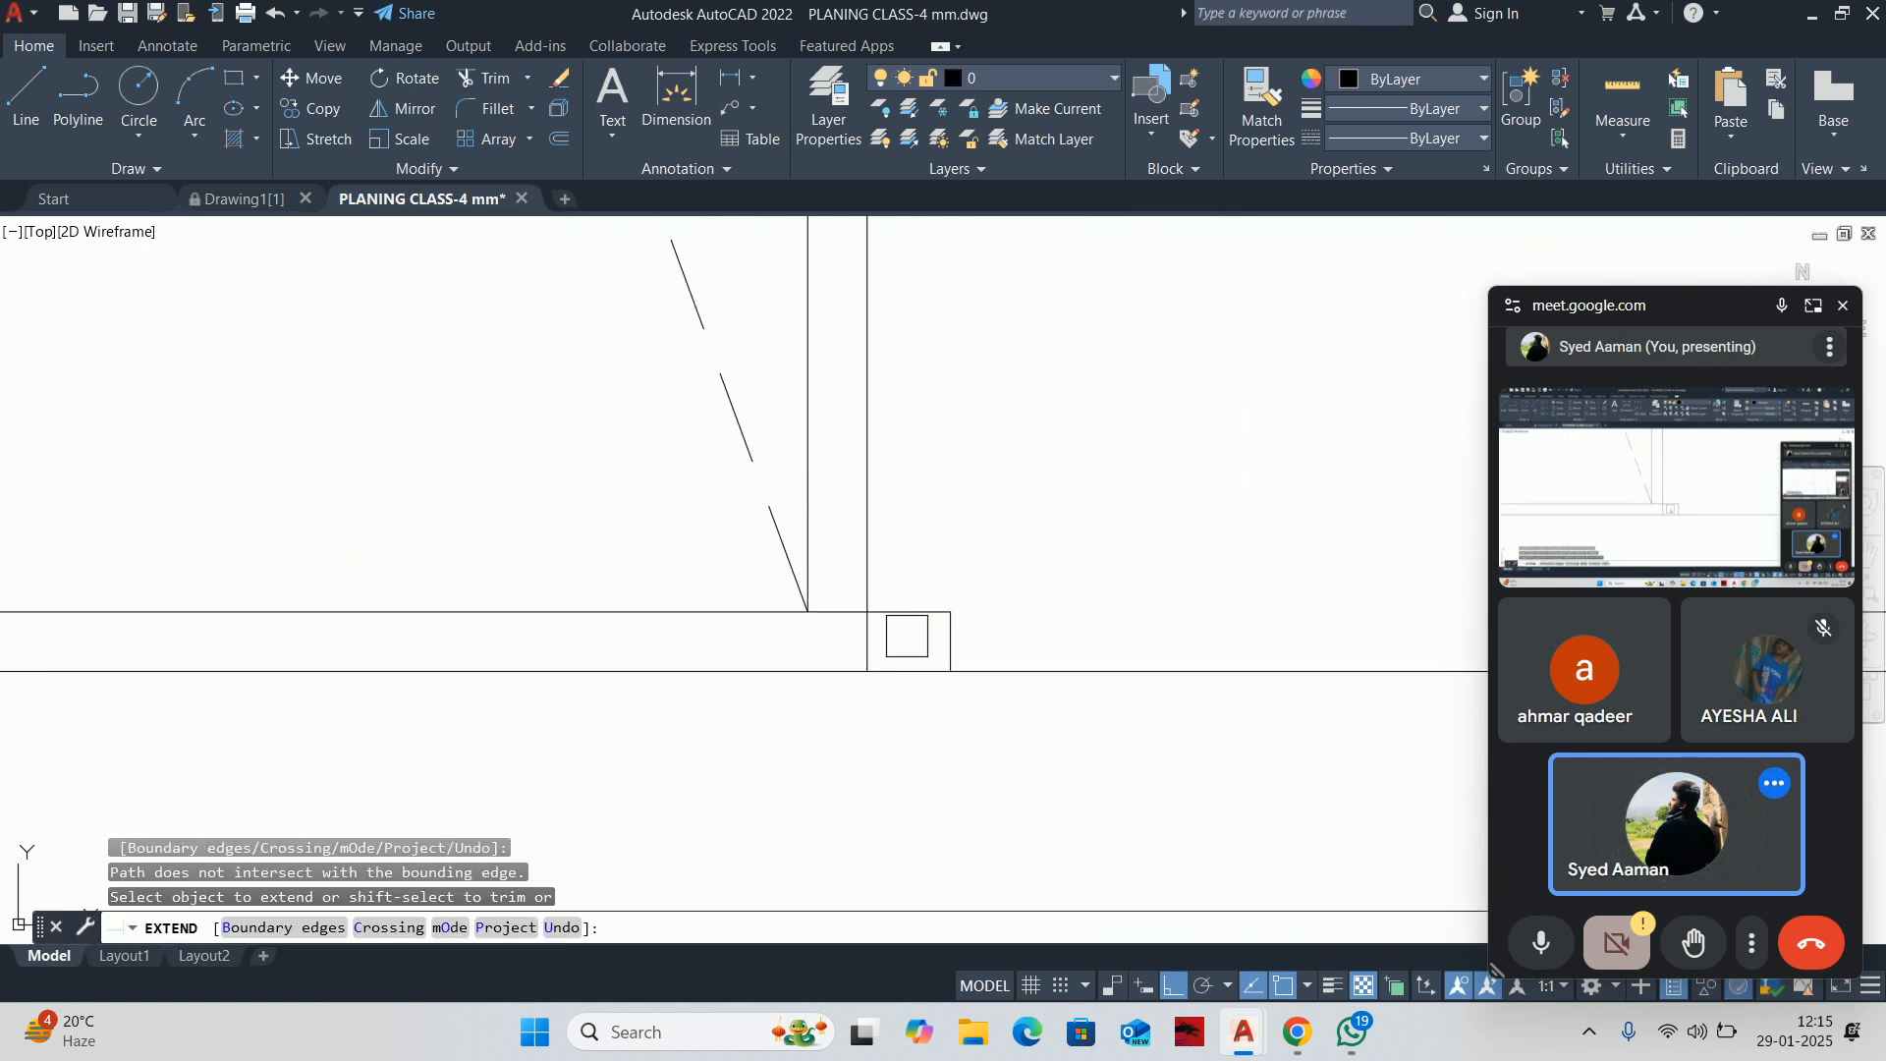
scroll(857, 630, "up", 4)
scroll(835, 591, "down", 3)
key("Escape")
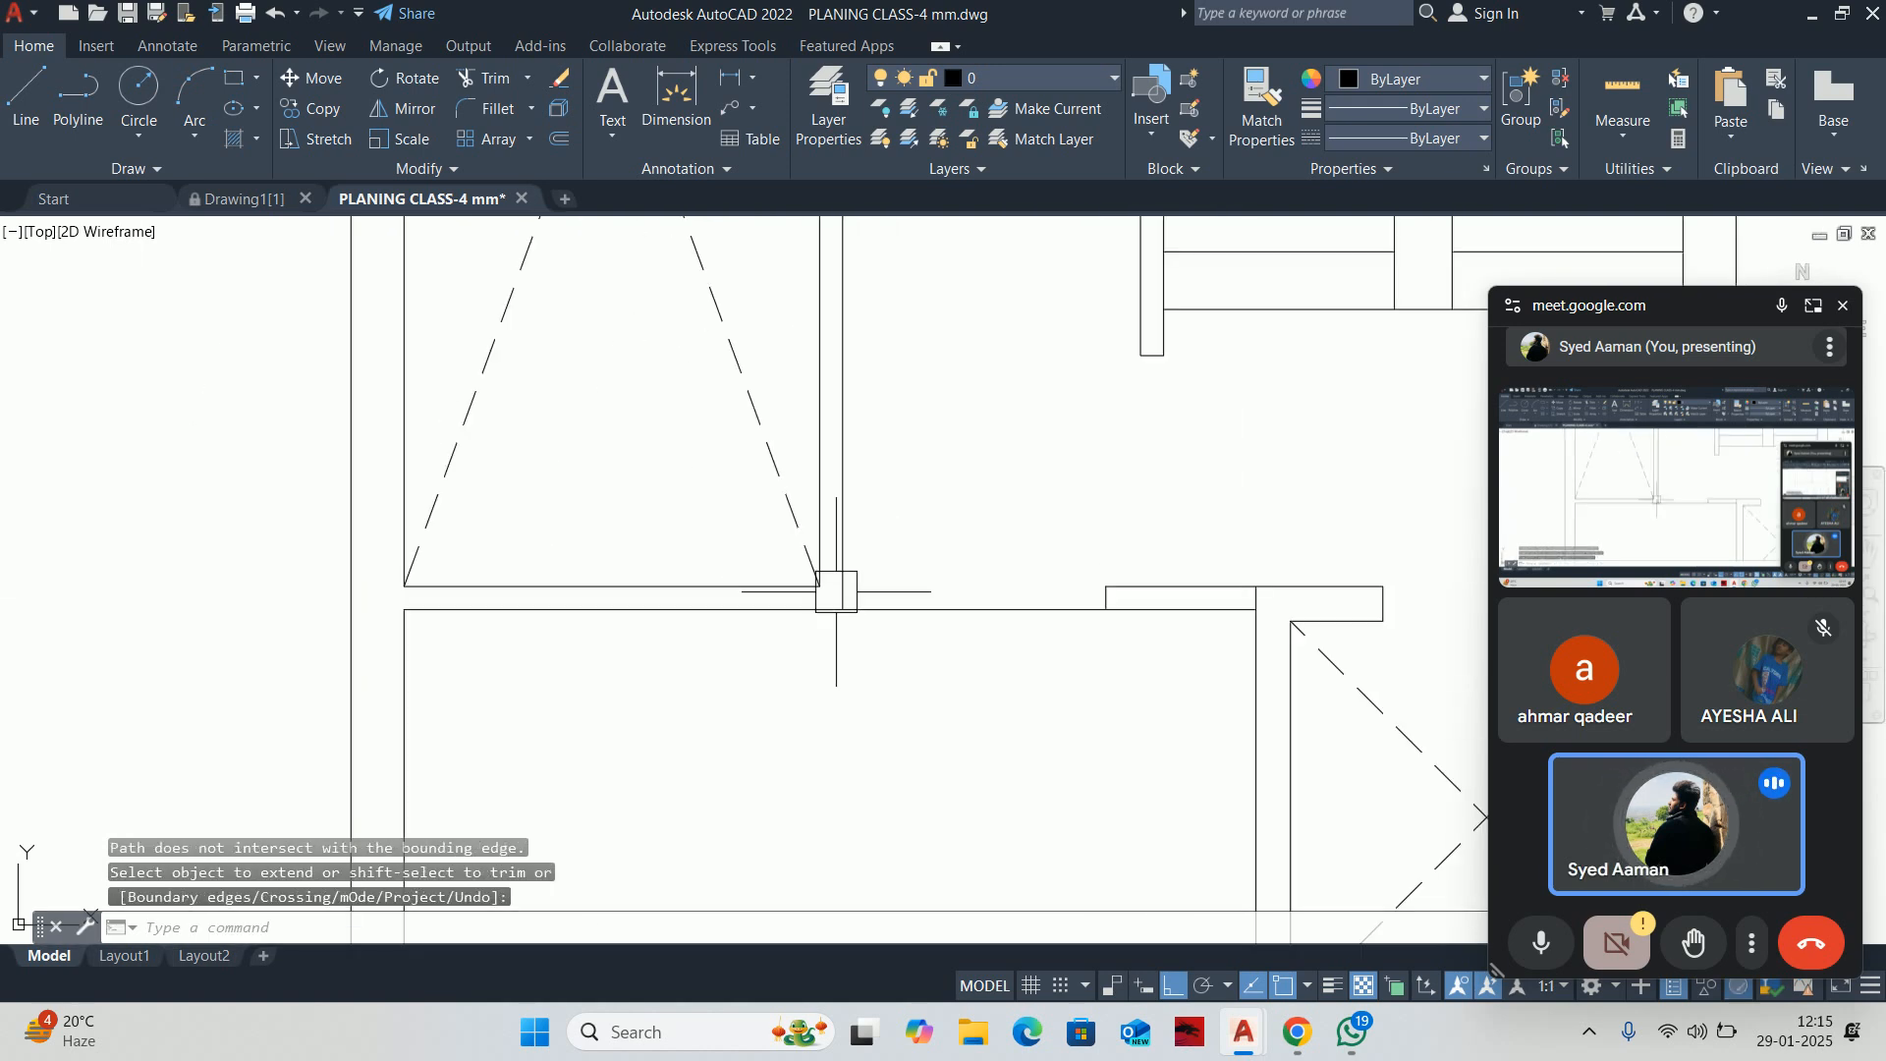
scroll(830, 586, "down", 2)
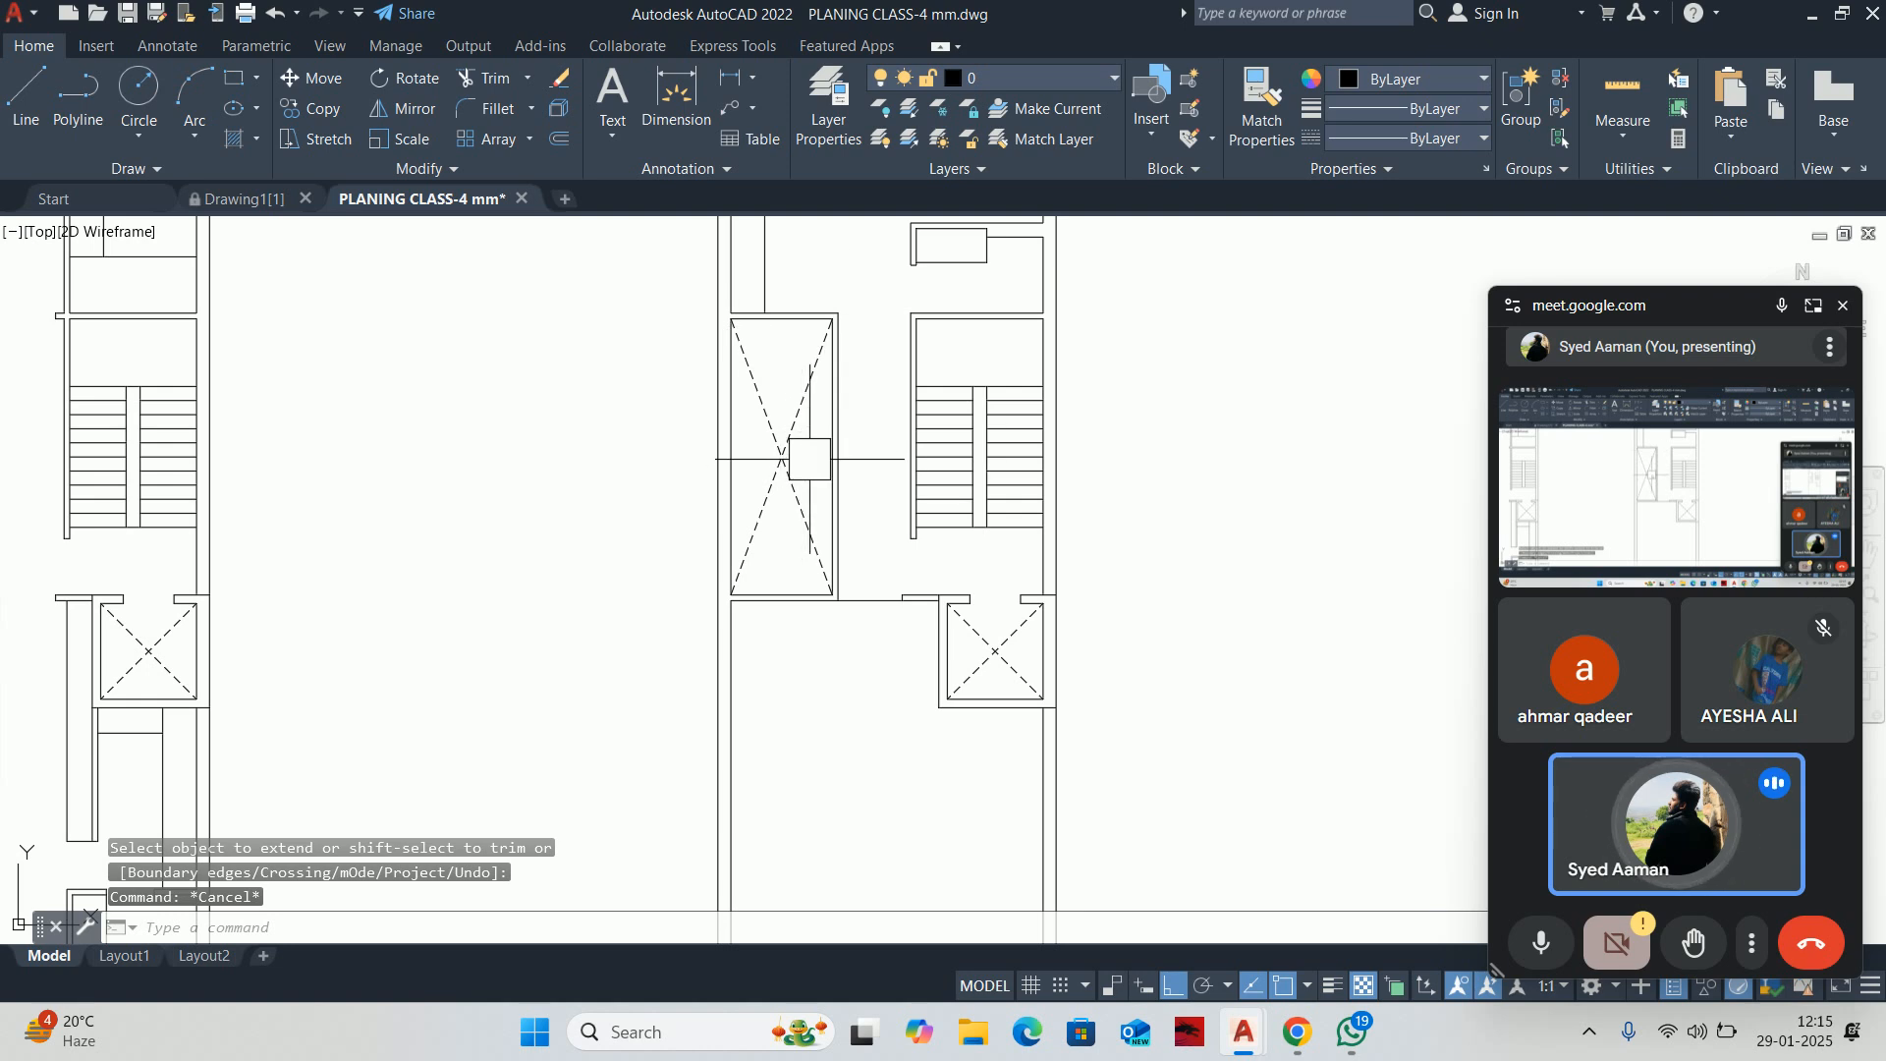
Dismiss the floating meeting window covering the drawing and minimise the browser window
left_click(1813, 305)
left_click(1739, 31)
scroll(968, 421, "down", 2)
mouse_move(968, 421)
middle_mouse_down()
mouse_move(908, 484)
mouse_move(914, 505)
middle_mouse_up()
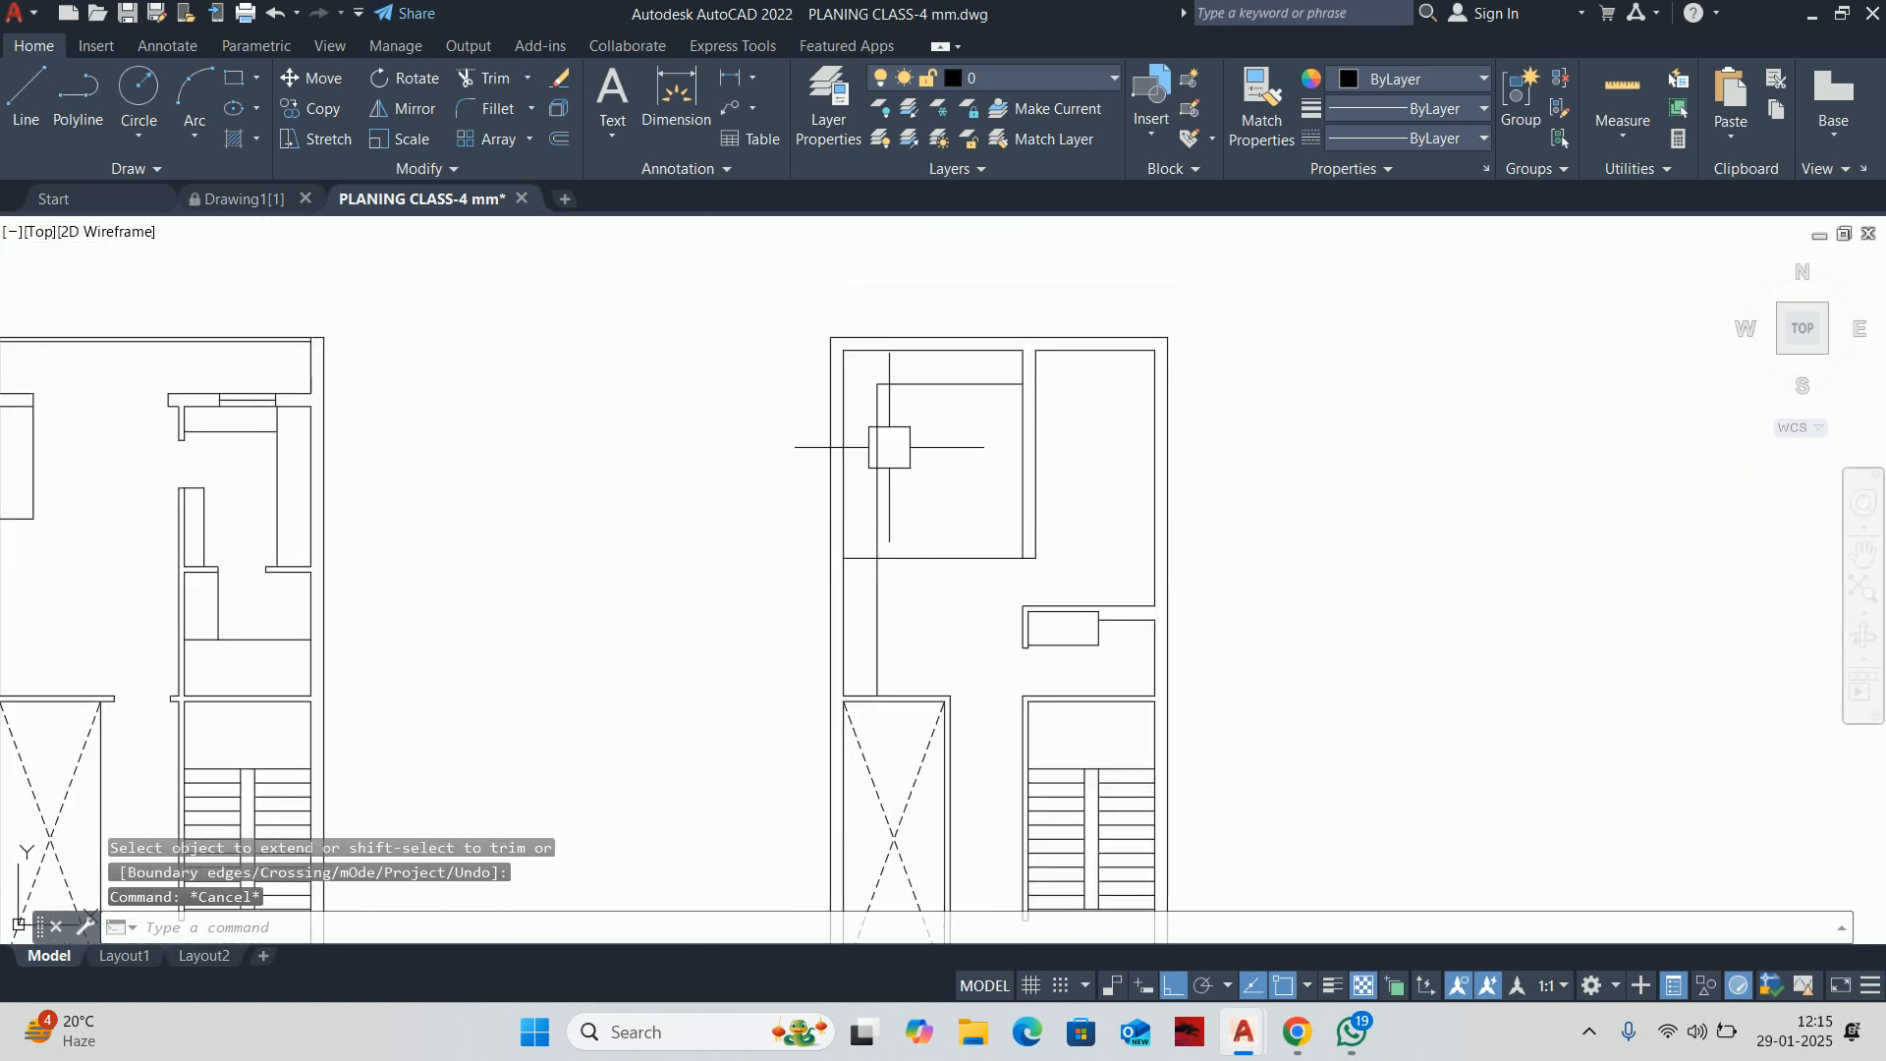
Offset the inner lines of the rear left room's 600 mm band 450 mm further into the room
scroll(928, 362, "up", 2)
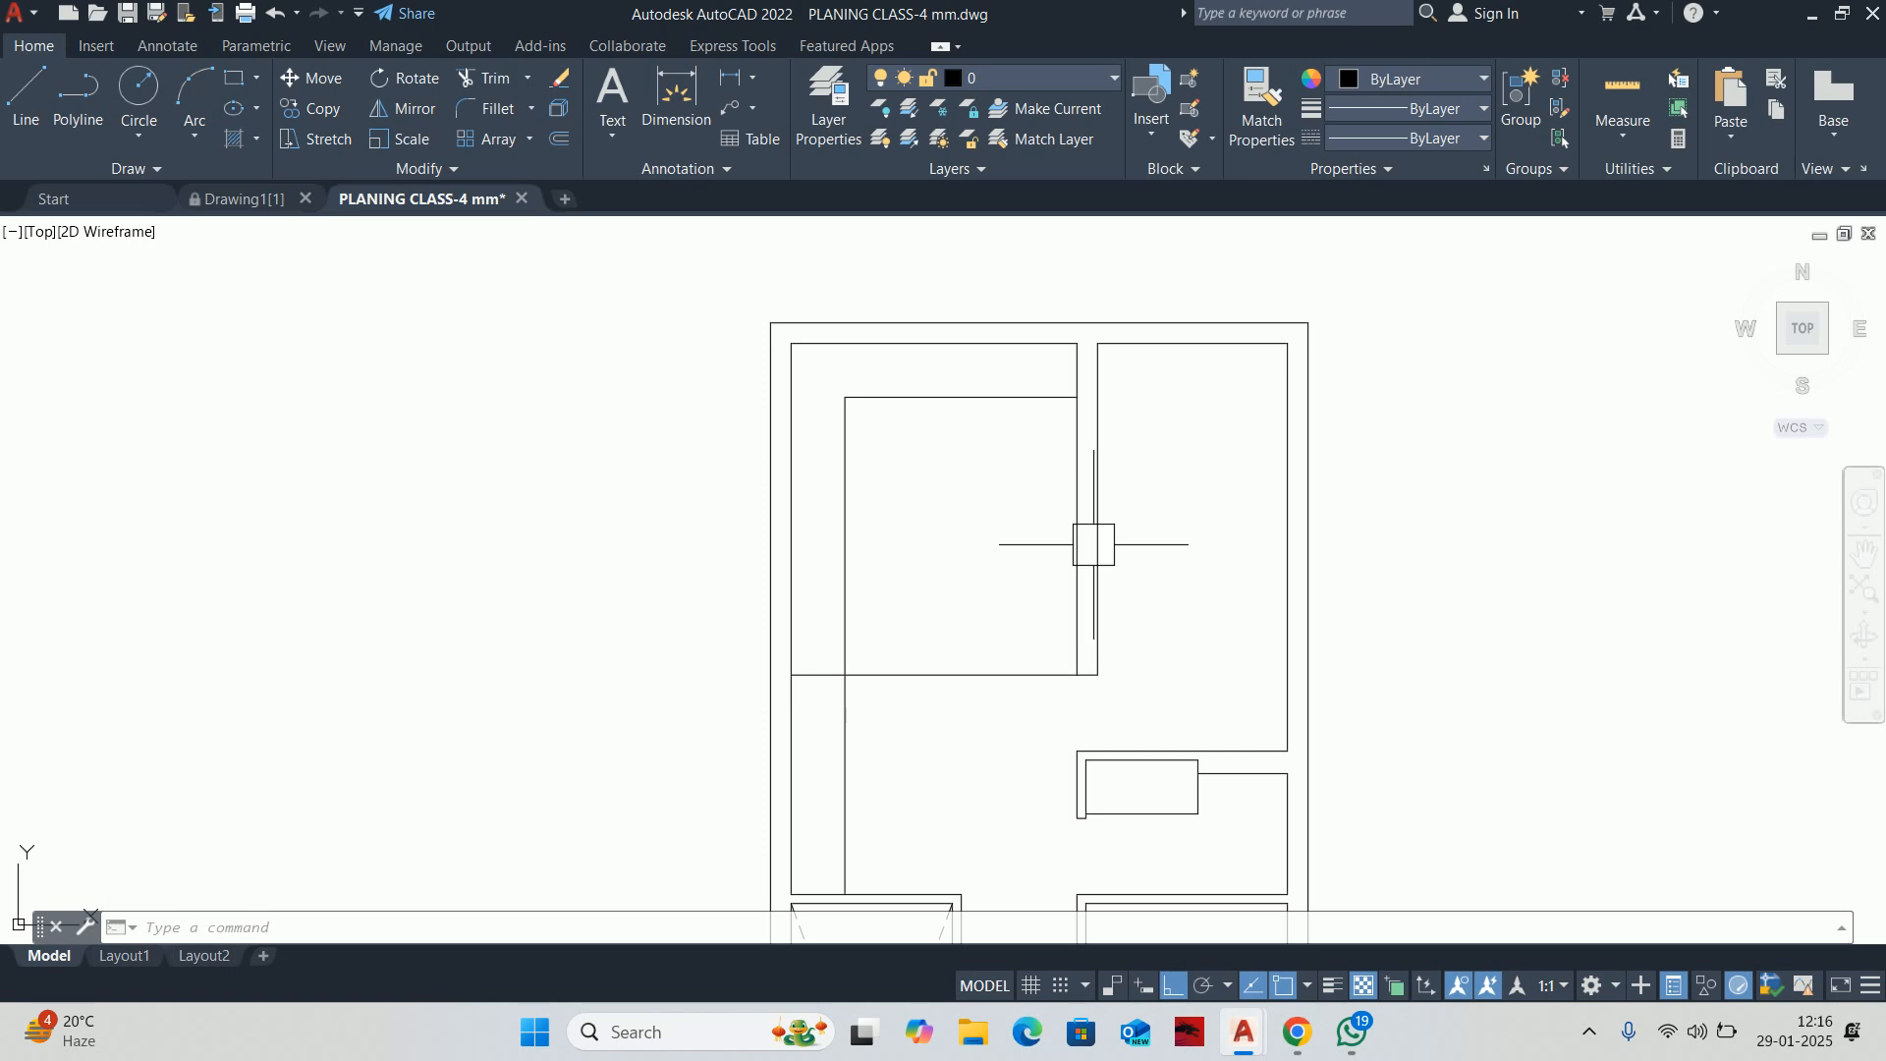
type("o")
key("Return")
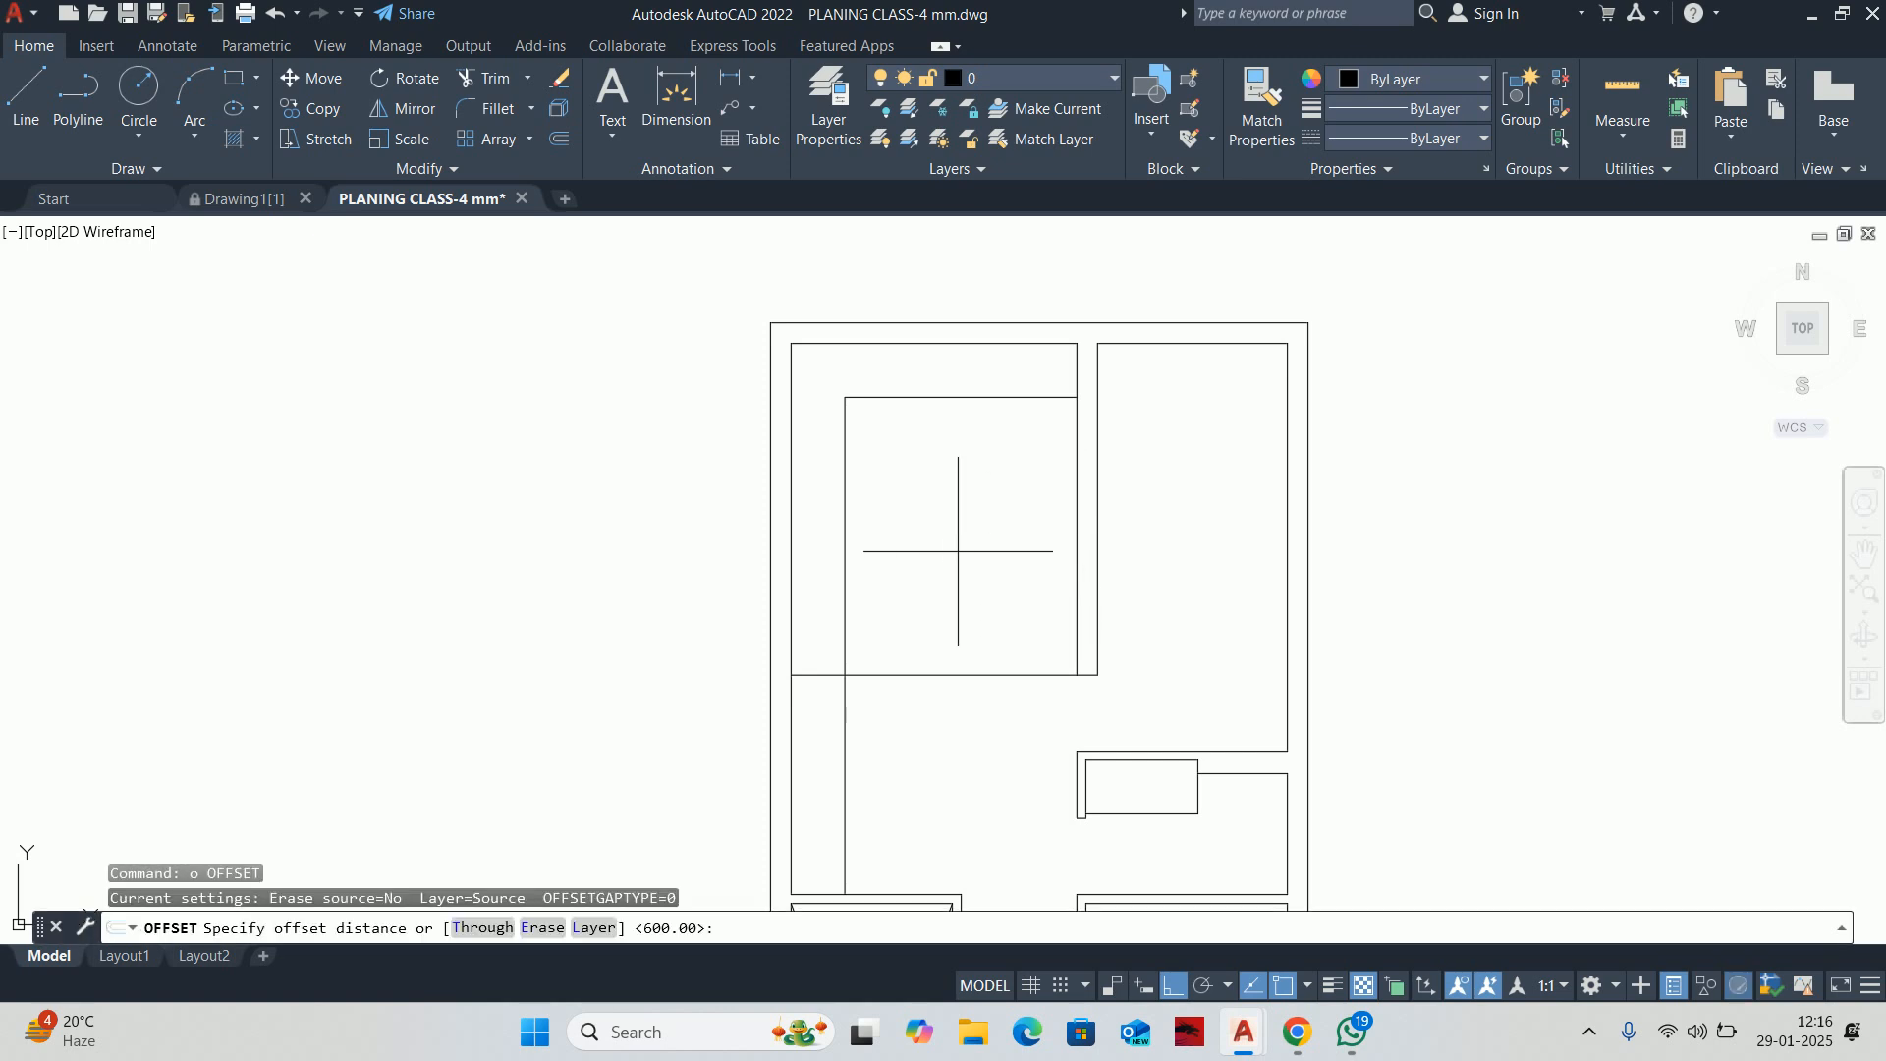
key("Return")
left_click(924, 398)
left_click(870, 427)
key("Escape")
scroll(874, 429, "up", 6)
key("Escape")
key("Escape")
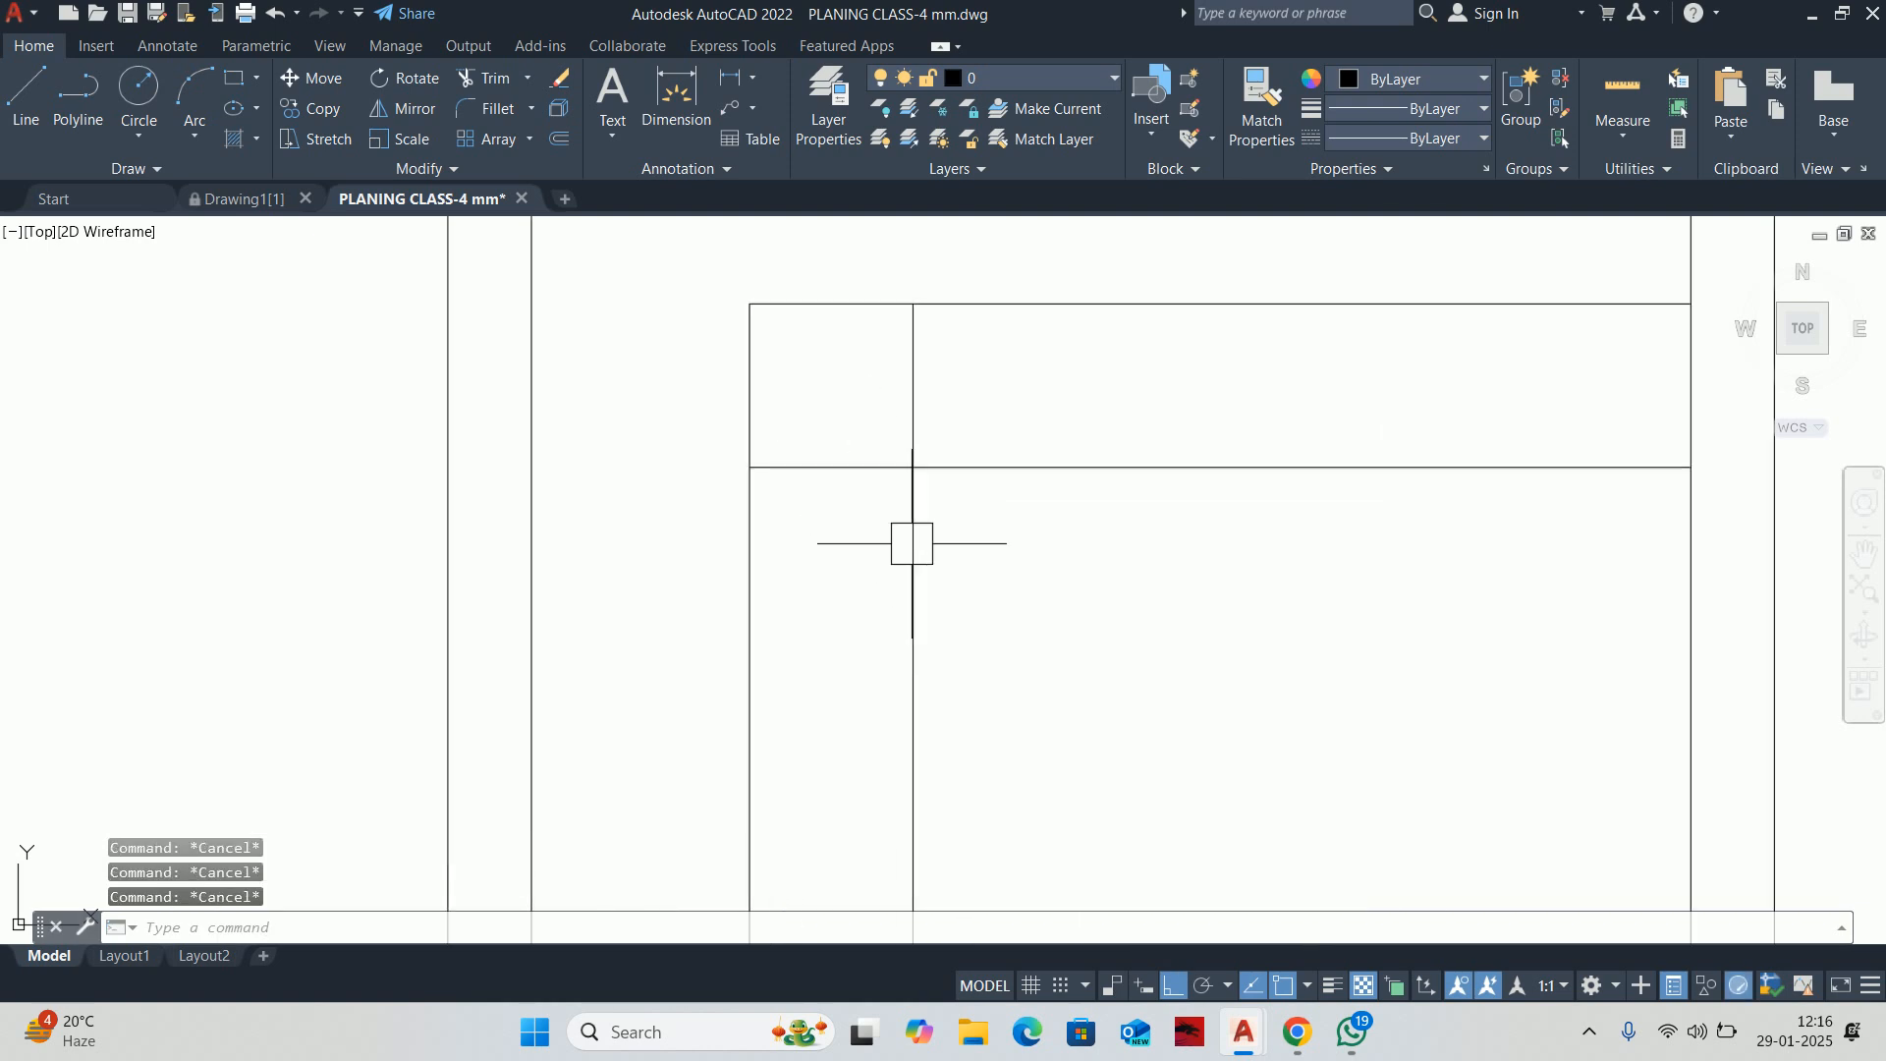
Trim the overlapping ends of the two 450 mm offset lines into a clean corner
type("tr")
key("Return")
left_click(855, 469)
left_click(913, 387)
key("Escape")
scroll(920, 452, "down", 6)
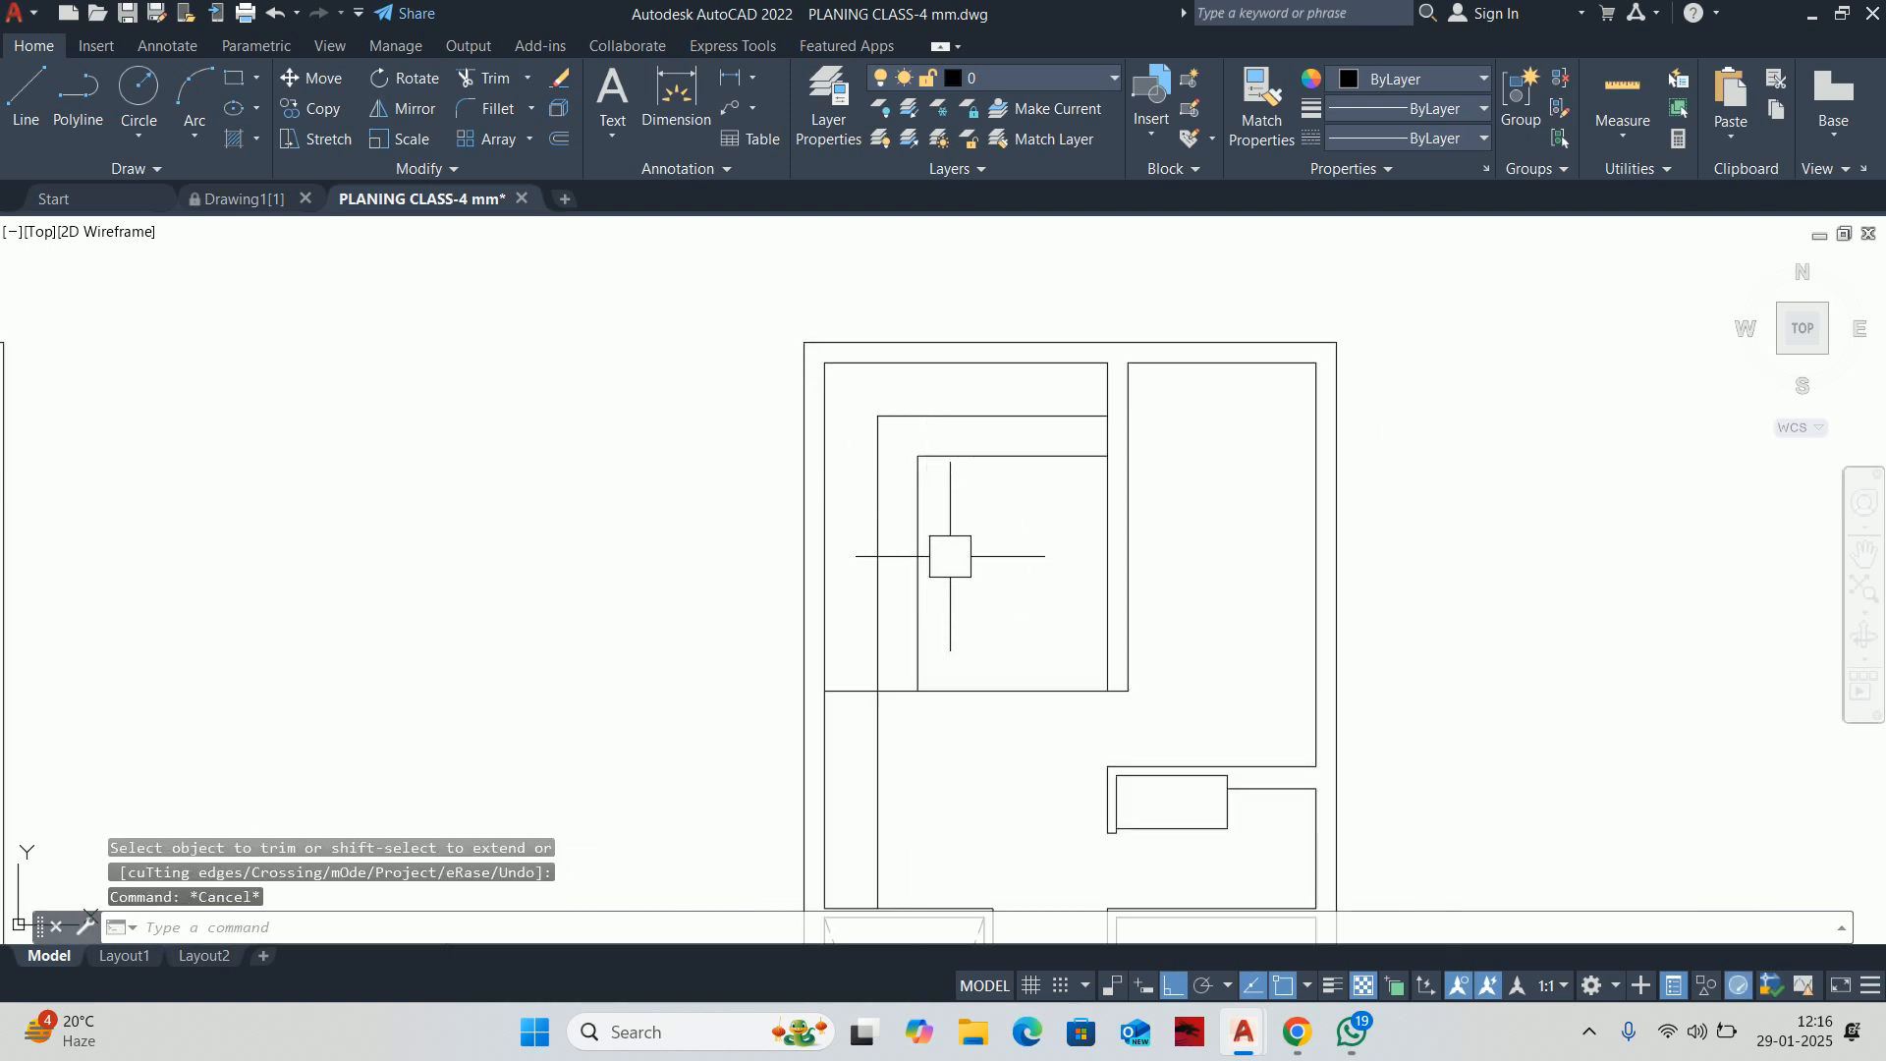
key("Escape")
key("Escape")
type("o")
key("Return")
scroll(919, 609, "up", 3)
key("Escape")
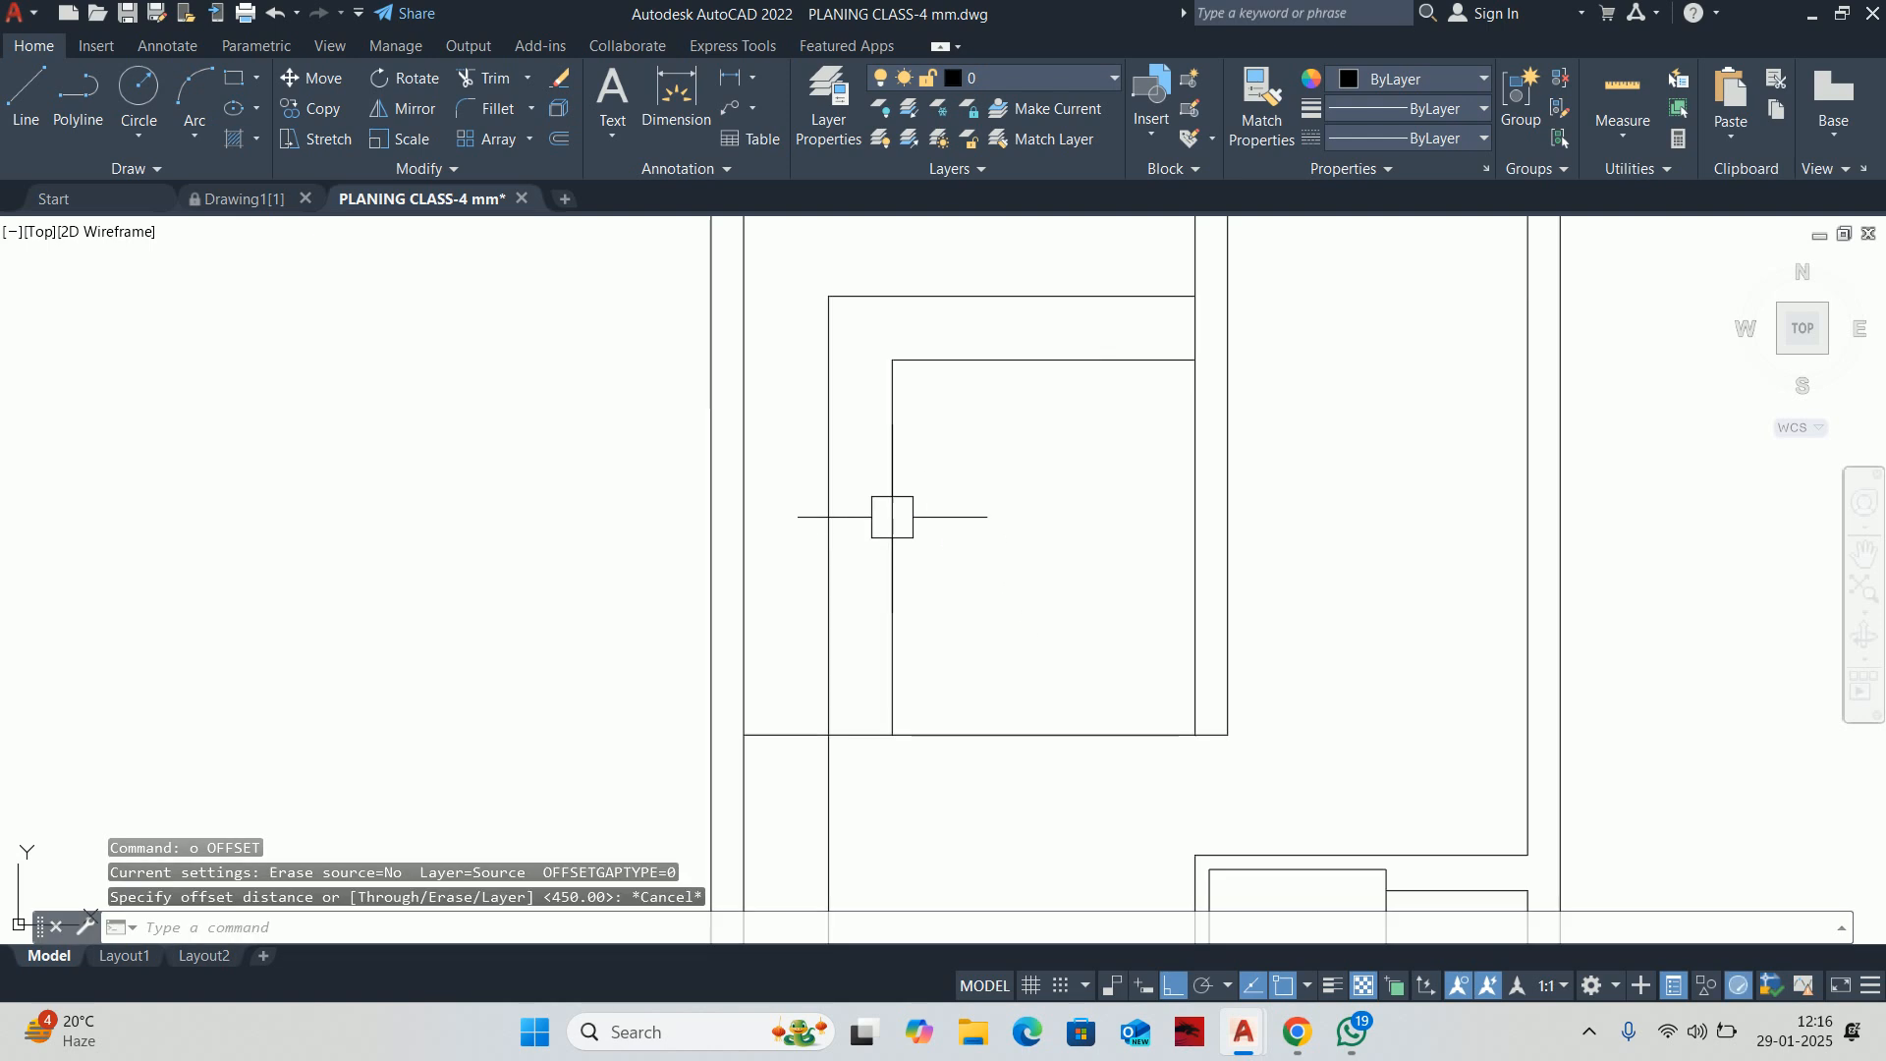
left_click(893, 543)
key("Escape")
Offset the line closing the front of the rear left room 1000 mm into the room
type("o")
key("Return")
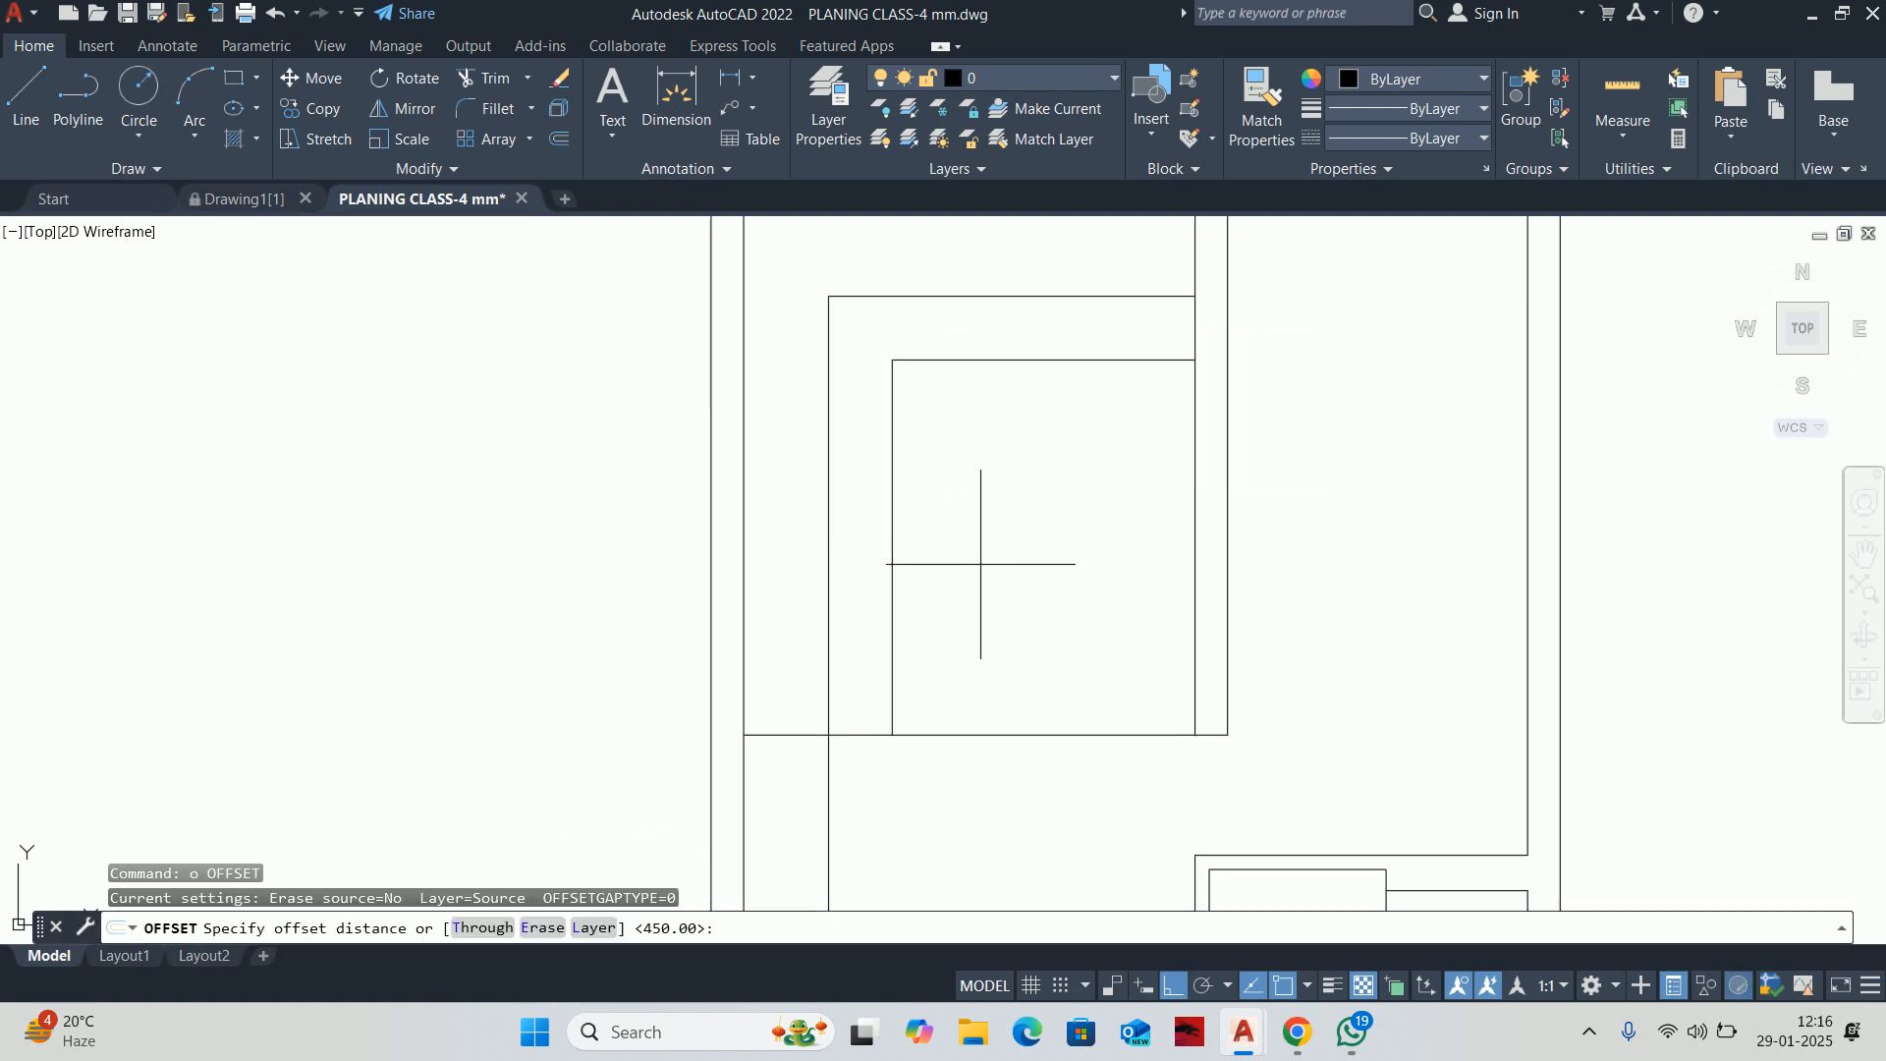
type("1000")
key("Return")
left_click(990, 725)
left_click(961, 634)
key("Escape")
key("Escape")
key("Escape")
scroll(954, 563, "up", 3)
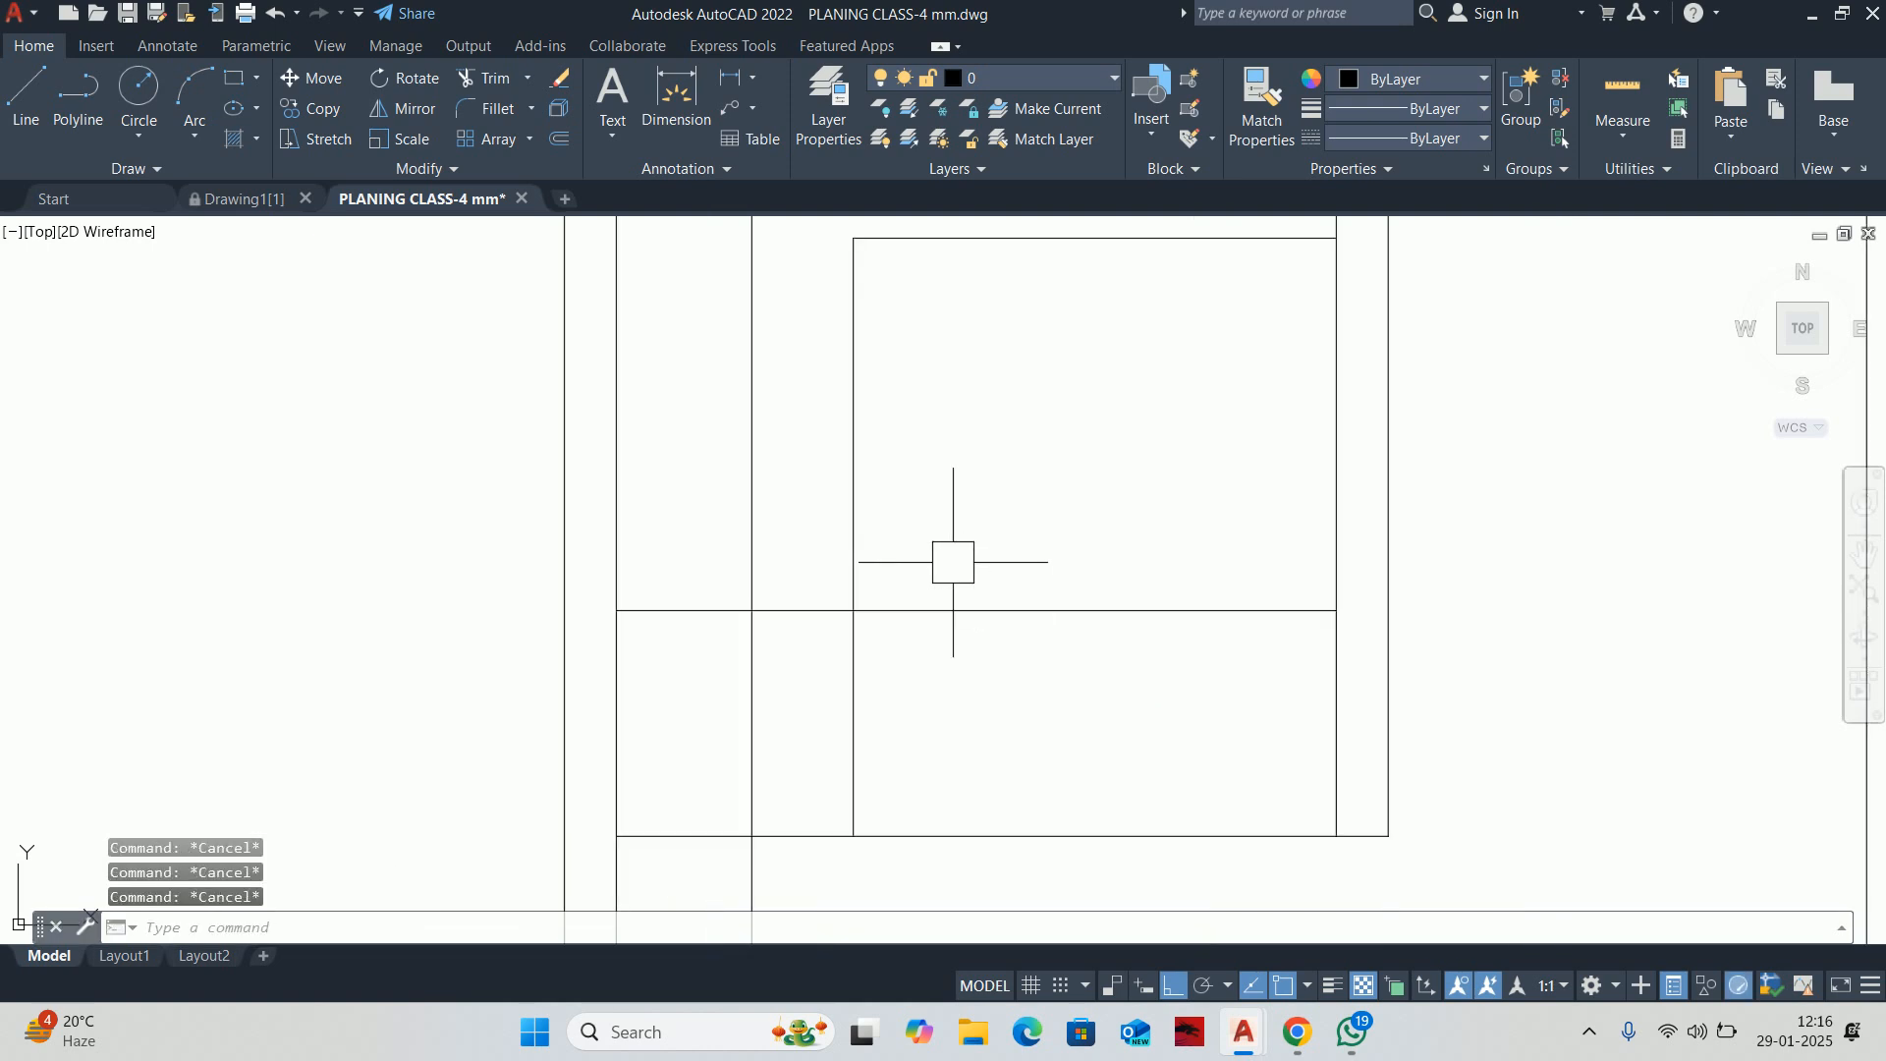
Offset the inner vertical line of the rear left room 750 mm toward the partition wall
middle_click_drag(953, 562, 919, 709)
key("Return")
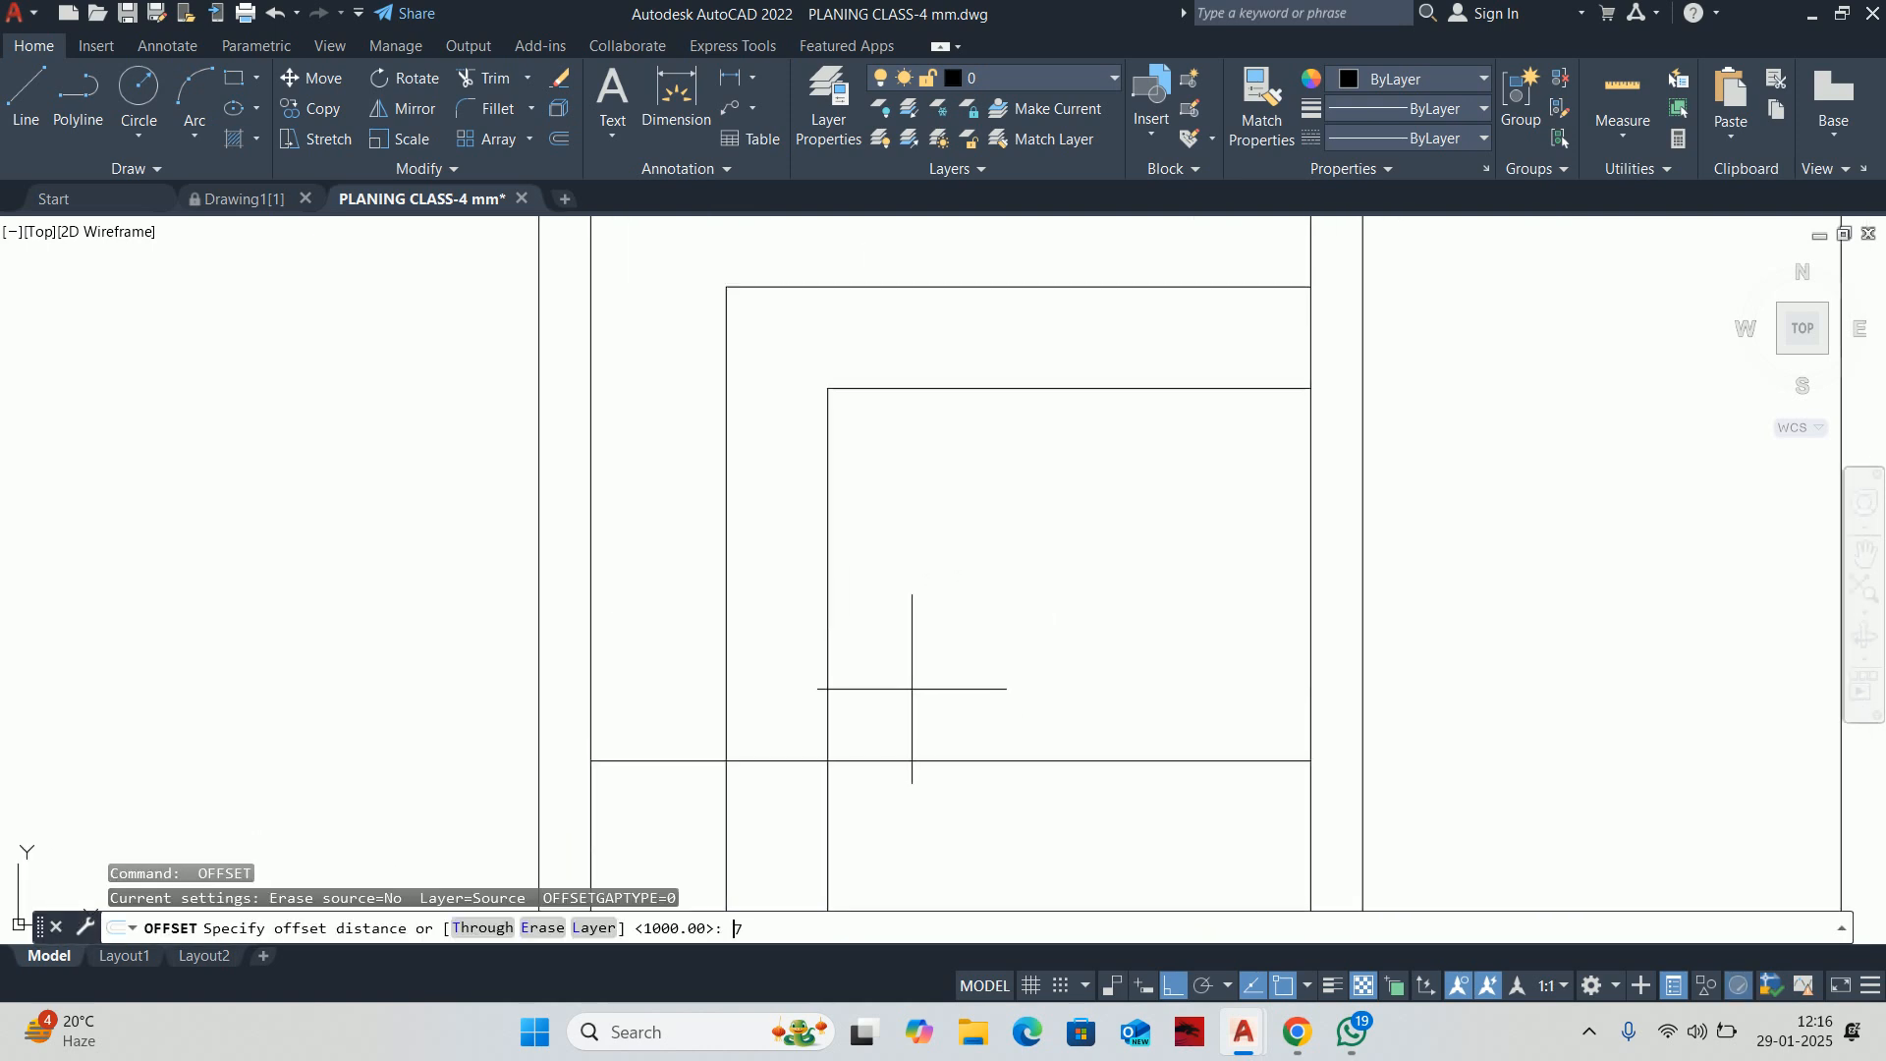
type("750")
key("Return")
left_click(828, 590)
left_click(978, 649)
key("Escape")
key("Escape")
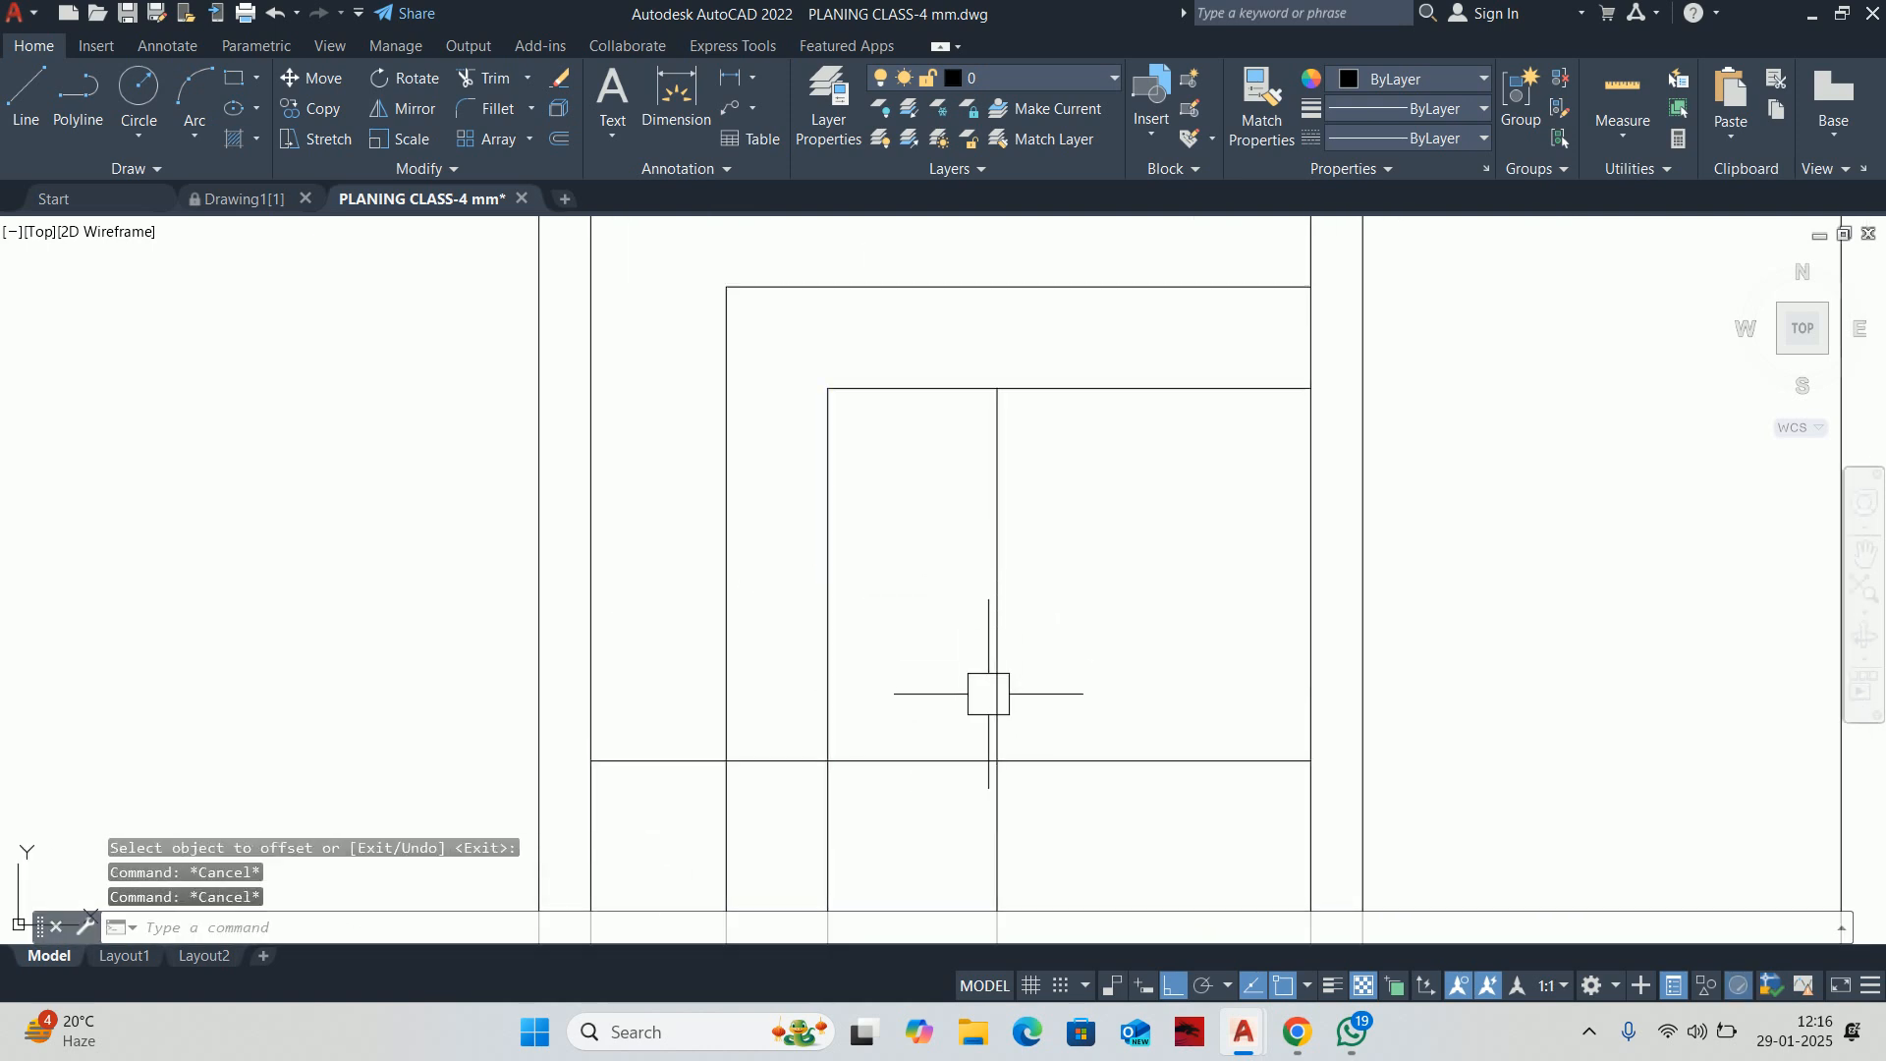
Trim the overhanging offset lines so they form a closed rectangle inside the rear left room
type("tr")
key("Return")
scroll(987, 700, "up", 4)
middle_click_drag(716, 569, 543, 519)
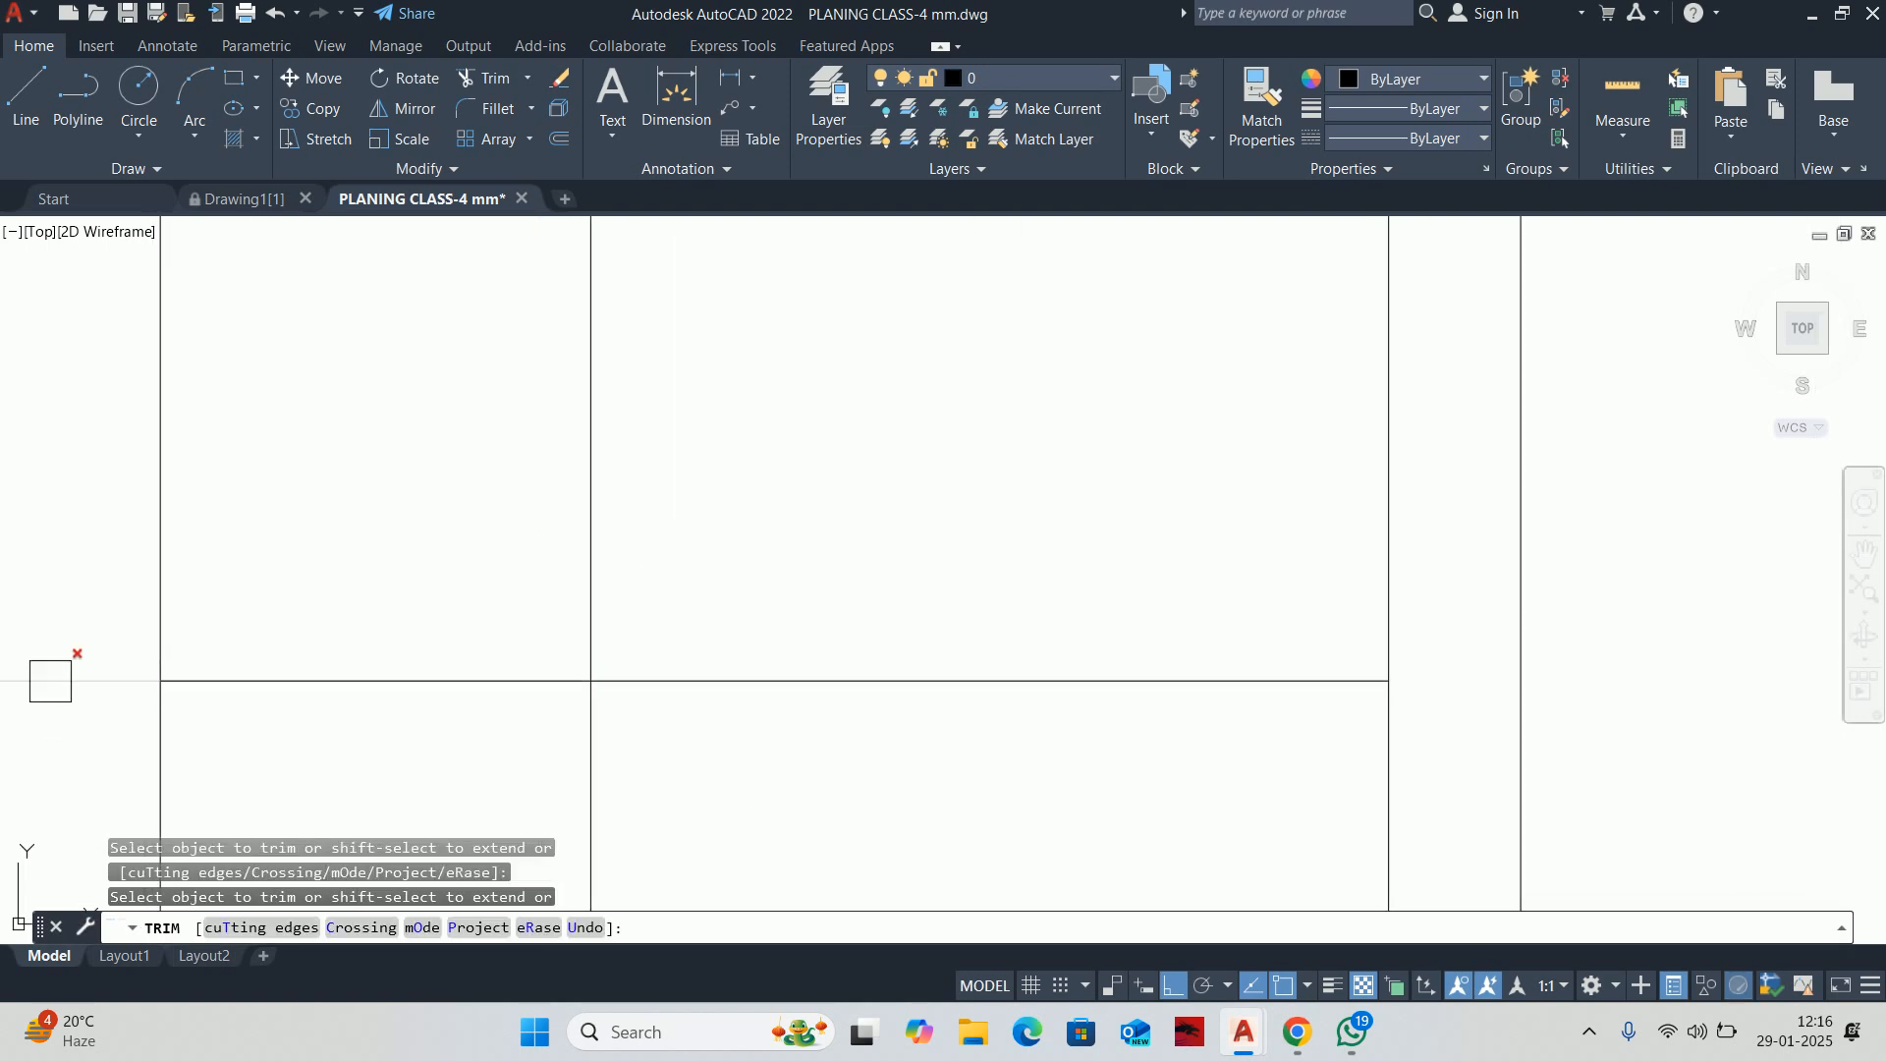
scroll(698, 686, "down", 1)
middle_click_drag(792, 652, 801, 432)
scroll(865, 393, "down", 4)
key("Escape")
key("Escape")
key("Escape")
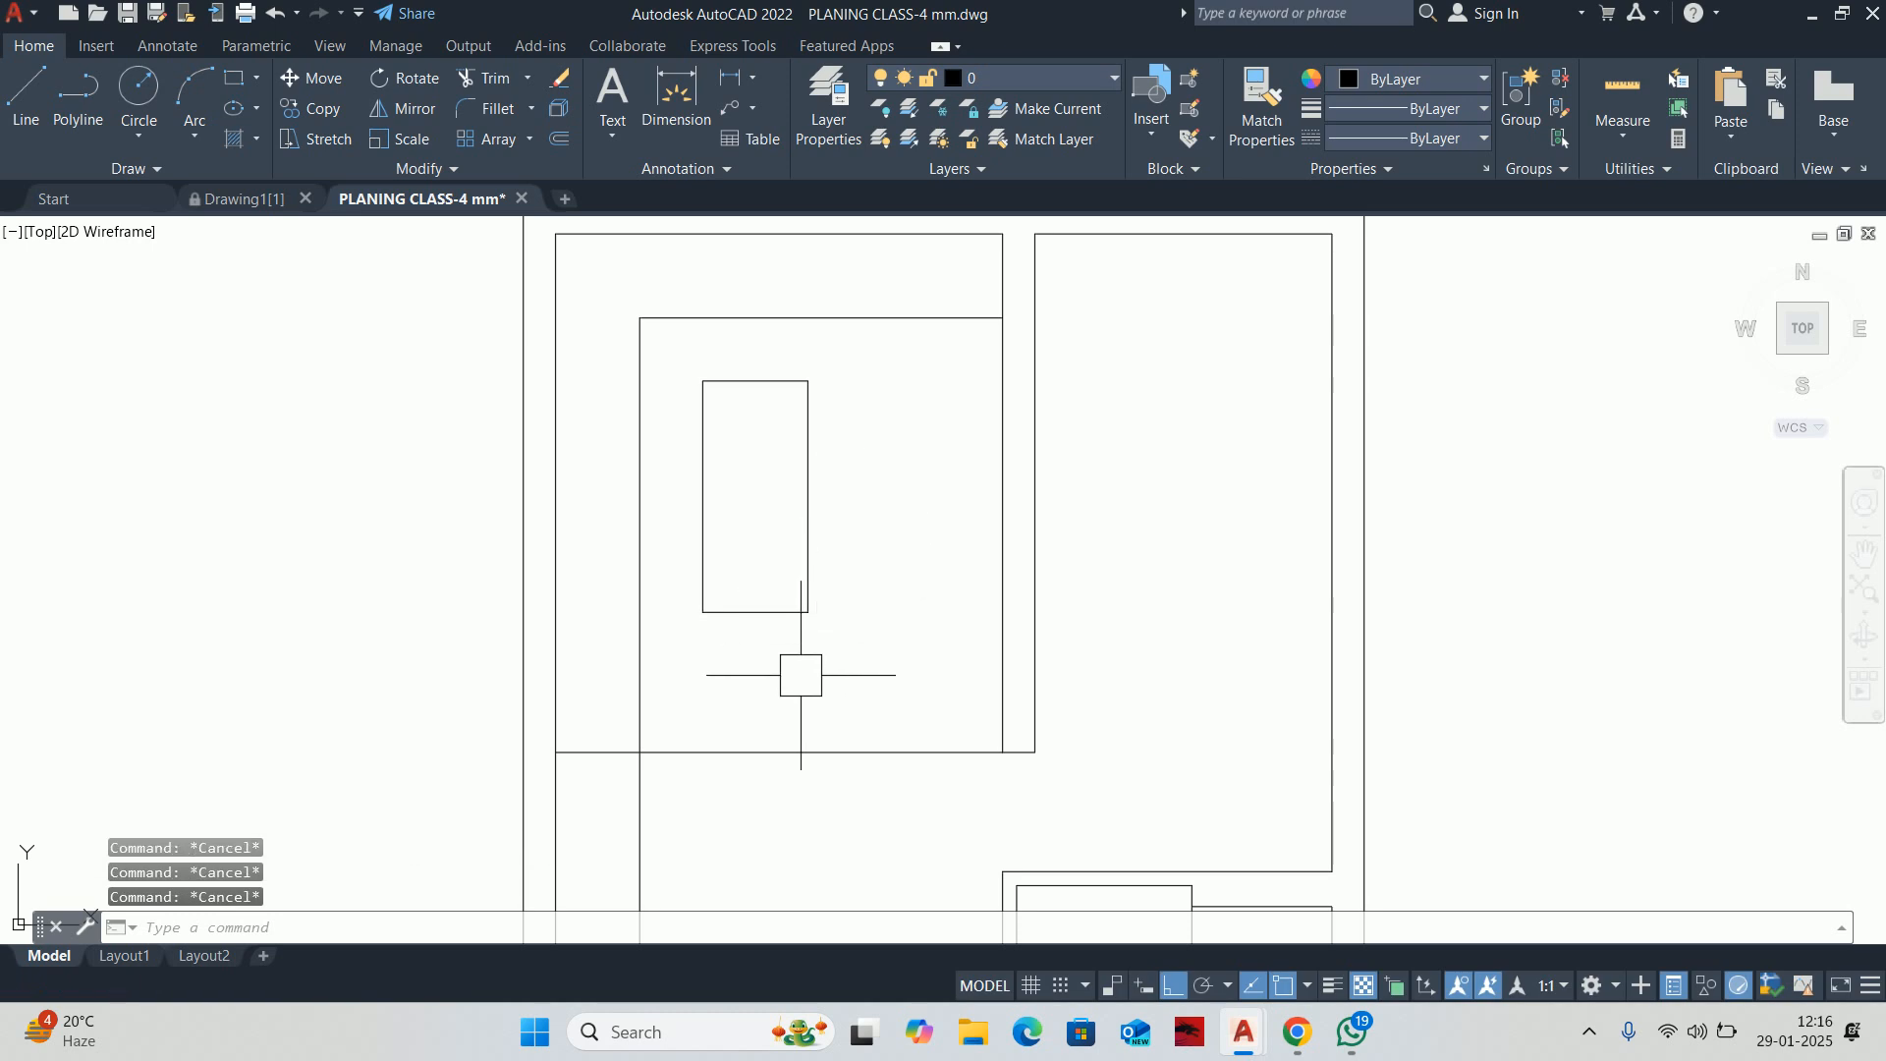
scroll(727, 688, "up", 2)
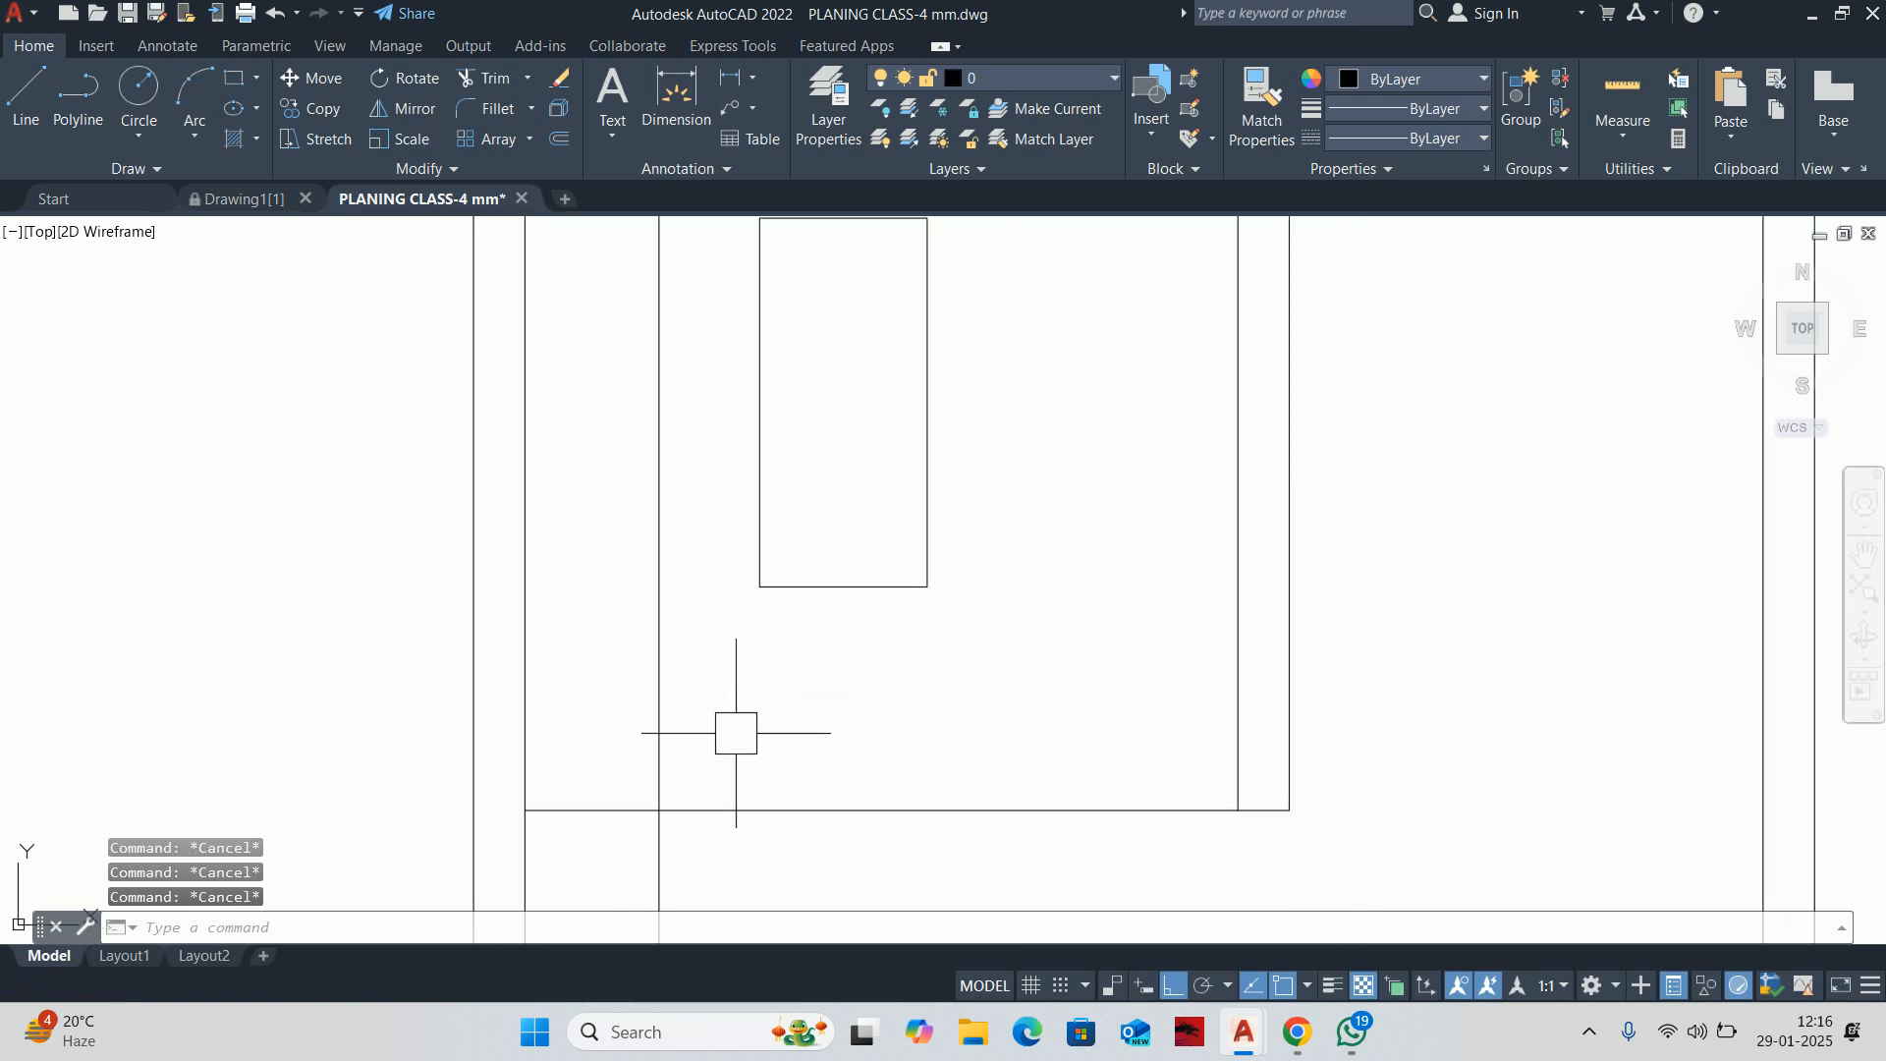
type("o")
key("Return")
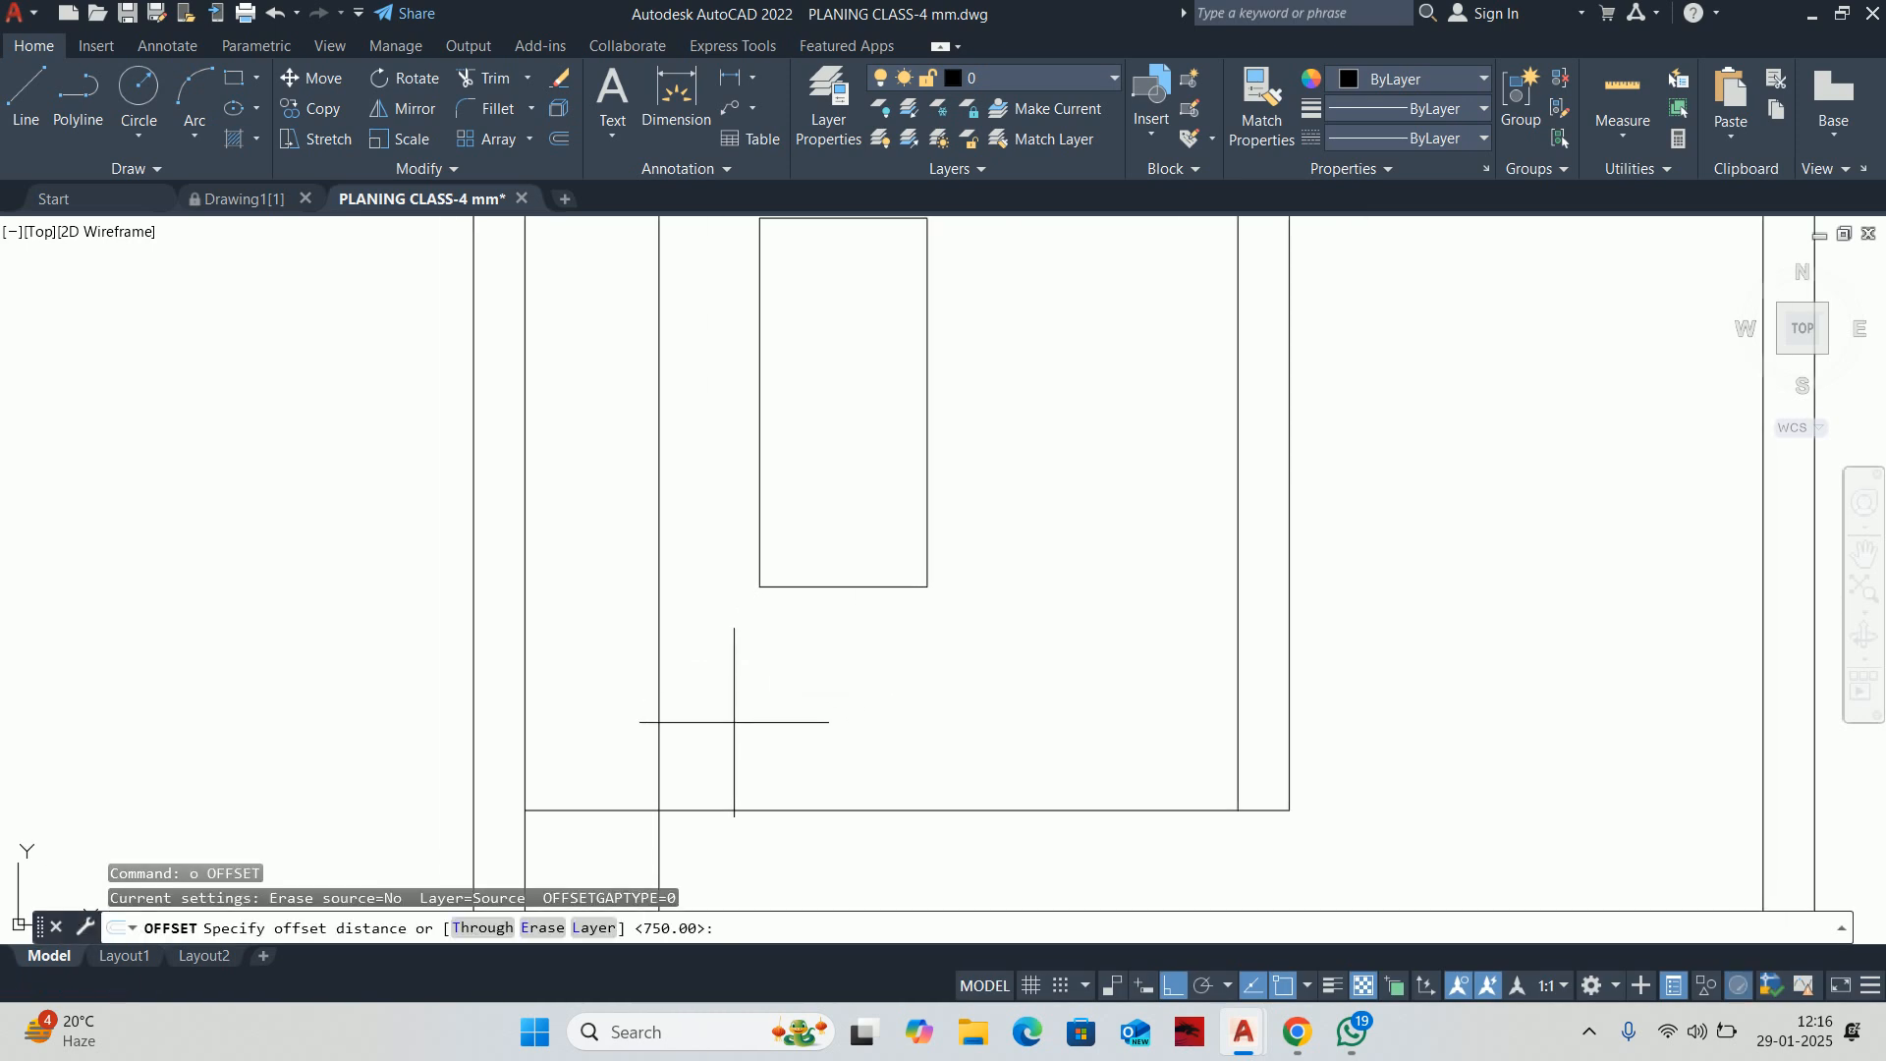
key("Escape")
Offset the rear left room's front closing line 600 mm inward and trim the side band's line at the new corner
type("o")
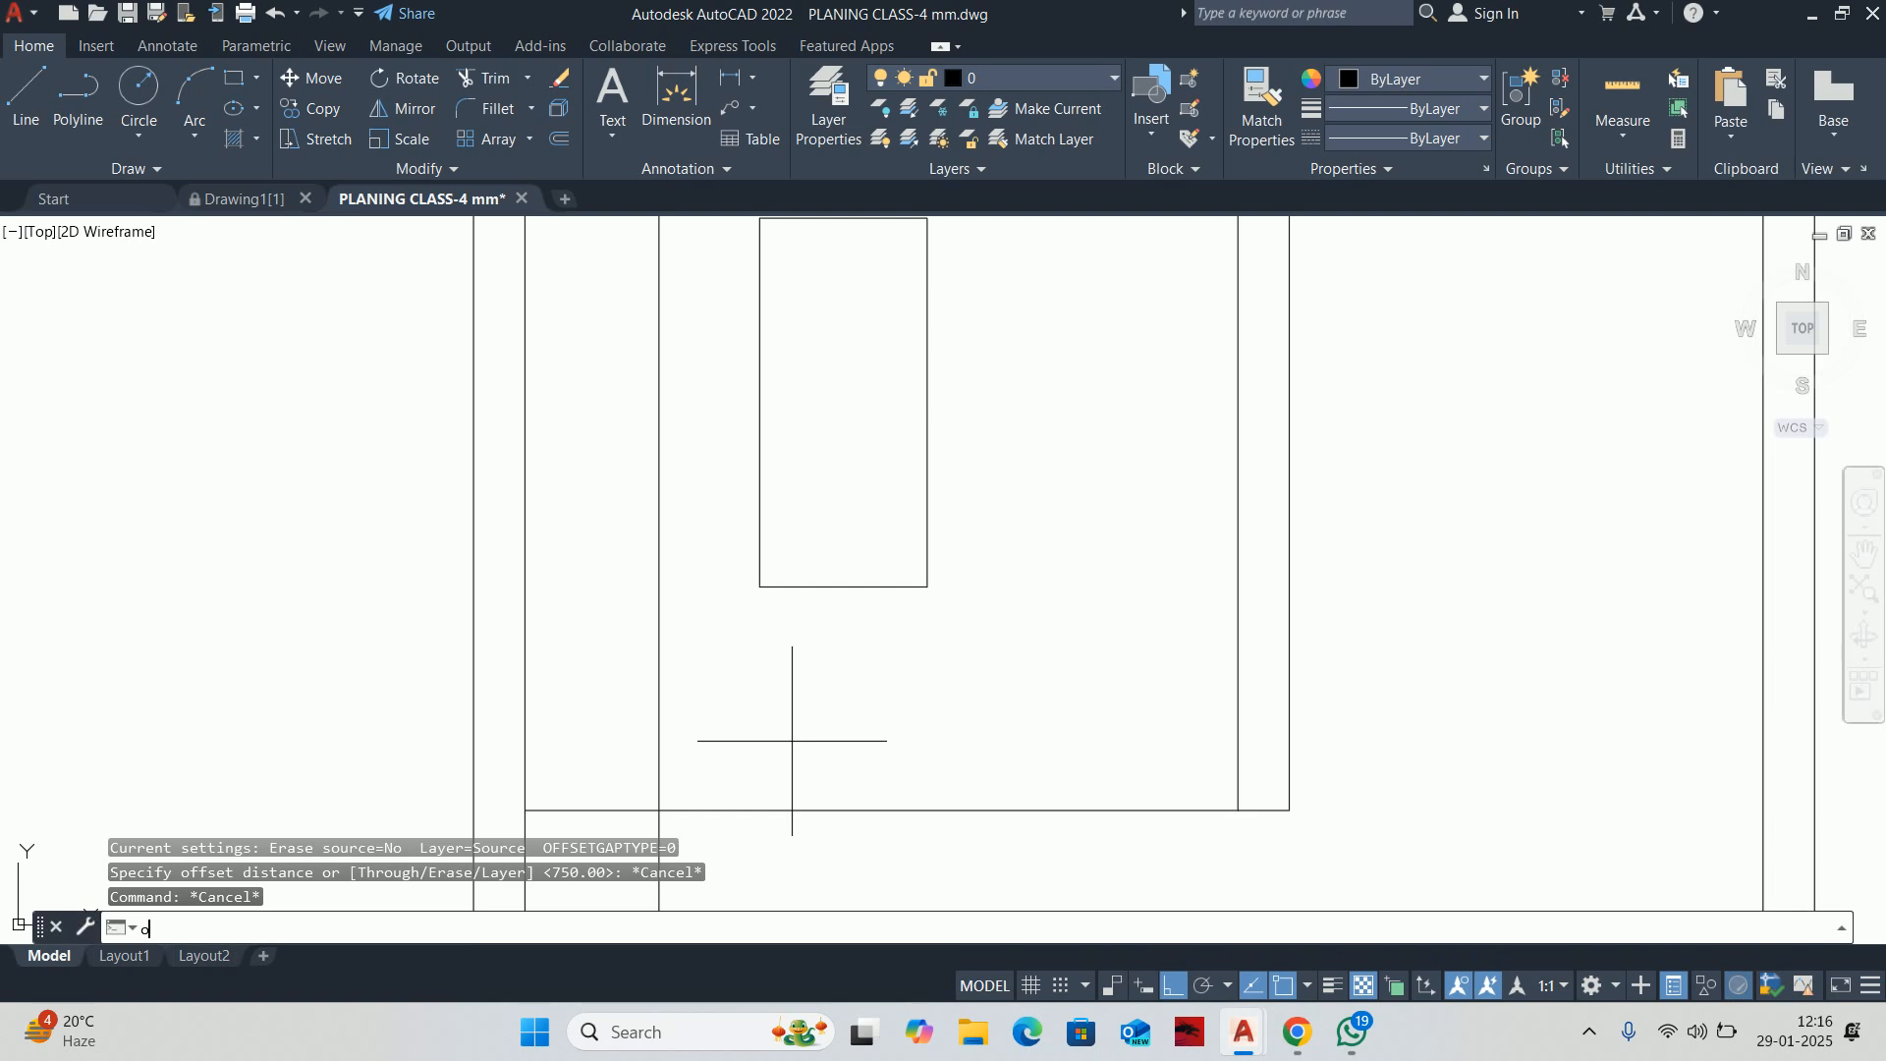
key("Return")
type("60")
key("Return")
left_click(766, 809)
left_click(741, 682)
key("Escape")
type("tr")
key("Return")
left_click(659, 751)
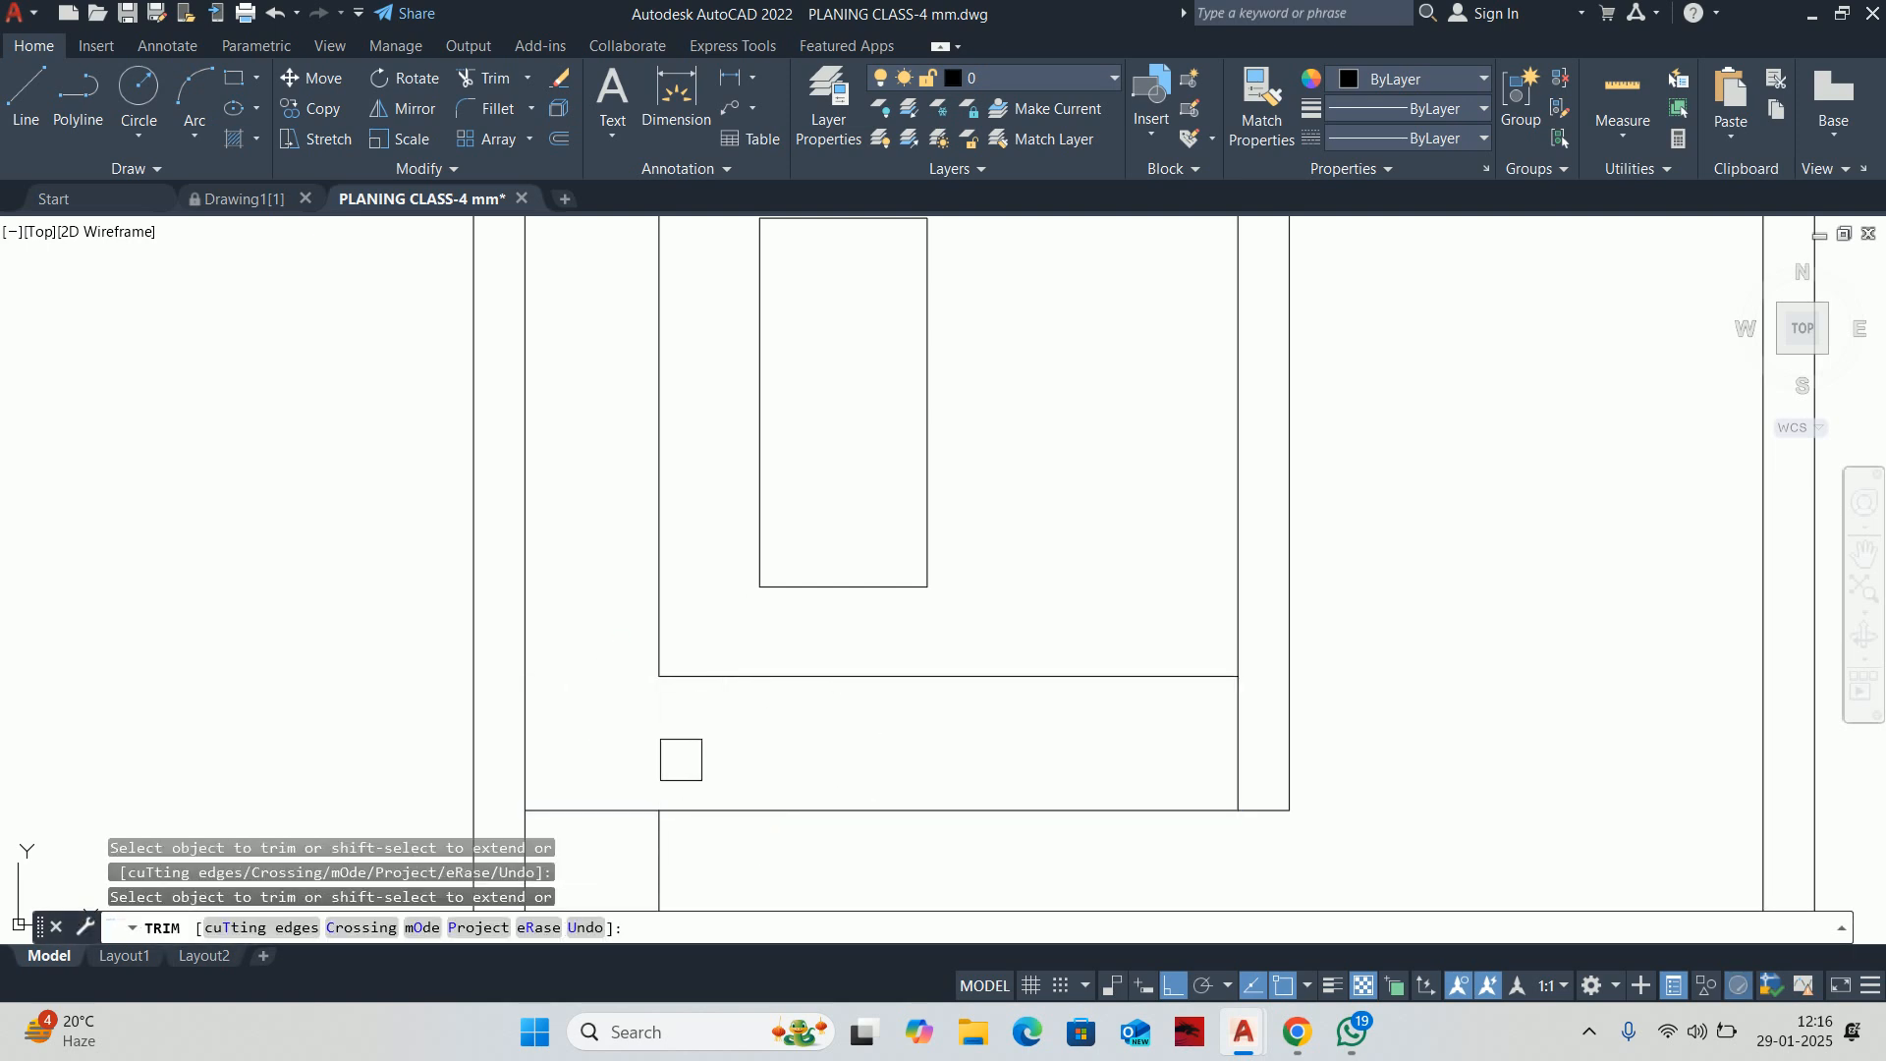
middle_click_drag(681, 760, 814, 716)
key("Escape")
type("o")
key("Return")
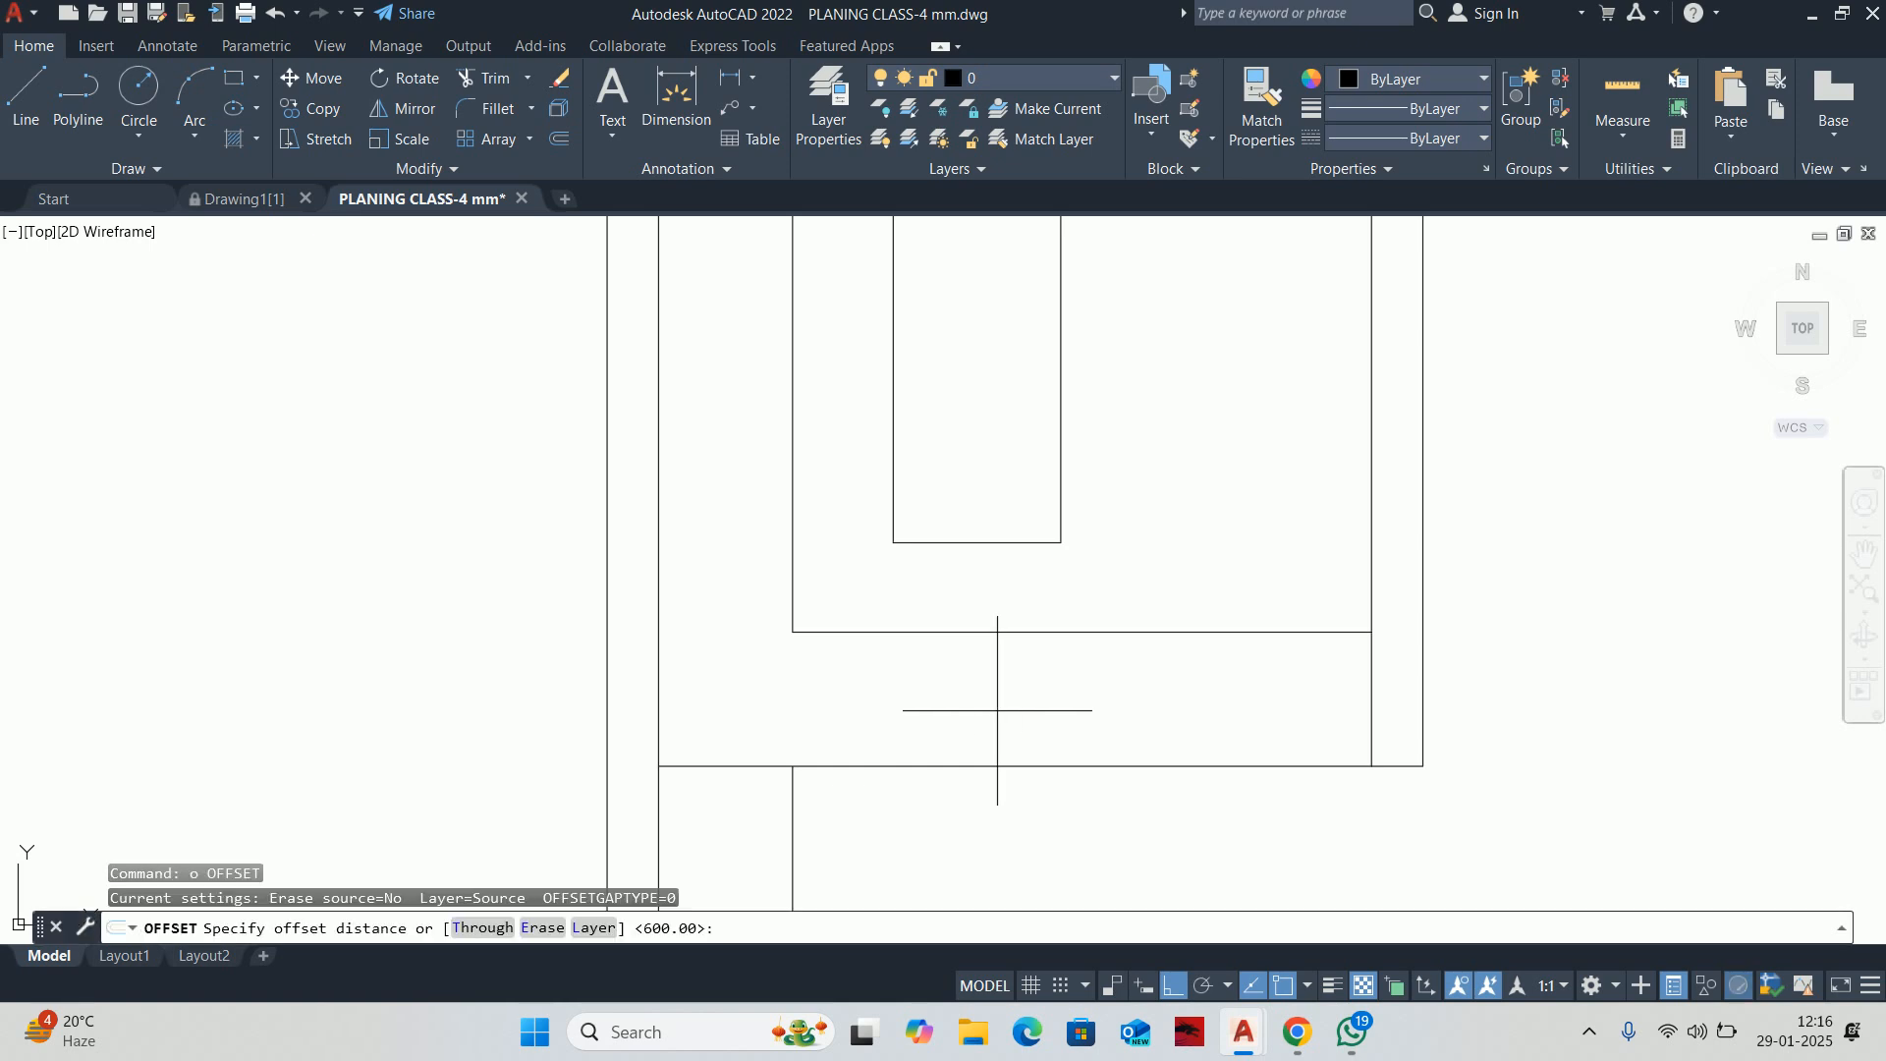
type("1200")
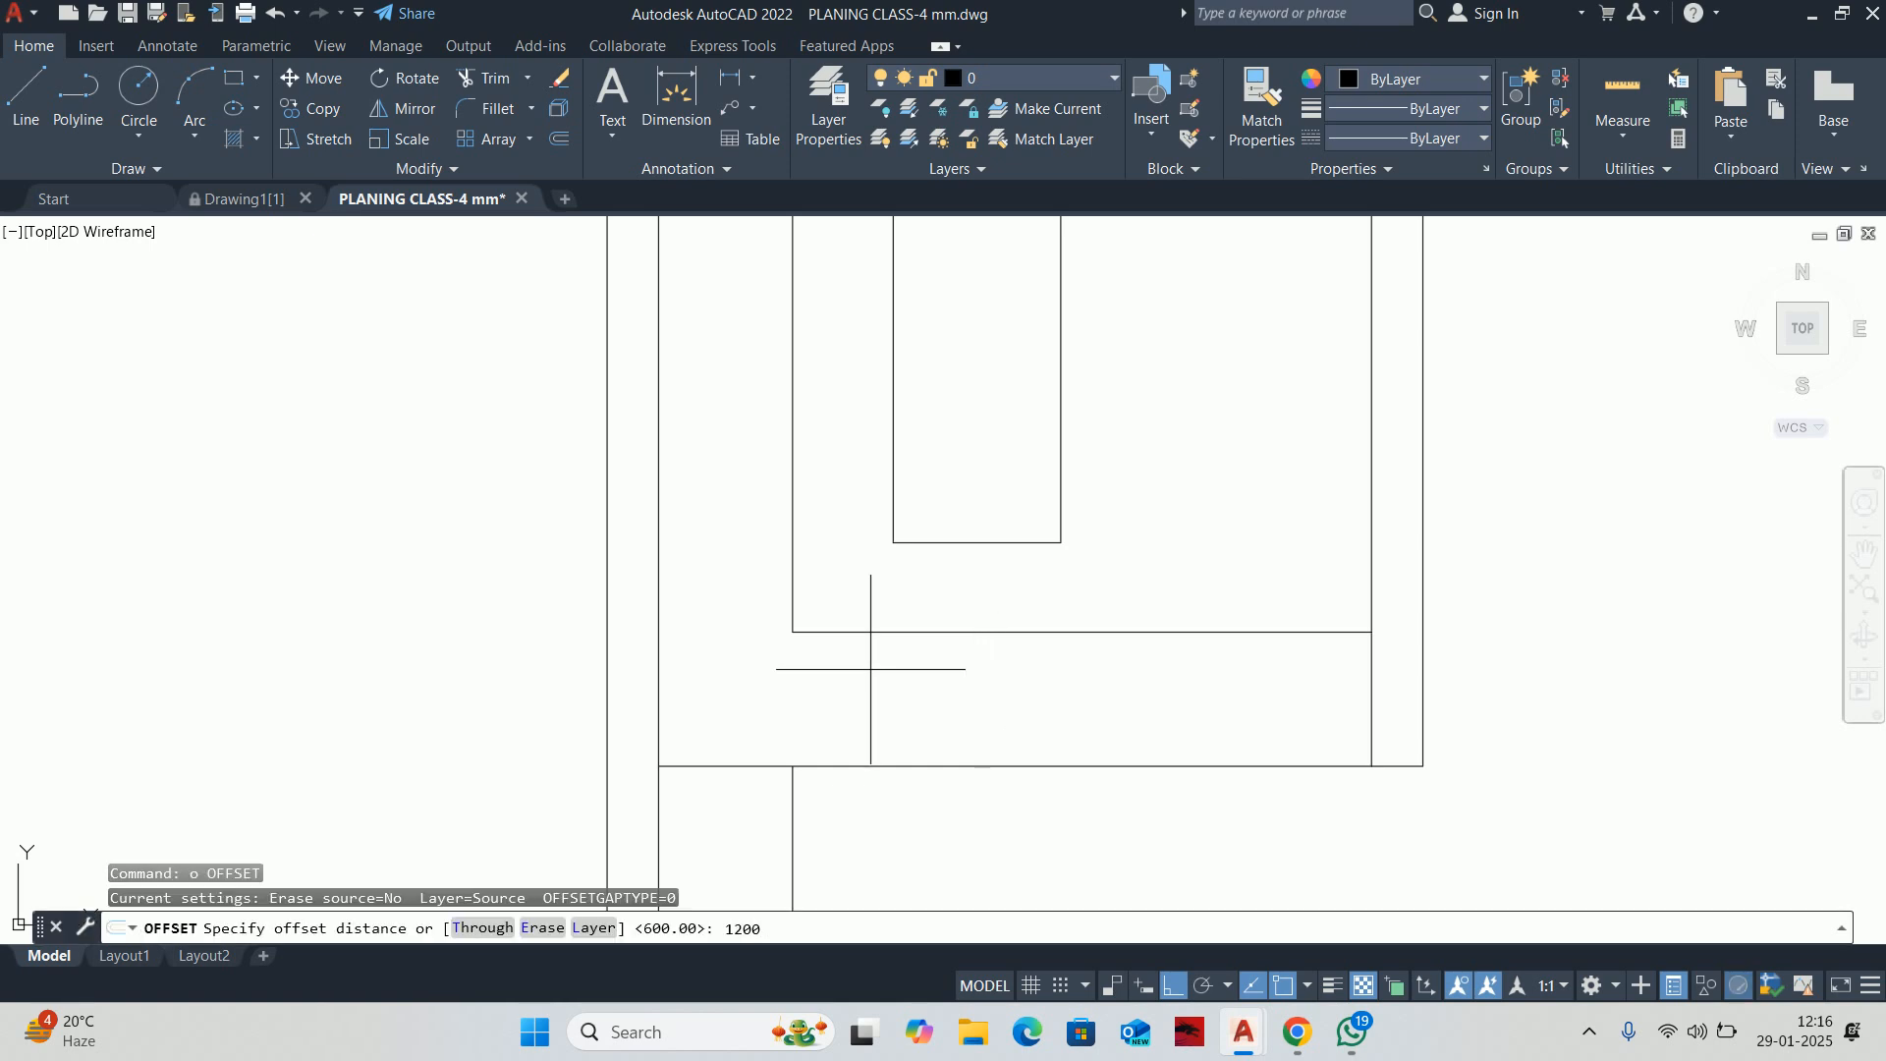
key("Return")
left_click(793, 590)
key("Escape")
key("Escape")
key("Escape")
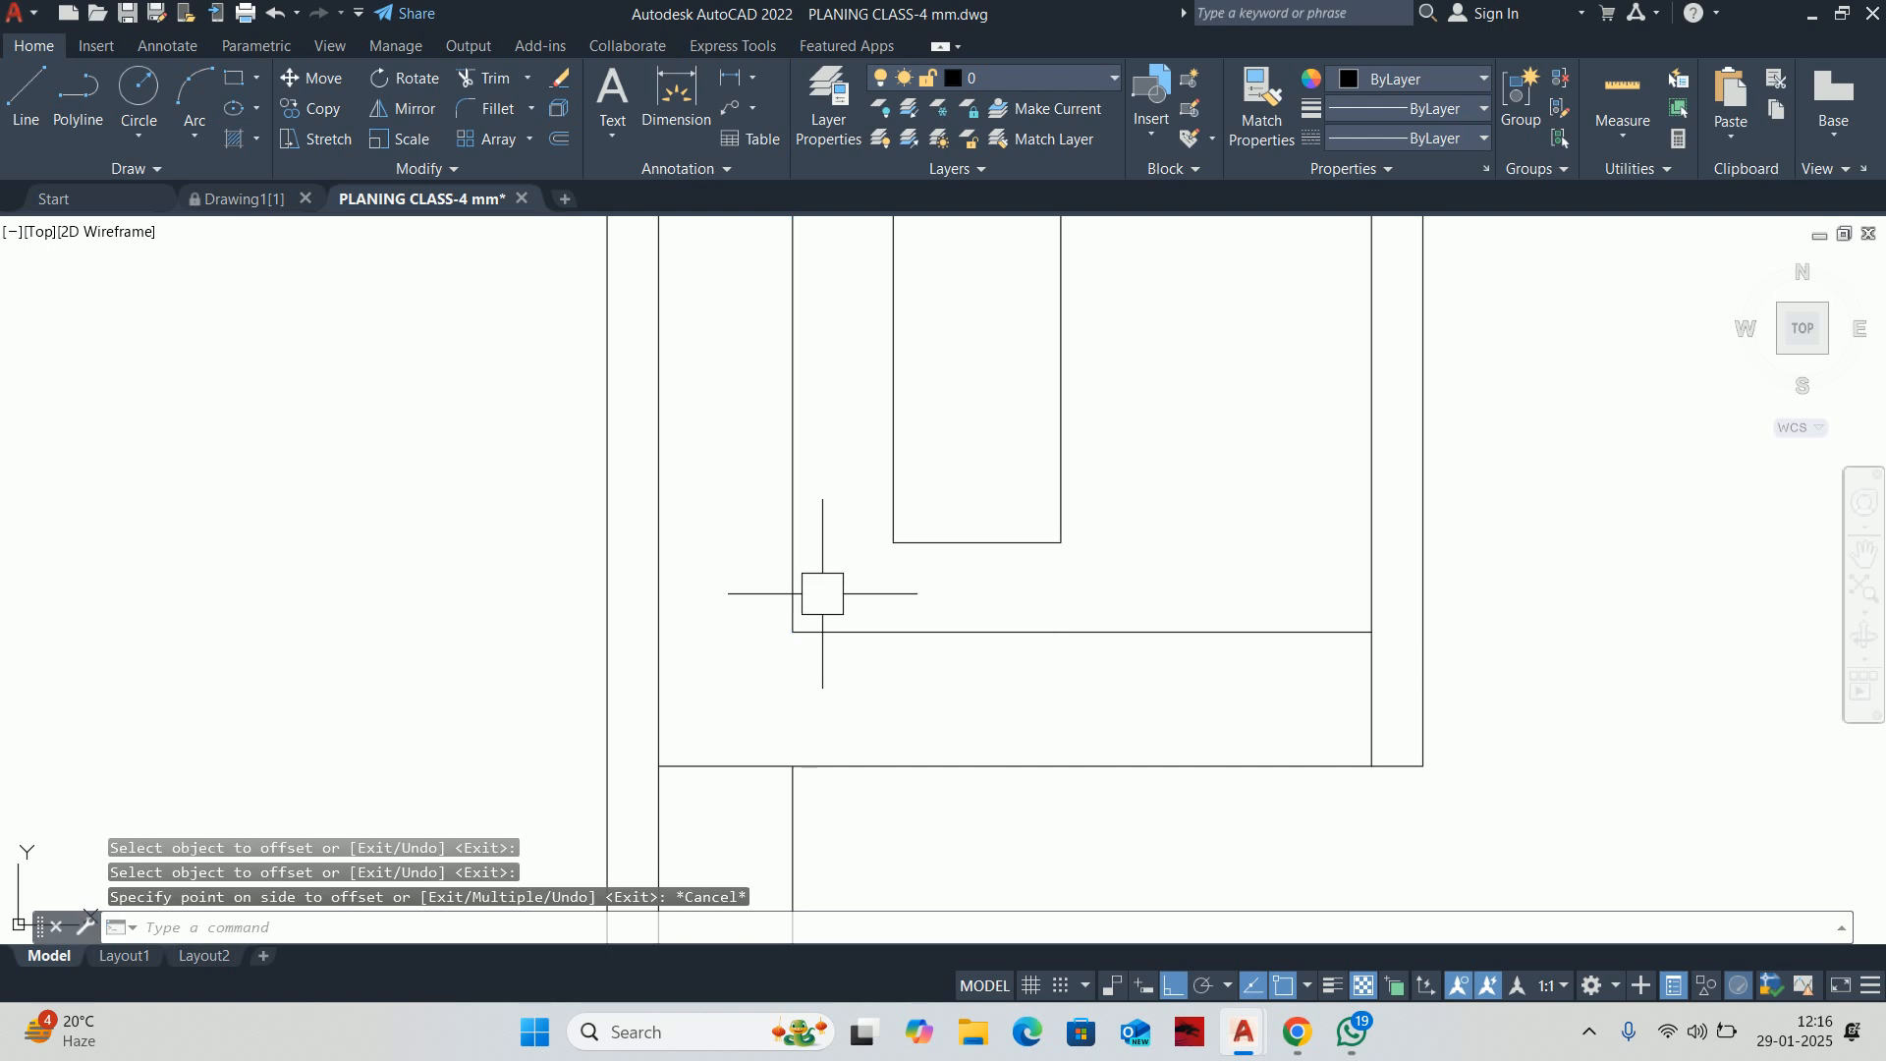
Draw an end line for the front band from the rectangle's lower right corner to the closing line, and trim the band beyond it
type("1")
key("Return")
left_click(1061, 542)
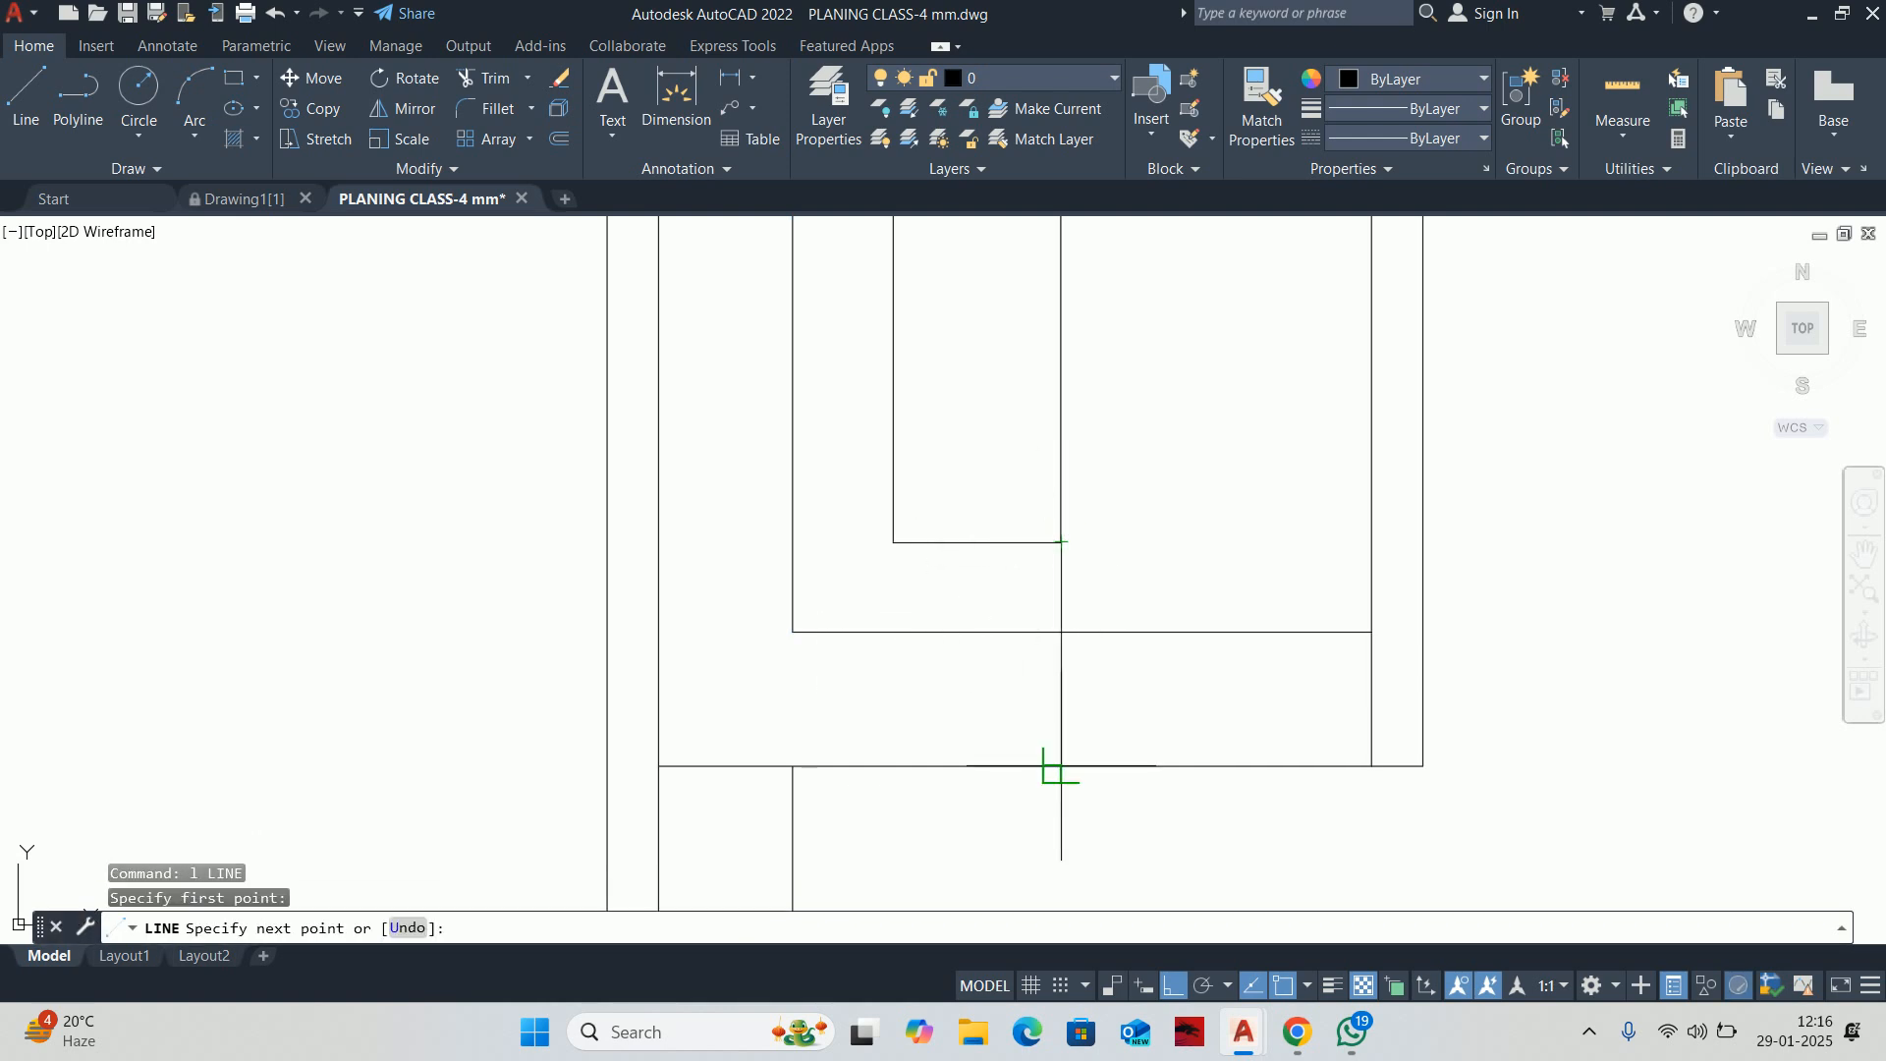
left_click(1061, 767)
key("Escape")
type("tr")
key("Return")
left_click(1107, 639)
left_click(1073, 593)
key("Escape")
key("Escape")
middle_click_drag(1075, 617, 1096, 593)
key("Escape")
Check the dimensions around the rectangle and stretch the front band's end line 300 mm back toward the left outer wall
left_click(1623, 89)
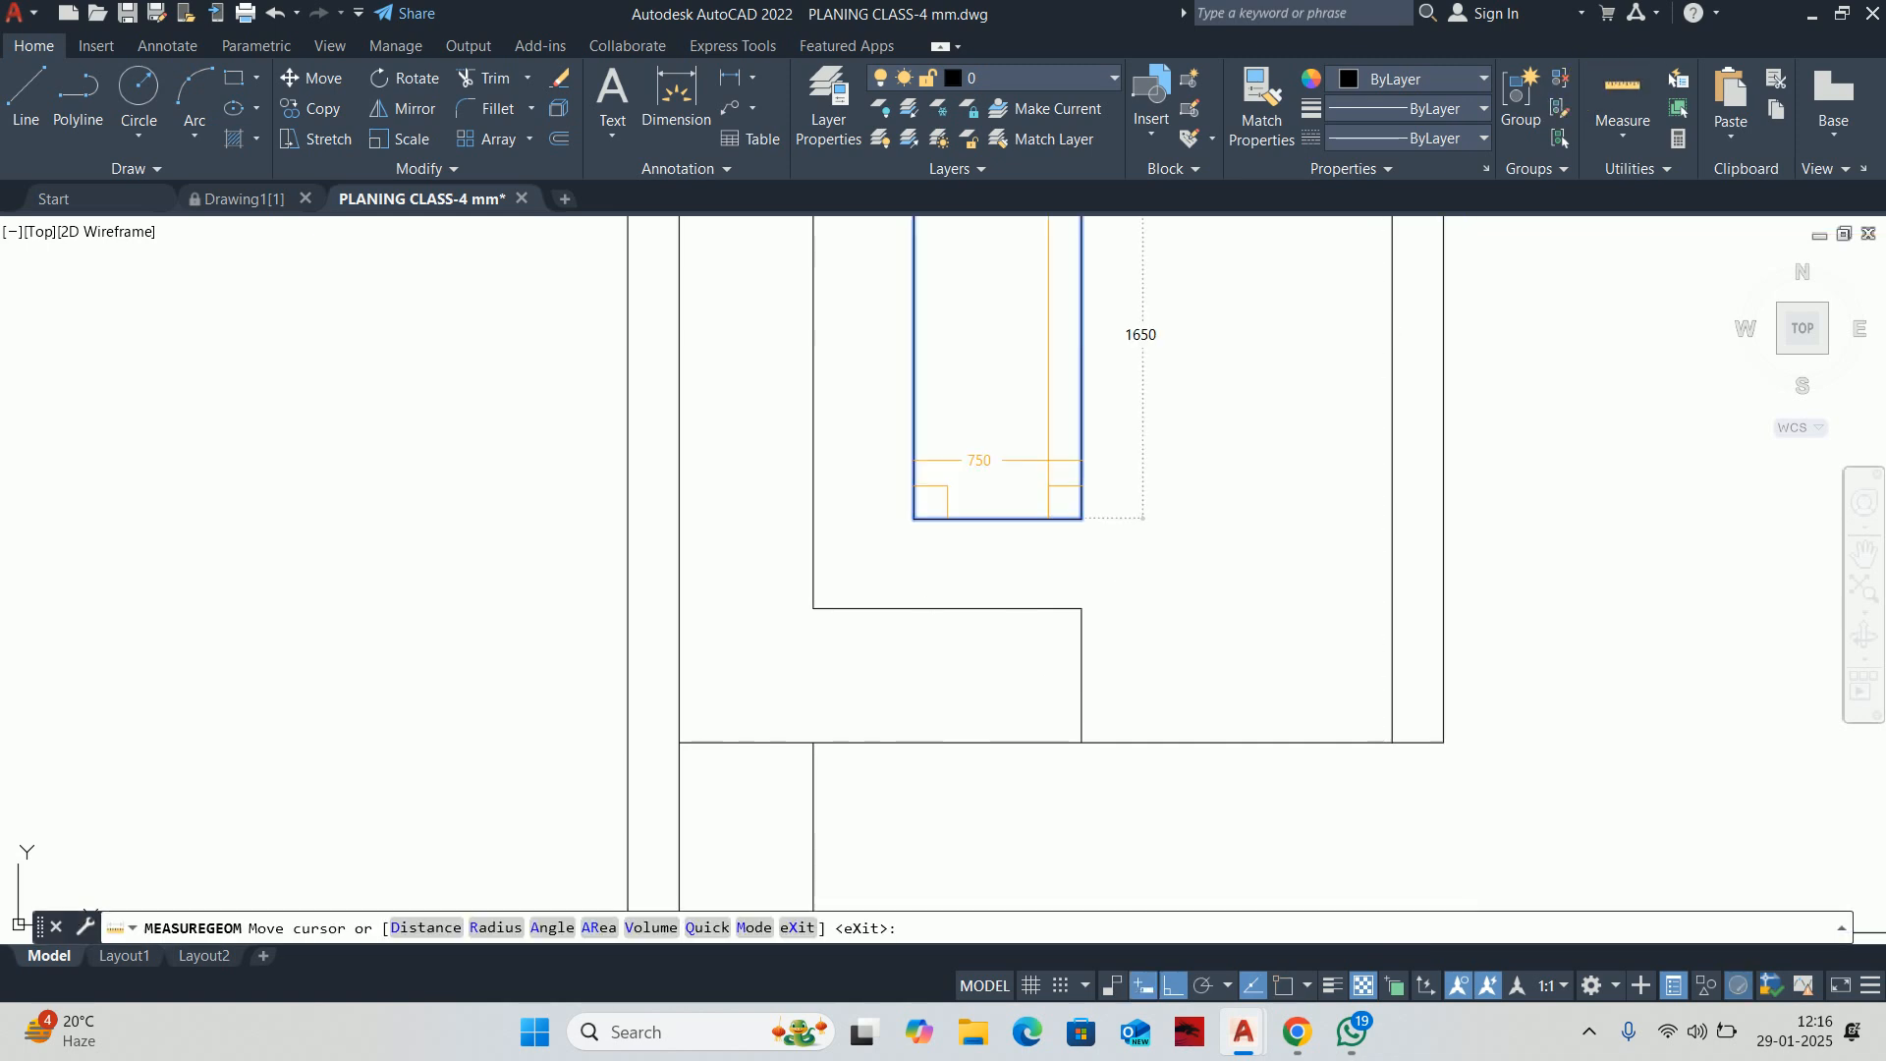
key("Escape")
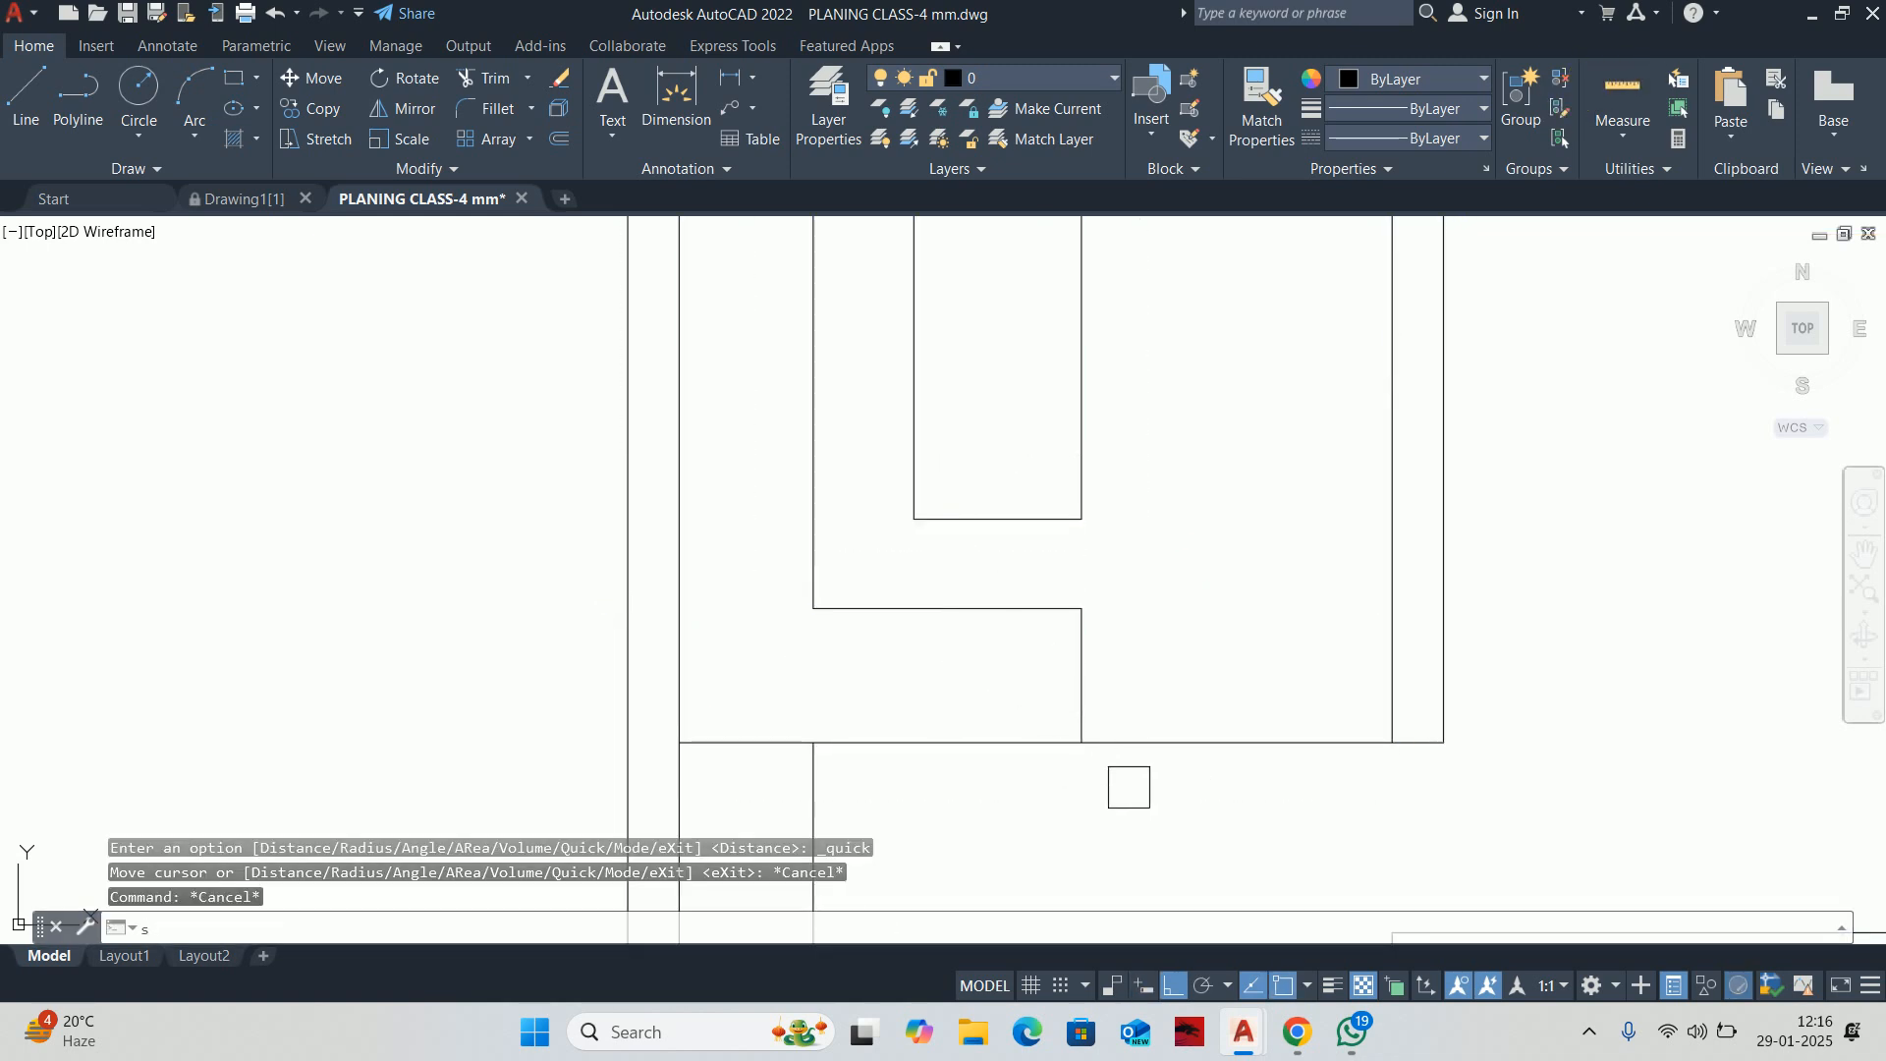
key("Return")
left_click(1129, 787)
left_click(1063, 566)
key("Return")
left_click(1228, 557)
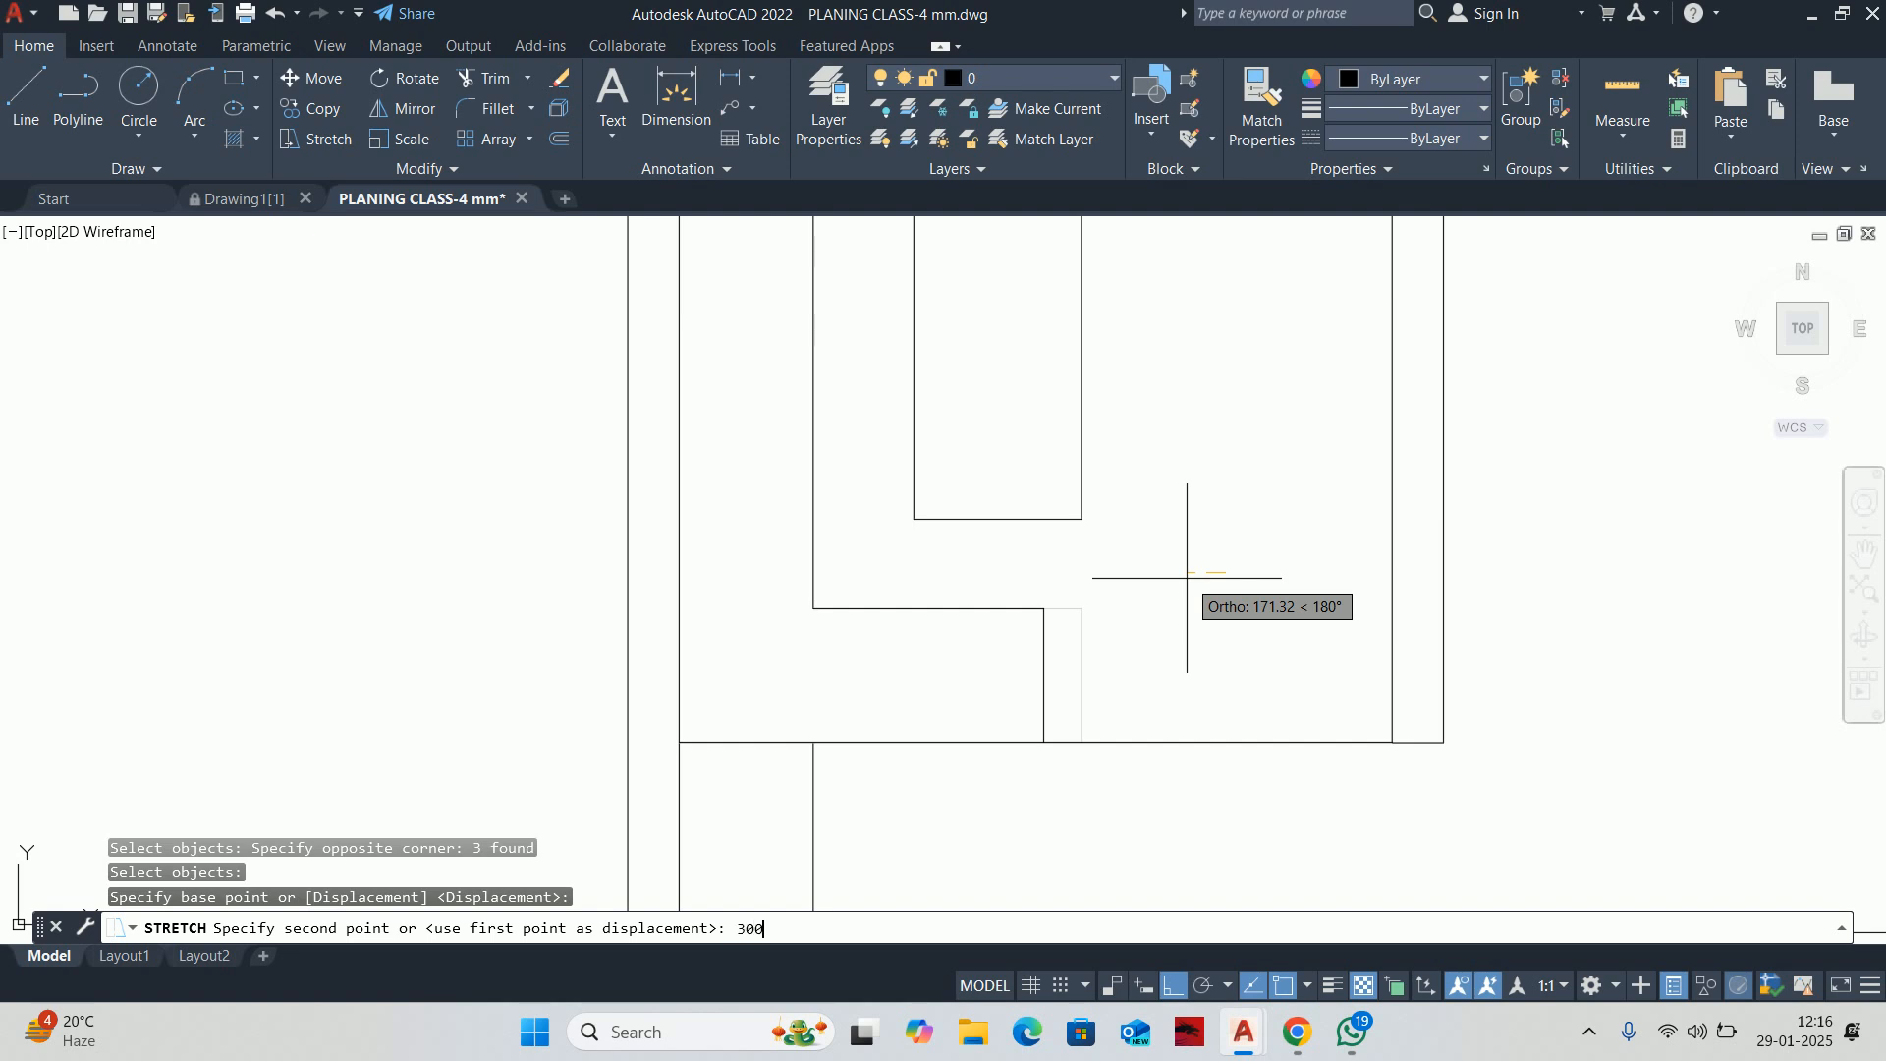
type("300")
key("Return")
scroll(1137, 641, "down", 3)
key("Escape")
key("Escape")
key("Escape")
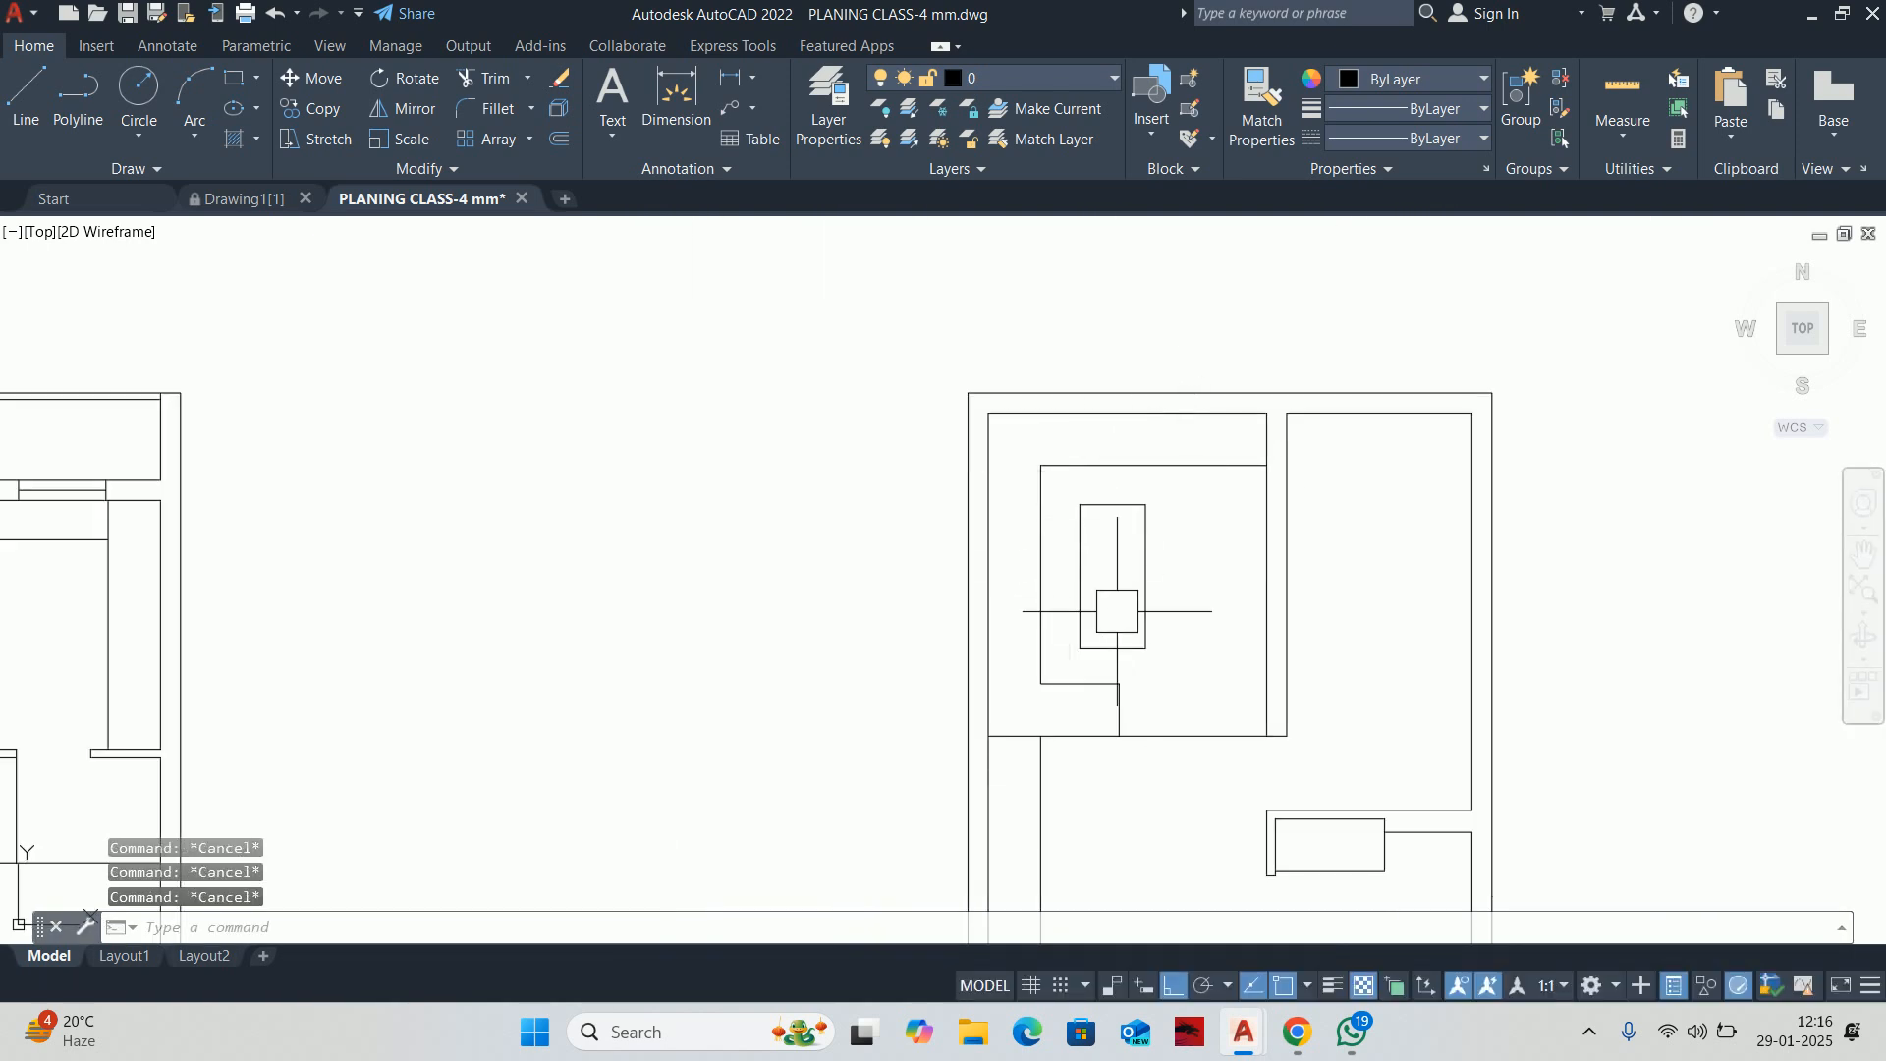
Measure the gap between the rectangle and the front band, and stretch the rectangle's lower edge 50 mm up
scroll(1110, 600, "up", 4)
left_click(1623, 90)
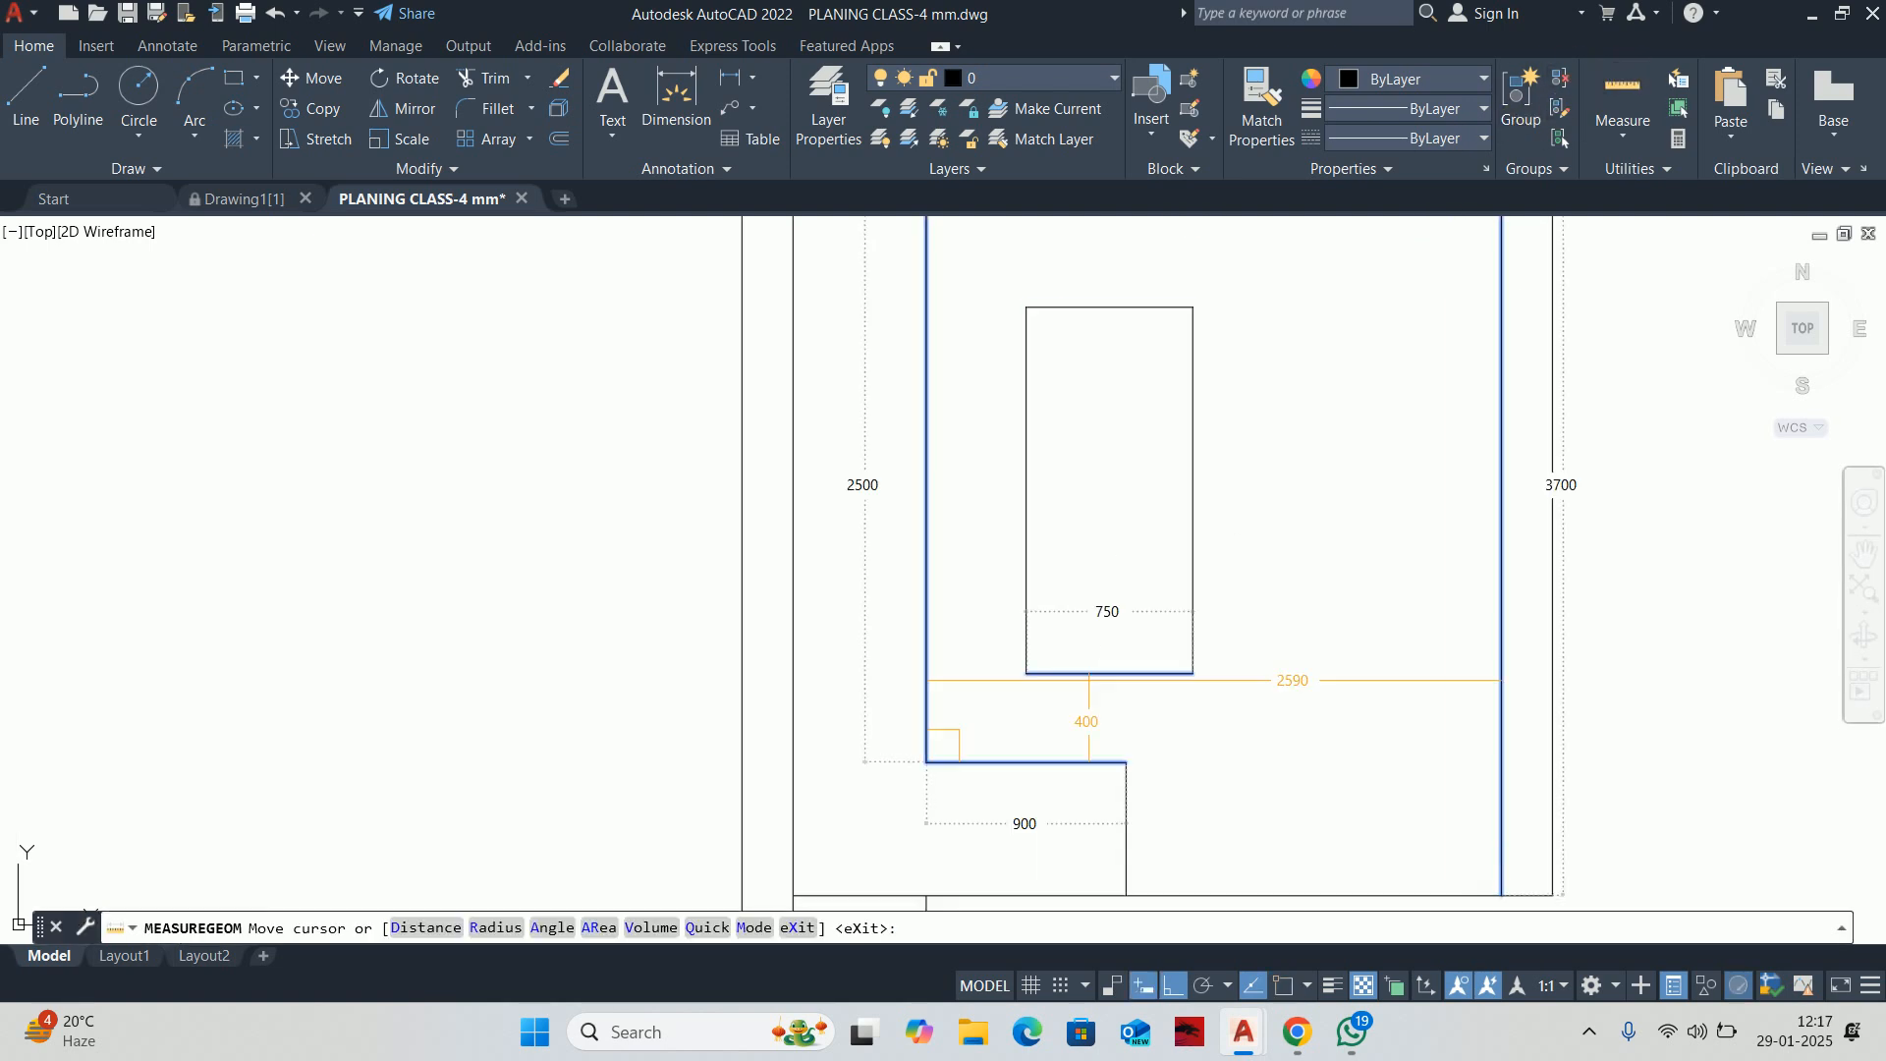
key("Escape")
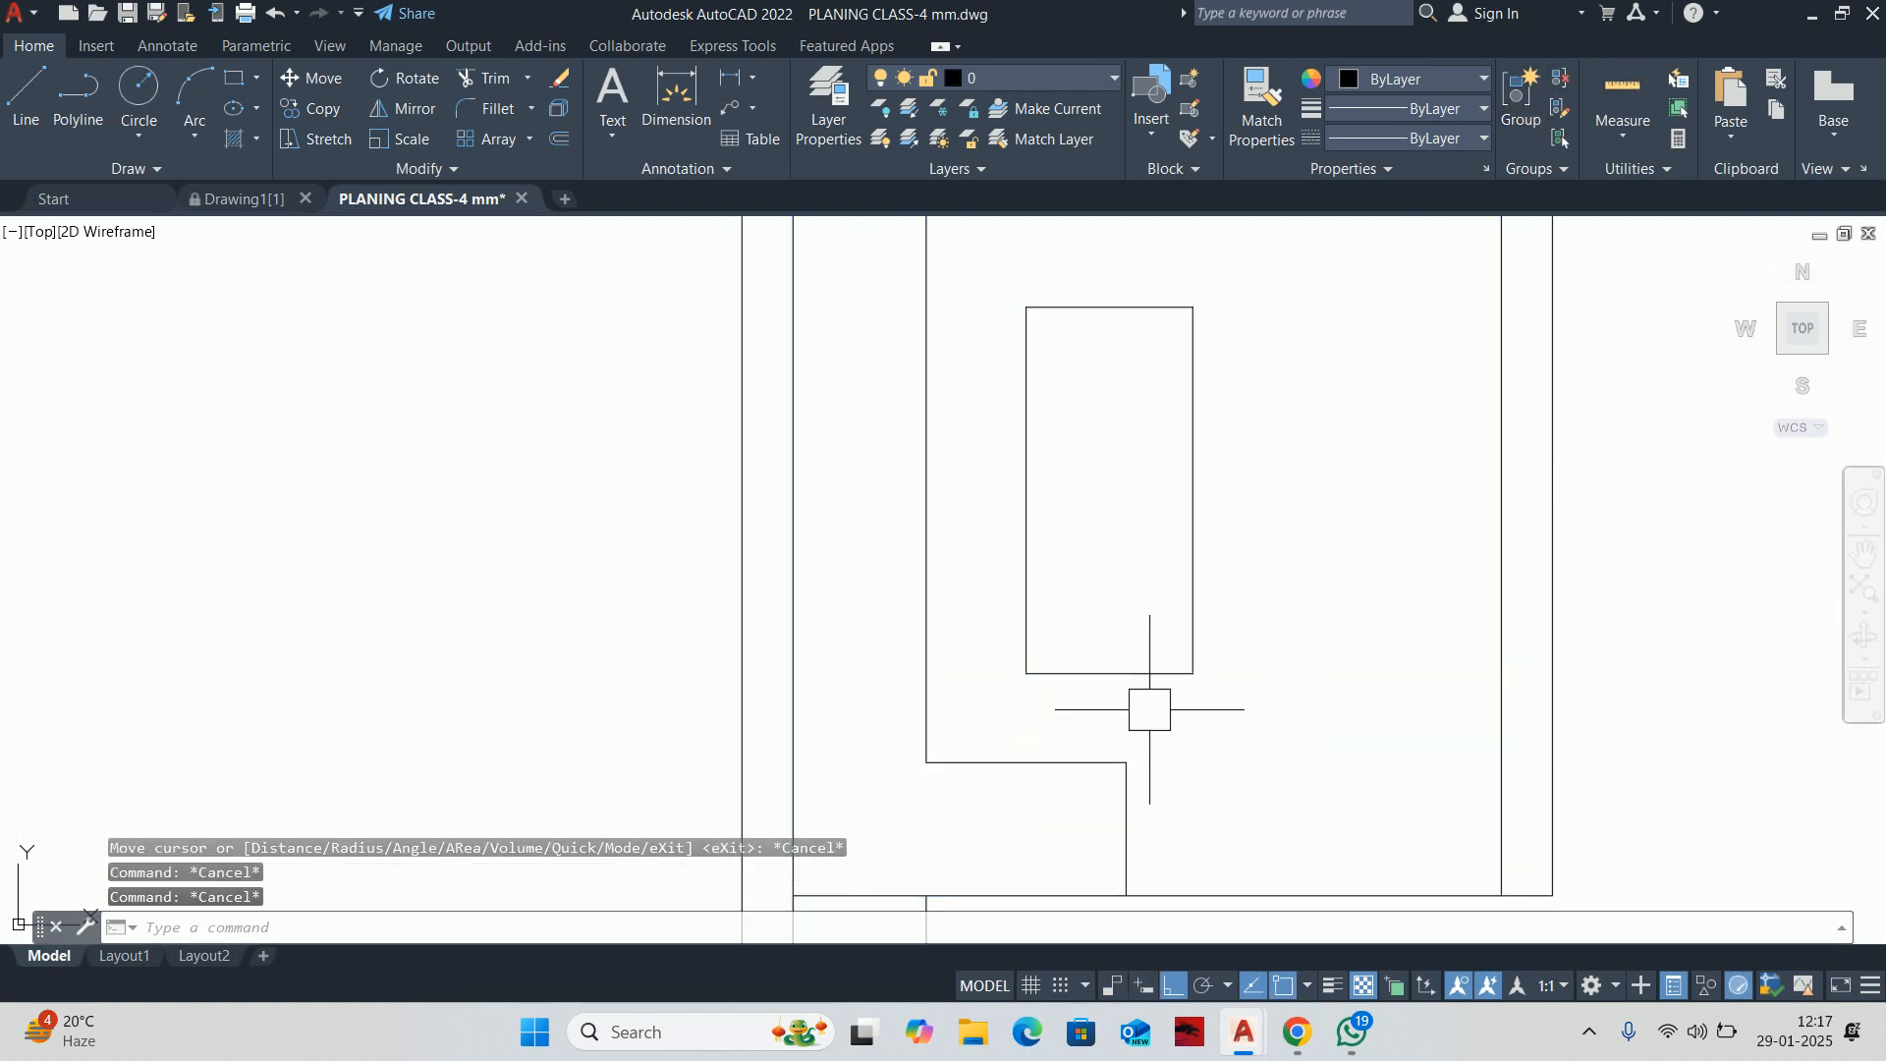
type("s")
key("Return")
left_click(1234, 724)
left_click(960, 615)
key("Return")
left_click(1071, 590)
type("50")
key("Escape")
key("Escape")
scroll(1065, 522, "down", 2)
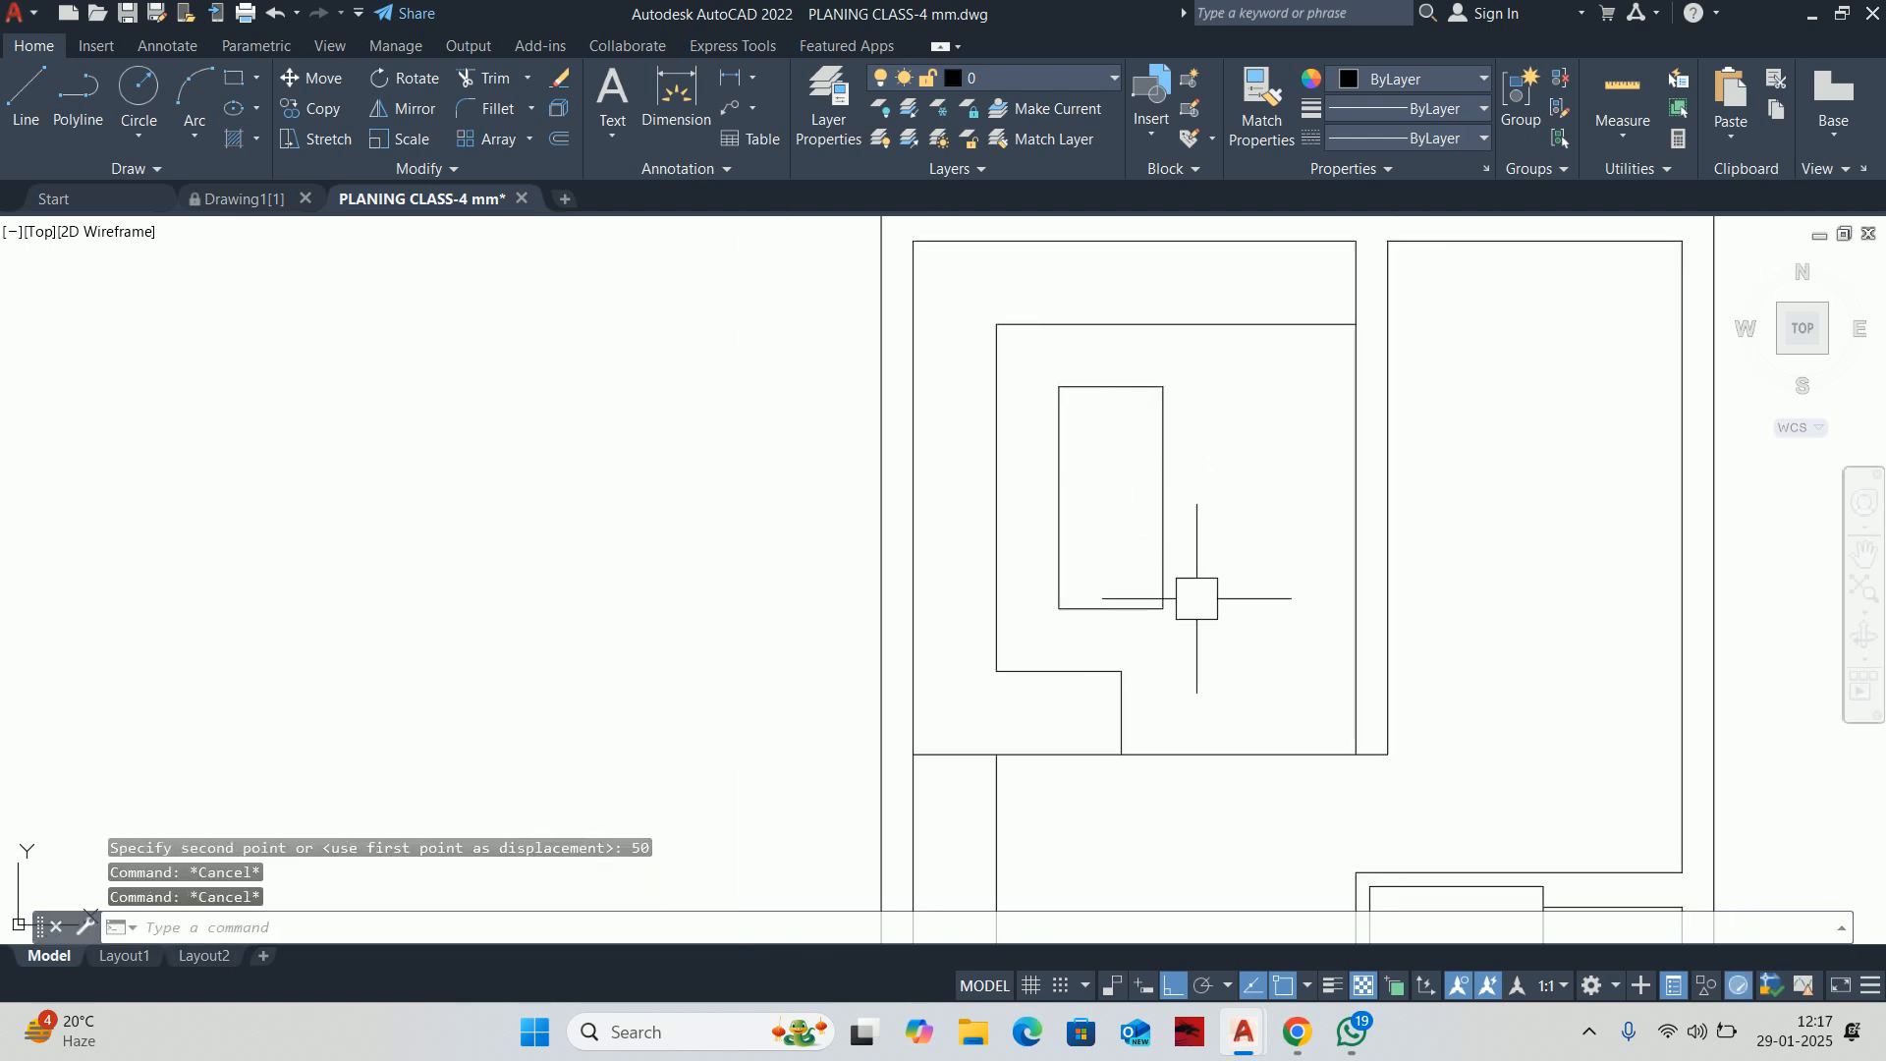
Stretch the rectangle's right edge 250 mm toward the partition wall to widen it
type("s")
key("Return")
left_click(1223, 649)
left_click(1140, 406)
key("Return")
left_click(1114, 498)
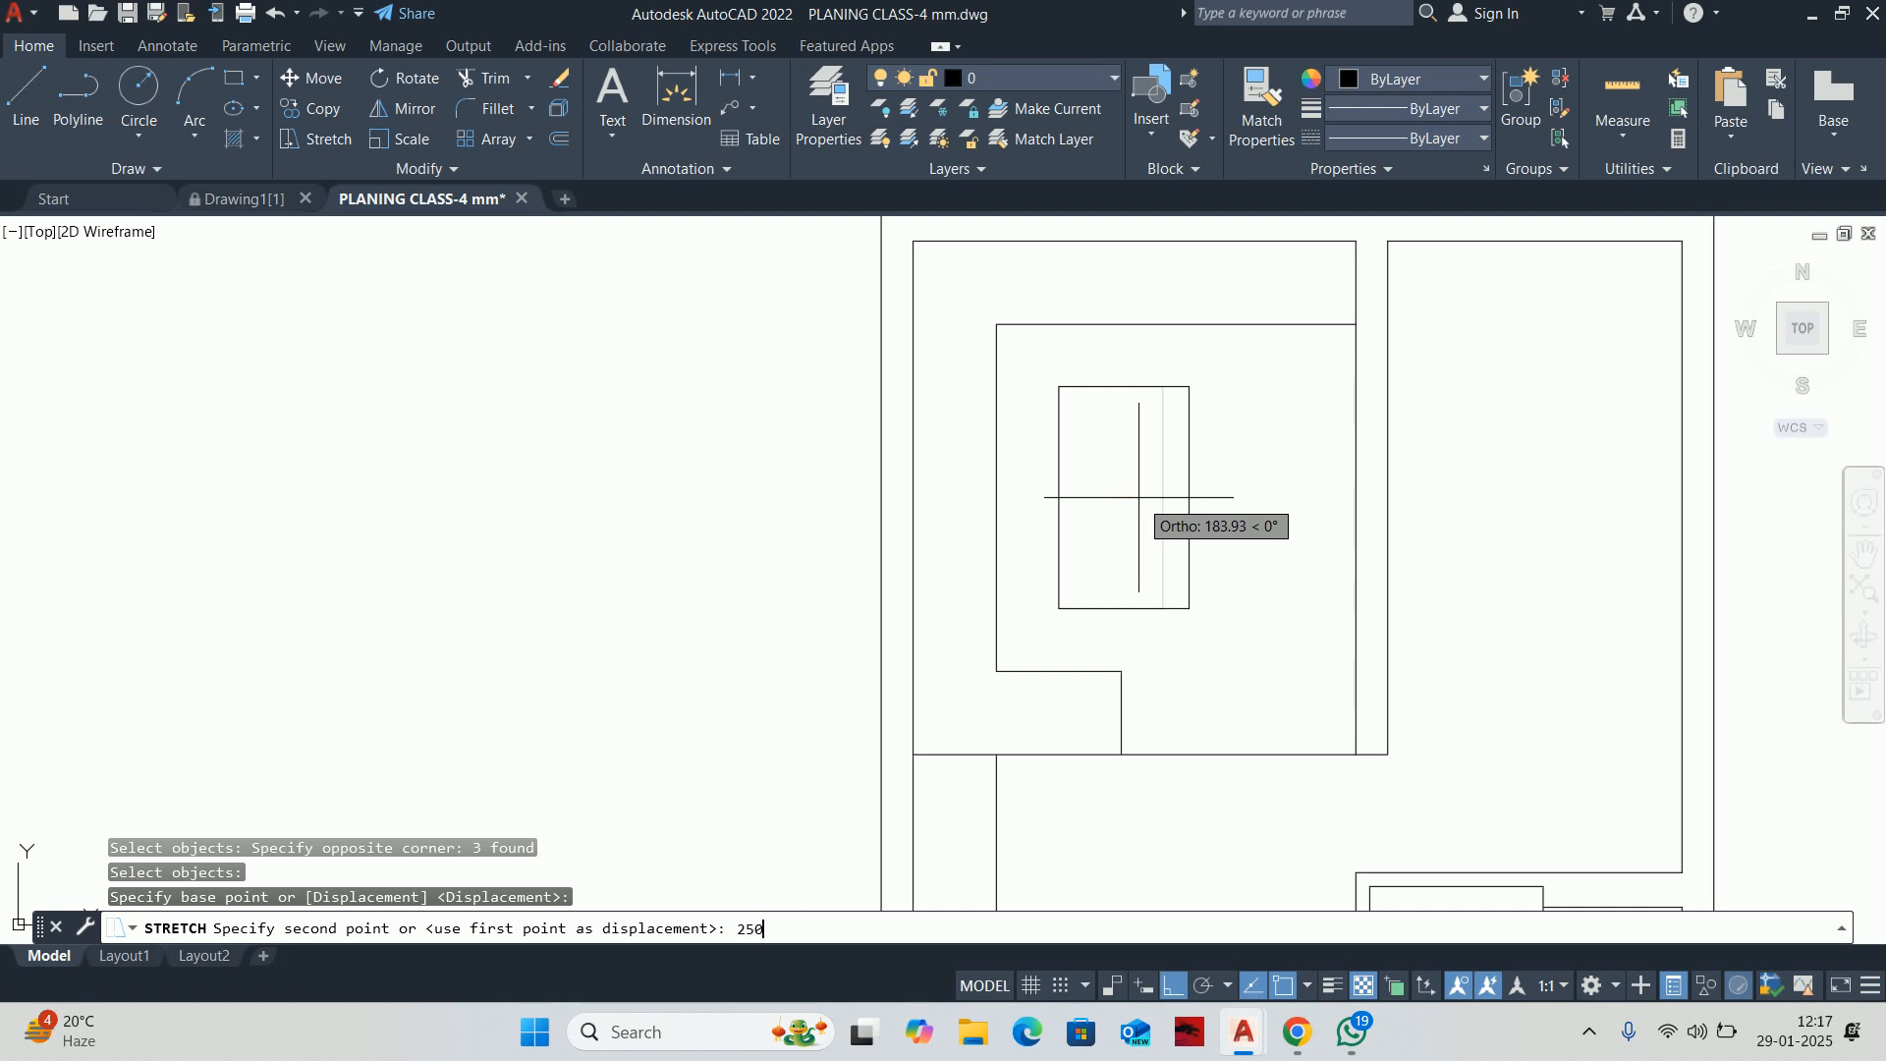
key("Return")
scroll(1087, 492, "down", 2)
key("Escape")
key("Escape")
key("Escape")
scroll(1087, 492, "up", 2)
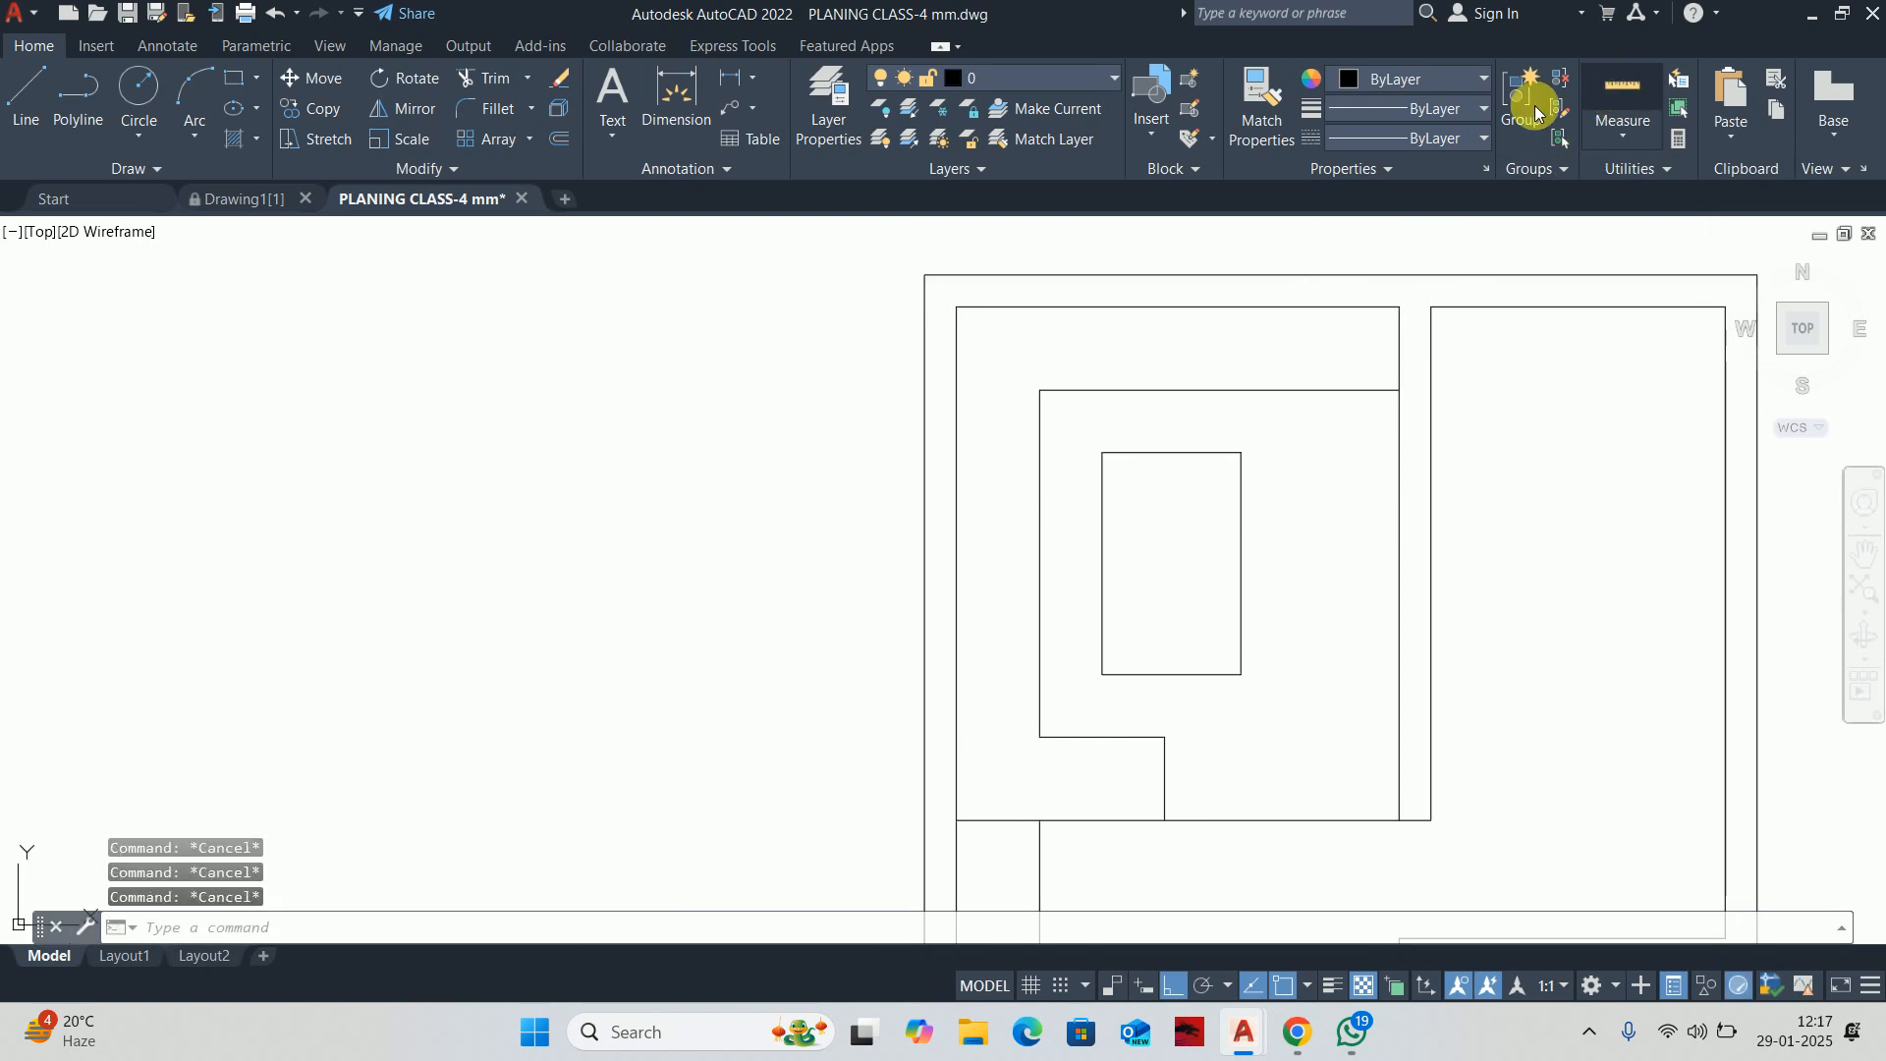
Measure the dimensions of the front band and of the central rectangle
left_click(1623, 98)
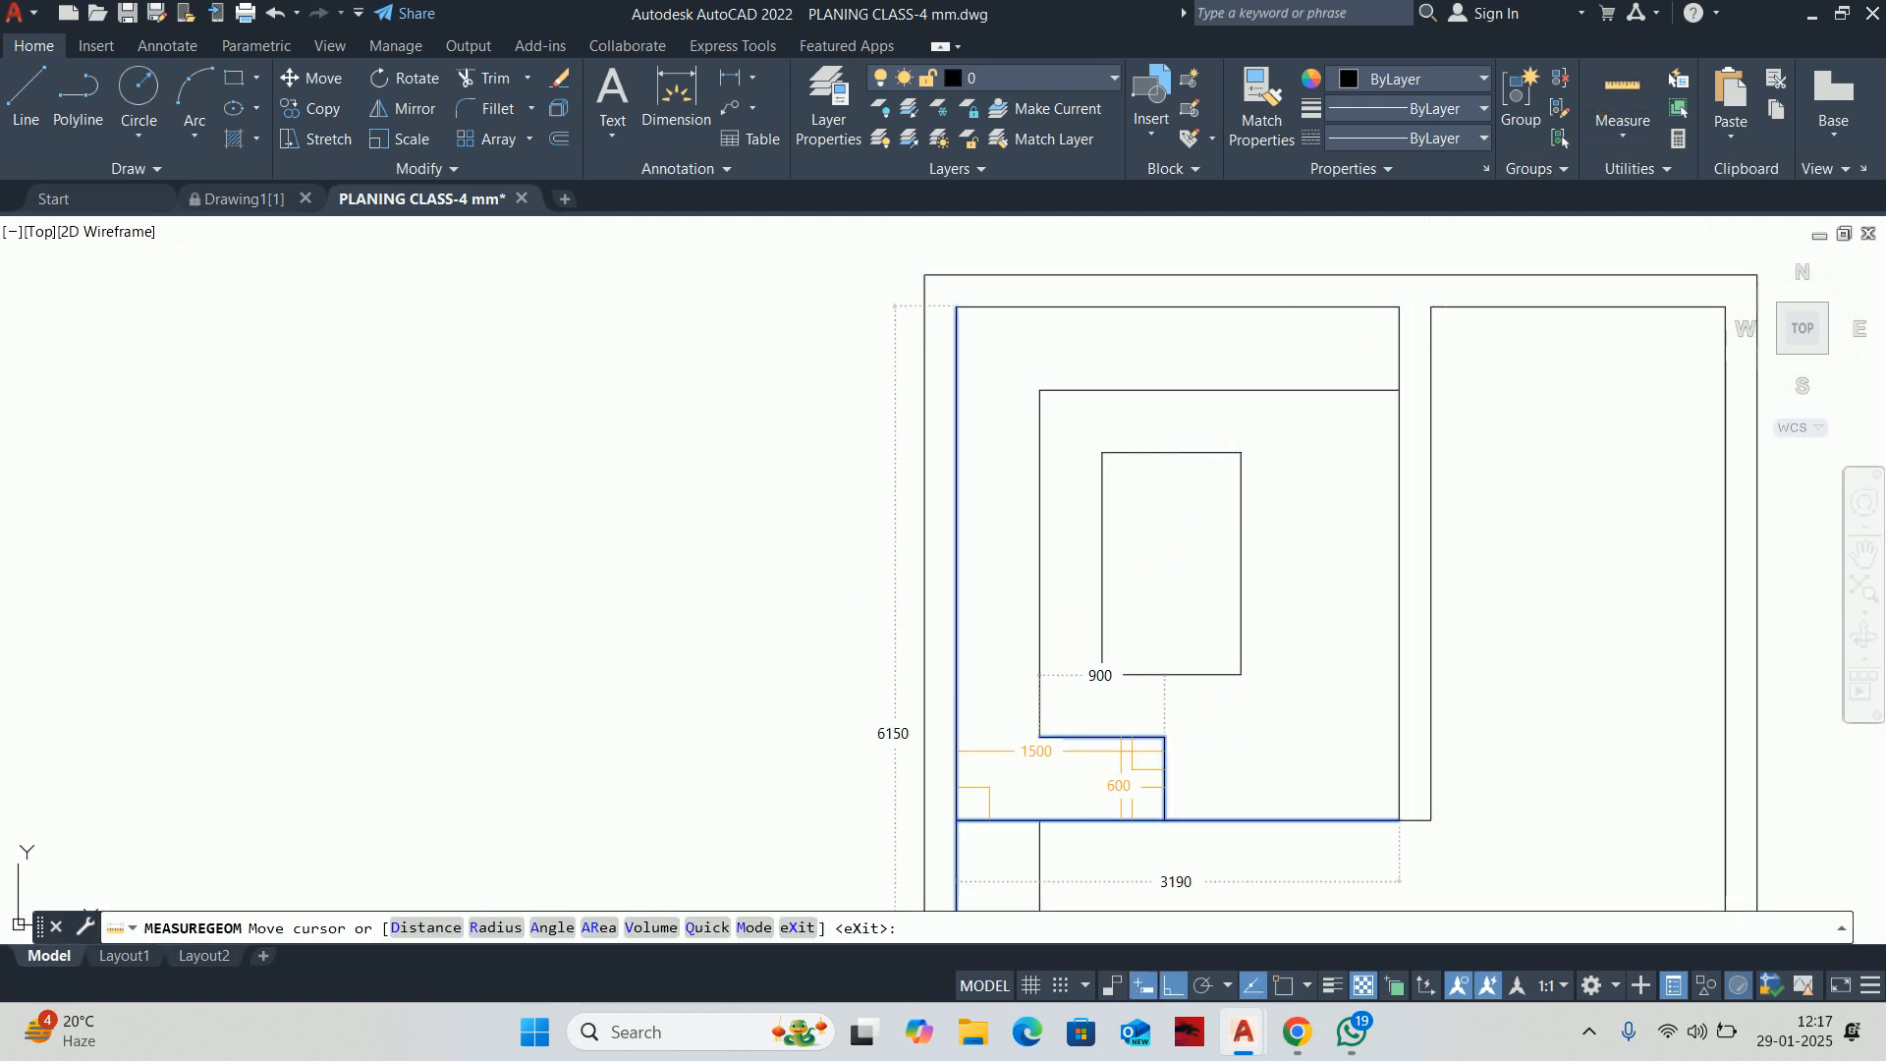
key("Escape")
key("Escape")
key("Escape")
key("Escape")
middle_click_drag(1092, 631, 1061, 633)
left_click(1631, 89)
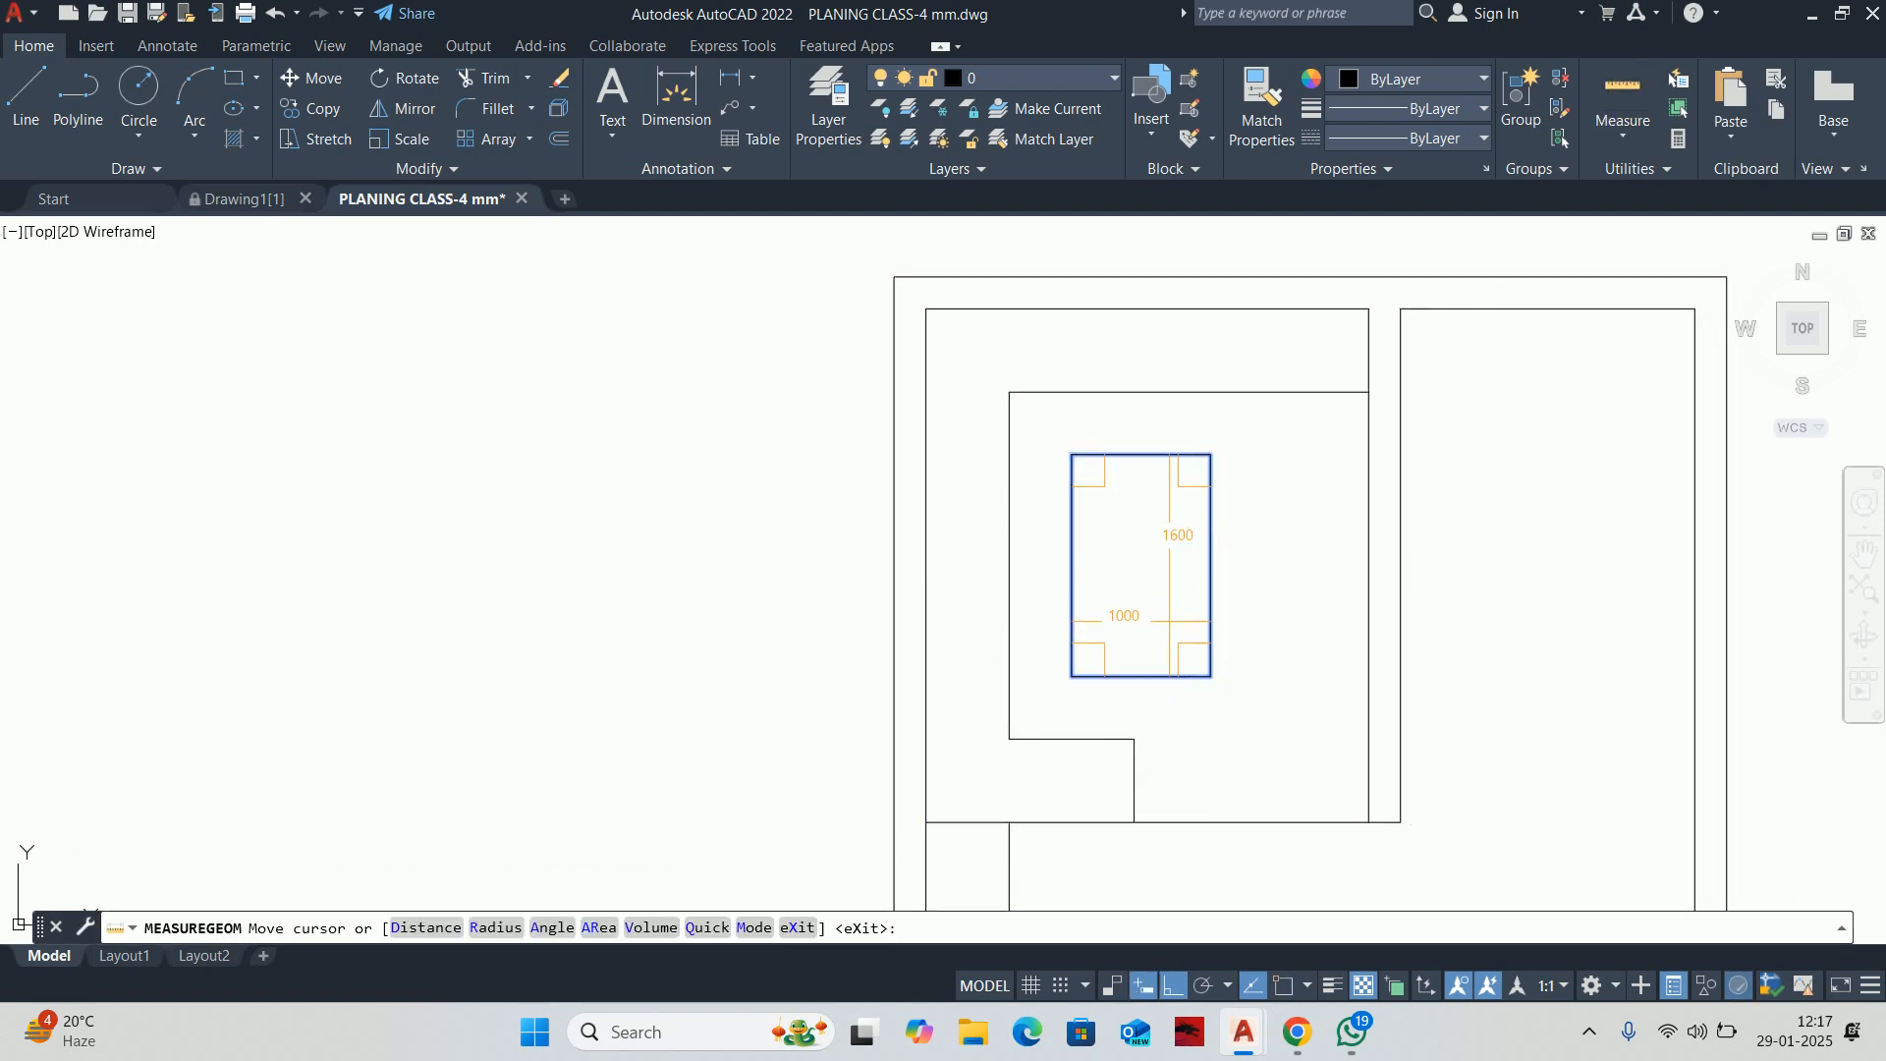
key("Escape")
key("Escape")
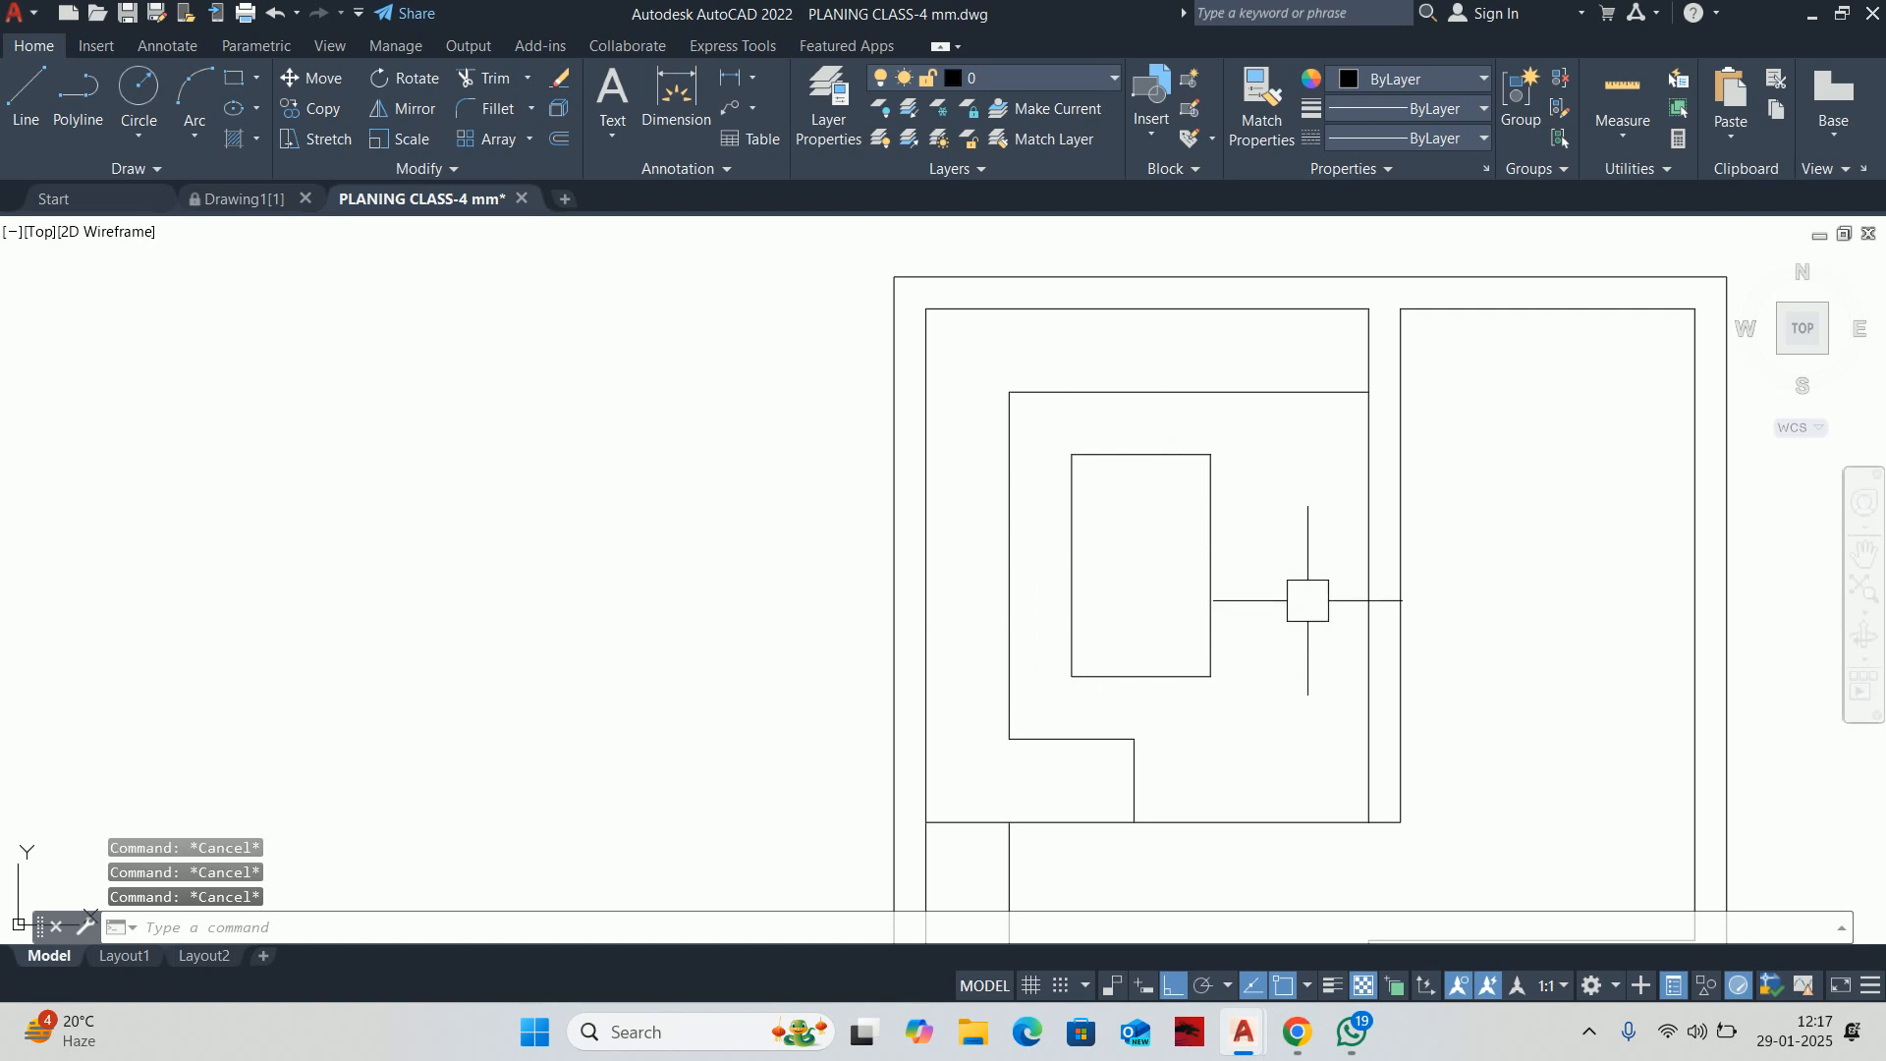
Offset the partition wall's inner line 600 mm toward the rectangle and trim it to leave only the part inside the rear band
type("o")
key("Return")
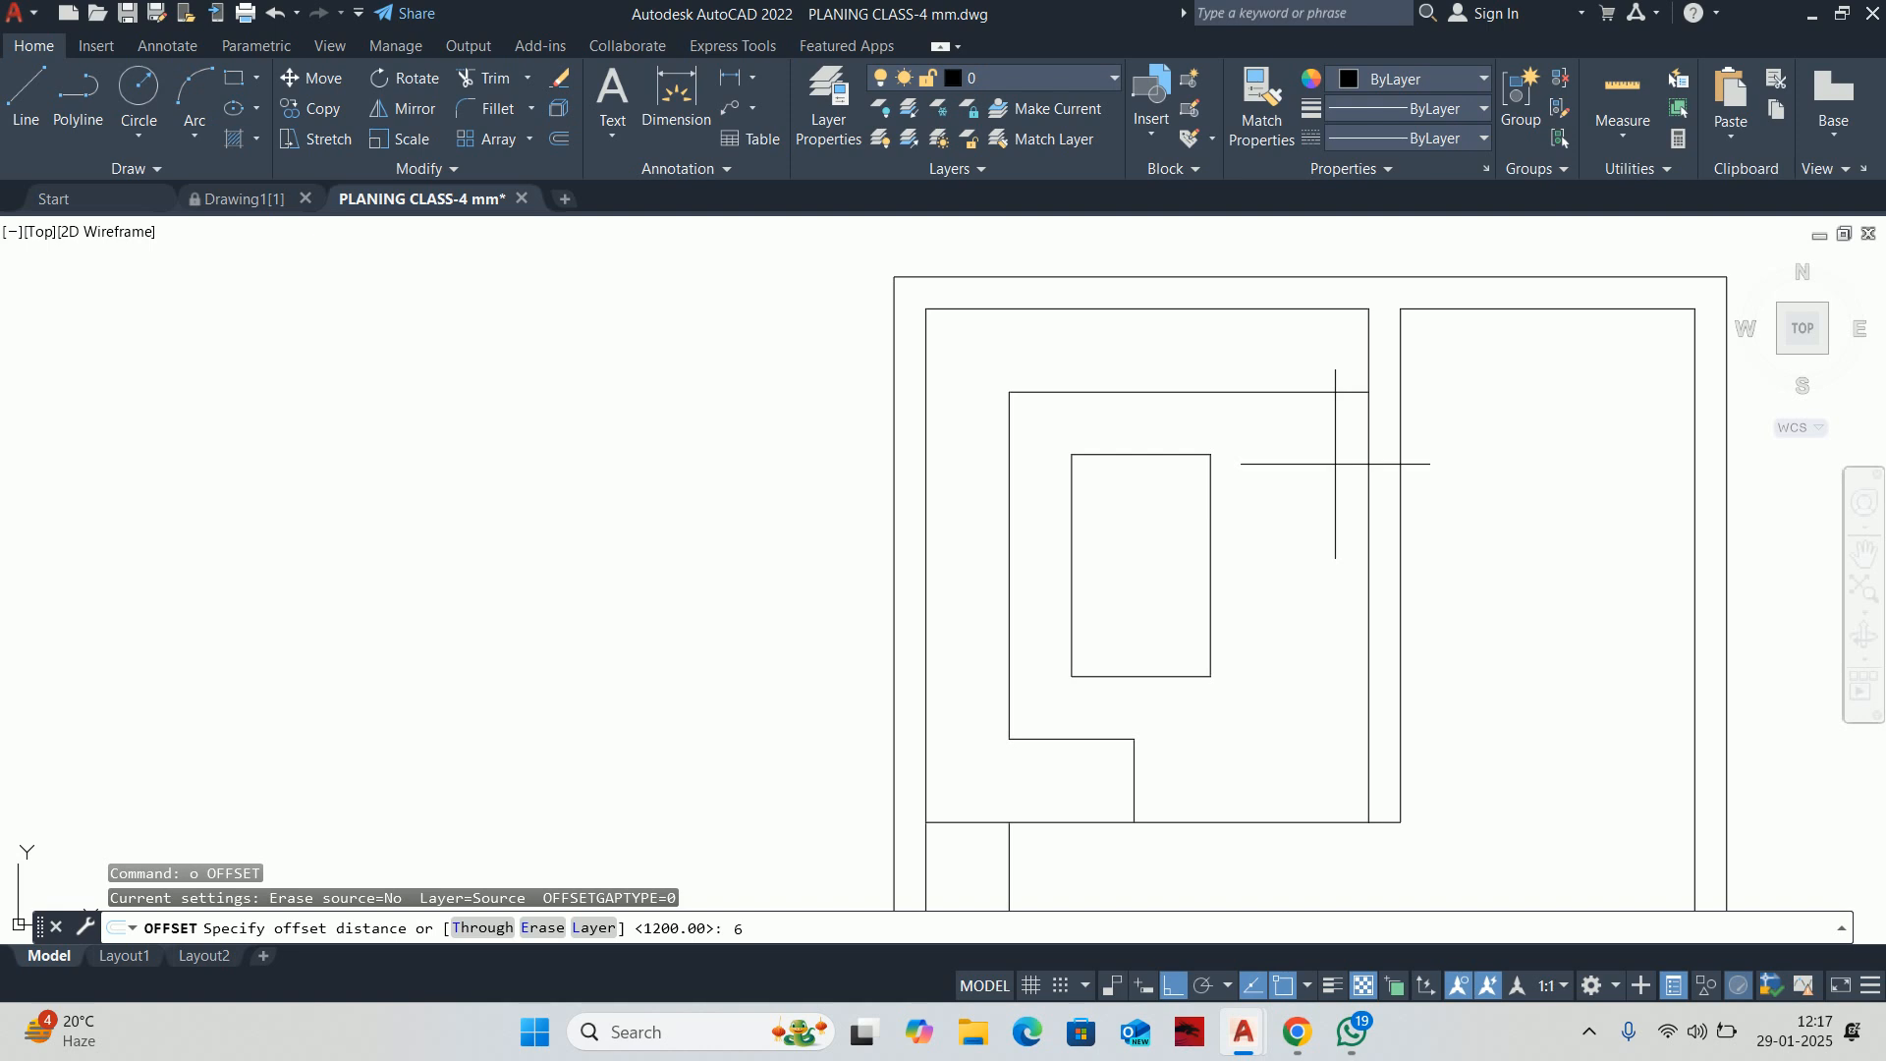
type("600")
key("Return")
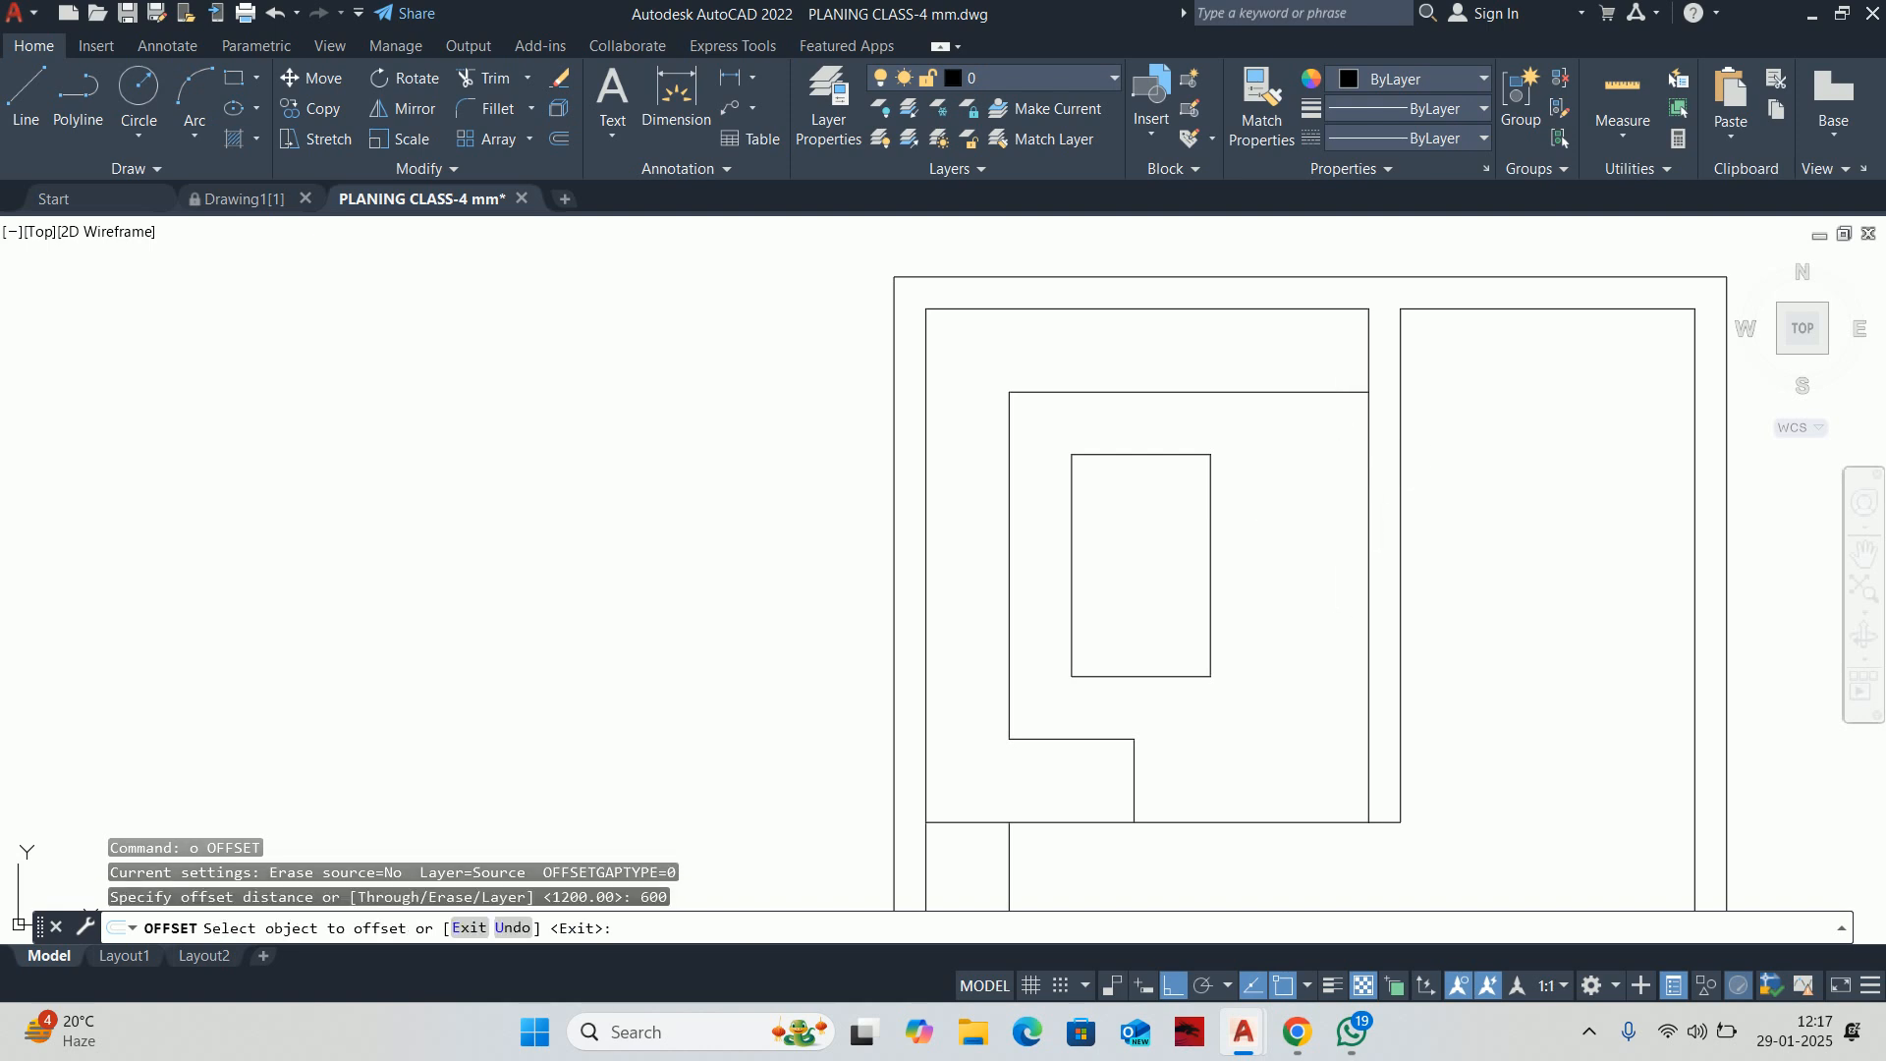
left_click(1387, 464)
left_click(1278, 466)
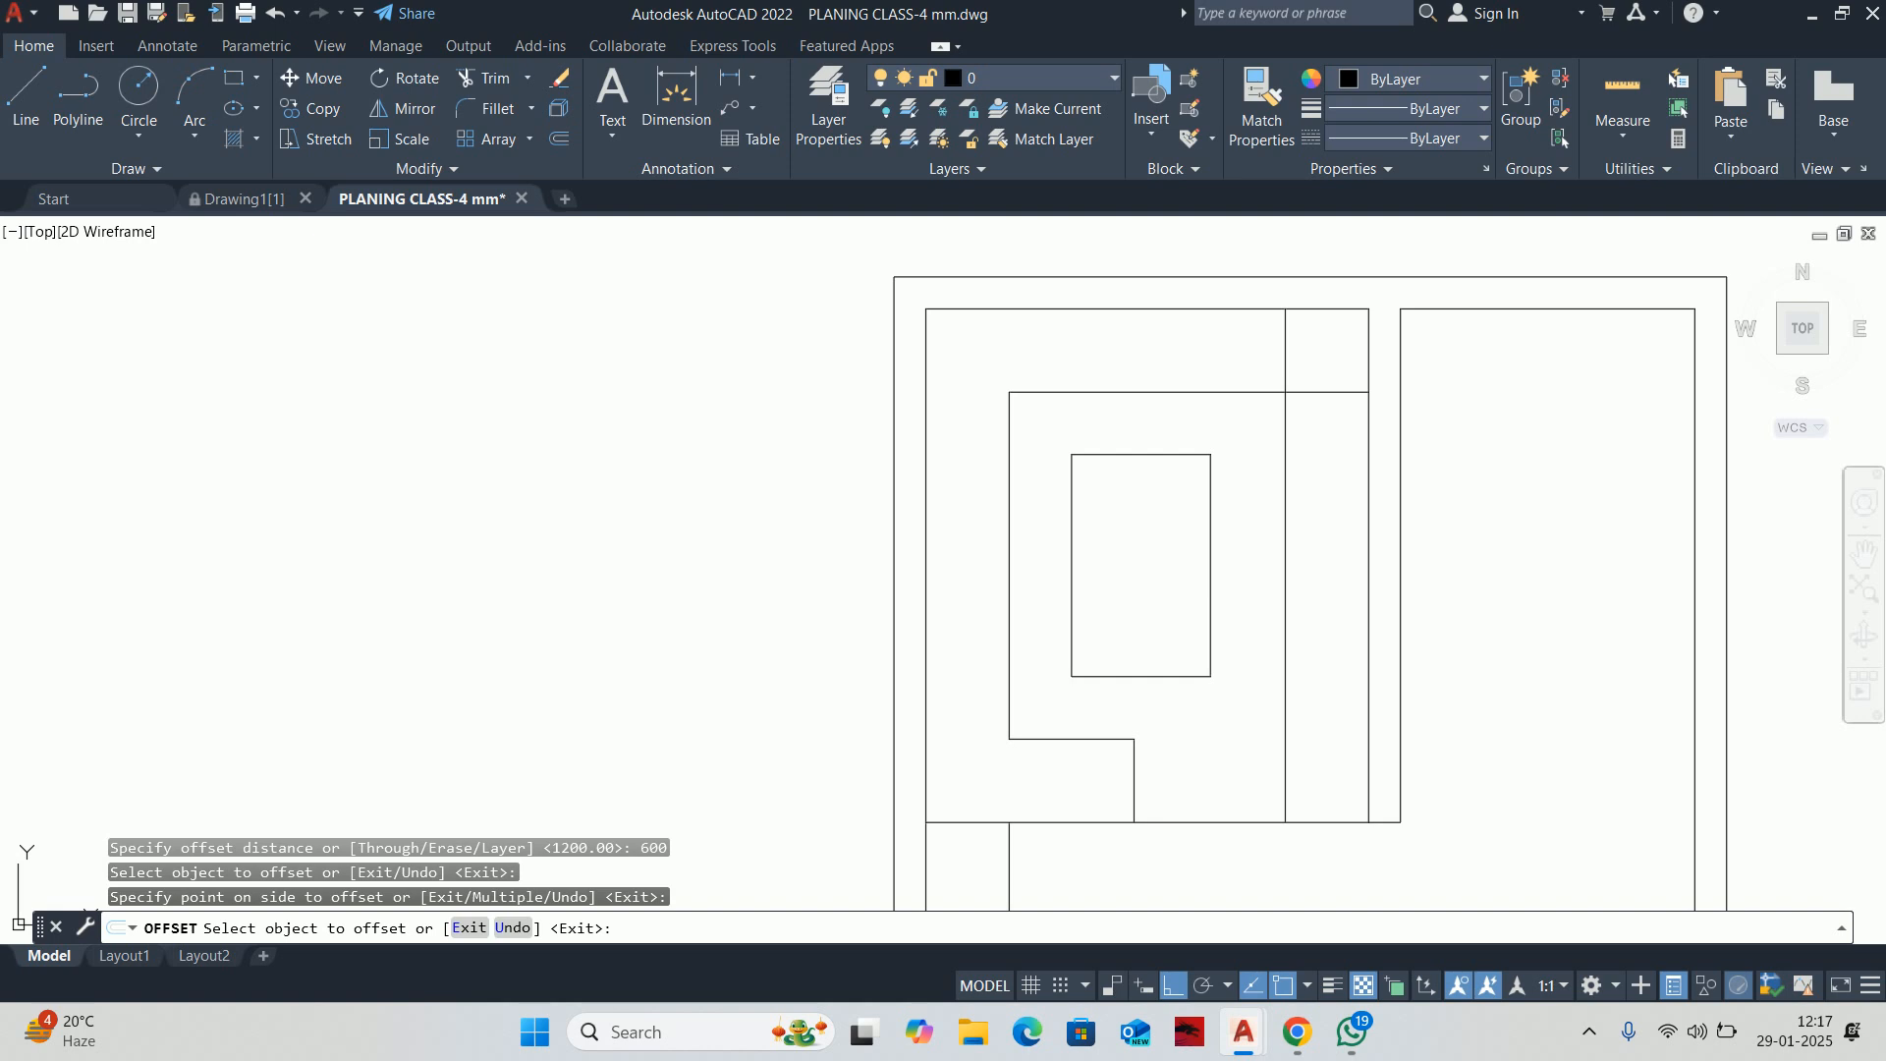
key("Escape")
key("Escape")
key("Escape")
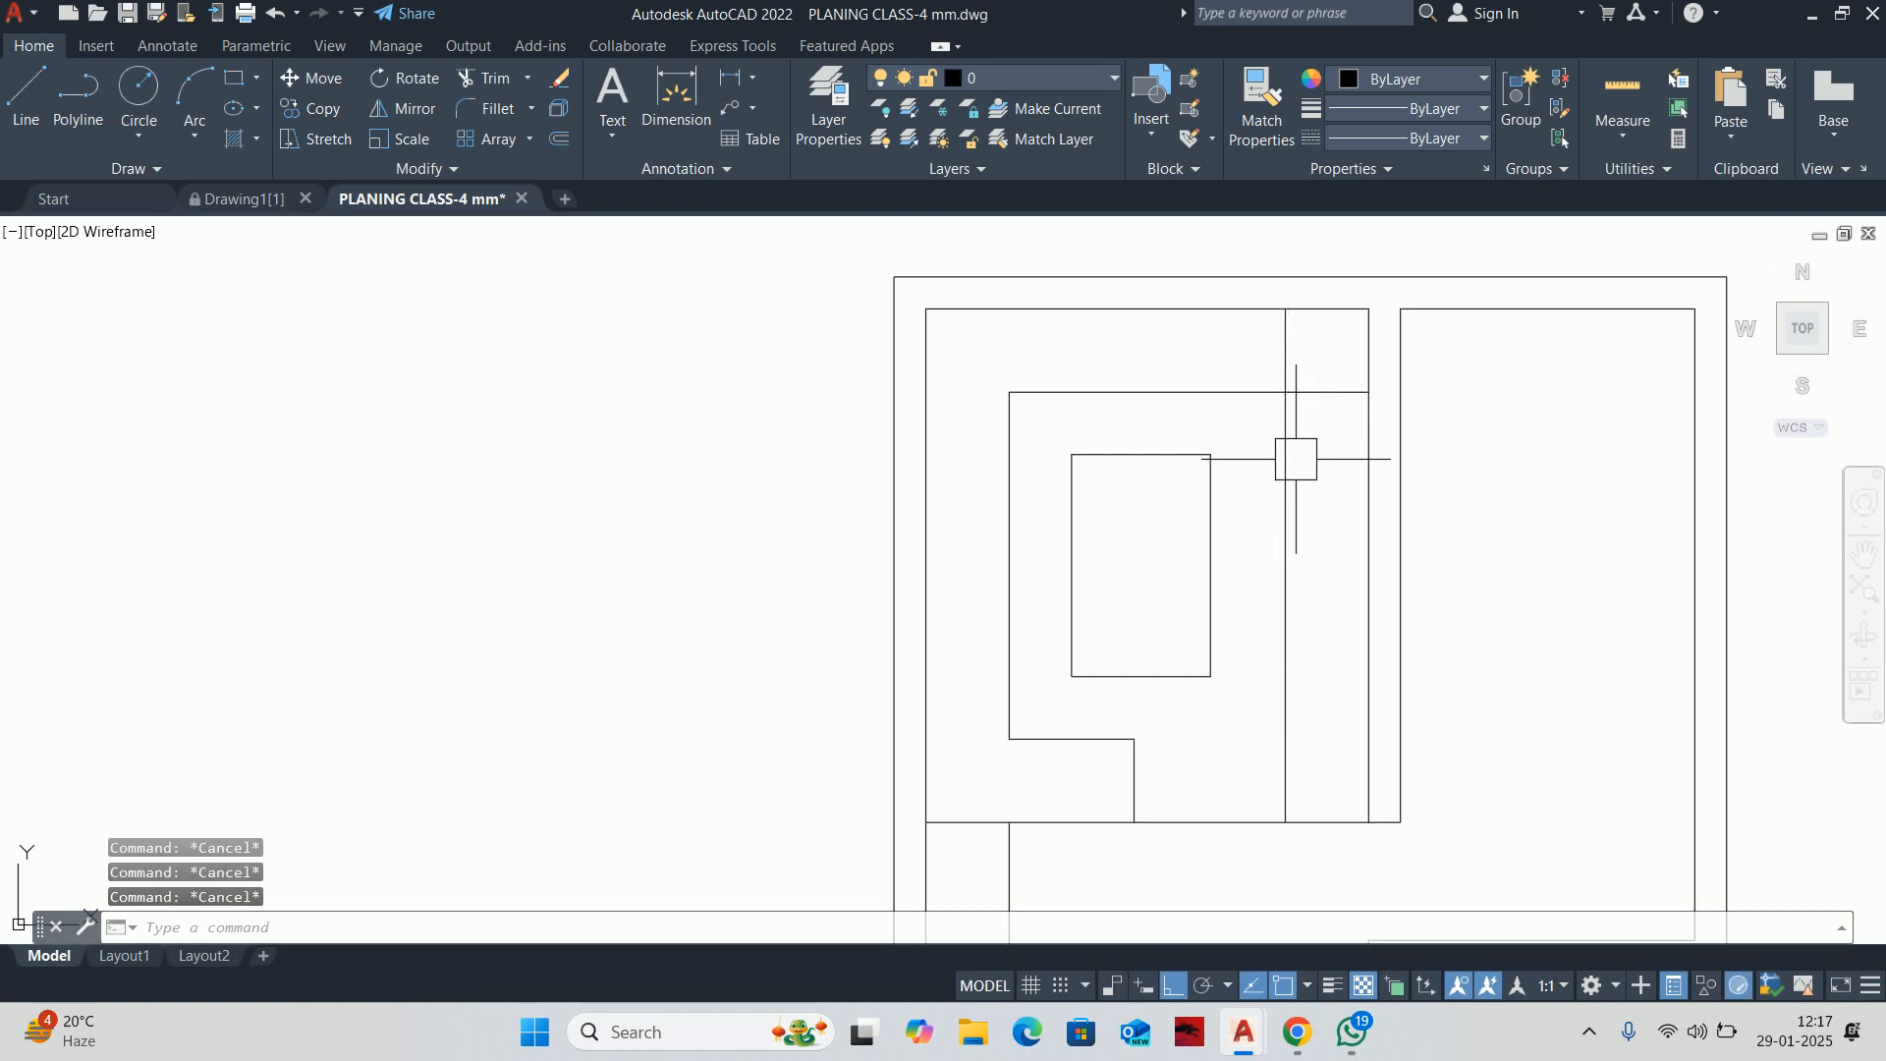
type("tr")
key("Return")
left_click(1285, 501)
key("Escape")
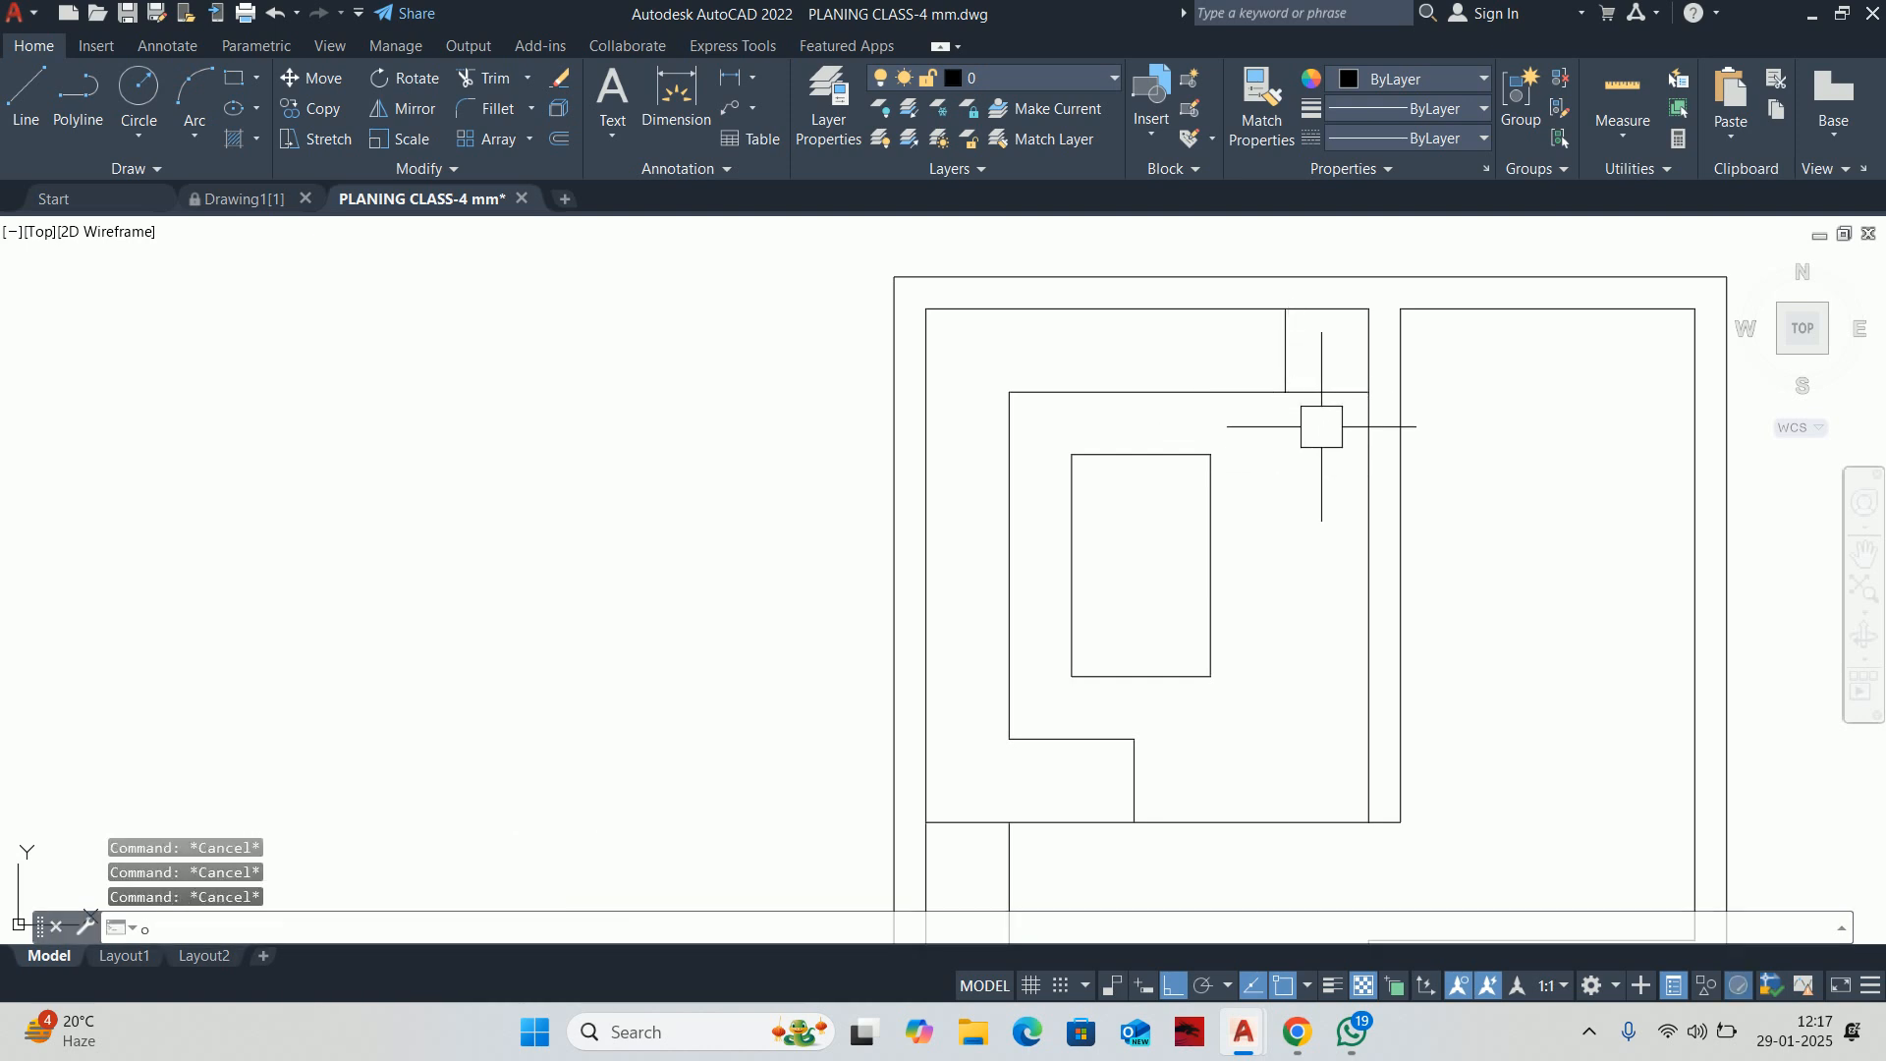
Offset the partition wall's inner line 300 mm toward the rectangle and trim the part crossing the rear band
type("o")
key("Return")
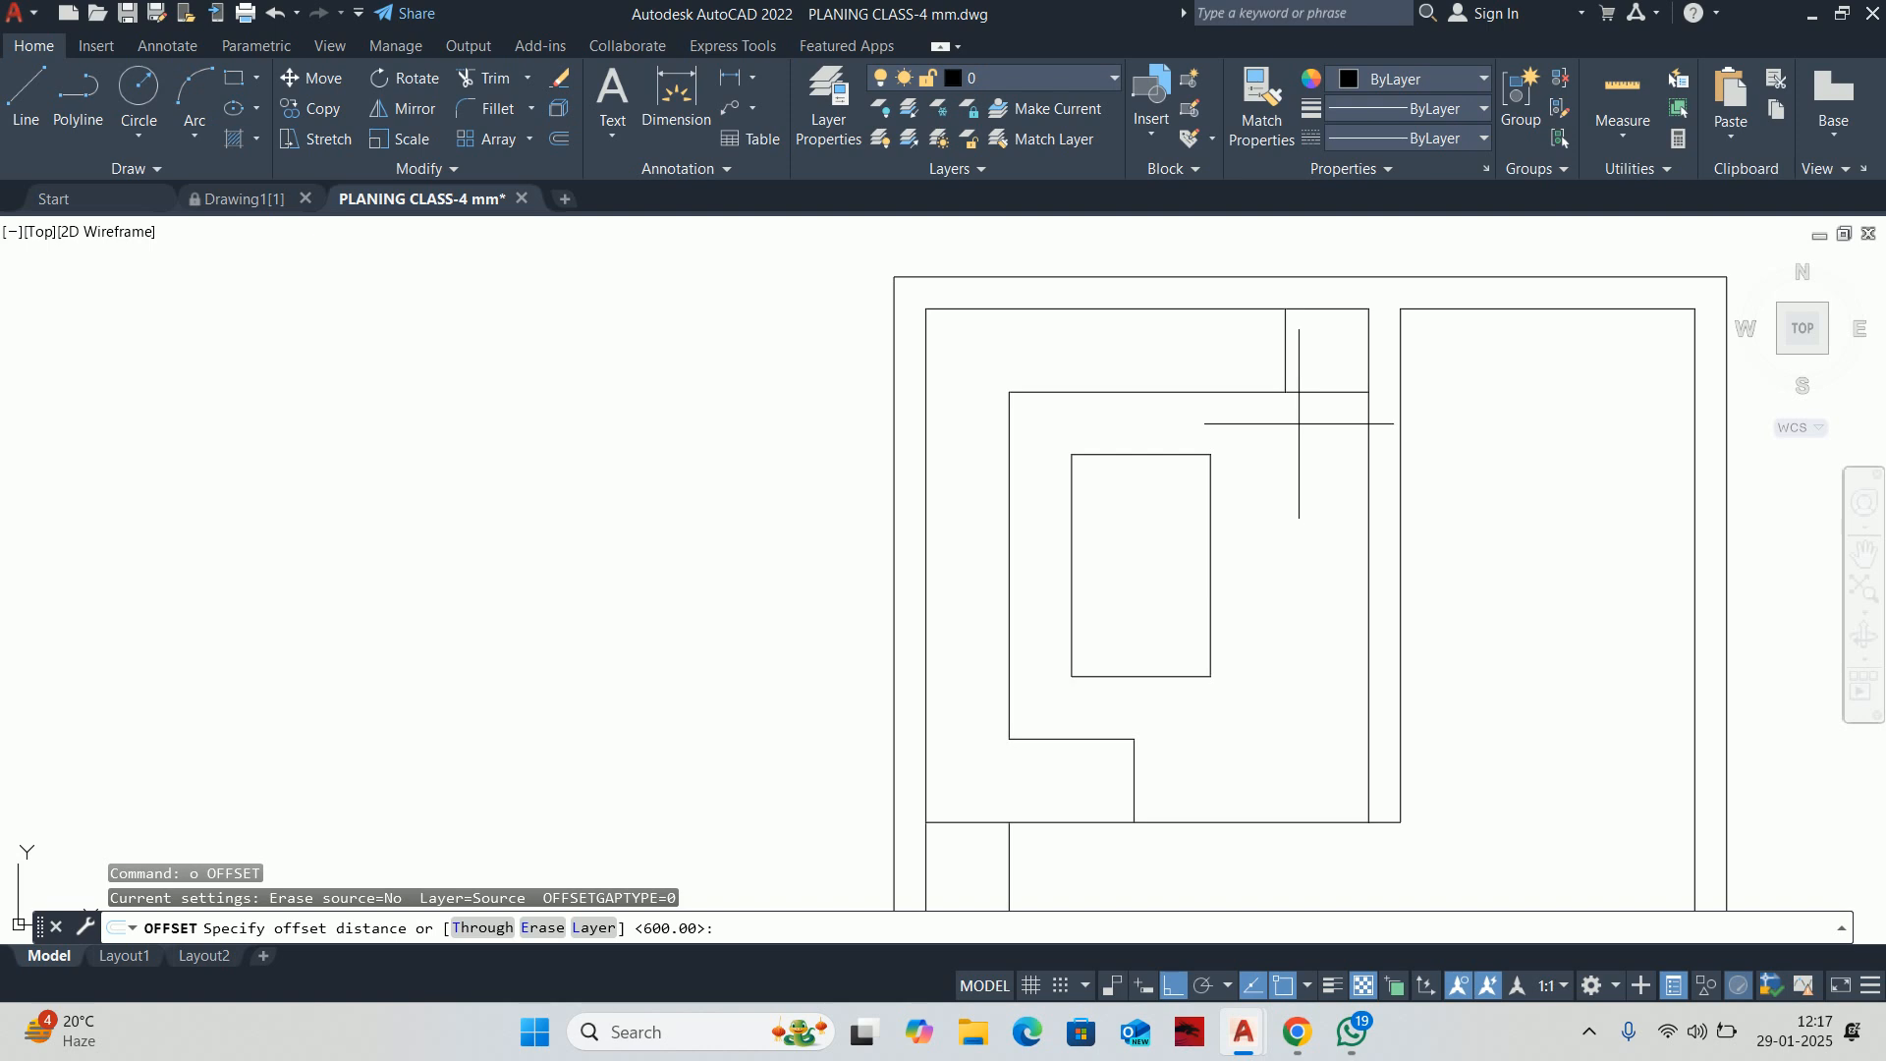
type("300")
key("Return")
left_click(1368, 531)
left_click(1311, 530)
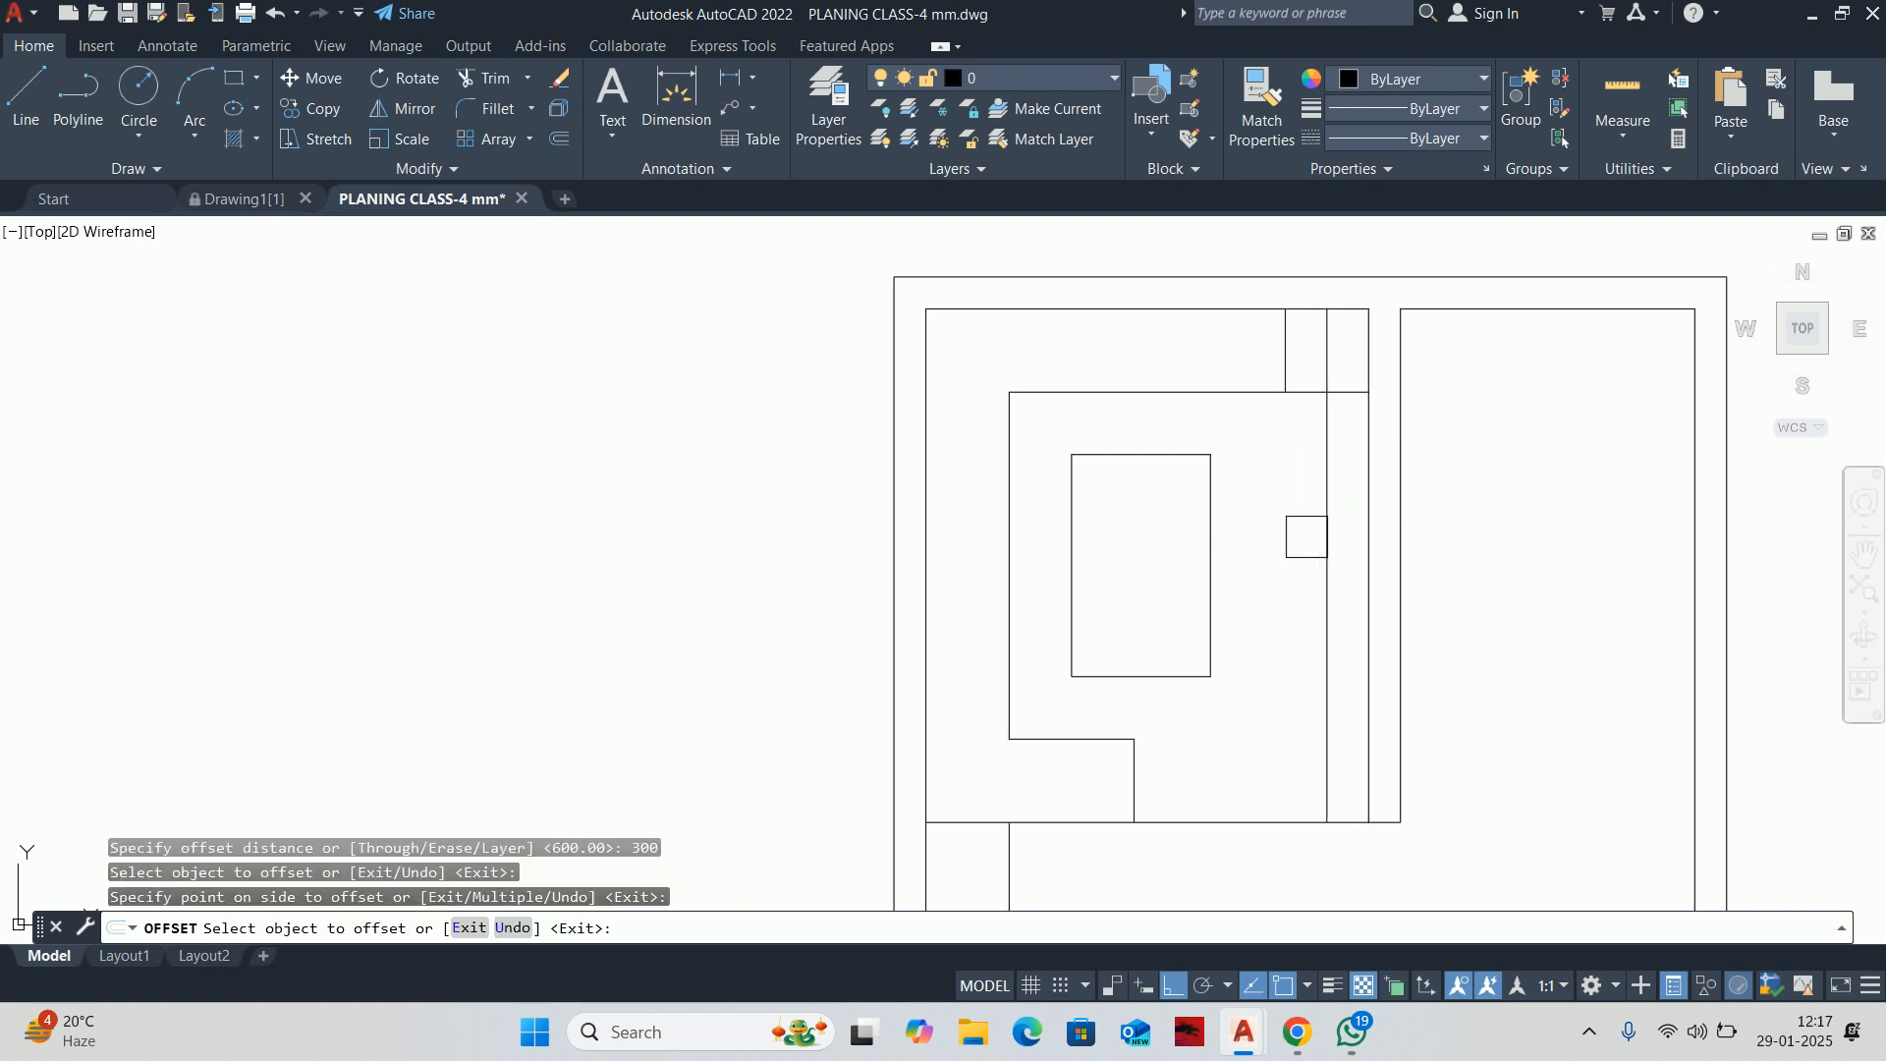
key("Escape")
key("Escape")
type("tr")
scroll(1348, 363, "up", 2)
key("Return")
scroll(1339, 518, "down", 3)
key("Escape")
key("Escape")
scroll(1263, 609, "up", 5)
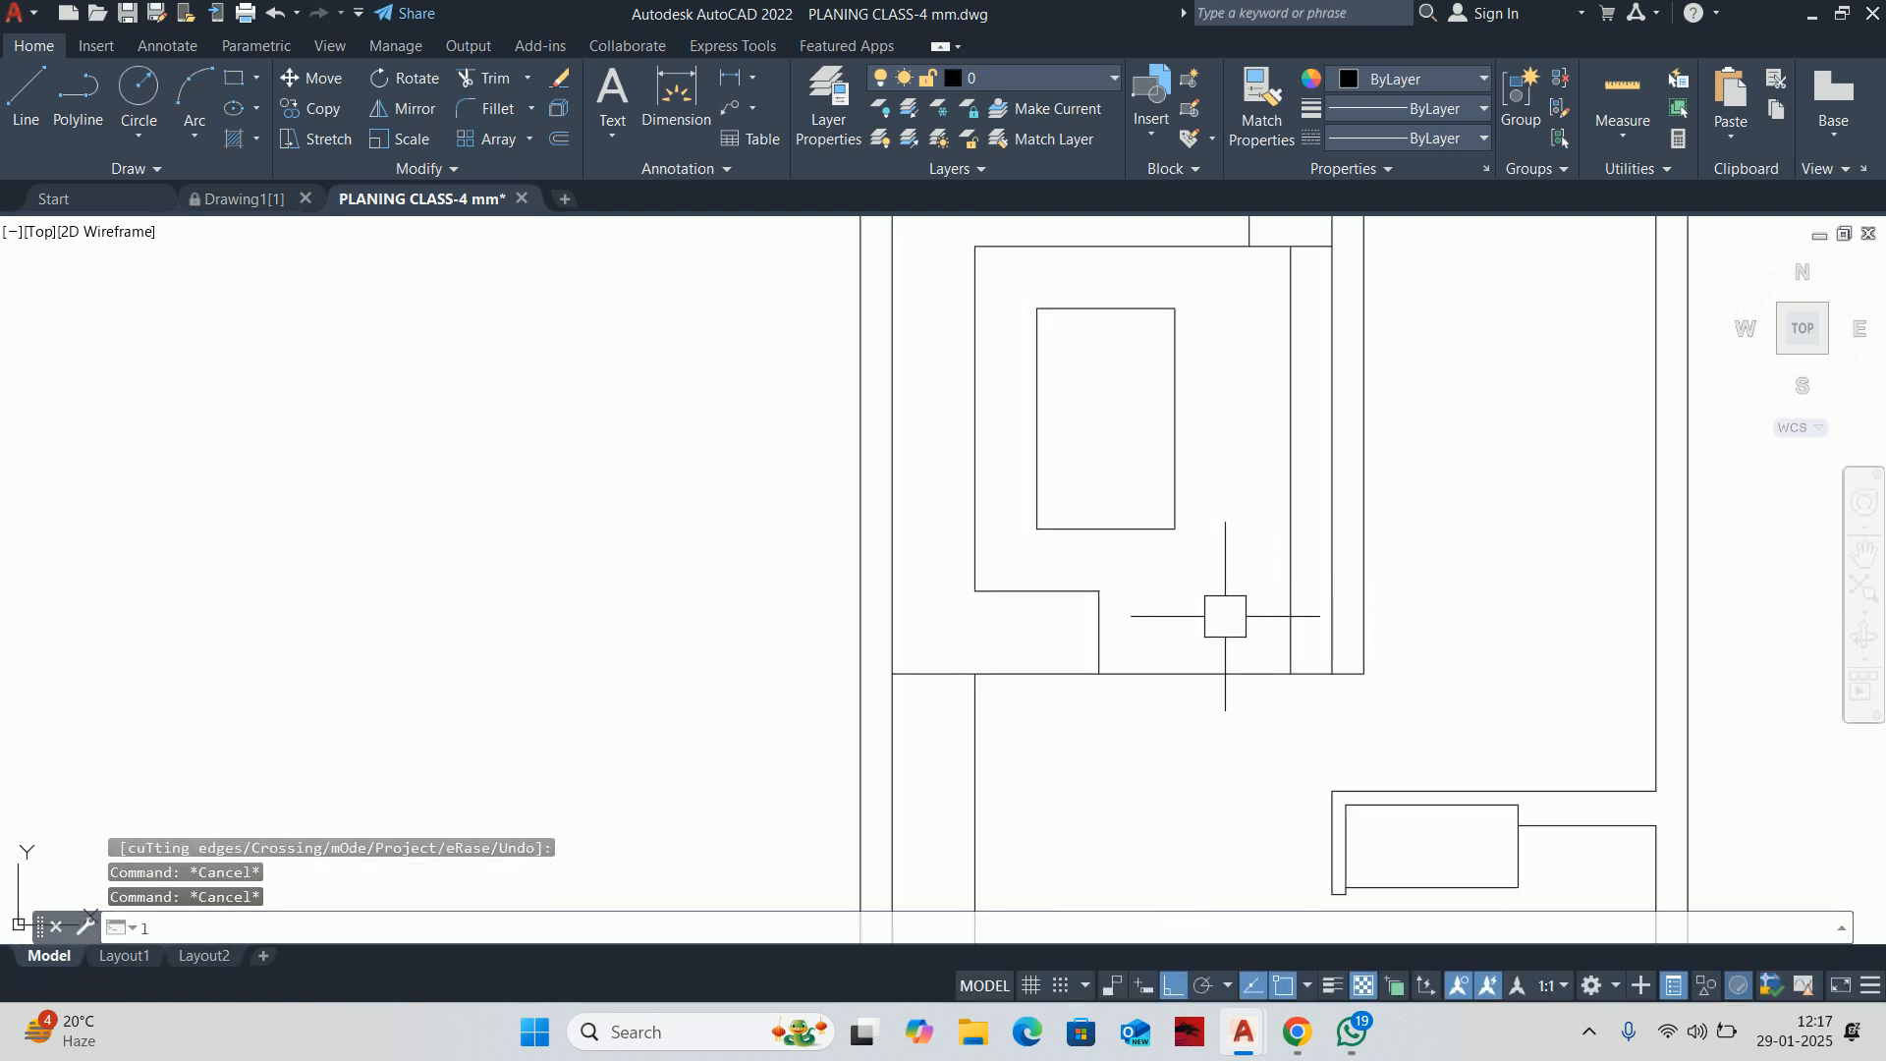
Draw a closing line across the 300 mm strip level with the front band's inner edge, and trim the excess lines beyond it
type("l")
key("Return")
left_click(1317, 589)
key("Escape")
key("Return")
key("Escape")
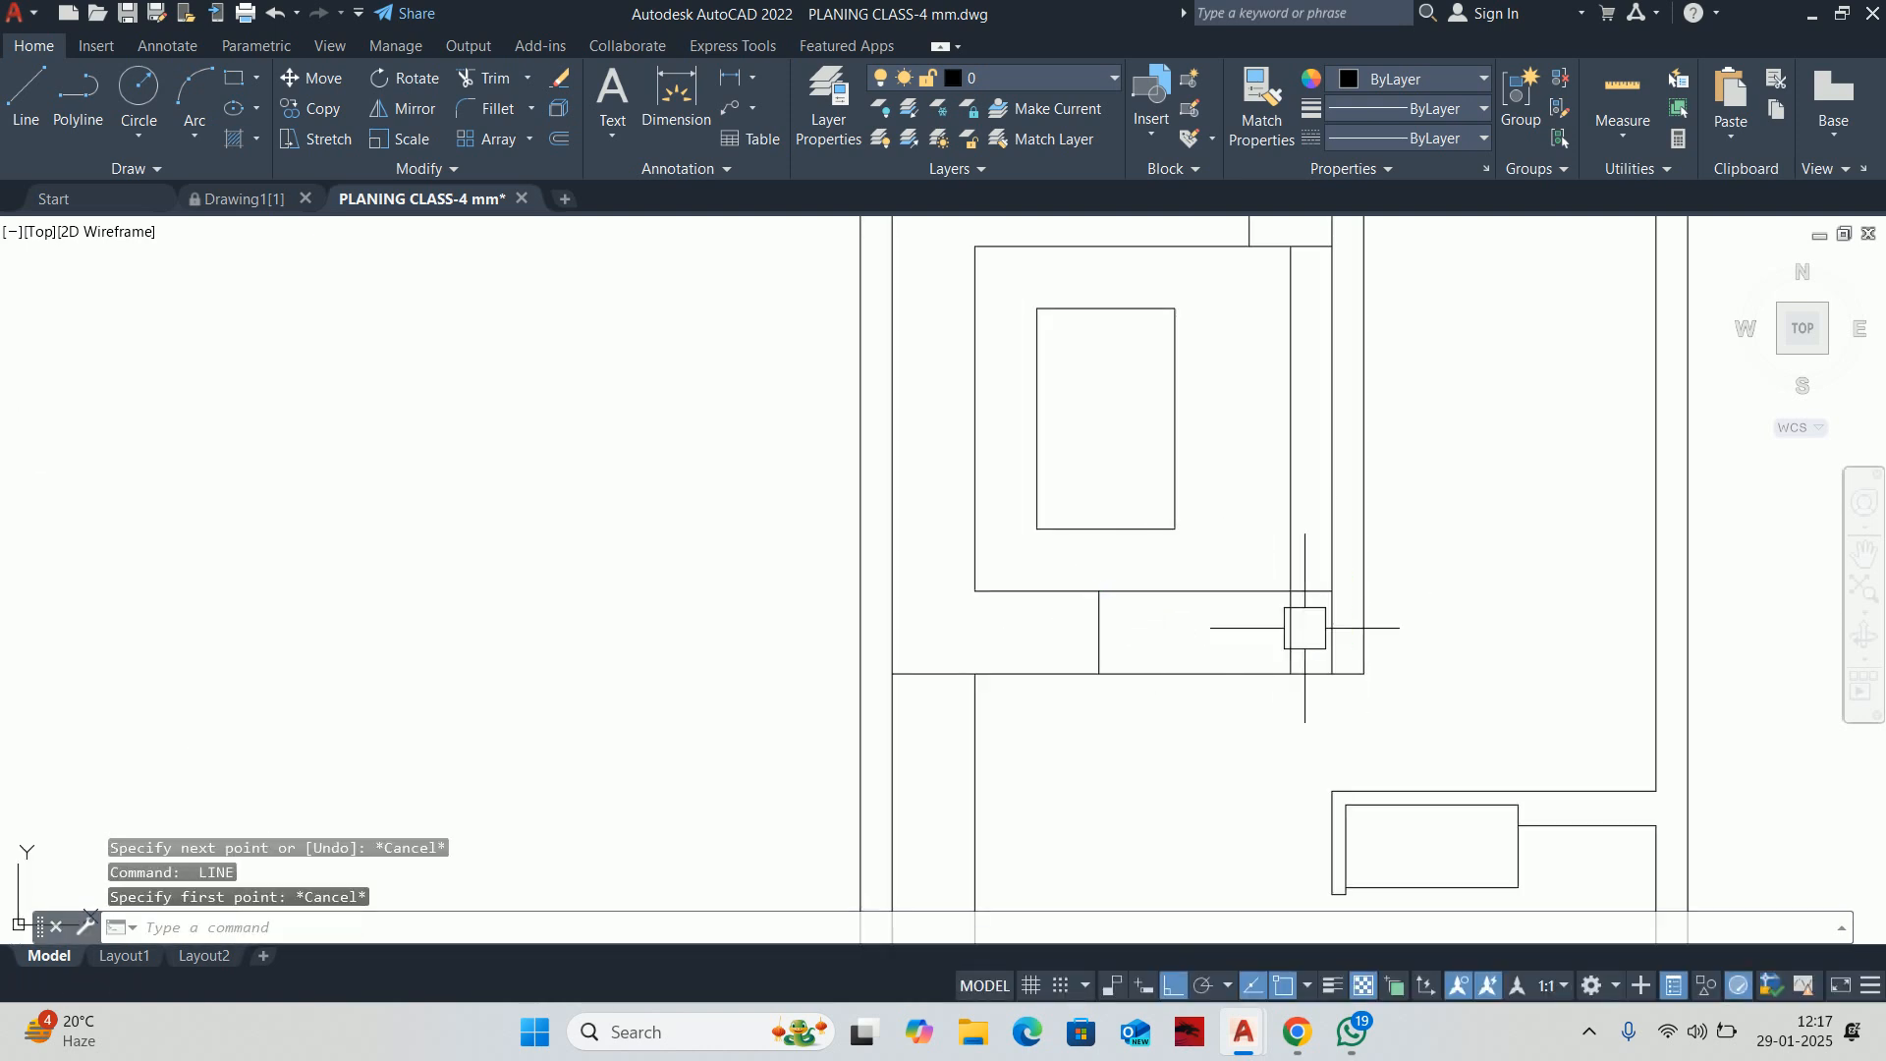
type("tr")
key("Return")
scroll(1209, 551, "down", 2)
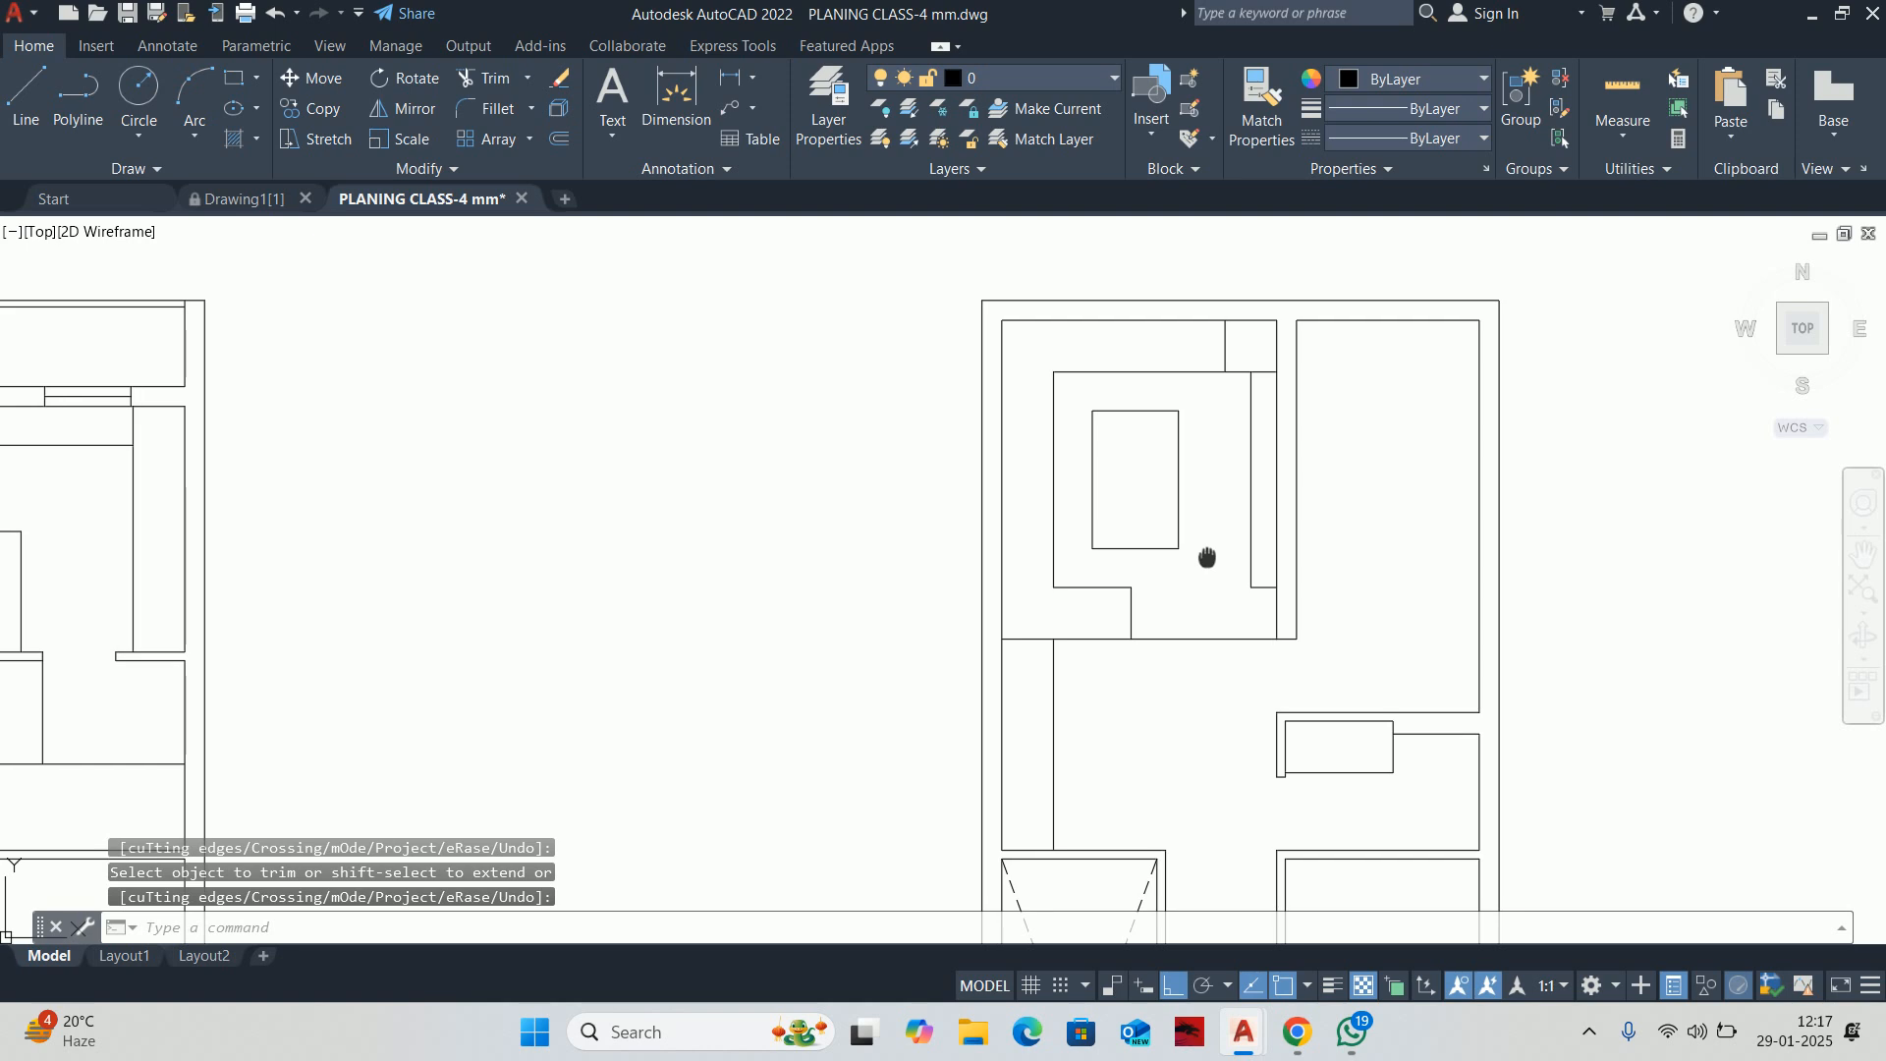
key("Escape")
key("Escape")
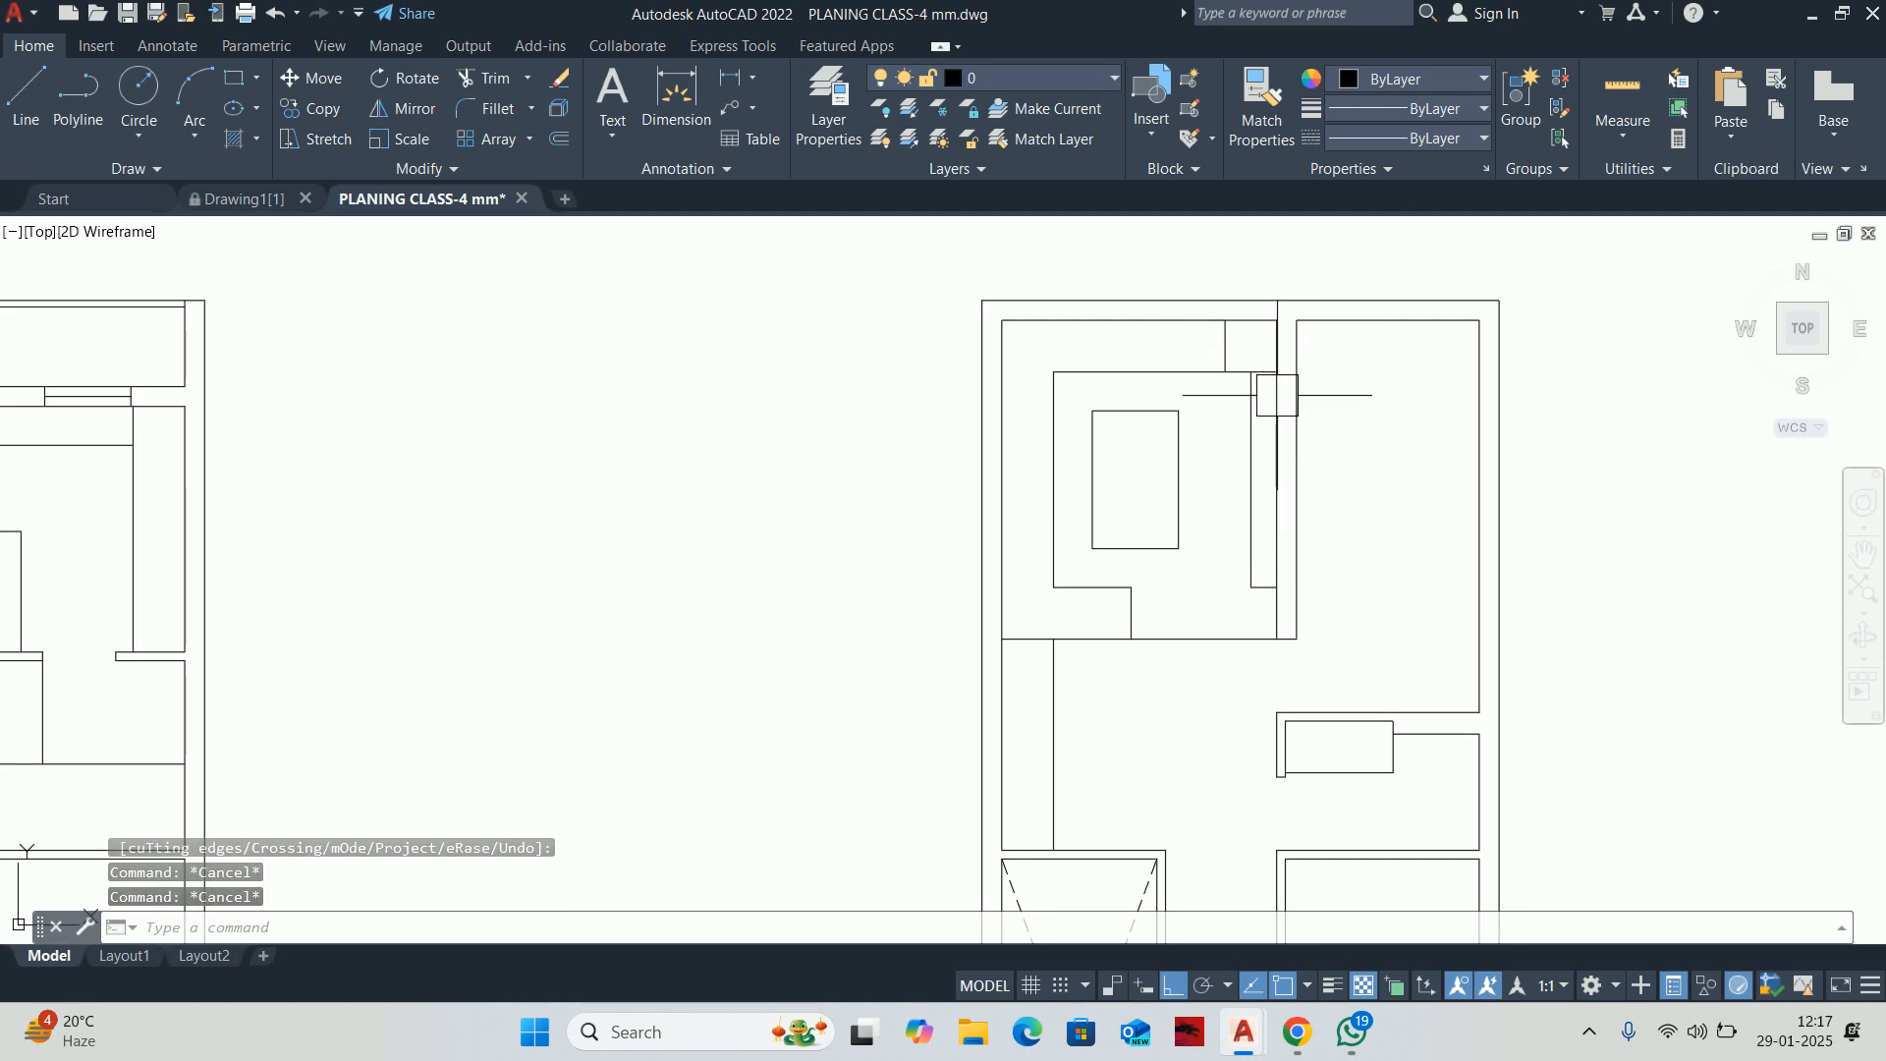
Delete the 300 mm strip's inner line and its closing line beside the partition wall
middle_click_drag(1293, 472, 1241, 425)
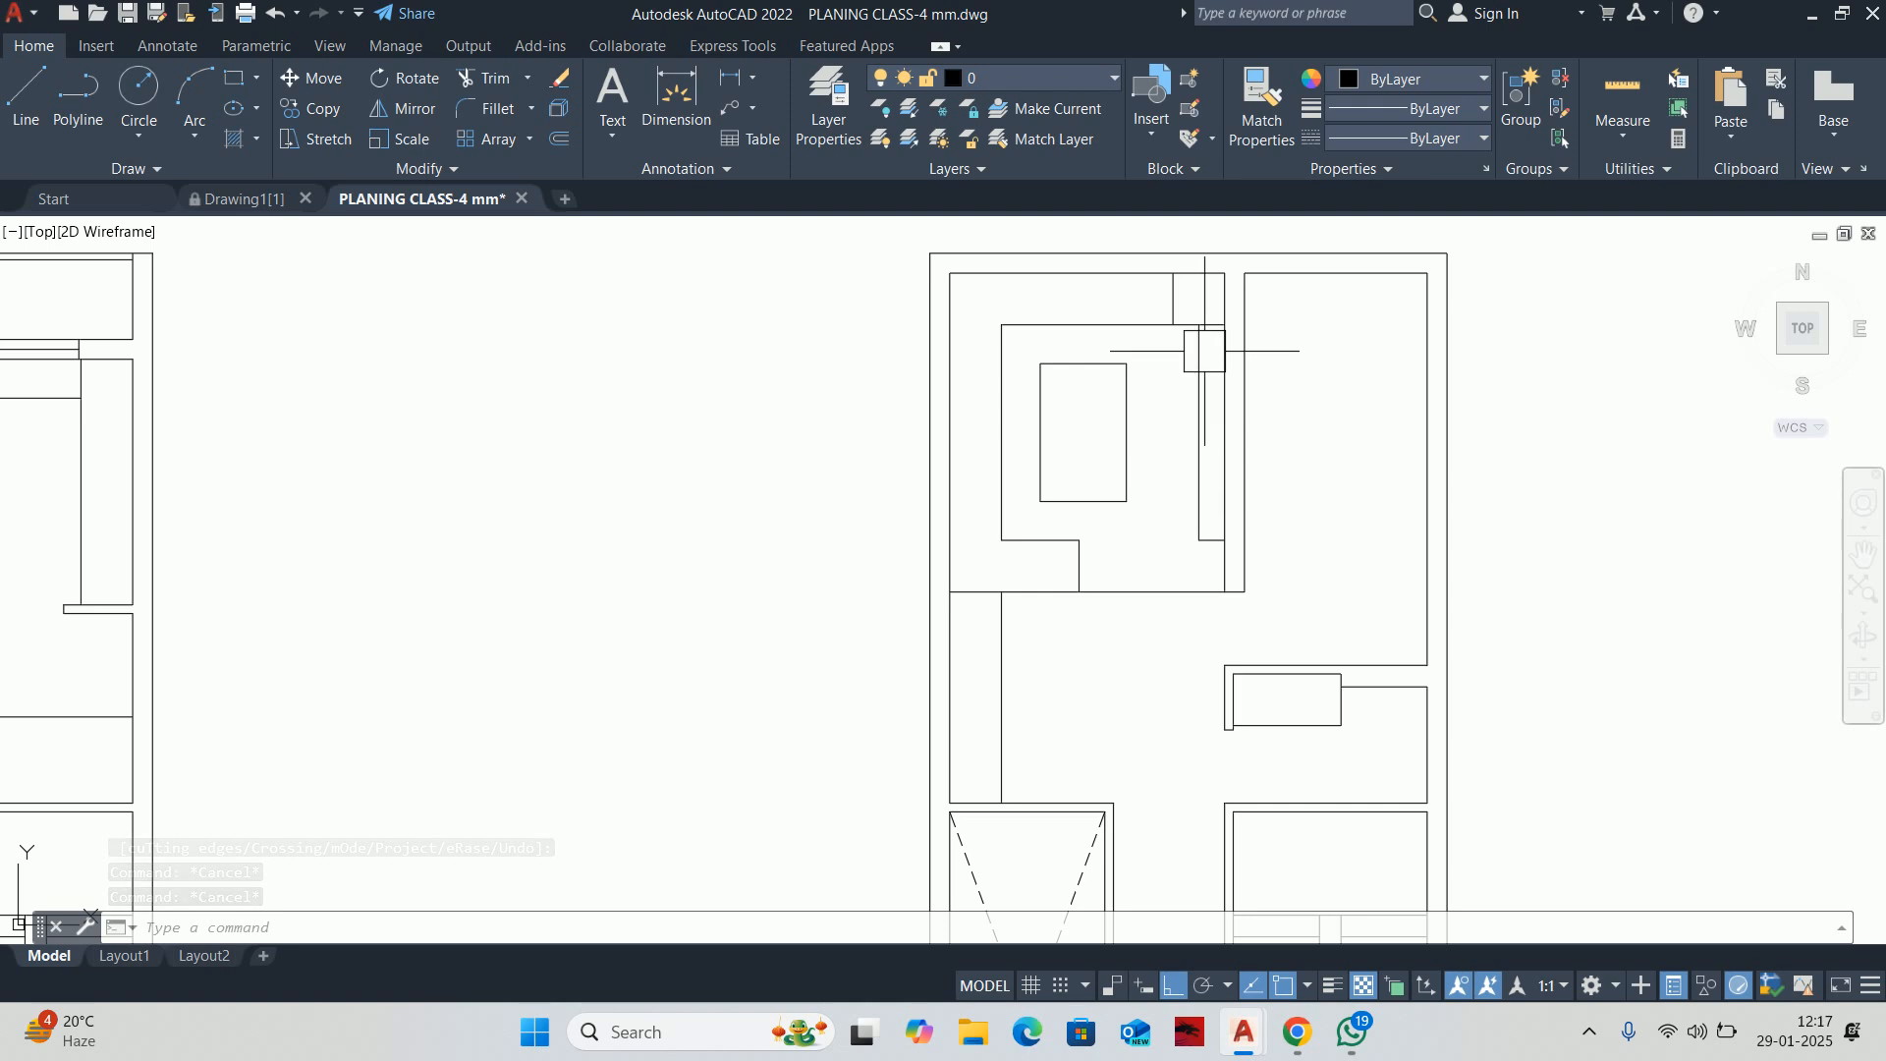
scroll(1199, 531, "up", 4)
left_click(1199, 550)
left_click(1158, 413)
middle_click_drag(1159, 413, 1178, 511)
key("Delete")
scroll(1217, 426, "down", 4)
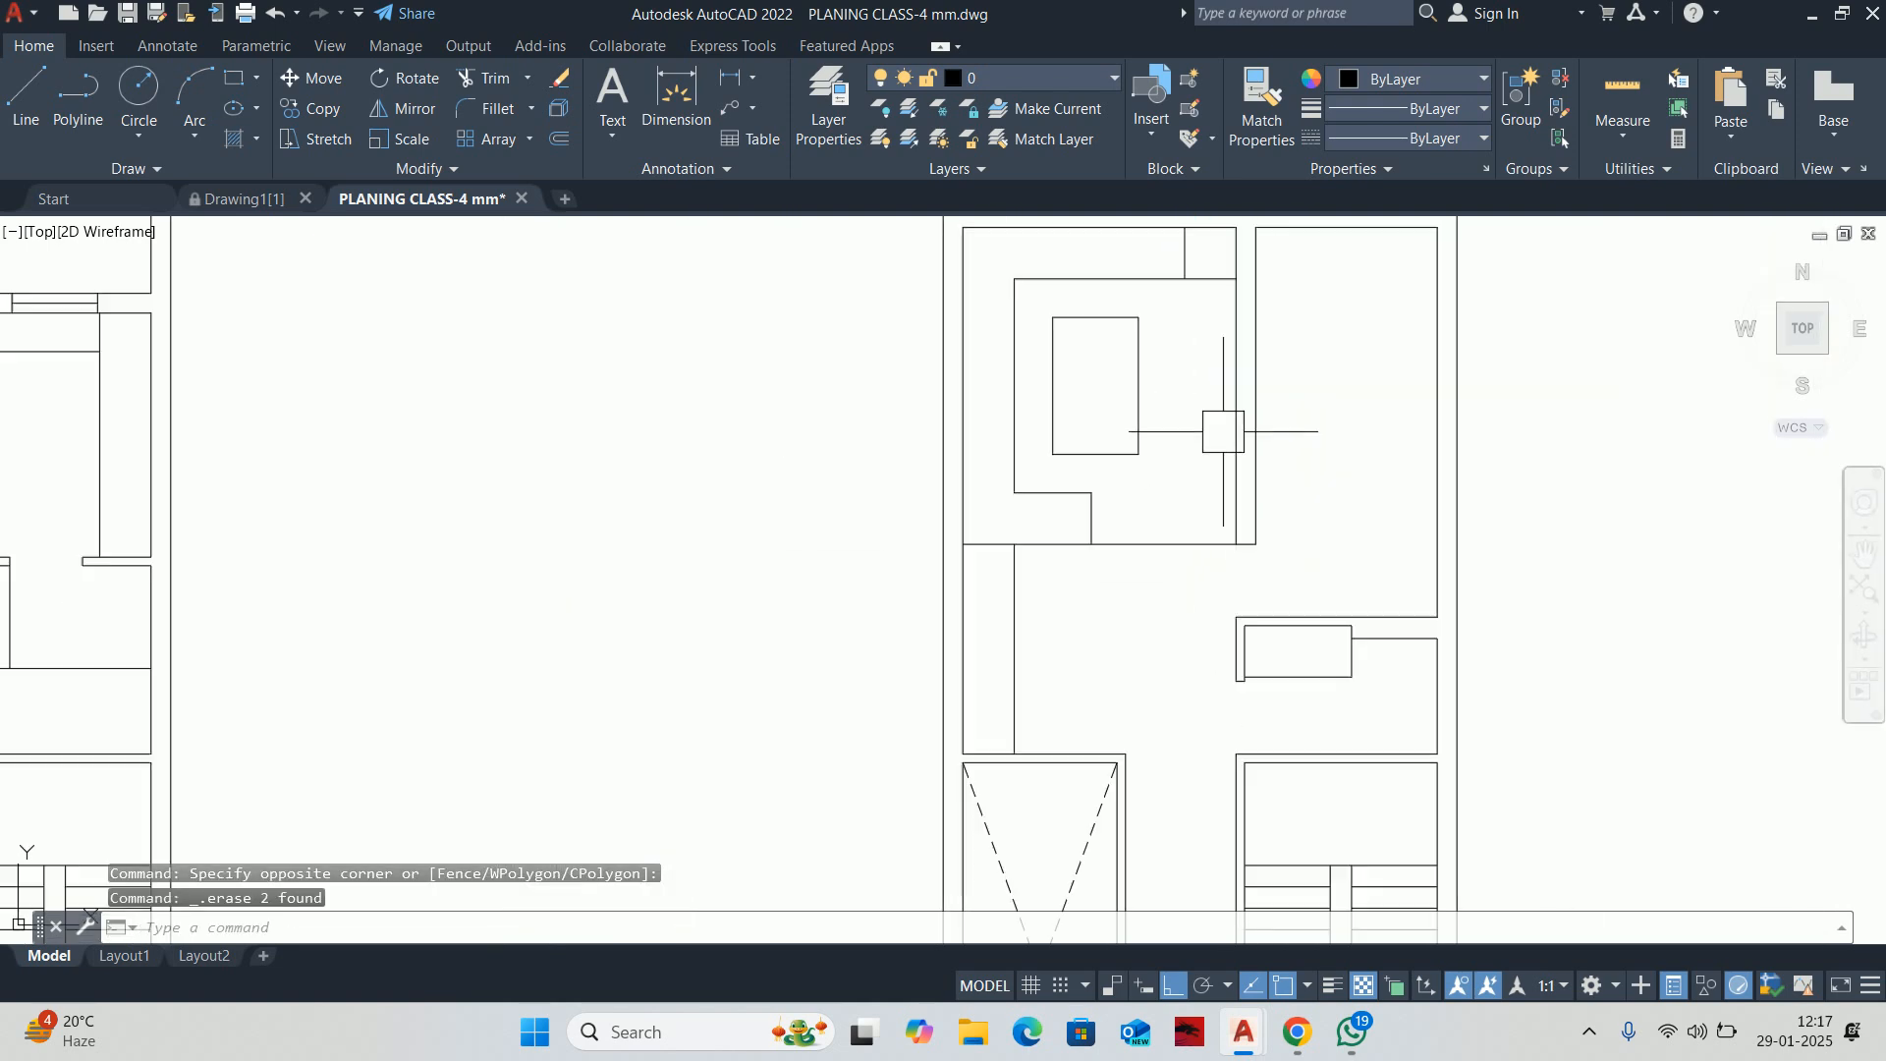
Measure the narrow strip along the left outer wall above the shaft, and review the plan down to its open front area
scroll(1192, 488, "up", 2)
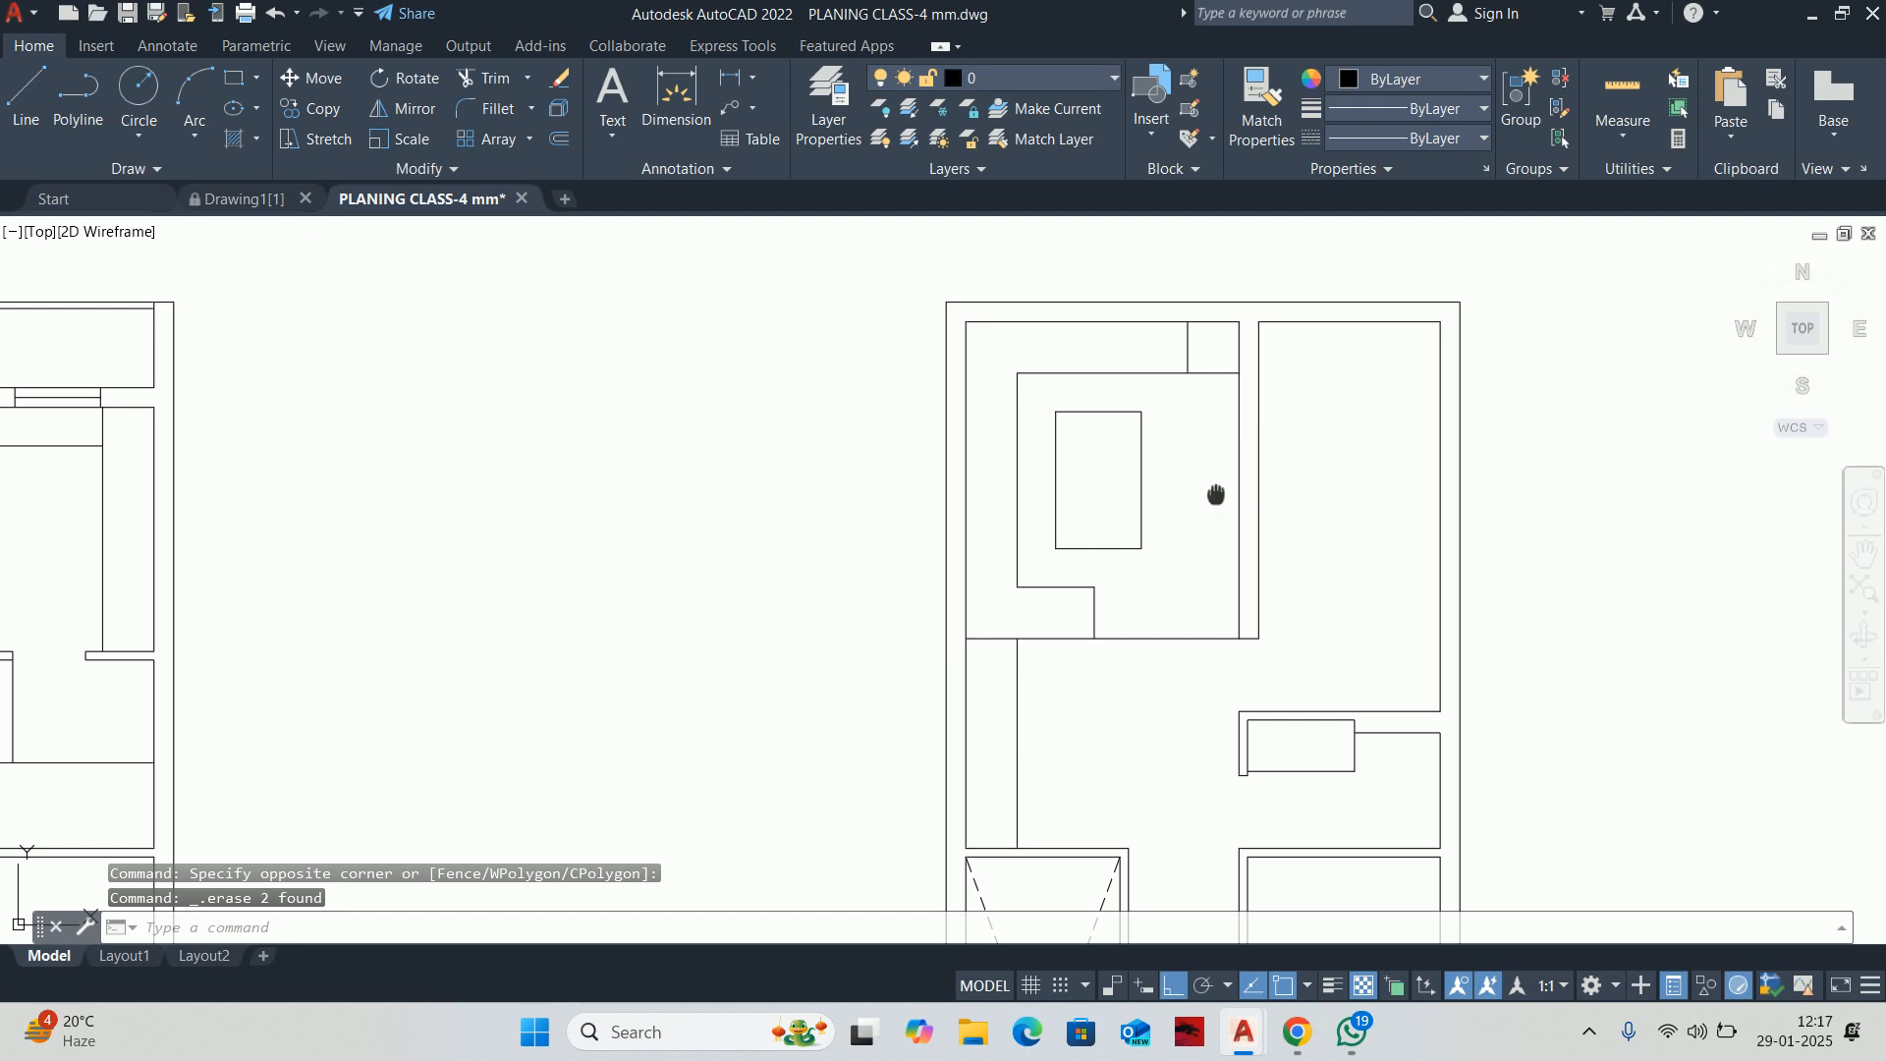
middle_click_drag(1216, 494, 1182, 299)
middle_click_drag(968, 527, 959, 541)
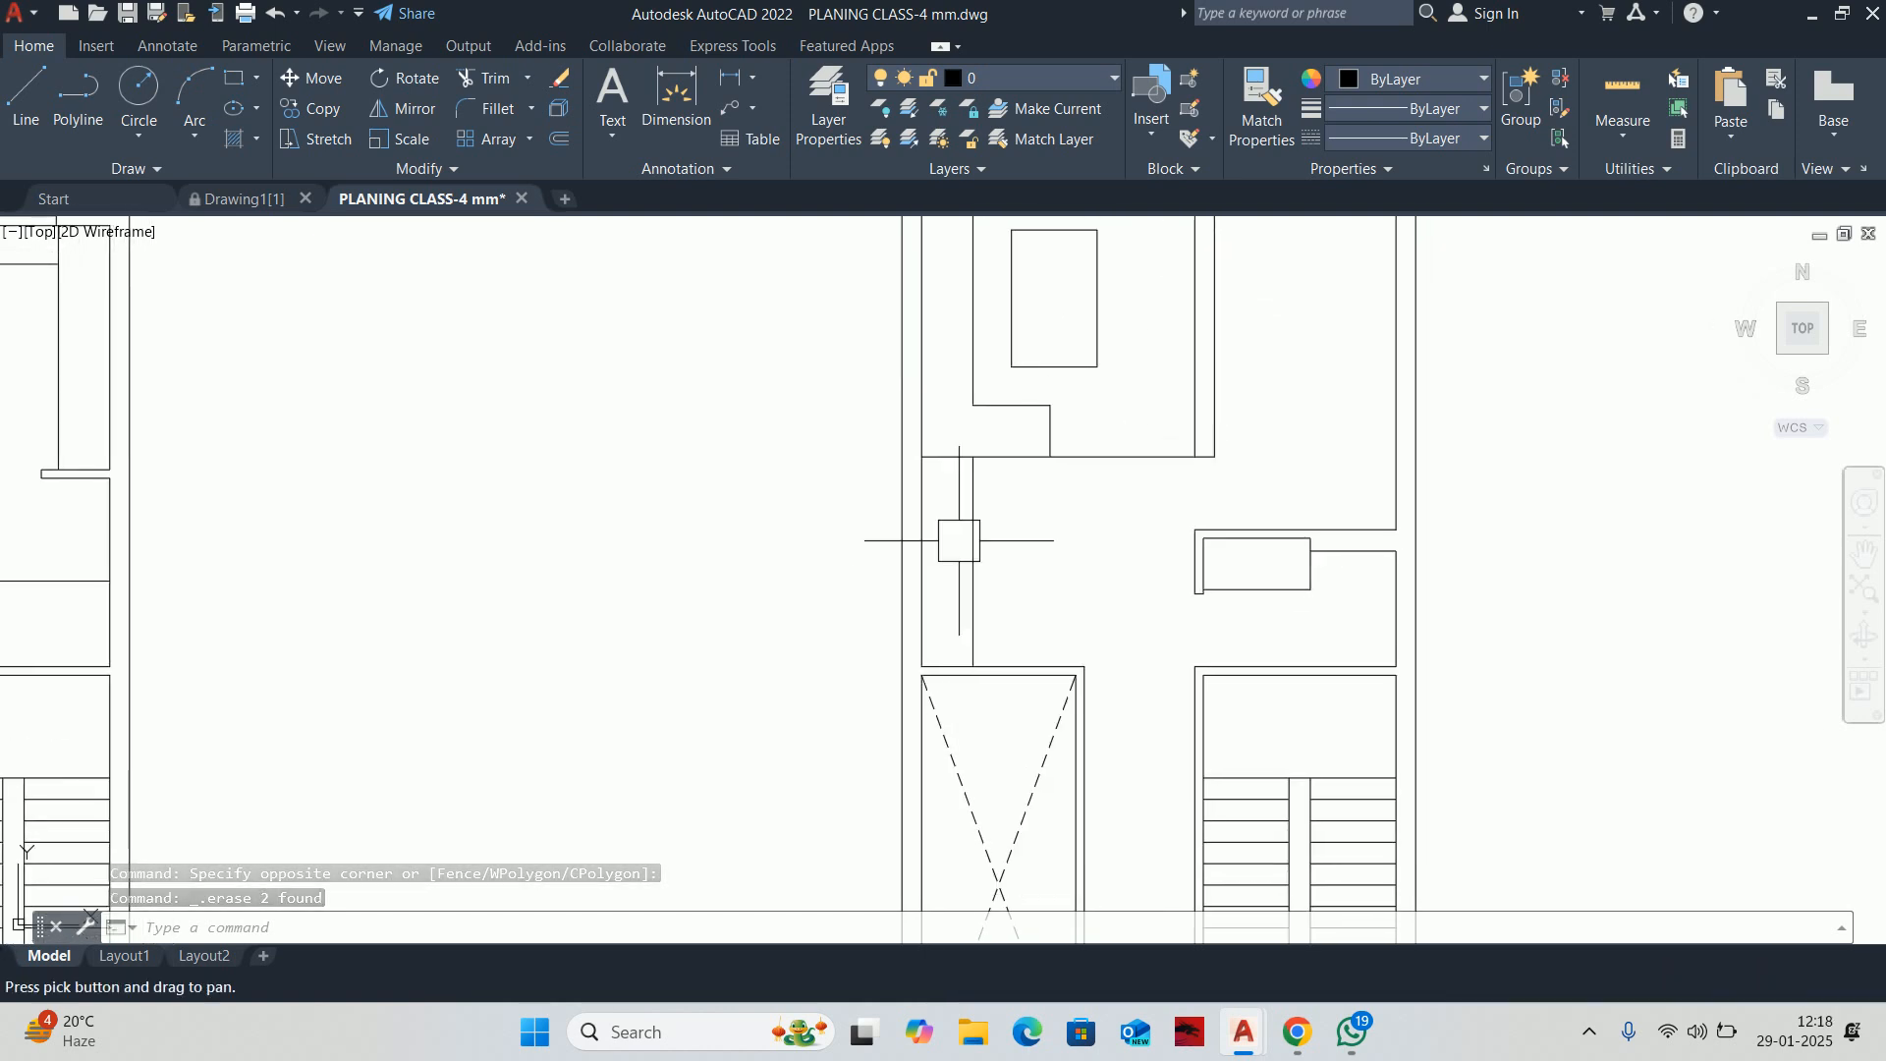
scroll(947, 519, "up", 4)
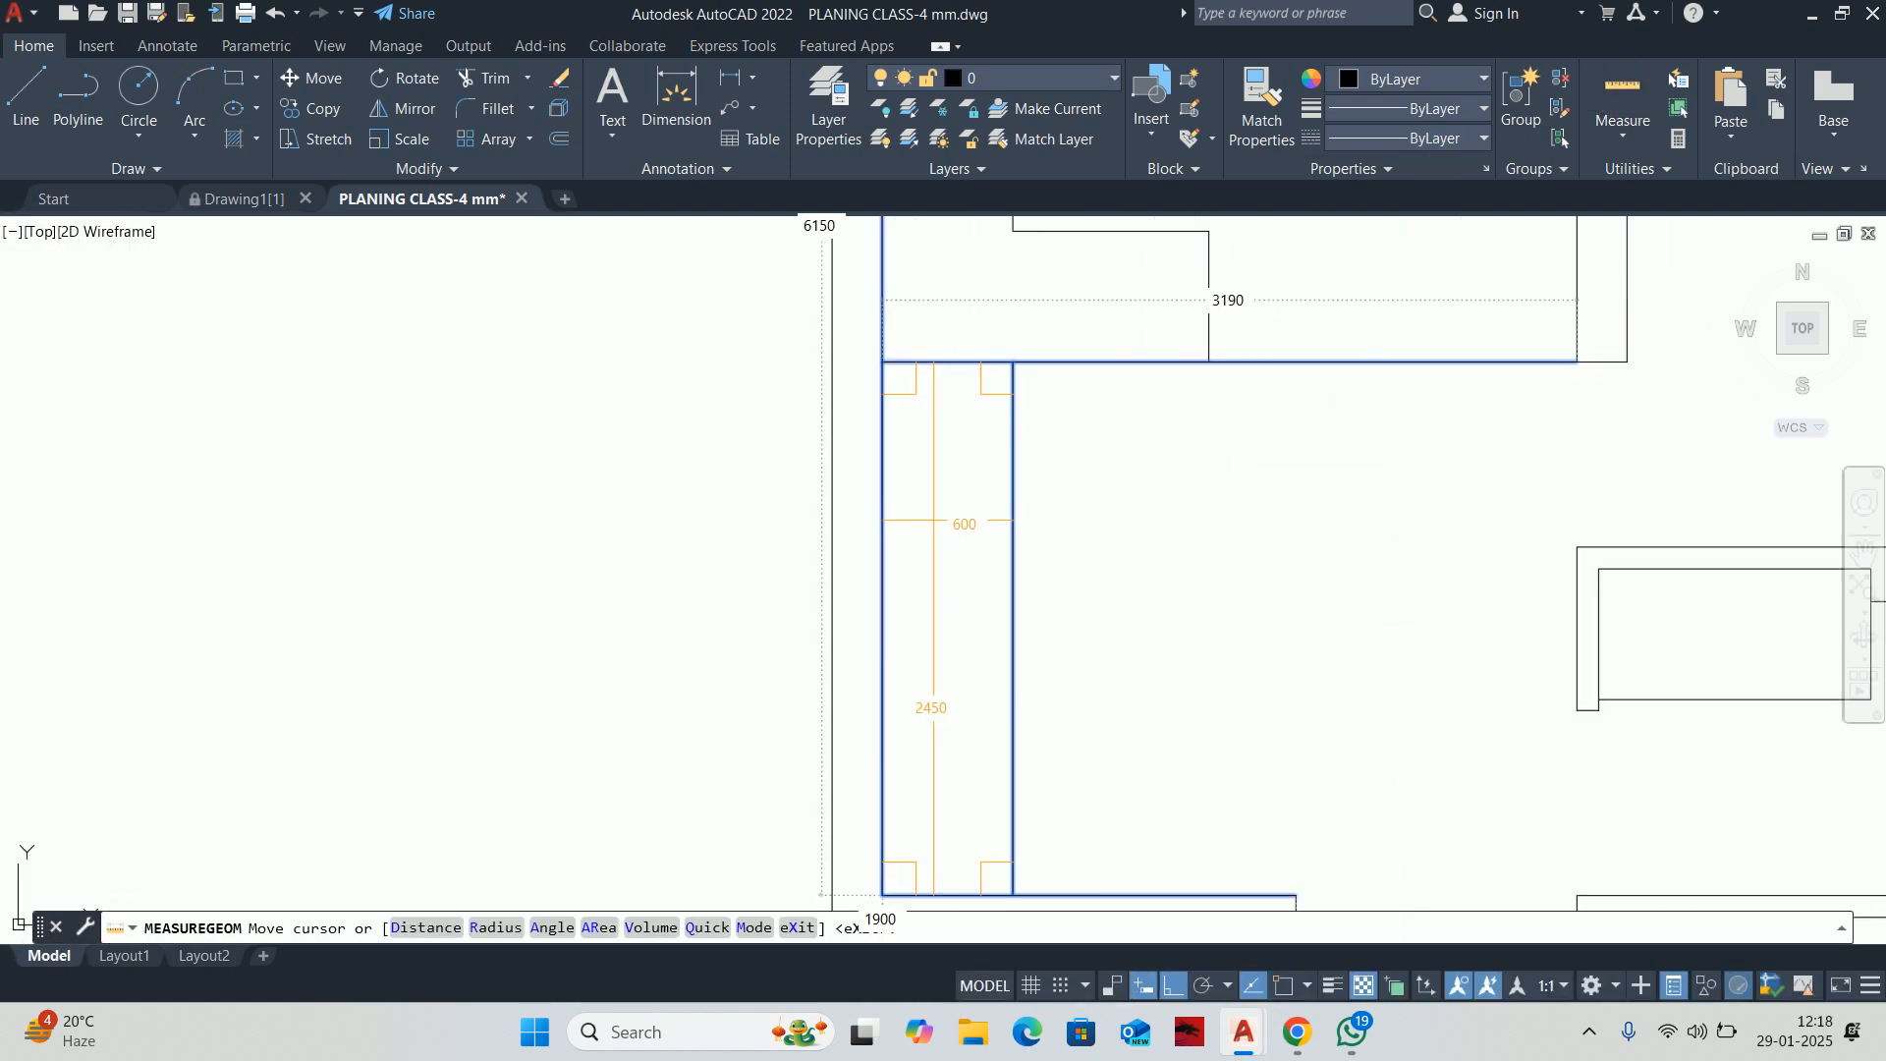
key("Escape")
key("Escape")
scroll(1079, 547, "down", 4)
mouse_move(1104, 665)
middle_mouse_down()
mouse_move(1019, 593)
mouse_move(932, 560)
middle_mouse_up()
scroll(1019, 592, "up", 2)
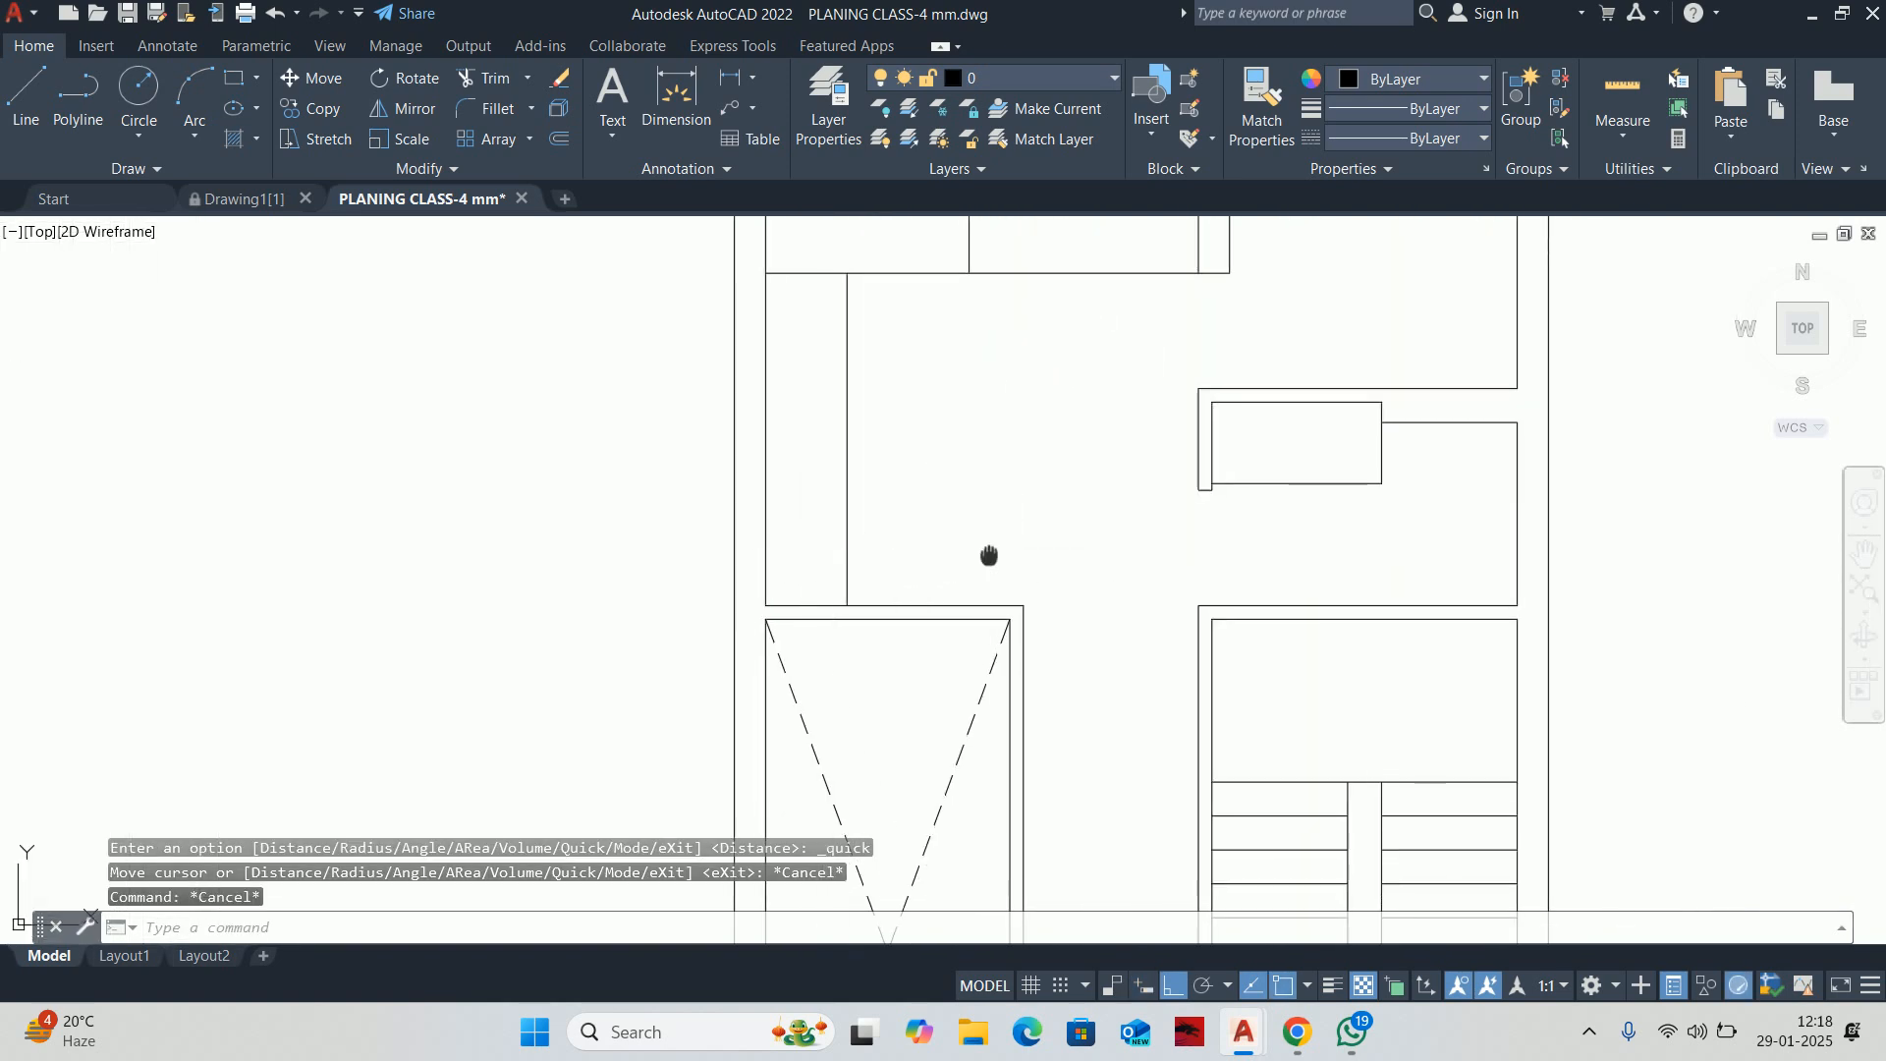
middle_click_drag(1194, 577, 975, 552)
scroll(1253, 552, "down", 2)
middle_click_drag(1253, 552, 1174, 575)
scroll(1130, 545, "down", 2)
middle_click_drag(1095, 506, 1091, 409)
middle_click_drag(1087, 581, 1045, 433)
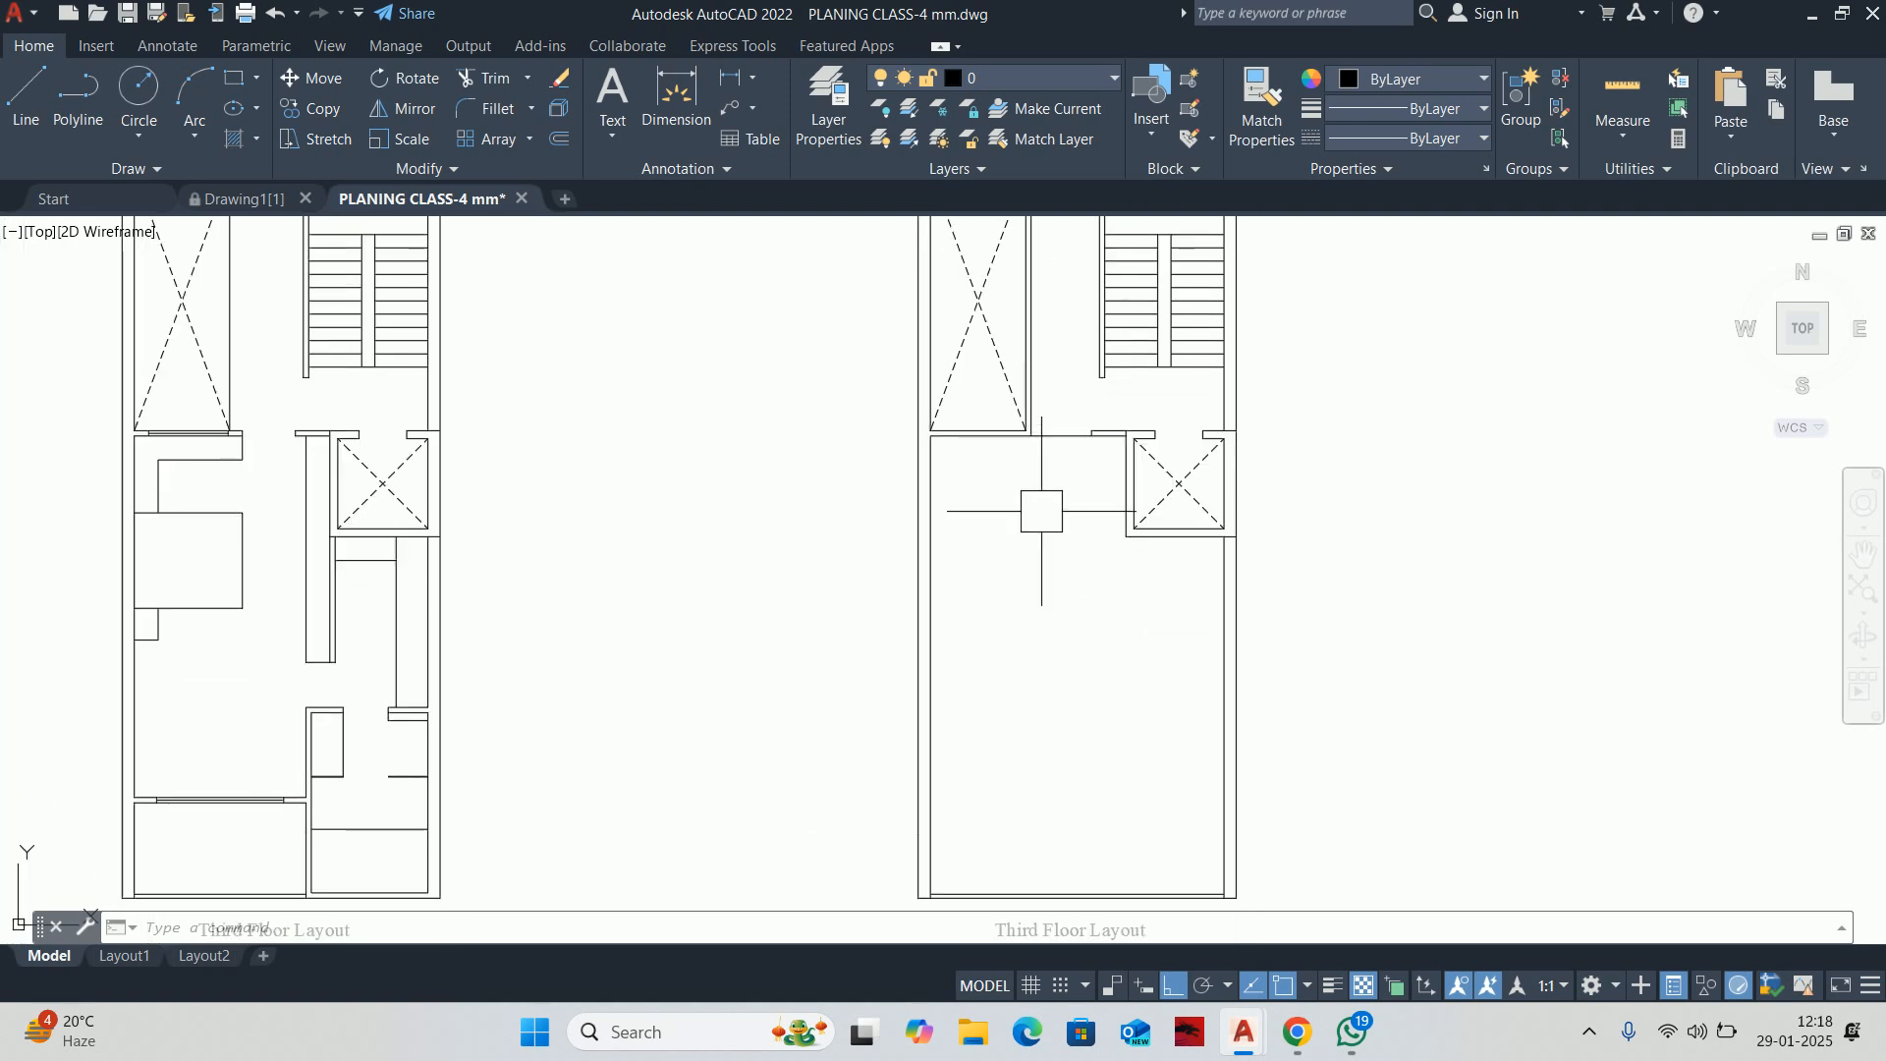
Move the whole copied plan with its title horizontally closer to the original third floor layout
scroll(1044, 434, "down", 2)
scroll(1086, 639, "down", 2)
middle_click_drag(1086, 640, 1092, 663)
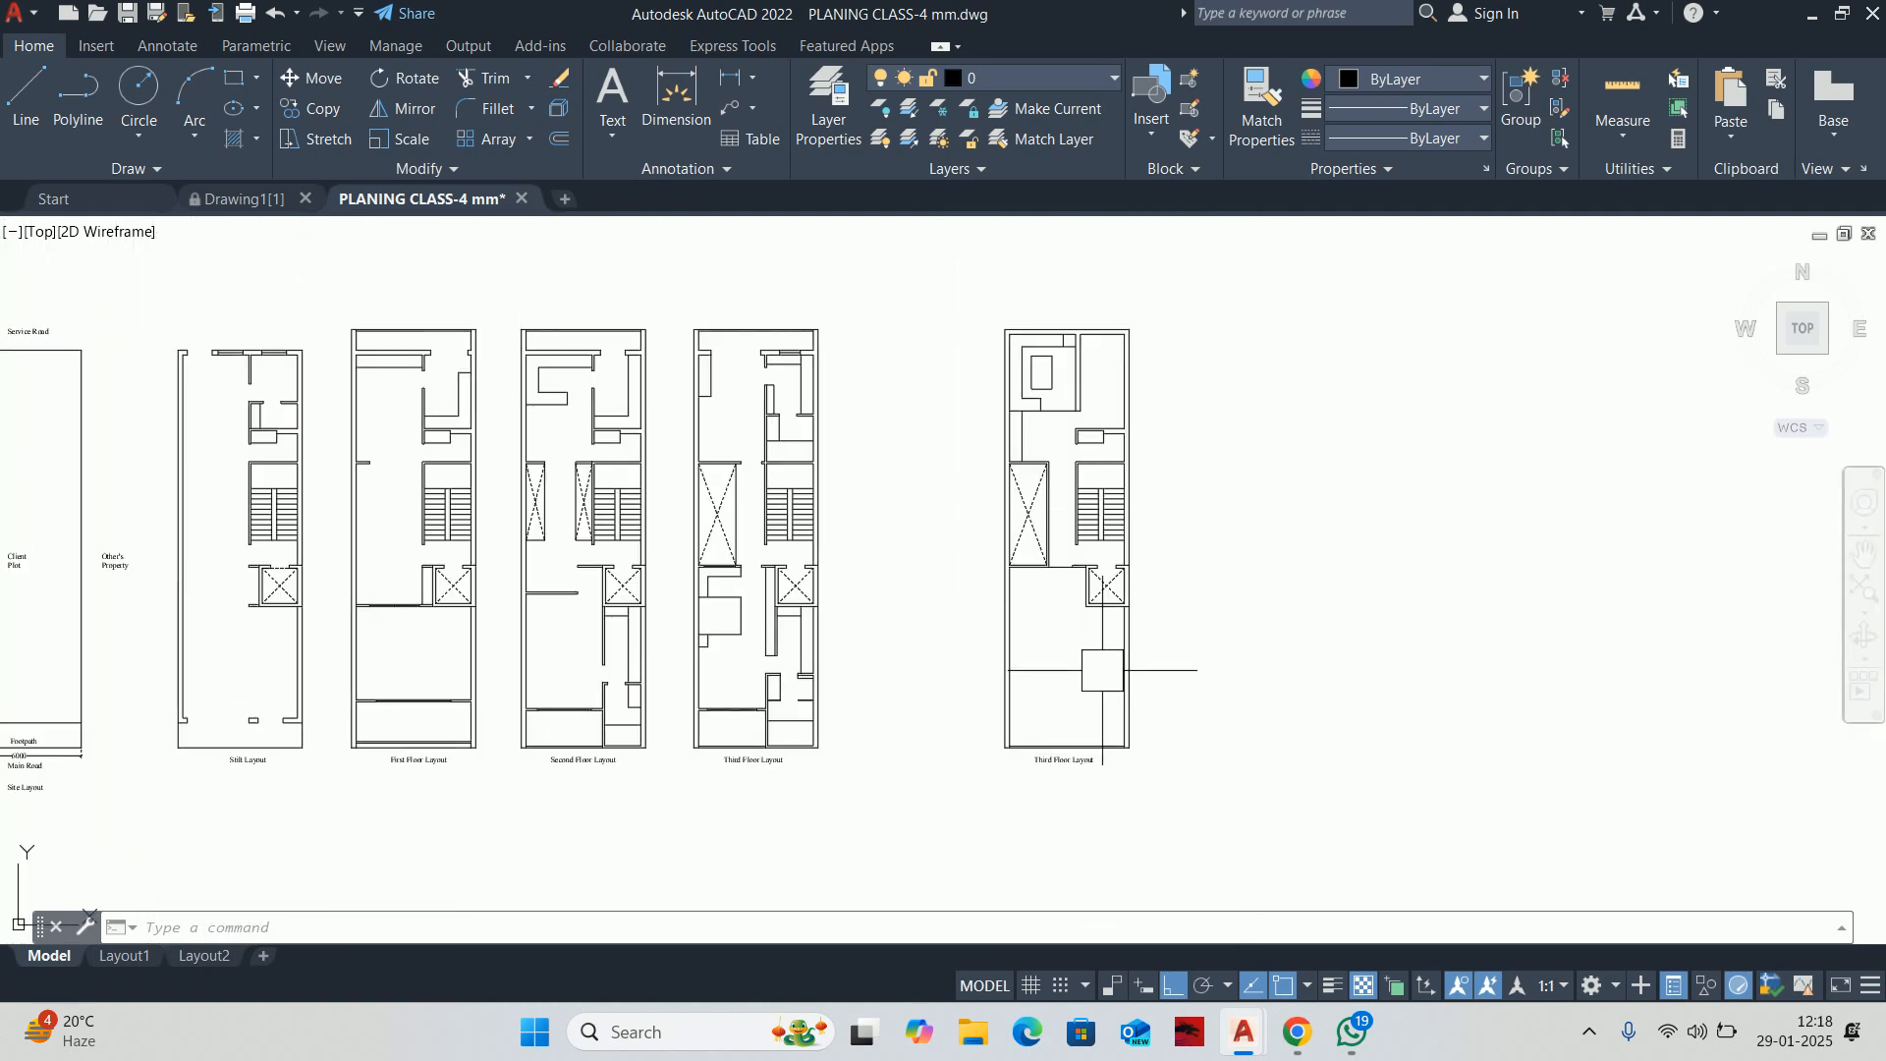
type("m")
key("Return")
left_click(1263, 803)
left_click(905, 303)
key("Return")
left_click(961, 258)
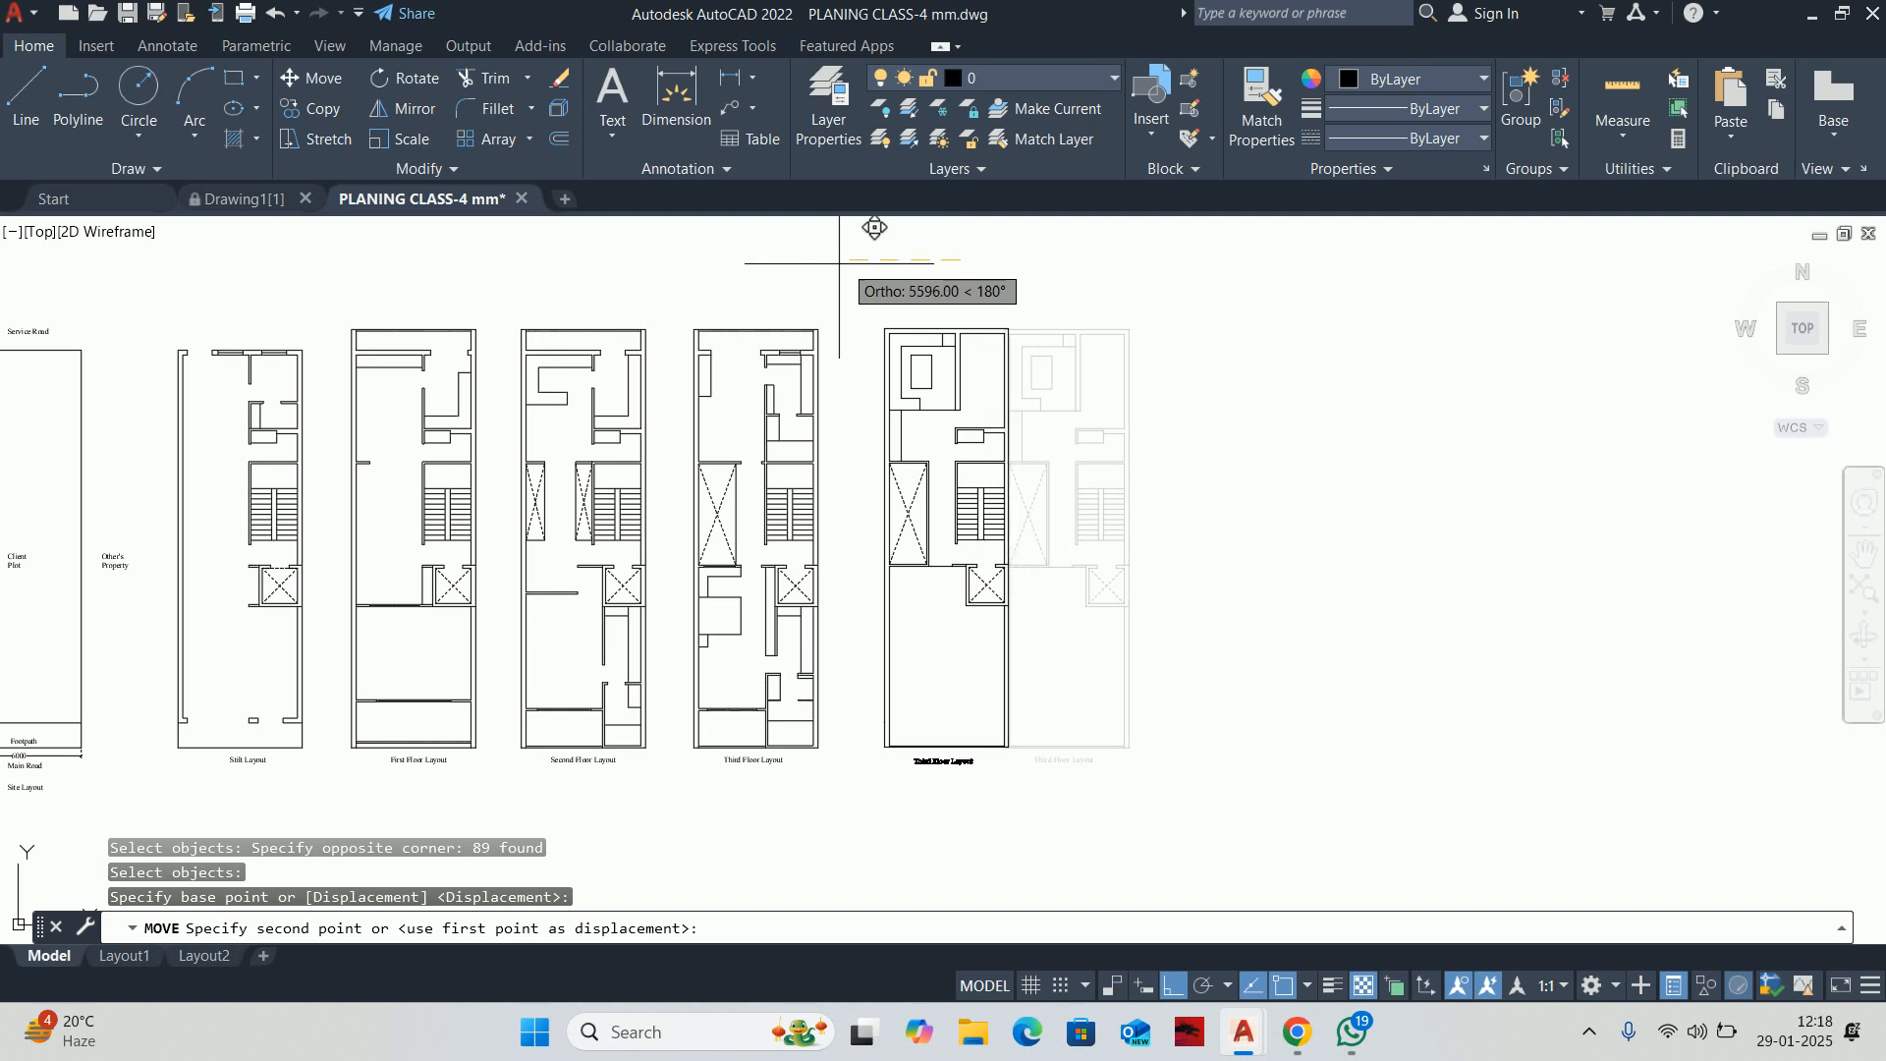
key("Escape")
key("Escape")
key("Escape")
Change the title under the copied plan to "Terrace Layout"
scroll(864, 776, "up", 6)
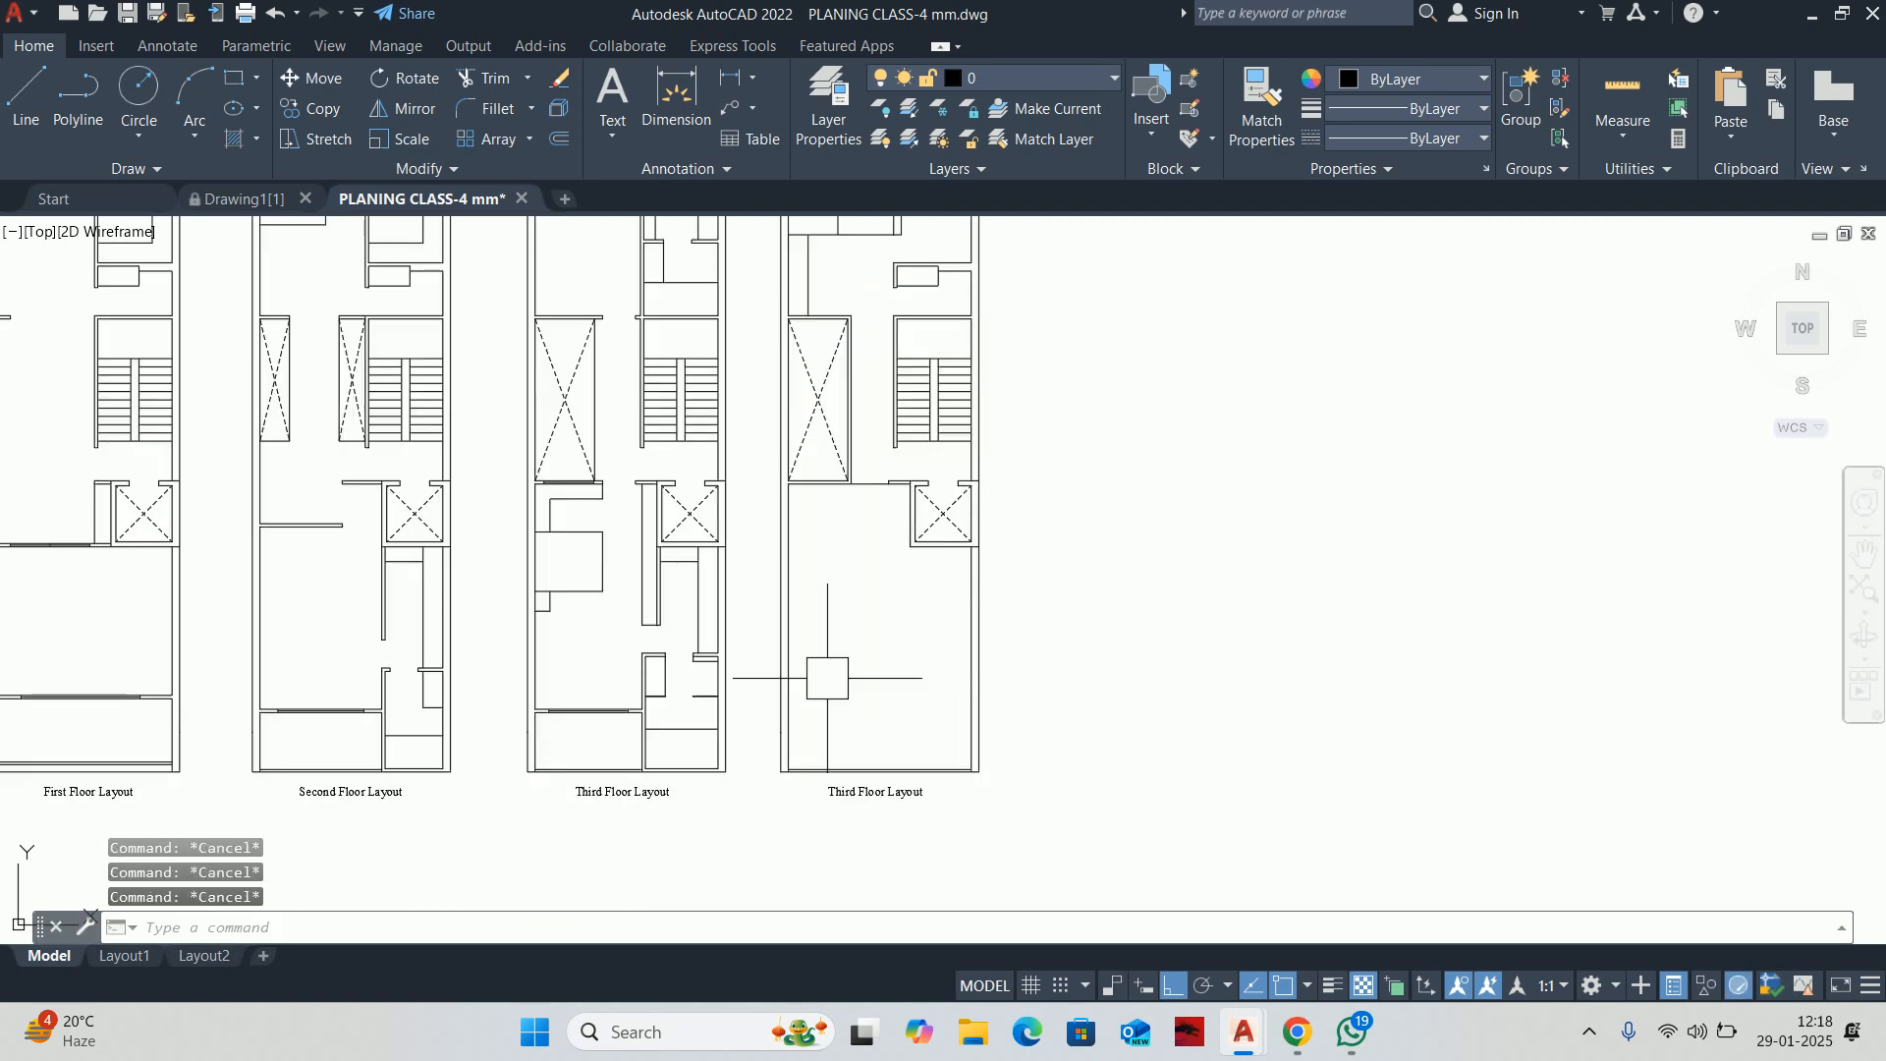
left_click(845, 609)
double_click(887, 619)
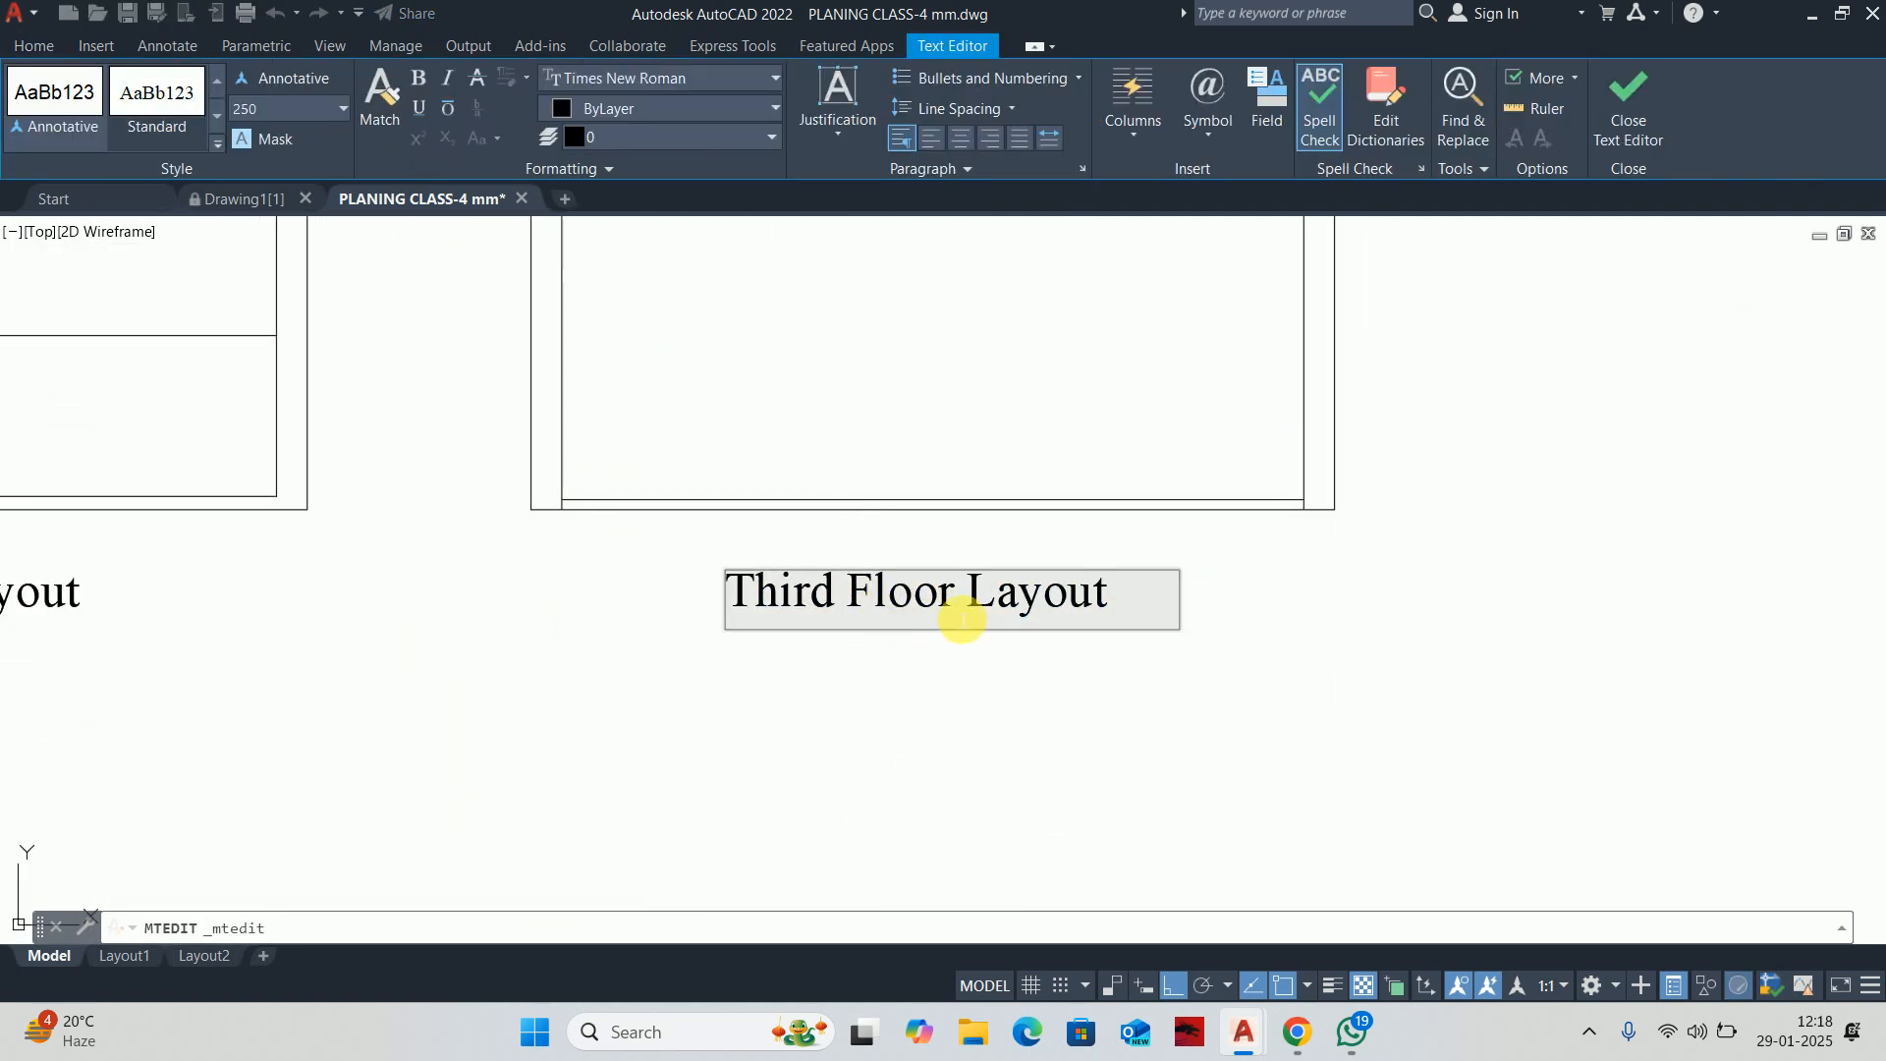
double_click(948, 609)
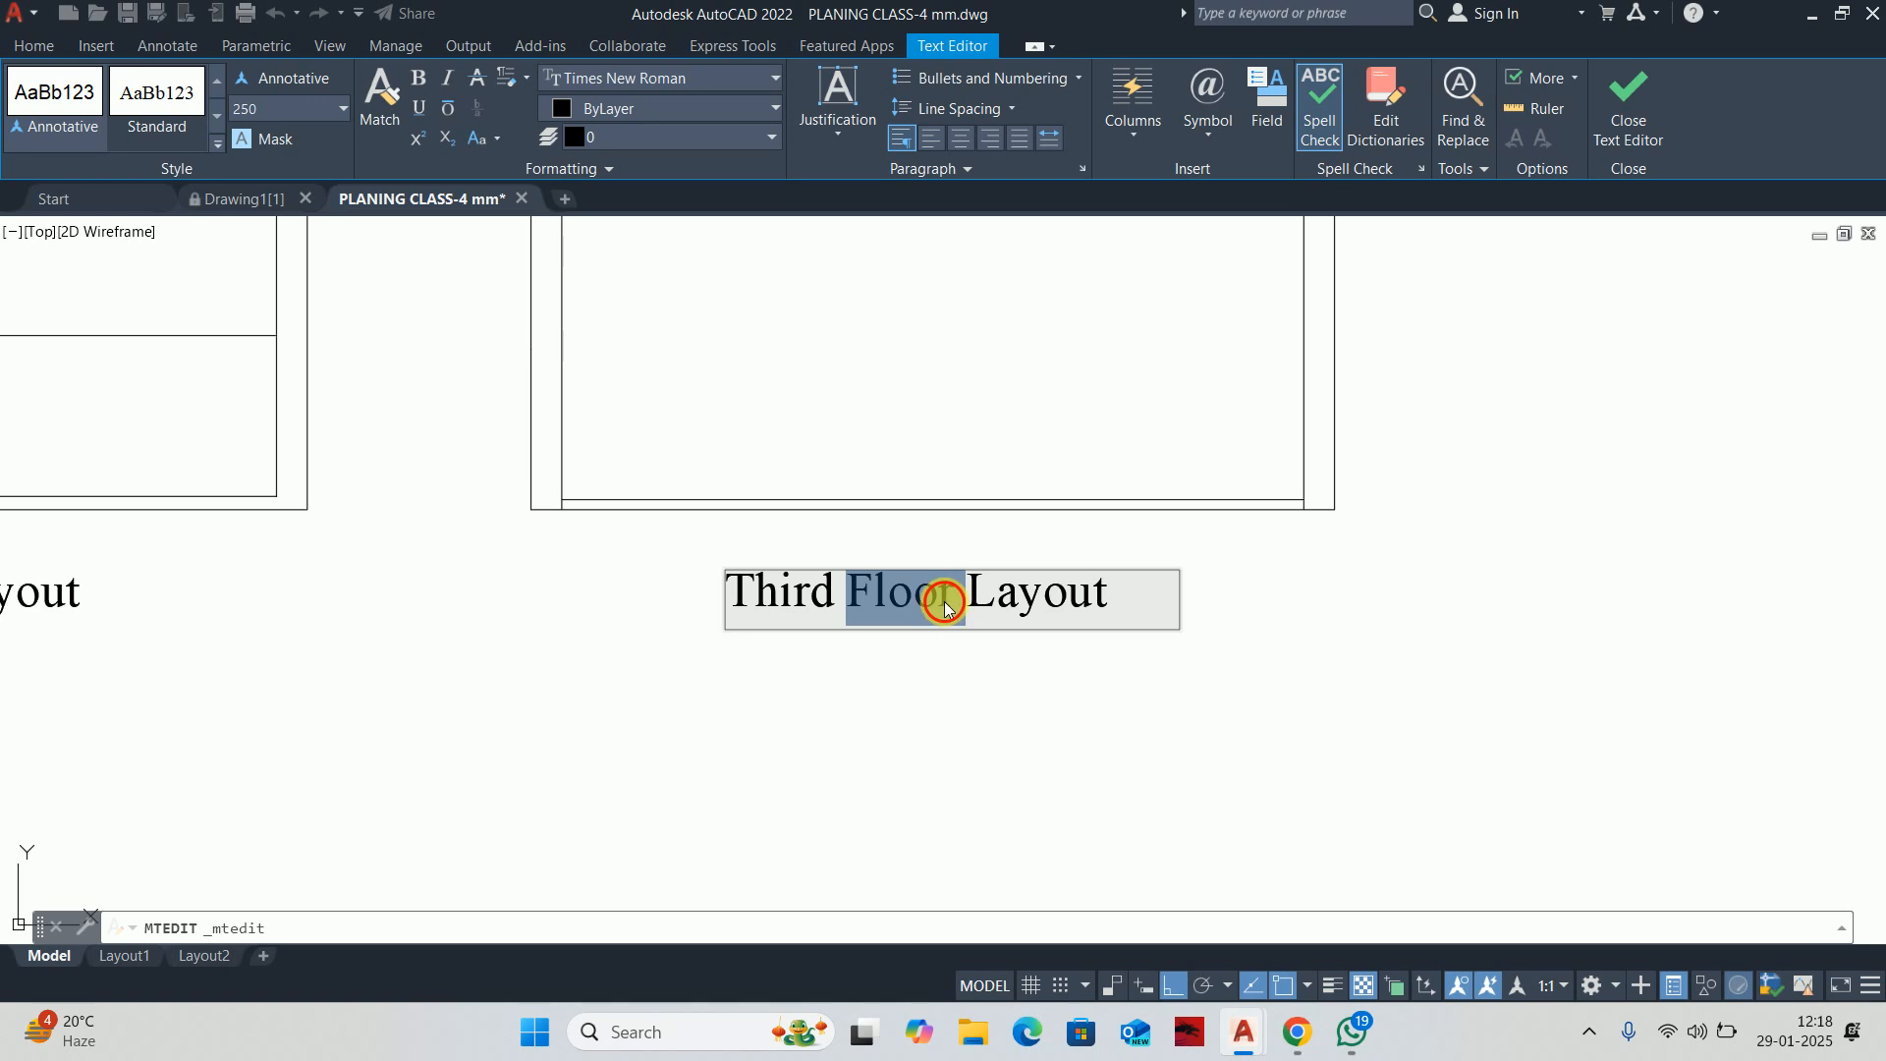
left_click_drag(958, 603, 422, 585)
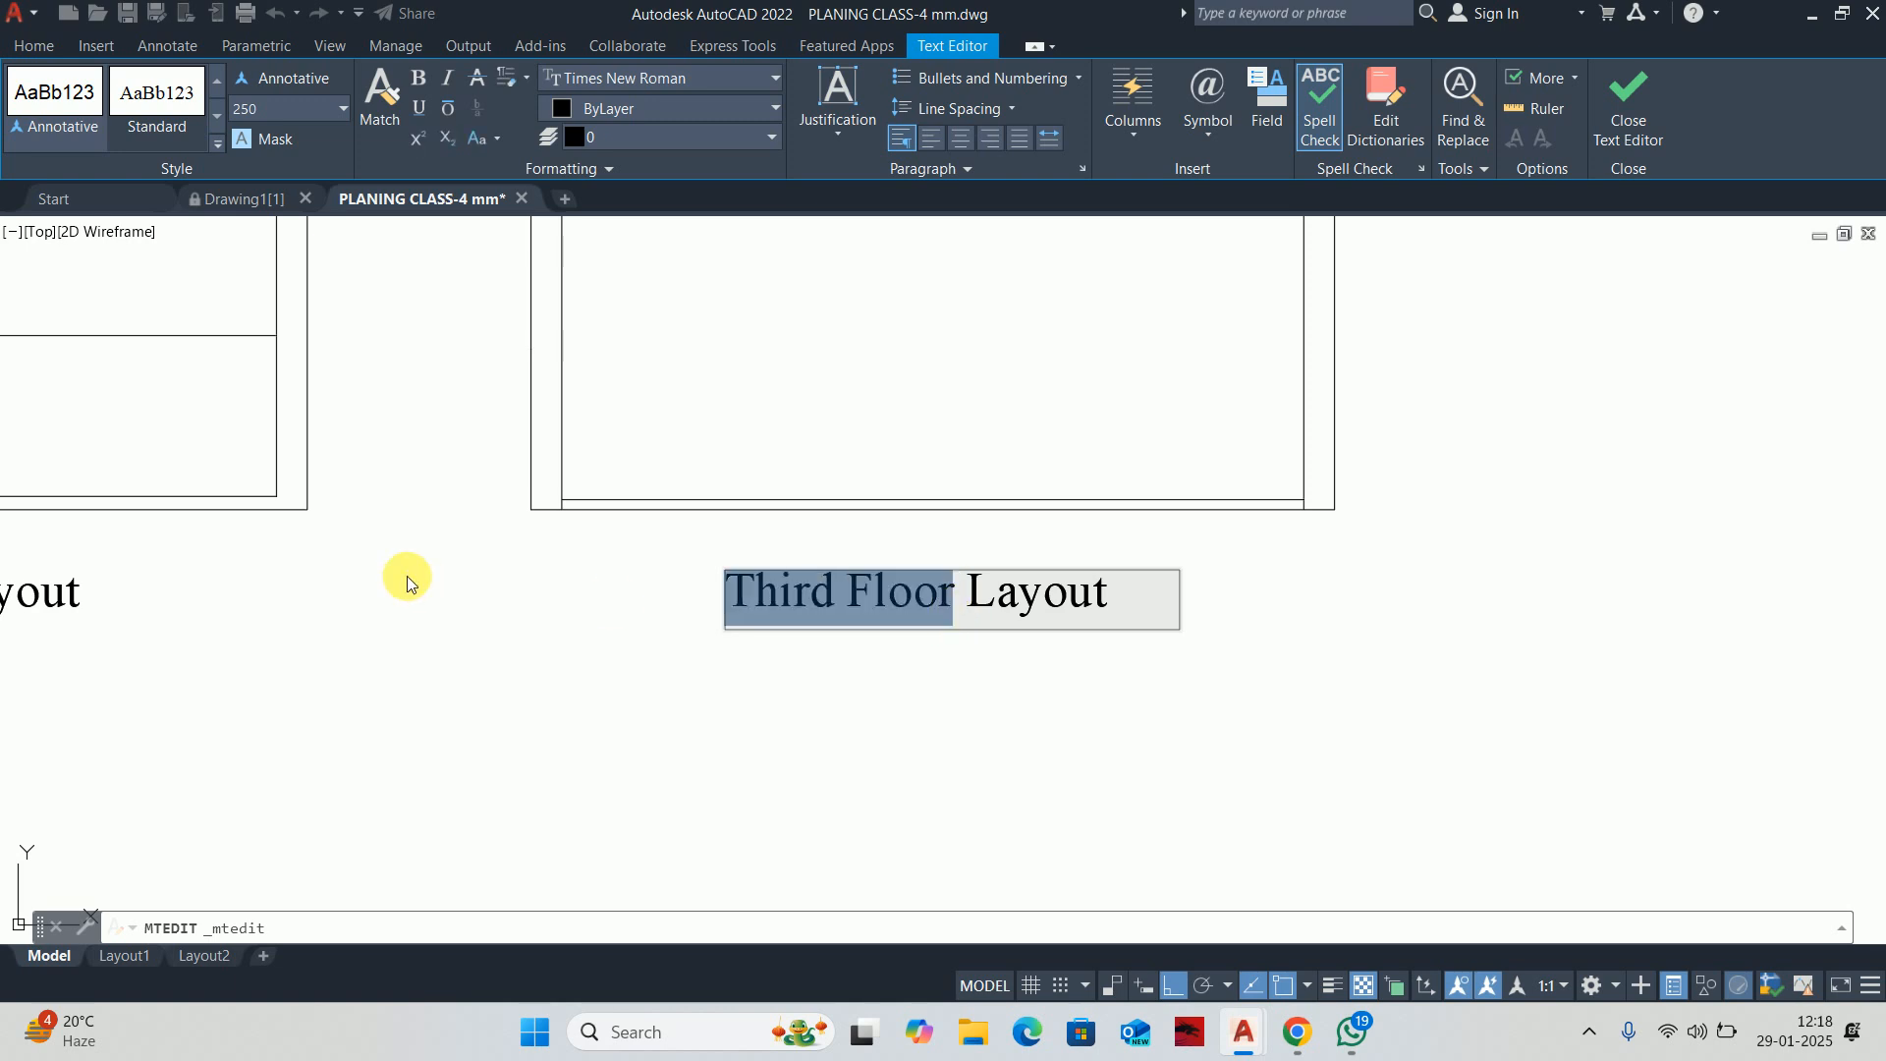
type("terrace")
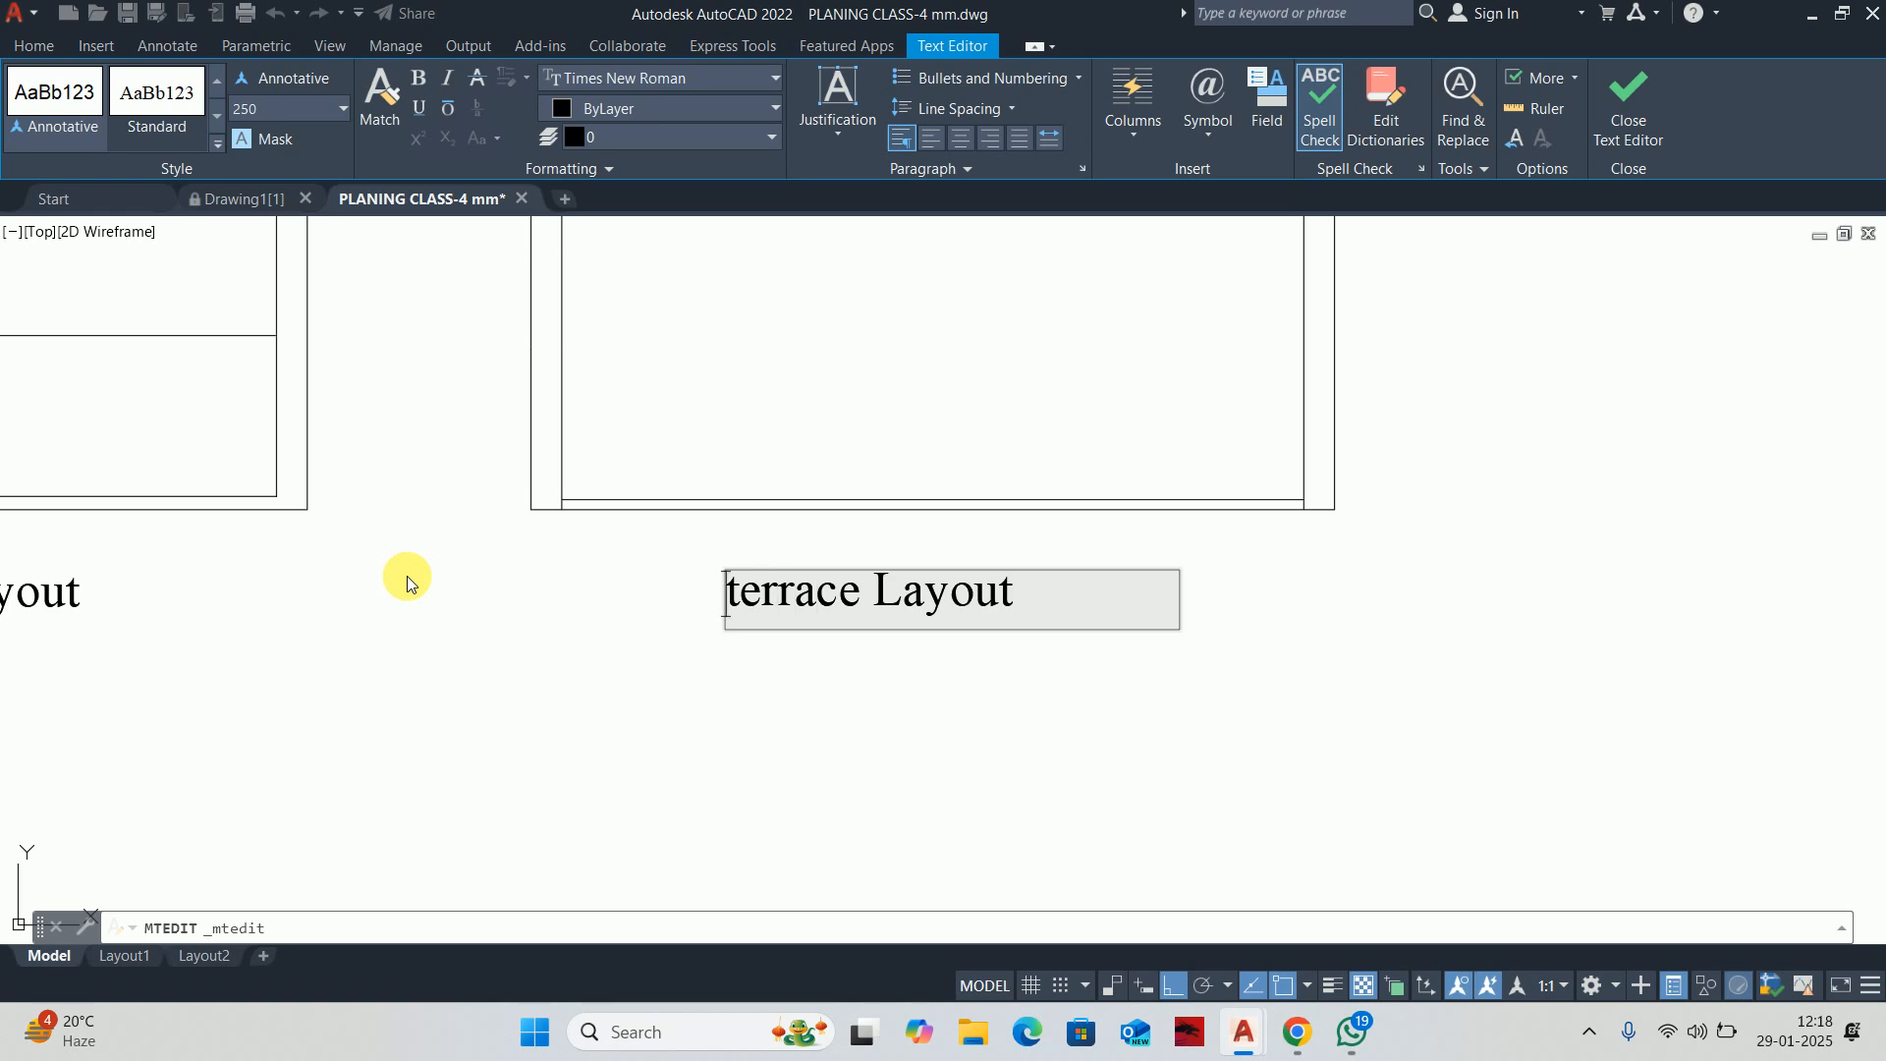
key("Delete")
type("T")
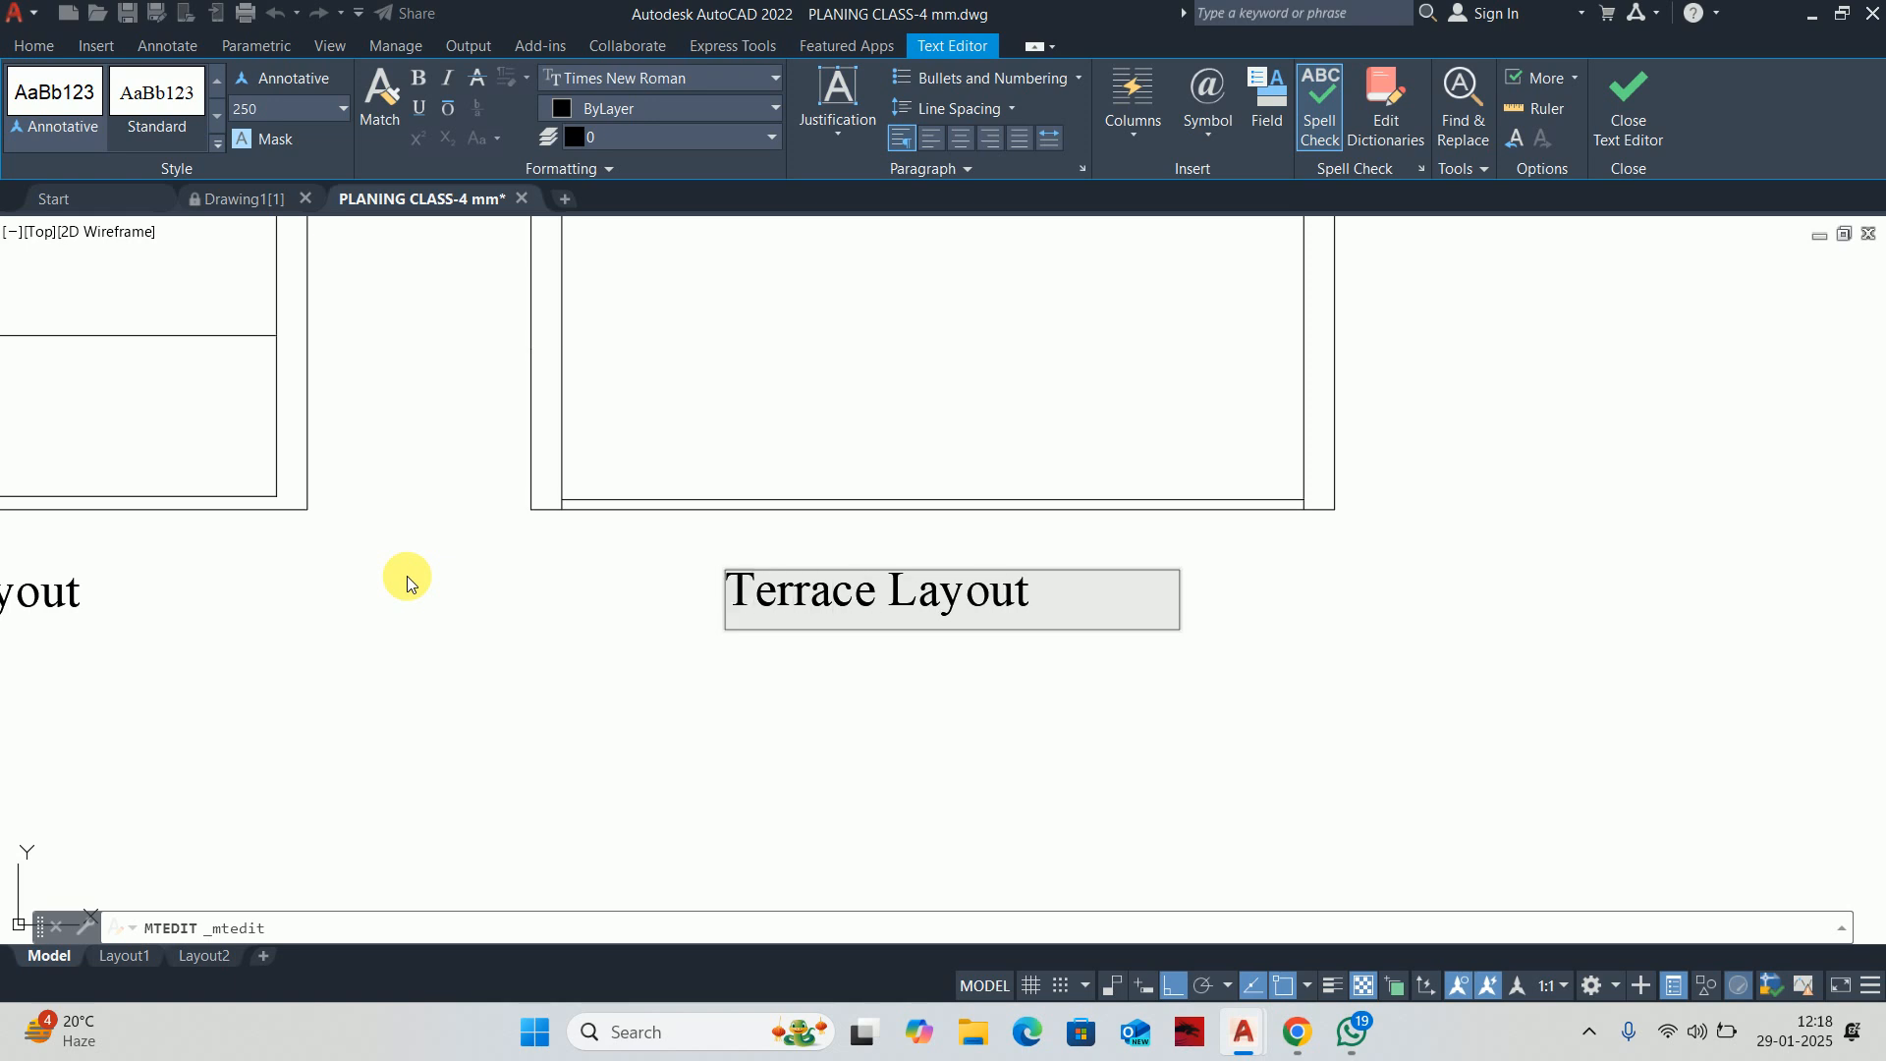
key("Escape")
key("Escape")
key("Escape")
Reposition the Terrace Layout title beneath its plan
scroll(873, 469, "down", 5)
type("m")
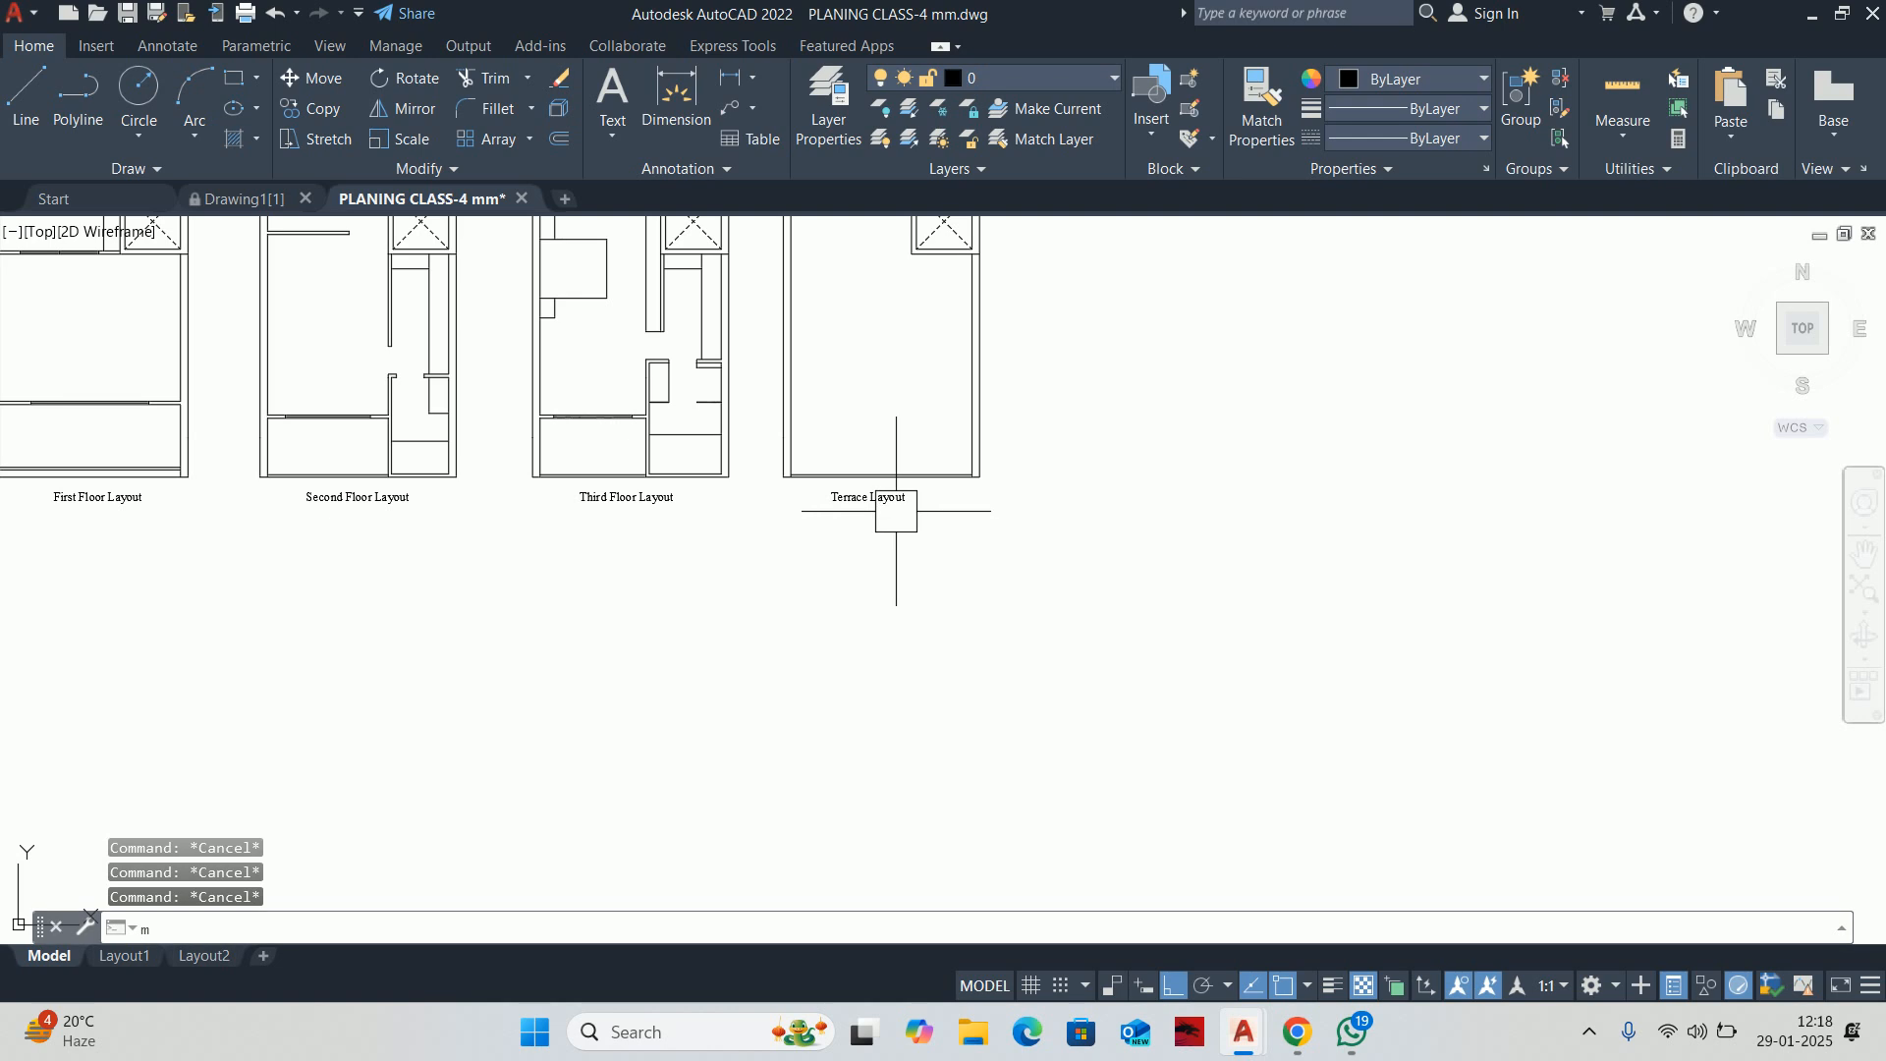
key("Return")
scroll(884, 534, "up", 2)
left_click(865, 491)
key("Return")
left_click(855, 560)
left_click(822, 598)
key("Escape")
key("Escape")
key("Escape")
scroll(822, 598, "down", 3)
scroll(882, 554, "up", 5)
scroll(883, 554, "down", 4)
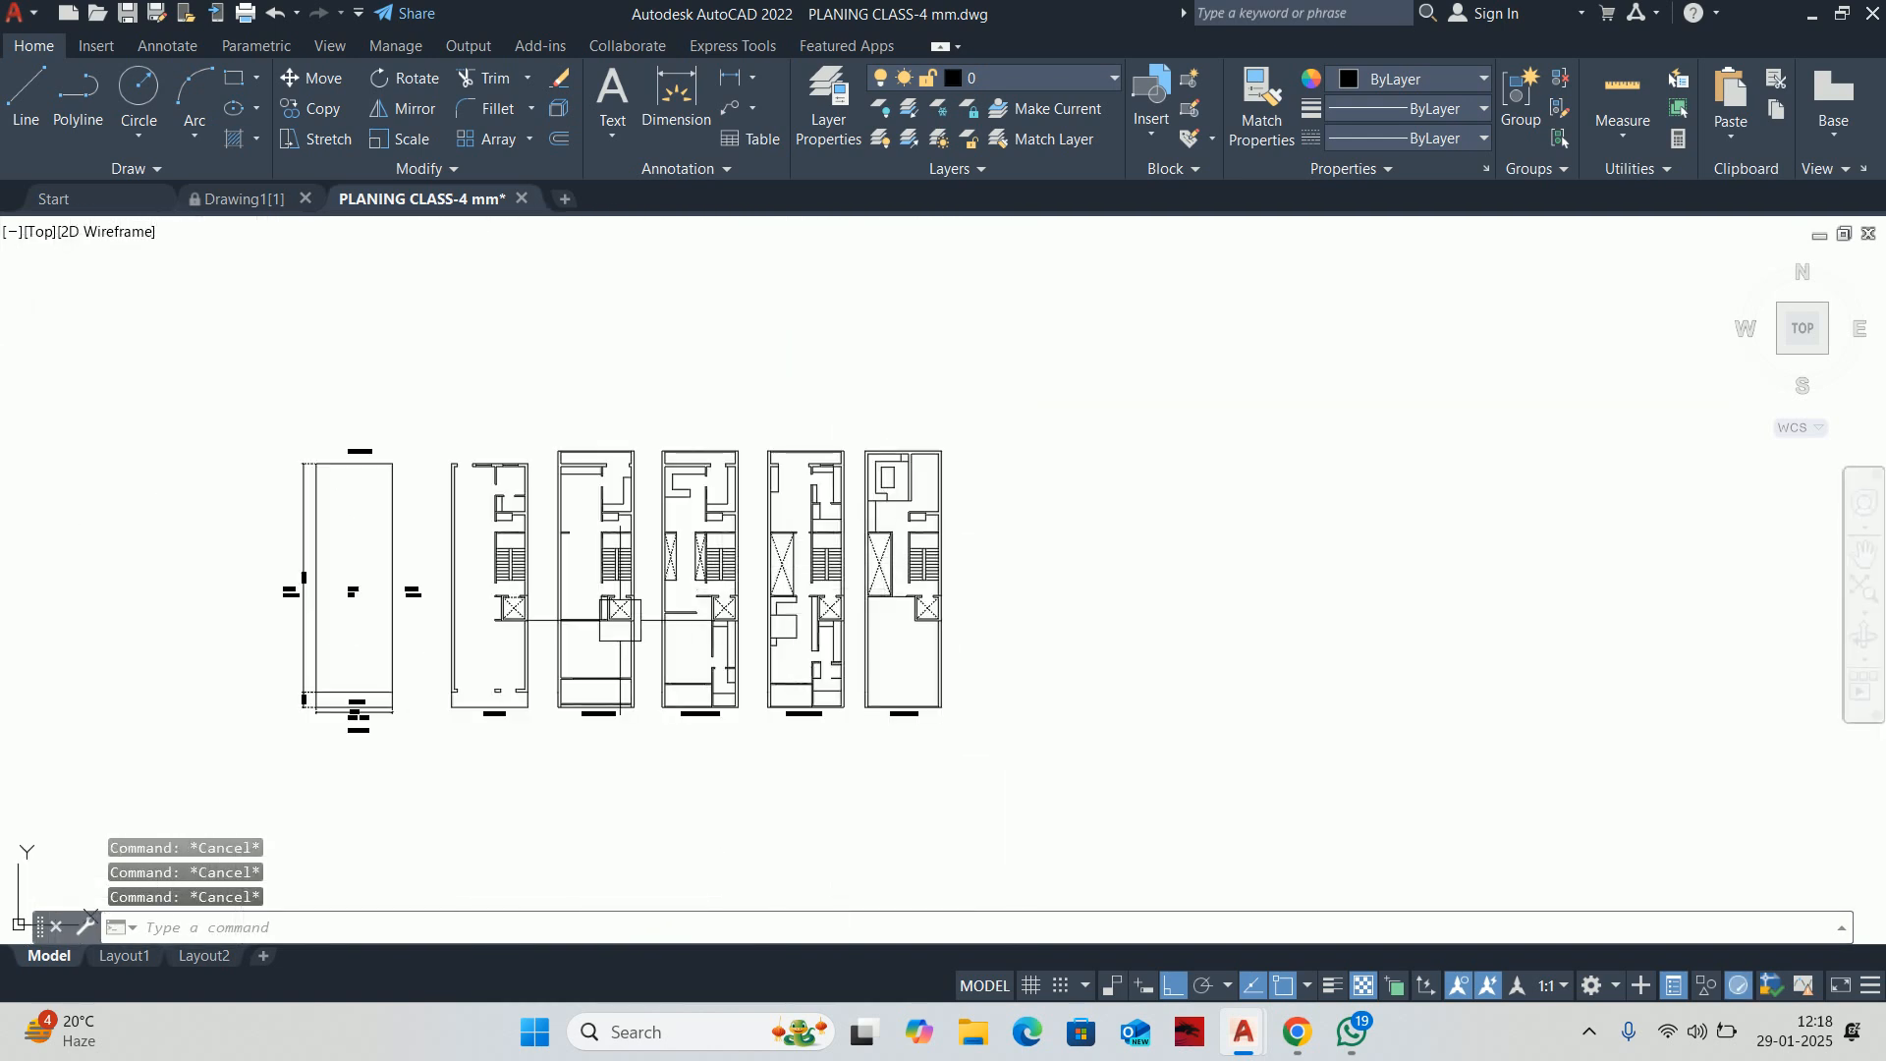
Move the third floor and terrace layouts together slightly left toward the second floor layout
type("m")
key("Return")
left_click(1086, 783)
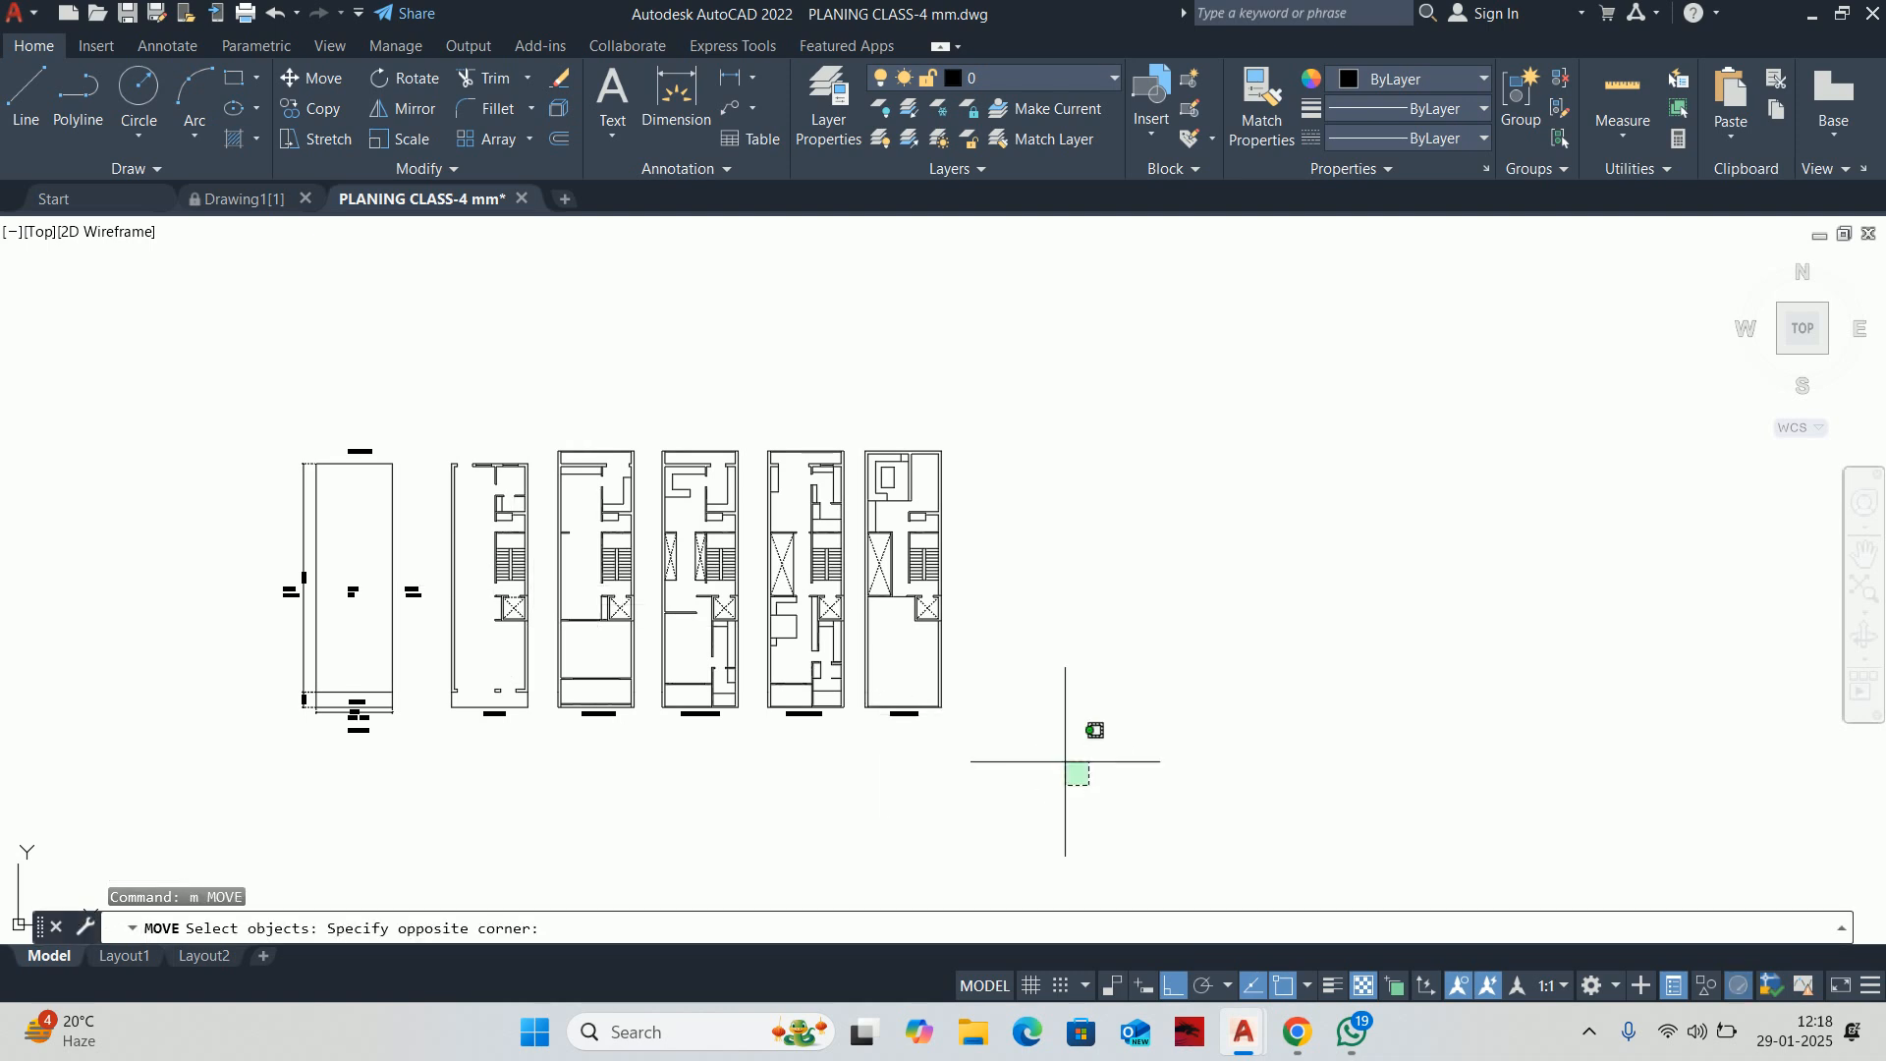
left_click(766, 395)
key("Return")
left_click(779, 340)
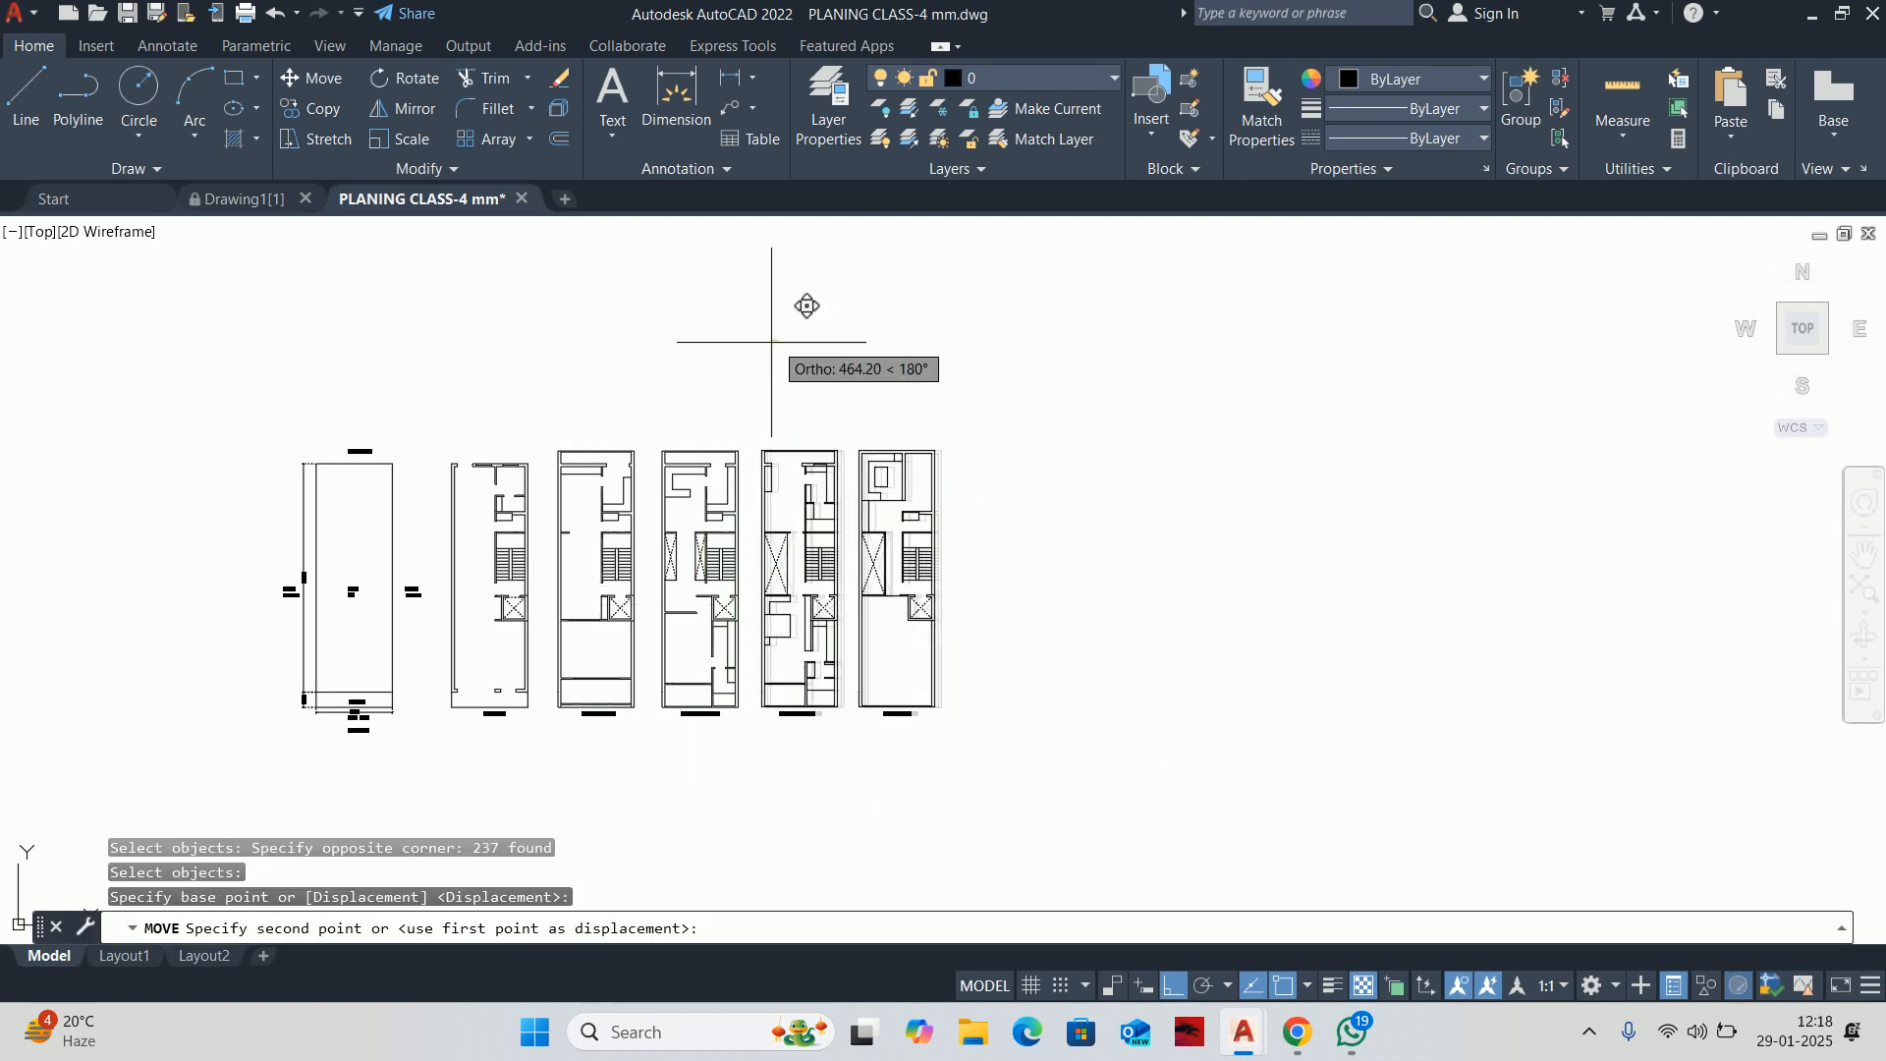
left_click(770, 342)
key("Escape")
key("Escape")
key("Escape")
Move the first floor, second floor, third floor and terrace layouts together slightly left toward the stilt layout
left_click(1044, 754)
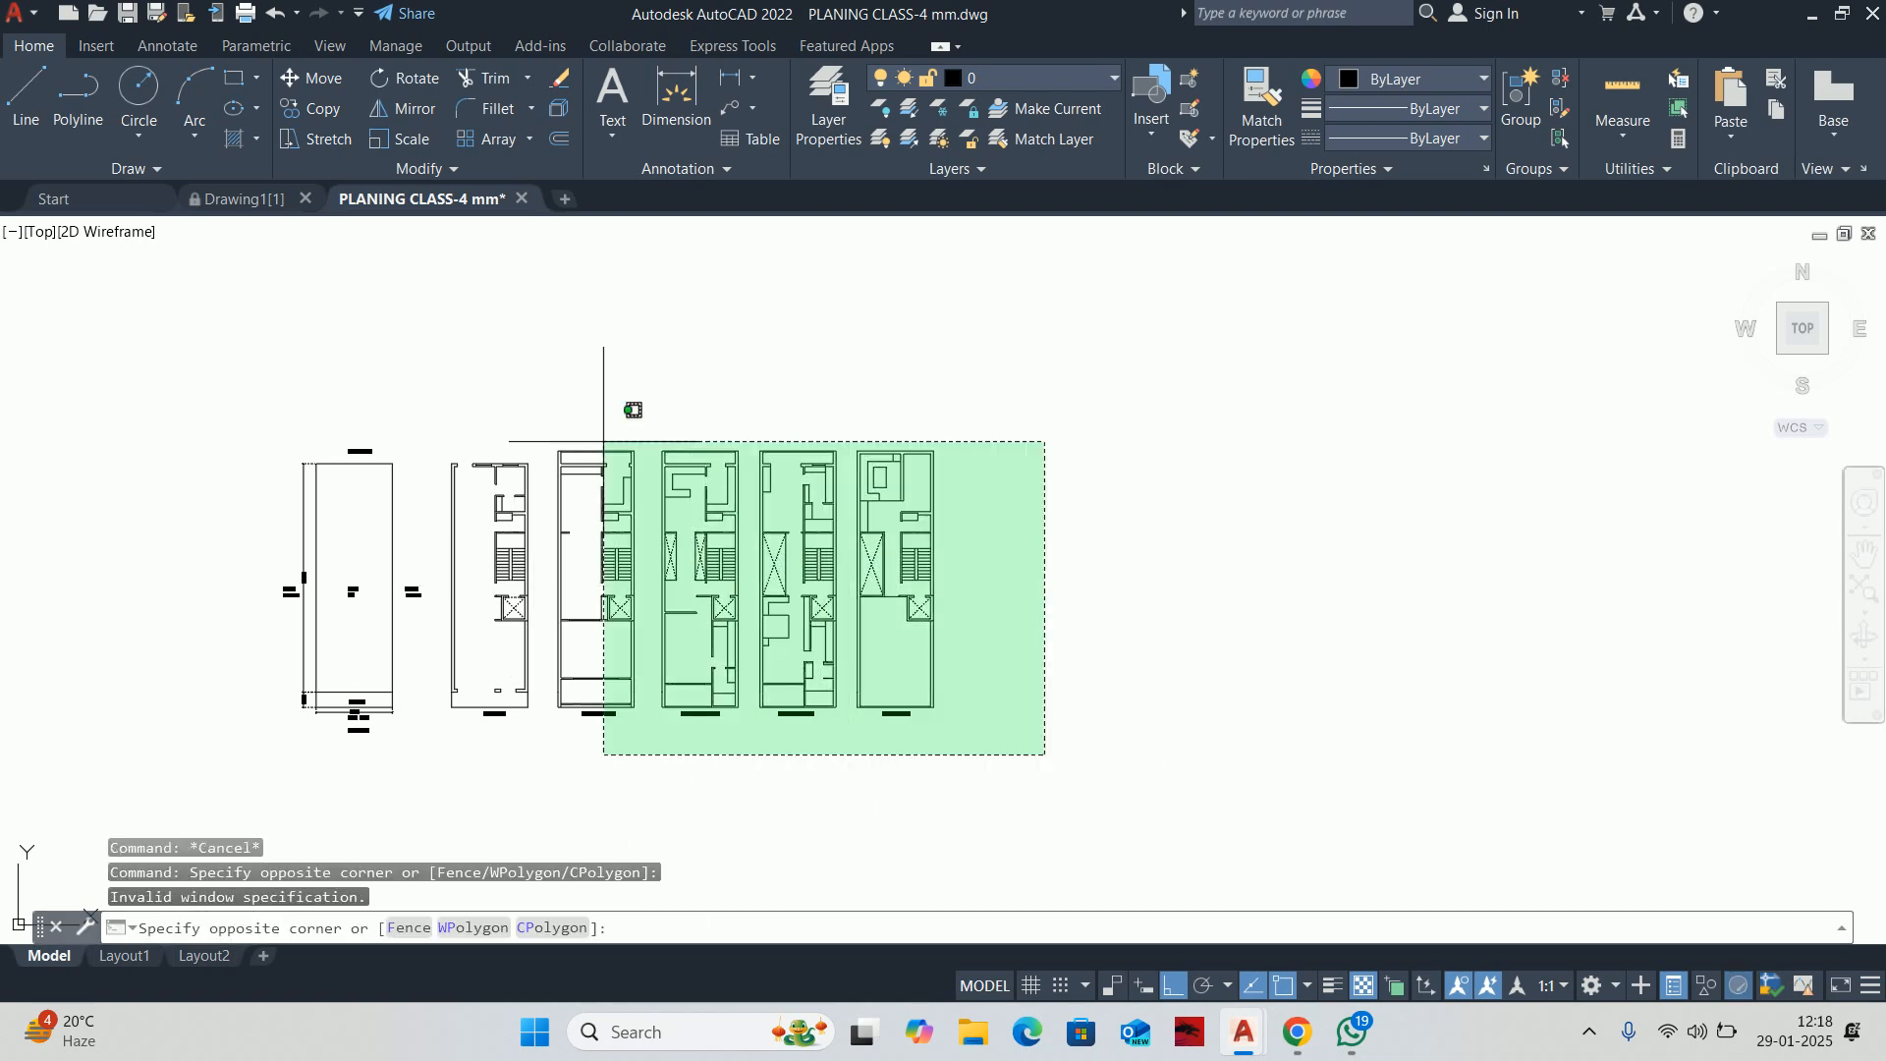
left_click(549, 344)
type("m")
key("Return")
left_click(646, 361)
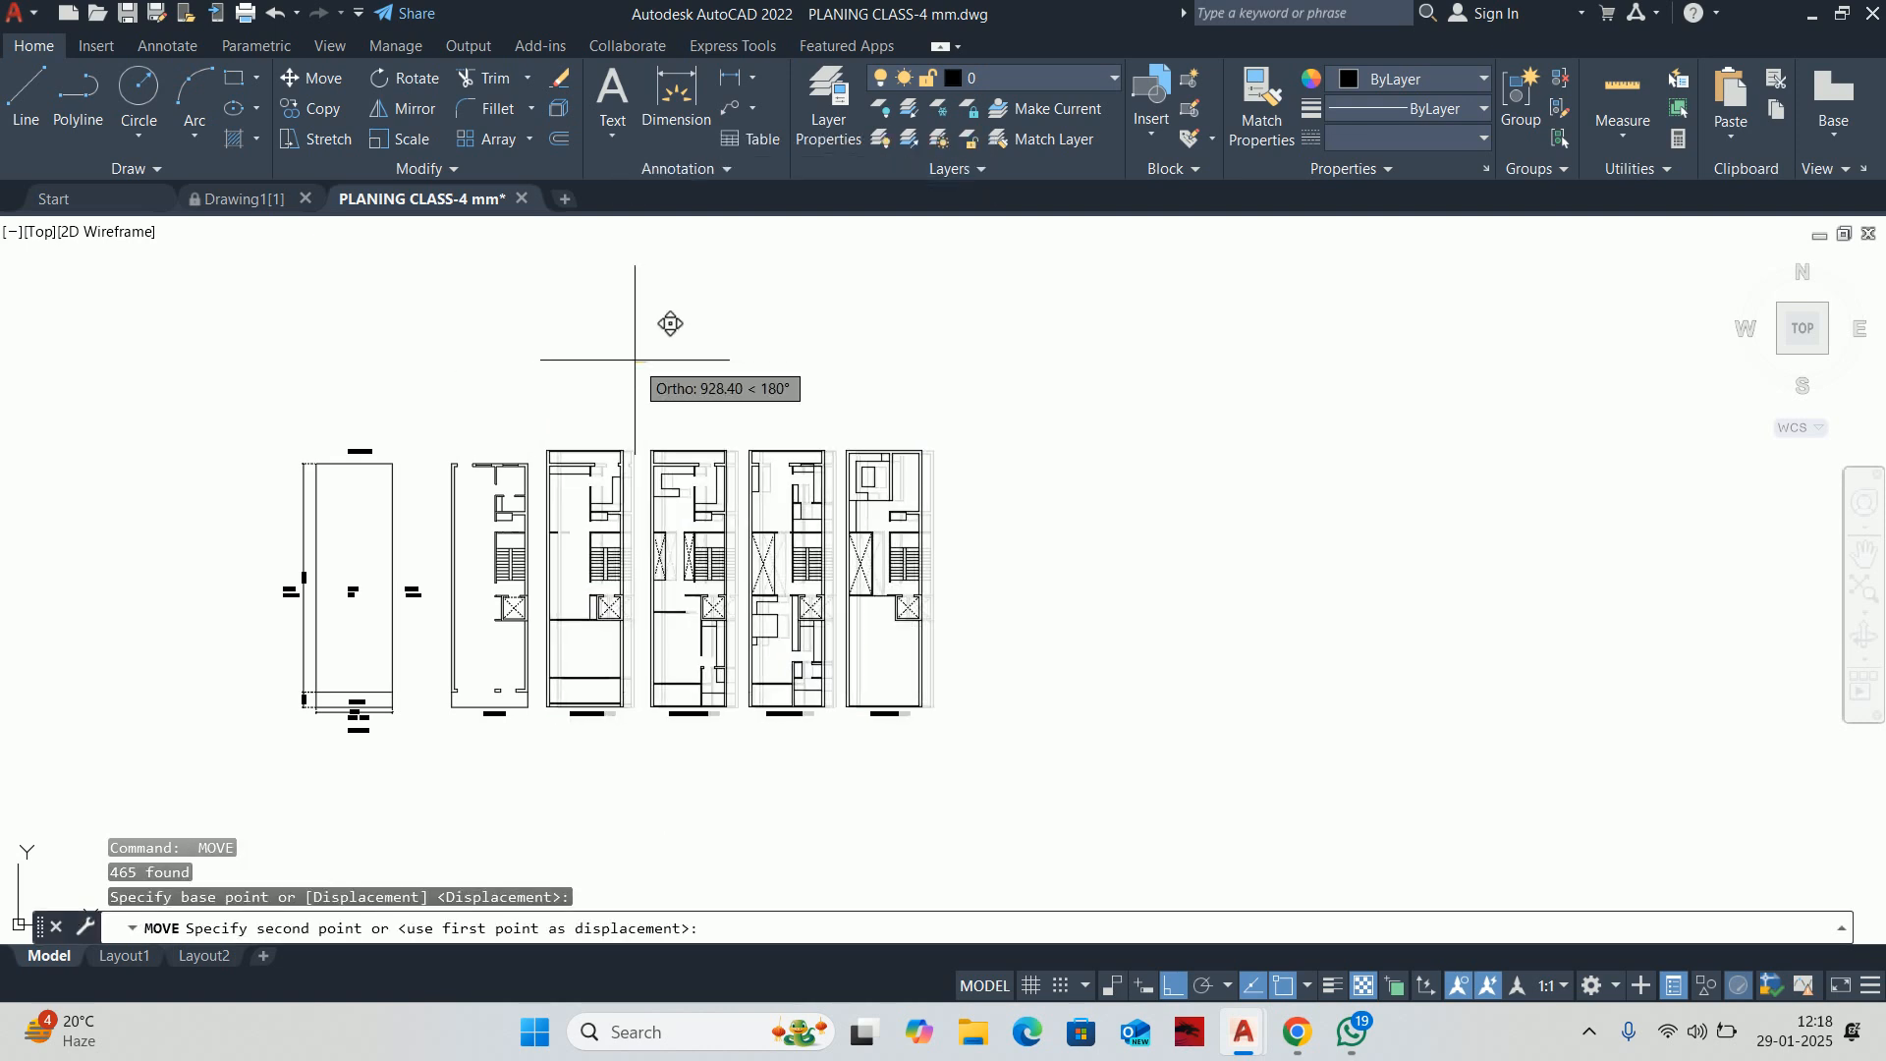
left_click(635, 360)
Move the stilt layout and all the floor layouts after it together slightly left toward the site layout
key("Return")
left_click(1020, 781)
left_click(449, 410)
key("Return")
left_click(505, 341)
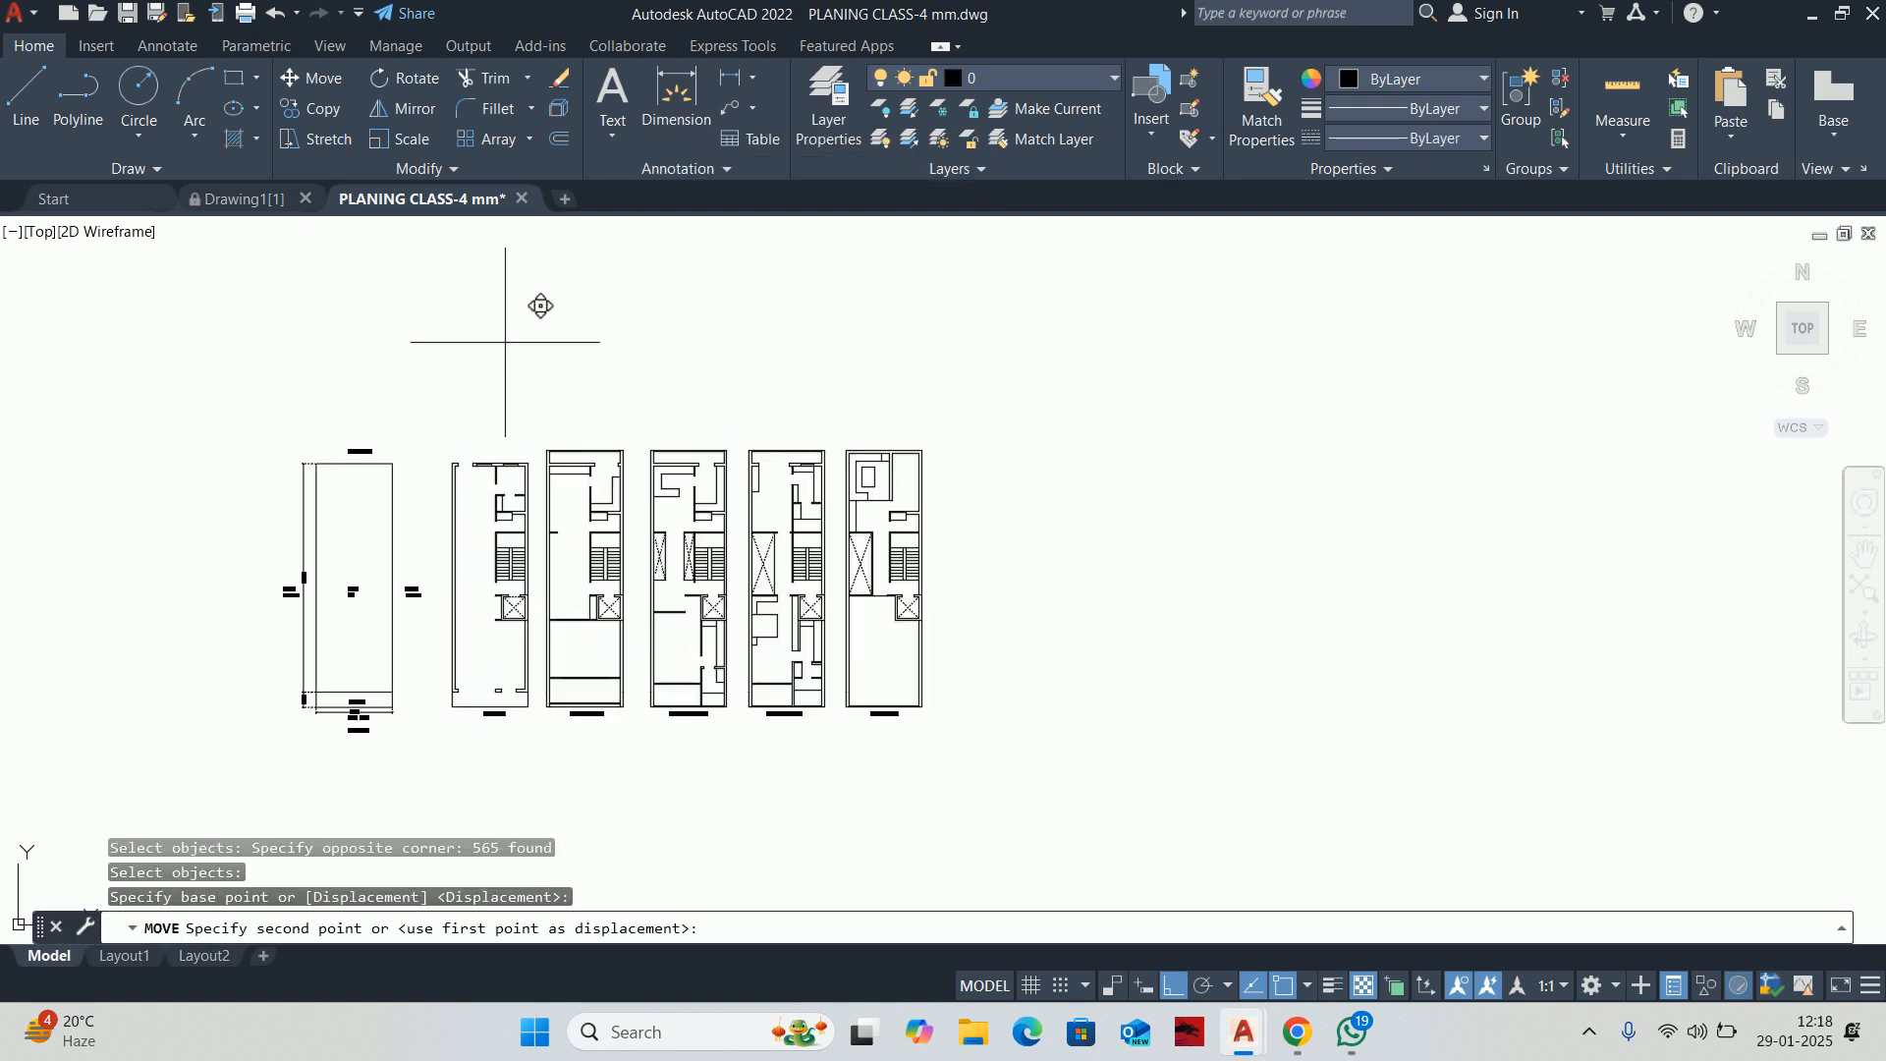
left_click(496, 341)
key("Escape")
key("Escape")
scroll(523, 607, "up", 2)
middle_click_drag(509, 588, 798, 519)
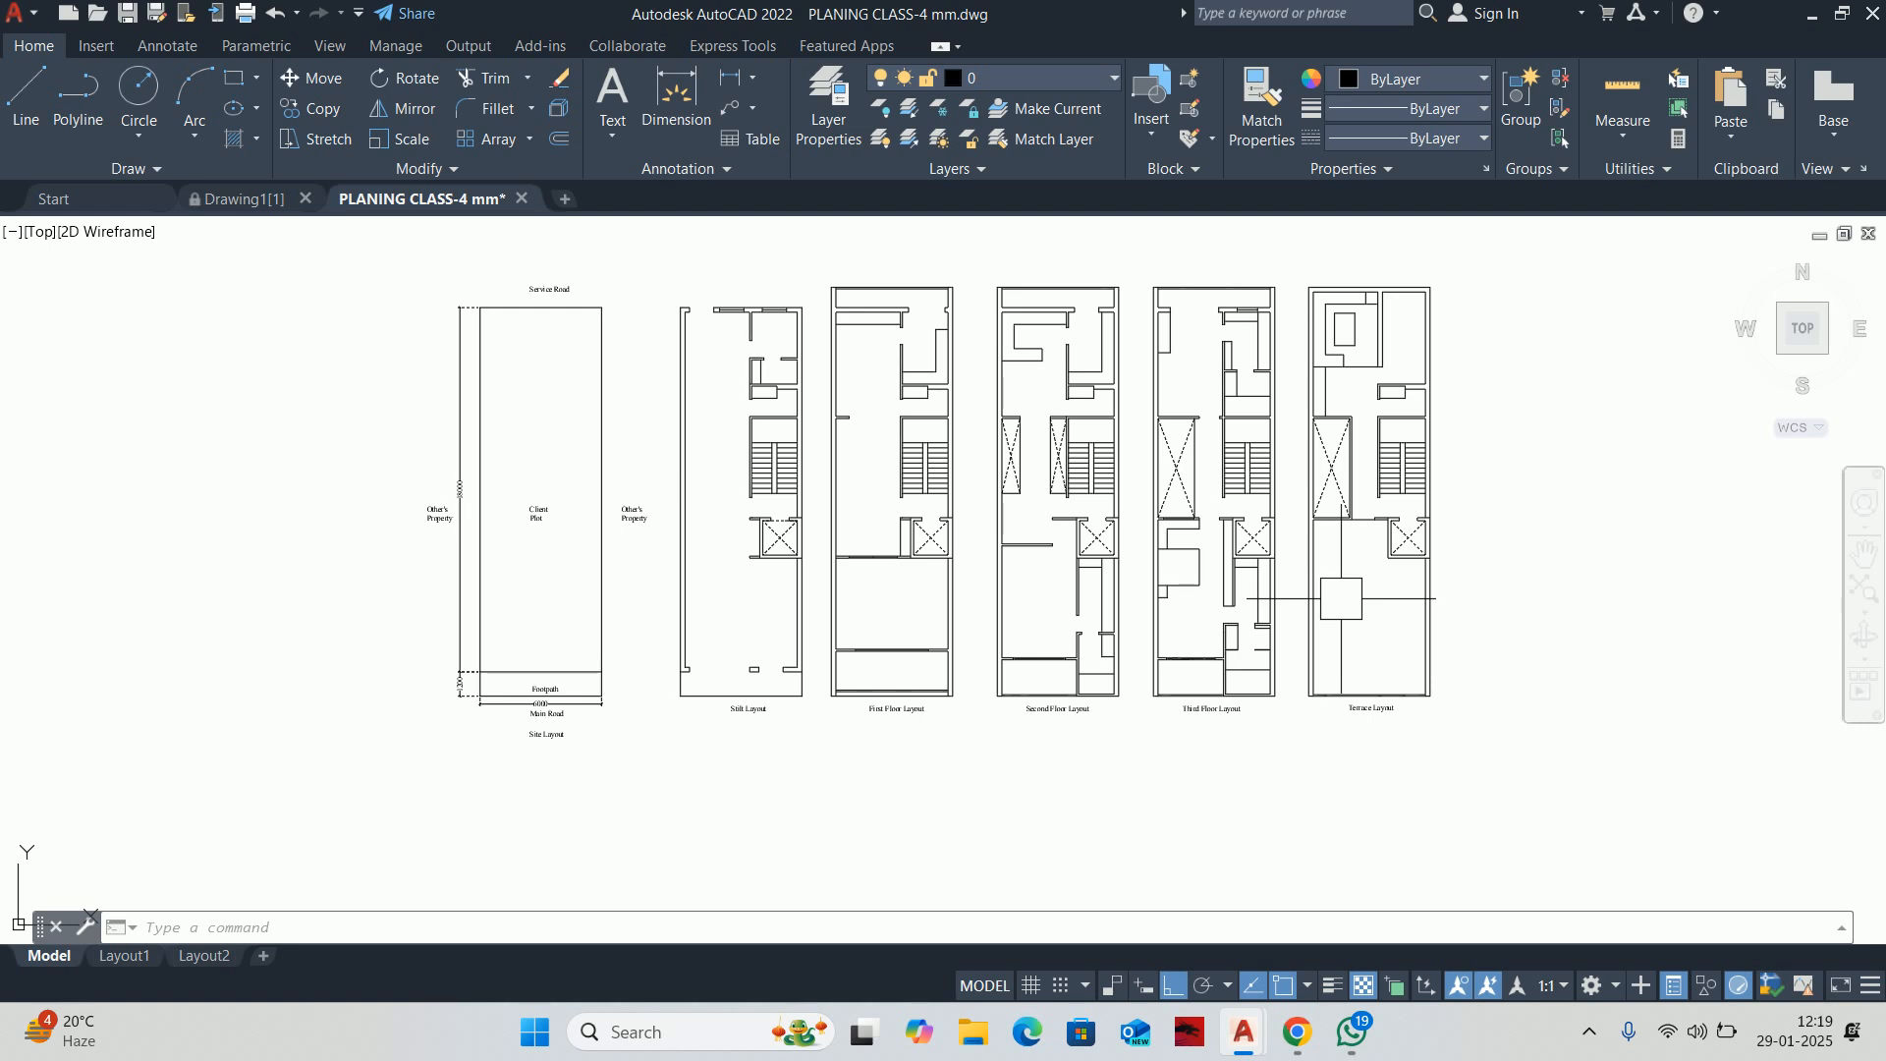
key("Escape")
key("Escape")
key("Escape")
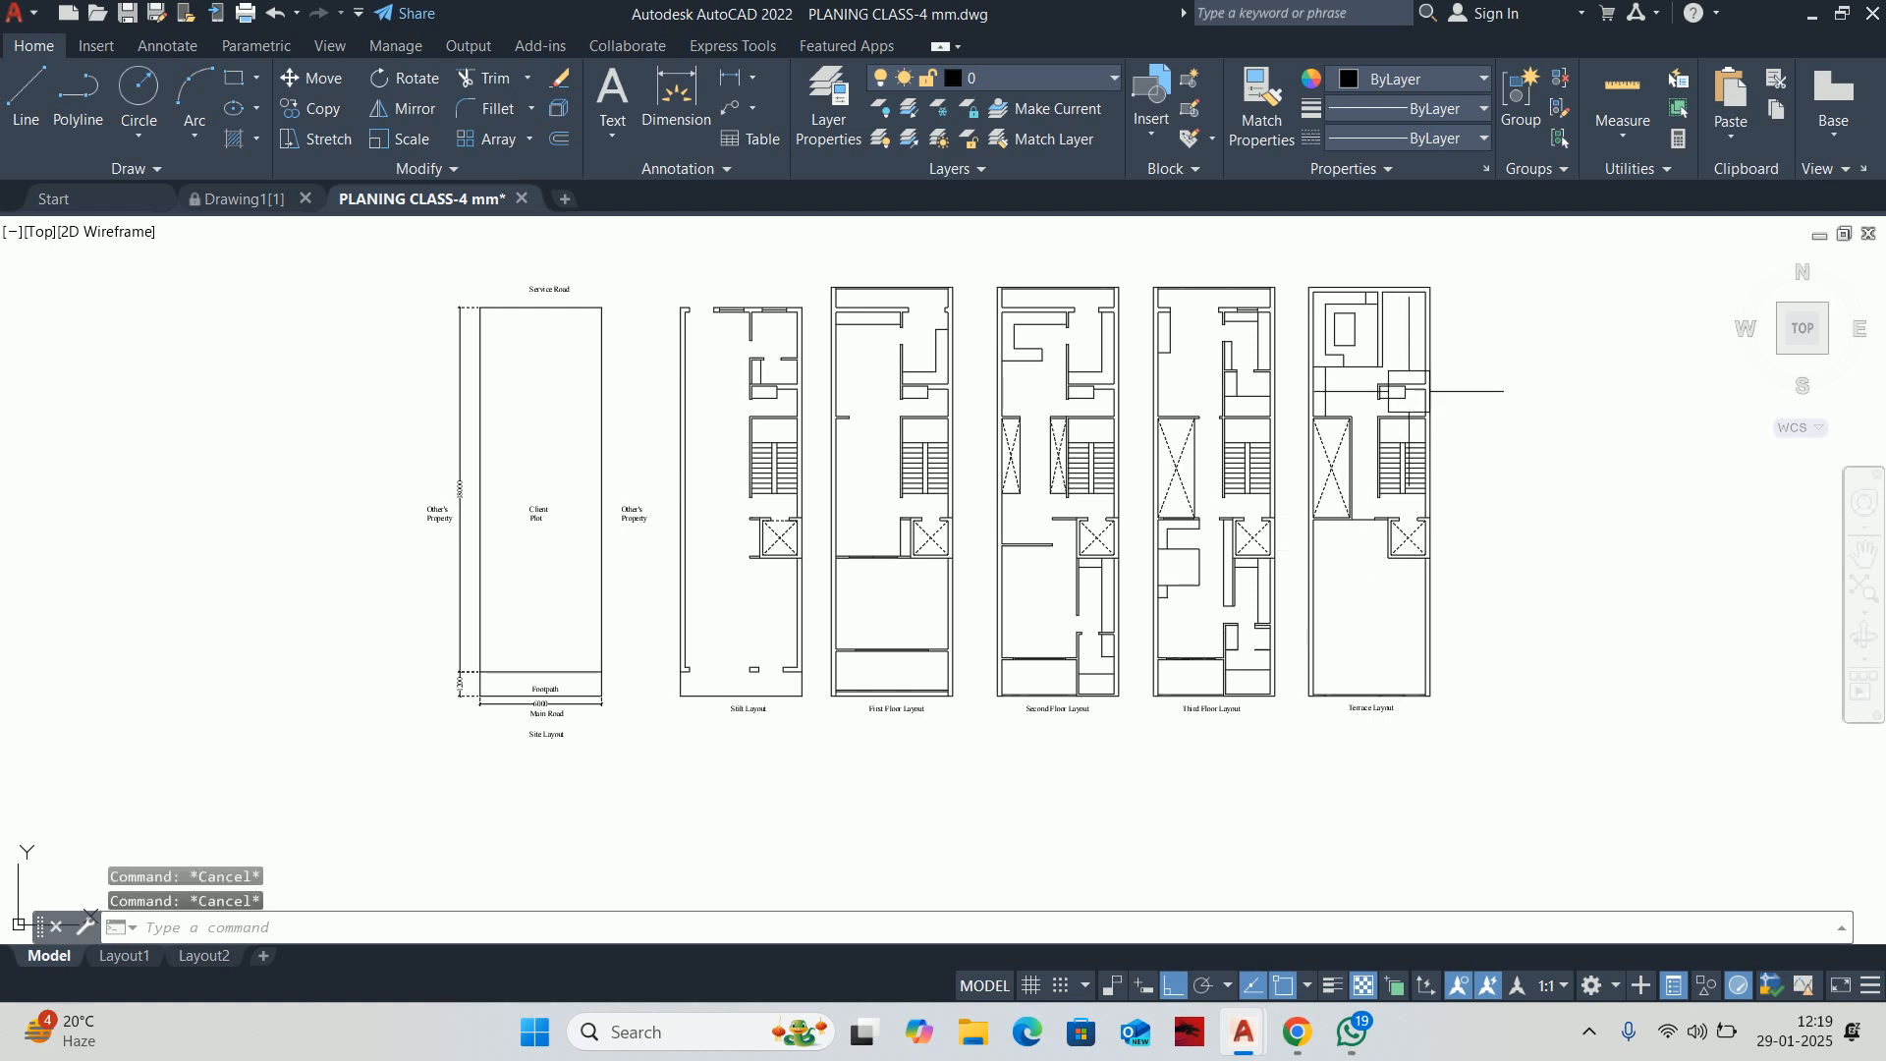
scroll(1395, 403, "up", 3)
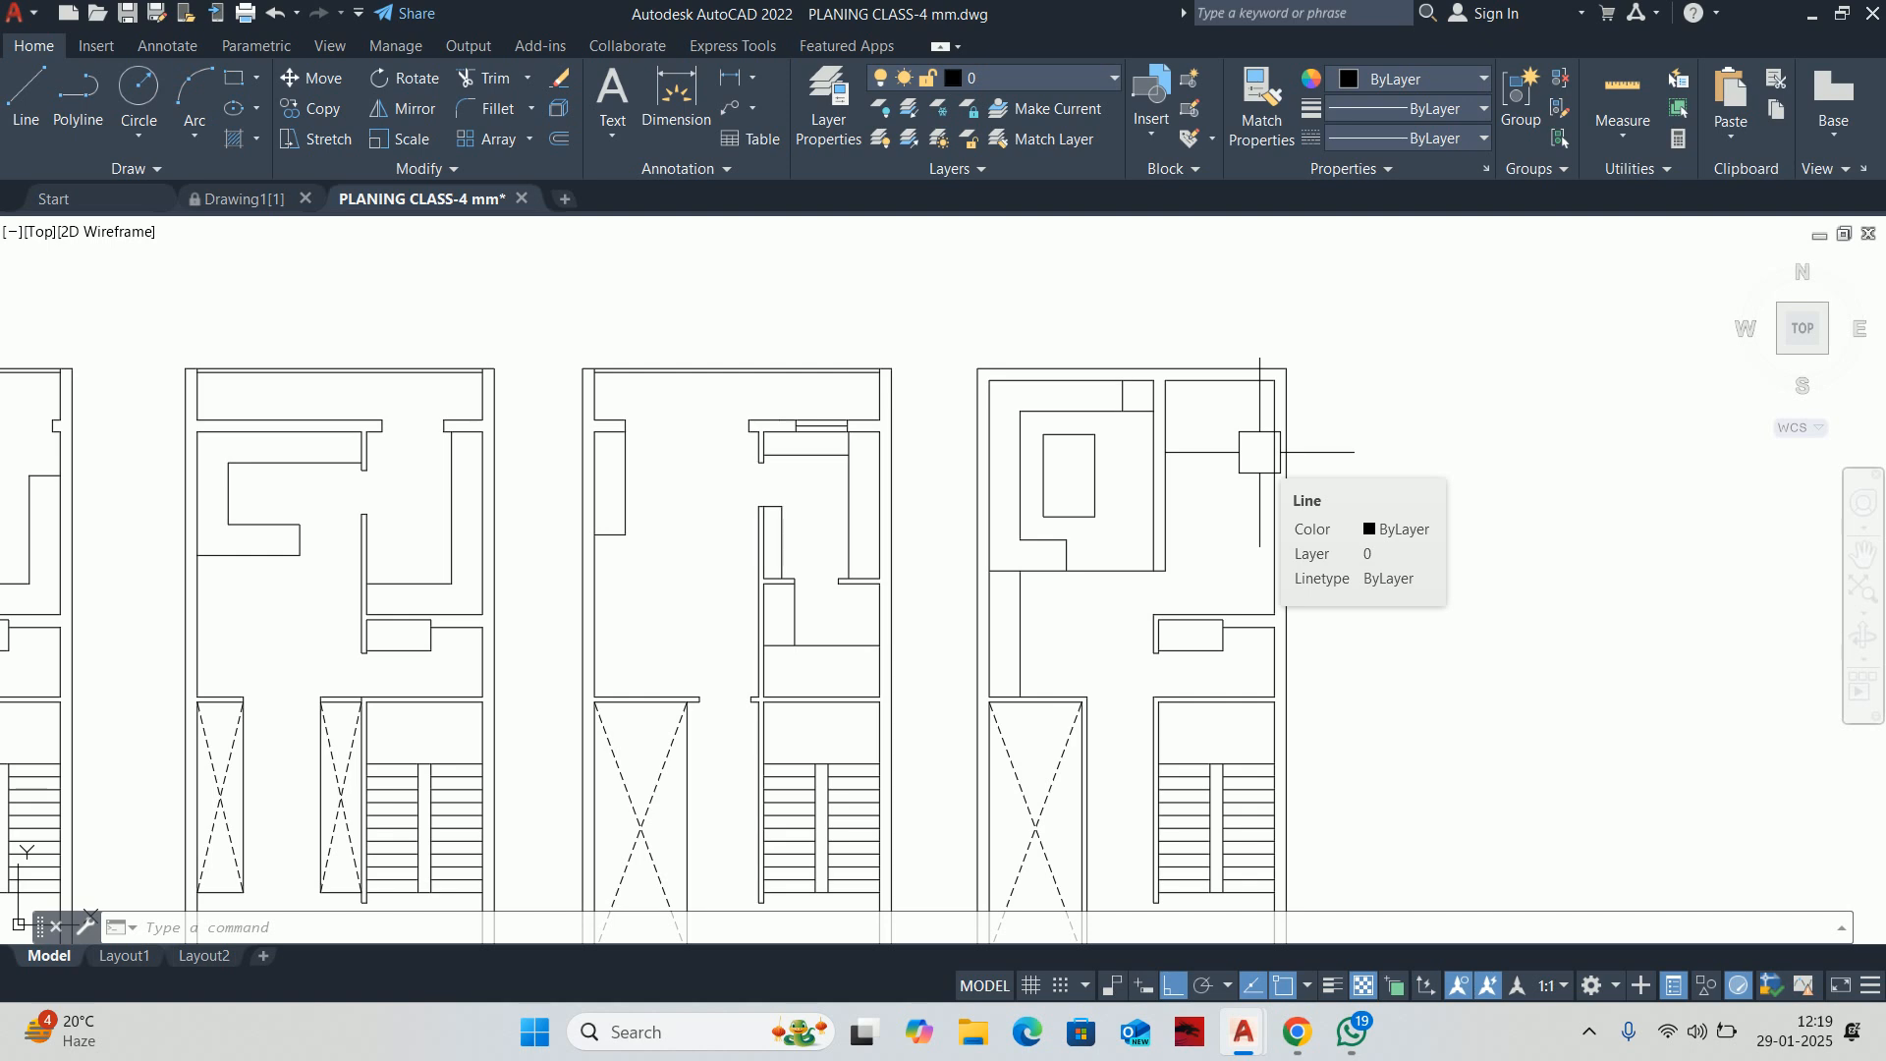
type("l")
key("Return")
scroll(1219, 354, "up", 6)
key("Escape")
key("Escape")
Extend the vertical partition wall lines in the terrace layout's upper part up to the outer wall line
type("ex")
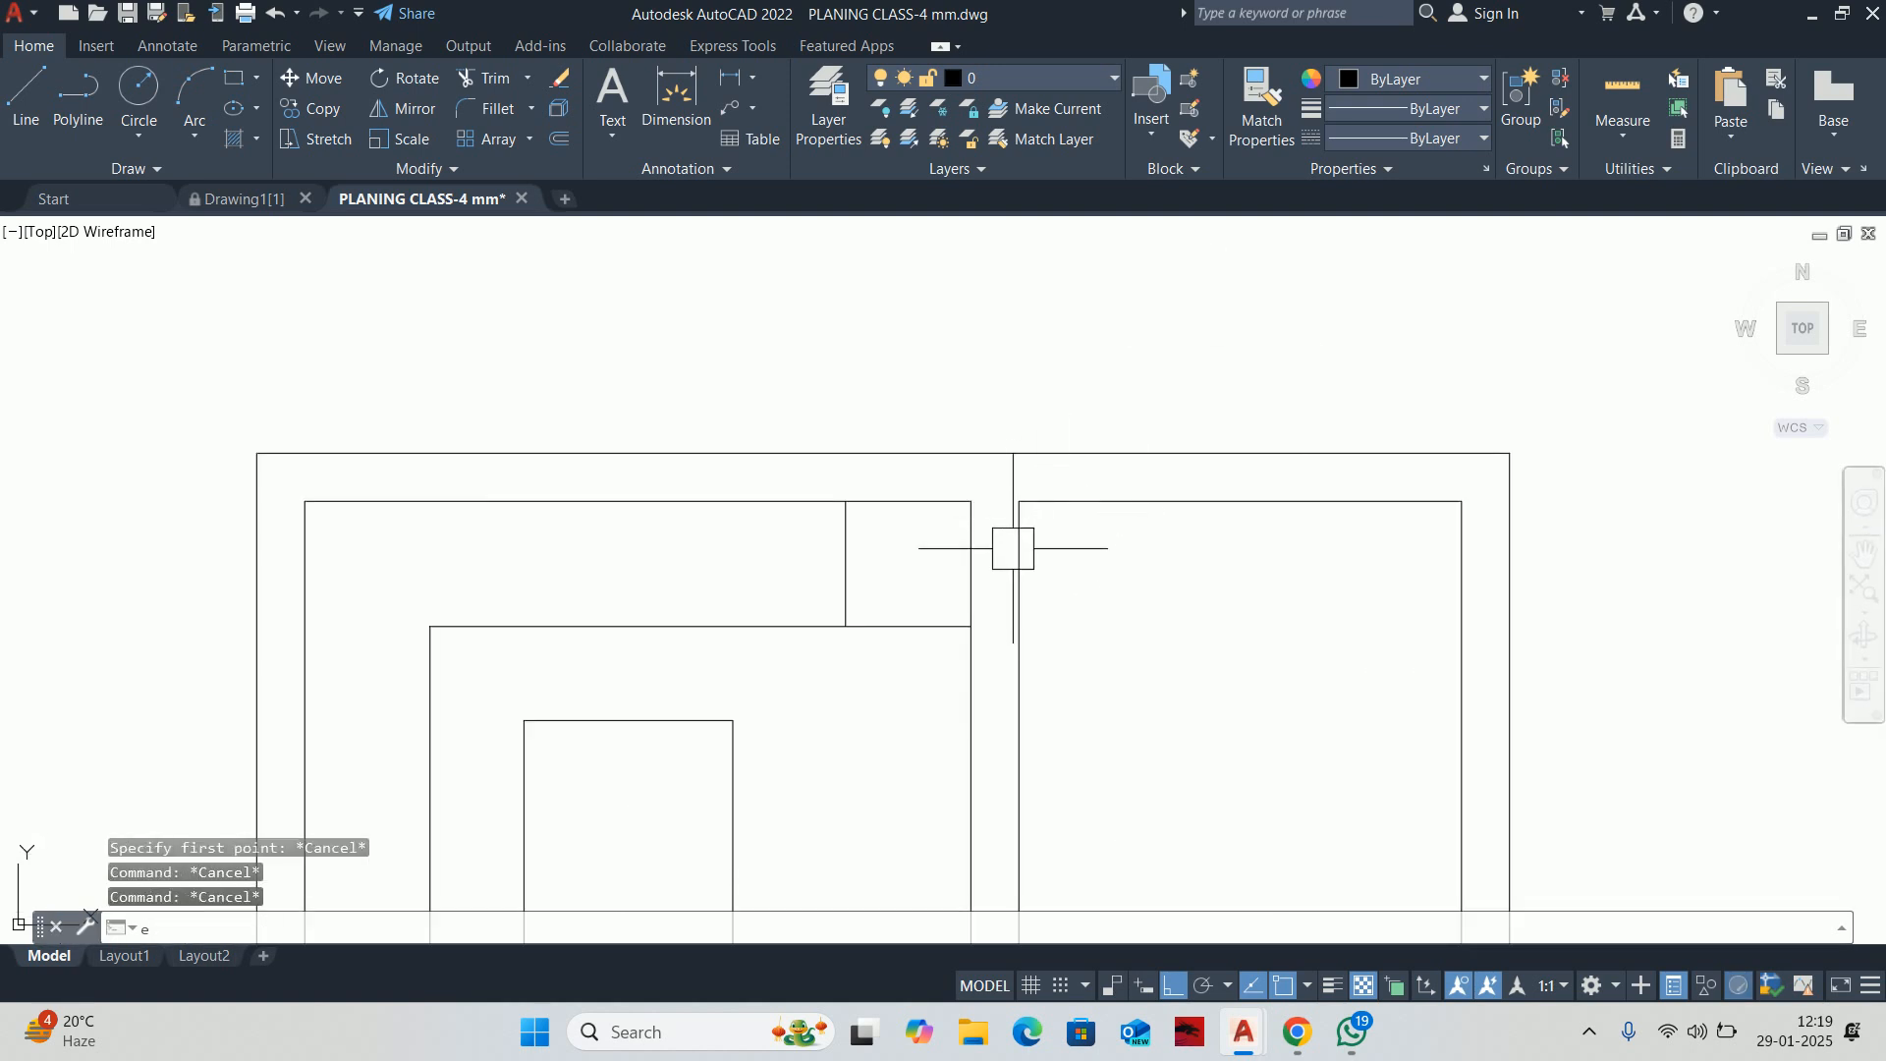
key("Return")
left_click(969, 538)
scroll(1019, 608, "down", 2)
scroll(1019, 609, "down", 3)
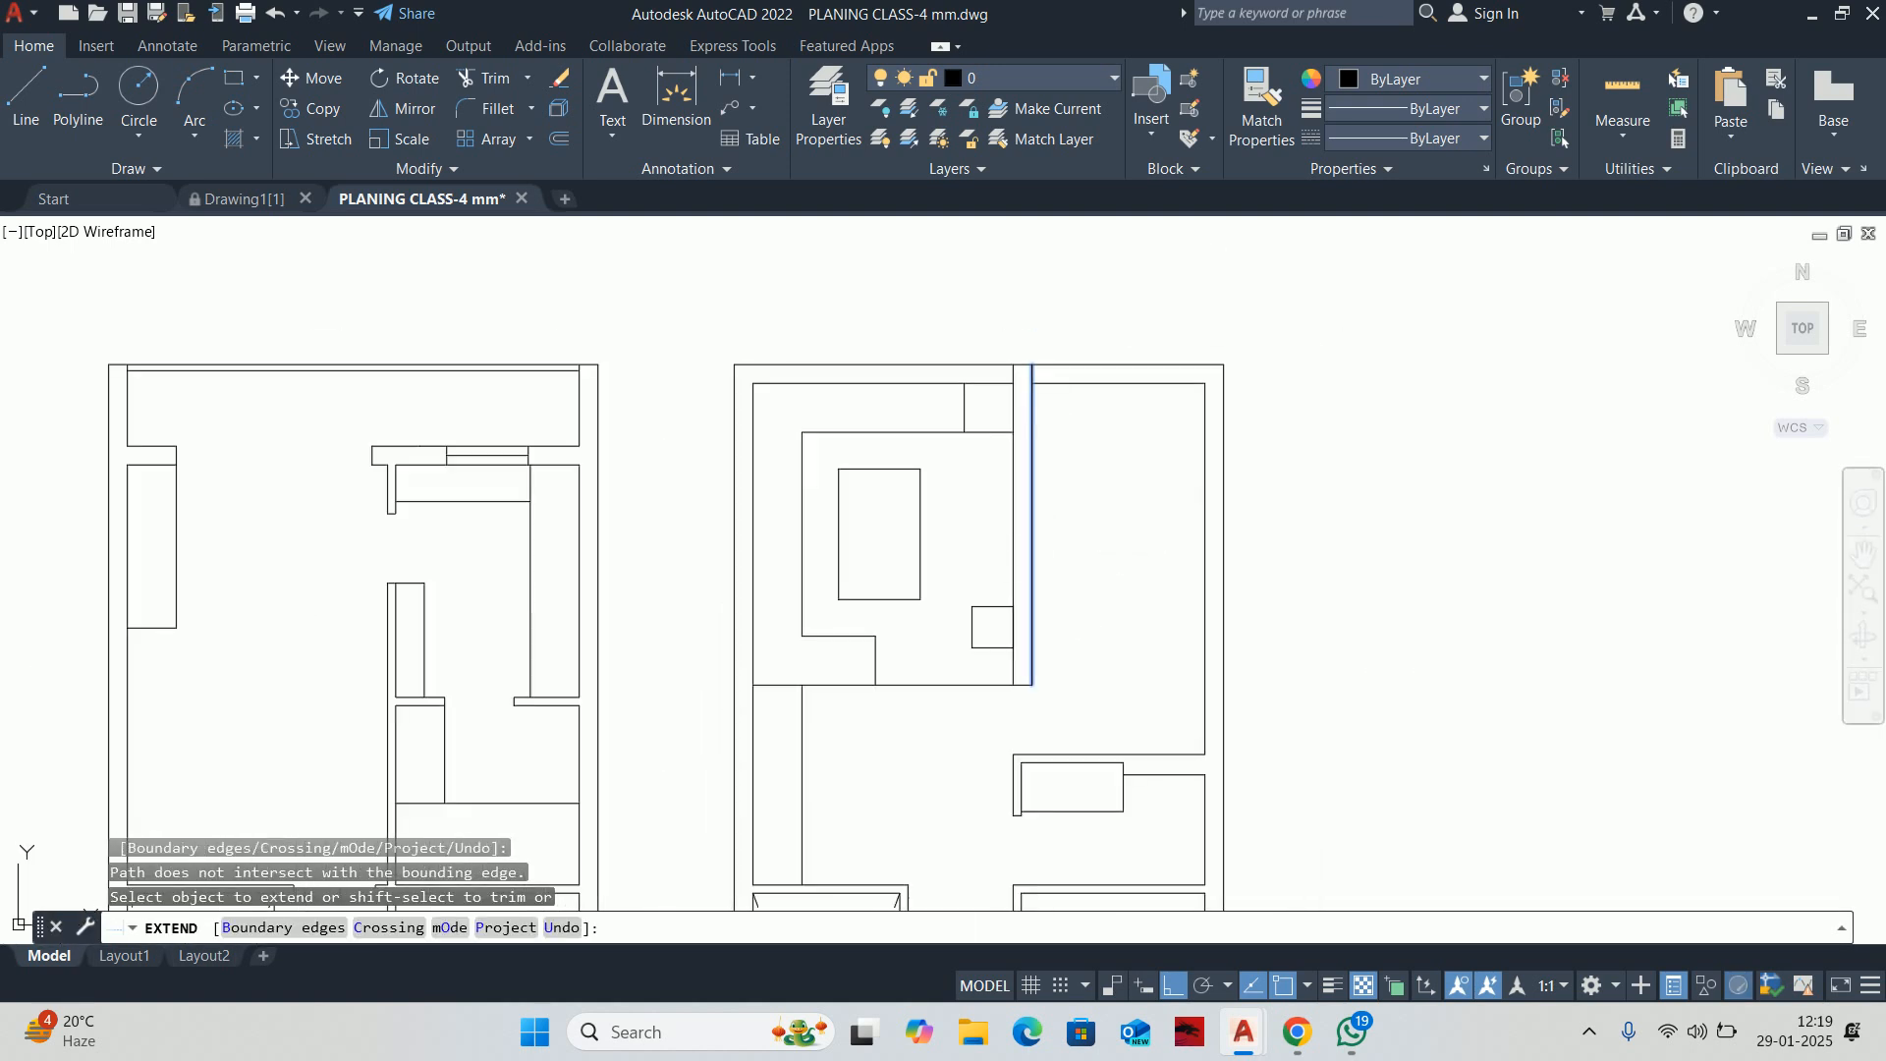
scroll(875, 639, "up", 4)
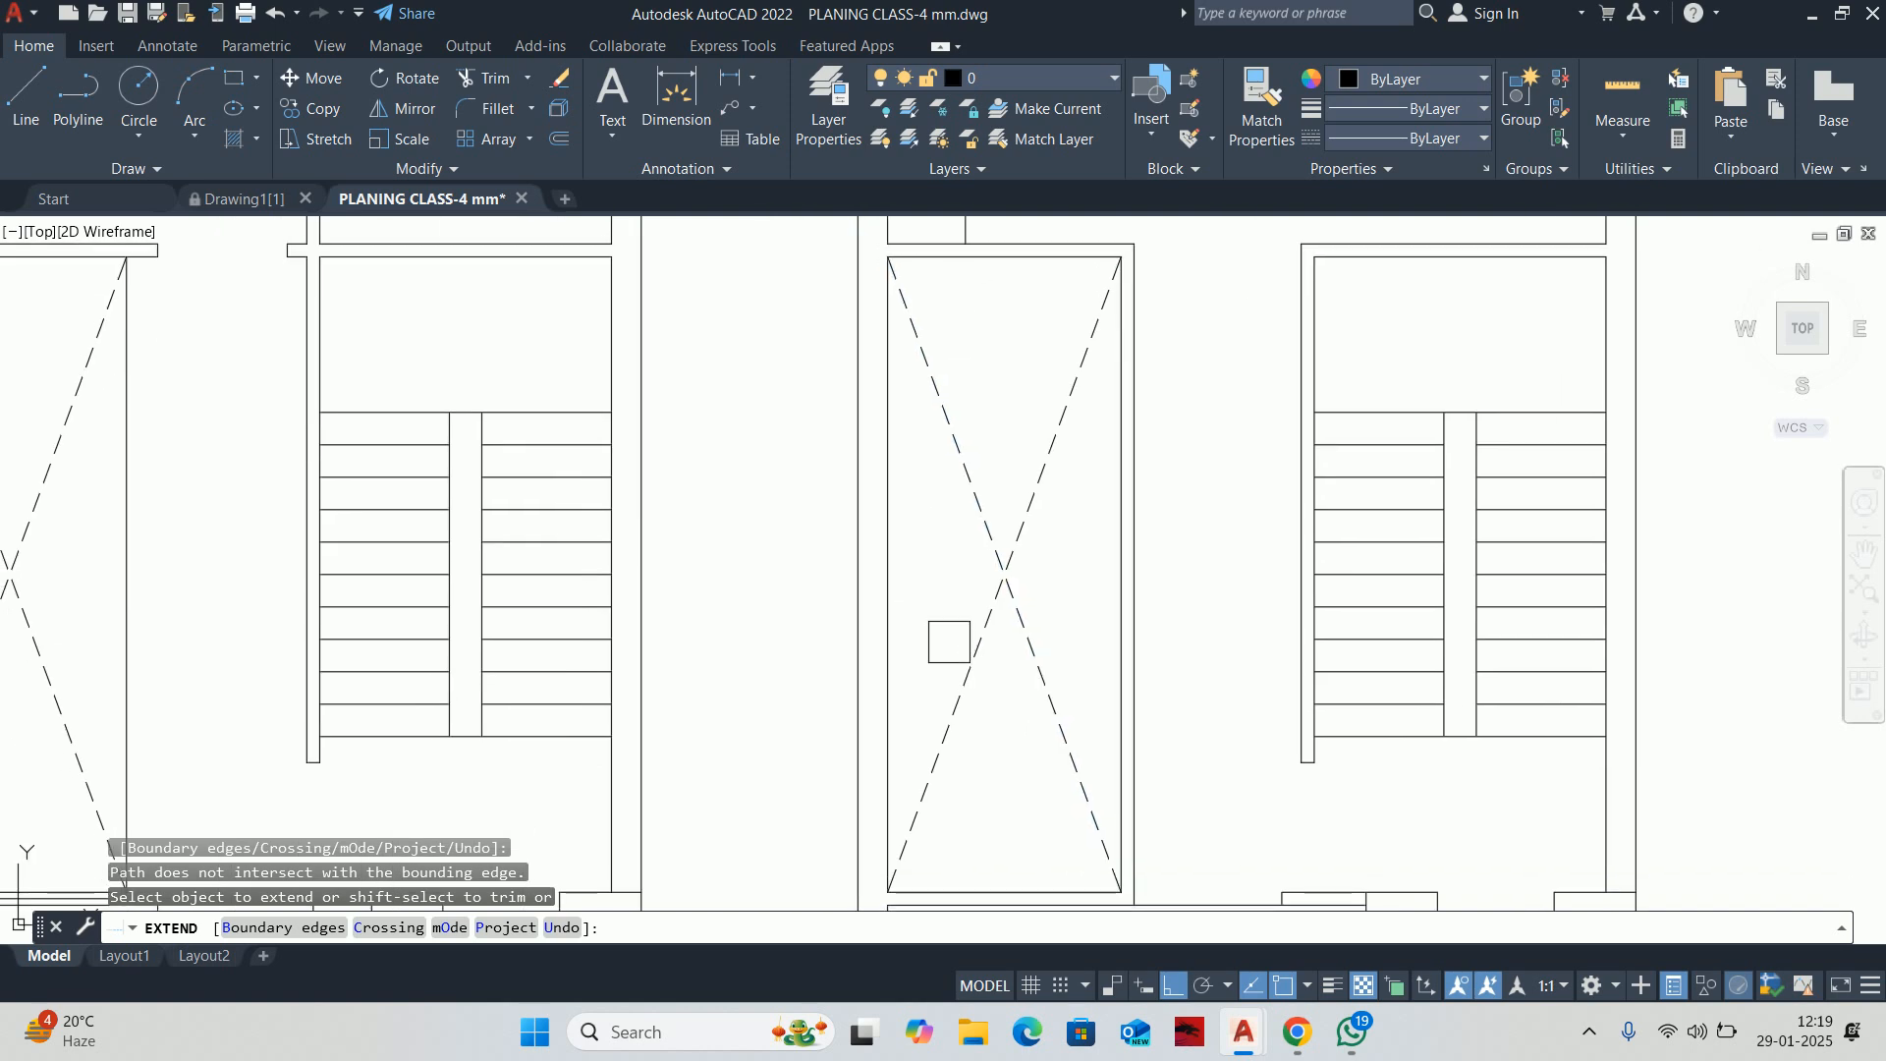
middle_click_drag(943, 792, 953, 615)
scroll(953, 615, "down", 5)
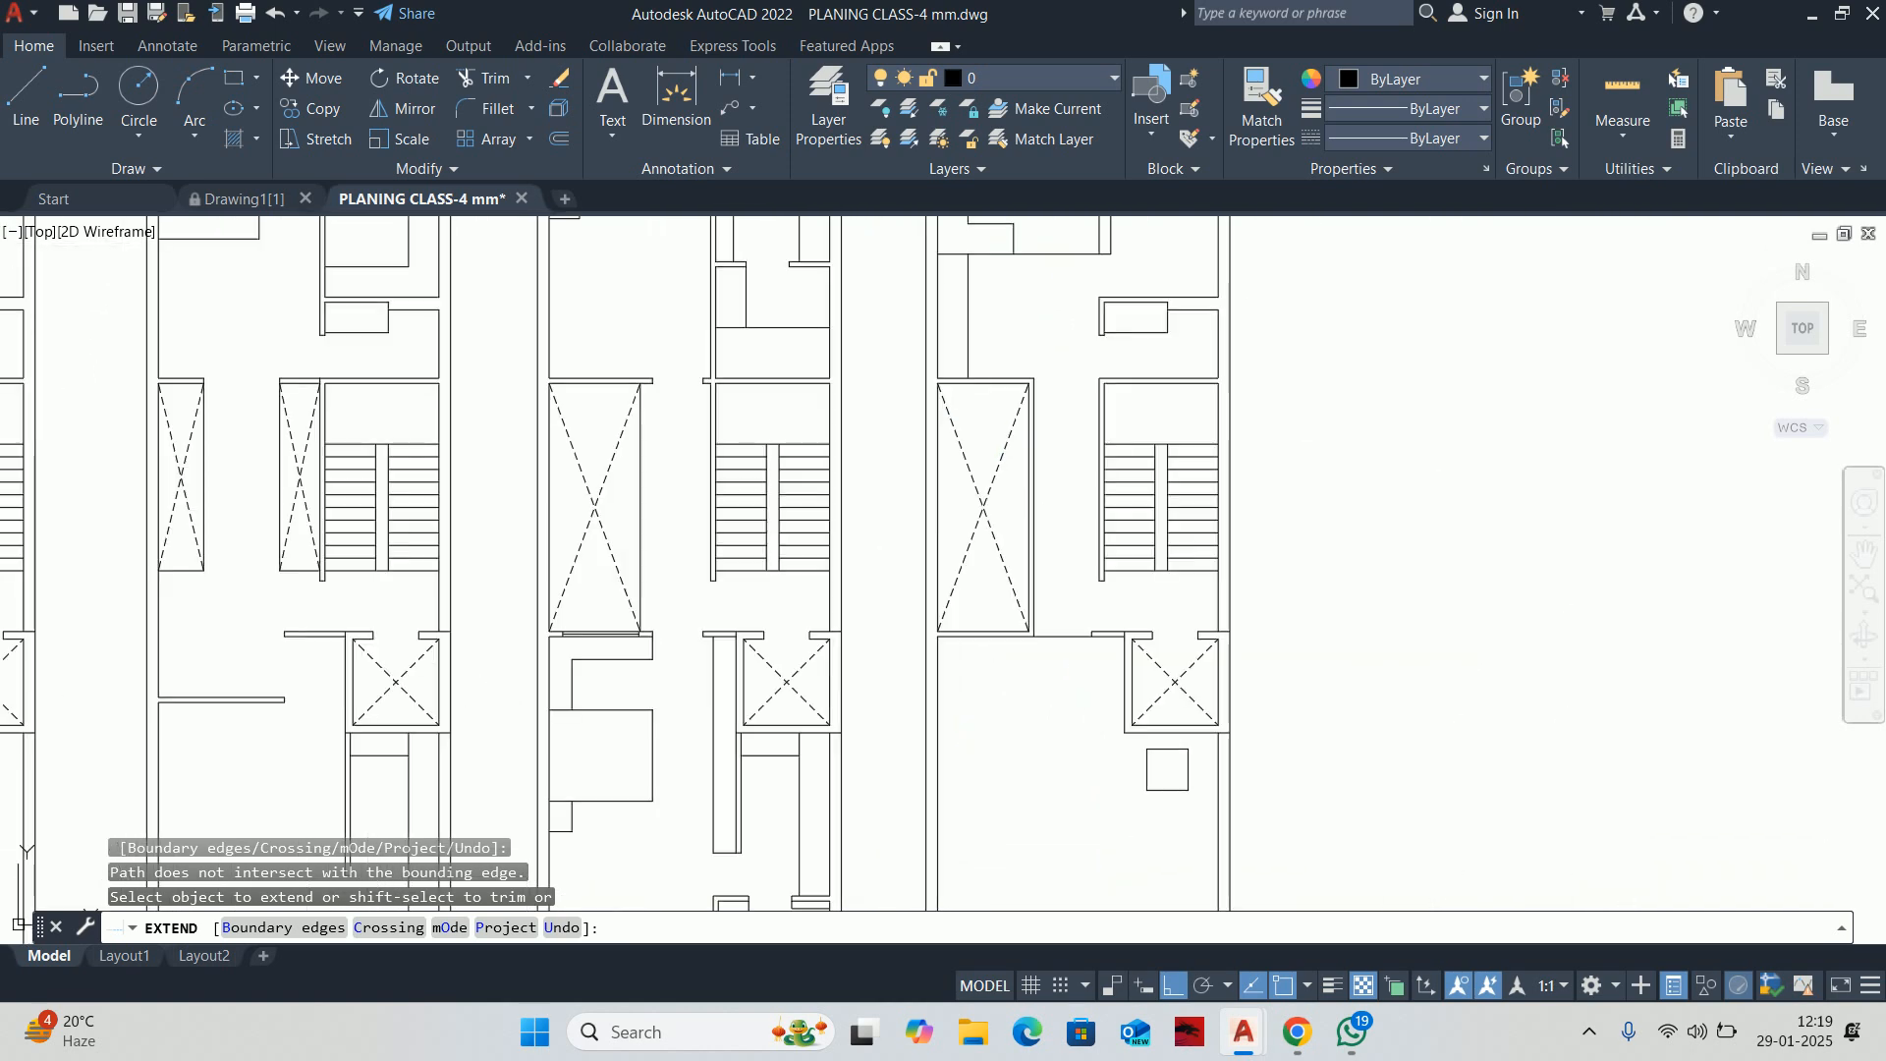
scroll(1172, 749, "up", 1)
key("Escape")
key("Escape")
key("Escape")
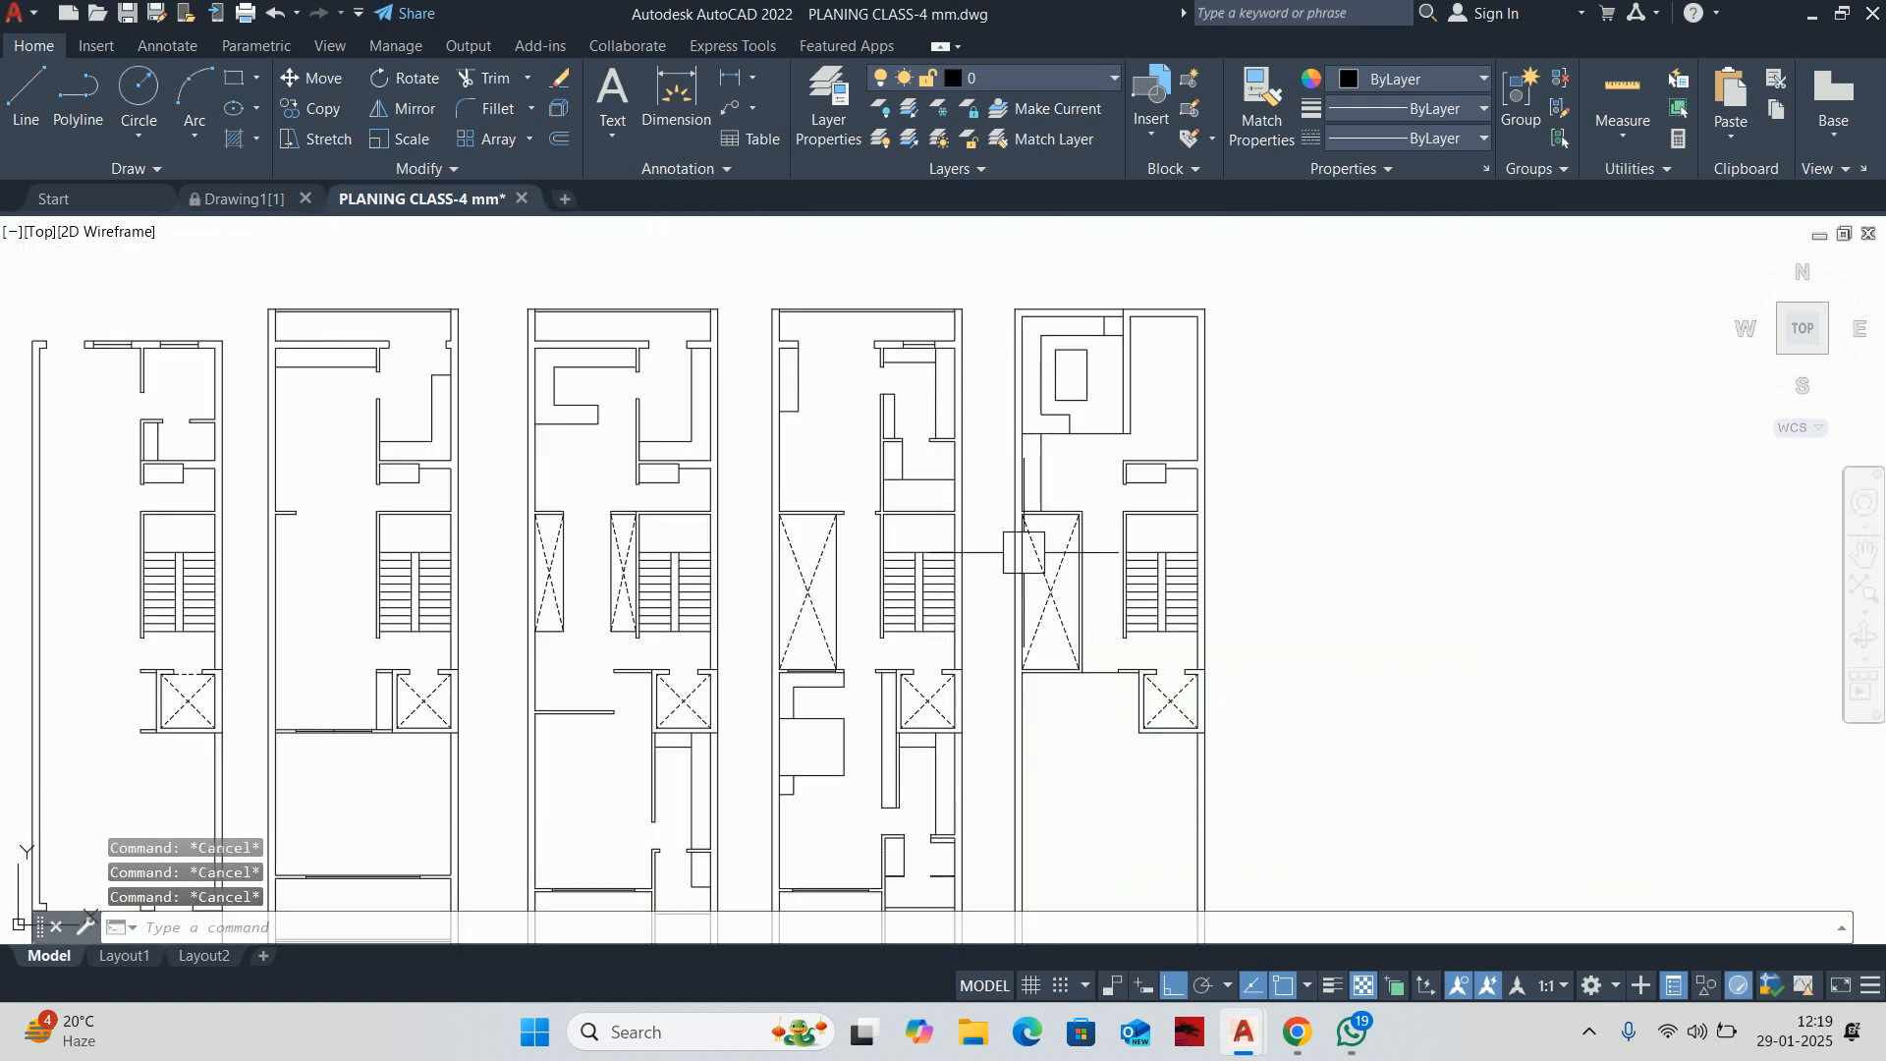
Draw a short vertical line across the terrace layout's top wall at the midpoint of the upper-right room
middle_click_drag(1119, 344, 1078, 452)
scroll(1077, 452, "up", 4)
type("l")
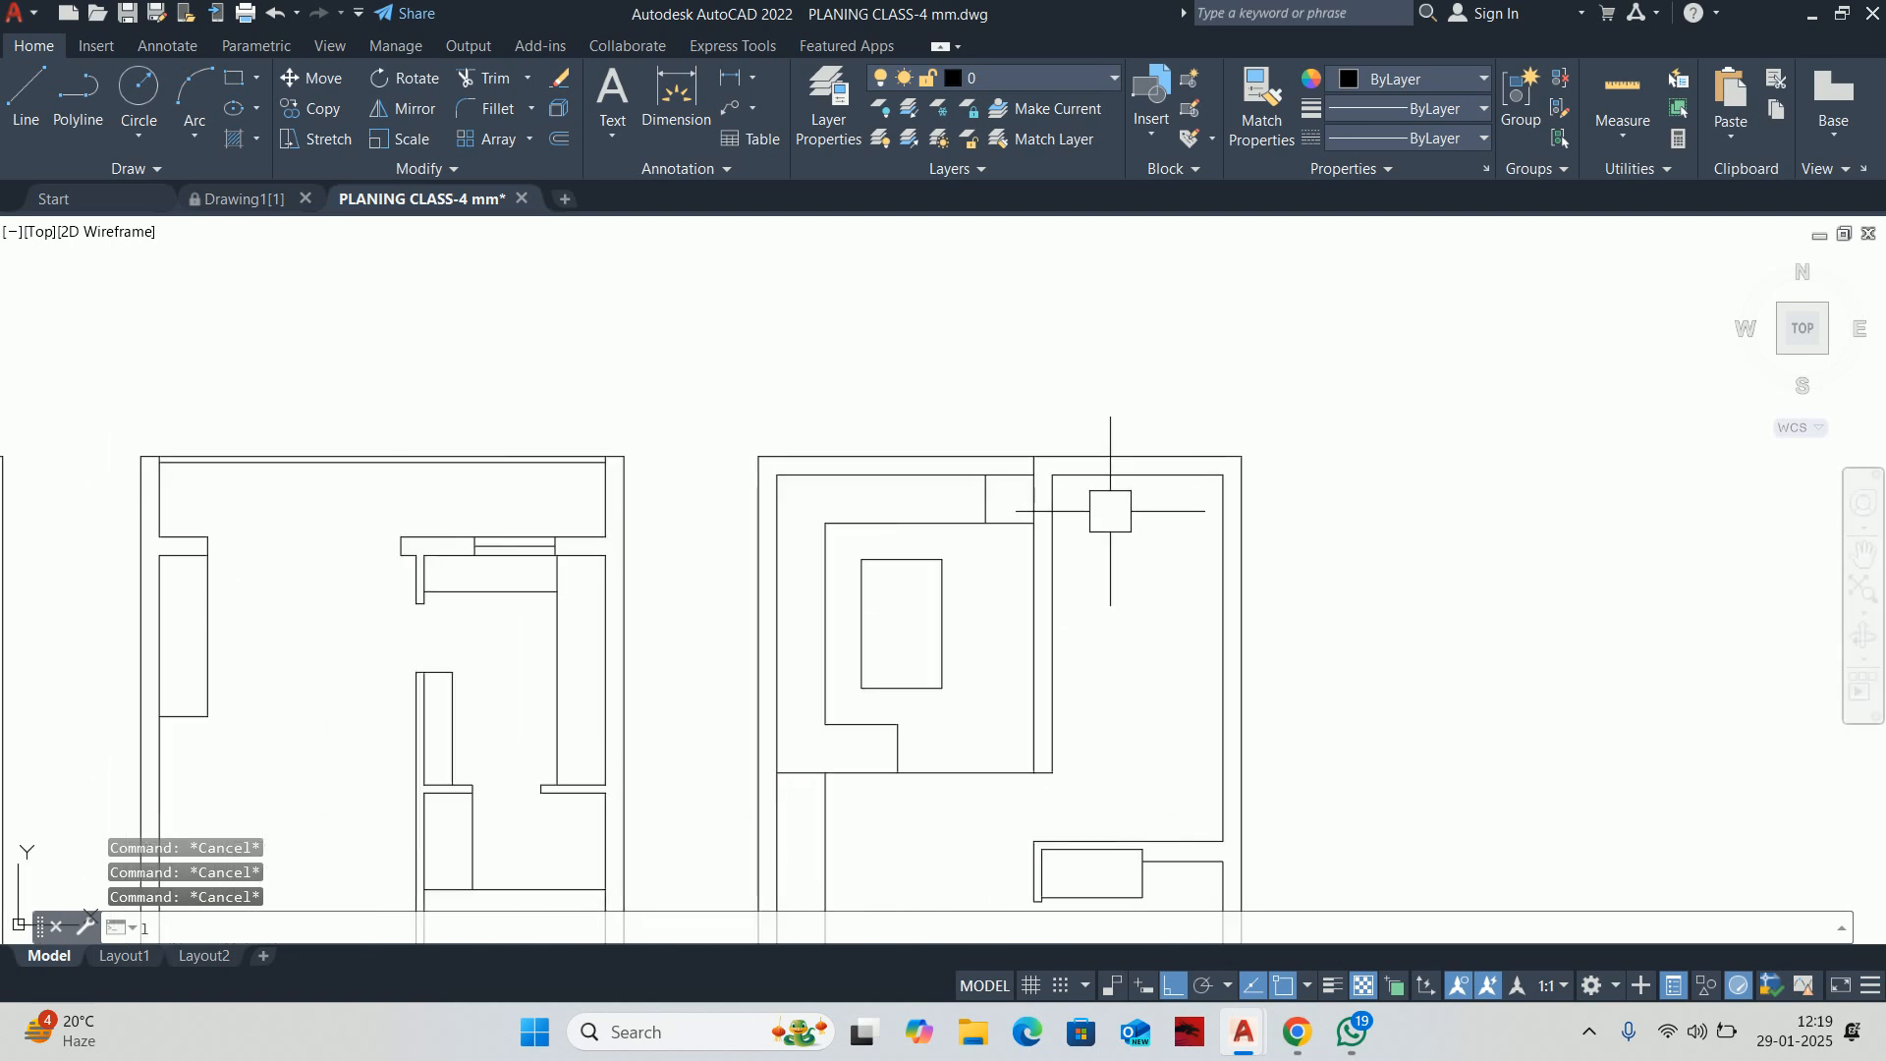
key("Return")
left_click(1138, 456)
scroll(1138, 475, "up", 3)
key("Escape")
Offset the short line across the top wall by 600 to both sides to mark the window opening
type("o")
key("Return")
type("12")
type("600")
key("Return")
scroll(1192, 545, "up", 2)
left_click(1081, 487)
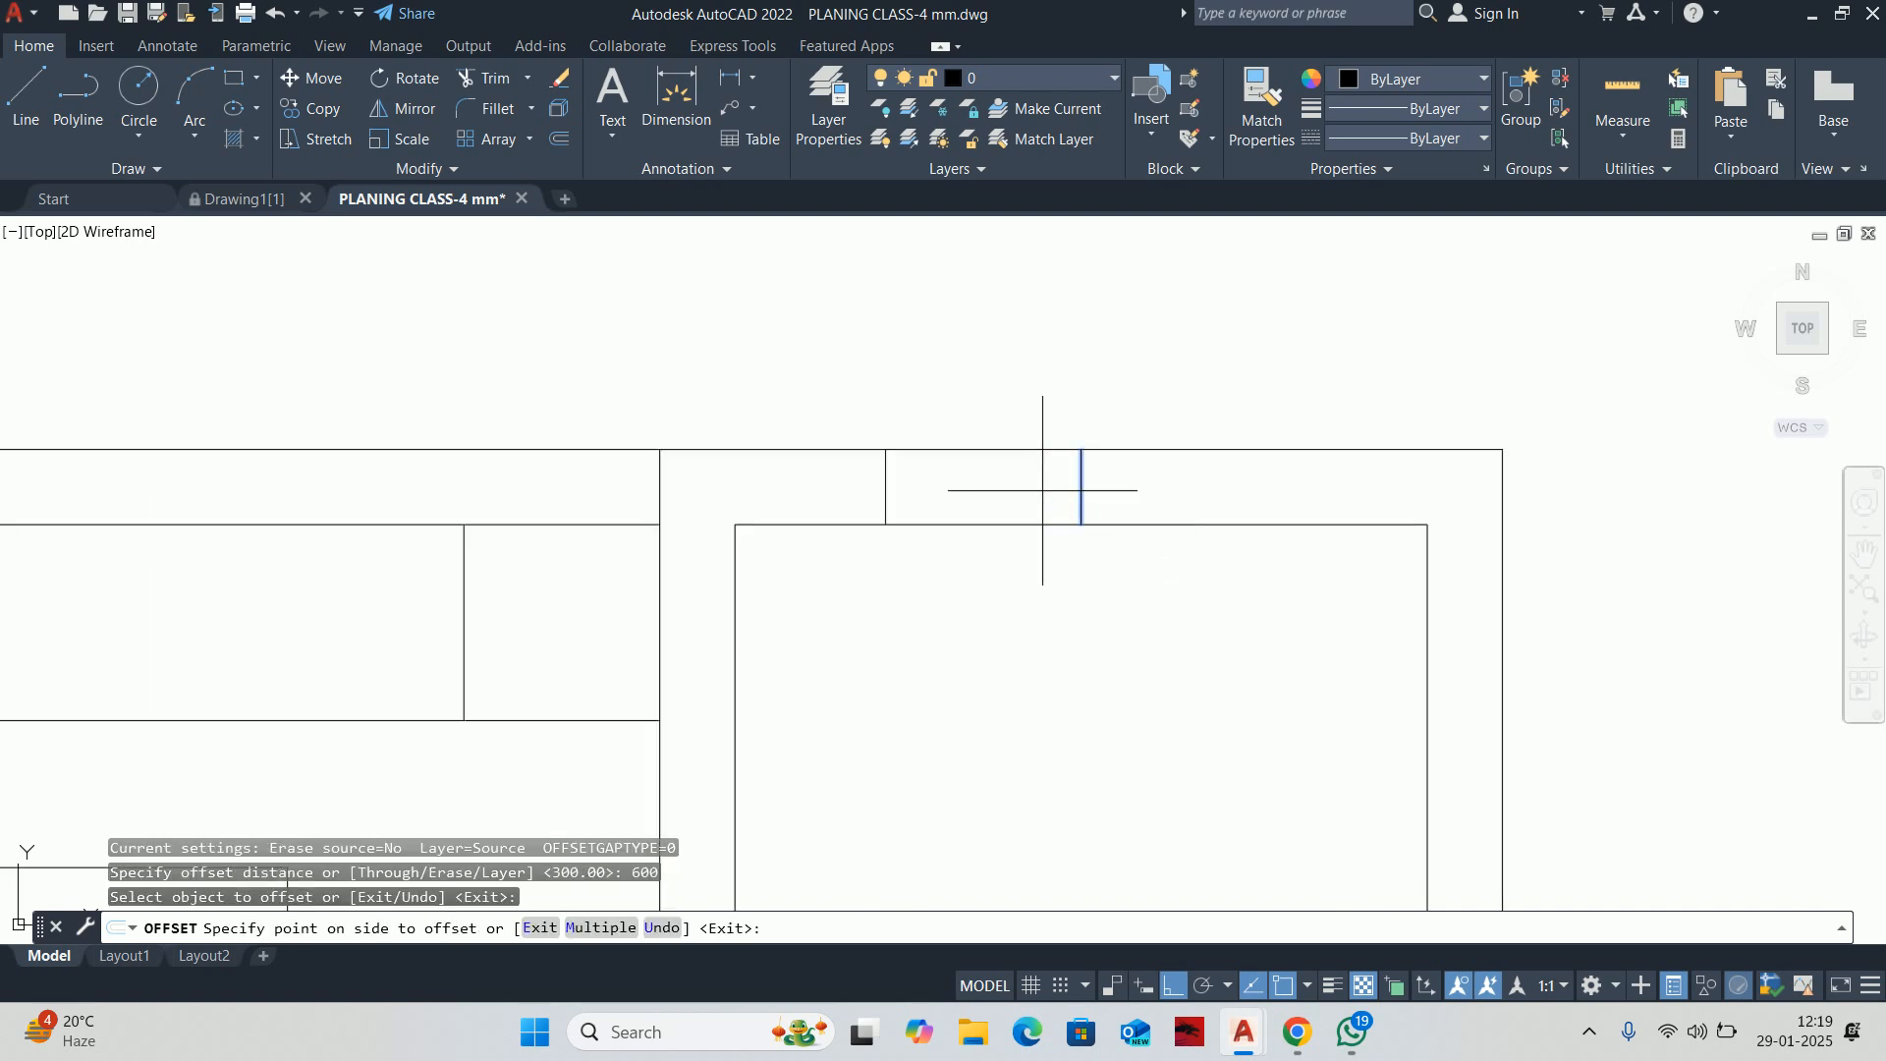
left_click(1262, 505)
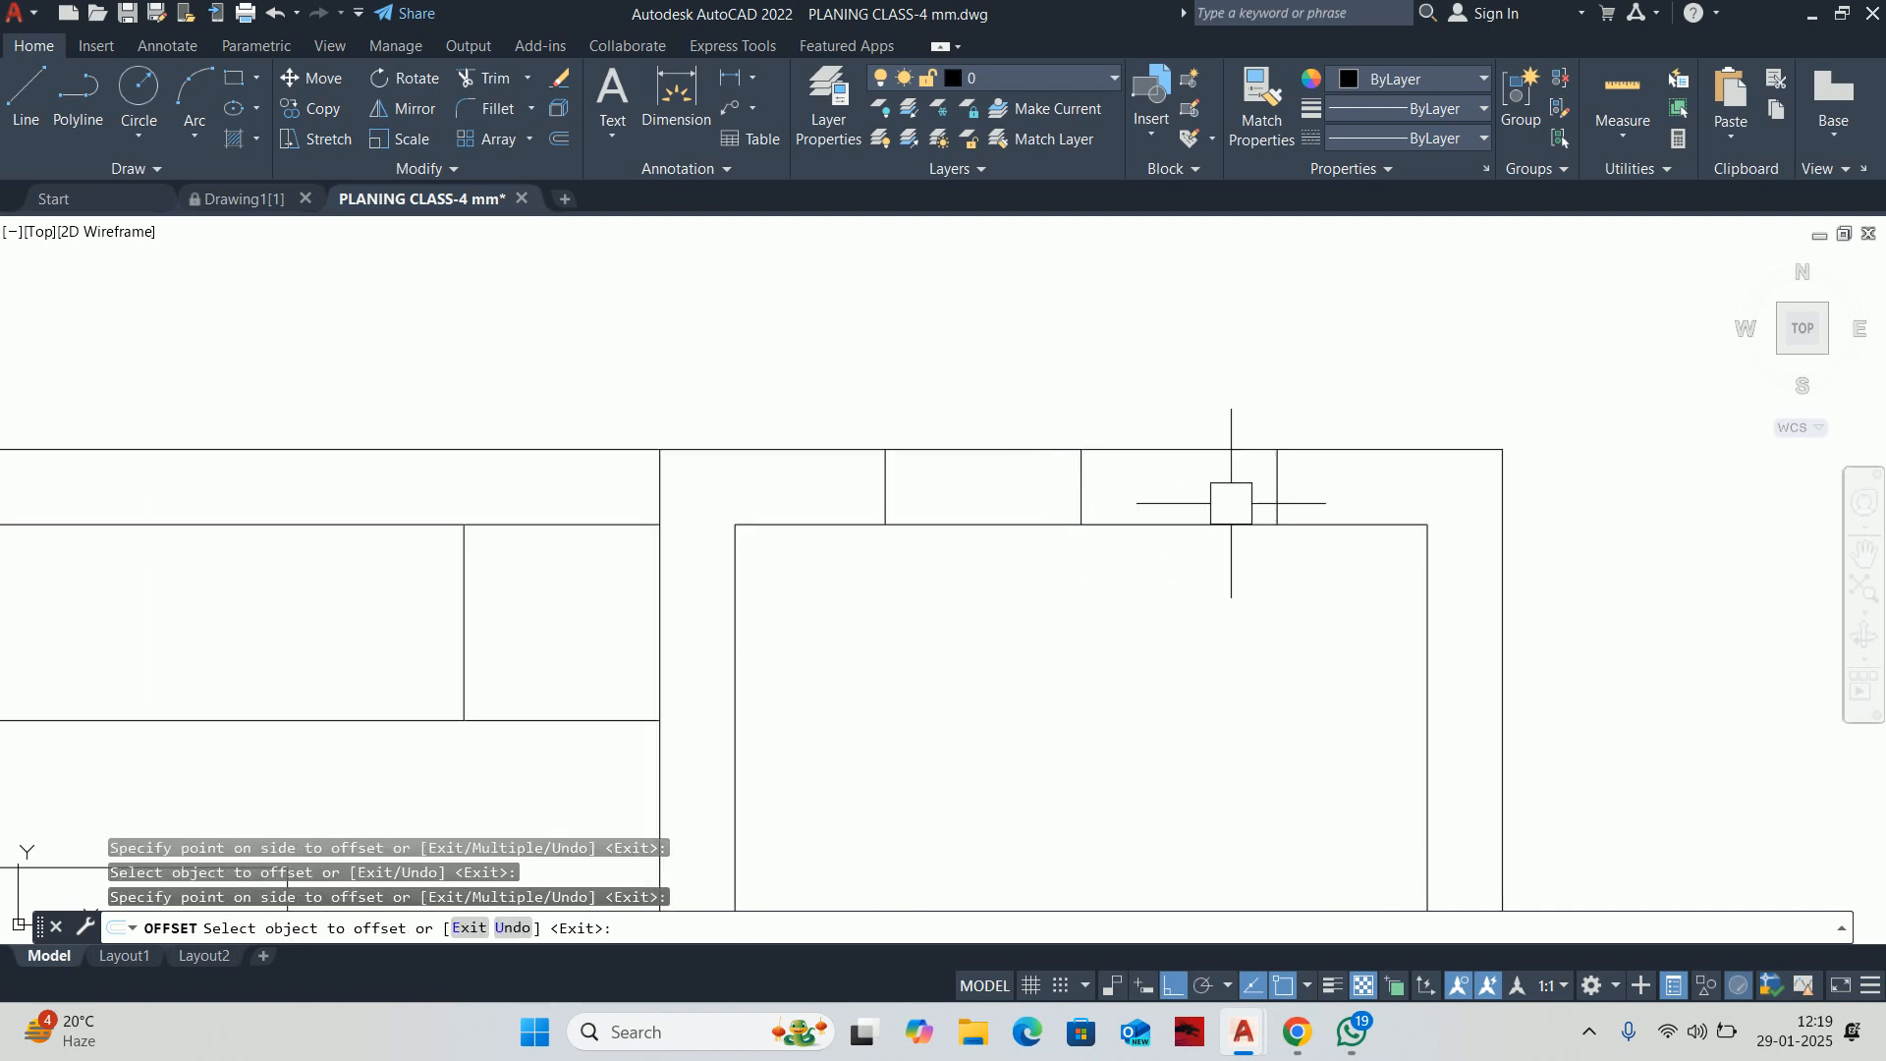
key("Escape")
key("Escape")
key("Escape")
key("Escape")
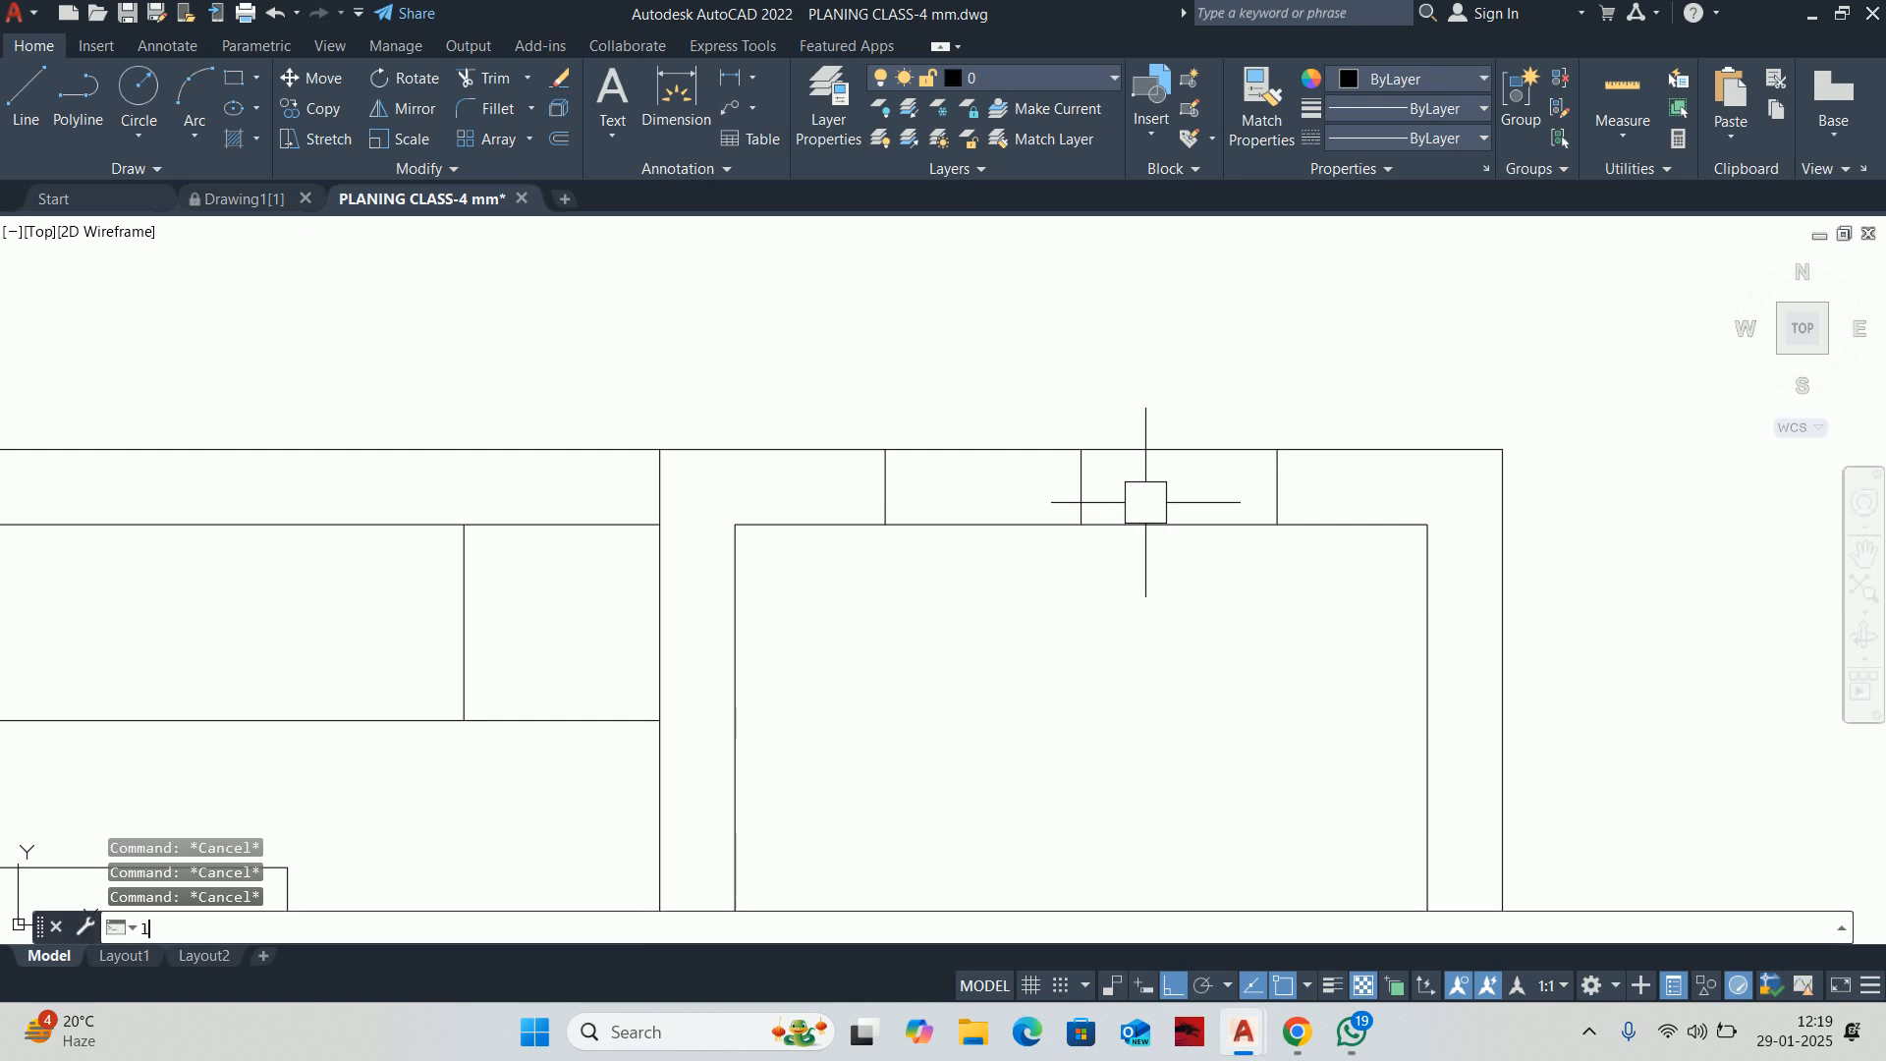
Draw a horizontal window line between the two outer opening lines and delete the short line at the middle
type("l")
key("Return")
left_click(885, 487)
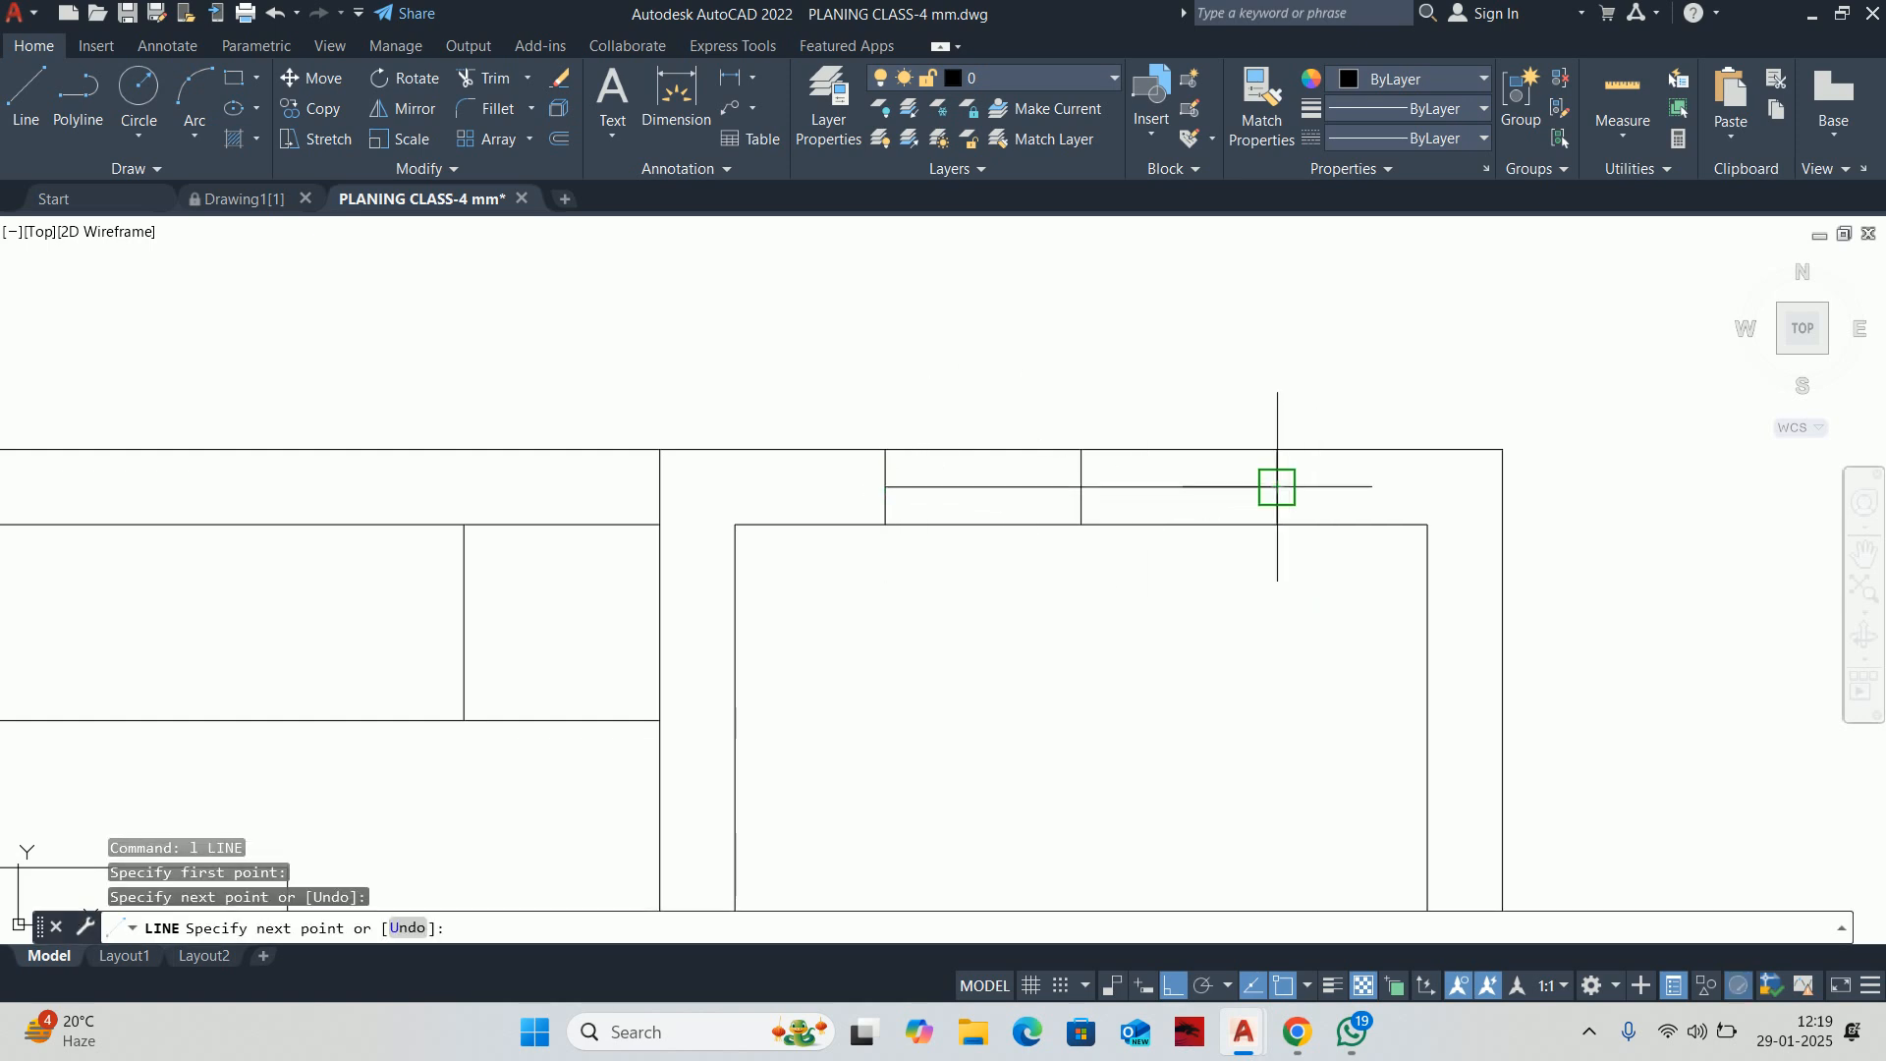
left_click(1277, 486)
key("Escape")
left_click(1057, 409)
left_click(1162, 687)
key("Delete")
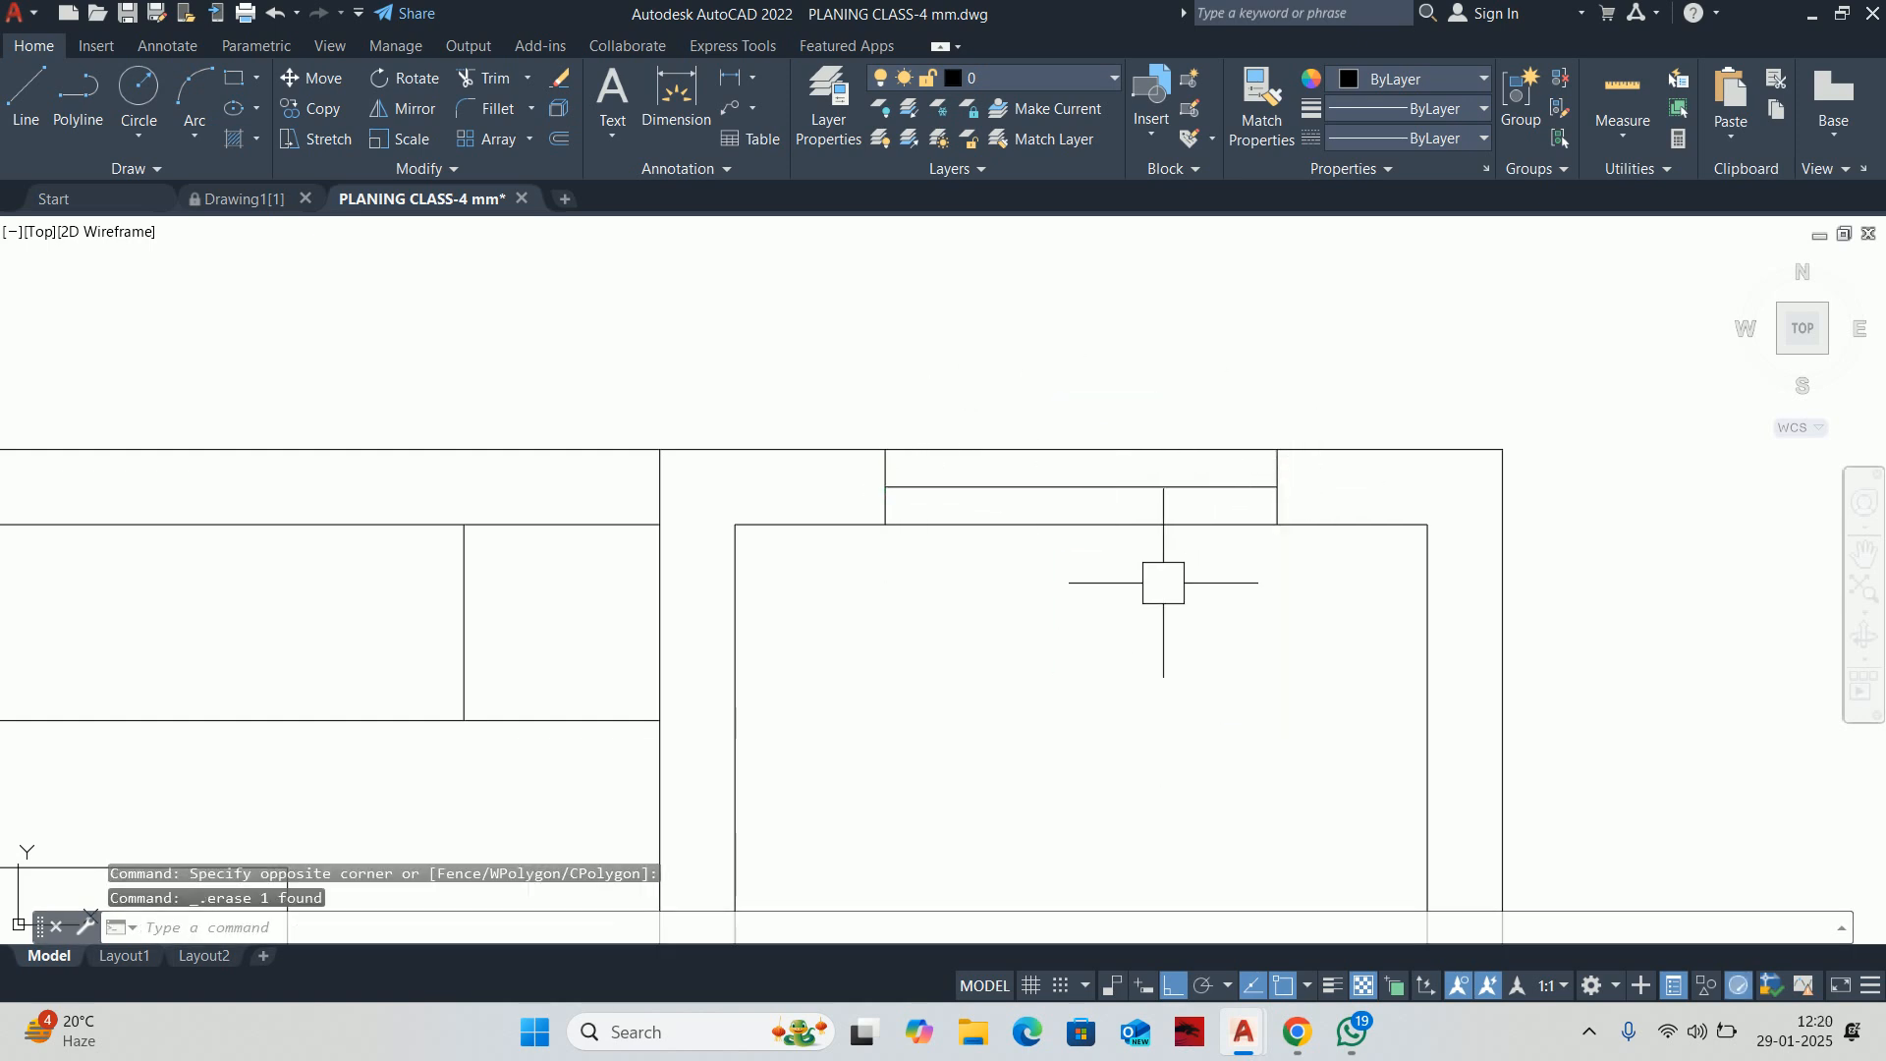